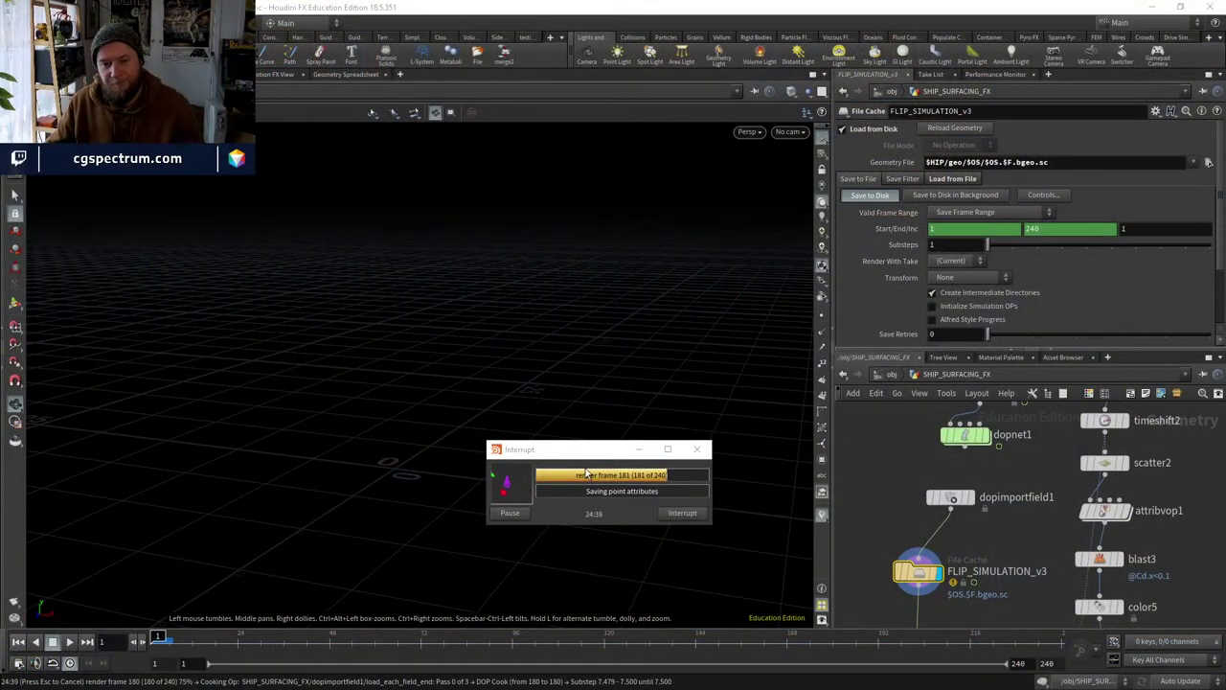
Interrupt the FLIP_SIMULATION_v3 cache write at frame 181 of 240, leaving the callback error showing.
left_click_drag(579, 453, 568, 279)
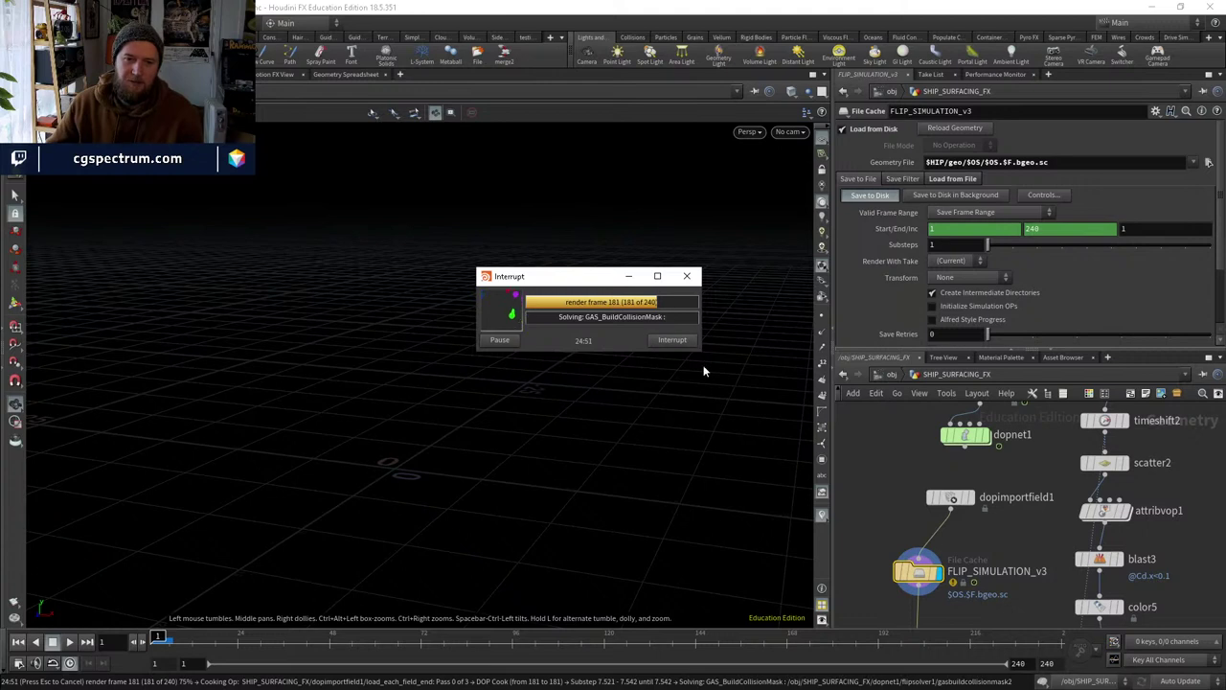
left_click(689, 343)
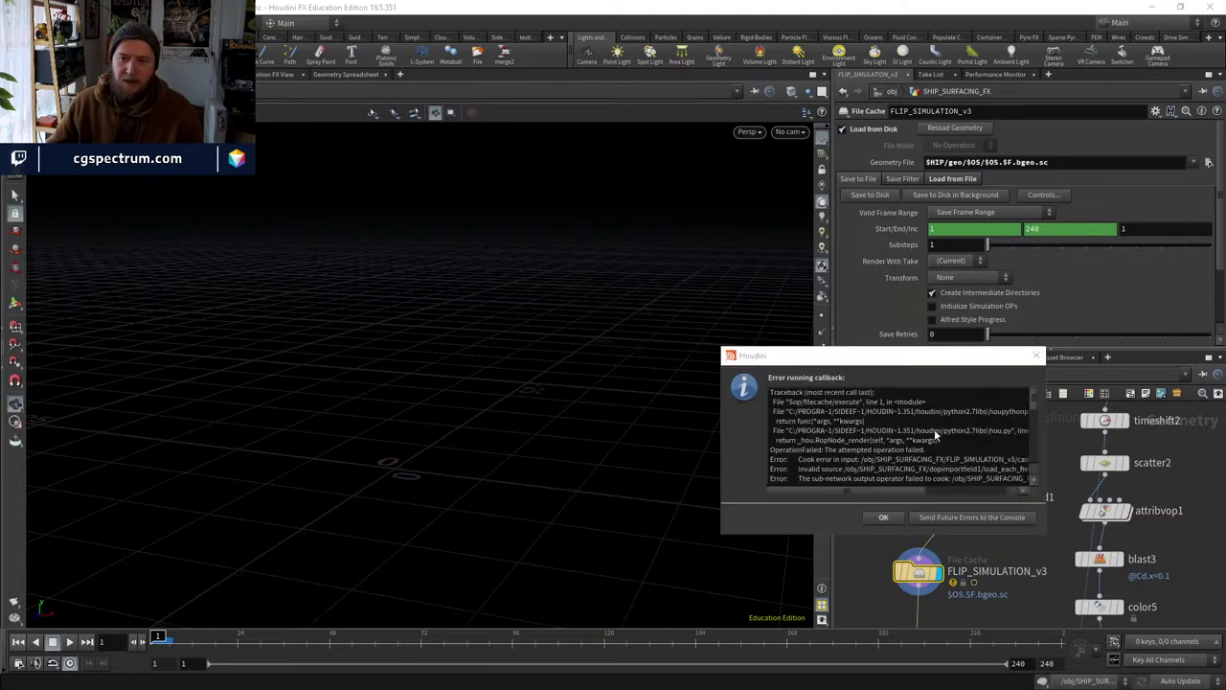
Dismiss the callback error and read the viscosity reminder note inside dopnet1.
left_click(884, 517)
middle_click_drag(867, 498, 889, 519)
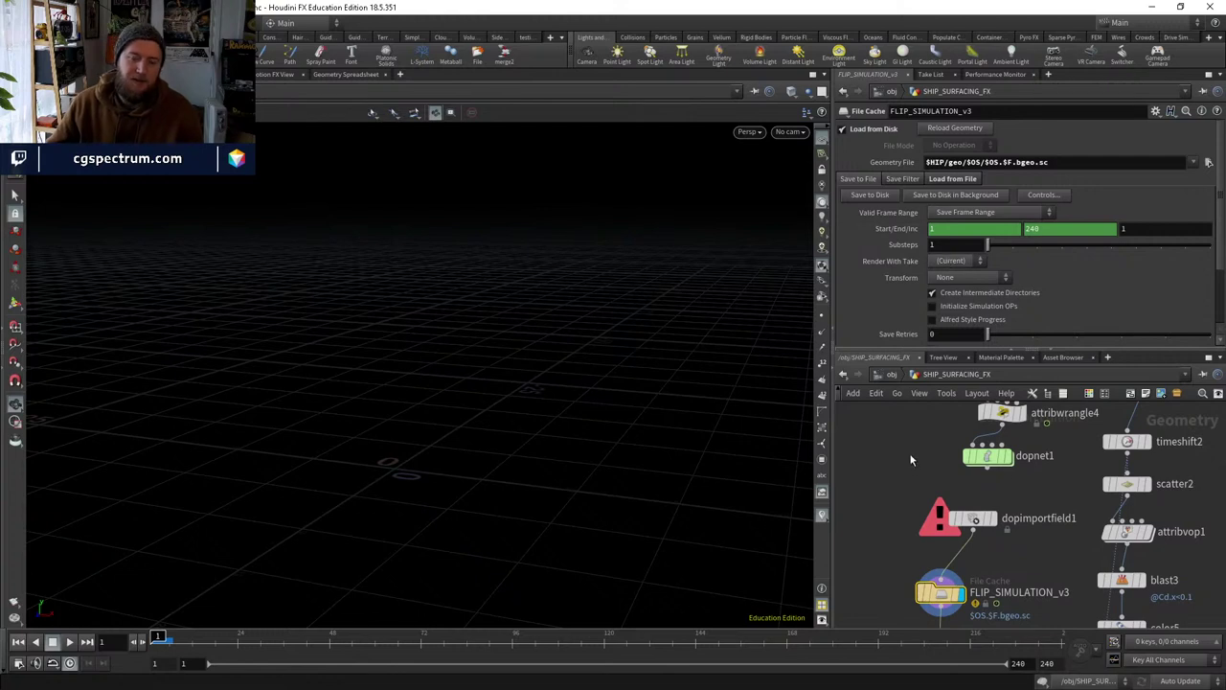
scroll(911, 460, "down", 3)
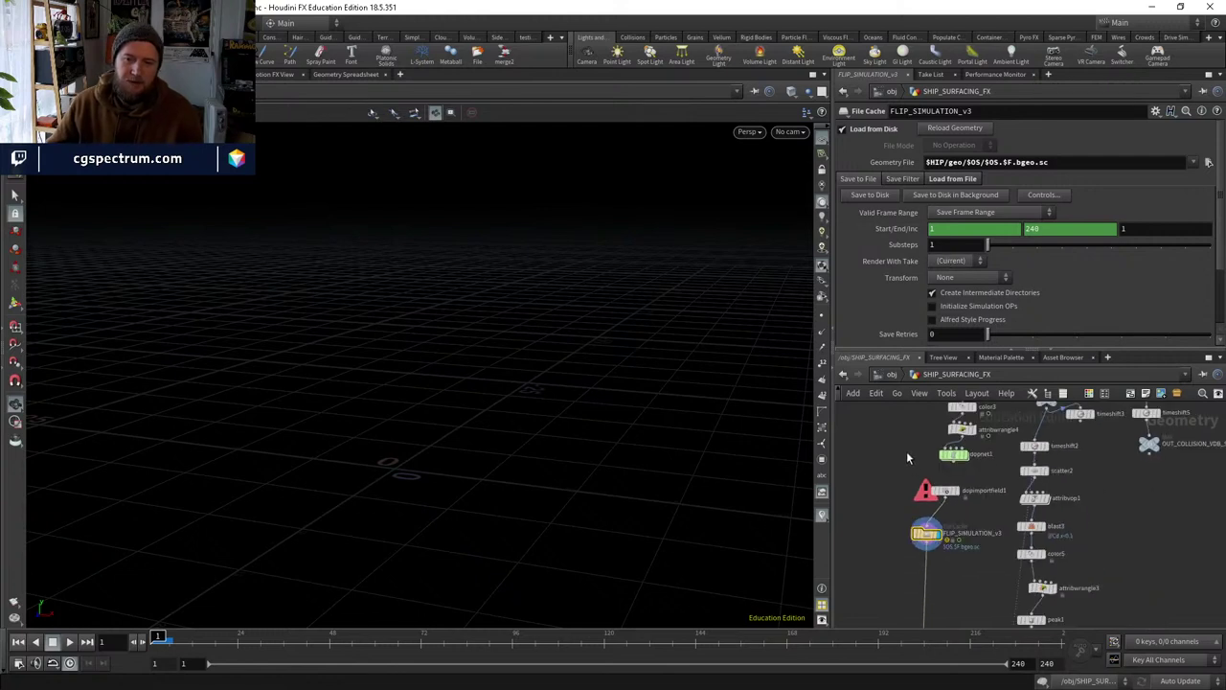
mouse_move(955, 533)
middle_mouse_down()
mouse_move(968, 614)
mouse_move(1026, 648)
mouse_move(967, 551)
middle_mouse_up()
double_click(968, 551)
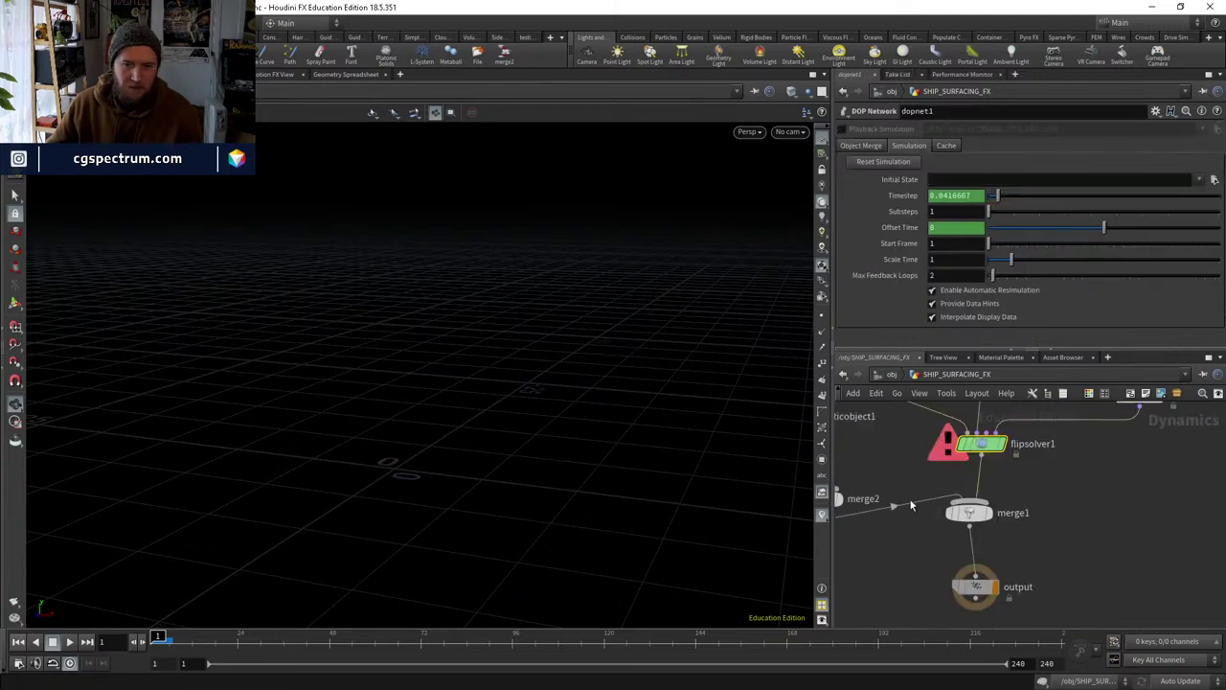
middle_click_drag(955, 510, 1045, 632)
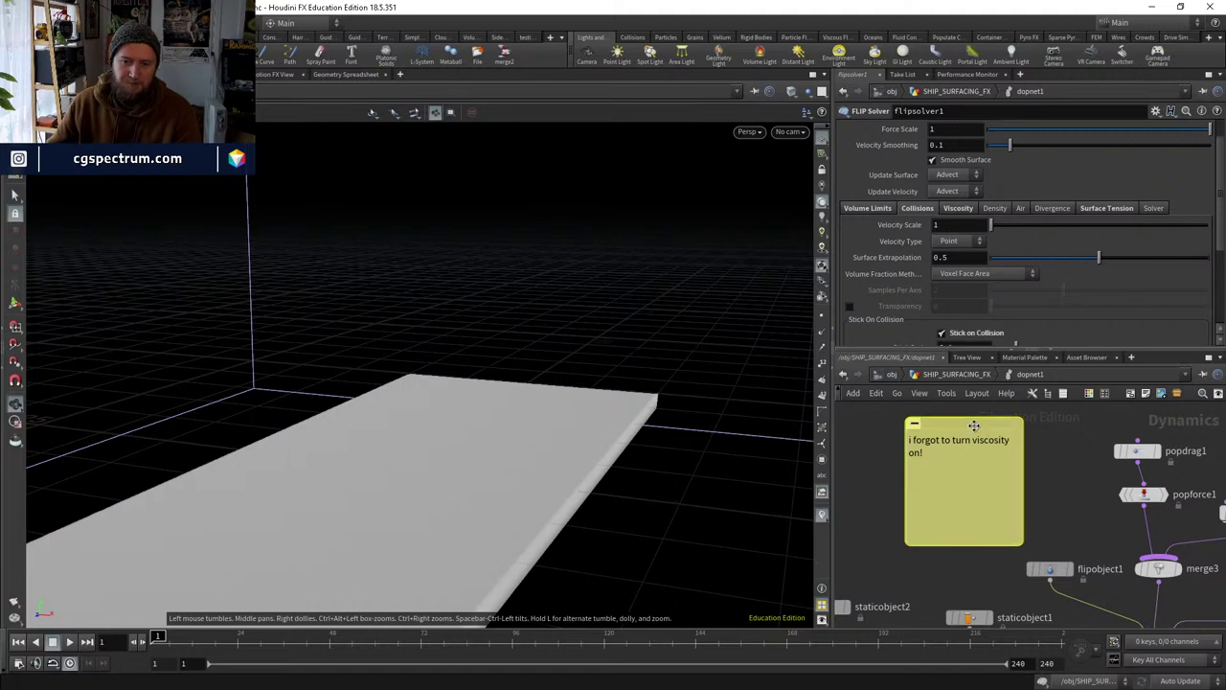
left_click(951, 374)
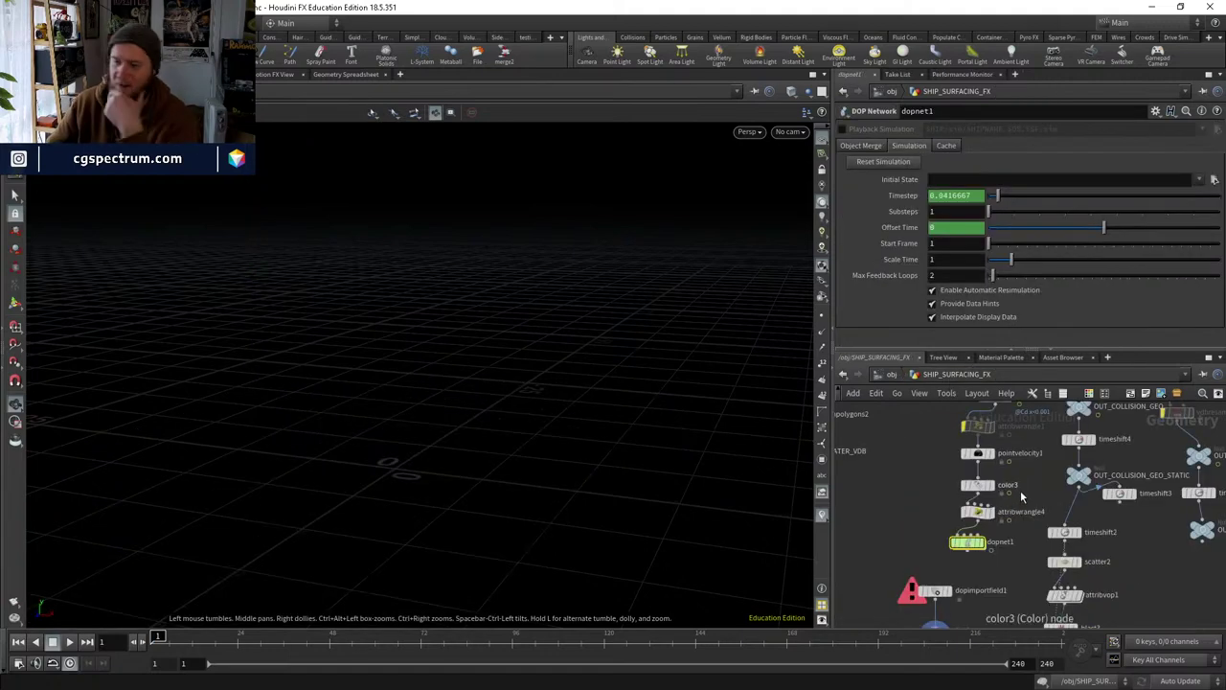
Wire attribwrangle4, with its viscosity expression, into dopnet1.
left_click(955, 525)
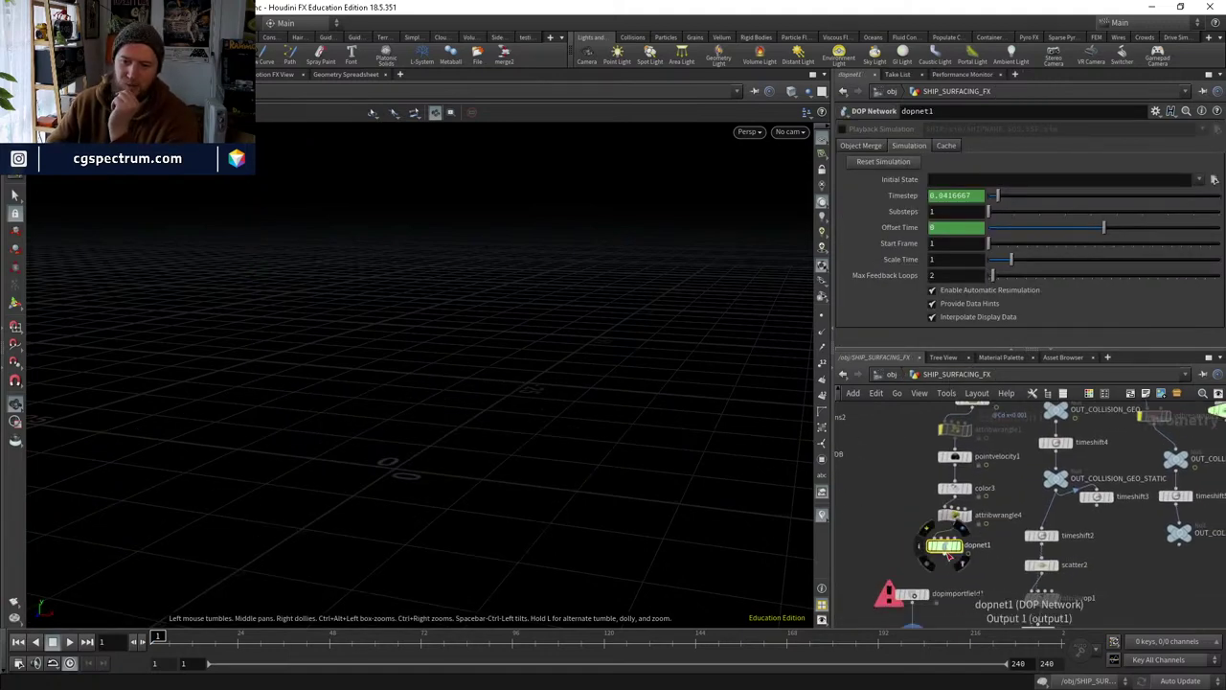
left_click(967, 528)
left_click(955, 517)
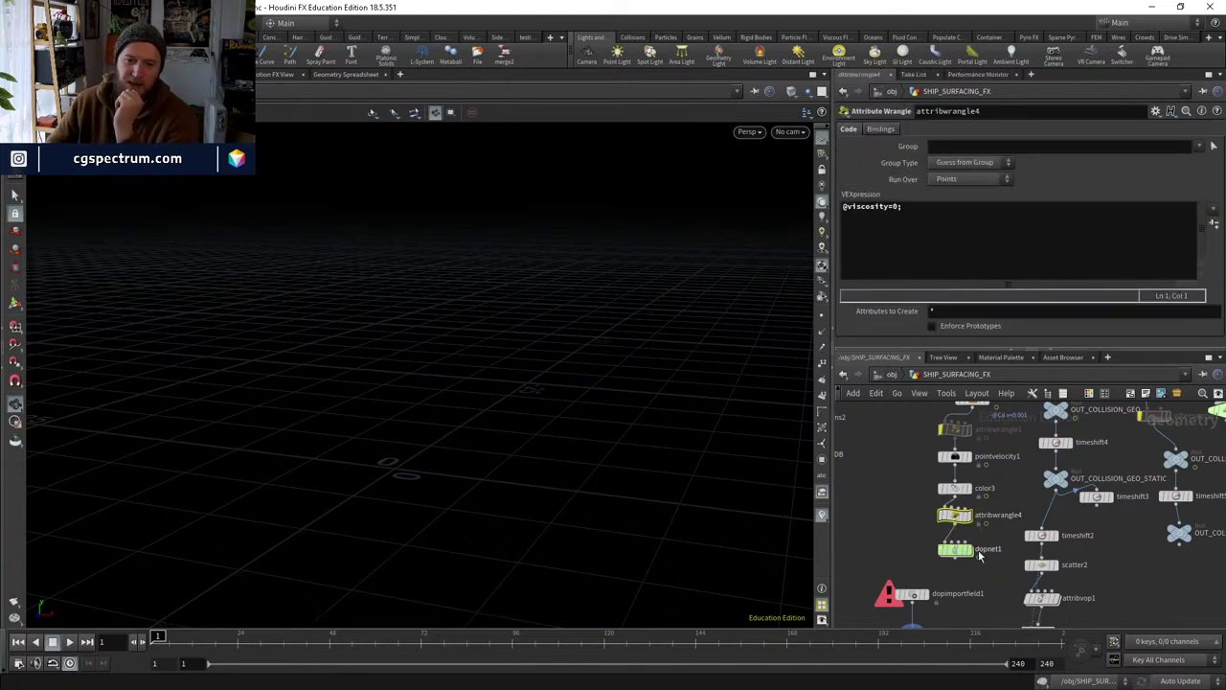
middle_click_drag(955, 553, 956, 461)
scroll(955, 461, "up", 2)
left_click(955, 461)
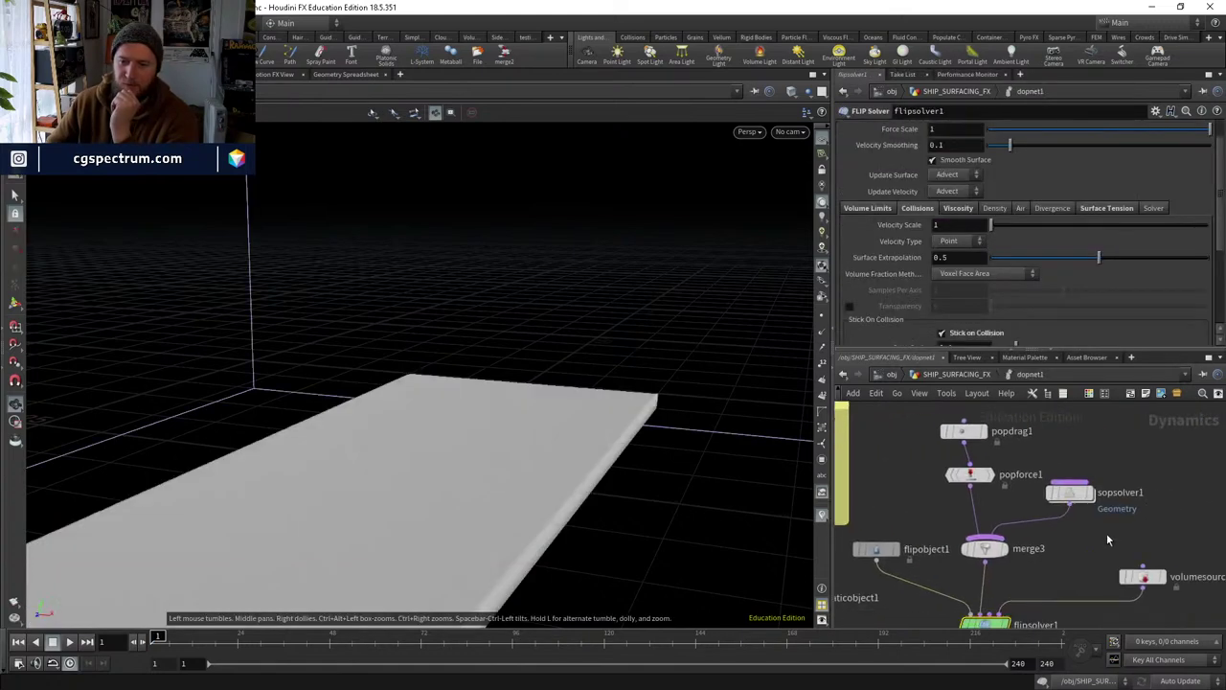
Check attribtransfer1 in the SOP solver and flipsolver1's viscosity-by-attribute settings.
left_click(1070, 493)
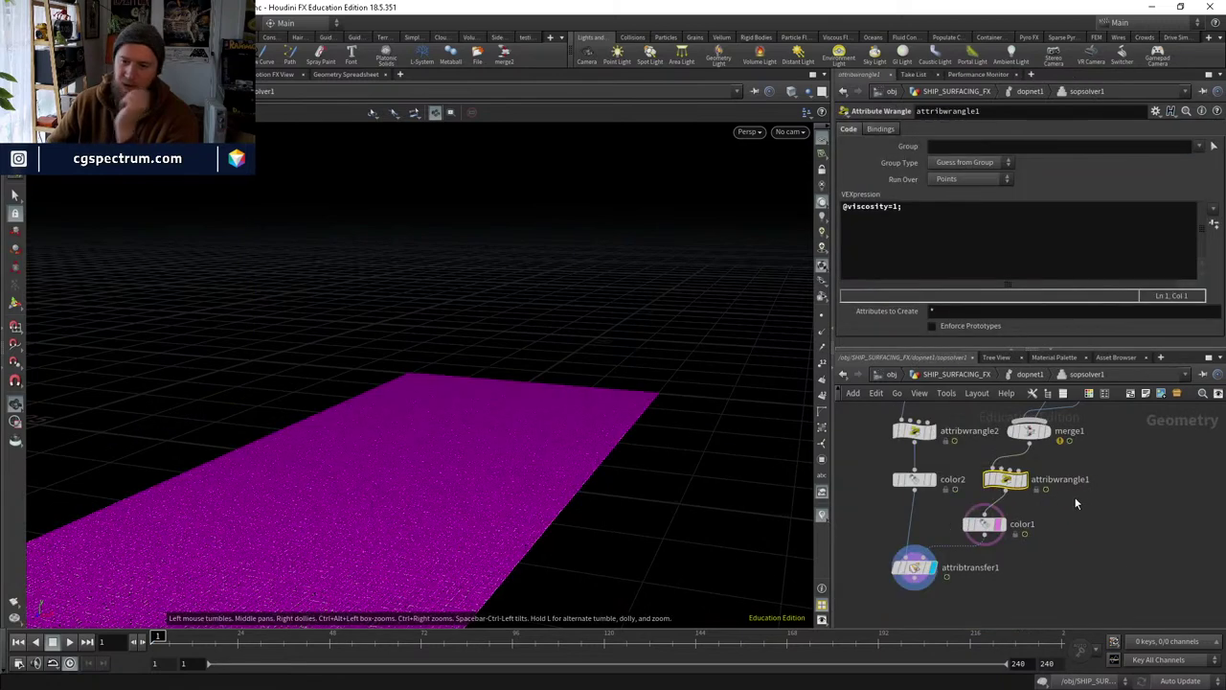
middle_click_drag(1074, 496, 1068, 514)
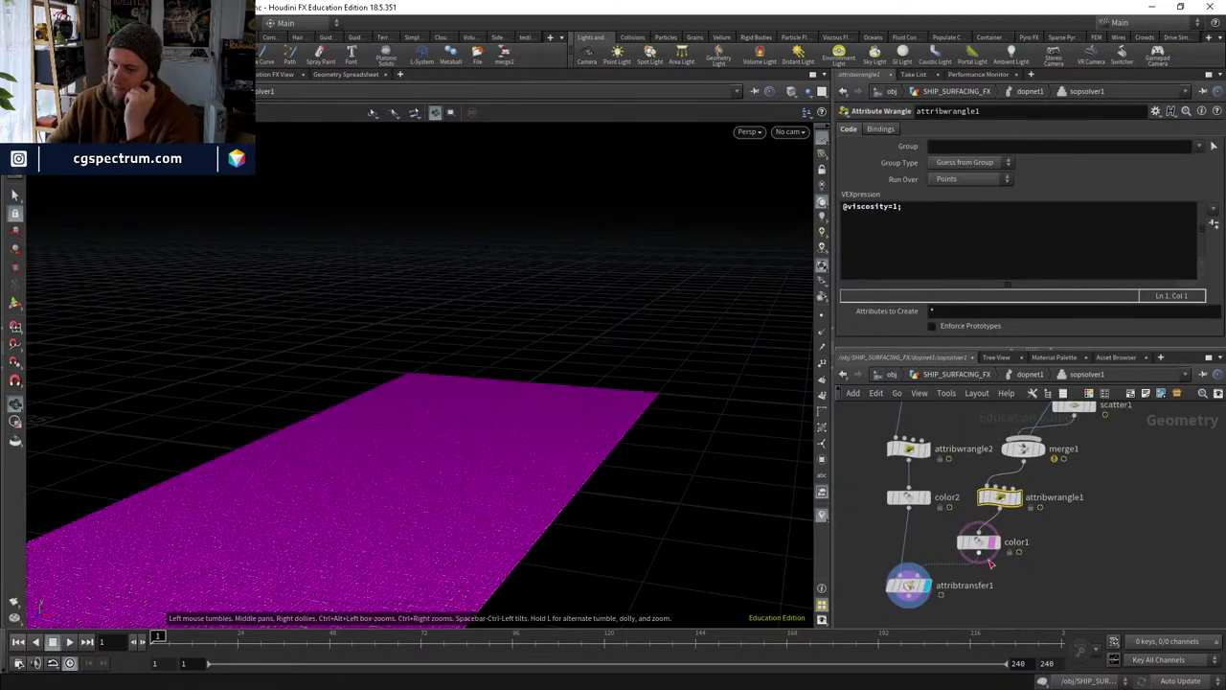
left_click(910, 589)
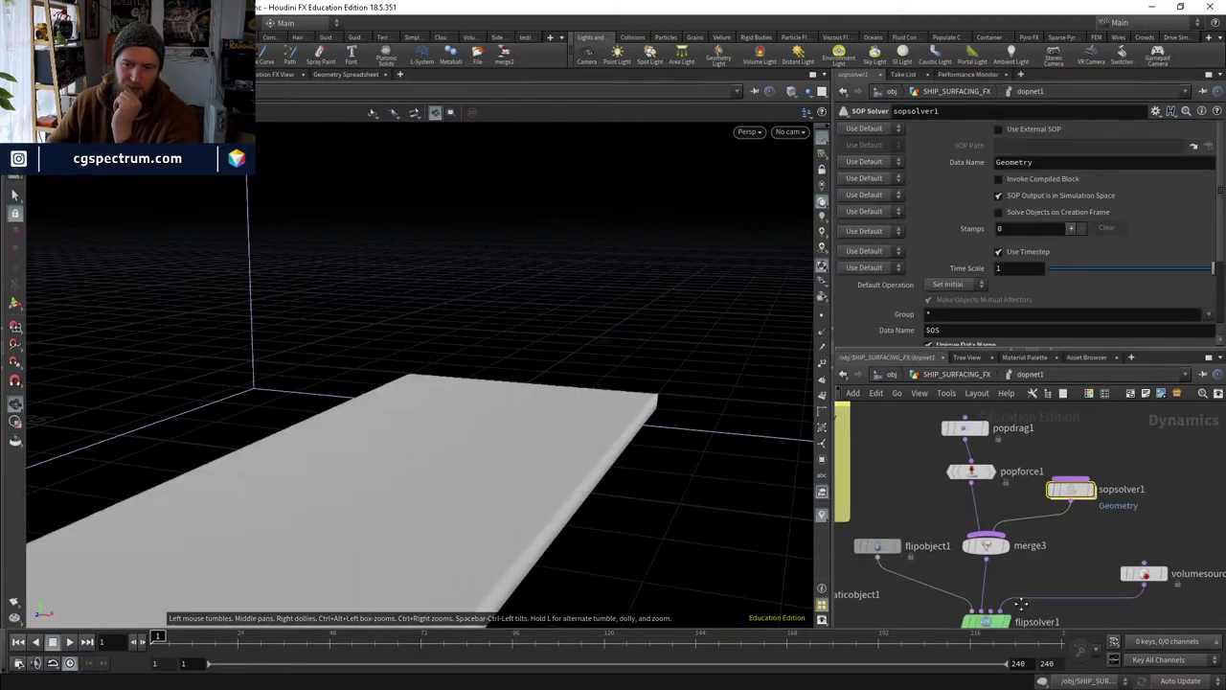
middle_click_drag(1021, 604, 1002, 556)
left_click(968, 572)
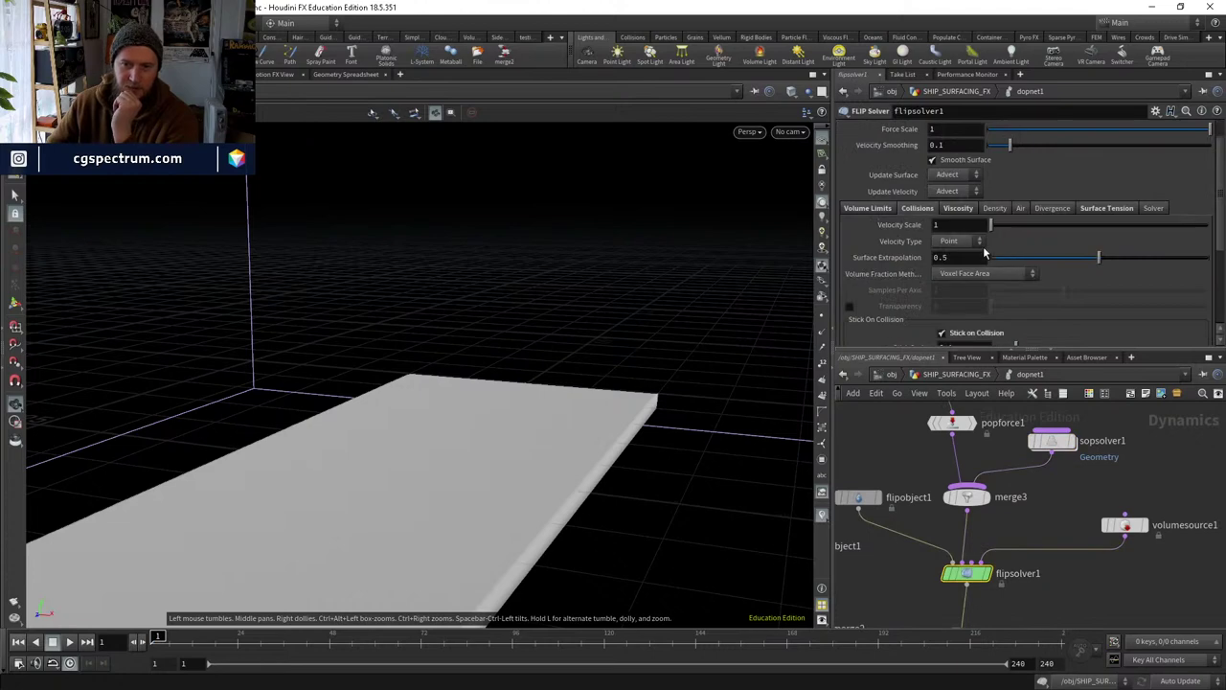
left_click(958, 208)
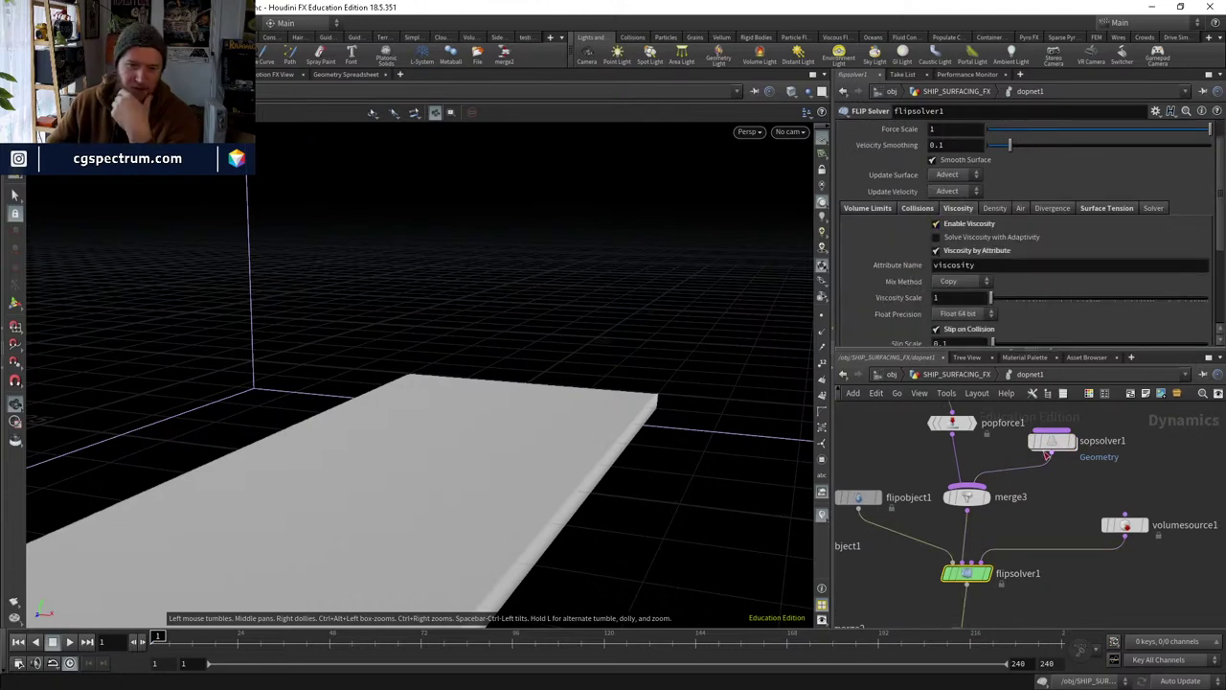
Back in SHIP_SURFACING_FX, display the FLIP_SIMULATION_v3 cache and scrub the cached frames.
left_click(954, 374)
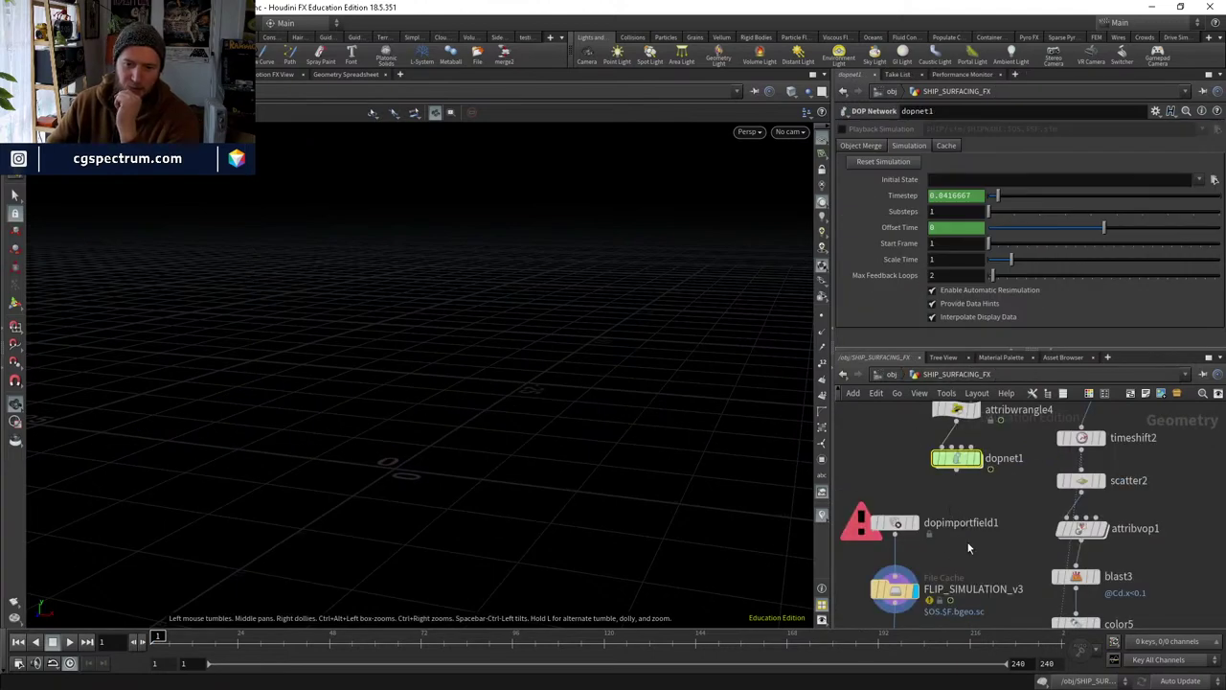
middle_click_drag(968, 548, 959, 479)
left_click(887, 520)
left_click_drag(195, 638, 767, 637)
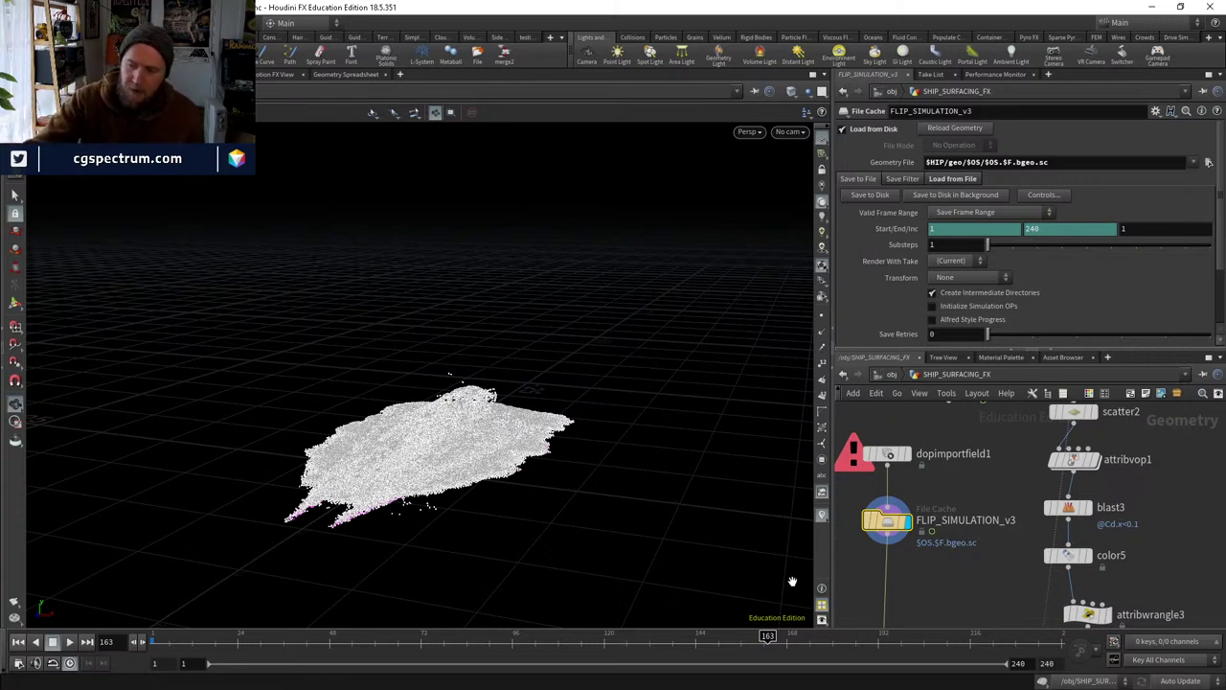
left_click_drag(210, 637, 829, 637)
left_click_drag(719, 619, 813, 637)
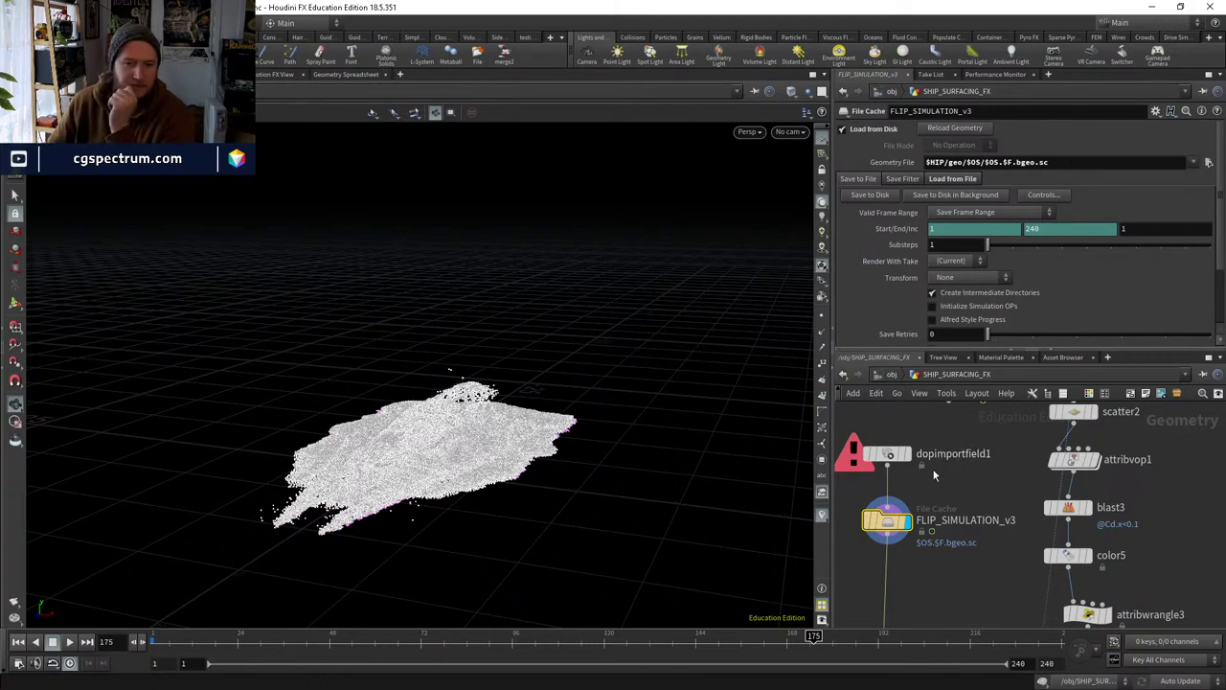
scroll(955, 556, "down", 5)
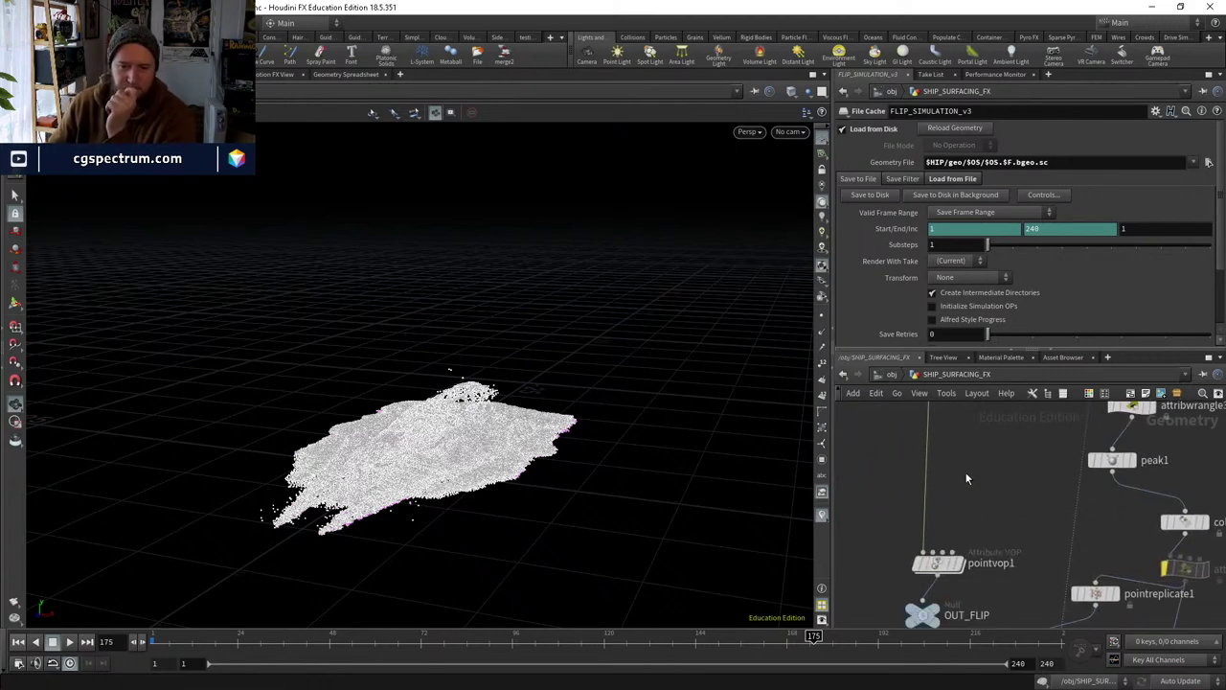
scroll(967, 478, "up", 1)
left_click_drag(503, 457, 603, 346)
scroll(521, 323, "up", 5)
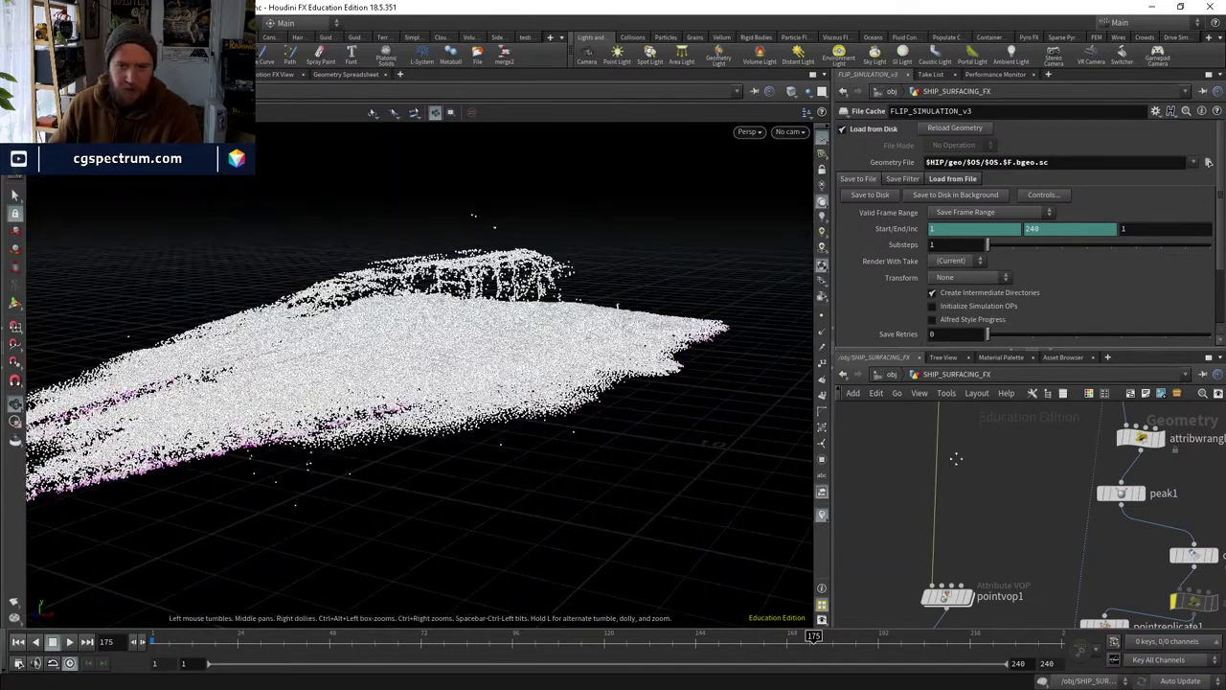
middle_click_drag(956, 459, 919, 451)
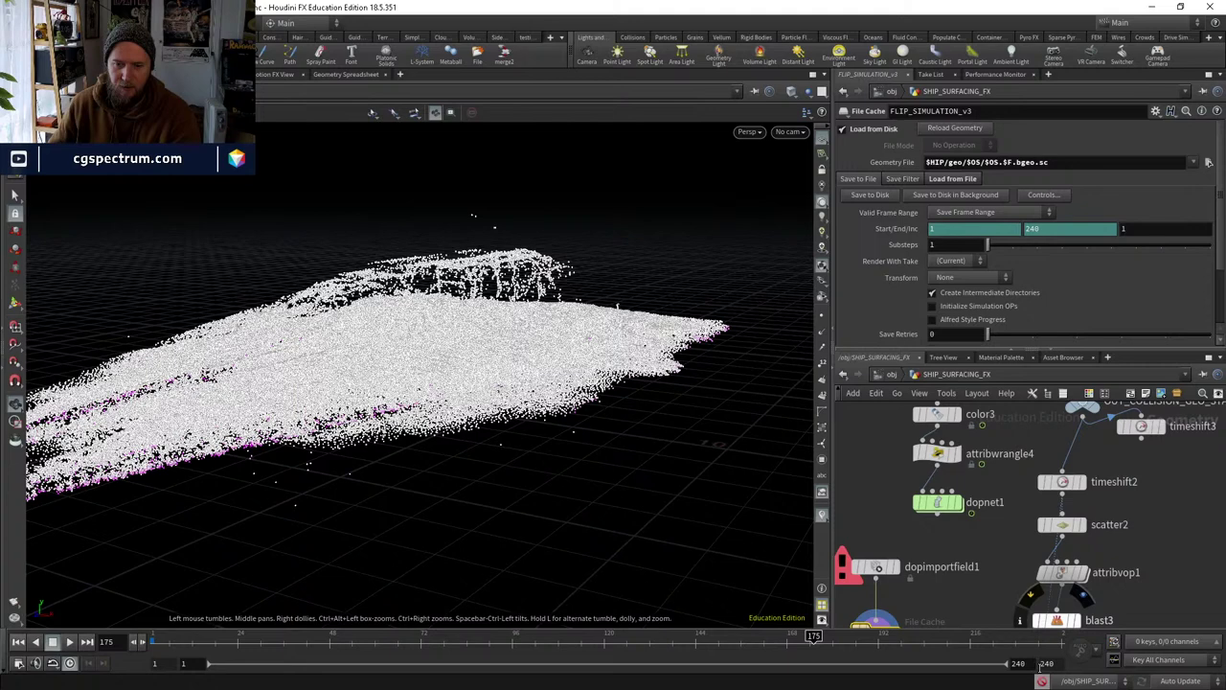
Inside dopnet1's sopsolver1, move attribwrangle2 and color2 so their wires run straight.
double_click(939, 502)
middle_click_drag(1071, 451, 1034, 505)
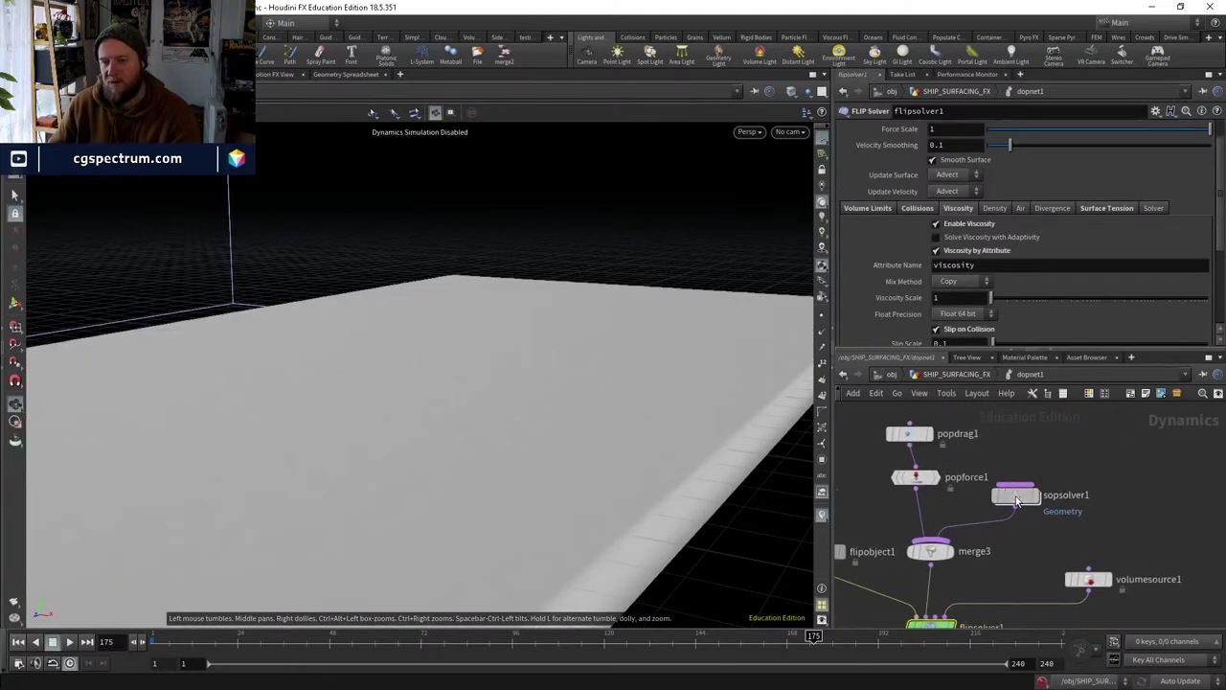
double_click(1035, 505)
left_click(908, 450)
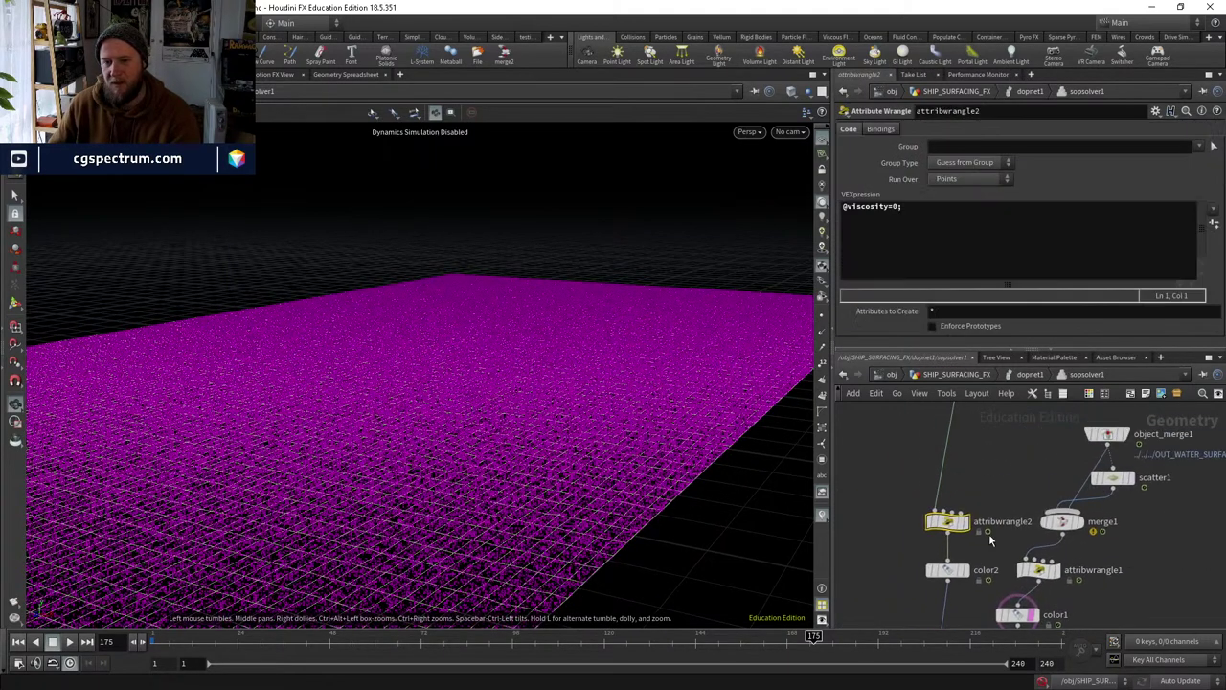
left_click_drag(948, 523, 923, 500)
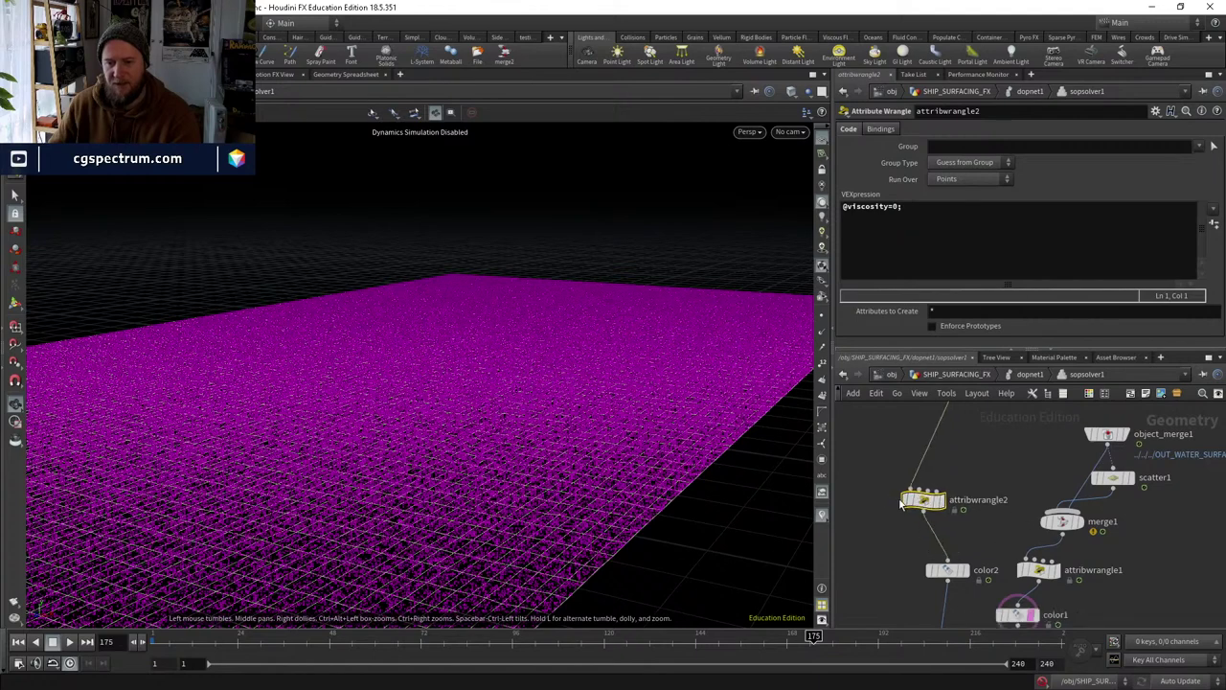
middle_click_drag(908, 500, 892, 434)
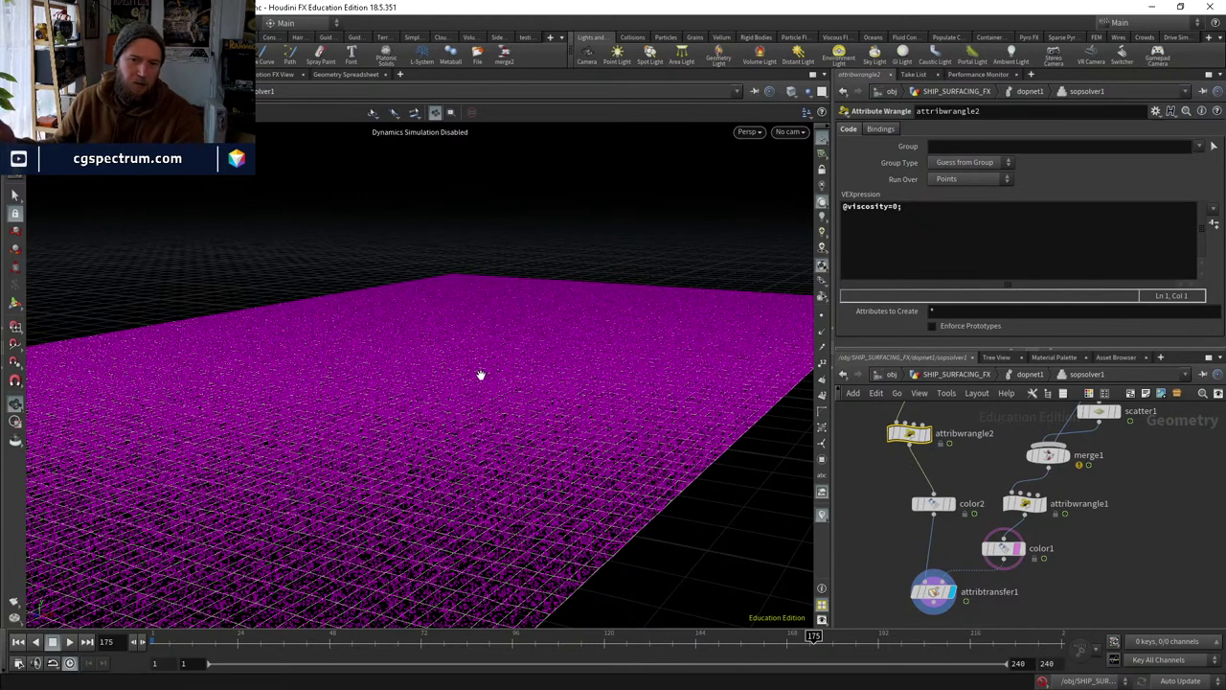
left_click_drag(937, 503, 922, 503)
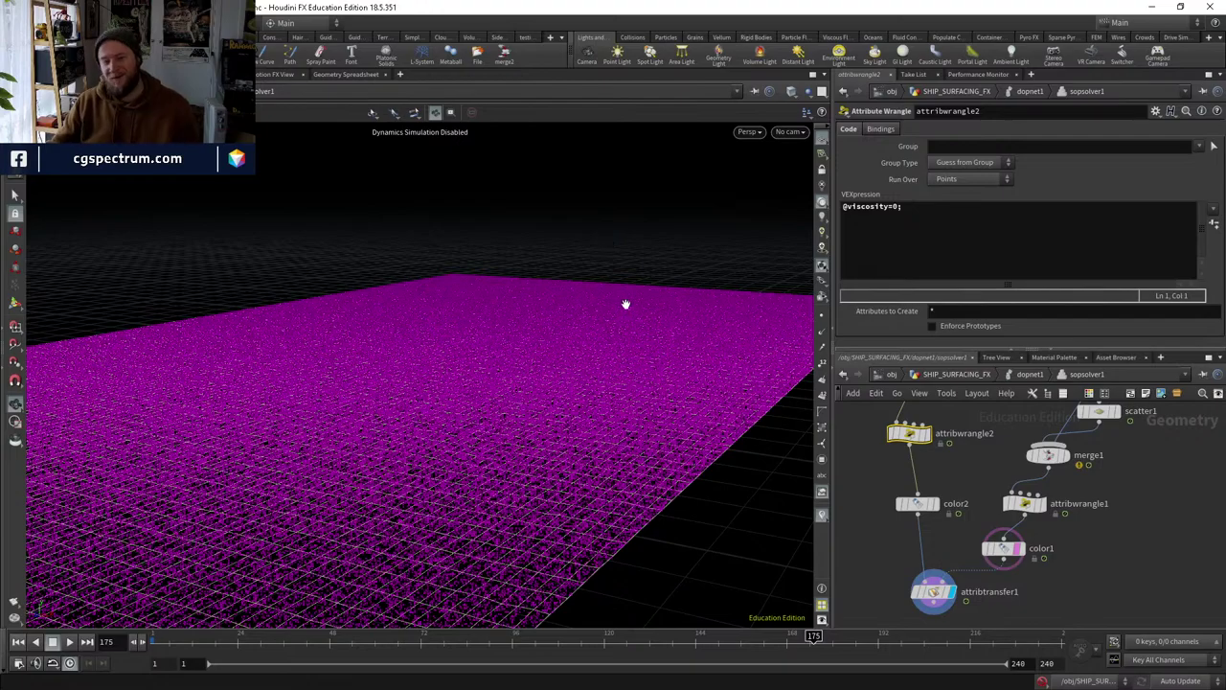
Check the simulation in shaded, front and perspective views, then return to SHIP_SURFACING_FX.
mouse_move(563, 299)
left_mouse_down()
mouse_move(552, 358)
mouse_move(624, 386)
mouse_move(706, 339)
mouse_move(605, 395)
mouse_move(612, 382)
left_mouse_up()
key("w")
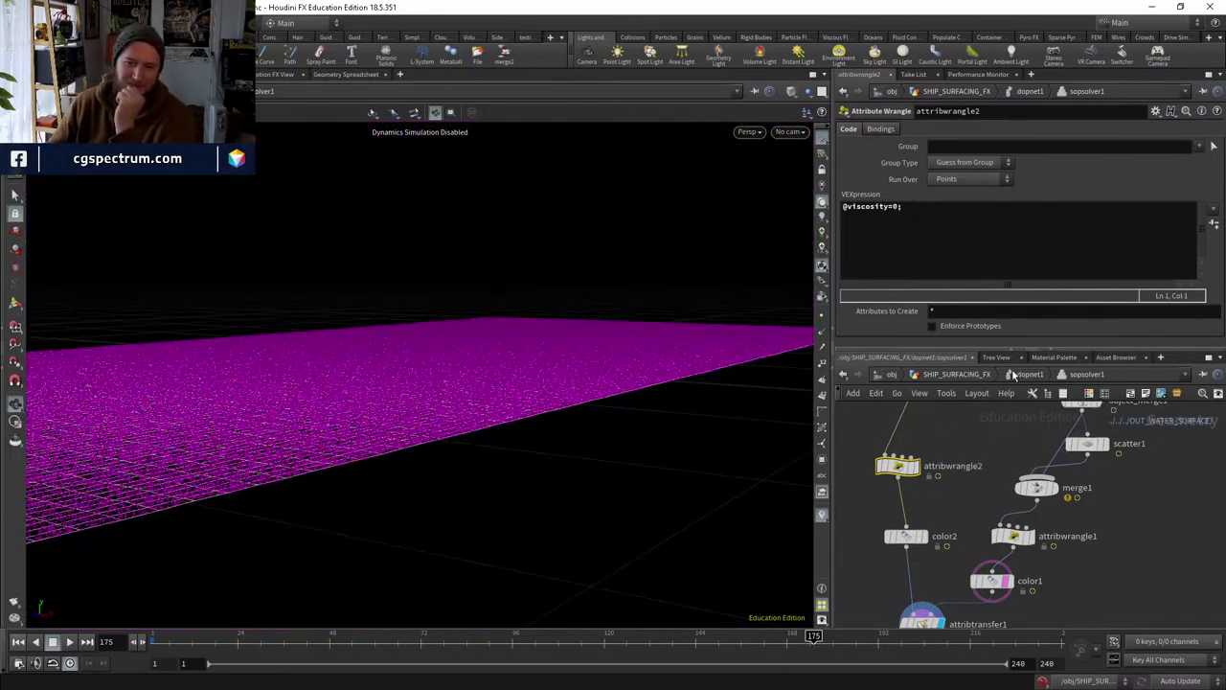
left_click(1017, 374)
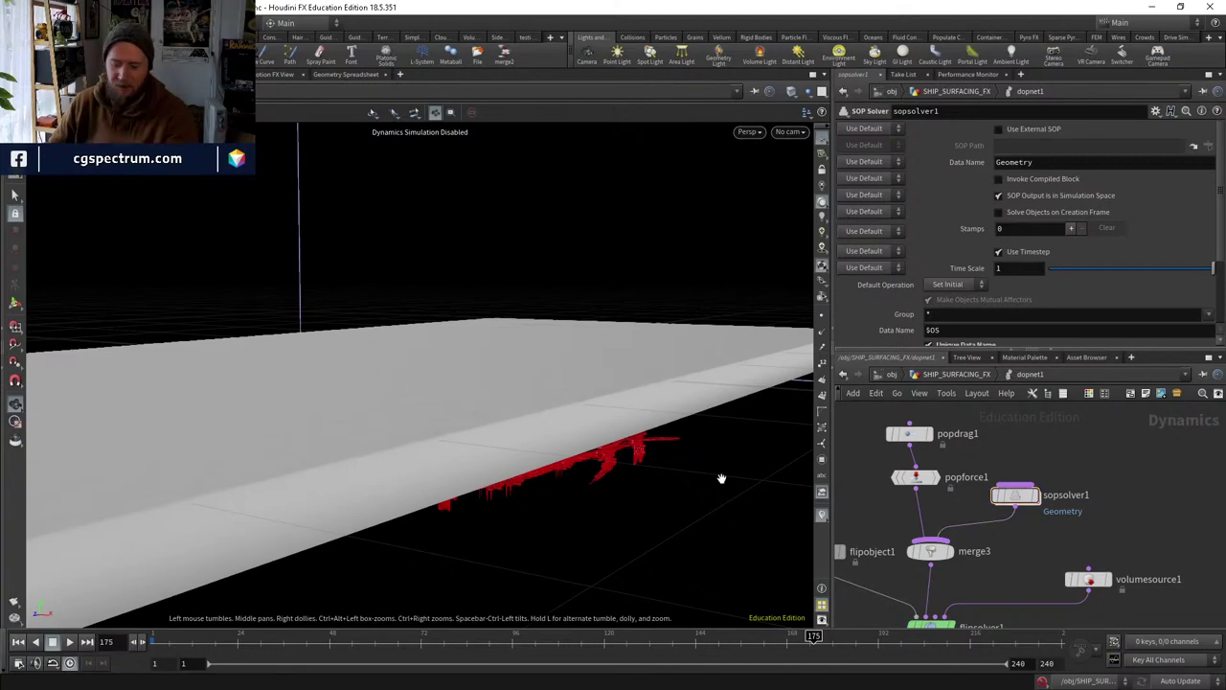
left_click_drag(523, 446, 596, 468)
key("space+3")
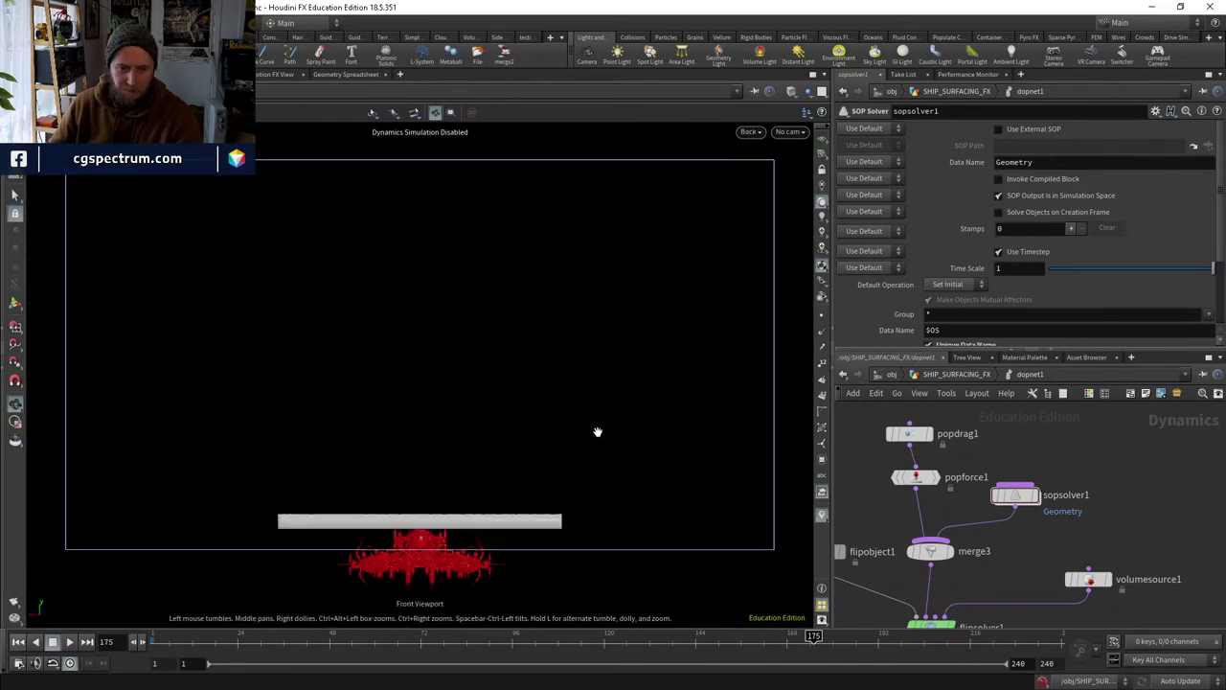
key("space+1")
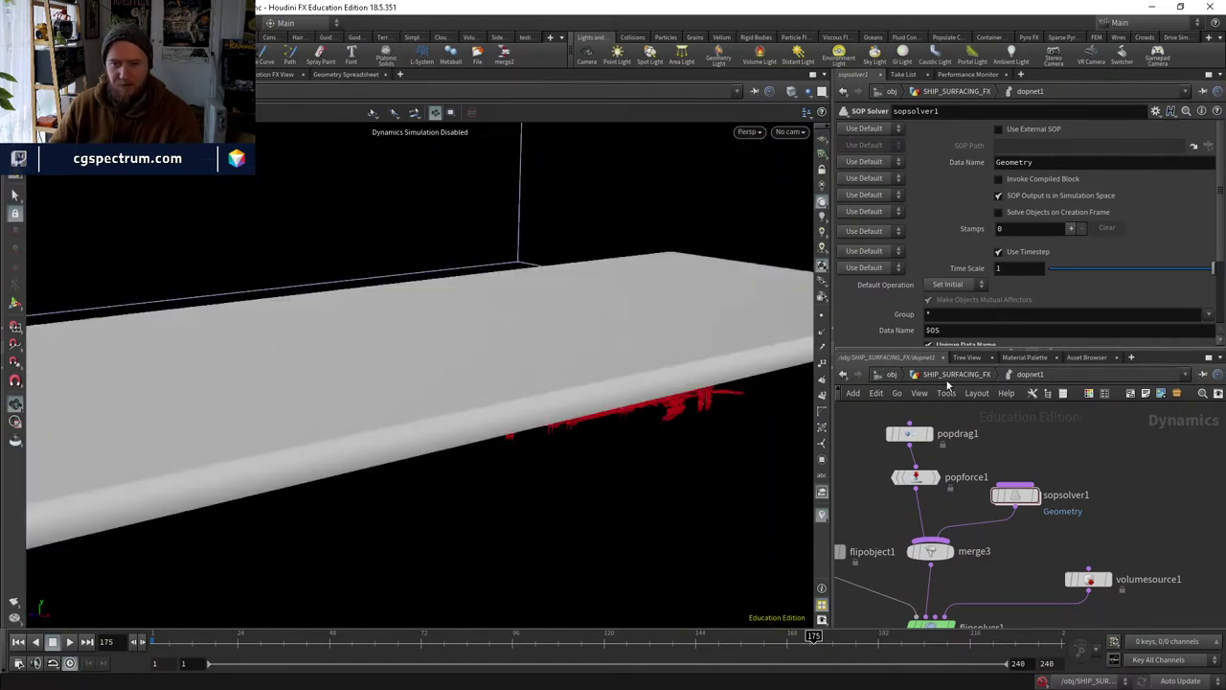
left_click(956, 374)
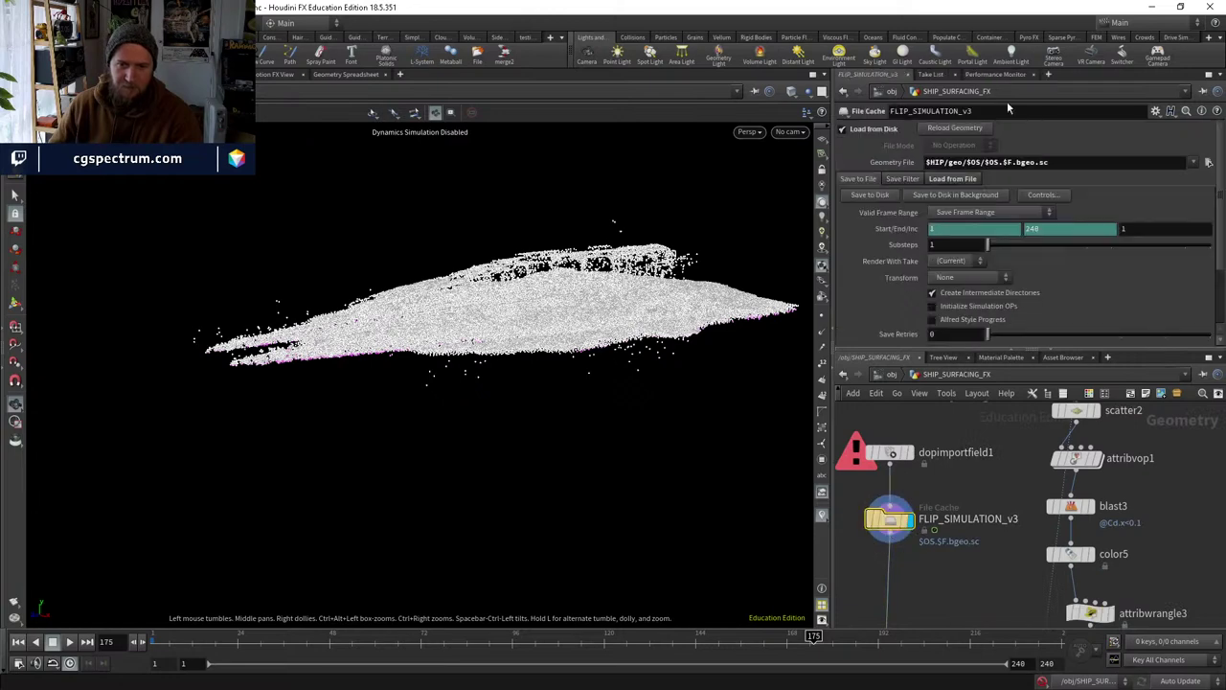
Rename the FLIP_SIMULATION_v3 cache node to FLIP_SIMULATION_v2.
double_click(1013, 520)
key("BackSpace")
type("2")
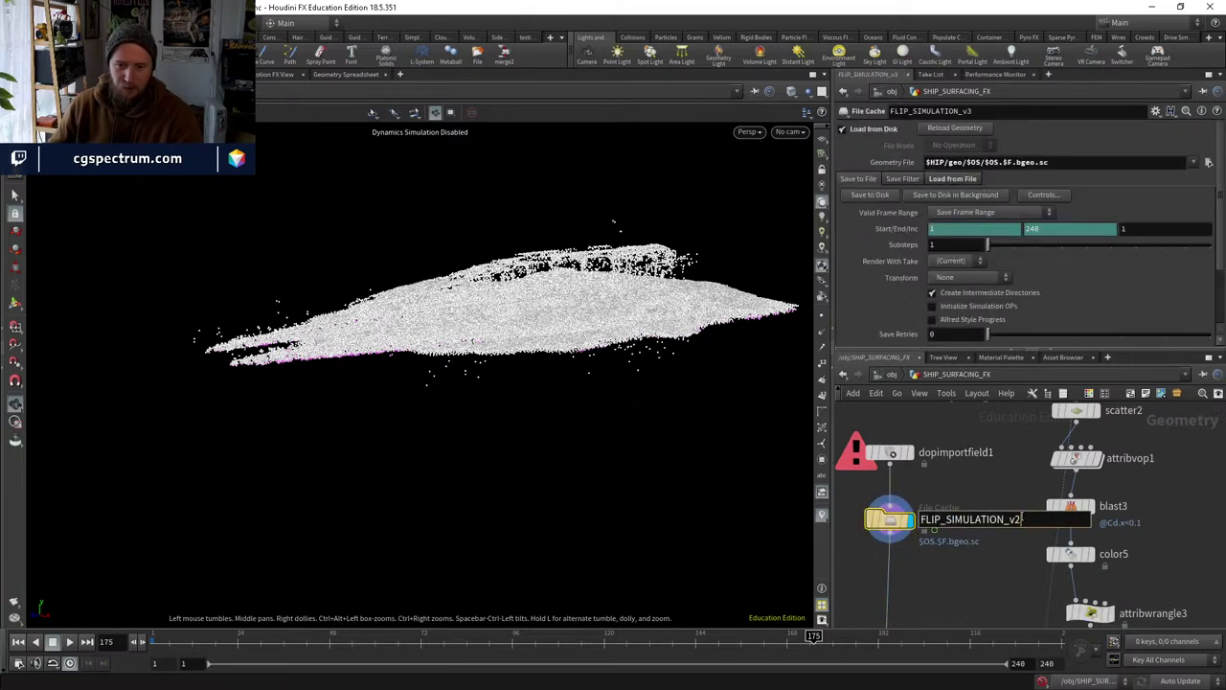
key("Return")
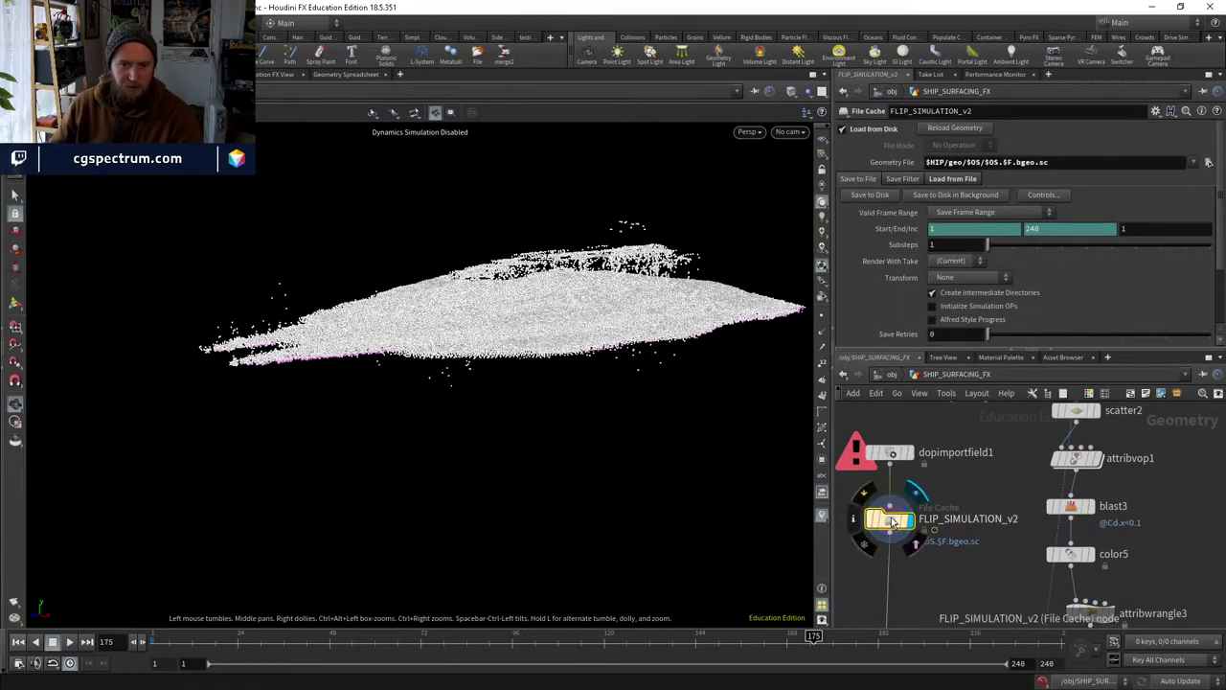
Review the v2 cache around frame 209 from several angles, then display merge1.
left_click_drag(906, 638, 1085, 644)
left_click_drag(574, 383, 677, 359)
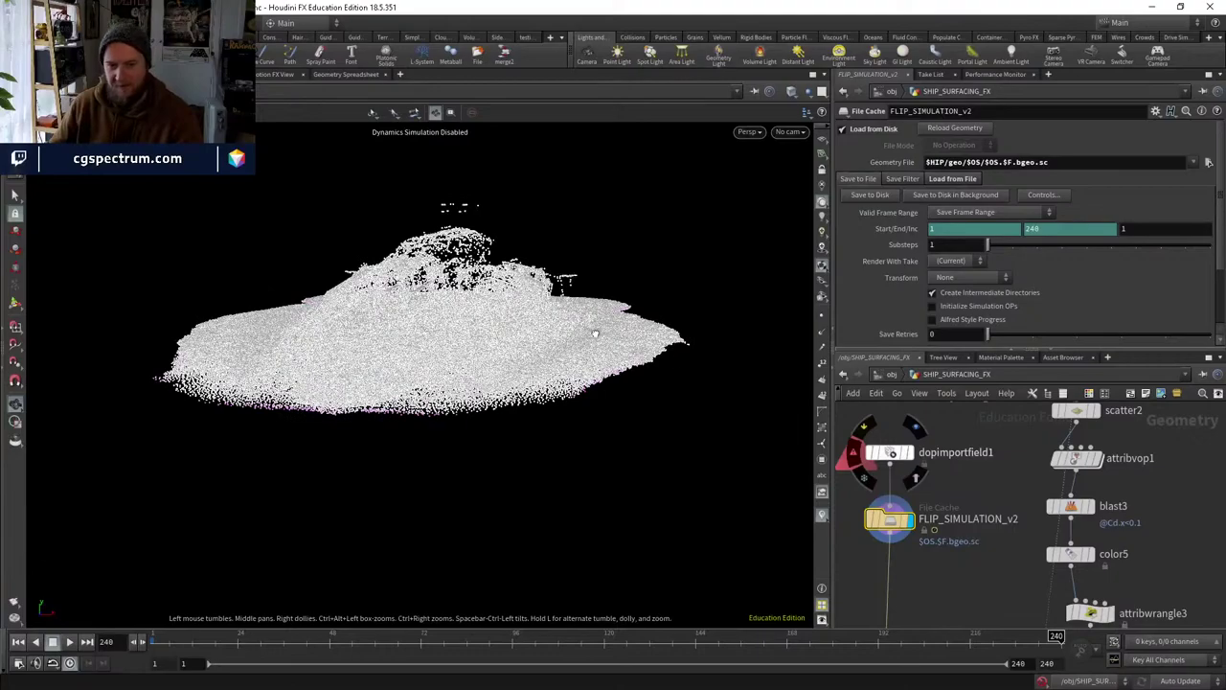
left_click_drag(595, 334, 616, 402)
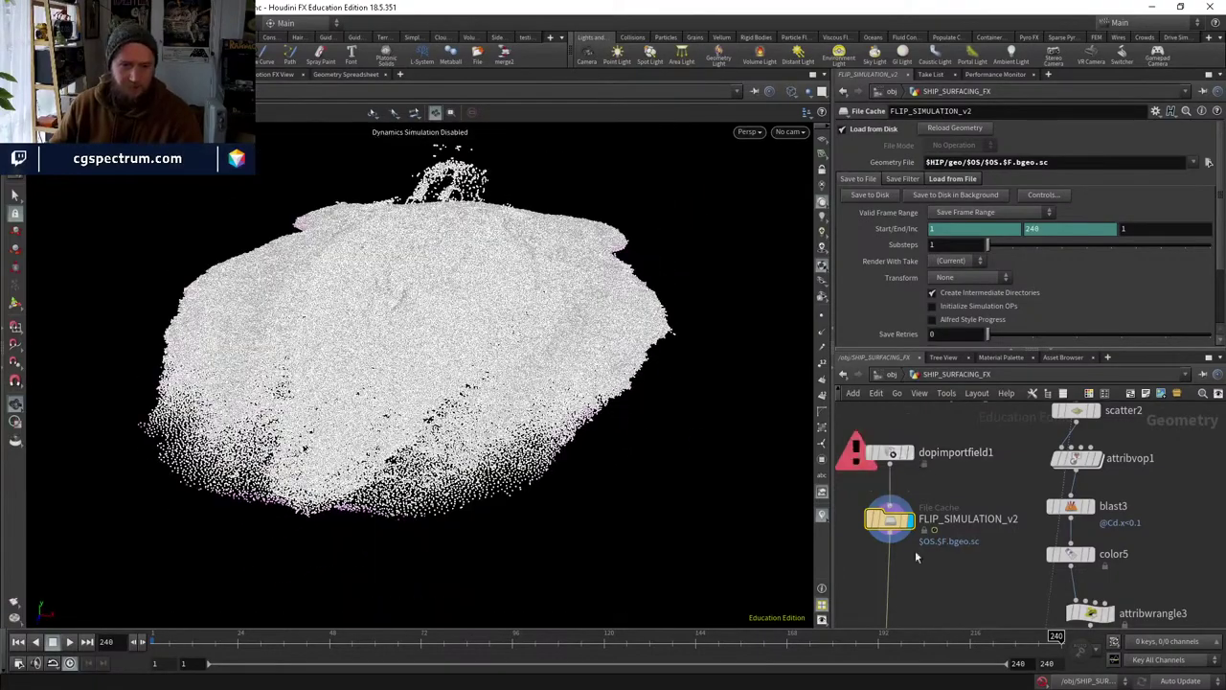
scroll(920, 536, "down", 10)
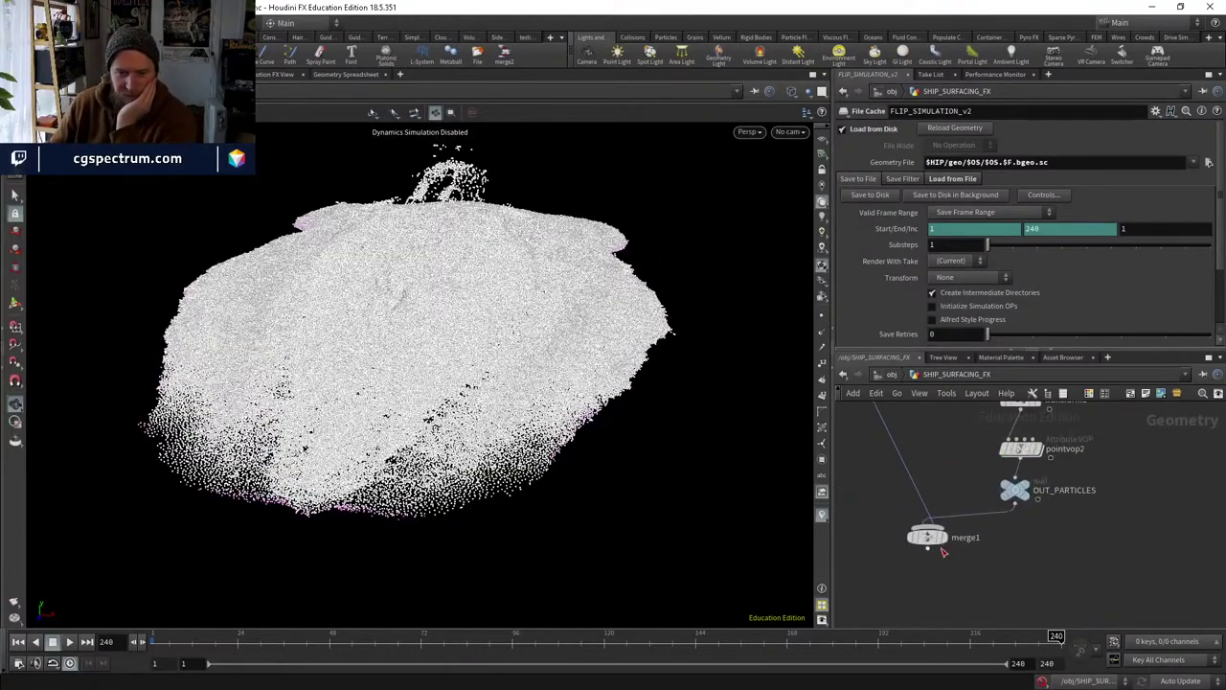
scroll(944, 551, "up", 3)
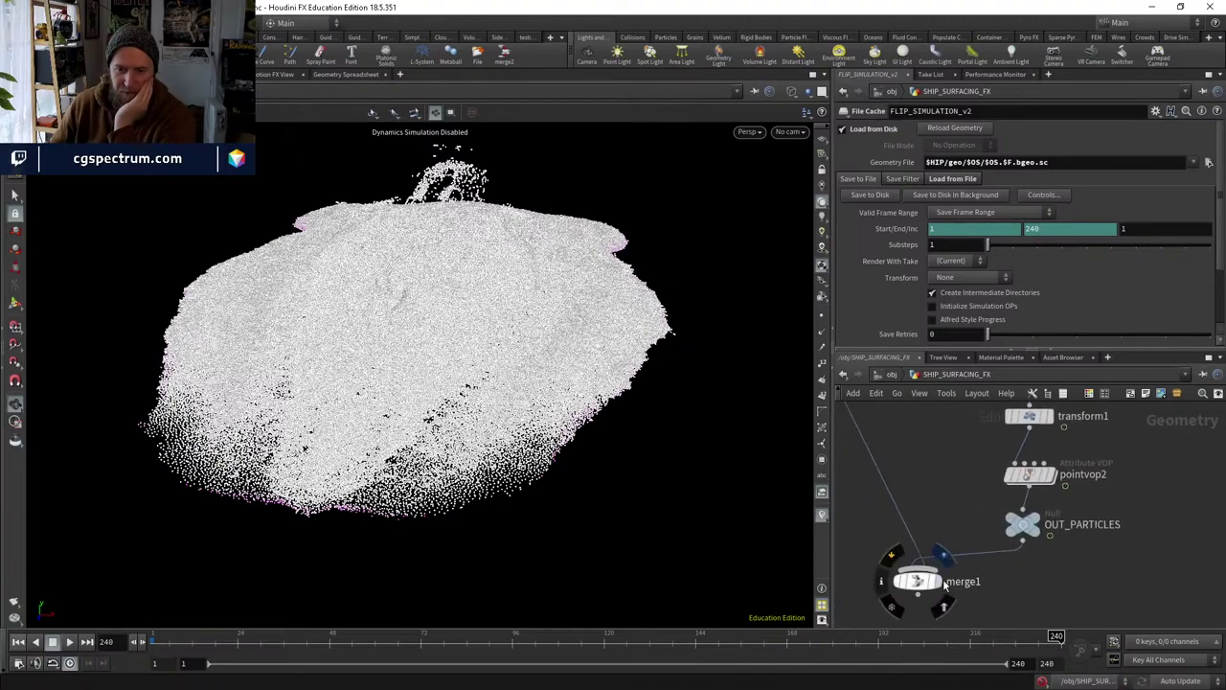
left_click(944, 583)
Inspect merge1's particles and water streams around frame 128, then return to /obj.
left_click_drag(484, 358, 467, 450)
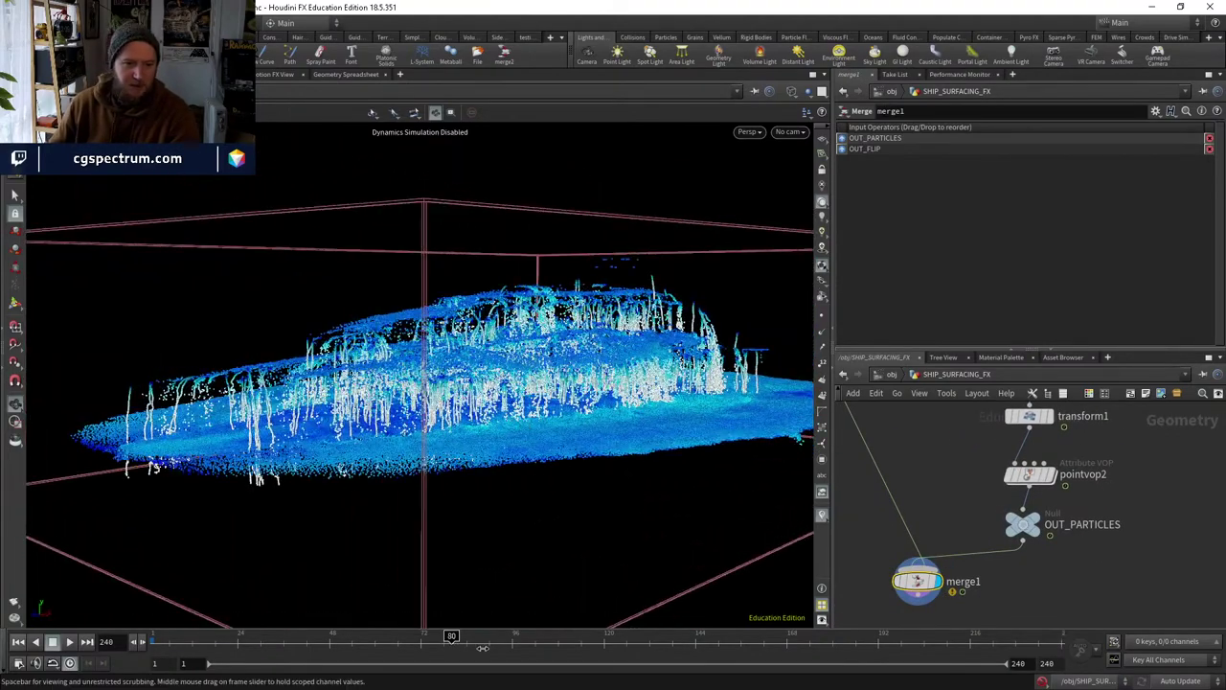
left_click_drag(525, 641, 927, 634)
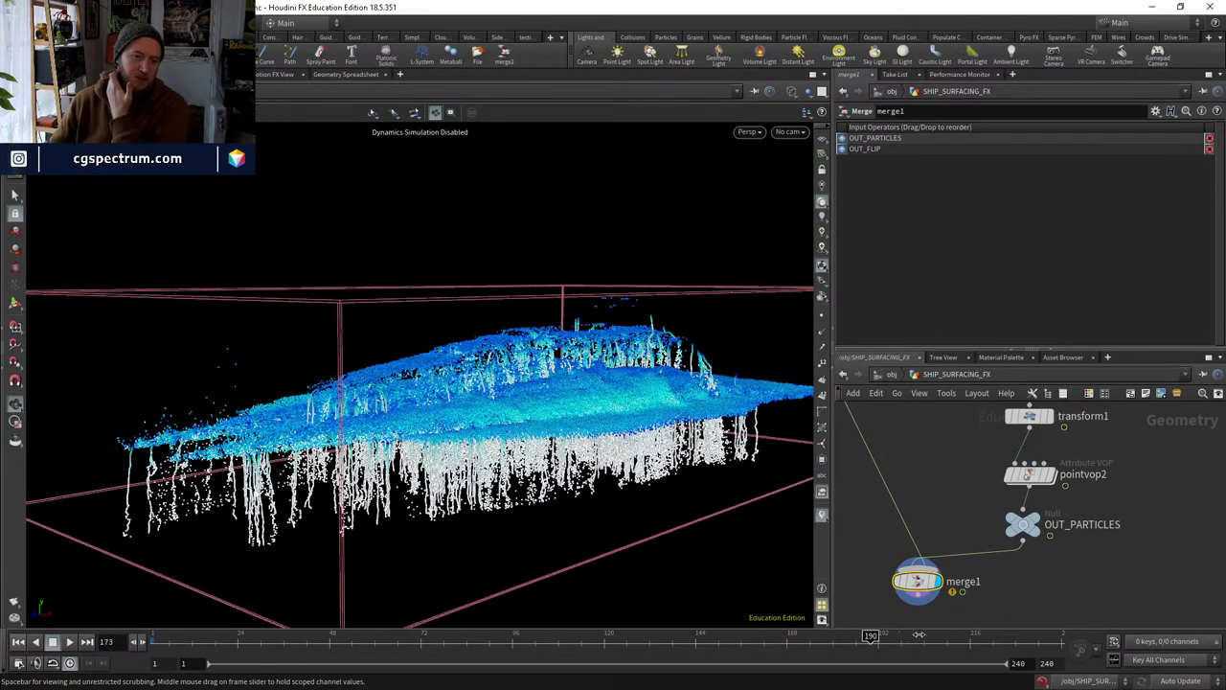
left_click_drag(670, 383, 646, 293, "alt")
left_click(893, 374)
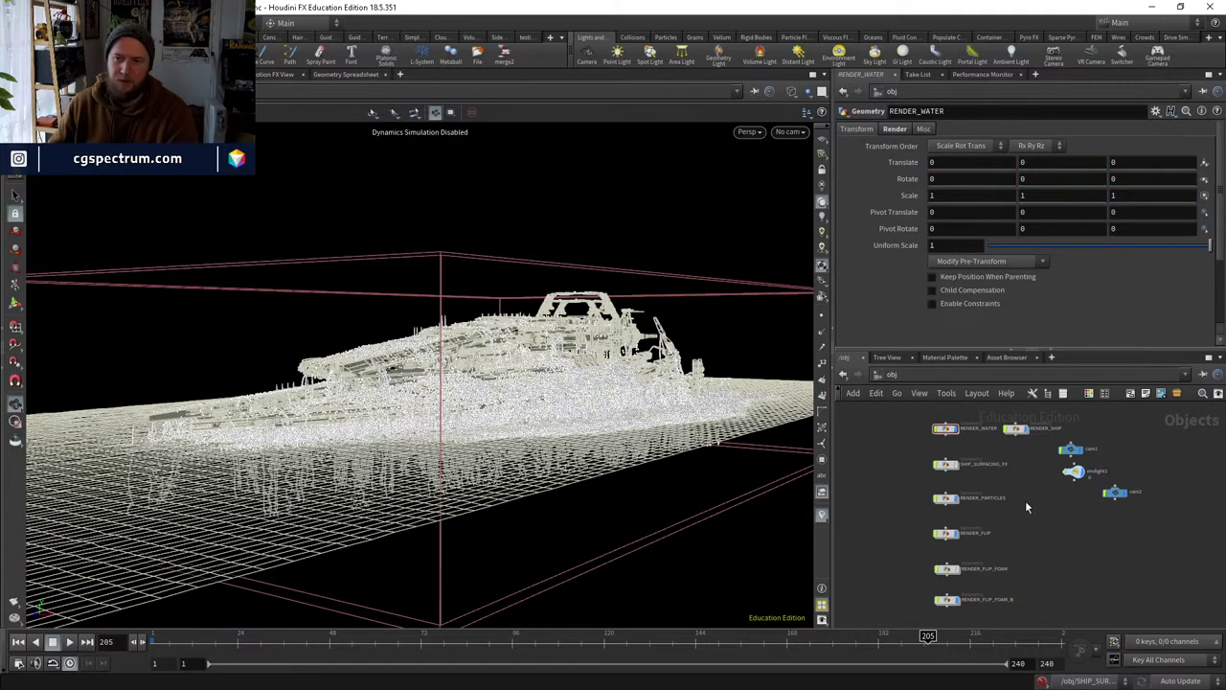
Switch the viewport to shaded and look through cam2, then cam1.
middle_click_drag(1034, 471, 1047, 508)
mouse_move(649, 354)
left_mouse_down()
mouse_move(603, 372)
mouse_move(653, 320)
mouse_move(623, 364)
mouse_move(612, 427)
mouse_move(589, 383)
mouse_move(568, 403)
mouse_move(575, 383)
left_mouse_up()
key("w")
left_click(790, 131)
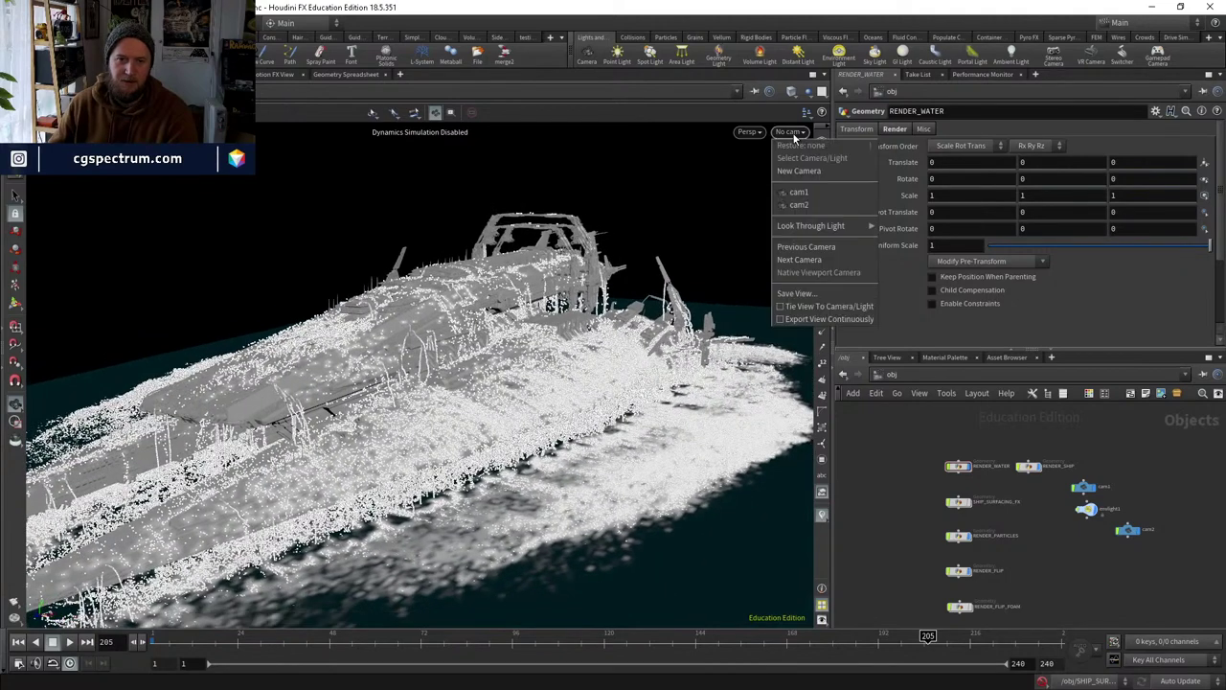
left_click(799, 204)
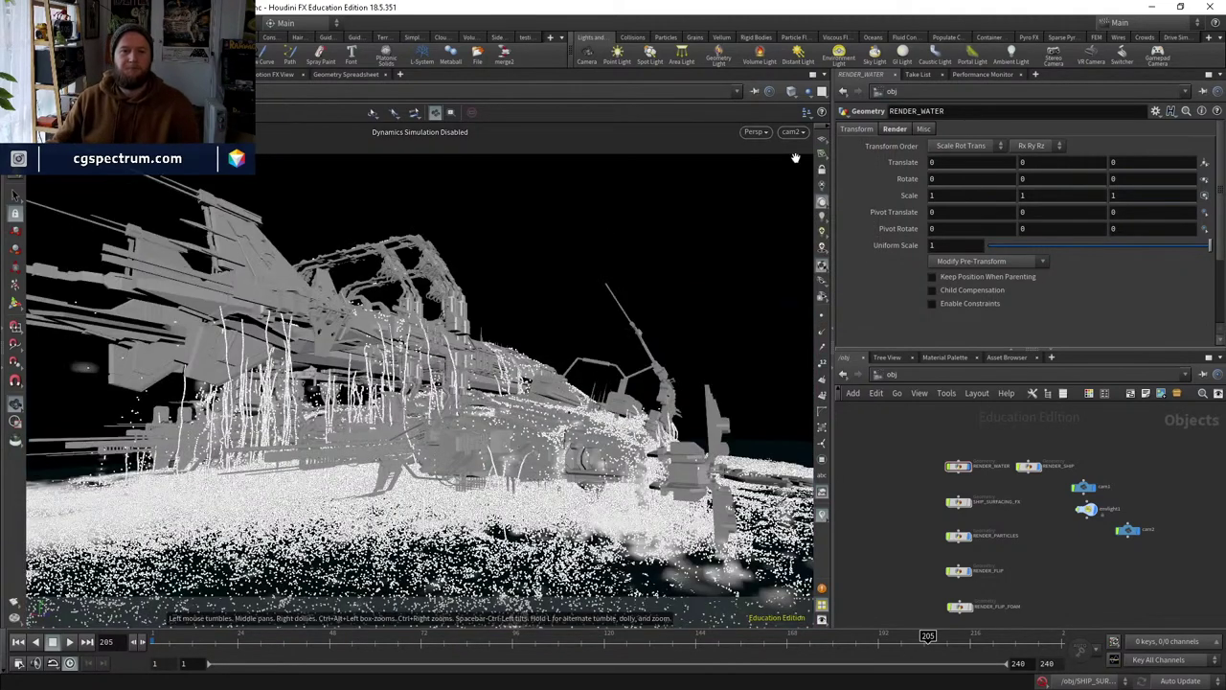
left_click(792, 131)
left_click(798, 191)
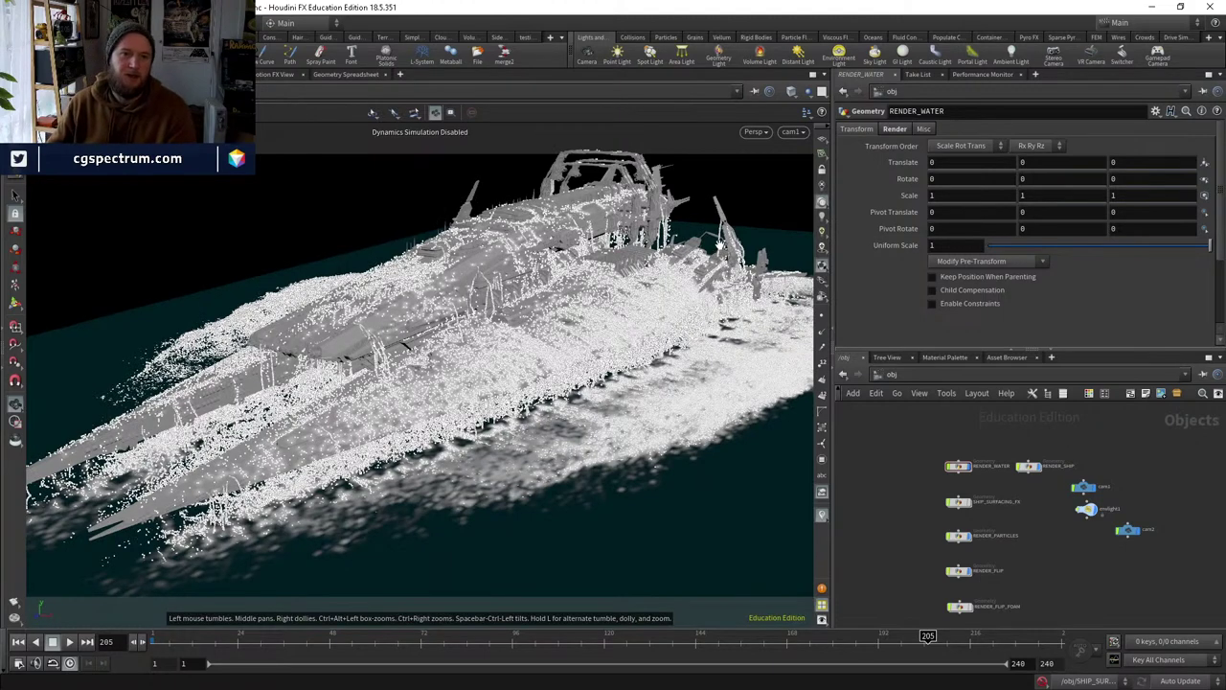
Toggle RENDER_WATER's display on and off and orbit around the foam-covered ship.
scroll(991, 496, "up", 2)
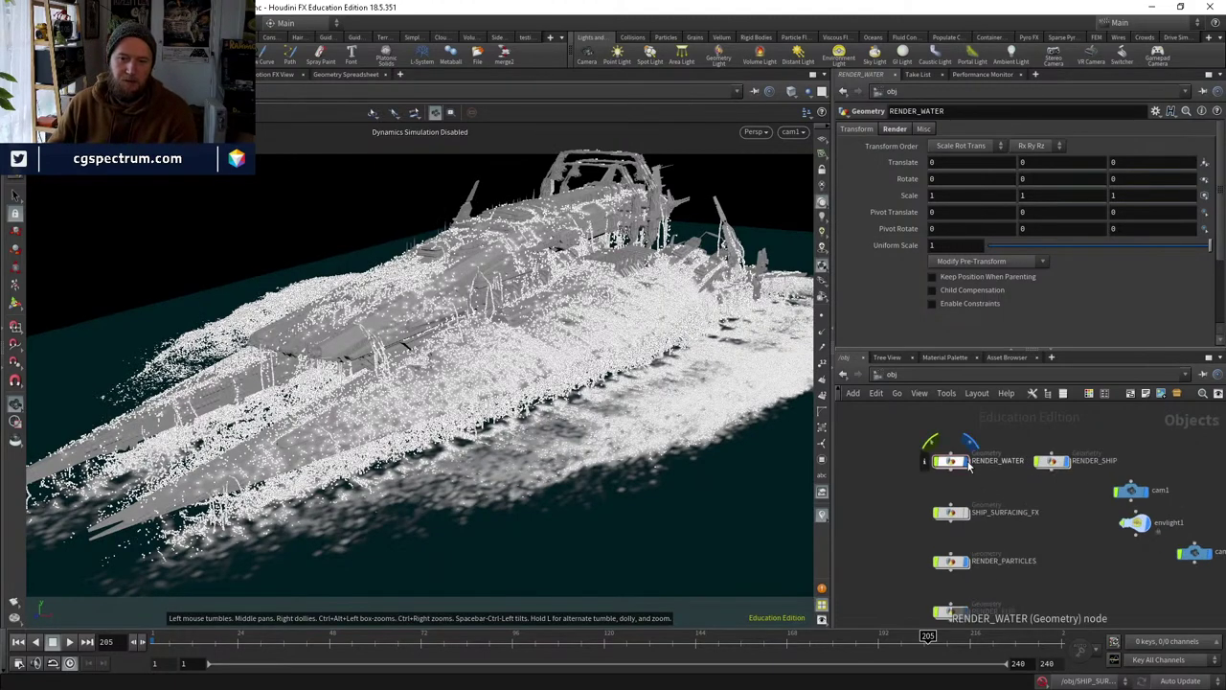
left_click(962, 462)
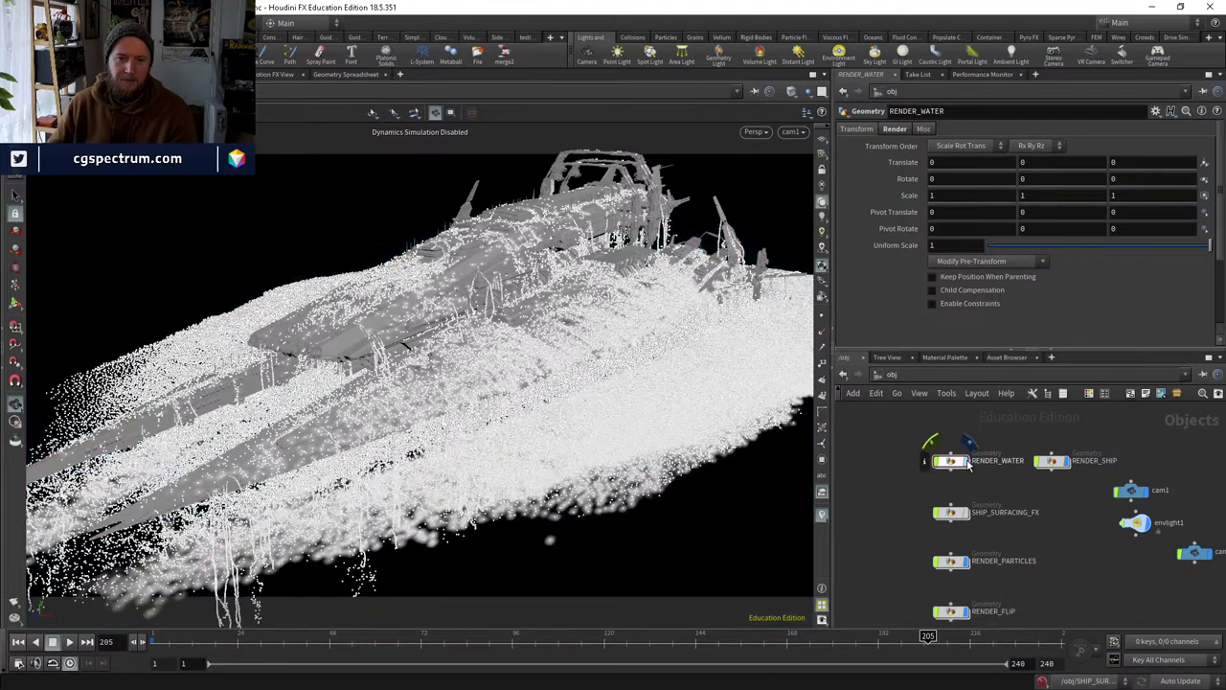
left_click(963, 462)
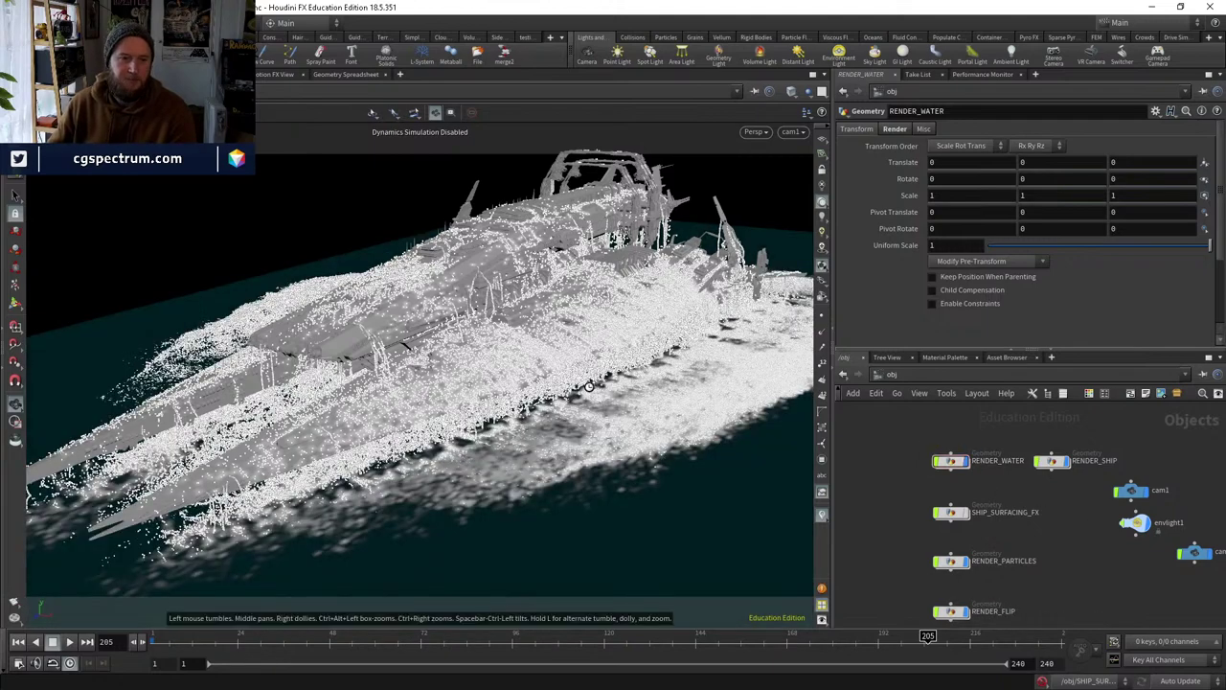
left_click_drag(589, 386, 499, 182)
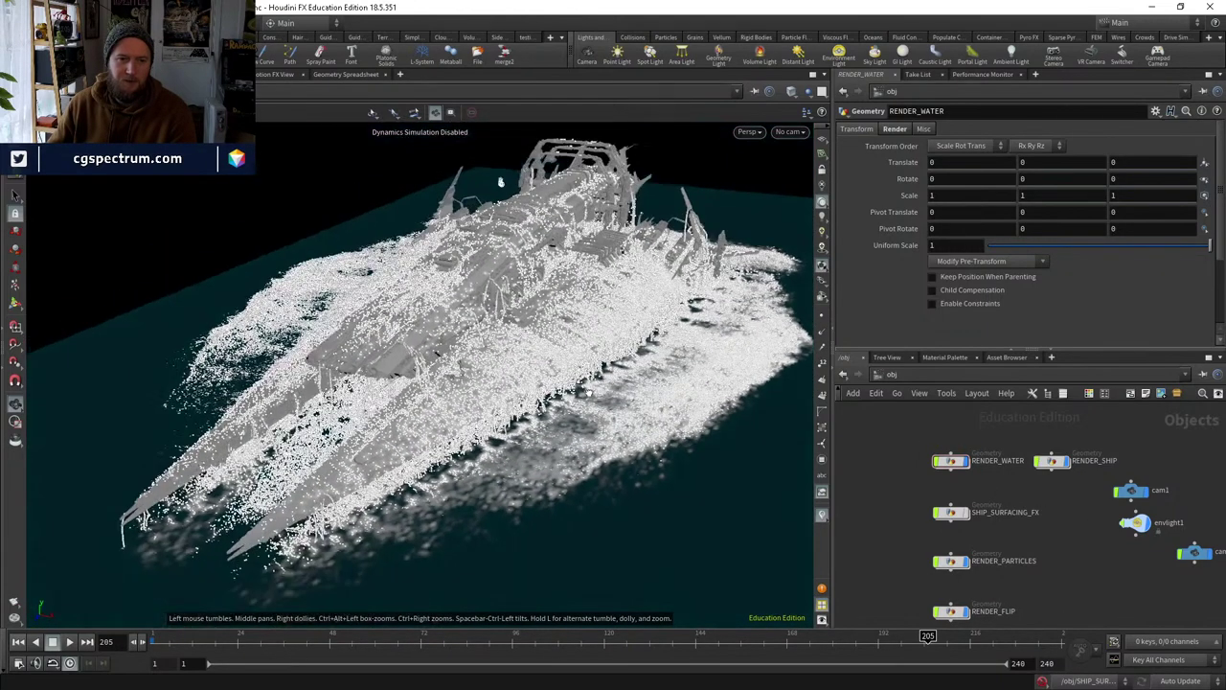
Inside RENDER_SHIP, inspect the ship geometry close to the deck and from below.
double_click(1018, 446)
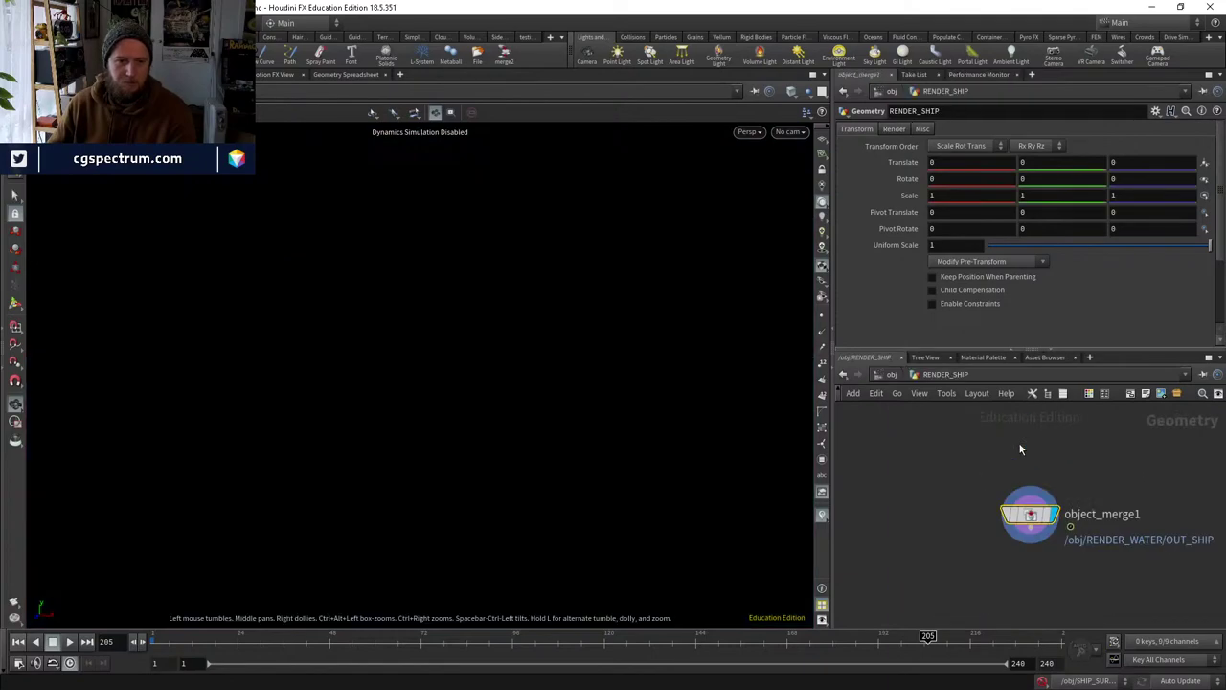
mouse_move(474, 322)
left_mouse_down()
mouse_move(527, 307)
mouse_move(472, 269)
left_mouse_up()
scroll(528, 307, "up", 5)
key("w")
key("w")
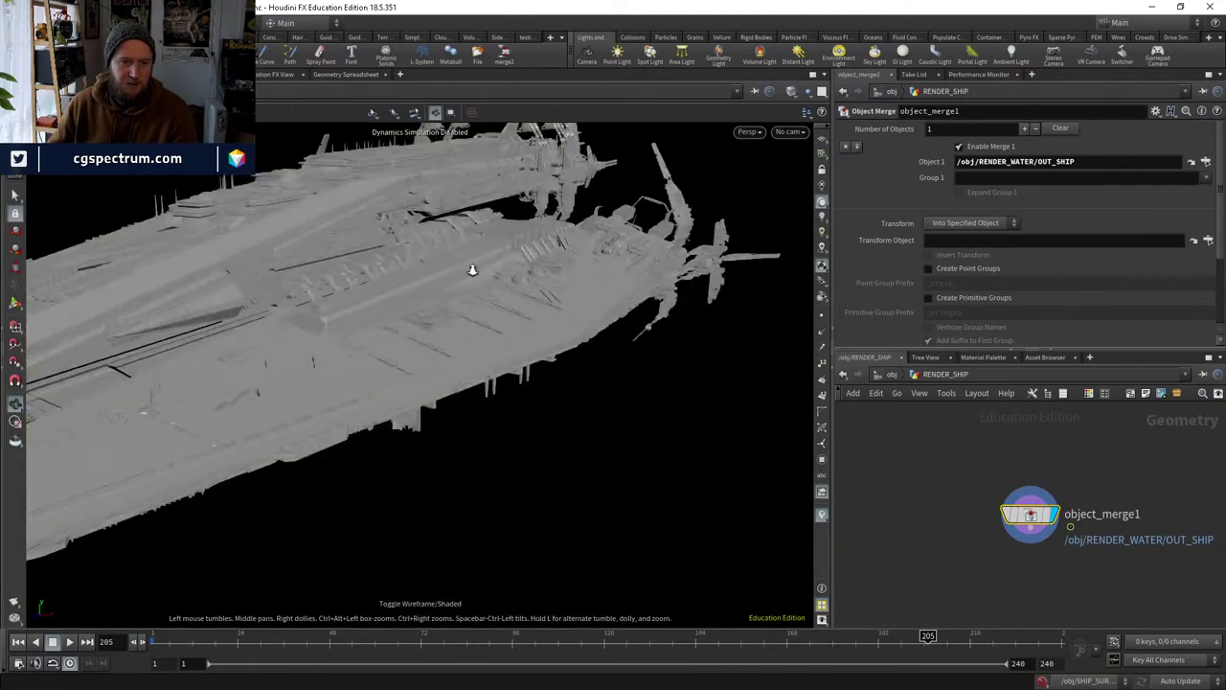
right_click_drag(472, 269, 619, 291)
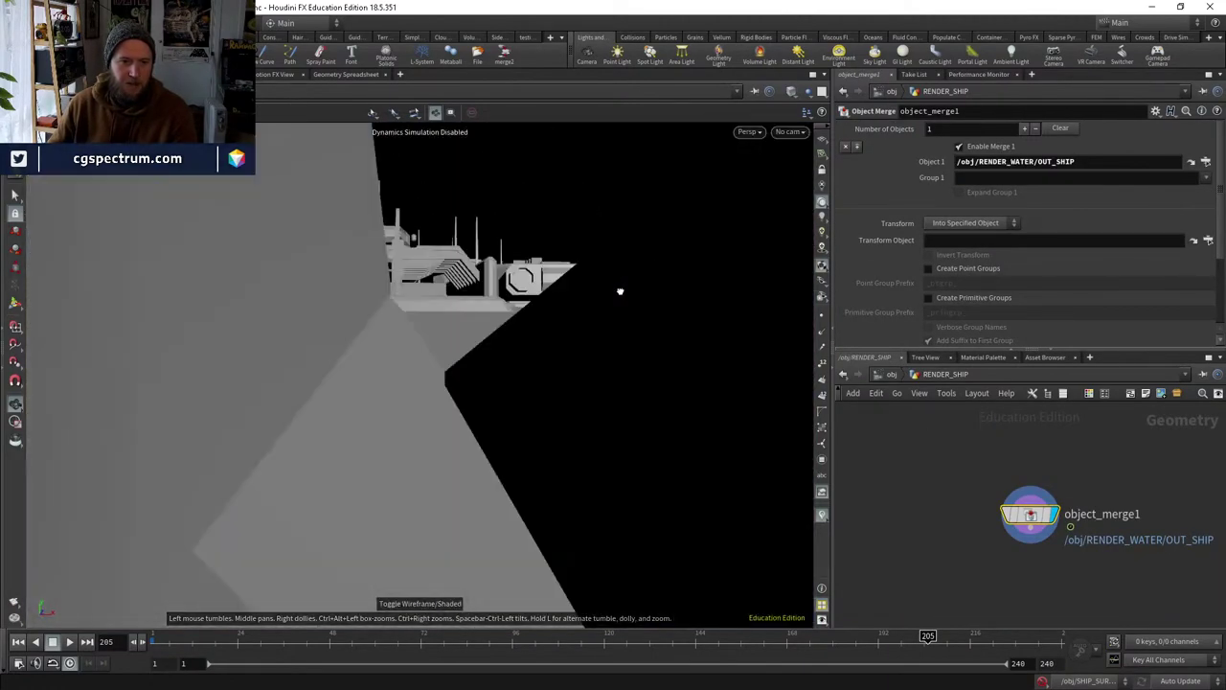
left_click_drag(620, 291, 509, 334)
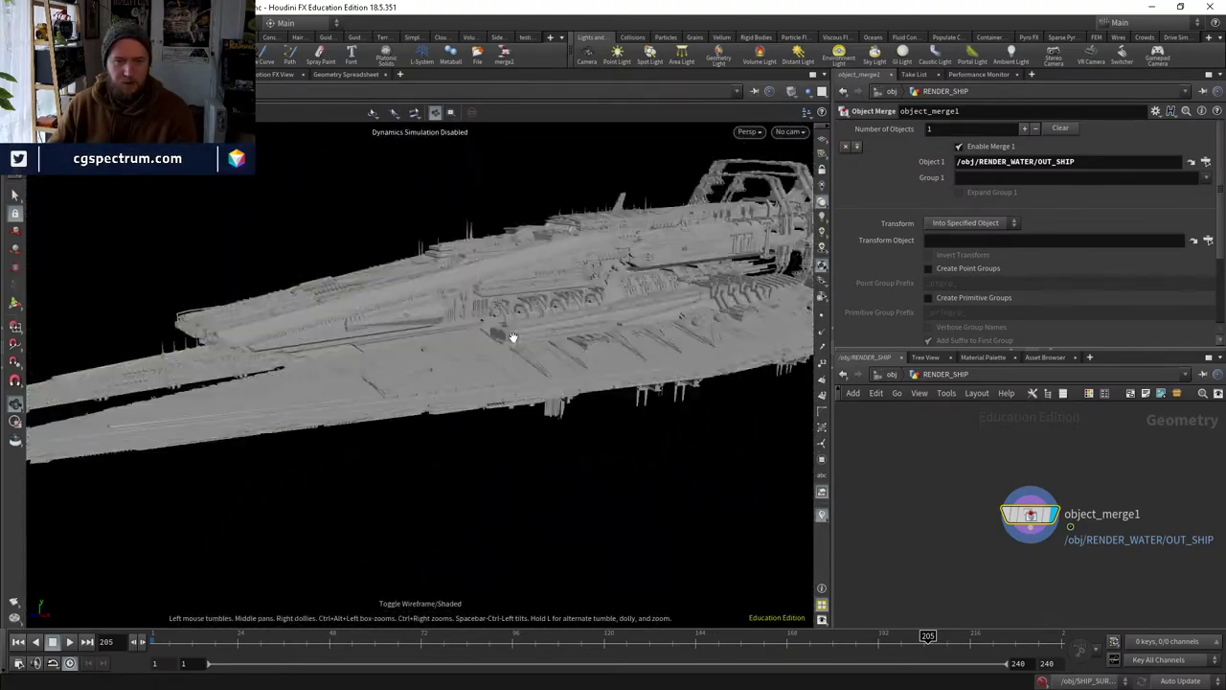
View the ship through cam2, then cam1, and return to /obj.
left_click(789, 132)
left_click(805, 205)
left_click(790, 131)
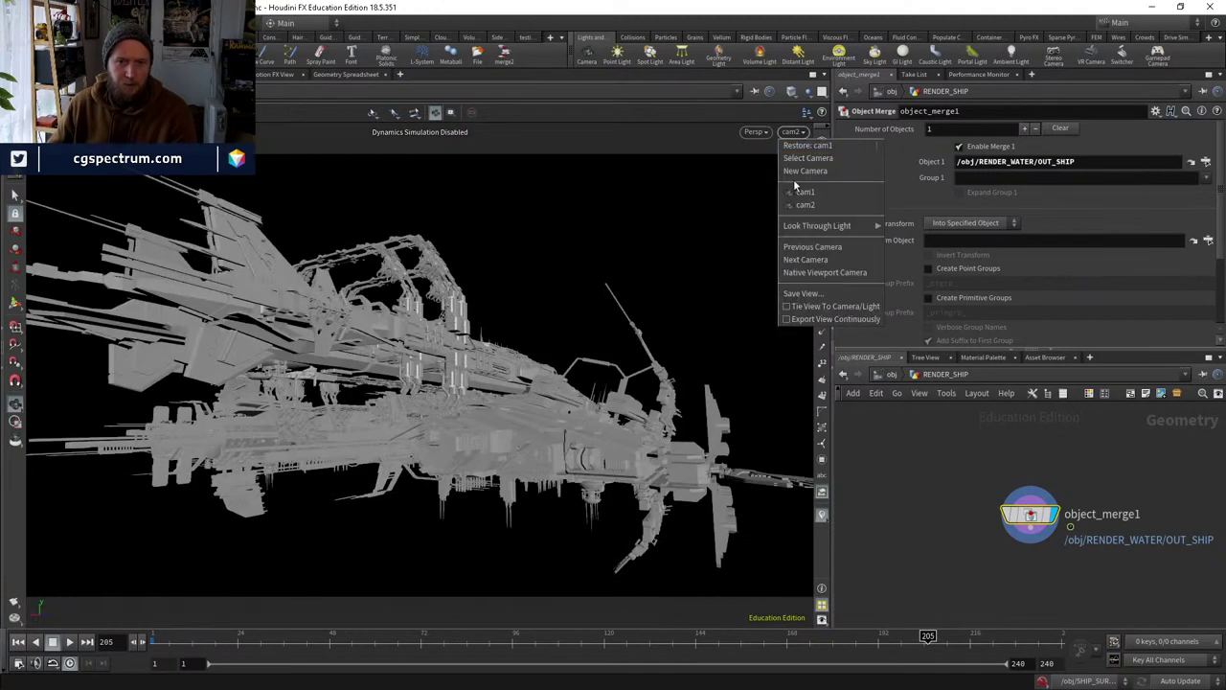
left_click(795, 191)
left_click(891, 375)
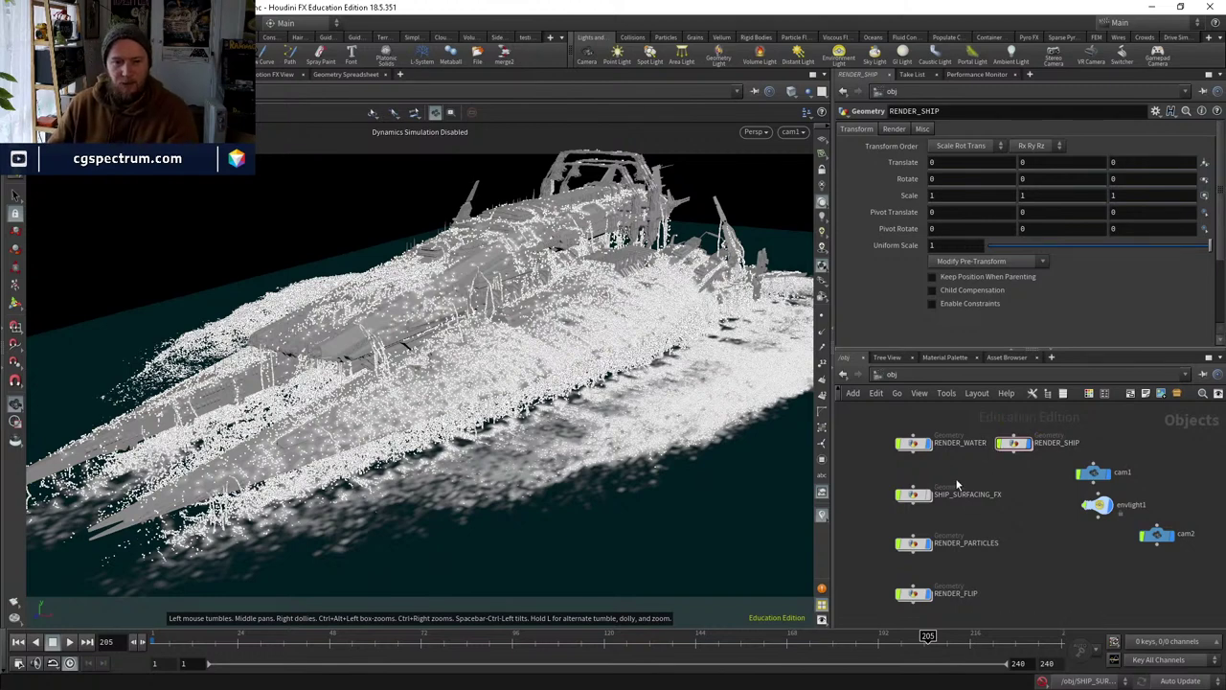
Toggle the water surface's visibility and look inside the RENDER_WATER network.
left_click(929, 444)
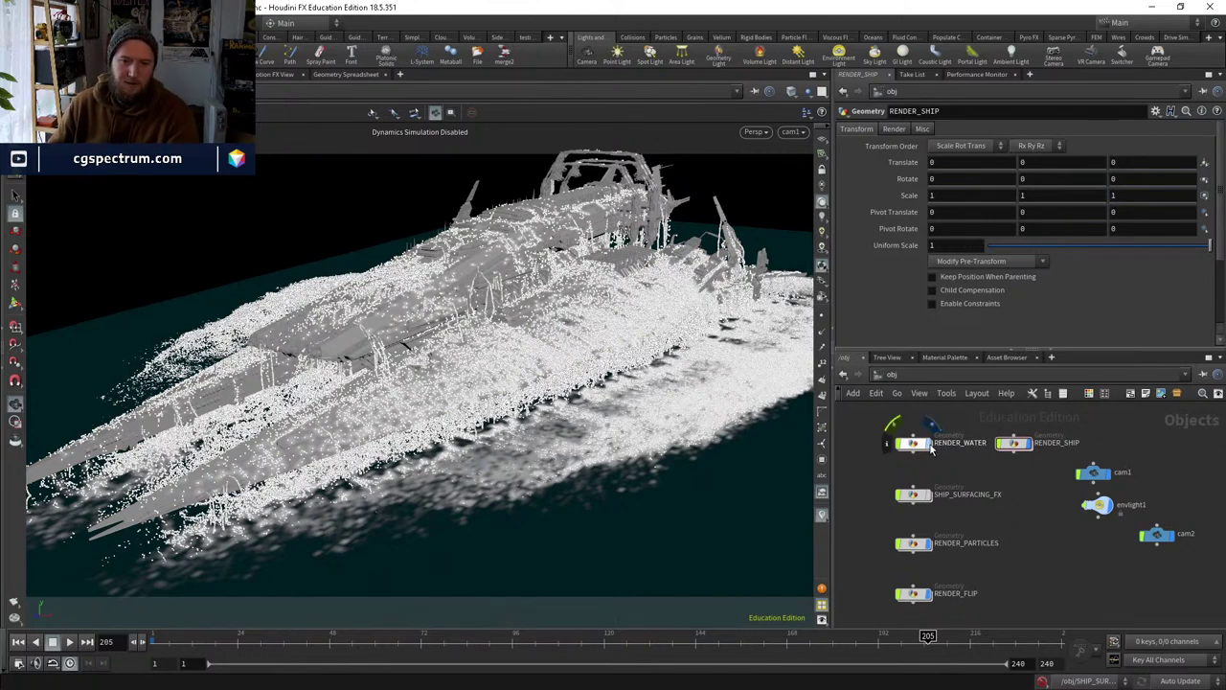
left_click(929, 445)
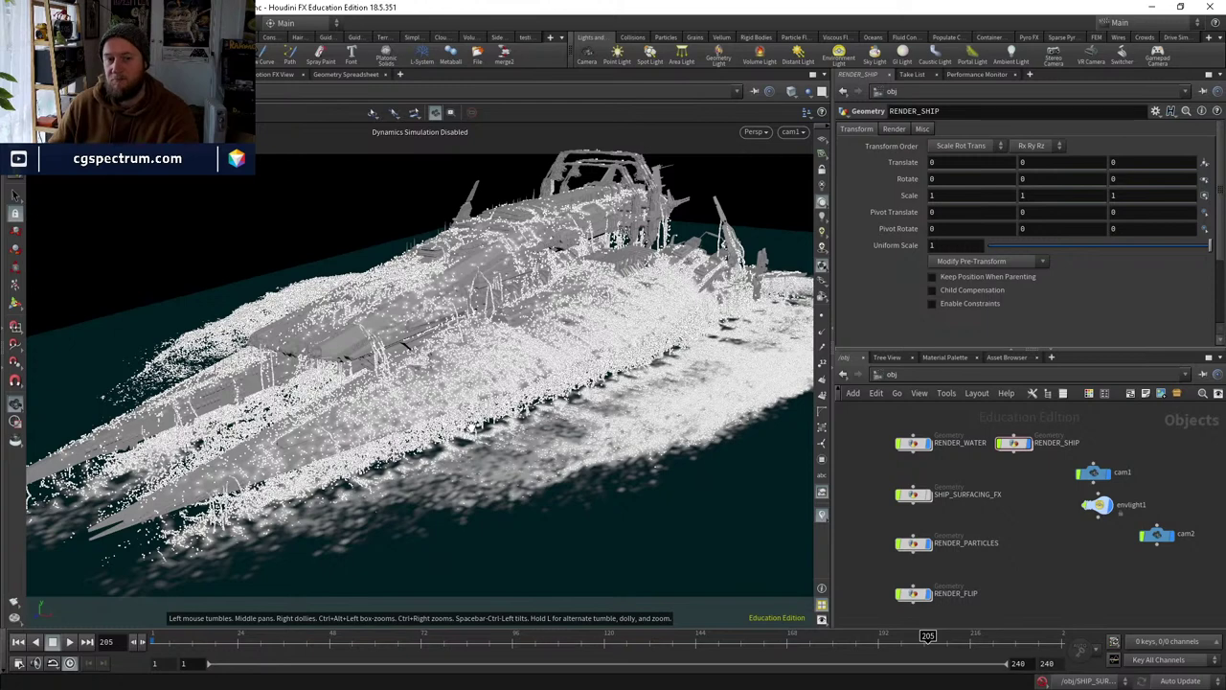
middle_click_drag(921, 452, 888, 488)
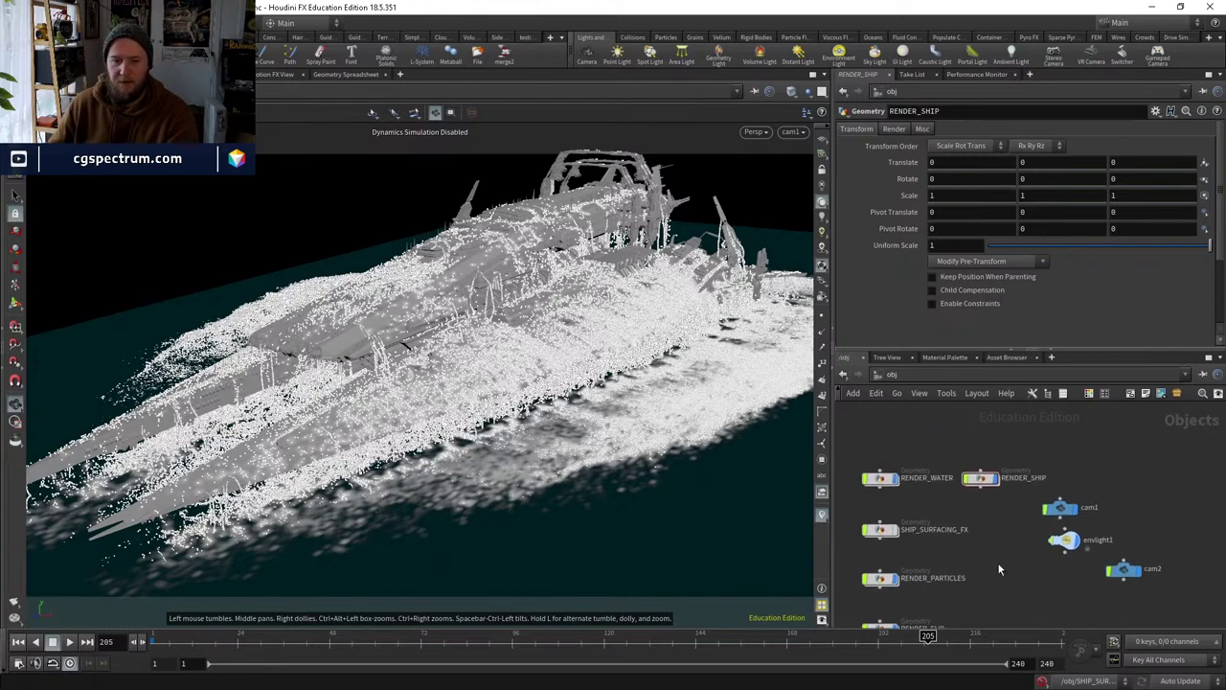
double_click(882, 482)
middle_click_drag(1003, 529, 967, 548)
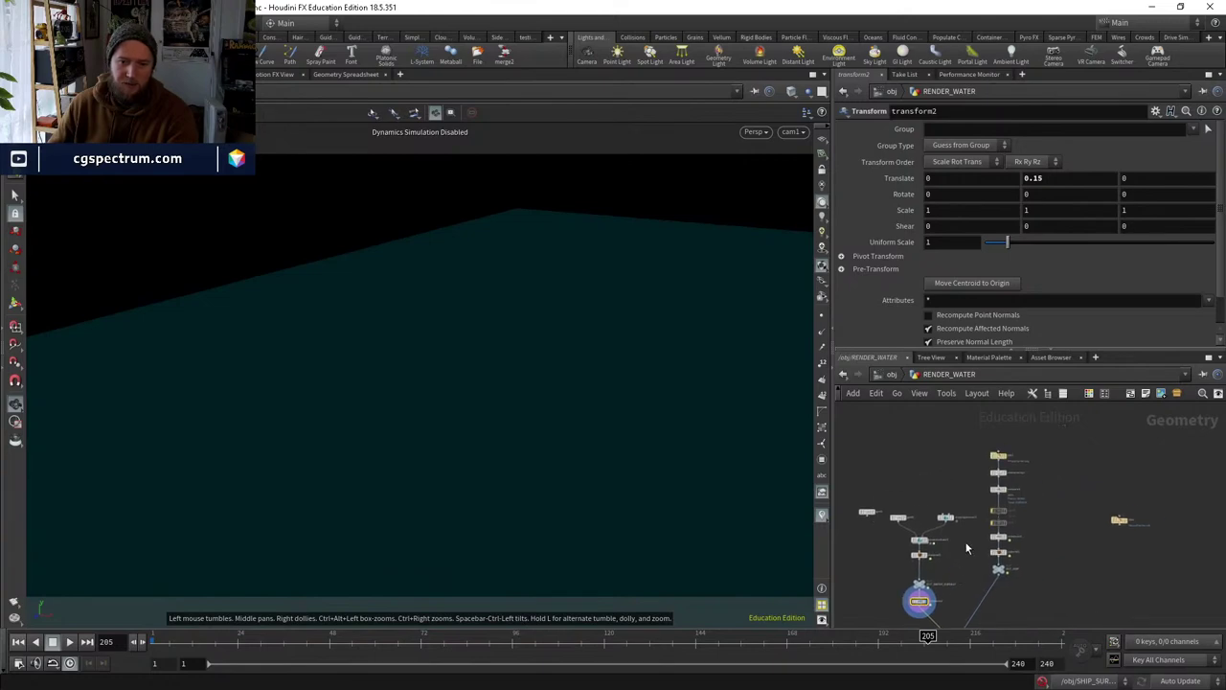
left_click(891, 374)
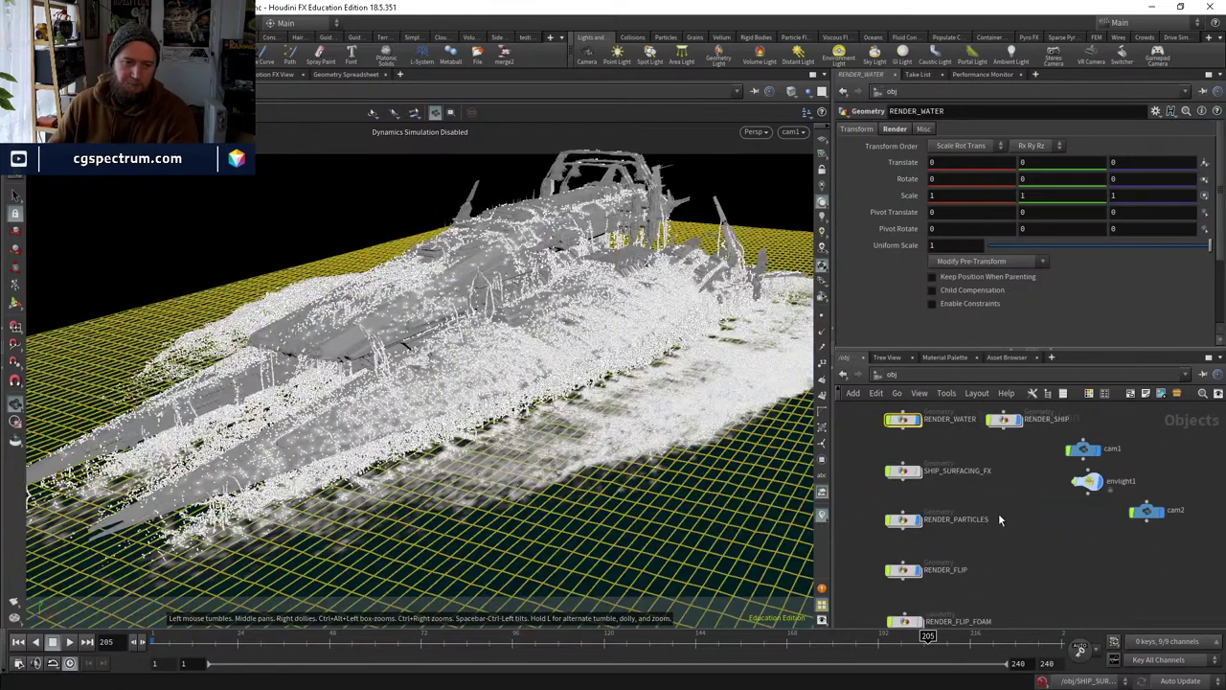
Inspect RENDER_FLIP's particles from a low side view around frame 49.
scroll(998, 512, "down", 4)
double_click(917, 516)
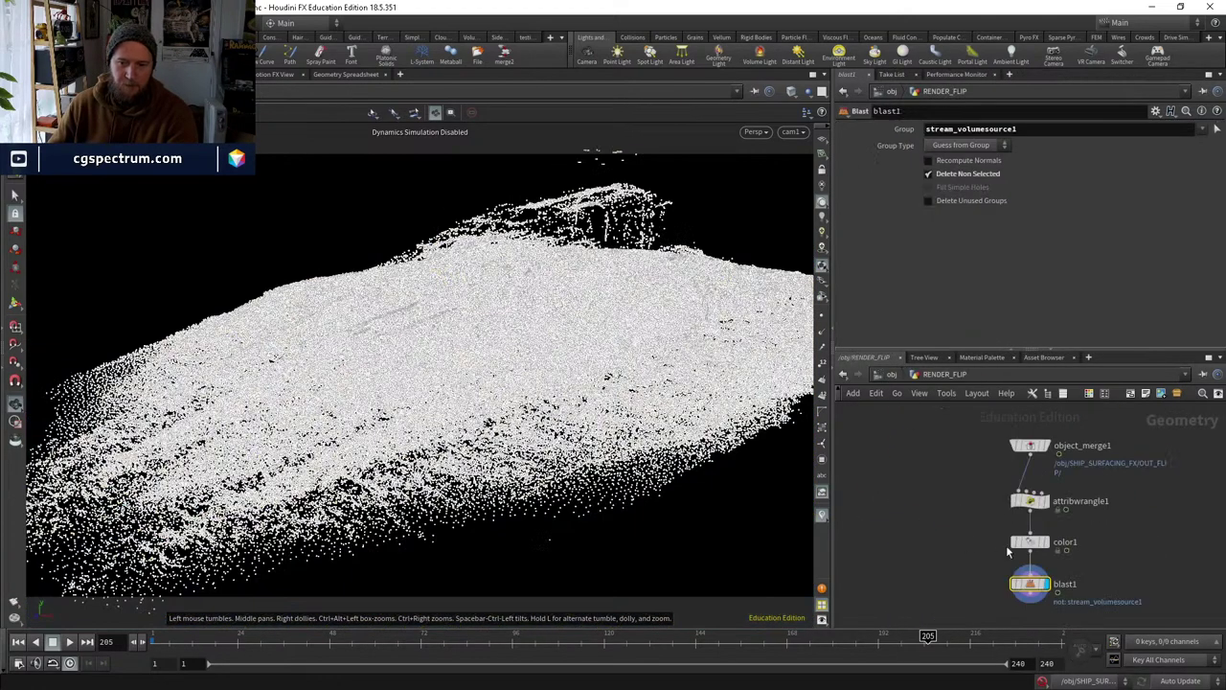
left_click_drag(529, 544, 425, 502)
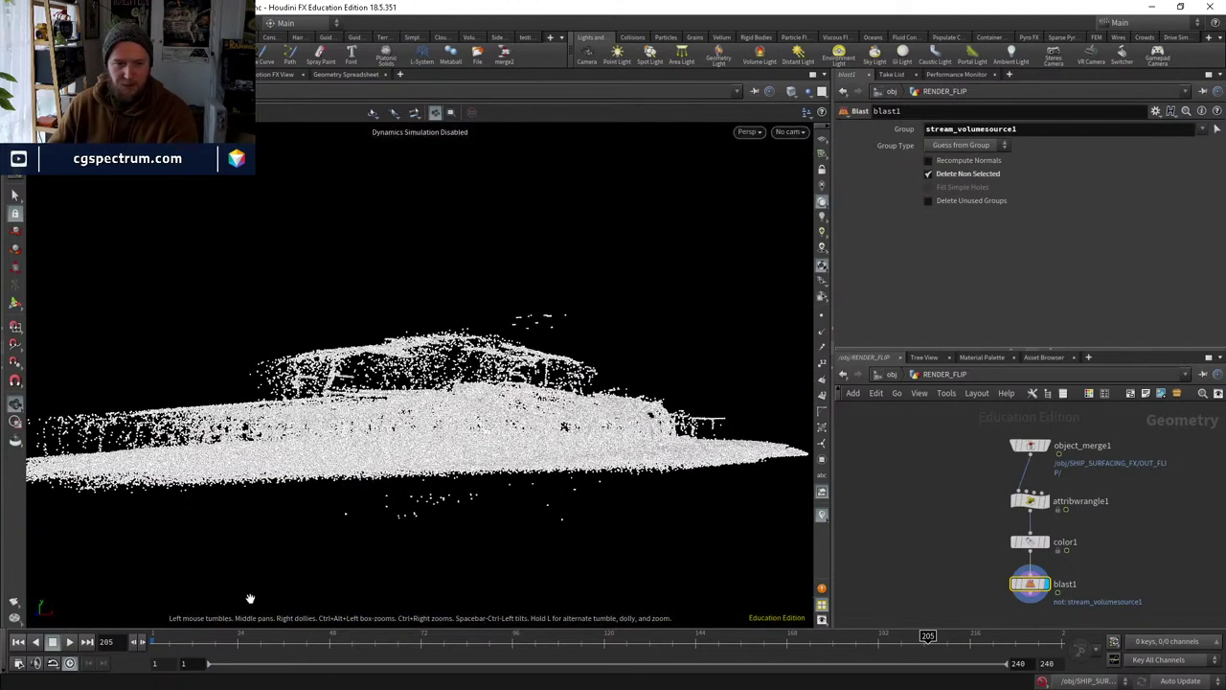
left_click_drag(231, 637, 272, 637)
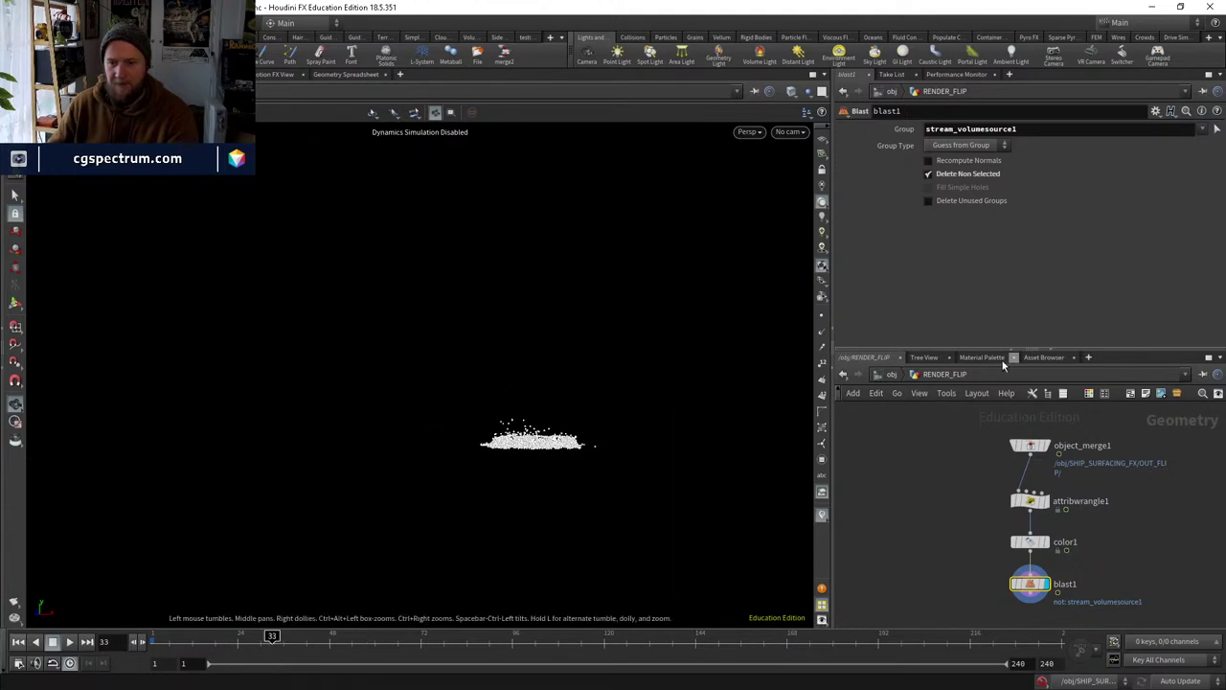
left_click(889, 375)
Enter RENDER_PARTICLES and scrub the timeline to watch its white particles.
left_click(915, 484)
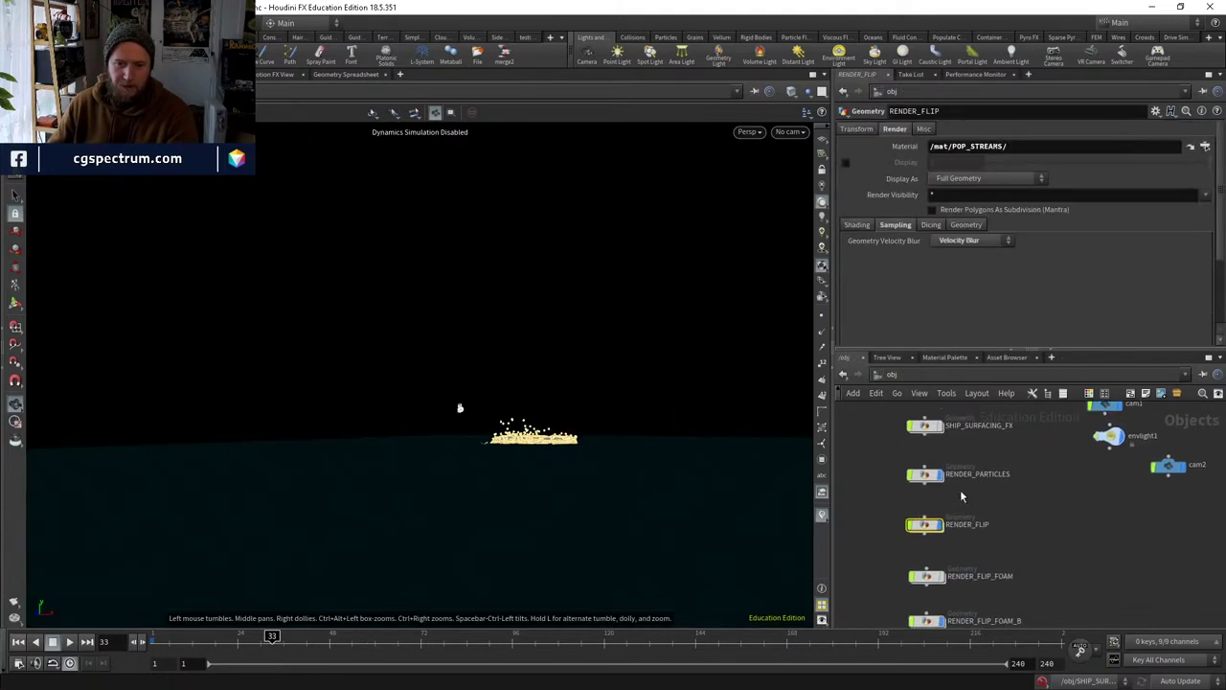
double_click(926, 476)
left_click_drag(272, 637, 156, 638)
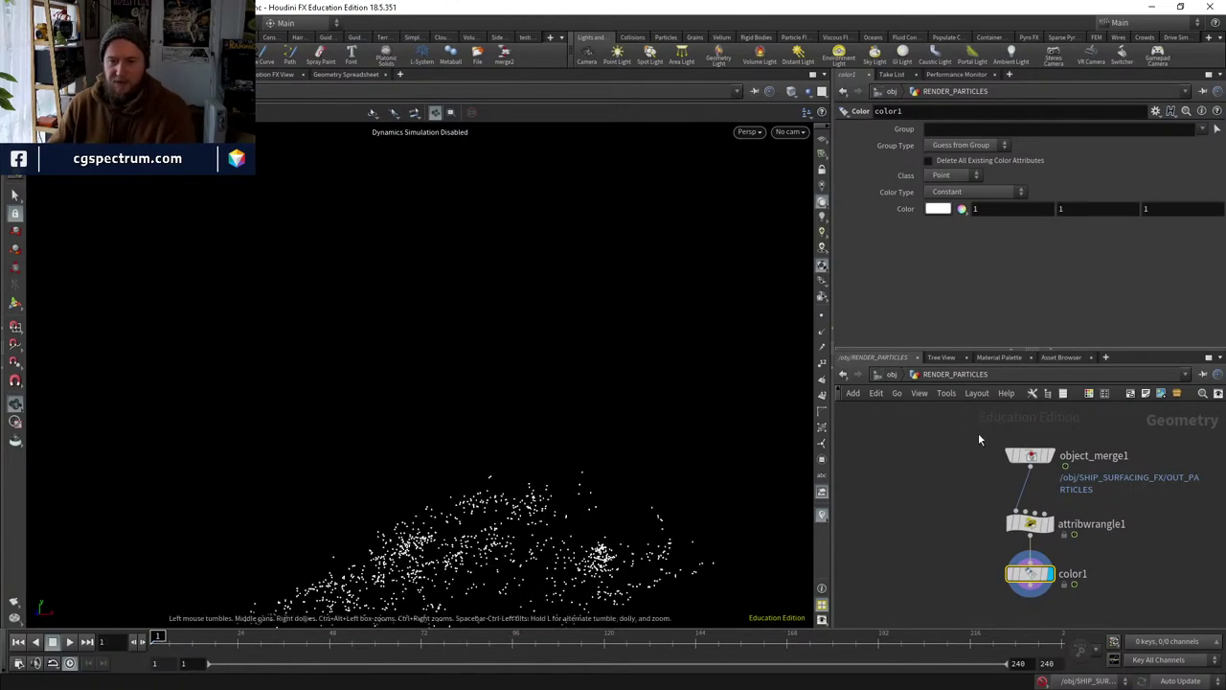
Jump from object_merge1 to OUT_PARTICLES and display color4's white particles at frame 1.
left_click(1028, 456)
left_click(1191, 165)
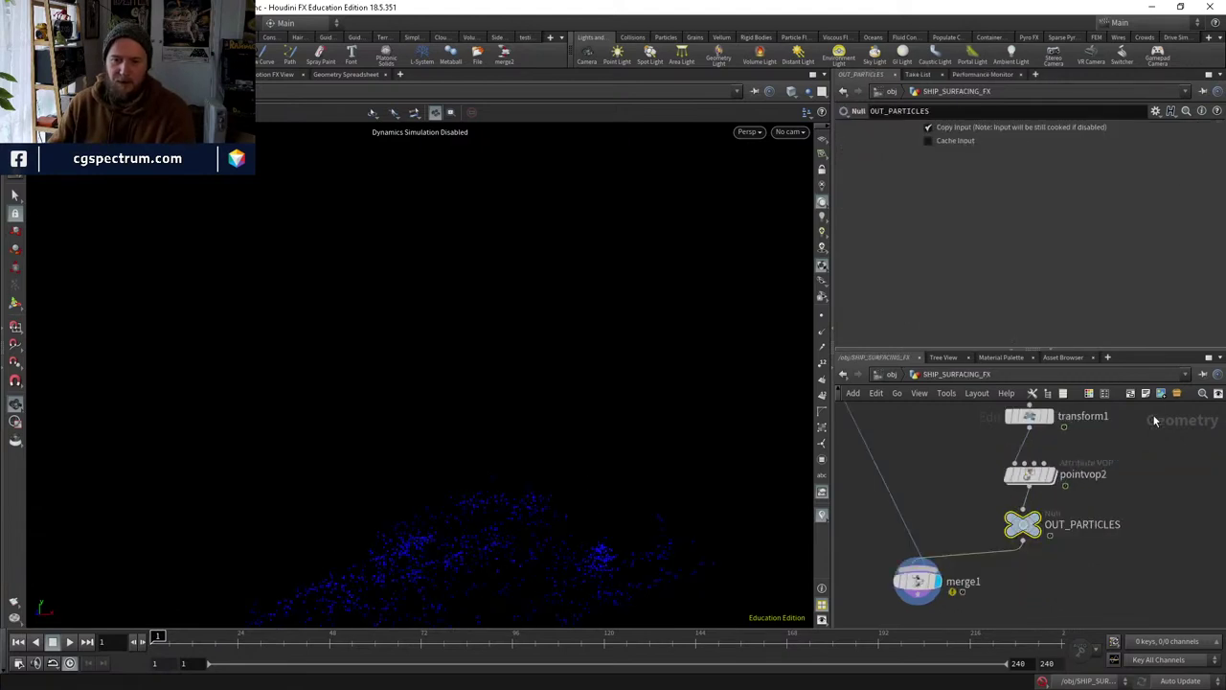
scroll(1130, 487, "down", 5)
scroll(1016, 505, "up", 3)
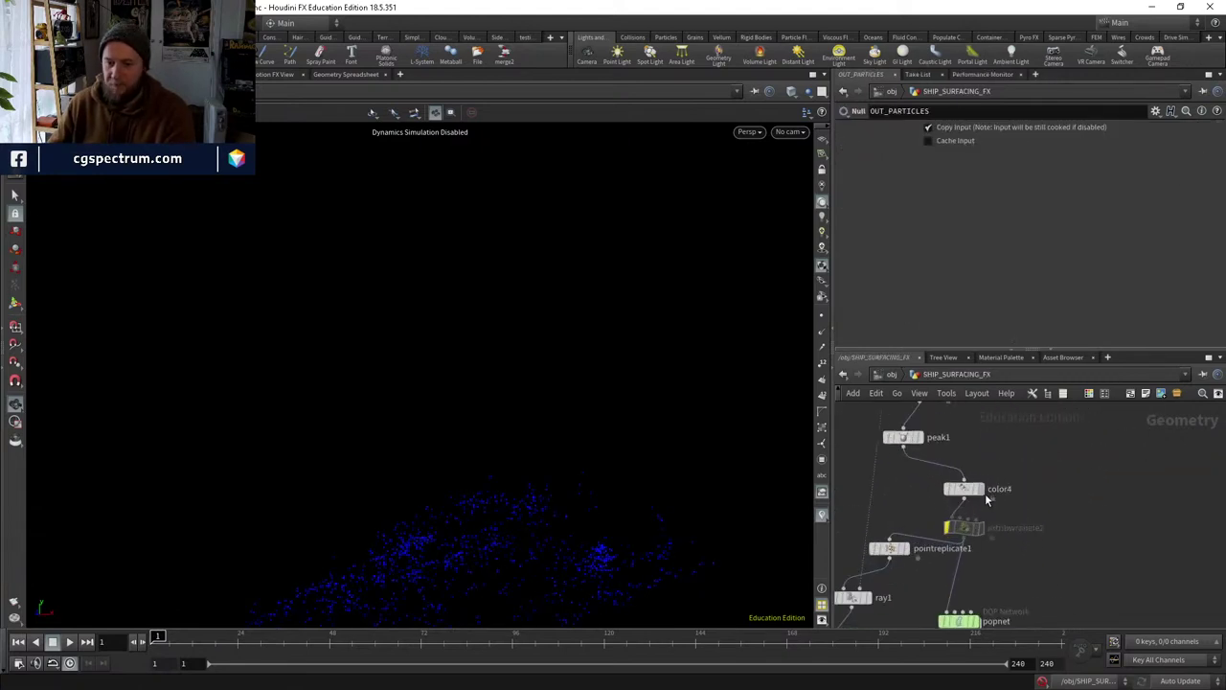
left_click(975, 489)
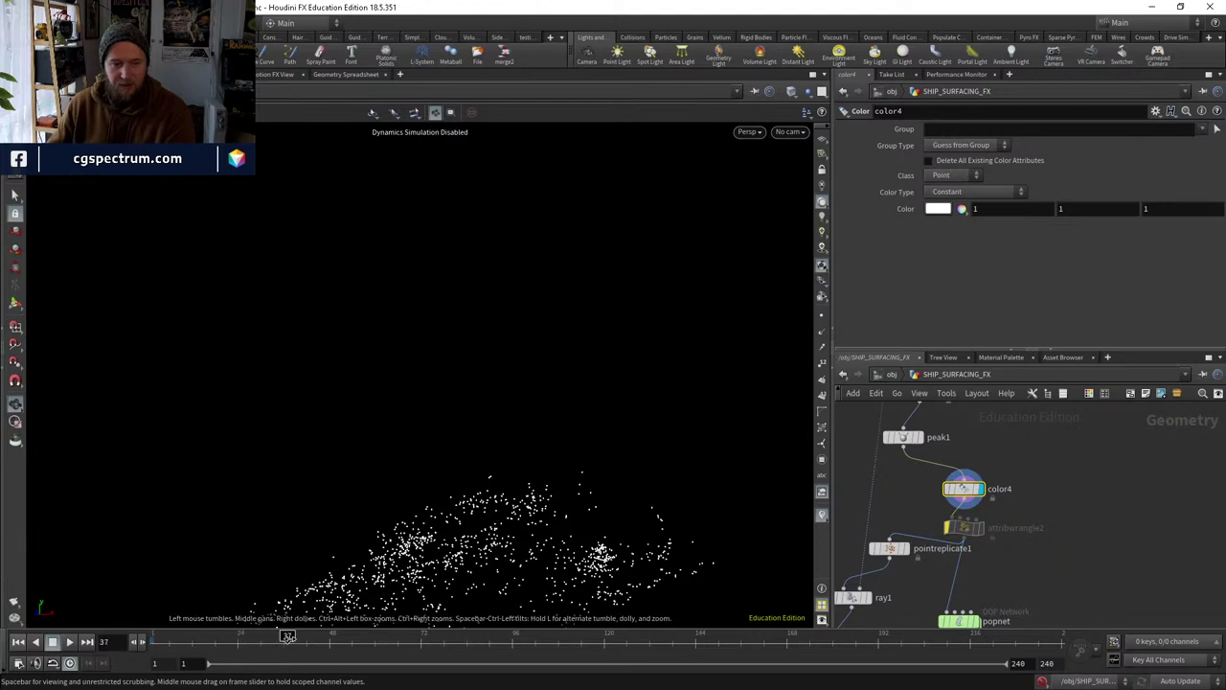
left_click(140, 630)
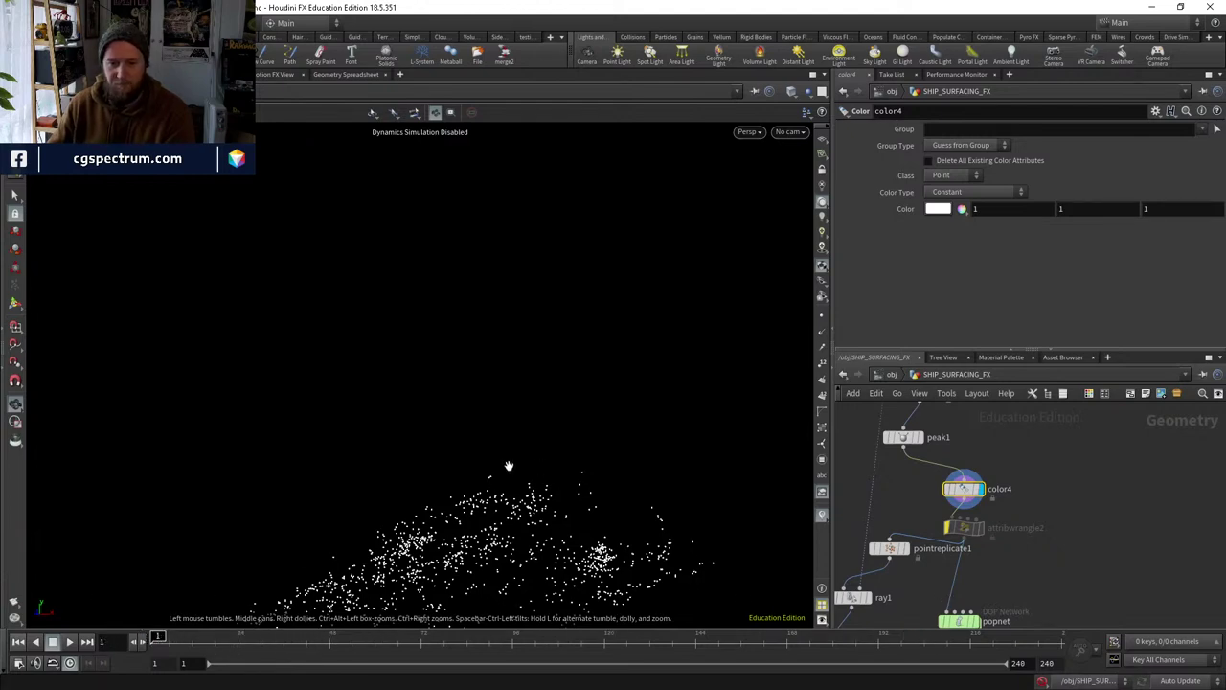
left_click_drag(494, 474, 522, 450)
Play the particle simulation inside popnet, then return to SHIP_SURFACING_FX.
middle_click_drag(1094, 539, 1081, 427)
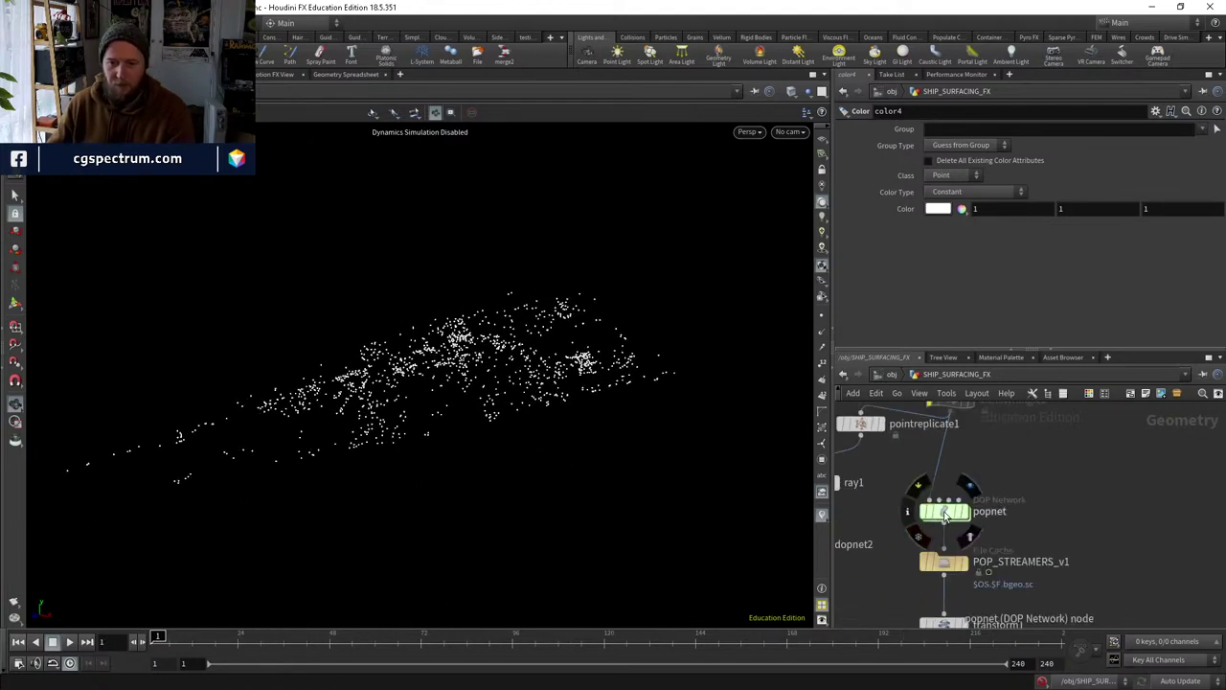
double_click(946, 511)
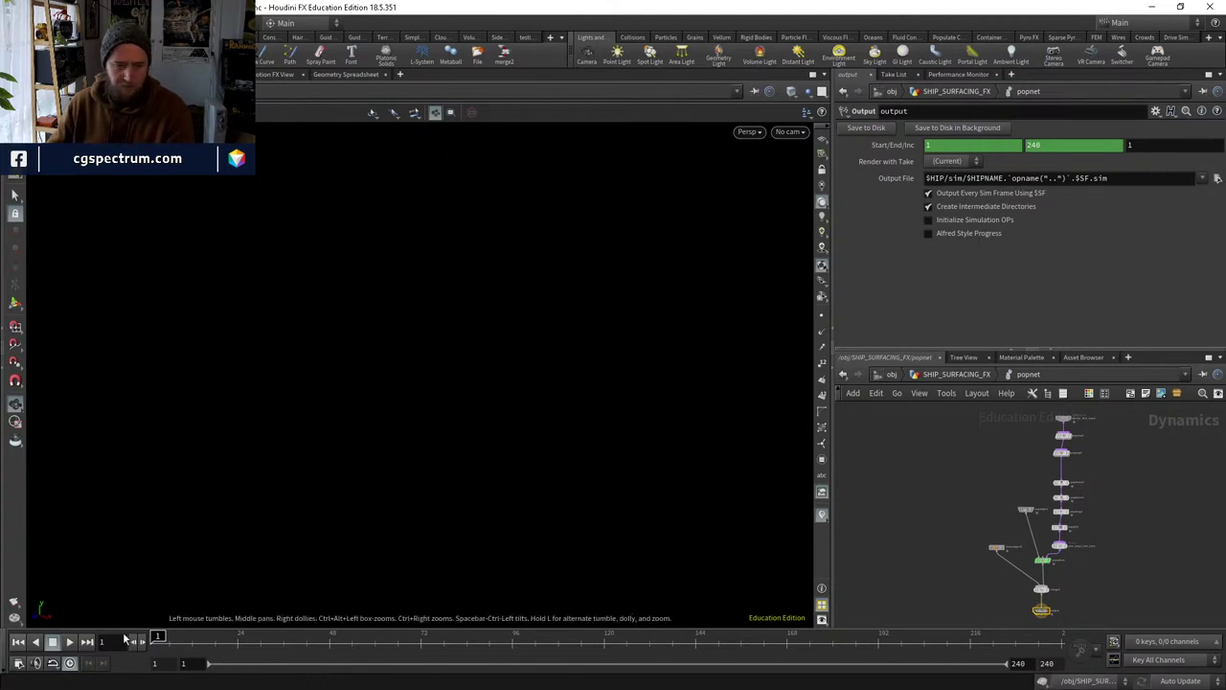
left_click(59, 646)
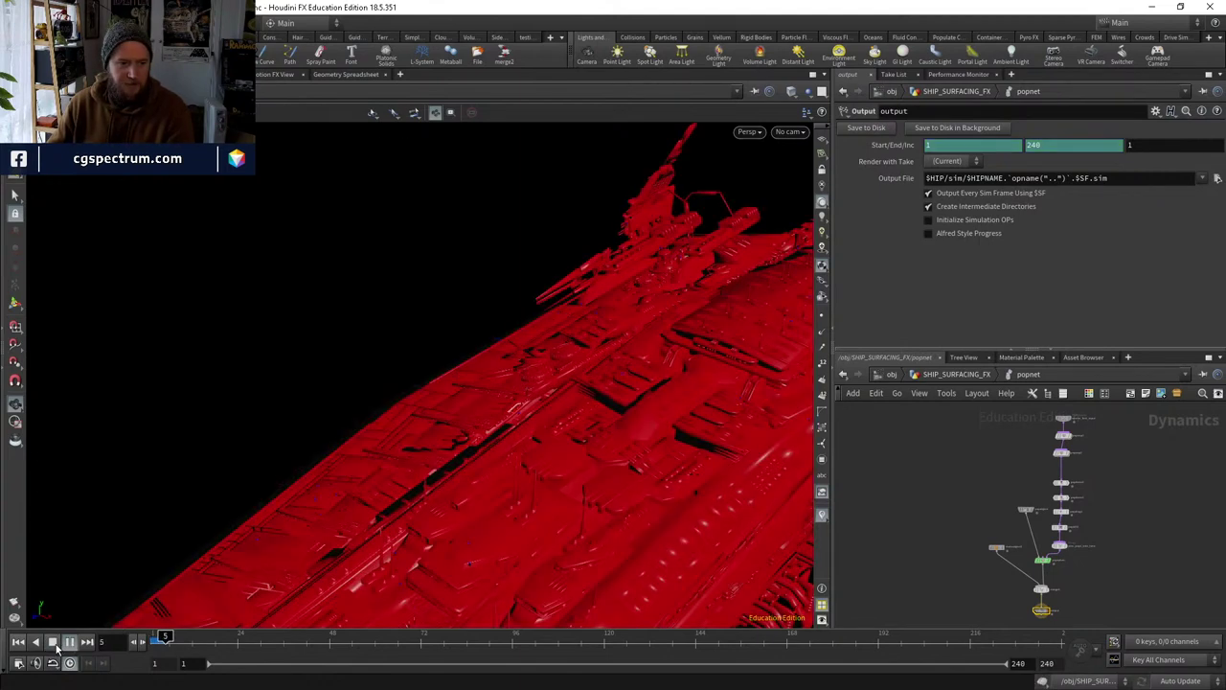
scroll(507, 511, "down", 10)
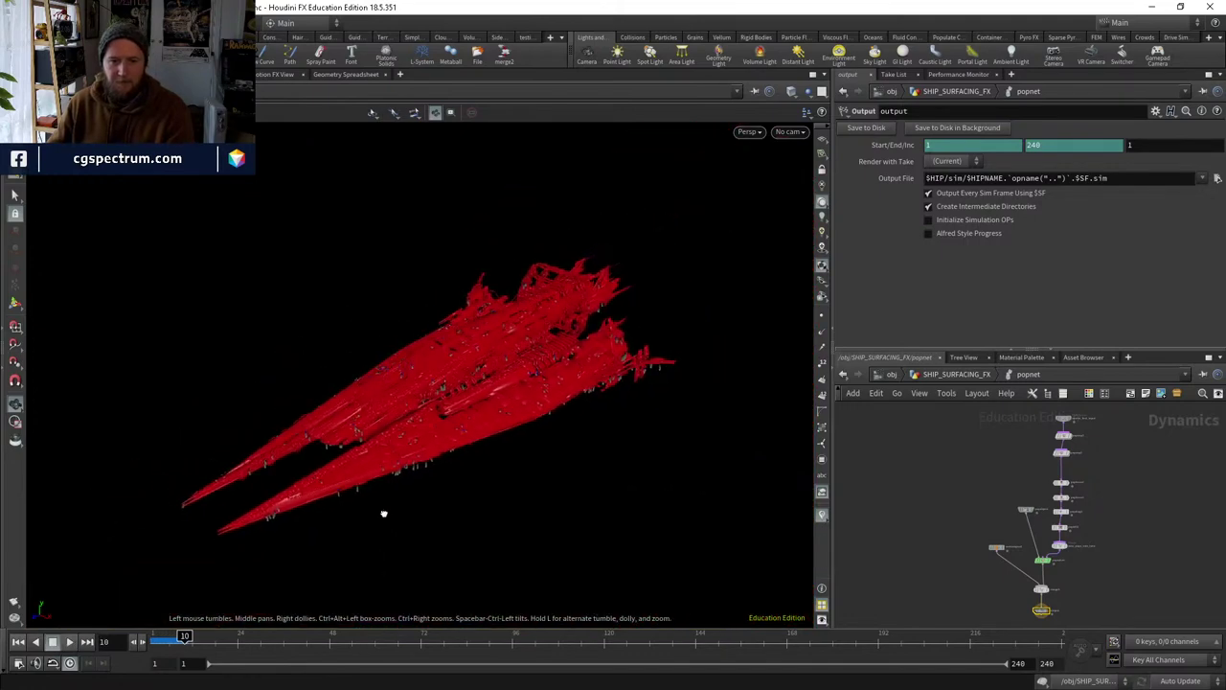
left_click(976, 376)
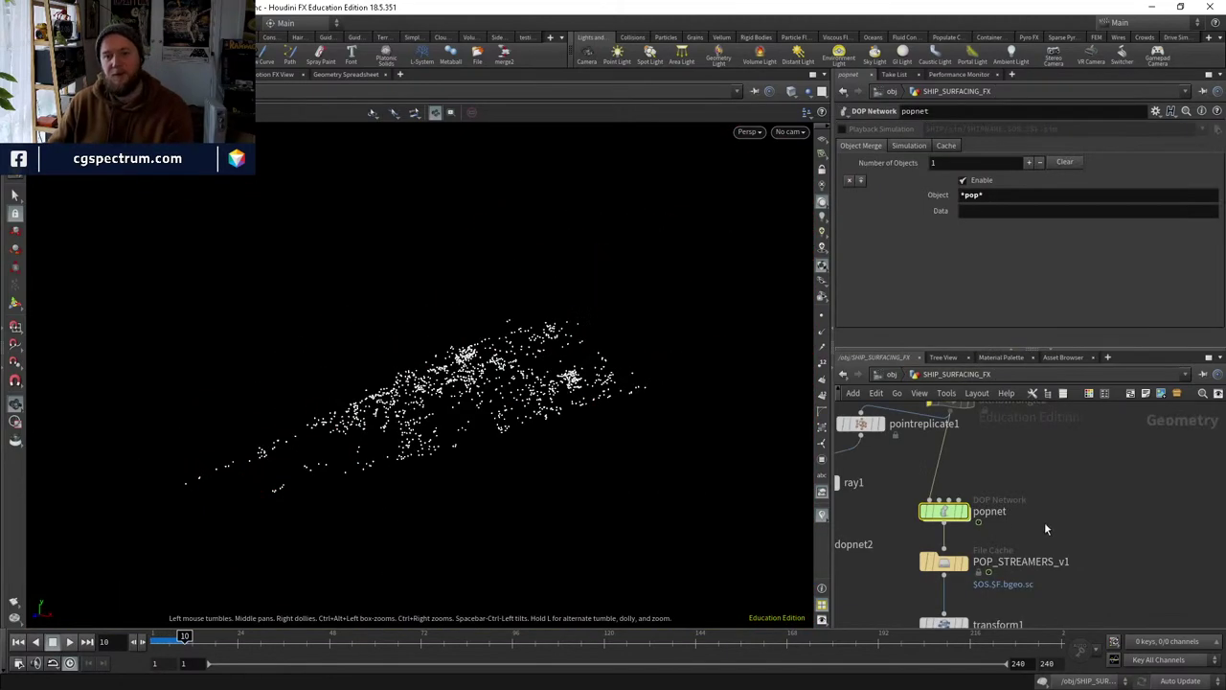
scroll(1044, 522, "down", 4)
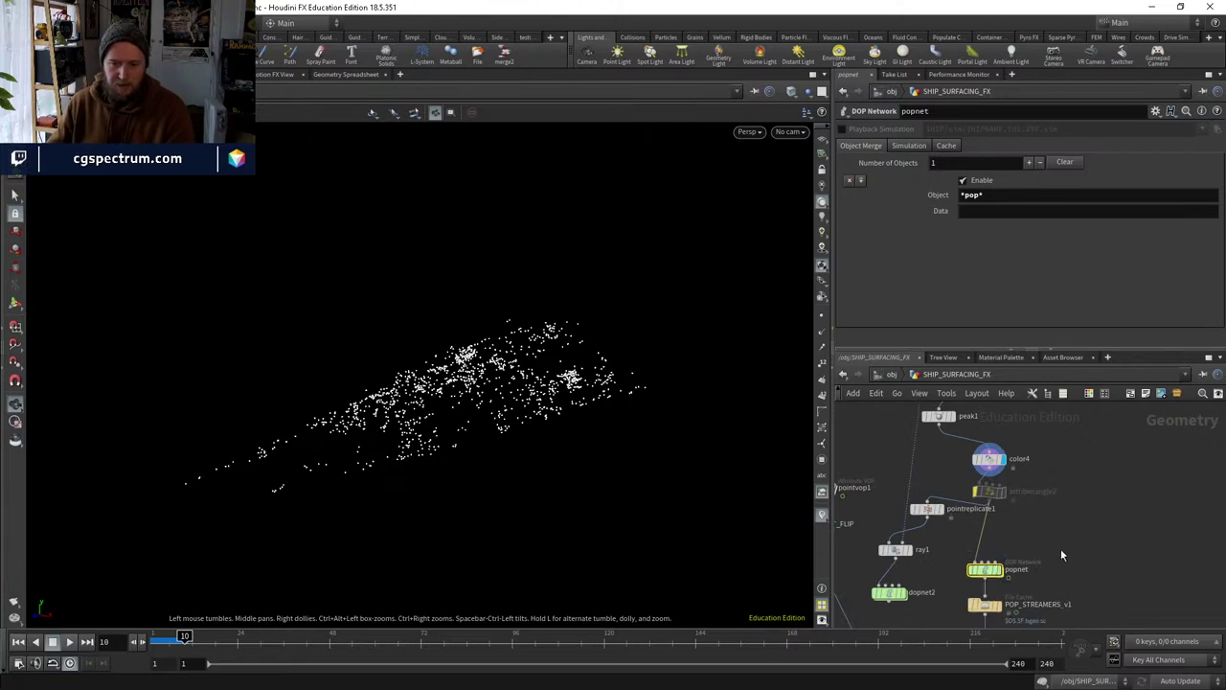
Duplicate the dopnet1 FLIP network as dopnet3.
middle_click_drag(1060, 548, 1157, 533)
scroll(1157, 532, "up", 5)
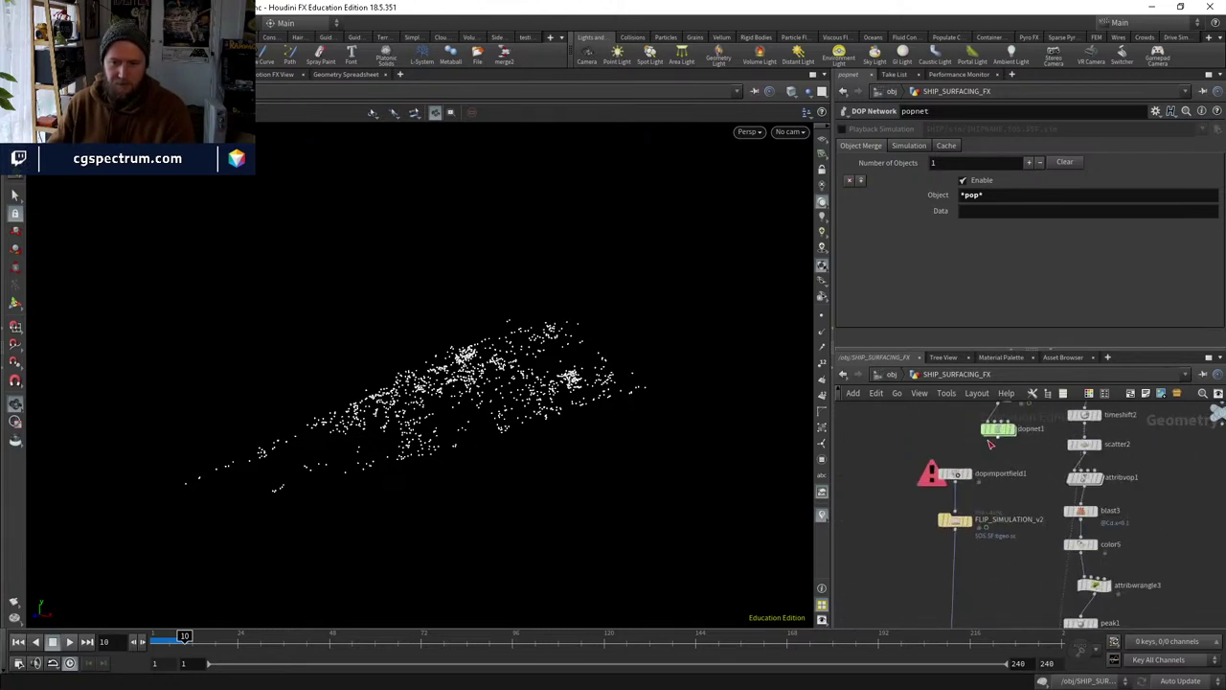
middle_click_drag(1019, 431, 952, 481)
left_click(946, 475)
scroll(1012, 516, "down", 4)
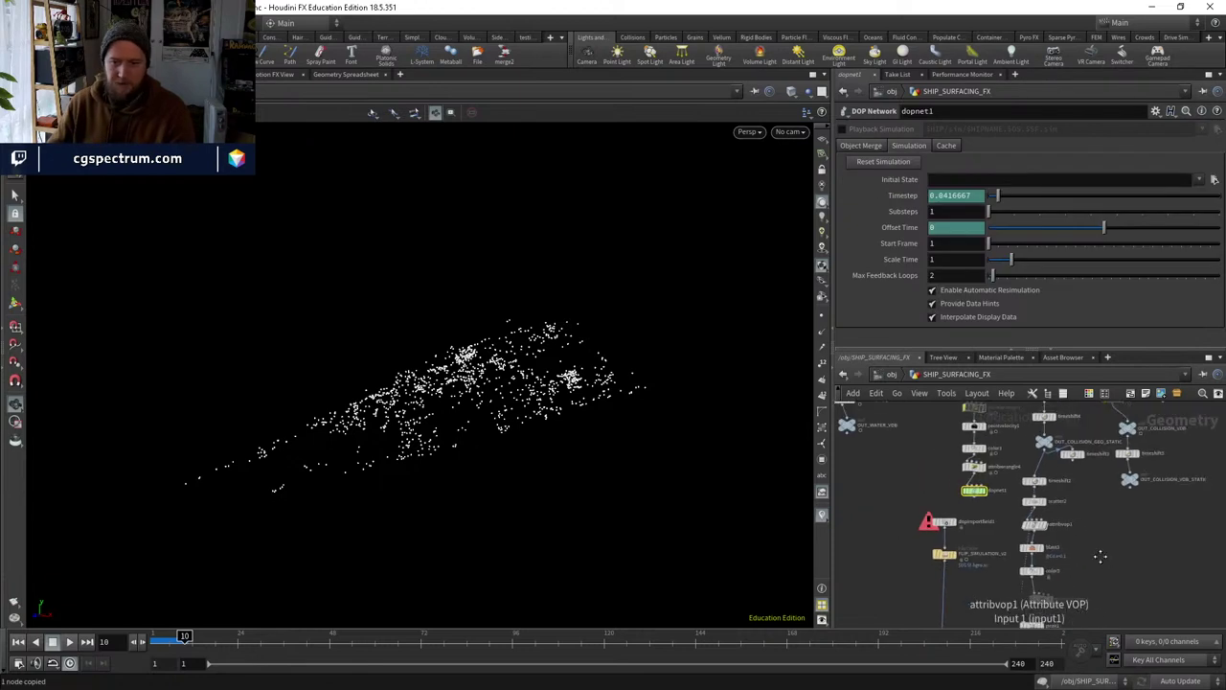
key("ctrl+v")
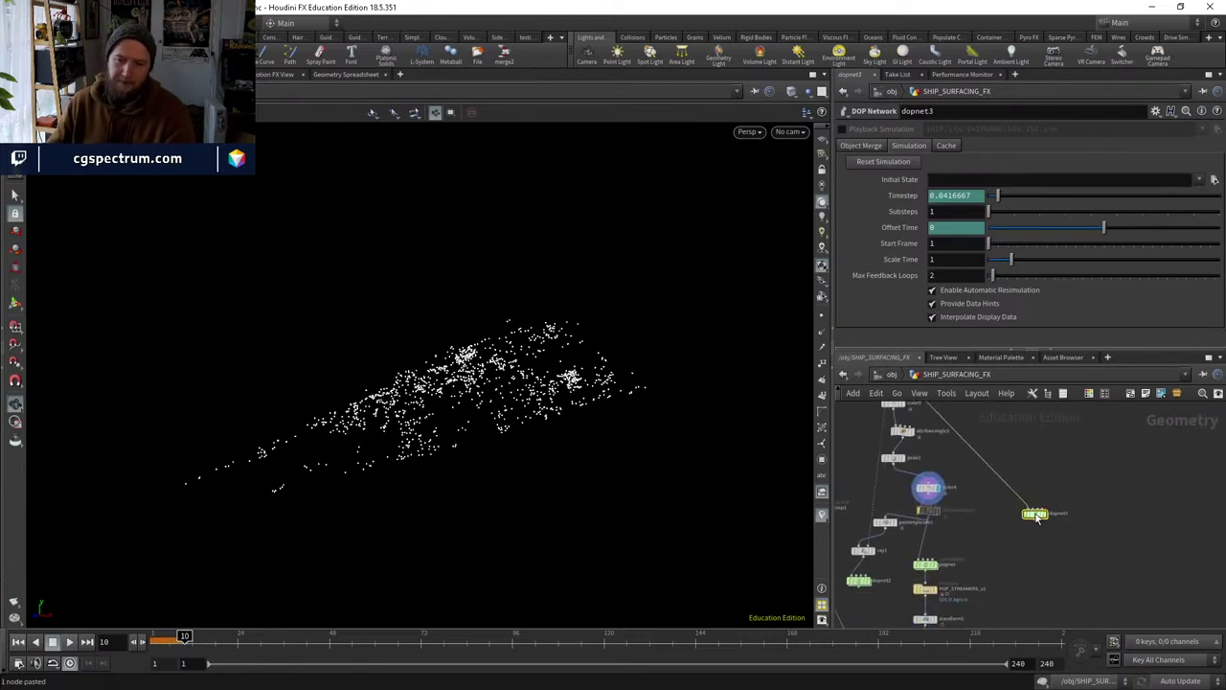
scroll(1035, 517, "up", 3)
left_click(1012, 526)
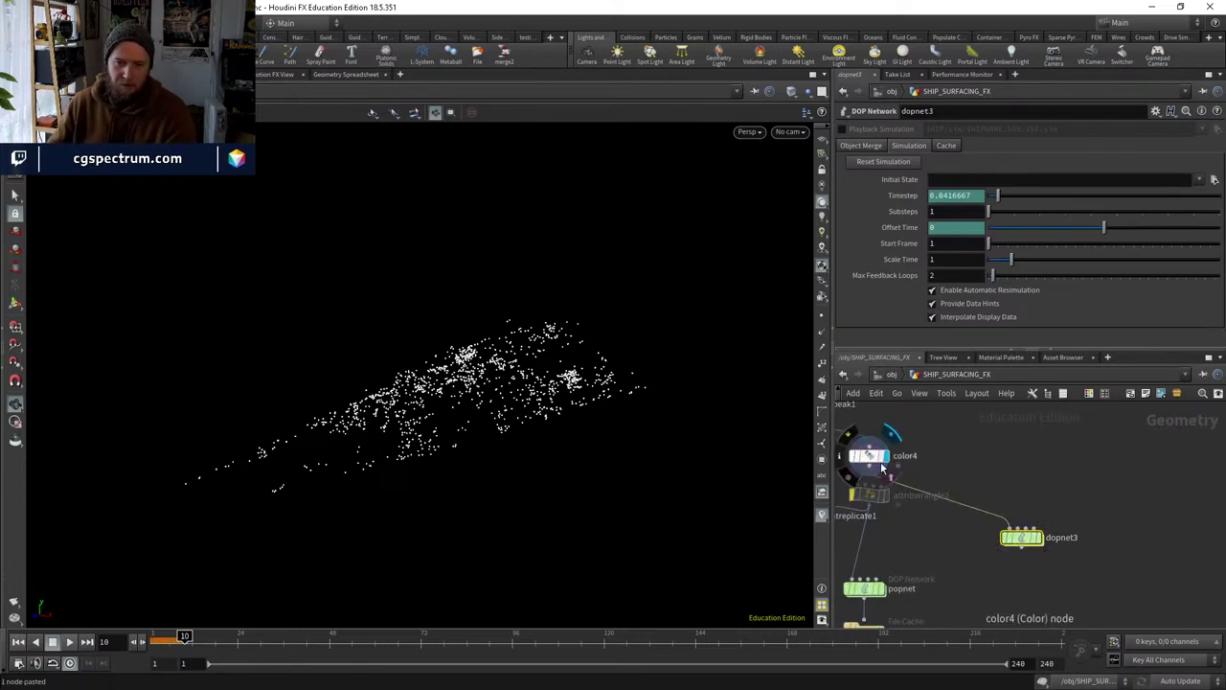
key("Escape")
Copy popnet's staticobject1 ship collision object for reuse, then enter dopnet3.
middle_click_drag(891, 591, 1015, 527)
double_click(996, 525)
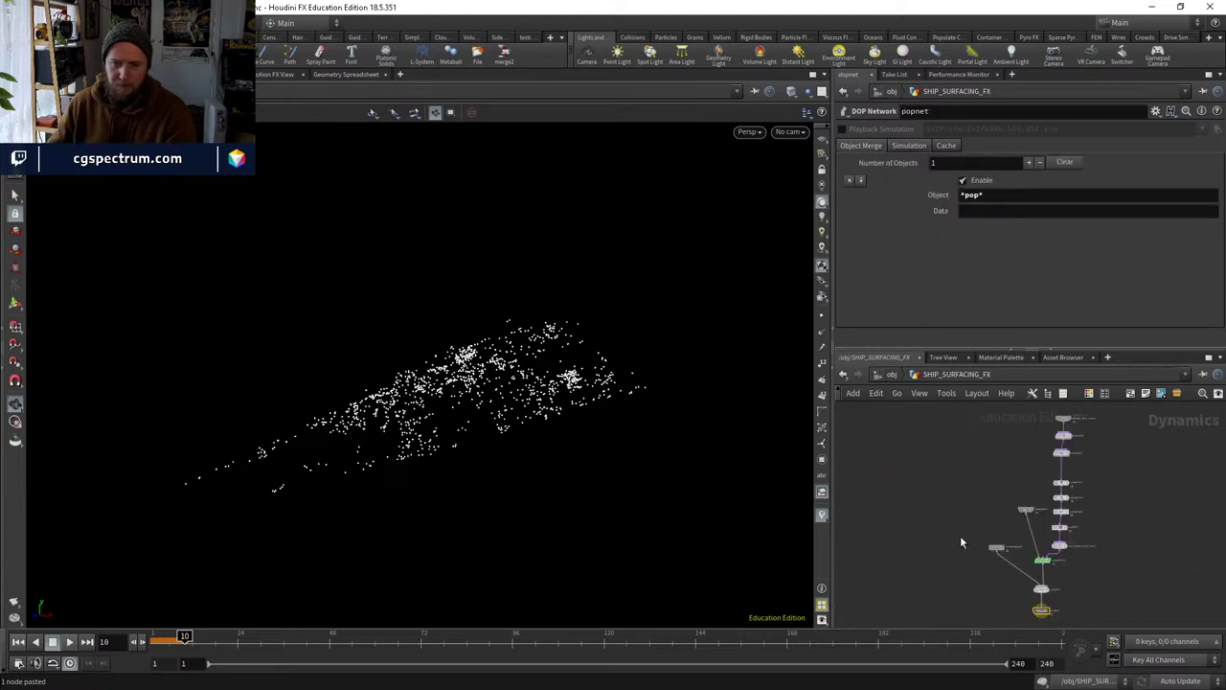
left_click(908, 490)
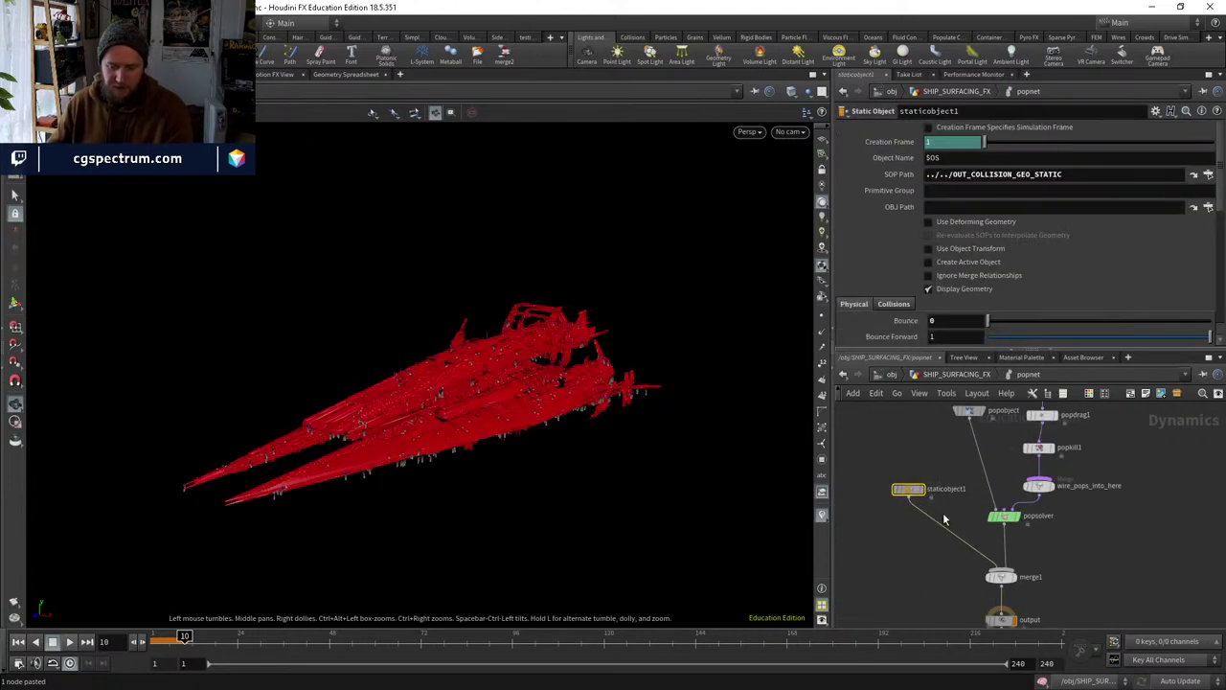
left_click(972, 374)
double_click(1147, 472)
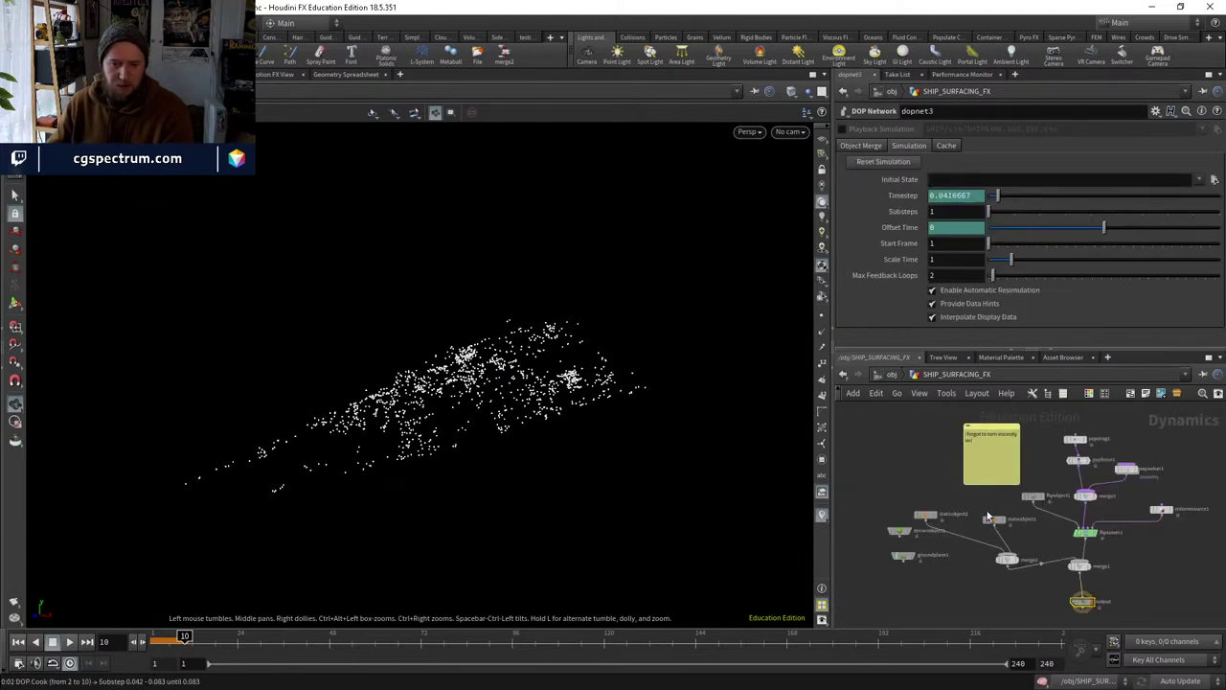
scroll(987, 525, "up", 3)
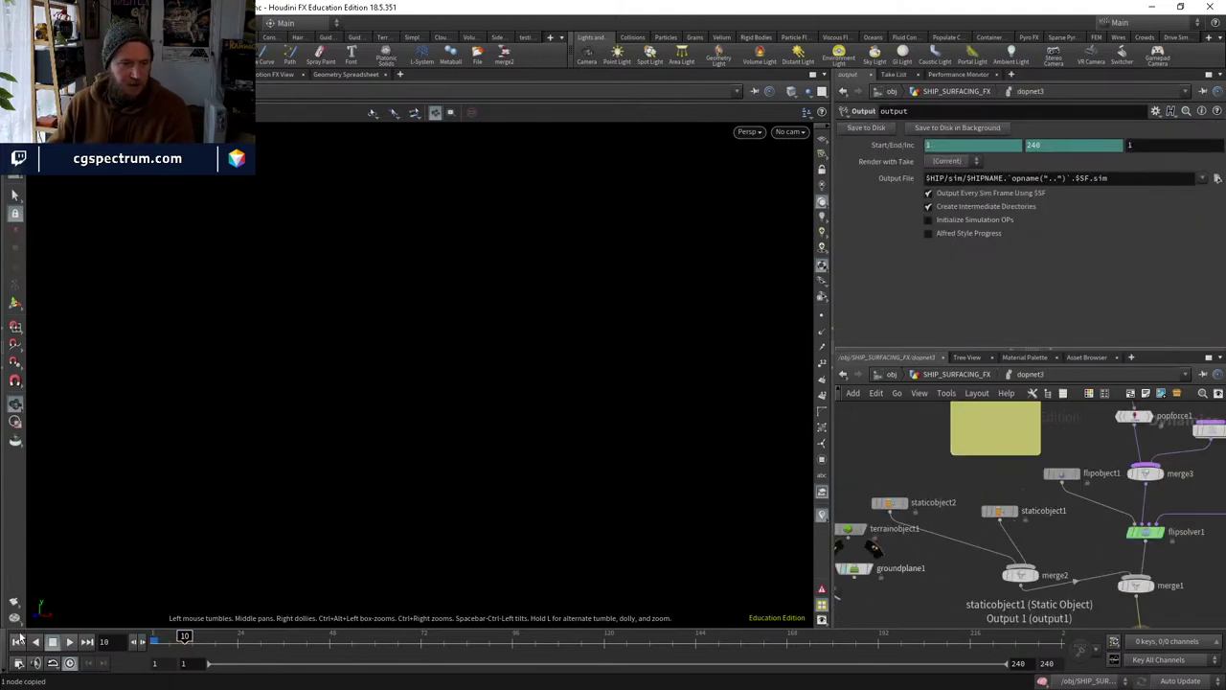
left_click(1000, 510)
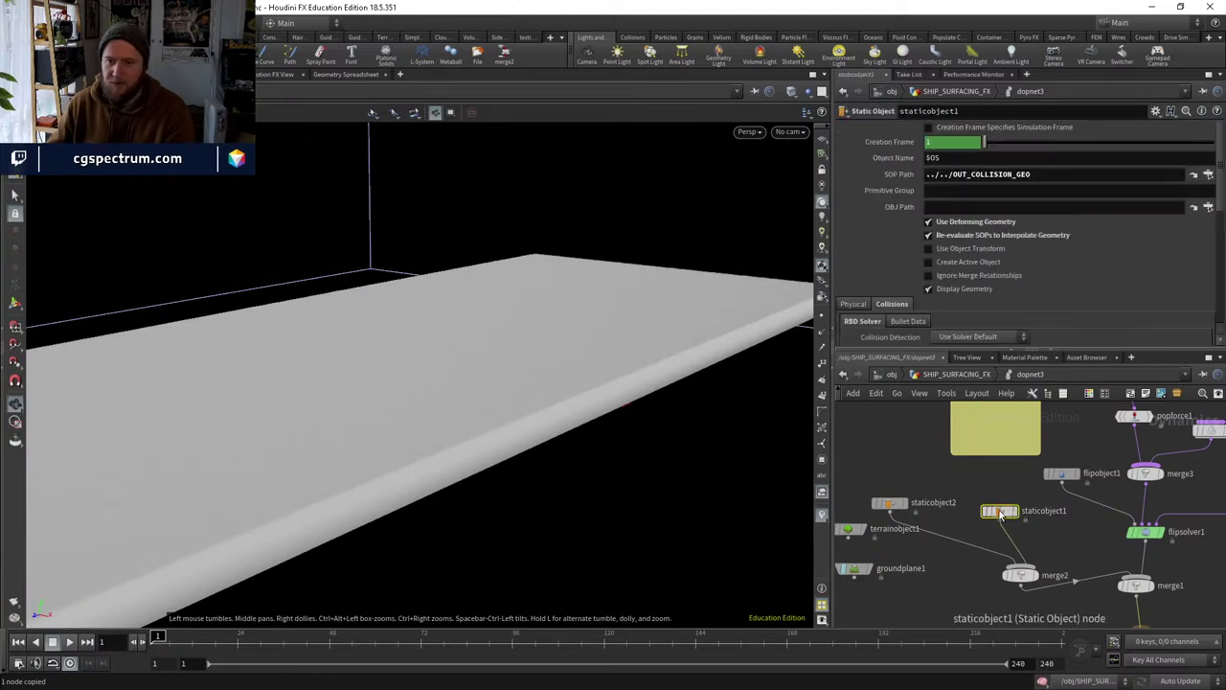
left_click(891, 505)
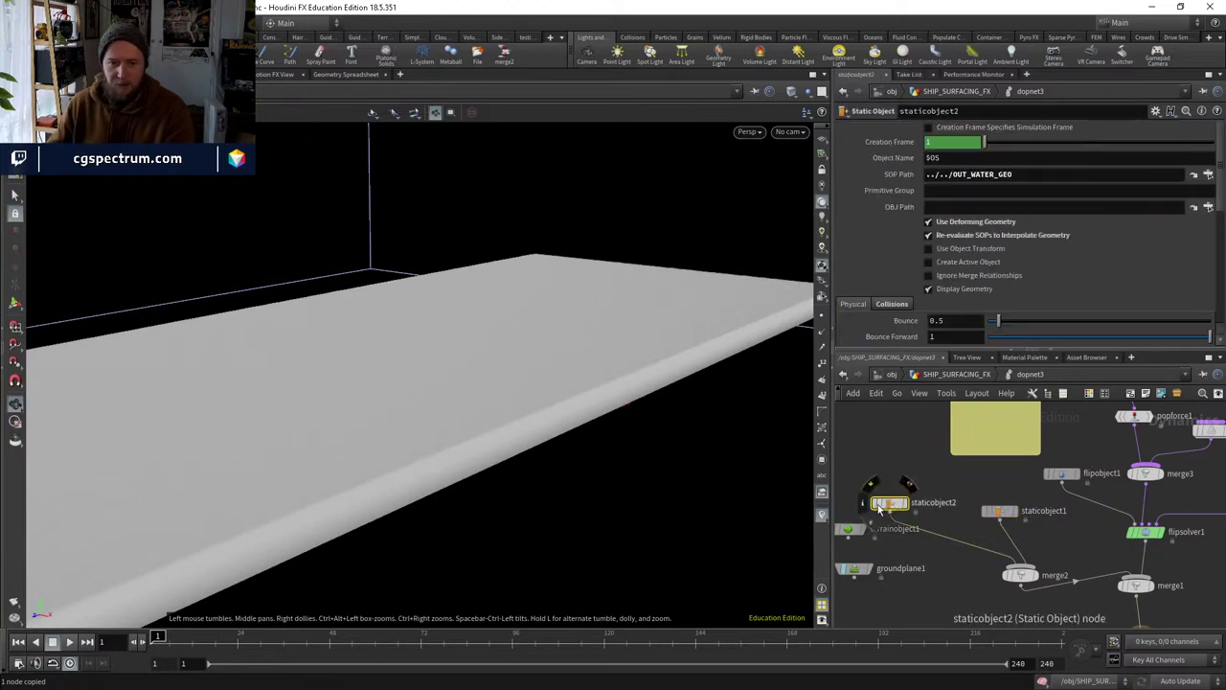
left_click(1000, 511)
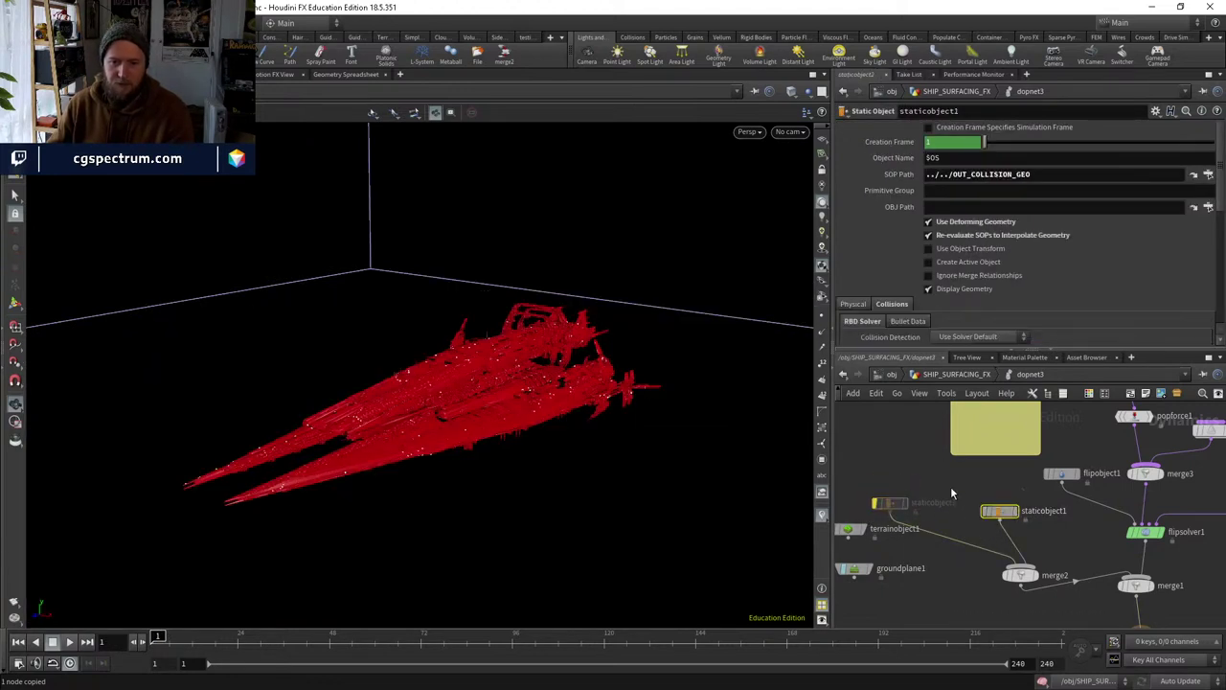
key("ctrl+v")
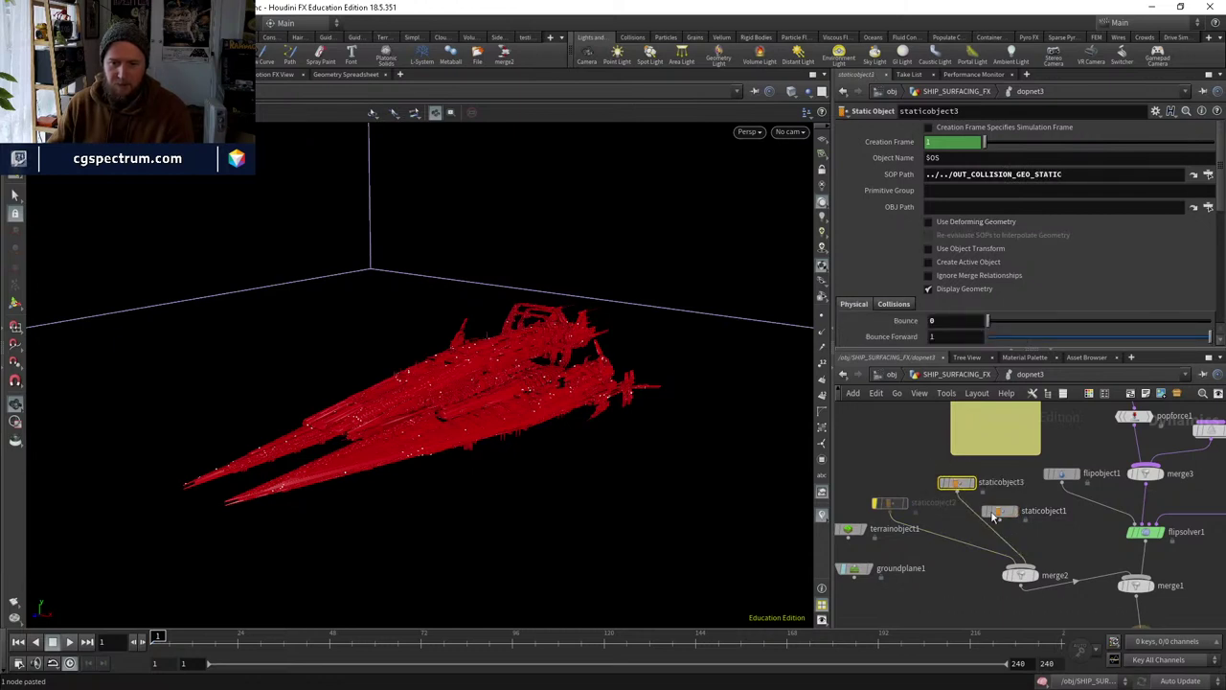
left_click_drag(996, 517, 1023, 520)
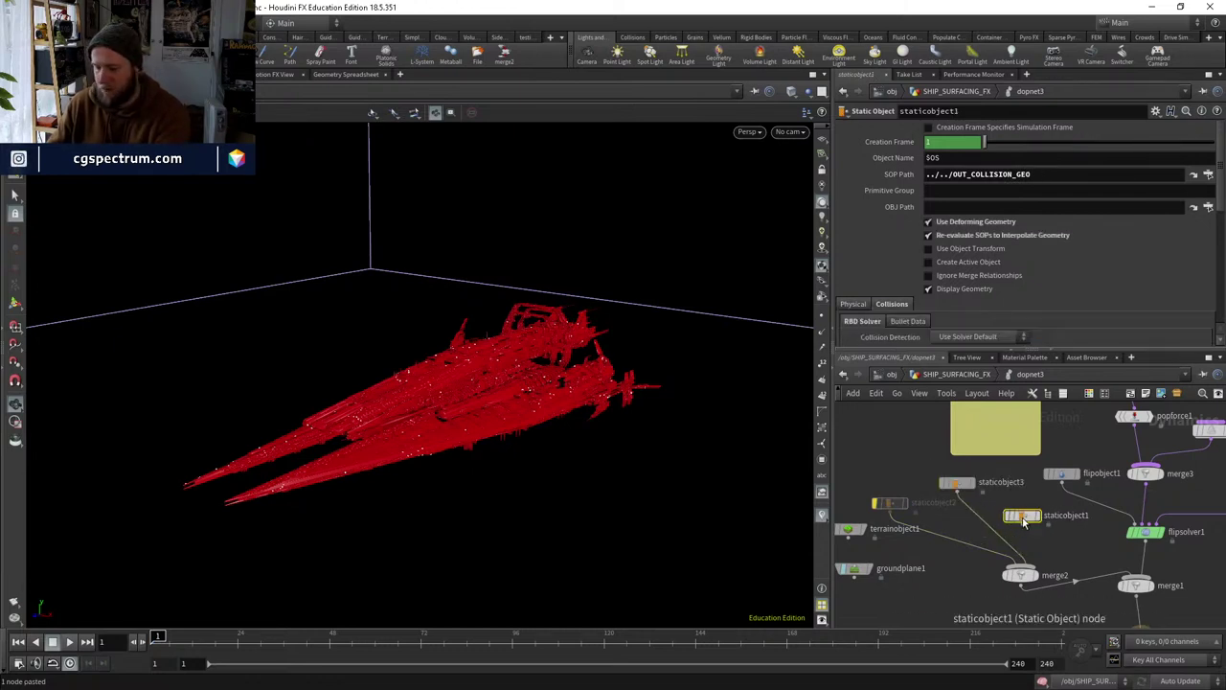
left_click(972, 488)
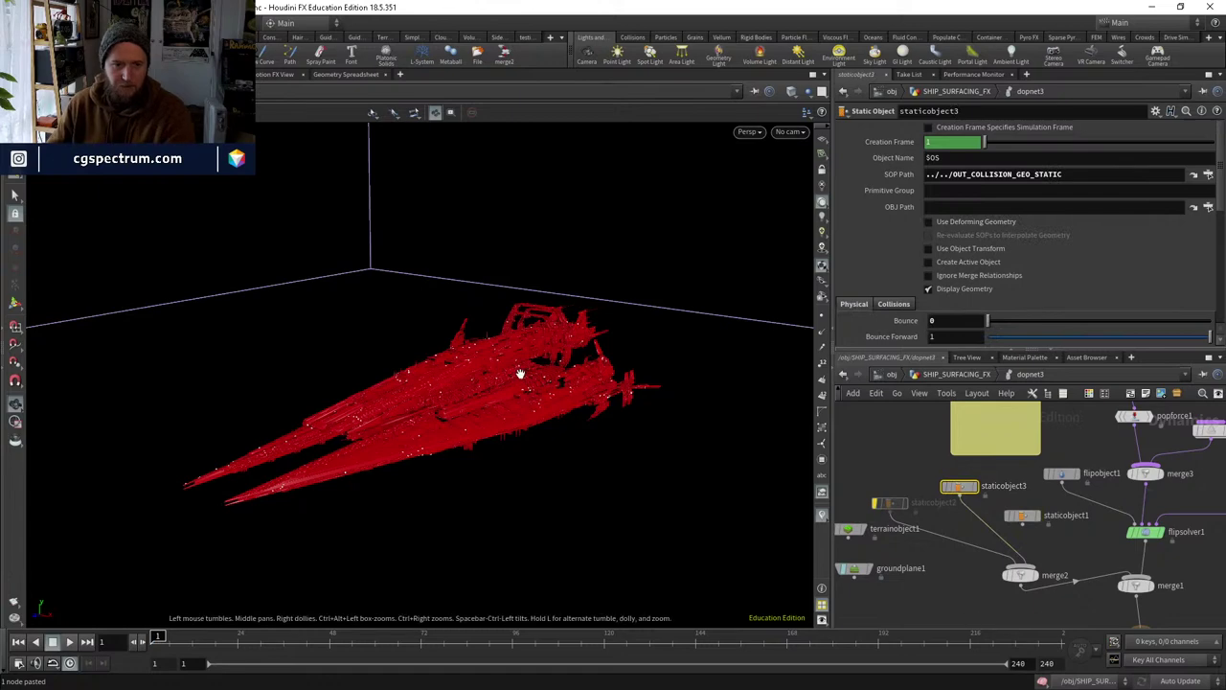
key("space+h")
mouse_move(528, 375)
left_mouse_down()
mouse_move(547, 349)
mouse_move(507, 416)
mouse_move(551, 373)
left_mouse_up()
middle_click_drag(1090, 548, 1044, 522)
left_click(1044, 523)
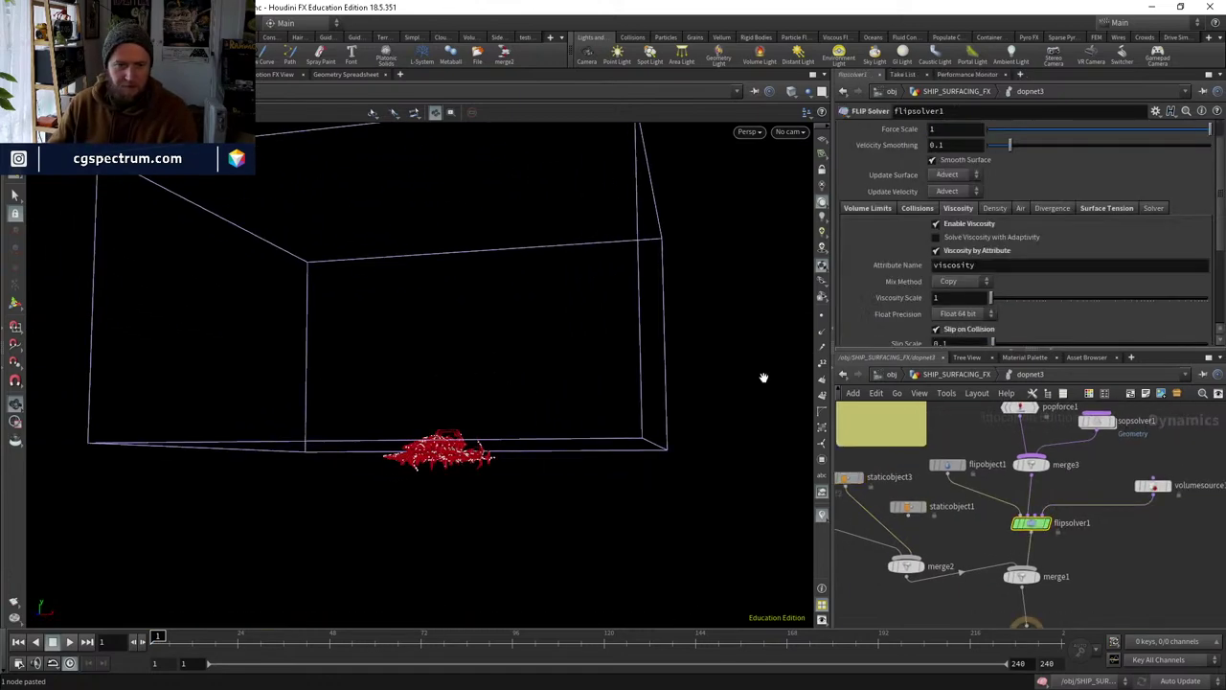
key("Return")
left_click_drag(454, 497, 450, 477)
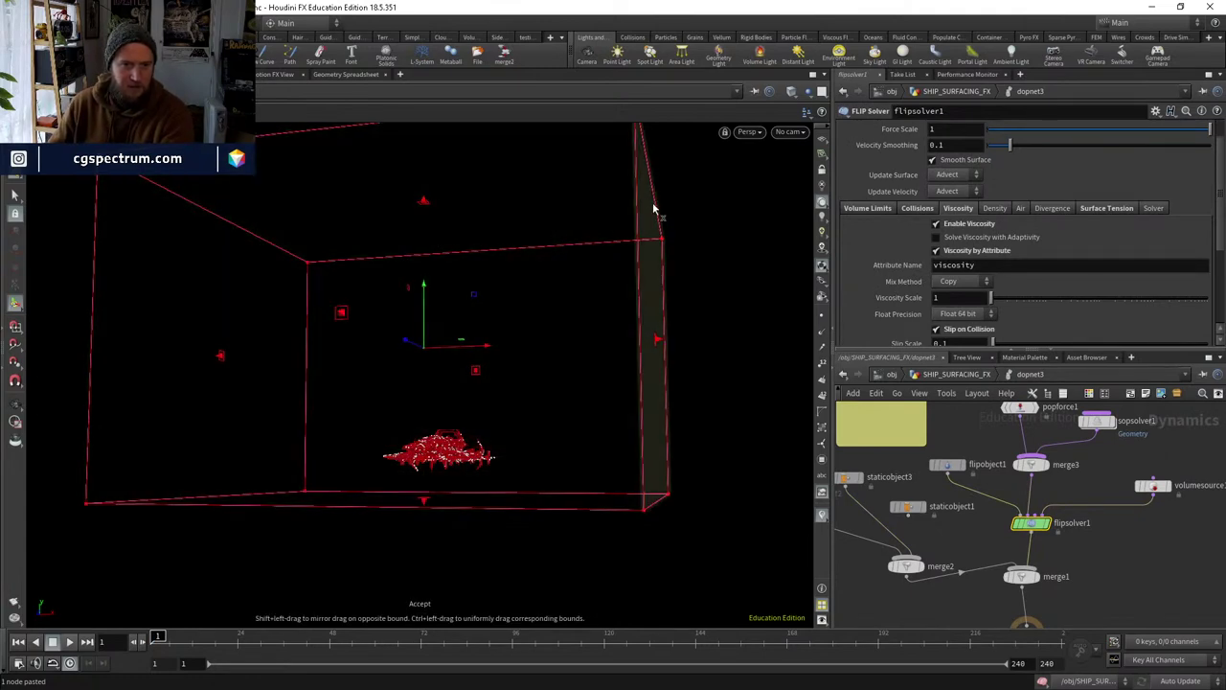
left_click_drag(639, 198, 514, 334)
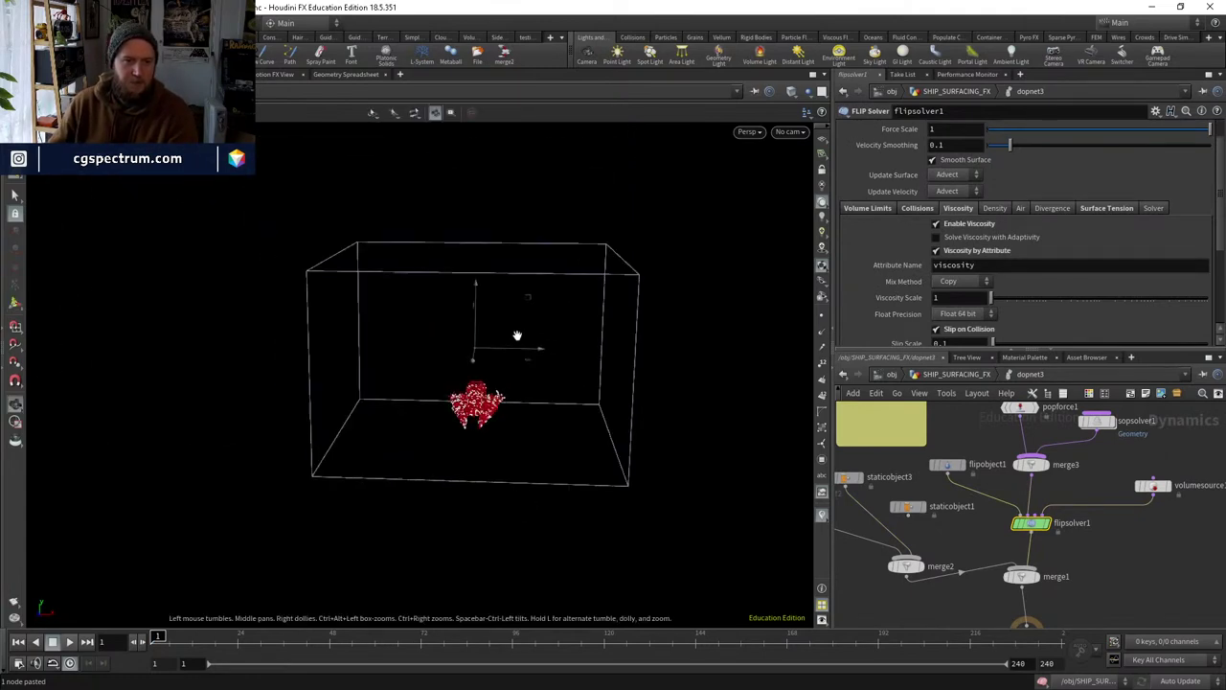
mouse_move(490, 263)
left_mouse_down()
mouse_move(515, 418)
mouse_move(504, 403)
left_mouse_up()
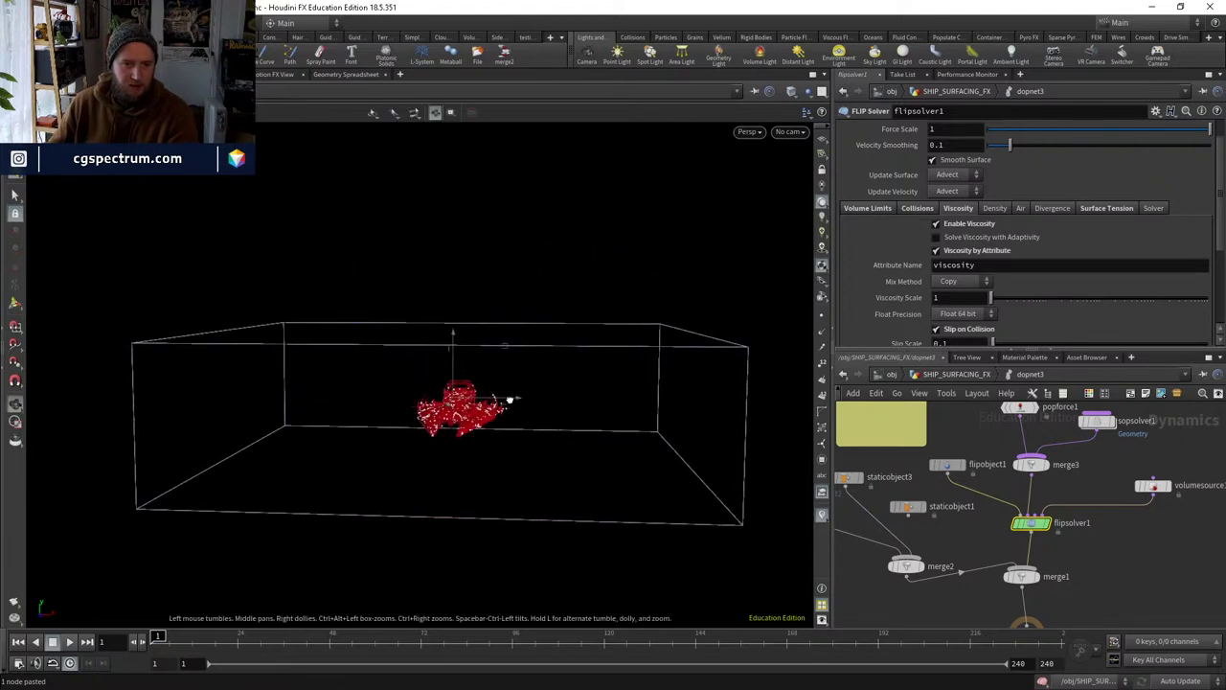
left_click_drag(726, 431, 406, 365)
Turn off Enable Viscosity on flipsolver1.
scroll(406, 365, "up", 5)
scroll(1071, 487, "down", 2)
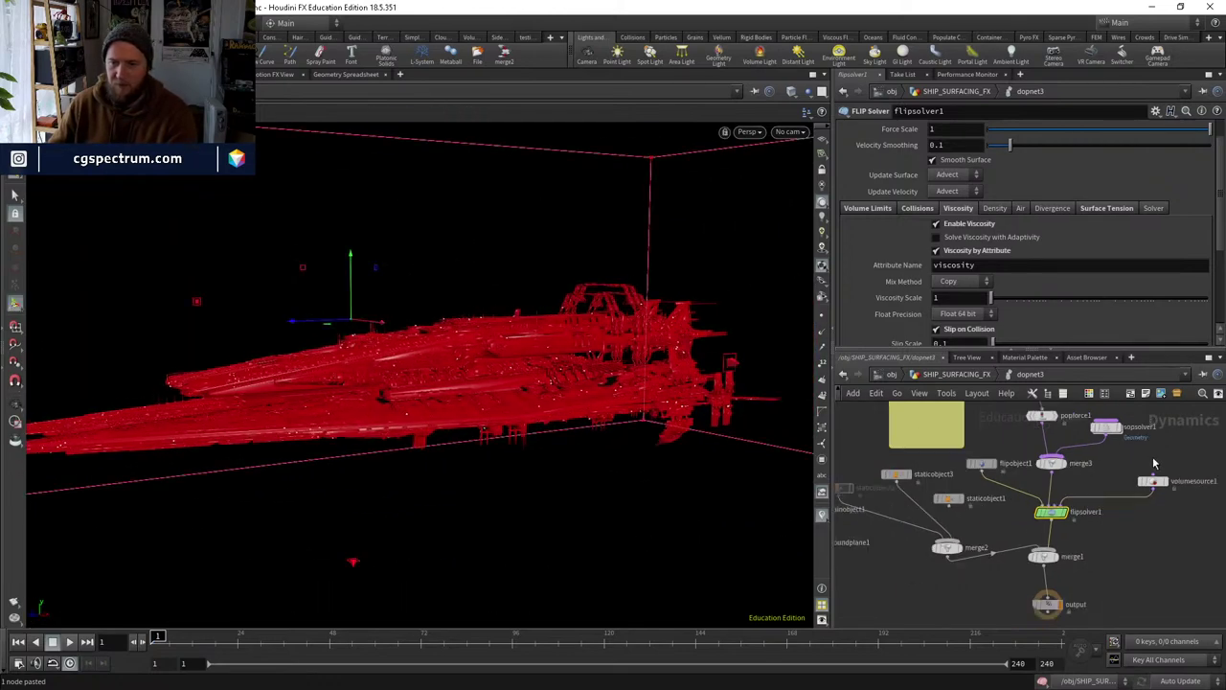
scroll(1057, 465, "up", 2)
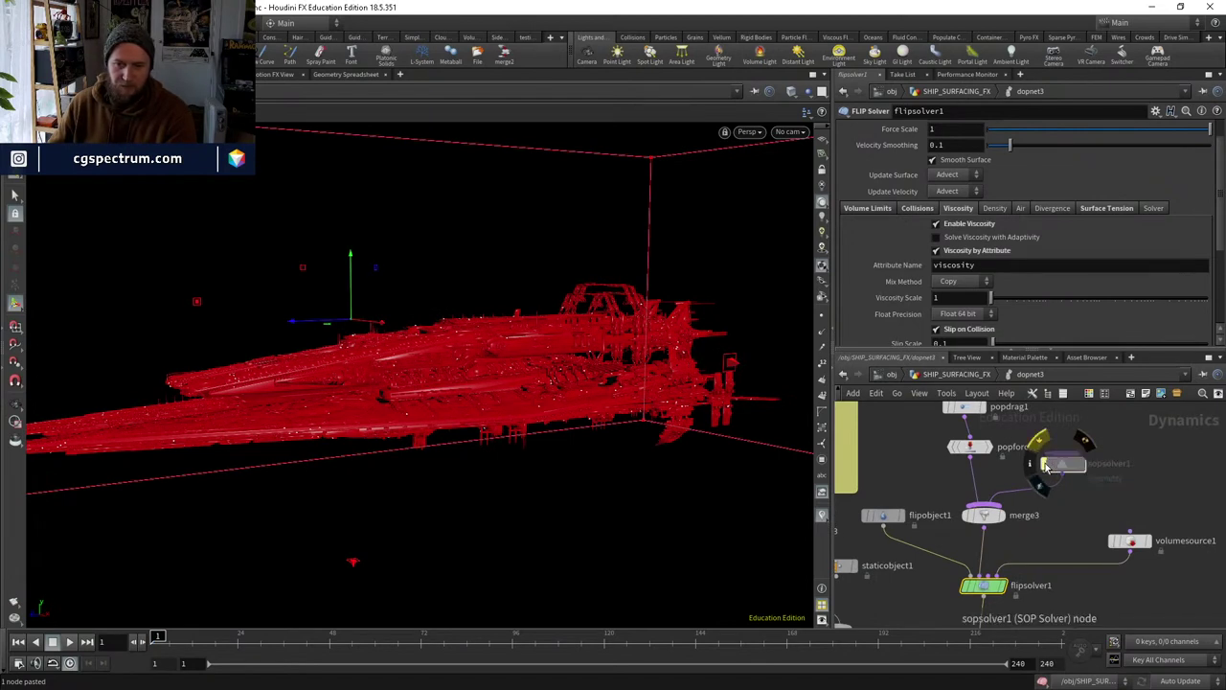
middle_click_drag(1047, 465, 963, 531)
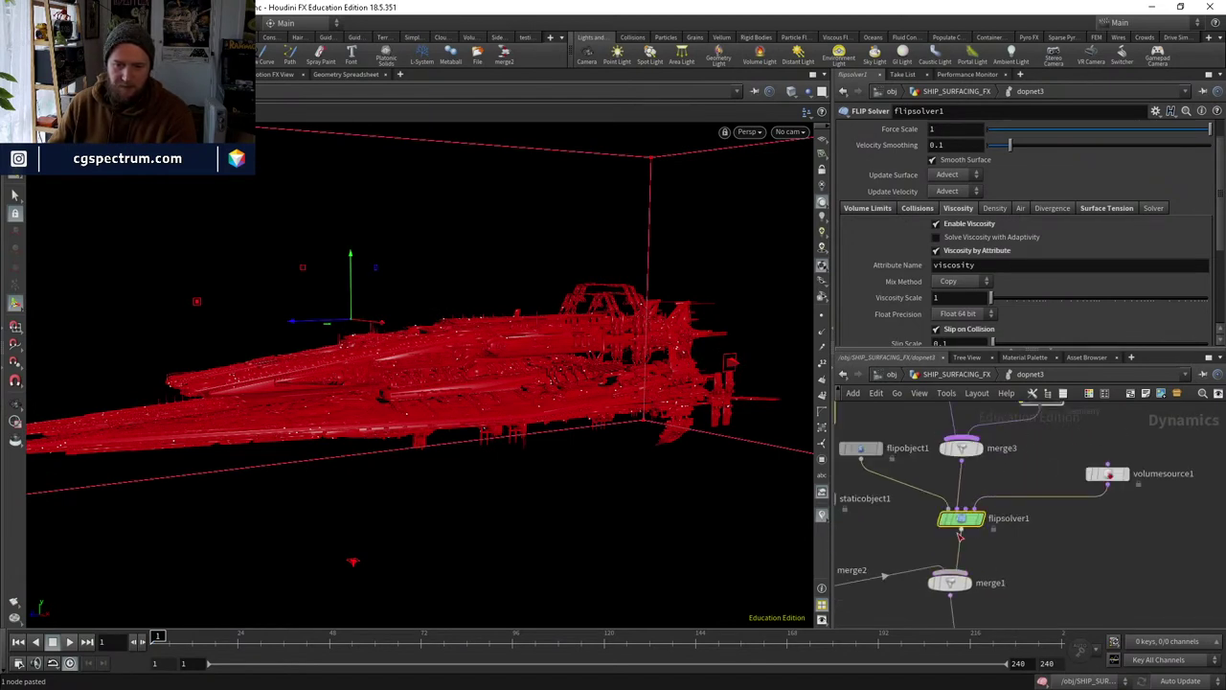
left_click(971, 224)
Review popdrag1's air resistance, popforce1's -9.8 force, and volumesource1's particle source settings.
middle_click_drag(1052, 469, 1062, 581)
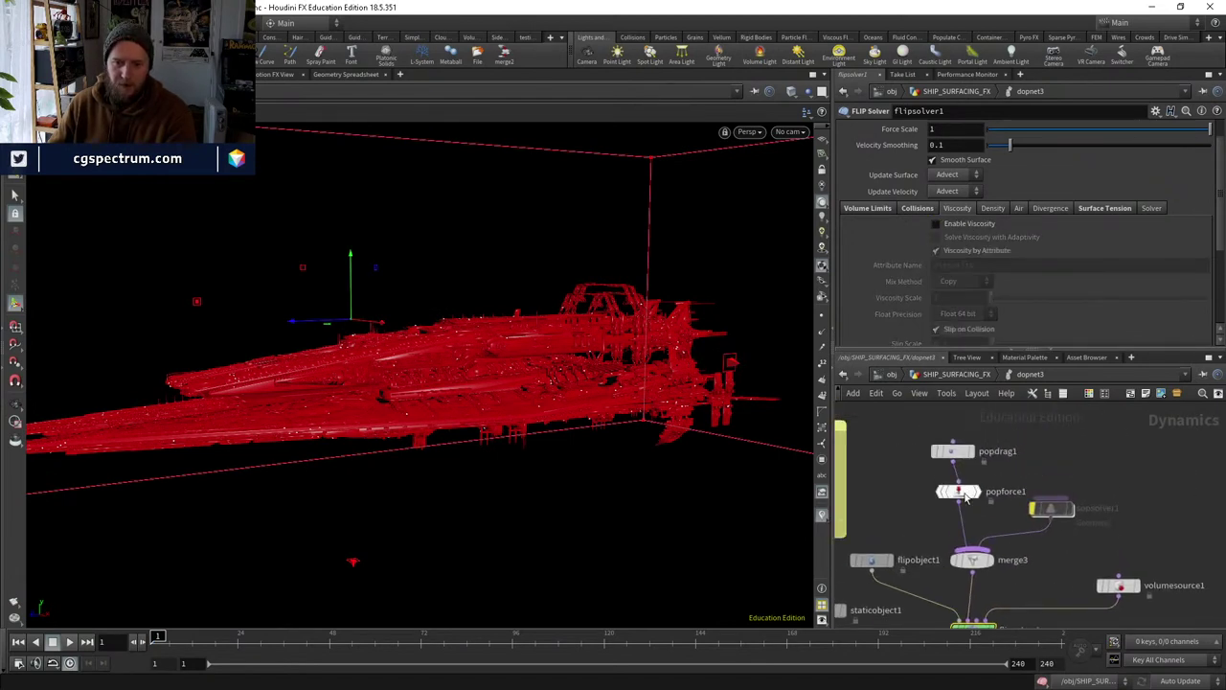
left_click(961, 493)
left_click(954, 451)
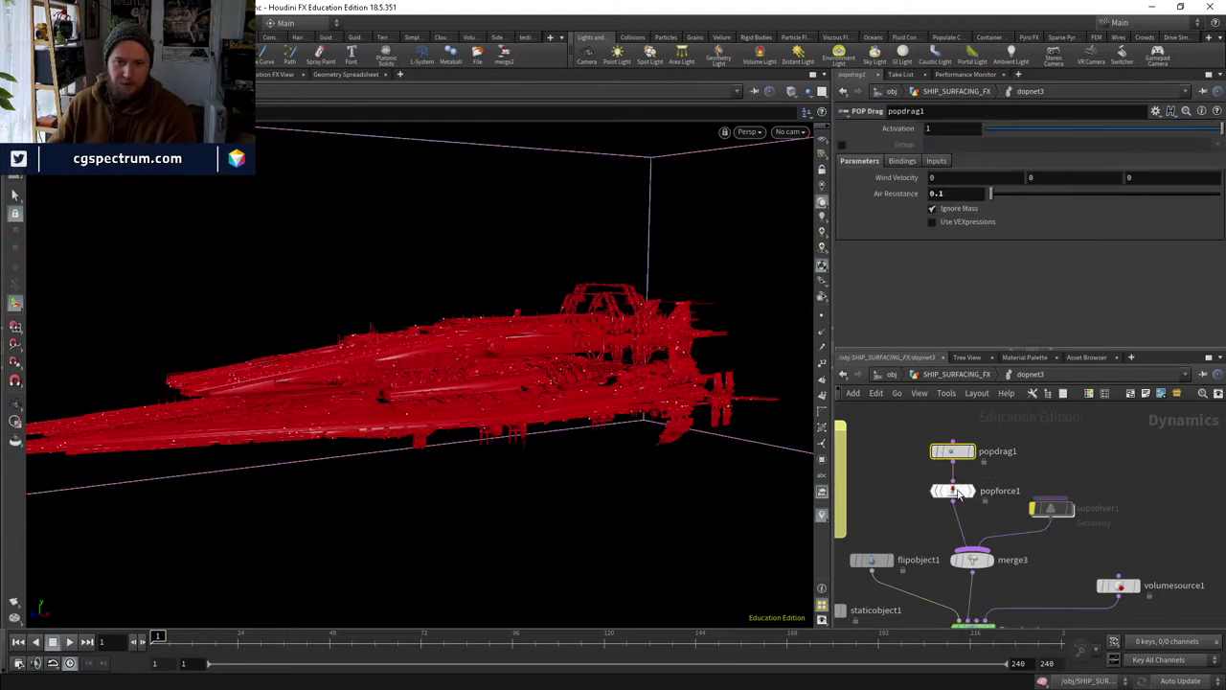
left_click_drag(964, 494, 958, 492)
left_click(951, 451)
left_click(961, 493)
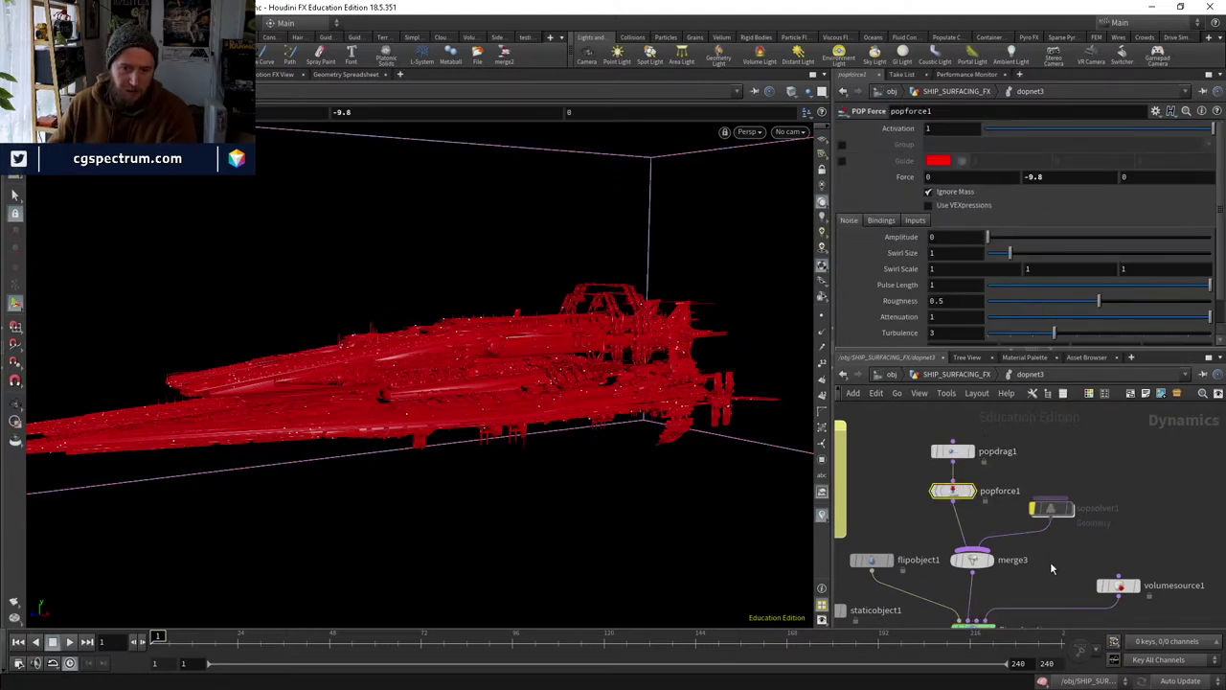
middle_click_drag(961, 492, 875, 427)
left_click(1024, 519)
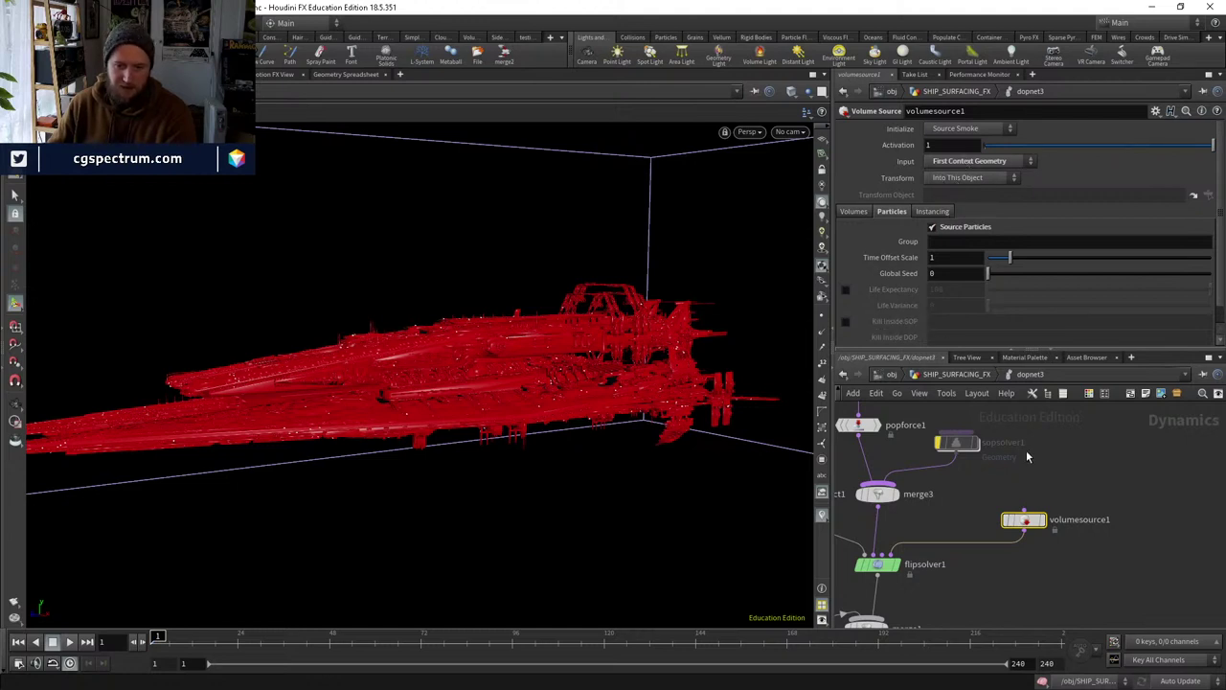
Disable Enable Surface Tension on flipsolver1 and show its Particle Motion settings.
middle_click_drag(1027, 457, 982, 551)
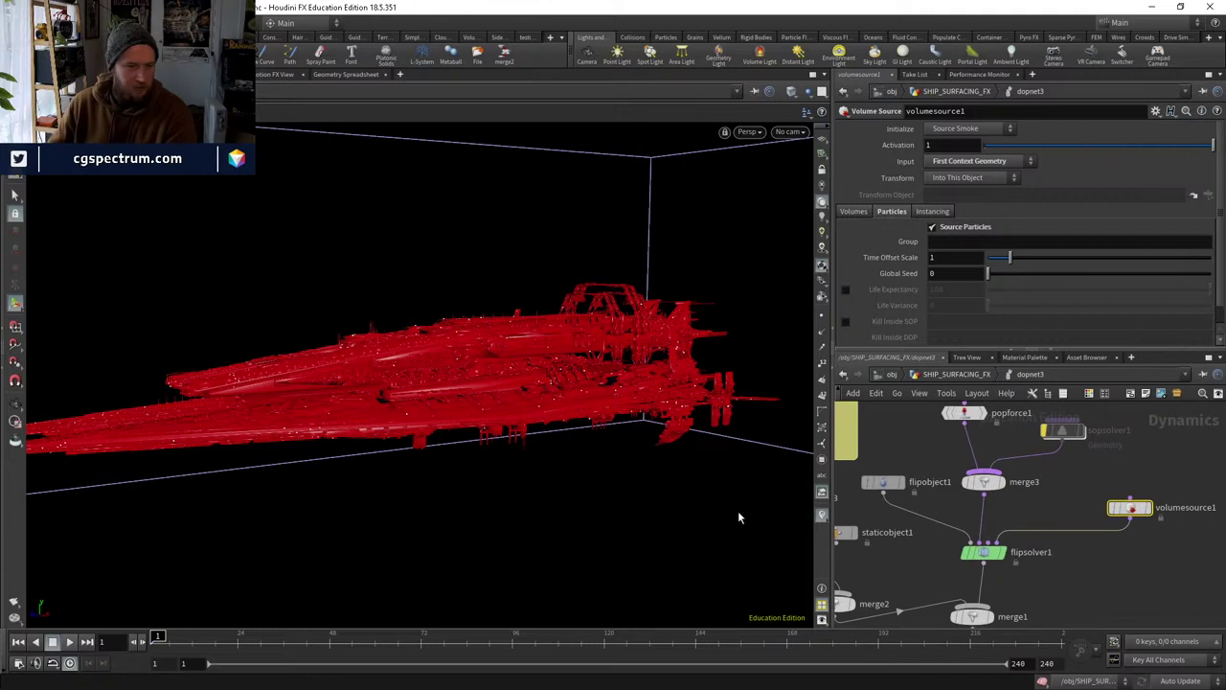
left_click(984, 552)
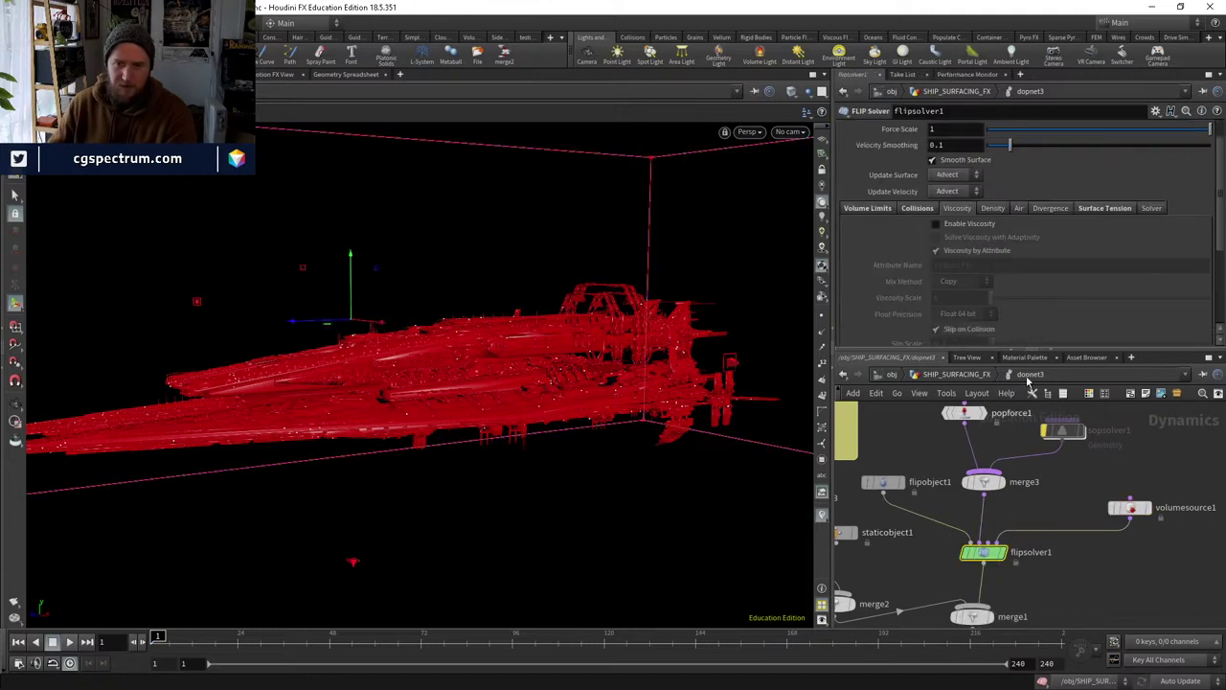
left_click(1108, 209)
left_click(986, 224)
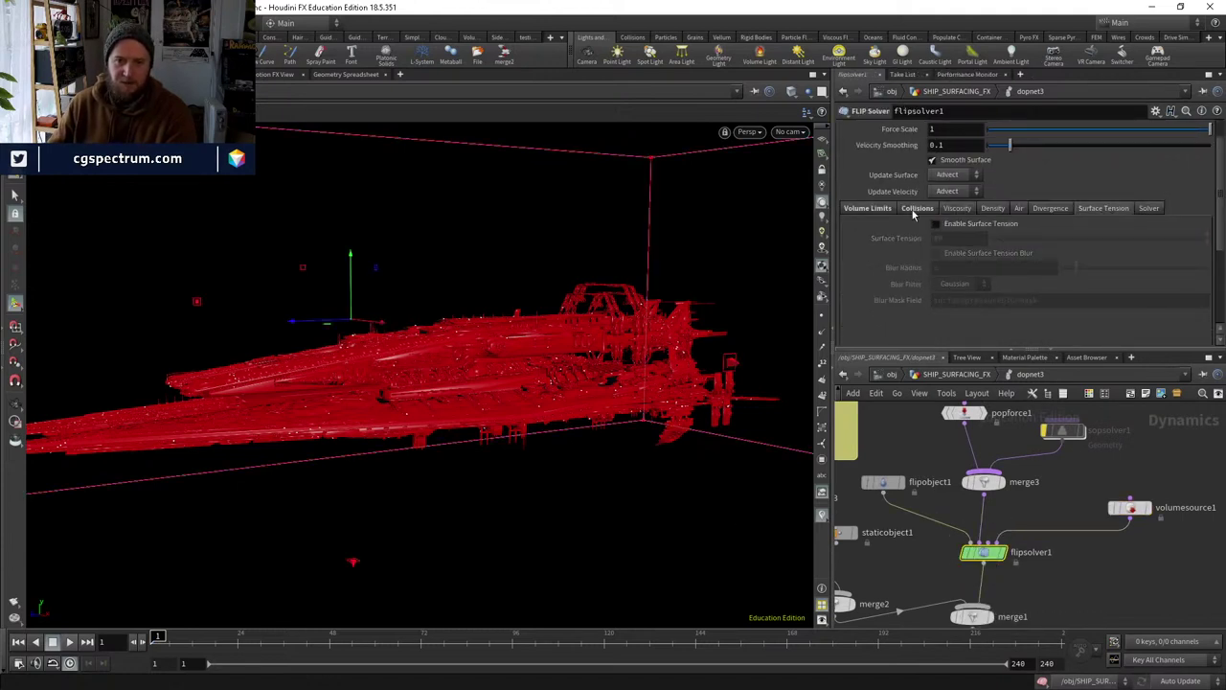
scroll(912, 216, "up", 2)
left_click(905, 130)
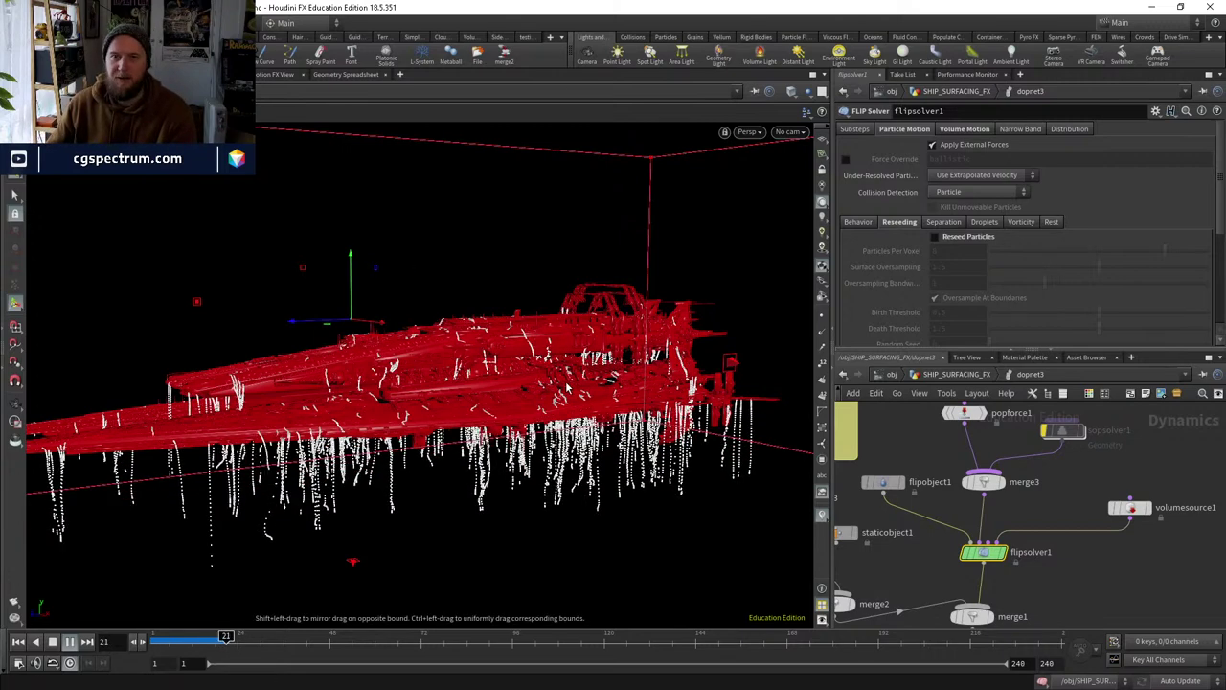
Stop playback, step back to frame 16, replay, then inspect frame 23's particle streams on the hull.
key("Escape")
left_click_drag(174, 640, 207, 640)
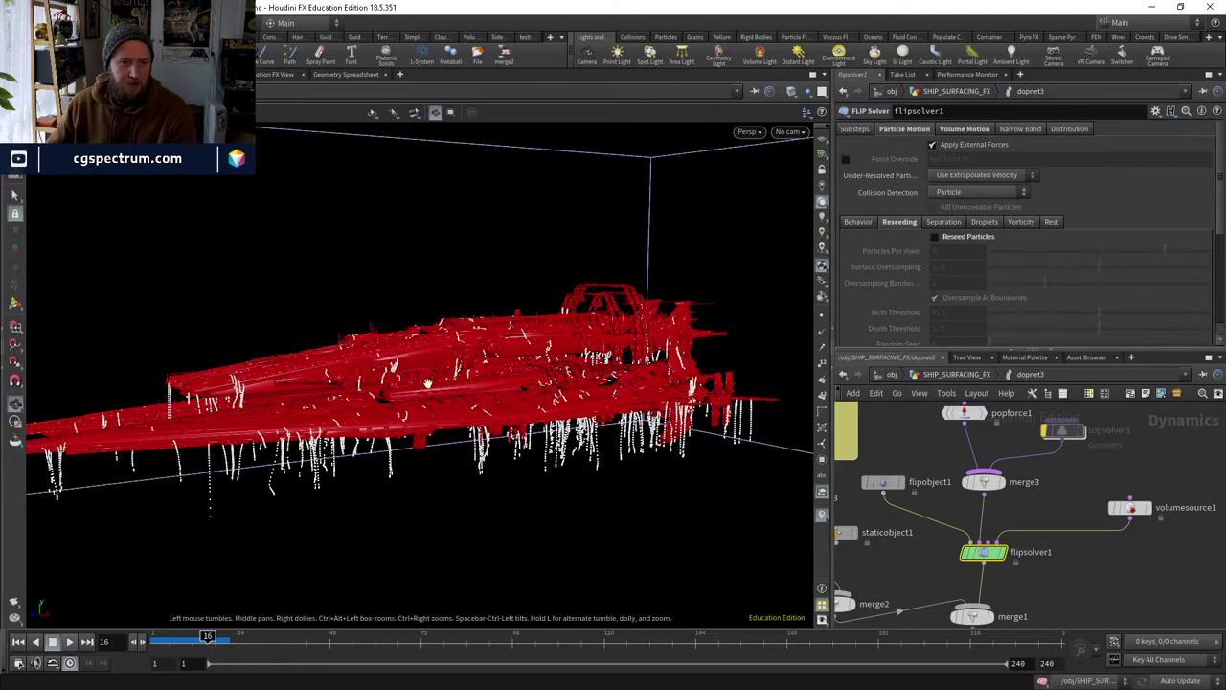
left_click_drag(498, 364, 391, 479)
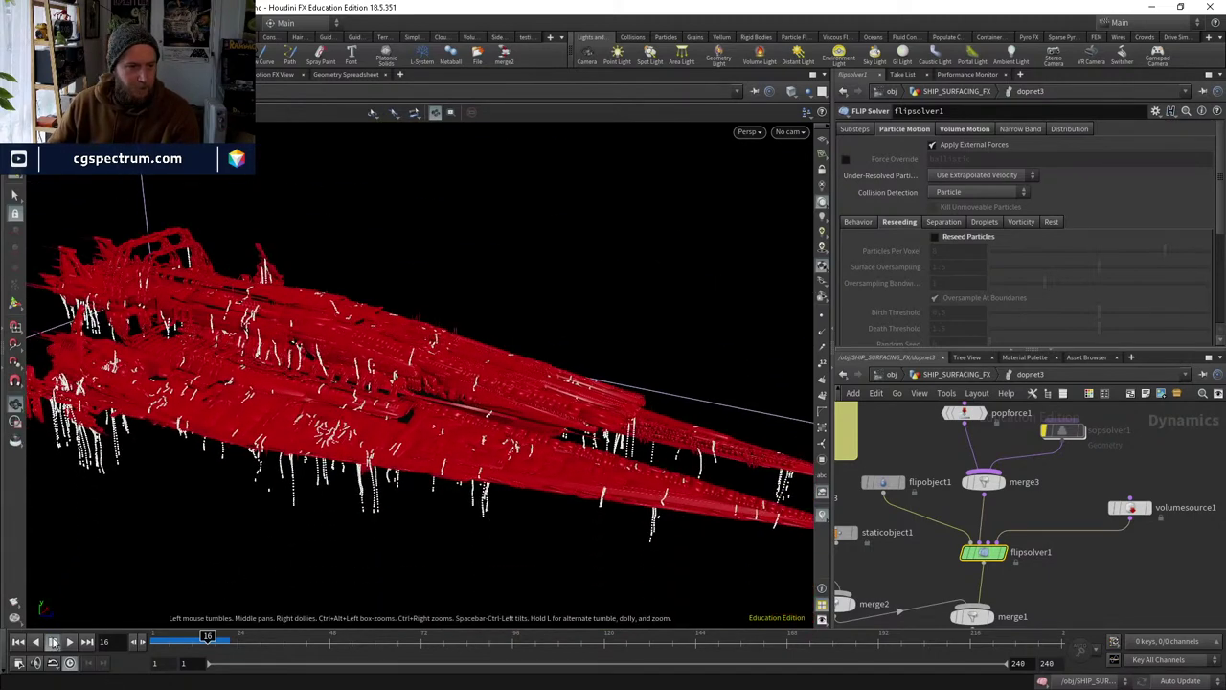
left_click(69, 641)
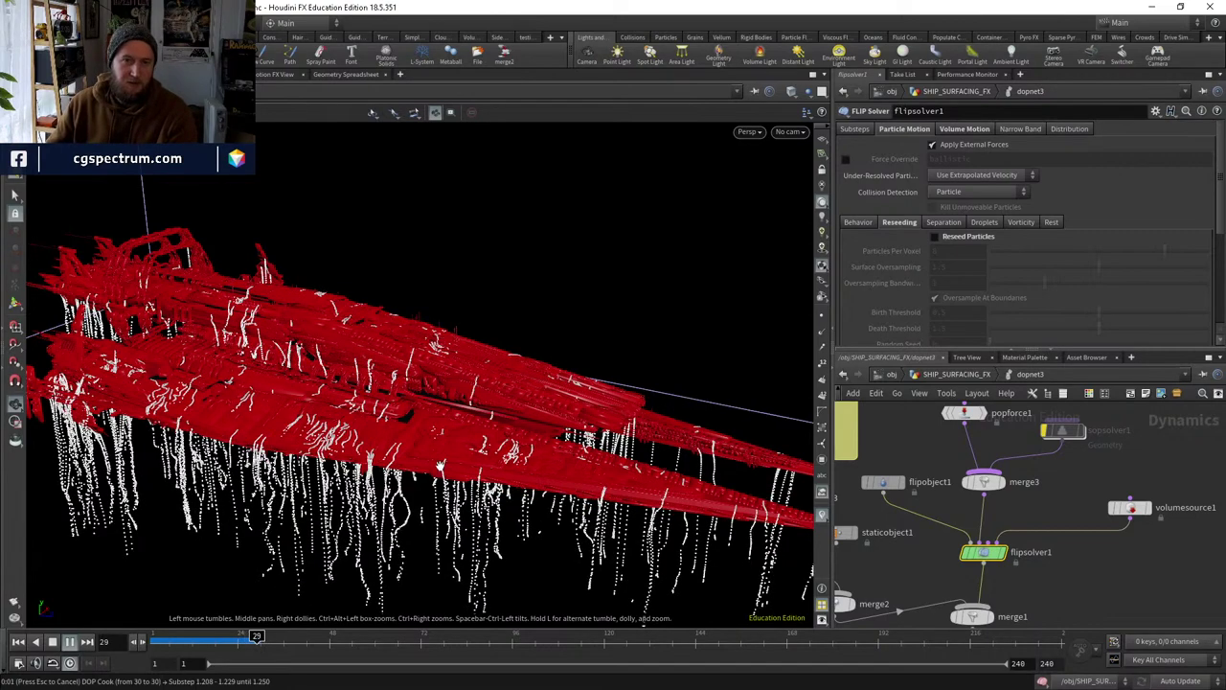
left_click(234, 639)
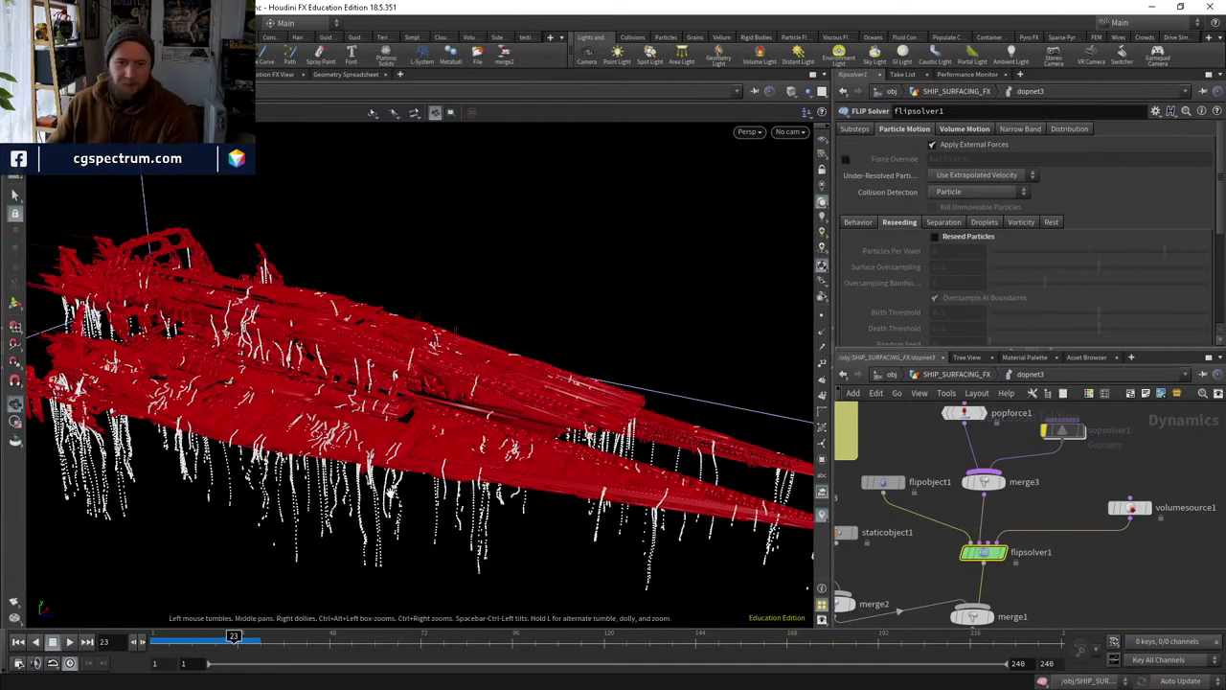
left_click_drag(403, 412, 439, 383)
scroll(436, 336, "up", 6)
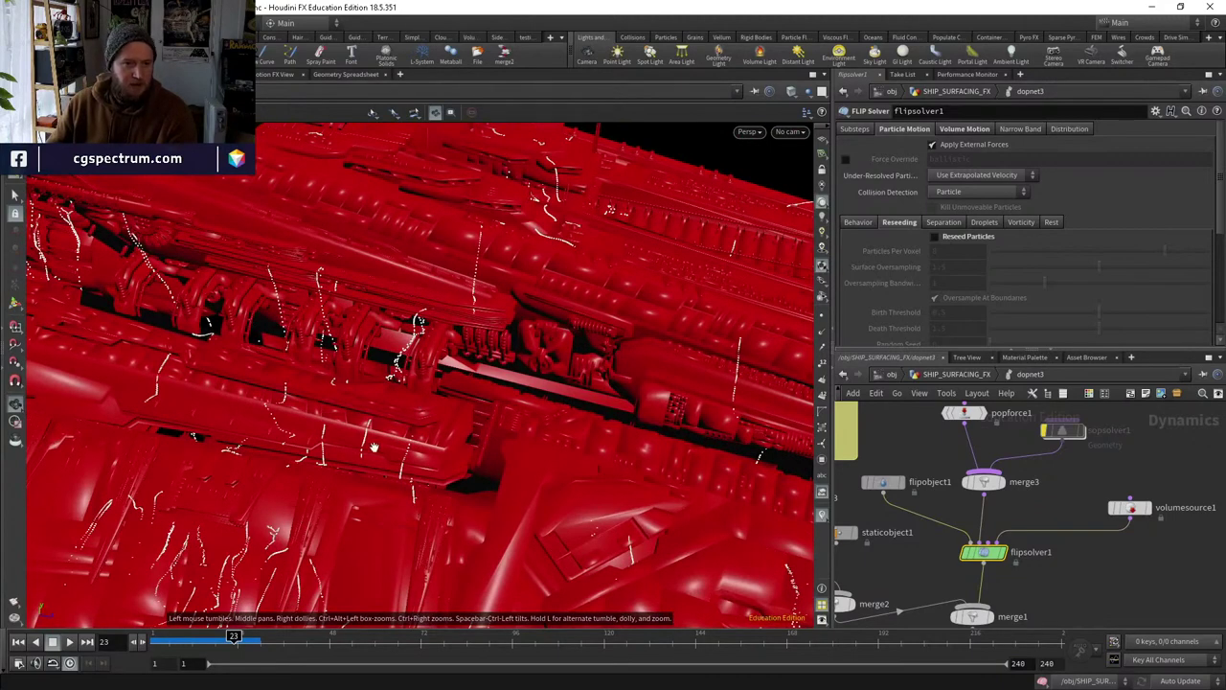
Go up to SHIP_SURFACING_FX and move color4 up beside peak1.
left_click_drag(374, 448, 383, 412)
left_click(956, 374)
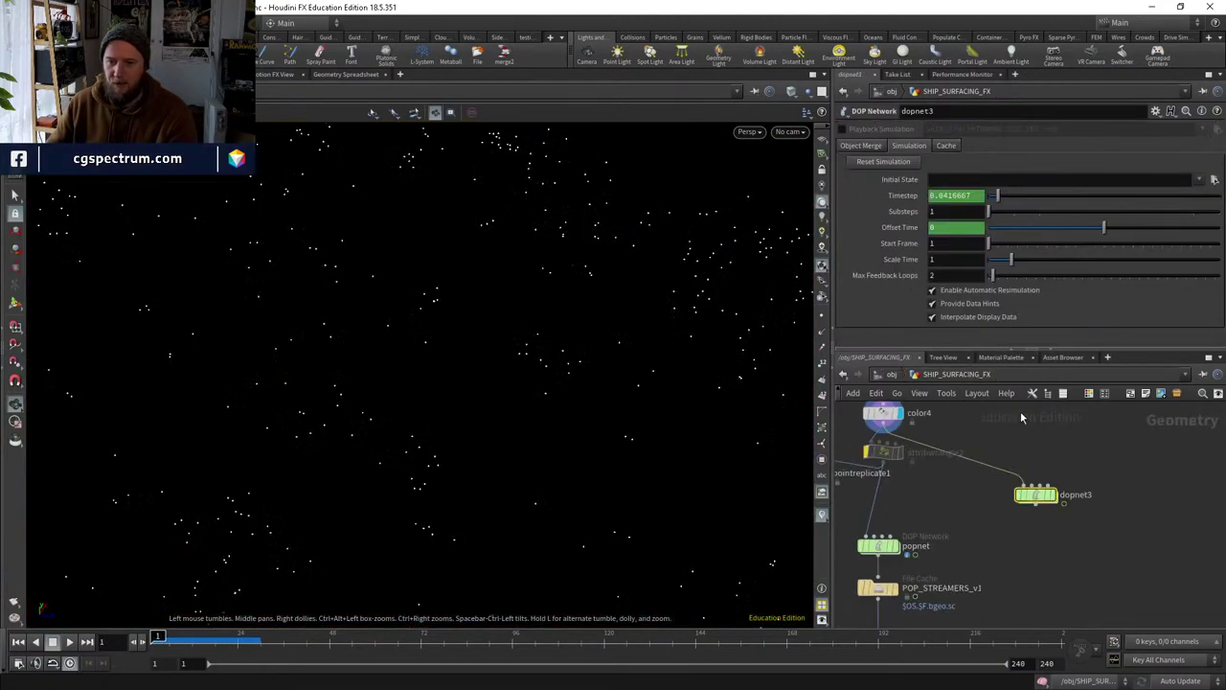
middle_click_drag(1021, 417, 1019, 481)
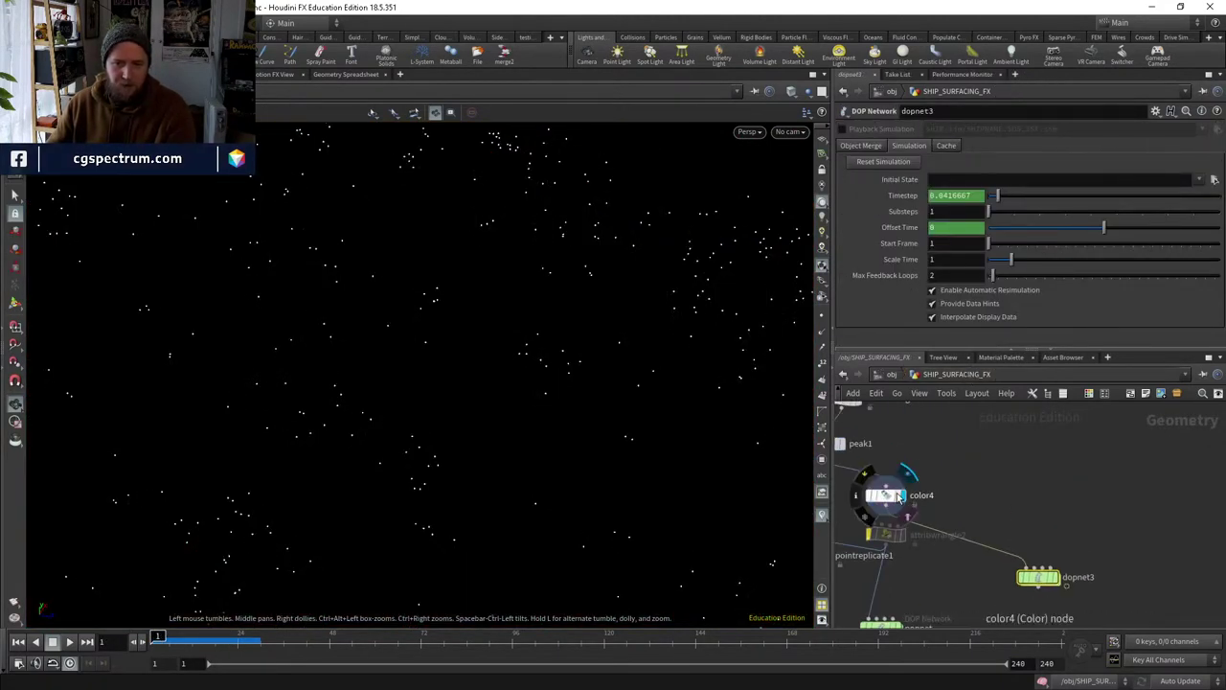
left_click_drag(901, 498, 931, 450)
Place a Point Replicate node found by searching 'pointre', then go back inside dopnet3.
key("Tab")
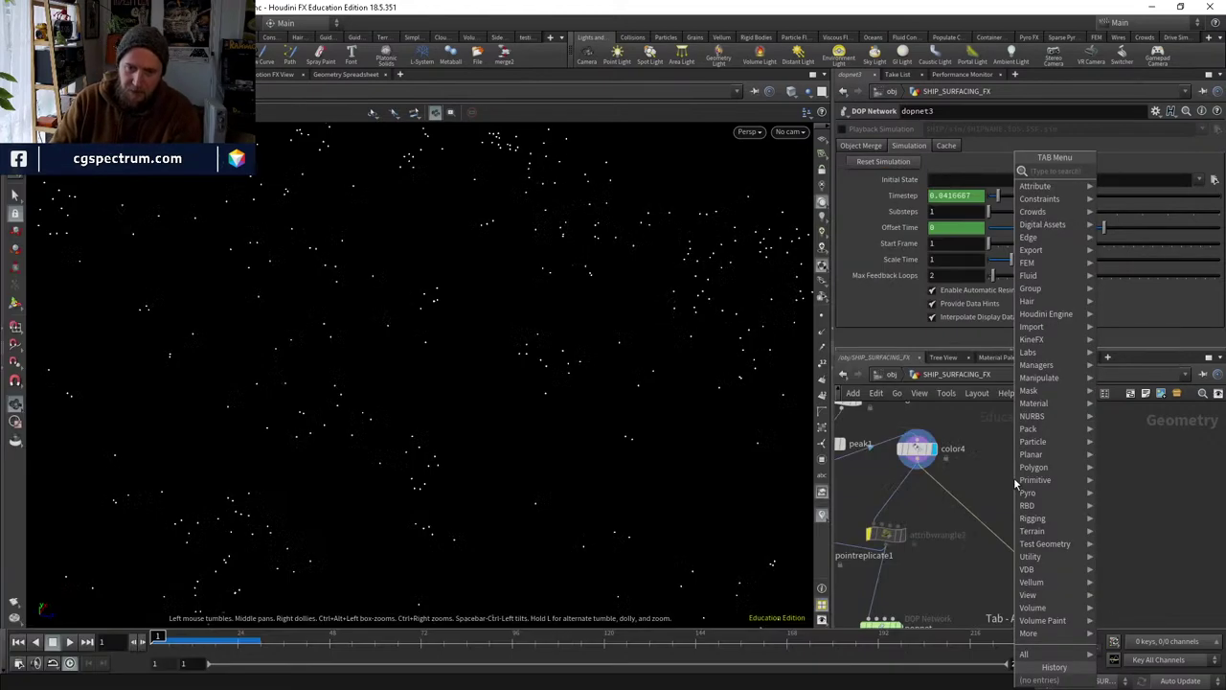
type("pop")
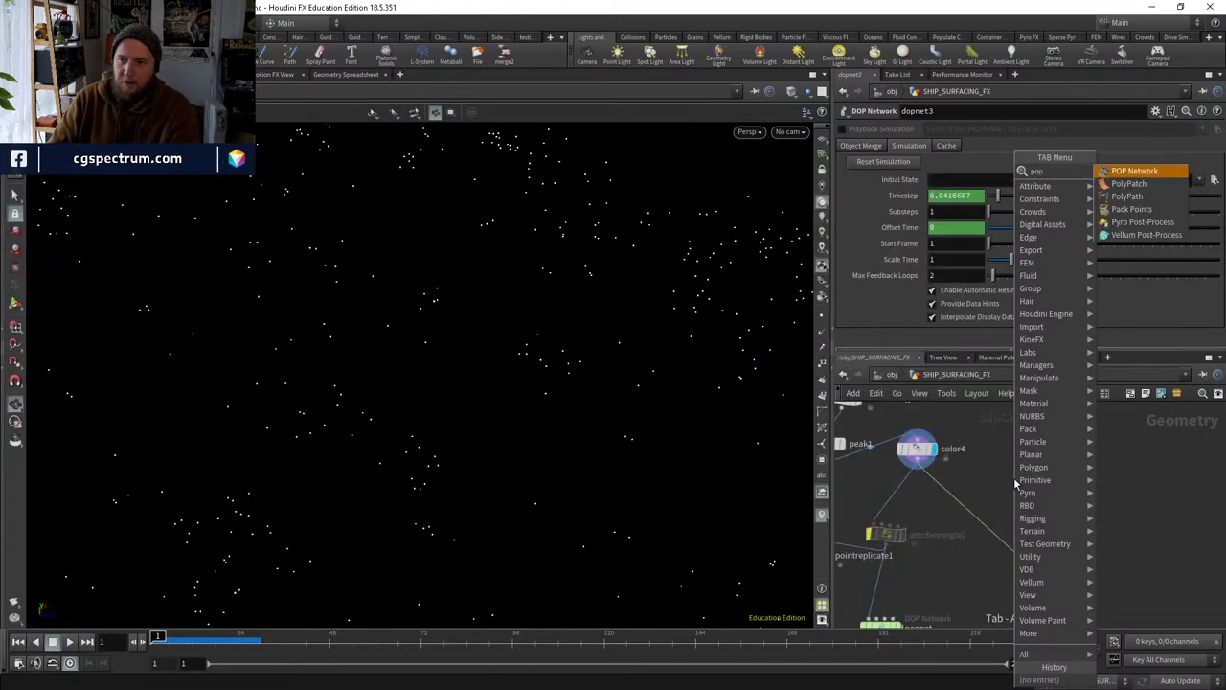
type("p")
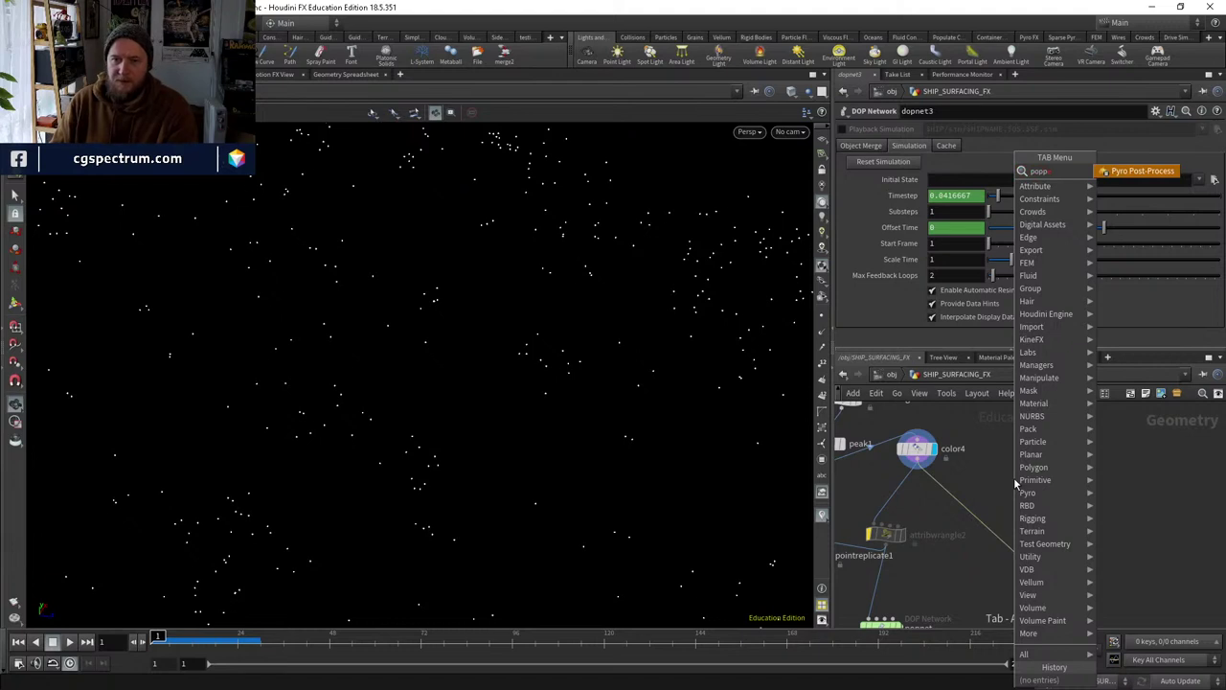
key("BackSpace")
type("r")
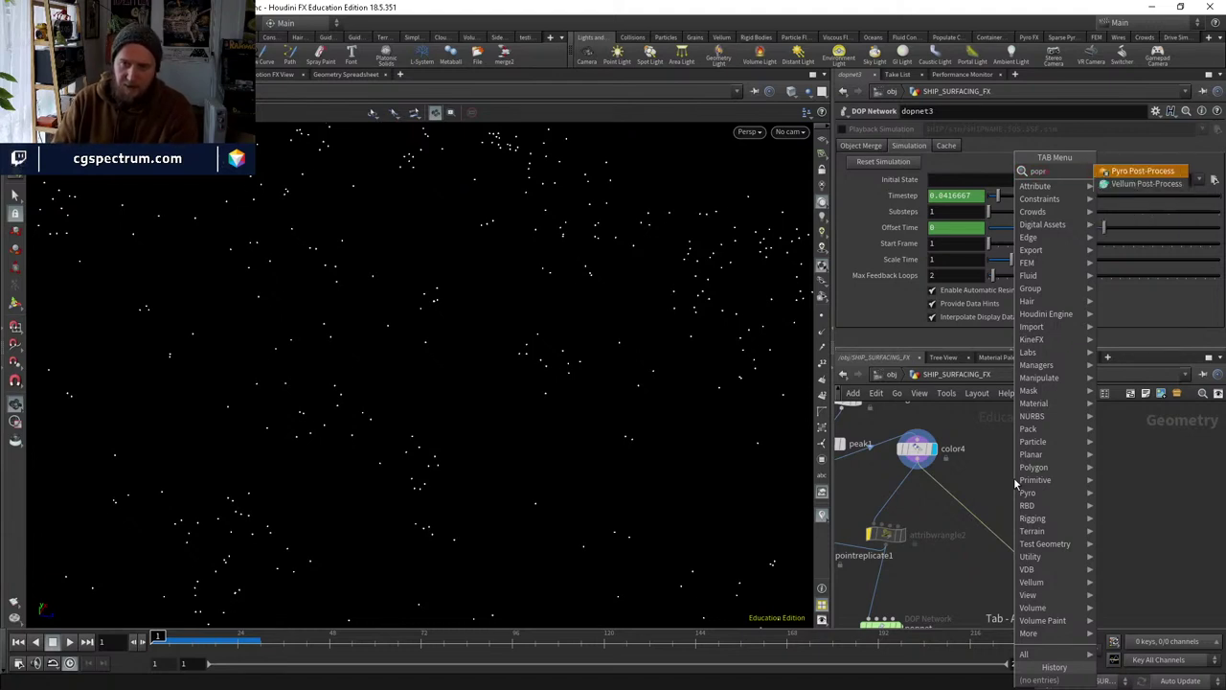
key("BackSpace")
type("r")
key("BackSpace")
key("BackSpace")
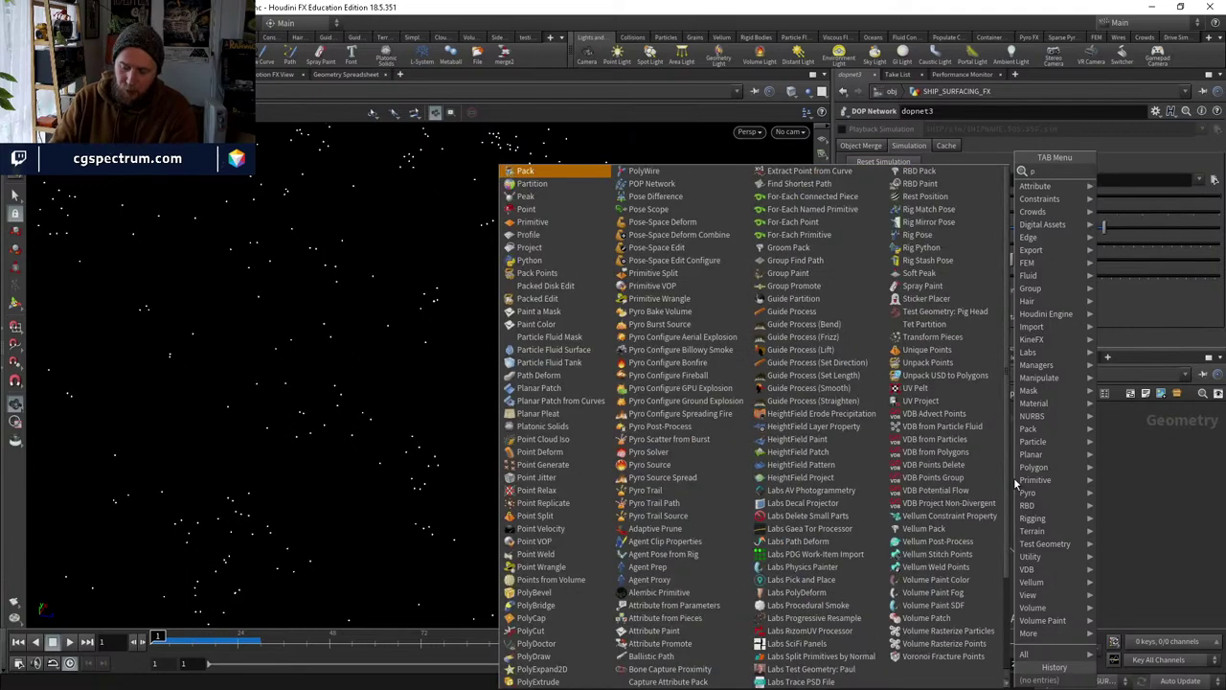
type("ointre")
key("Return")
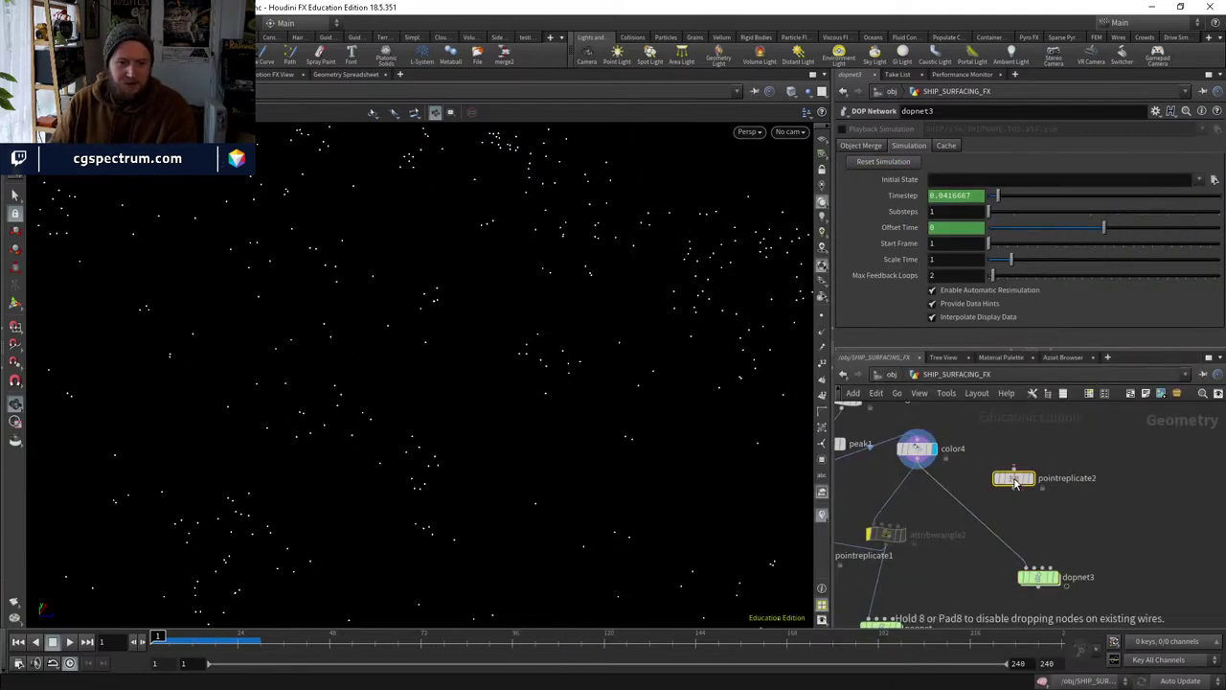
left_click(1012, 470)
double_click(1061, 529)
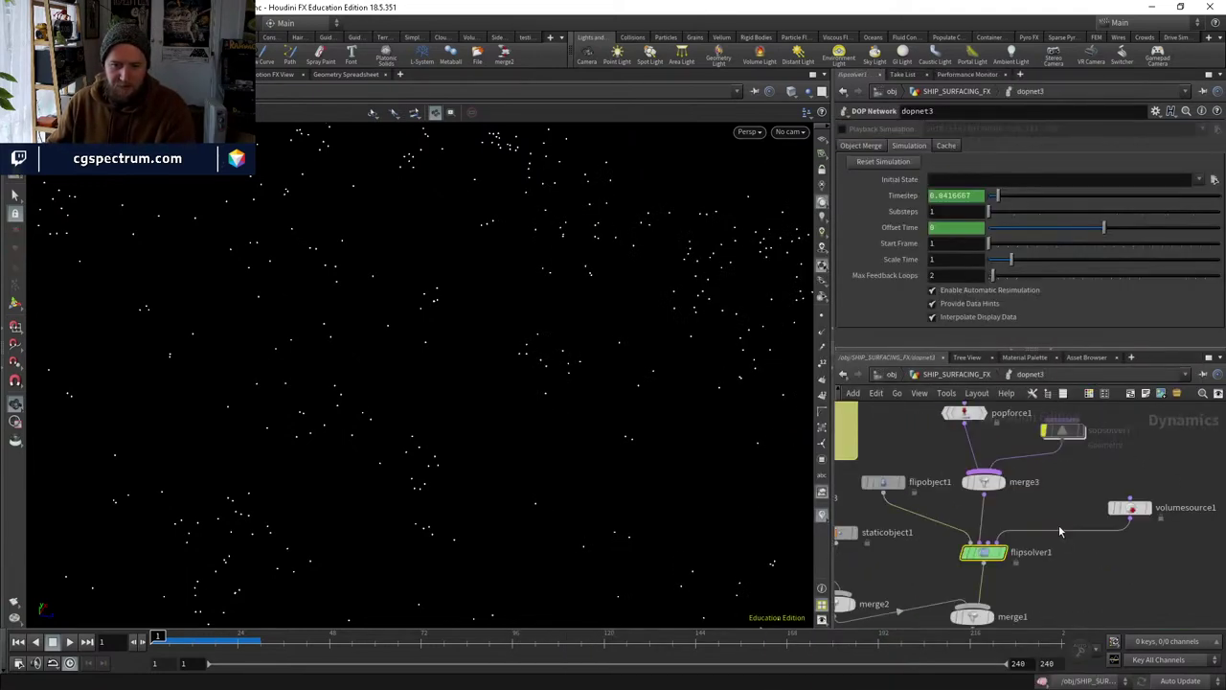
left_click_drag(559, 514, 508, 399)
Back at SHIP_SURFACING_FX, wire color4 into pointreplicate2 and display it.
key("u")
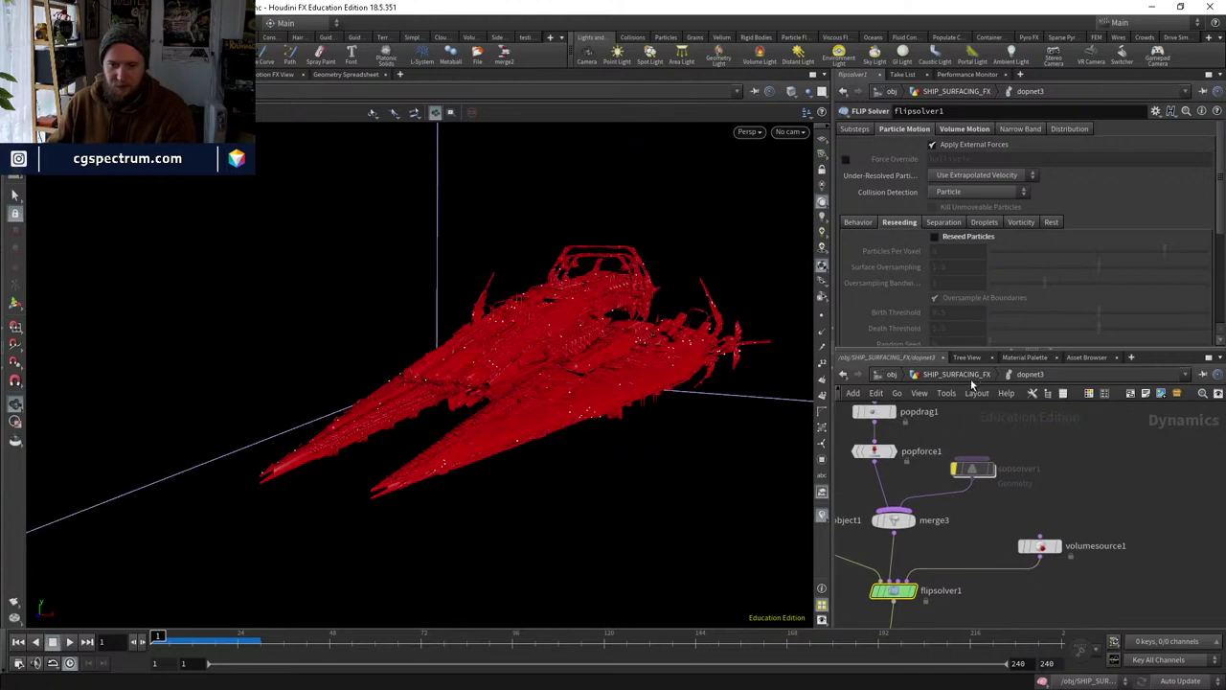
left_click_drag(996, 475, 879, 450)
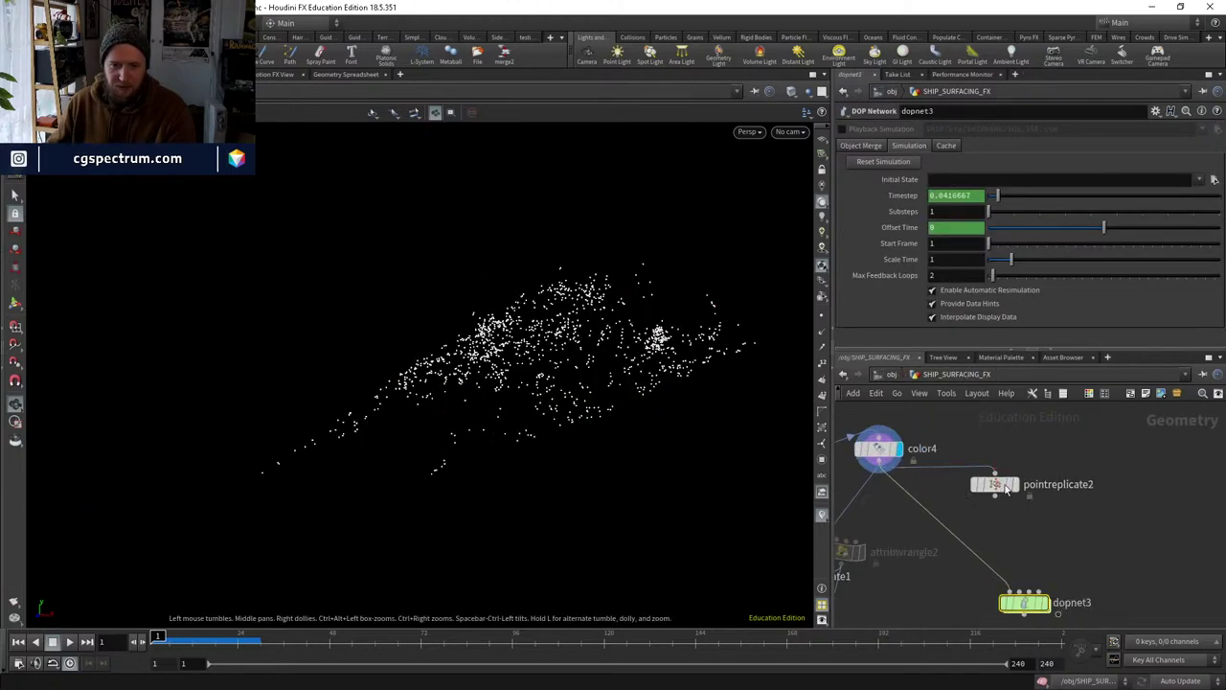
left_click_drag(1021, 492, 1054, 487)
left_click(1023, 484)
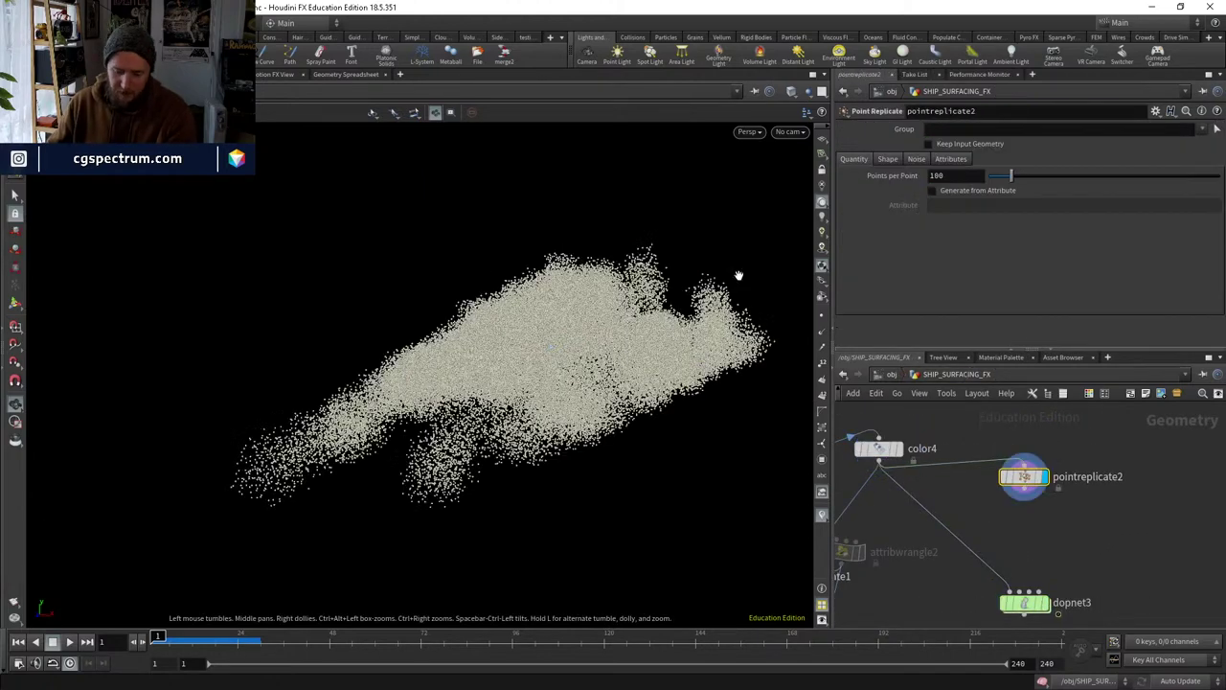
Set pointreplicate2's Shape to Sphere with Uniform Scale 0.08.
left_click(887, 158)
left_click(951, 176)
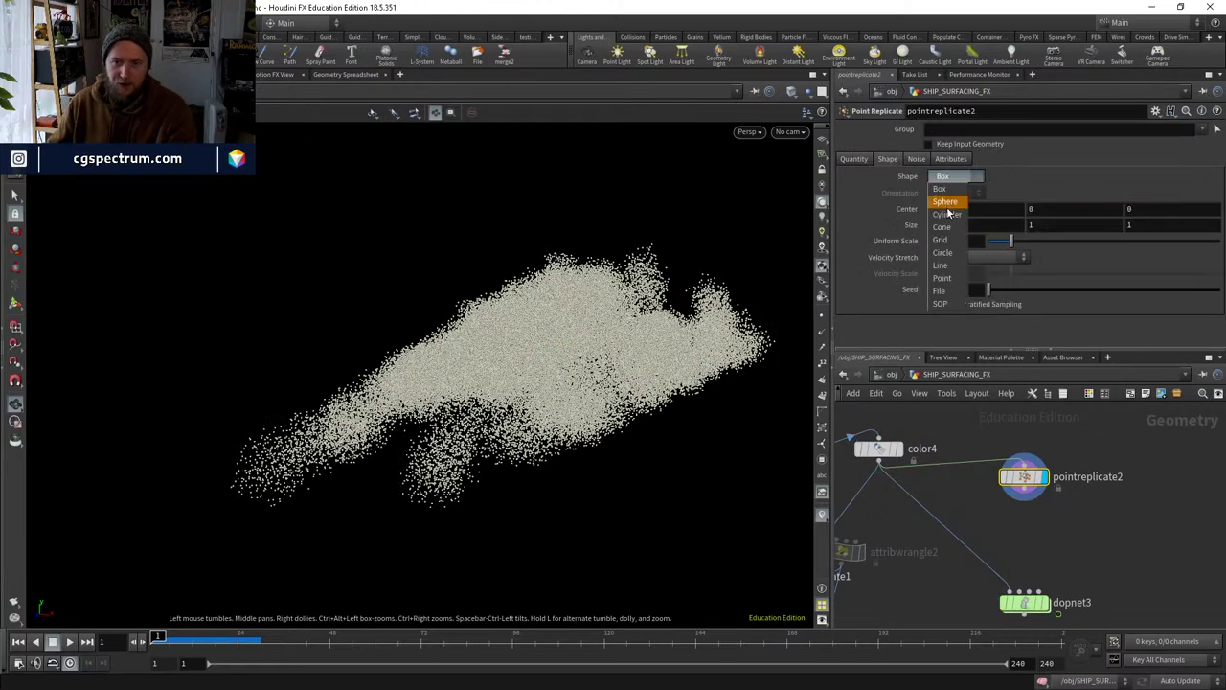
left_click(945, 202)
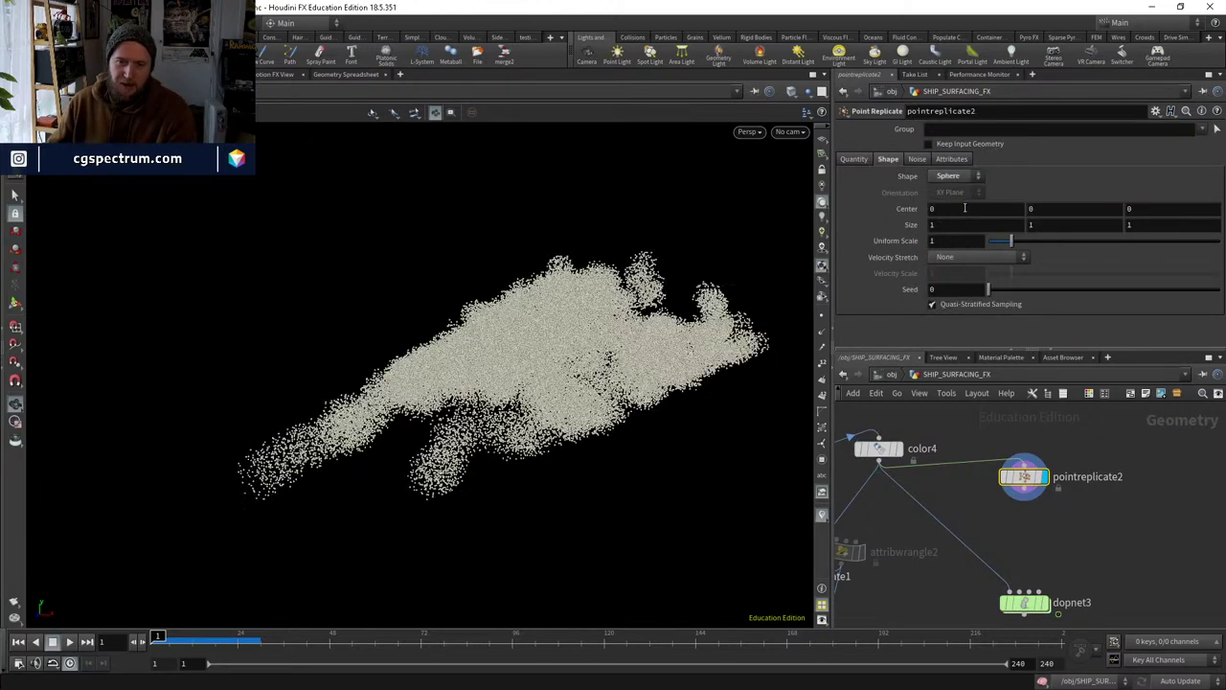
left_click_drag(1008, 238, 991, 242)
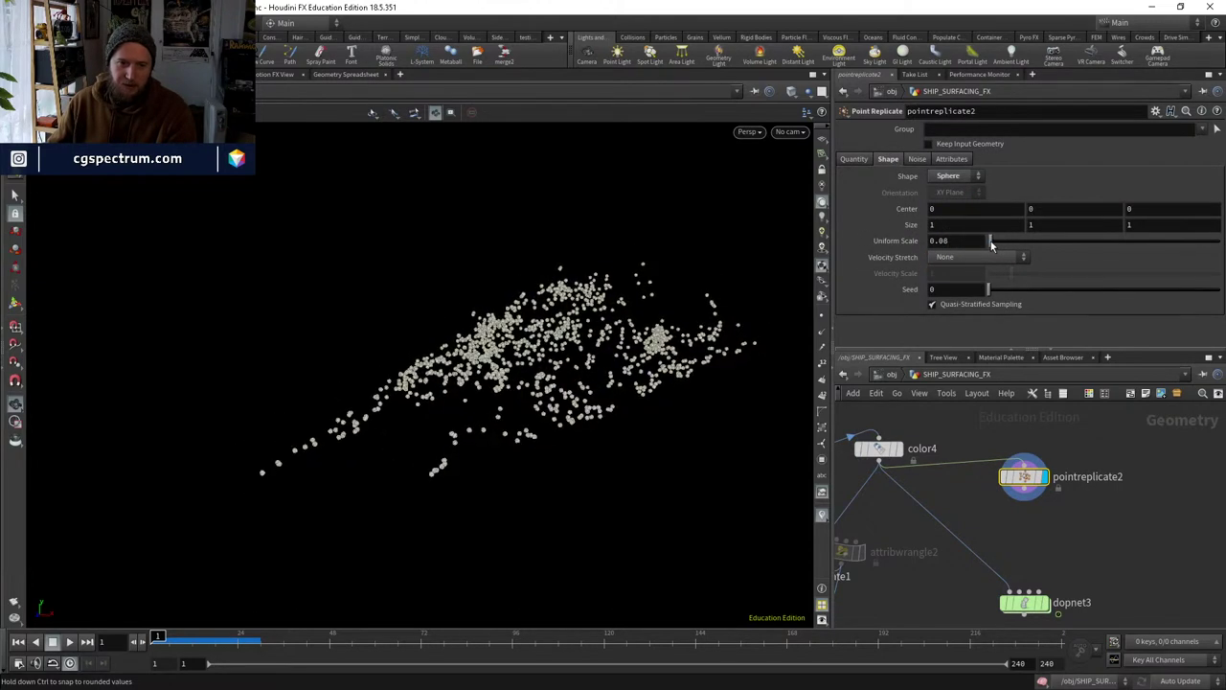
scroll(624, 274, "up", 10)
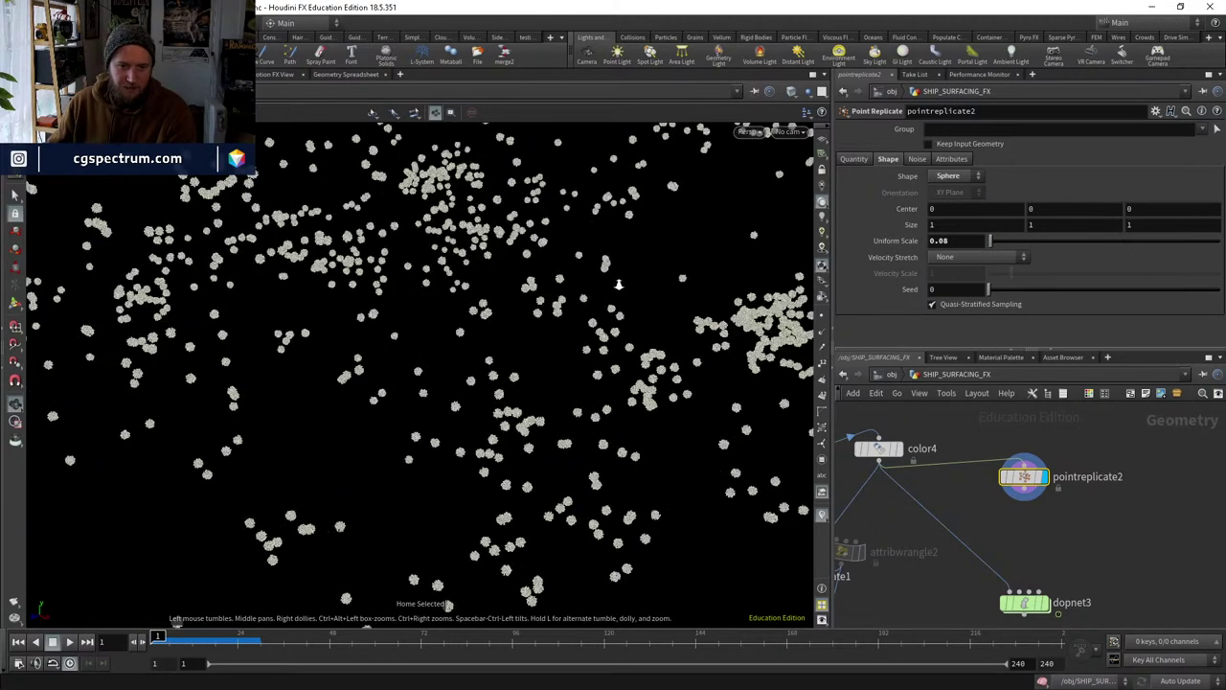
Compare the sphere clusters against the plain color4 points and reposition pointreplicate2.
left_click(904, 422)
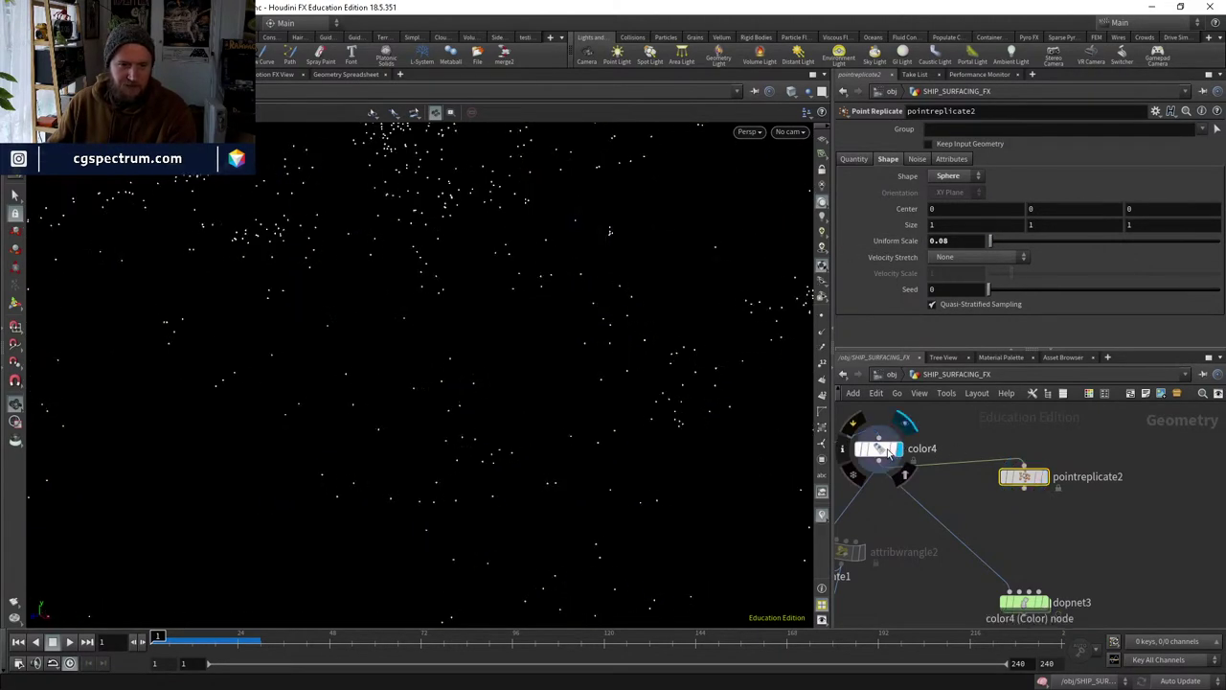
left_click(1046, 476)
left_click_drag(1027, 480, 1038, 472)
left_click_drag(757, 450, 714, 463)
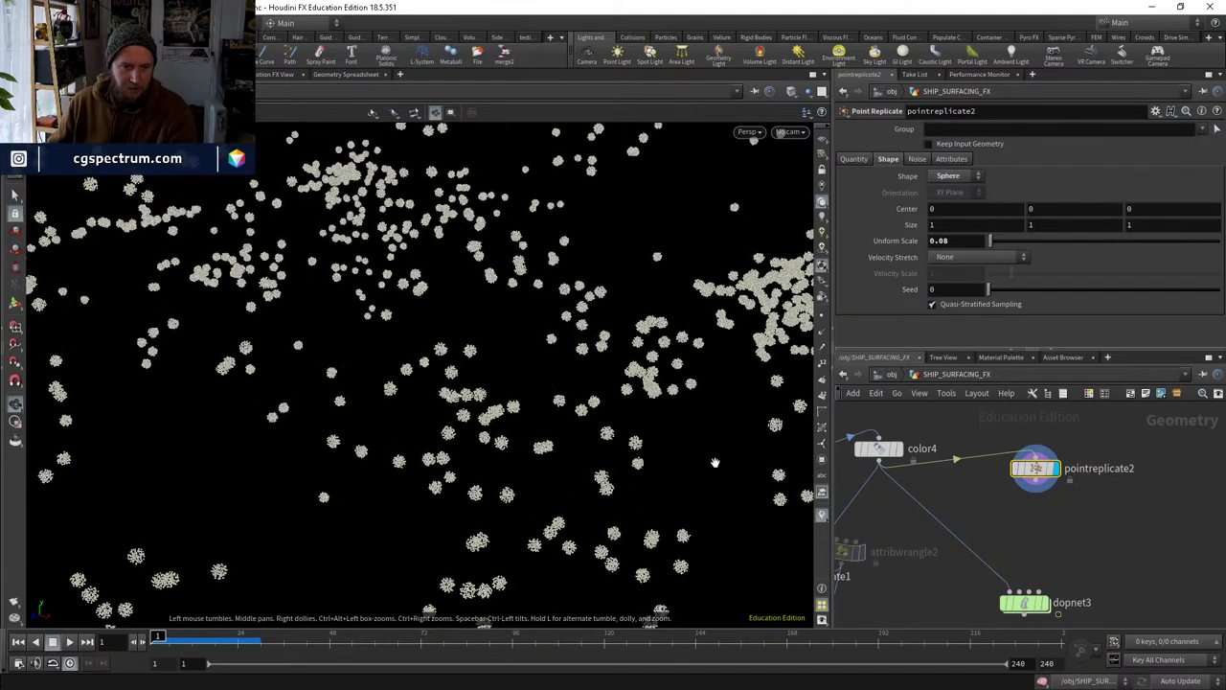
middle_click_drag(1039, 522, 1050, 550)
left_click_drag(594, 383, 536, 367)
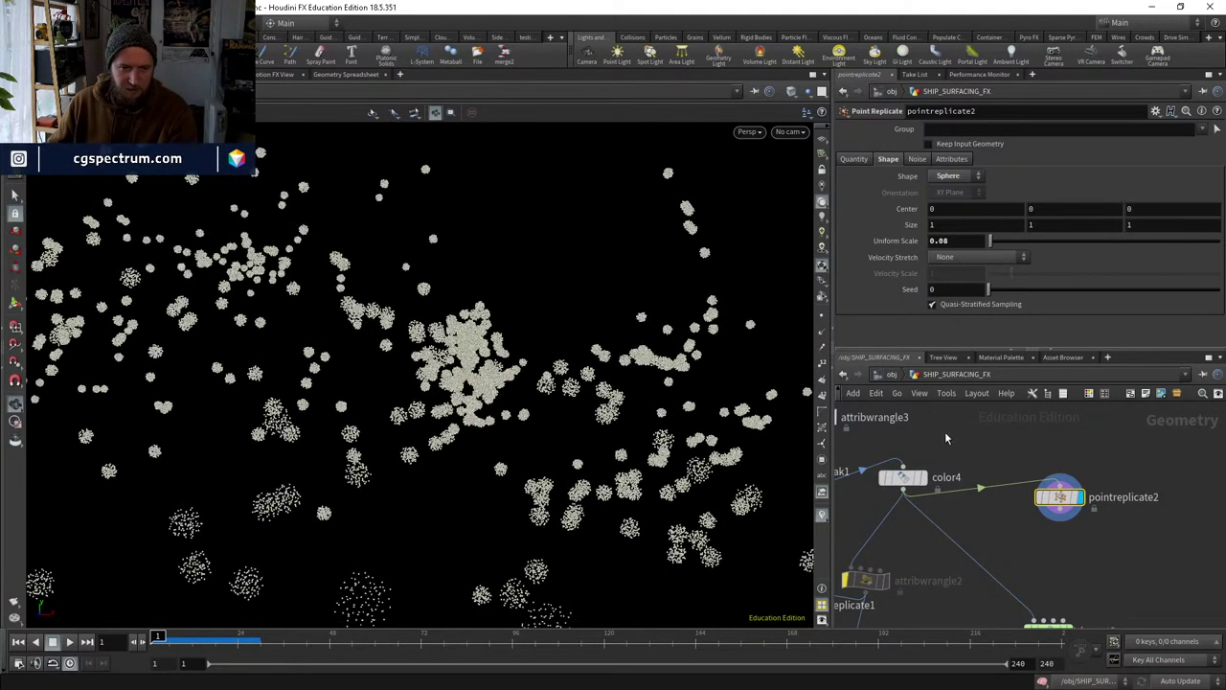
left_click(923, 489)
left_click(1062, 502)
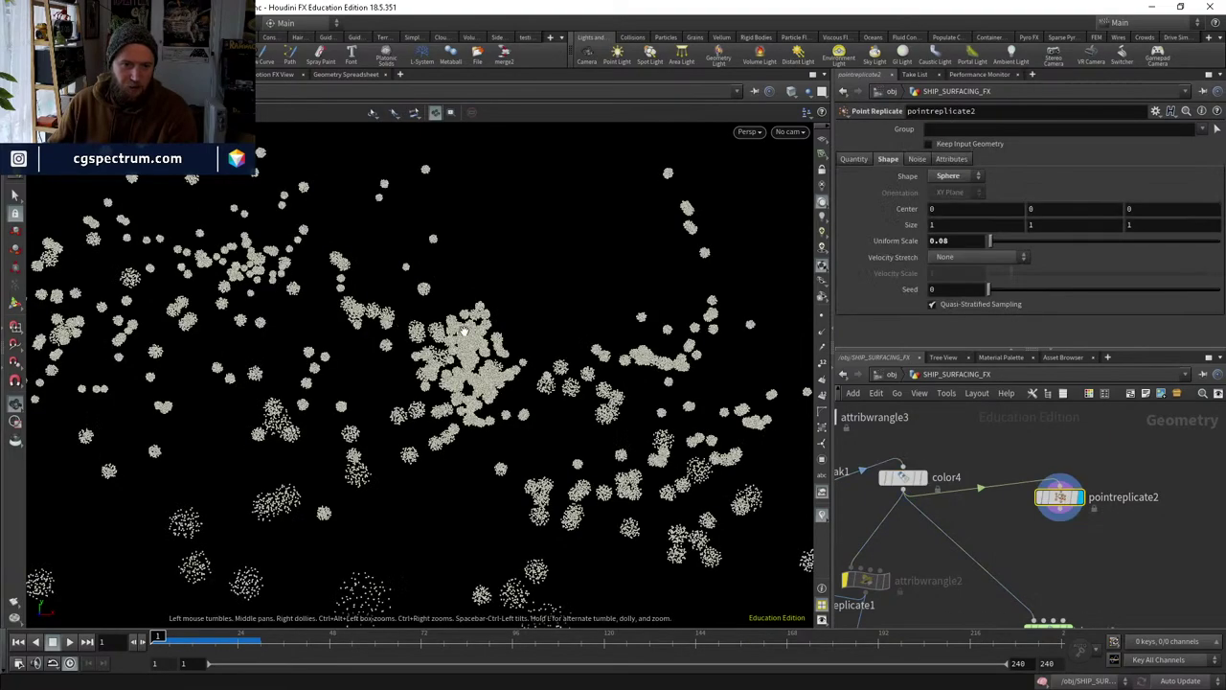
left_click_drag(463, 331, 431, 324)
left_click_drag(1059, 498, 1092, 477)
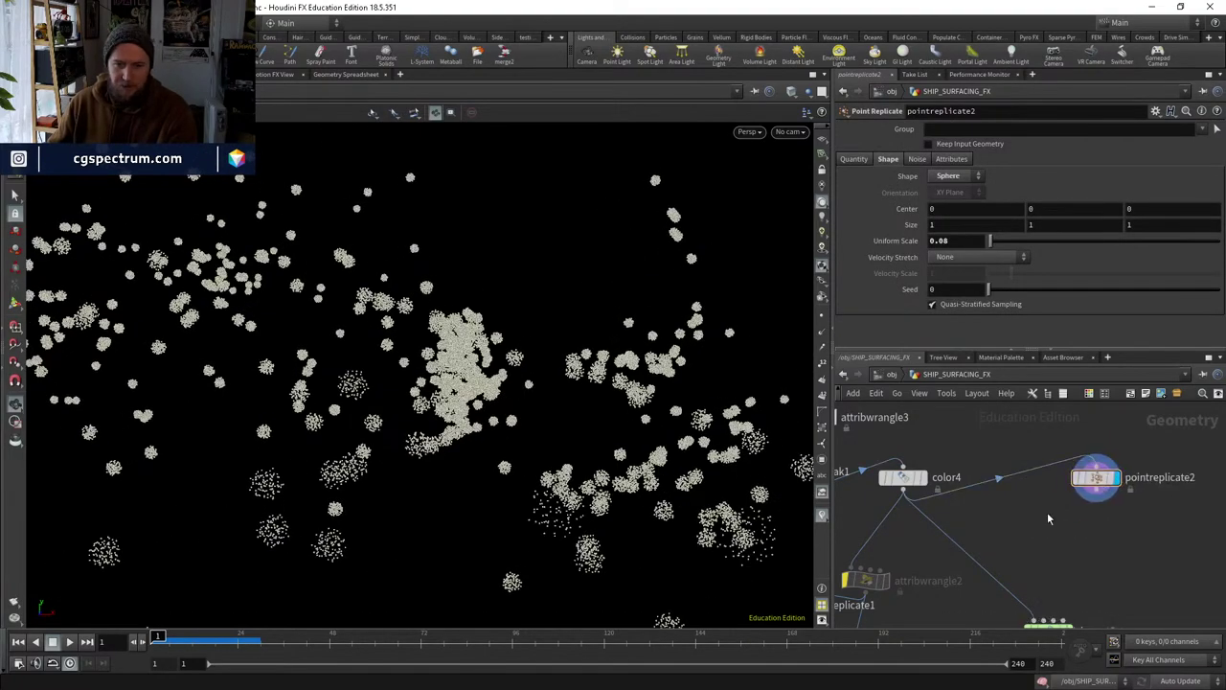
key("Tab")
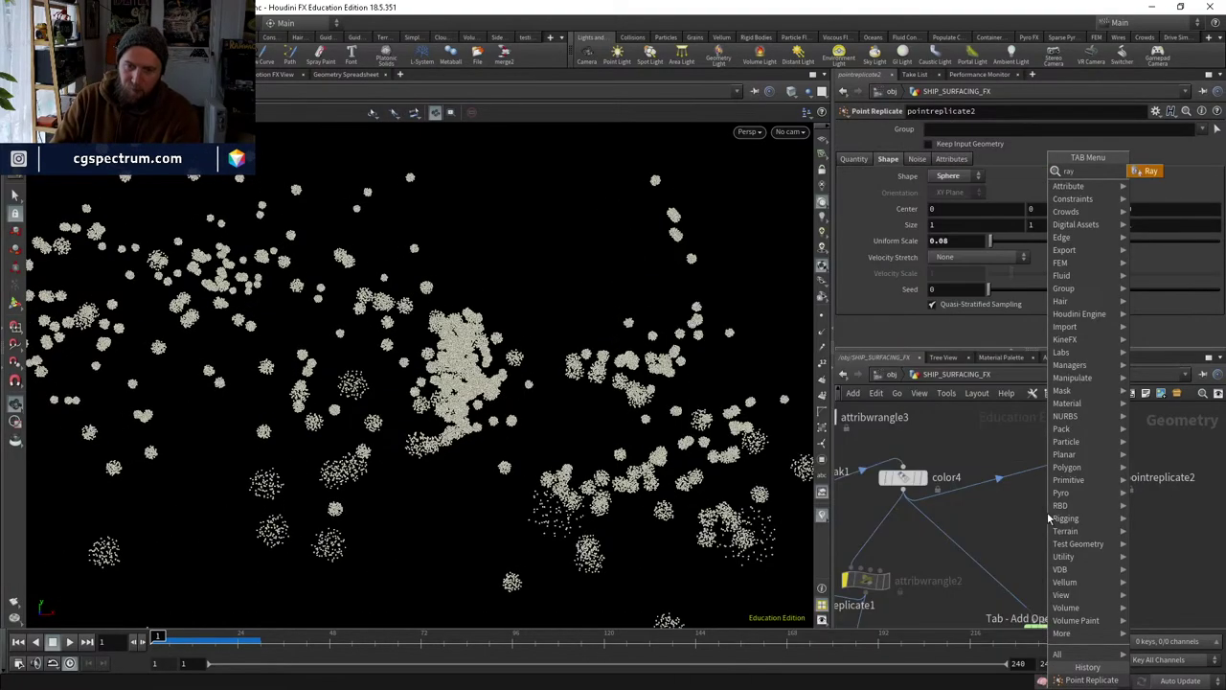
Add a Ray node with timeshift2 as its collision input, and display ray2.
key("Return")
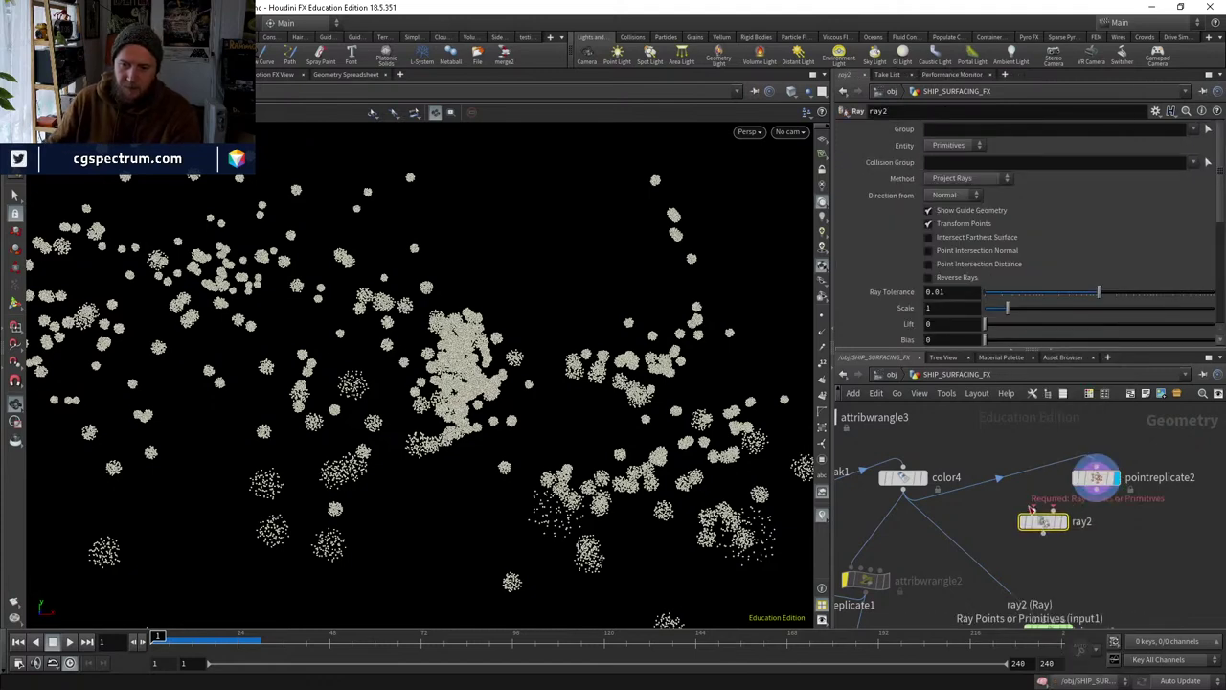
middle_click_drag(966, 477, 1082, 590)
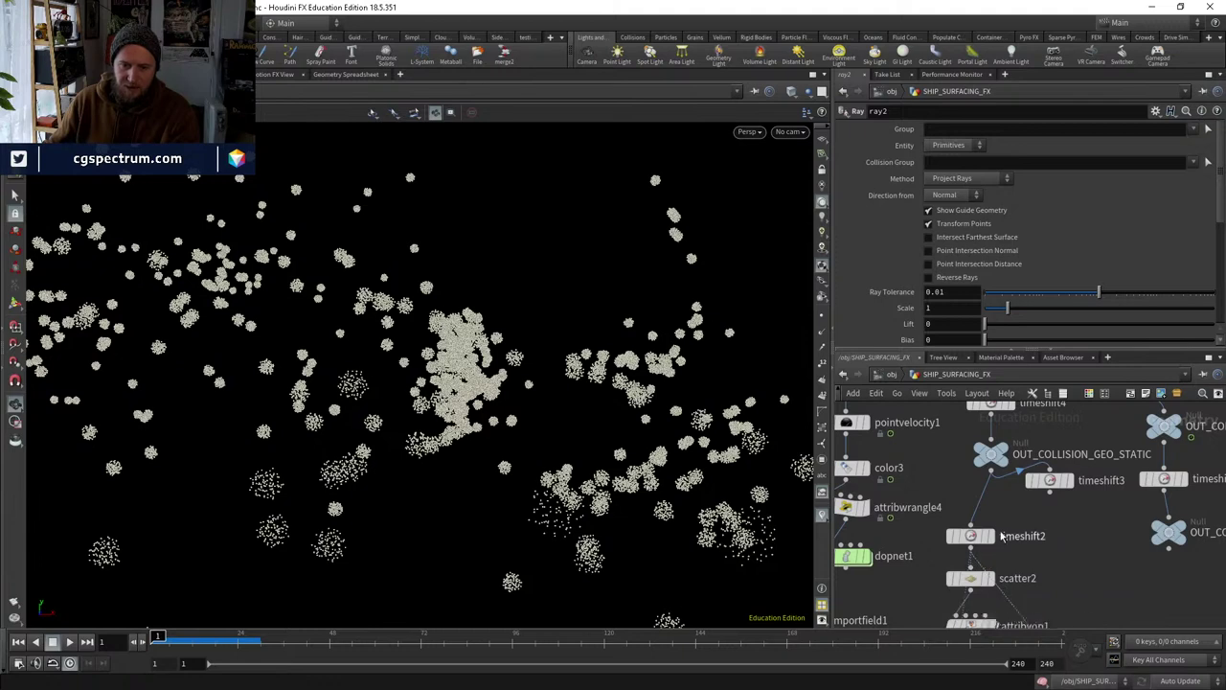
left_click(986, 536)
scroll(972, 522, "down", 3)
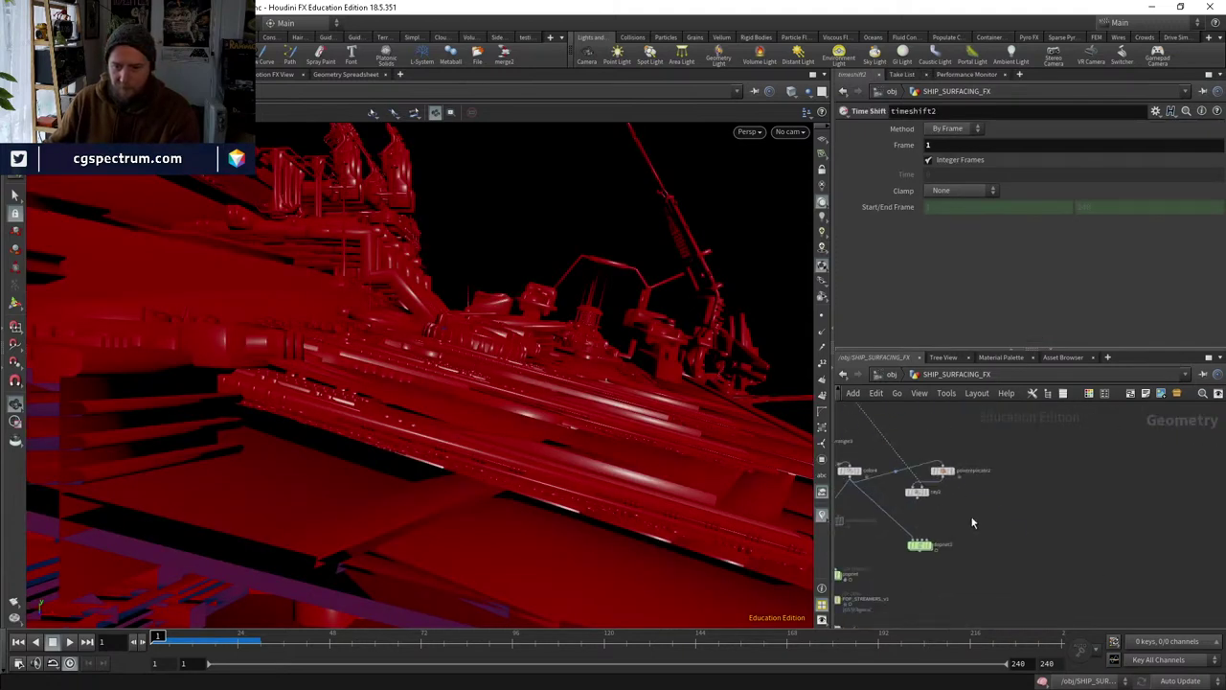
scroll(972, 522, "up", 3)
left_click(896, 468)
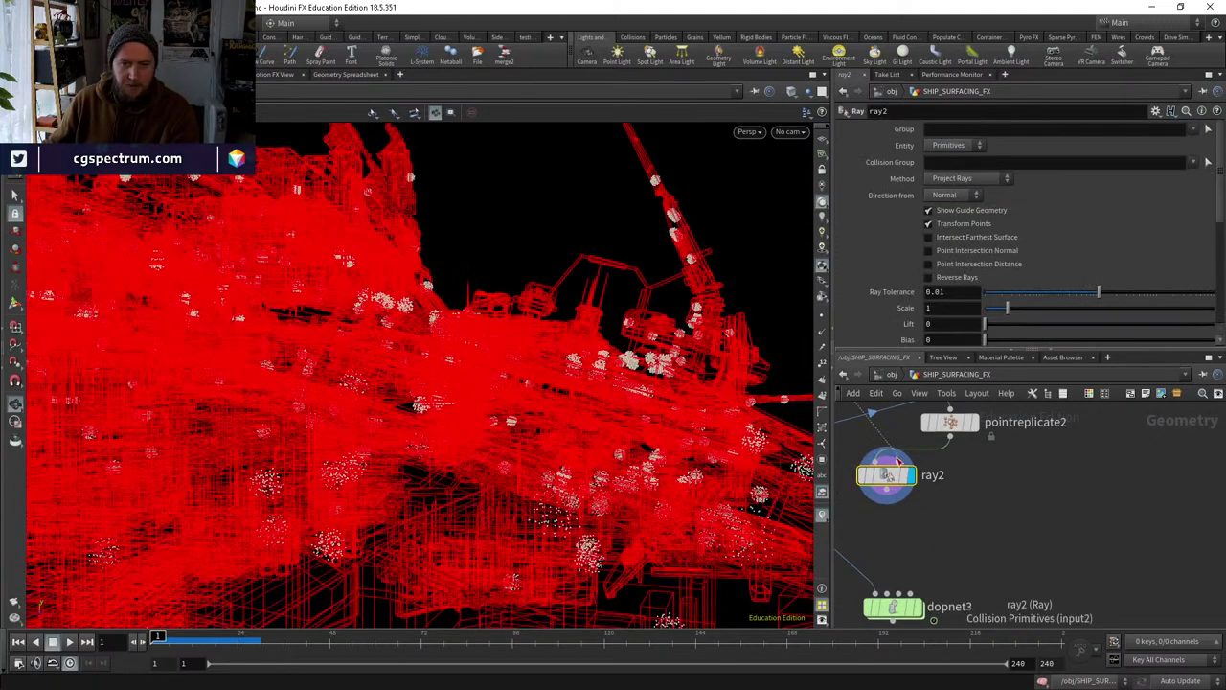
Set ray2's Method to Minimum Distance and compare its result with pointreplicate2, toggling guide geometry.
left_click(950, 193)
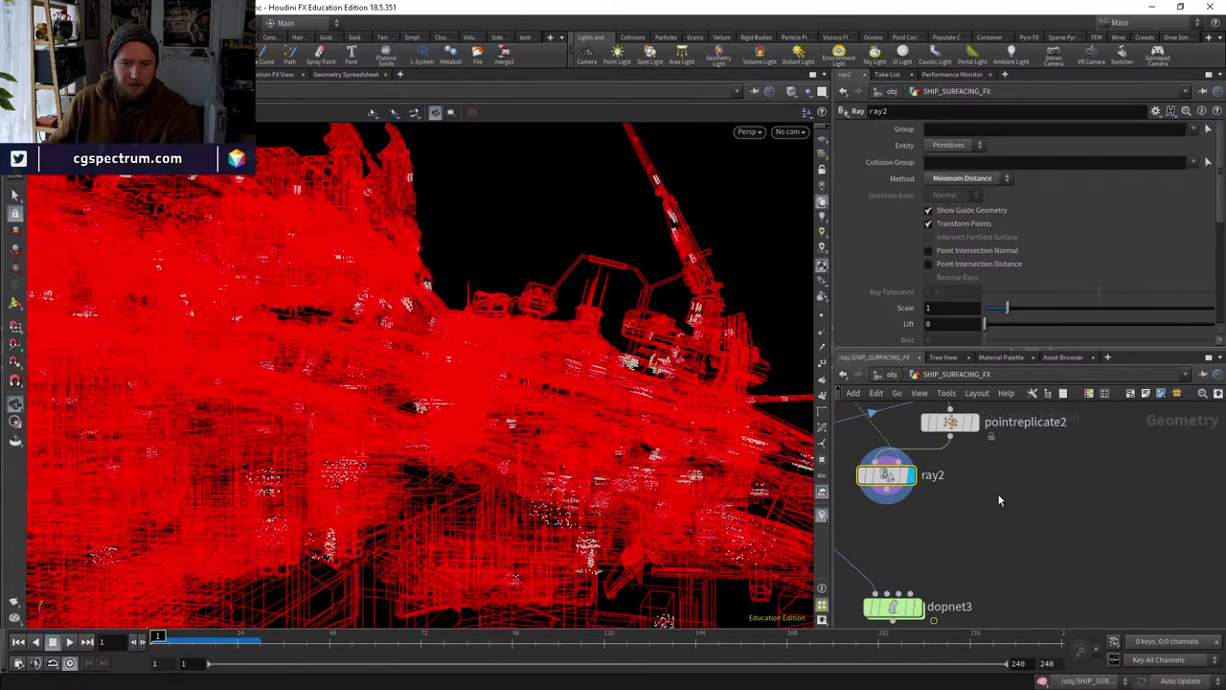
mouse_move(913, 476)
left_click(970, 211)
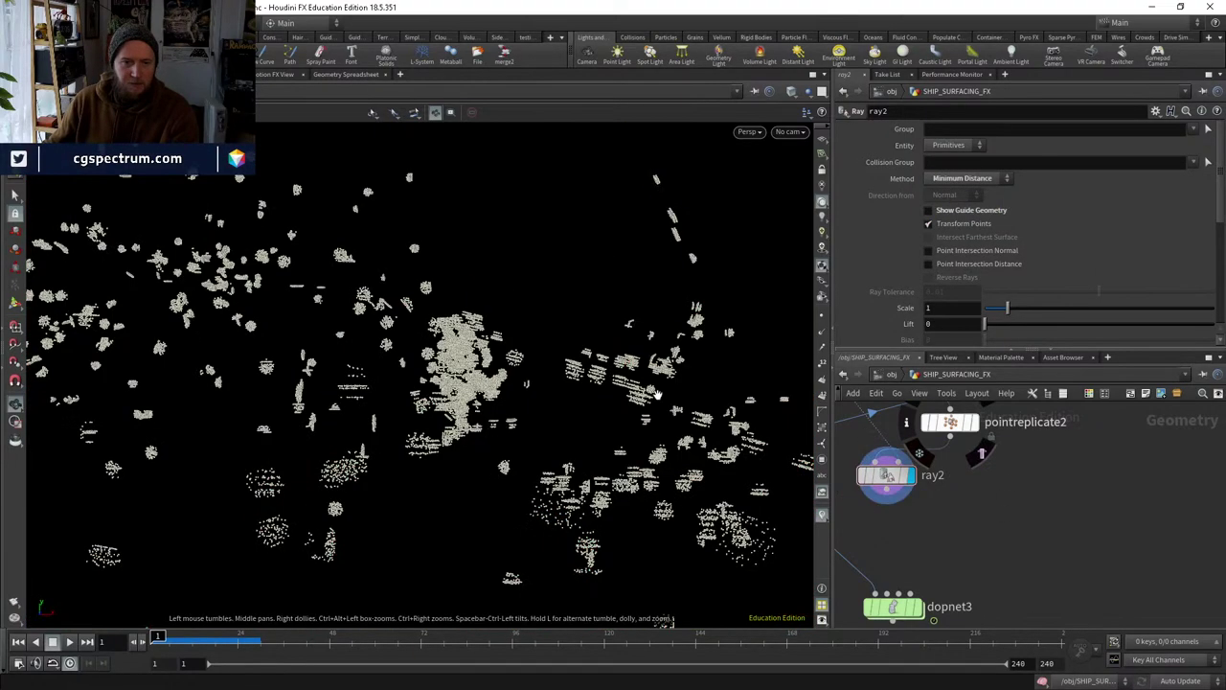
left_click_drag(498, 383, 671, 316)
middle_click_drag(973, 463, 978, 508)
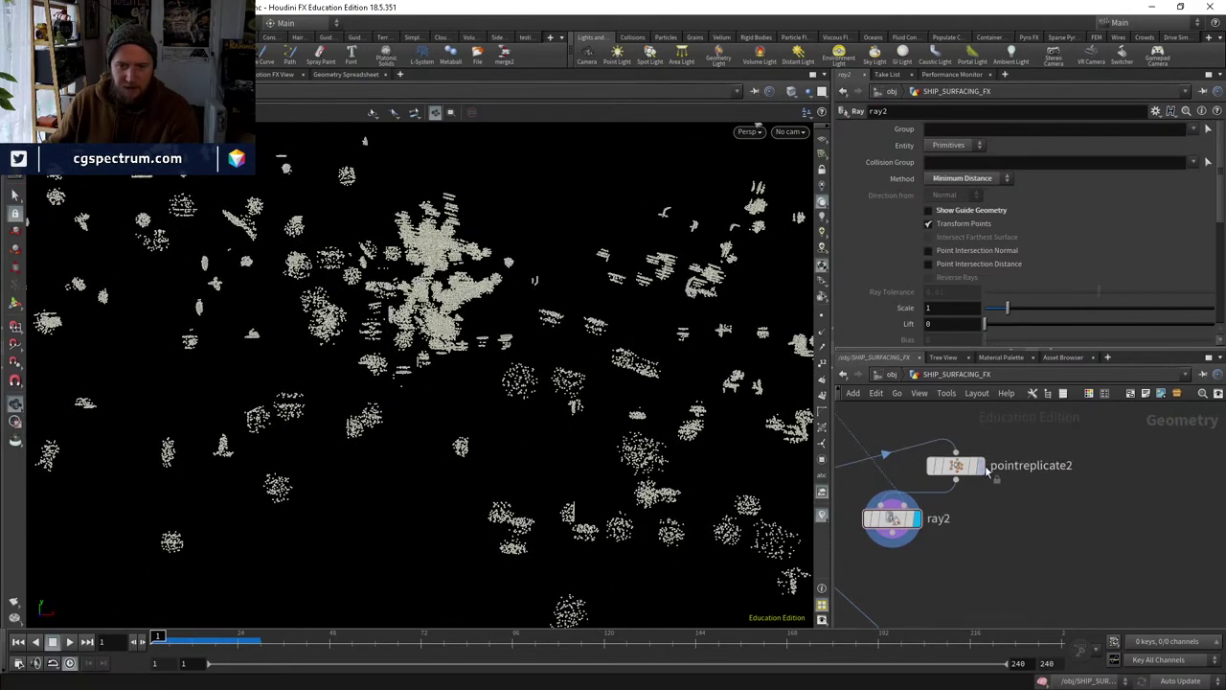
left_click(978, 465)
left_click(919, 518)
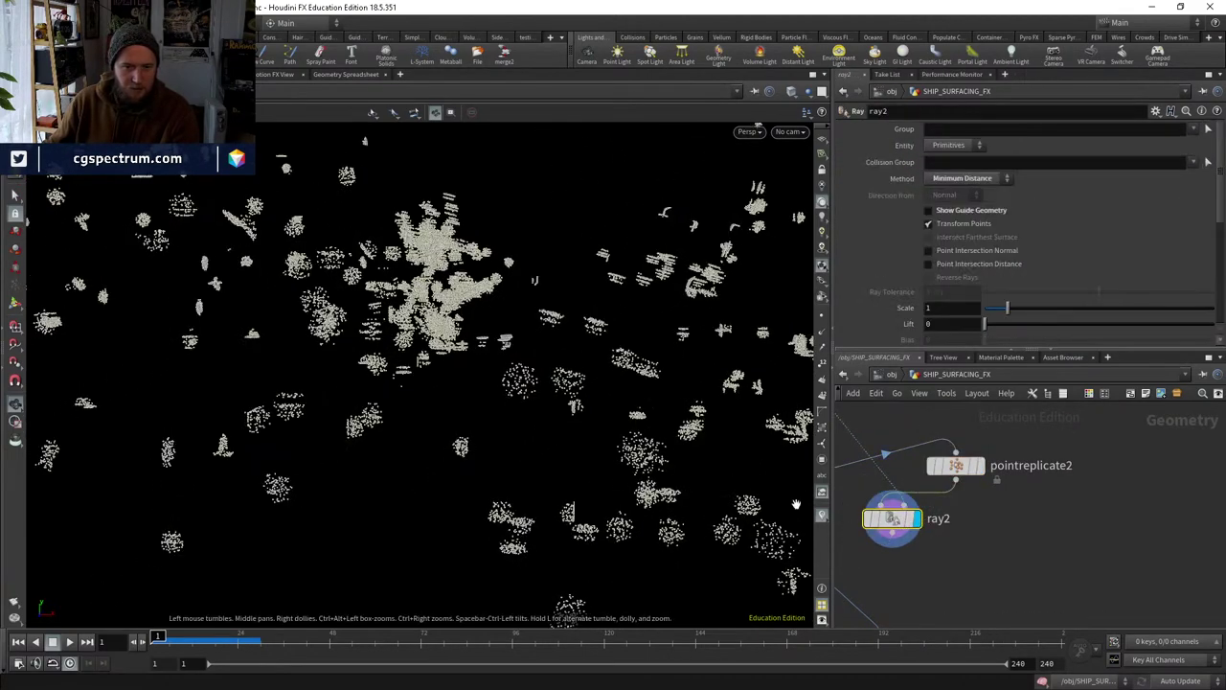
left_click(963, 213)
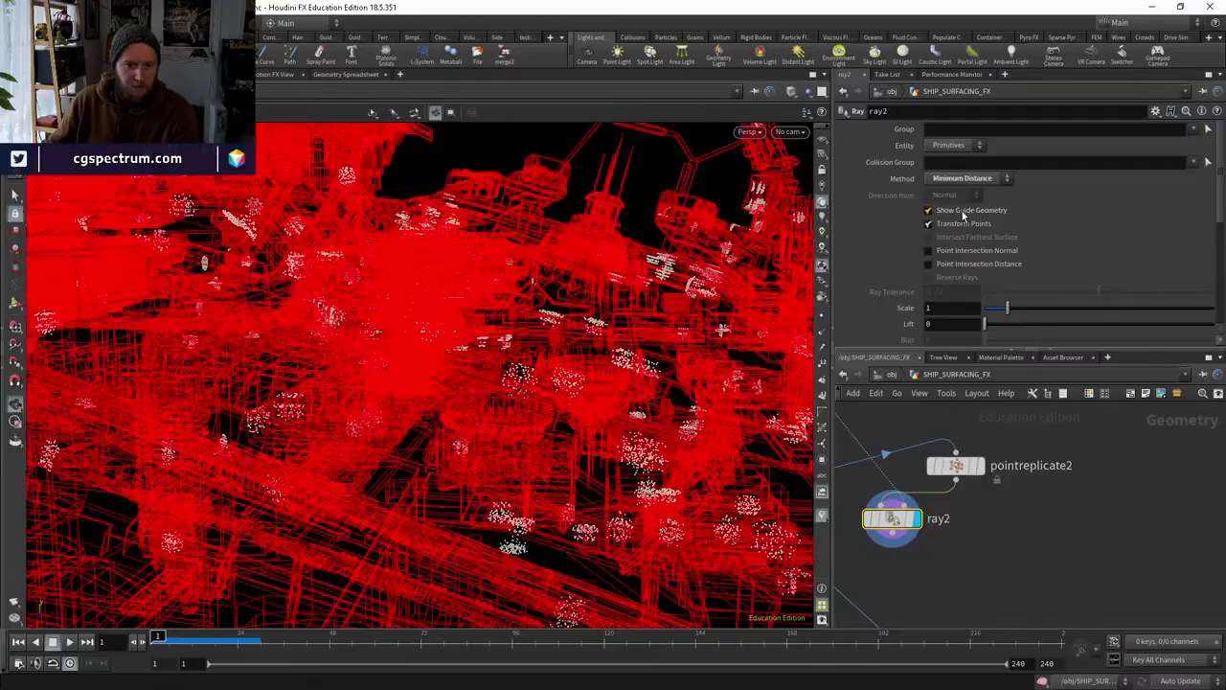
mouse_move(438, 386)
left_mouse_down()
mouse_move(399, 438)
mouse_move(325, 394)
mouse_move(405, 315)
mouse_move(487, 320)
mouse_move(478, 402)
mouse_move(559, 403)
left_mouse_up()
Switch to wireframe and check the projected points along the ship hull.
key("w")
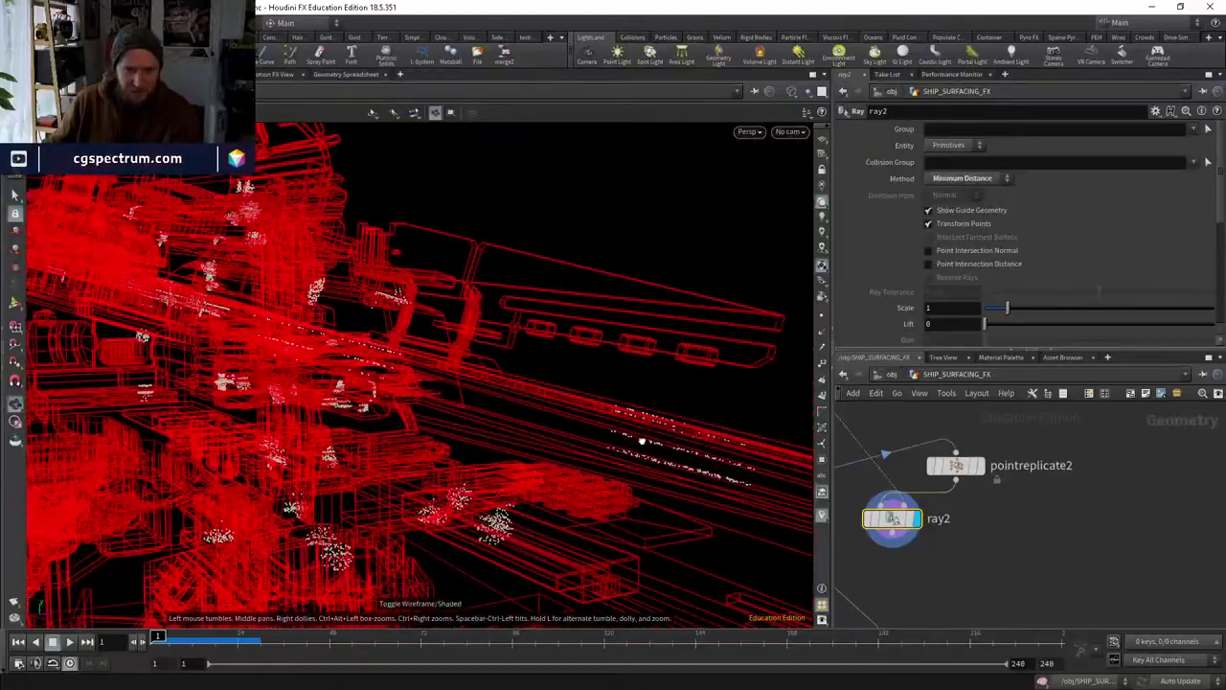
left_click_drag(657, 475, 690, 492)
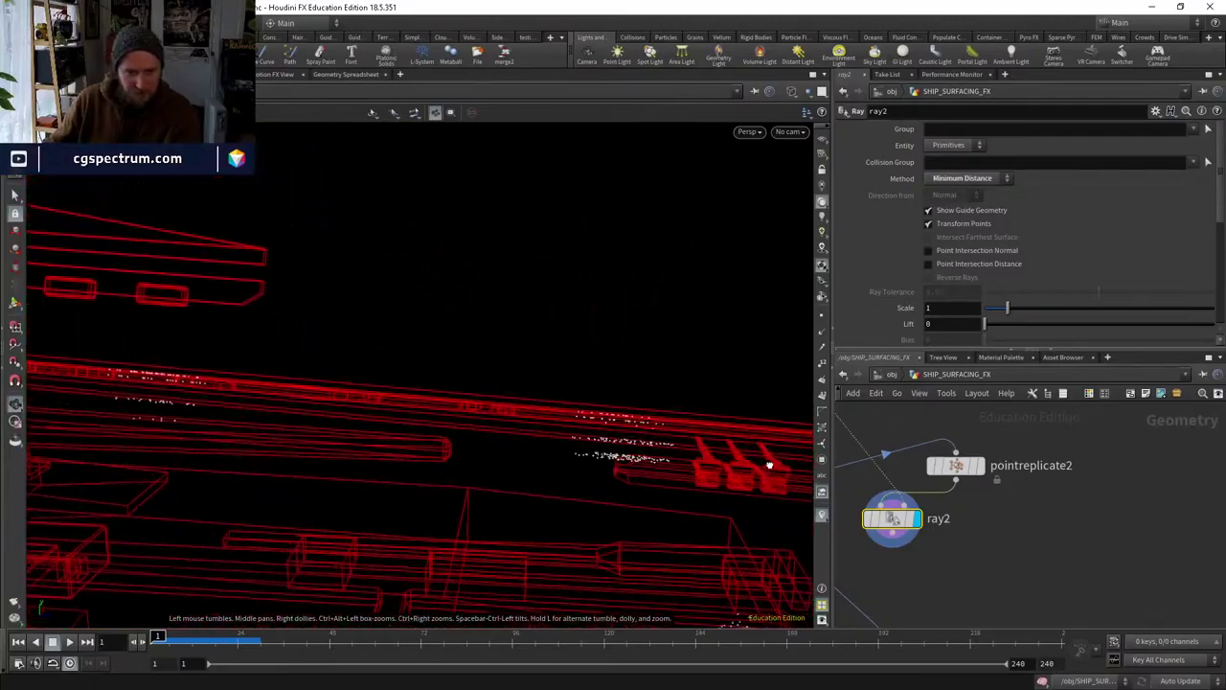
left_click_drag(731, 463, 507, 484)
left_click(867, 520)
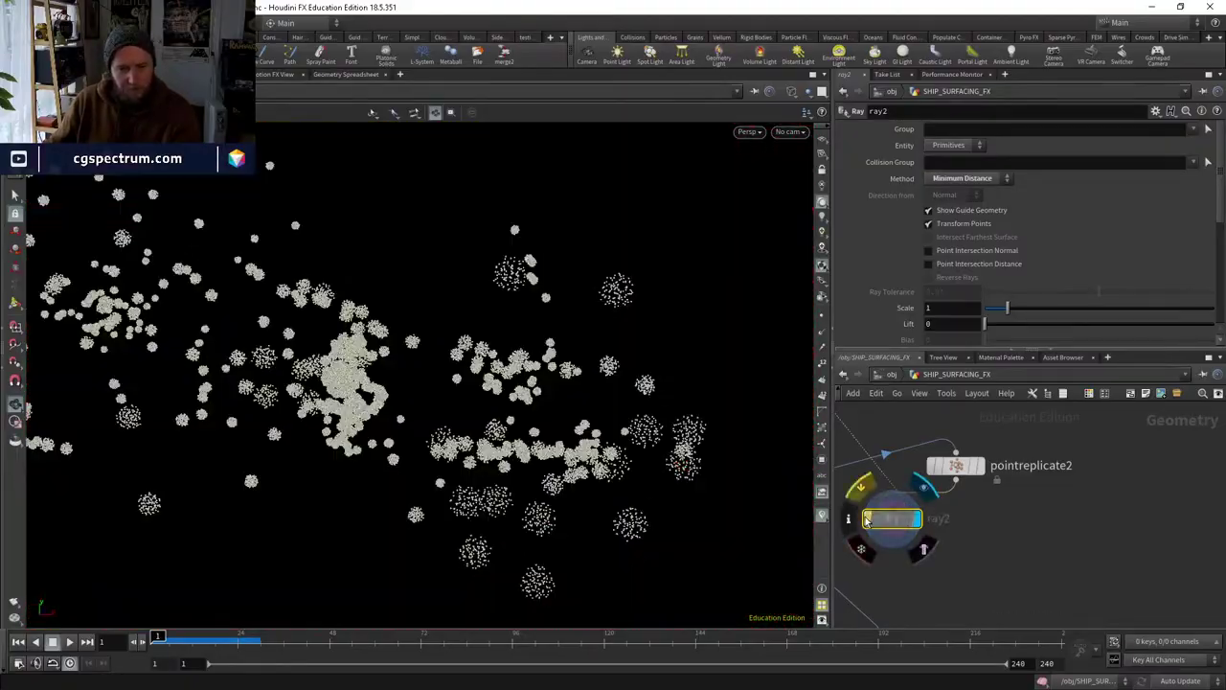
left_click_drag(663, 438, 675, 489)
Add a Peak node above pointreplicate2.
middle_click_drag(975, 464, 994, 499)
left_click_drag(993, 498, 1008, 494)
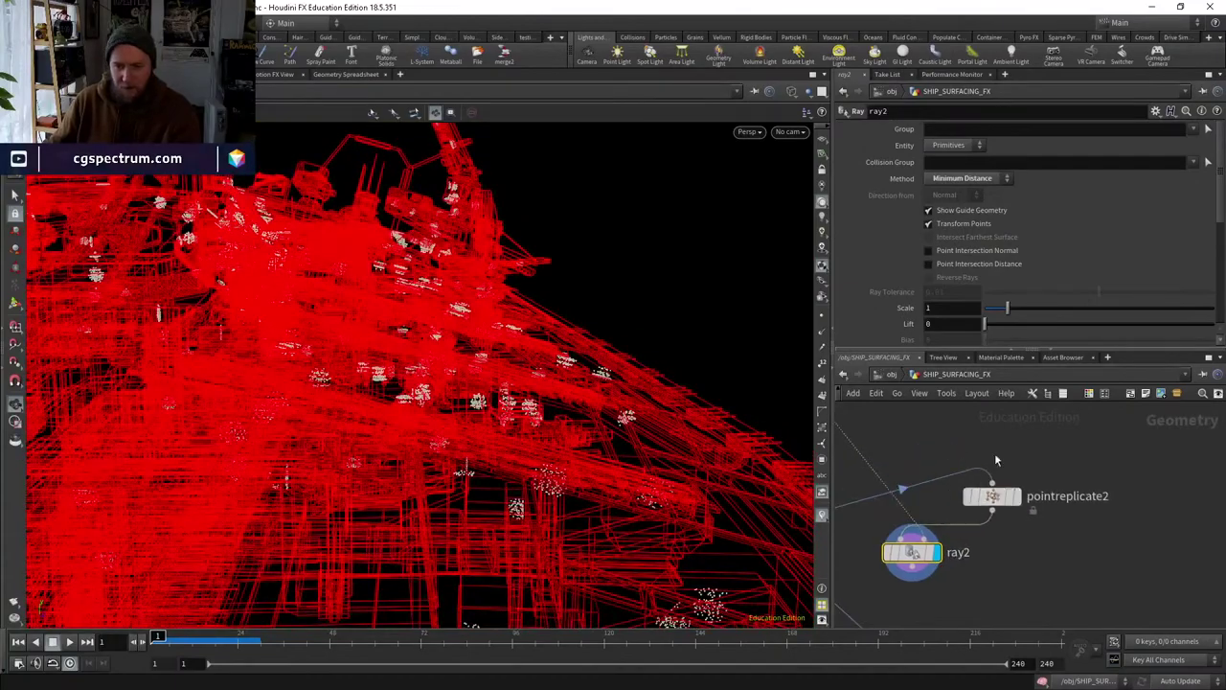
key("Tab")
type("peak")
key("Return")
Place peak2 and compare its output with the existing peak1 and color4 normals.
left_click(992, 446)
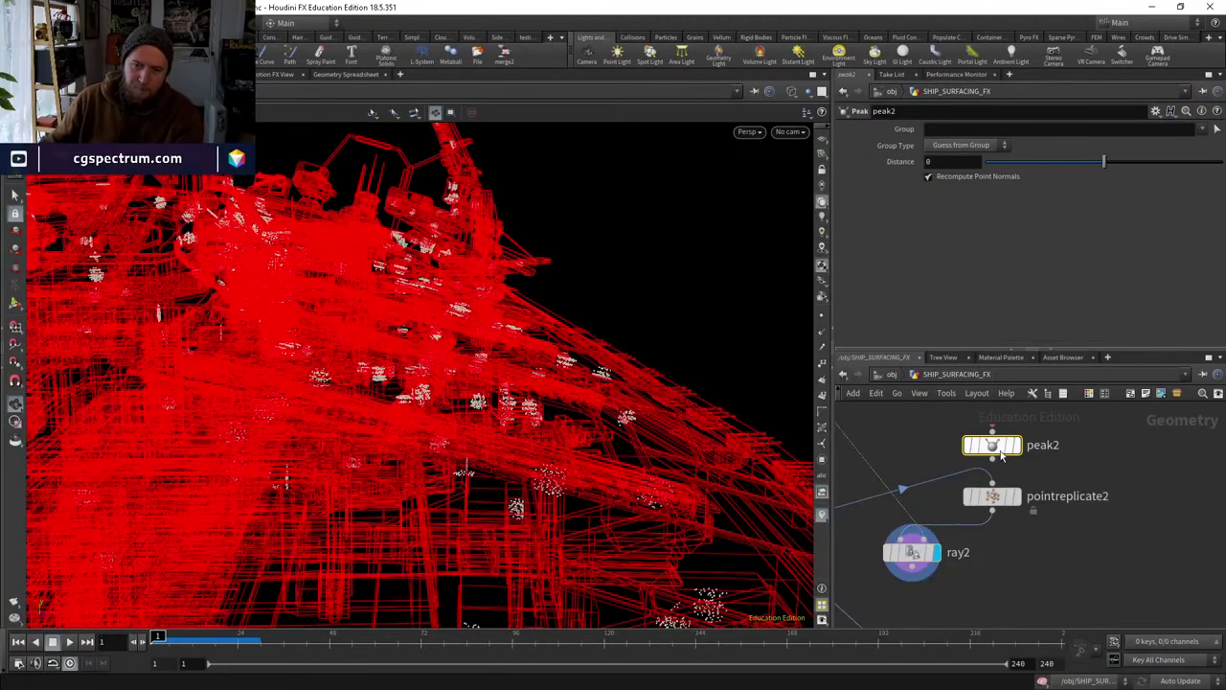
left_click(1017, 447)
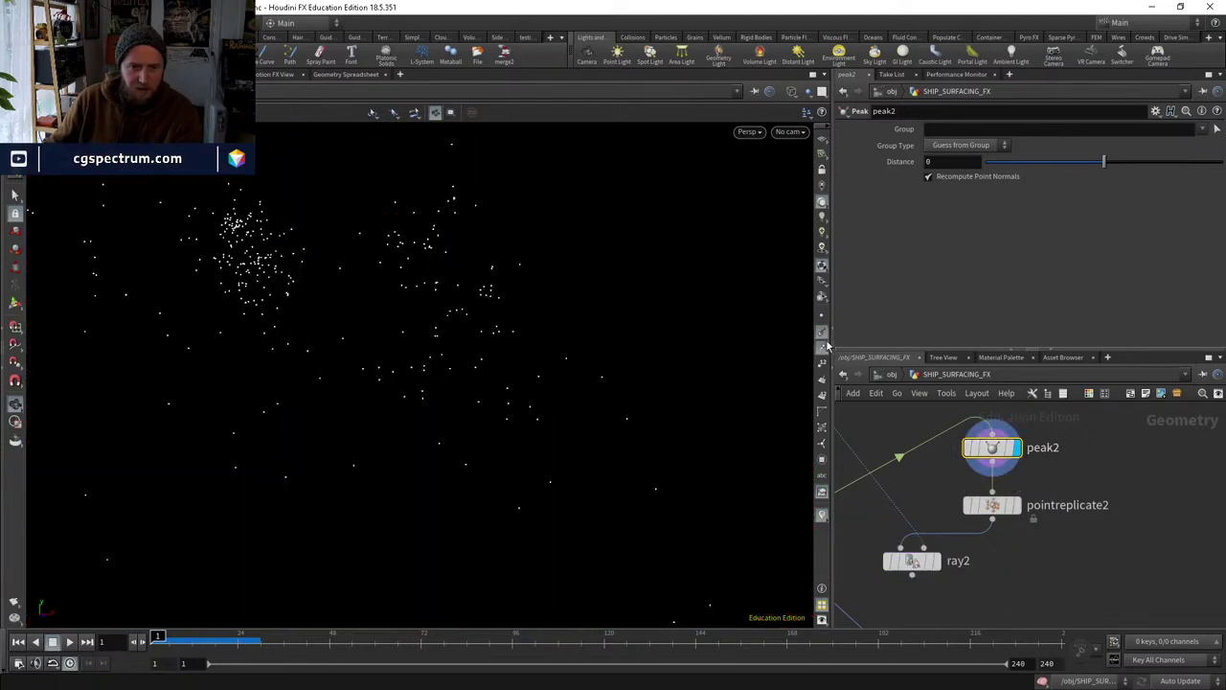
middle_click_drag(992, 446, 1169, 488)
mouse_move(1101, 460)
middle_mouse_down()
mouse_move(1120, 513)
mouse_move(1101, 452)
middle_mouse_up()
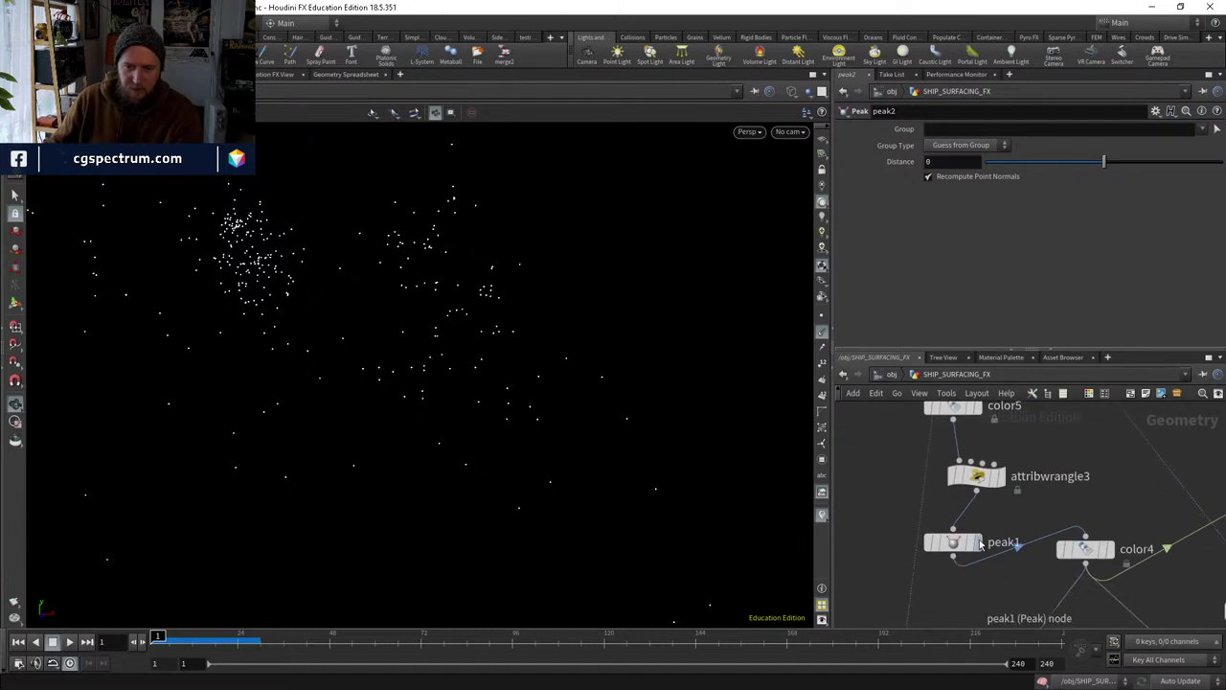
left_click(951, 542)
left_click(977, 542)
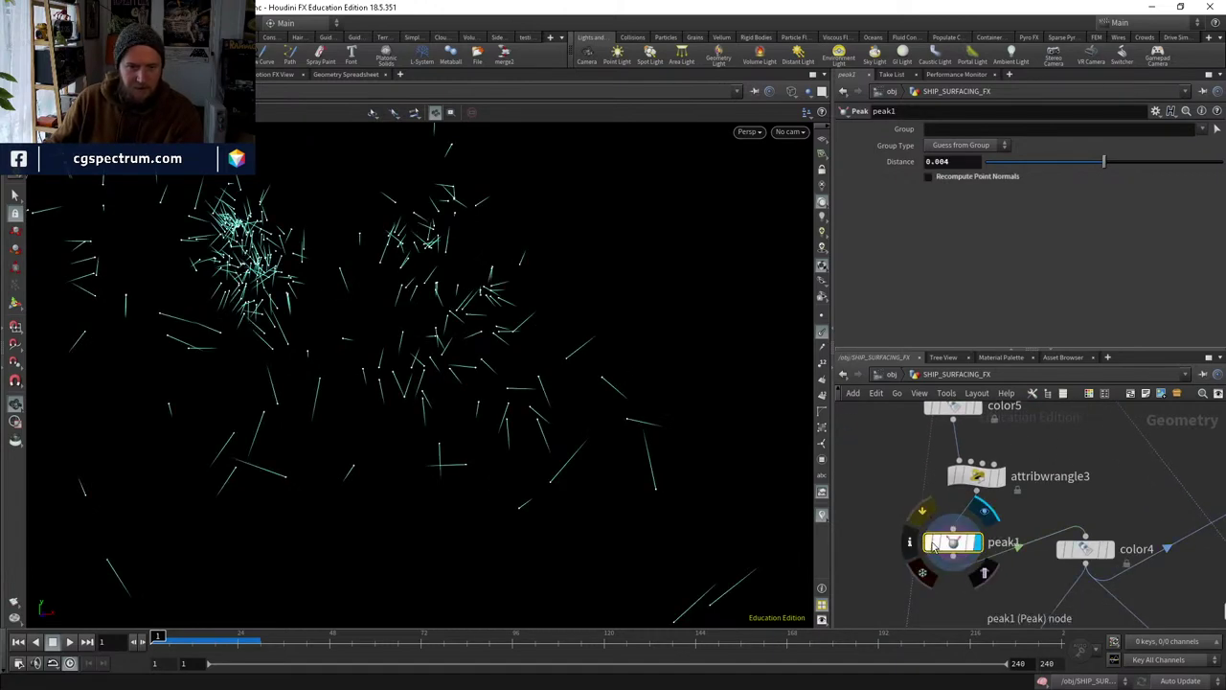
middle_click_drag(1169, 498, 931, 477)
left_click(1100, 476)
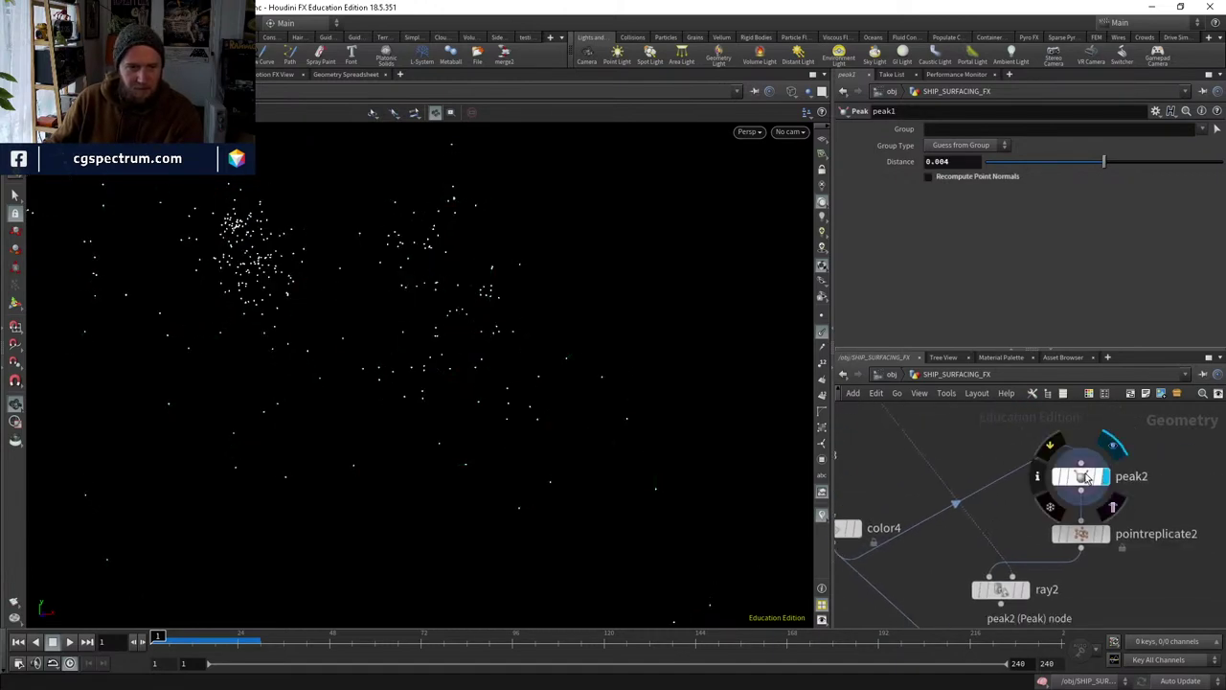
left_click(1085, 476)
middle_click_drag(858, 529, 902, 534)
left_click(1046, 499)
left_click(1134, 483)
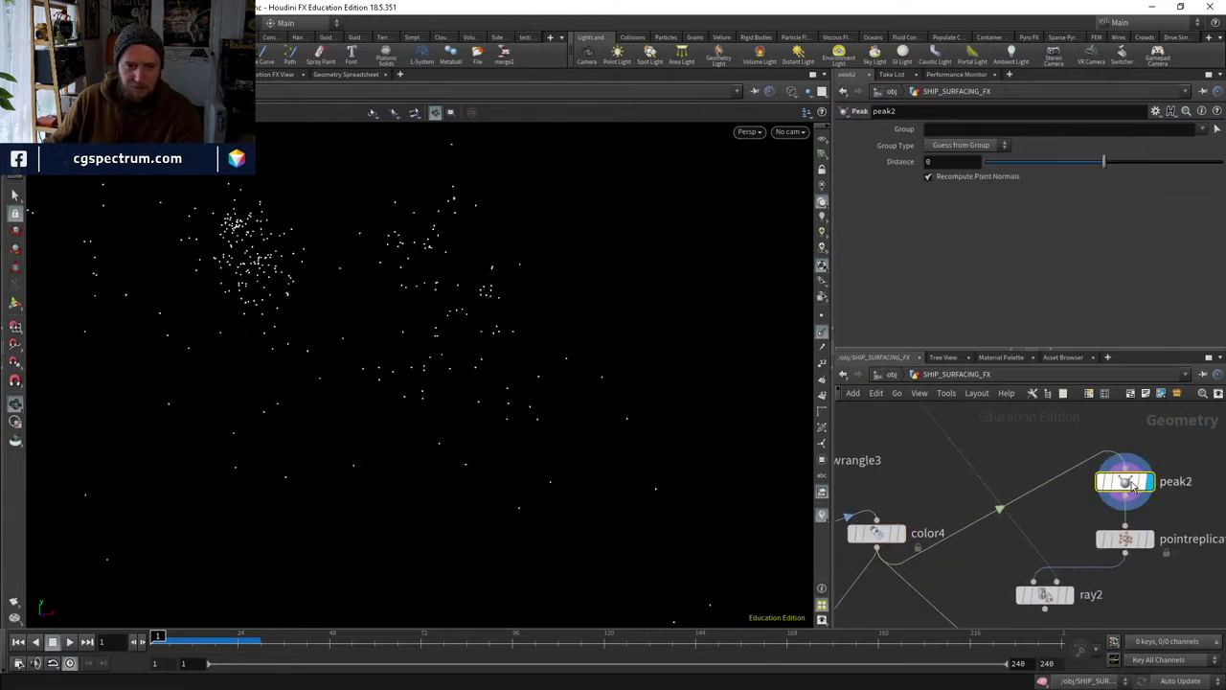
Turn off normal recomputation on peak2, try Distance -0.24, and compare pointreplicate2 and ray2.
left_click(982, 182)
left_click_drag(1111, 164, 1093, 186)
middle_click_drag(879, 474, 1079, 469)
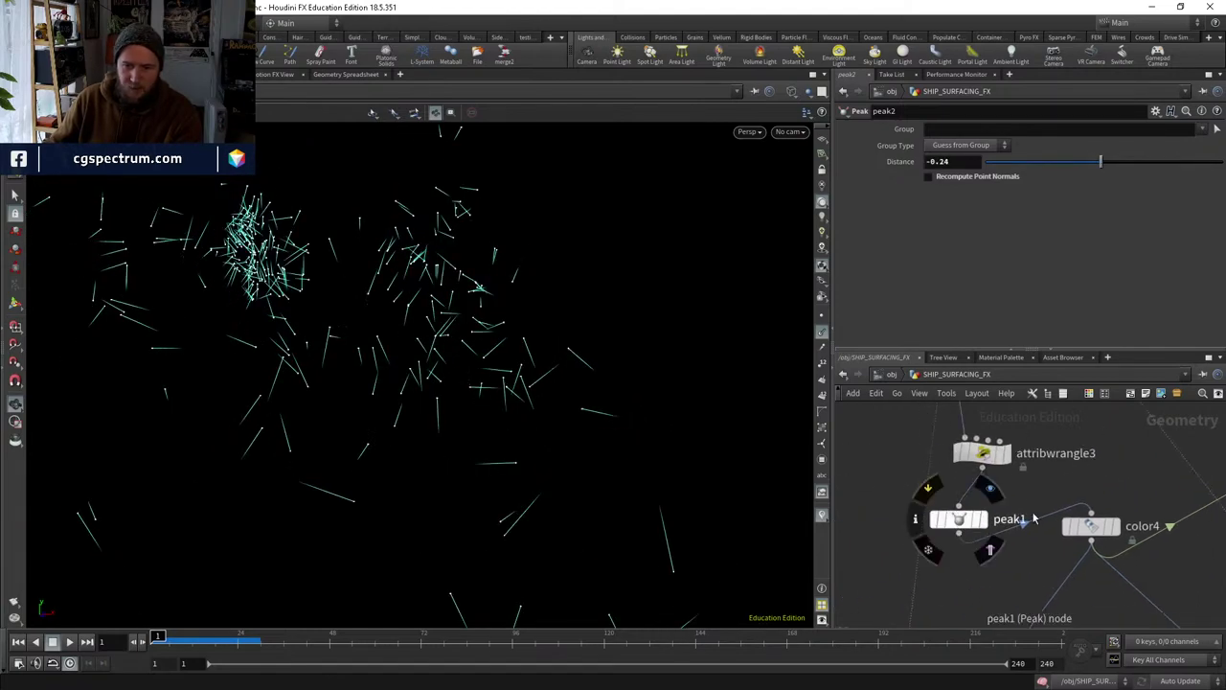
middle_click_drag(948, 522, 723, 500)
left_click(1122, 510)
middle_click_drag(1066, 576, 1047, 515)
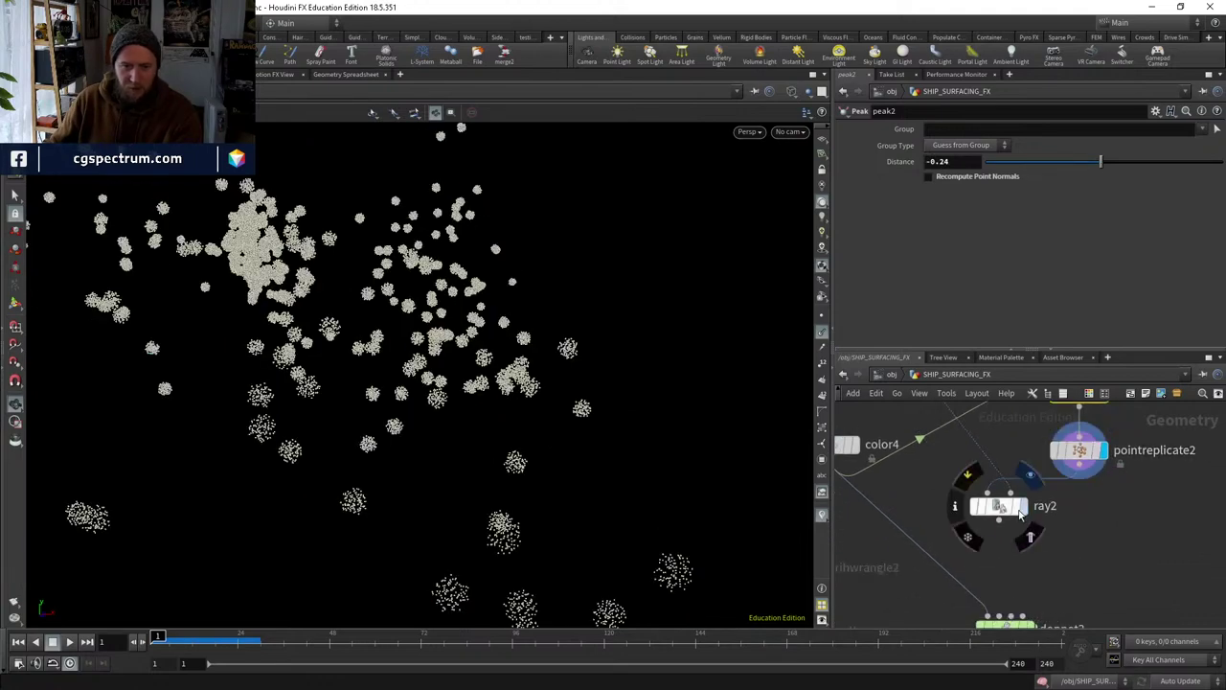
left_click(1023, 505)
middle_click_drag(1100, 401, 1034, 464)
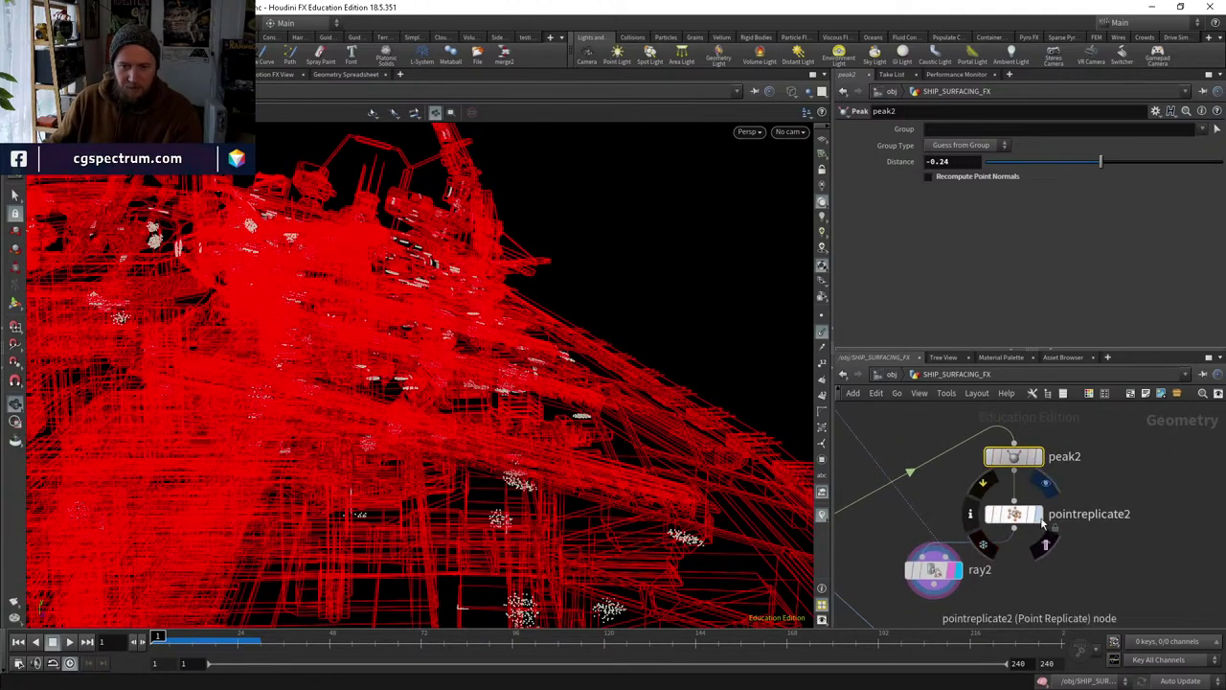
left_click(992, 516)
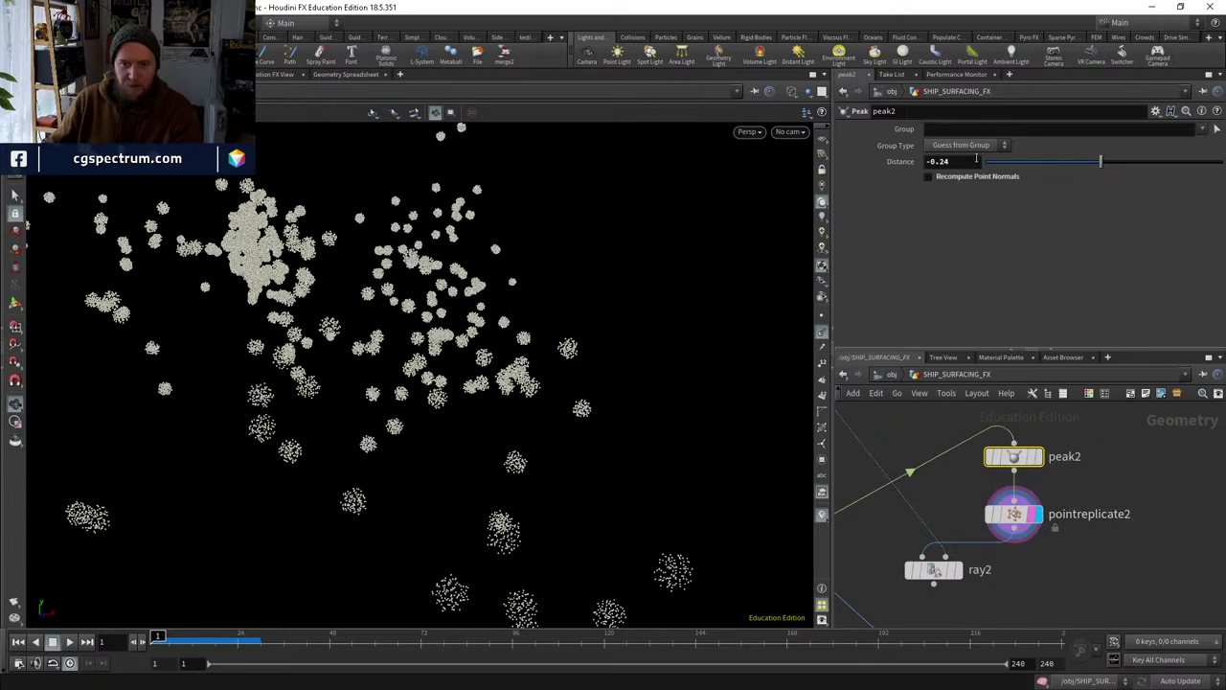
Set peak2's Distance to 0.1 and display ray2 on the ship.
left_click(969, 163)
type(".1")
key("Return")
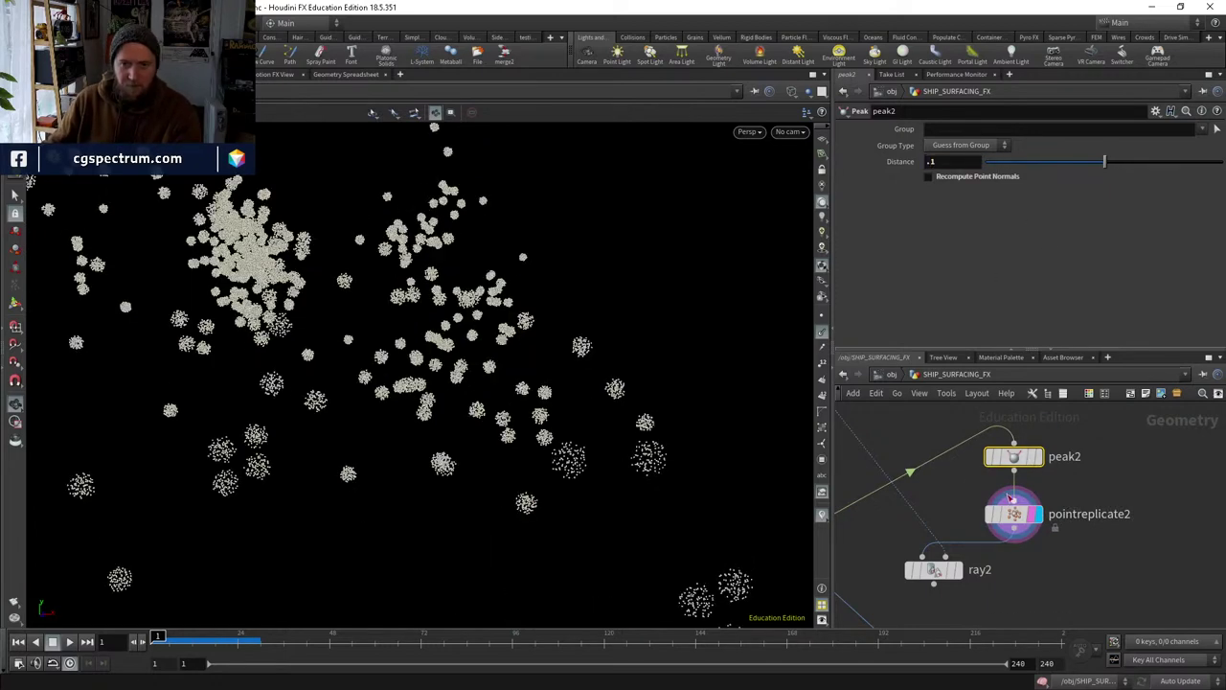
left_click(958, 575)
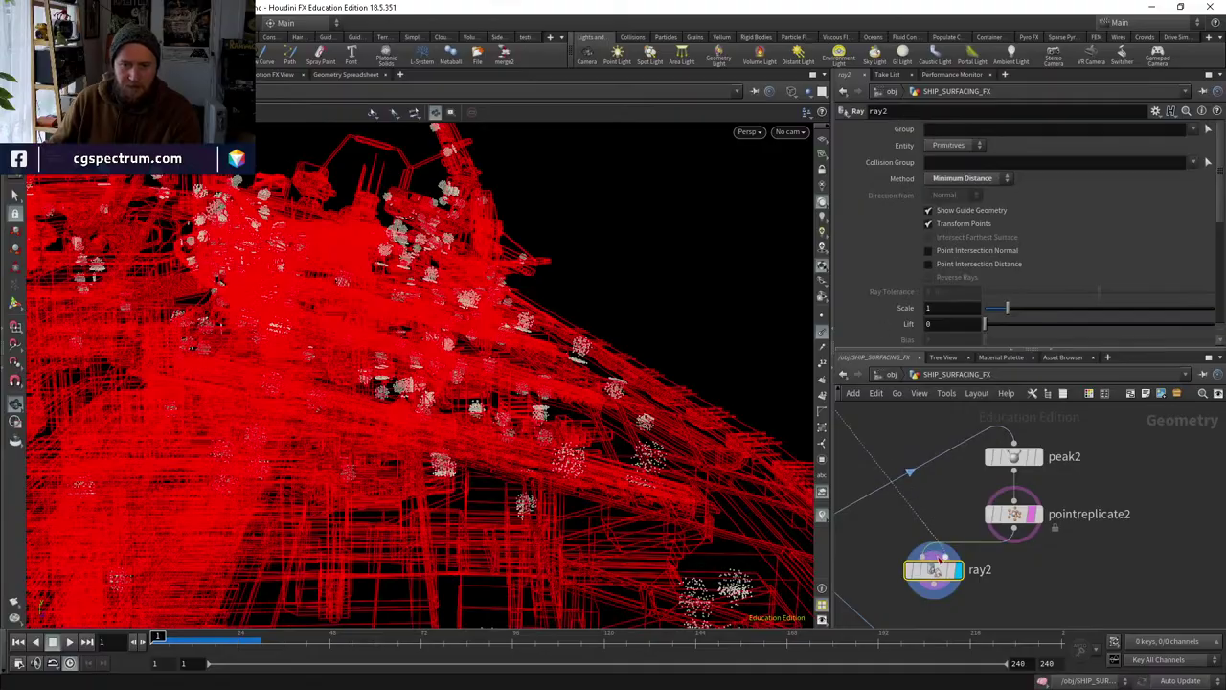
Inspect ray2's sphere puffs around the hull and underside, then bypass pointreplicate2.
left_click_drag(575, 402, 600, 443)
left_click(1038, 514)
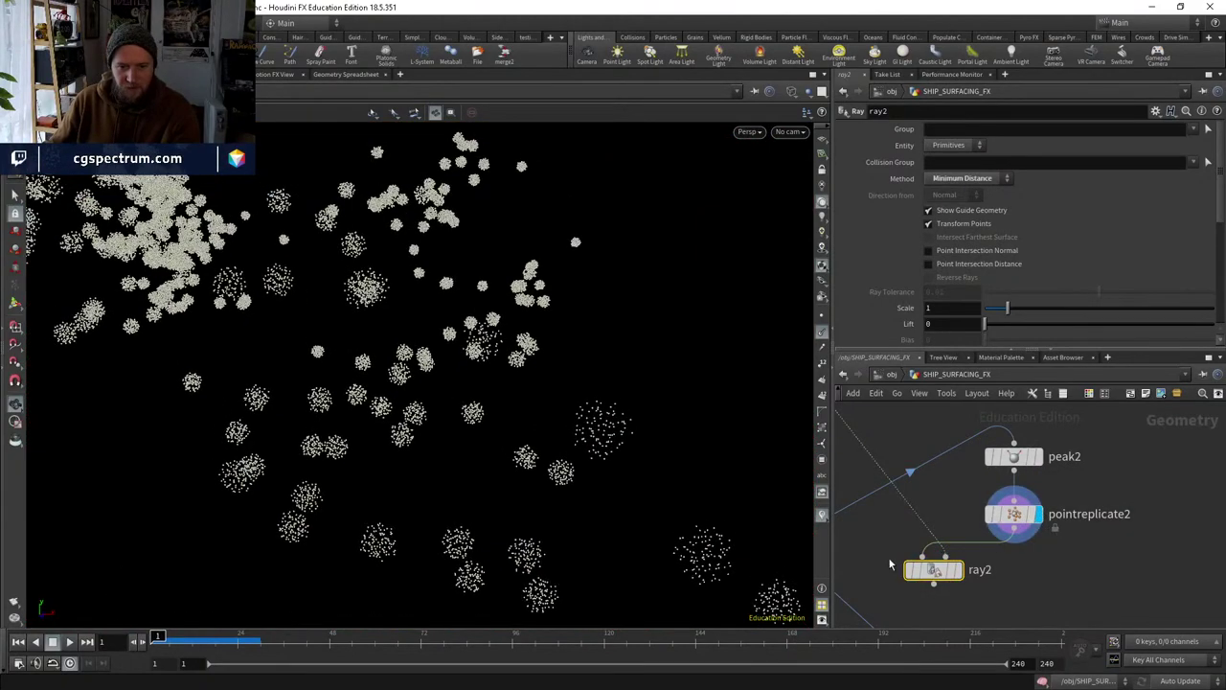
left_click(959, 571)
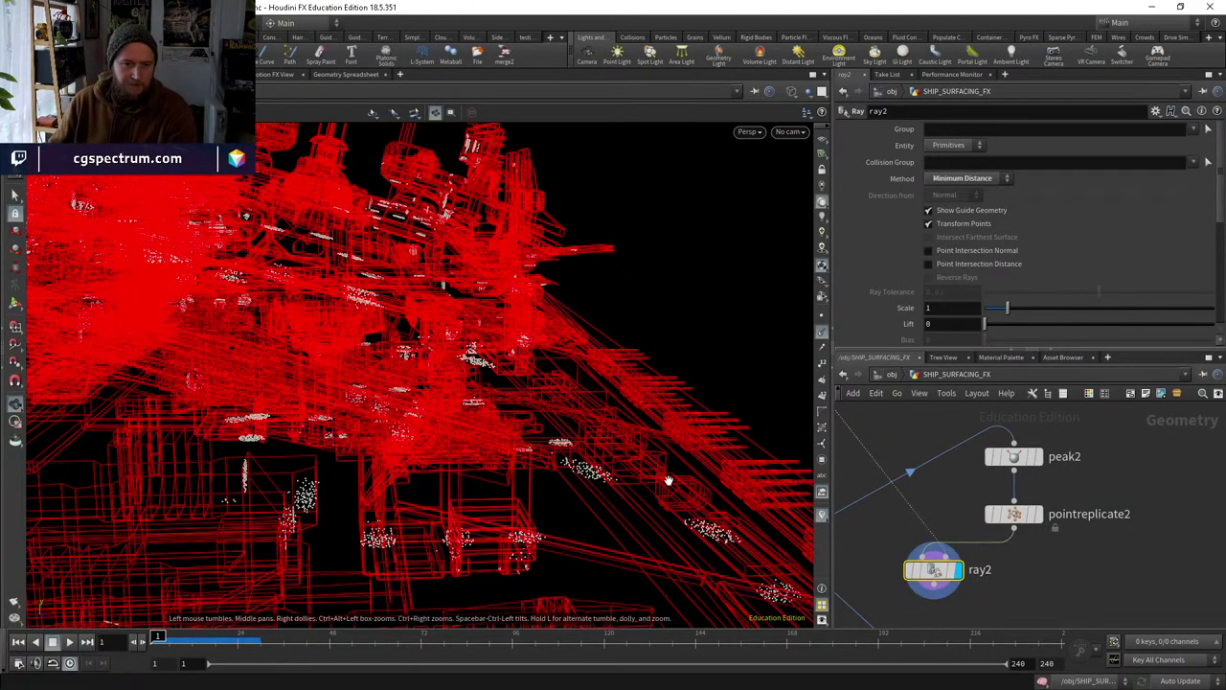
left_click_drag(668, 481, 621, 487)
left_click_drag(644, 437, 548, 609)
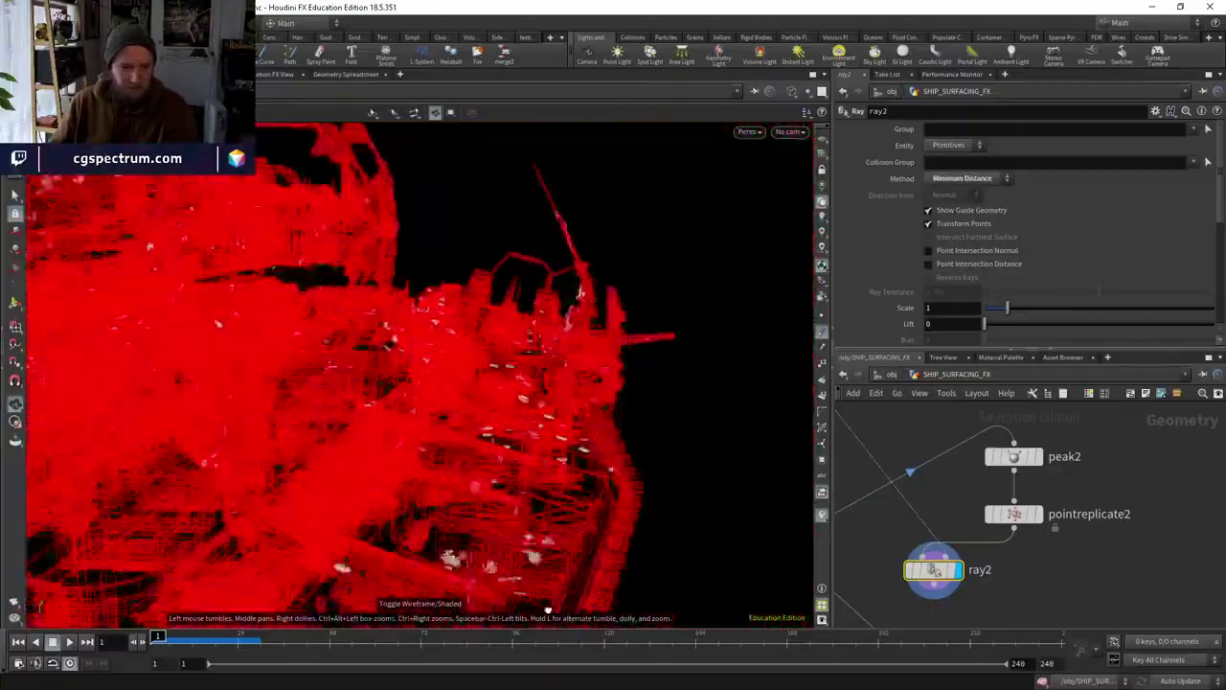
left_click_drag(569, 547, 526, 471)
right_click_drag(526, 471, 509, 621)
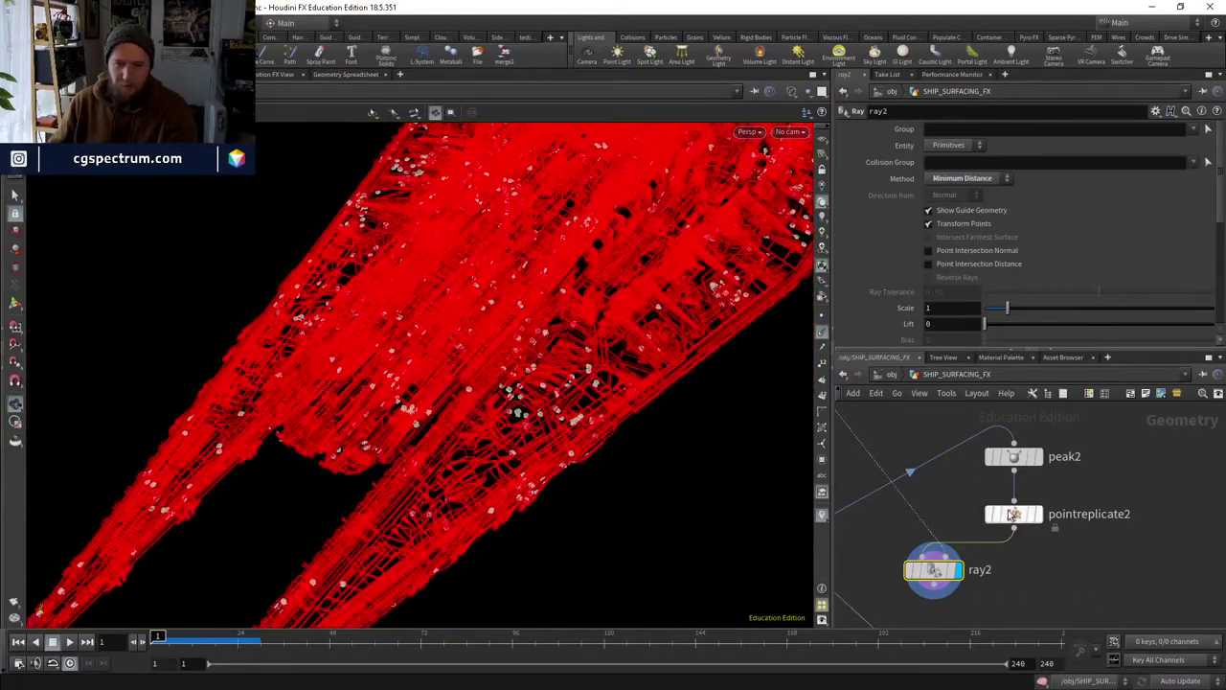
left_click(989, 517)
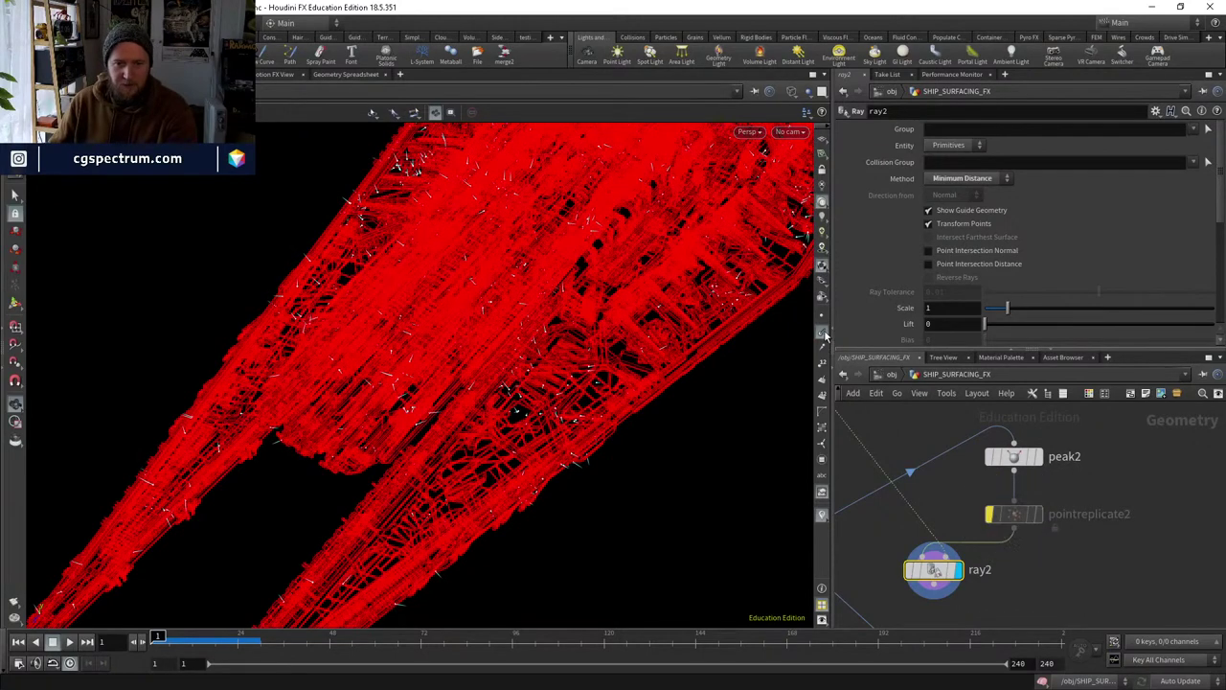
Re-enable pointreplicate2 and set Points per Point to 50, then enter 10.
left_click(989, 515)
left_click(1016, 514)
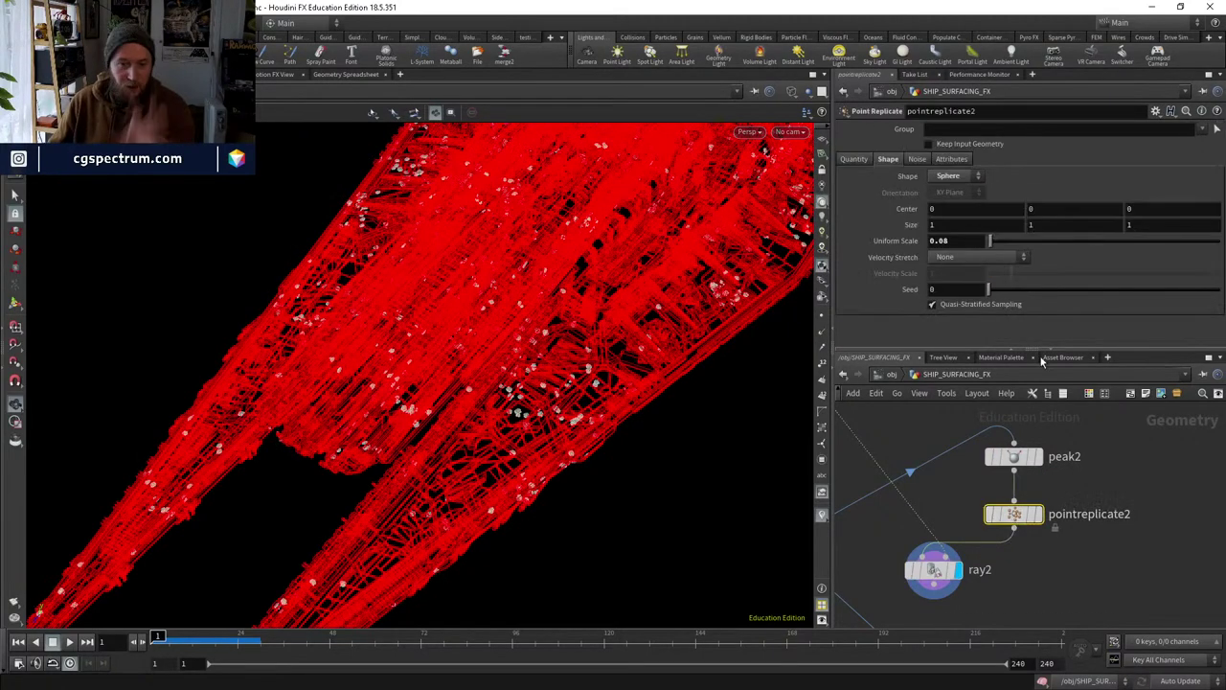
left_click(854, 159)
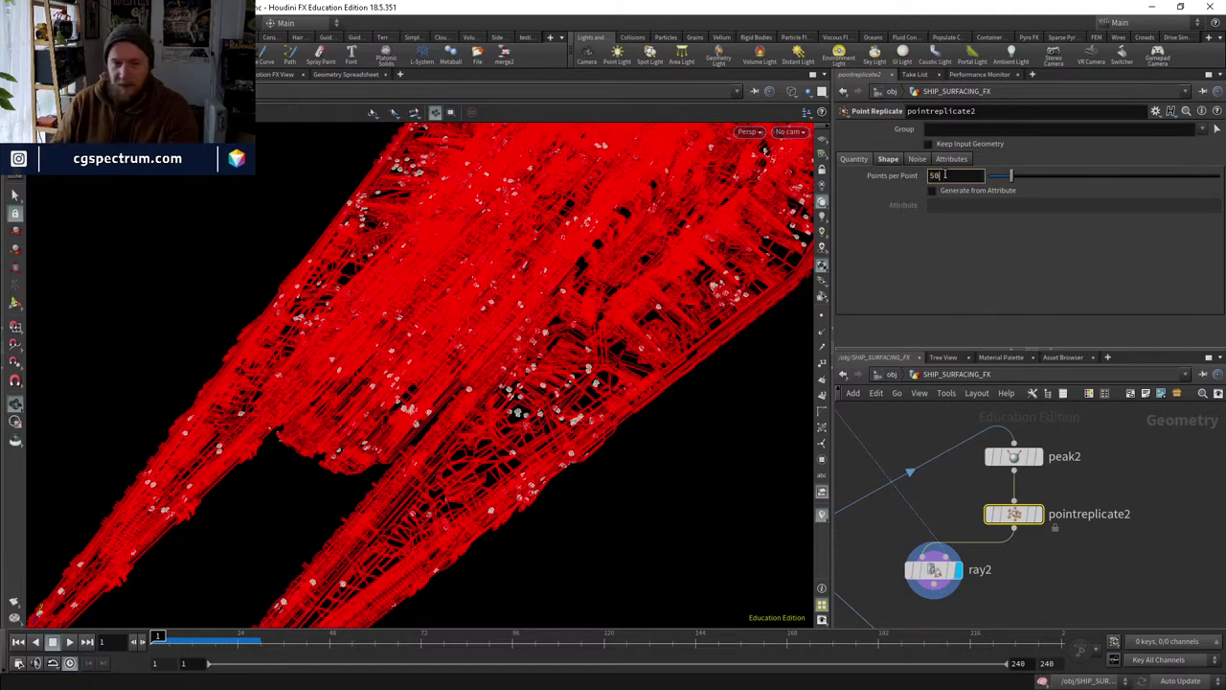
left_click(944, 175)
type("50")
key("Return")
type("10")
key("Return")
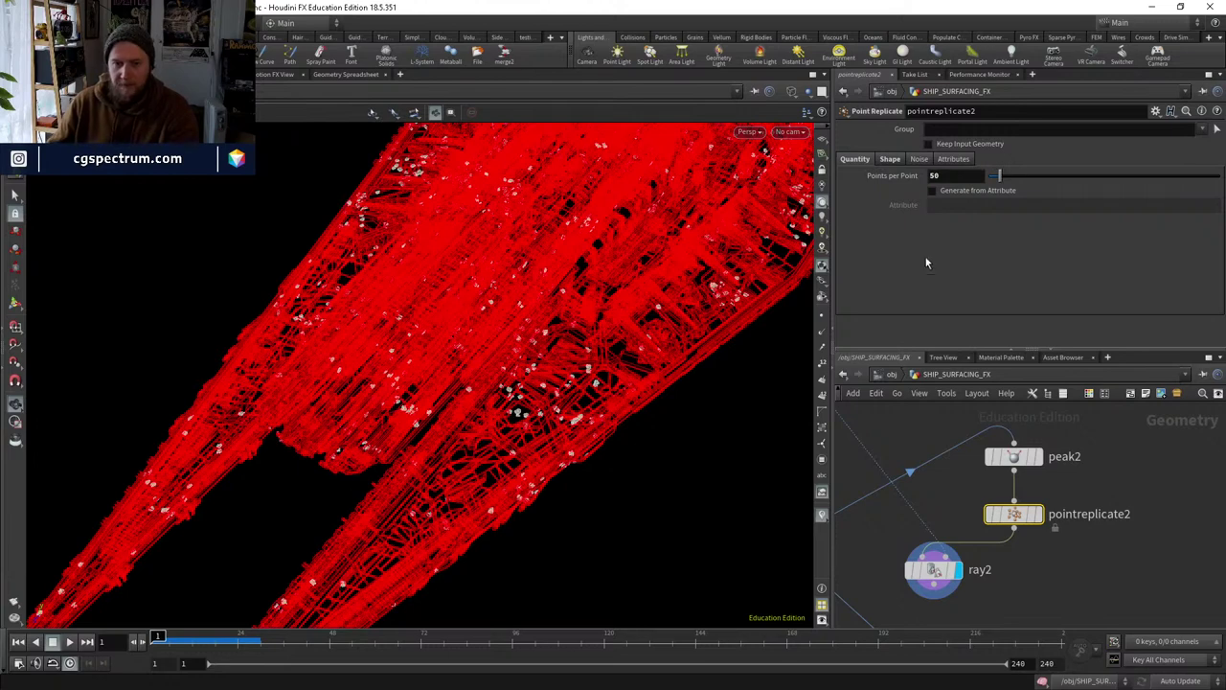
Inside dopnet3, play the FLIP simulation, return to frame 1, and locate flipobject1.
middle_click_drag(955, 498, 1018, 389)
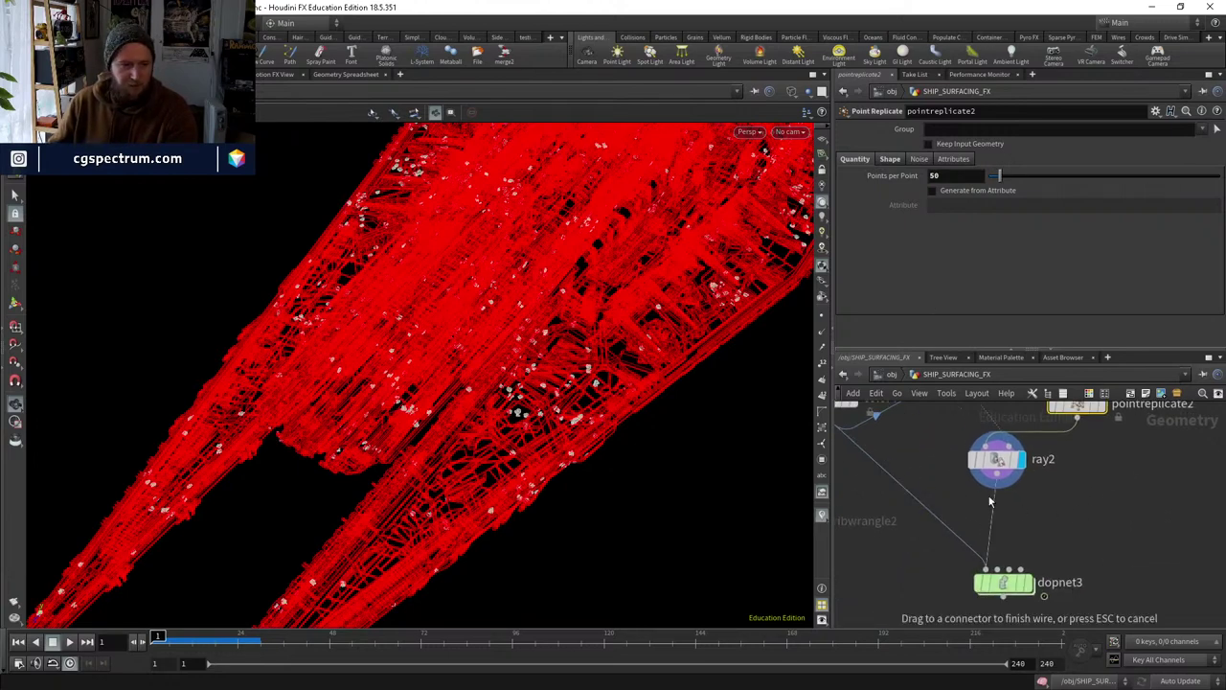
double_click(1004, 582)
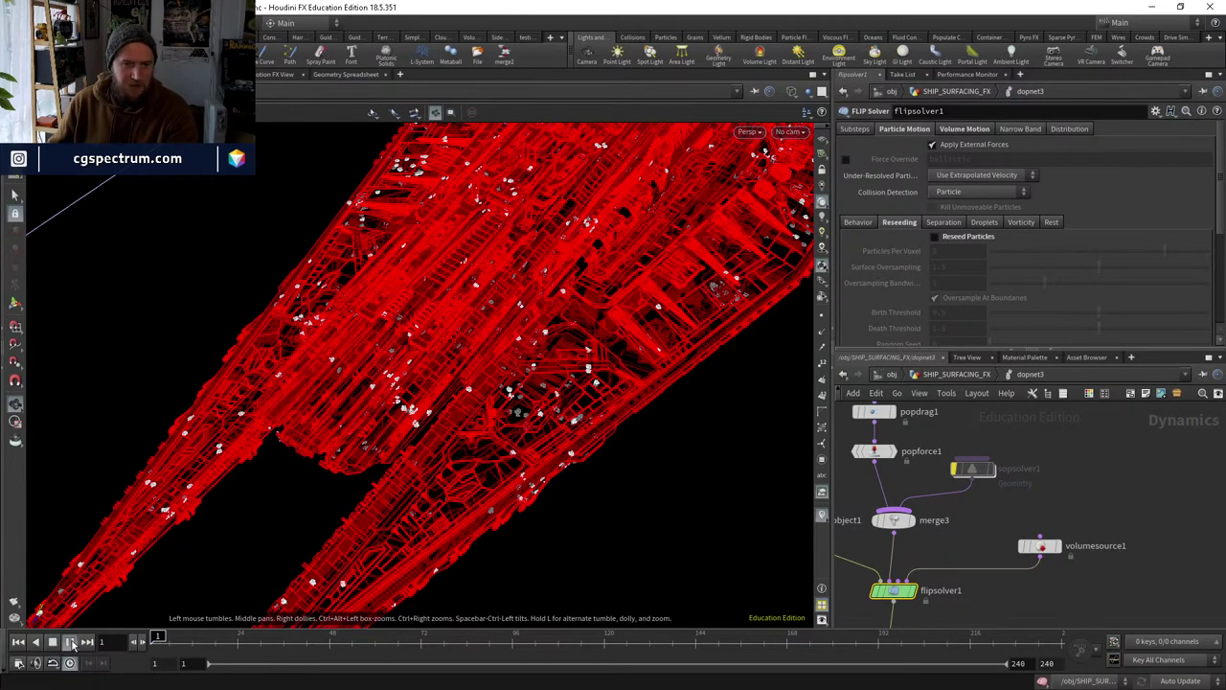
left_click(71, 642)
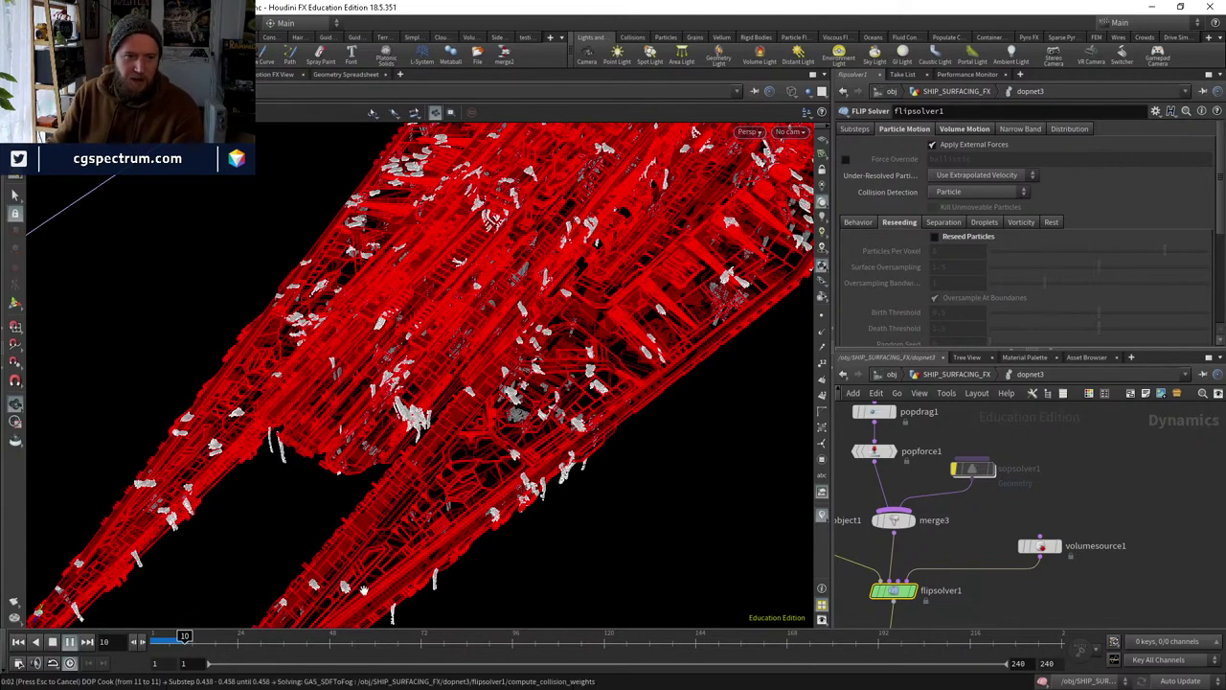
key("ctrl+Up")
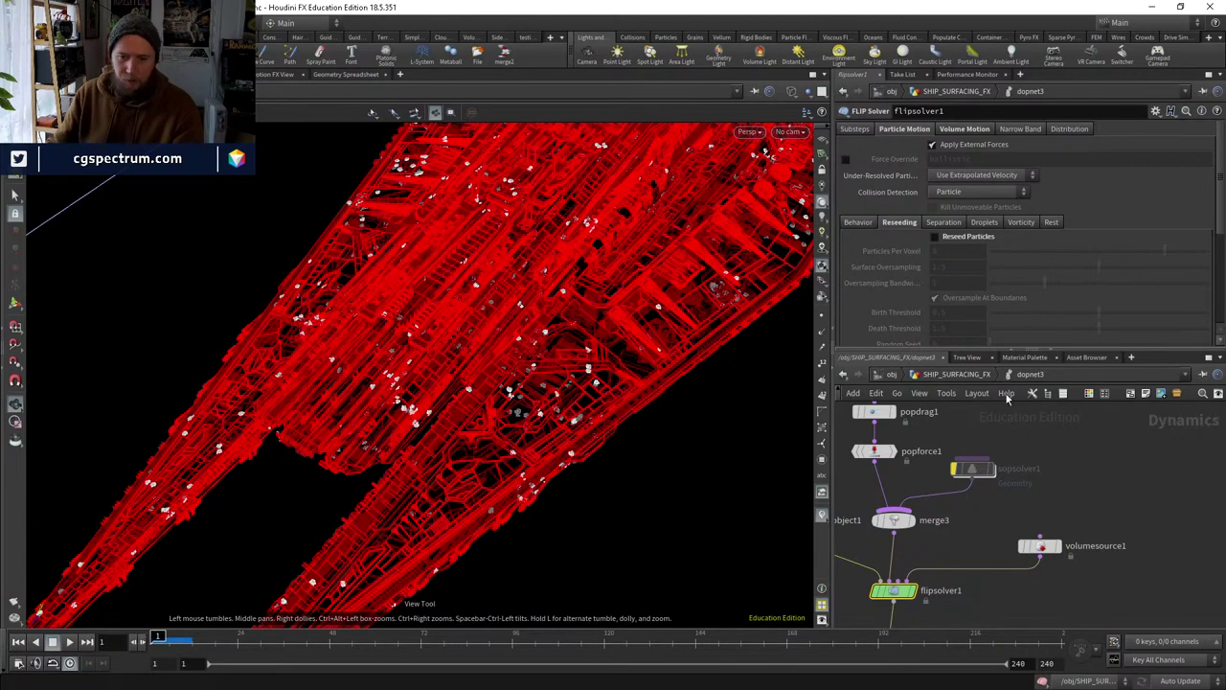
middle_click_drag(921, 524, 1069, 508)
Set flipobject1's Particle Separation to 0.05*2 and show the expression.
left_click(943, 508)
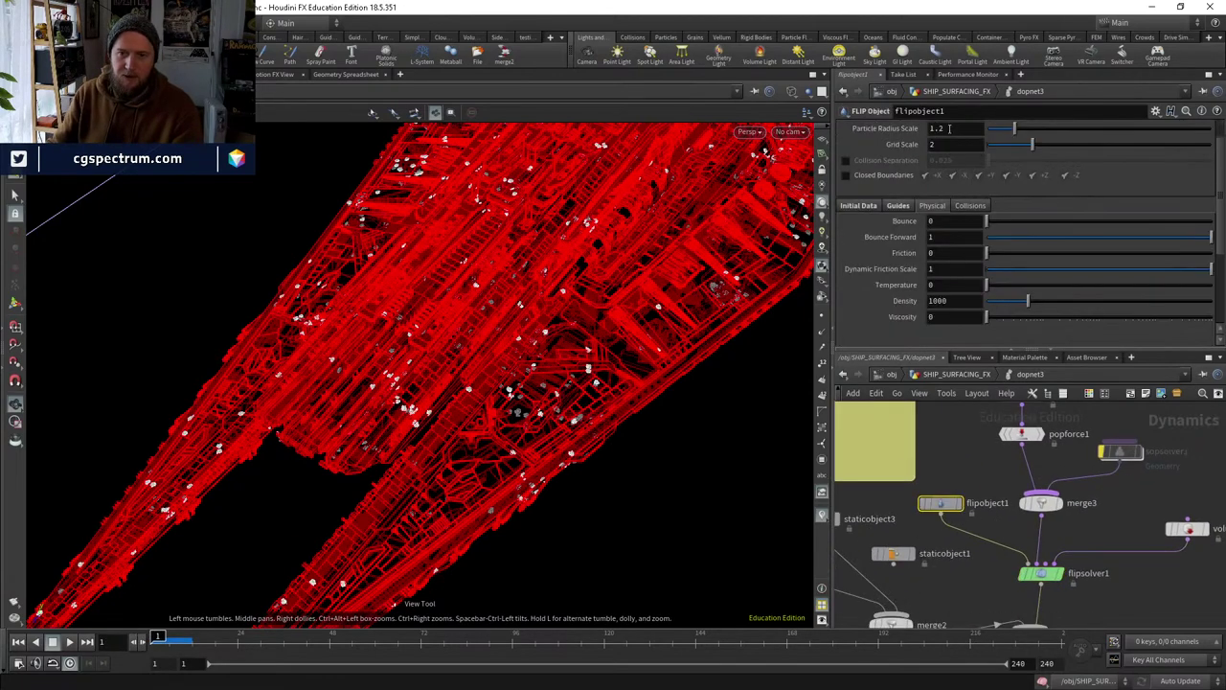
left_click(955, 146)
type("*")
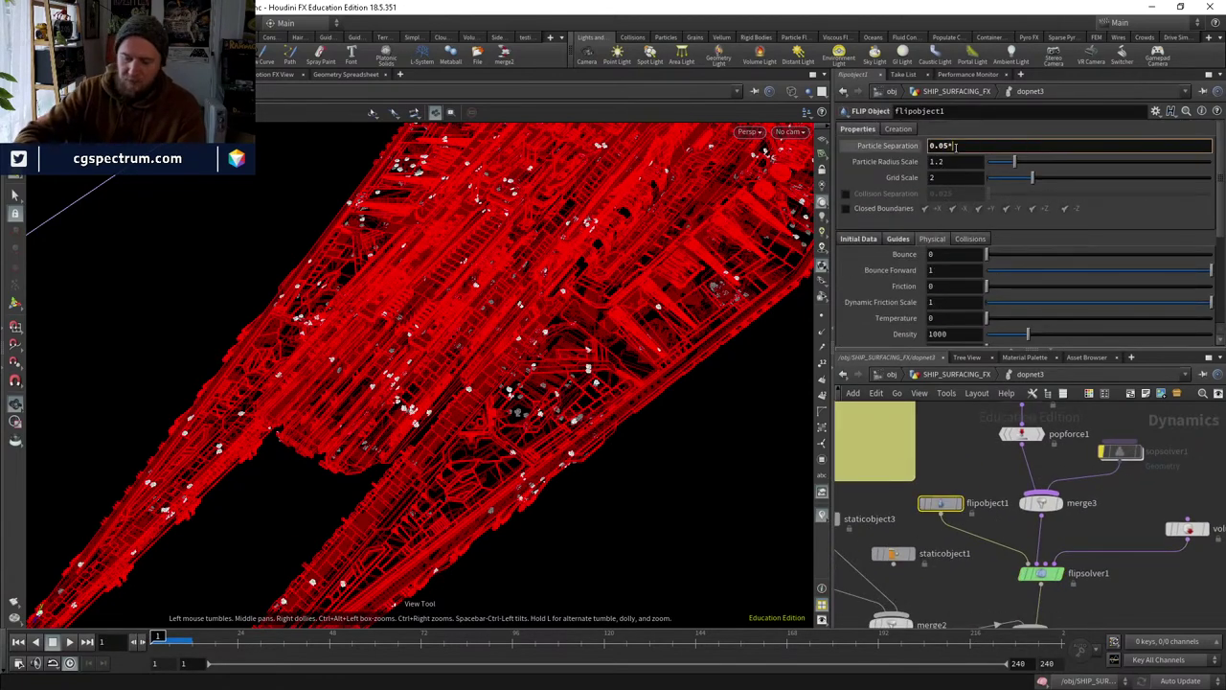
type("2")
key("Return")
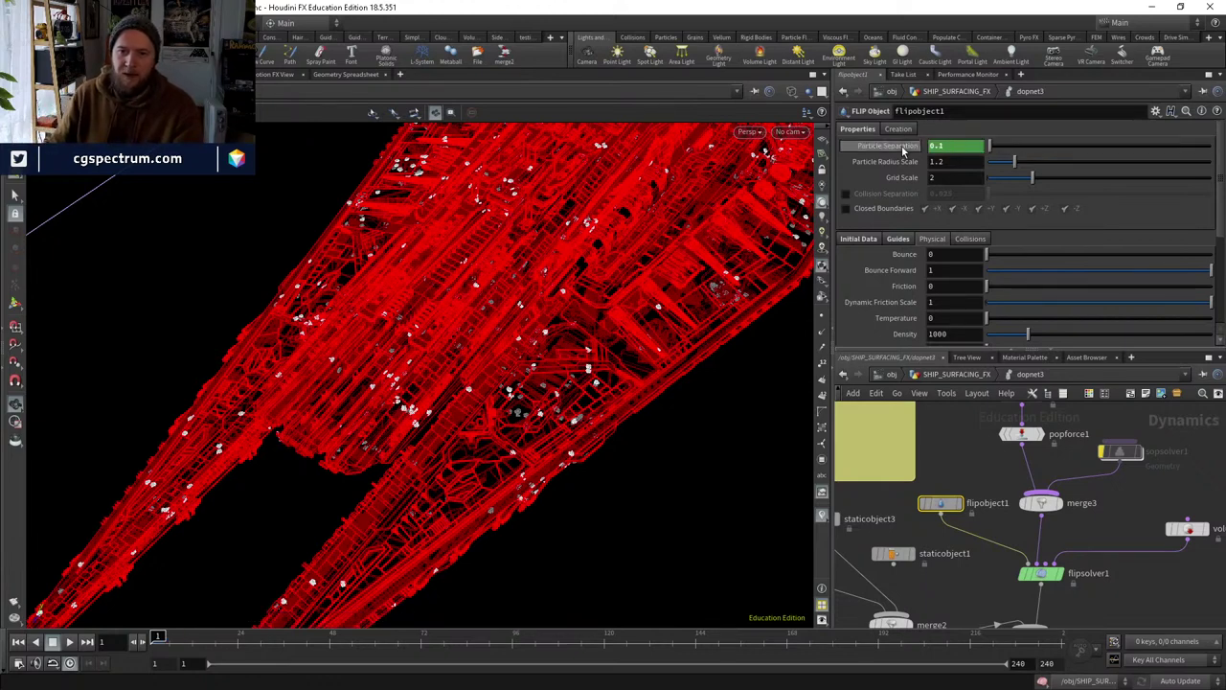
left_click(901, 146)
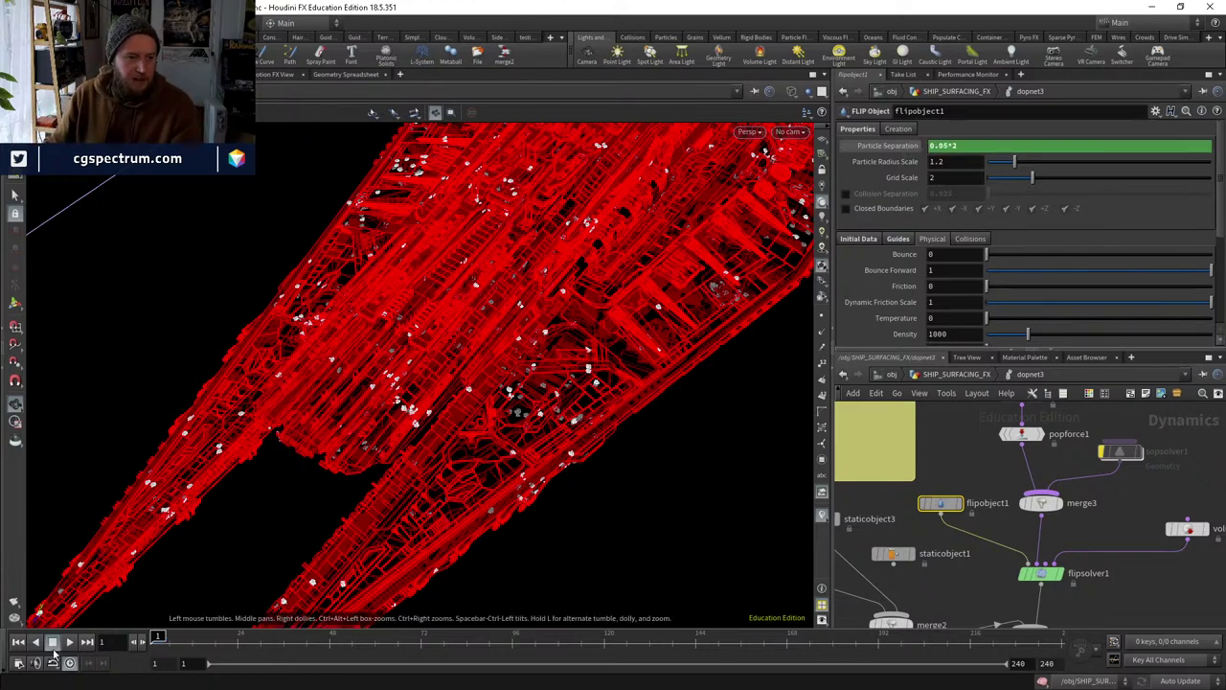
Play the FLIP simulation to about frame 23, then stop and rewind to frame 1.
left_click(71, 644)
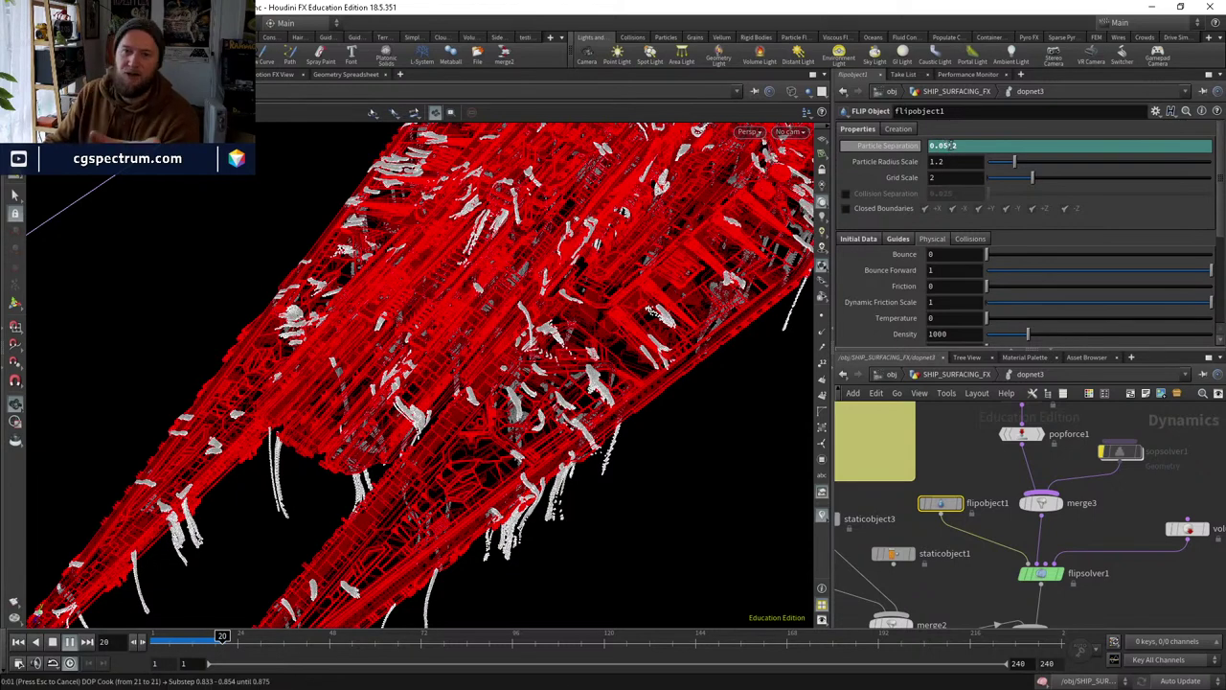
key("BackSpace")
type("1")
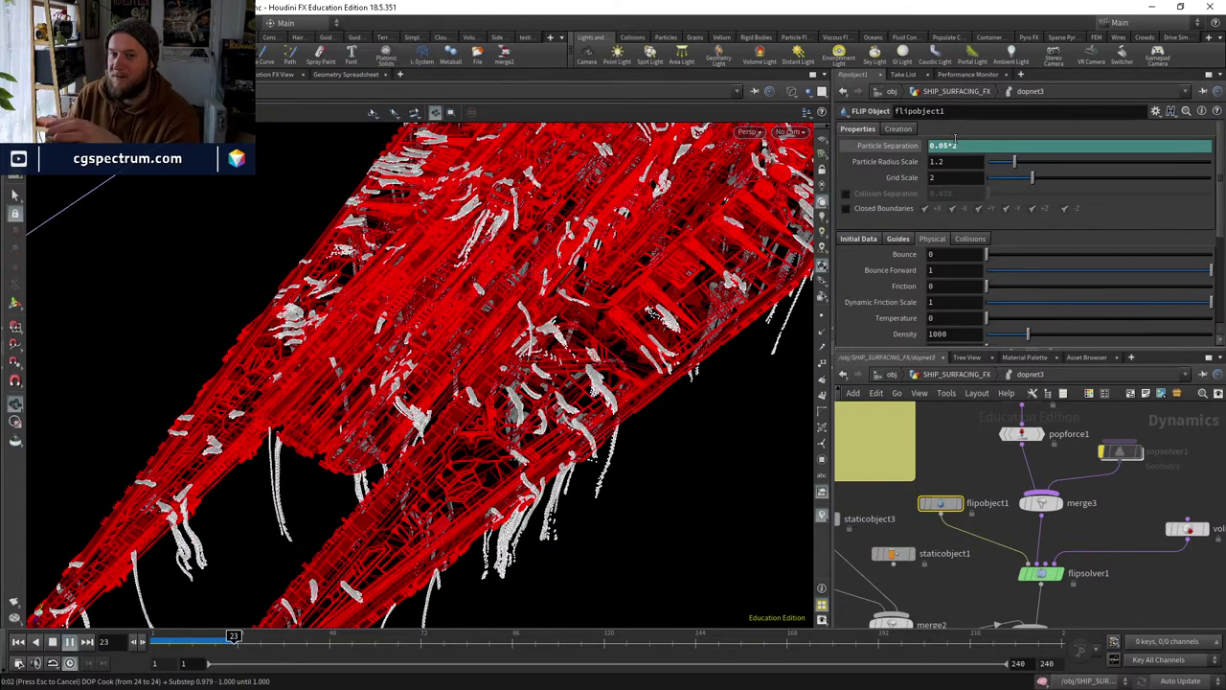
left_click(239, 652)
left_click_drag(240, 652, 157, 652)
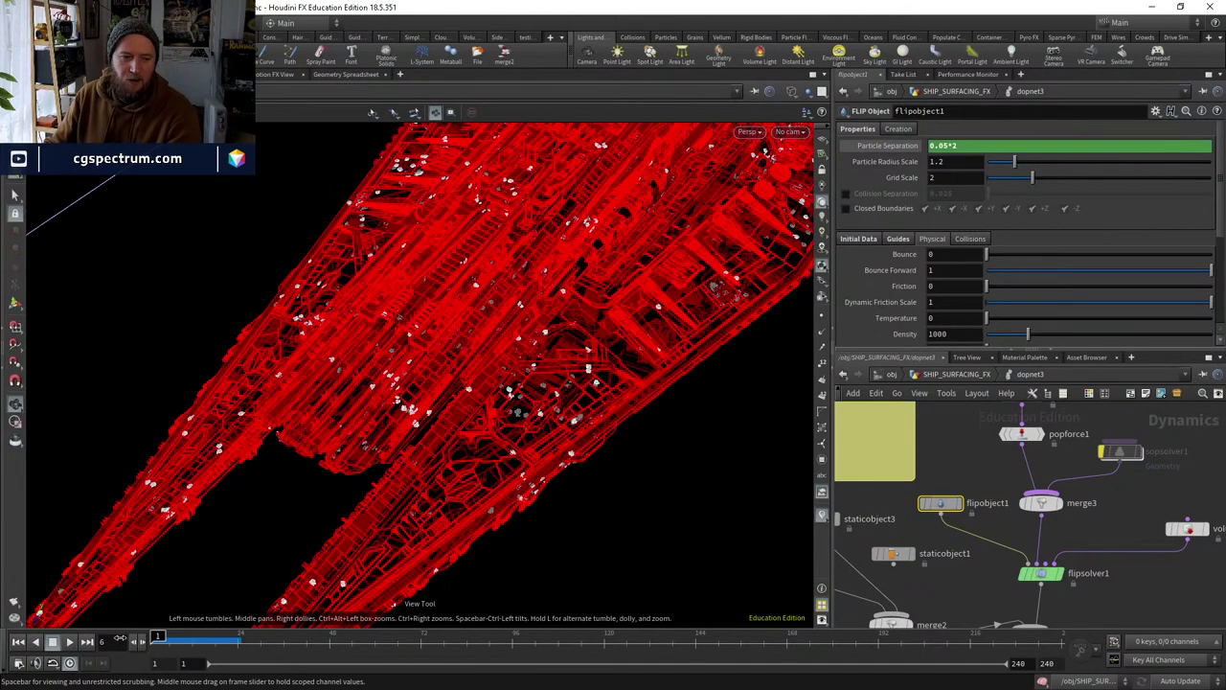
Change flipobject1's Particle Separation to 0.05*4.
left_click(961, 146)
key("BackSpace")
type("4")
key("Return")
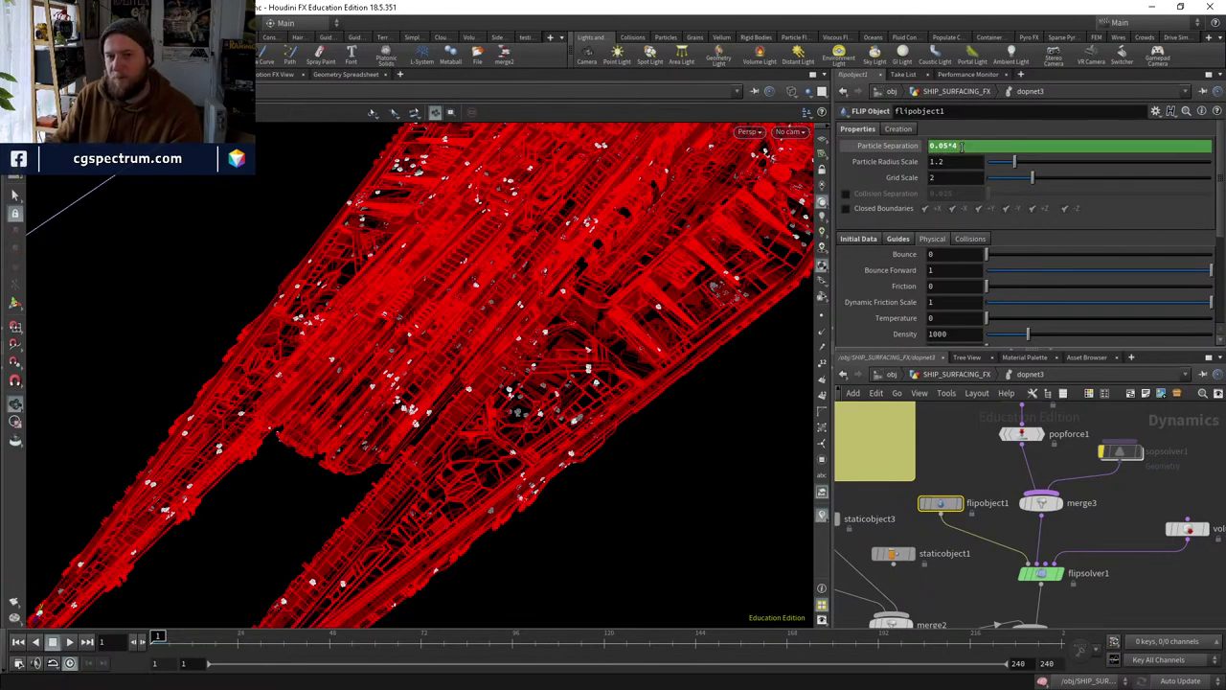
Play the coarser simulation to frame 24 and scrub back to review the hull streams.
left_click(69, 642)
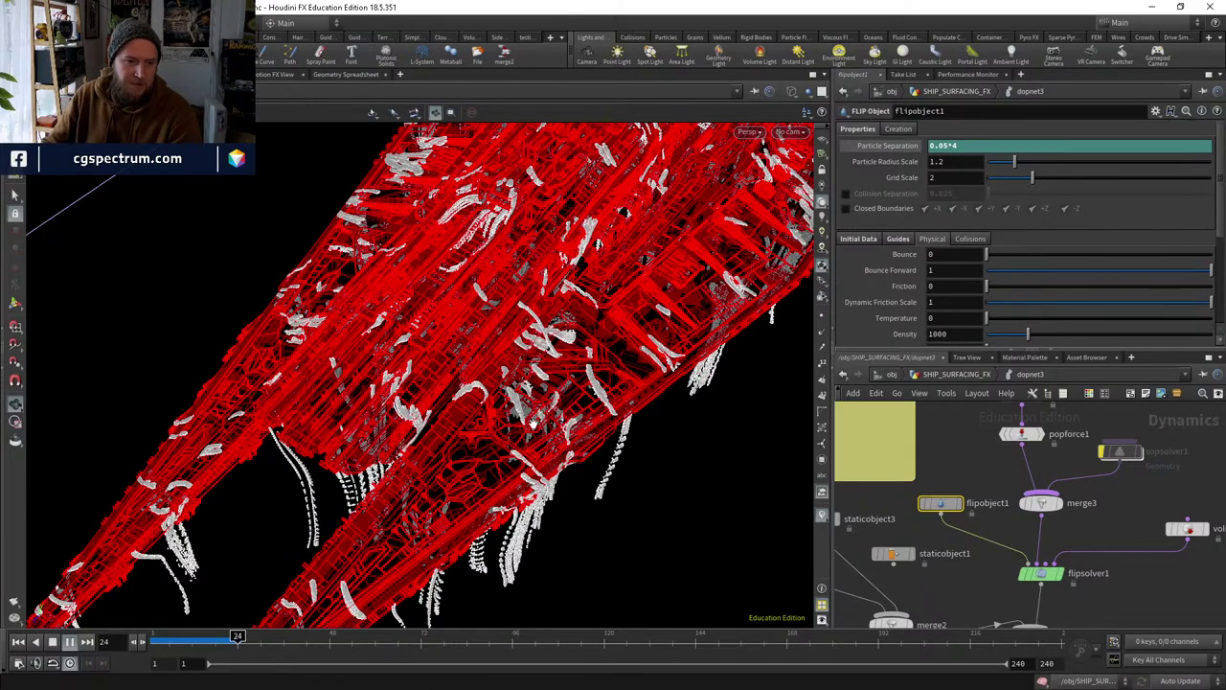
scroll(503, 518, "up", 5)
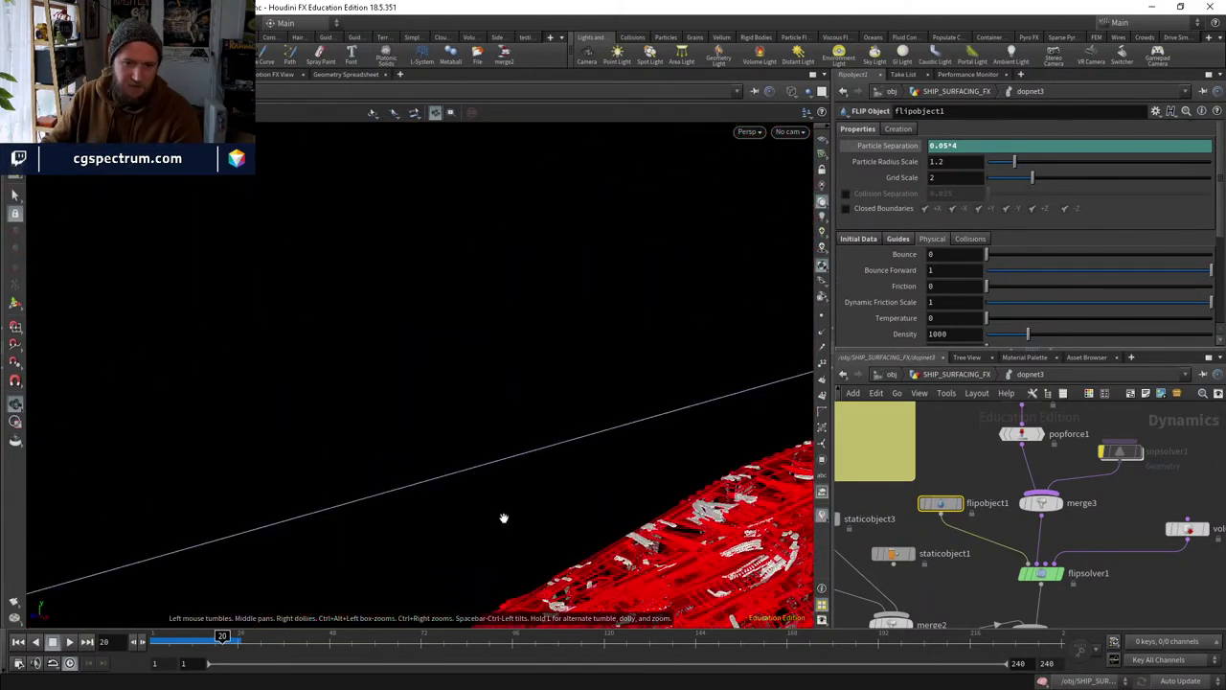
scroll(348, 301, "down", 10)
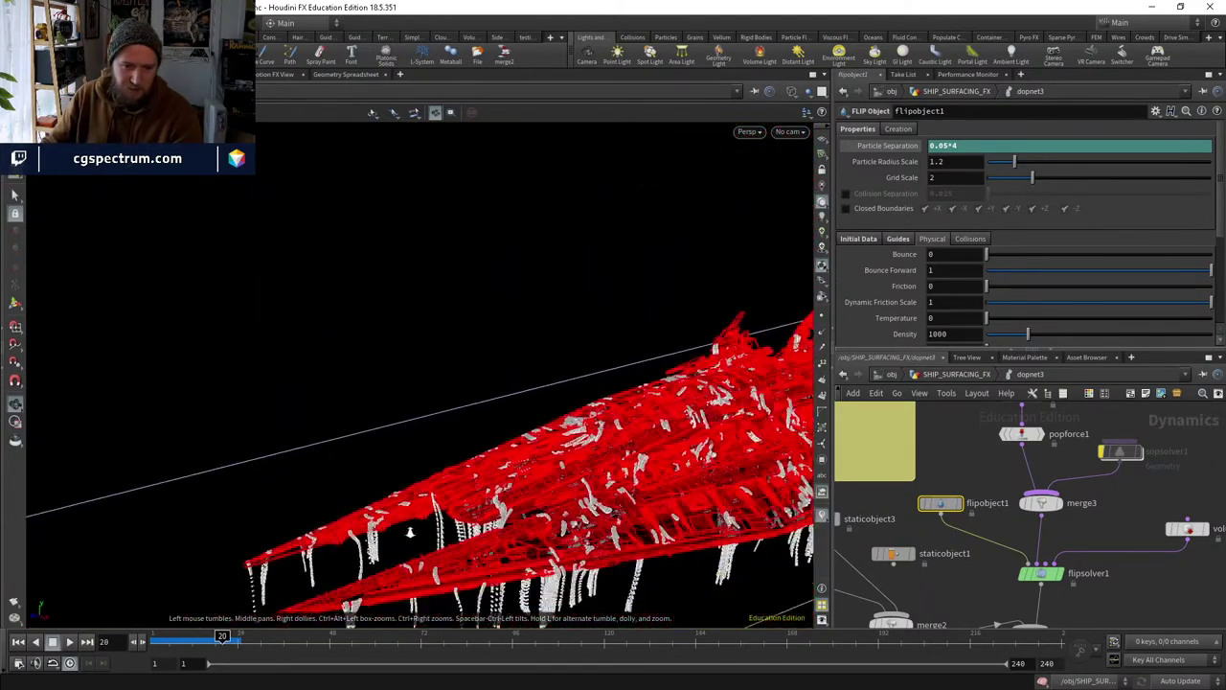
scroll(305, 418, "up", 3)
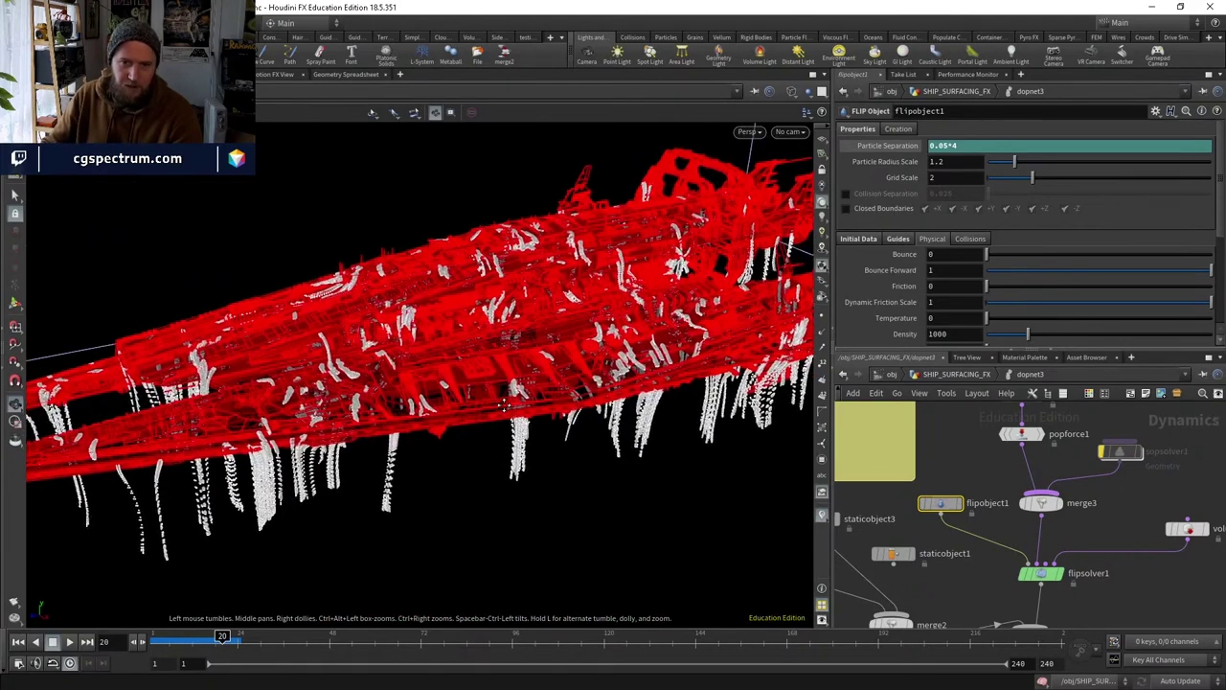
scroll(495, 369, "up", 3)
scroll(455, 553, "down", 1)
scroll(455, 554, "down", 2)
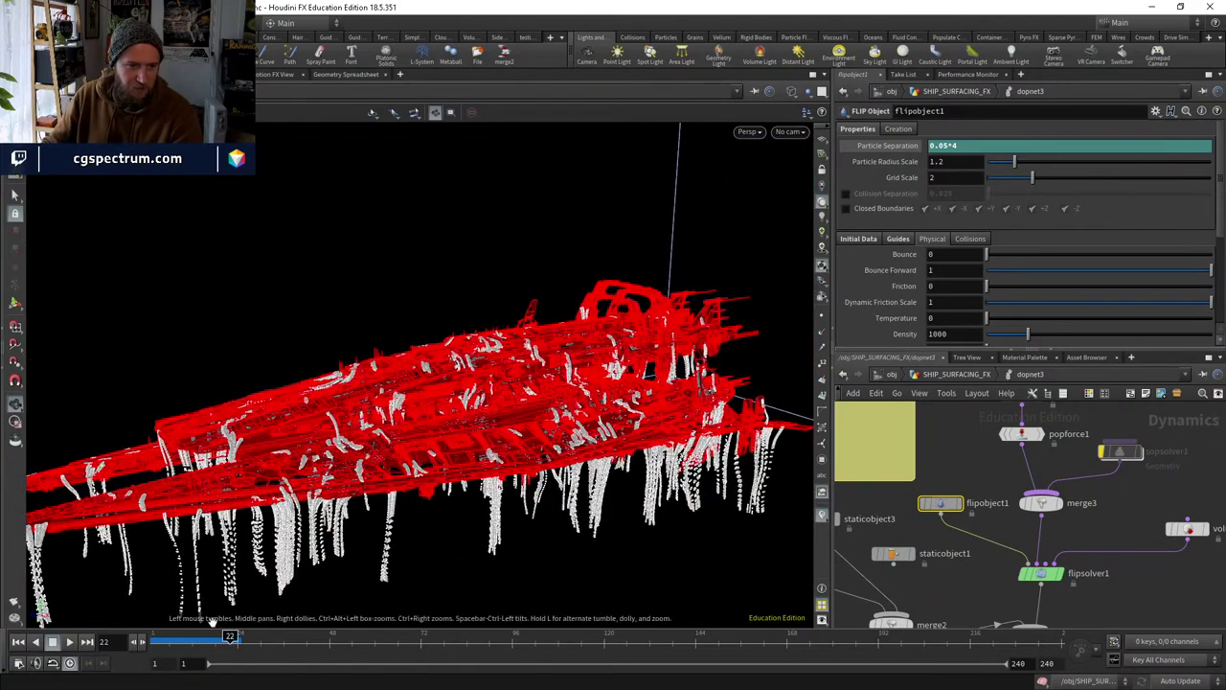
mouse_move(230, 636)
left_mouse_down()
mouse_move(206, 636)
mouse_move(226, 636)
left_mouse_up()
Show the FLIP solver's volume motion settings and review the streams back at frame 14.
left_click(1042, 573)
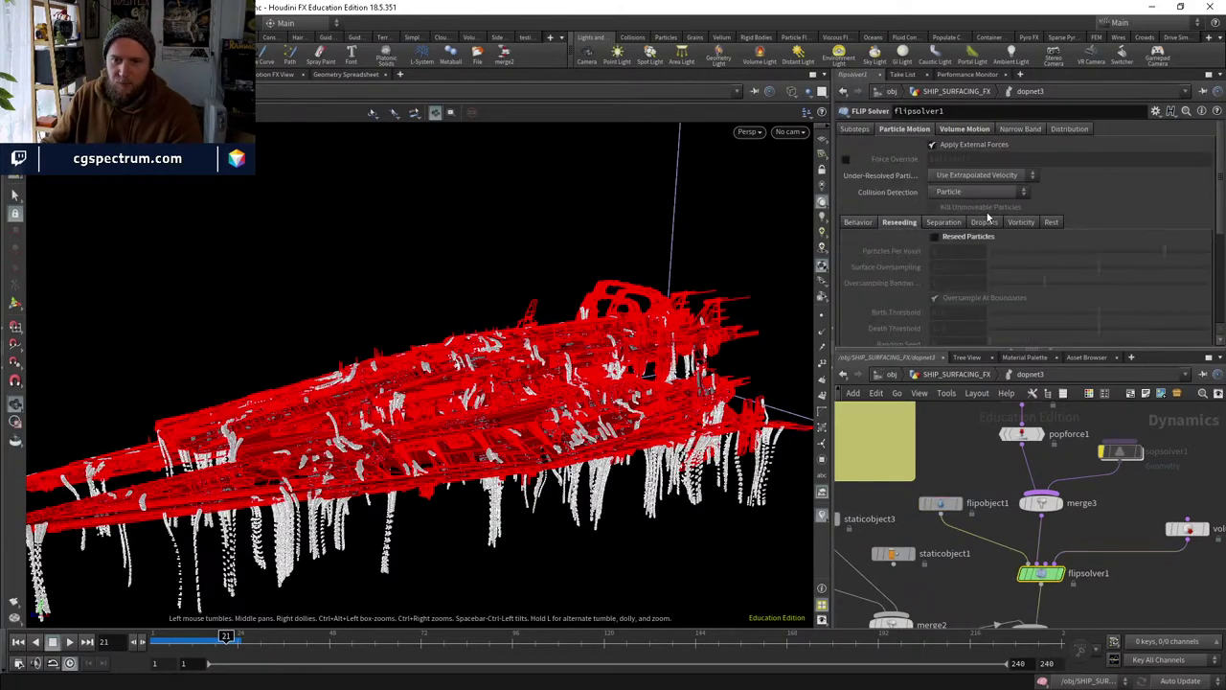
left_click(983, 131)
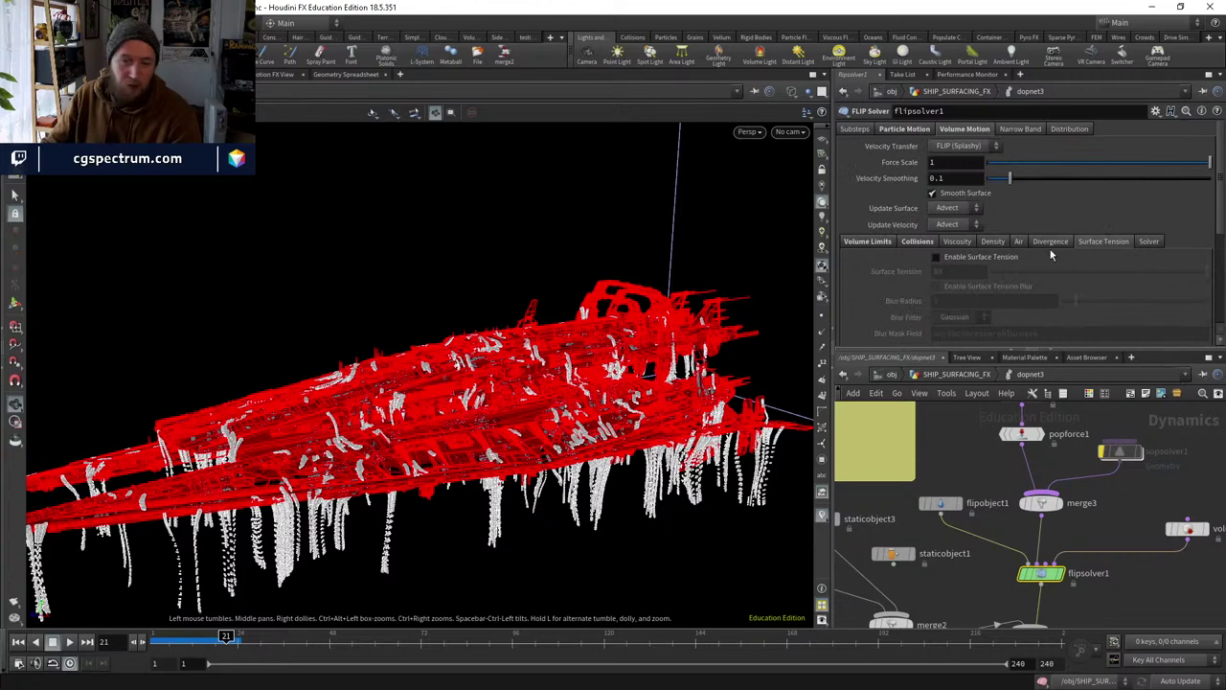
mouse_move(226, 636)
left_mouse_down()
mouse_move(182, 636)
mouse_move(207, 636)
left_mouse_up()
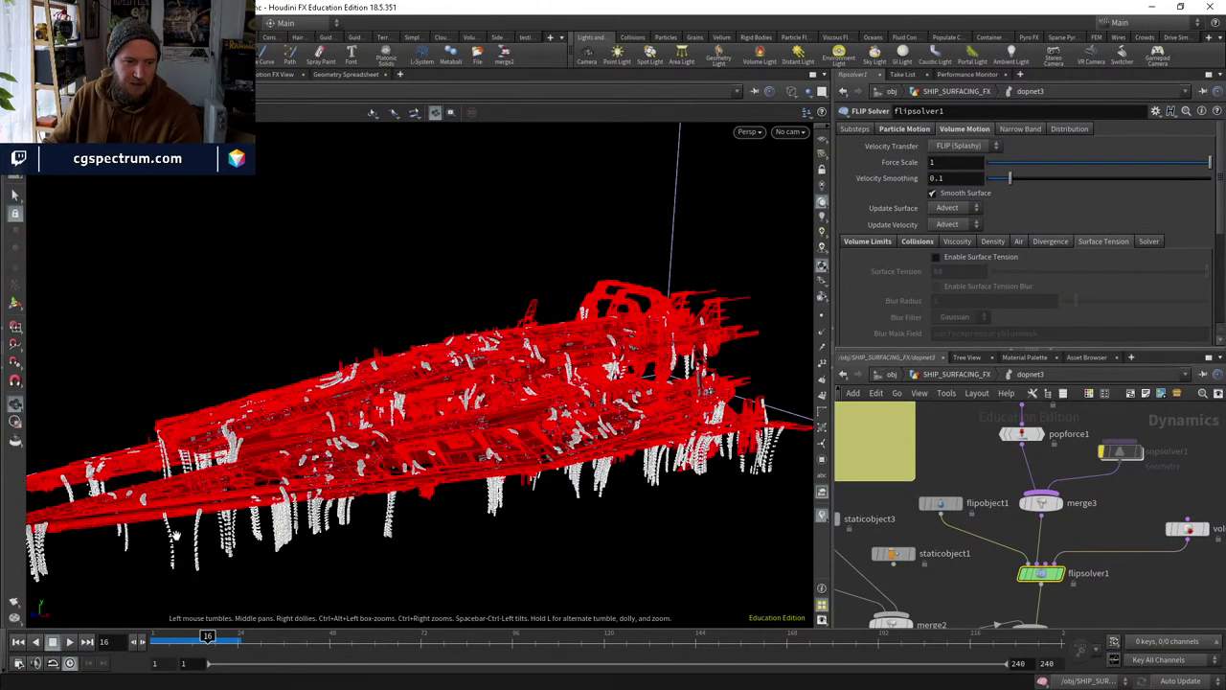
left_click_drag(200, 546, 552, 219)
scroll(497, 358, "up", 5)
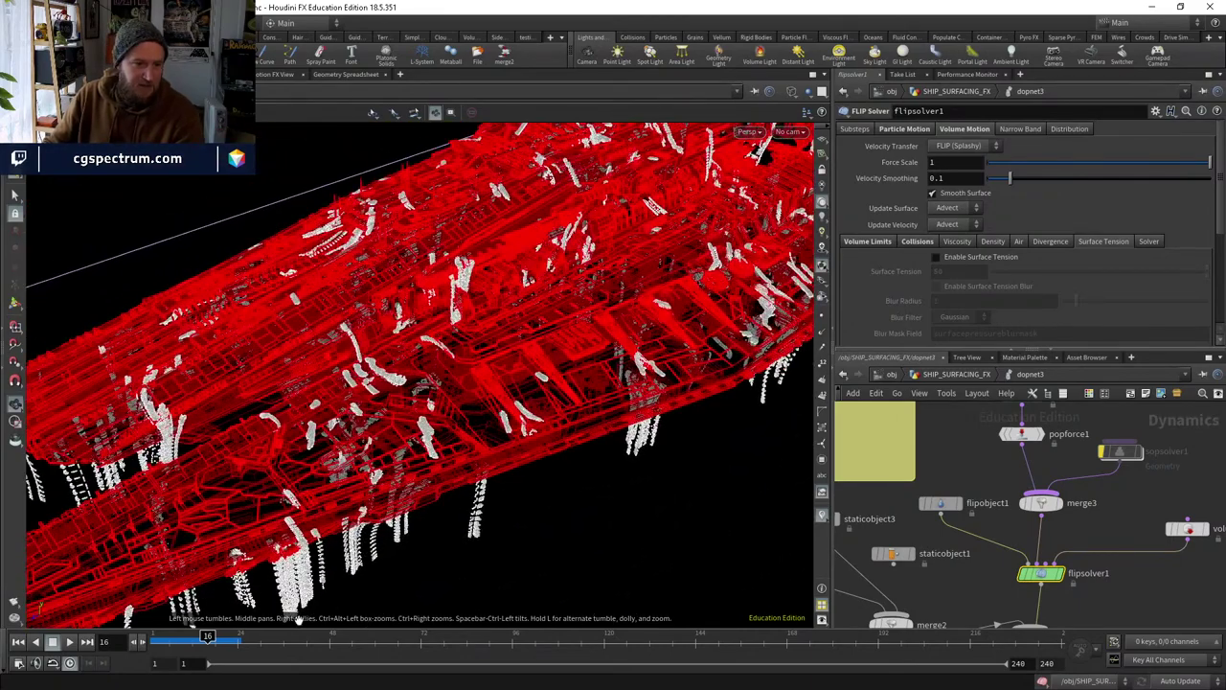
left_click_drag(205, 636, 199, 636)
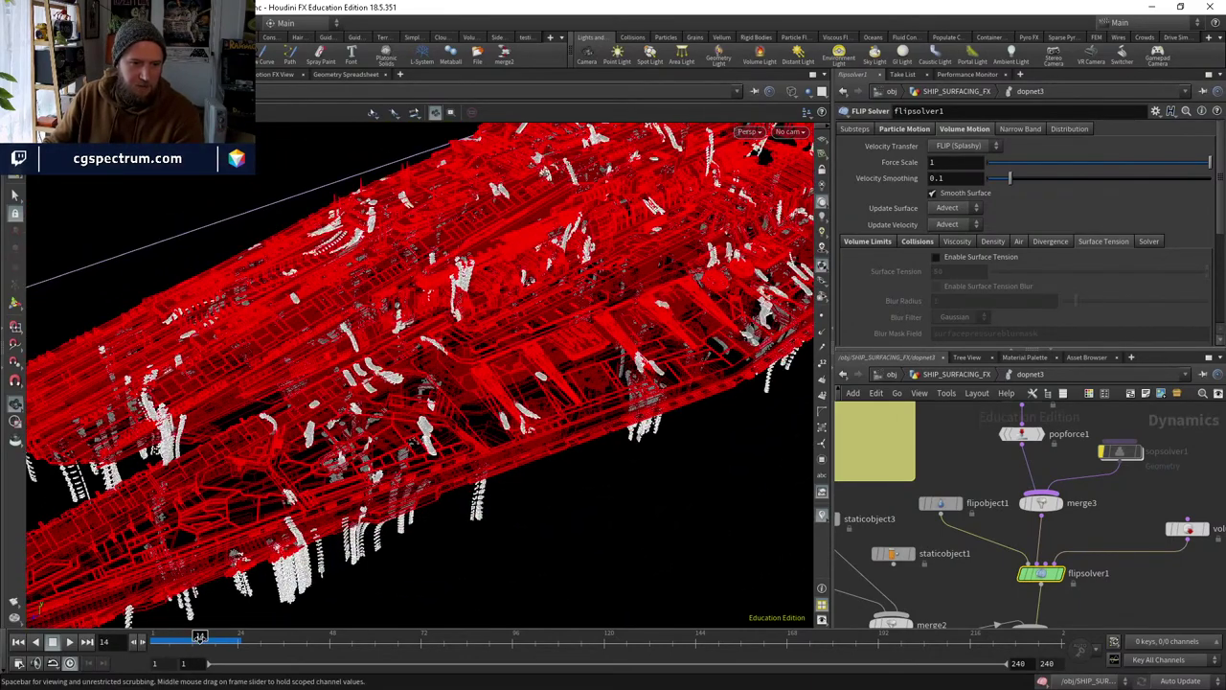
Look through cam1, cook the sim to about frame 39, then orbit to a low side view.
left_click(789, 131)
left_click(794, 193)
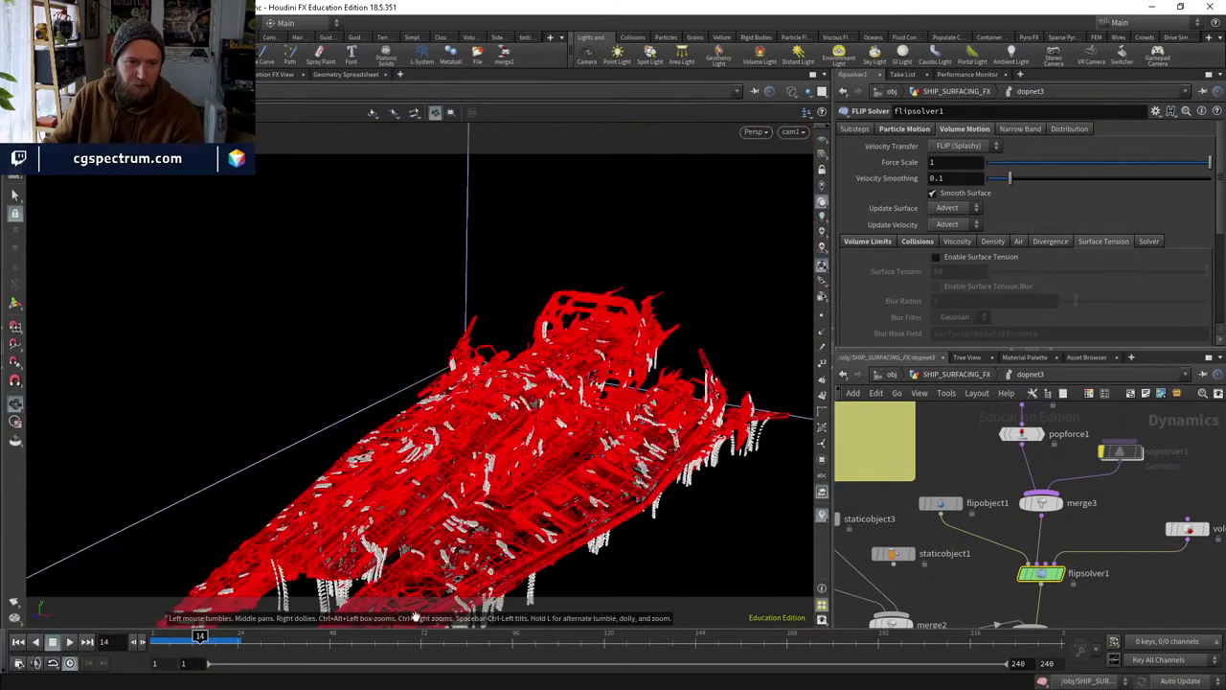
key("Left")
key("Left")
key("Left")
key("Left")
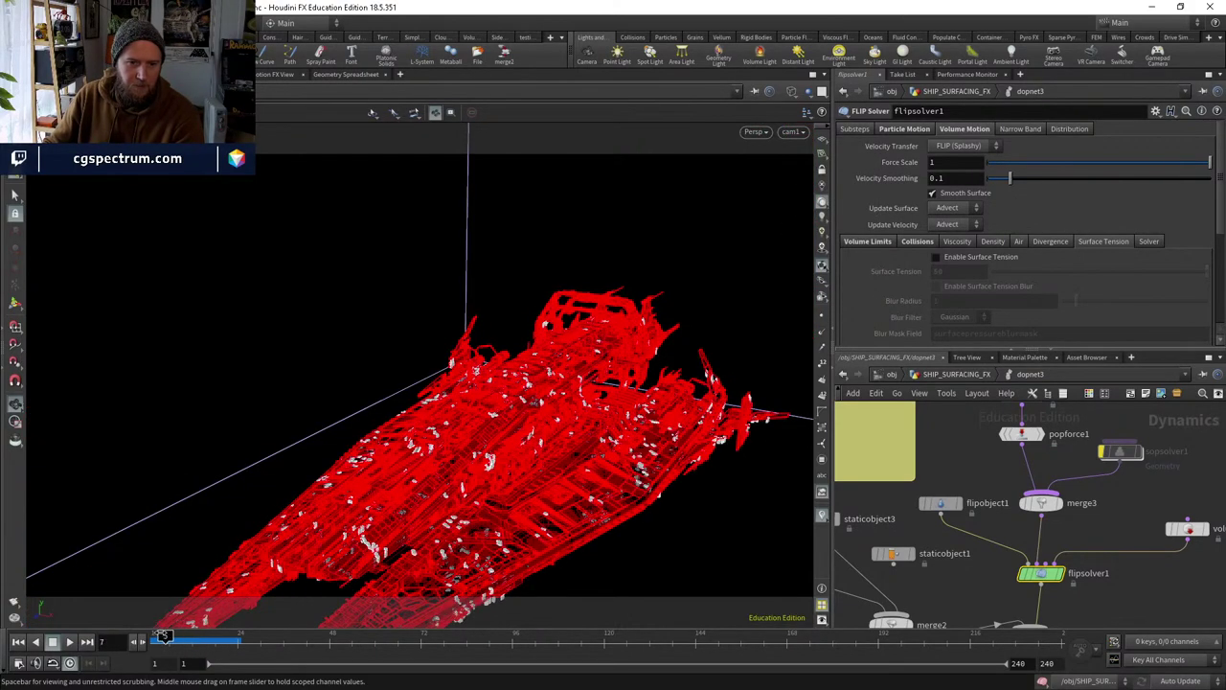
left_click(70, 643)
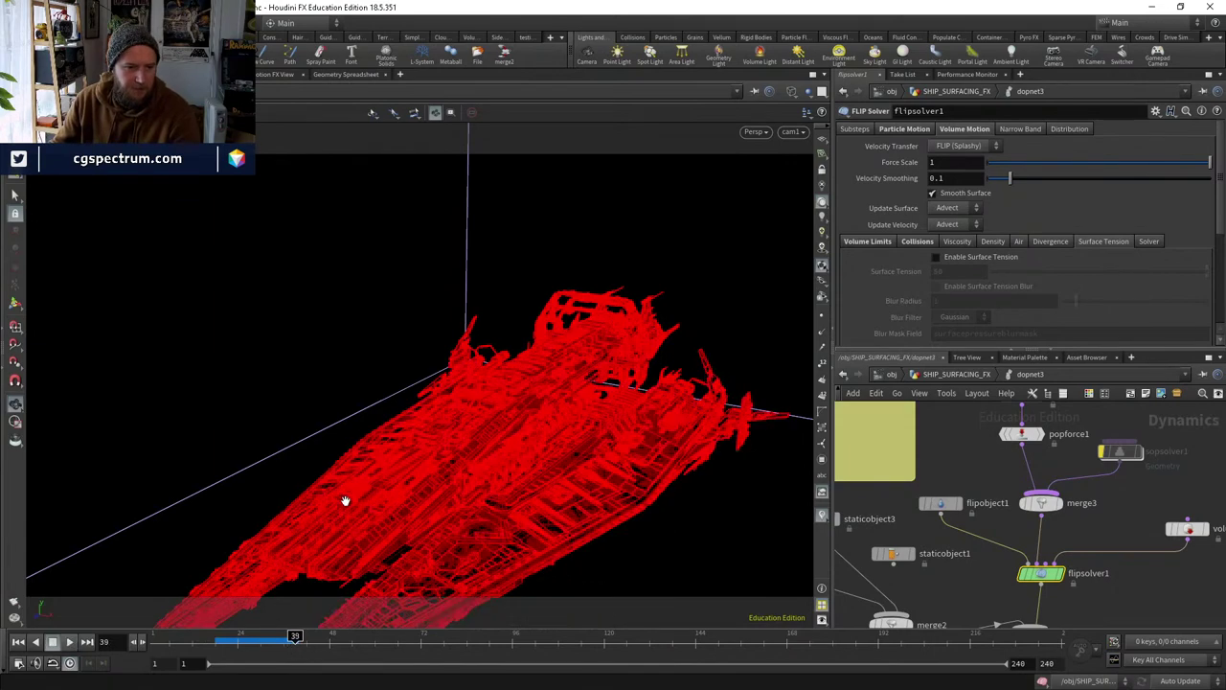
left_click(221, 640)
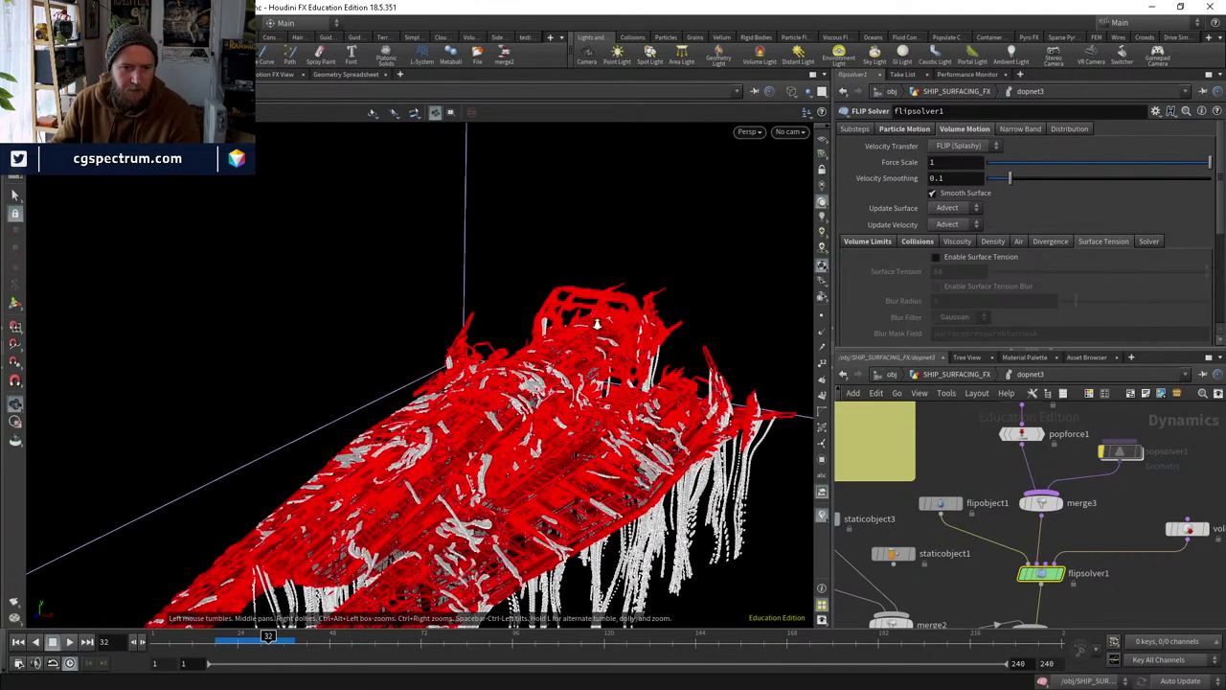
left_click_drag(594, 273, 648, 252)
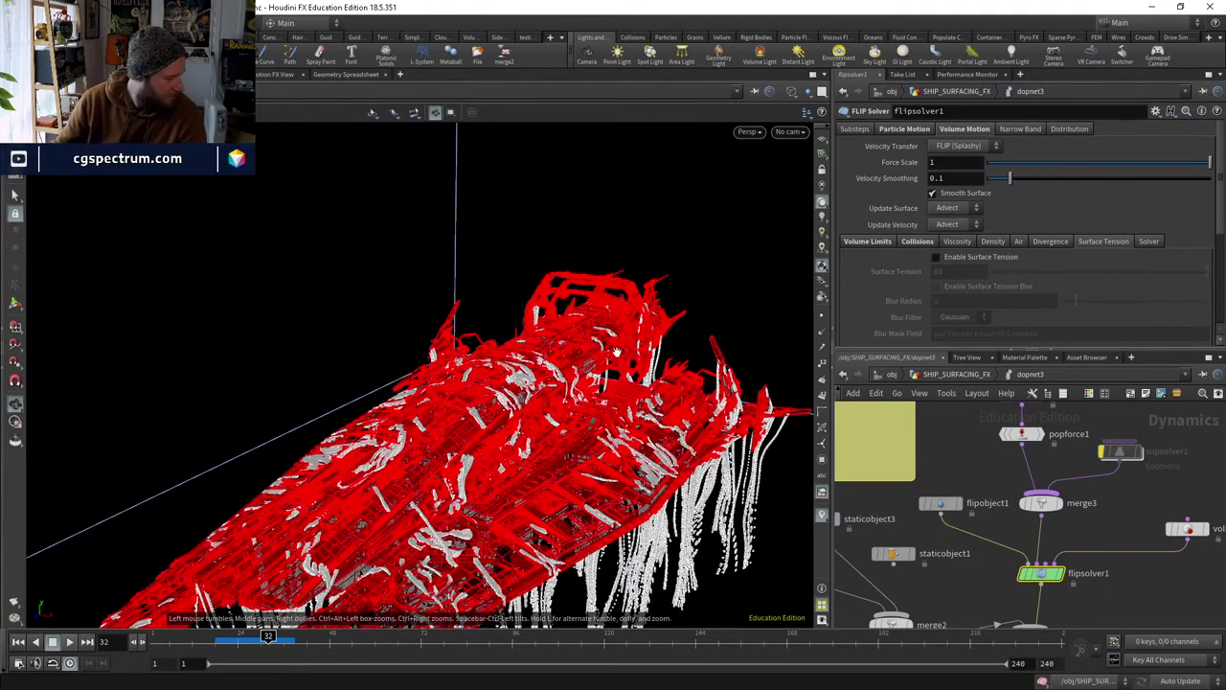
left_click_drag(610, 355, 747, 443)
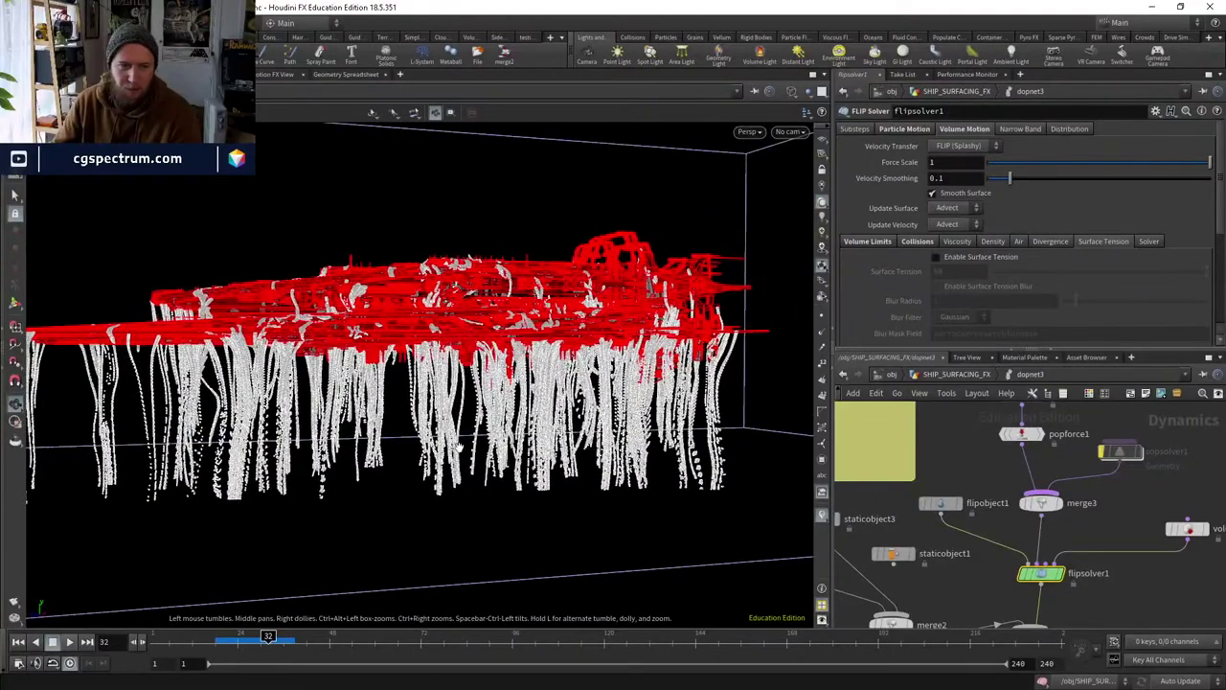
Show flipobject1's settings, zoom toward the hull streams and return to the first frame.
left_click(942, 502)
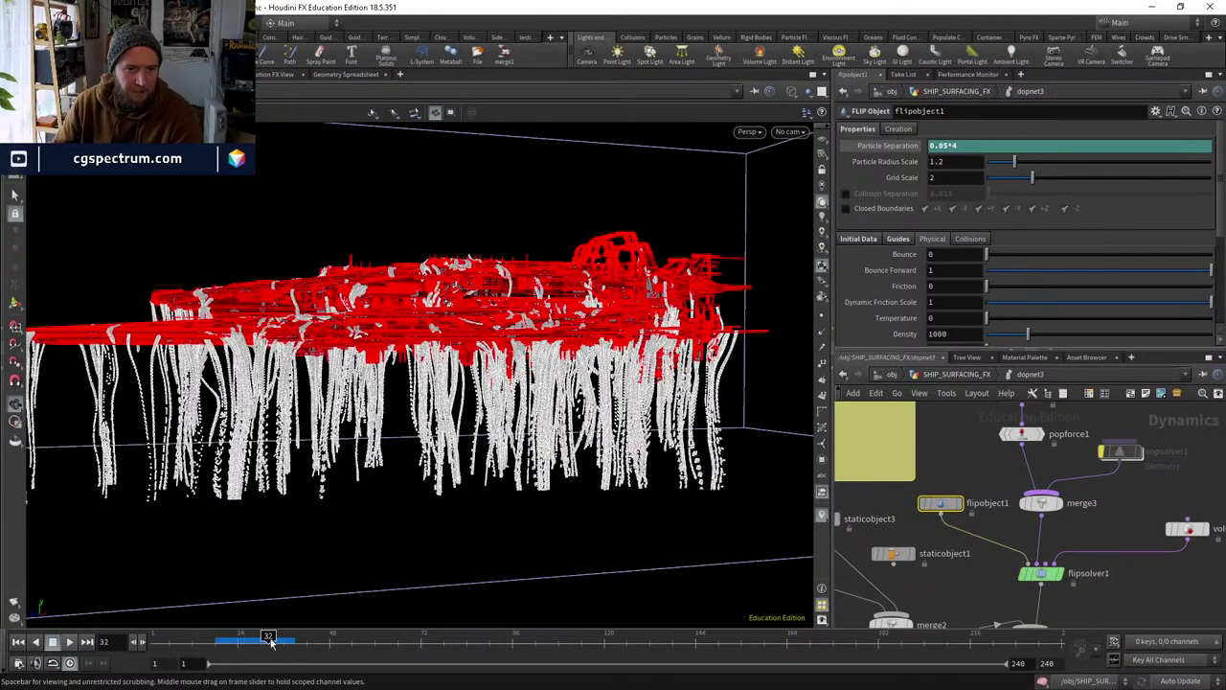
left_click_drag(431, 326, 343, 618)
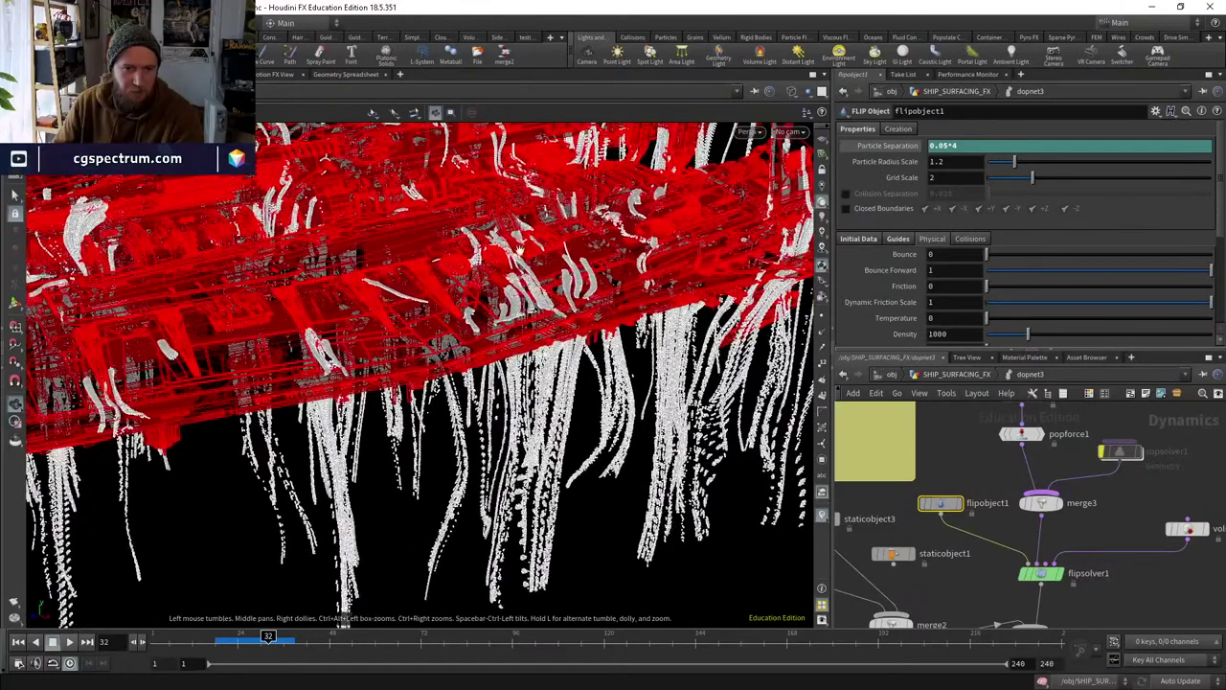
left_click(257, 637)
left_click(17, 641)
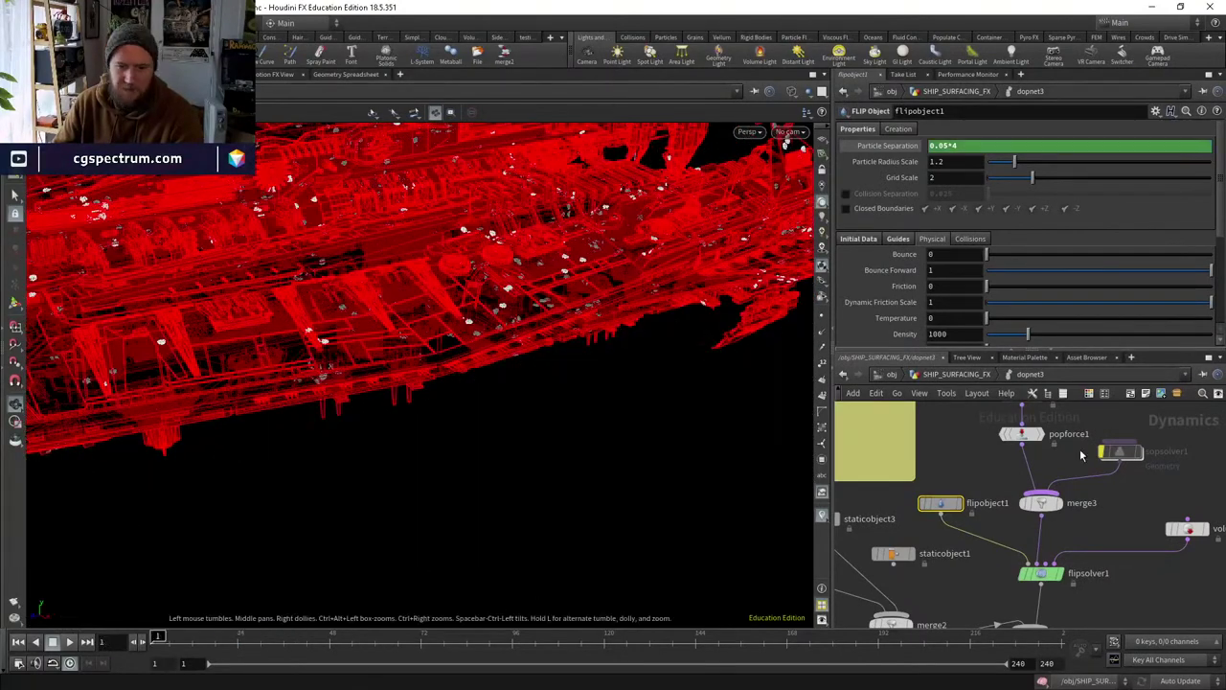
In SHIP_SURFACING_FX, set pointreplicate2's Points per Point to 10.
key("u")
middle_click_drag(1039, 505, 979, 596)
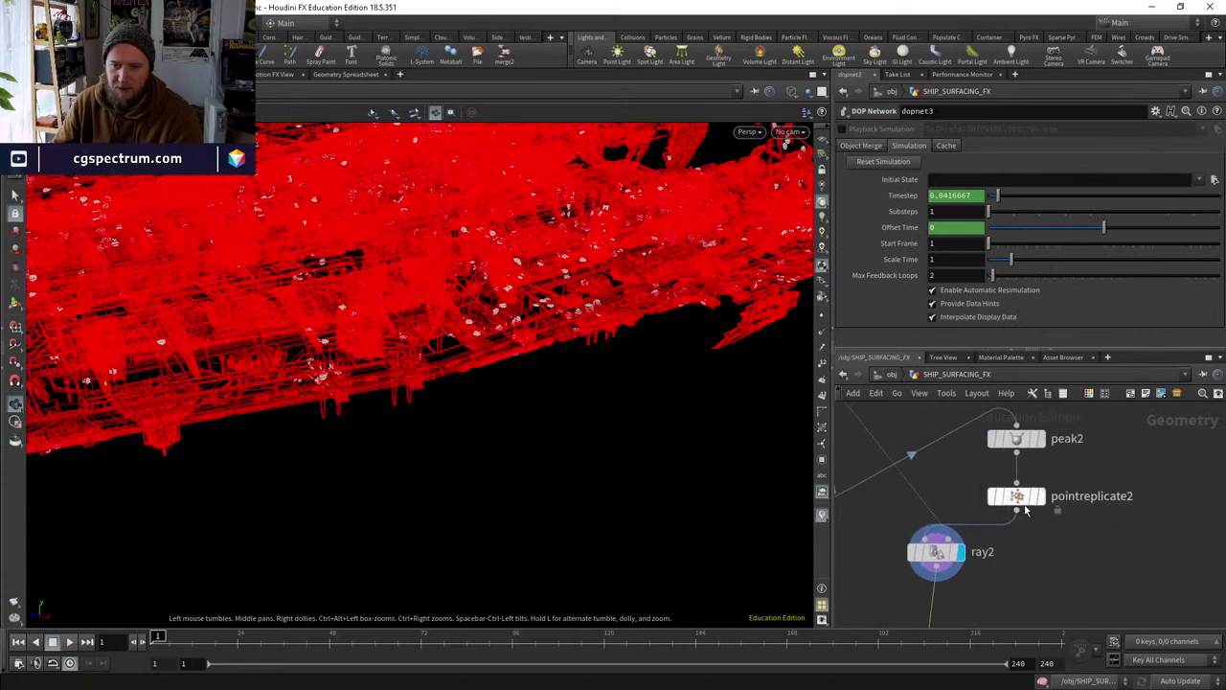
left_click(1016, 496)
left_click(967, 175)
type("10")
key("Return")
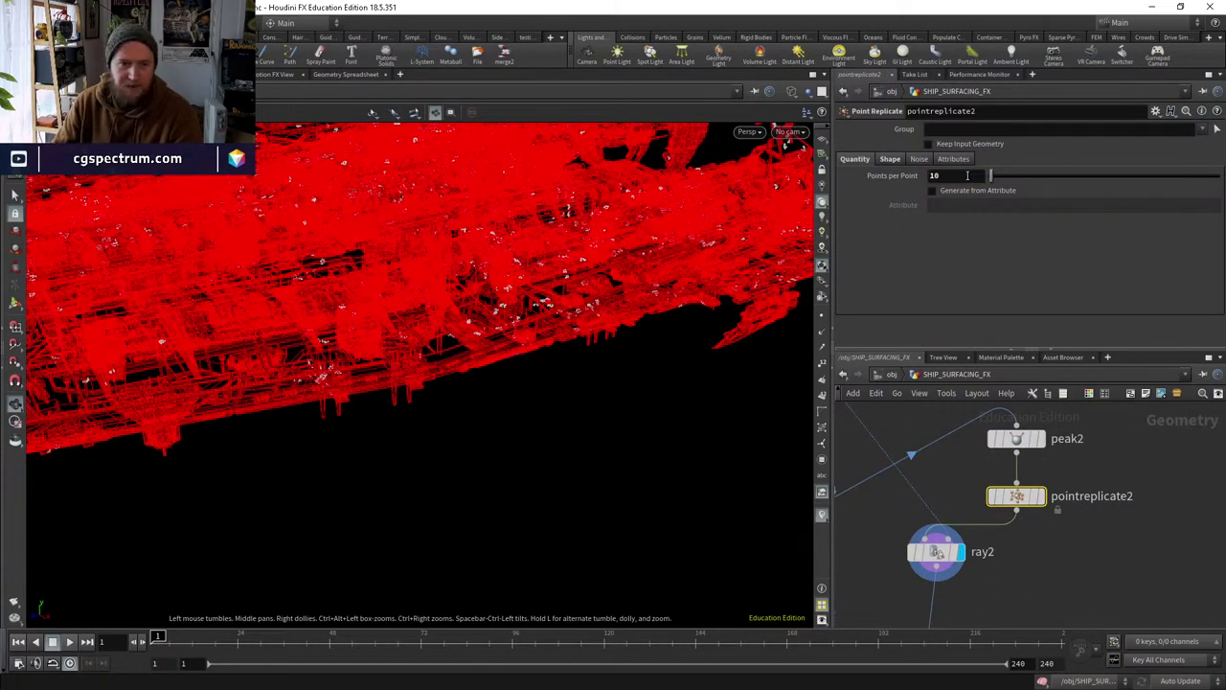
scroll(961, 513, "down", 5)
Replay the dopnet3 simulation with the reduced source, then reset to frame 1.
double_click(958, 477)
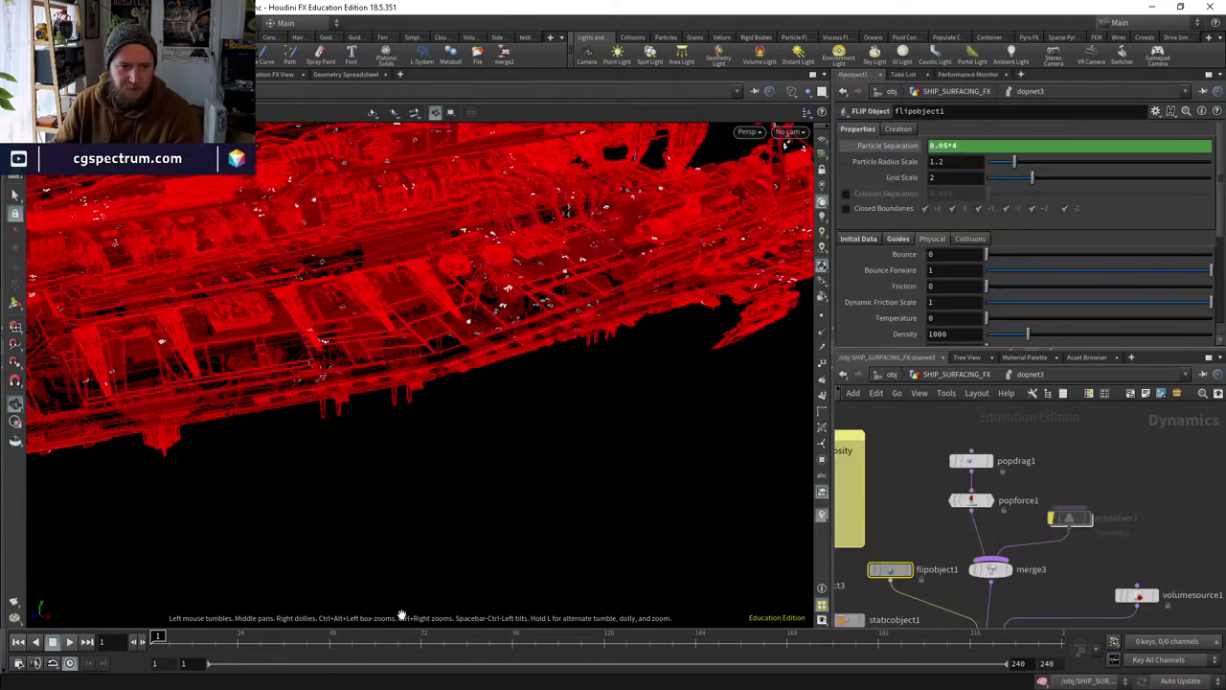
left_click(69, 642)
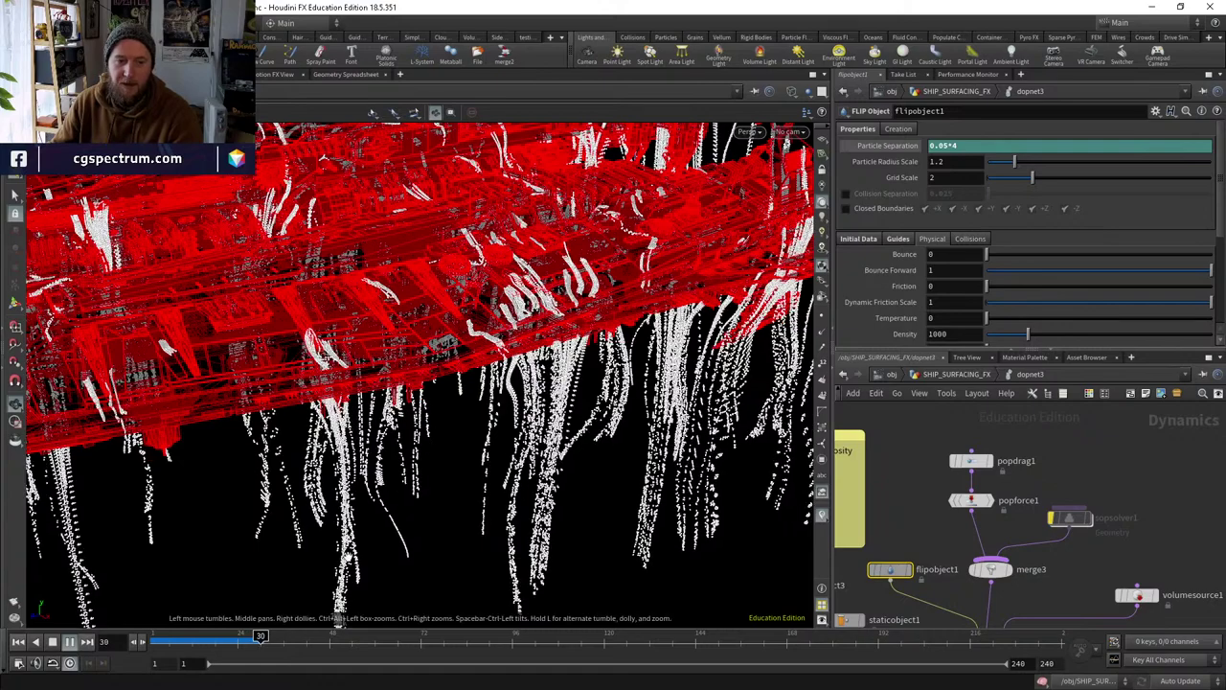
key("ctrl+Left")
left_click_drag(412, 603, 481, 464)
Display color4's white source points and center the node in the network view.
key("u")
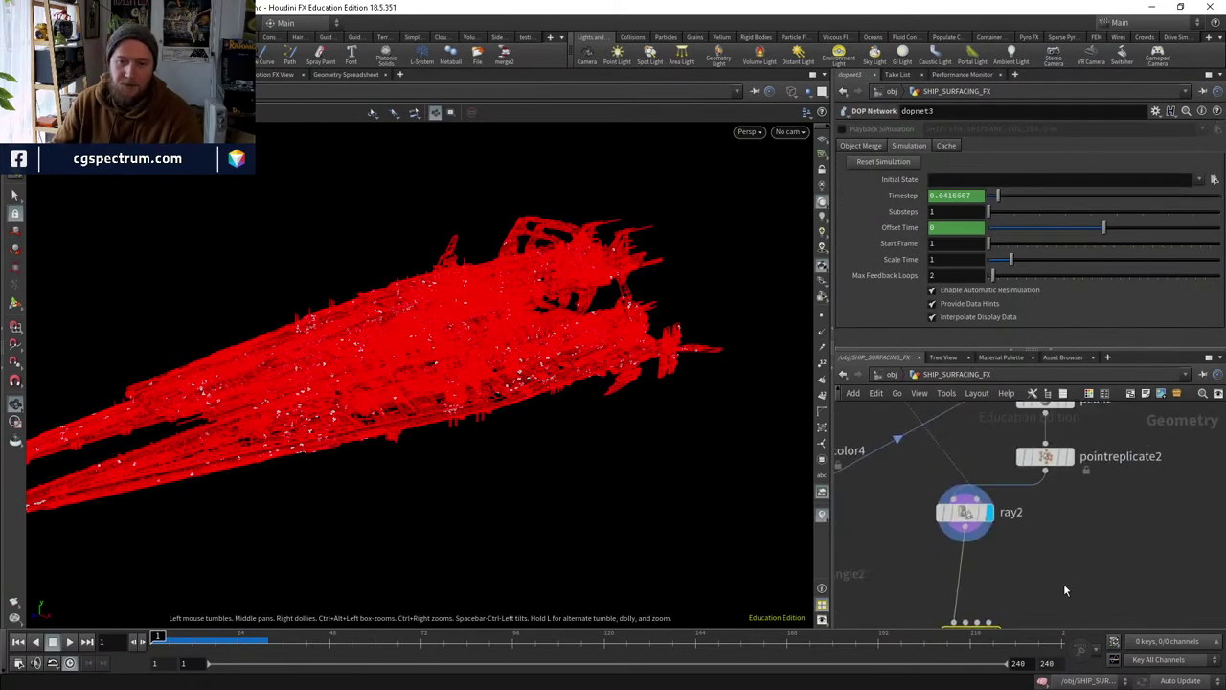
middle_click_drag(1031, 565, 1191, 597)
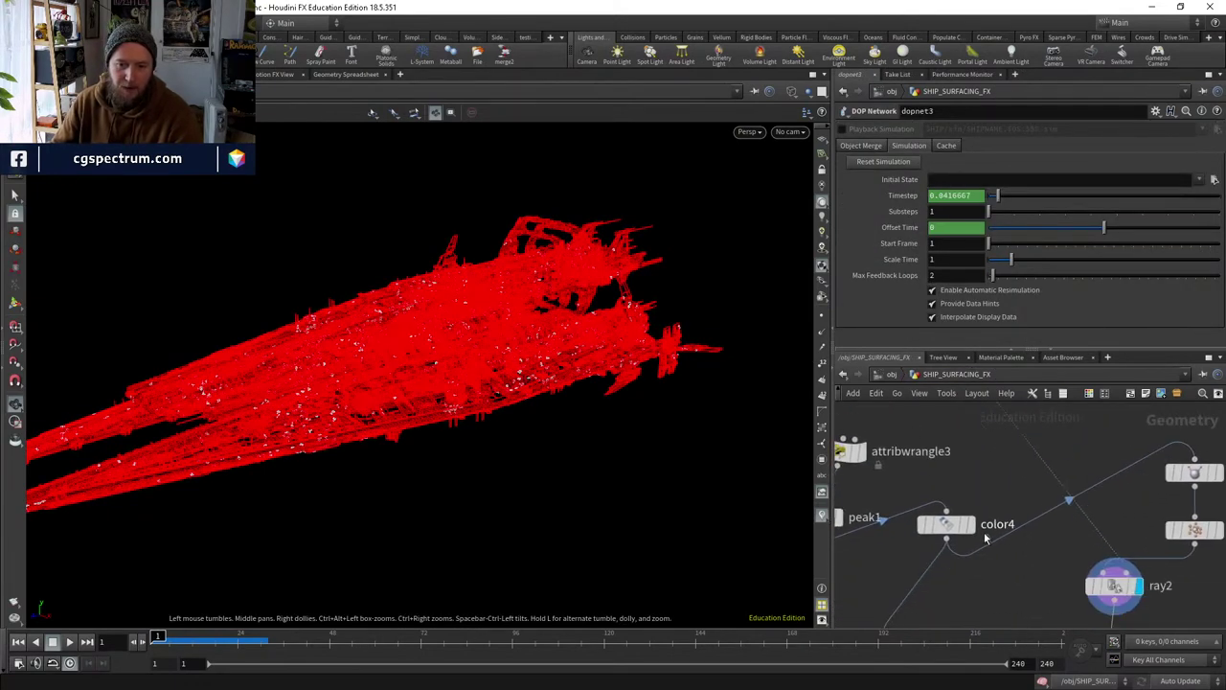
left_click(968, 527)
left_click(962, 527)
middle_click_drag(936, 428, 1035, 565)
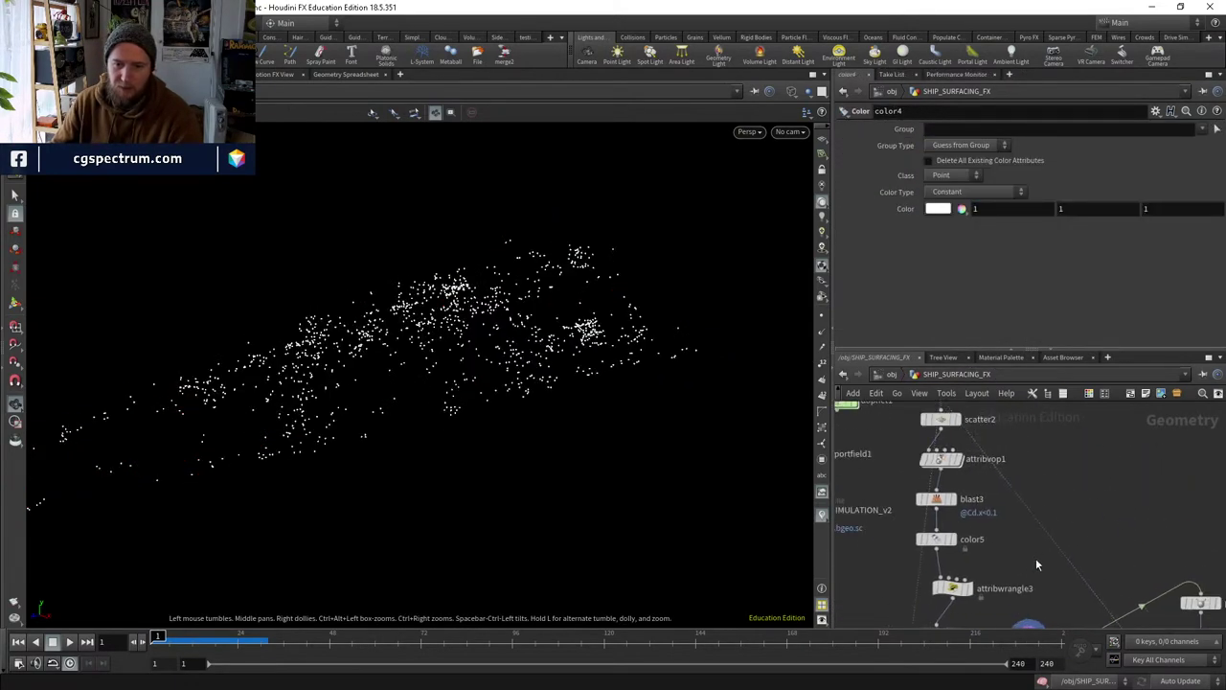
middle_click_drag(1114, 579, 876, 559)
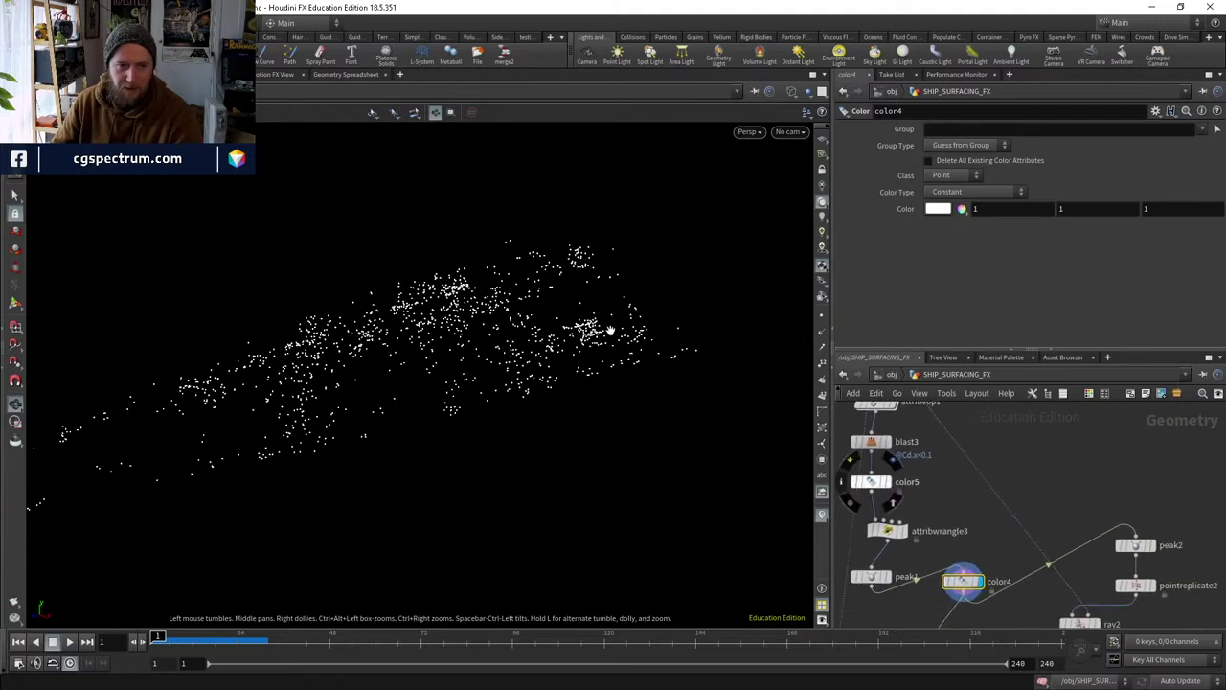
middle_click_drag(1020, 474, 955, 442)
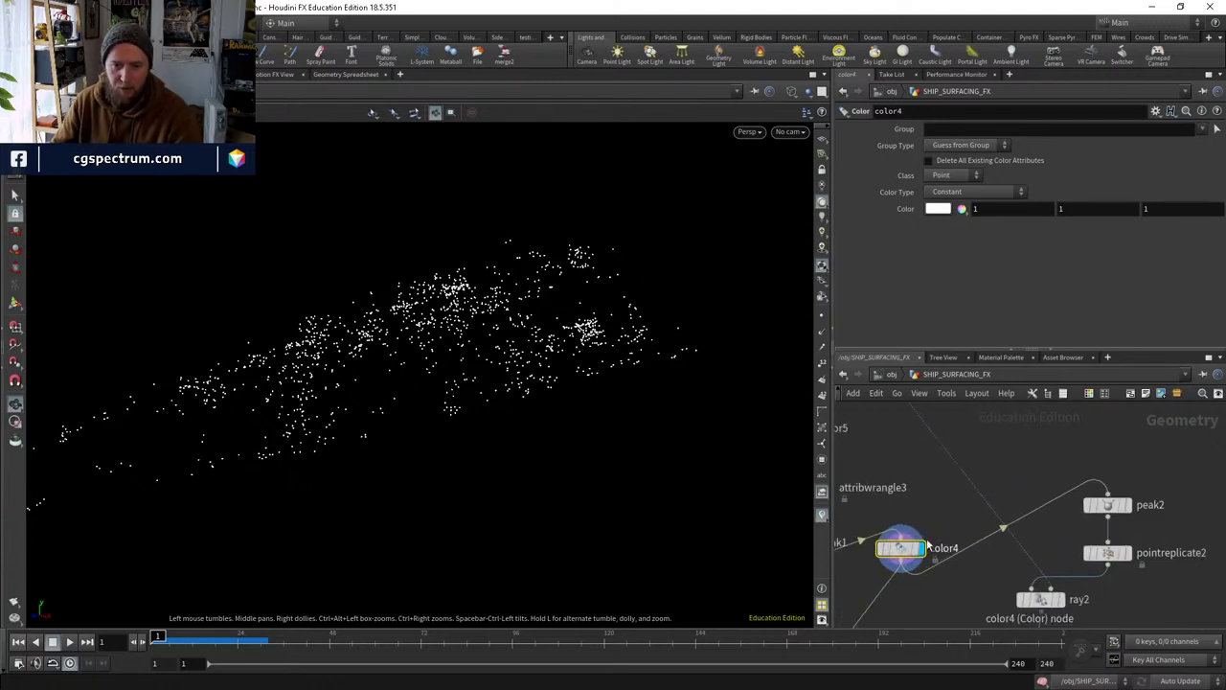
middle_click_drag(1033, 538, 1018, 510)
Drop an Attribute Wrangle onto the wire between color4 and peak2, aligned above peak2.
key("Tab")
type("attribw")
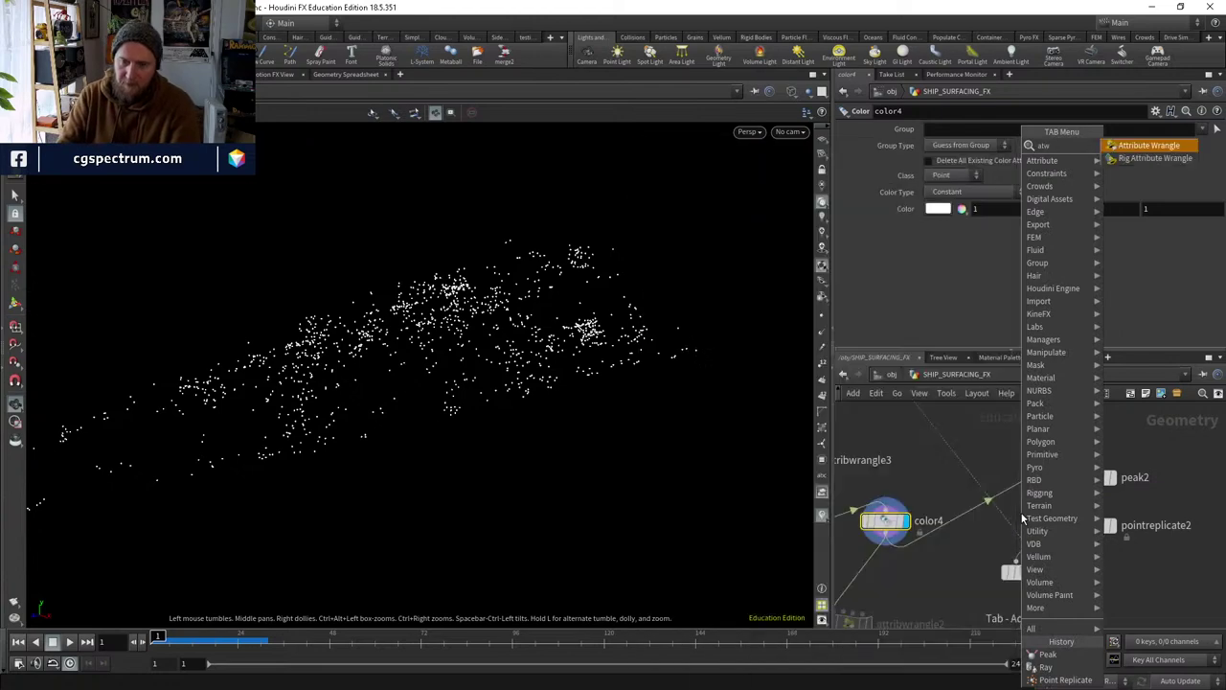
key("Return")
left_click(1023, 518)
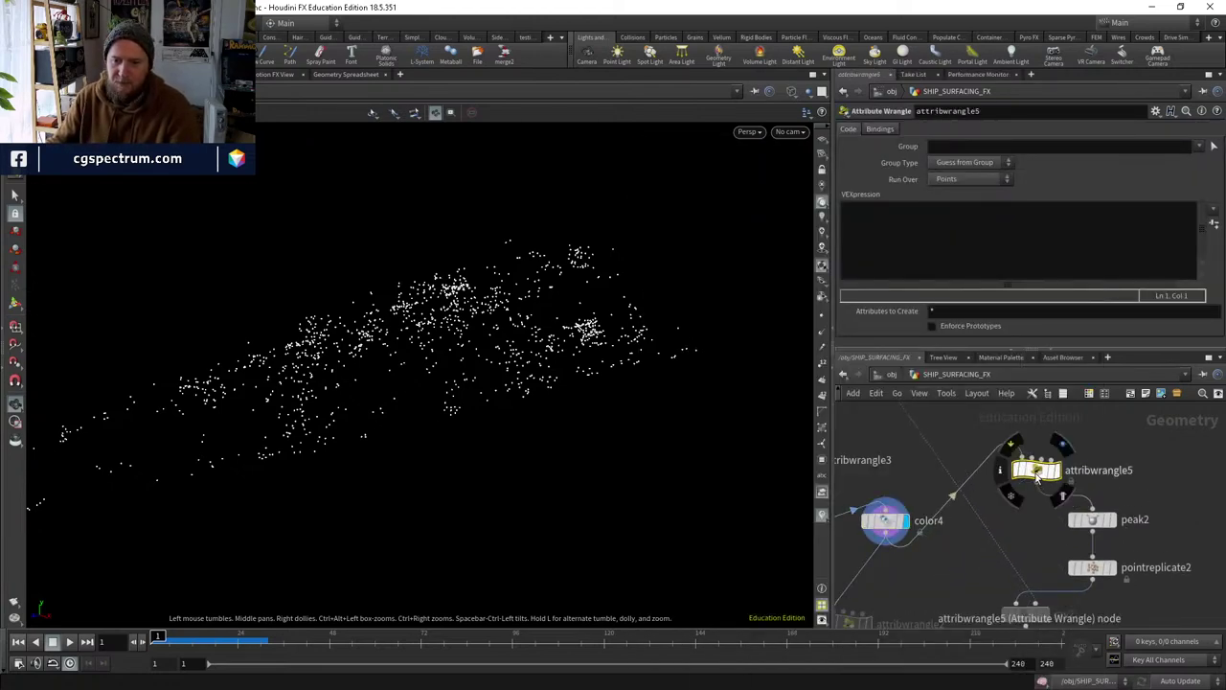
left_click_drag(1039, 471, 1097, 470)
left_click(921, 224)
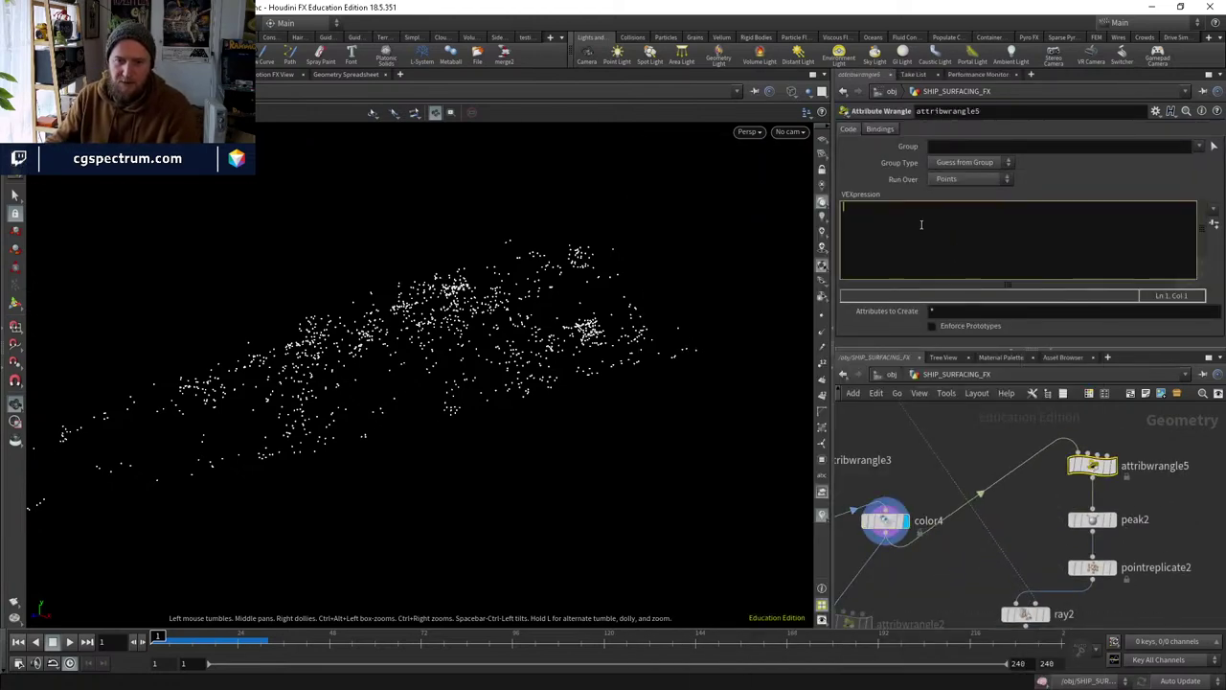
type("ff(rand")
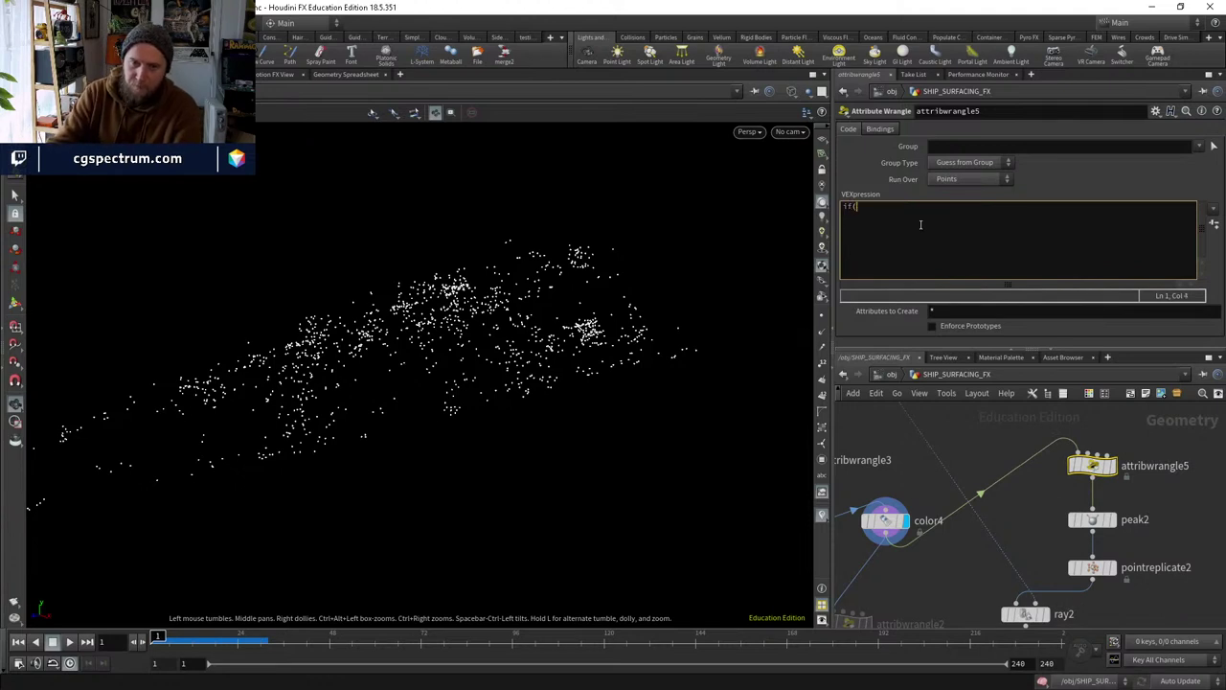
type("*")
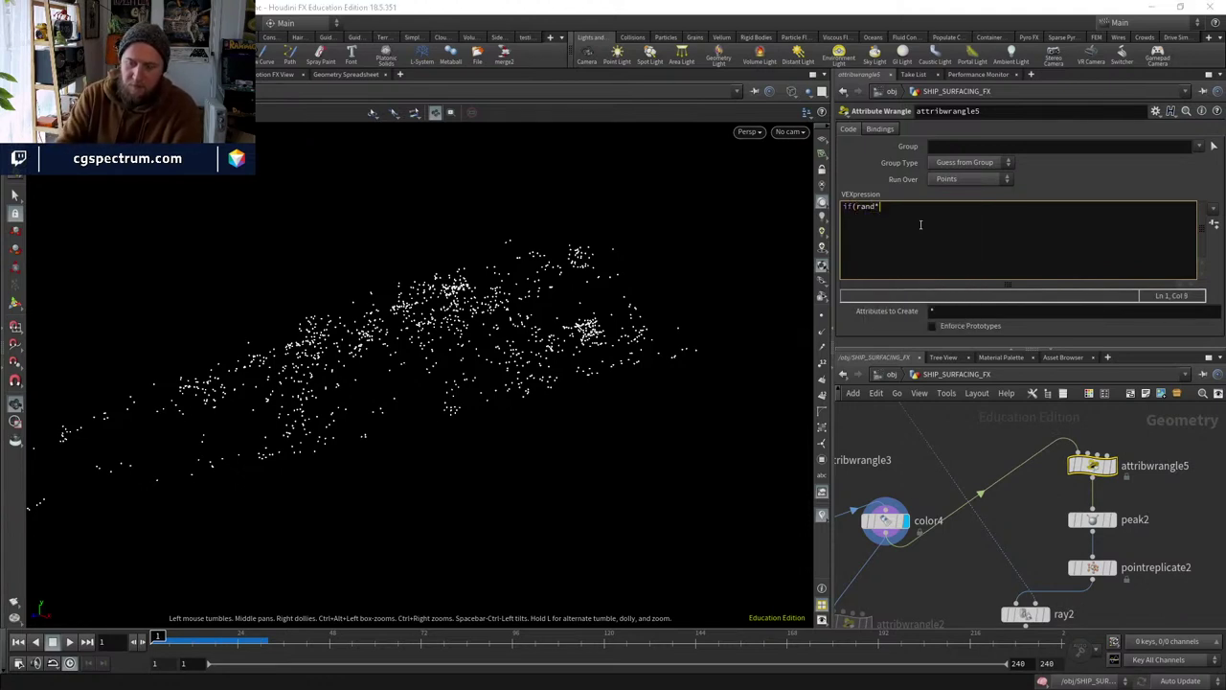
key("BackSpace")
type("(@a")
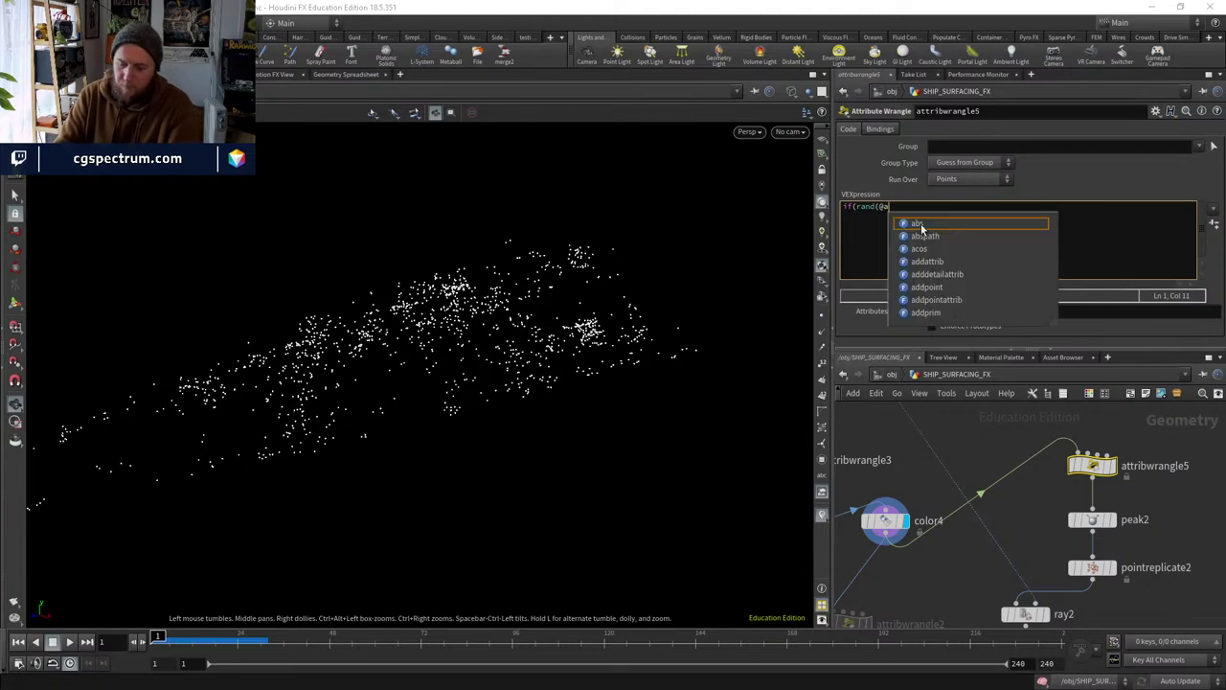
key("Escape")
key("BackSpace")
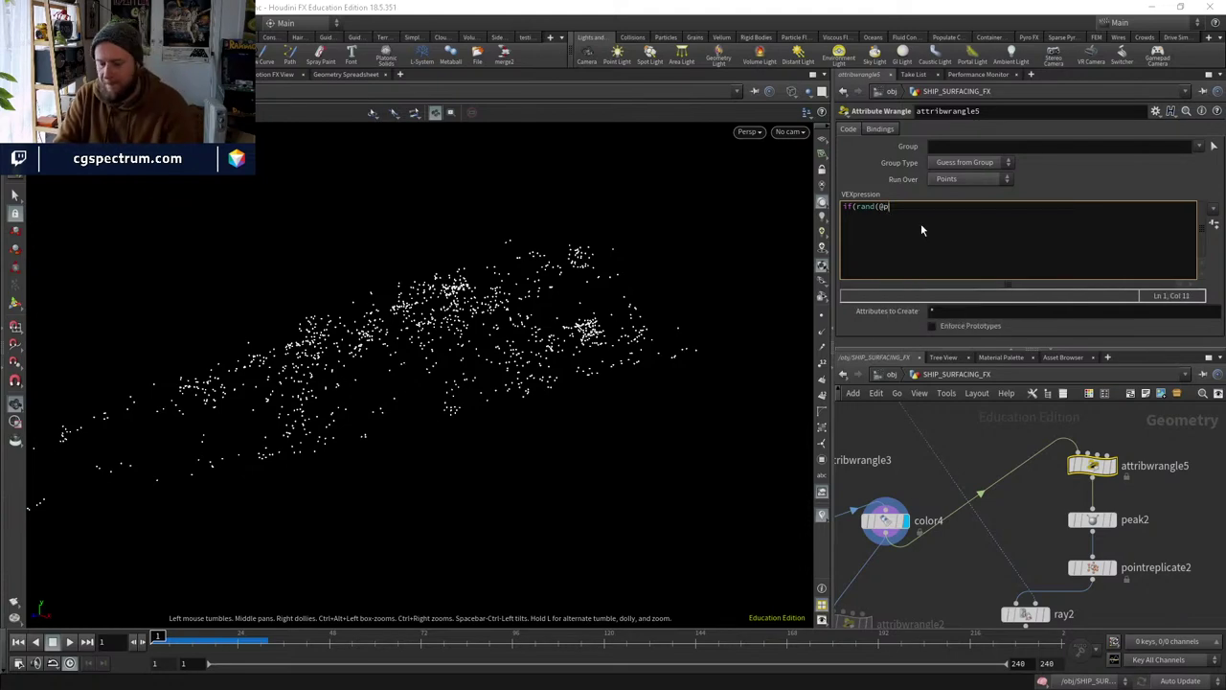
type("ptnum")
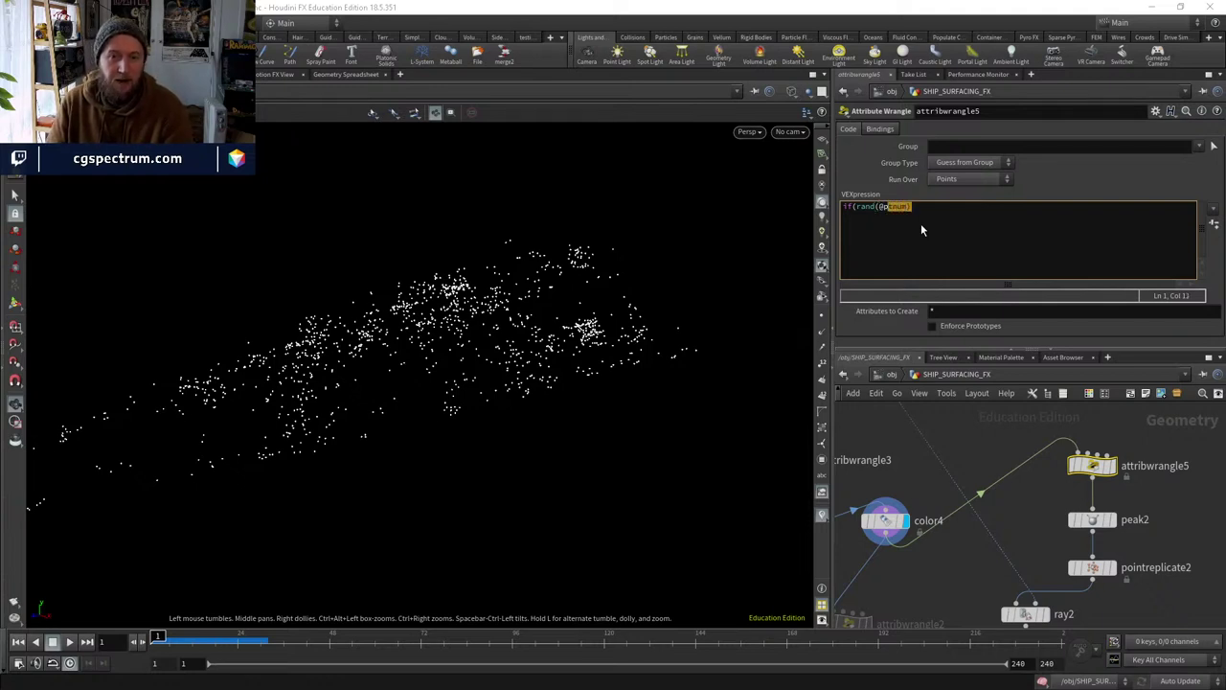
key("shift+Left")
key("shift+Left")
key("shift+Left")
key("shift+Left")
key("shift+Left")
key("shift+Left")
key("shift+Left")
key("shift+Left")
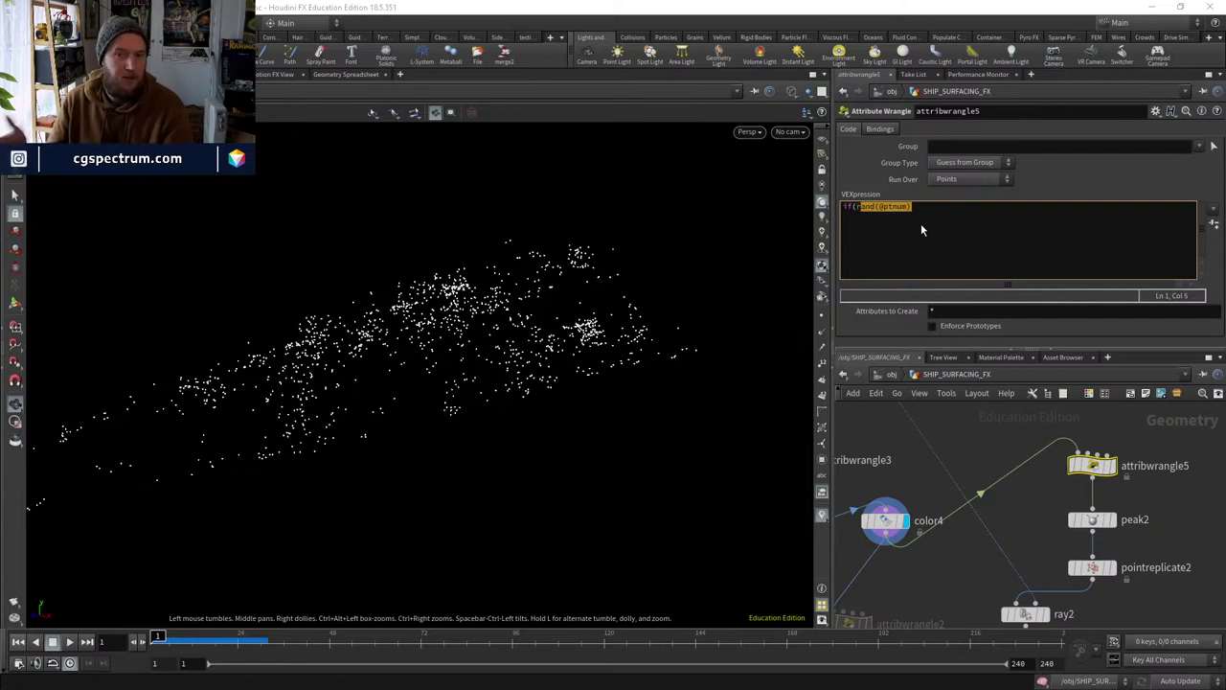
key("shift+Right")
key("shift+Right")
key("shift+Right")
key("shift+Right")
key("shift+Right")
key("shift+Right")
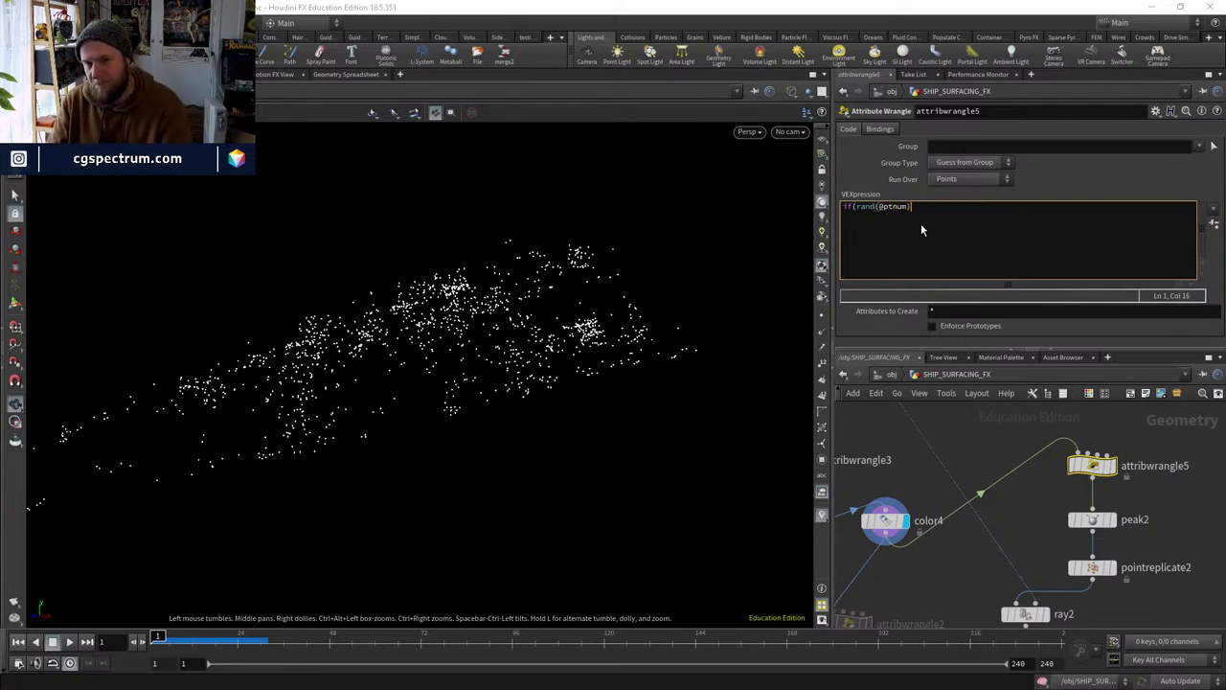
type("HRE")
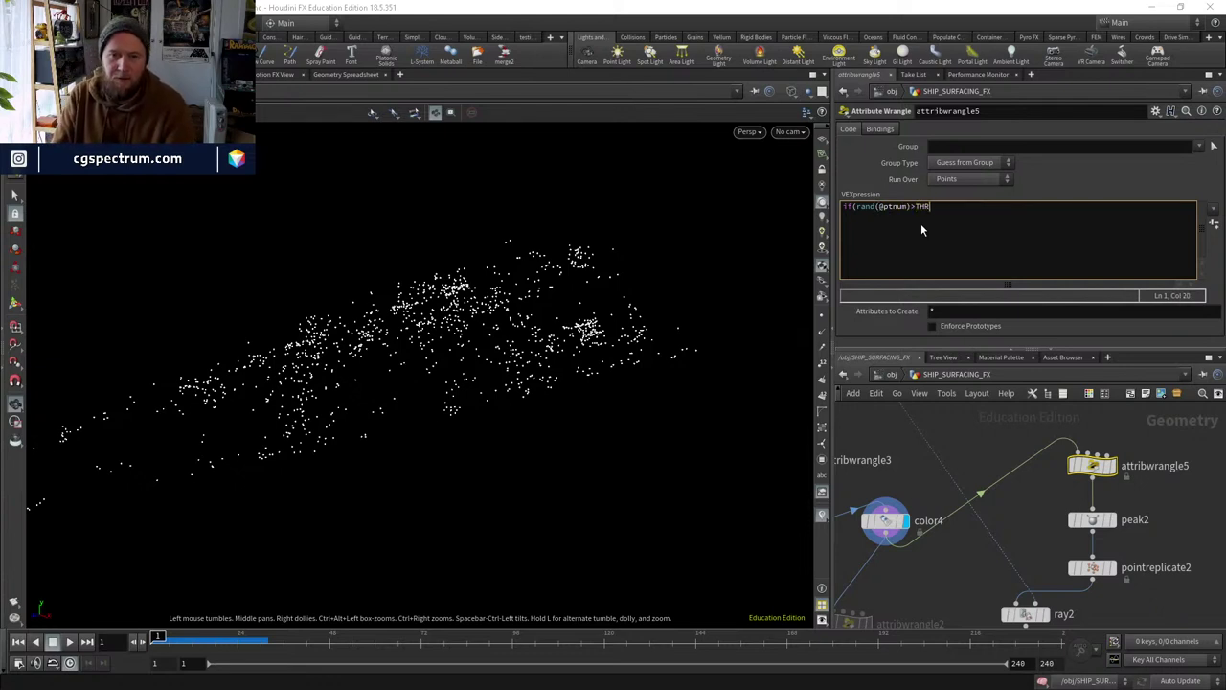
key("BackSpace")
type("ch")
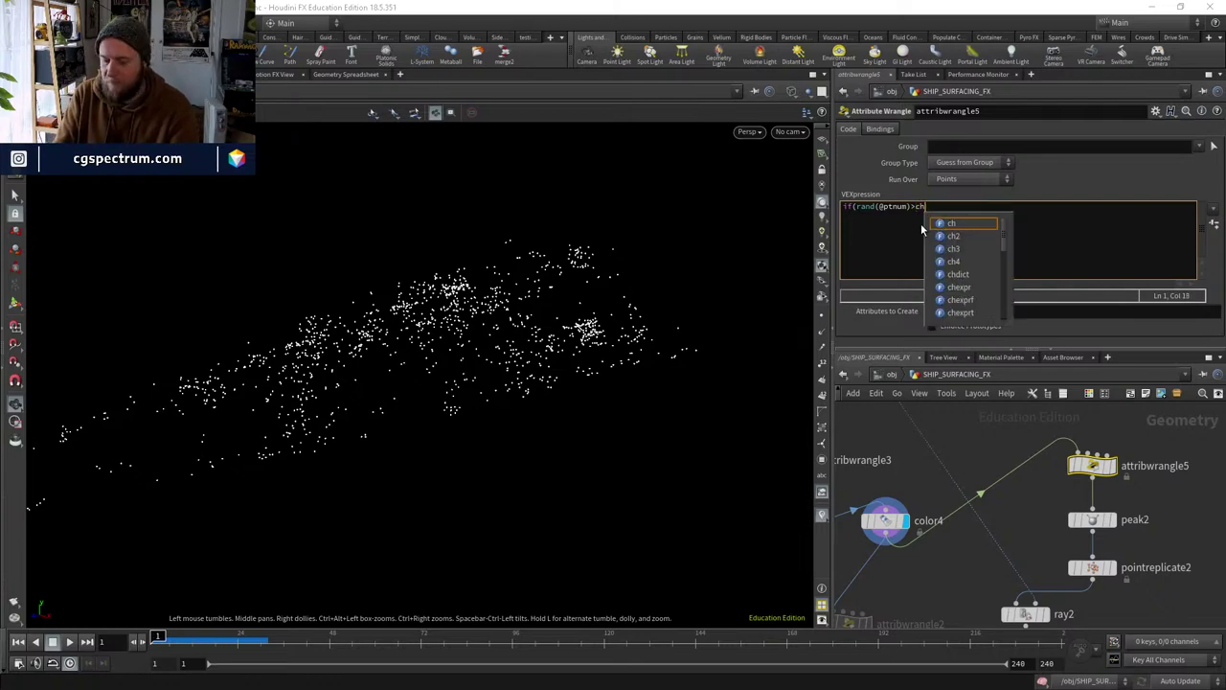
type("(\"thresho")
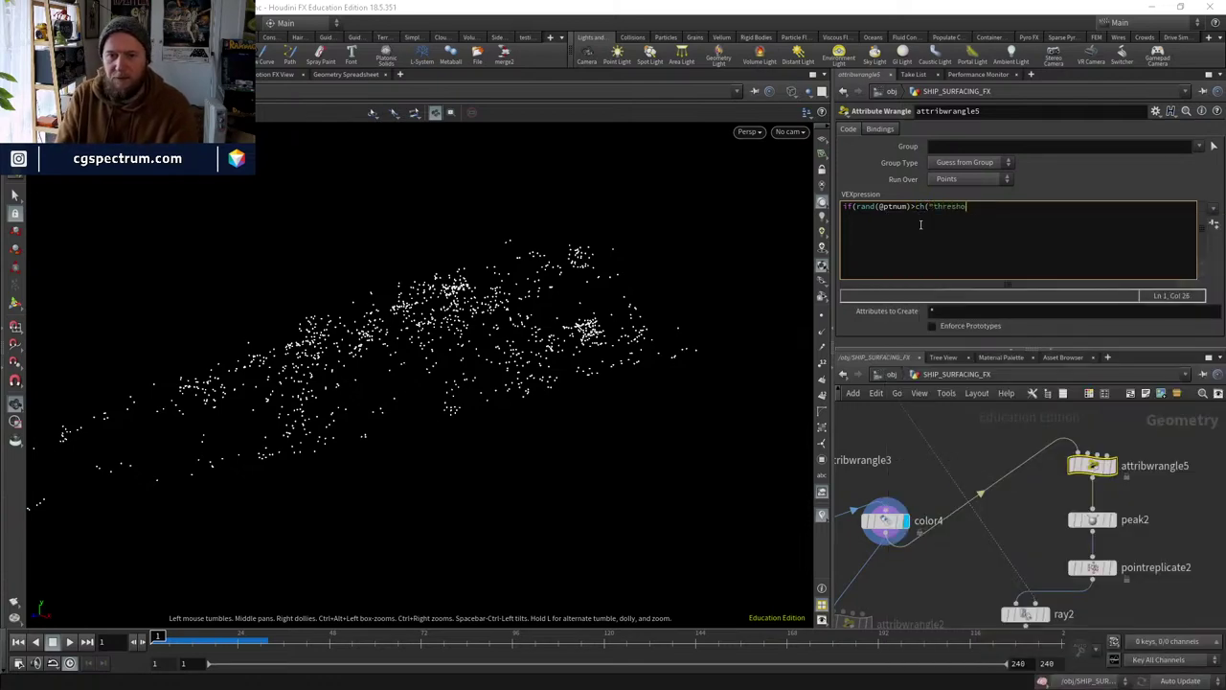
type("ld\")")
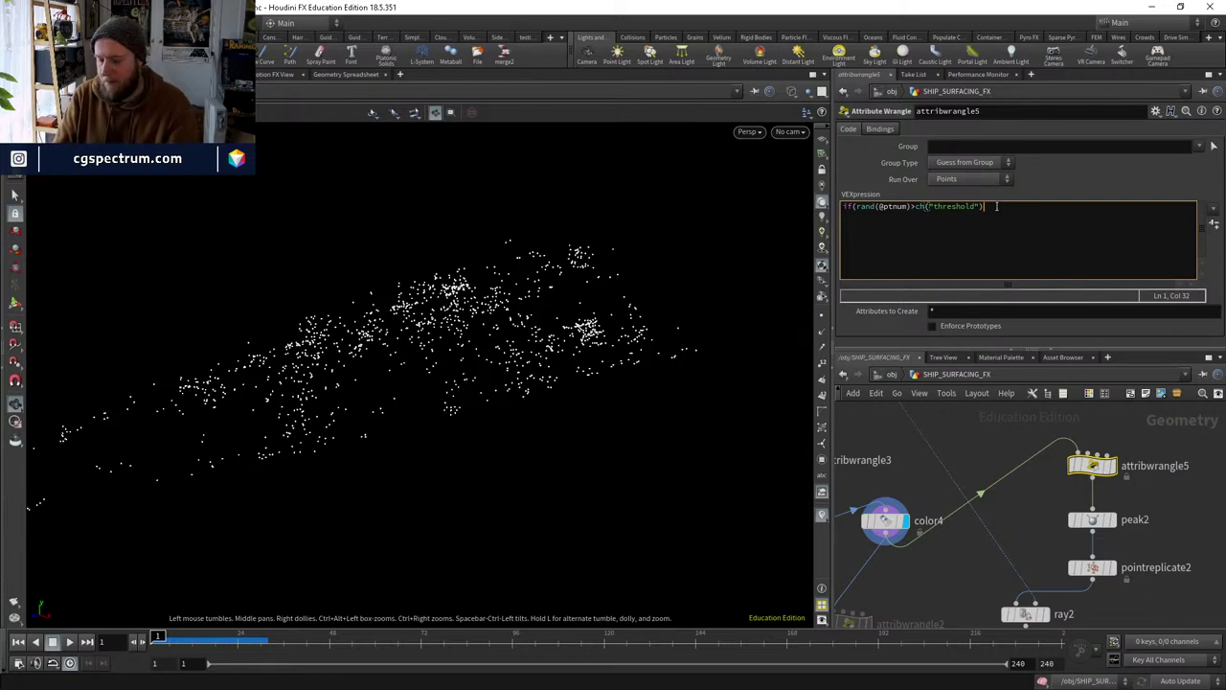
key("Return")
type("remo")
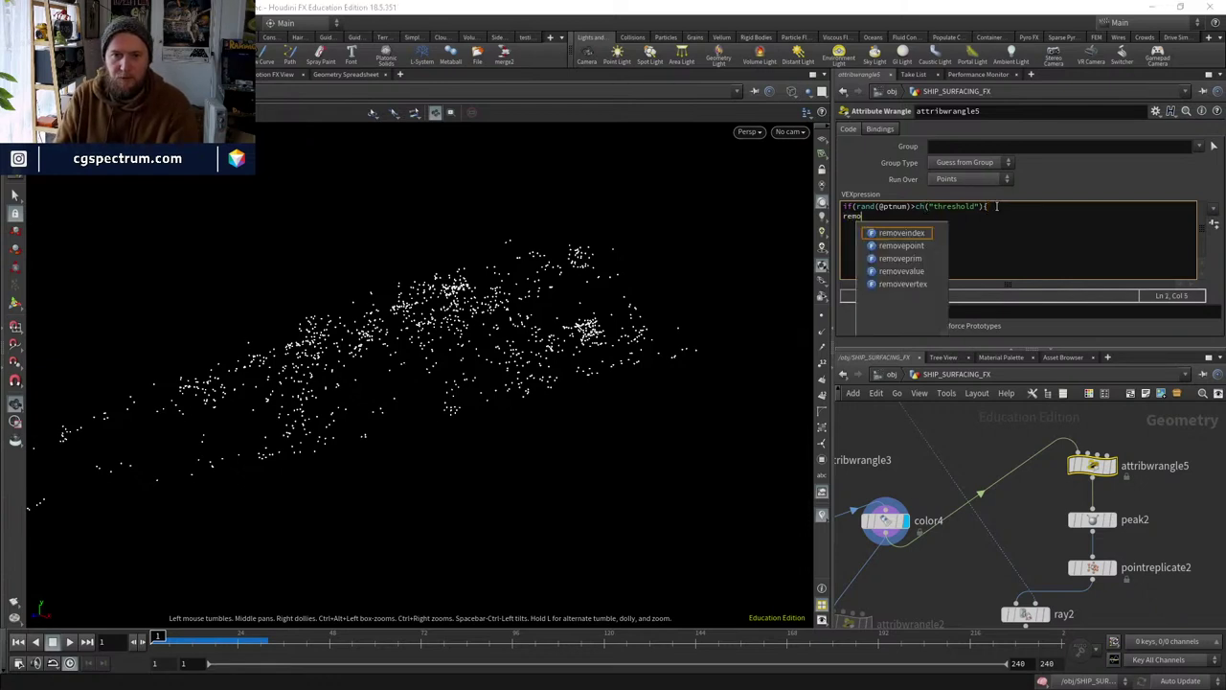
type("vepoi")
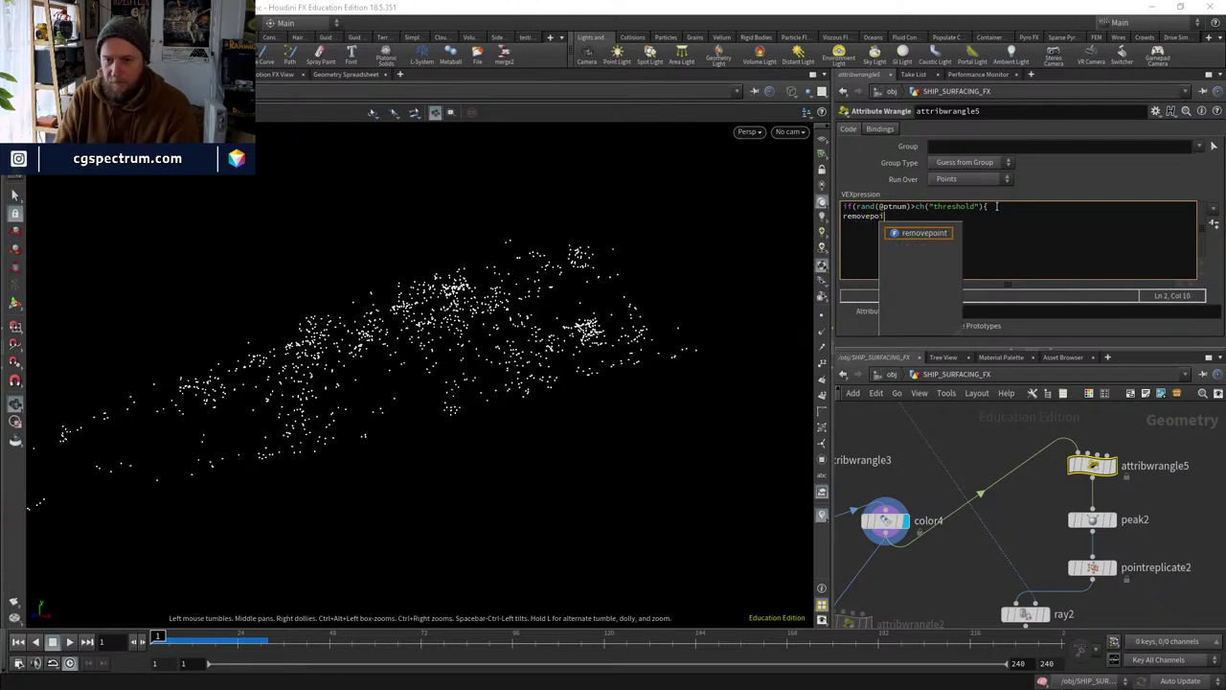
type("nt(0,")
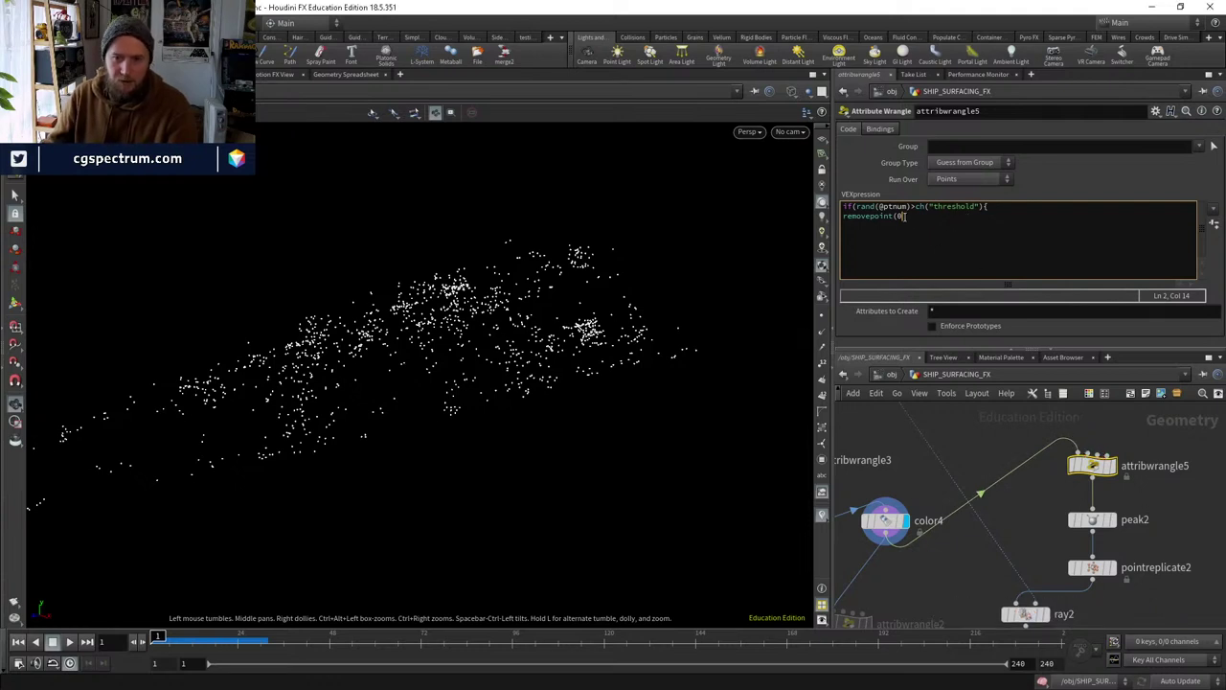
type("@pt")
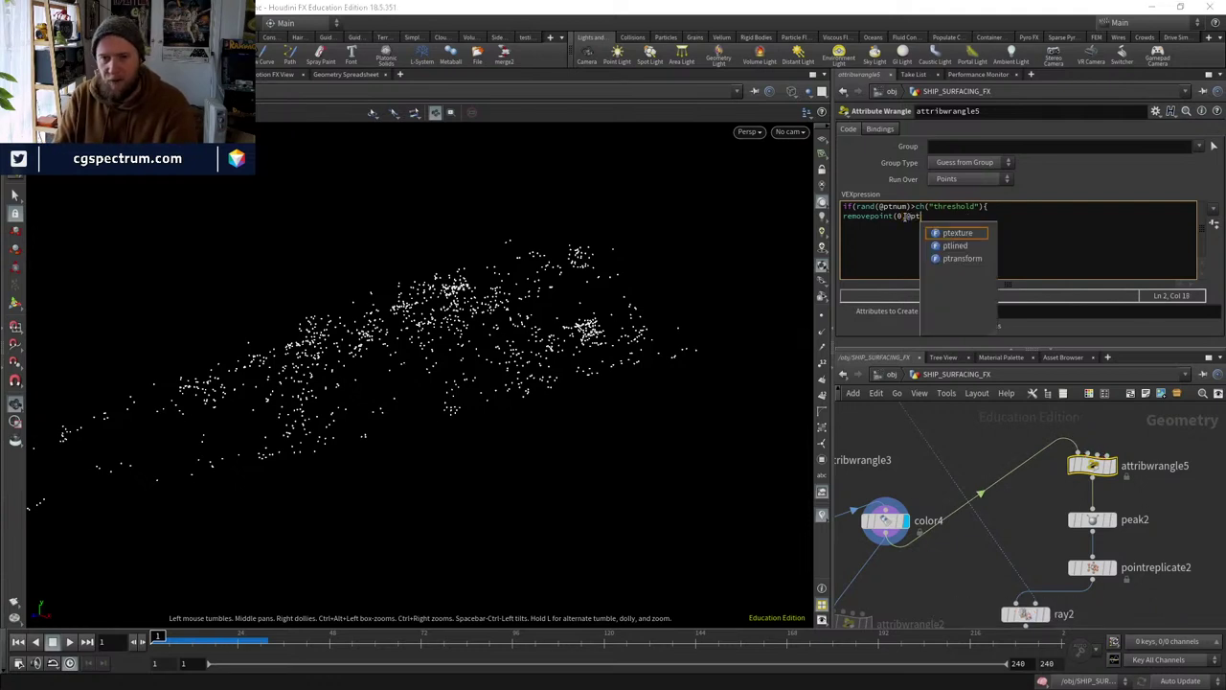
type("num)")
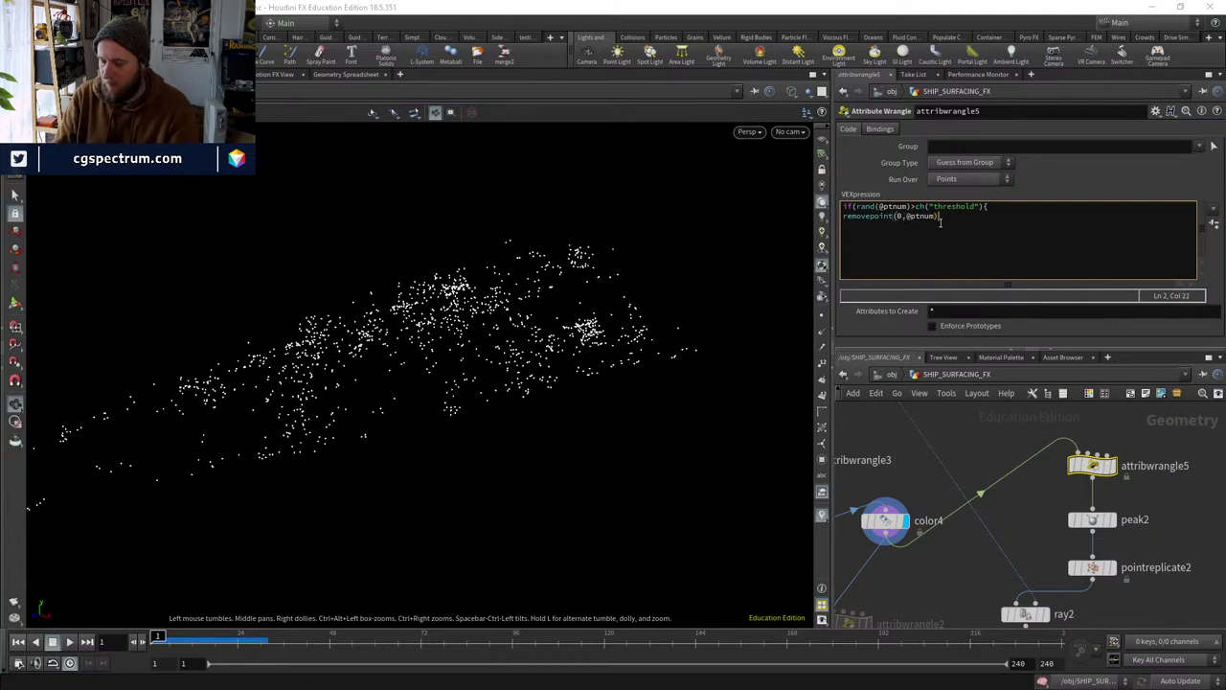
type(";")
key("Return")
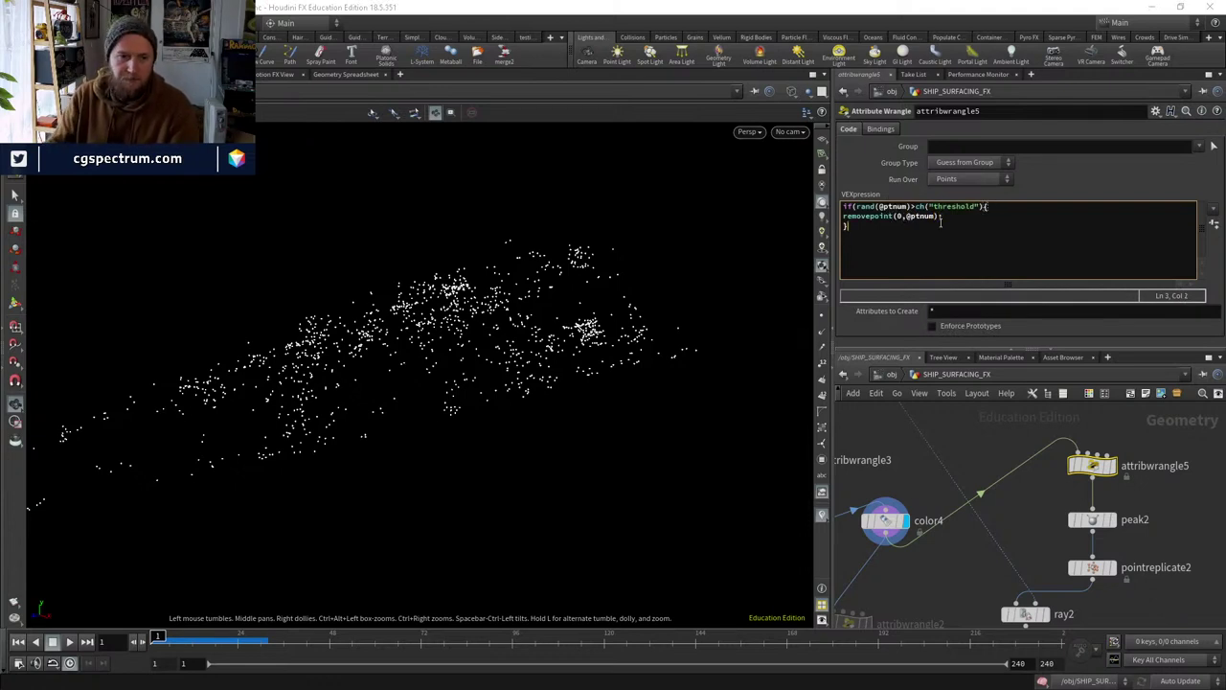
left_click(1212, 222)
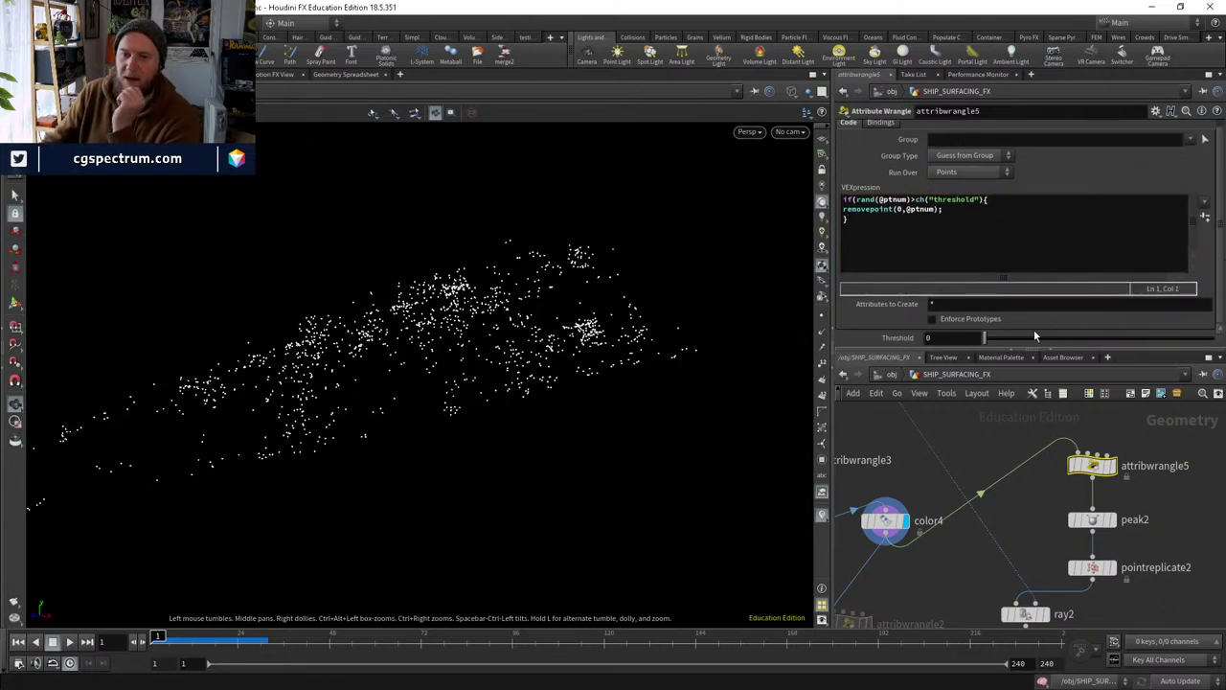
left_click_drag(986, 341, 1070, 347)
Add the missing closing parenthesis to the if condition and tidy the brace.
left_click(982, 199)
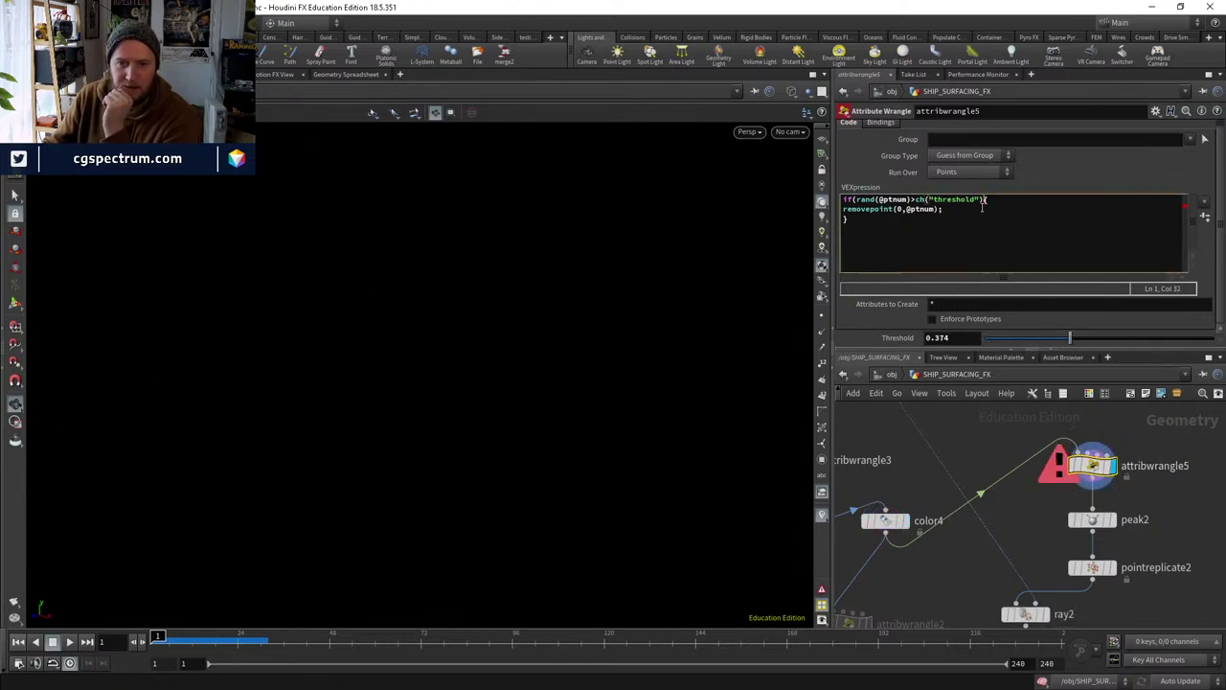
type(")")
key("Return")
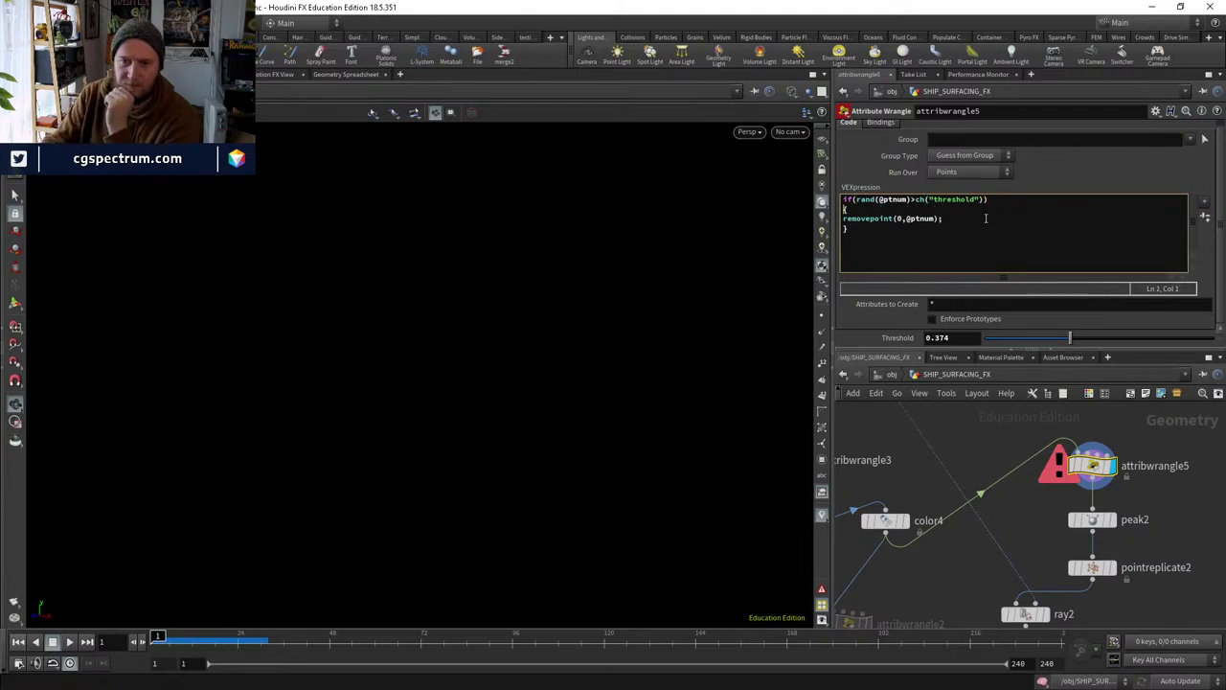
key("BackSpace")
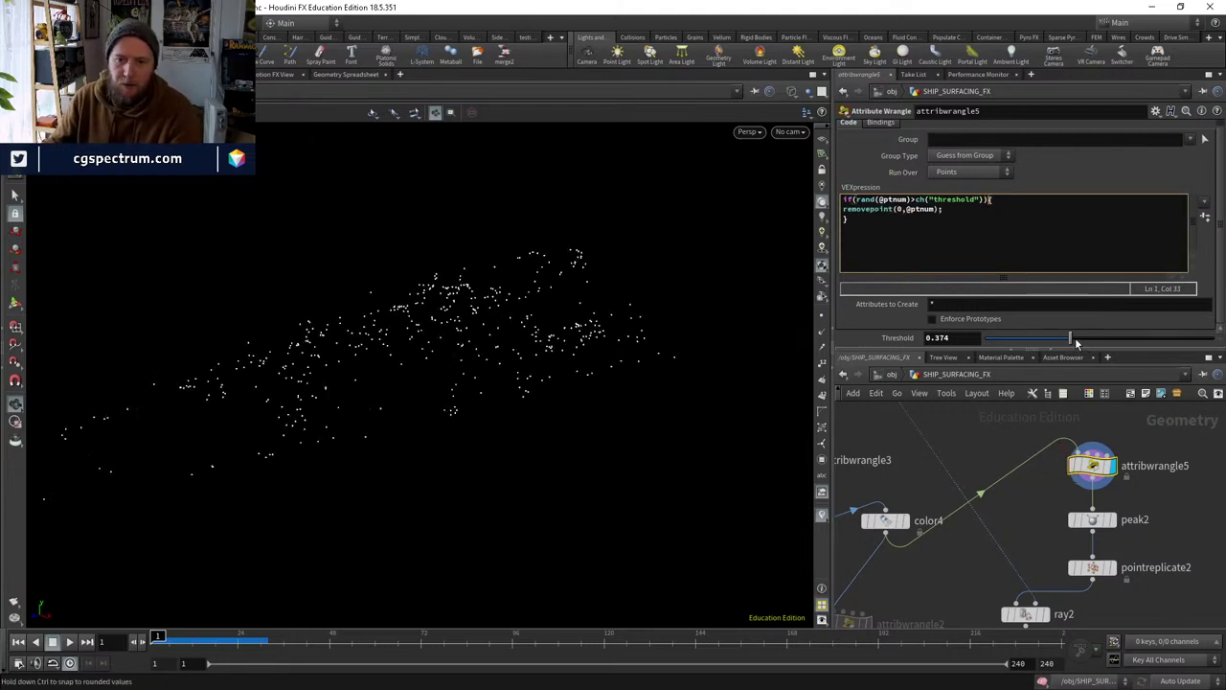
Set the wrangle's Threshold to 0.5 to cull about half the points.
left_click_drag(1070, 338, 1221, 350)
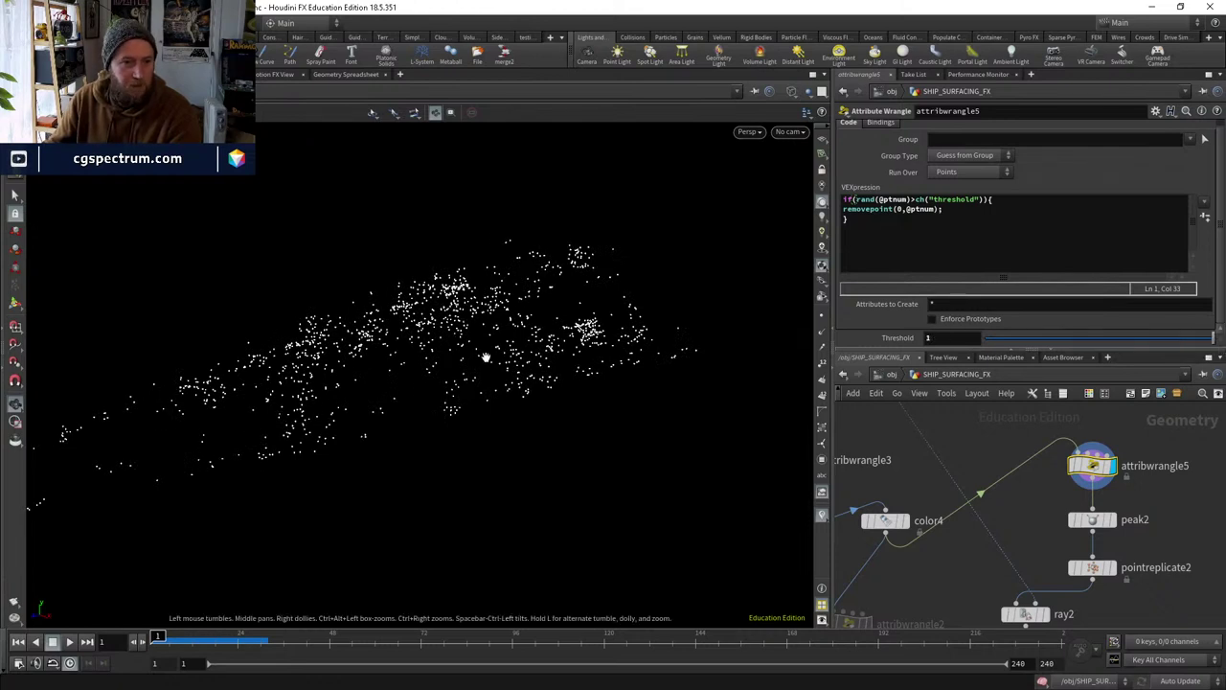
left_click_drag(1212, 335, 1011, 342)
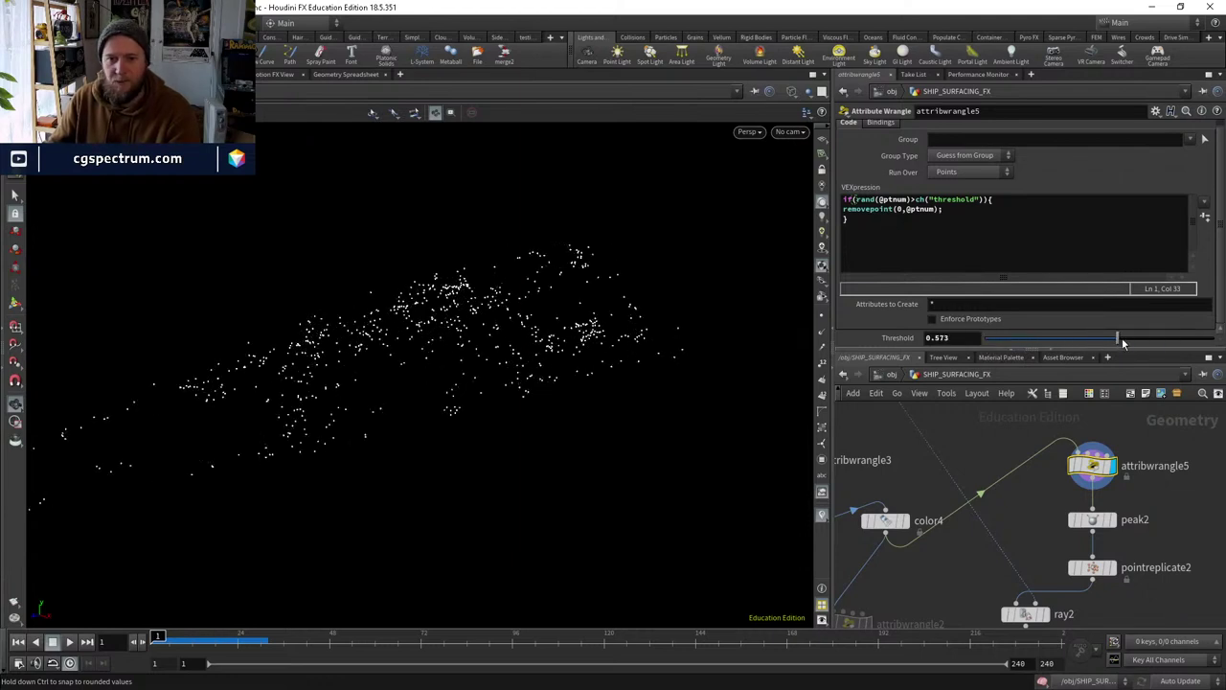
left_click_drag(1124, 343, 1211, 336)
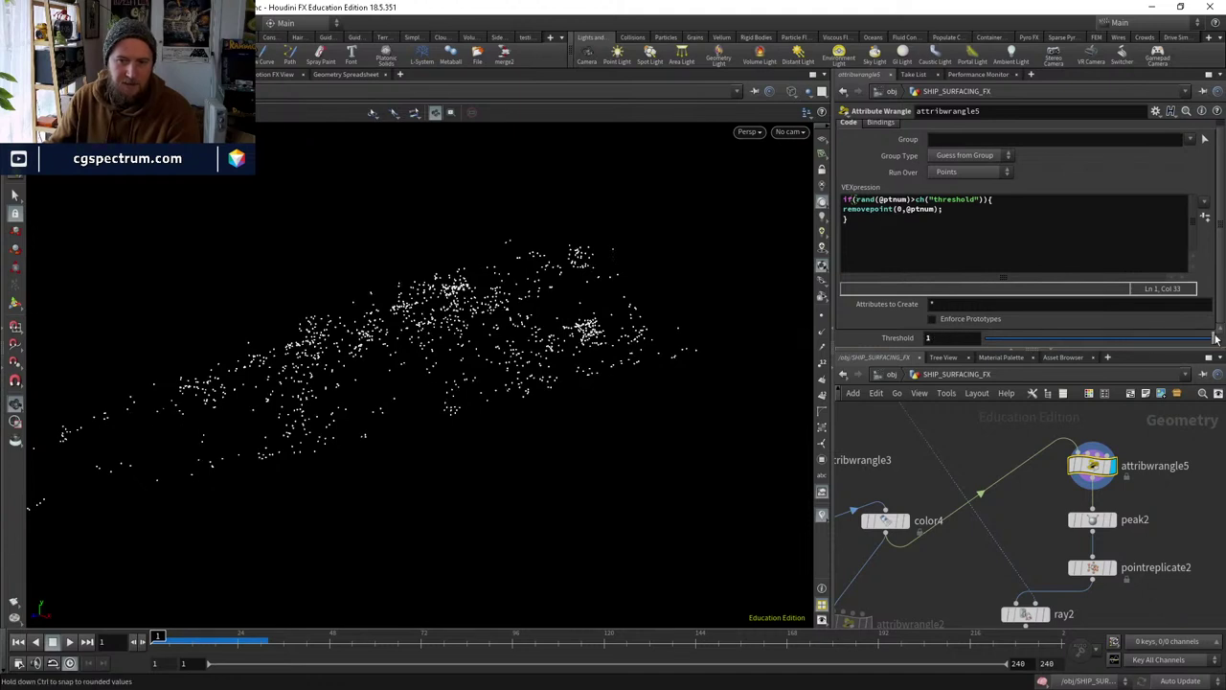
left_click(956, 338)
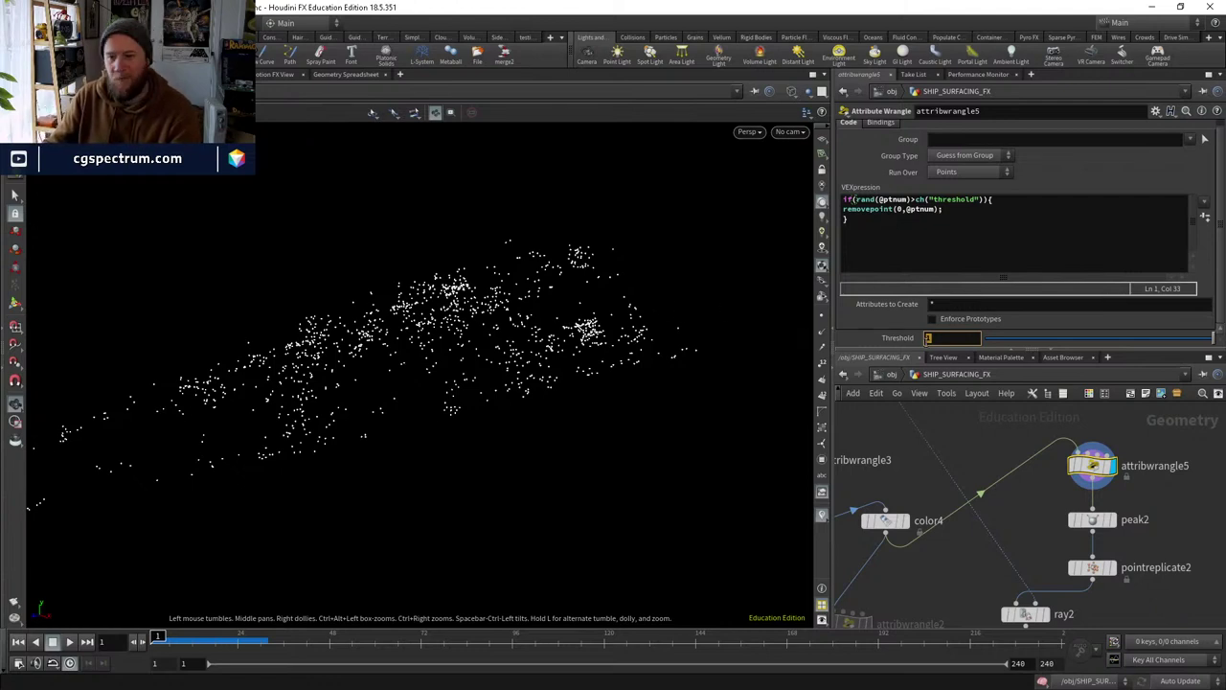
type("0.5")
key("Return")
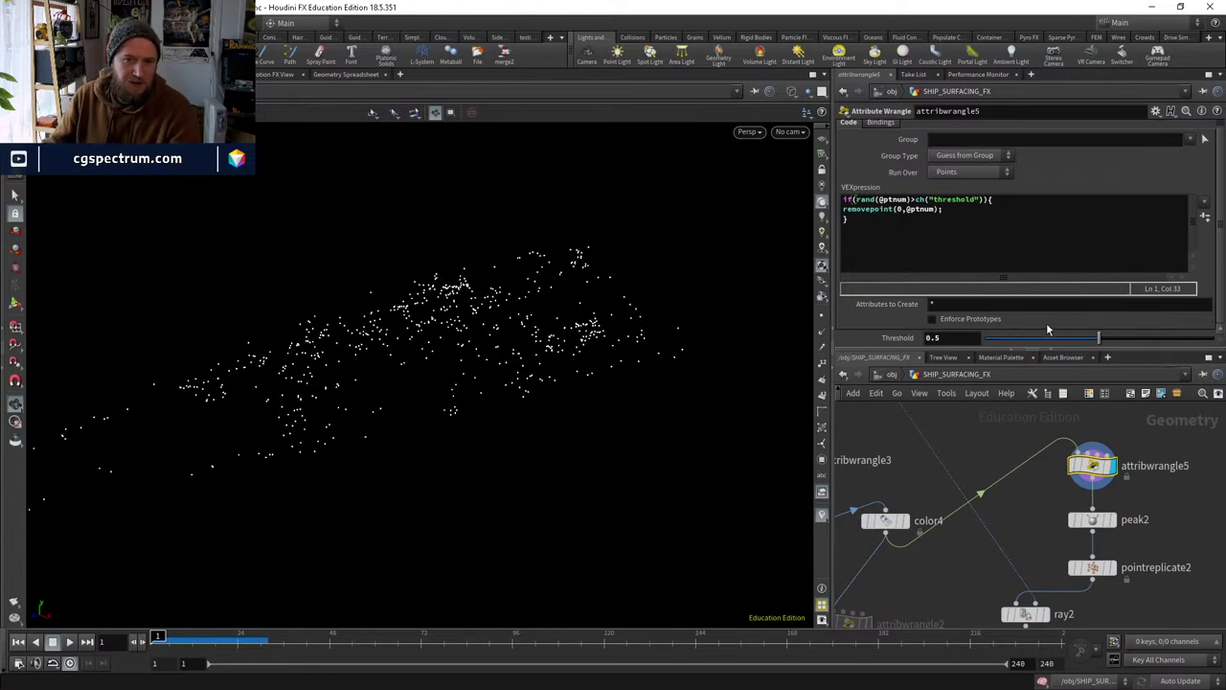
Compare the point counts of color4 and attribwrangle5.
left_click(876, 521)
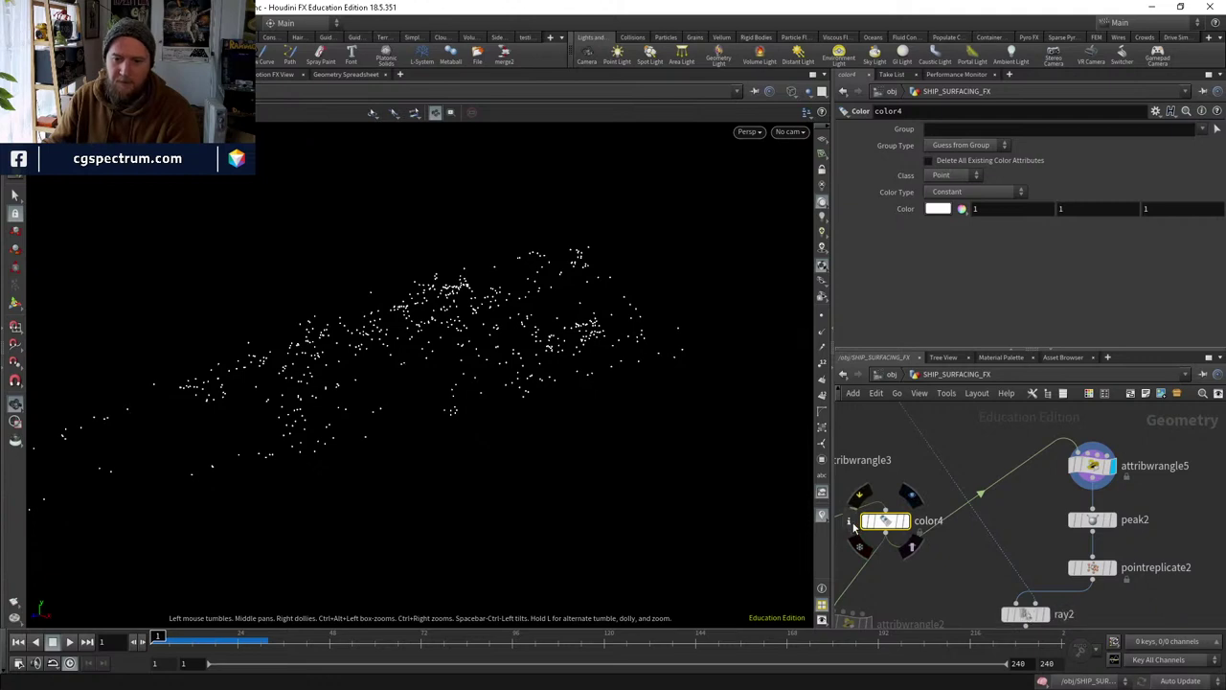
left_click_drag(1089, 172, 596, 138)
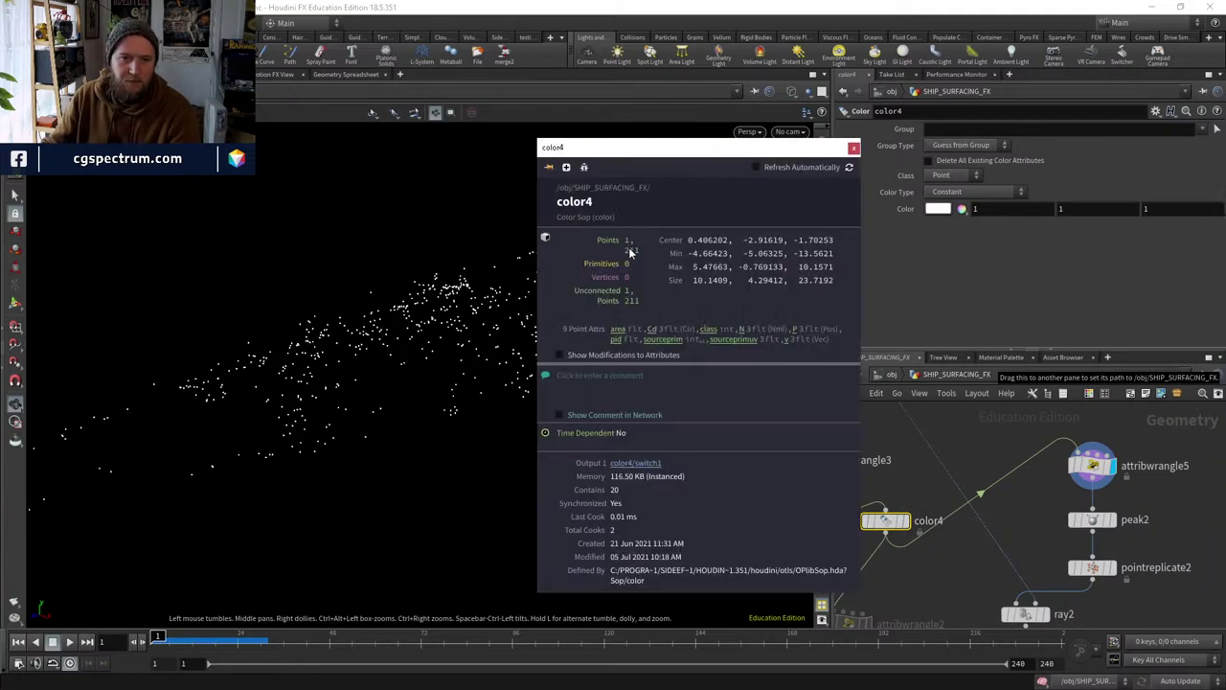
left_click(1092, 469)
middle_click(1092, 469)
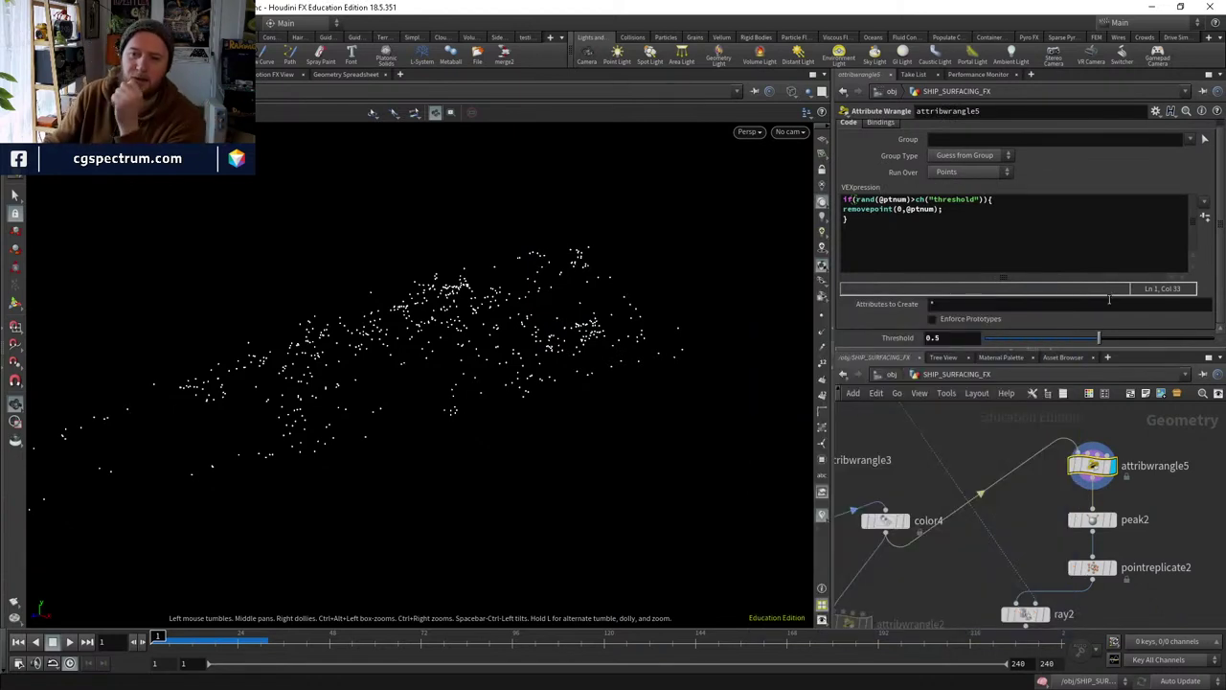
Drag the Threshold down to 0.017 and recheck attribwrangle5's point count.
left_click_drag(1102, 340, 1074, 353)
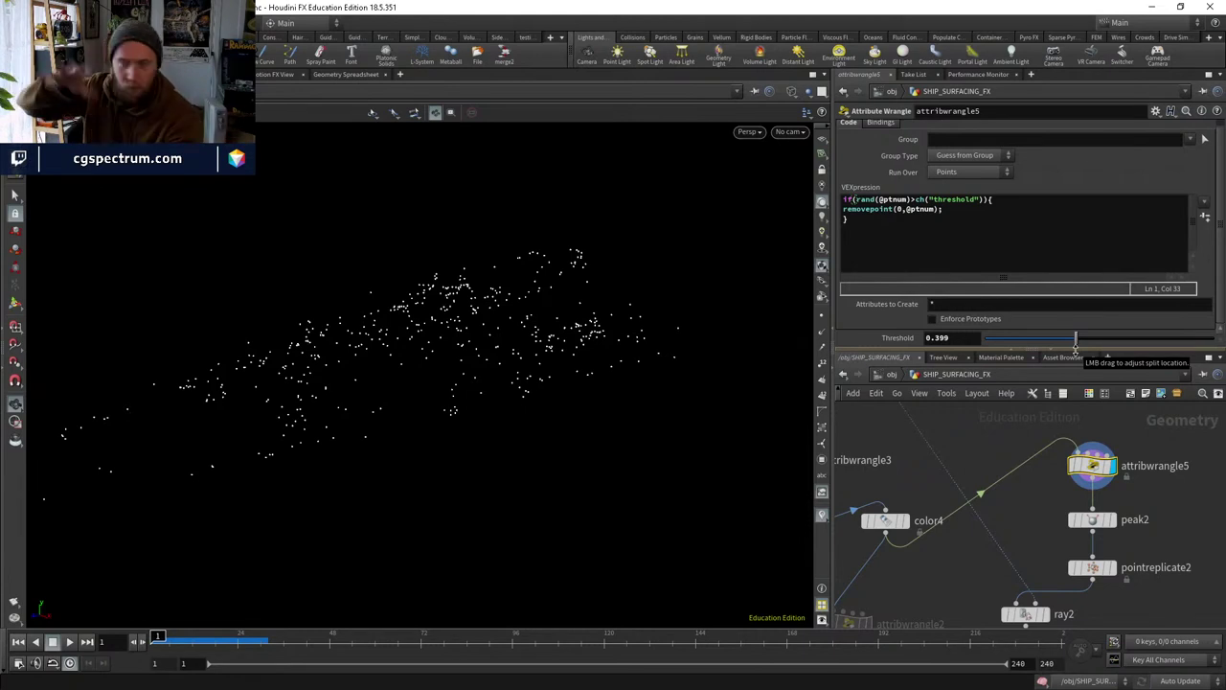
left_click_drag(1075, 340, 1023, 338)
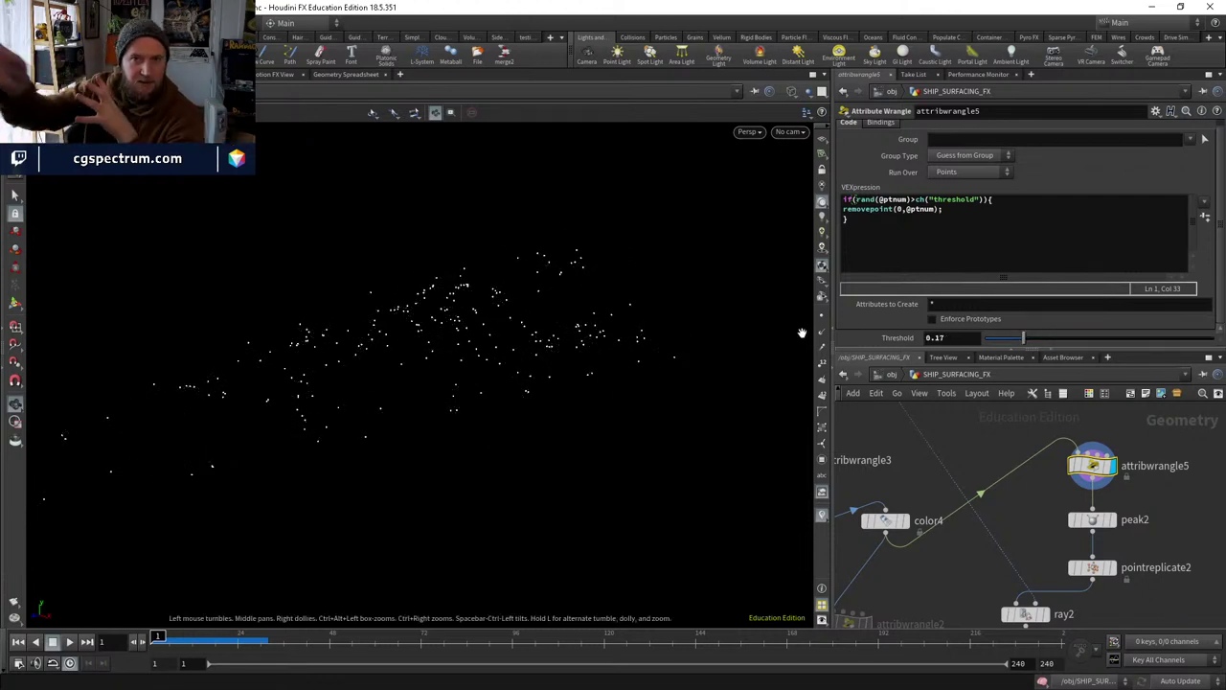
mouse_move(1023, 338)
left_mouse_down()
mouse_move(1075, 356)
mouse_move(991, 354)
mouse_move(1013, 356)
left_mouse_up()
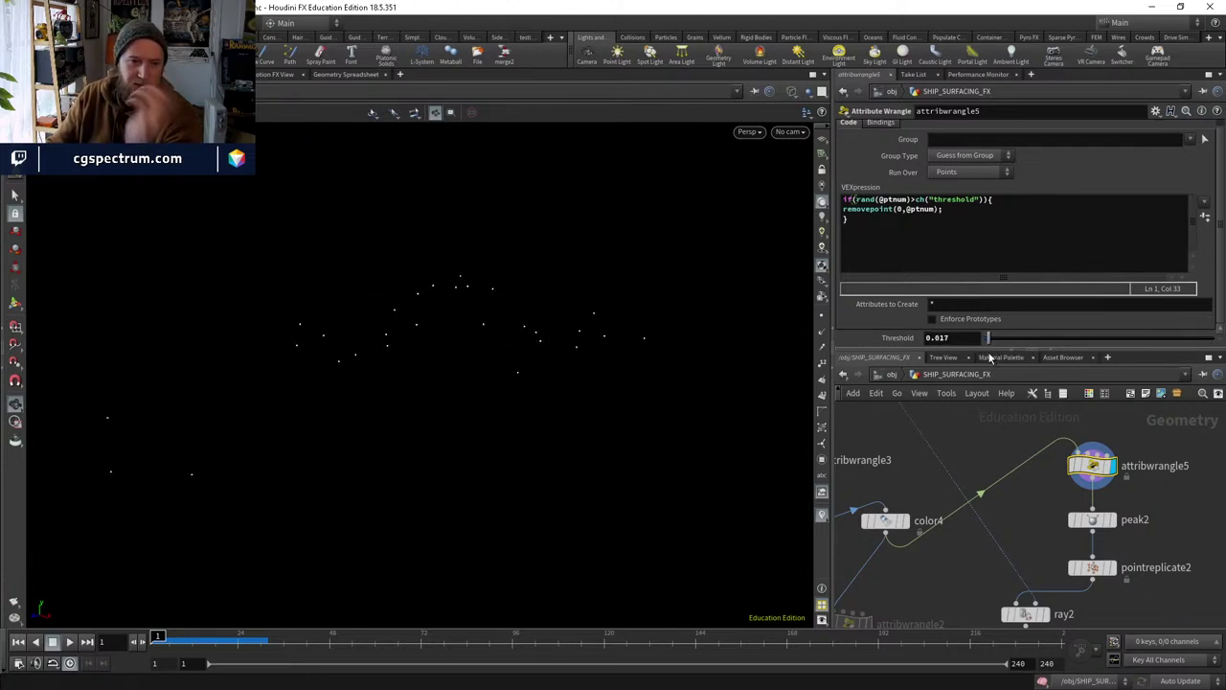
middle_click(1090, 467)
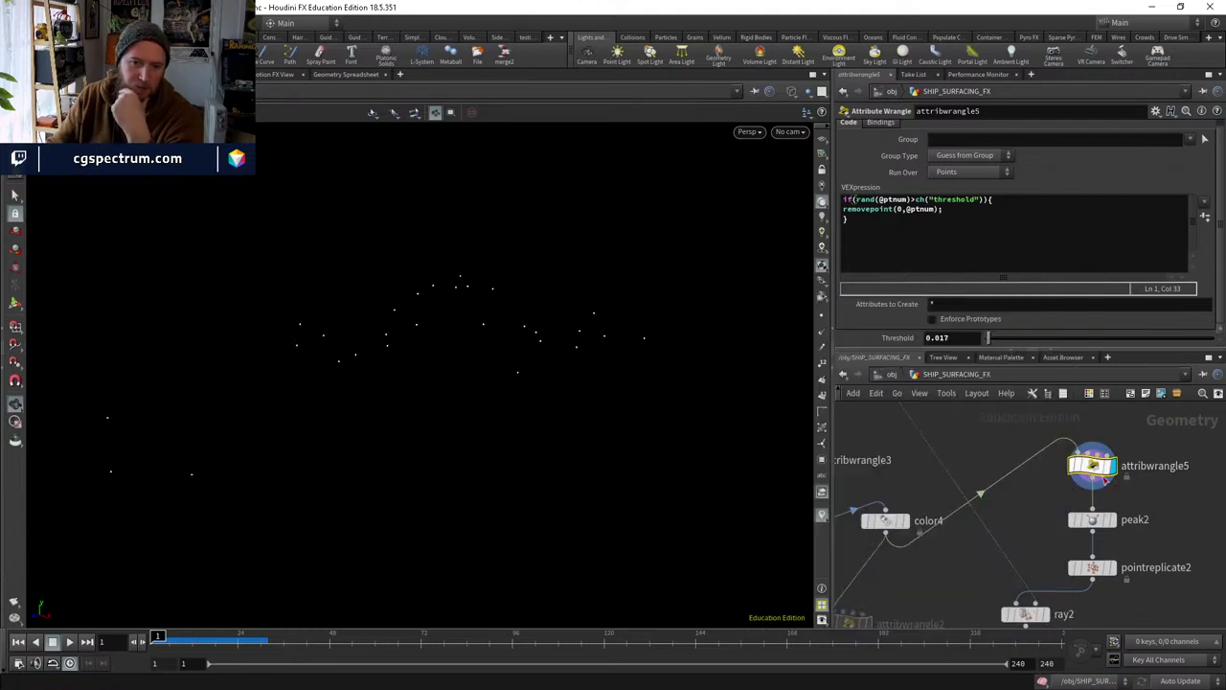
middle_click_drag(1136, 541, 1130, 488)
Display dopnet3, cook the sparser simulation to about frame 96, then reset to frame 1.
middle_click_drag(1078, 569, 1073, 435)
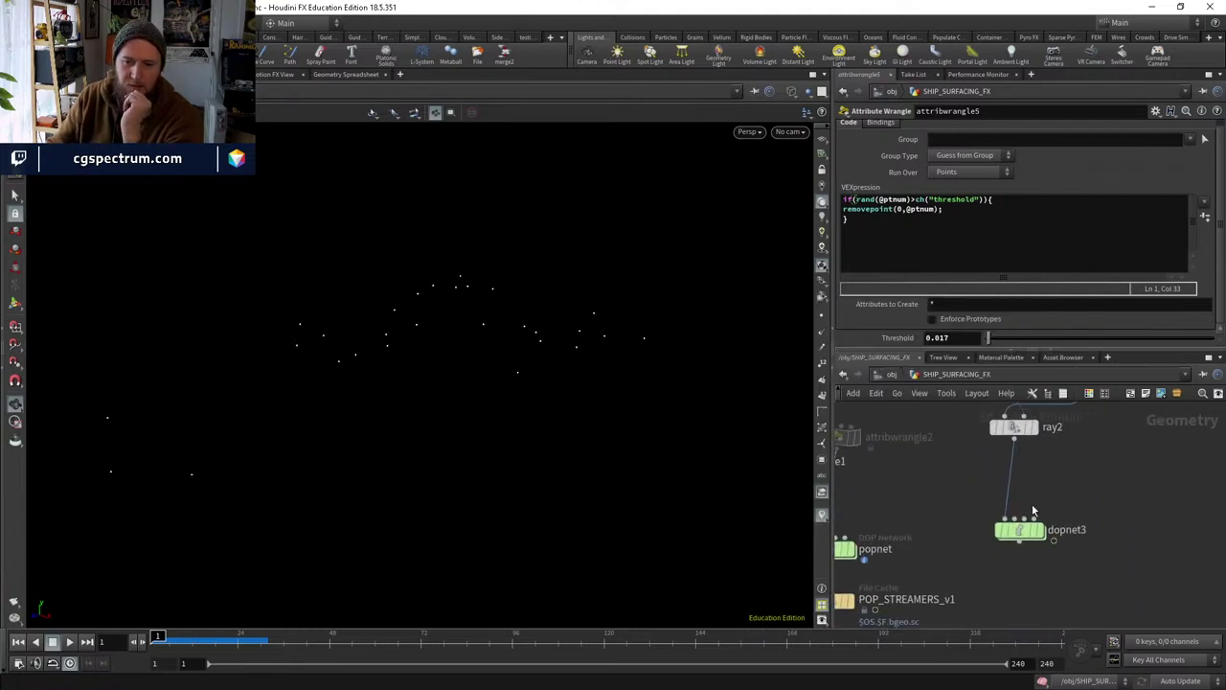
left_click(1034, 426)
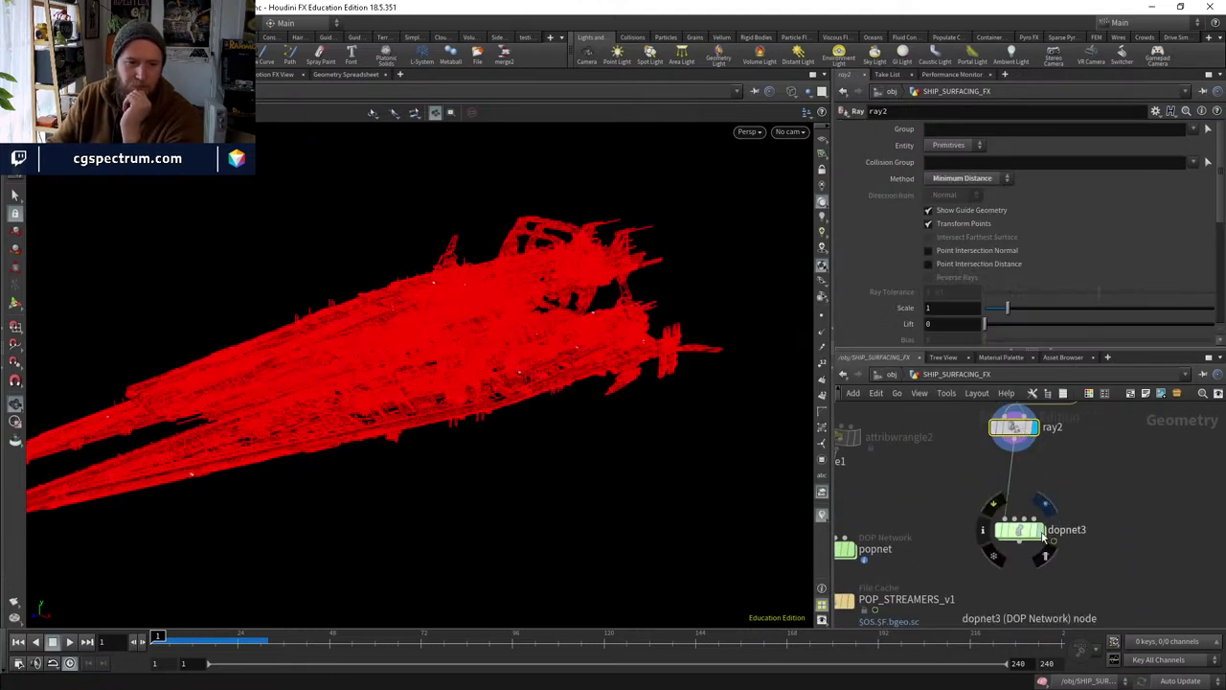
left_click(1041, 530)
double_click(1020, 530)
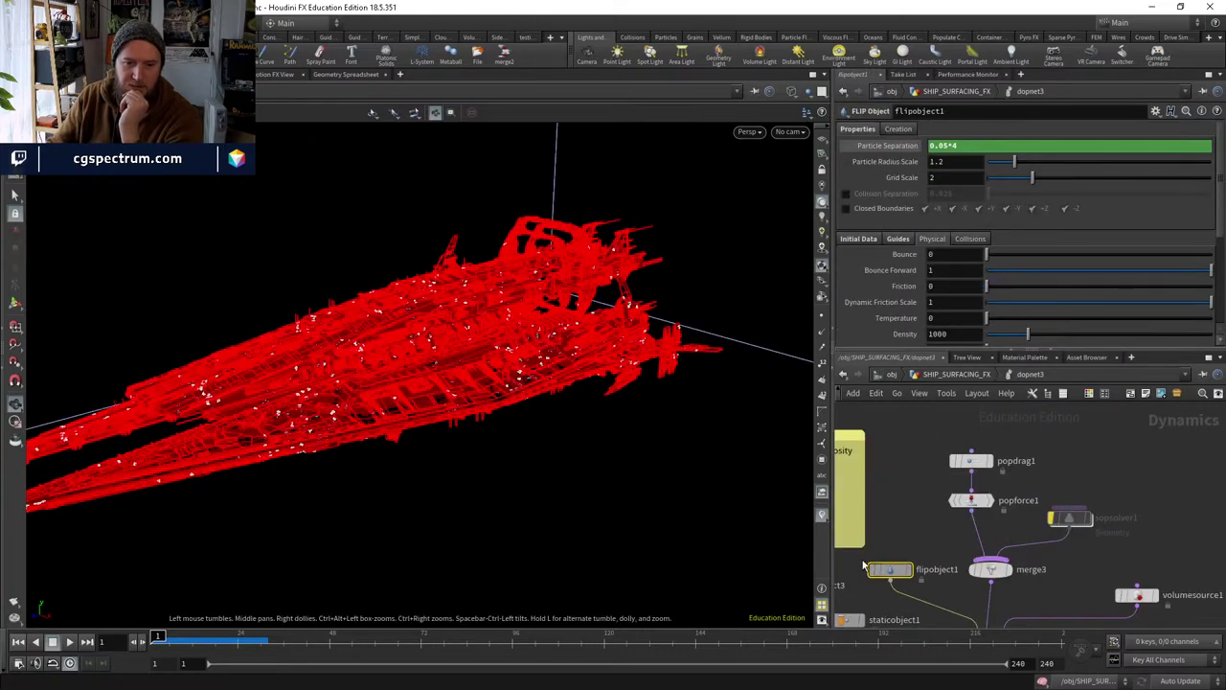
left_click(71, 644)
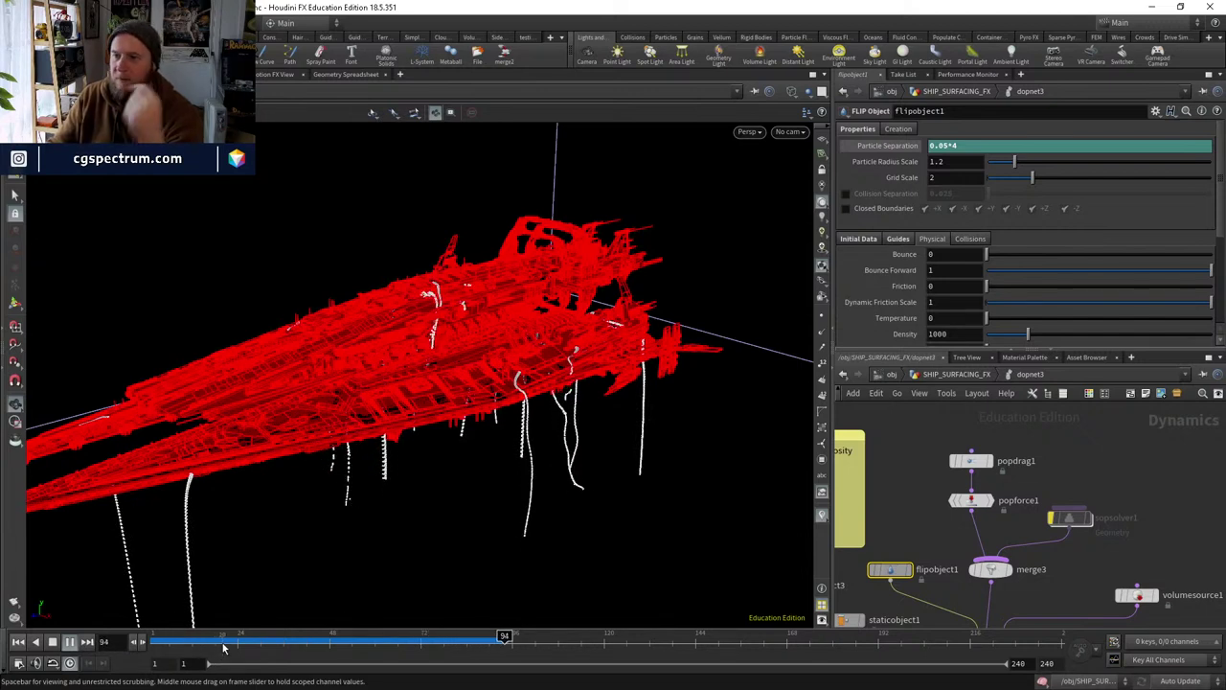
left_click_drag(222, 639, 156, 640)
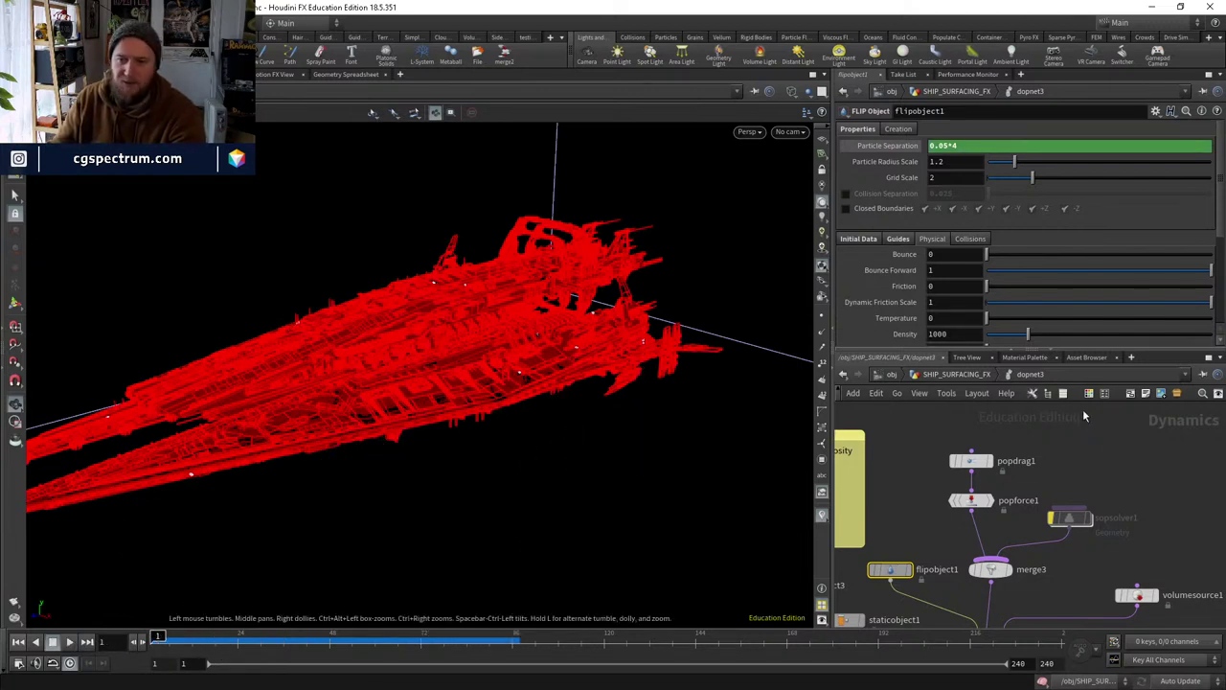
Select flipobject1 and bring up flipsolver1's parameters.
middle_click_drag(946, 576, 952, 483)
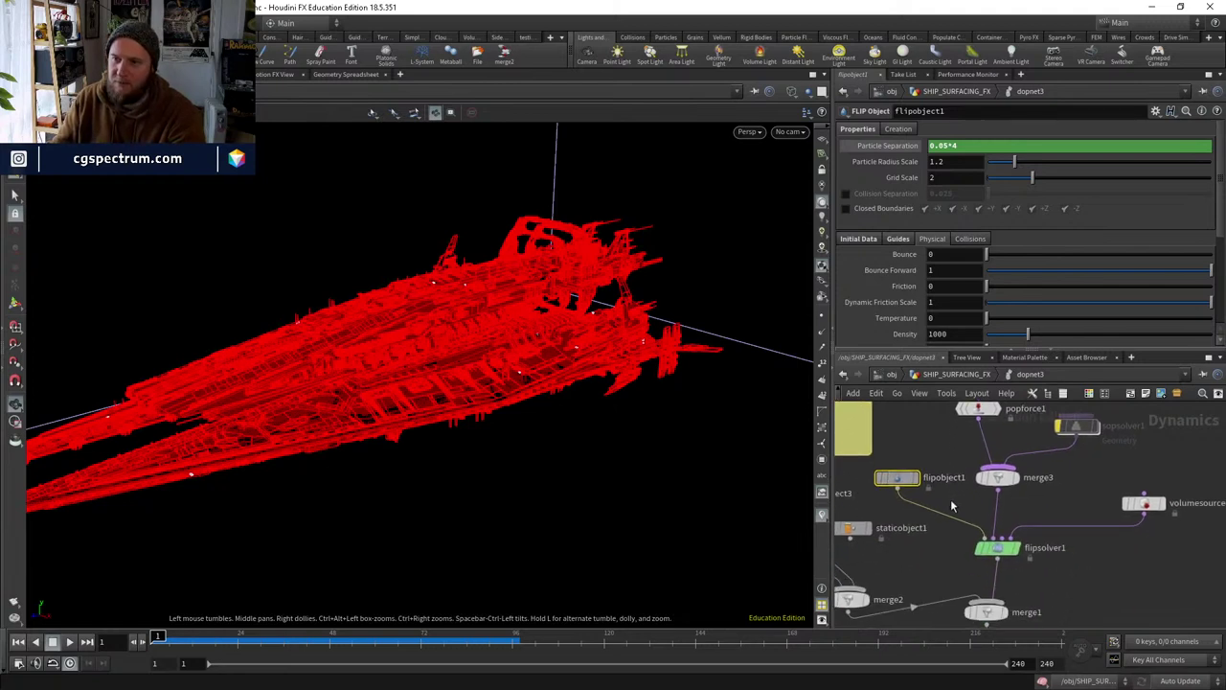
left_click_drag(892, 479, 877, 482)
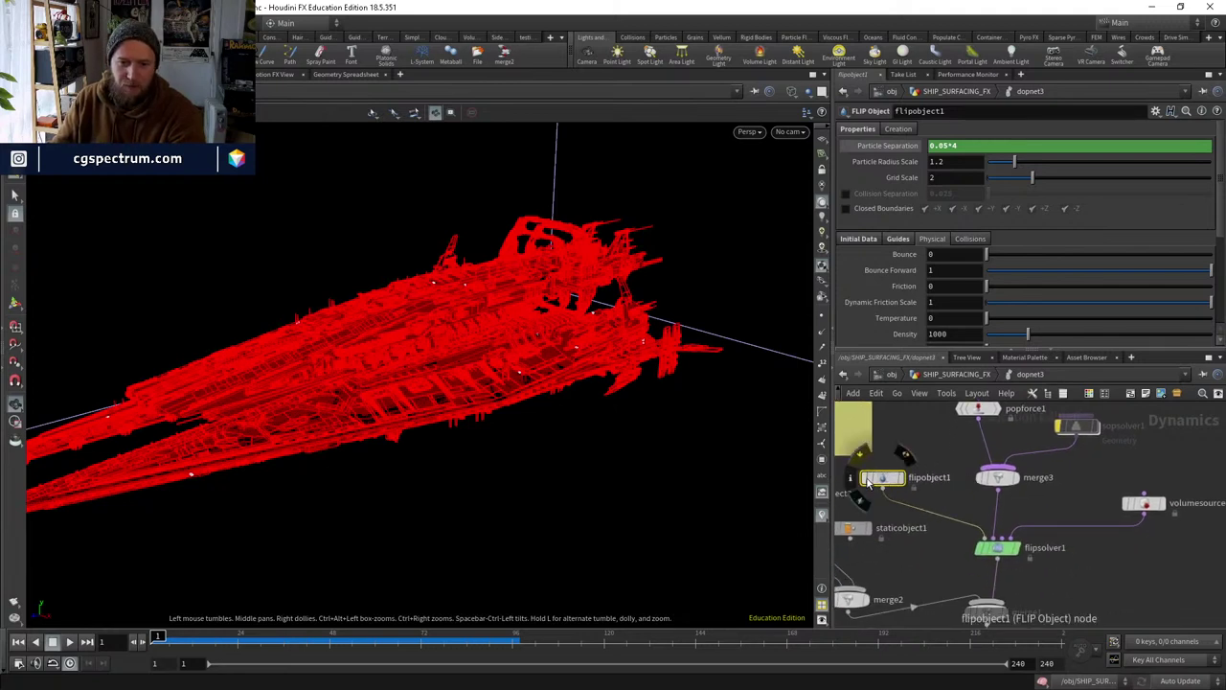
left_click(876, 480)
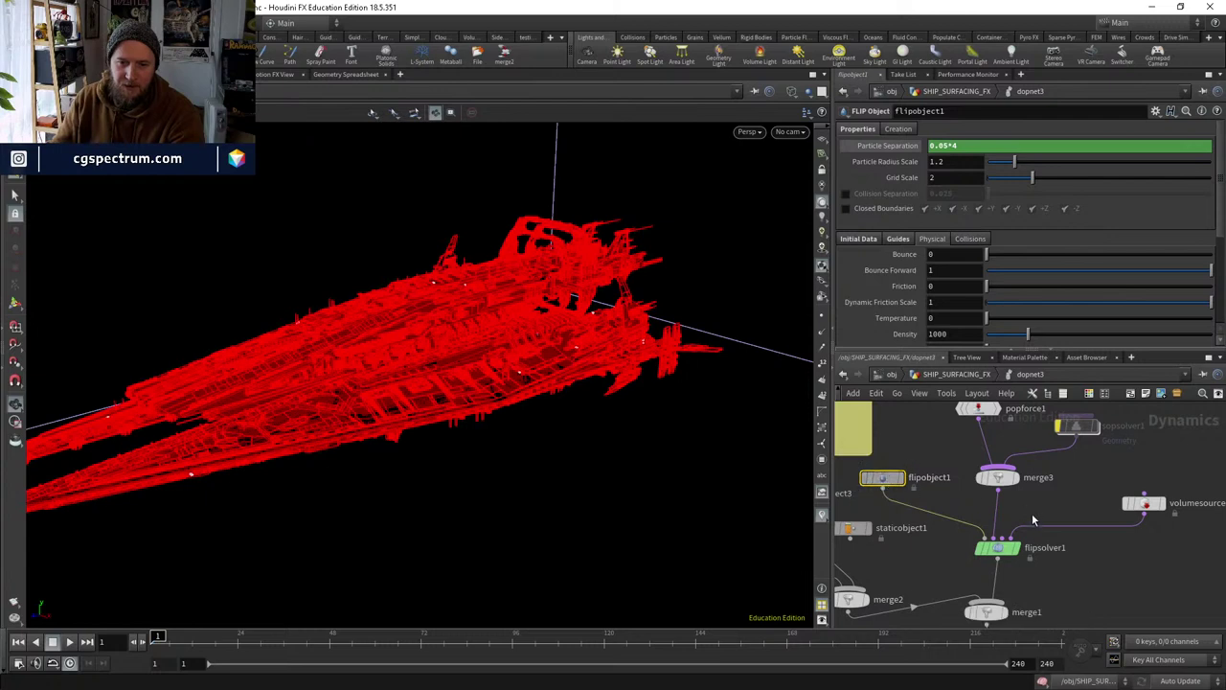
middle_click_drag(1093, 515, 1073, 582)
left_click(952, 570)
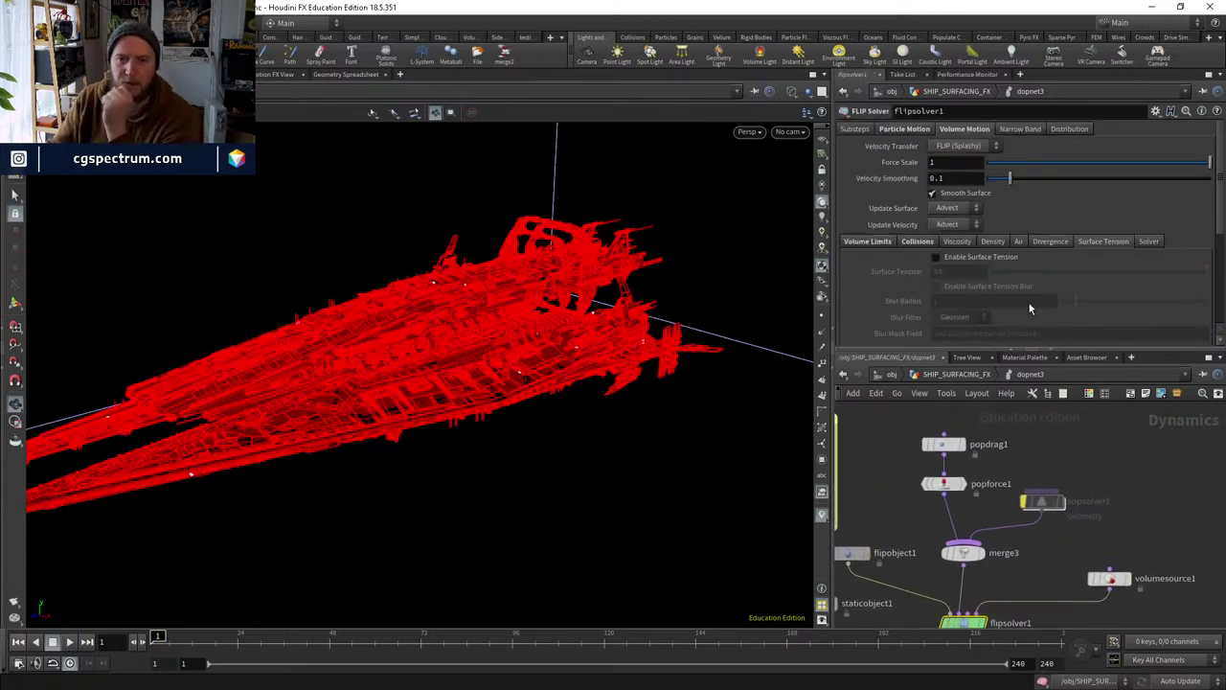
Browse the solver's particle motion tabs, set flipobject1's separation to 0.05, and play to about frame 41.
left_click(893, 130)
left_click(960, 131)
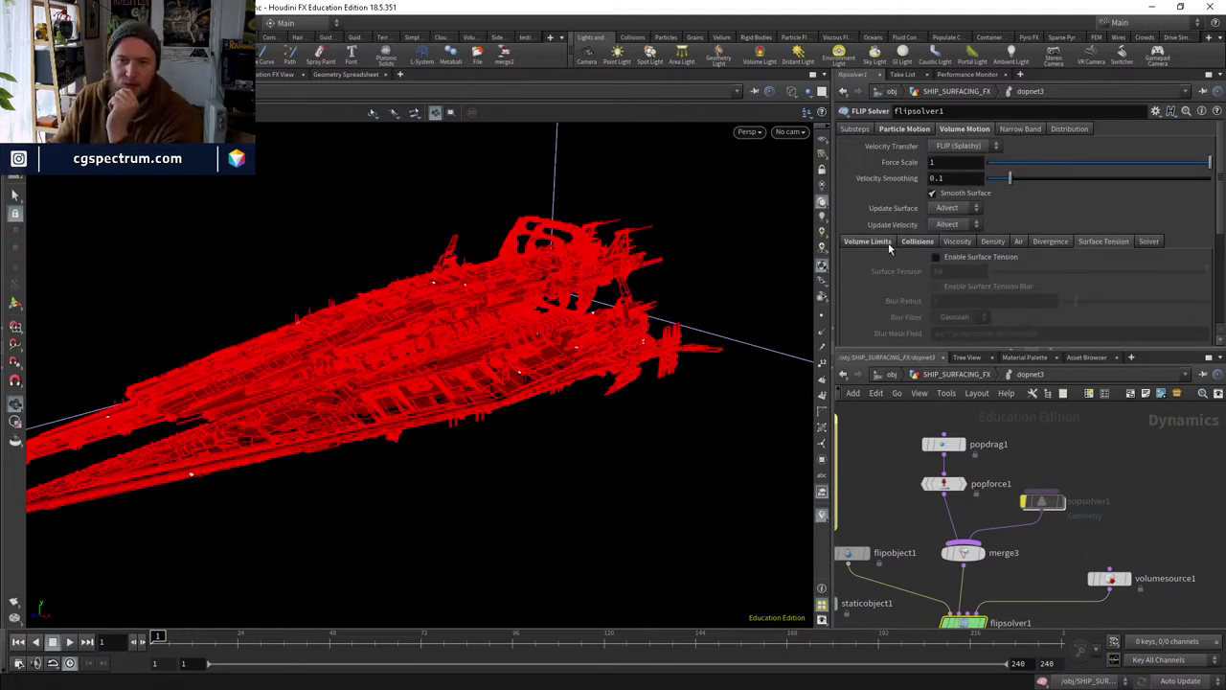
middle_click_drag(1036, 553, 1051, 515)
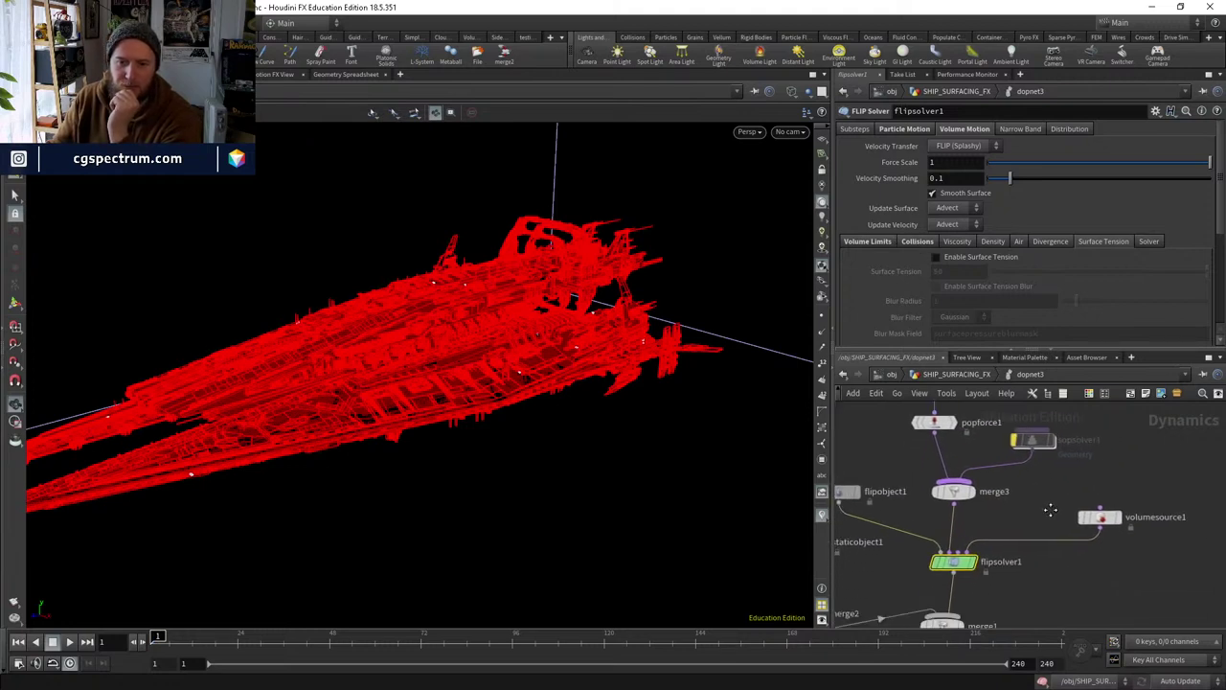
left_click(843, 495)
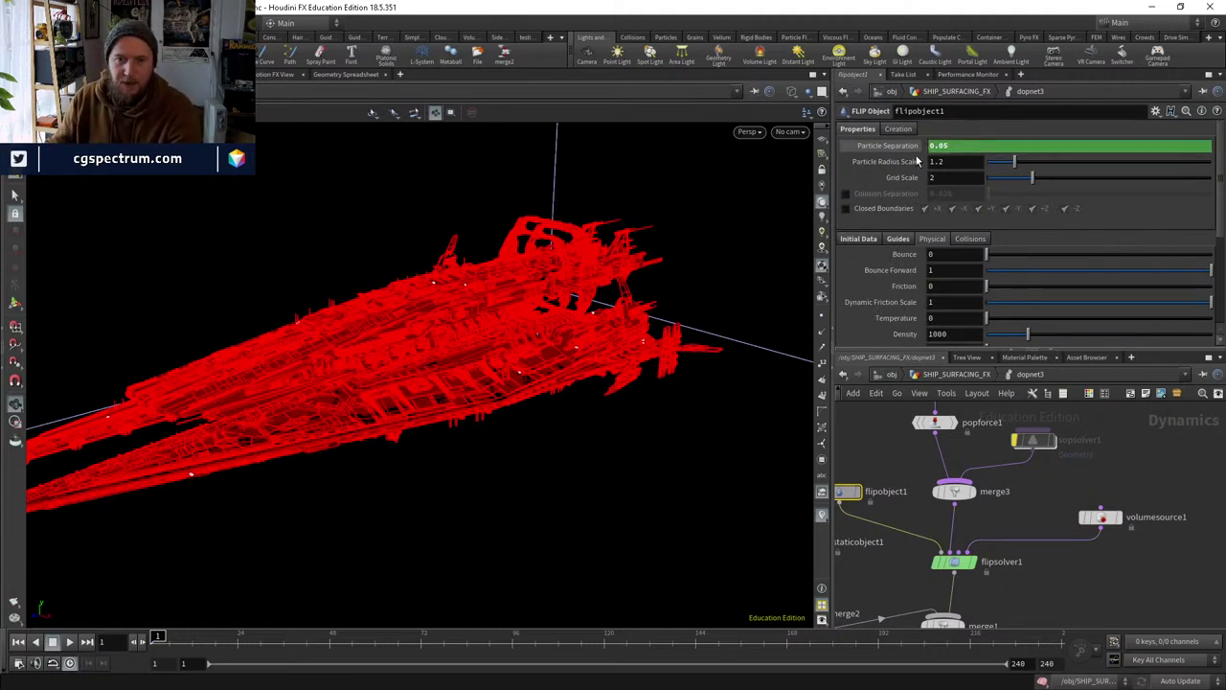
left_click(69, 642)
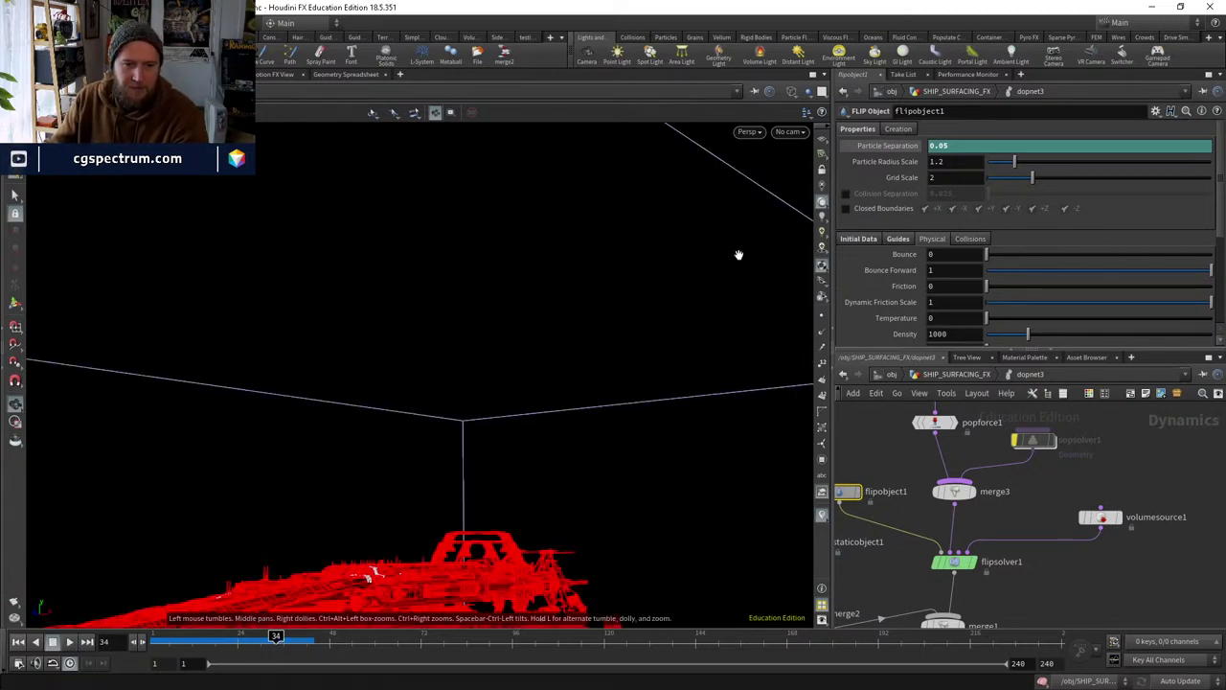
View through cam1 and orbit in close to inspect the finer streams on the hull.
left_click(791, 131)
left_click(807, 192)
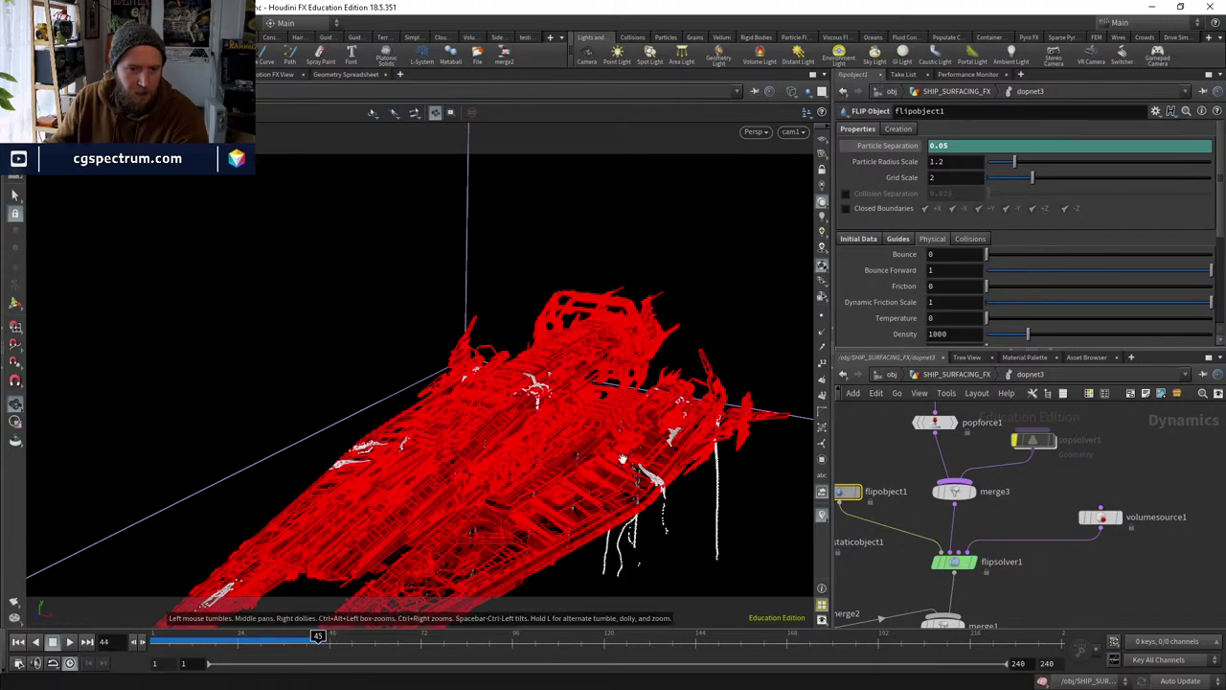
key("h")
left_click_drag(652, 496, 382, 259)
scroll(381, 258, "up", 5)
left_click_drag(375, 348, 345, 421)
left_click_drag(370, 374, 373, 259)
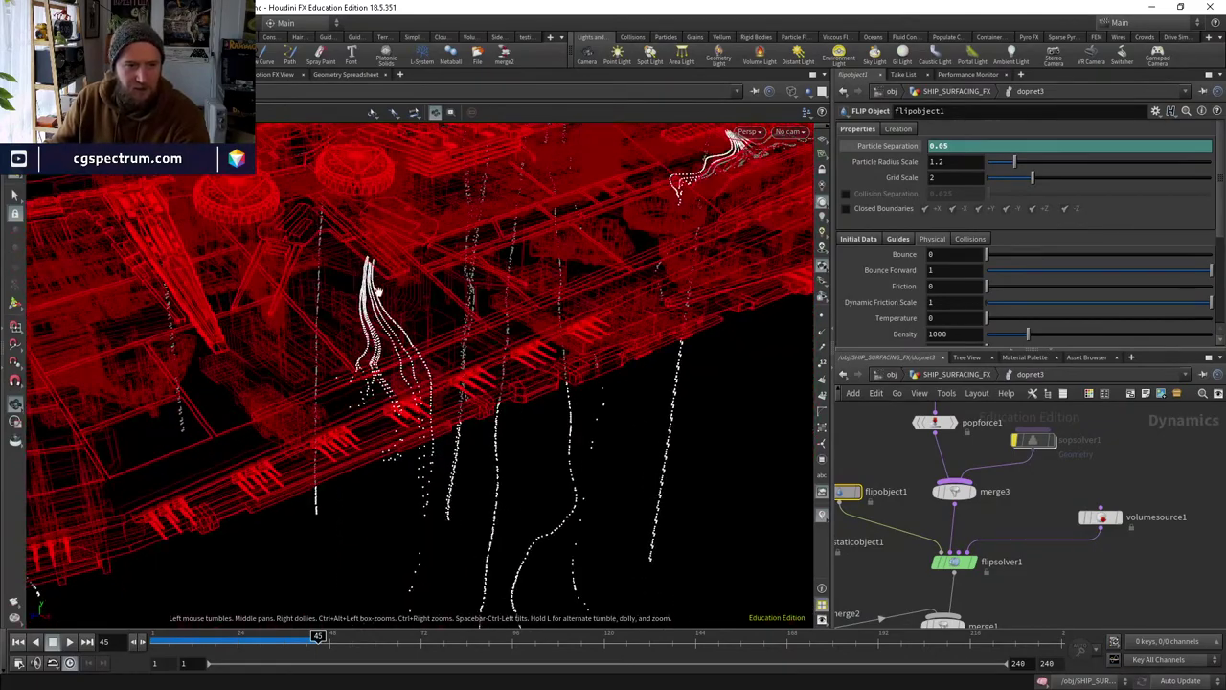
Scrub back to frame 1 and show pointreplicate2's settings in SHIP_SURFACING_FX.
mouse_move(317, 635)
left_mouse_down()
mouse_move(204, 621)
mouse_move(268, 635)
mouse_move(156, 635)
left_mouse_up()
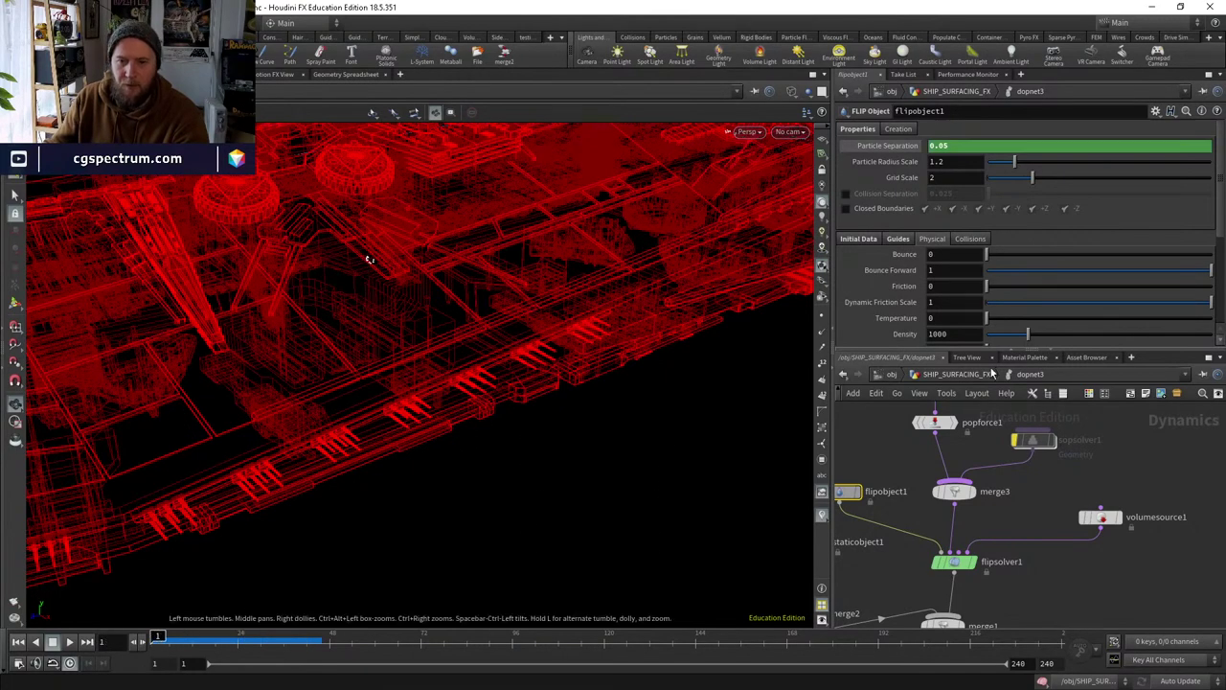
left_click(956, 374)
middle_click_drag(1100, 481, 975, 651)
Set pointreplicate2's Seed to the $F expression so replicated points change every frame.
left_click(956, 553)
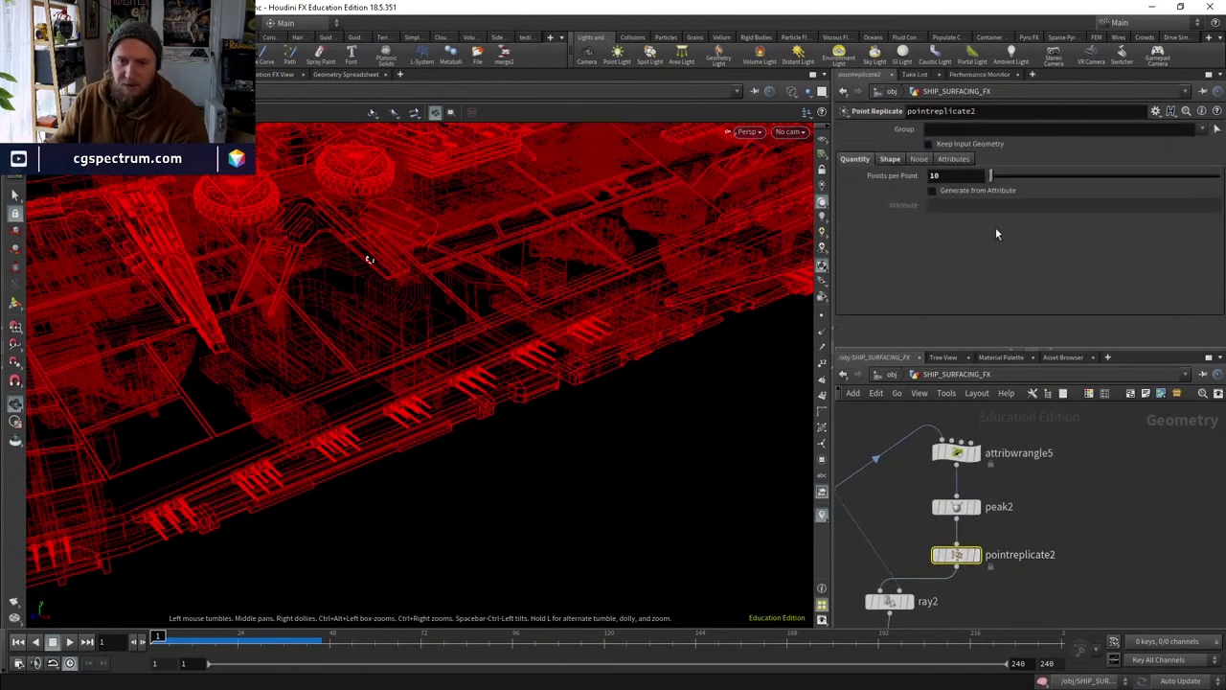
left_click(891, 159)
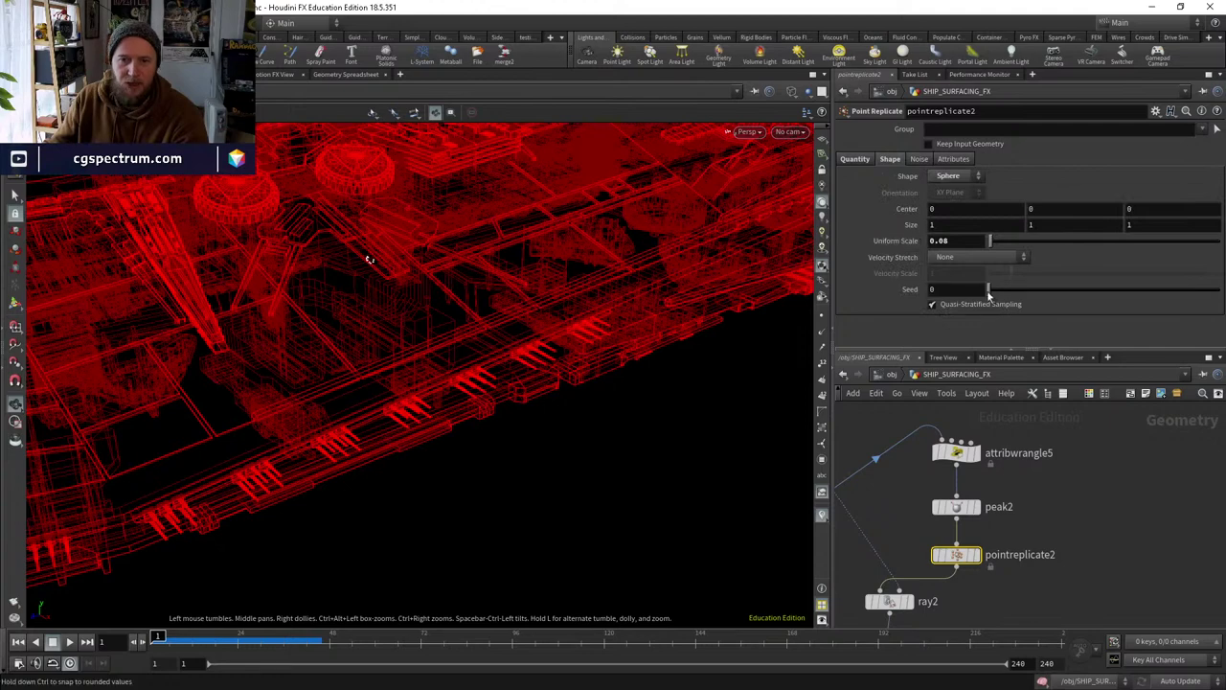
mouse_move(989, 290)
left_mouse_down()
mouse_move(1040, 295)
mouse_move(987, 297)
left_mouse_up()
left_click(959, 290)
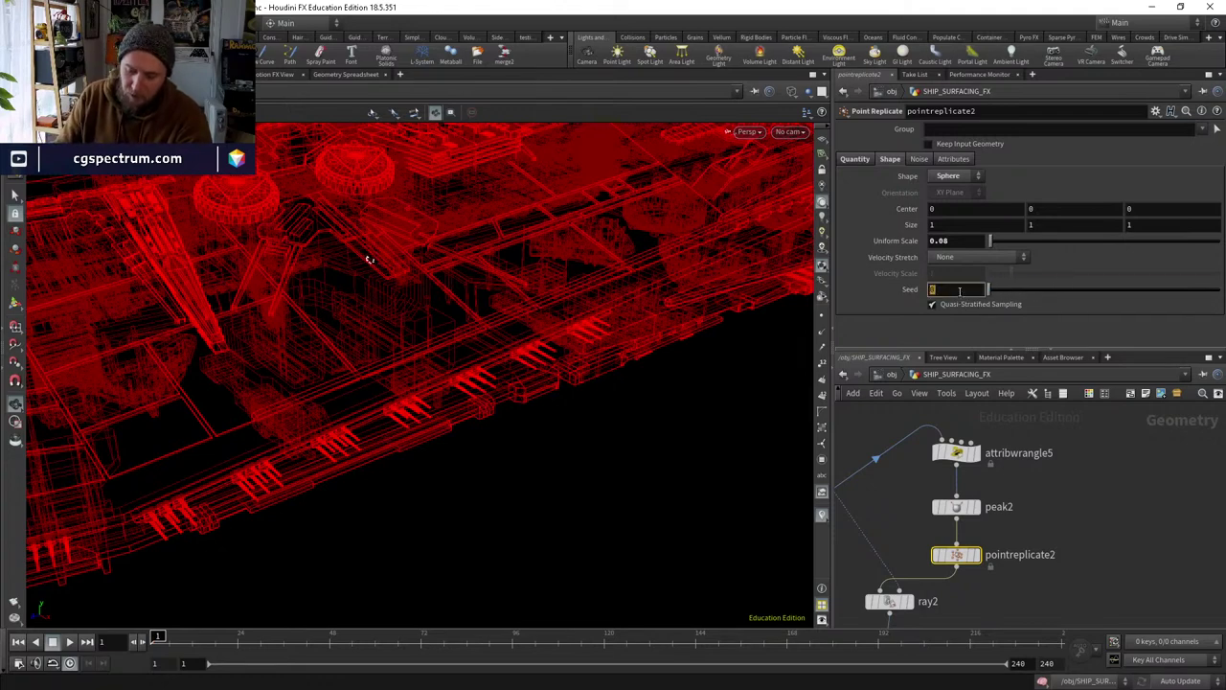
type("$F")
key("Return")
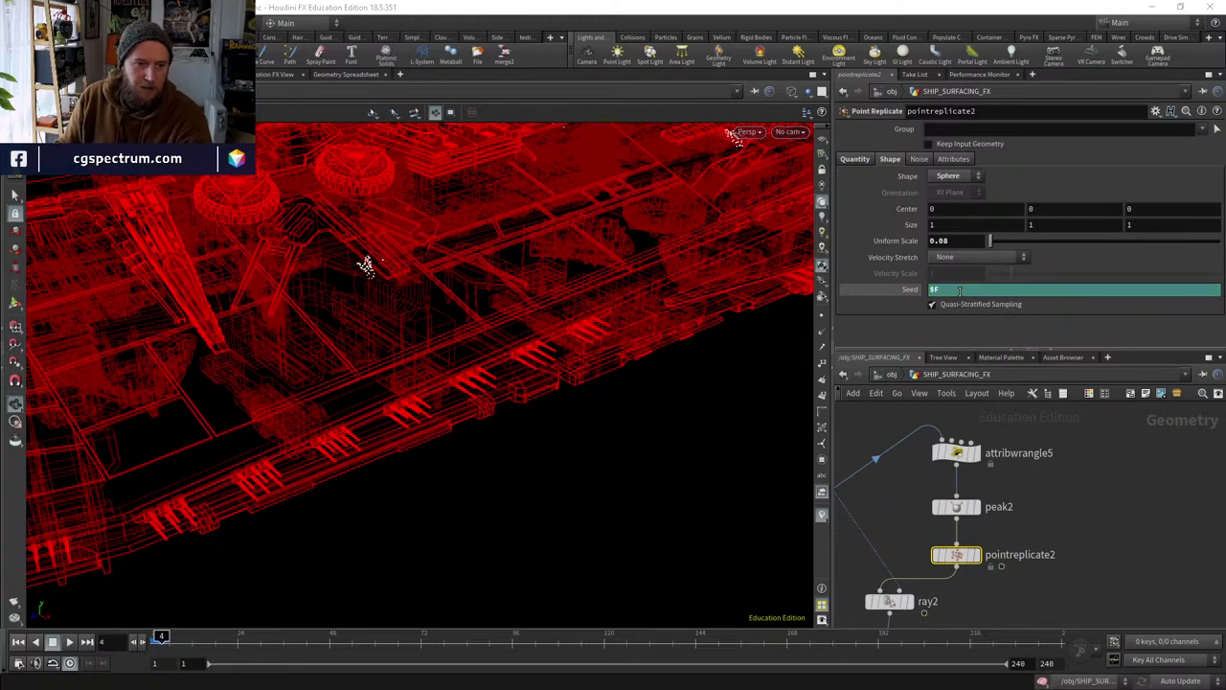
Step back one frame, display the replicated points, and enter the dopnet3 dynamics network.
key("Left")
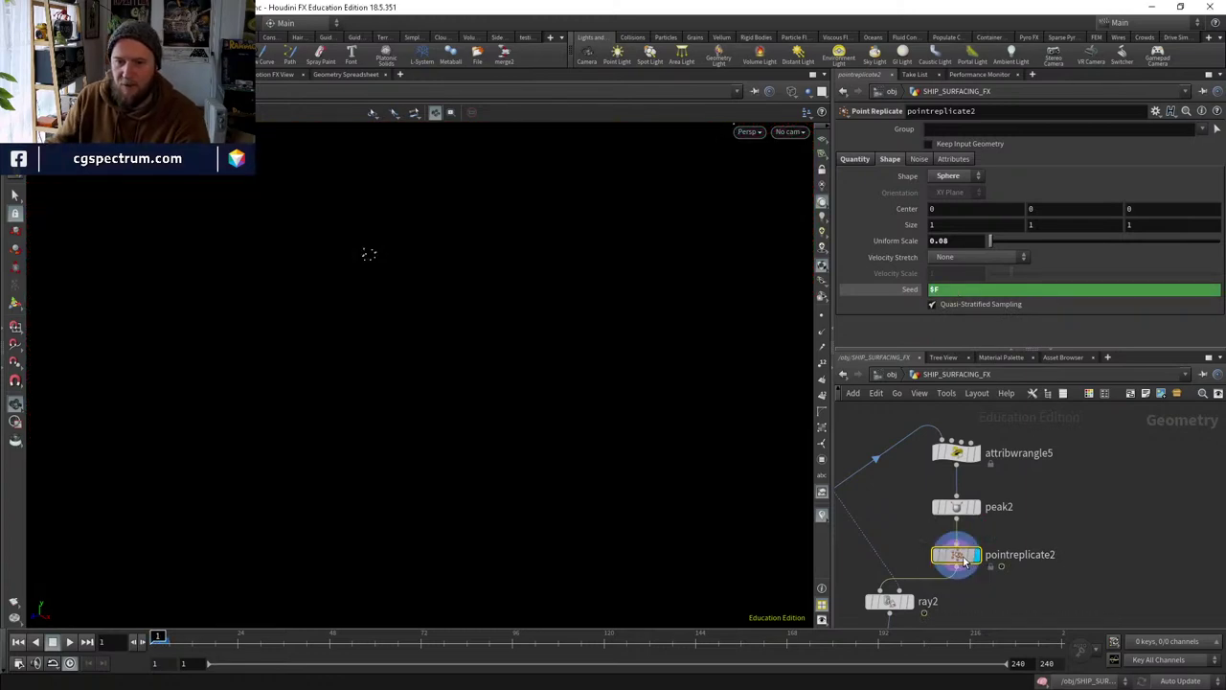
left_click(910, 290)
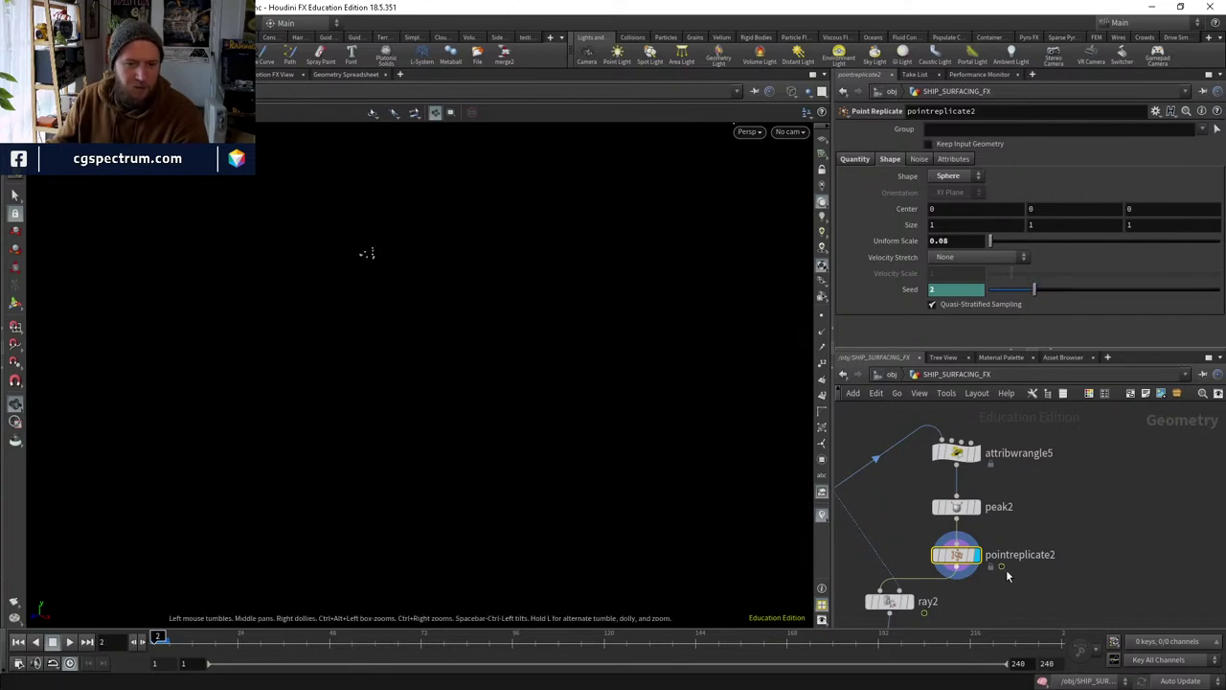
middle_click_drag(1006, 569, 1048, 390)
double_click(936, 524)
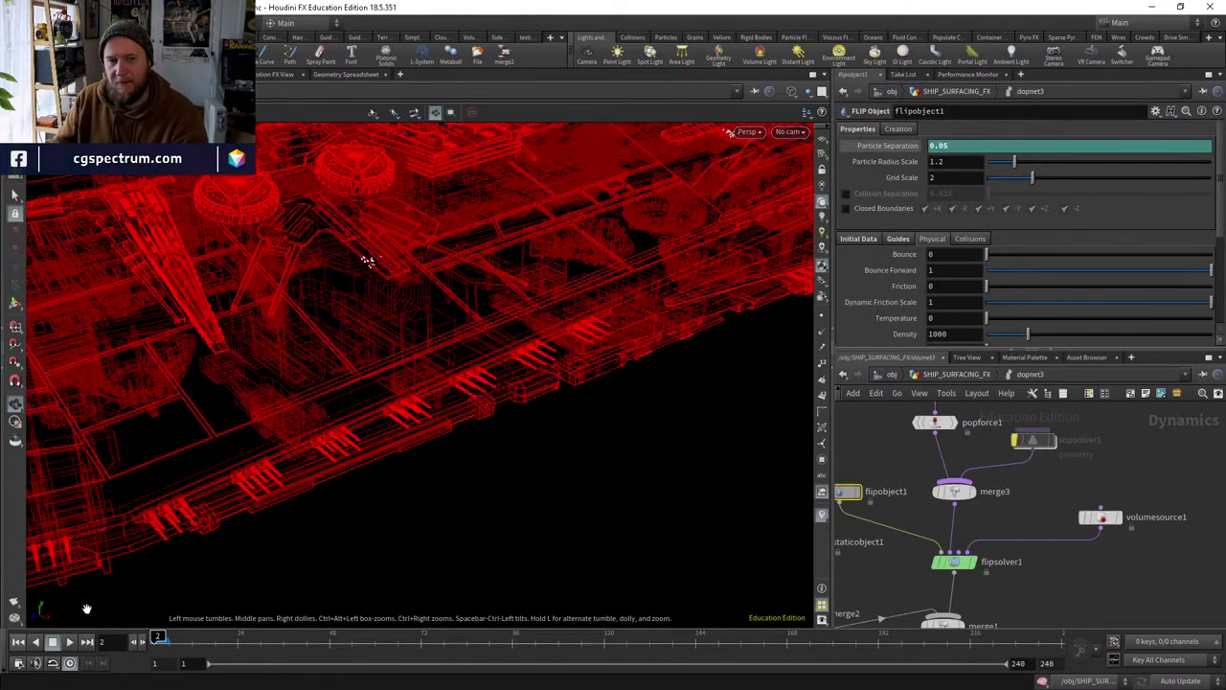
Play the FLIP simulation from a low side view to watch white streams drip down the hull.
left_click(69, 642)
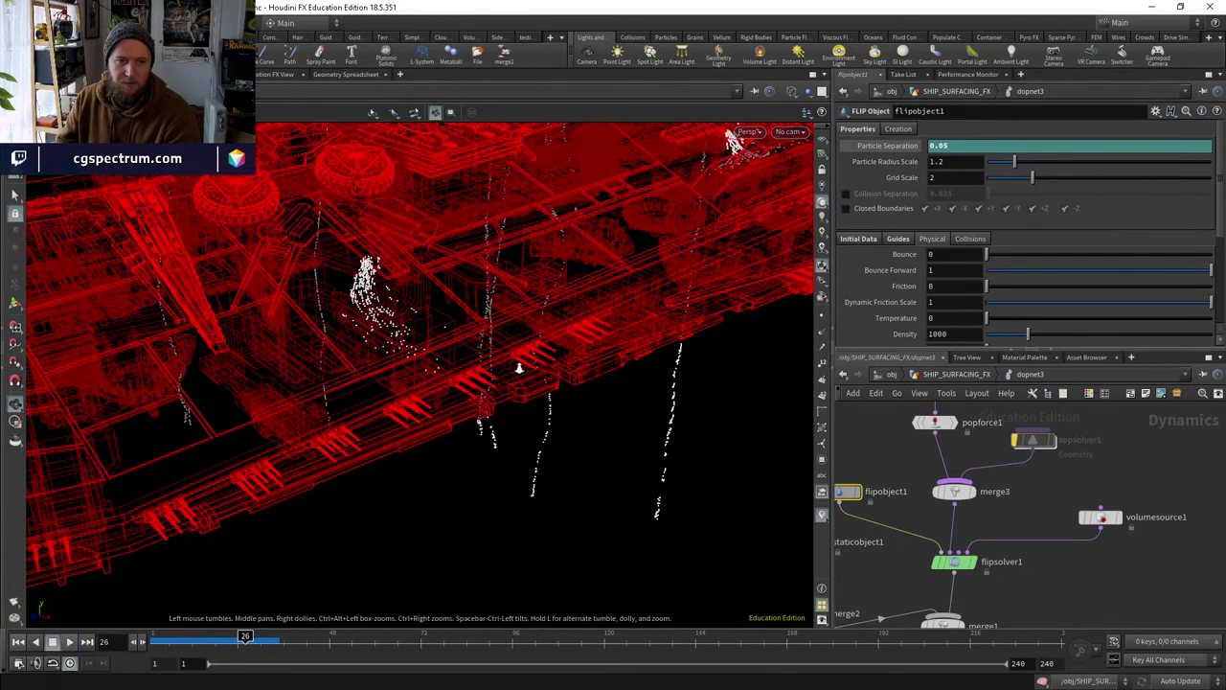
left_click_drag(520, 364, 596, 412)
left_click_drag(690, 362, 565, 383)
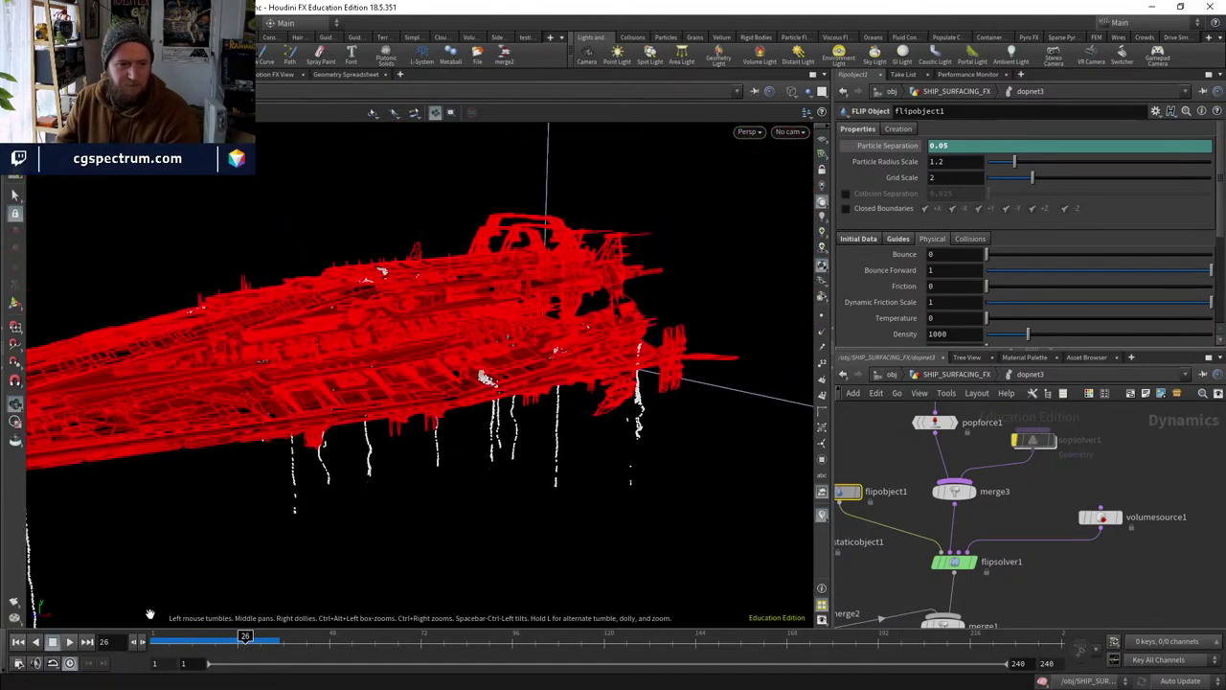
left_click_drag(150, 614, 94, 625)
left_click(67, 643)
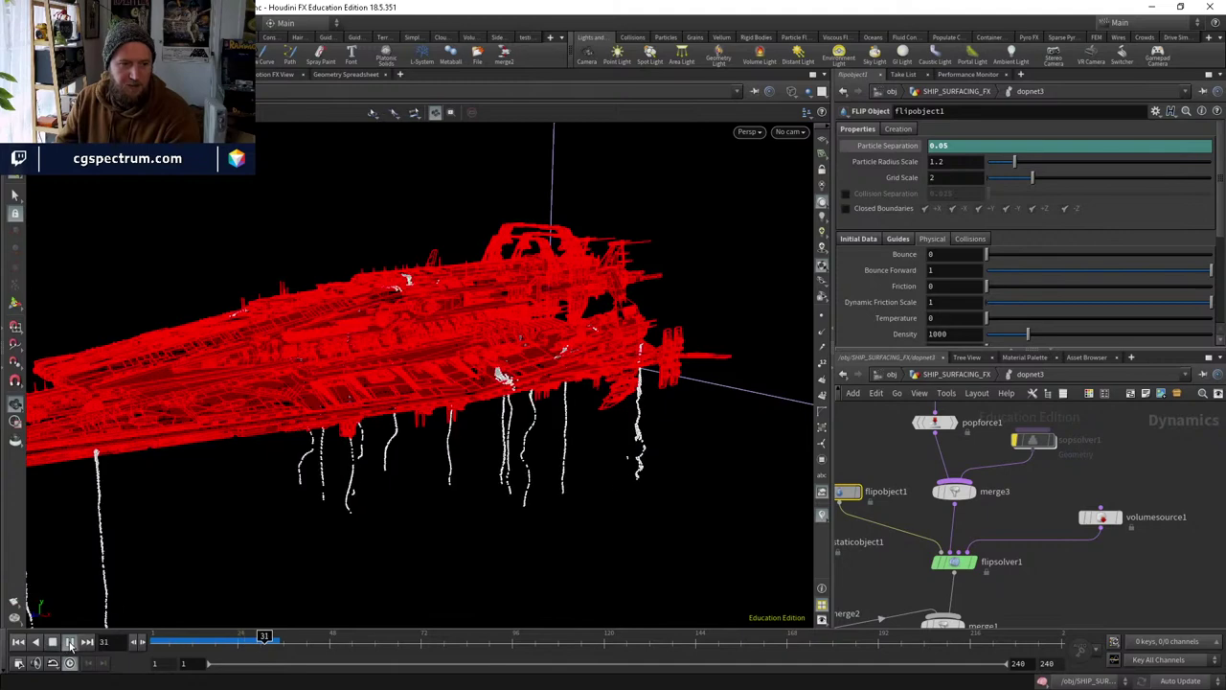
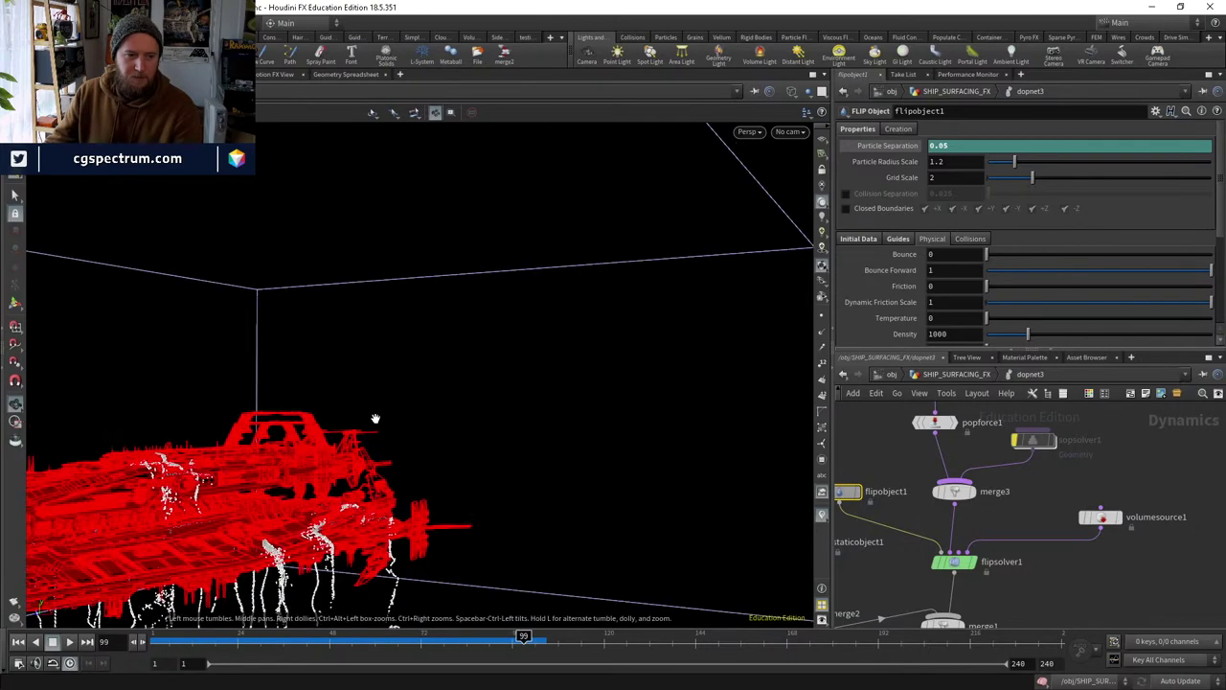
Orbit, frame and scrub through the ship FLIP simulation to review the drips.
left_click_drag(374, 418, 432, 498)
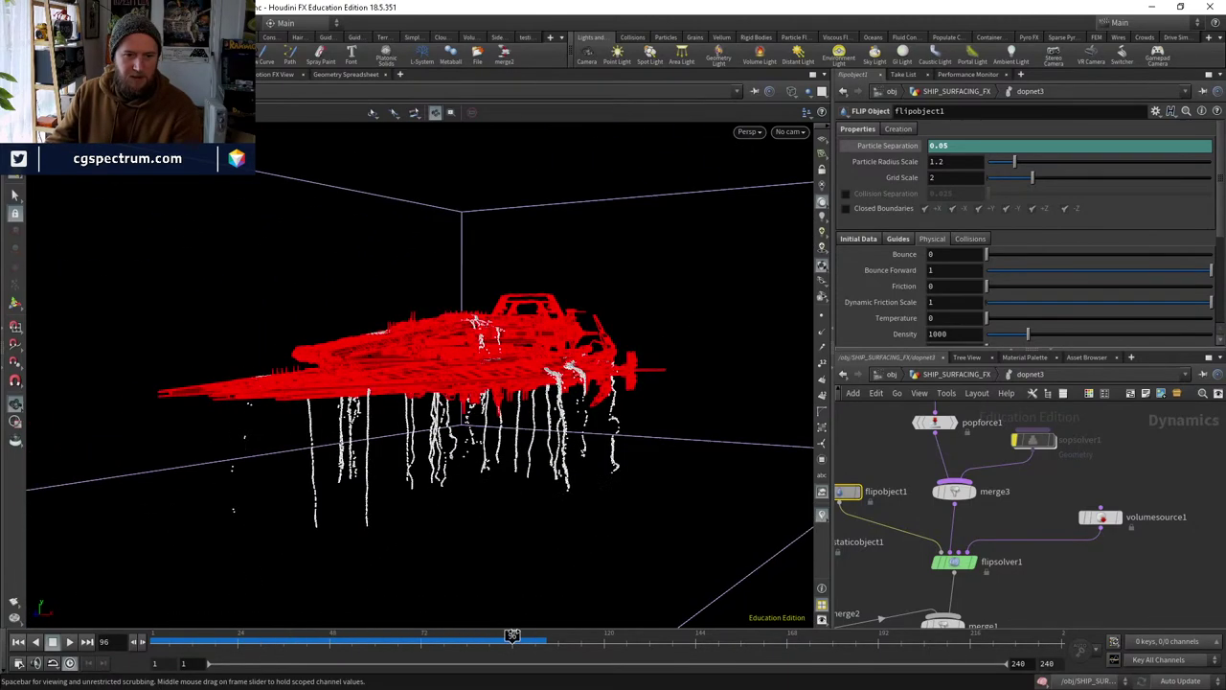
mouse_move(395, 620)
left_mouse_down()
mouse_move(383, 637)
mouse_move(356, 636)
mouse_move(533, 626)
left_mouse_up()
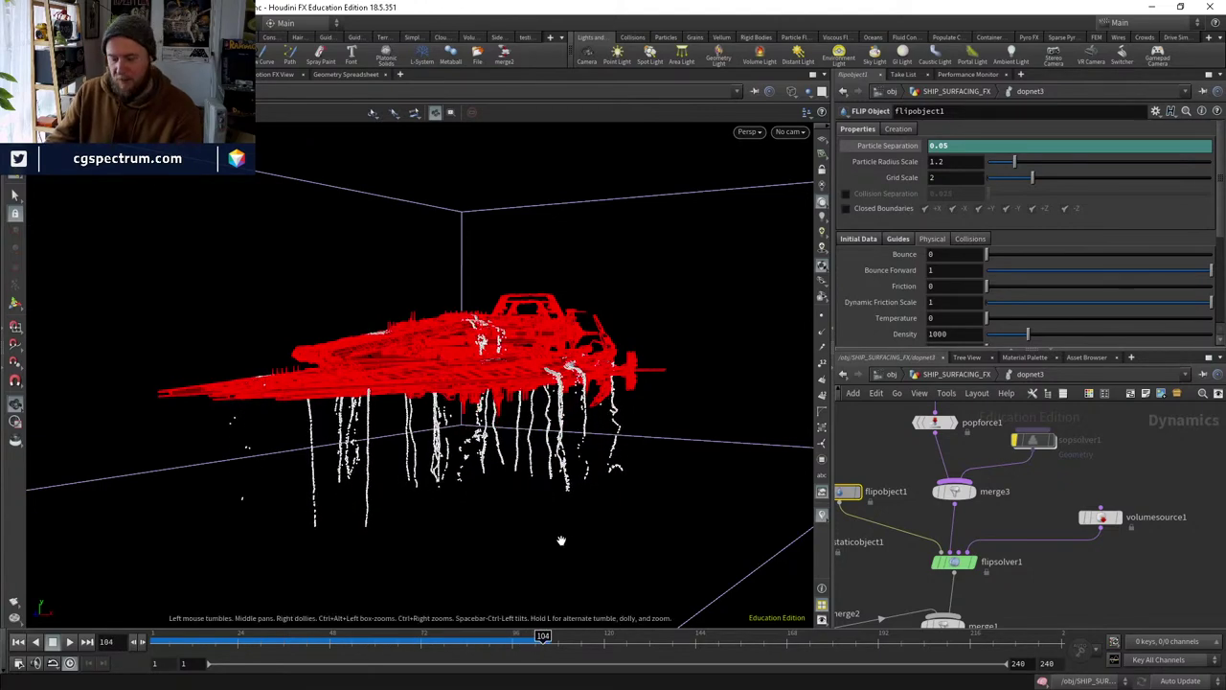
key("h")
left_click_drag(569, 391, 466, 393)
key("g")
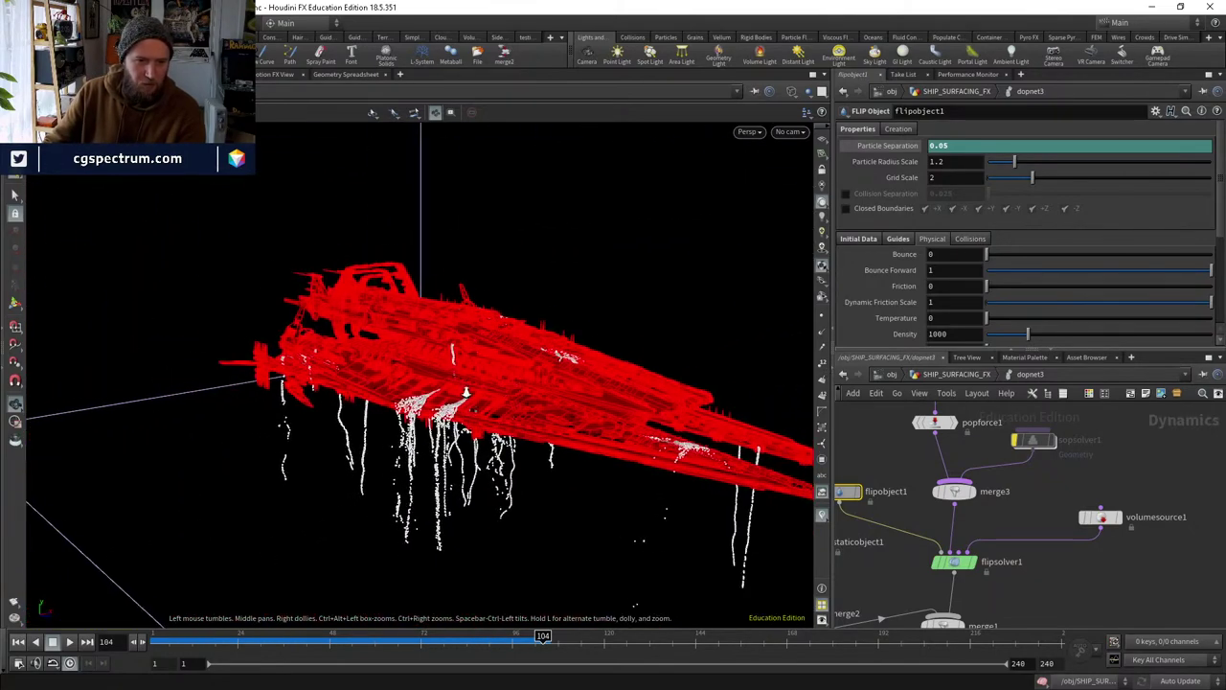
left_click_drag(232, 637, 451, 635)
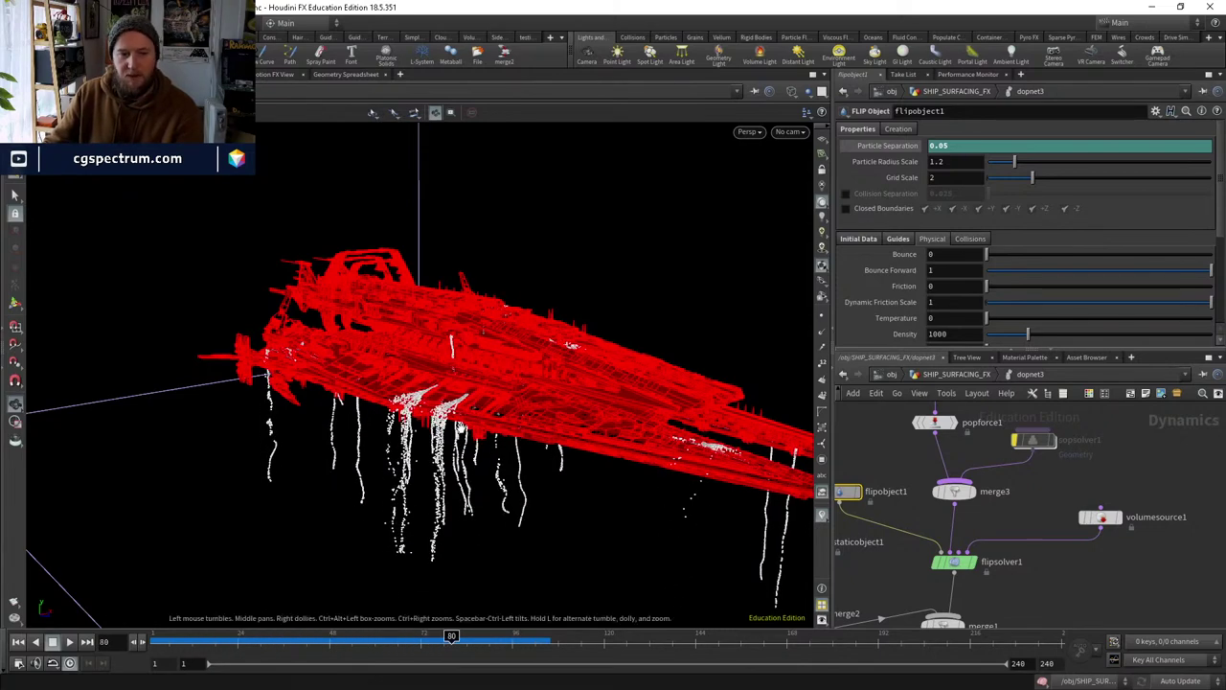
Look through cam1 around frame 88, then rewind to frame 1 and return to SHIP_SURFACING_FX.
left_click(794, 131)
left_click(801, 206)
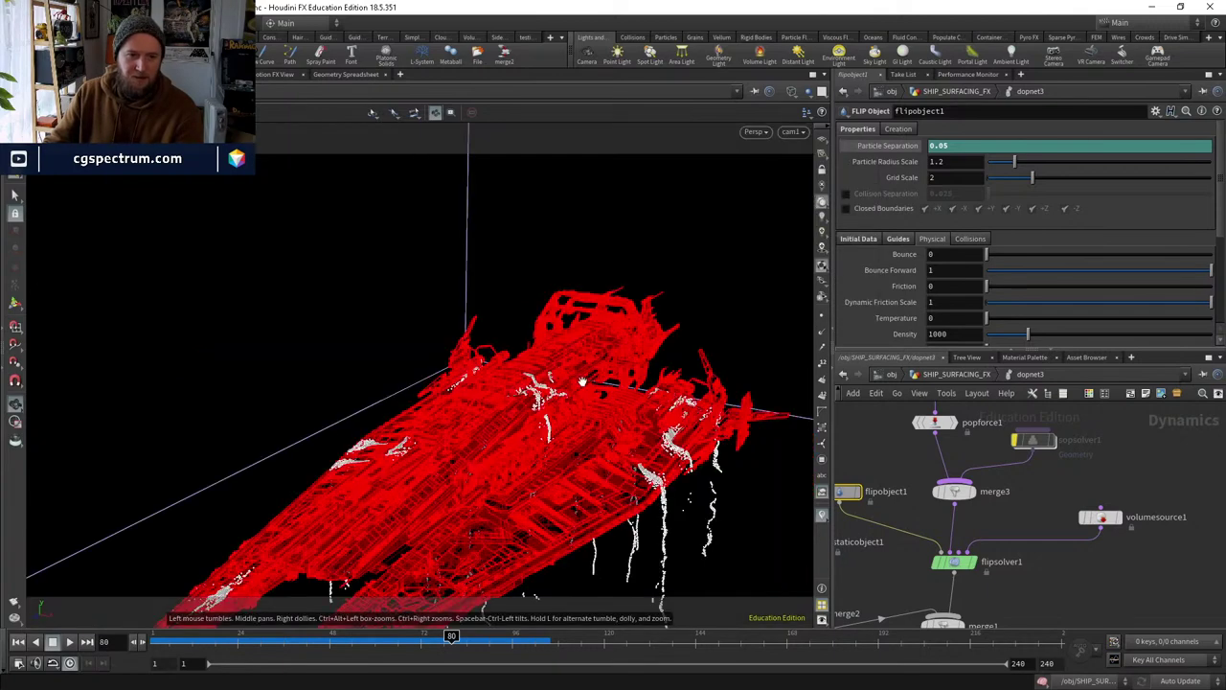
left_click_drag(451, 635, 509, 575)
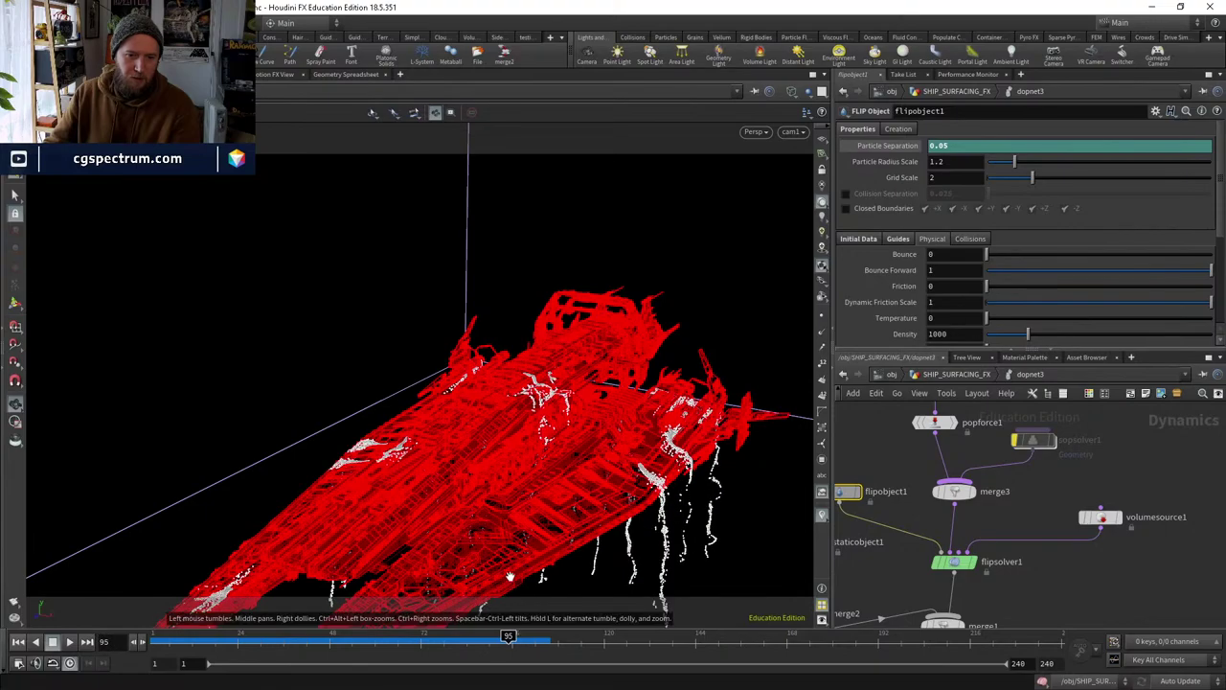
key("Left")
key("Left")
key("Left")
key("Left")
key("Left")
key("Left")
key("Left")
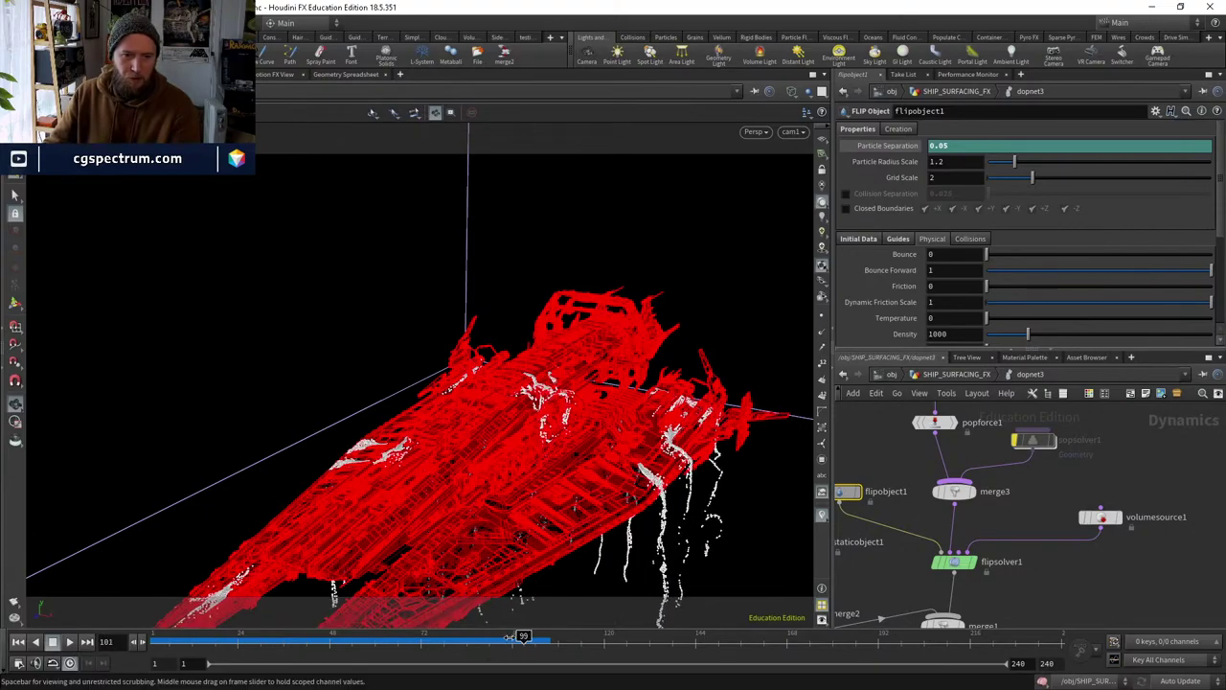
left_click_drag(537, 397, 494, 443)
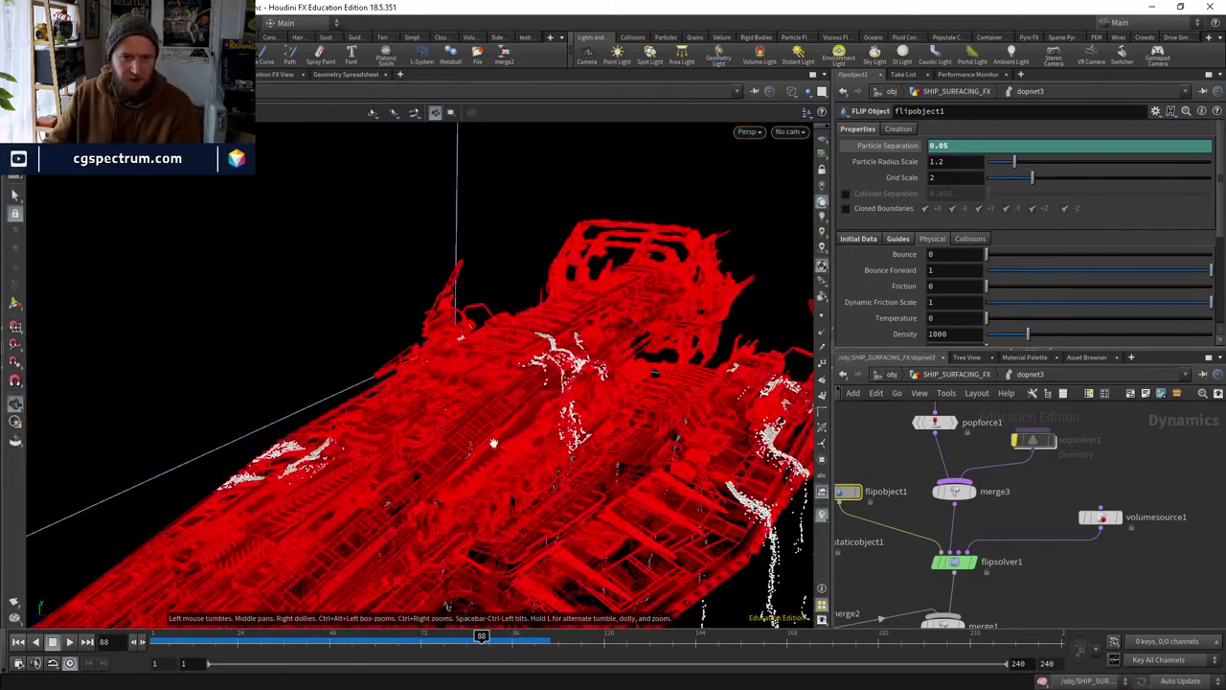
left_click_drag(550, 398, 525, 492)
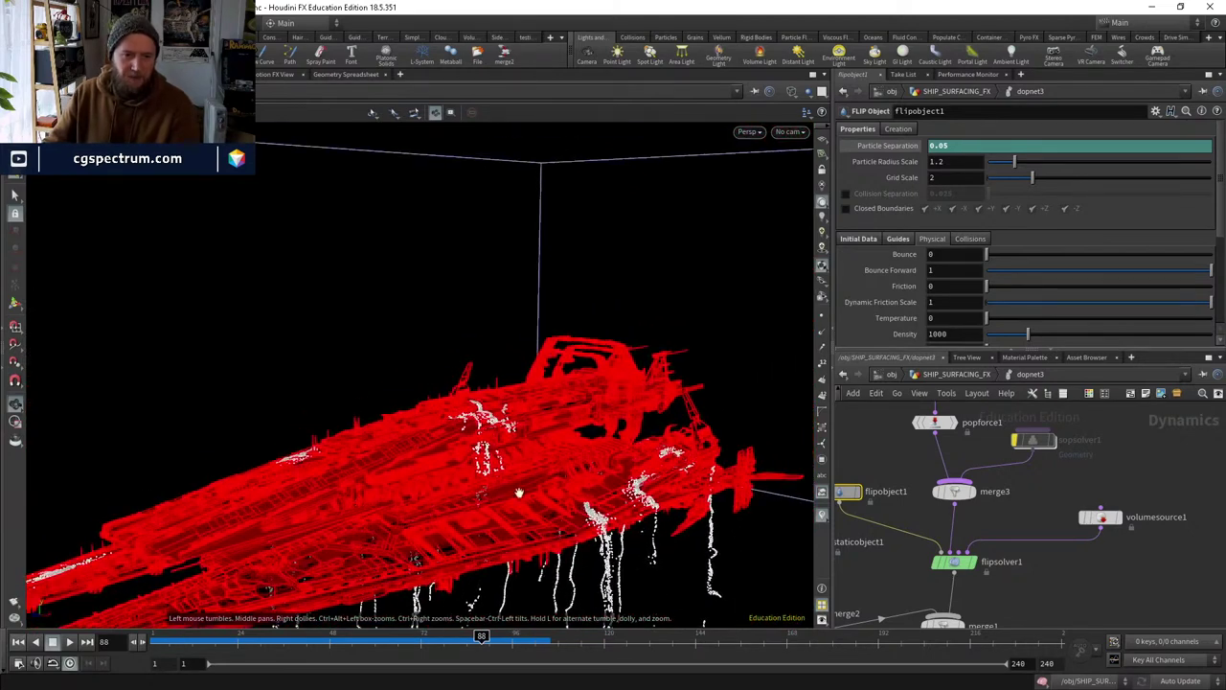
left_click_drag(342, 650, 96, 651)
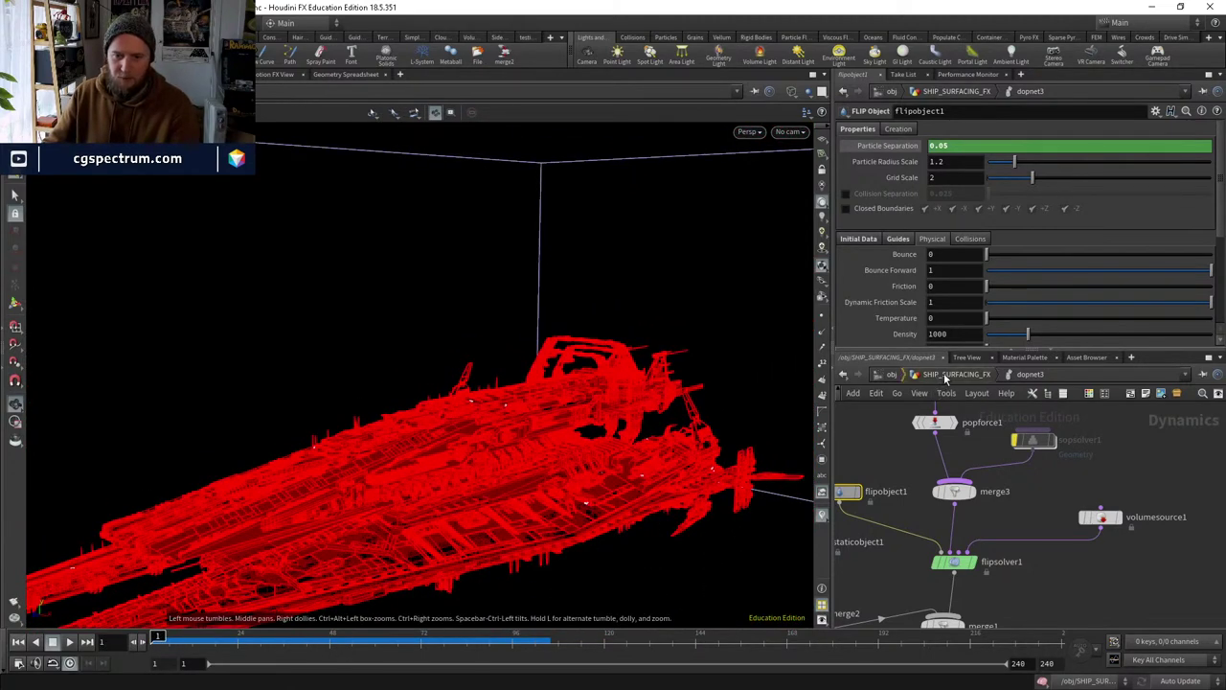
left_click(956, 374)
Add +chi("seed") to attribwrangle5's rand() call and create the Seed spare parameter.
middle_click_drag(1053, 402, 1054, 603)
left_click(1007, 511)
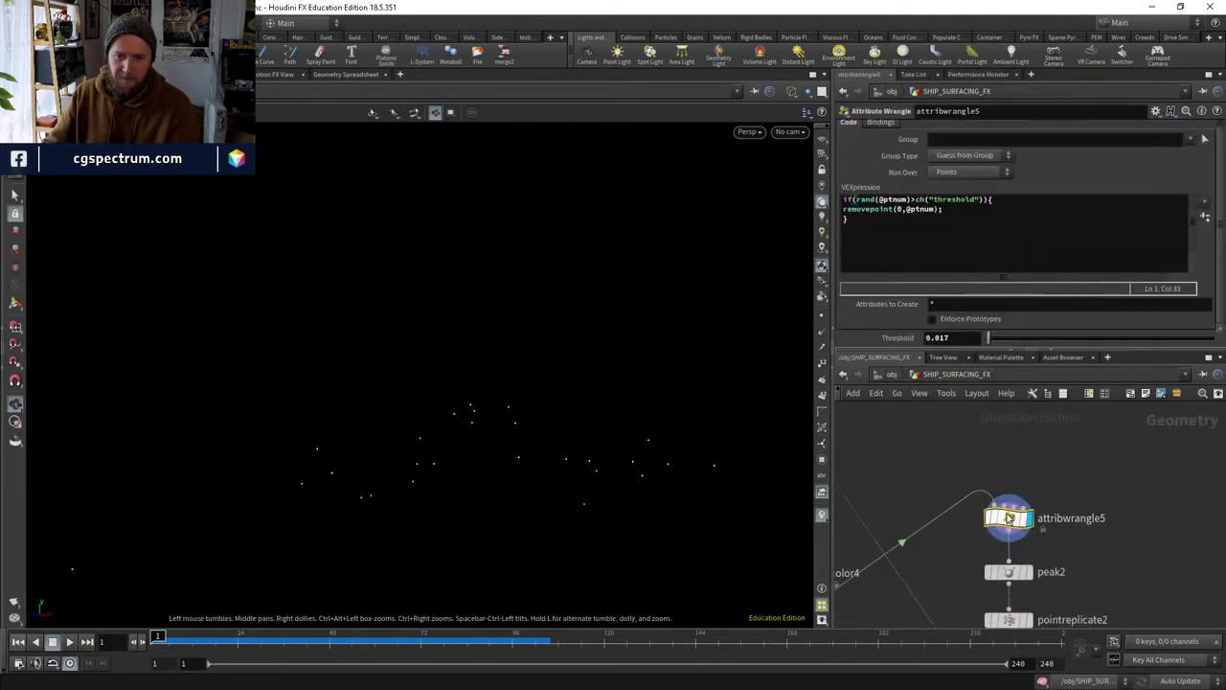
left_click_drag(996, 343, 989, 341)
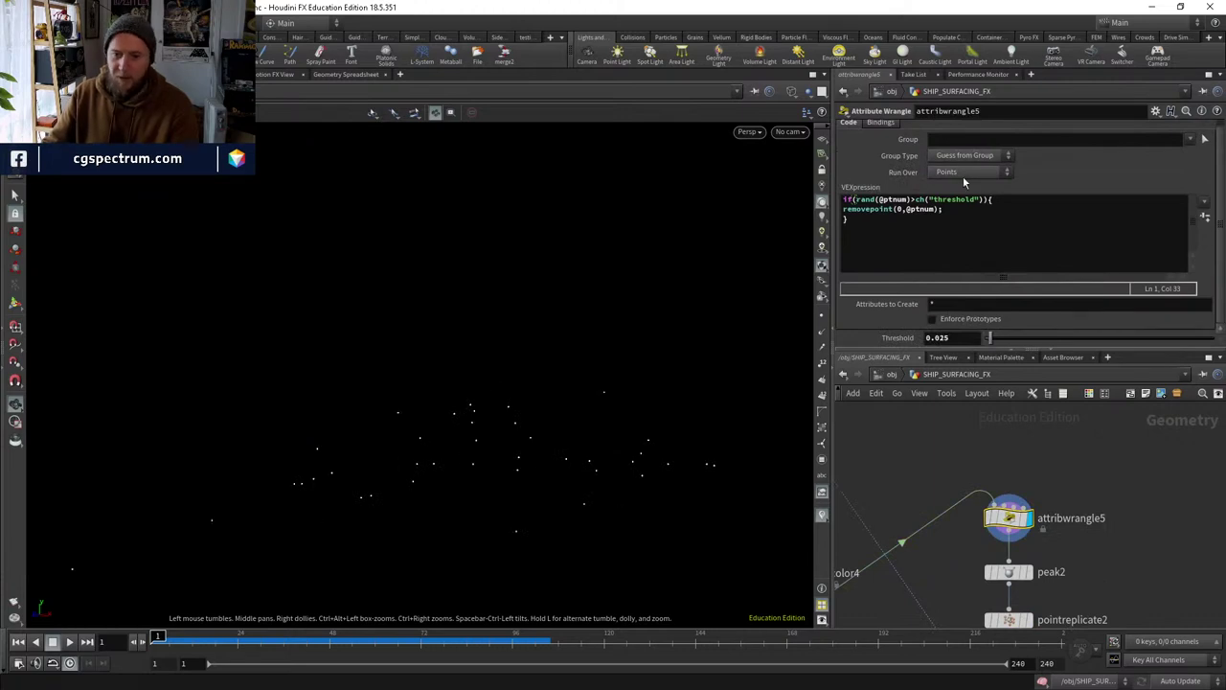
left_click(904, 199)
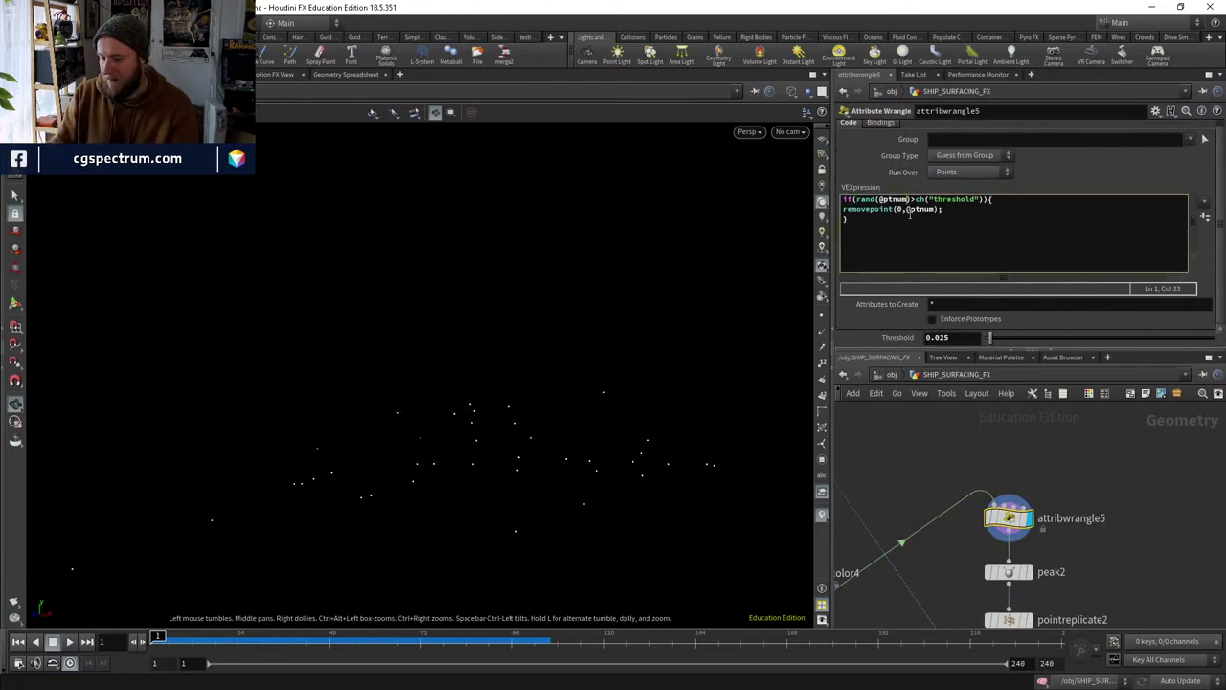
type("+")
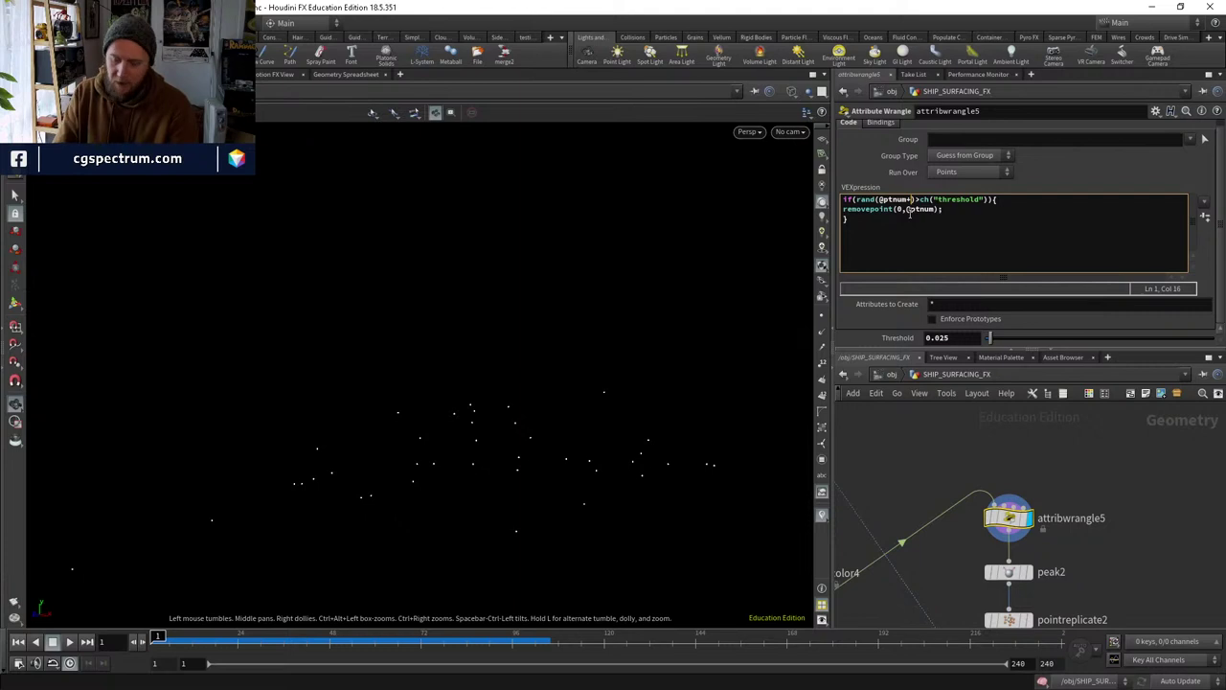
type("ch")
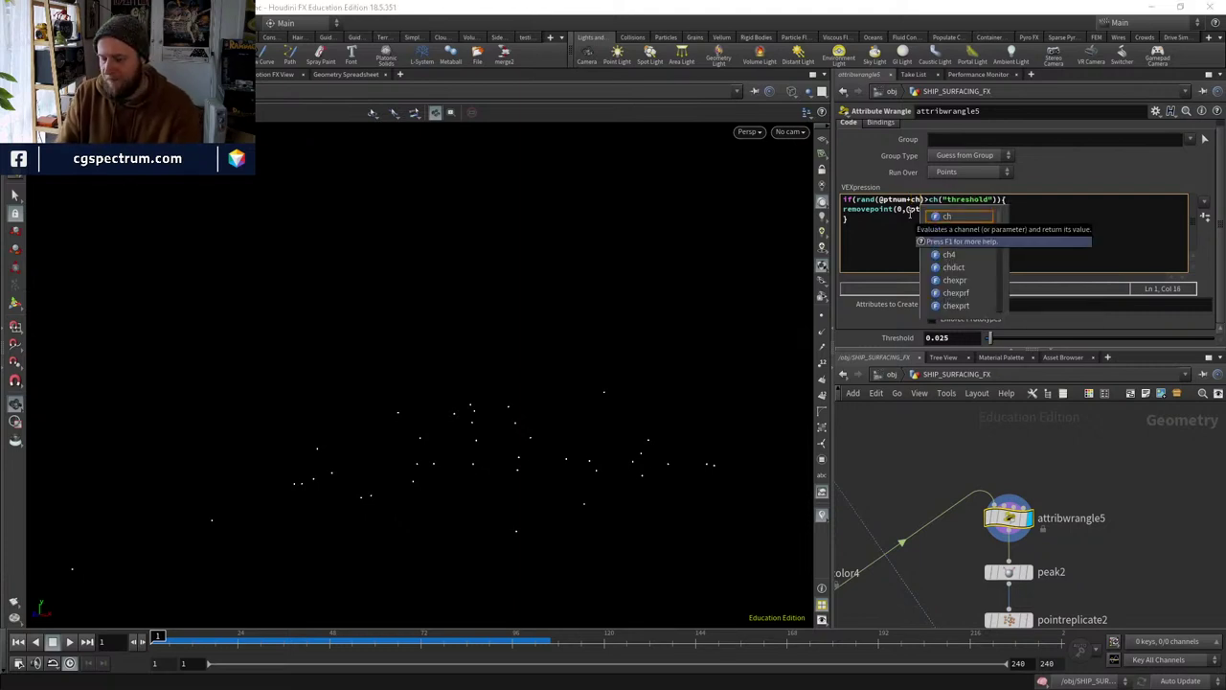
type("i")
type("(\"see")
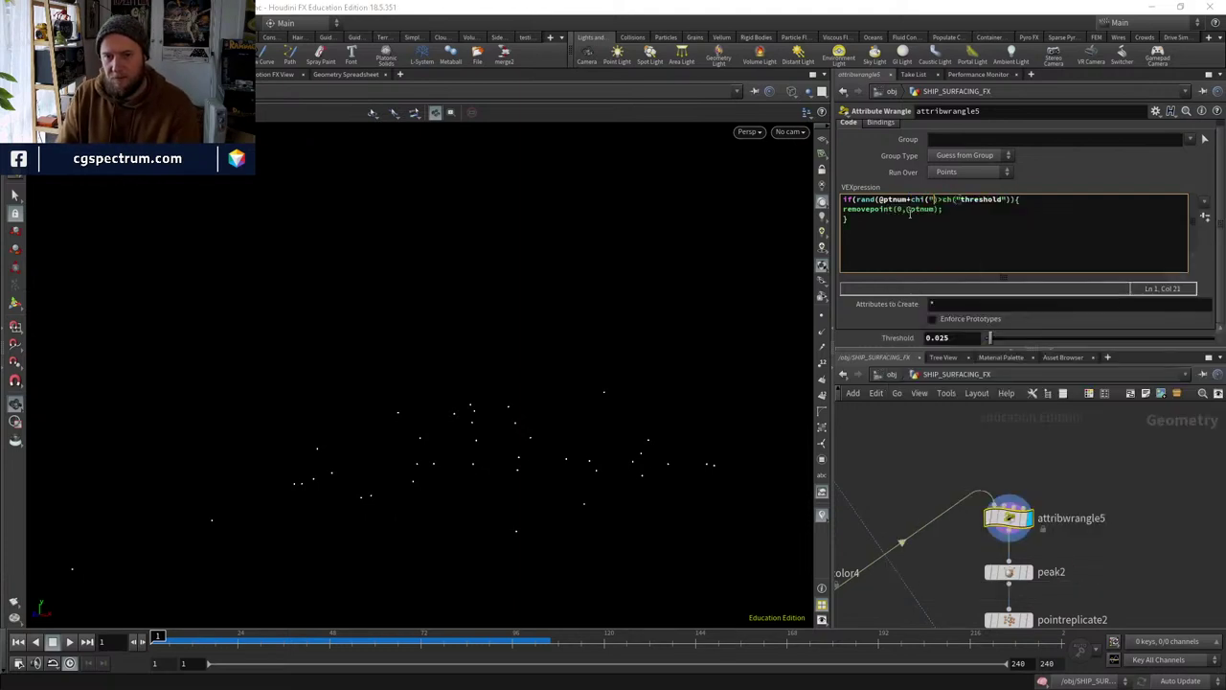
type("d\"")
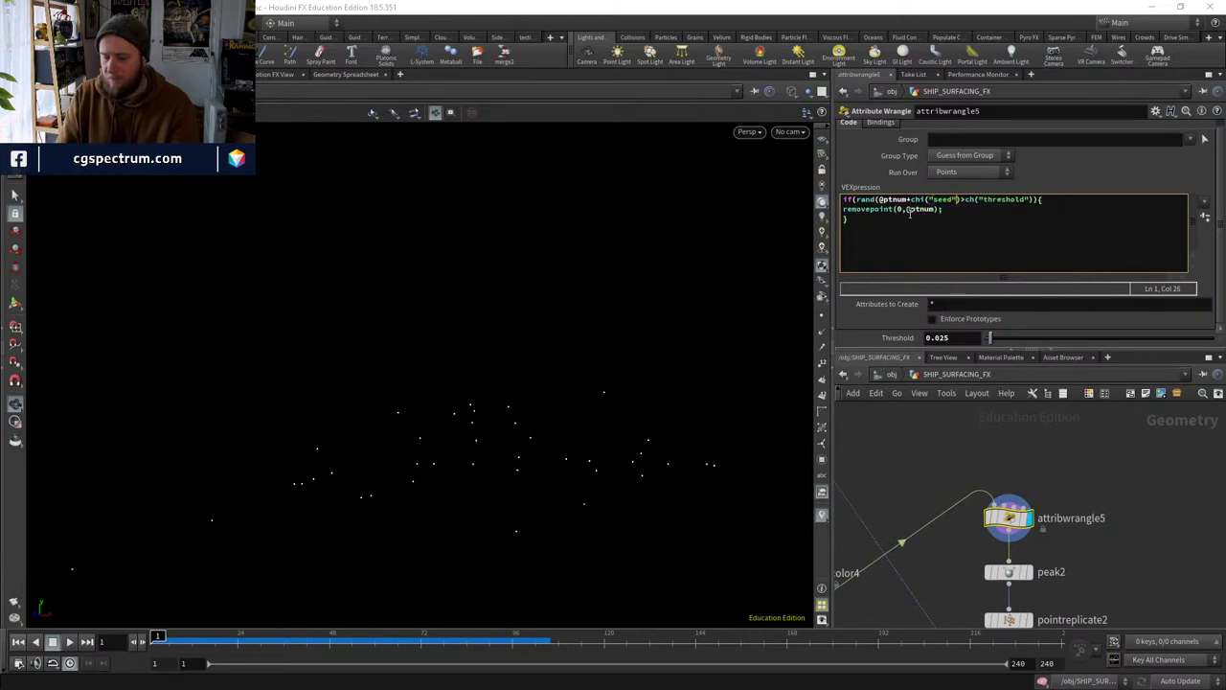
type(")")
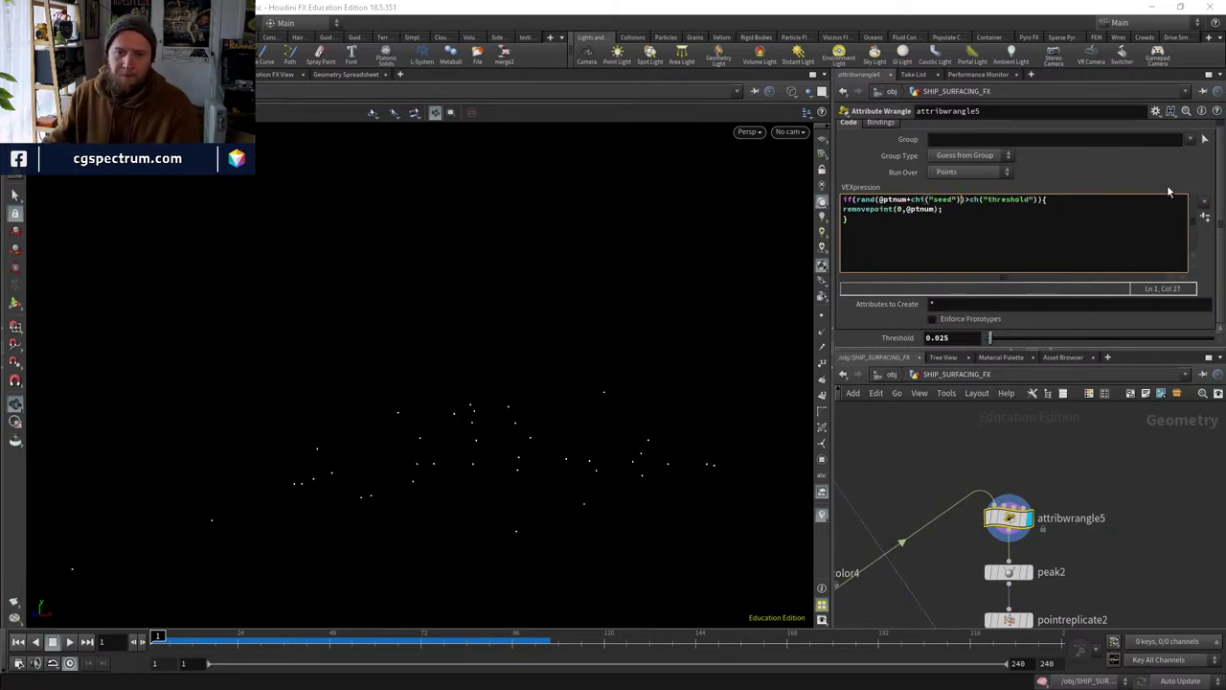
left_click(1205, 217)
Experiment with Seed and Threshold values, leaving Threshold at 0.082 and Seed at 0.
mouse_move(1008, 348)
left_mouse_down()
mouse_move(1108, 353)
mouse_move(980, 354)
mouse_move(1028, 356)
left_mouse_up()
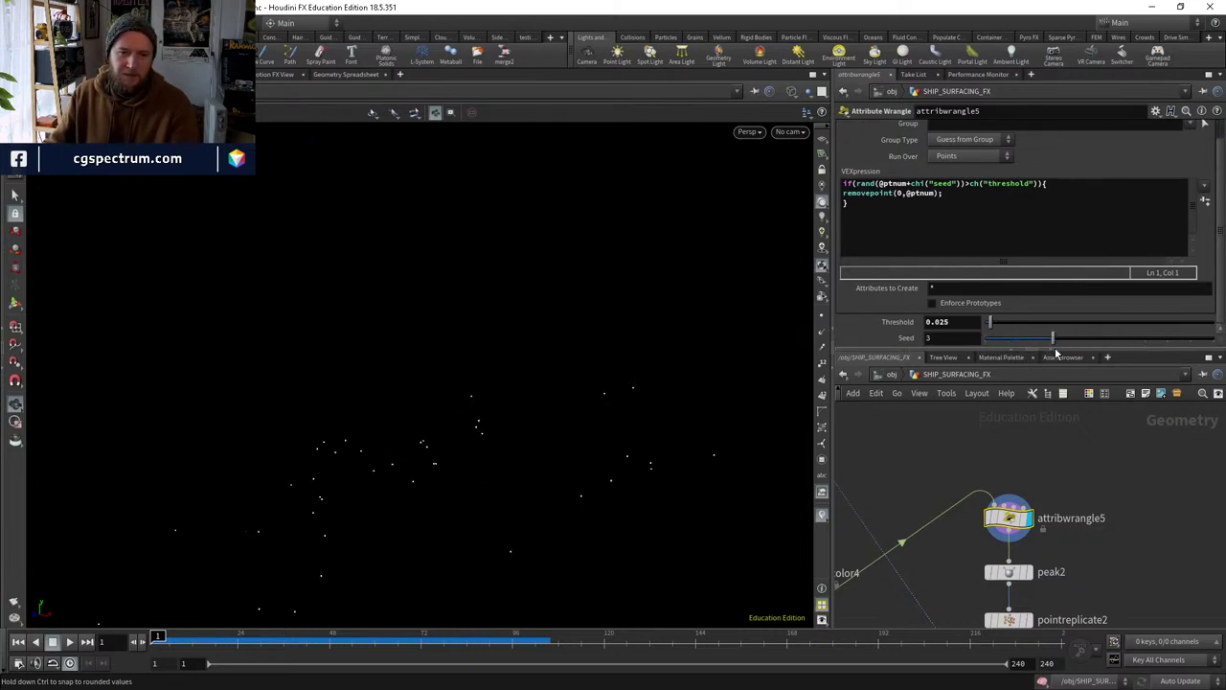
left_click_drag(1102, 351, 987, 371)
left_click_drag(990, 326, 1002, 325)
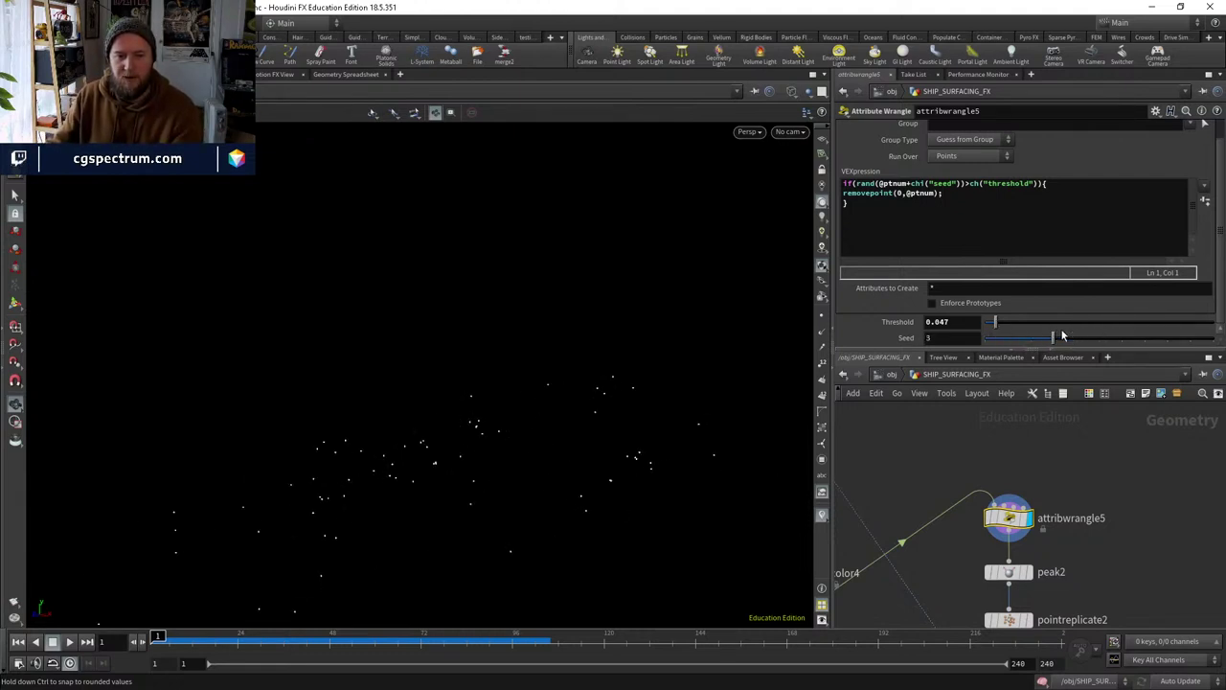
left_click_drag(1062, 335, 956, 347)
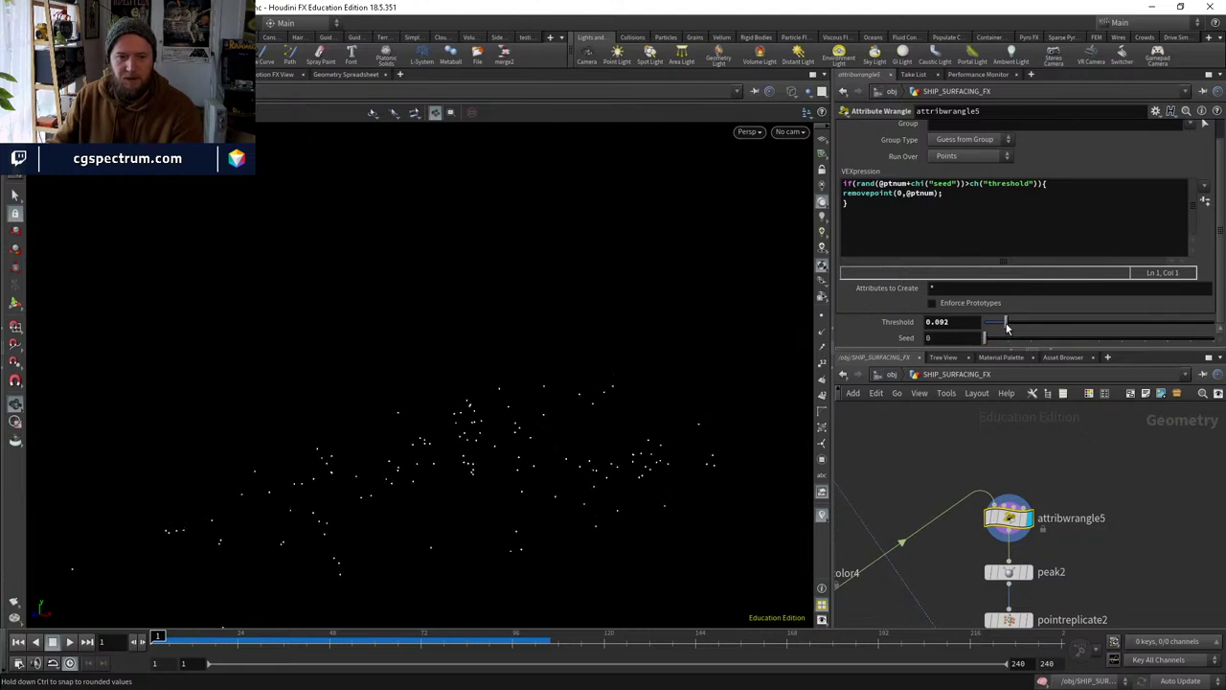
middle_click_drag(1017, 525, 1004, 485)
left_click_drag(1004, 485, 1004, 469)
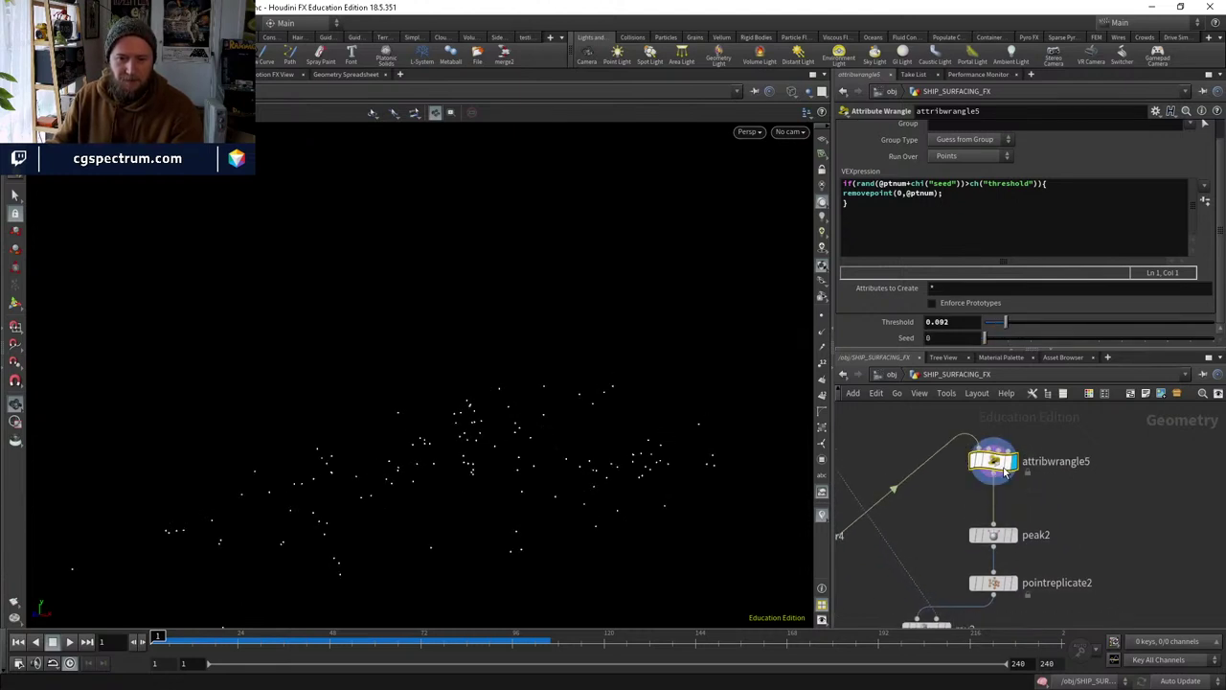
Display pointreplicate2 with Uniform Scale set to 1, then select attribwrangle5 for editing.
left_click(1011, 583)
left_click(992, 583)
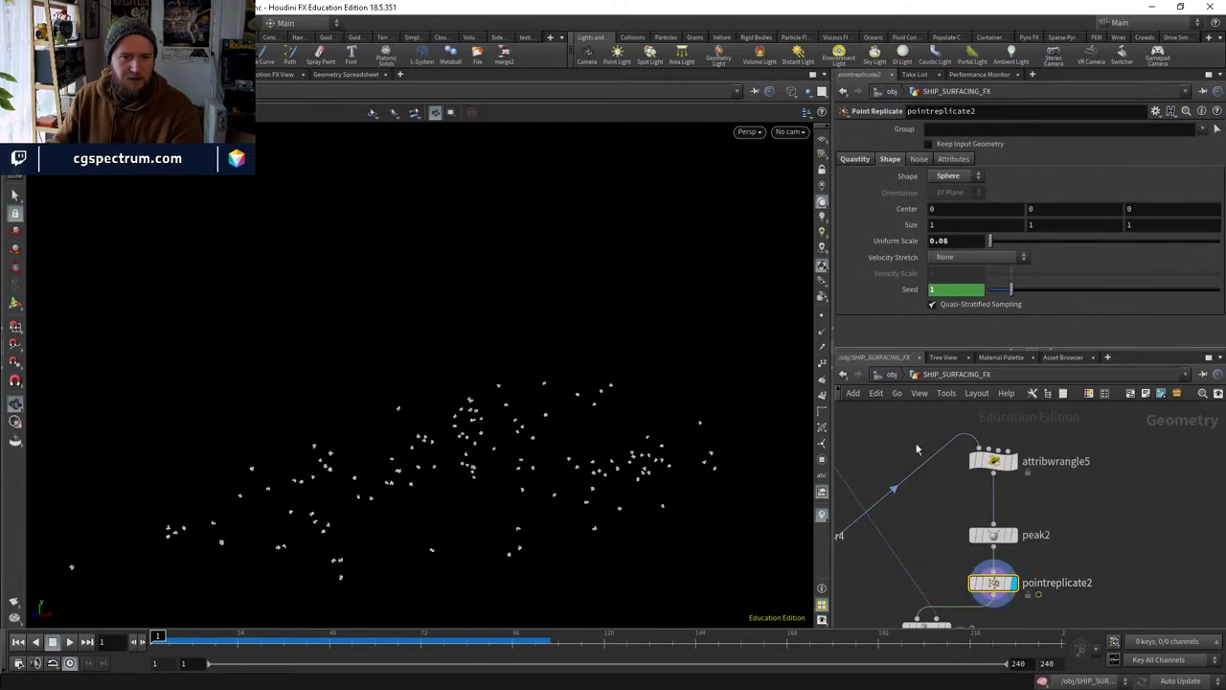
left_click_drag(619, 369, 690, 326)
left_click(962, 240)
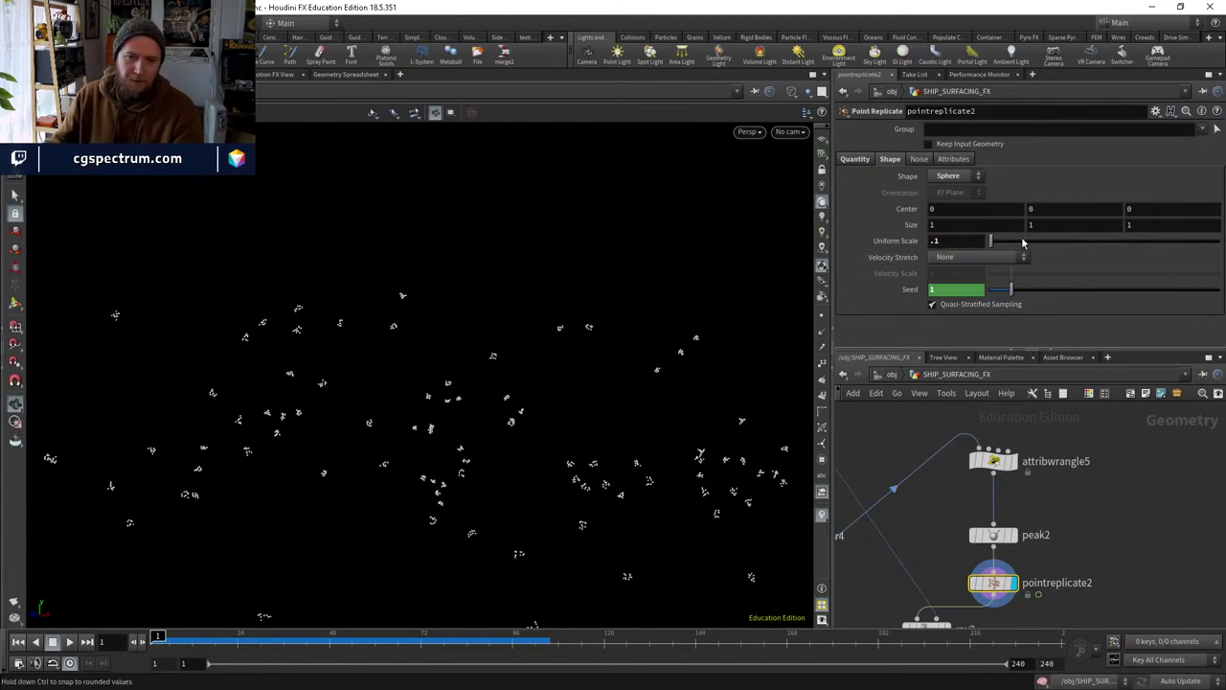
mouse_move(991, 244)
left_mouse_down()
mouse_move(1006, 245)
mouse_move(988, 246)
left_mouse_up()
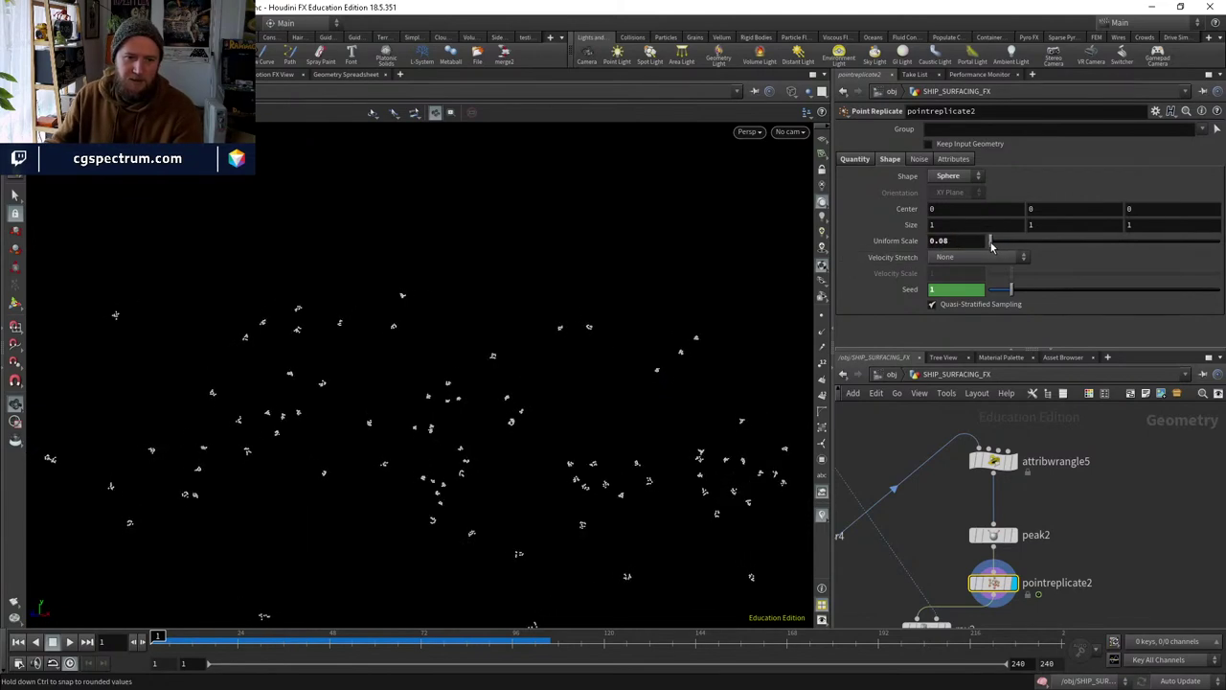
left_click(953, 242)
type("1")
key("Return")
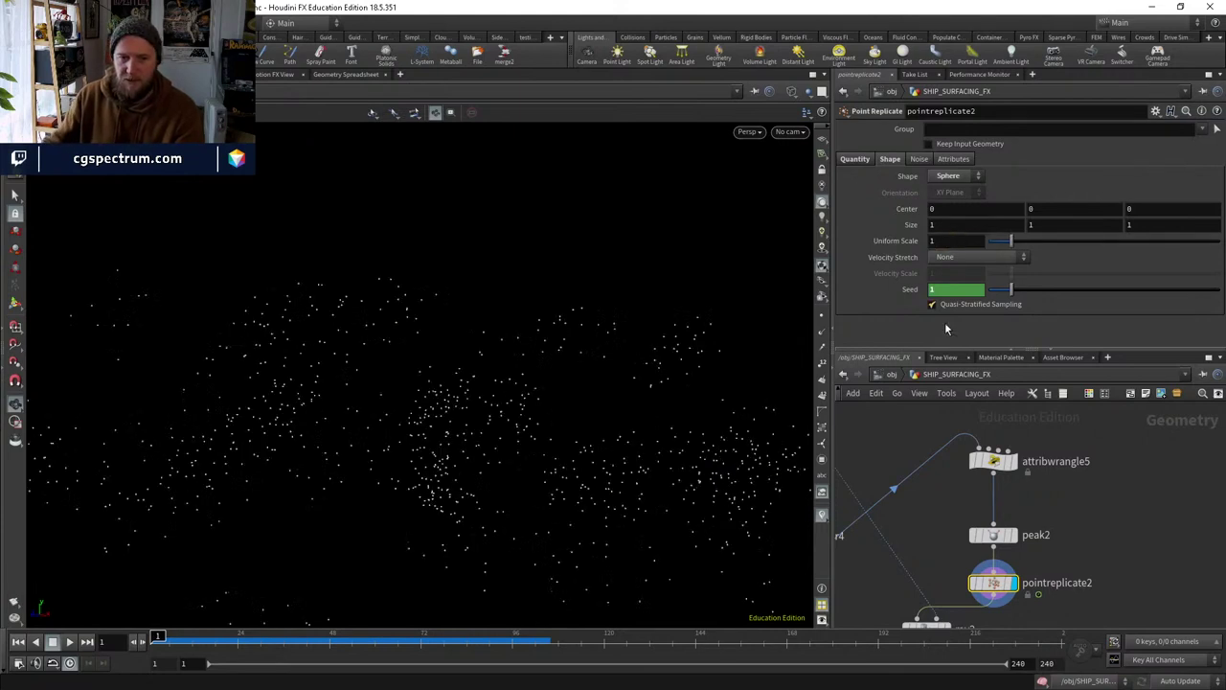
left_click(994, 460)
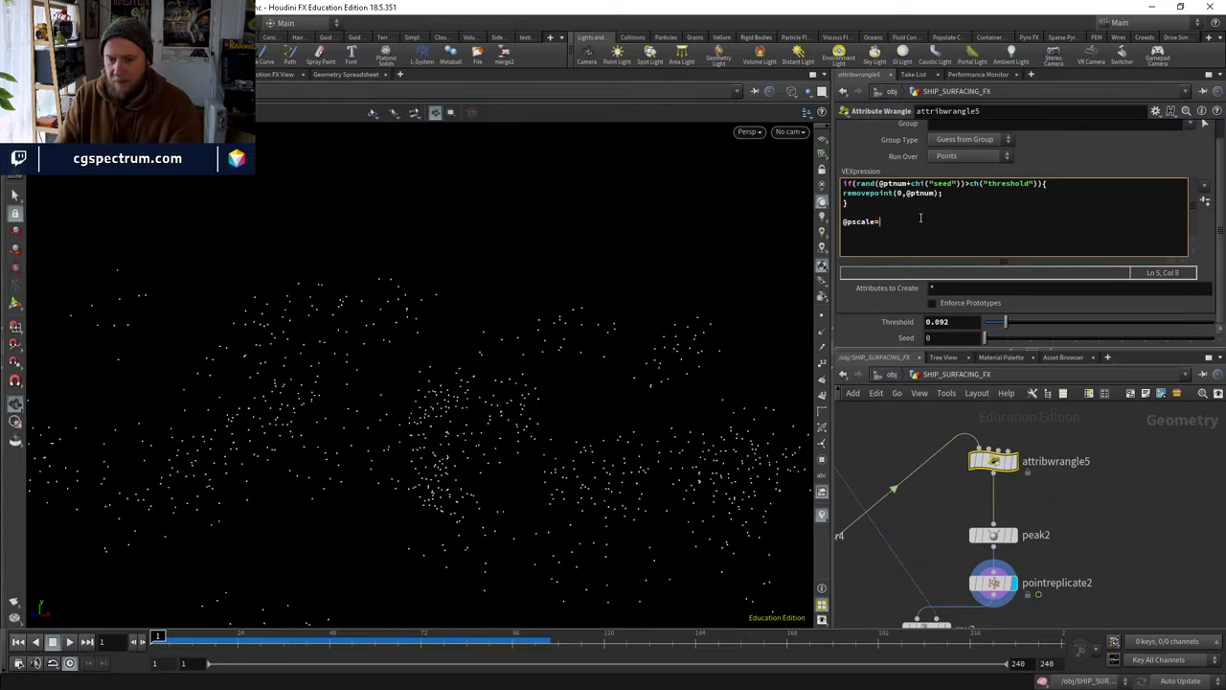
type(".1")
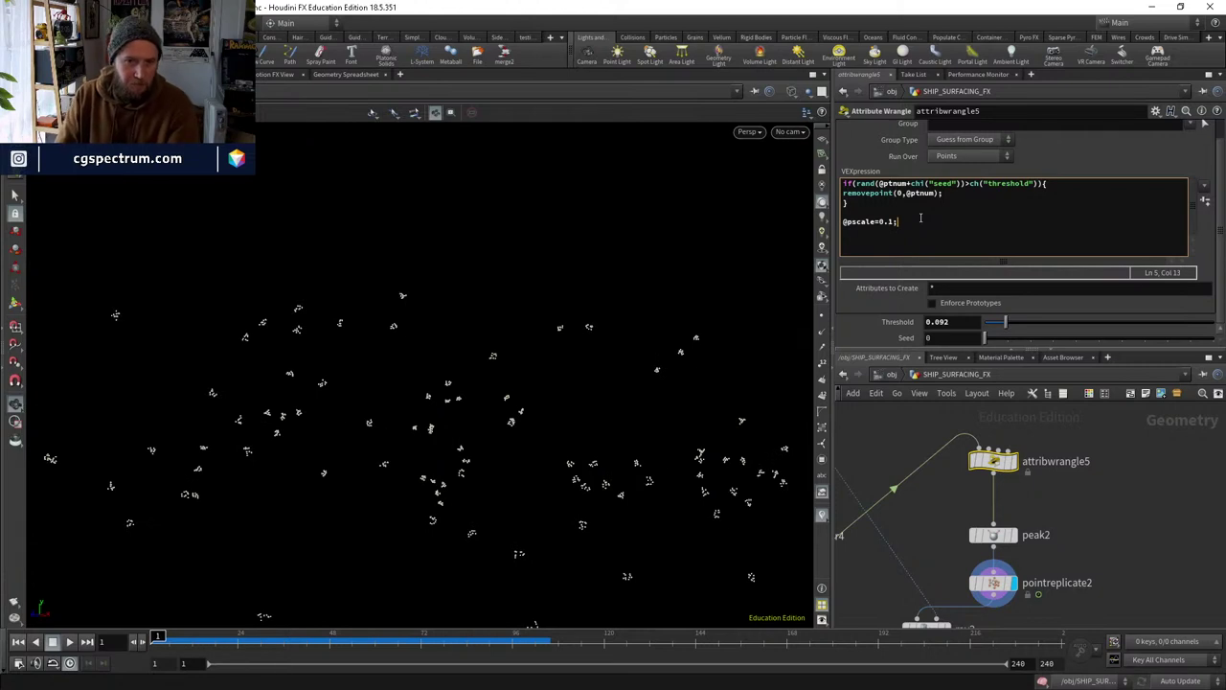
type("nd(@")
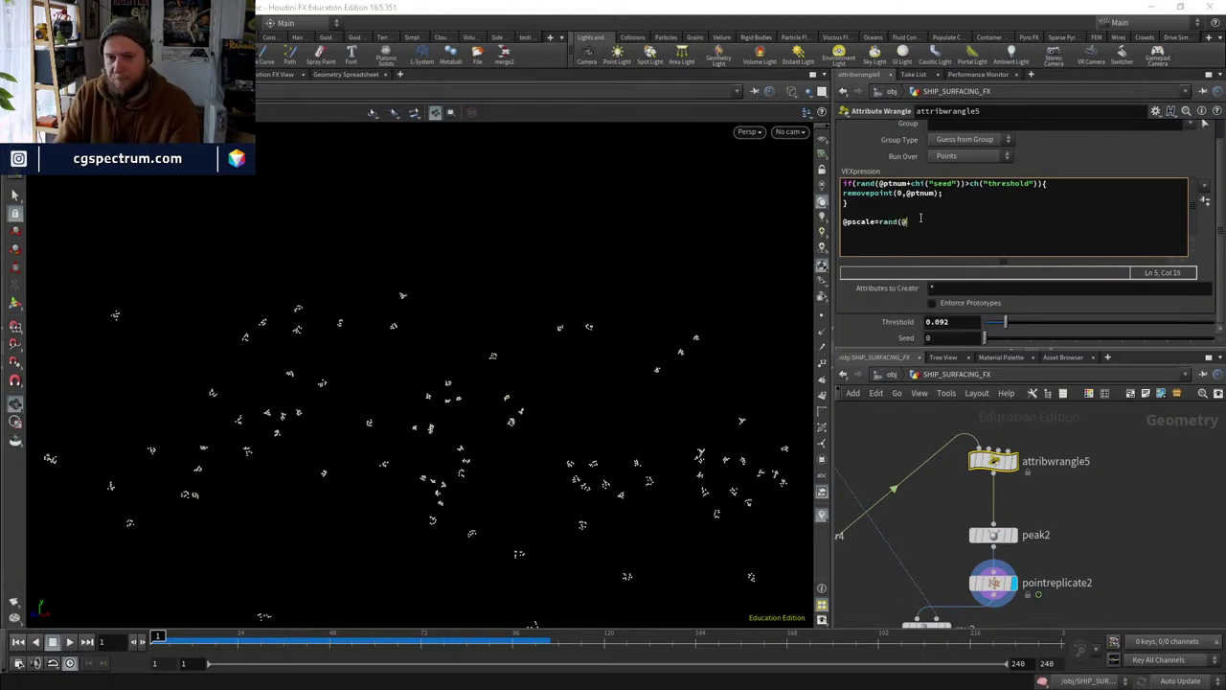
type("ptnum);")
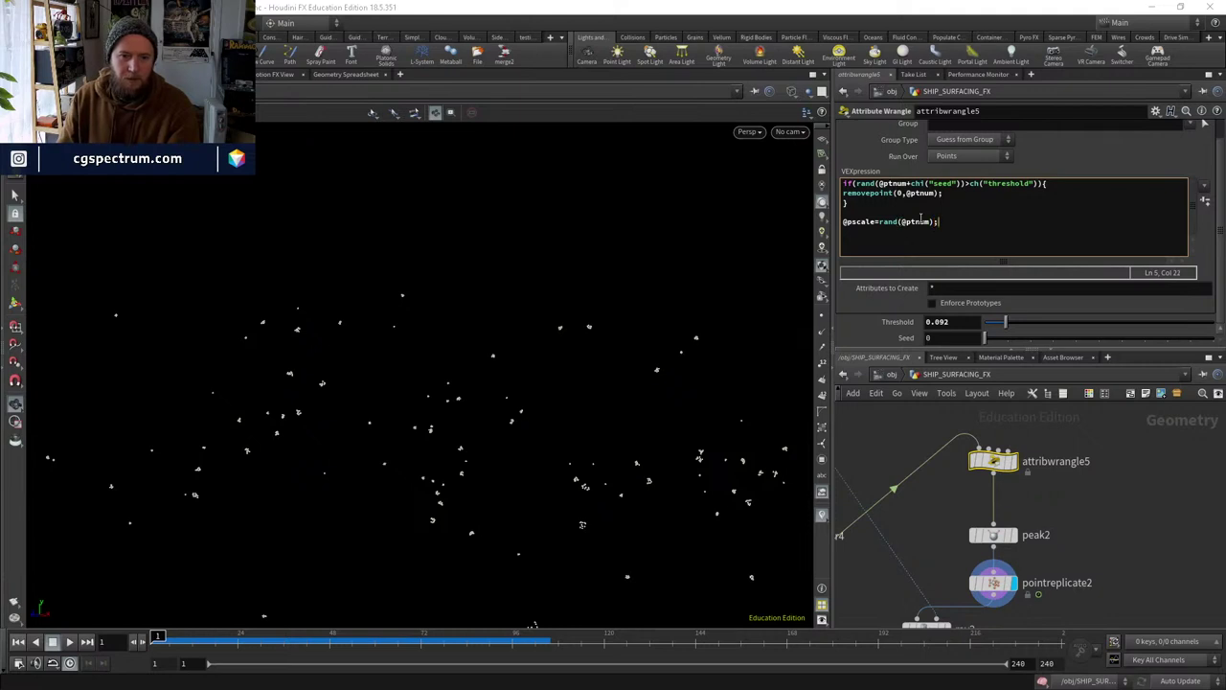
left_click_drag(430, 293, 661, 306)
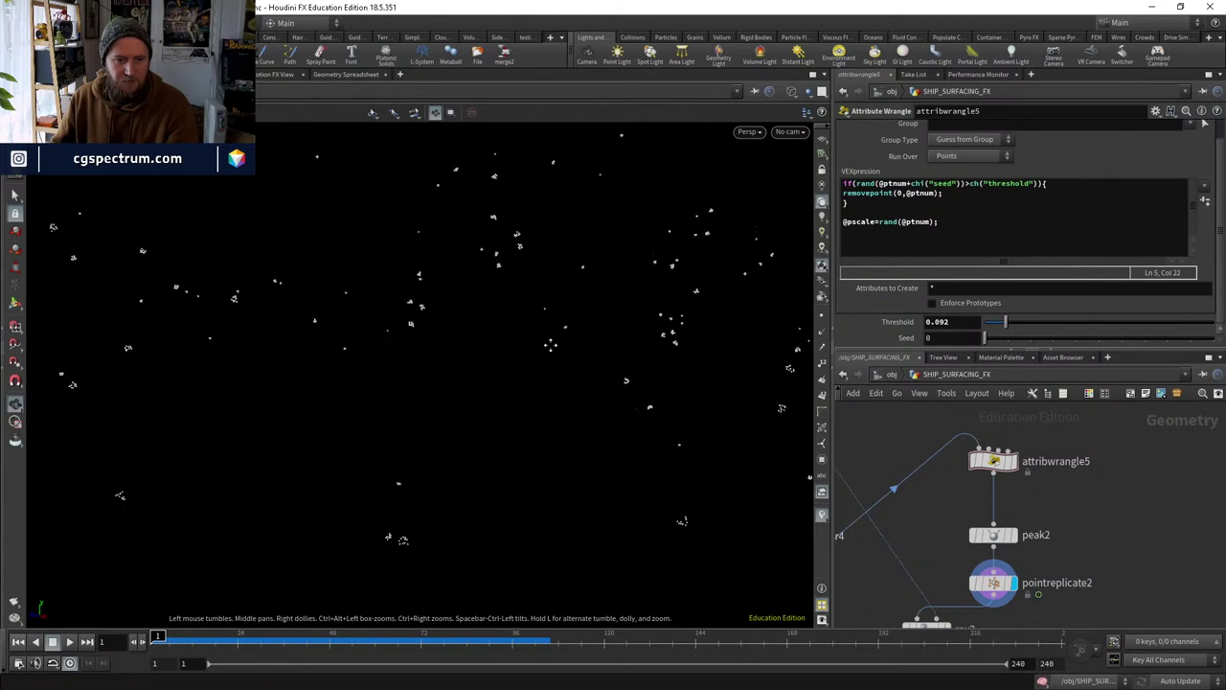
left_click(879, 221)
type("fit01")
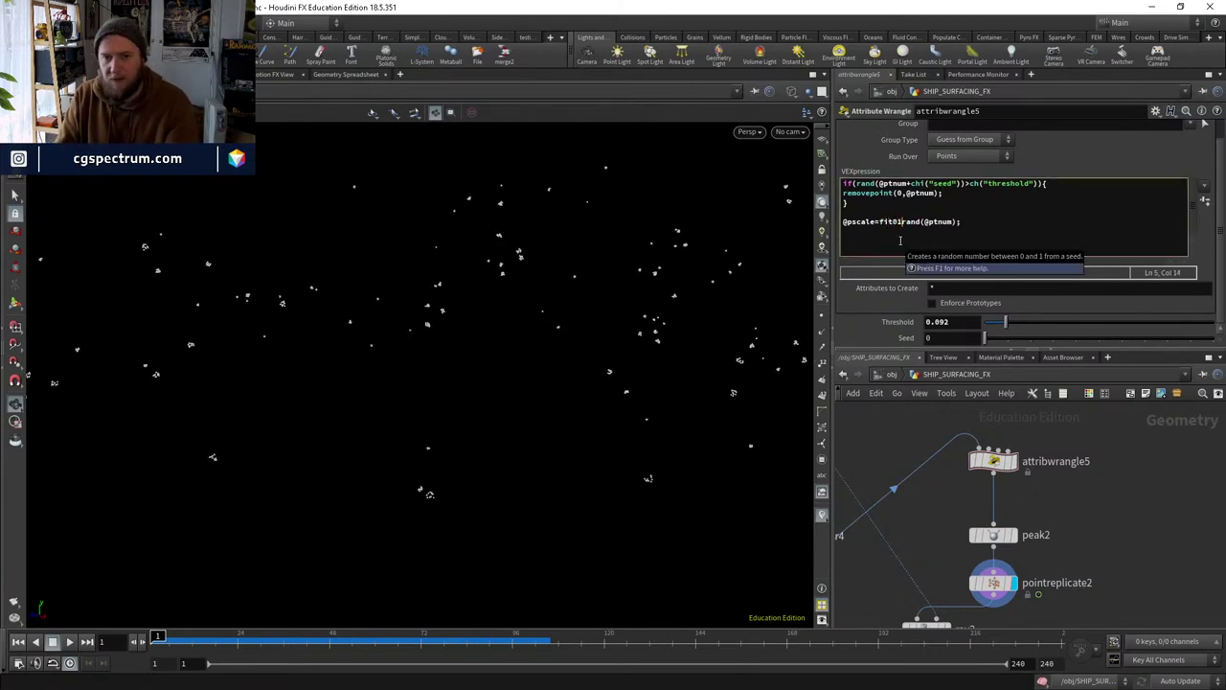
key("Return")
key("BackSpace")
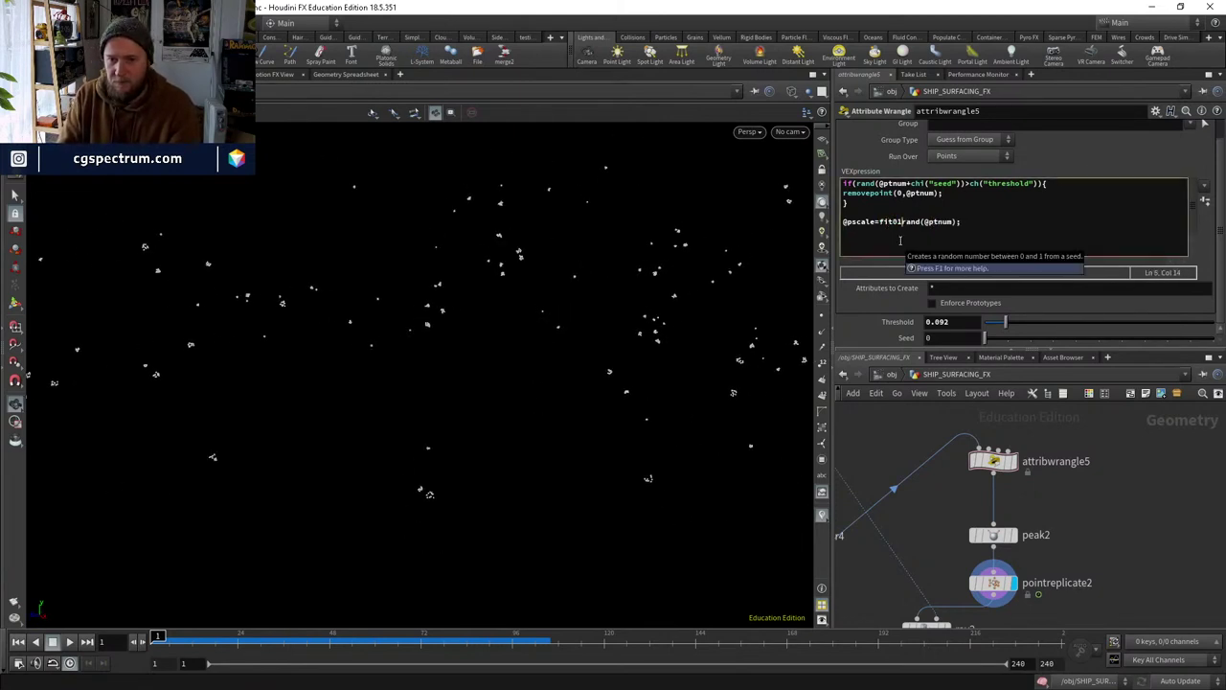
type("(")
key("Right")
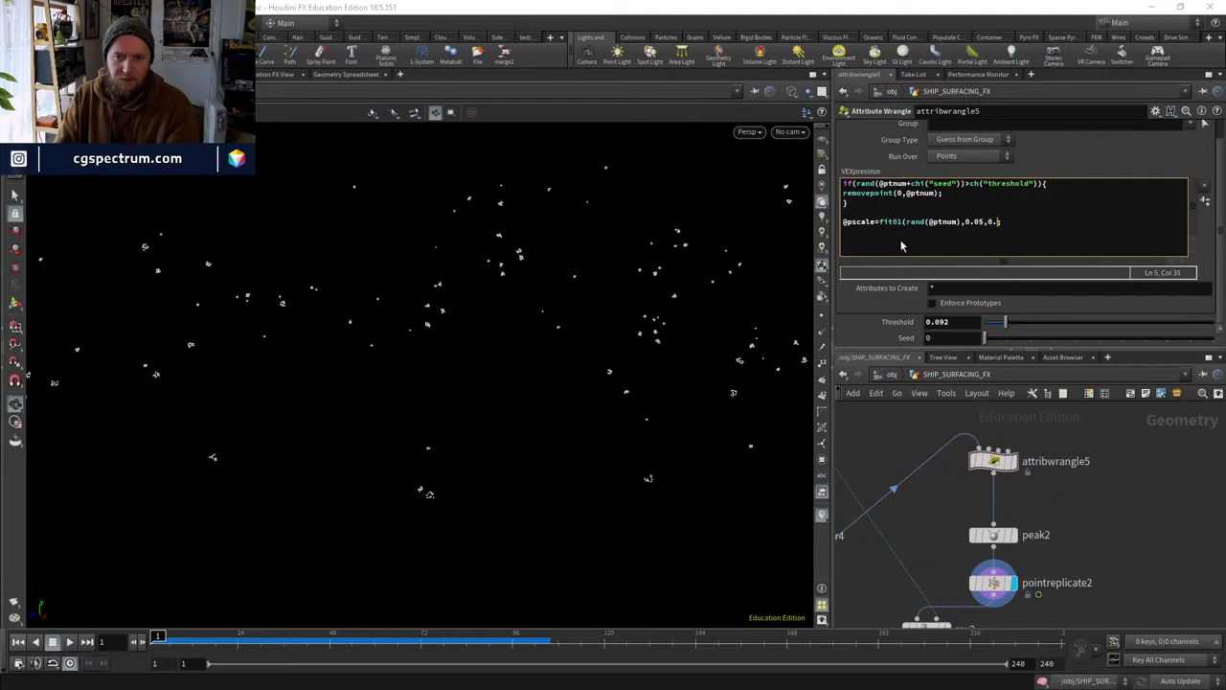
Close the fit01 call and set pointreplicate2's Uniform Scale to 1.
type(")")
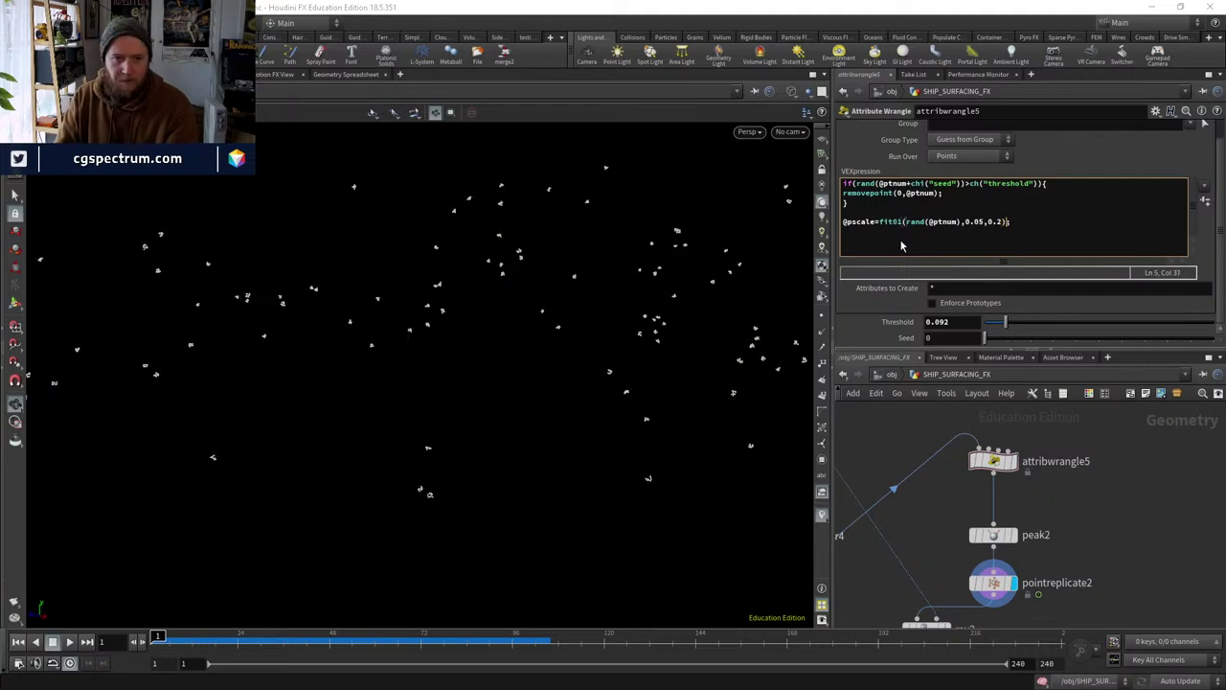
left_click(996, 583)
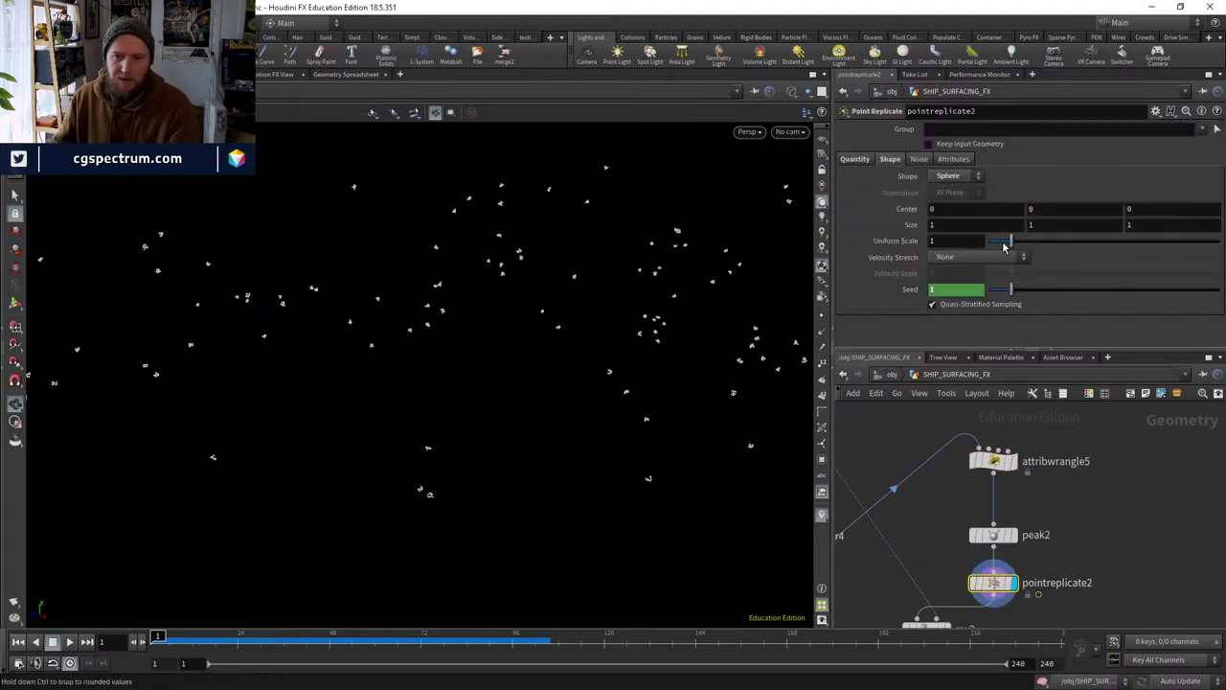
mouse_move(1011, 241)
left_mouse_down()
mouse_move(1166, 234)
mouse_move(991, 241)
mouse_move(1024, 239)
left_mouse_up()
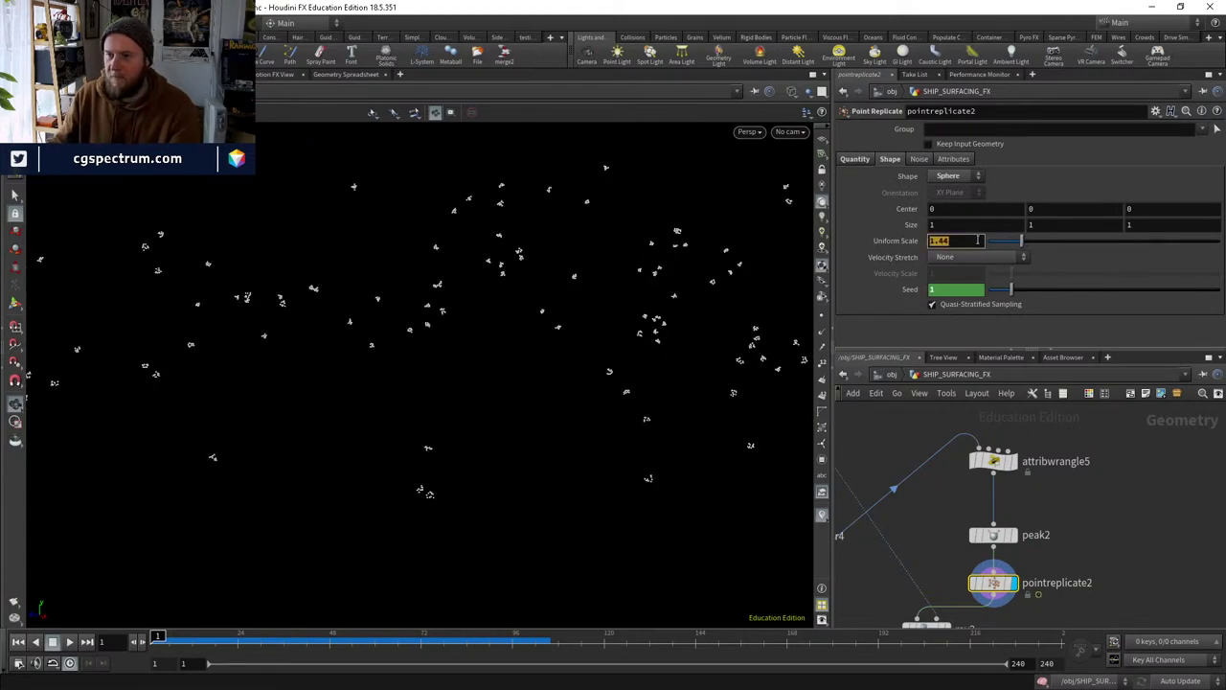
type("1")
key("Return")
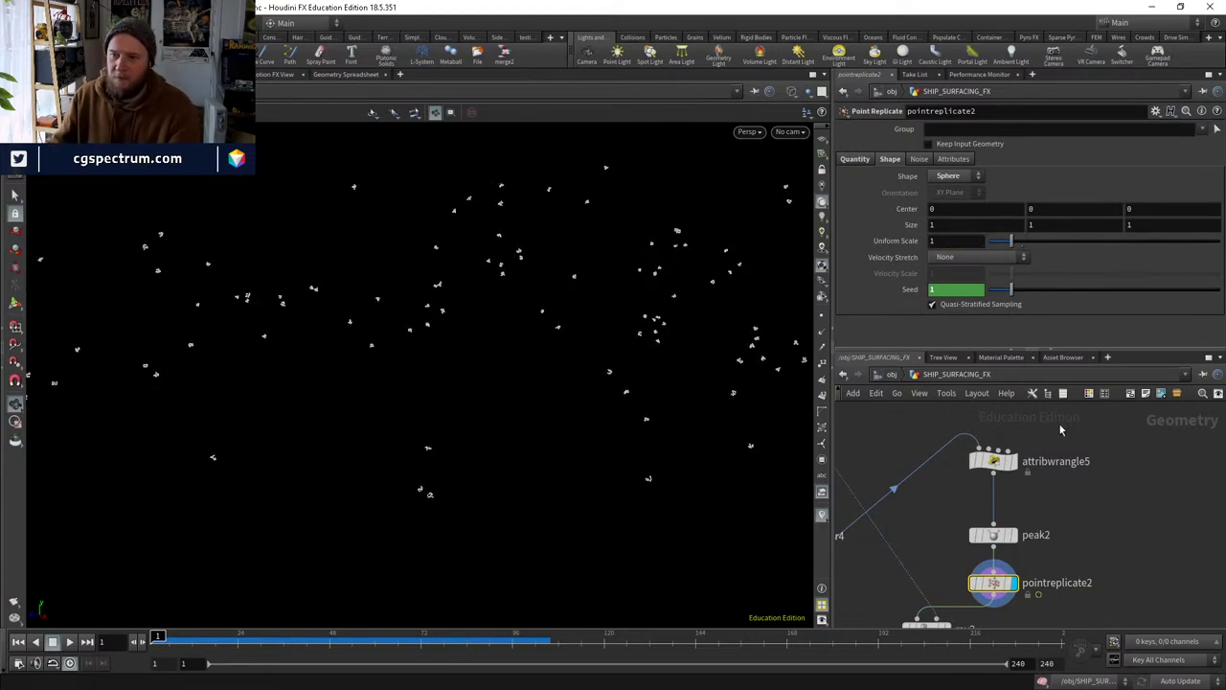
Look through cam1 and display the ray2 result framed with the red ship.
left_click_drag(613, 374, 613, 398)
left_click(789, 132)
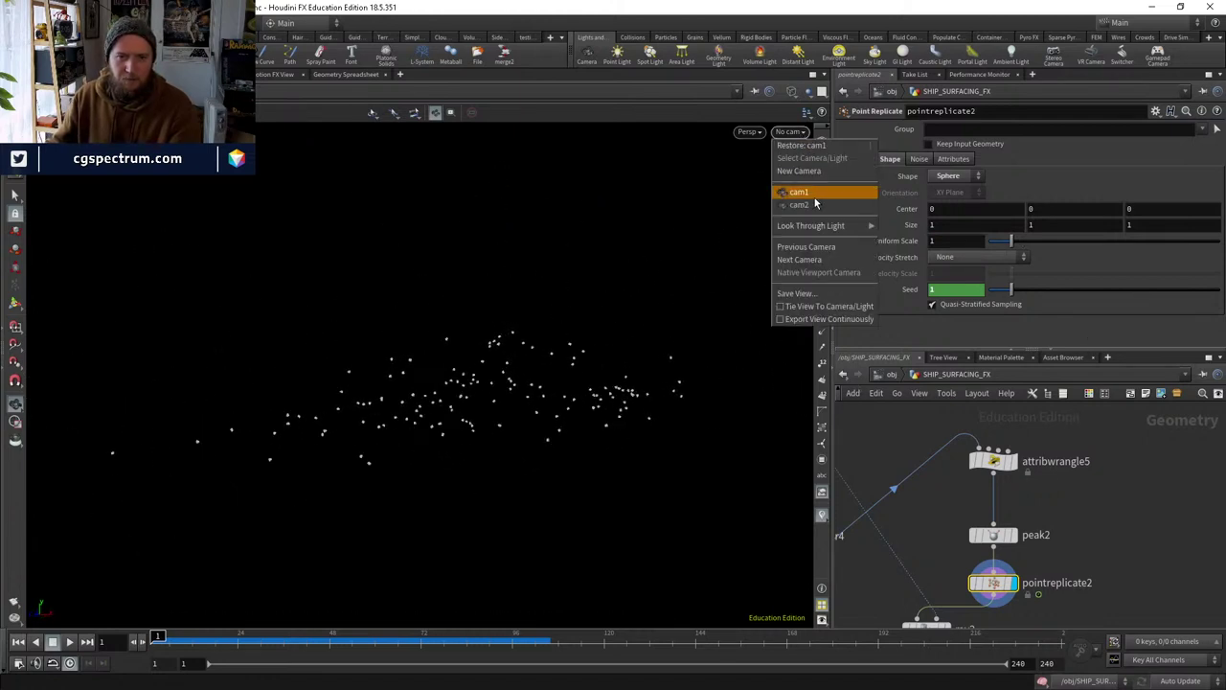
left_click(799, 192)
scroll(1079, 466, "down", 3)
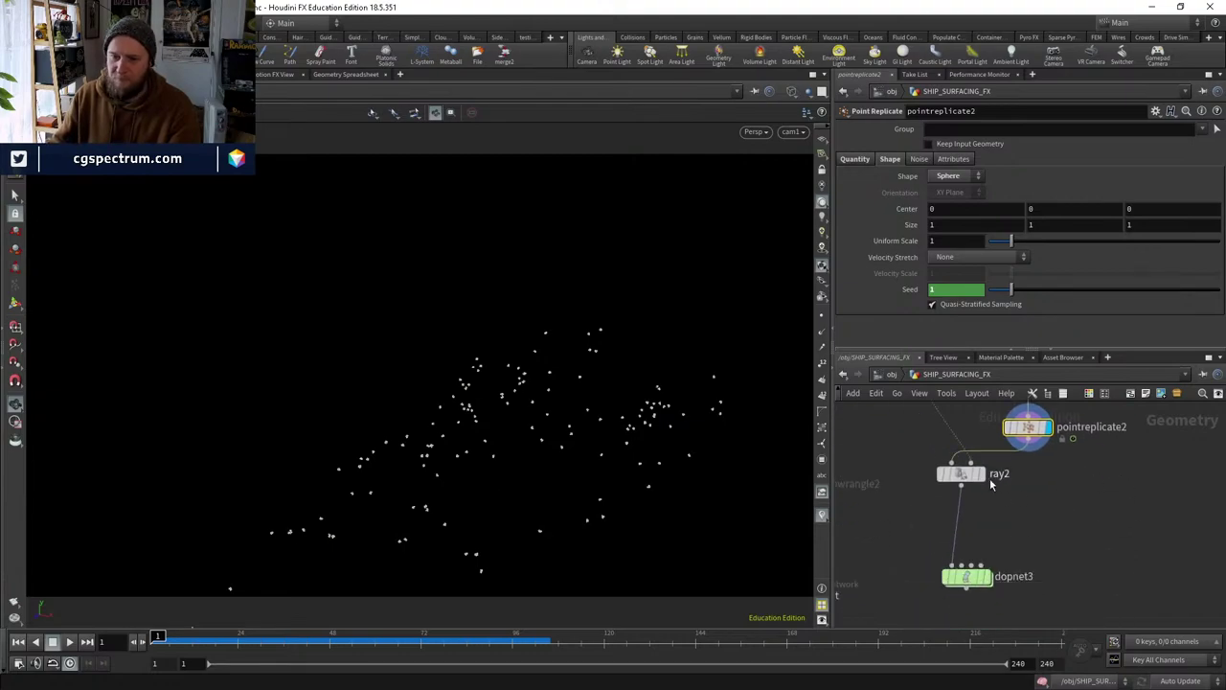
left_click(979, 474)
key("g")
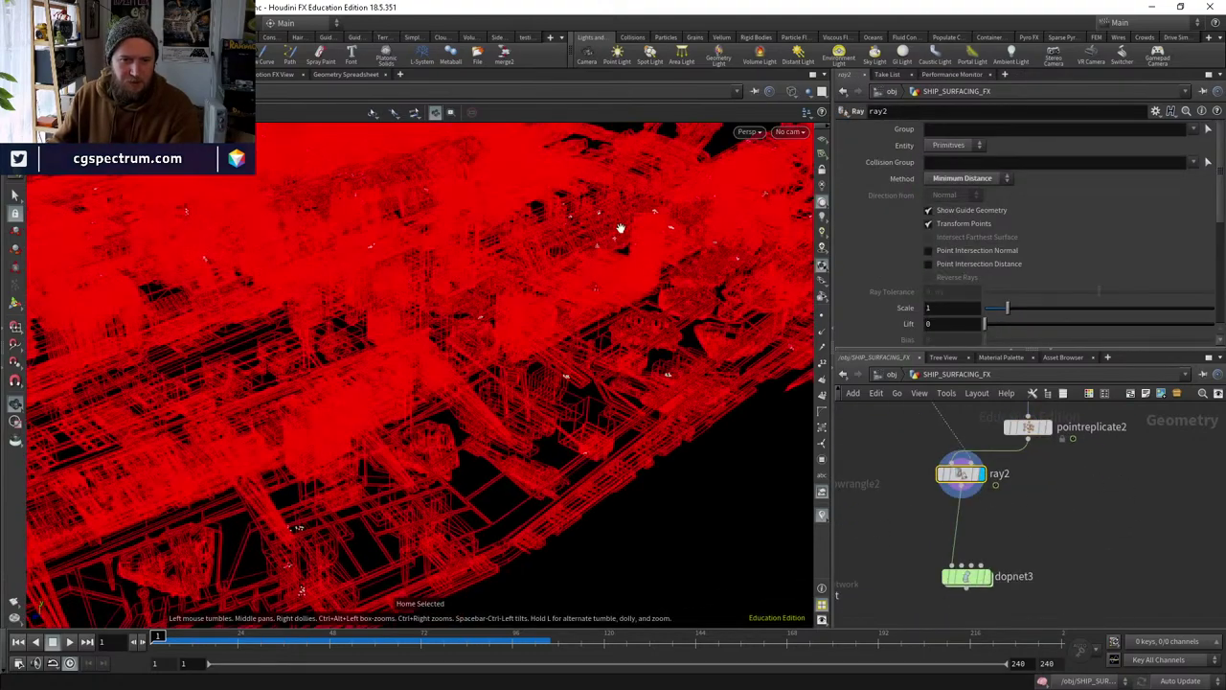
left_click_drag(621, 228, 589, 464)
Enter dopnet3, play the simulation, scrub frames 27–38 and resume playback.
double_click(968, 576)
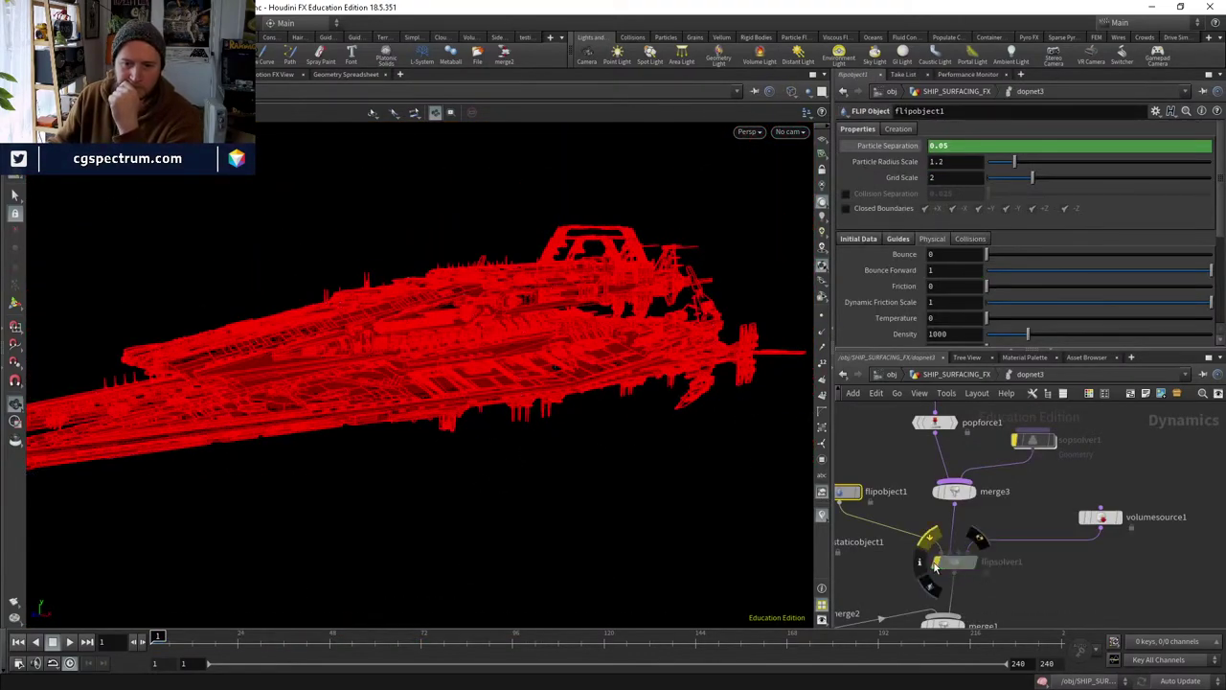
left_click(70, 642)
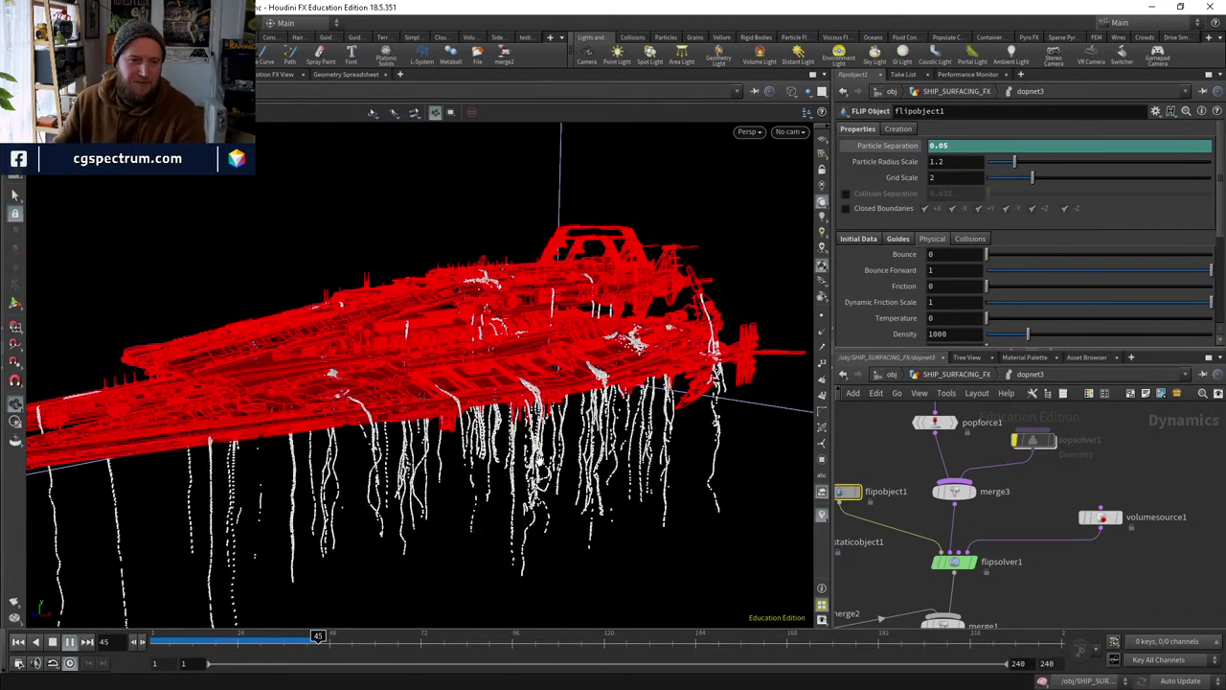
scroll(399, 400, "down", 5)
left_click(288, 639)
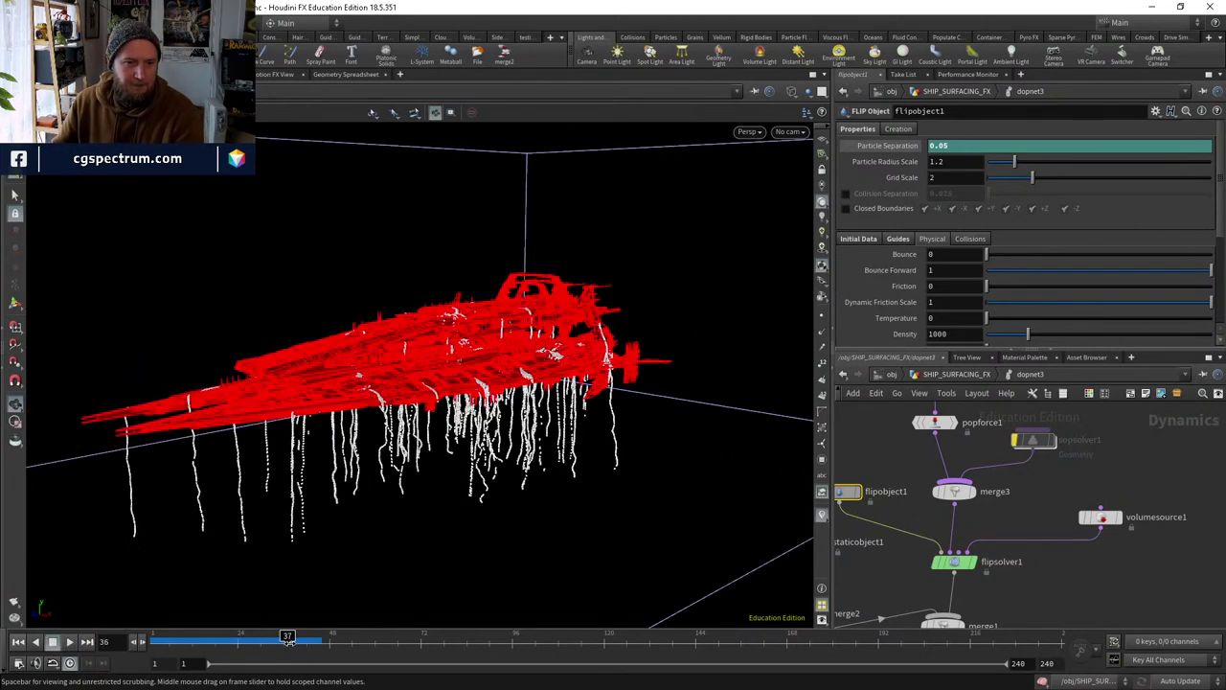
scroll(555, 348, "up", 5)
scroll(613, 230, "down", 5)
key("g")
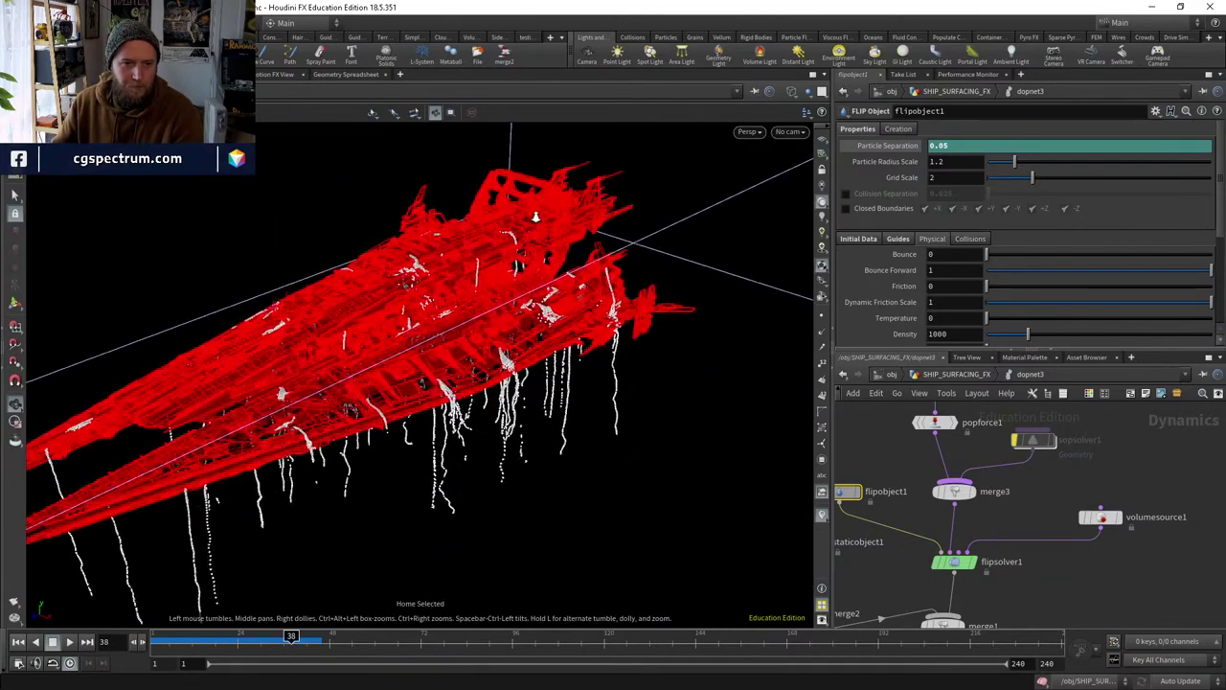
left_click_drag(537, 216, 537, 287)
mouse_move(291, 637)
left_mouse_down()
mouse_move(247, 634)
mouse_move(291, 636)
left_mouse_up()
left_click_drag(316, 498, 450, 536)
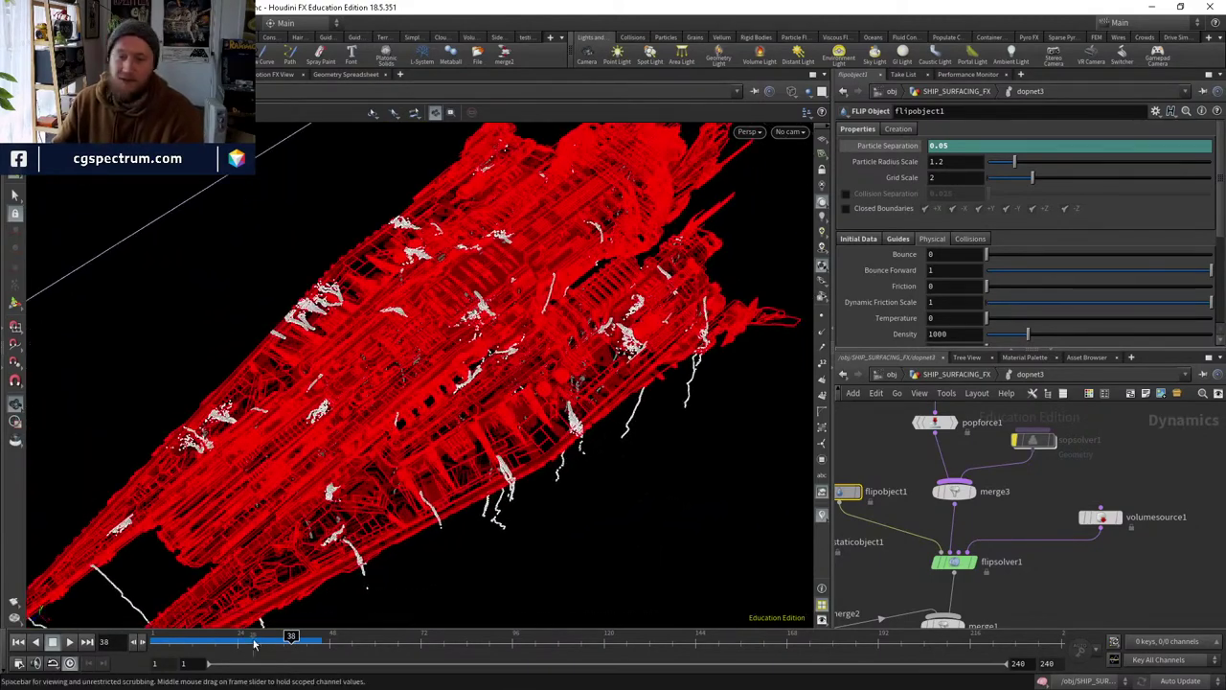
left_click(69, 642)
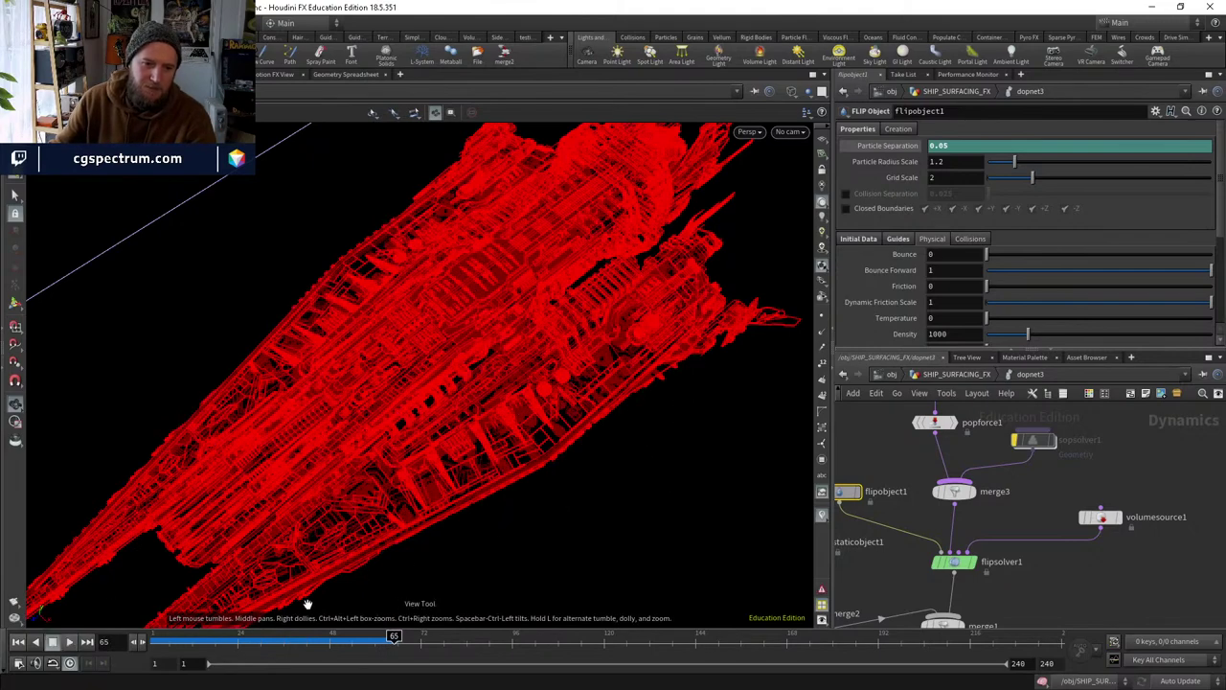
left_click(237, 637)
Inspect the particle streams via cam2 and perspective at frame 54, then return to frame 1.
left_click_drag(556, 537, 481, 445)
left_click(791, 131)
left_click(789, 221)
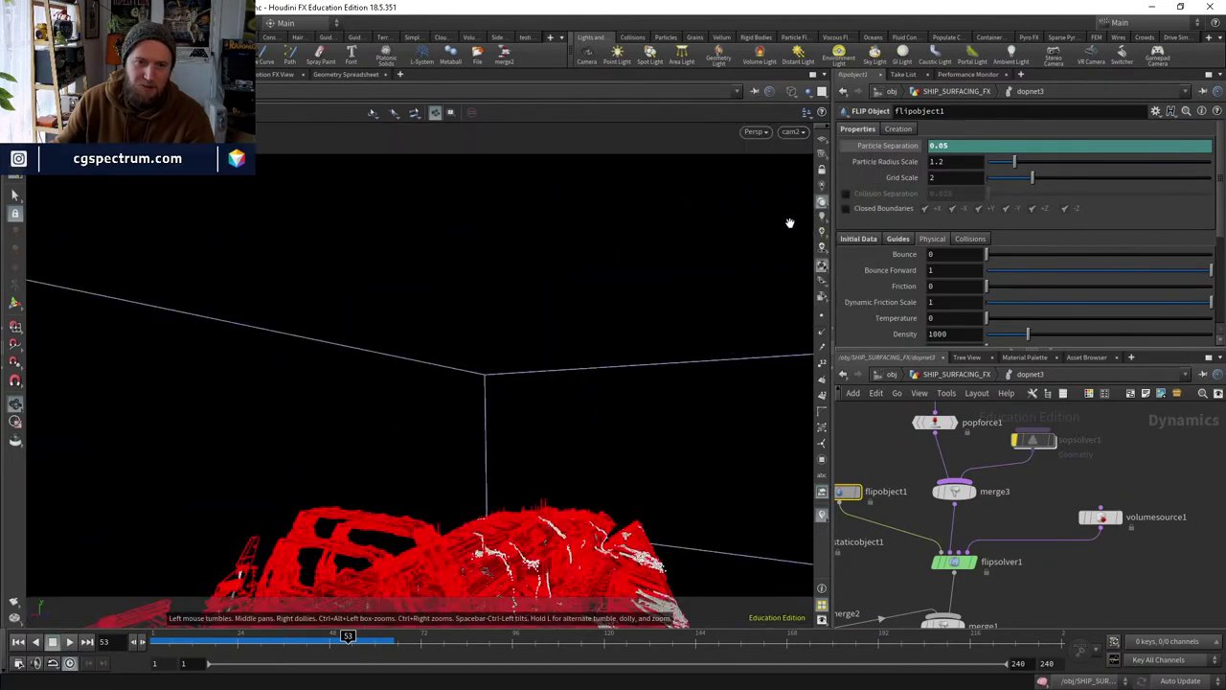
left_click(790, 132)
left_click(801, 194)
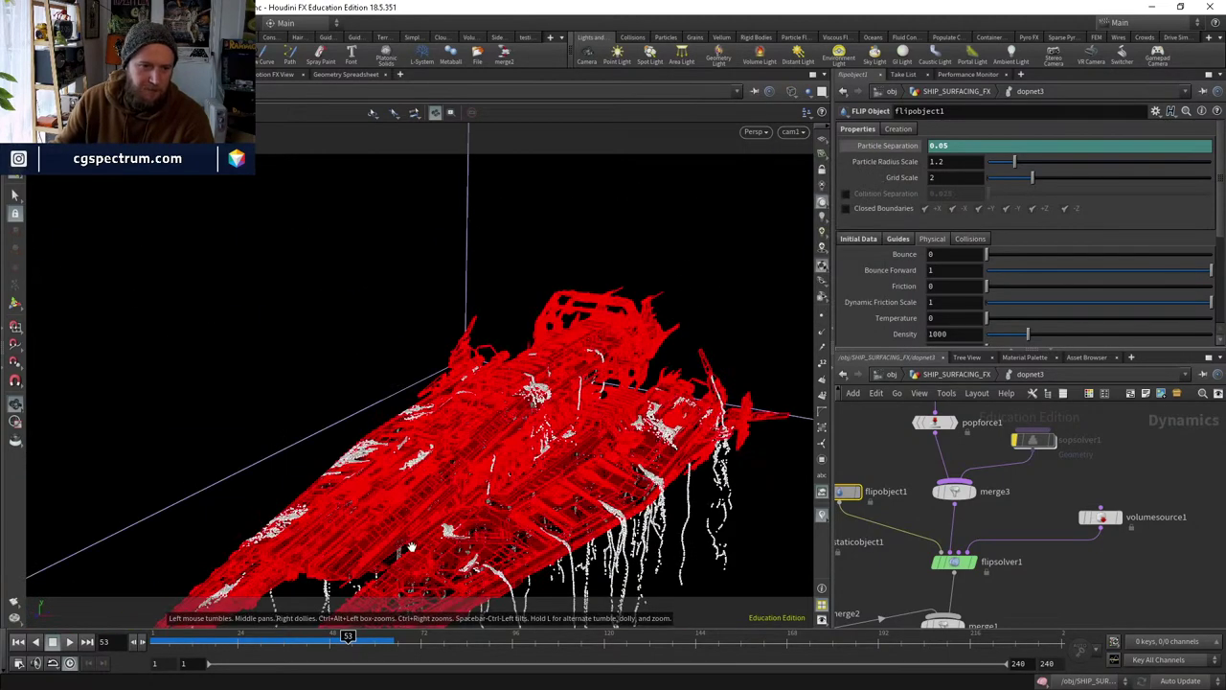
key("g")
left_click_drag(508, 529, 407, 463)
scroll(407, 463, "up", 5)
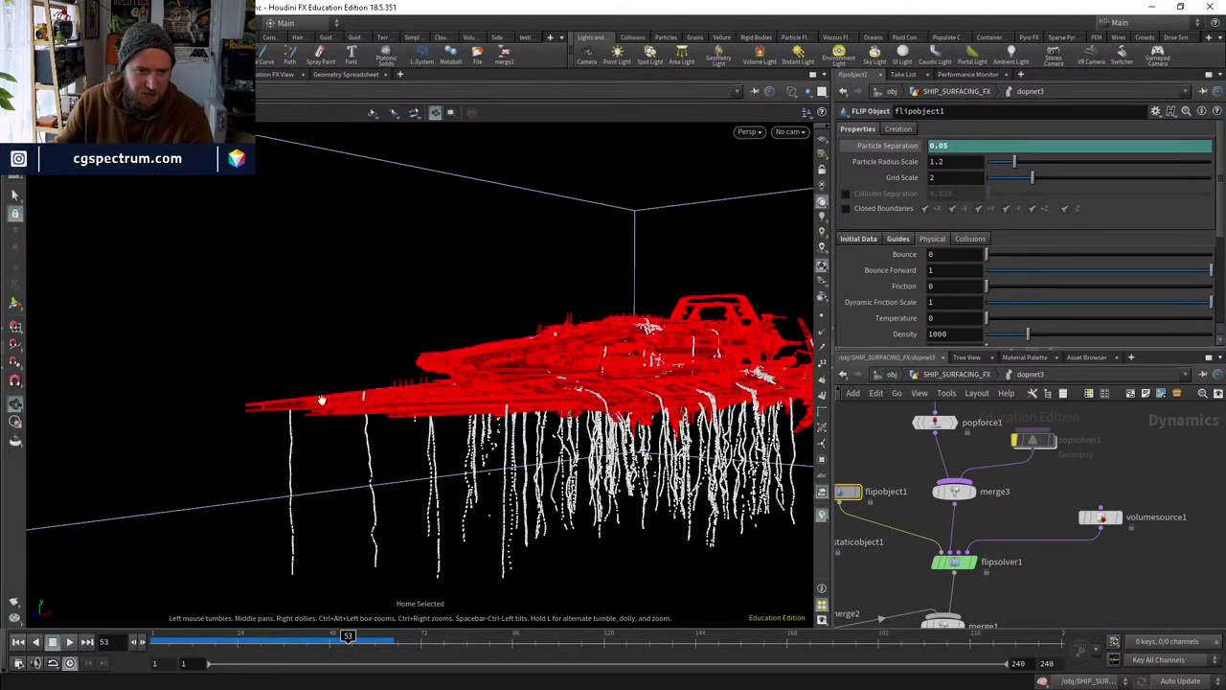
left_click_drag(348, 636, 219, 636)
left_click_drag(383, 589, 336, 517)
key("ctrl+Up")
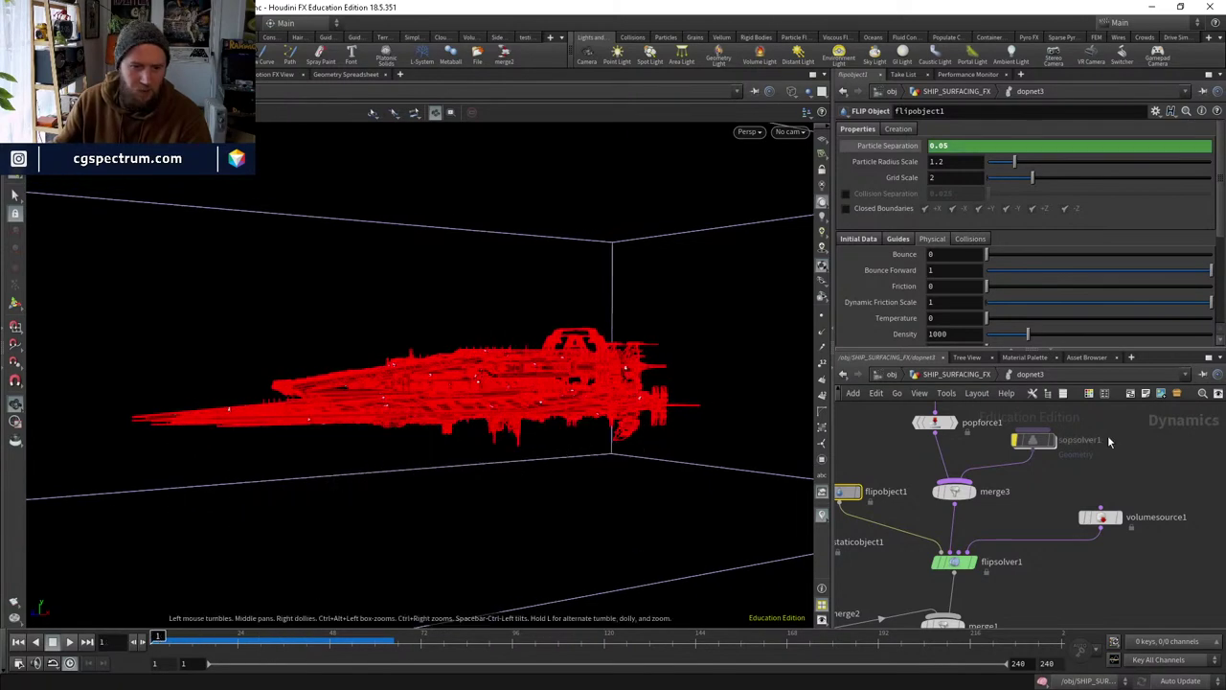
left_click(957, 372)
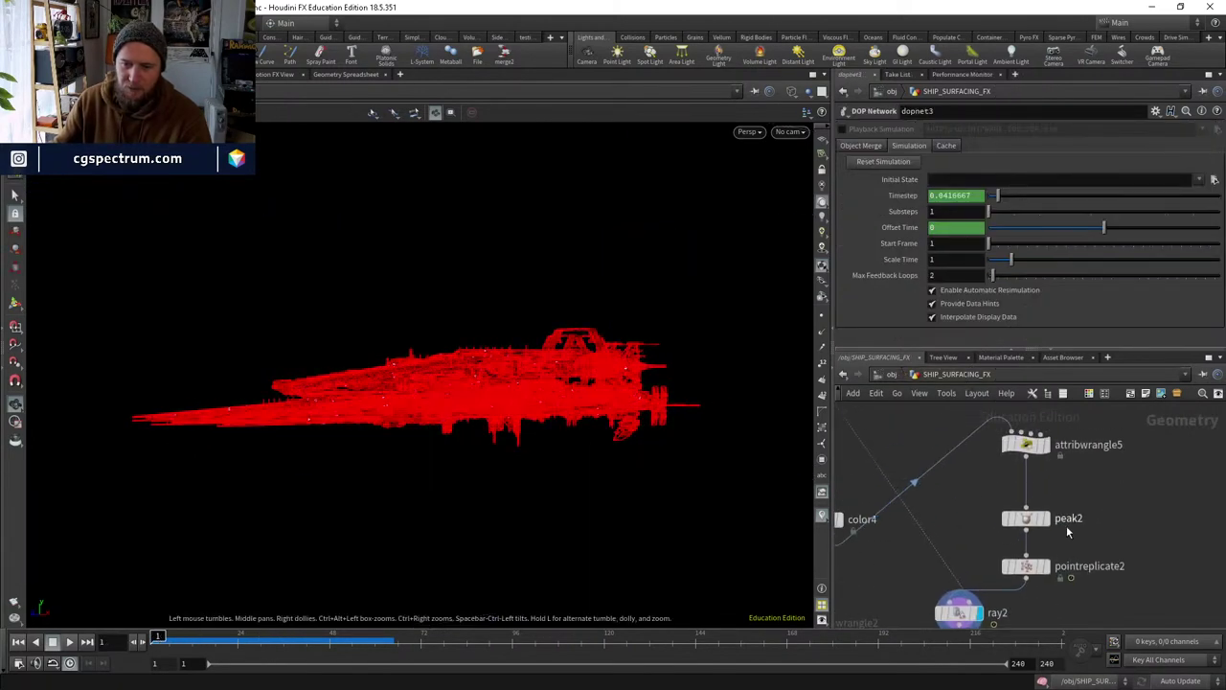
left_click(1050, 446)
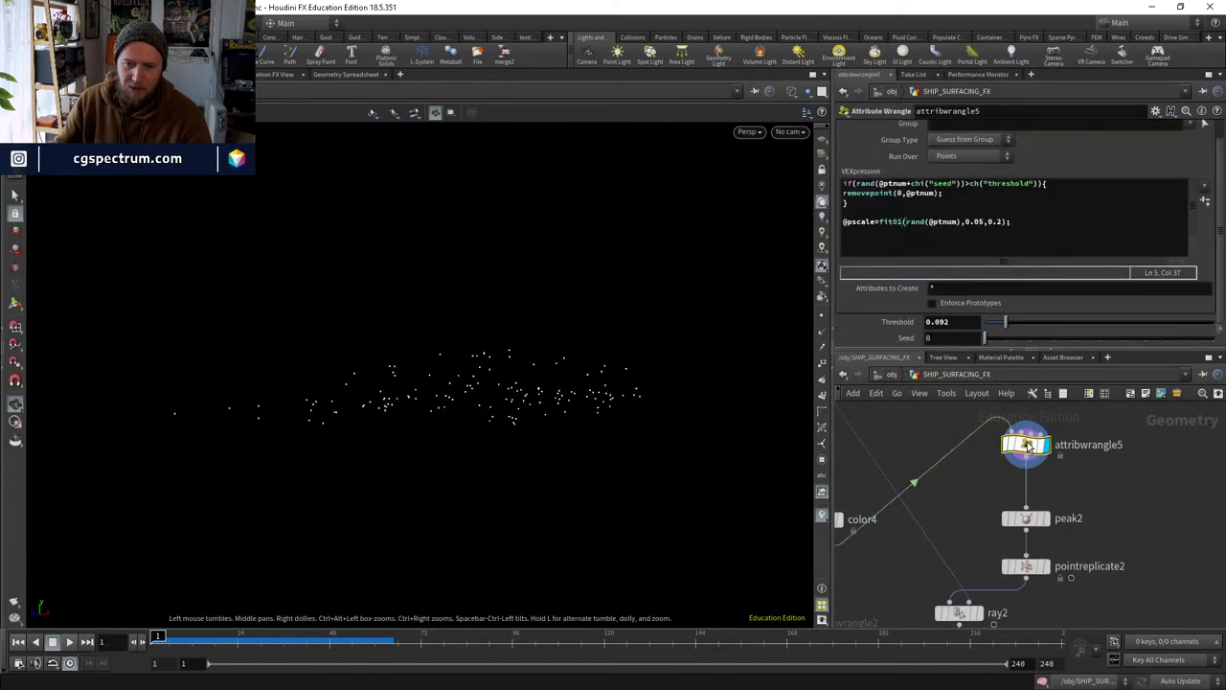
left_click(1013, 230)
key("Return")
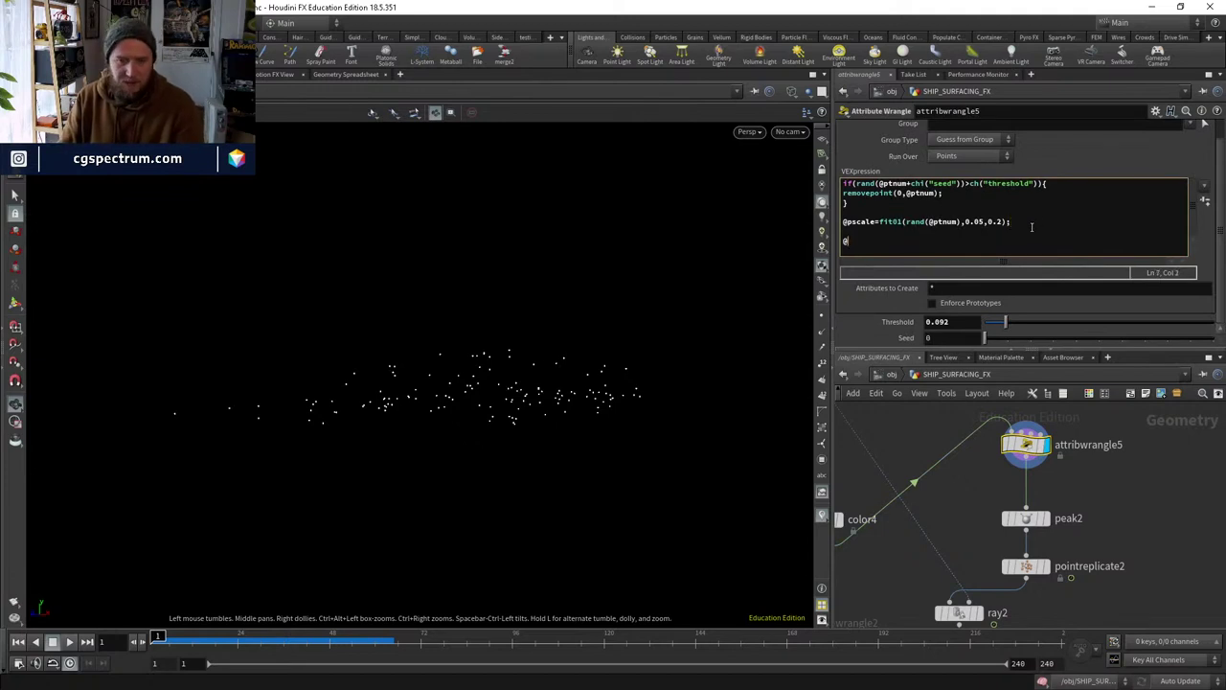
type("@id=")
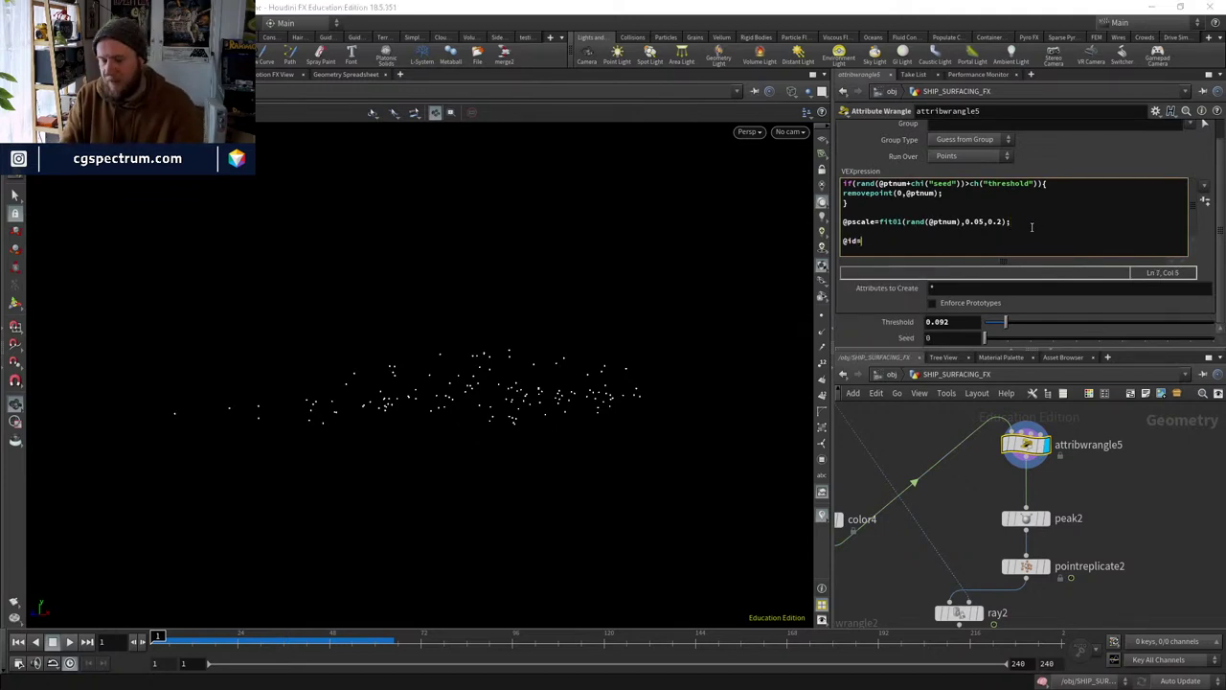
type("@ptnum;")
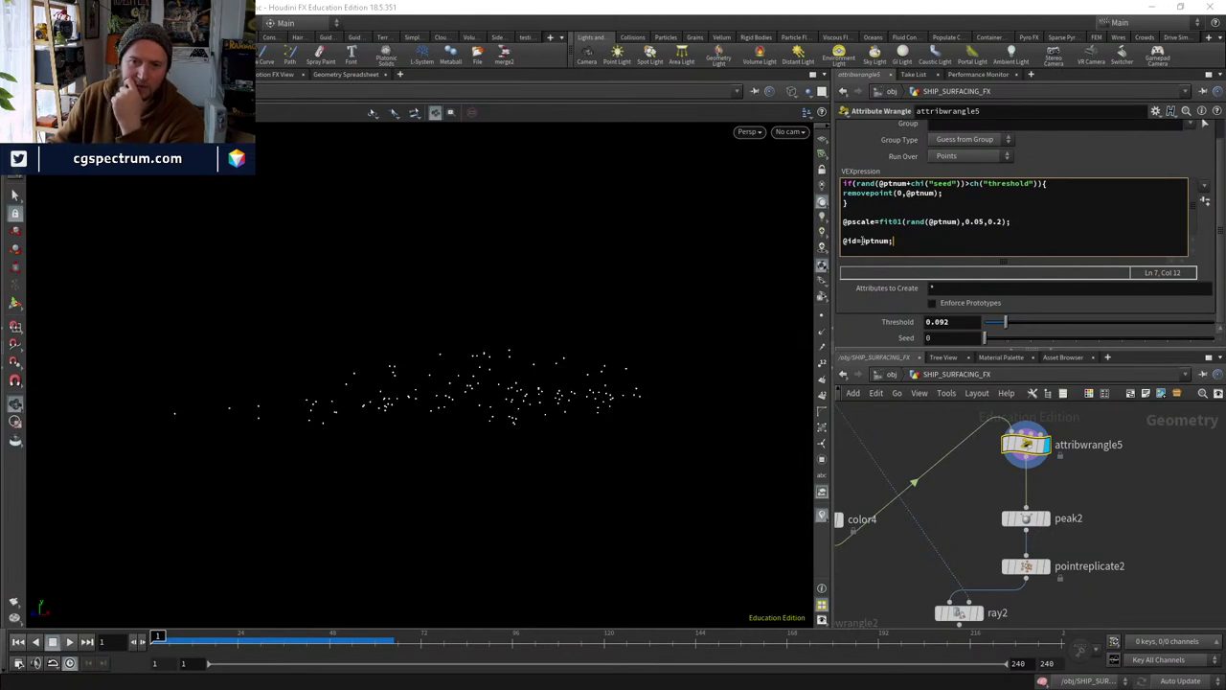
left_click(845, 240)
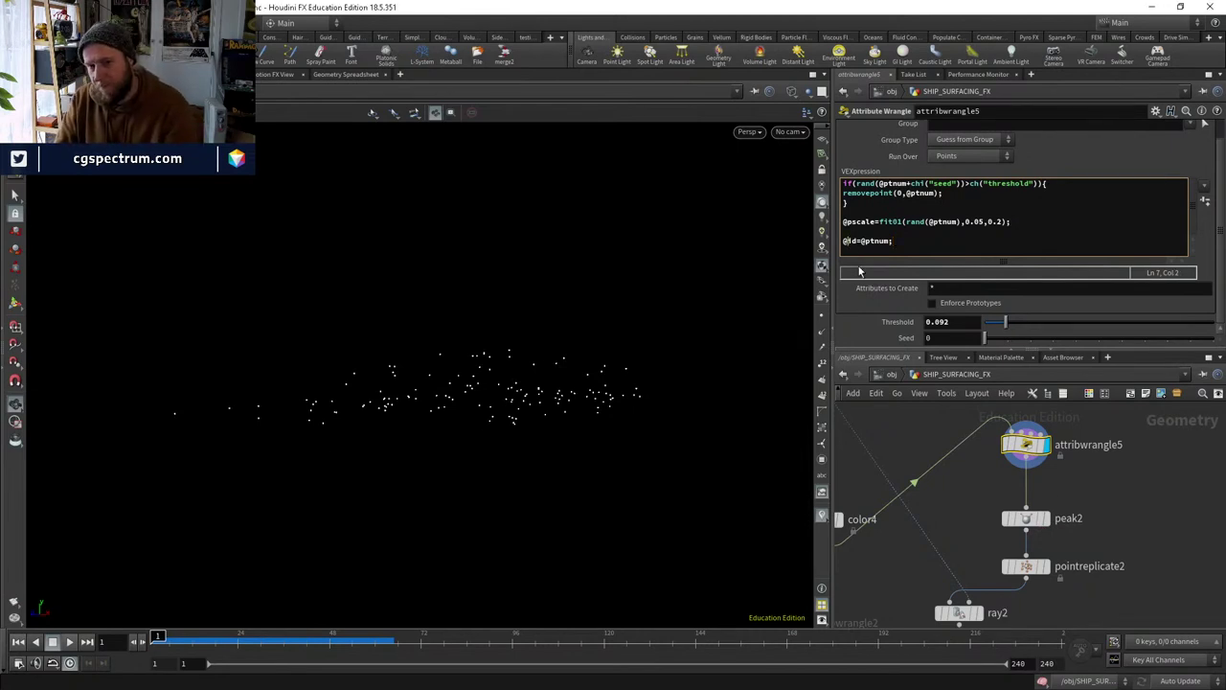
type("stre")
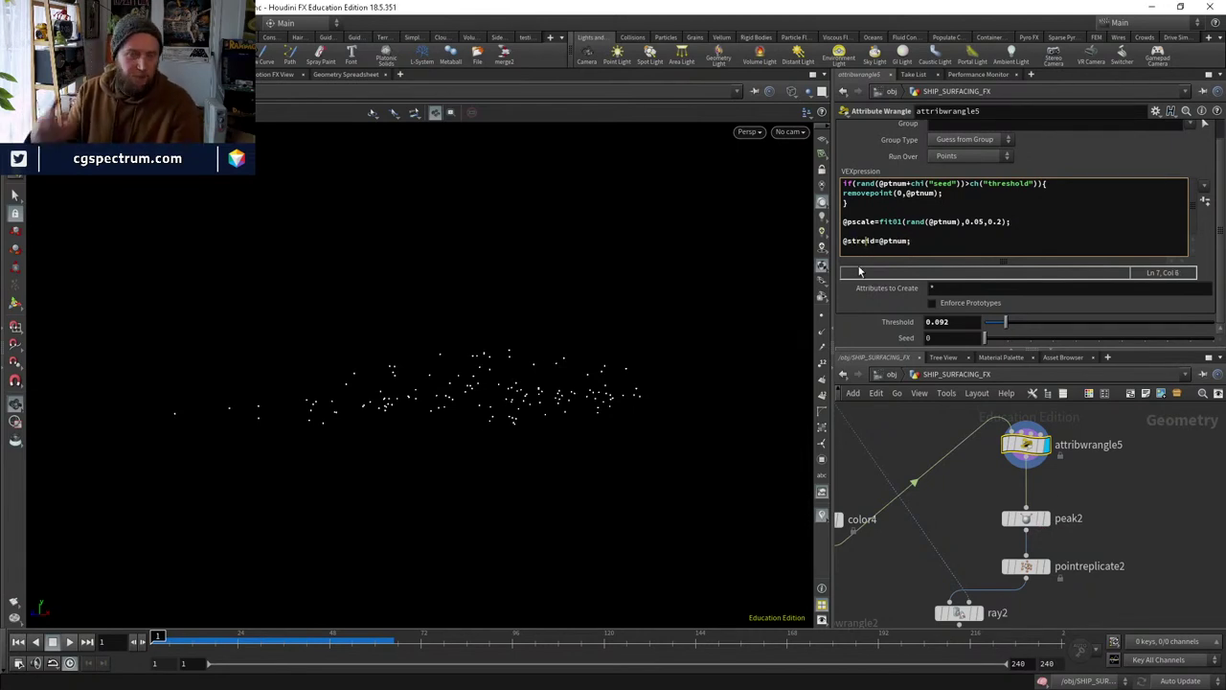
type("am")
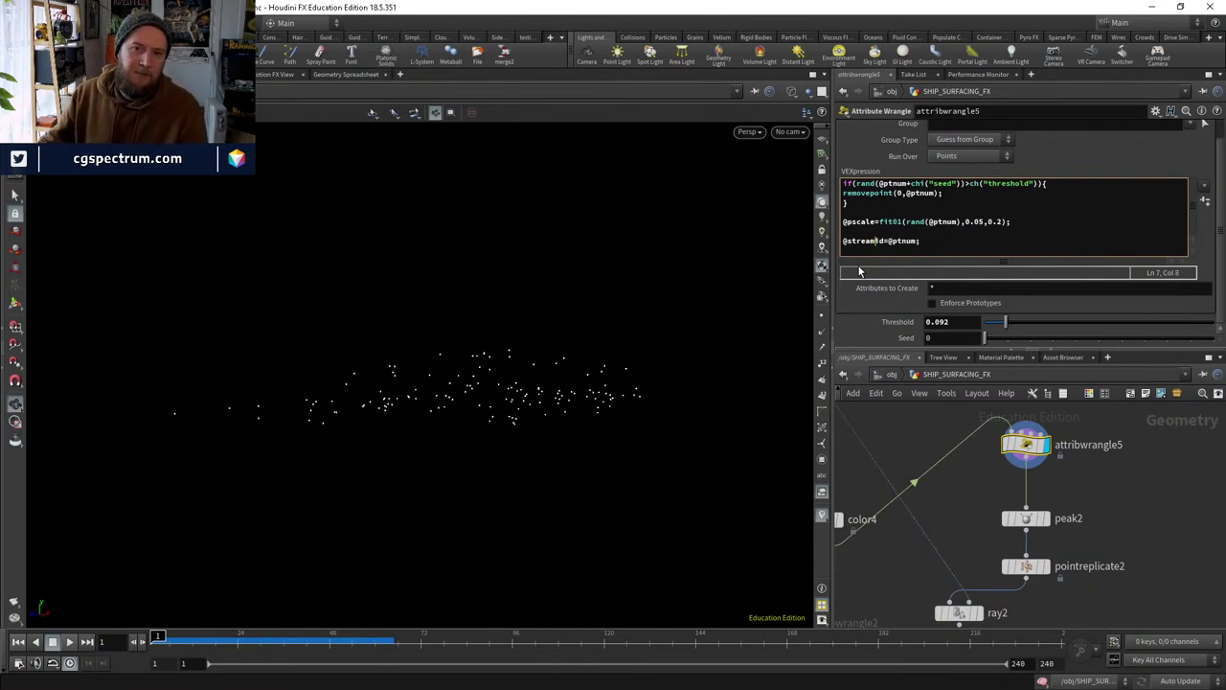
Review the ray2, attribwrangle5, peak2 and pointreplicate2 outputs and settings.
scroll(1069, 524, "down", 3)
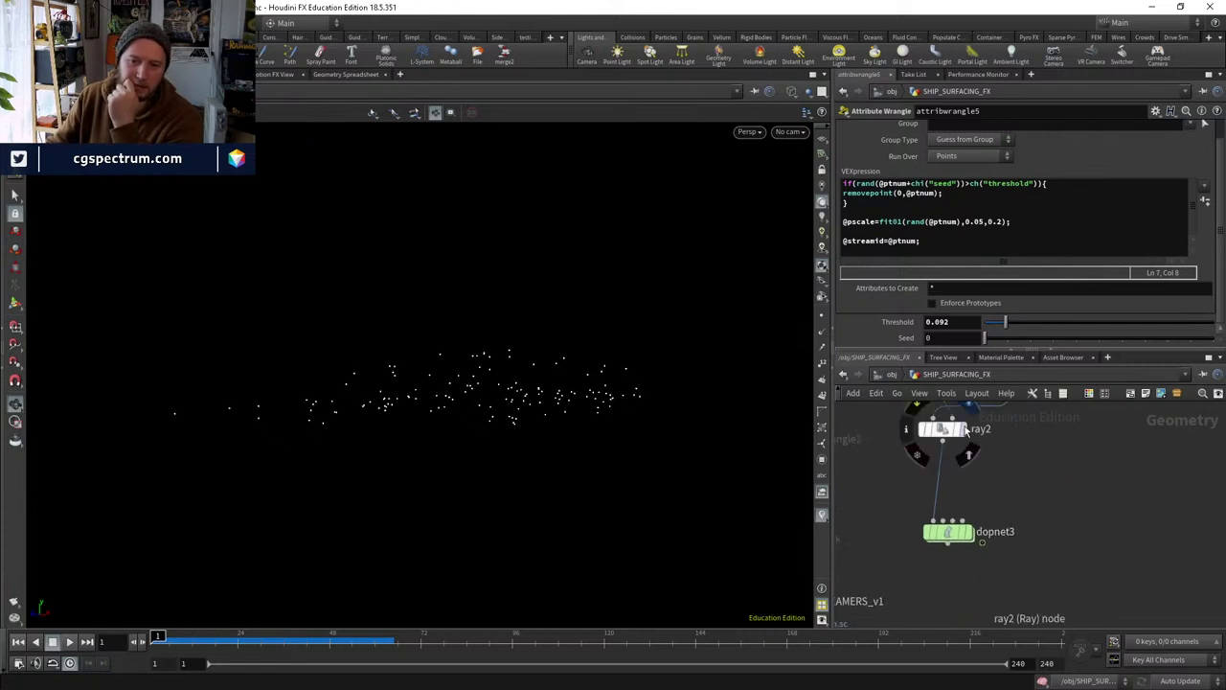
left_click(943, 428)
scroll(1101, 508, "up", 3)
left_click(990, 444)
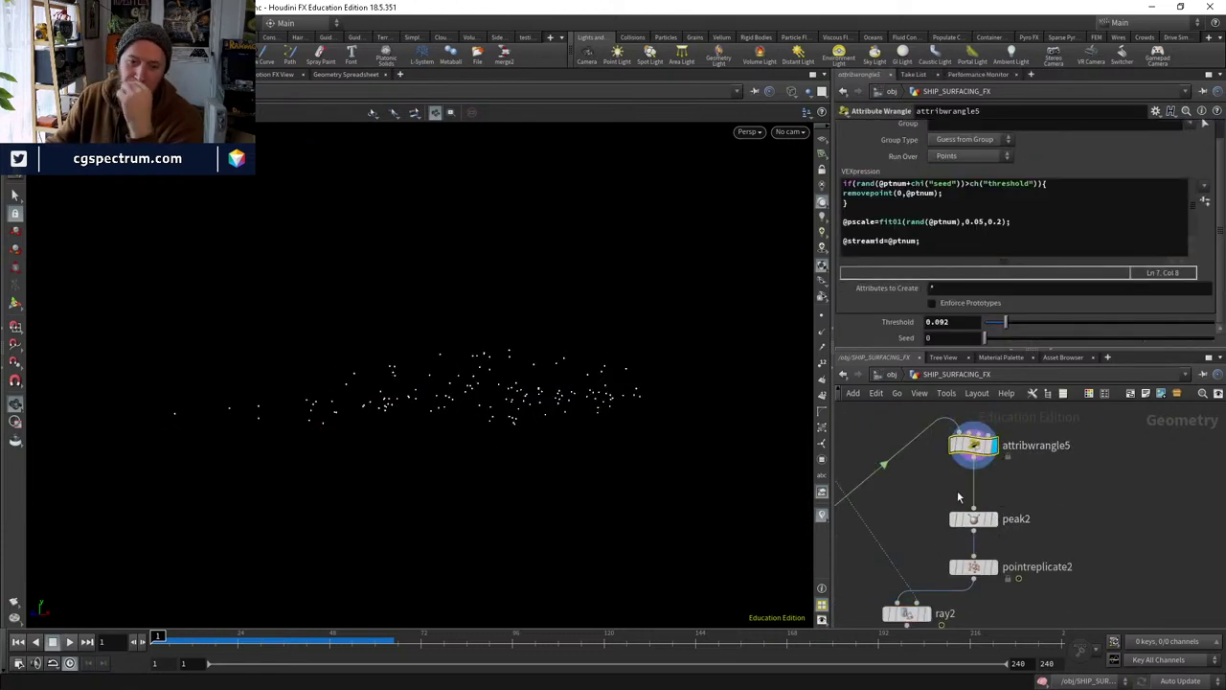
left_click(993, 518)
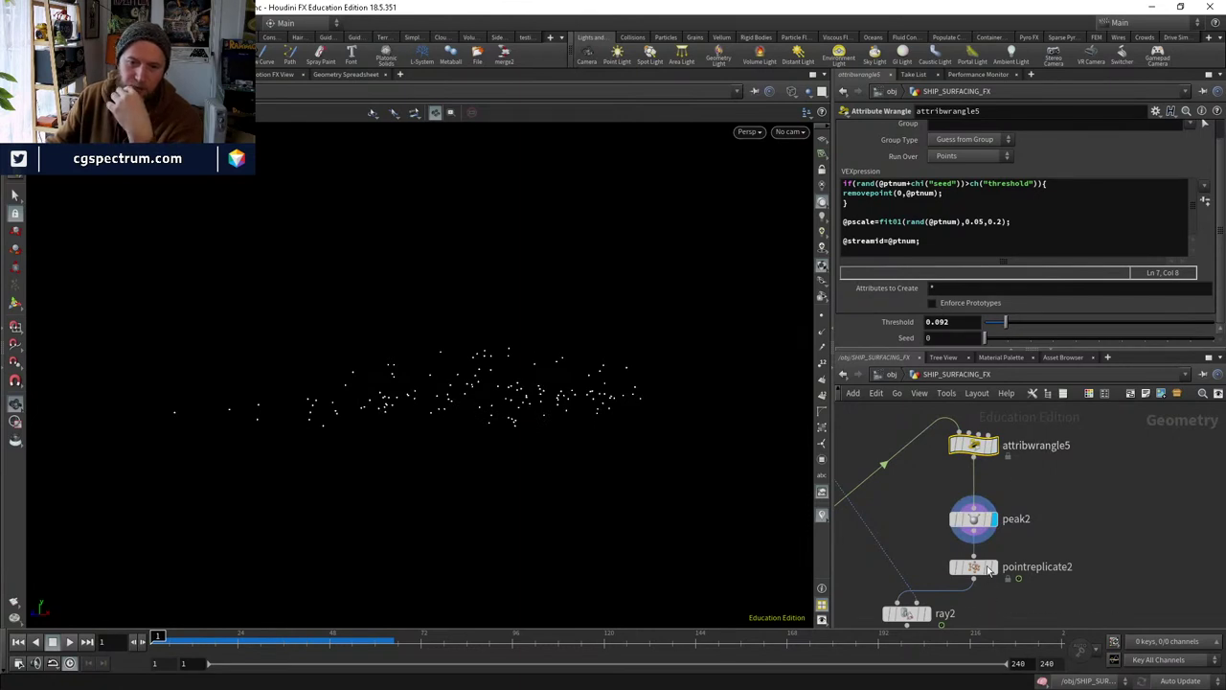
left_click(973, 568)
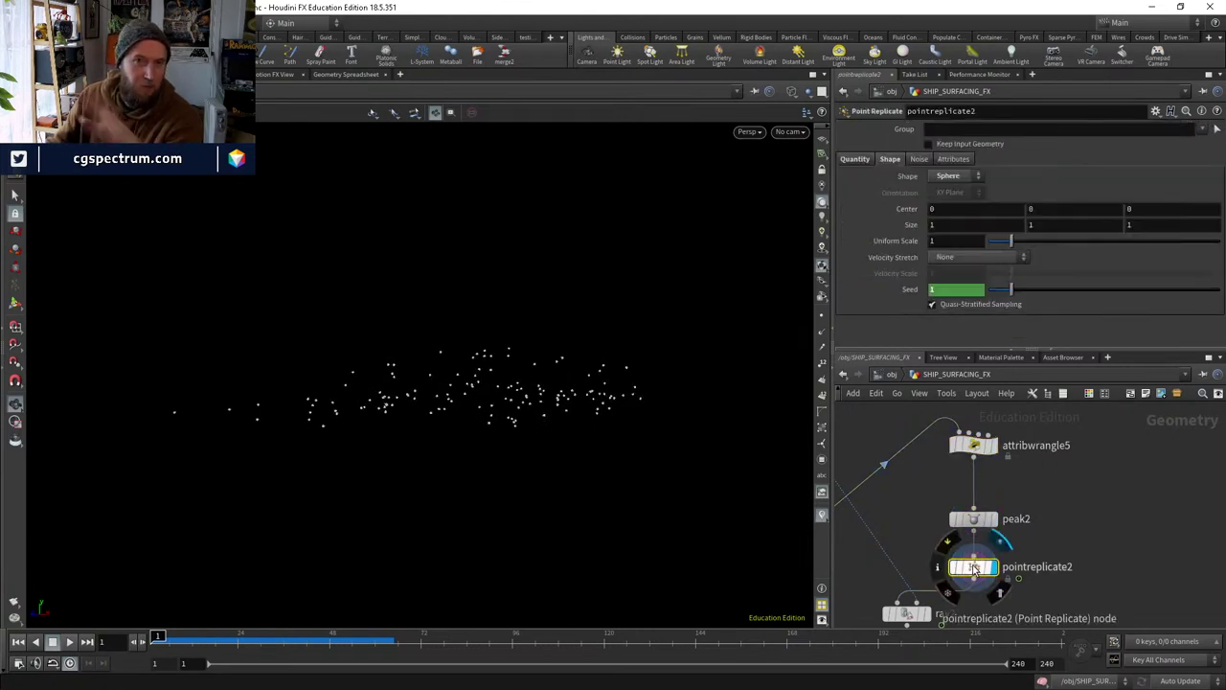
left_click(995, 567)
left_click(975, 444)
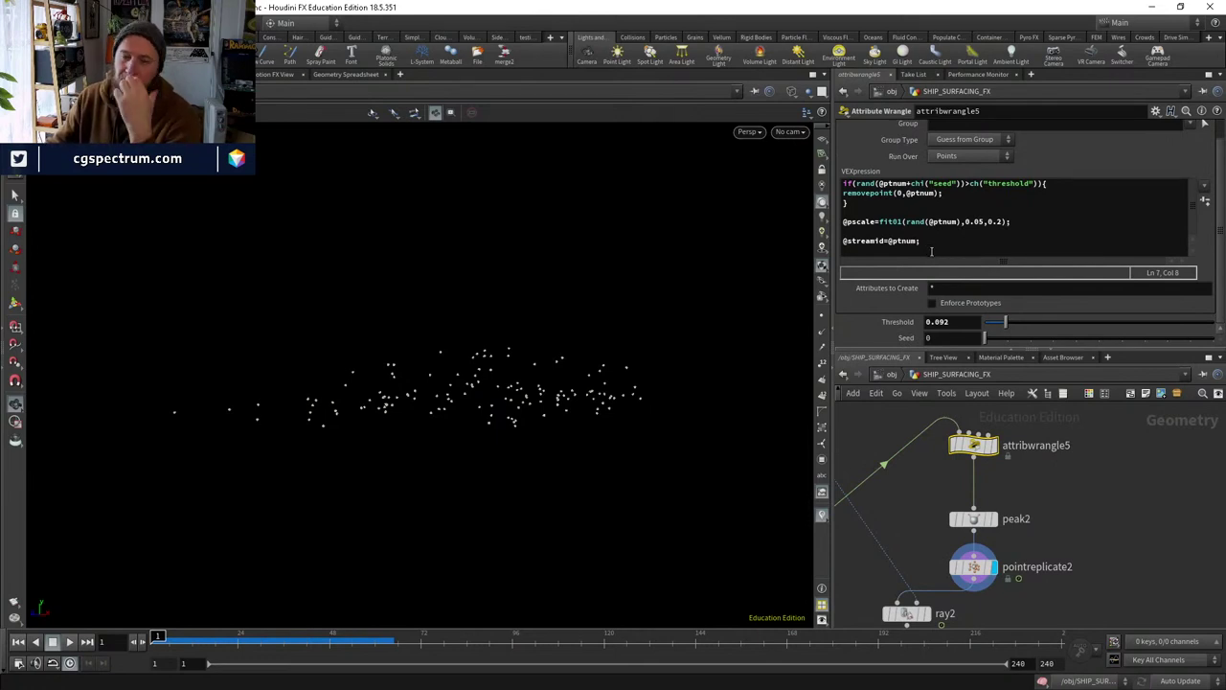
left_click(978, 572)
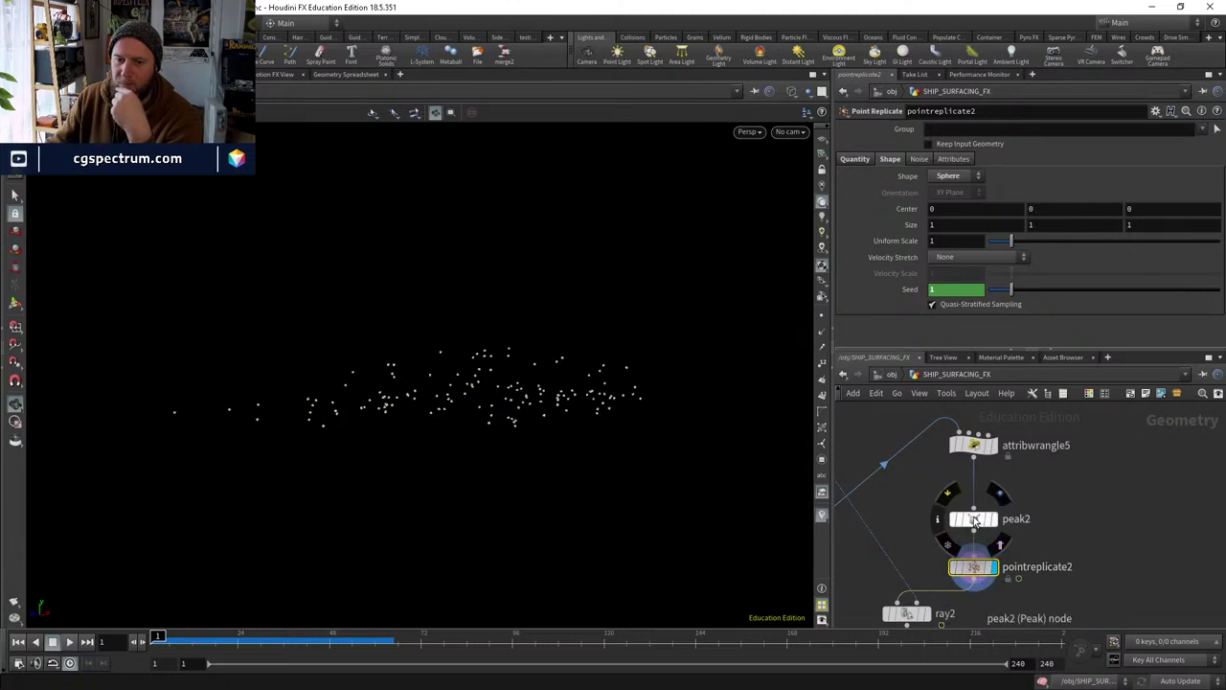
Display the ray2 ship output, then make dopnet3 current and displayed.
middle_click_drag(936, 623, 920, 525)
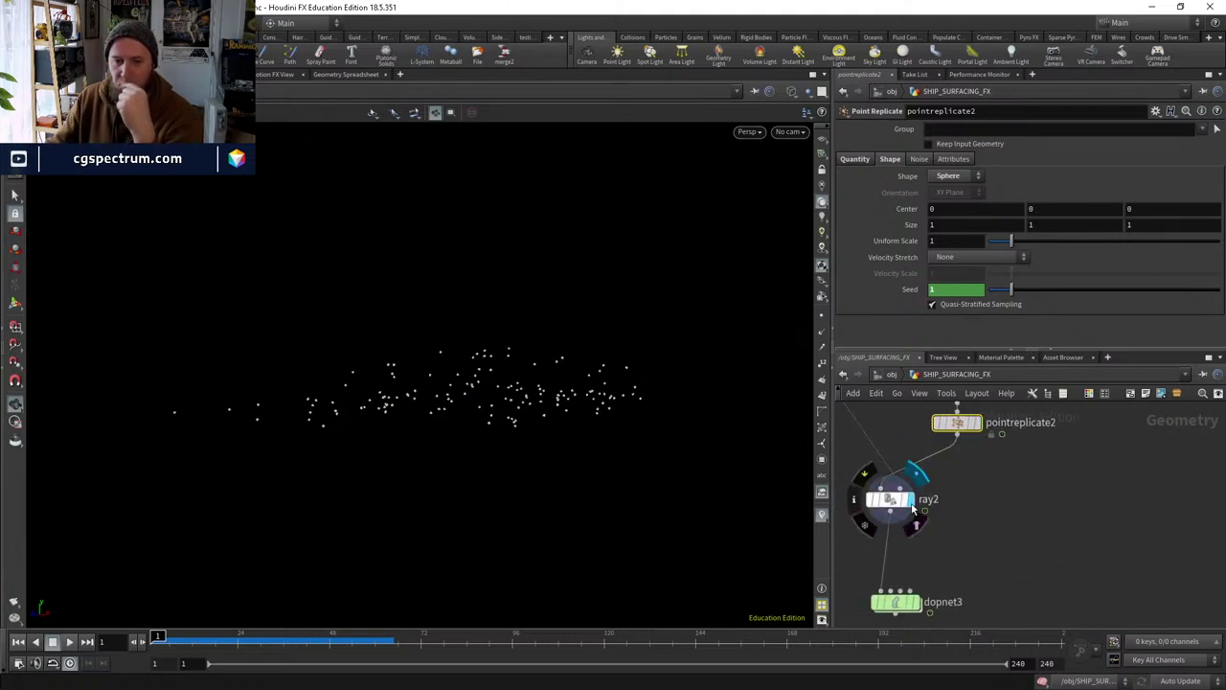
left_click(910, 499)
middle_click_drag(957, 570, 957, 476)
left_click(901, 508)
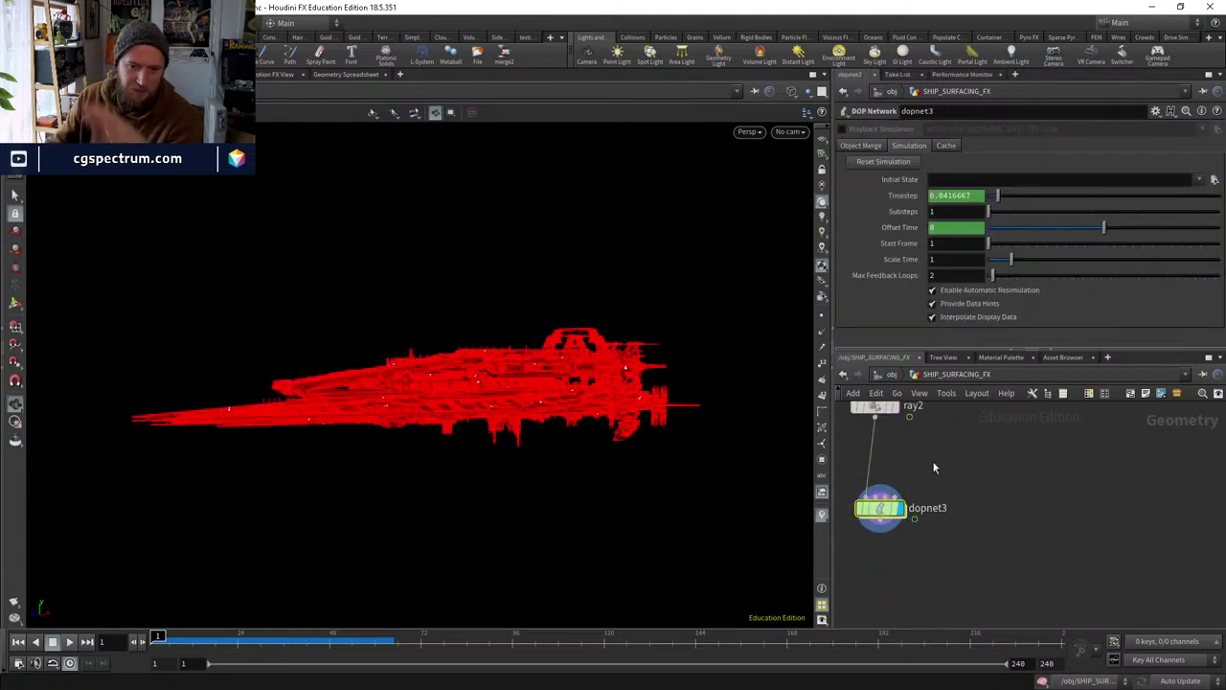
Reset the dopnet3 simulation cache and play it through to frame 13.
left_click(909, 165)
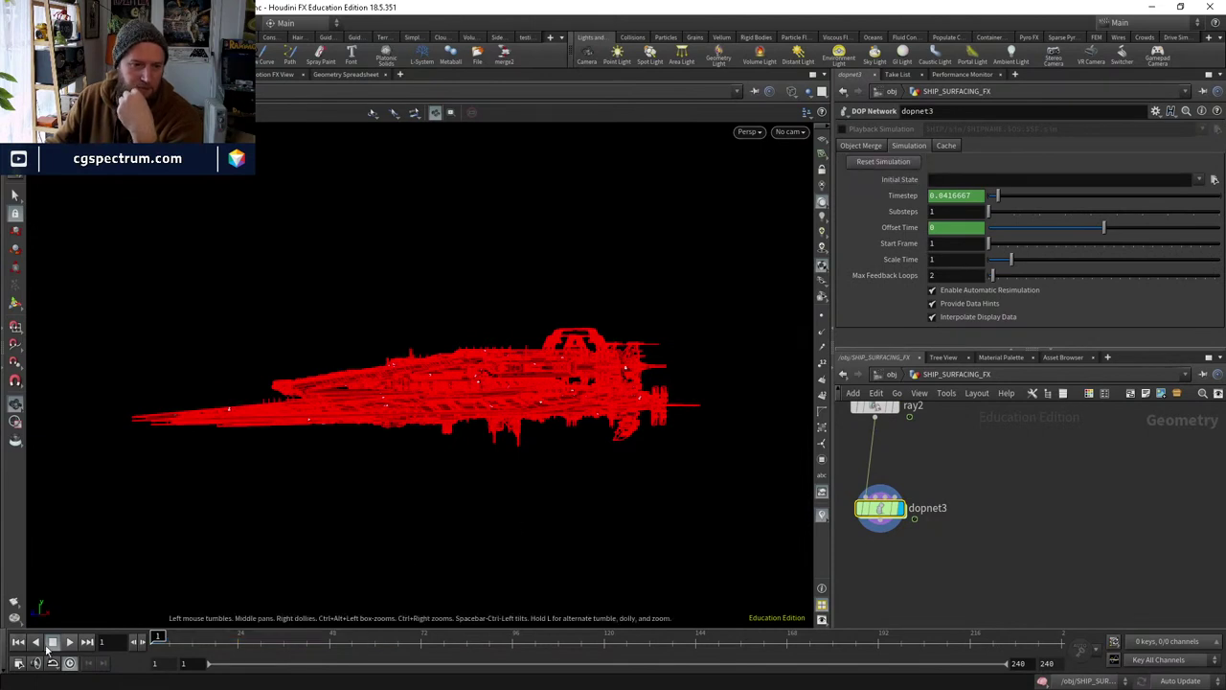
left_click(69, 642)
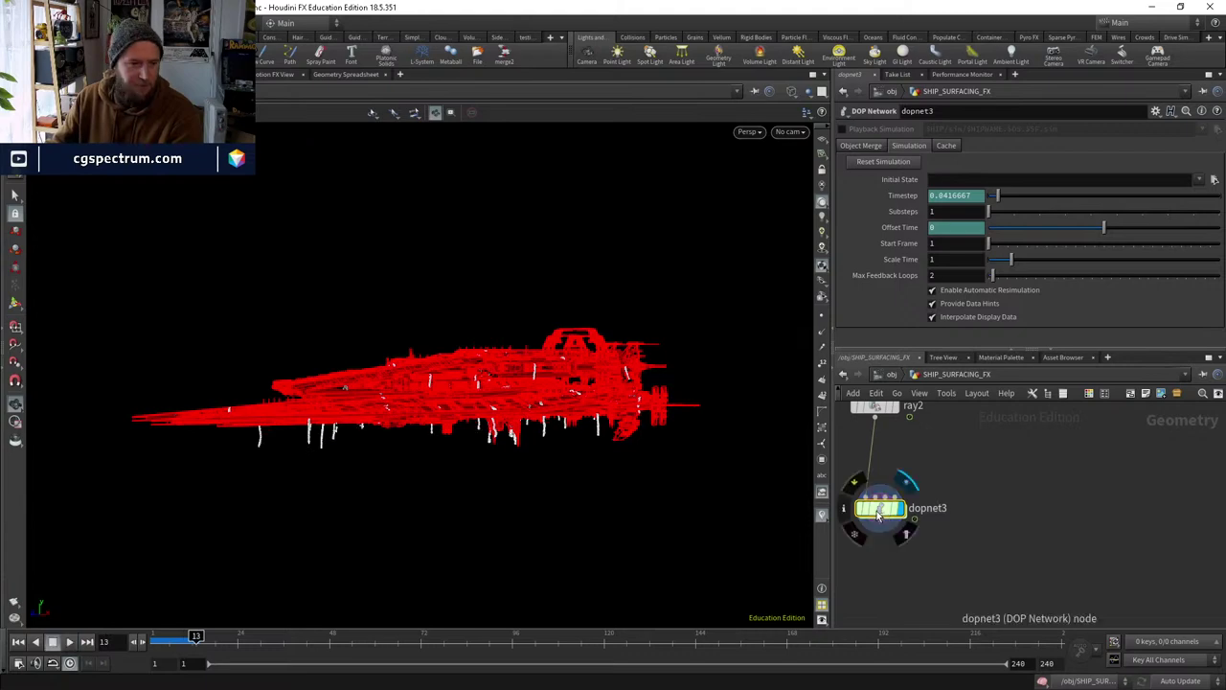
middle_click_drag(927, 563, 1012, 542)
Add a Dop Import Fields node, dopimportfield2, placed below dopnet3.
key("Tab")
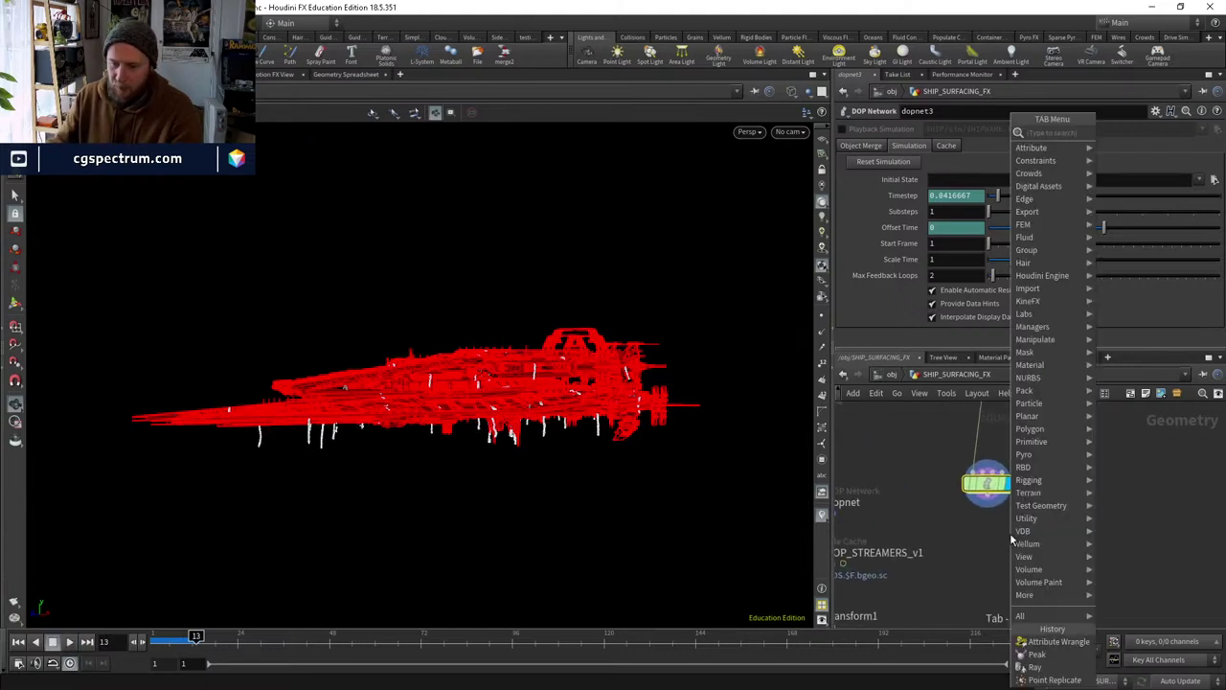
type("dopio")
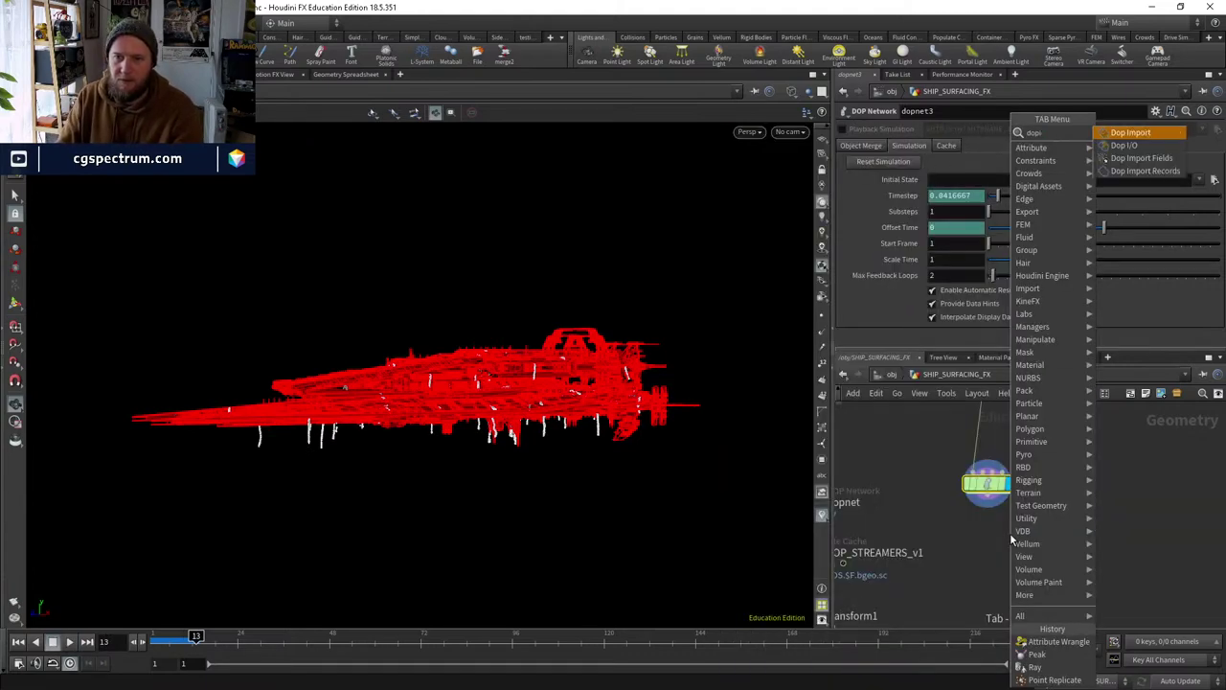
key("Down")
key("Return")
left_click(1011, 537)
left_click_drag(1011, 538, 989, 546)
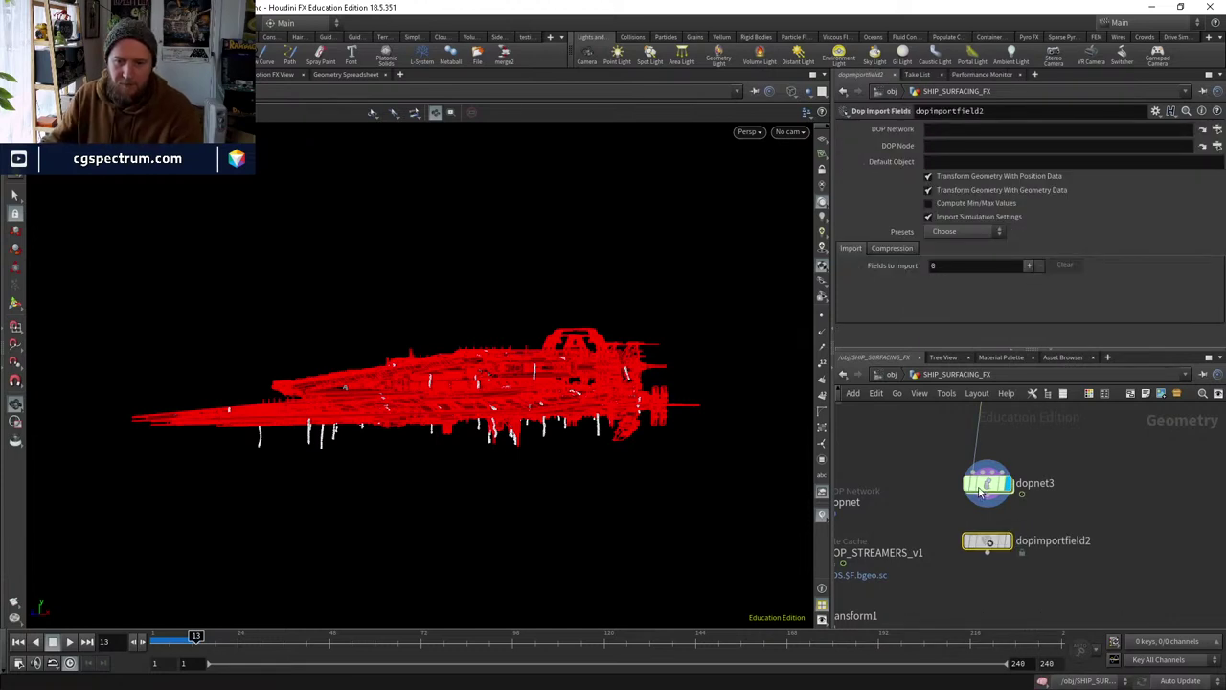
Set dopimportfield2's DOP Network to ../dopnet3 and DOP Node to flipobject1.
left_click(930, 130)
type("../dopnet3")
left_click(959, 145)
type("../dopnet3")
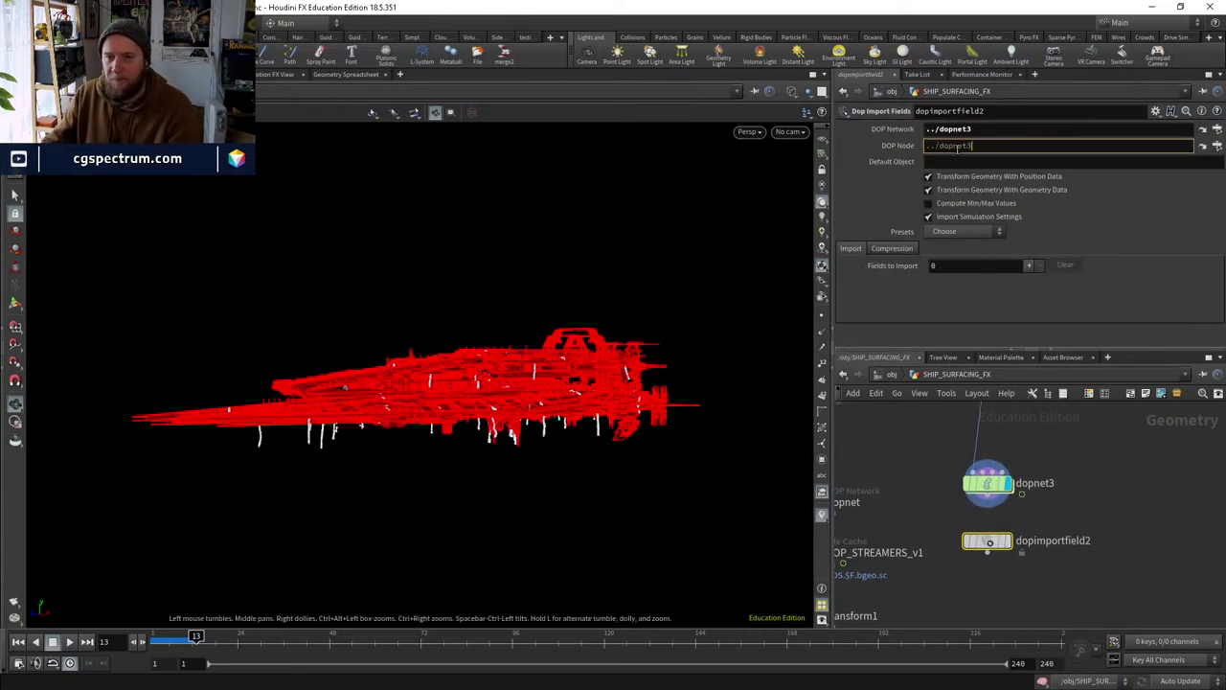
type("/fl")
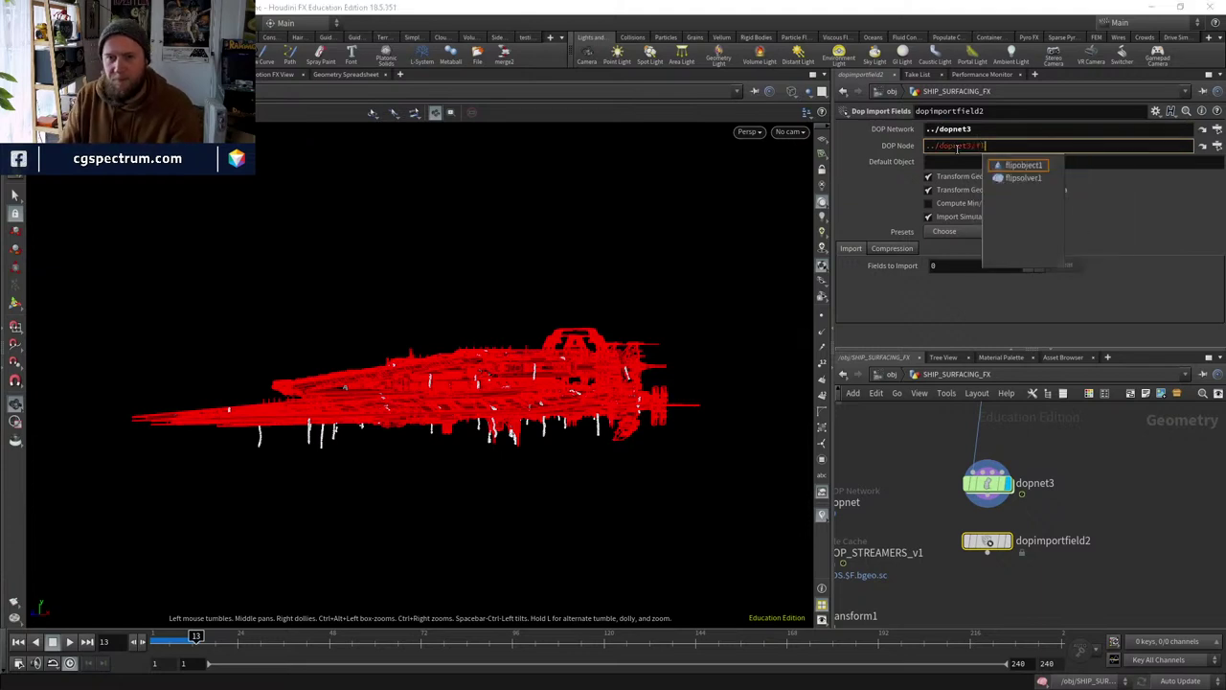
key("Return")
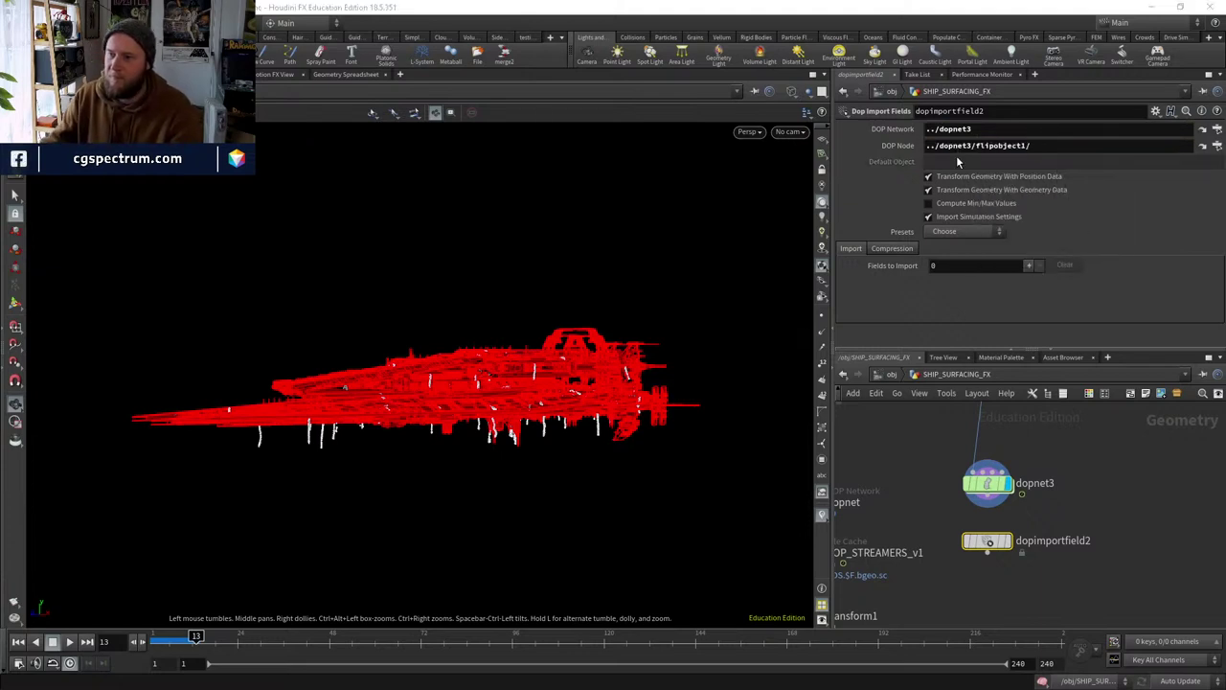
scroll(1002, 520, "up", 3)
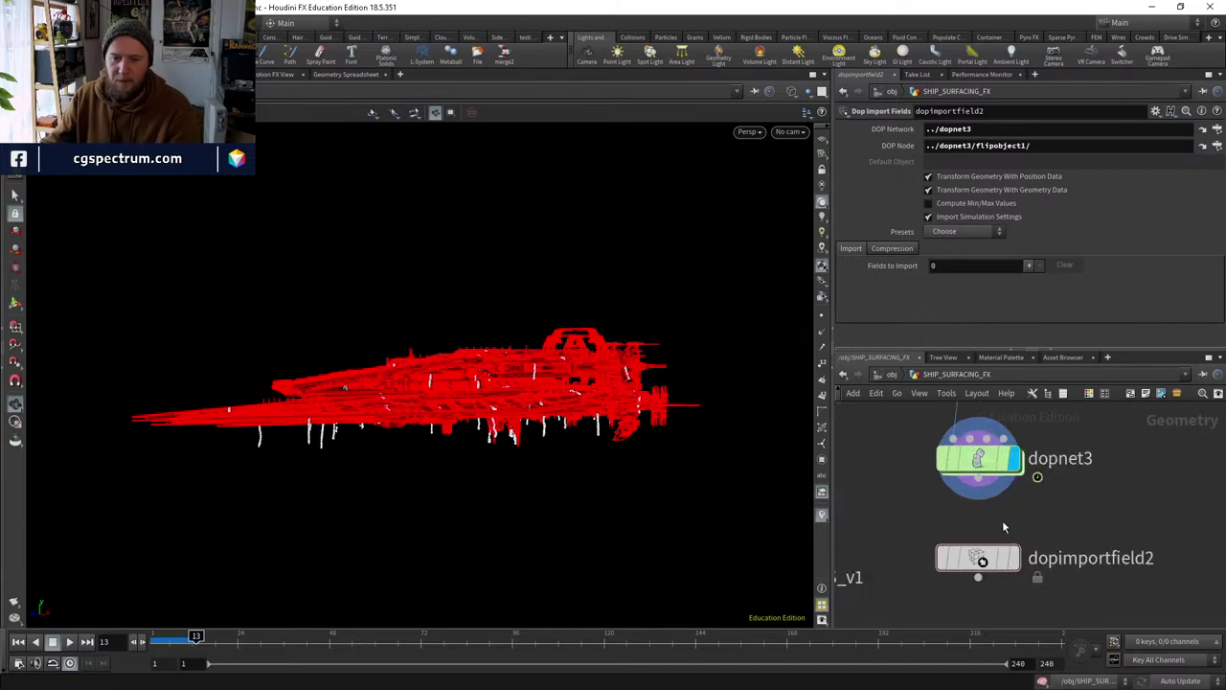
Display dopimportfield2 with the three-field import preset and check its point and volume statistics.
left_click(1013, 557)
left_click(968, 231)
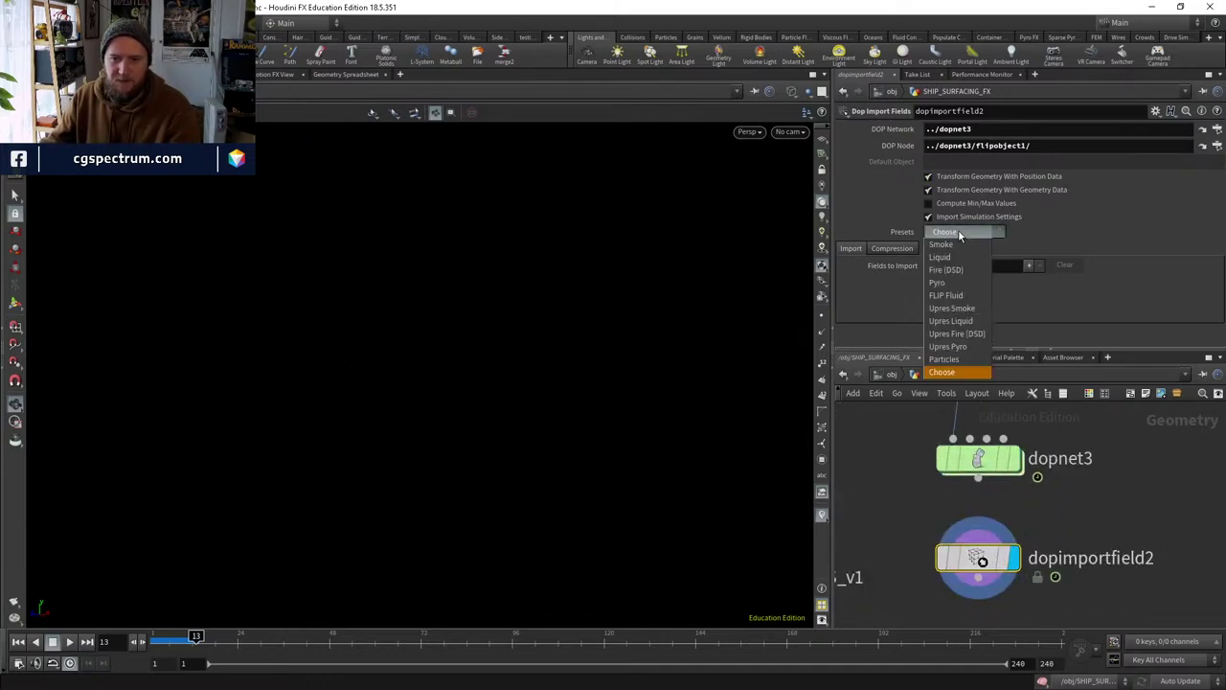
left_click(958, 308)
left_click_drag(556, 414, 594, 459)
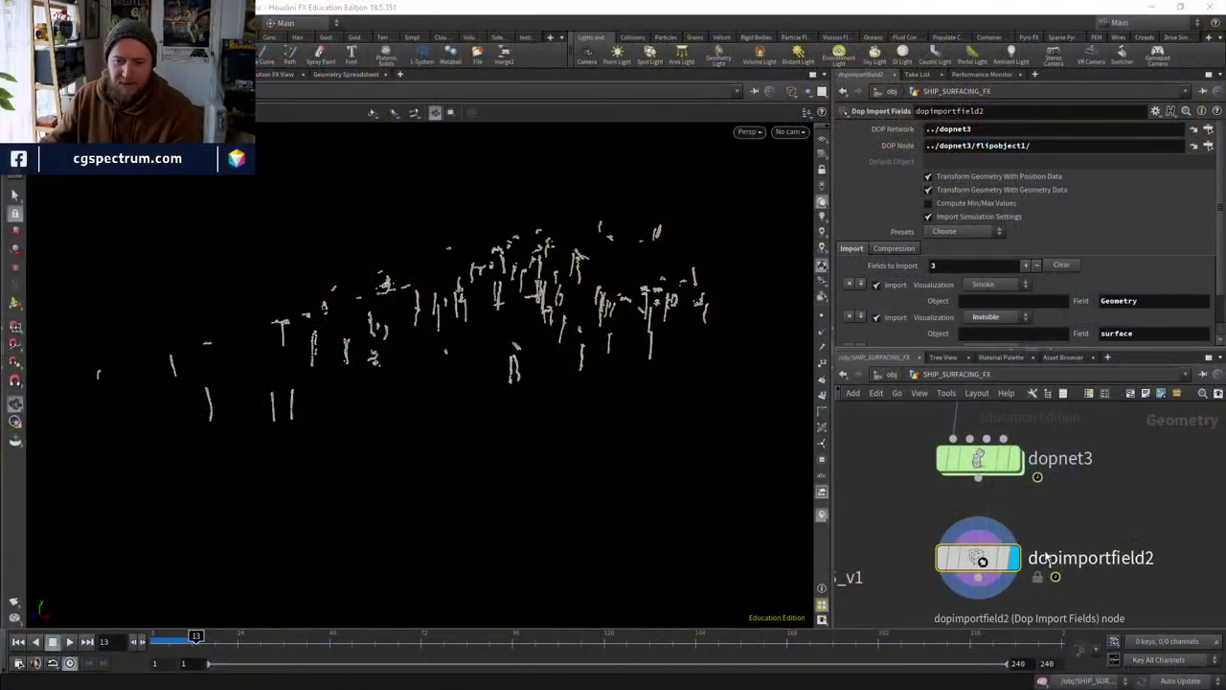
middle_click_drag(1047, 556, 1022, 481)
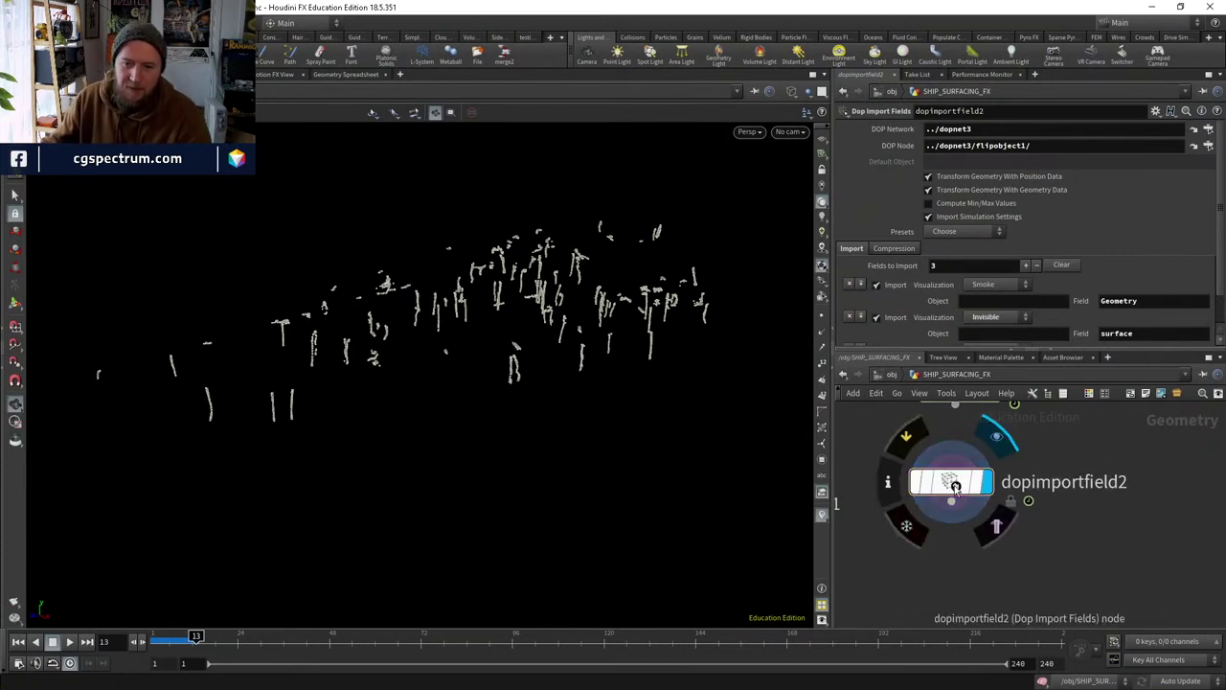
left_click_drag(953, 499, 961, 499)
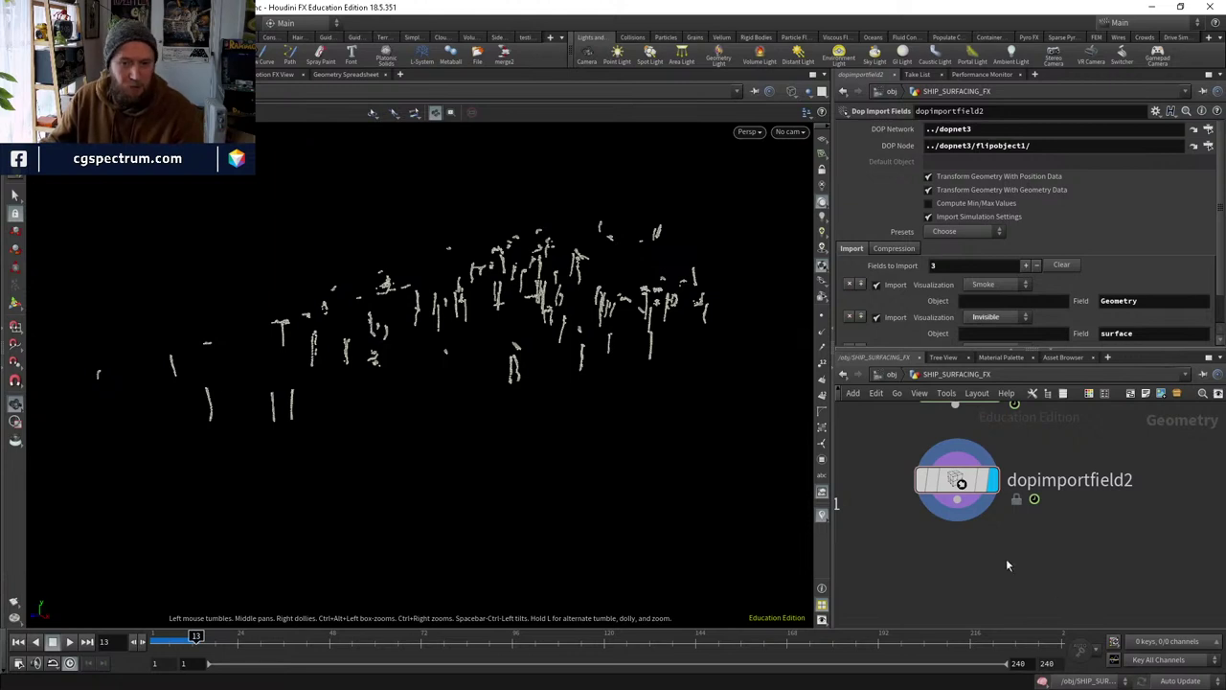
middle_click(961, 483)
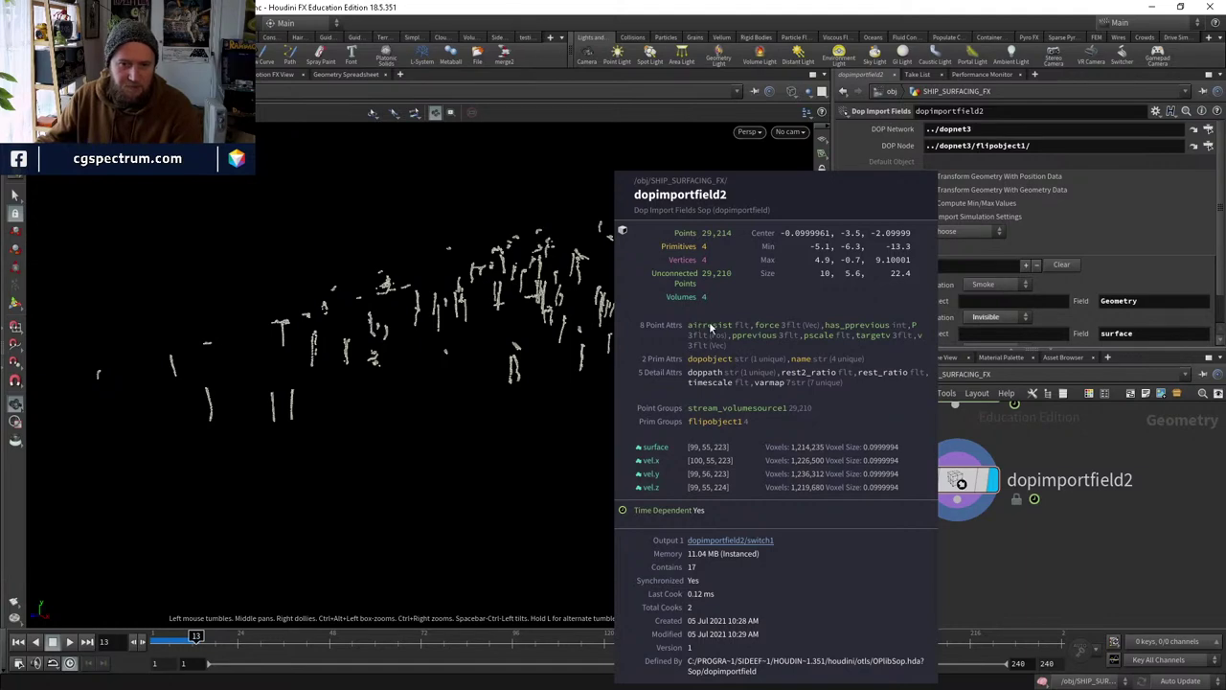
scroll(1005, 545, "up", 8)
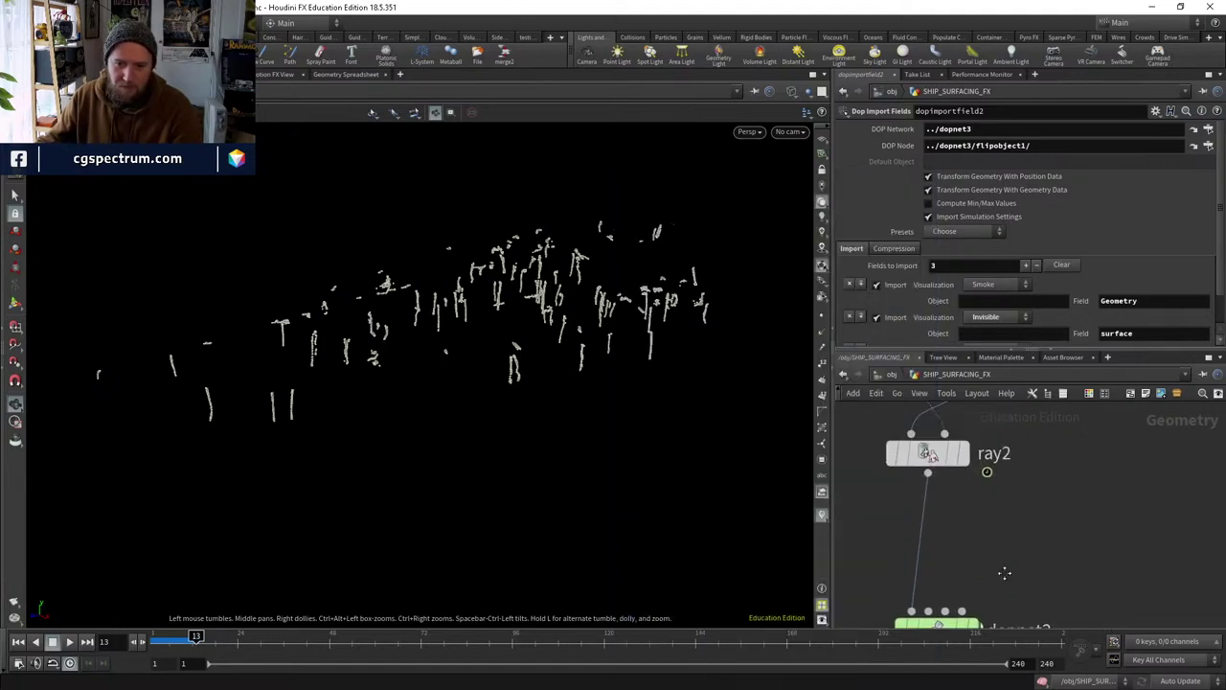
Inspect ray2 and pointreplicate2 node info to see which point attributes they carry.
left_click(948, 508)
middle_click(926, 511)
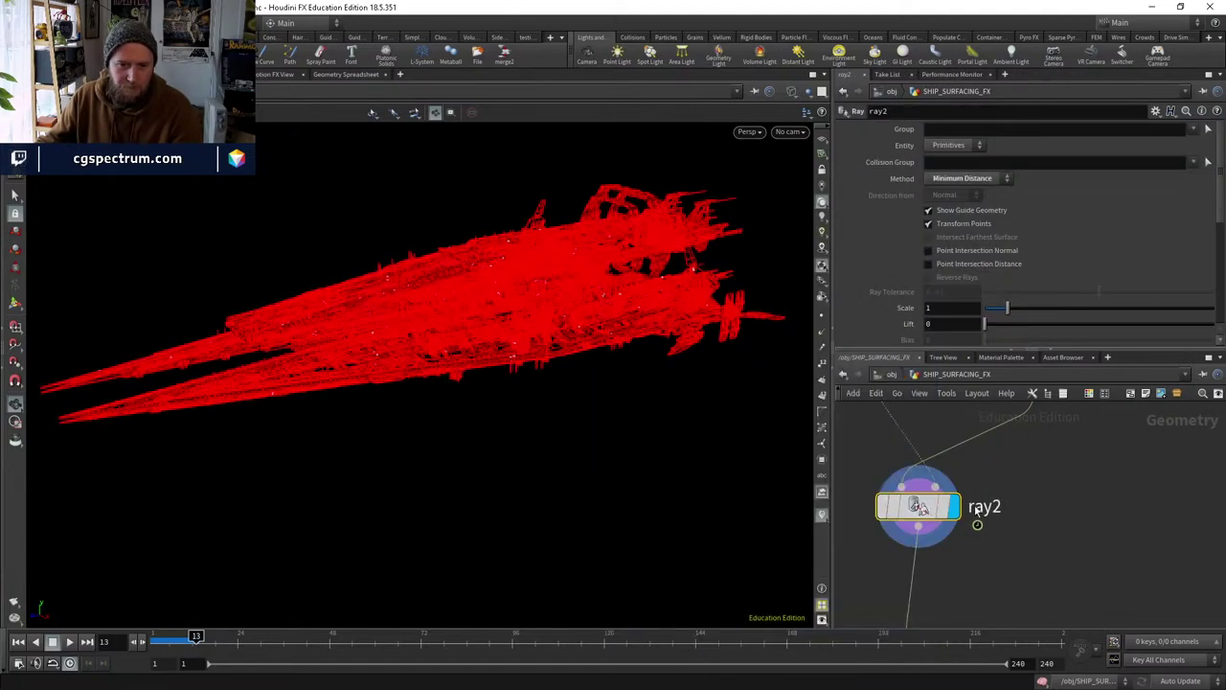
scroll(1016, 556, "down", 3)
left_click(1008, 526)
middle_click(1008, 527)
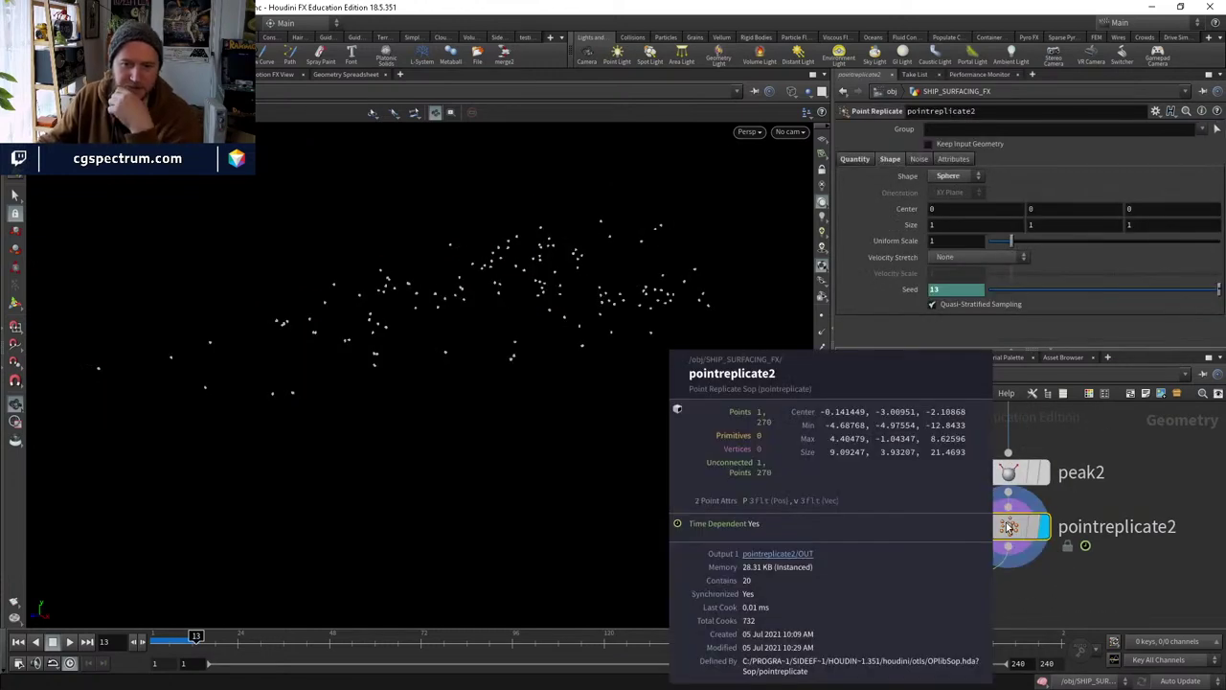
left_click(958, 157)
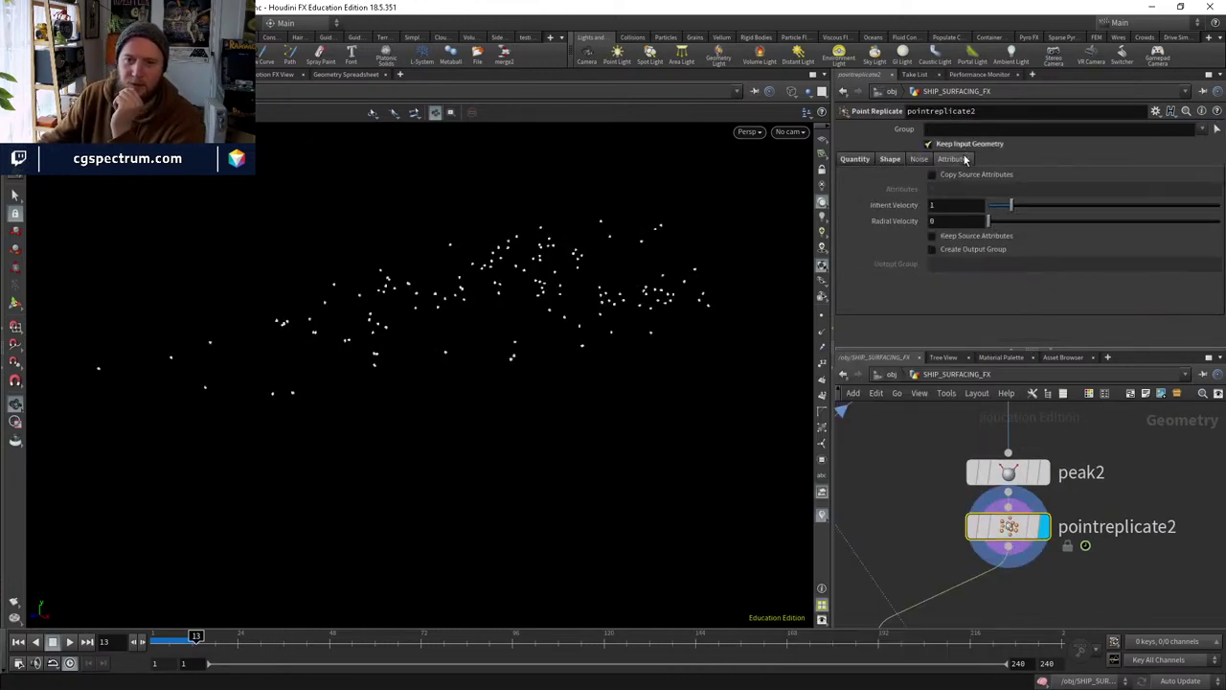
middle_click(1008, 527)
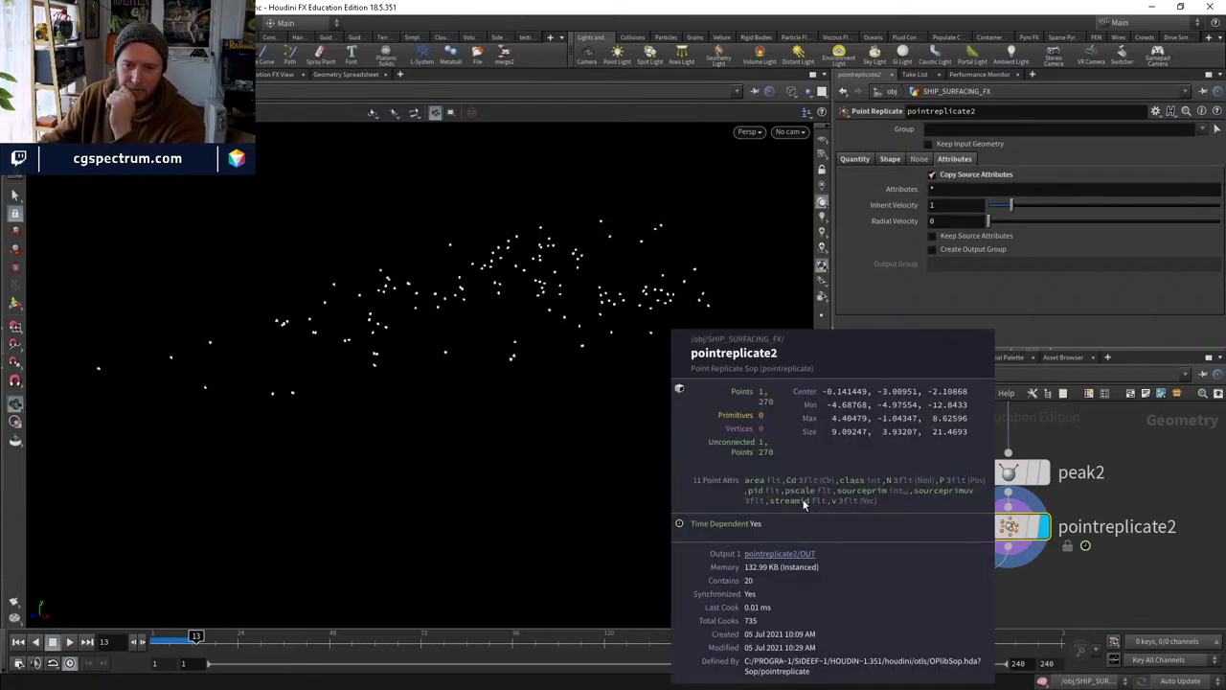
Display dopnet3 and dopimportfield2, and inspect dopimportfield2's attributes and volumes.
middle_click_drag(1073, 607, 1071, 429)
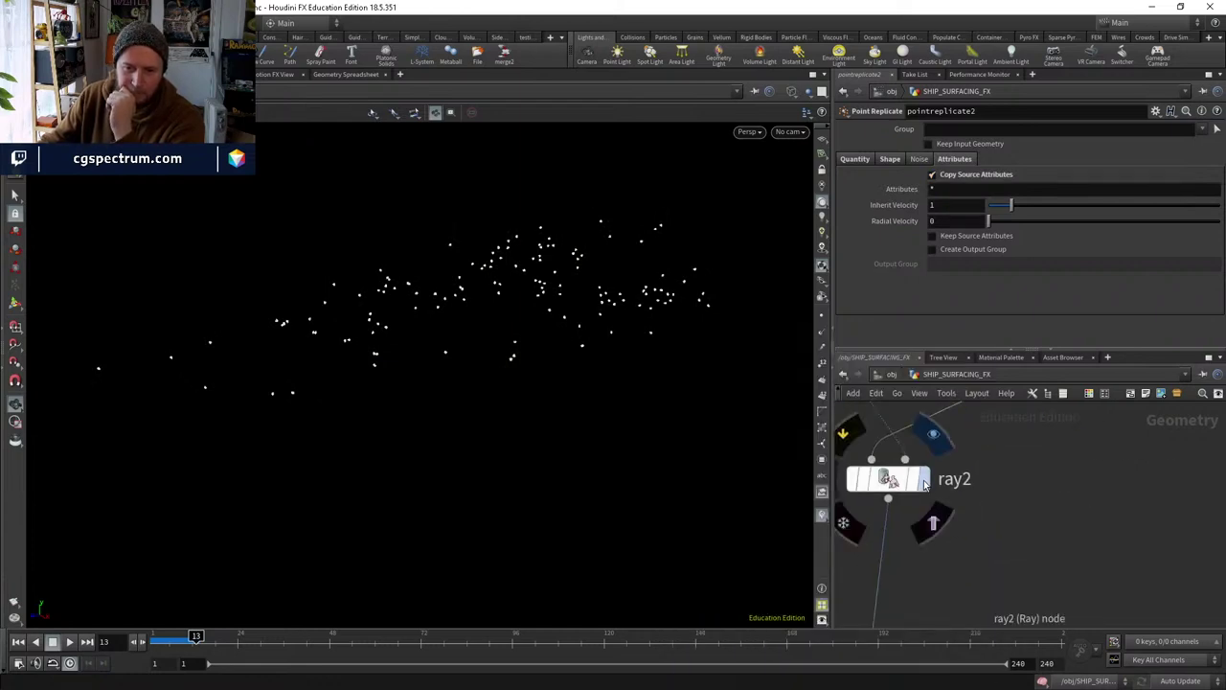
left_click(920, 479)
middle_click_drag(962, 544, 984, 417)
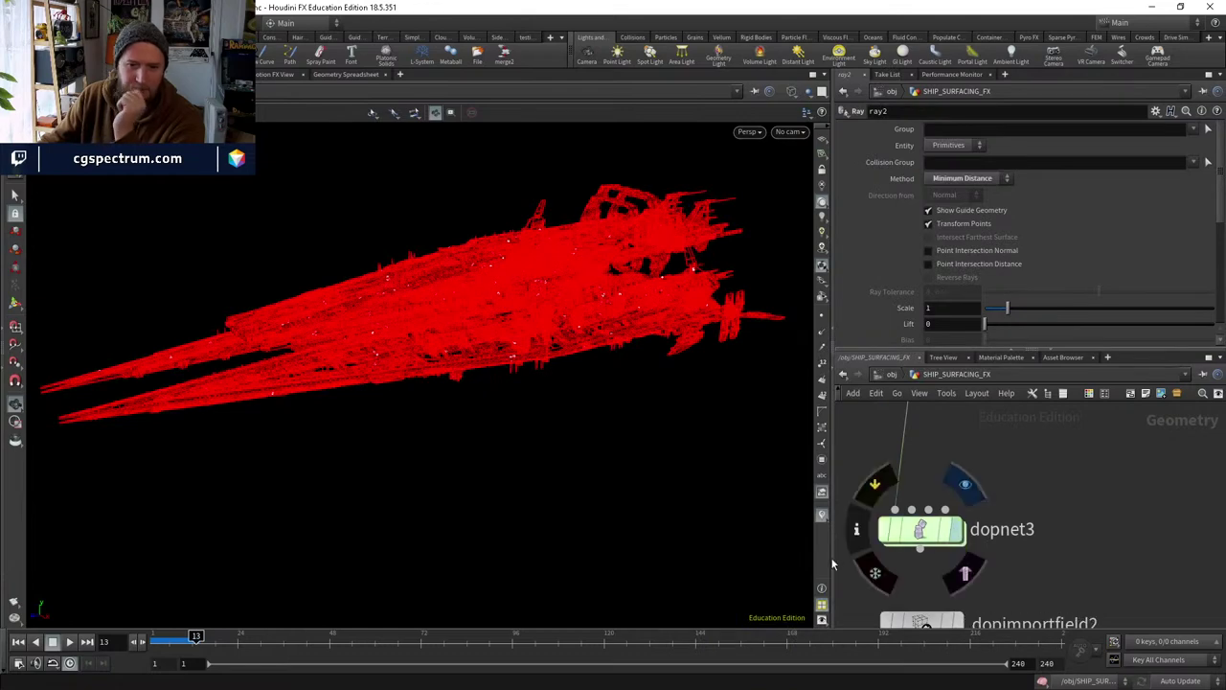
left_click(962, 528)
left_click(18, 641)
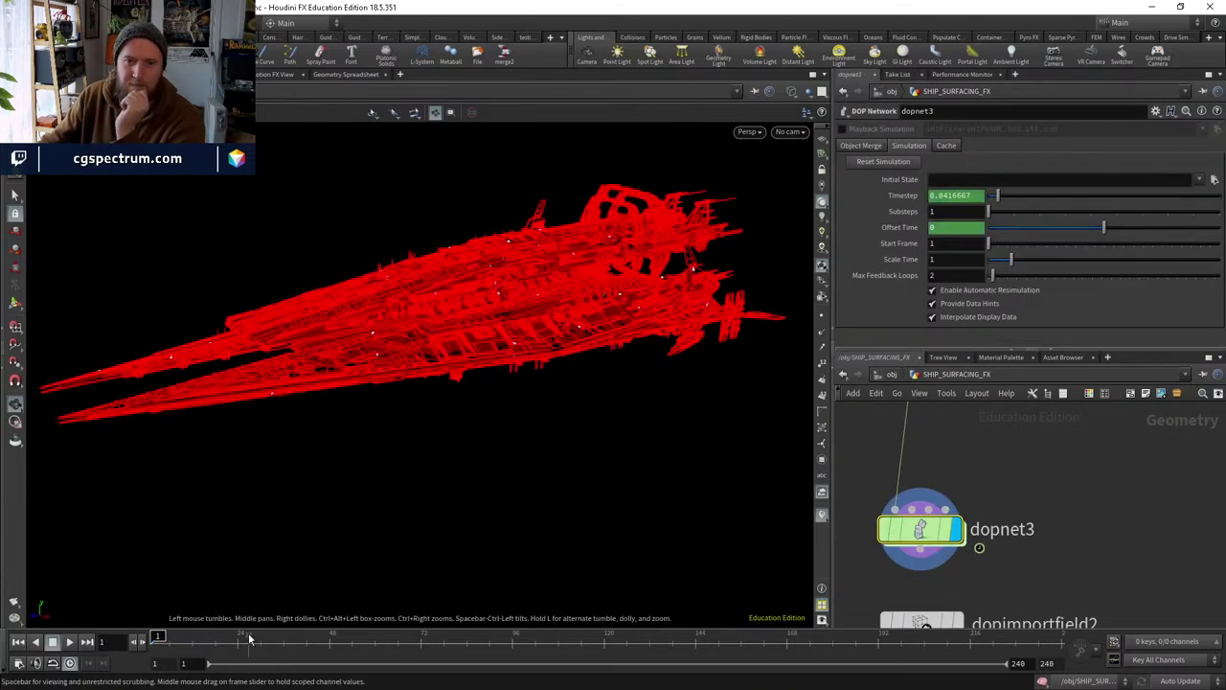
middle_click_drag(903, 622, 903, 492)
left_click(905, 491)
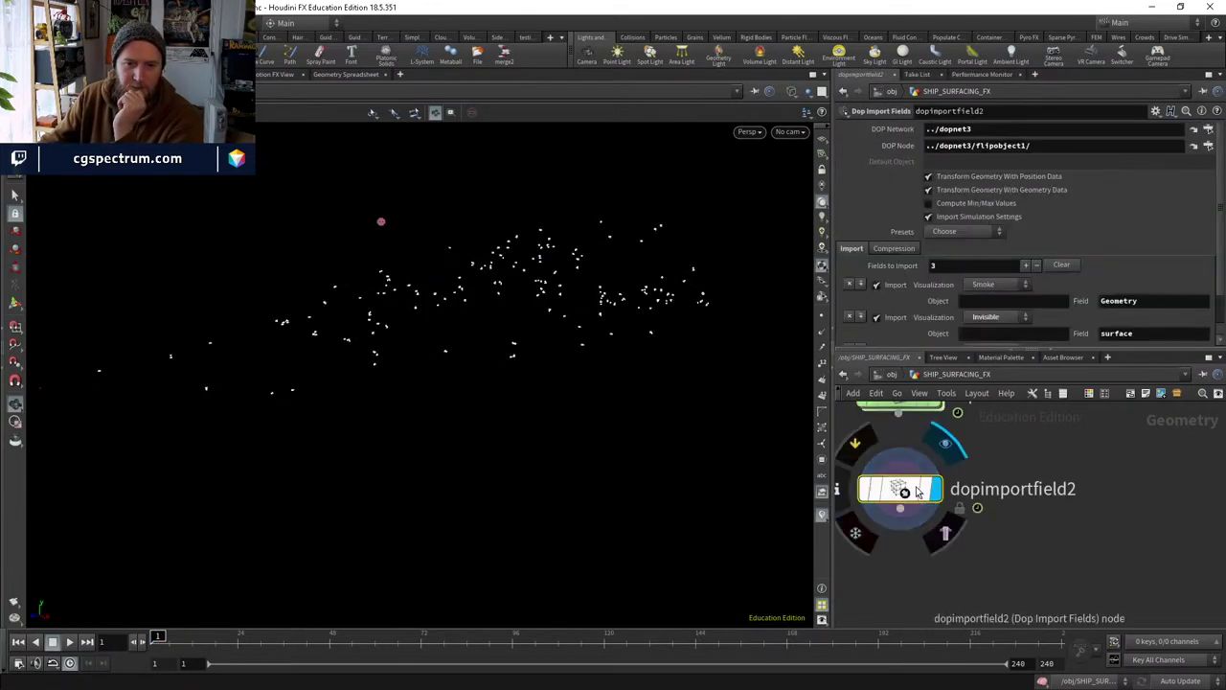
middle_click(917, 492)
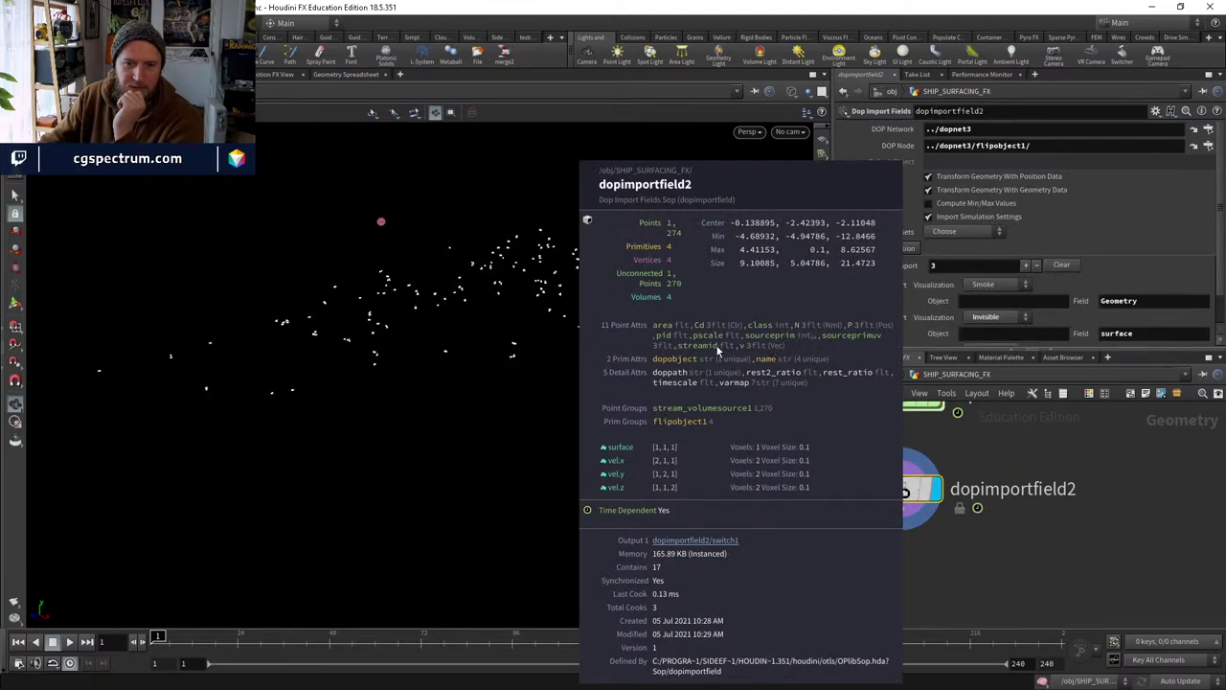
Add a Color node, color6, wired under dopimportfield2.
key("Tab")
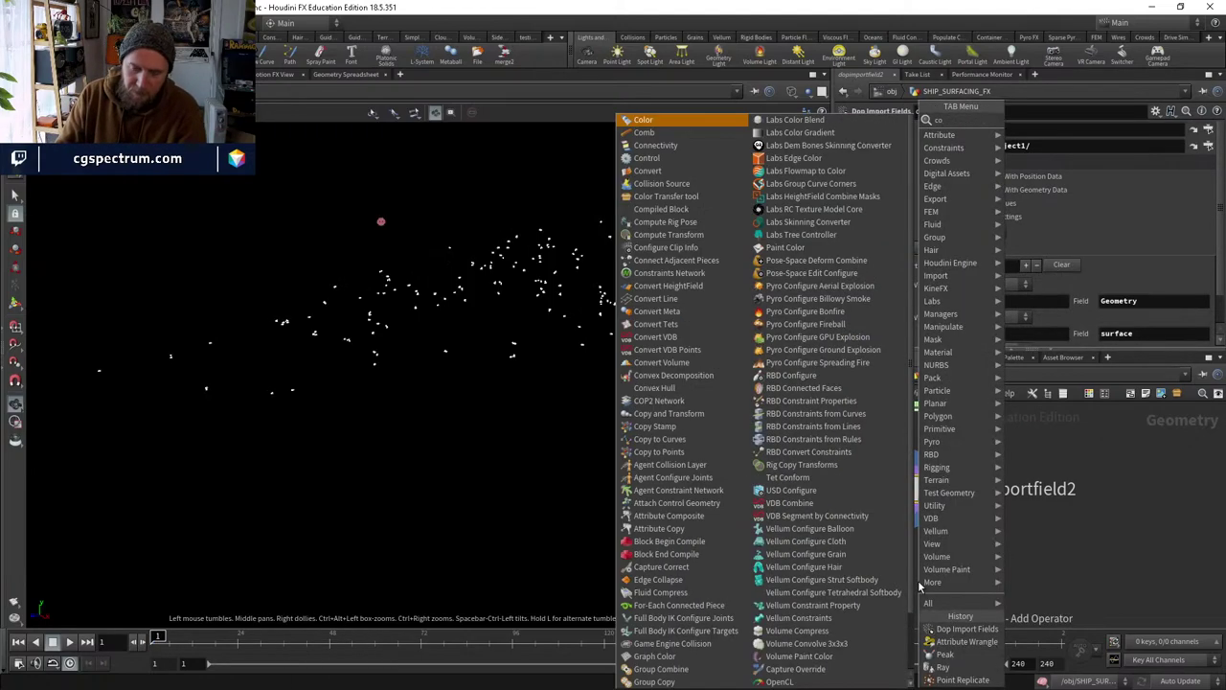
type("color")
key("Return")
left_click(902, 581)
left_click(899, 509)
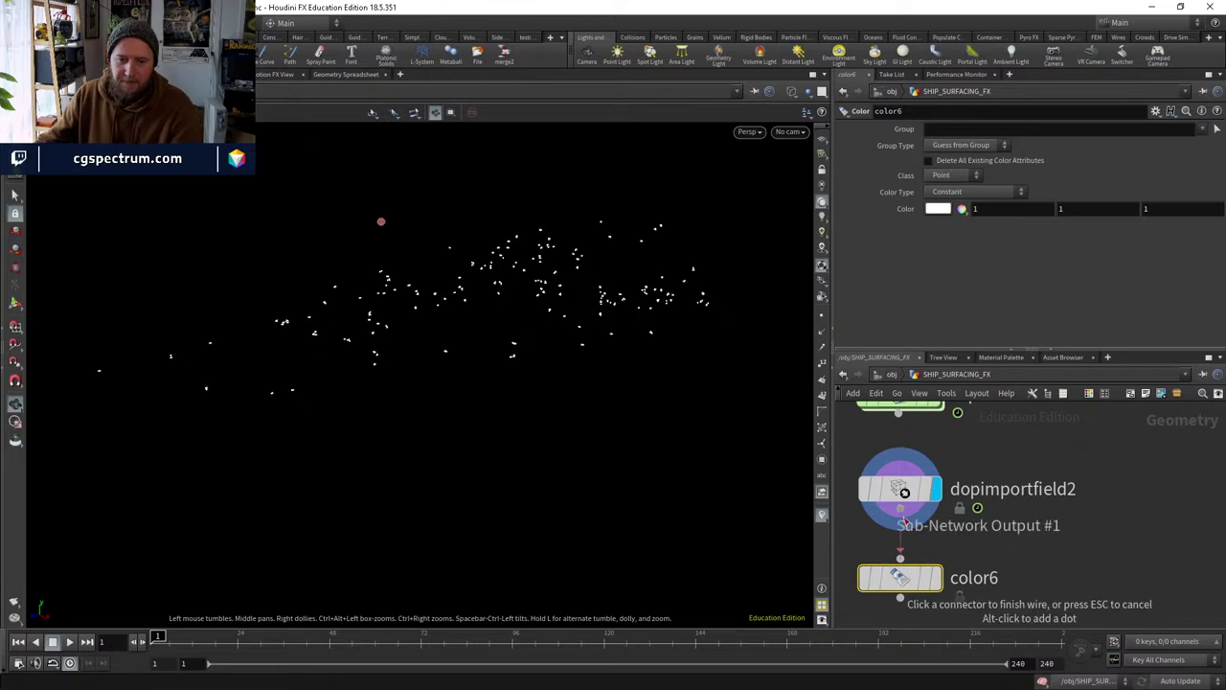
left_click(900, 561)
Set color6 to Random from Attribute using streamid, then play to frame 13.
left_click(950, 192)
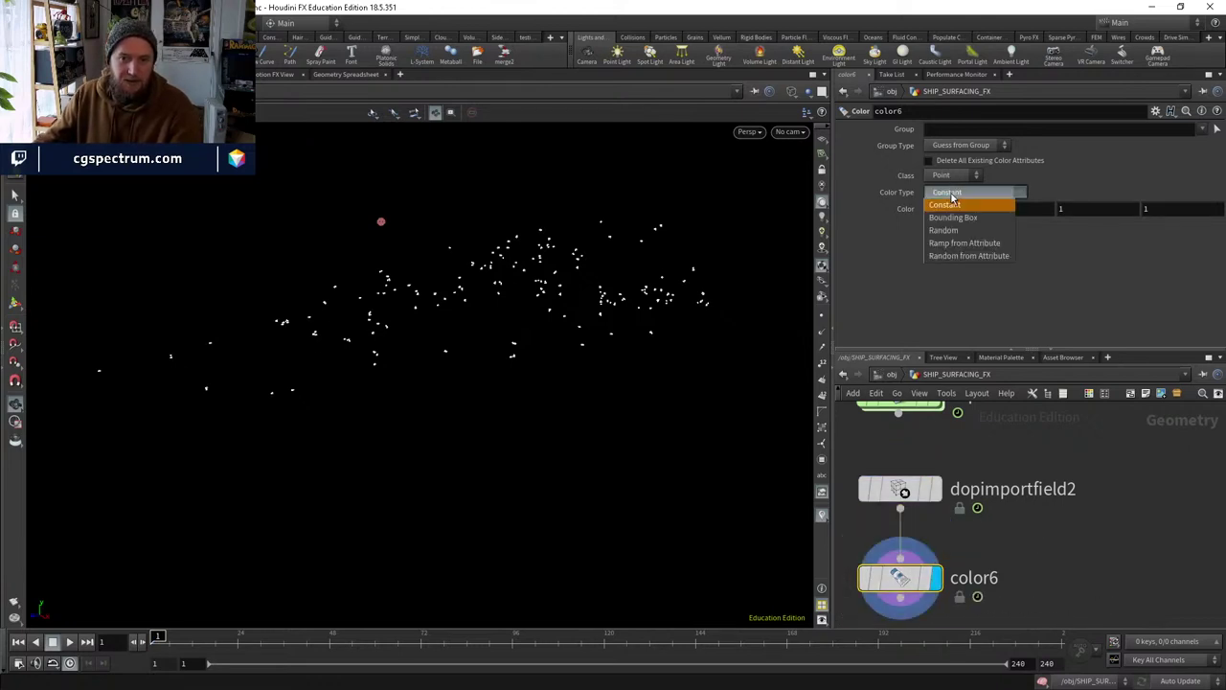
left_click(960, 243)
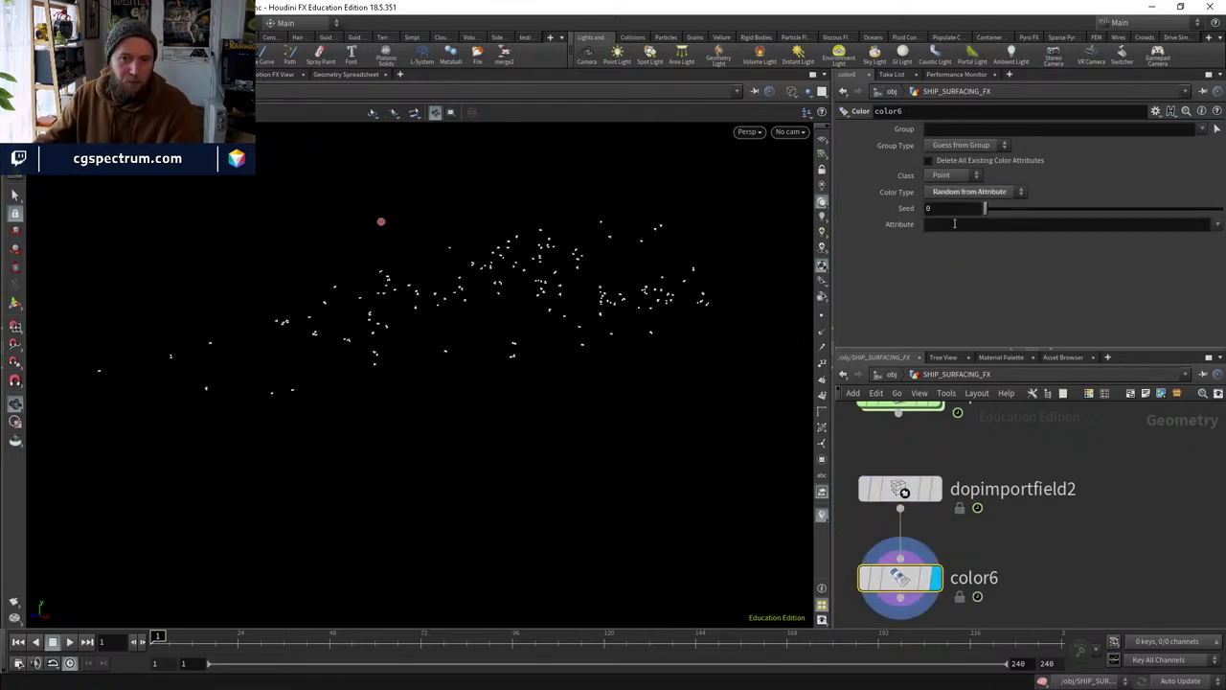
left_click(954, 223)
type("streamid")
key("Return")
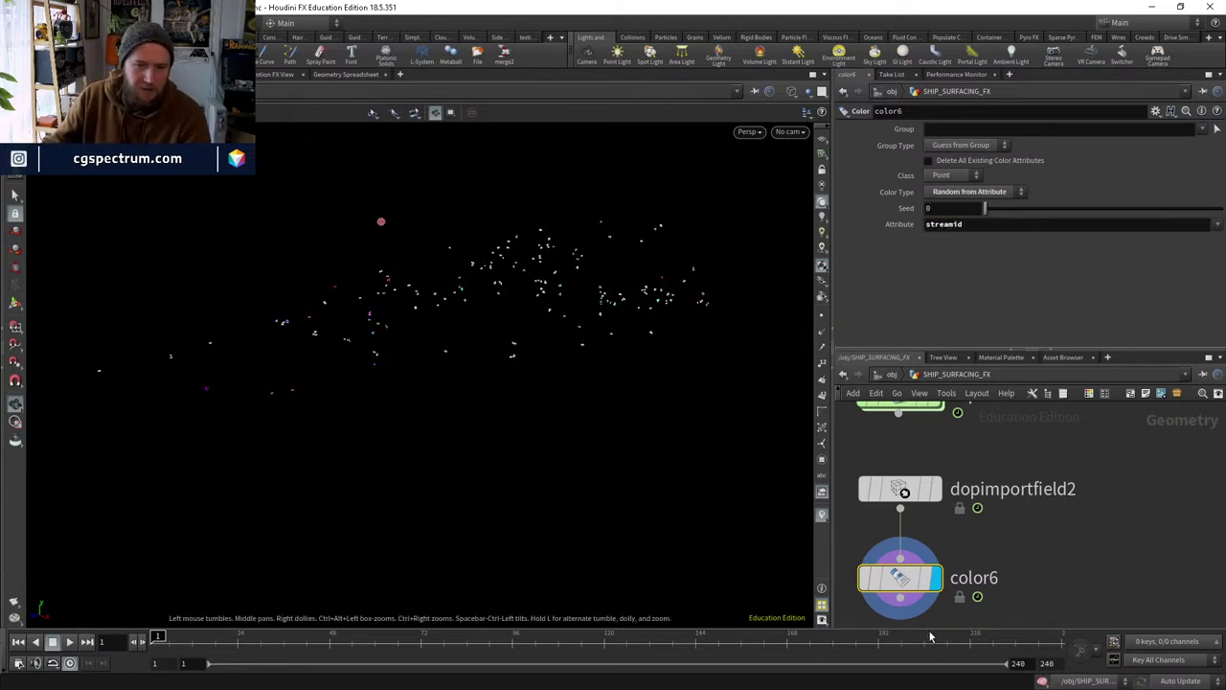
mouse_move(929, 586)
left_click(72, 642)
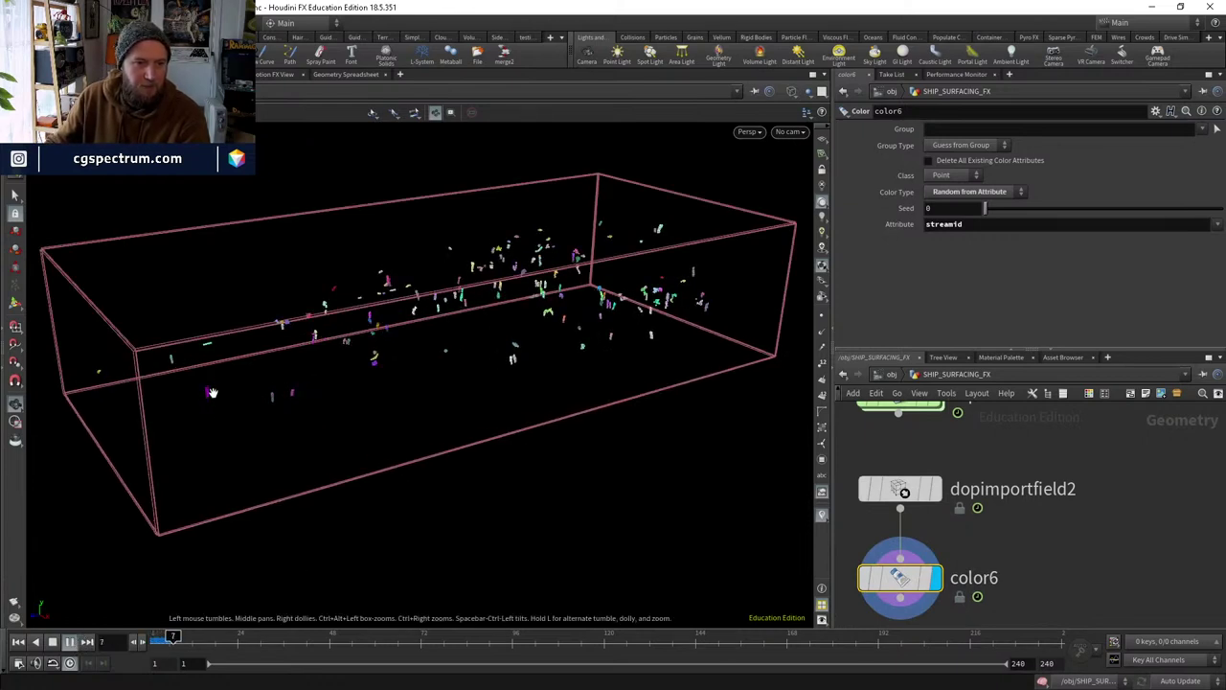
left_click(54, 639)
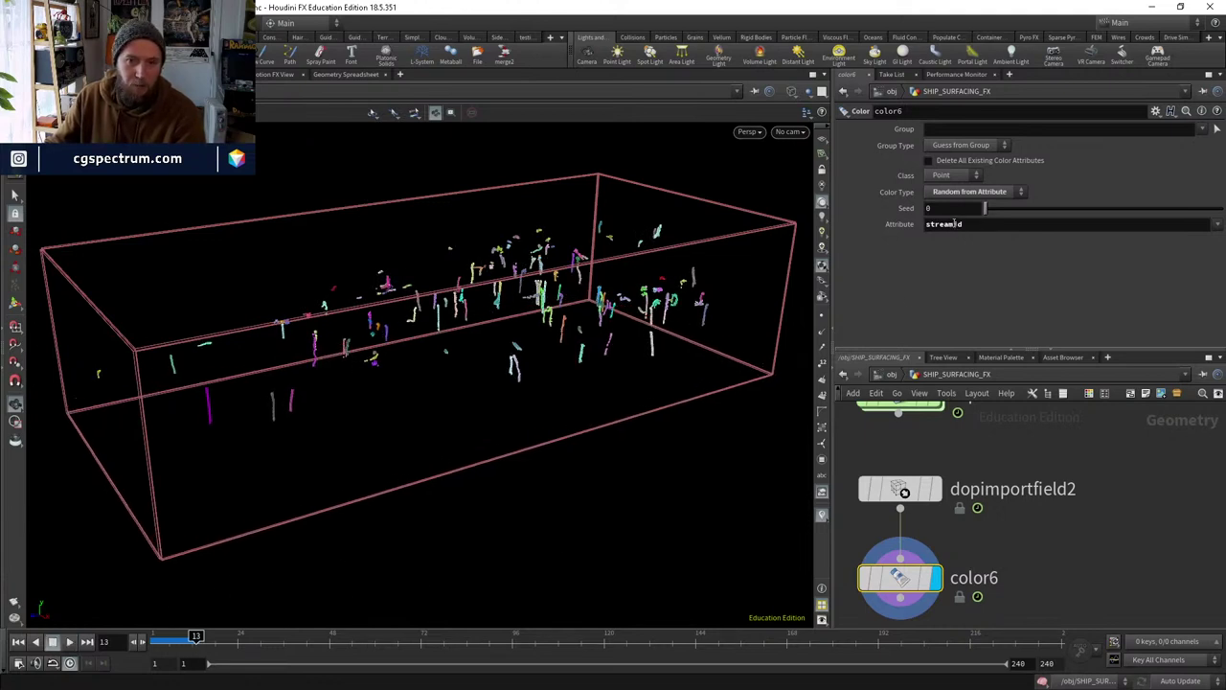
Try ptnum as the colouring attribute and check the available point attributes list.
left_click_drag(948, 224, 922, 225)
key("BackSpace")
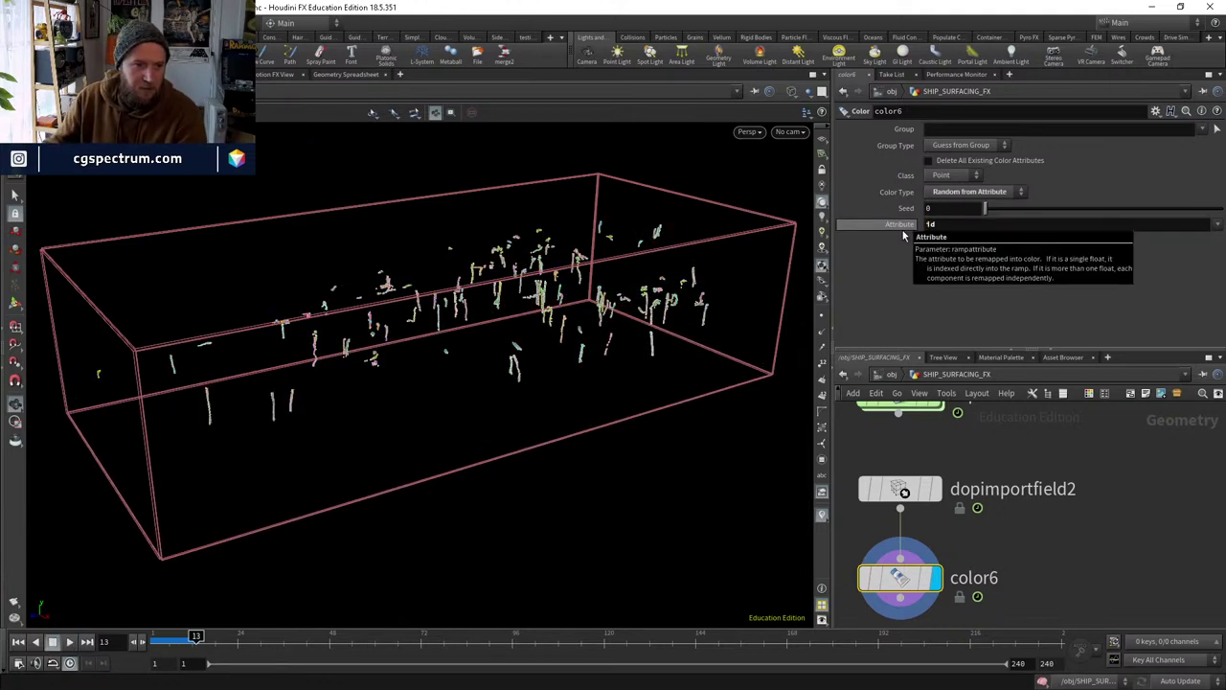
left_click(957, 225)
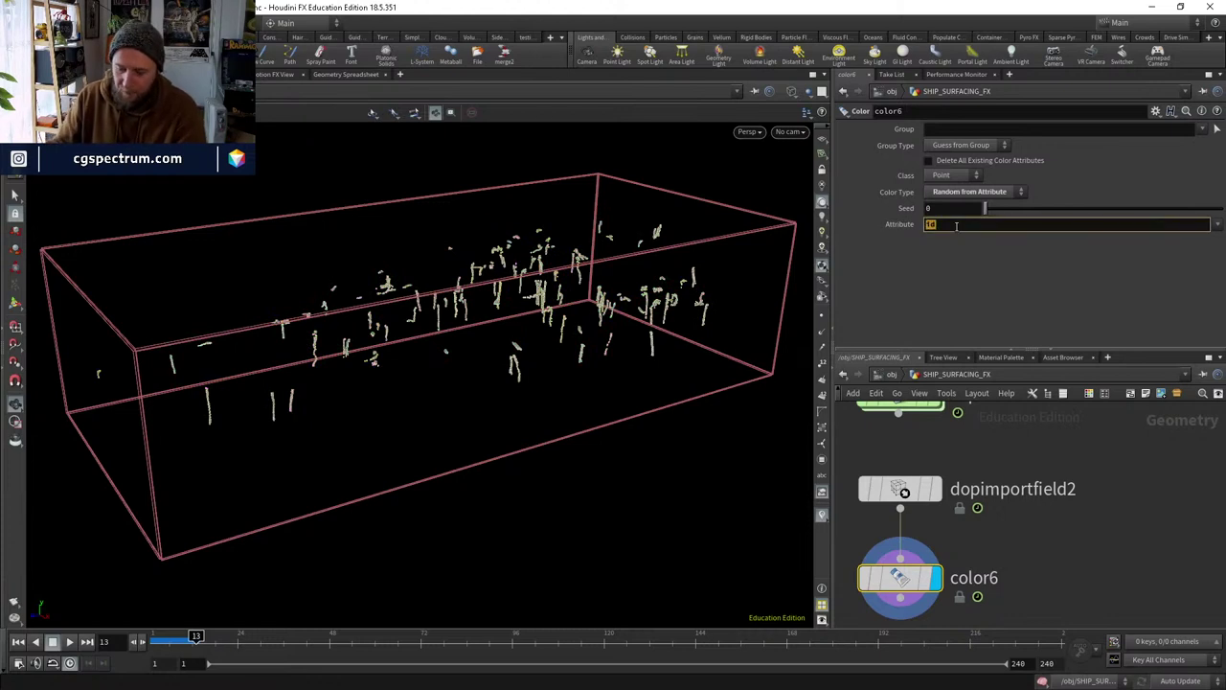
key("Return")
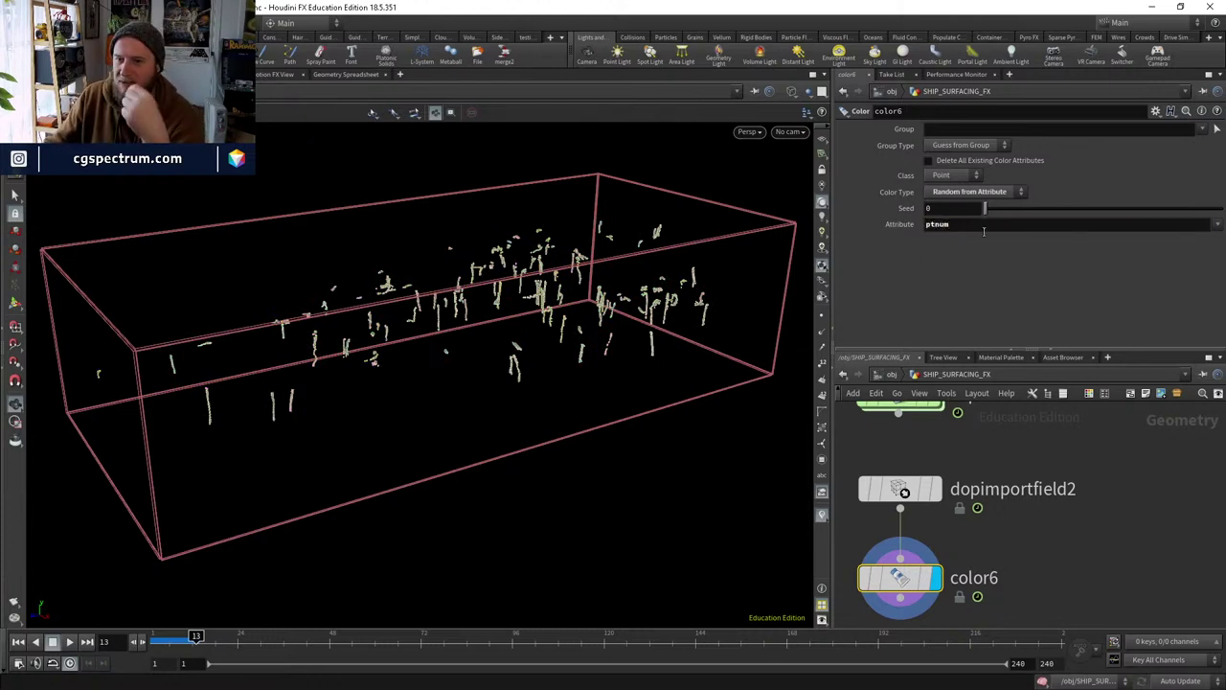
left_click(1217, 226)
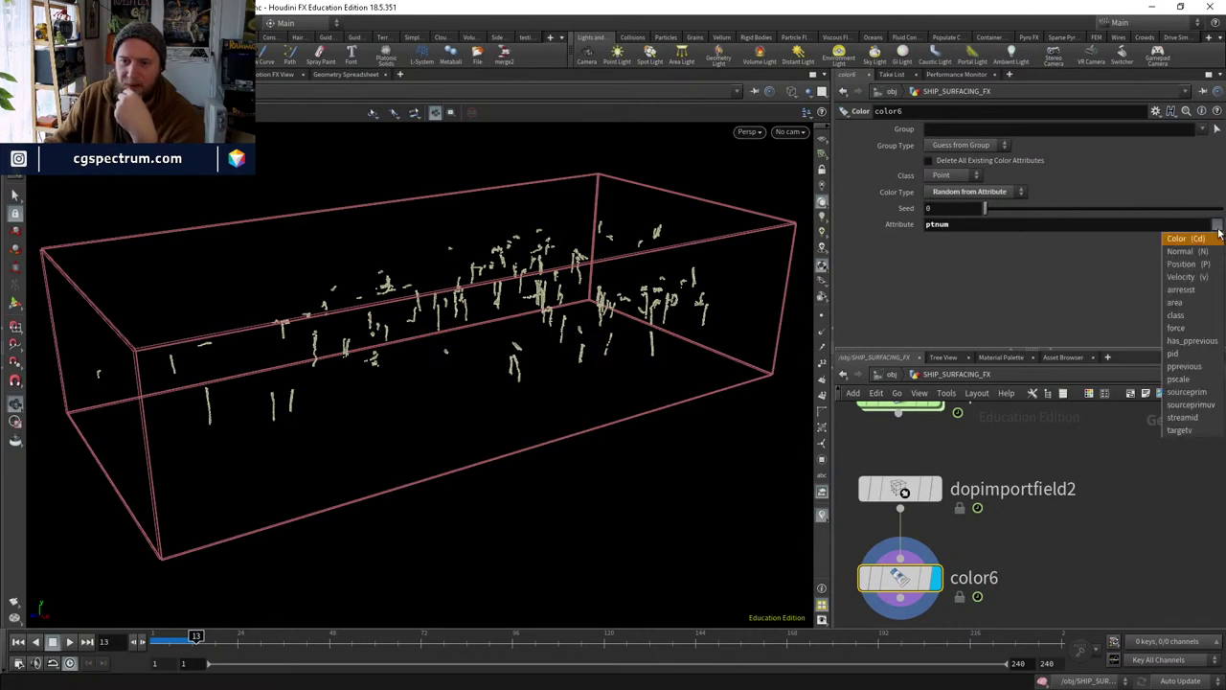
key("Escape")
left_click(983, 226)
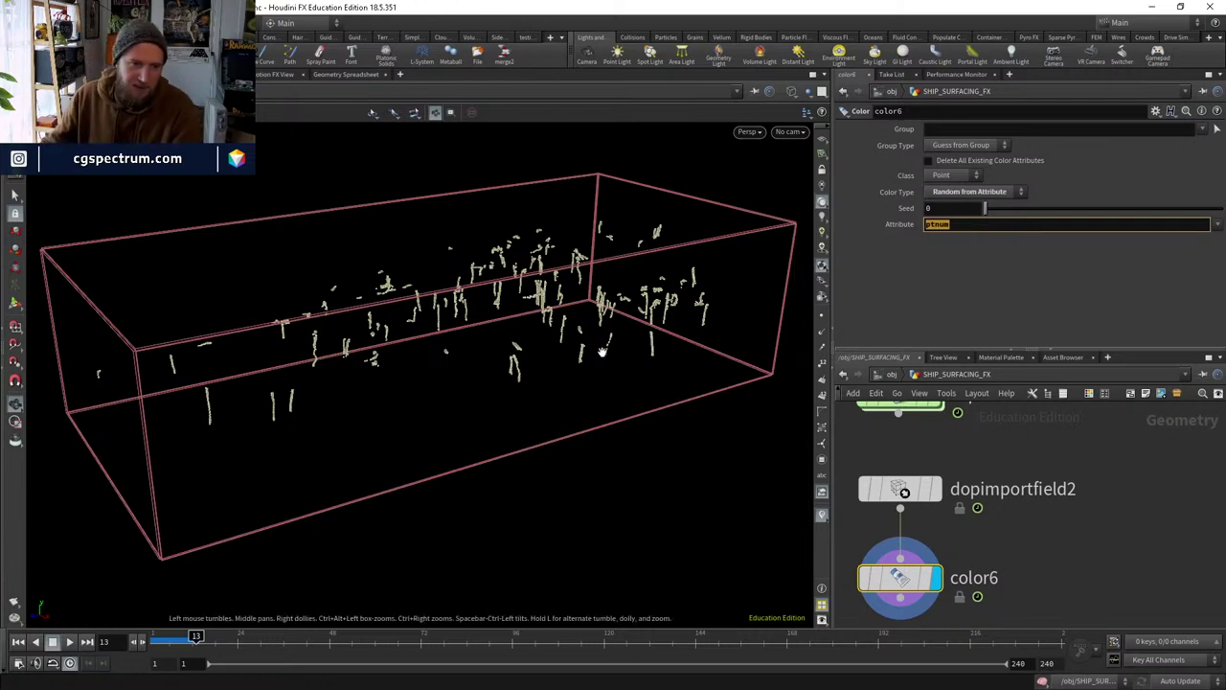
Briefly try plain Random colour, then restore Random from Attribute with streamid.
left_click(974, 192)
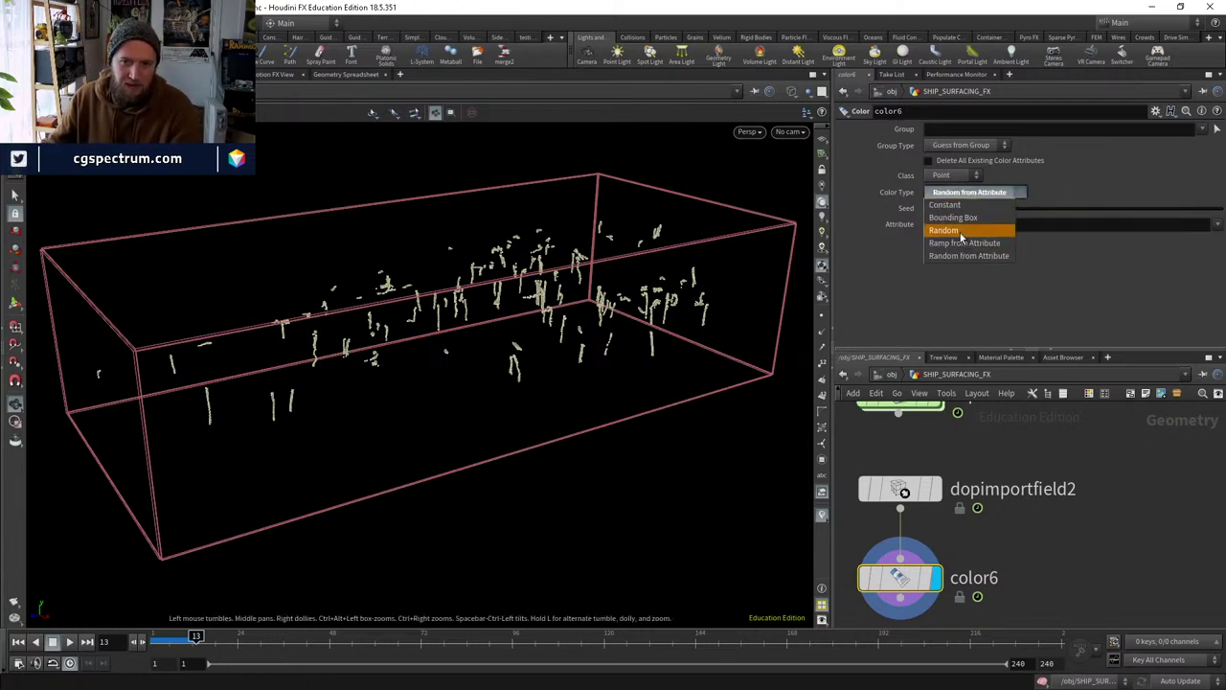
left_click(958, 221)
right_click_drag(495, 402, 396, 479)
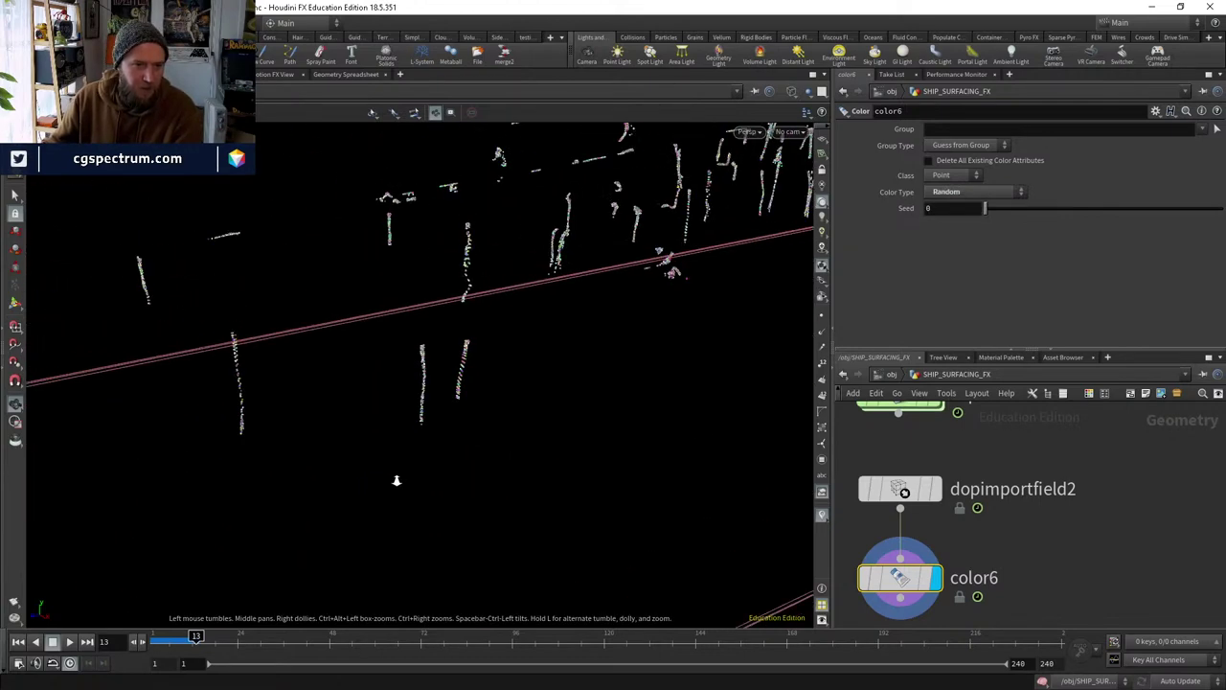
left_click(973, 192)
left_click(956, 247)
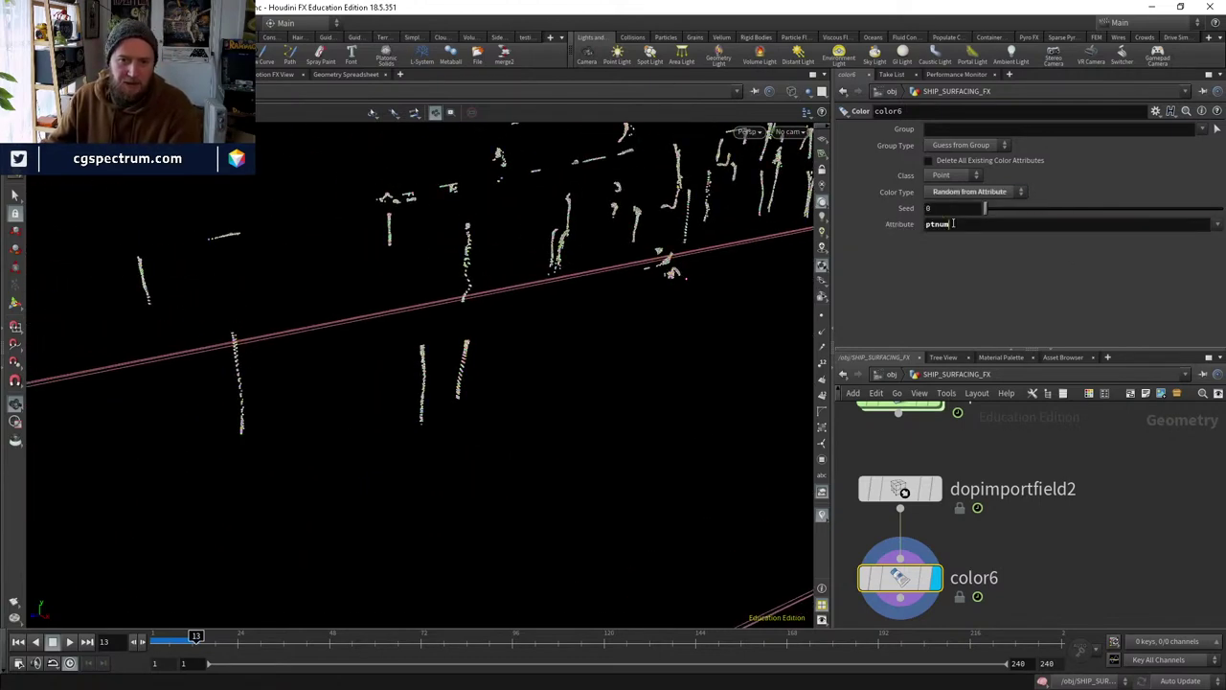
left_click(953, 223)
type("streamid")
key("Return")
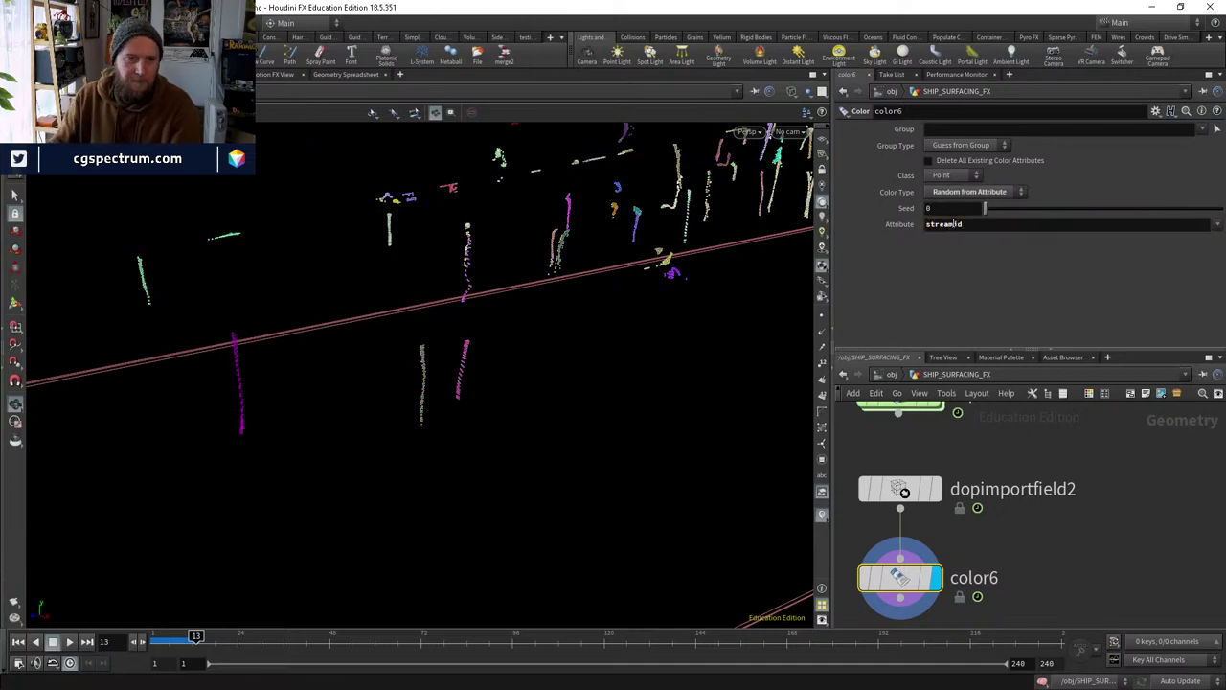
left_click_drag(536, 358, 386, 421)
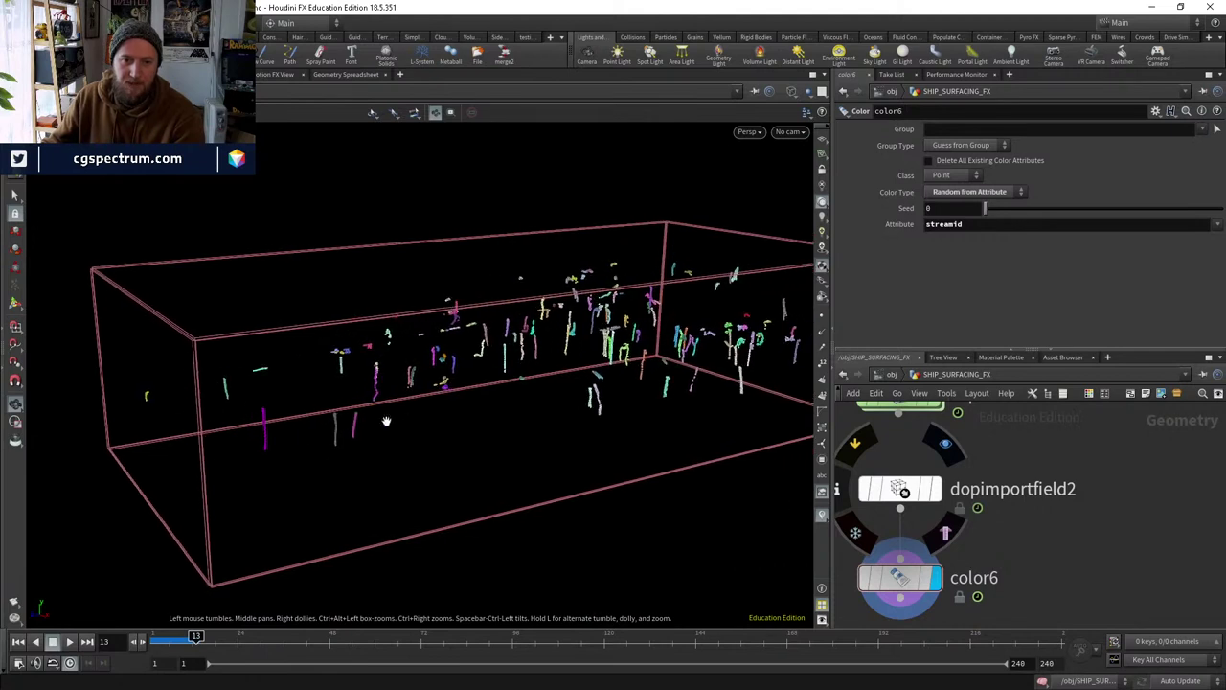
At frame 27, add a text Scene Marker visualizer showing streamid on every particle.
left_click(70, 642)
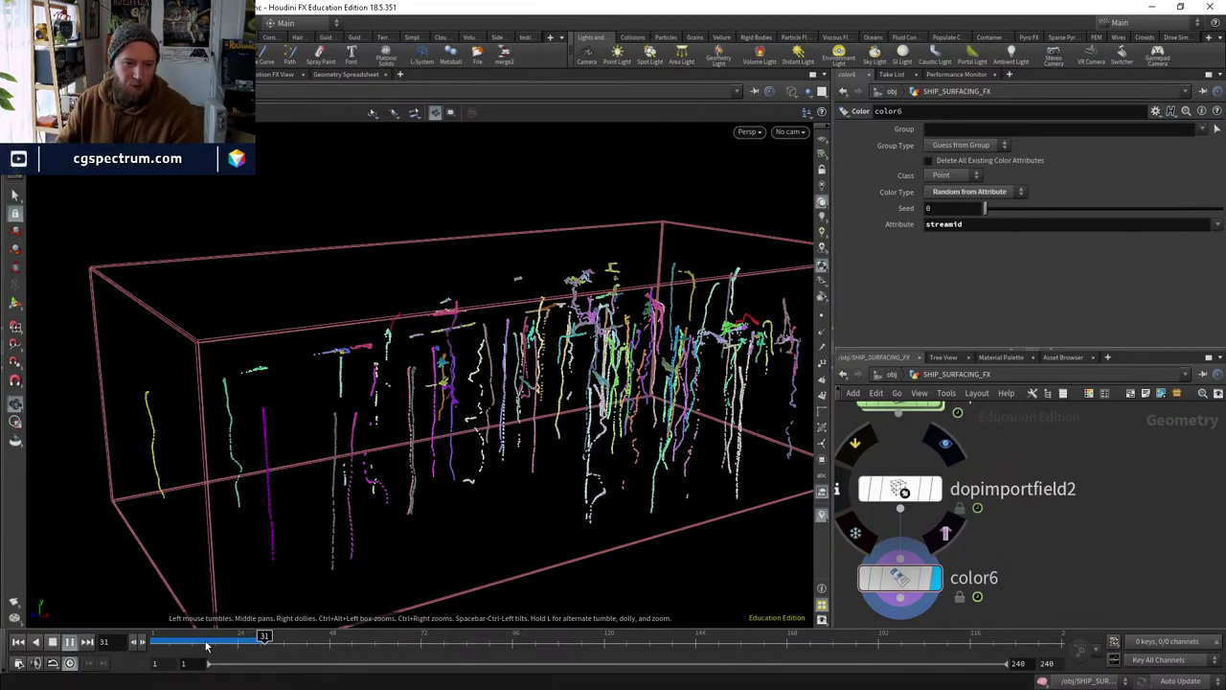
left_click(248, 640)
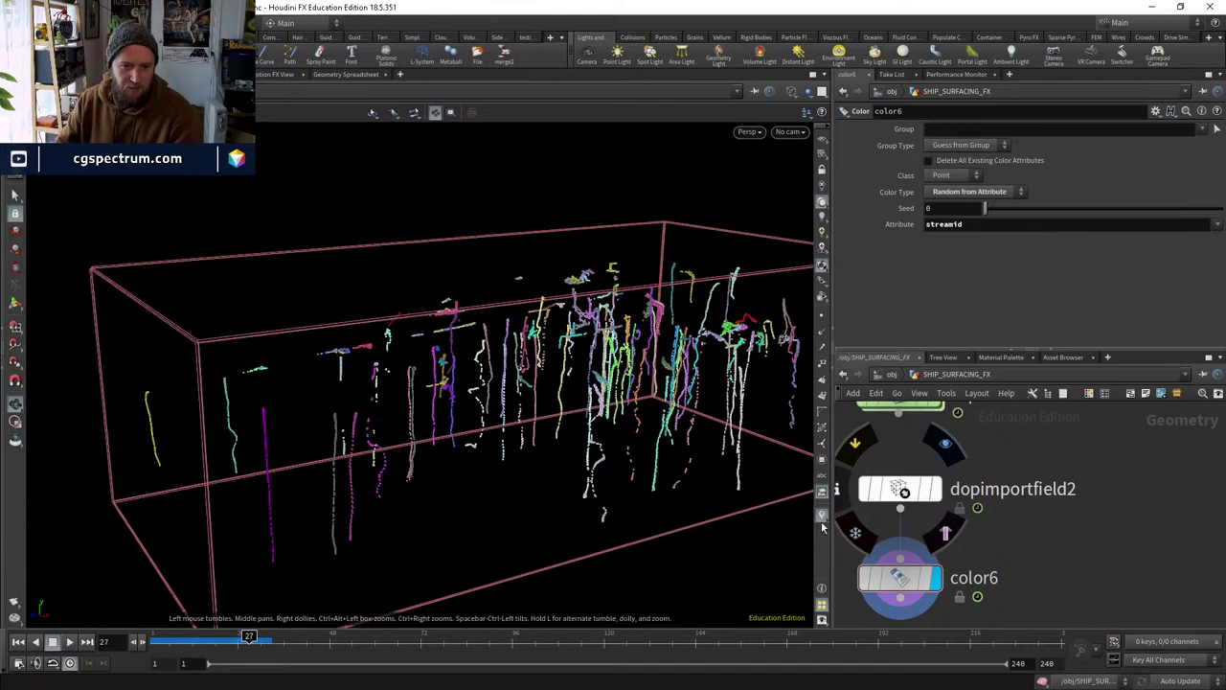
left_click(16, 195)
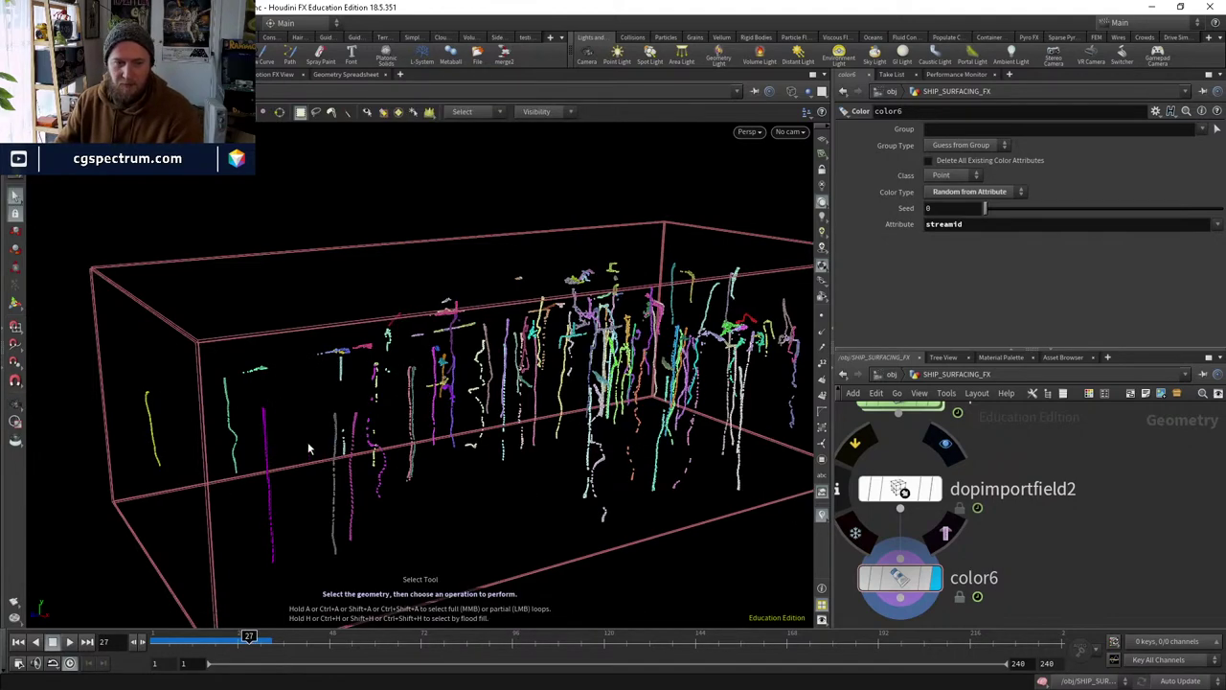
left_click(822, 514)
left_click(944, 474)
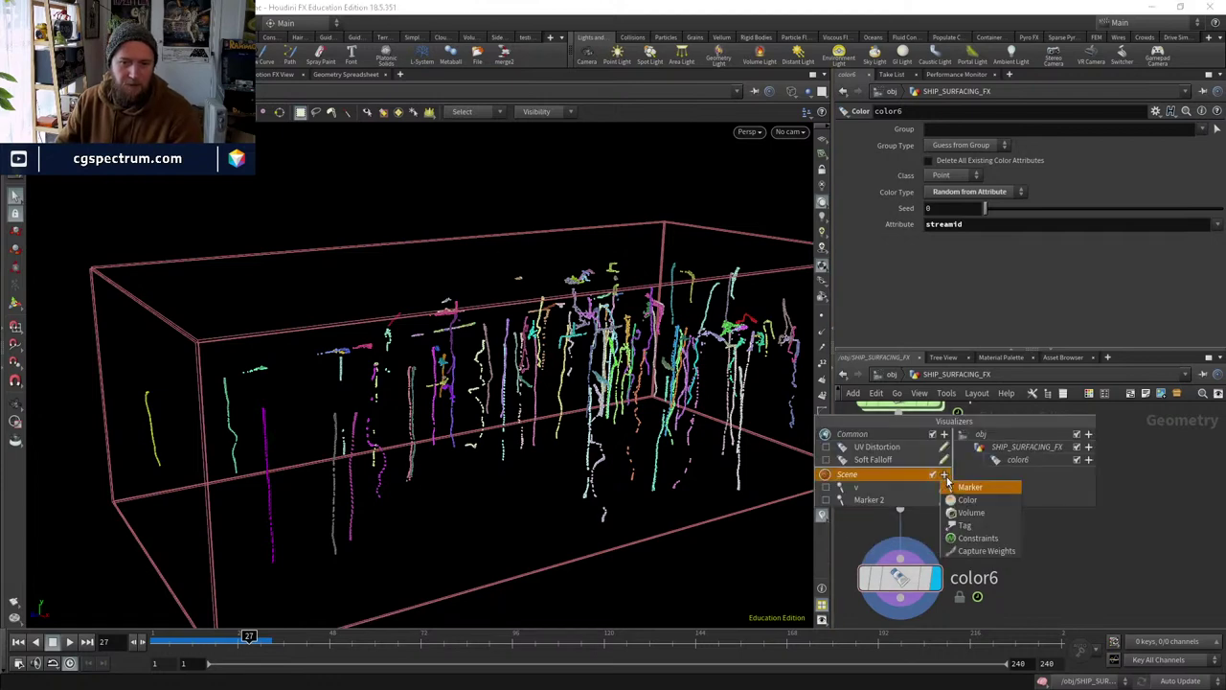
left_click(969, 487)
left_click(925, 481)
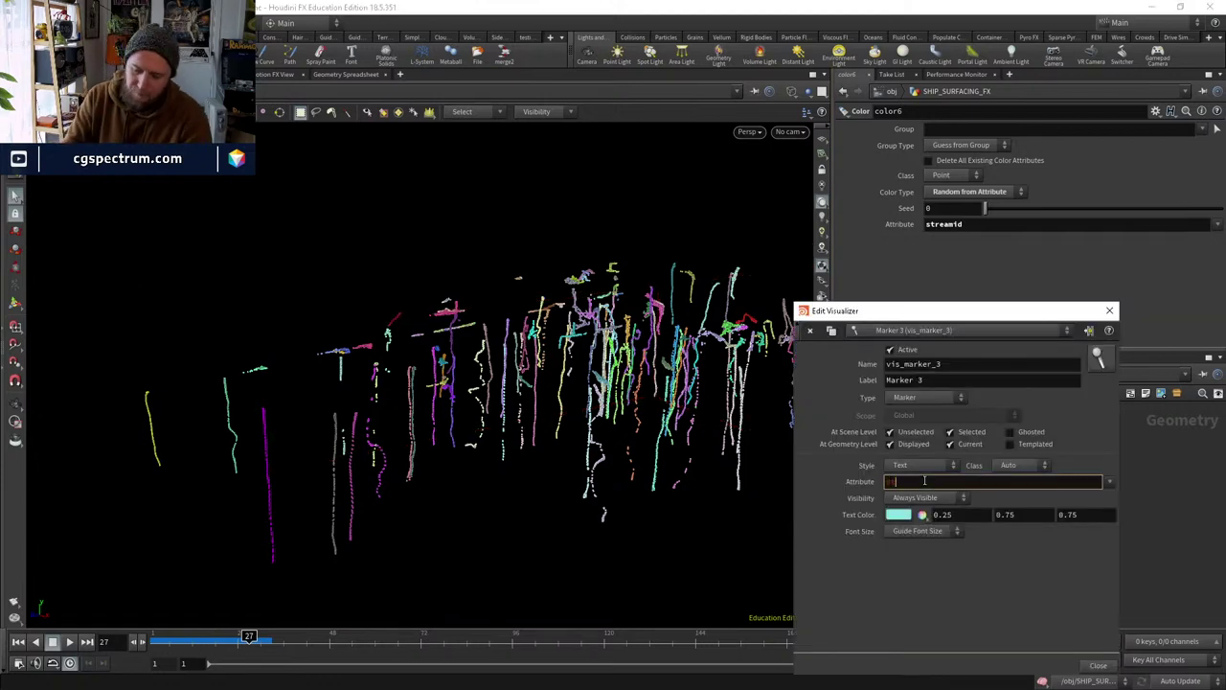
type("streamid")
key("Return")
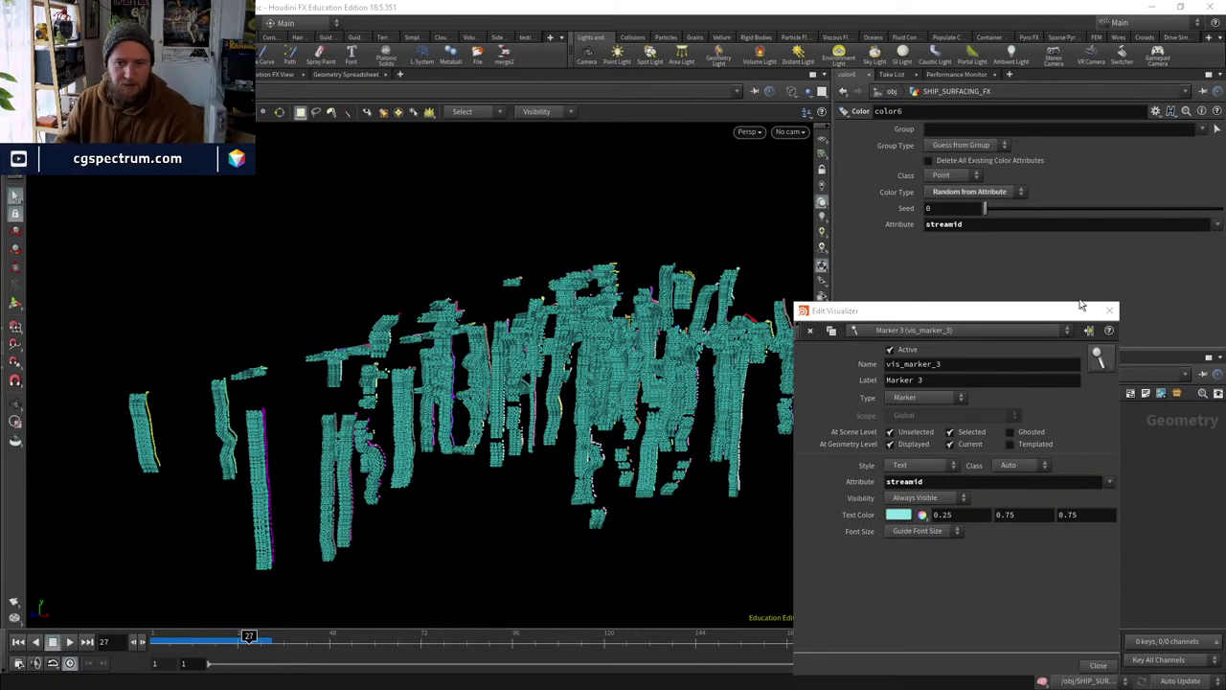
left_click(1109, 310)
Orbit and zoom around the point columns to read the streamid labels.
left_click_drag(274, 436, 466, 317)
scroll(259, 392, "up", 5)
key("s")
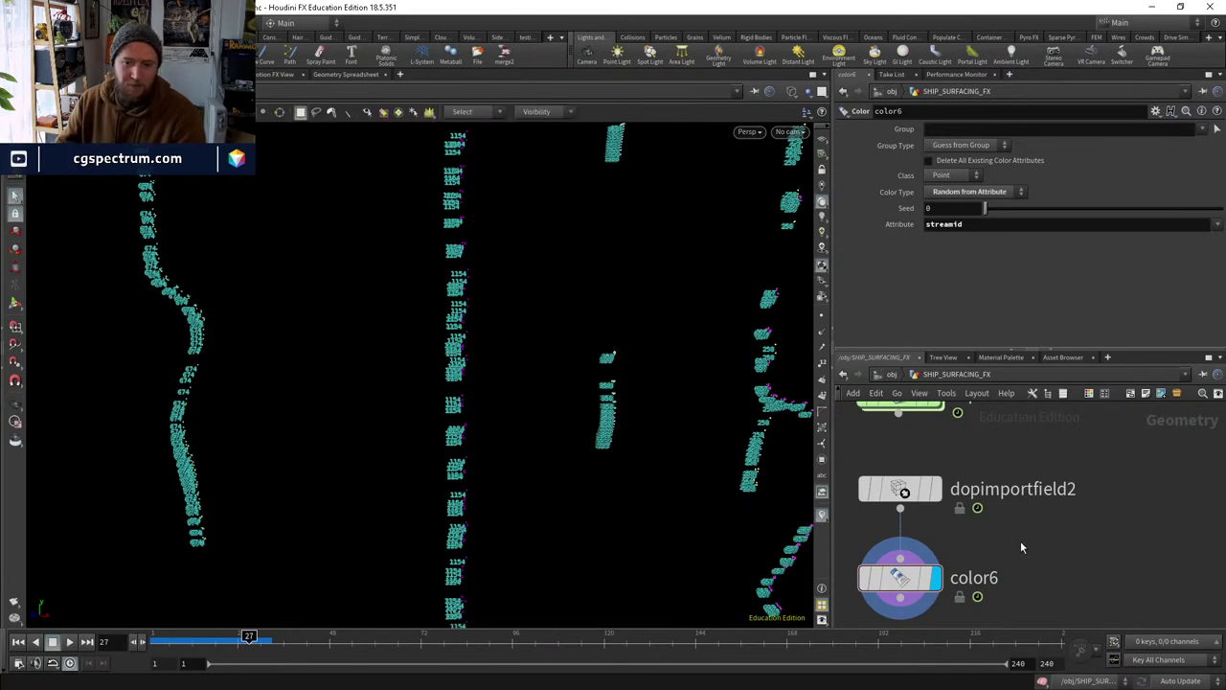
left_click_drag(401, 360, 392, 405)
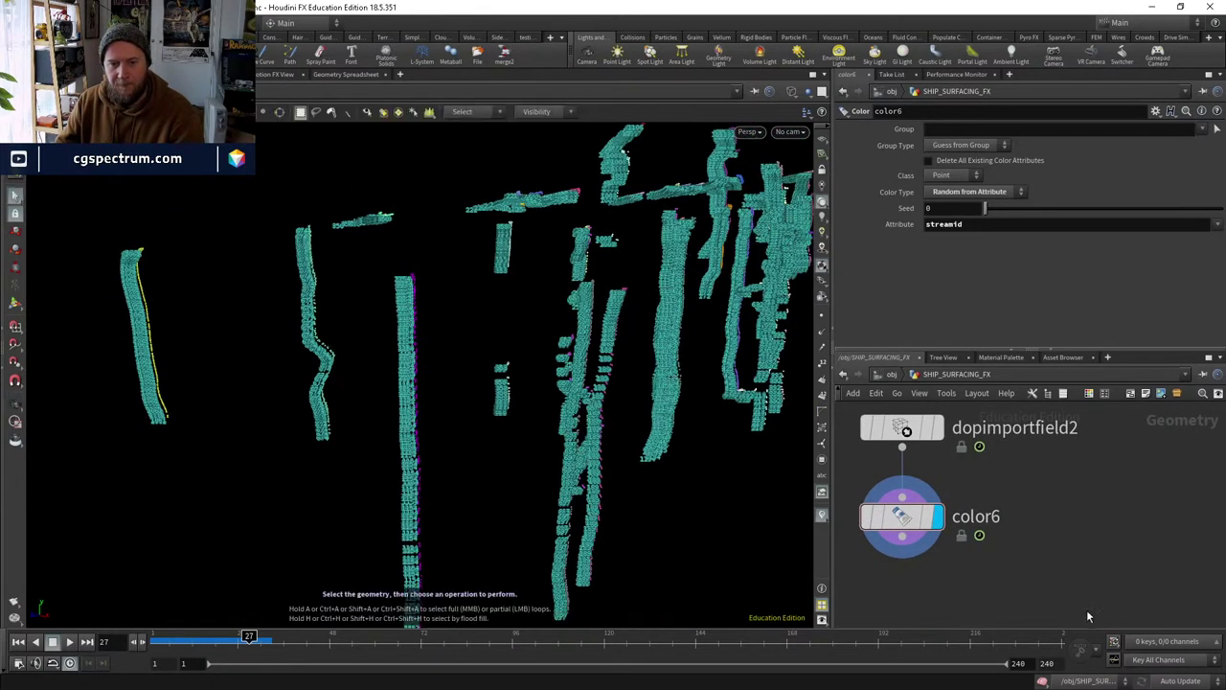
key("Tab")
mouse_move(872, 589)
left_click(603, 132)
left_click(870, 581)
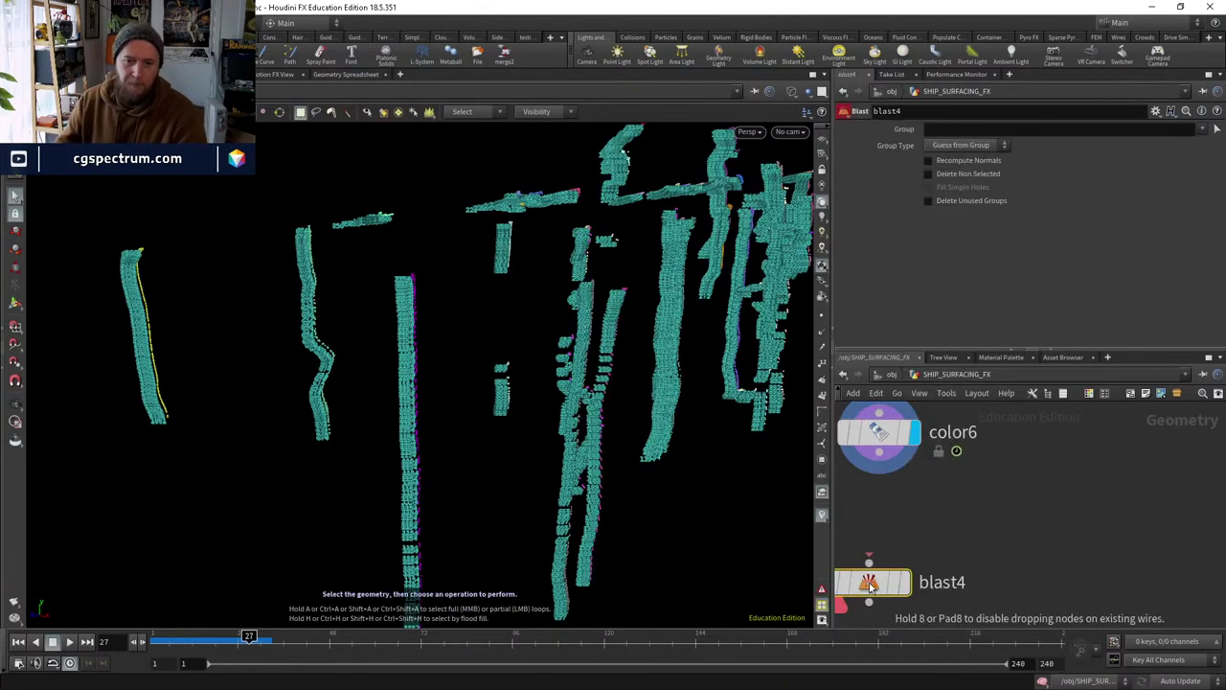
left_click(906, 580)
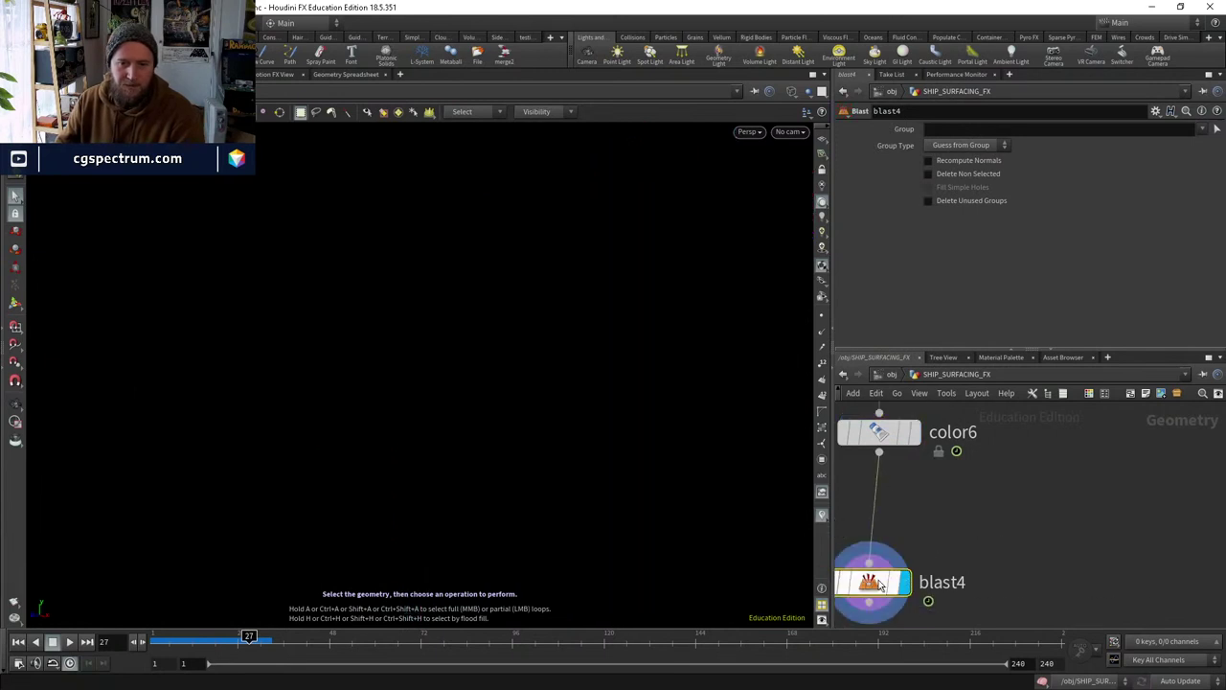
left_click(944, 130)
type("@streamid")
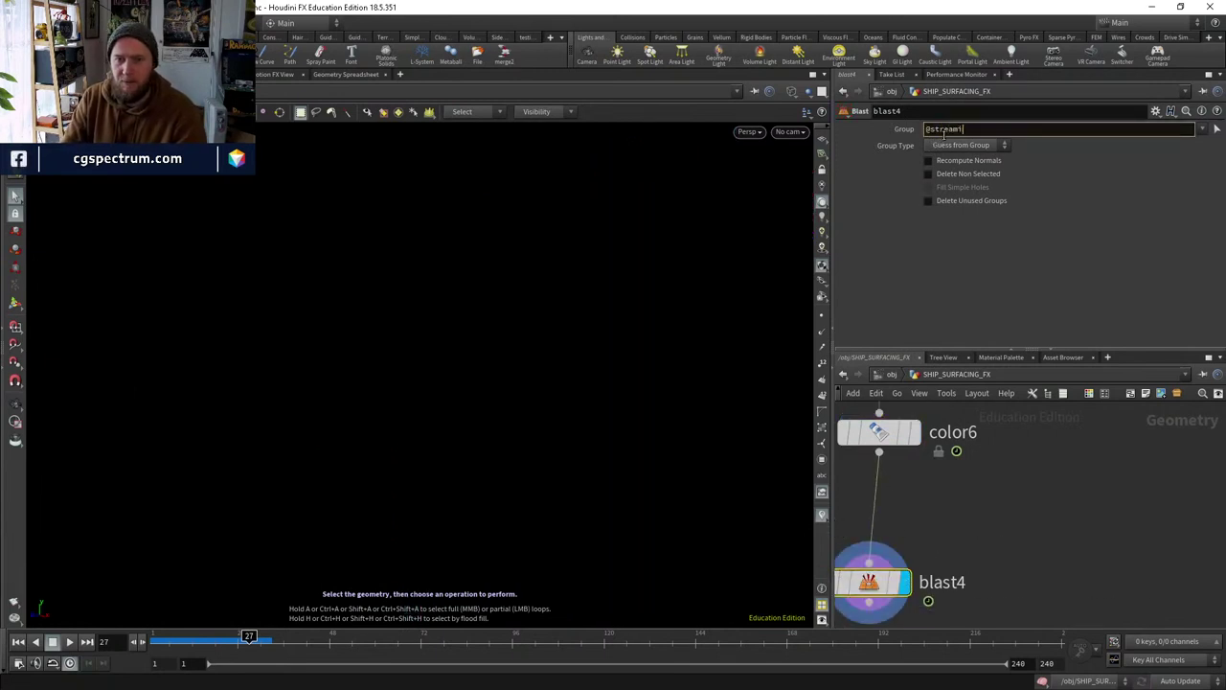
type("=")
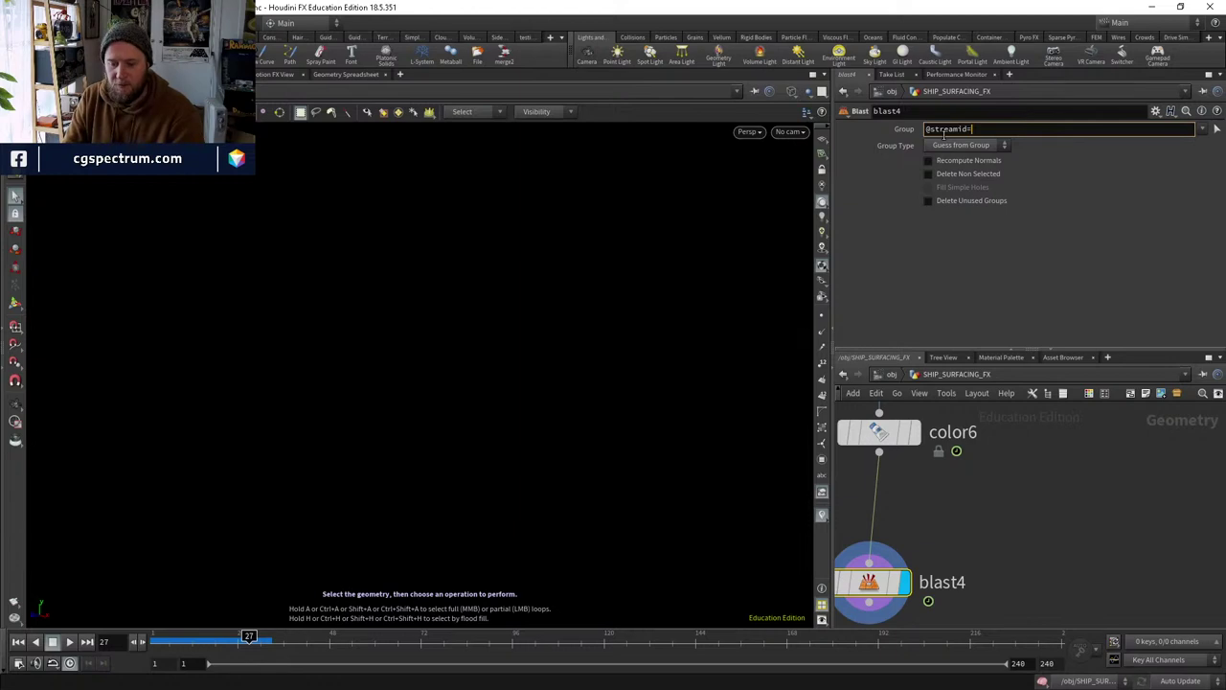
type("1154")
key("Return")
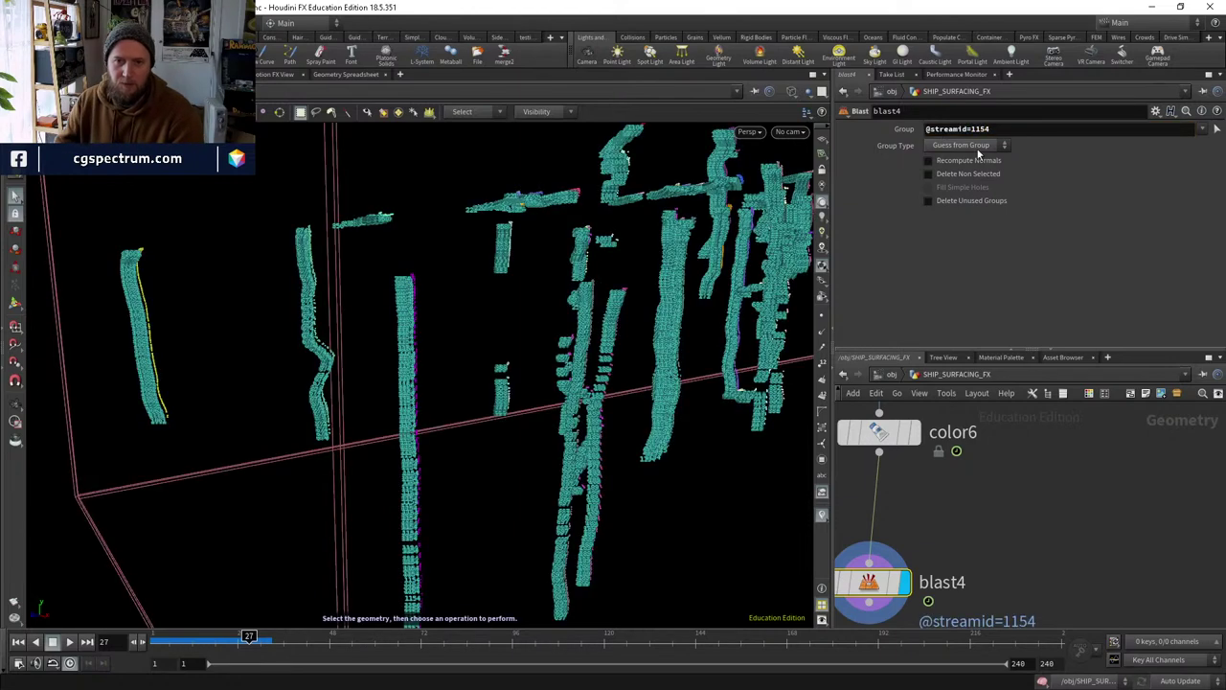
left_click(972, 146)
left_click(971, 197)
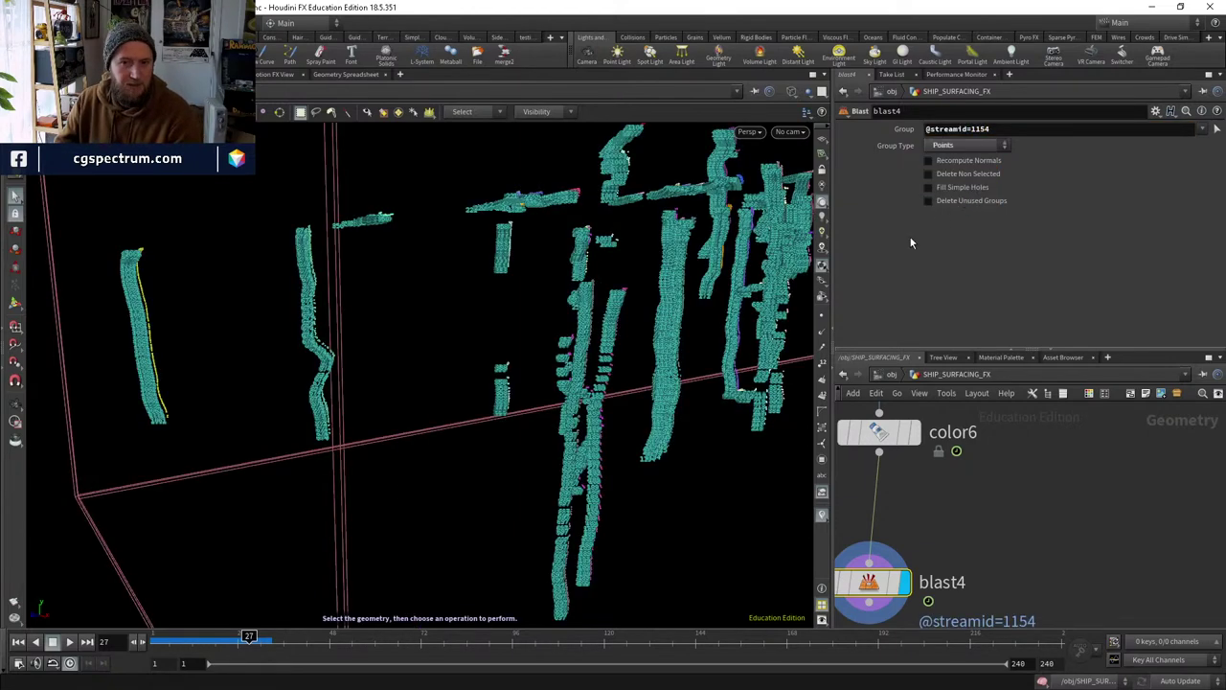
Hide the streamid text markers and select a single stray strand of points.
left_click(821, 515)
left_click_drag(785, 479, 432, 386)
key("s")
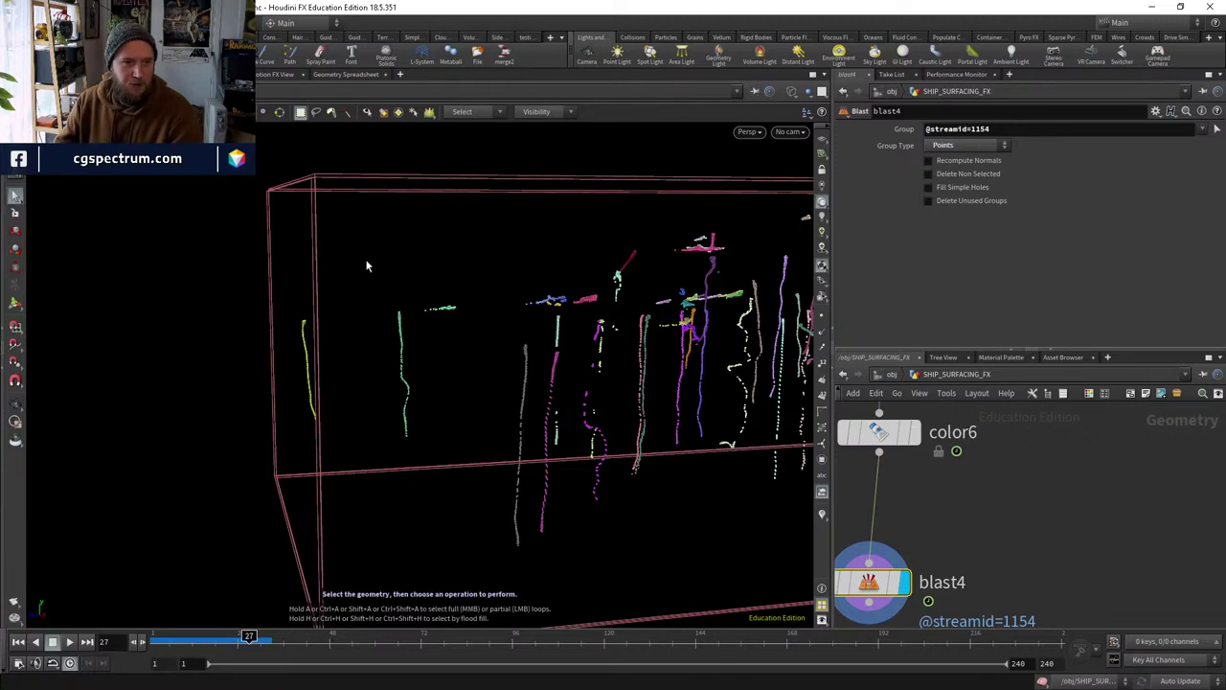
left_click_drag(376, 280, 416, 471)
Show only the selected points' streamid column in the Geometry Spreadsheet, revealing 674.
left_click(363, 77)
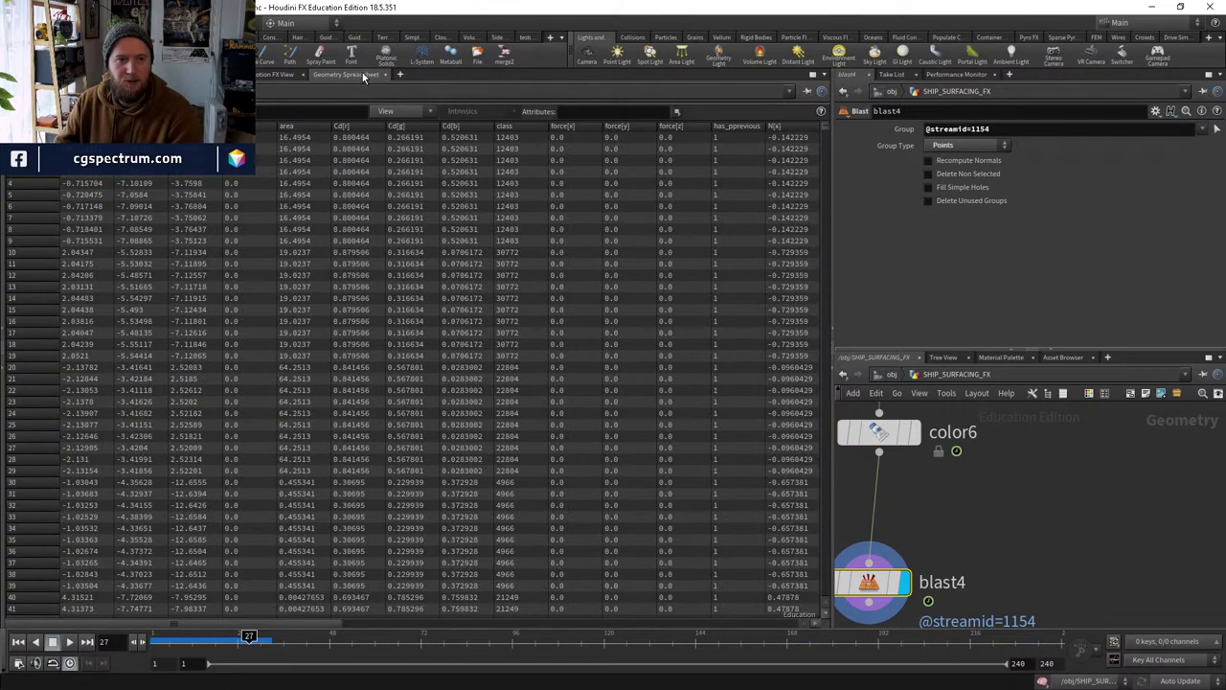
left_click(385, 112)
left_click(412, 128)
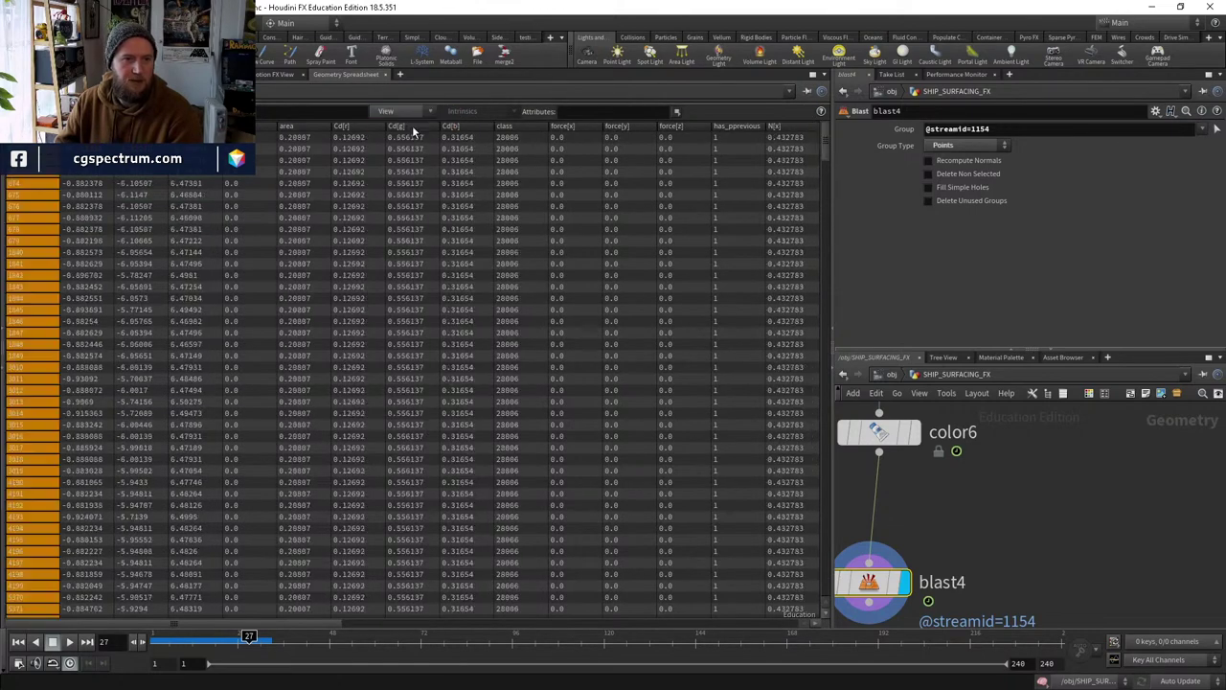
left_click(387, 111)
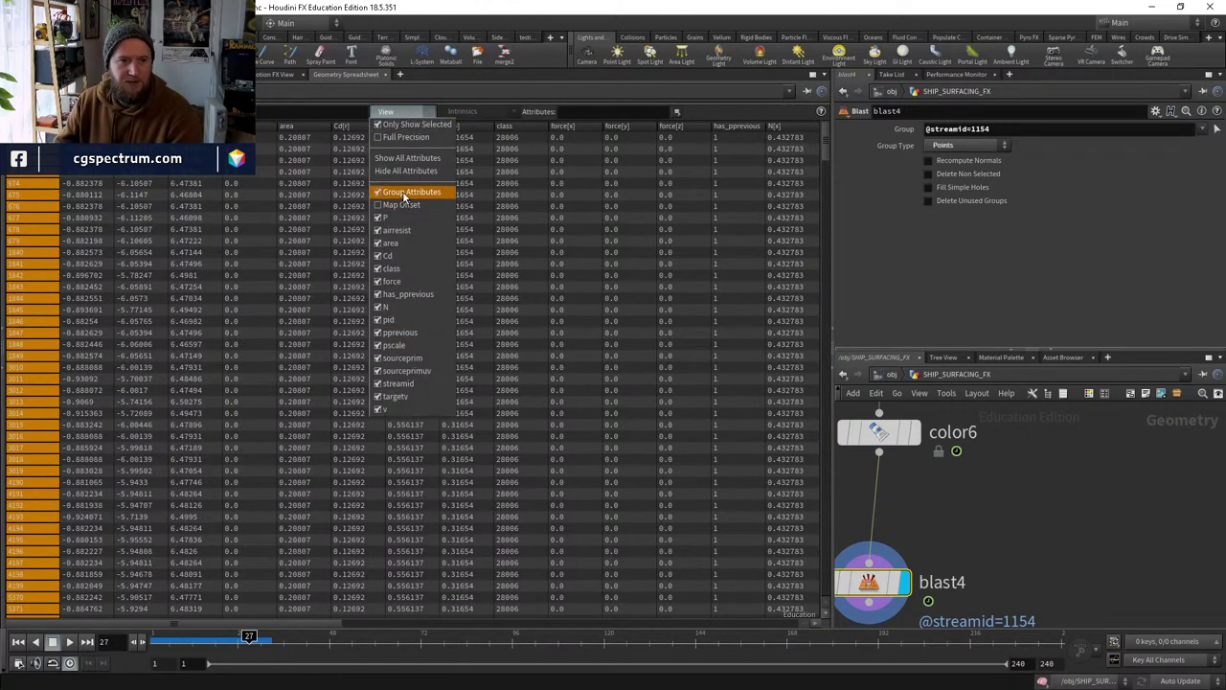
left_click(404, 168)
left_click(416, 114)
left_click(390, 373)
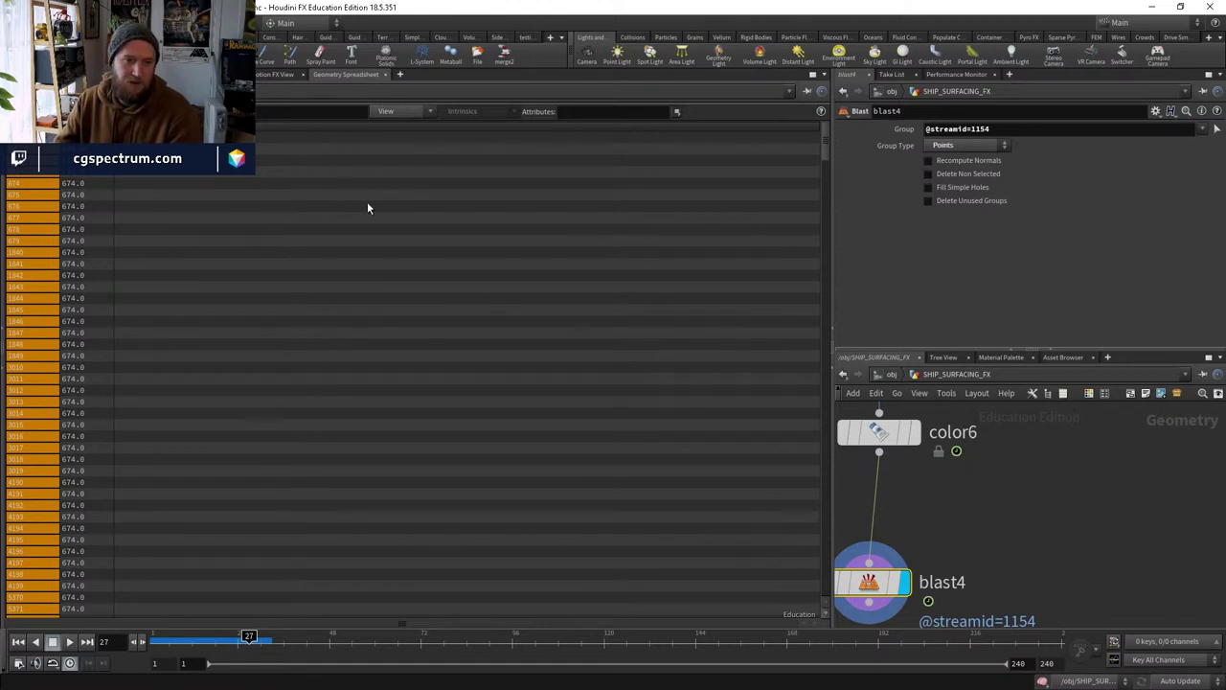
key("ctrl+Page_Up")
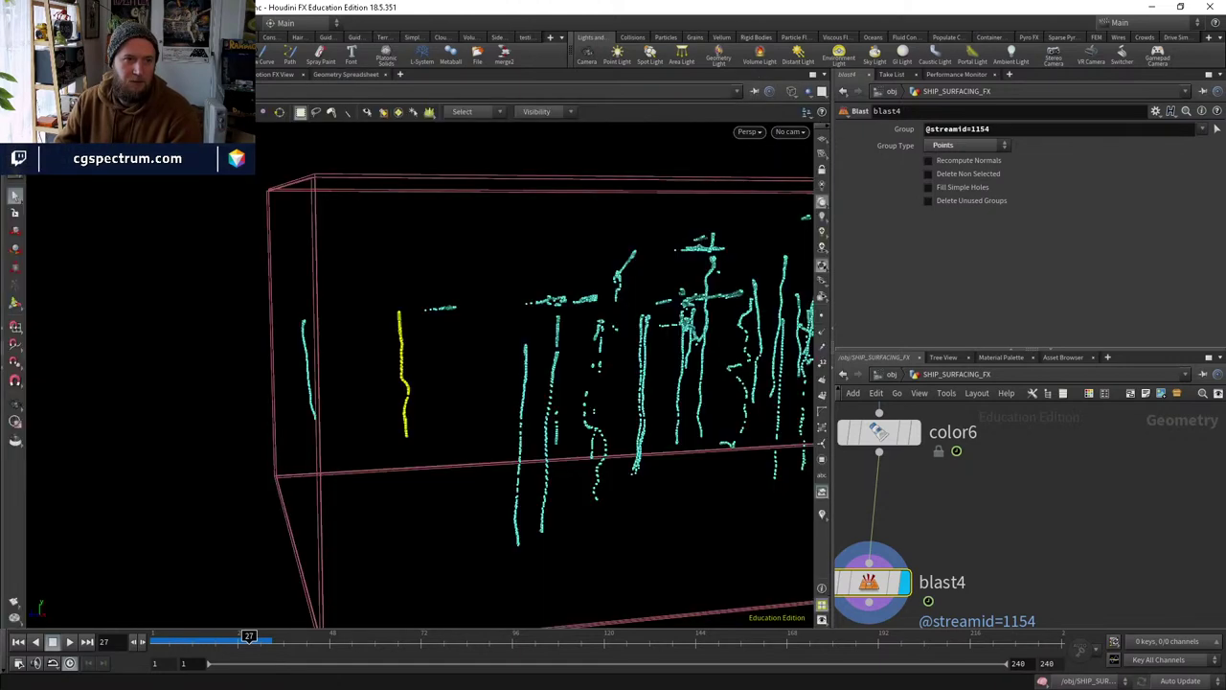
left_click(1001, 130)
key("ctrl+c")
left_click(1017, 130)
key("ctrl+v")
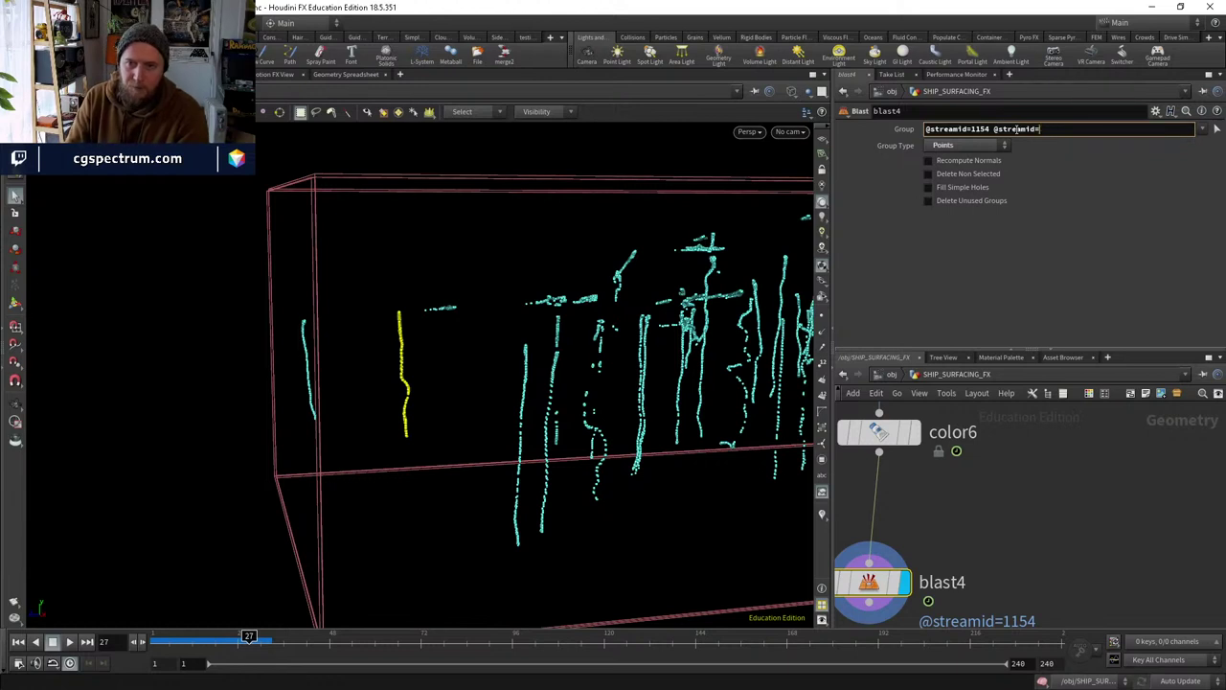
key("Return")
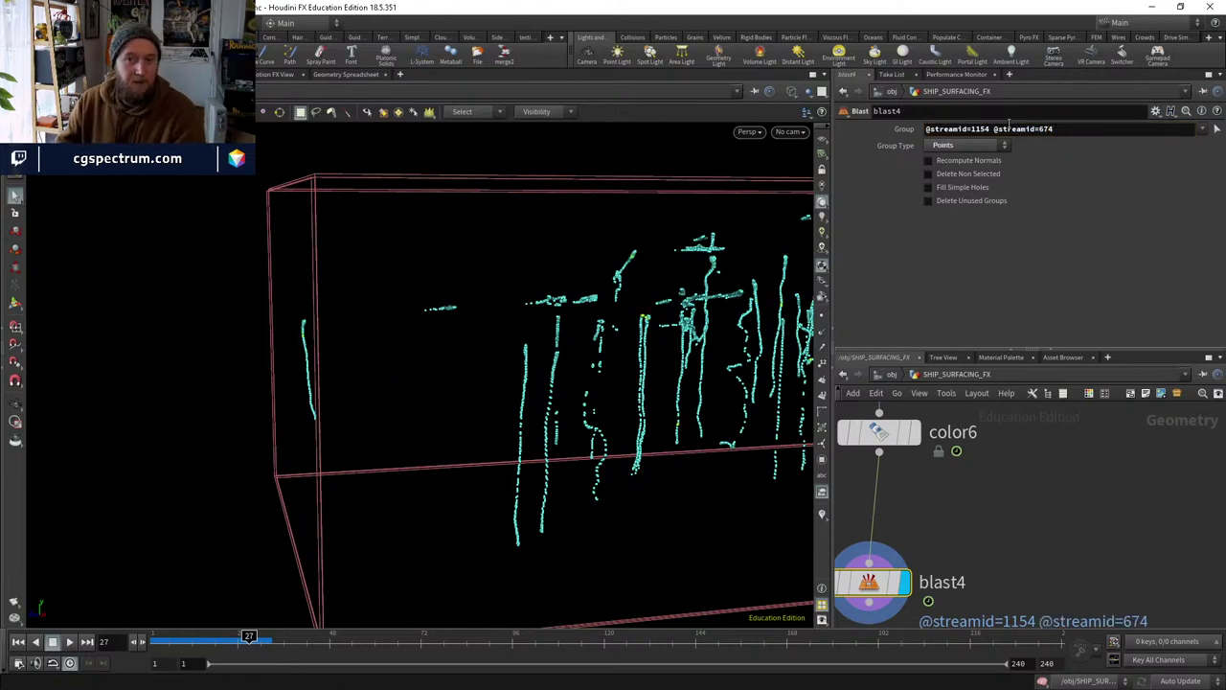
Display blast4 and turn off Only Show Selected in the spreadsheet to verify the removal.
middle_click_drag(980, 555, 1039, 512)
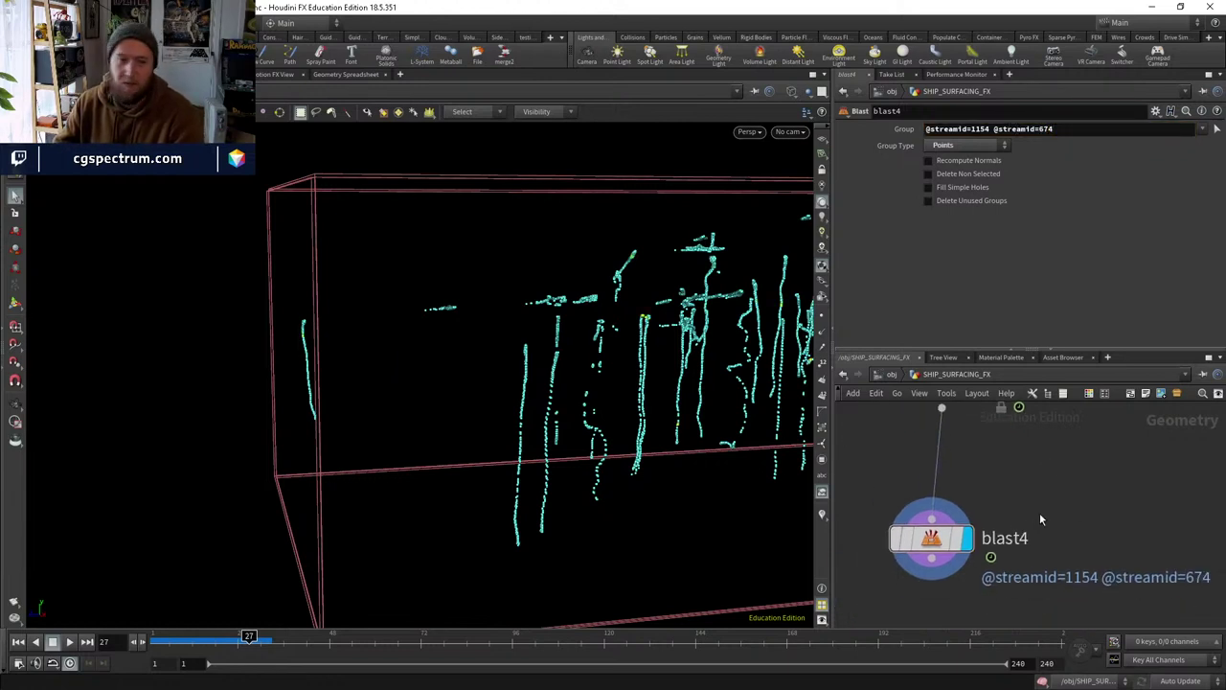
mouse_move(886, 544)
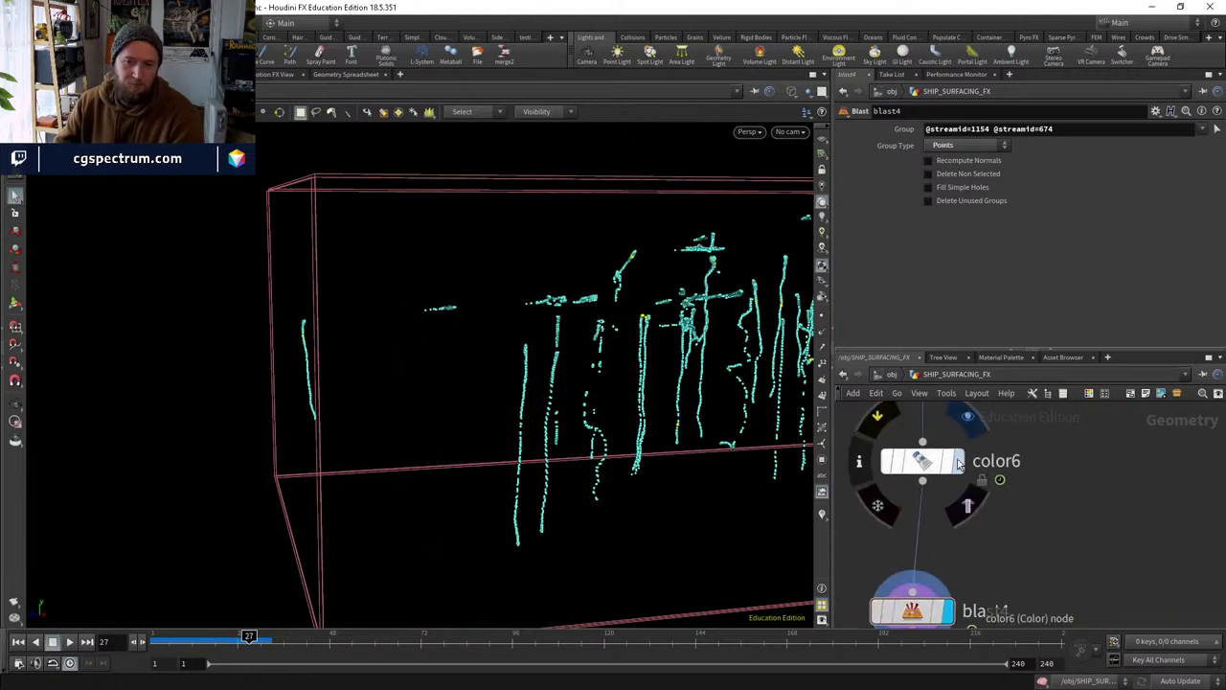
left_click(917, 430)
left_click(944, 553)
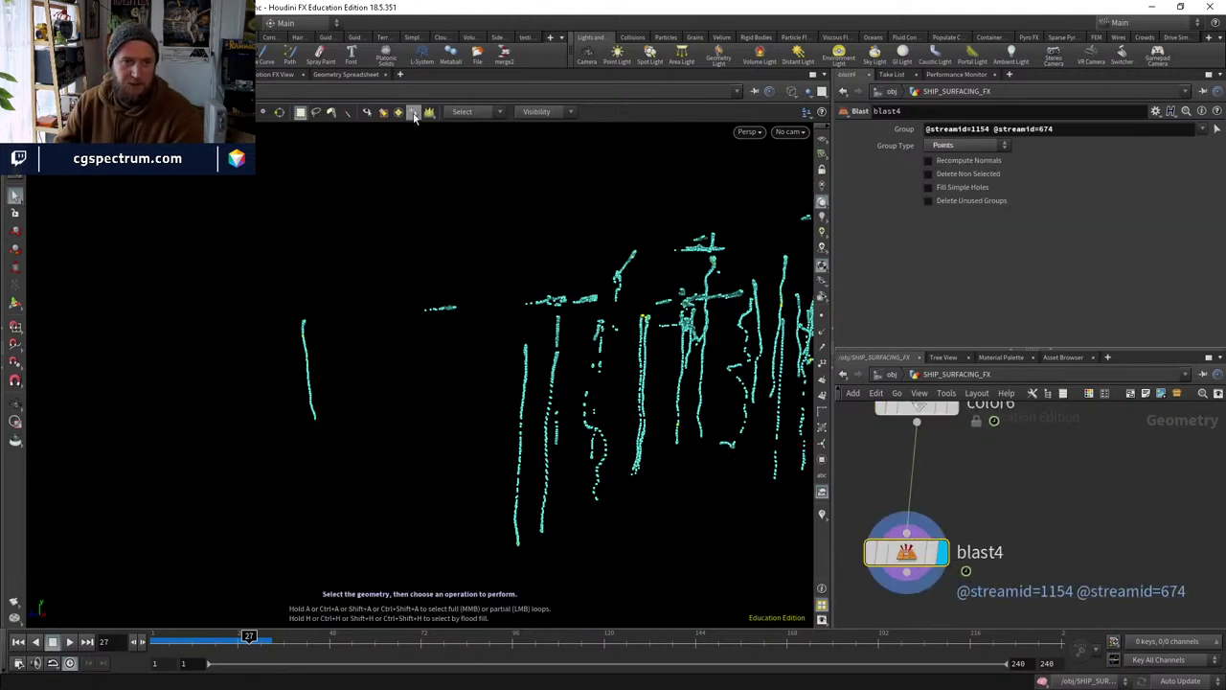
left_click(351, 74)
left_click(385, 111)
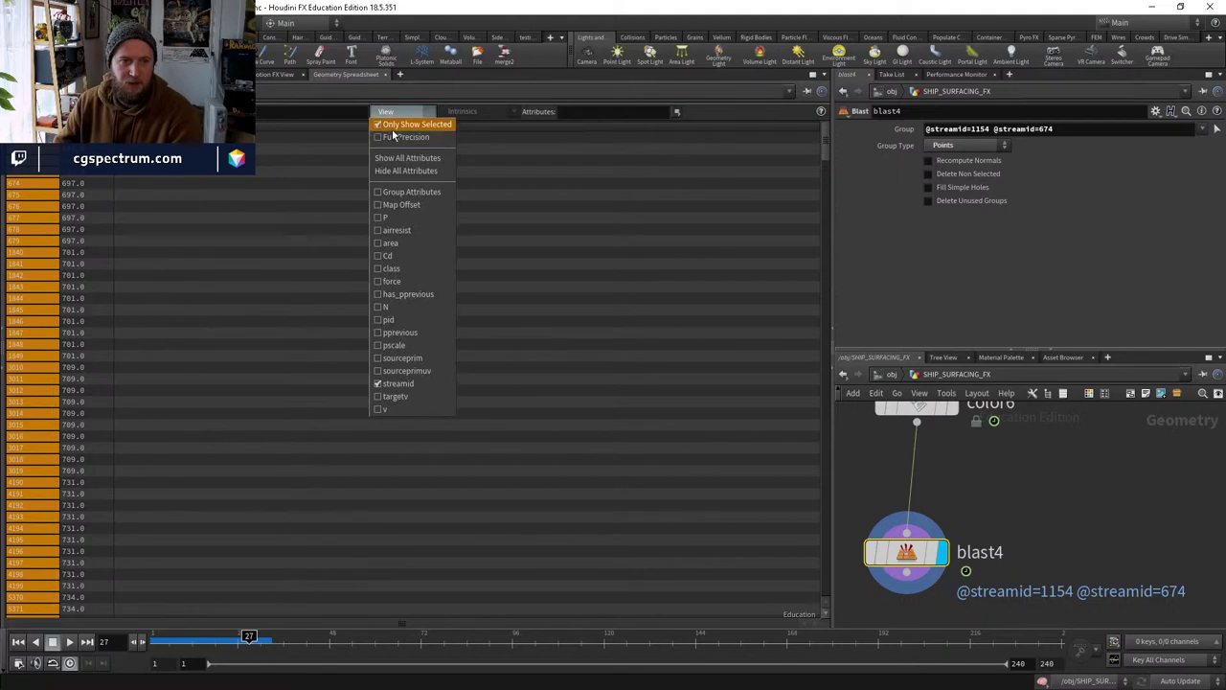
left_click(394, 135)
left_click(279, 75)
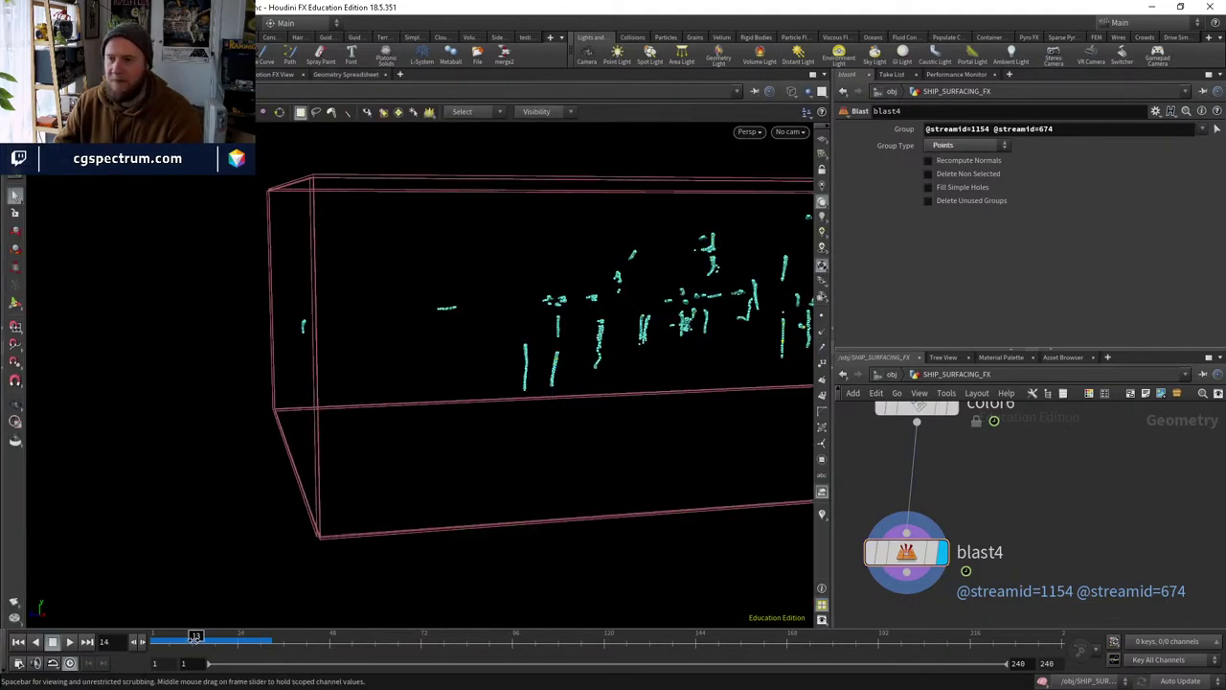
scroll(1028, 496, "up", 3)
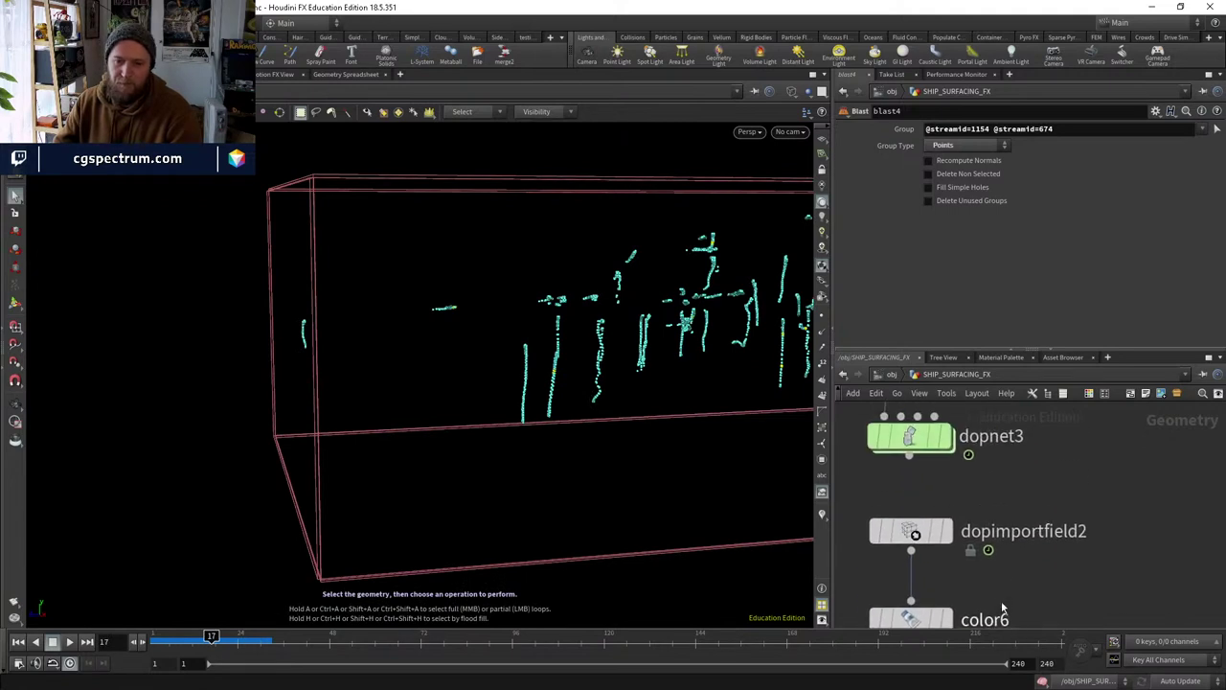
Create a Dop I/O node, dopio1, beside dopimportfield2 and dive inside it.
left_click(943, 532)
left_click(905, 531)
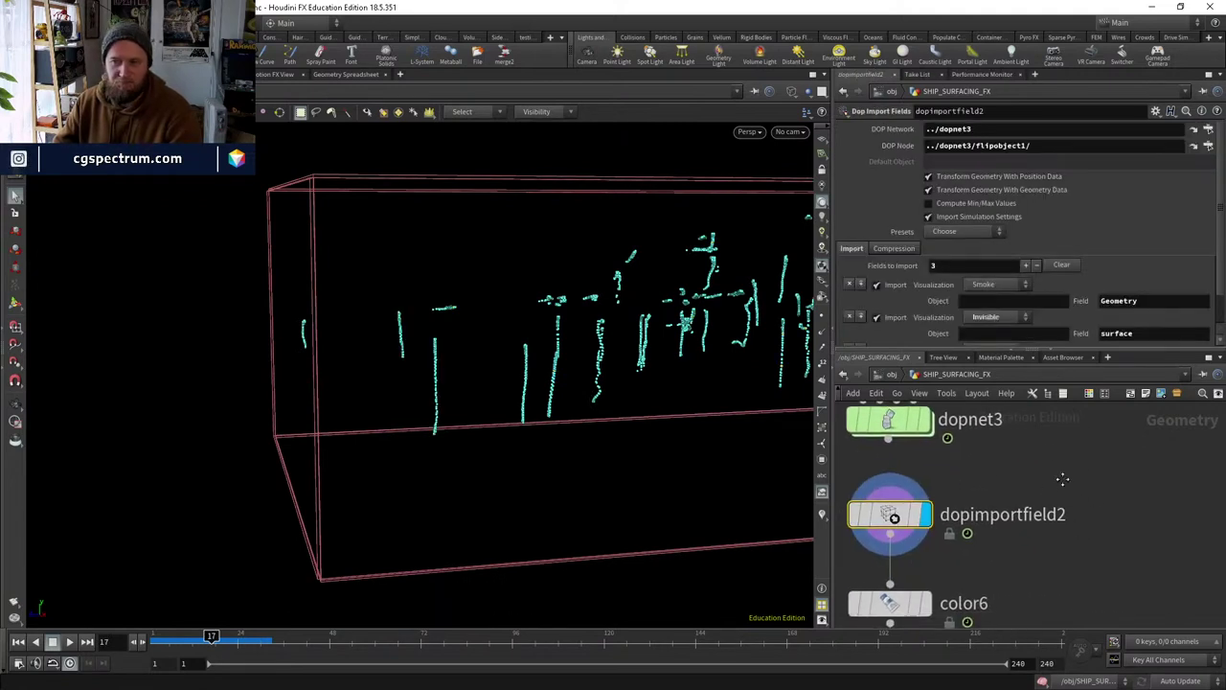
key("Tab")
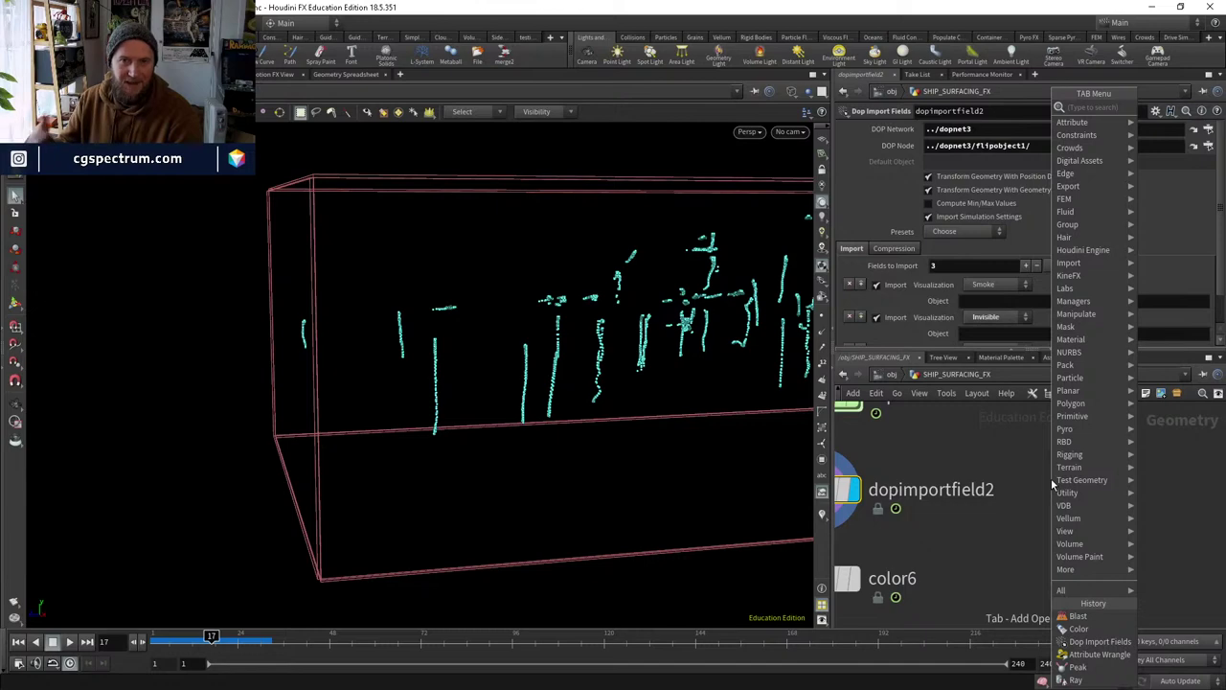
type("dopi")
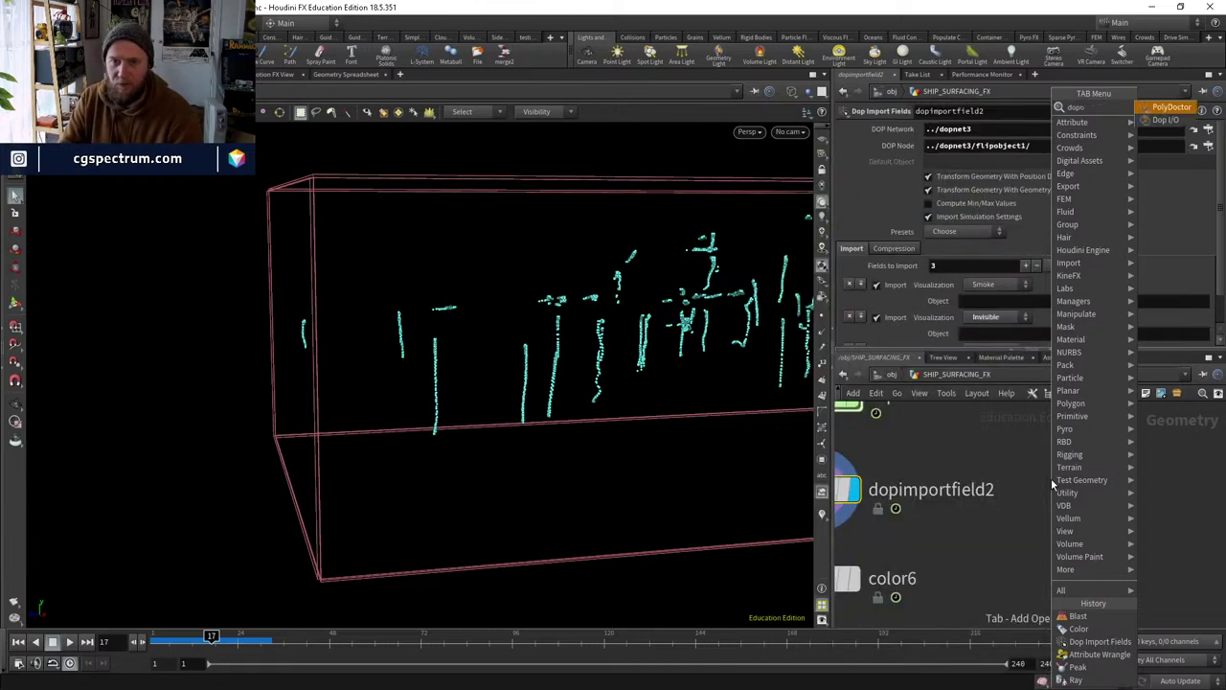
key("Return")
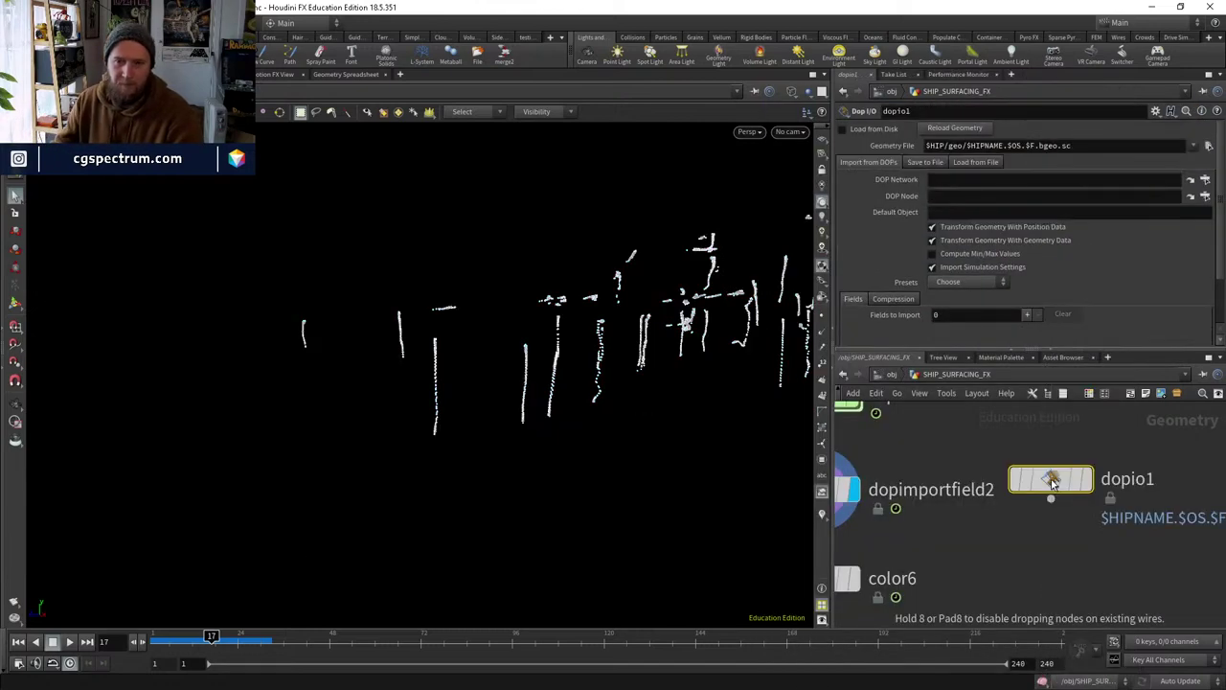
left_click(1051, 479)
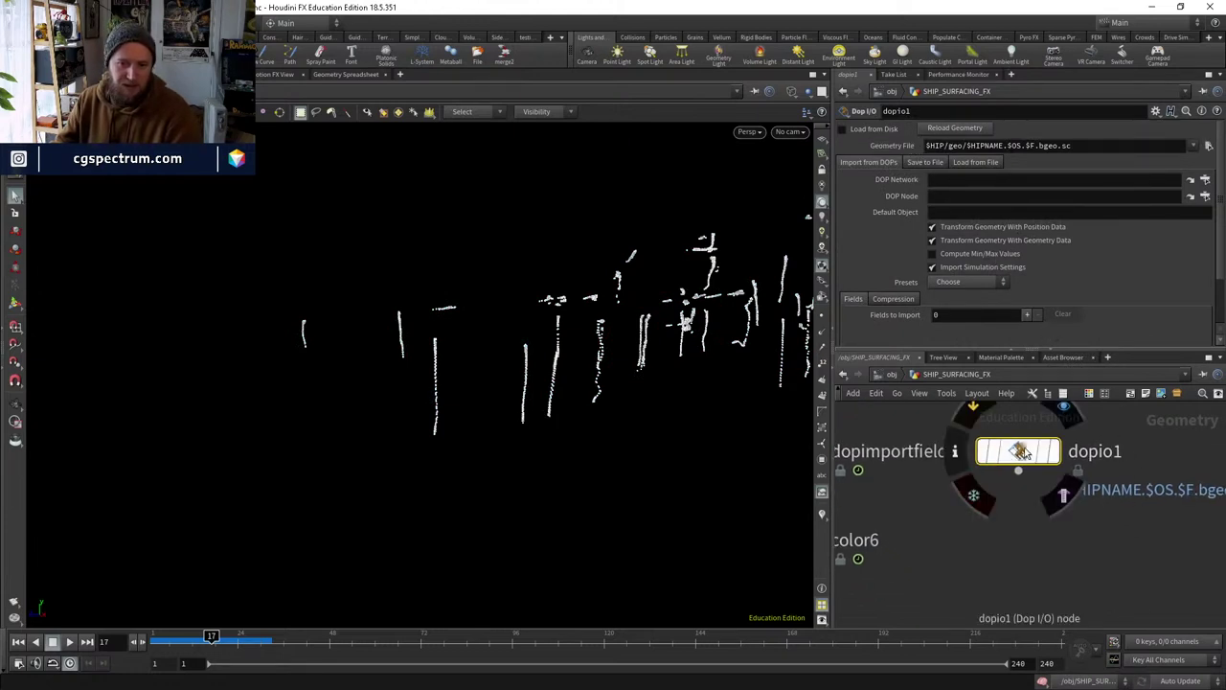
double_click(1018, 450)
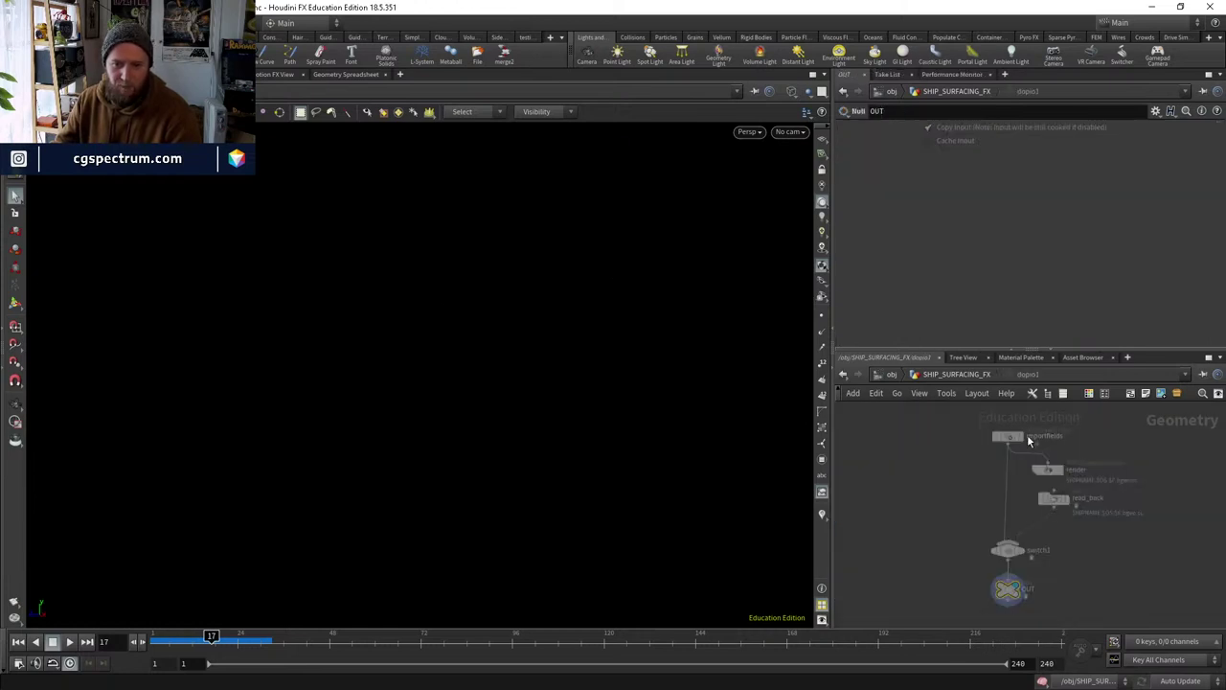
Inspect dopio1's importfields, render, read_back and switch1 nodes, then go up to SHIP_SURFACING_FX.
scroll(1050, 498, "up", 3)
left_click_drag(1054, 443, 910, 508)
middle_click_drag(1058, 516, 1035, 417)
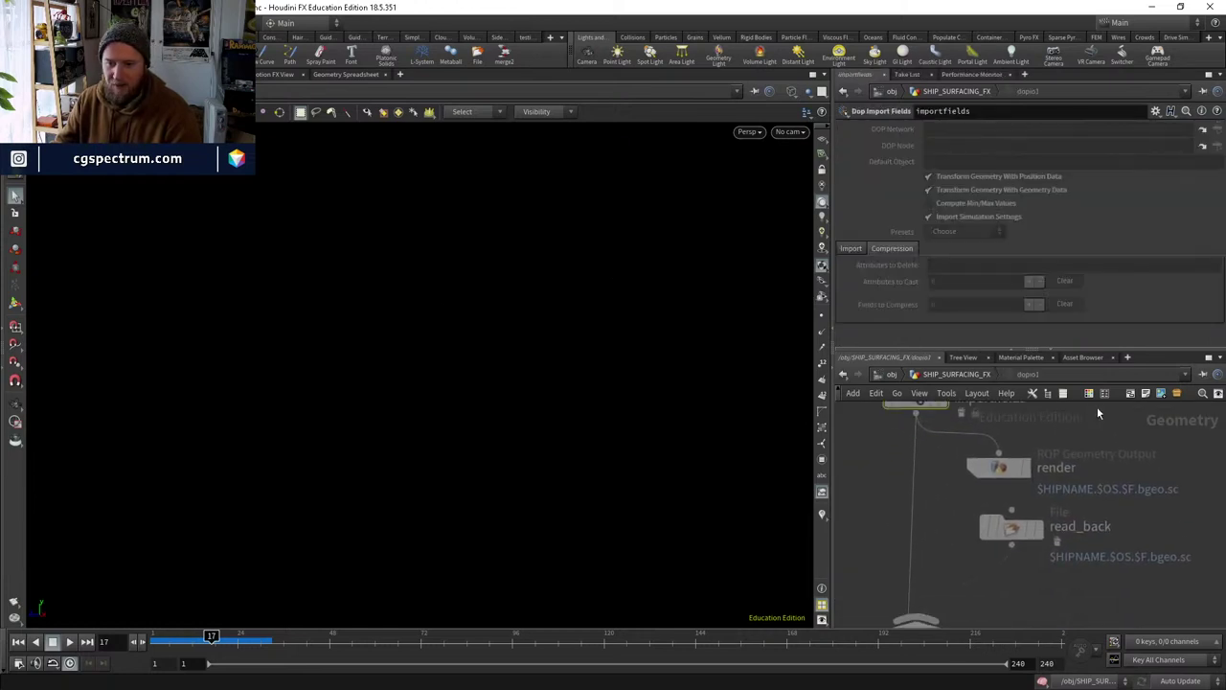
left_click(975, 479)
left_click(1012, 528)
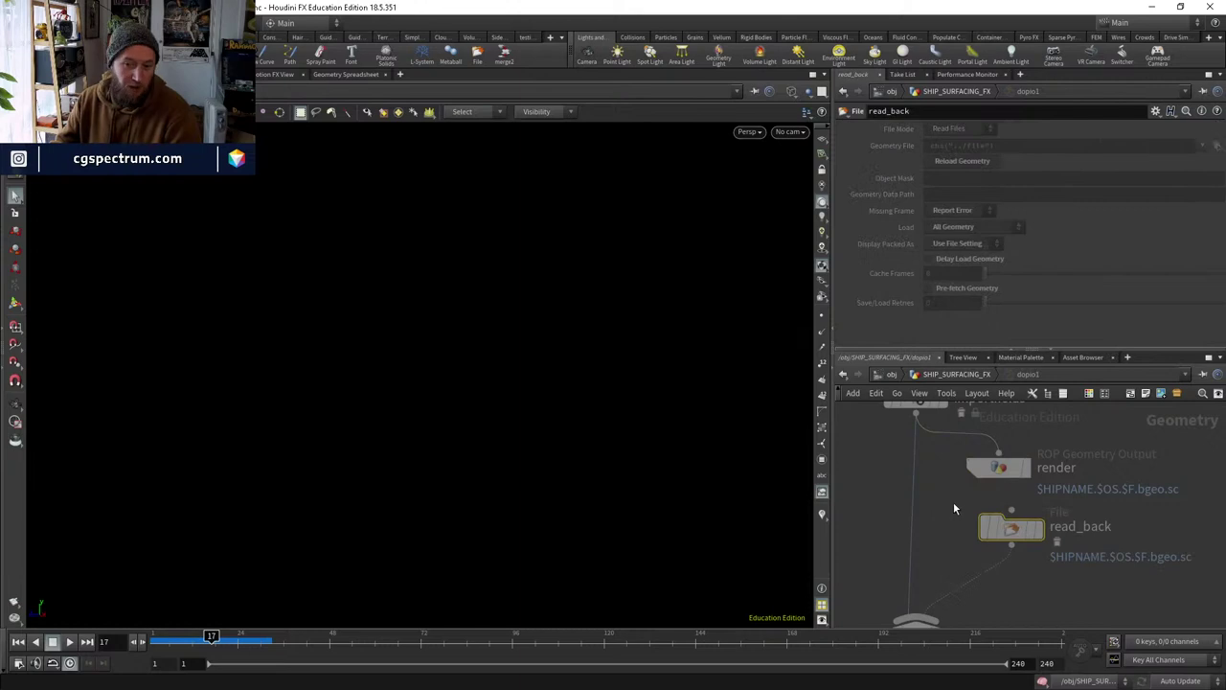
middle_click_drag(954, 504, 958, 457)
left_click(972, 373)
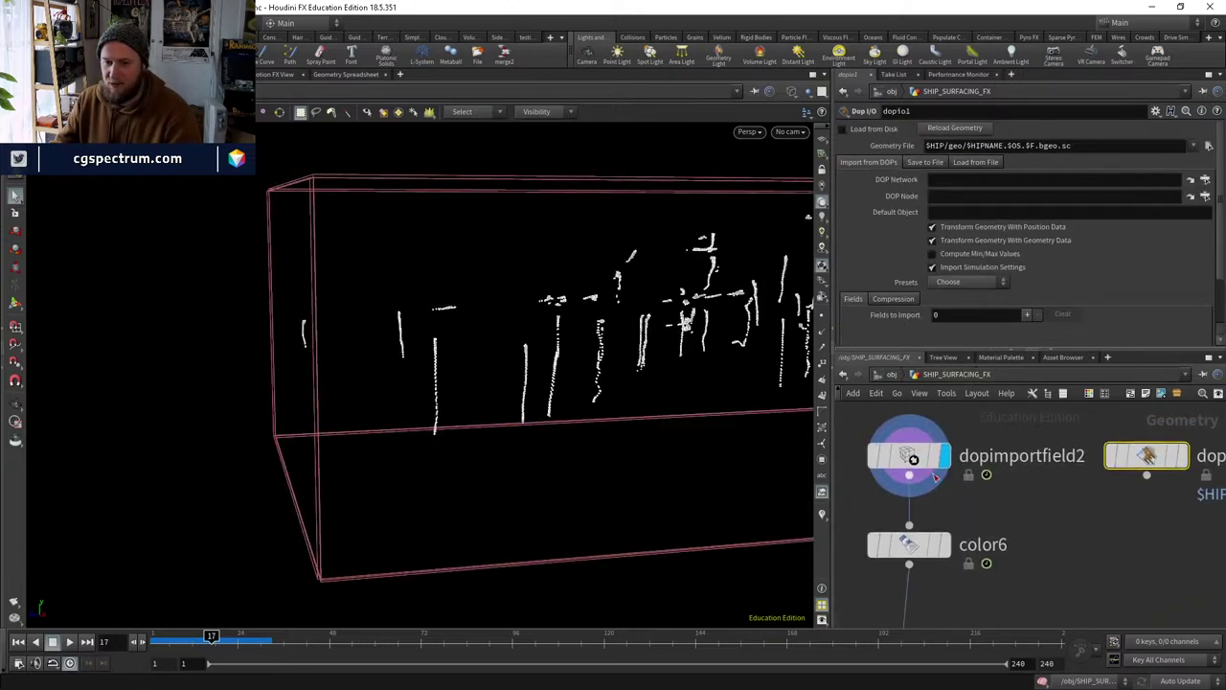
Move color6 lower and add a File Cache node, filecache1, under dopimportfield2.
left_click(911, 457)
middle_click_drag(1124, 521, 1083, 508)
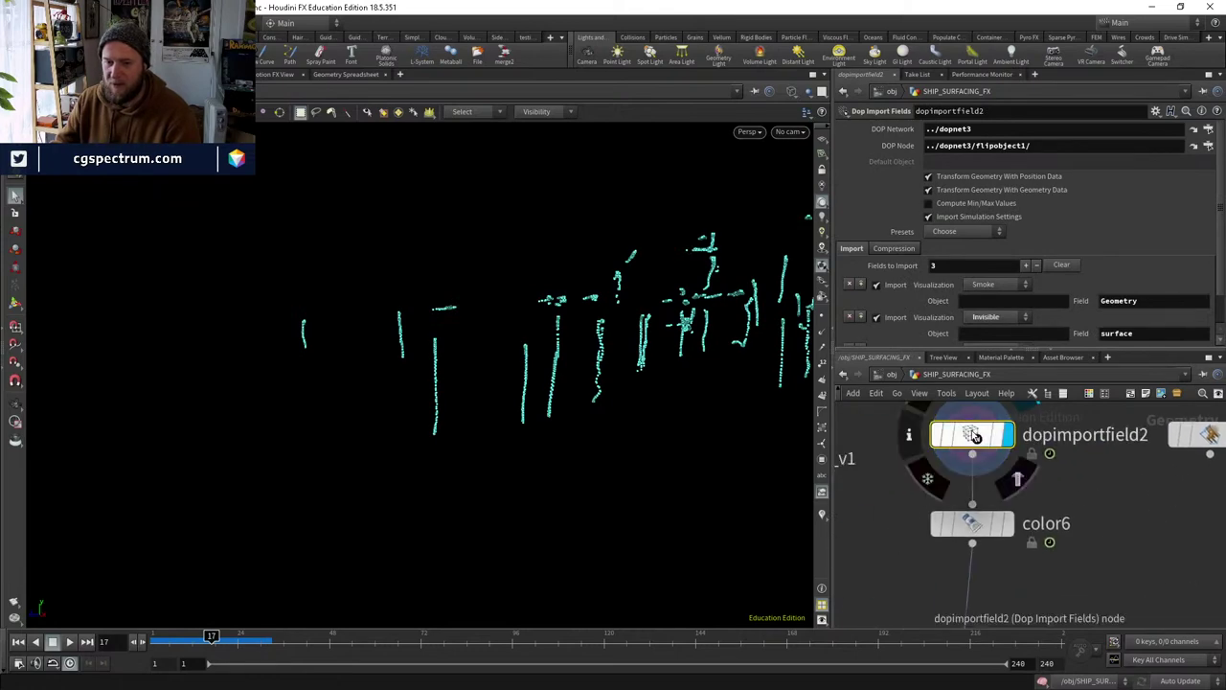
left_click_drag(976, 538, 976, 602)
key("Tab")
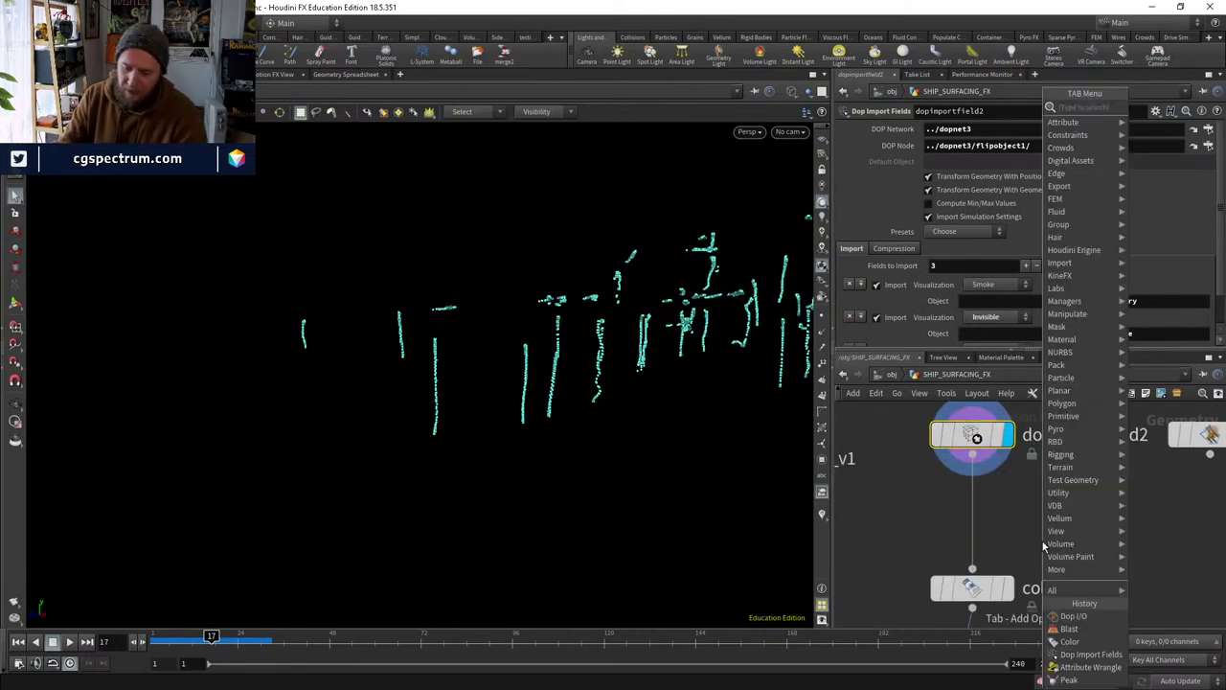
type("filecache")
key("Return")
left_click(986, 527)
Look over the FLIP_SIMULATION_v2 nodes, then return to the ship surfacing nodes.
scroll(1049, 521, "down", 3)
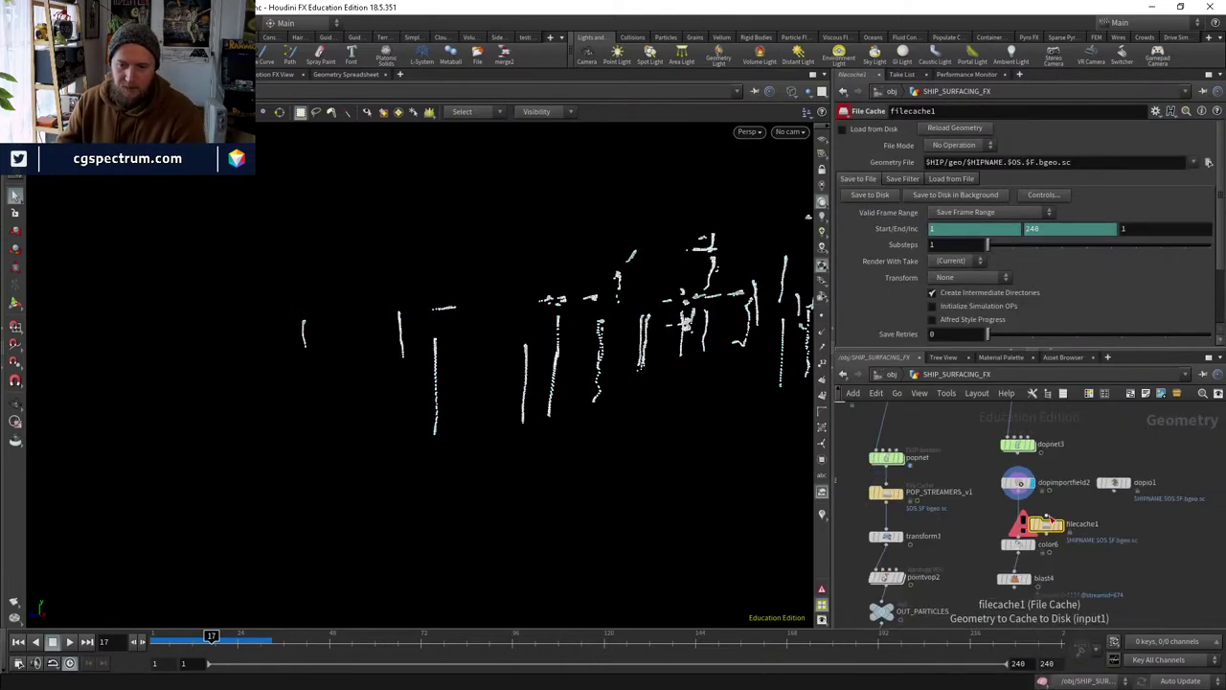
middle_click_drag(1066, 545, 1020, 536)
scroll(1020, 537, "up", 3)
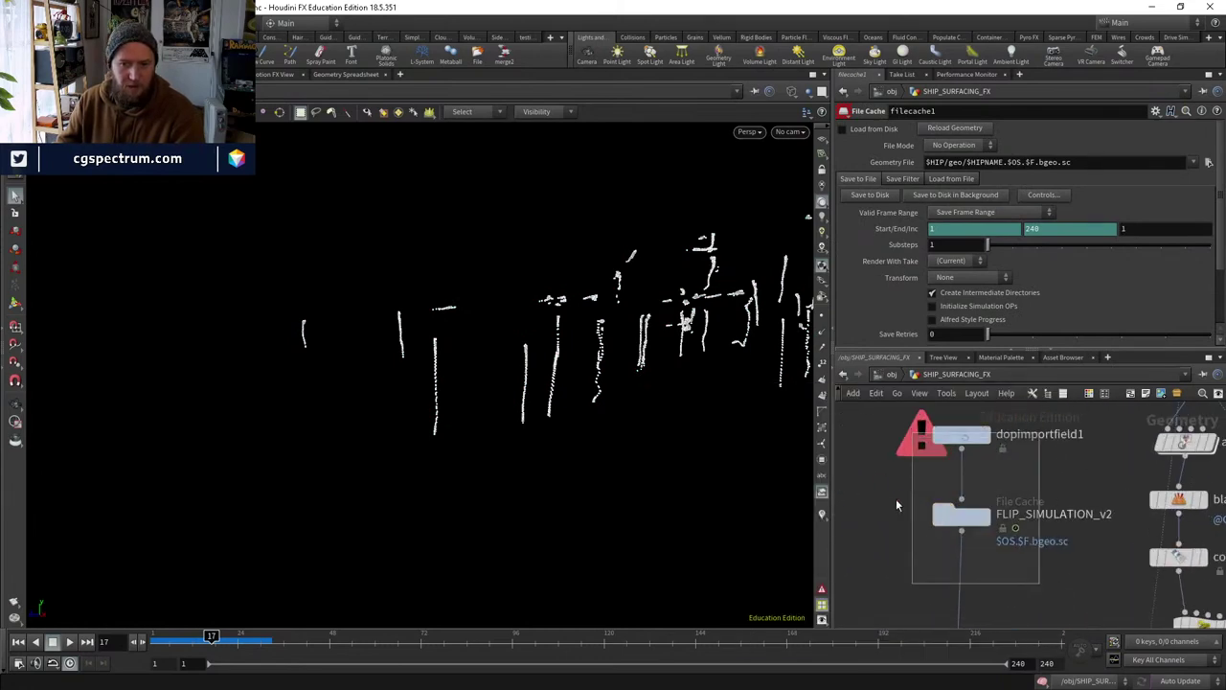
left_click_drag(896, 505, 912, 511)
scroll(912, 511, "down", 3)
middle_click_drag(912, 511, 1050, 547)
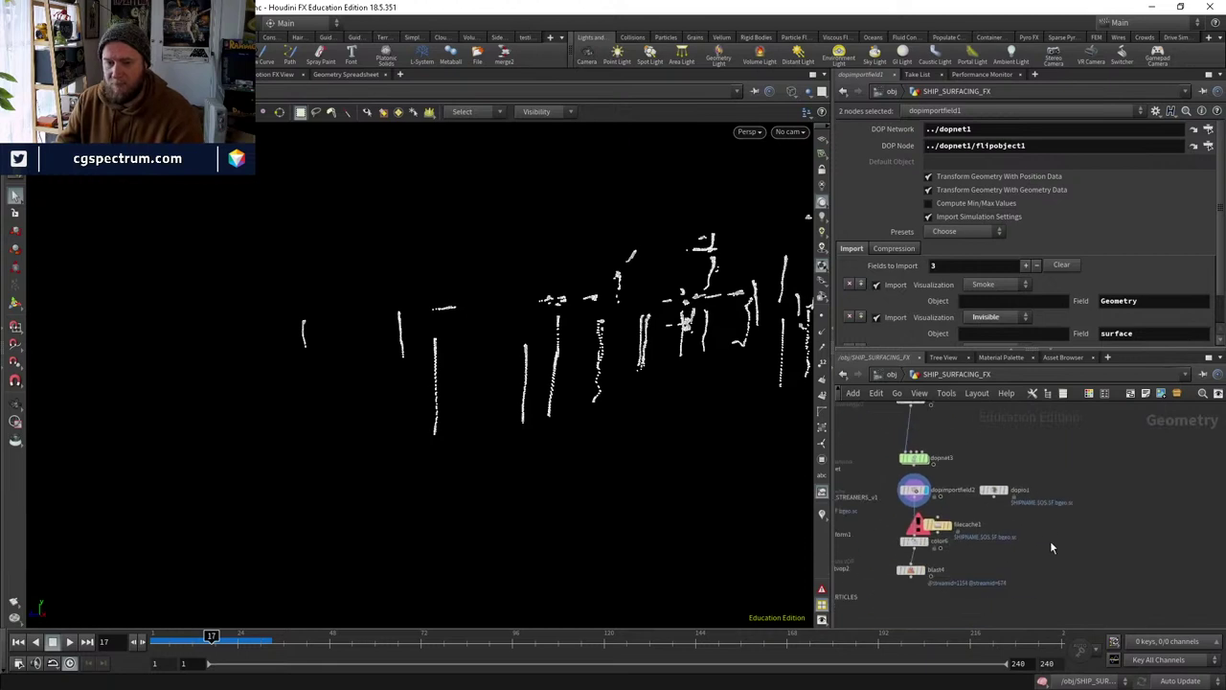
scroll(1015, 498, "up", 2)
Recheck dopio1's importfields, render and read_back settings, then return to SHIP_SURFACING_FX.
left_click(985, 485)
double_click(985, 484)
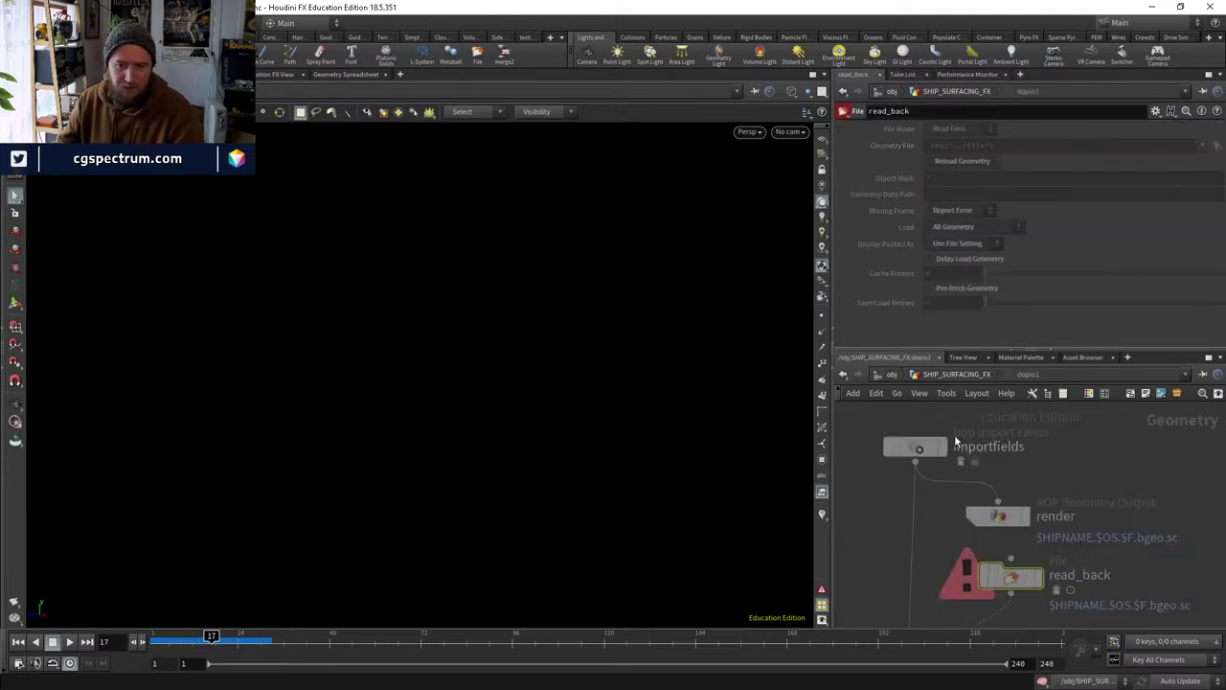
scroll(954, 434, "up", 2)
left_click(900, 452)
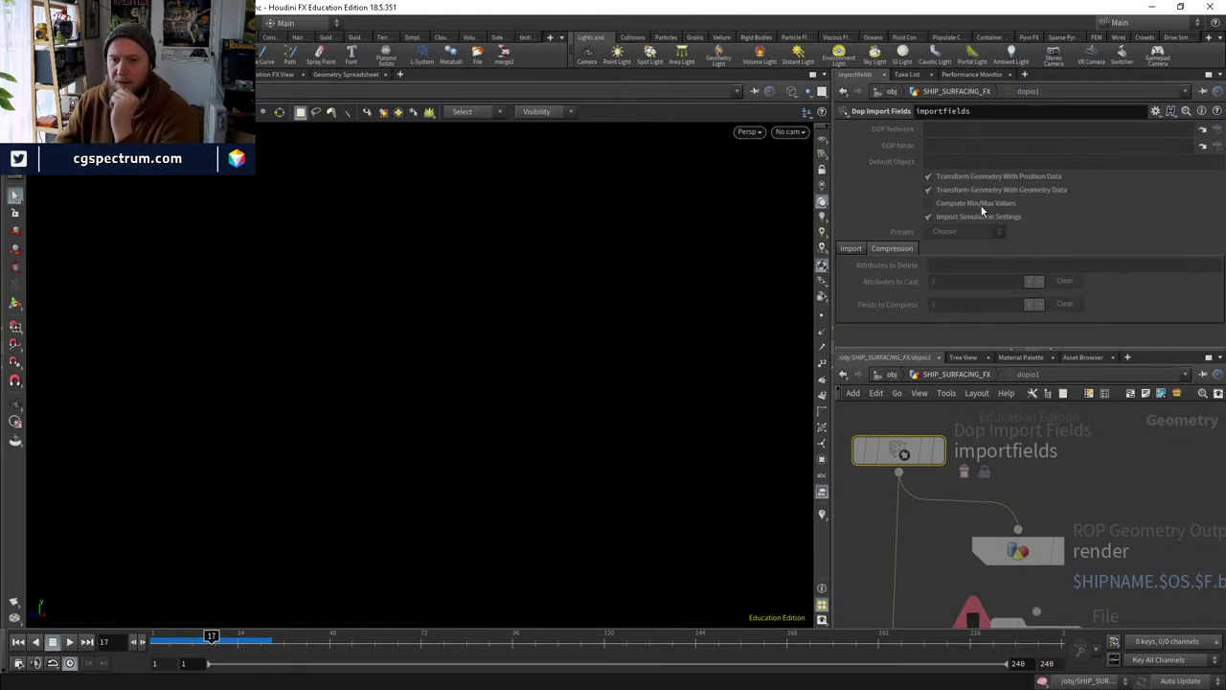
left_click(852, 249)
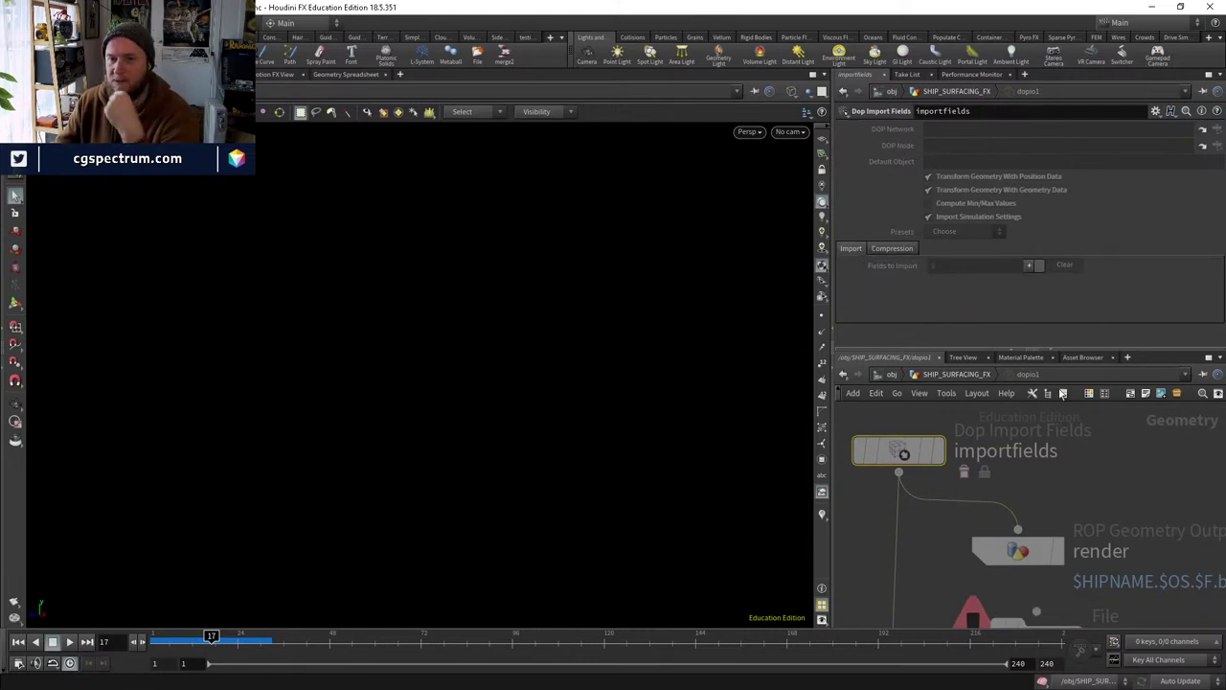
scroll(1088, 465, "down", 3)
left_click_drag(968, 570, 1174, 470)
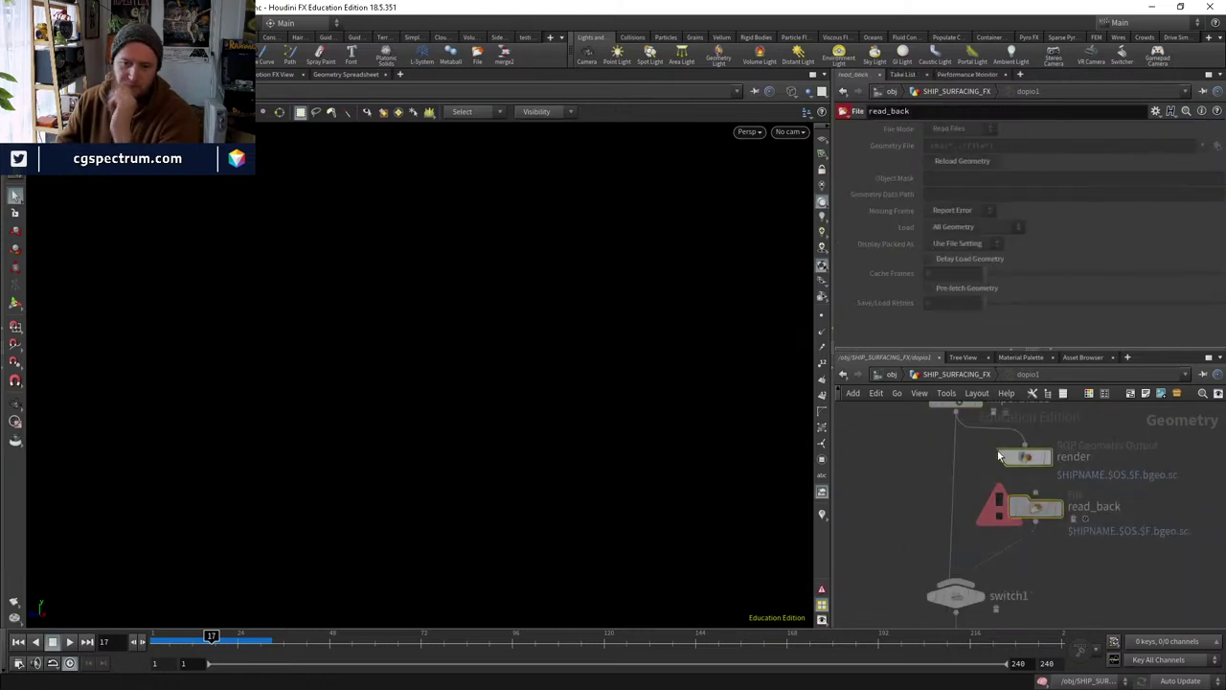
middle_click_drag(1128, 461, 1087, 513)
left_click(1030, 507)
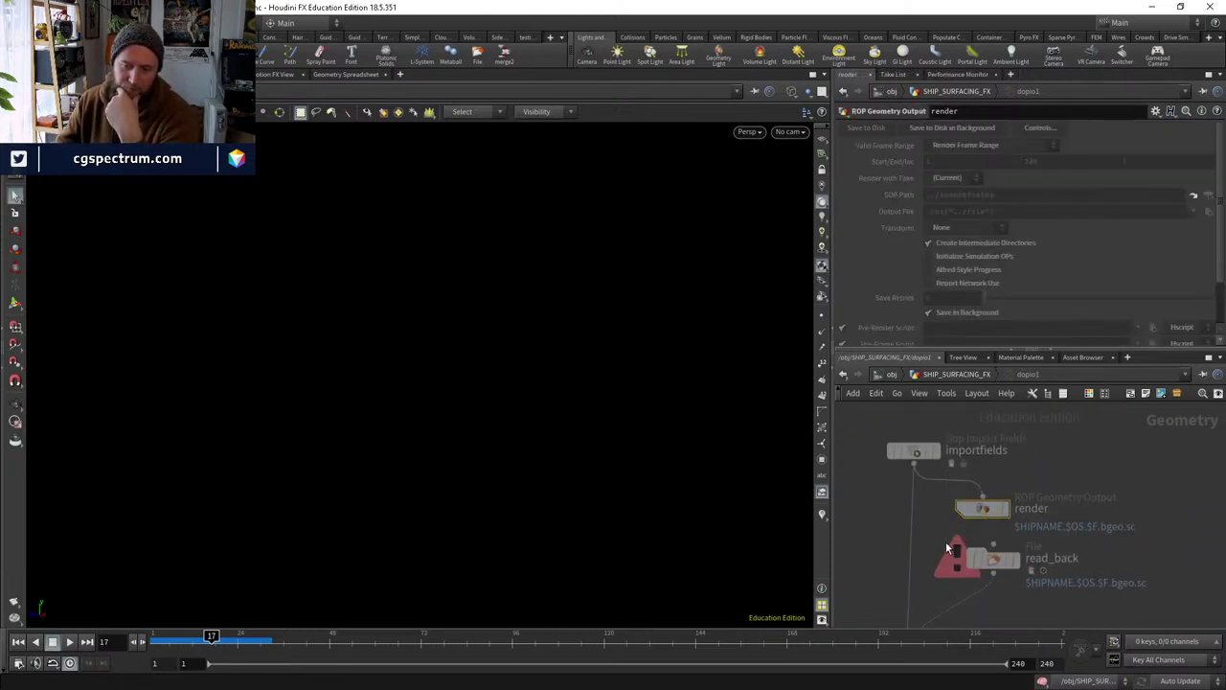
left_click(997, 558)
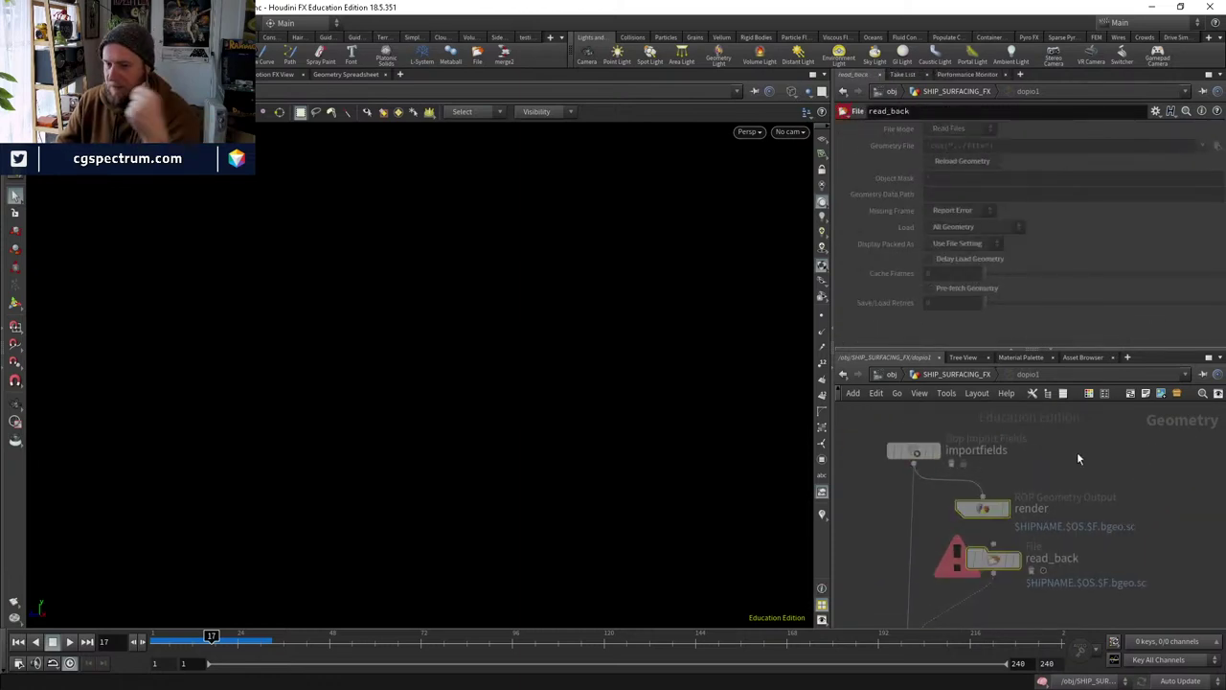
left_click(977, 375)
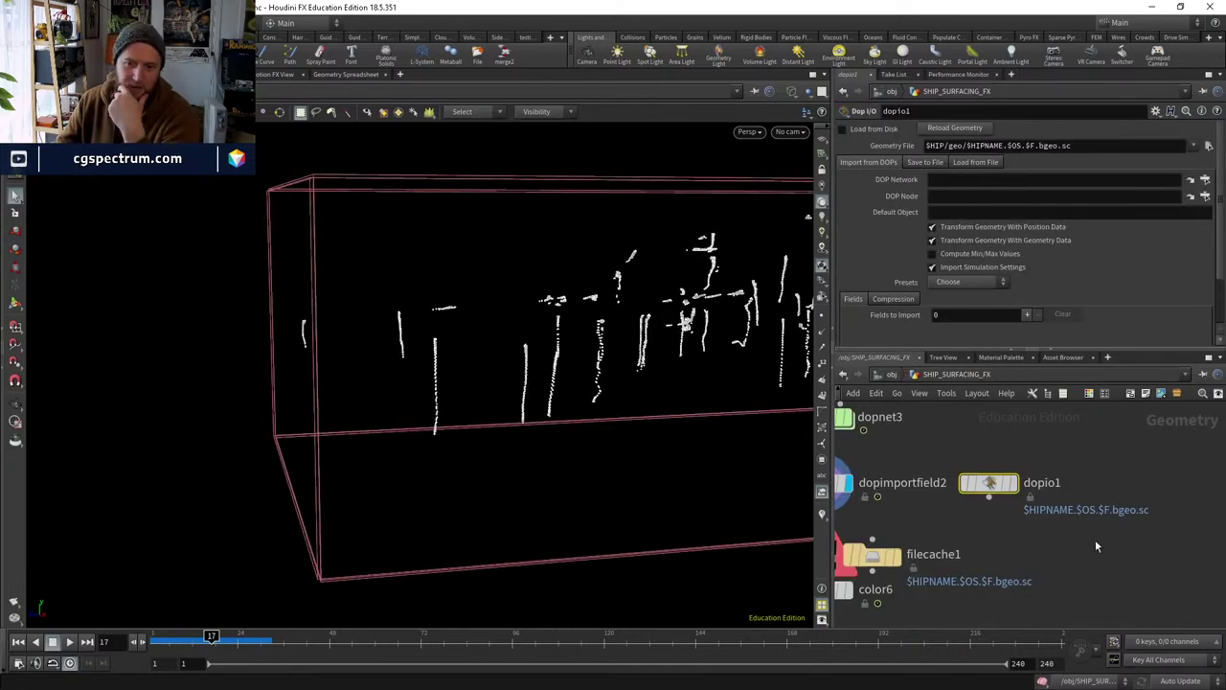
Inspect dopimportfield2 and color6, orbiting the viewport around the randomly coloured FLIP streams.
middle_click_drag(1097, 546, 1134, 560)
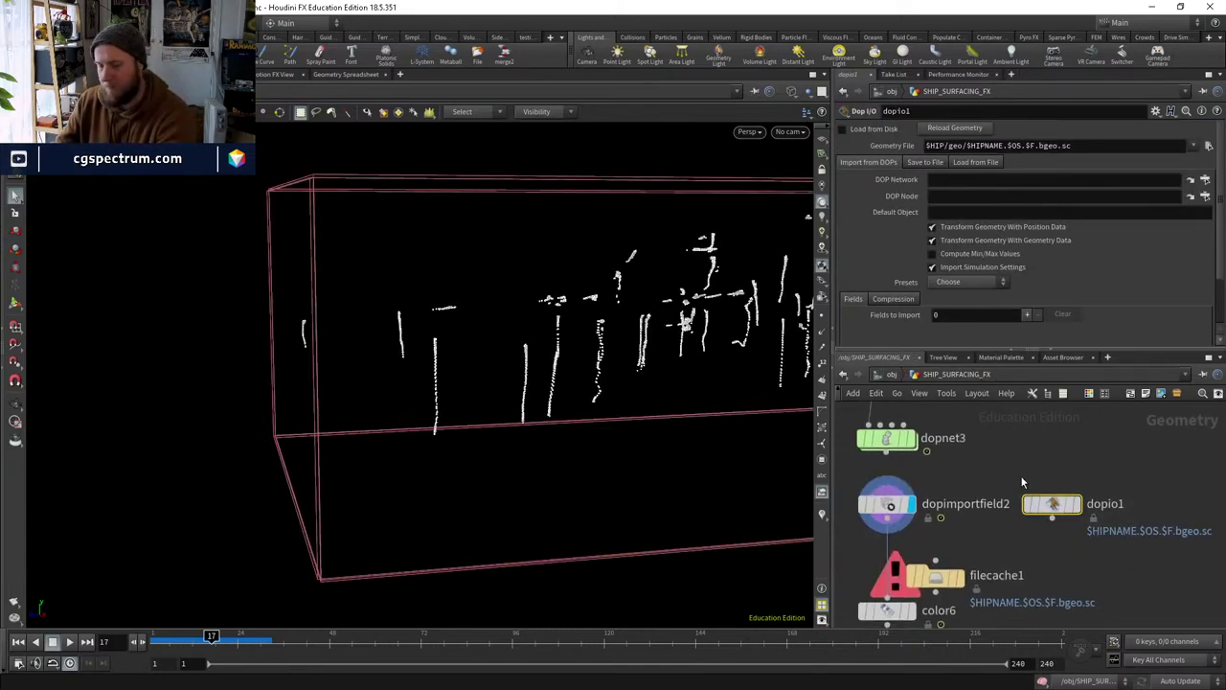
left_click(887, 505)
middle_click_drag(939, 577, 953, 513)
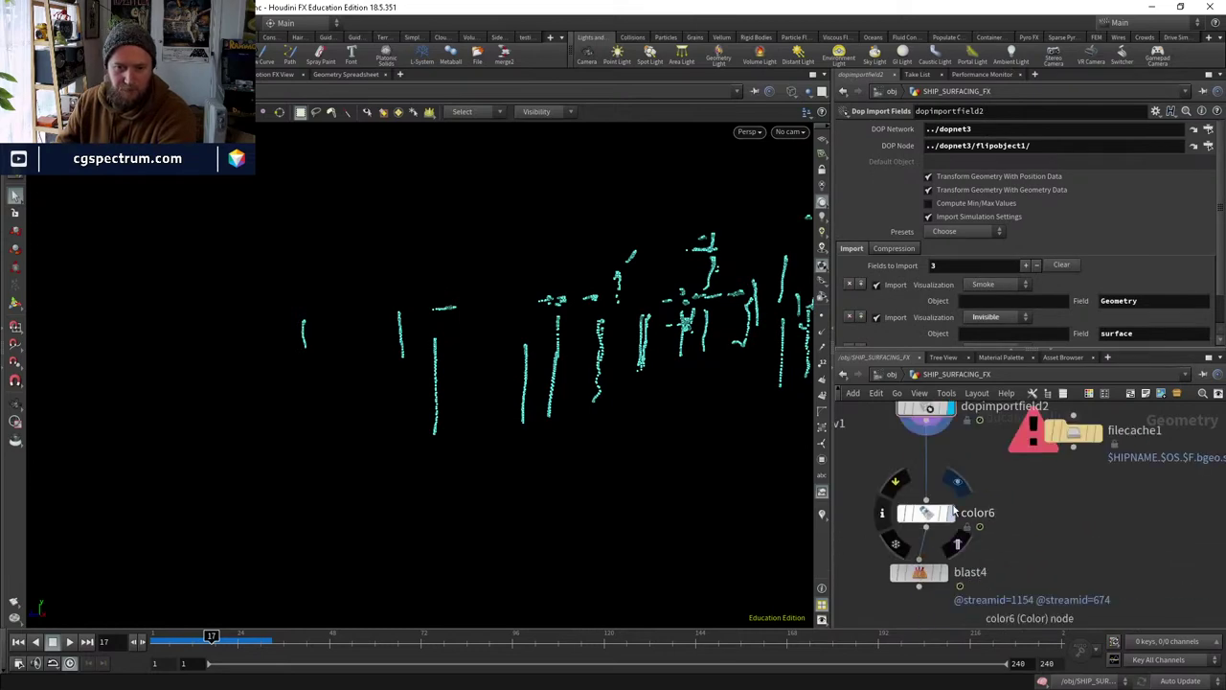
left_click(929, 508)
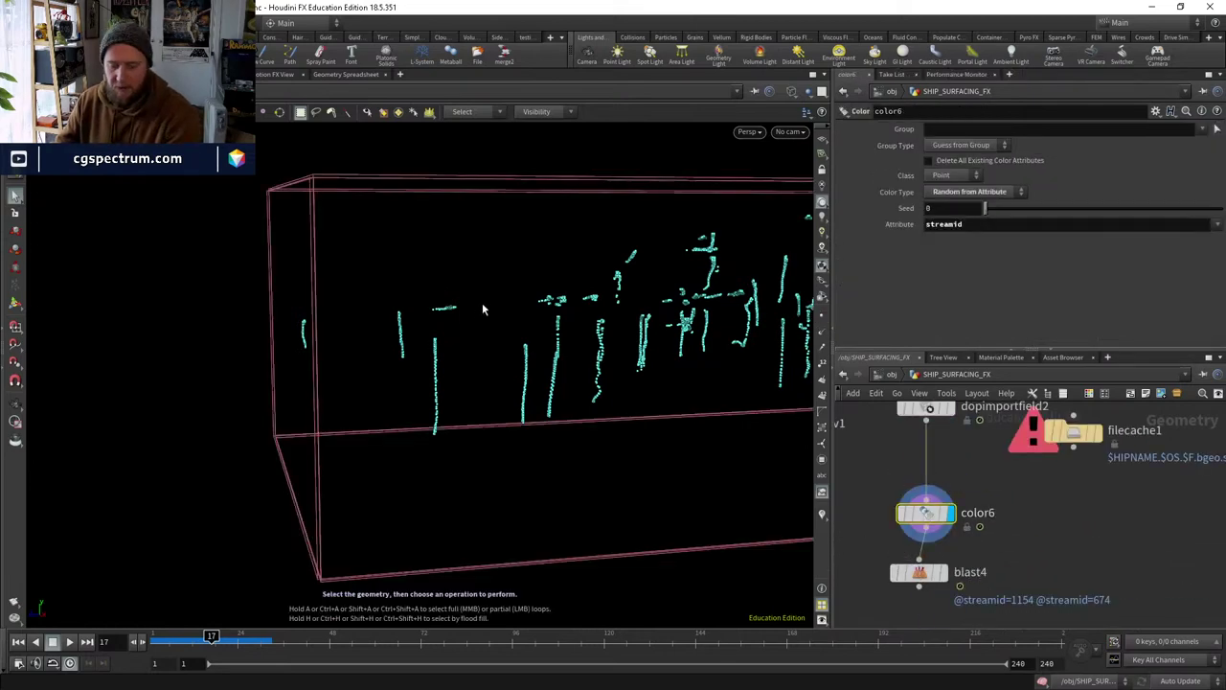
key("Escape")
left_click_drag(458, 353, 331, 416)
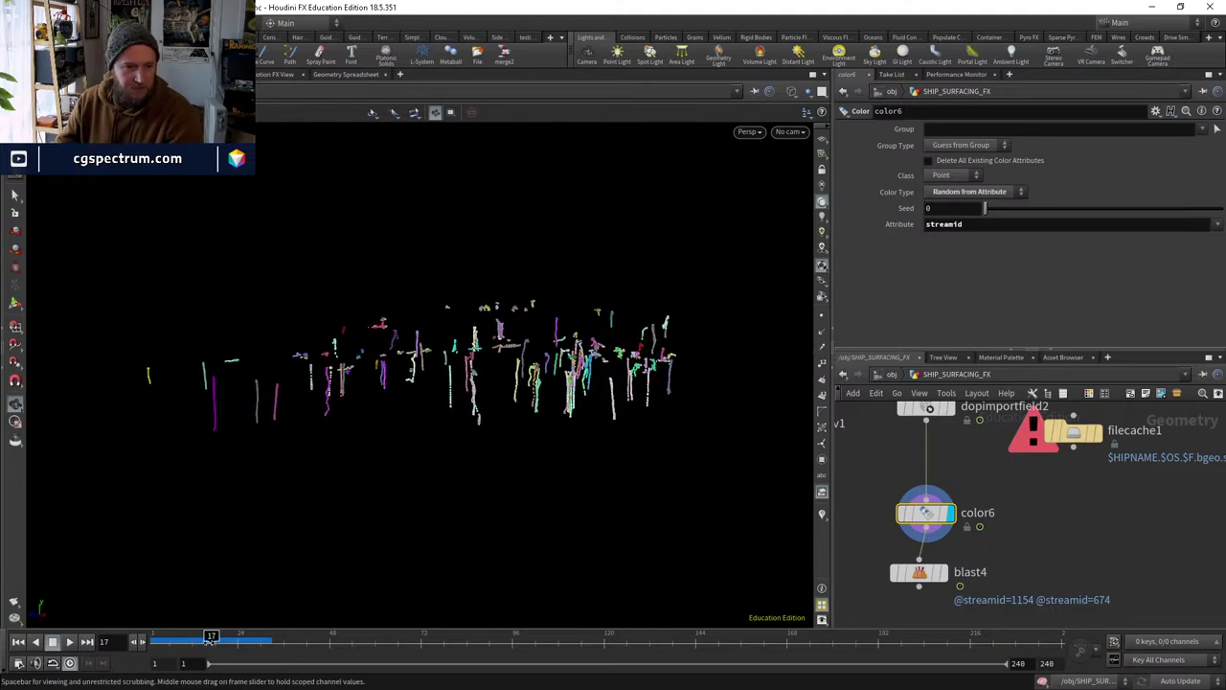
Go to frame 24, enter dopnet3 and play the simulation around the red ship.
left_click_drag(210, 638, 238, 638)
scroll(951, 536, "up", 3)
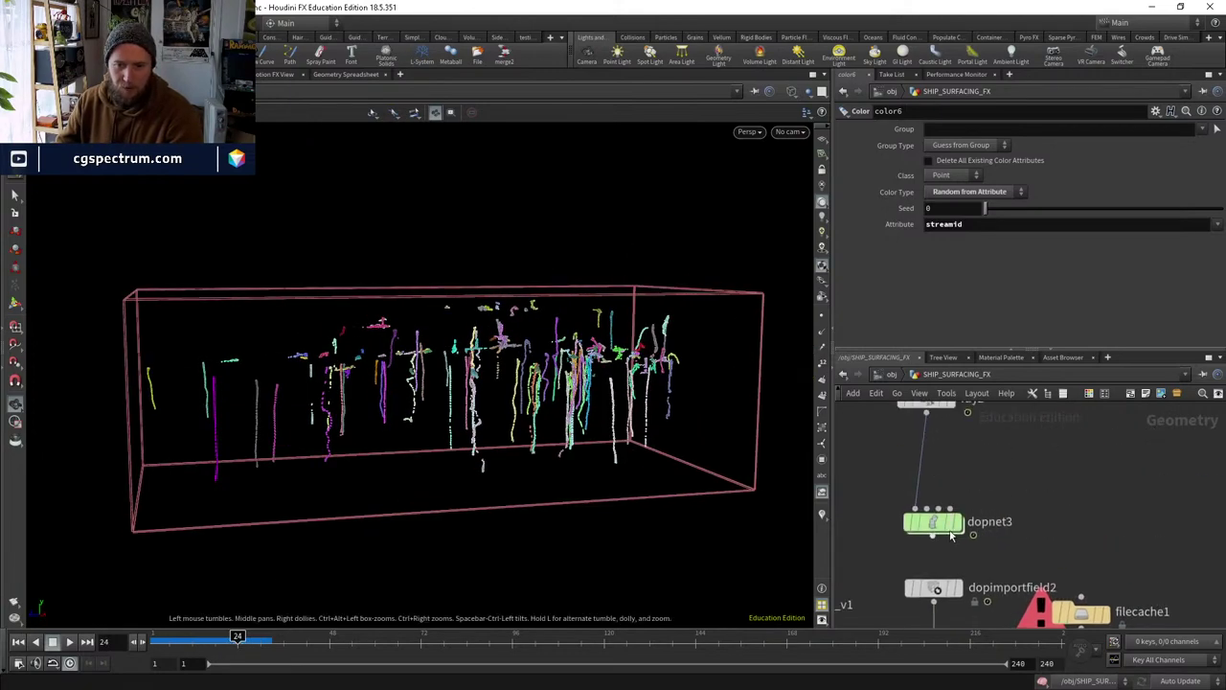
double_click(951, 536)
left_click_drag(537, 412, 411, 539)
left_click(70, 641)
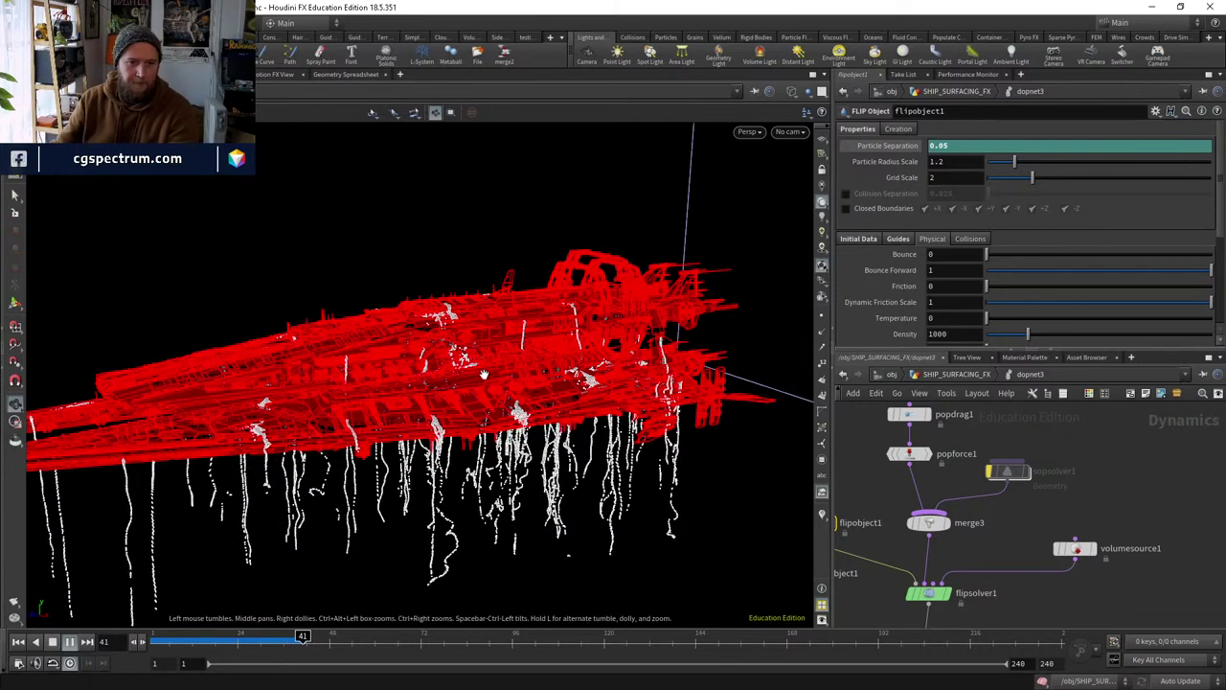
Restart playback, switch the ship to shaded display and orbit around it.
key("ctrl+Up")
mouse_move(432, 507)
left_mouse_down()
mouse_move(352, 494)
mouse_move(569, 536)
left_mouse_up()
key("w")
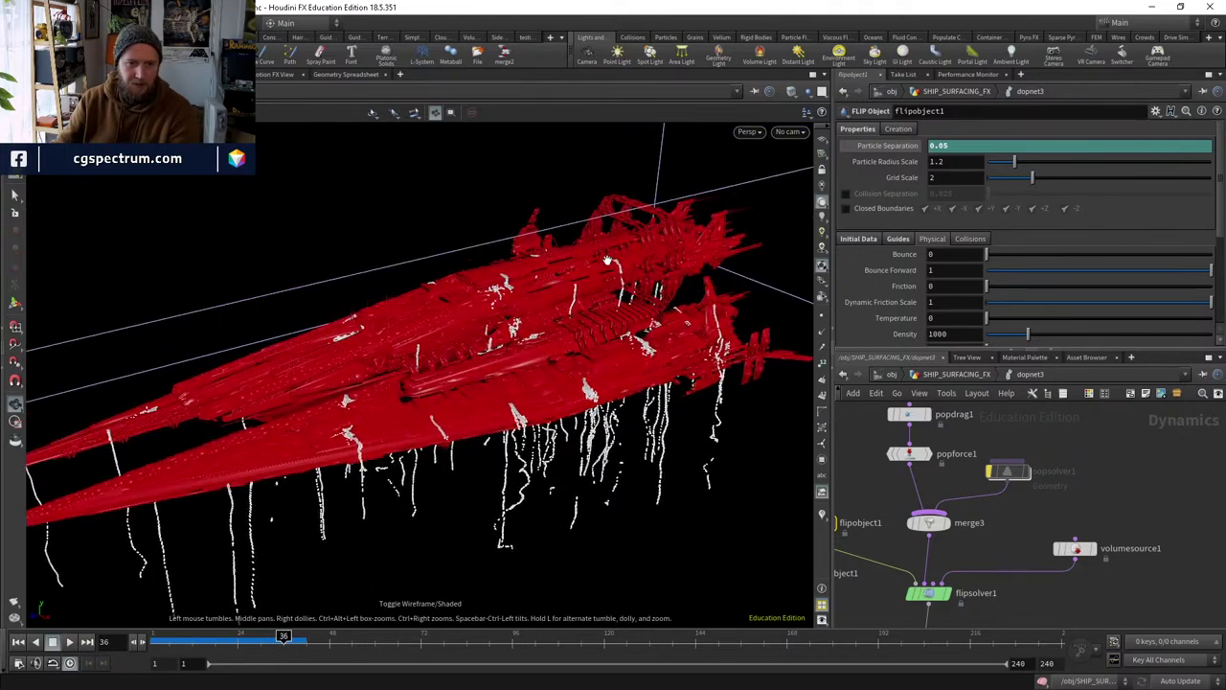
left_click_drag(608, 261, 574, 288)
left_click_drag(284, 637, 284, 637)
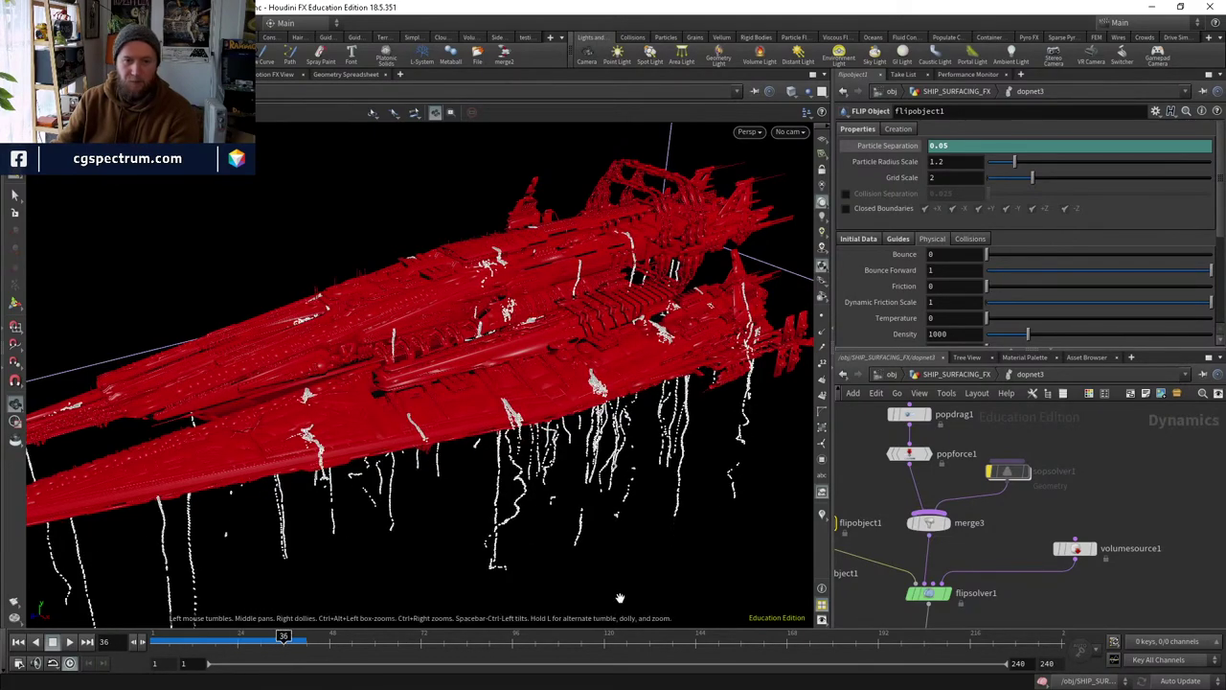
Back in SHIP_SURFACING_FX, toggle the display between cached POP_STREAMERS_v1 and color6 streams to compare.
left_click(967, 374)
key("h")
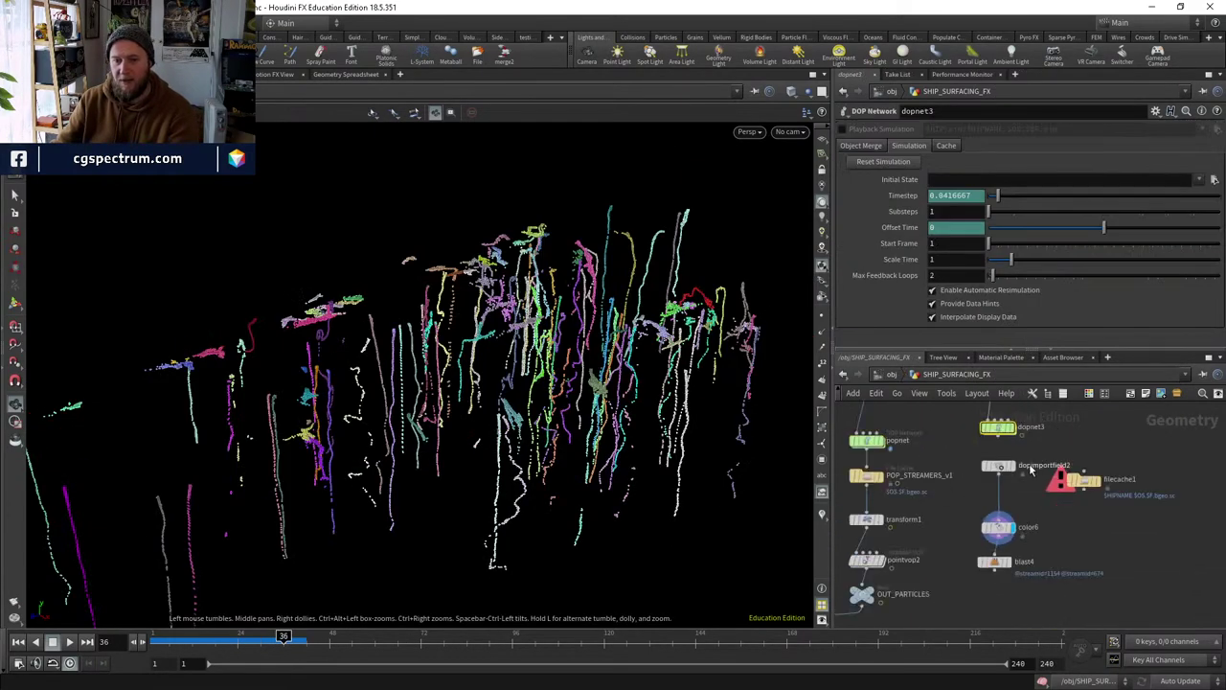
left_click_drag(994, 558, 997, 590)
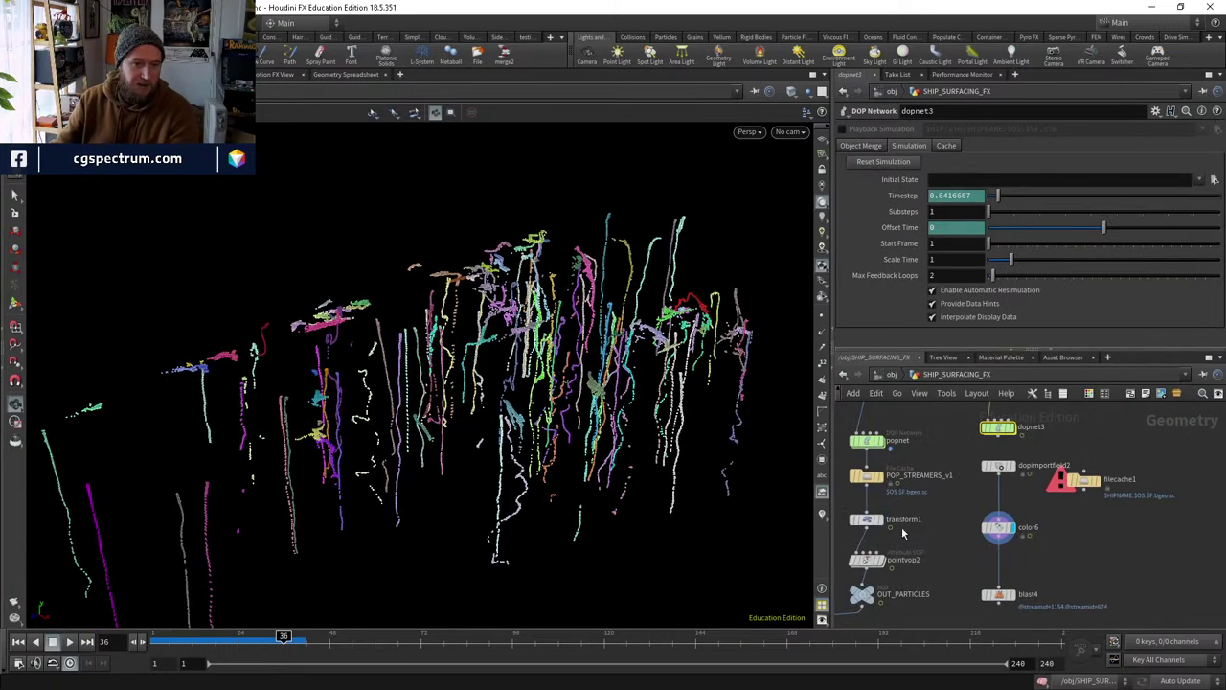
left_click(873, 483)
left_click(870, 479)
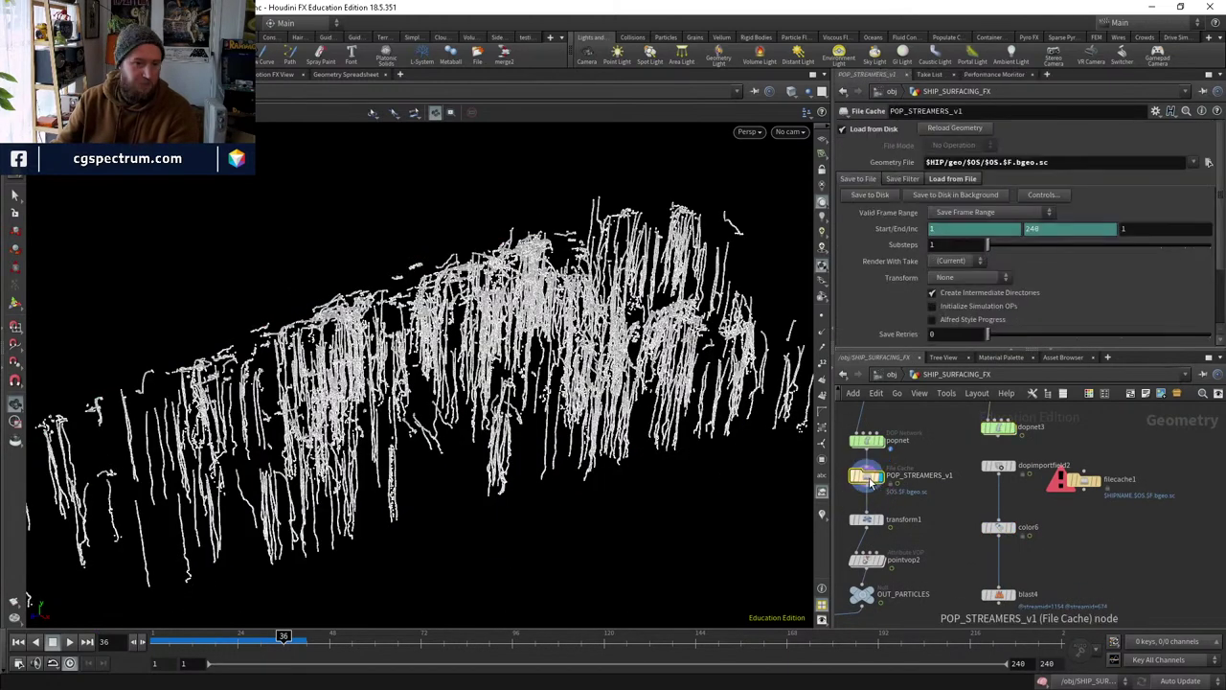
left_click(1006, 531)
left_click_drag(1006, 531, 1004, 515)
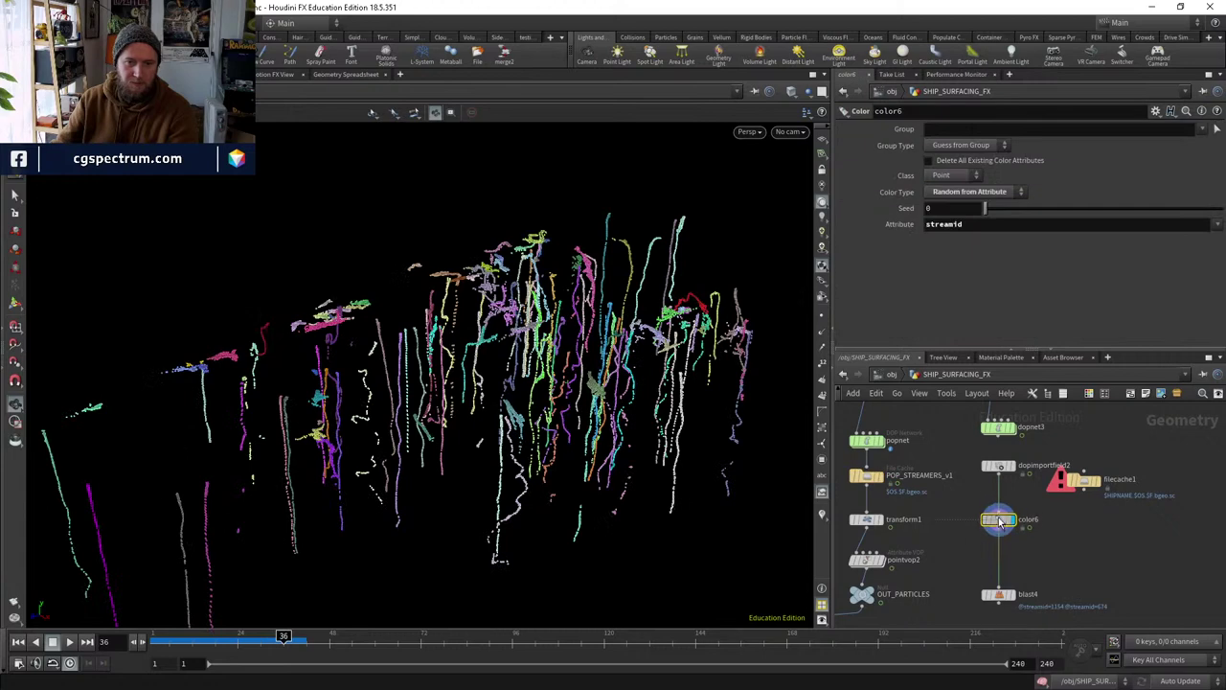
left_click(867, 481)
left_click(867, 479)
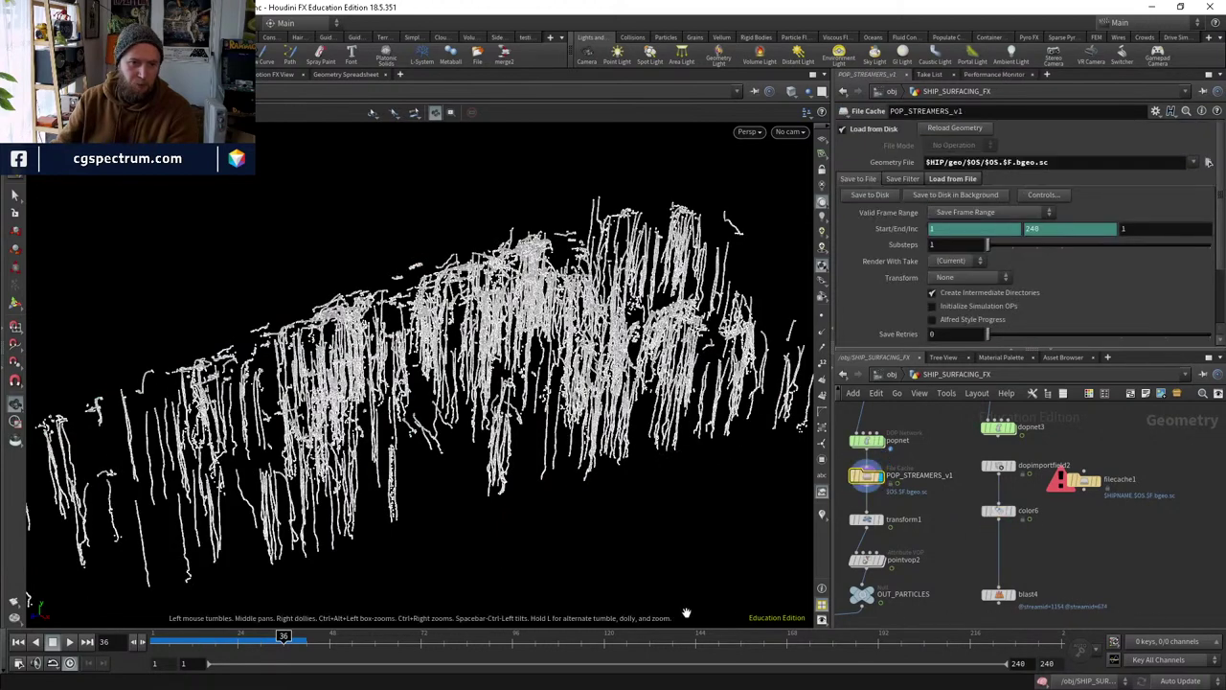
Jump to frame 1 and select attribwrangle5 to view its emission code.
key("Up")
middle_click_drag(1095, 466, 990, 508)
left_click(990, 507)
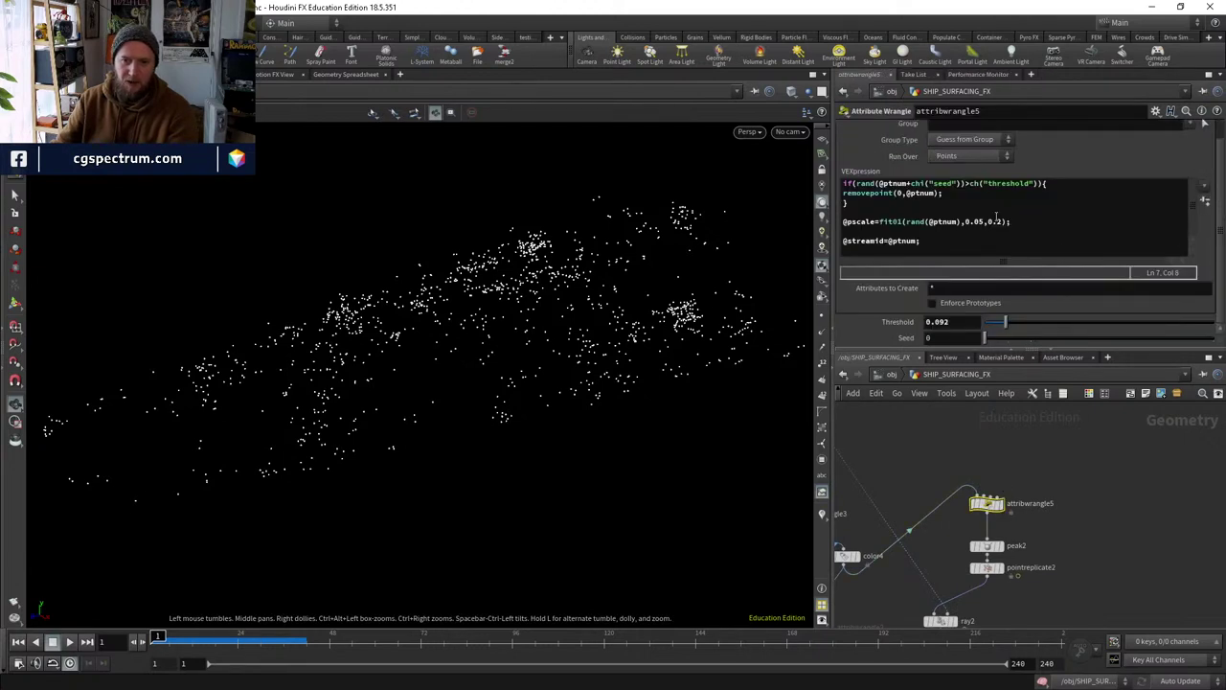
Raise the fit01 pscale max in attribwrangle5 to 0.5, display pointreplicate2, and re-enter dopnet3.
left_click(1000, 221)
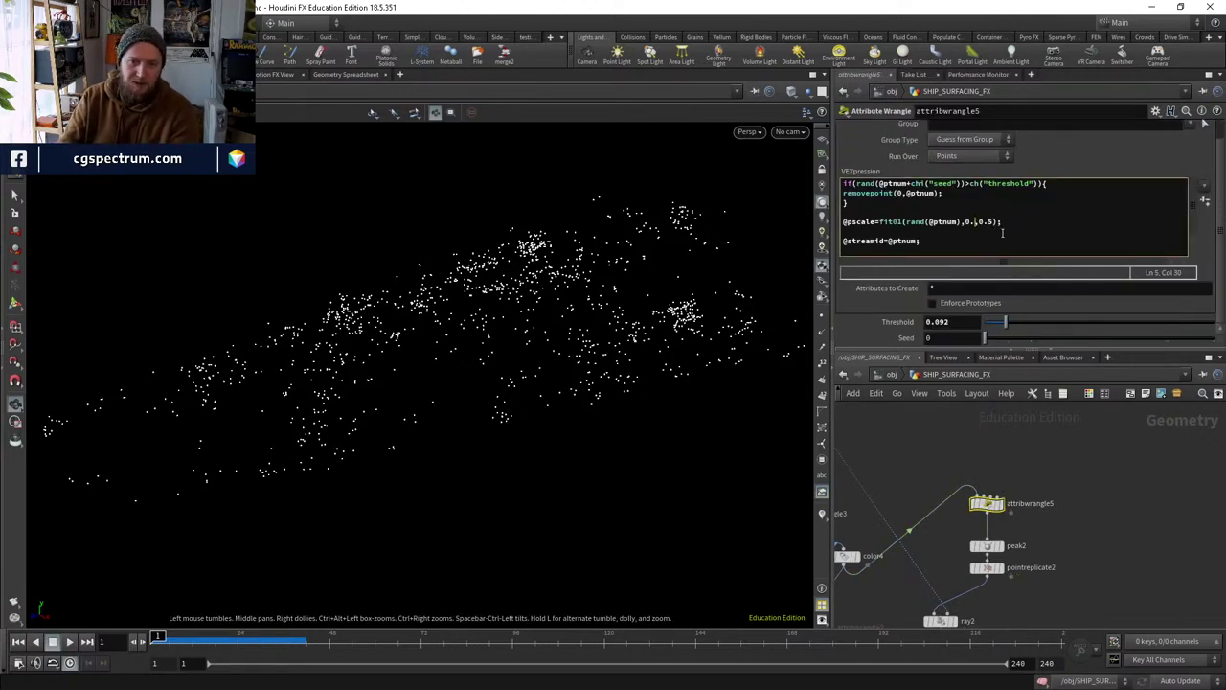
left_click(996, 567)
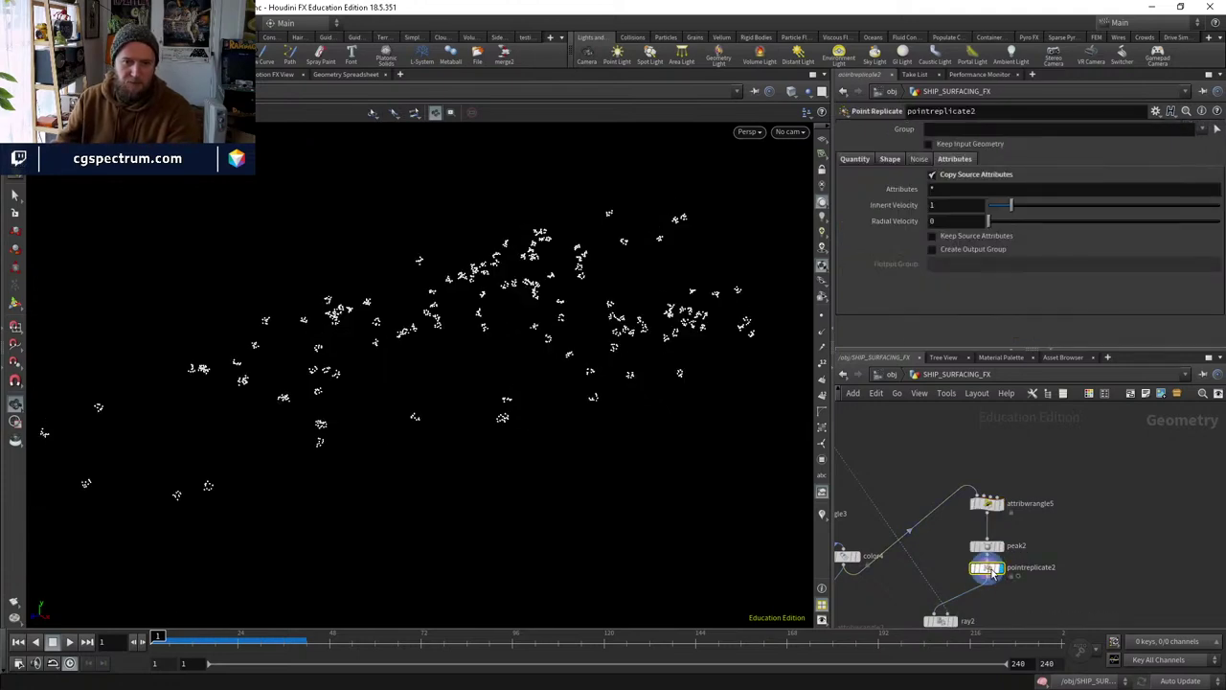
middle_click_drag(1020, 582, 1020, 450)
double_click(958, 537)
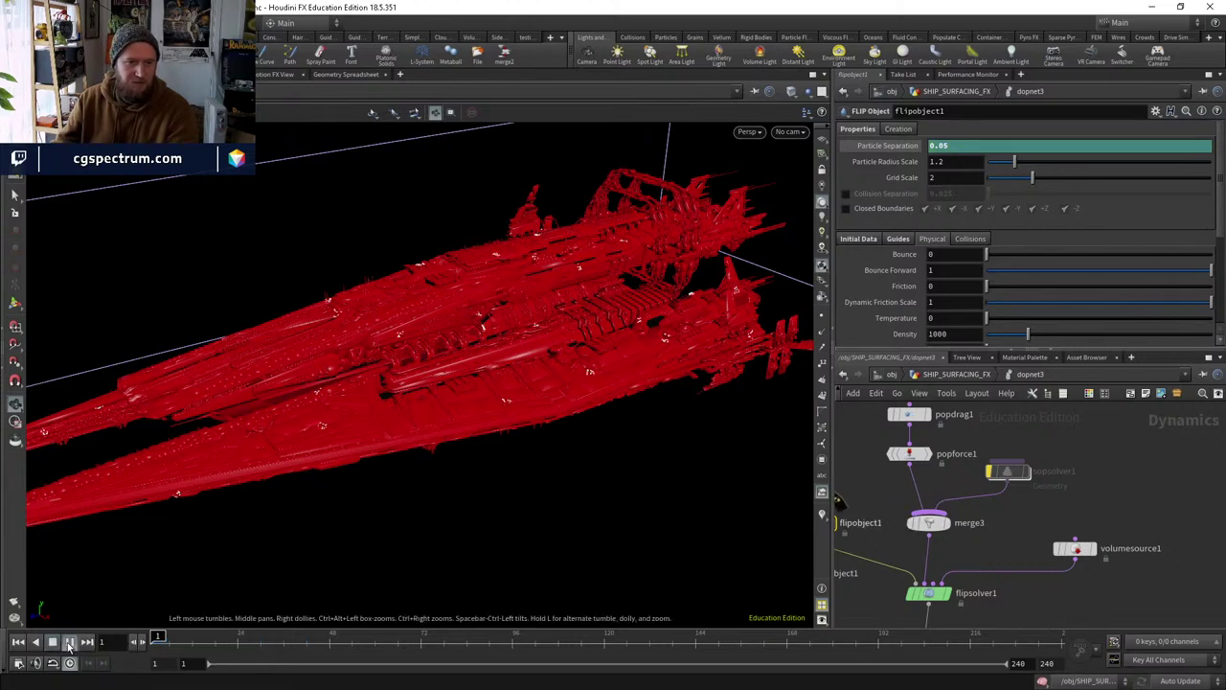
Cook the dopnet3 simulation, then orbit under the hull and scrub to frame 38 to check the streams.
left_click(69, 642)
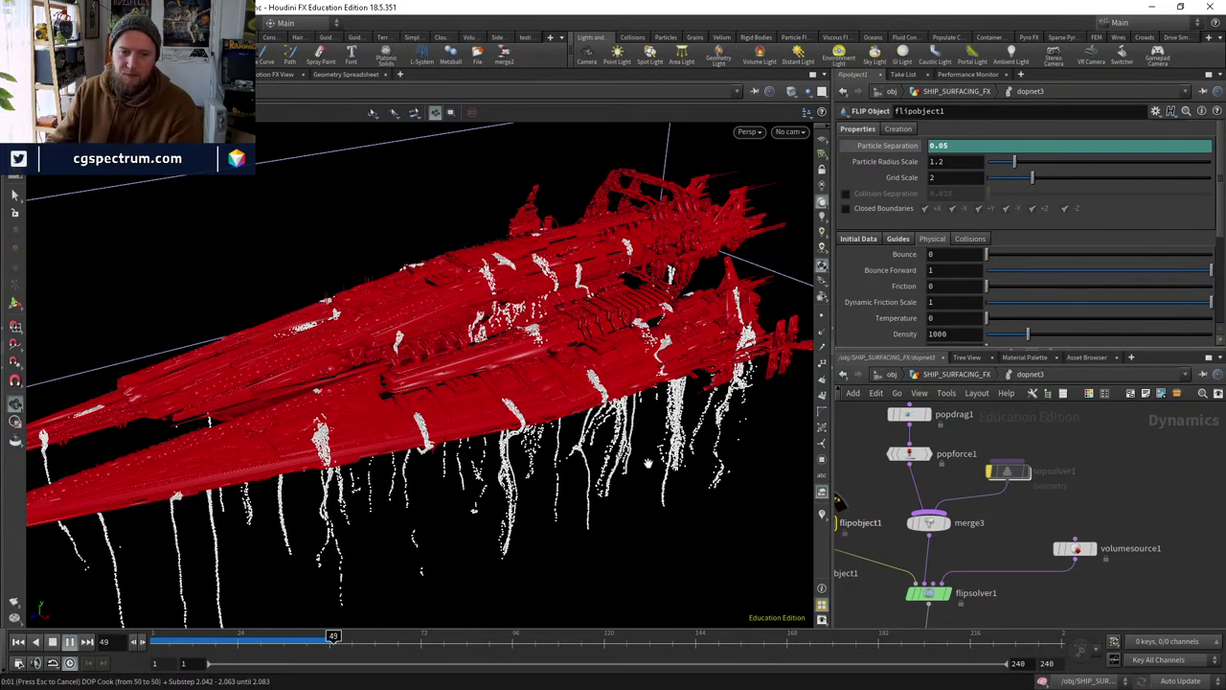
key("Escape")
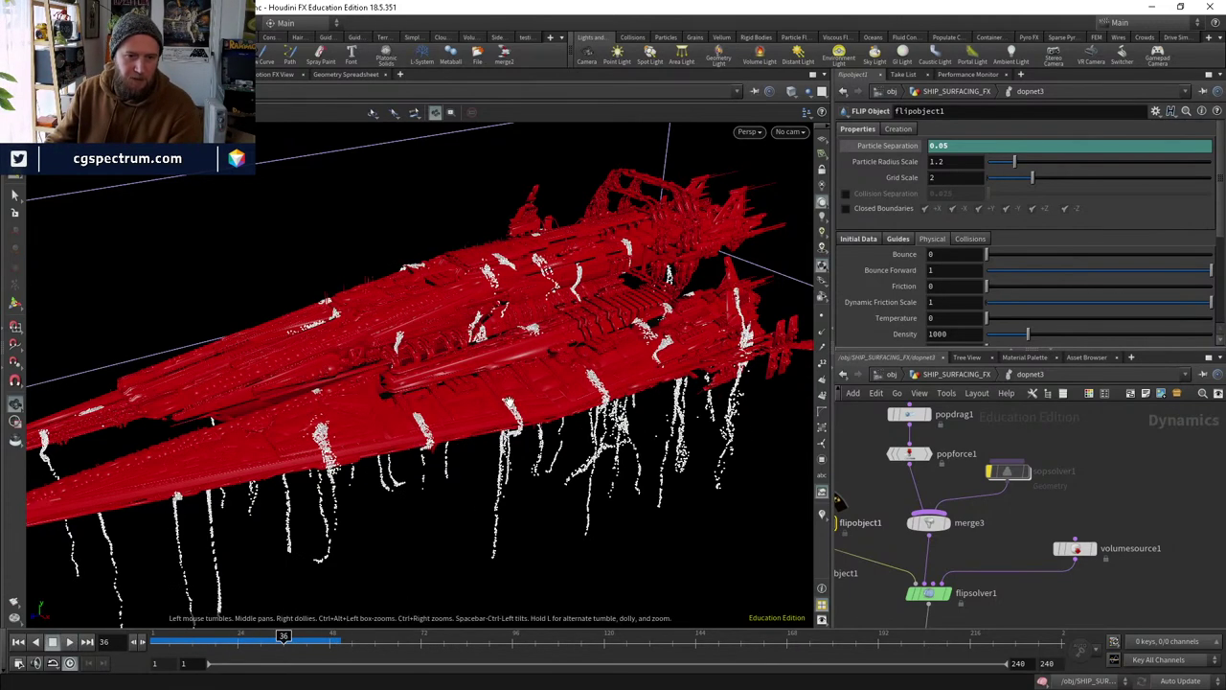
left_click_drag(498, 383, 501, 421)
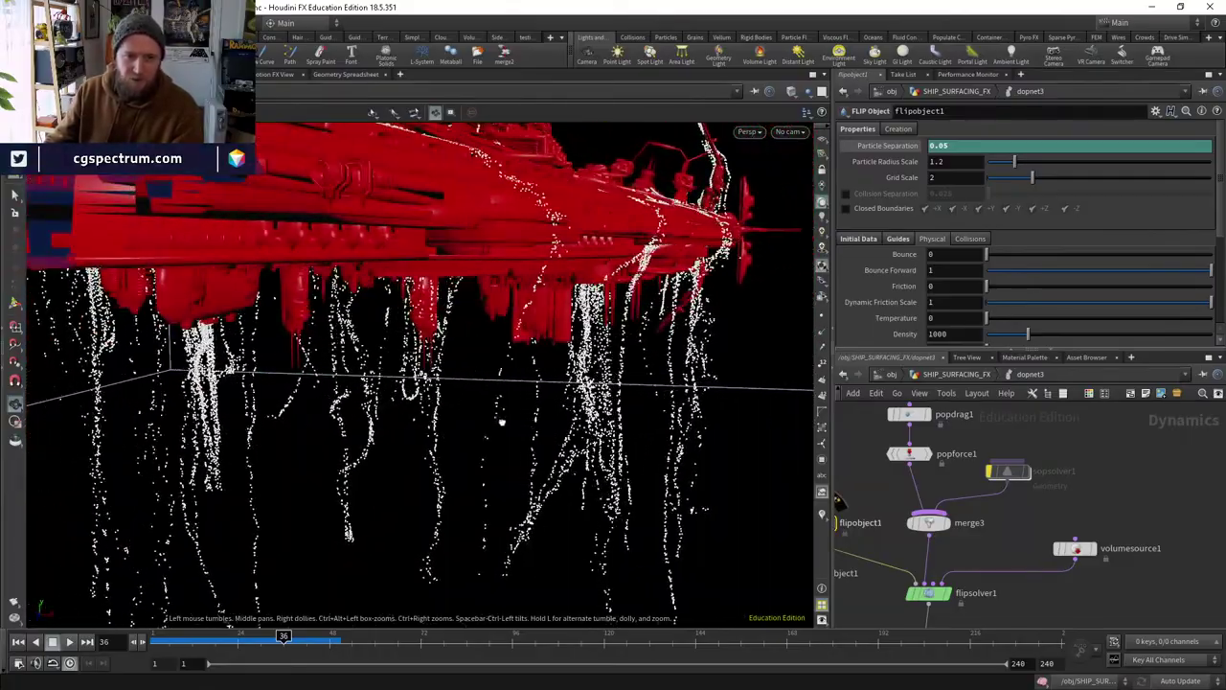
left_click_drag(704, 223, 644, 368)
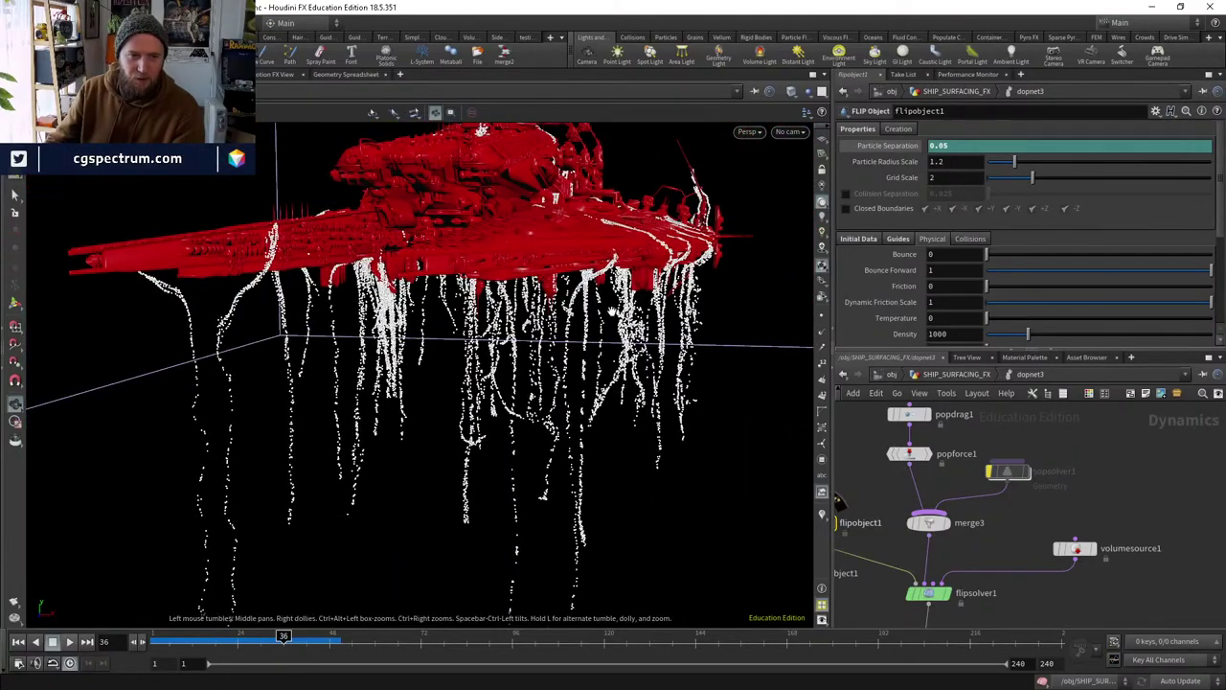
left_click_drag(611, 310, 525, 340)
scroll(517, 402, "down", 5)
left_click_drag(183, 636, 291, 636)
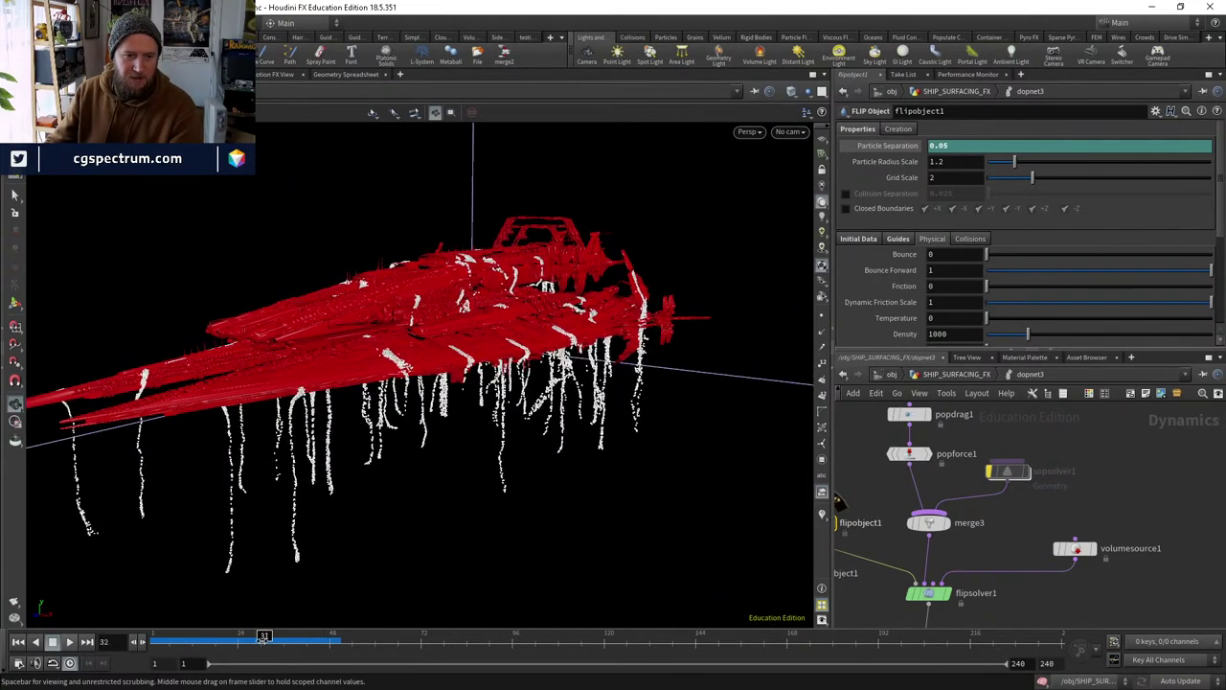
left_click_drag(195, 636, 294, 636)
Duplicate transform1 as transform2 and insert it between dopimportfield2 and color6.
left_click(953, 373)
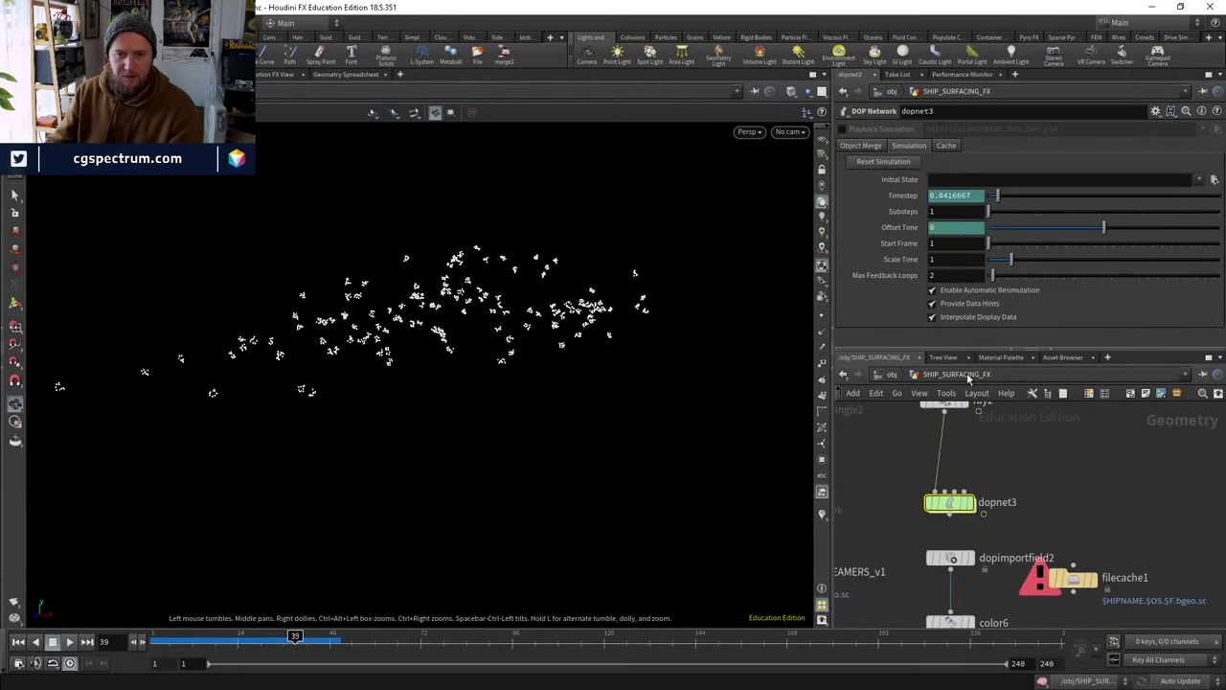
left_click(954, 499)
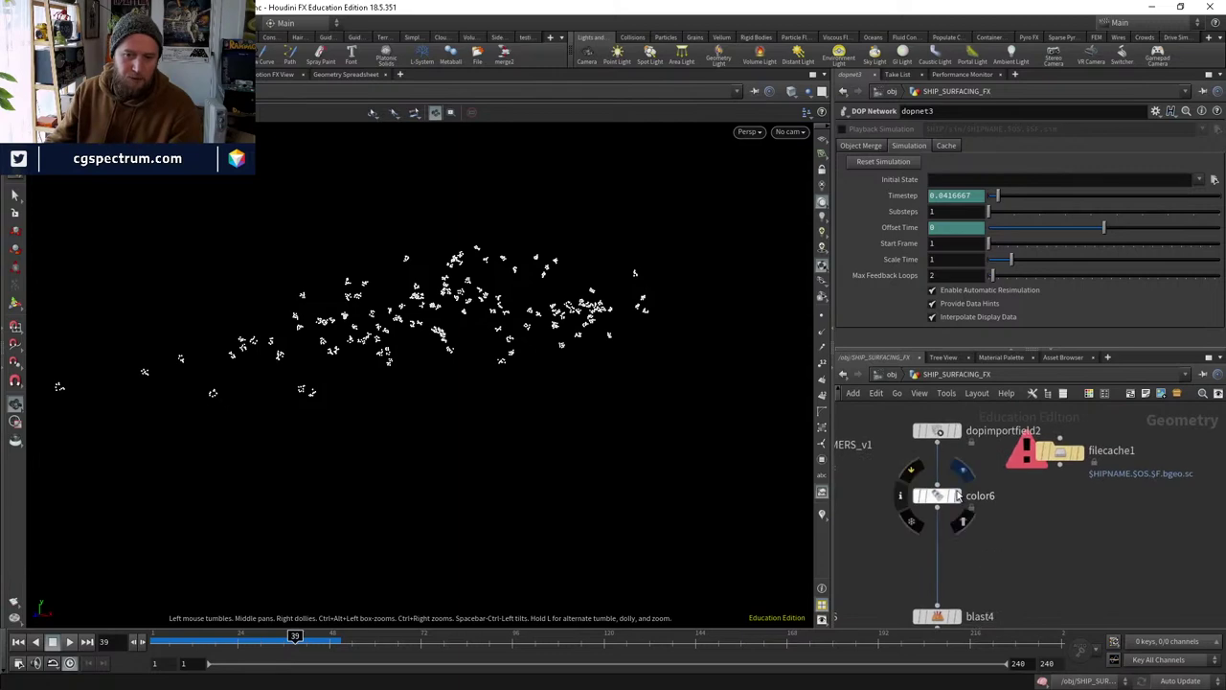
scroll(955, 515, "down", 3)
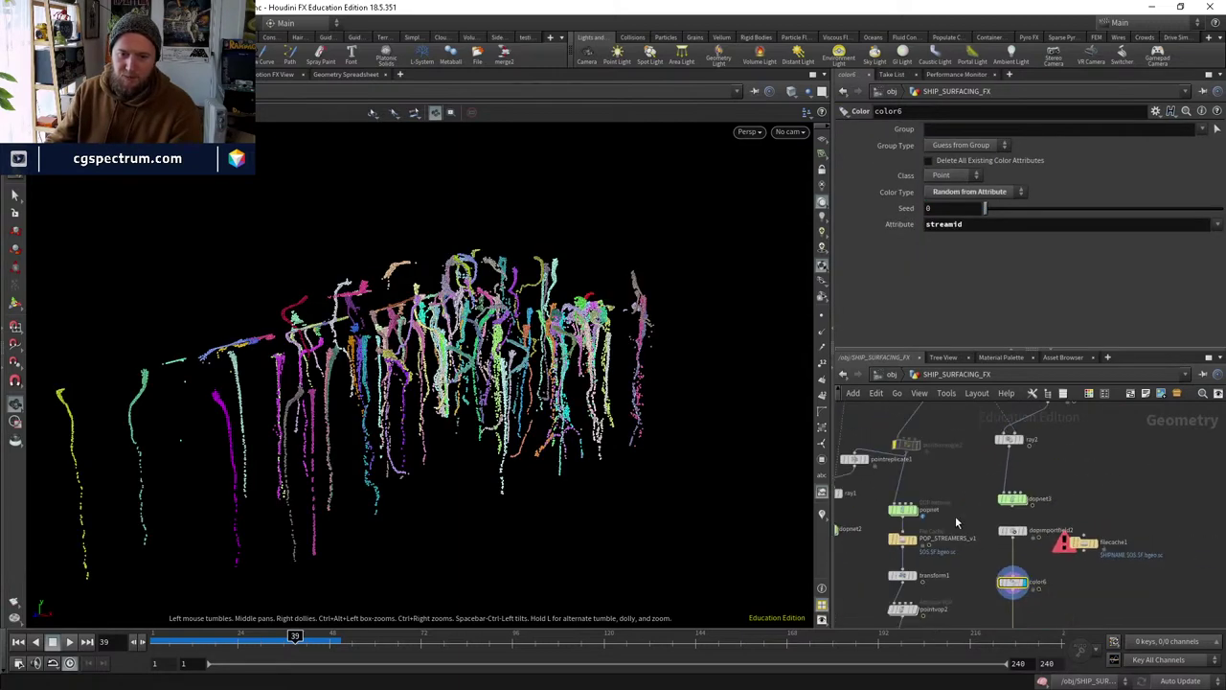
scroll(926, 493, "up", 3)
left_click(925, 492)
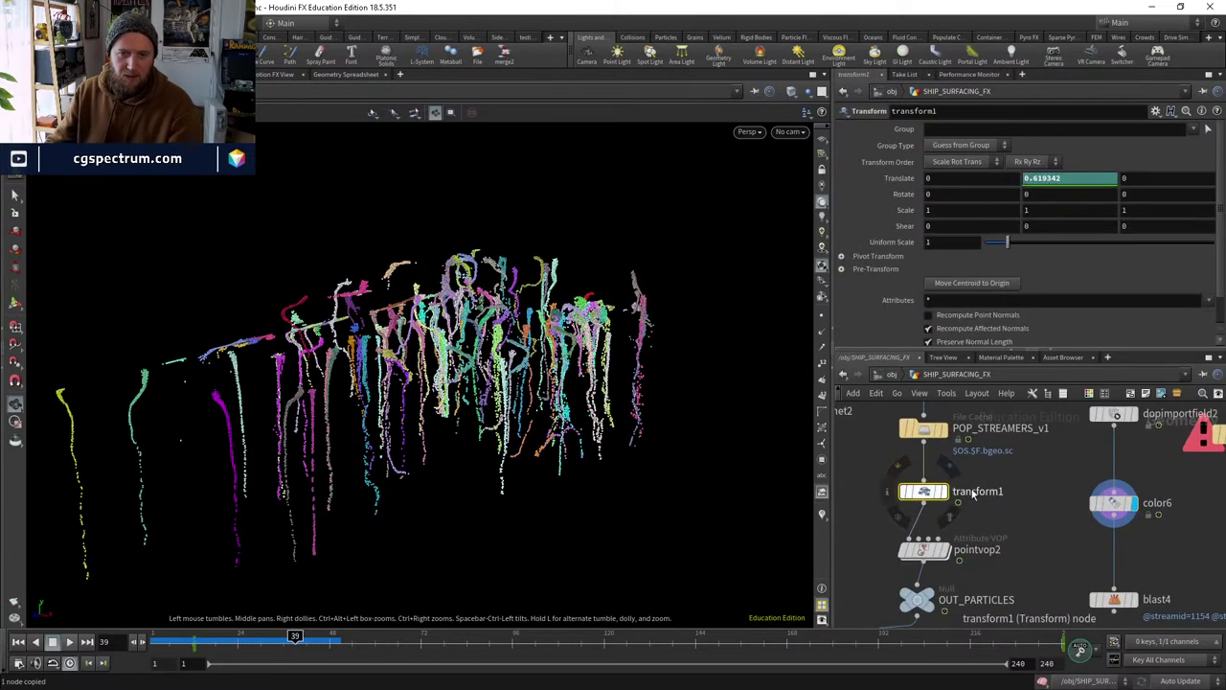
key("ctrl+c")
key("ctrl+v")
left_click_drag(958, 476, 1025, 476)
Connect color6 into merge1 and check merge1's inputs.
middle_click_drag(1098, 539, 1114, 490)
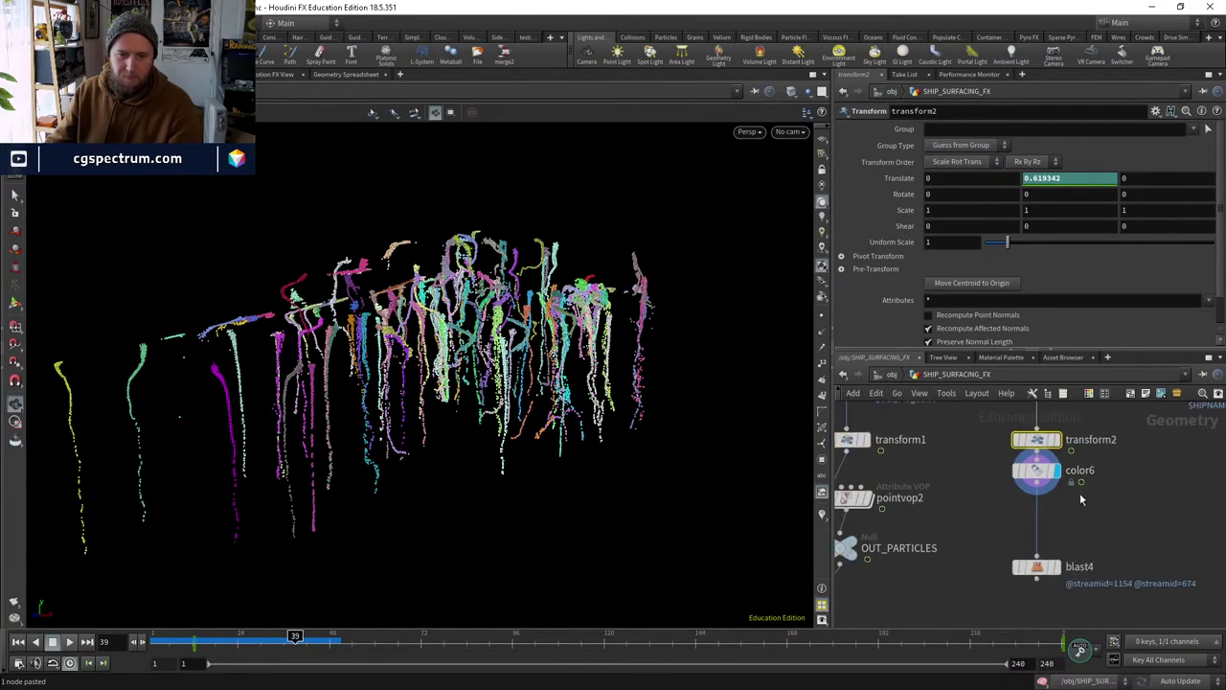
left_click_drag(191, 645, 295, 637)
scroll(1015, 516, "down", 2)
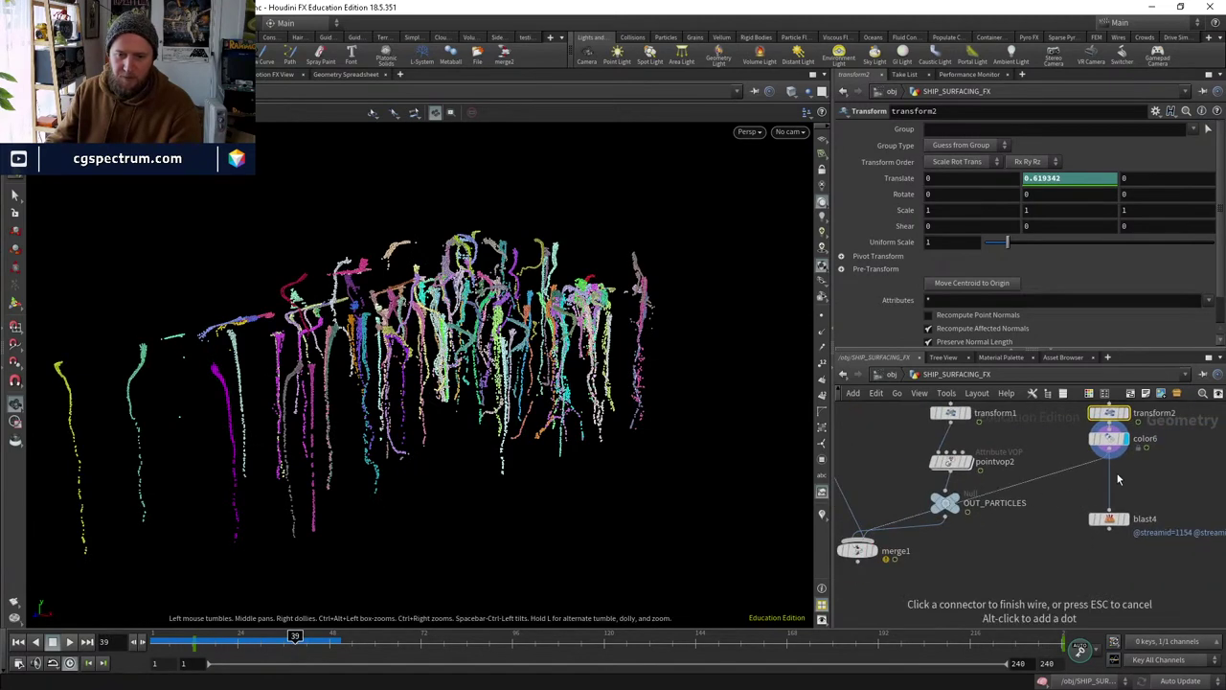
left_click(859, 550)
left_click(859, 550)
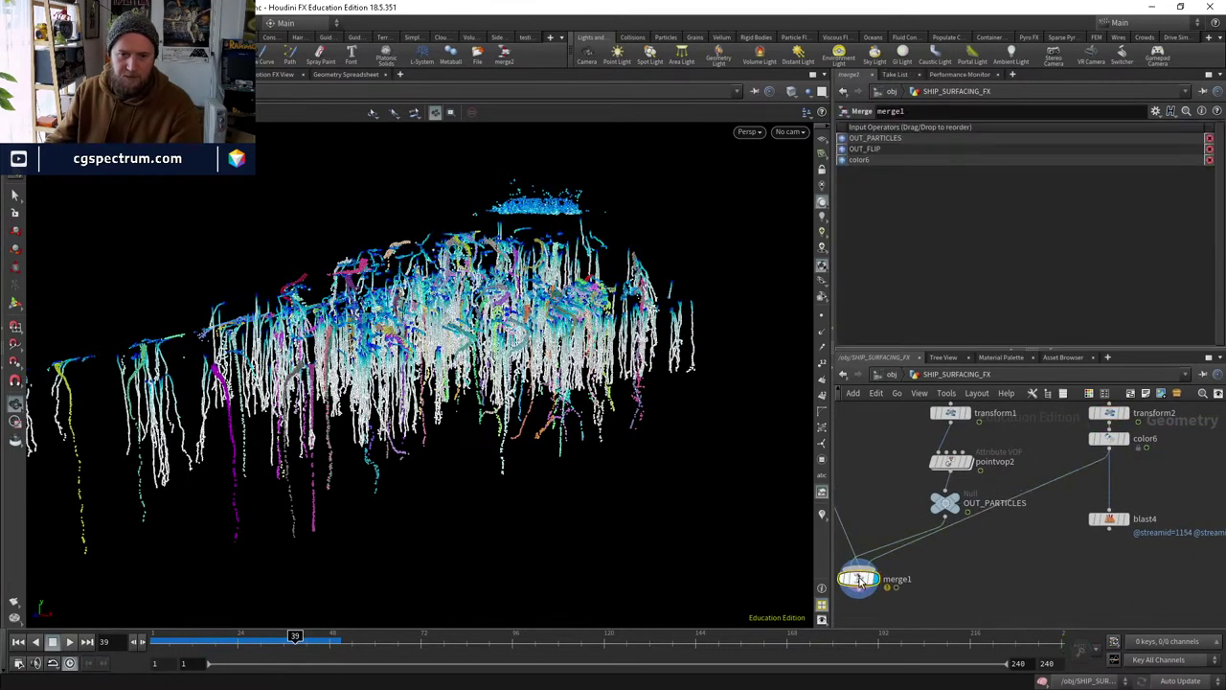
Copy pointvop2 and place the pasted pointvop3 beside it.
middle_click_drag(951, 463, 932, 511)
left_click(932, 511)
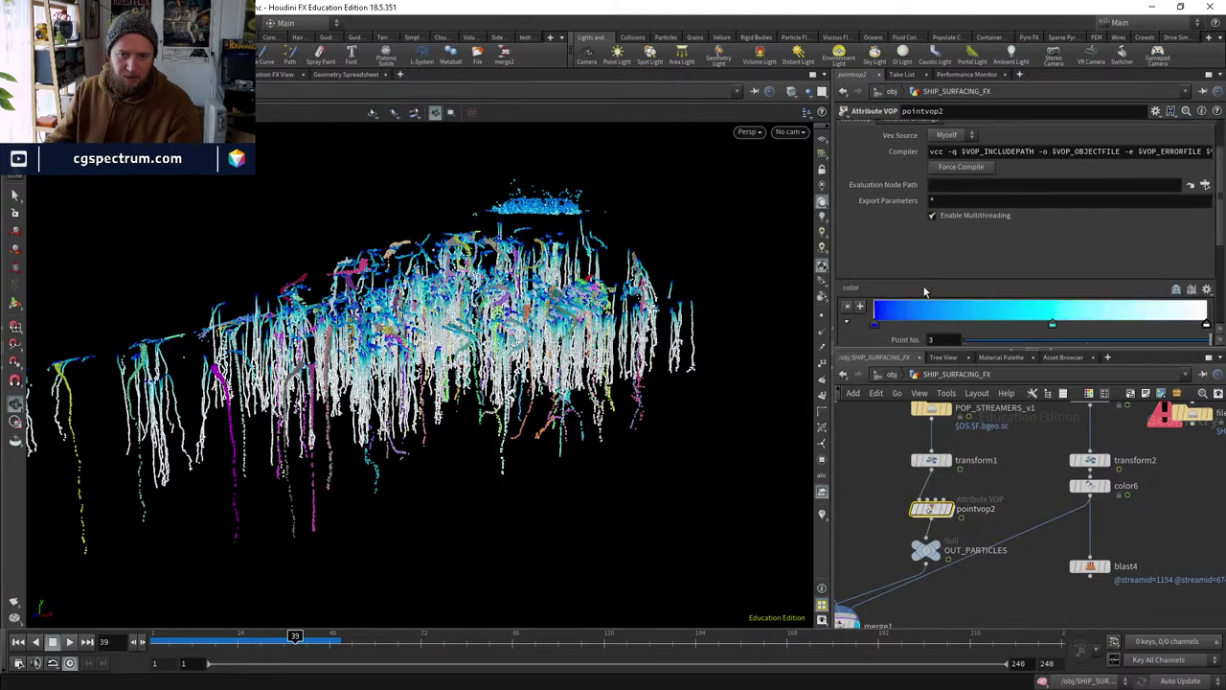
key("ctrl+c")
key("ctrl+v")
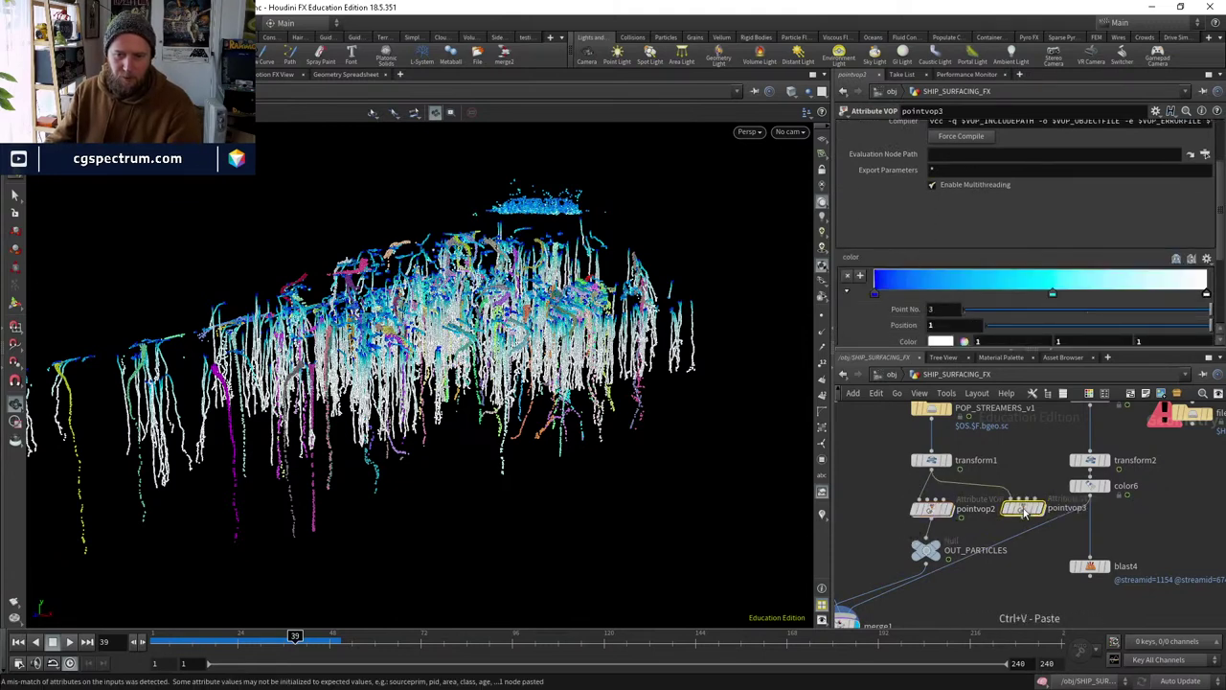
left_click(1030, 527)
middle_click_drag(957, 613, 969, 576)
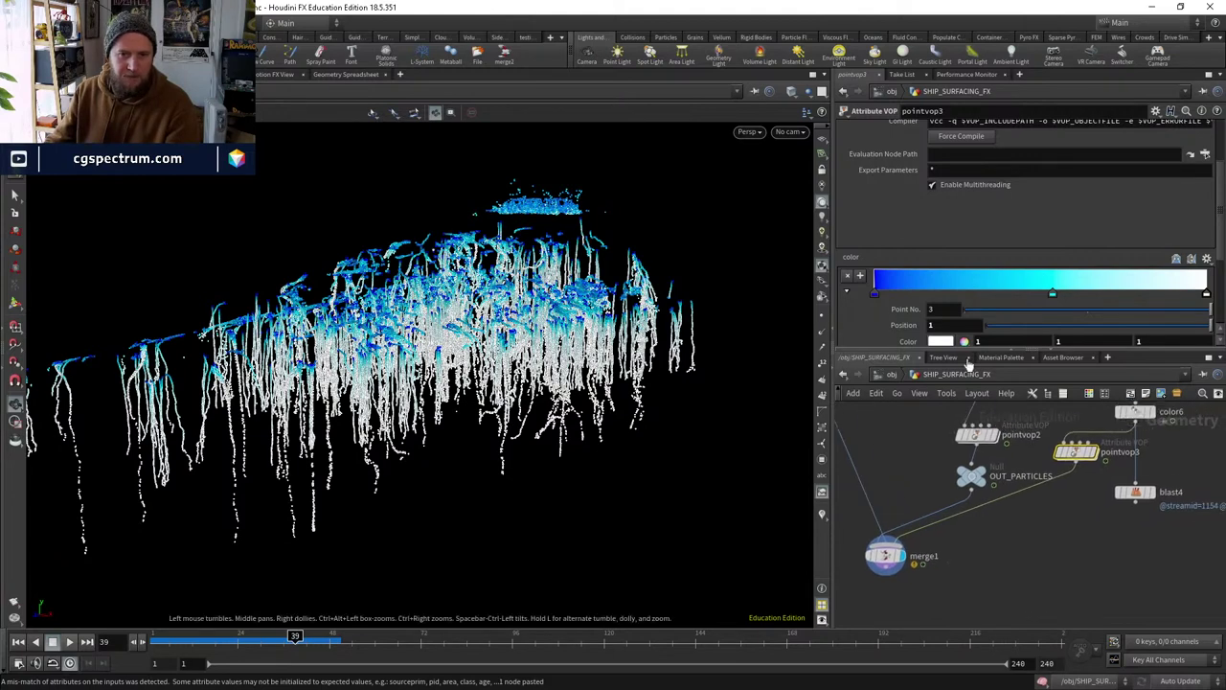
left_click(892, 375)
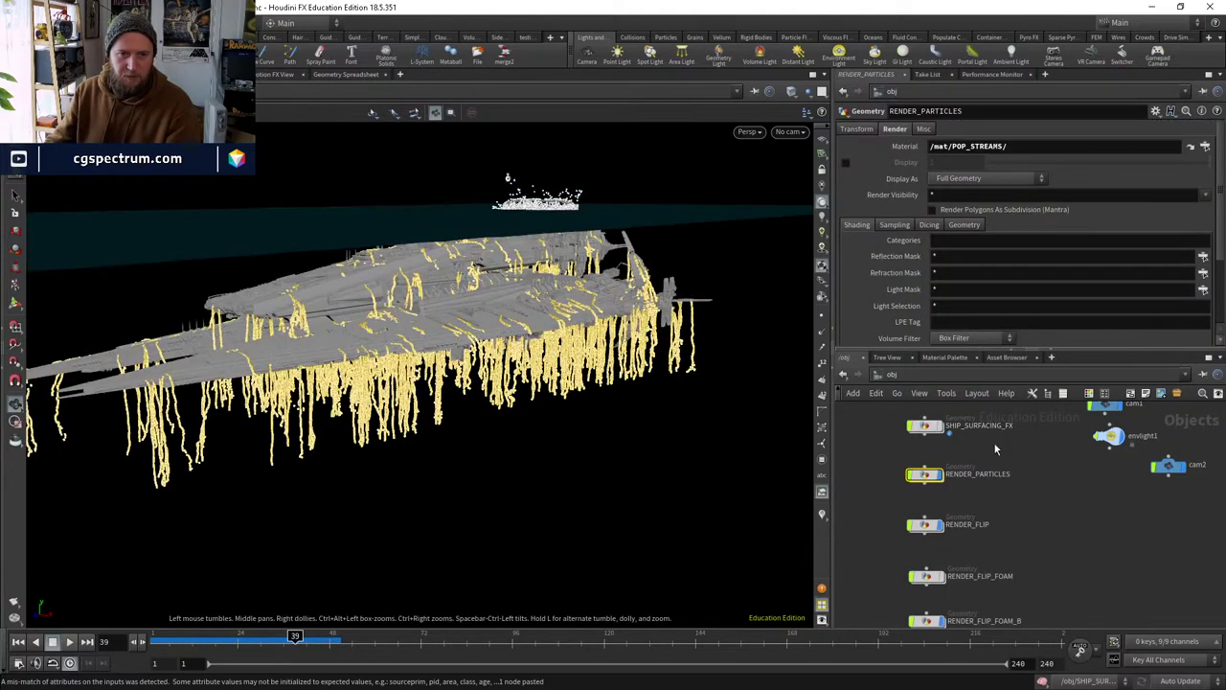
left_click(996, 458)
middle_click_drag(981, 474, 1008, 526)
left_click_drag(775, 405, 613, 422)
middle_click_drag(999, 575, 951, 526)
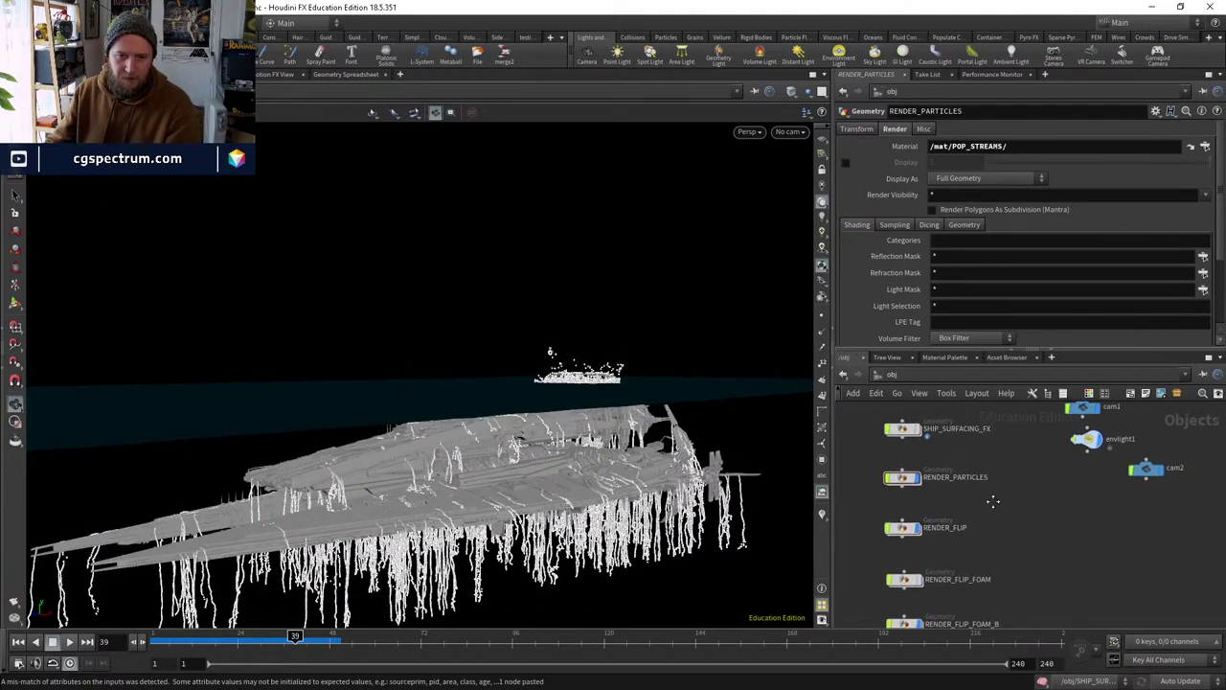
middle_click_drag(999, 389, 1053, 477)
double_click(911, 492)
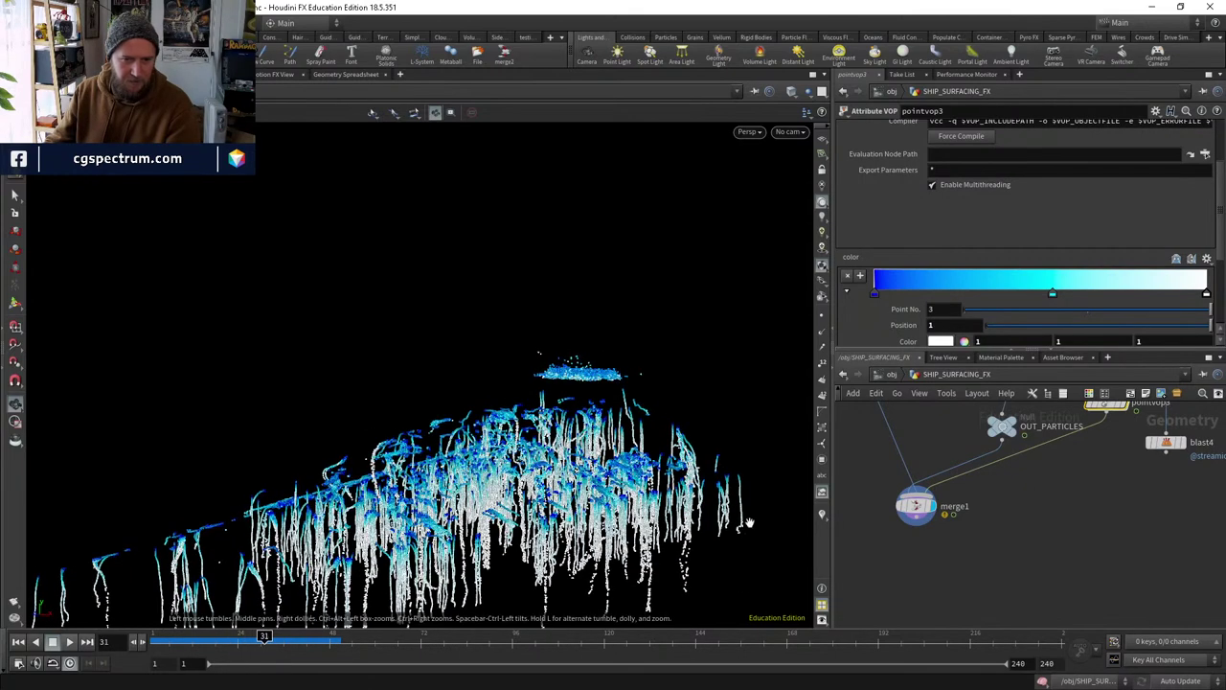
middle_click_drag(992, 478, 937, 550)
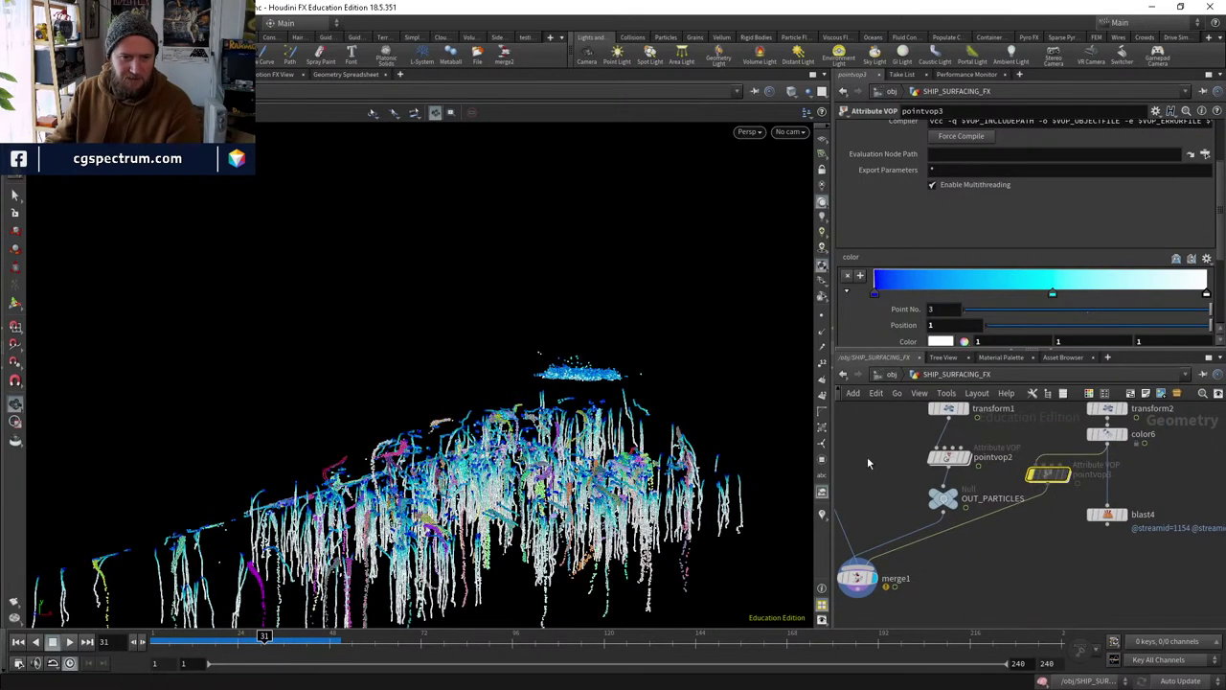
left_click(194, 635)
left_click_drag(194, 635, 317, 635)
left_click_drag(383, 431, 695, 331)
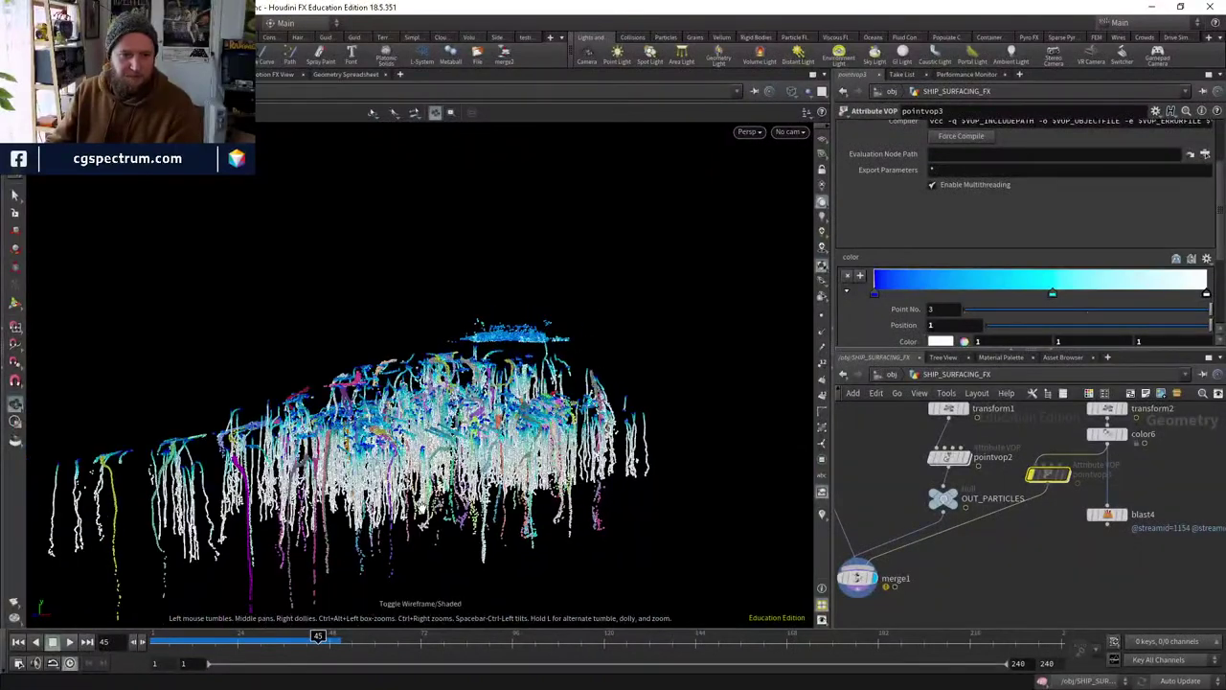
scroll(1092, 467, "down", 3)
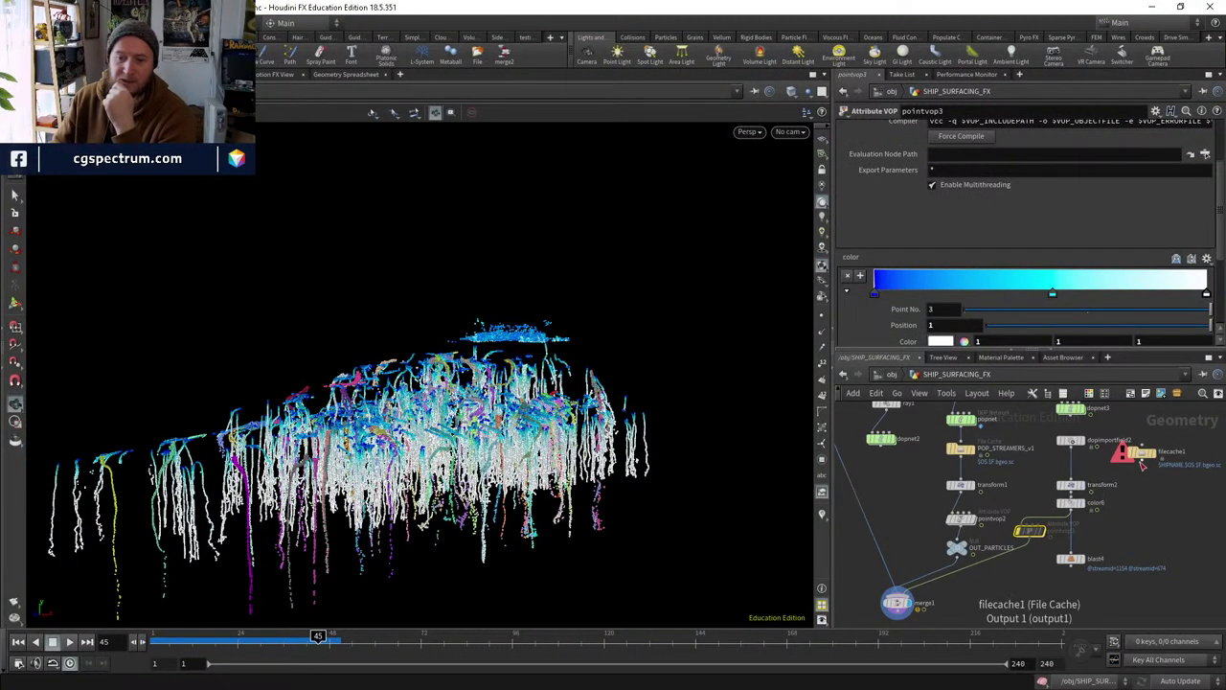
Move filecache1 down-right and pan to the pointreplicate nodes, attribwrangle3, peak1 and color4.
left_click_drag(1145, 458, 1184, 497)
middle_click_drag(1152, 379, 1097, 486)
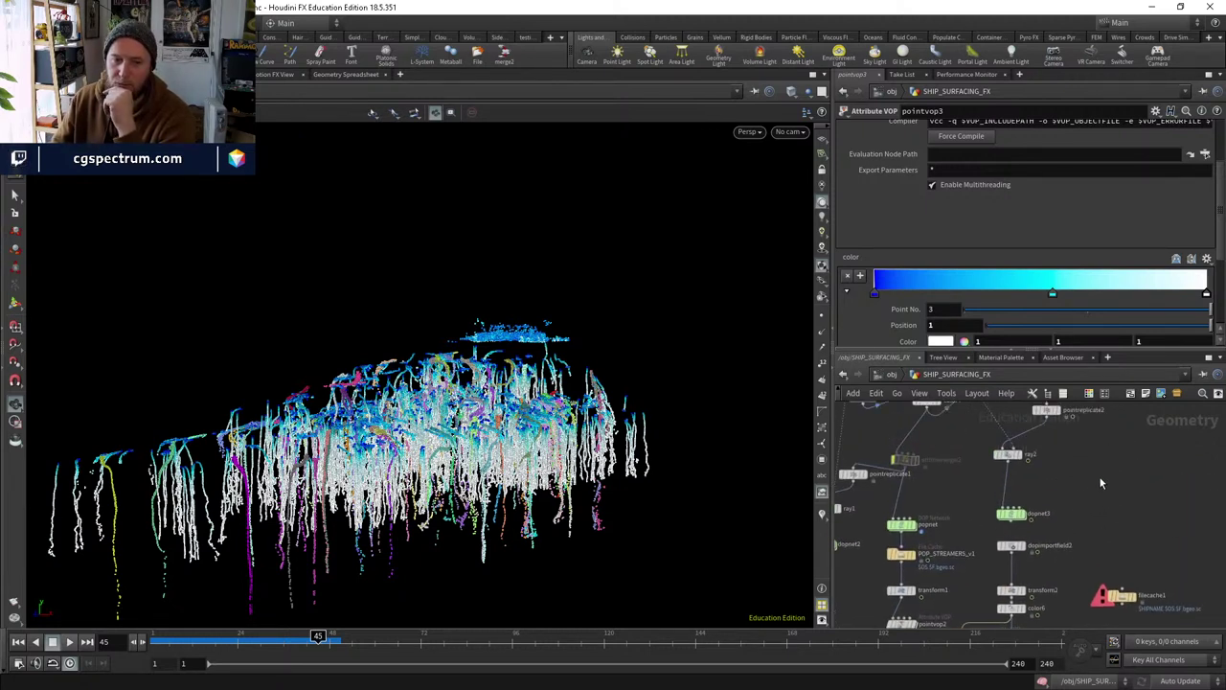
middle_click_drag(1077, 467, 1068, 502)
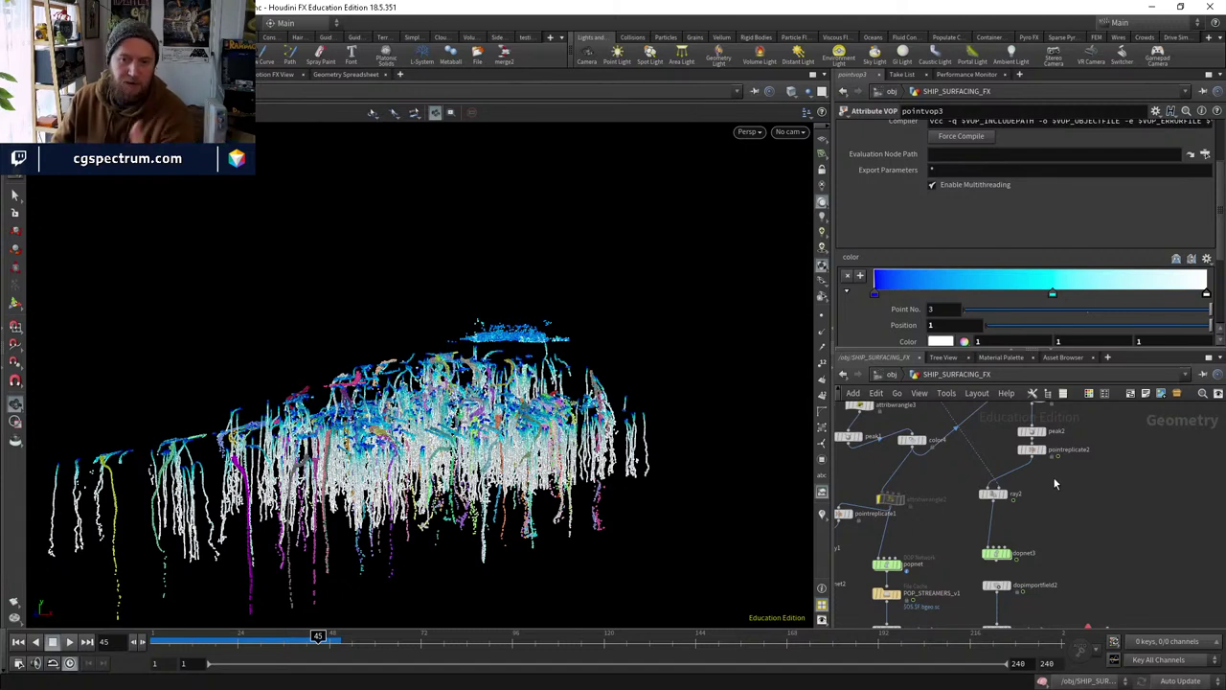
scroll(1054, 483, "up", 2)
scroll(1061, 483, "up", 2)
Inspect attribwrangle5 and pointreplicate2, then display the ray2 geometry.
left_click(1054, 451)
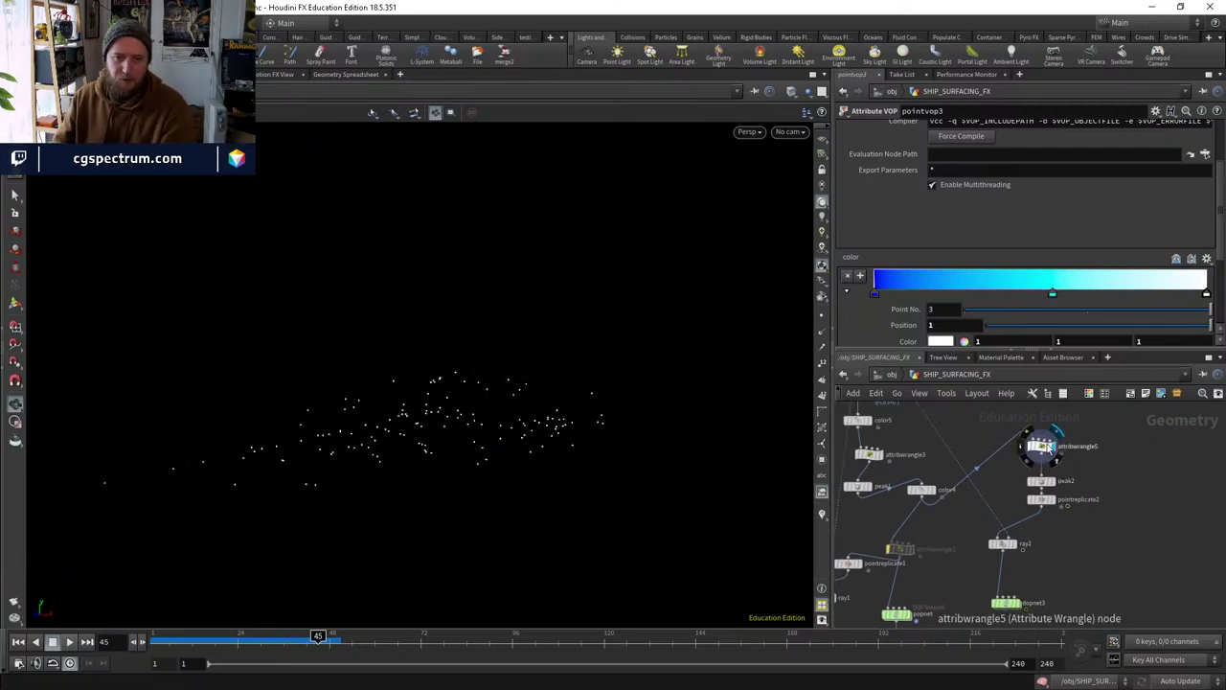
left_click(1040, 446)
scroll(1025, 517, "up", 1)
left_click(1022, 527)
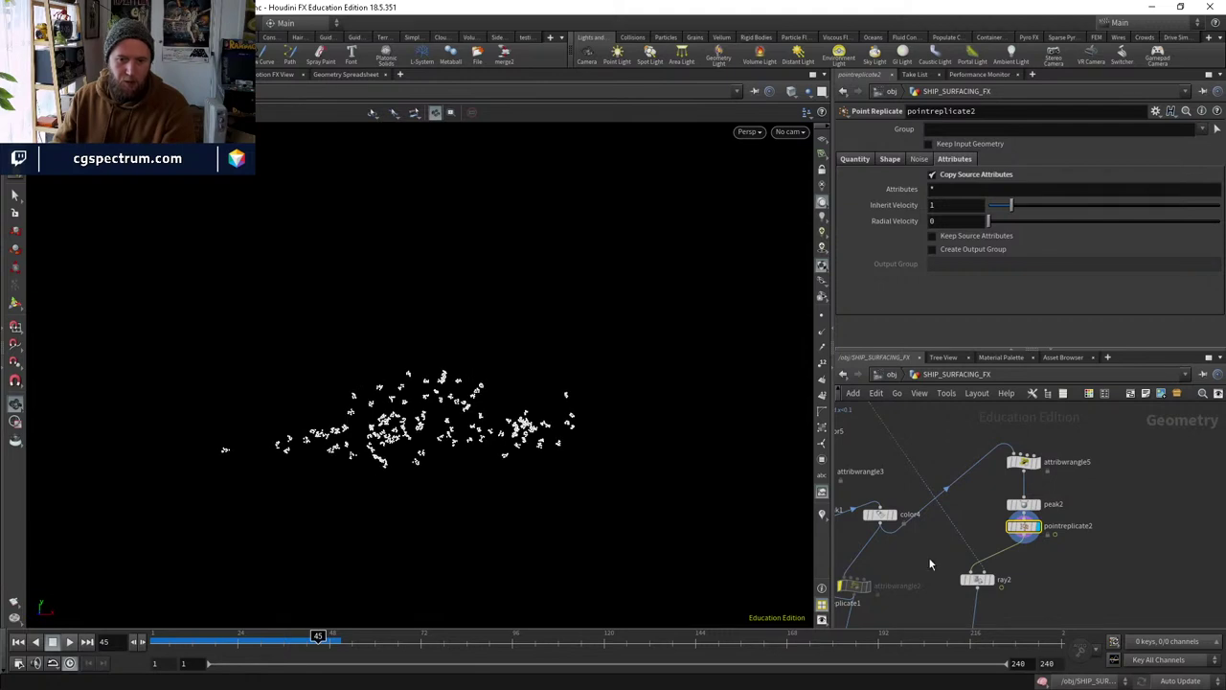
left_click(994, 586)
Copy dopnet3, paste it as dopnet4 and place it to the right at frame 1.
middle_click_drag(987, 585, 962, 517)
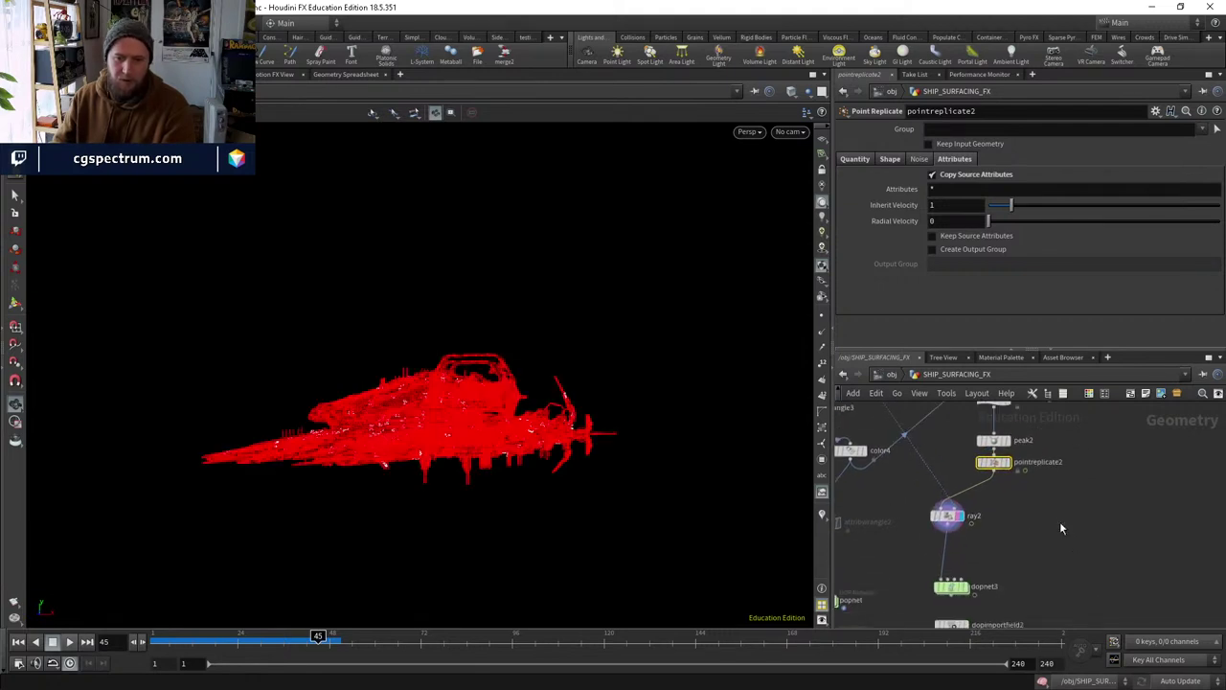
middle_click_drag(1028, 564, 963, 497)
key("Tab")
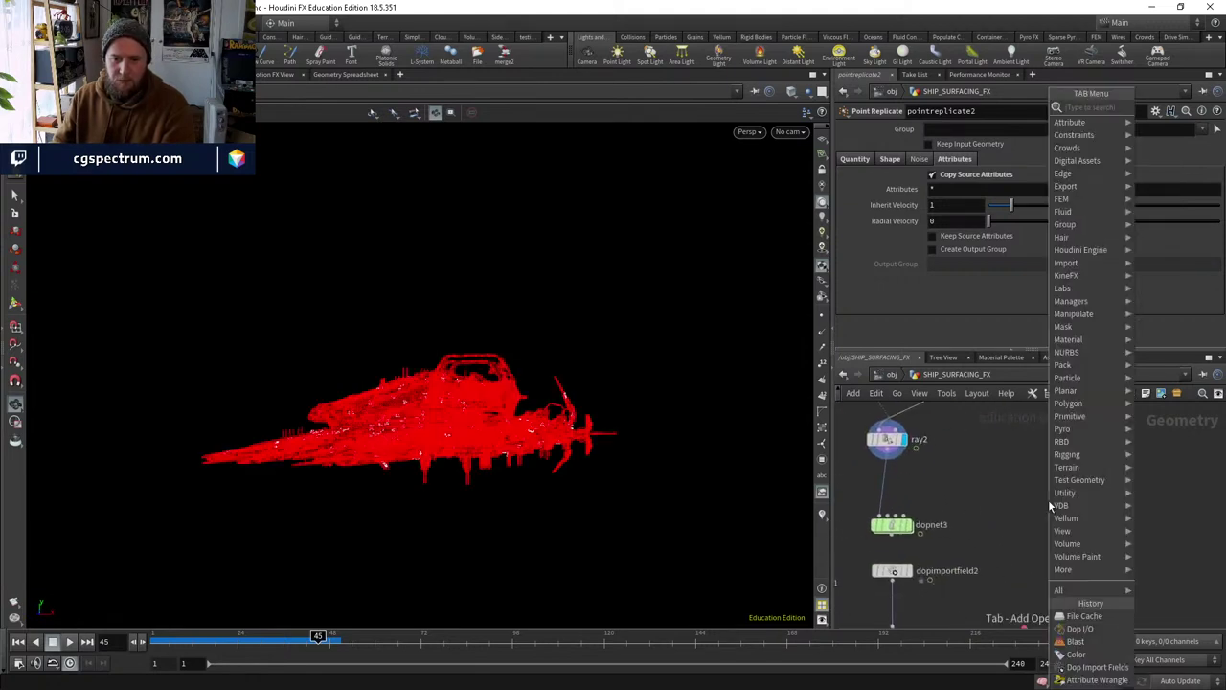
left_click(891, 525)
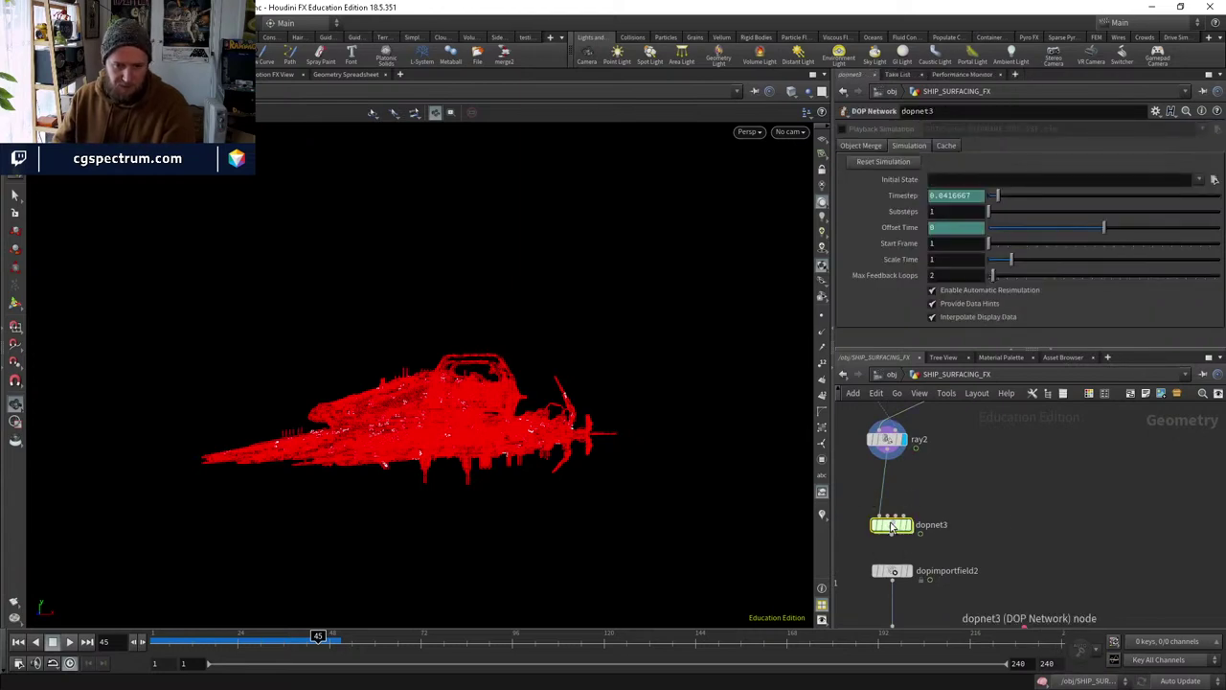
middle_click_drag(1041, 520, 1016, 523)
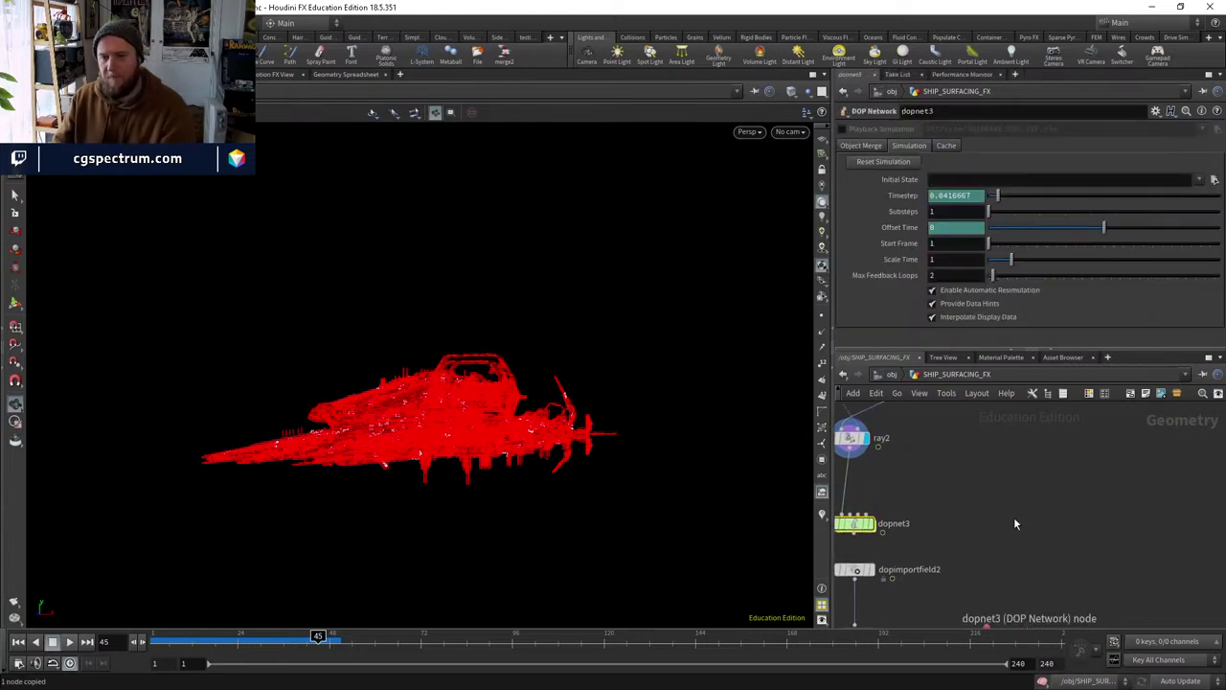
key("ctrl+v")
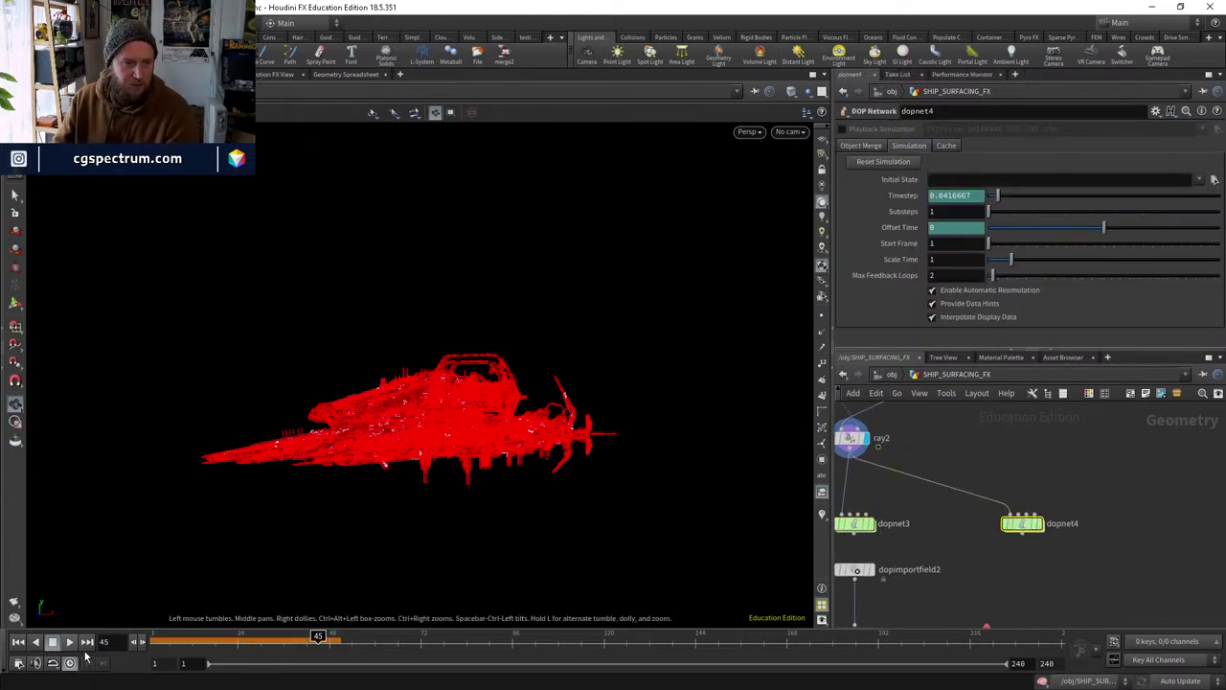
left_click(21, 642)
left_click_drag(1017, 526, 1102, 570)
Add an Attribute Wrangle, attribwrangle6, between ray2 and dopnet4 and display it.
key("Tab")
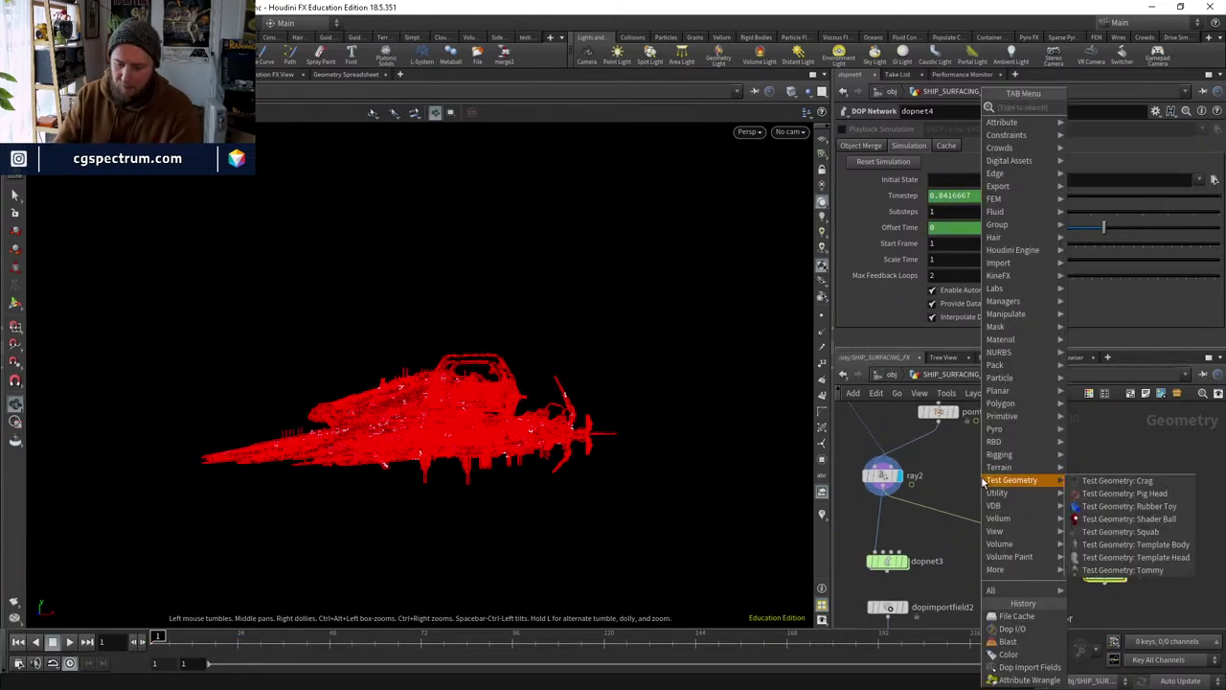
left_click(1111, 476)
left_click_drag(982, 482, 1013, 498)
left_click(1041, 499)
left_click(942, 219)
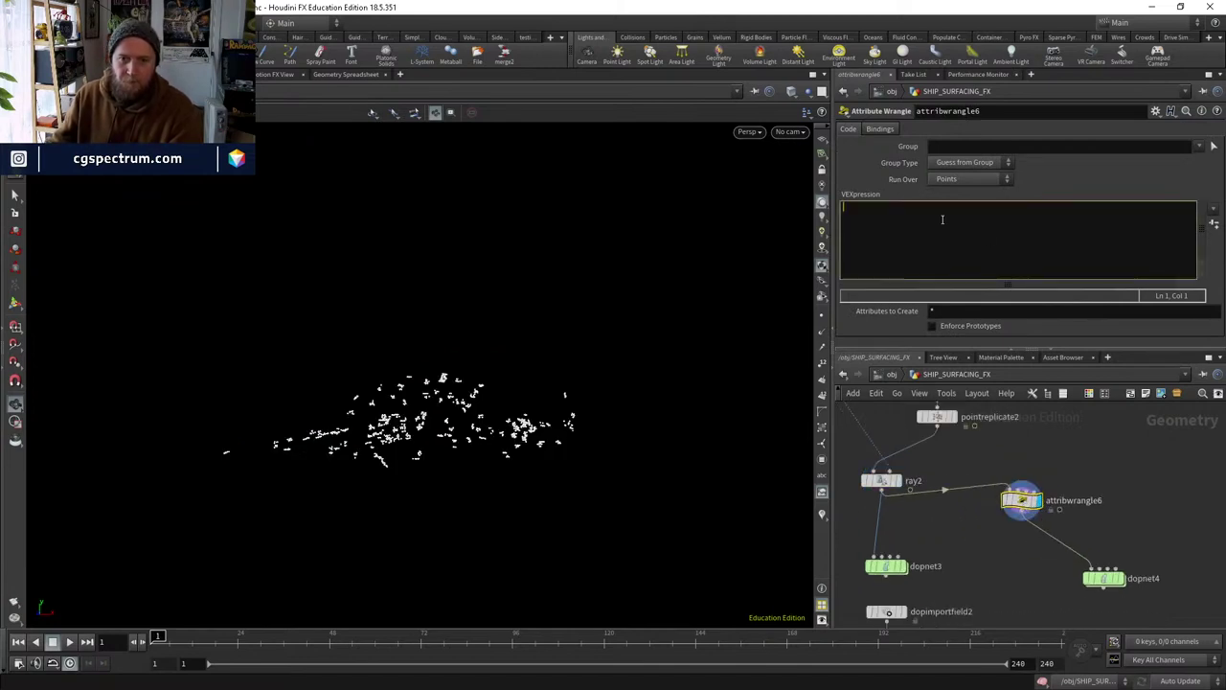
type("@density")
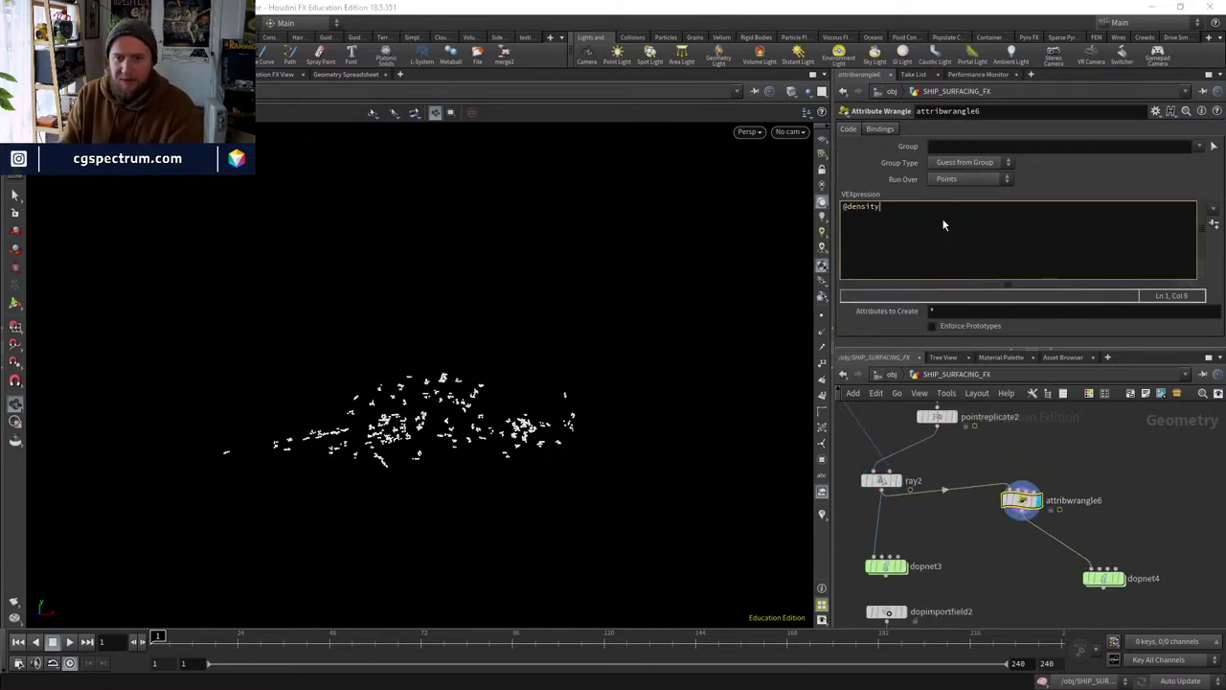
type("=1;")
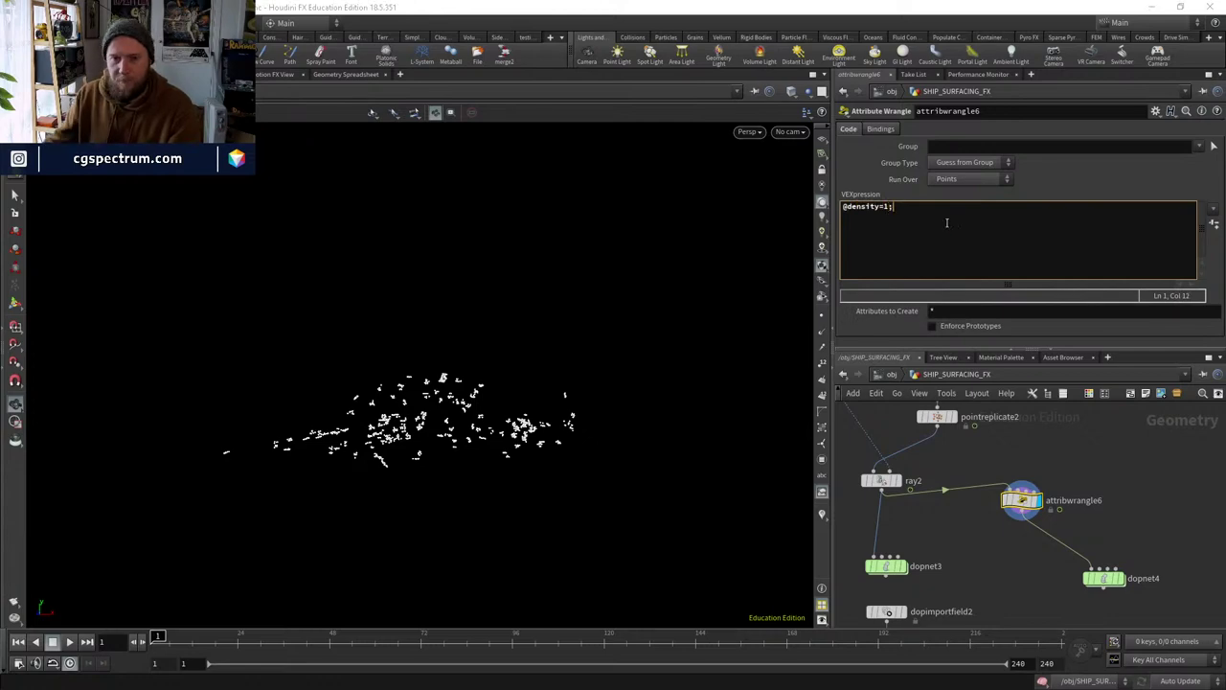
left_click_drag(1029, 487, 1043, 467)
Insert a Volume Rasterize Attributes node on the wire before dopnet4.
key("Tab")
type("vpo")
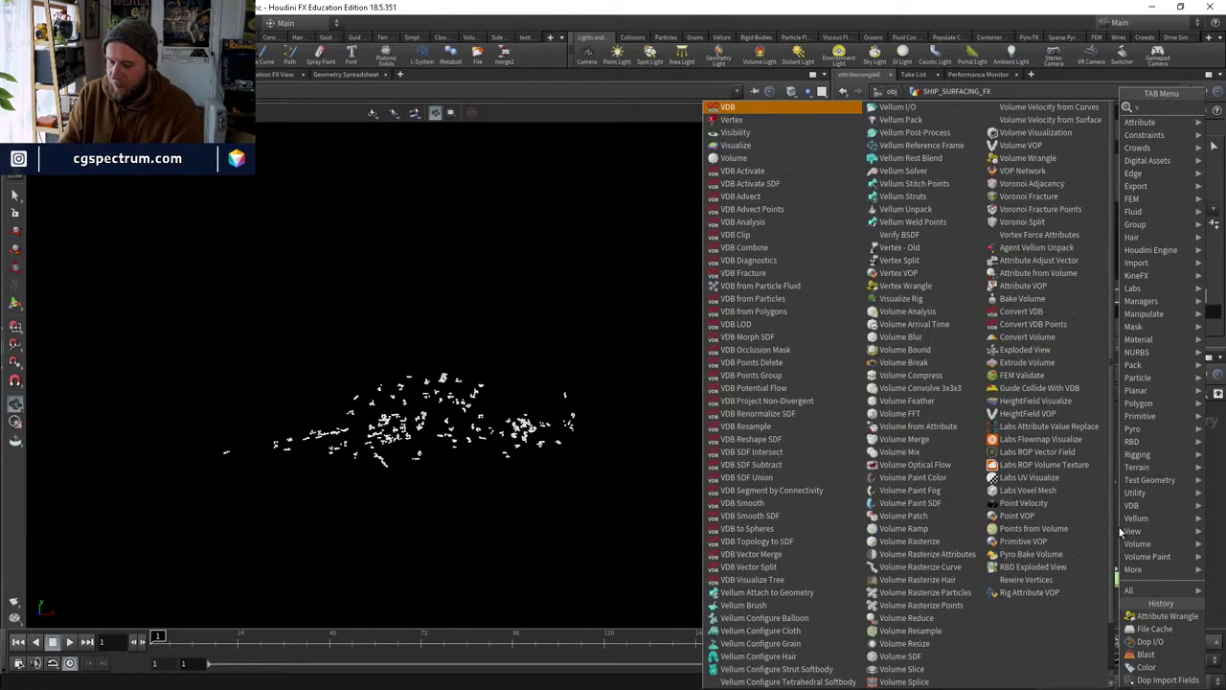
key("BackSpace")
key("BackSpace")
type("olumet")
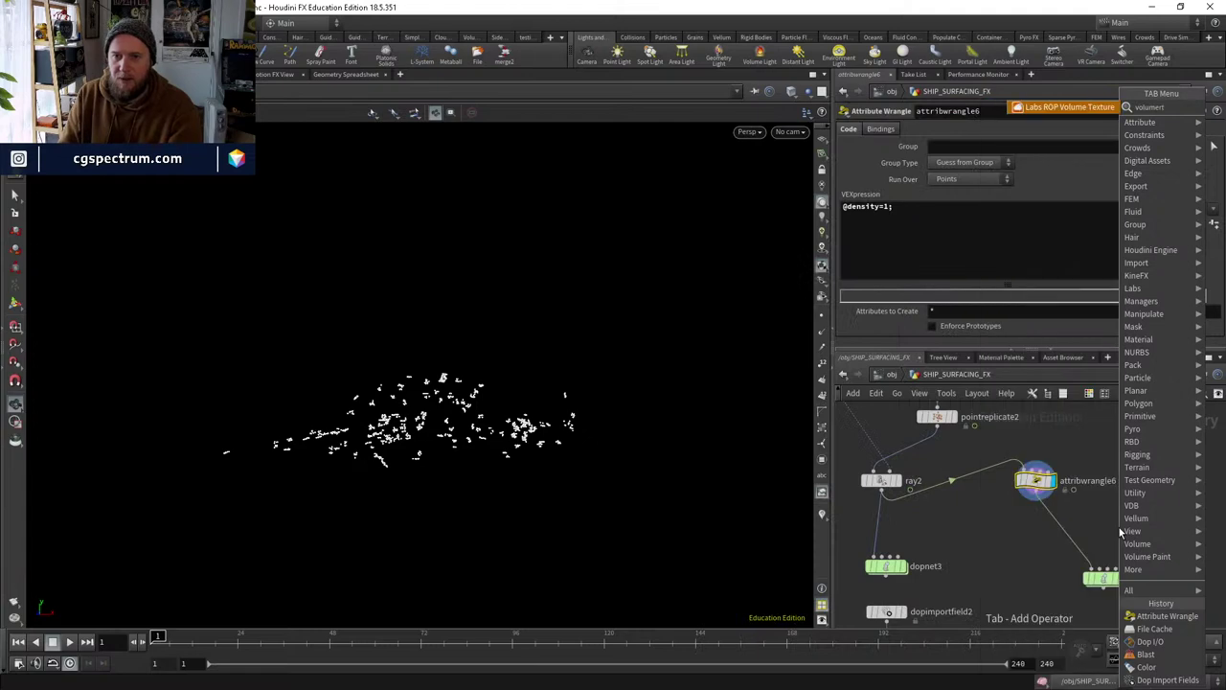
key("BackSpace")
type("rast")
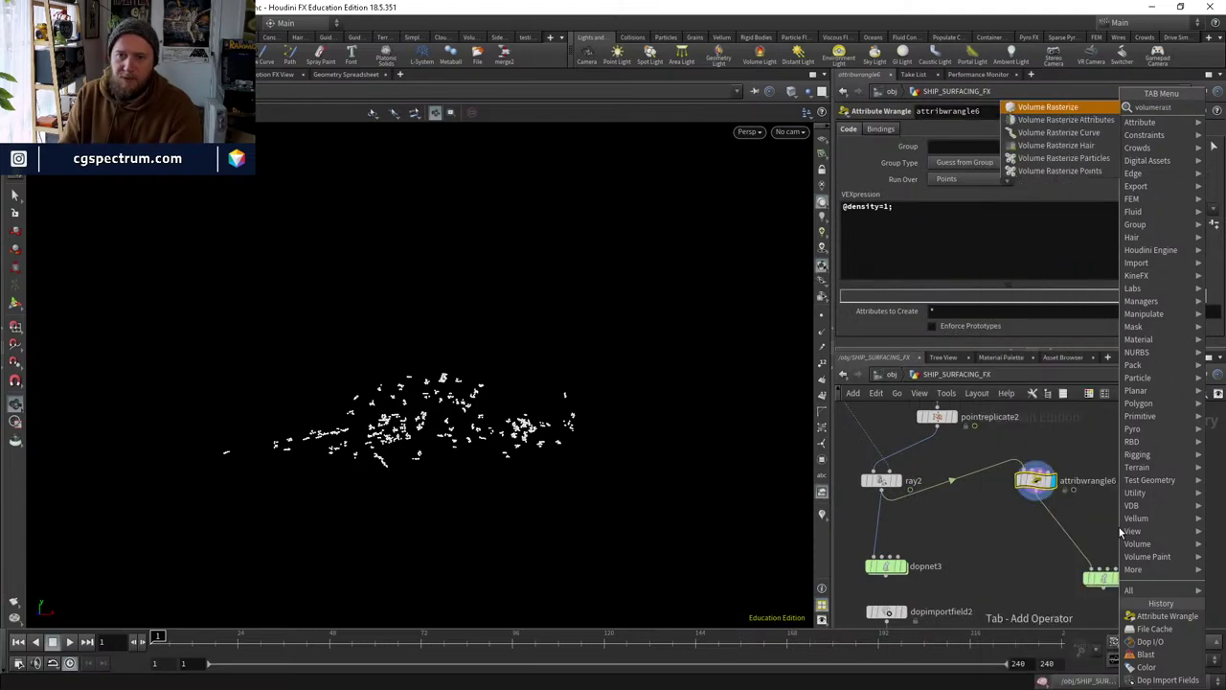
key("Down")
key("Return")
left_click(1119, 527)
left_click_drag(1118, 533, 1055, 525)
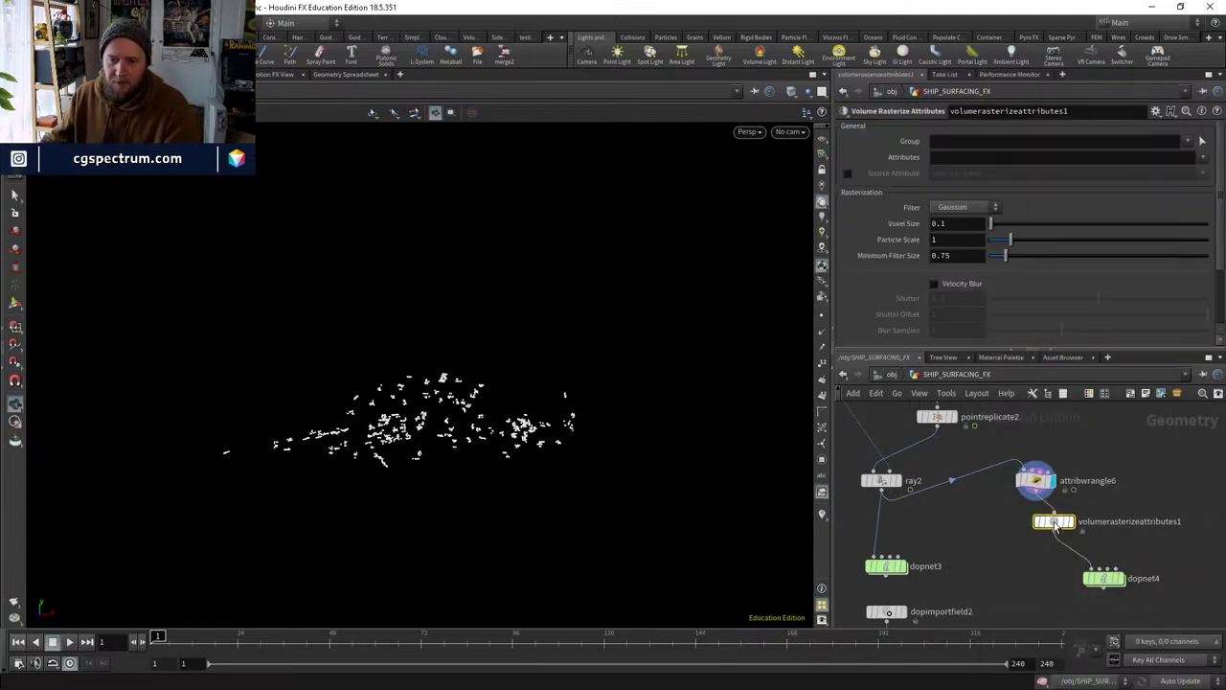
Set the rasterized attribute to density and particle scale to 0.44, with dopnet4 beneath.
left_click(964, 160)
type("dens")
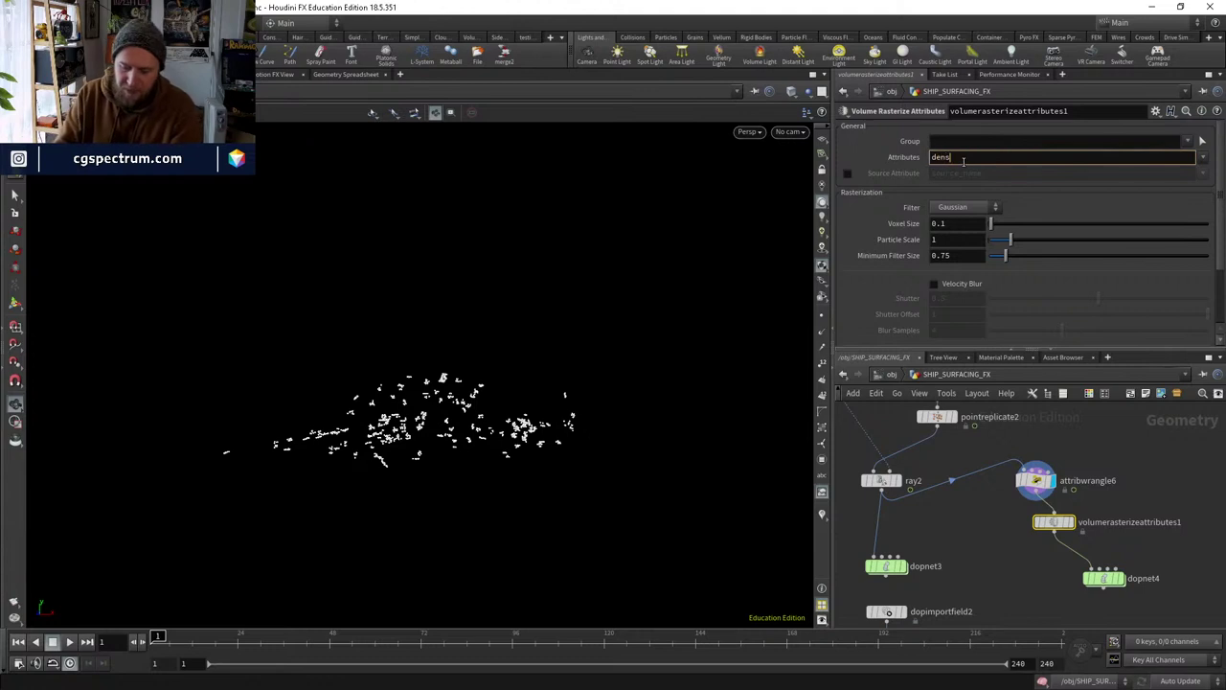
type("ity")
key("Return")
left_click_drag(1061, 526, 1053, 523)
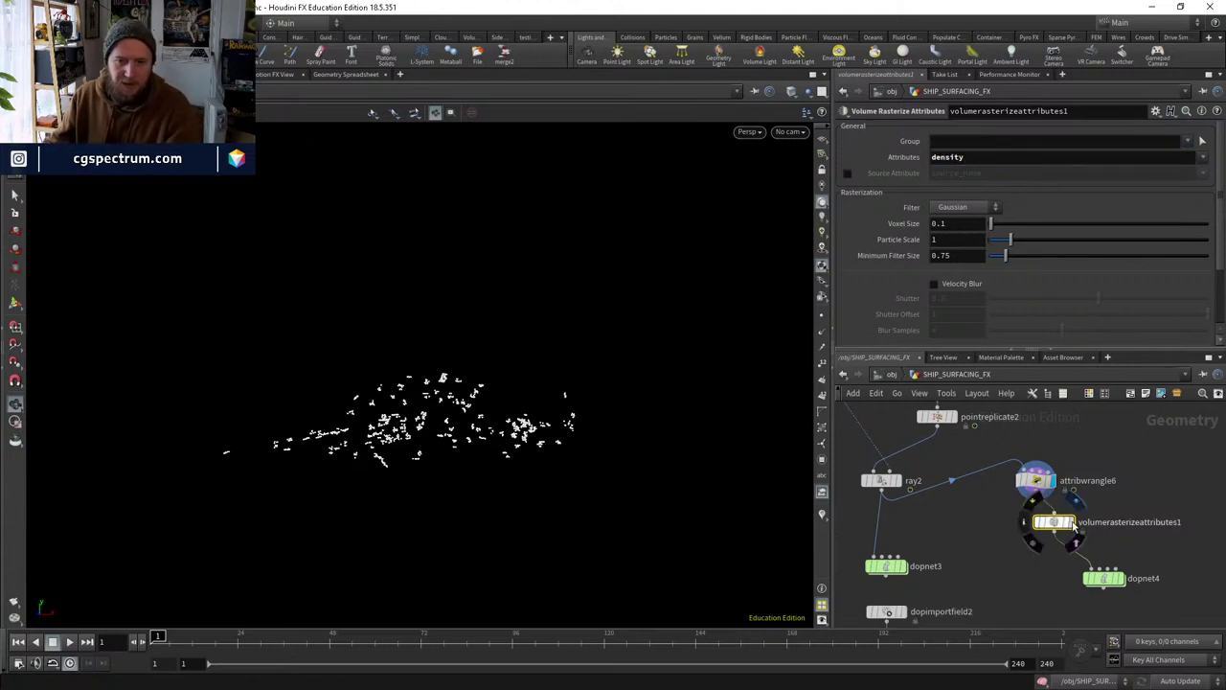
key("r")
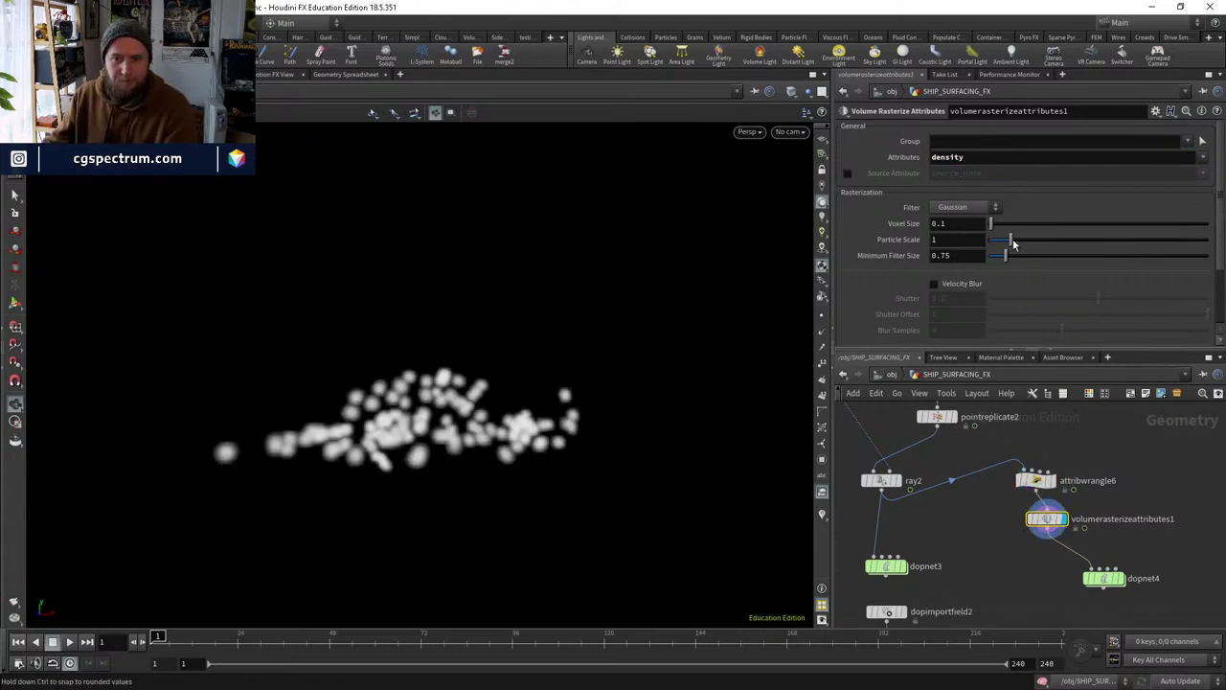
left_click_drag(1010, 240, 997, 240)
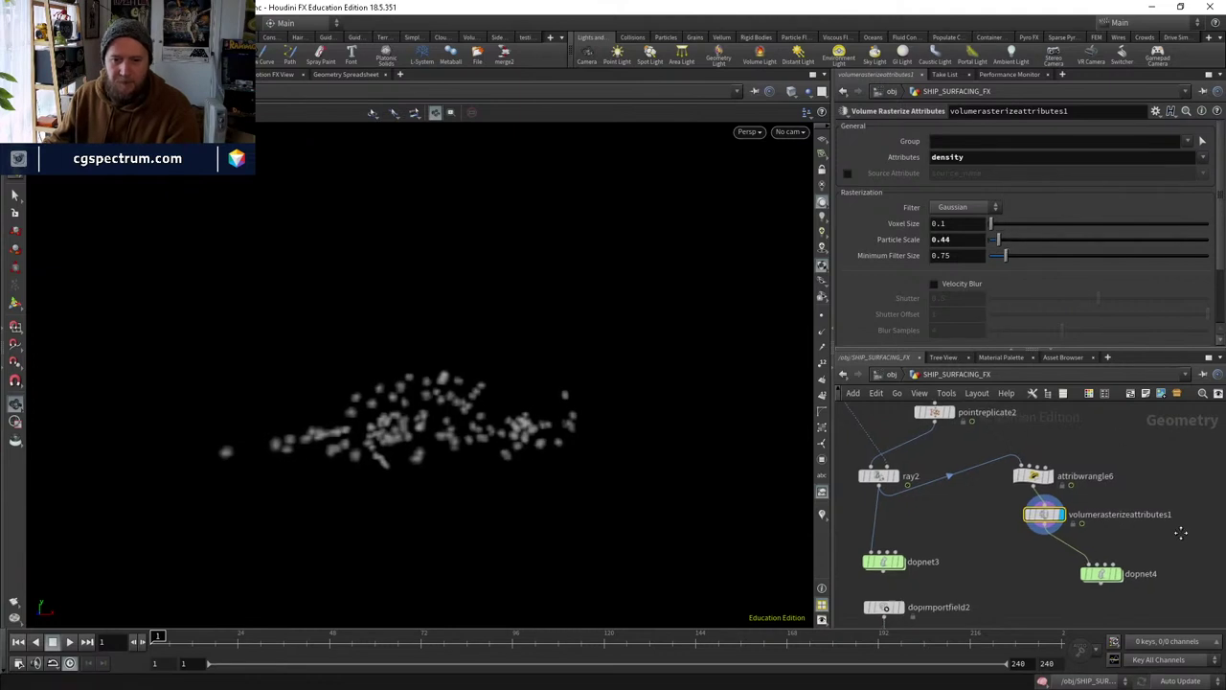
middle_click_drag(1110, 586, 1080, 536)
left_click_drag(1081, 536, 1017, 518)
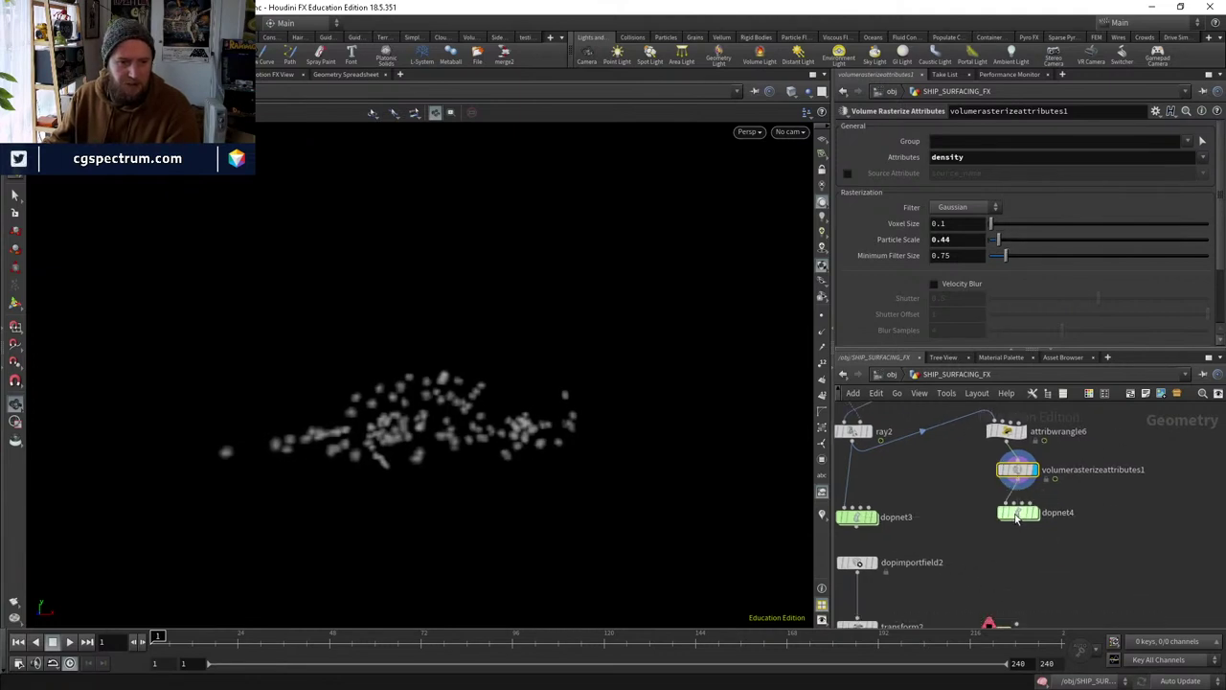
Inside dopnet4, add a regular Pyro Solver and then delete it.
double_click(1016, 518)
scroll(1054, 525, "up", 6)
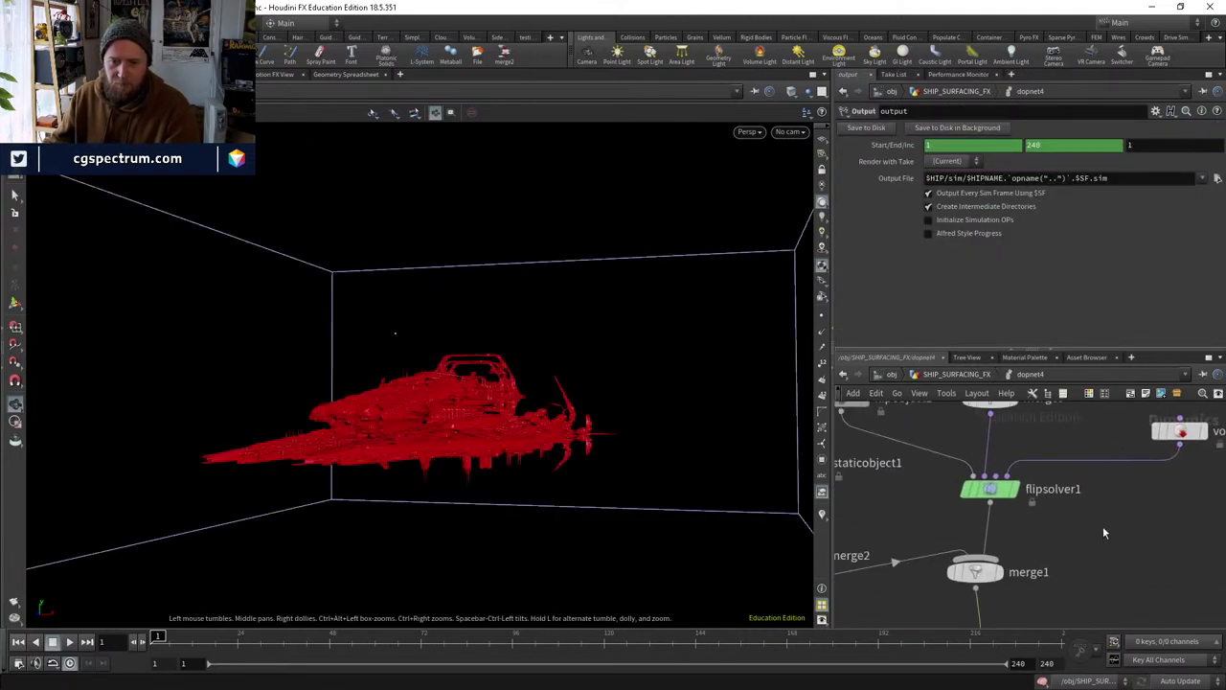
key("Tab")
type("pyro")
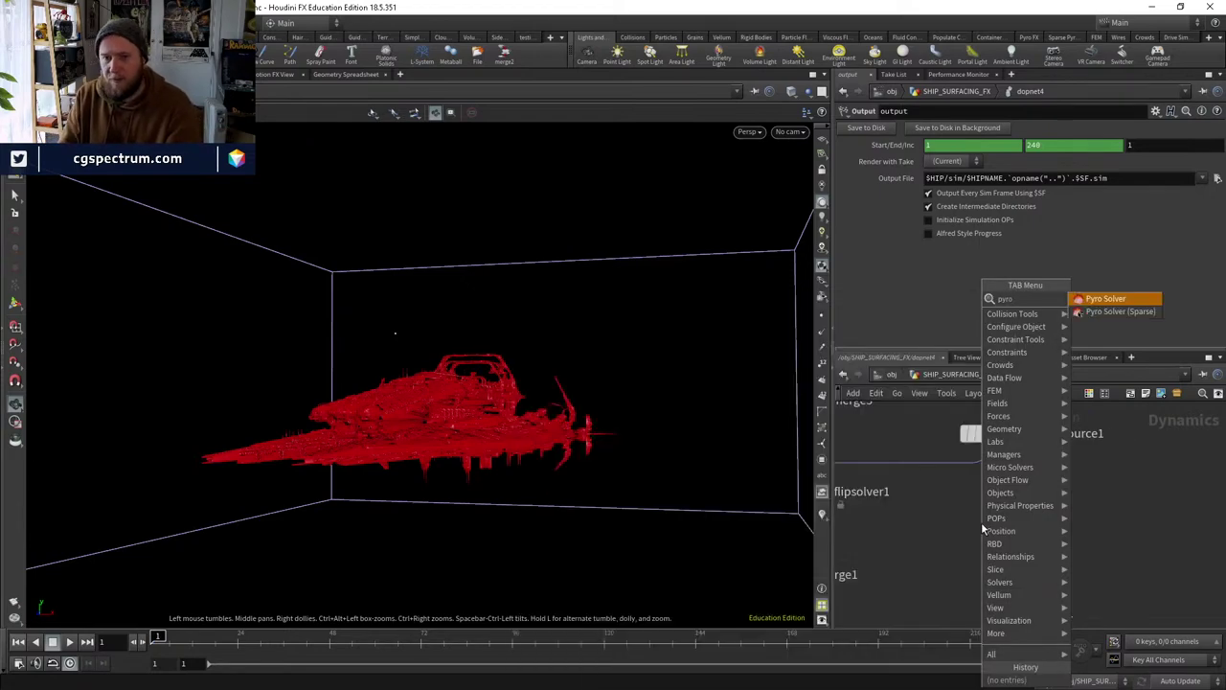
key("Return")
left_click(996, 522)
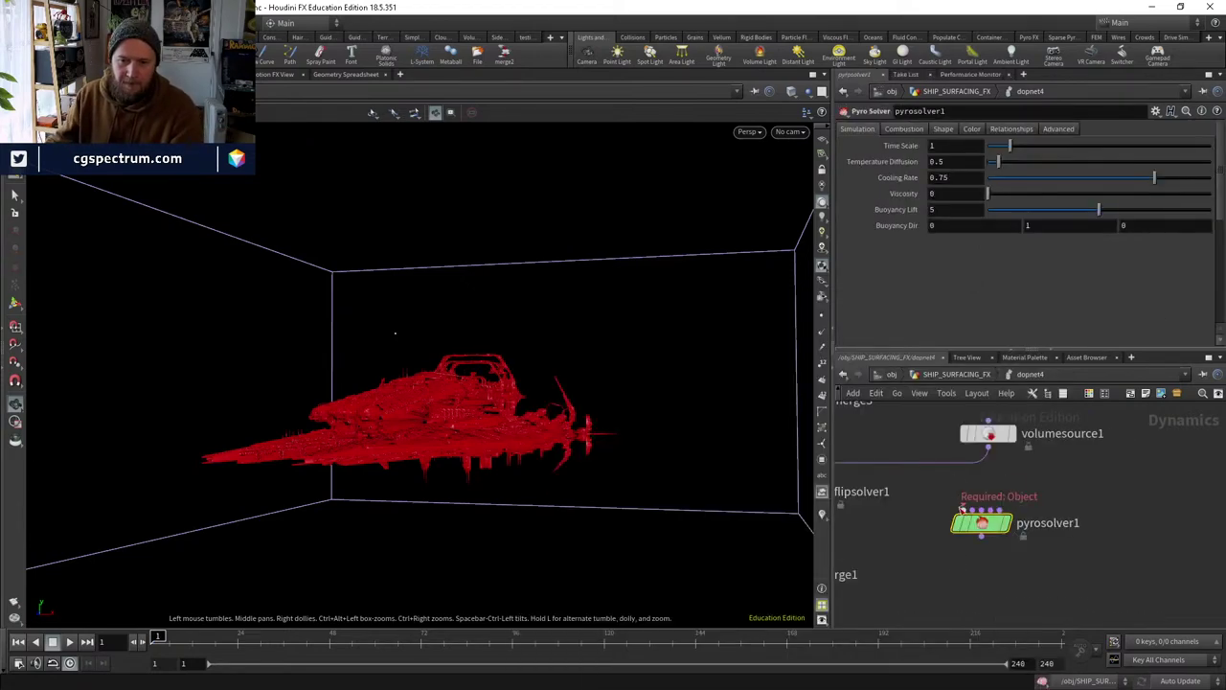
left_click(1150, 577)
middle_click_drag(965, 508, 1024, 528)
key("Escape")
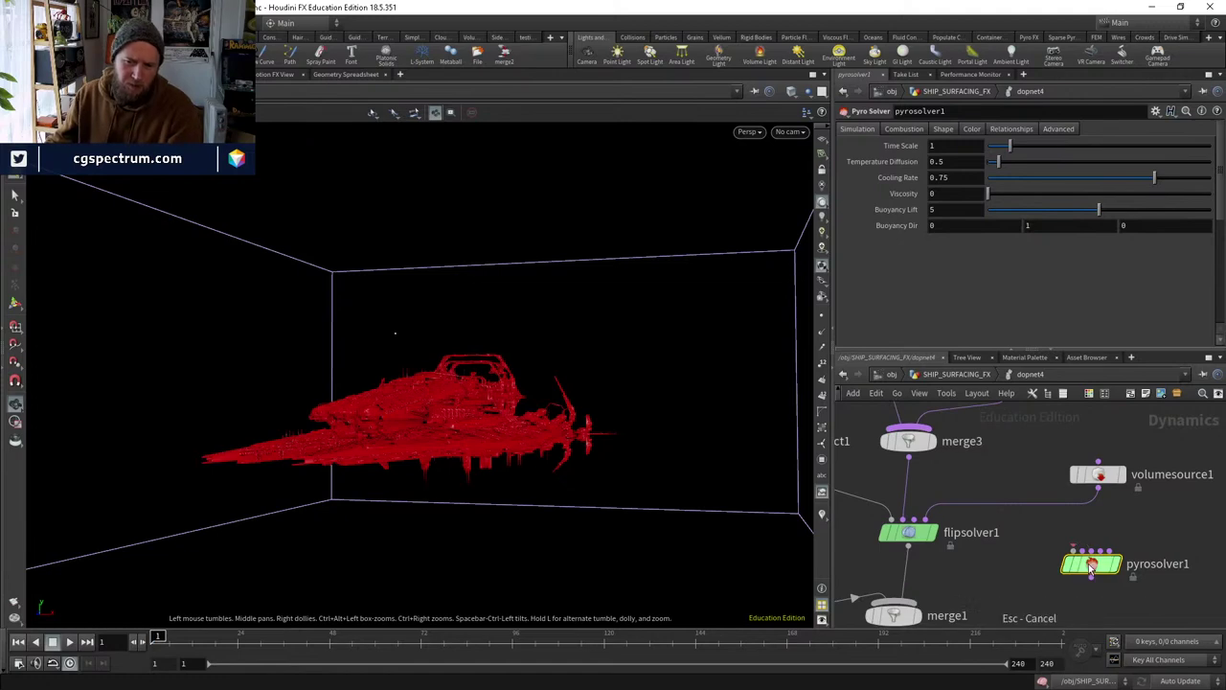
key("Delete")
Add a Pyro Solver (Sparse) node, pyrosolver_sparse1, and position it.
key("Tab")
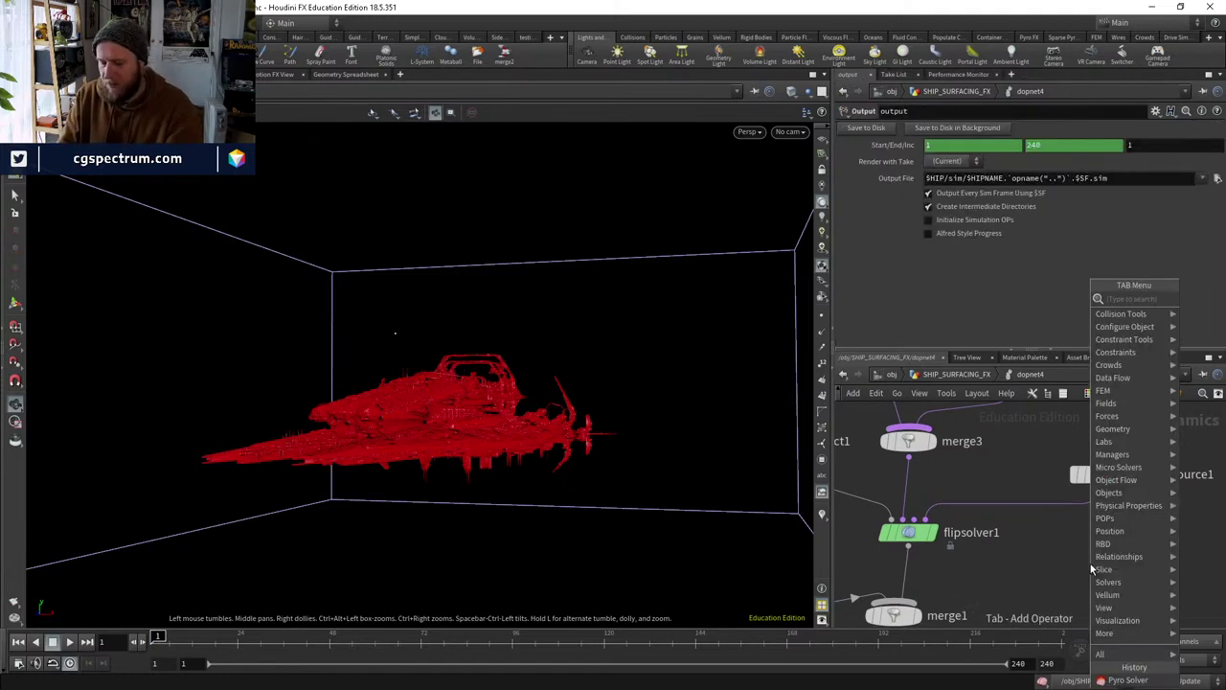
type("spar")
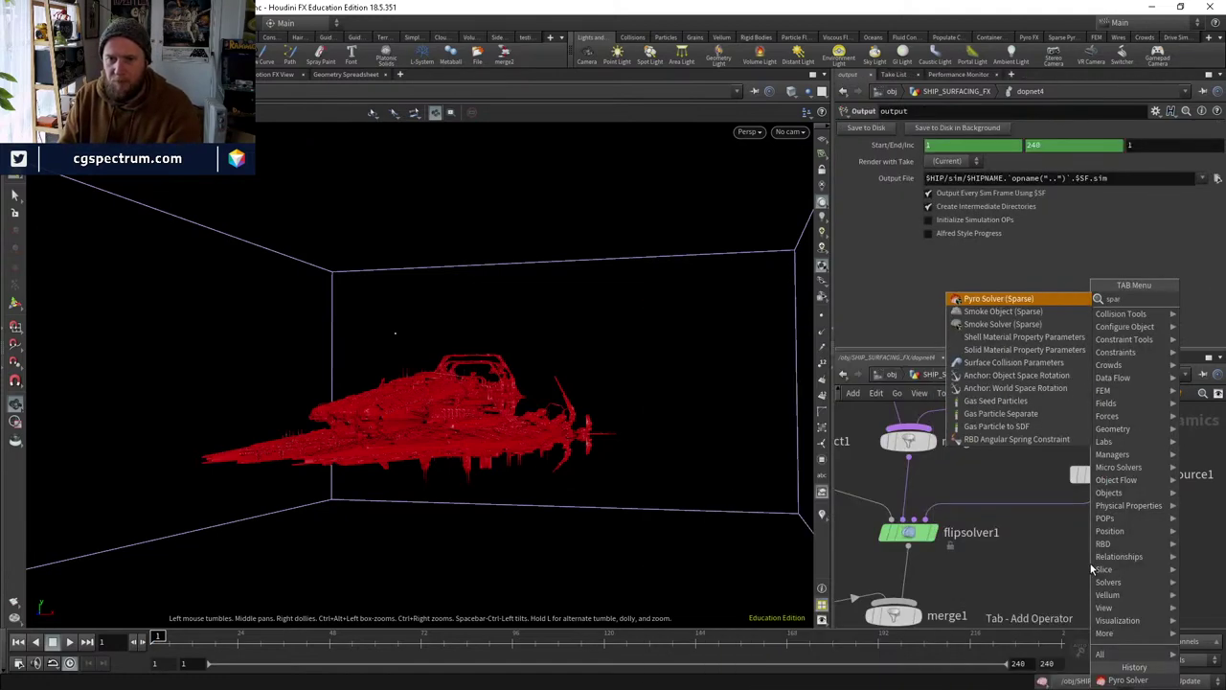
key("Return")
left_click(1090, 564)
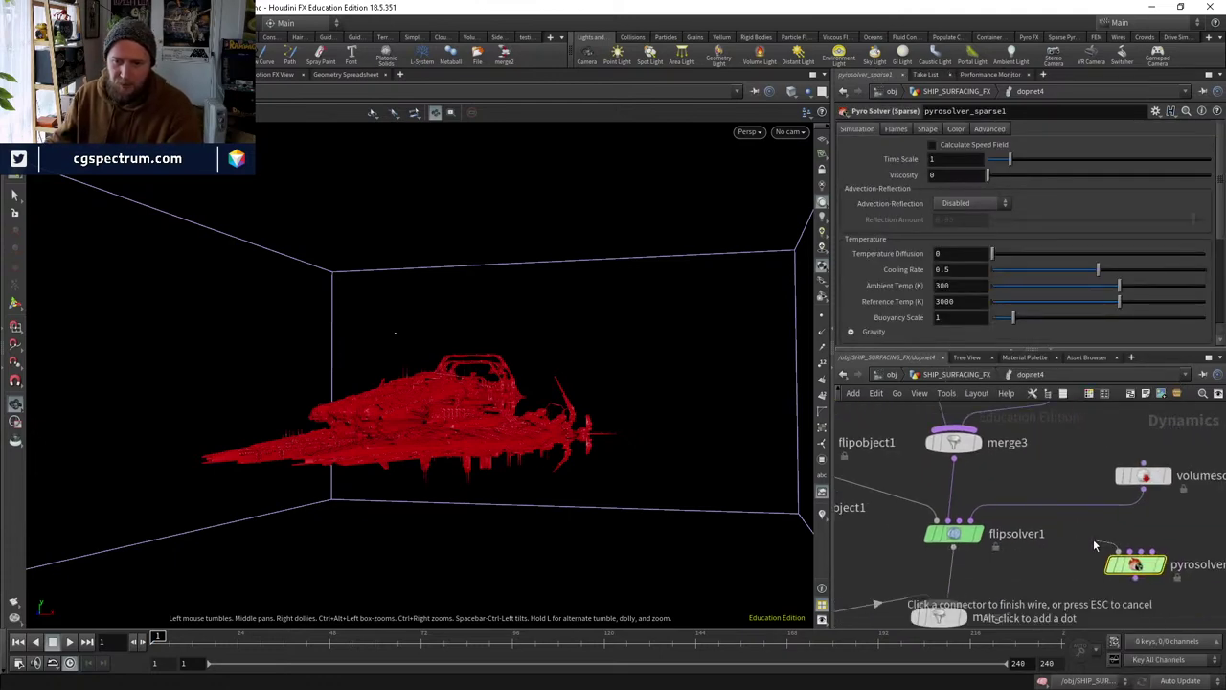
middle_click_drag(1093, 539, 1093, 514)
Add a Smoke Object (Sparse) and wire it and volumesource1 into pyrosolver_sparse1.
key("Tab")
type("smo")
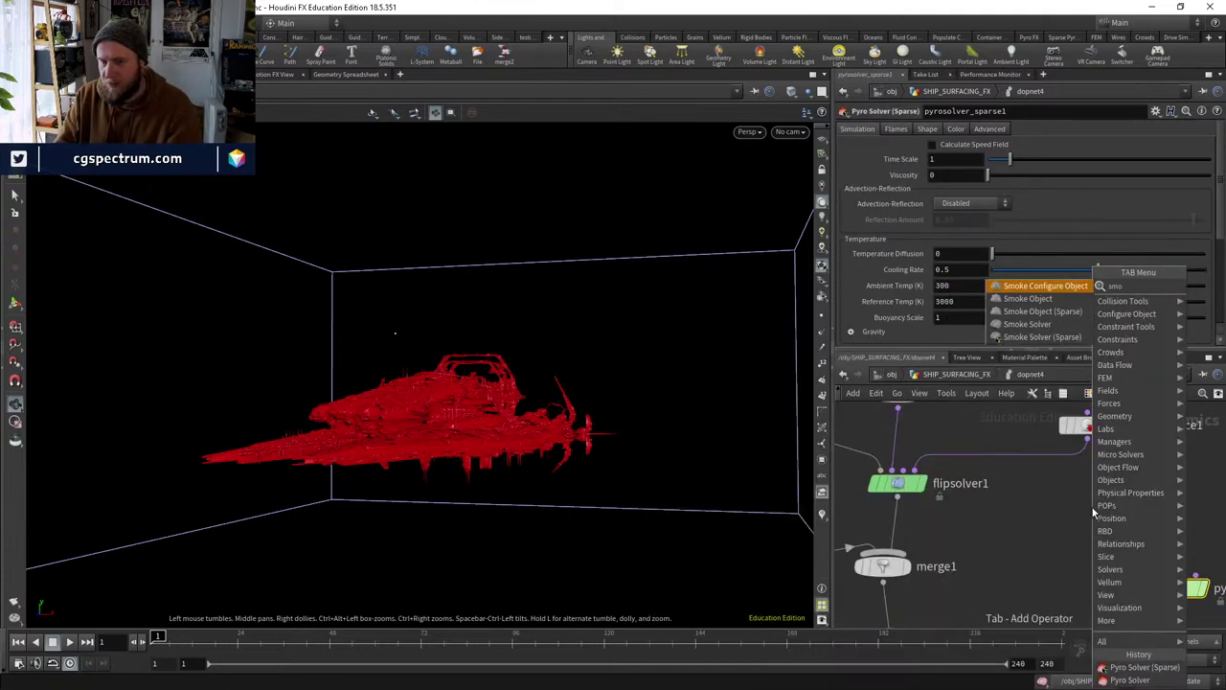
key("Down")
key("Down")
key("Return")
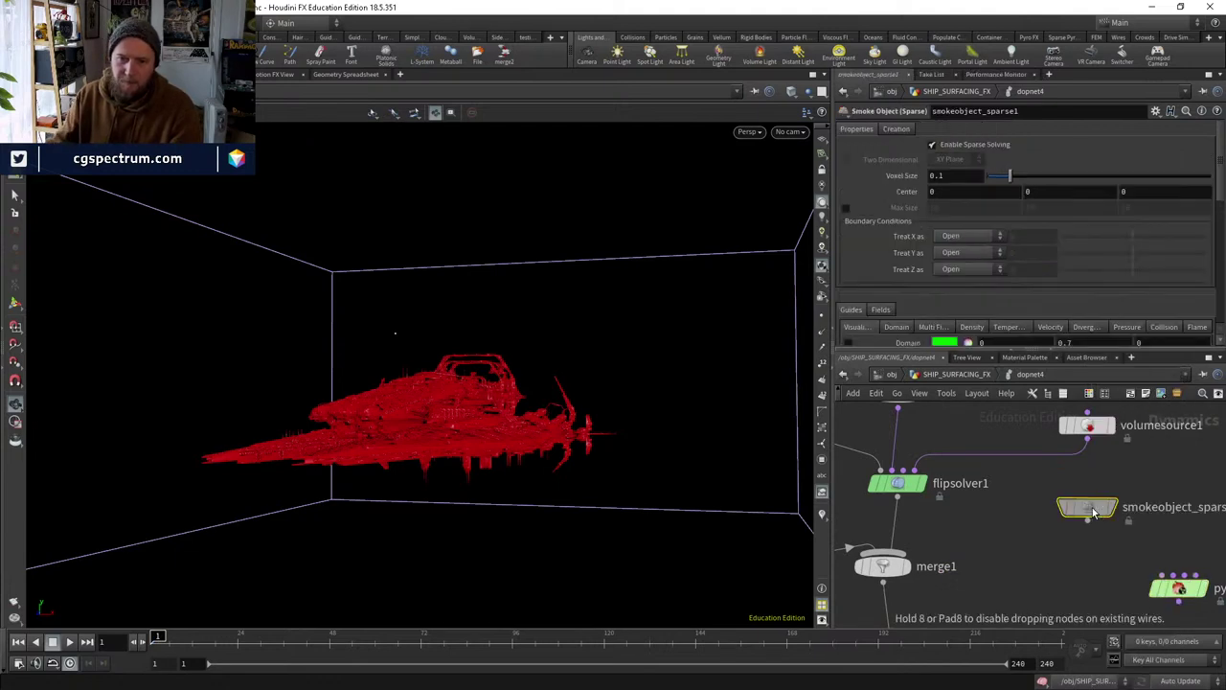
left_click(1089, 522)
left_click(1089, 523)
middle_click_drag(1089, 522, 975, 480)
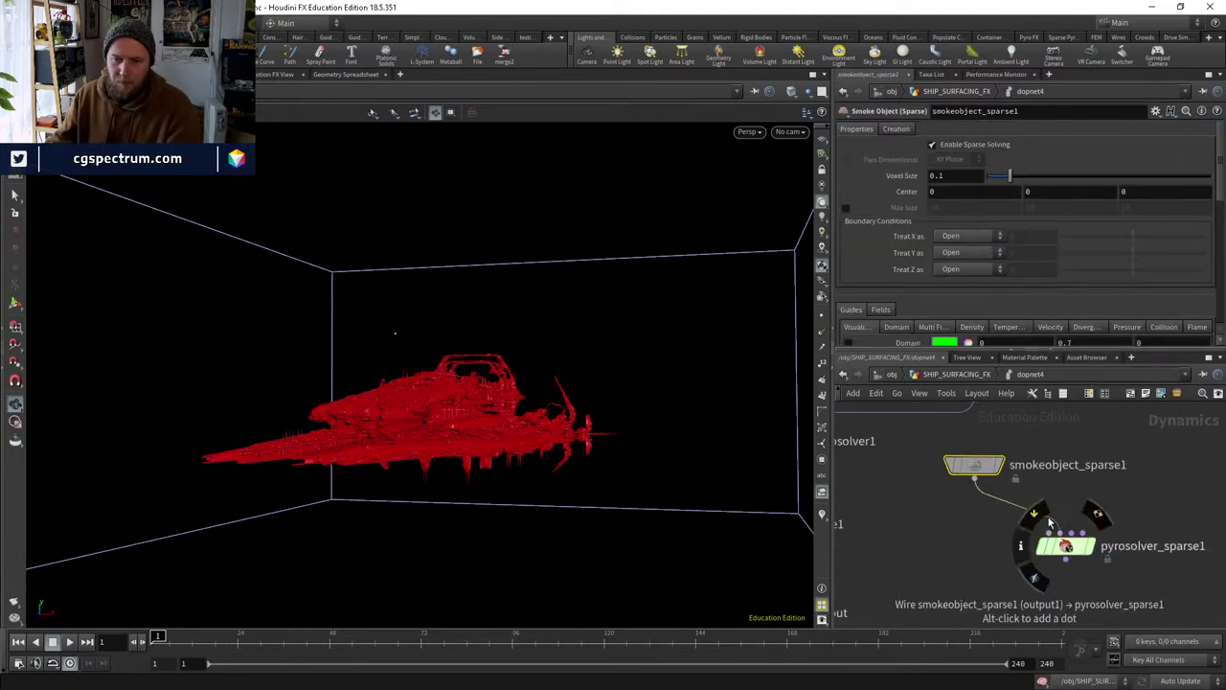
left_click(1064, 542)
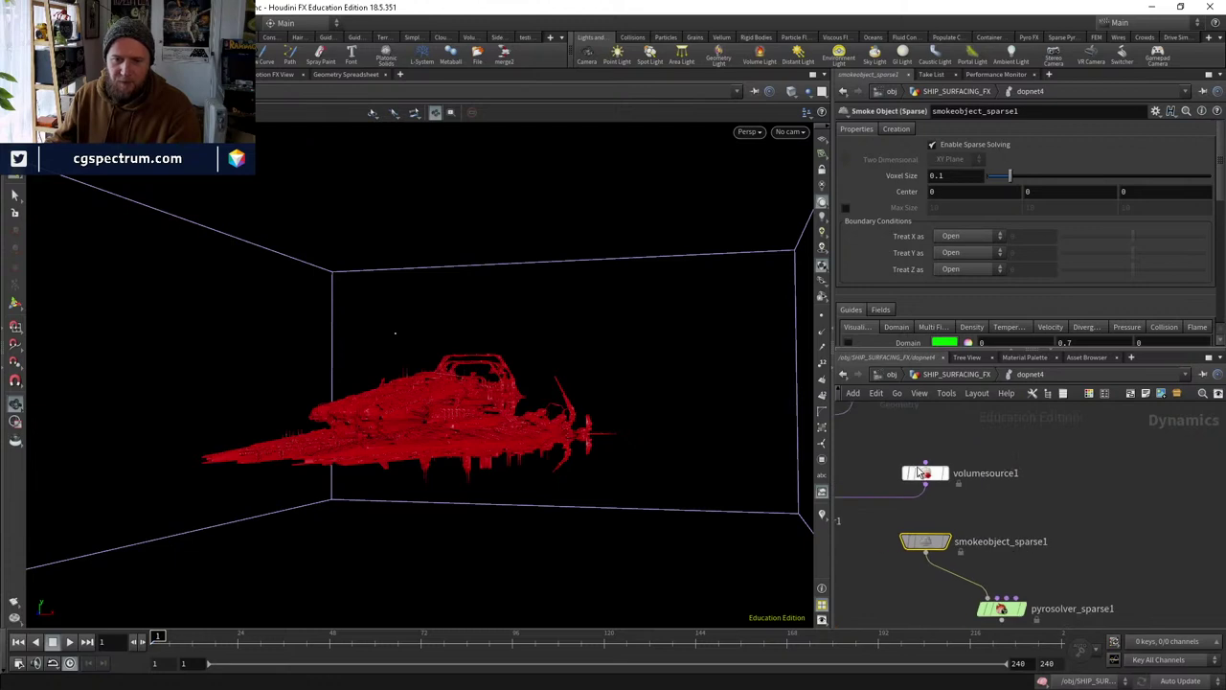
left_click(1128, 474)
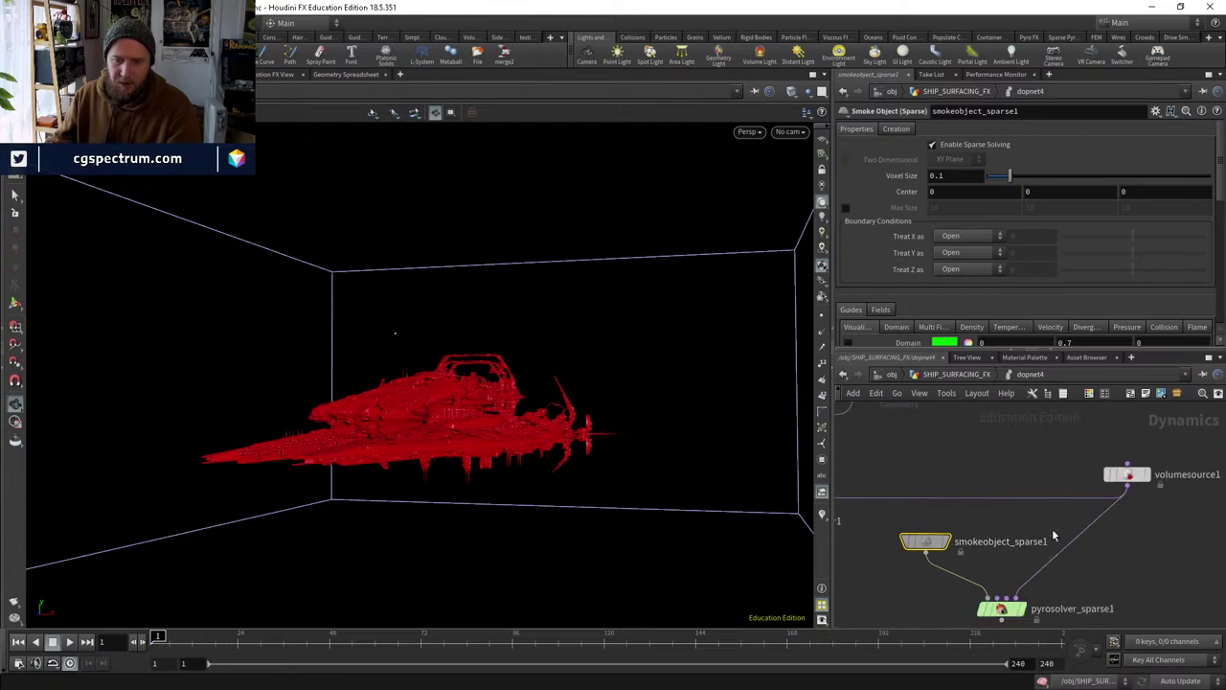
left_click(1127, 475)
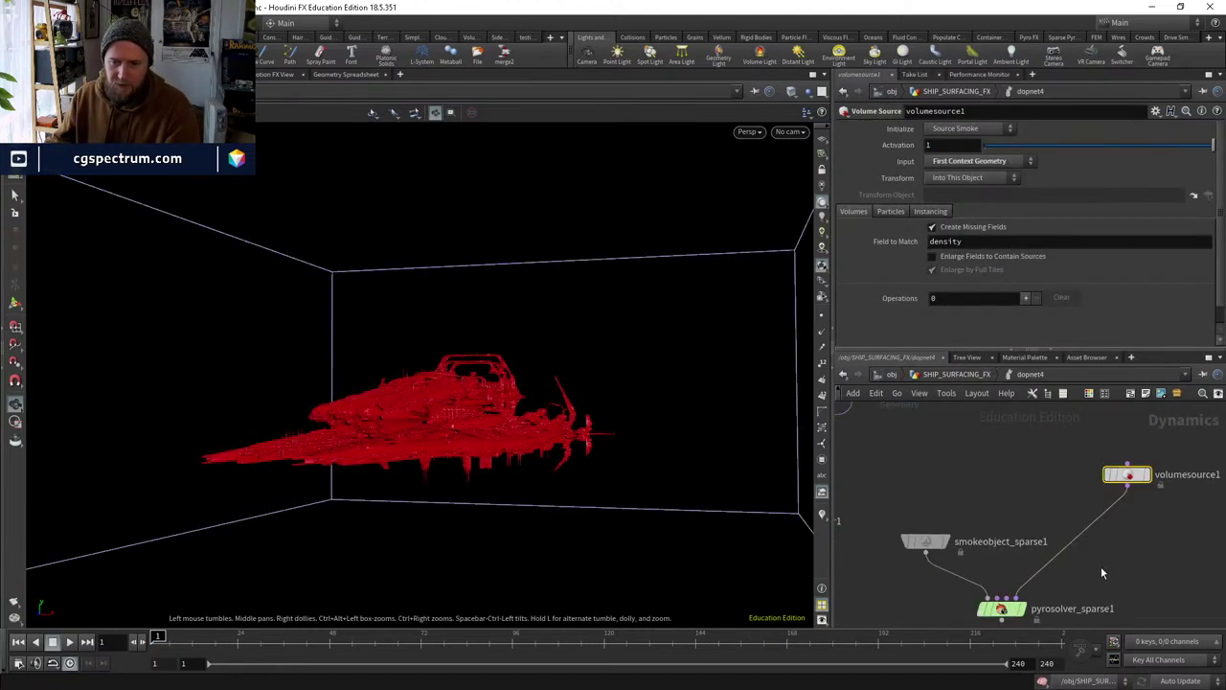
Add one density operation to volumesource1's Operations list.
scroll(952, 274, "down", 1)
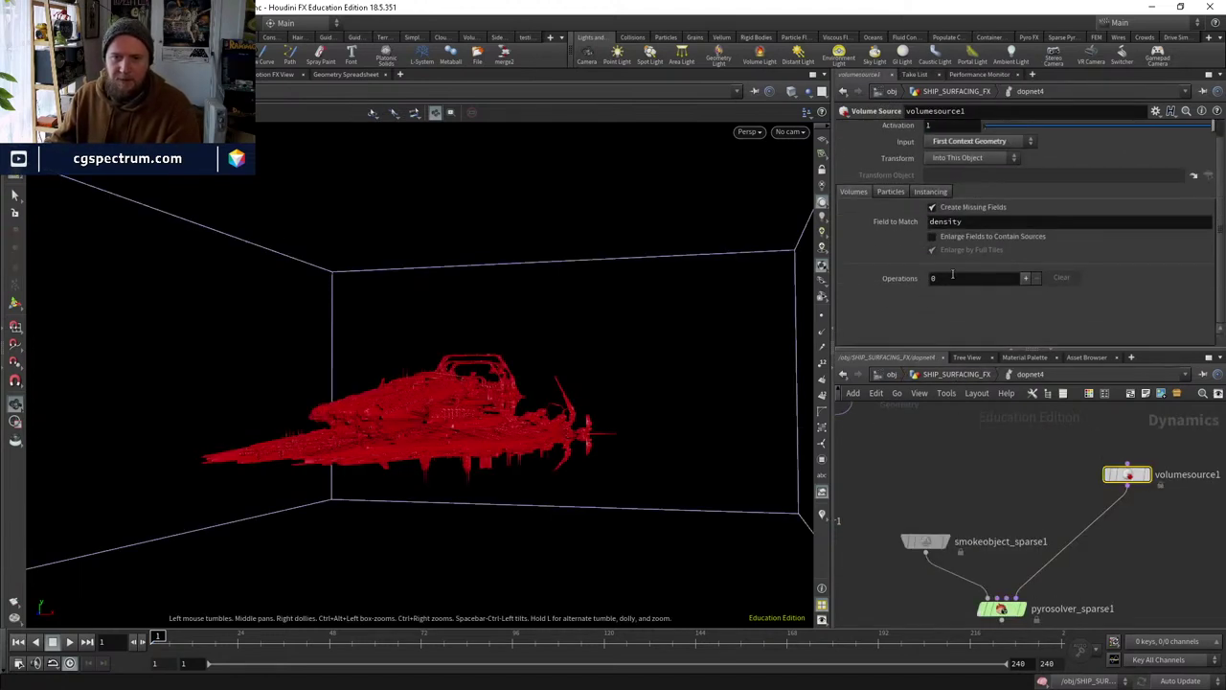
left_click(1025, 279)
scroll(1008, 298, "down", 4)
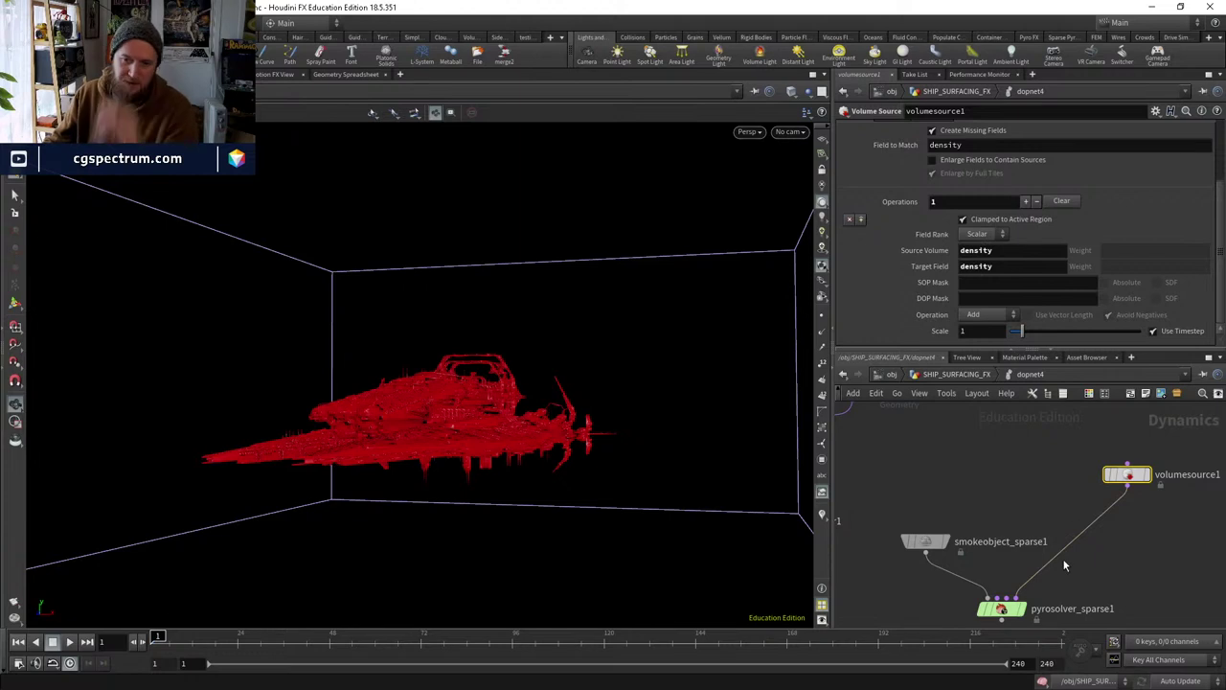
middle_click_drag(1064, 565, 1092, 421)
scroll(1073, 544, "down", 3)
Test-play the simulation and tidy the volumesource1 and smokeobject_sparse1 node positions.
left_click(1029, 549)
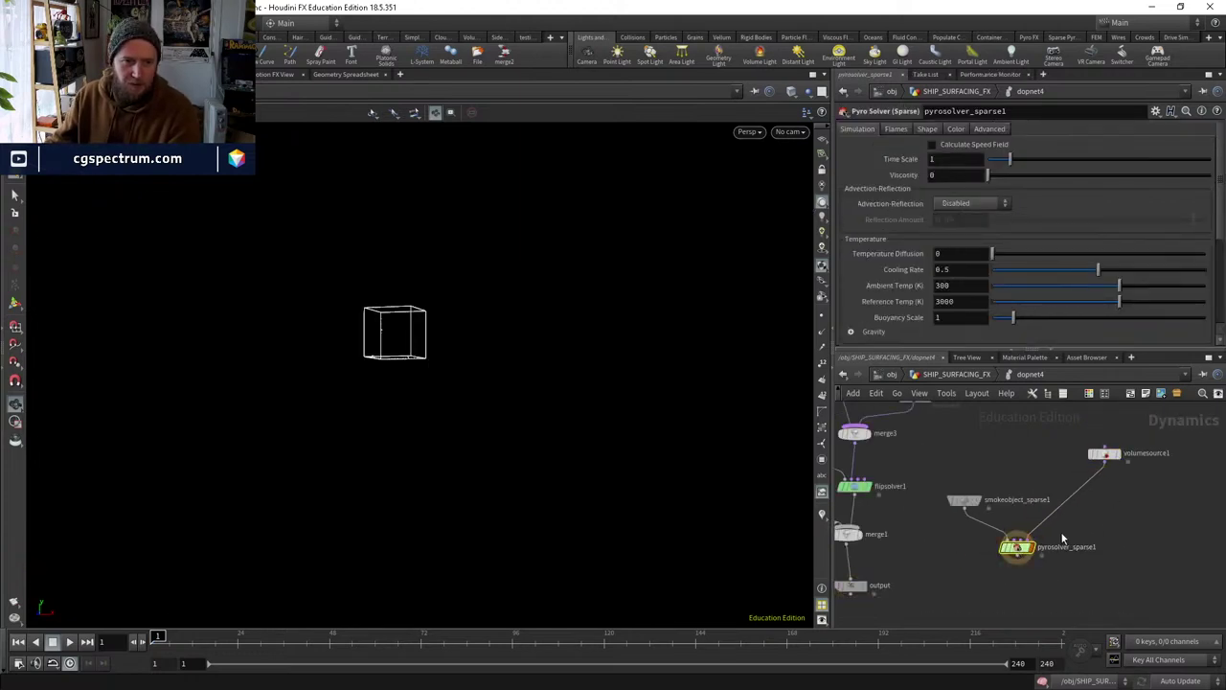
left_click_drag(1120, 458, 1124, 490)
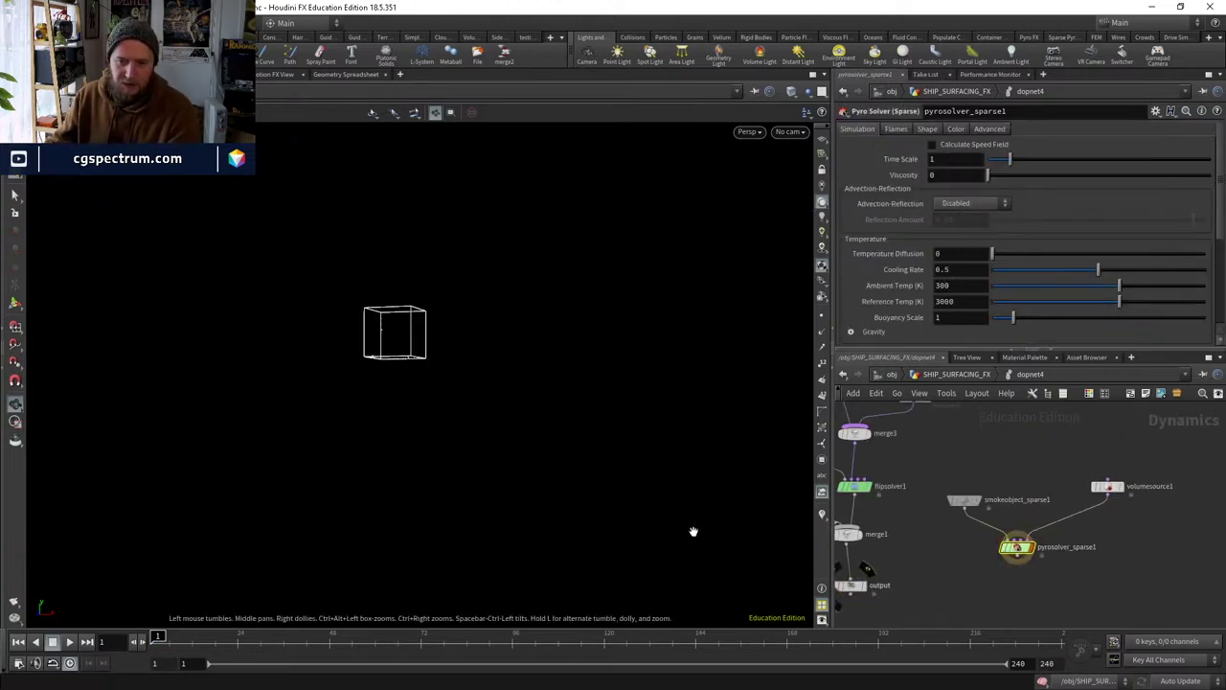
left_click(69, 643)
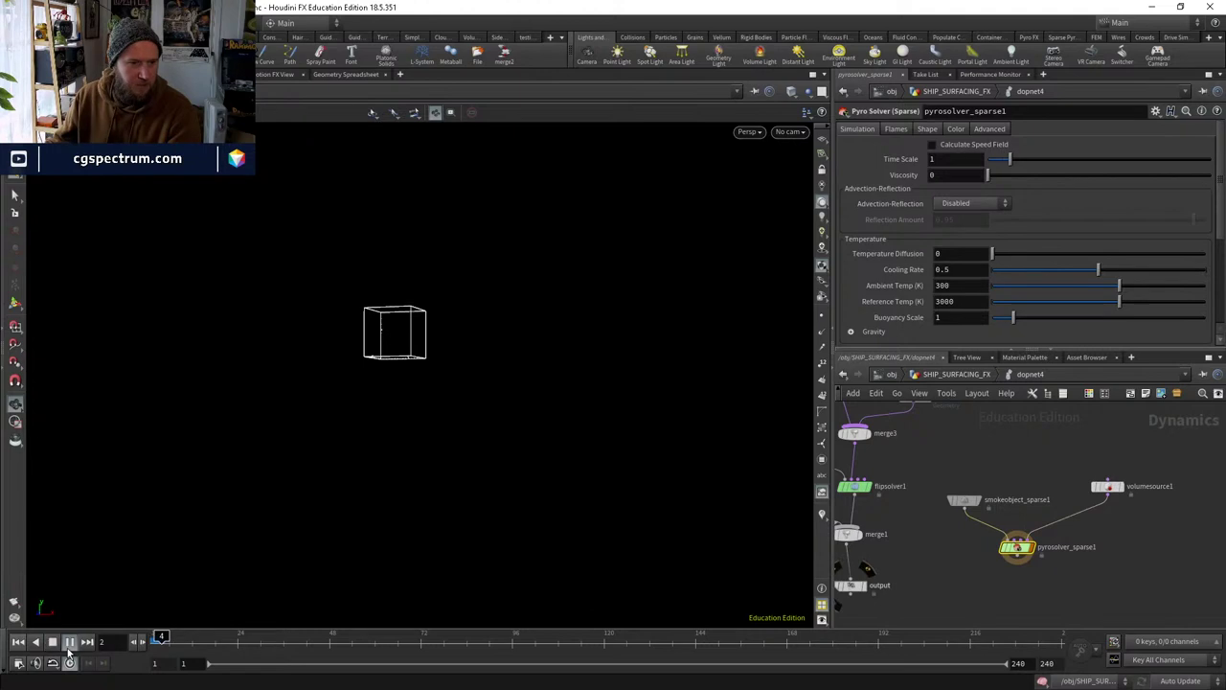
left_click(151, 646)
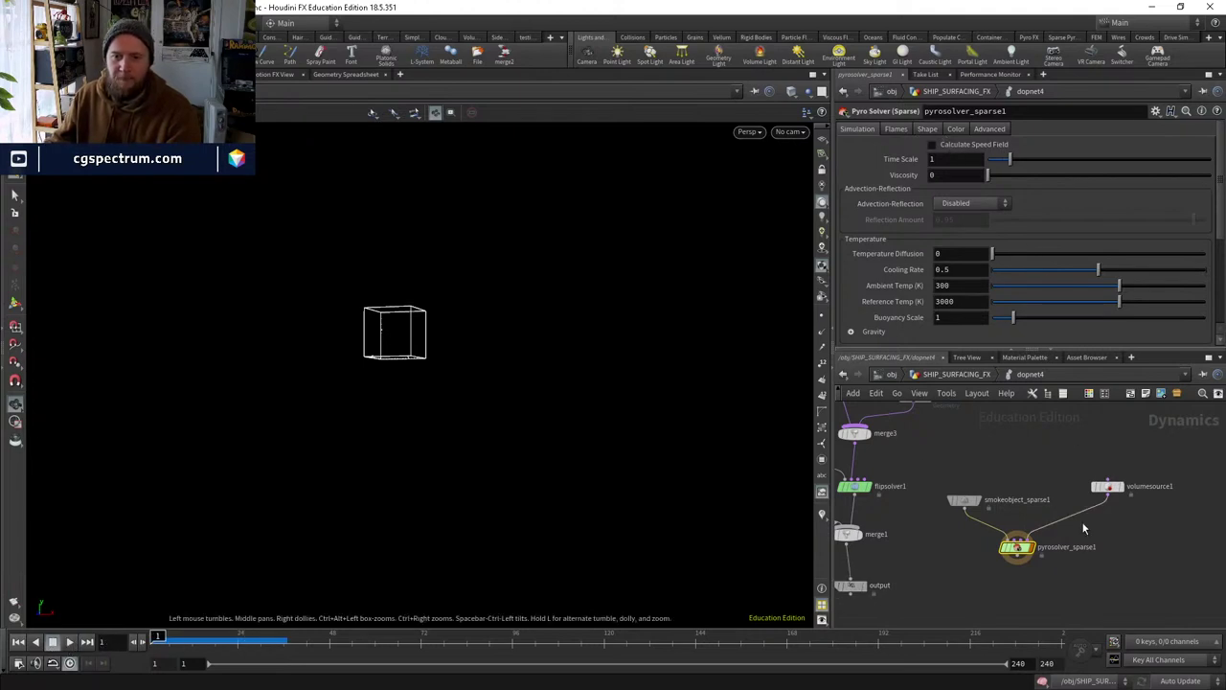
left_click_drag(964, 500, 953, 490)
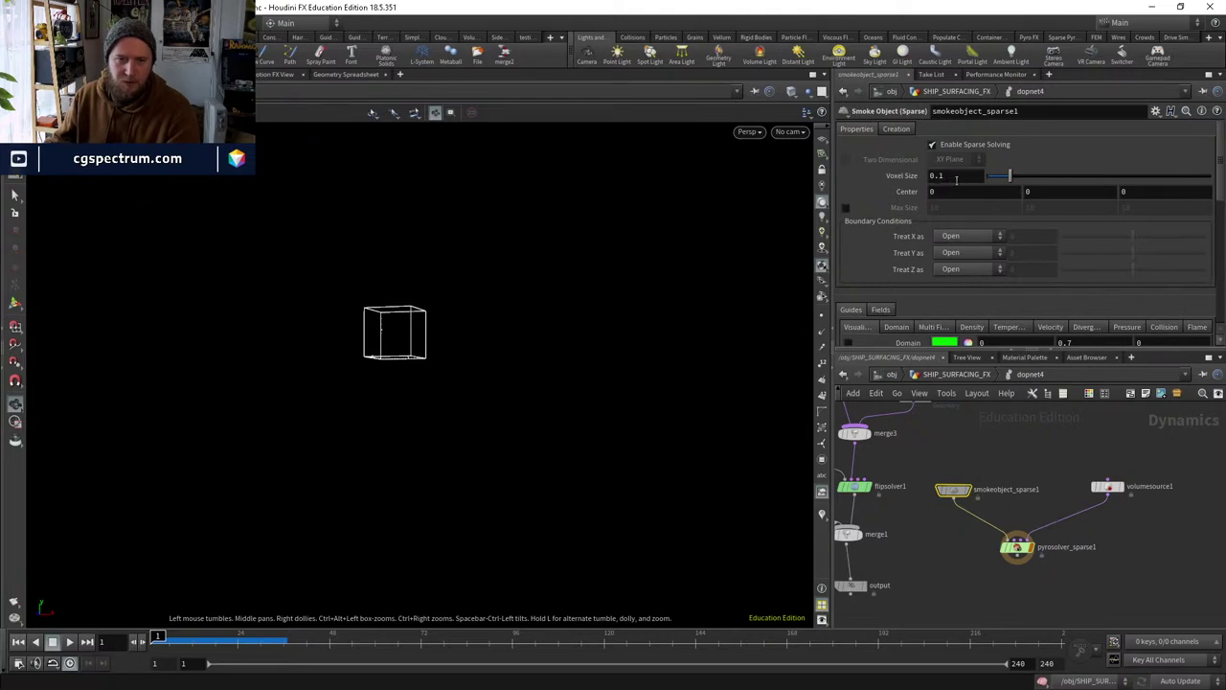
left_click_drag(1107, 486, 1107, 501)
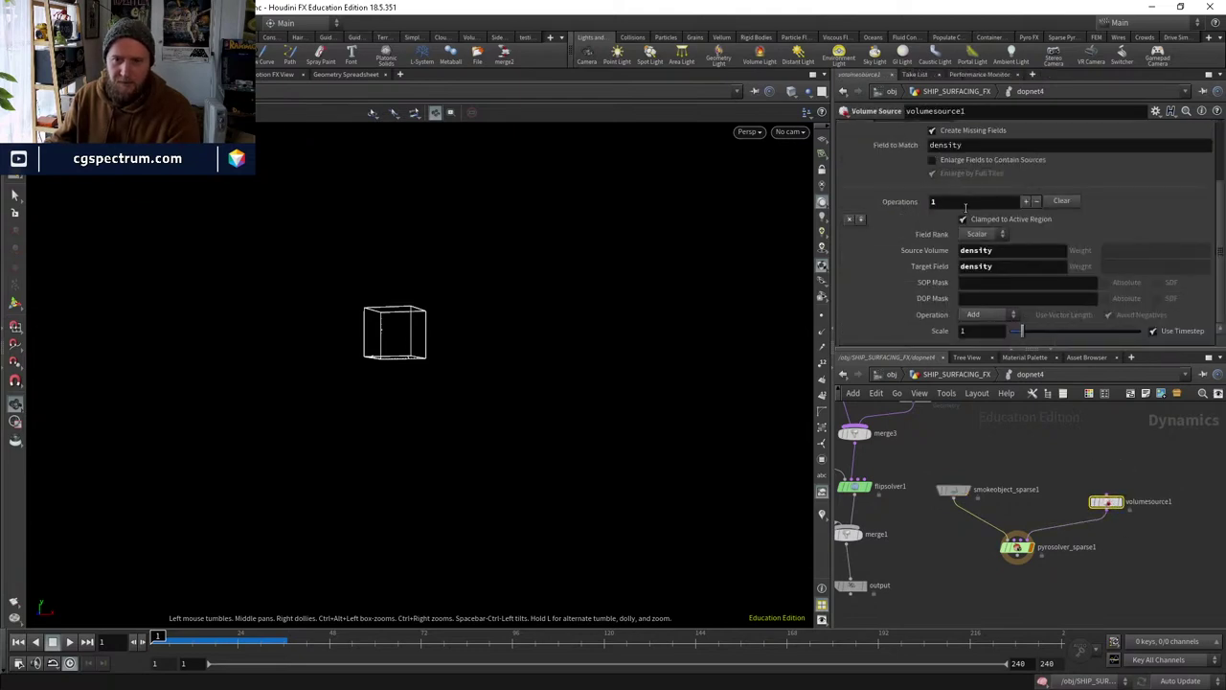
Review volumesource1's particle and volume settings.
scroll(965, 206, "up", 3)
scroll(930, 288, "down", 3)
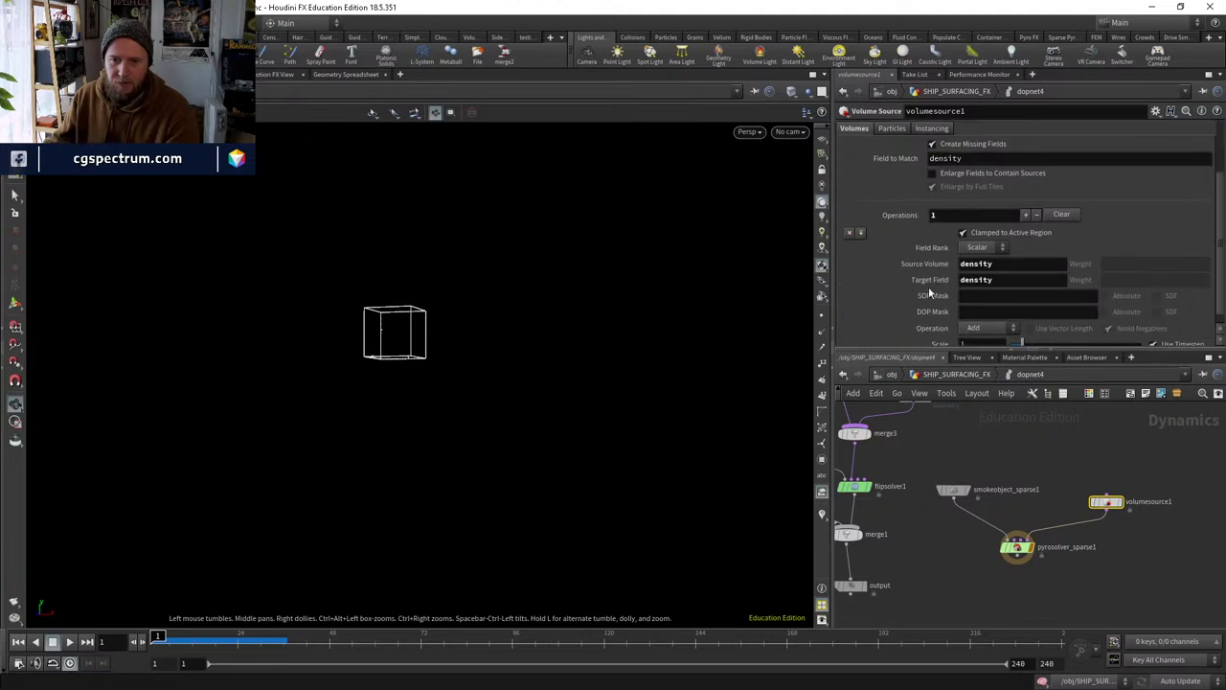
scroll(996, 285, "down", 1)
scroll(968, 273, "up", 3)
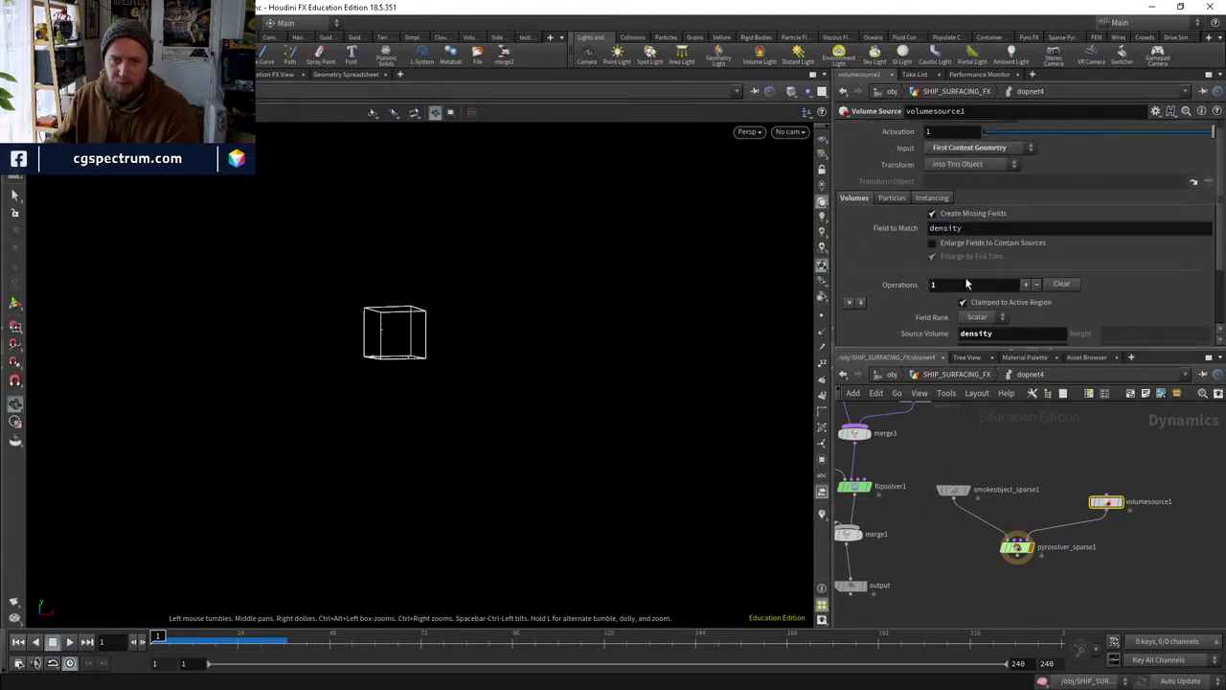
left_click(892, 210)
left_click(854, 211)
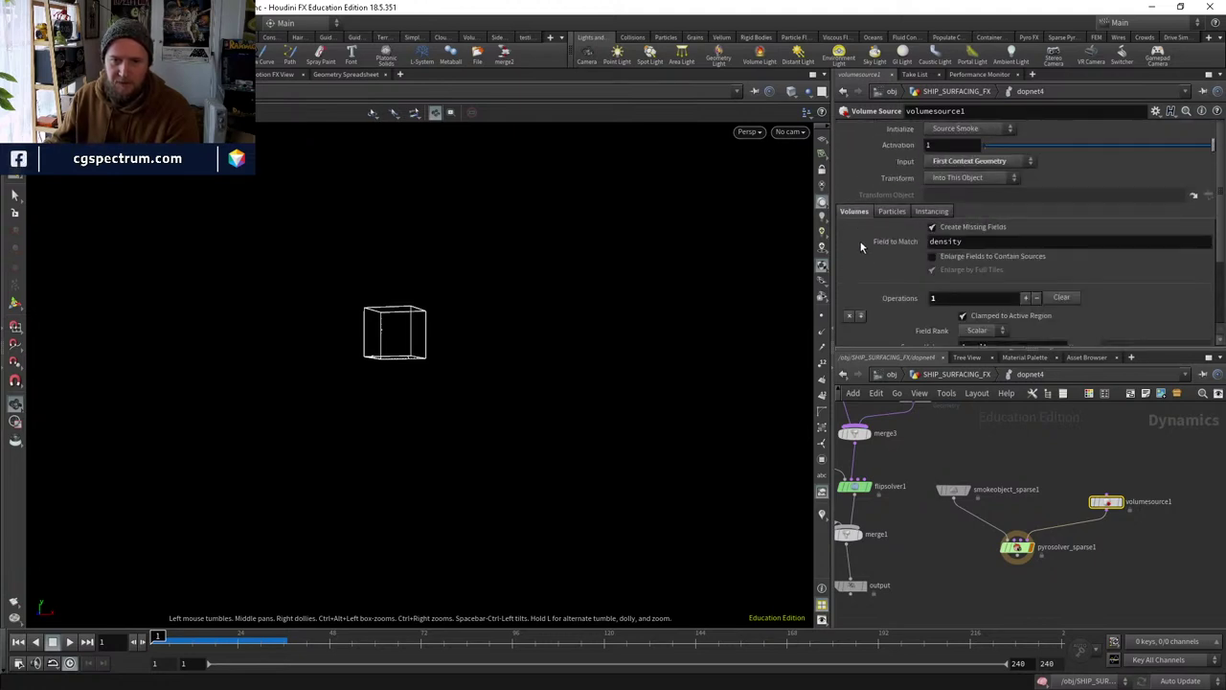
scroll(887, 263, "down", 1)
scroll(1052, 525, "up", 4)
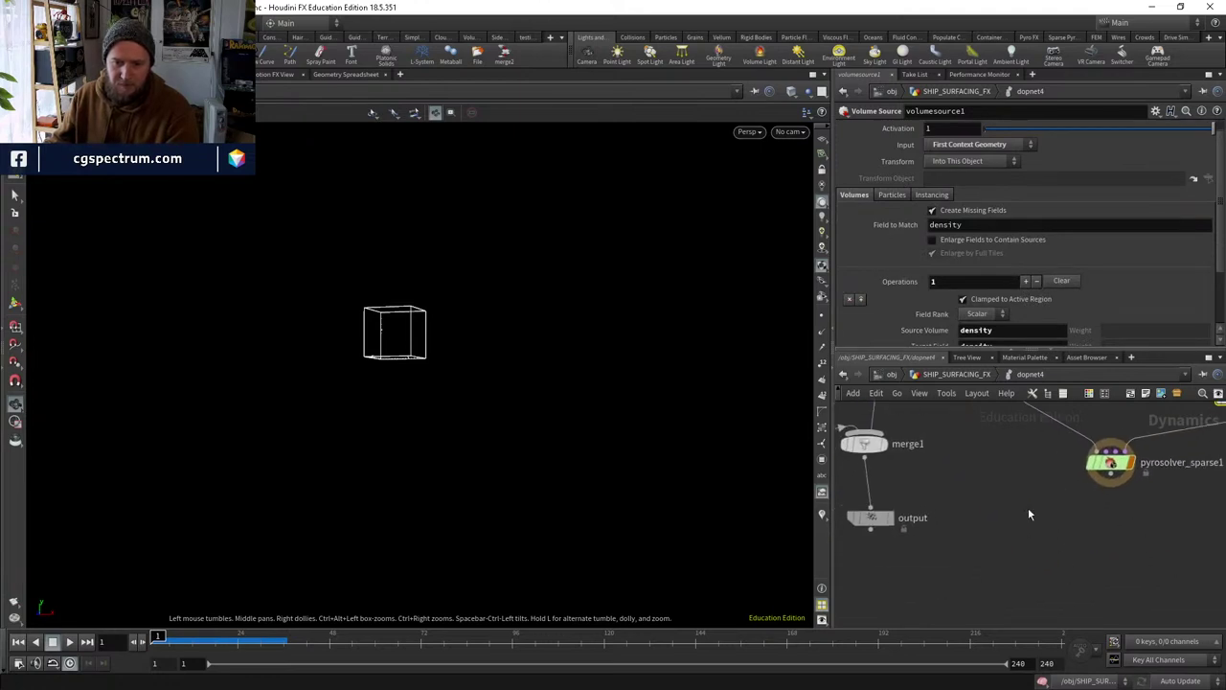
Wire the output node beneath pyrosolver_sparse1.
left_click_drag(857, 524, 1079, 578)
key("Tab")
key("Escape")
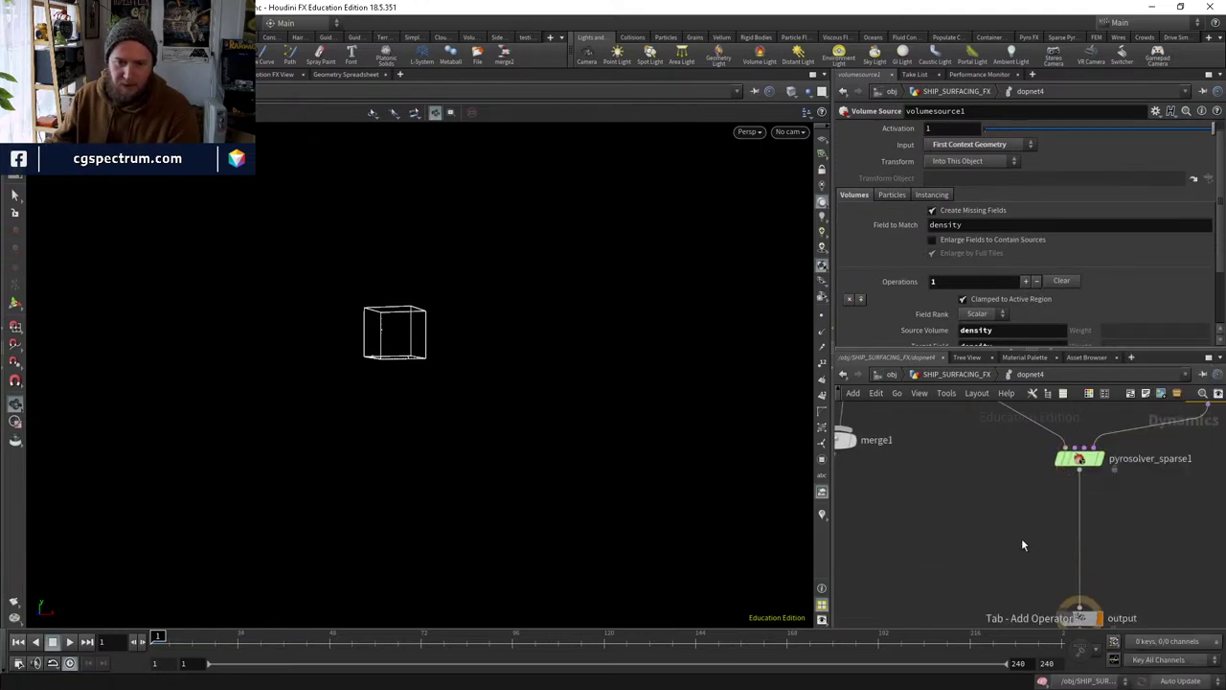
Create merge4 below pyrosolver_sparse1 with staticobject3 as its first input.
middle_click_drag(934, 518, 1027, 540)
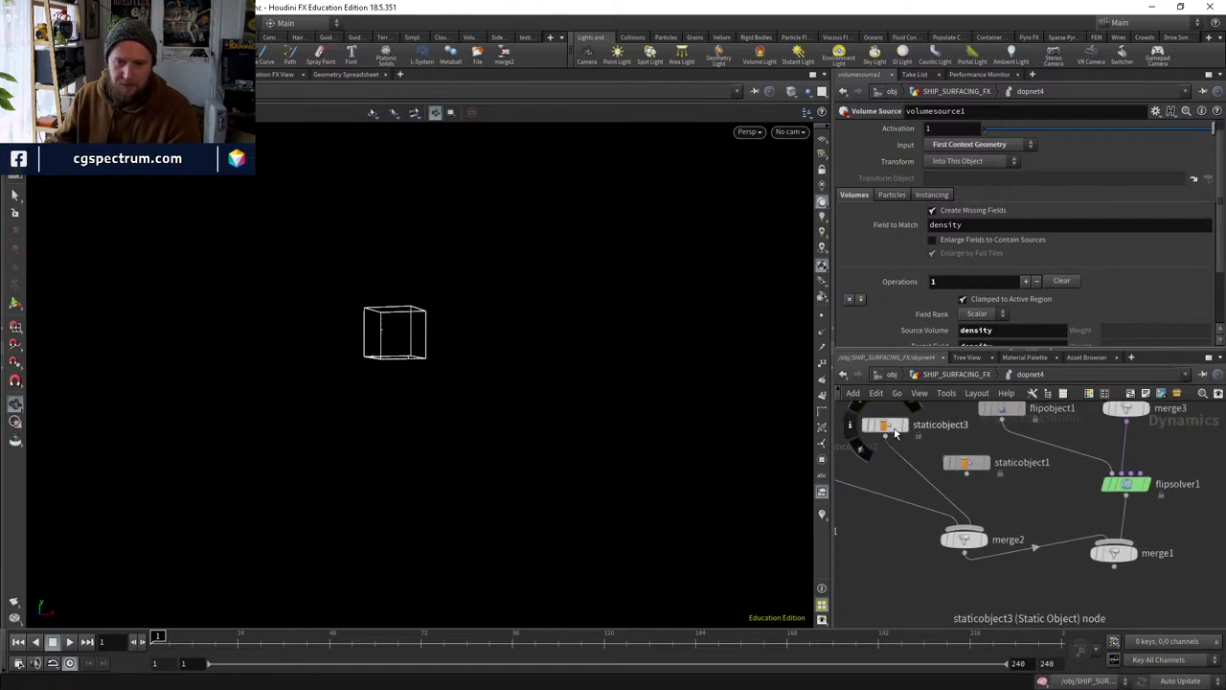
left_click_drag(854, 438, 929, 514)
key("Tab")
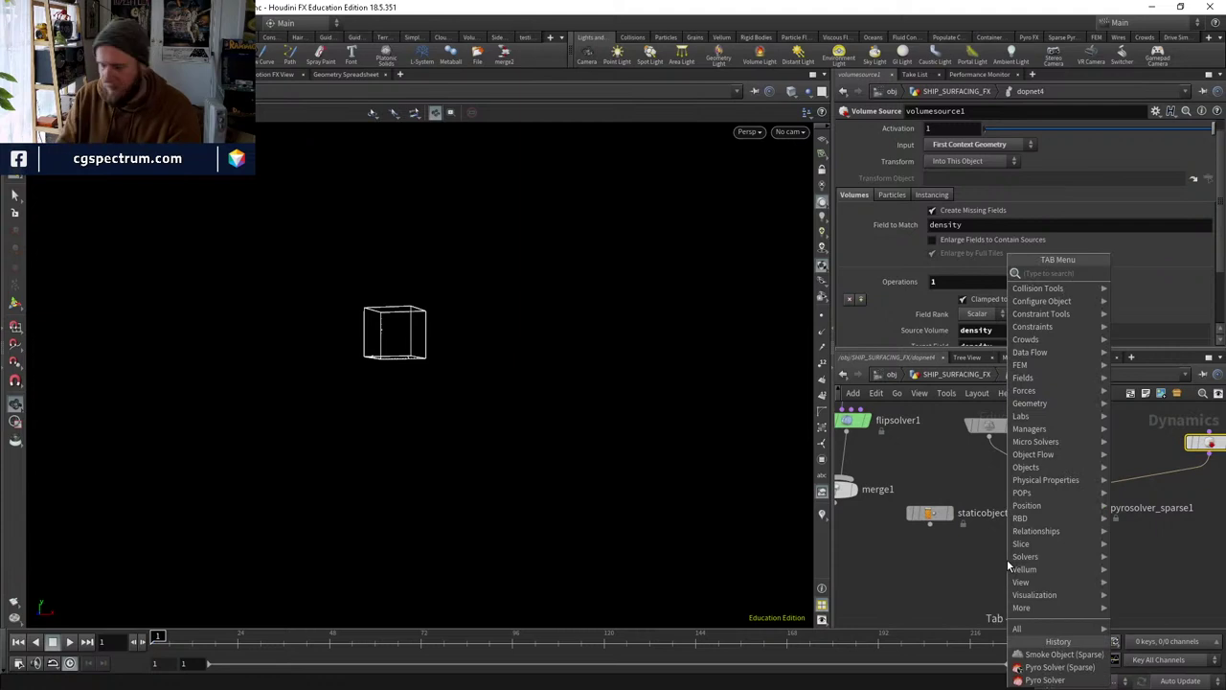
type("mer")
key("Return")
left_click(1073, 588)
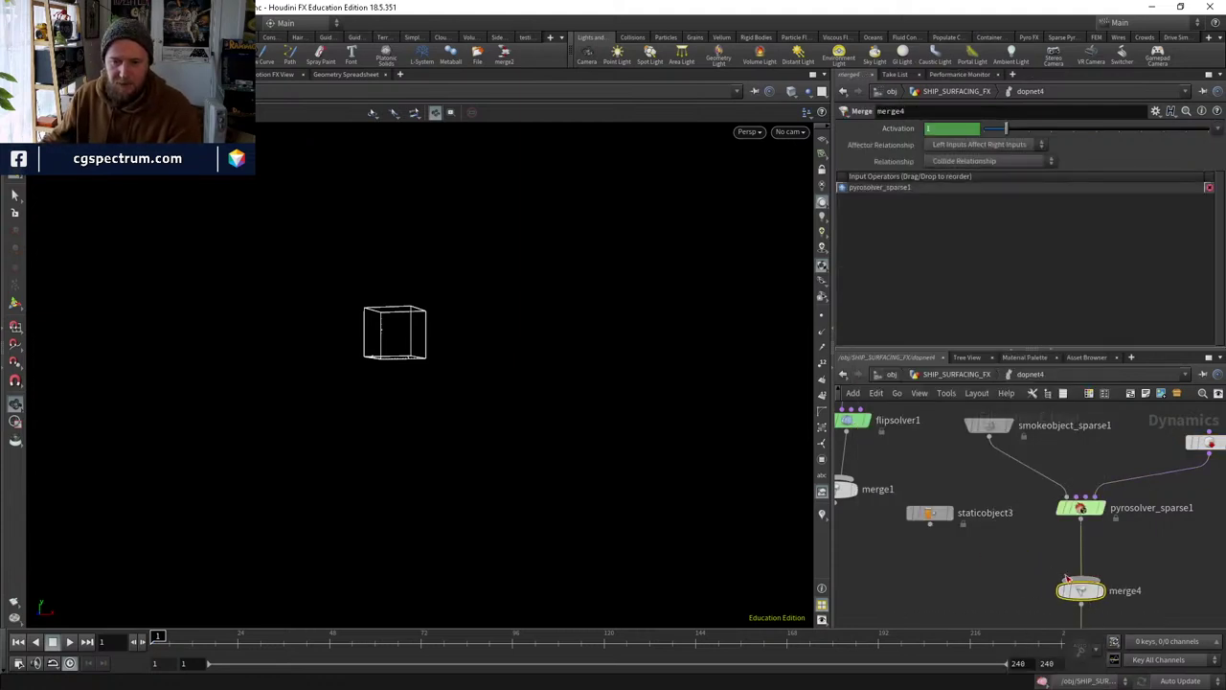
key("shift+r")
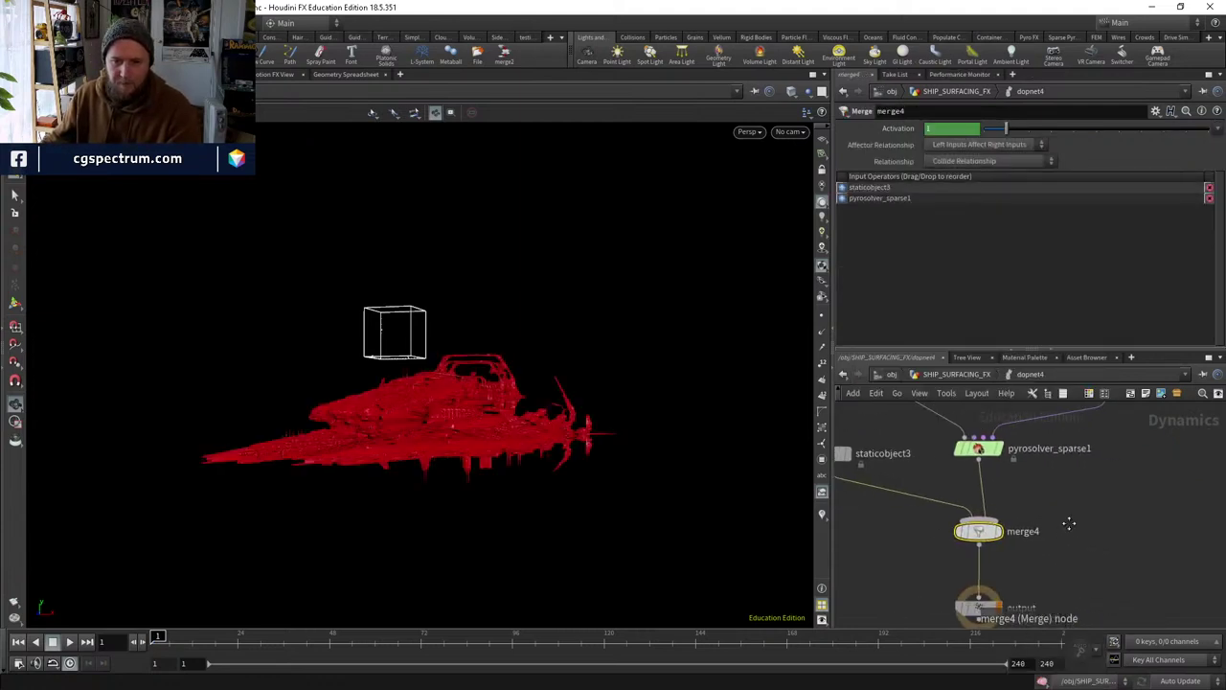
Check volumerasterizeattributes1 in SHIP_SURFACING_FX, then go back inside dopnet4.
key("u")
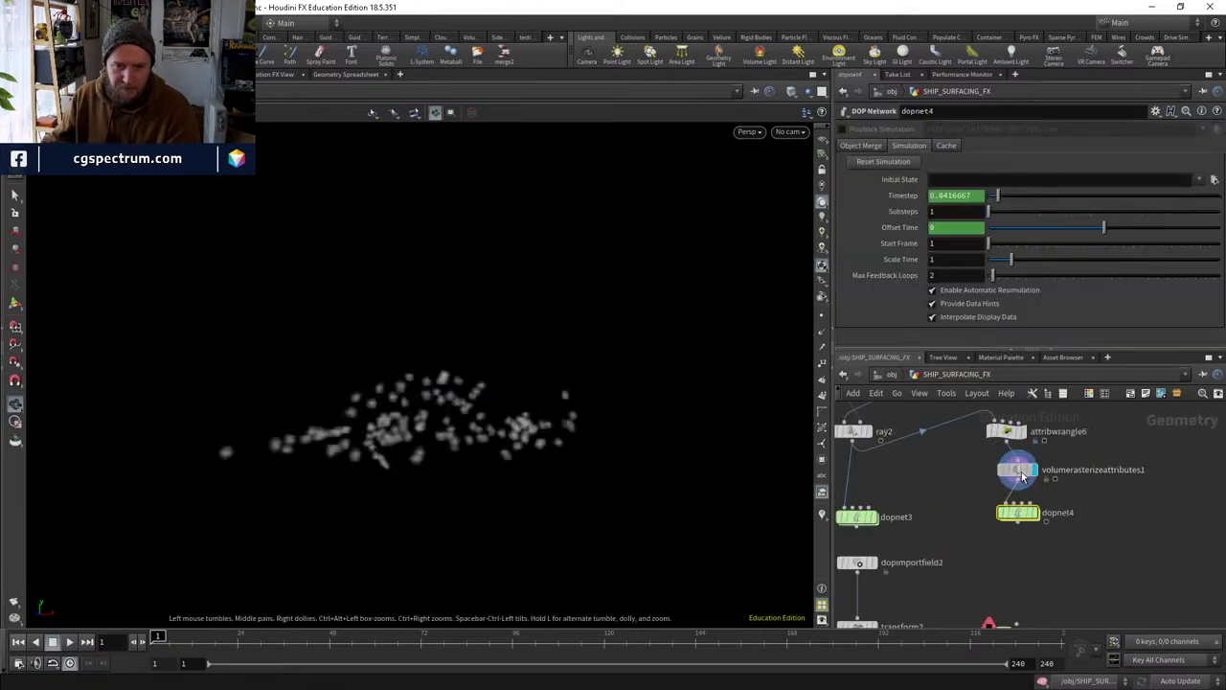
left_click(1022, 476)
left_click(195, 637)
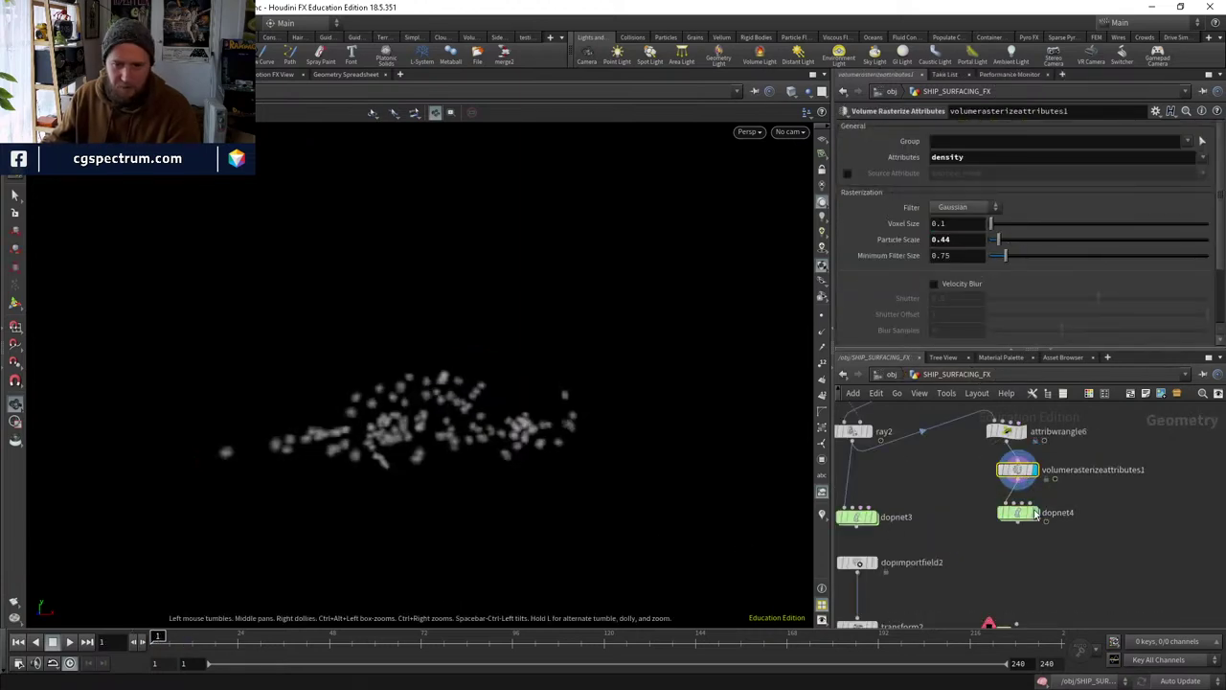
double_click(1036, 515)
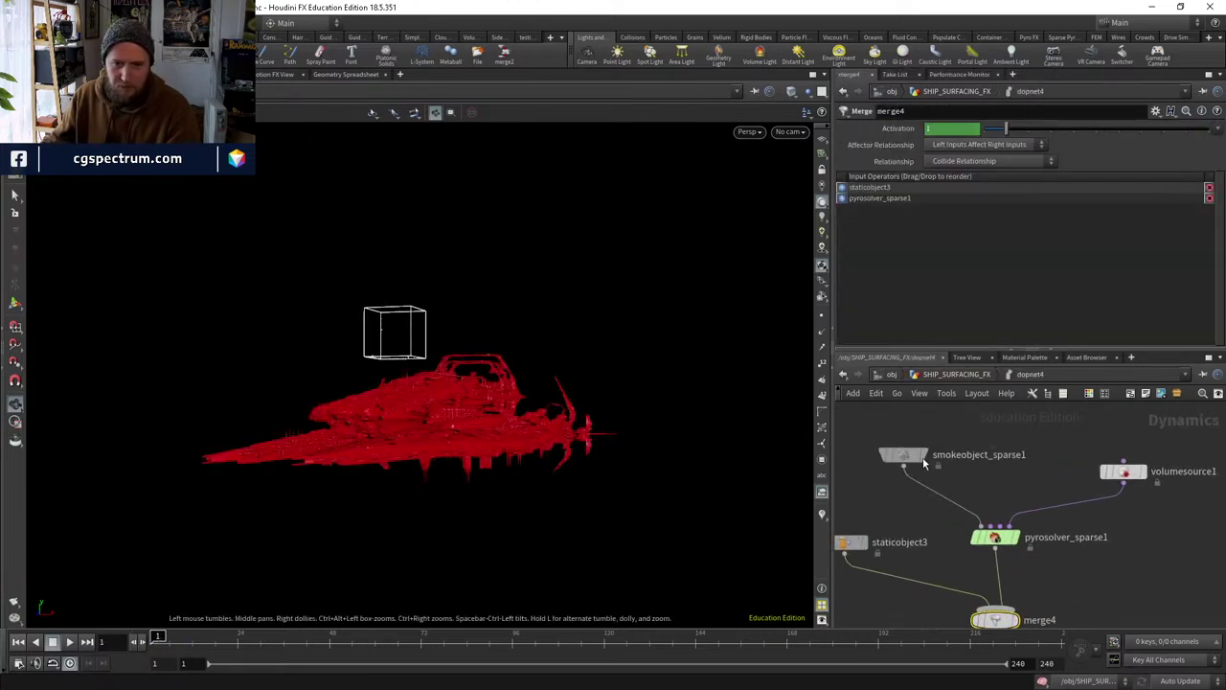
Set smokeobject_sparse1's domain Center Y to -1.8.
left_click(995, 536)
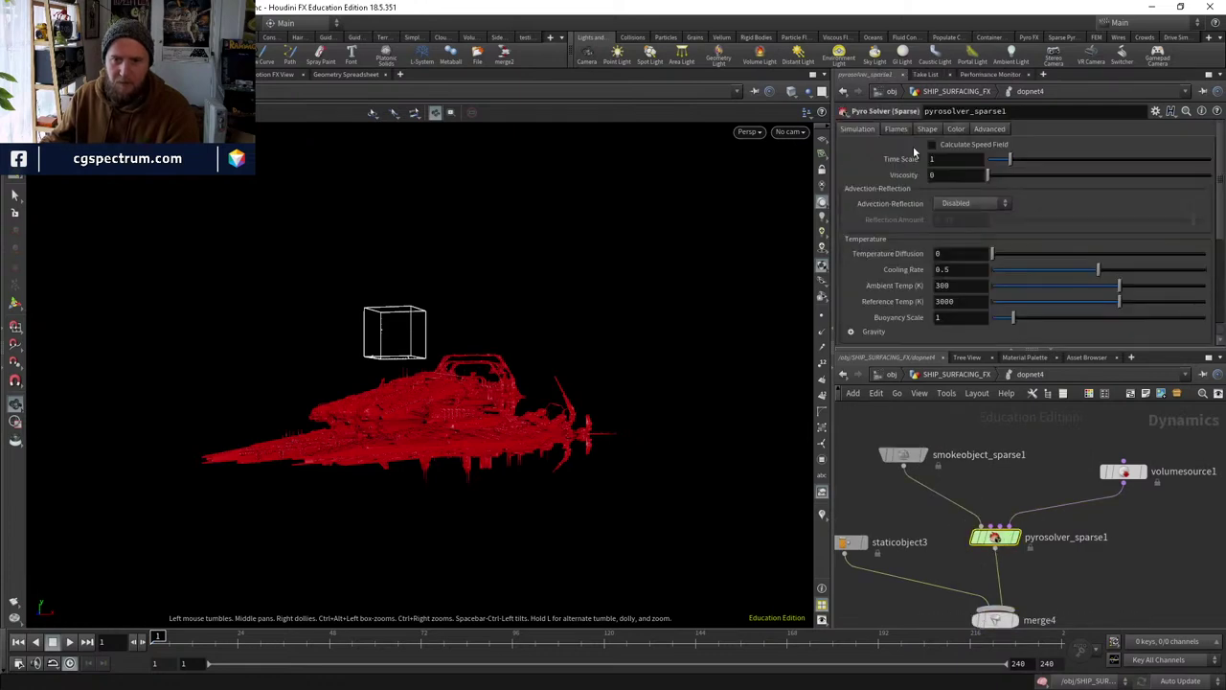
left_click(905, 453)
middle_click_drag(1061, 190, 671, 326)
left_click_drag(670, 326, 479, 386)
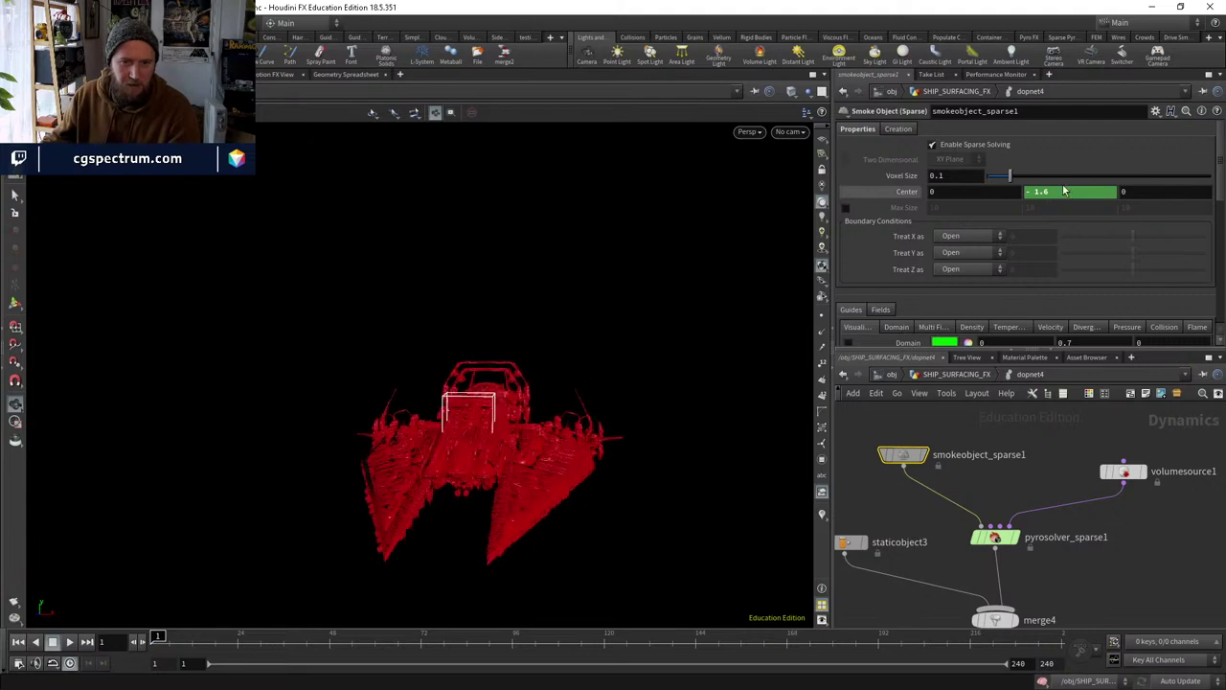
double_click(1056, 192)
type("-1.8")
key("Return")
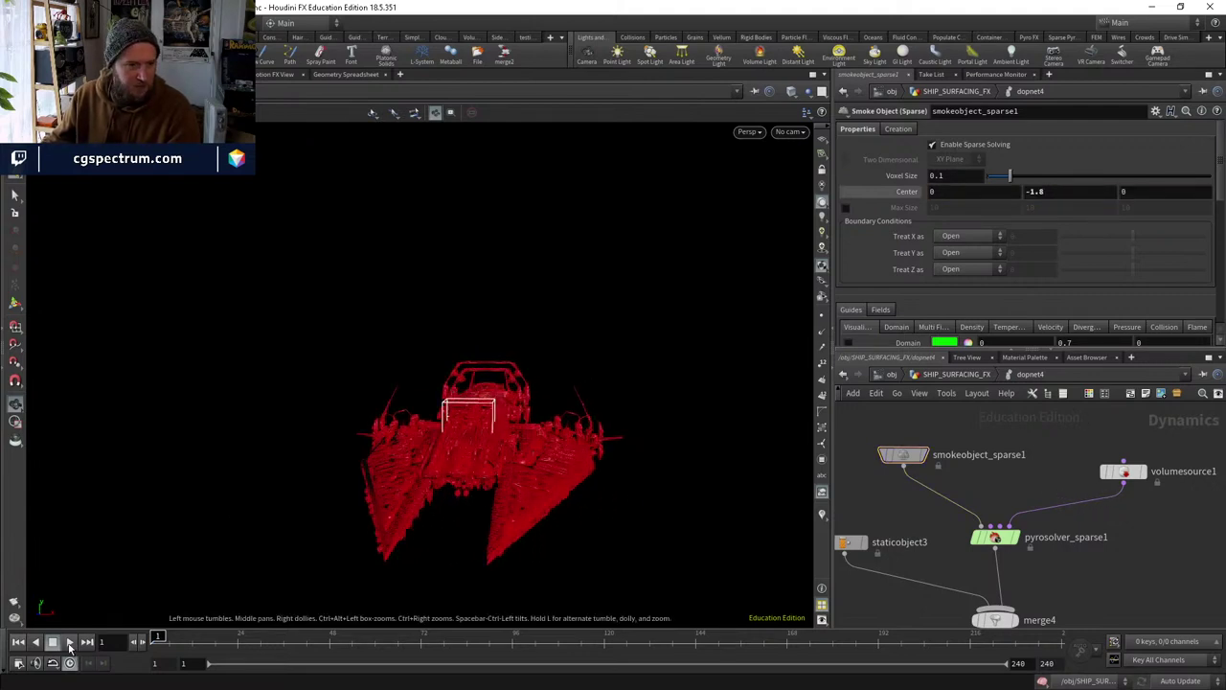
Preview the simulation from the side, rewind to frame 1, and select pyrosolver_sparse1.
left_click(69, 641)
left_click_drag(511, 430, 495, 463)
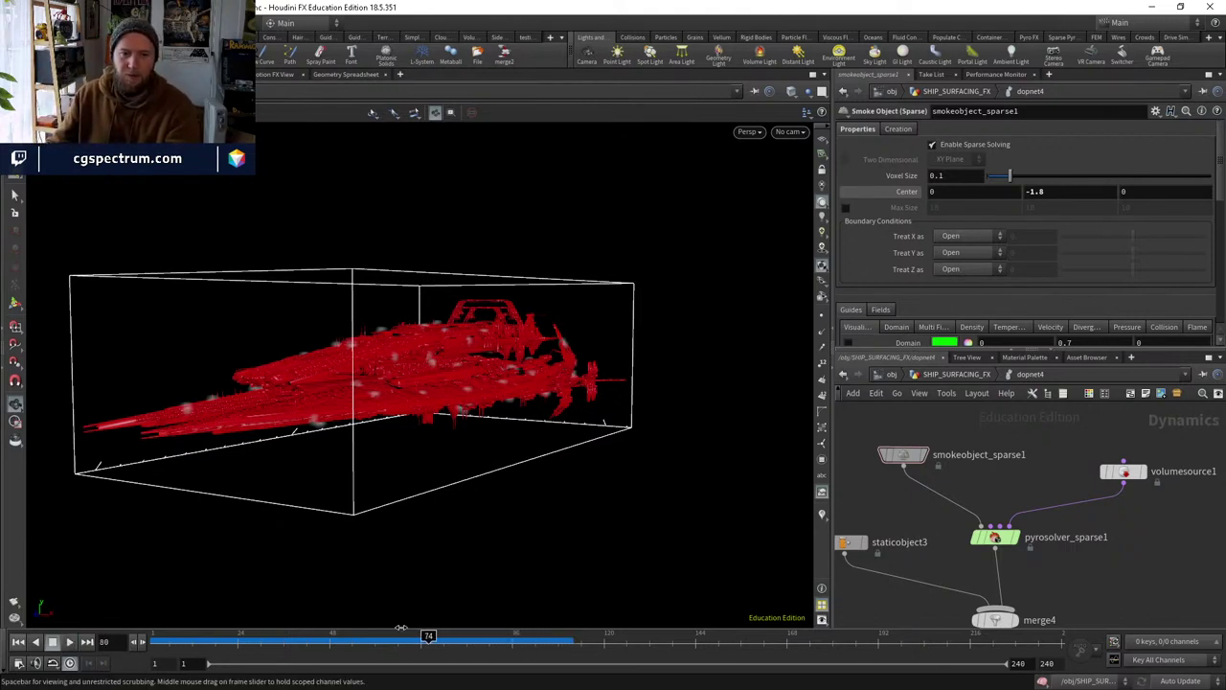
key("ctrl+Up")
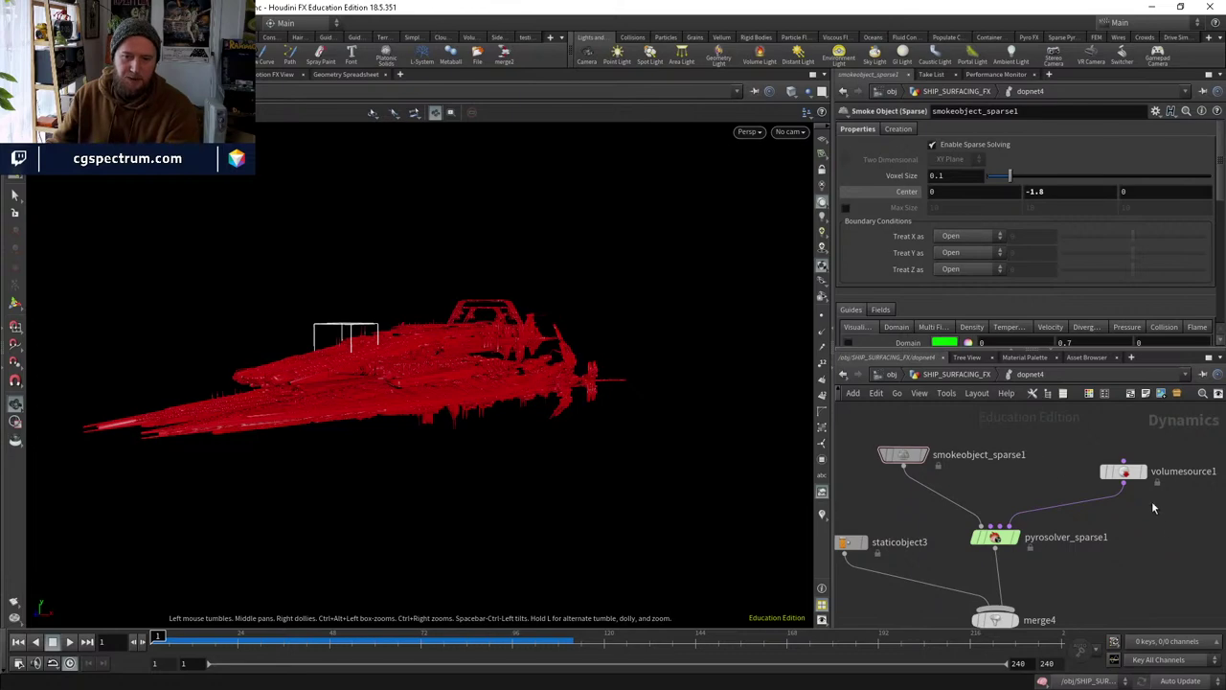
left_click(1001, 537)
middle_click_drag(1088, 587, 1065, 488)
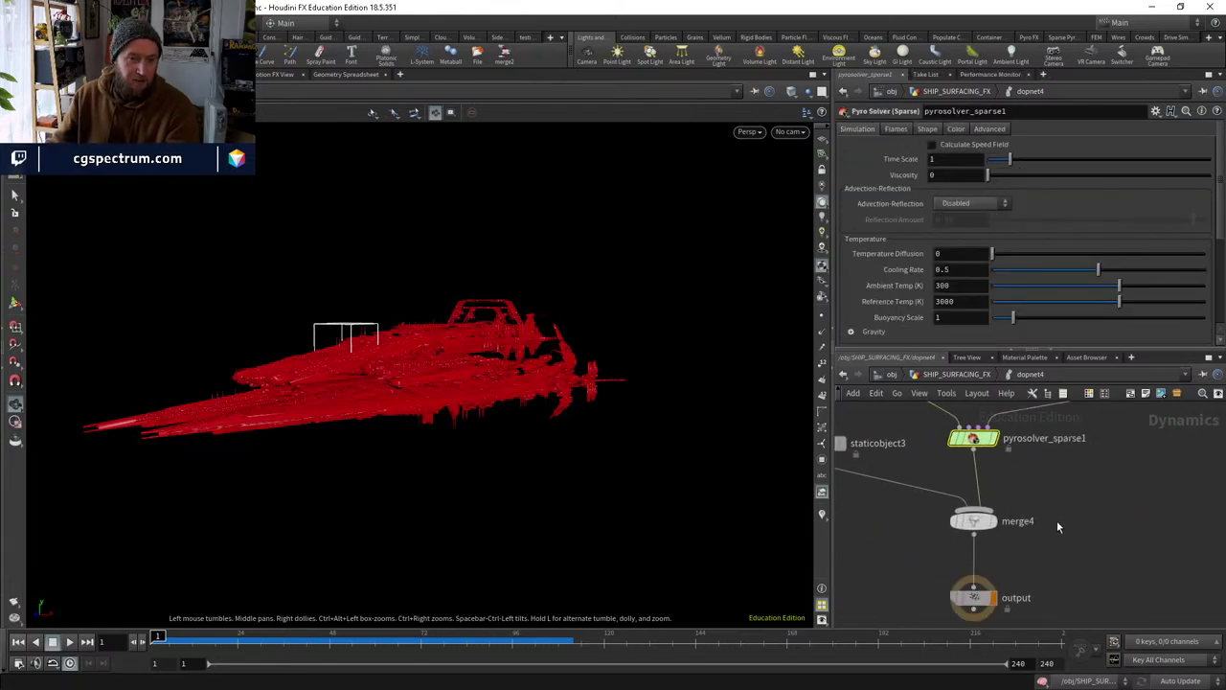
Insert a Gravity Force node between pyrosolver_sparse1 and merge4 and test-play it.
key("Tab")
type("GRA")
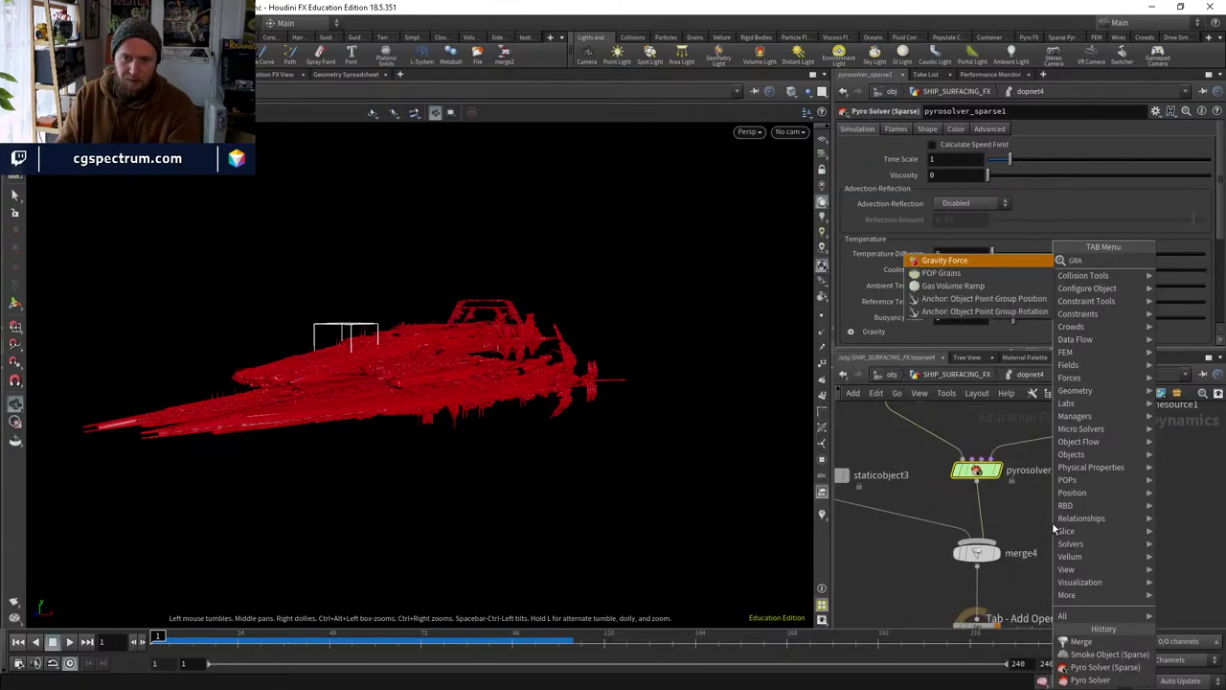
key("Return")
left_click(989, 517)
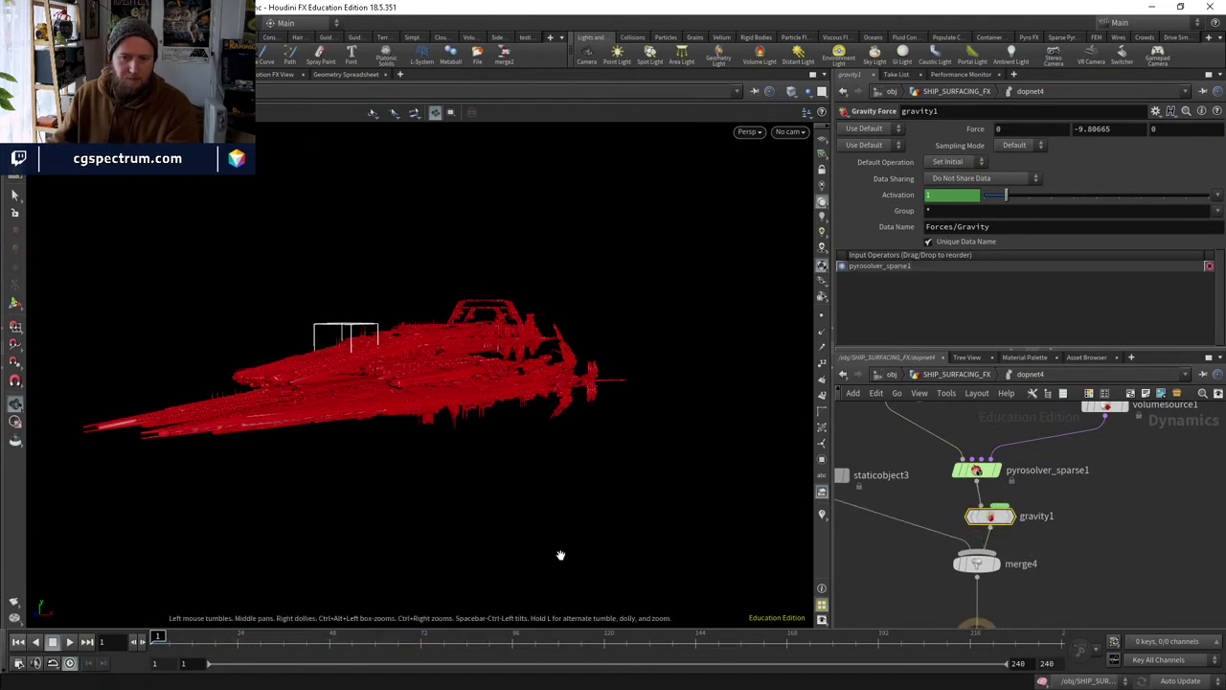
left_click(70, 641)
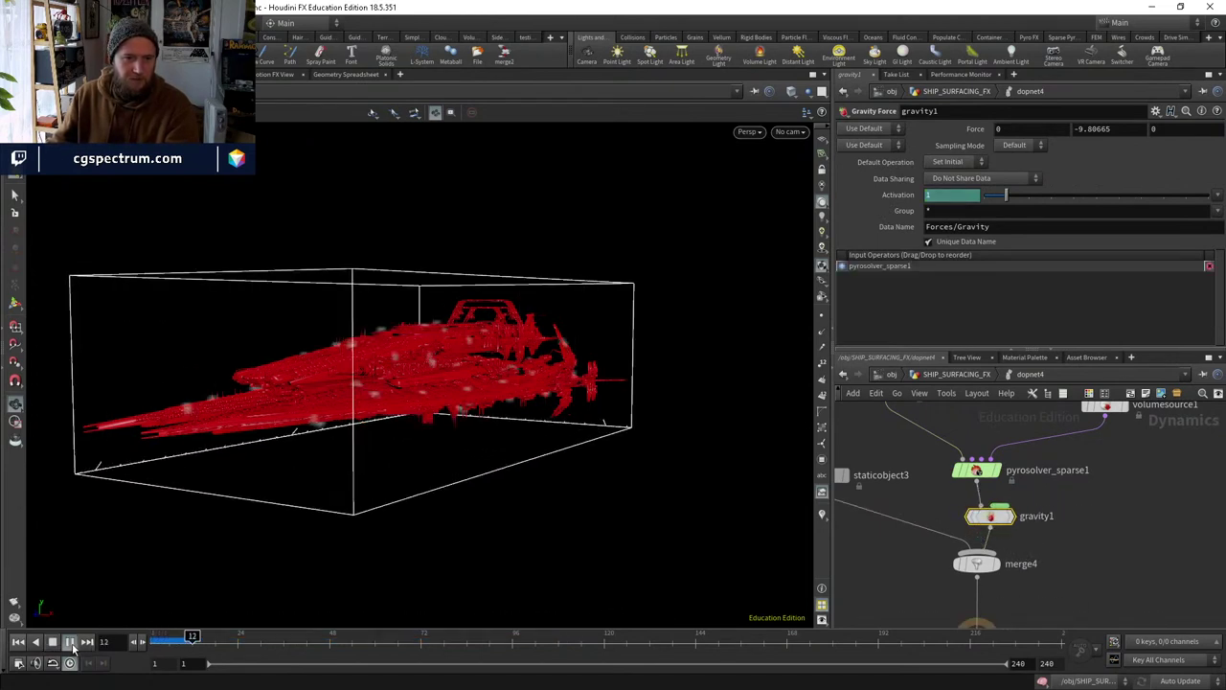
left_click_drag(203, 634, 155, 634)
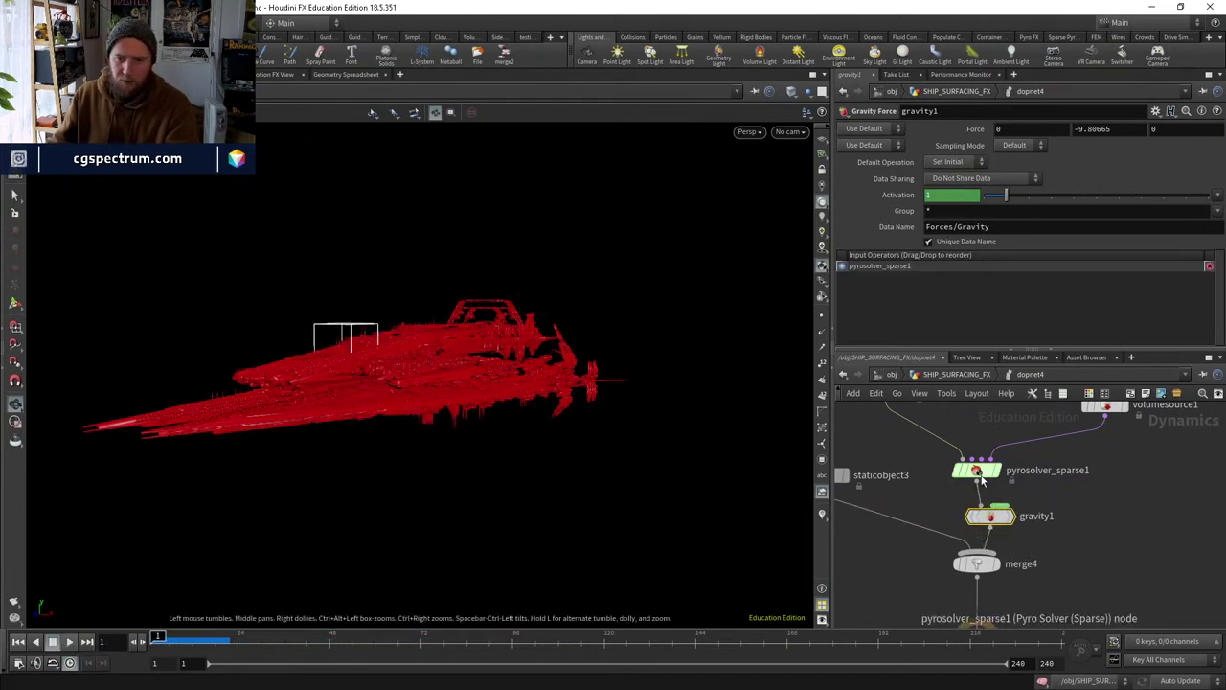
Turn off Dissipation on pyrosolver_sparse1's Shape tab and replay the simulation.
left_click(978, 469)
left_click(928, 129)
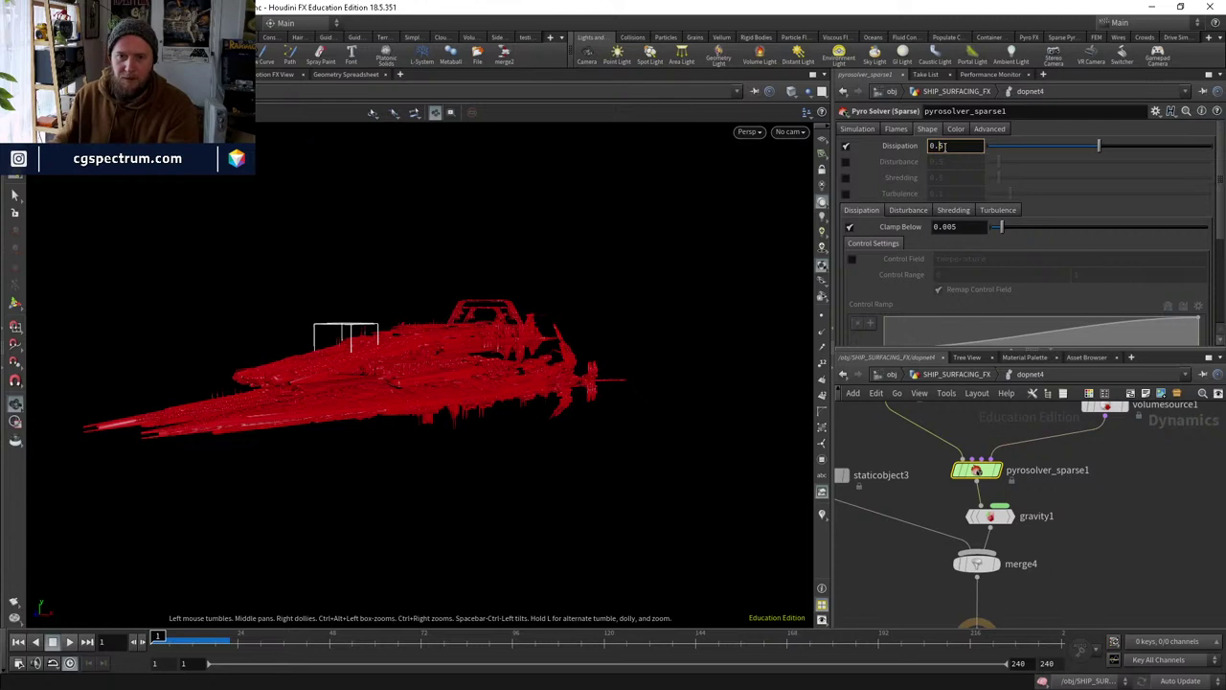
left_click(847, 146)
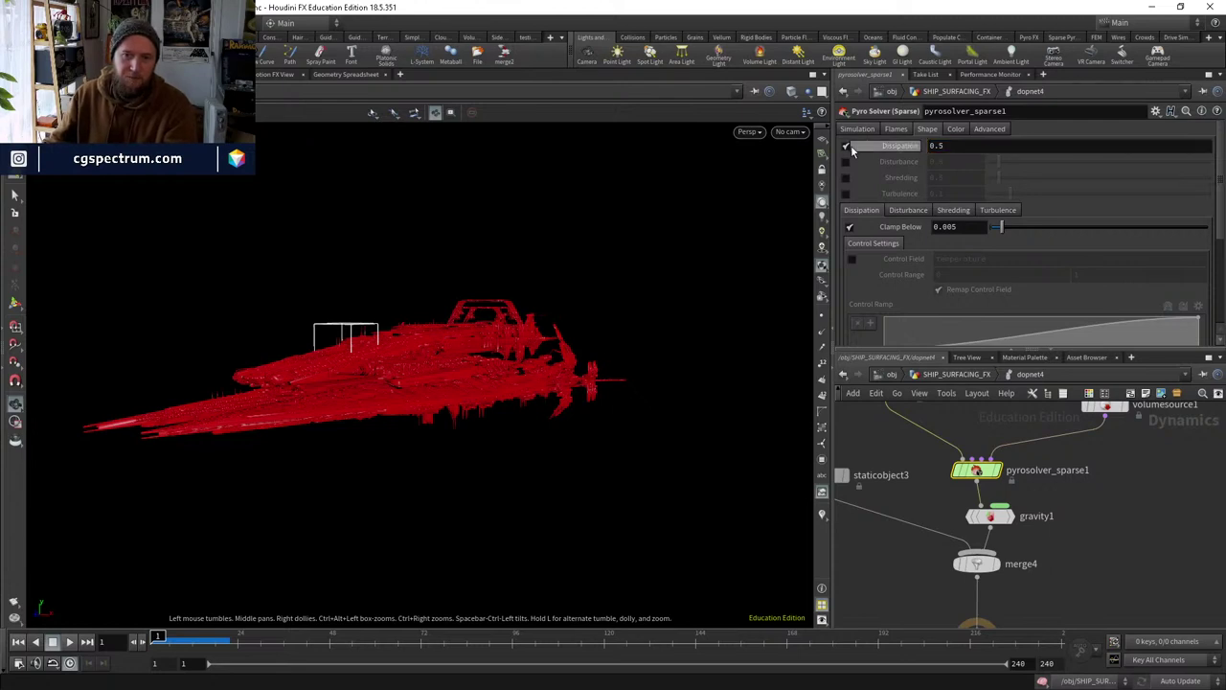
left_click(68, 642)
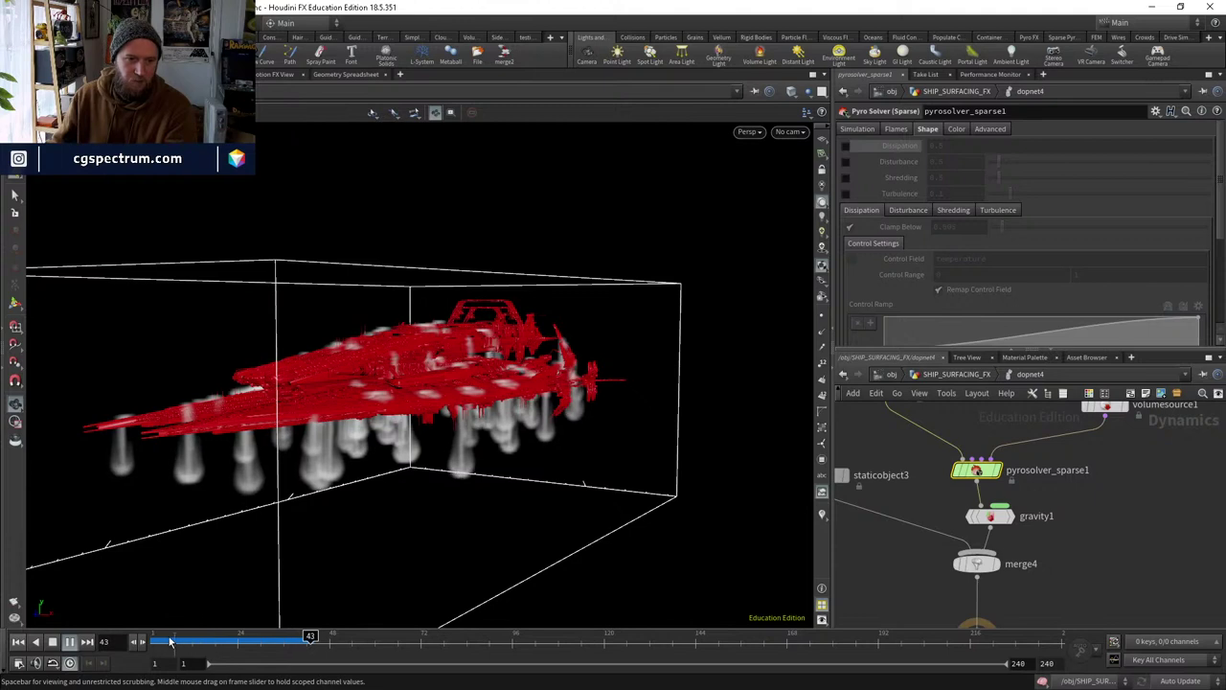
left_click_drag(170, 642, 157, 642)
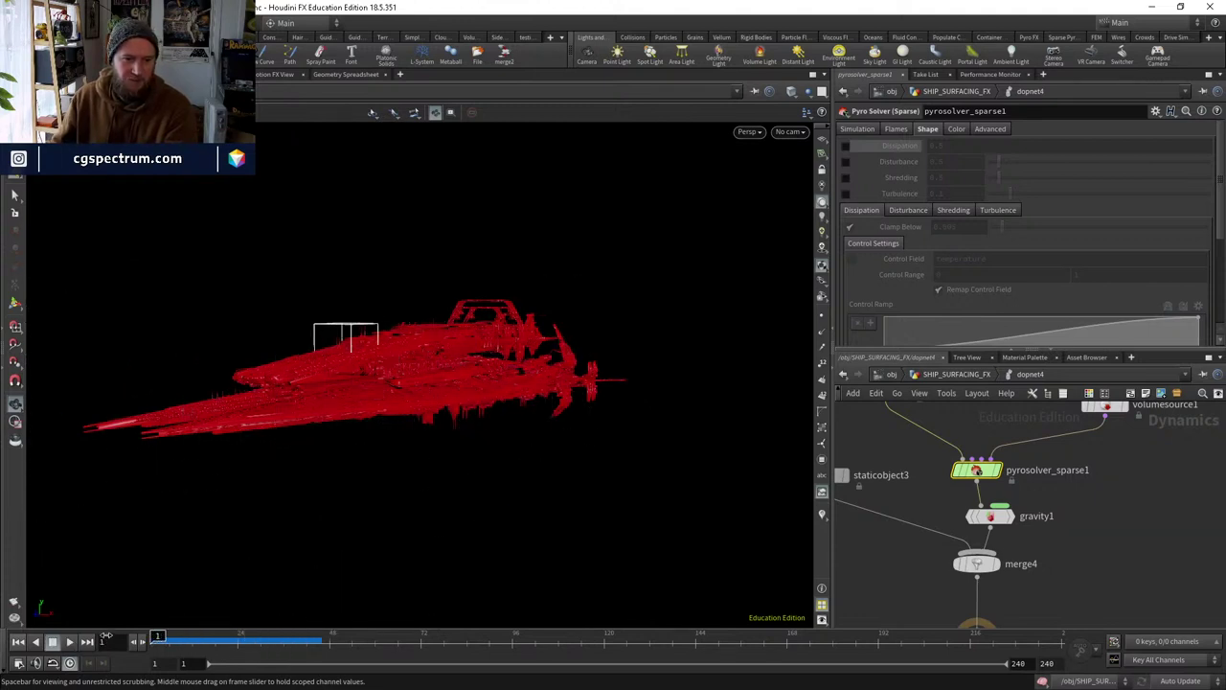
middle_click_drag(966, 522, 962, 584)
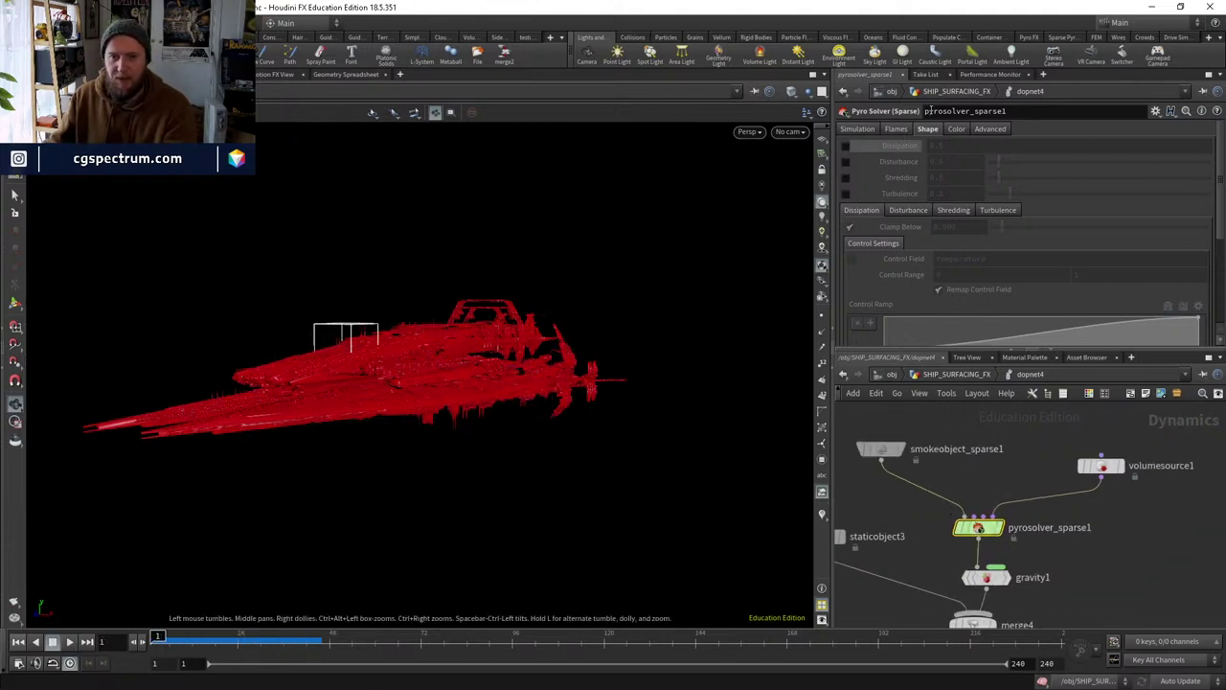
Enable Disturbance on pyrosolver_sparse1 and expand its disturbance options.
left_click(845, 162)
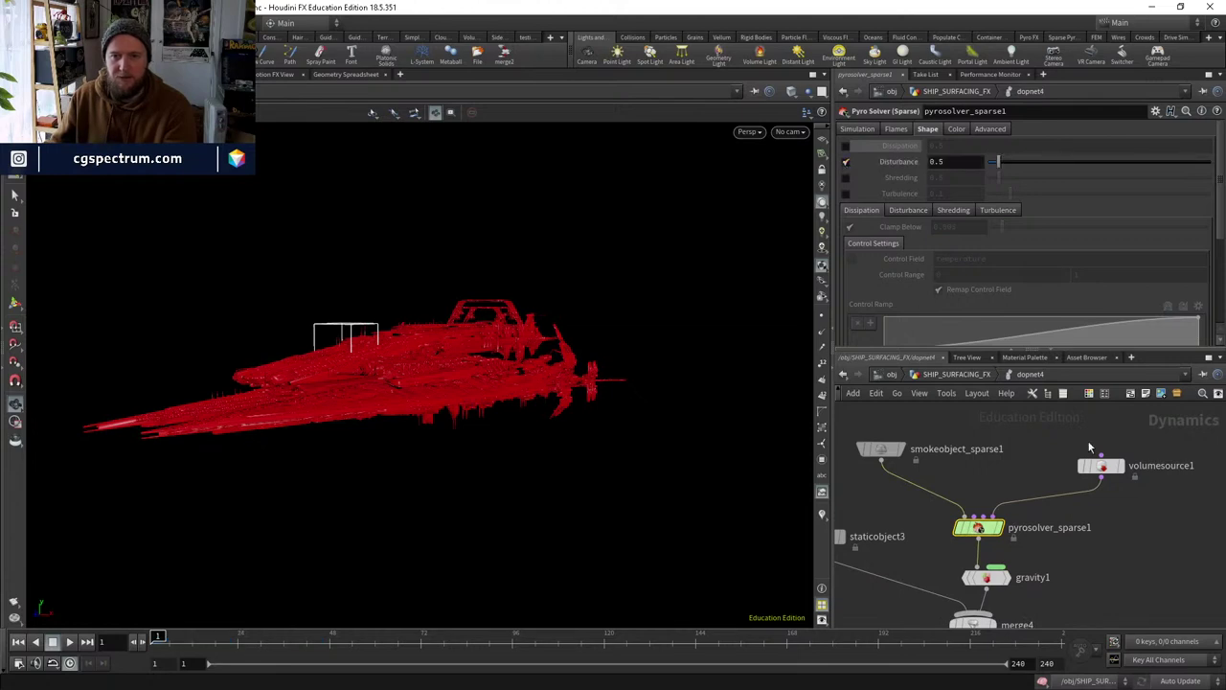
left_click(868, 132)
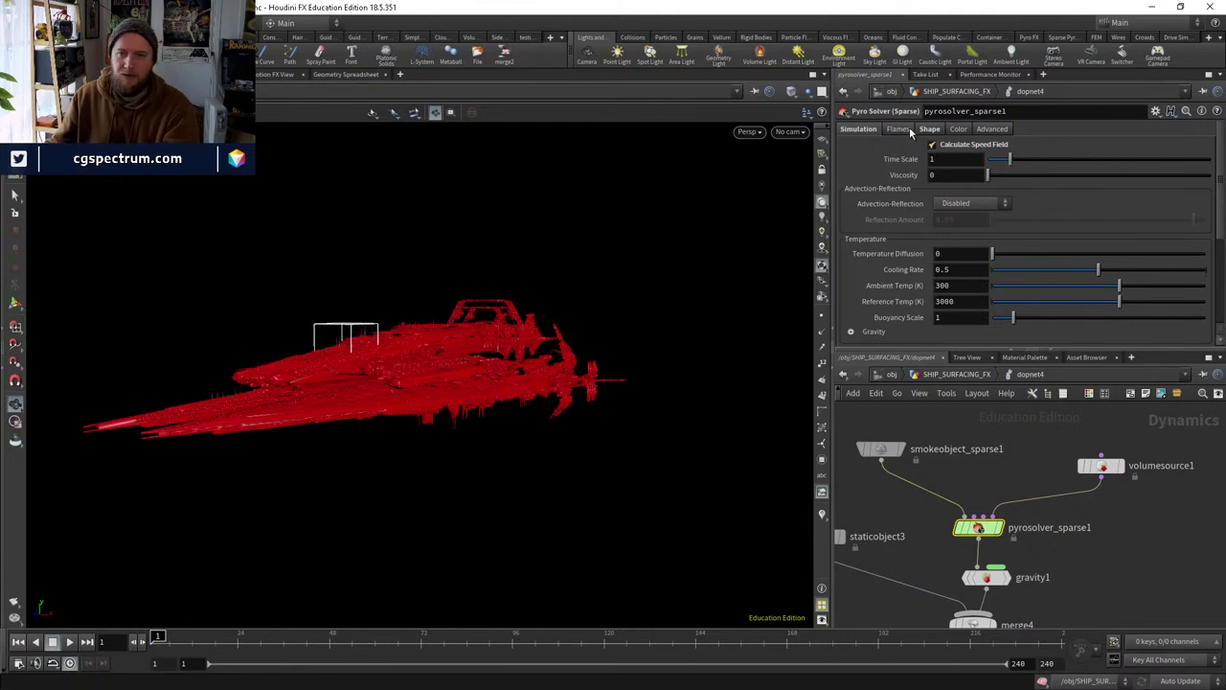
left_click(929, 128)
left_click(910, 209)
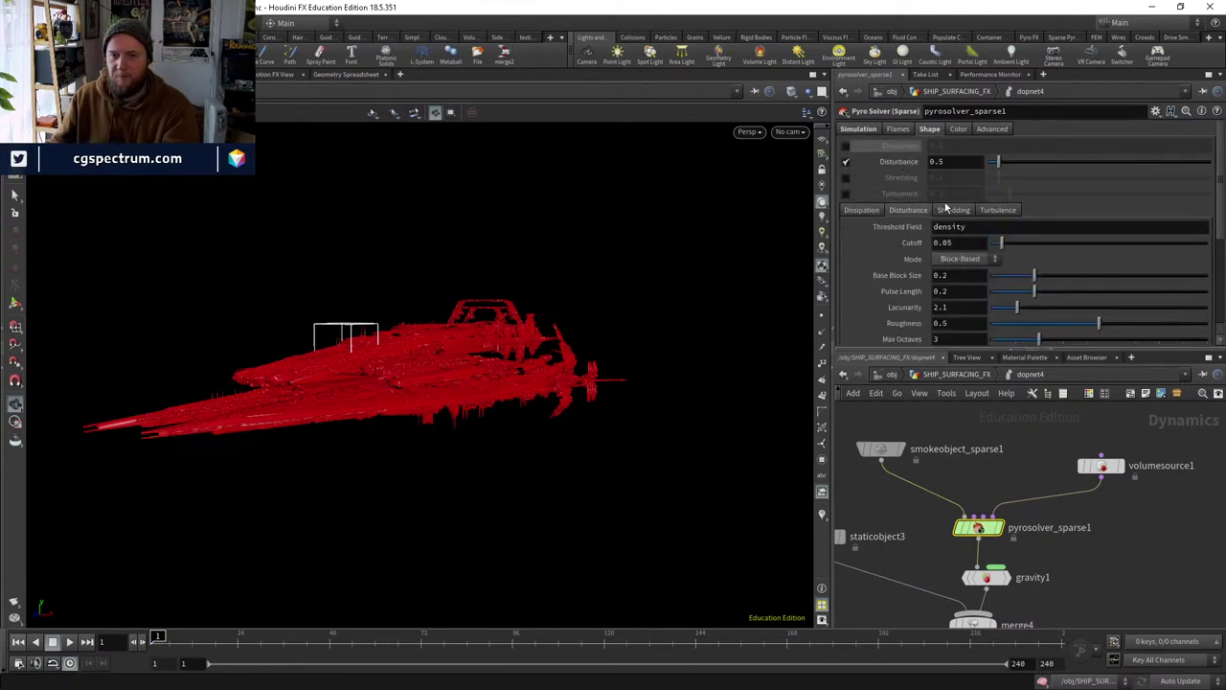
scroll(910, 259, "down", 4)
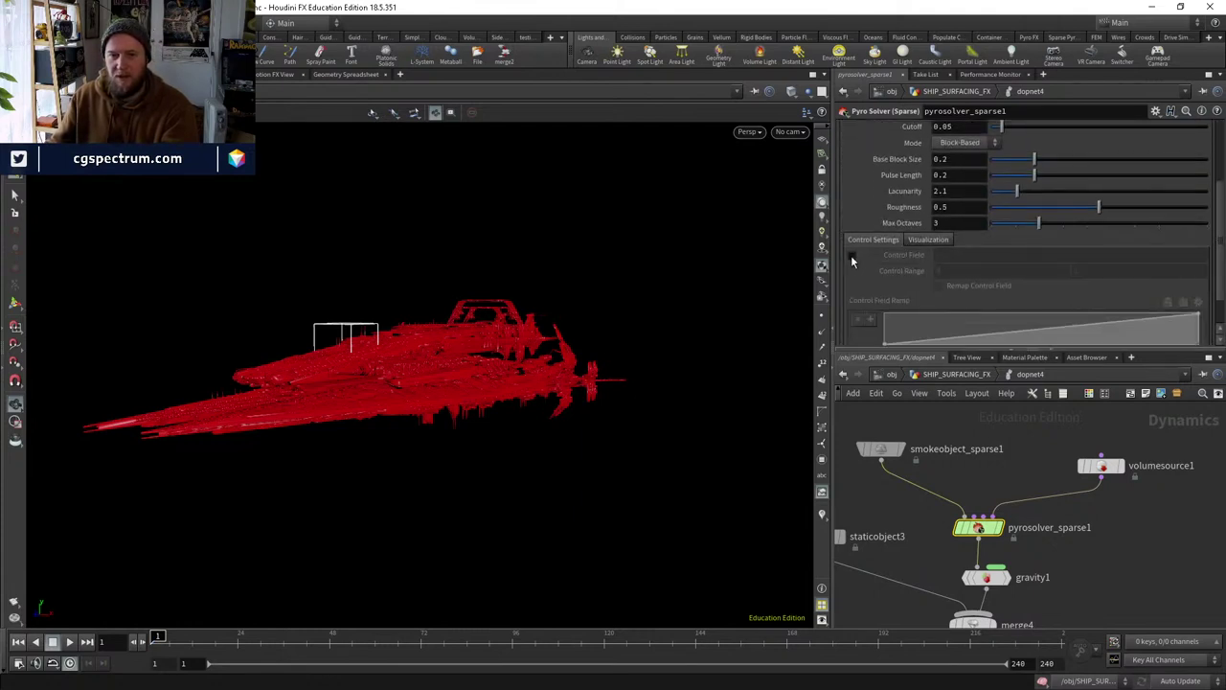
Enable the disturbance control field and set it to 'speed'.
left_click(852, 256)
left_click(971, 256)
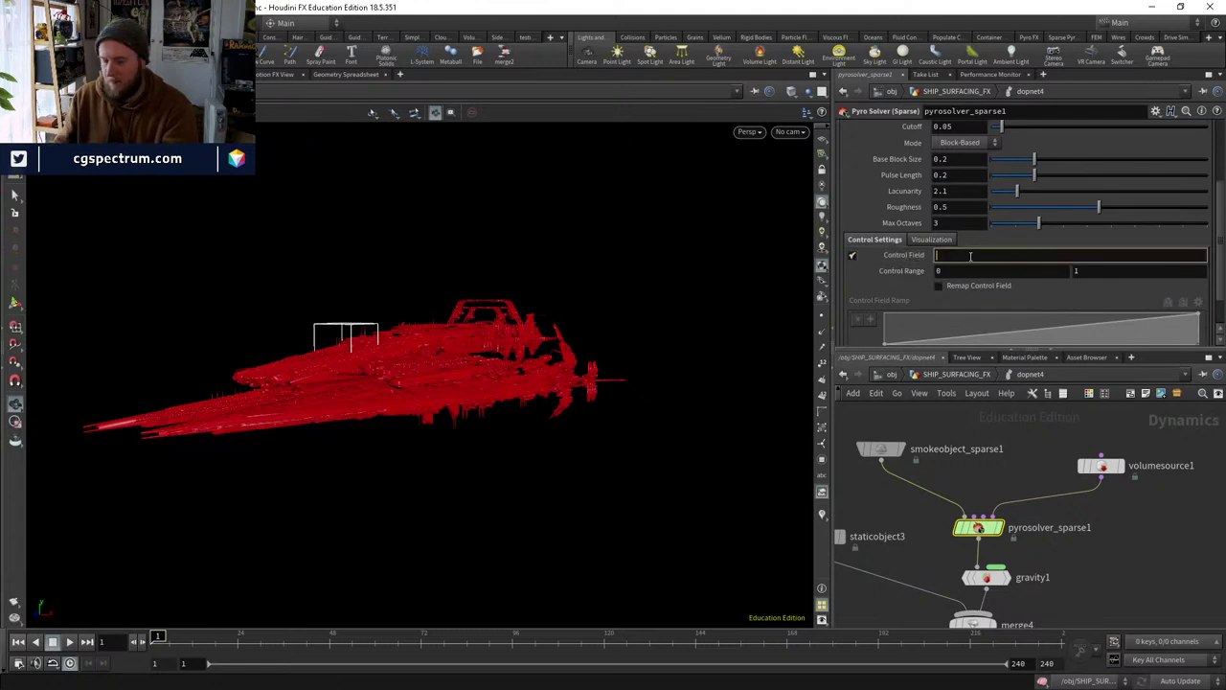
type("spe")
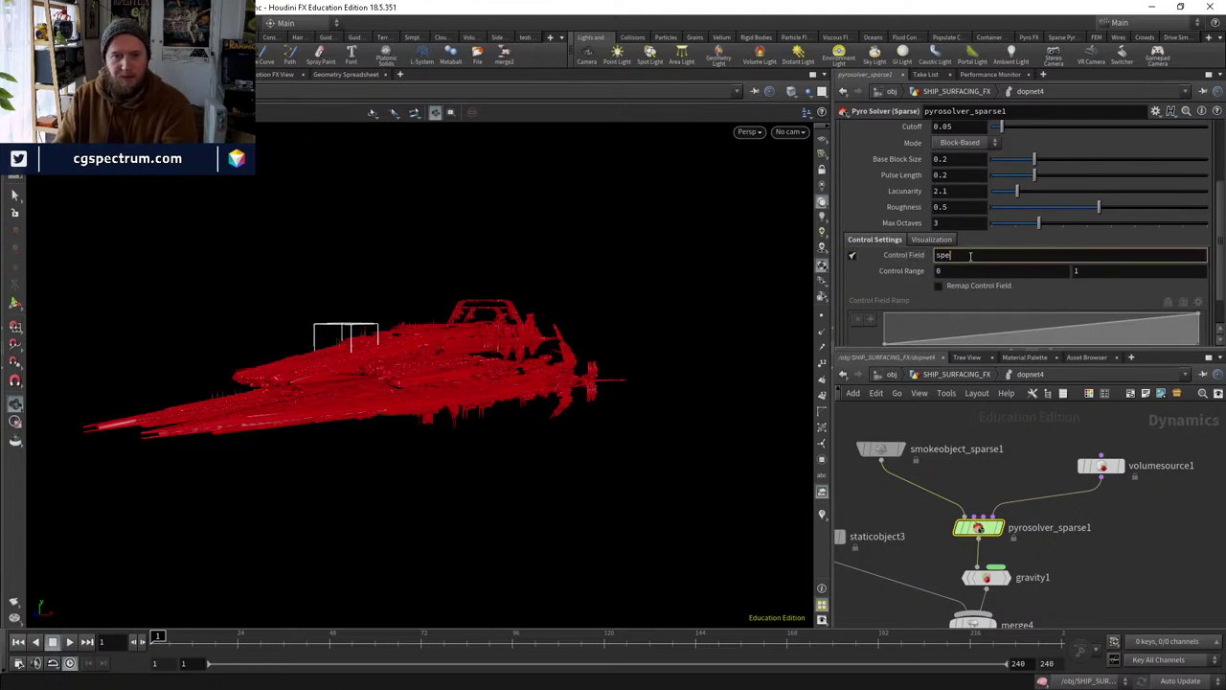
type("ed")
key("Return")
scroll(970, 258, "up", 1)
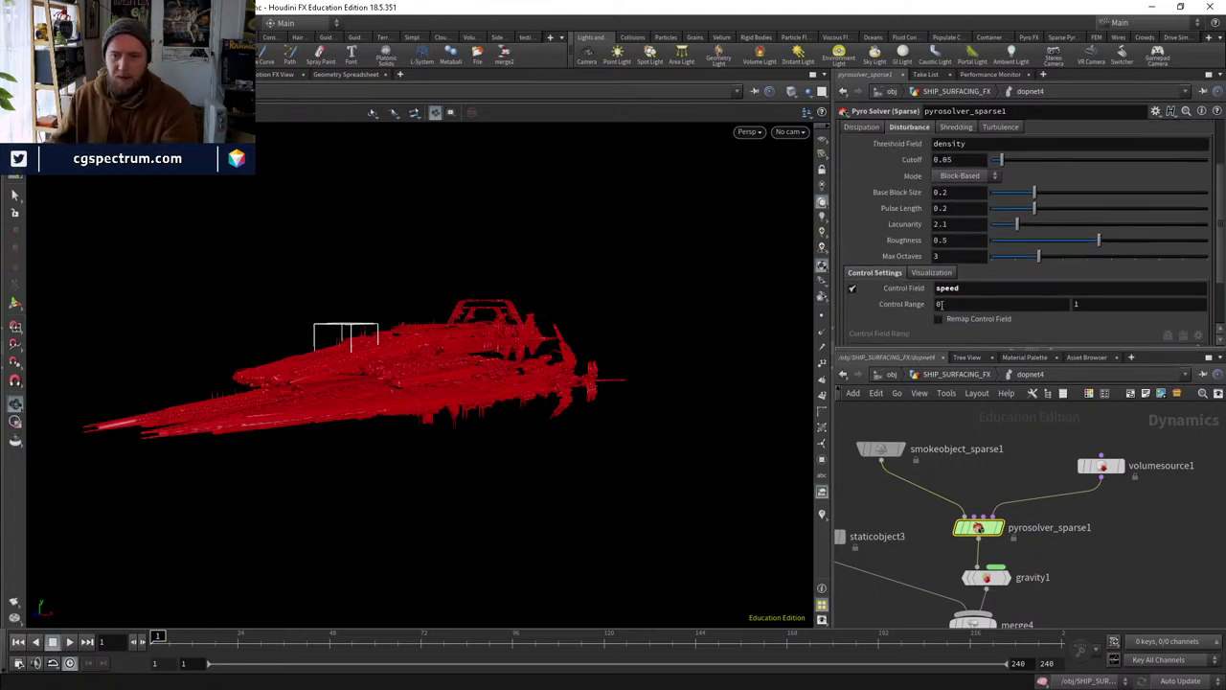
scroll(958, 300, "down", 1)
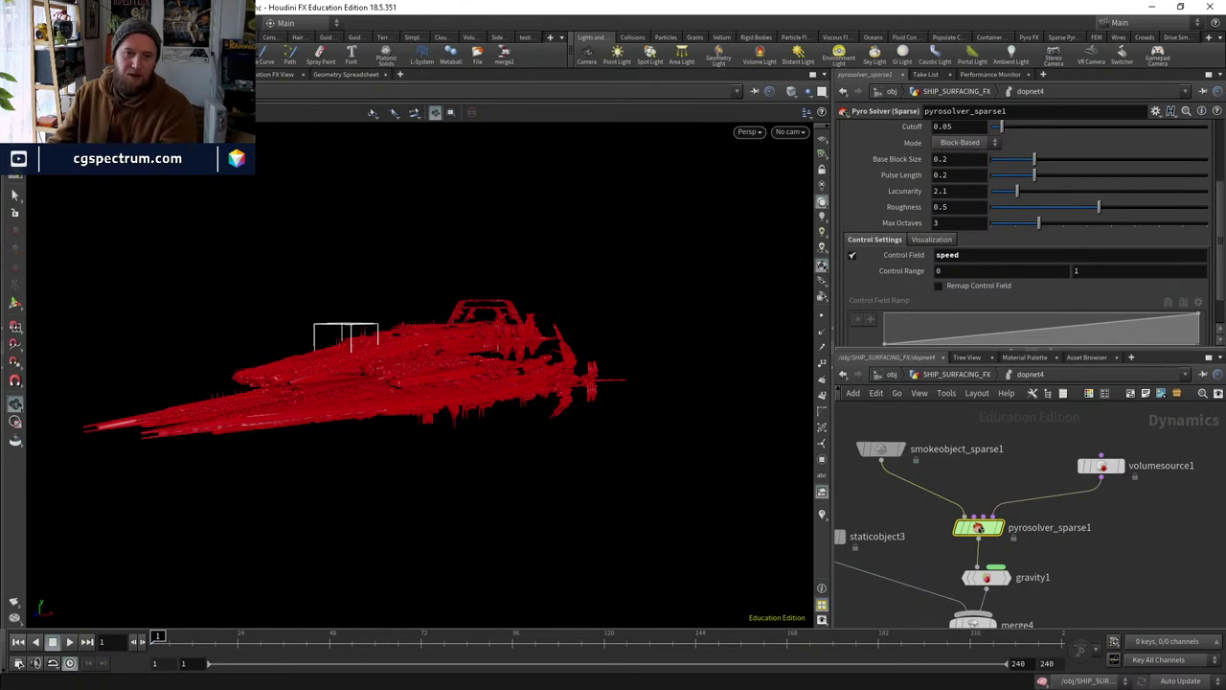
scroll(1022, 254, "up", 3)
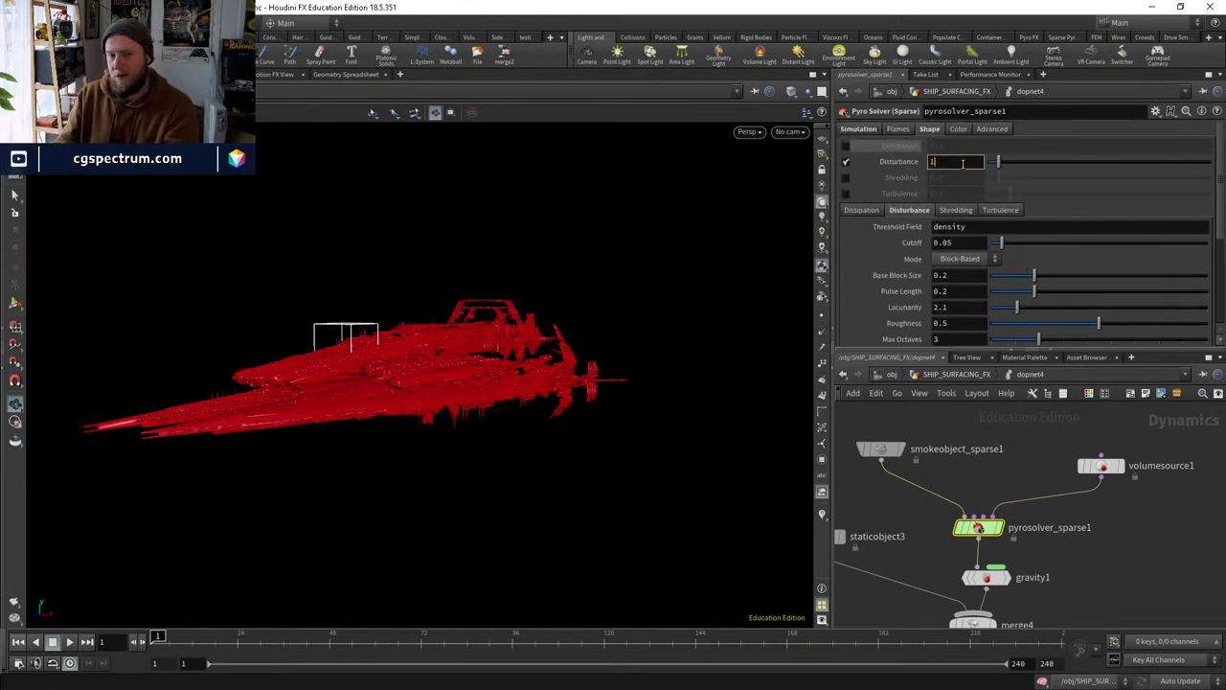
Set disturbance strength to 10 and replay the simulation from the start.
type("0")
key("Return")
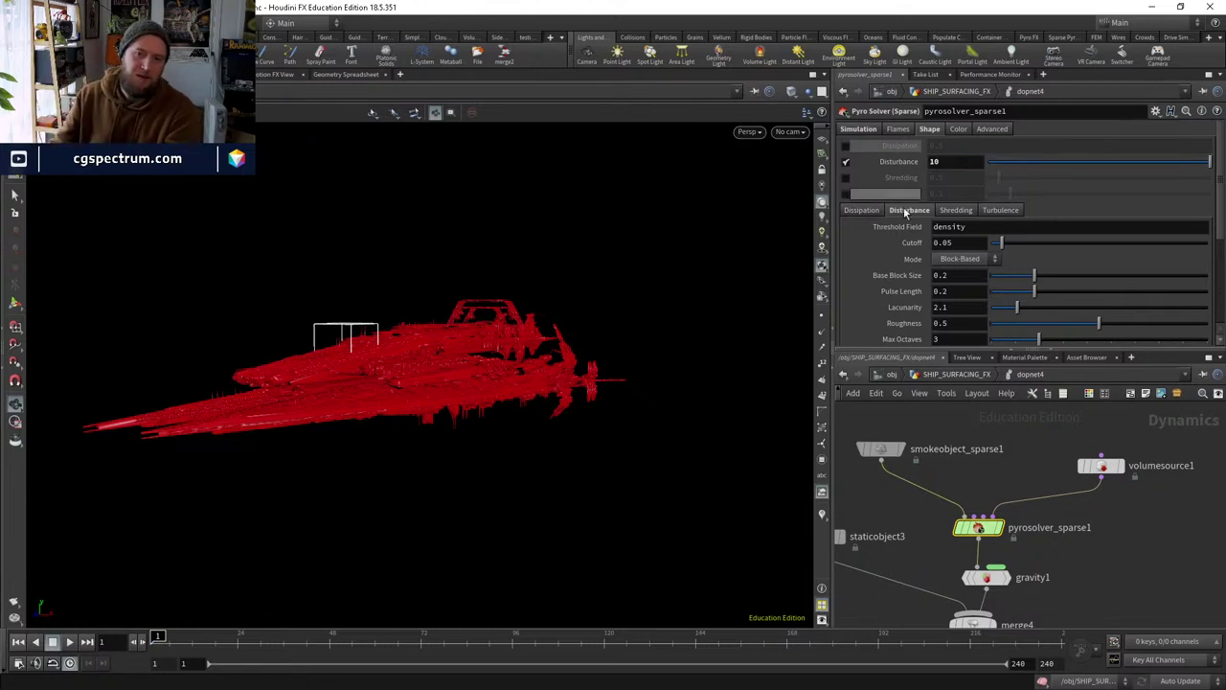
left_click(37, 644)
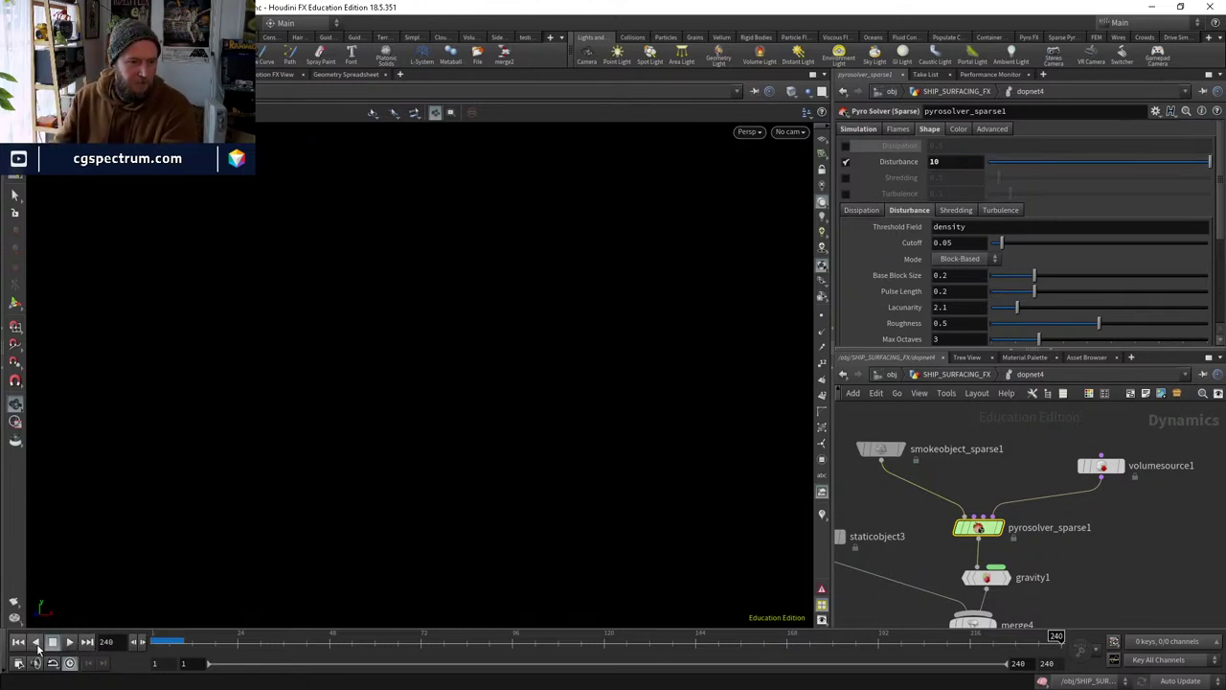
left_click(18, 642)
left_click(69, 641)
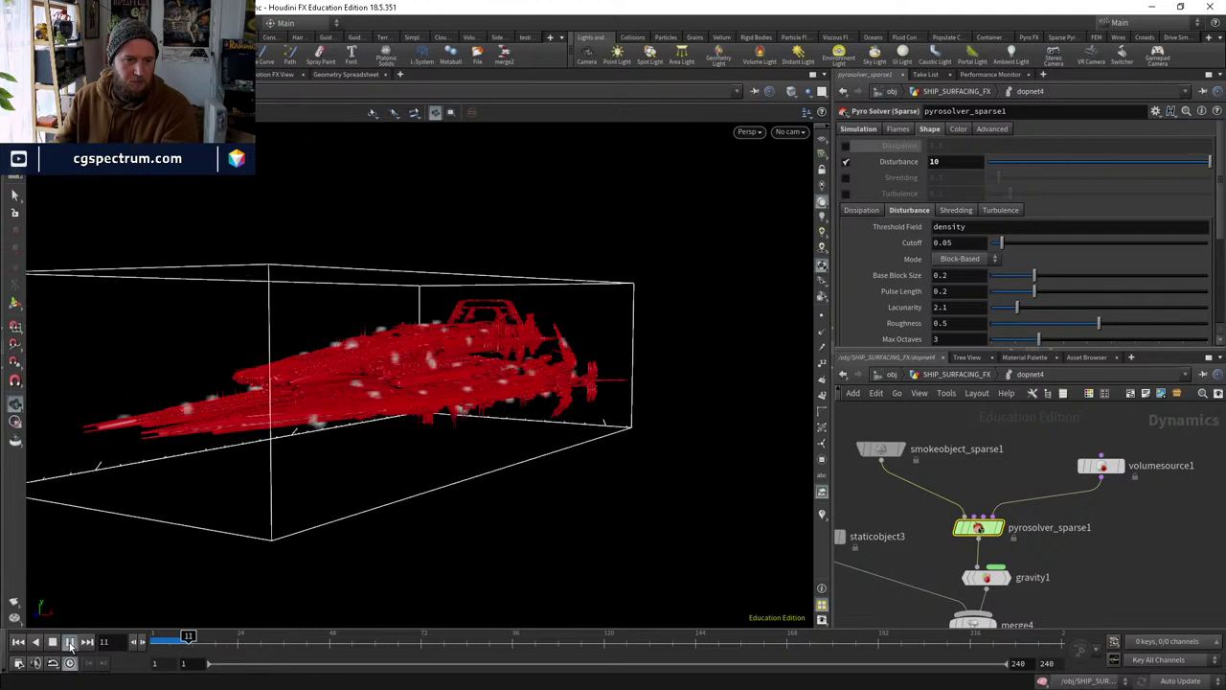
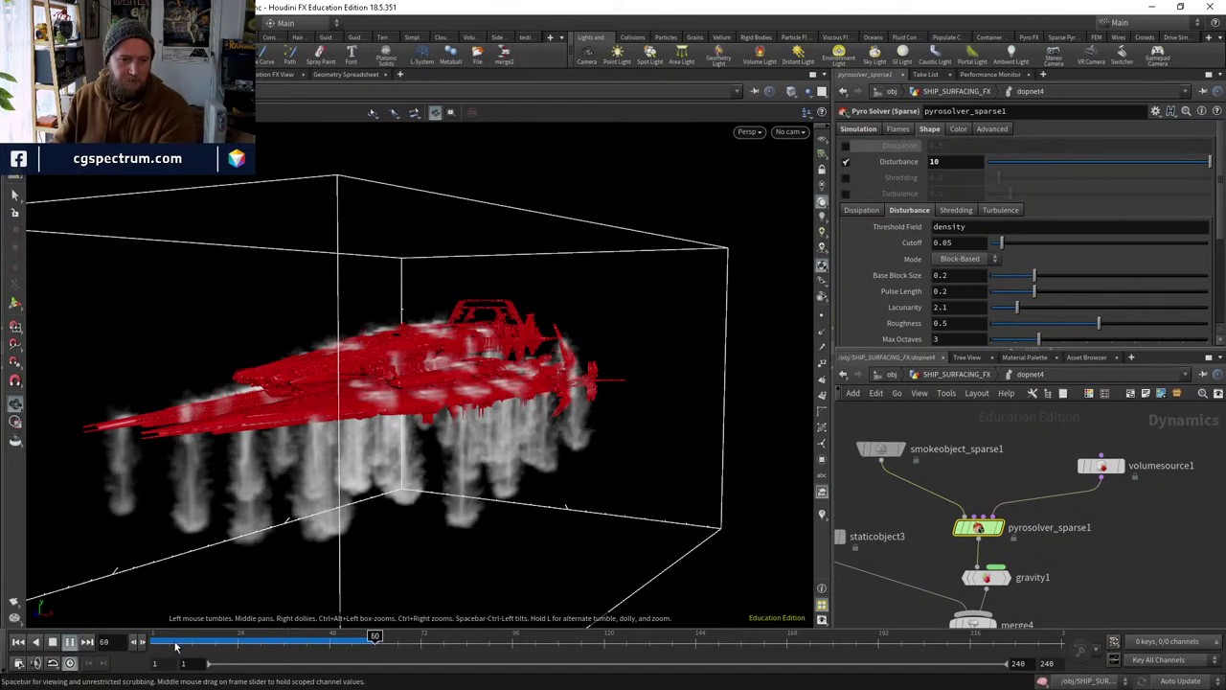
Scrub and orbit around the ship to review the smoke, then rewind to frame 1.
left_click_drag(175, 648, 337, 646)
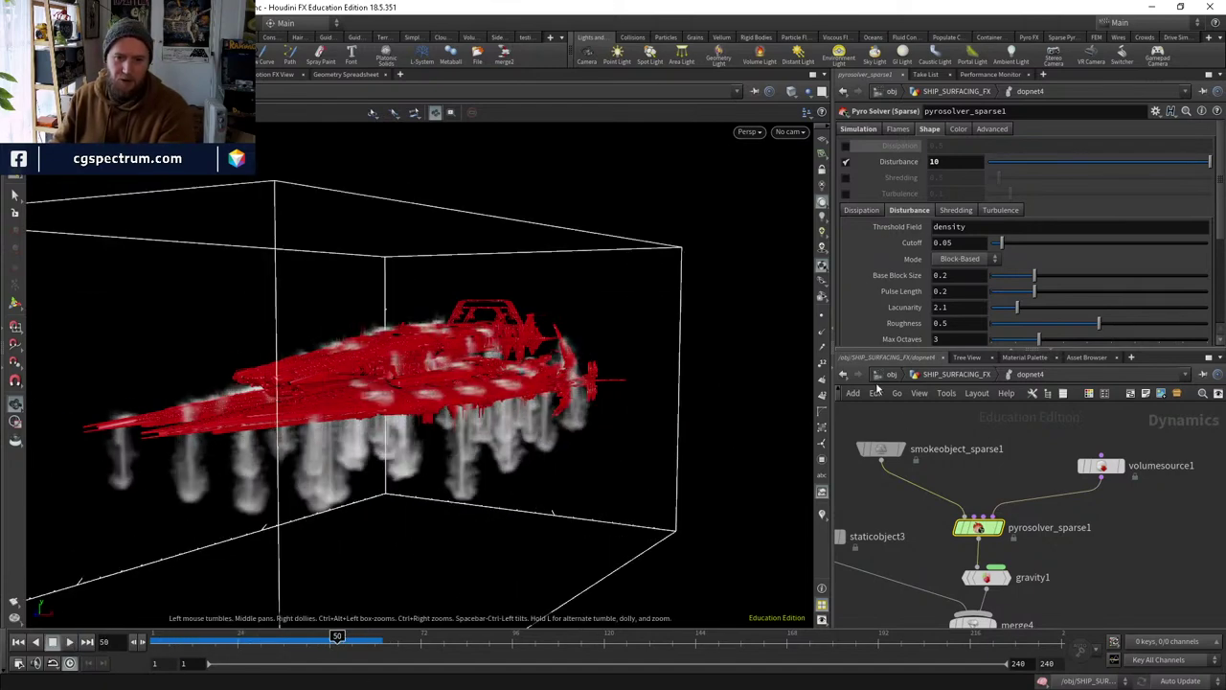
scroll(896, 315, "down", 1)
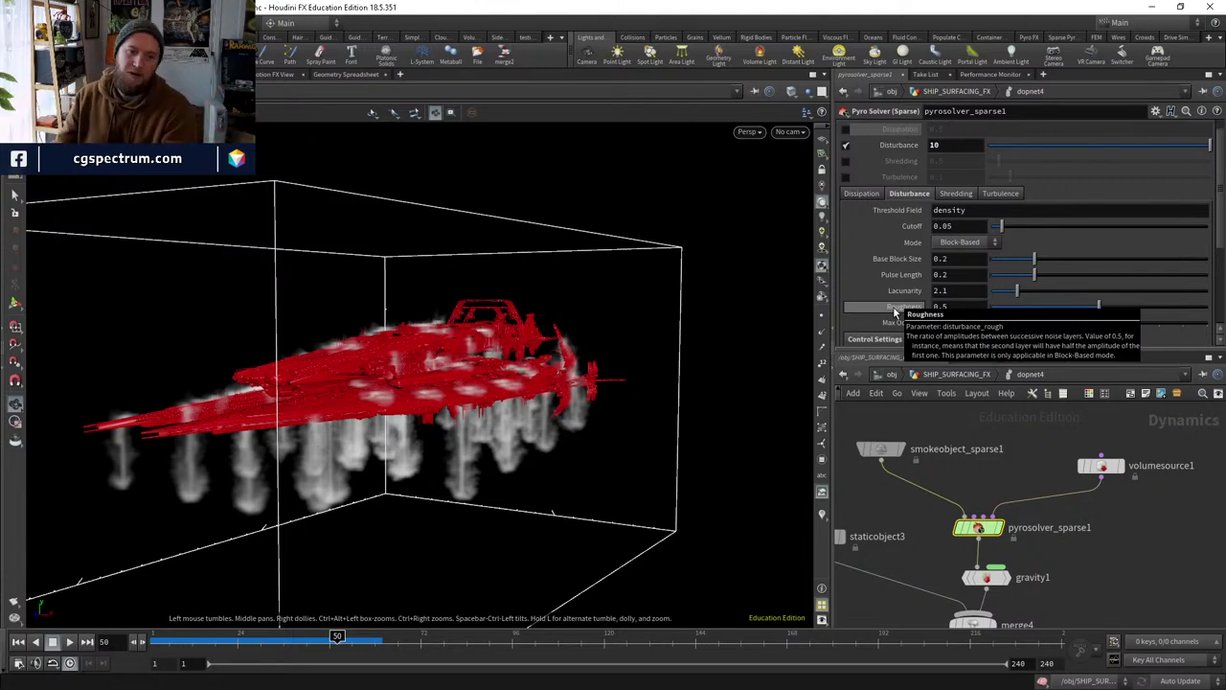
left_click_drag(495, 402, 436, 476)
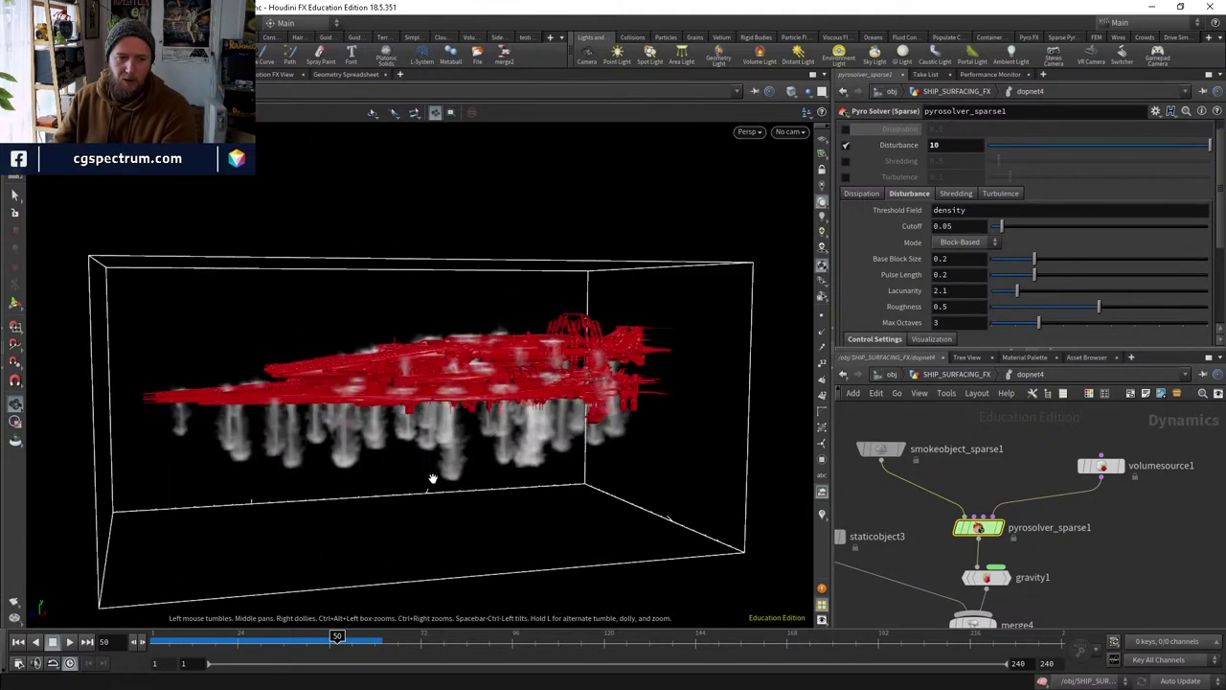
left_click(199, 642)
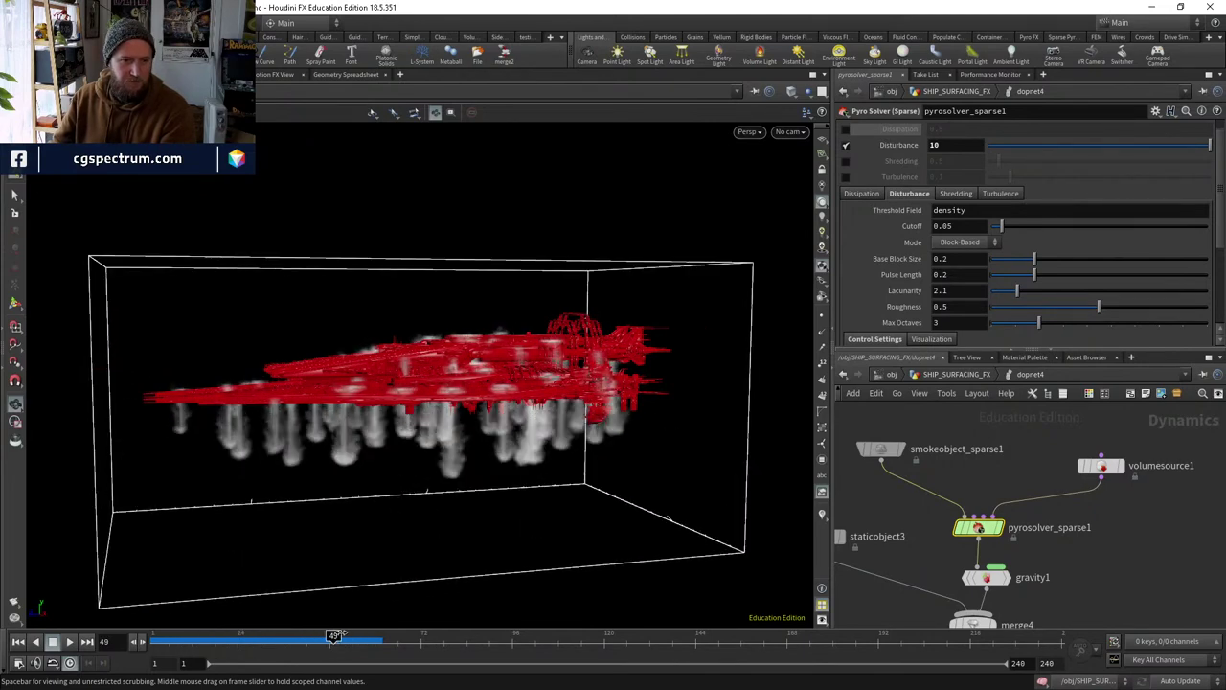
left_click_drag(258, 438, 383, 450)
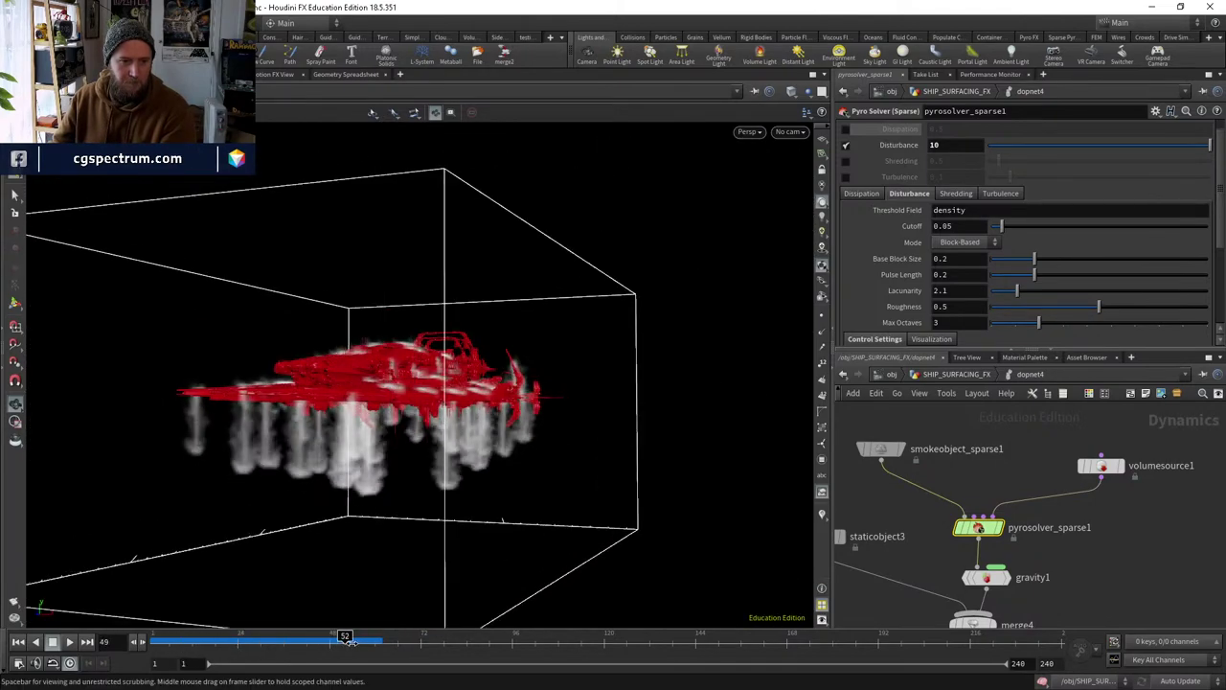
key("ctrl+Up")
mouse_move(968, 463)
middle_mouse_down()
mouse_move(967, 413)
mouse_move(960, 456)
middle_mouse_up()
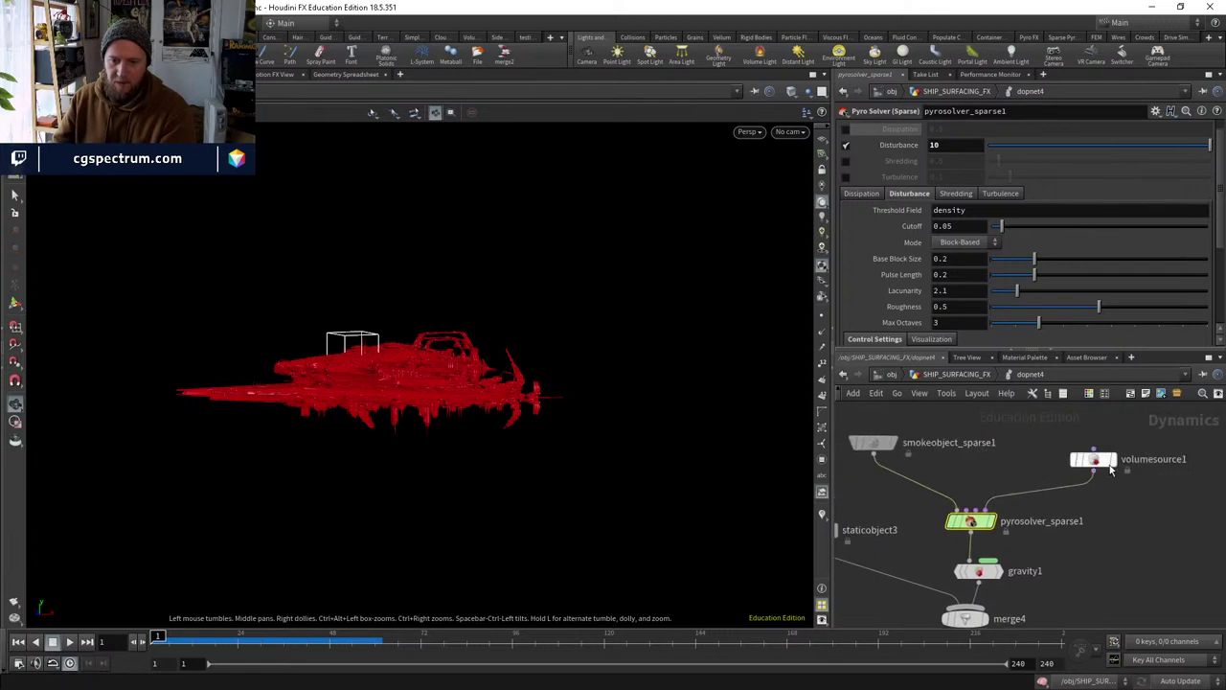
Add a second volumesource1 operation with temperature as its target field.
left_click(1093, 459)
scroll(937, 300, "down", 3)
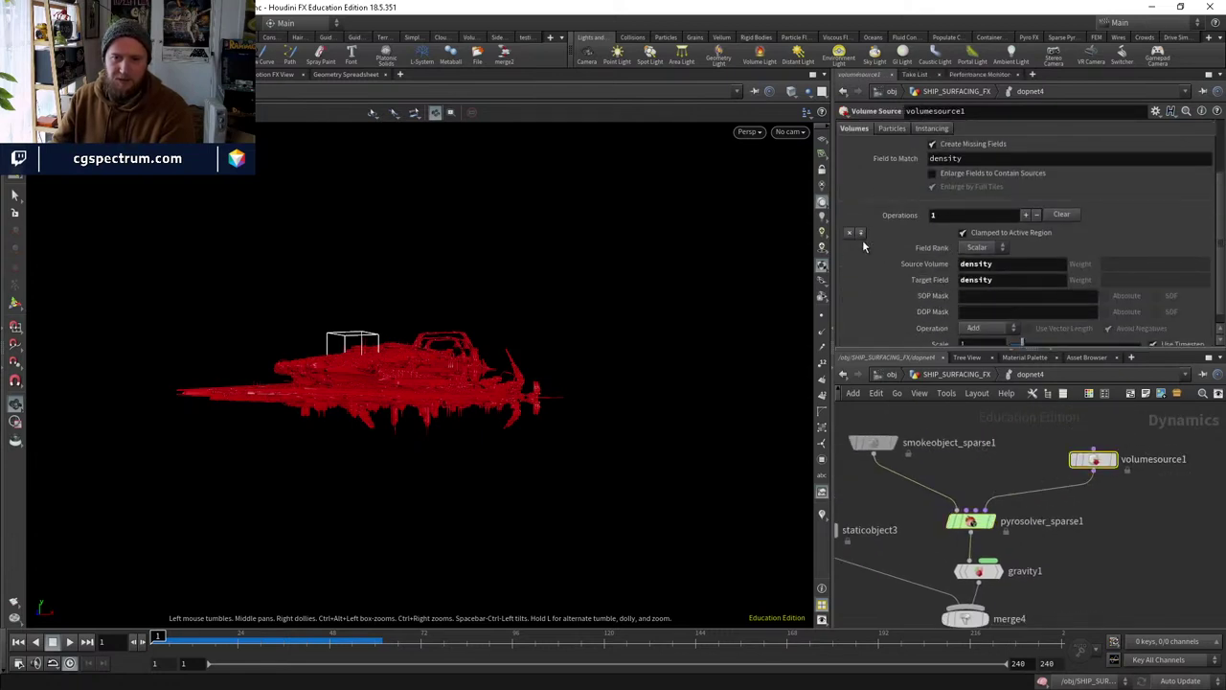
left_click(860, 232)
scroll(958, 212, "down", 2)
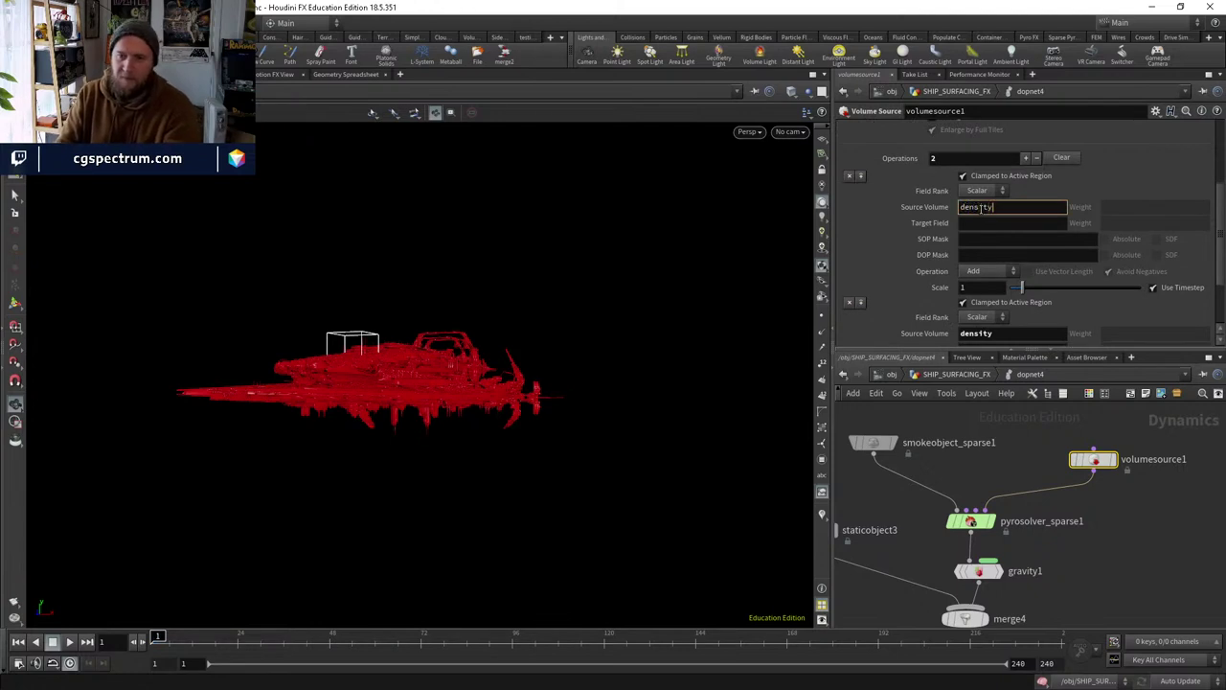
left_click(979, 221)
type("temperatu")
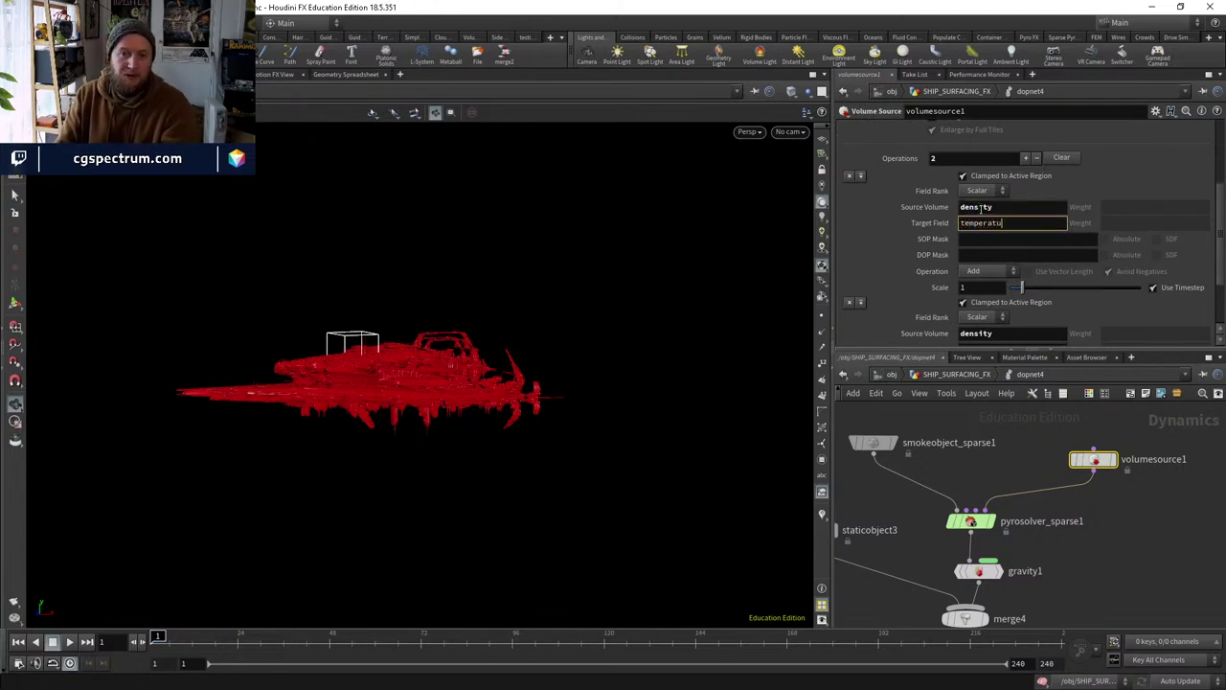
type("re")
key("Return")
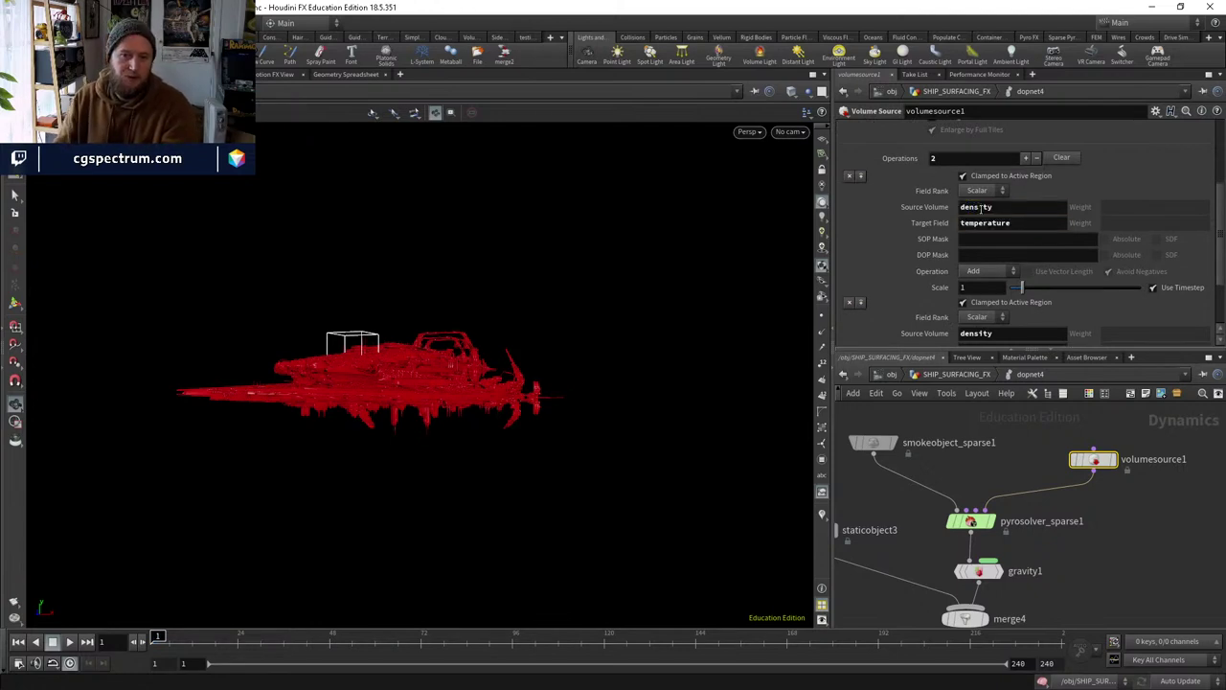
Set the temperature operation's scale to -1 and replay the simulation to check the smoke.
left_click(69, 642)
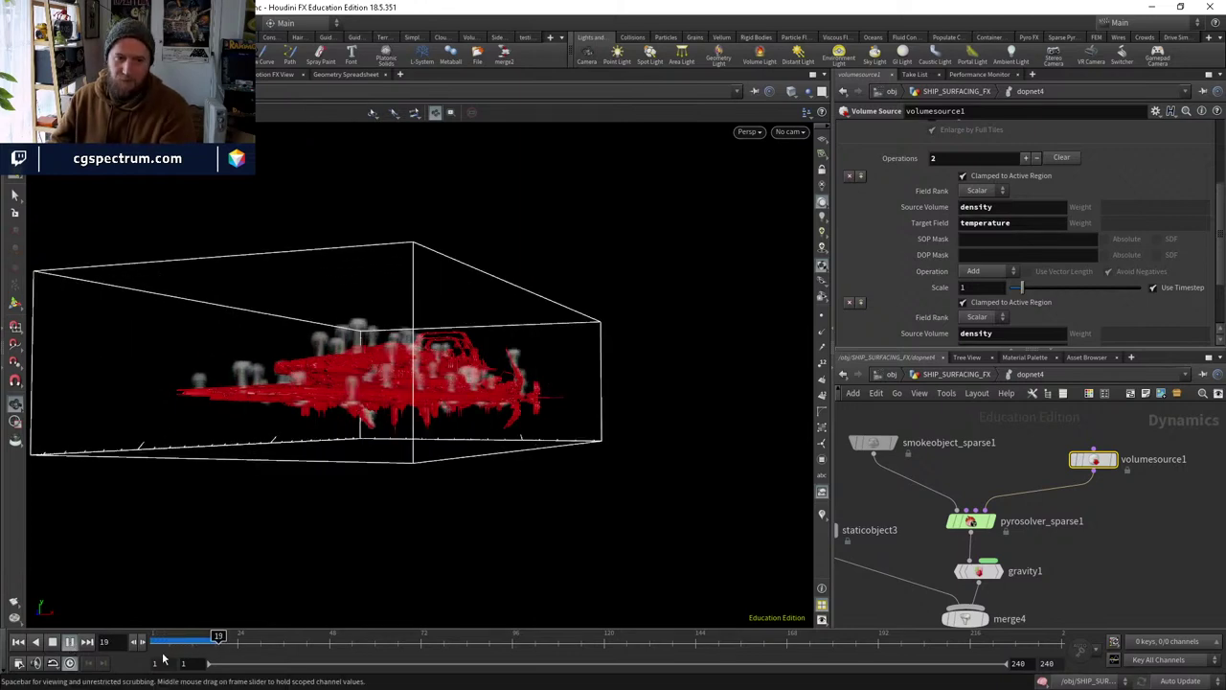
key("ctrl+Up")
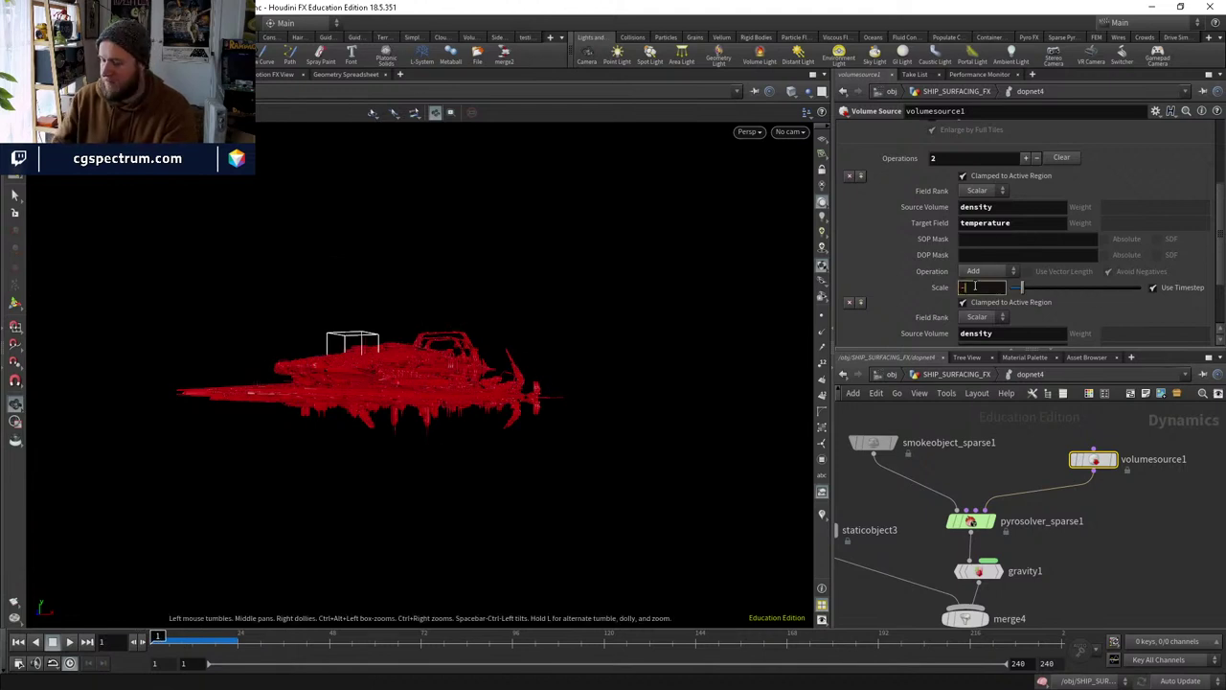
type("1")
key("Return")
left_click(70, 641)
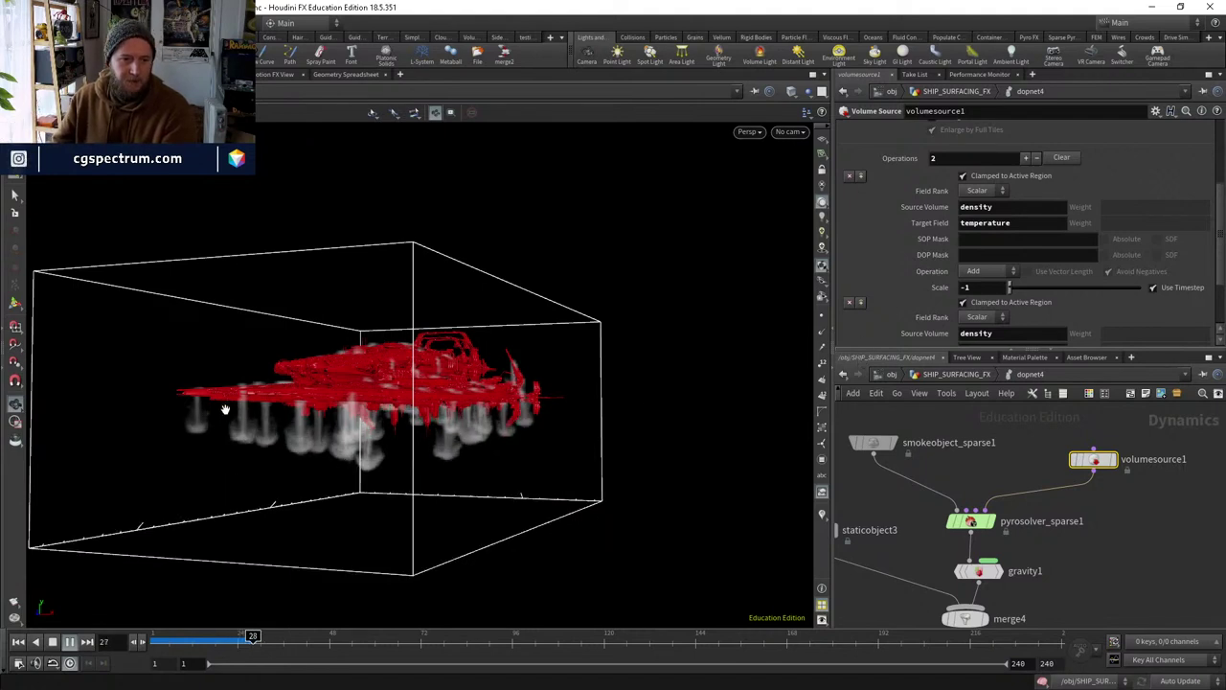
left_click_drag(239, 479, 224, 424)
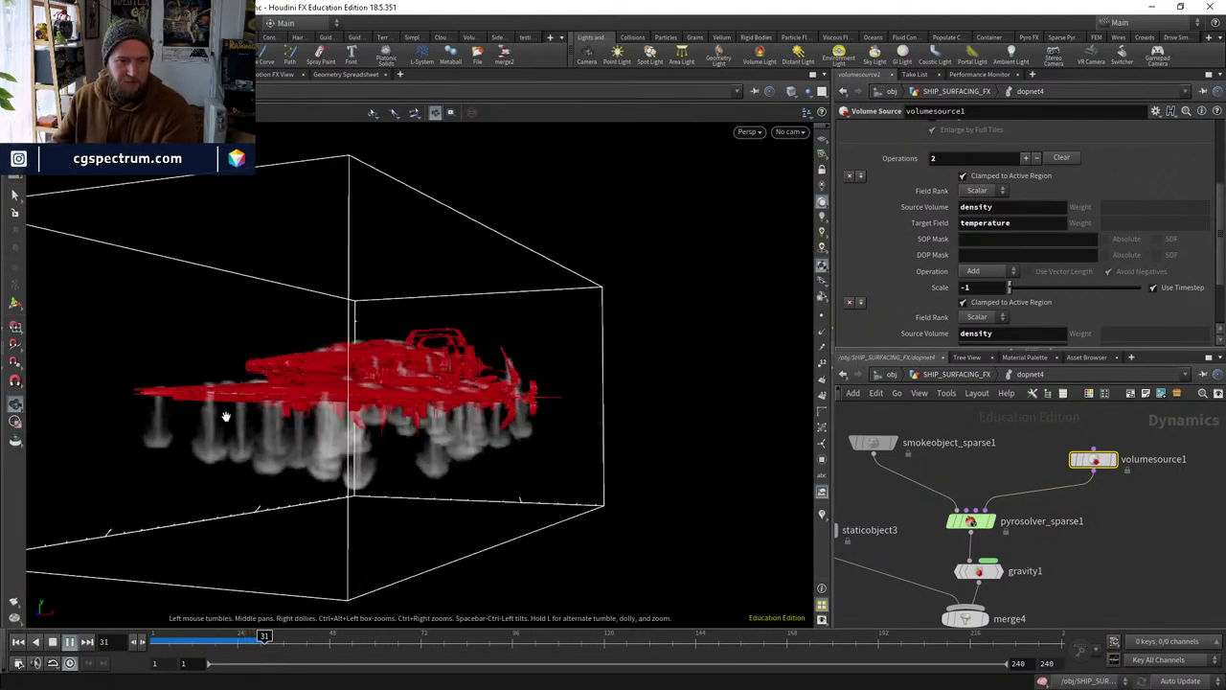
left_click_drag(194, 641, 156, 641)
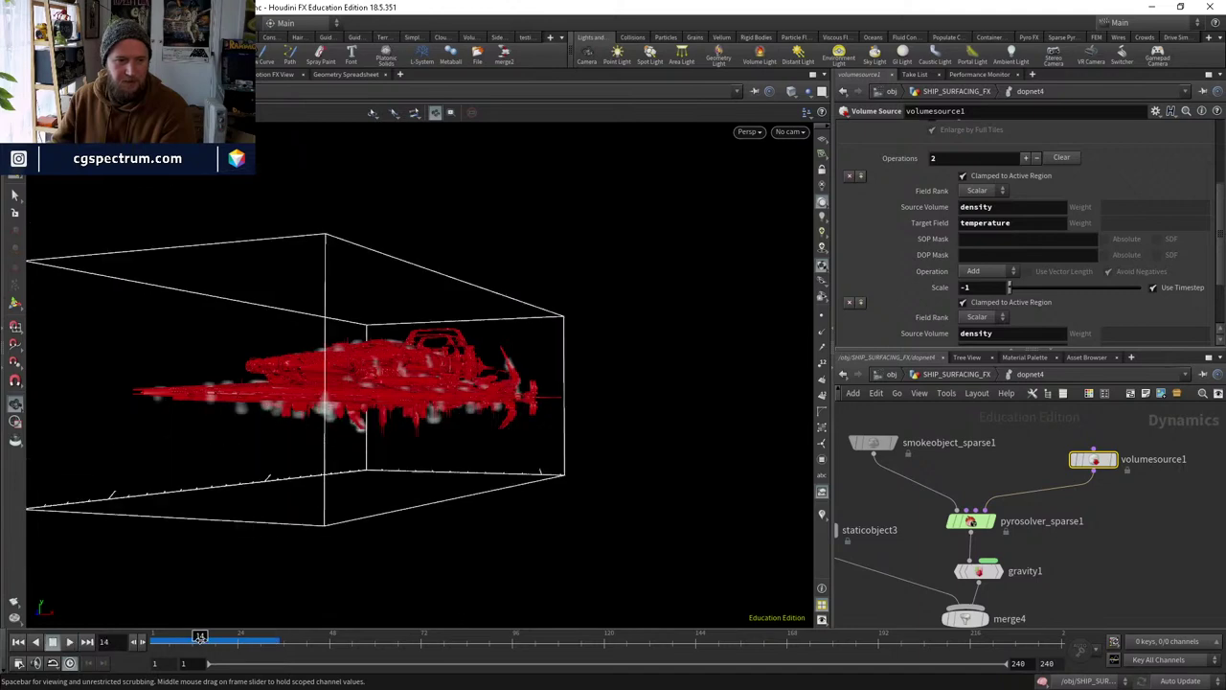
Insert a Point Velocity node between attribwrangle6 and volumerasterizeattributes1, showing velocity lines.
left_click(957, 374)
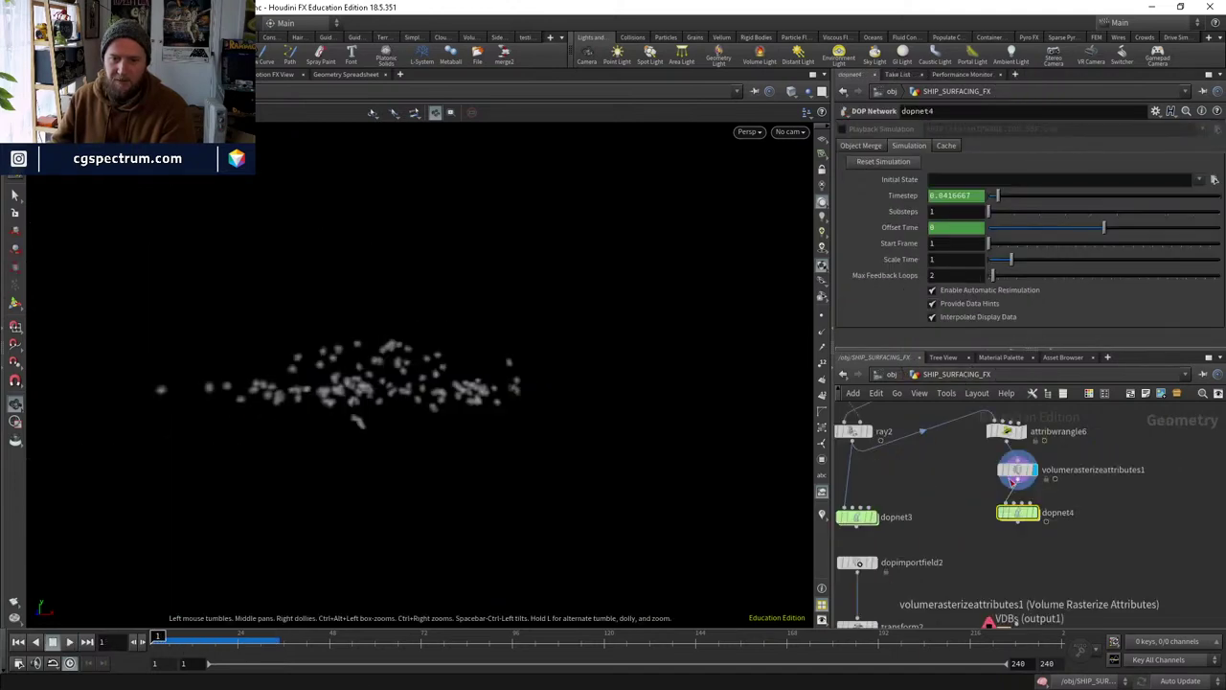
left_click(1054, 456)
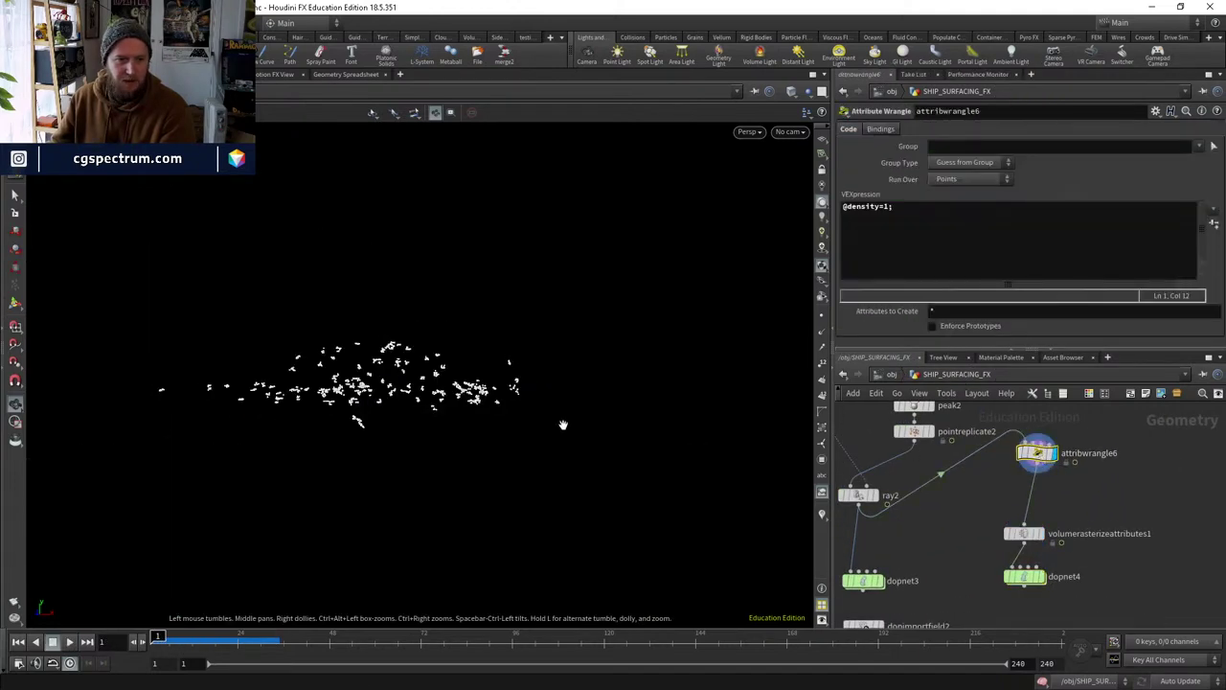
key("Tab")
type("point vel")
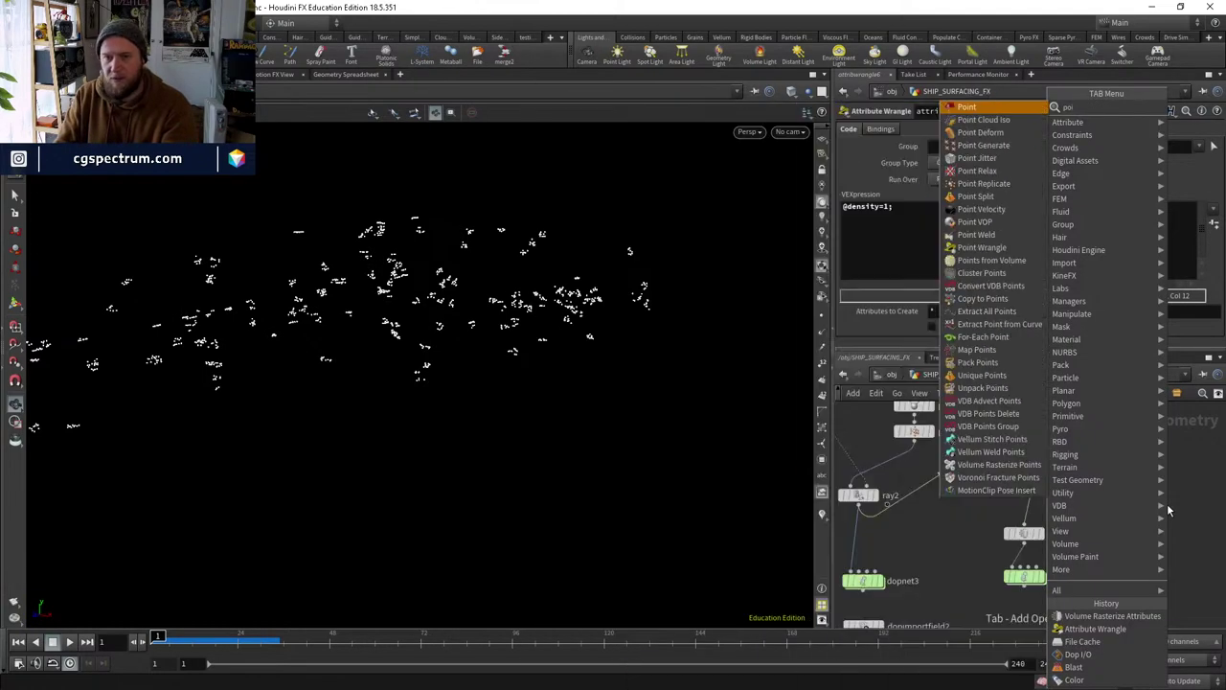
key("Return")
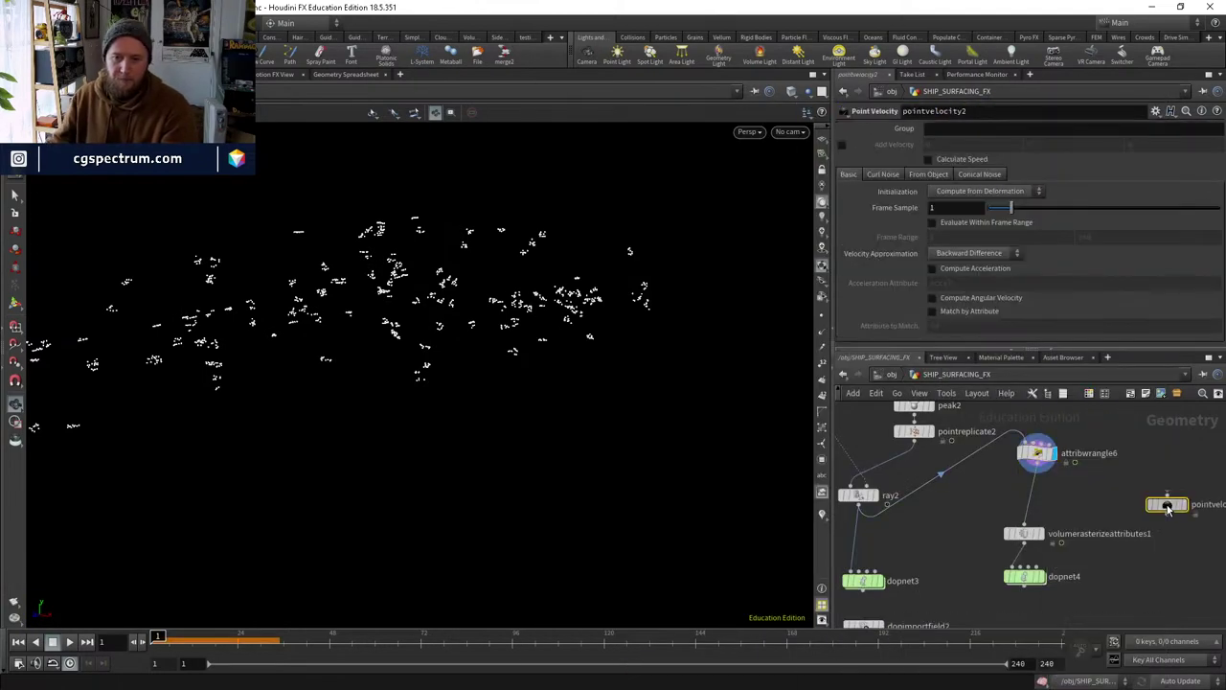
left_click(1036, 496)
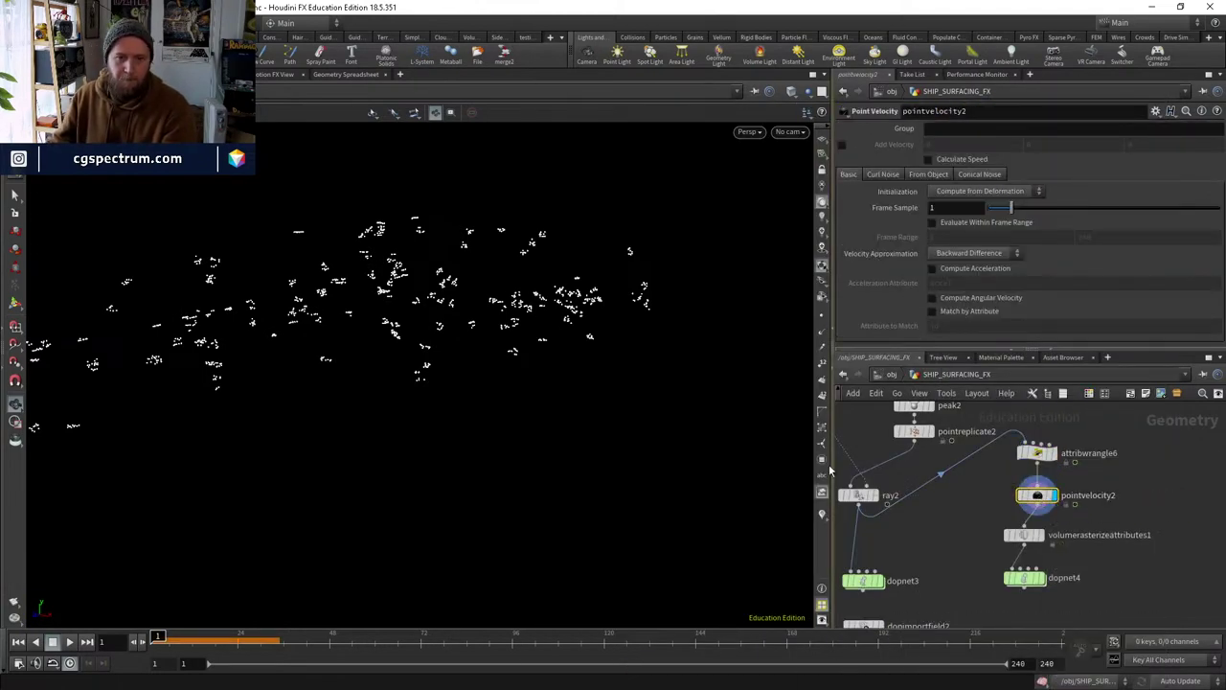
left_click(822, 514)
left_click(827, 500)
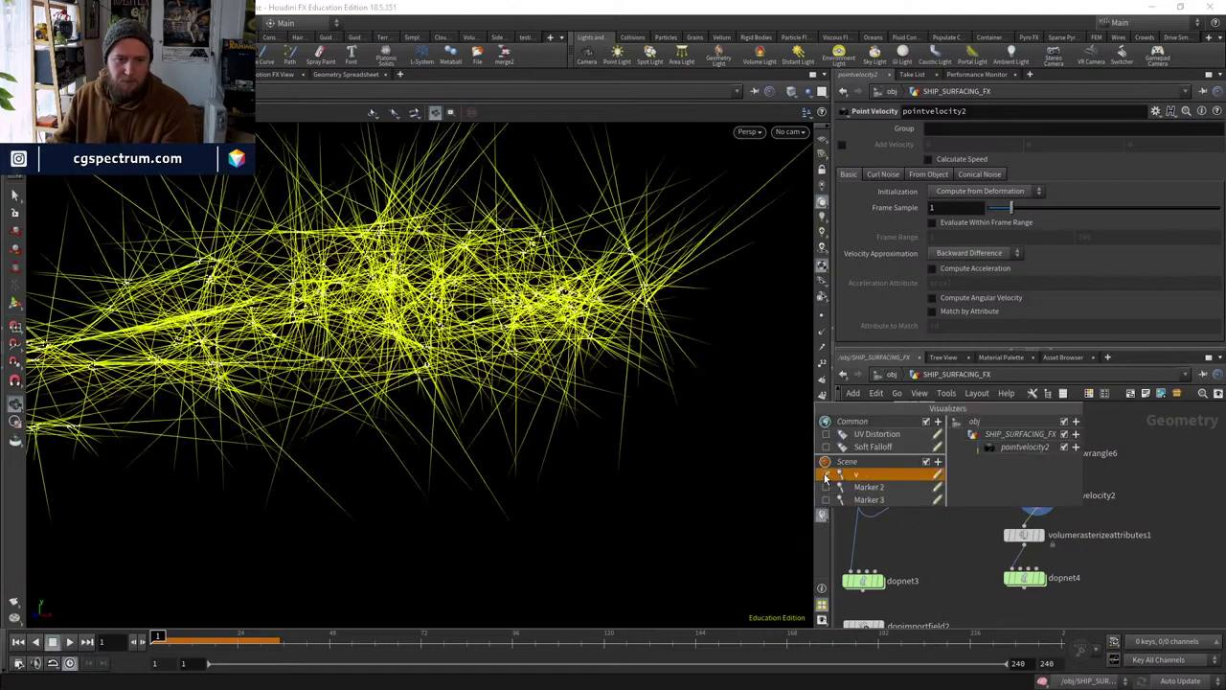
Set pointvelocity2 to Keep Incoming with curl noise enabled at scale 0.61.
left_click(958, 191)
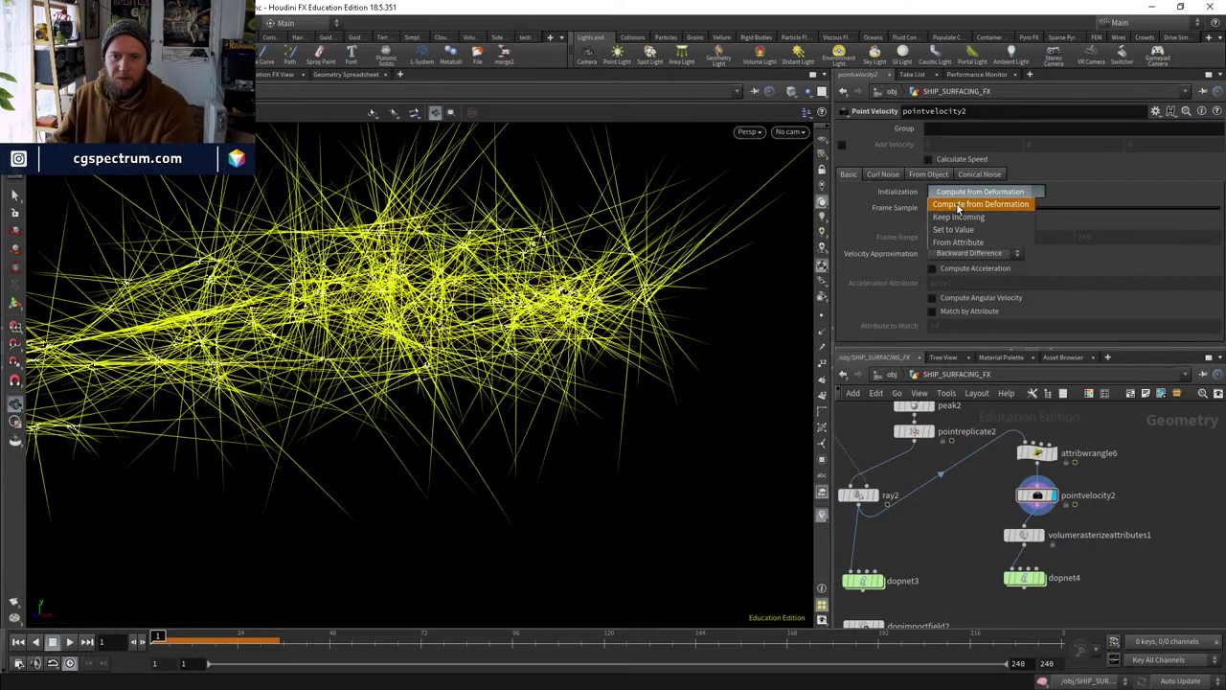
left_click(956, 218)
left_click(883, 173)
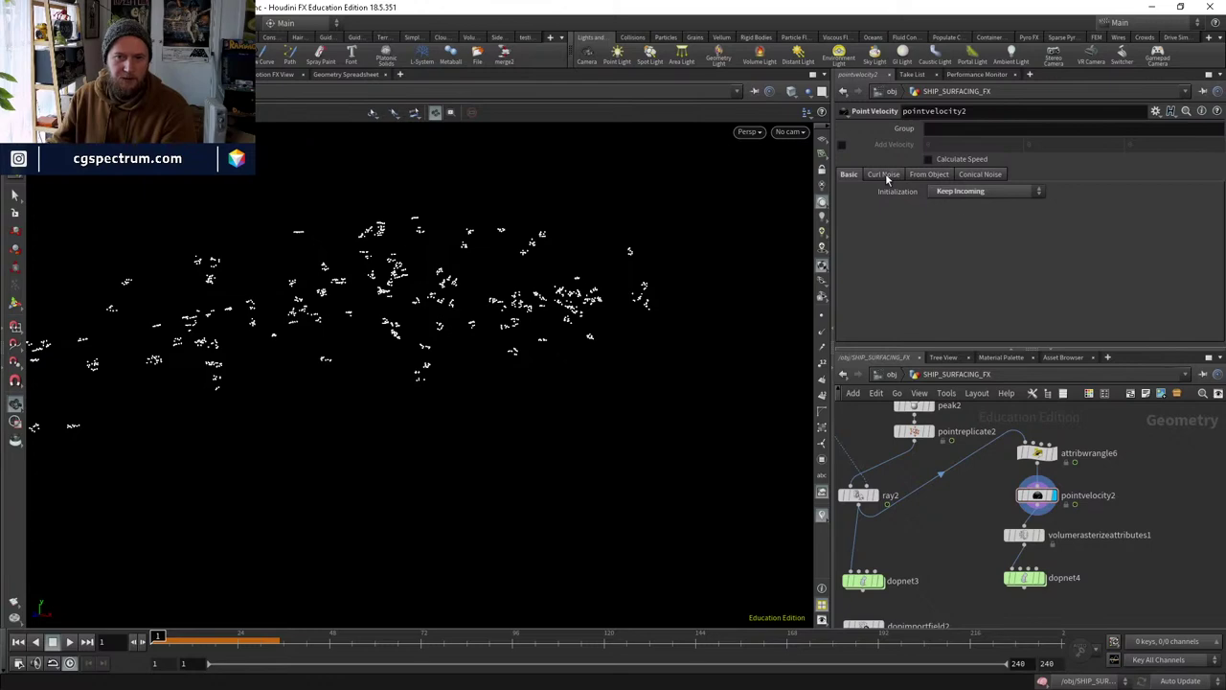
left_click(932, 190)
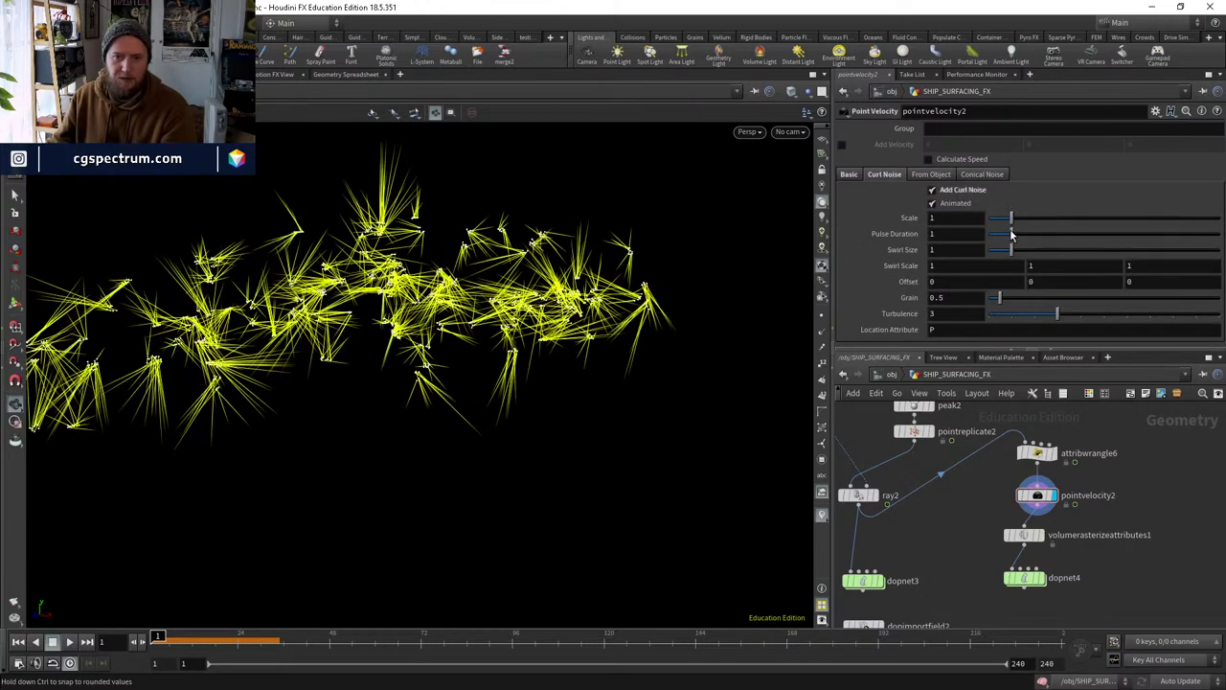
left_click_drag(1011, 234, 1002, 233)
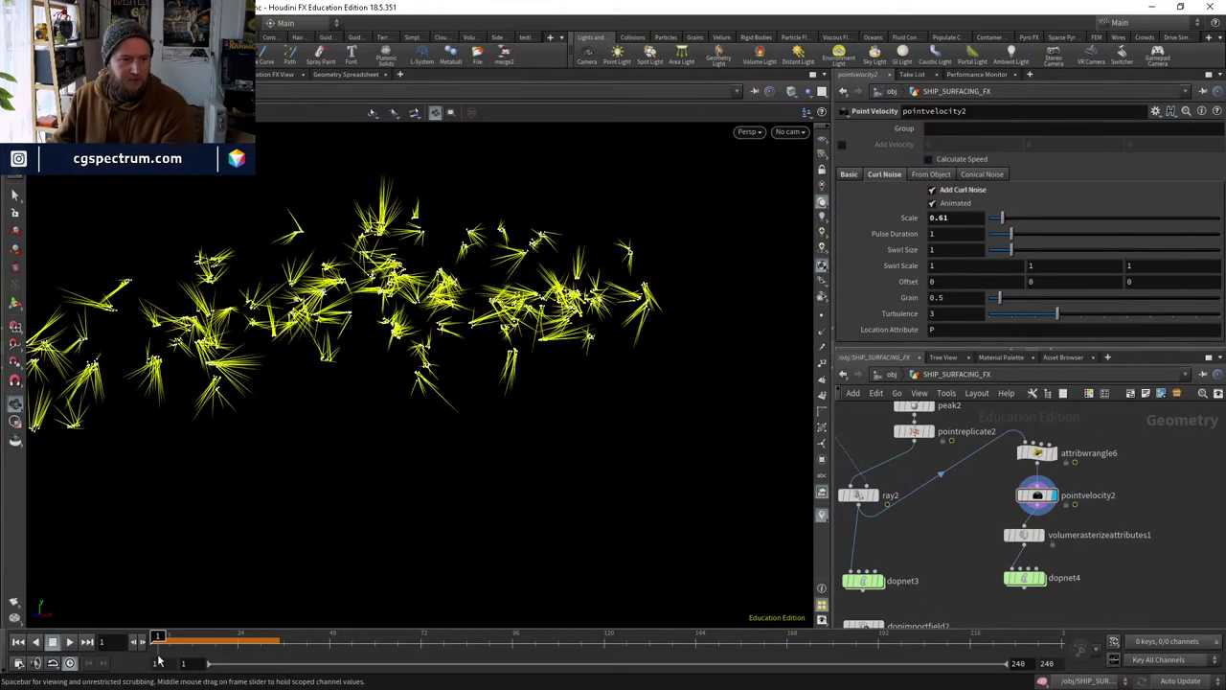
left_click_drag(161, 636, 316, 635)
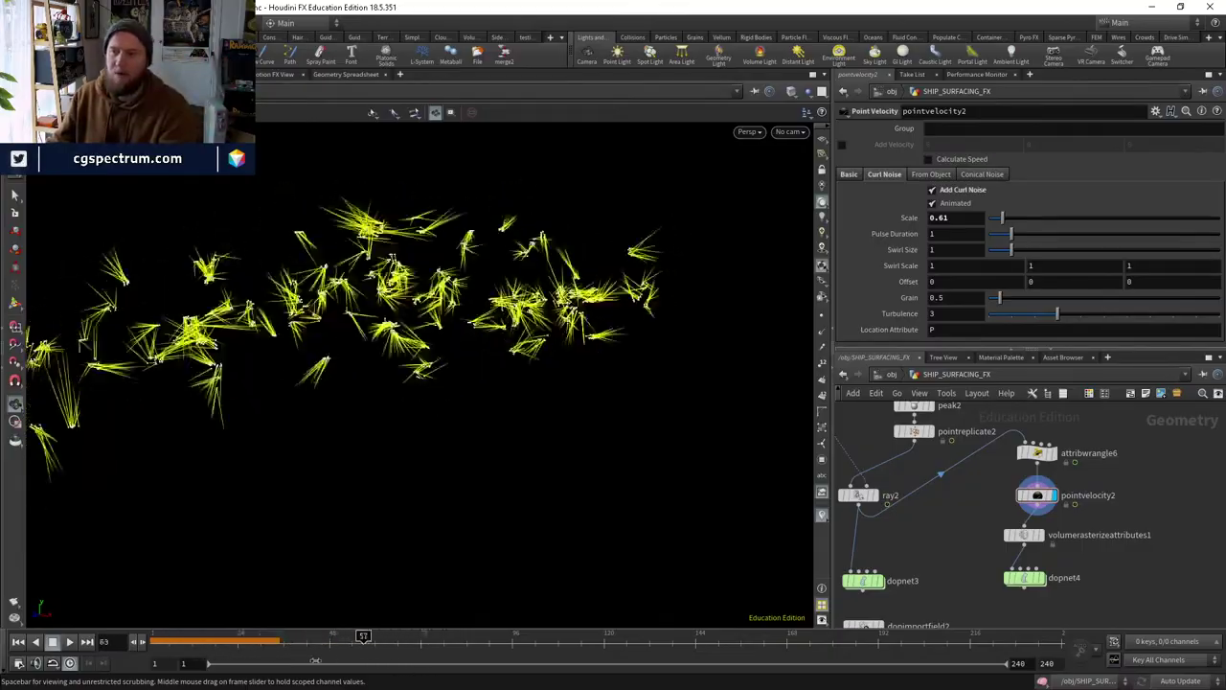
key("ctrl+Up")
Add v to volumerasterizeattributes1's rasterized attributes alongside density, then enter dopnet4.
middle_click_drag(1150, 575, 1111, 582)
left_click(1002, 539)
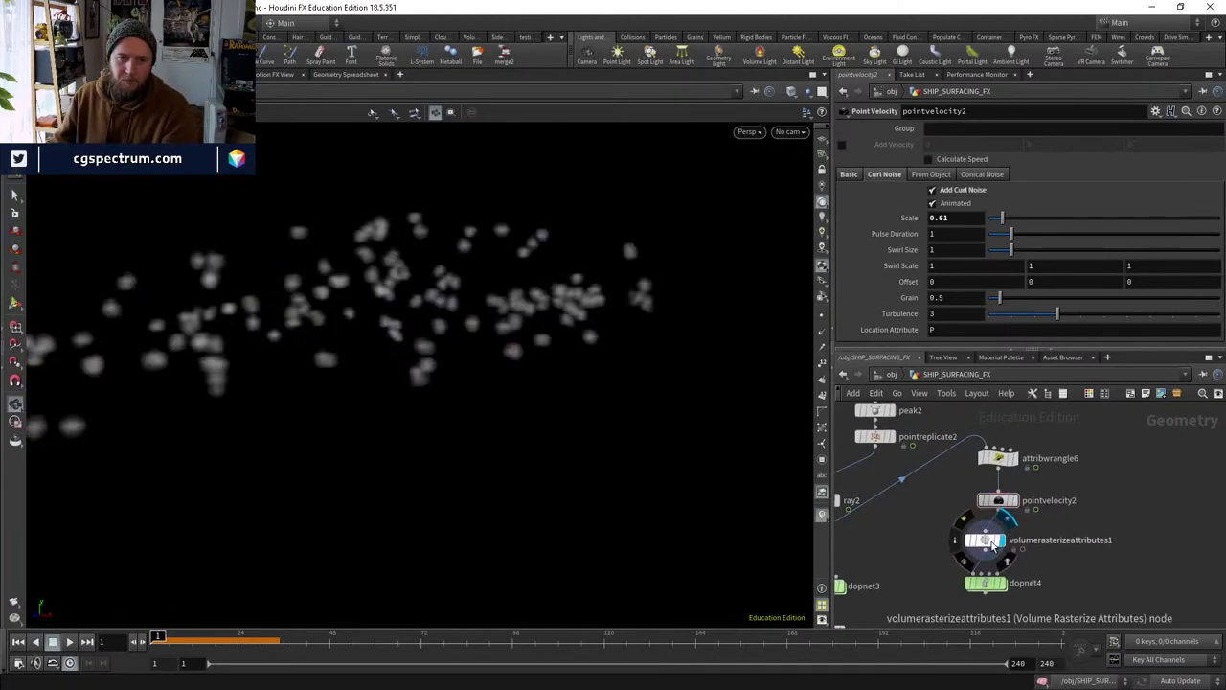
left_click(984, 540)
type("v")
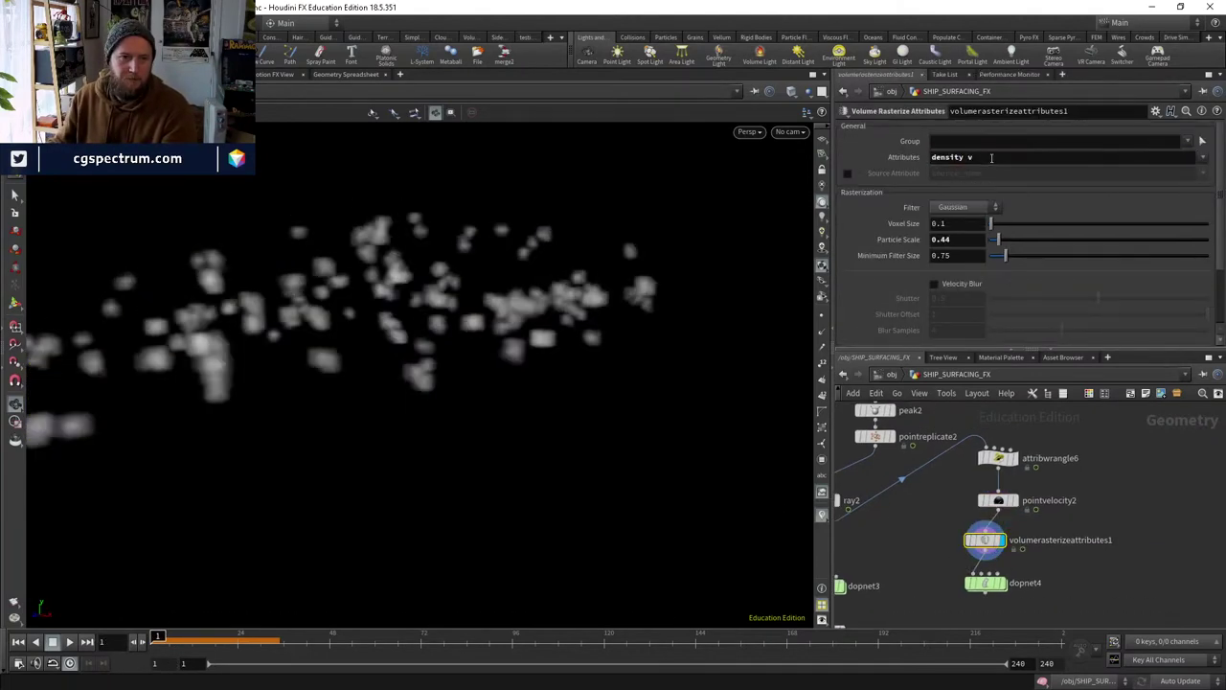
middle_click_drag(938, 450, 925, 406)
double_click(977, 538)
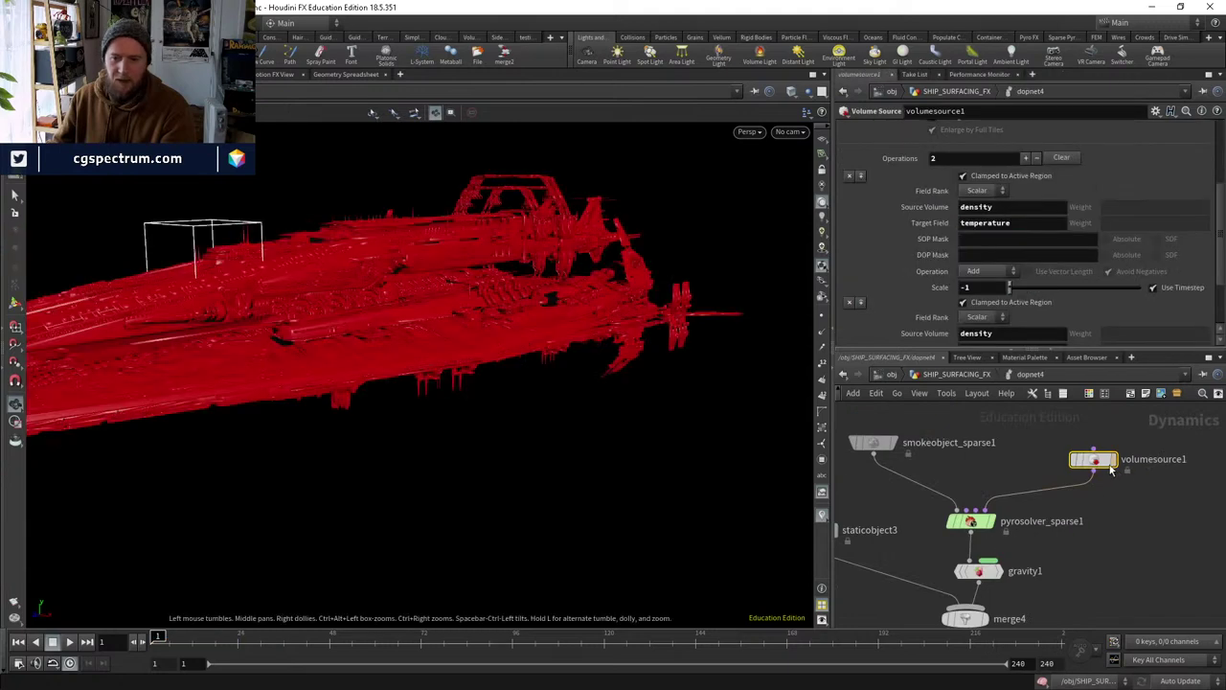
Make the first volumesource1 operation a vector source mapping volume v into the vel field.
scroll(924, 230, "down", 5)
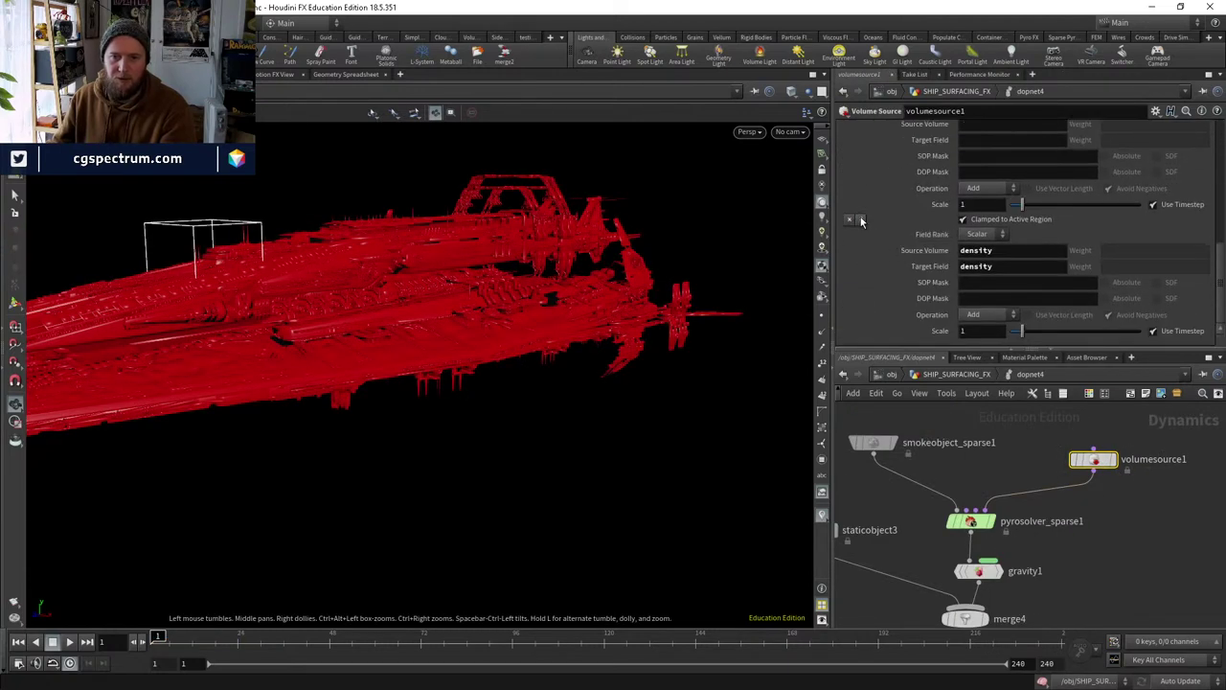
left_click(977, 174)
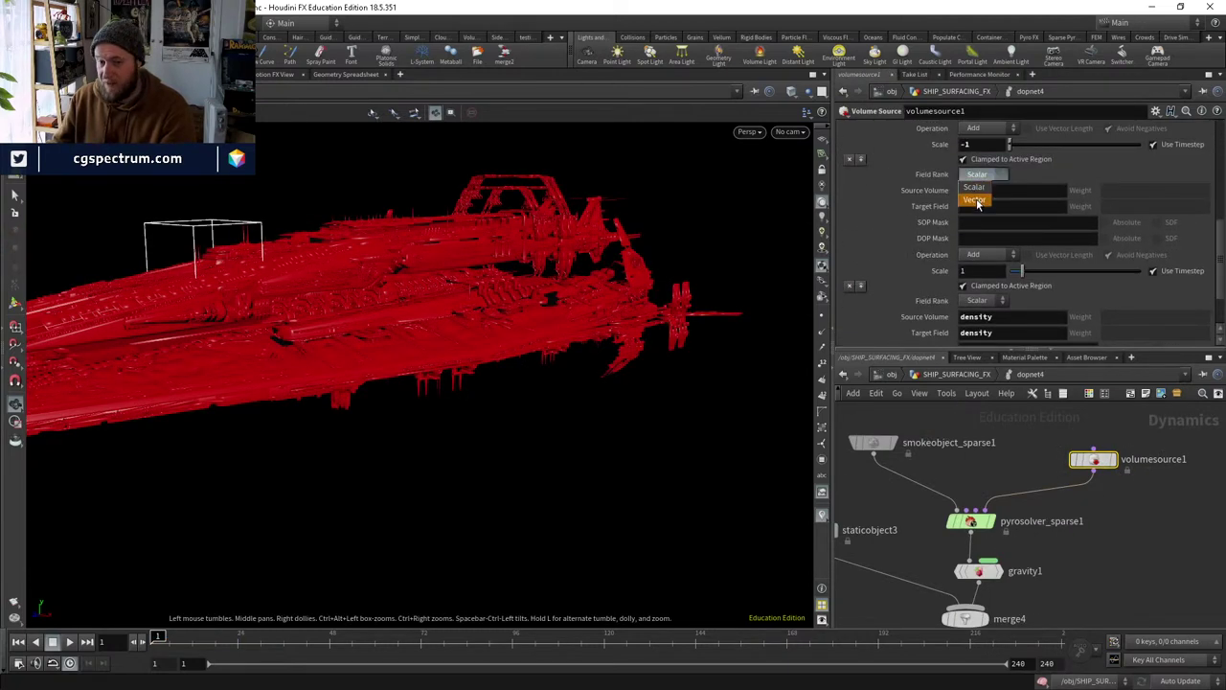
left_click(975, 192)
left_click(972, 192)
type("v")
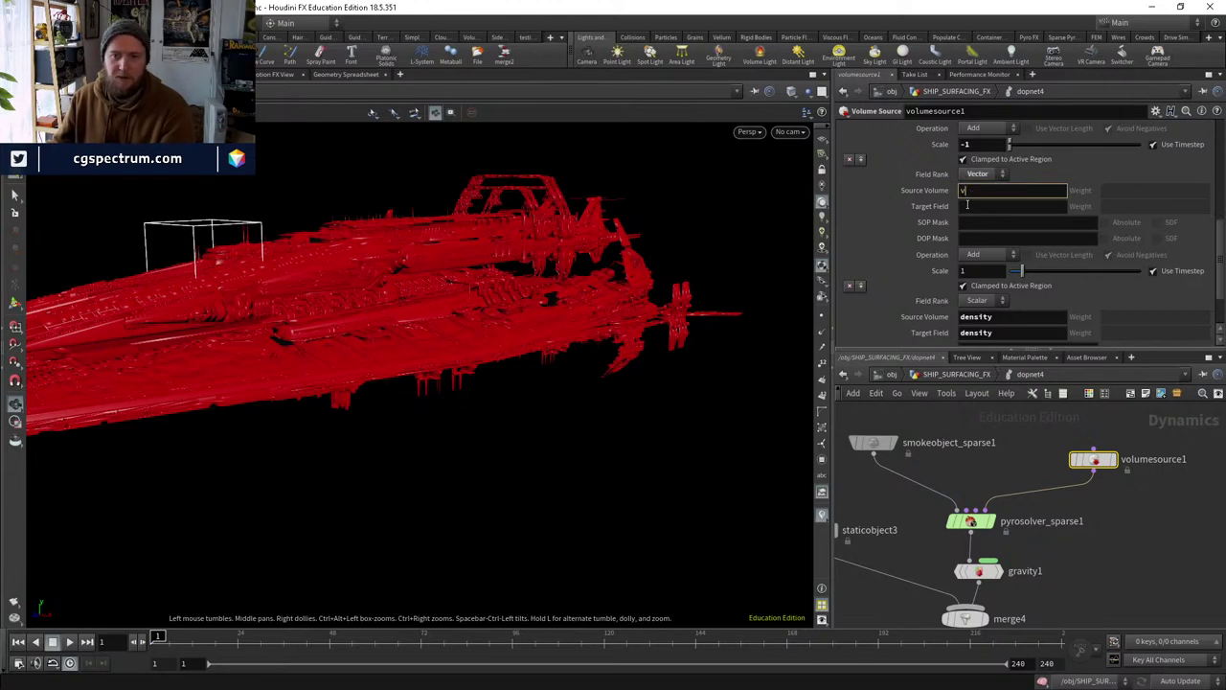
left_click(977, 207)
type("vel")
key("Return")
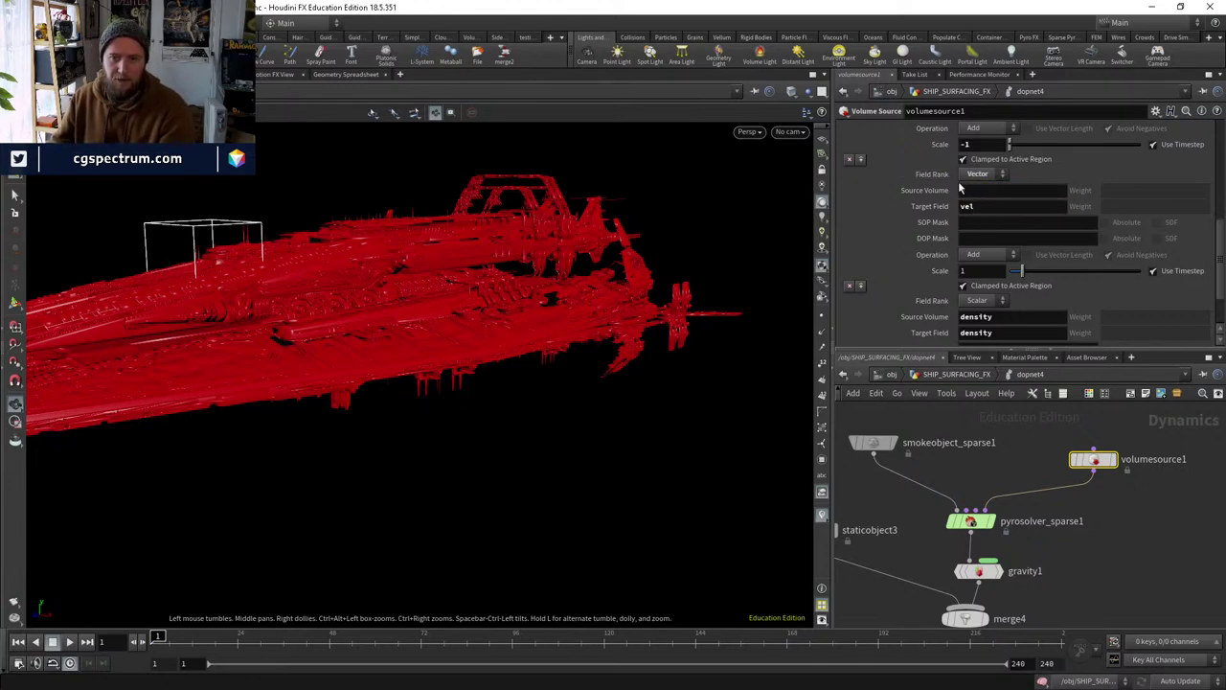
Check that volumerasterizeattributes1 outputs the v volume, then recommit the vel target field.
left_click(986, 375)
left_click(987, 494)
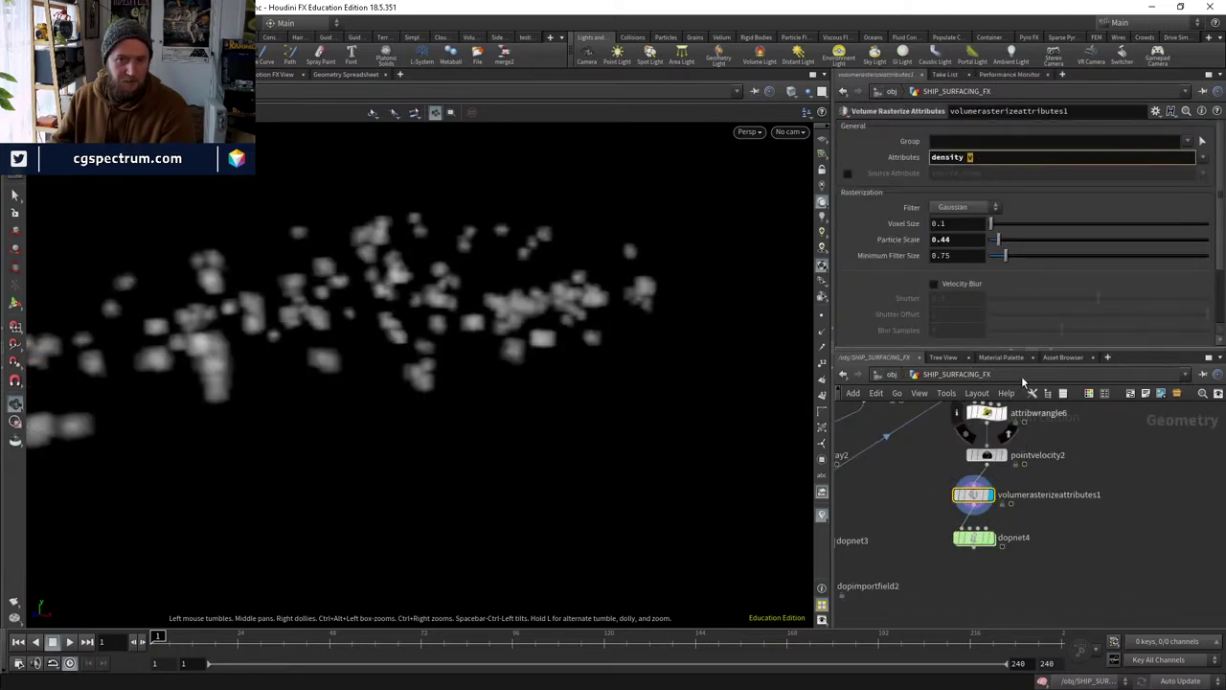
middle_click(977, 498)
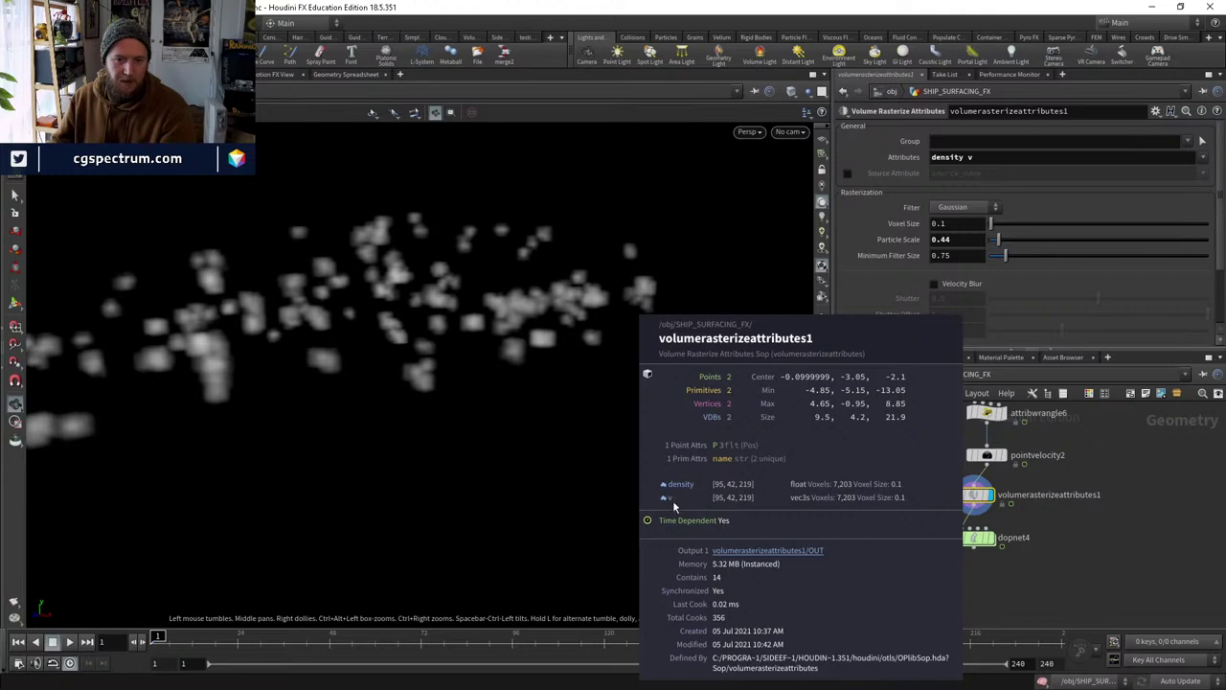
double_click(979, 537)
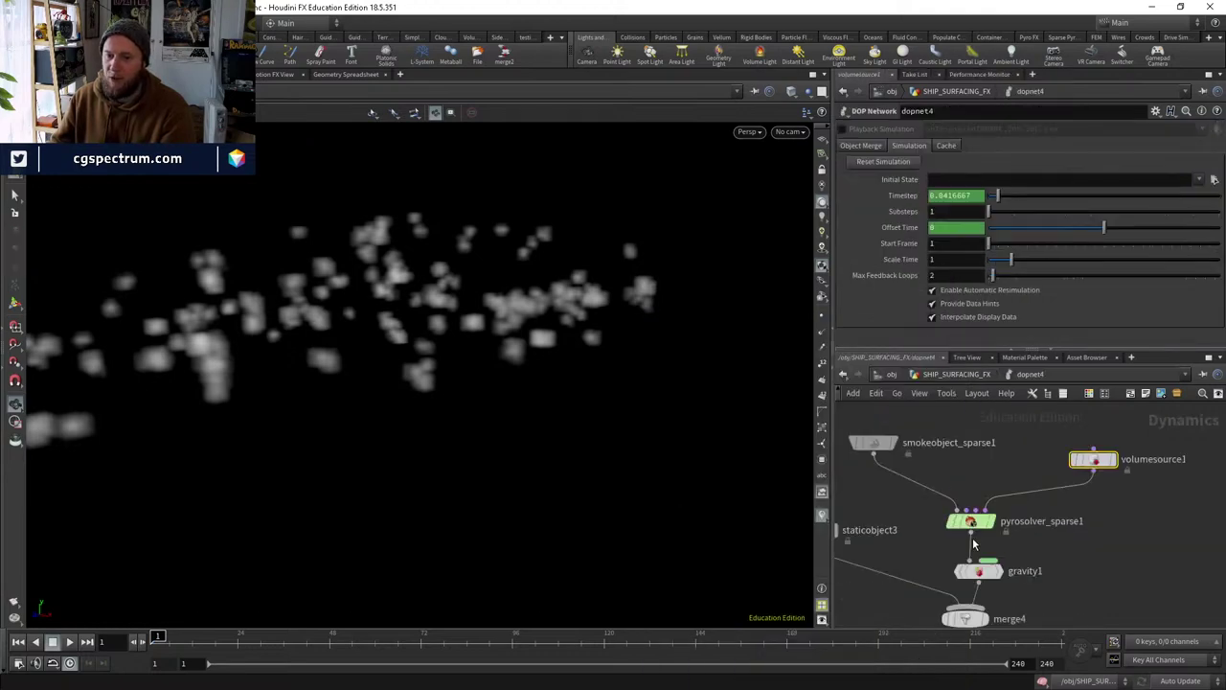
left_click(987, 207)
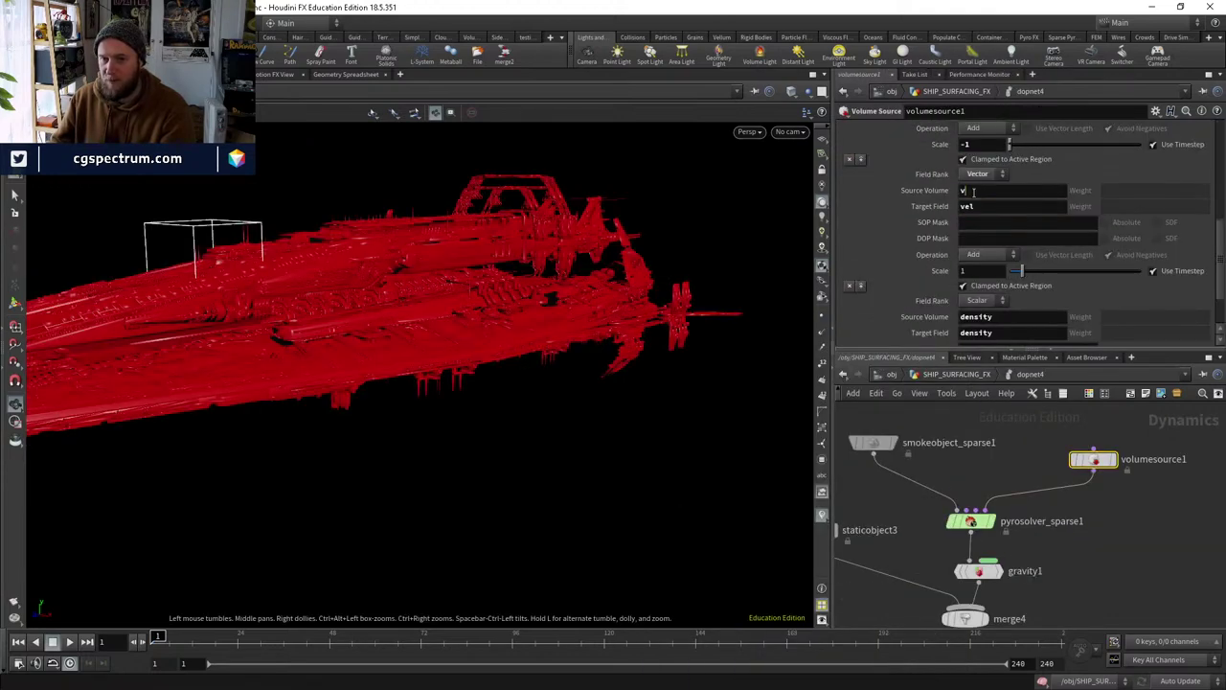
left_click(1077, 423)
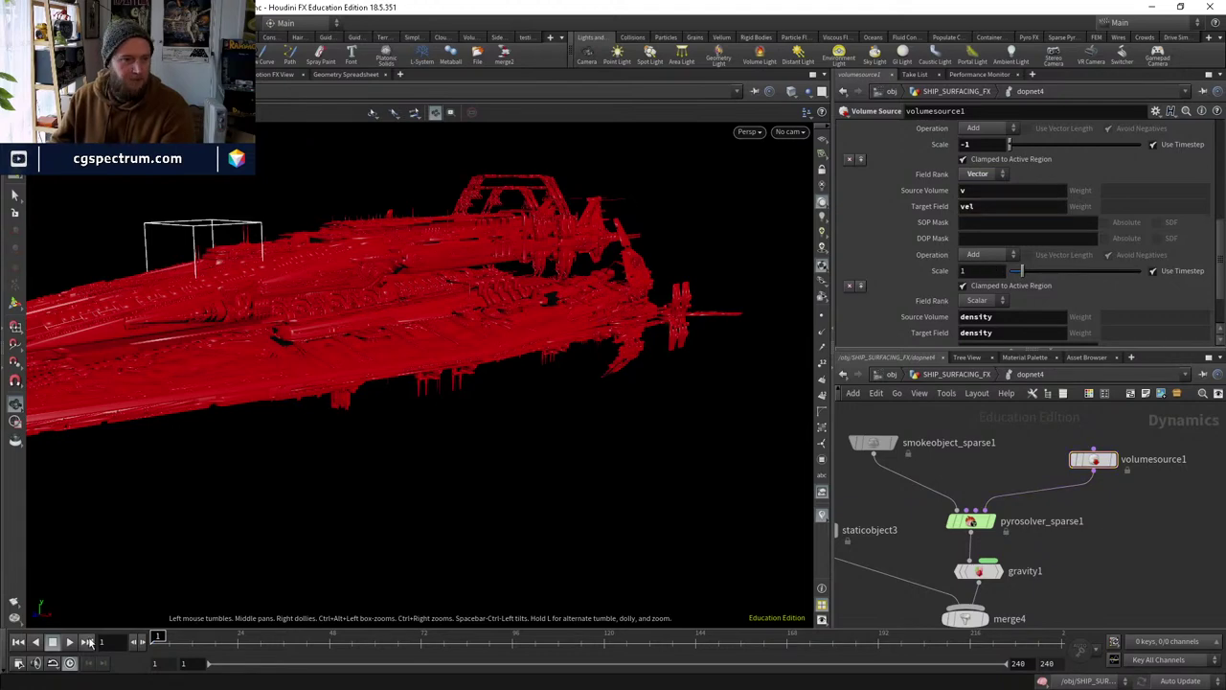
Play the simulation and raise the density source scale to 10 while orbiting the smoke.
left_click(70, 644)
left_click_drag(249, 556, 443, 487)
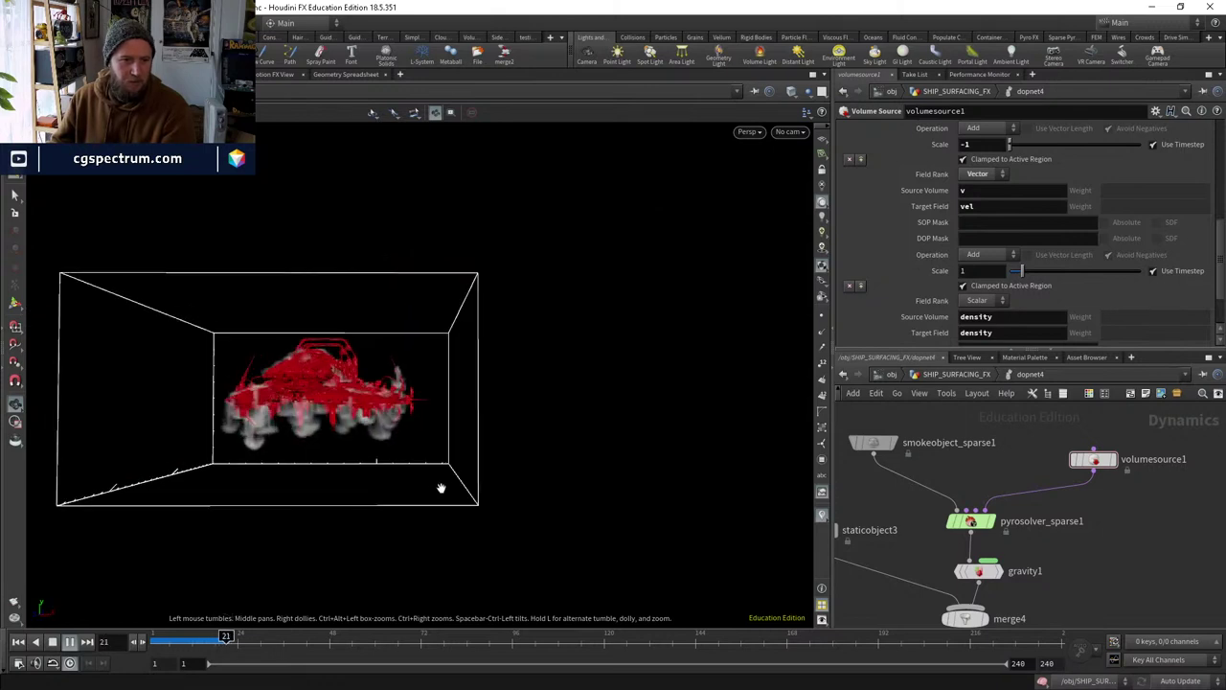
left_click_drag(278, 426, 273, 424)
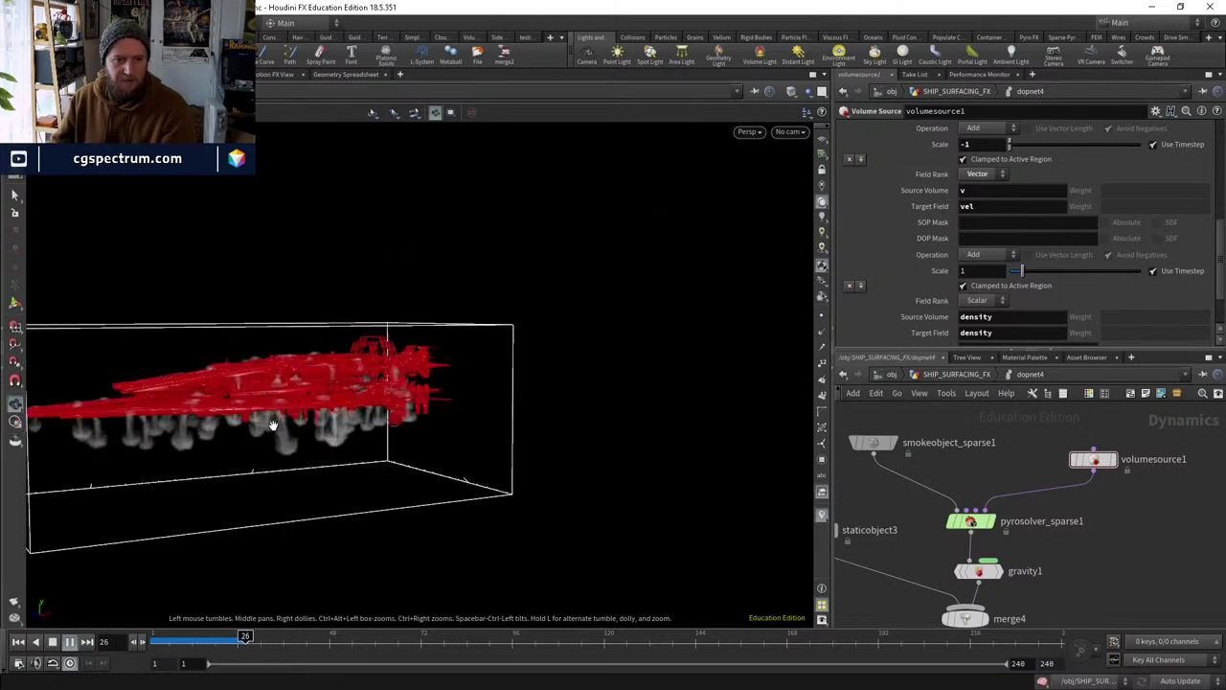
left_click(983, 271)
type("10")
key("Return")
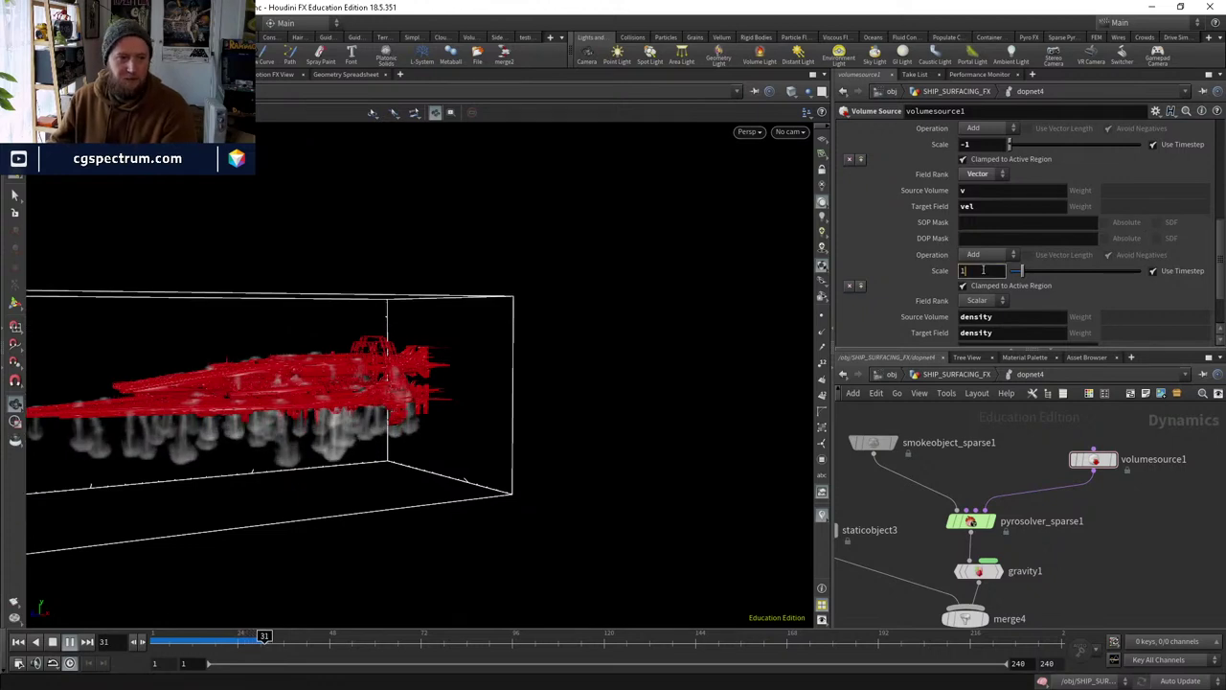
left_click_drag(359, 492, 573, 456)
left_click_drag(673, 455, 646, 501)
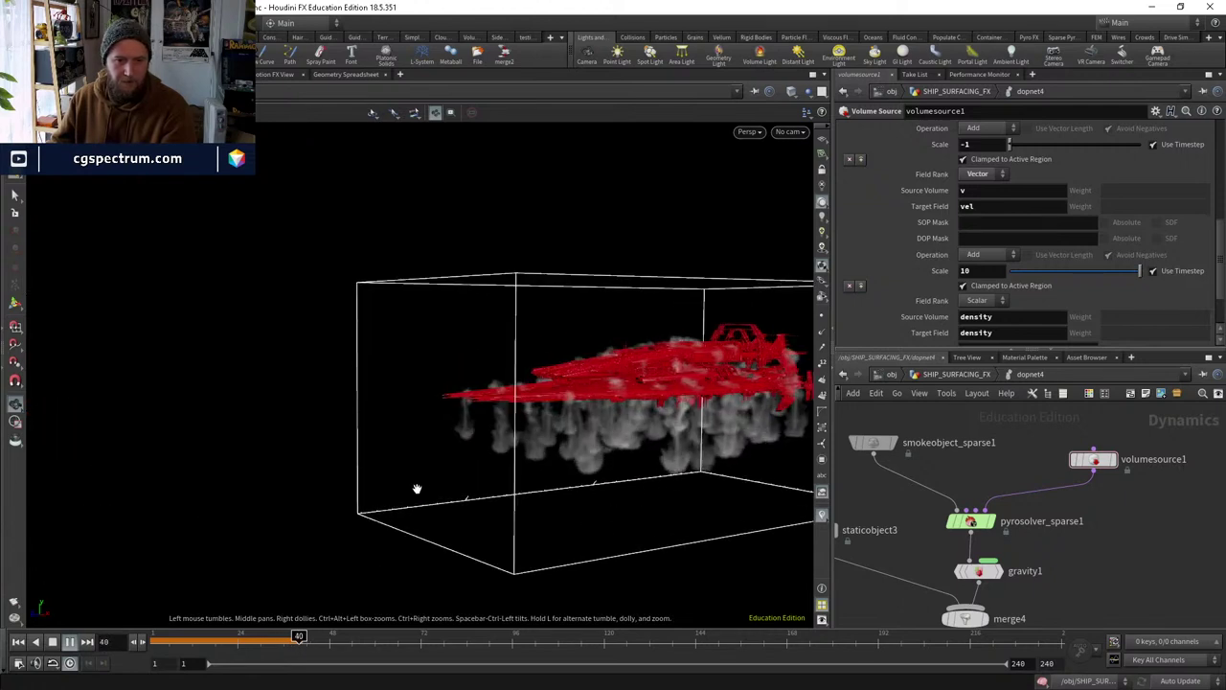
left_click_drag(416, 492, 153, 636)
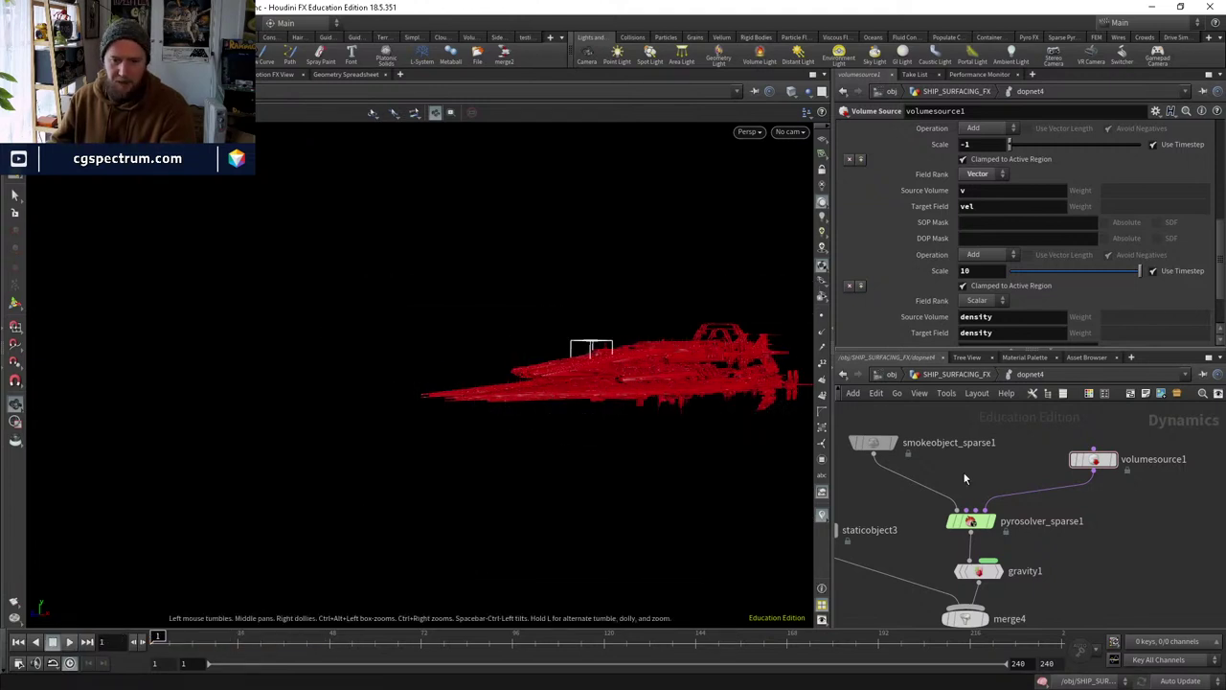
Set smokeobject_sparse1's voxel size to 0.25.
left_click(871, 444)
left_click(955, 175)
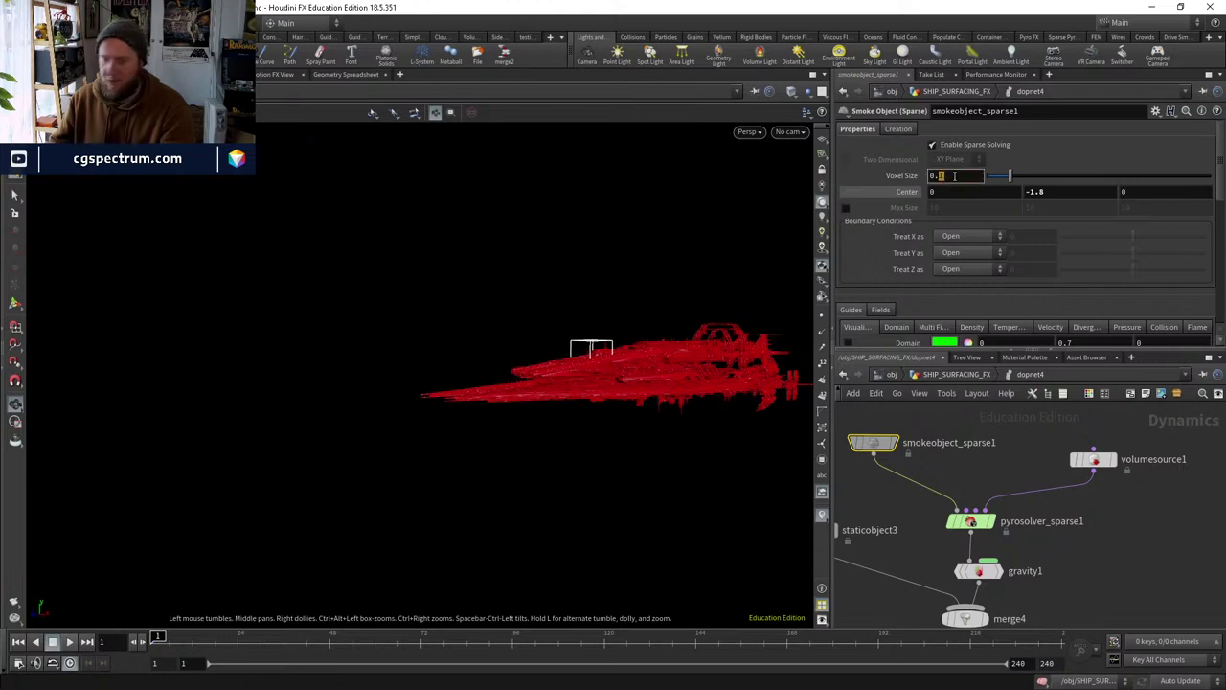
type("0.25")
key("Return")
Play and scrub the coarser smoke simulation, orbiting to watch the plumes grow beneath the ship.
left_click(70, 642)
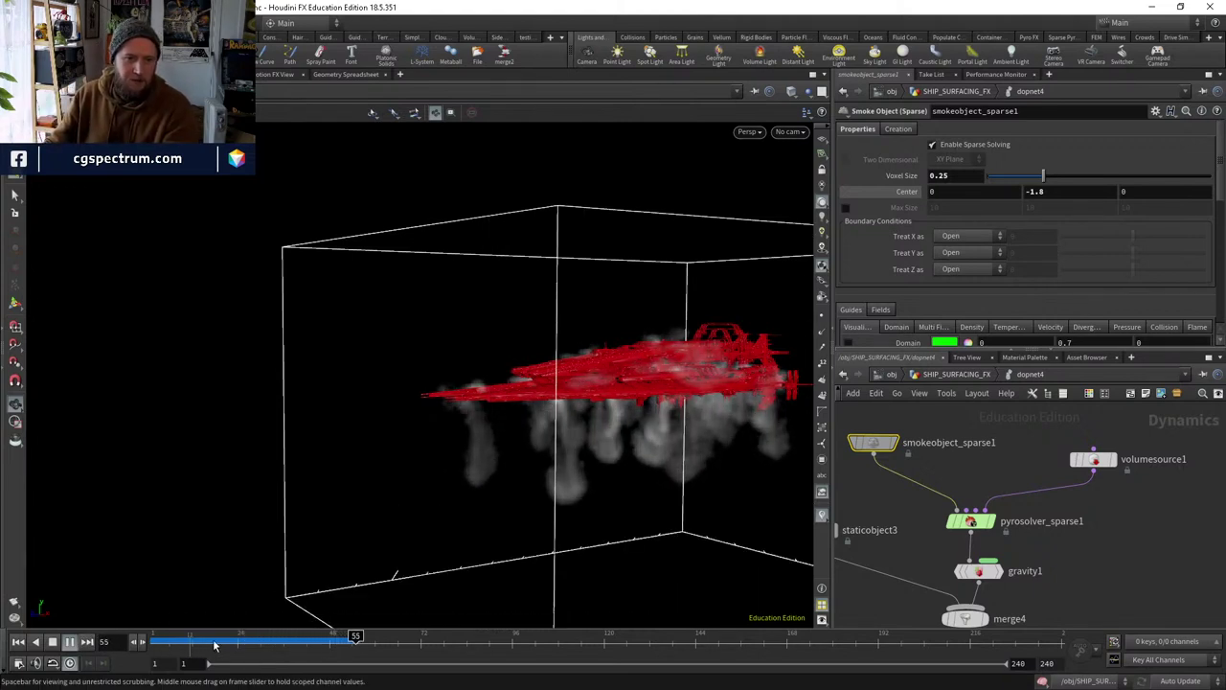
left_click_drag(354, 637, 280, 637)
left_click_drag(383, 431, 460, 584)
left_click_drag(284, 636, 233, 636)
left_click(69, 641)
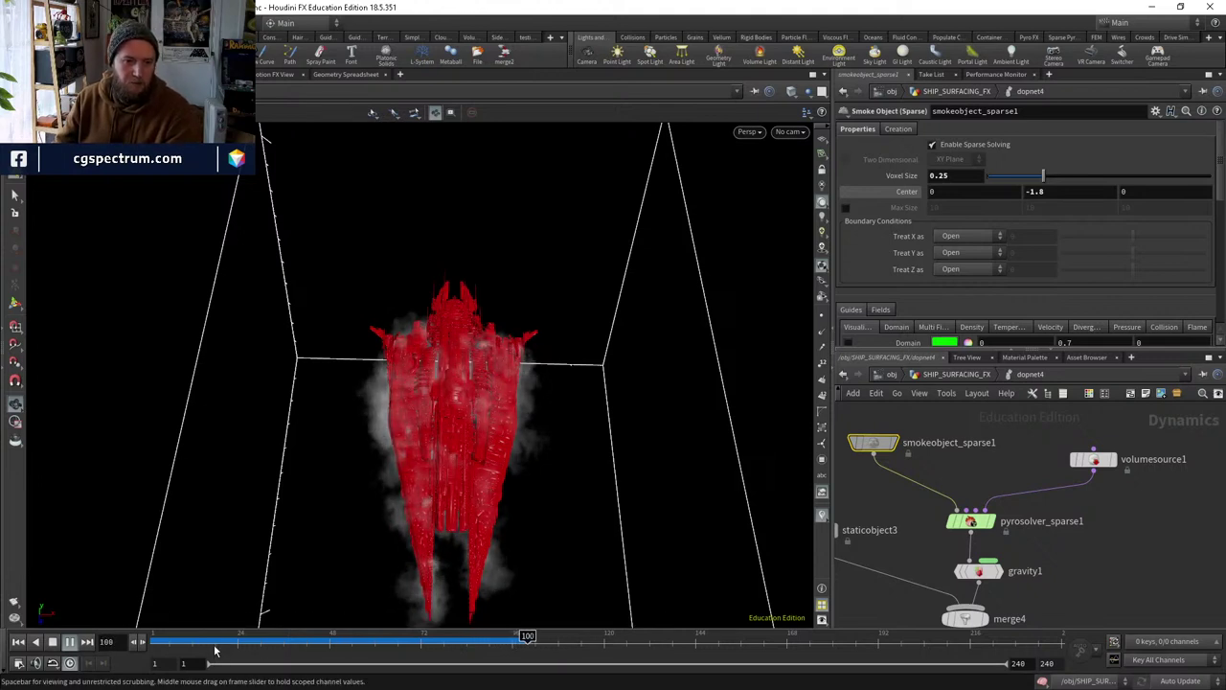
key("ctrl+Up")
left_click_drag(454, 525, 450, 379)
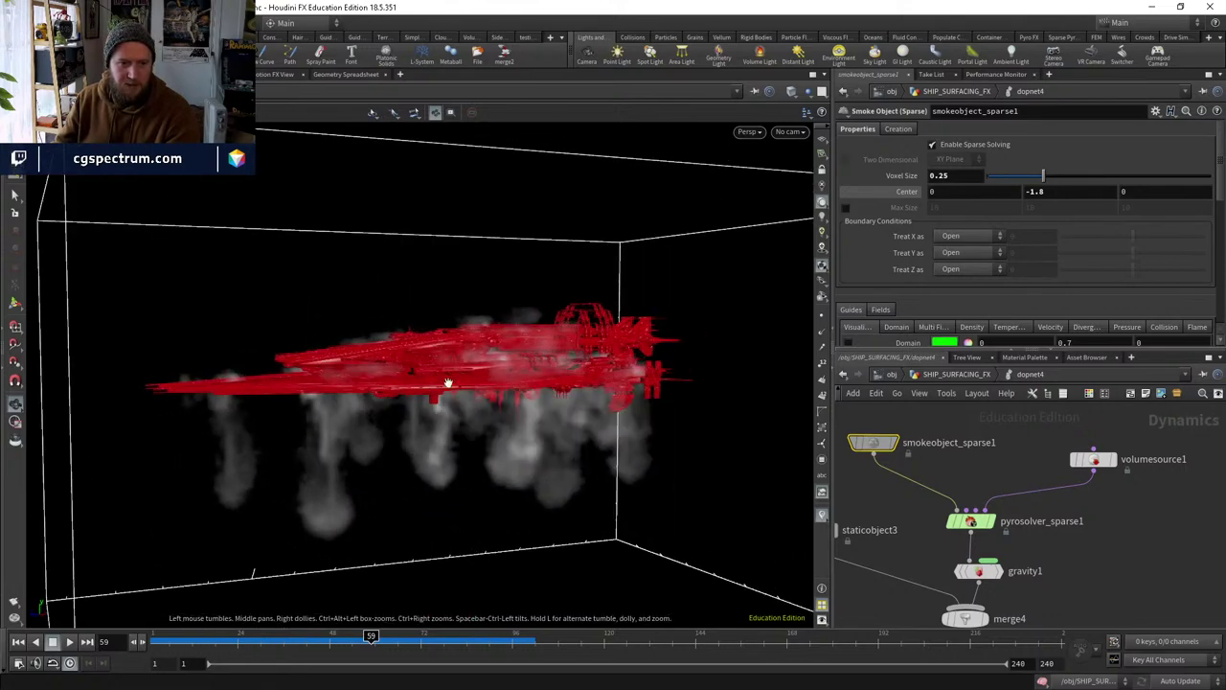
left_click(272, 637)
left_click_drag(272, 638, 356, 637)
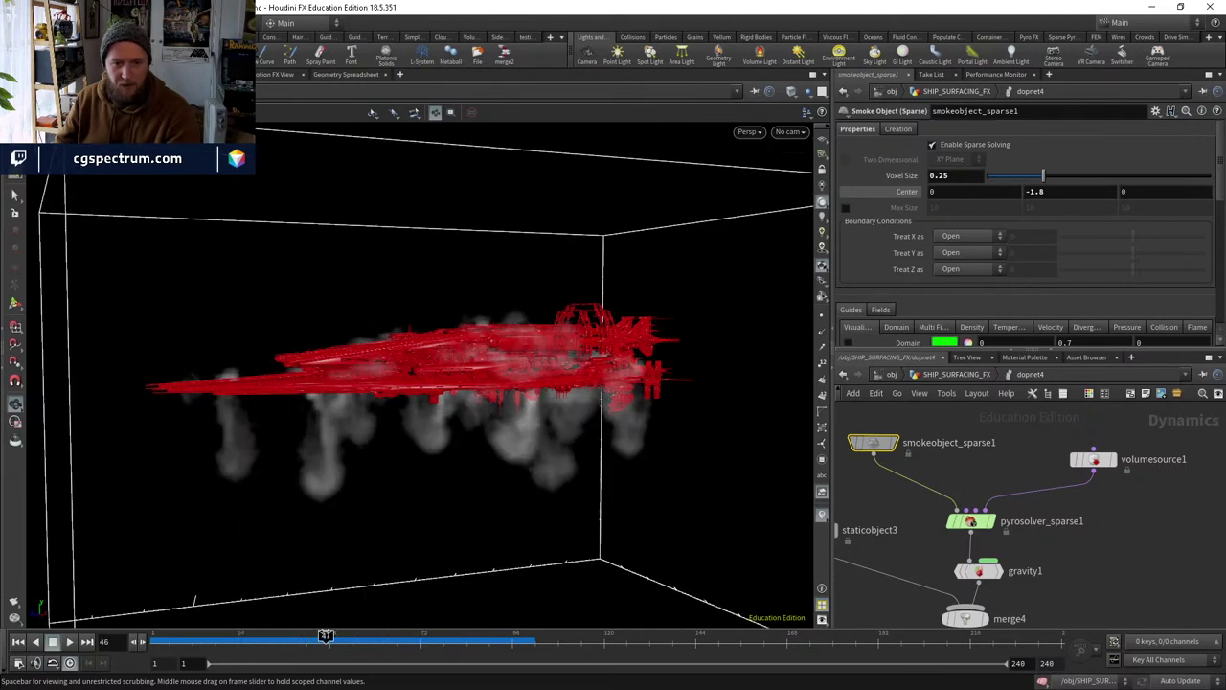
left_click_drag(537, 308, 554, 338)
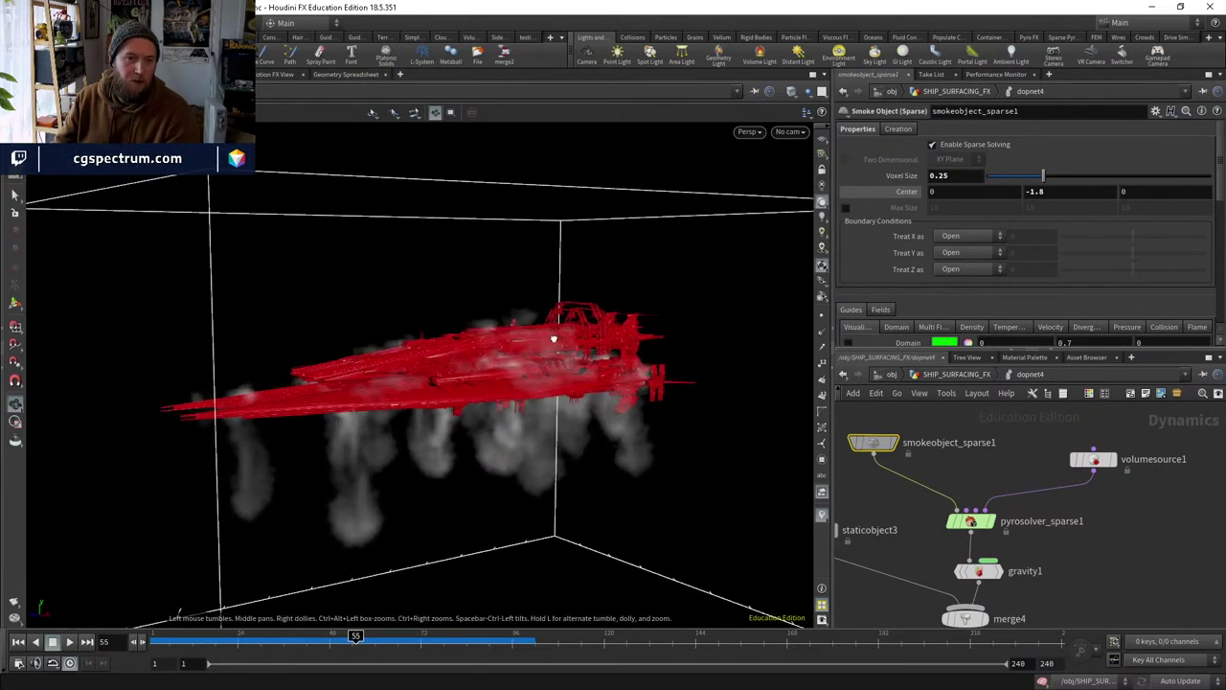
left_click_drag(356, 636, 327, 616)
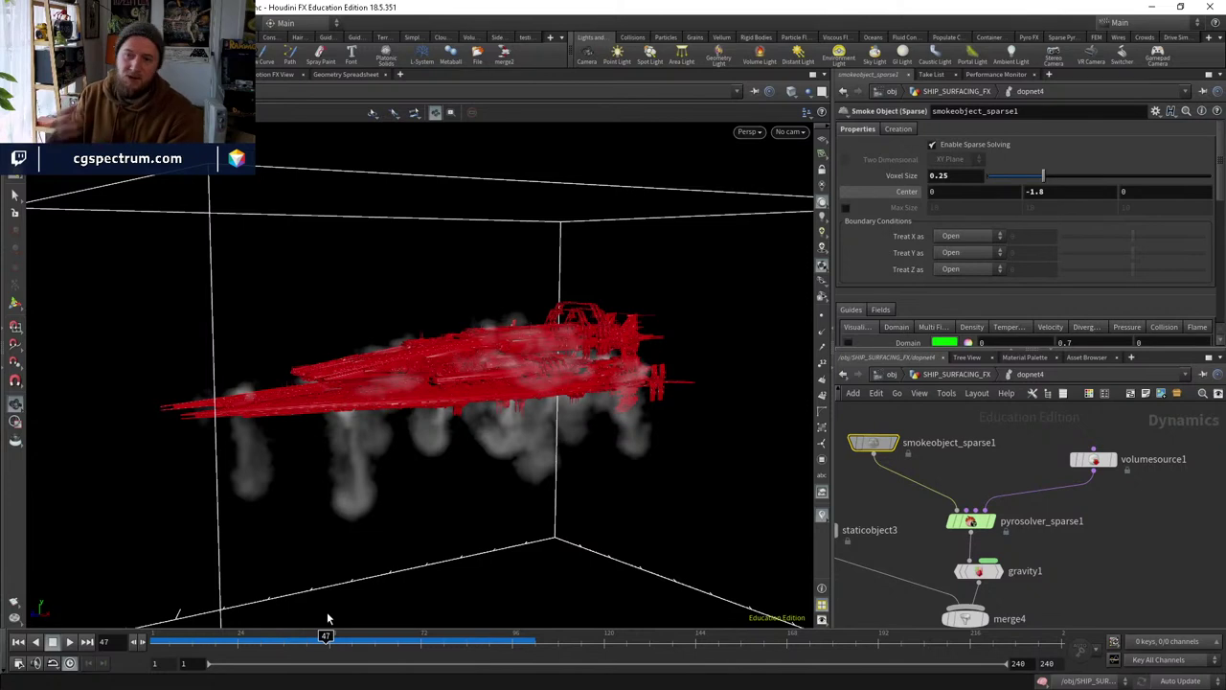
left_click_drag(326, 636, 351, 635)
Raise pointvelocity2's curl noise scale to 1.27 in the SHIP_SURFACING_FX network.
left_click(956, 374)
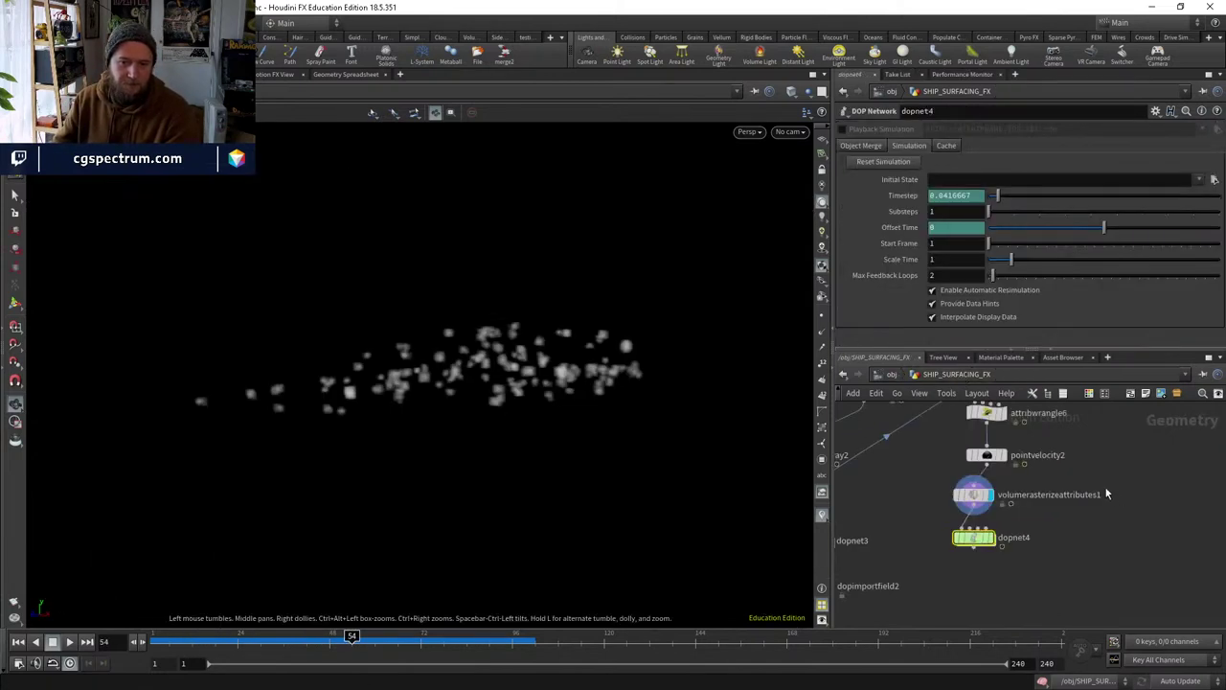
left_click(1037, 498)
left_click(1021, 499)
key("ctrl+Up")
key("Up")
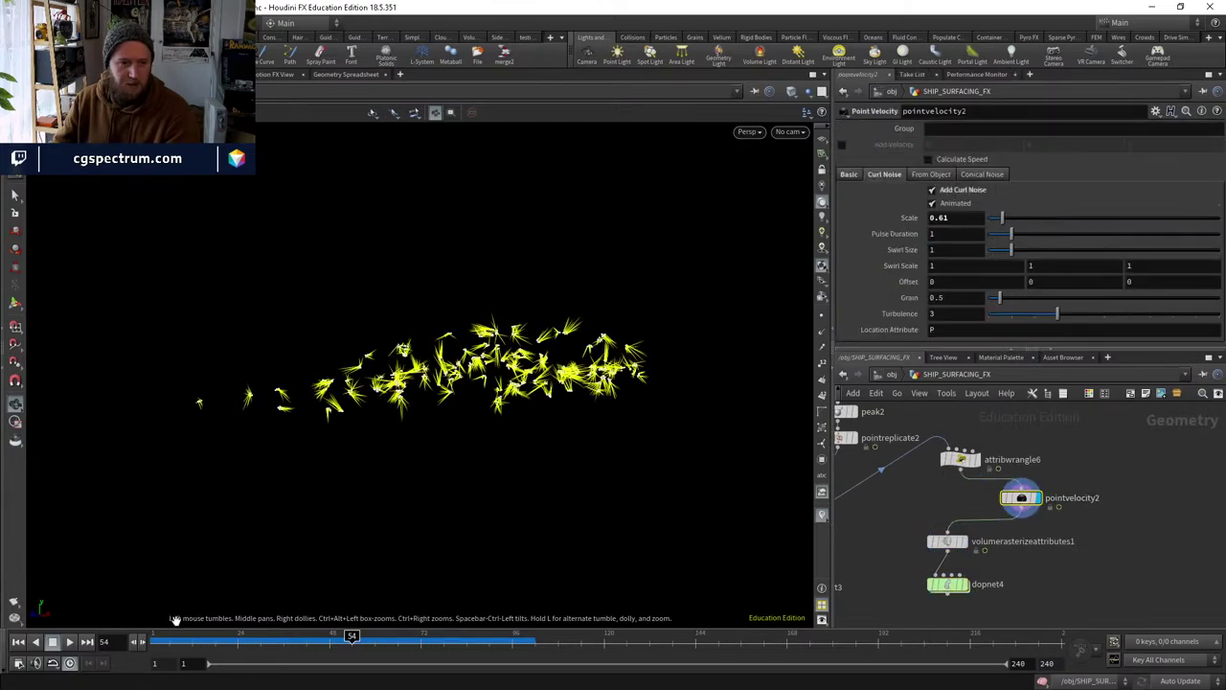
left_click_drag(400, 223, 381, 357)
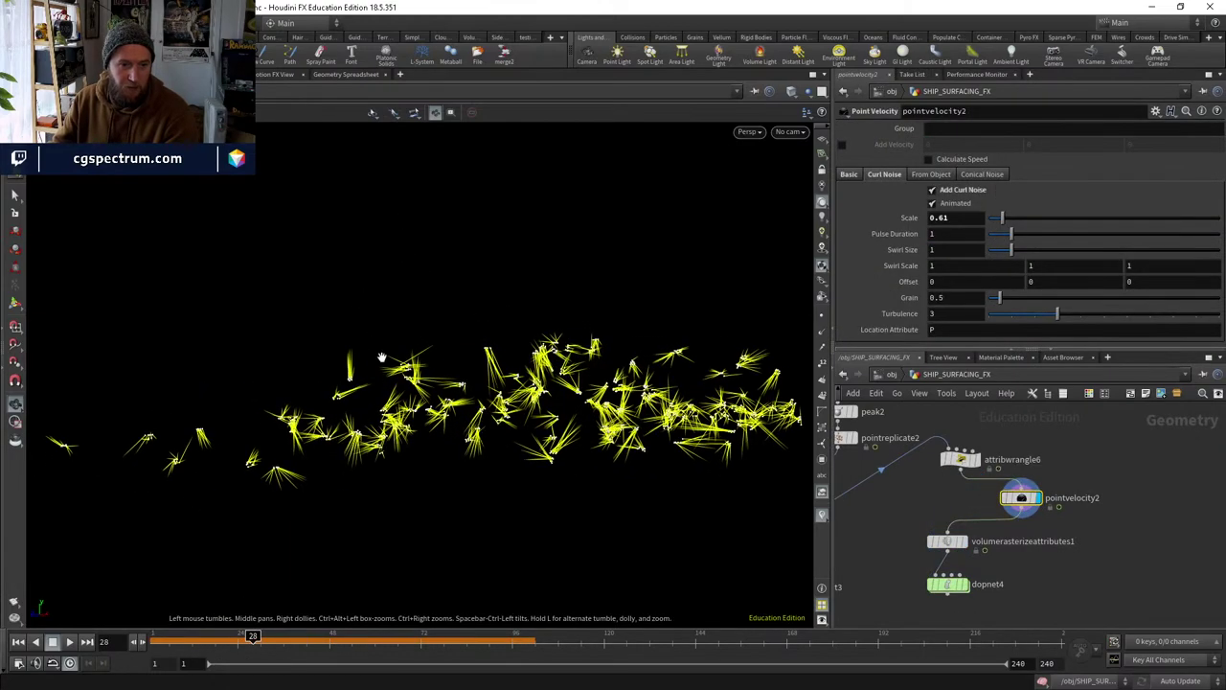
mouse_move(255, 636)
left_mouse_down()
mouse_move(323, 636)
mouse_move(164, 636)
mouse_move(269, 636)
left_mouse_up()
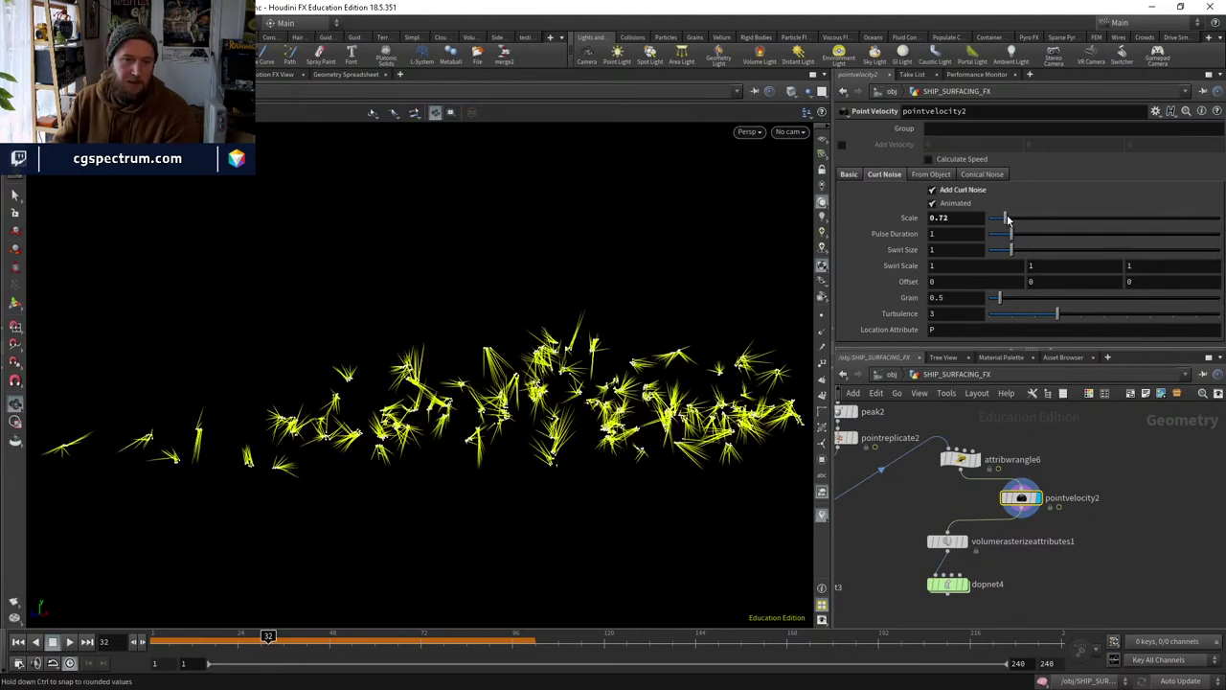
left_click_drag(1002, 218, 1024, 218)
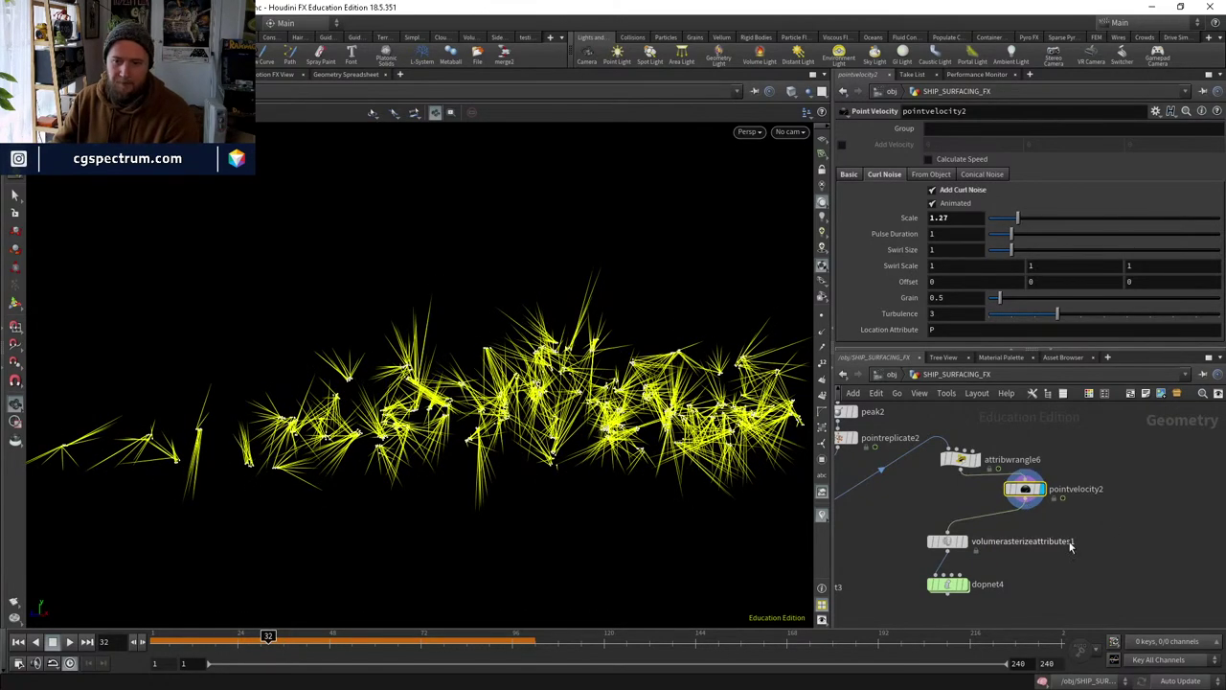
Add an Attribute Wrangle node after pointvelocity2.
key("Tab")
type("at")
left_click(856, 489)
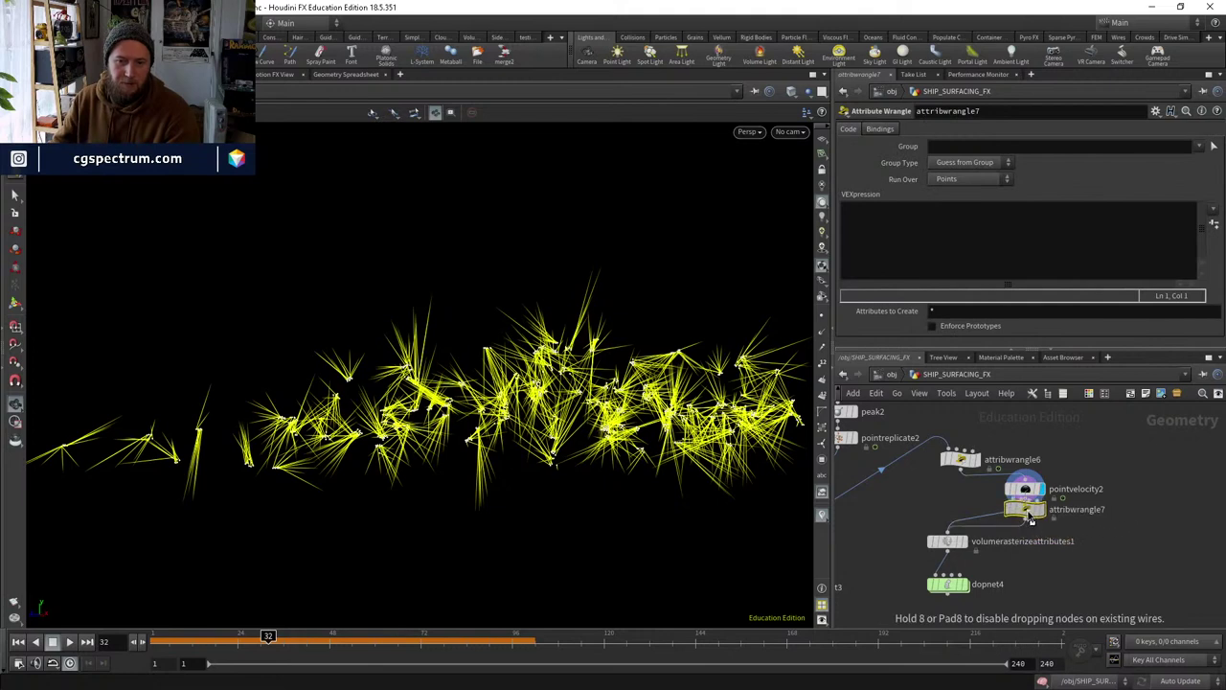
left_click(1026, 538)
left_click(941, 221)
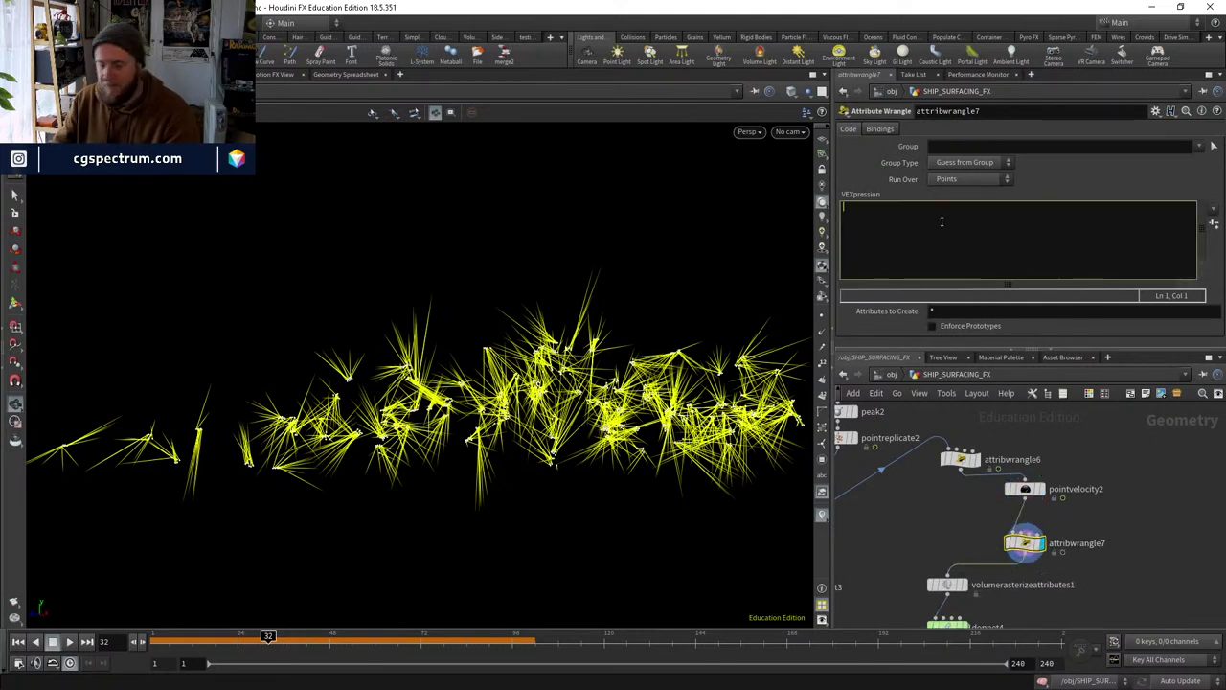
type("v@")
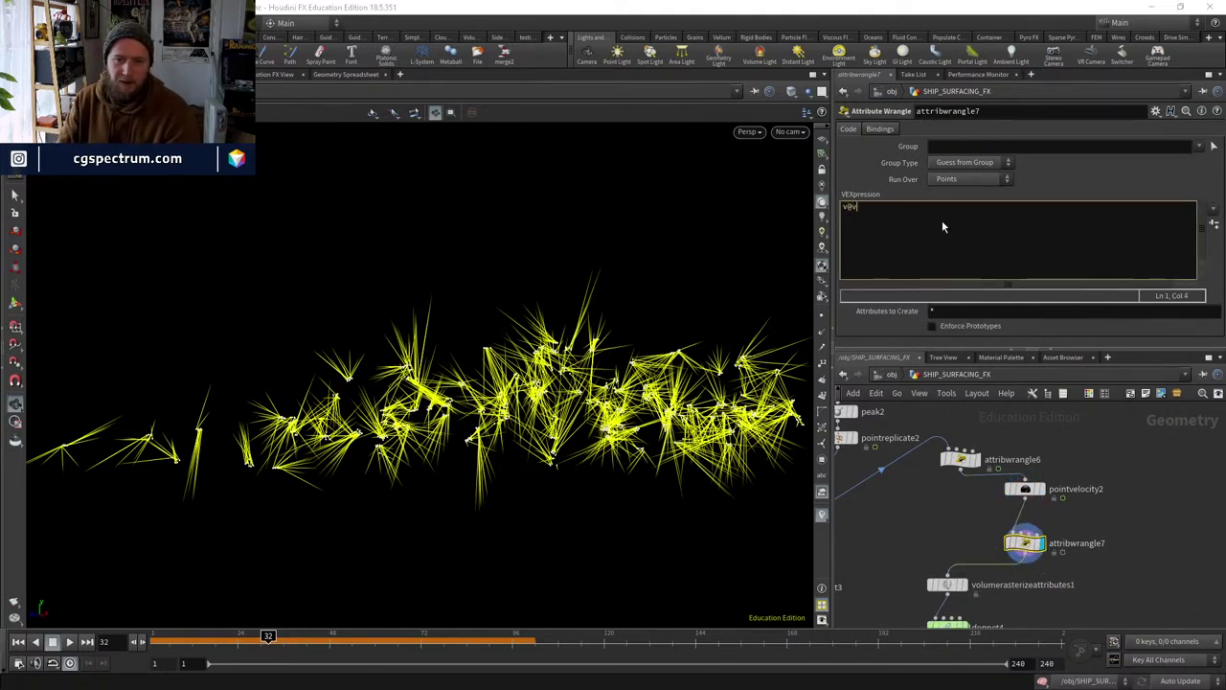
type("v.y")
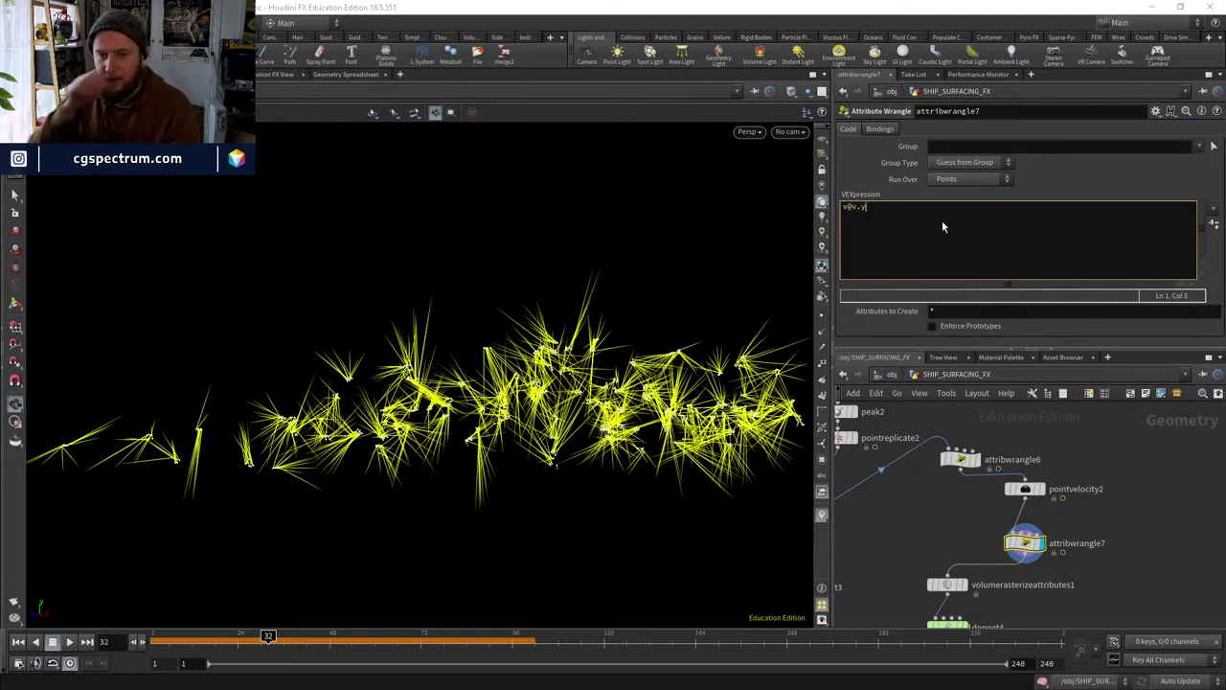
type("=")
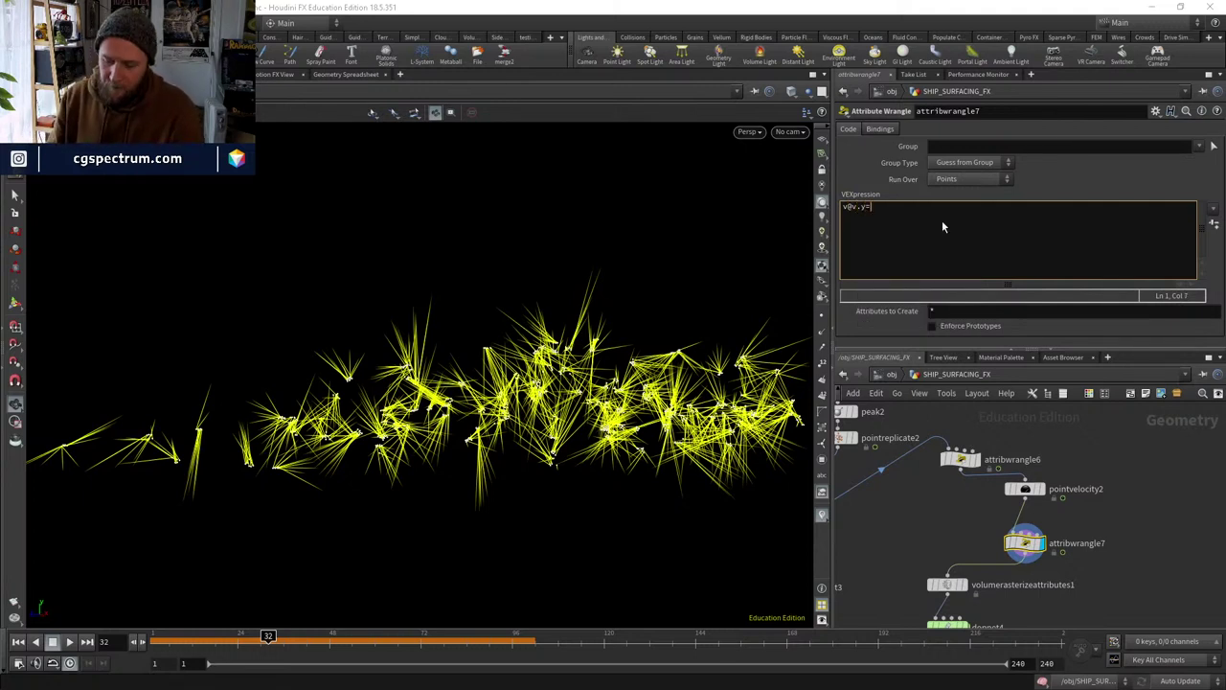
type("c")
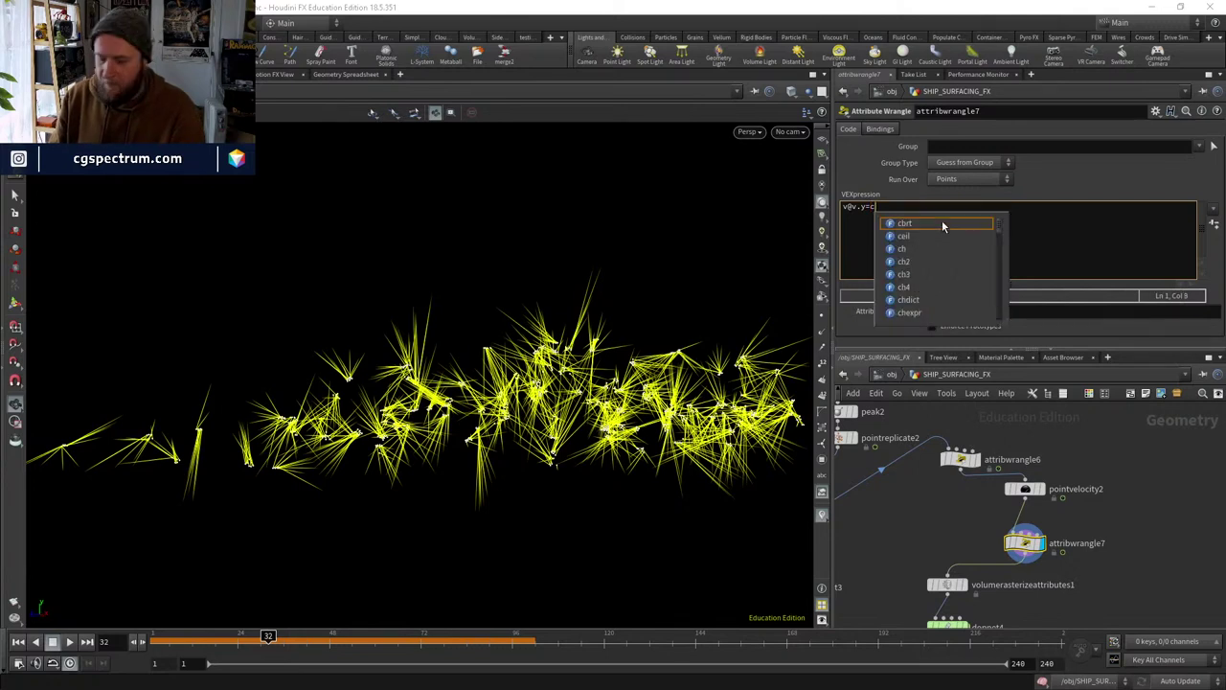
type("lamp")
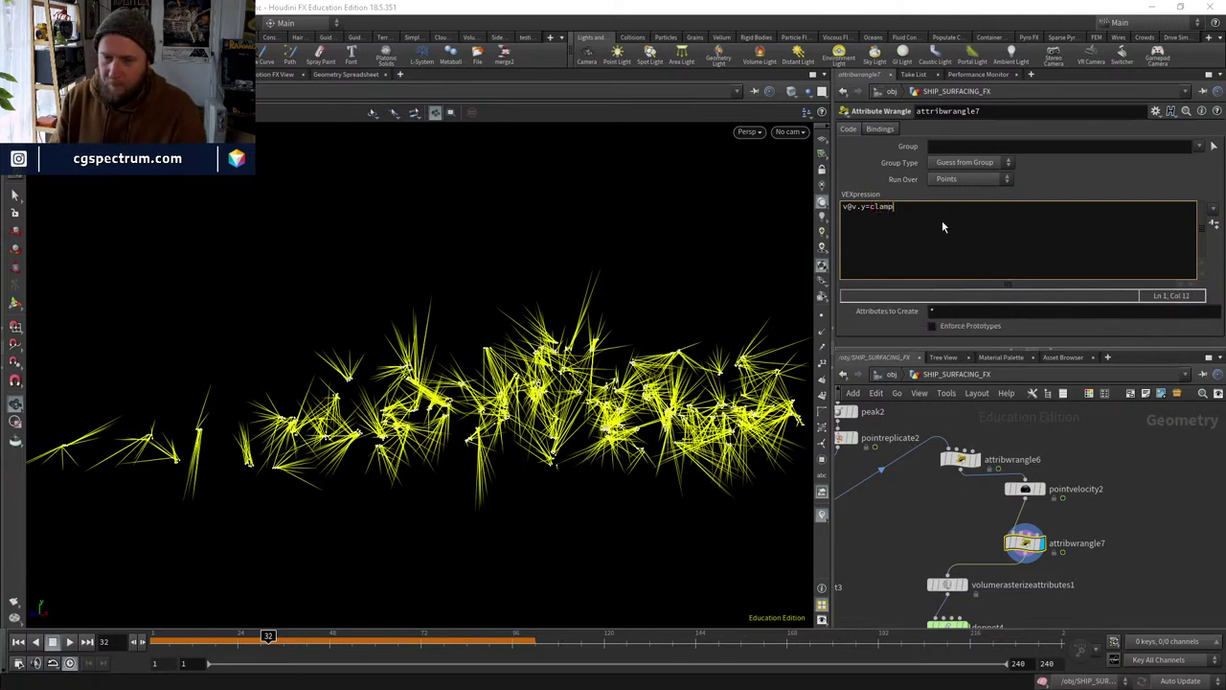
type("(v@v.y,-100,")
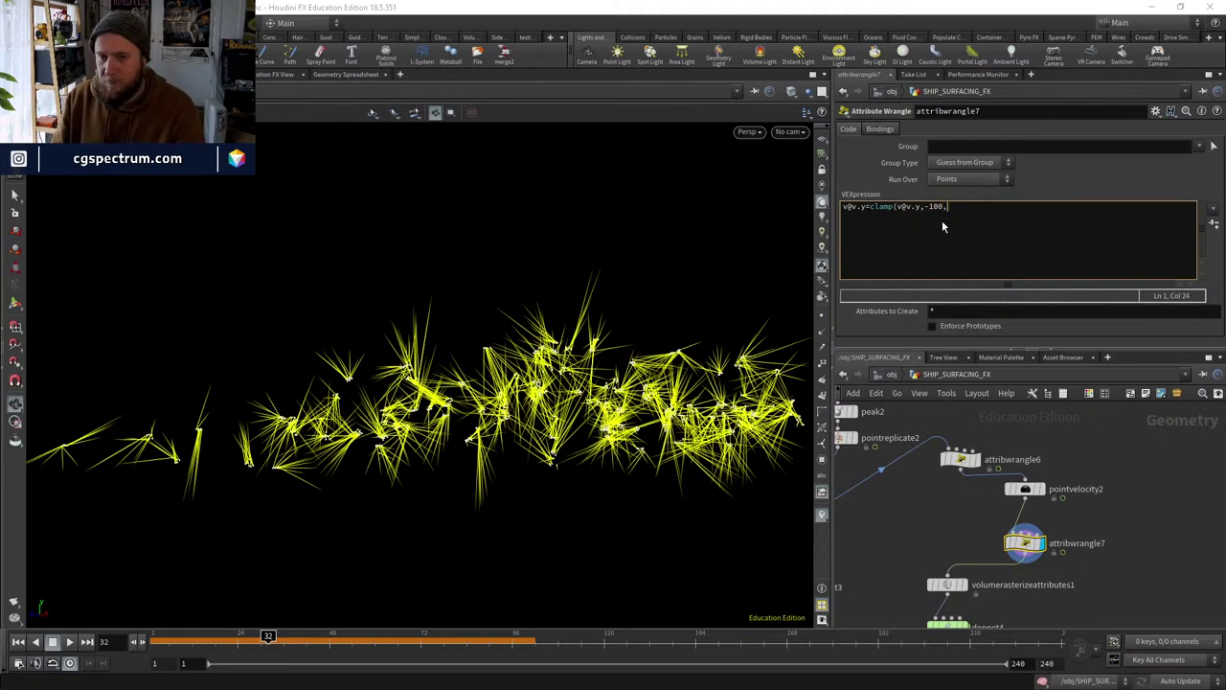
type("0")
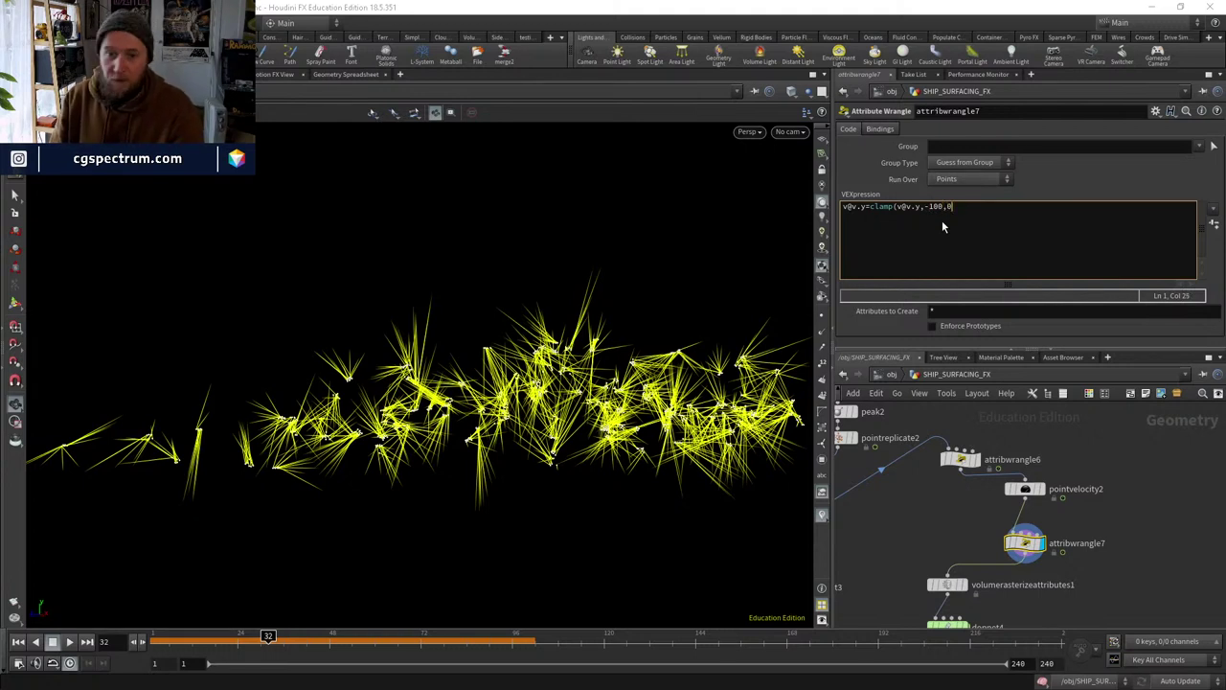
type(");")
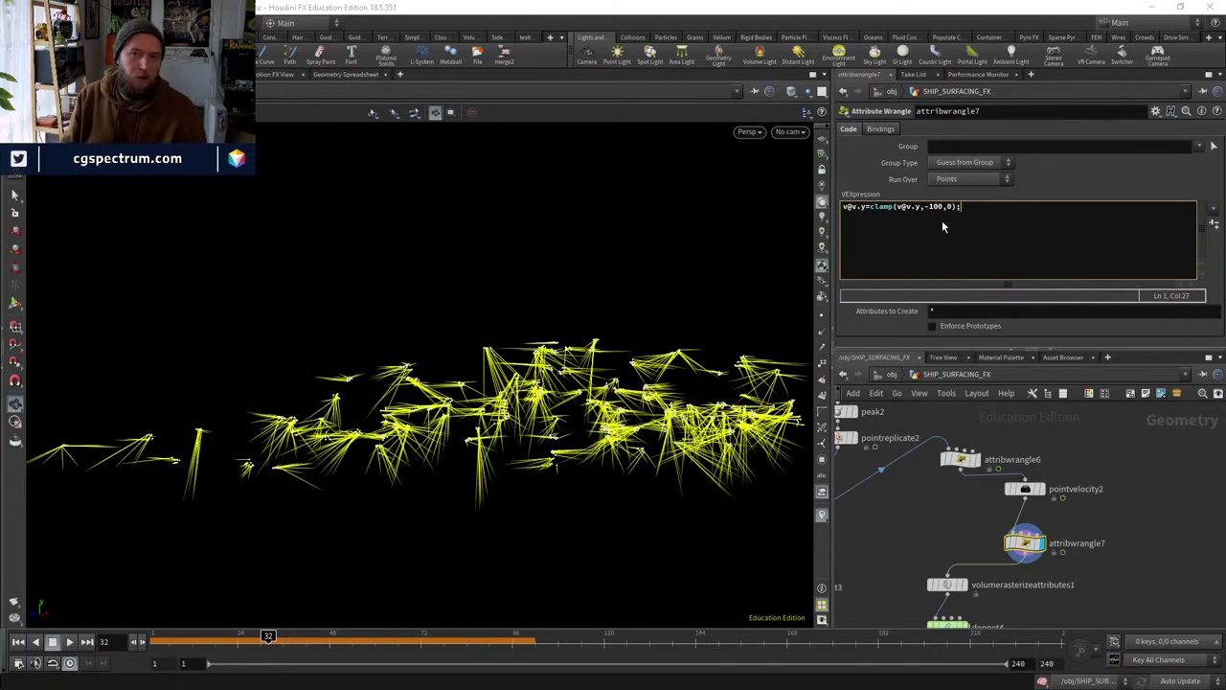
Try a -10 clamp limit, inspect the velocity lines, then select the clamp line for replacement.
key("Left")
key("Left")
key("Left")
key("Left")
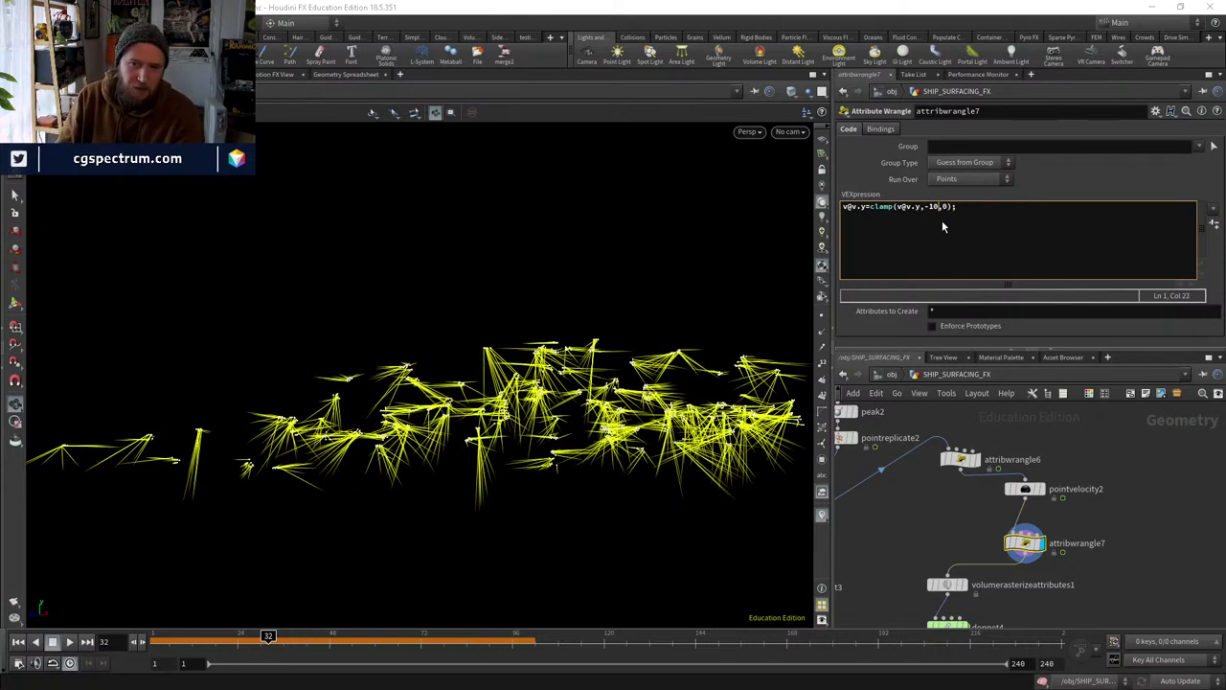
key("BackSpace")
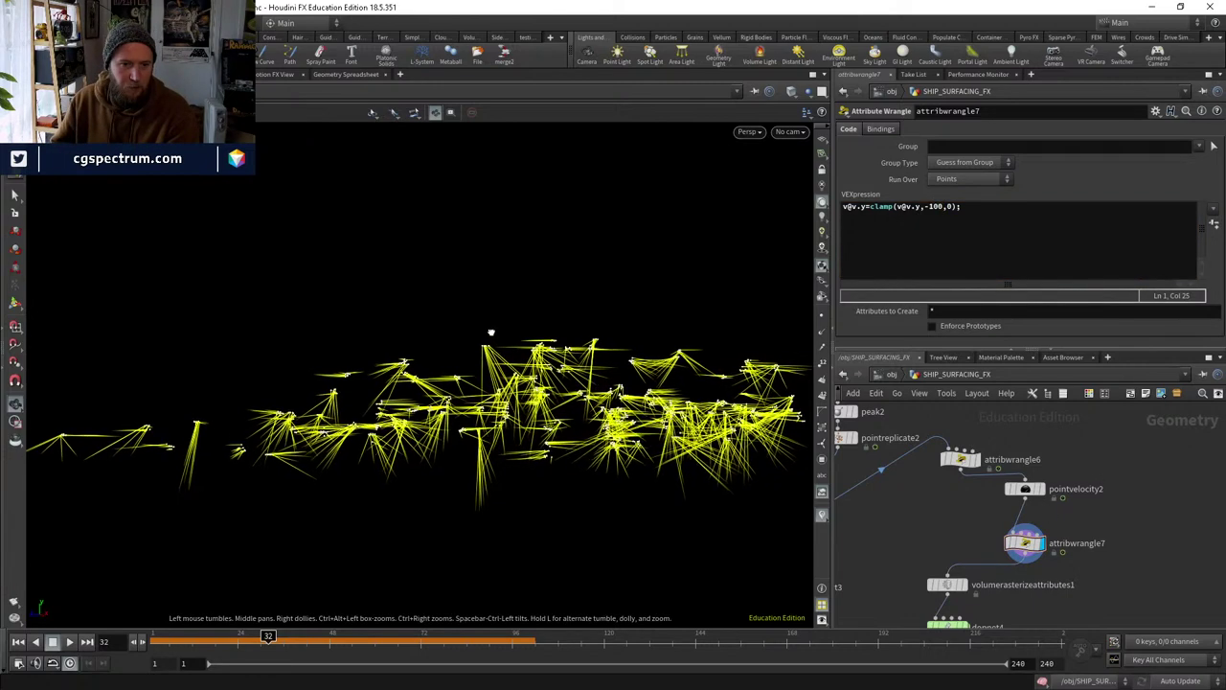
mouse_move(491, 332)
left_mouse_down()
mouse_move(471, 332)
mouse_move(446, 358)
mouse_move(455, 374)
mouse_move(488, 350)
left_mouse_up()
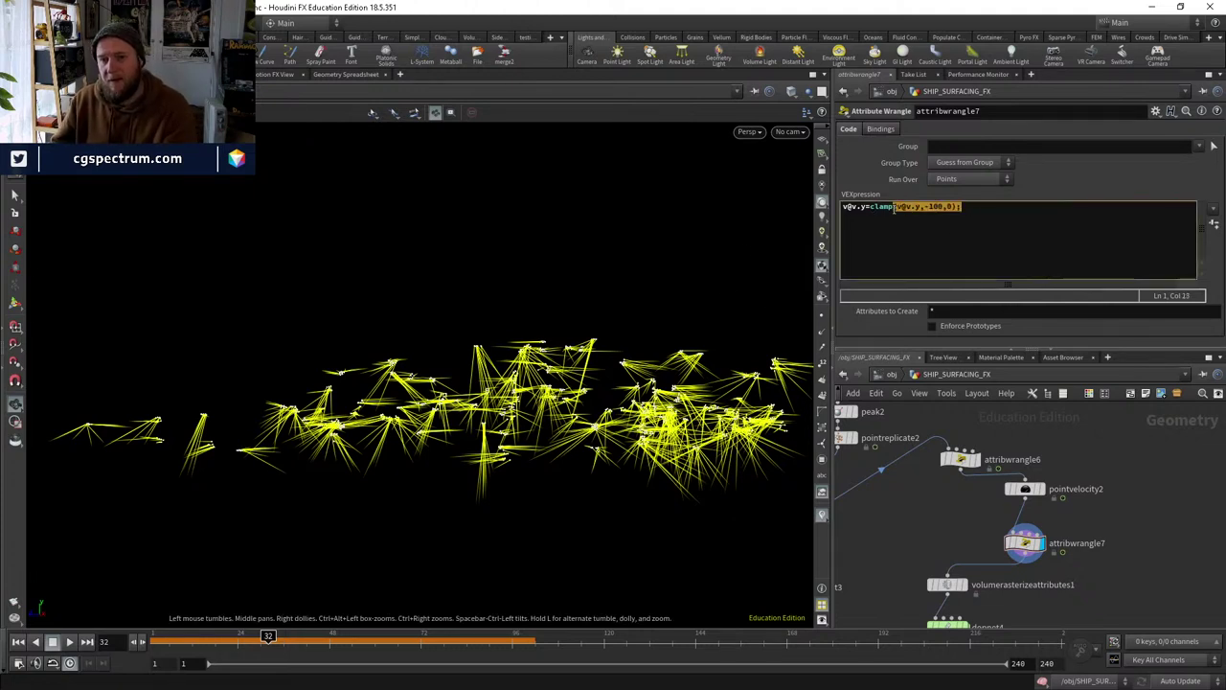
left_click_drag(945, 232, 839, 205)
type("if")
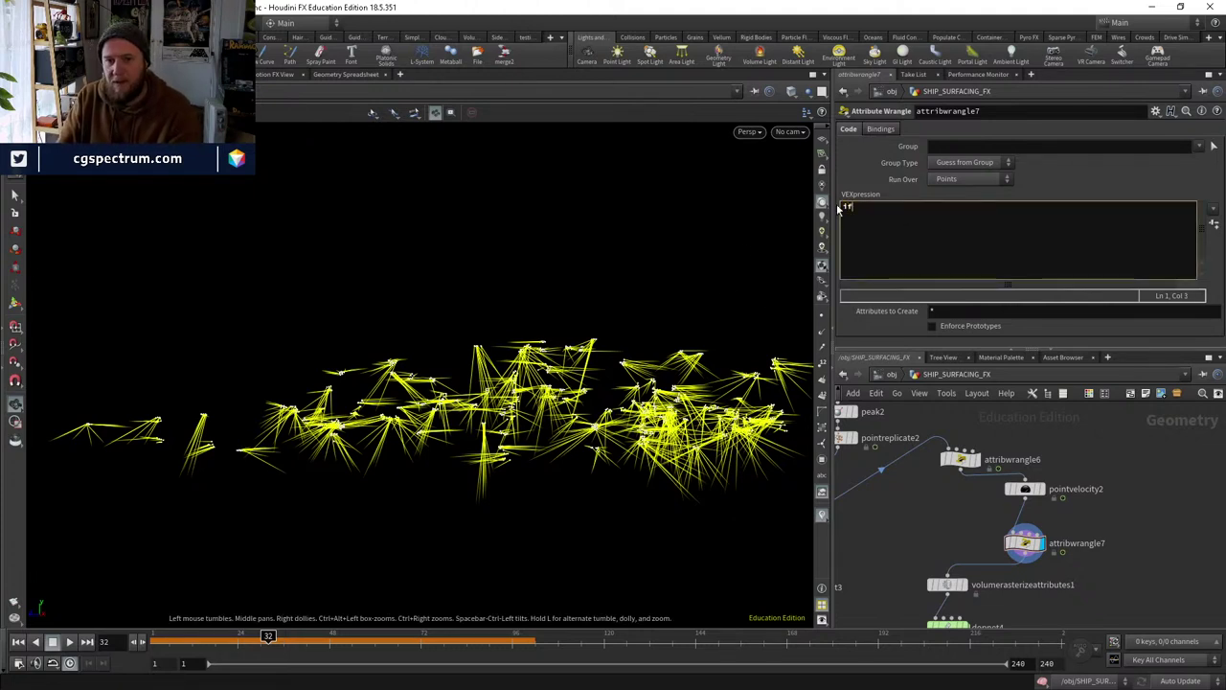
type("(v@")
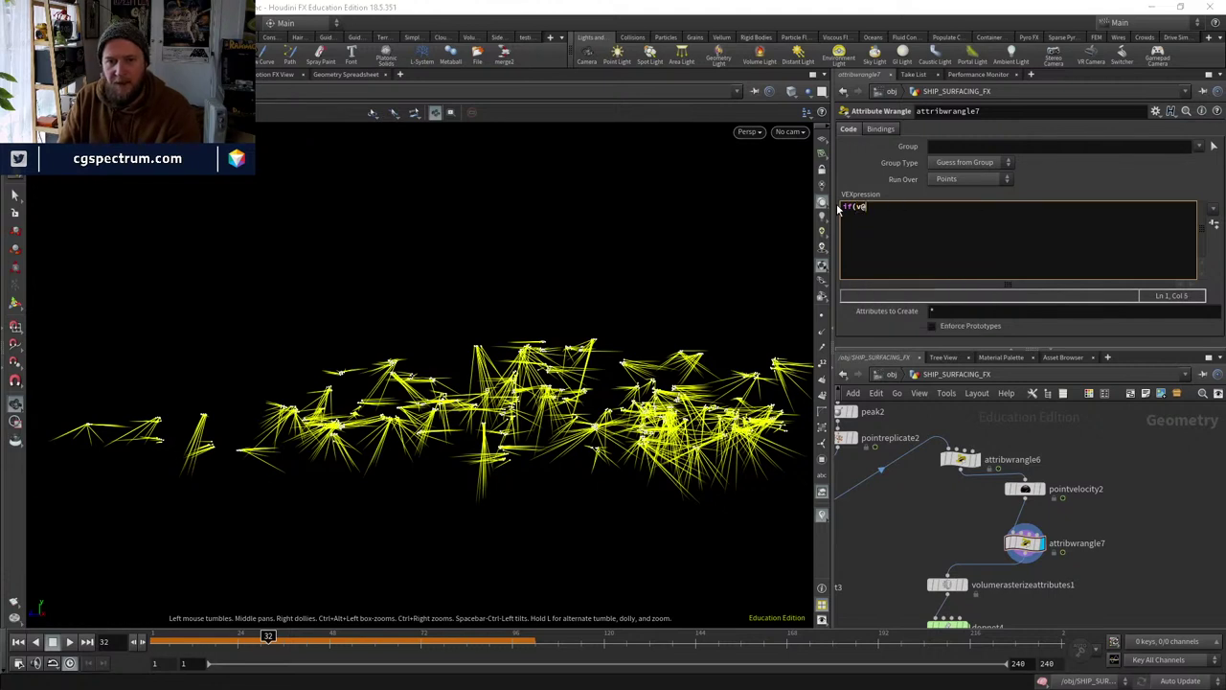
type("v.y>0){")
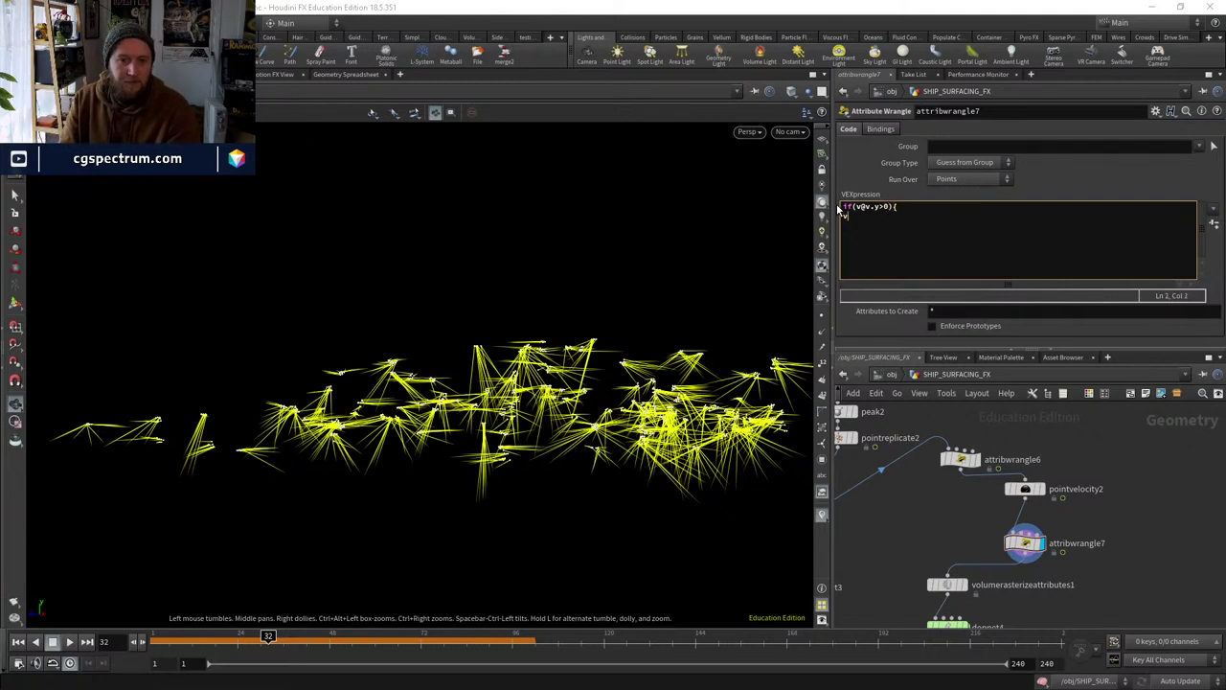
type(".y*=-1")
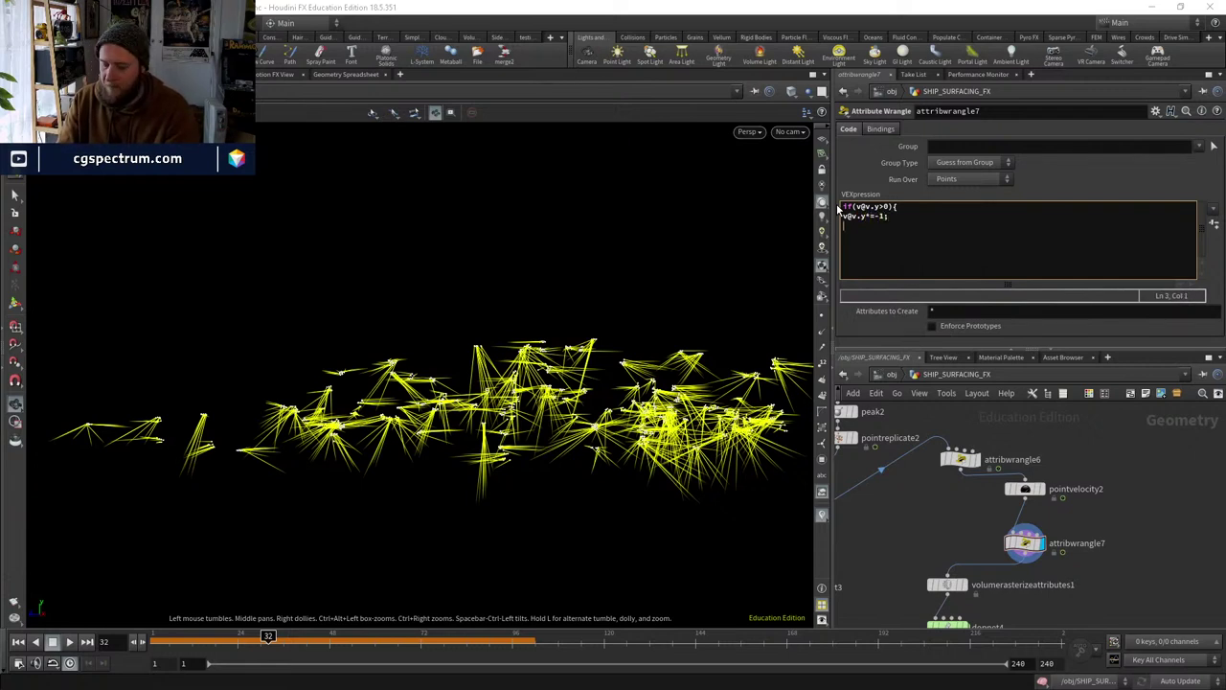
type("}")
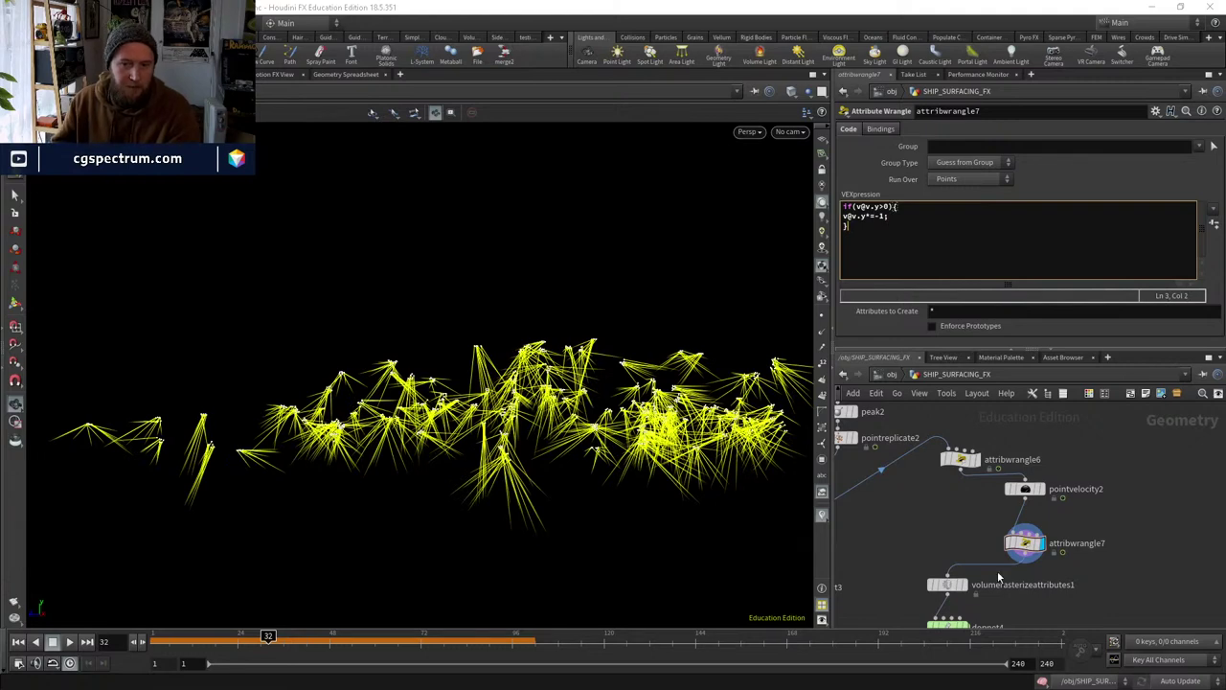
mouse_move(1008, 544)
left_click(1008, 544)
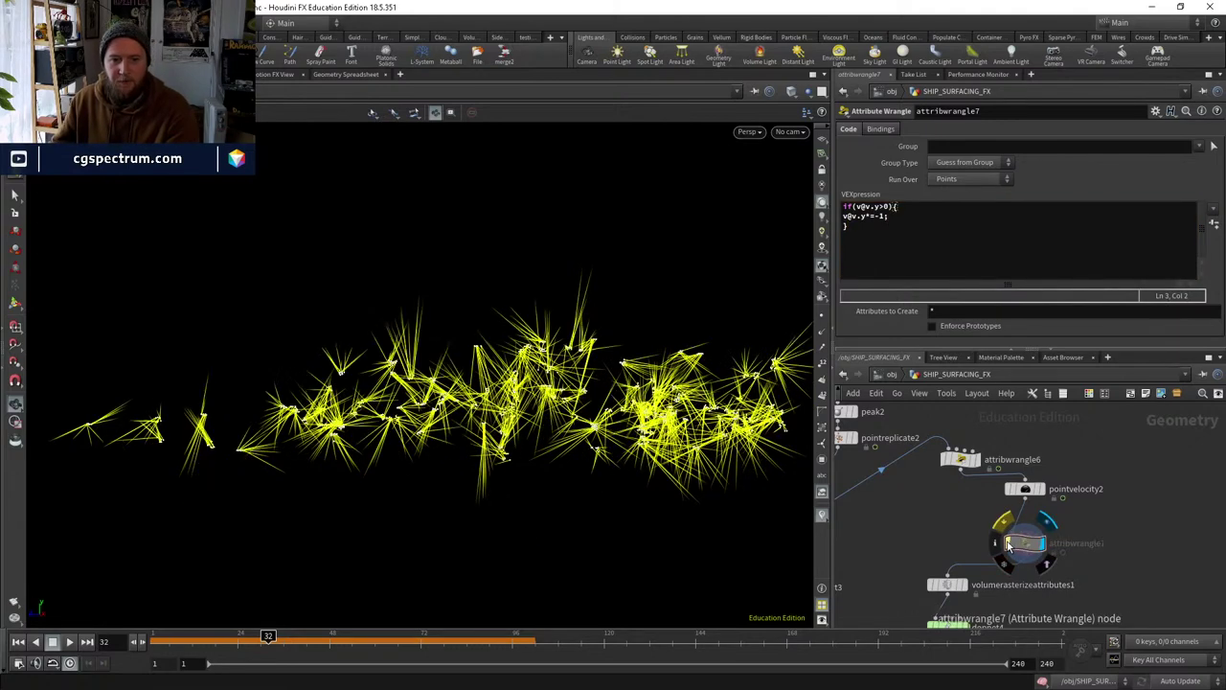
left_click(1009, 544)
left_click(1009, 544)
left_click(1008, 544)
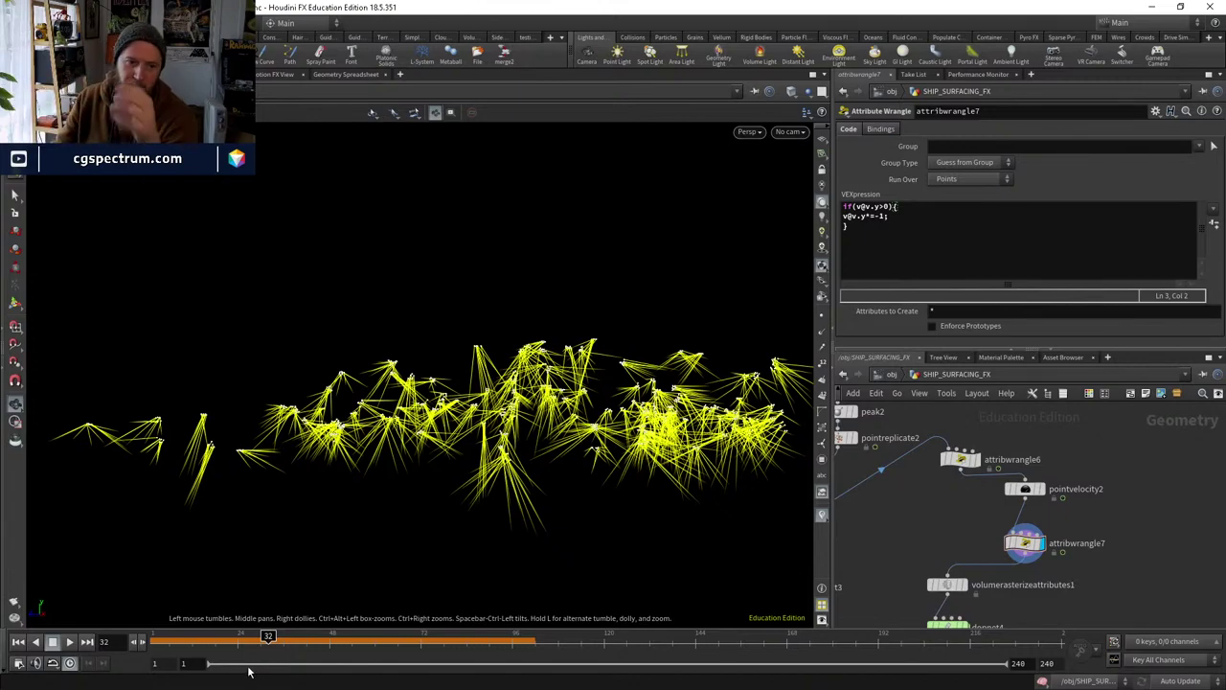
Scrub to frame 57 to check the downward streaks, then return to frame 1.
left_click_drag(257, 636, 328, 637)
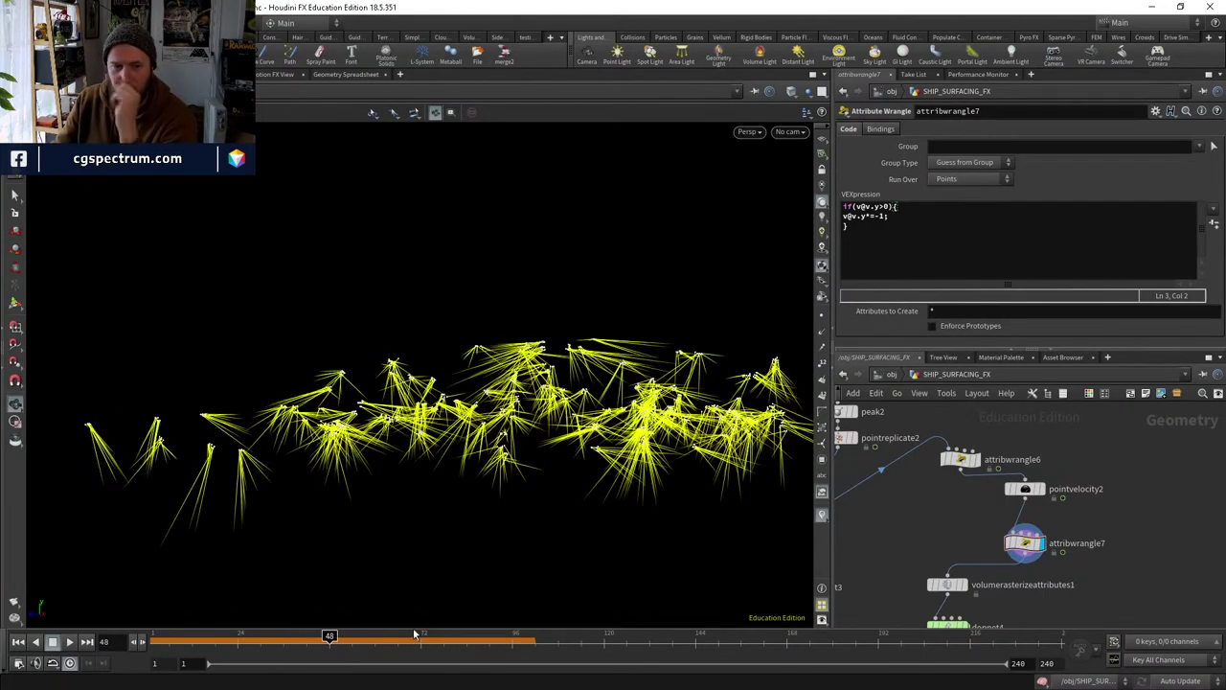
left_click(363, 636)
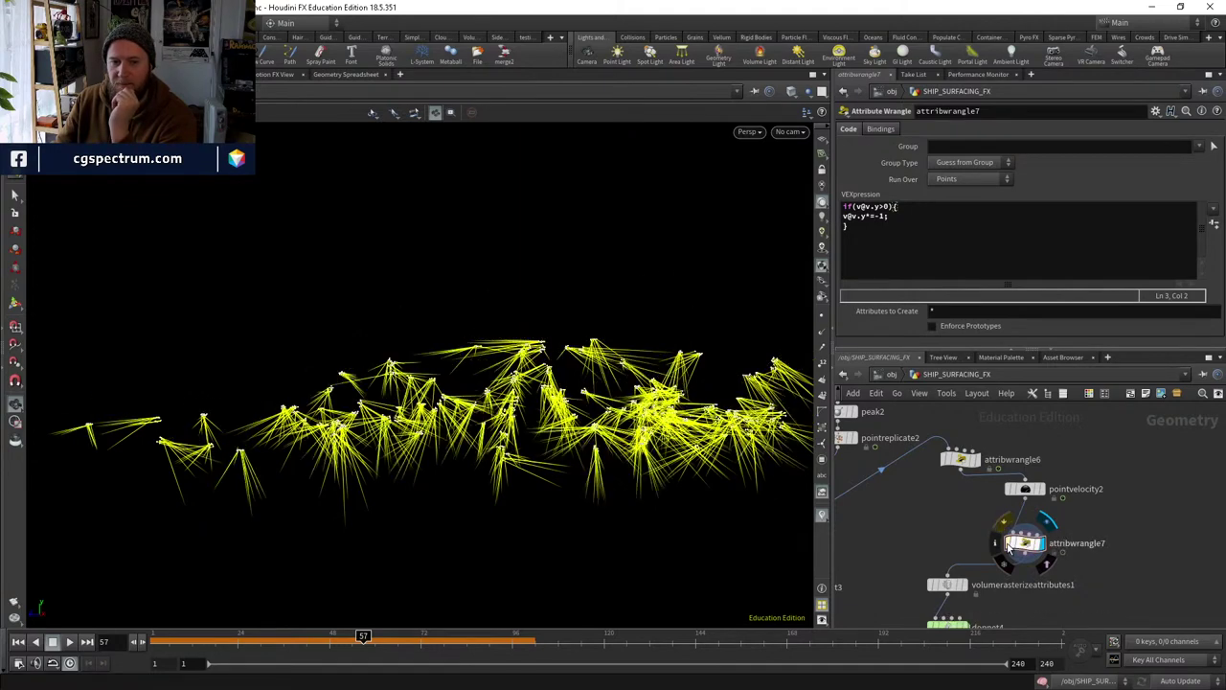
key("ctrl+Up")
Display the rasterized volume output, go inside dopnet4 and play the smoke simulation.
middle_click_drag(1054, 519, 1019, 434)
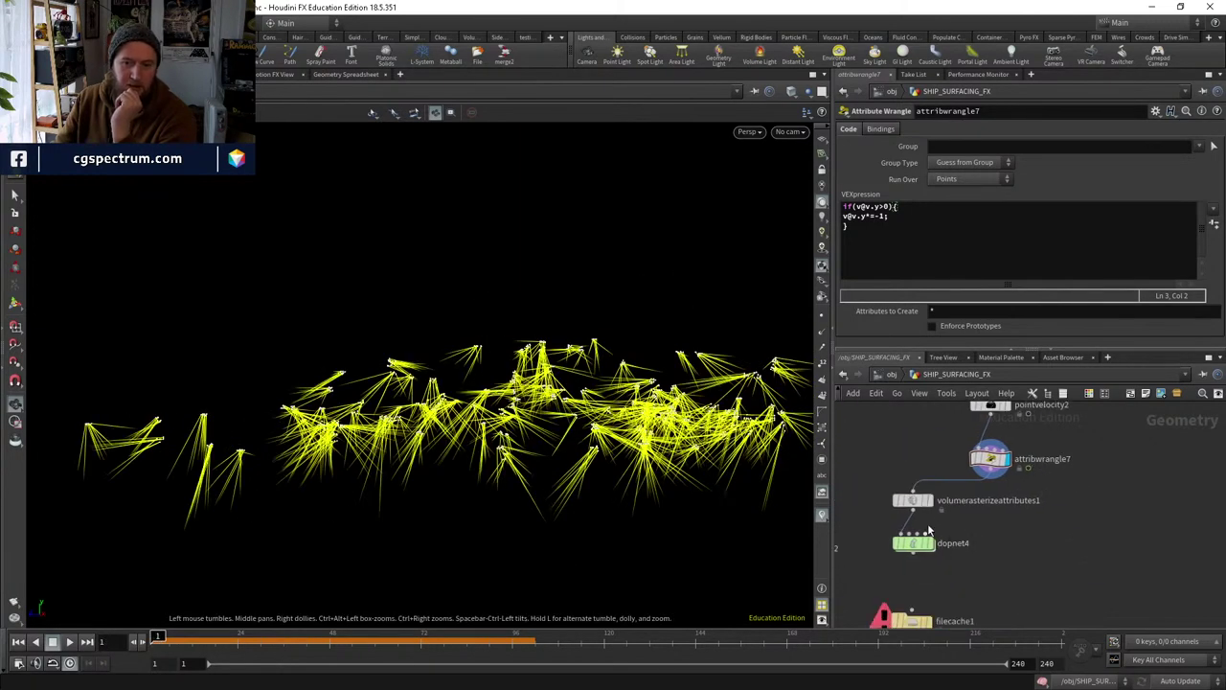
left_click(925, 500)
double_click(916, 544)
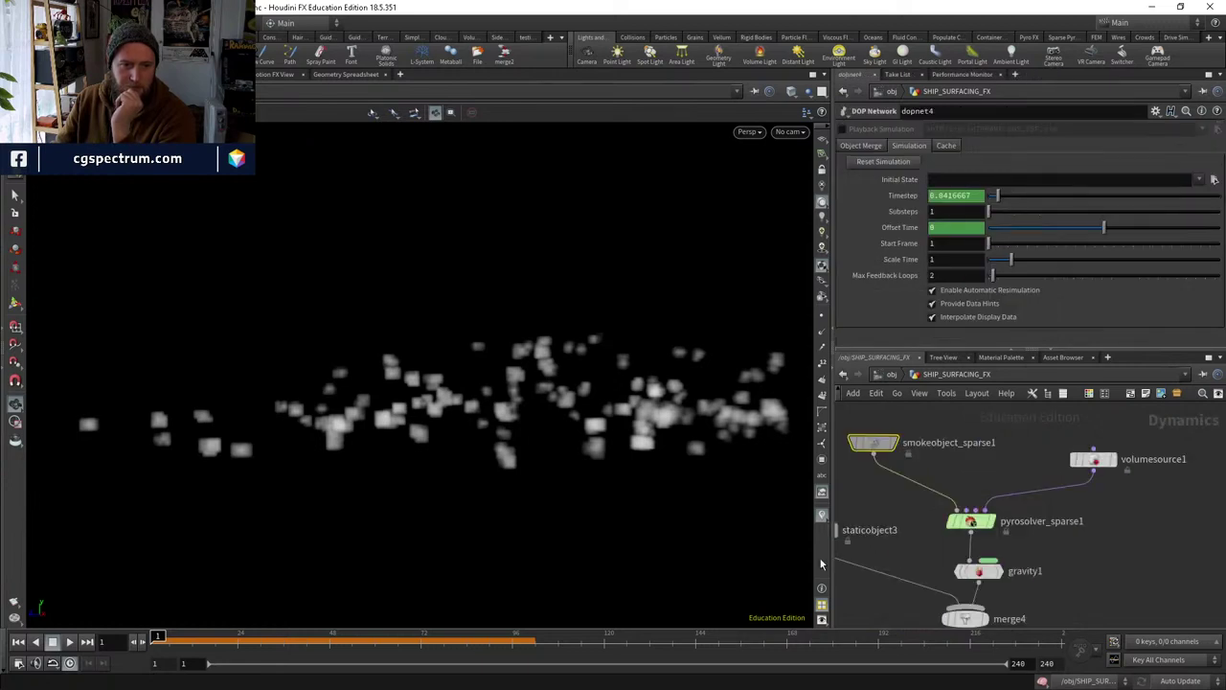
left_click(69, 643)
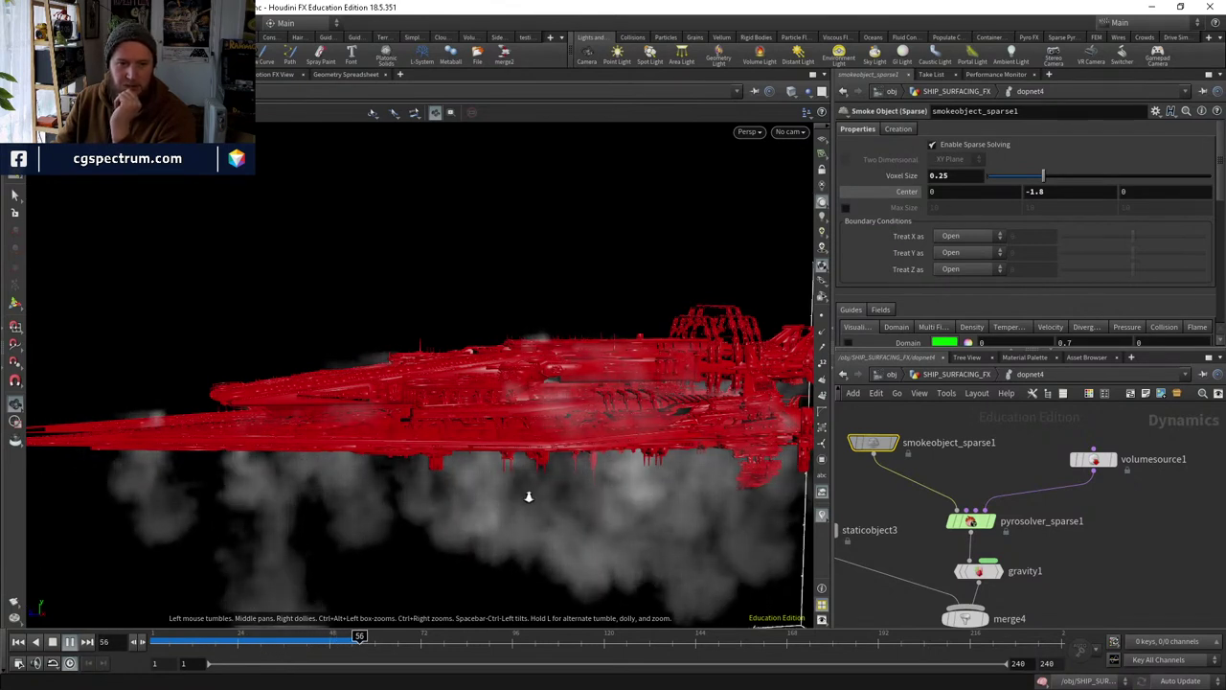
Orbit and scrub through frames 36 to 51 to inspect the smoke billowing beneath the ship.
scroll(528, 495, "down", 5)
left_click_drag(616, 472, 656, 460)
left_click_drag(197, 640, 359, 640)
left_click_drag(613, 431, 479, 450)
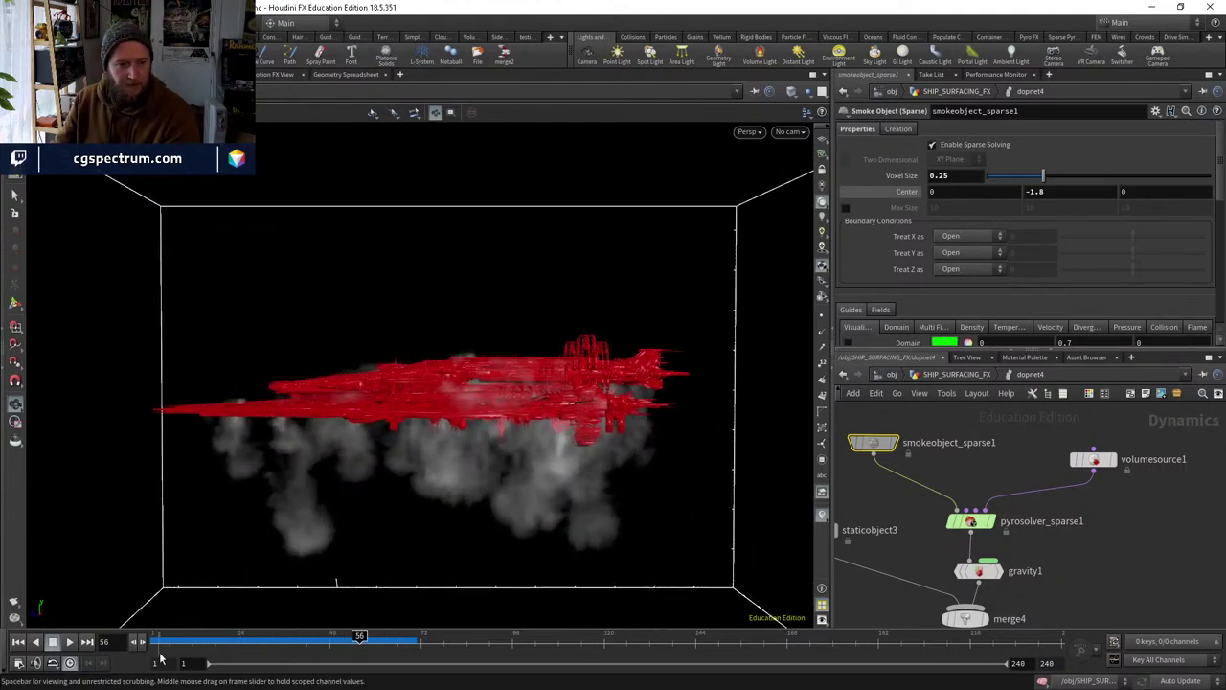
left_click(286, 640)
left_click(69, 642)
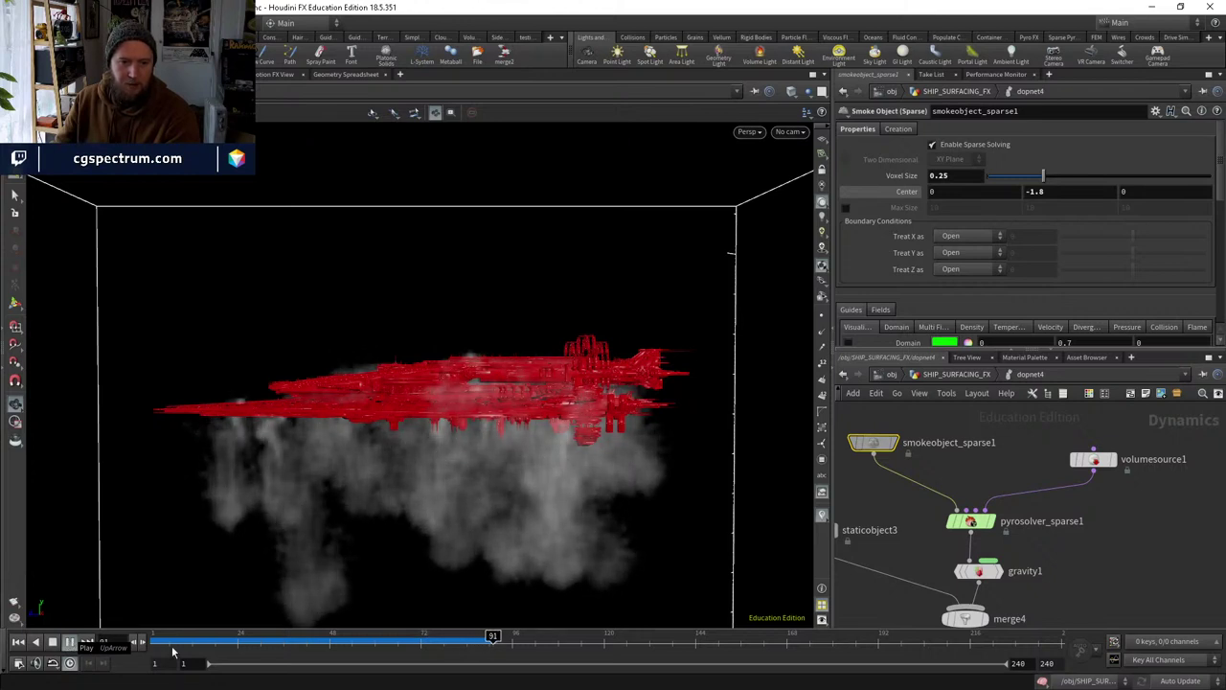
left_click(341, 625)
left_click_drag(343, 622, 266, 635, "alt")
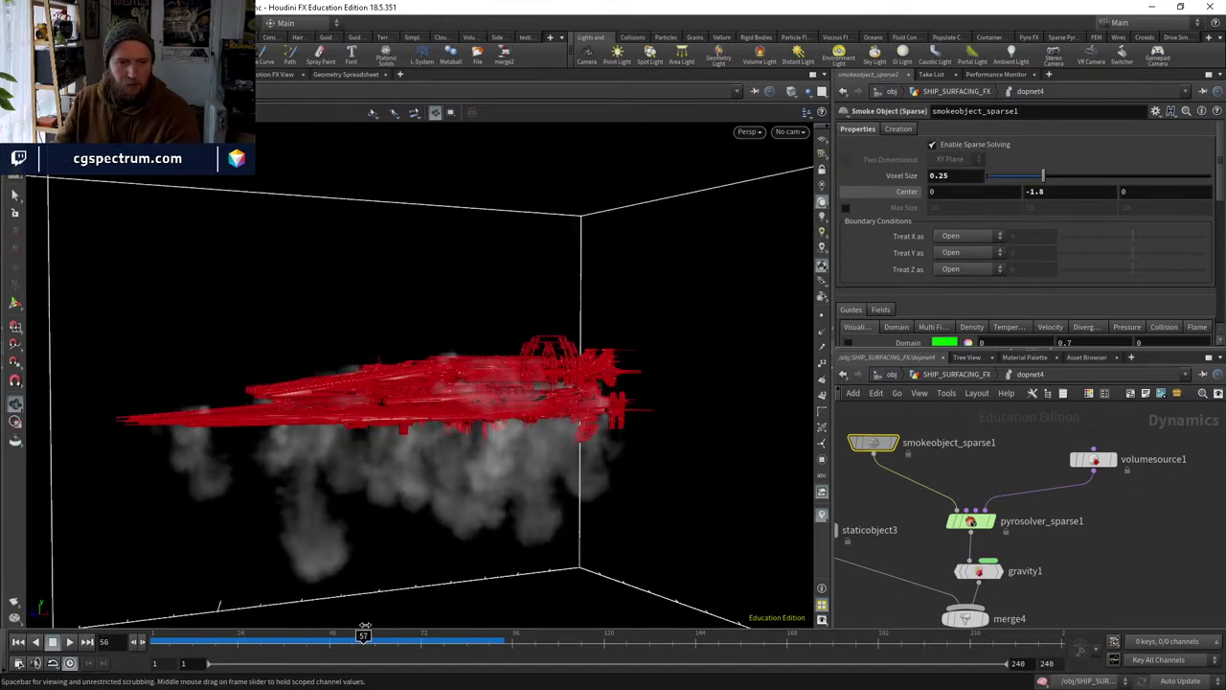
left_click_drag(354, 397, 222, 325, "alt")
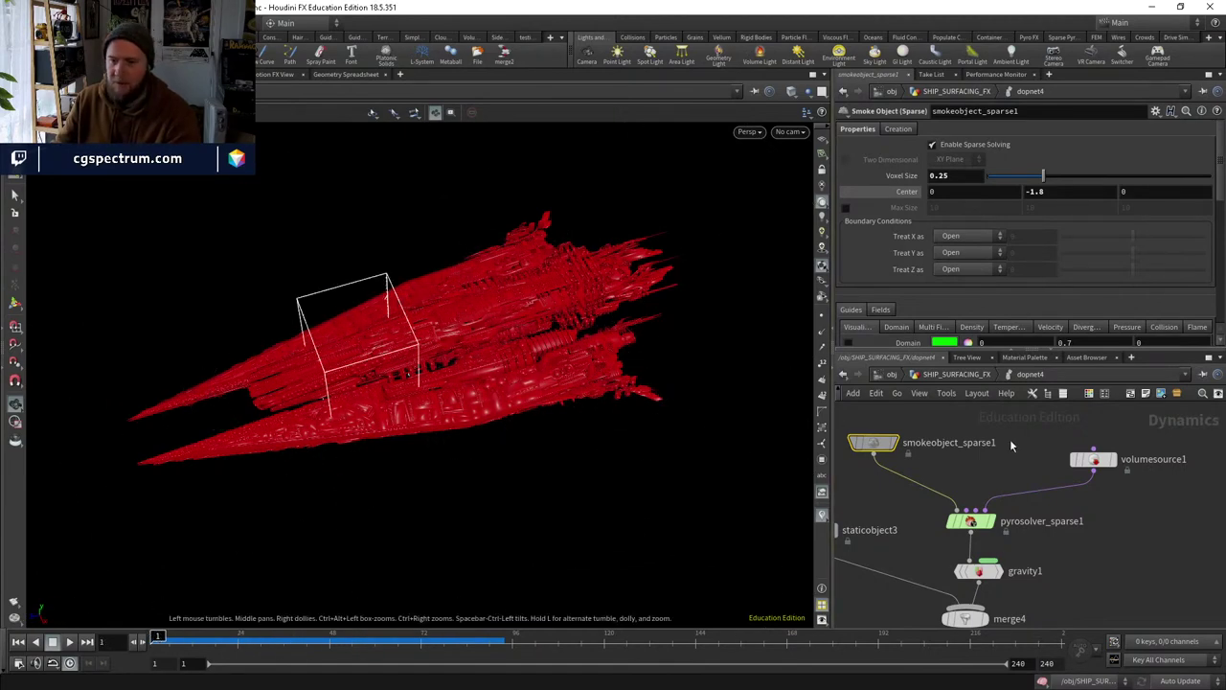
At SHIP_SURFACING_FX, select attribwrangle5, peak2, pointreplicate2 and ray2 together.
key("u")
middle_click_drag(1072, 476, 1095, 623)
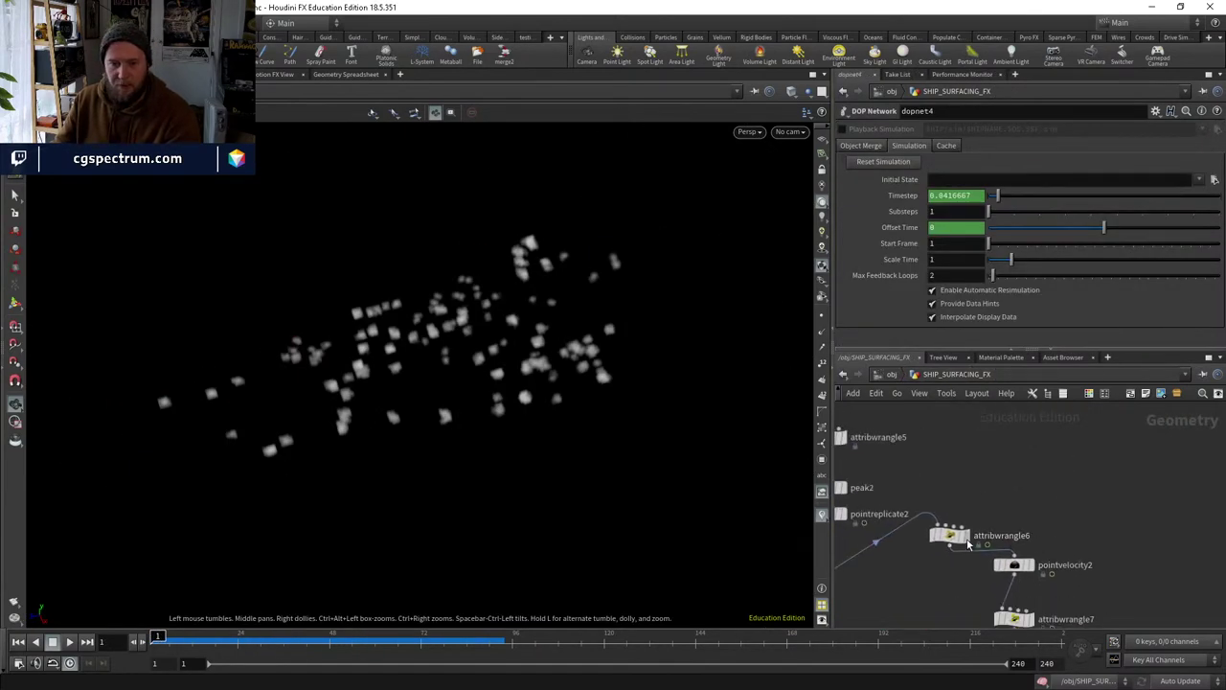
left_click(951, 529)
middle_click_drag(910, 581, 1039, 578)
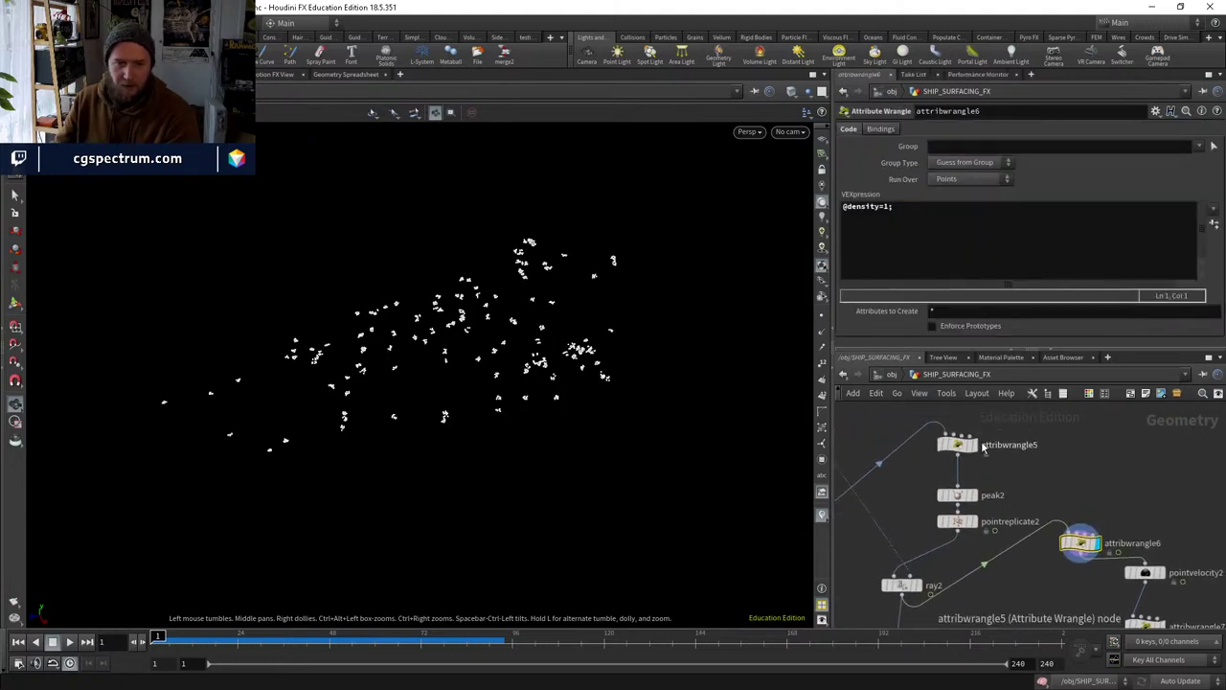
mouse_move(974, 456)
scroll(978, 464, "down", 3)
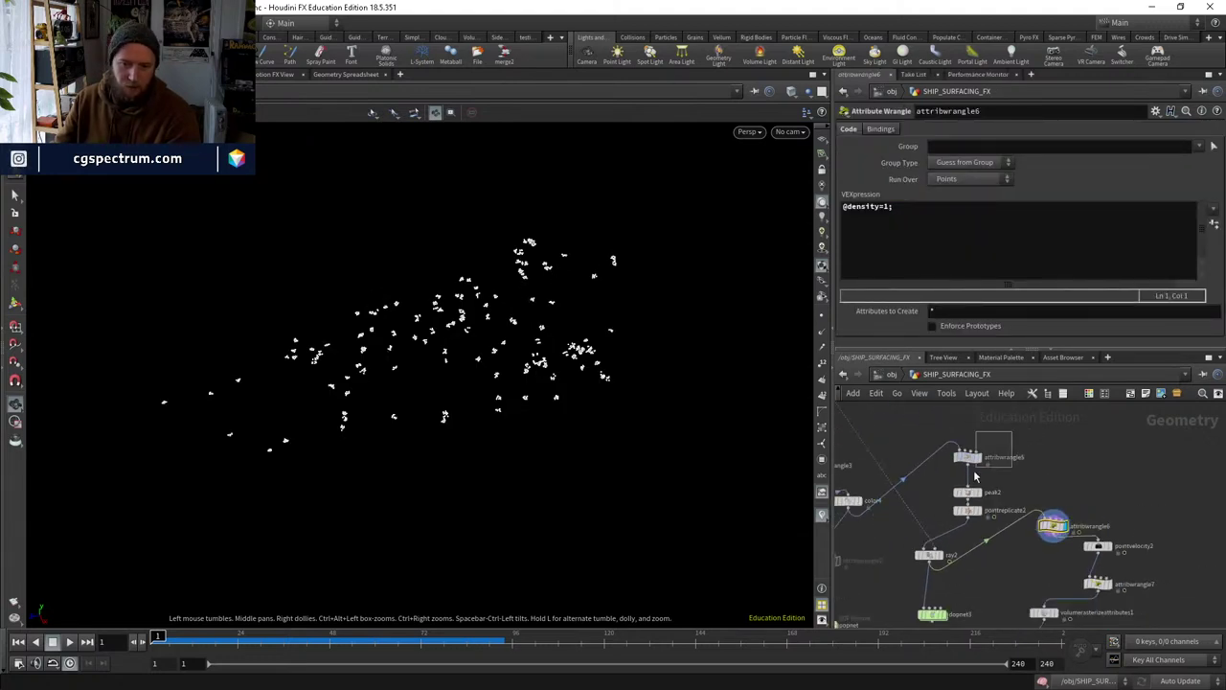
left_click_drag(973, 469, 952, 521)
left_click_drag(973, 459, 935, 439)
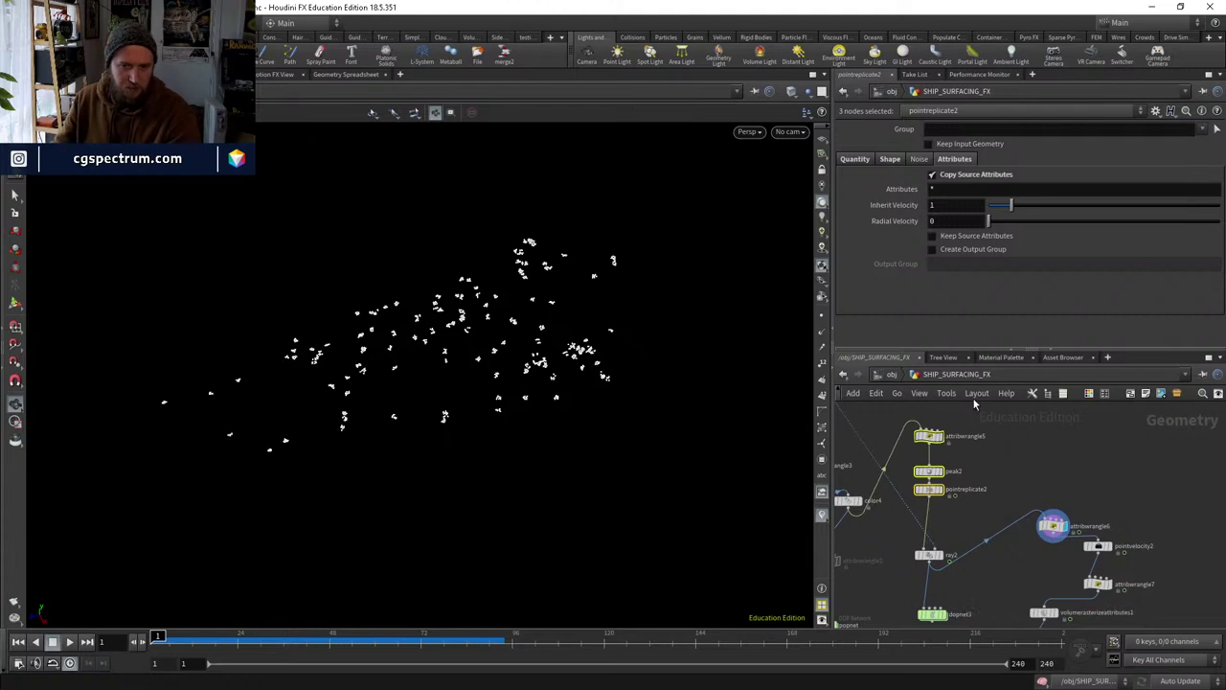
left_click(929, 553, "shift")
middle_click_drag(969, 564, 906, 478)
Duplicate the four selected nodes and move the copies up and to the right.
key("ctrl+c")
key("ctrl+v")
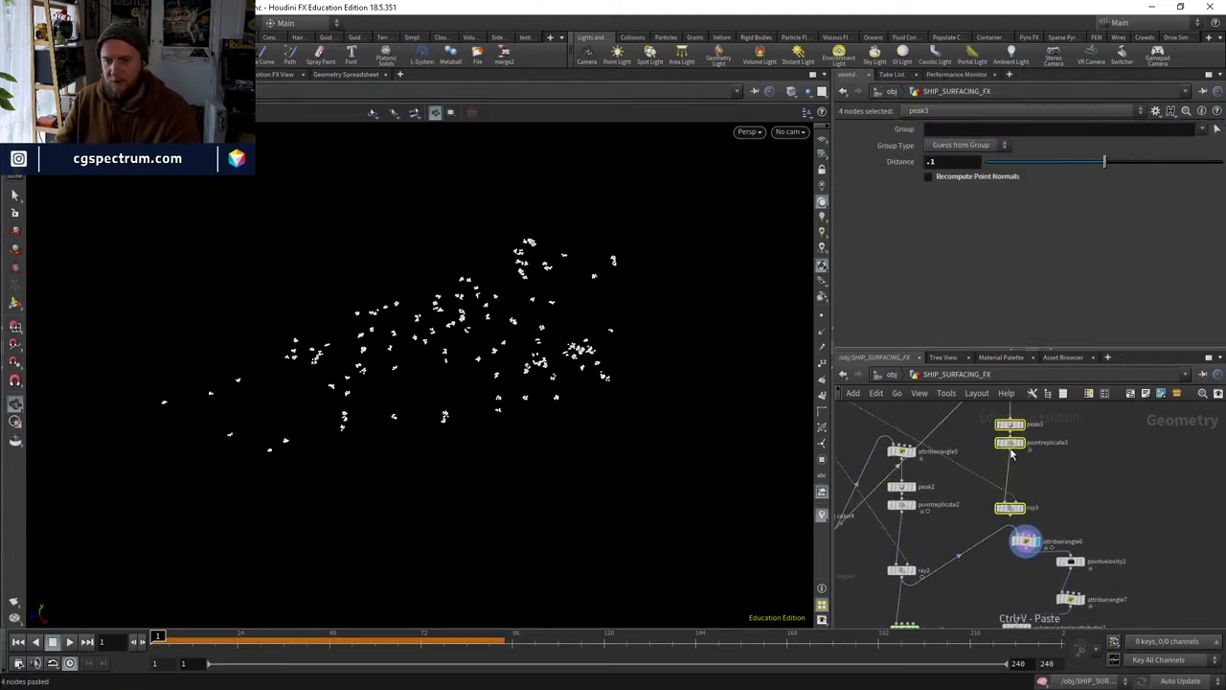
left_click_drag(1009, 508, 1021, 504)
left_click(1049, 483)
Open attribwrangle8 and try several different Seed values for the point scatter.
left_click(1023, 517)
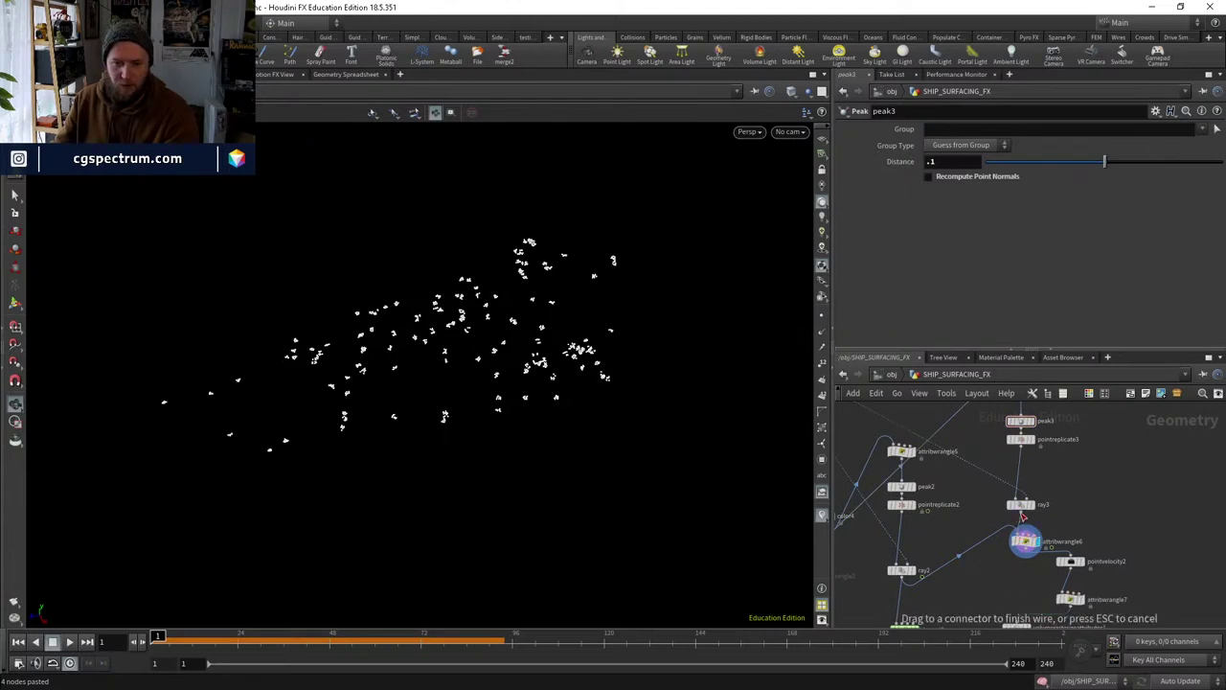
middle_click_drag(1080, 496, 1077, 548)
scroll(1050, 452, "up", 3)
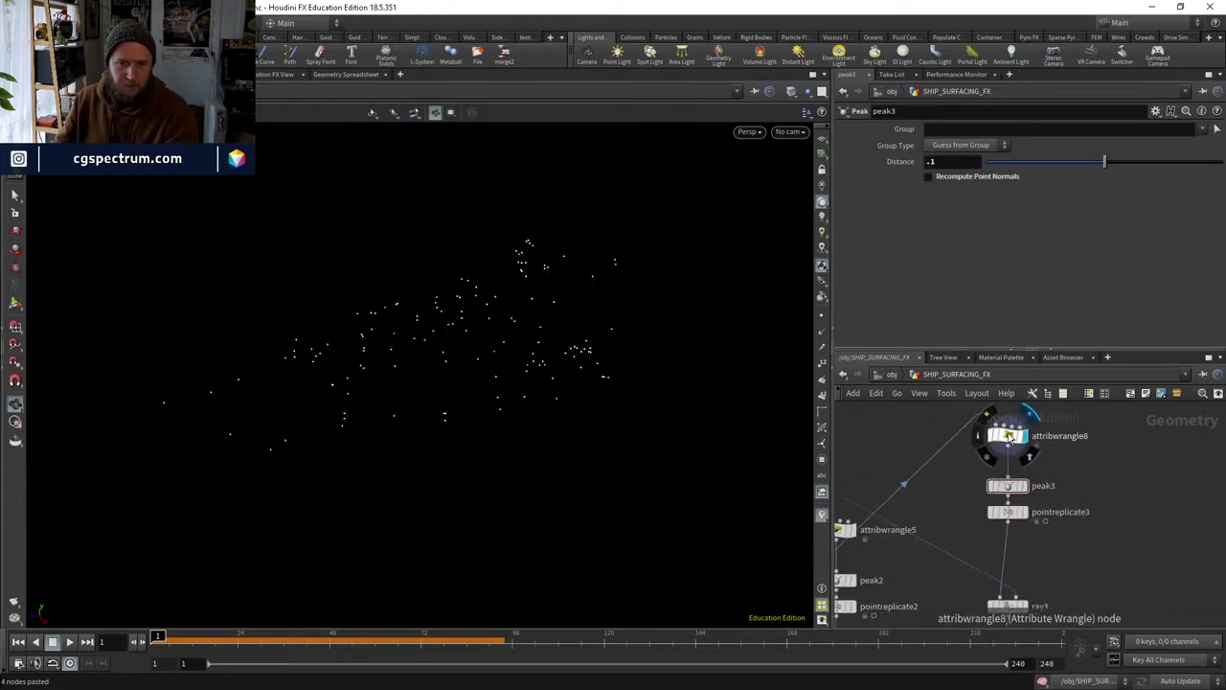
left_click(1009, 436)
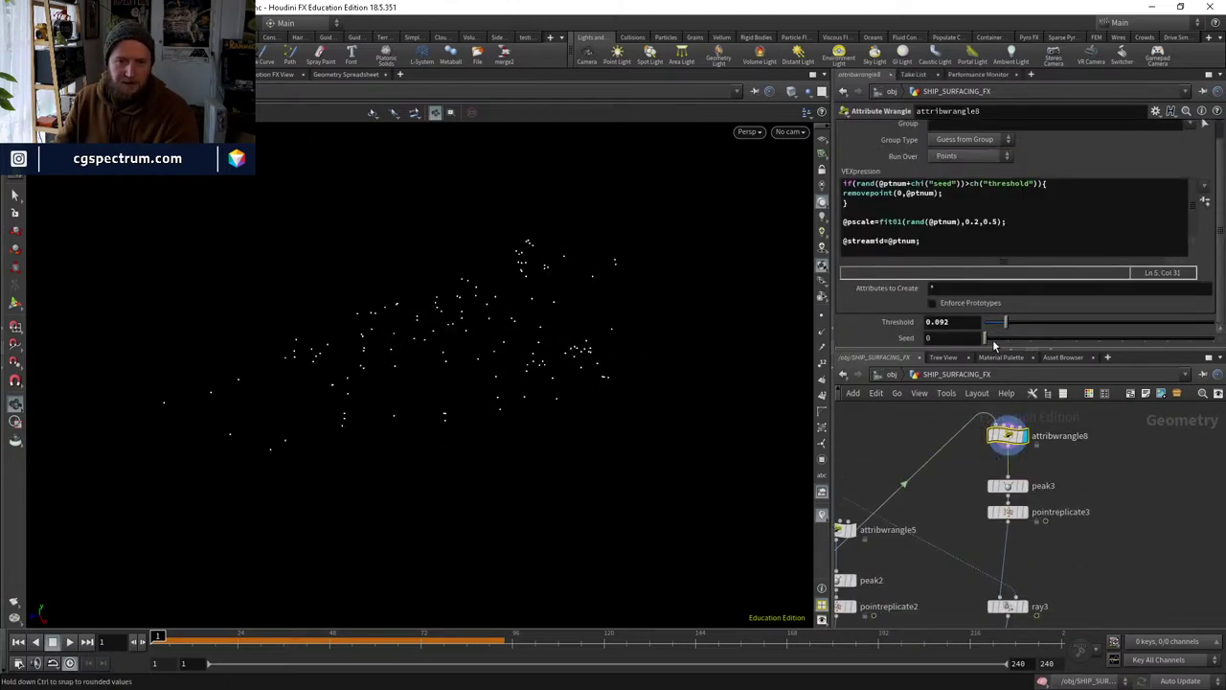
left_click_drag(993, 341, 998, 341)
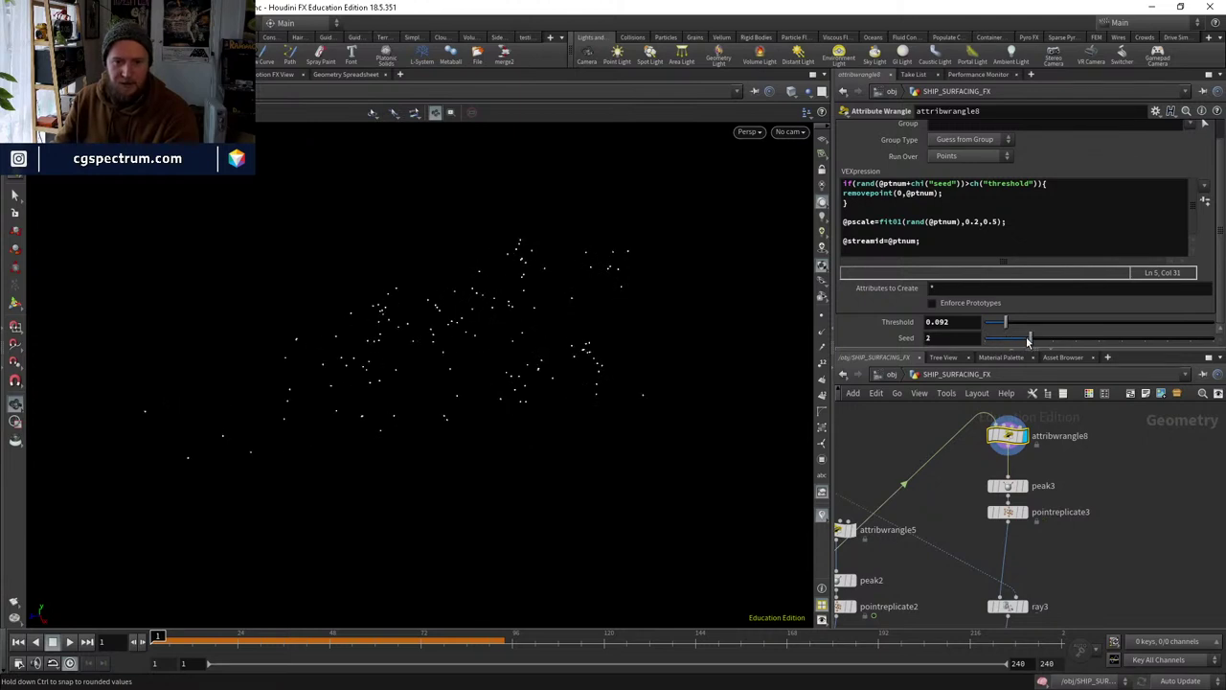
left_click_drag(1013, 347, 1004, 340)
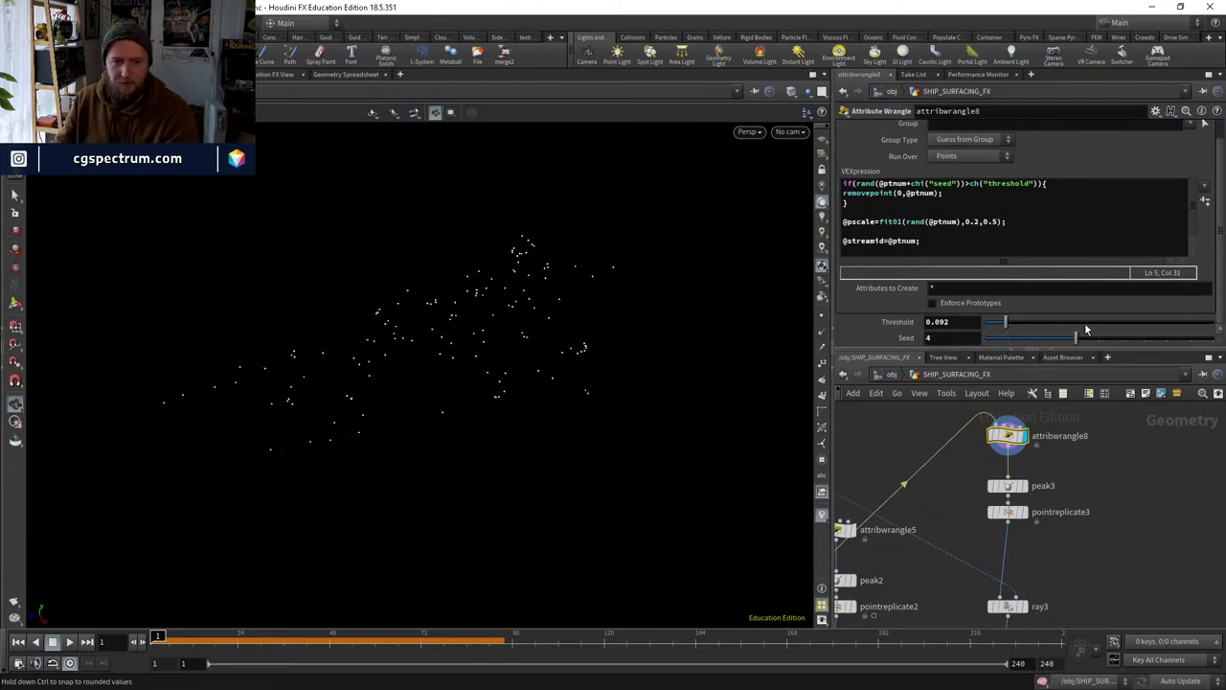
left_click_drag(1086, 330, 1003, 340)
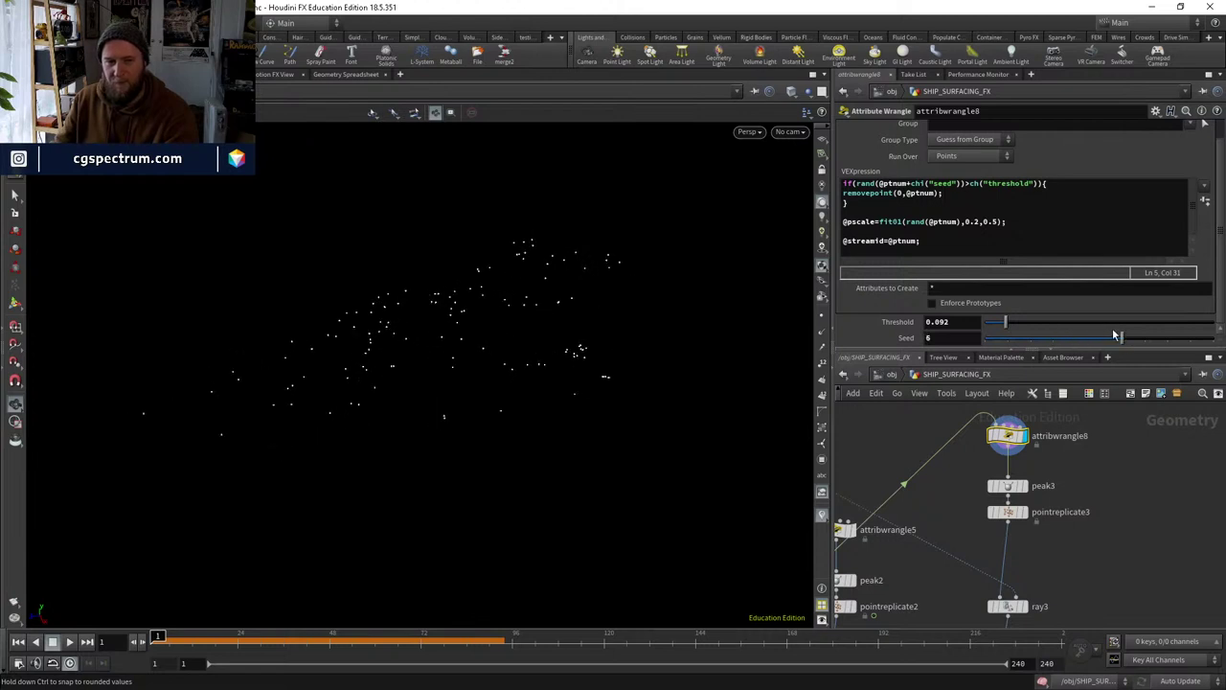
left_click_drag(1114, 335, 1006, 358)
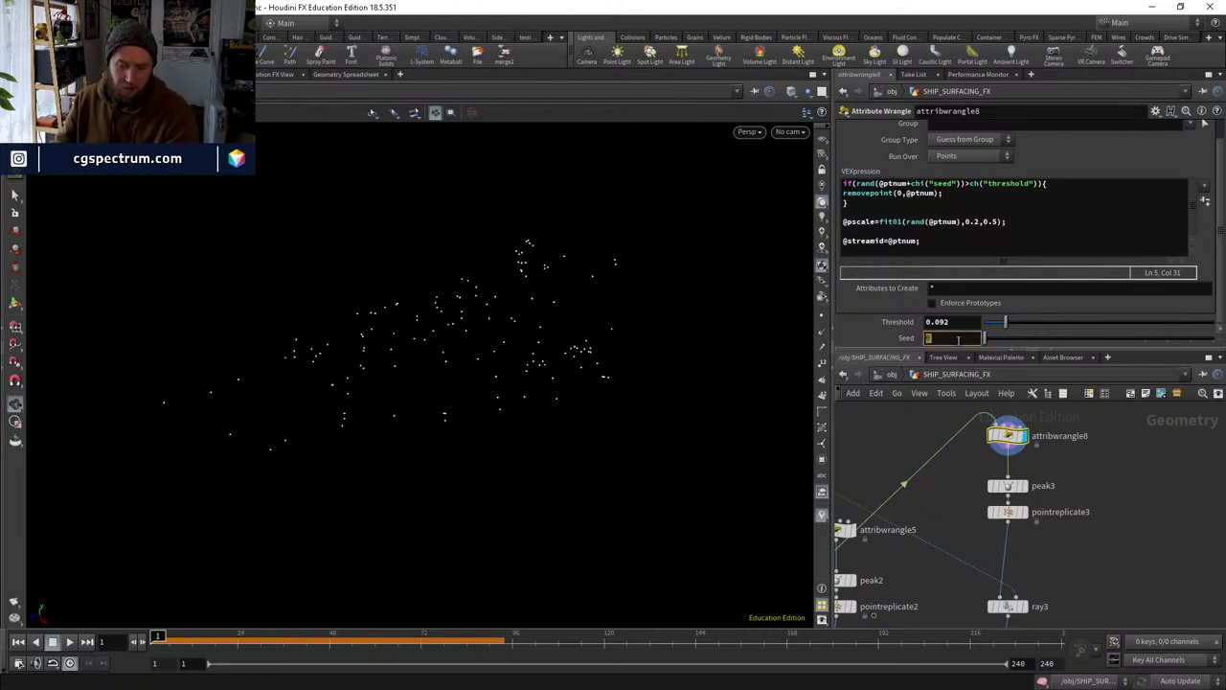
Drive attribwrangle8's Seed with the $F expression and play the animation to test it.
type("$F")
key("Return")
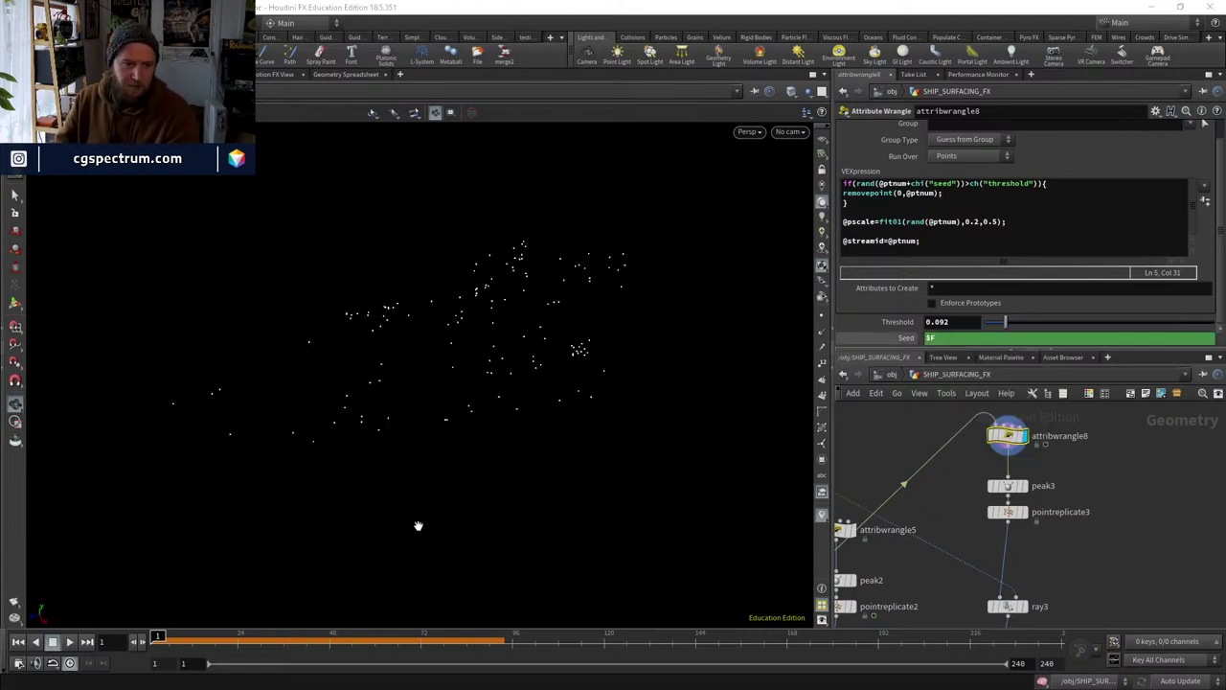
left_click(67, 642)
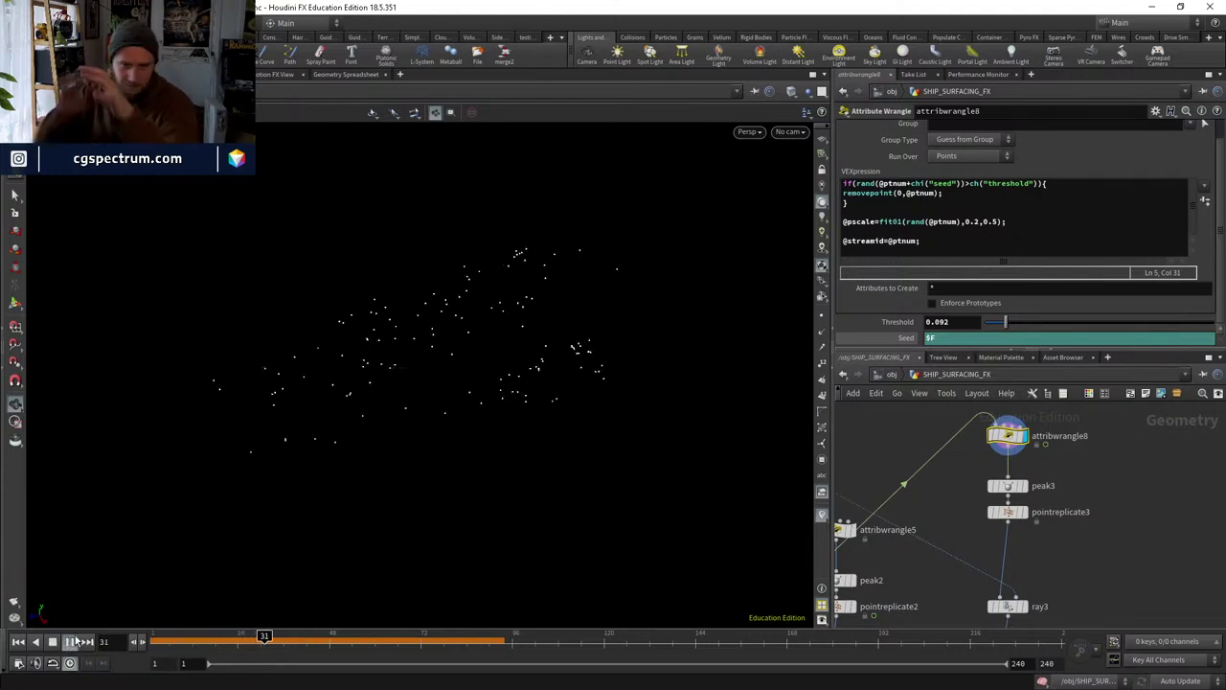
left_click(52, 641)
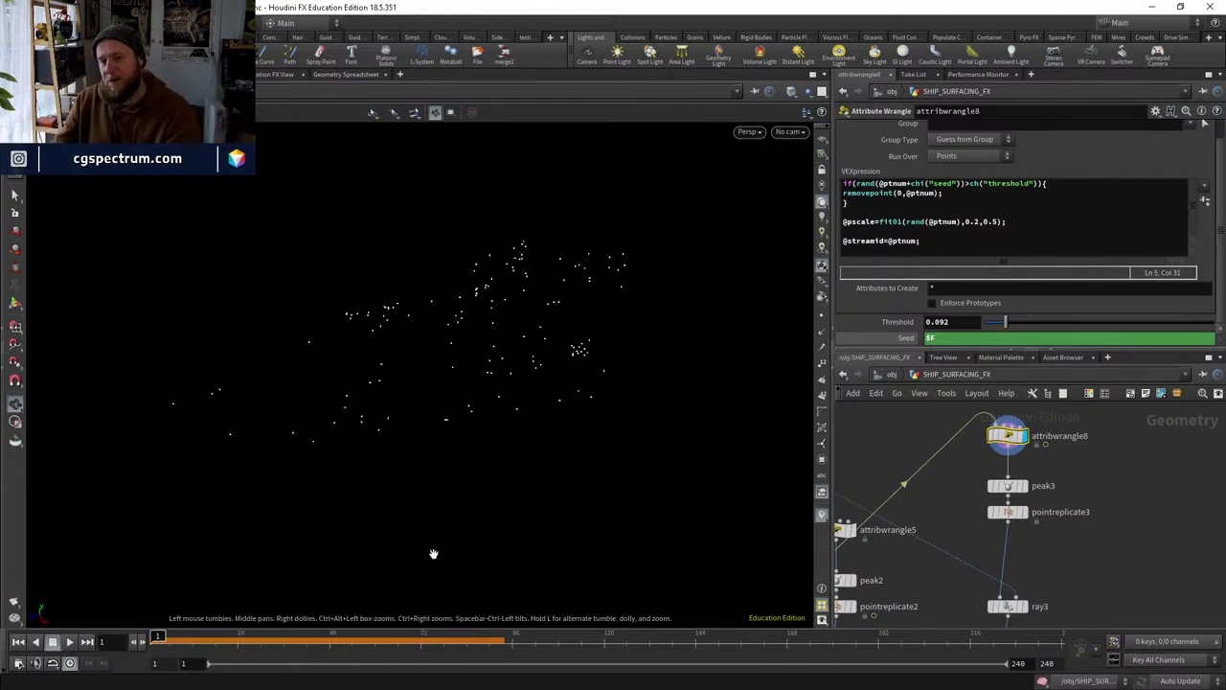
Remove the old expression and set the Seed to $F/10 instead.
left_click(905, 338)
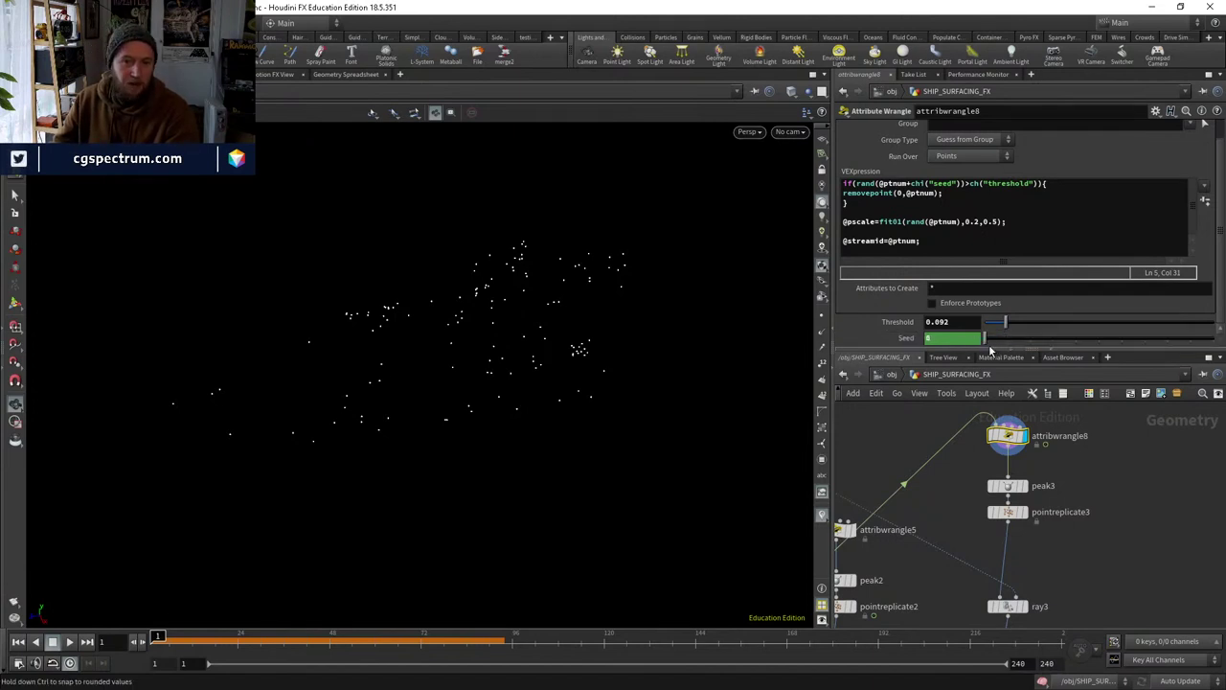
right_click(915, 340)
left_click(949, 352)
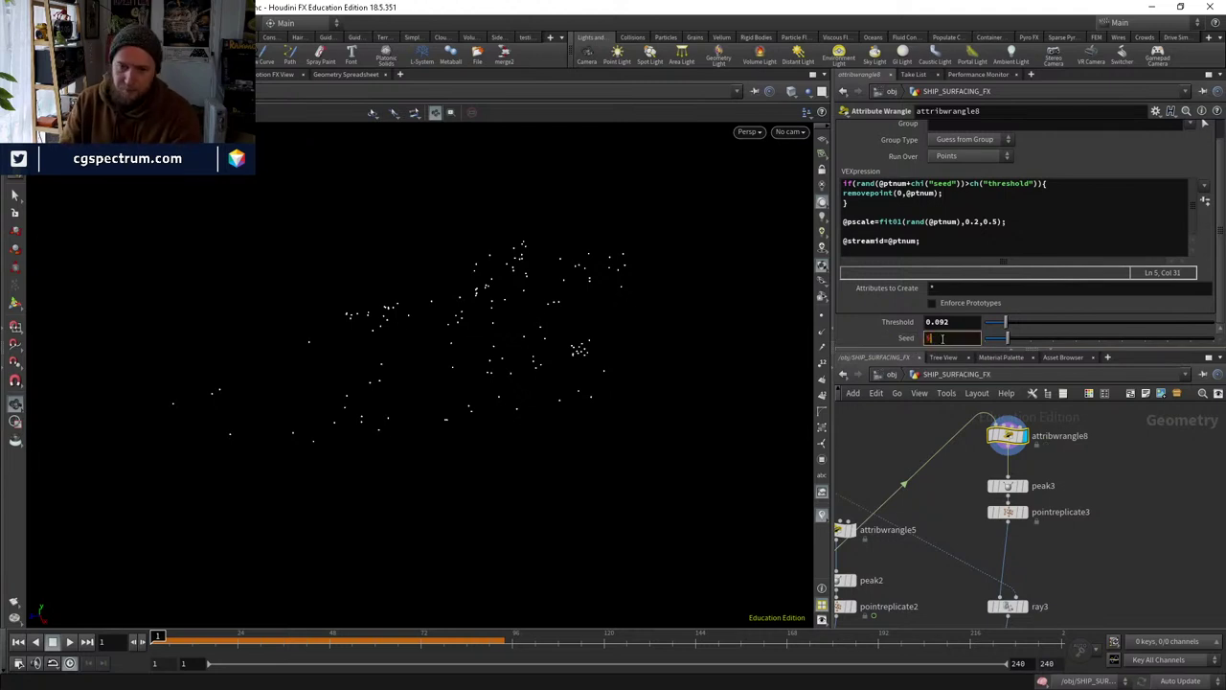
type("$F")
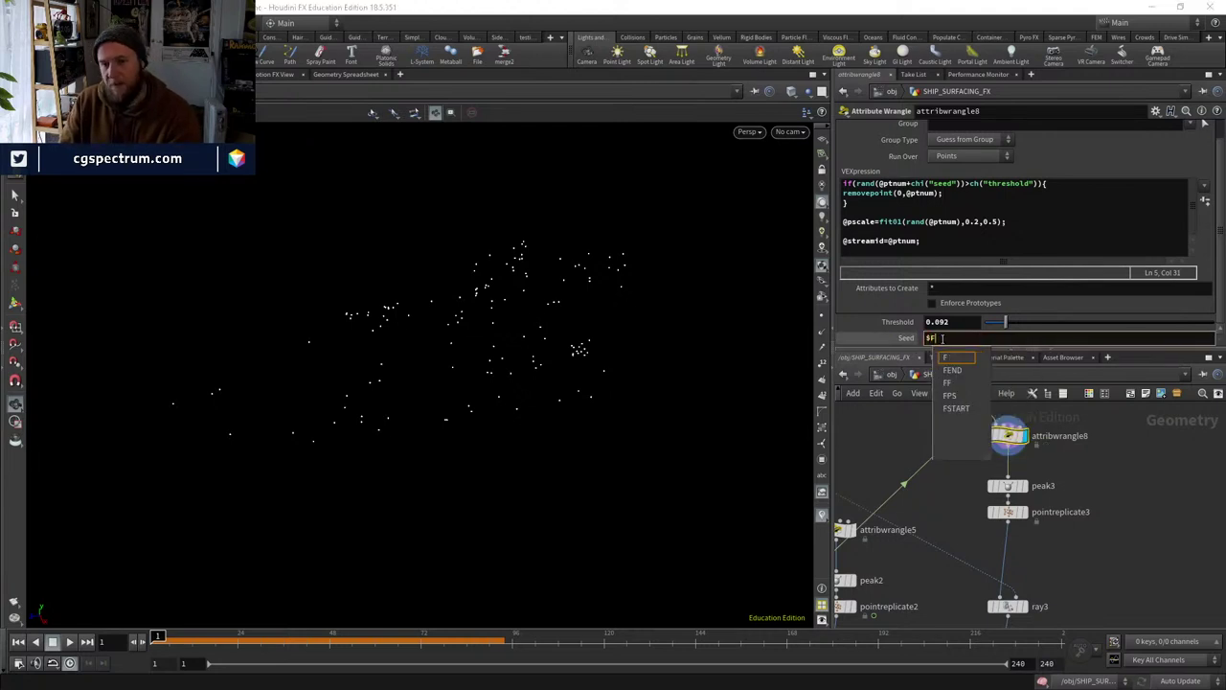
type("/")
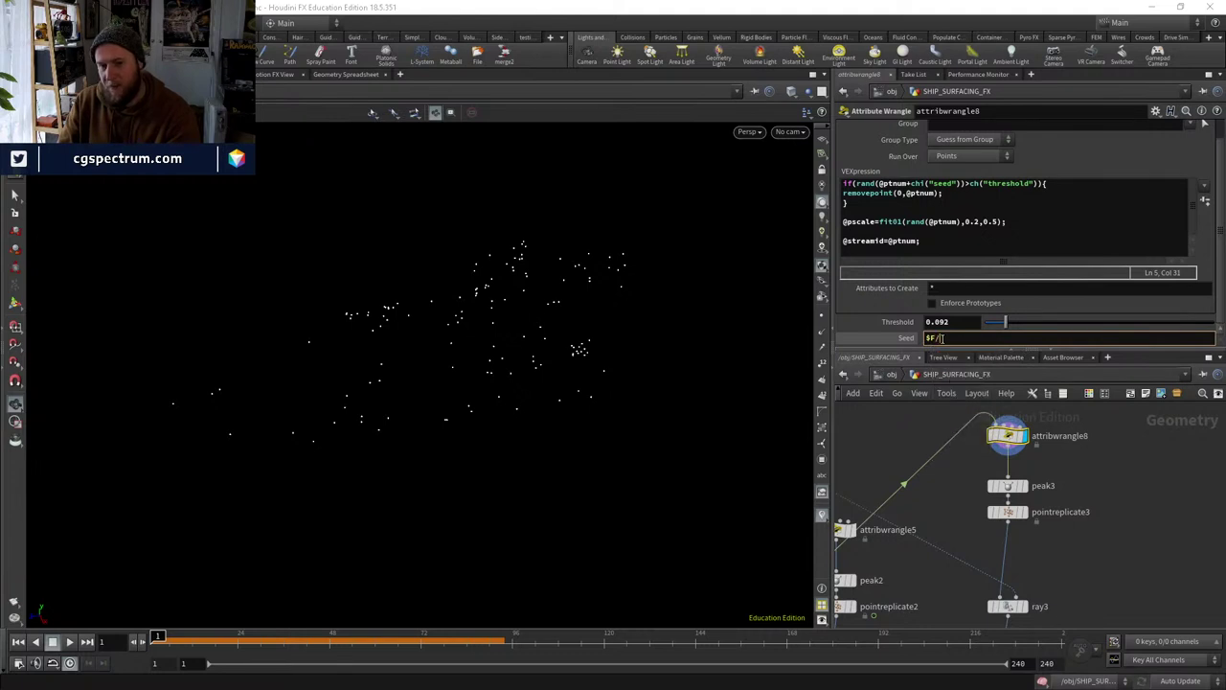
key("BackSpace")
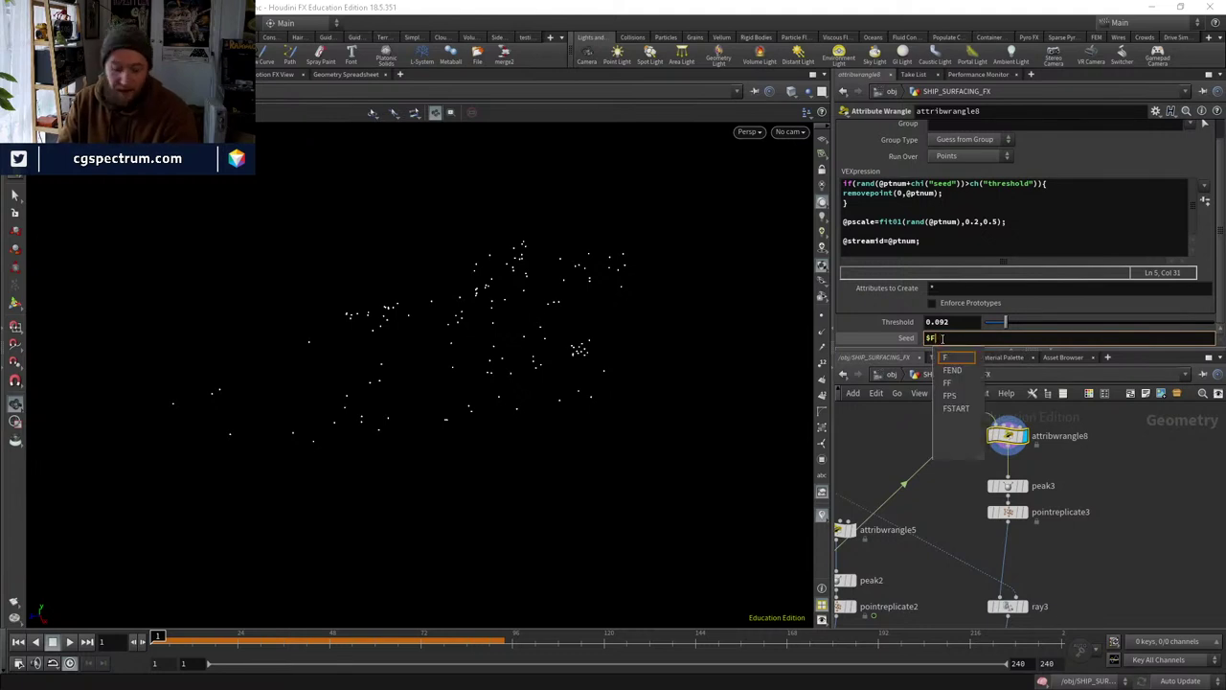
key("Escape")
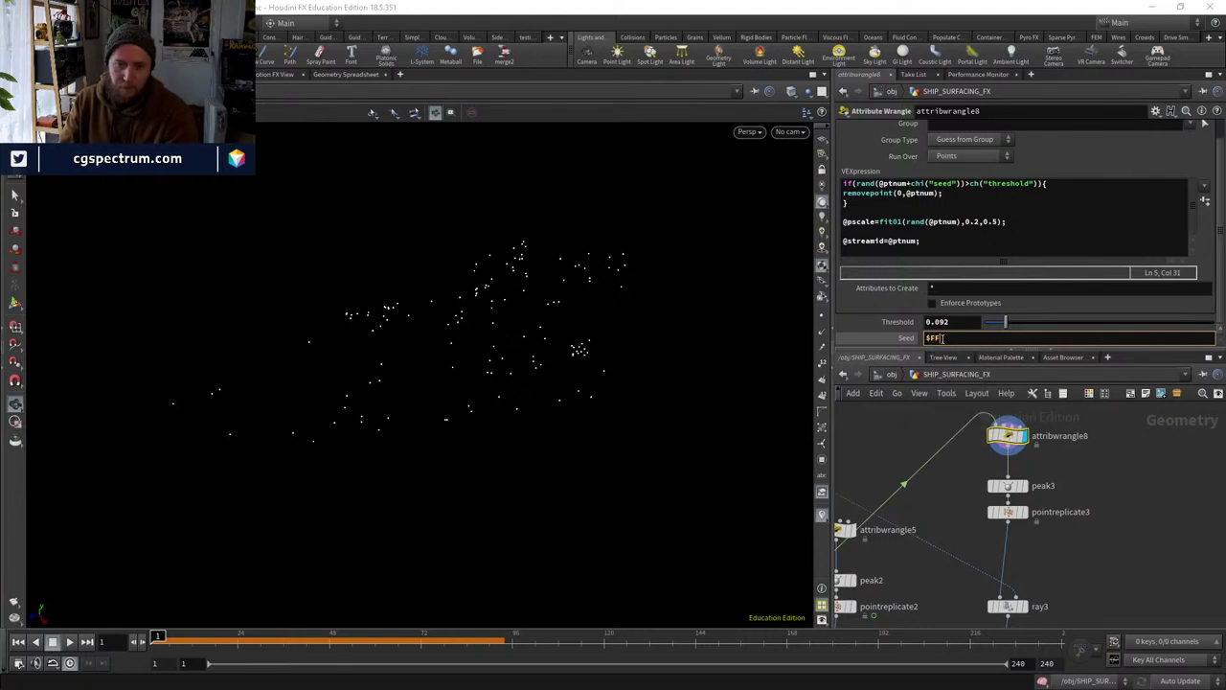
key("BackSpace")
type("/1")
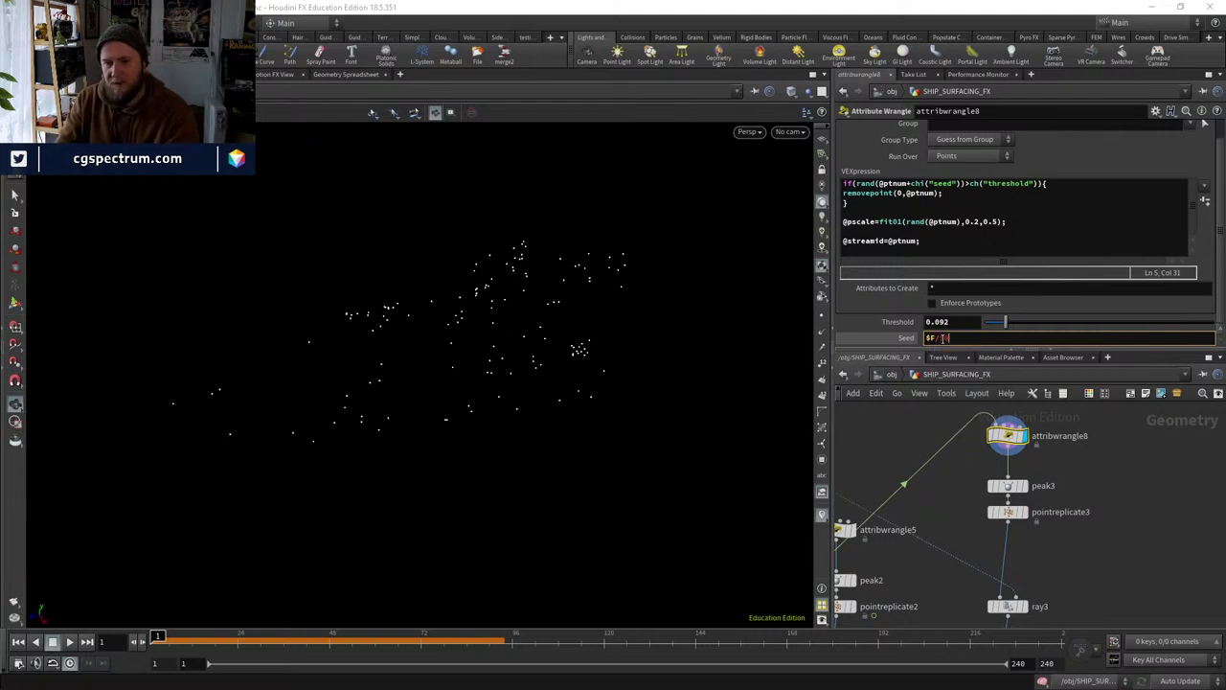
key("Return")
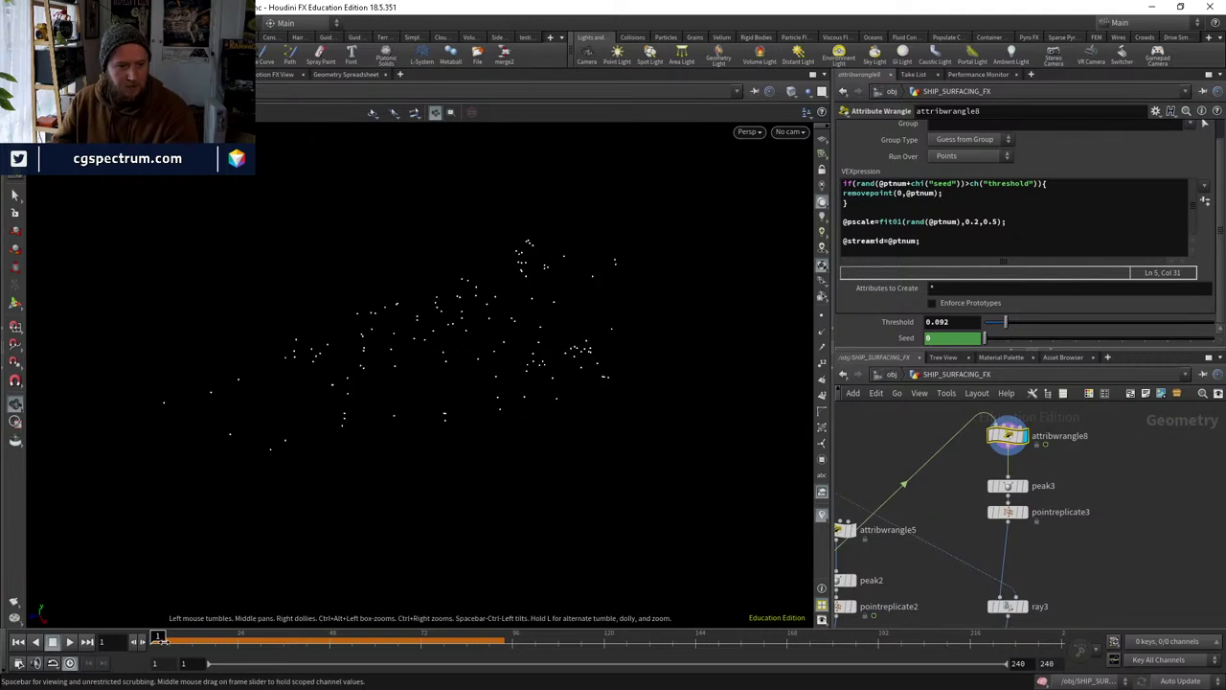
left_click(172, 638)
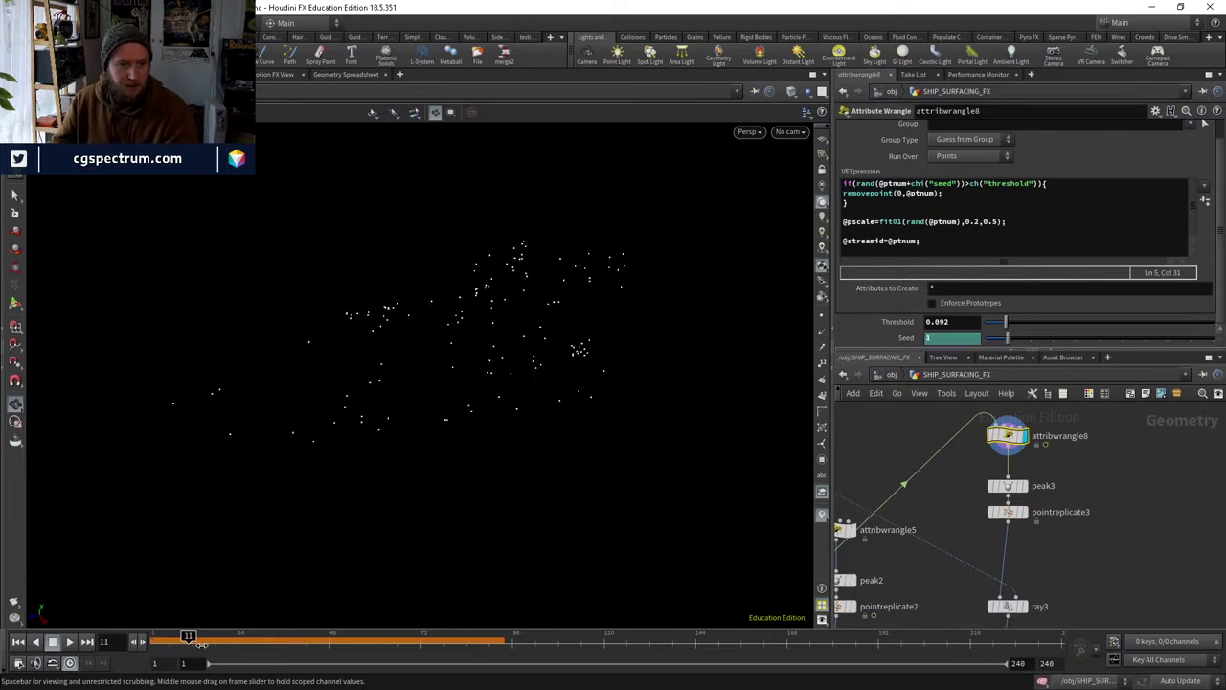
left_click_drag(213, 643, 149, 648)
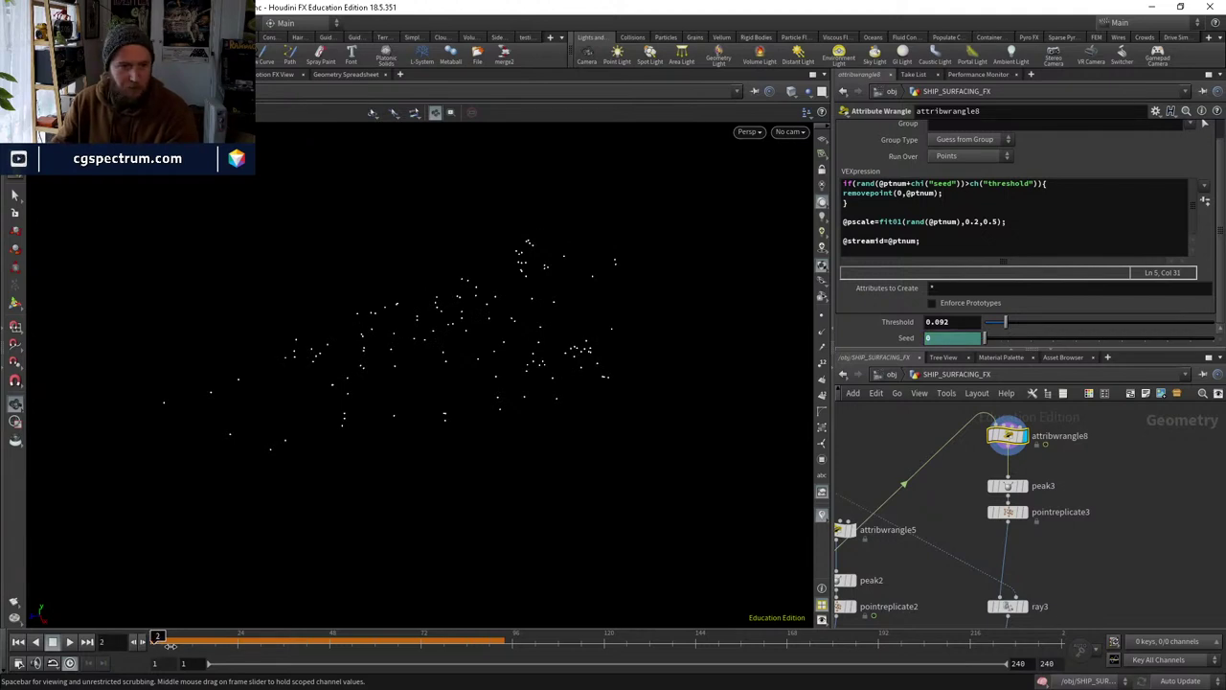
left_click_drag(170, 645, 169, 644)
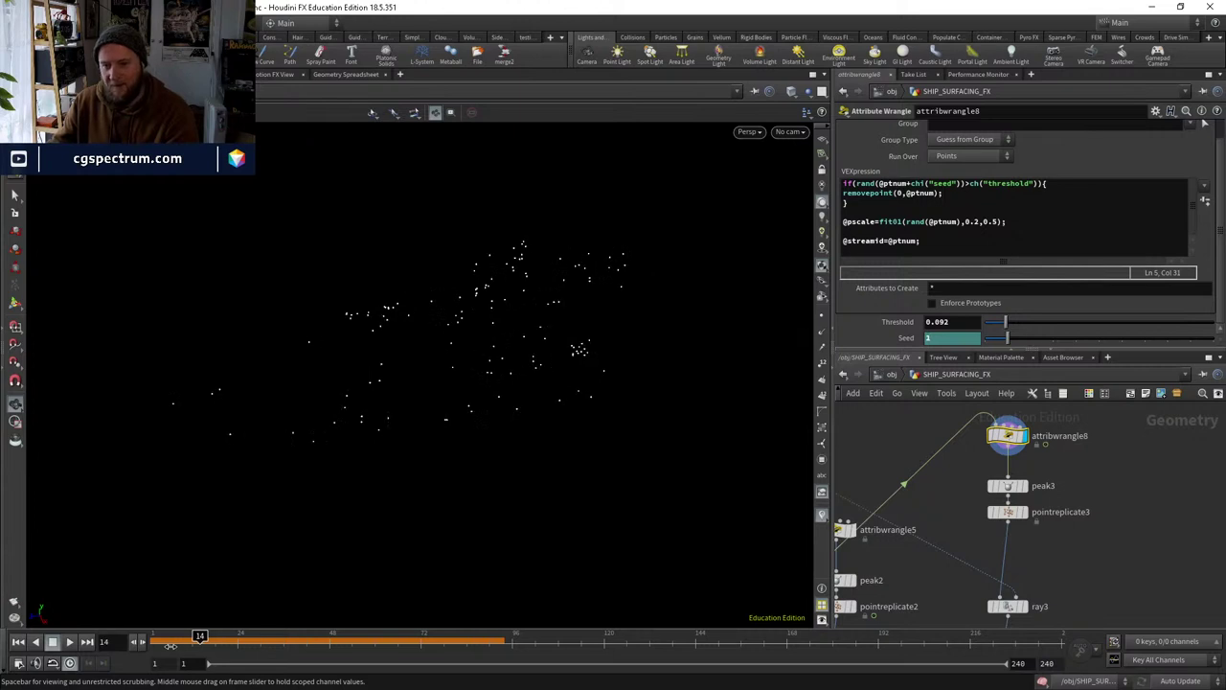
left_click(951, 335)
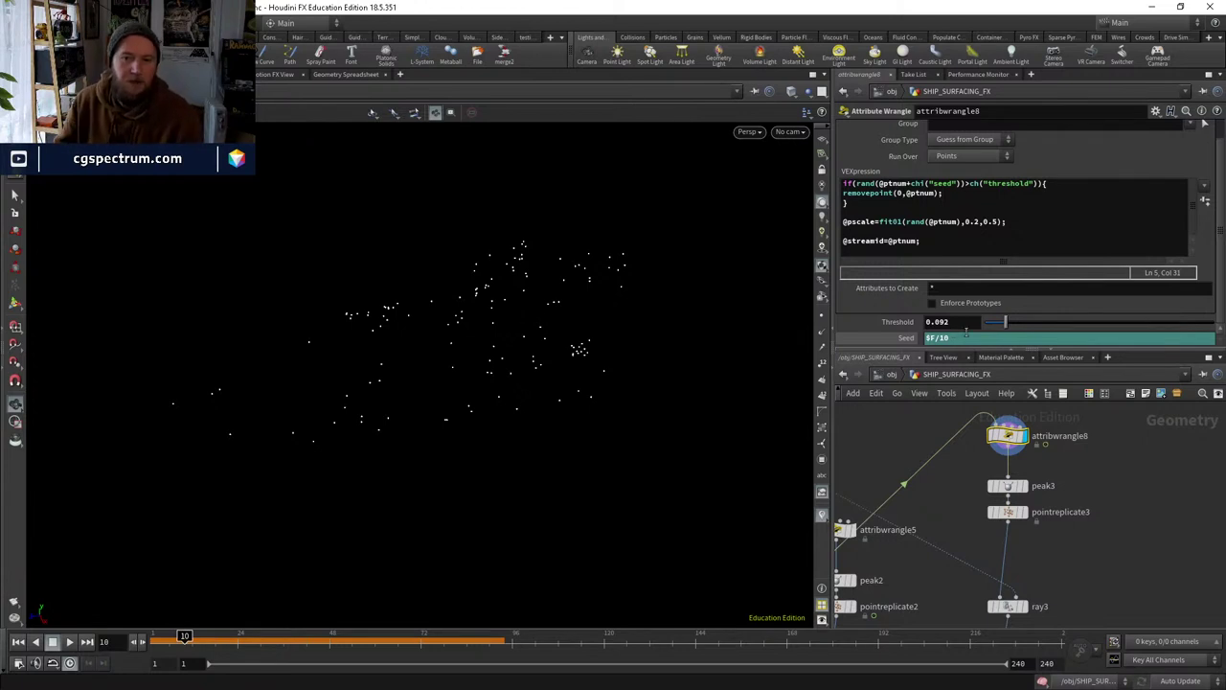
left_click(905, 339)
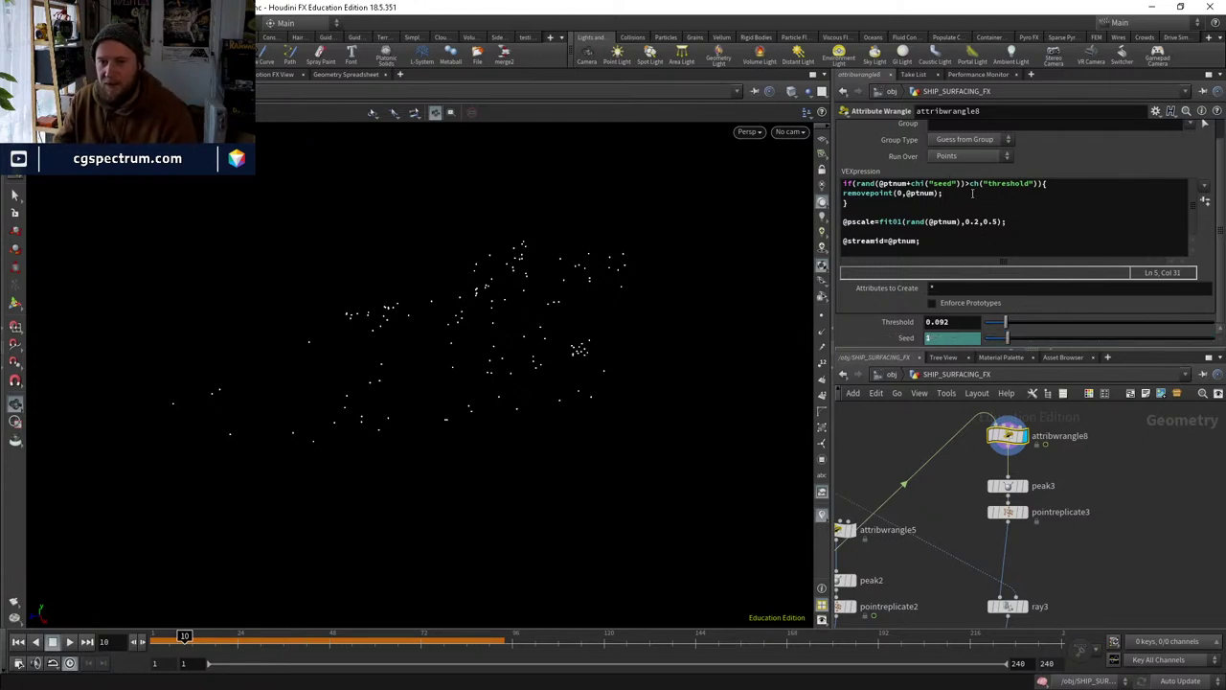
left_click(910, 341)
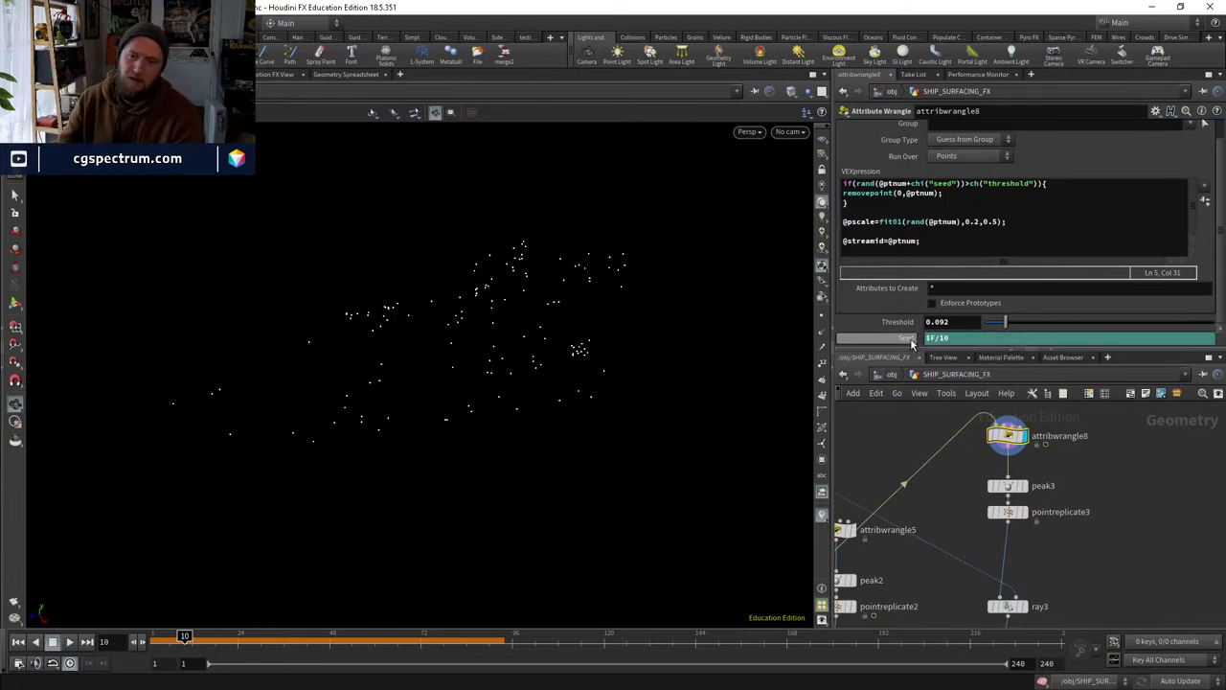
left_click_drag(182, 636, 156, 635)
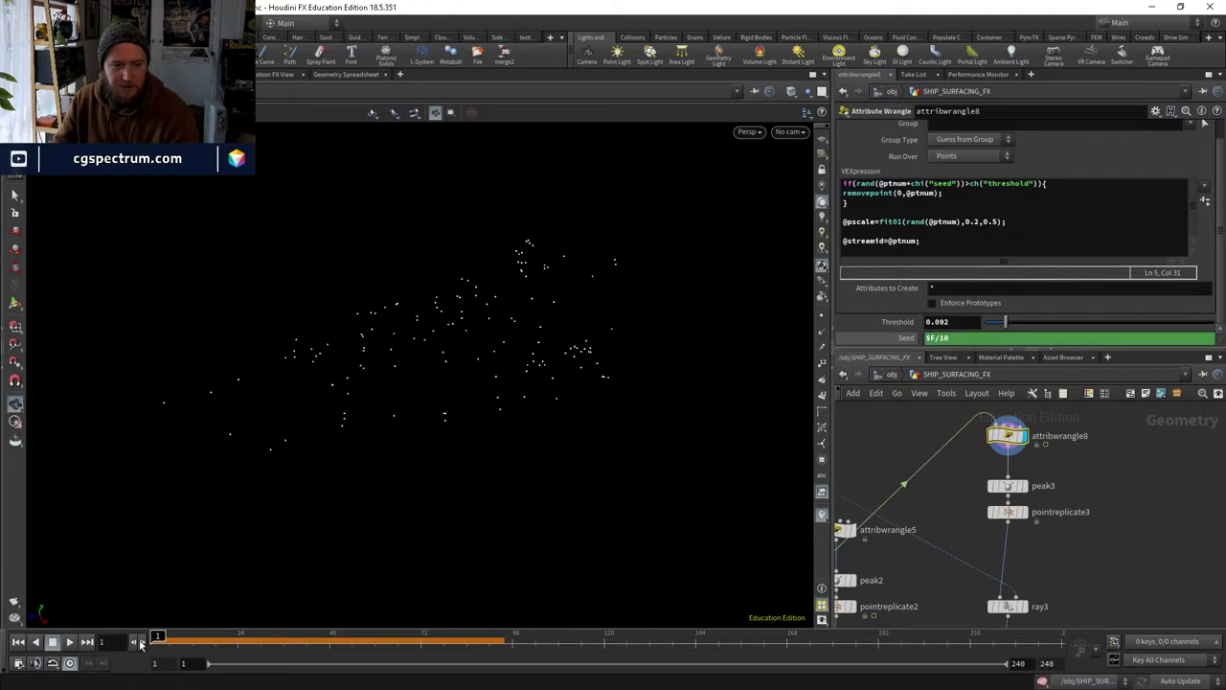
left_click(905, 341)
left_click(904, 343)
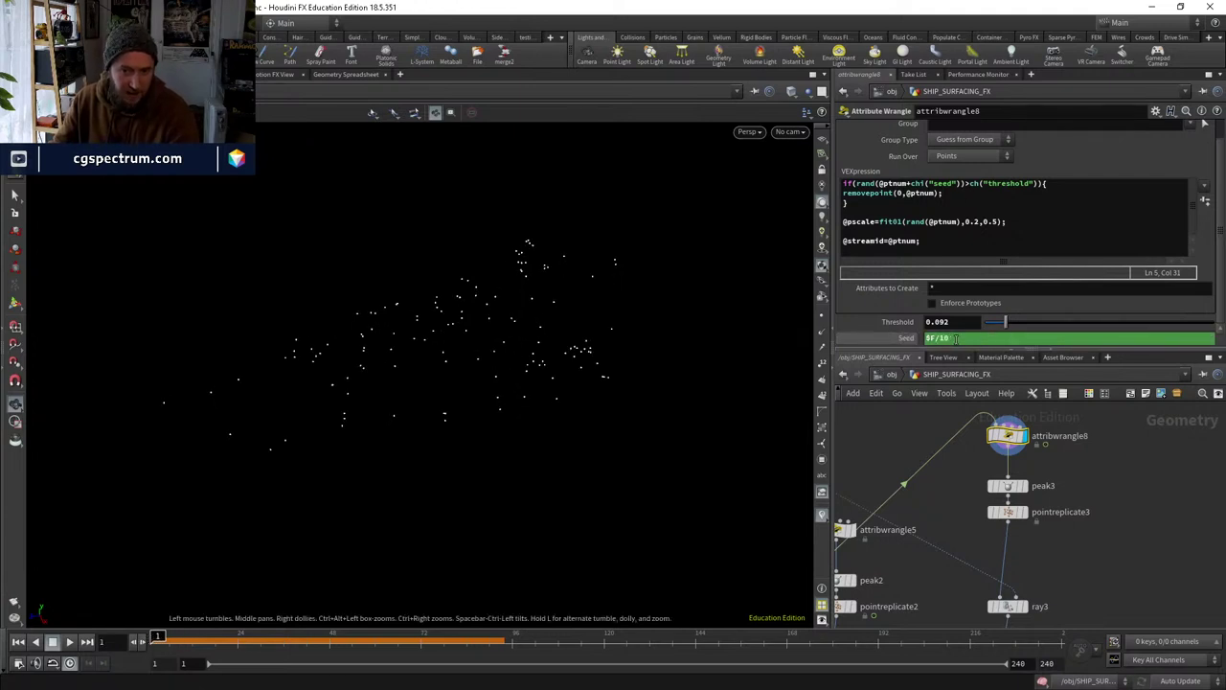
left_click(905, 341)
left_click(907, 342)
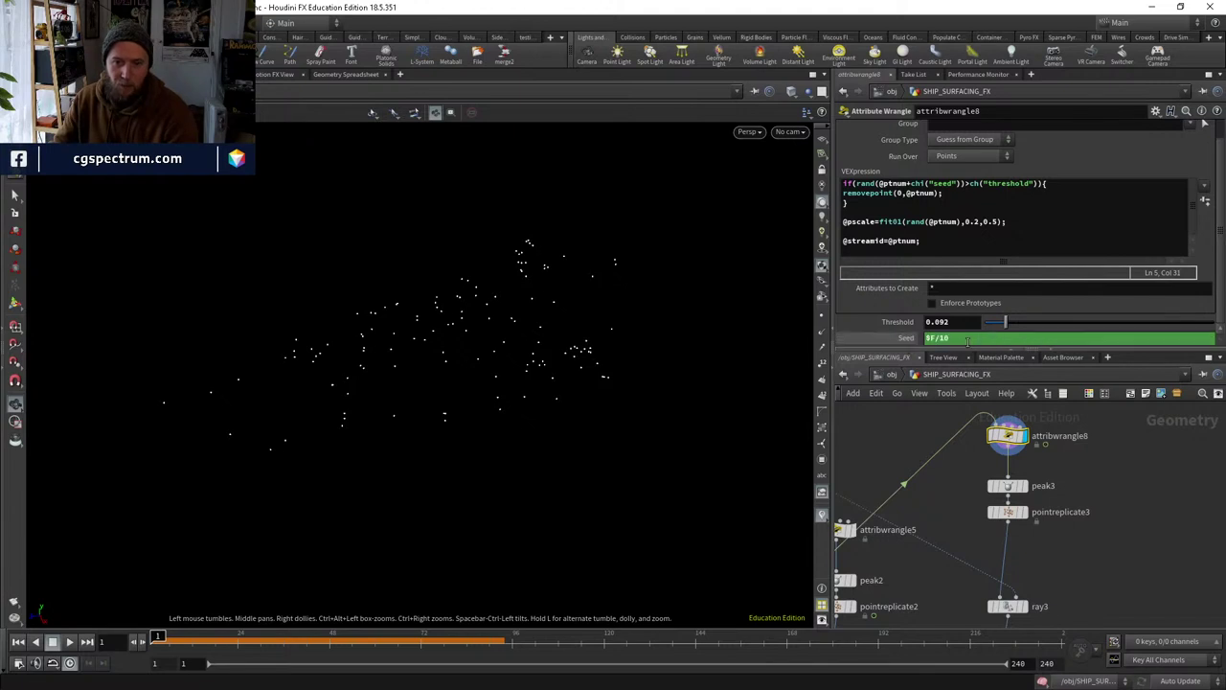
left_click(912, 342)
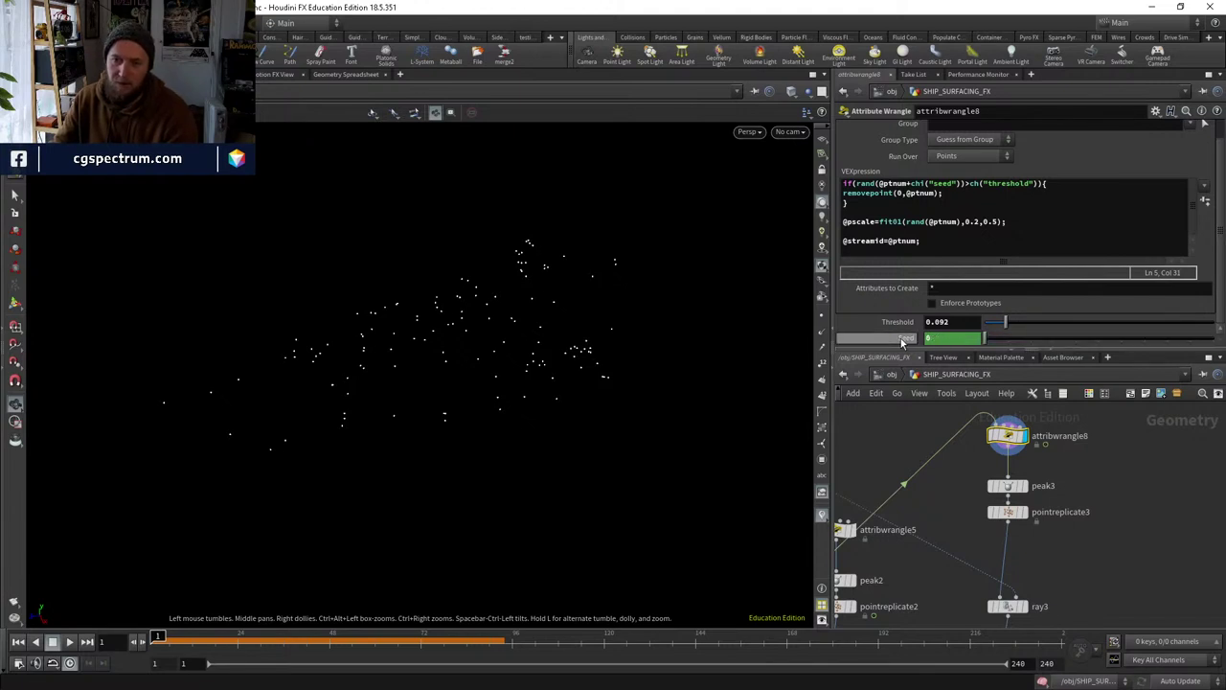
Review the $F/10 Seed expression and play the animation from frame 1.
left_click(907, 342)
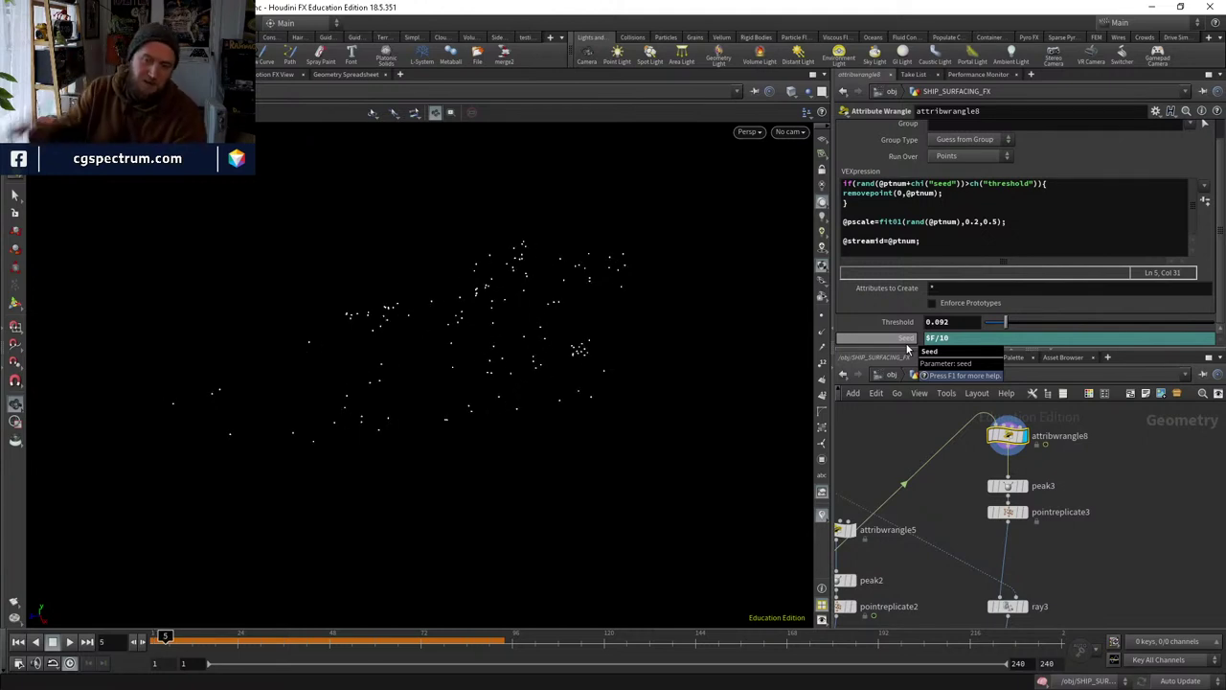
left_click(910, 340, "ctrl")
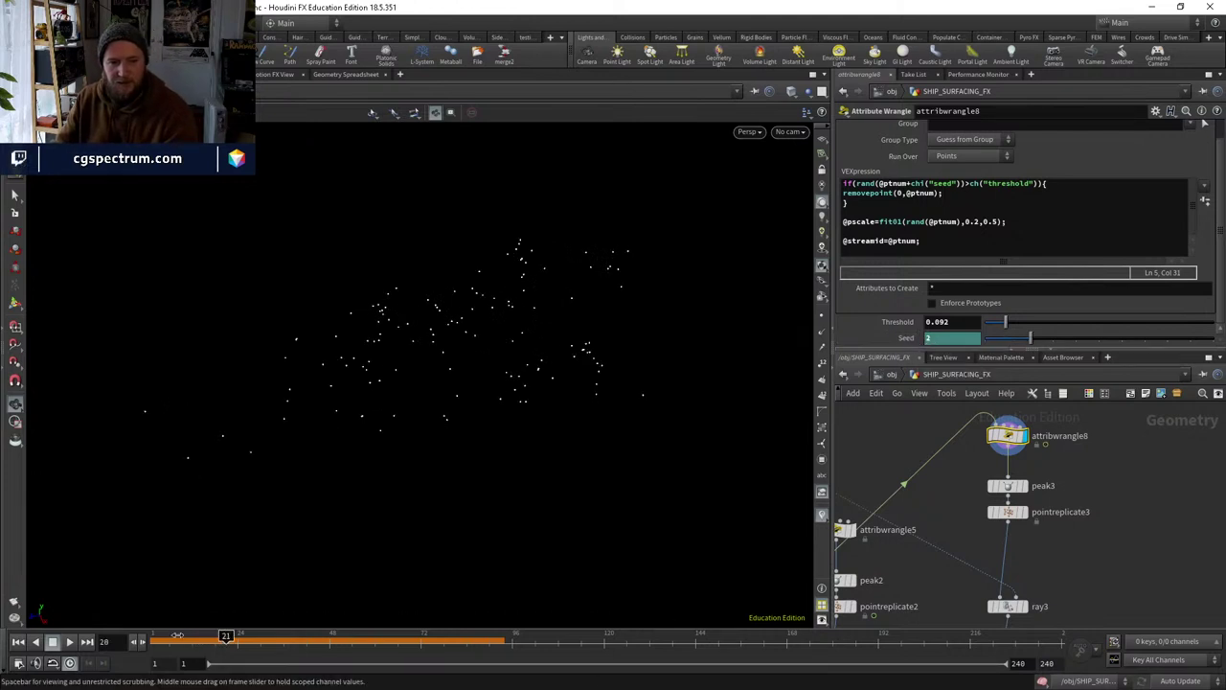
left_click(158, 635)
left_click(69, 642)
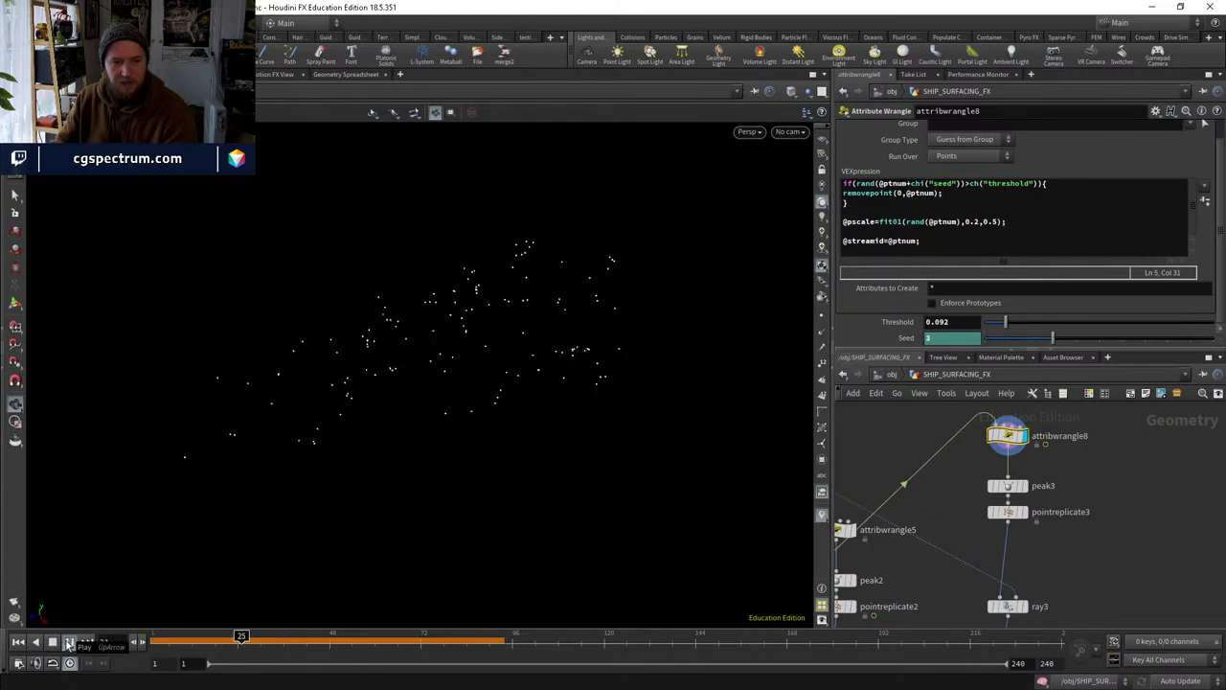
left_click(53, 641)
Change the Seed expression to $F/24 and play to check the slower reshuffling.
left_click(948, 339)
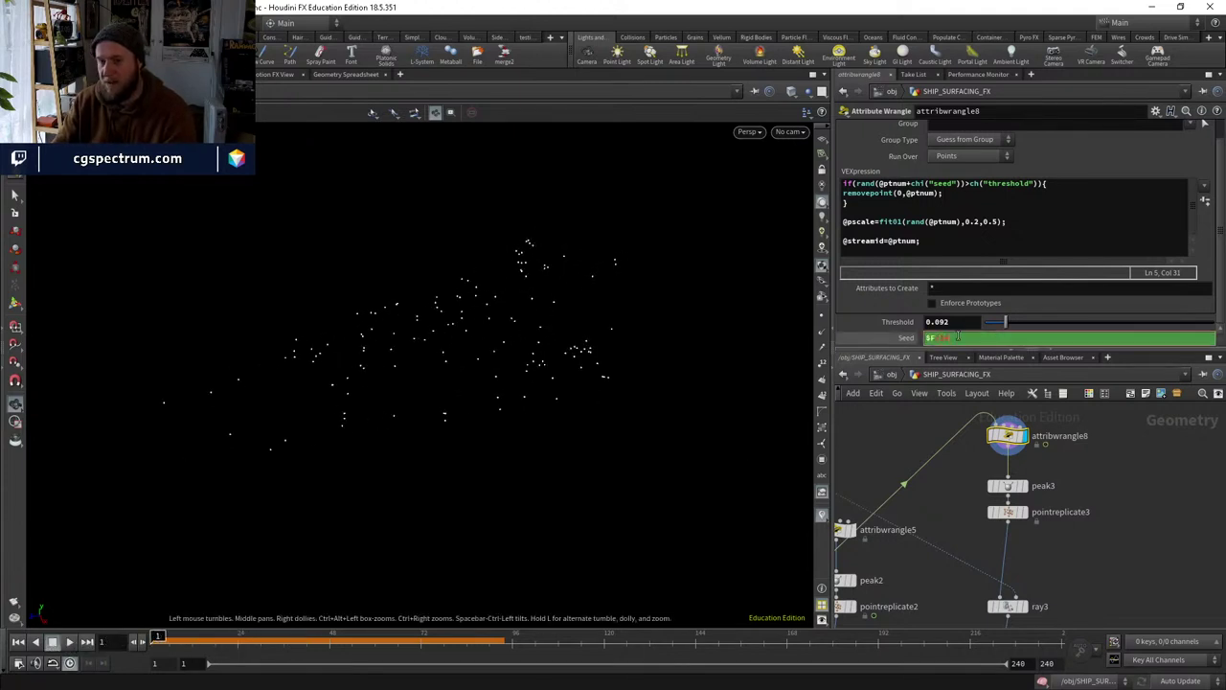
key("Return")
left_click(69, 642)
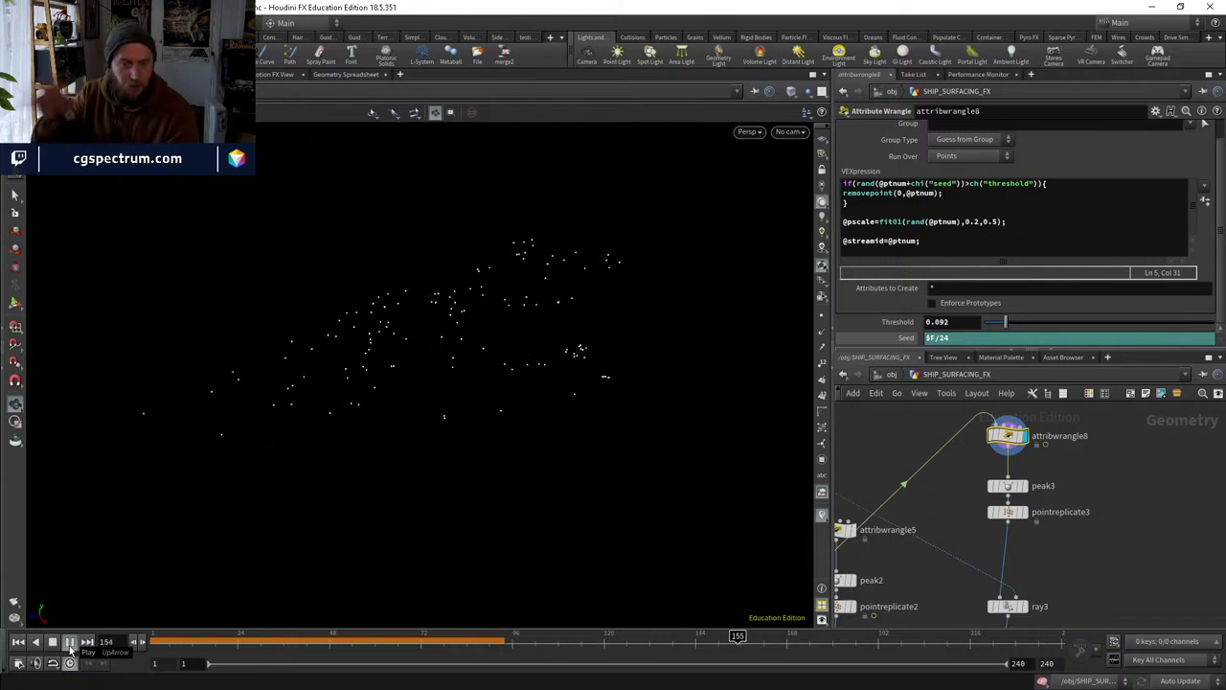
key("ctrl+Up")
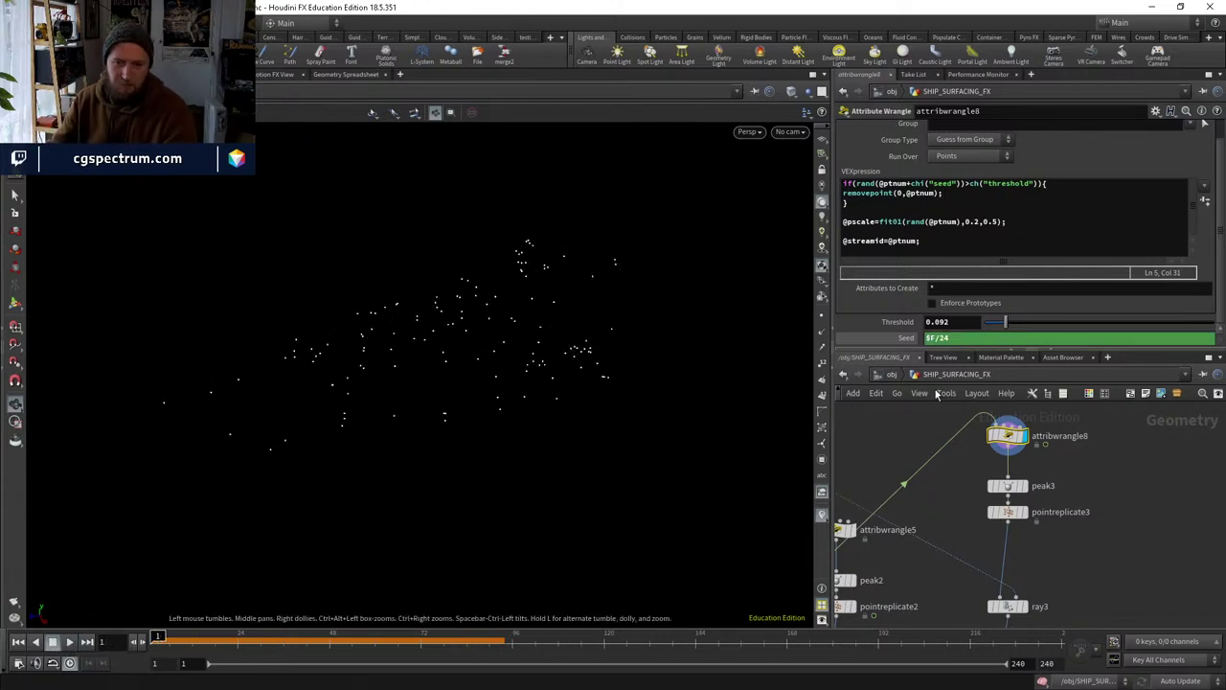
Show the Seed's evaluated value, then pan down and select volumerasterizeattributes1.
left_click(906, 338, "ctrl+shift")
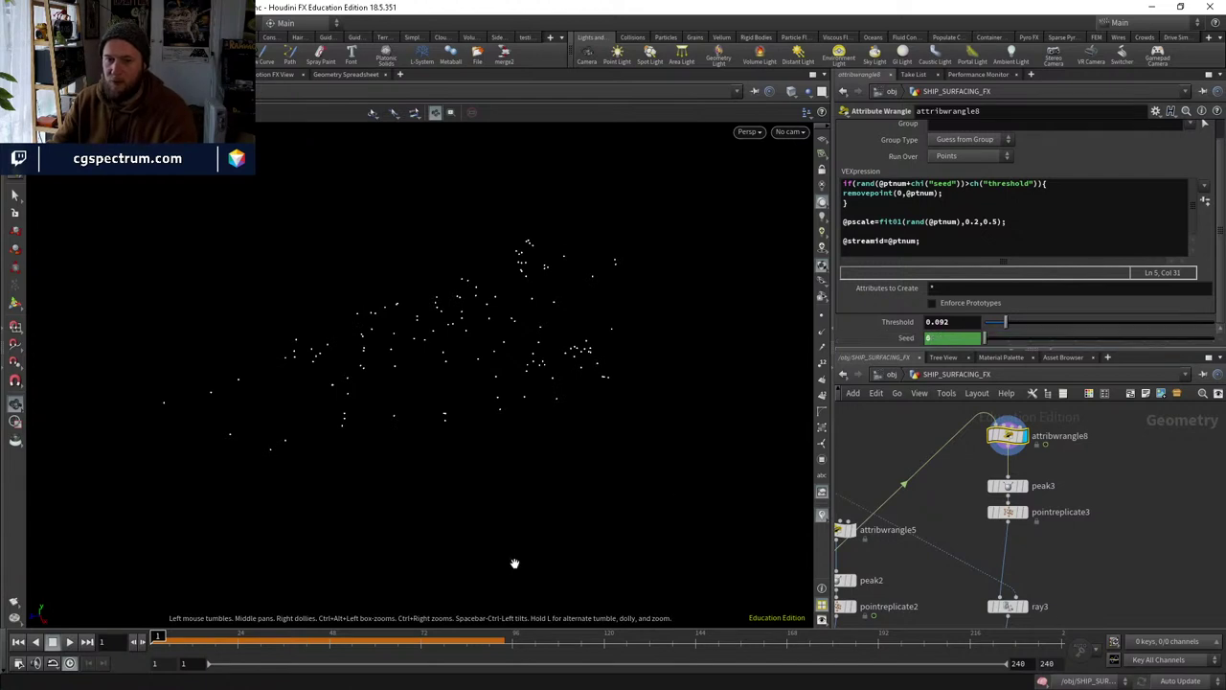
left_click(186, 638)
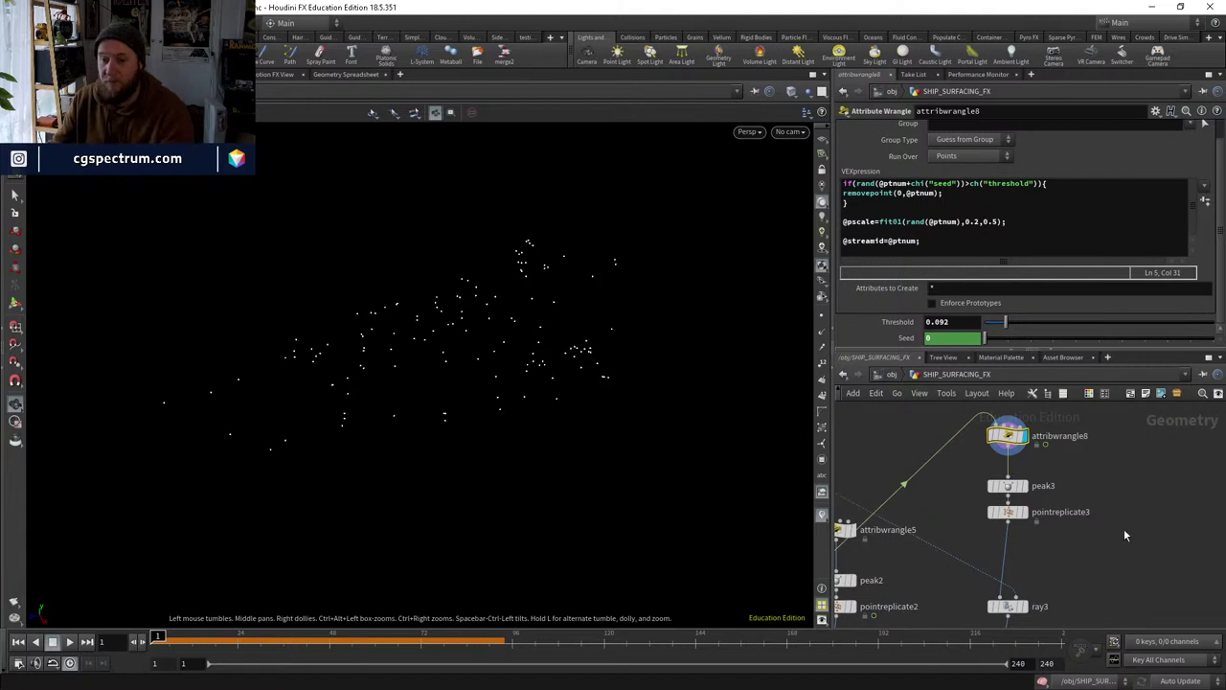
middle_click_drag(1124, 528, 1048, 479)
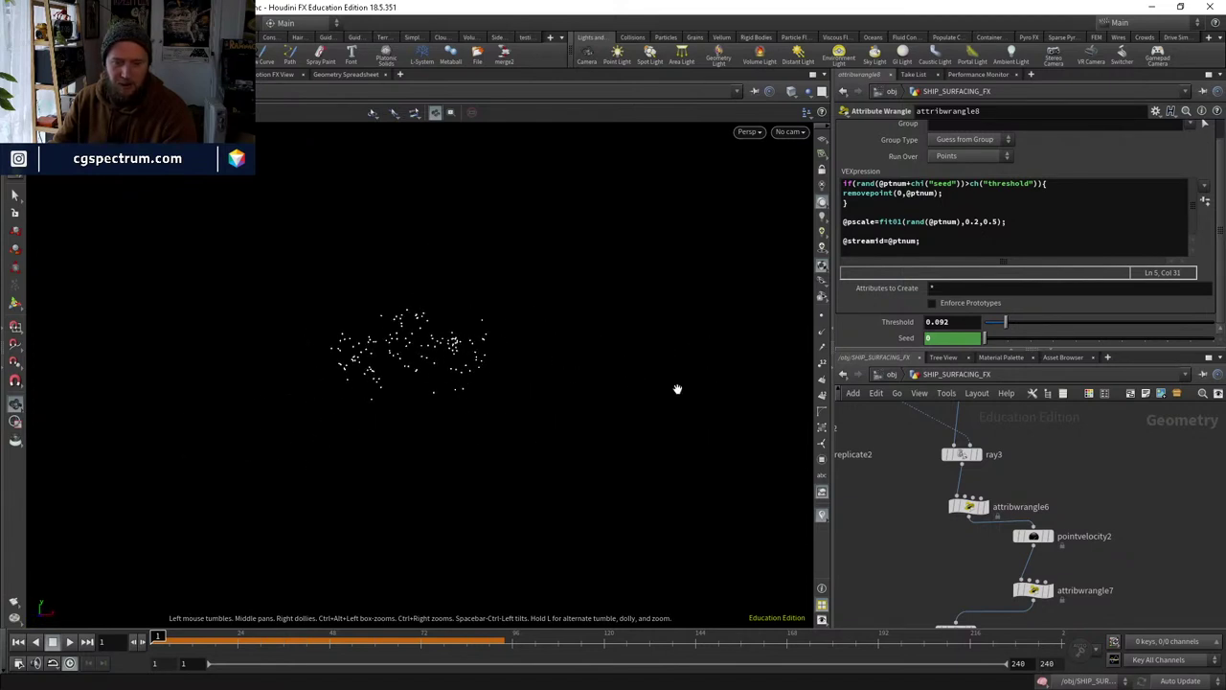
scroll(1093, 498, "down", 5)
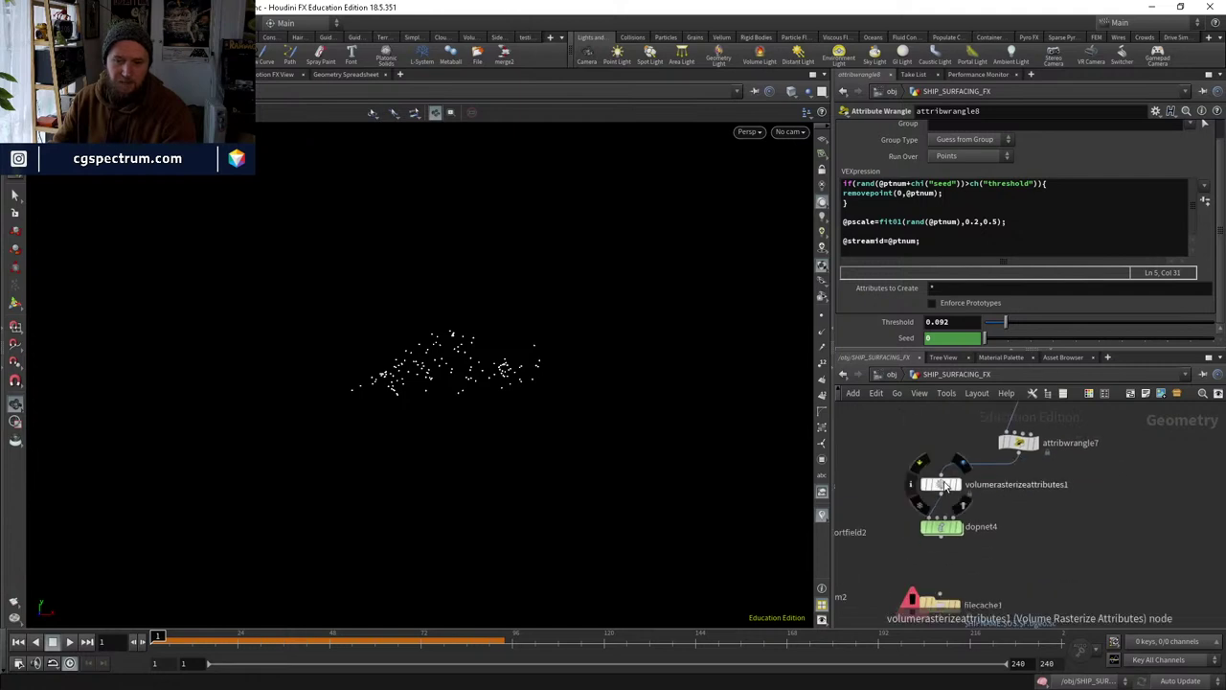
left_click(941, 485)
left_click(941, 485)
double_click(941, 530)
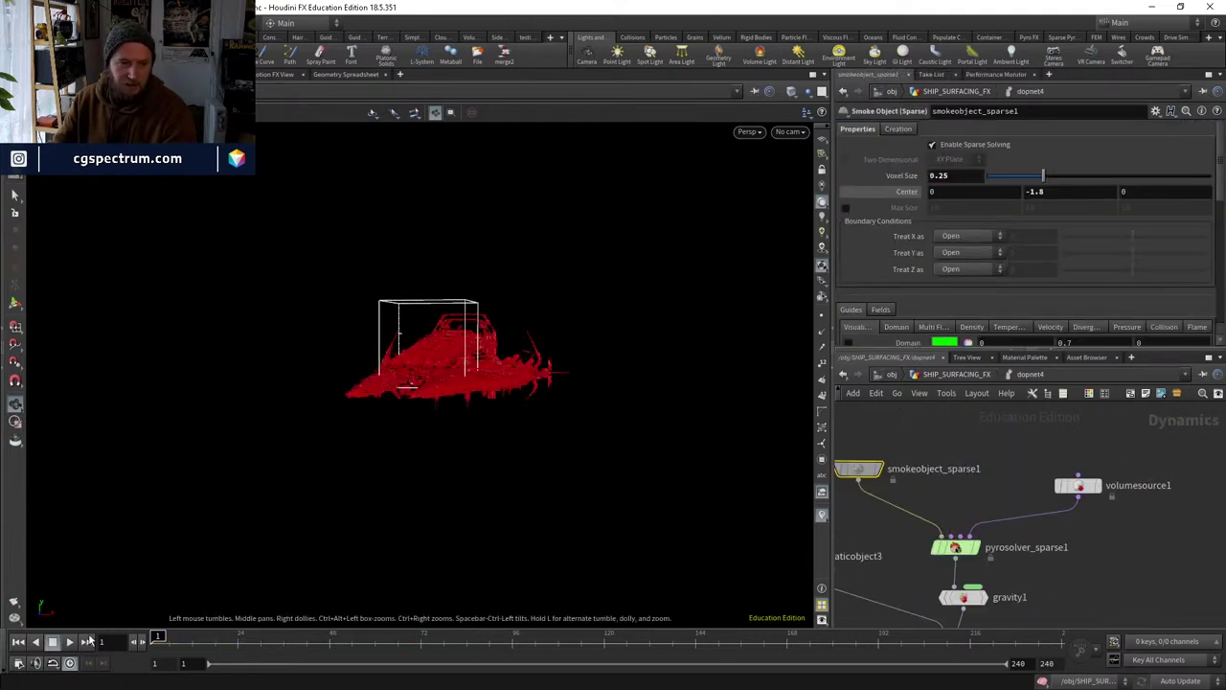
left_click(70, 642)
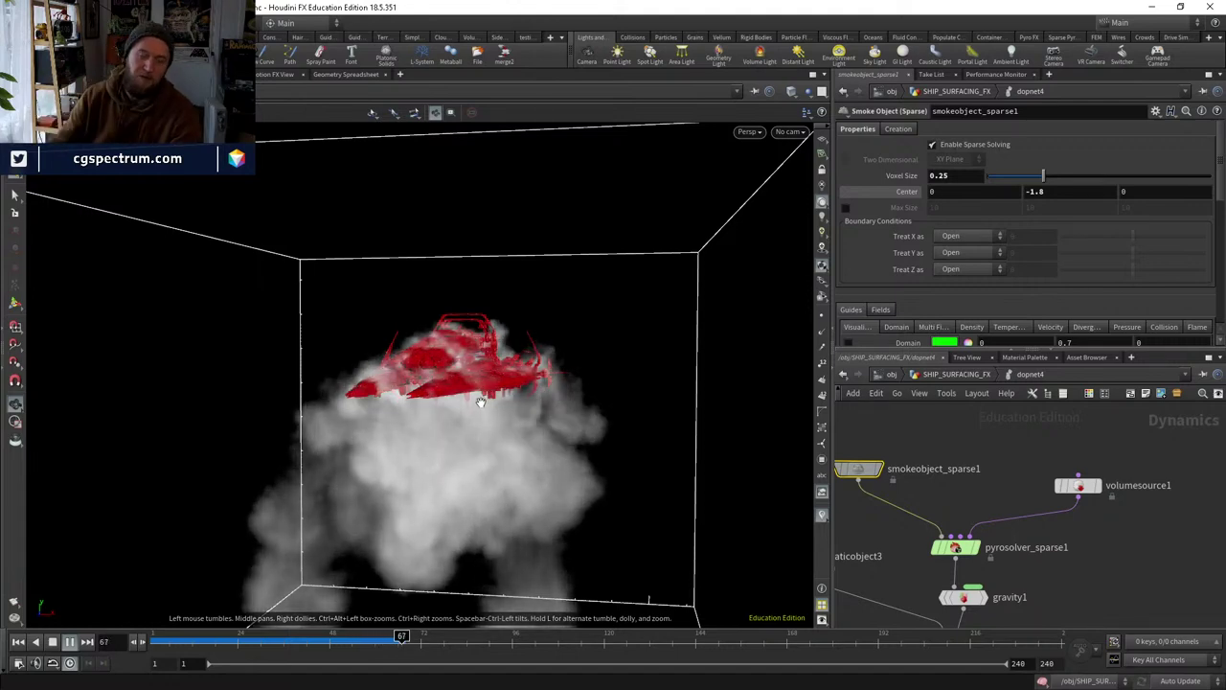
left_click_drag(500, 408, 447, 430)
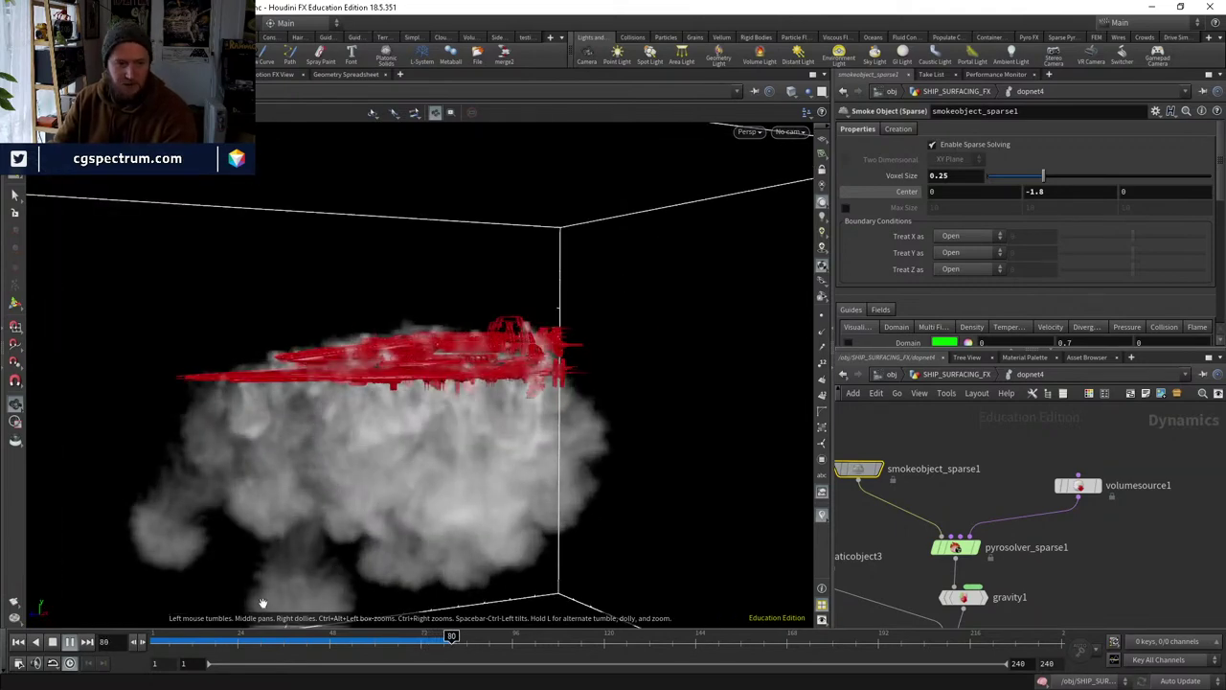
left_click_drag(189, 637, 134, 603)
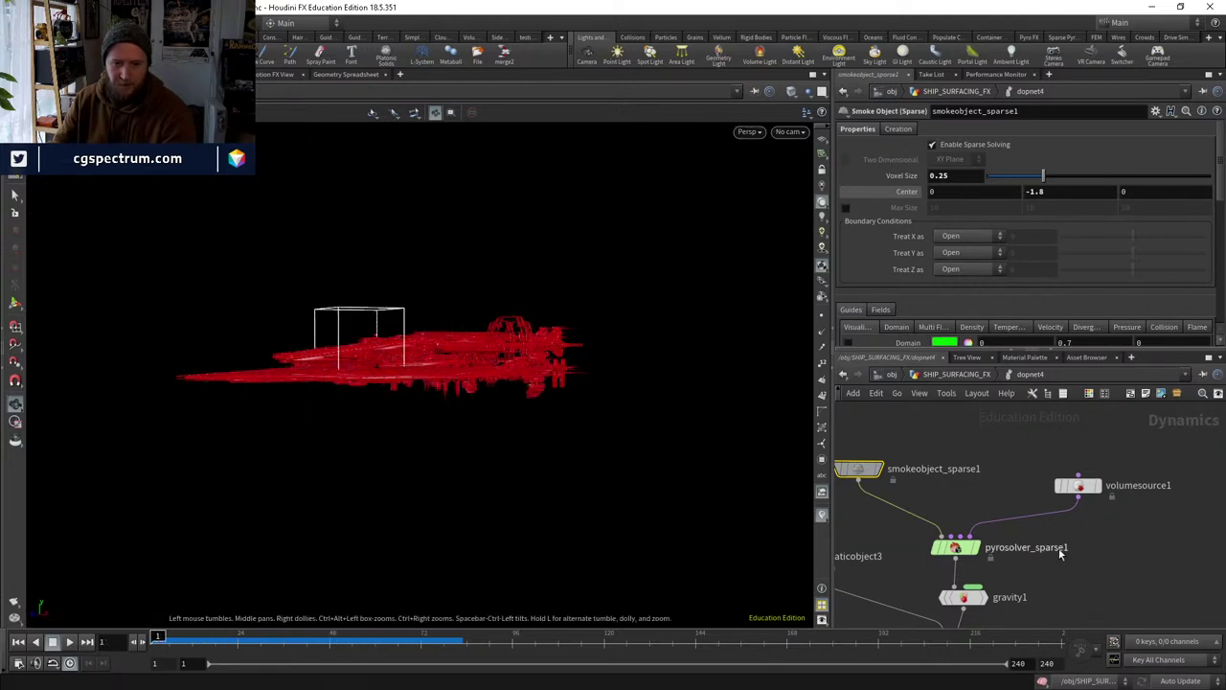
Set volumesource1's density Scale to 1 and play the simulation to check it.
left_click(1079, 485)
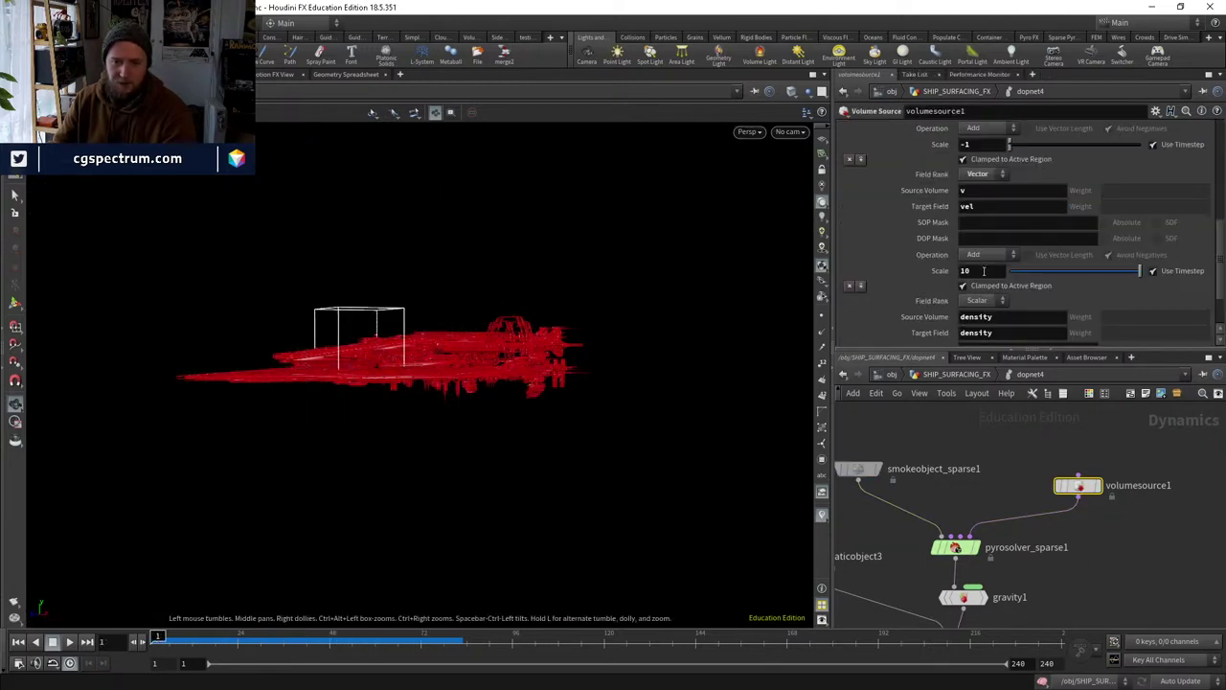
type("1")
key("Return")
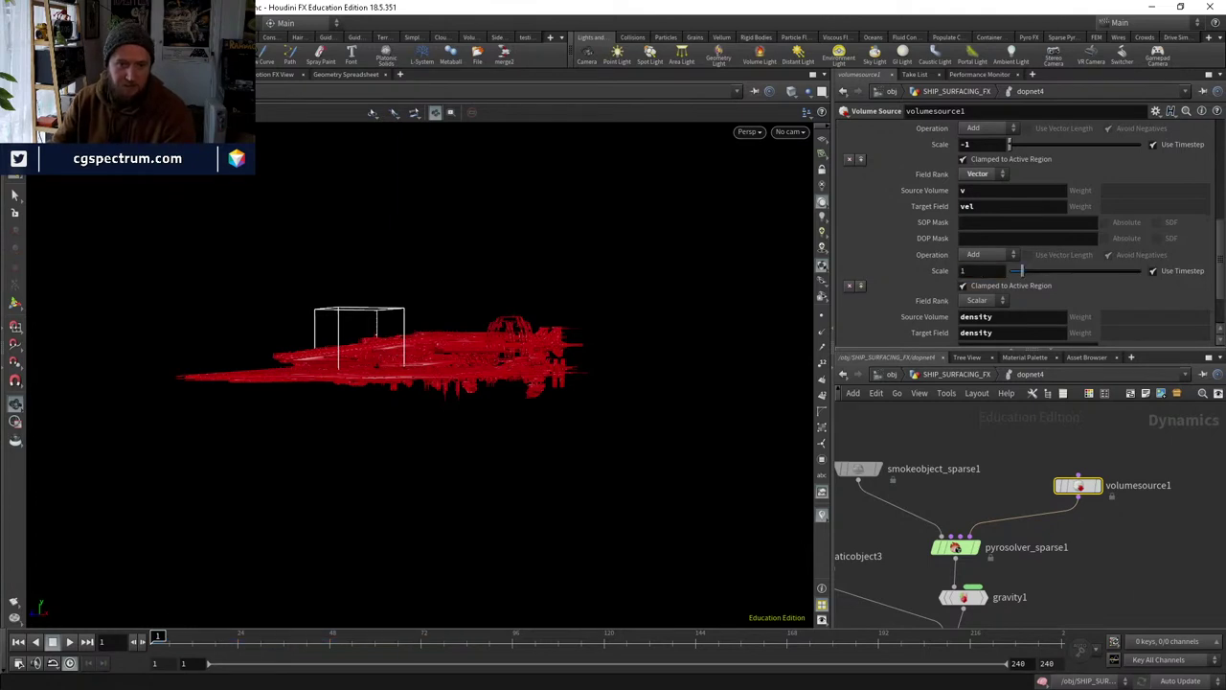
left_click(70, 642)
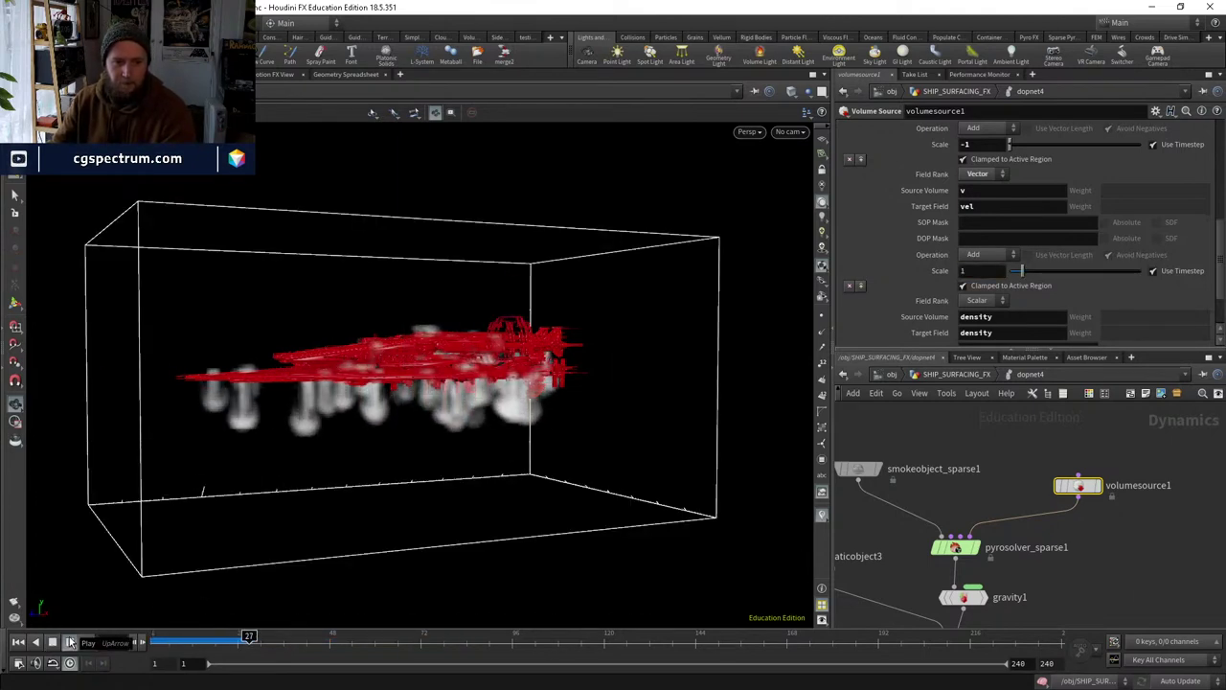
key("ctrl+Up")
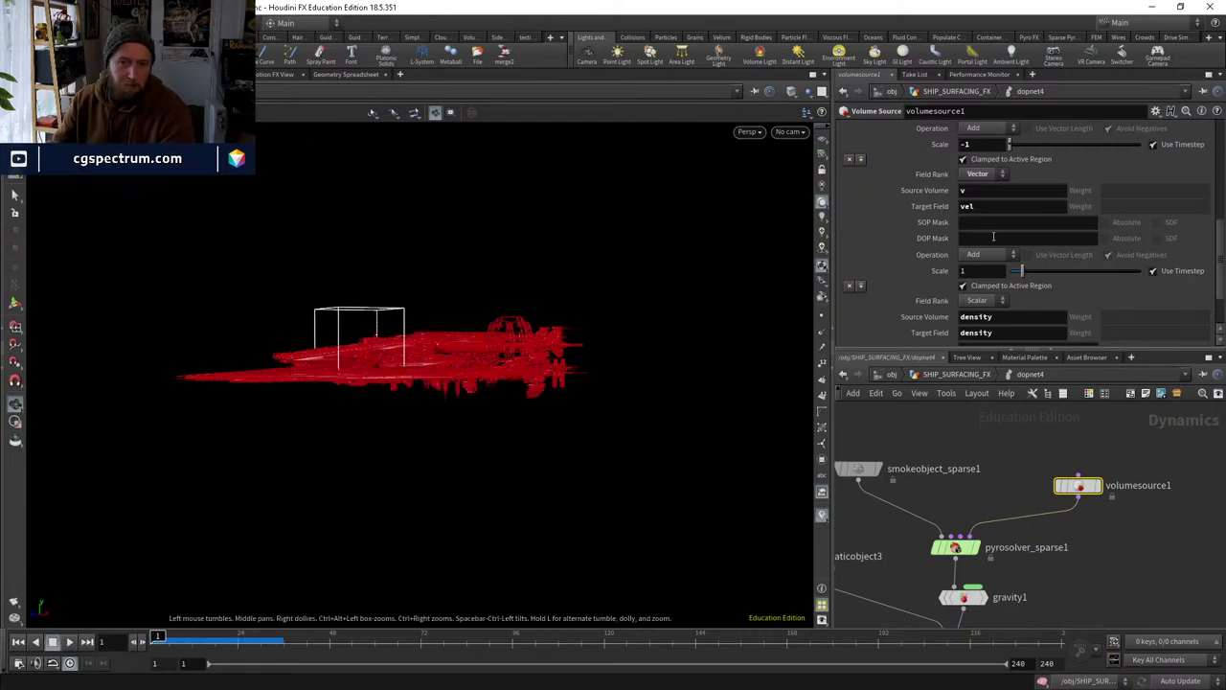
Set the temperature Scale to 0, replay to frame 82, and return to SHIP_SURFACING_FX.
scroll(993, 236, "up", 3)
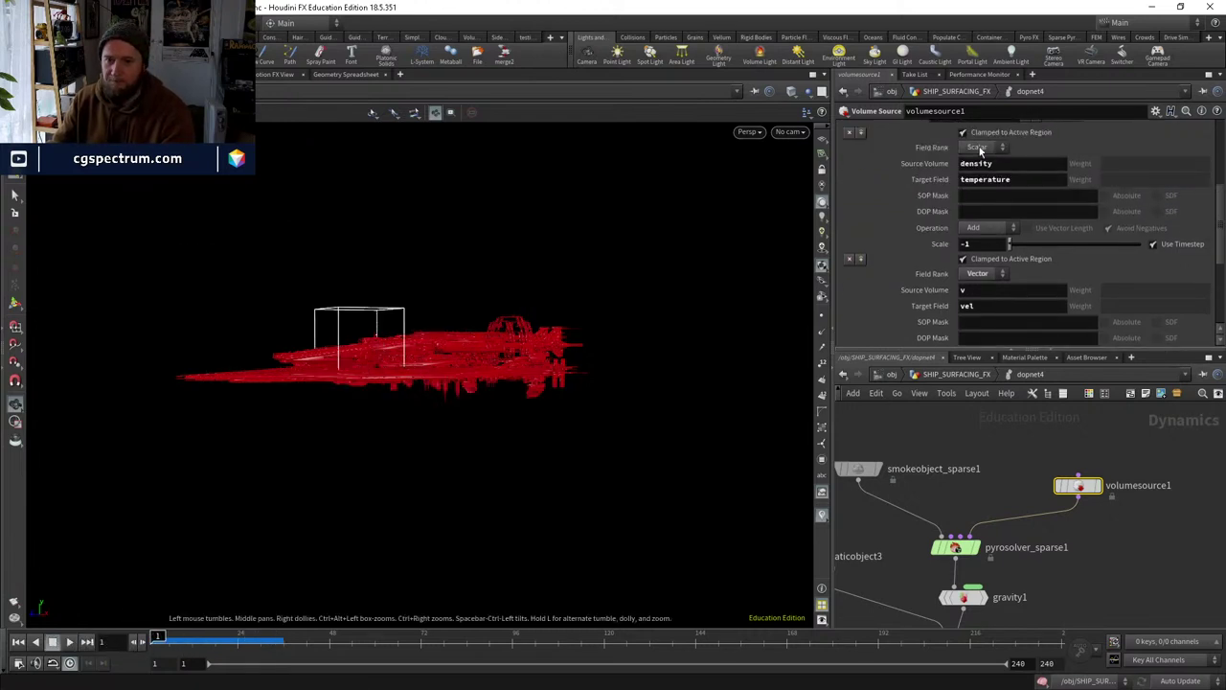
key("Return")
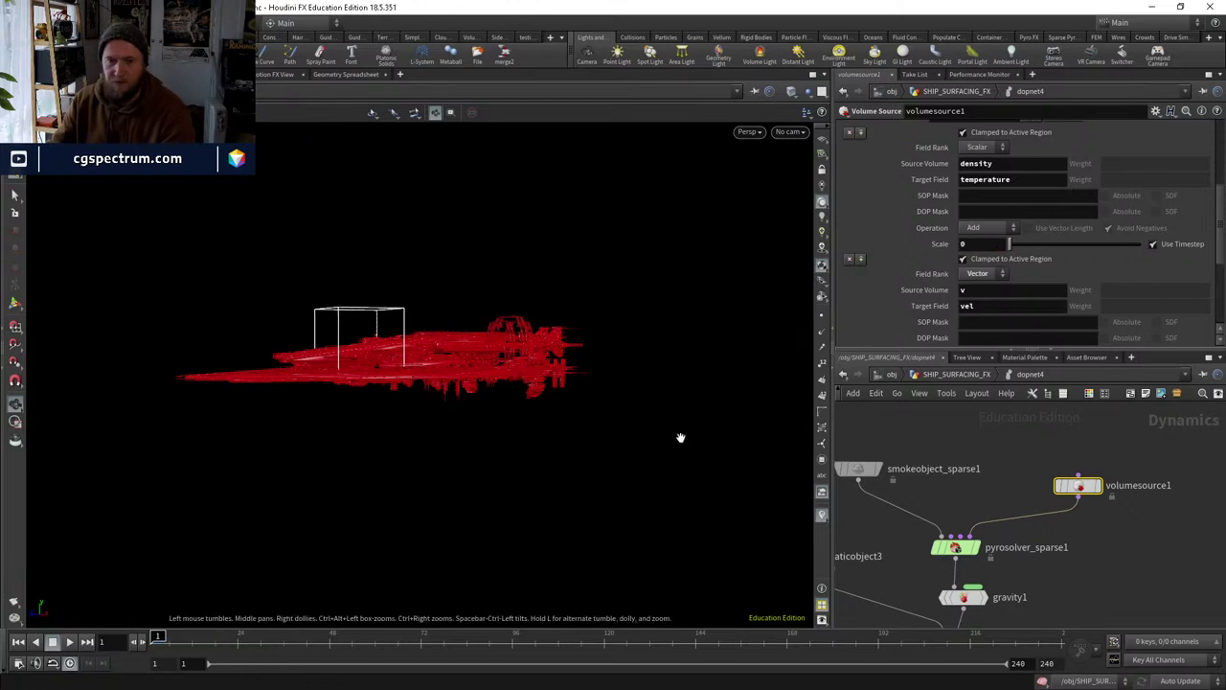
left_click(75, 643)
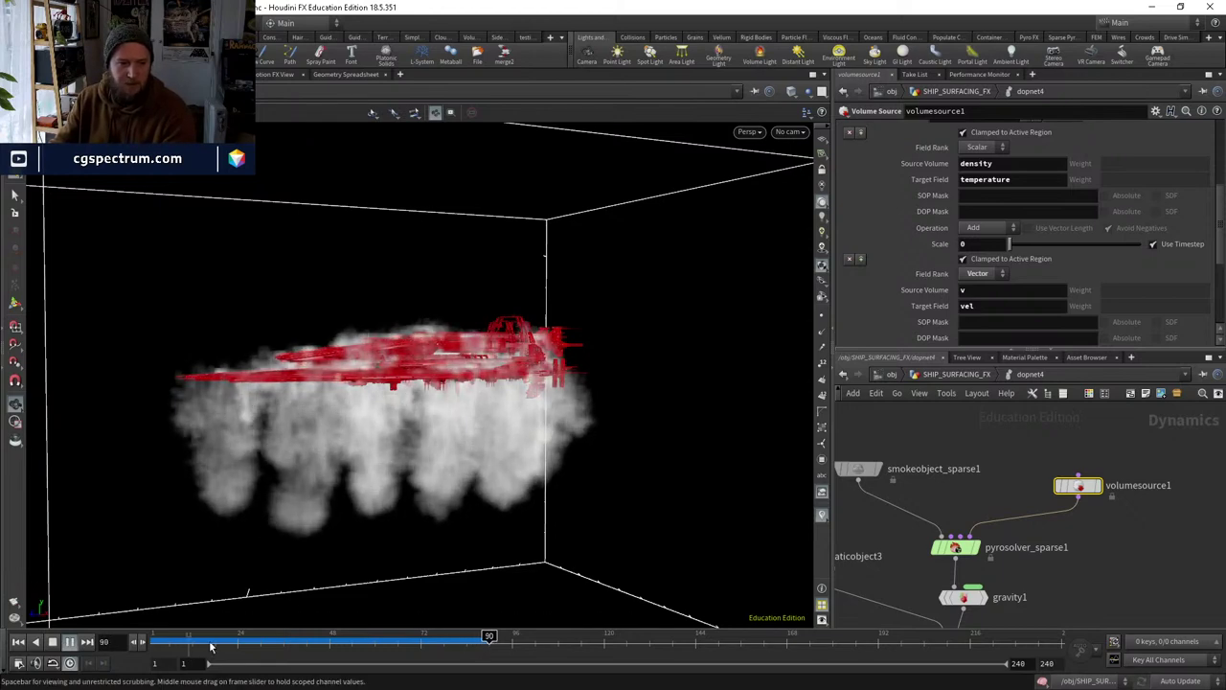
left_click(299, 637)
left_click_drag(298, 637, 460, 637)
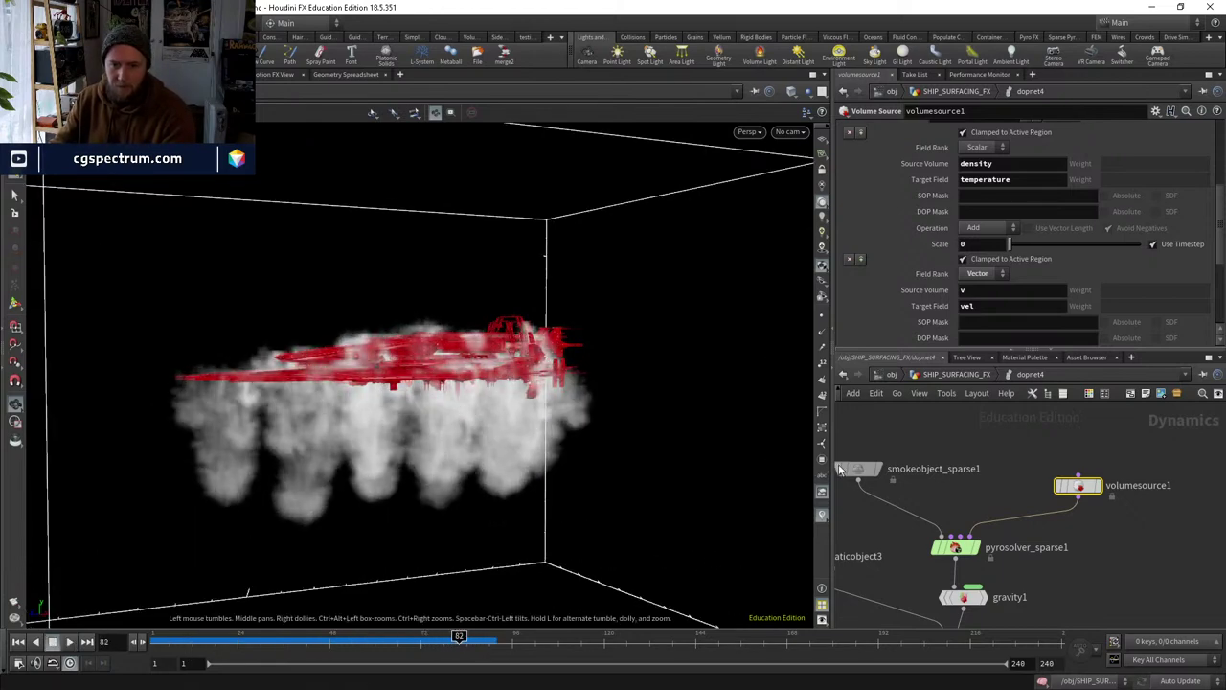
left_click(958, 374)
scroll(982, 547, "up", 2)
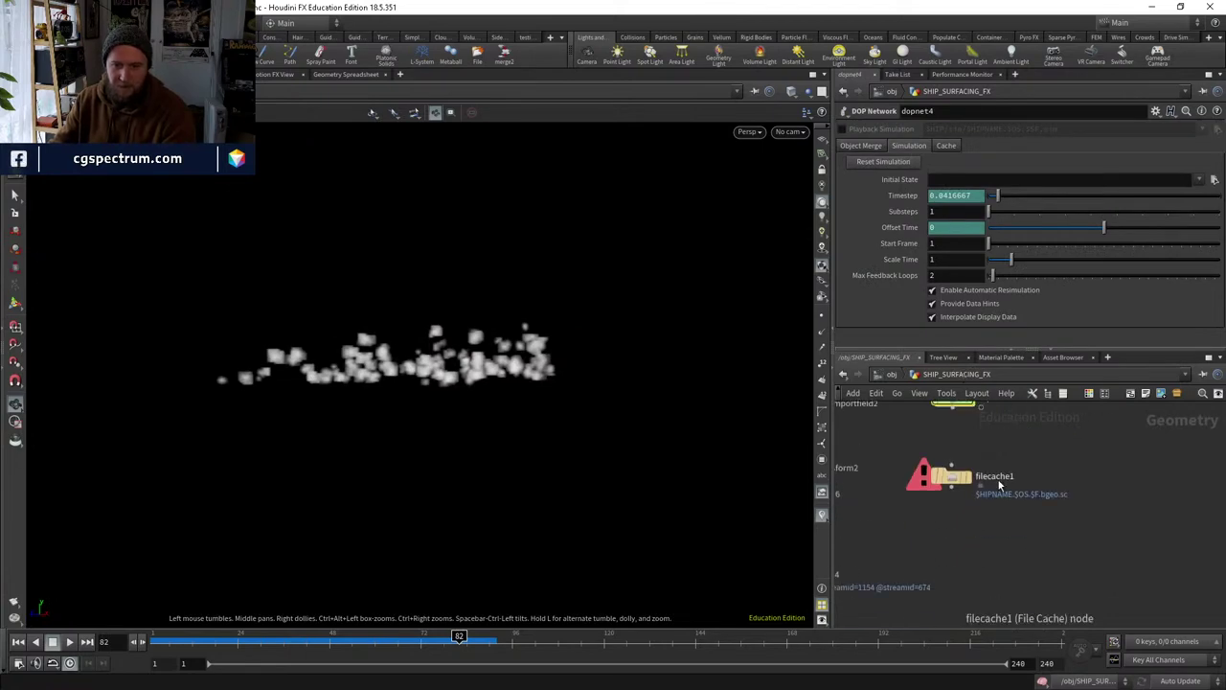
scroll(1010, 546, "down", 2)
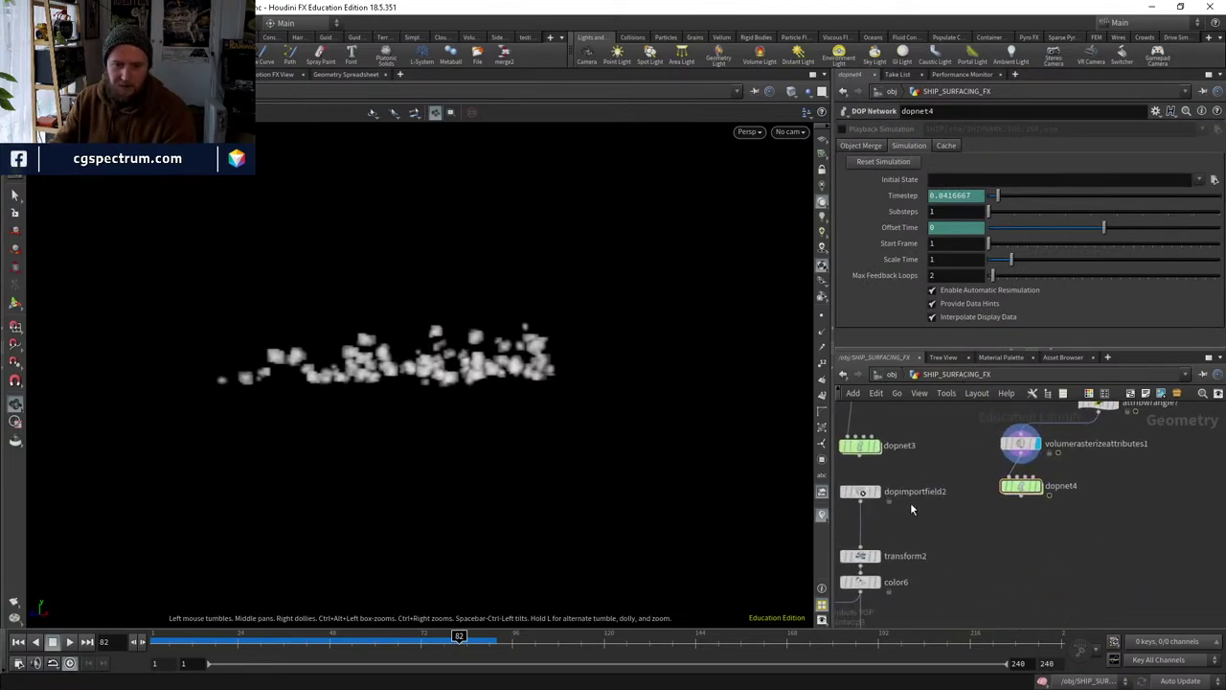
Add a DOP Import Fields node reading dopnet4's smokeobject_sparse1.
key("Tab")
type("dop")
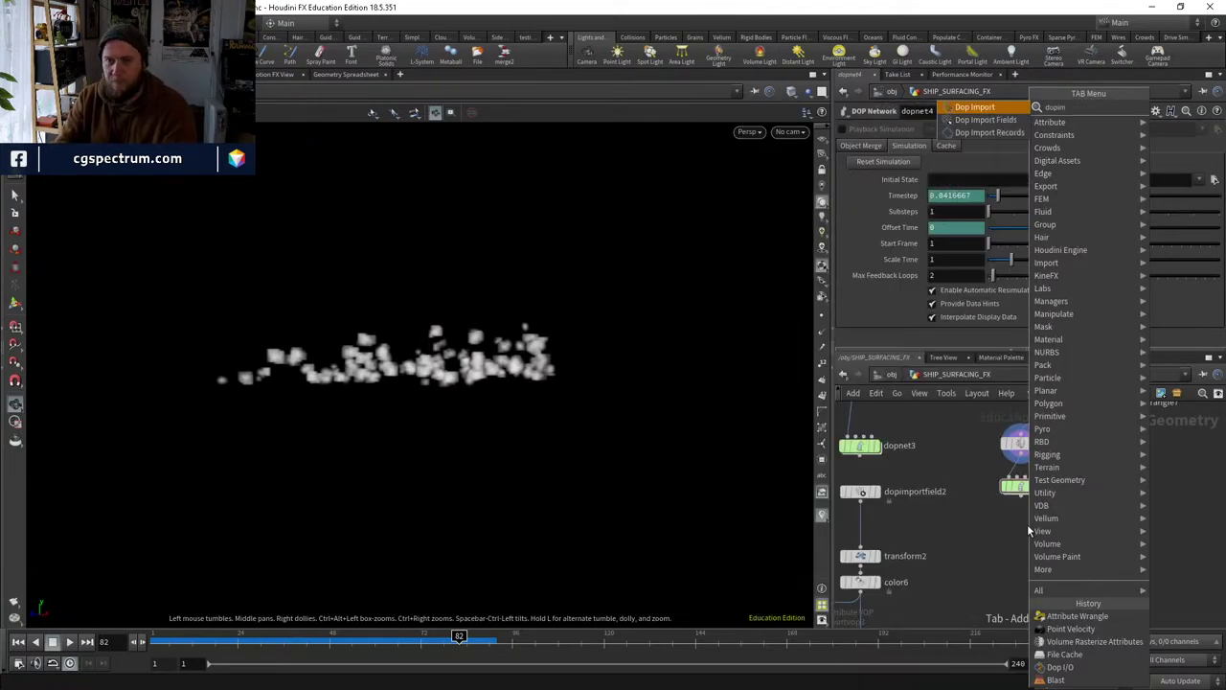
key("Down")
key("Return")
left_click(1027, 524)
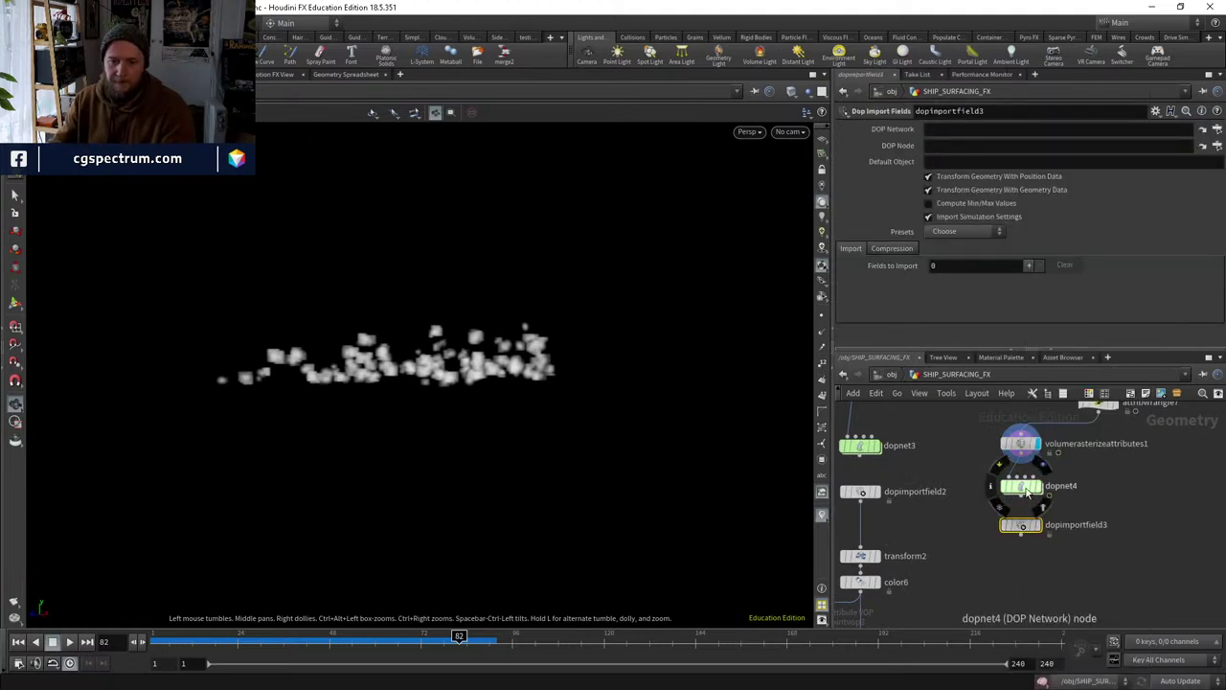
left_click_drag(1027, 490, 972, 128)
left_click(981, 145)
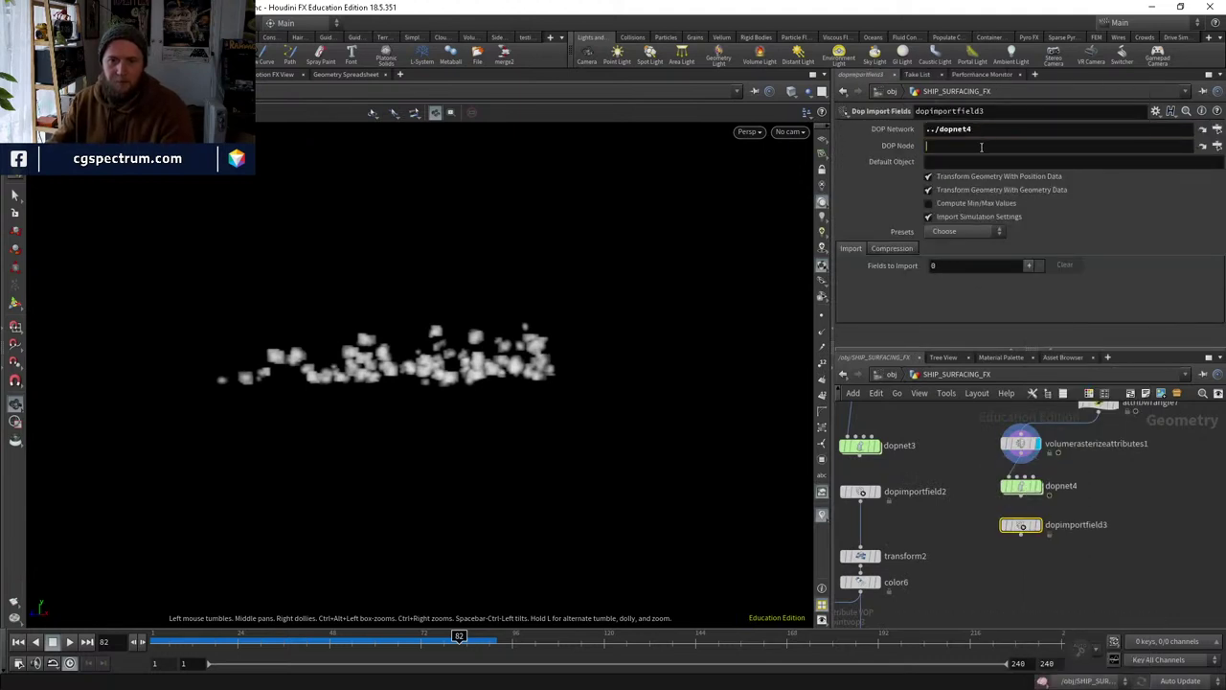
type("../dopnet4/s")
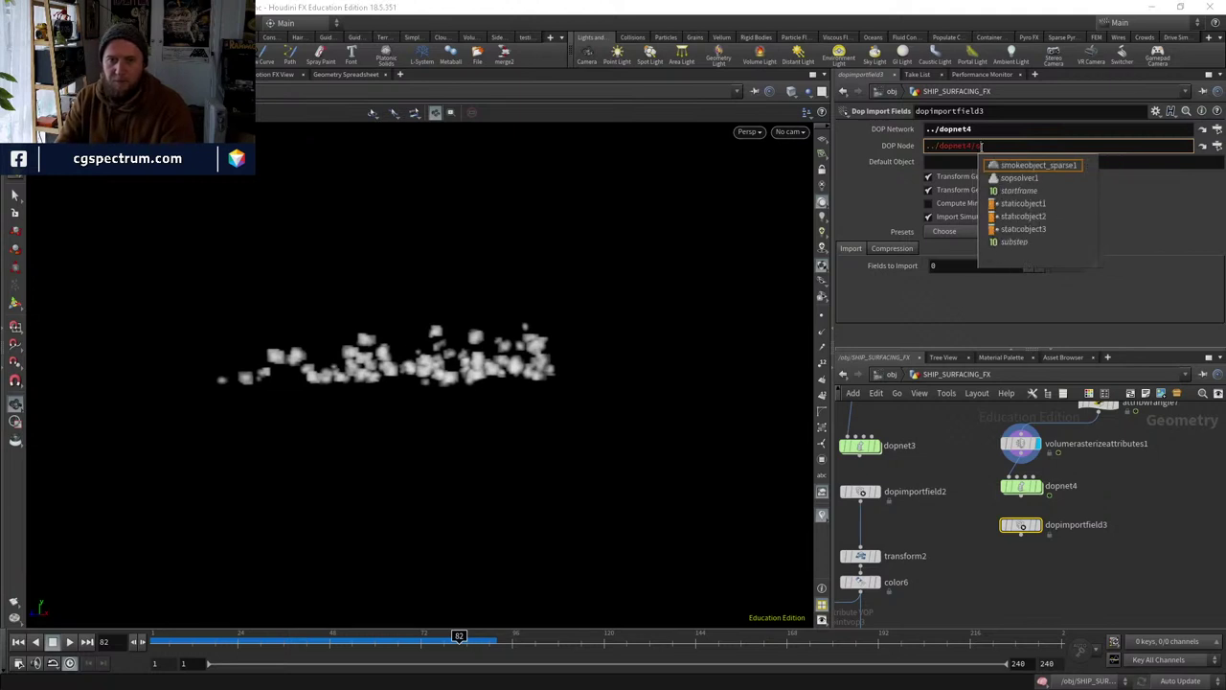
key("Return")
key("Return")
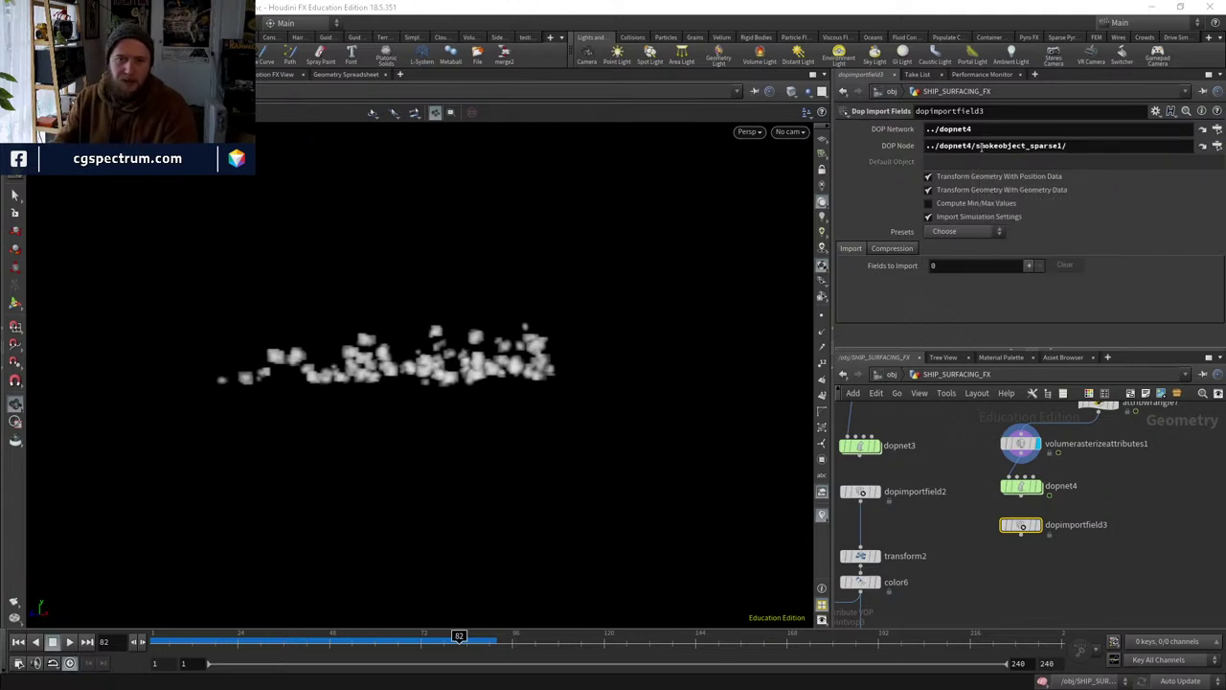
Apply the Smoke preset, display it, and drop the rest, temperature and Cd fields.
left_click(973, 235)
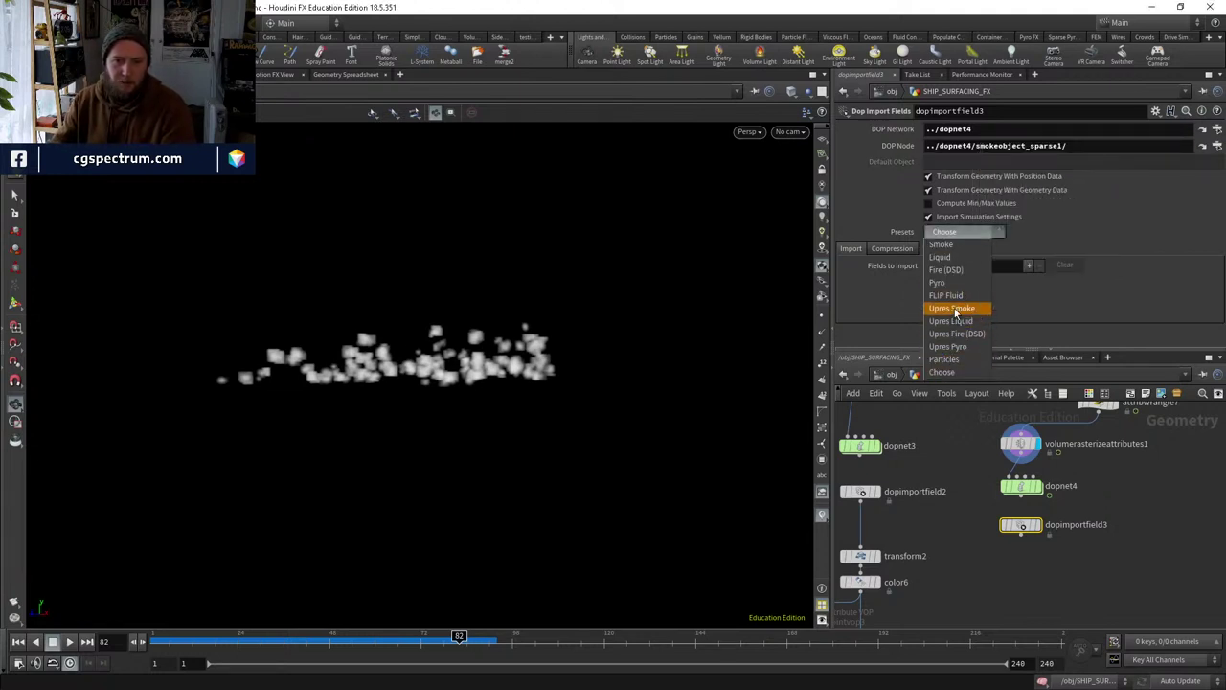
left_click(951, 245)
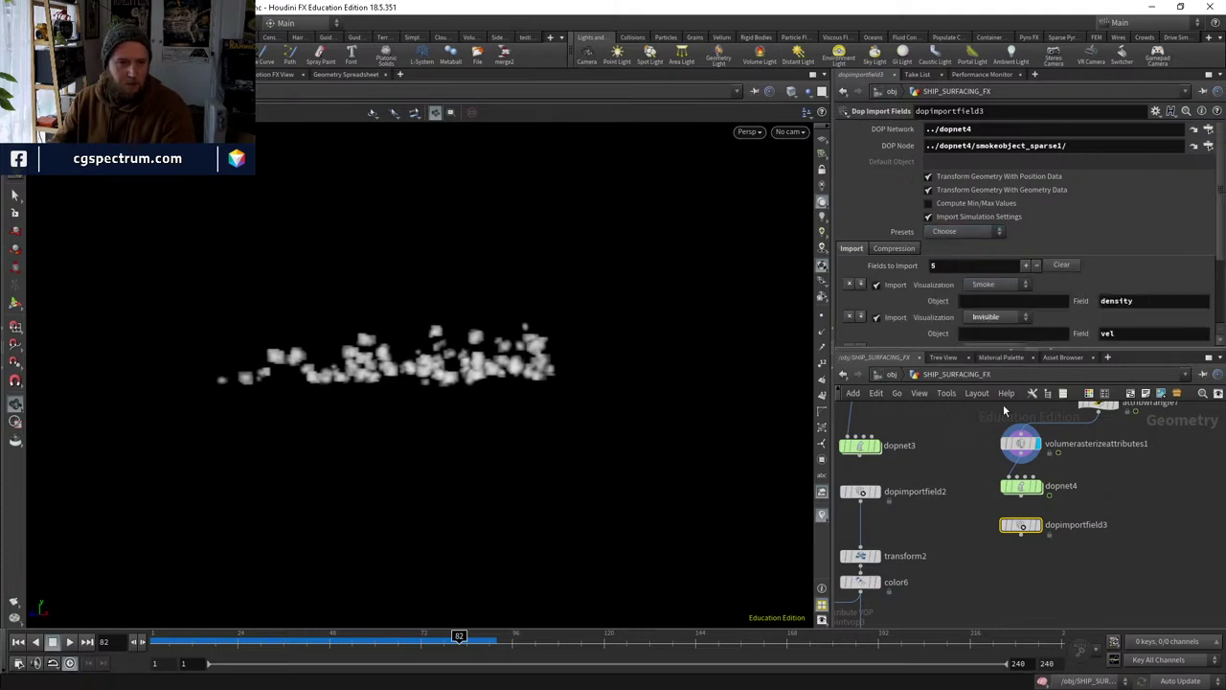
left_click(1036, 525)
scroll(1125, 272, "down", 2)
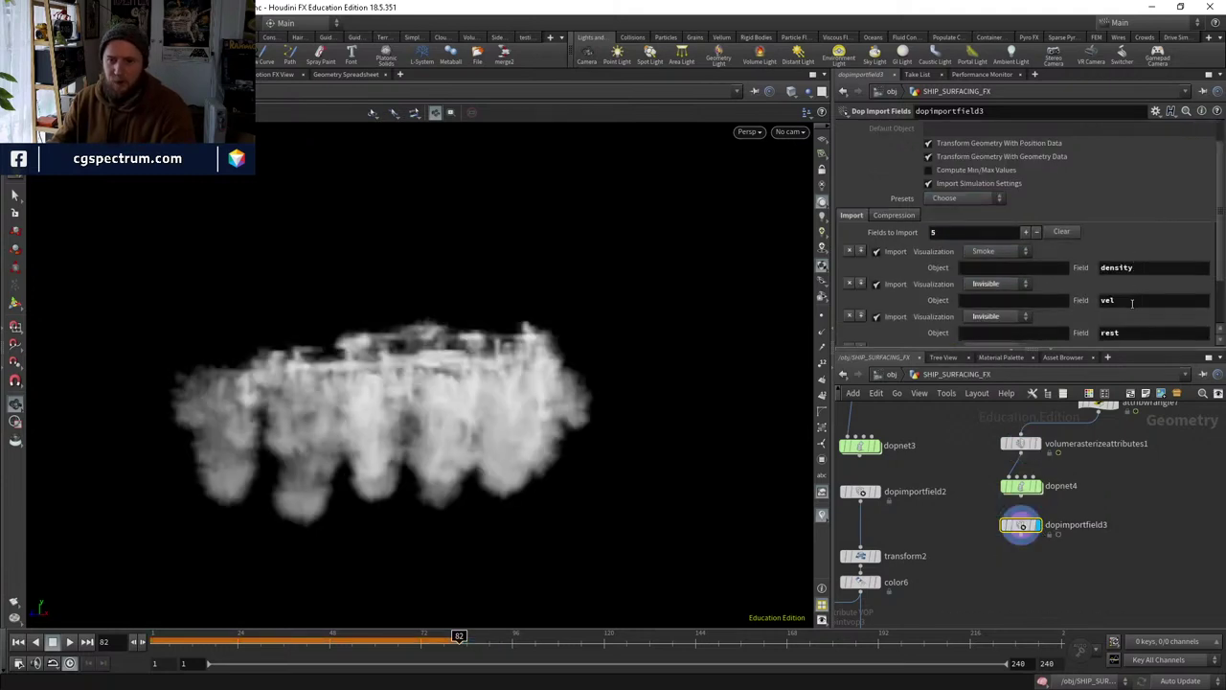
scroll(1123, 261, "down", 2)
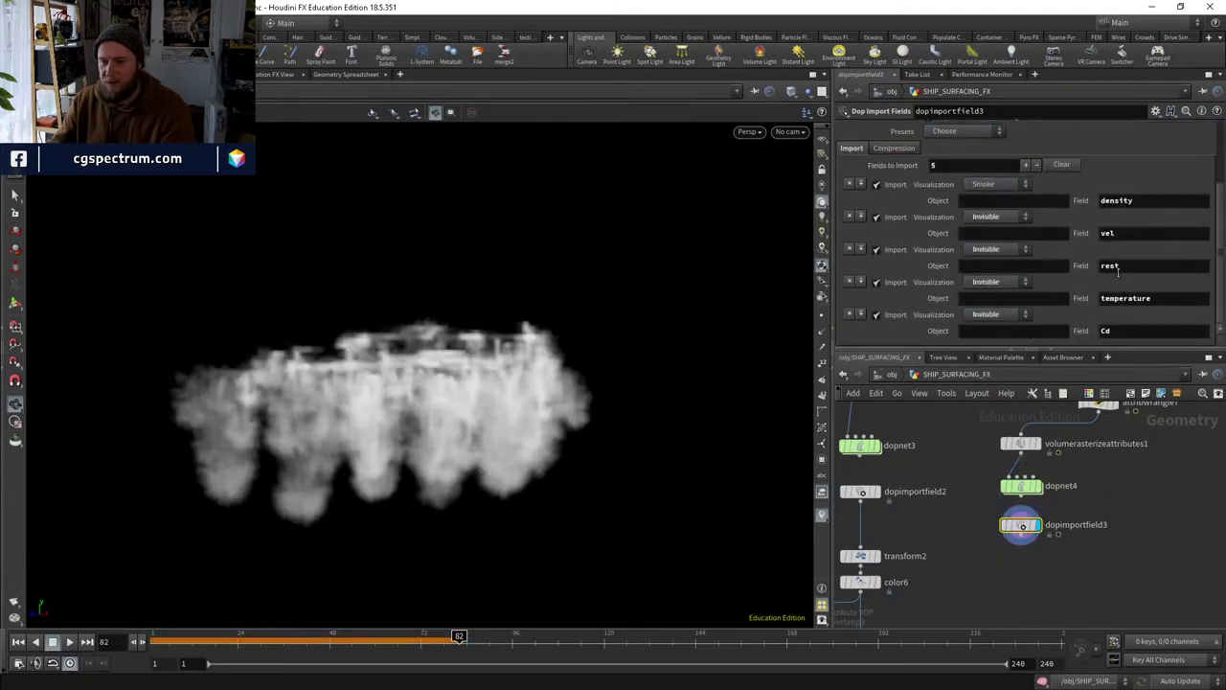
left_click(847, 250)
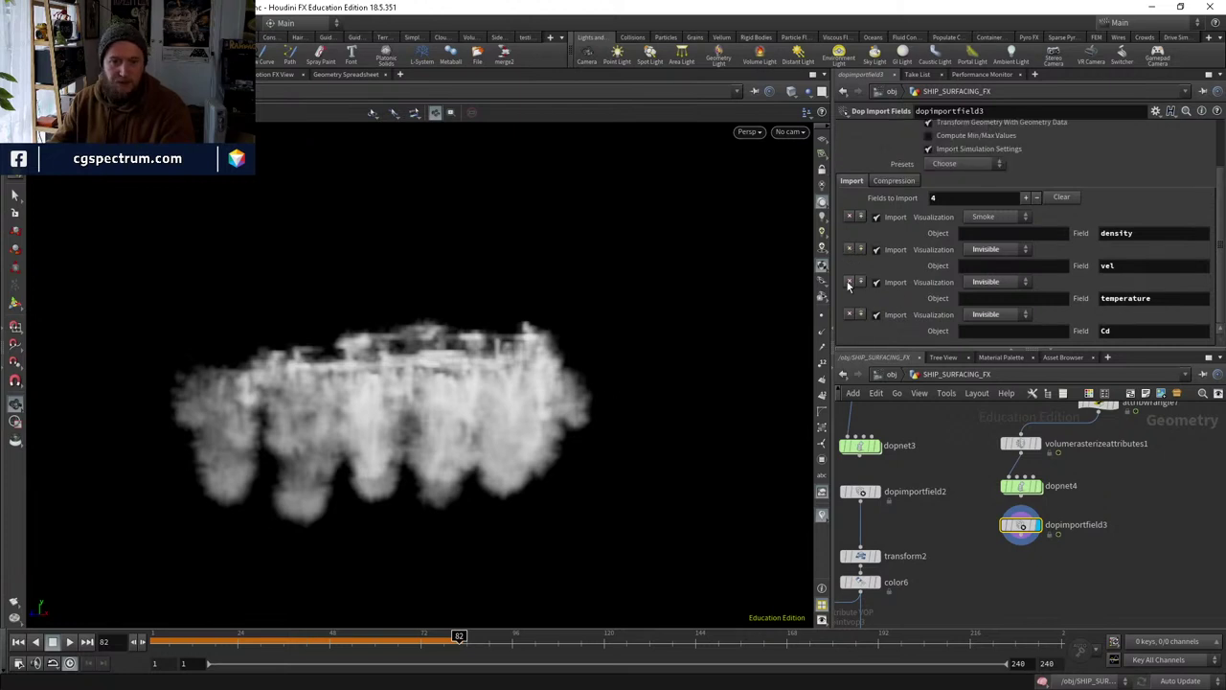
left_click(847, 282)
left_click(848, 315)
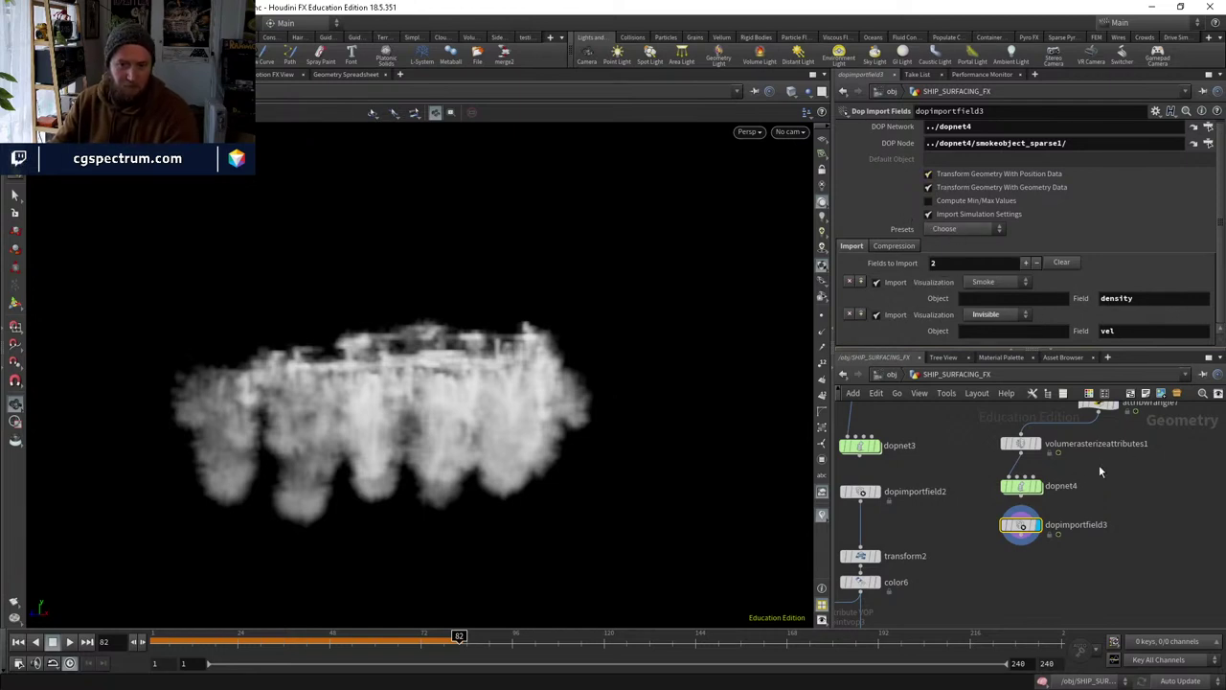
left_click_drag(495, 366, 660, 539)
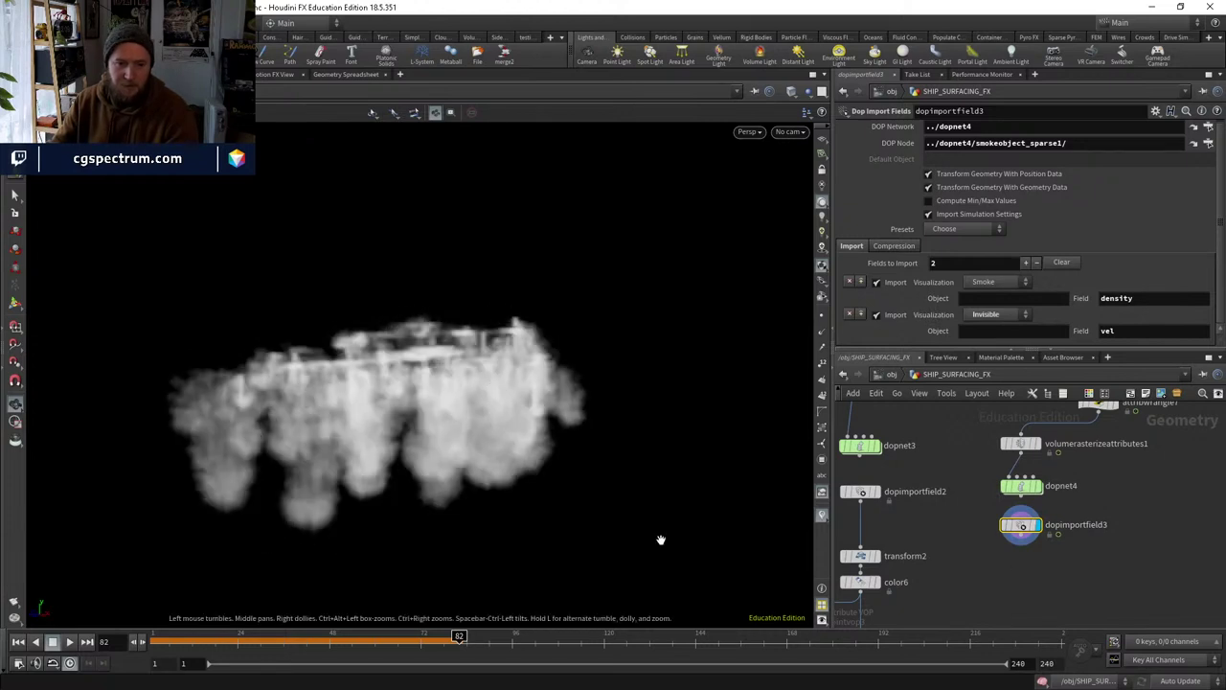
left_click_drag(460, 636, 431, 594)
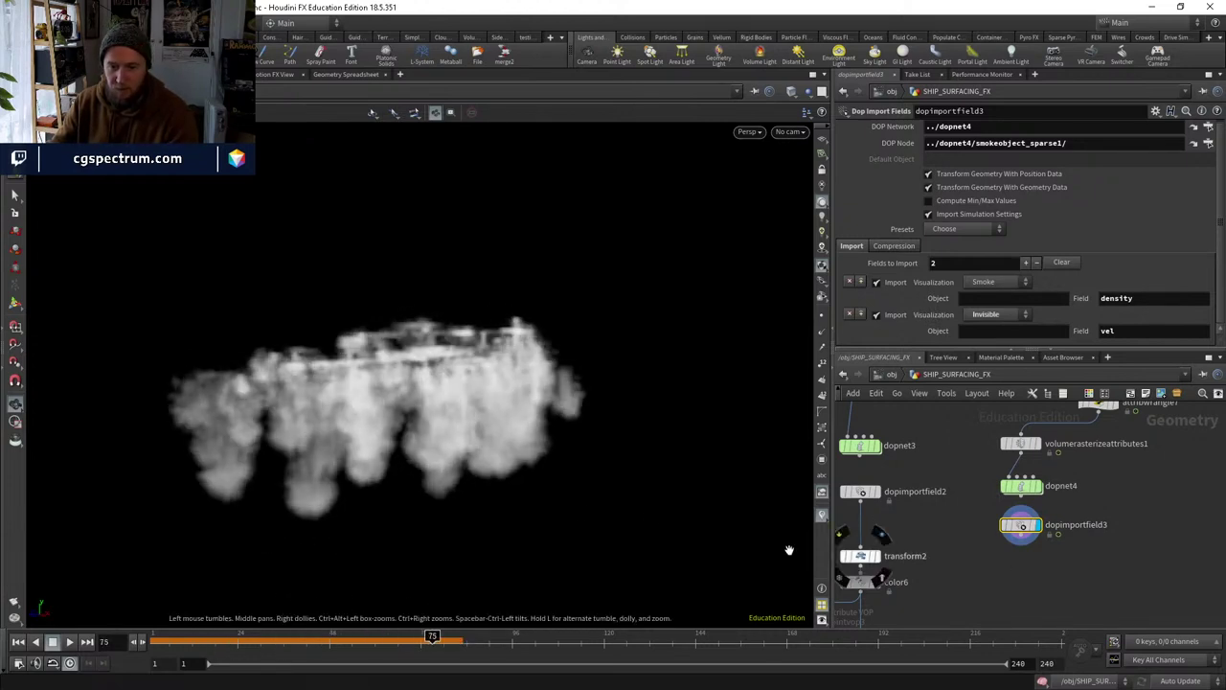
middle_click_drag(948, 586, 977, 517)
Duplicate transform2 as transform3 for the imported smoke.
left_click(889, 487)
key("ctrl+c")
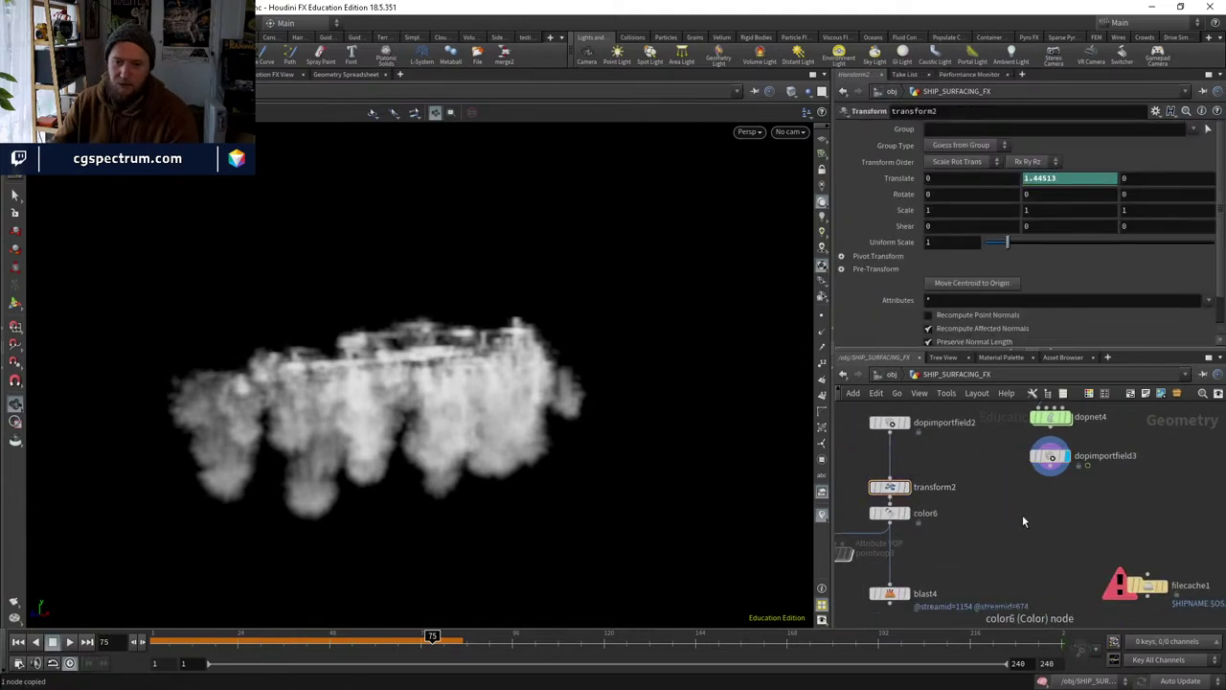
key("ctrl+v")
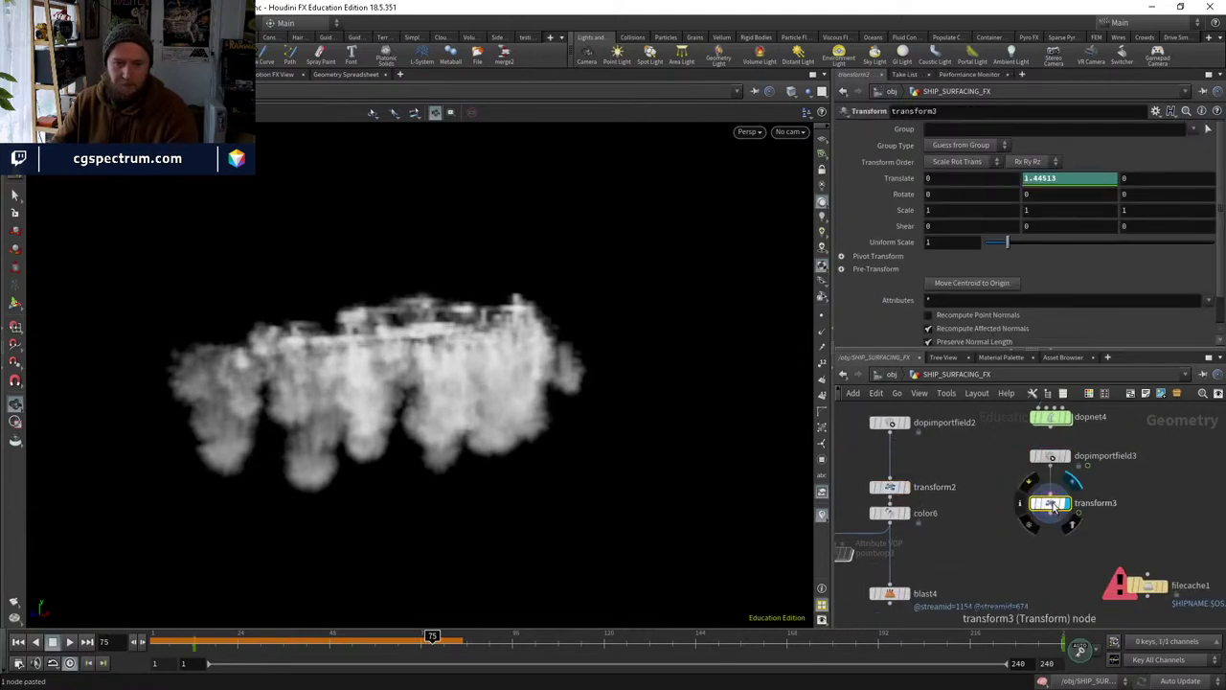
left_click(1051, 516)
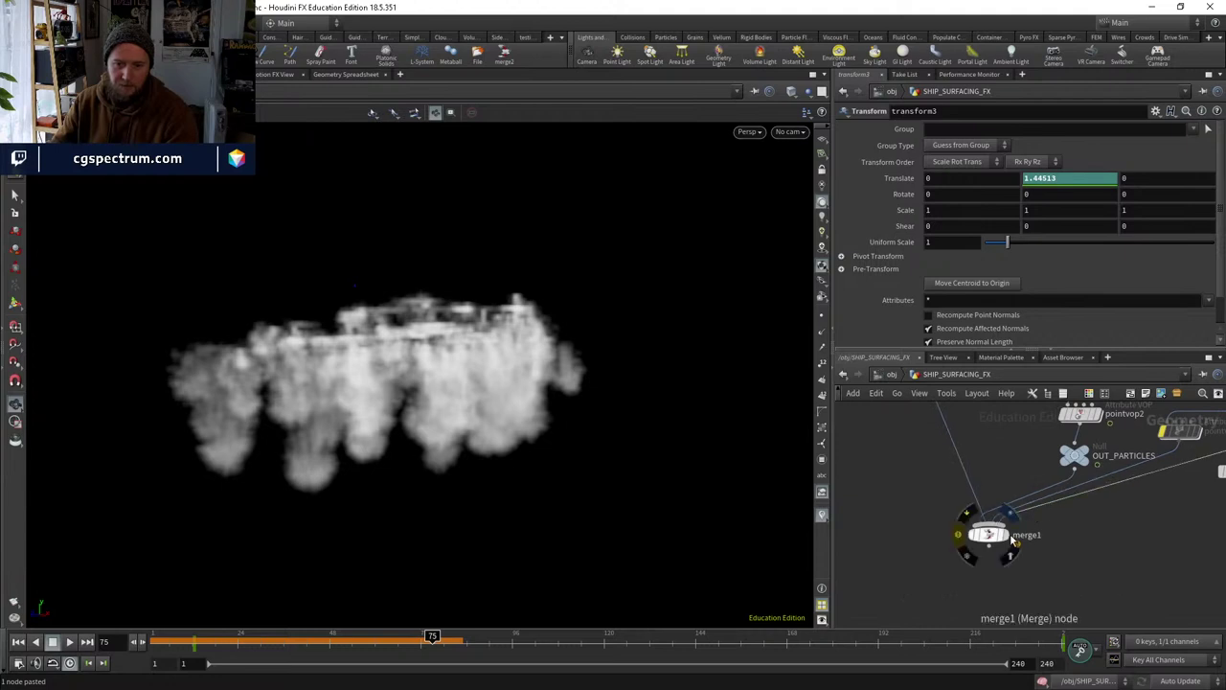
middle_click_drag(1016, 541, 1009, 628)
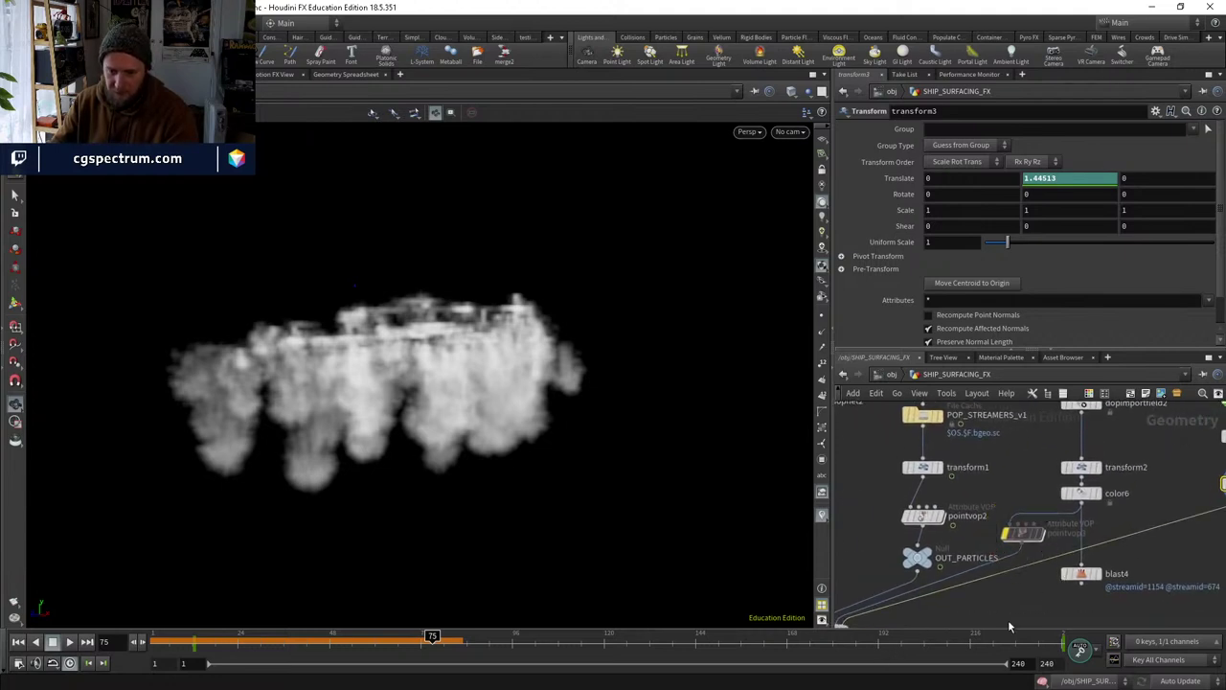
key("y")
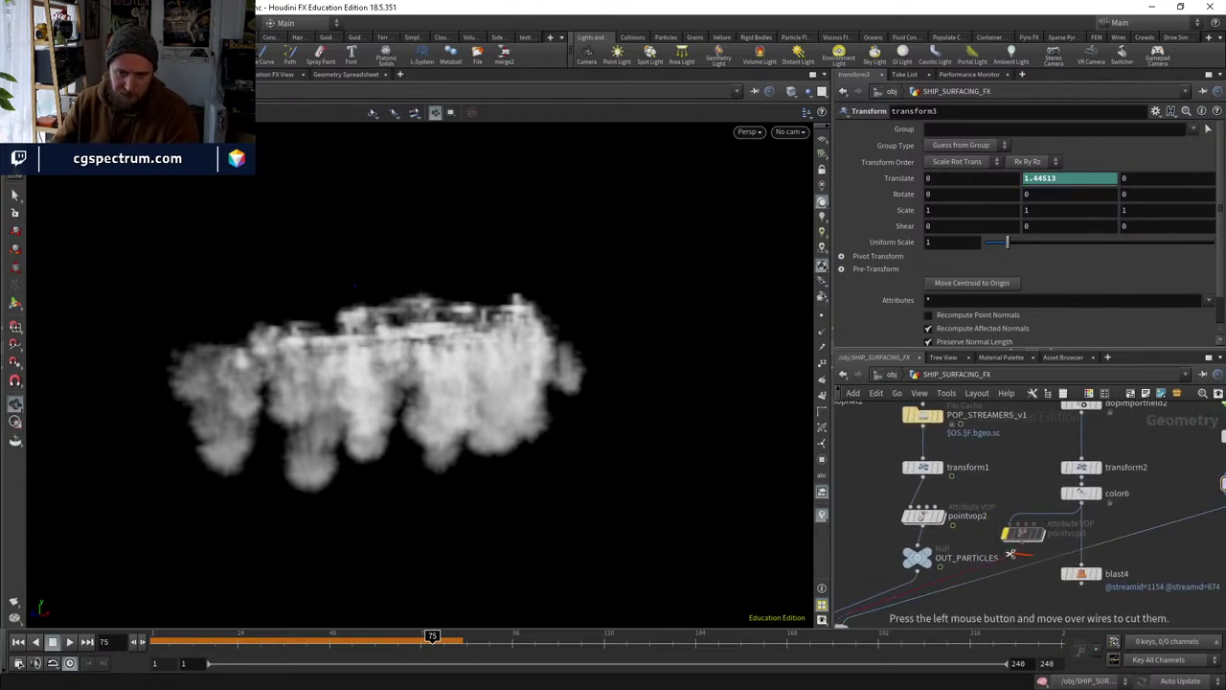
middle_click_drag(1010, 553, 1056, 582)
Display merge1 and wire OUT_COLLISION_GEO_STATIC into it as a fourth input.
left_click(905, 563)
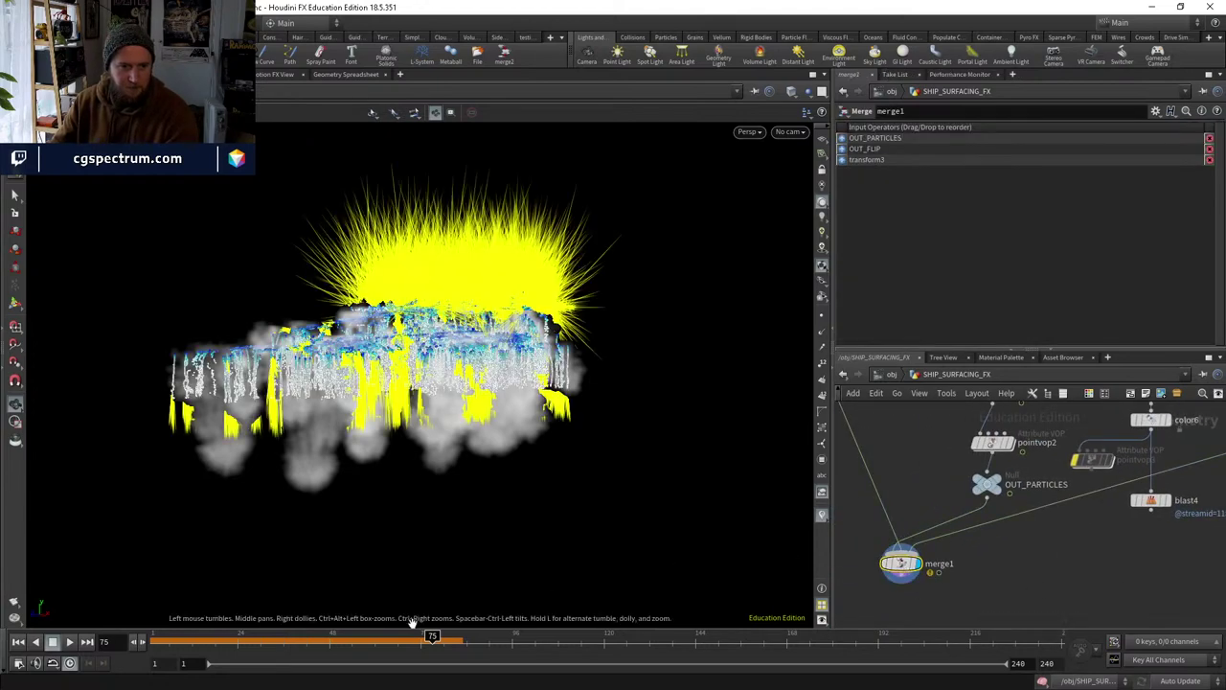
left_click_drag(438, 463, 436, 522)
scroll(937, 433, "down", 5)
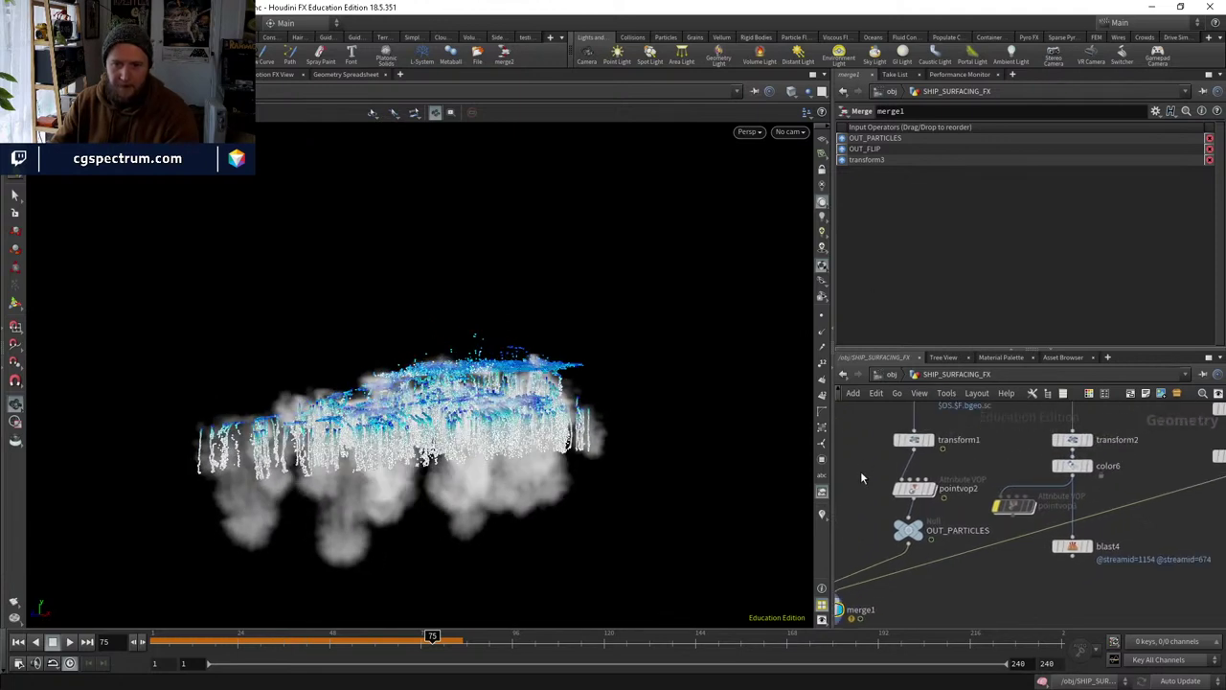
middle_click_drag(860, 471, 942, 578)
left_click(983, 468)
middle_click_drag(983, 467, 945, 486)
left_click(935, 508)
View the merged scene through cam1 and scrub through the simulation frames.
scroll(939, 509, "up", 3)
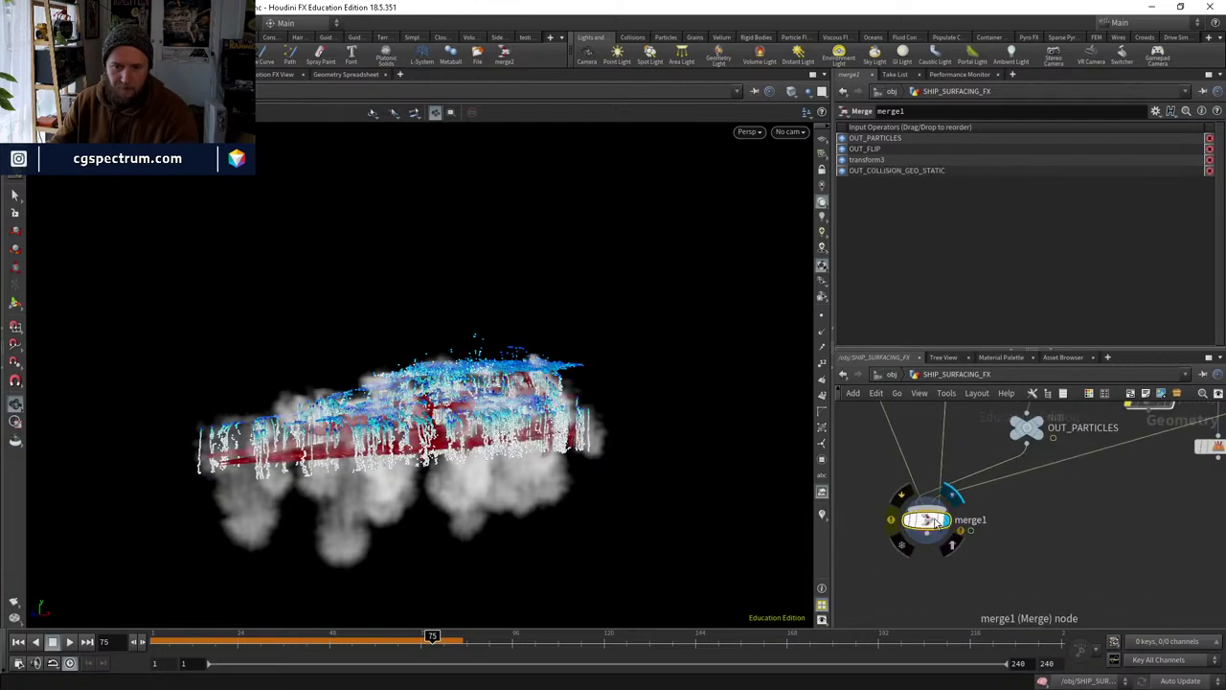
left_click_drag(521, 500, 537, 316)
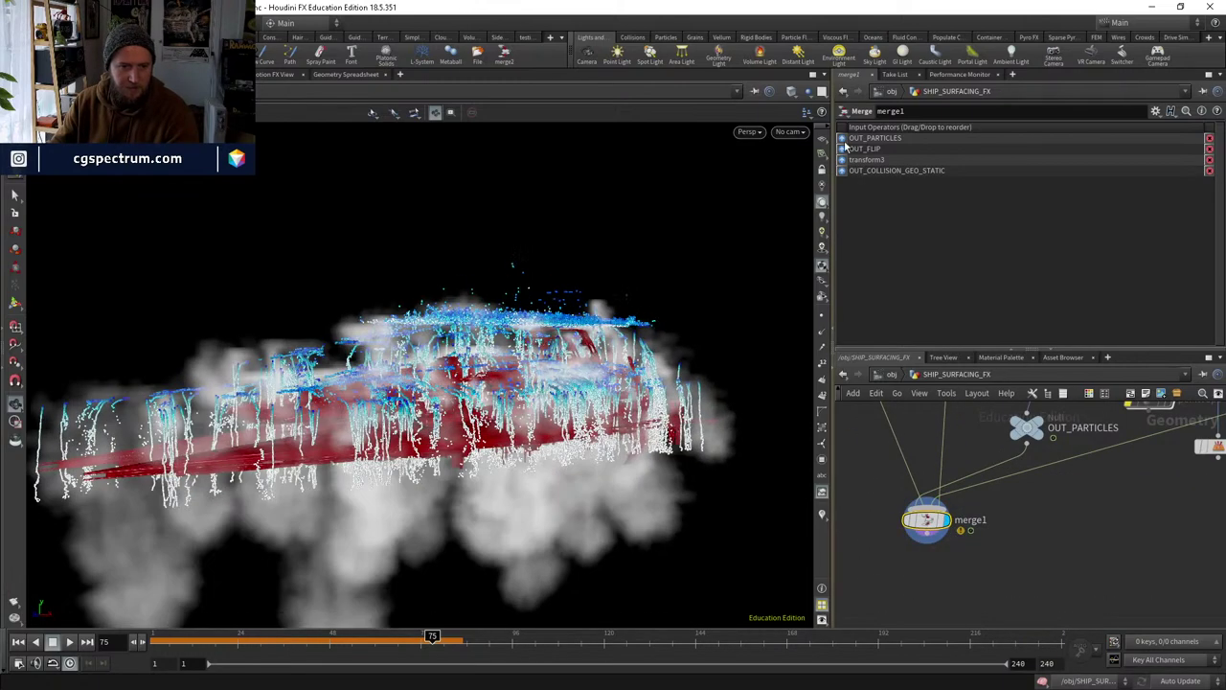
left_click(790, 132)
left_click(815, 194)
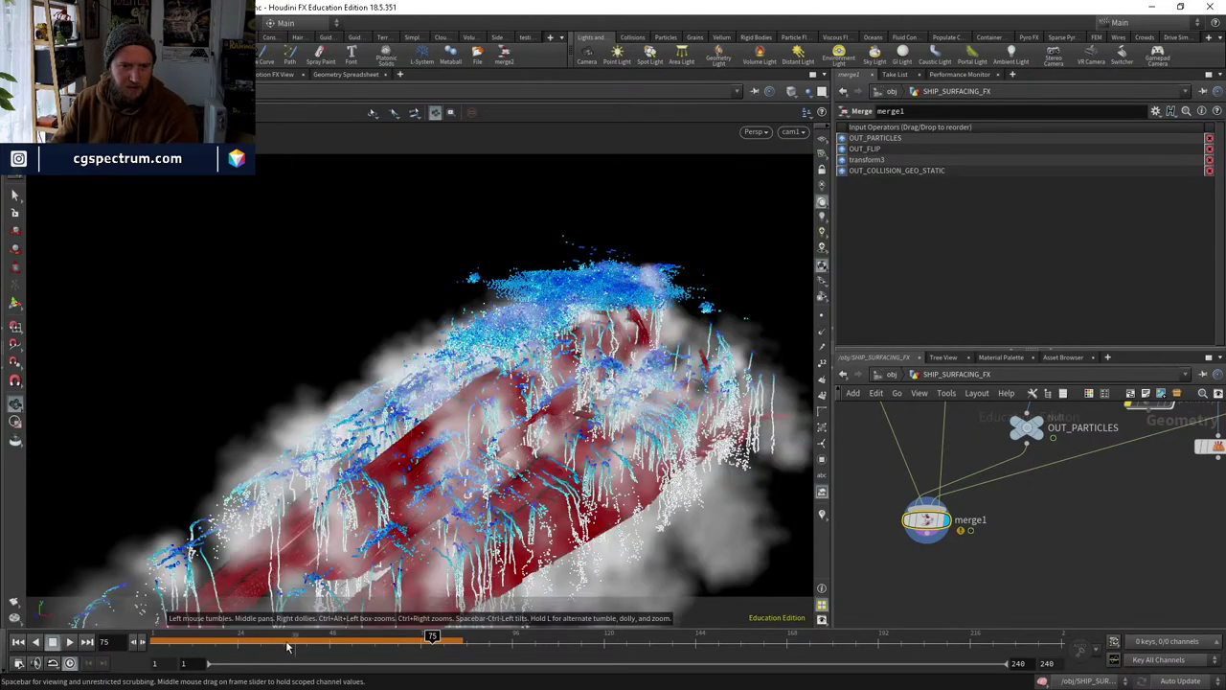
left_click_drag(204, 637, 307, 639)
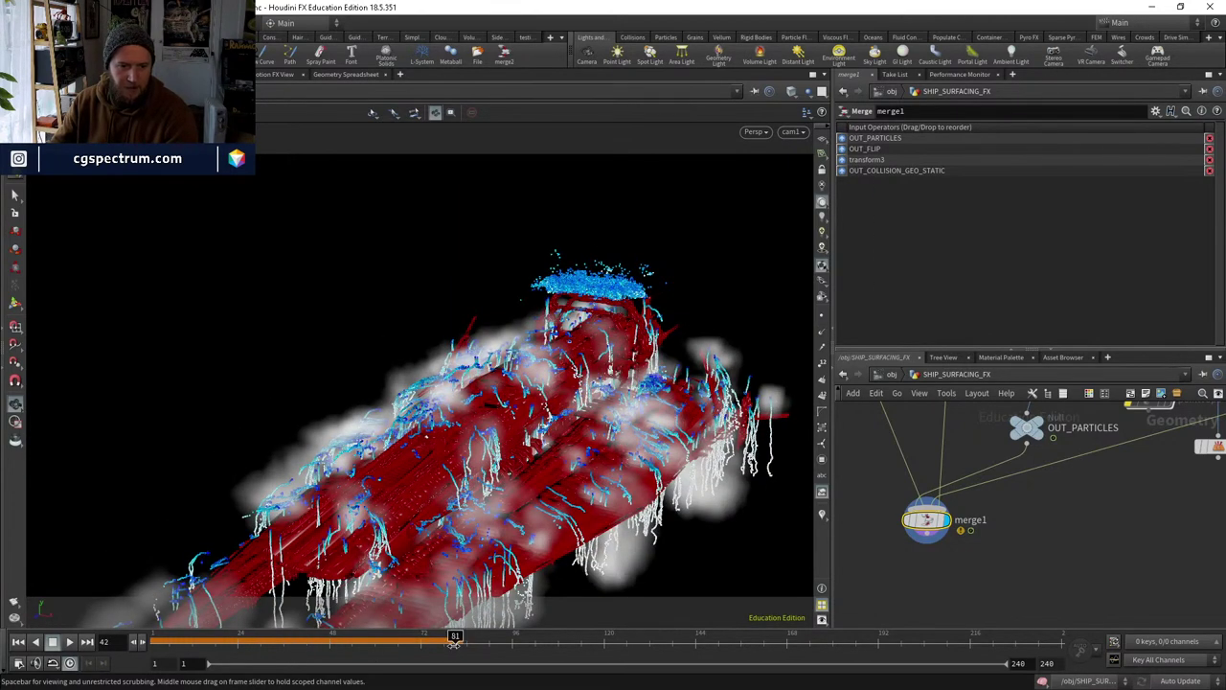
left_click_drag(465, 596, 384, 483)
scroll(1059, 525, "down", 1)
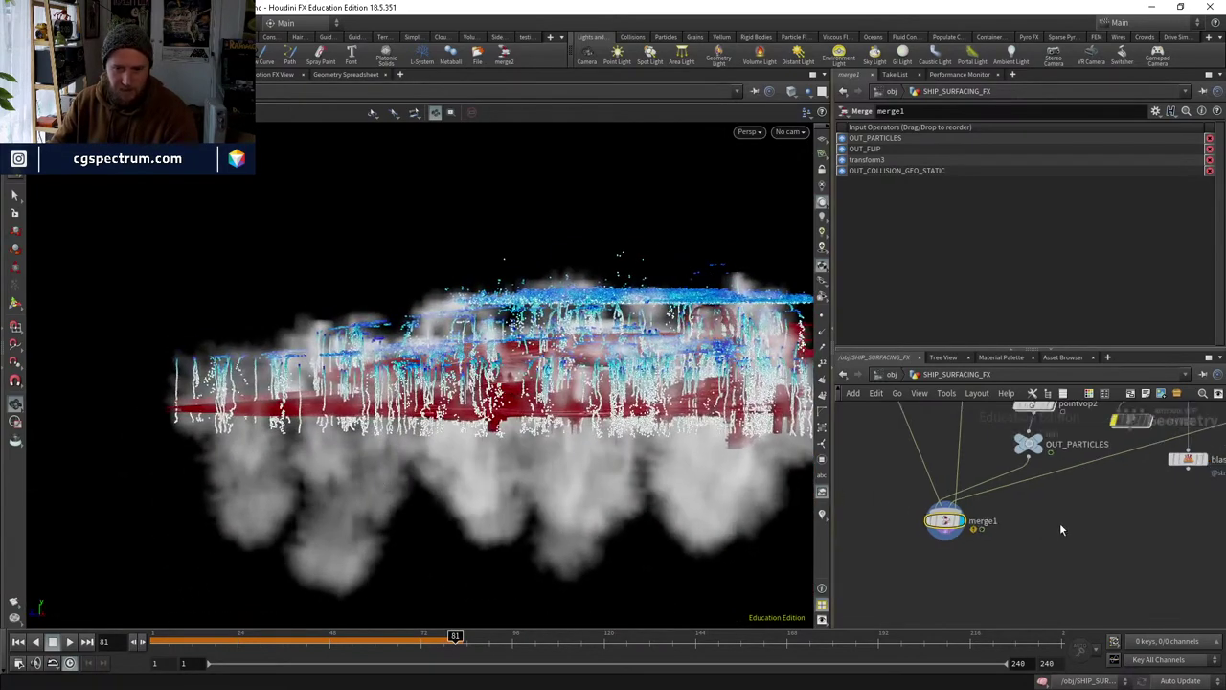
scroll(1063, 517, "down", 2)
scroll(986, 517, "up", 4)
Compare transform1's particles with the smoke, leave transform3 displayed, and return to frame 1.
left_click(1004, 518)
left_click(989, 520)
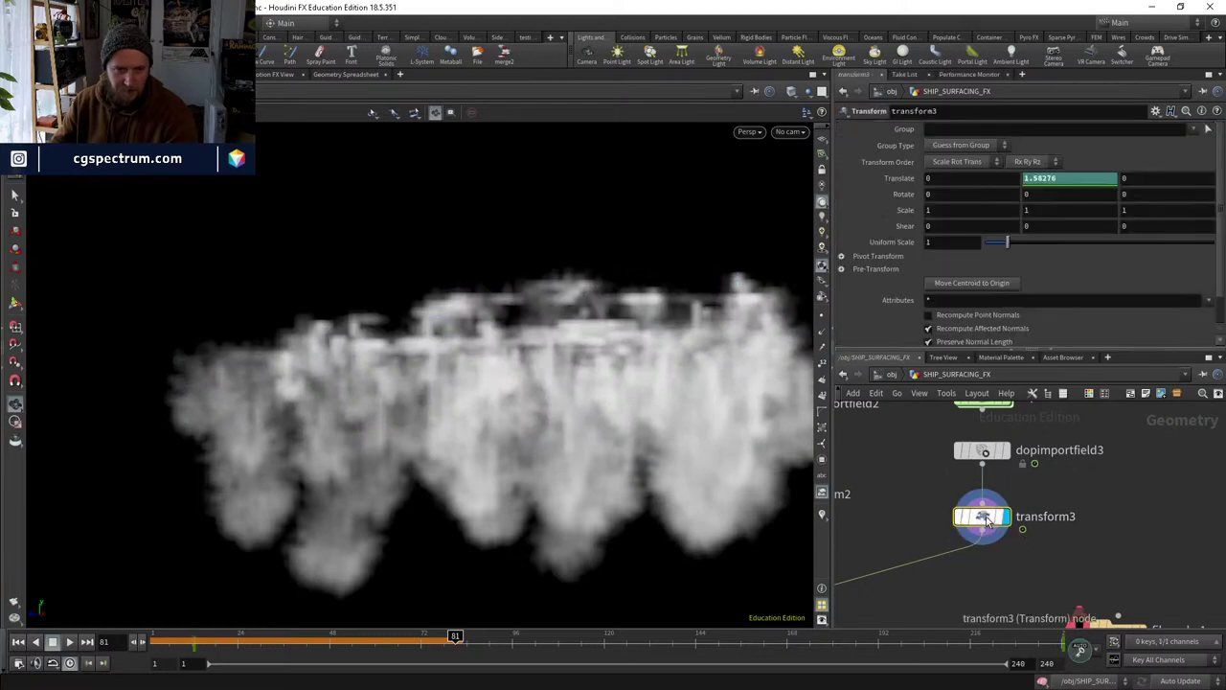
left_click_drag(734, 384, 725, 370)
middle_click_drag(1015, 479, 958, 508)
mouse_move(1034, 479)
left_click(947, 467)
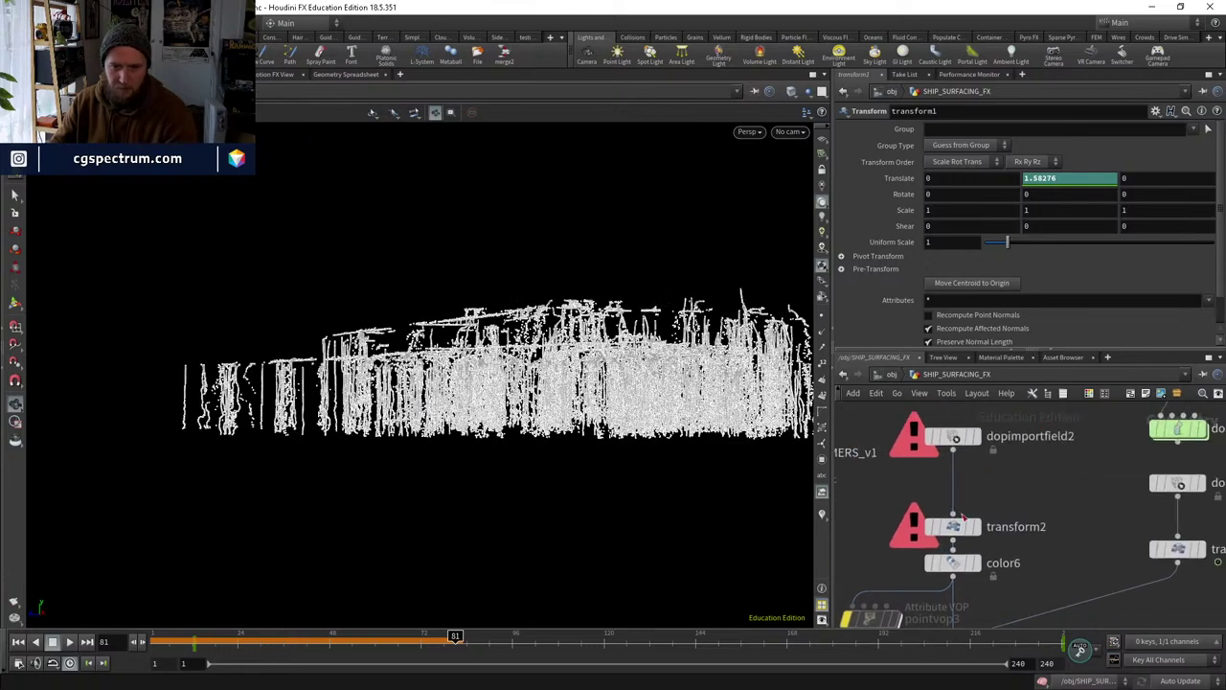
middle_click_drag(1113, 526, 1050, 523)
left_click(1062, 533)
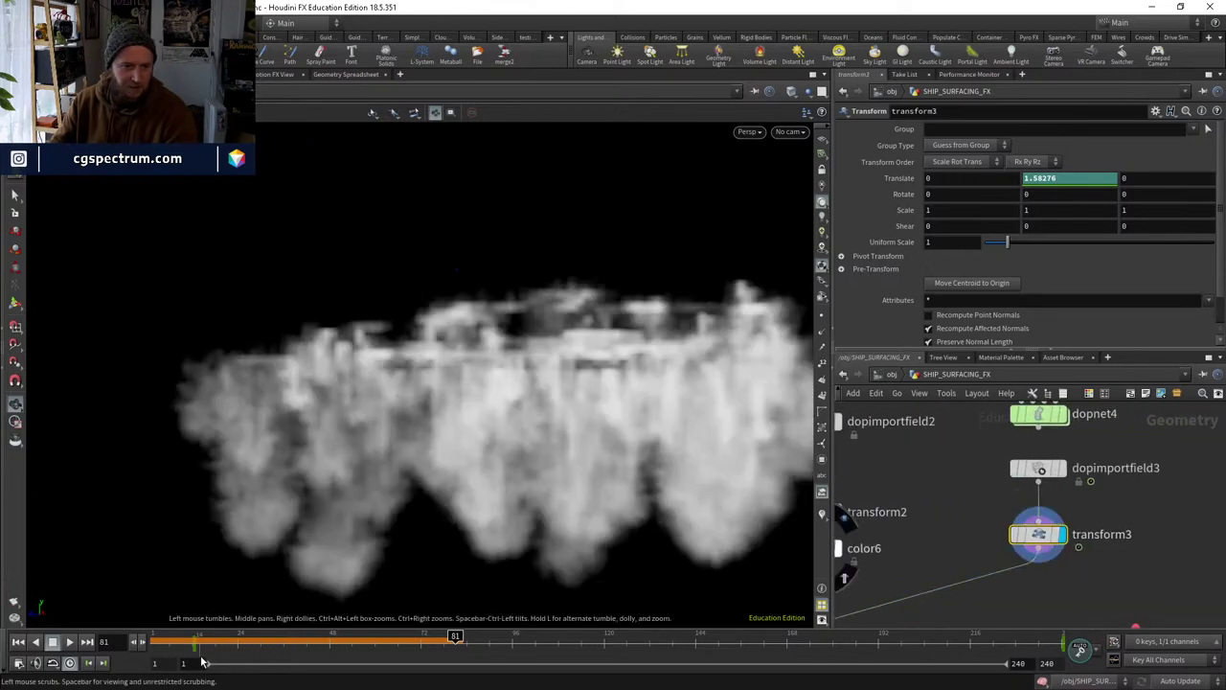
left_click(154, 638)
left_click(141, 640)
scroll(1040, 531, "down", 3)
scroll(1018, 525, "up", 4)
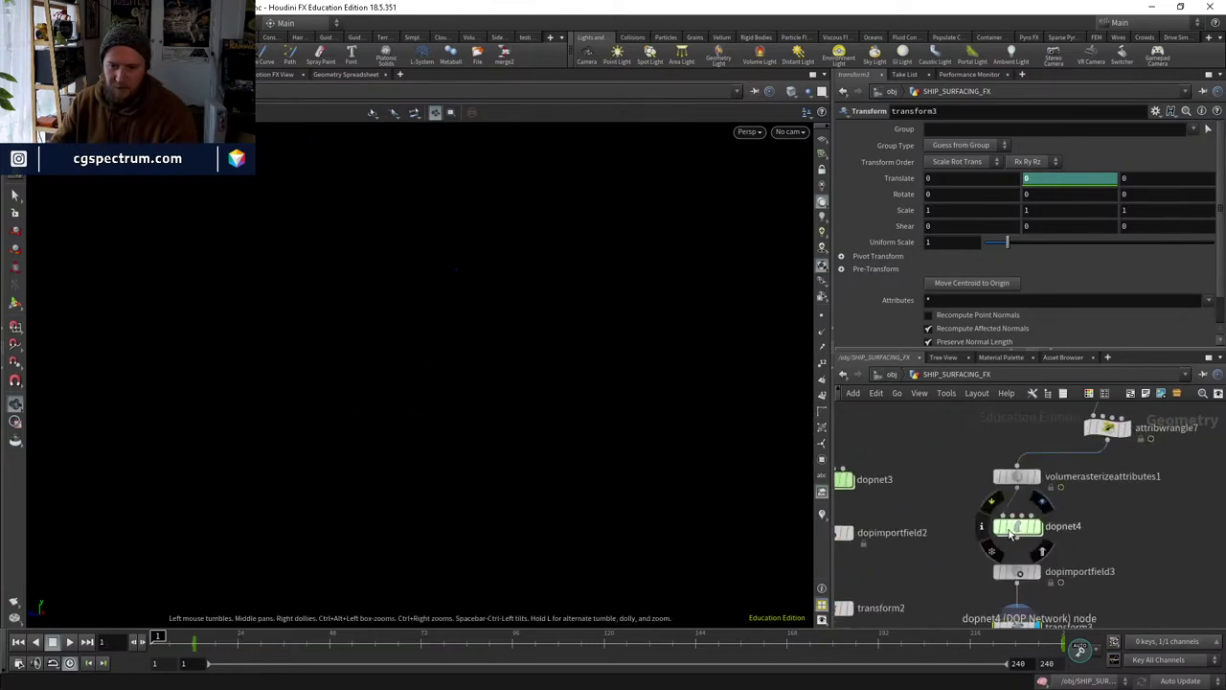
Inside dopnet4, set smokeobject_sparse1's Voxel Size to 0.1 and play the simulation.
double_click(1018, 525)
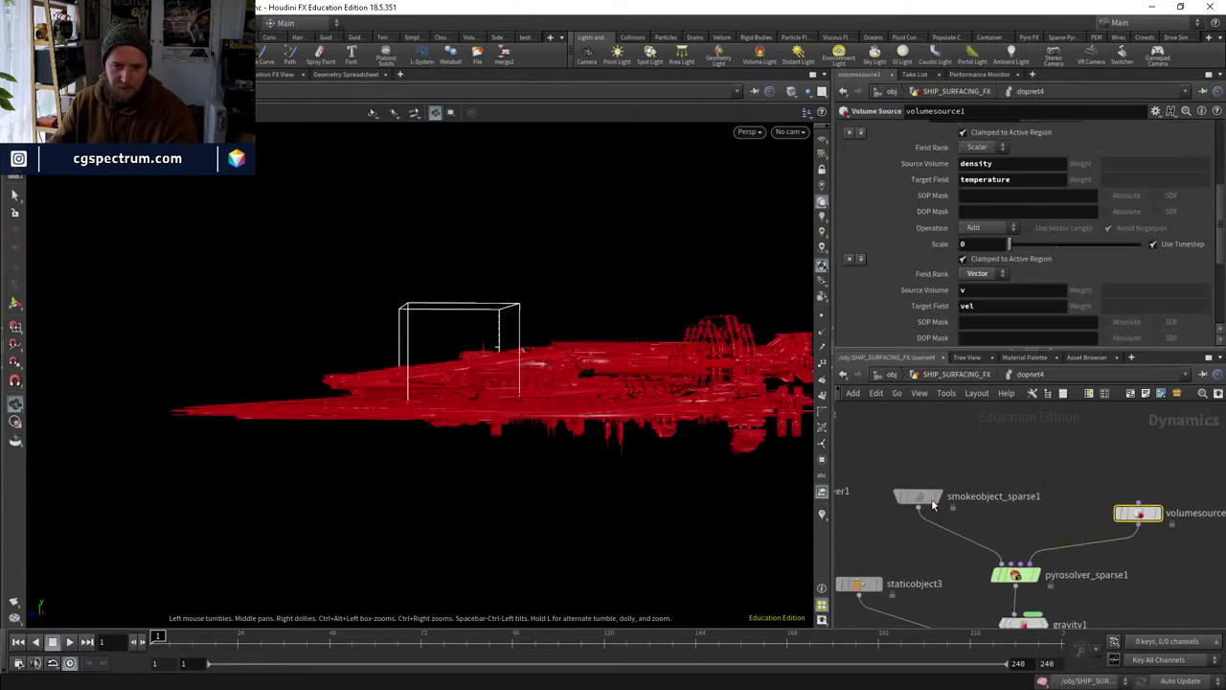
left_click(918, 495)
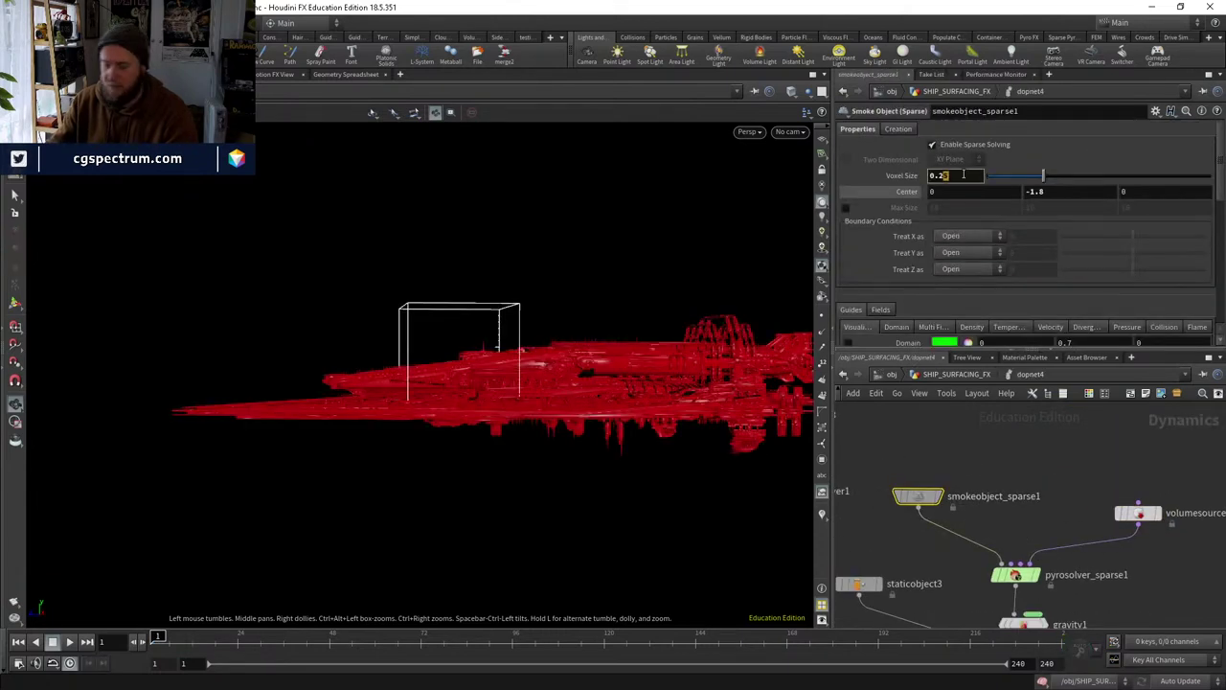
left_click(964, 174)
type("0.1")
key("Return")
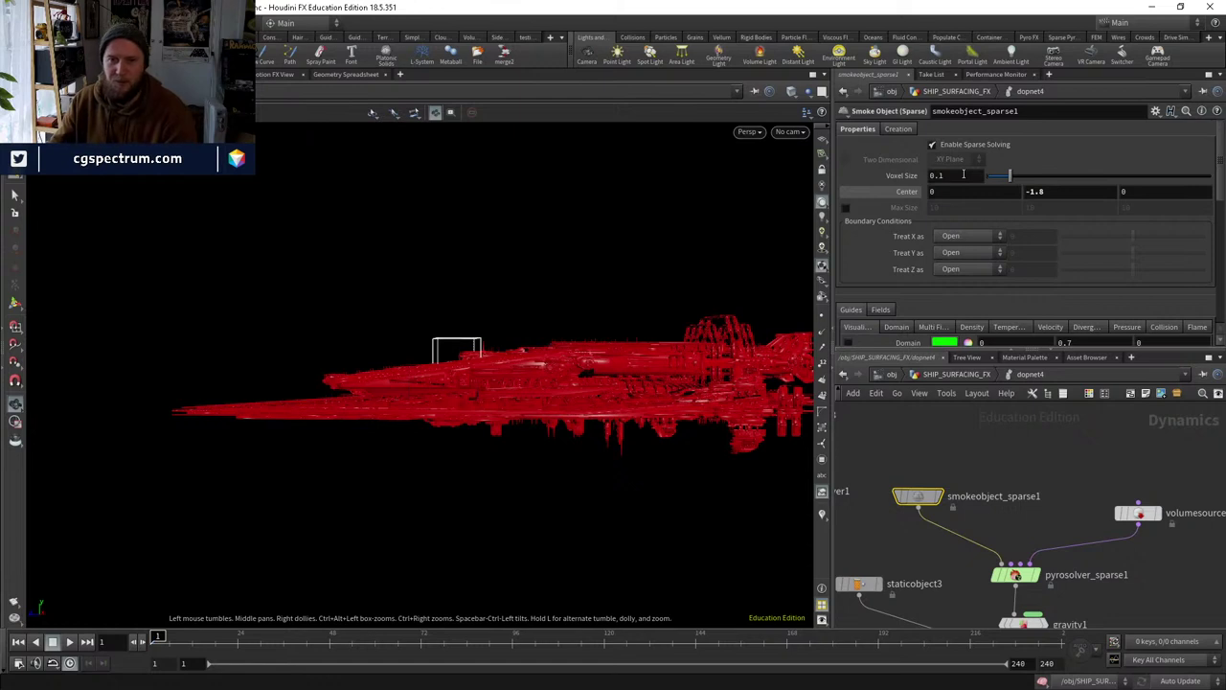
left_click(69, 641)
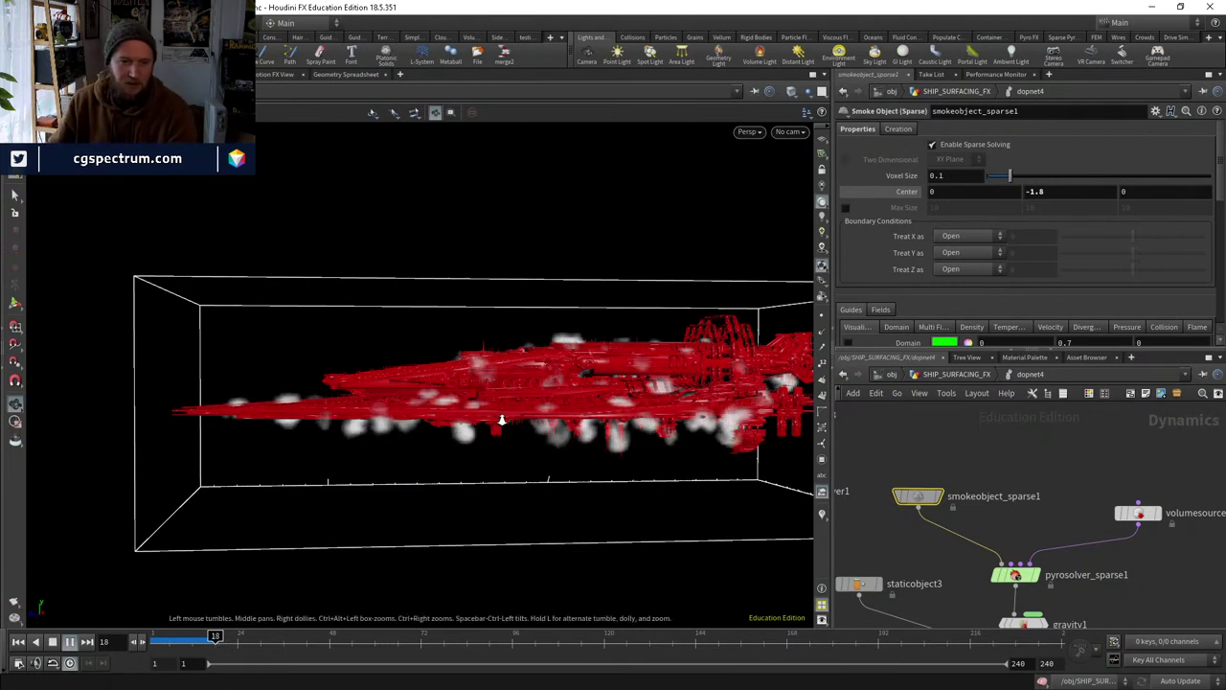
right_click_drag(493, 321, 428, 418)
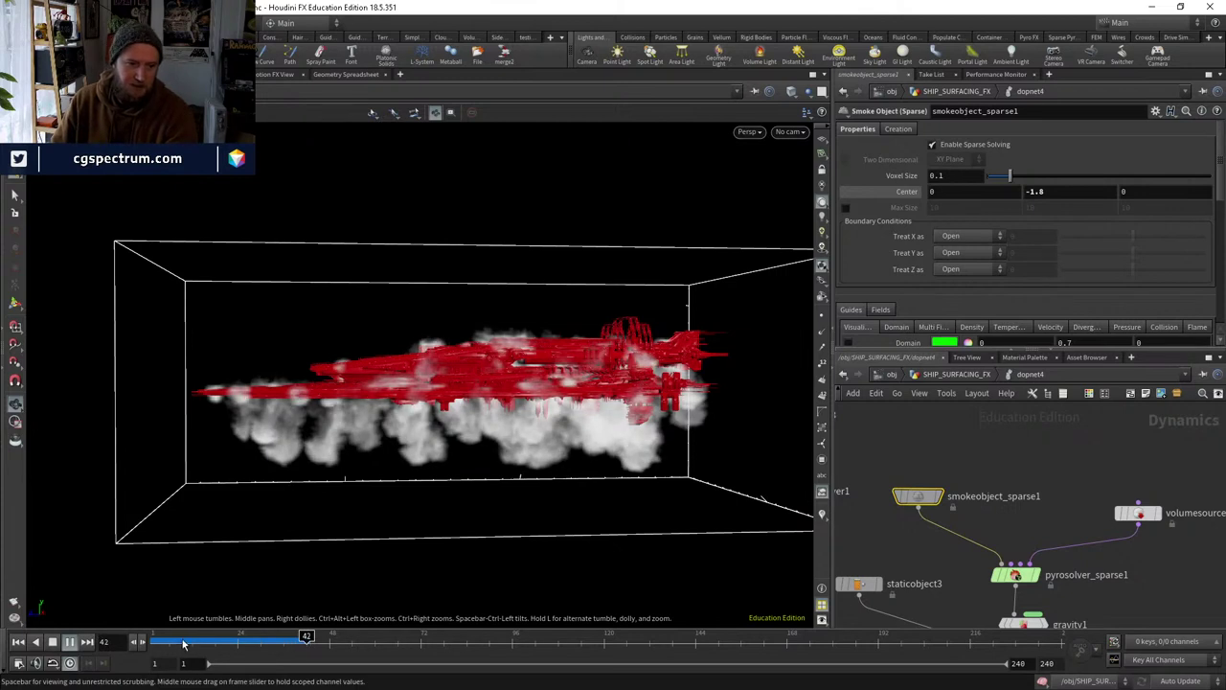
left_click_drag(184, 644, 156, 640)
scroll(971, 446, "down", 2)
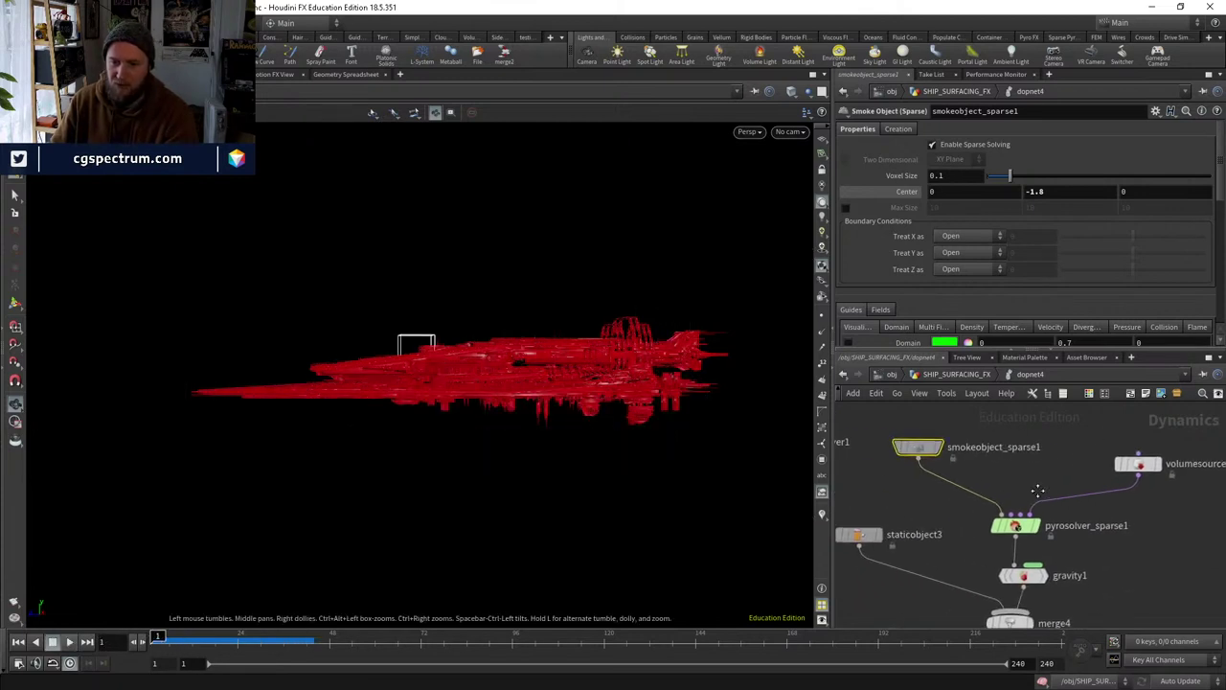
Bypass staticobject3, replay the smoke, and return to SHIP_SURFACING_FX.
middle_click_drag(871, 509, 948, 482)
left_click(918, 509)
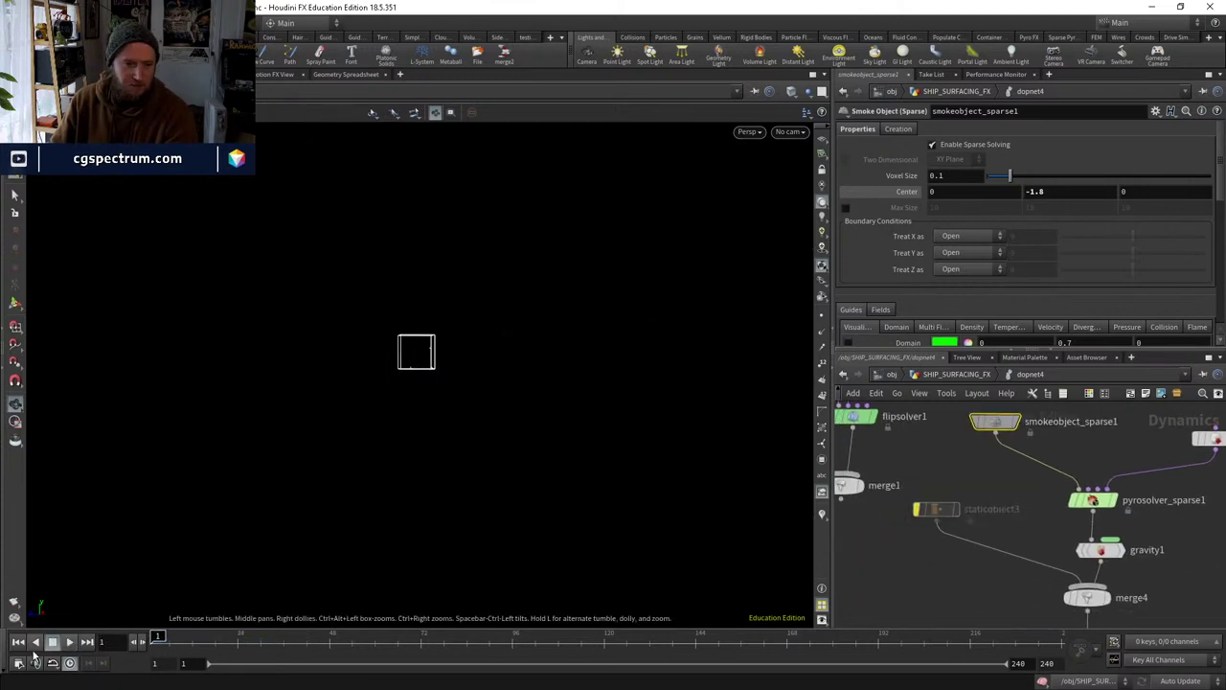
left_click(69, 641)
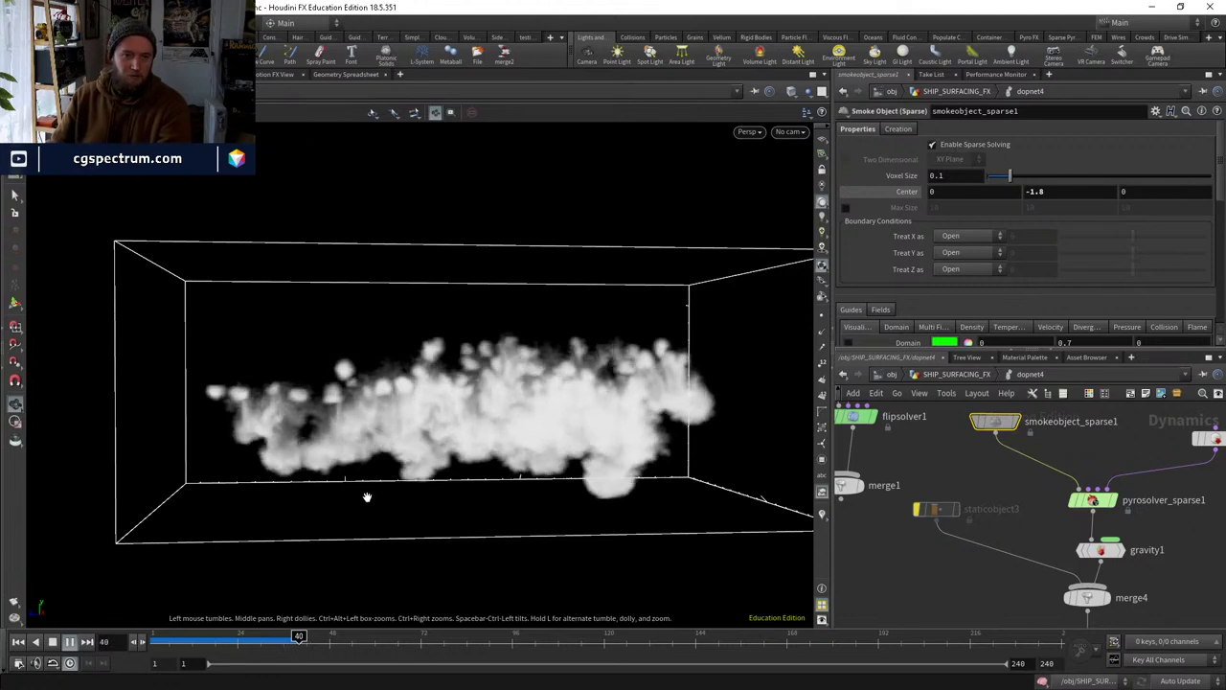
left_click_drag(188, 637, 288, 637)
left_click_drag(479, 403, 952, 400, "alt")
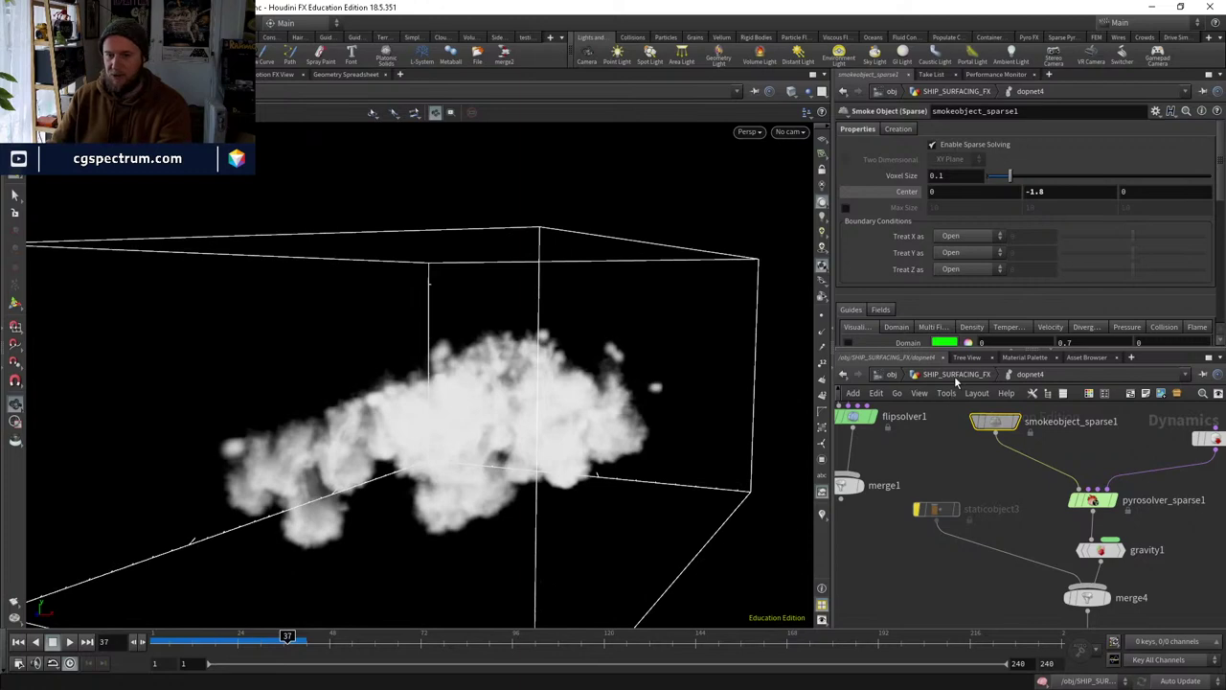
left_click(955, 377)
scroll(1083, 589, "down", 4)
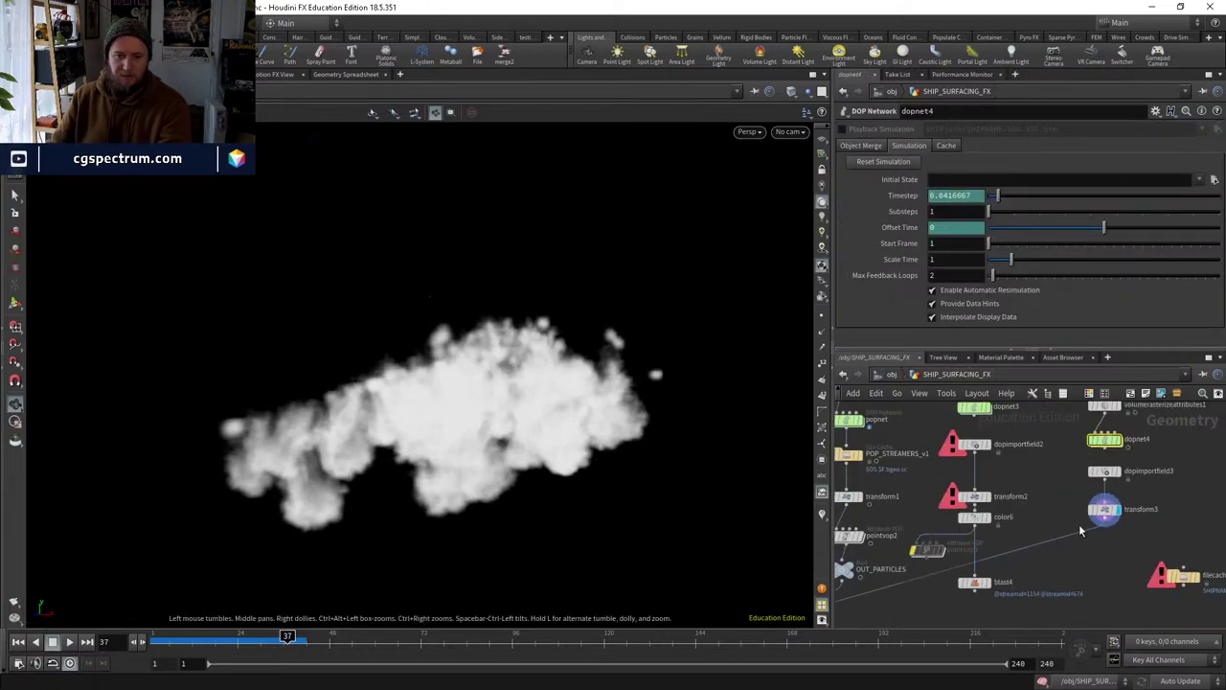
Set the display flag on merge1 and view the ship, mist and smoke together from the side.
scroll(951, 487, "up", 5)
left_click(889, 465)
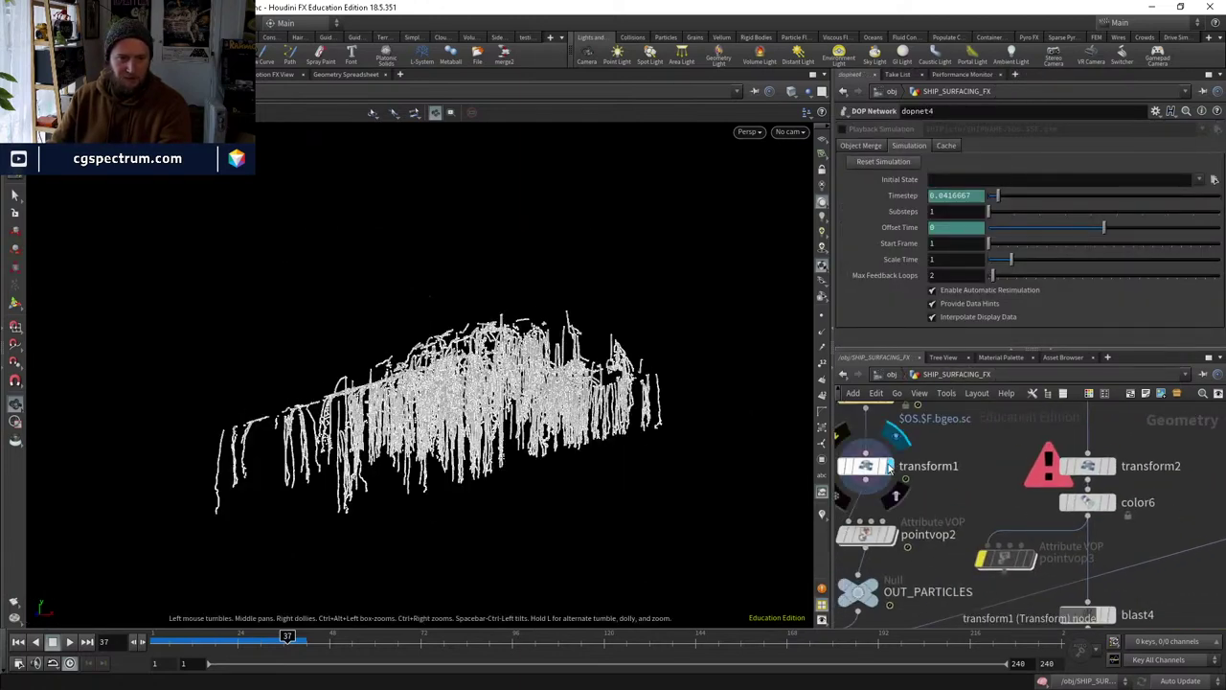
middle_click_drag(1223, 499, 1179, 481)
scroll(1179, 481, "down", 3)
scroll(919, 575, "up", 3)
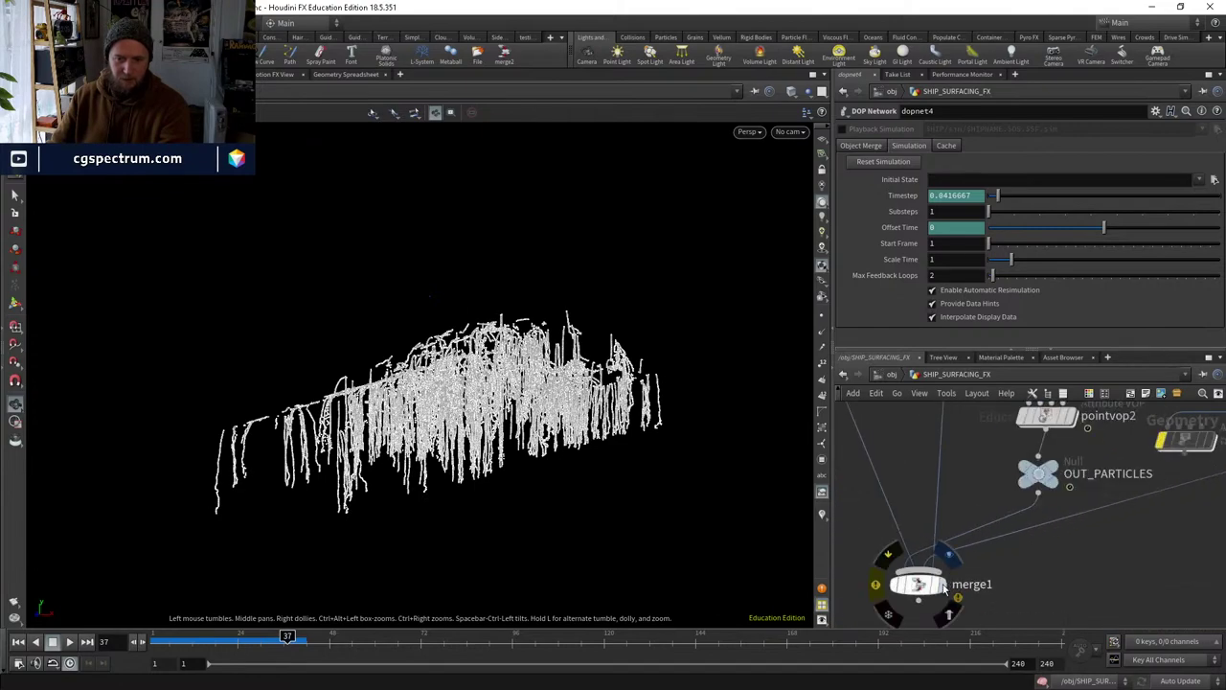
left_click(919, 584)
left_click_drag(726, 467, 470, 279)
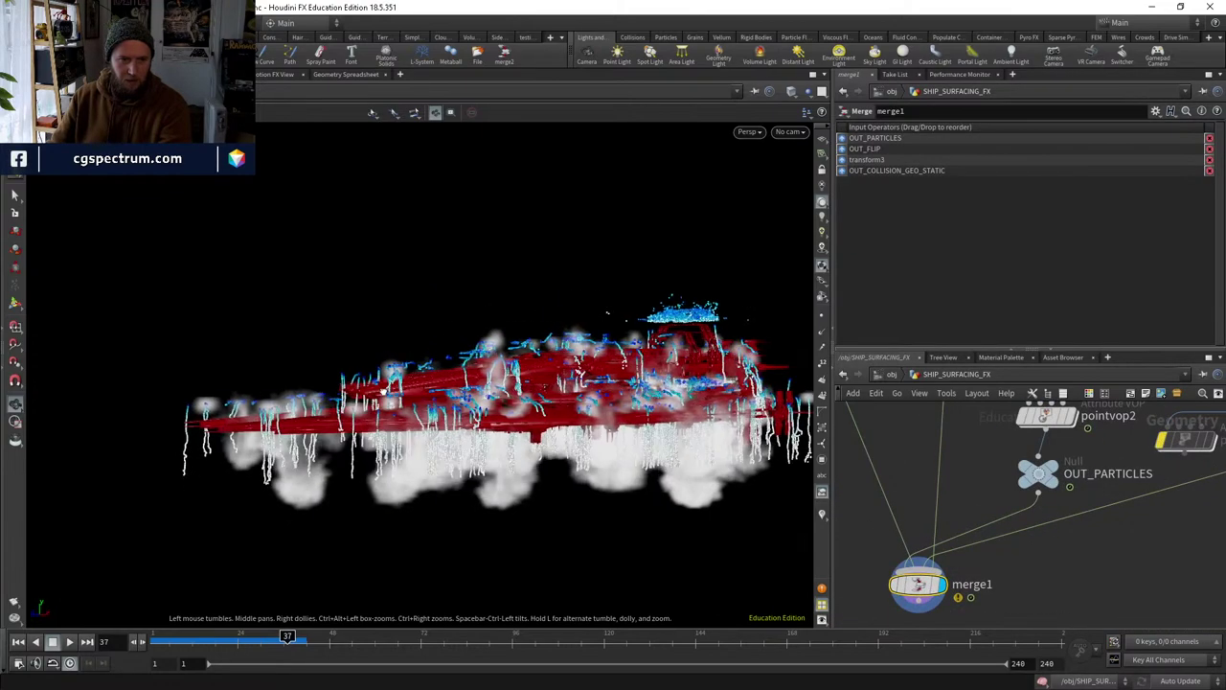
scroll(470, 278, "up", 4)
left_click_drag(393, 376, 419, 383)
scroll(958, 537, "down", 3)
Reconnect the collision-branch wire into timeshift4's input.
middle_click_drag(958, 536, 954, 613)
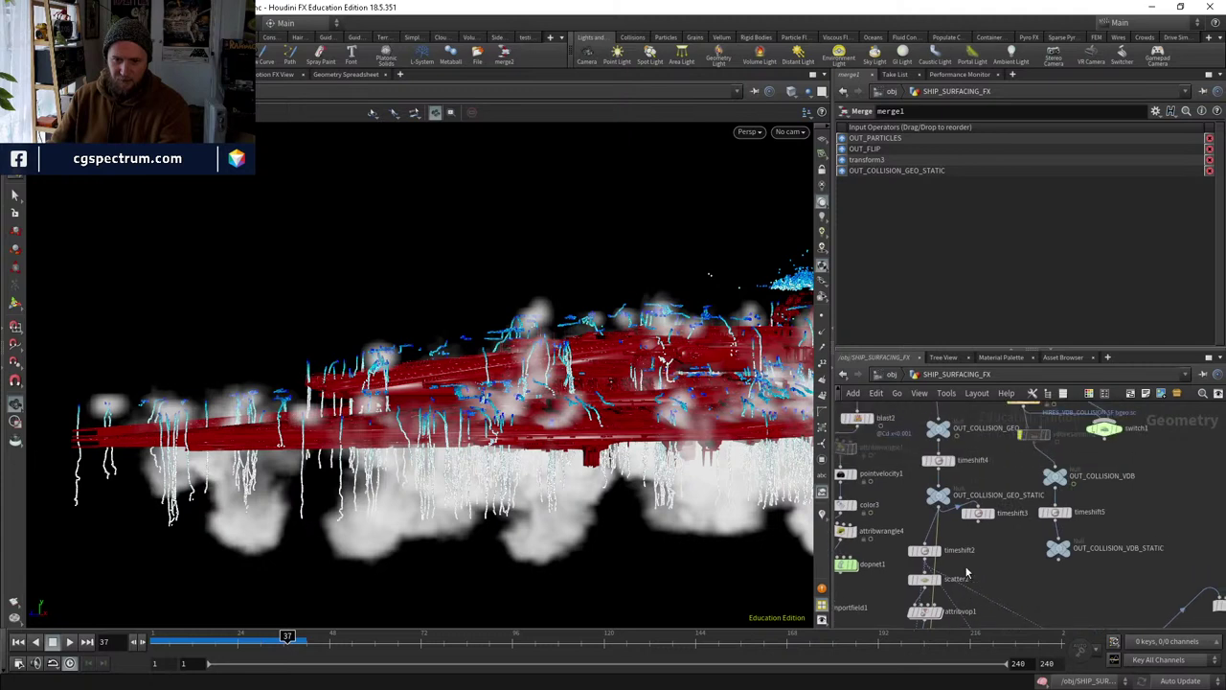
left_click(937, 460)
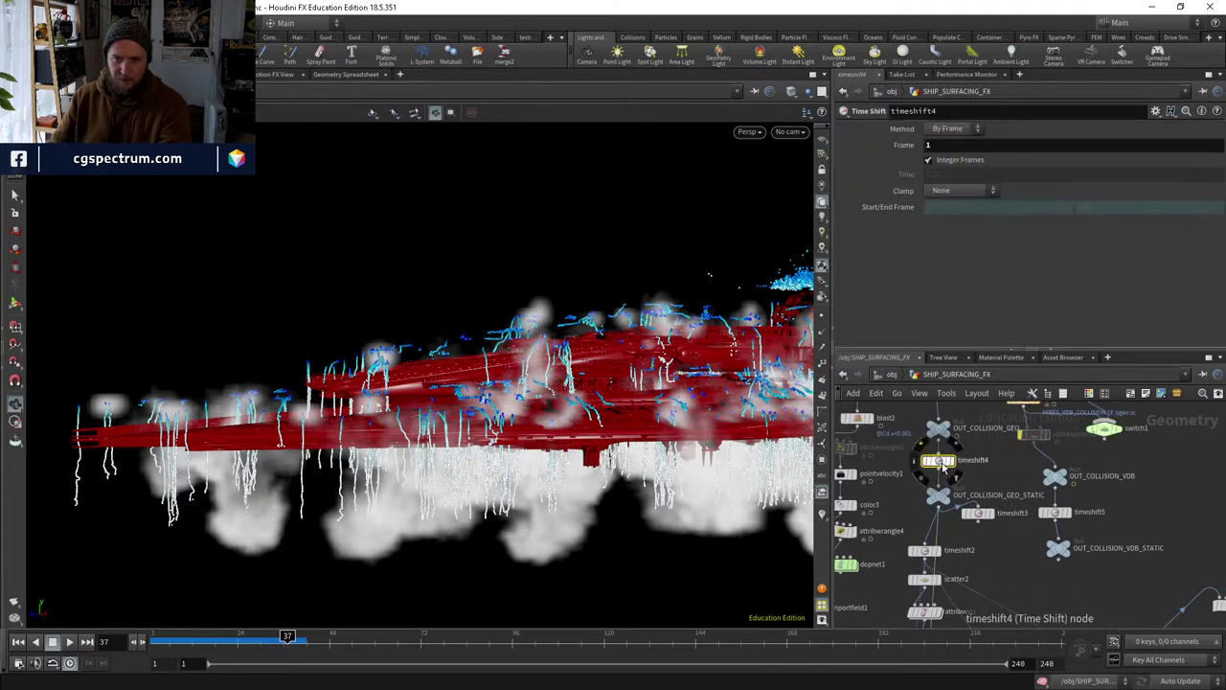
middle_click_drag(936, 532, 936, 549)
left_click(936, 549)
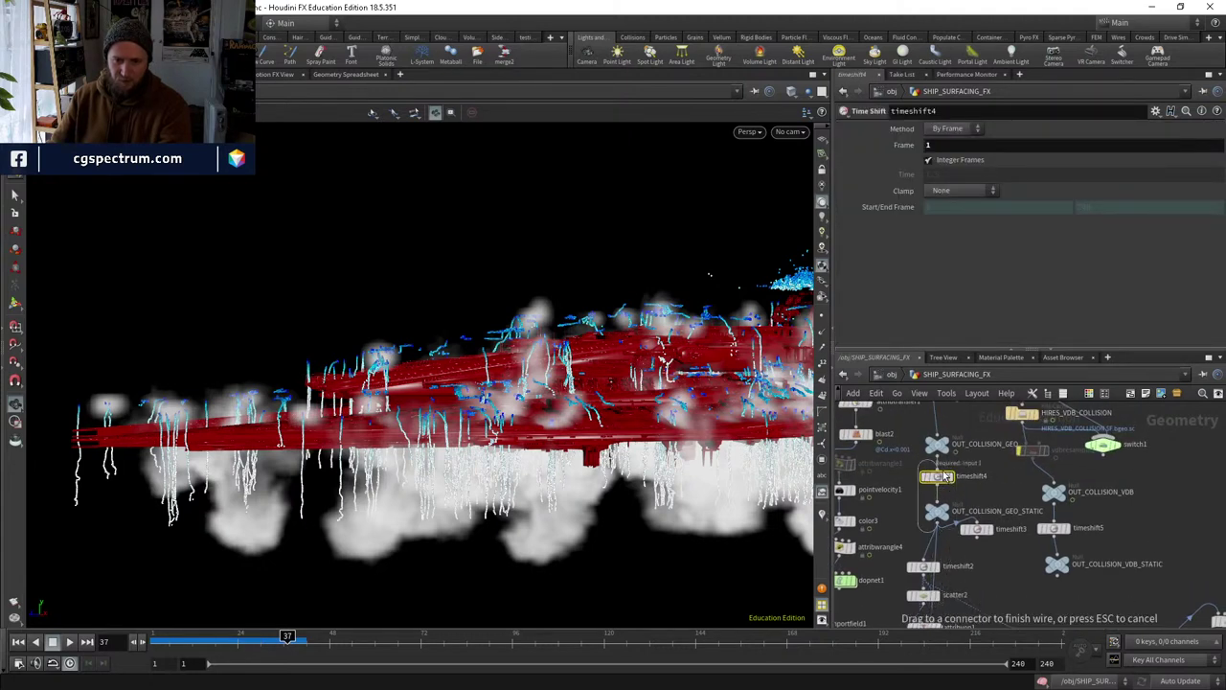
left_click(941, 465)
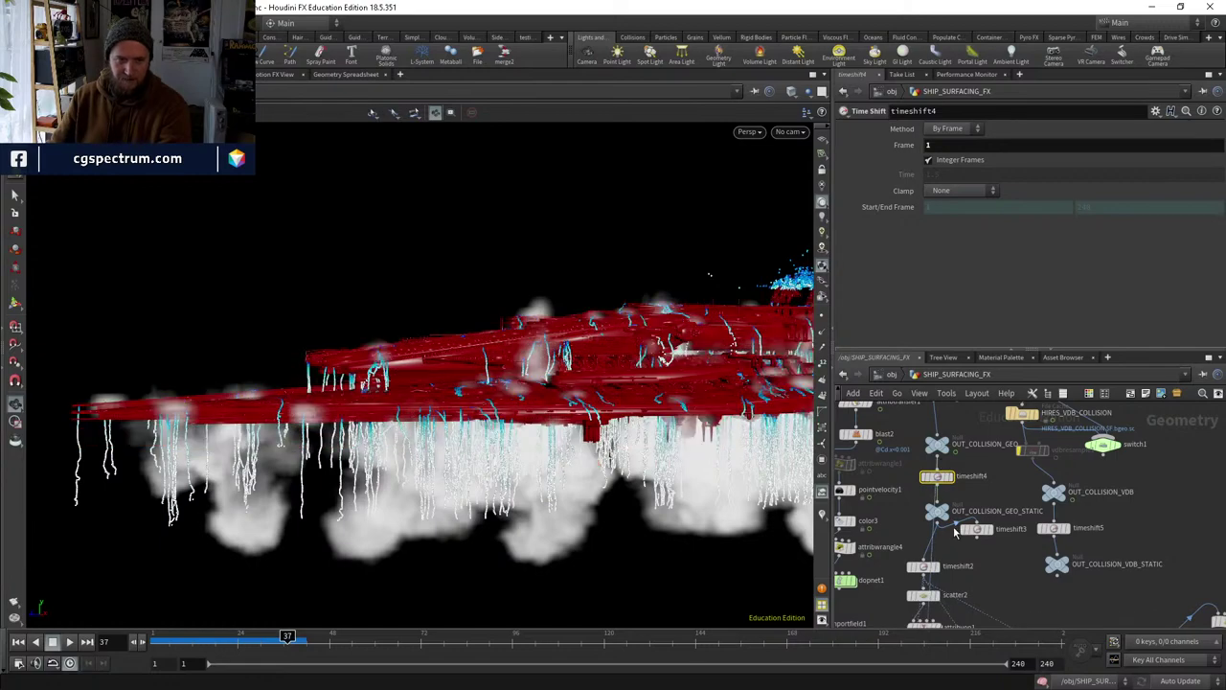
scroll(956, 535, "down", 5)
scroll(494, 556, "down", 4)
Insert a Volume Visualization node below transform3.
left_click_drag(515, 504, 565, 490)
middle_click_drag(967, 623, 1003, 516)
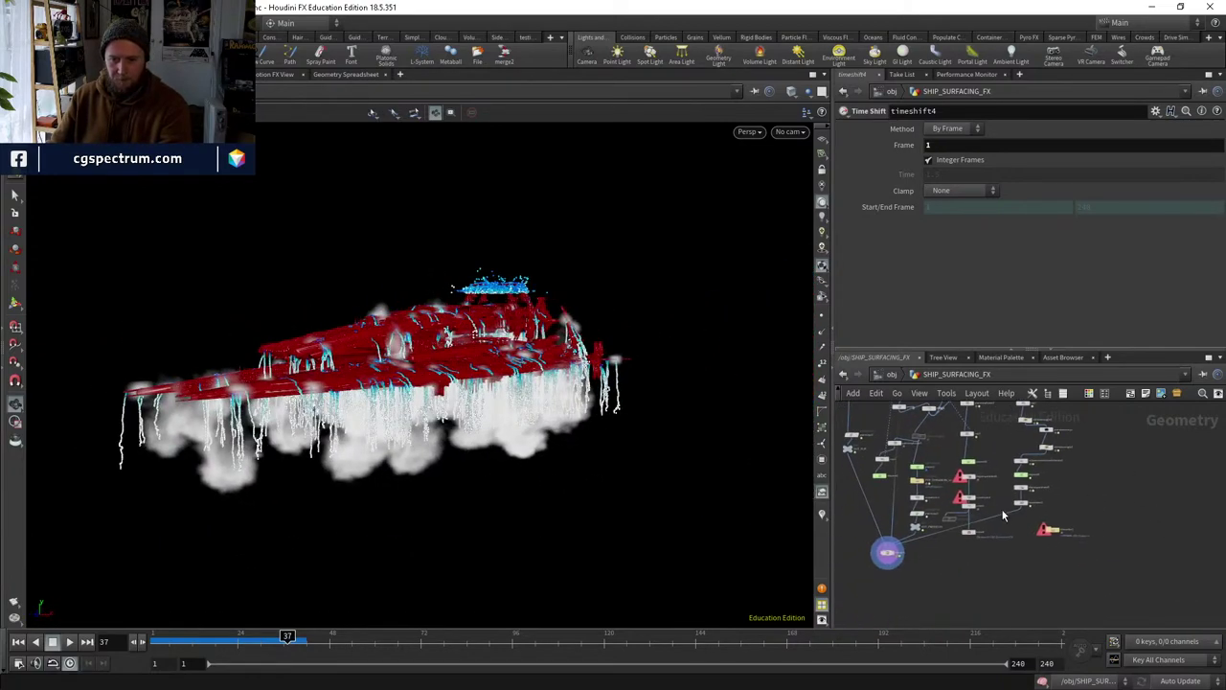
scroll(1003, 515, "up", 3)
key("Tab")
type("volum")
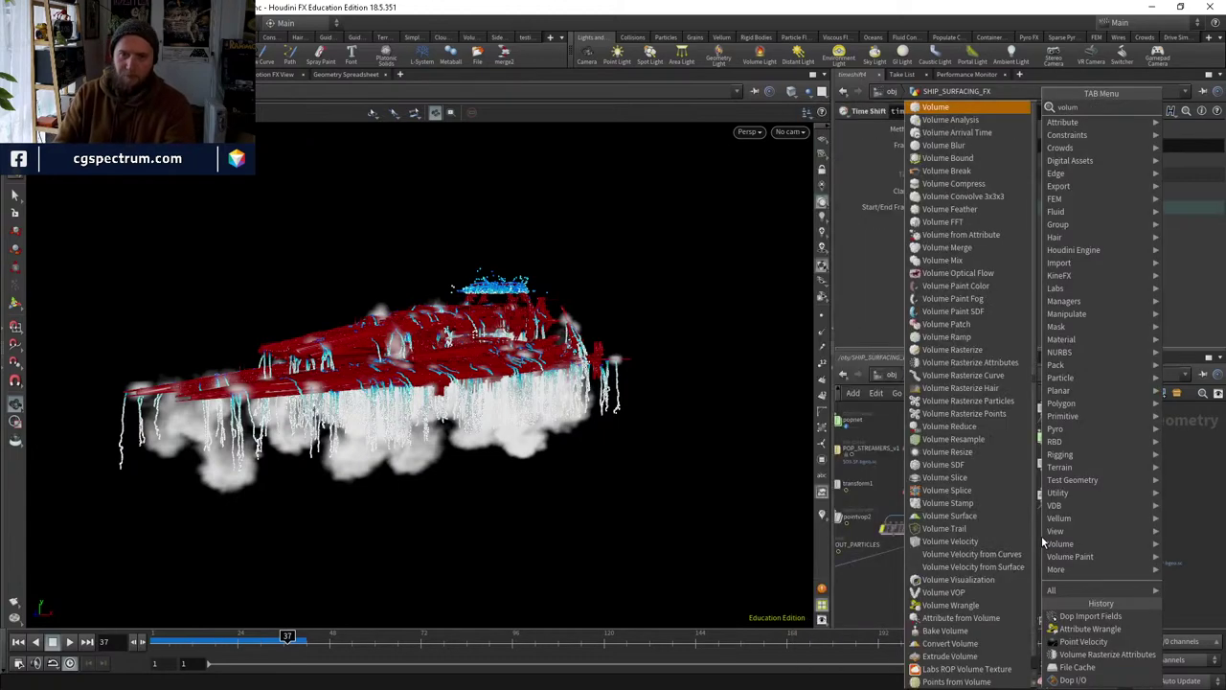
type("ere")
key("BackSpace")
key("BackSpace")
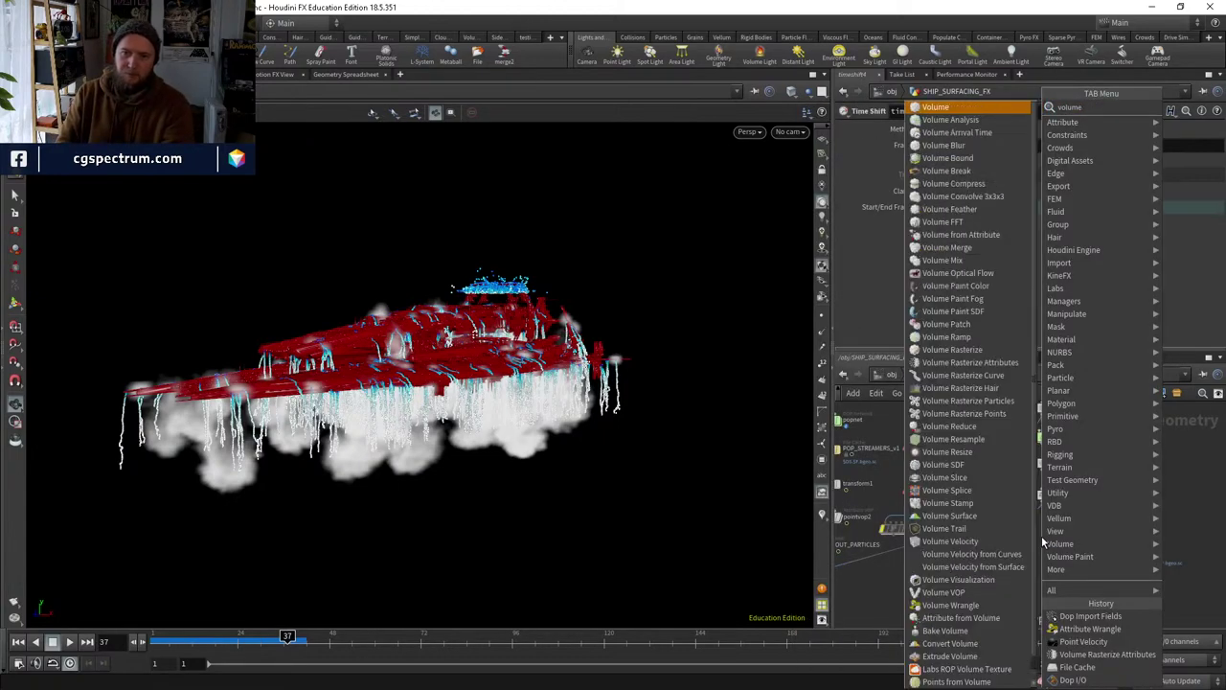
type("vis")
key("Return")
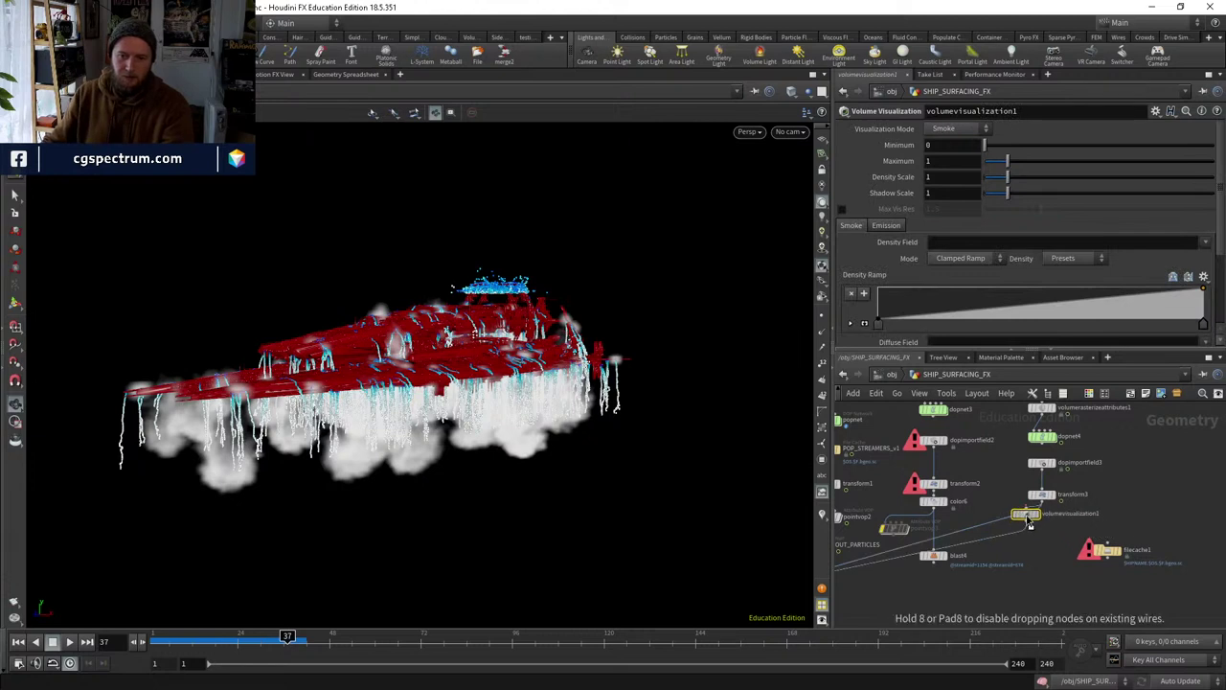
left_click(1034, 528)
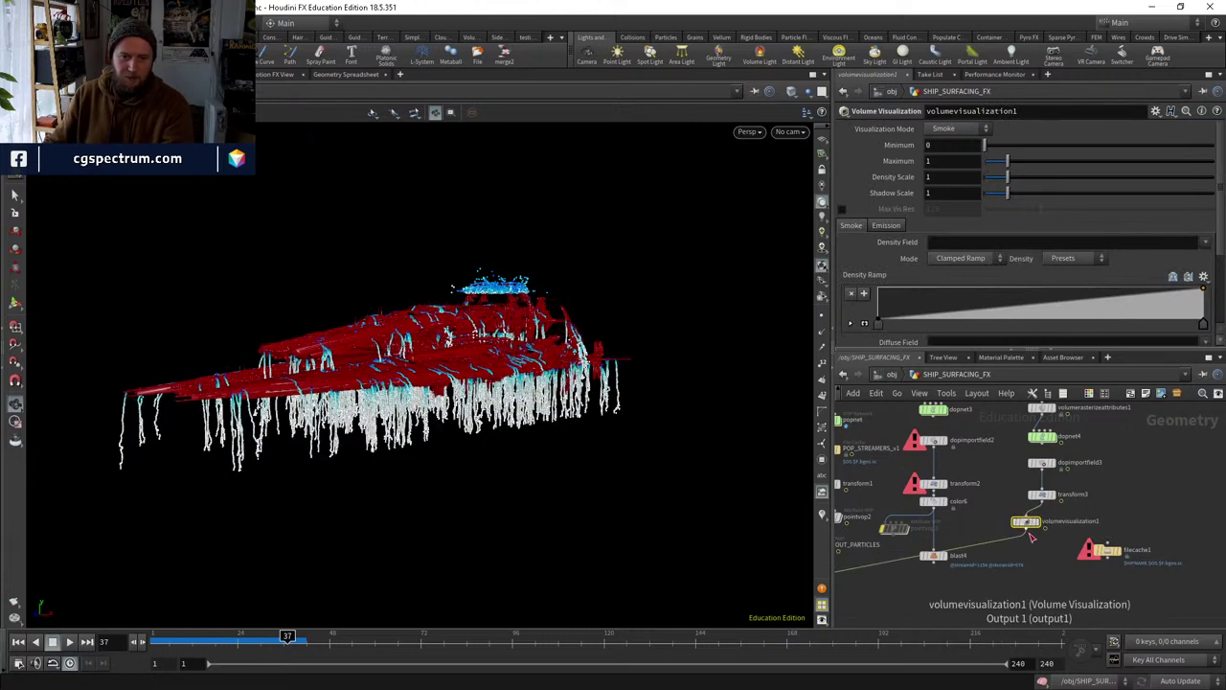
Set the Density Field to density and the Density Scale to 0.05.
left_click(1190, 270)
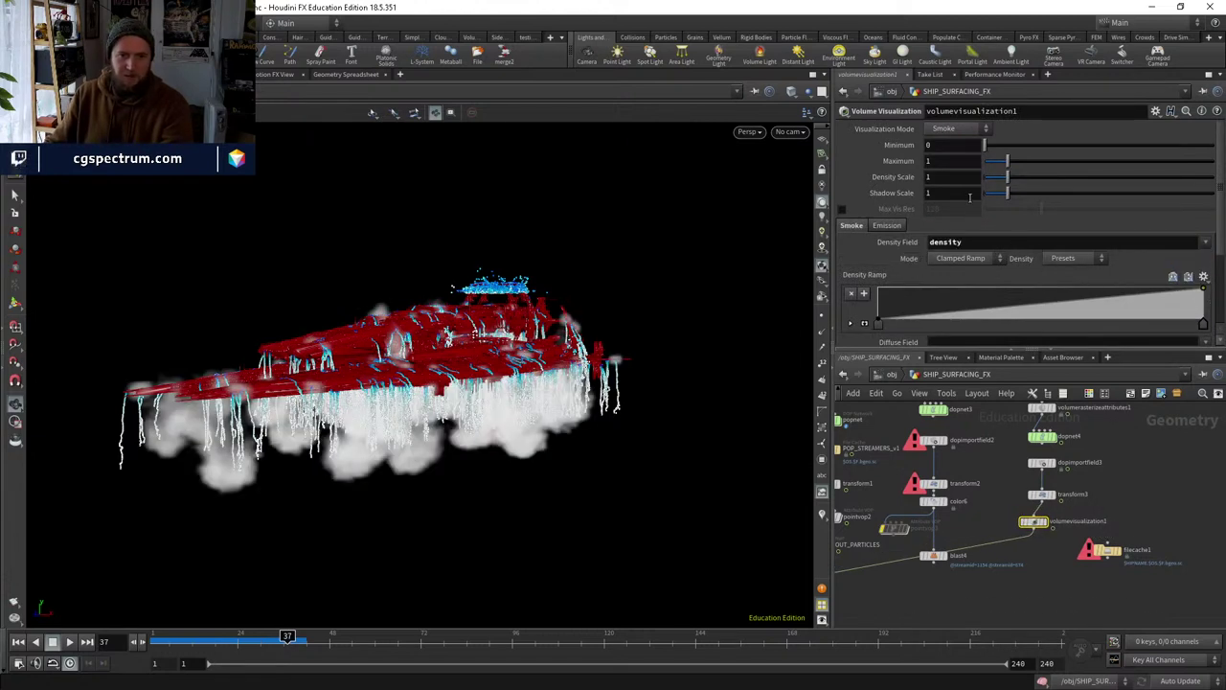
left_click_drag(989, 182, 983, 181)
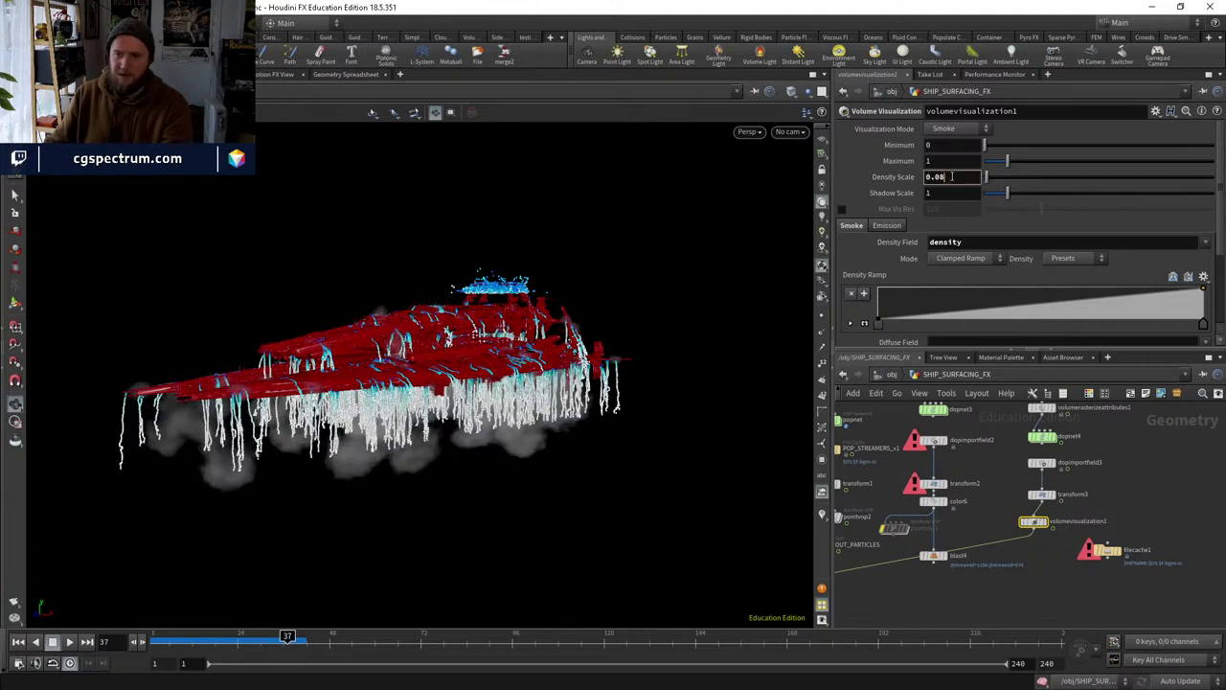
left_click(952, 176)
type("0.05")
key("Return")
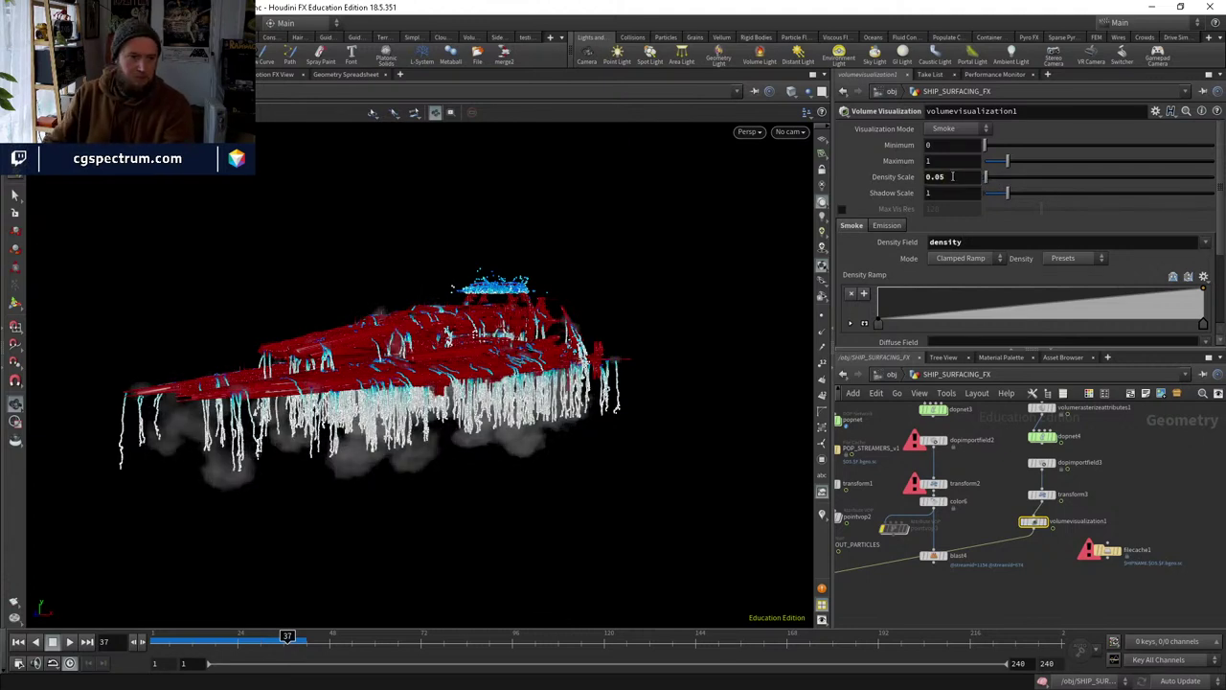
Compare the cam1 and cam2 views, return to cam1, and display volumevisualization1 alone.
left_click(787, 133)
left_click(803, 191)
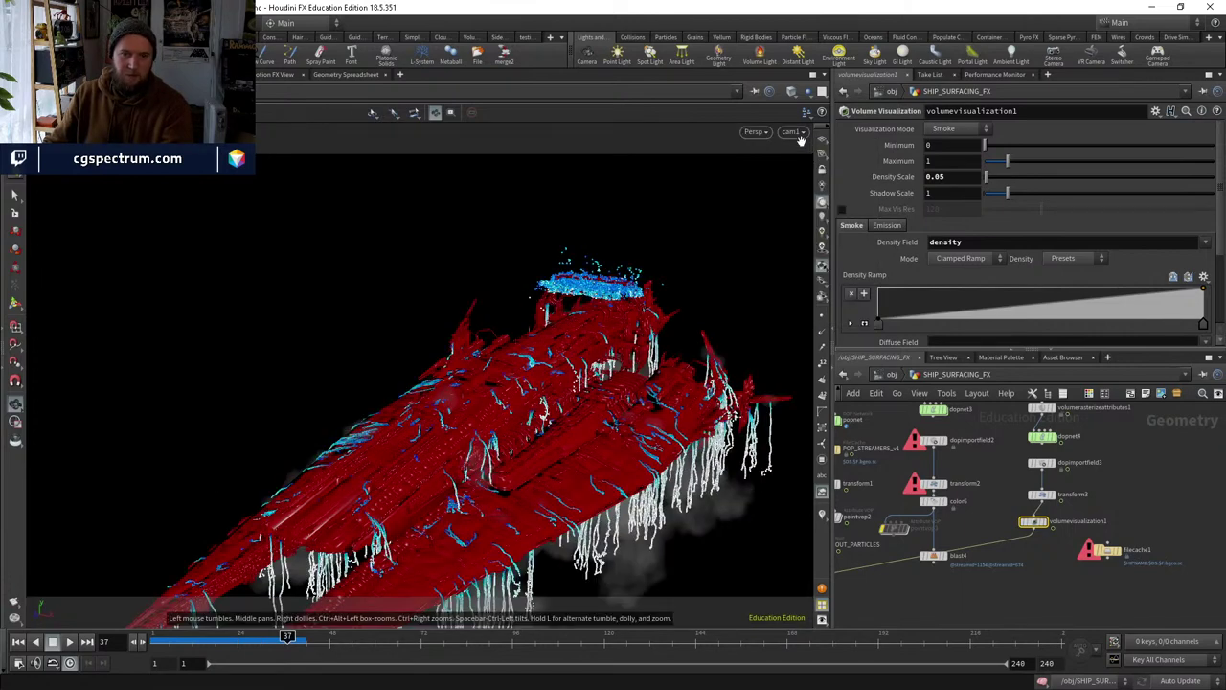
left_click(799, 135)
left_click(803, 202)
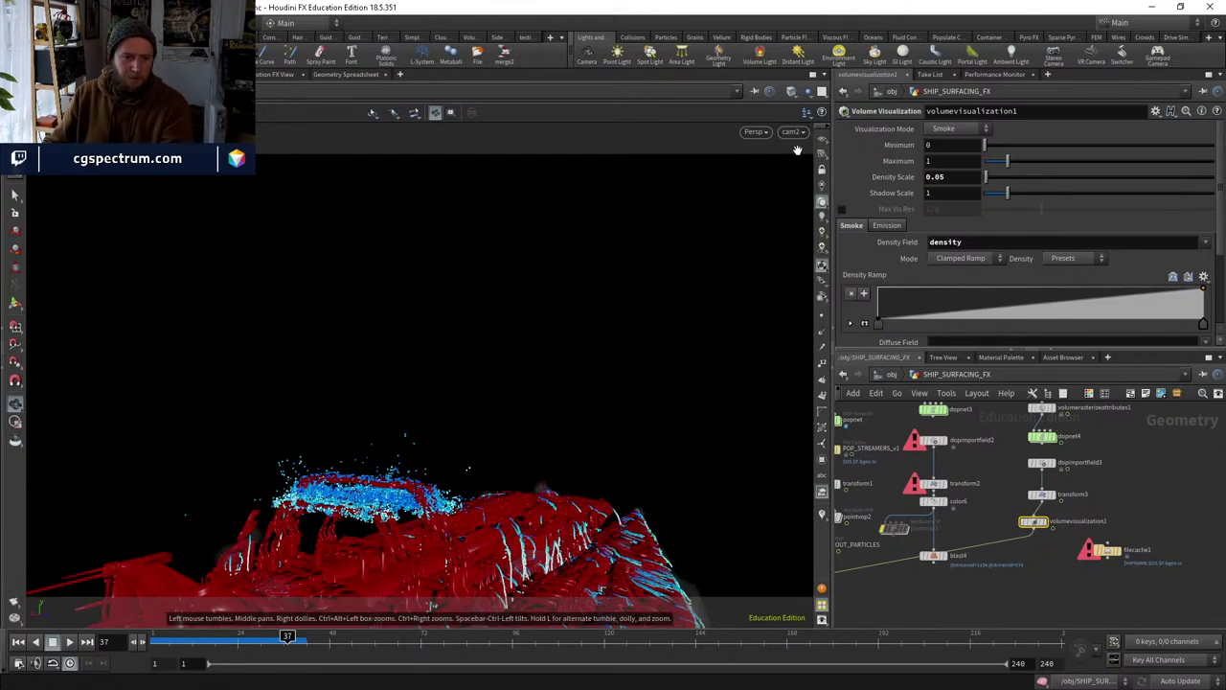
left_click(792, 132)
left_click(804, 190)
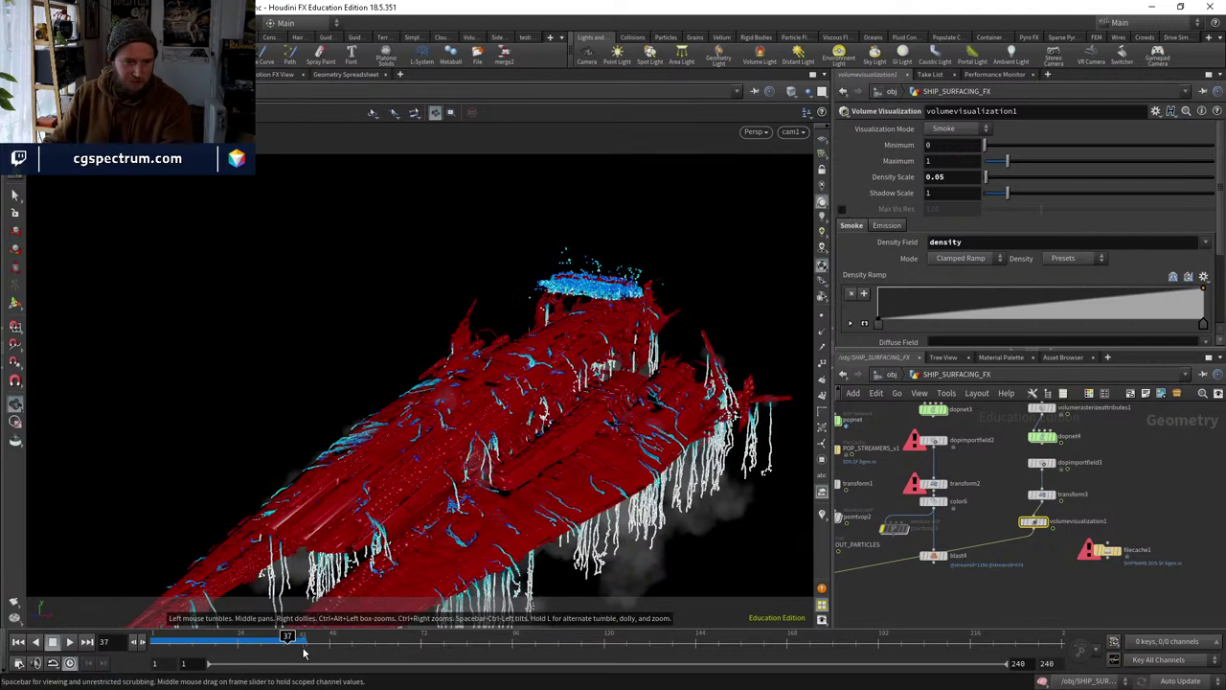
scroll(1030, 536, "up", 3)
left_click(1050, 518)
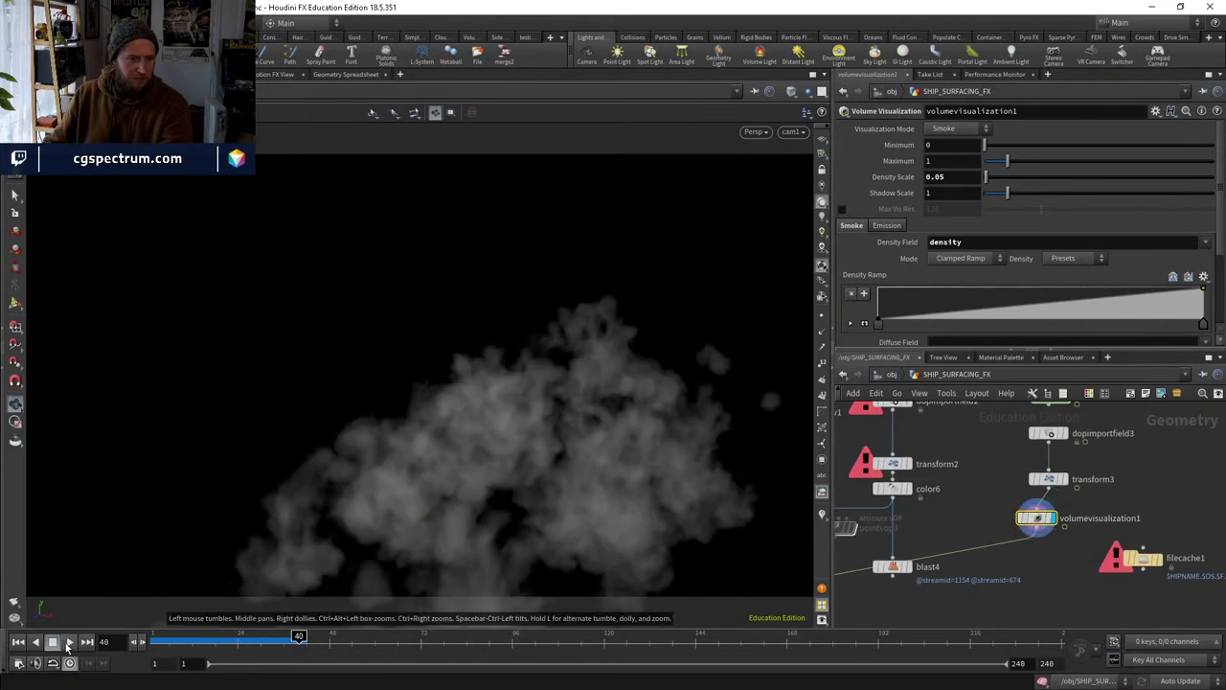
left_click(69, 642)
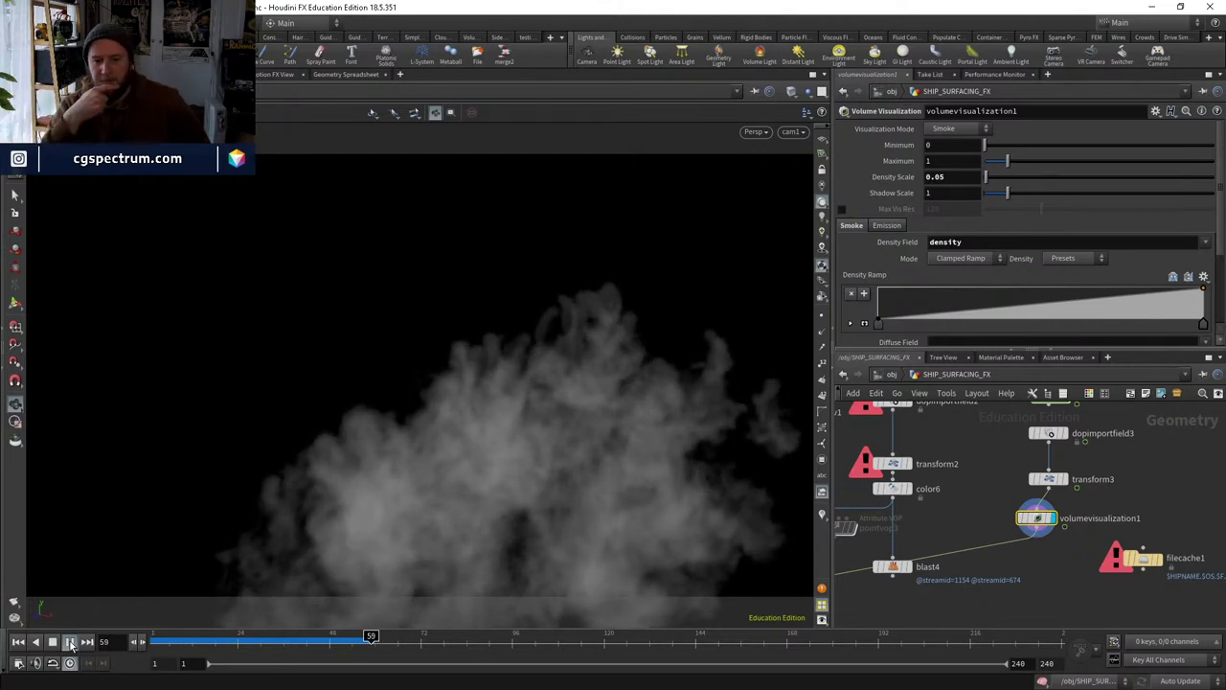
left_click(331, 637)
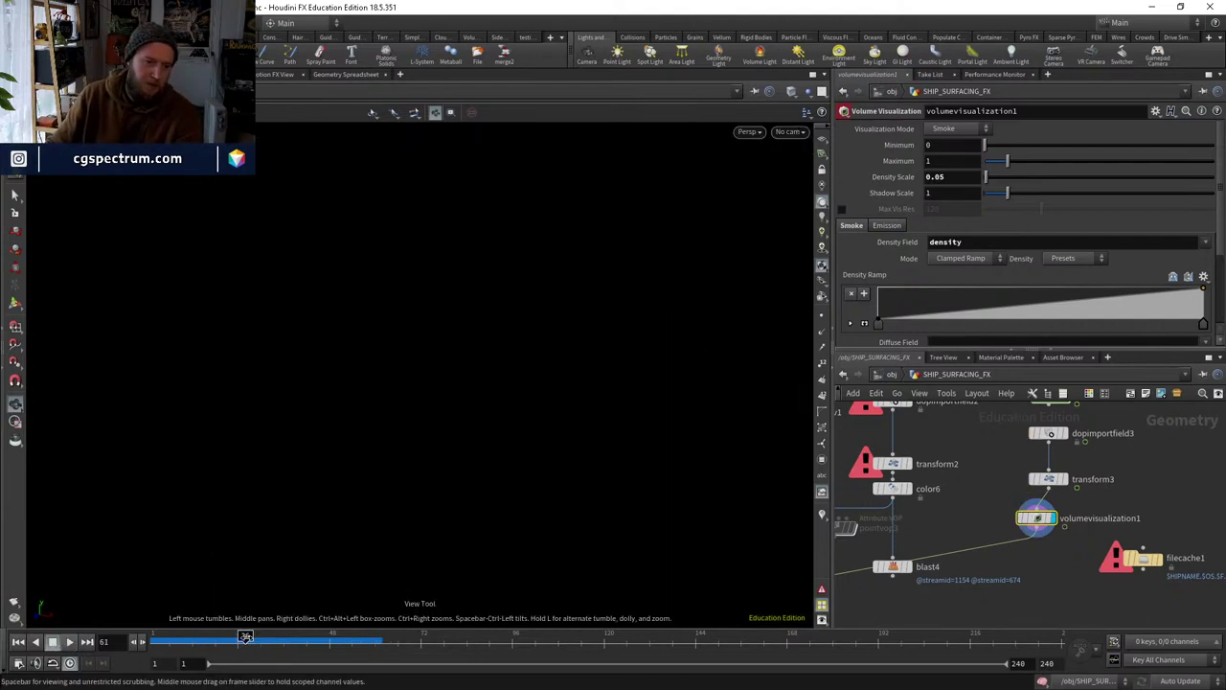
Display merge1 at later frames and inspect the ship and smoke from several angles.
left_click_drag(331, 637, 355, 637)
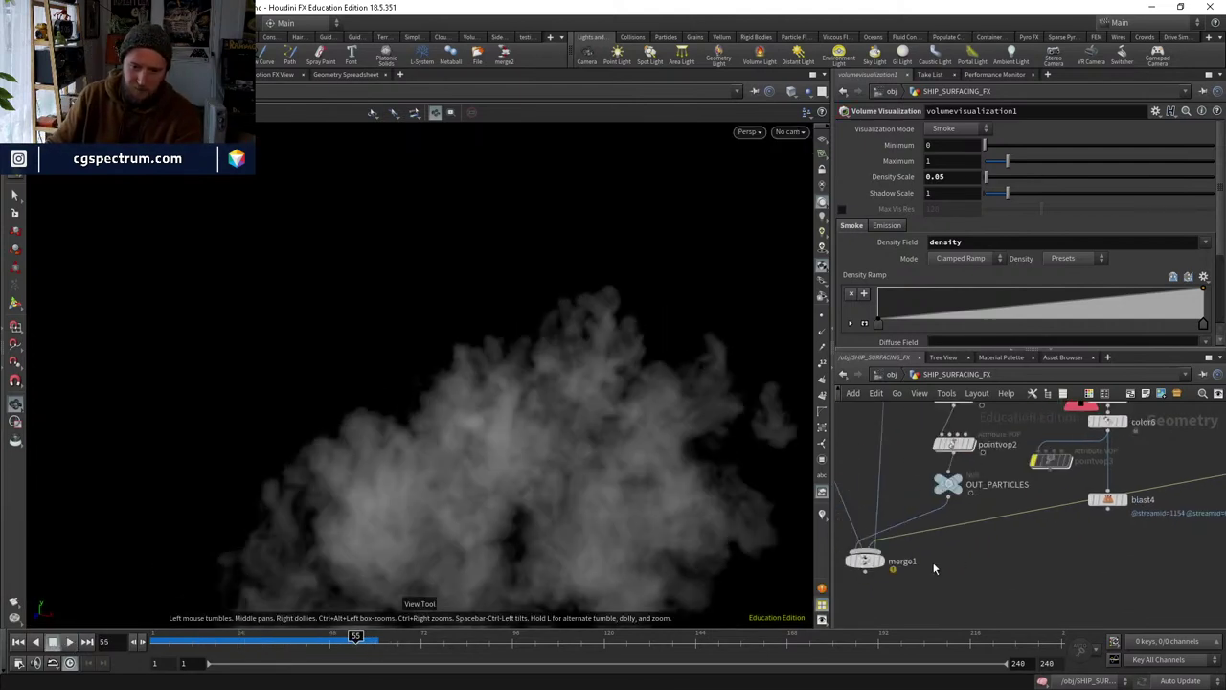
left_click(865, 563)
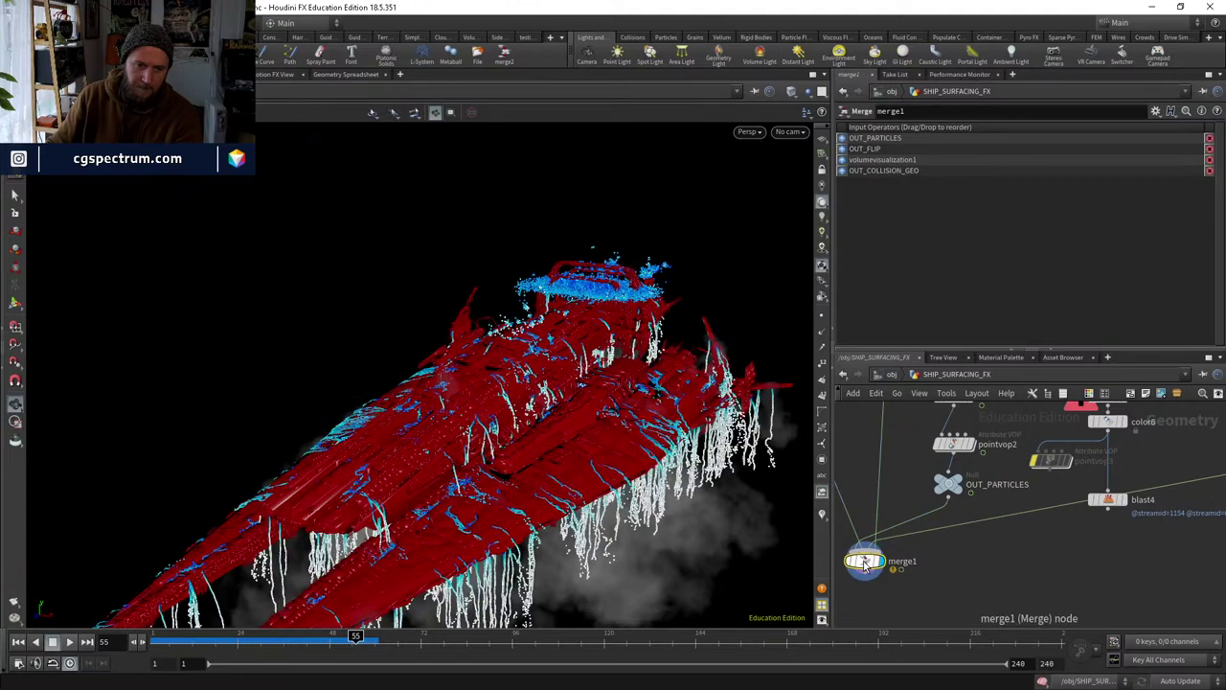
left_click_drag(254, 640, 372, 638)
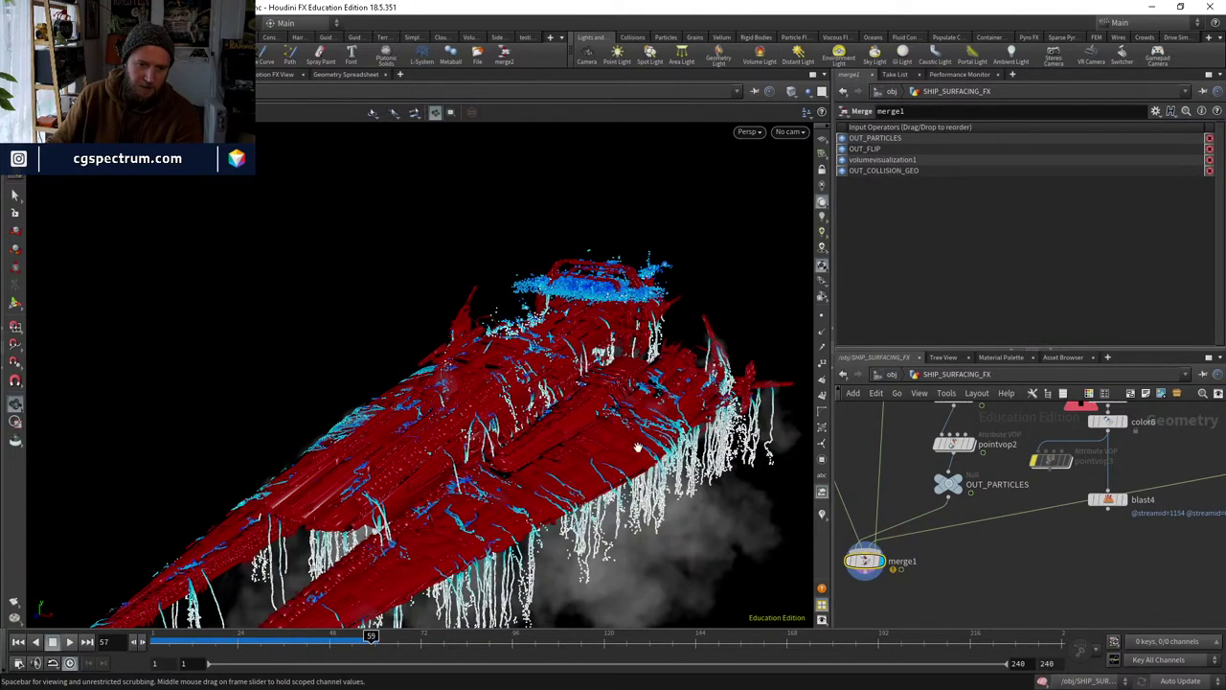
left_click_drag(638, 447, 477, 506)
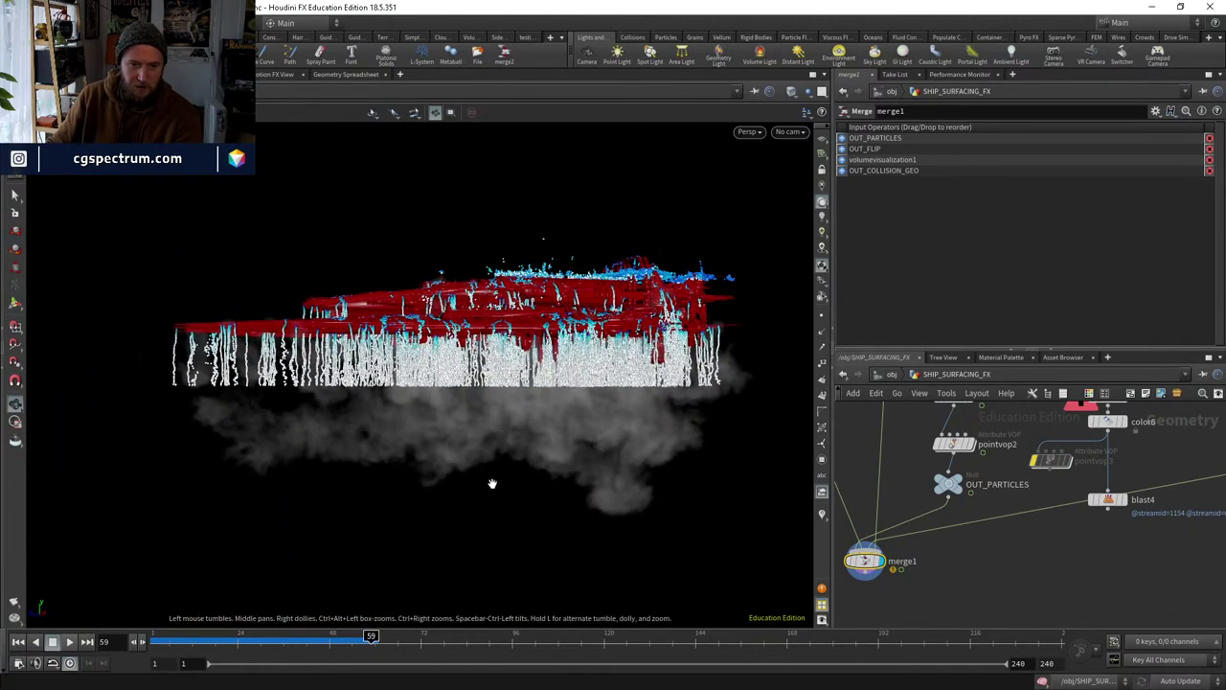
scroll(498, 517, "down", 5)
left_click_drag(523, 552, 504, 561)
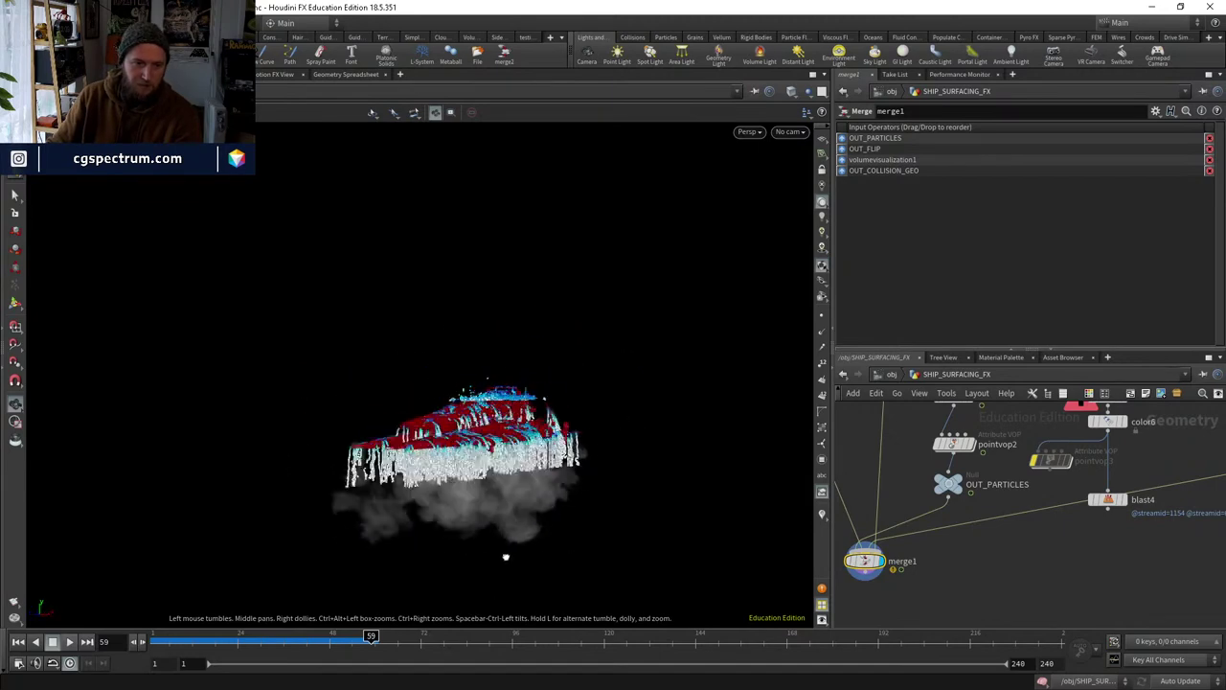
scroll(504, 555, "up", 4)
left_click_drag(447, 534, 252, 506)
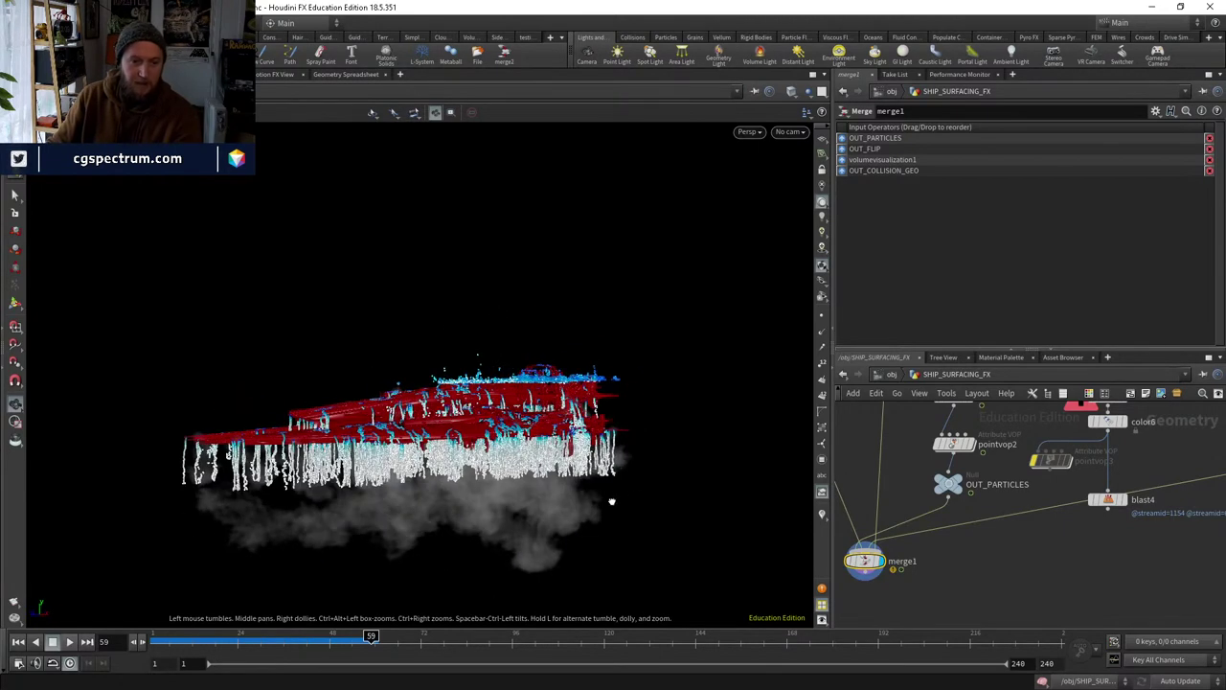
mouse_move(611, 500)
left_mouse_down()
mouse_move(638, 509)
mouse_move(526, 495)
left_mouse_up()
key("w")
key("w")
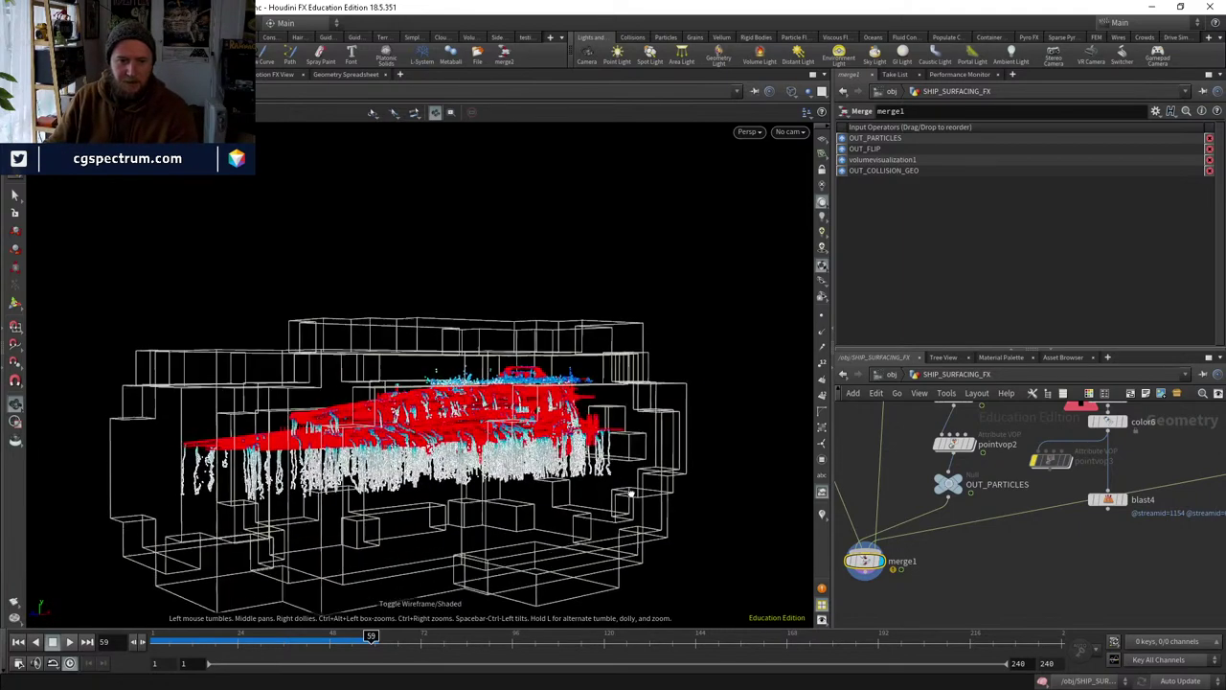
key("w")
mouse_move(914, 525)
middle_mouse_down()
mouse_move(958, 548)
mouse_move(977, 534)
middle_mouse_up()
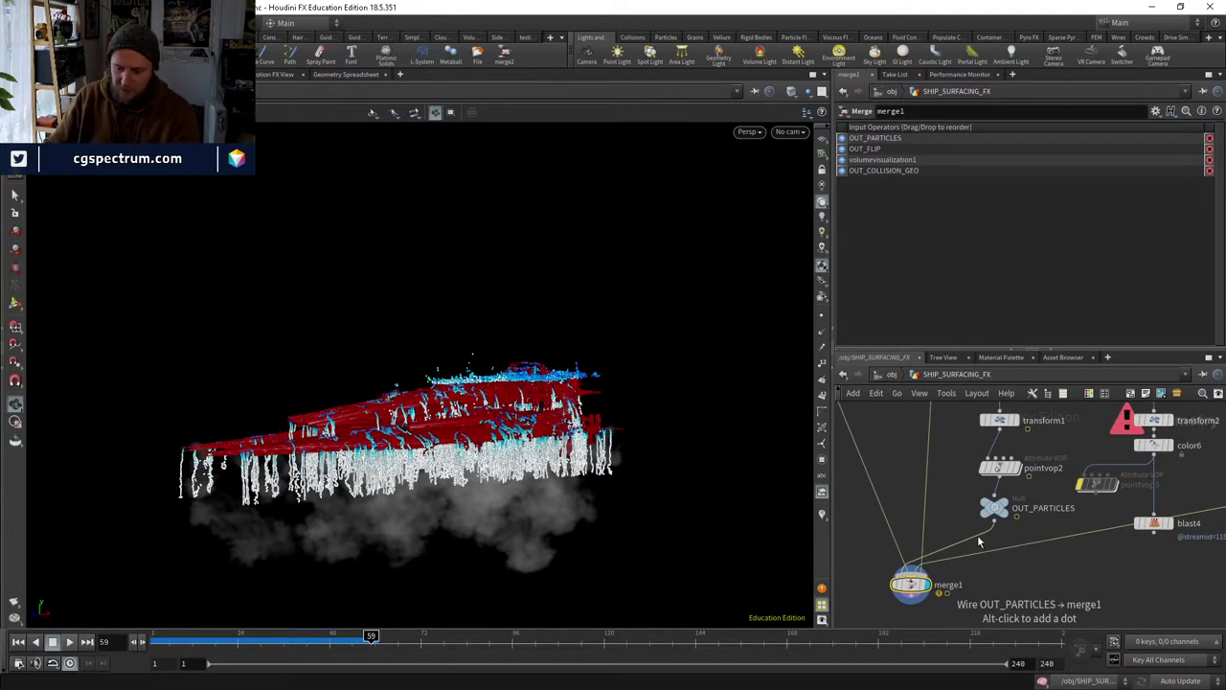
Cut the OUT_PARTICLES and OUT_FLIP wires feeding merge1.
key("y")
left_click_drag(977, 534, 865, 520)
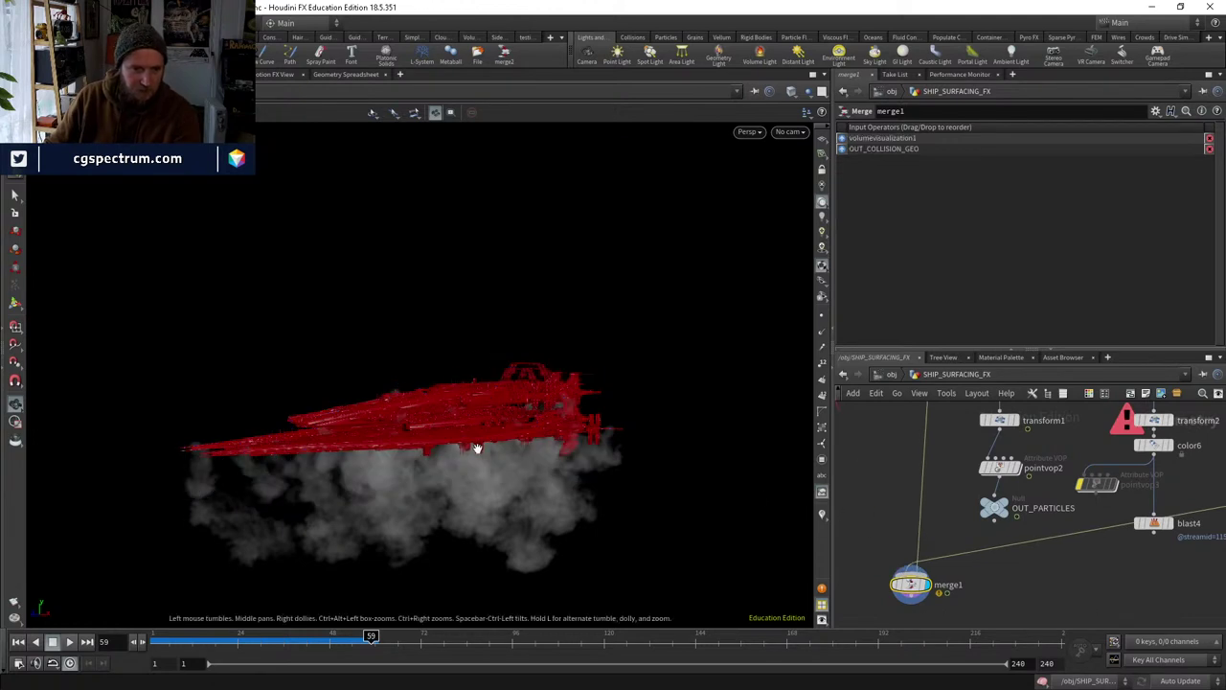
middle_click_drag(1063, 530, 862, 545)
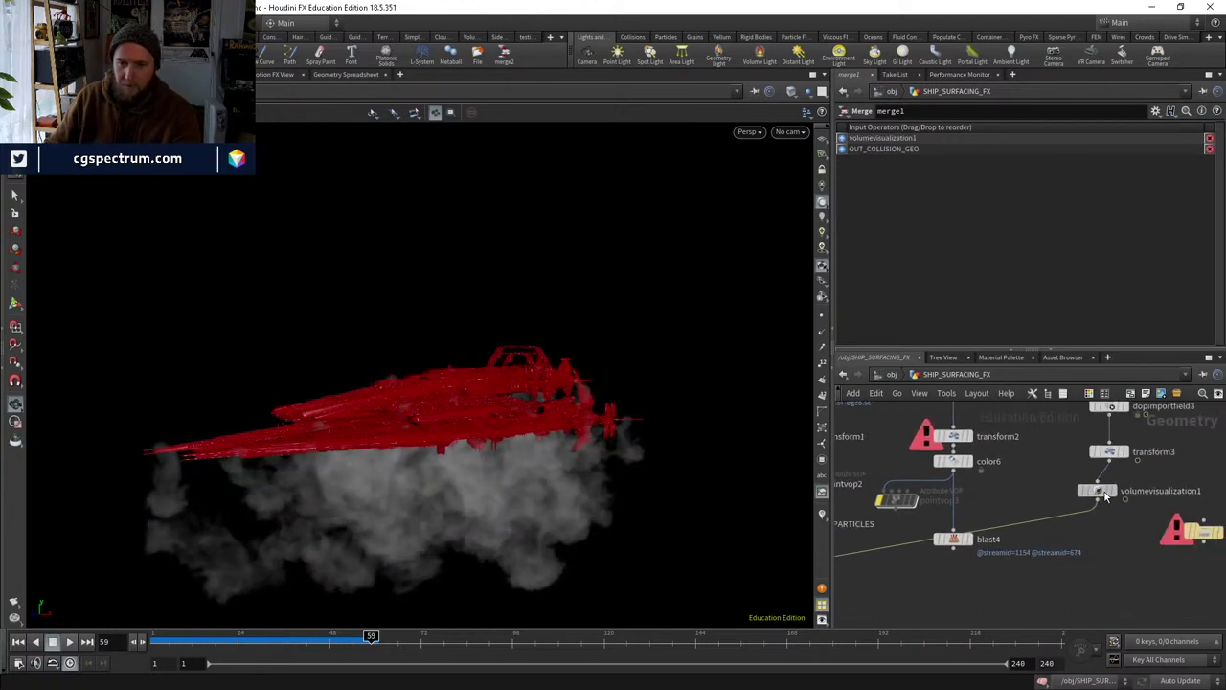
Set volumevisualization1's Density Scale to 0.5.
left_click(1101, 492)
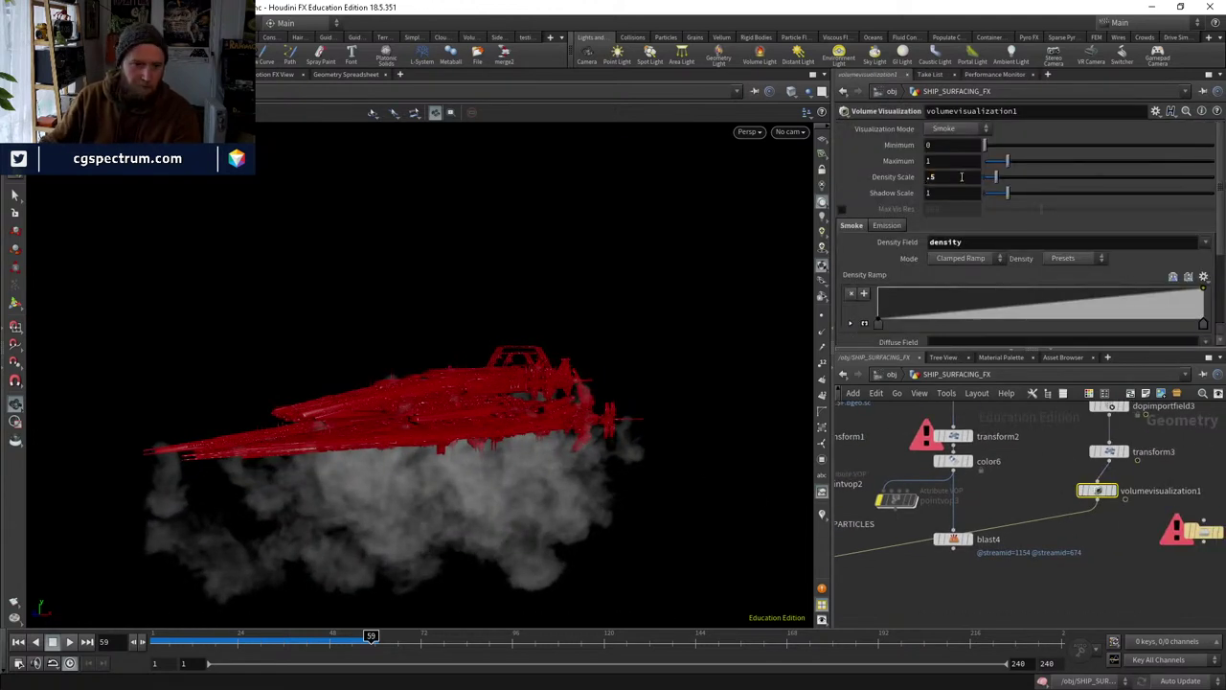
key("Return")
left_click_drag(546, 380, 580, 348)
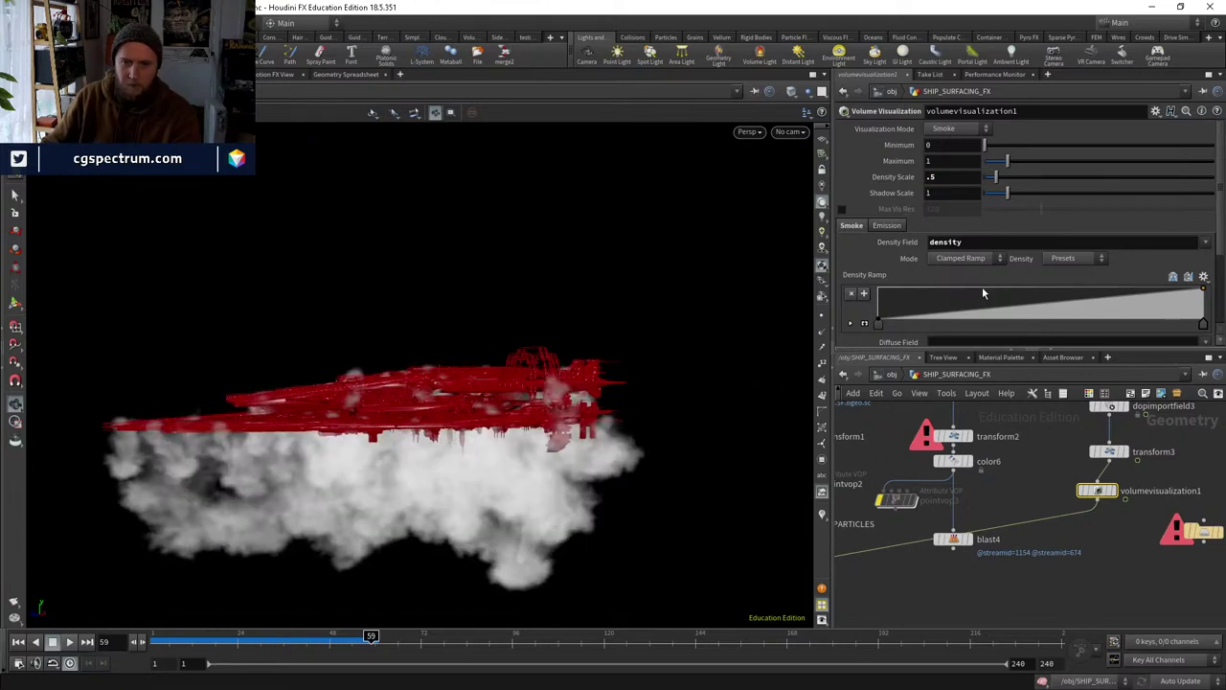
Add three keys to the Density Ramp and lower one so the smoke looks thinner.
left_click(977, 314)
left_click(1080, 307)
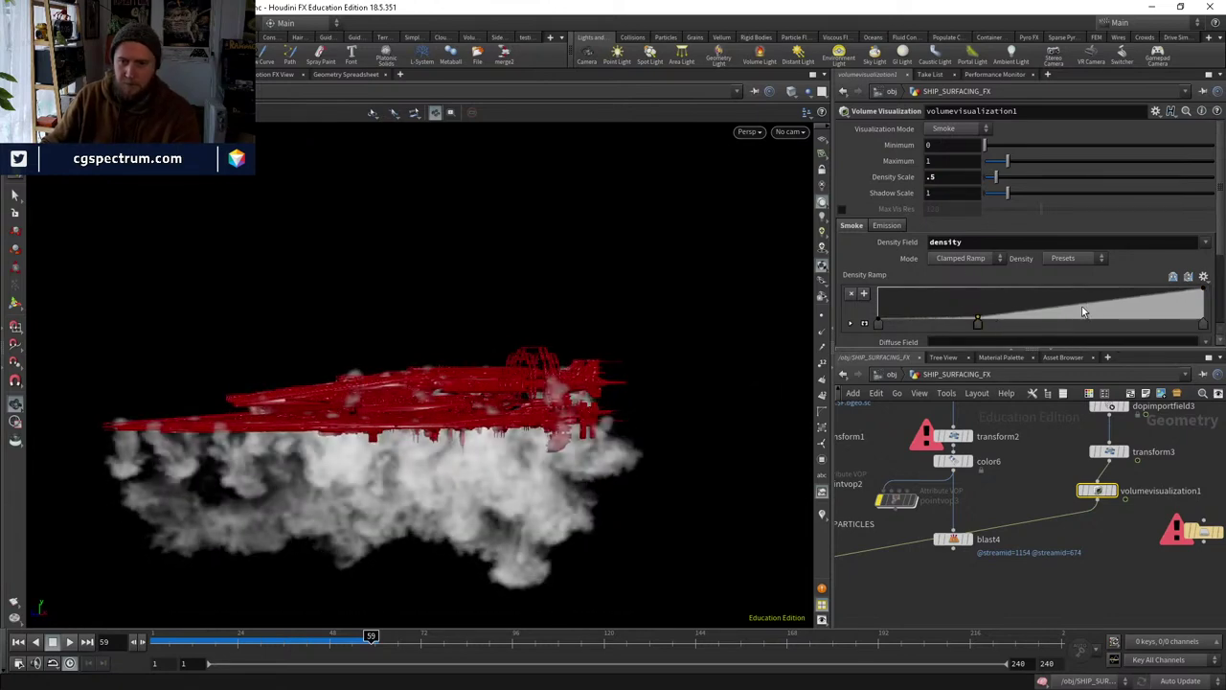
left_click(1150, 304)
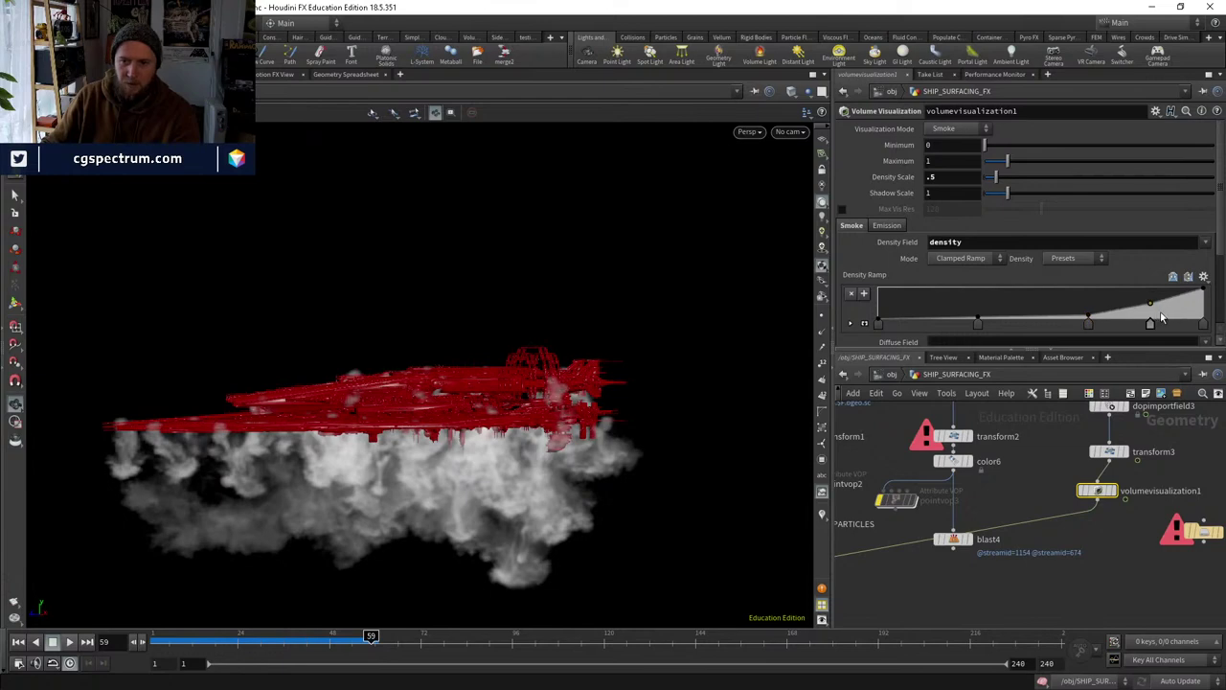
left_click_drag(980, 318, 979, 325)
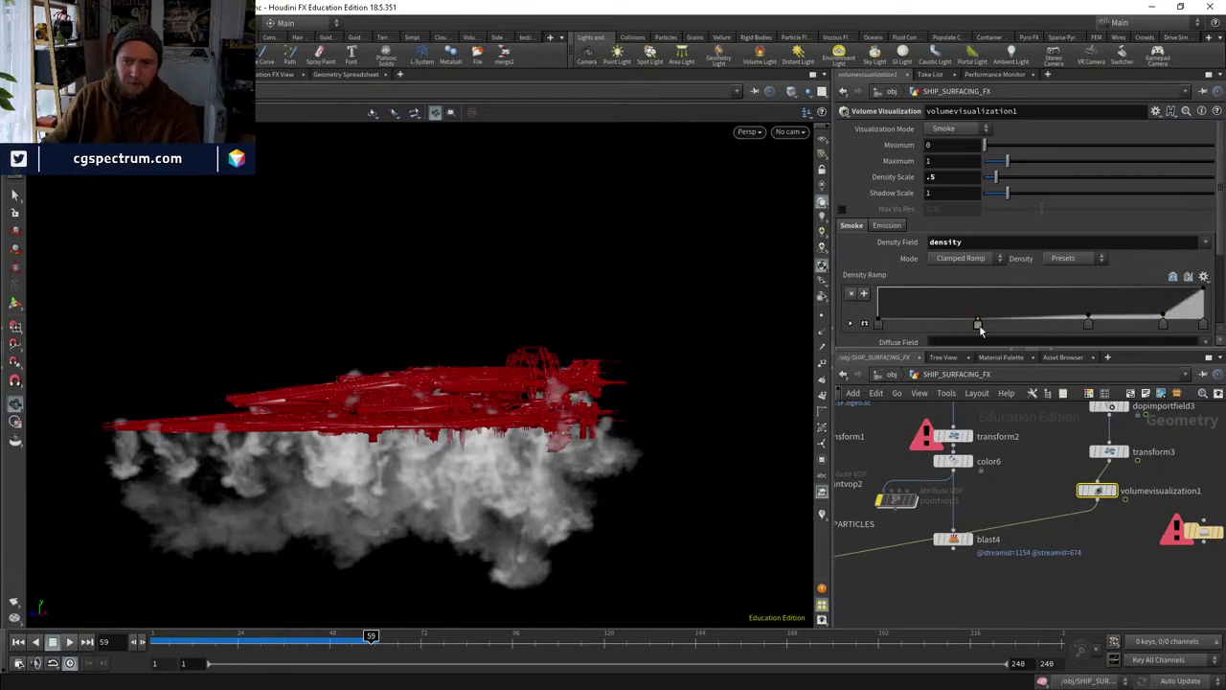
left_click_drag(412, 287, 479, 295, "alt")
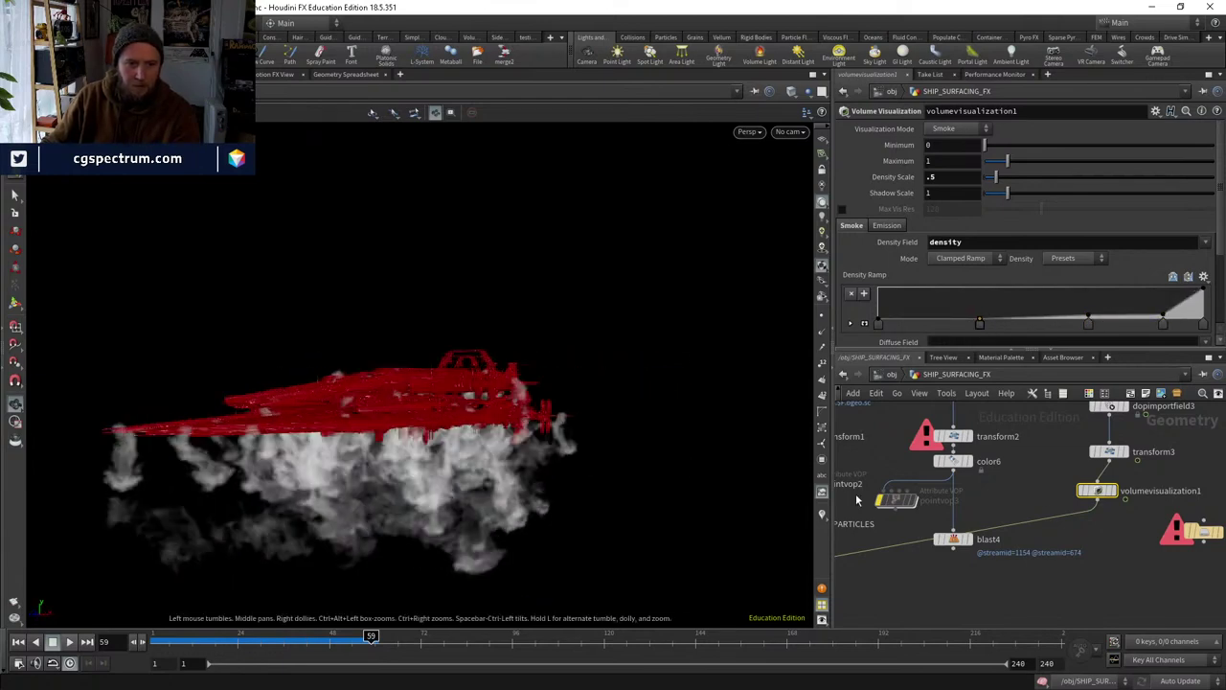
scroll(1093, 532, "down", 3)
scroll(1093, 533, "up", 3)
scroll(1015, 498, "down", 3)
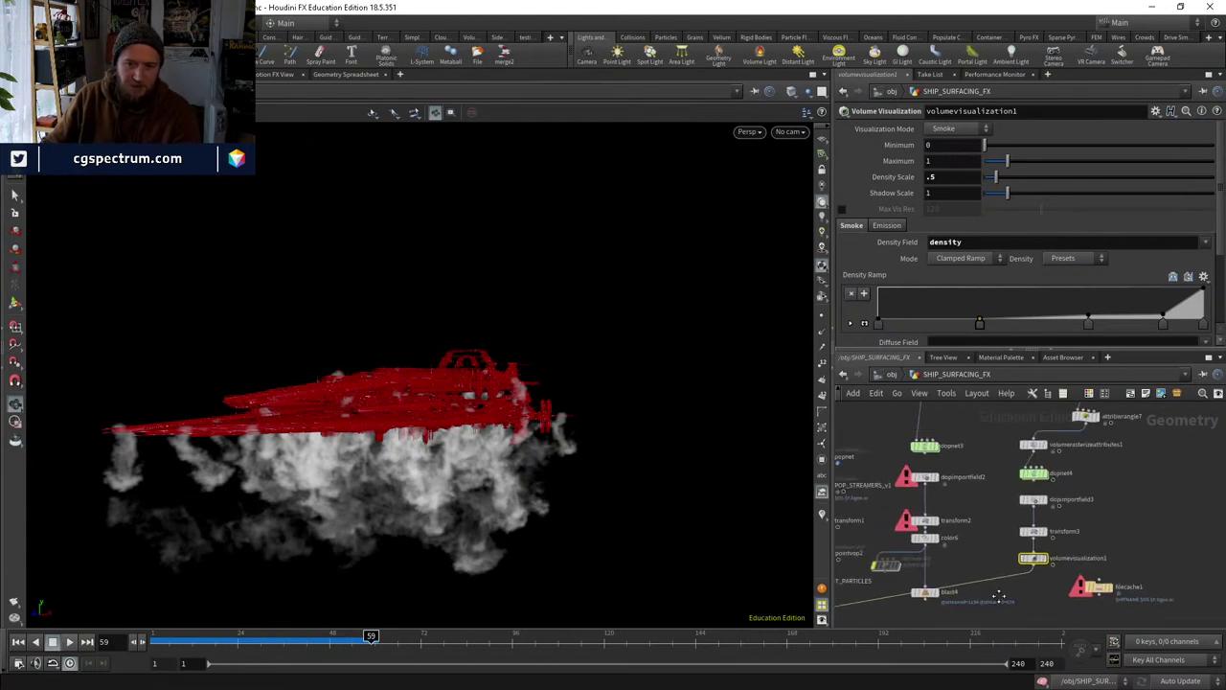
middle_click_drag(997, 479, 1121, 565)
Copy and paste popnet to create popnet1, placing it beside the original.
left_click(922, 505)
key("ctrl+c")
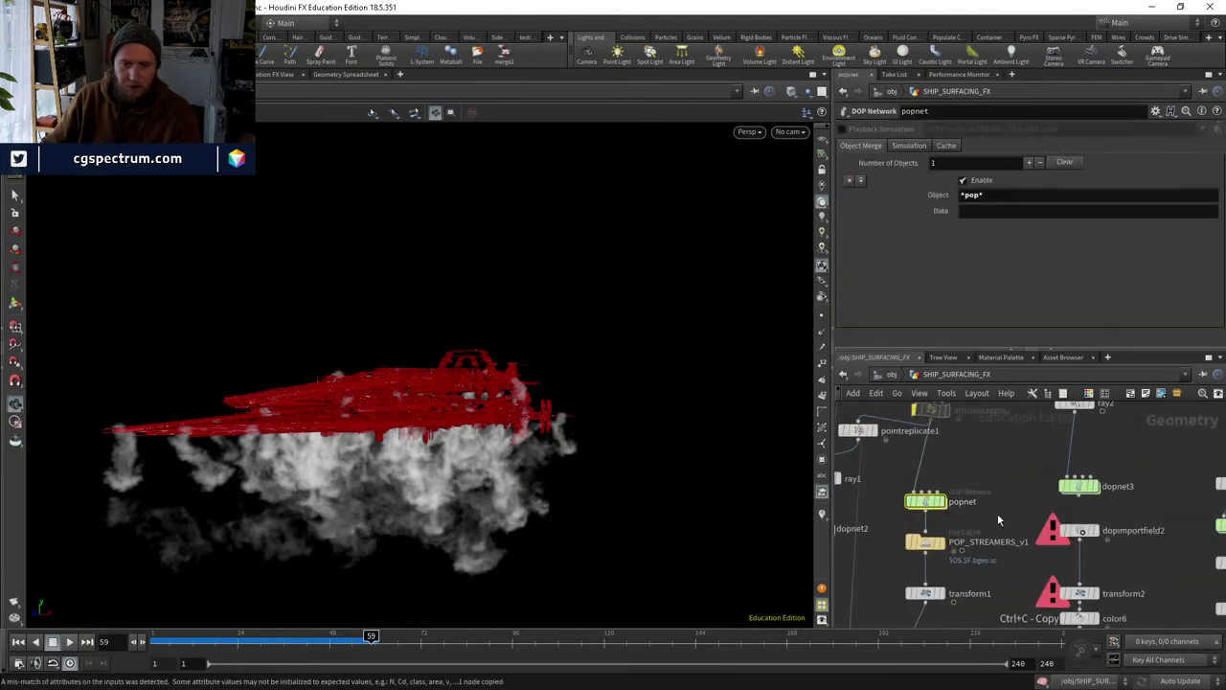
key("ctrl+v")
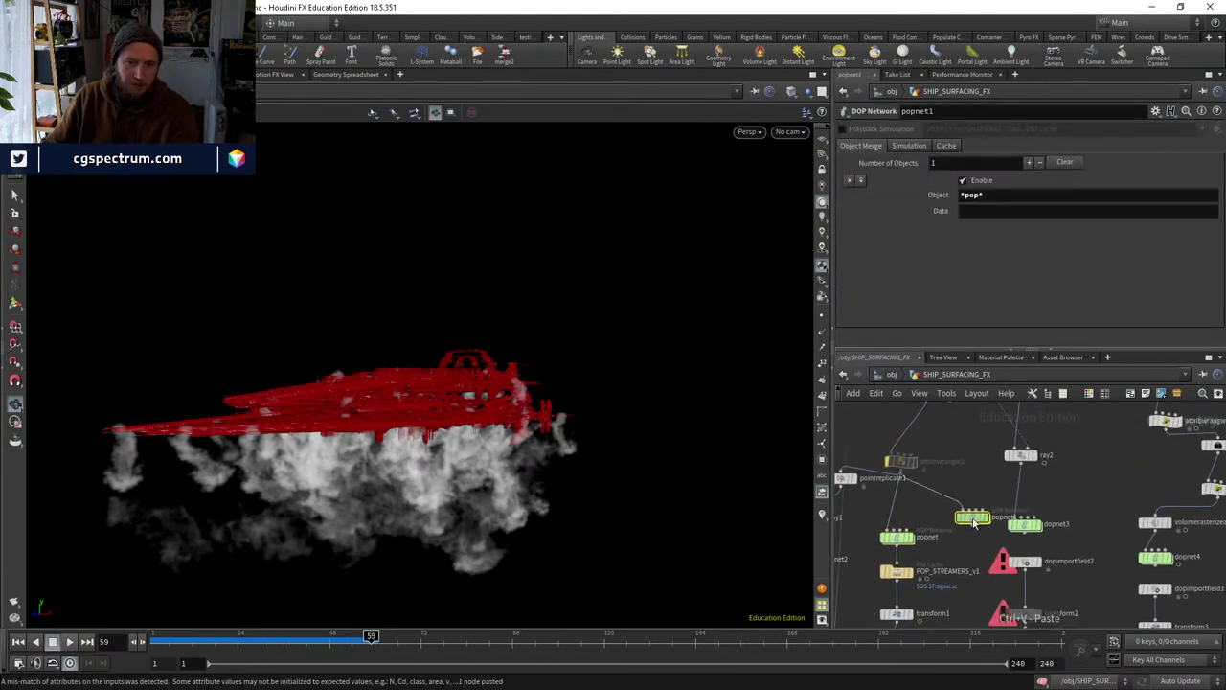
left_click(972, 528)
mouse_move(1080, 584)
middle_mouse_down()
mouse_move(1032, 445)
mouse_move(1080, 590)
middle_mouse_up()
scroll(981, 505, "up", 3)
left_click_drag(981, 504, 971, 522)
scroll(967, 520, "down", 5)
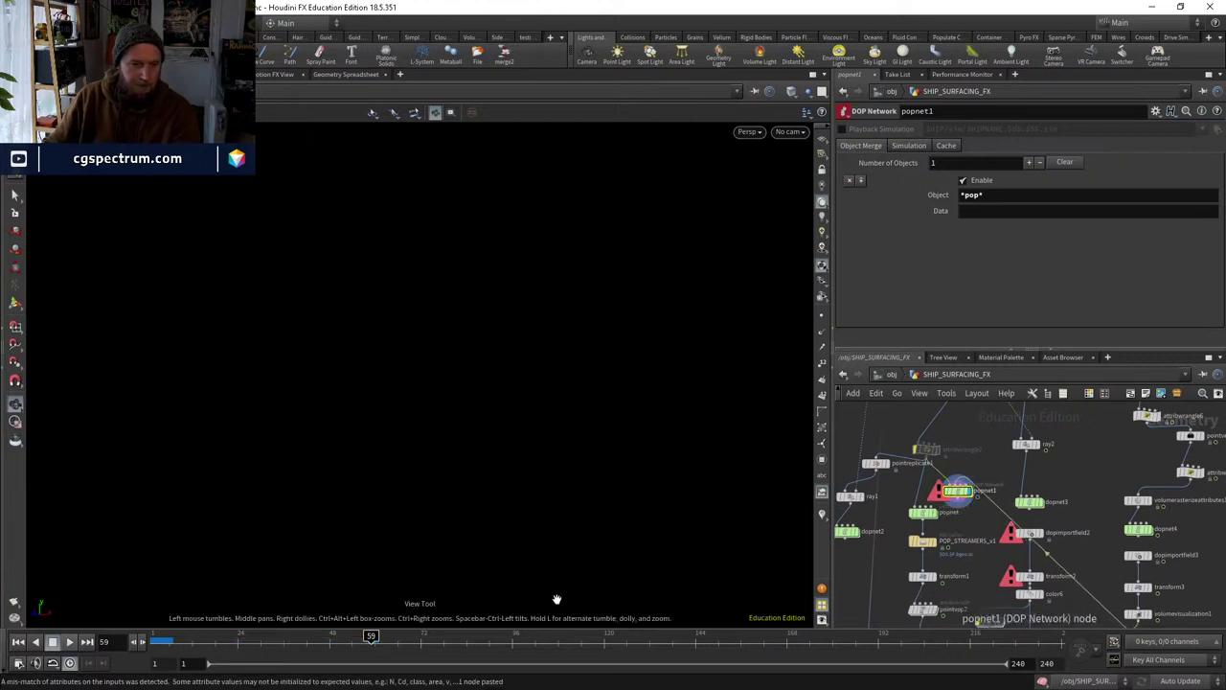
Inside popnet1, review the popdrag1, popforce1, popforce2 and popvop2 settings.
double_click(958, 490)
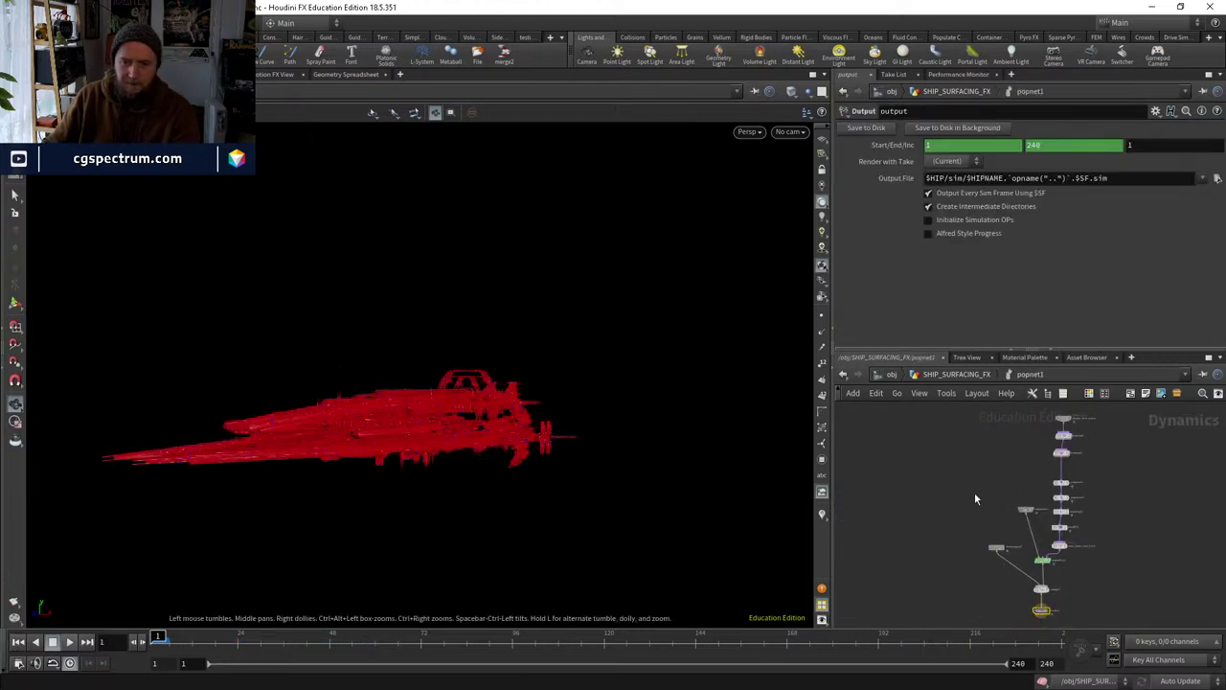
scroll(1066, 515, "up", 3)
scroll(999, 544, "up", 2)
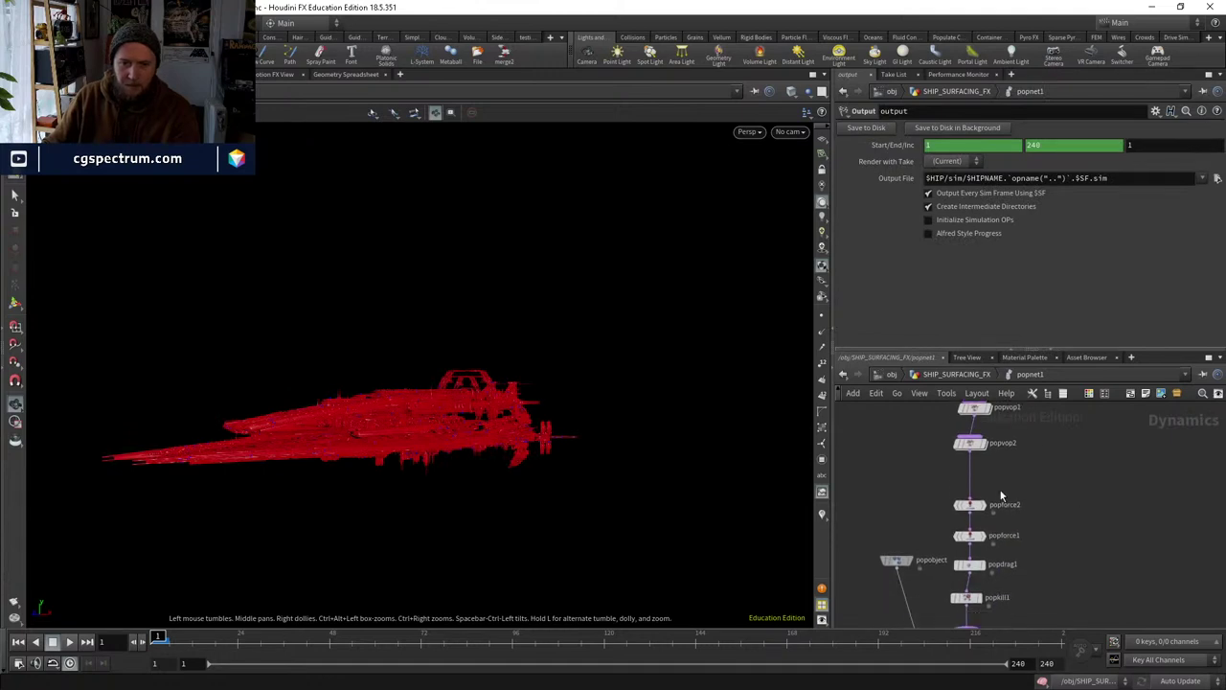
middle_click_drag(1018, 599, 963, 585)
left_click(966, 543)
left_click(961, 539)
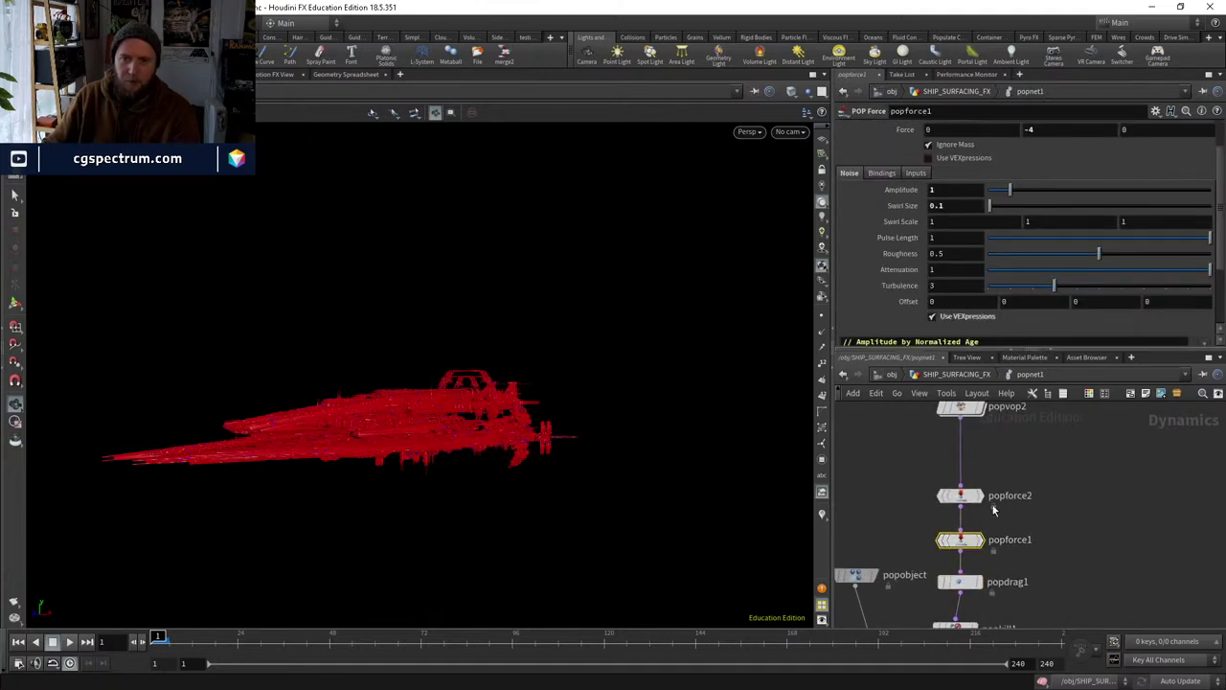
left_click(963, 496)
scroll(954, 230, "up", 3)
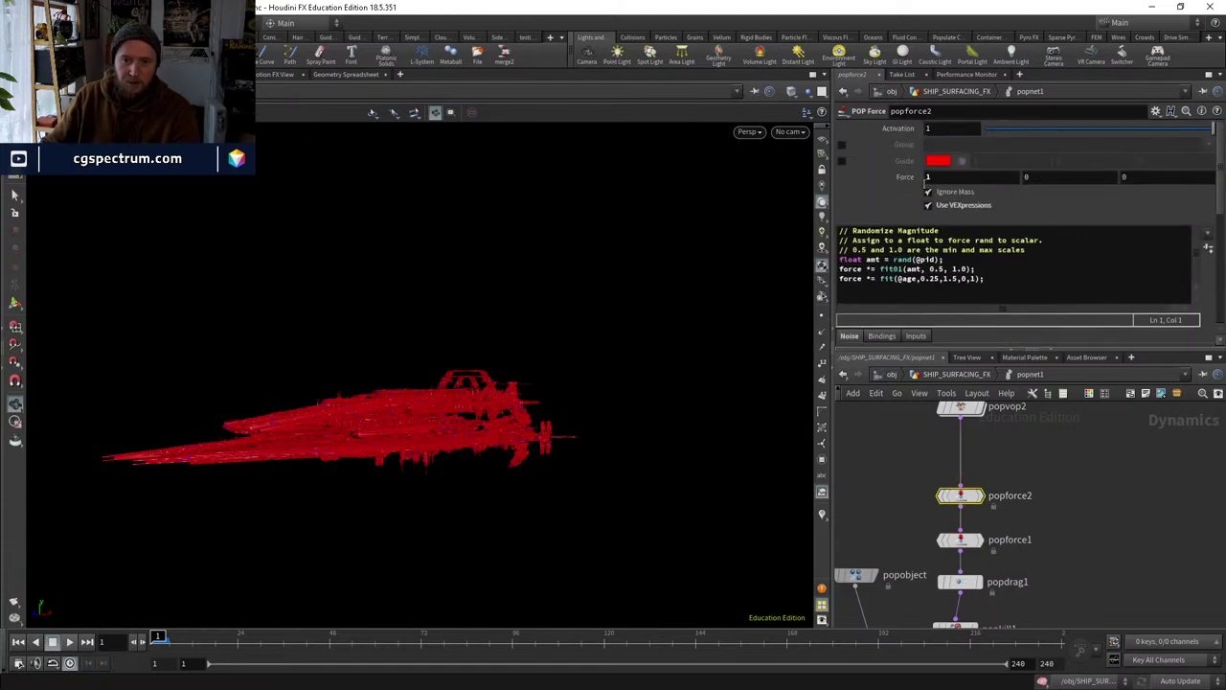
middle_click_drag(937, 400, 910, 462)
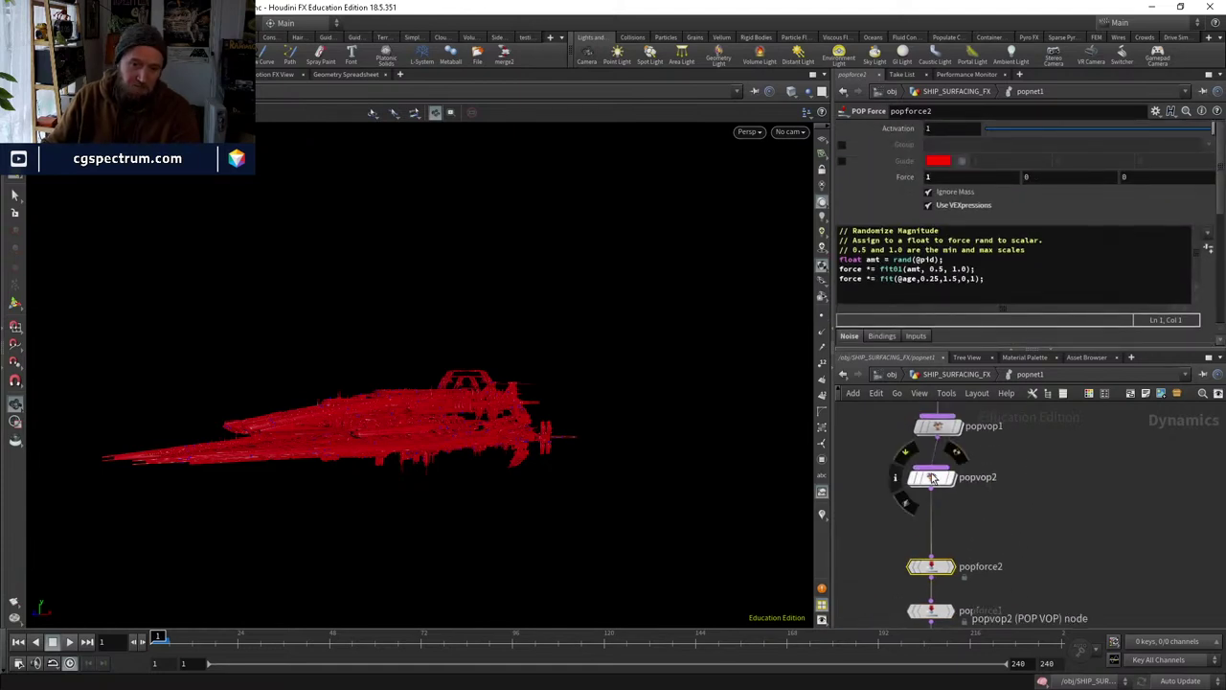
left_click(932, 469)
Bypass popforce2, popvop2 and popvop1.
middle_click_drag(990, 509, 949, 523)
left_click(903, 485)
left_click(880, 462)
middle_click_drag(961, 479, 948, 536)
left_click(873, 466)
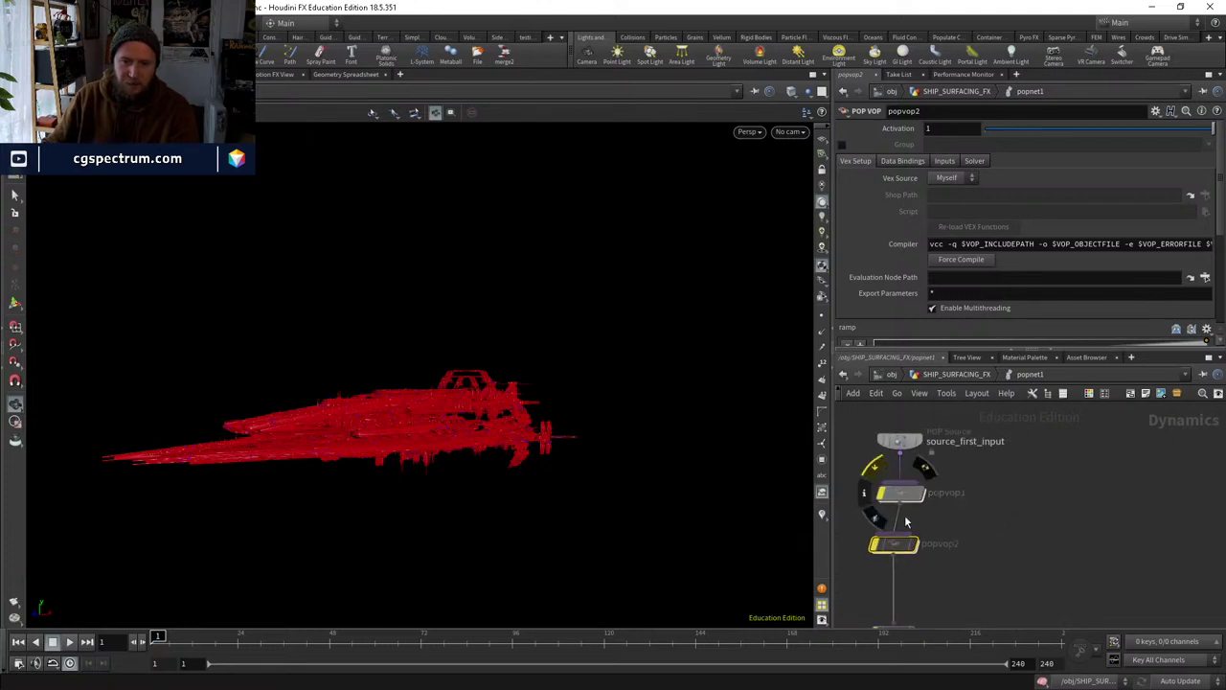
Inspect the VEX networks inside popvop1 and popvop2, then begin adding a new node in popnet1.
double_click(909, 494)
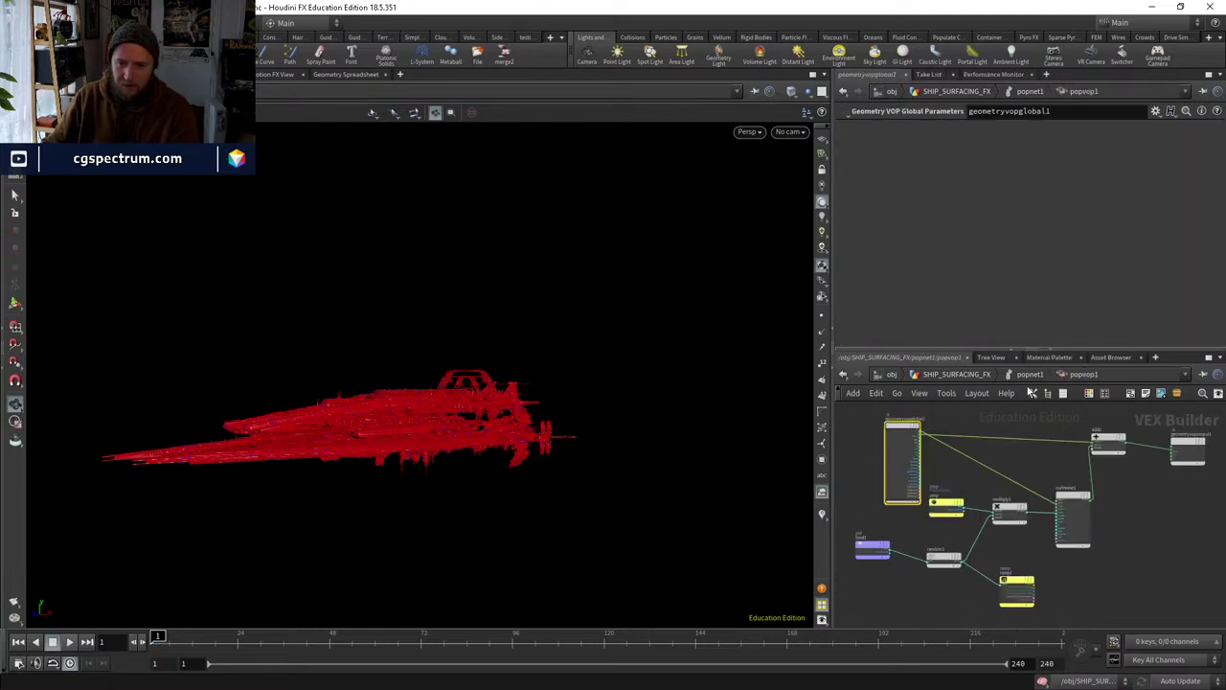
left_click(1030, 375)
double_click(894, 540)
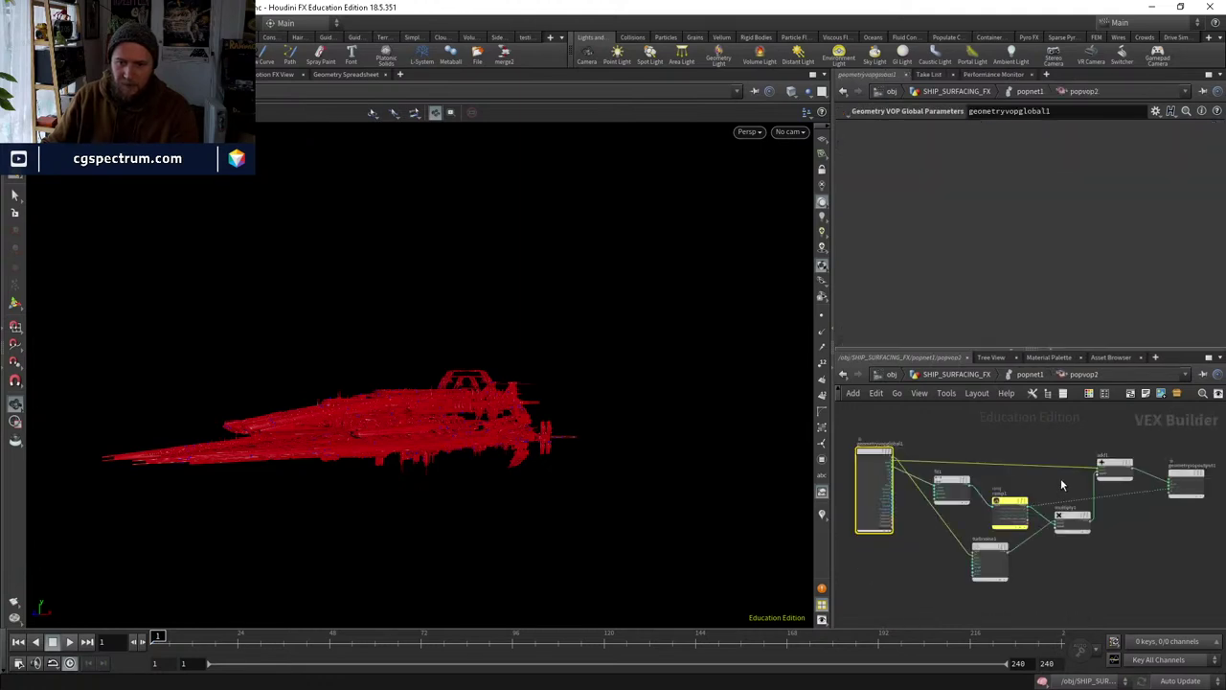
scroll(1060, 478, "up", 3)
scroll(1094, 522, "up", 3)
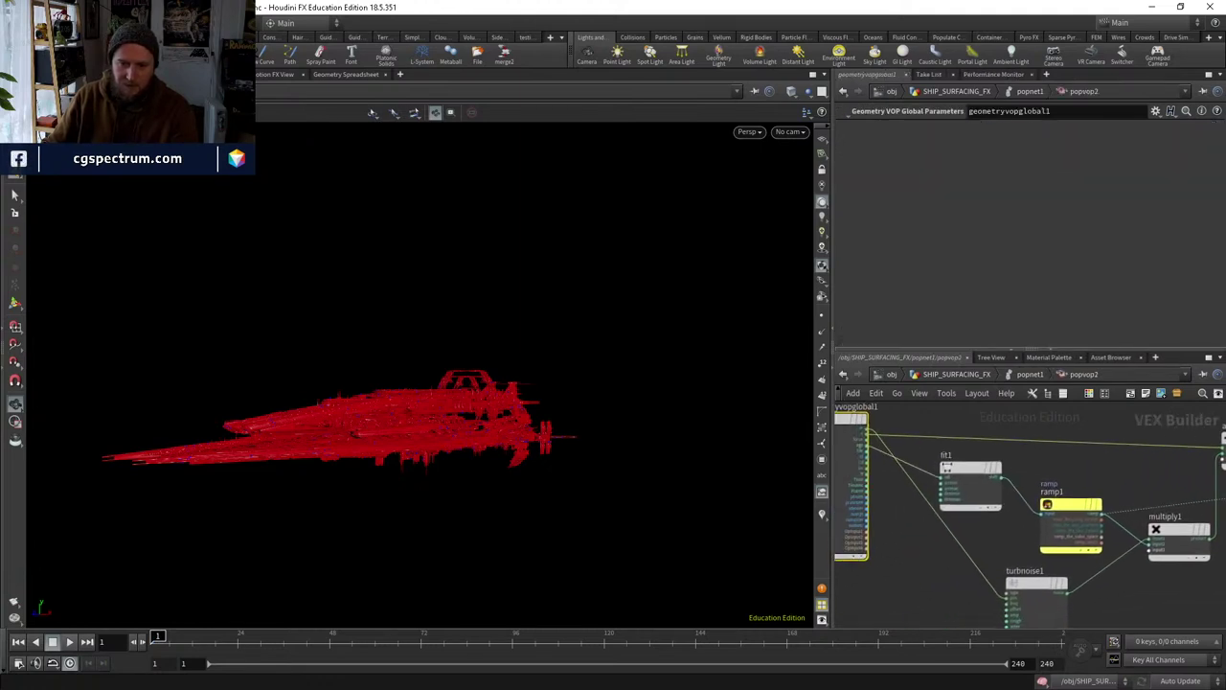
middle_click_drag(1094, 523, 925, 552)
left_click(1020, 377)
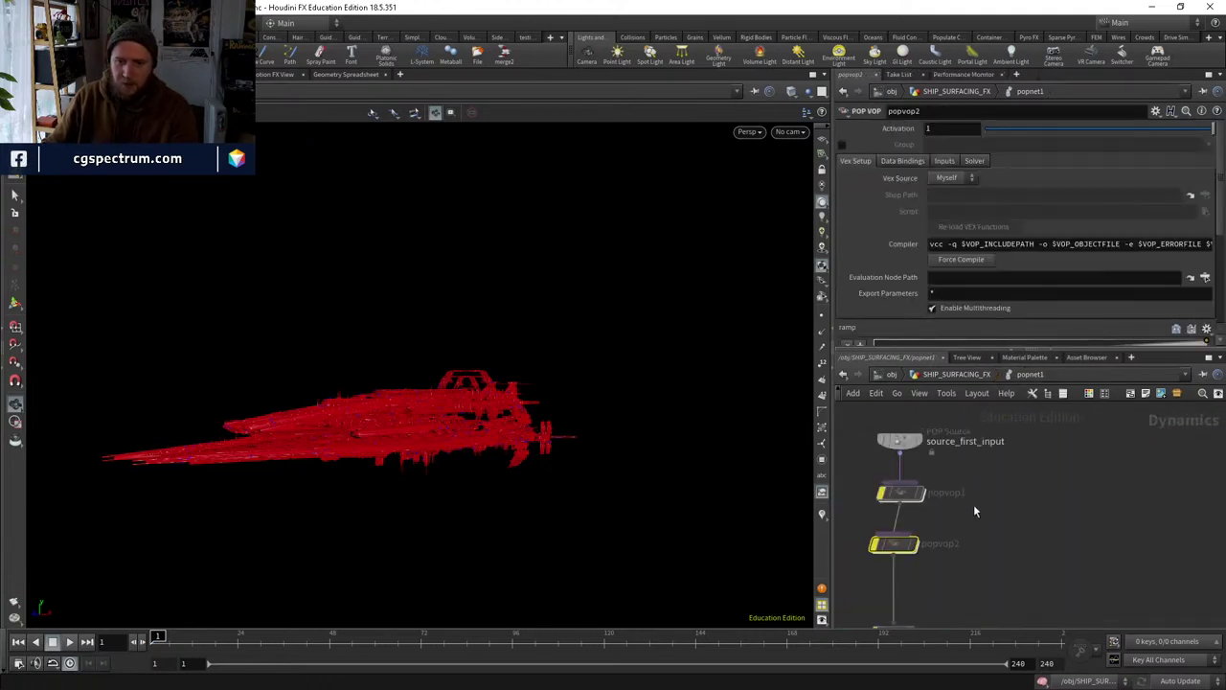
key("Tab")
Insert a POP Advect by Volumes node below popvop2, sourcing velocity from Second Context Geometry.
type("advect")
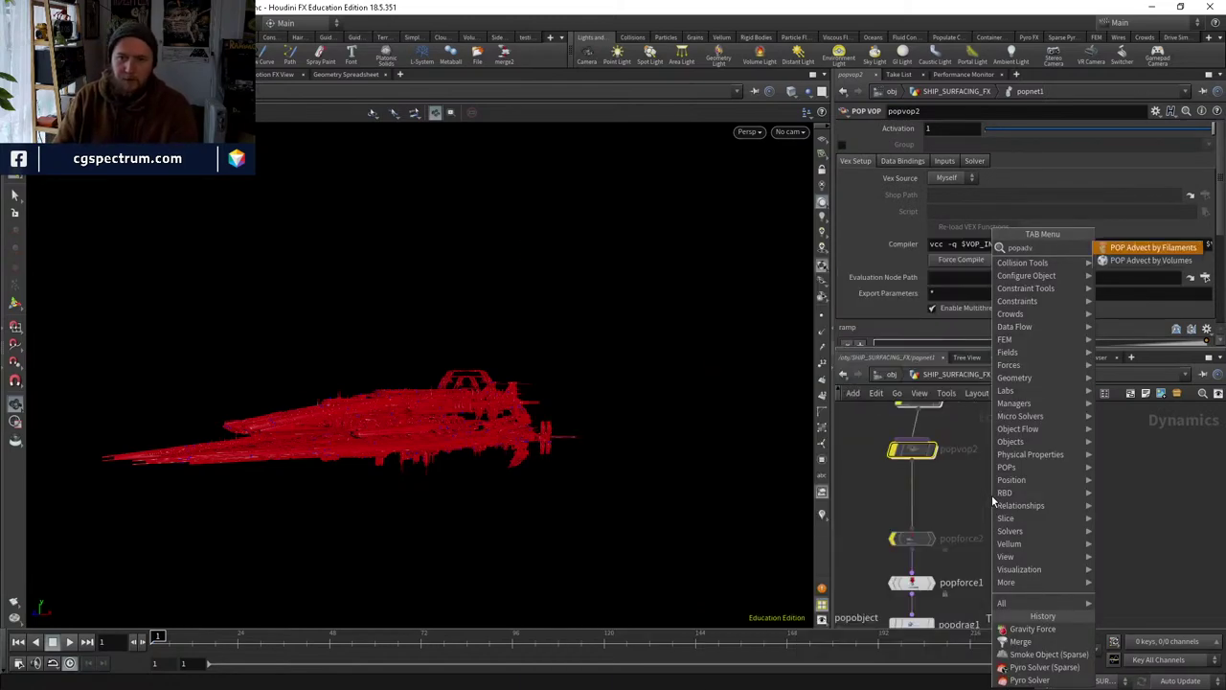
key("Return")
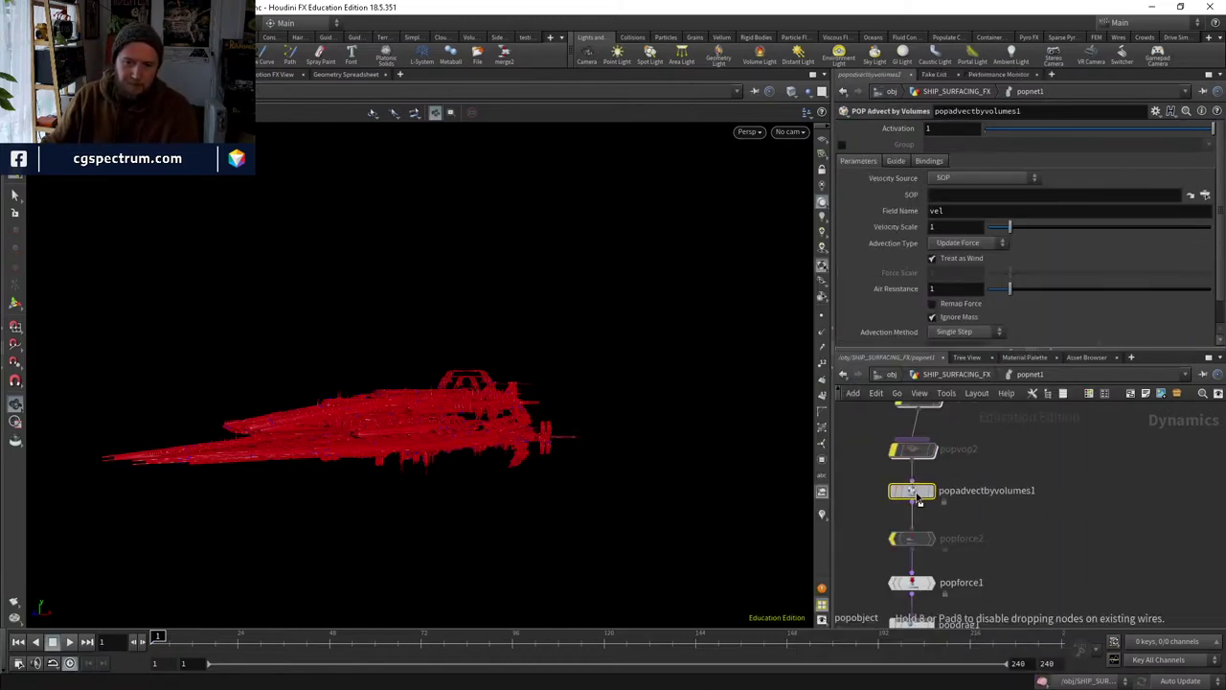
left_click(912, 493)
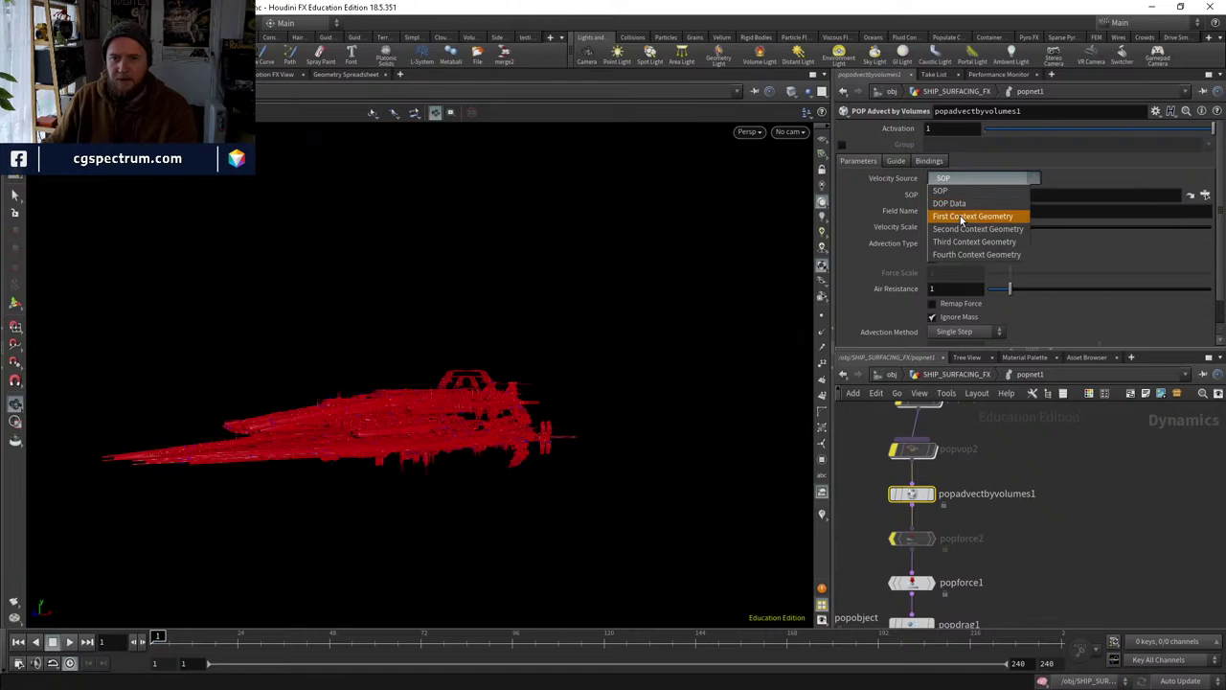
left_click(963, 229)
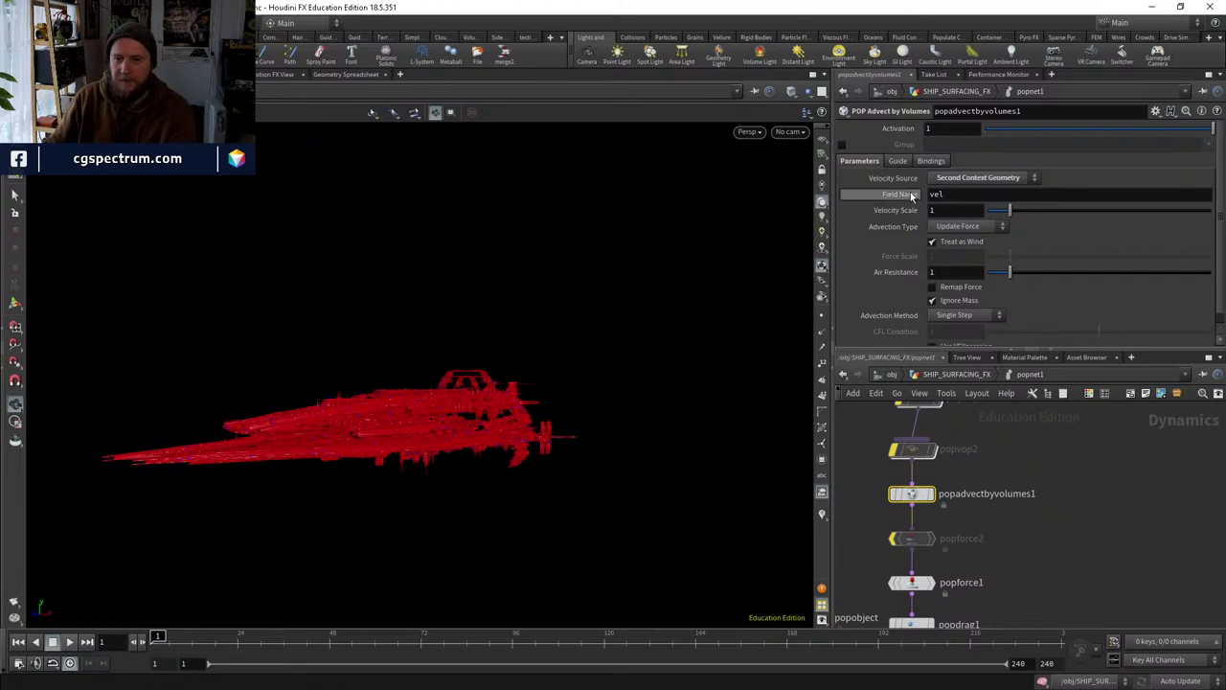
Check volumevisualization1's volume attributes, then turn on Show Guide for the advect node.
key("u")
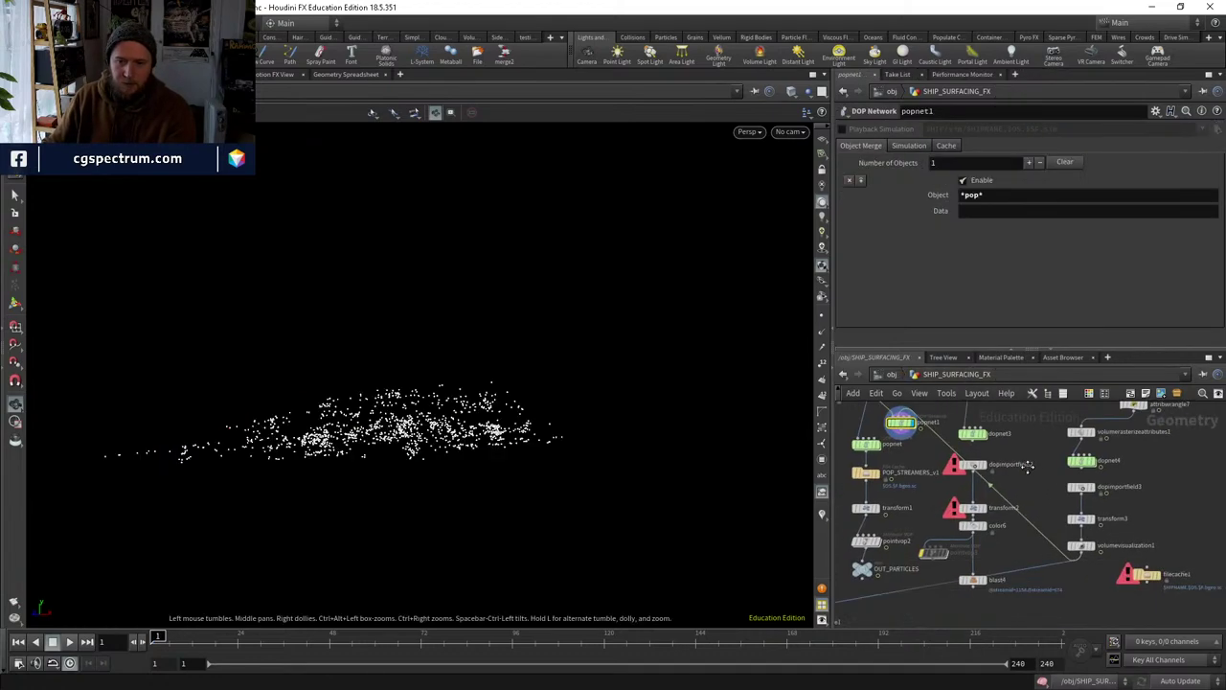
scroll(987, 460, "up", 3)
middle_click(1021, 467)
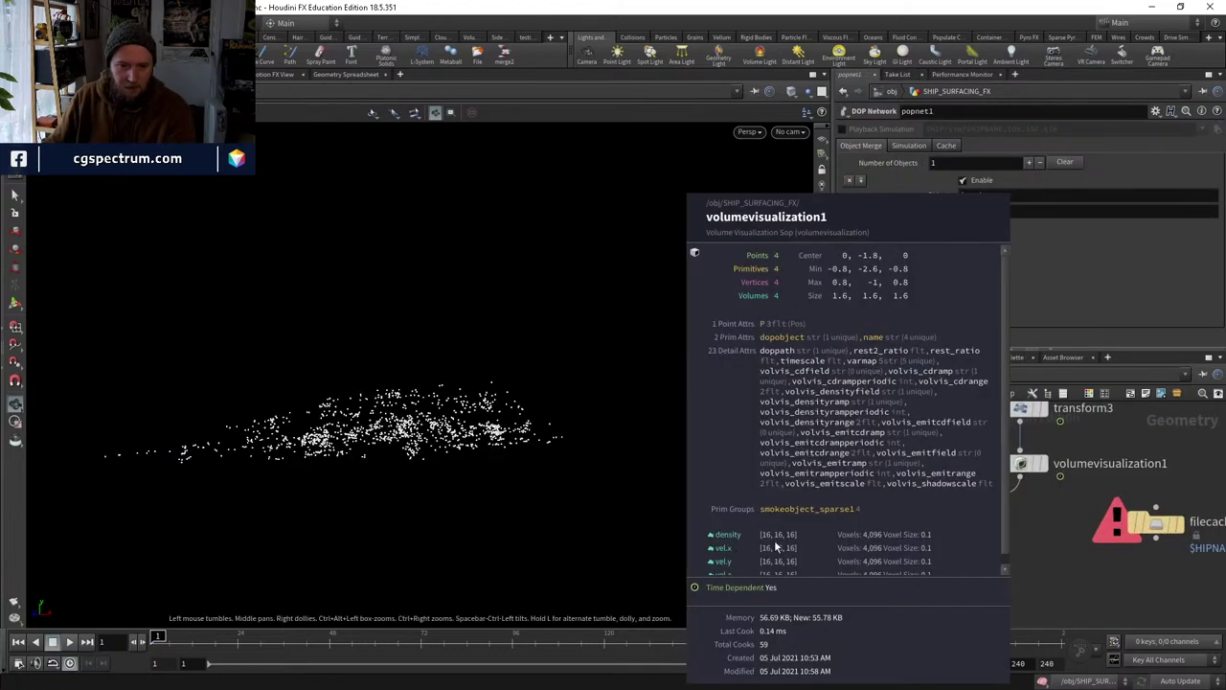
double_click(924, 498)
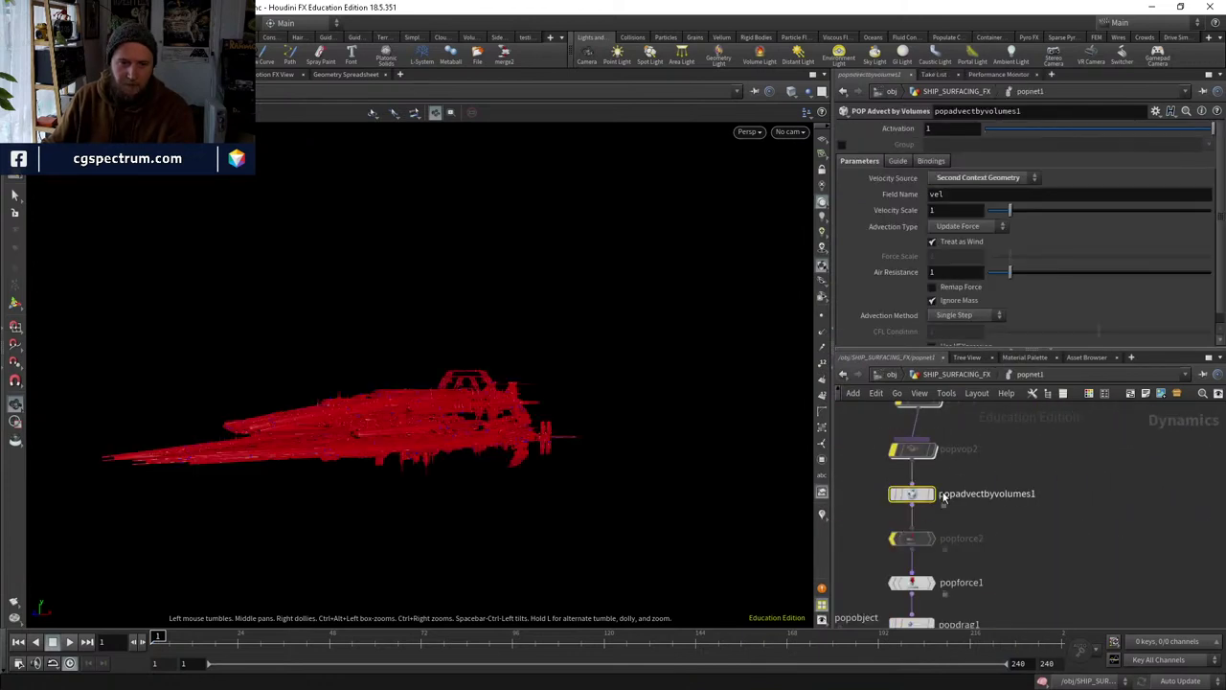
left_click(897, 161)
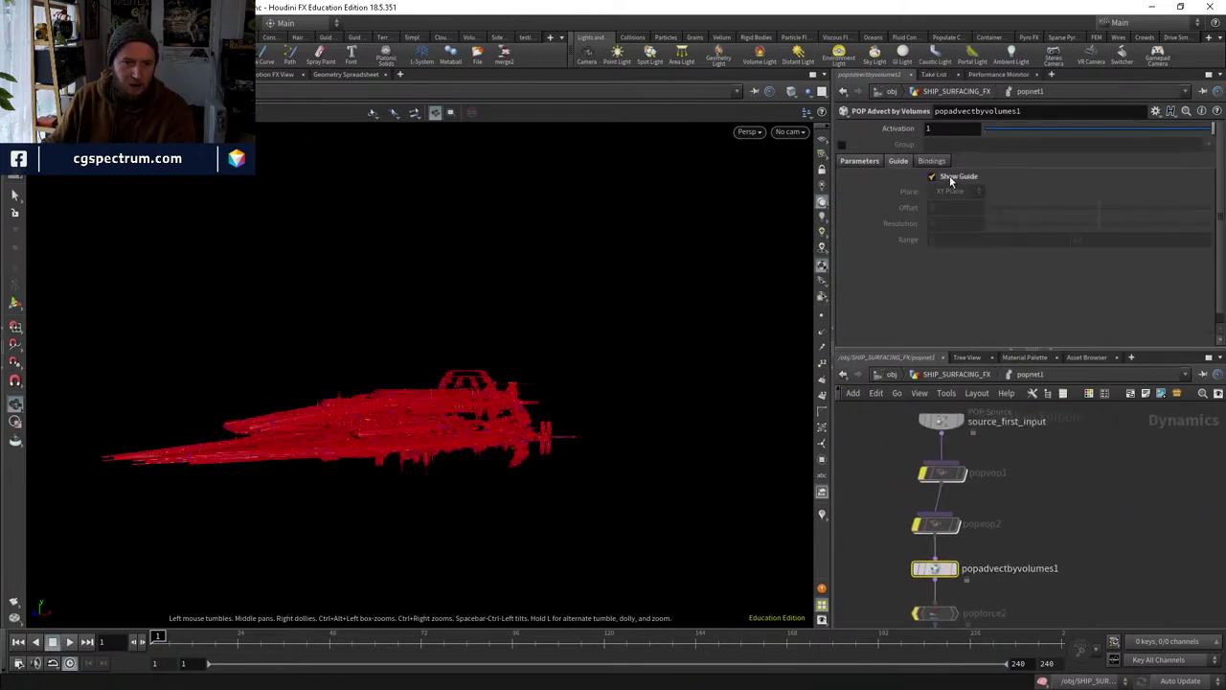
left_click(950, 178)
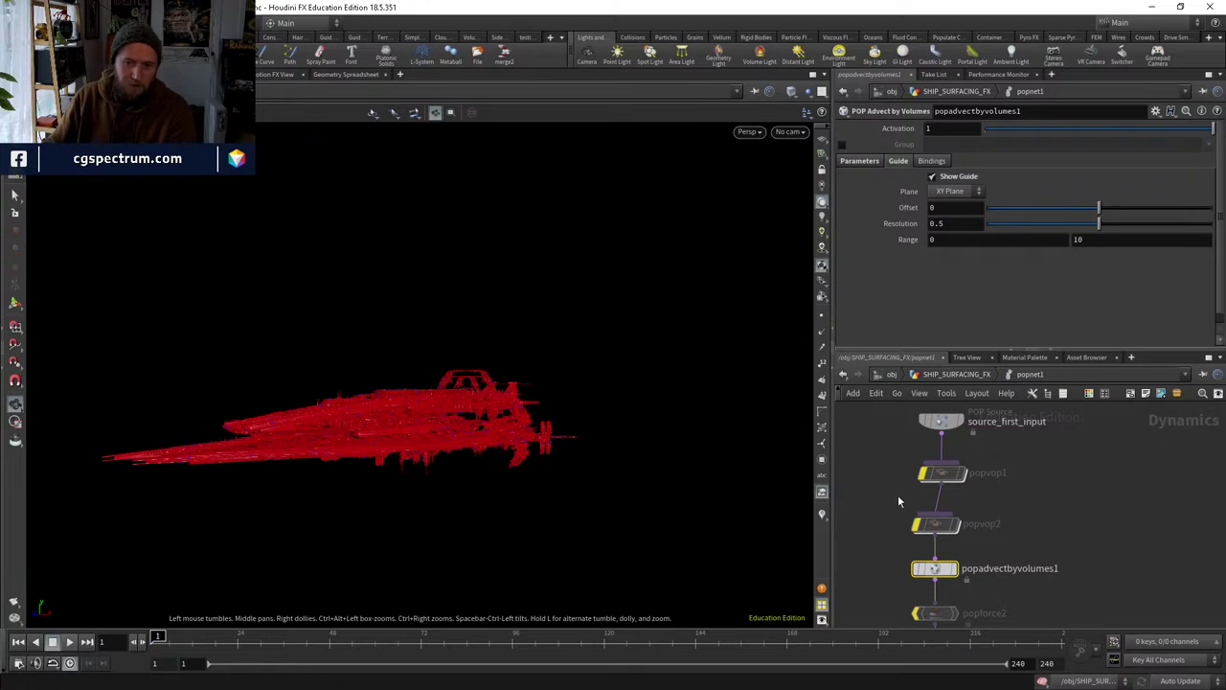
middle_click_drag(898, 495, 838, 520)
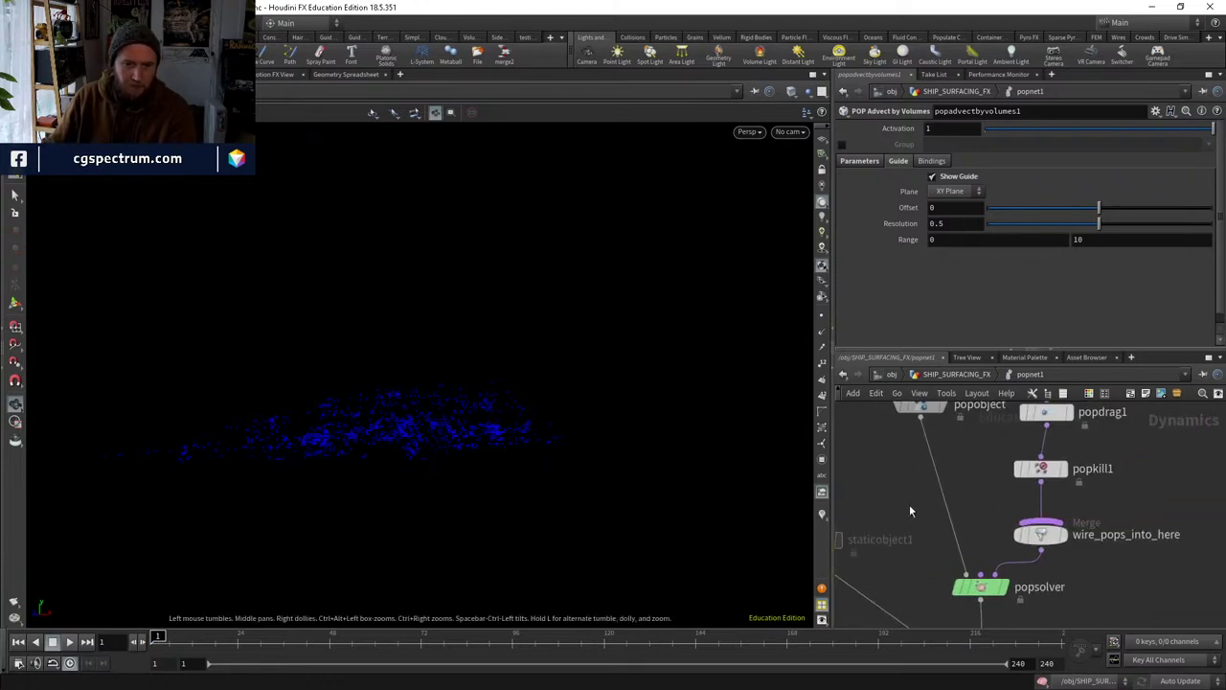
scroll(948, 470, "down", 2)
left_click(971, 374)
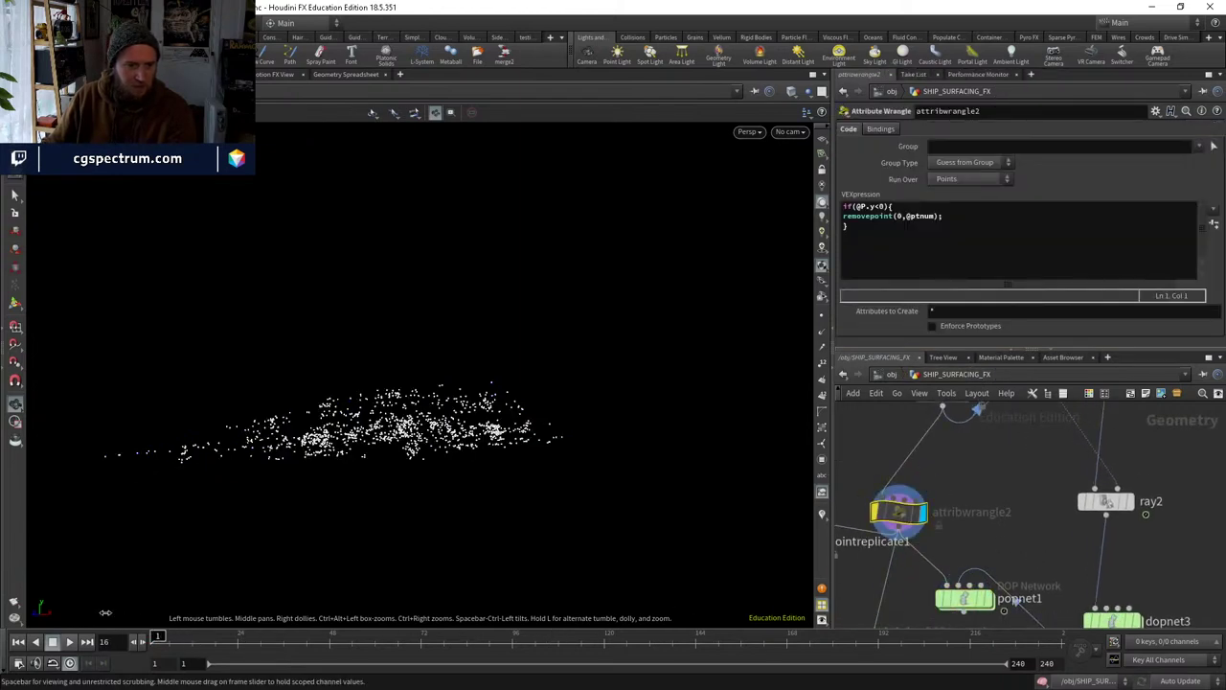
Play popnet1's simulation to about frame 34 and view the strands at an angle.
scroll(1035, 516, "down", 2)
scroll(1034, 516, "up", 3)
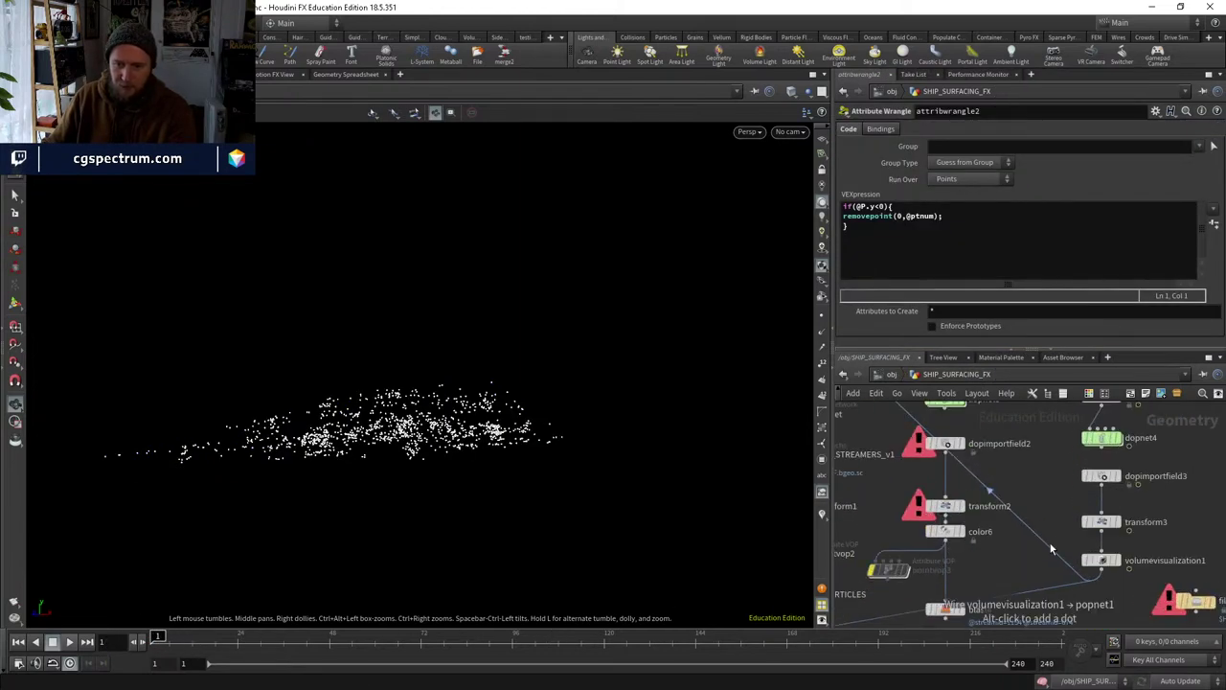
left_click_drag(1051, 549, 1102, 514)
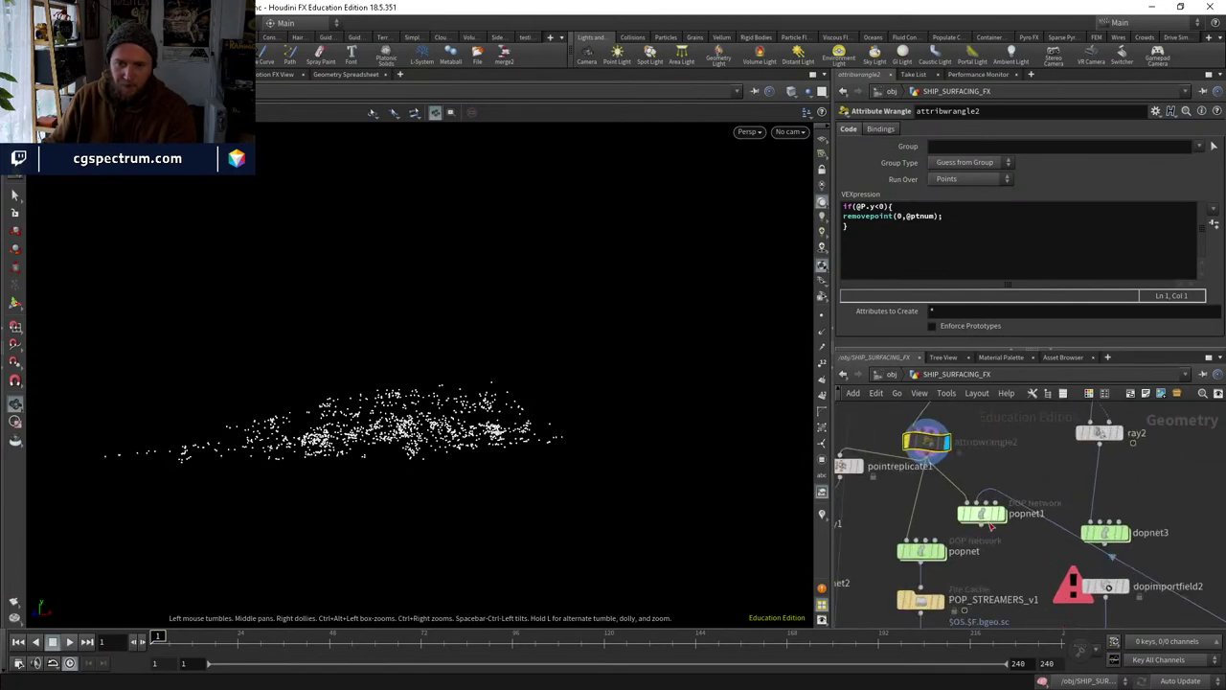
double_click(925, 436)
left_click(69, 643)
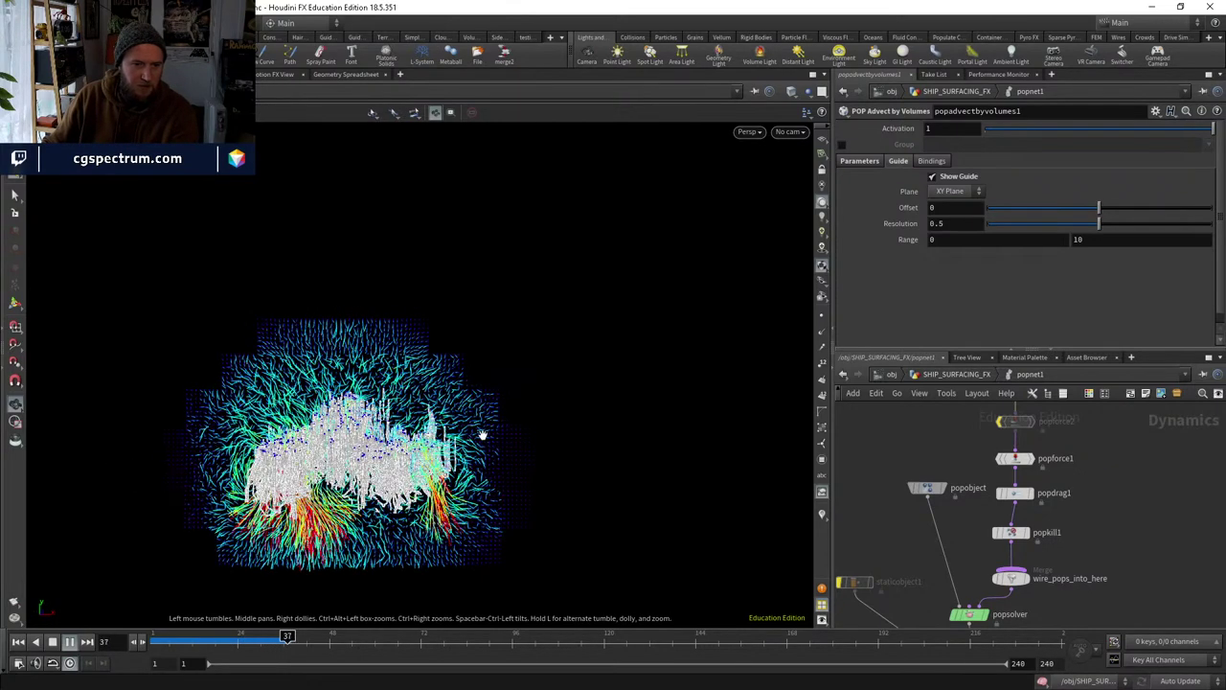
left_click_drag(479, 429, 364, 443)
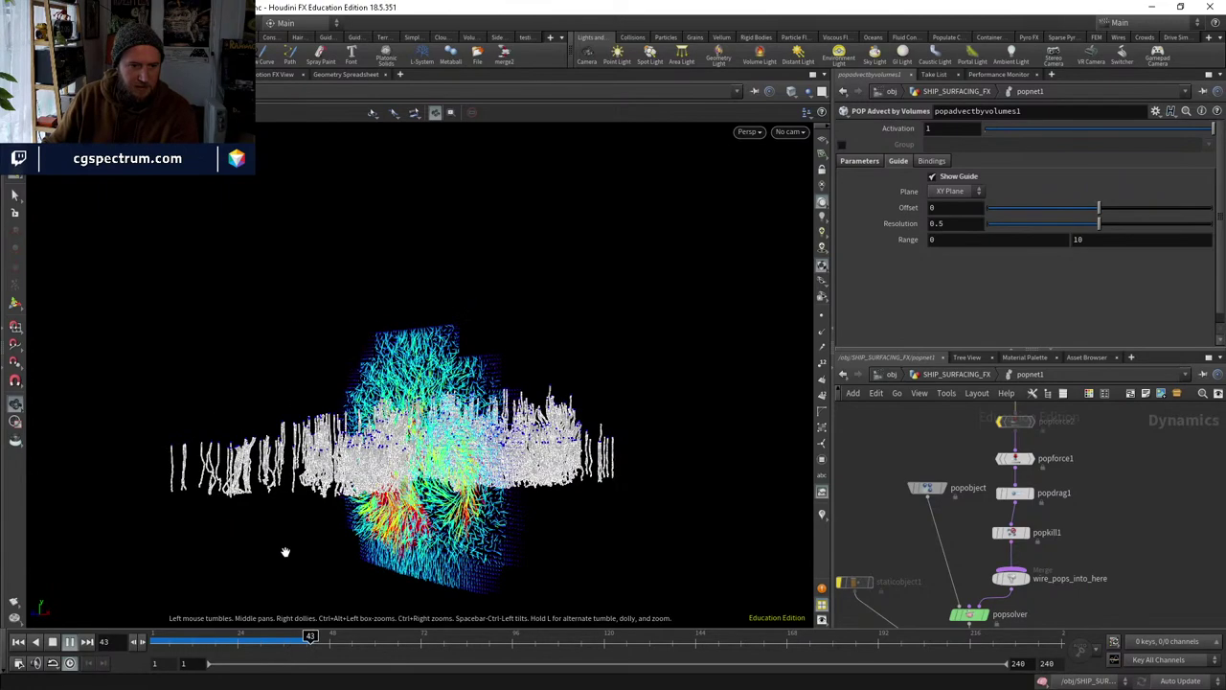
left_click(276, 642)
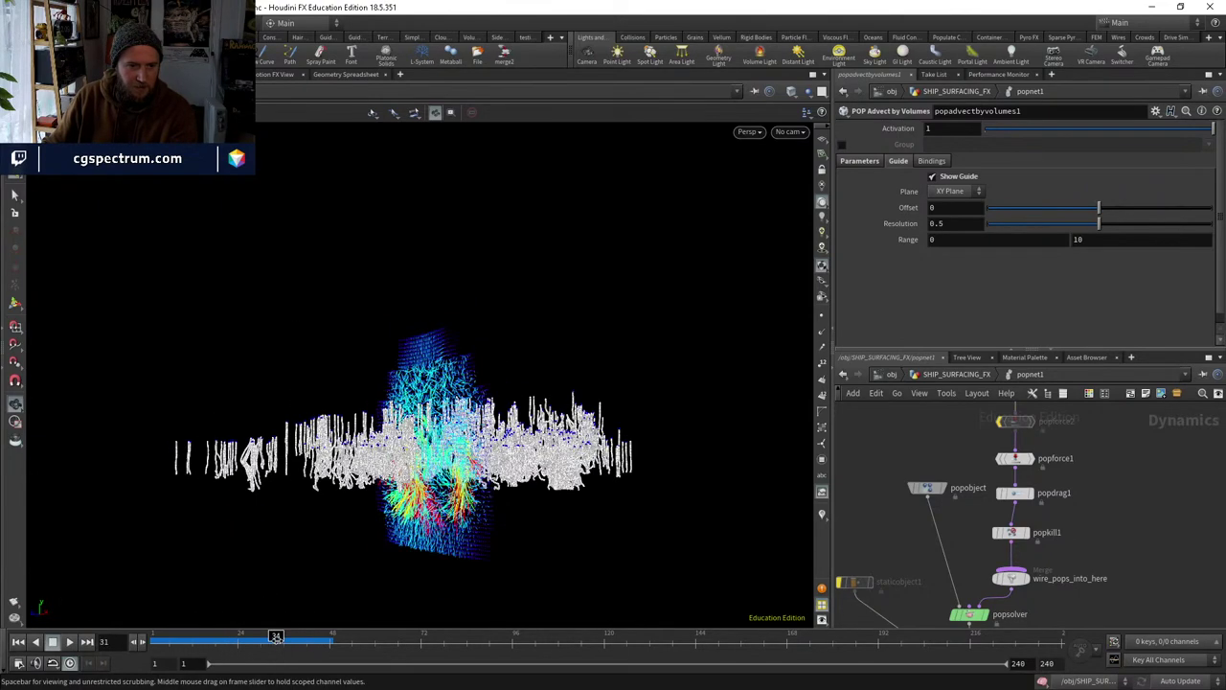
Hide the velocity guide, scrub through the strands, and rewind to frame 1.
left_click(932, 177)
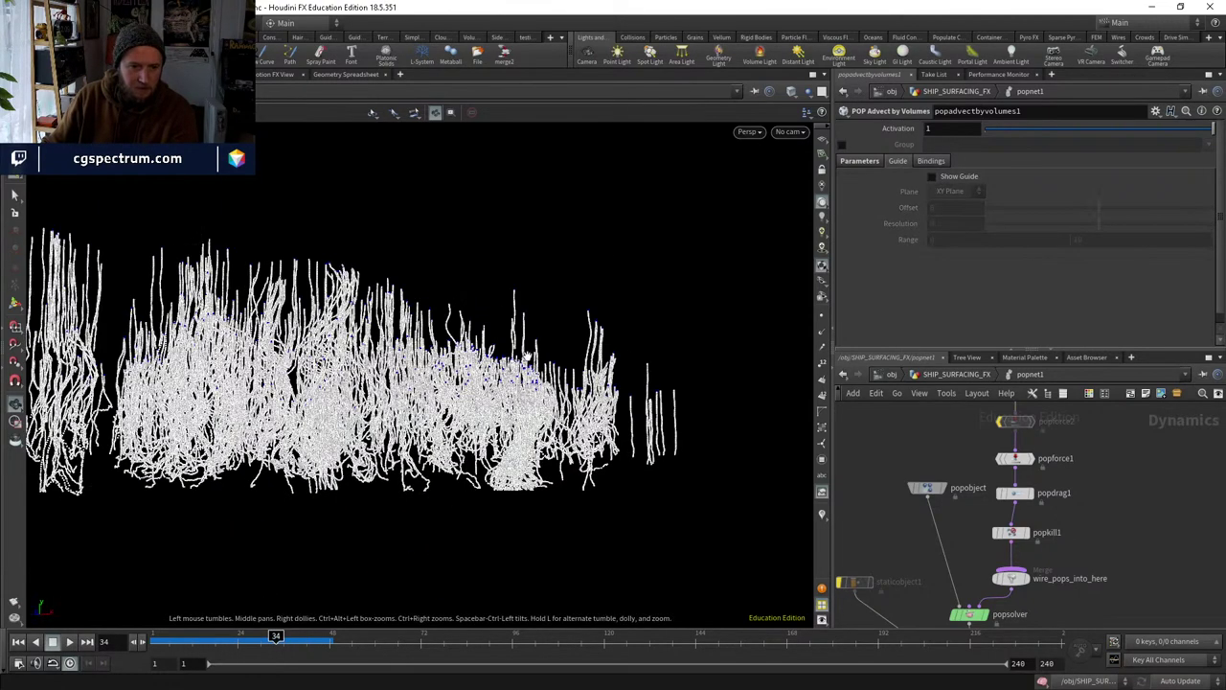
left_click_drag(558, 445, 443, 418)
left_click_drag(277, 636, 303, 636)
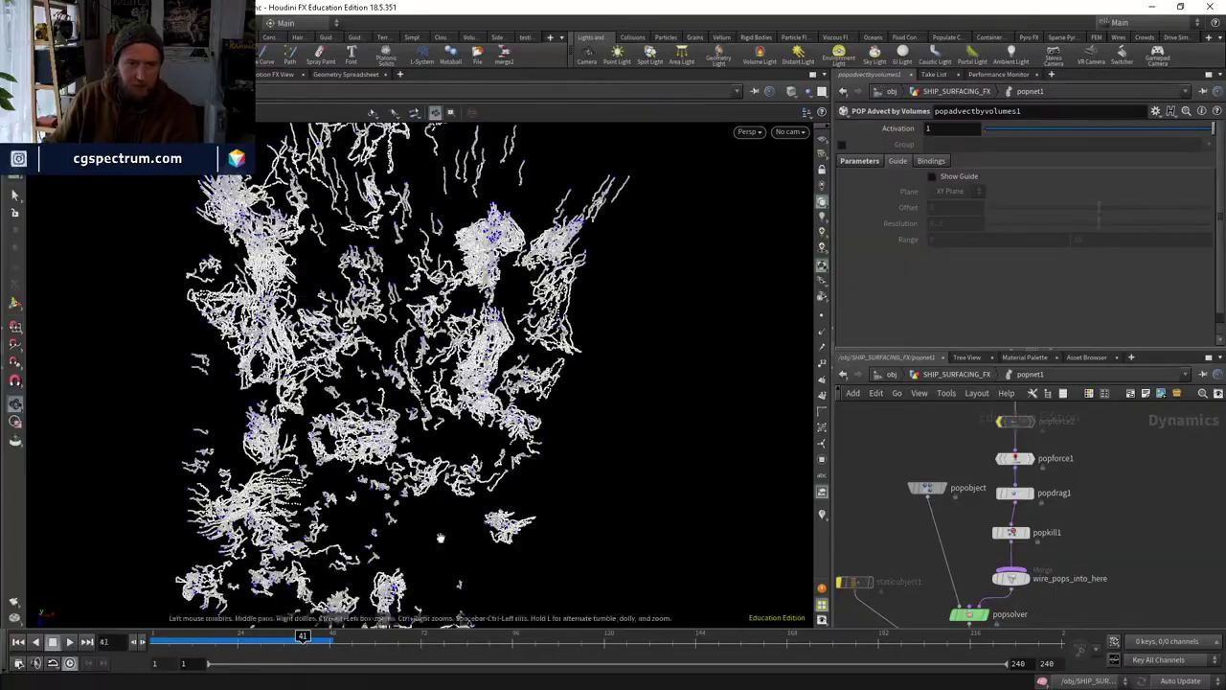
left_click_drag(438, 534, 408, 526)
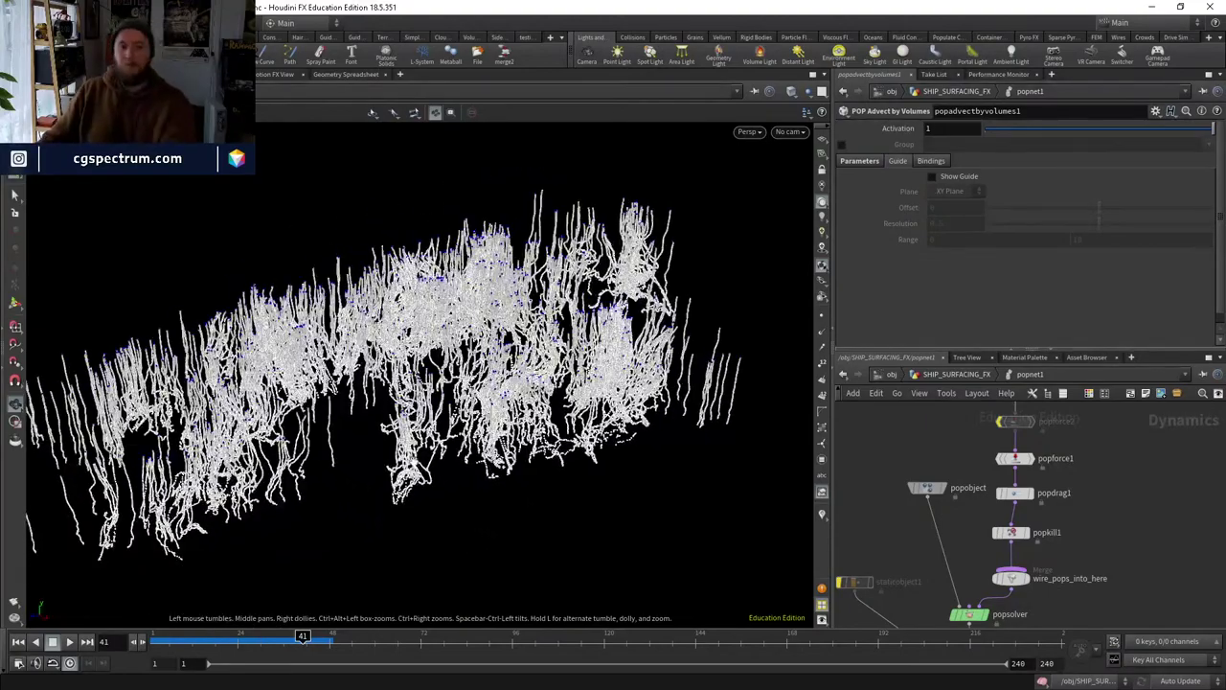
left_click(18, 641)
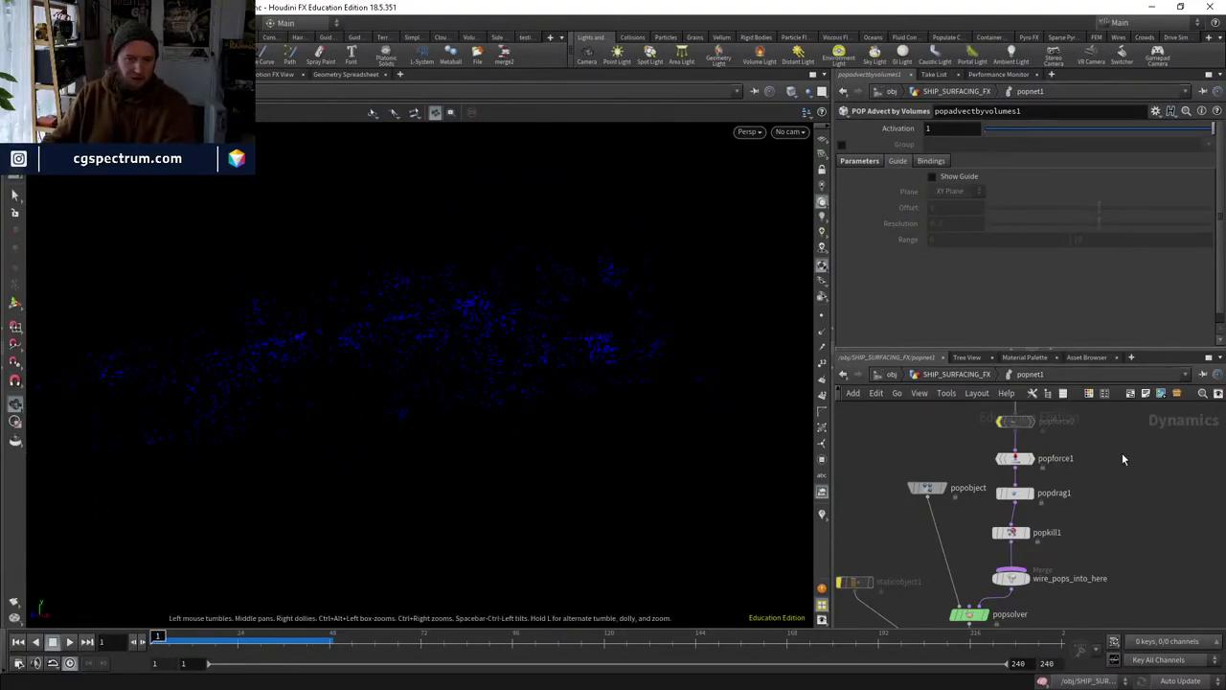
middle_click_drag(1069, 490, 1031, 560)
Change the advect node's Air Resistance and replay the simulation to review the particle motion.
left_click(861, 161)
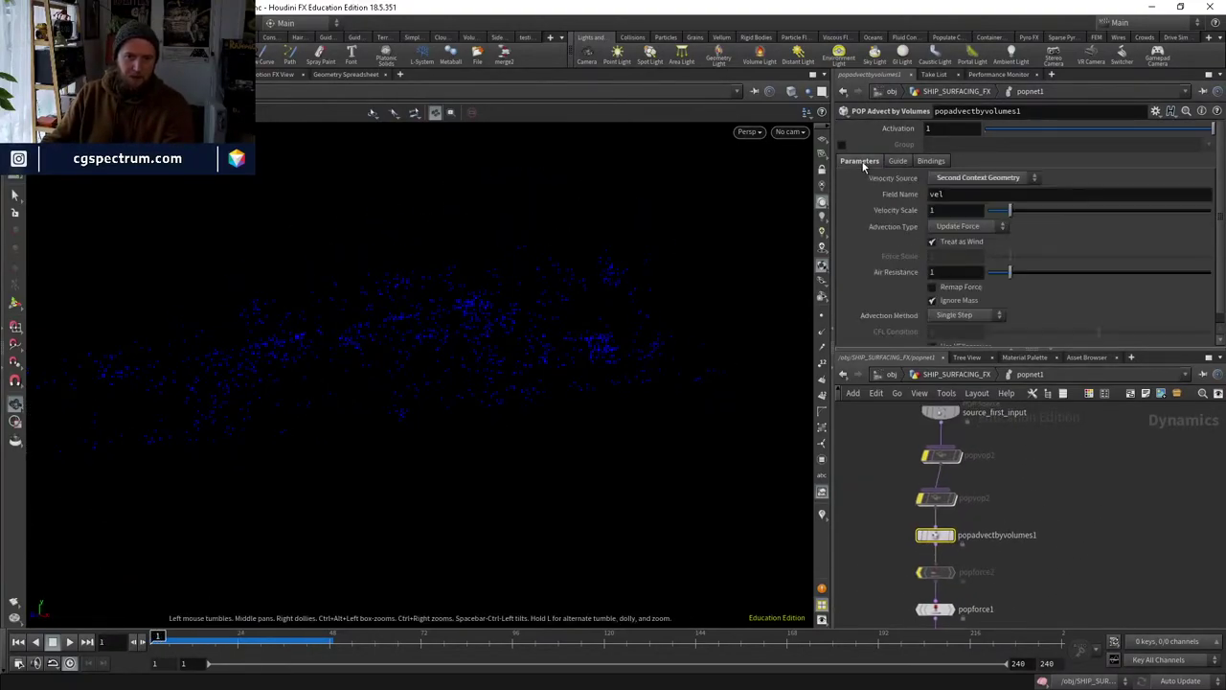
scroll(892, 299, "down", 1)
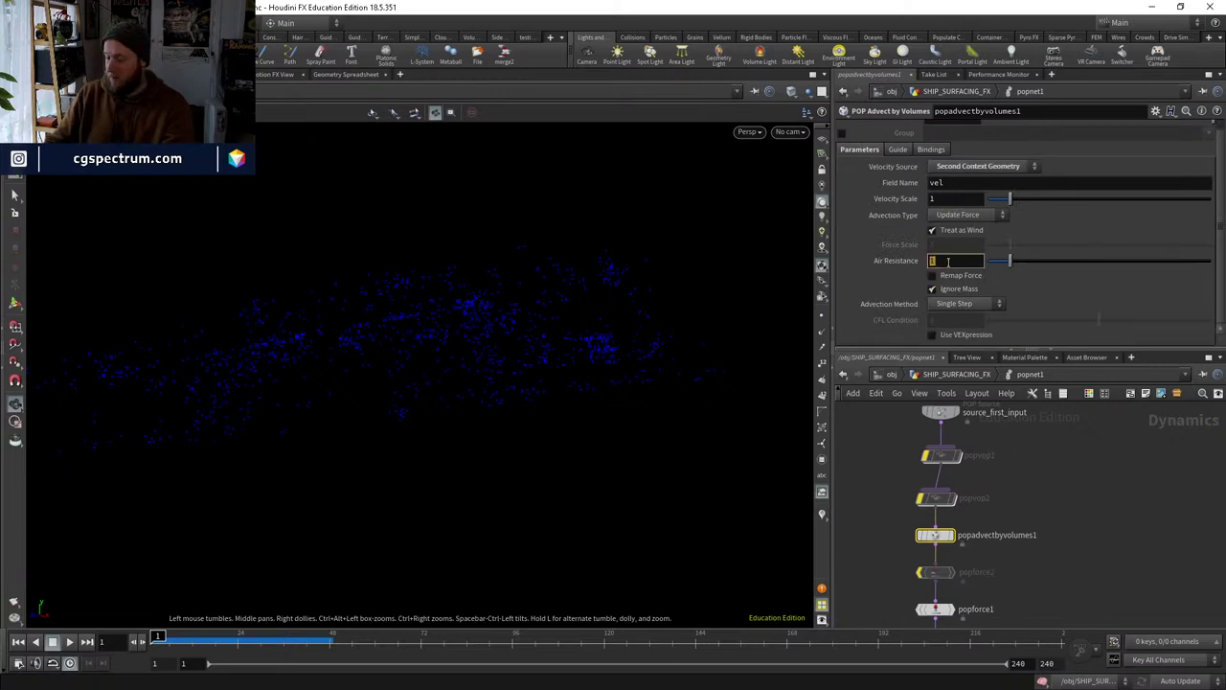
key("Return")
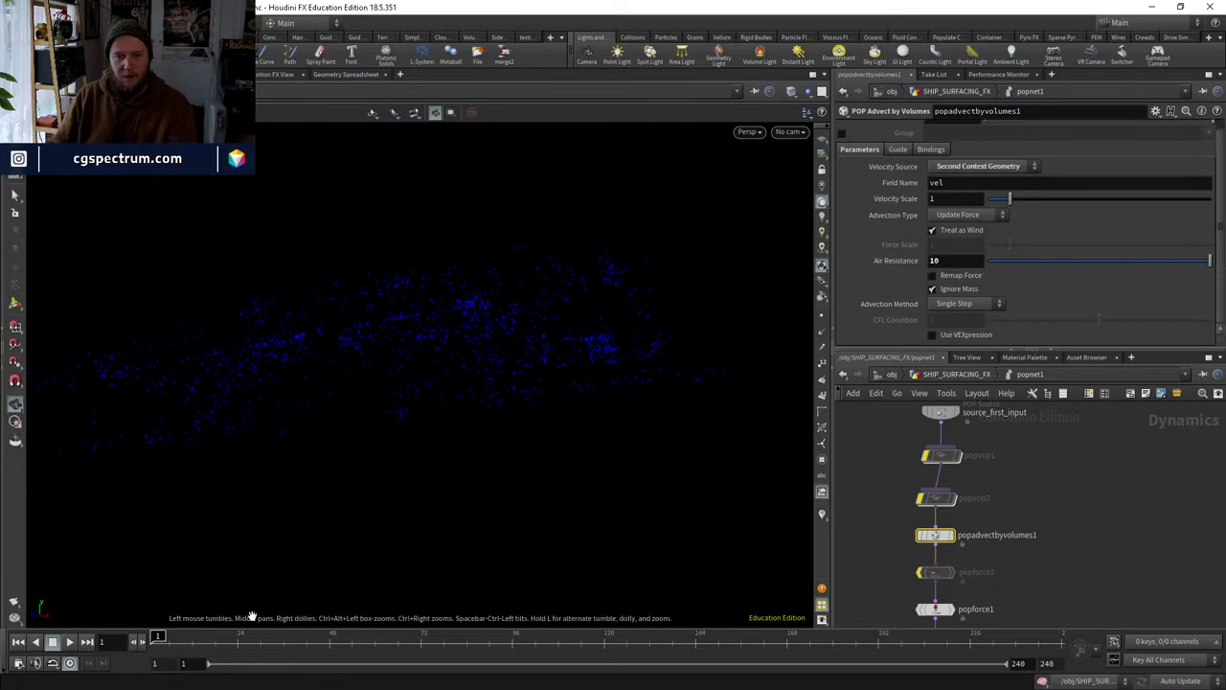
left_click(72, 642)
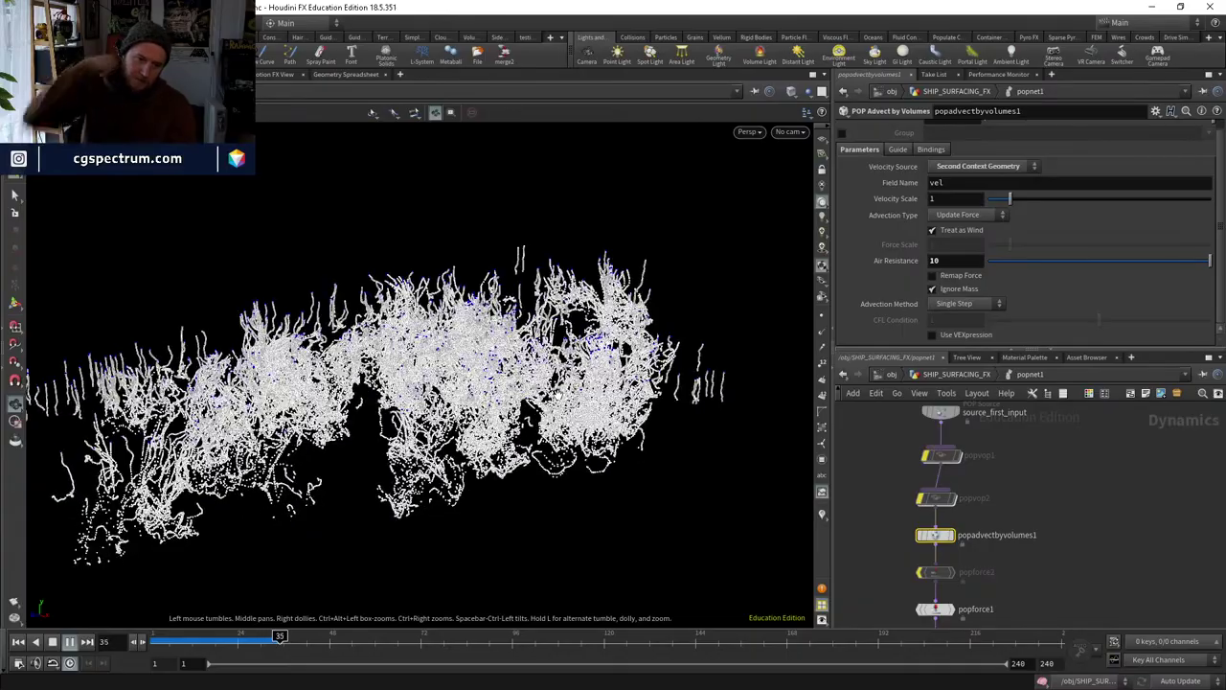
left_click(186, 640)
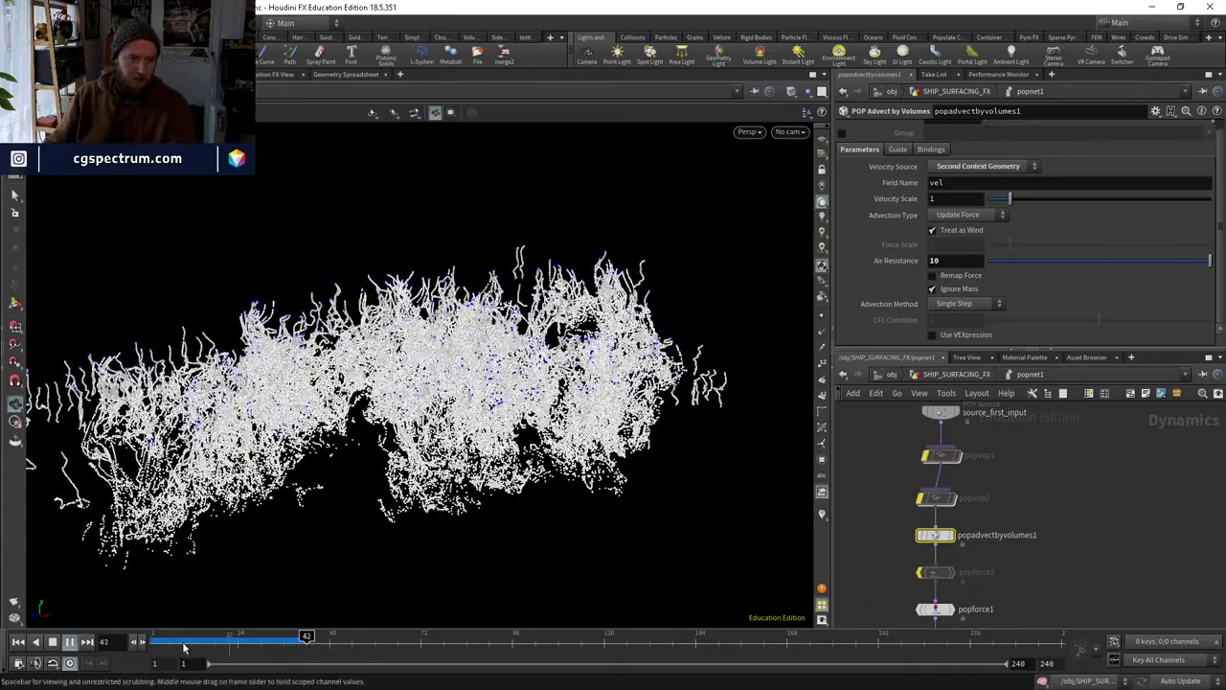
left_click_drag(520, 506, 565, 287)
left_click_drag(328, 449, 575, 551)
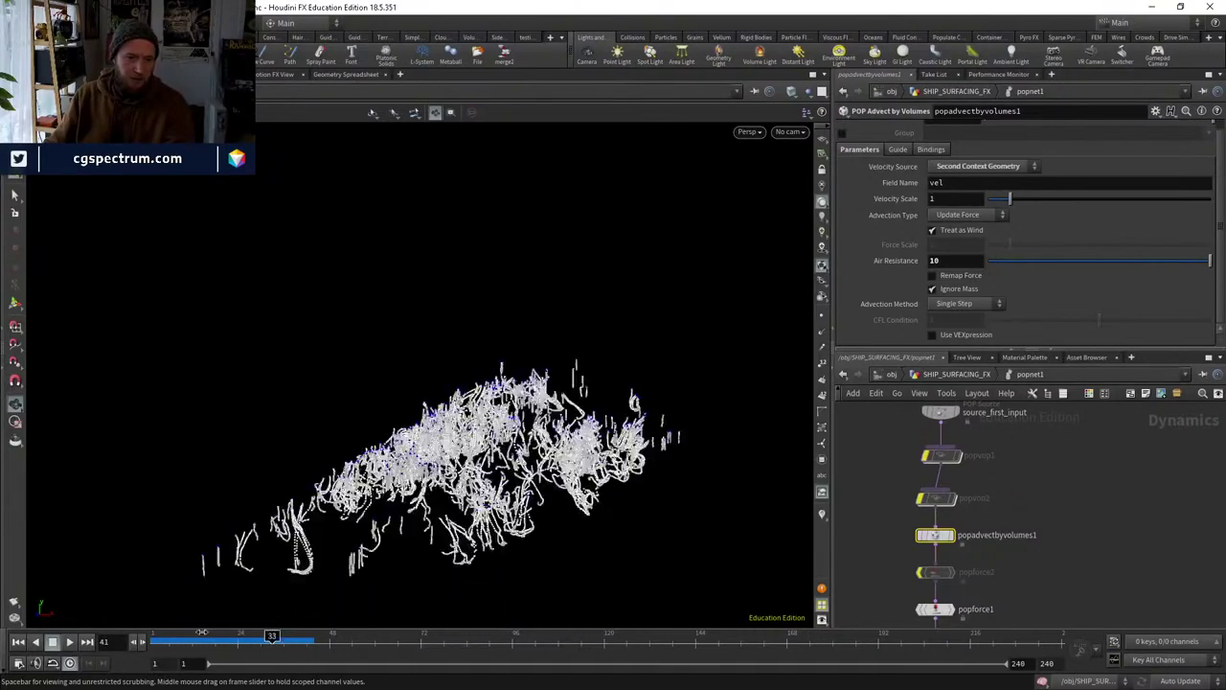
Reset to frame 1 and select the source_first_input node.
key("ctrl+Up")
middle_click_drag(961, 471, 940, 548)
left_click(918, 488)
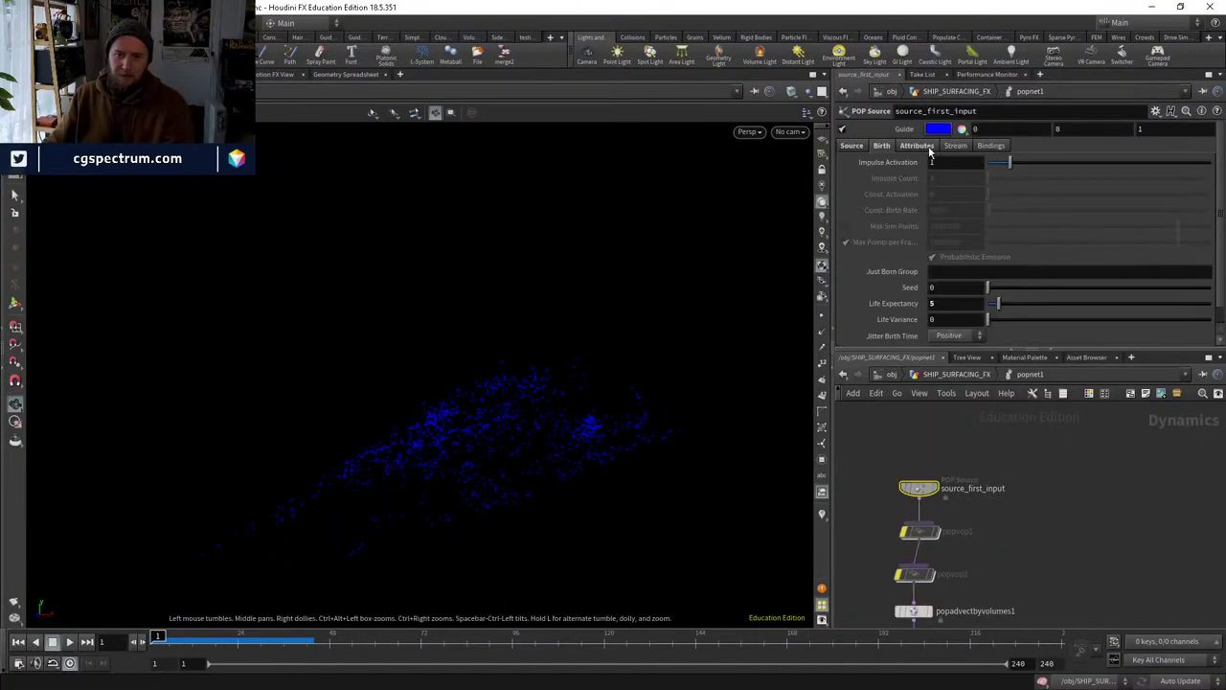
Set source_first_input's Initial Velocity to 'Add to inherited velocity'.
left_click(918, 146)
left_click(975, 194)
left_click(951, 219)
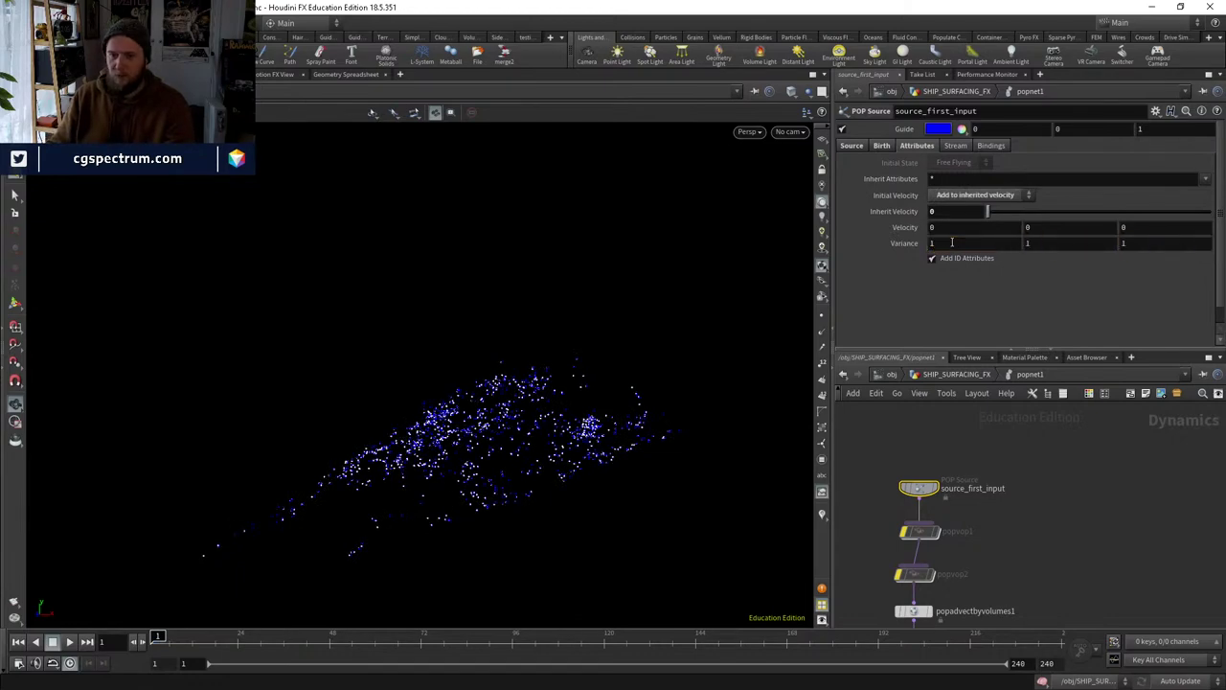
Play the simulation to preview, then return to SHIP_SURFACING_FX and display popnet1.
left_click(68, 642)
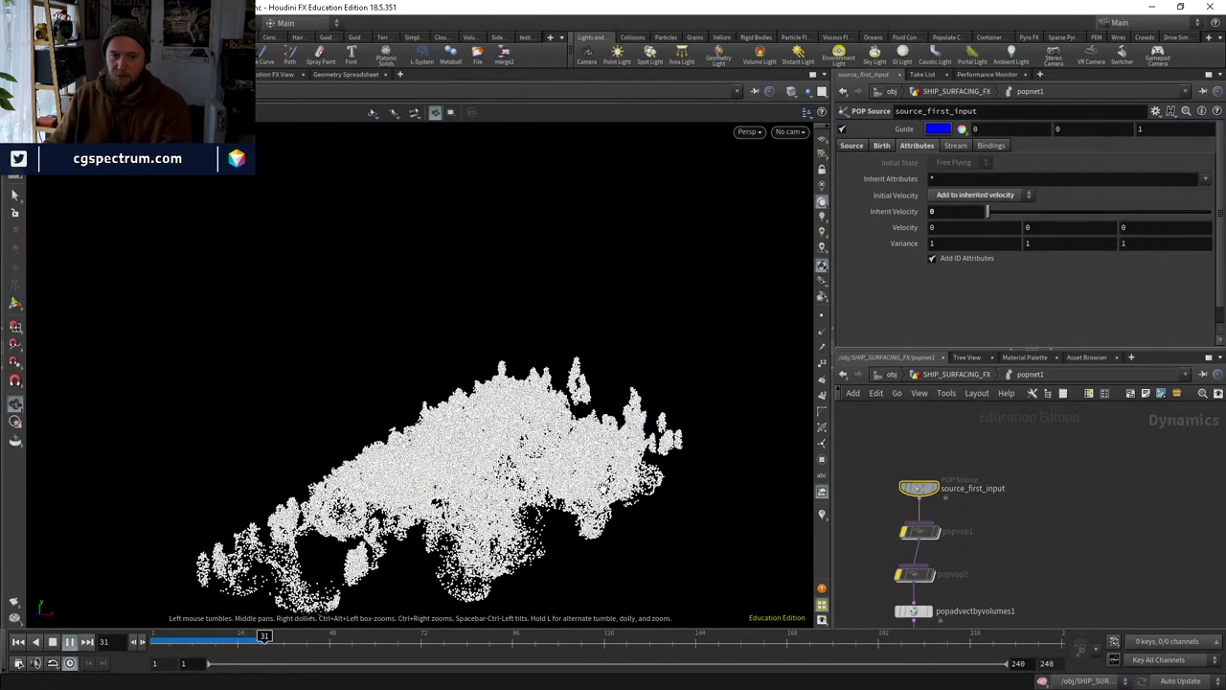
scroll(559, 526, "up", 5)
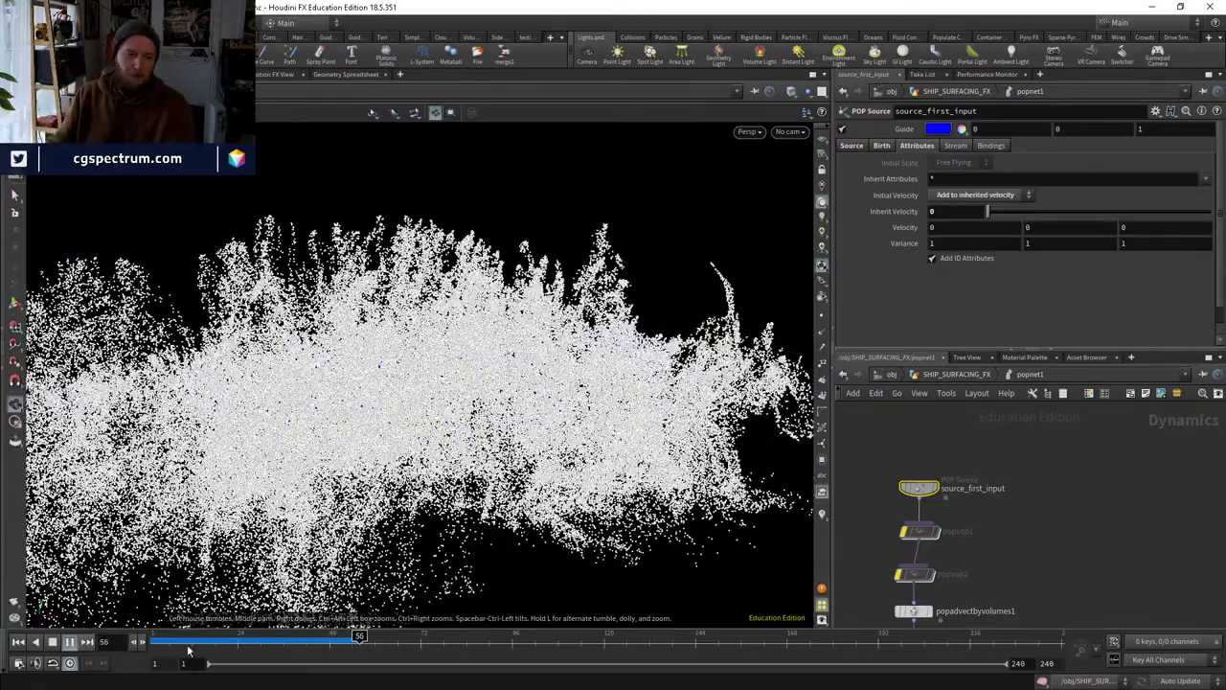
left_click(237, 635)
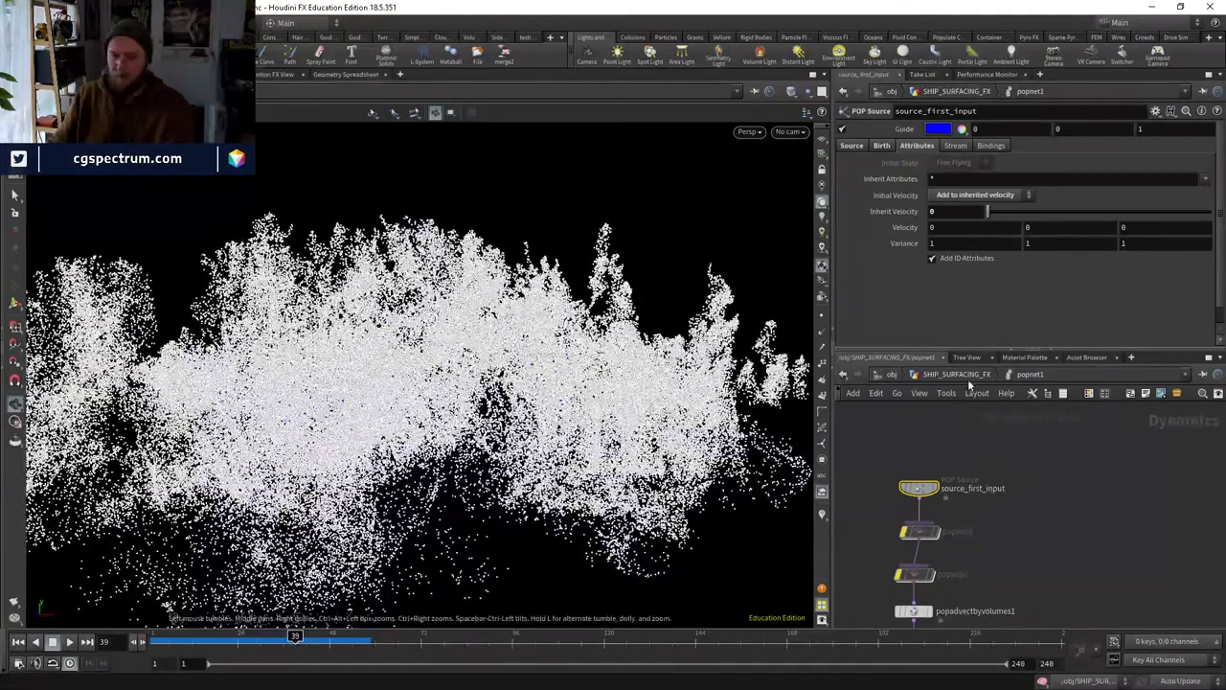
left_click(968, 375)
left_click(1001, 508)
Display transform3 and the dopimportfield3 smoke, then select popnet1's particles.
scroll(1048, 529, "down", 6)
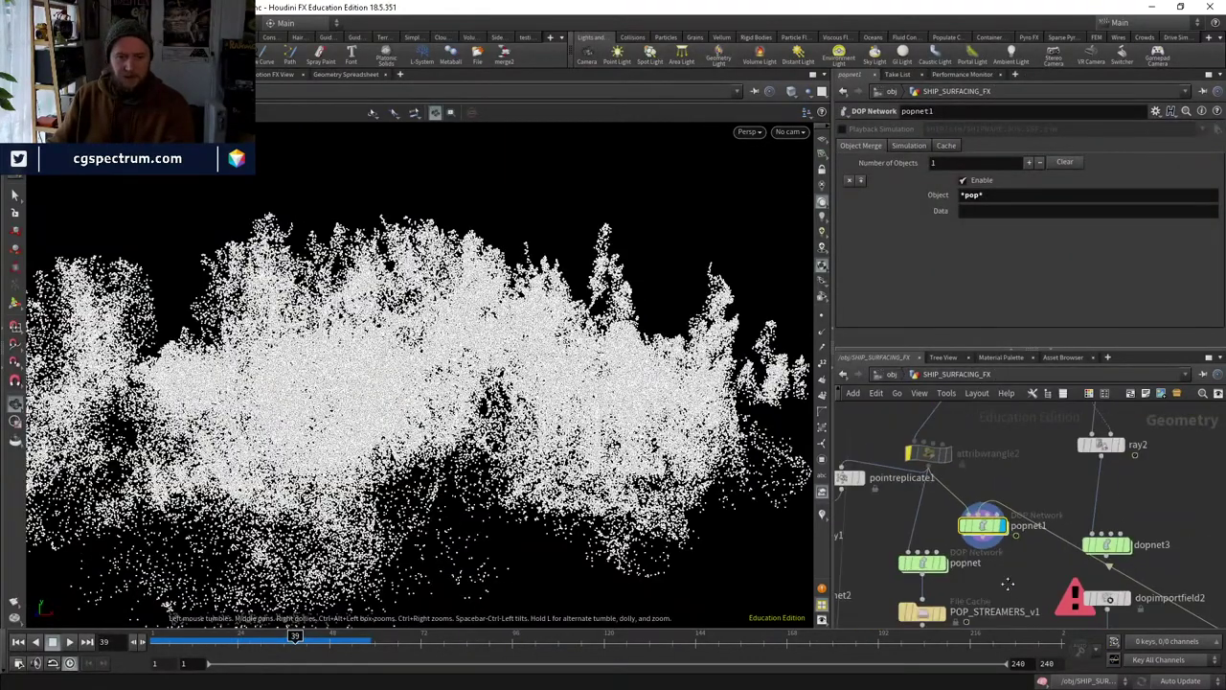
mouse_move(1068, 498)
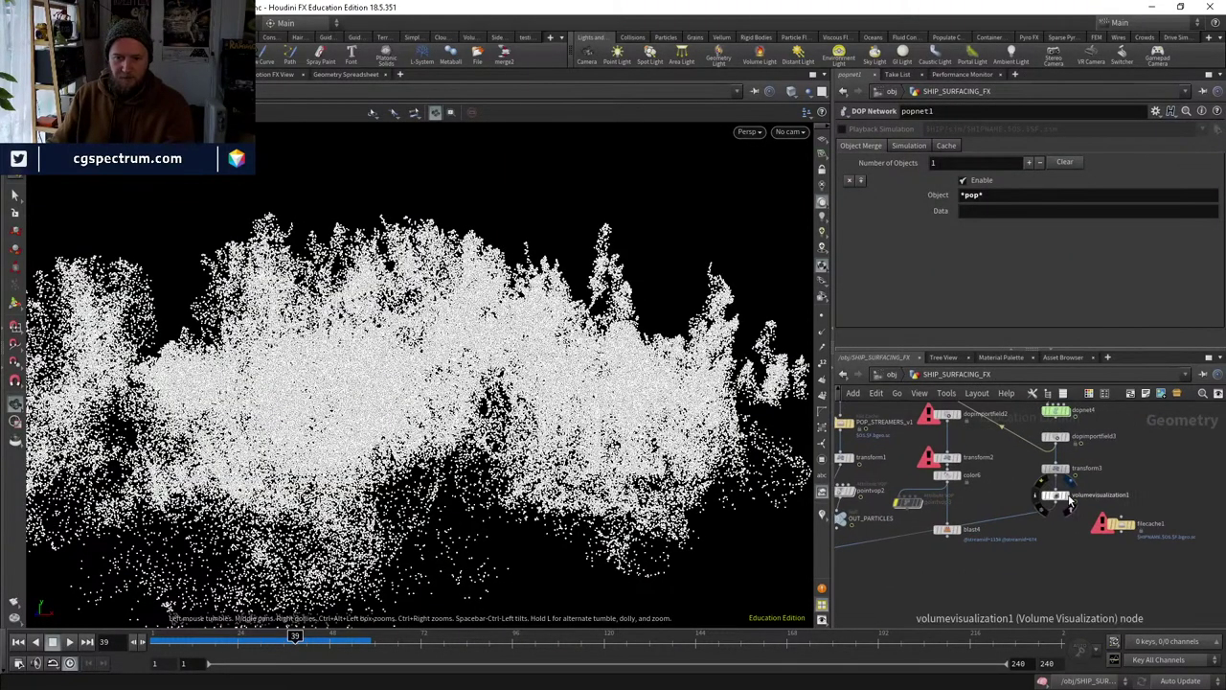
left_click(1059, 468)
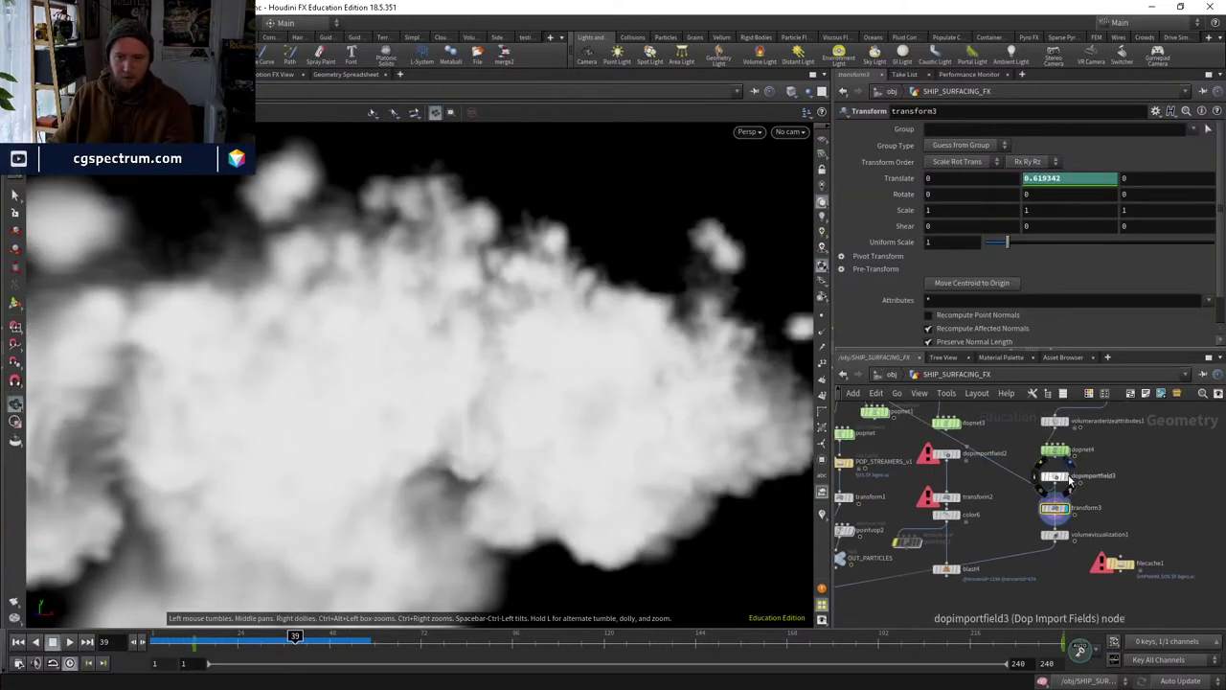
left_click(1057, 476)
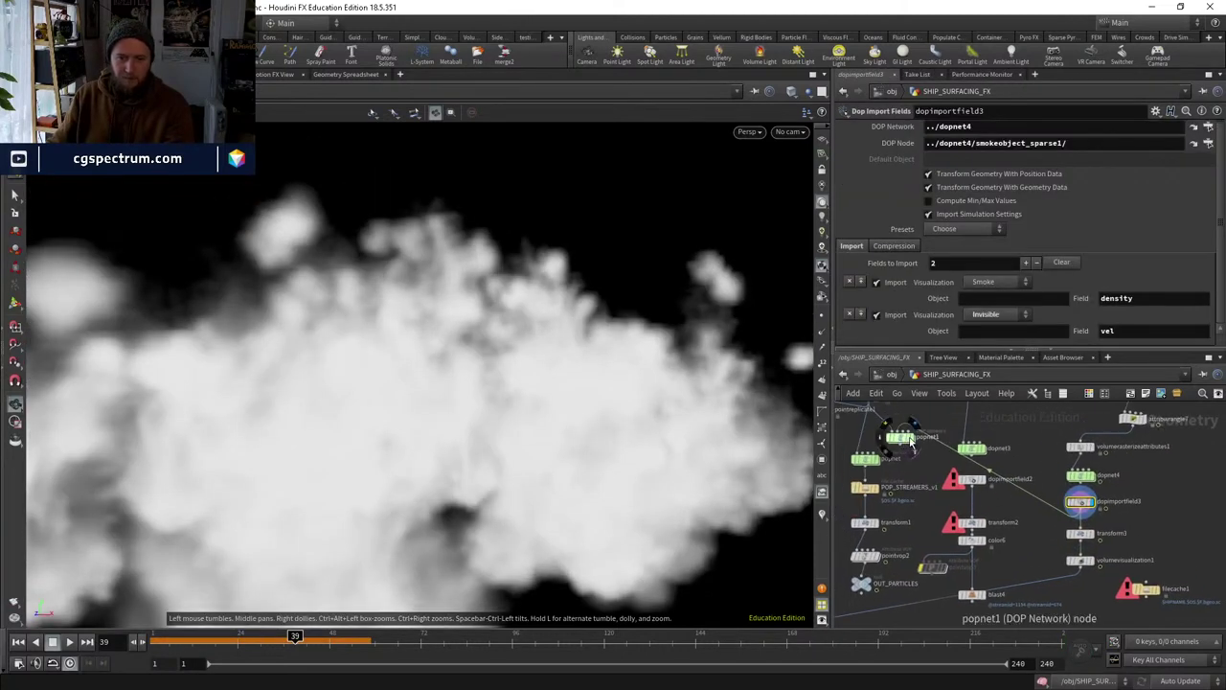
left_click(905, 440)
Merge popnet1 and dopimportfield3 into a displayed Merge node and inspect the combined cloud.
key("Tab")
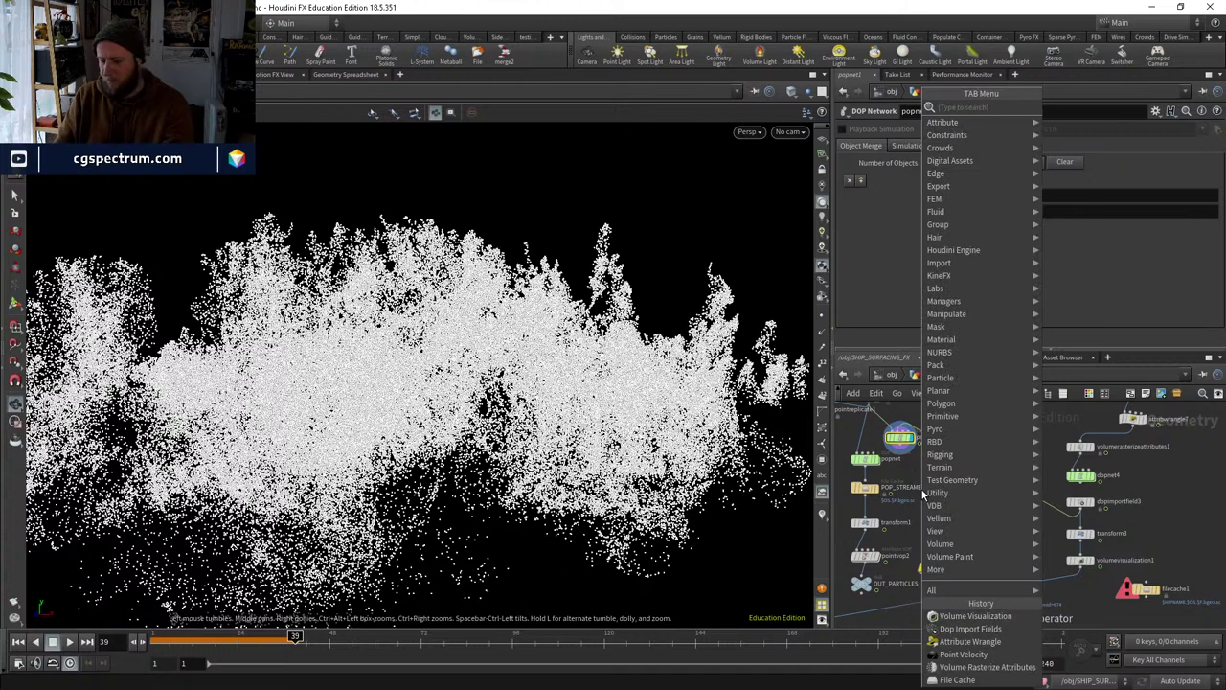
type("merge")
key("Return")
left_click(917, 500)
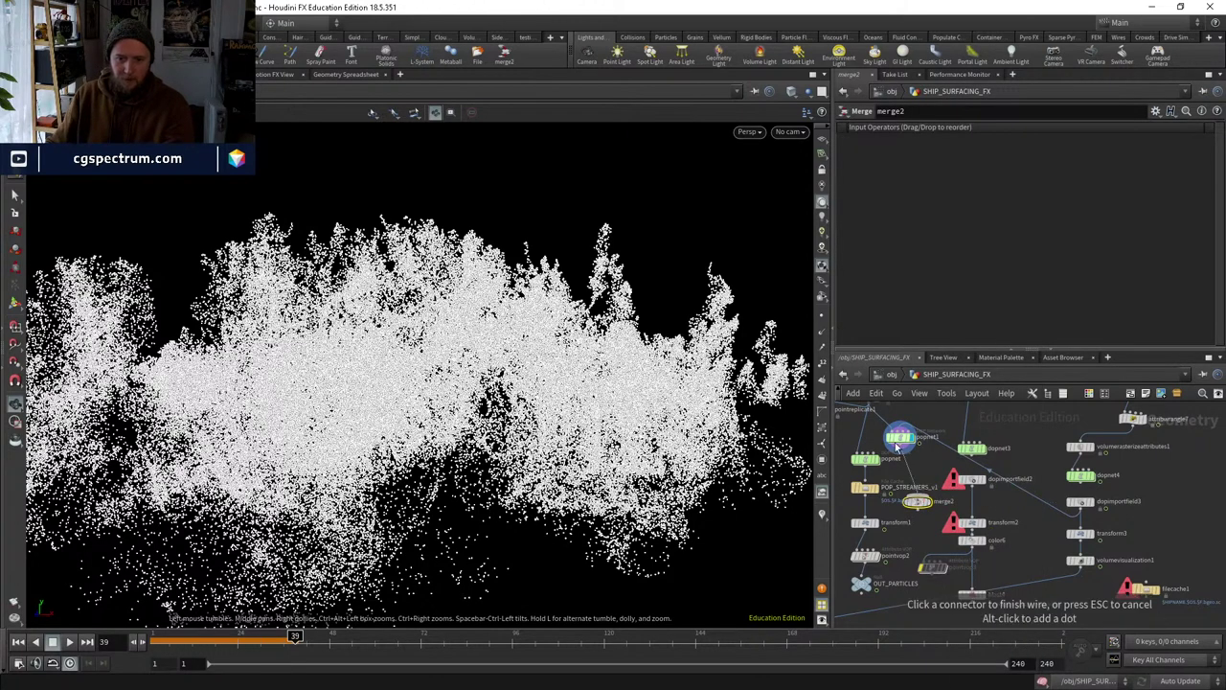
left_click(949, 517)
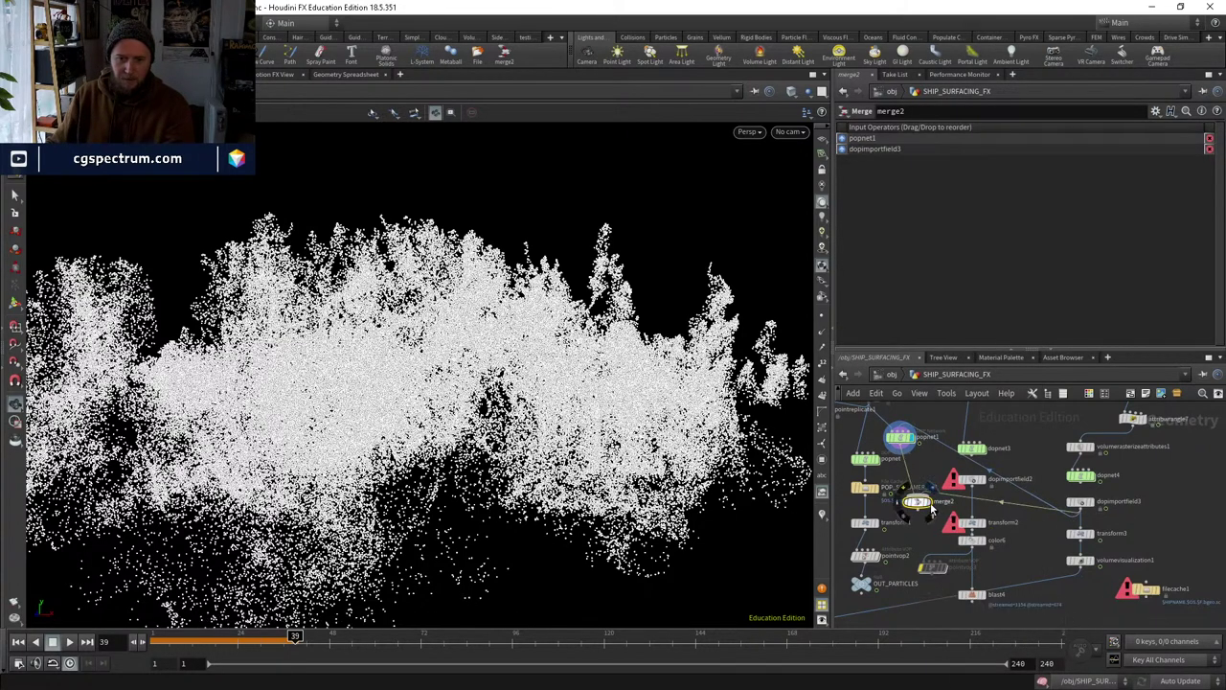
left_click(918, 505)
left_click_drag(602, 415, 745, 460)
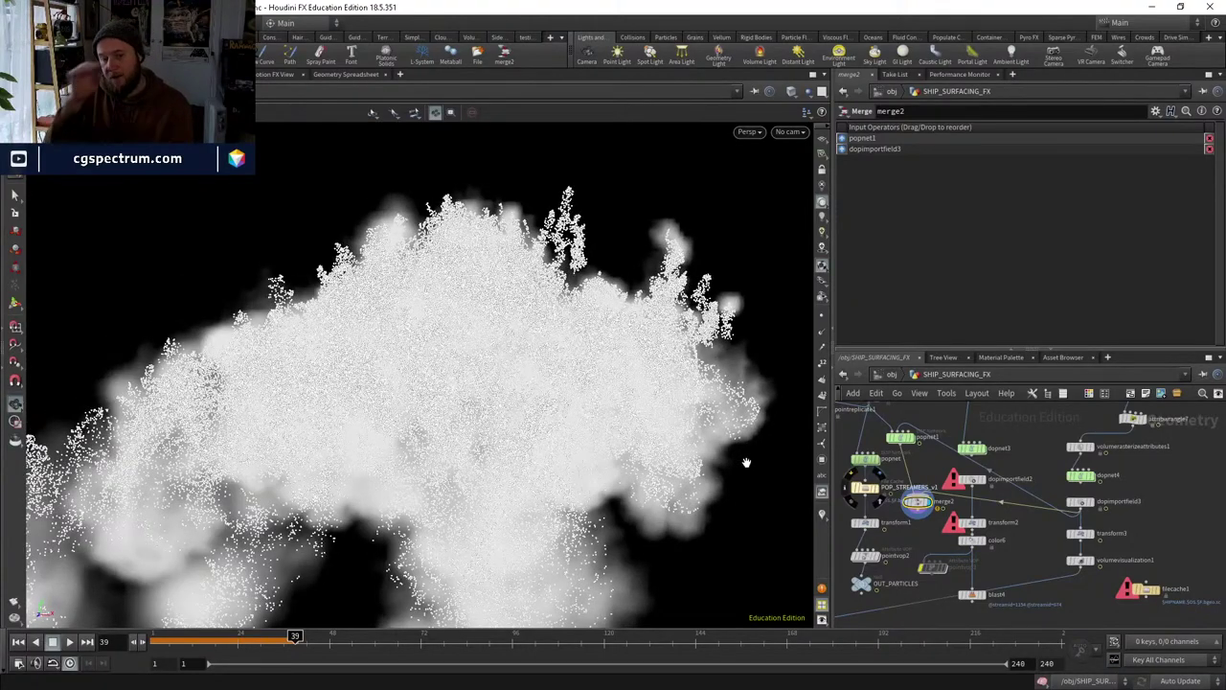
left_click_drag(679, 471, 512, 477)
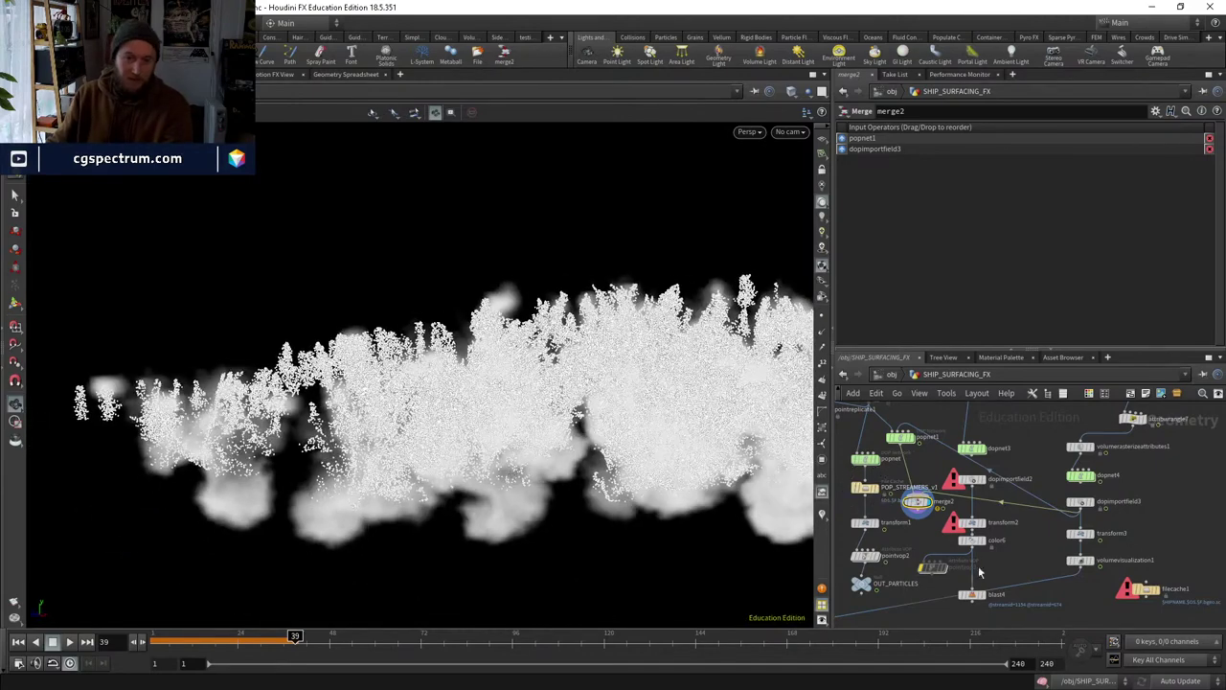
scroll(889, 493, "up", 2)
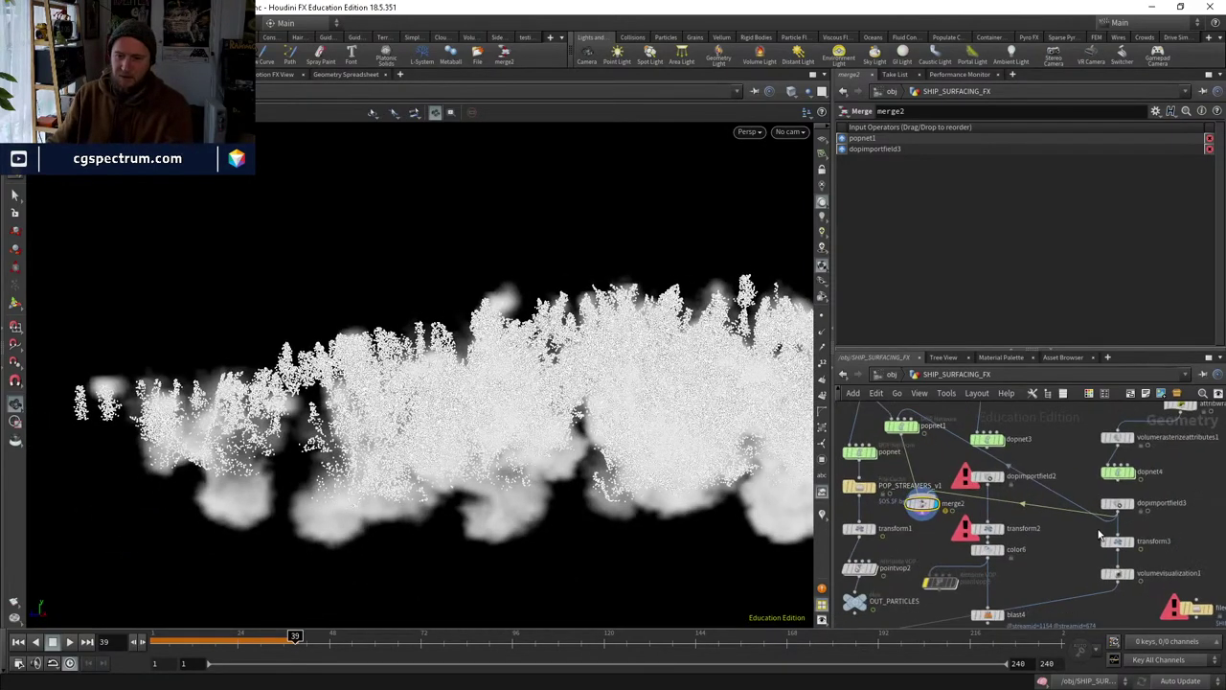
Insert filecache1 onto the dopimportfield3–transform3 wire.
middle_click_drag(1099, 535, 1078, 519)
left_click_drag(1099, 526, 1097, 577)
middle_click_drag(1097, 576, 1031, 570)
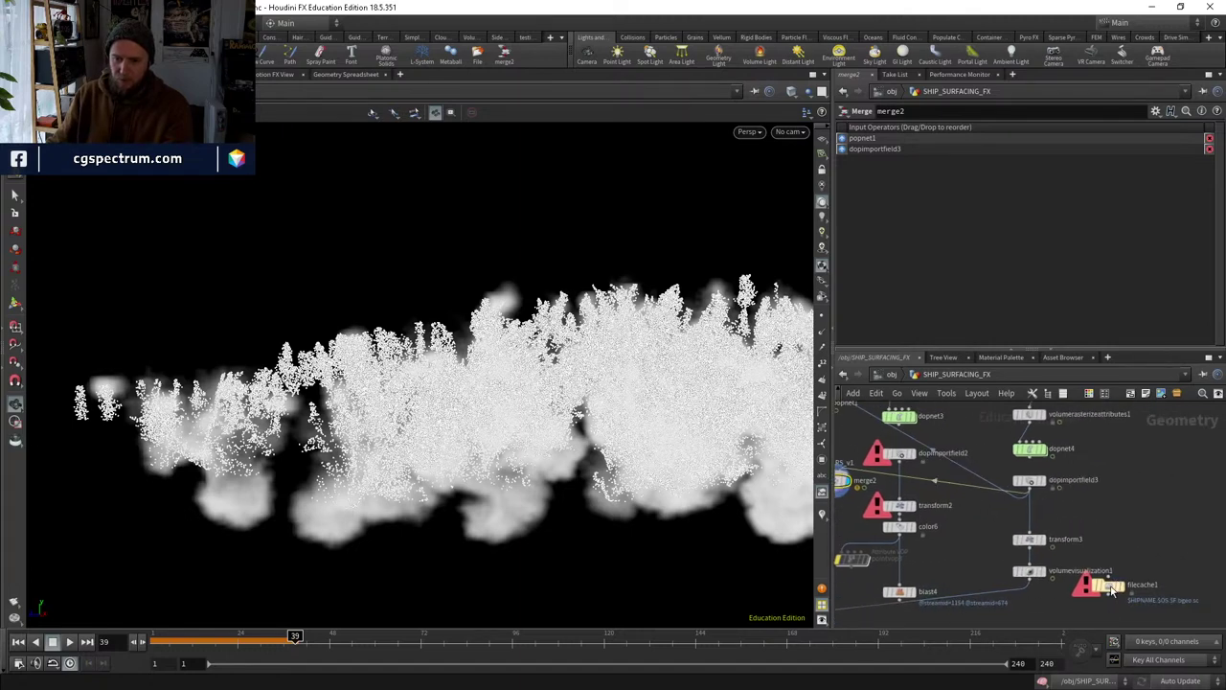
left_click_drag(1108, 585, 1033, 517)
middle_click_drag(991, 524, 1167, 564)
Copy POP_STREAMERS_v1's $OS-based Geometry File path into filecache1.
left_click(958, 502)
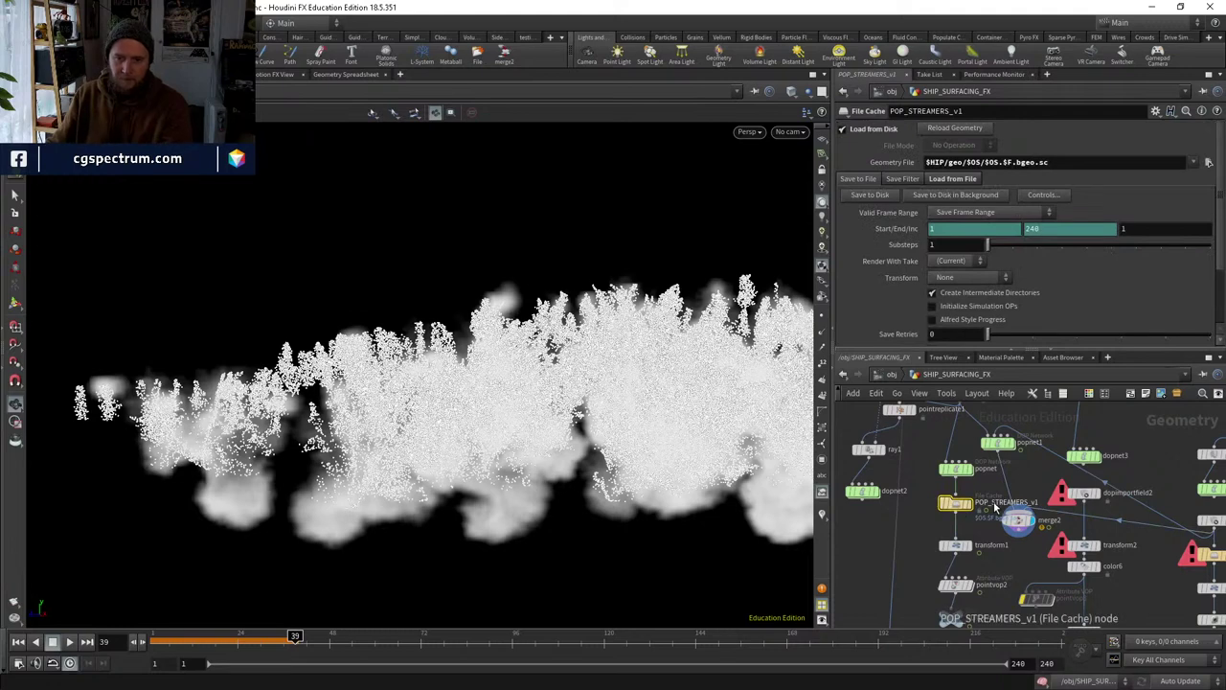
left_click(1051, 162)
scroll(1124, 453, "up", 4)
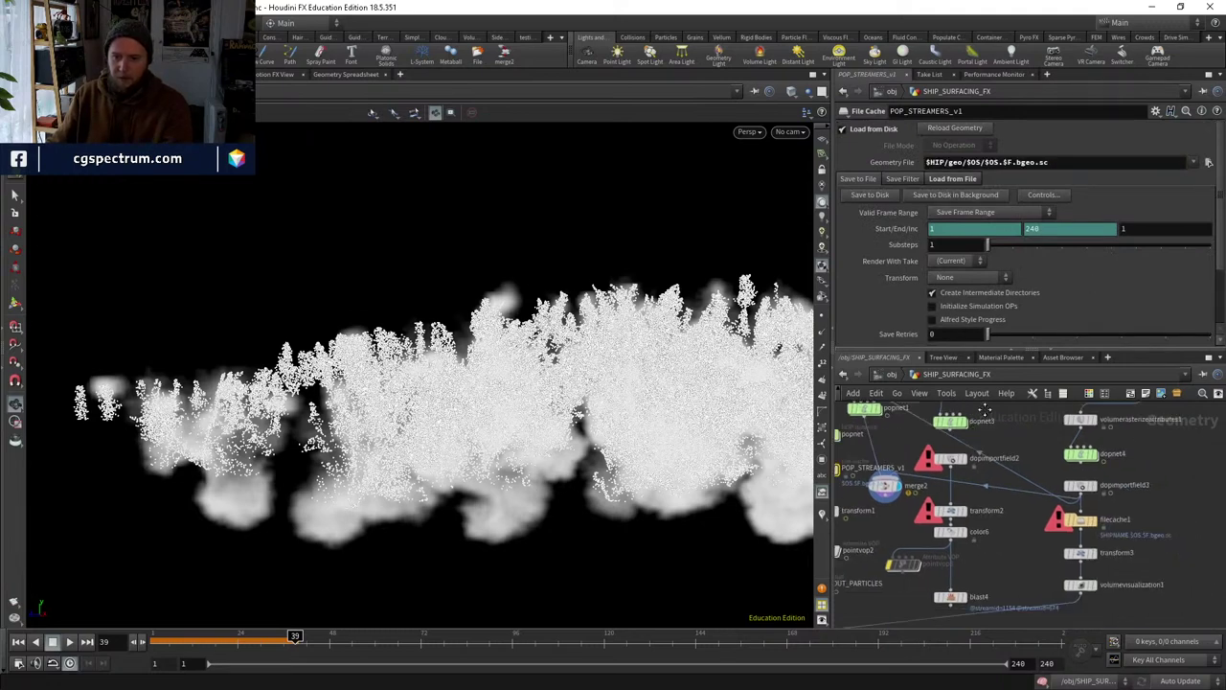
middle_click_drag(1124, 453, 907, 381)
left_click(1030, 526)
left_click(1091, 168)
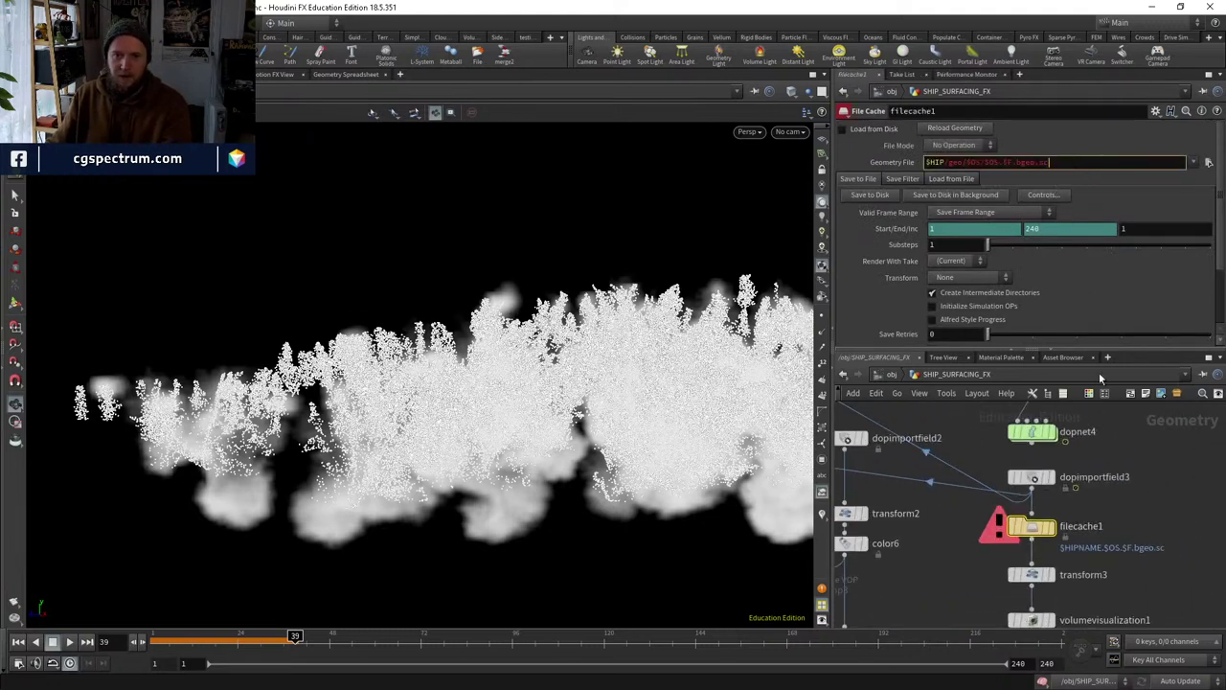
key("Return")
Rename filecache1 to MIST_PYRO_V1 and save frames 1–240 to disk.
double_click(1084, 527)
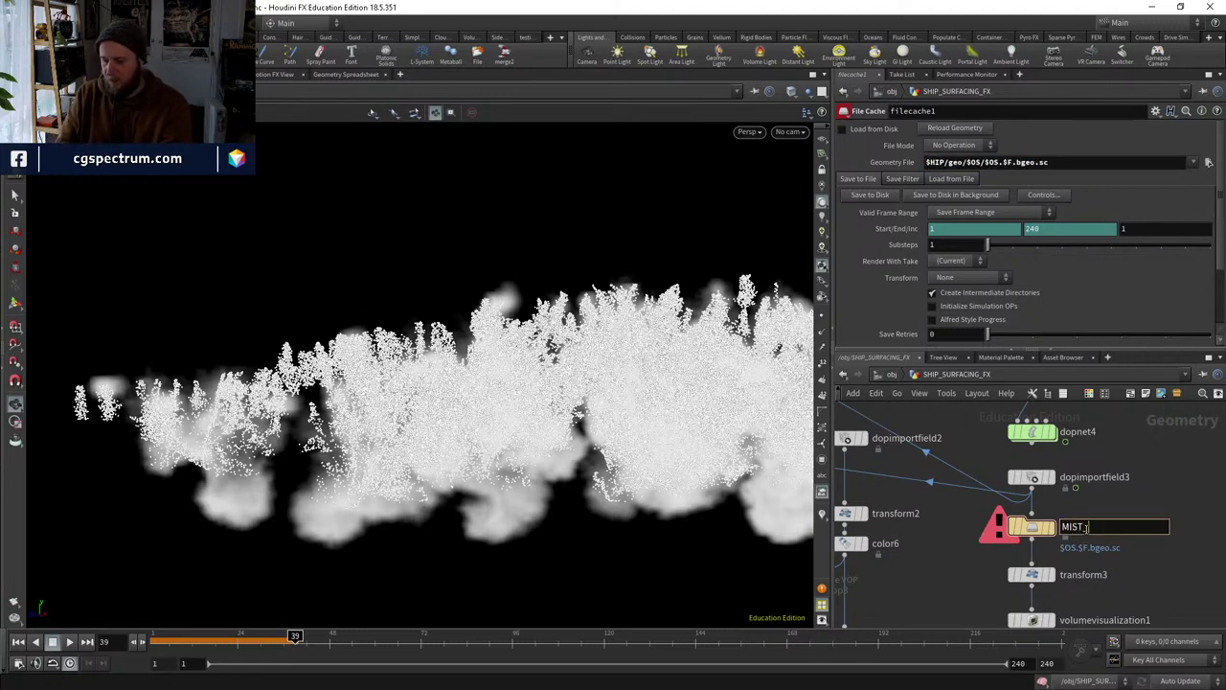
type("MIST_PYRO_V1")
key("Return")
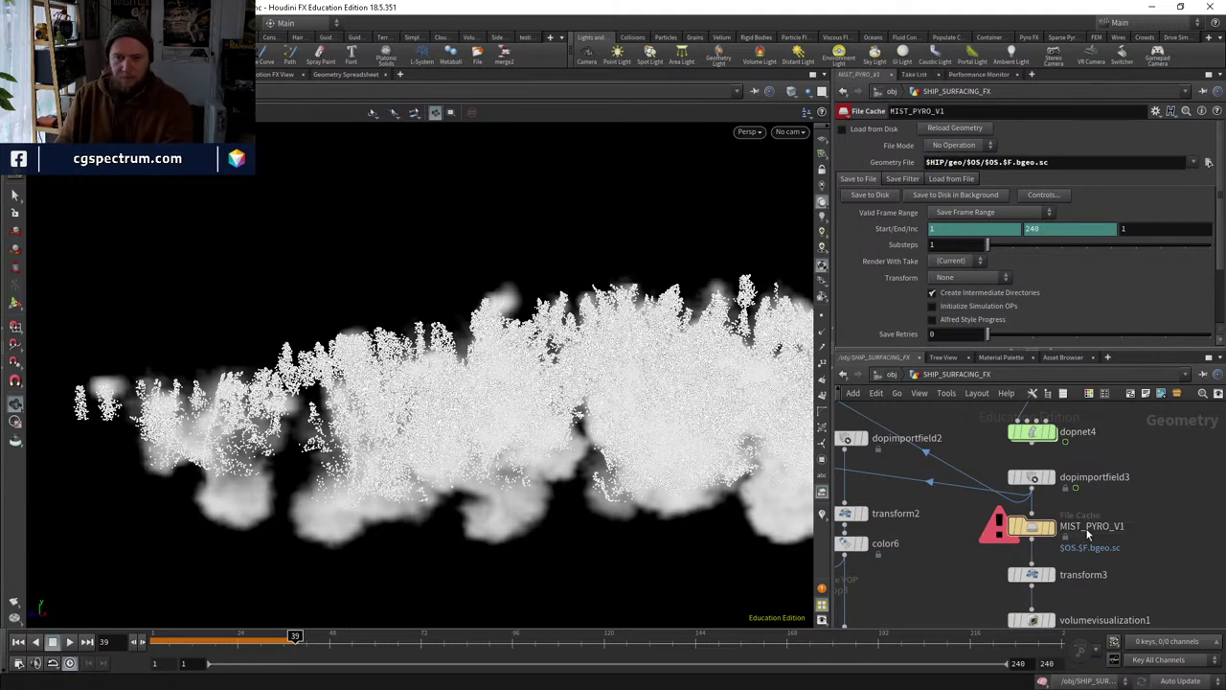
left_click(871, 196)
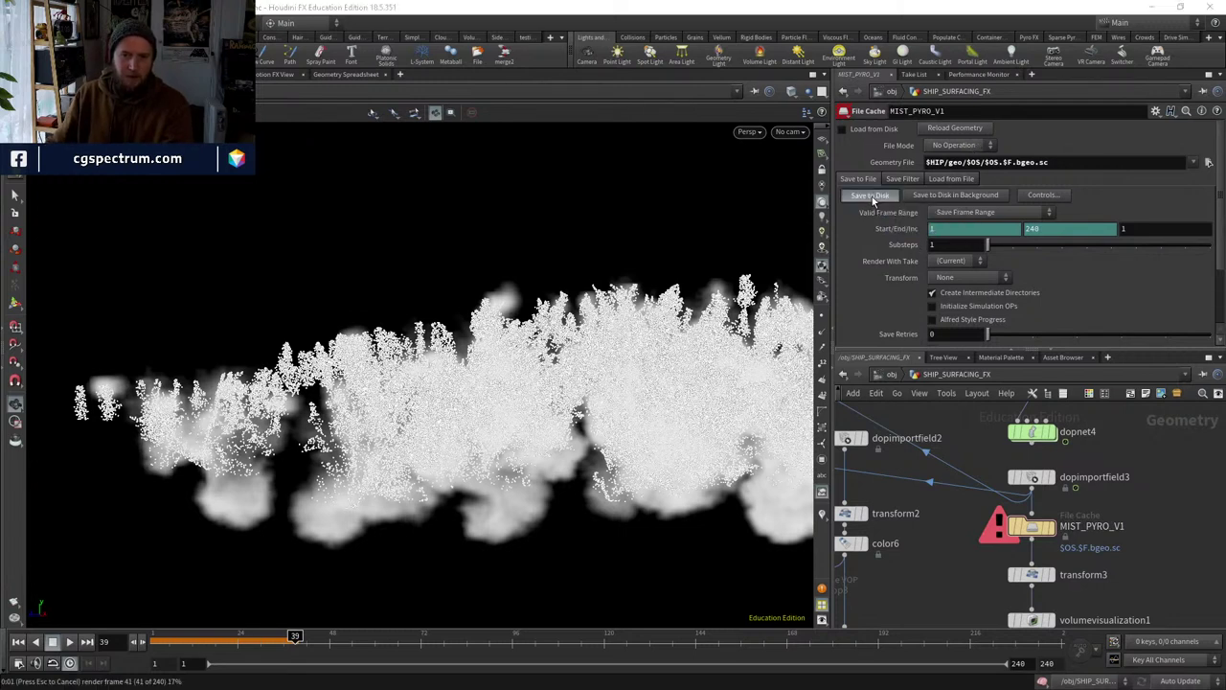
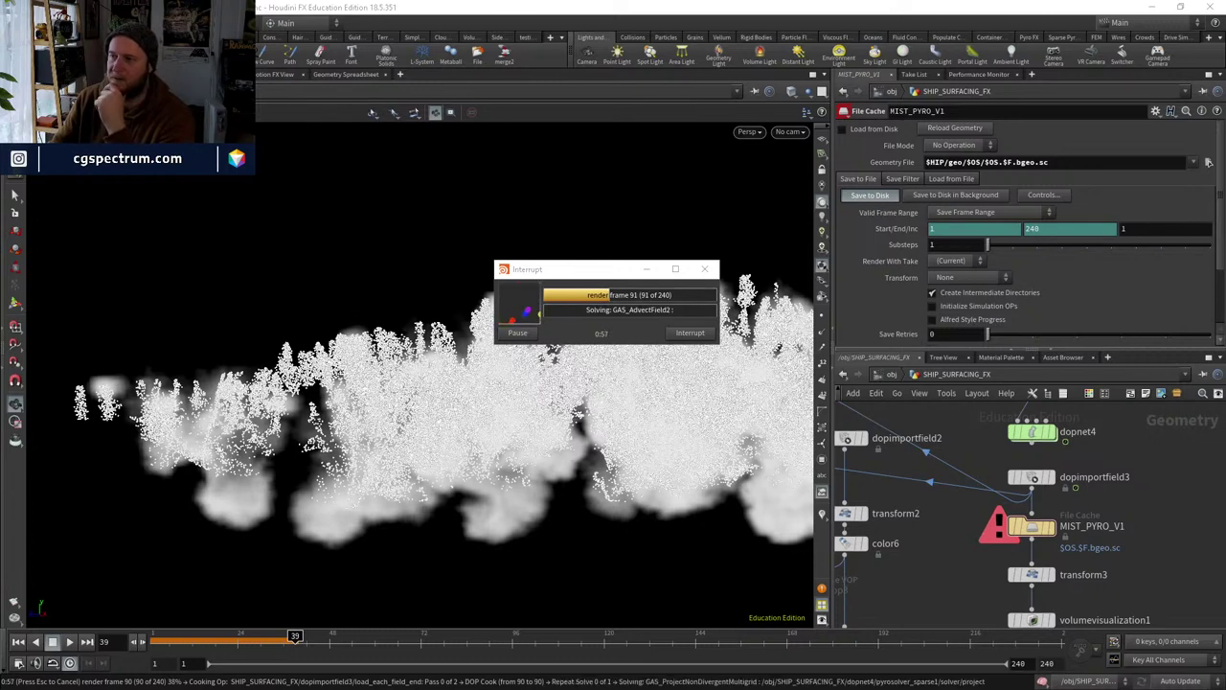
Move the sticky note of FX ideas beside the MIST_PYRO_V1 cache while it cooks.
left_click_drag(1225, 119, 944, 113)
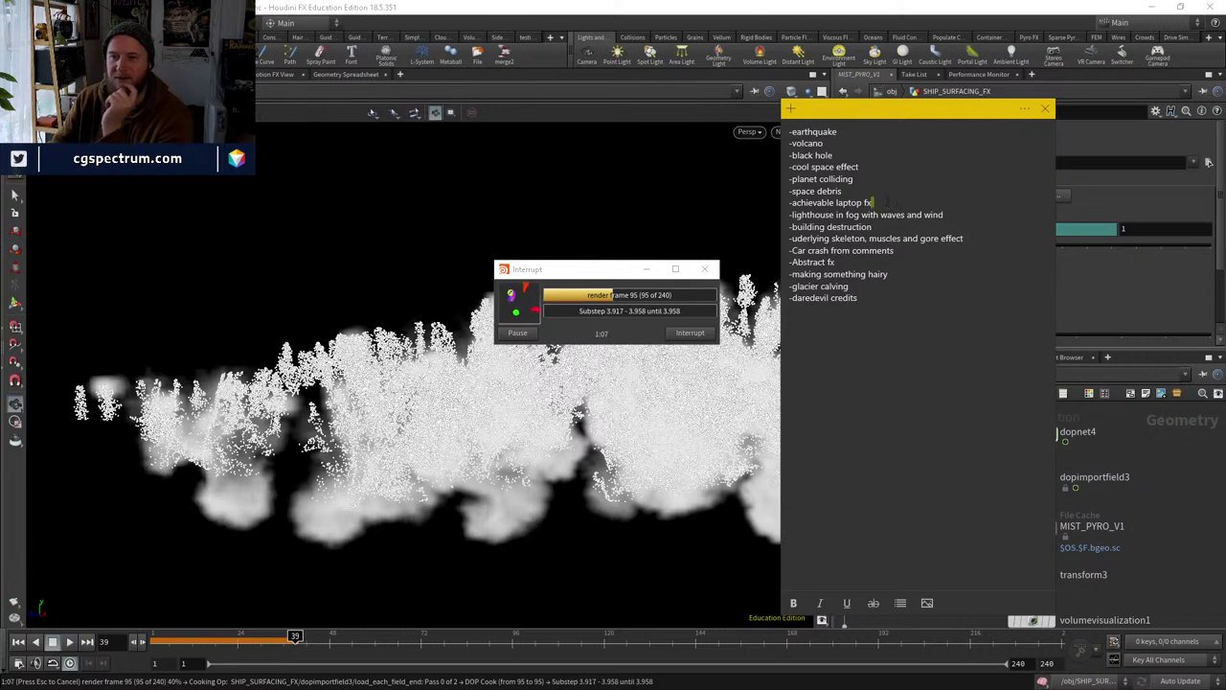
Highlight the laptop, lighthouse-in-fog, building destruction, gore, car crash and abstract ideas in turn.
triple_click(810, 202)
left_click(873, 202)
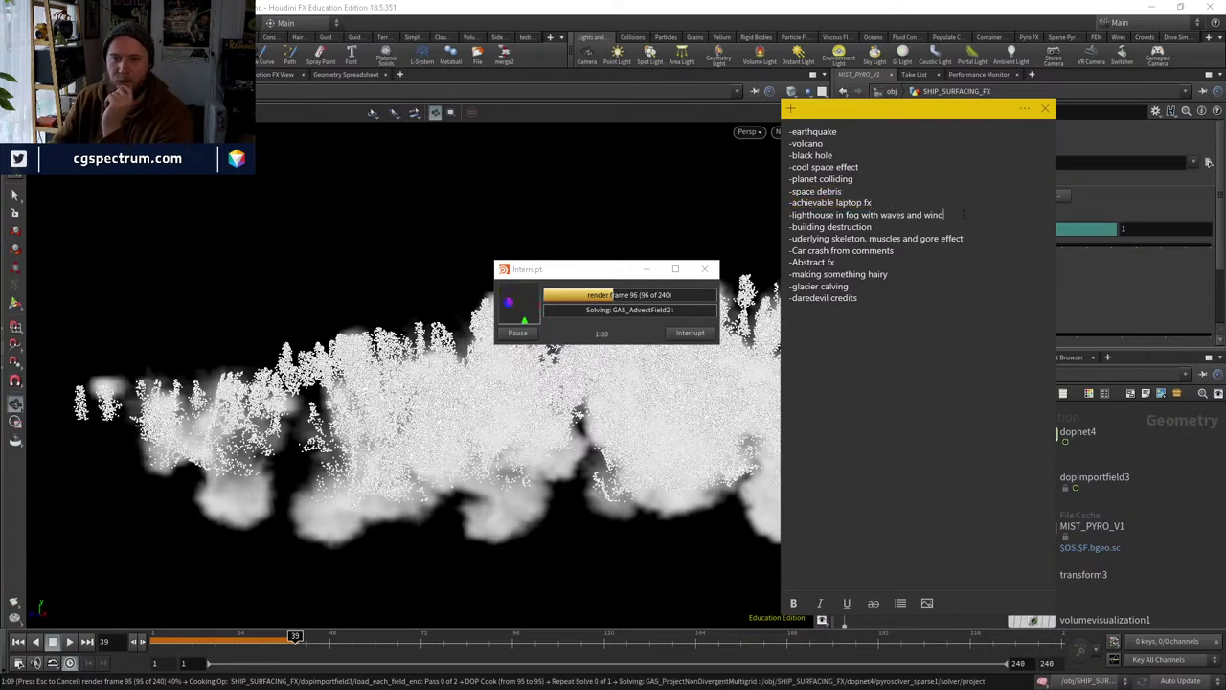
left_click_drag(945, 215, 811, 213)
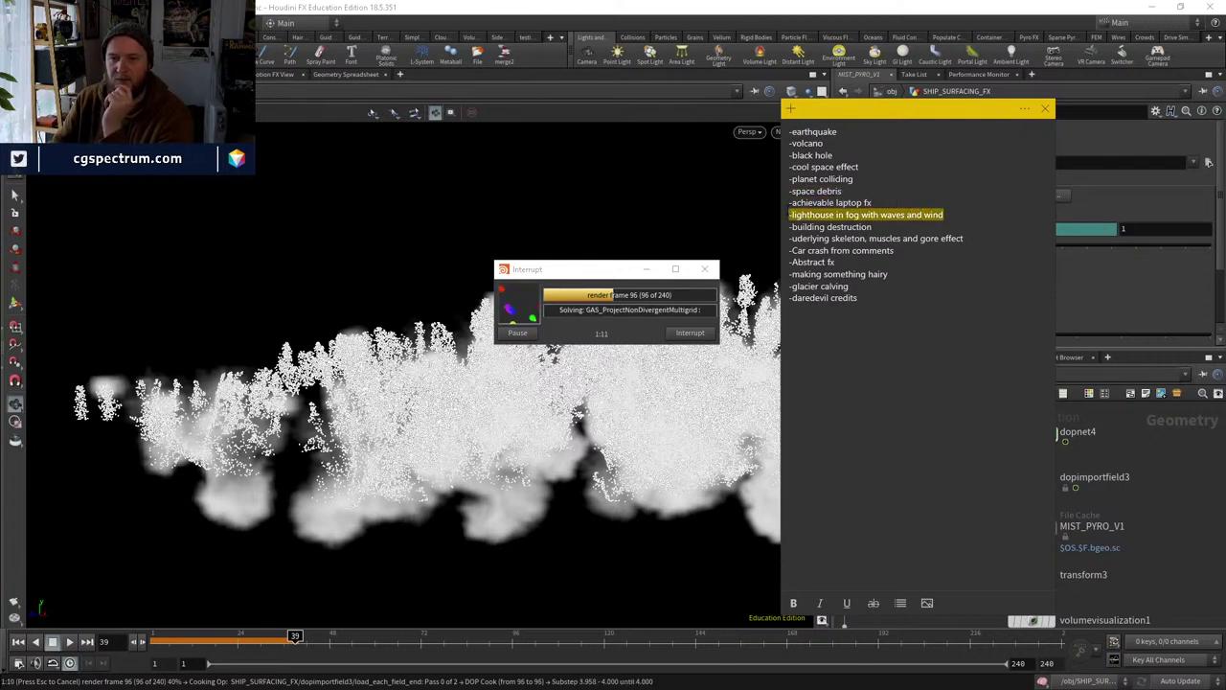
left_click(792, 221)
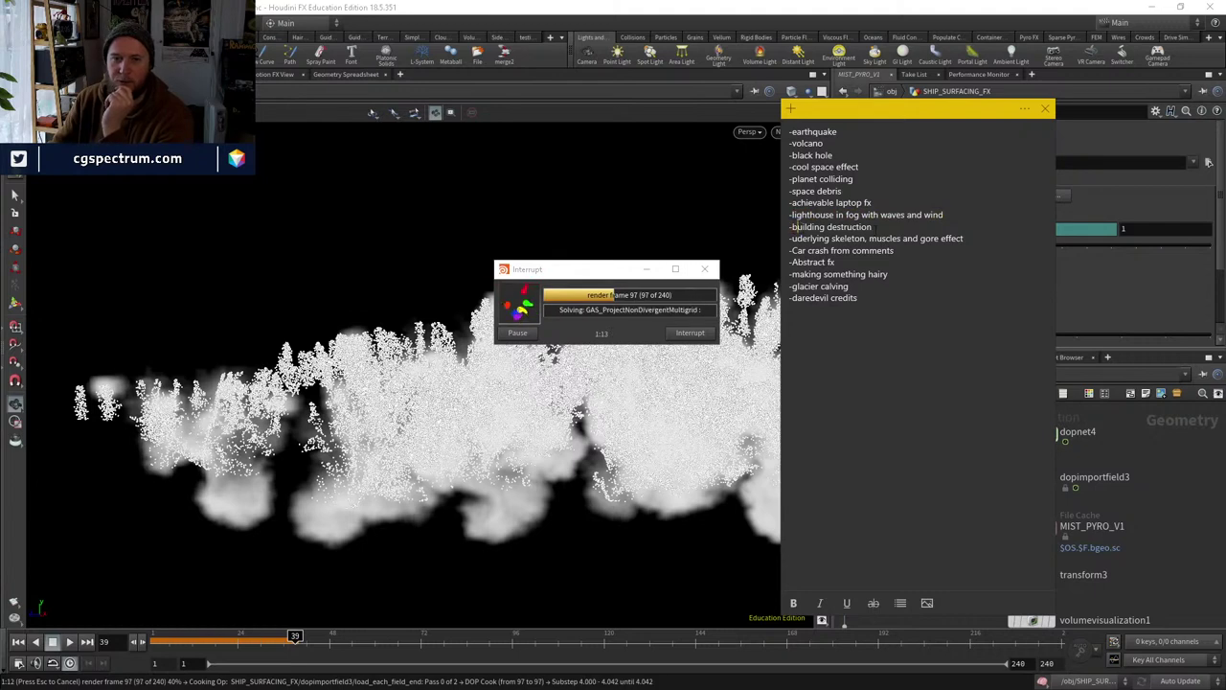
left_click_drag(874, 227, 792, 227)
key("End")
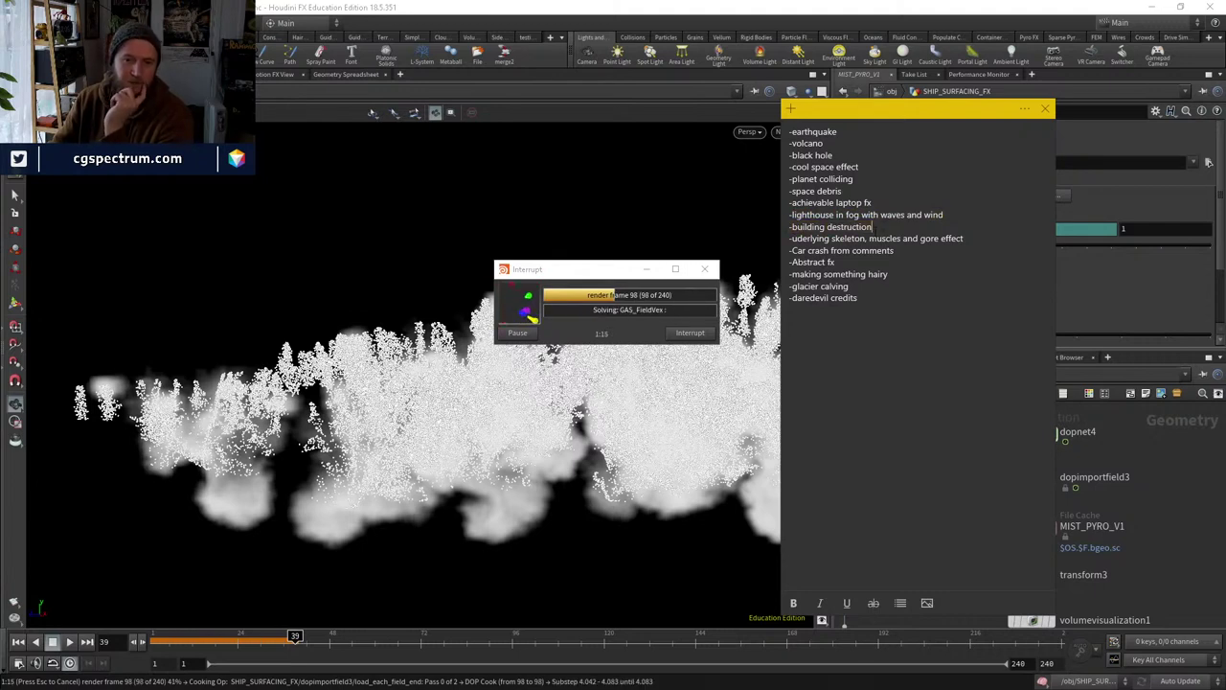
left_click_drag(964, 239, 791, 250)
left_click(967, 239)
left_click(853, 250)
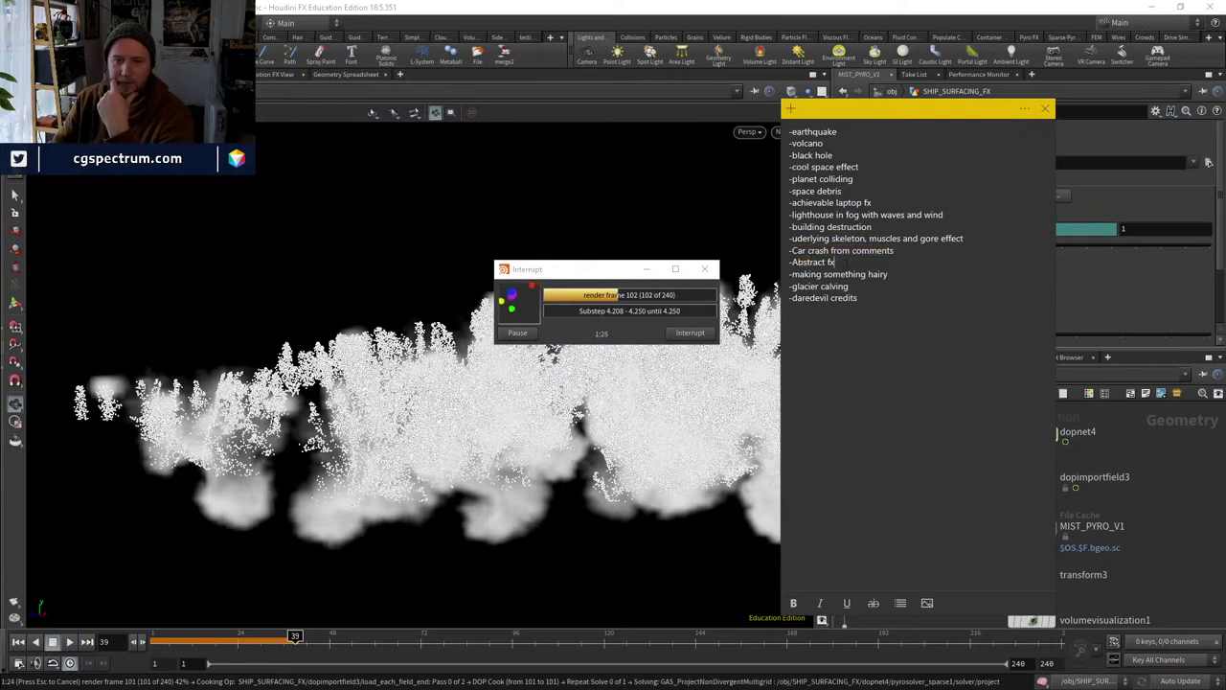
left_click_drag(834, 262, 788, 262)
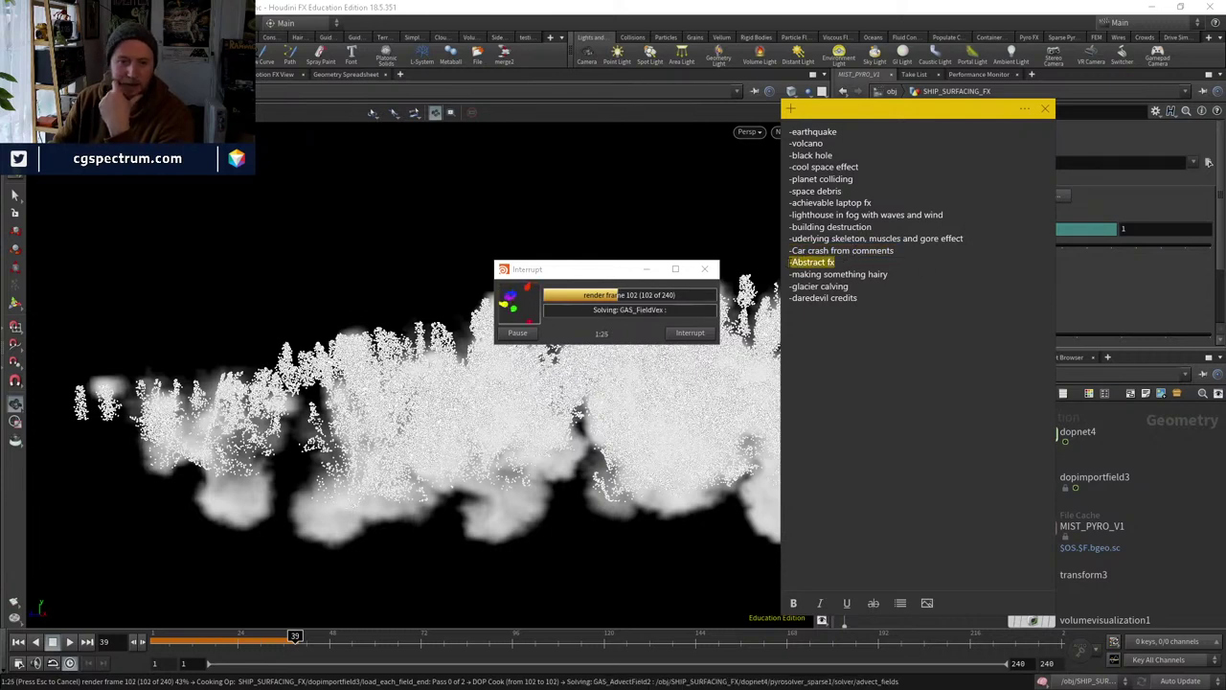
left_click_drag(889, 274, 855, 286)
Extend the hairy idea to read 'making something hairy that shouldnt be'.
left_click(889, 274)
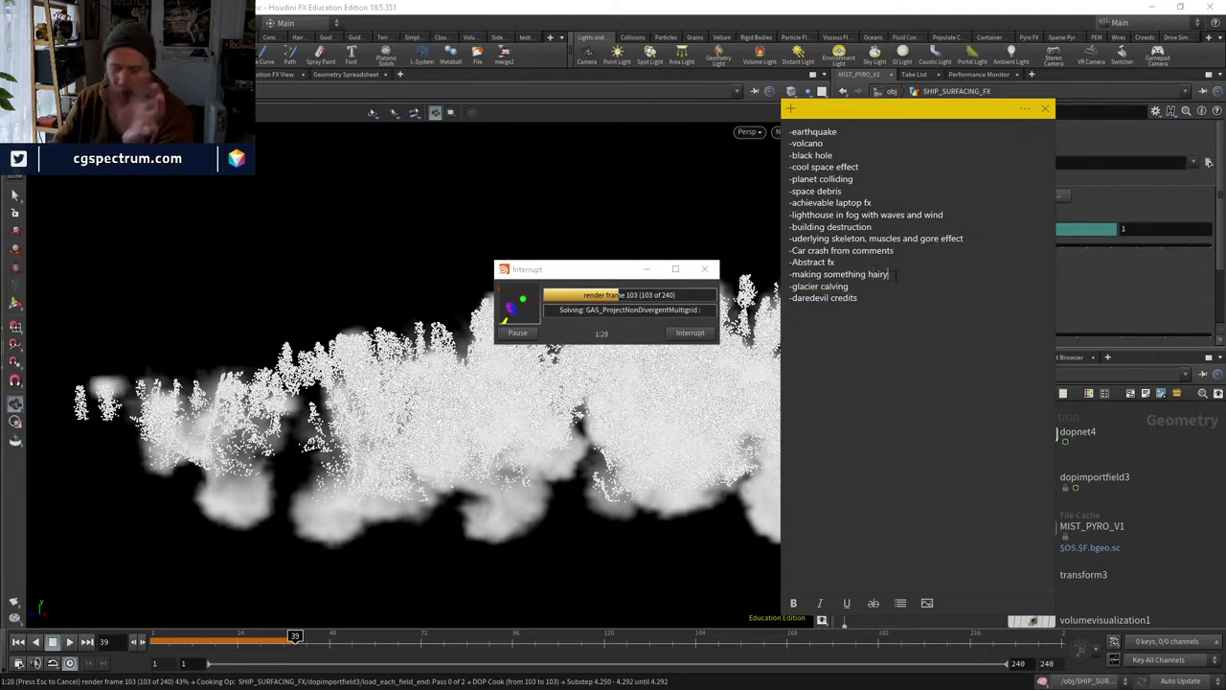
type("that shouldnt be")
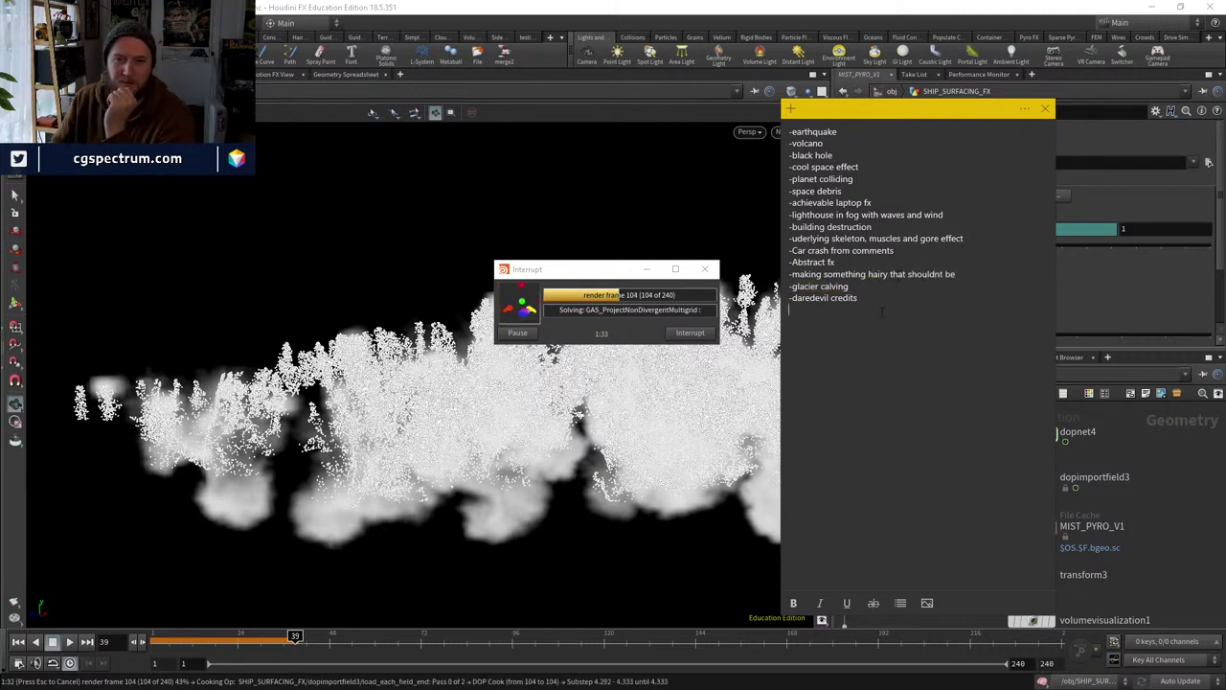
left_click_drag(850, 287, 788, 286)
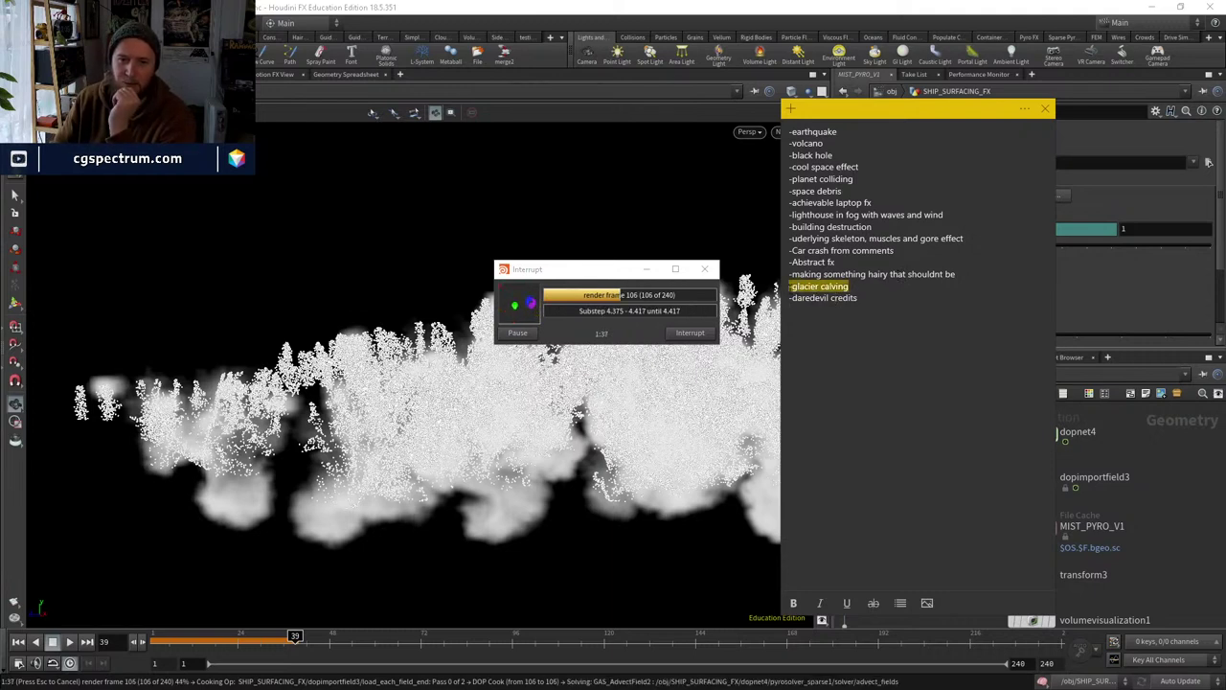
left_click(812, 286)
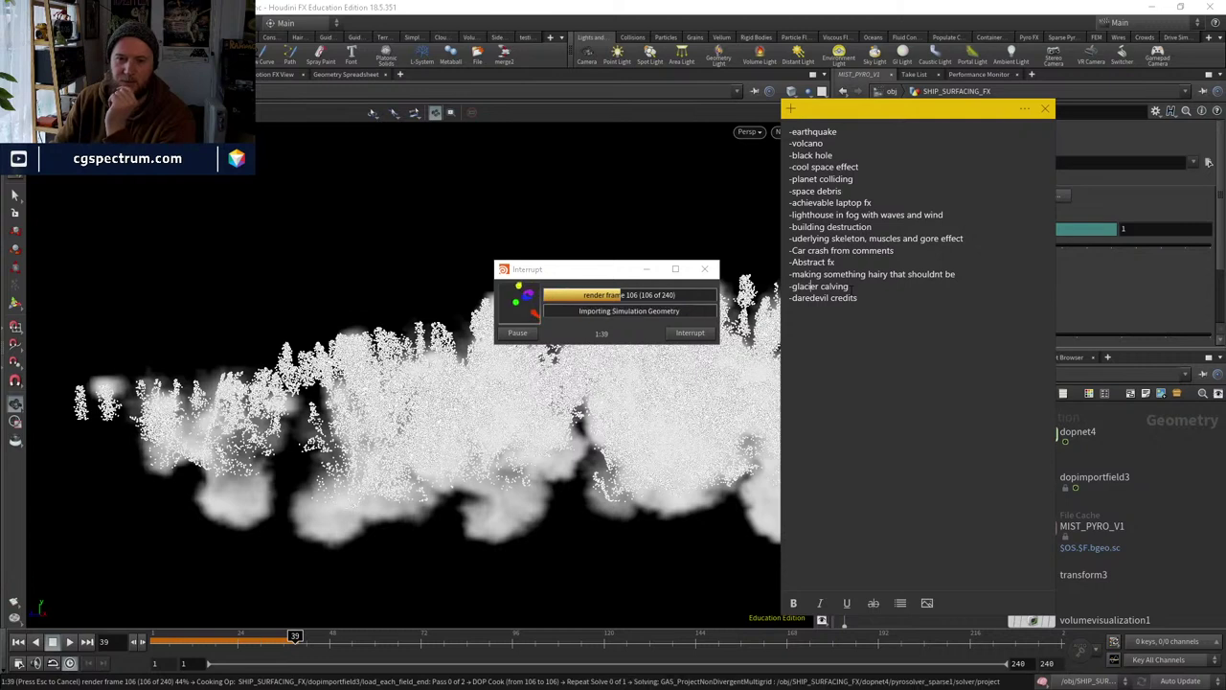
Append ' -flip reveal effect' to the 'daredevil credits' line.
key("ctrl+shift+Left")
key("ctrl+shift+Left")
key("ctrl+shift+Left")
key("End")
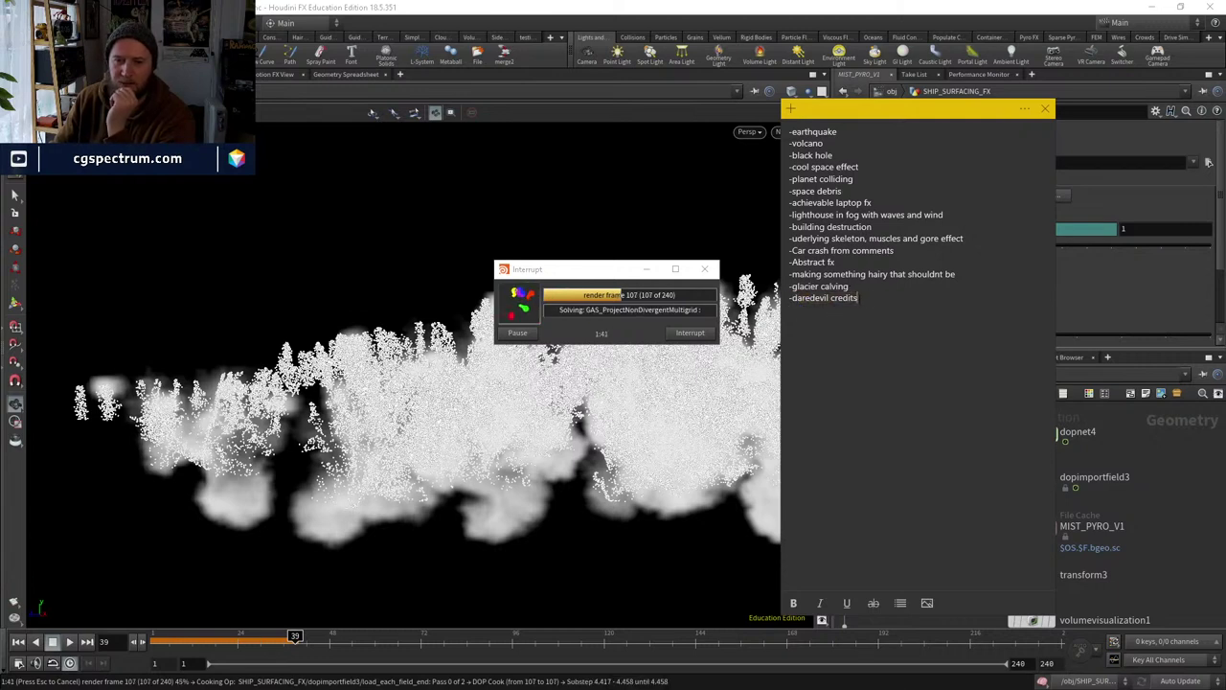
type("-fl")
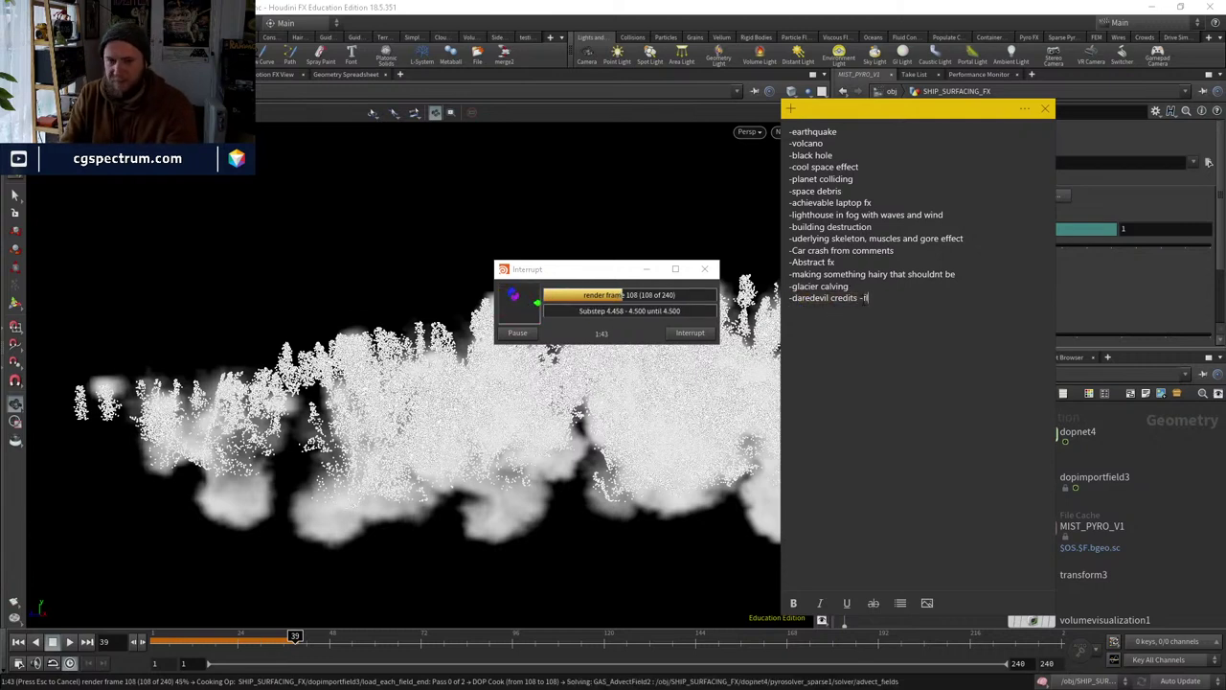
type("ip reveal effect")
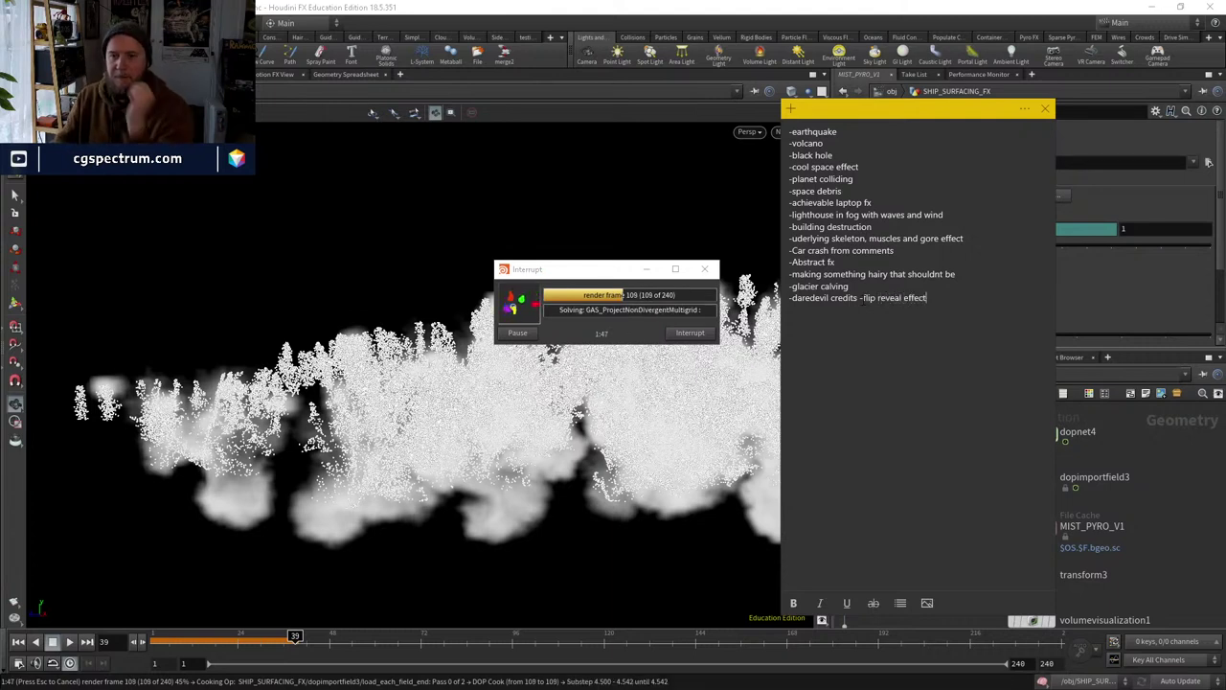
left_click_drag(906, 114, 944, 110)
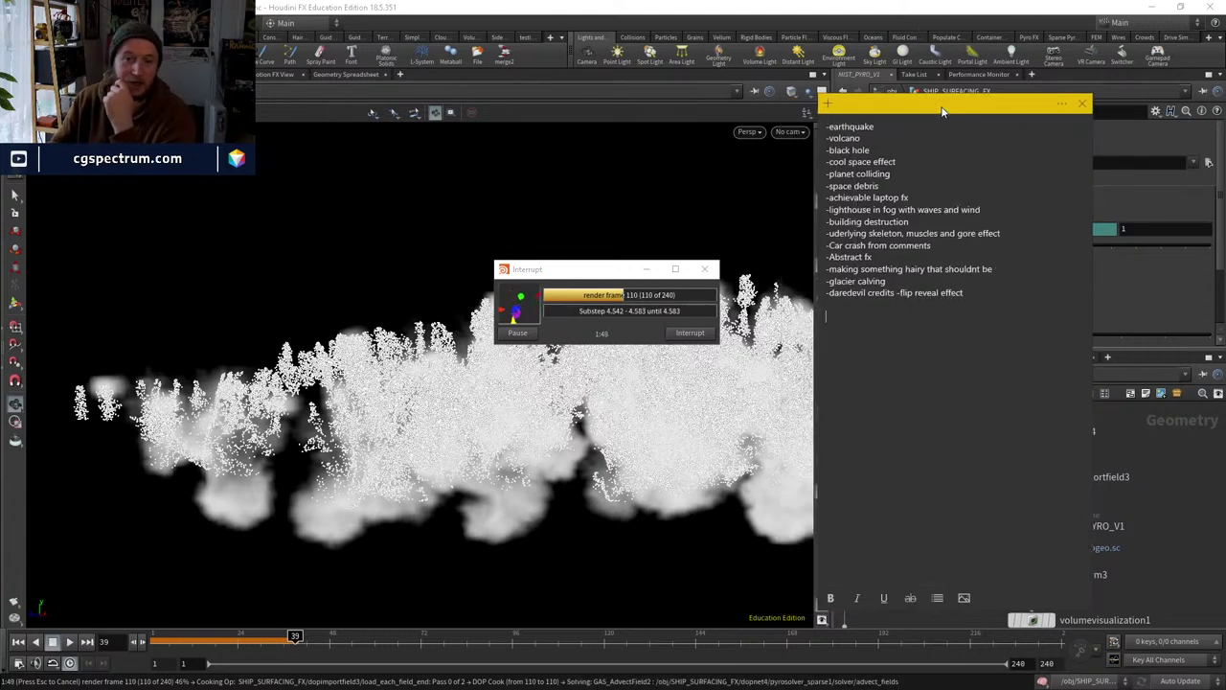
Hide the sticky note and interrupt the MIST_PYRO_V1 cache at frame 120 of 240.
left_click(834, 334)
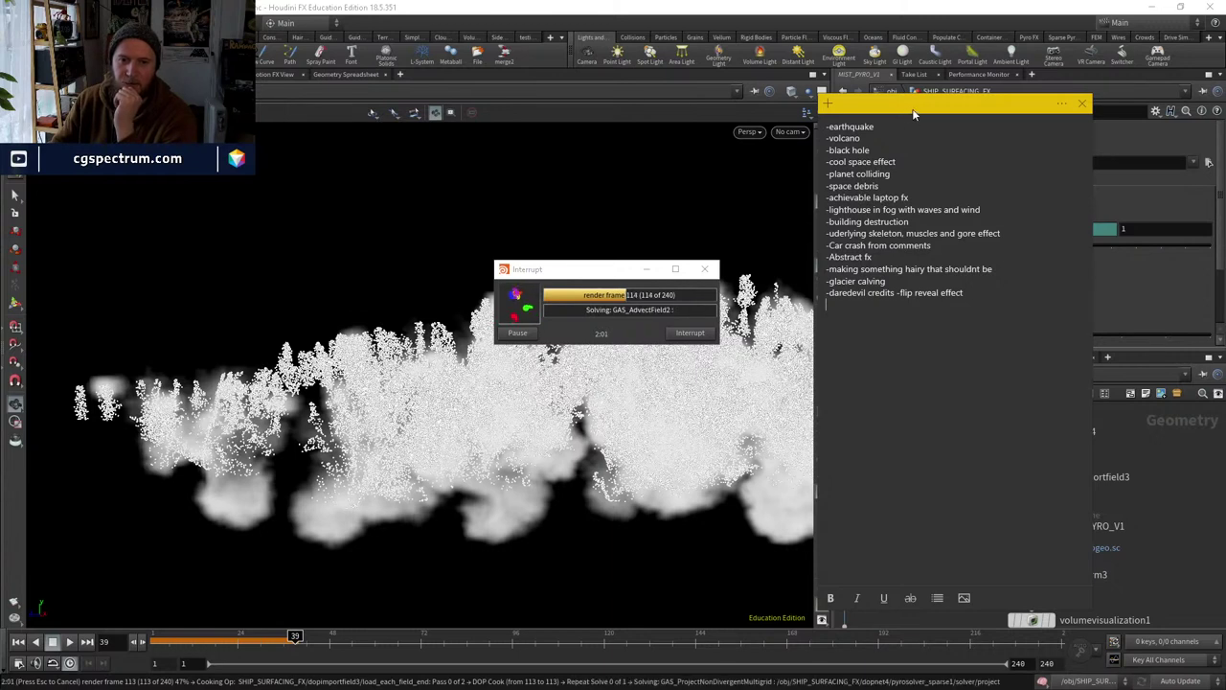
key("Escape")
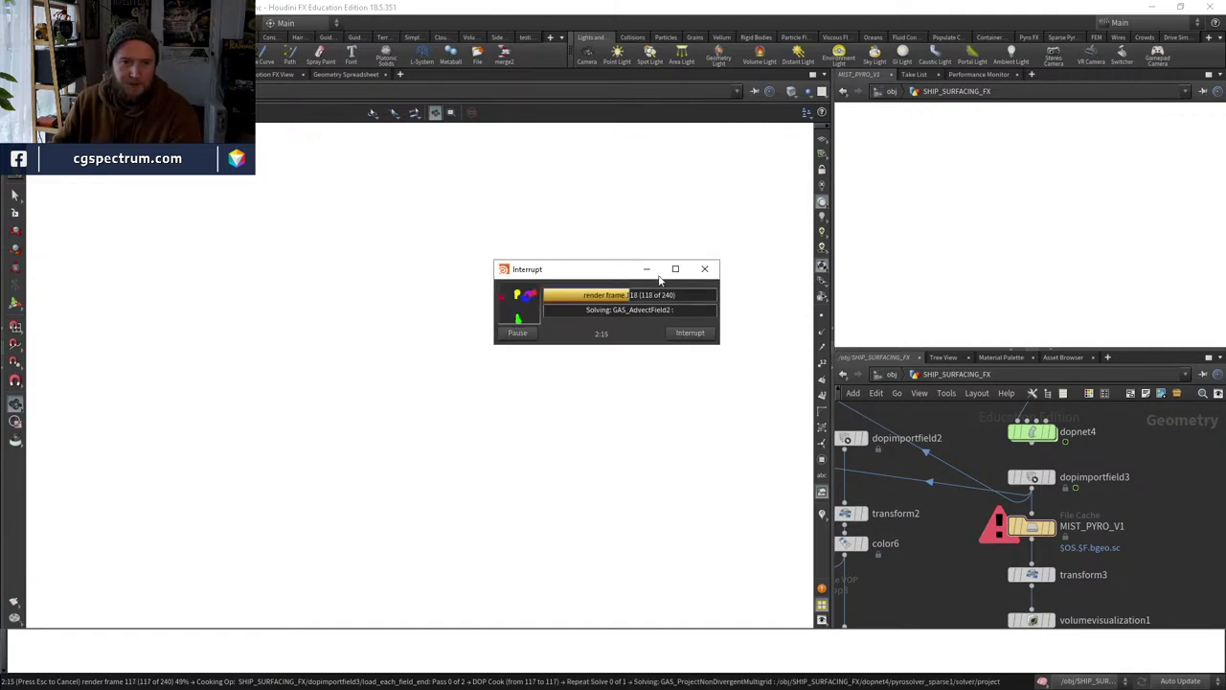
left_click_drag(617, 274, 561, 284)
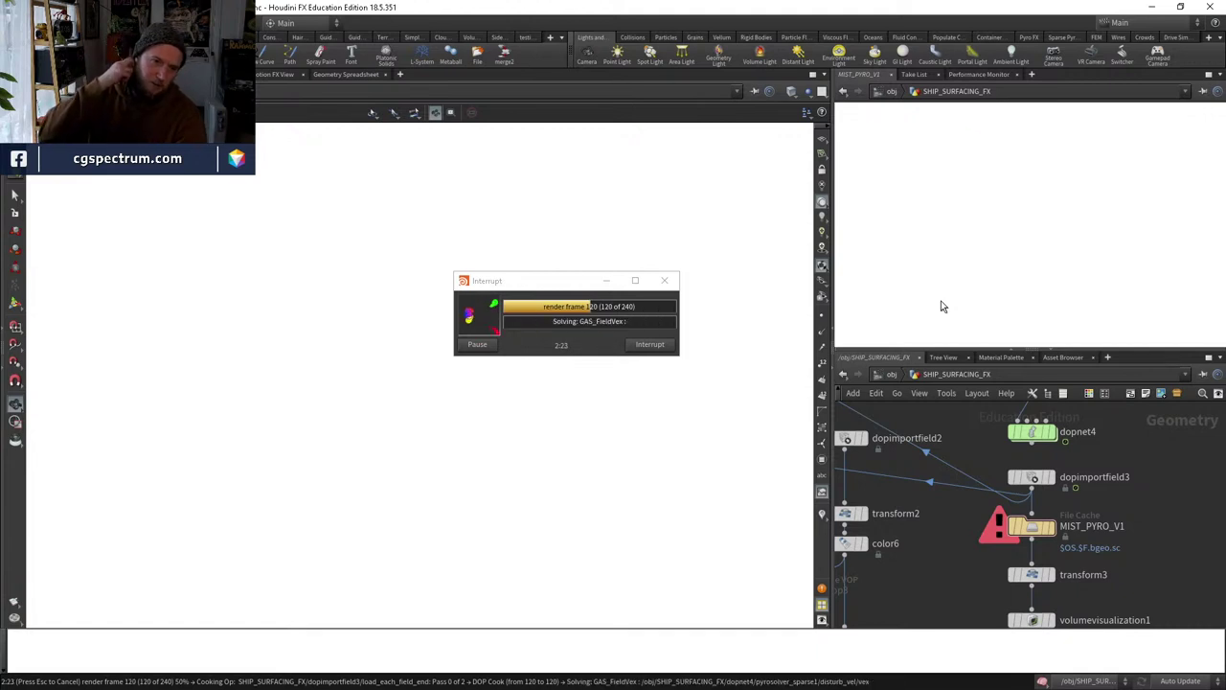
left_click(650, 344)
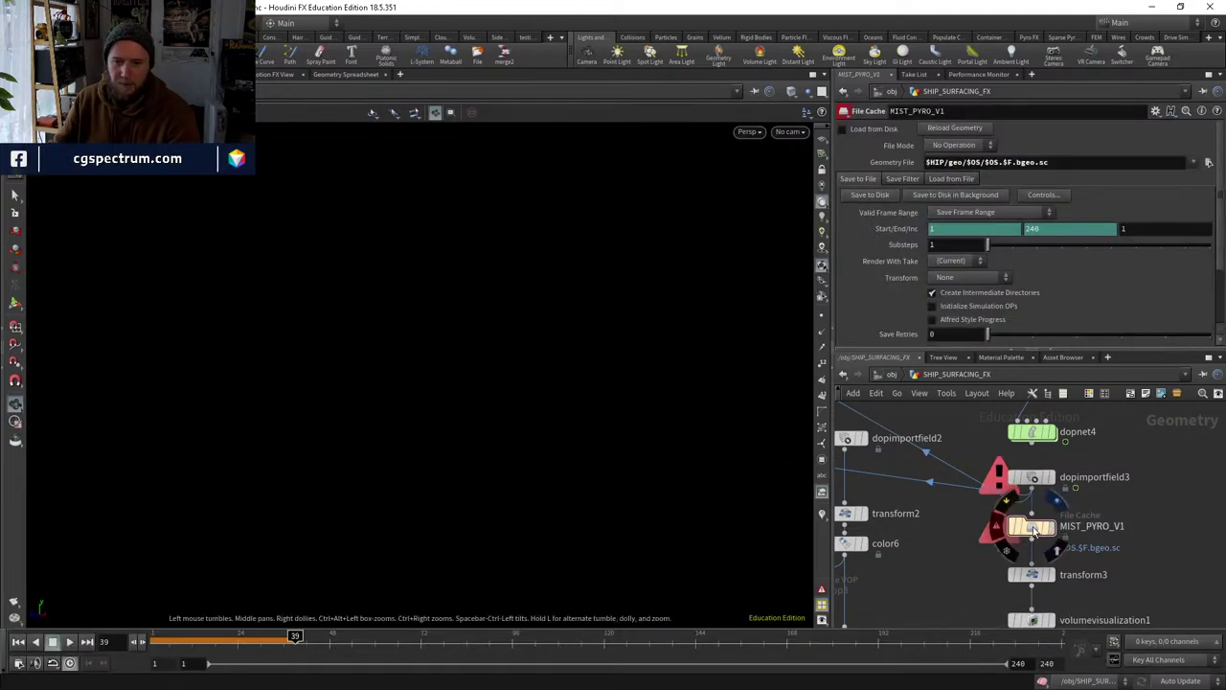
Turn on Load from Disk for MIST_PYRO_V1 and check the cached mist at frame 117.
left_click(843, 128)
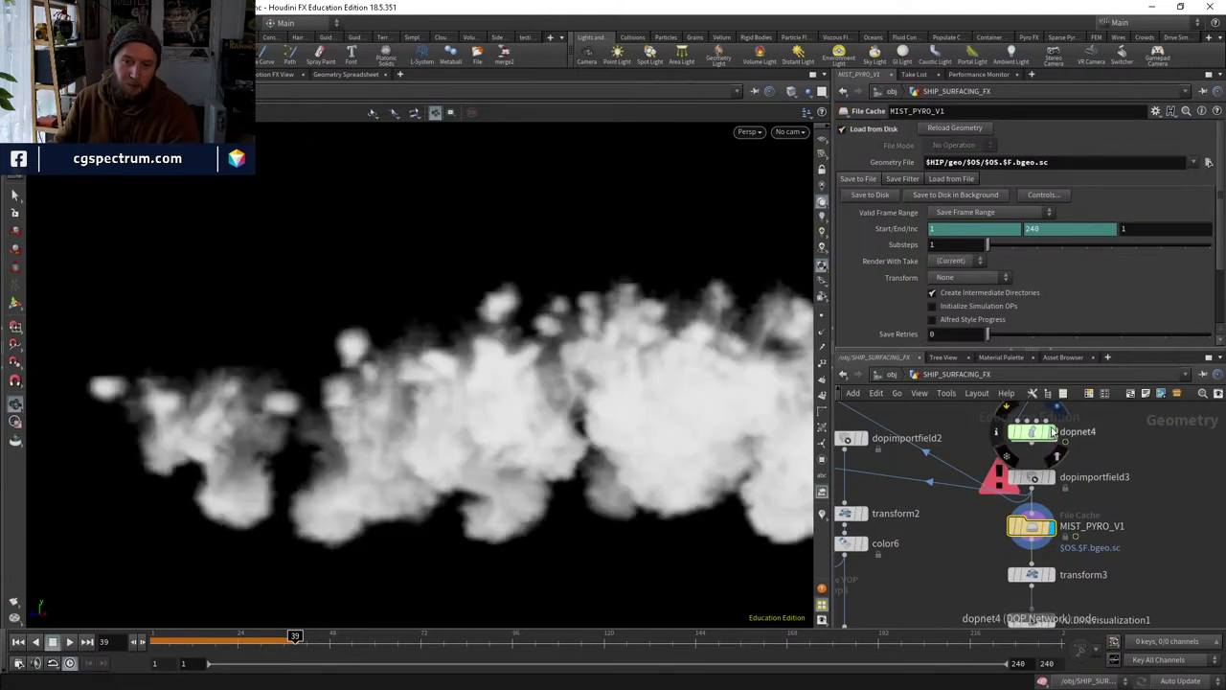
middle_click_drag(1048, 548, 1003, 473)
scroll(562, 451, "down", 4)
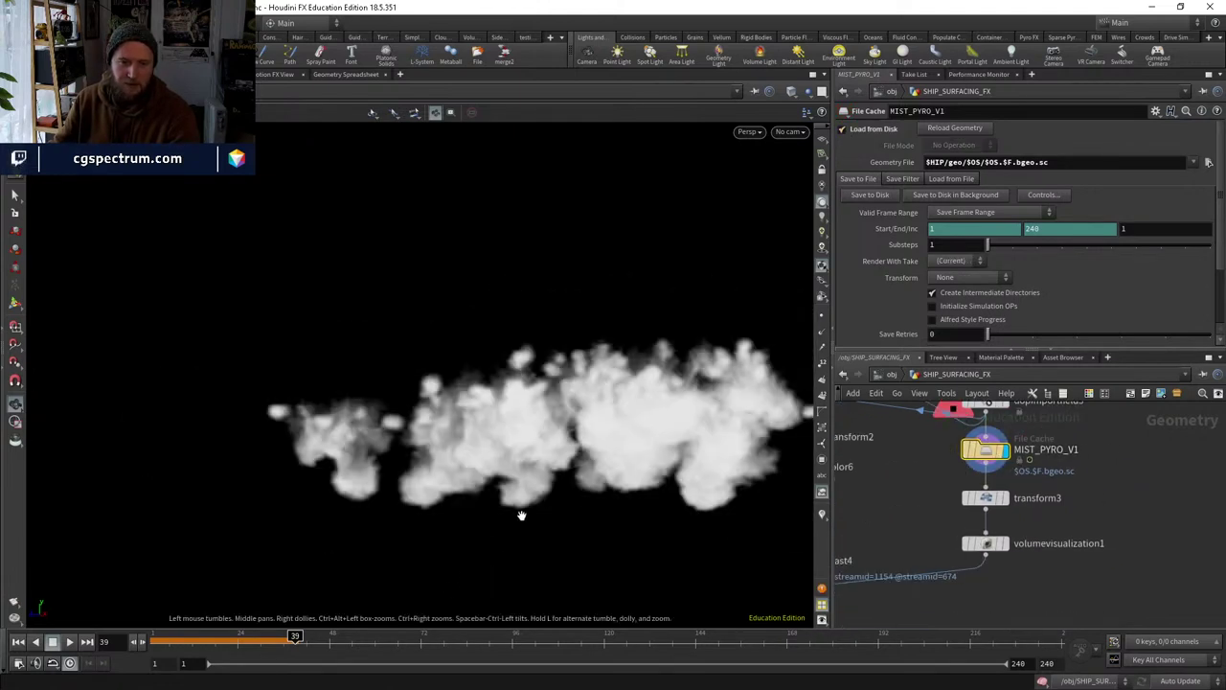
left_click_drag(321, 640, 593, 640)
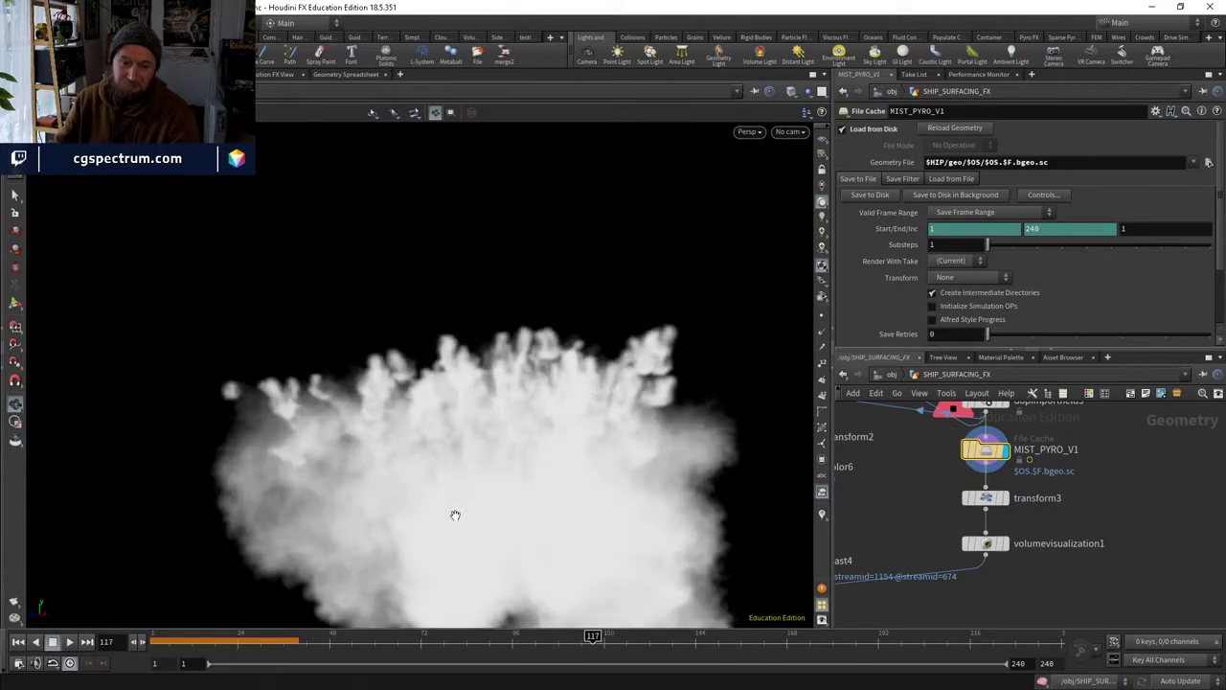
scroll(458, 509, "down", 5)
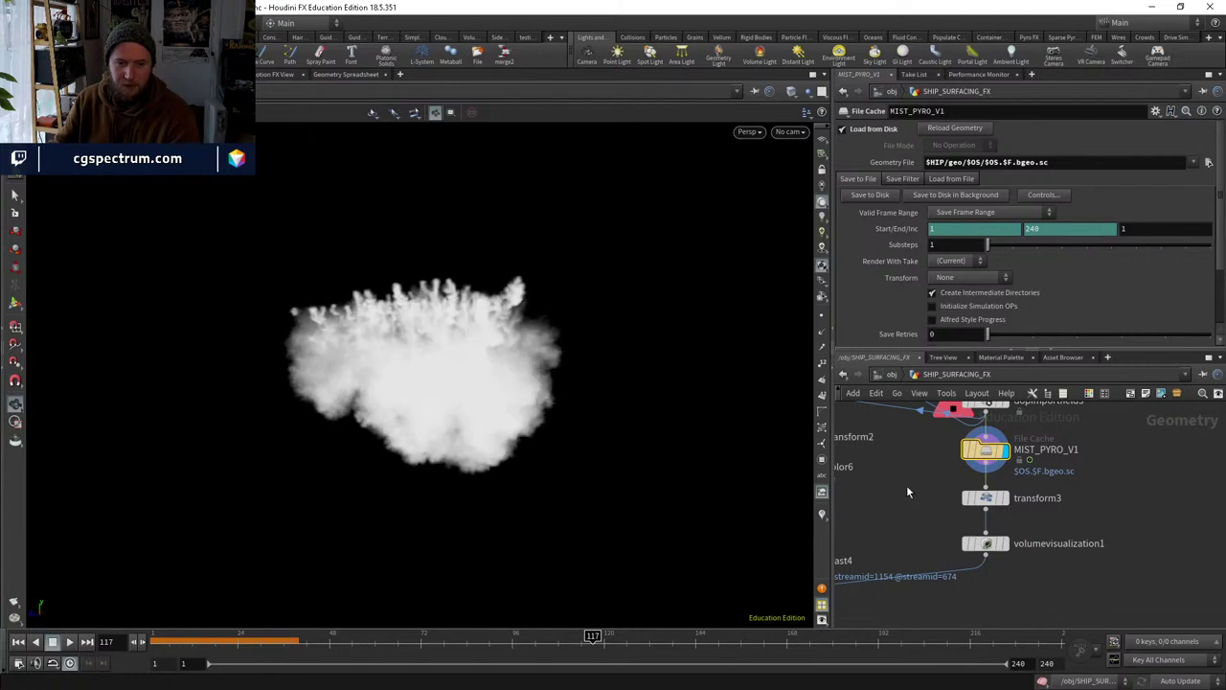
middle_click(986, 454)
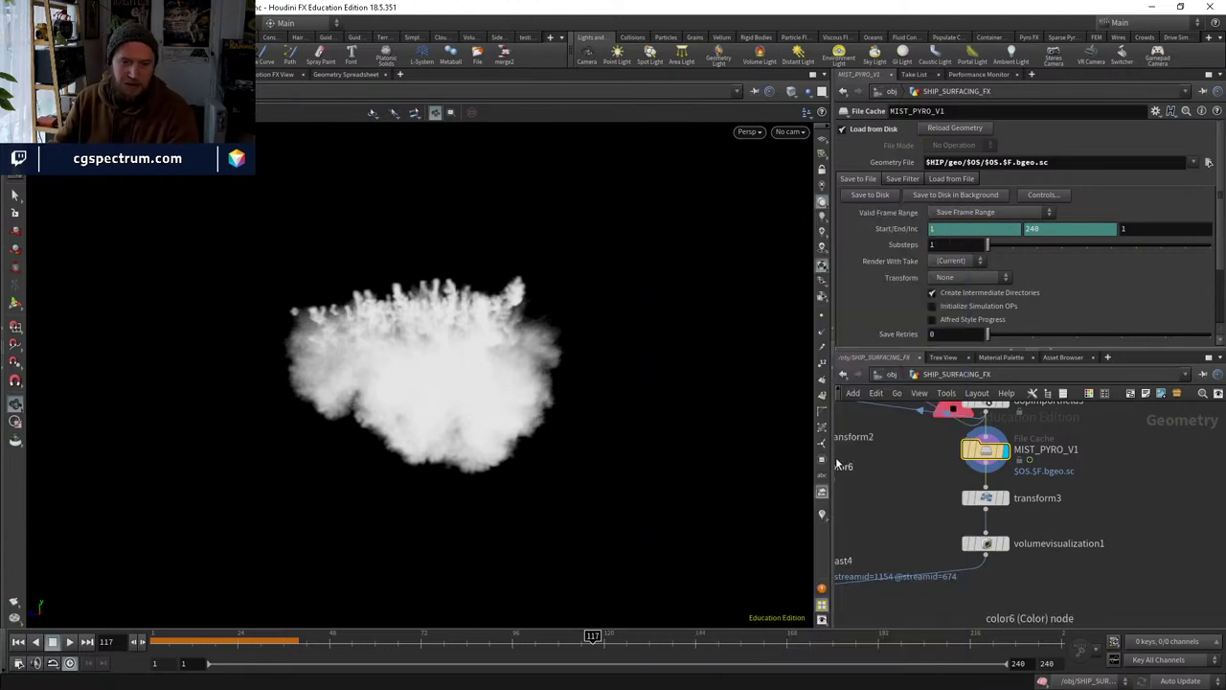
left_click_drag(594, 373, 608, 408)
Display transform3, then show SHIP_SURFACING_FX at /obj to see the mist beneath the ship.
left_click(1004, 497)
scroll(996, 525, "down", 4)
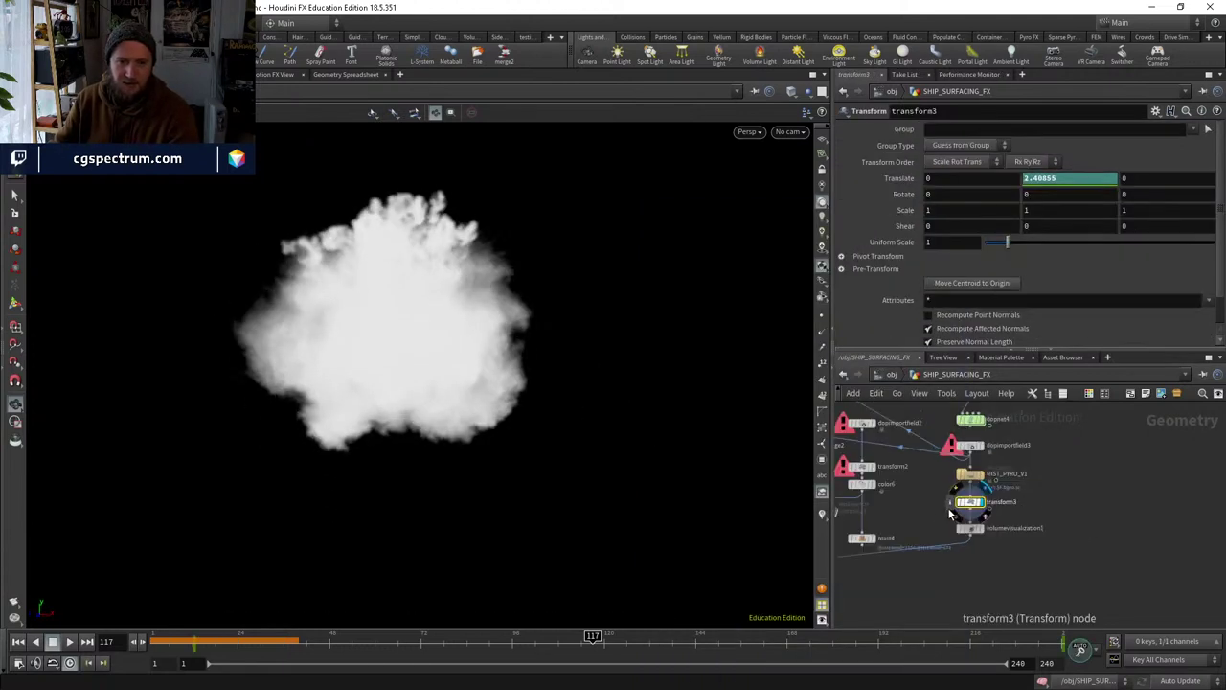
left_click(893, 375)
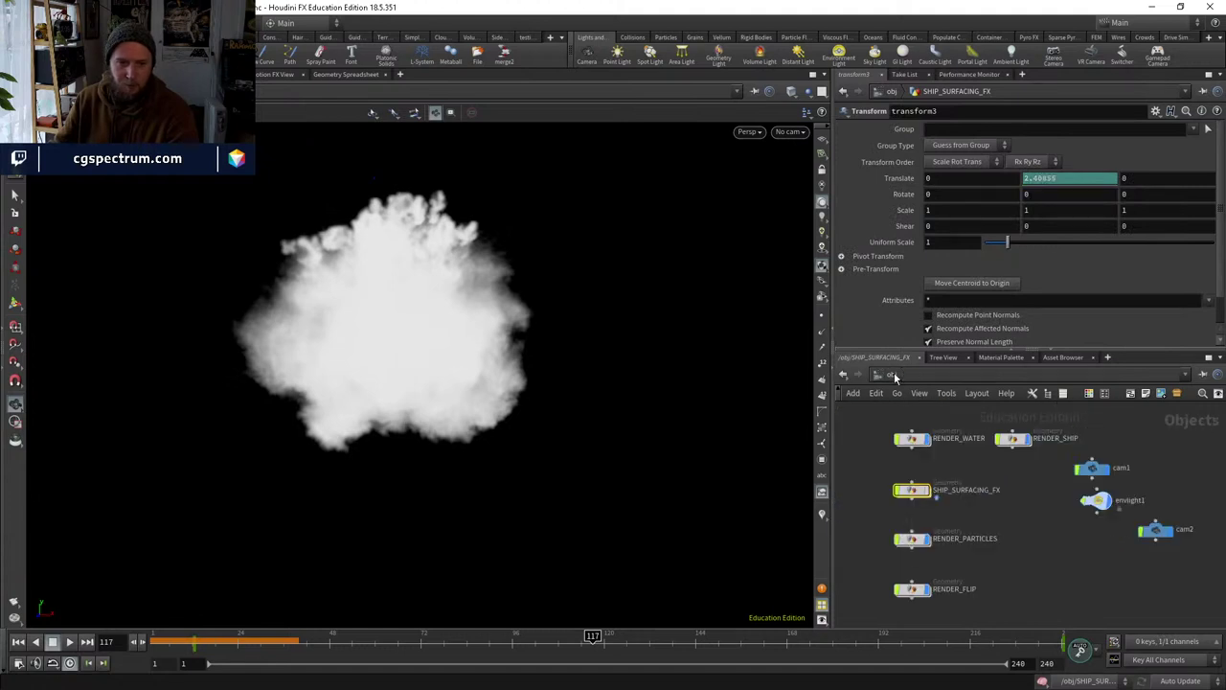
left_click(927, 493)
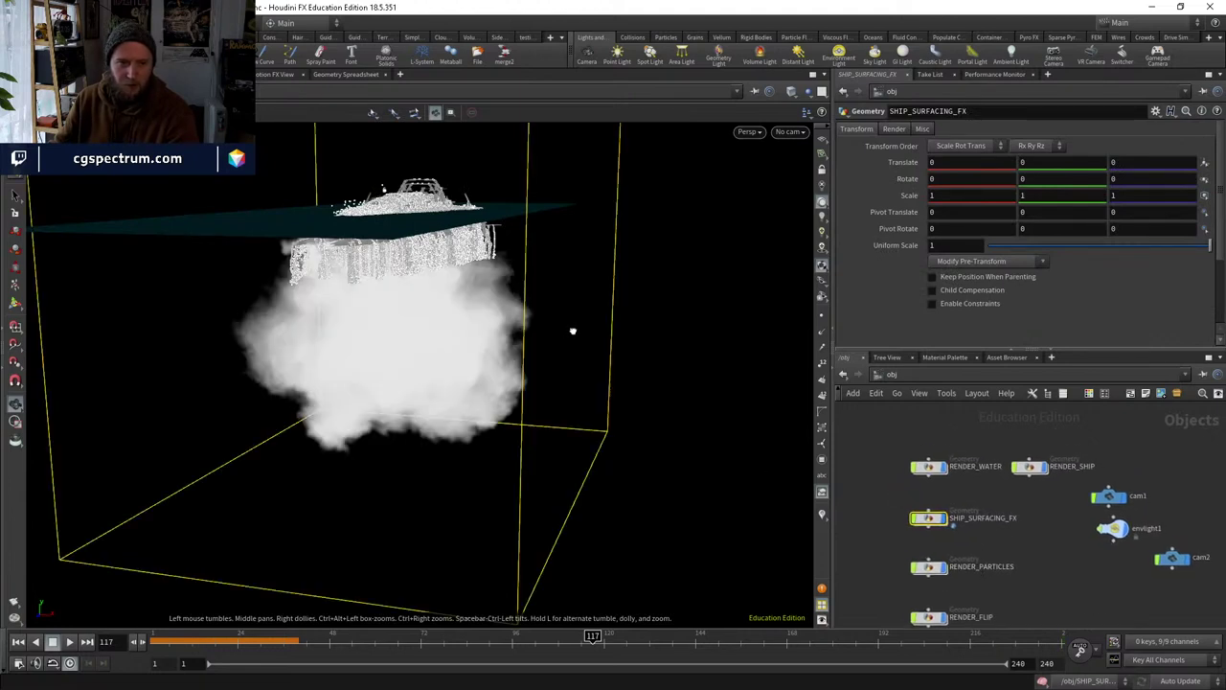
left_click_drag(550, 336, 486, 356)
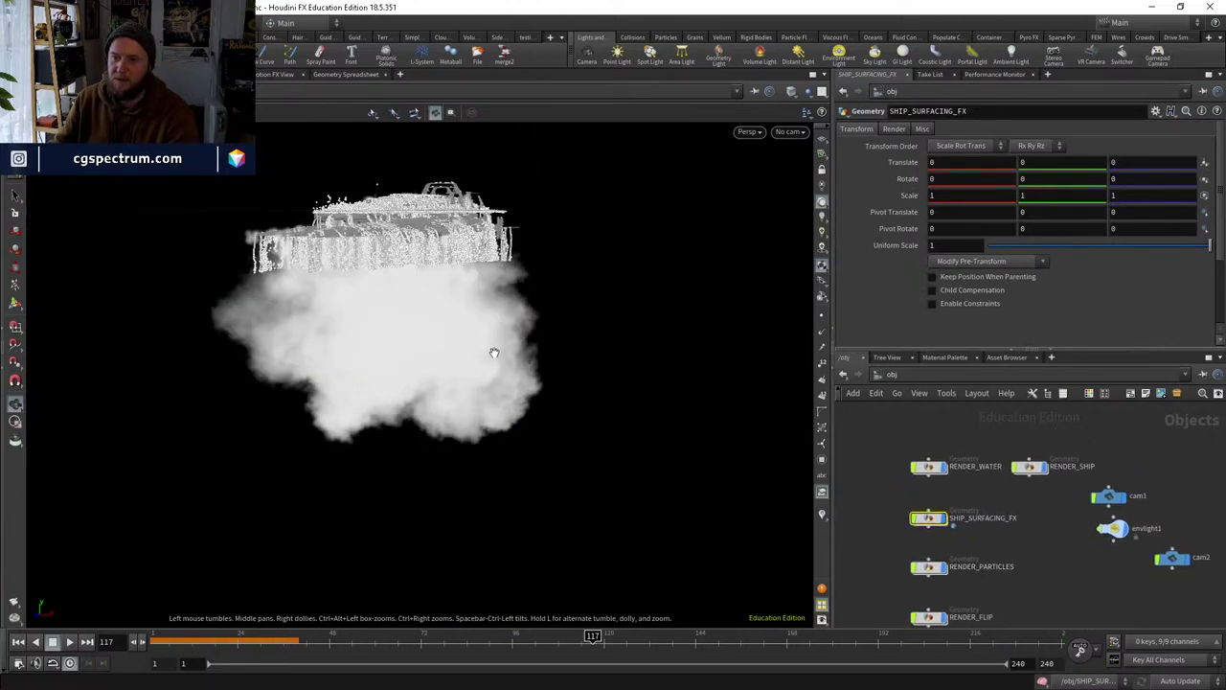
mouse_move(526, 391)
left_mouse_down()
mouse_move(470, 374)
mouse_move(504, 387)
left_mouse_up()
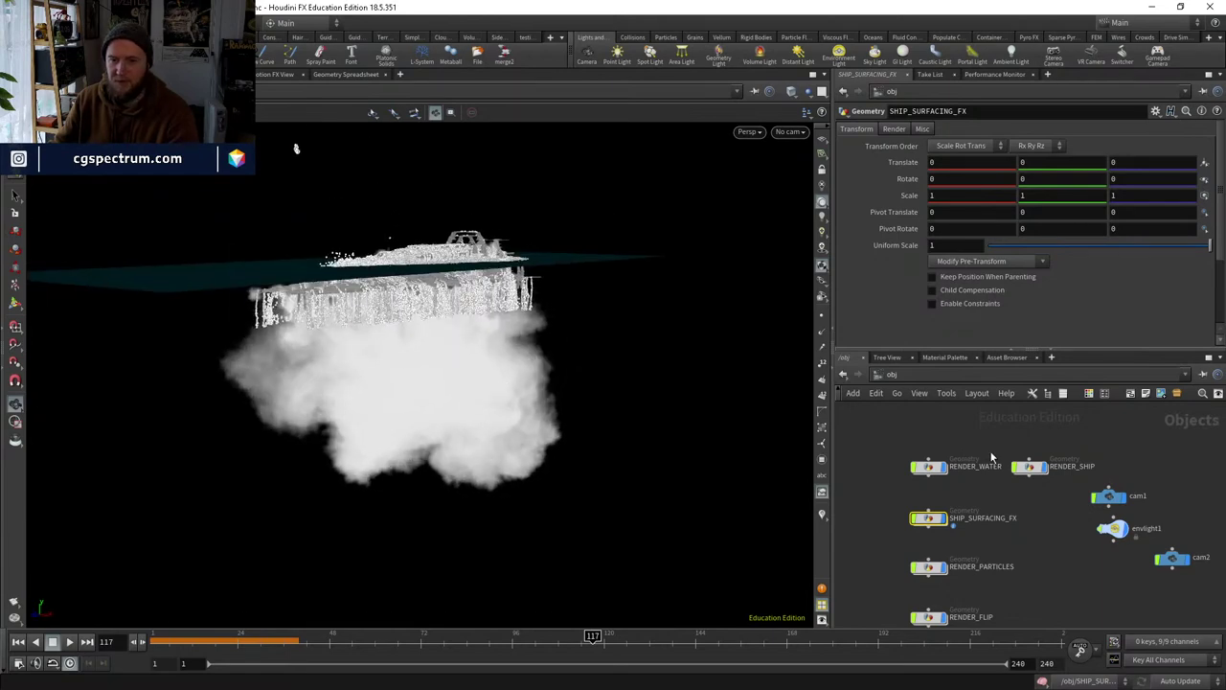
Enter SHIP_SURFACING_FX, go to an early frame, and display and open dopnet4.
double_click(942, 530)
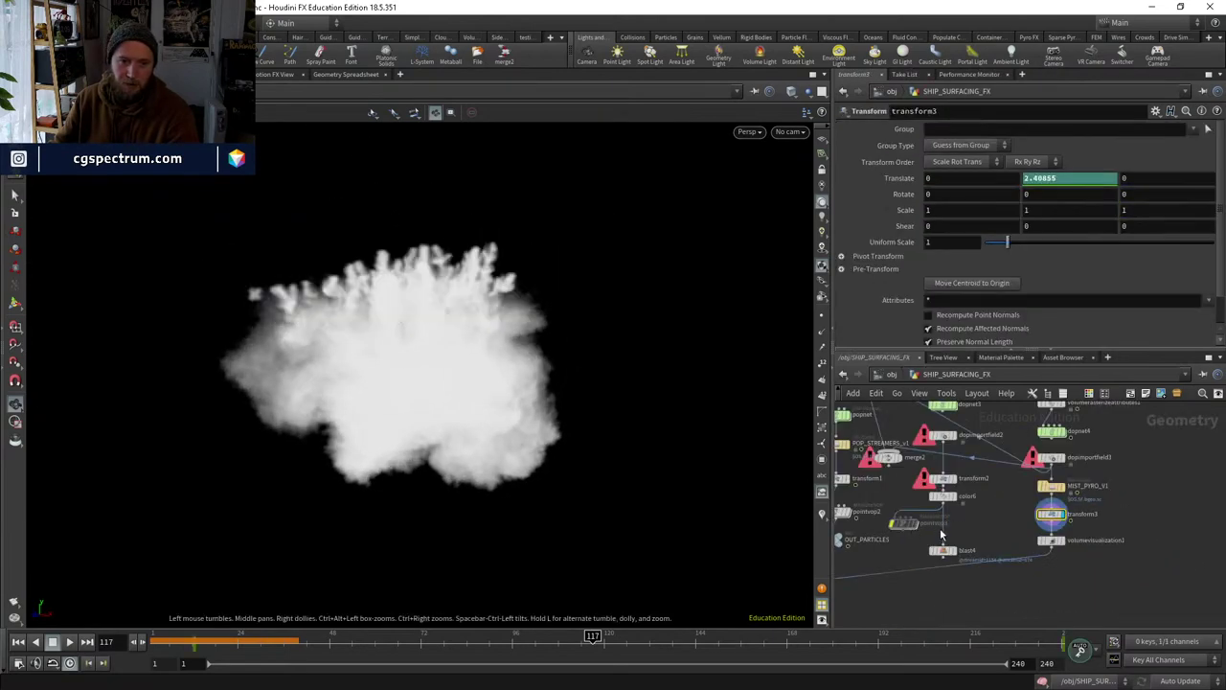
middle_click_drag(1104, 479, 1066, 513)
left_click(188, 638)
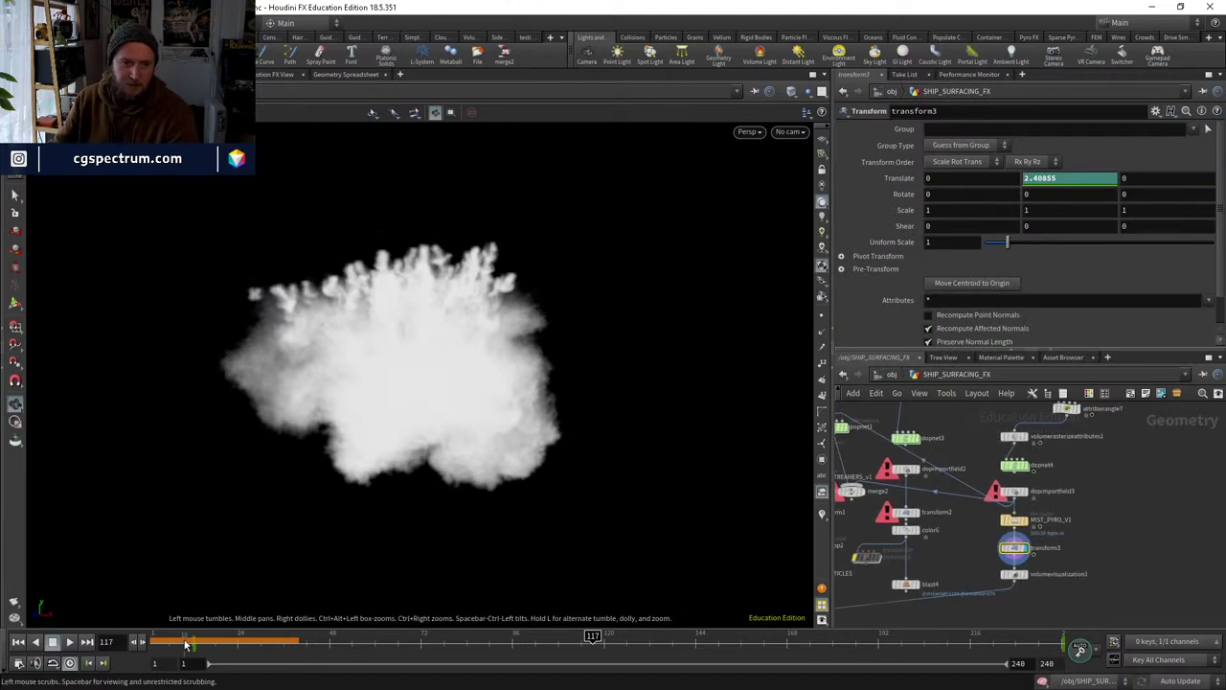
scroll(1034, 495, "up", 3)
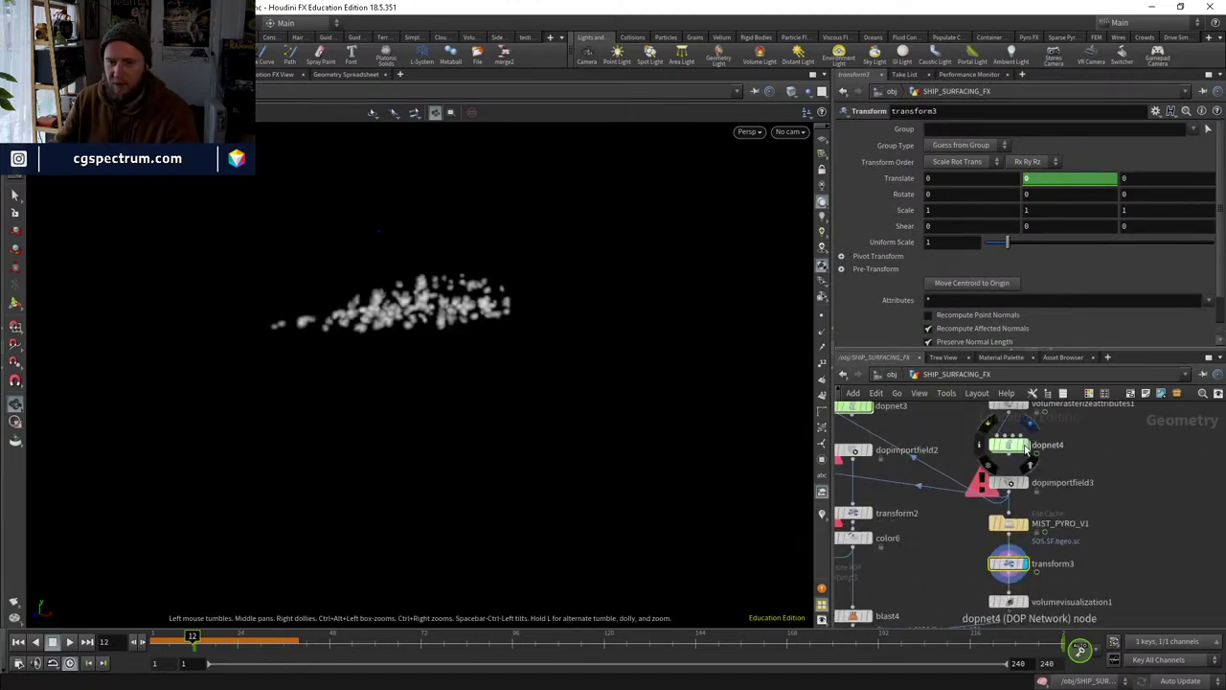
left_click(1025, 445)
double_click(1009, 446)
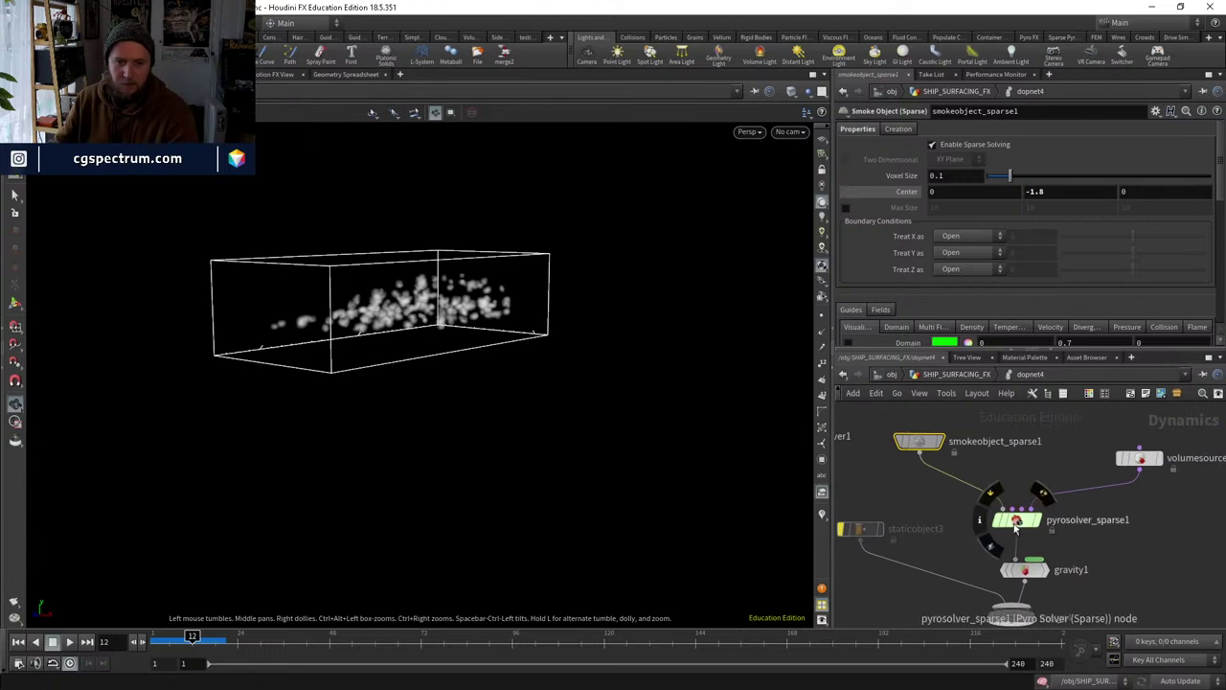
Enable Max Size on smokeobject_sparse1 and set its X and Z to 100.
left_click(846, 208)
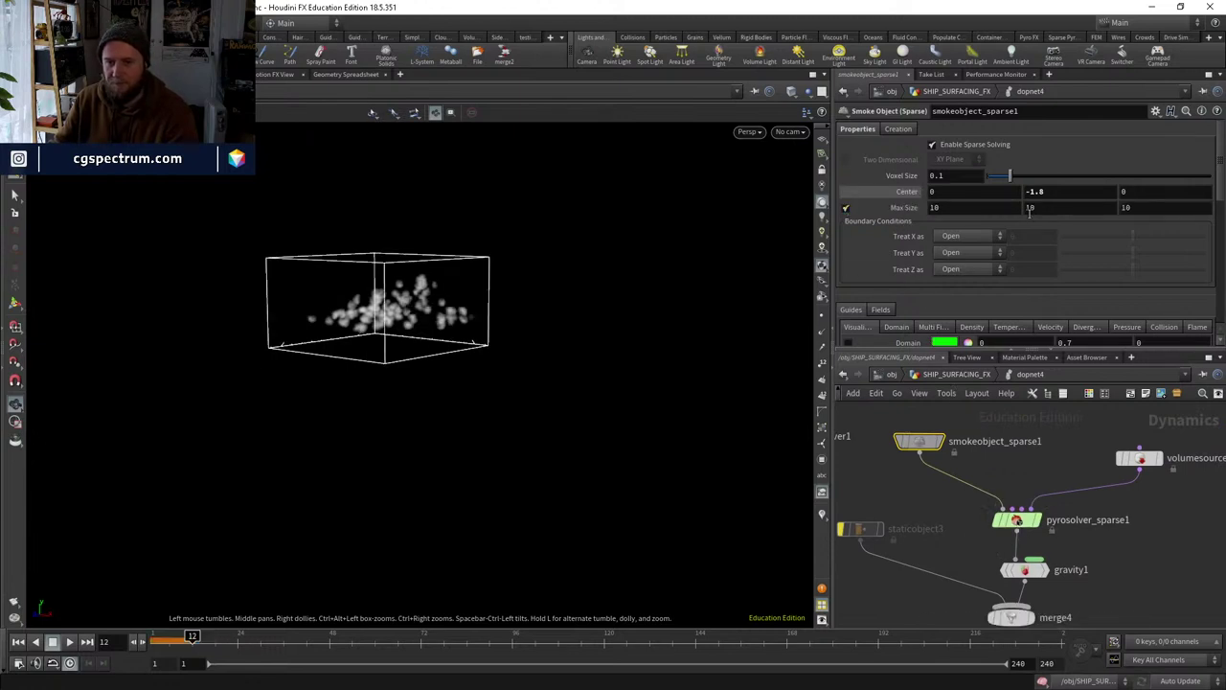
left_click(987, 207)
type("0")
key("Tab")
key("Tab")
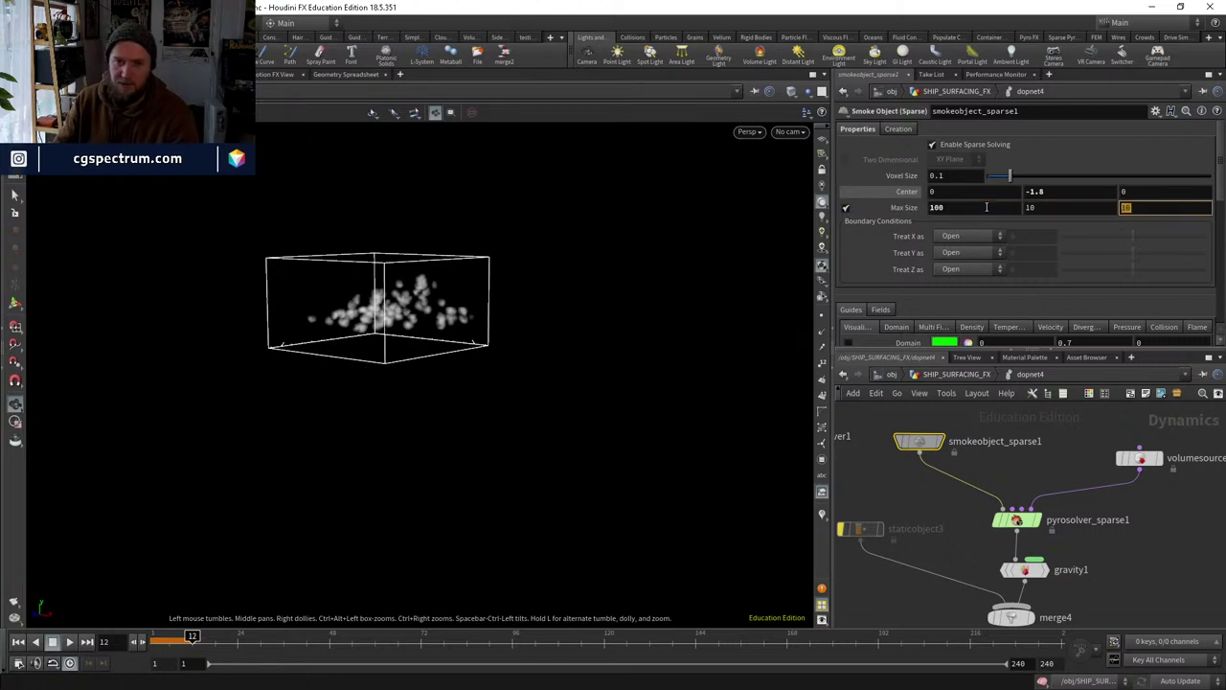
type("100")
key("Return")
Set the maximum Y size to 20, then rewind and replay the simulation.
double_click(1054, 209)
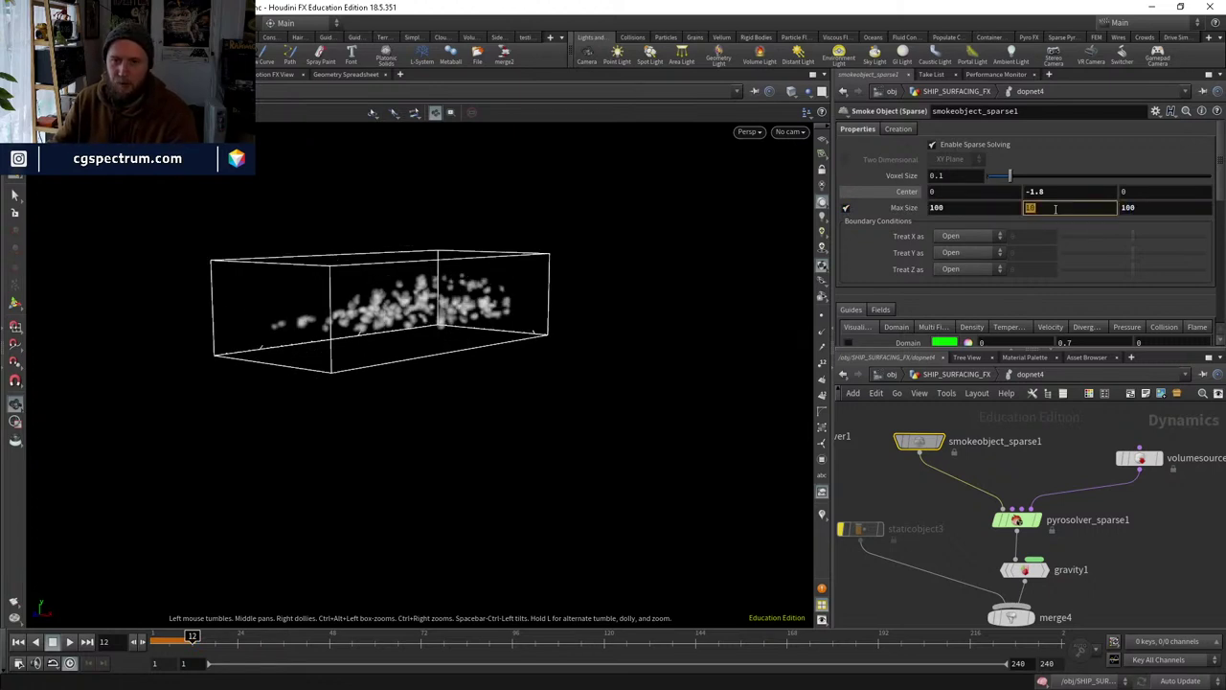
type("50")
key("Return")
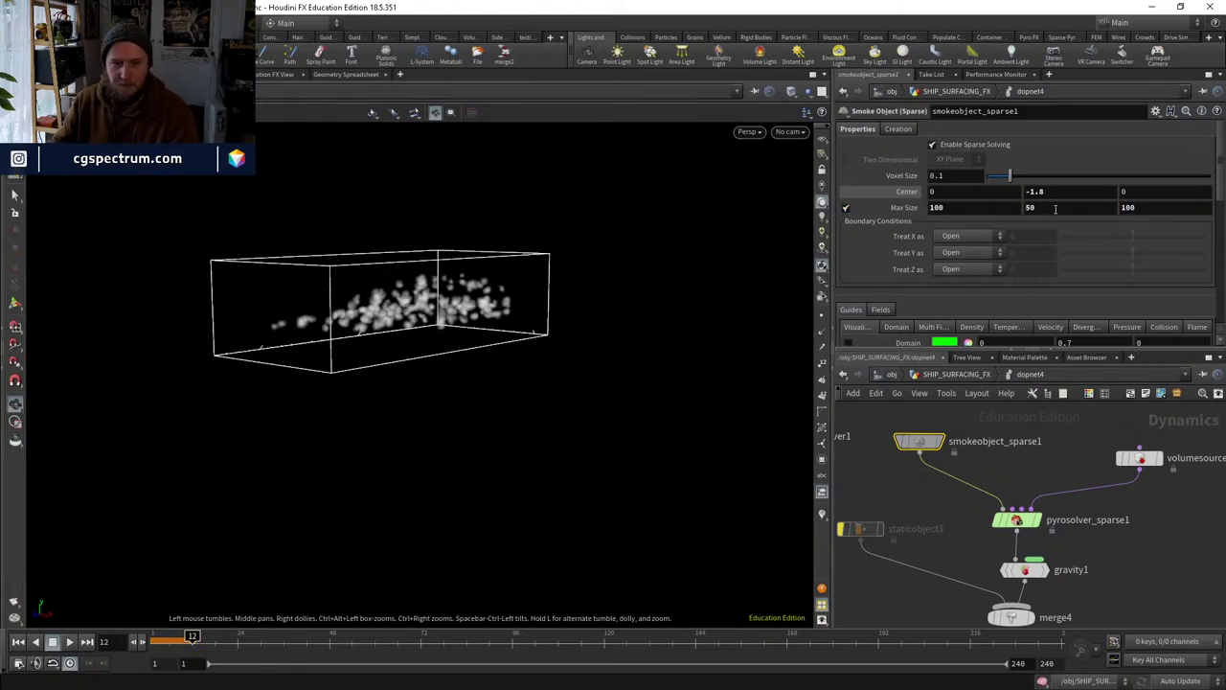
double_click(1055, 209)
type("10")
key("Return")
double_click(1056, 209)
key("Return")
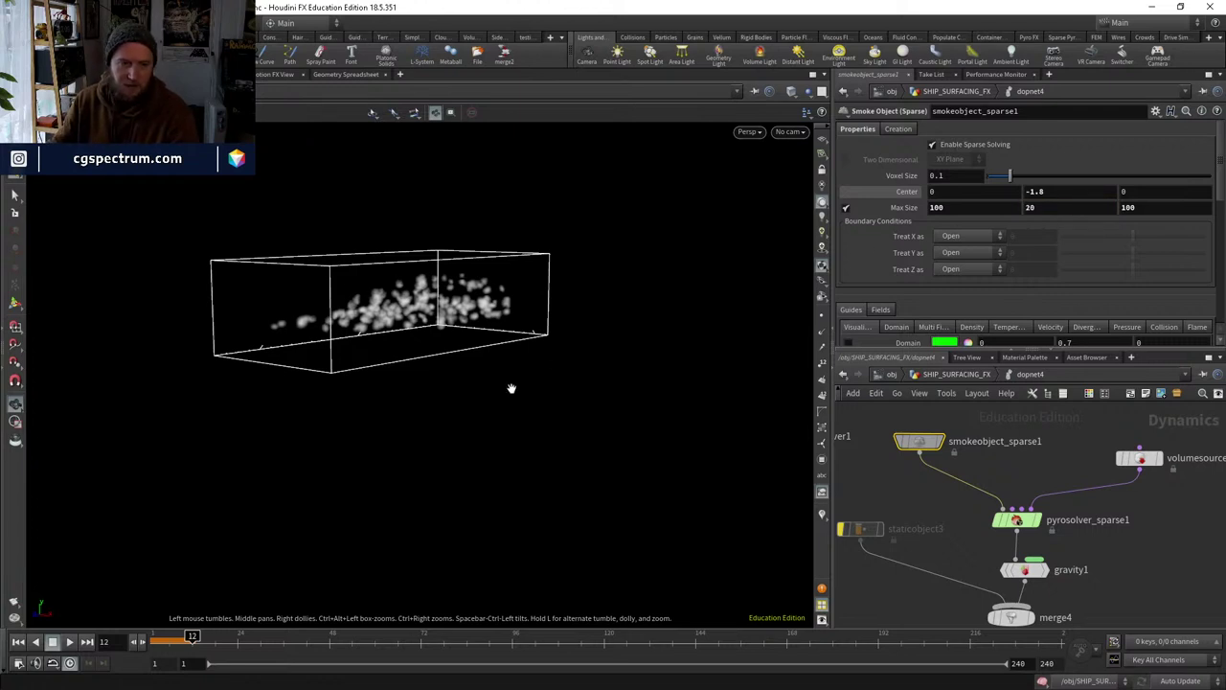
left_click(17, 642)
left_click(68, 642)
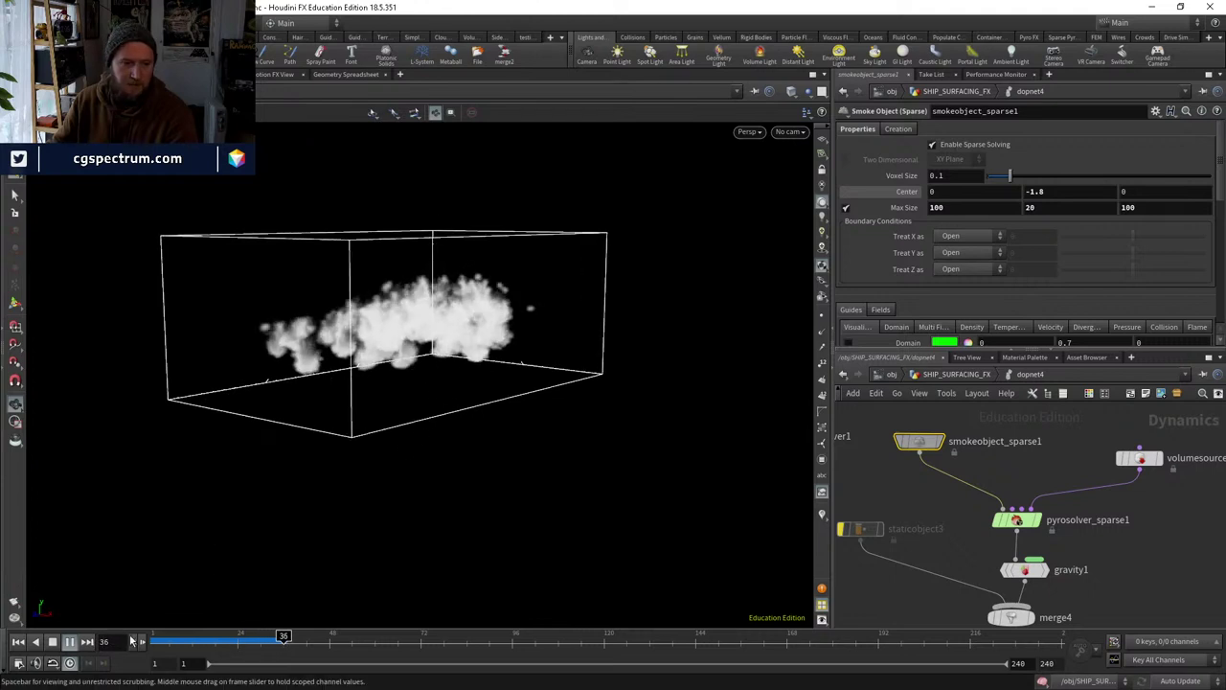
Rewind, set the maximum Y size to 10, and replay the simulation.
left_click(52, 641)
left_click(1054, 208)
type("1")
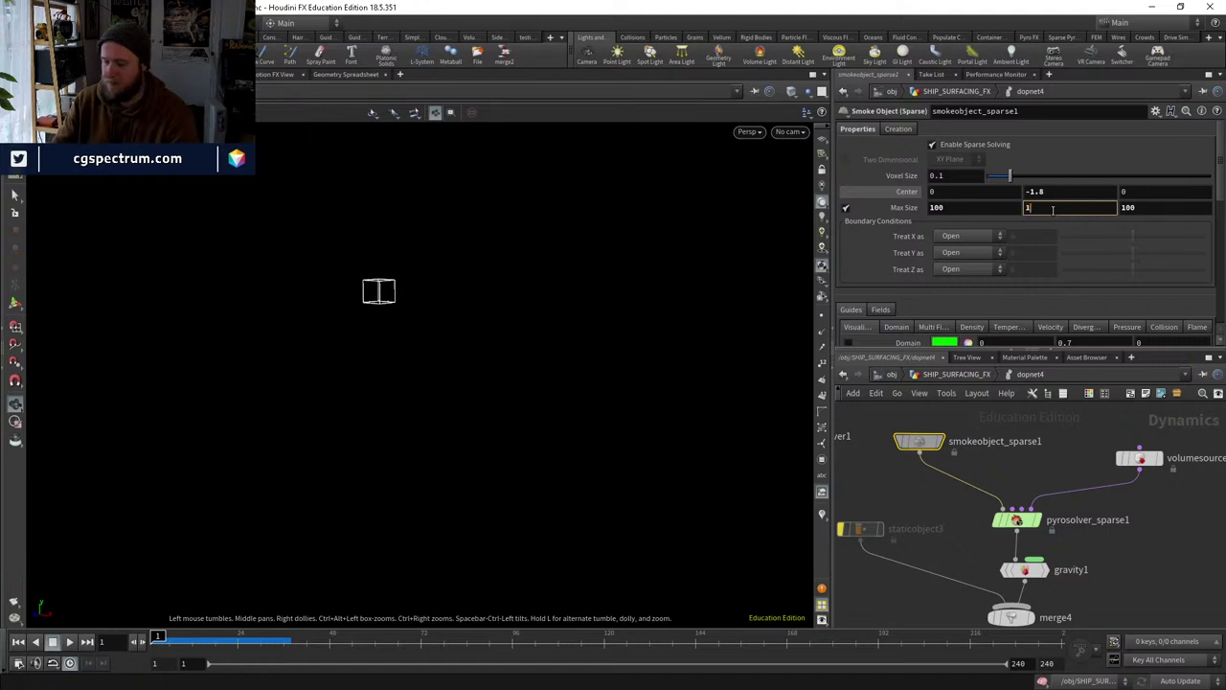
type("0")
left_click(70, 641)
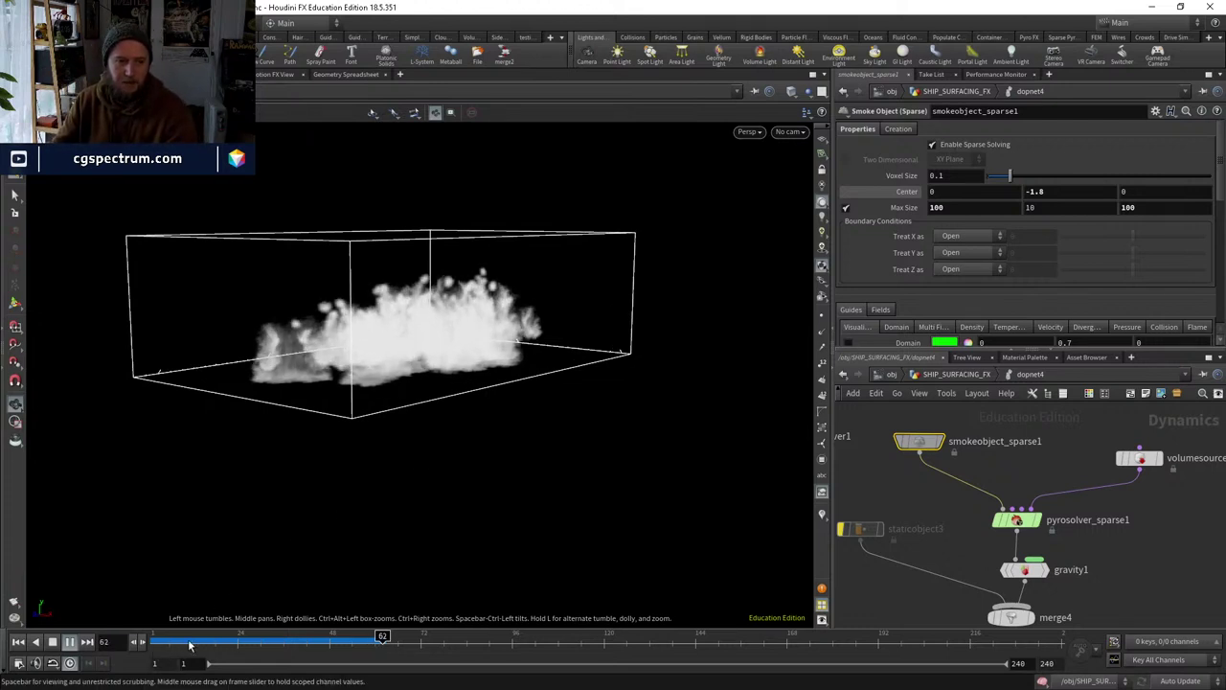
Scrub to frames 60 and 31, orbiting to inspect the flattened smoke.
left_click_drag(239, 639, 537, 454)
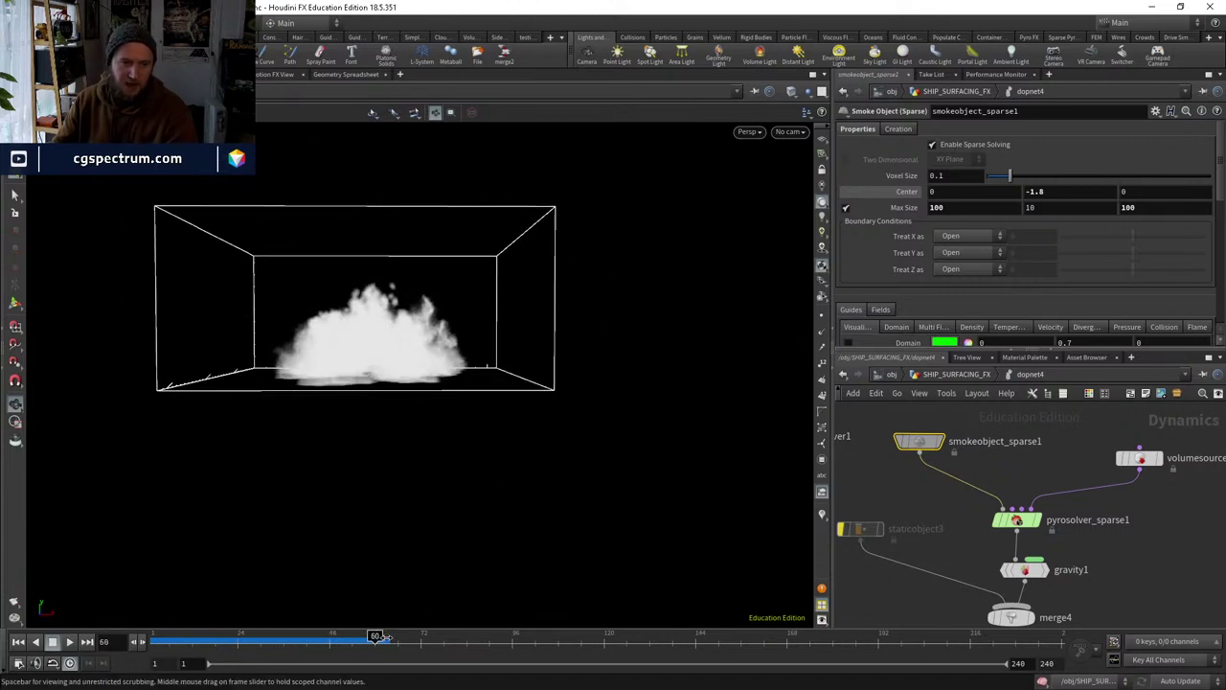
left_click_drag(380, 638, 341, 619)
scroll(418, 411, "up", 10)
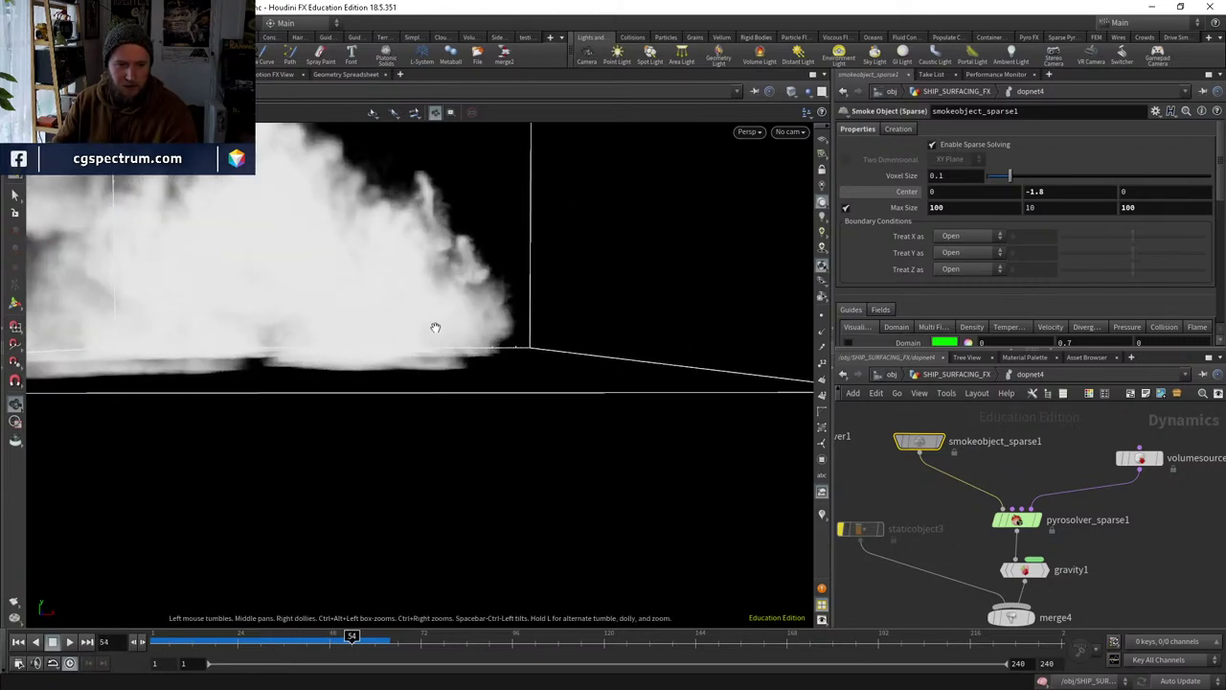
scroll(422, 421, "down", 5)
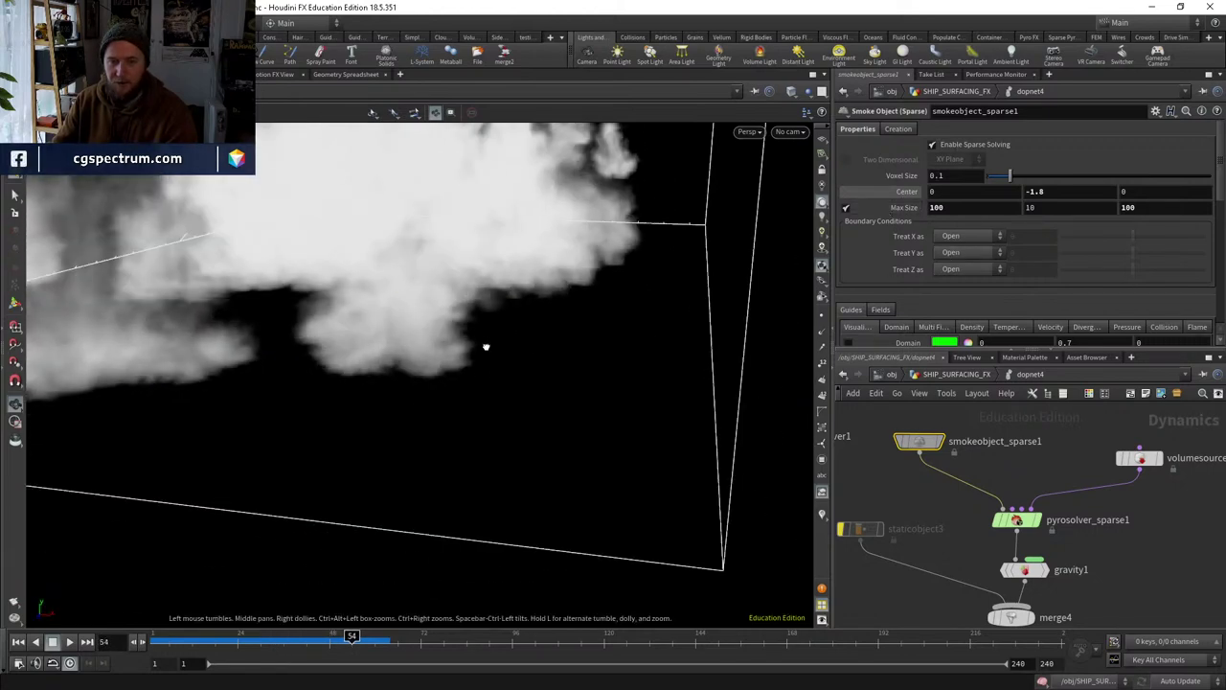
left_click_drag(484, 348, 337, 489)
left_click_drag(351, 637, 273, 642)
scroll(382, 515, "up", 8)
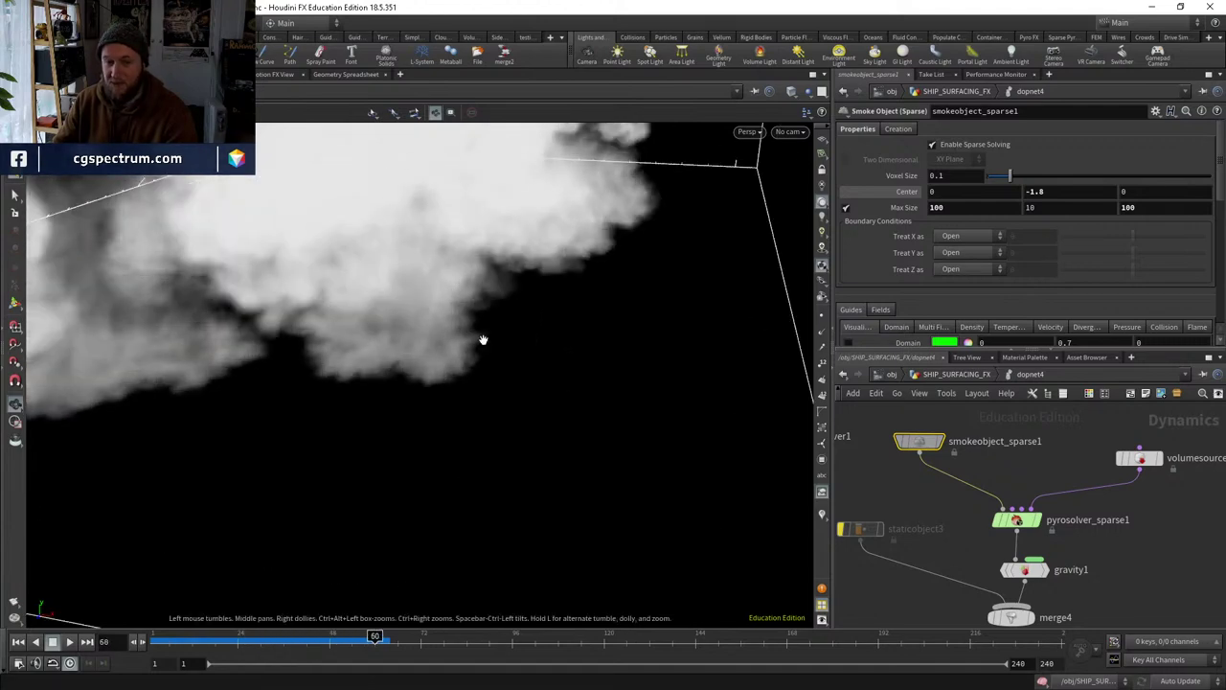
left_click_drag(483, 339, 317, 591)
Check frames 45–61, resume playback, view the smoke side-on, then return to SHIP_SURFACING_FX.
left_click(326, 637)
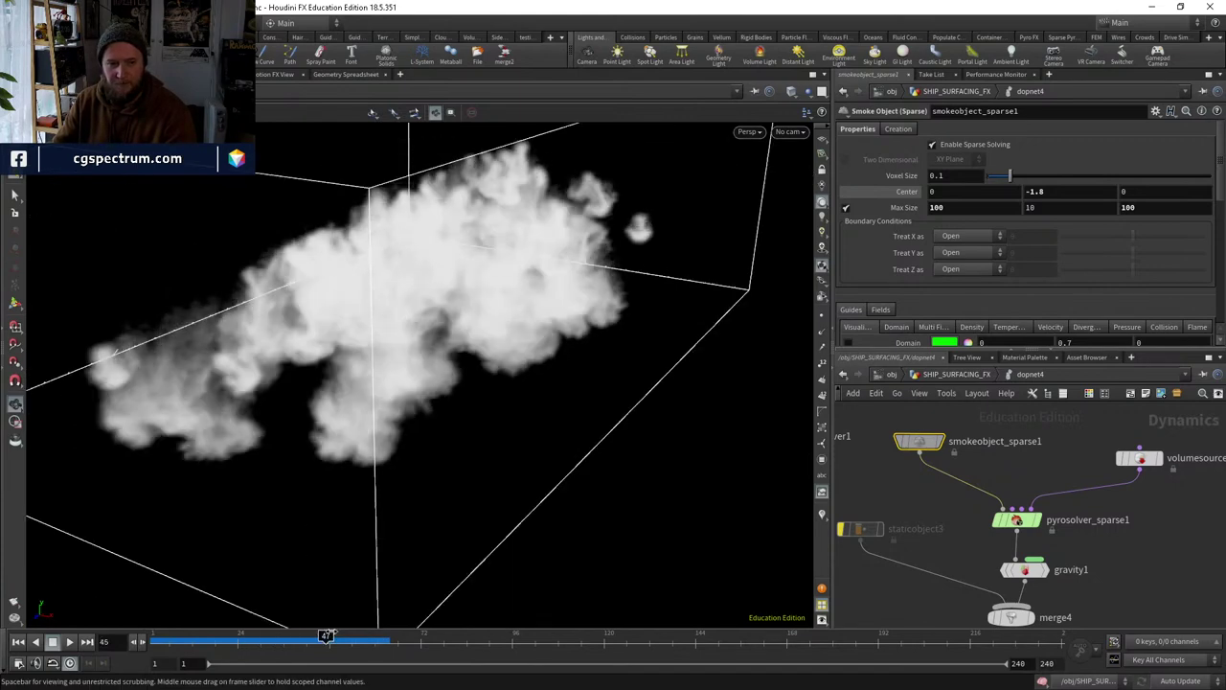
left_click_drag(327, 637, 380, 636)
left_click_drag(345, 479, 322, 444)
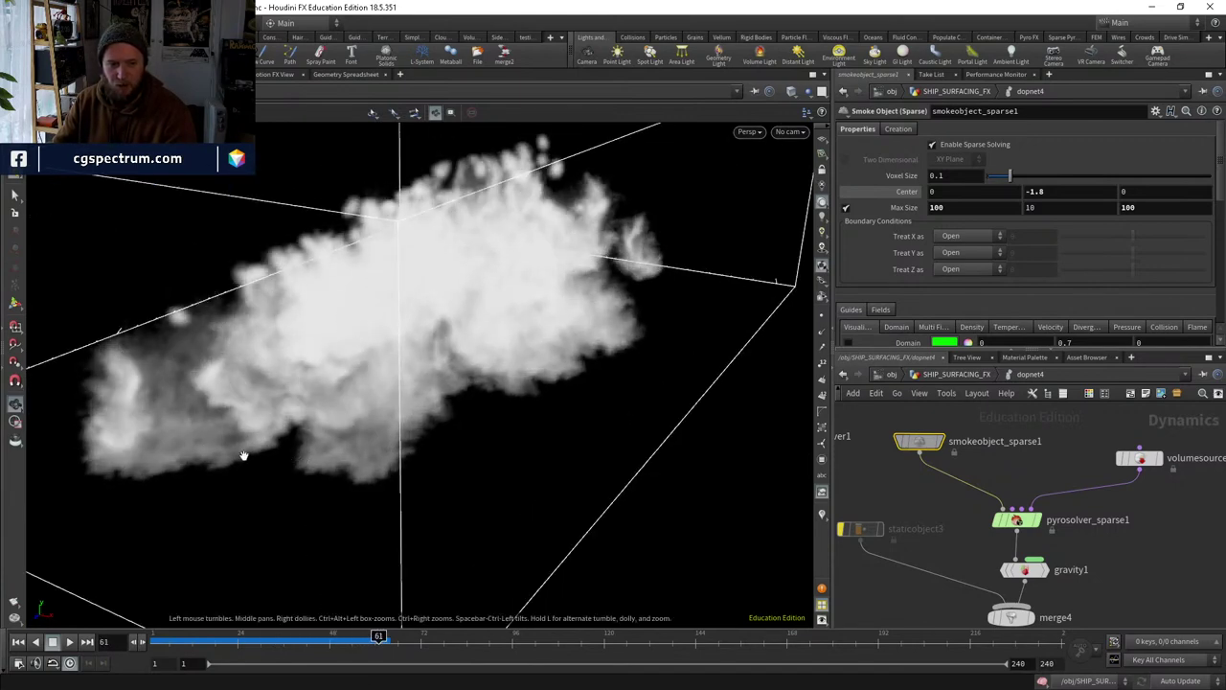
left_click(35, 641)
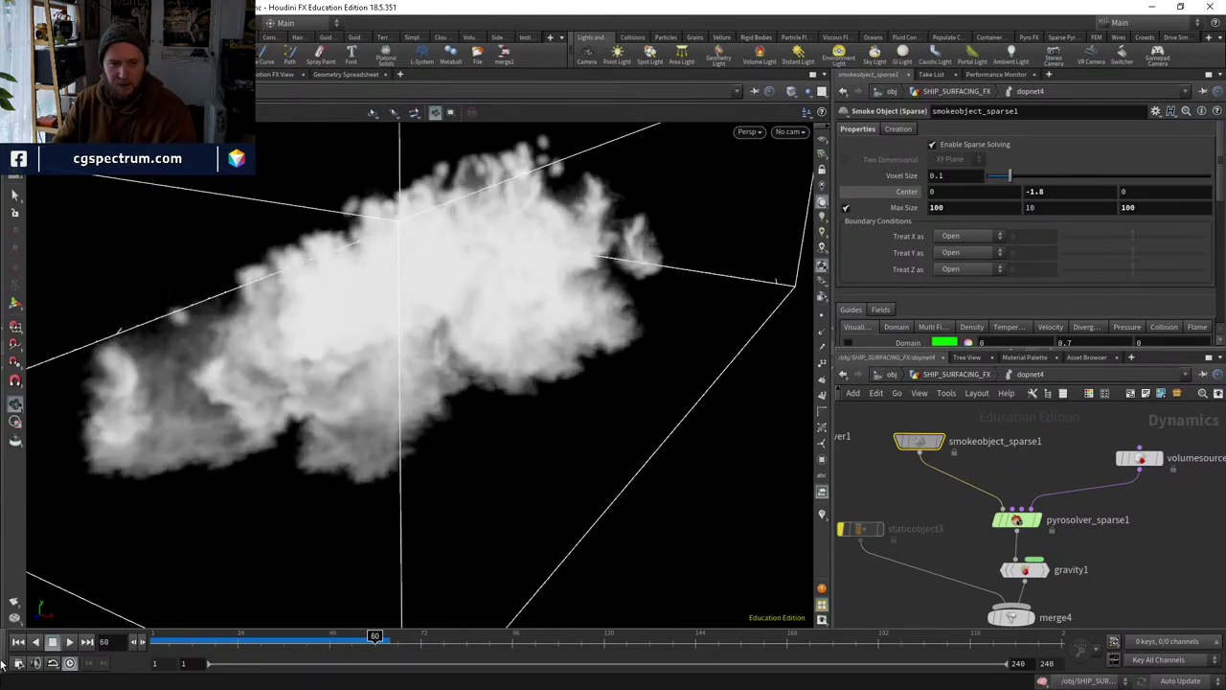
left_click(84, 643)
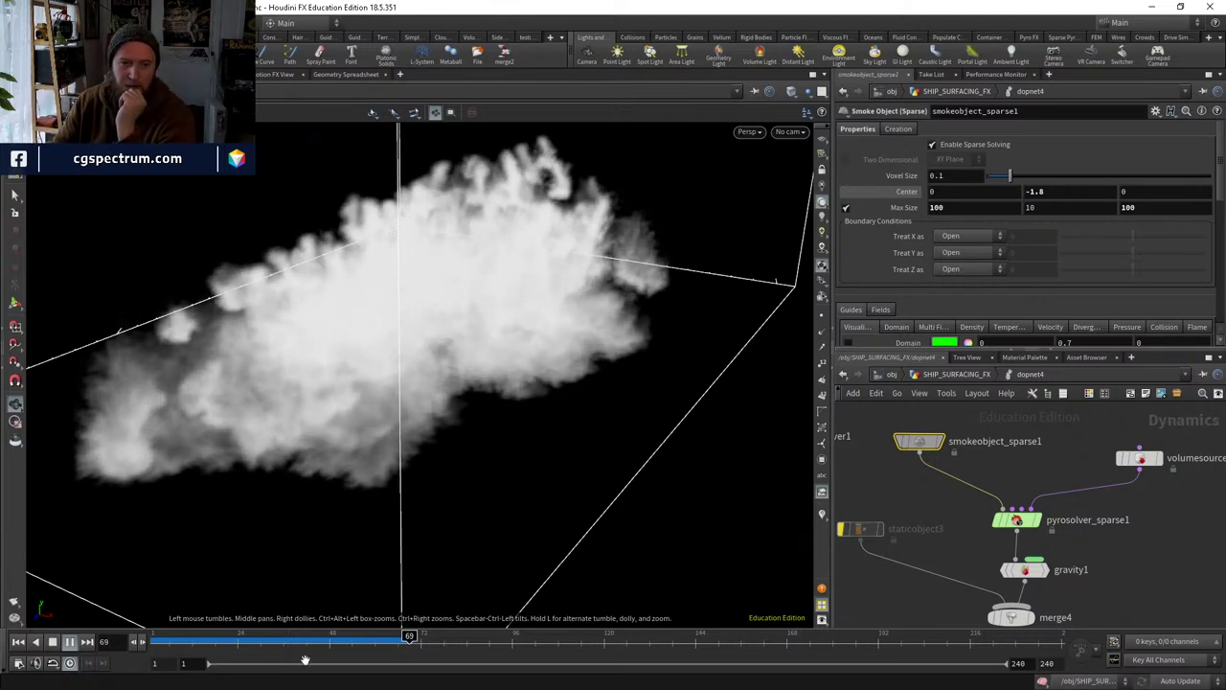
left_click_drag(316, 575, 424, 575)
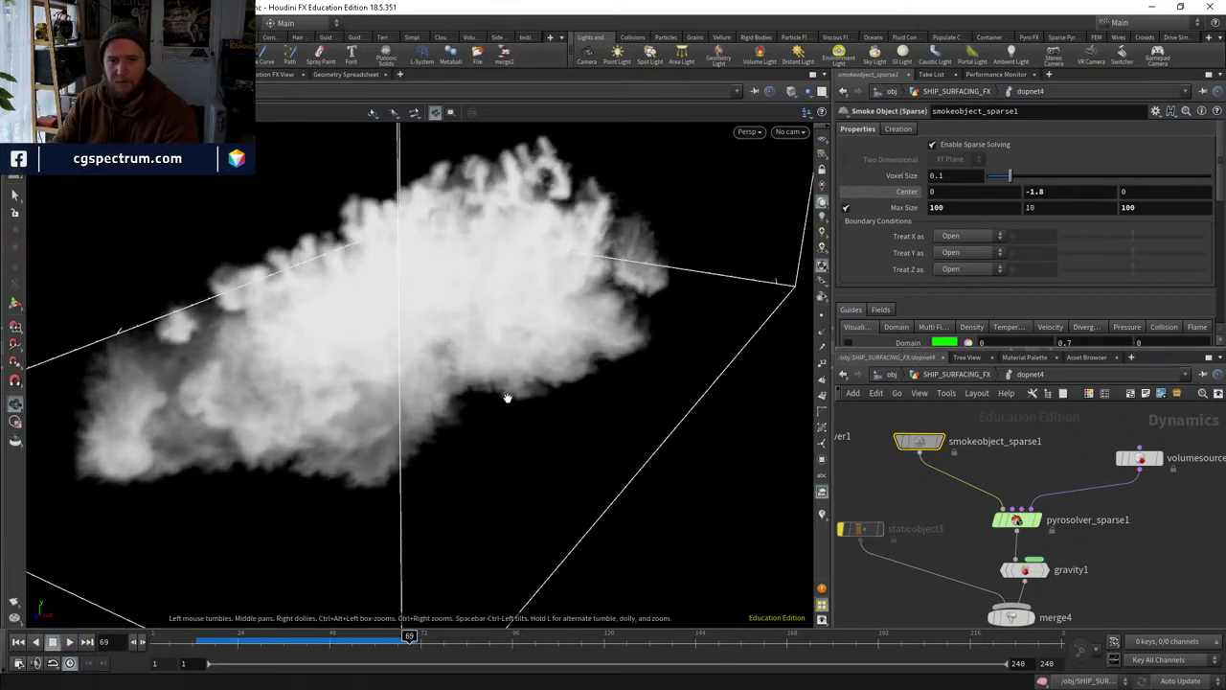
left_click_drag(509, 400, 483, 450)
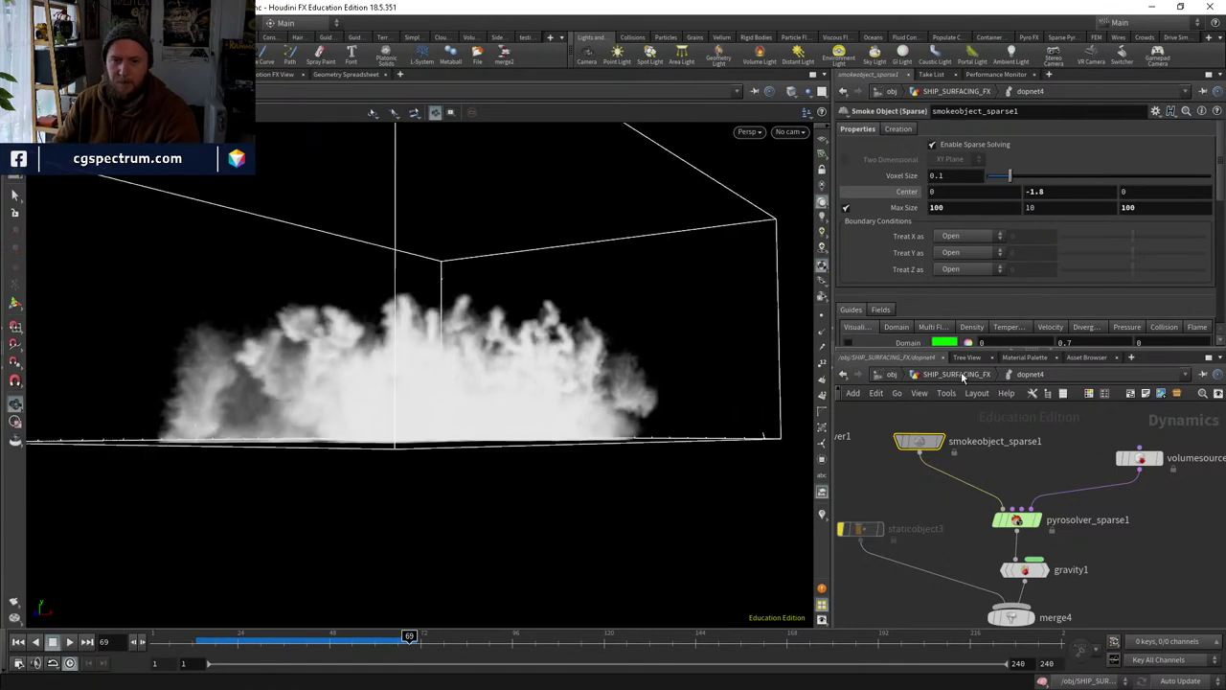
key("u")
left_click(1024, 524)
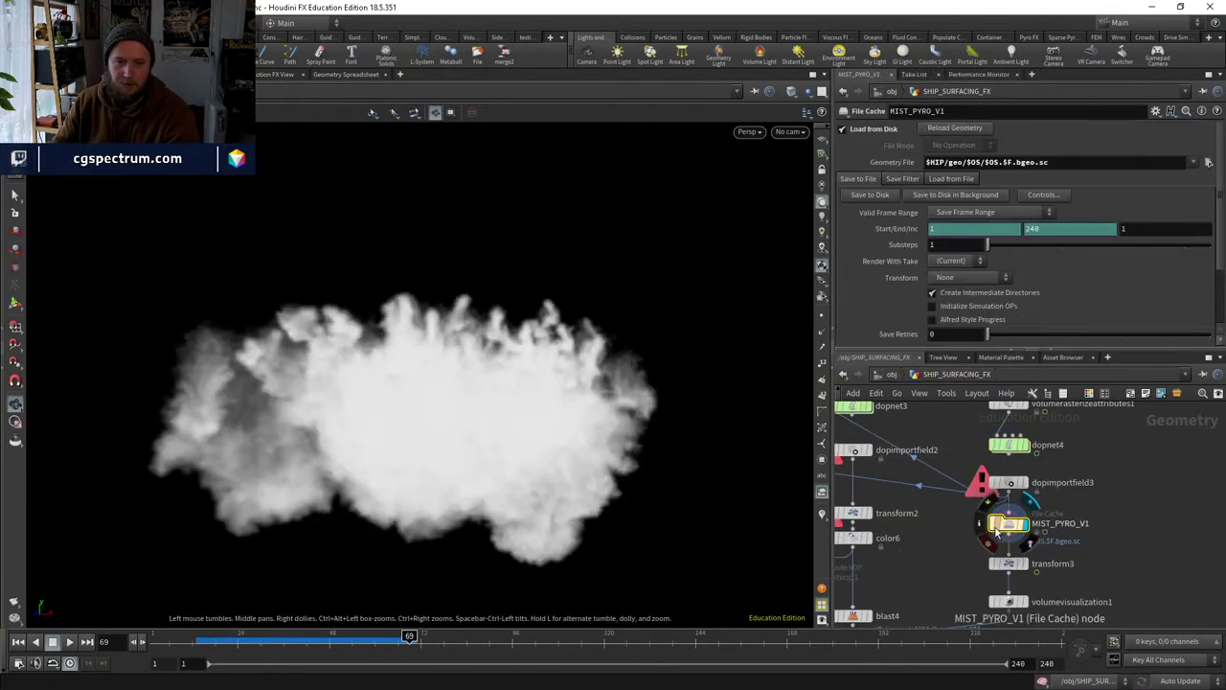
left_click(1021, 511)
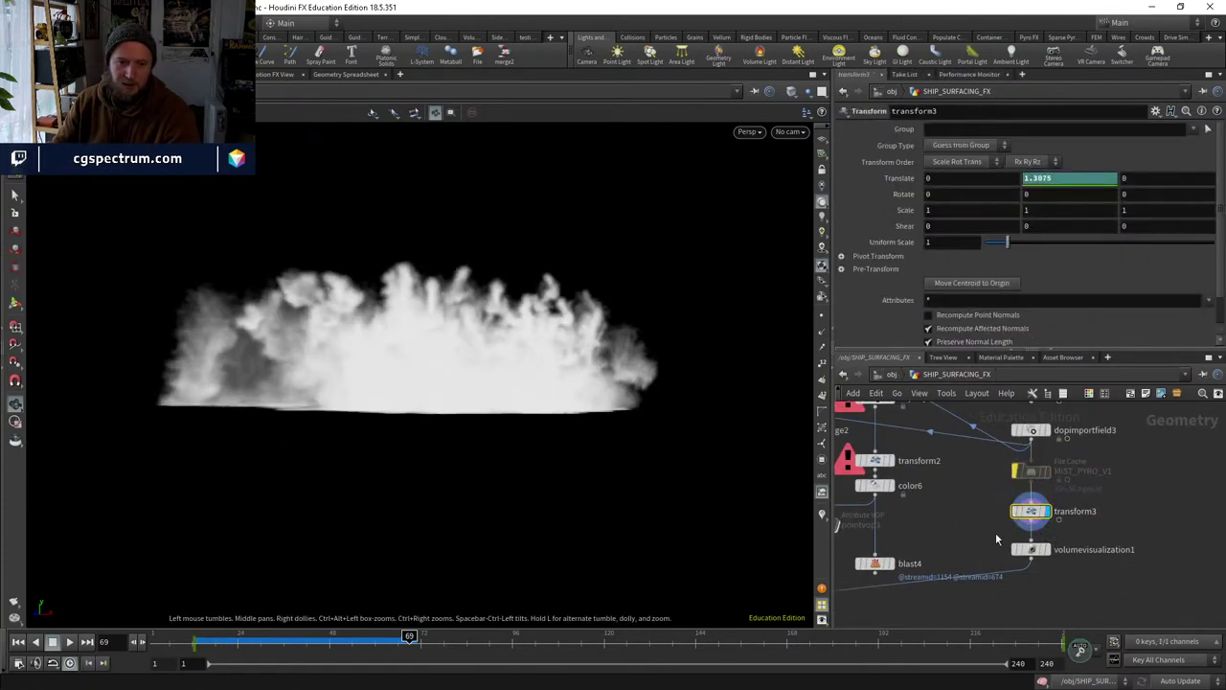
middle_click_drag(1021, 512, 1101, 530)
middle_click_drag(1046, 562, 901, 580)
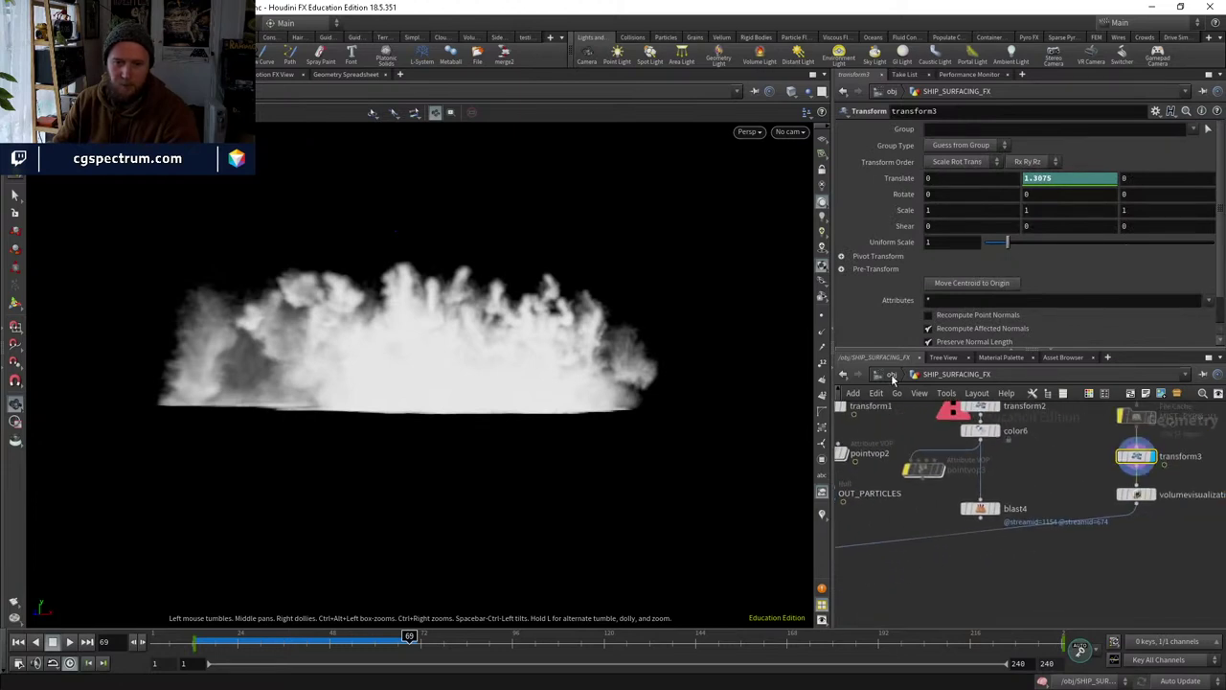
left_click(893, 376)
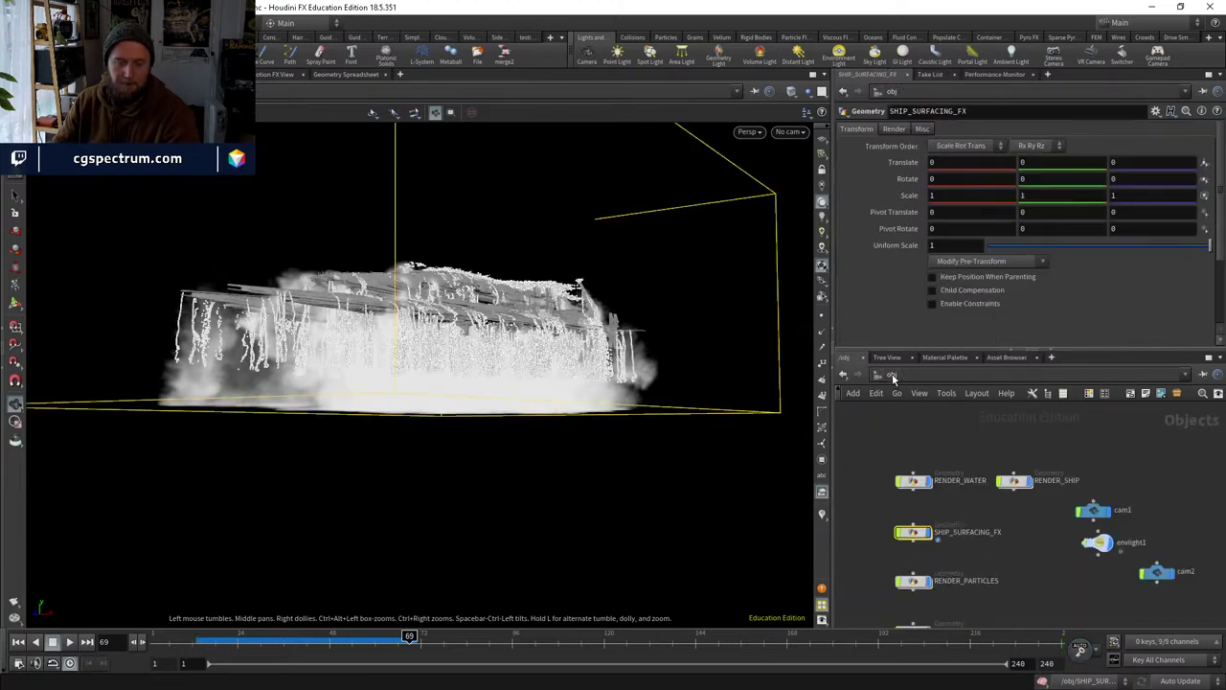
middle_click_drag(963, 546, 958, 524)
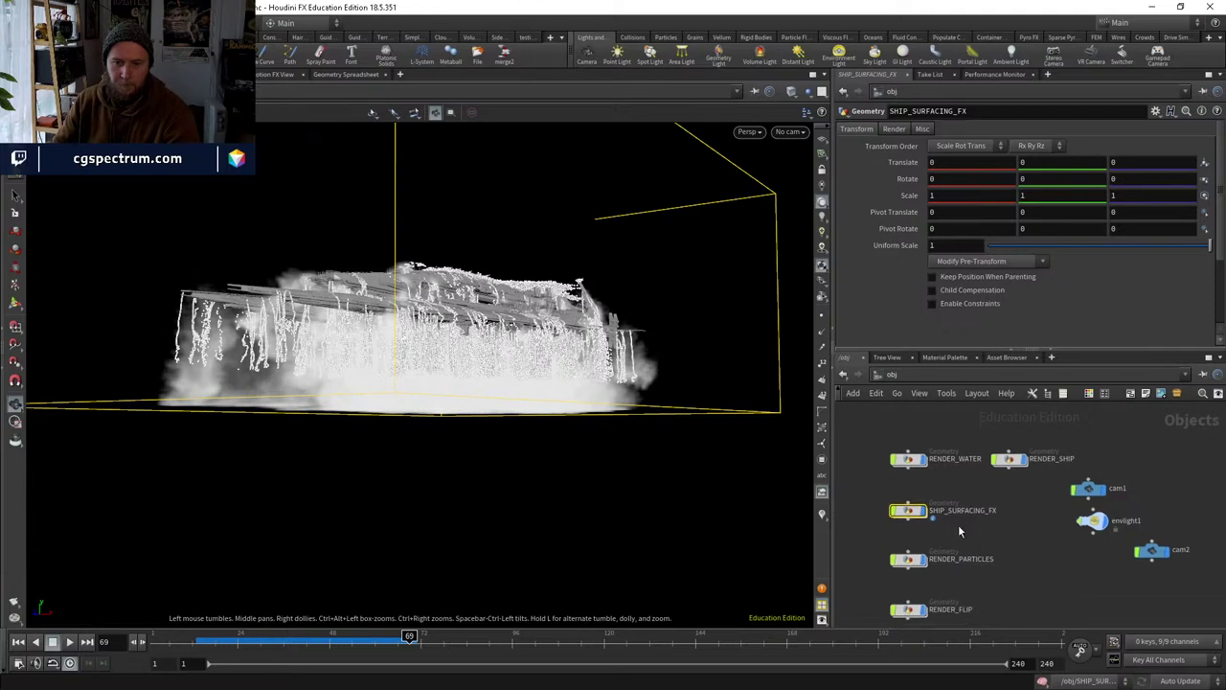
left_click_drag(574, 402, 585, 311)
left_click_drag(626, 366, 546, 341)
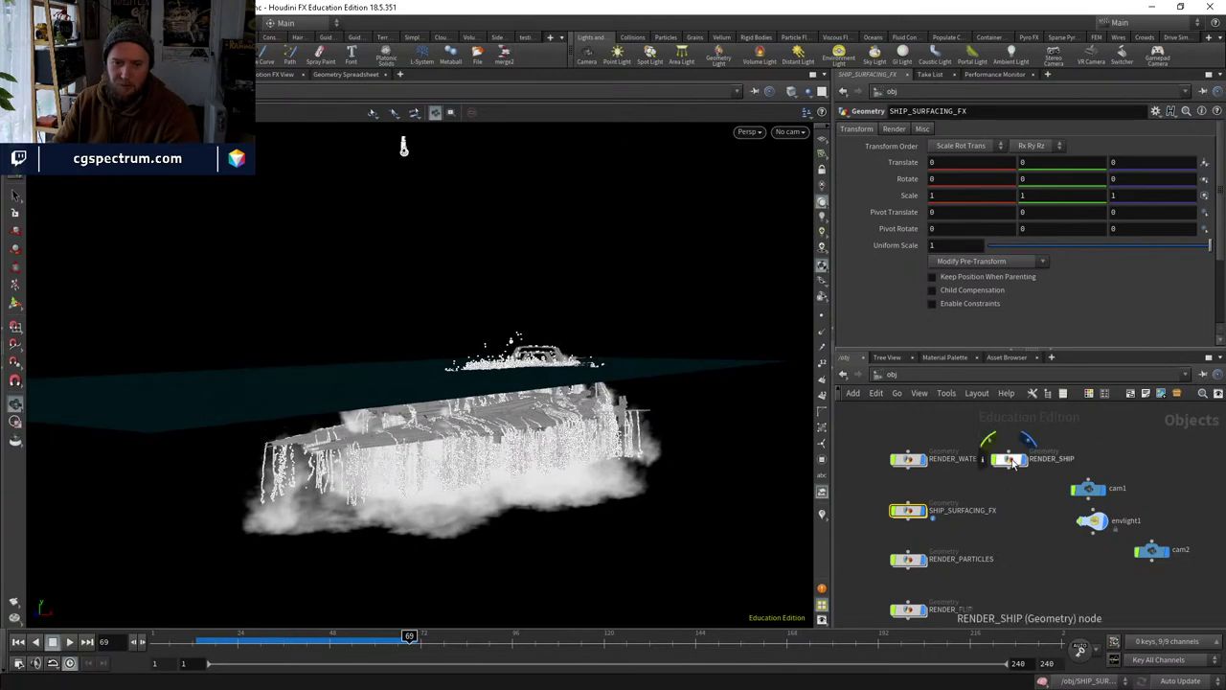
double_click(908, 510)
middle_click_drag(931, 594, 926, 633)
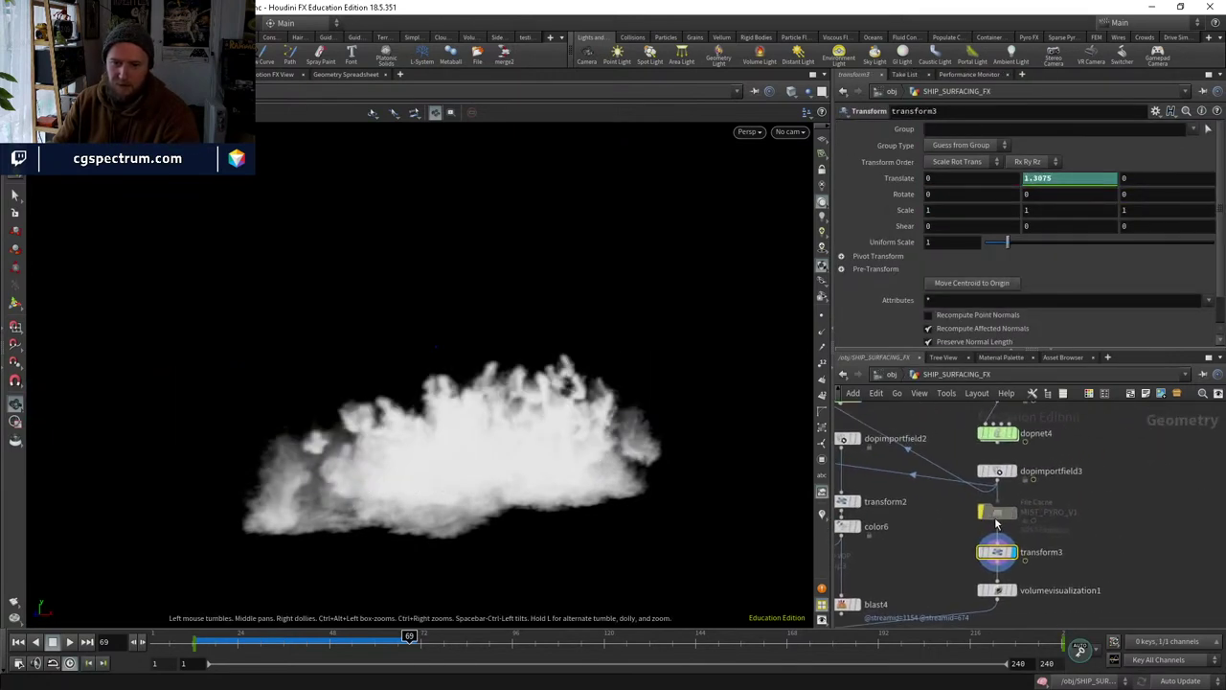
left_click(981, 511)
left_click(998, 513)
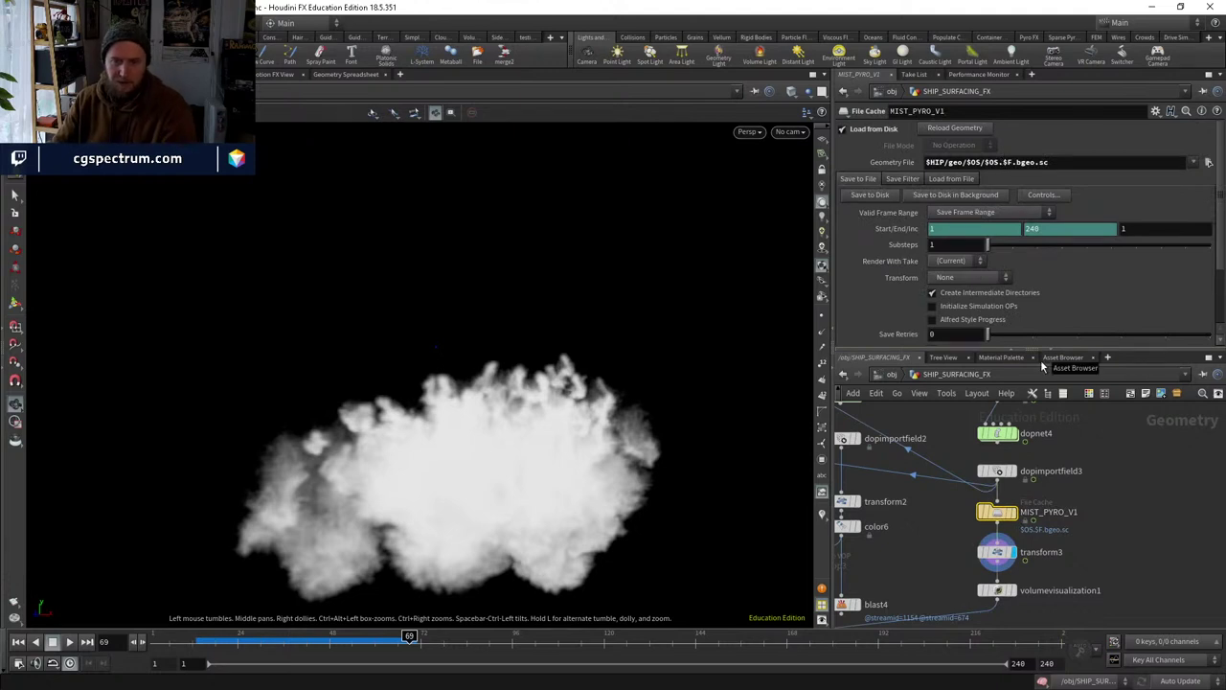
Rewrite MIST_PYRO_V1 to disk in the background, erasing and replacing existing files, and monitor the job.
left_click(964, 196)
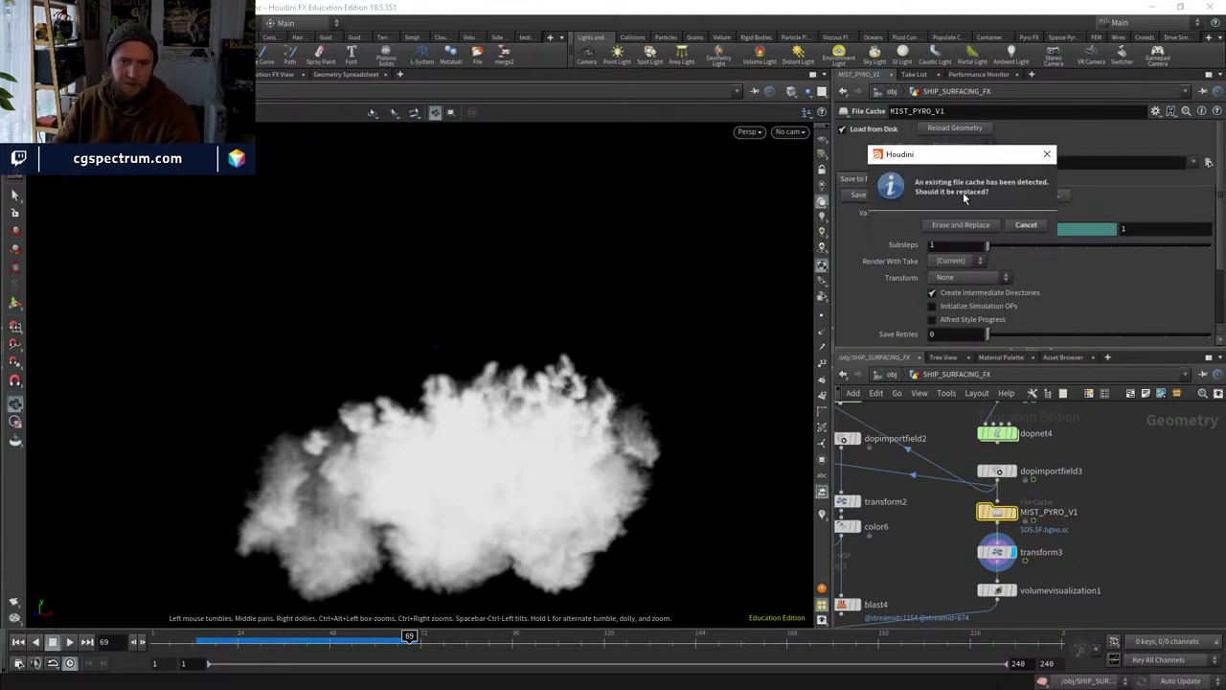
left_click(968, 227)
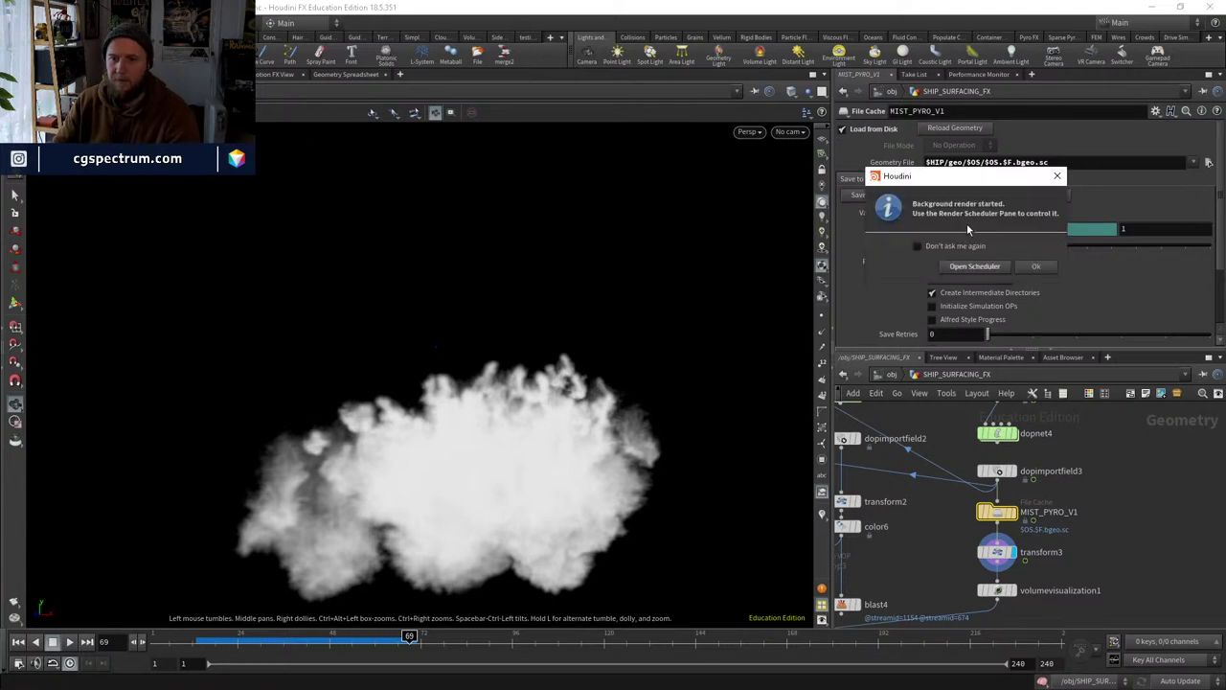
left_click(973, 266)
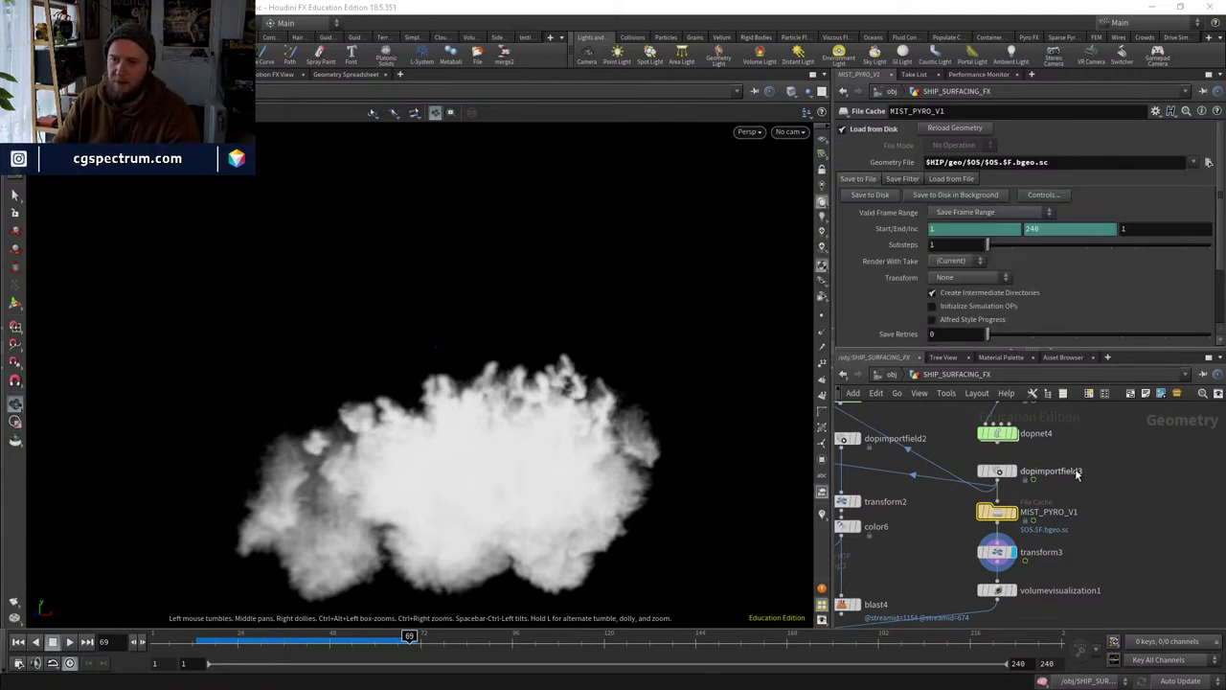
scroll(1078, 472, "down", 4)
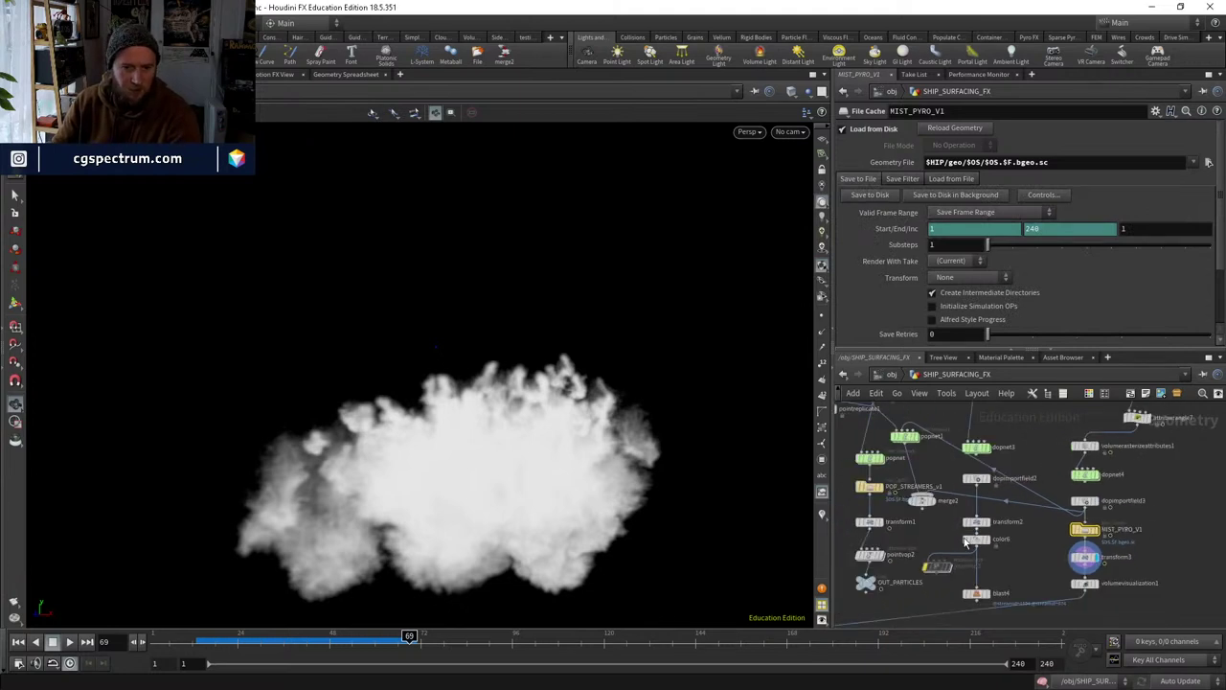
scroll(1023, 552, "up", 3)
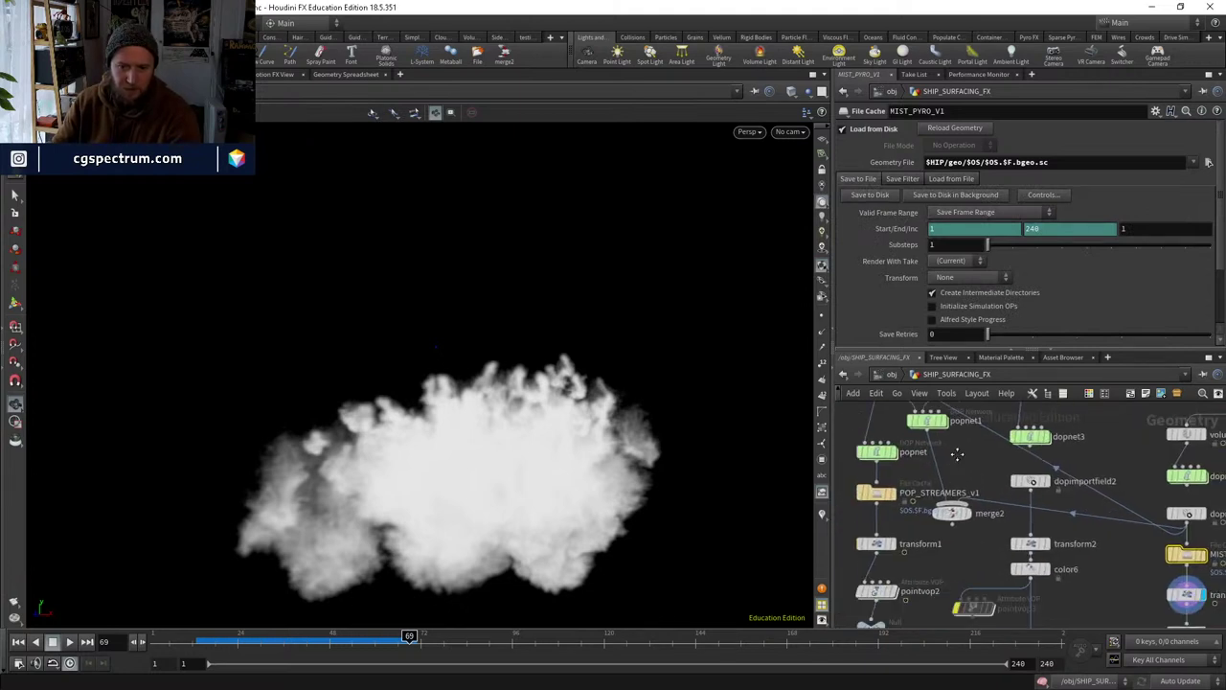
Review transform3's settings and display the mist through volumevisualization1.
middle_click_drag(926, 416, 948, 451)
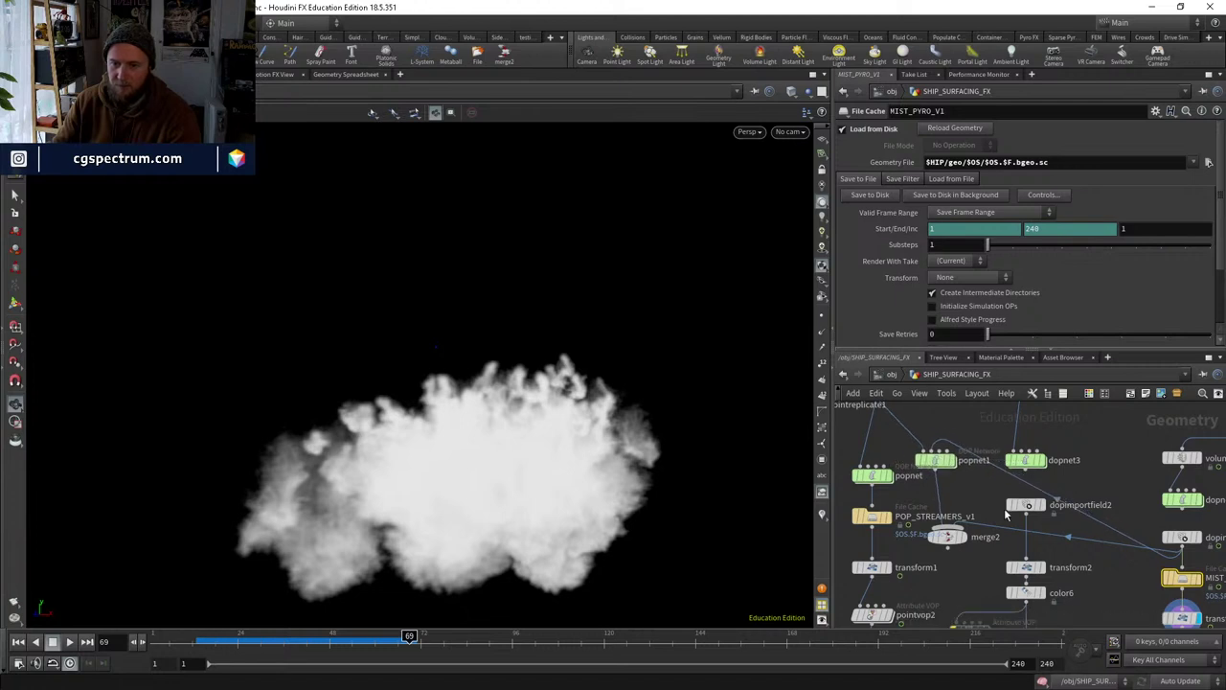
scroll(1192, 572, "down", 1)
left_click_drag(951, 453, 1130, 573)
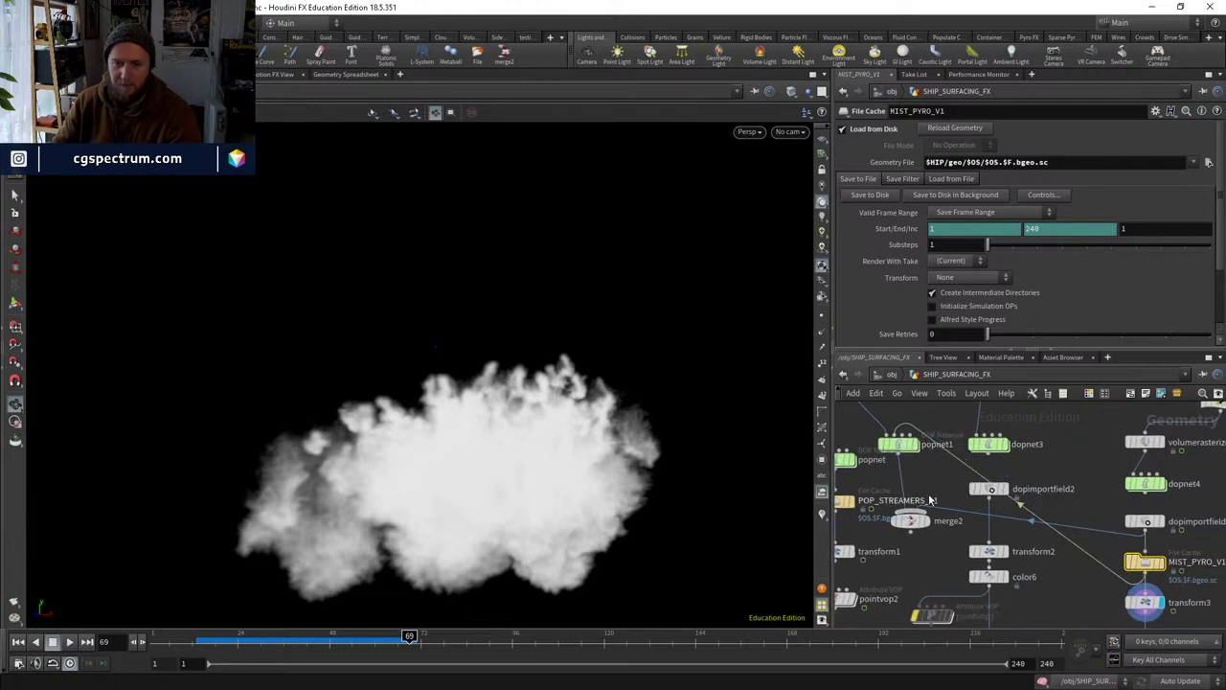
middle_click_drag(920, 504, 846, 430)
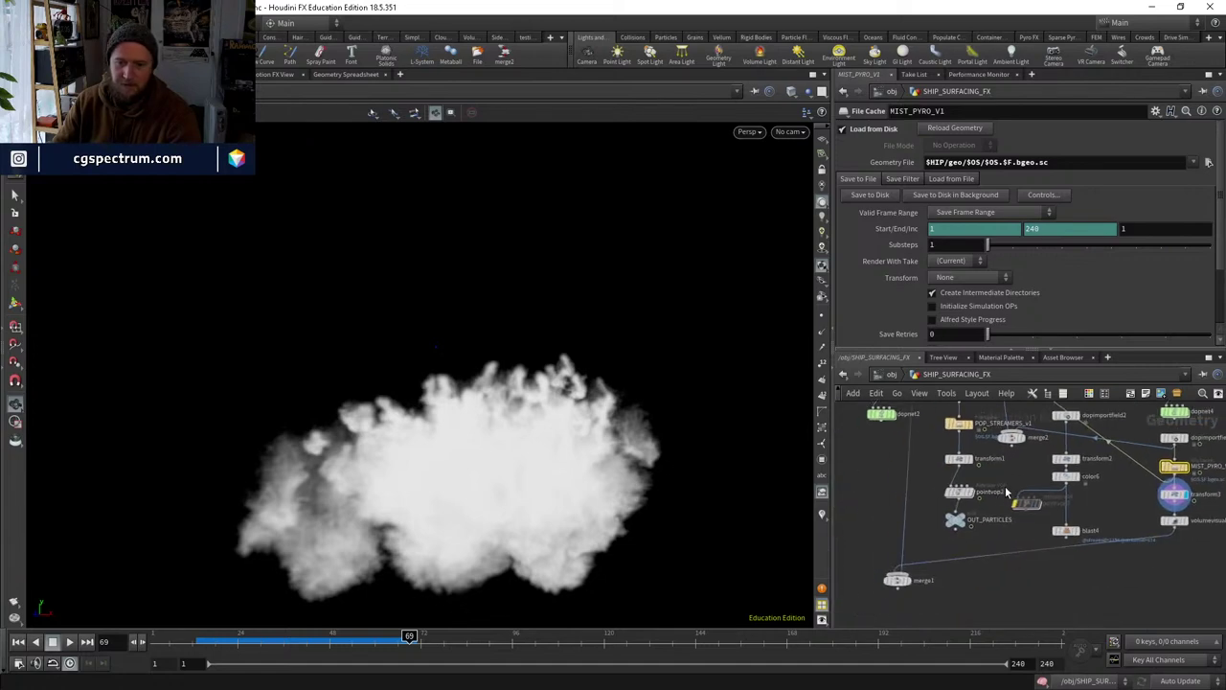
scroll(1060, 515, "down", 1)
left_click(1060, 514)
scroll(1060, 515, "up", 1)
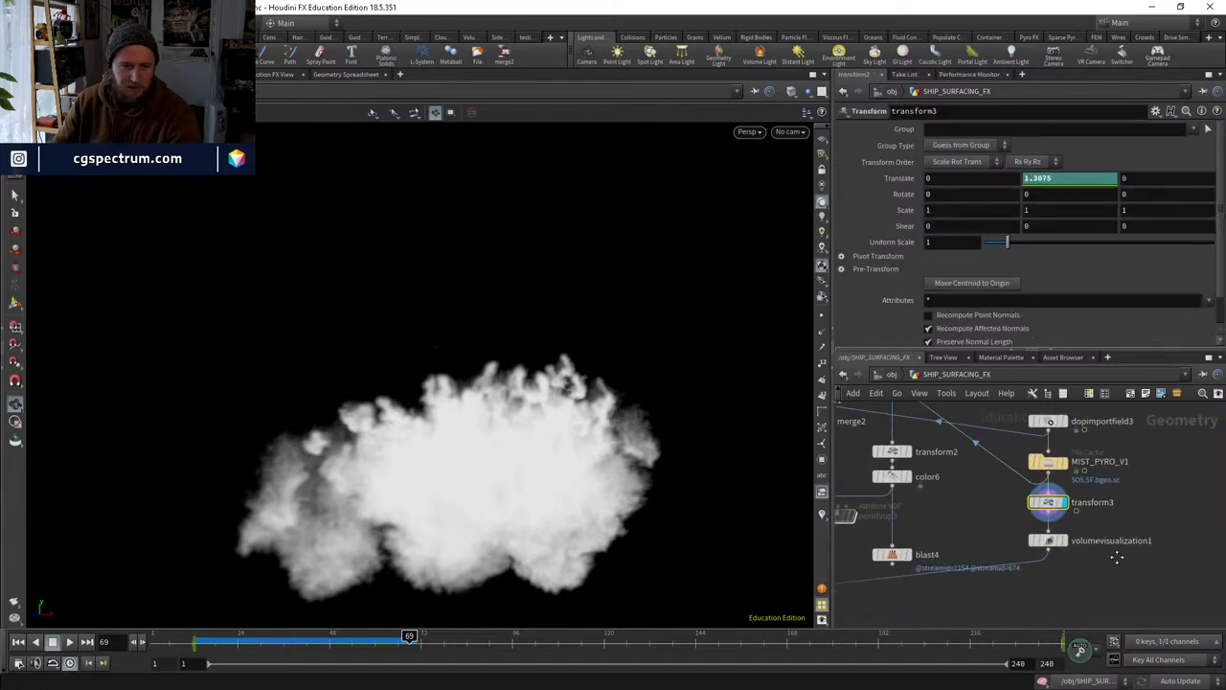
left_click(1054, 507)
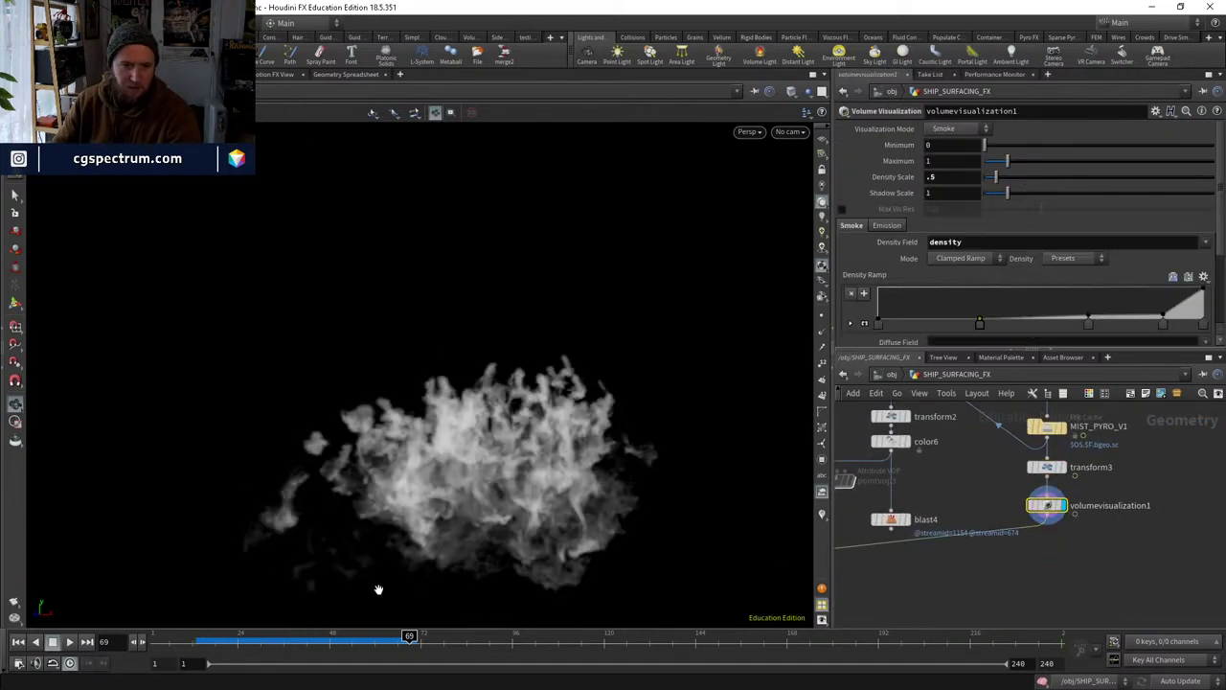
Check the mist at frames 53 and 67, then switch to the /mat network.
left_click(346, 644)
left_click(402, 649)
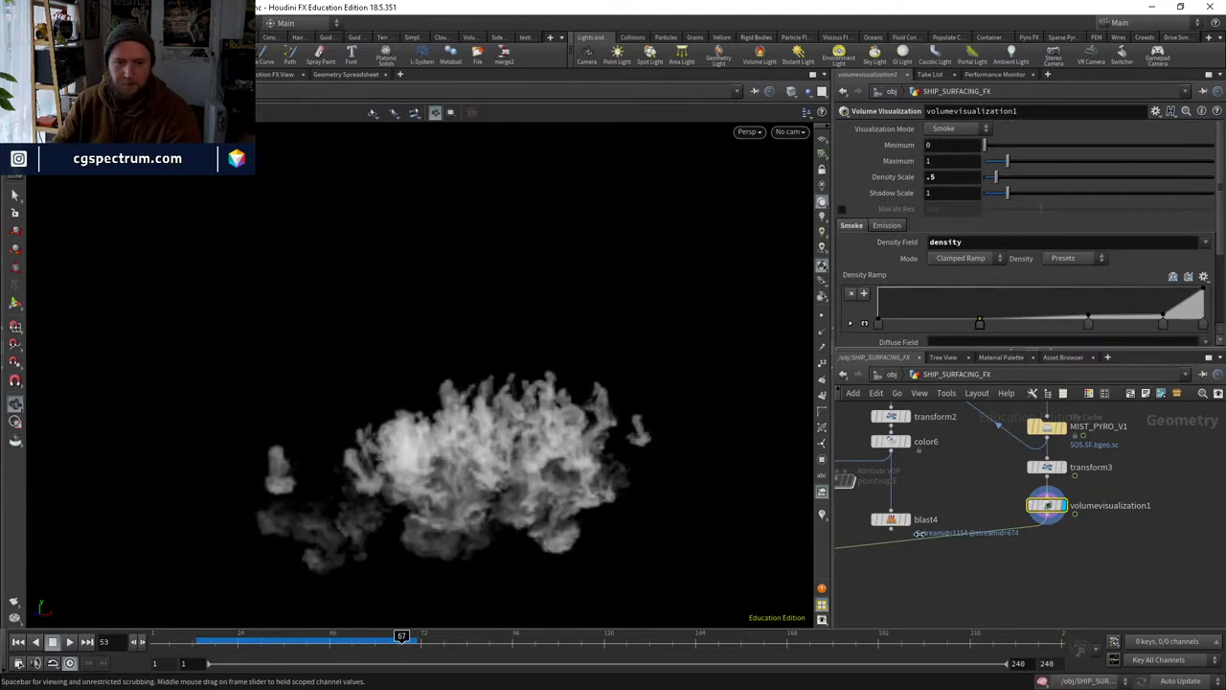
left_click(889, 376)
left_click(919, 424)
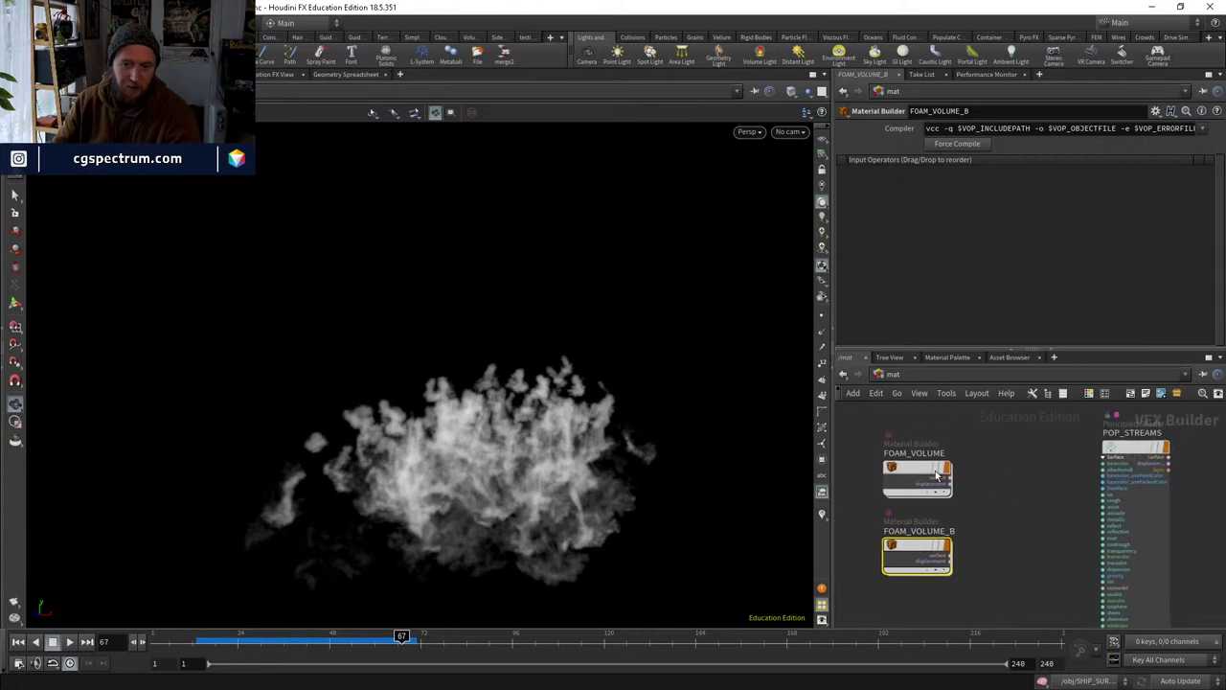
Duplicate the FOAM_VOLUME material and rename the copy MIST_VOLUME.
left_click(921, 472)
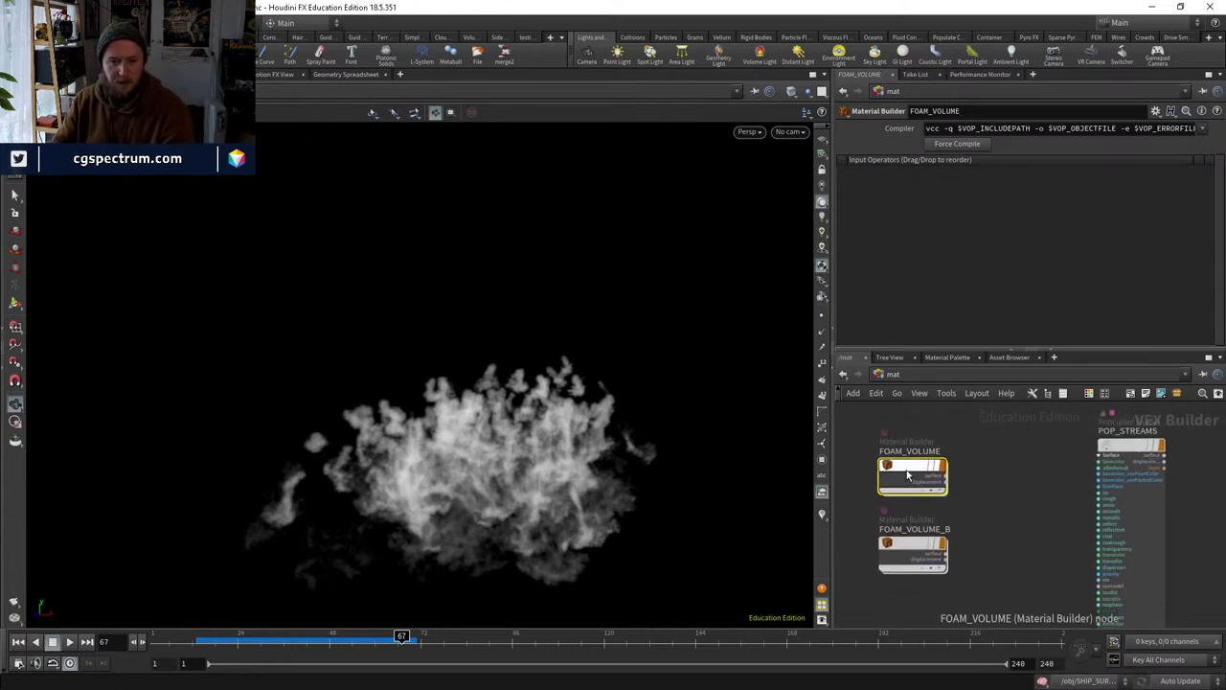
key("ctrl+c")
key("ctrl+v")
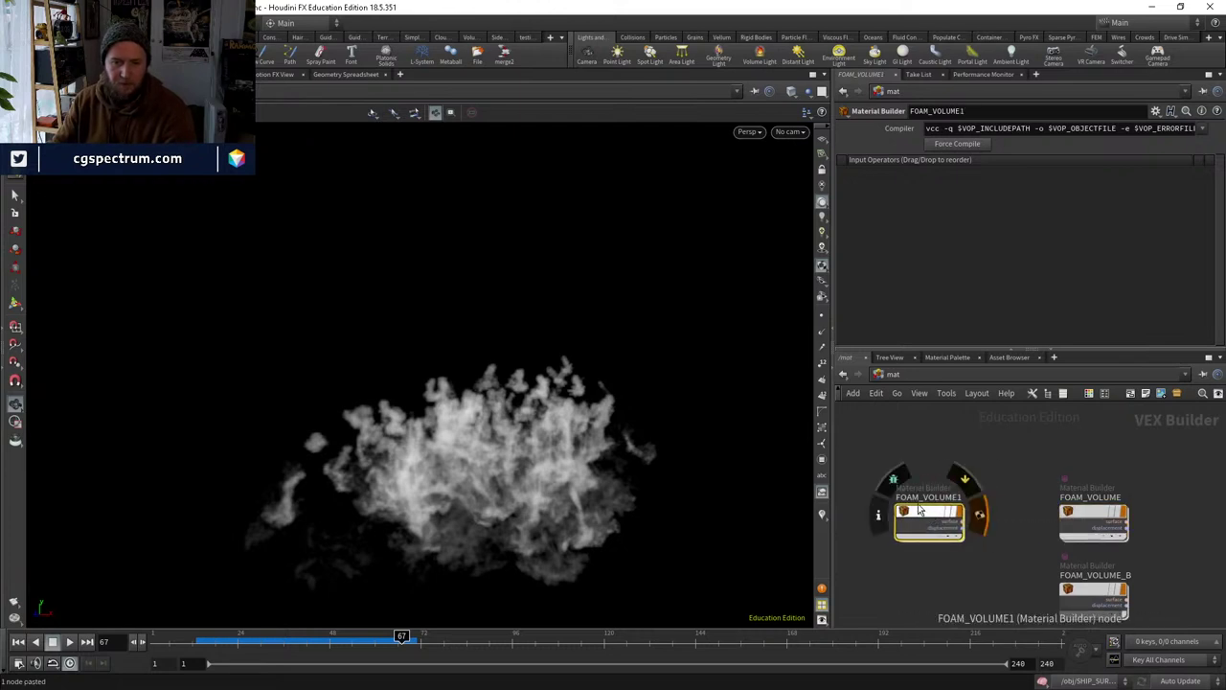
double_click(922, 514)
left_click(892, 374)
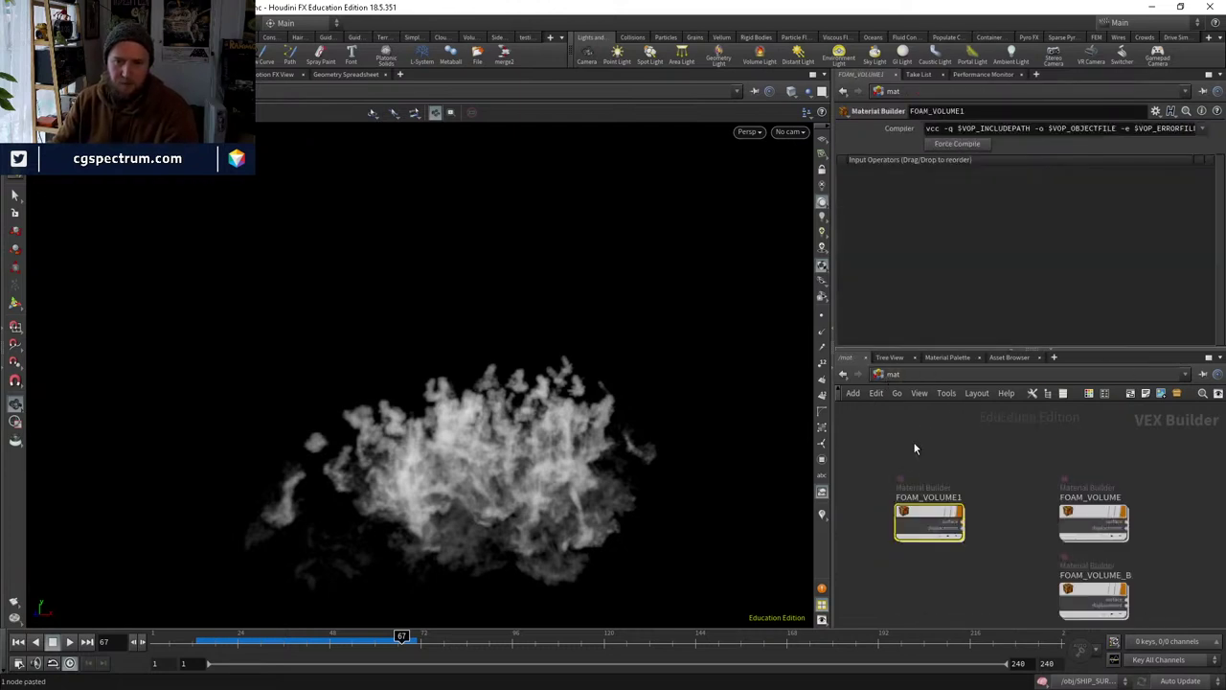
double_click(922, 497)
type("MIST")
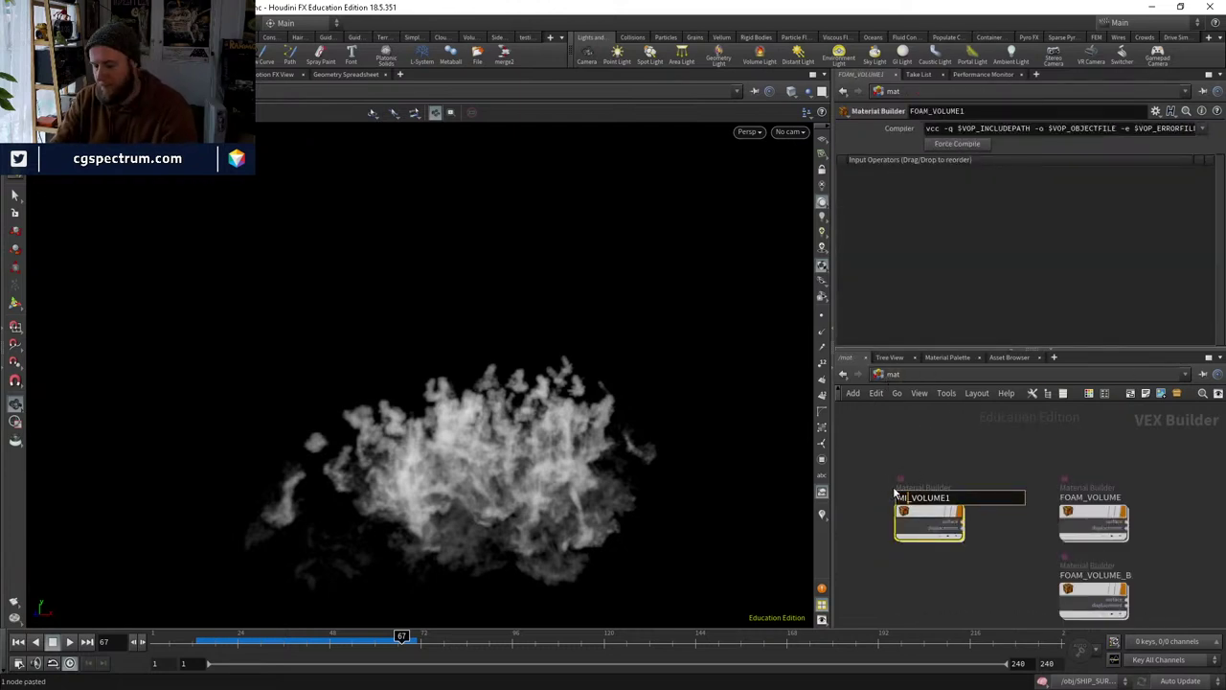
key("Return")
double_click(958, 498)
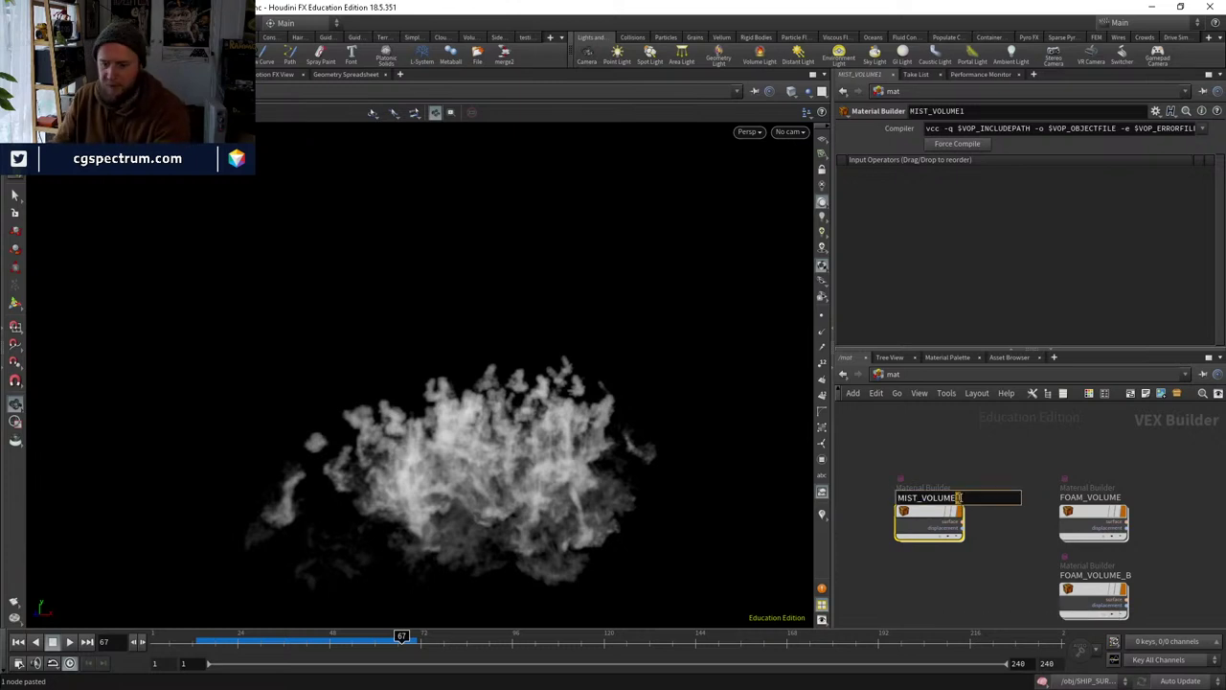
key("BackSpace")
key("Return")
Inspect MIST_VOLUME's pyroshadercore1, lighting node, bind1, multiply1 and density multiplier constant.
double_click(929, 522)
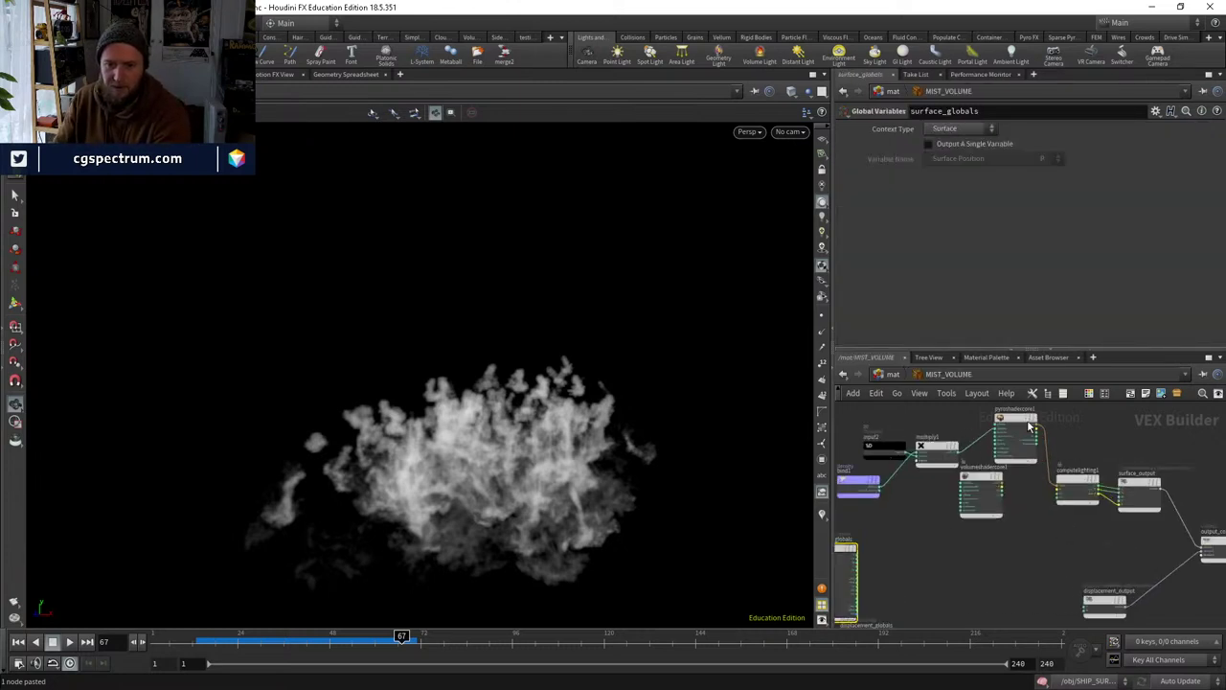
left_click(1004, 419)
mouse_move(1128, 471)
middle_mouse_down()
mouse_move(1061, 479)
mouse_move(1135, 476)
middle_mouse_up()
left_click(1049, 541)
scroll(1089, 476, "down", 3)
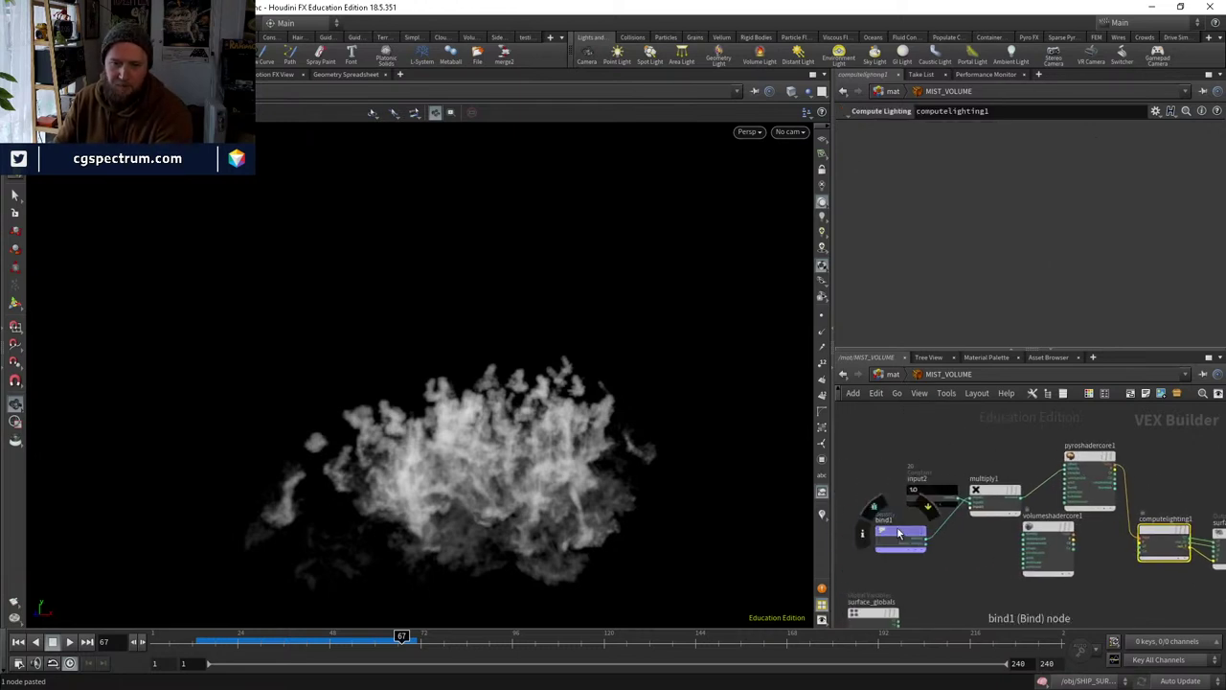
left_click(899, 537)
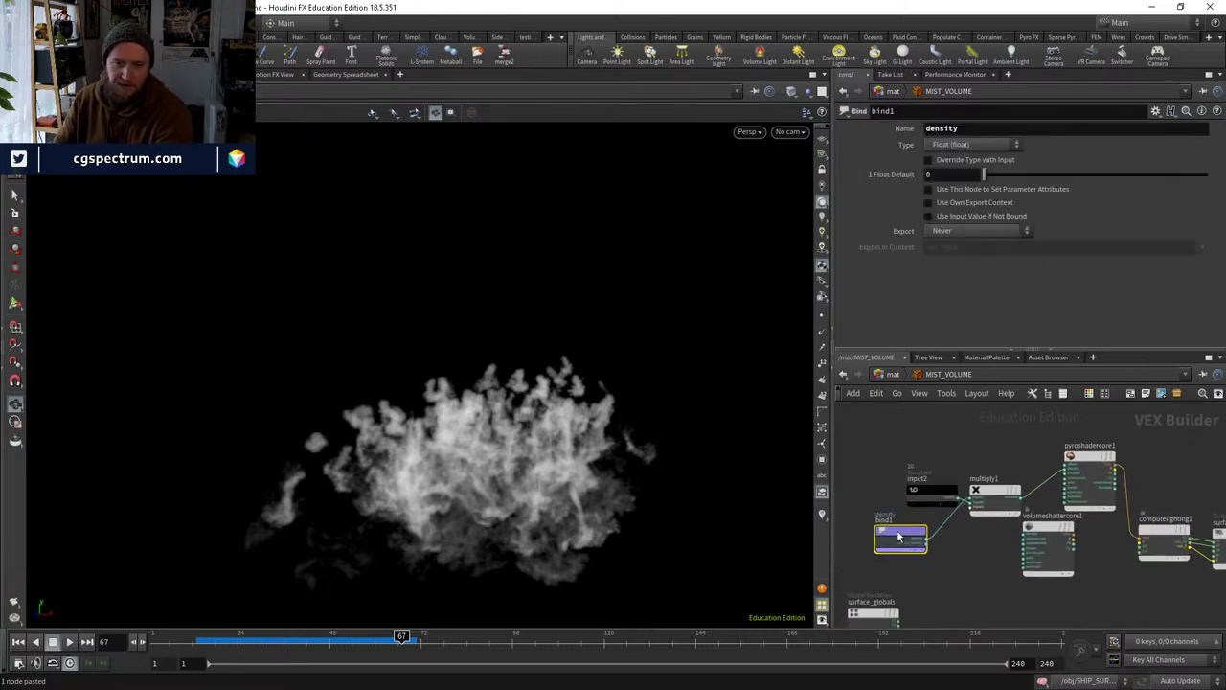
left_click(994, 494)
left_click(900, 476)
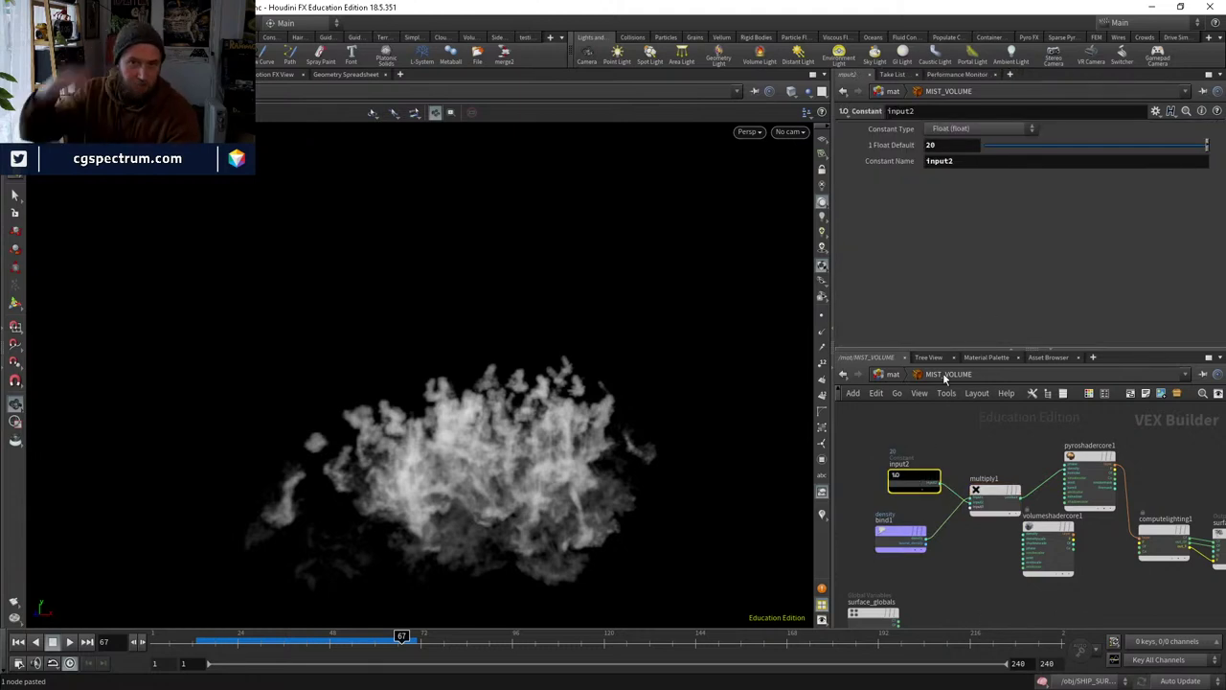
left_click(1092, 460)
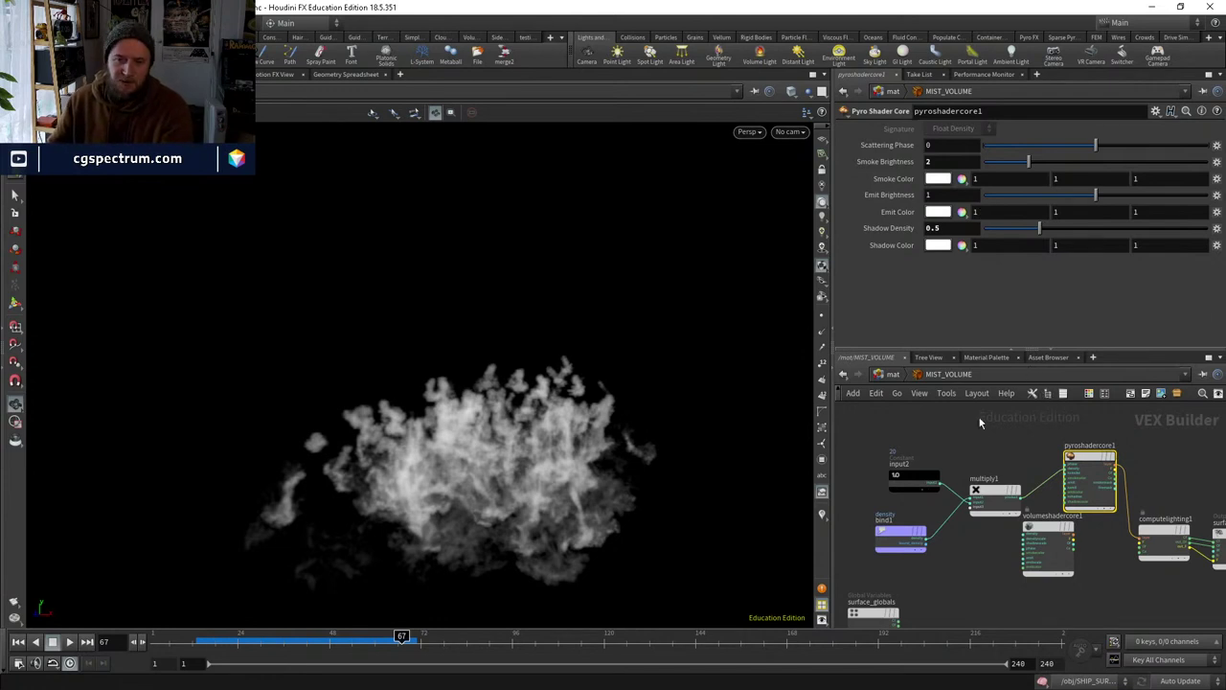
Return from the material network to the scene's object level.
left_click(893, 373)
left_click(893, 373)
left_click(919, 407)
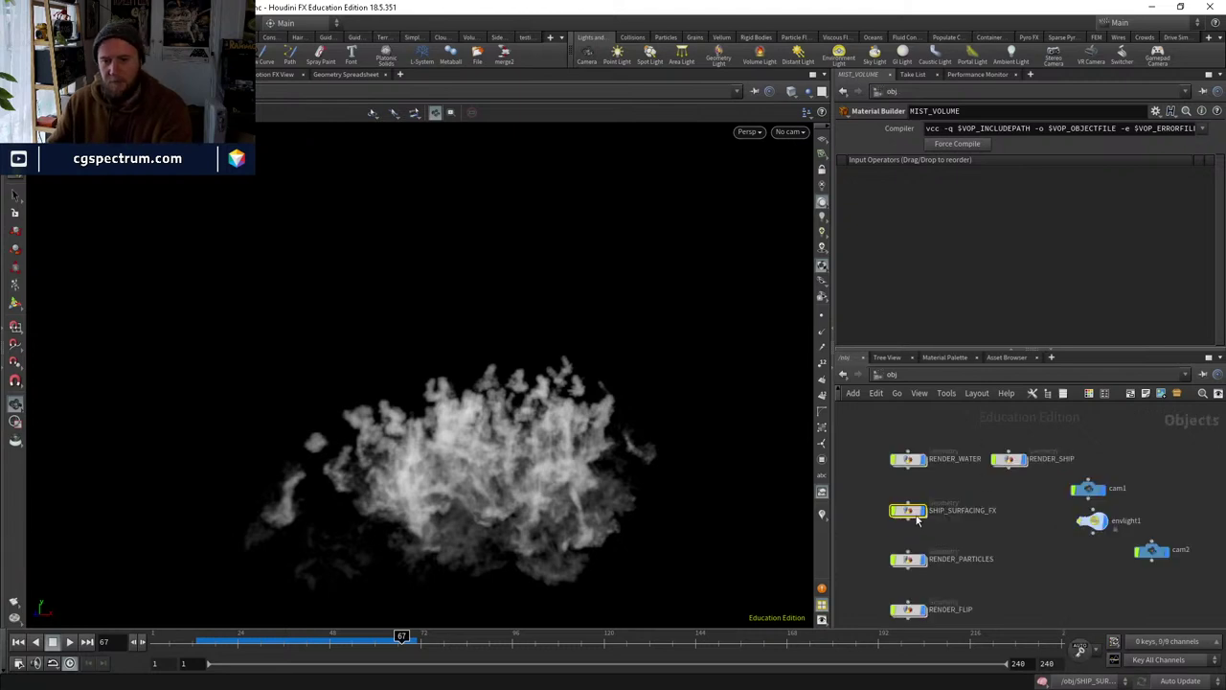
Inside SHIP_SURFACING_FX, insert a null named OUT_MIST between transform3 and volumevisualization1.
left_click(910, 514)
double_click(908, 513)
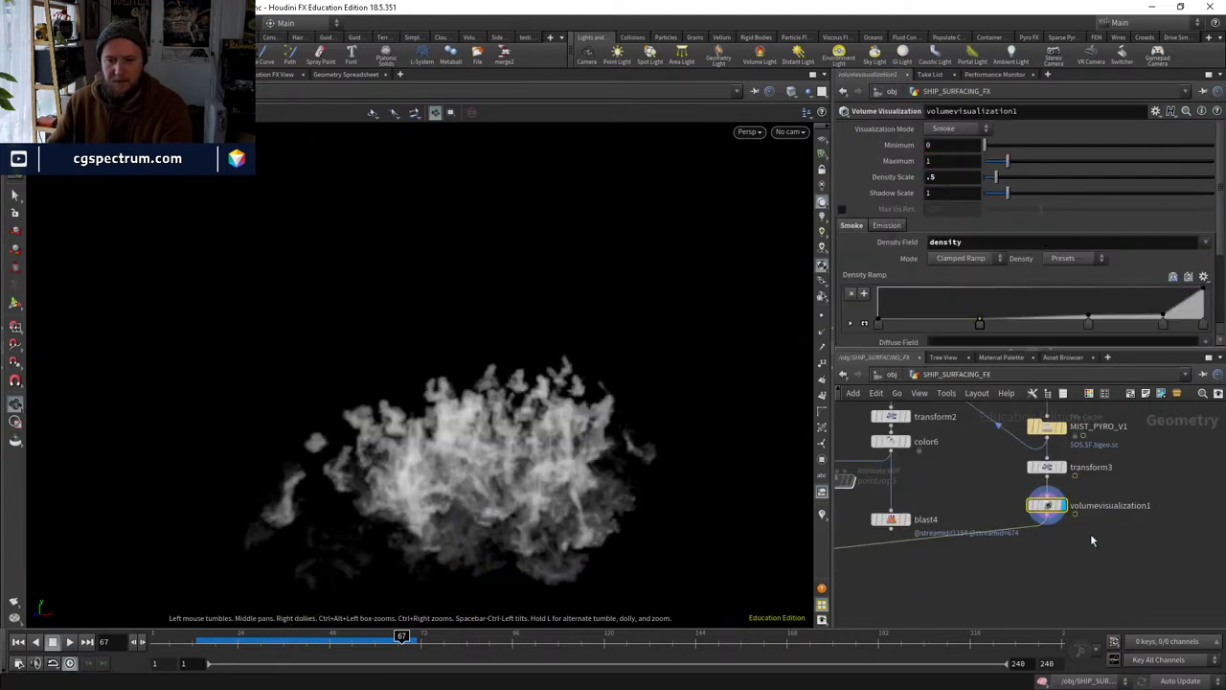
left_click_drag(953, 575, 953, 596)
key("Tab")
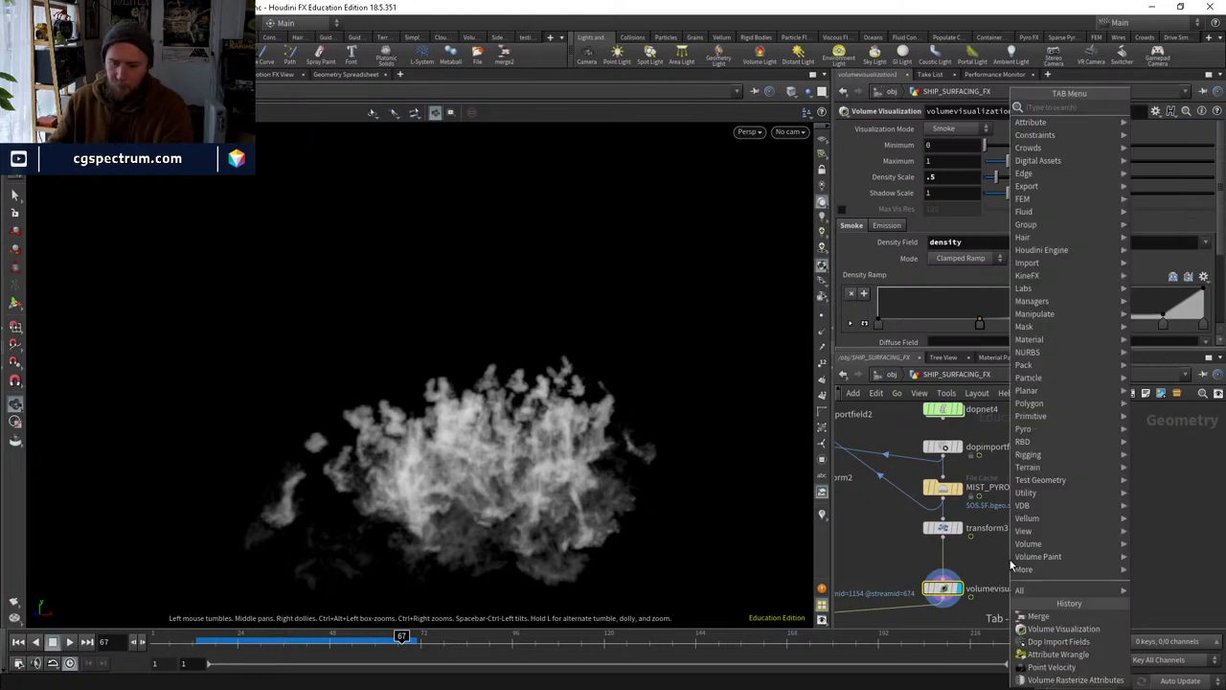
type("null")
key("Return")
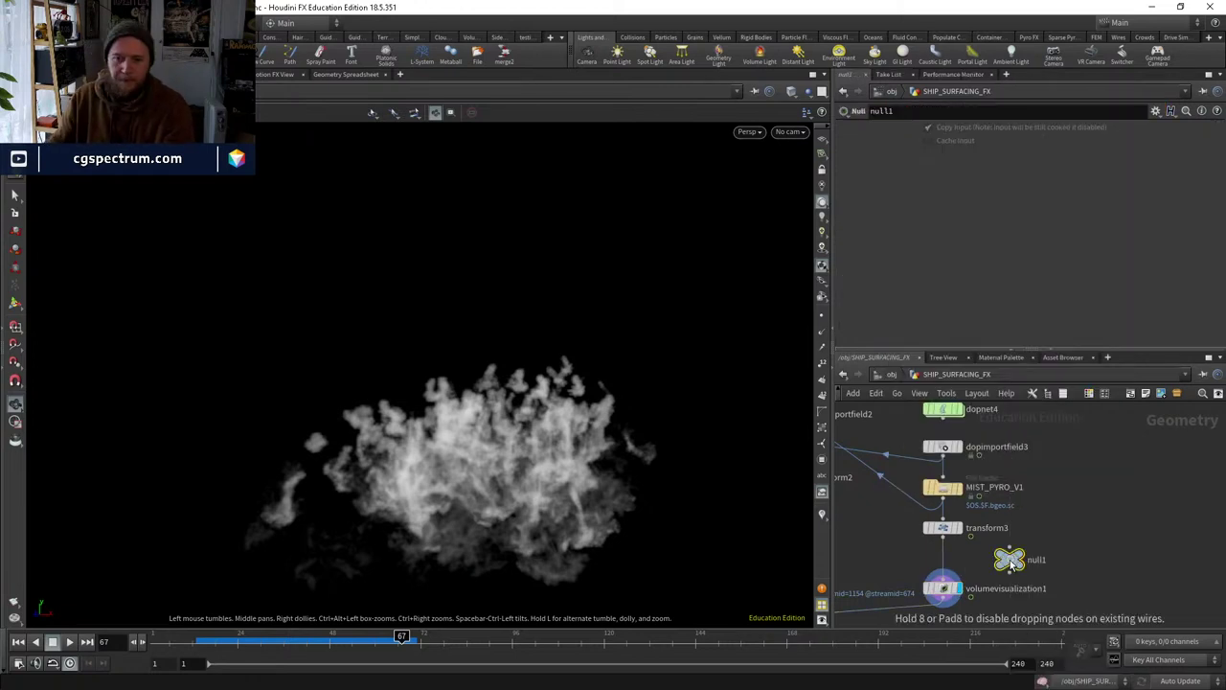
left_click(951, 559)
left_click_drag(953, 568, 944, 572)
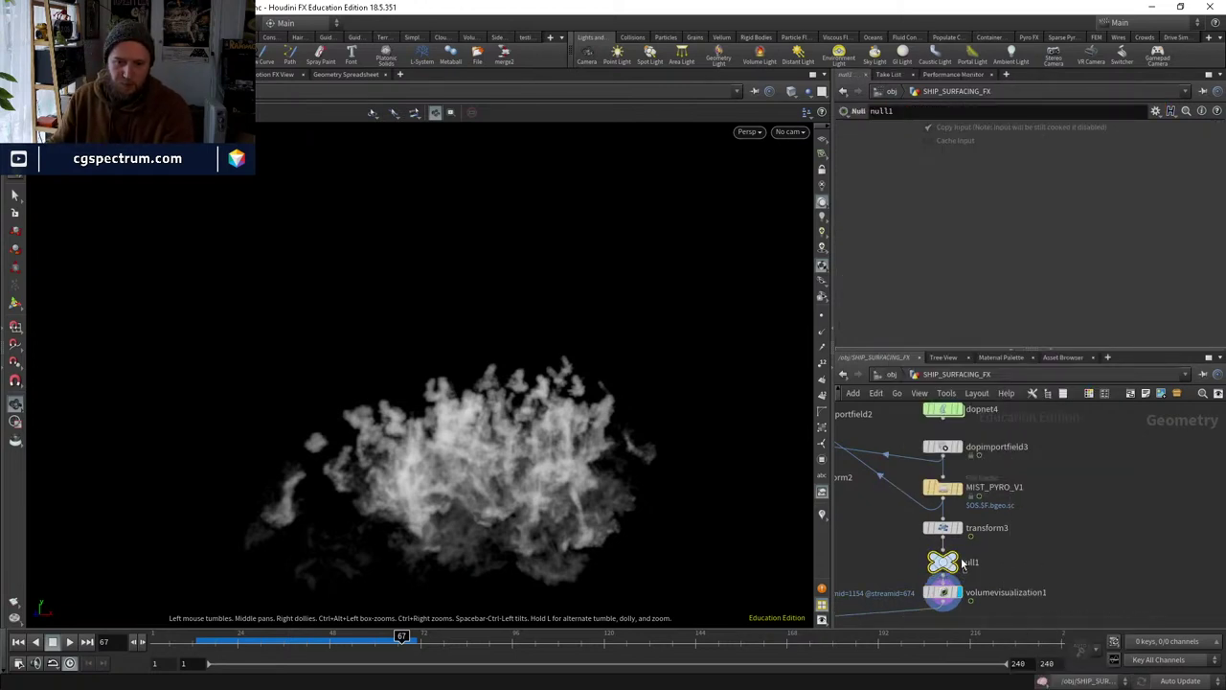
double_click(969, 571)
type("OUT_M")
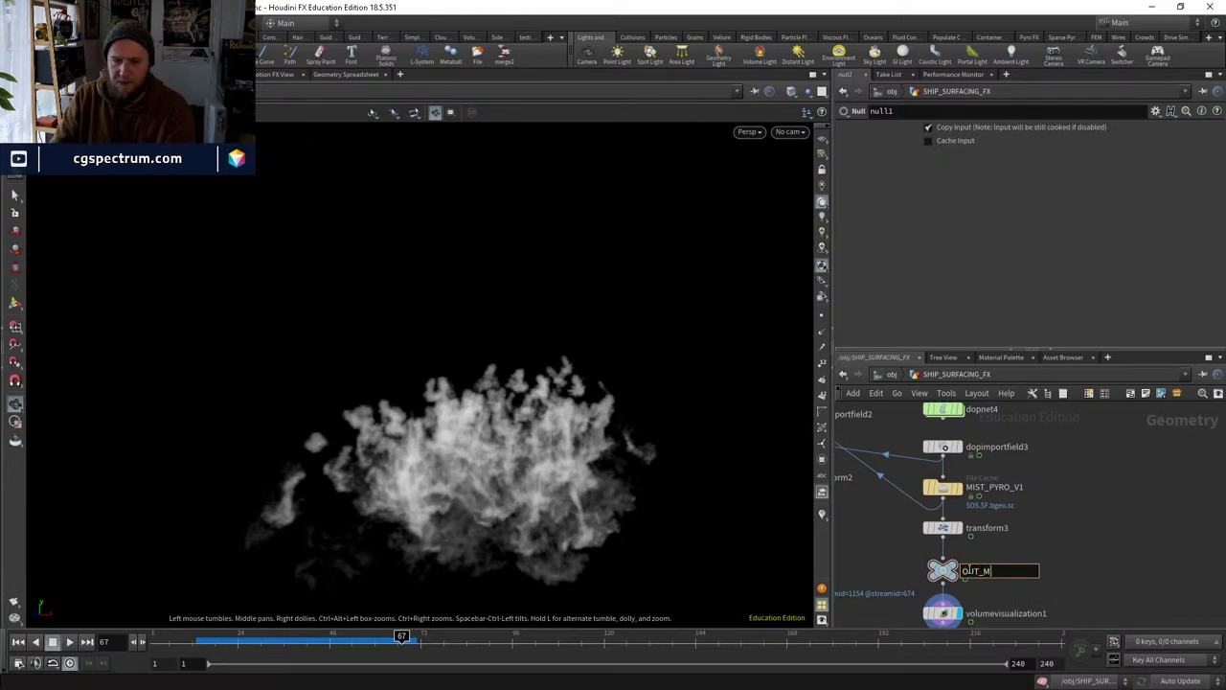
type("IST")
key("Return")
Copy the volumevisualization1 node and return to the object level near the render objects.
middle_click_drag(990, 621, 1040, 544)
left_click(1041, 538)
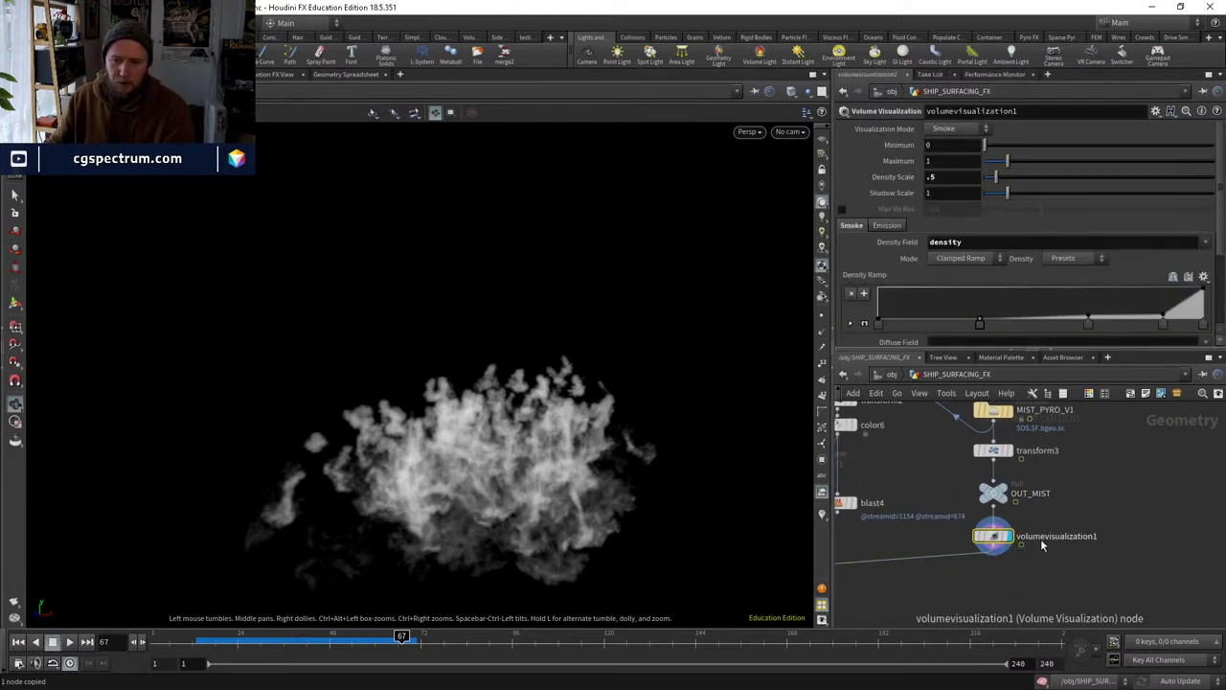
key("ctrl+c")
left_click(891, 373)
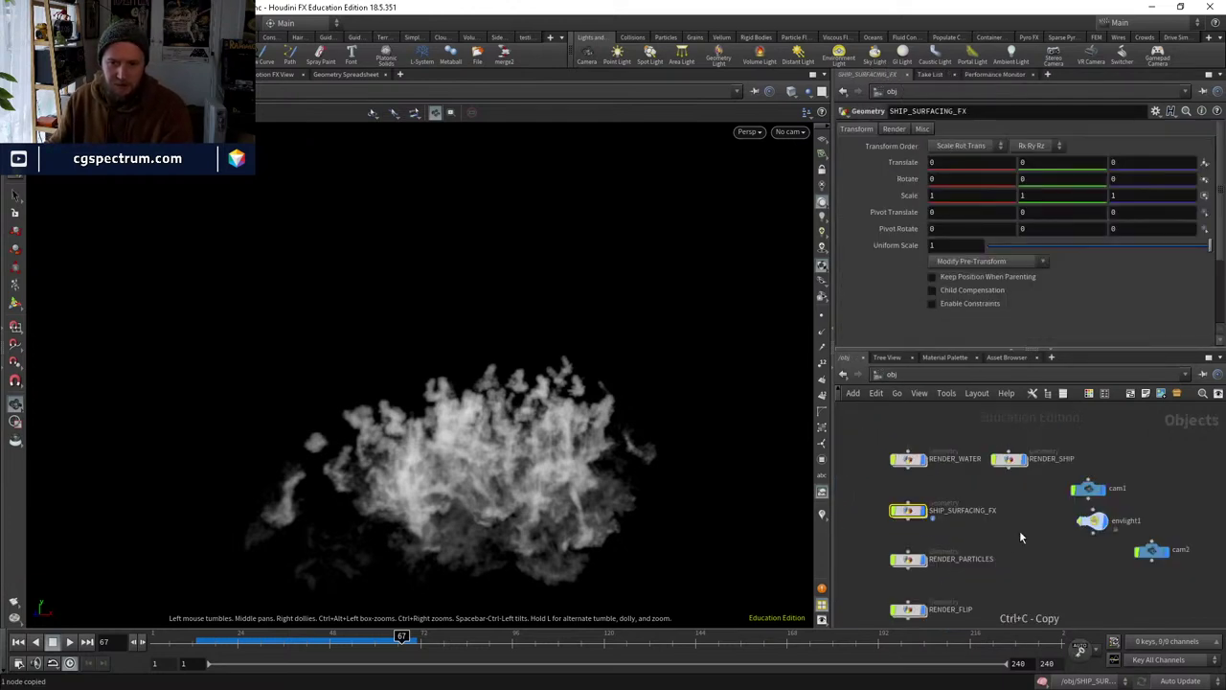
middle_click_drag(978, 517, 940, 453)
middle_click_drag(994, 587, 979, 507)
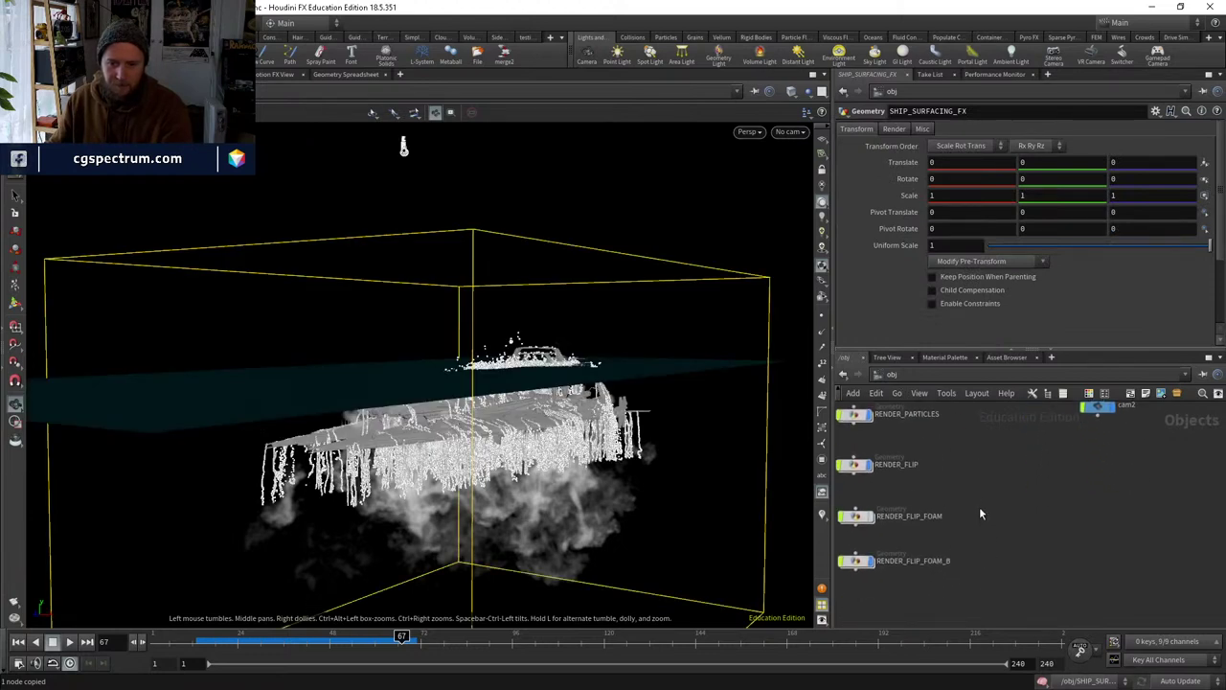
Create a geometry object named RENDER_MIST beside RENDER_FLIP_FOAM_B and dive inside it.
key("Tab")
type("geo")
key("Return")
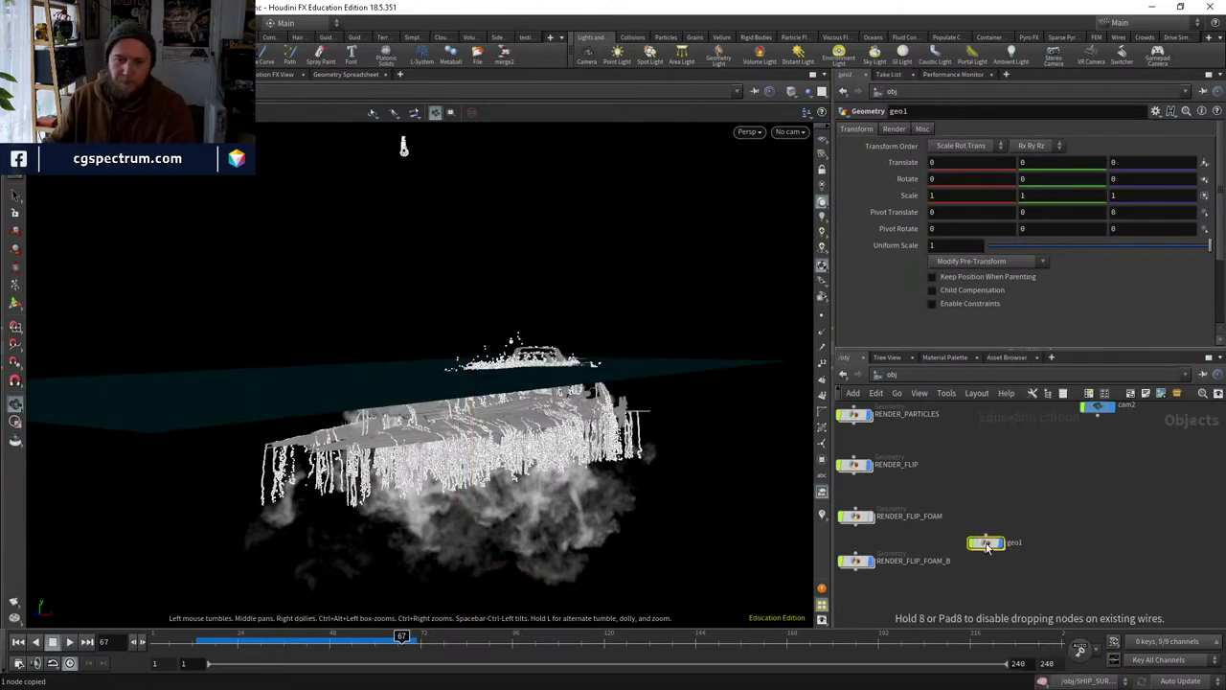
left_click(987, 560)
double_click(1017, 561)
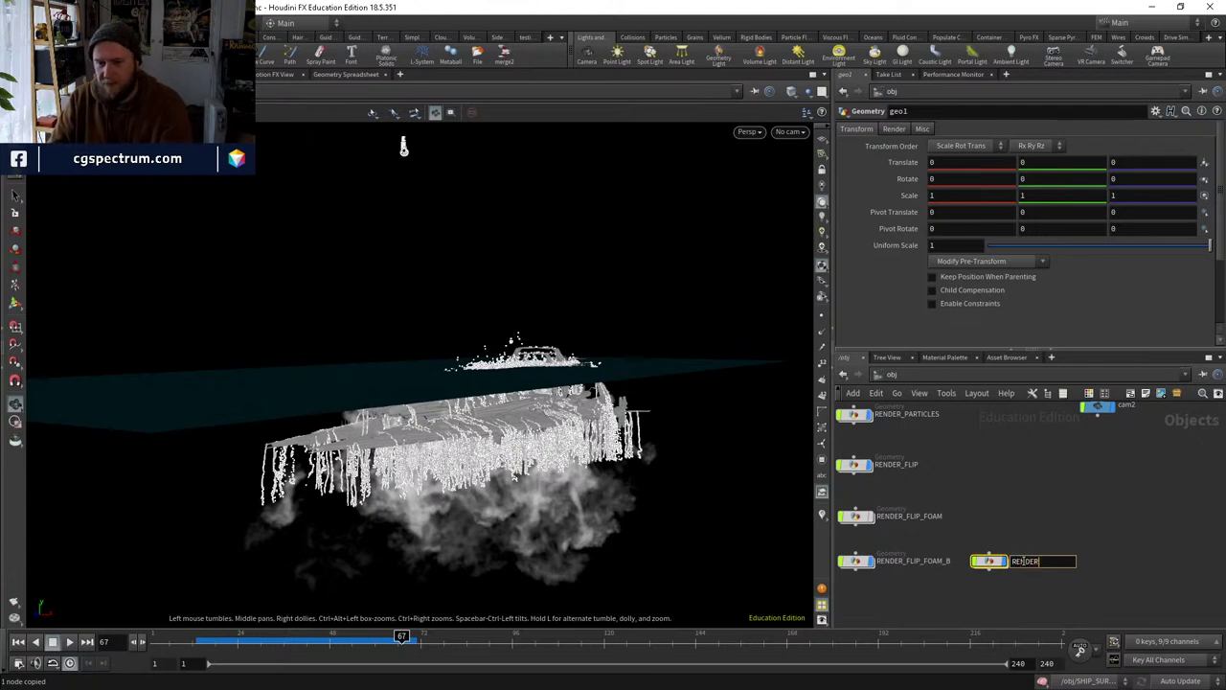
type("RENDER_MIST")
key("Return")
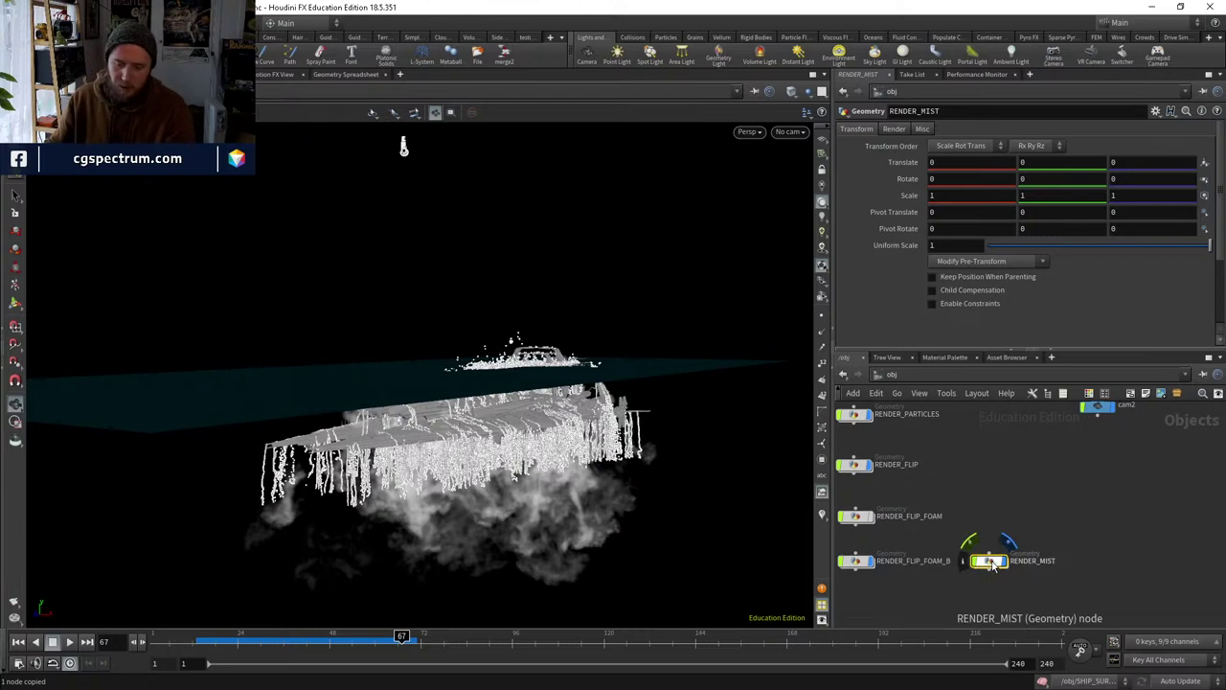
double_click(989, 561)
key("Tab")
Add an Object Merge whose Object 1 is SHIP_SURFACING_FX/OUT_MIST.
type("obj")
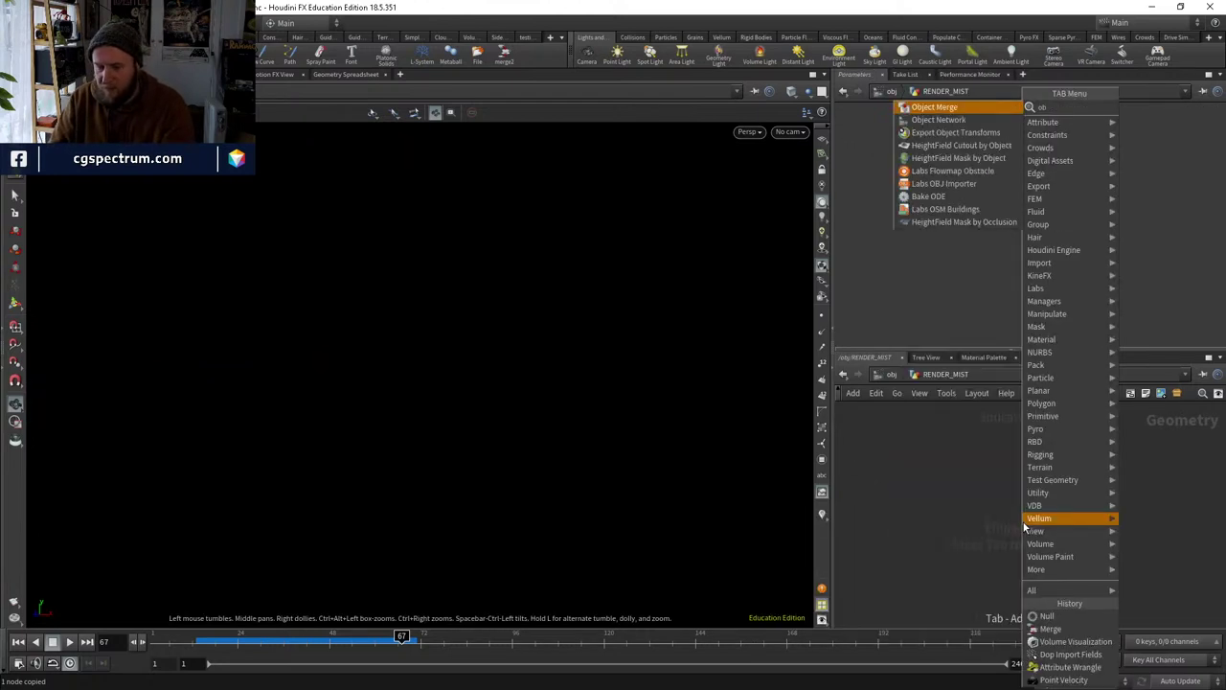
key("Return")
left_click(1023, 523)
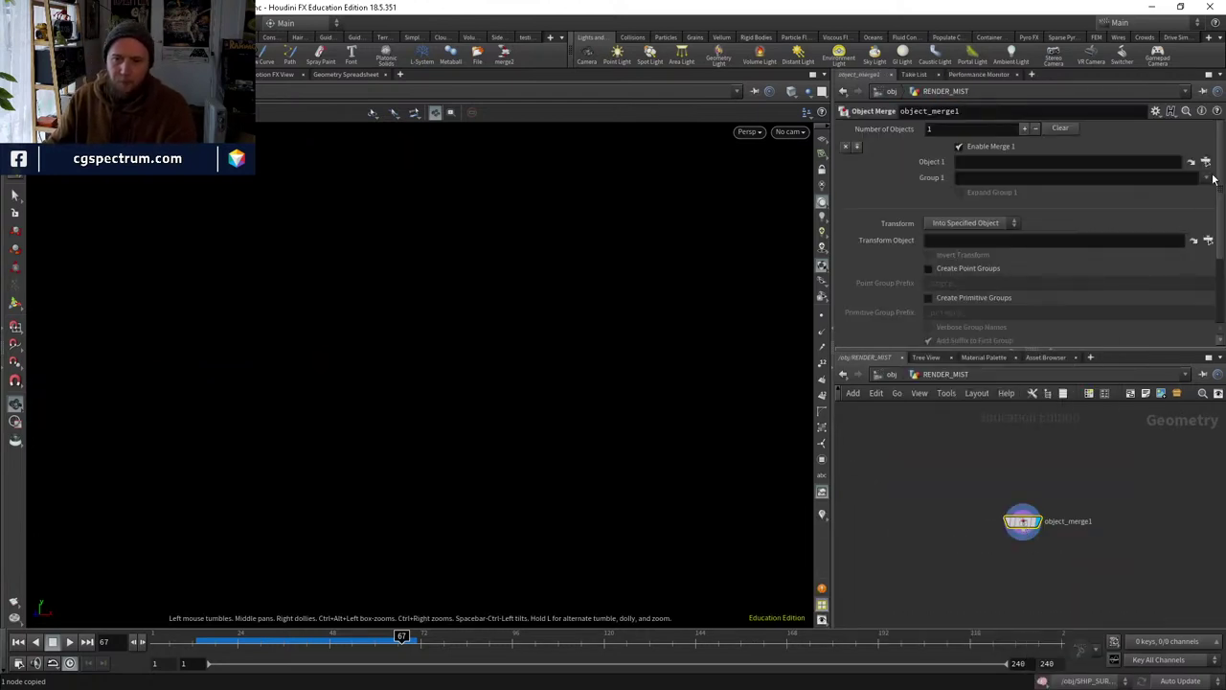
left_click(1206, 162)
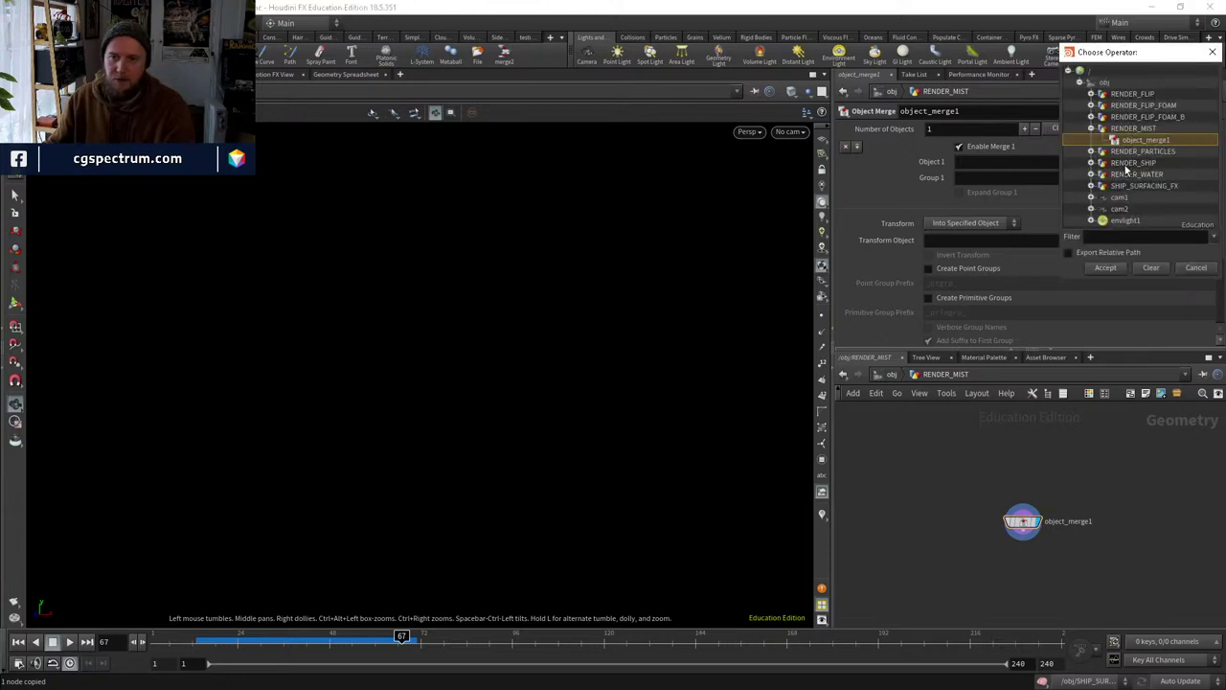
left_click(1091, 186)
scroll(1157, 197, "down", 2)
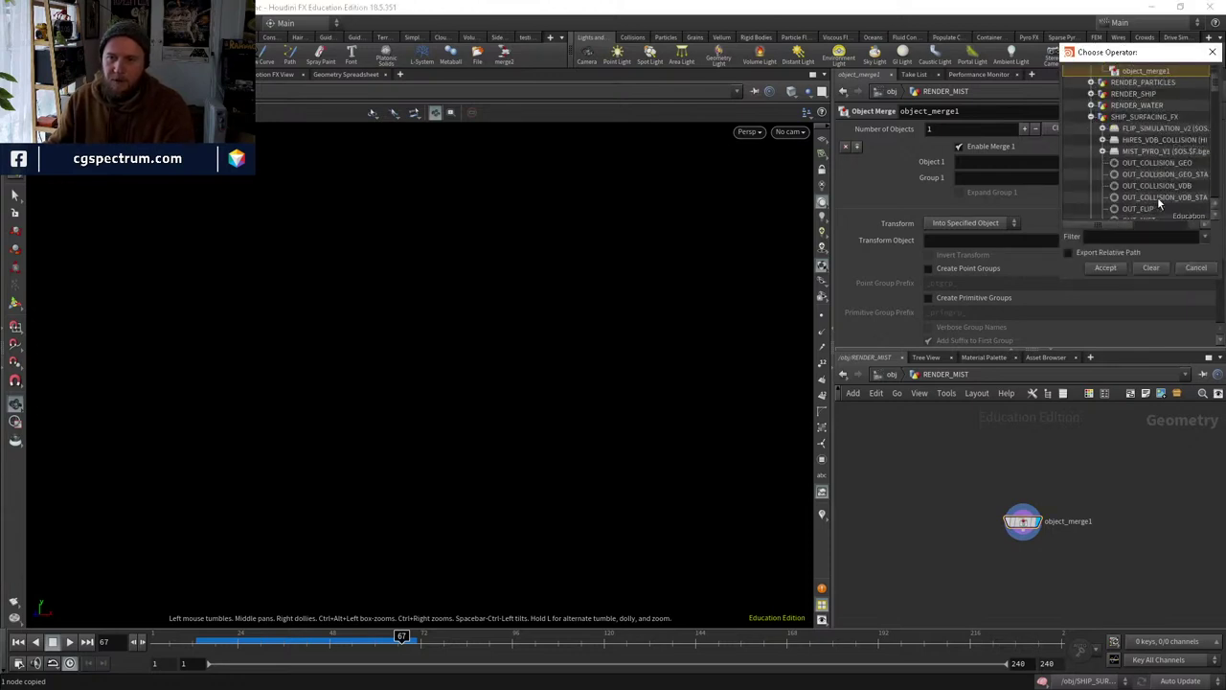
scroll(1154, 207, "down", 2)
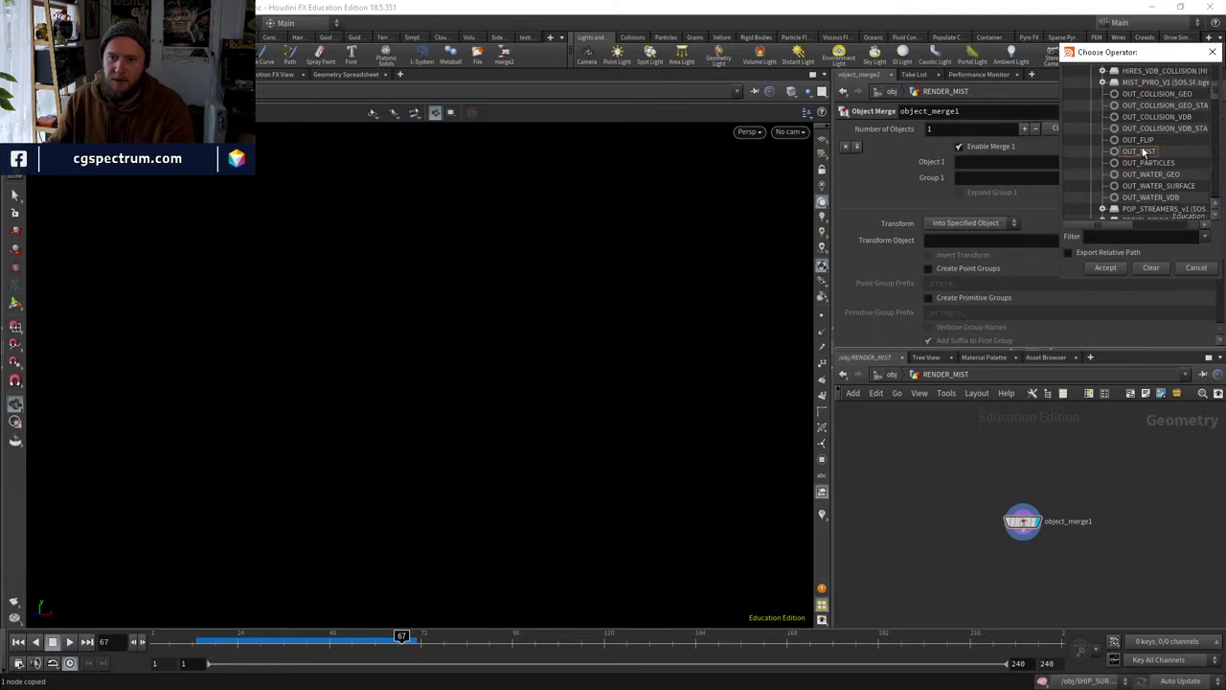
left_click(1140, 151)
left_click(1111, 267)
Paste volumevisualization1 fed by object_merge1, view through cam1, and return to /obj.
key("ctrl+v")
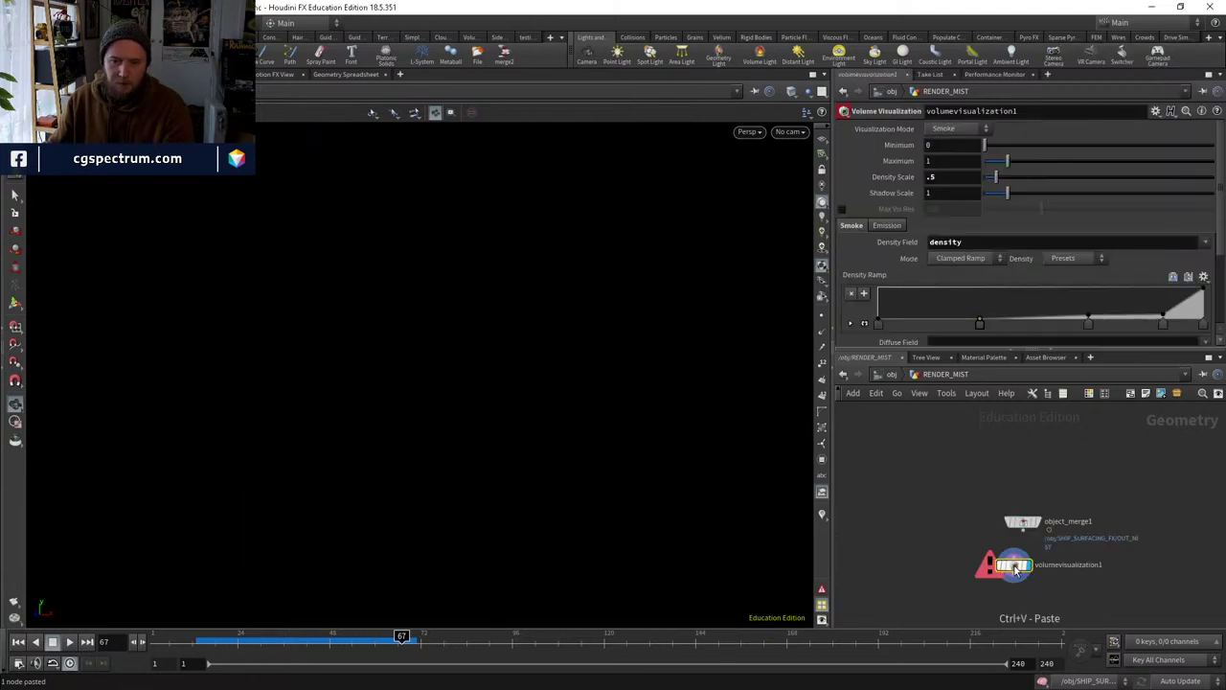
left_click(1022, 529)
left_click(1013, 555)
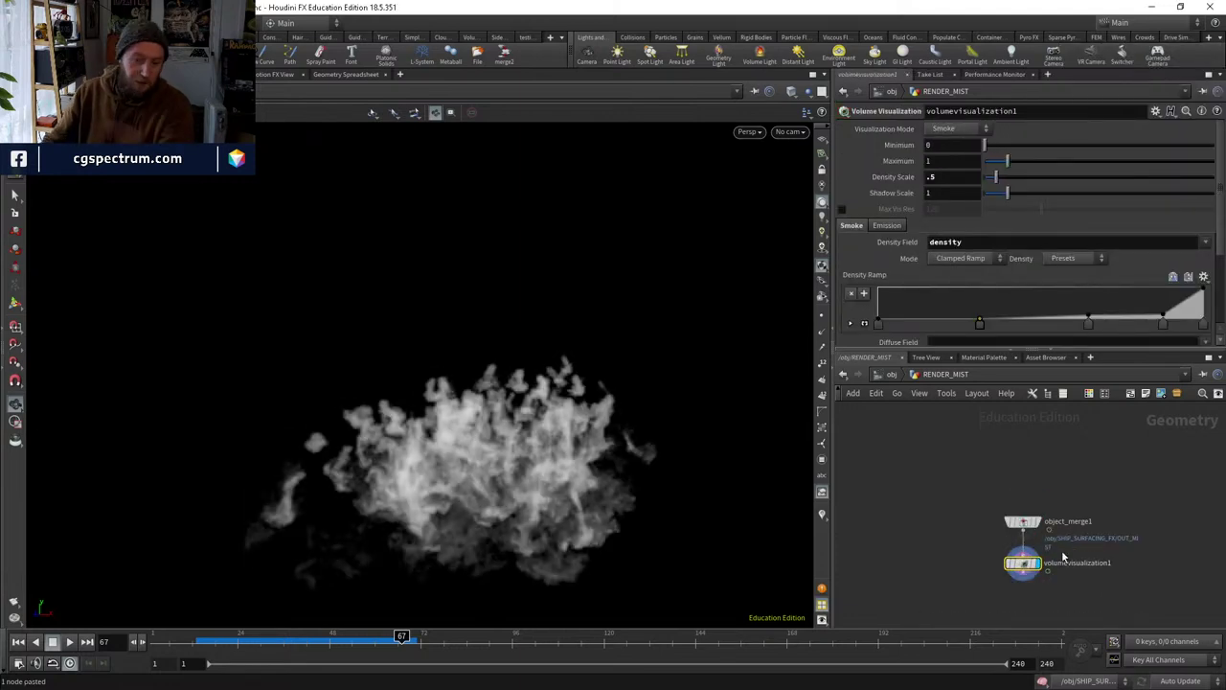
left_click_drag(1022, 562, 1021, 567)
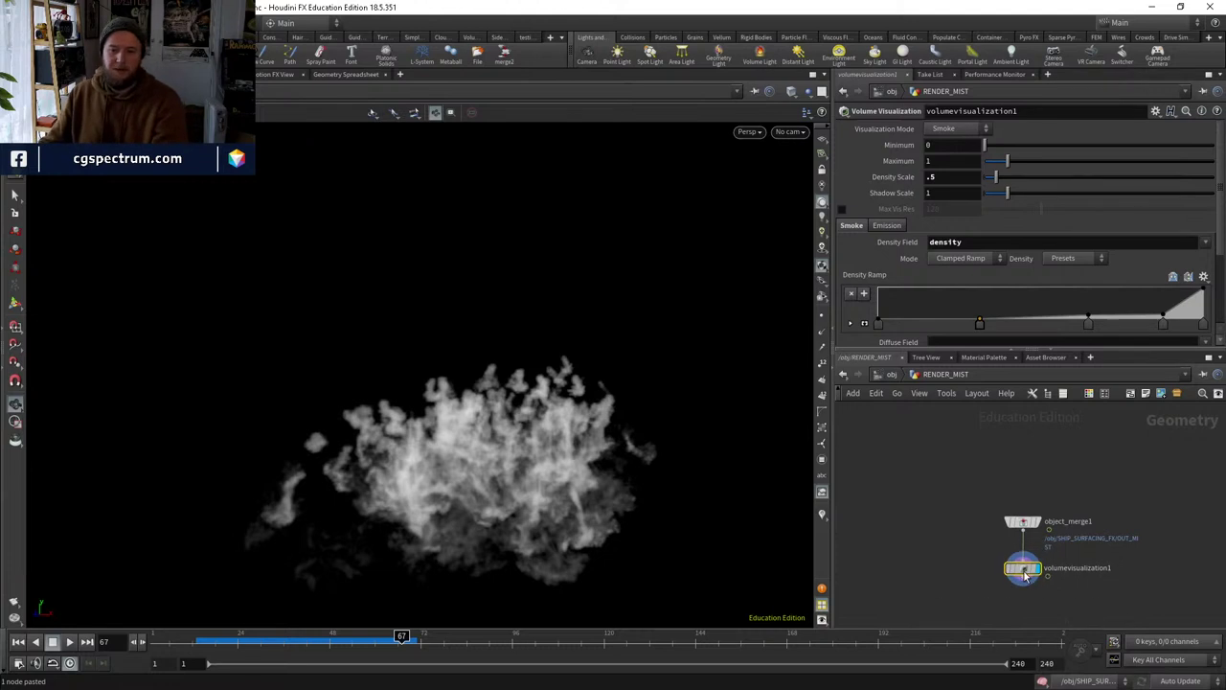
left_click(791, 132)
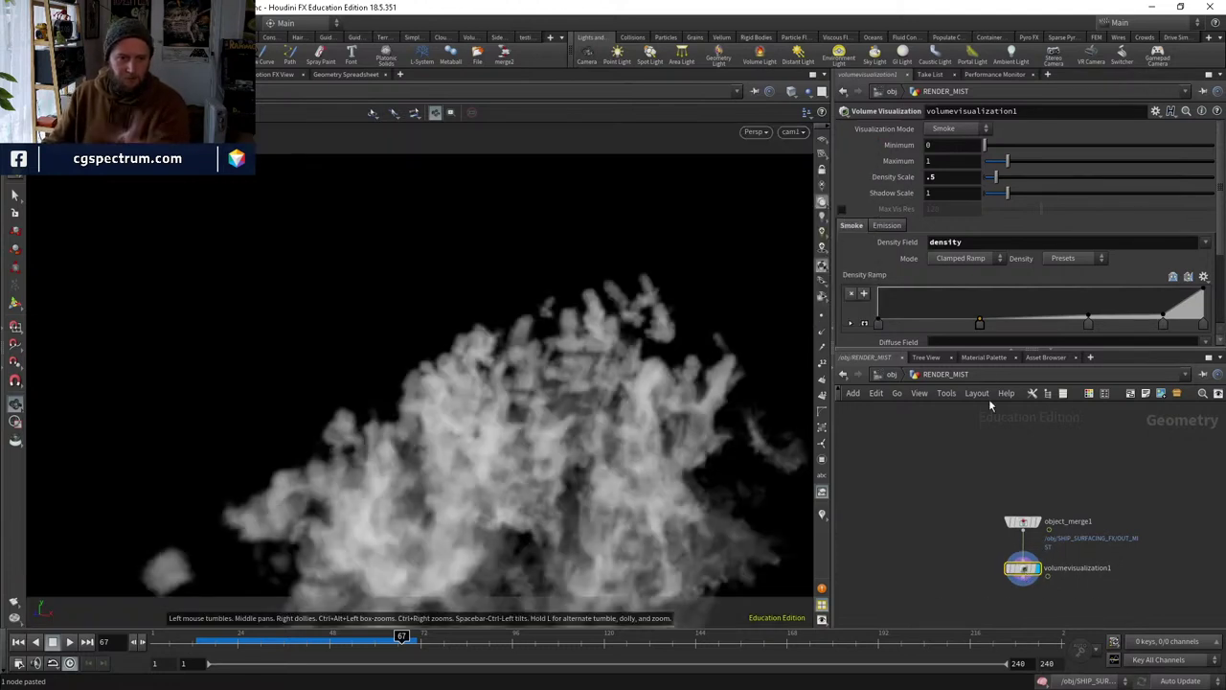
left_click(890, 374)
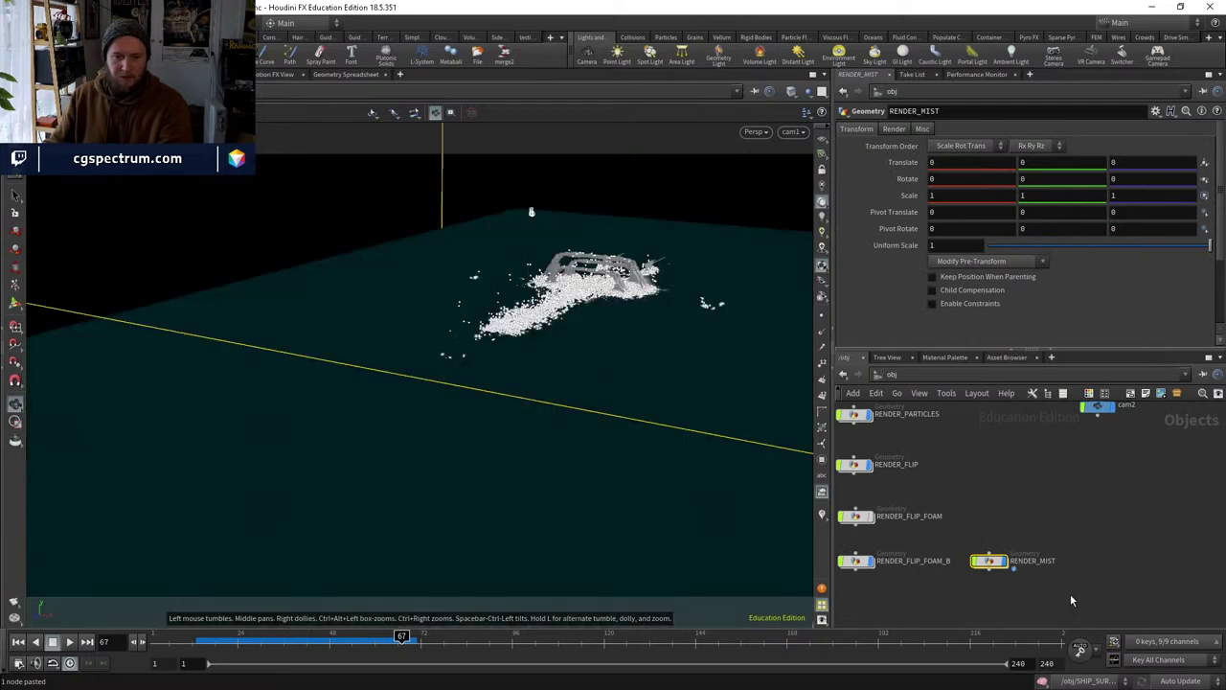
Place RENDER_MIST under RENDER_FLIP_FOAM_B and hide RENDER_FLIP and RENDER_FLIP_FOAM_B from the viewport.
middle_click_drag(1070, 594, 1122, 529)
left_click_drag(1040, 495, 910, 544)
middle_click_drag(910, 544, 897, 429)
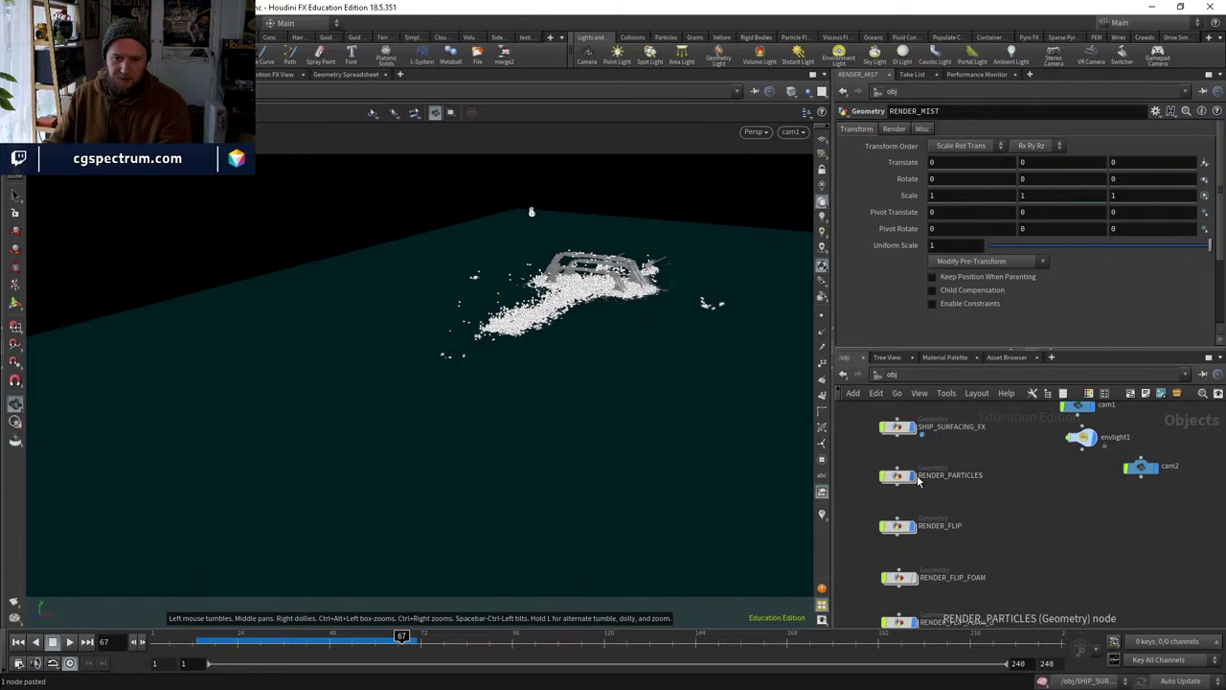
left_click(912, 535)
middle_click_drag(912, 535, 912, 483)
left_click(910, 569)
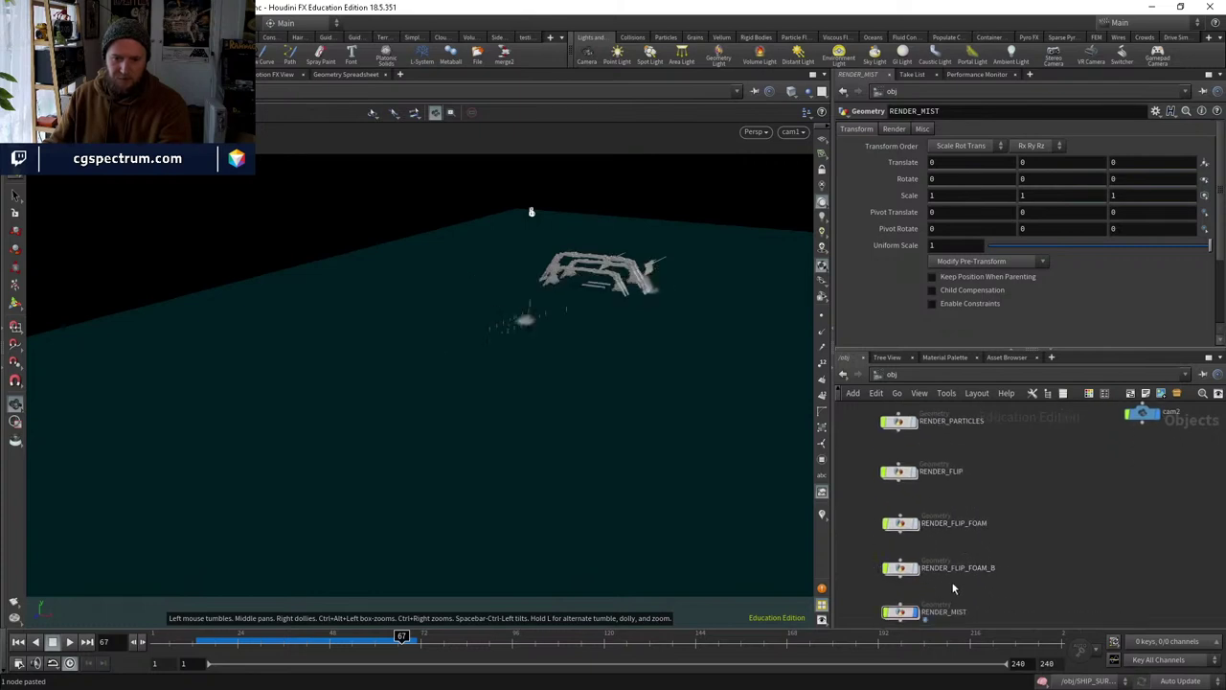
middle_click_drag(927, 626, 928, 568)
left_click(919, 560)
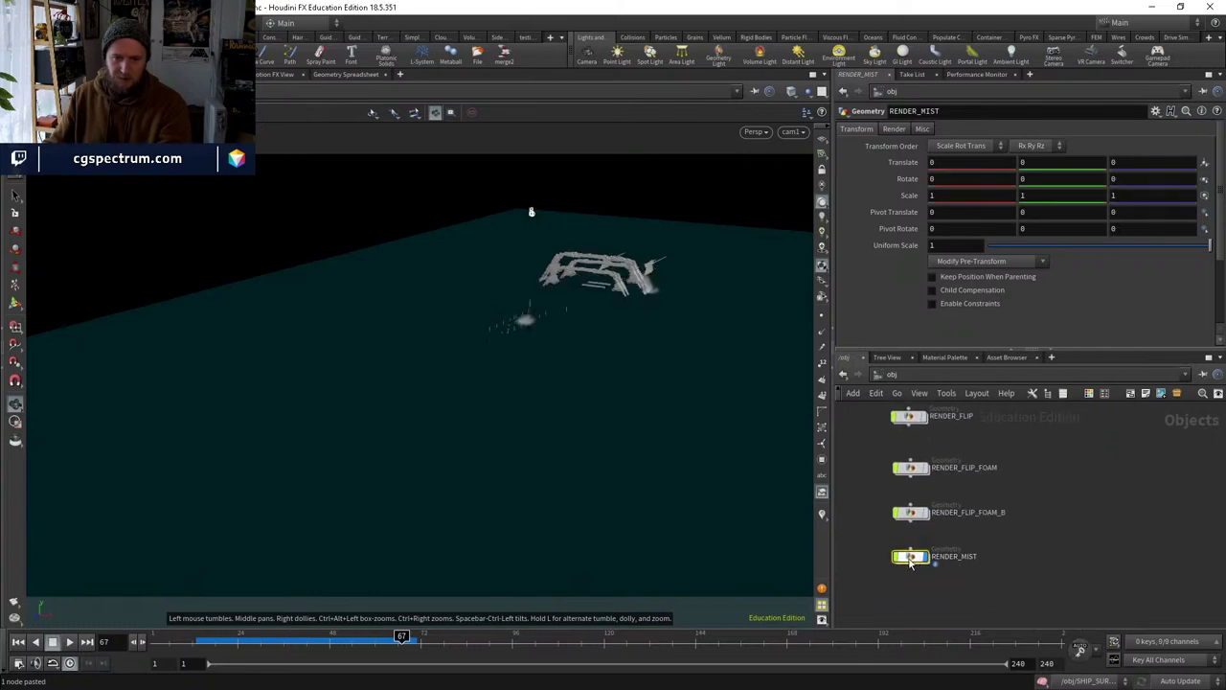
Inside RENDER_MIST, scrub frames 89 through 135 to inspect the mist.
left_click(485, 641)
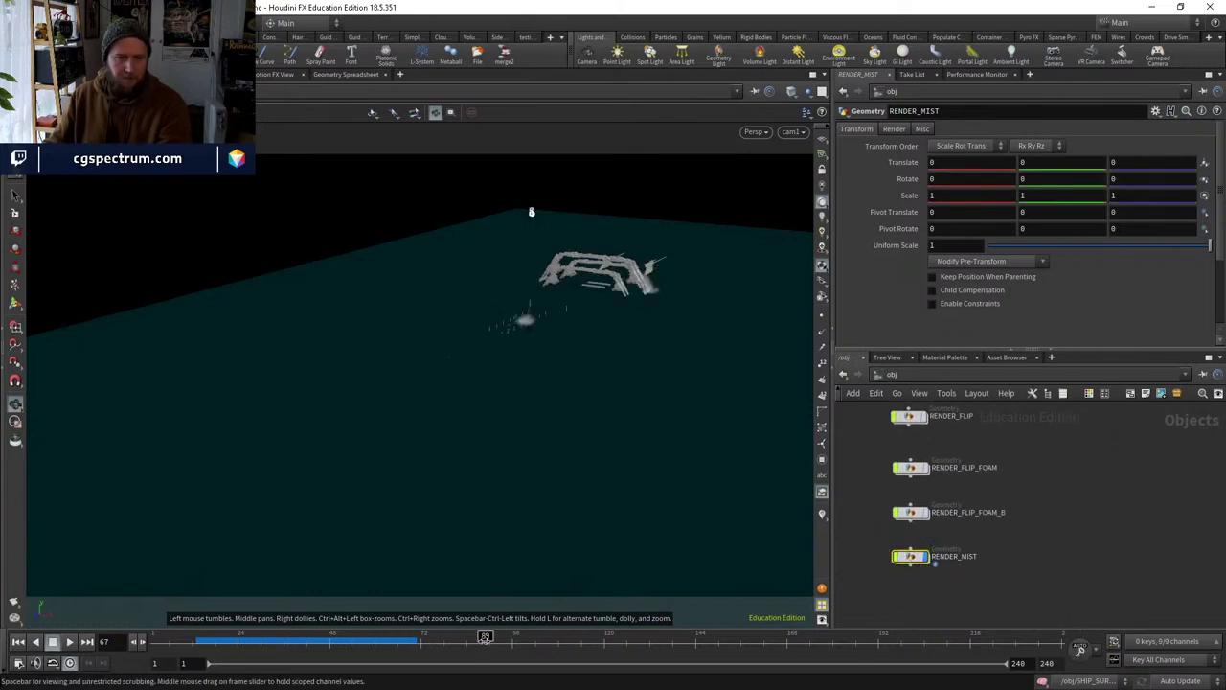
double_click(915, 558)
left_click(539, 644)
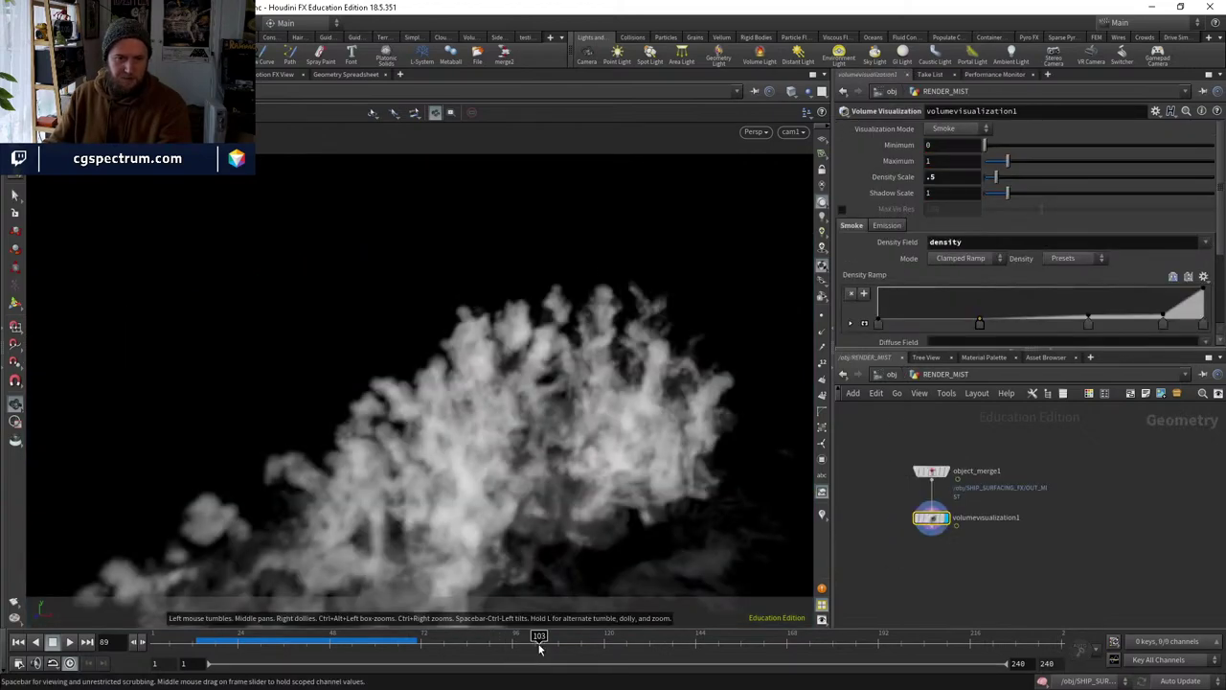
left_click(580, 638)
scroll(643, 534, "down", 4)
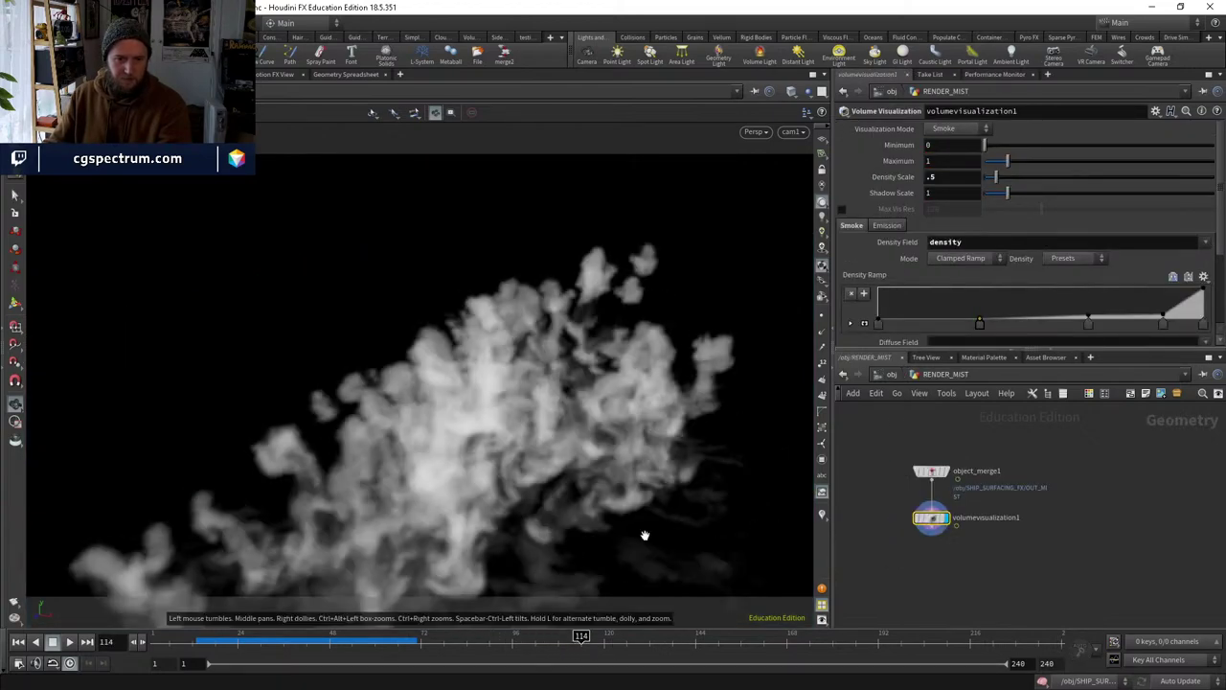
left_click_drag(564, 539, 577, 507, "alt")
left_click(245, 637)
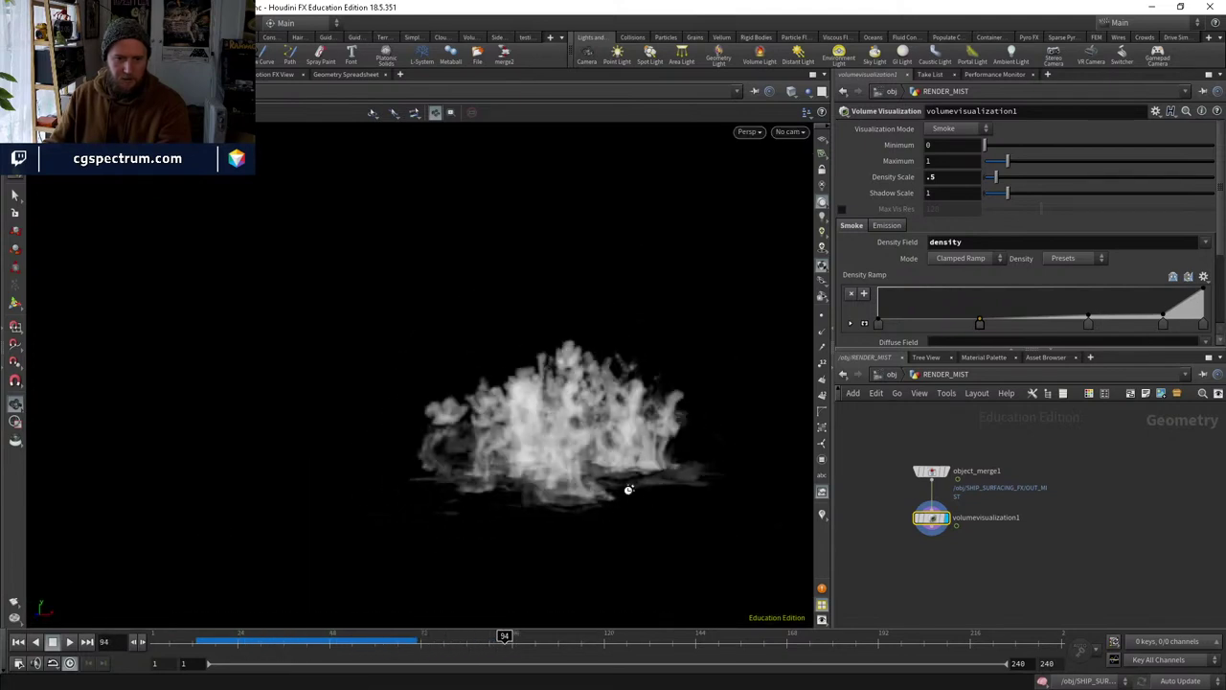
left_click(574, 640)
left_click_drag(594, 642, 627, 639)
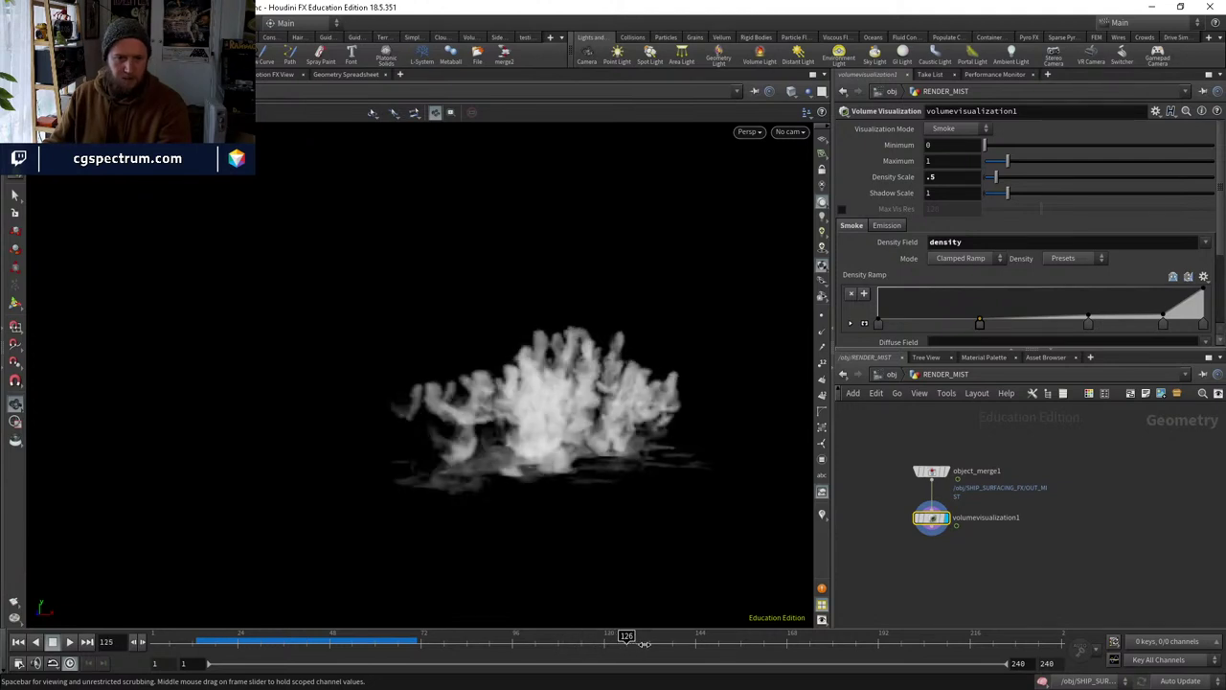
mouse_move(644, 644)
left_mouse_down()
mouse_move(661, 642)
mouse_move(649, 644)
left_mouse_up()
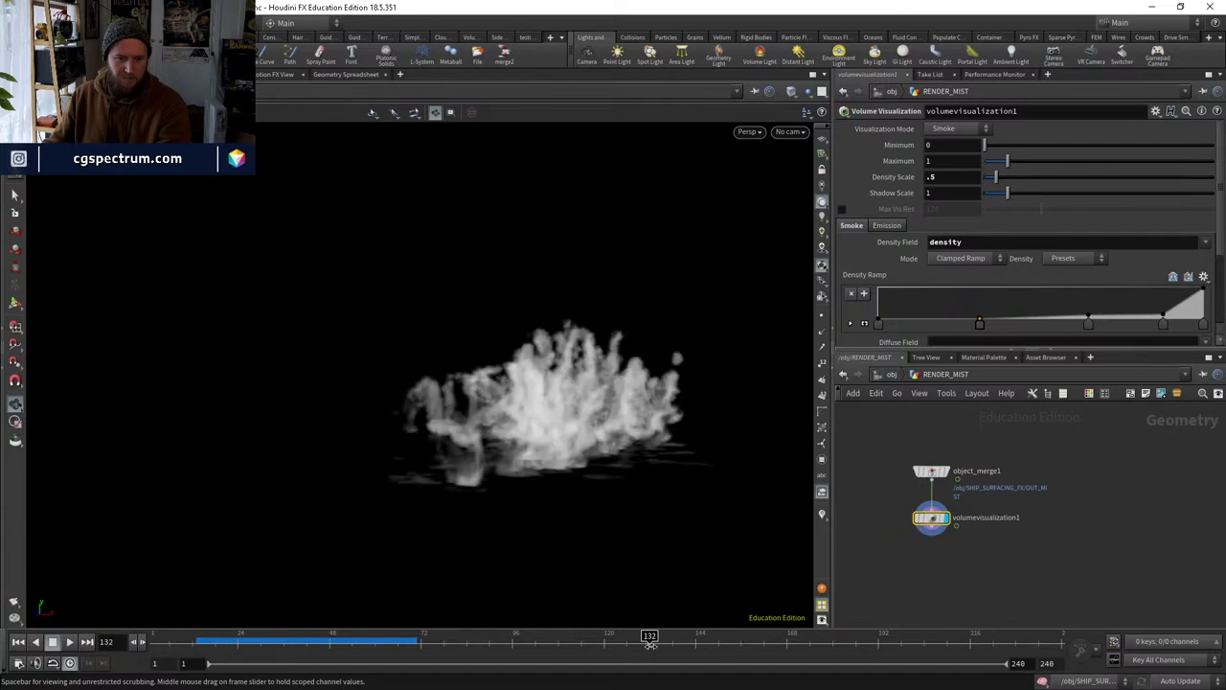
Back at scene level, orbit around the ship and smoke, toggling wireframe display.
key("u")
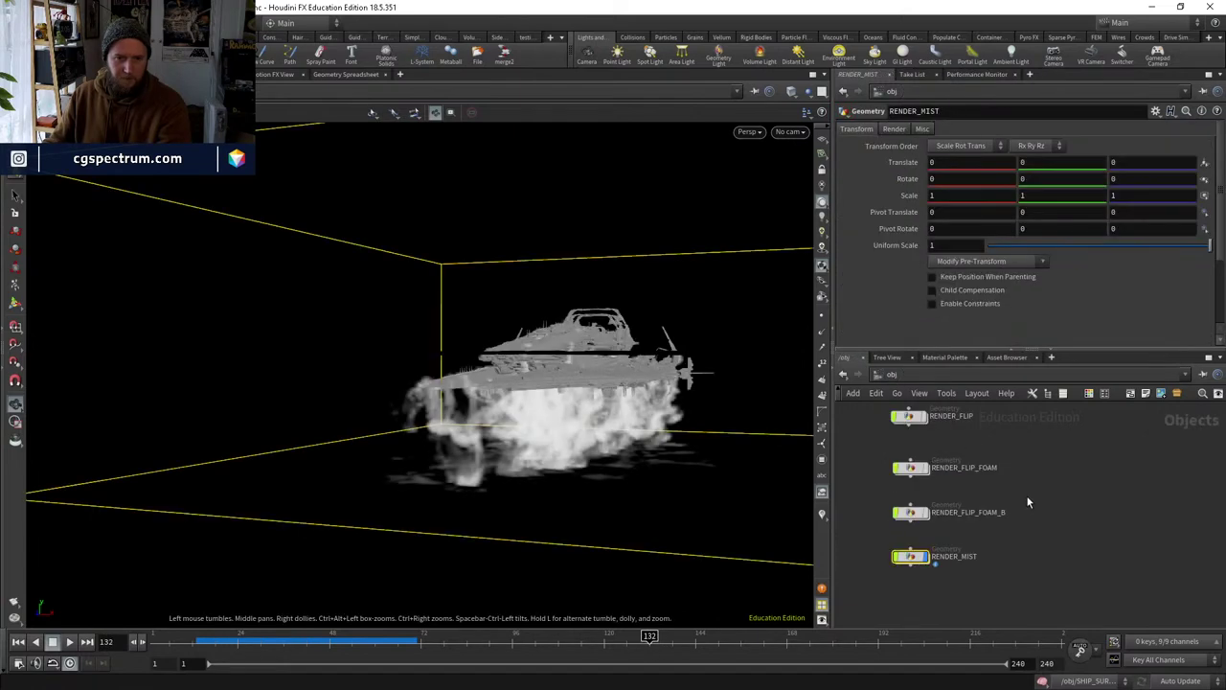
left_click(1028, 502)
middle_click_drag(880, 348, 898, 447)
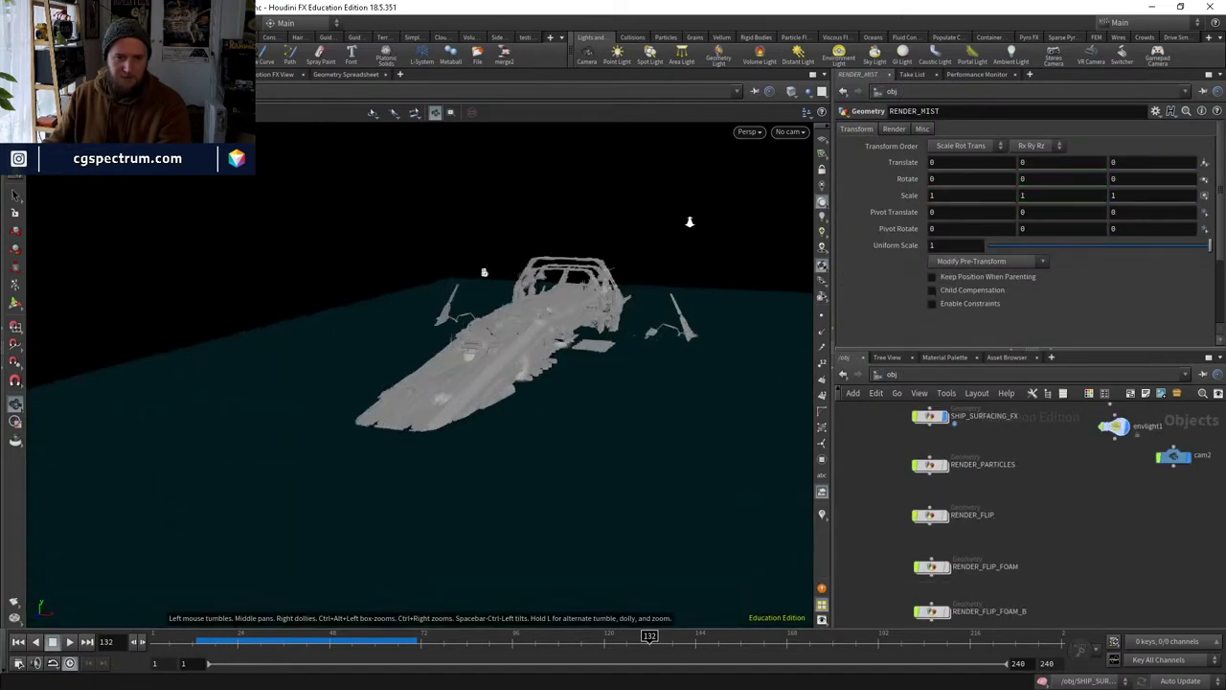
left_click_drag(483, 273, 598, 377)
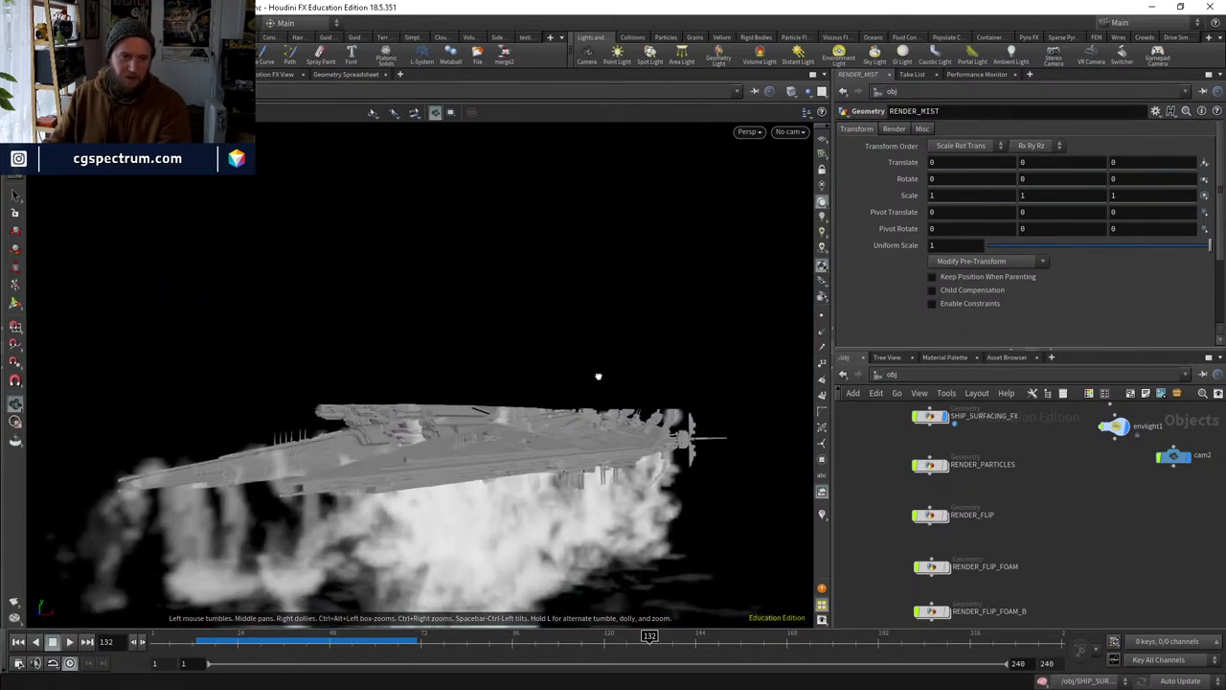
key("w")
key("w")
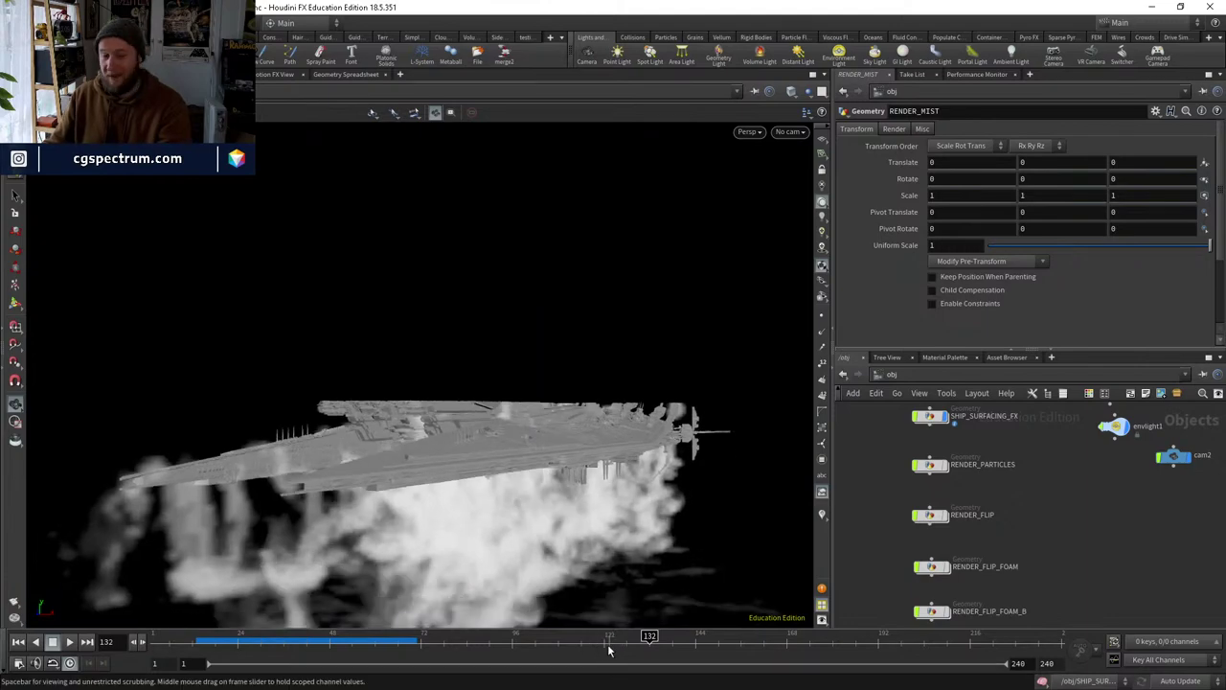
mouse_move(575, 430)
left_mouse_down()
mouse_move(522, 520)
mouse_move(543, 498)
left_mouse_up()
key("w")
key("w")
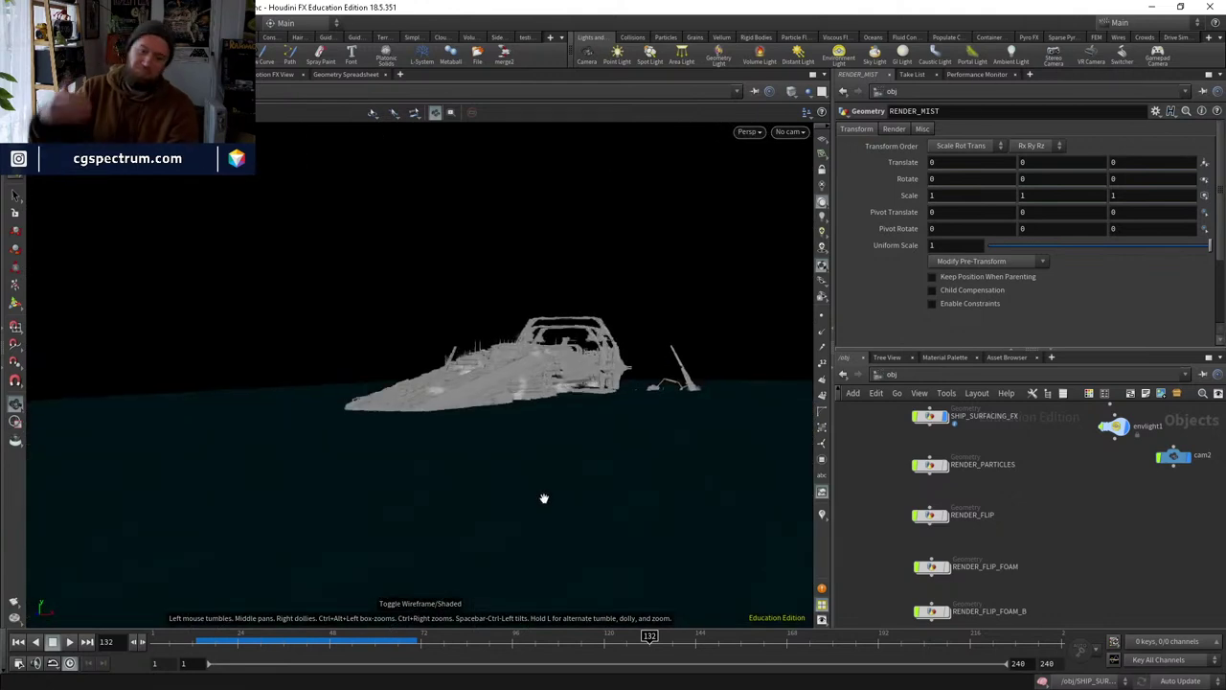
Check frames 100, 77, 140, 146 and 159, settling on frame 146.
left_click(527, 652)
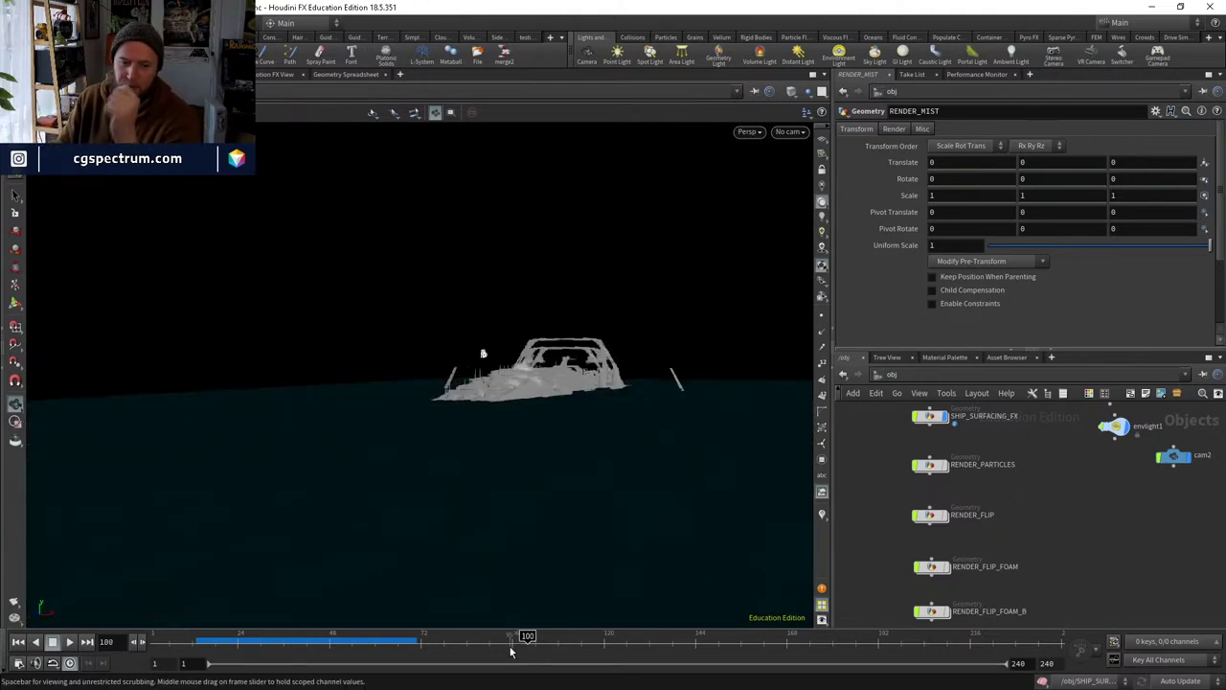
left_click(443, 637)
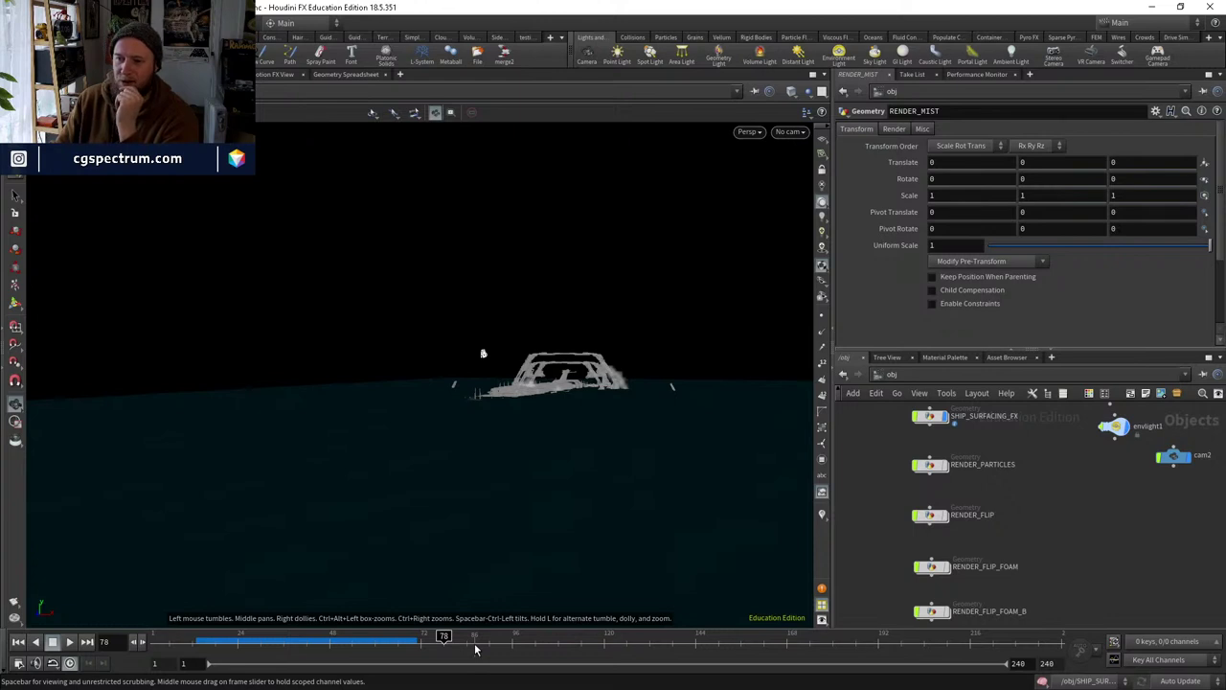
left_click(680, 635)
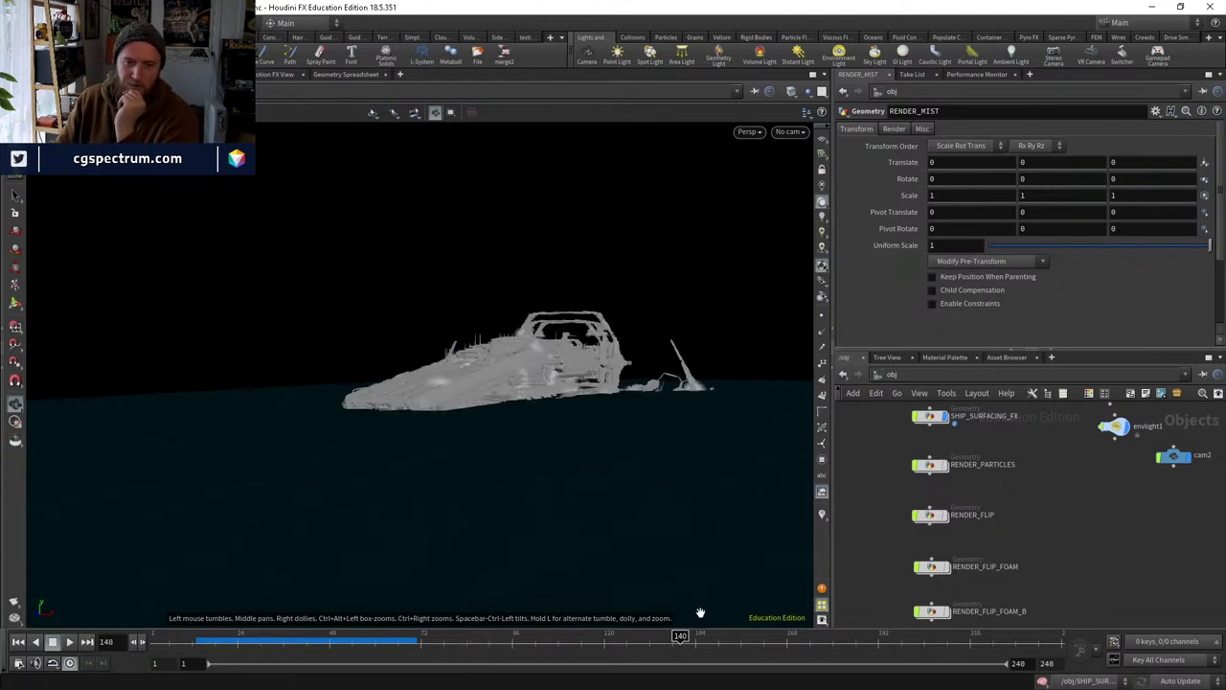
left_click(704, 647)
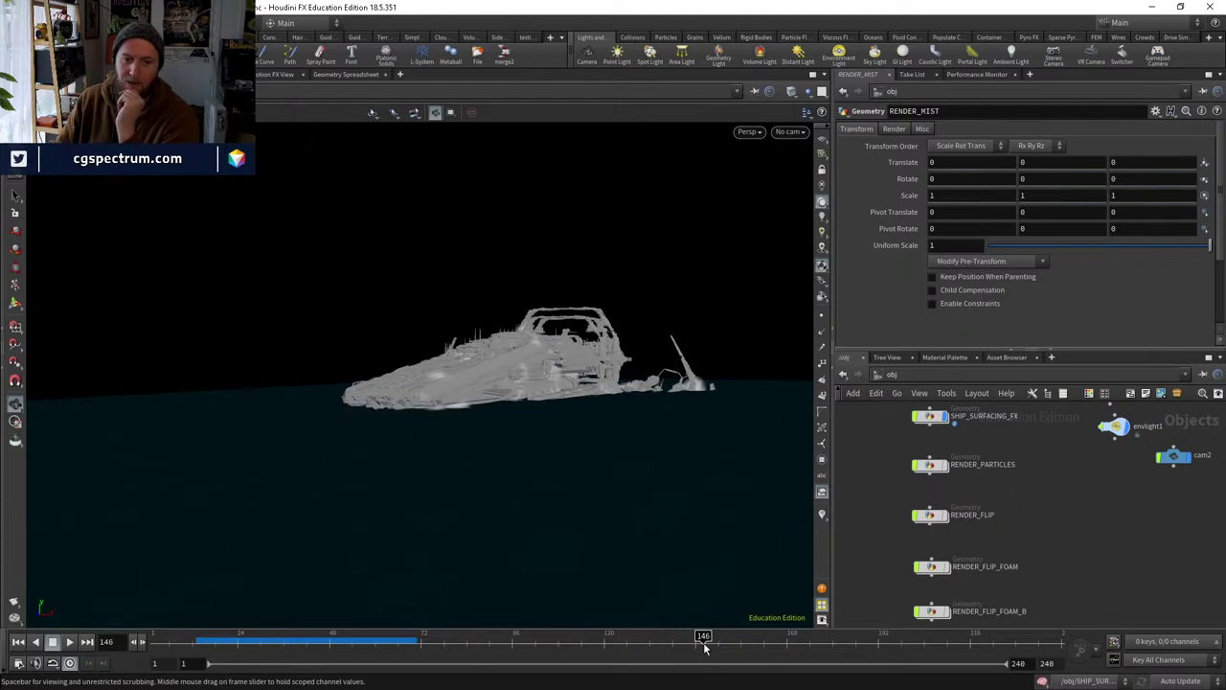
left_click(753, 646)
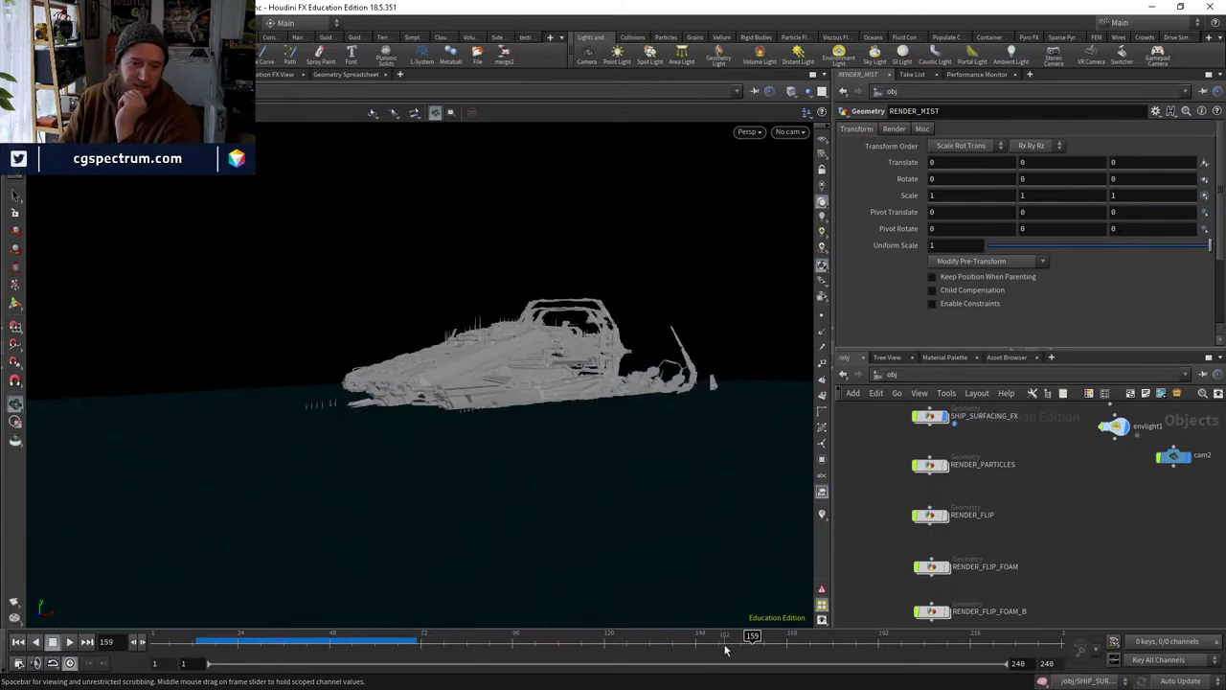
left_click(704, 647)
scroll(1059, 536, "down", 2)
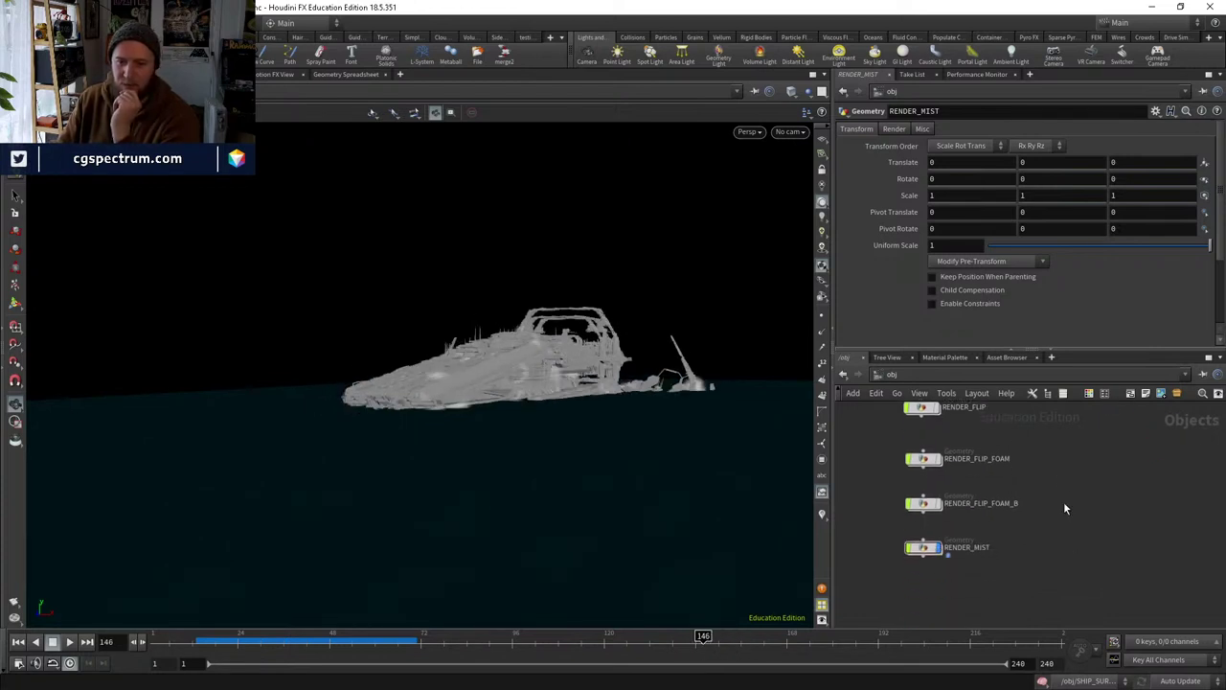
Follow object_merge1 to the MIST_PYRO_V1 cache, check Load from File, and scrub to frame 154.
double_click(944, 550)
left_click(931, 471)
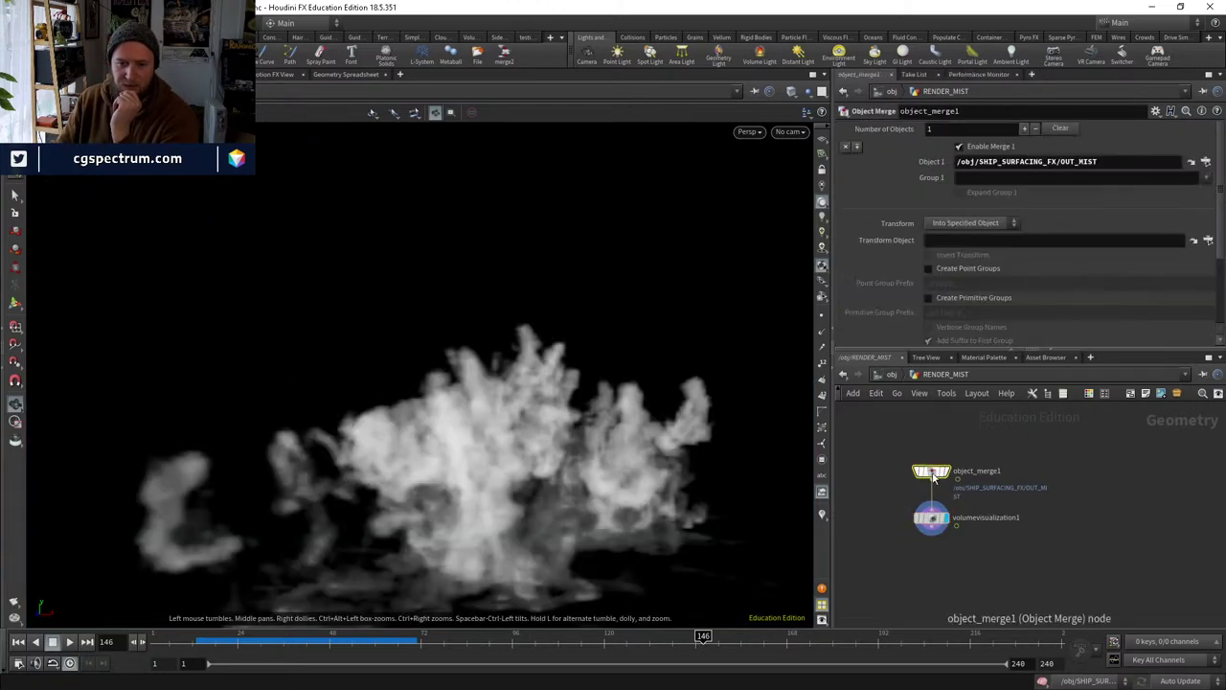
left_click(1191, 164)
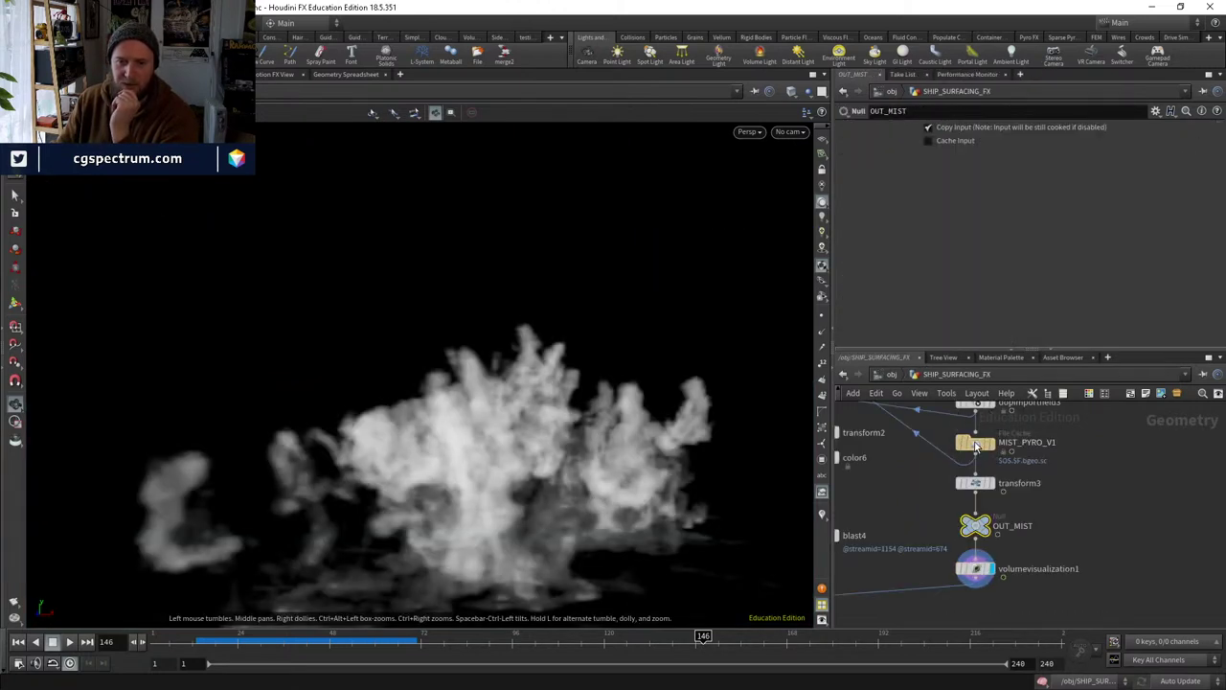
left_click(975, 443)
left_click(950, 178)
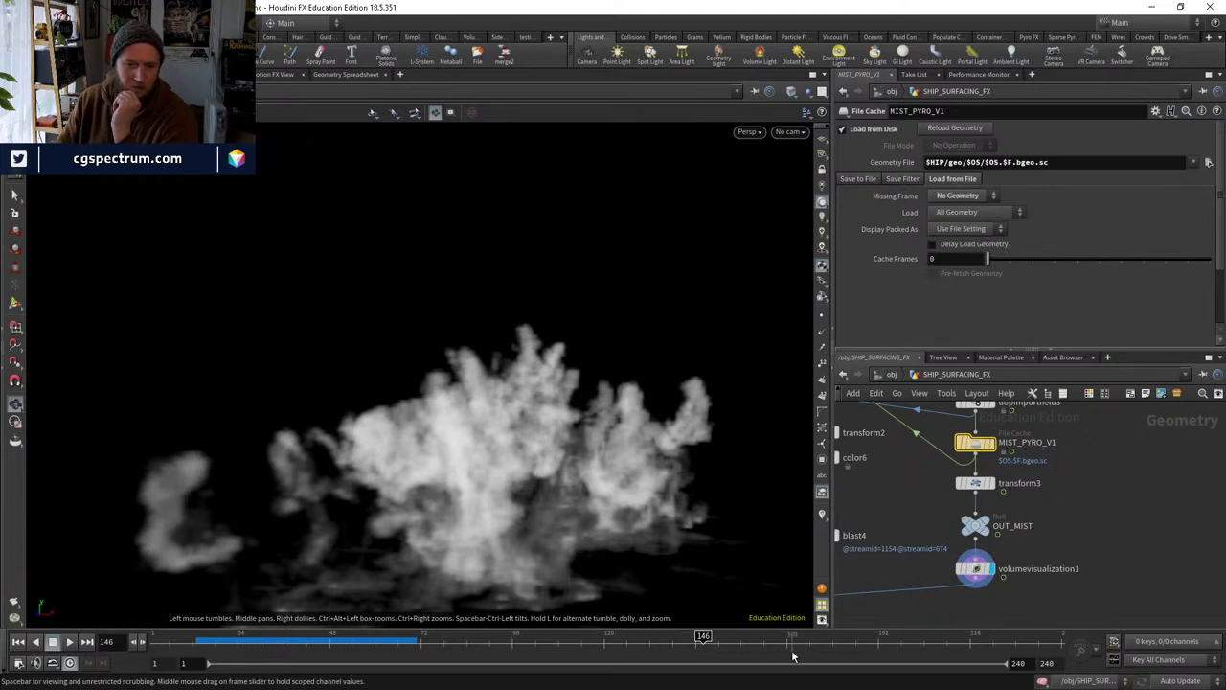
left_click_drag(703, 636, 734, 641)
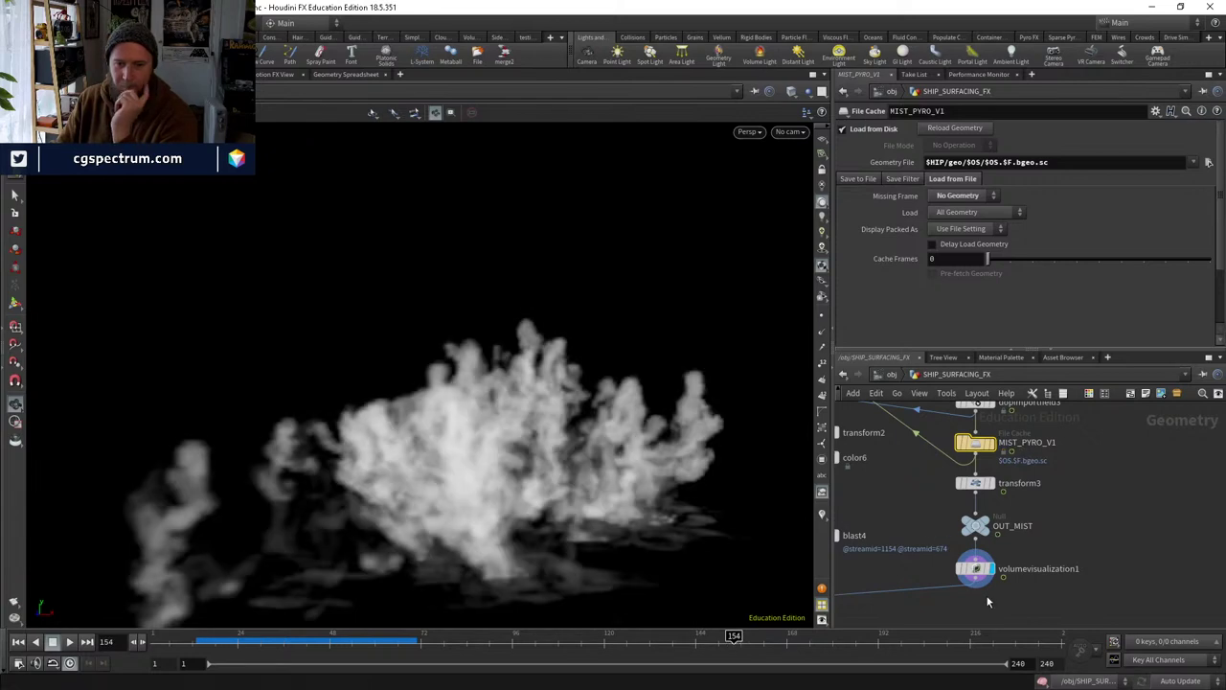
Return to the object level, recentre the view, and switch to the out render network.
left_click(891, 375)
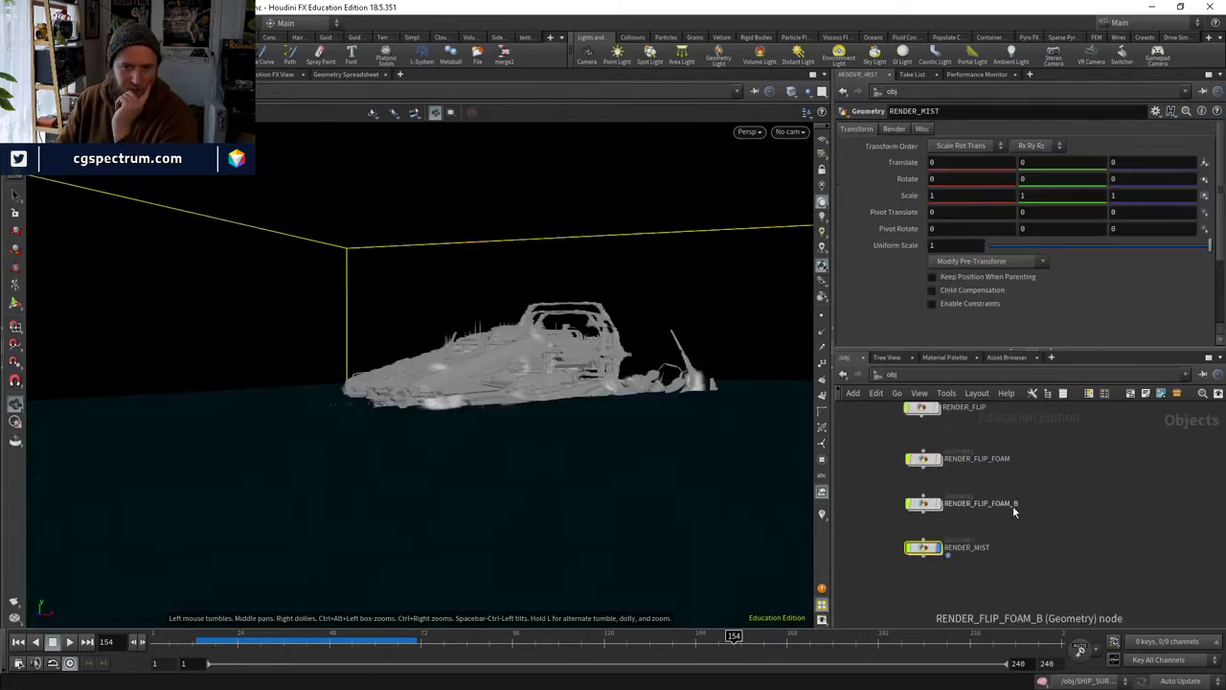
key("h")
left_click_drag(593, 370, 575, 335)
scroll(1010, 505, "down", 2)
scroll(986, 503, "down", 2)
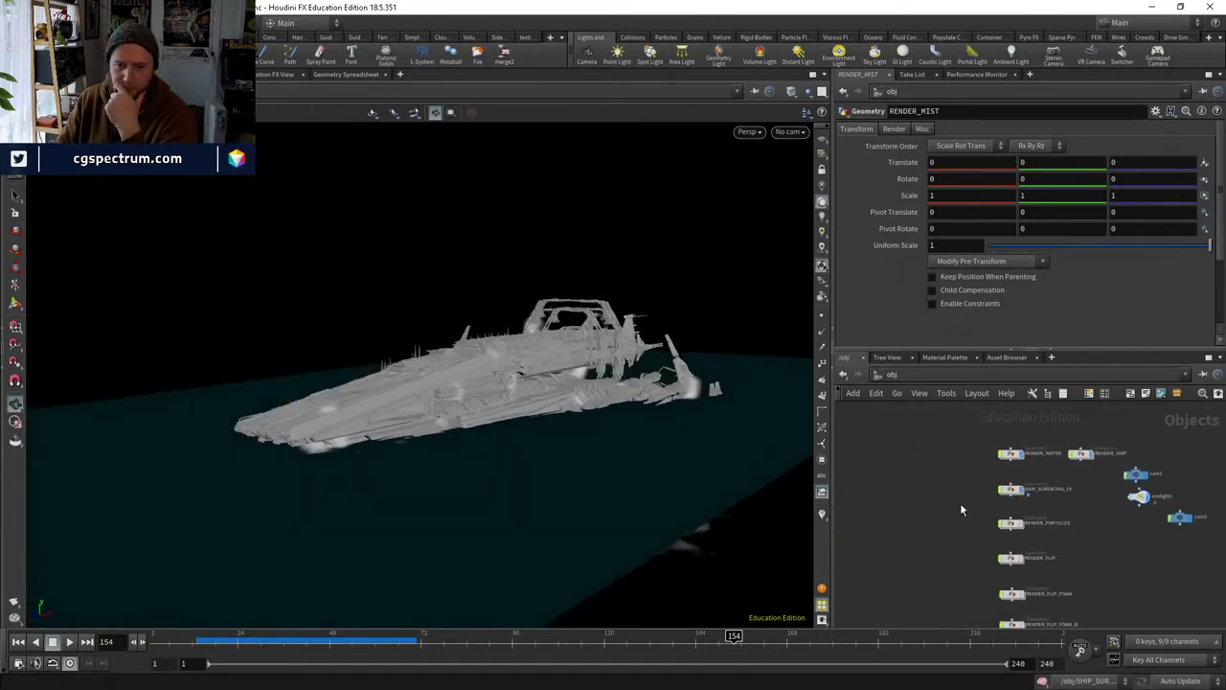
left_click(891, 374)
left_click(920, 442)
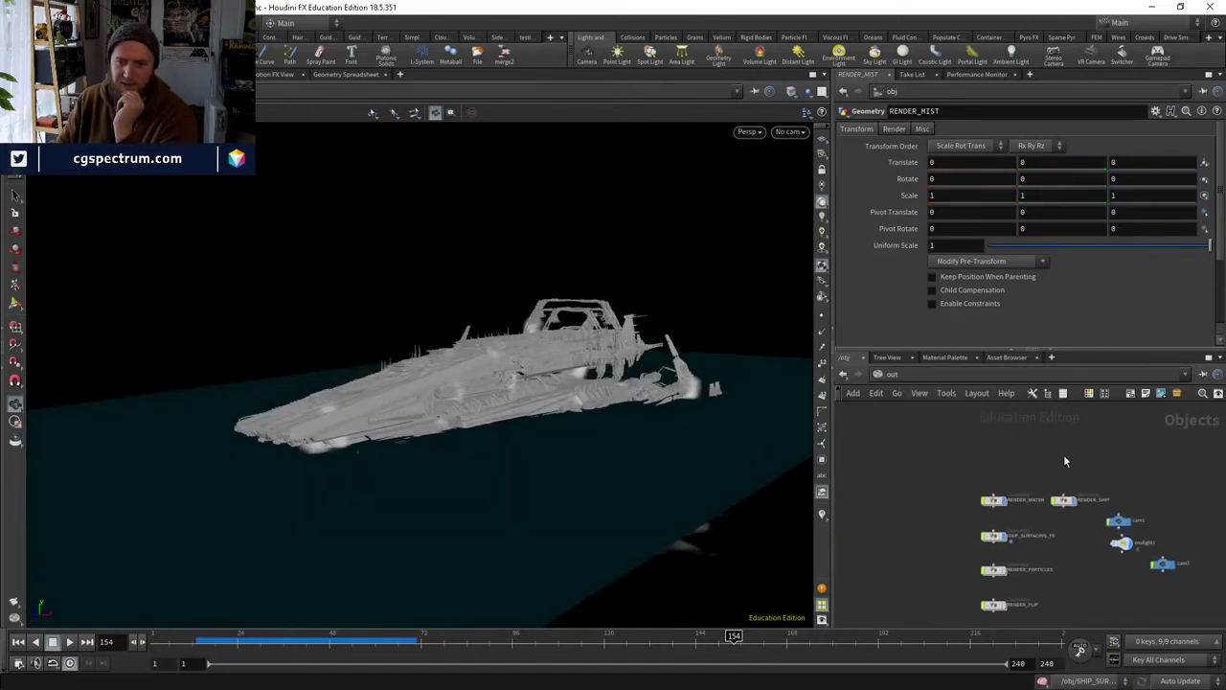
Duplicate the FOAM Mantra node and set its Candidate Objects to RENDER_MIST.
mouse_move(996, 517)
key("ctrl+c")
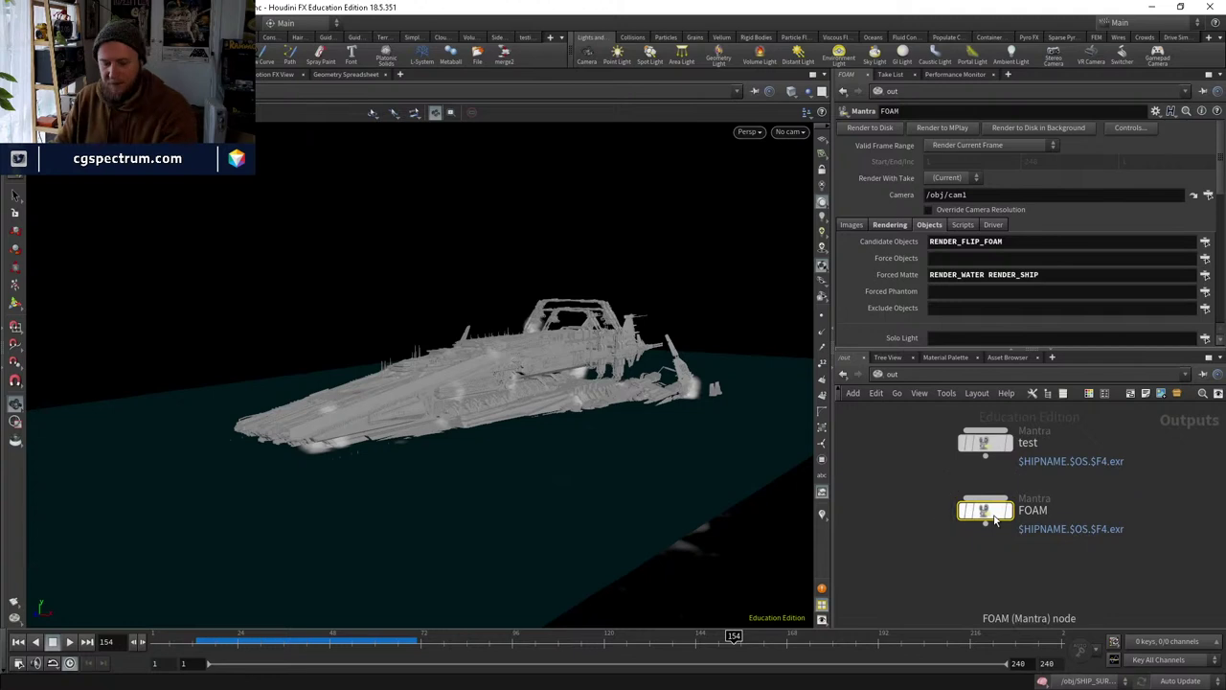
key("ctrl+v")
left_click_drag(967, 520, 935, 528)
left_click(1205, 243)
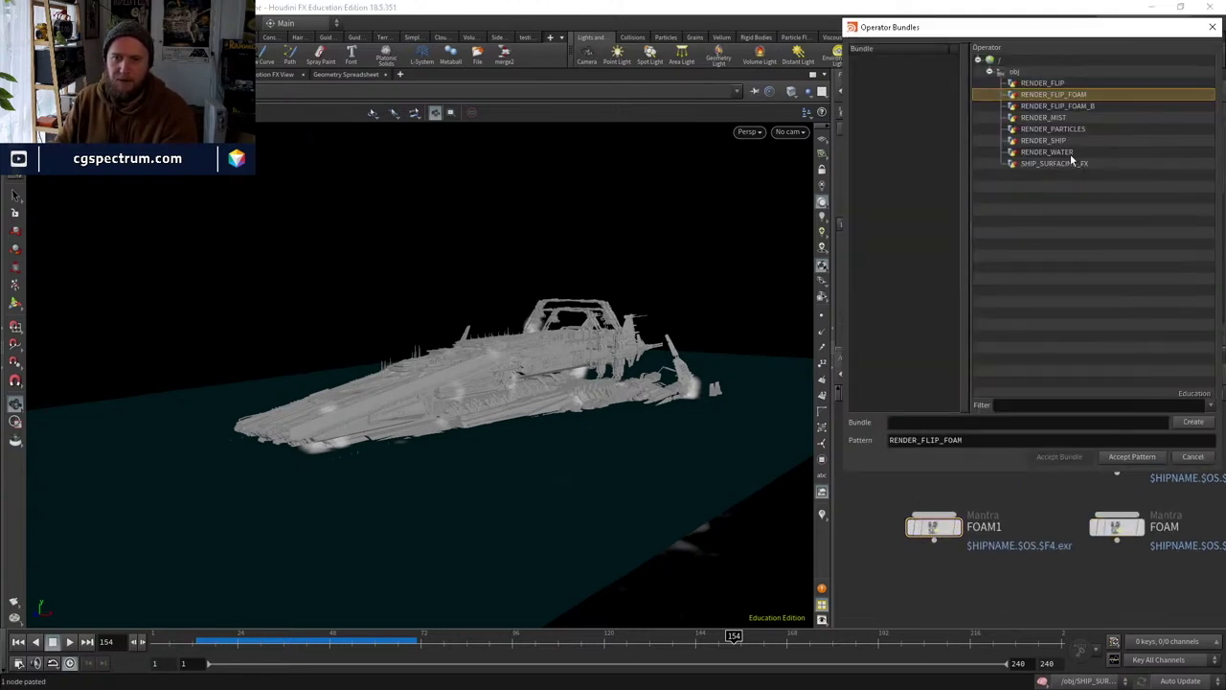
left_click(1062, 118)
left_click(1133, 455)
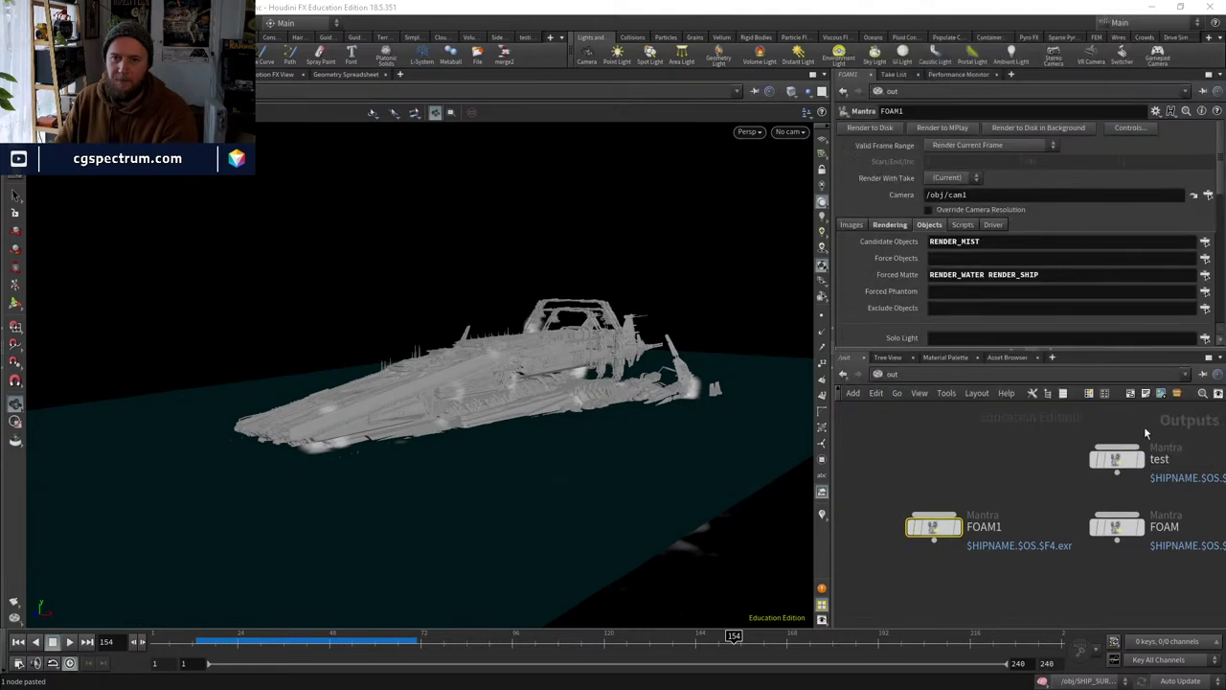
Empty the Forced Matte list and put RENDER_SHIP in Force Objects.
left_click(991, 274)
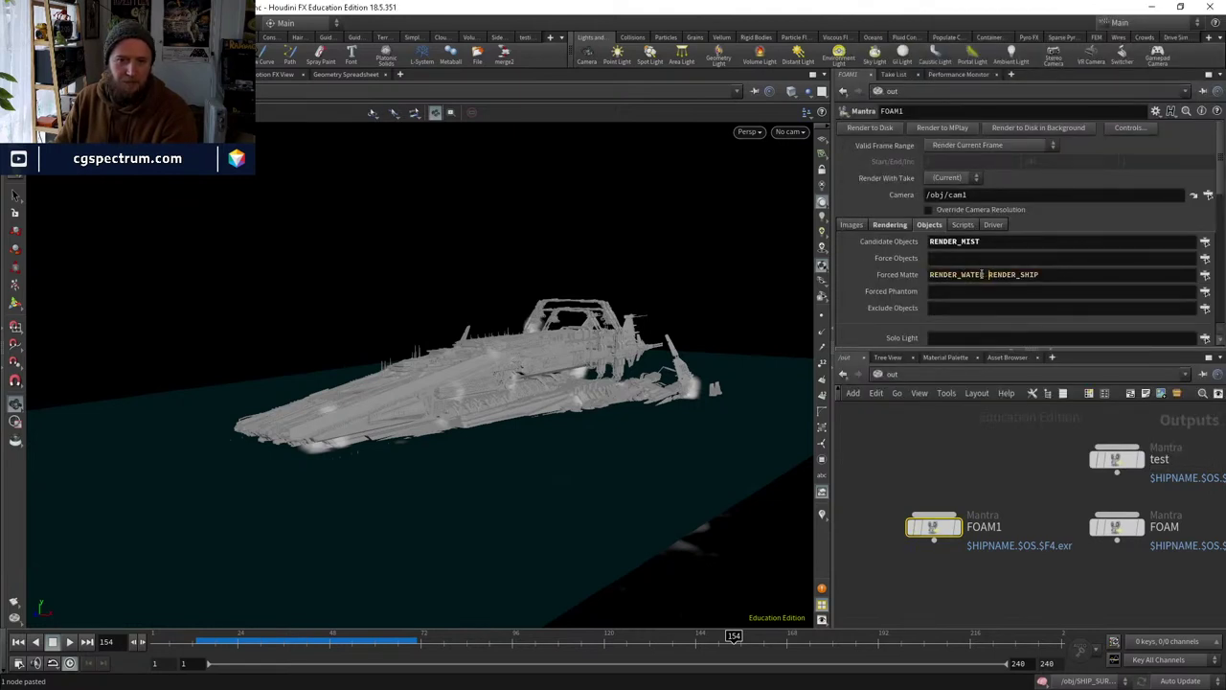
key("shift+Home")
key("BackSpace")
double_click(990, 274)
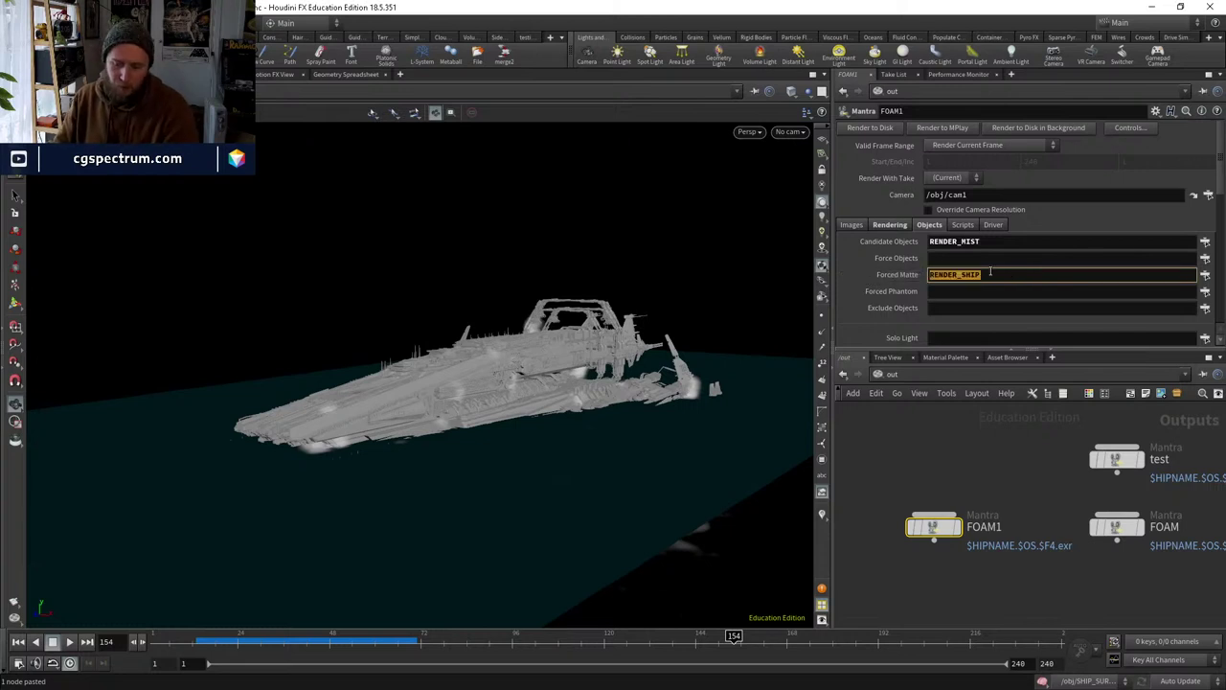
key("BackSpace")
left_click(1001, 257)
key("ctrl+v")
key("Return")
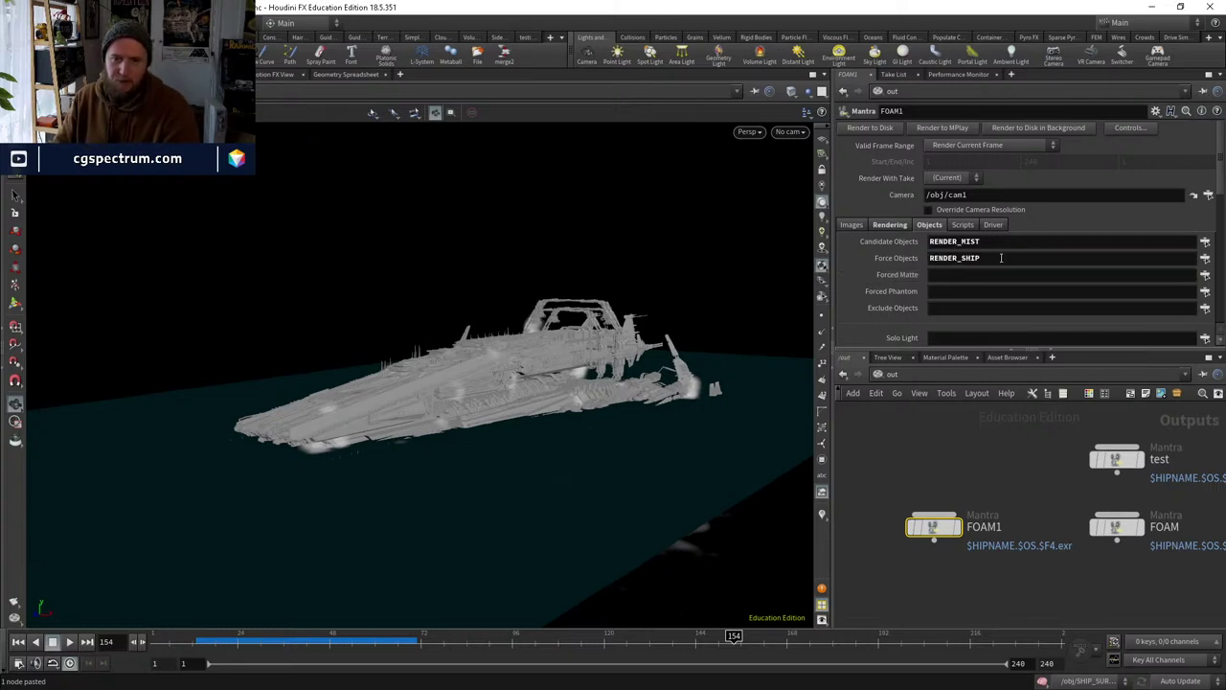
Rename the copied node to MIST and switch the viewer to Render View.
double_click(991, 526)
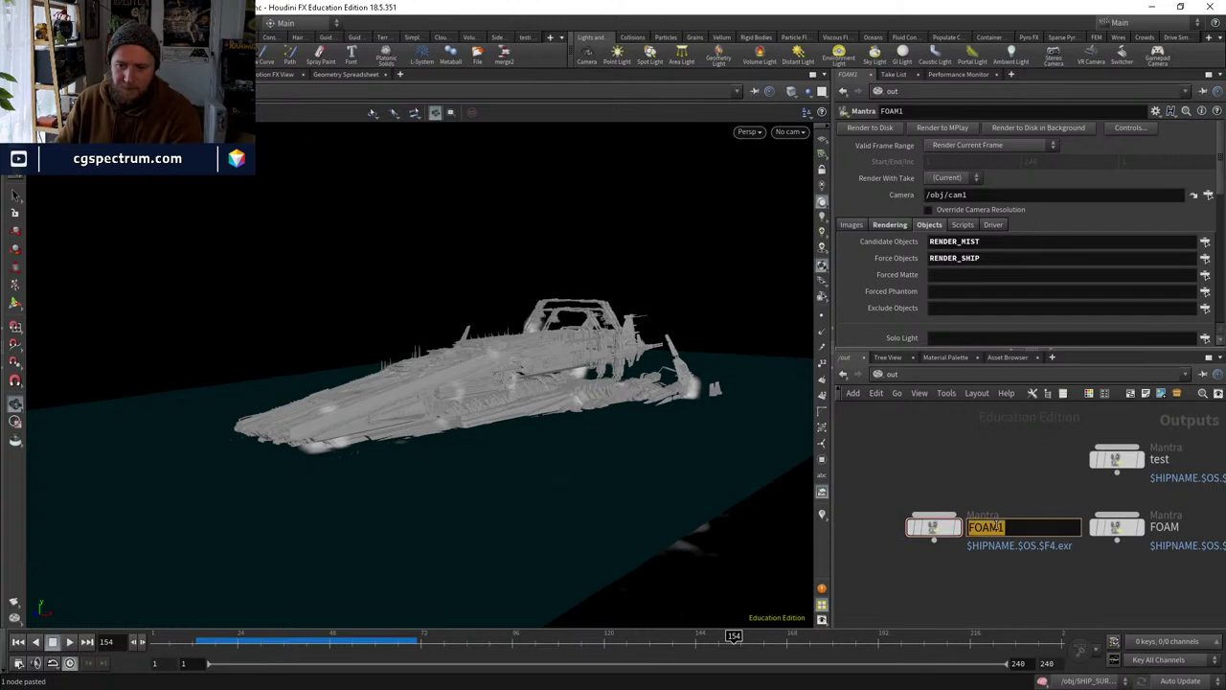
type("MIST")
key("Return")
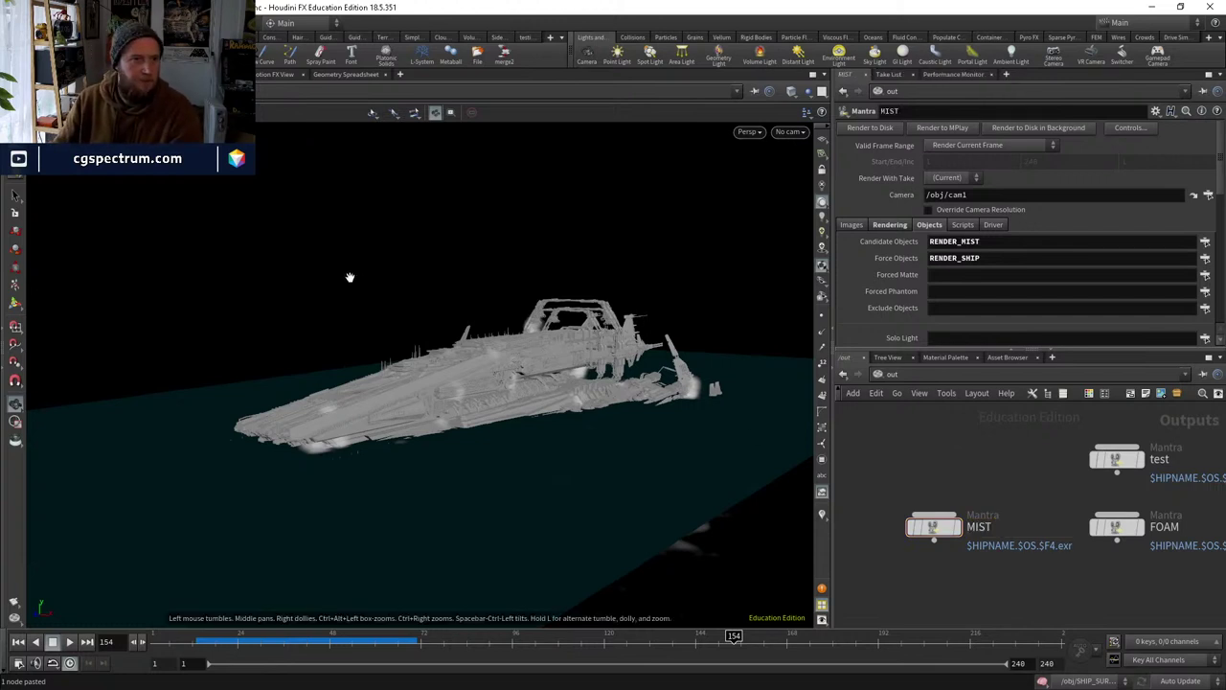
left_click(206, 73)
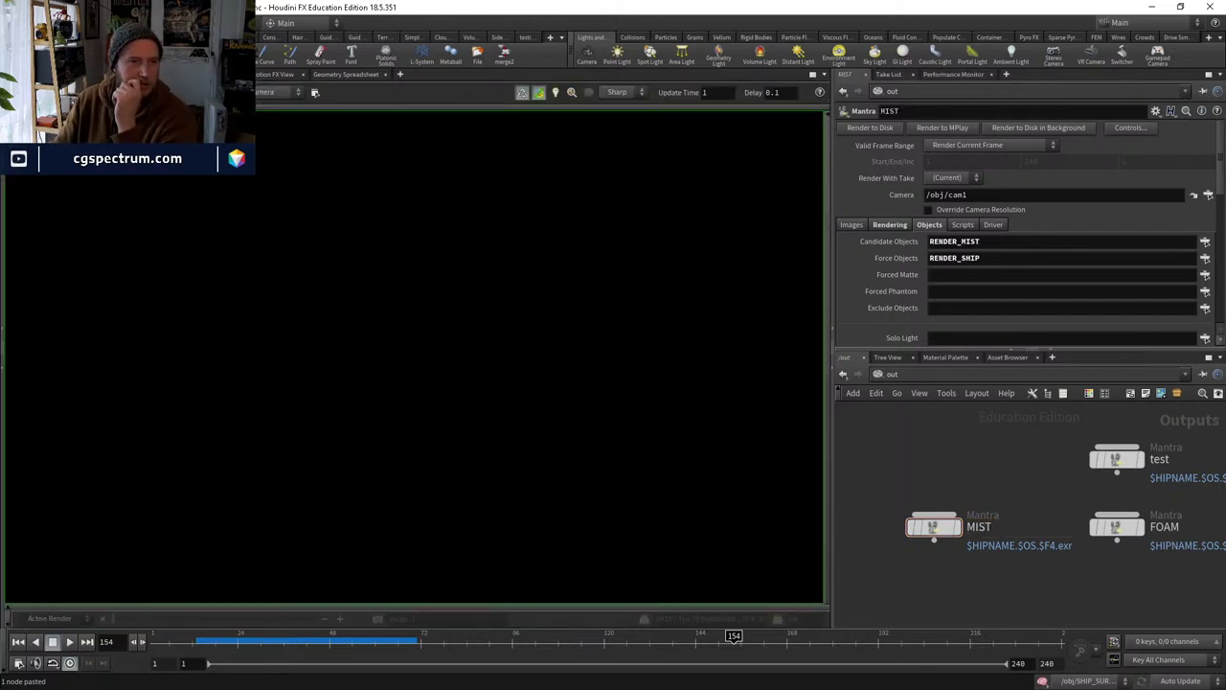
Start a Render View render through the /obj/cam1 camera.
left_click(283, 92)
left_click(270, 121)
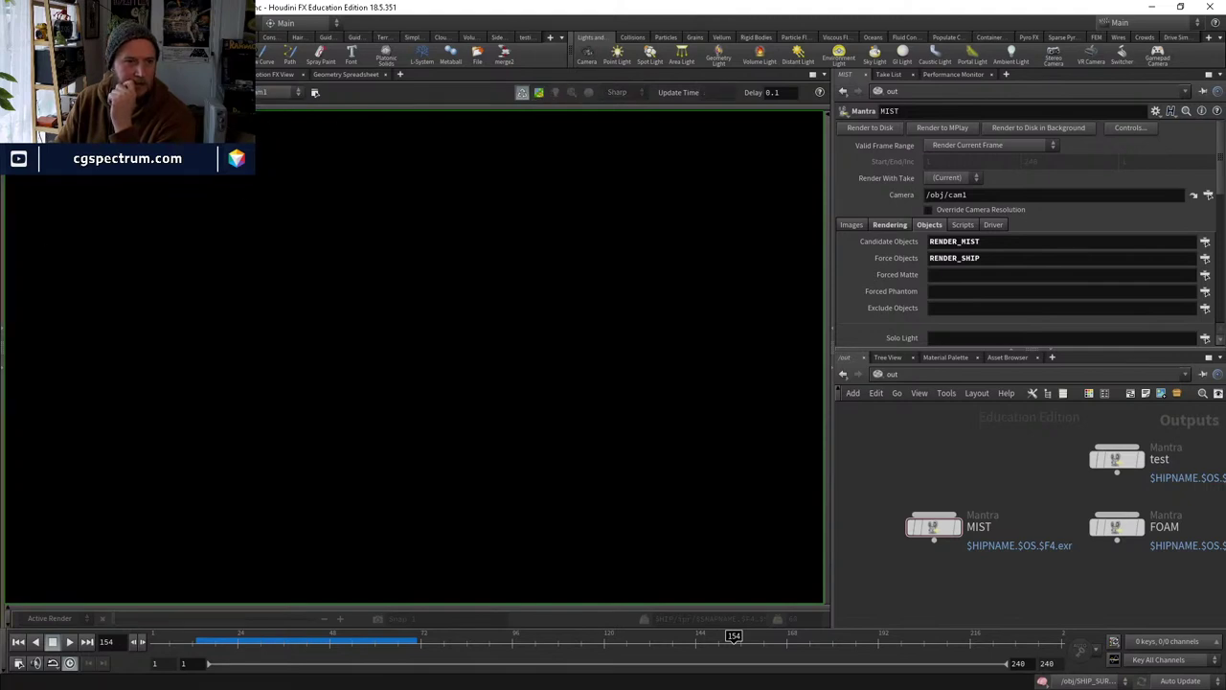
left_click(226, 92)
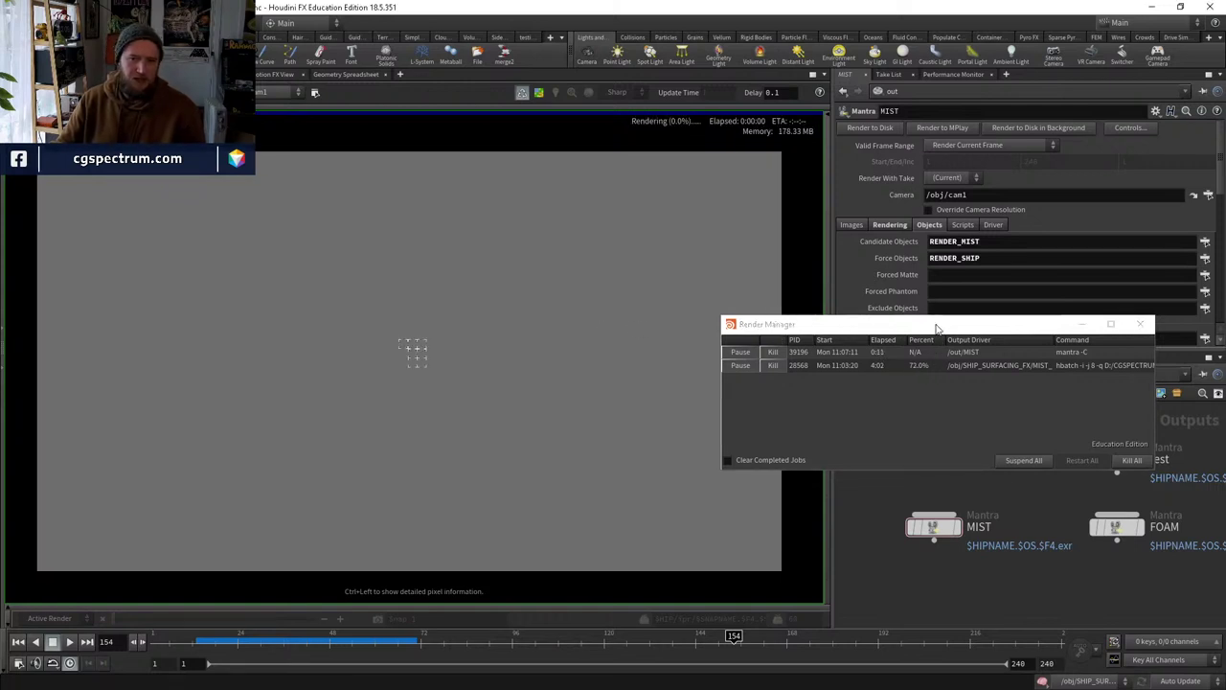
Move aside and minimize the Render Manager window, focusing render buckets on the ship area.
left_click_drag(937, 329, 994, 318)
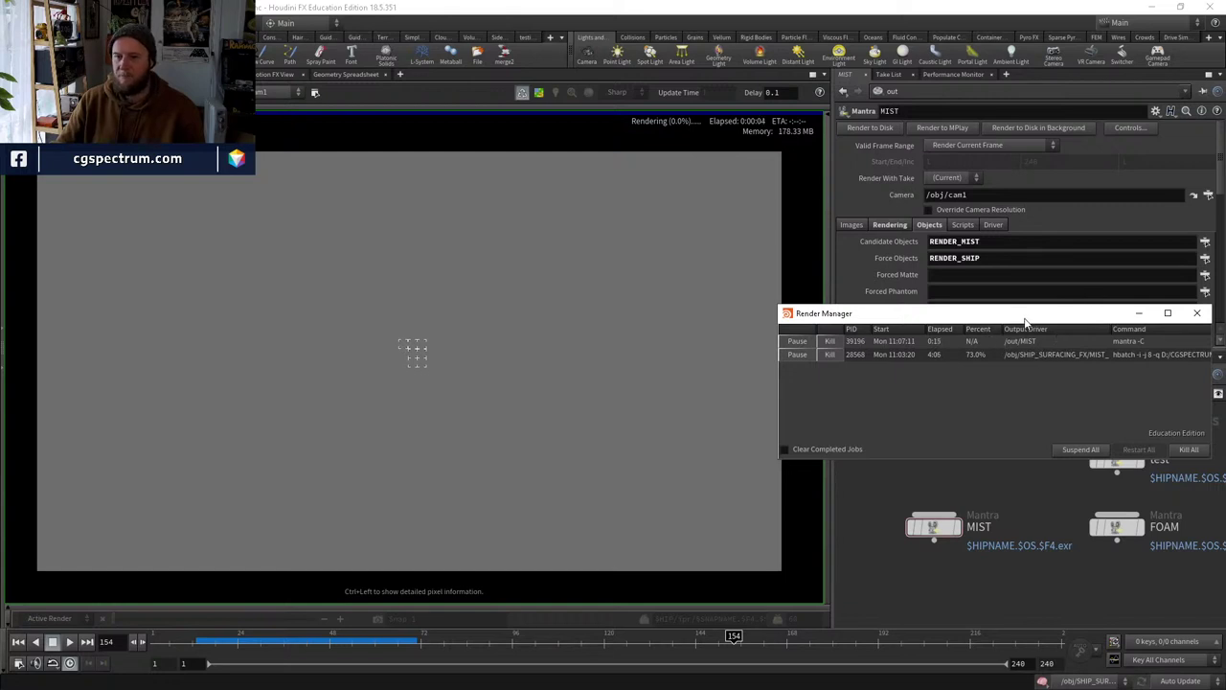
right_click(1062, 355)
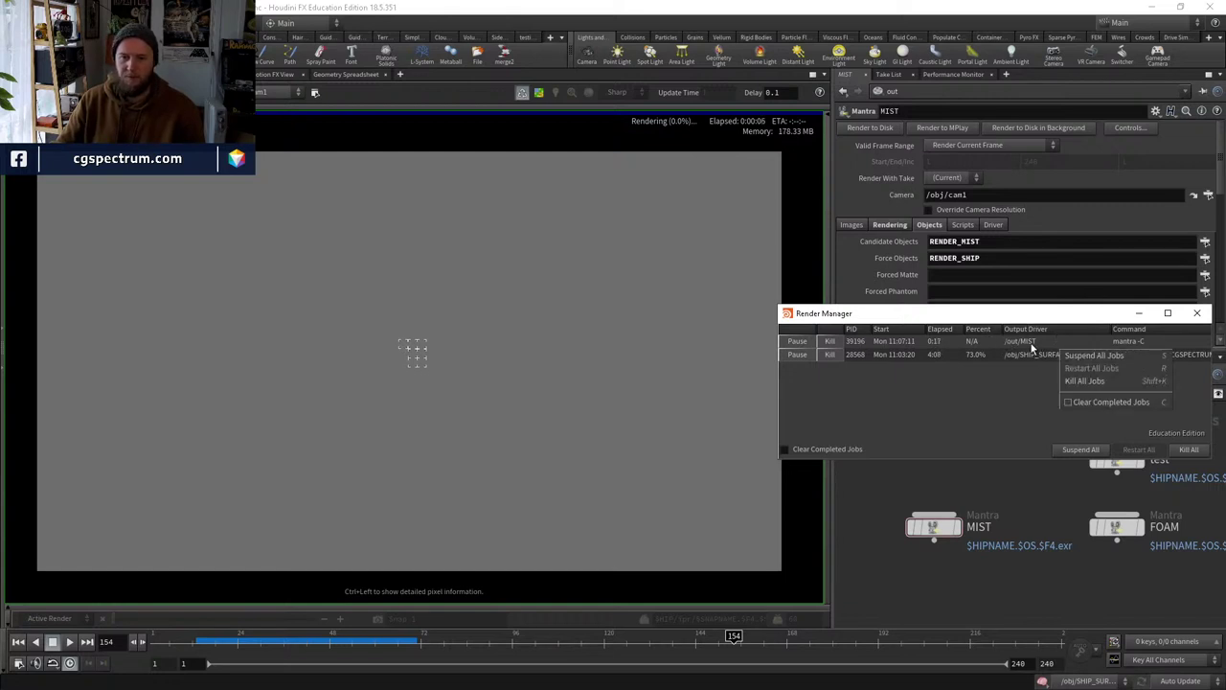
right_click(1011, 345)
right_click(1011, 345)
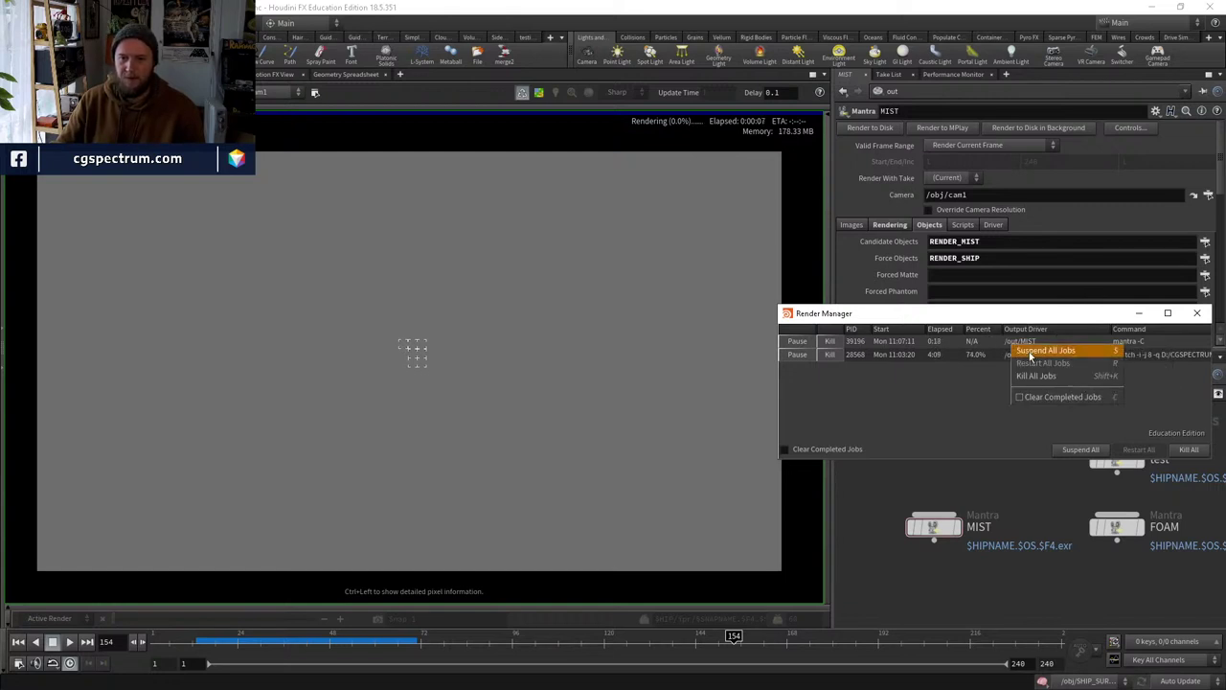
left_click(974, 391)
left_click_drag(1131, 313, 1163, 282)
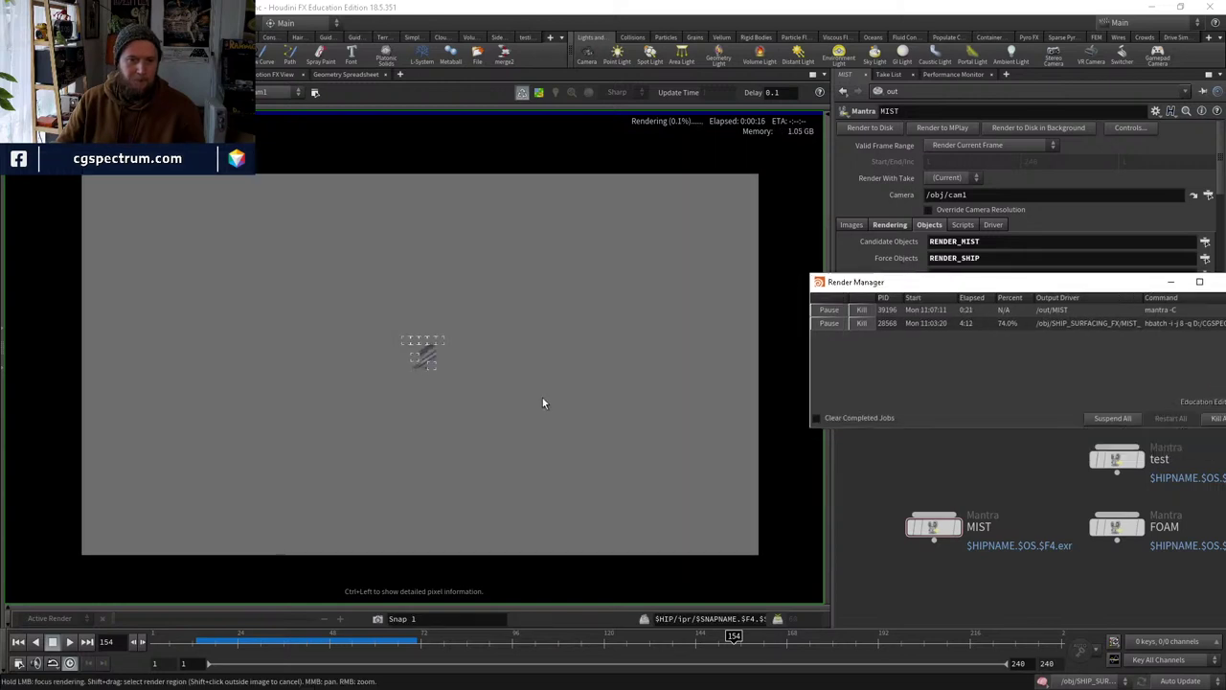
left_click(404, 278)
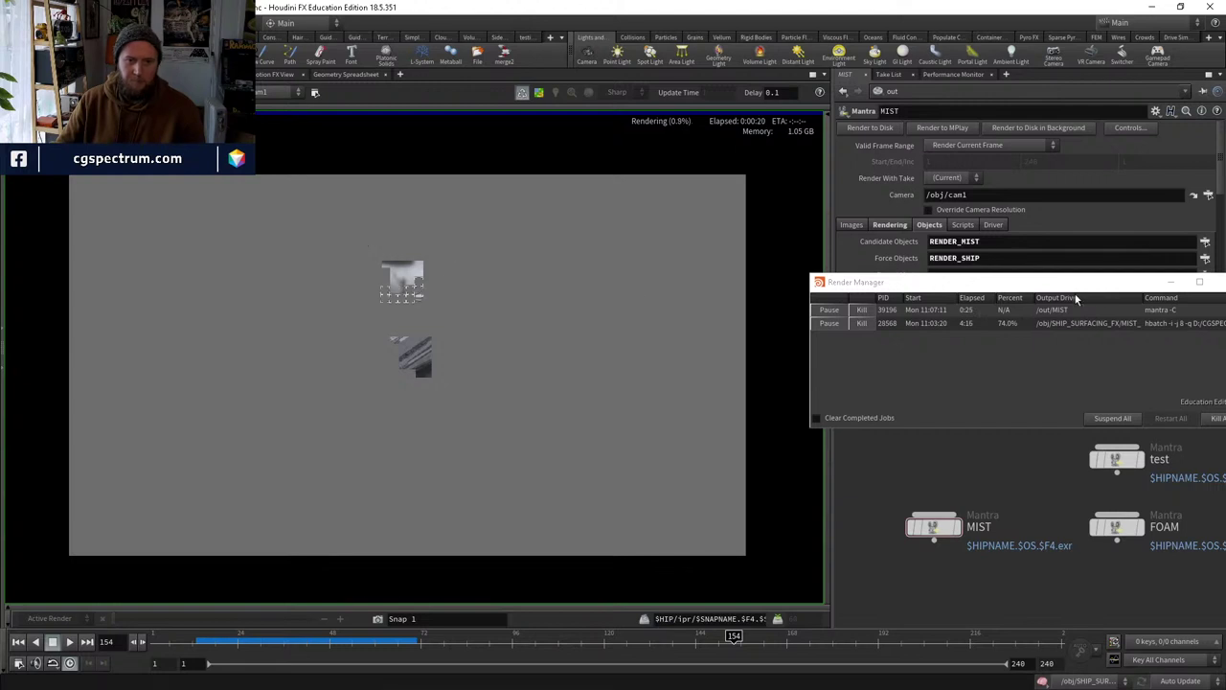
left_click(1171, 282)
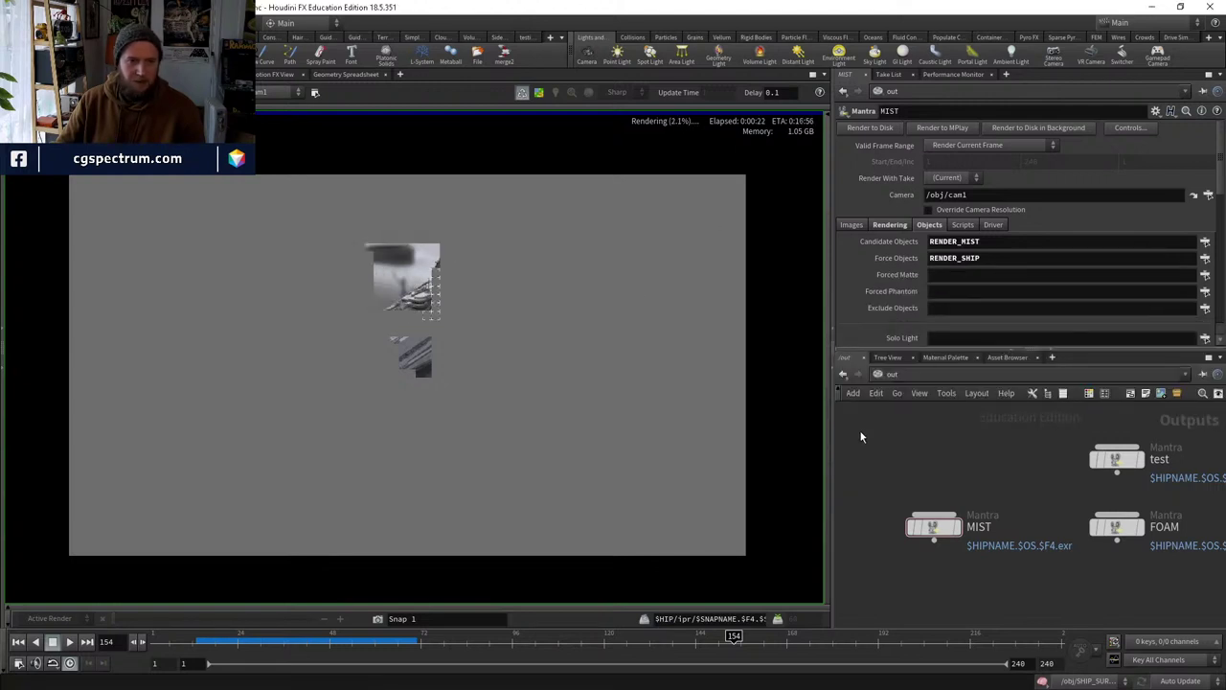
left_click(955, 380)
Back in /obj, stop the environment light envlight1 from appearing in renders.
left_click(973, 433)
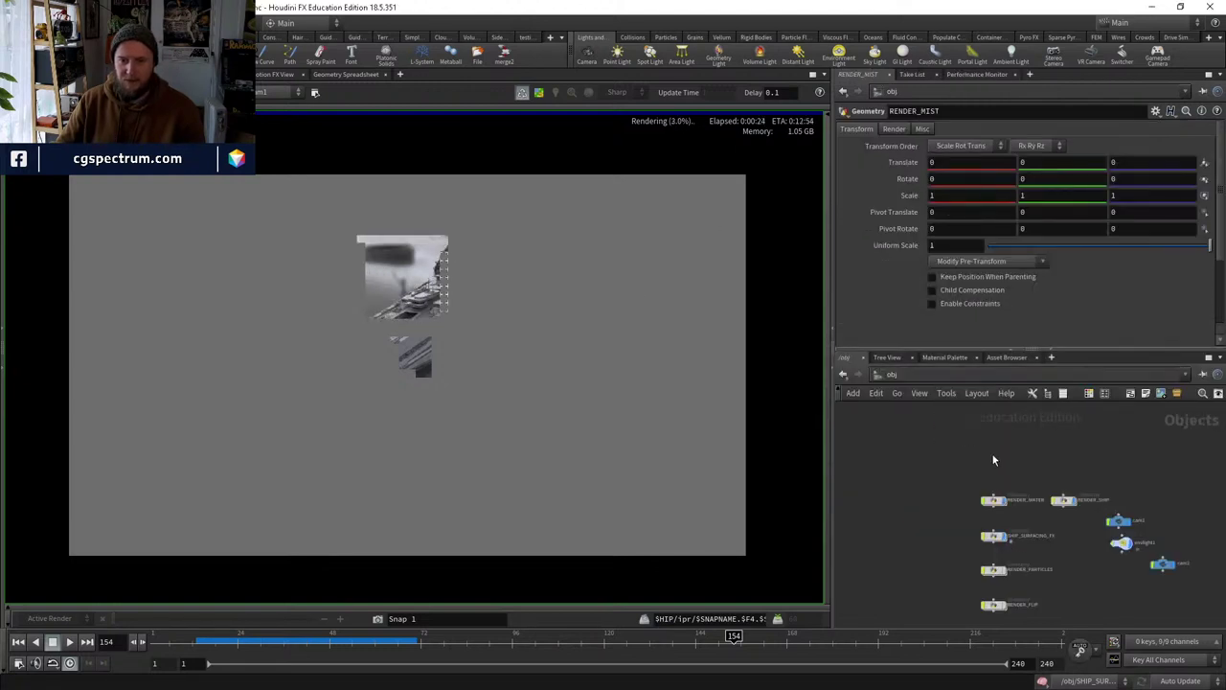
scroll(1094, 576, "up", 3)
left_click(1035, 469)
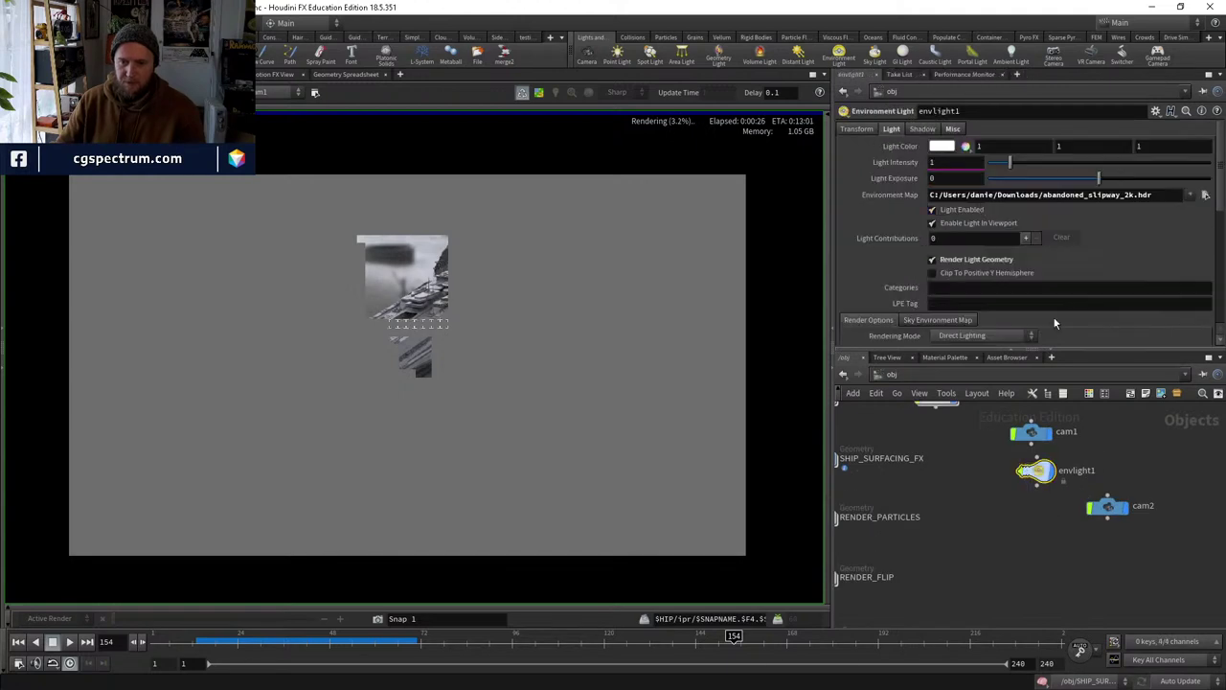
left_click(959, 257)
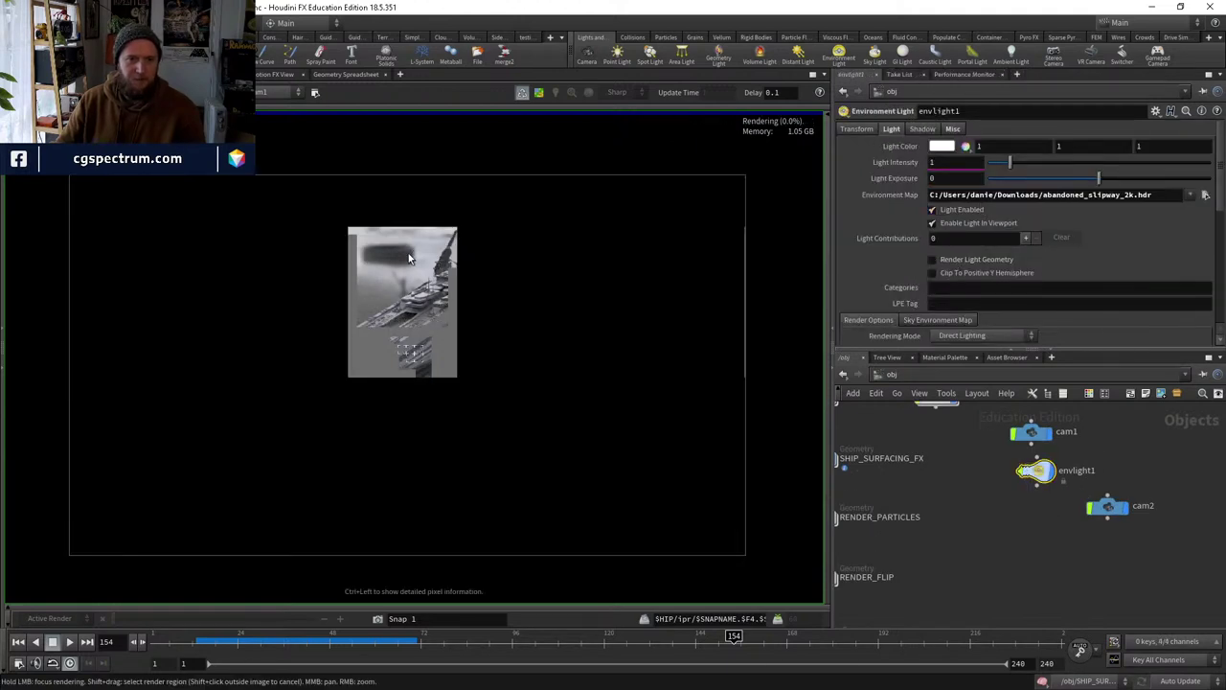
scroll(408, 253, "up", 1)
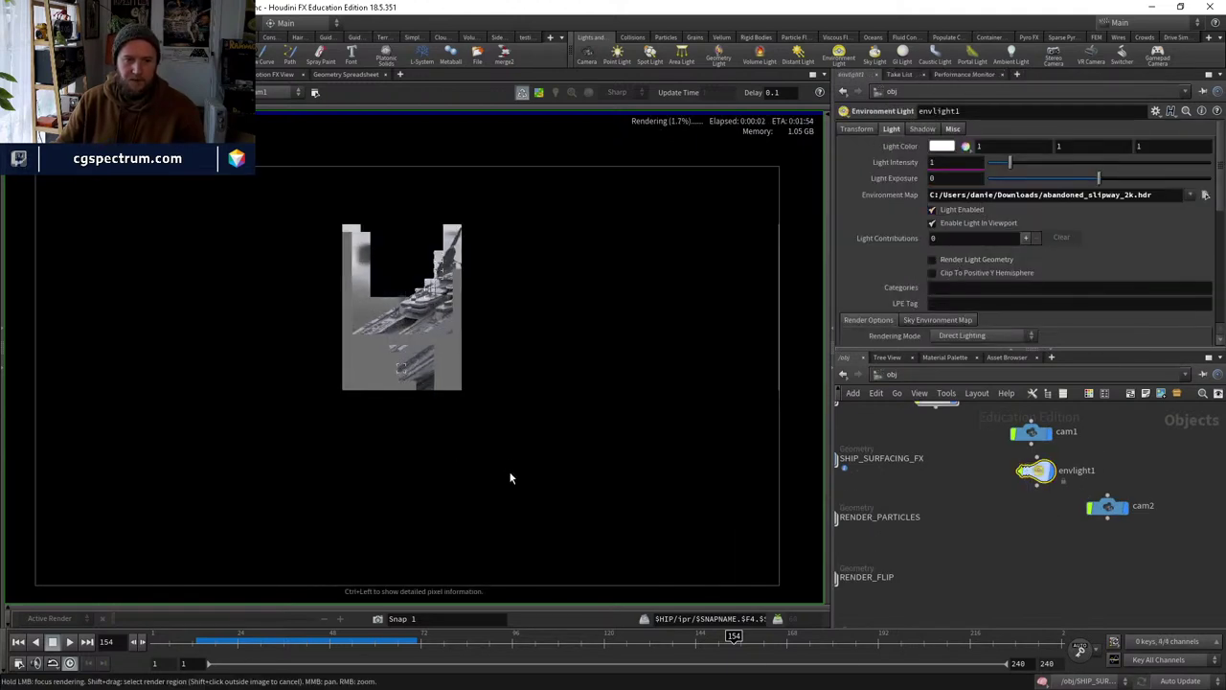
Reposition the render image and switch to the /out network with the MIST node.
middle_click_drag(510, 477, 533, 436)
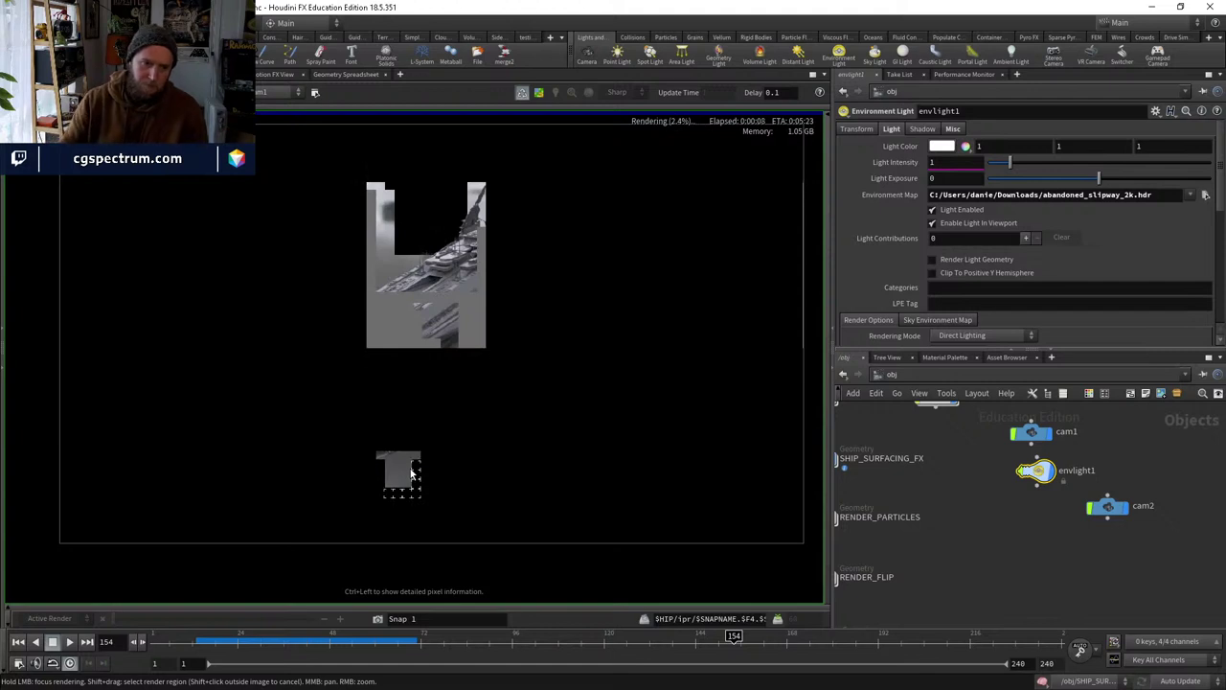
scroll(420, 498, "up", 3)
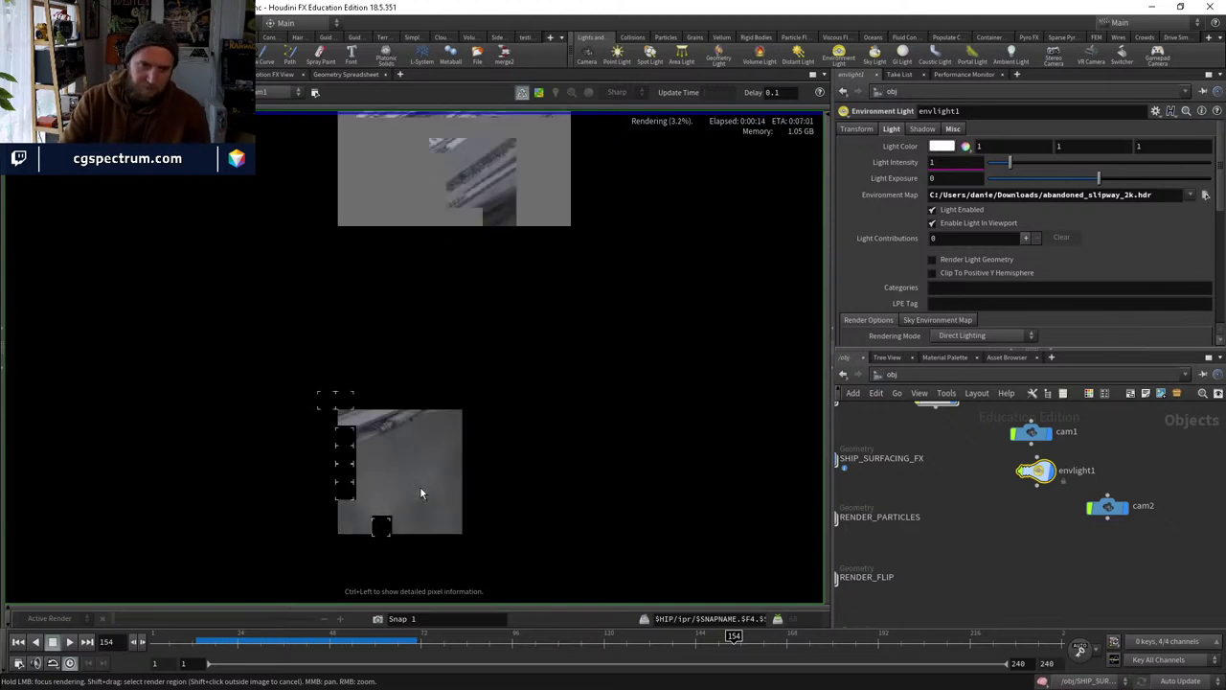
scroll(420, 490, "down", 2)
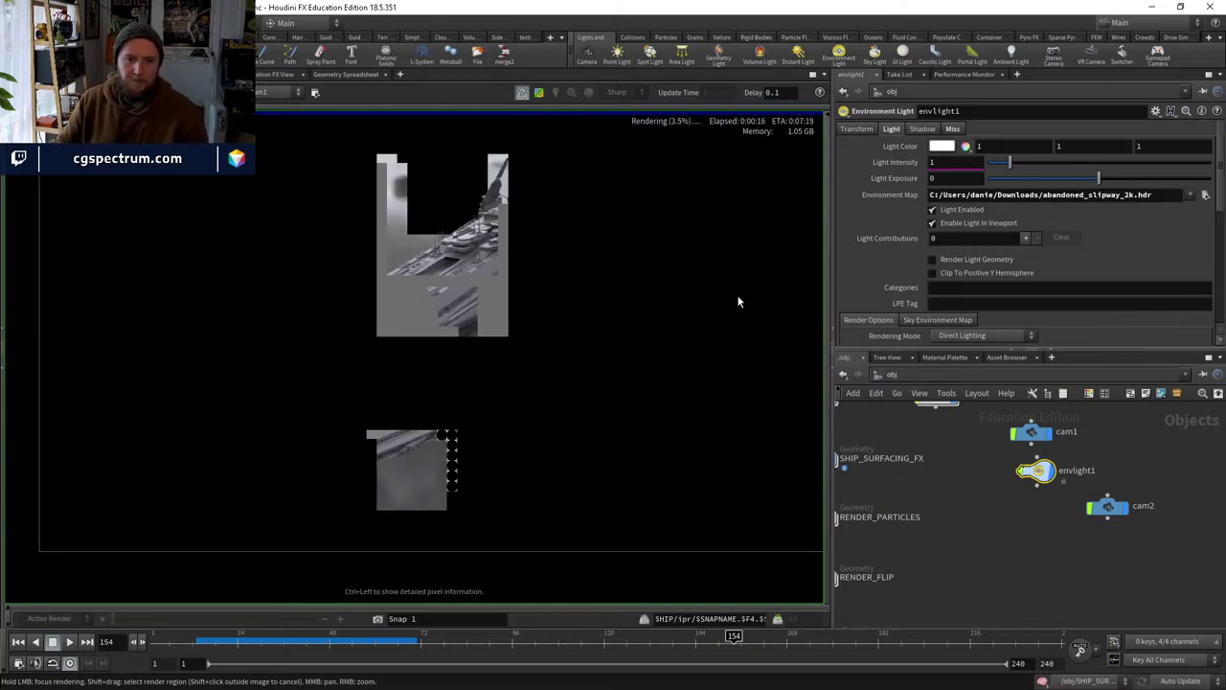
middle_click_drag(737, 302, 681, 323)
left_click(912, 380)
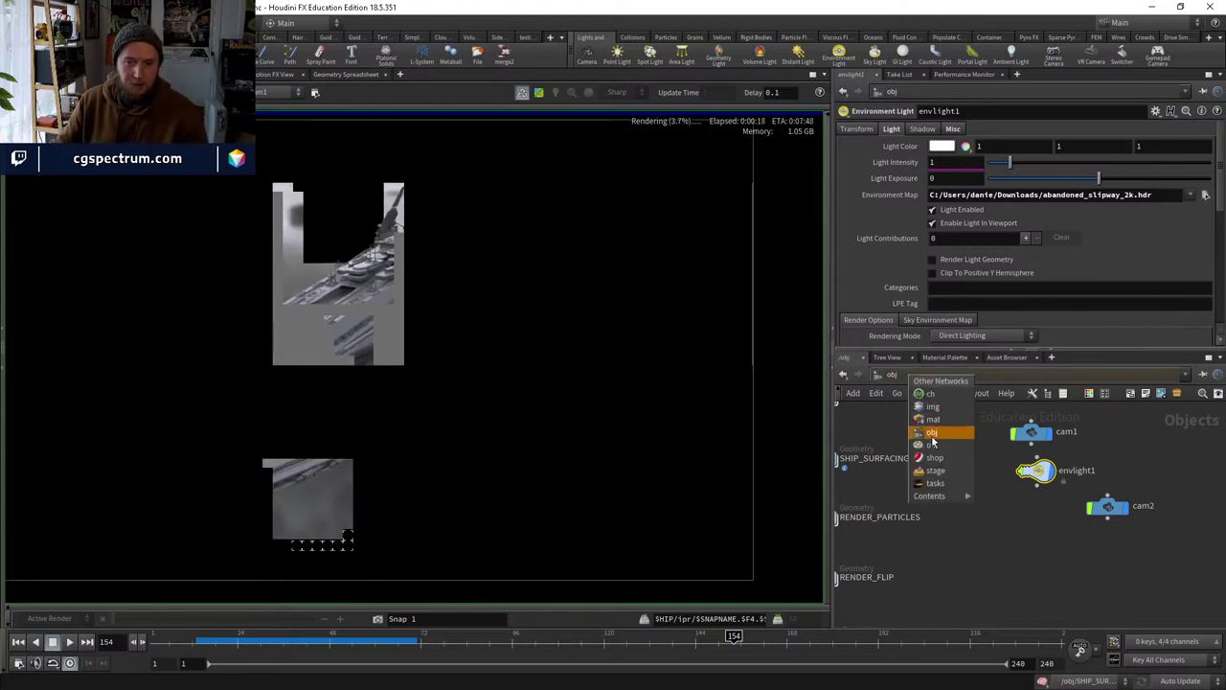
left_click(932, 444)
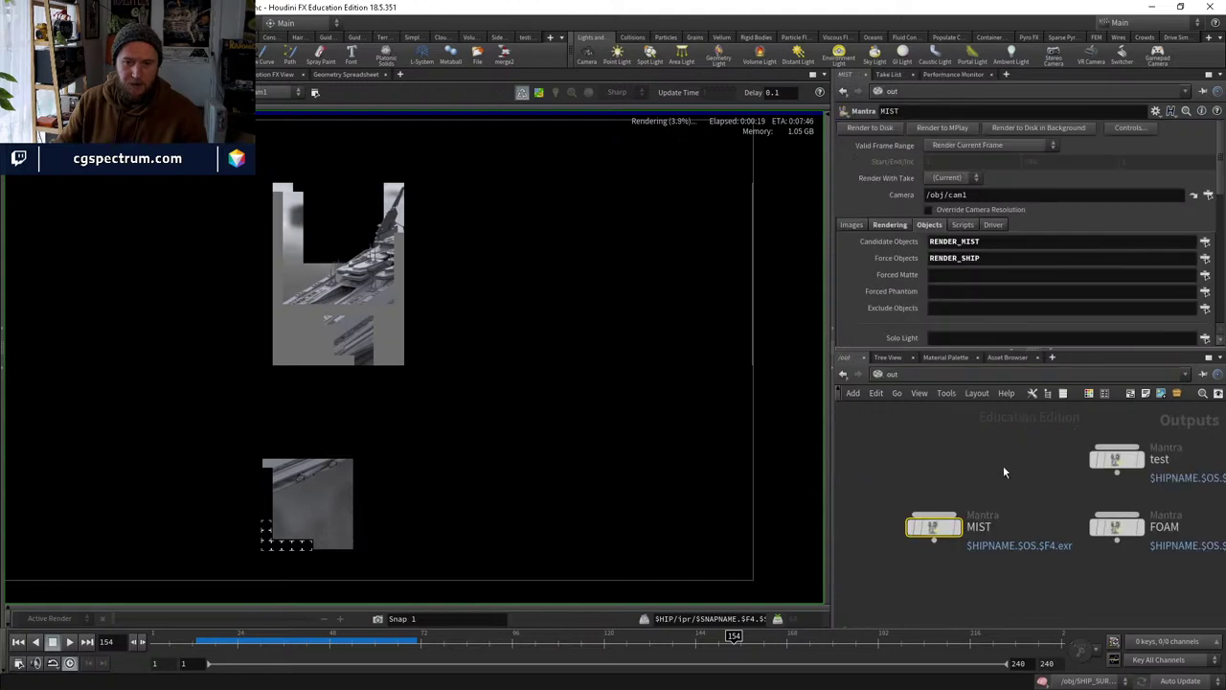
Raise the MIST render's Stochastic Samples to 32 on the Sampling tab.
left_click(892, 229)
scroll(896, 239, "down", 5)
middle_click_drag(904, 251, 904, 251)
scroll(898, 265, "down", 8)
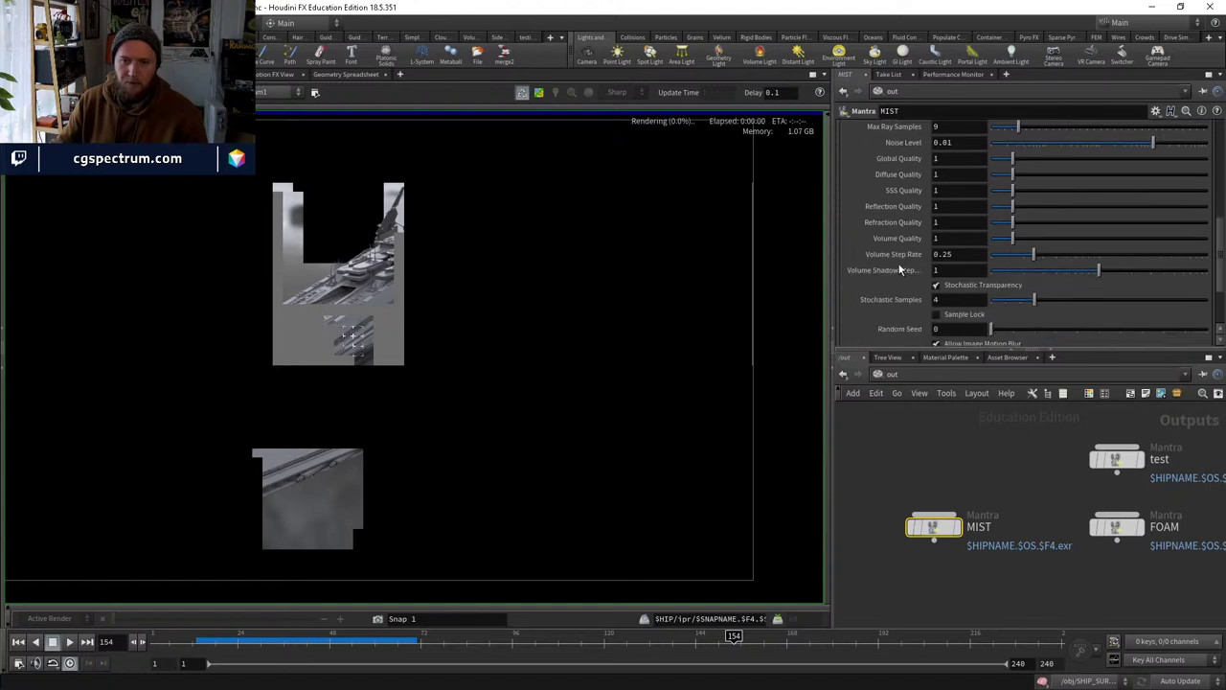
left_click(953, 249)
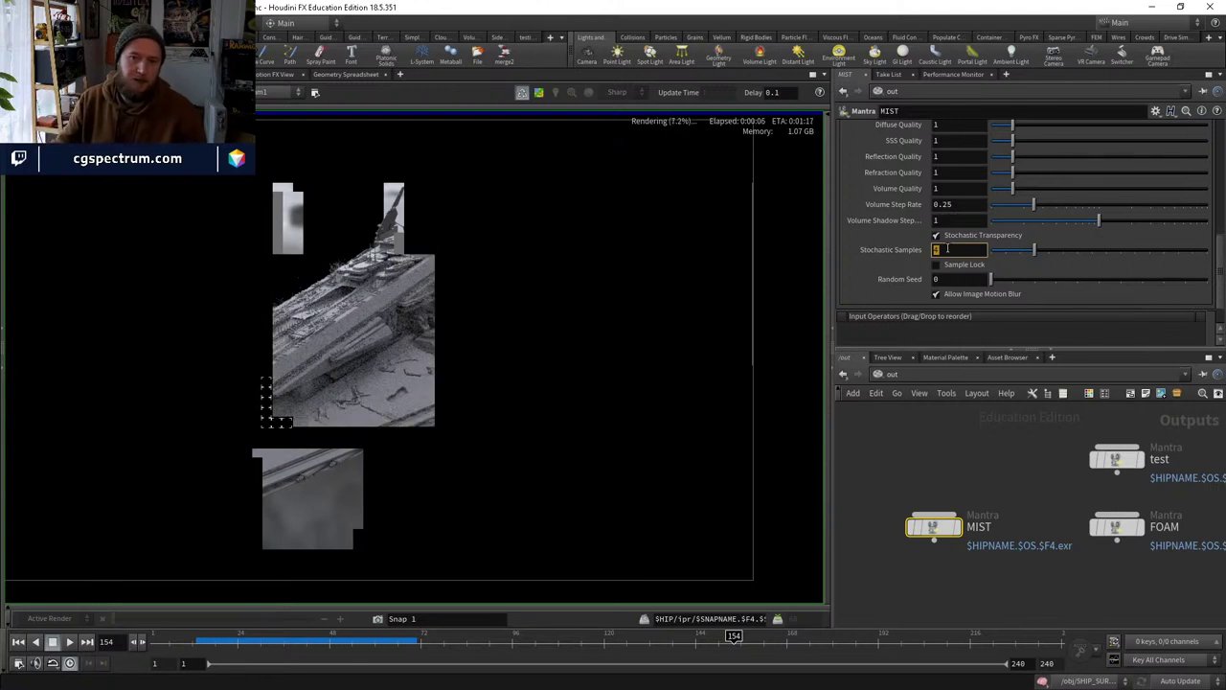
left_click(336, 499)
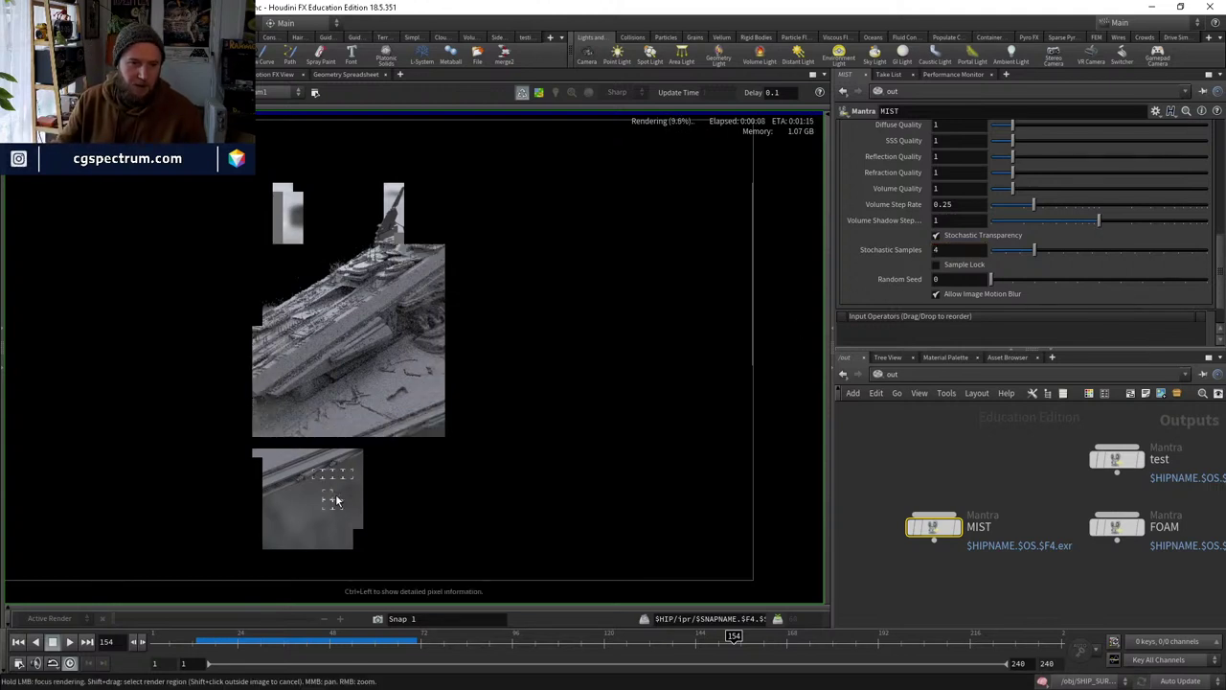
scroll(420, 504, "up", 2)
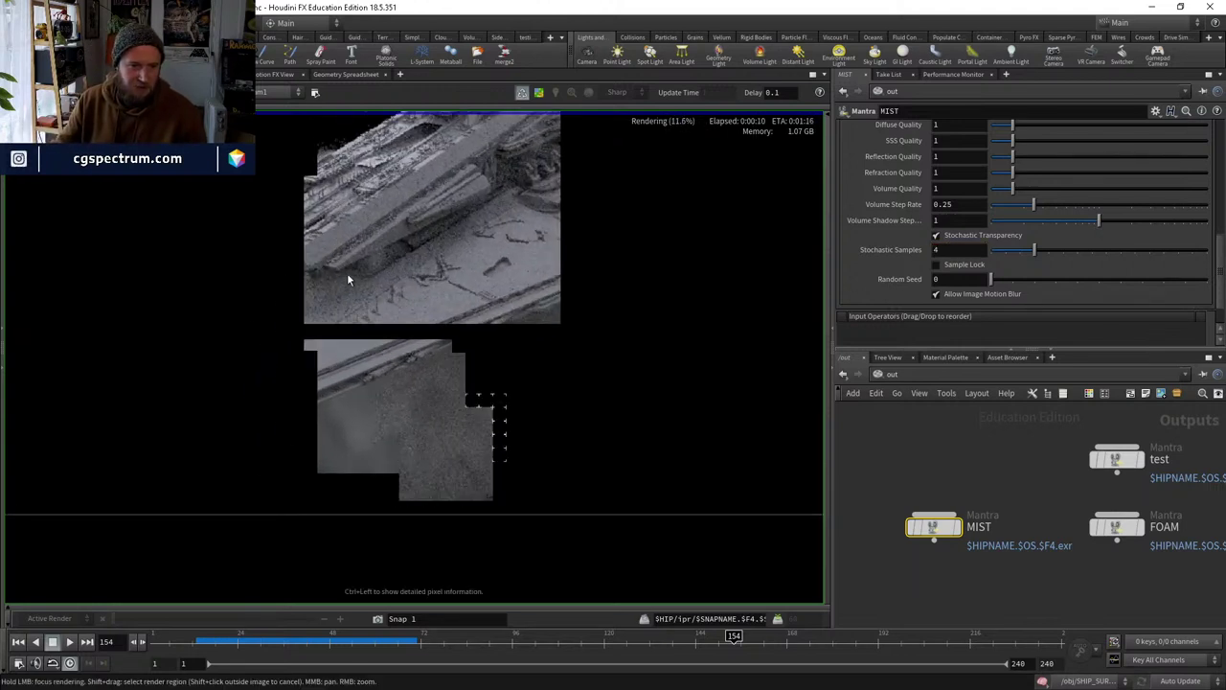
left_click_drag(457, 390, 362, 429)
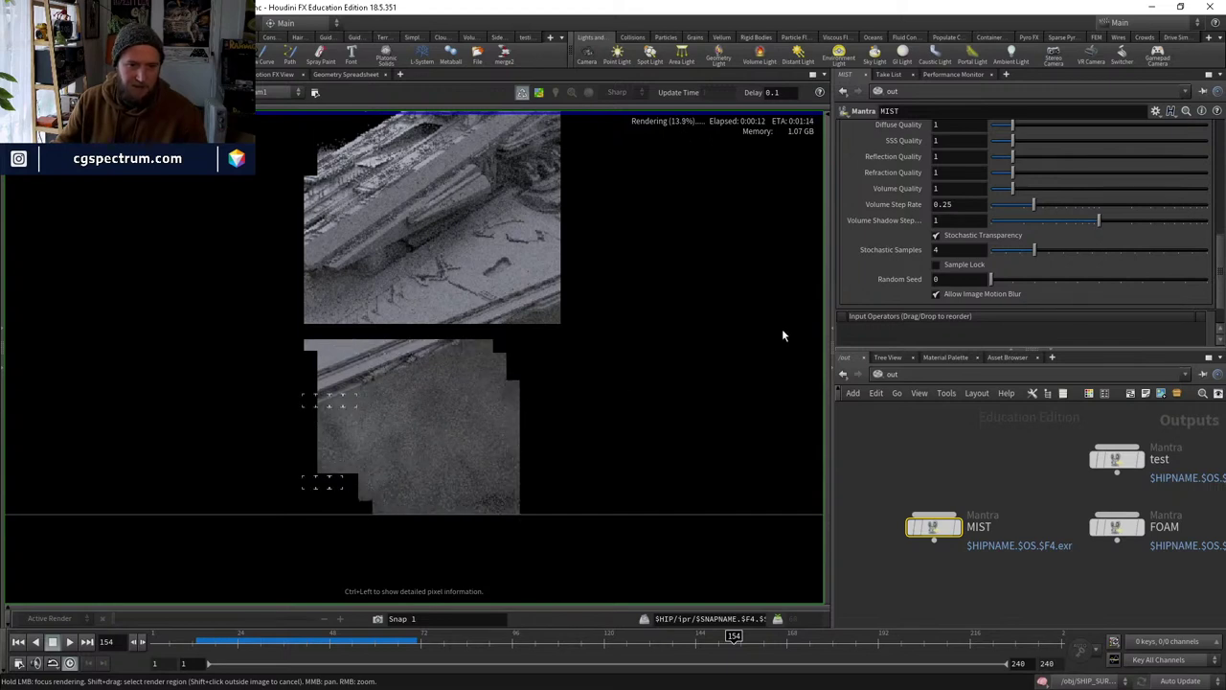
left_click(958, 249)
type("32")
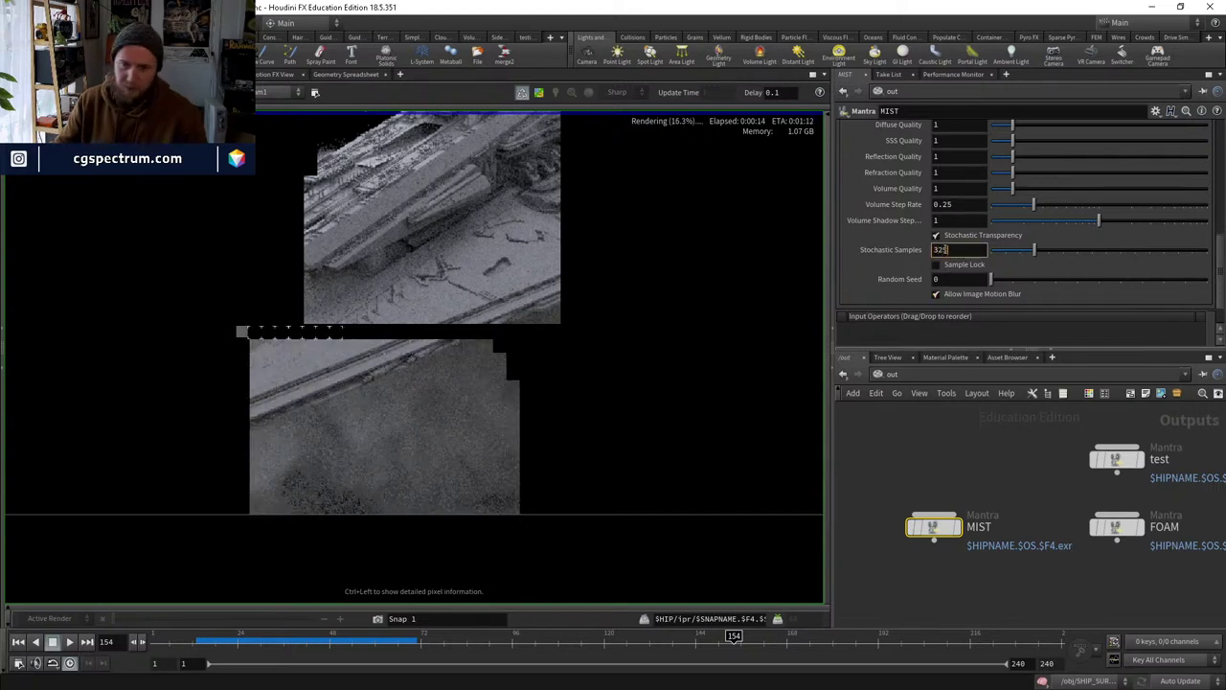
key("Return")
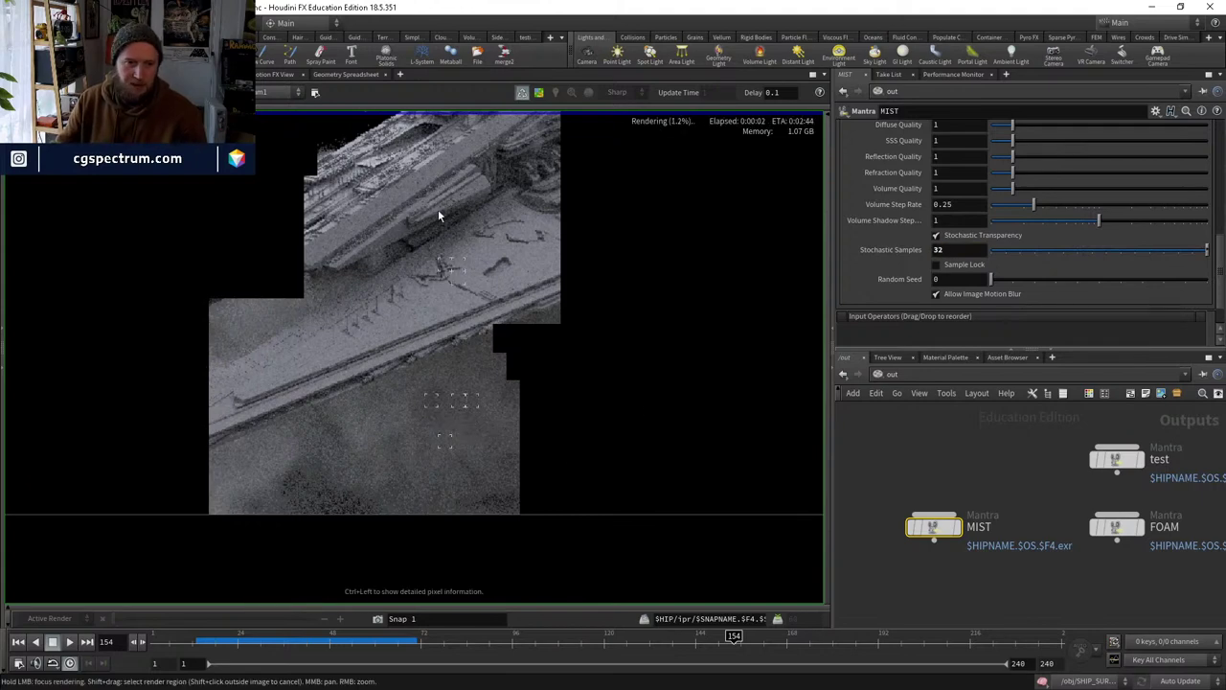
Set Volume Quality to .25 and Volume Shadow Step to 0.5.
scroll(441, 431, "up", 4)
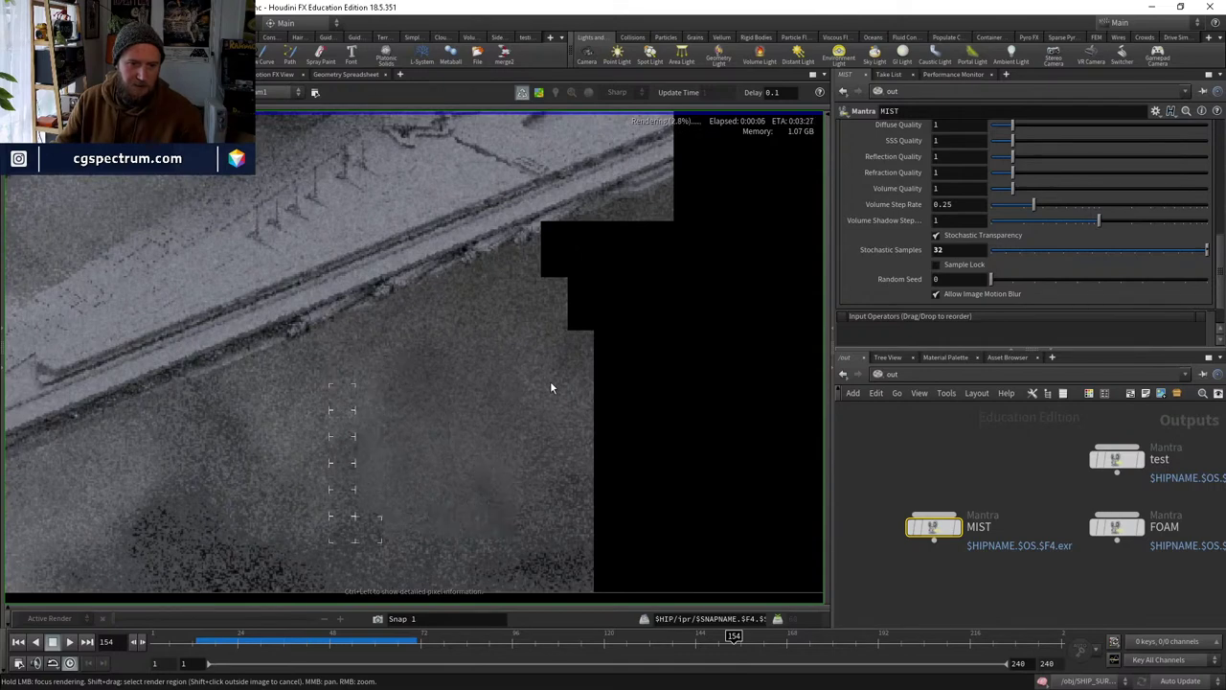
scroll(550, 386, "down", 1)
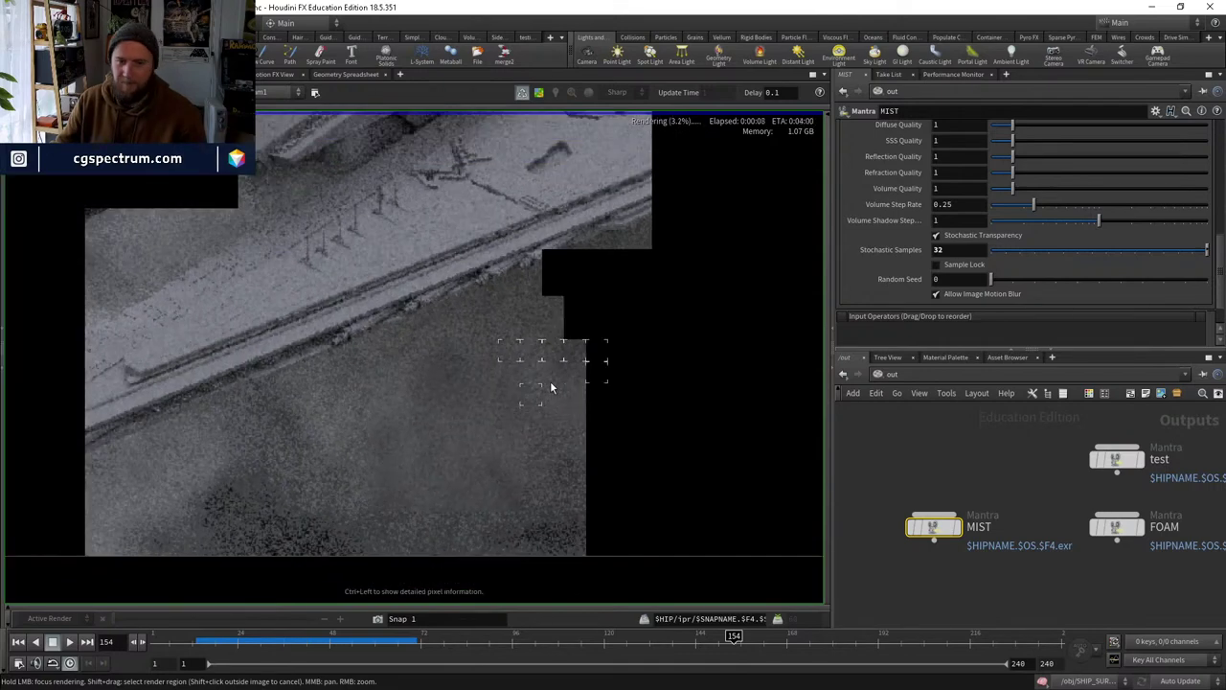
scroll(550, 383, "down", 2)
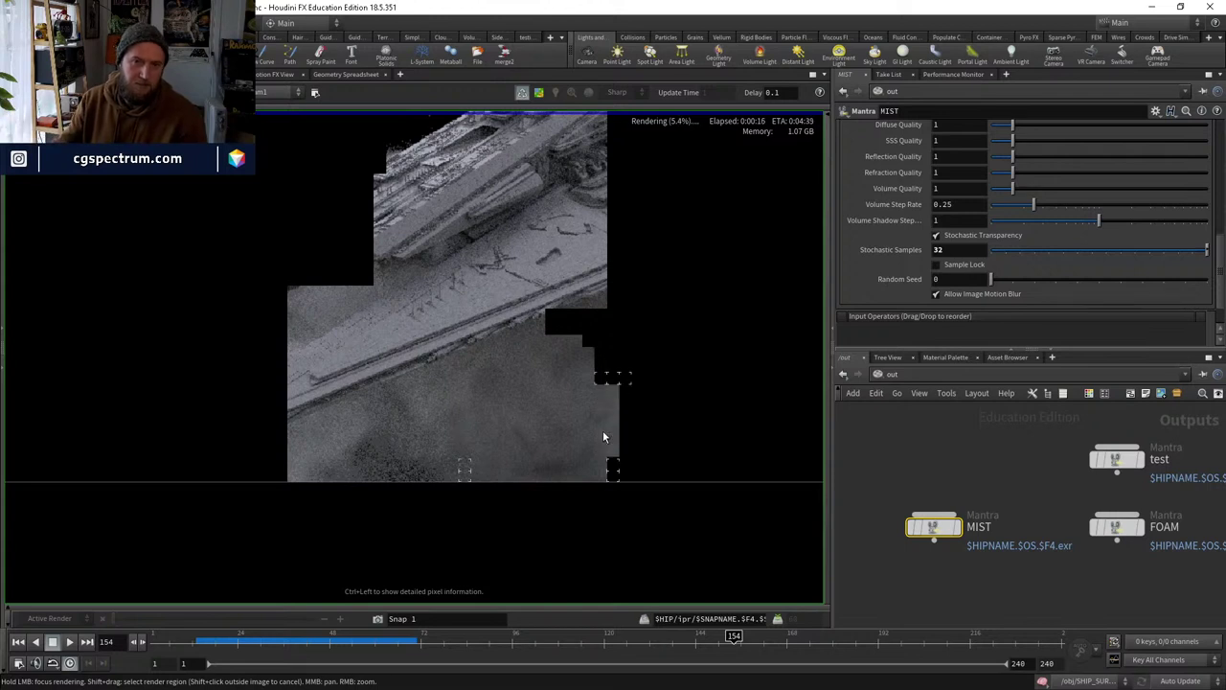
scroll(851, 214, "up", 5)
scroll(864, 227, "up", 1)
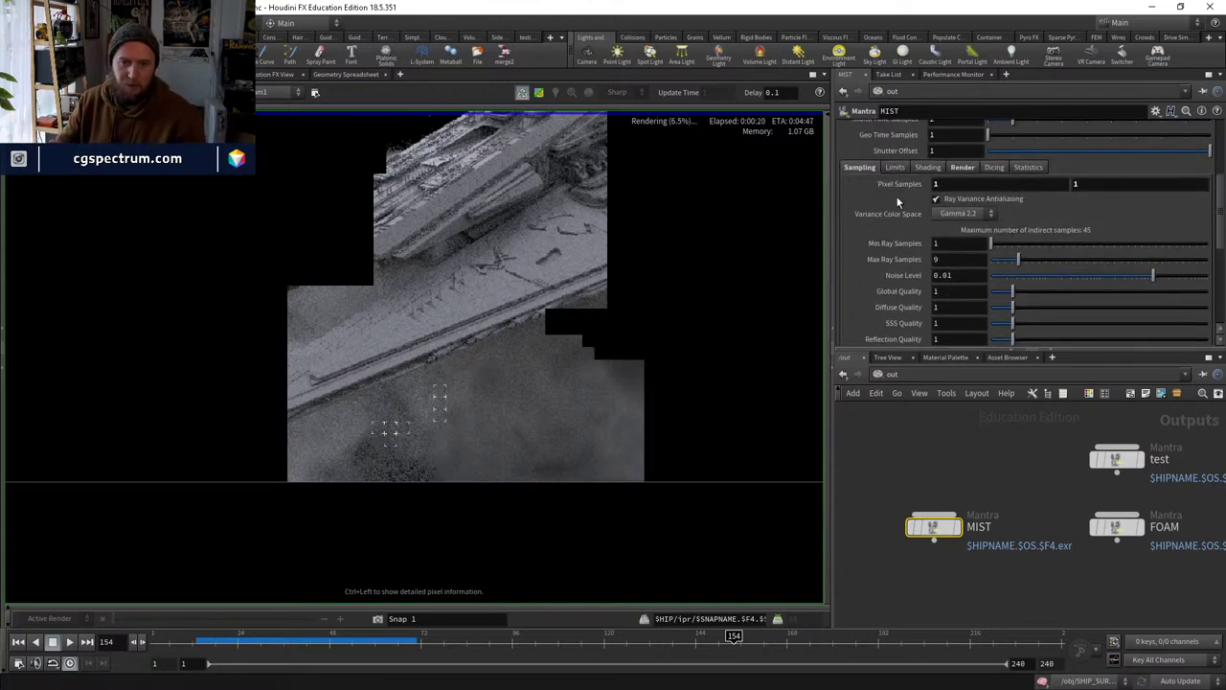
scroll(627, 428, "down", 2)
scroll(889, 277, "down", 3)
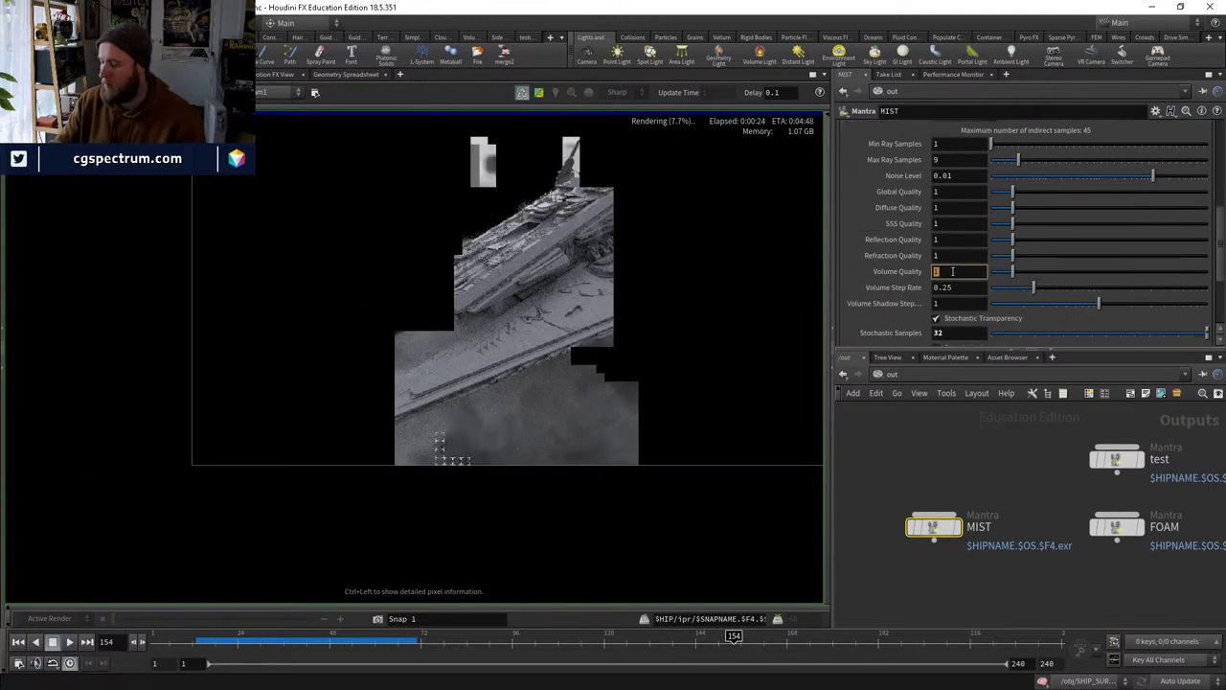
left_click(957, 303)
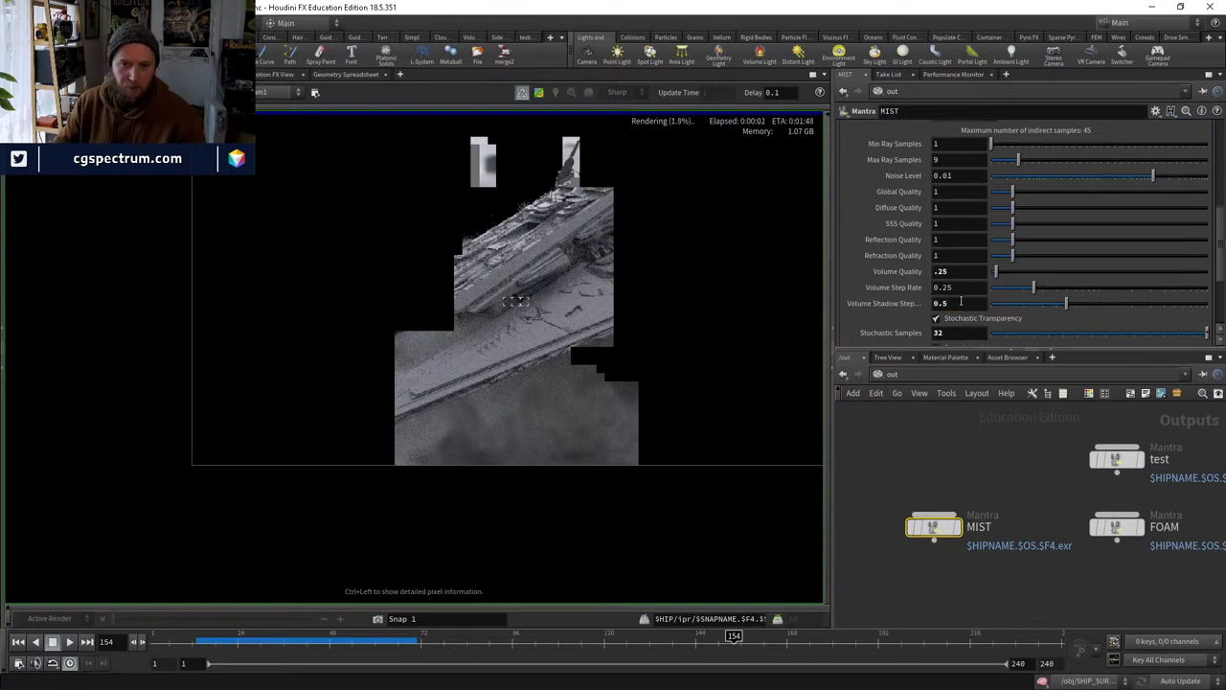
key("Return")
scroll(537, 422, "up", 2)
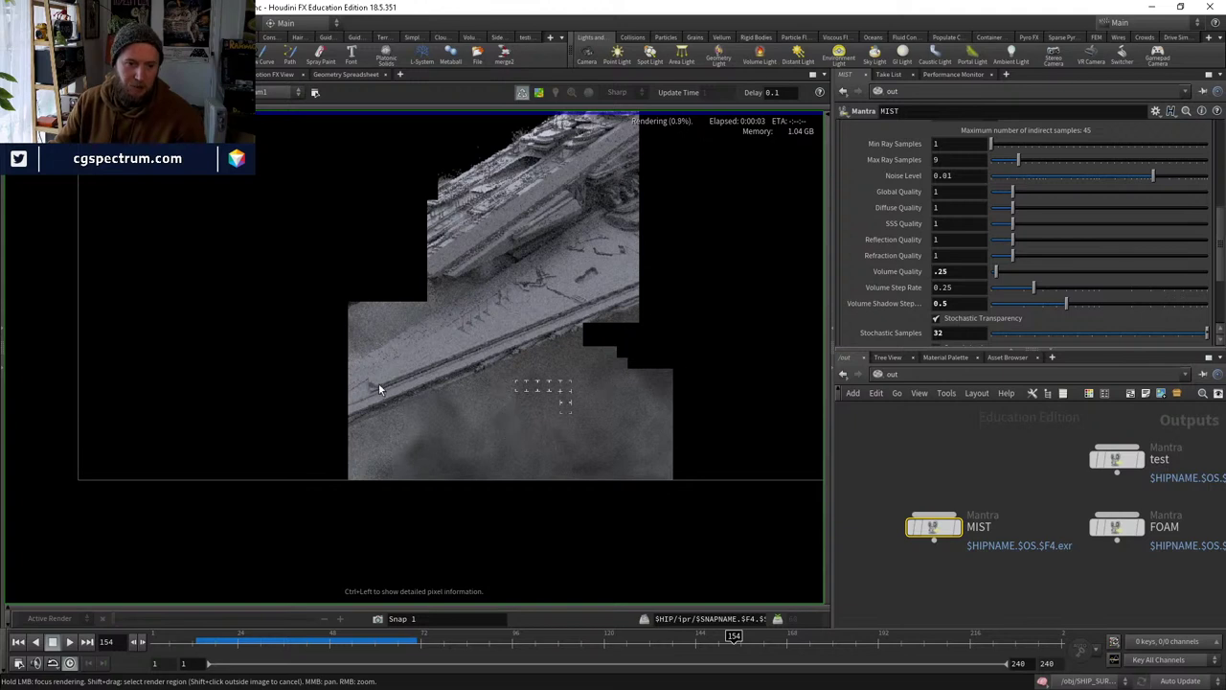
scroll(533, 393, "down", 2)
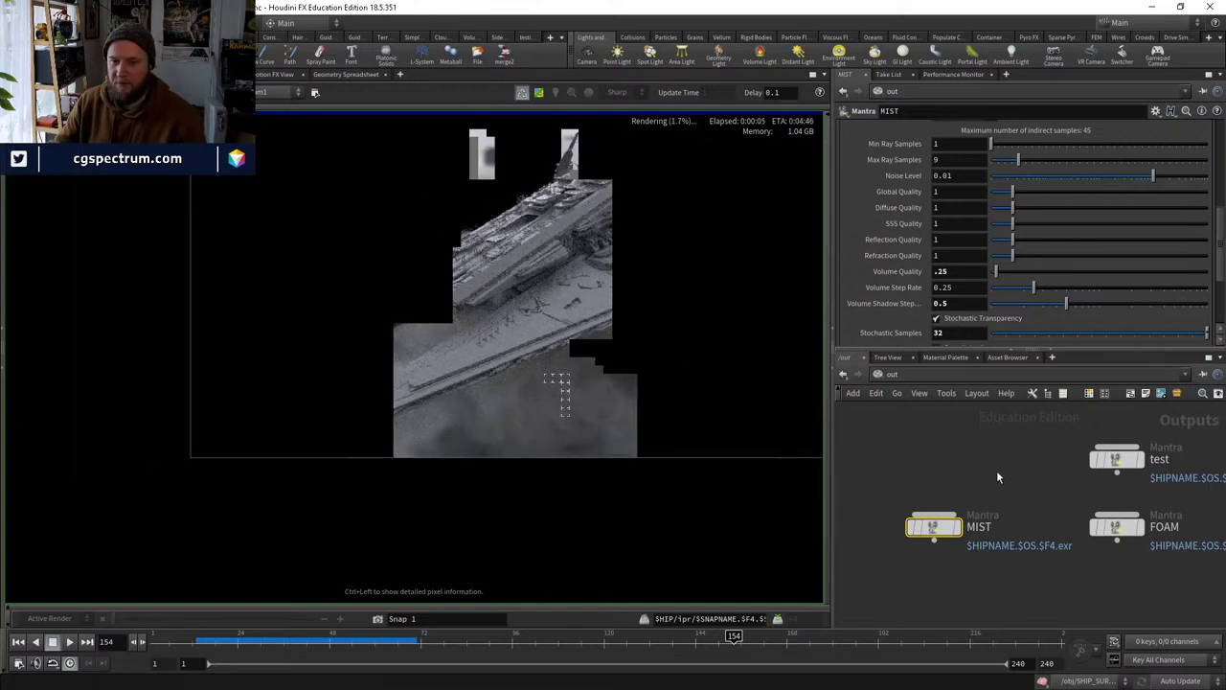
scroll(866, 242, "up", 3)
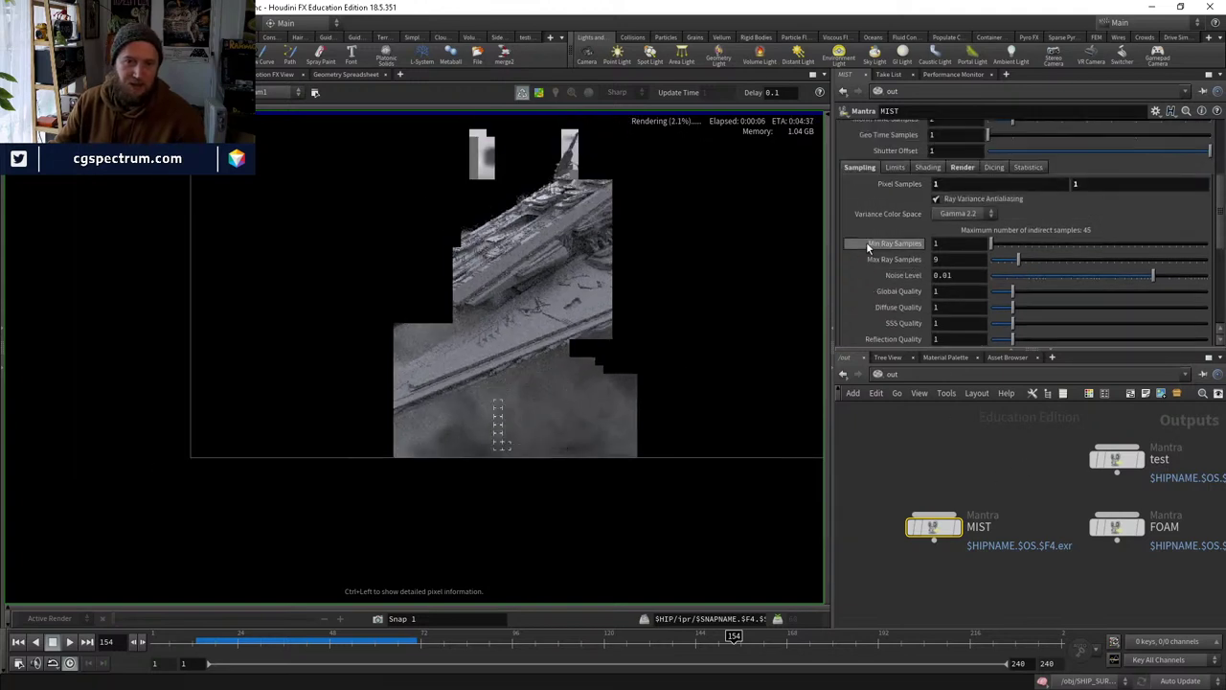
left_click(896, 374)
Return to /obj, place cam2 beside envlight1, and show the Scene View instead of Render View.
left_click(944, 438)
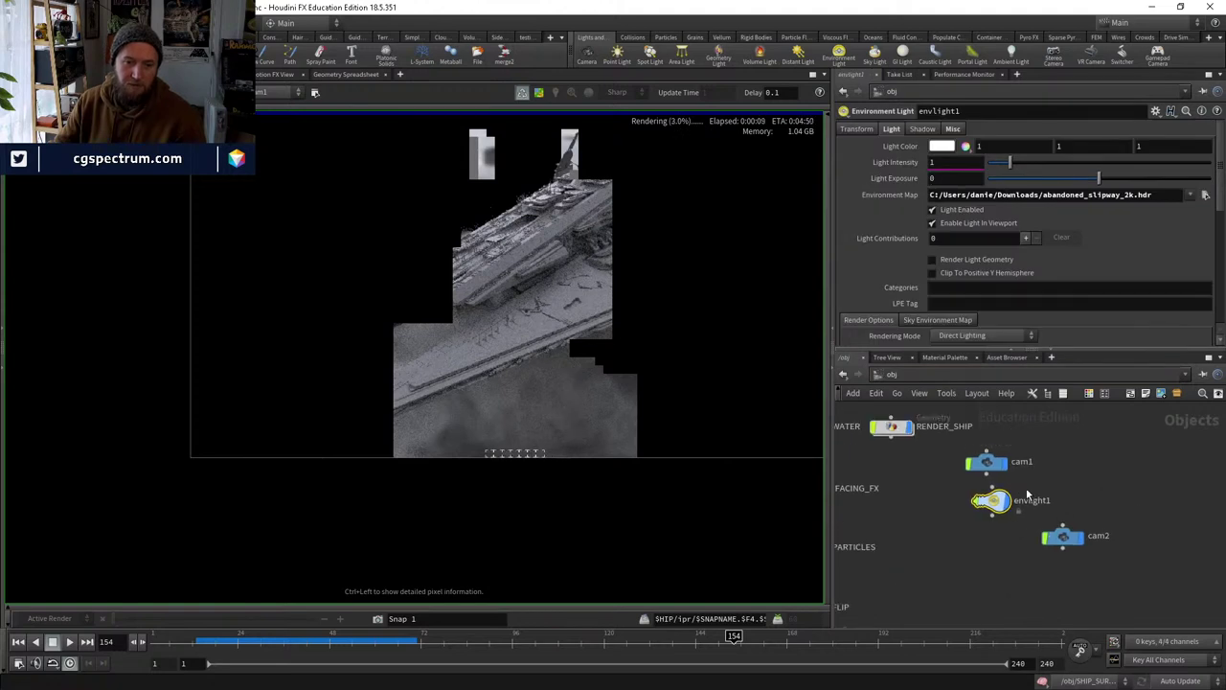
left_click_drag(1063, 536, 1090, 509)
left_click_drag(1001, 505, 996, 508)
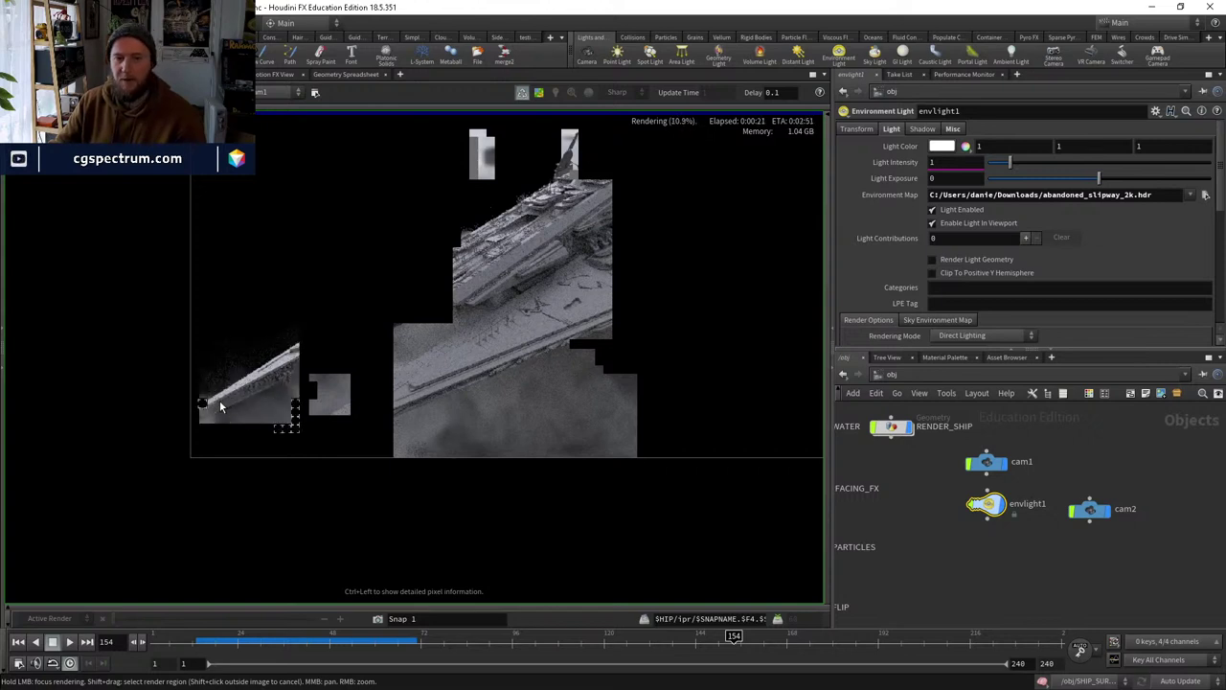
scroll(219, 407, "down", 1)
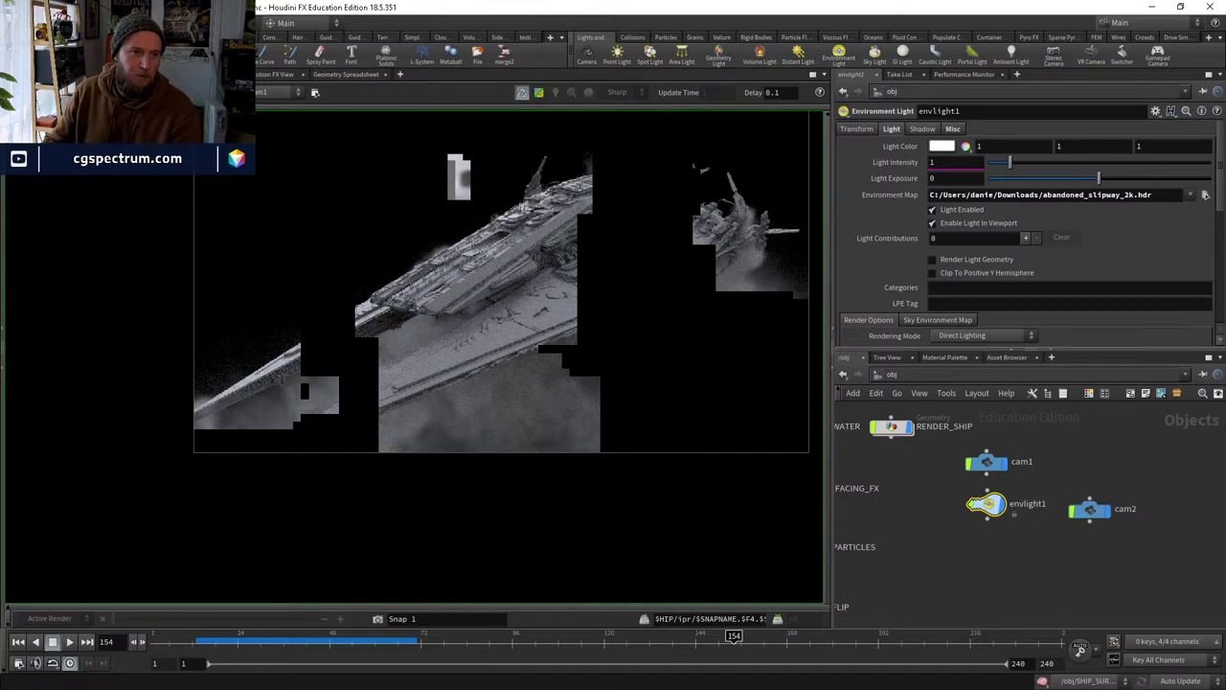
left_click(57, 73)
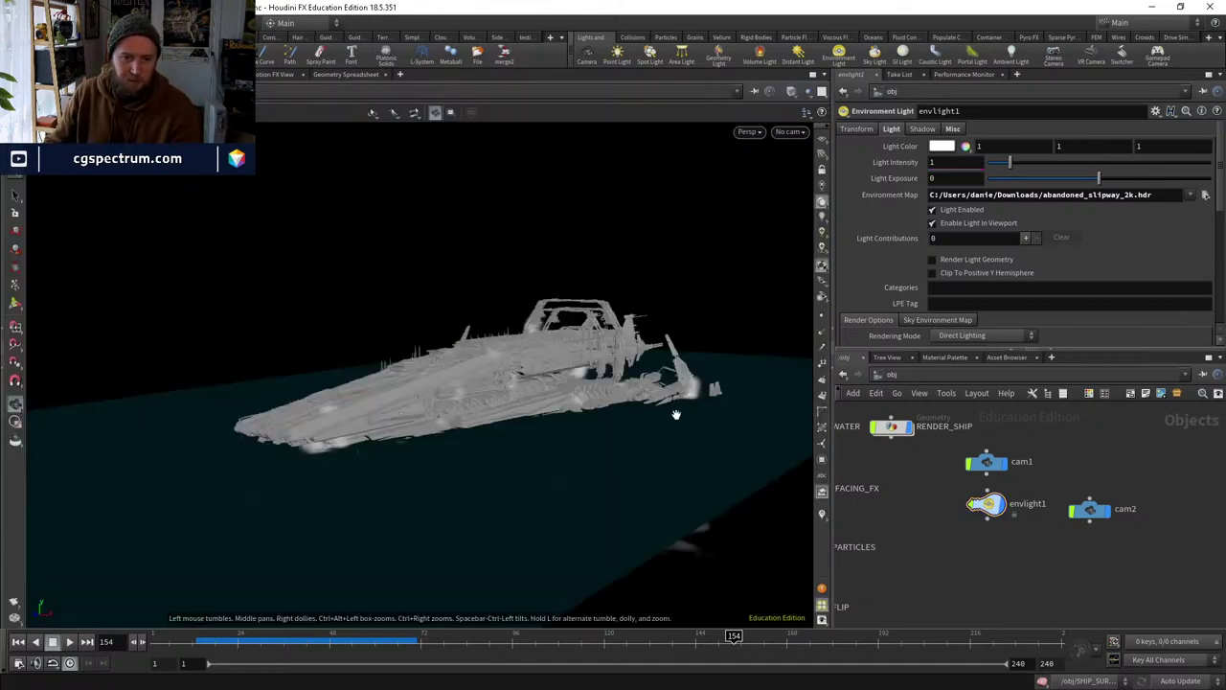
Lower envlight1's intensity to 0.32 and orbit to a water-level view of the ship.
left_click_drag(523, 373, 446, 468)
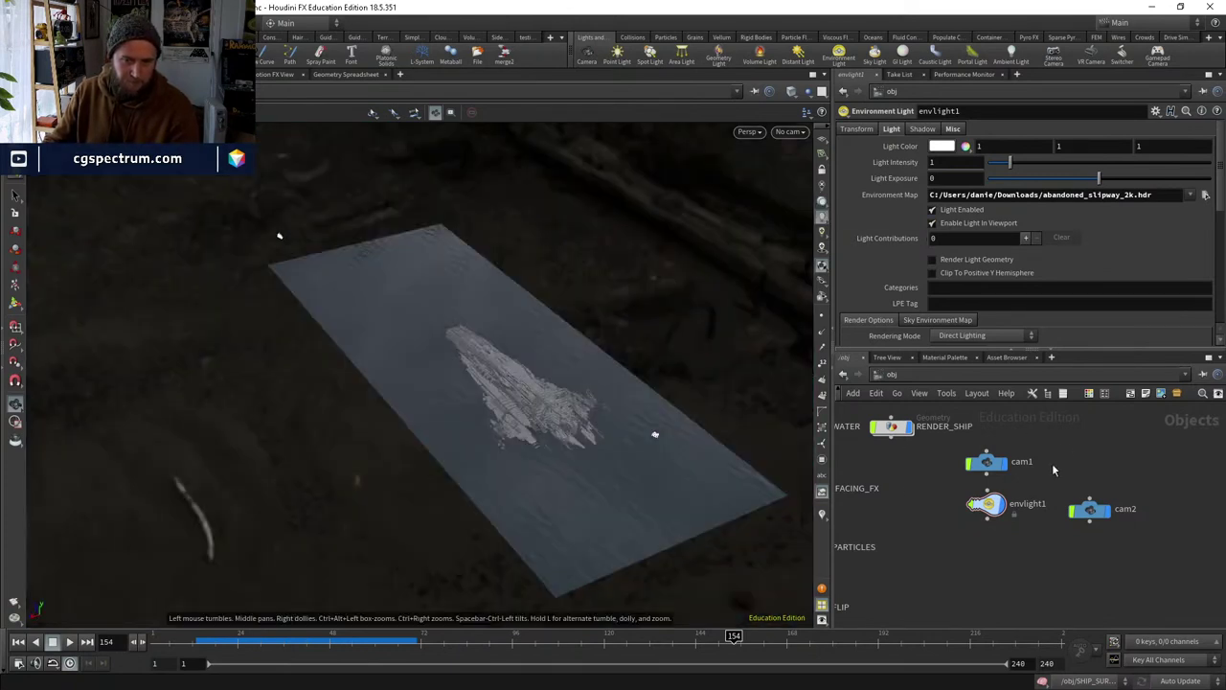
left_click_drag(738, 403, 534, 252)
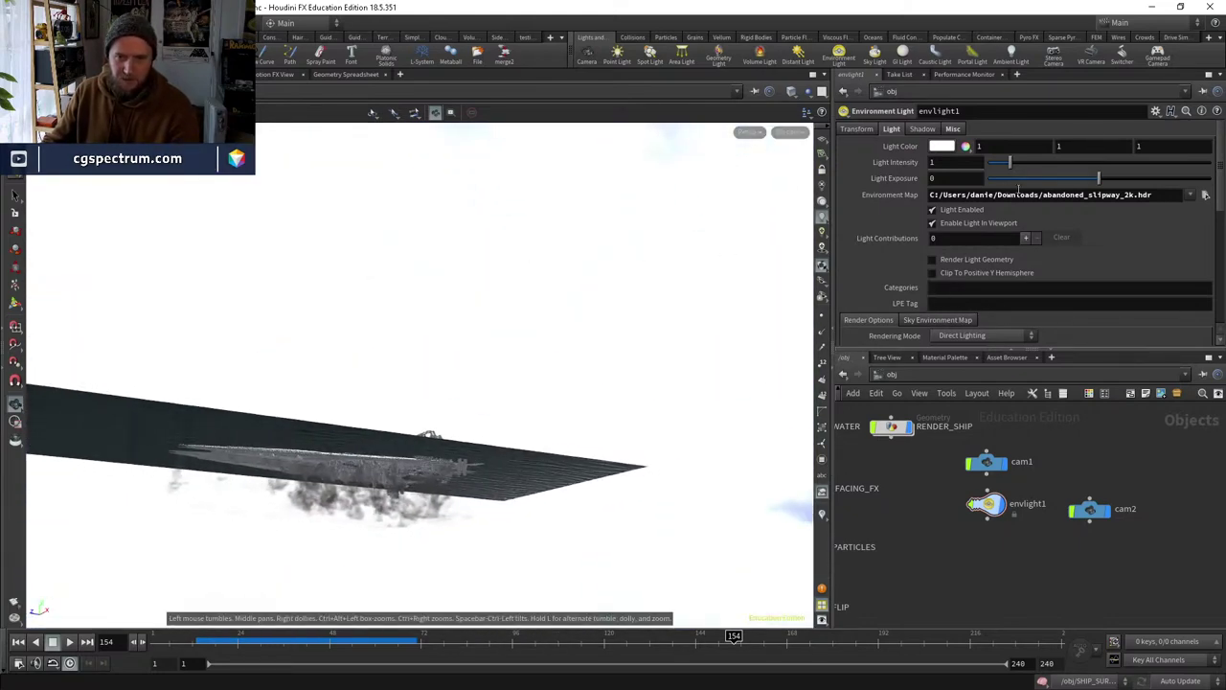
left_click_drag(1011, 165, 995, 165)
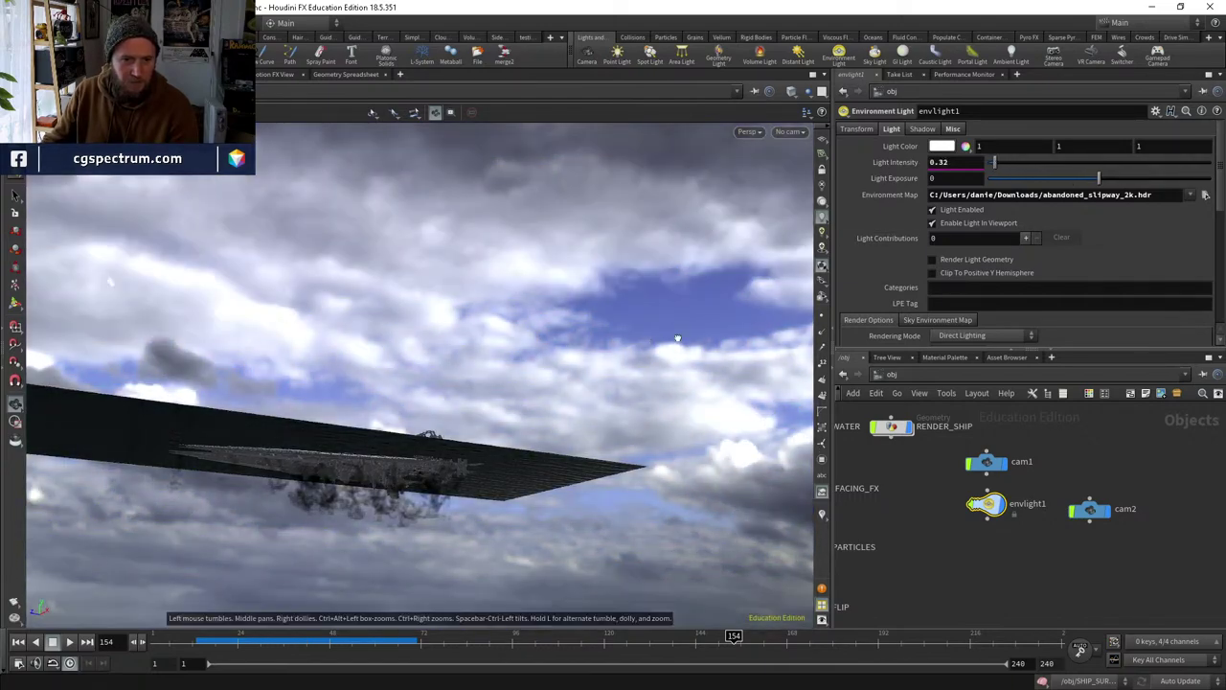
left_click_drag(678, 339, 477, 417)
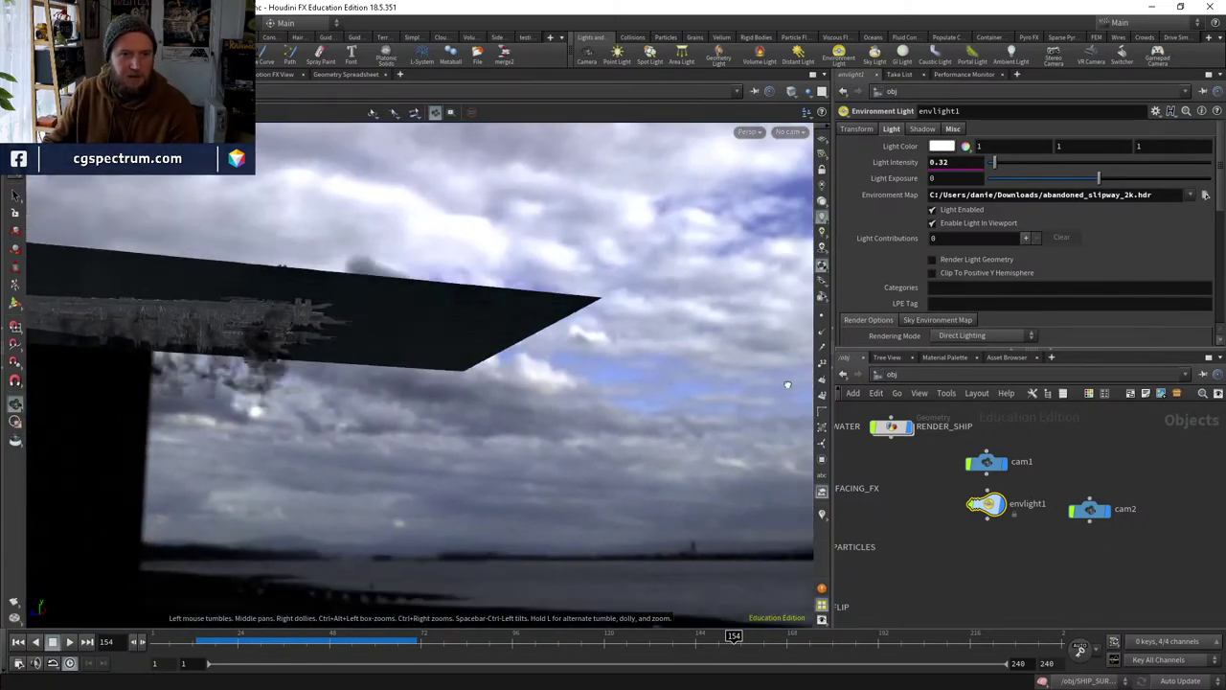
left_click_drag(449, 473, 452, 505)
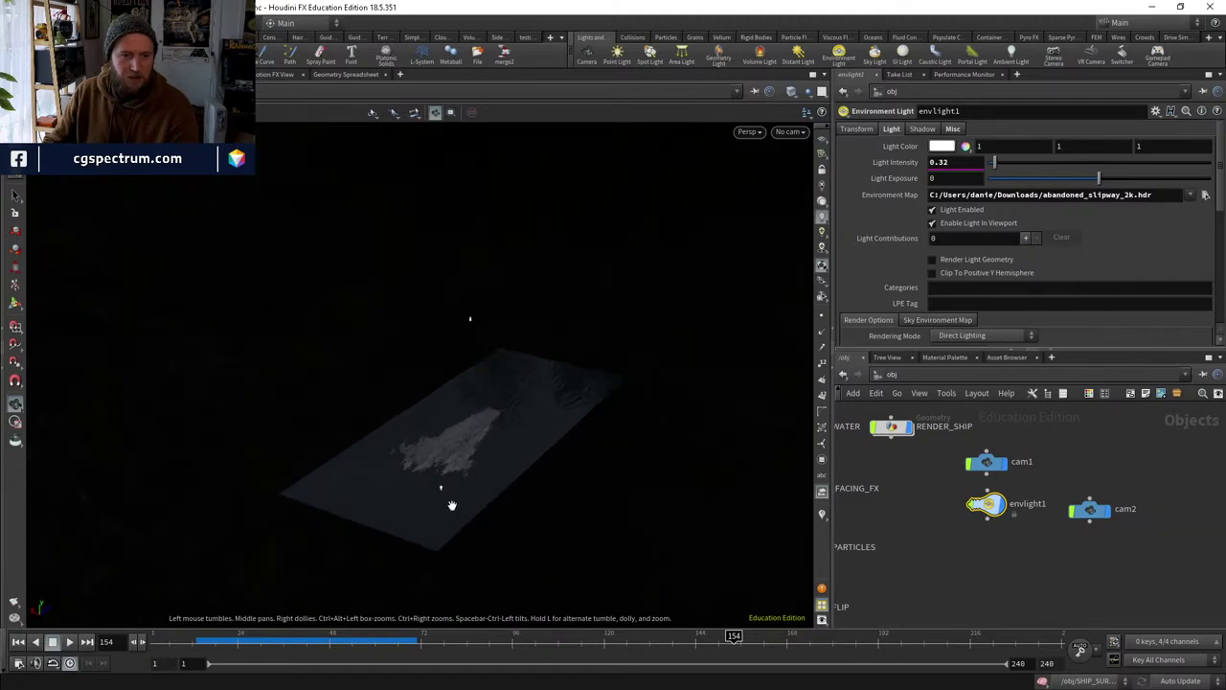
Add two spot lights from the Lights and Cameras shelf.
left_click(650, 55)
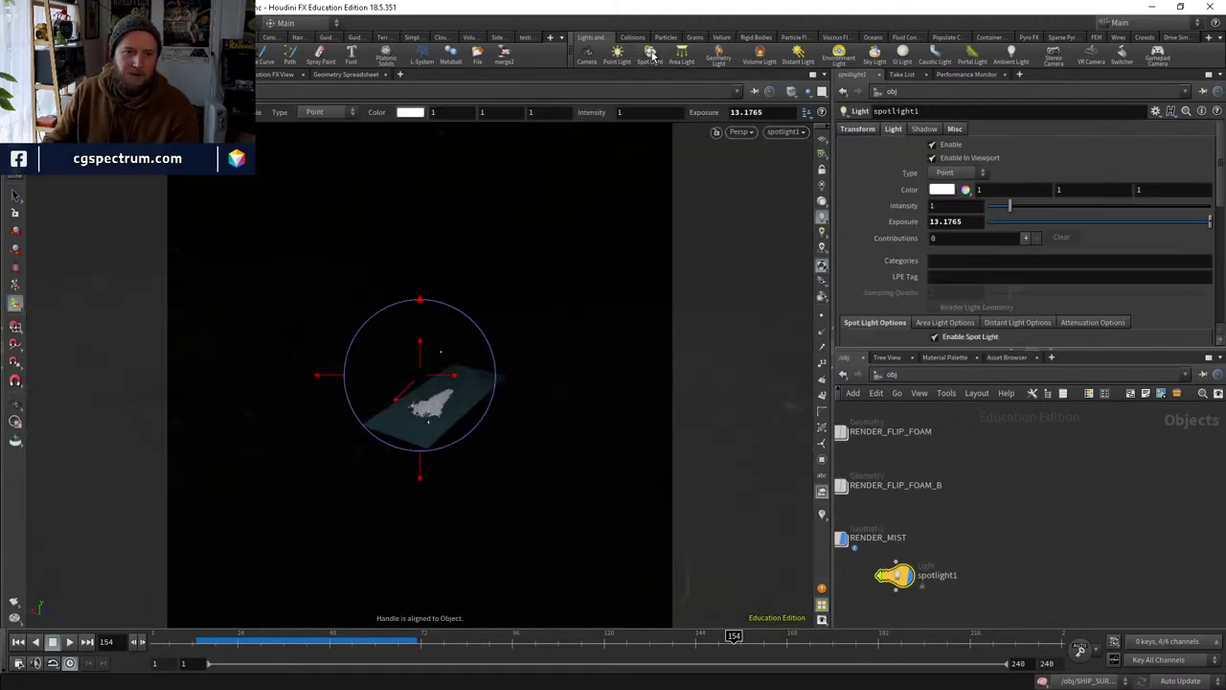
key("Escape")
left_click_drag(471, 411, 410, 346)
left_click(651, 55)
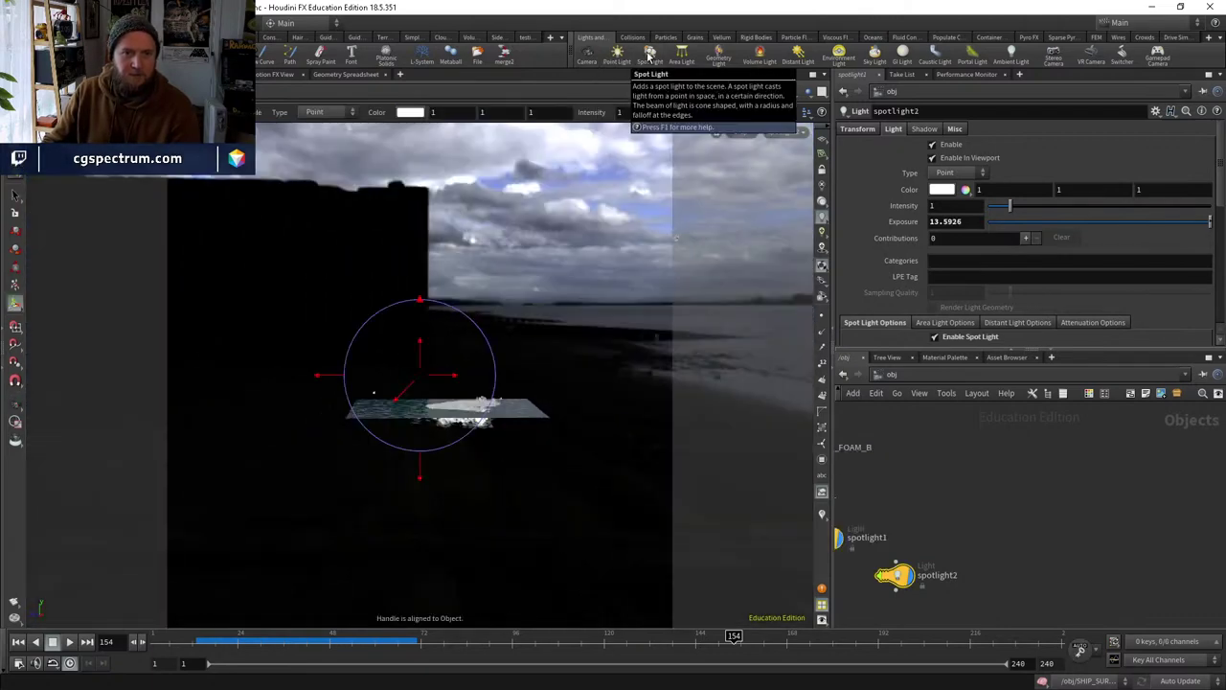
Rename spotlight1 to KEY and spotlight2 to FILL.
double_click(955, 483)
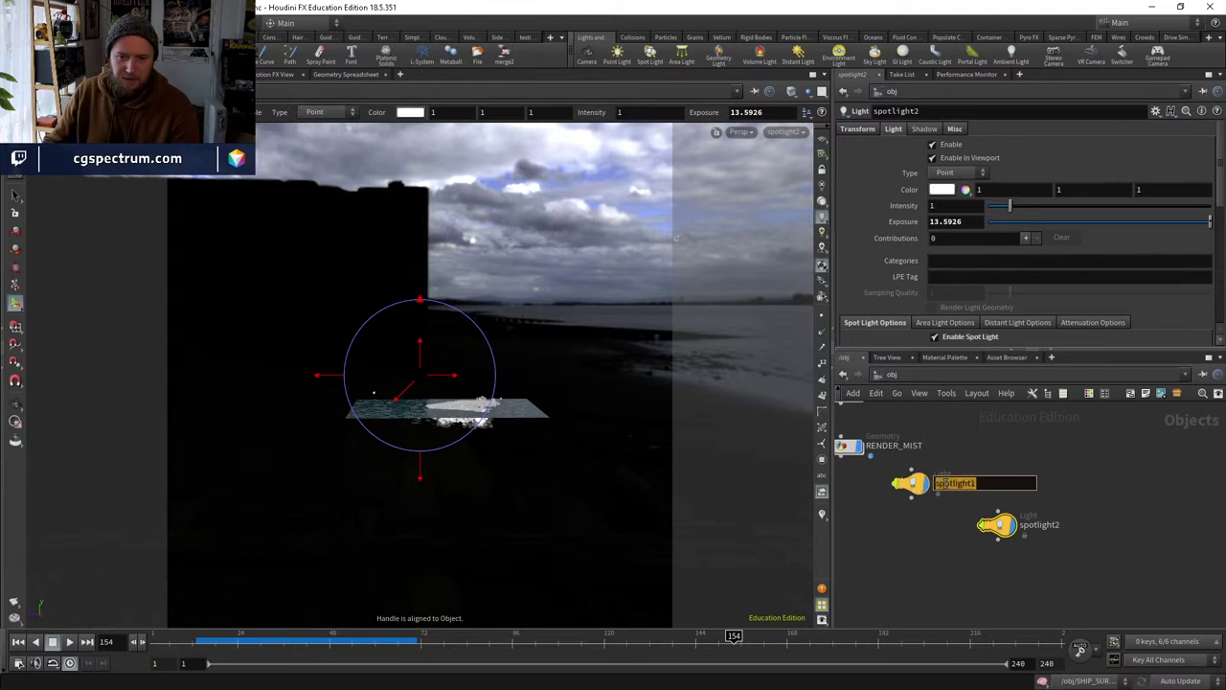
type("KEY")
key("Return")
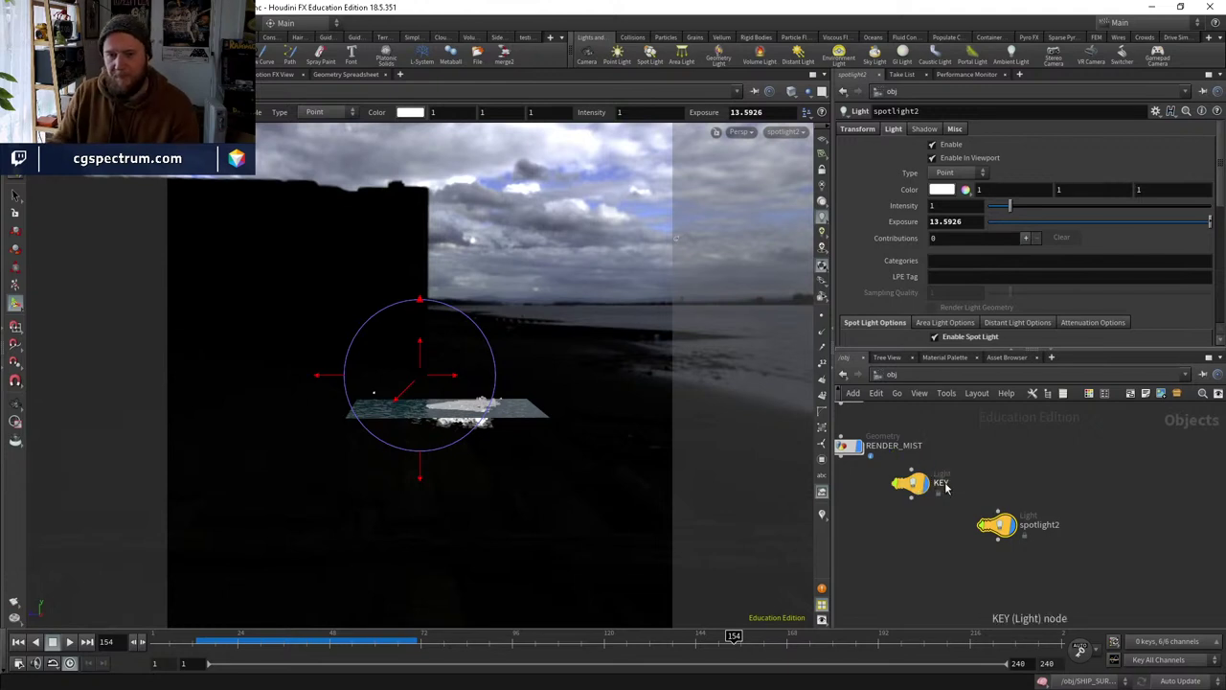
double_click(1042, 525)
type("FILL")
key("Return")
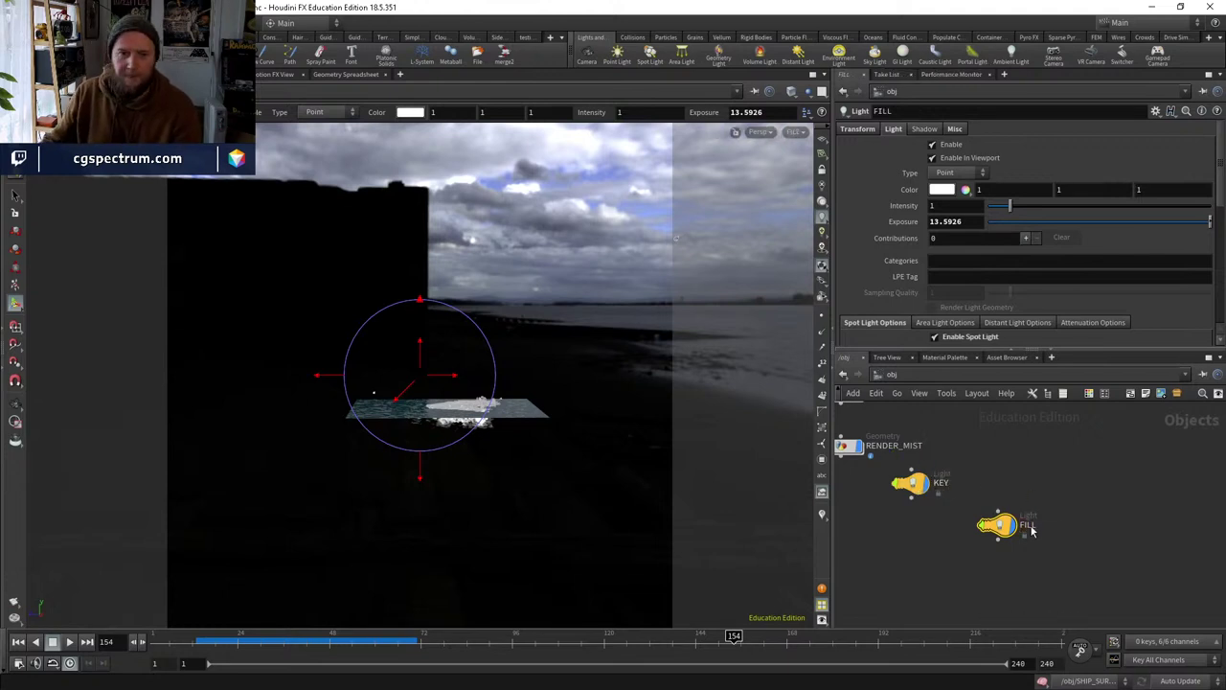
Look through cam1 in the viewport and go to the /out network.
left_click(797, 131)
left_click(810, 192)
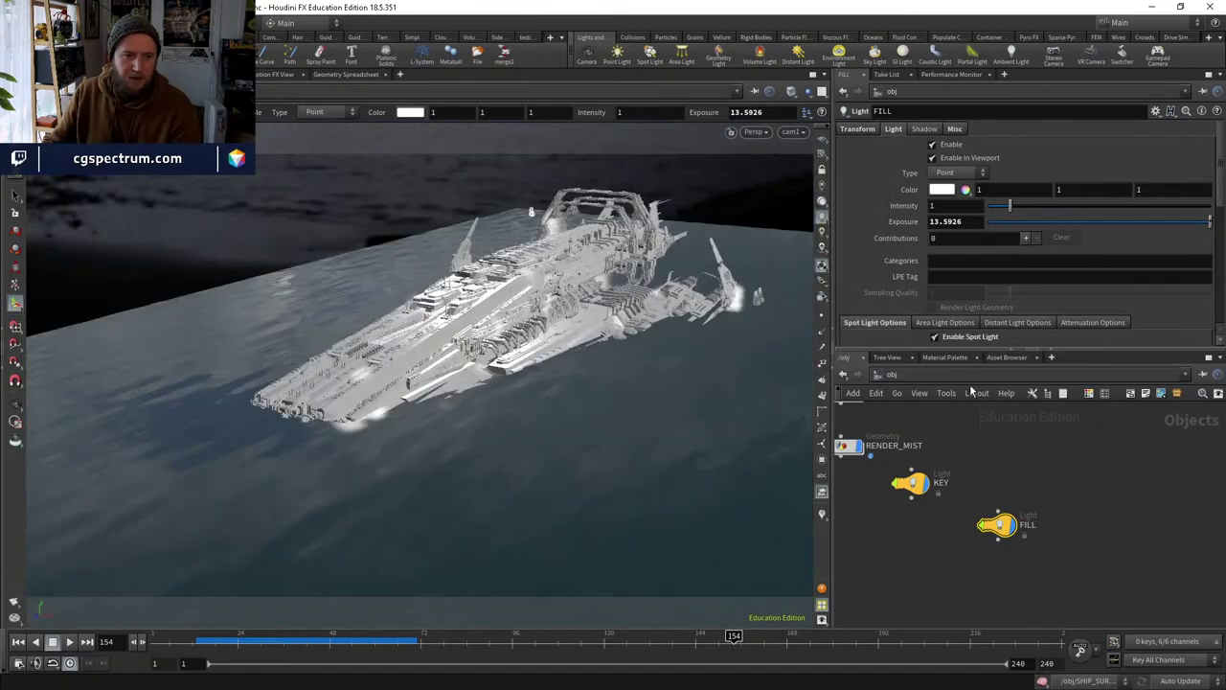
left_click(910, 375)
left_click(936, 444)
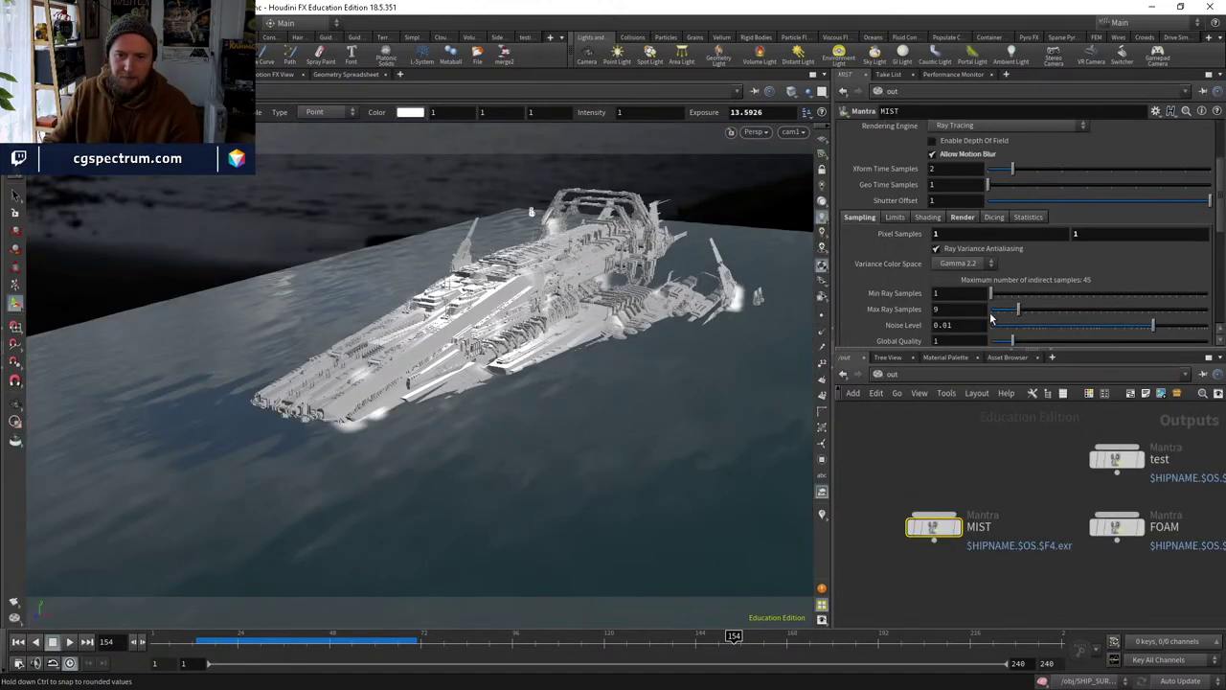
Set MIST's Force Lights to KEY FILL on the Objects tab and start an IPR render.
scroll(907, 159, "up", 3)
left_click(929, 208)
scroll(934, 225, "down", 3)
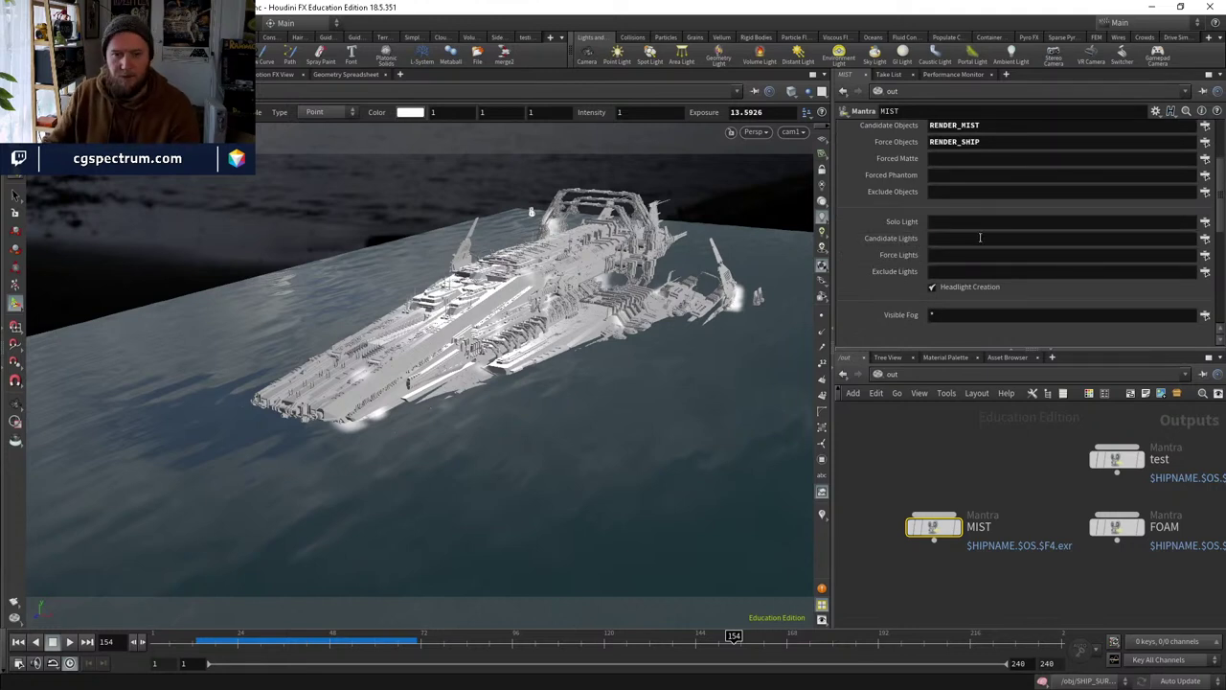
left_click(1203, 257)
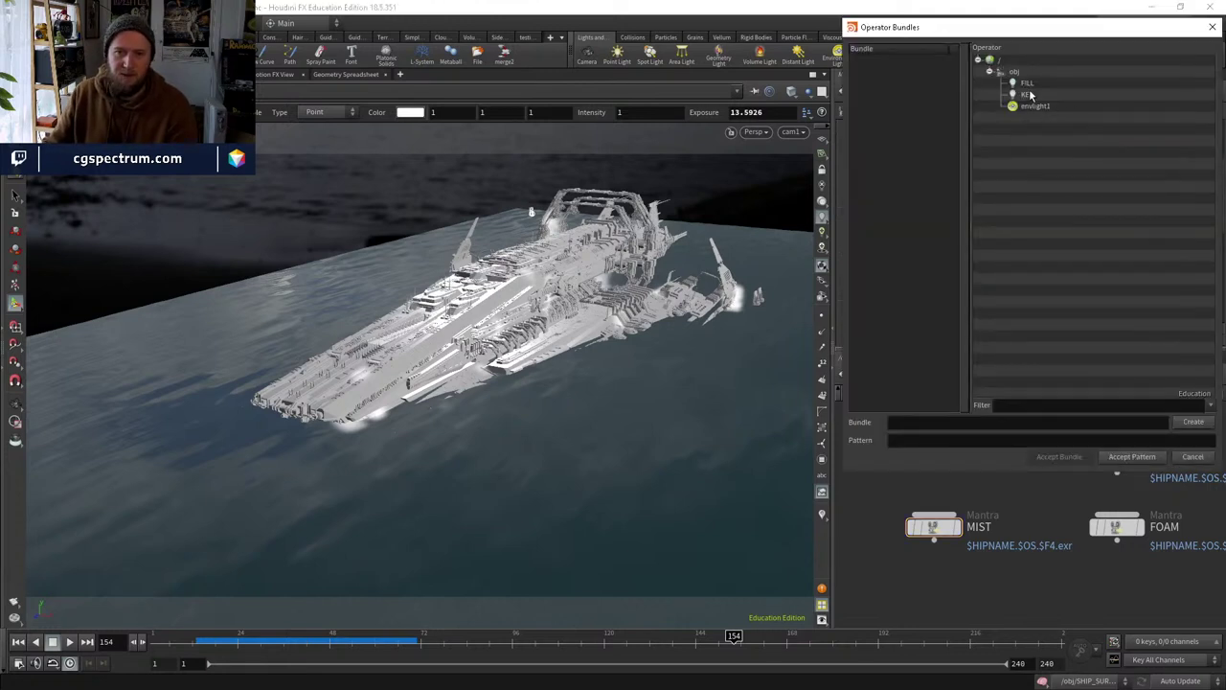
left_click(1030, 94)
left_click(1026, 82, "ctrl")
left_click(1132, 457)
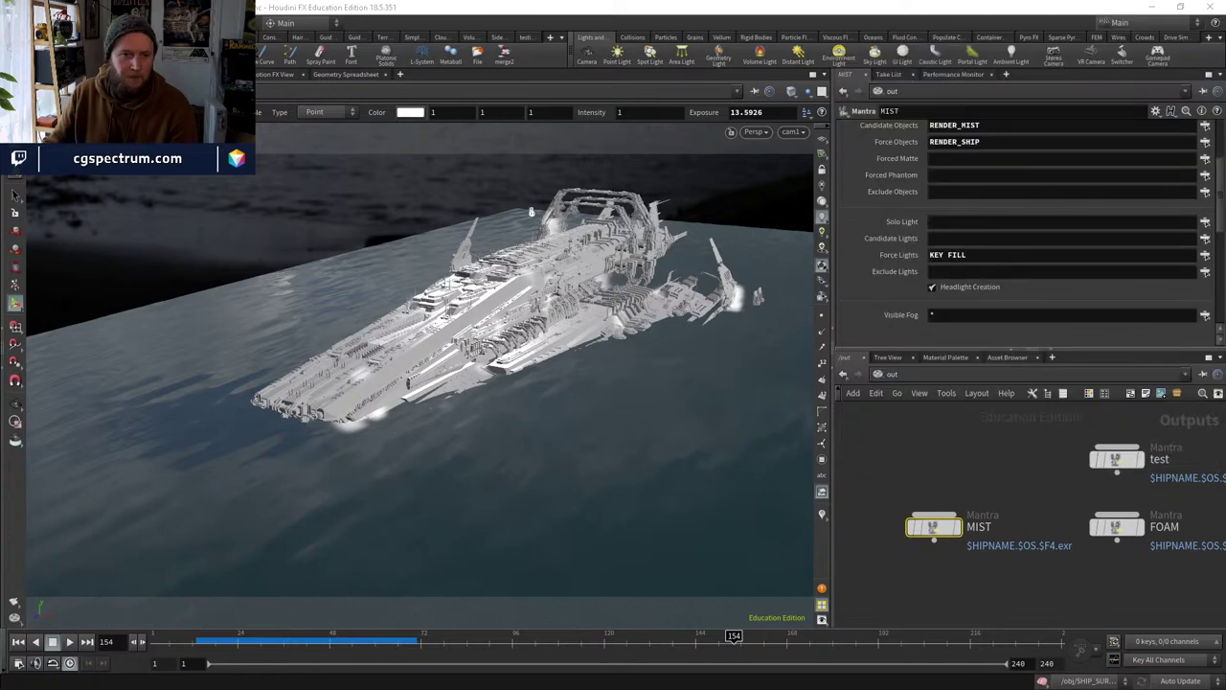
left_click(220, 74)
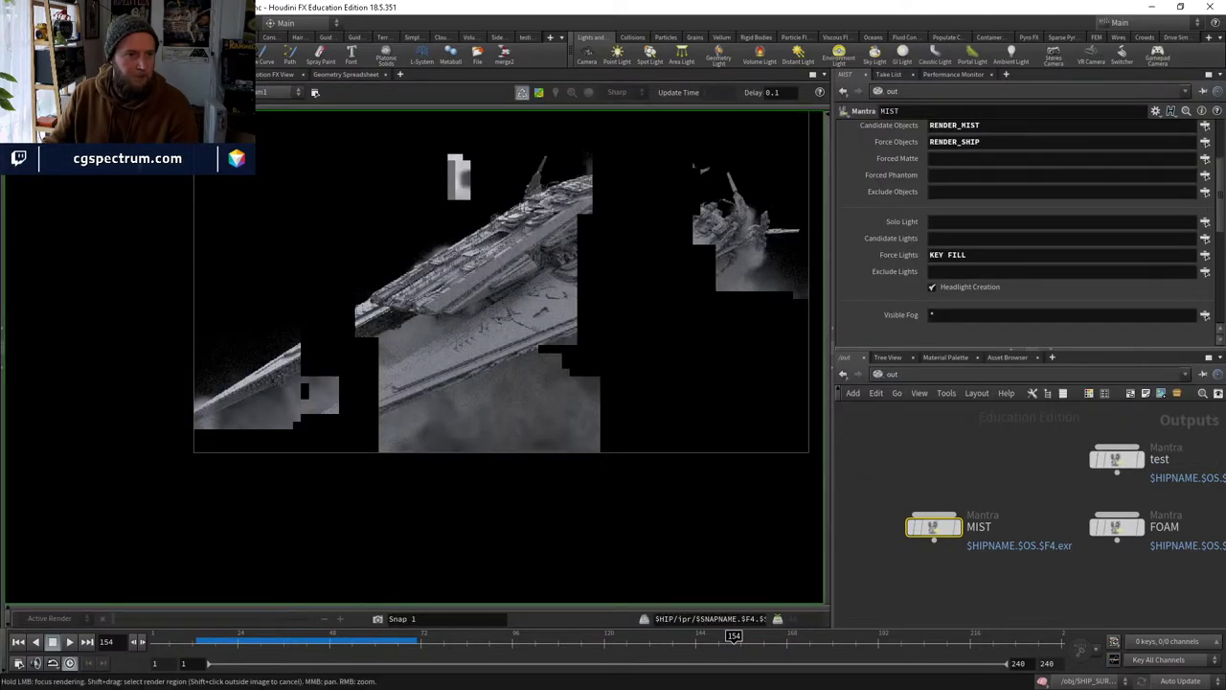
Pan the finished render view, then return to the /obj network.
middle_click_drag(453, 329, 478, 360)
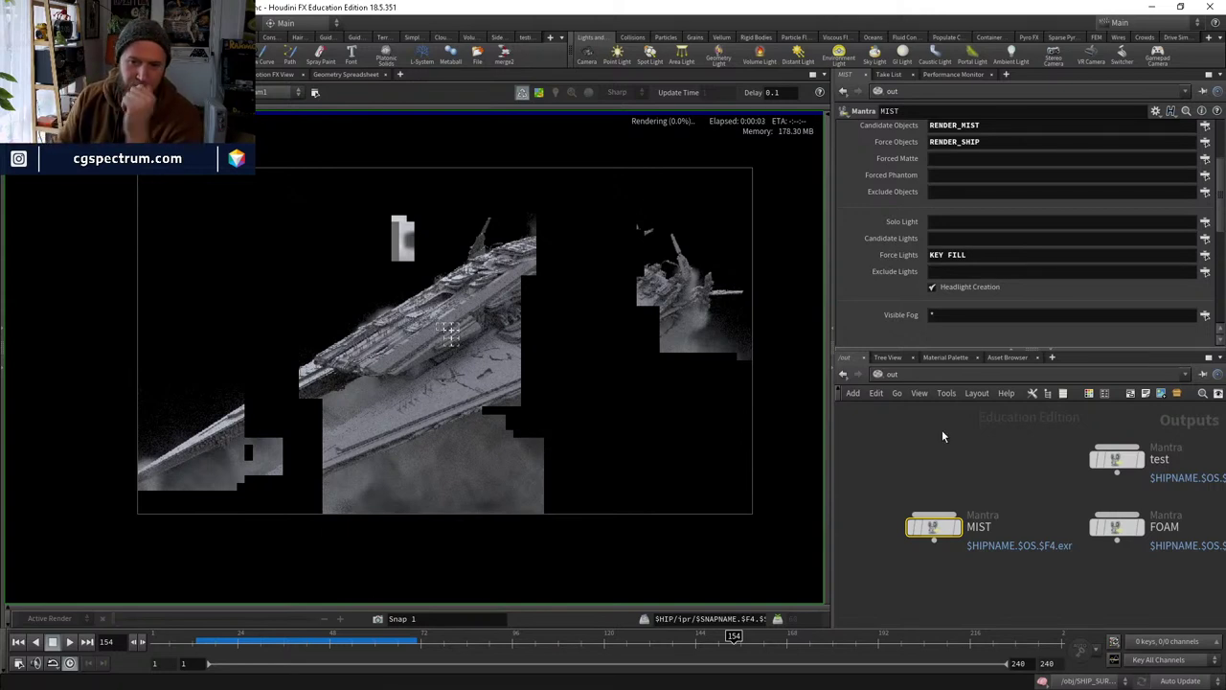
left_click(892, 374)
left_click(917, 437)
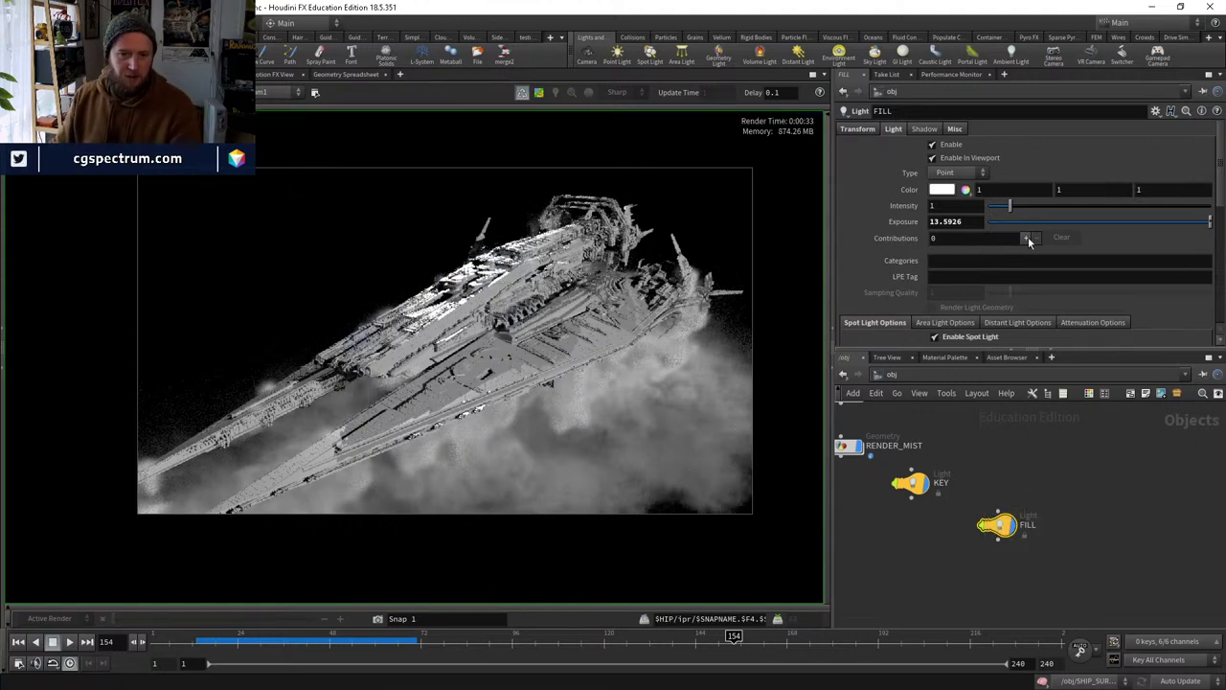
Lower the FILL light's exposure to 5.17.
left_click(1156, 221)
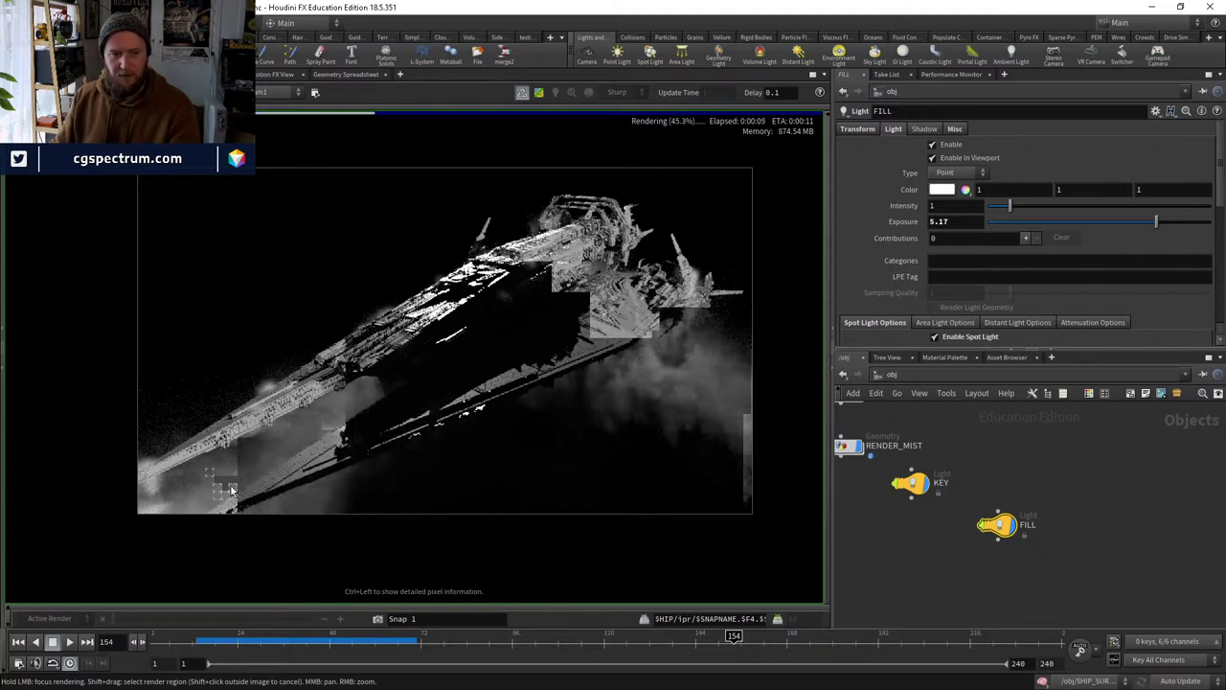
left_click(910, 482)
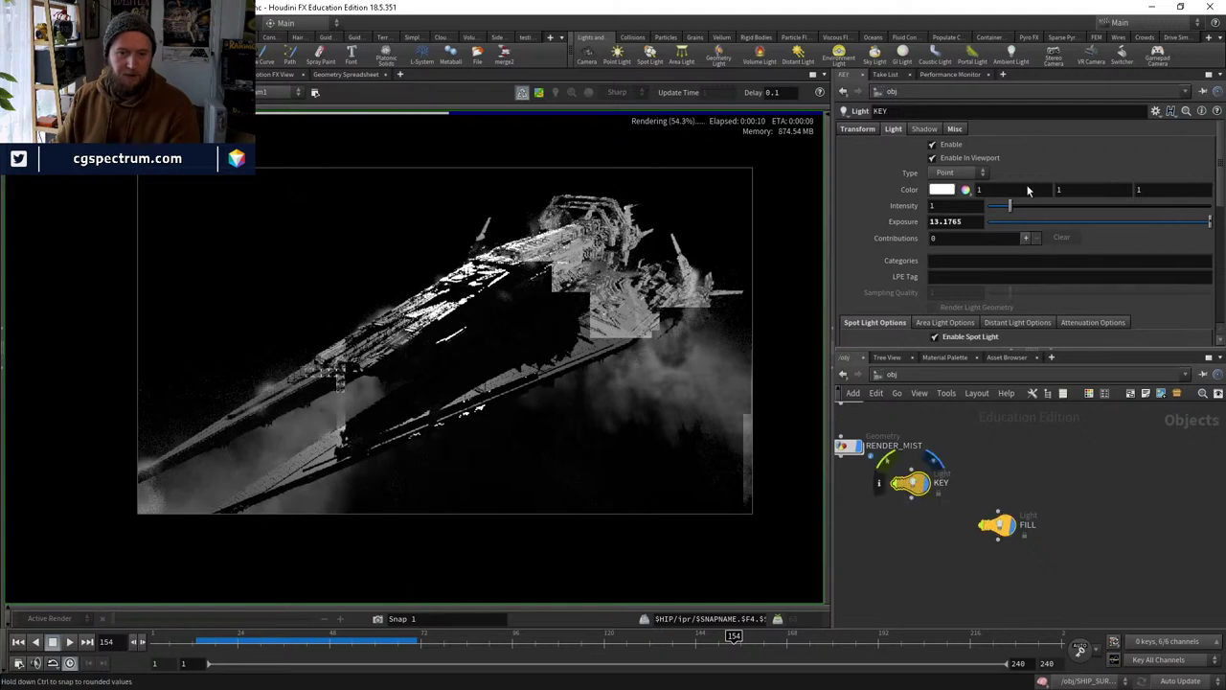
left_click(922, 130)
Set the KEY light's shadow intensity to .8, after first trying 0.5.
left_click(944, 194)
type("0.5")
key("Return")
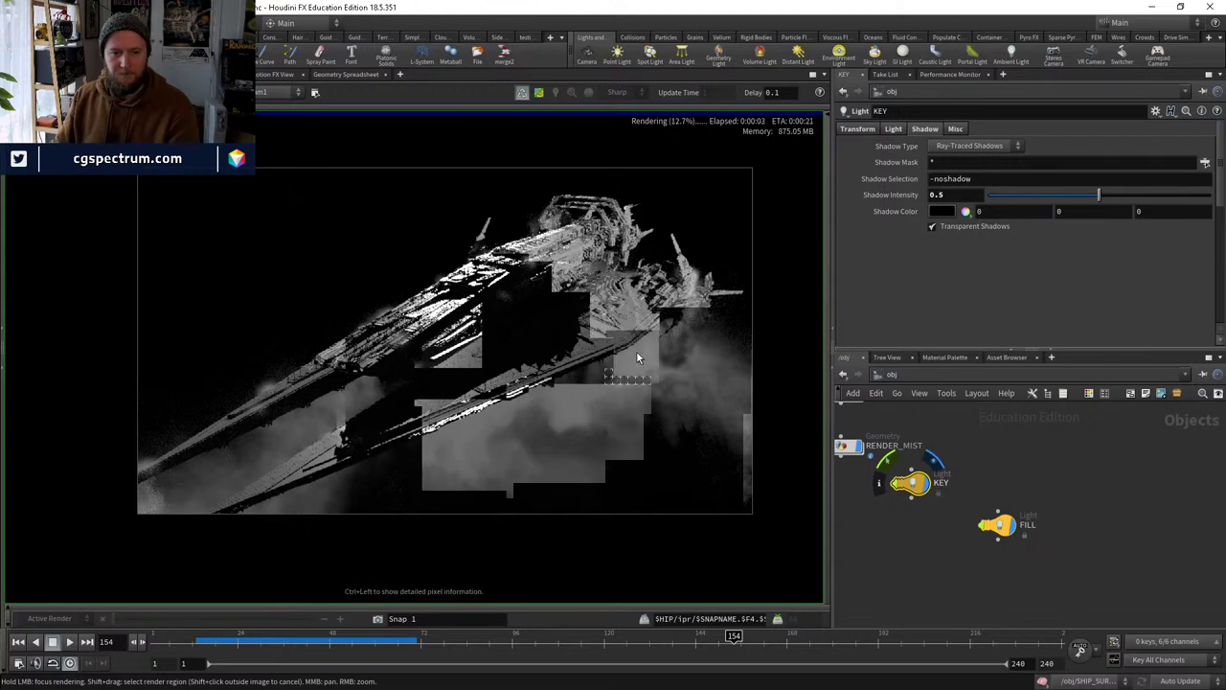
left_click(943, 195)
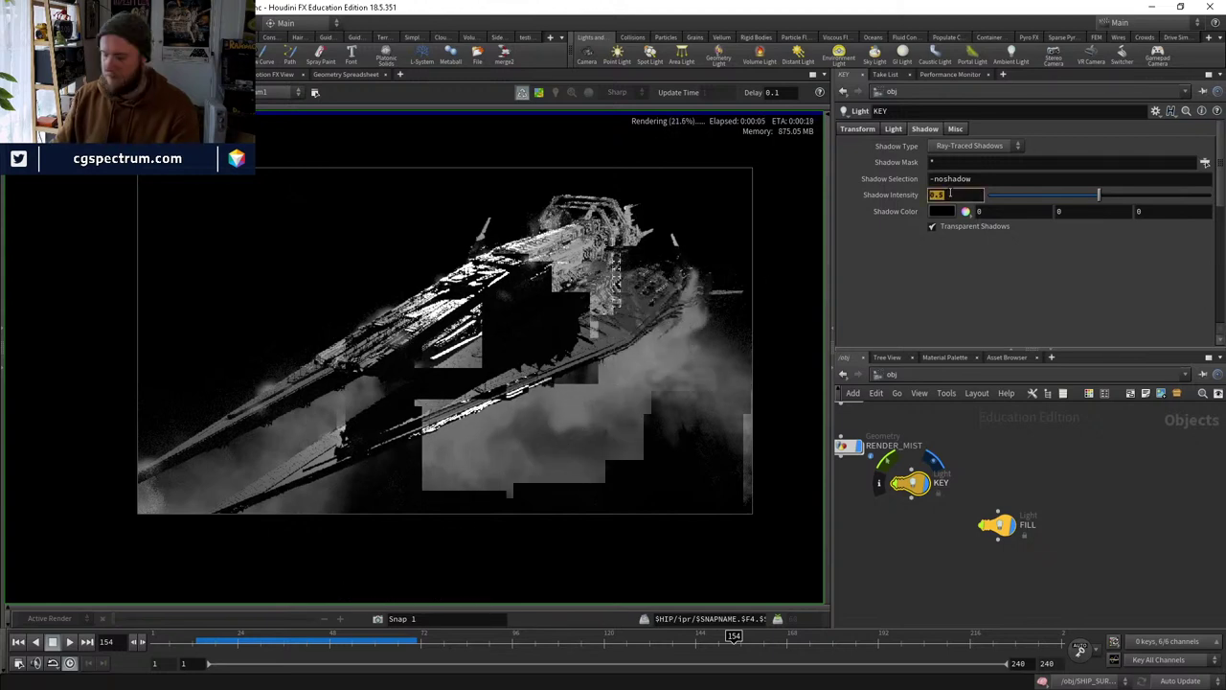
type(".8")
key("Return")
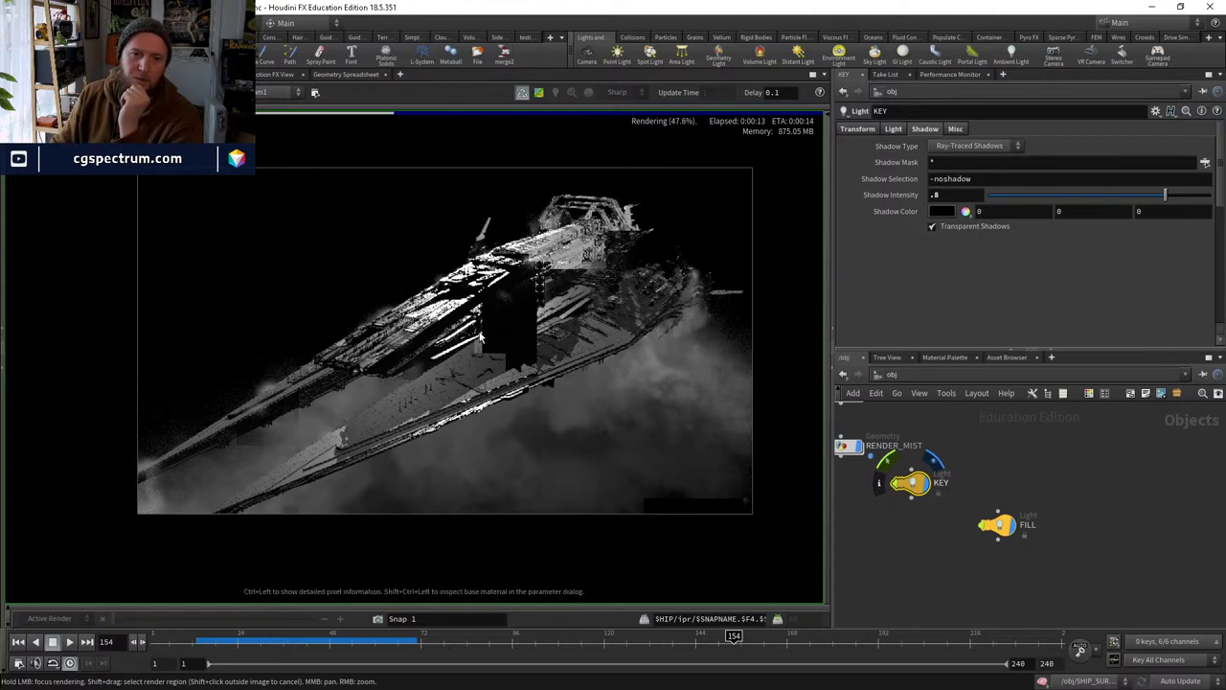
Assign the material /mat/MIST_VOLUME/ to RENDER_MIST on its Render tab.
left_click(898, 466)
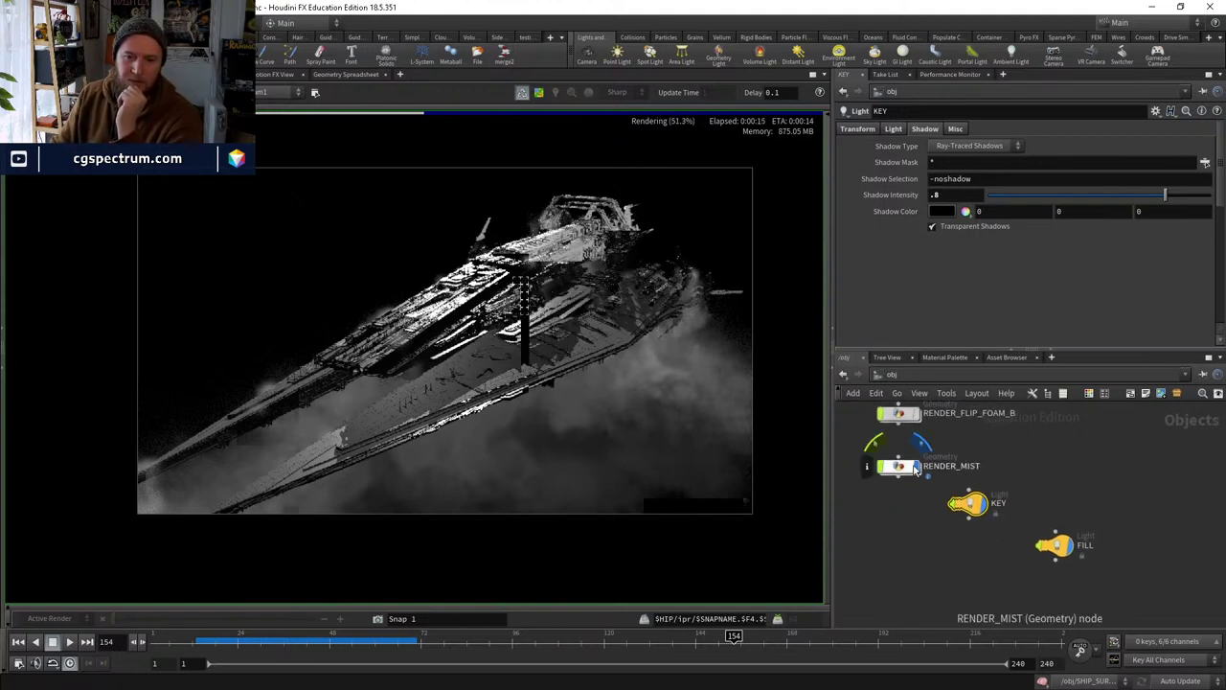
left_click(894, 128)
left_click(945, 147)
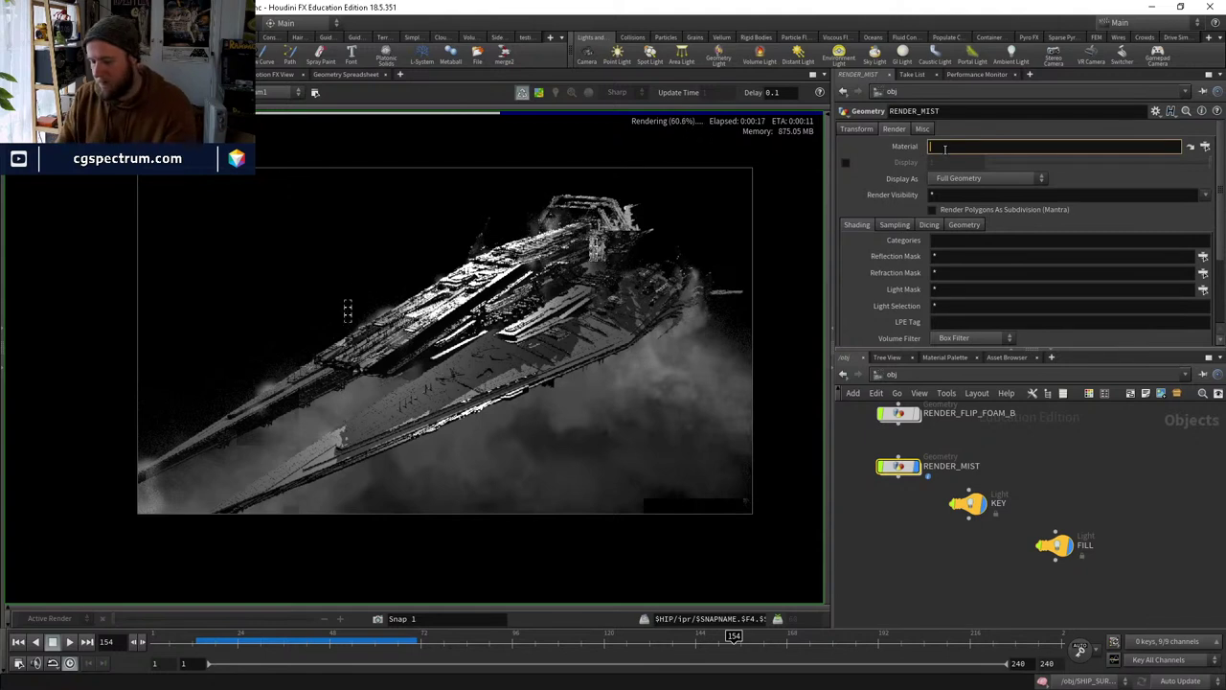
type("/mat/")
key("Down")
key("Down")
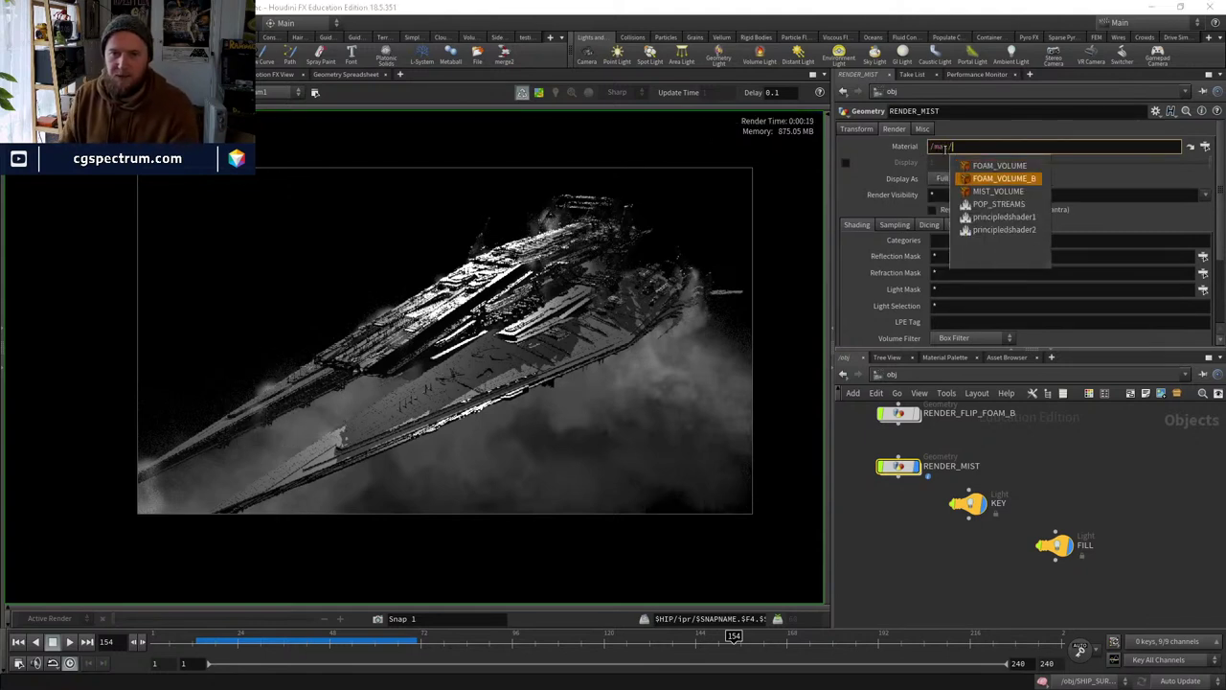
key("Return")
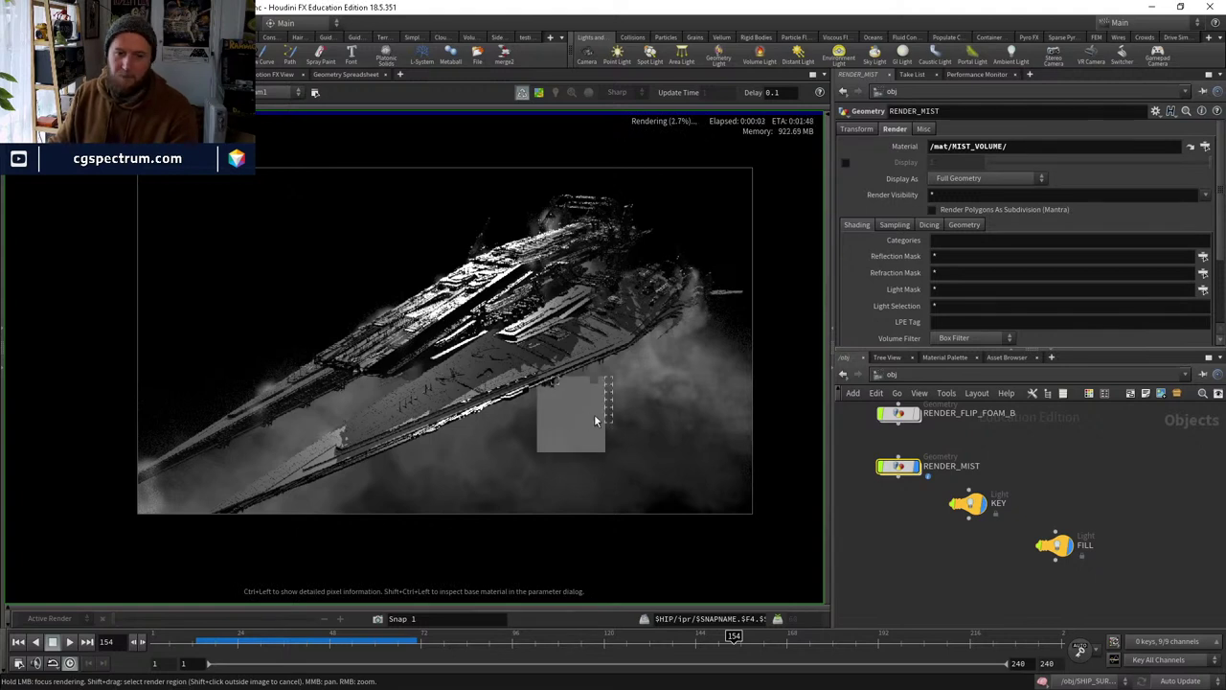
left_click_drag(594, 419, 659, 373)
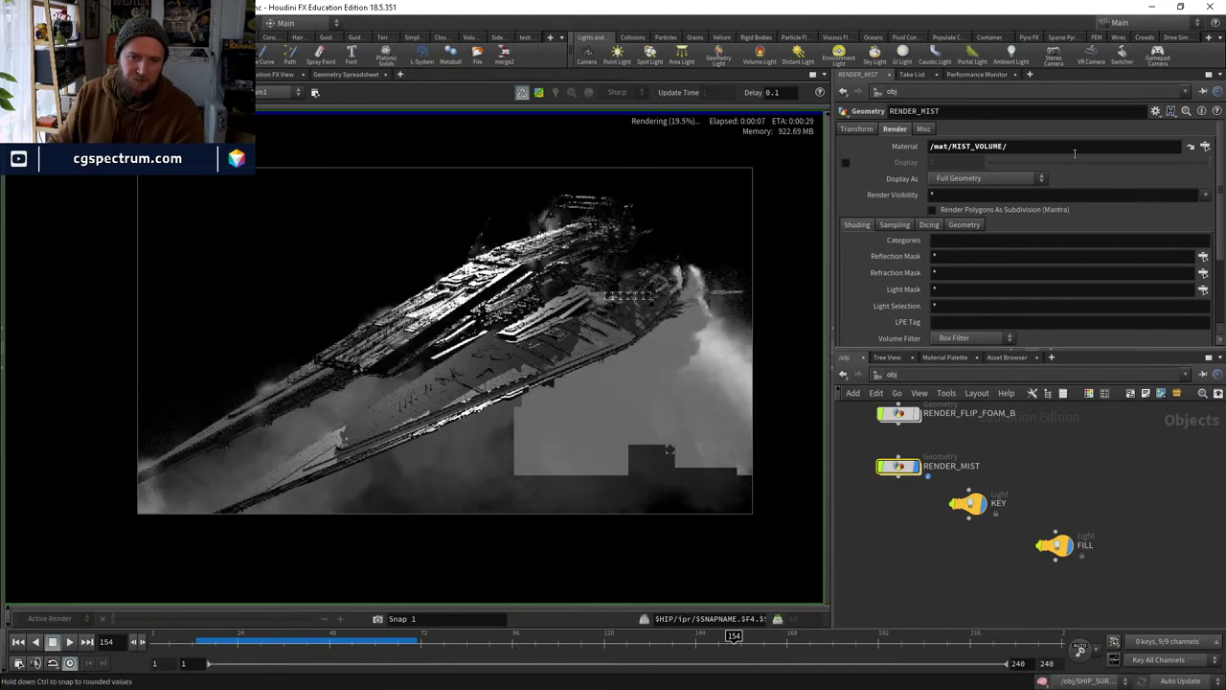
Inside MIST_VOLUME, set the input2 constant's Float Default to 1.
left_click(1190, 147)
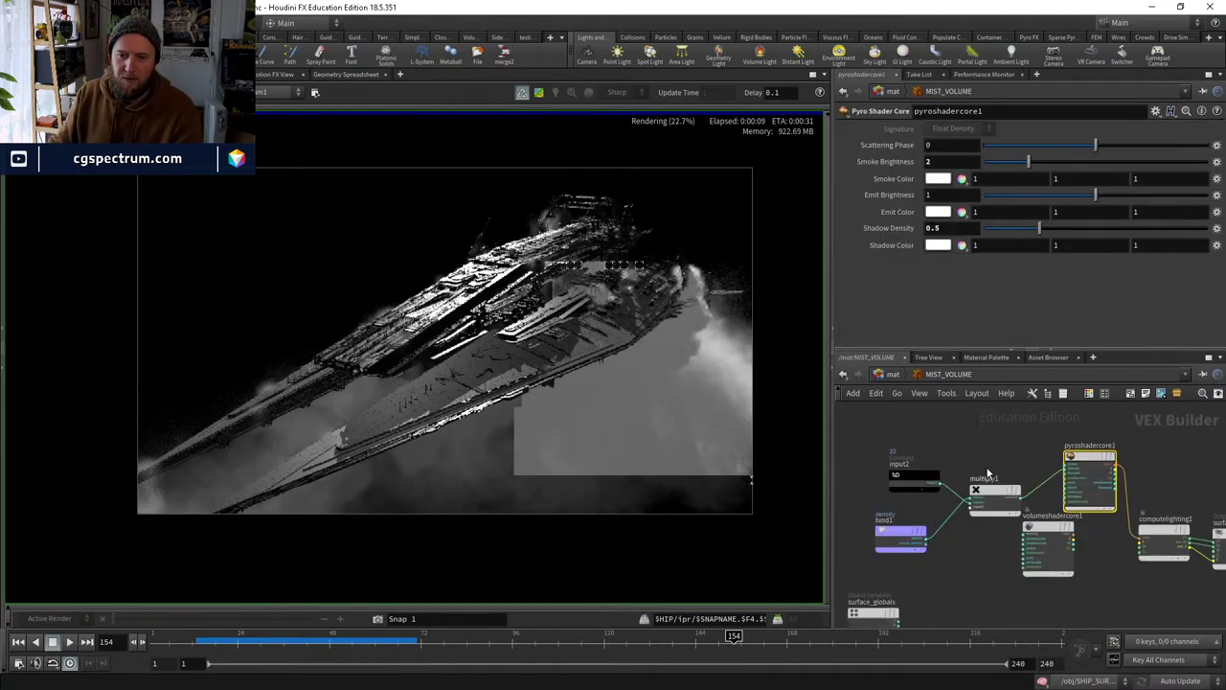
left_click(914, 479)
double_click(934, 145)
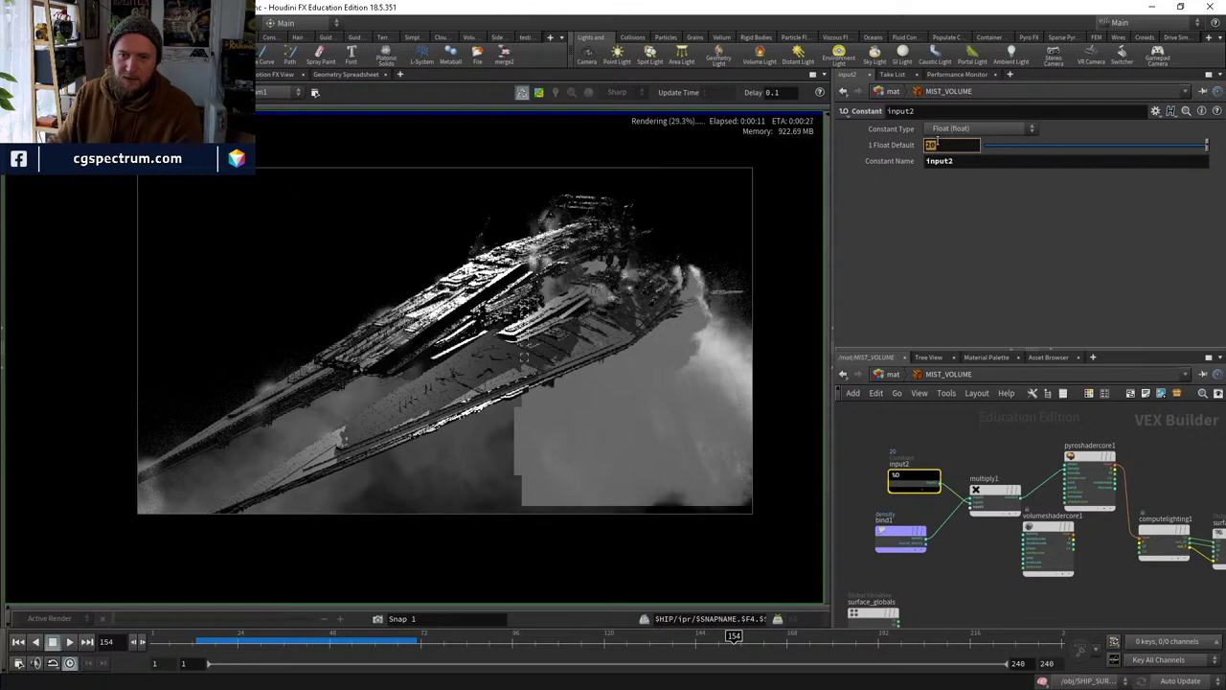
type("1")
key("Return")
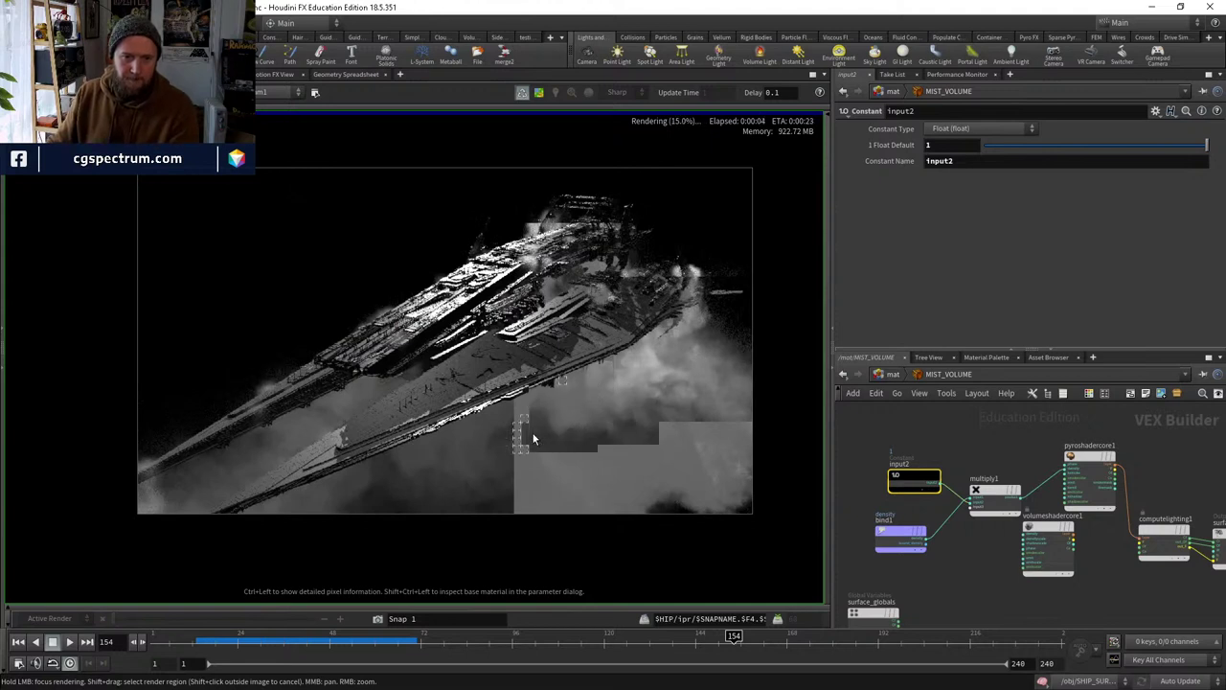
left_click(1090, 474)
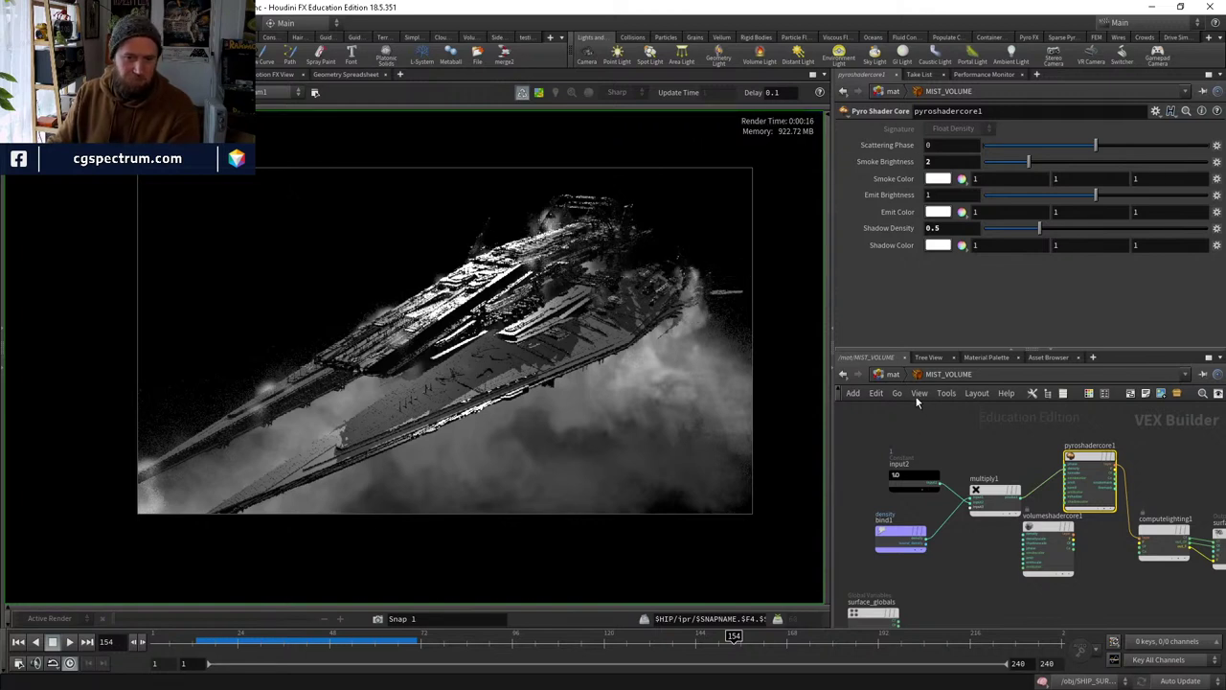
left_click(891, 374)
Move RENDER_SHIP from MIST's Force Objects into Forced Matte.
left_click(913, 434)
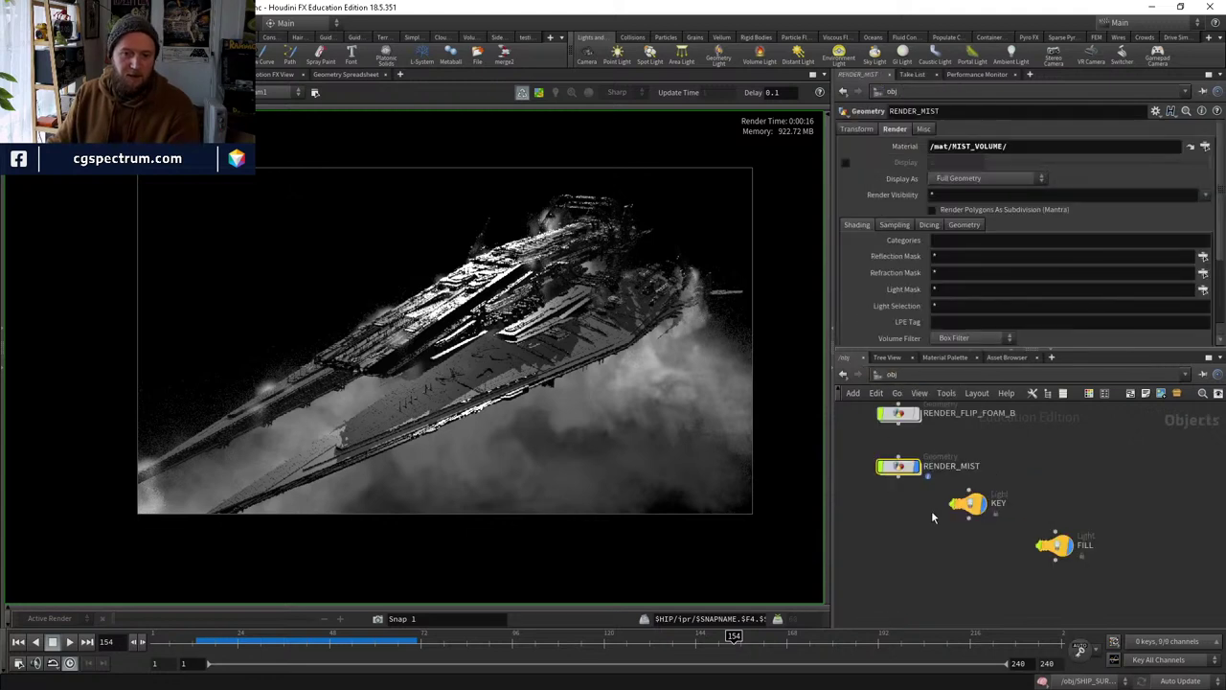
left_click(891, 373)
left_click(915, 446)
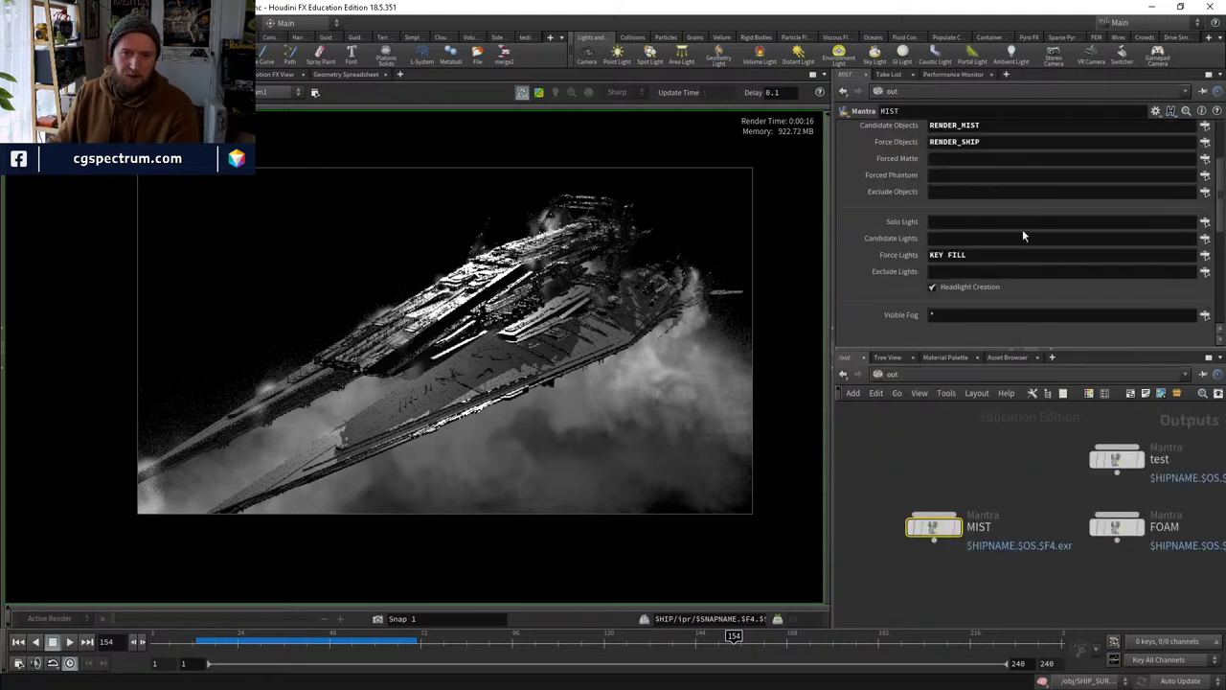
scroll(1002, 219, "up", 2)
double_click(987, 191)
key("ctrl+x")
left_click(978, 208)
key("ctrl+v")
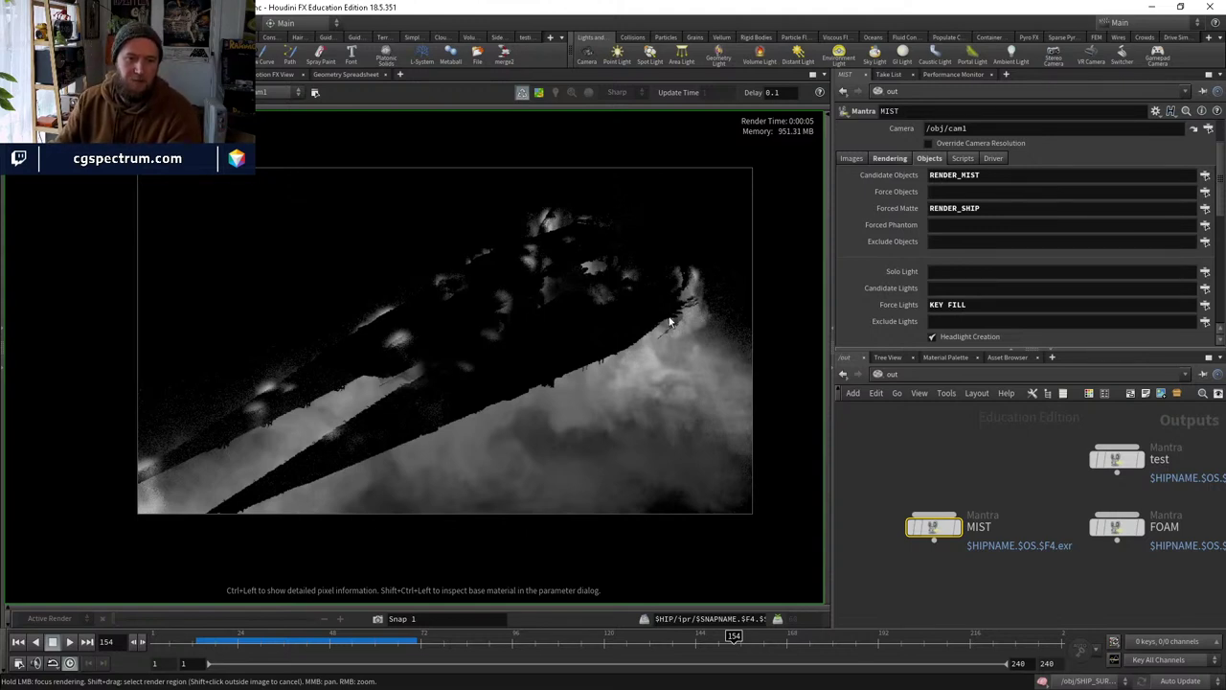
Leave Force Lights as just KEY FILL after briefly adding a '*' wildcard.
left_click(1175, 306)
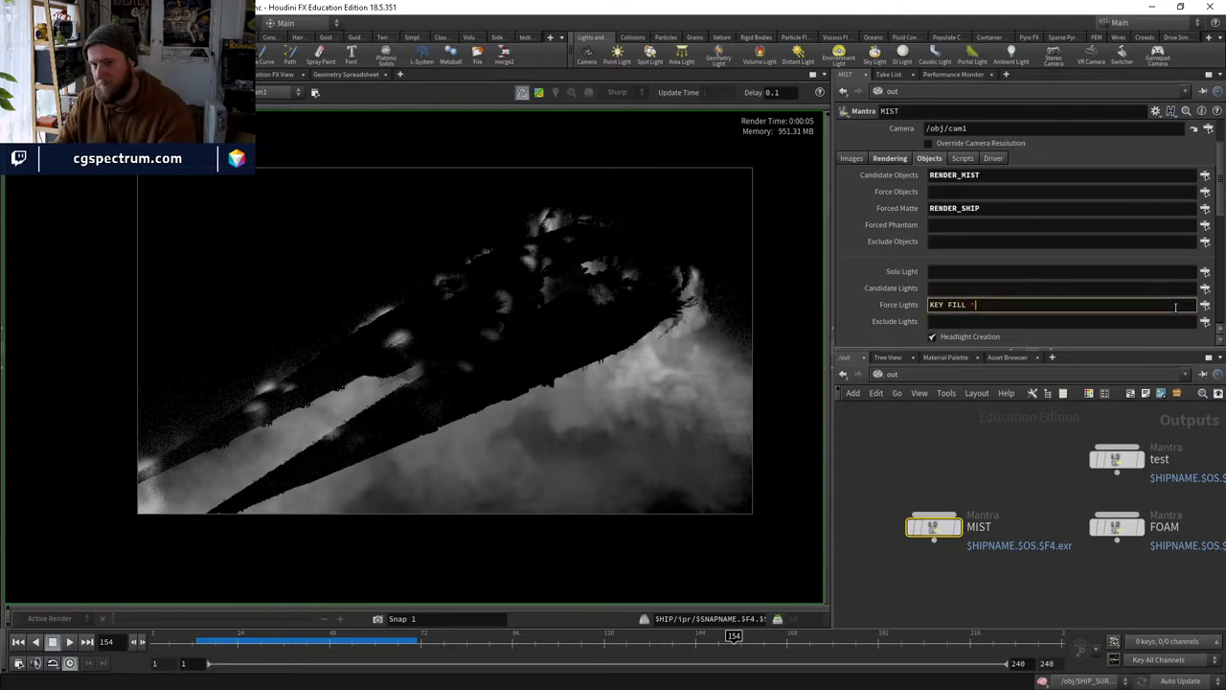
type("*")
key("Return")
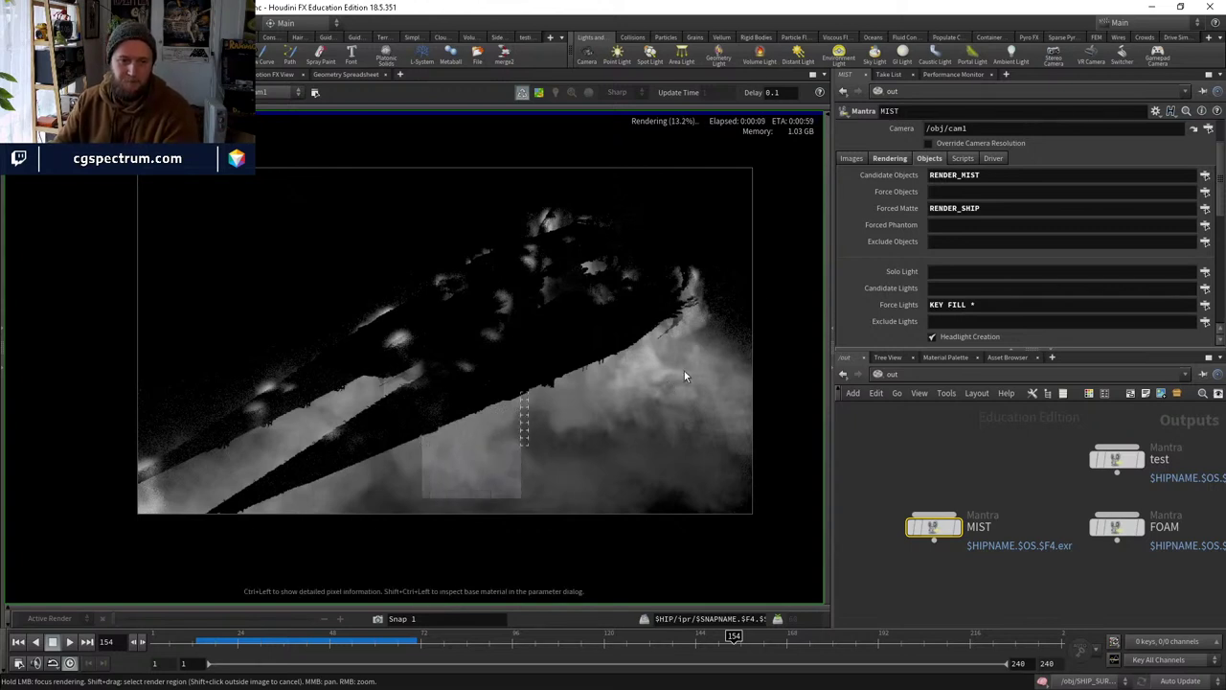
left_click(997, 304)
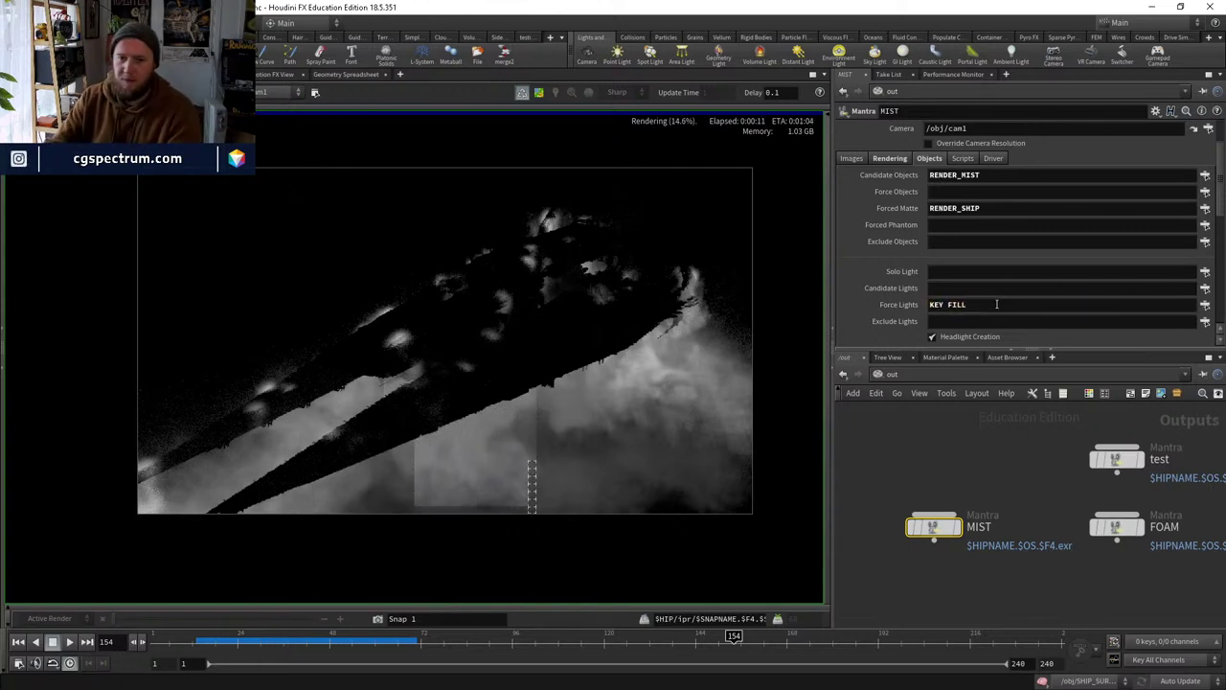
key("BackSpace")
key("Return")
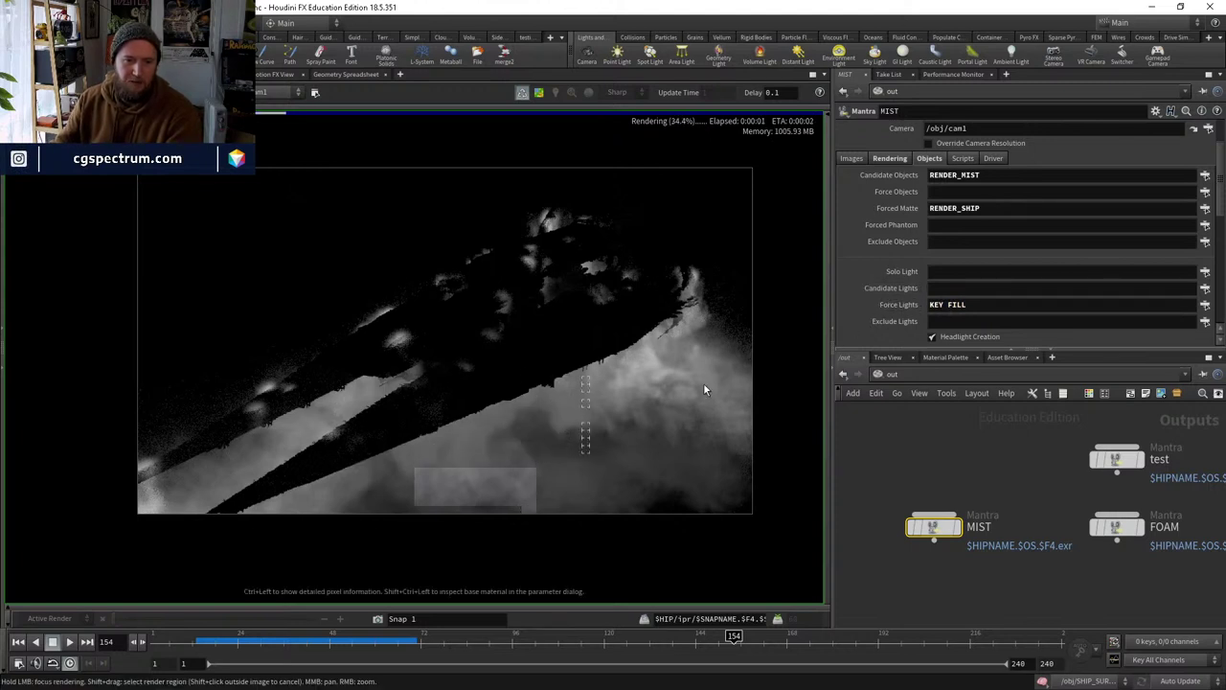
scroll(675, 472, "up", 2)
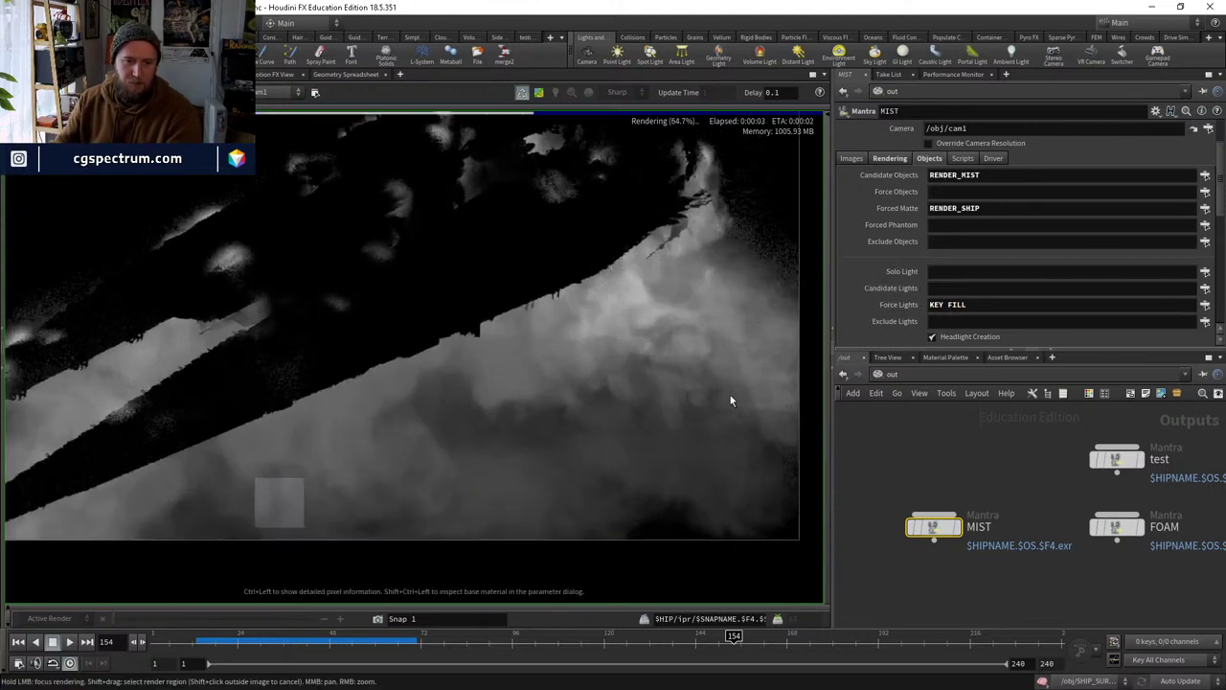
scroll(730, 394, "down", 2)
left_click(929, 375)
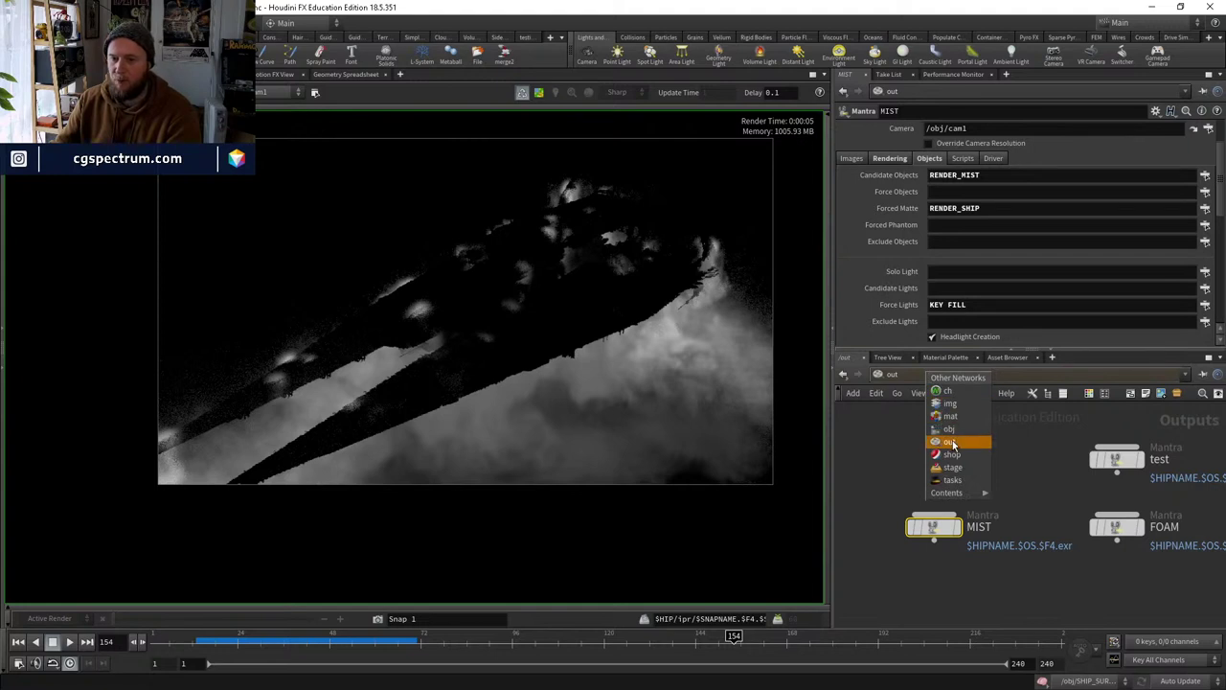
left_click(890, 158)
scroll(905, 245, "down", 2)
Ladder-drag MIST's Pixel Samples from 1 to 2 and inspect the resulting render.
scroll(918, 258, "down", 1)
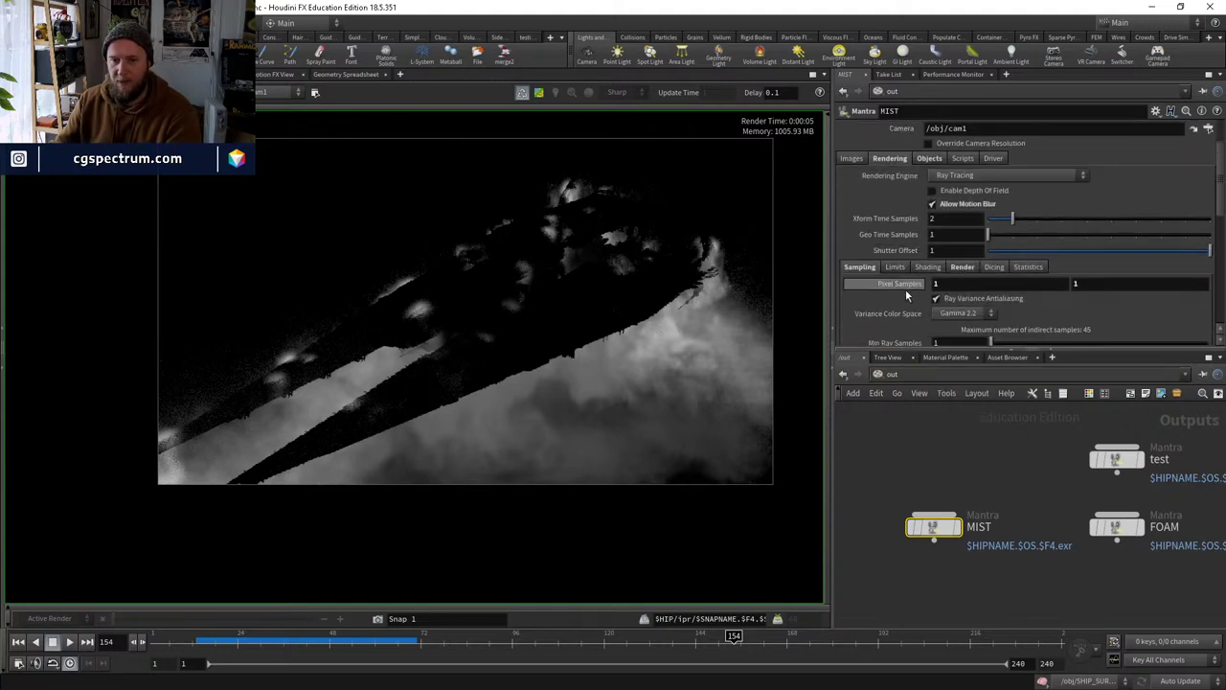
middle_click_drag(905, 285, 921, 286)
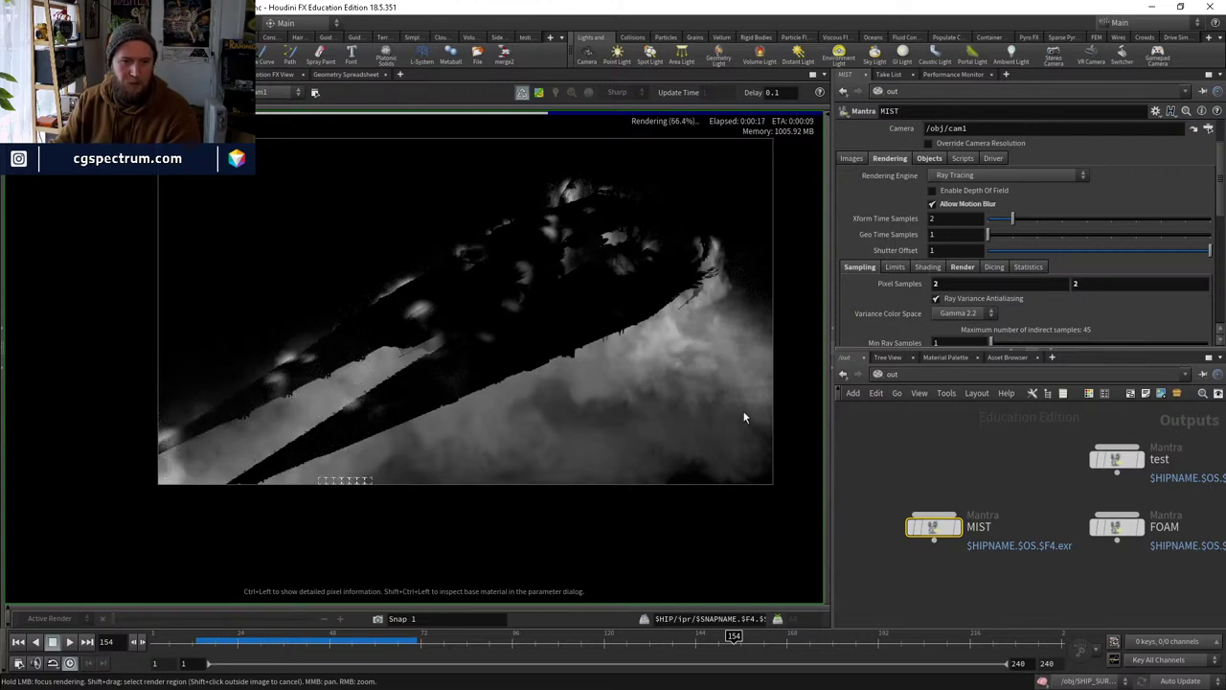
scroll(690, 391, "up", 3)
scroll(594, 352, "up", 2)
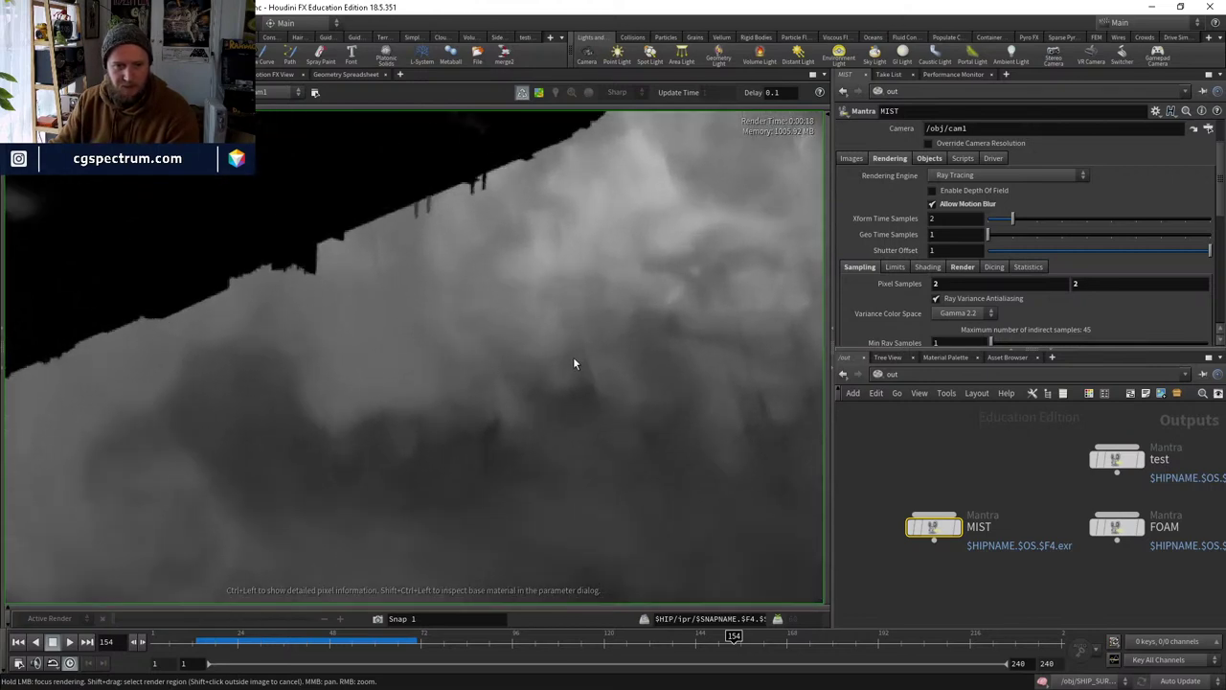
scroll(482, 314, "up", 2)
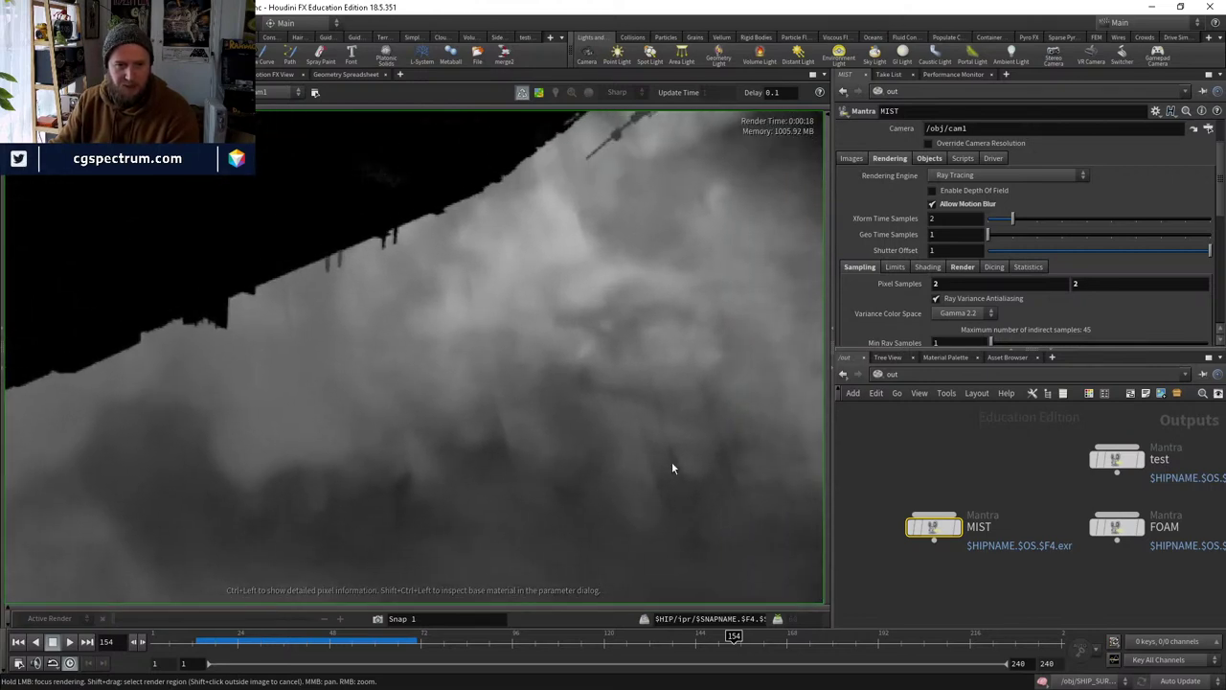
scroll(533, 413, "down", 5)
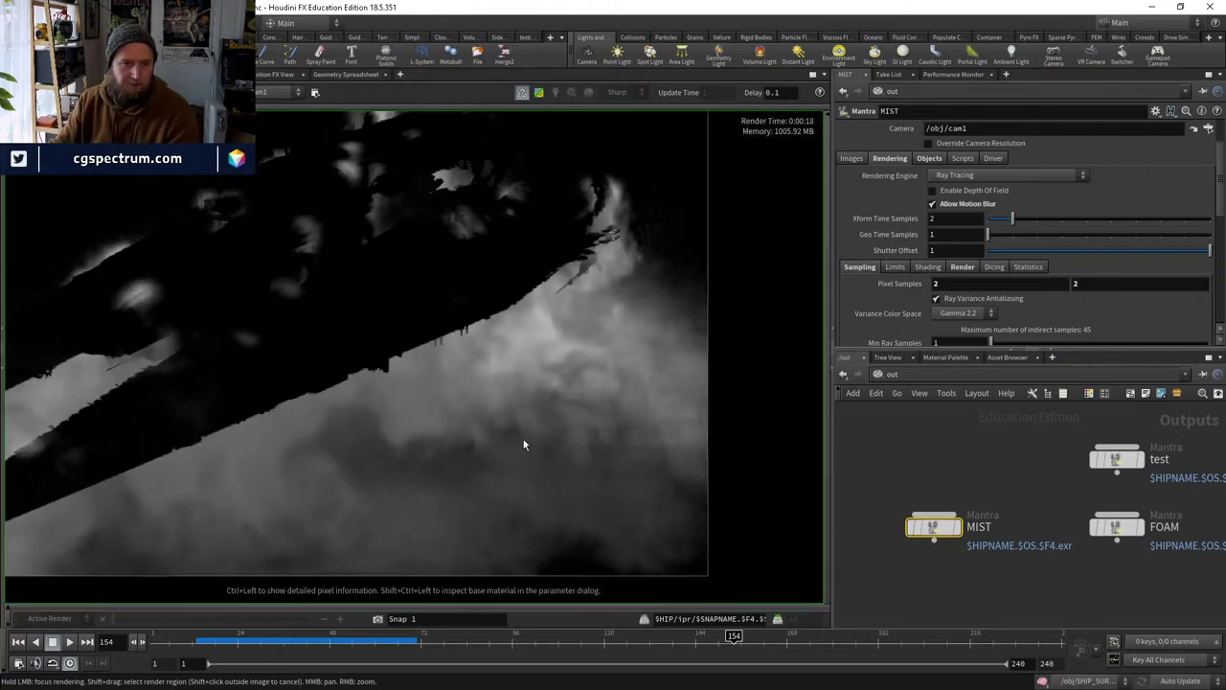
middle_click_drag(901, 493, 868, 471)
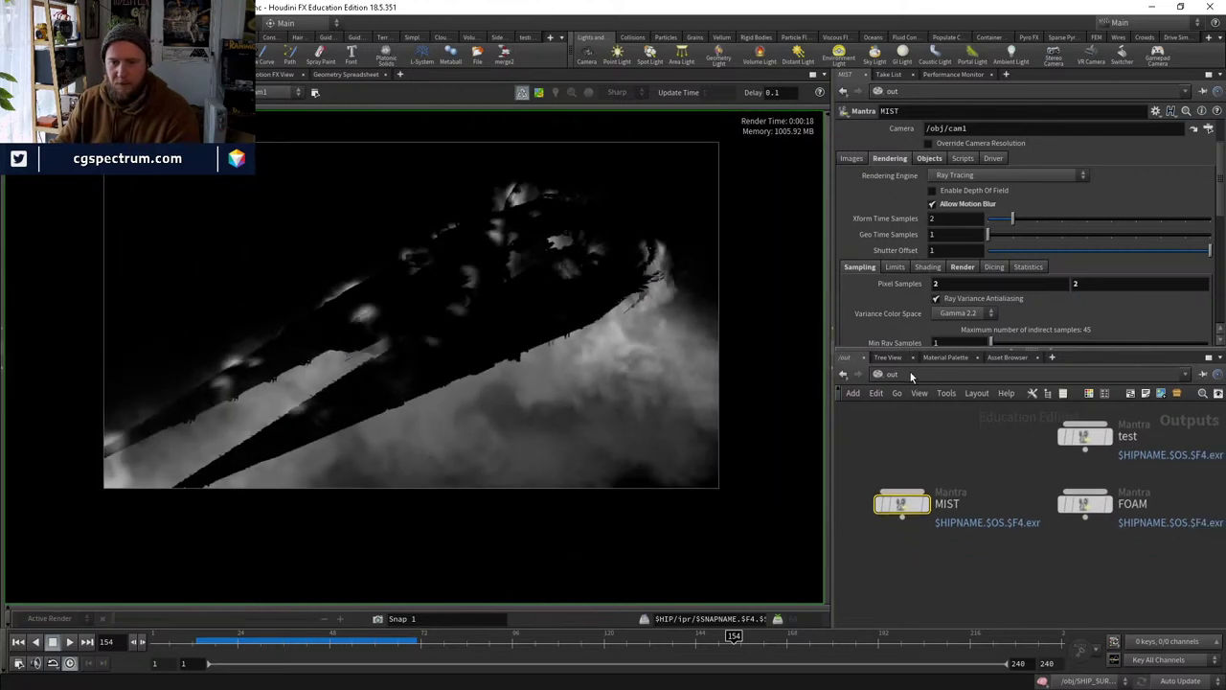
In the obj network, select the FILL light and toggle it off and back on to compare.
left_click(911, 376)
left_click(919, 456)
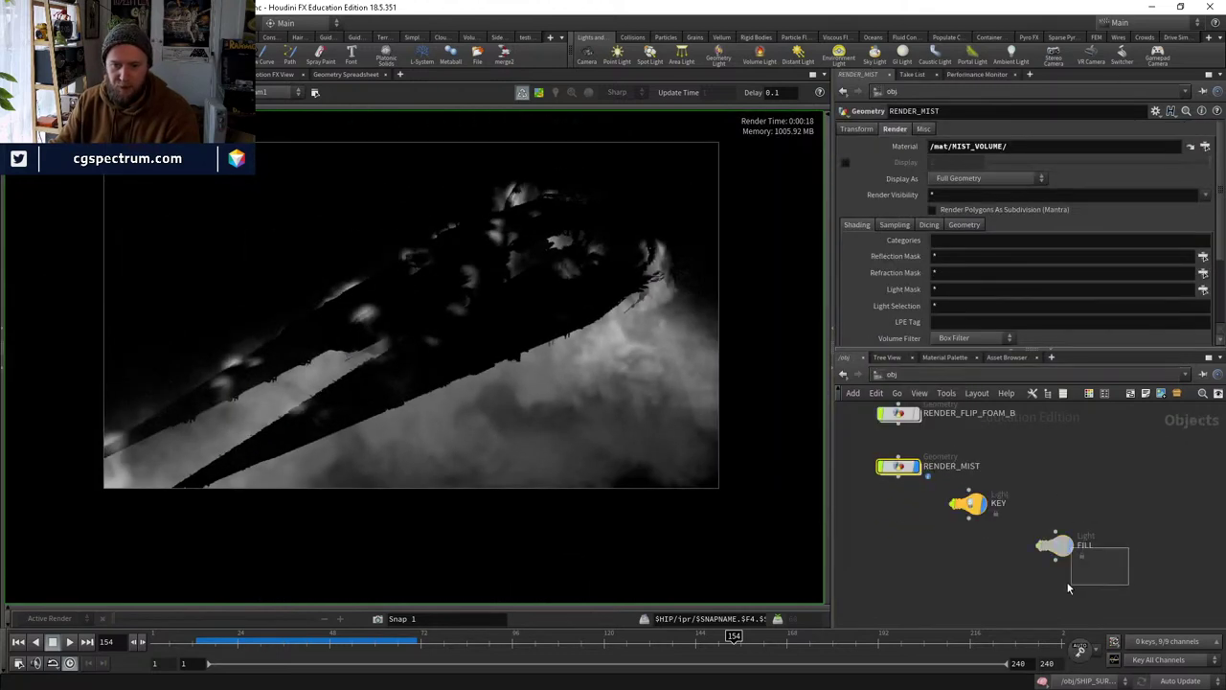
left_click(1054, 545)
left_click(934, 145)
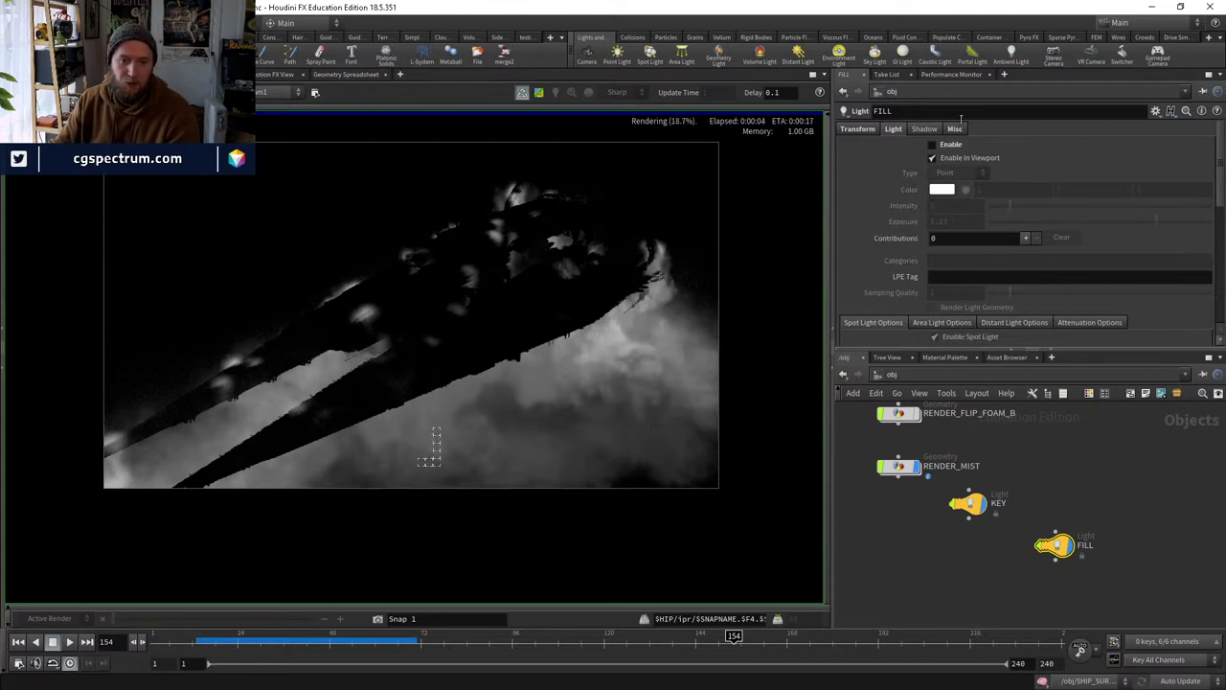
left_click(934, 145)
Raise the FILL light's exposure to 9, after first trying 8.
left_click(955, 221)
type("8")
key("Return")
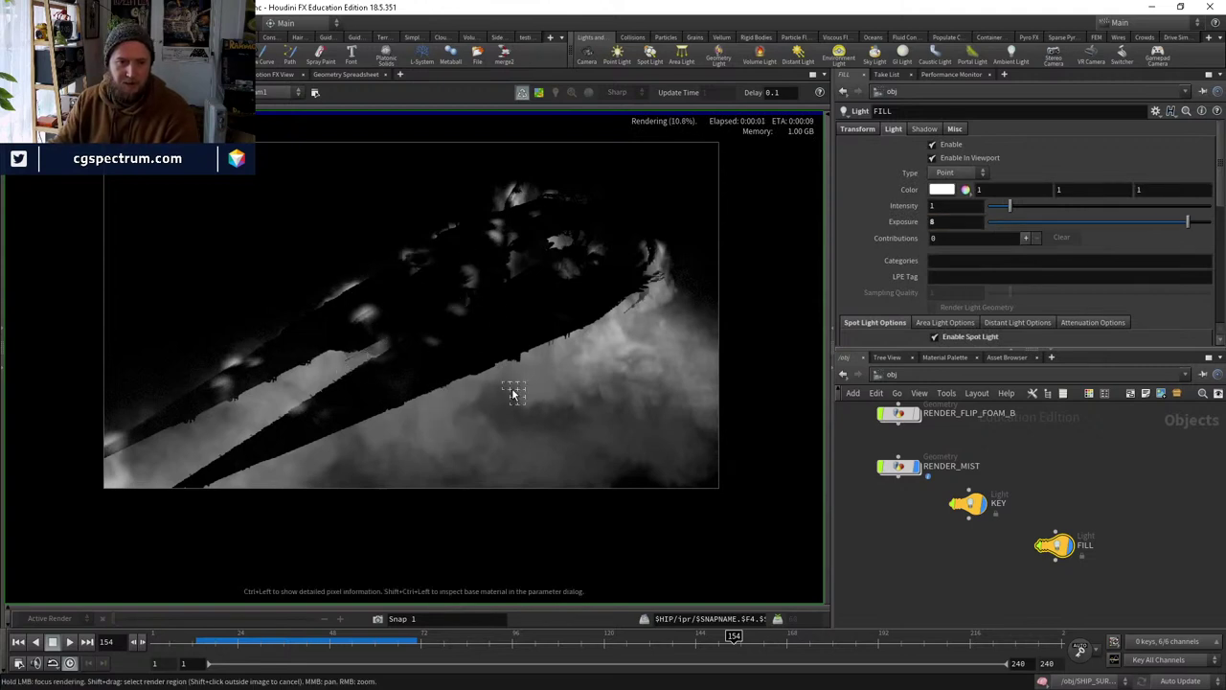
scroll(571, 379, "up", 2)
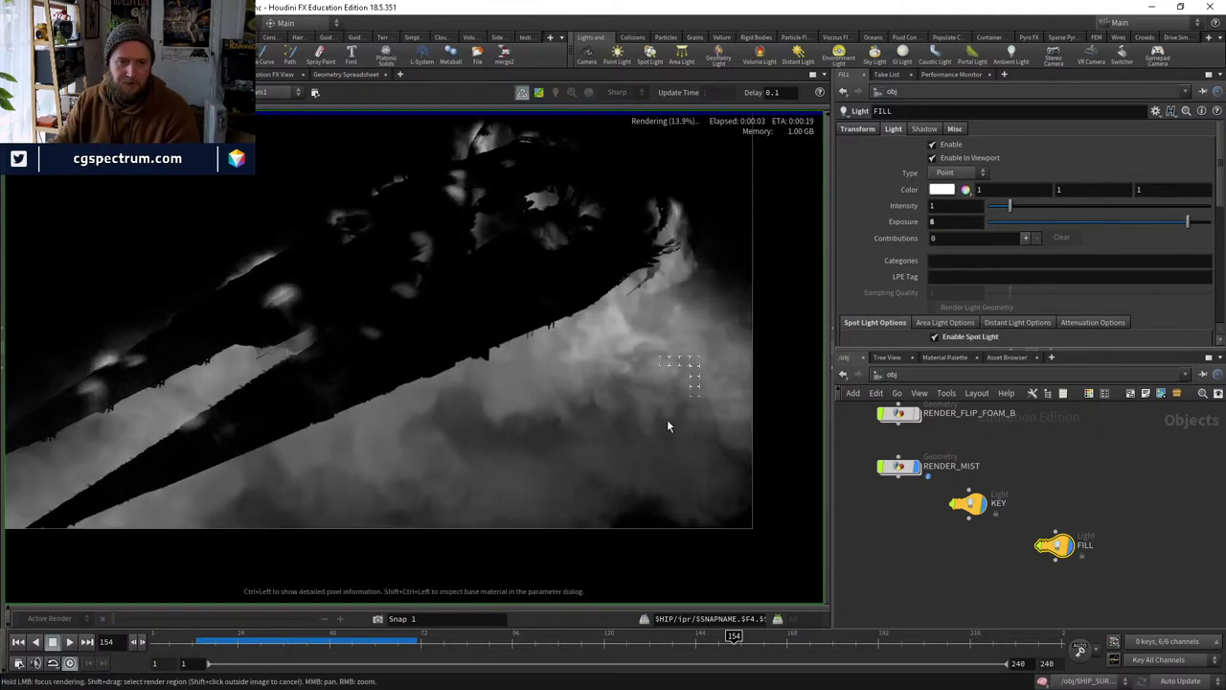
scroll(668, 419, "up", 3)
left_click(956, 222)
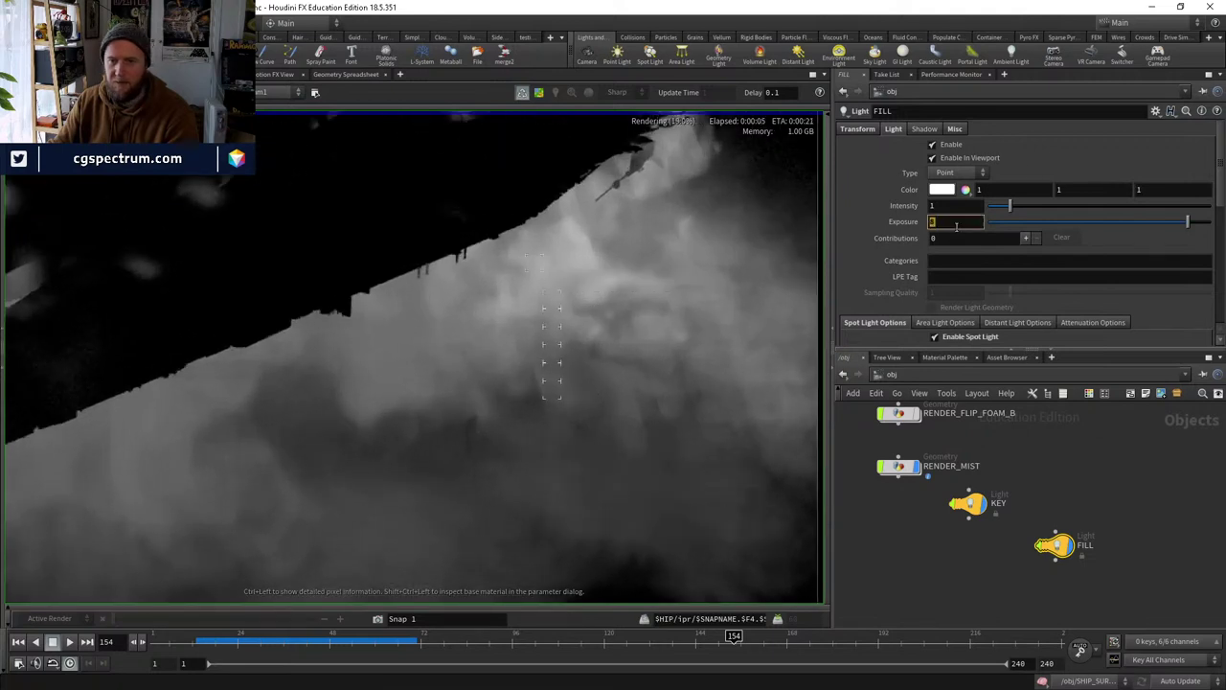
type("9")
key("Return")
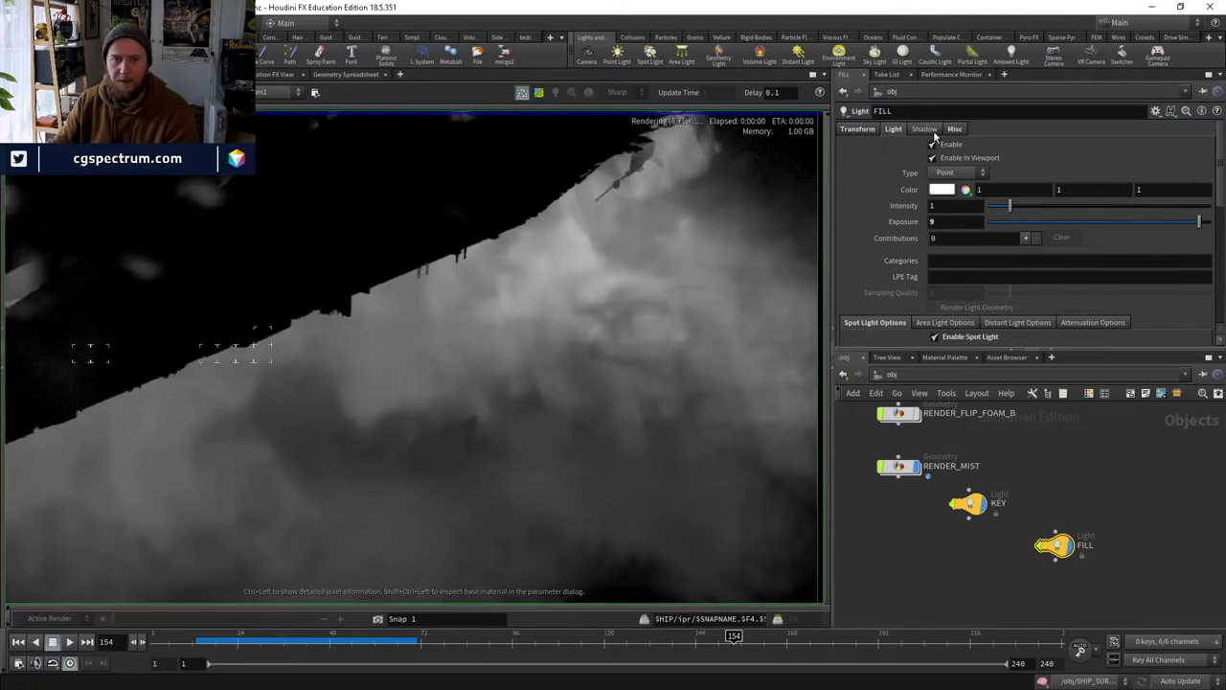
Set the FILL light's shadow intensity to 0.8.
left_click(925, 129)
left_click(948, 195)
type(".8")
key("Return")
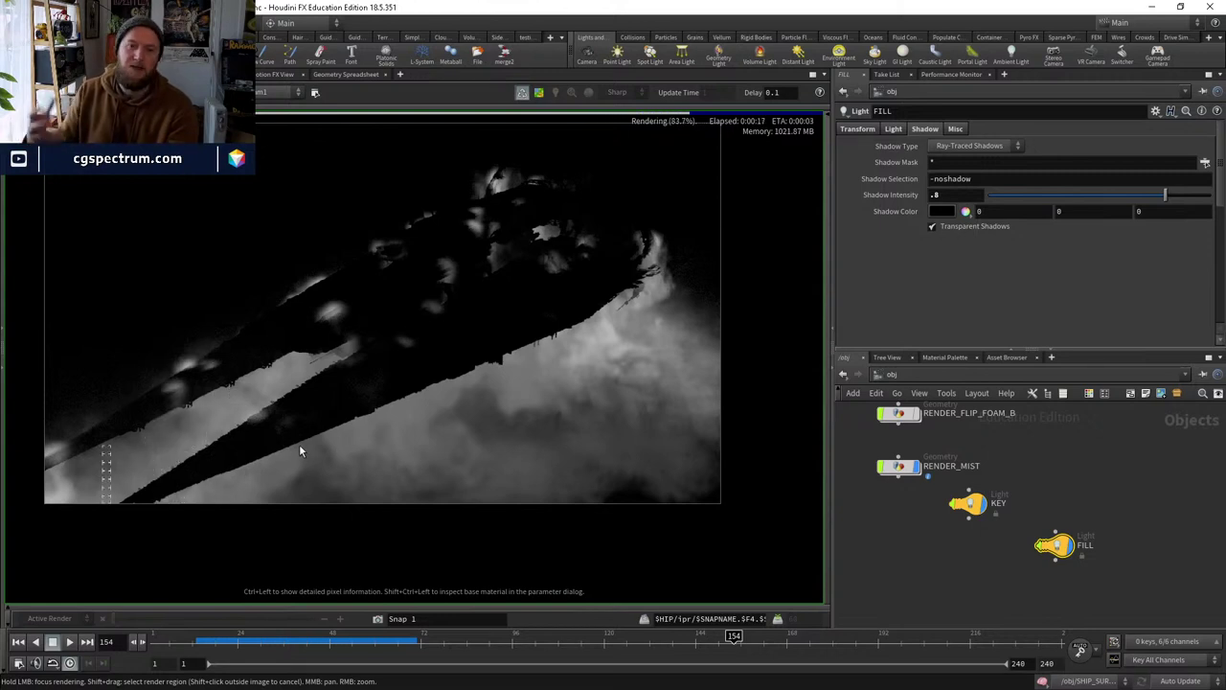
scroll(587, 425, "down", 1)
scroll(579, 435, "down", 1)
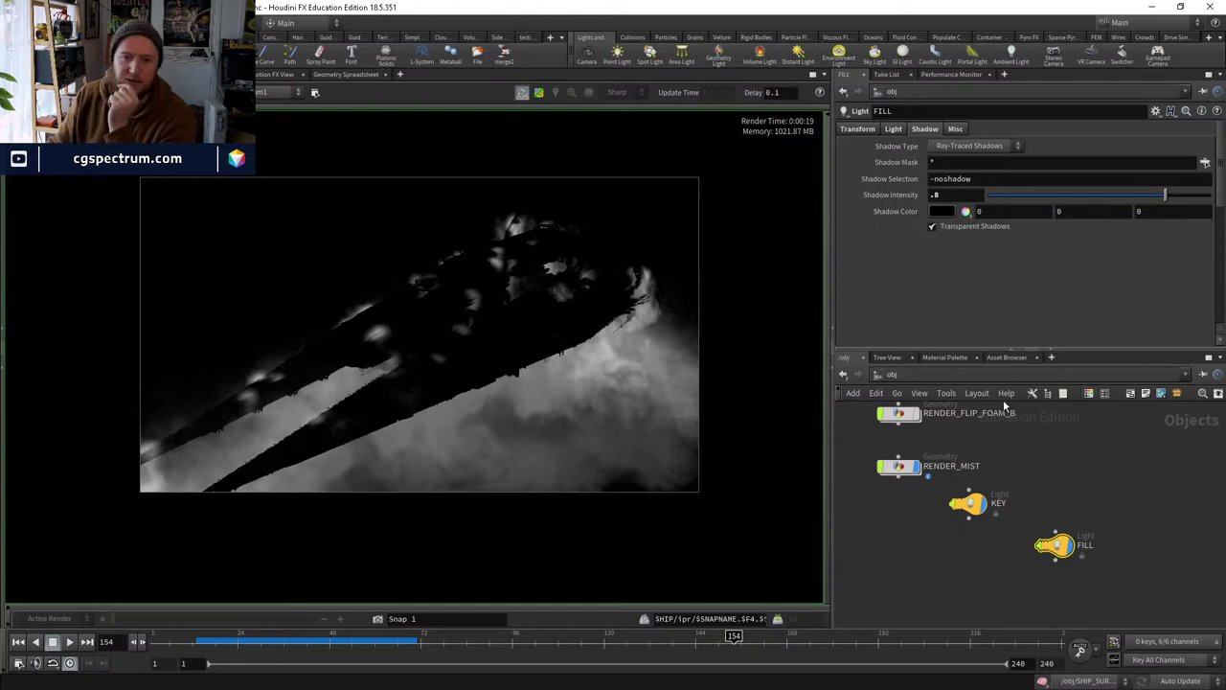
middle_click_drag(1029, 453, 1026, 491)
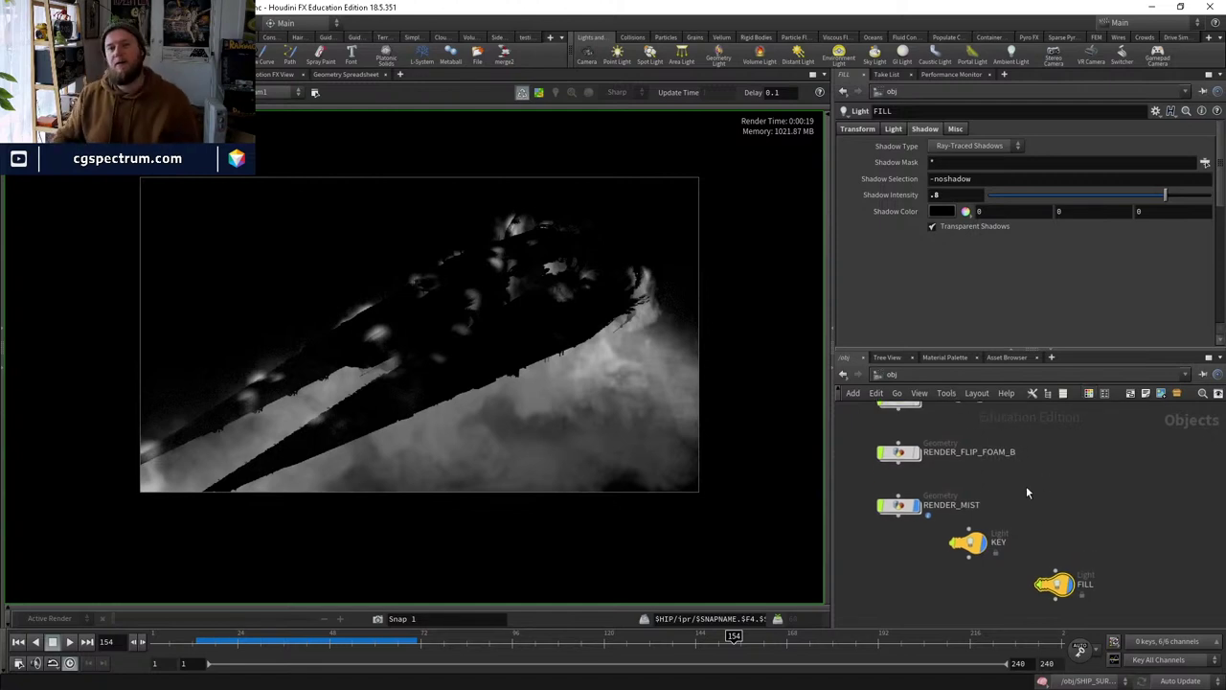
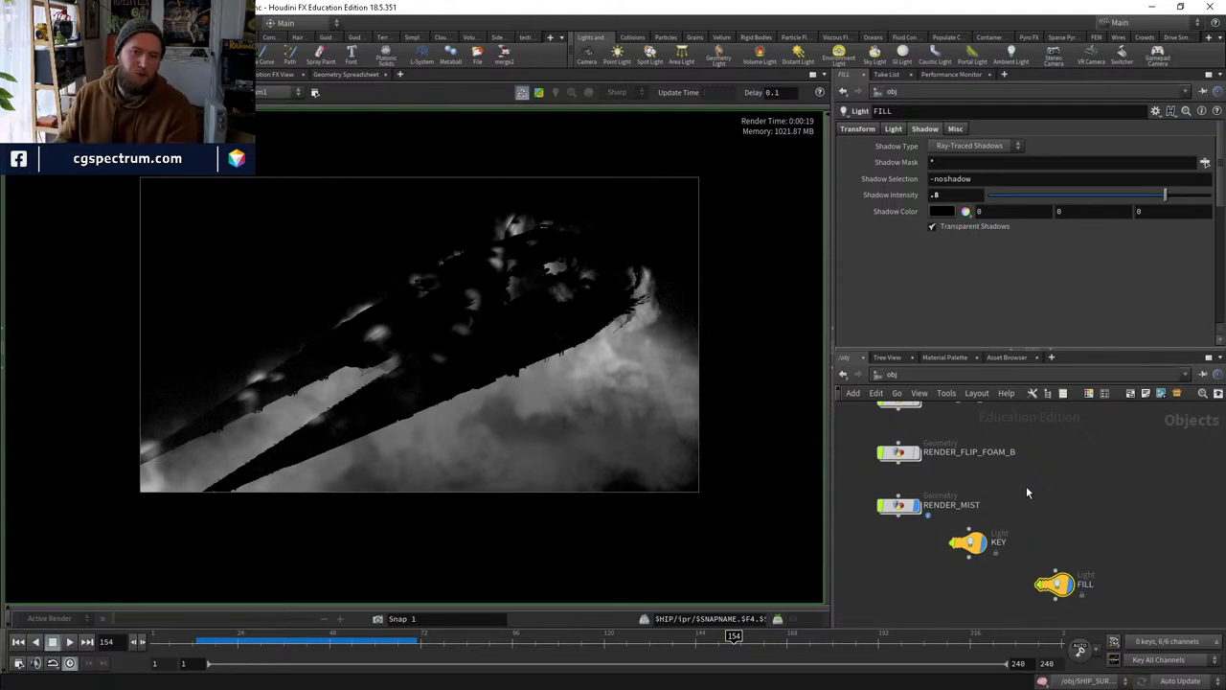
Close the Render Manager job list and switch the viewer back to the Scene View.
scroll(908, 428, "up", 3)
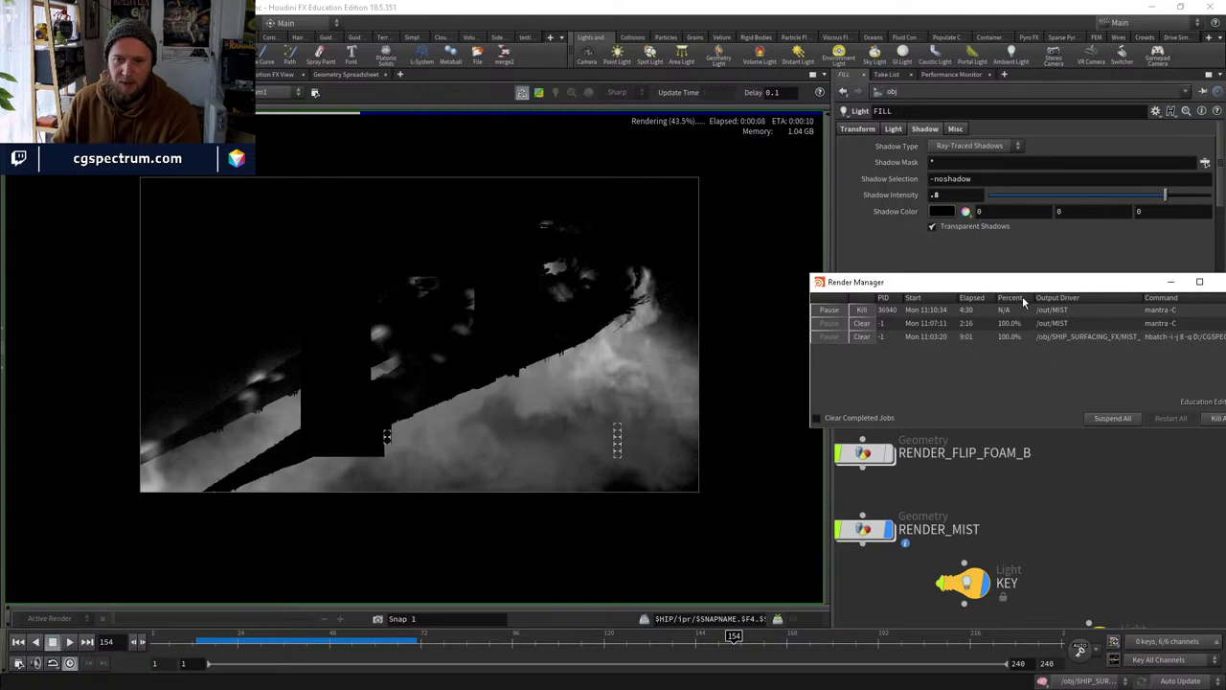
left_click_drag(1024, 283, 776, 285)
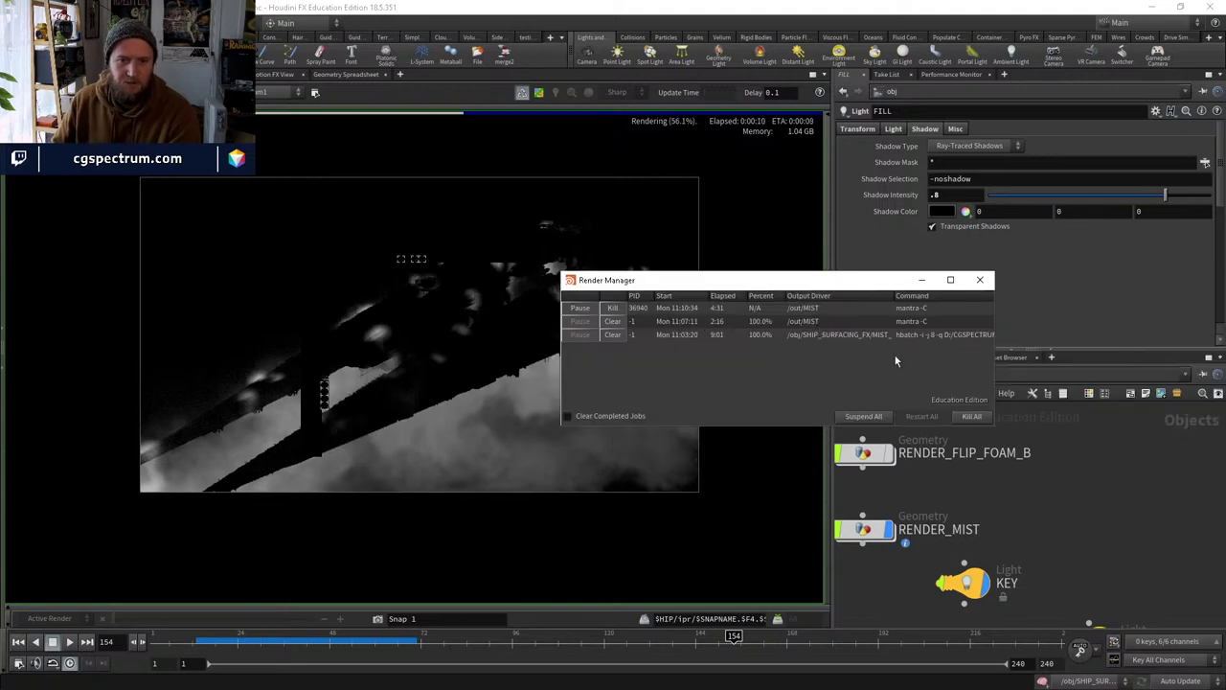
left_click(980, 280)
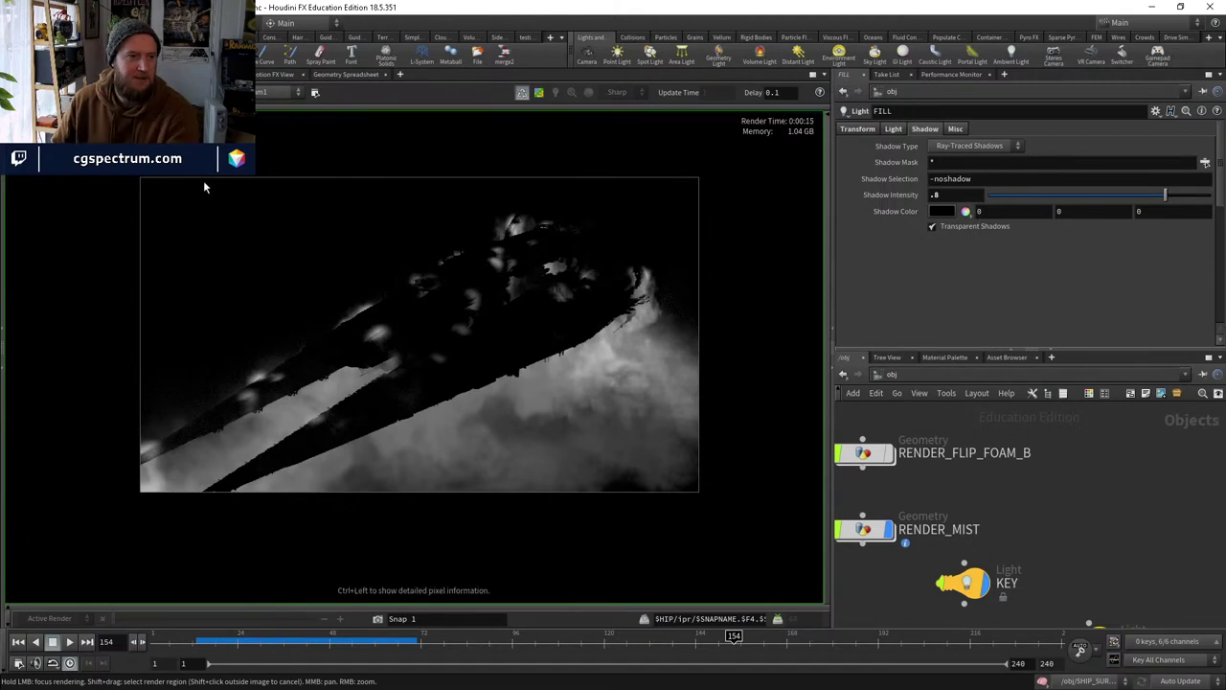
left_click(134, 74)
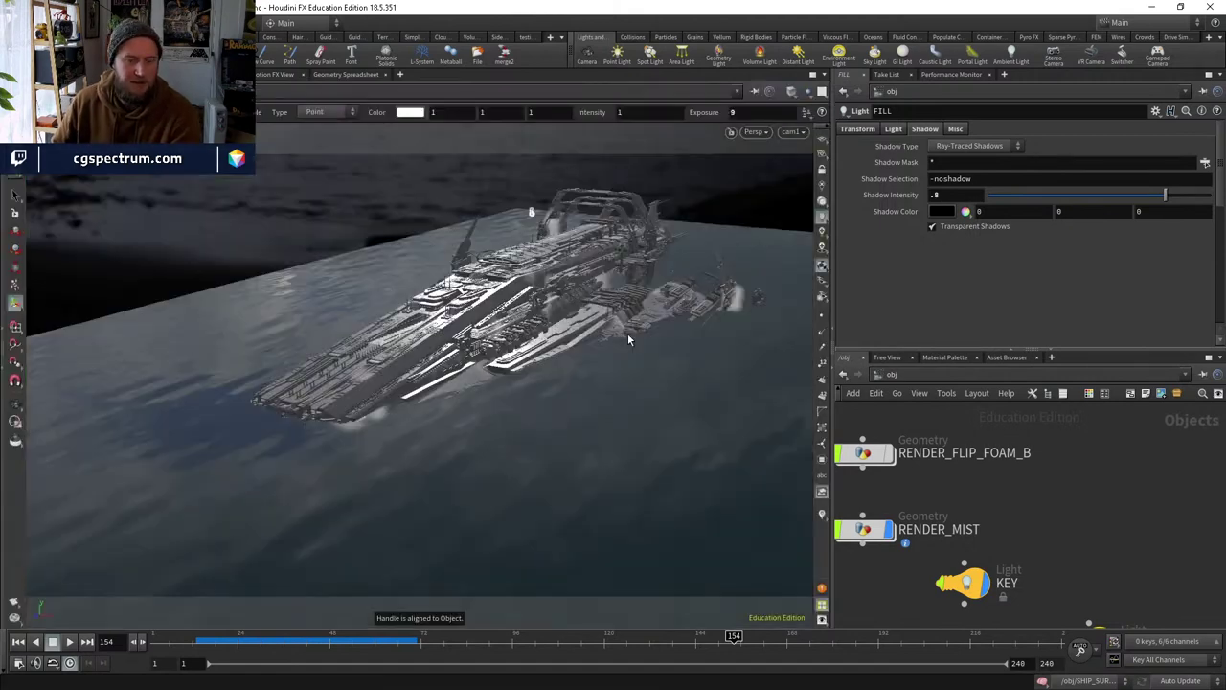
Inside RENDER_MIST, go to frame 240, then return to object level and orbit around the ship.
double_click(979, 557)
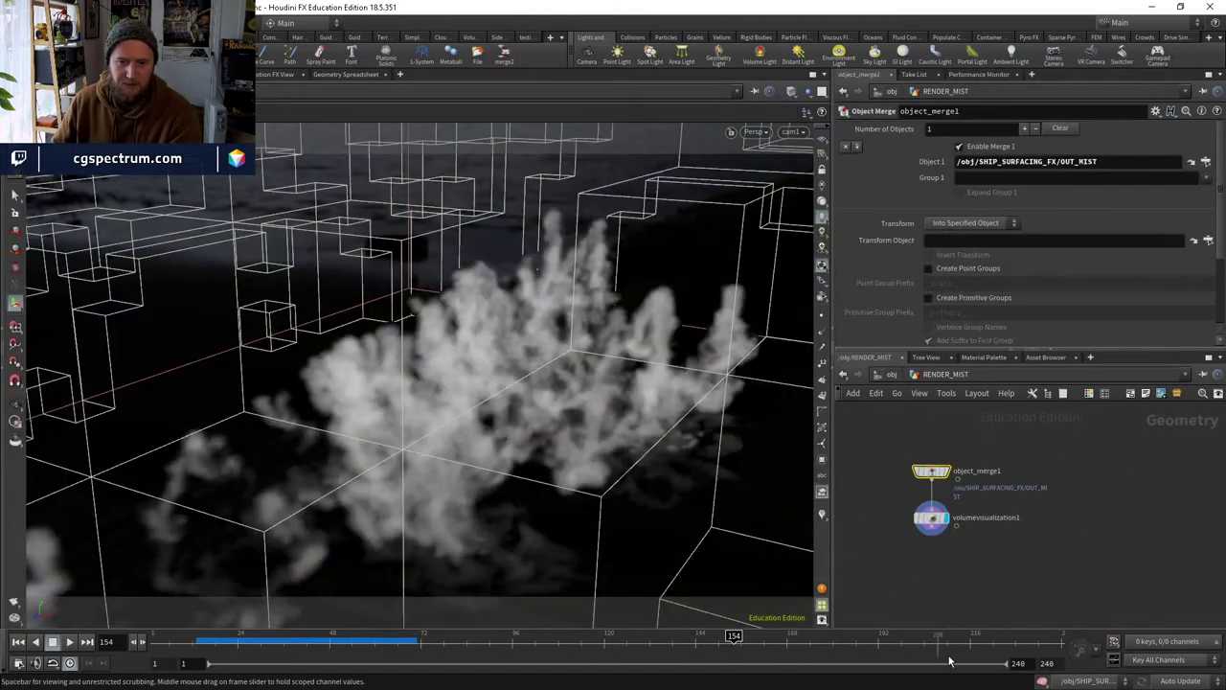
left_click(1057, 648)
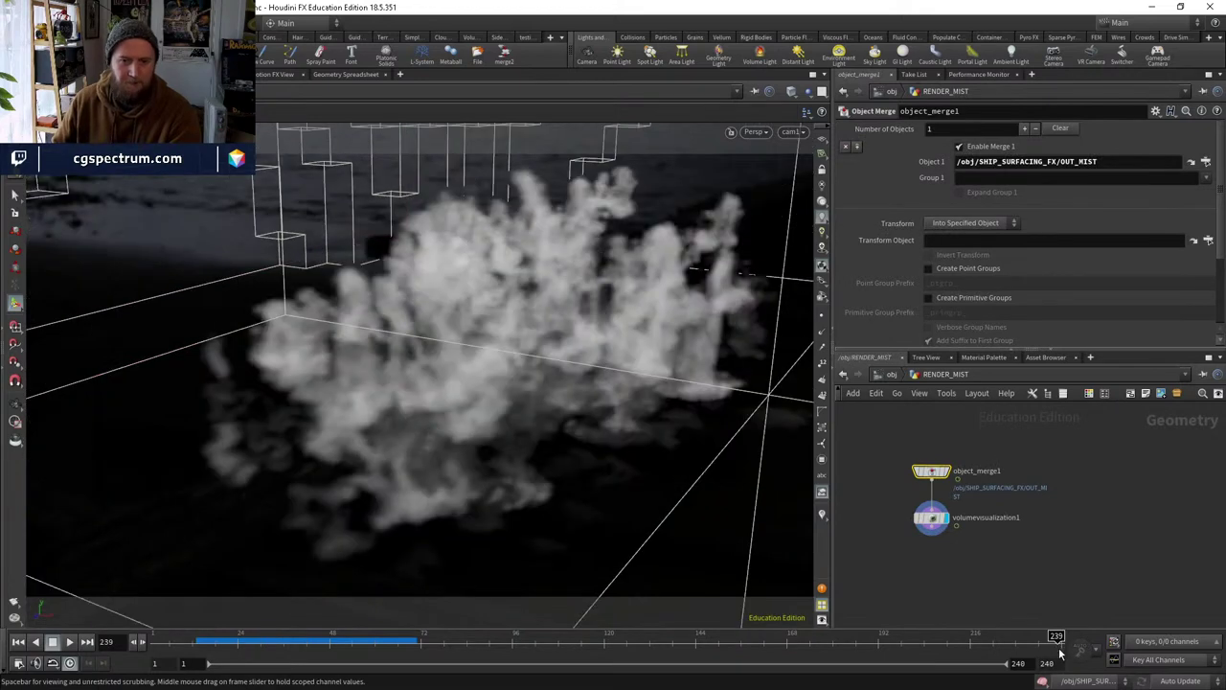
left_click(1059, 648)
left_click(891, 375)
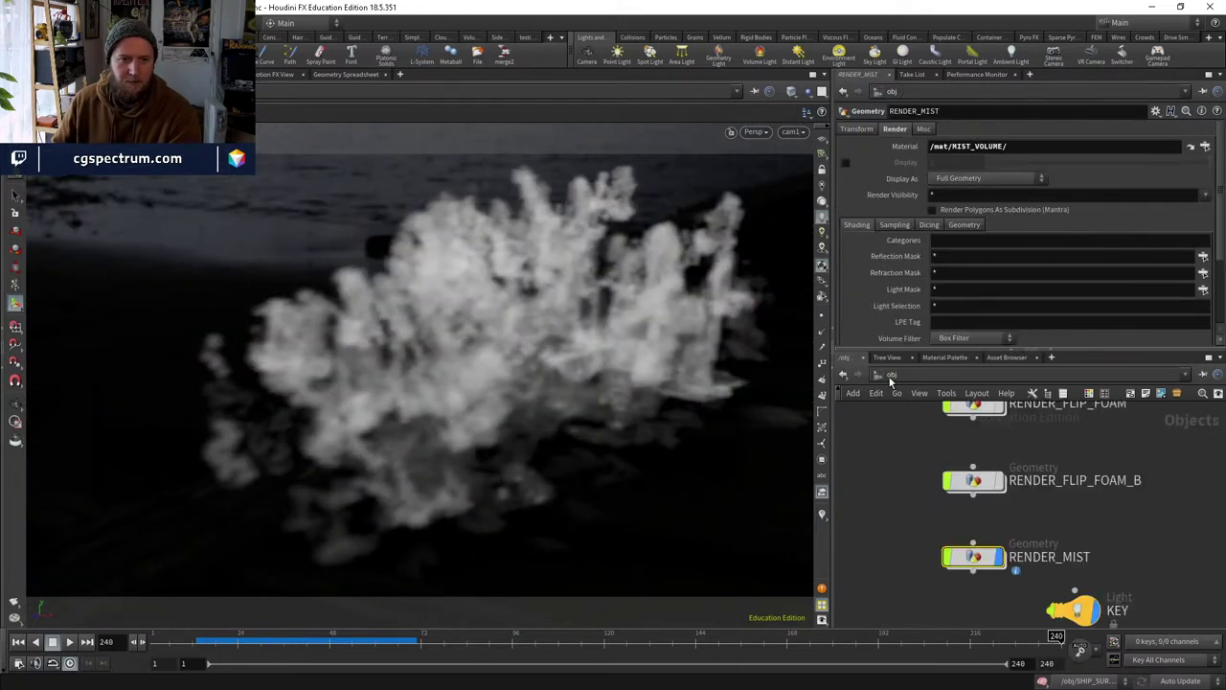
left_click_drag(575, 349, 537, 354)
Look through cam1 and start the live Render View of the mist.
left_click(791, 131)
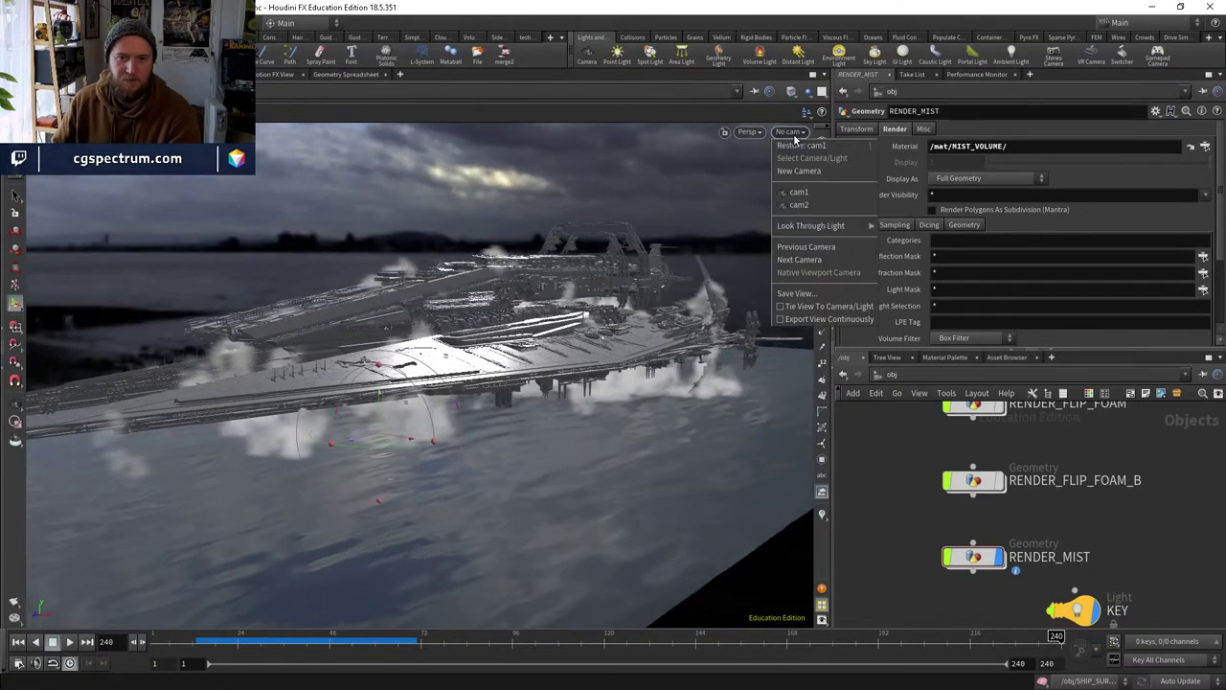
left_click(815, 204)
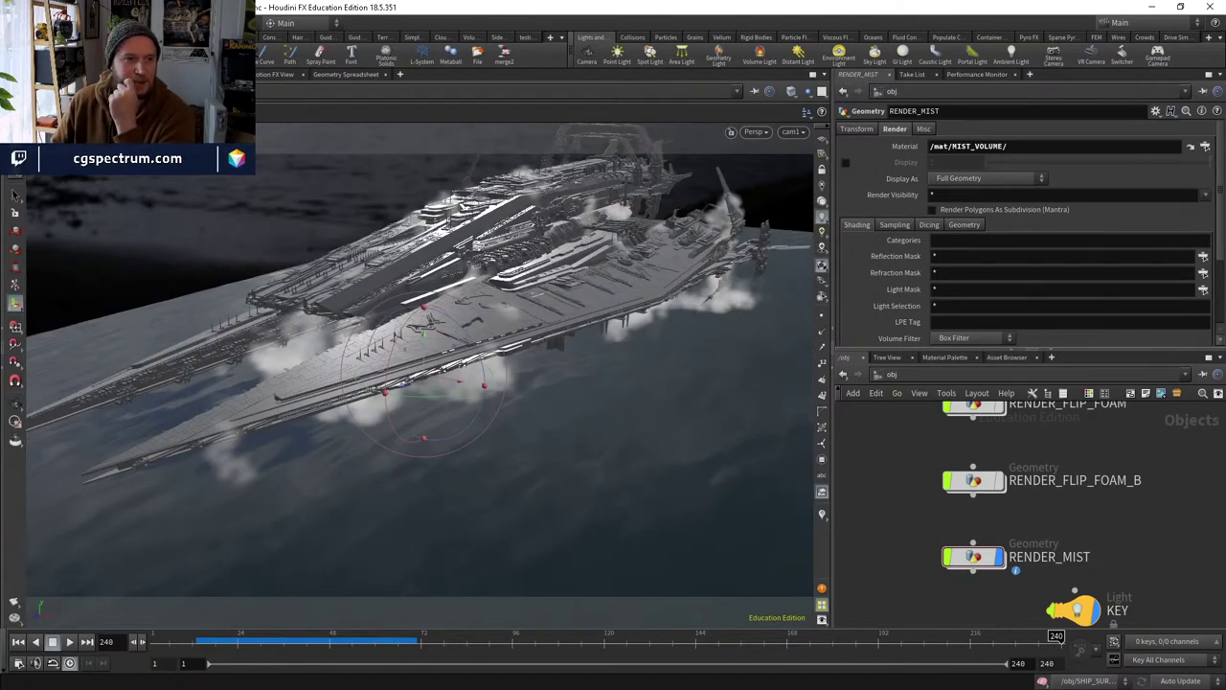
left_click(182, 74)
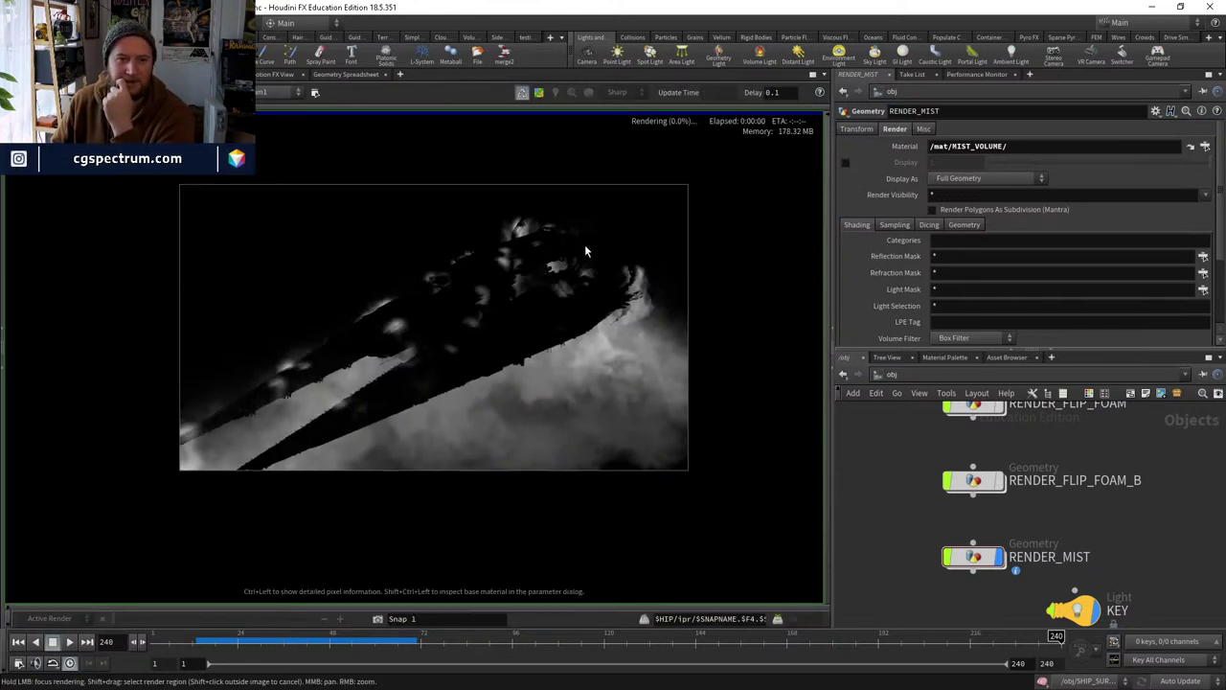
Switch the network editor to the /out render outputs network.
scroll(609, 249, "up", 2)
scroll(613, 265, "up", 1)
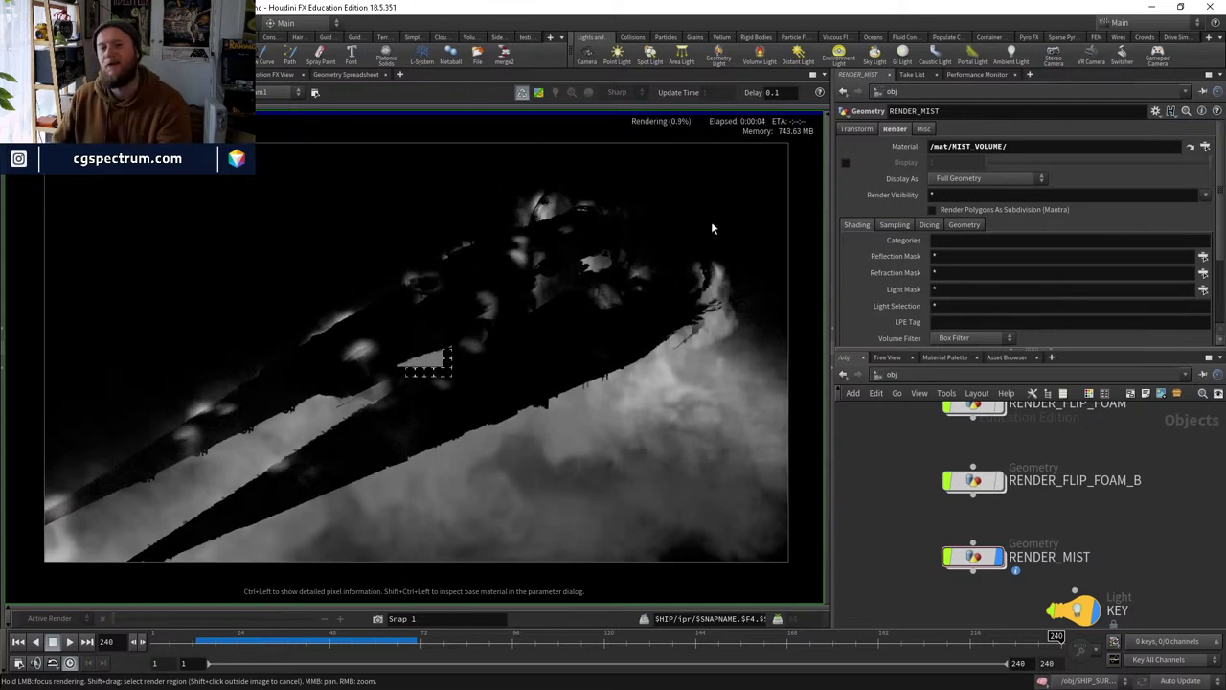
scroll(728, 180, "down", 1)
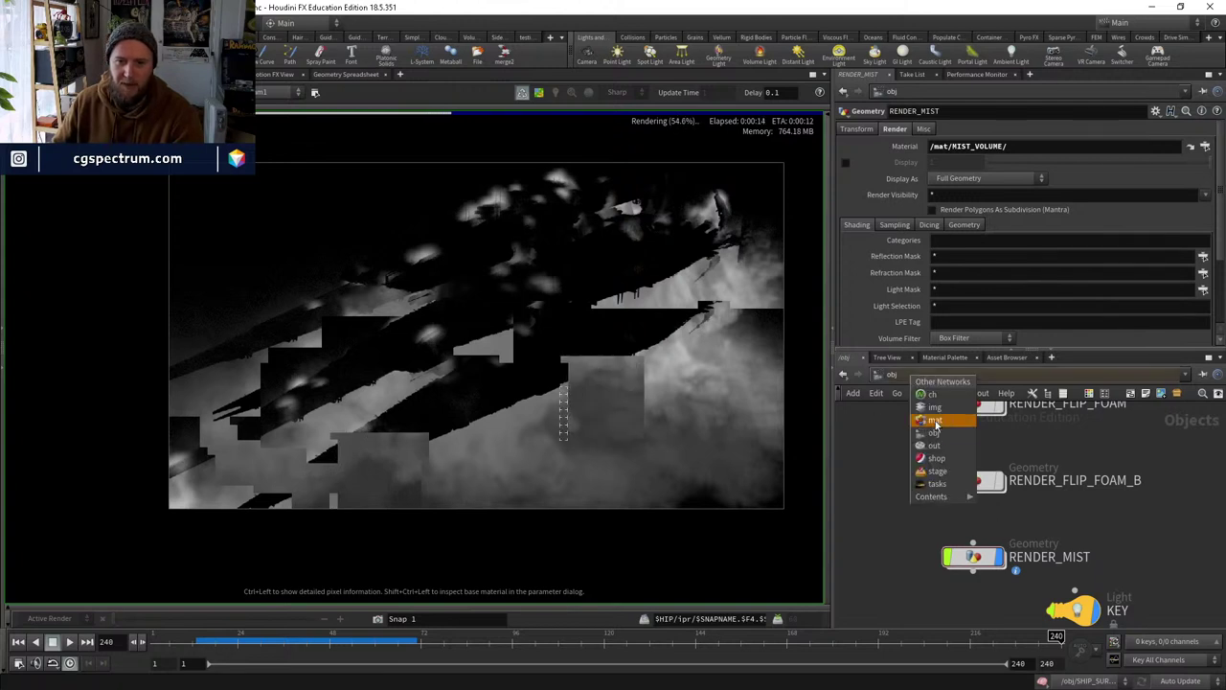
left_click(957, 423)
left_click(927, 159)
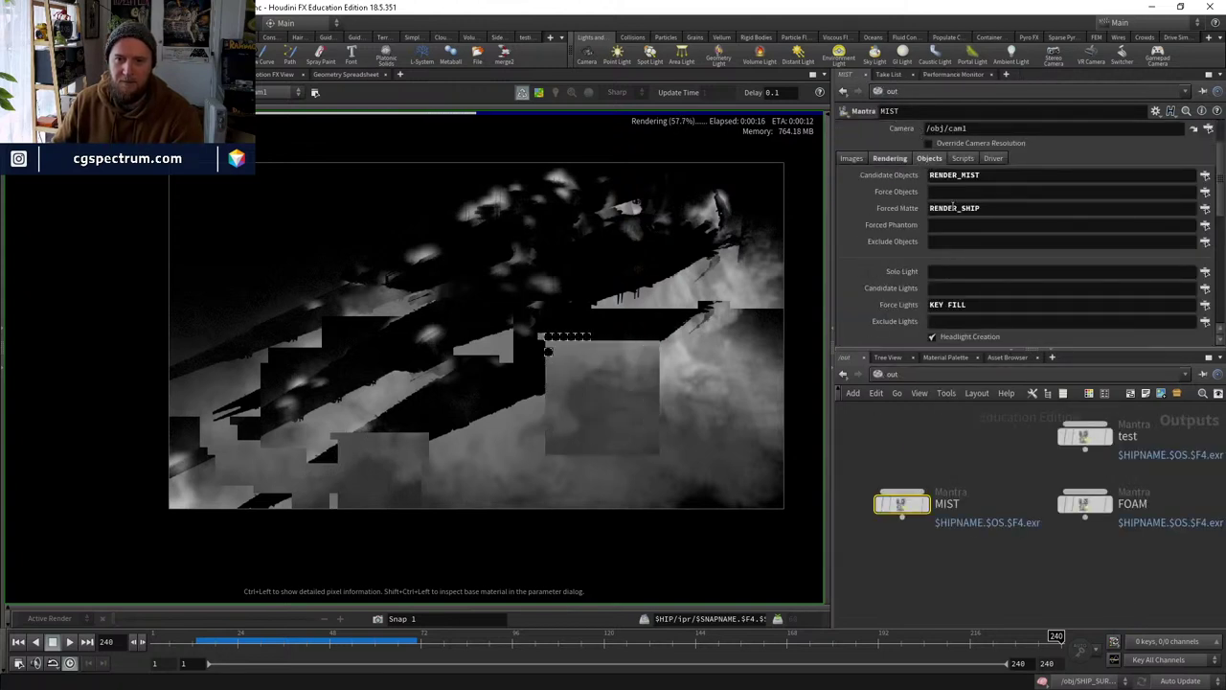
Set the MIST node's Forced Matte pattern to 'RENDER_WATER RENDER_SHIP'.
left_click(1205, 208)
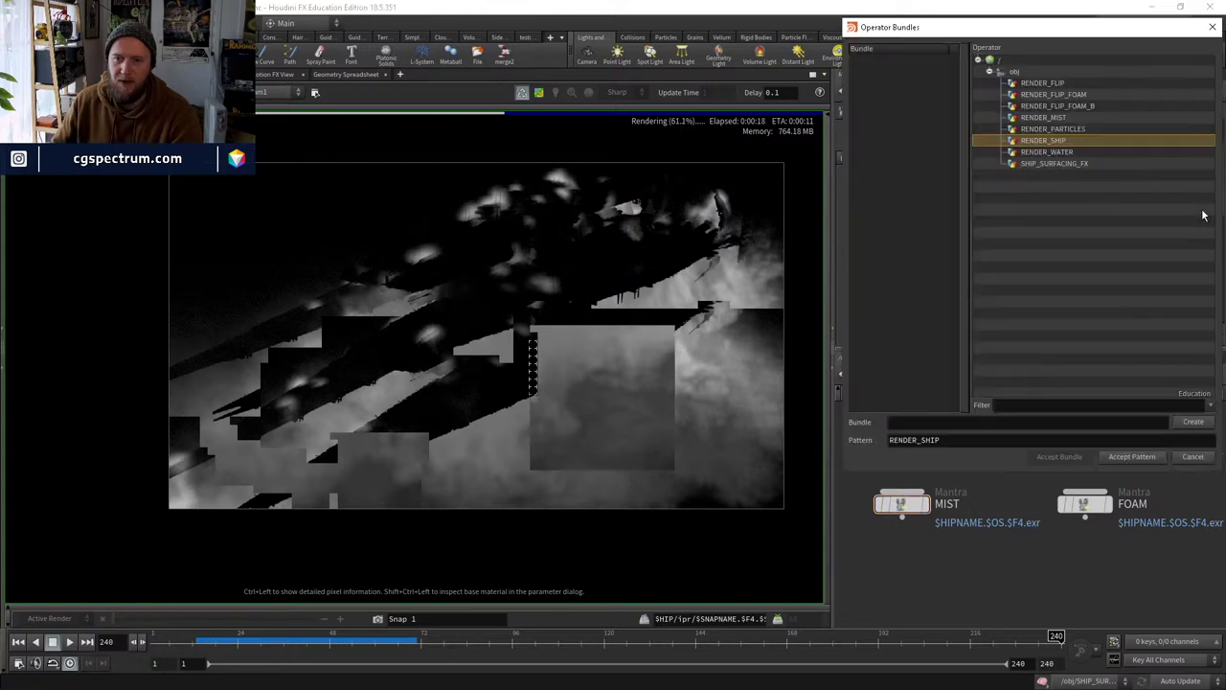
left_click(1060, 154, "ctrl")
left_click(1133, 456)
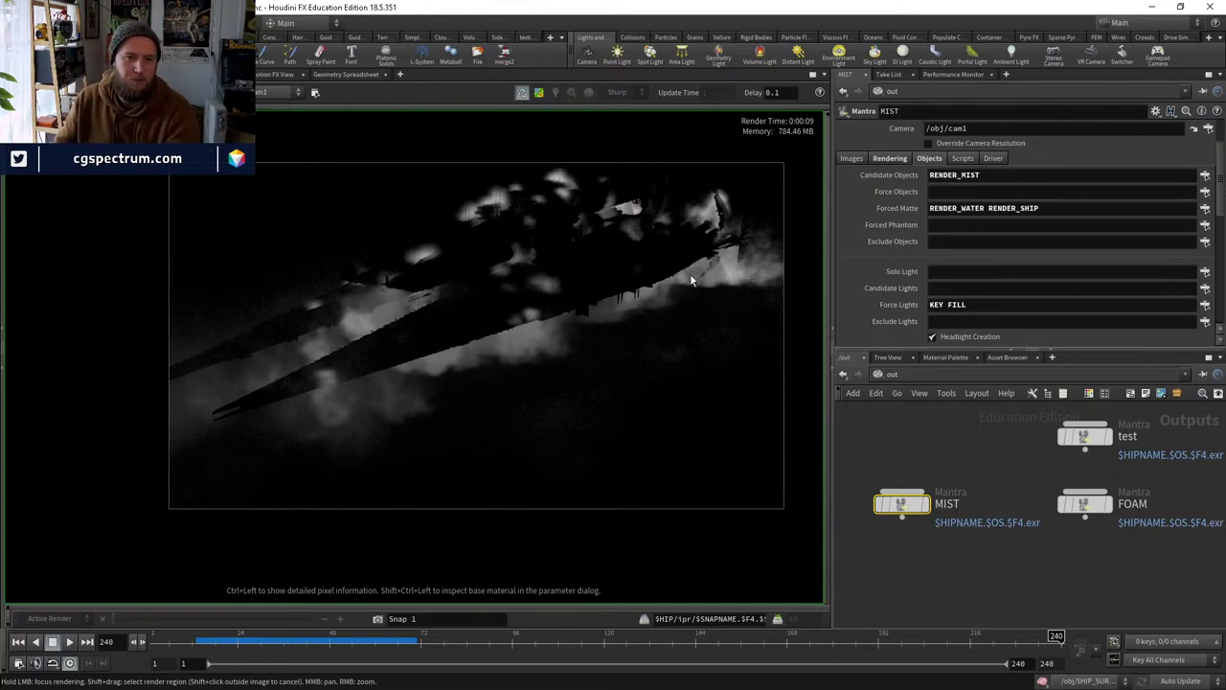
Return to /obj and copy-paste RENDER_PARTICLES to create RENDER_PARTICLES1.
middle_click_drag(455, 420, 421, 445)
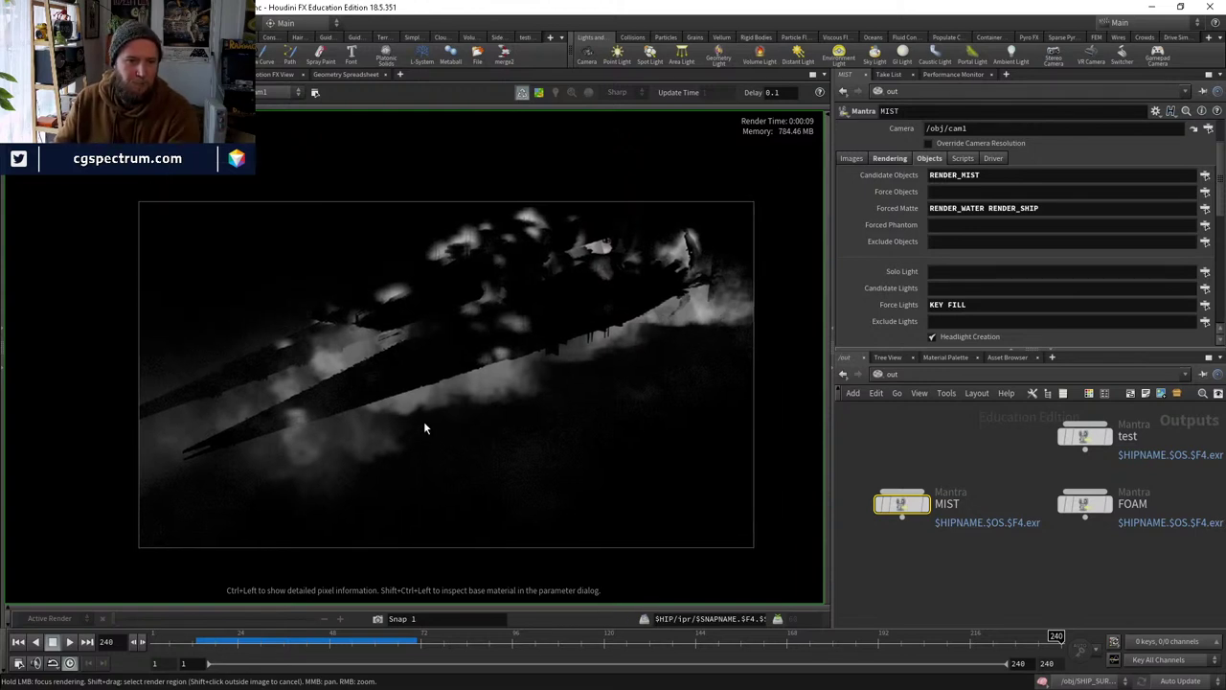
left_click(892, 373)
left_click(933, 429)
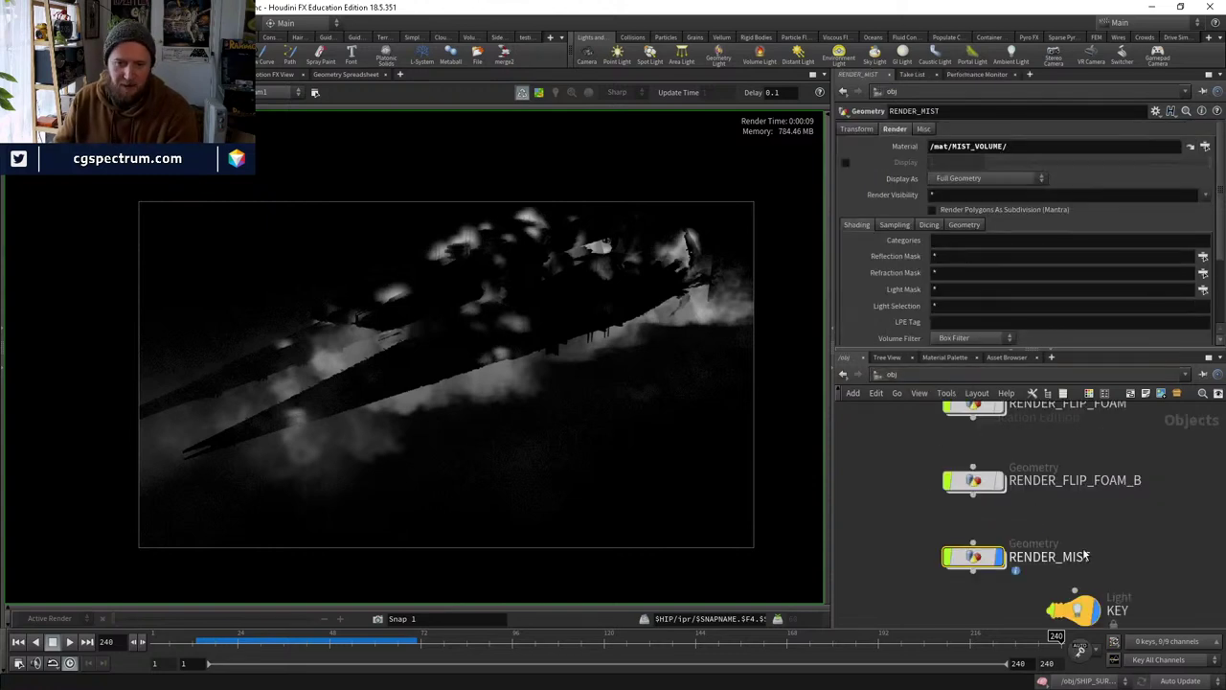
key("h")
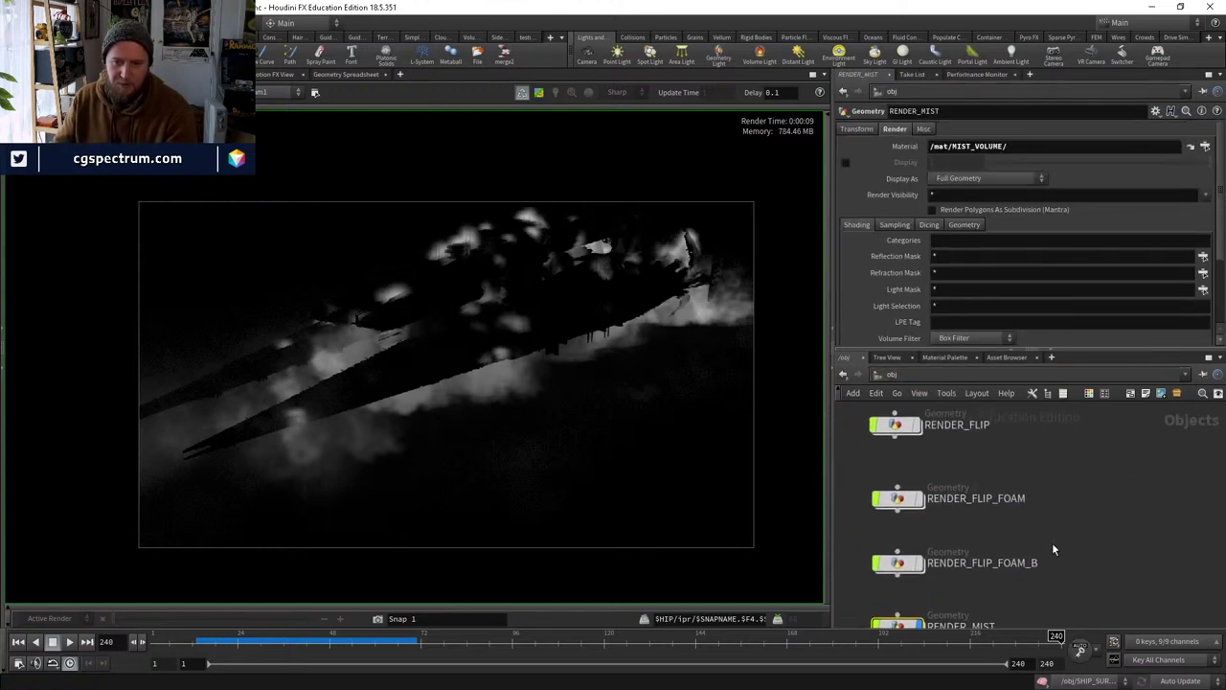
scroll(1052, 542, "up", 5)
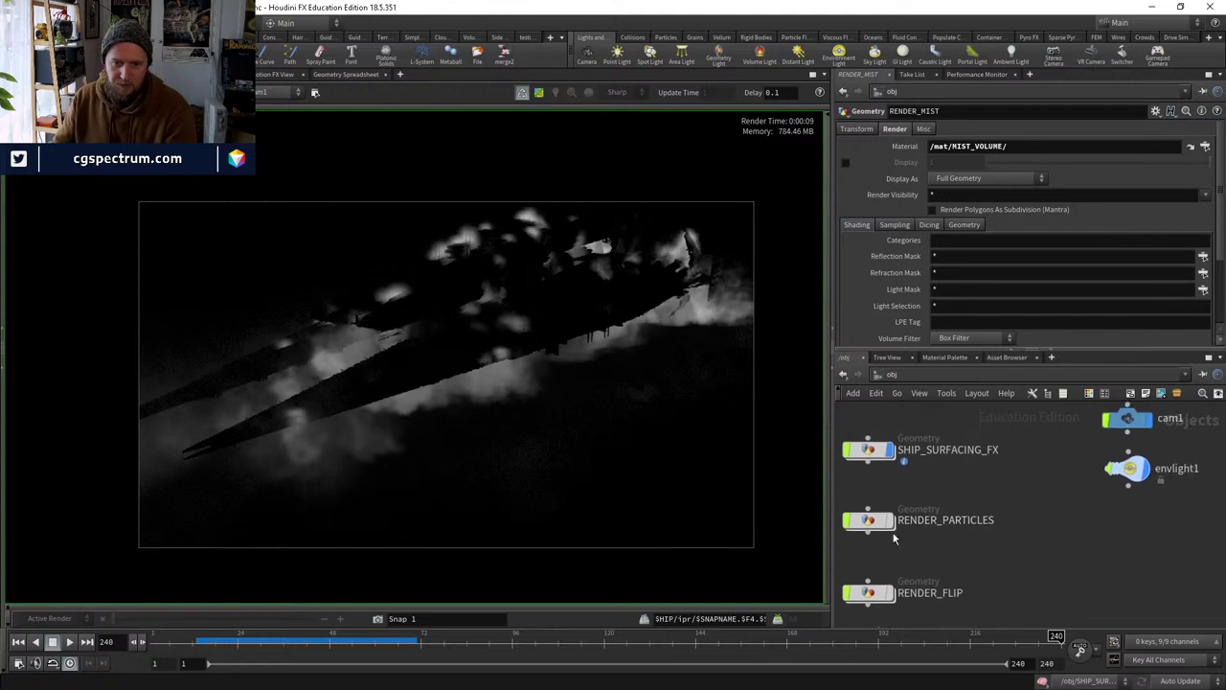
left_click(891, 527)
key("ctrl+c")
key("ctrl+v")
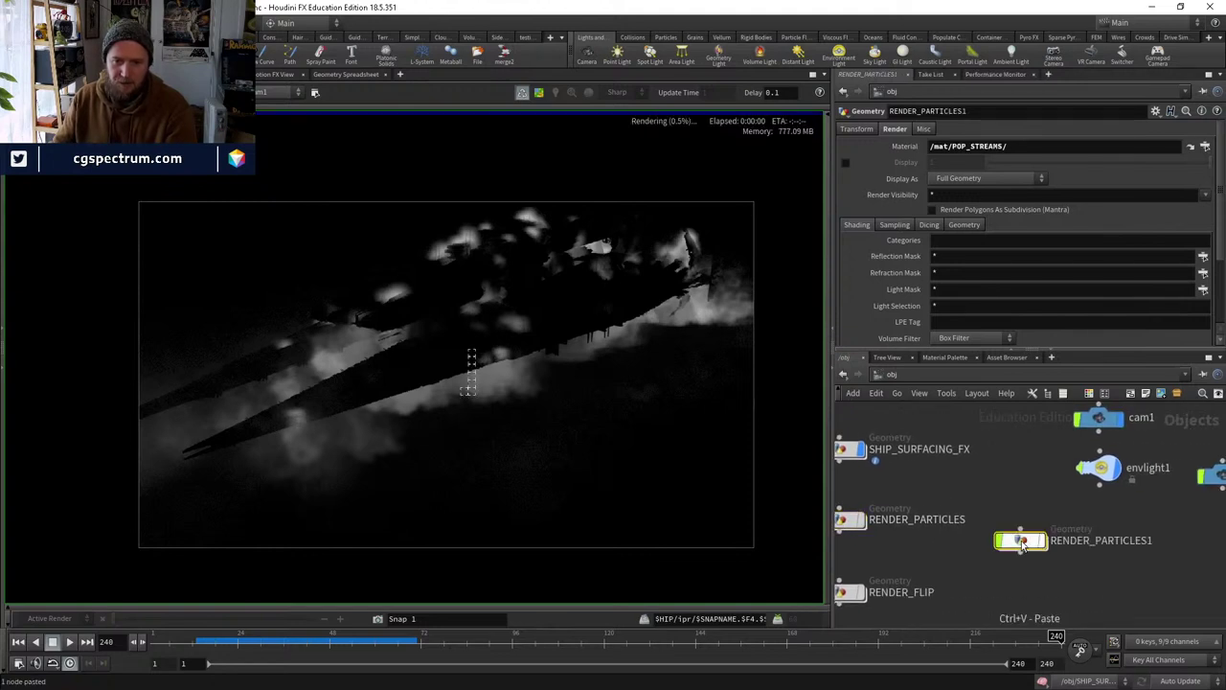
Check RENDER_PARTICLES1's object_merge1 source path, then enter the SHIP_SURFACING_FX network.
double_click(1021, 540)
left_click(989, 479)
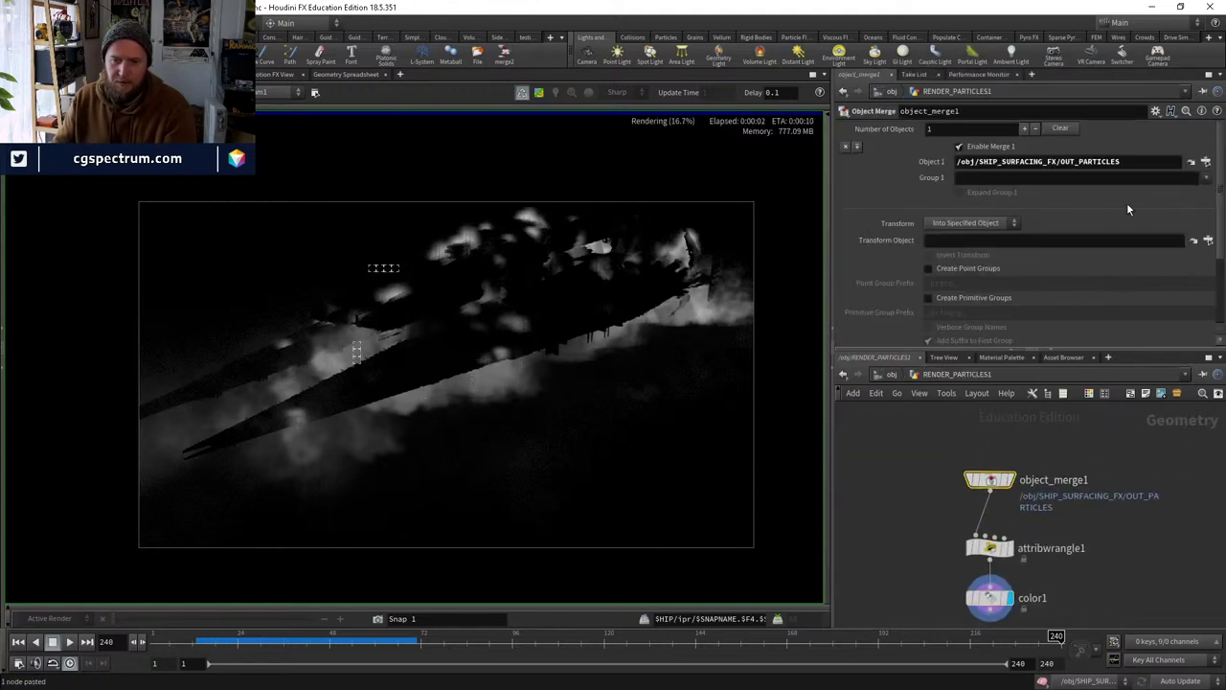
key("u")
scroll(862, 517, "up", 2)
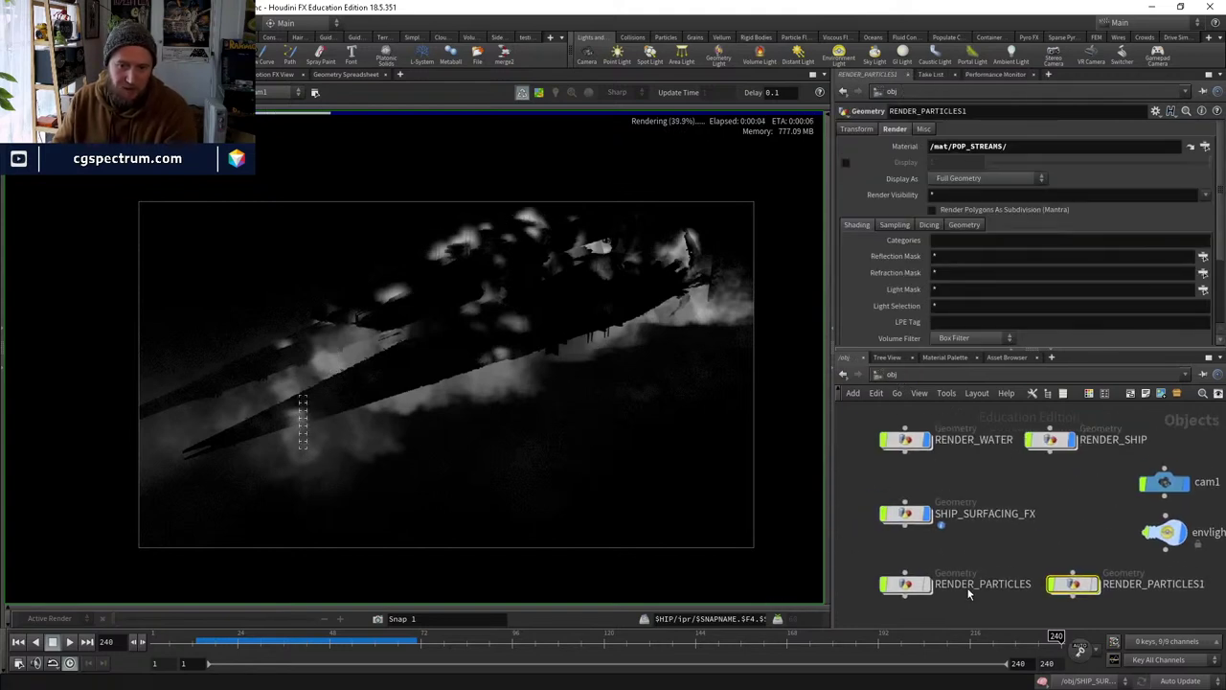
double_click(904, 514)
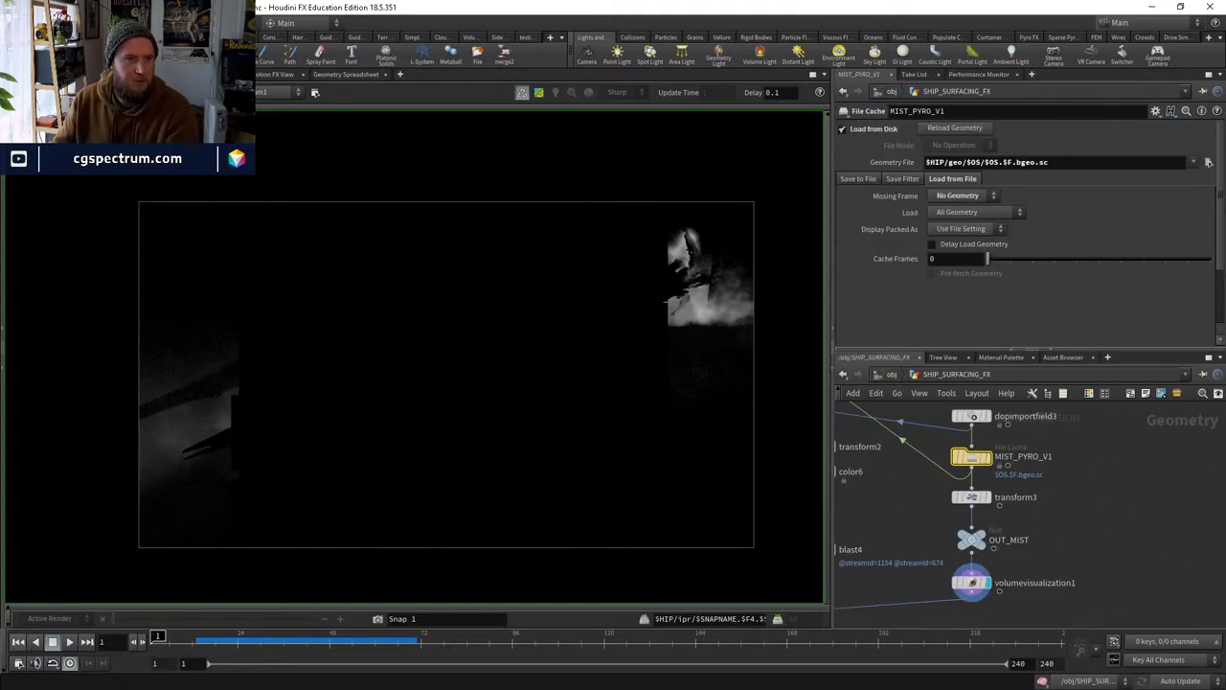
Display the popnet1 particle simulation in the Scene View with its settings, hiding the background plate.
left_click(206, 74)
middle_click_drag(1036, 429, 1180, 574)
scroll(881, 510, "down", 3)
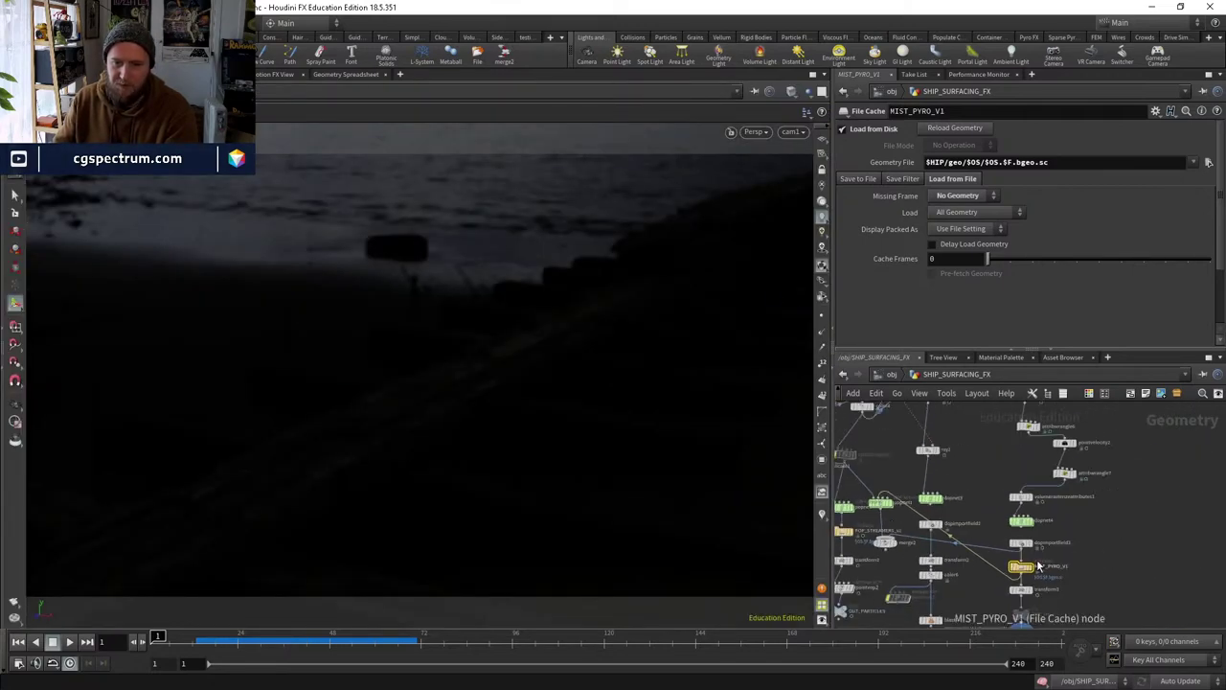
scroll(1036, 564, "up", 3)
middle_click_drag(947, 589, 941, 488)
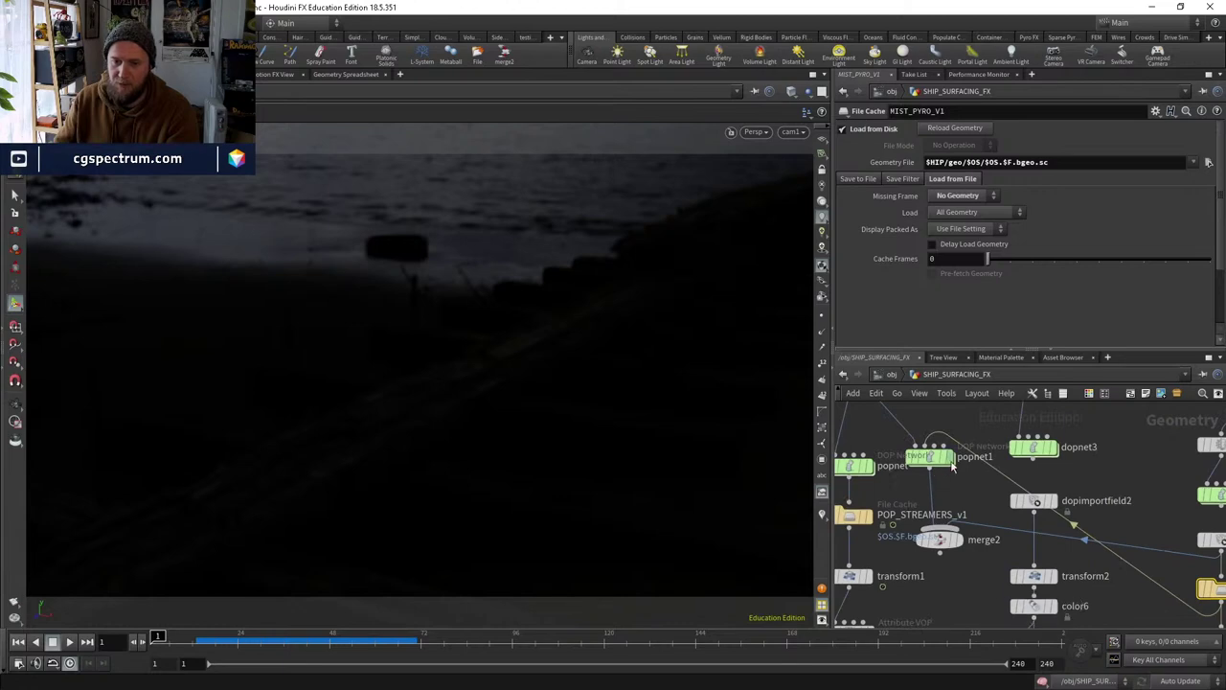
left_click(951, 458)
left_click(924, 457)
left_click_drag(614, 402, 547, 466, "alt")
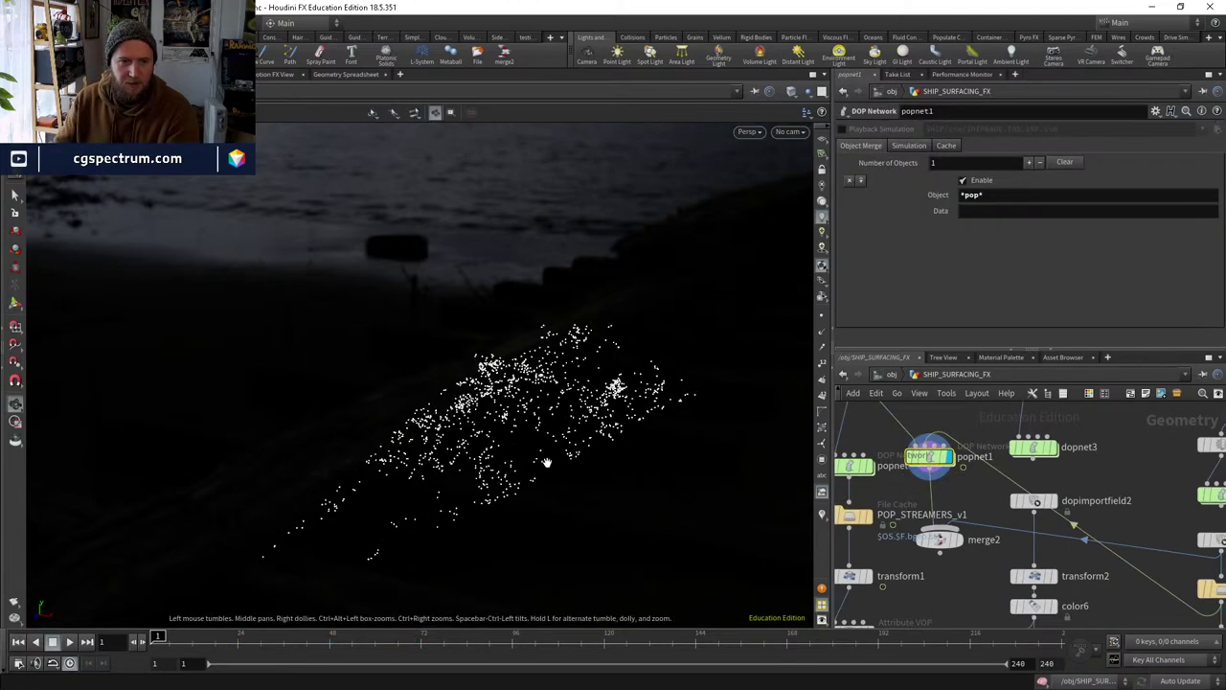
left_click(821, 201)
left_click_drag(240, 479, 173, 561, "alt")
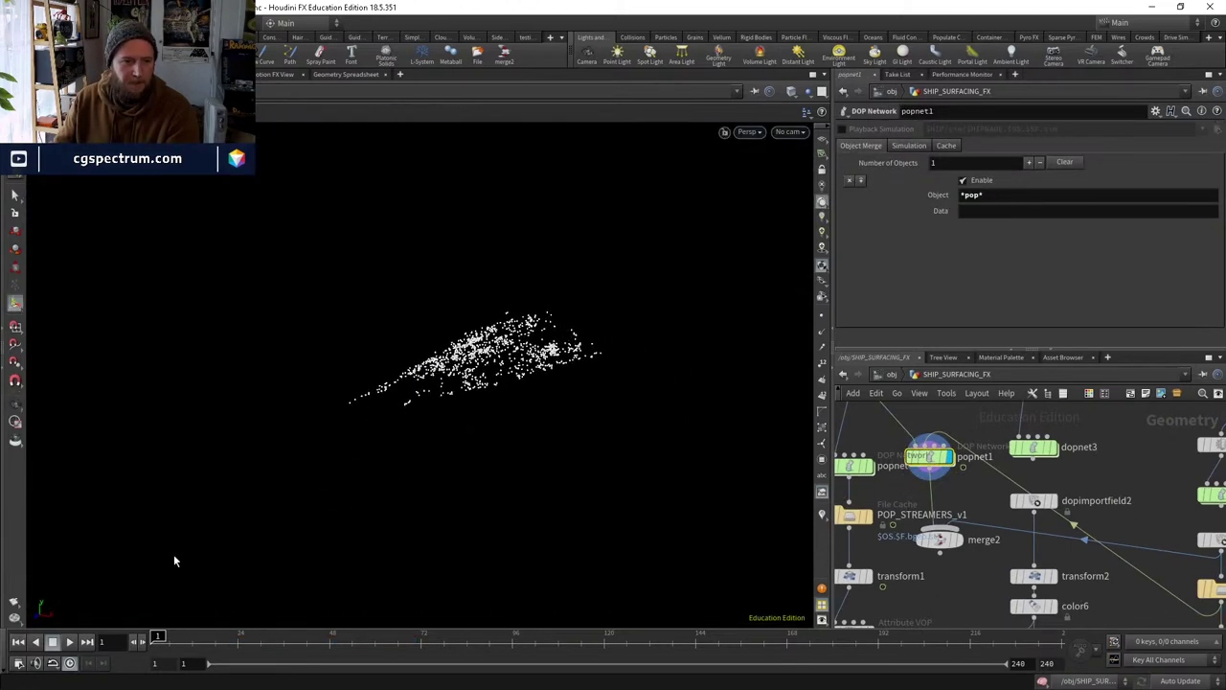
Play the particle simulation, rewind to frame 1, and move merge2 lower.
left_click(71, 641)
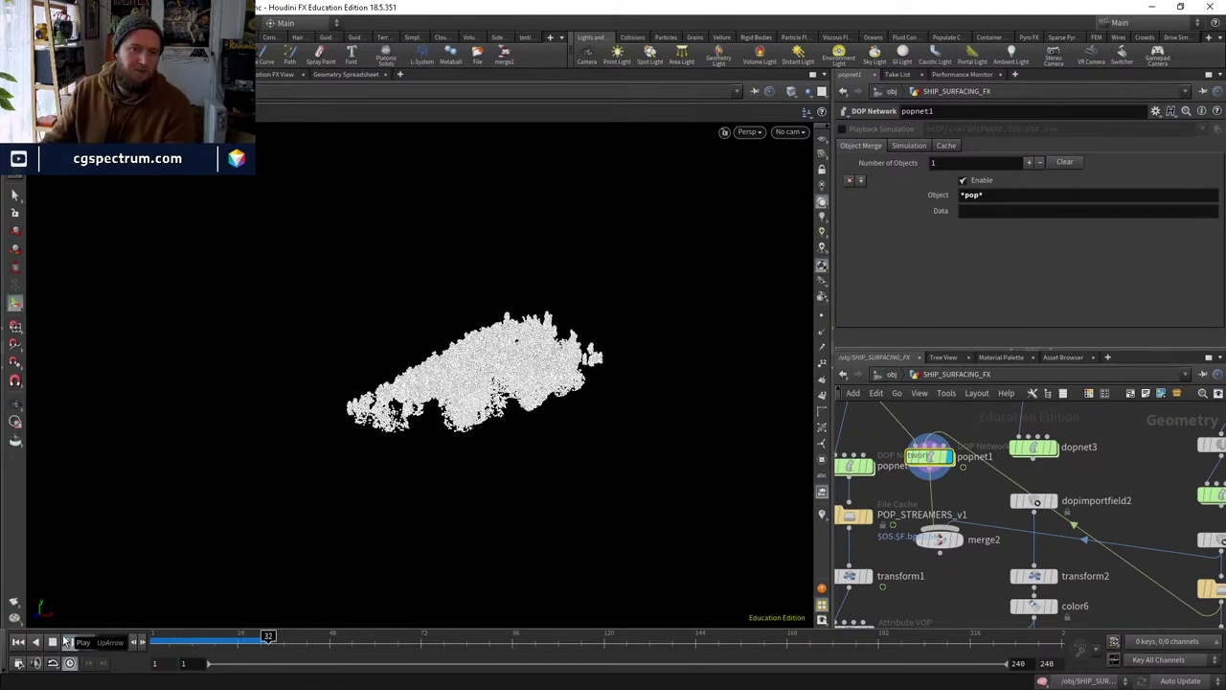
left_click(67, 641)
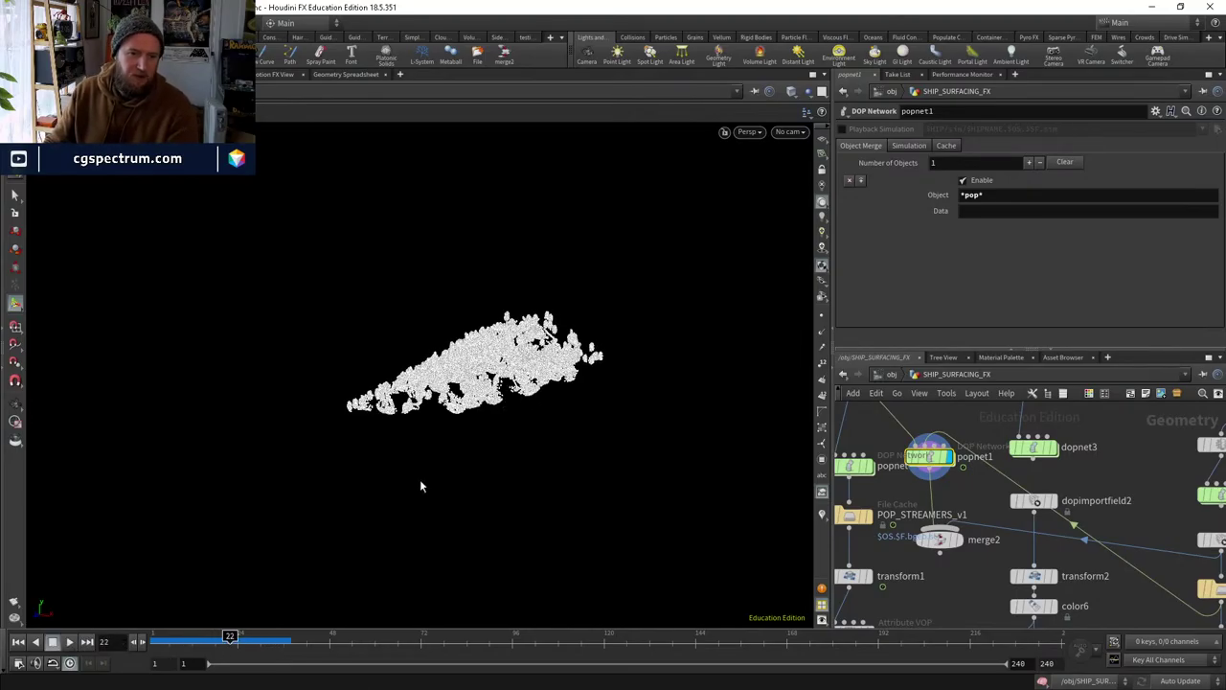
right_click_drag(420, 487, 575, 183)
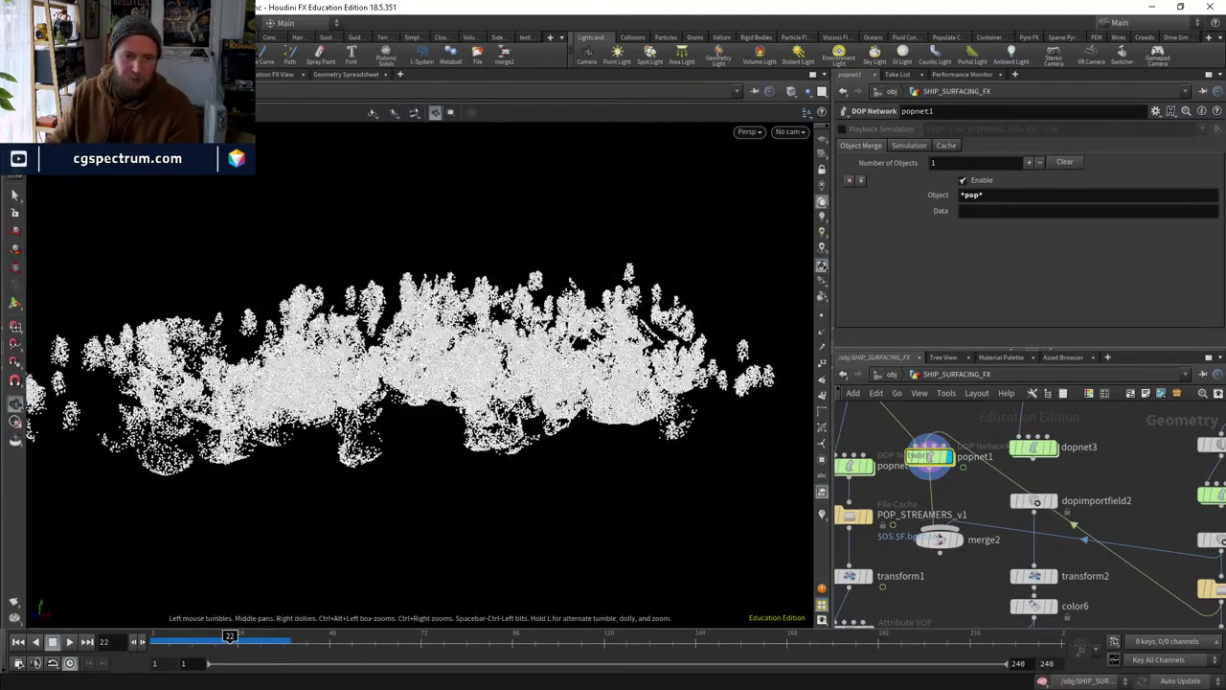
key("ctrl+Up")
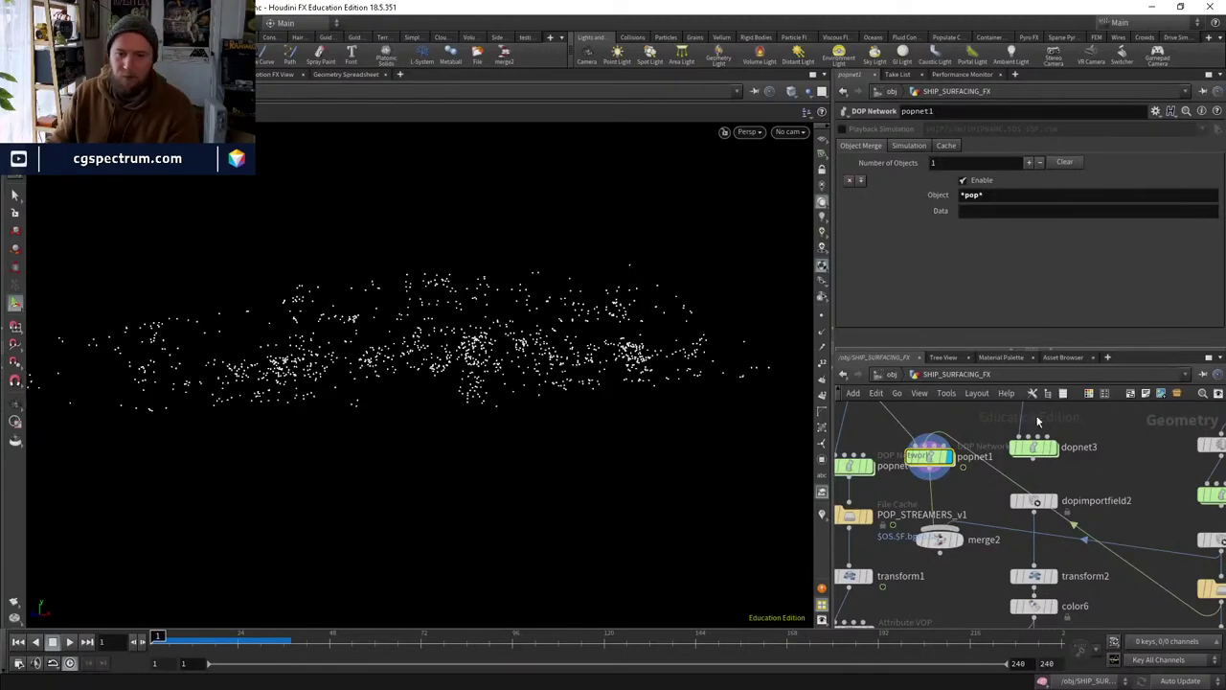
left_click_drag(943, 538, 929, 581)
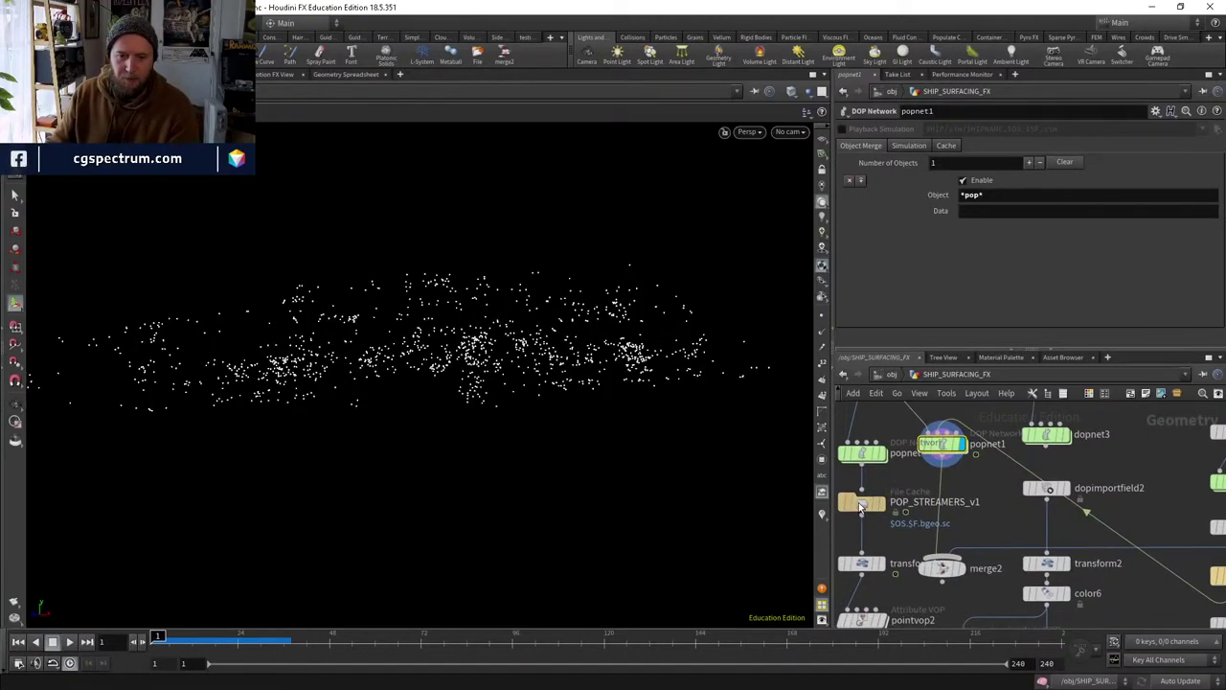
Paste a copy of the POP_STREAMERS_v1 file cache and rename it POP_MIST_v1.
left_click(858, 501)
key("ctrl+v")
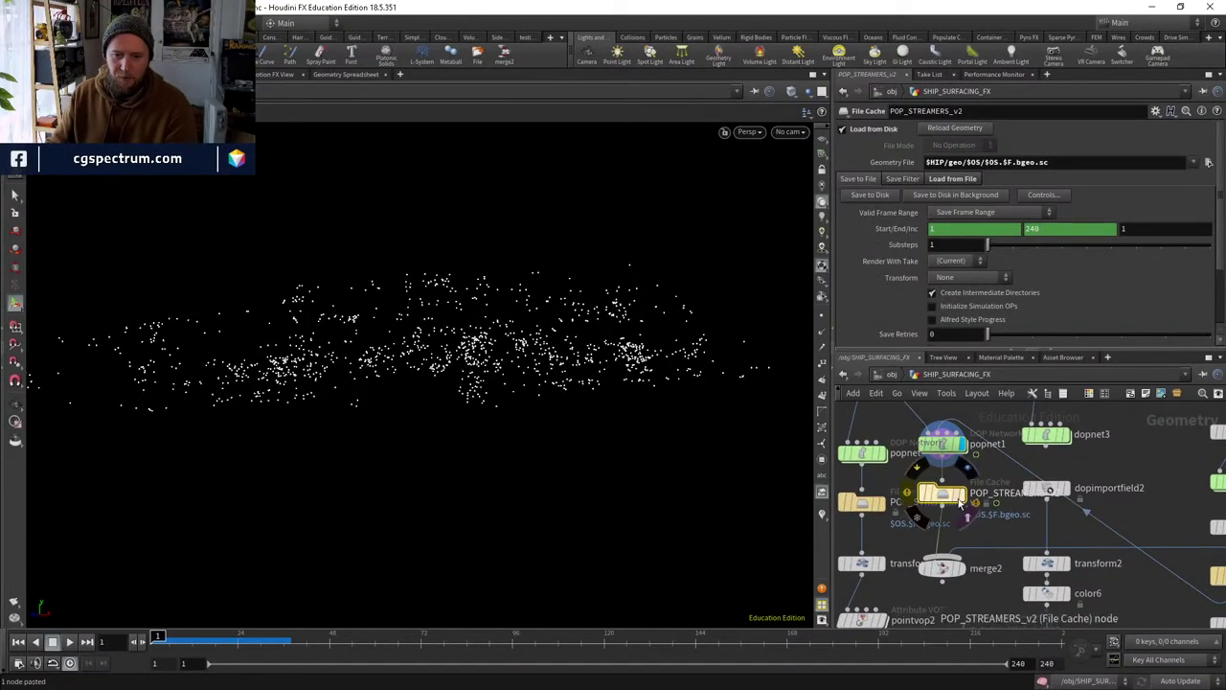
left_click(1015, 517)
double_click(1054, 513)
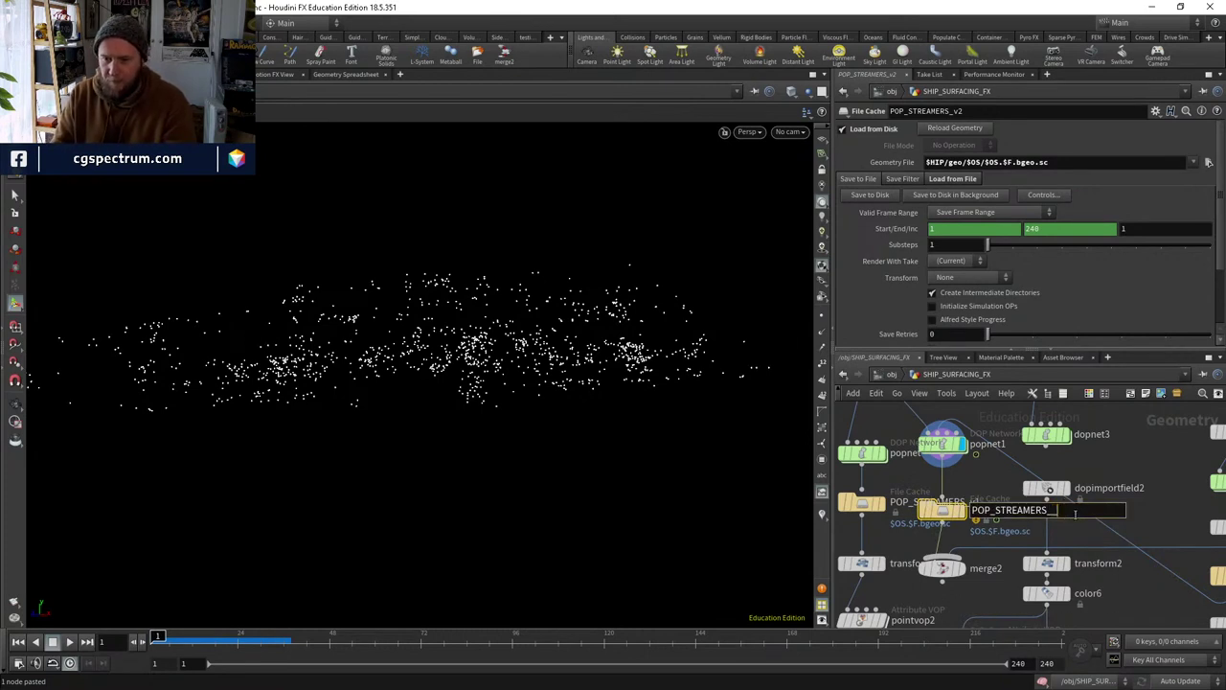
type("MIST_v")
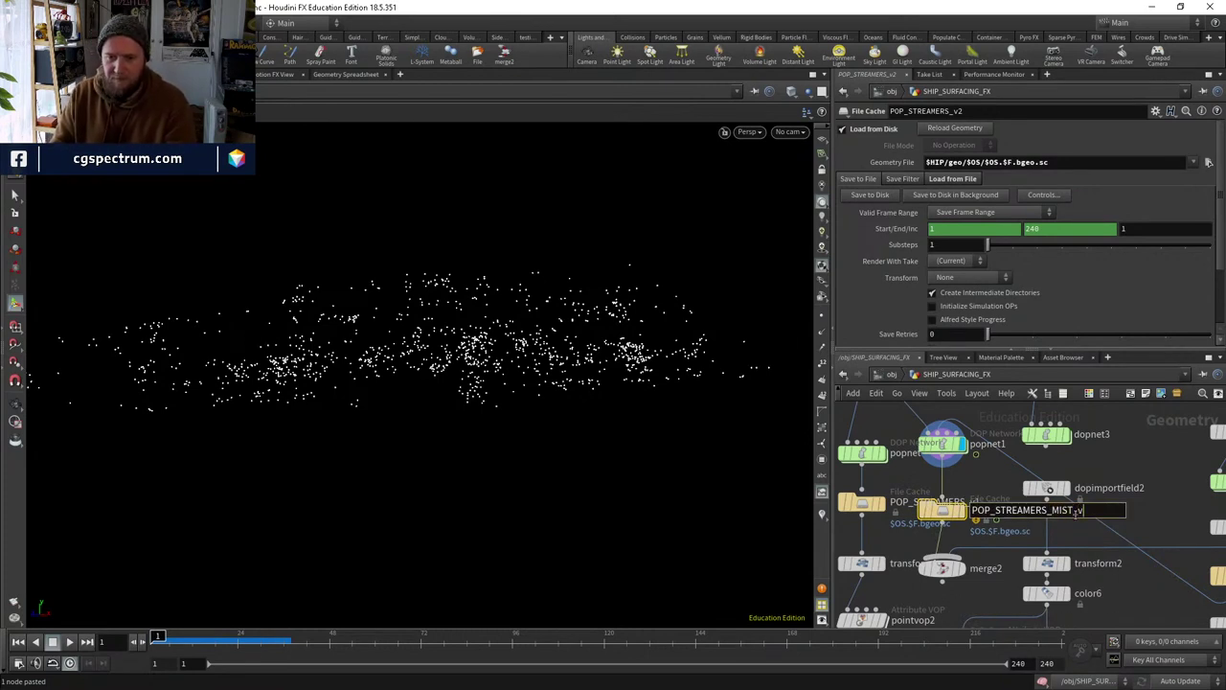
type("1")
key("Return")
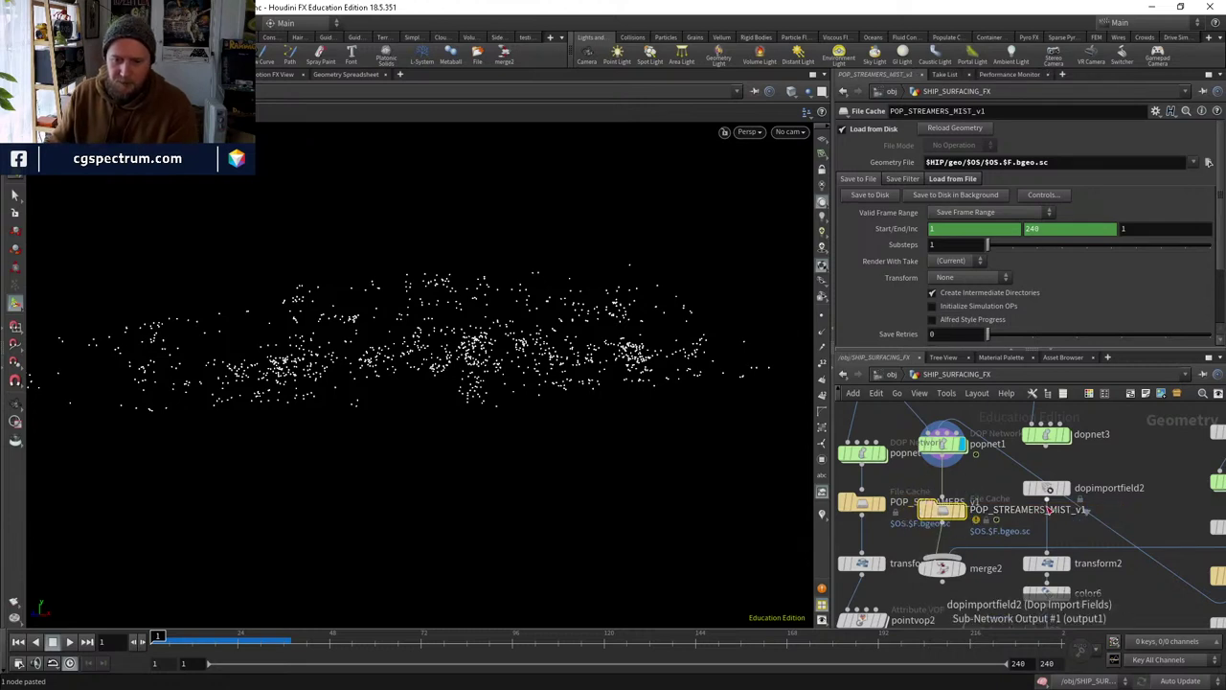
double_click(1040, 509)
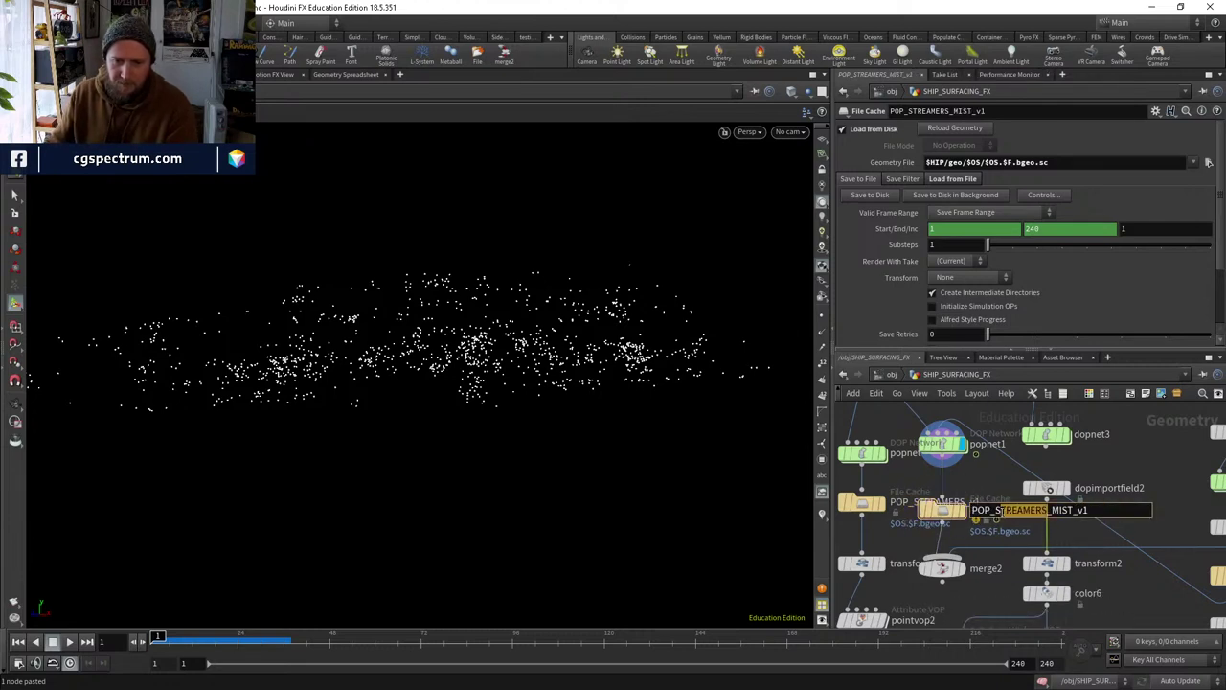
key("BackSpace")
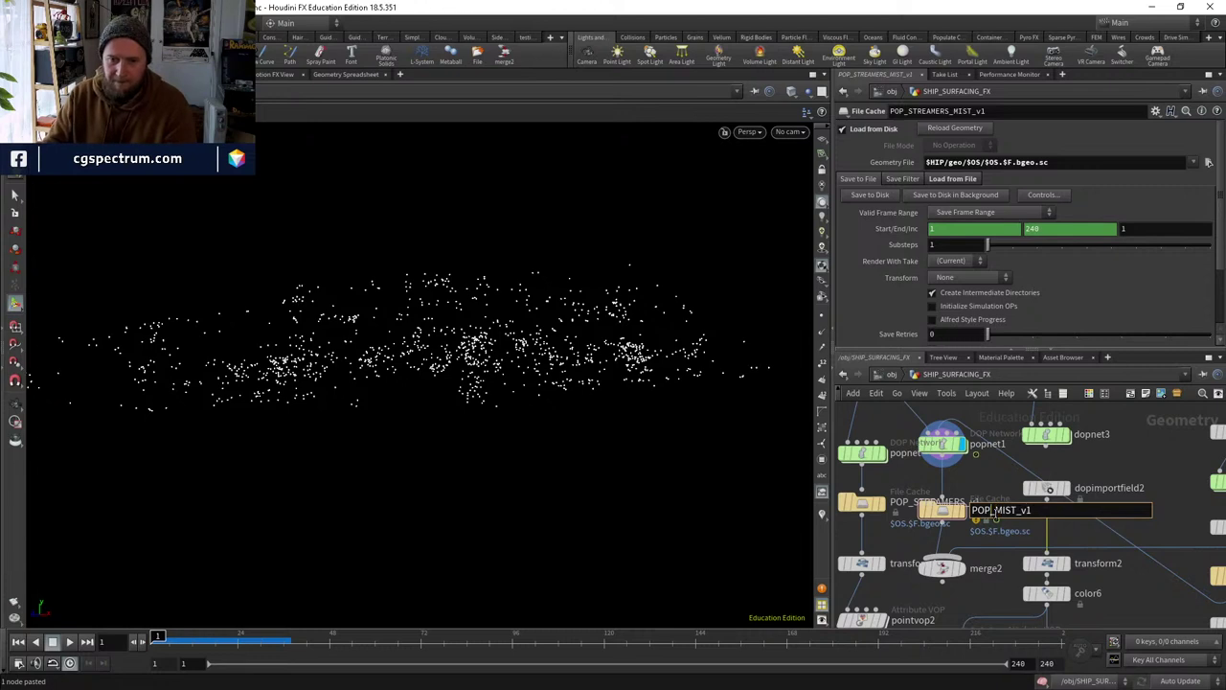
key("Return")
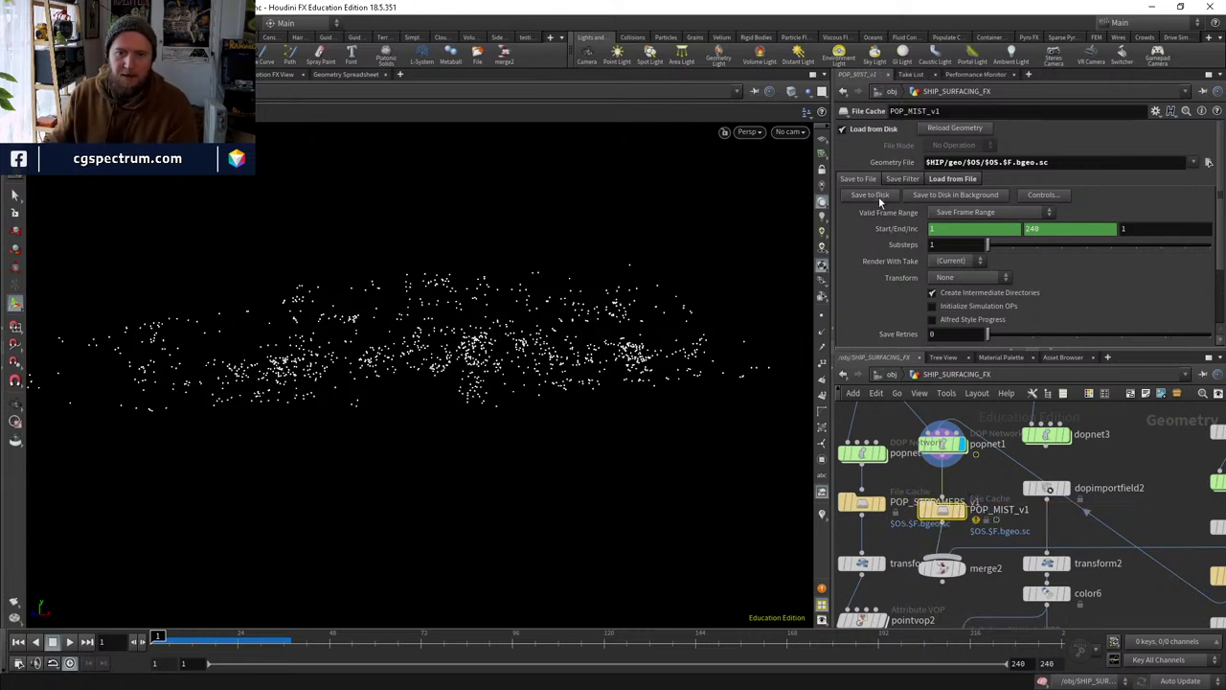
Save the POP_MIST_v1 cache to disk with Erase and Replace, then close the Render Manager.
left_click(878, 196)
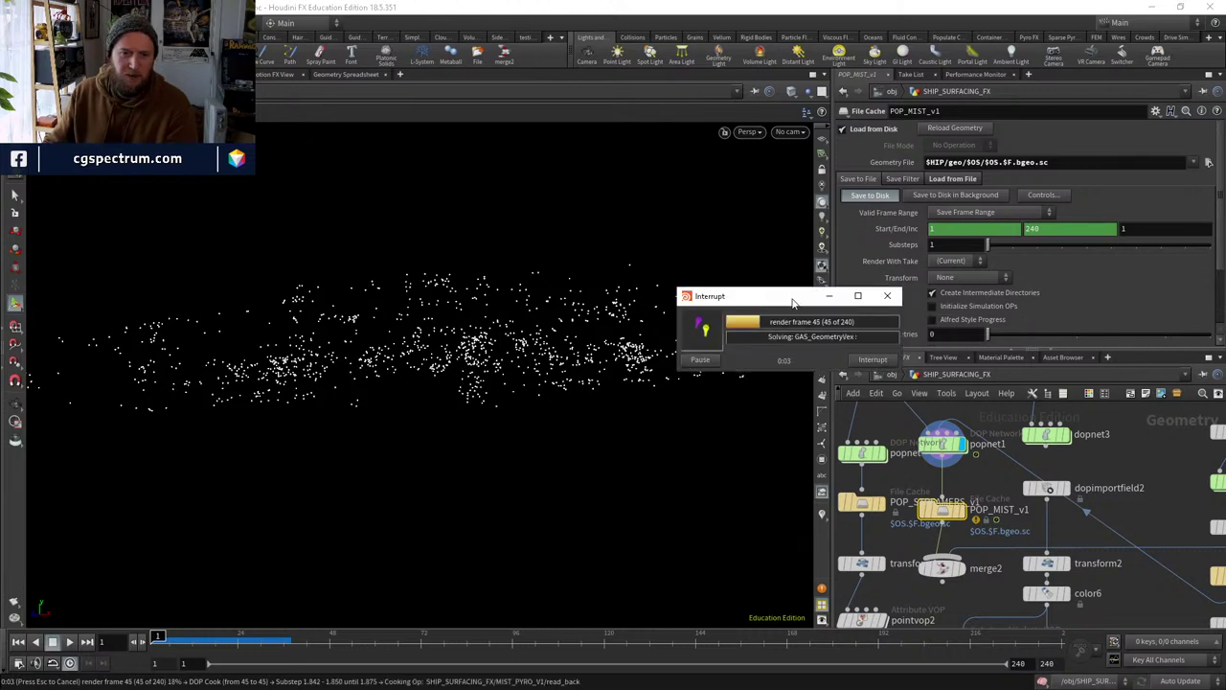
left_click(873, 360)
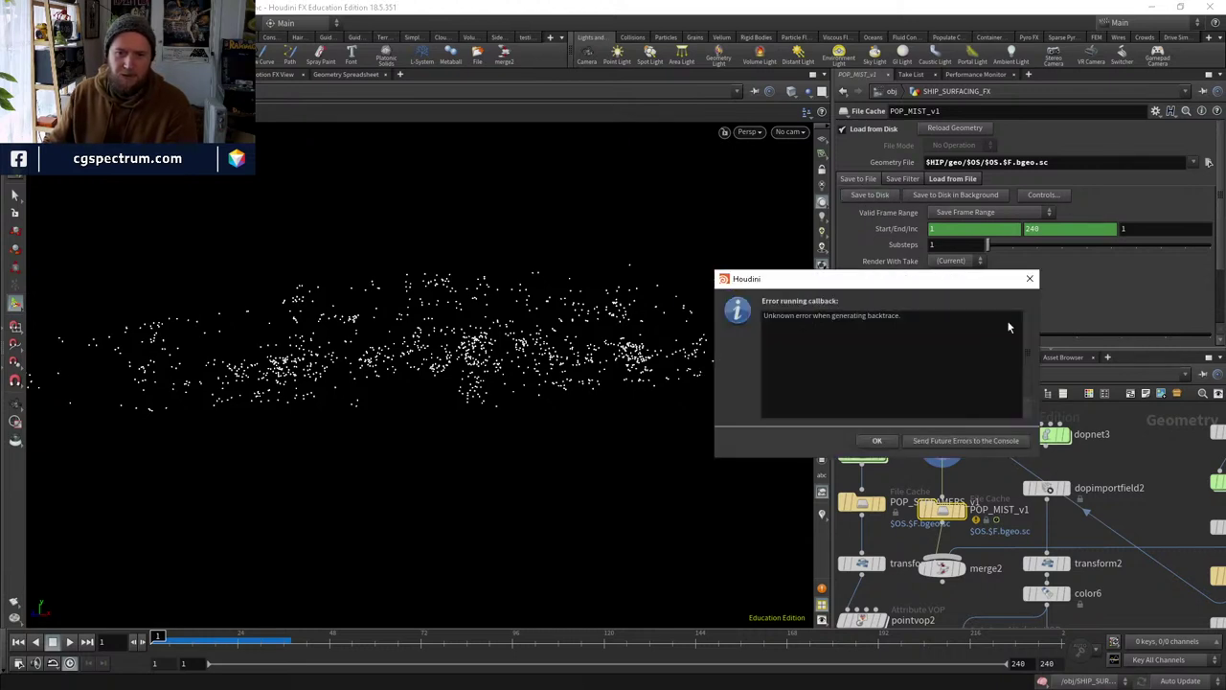
left_click(893, 454)
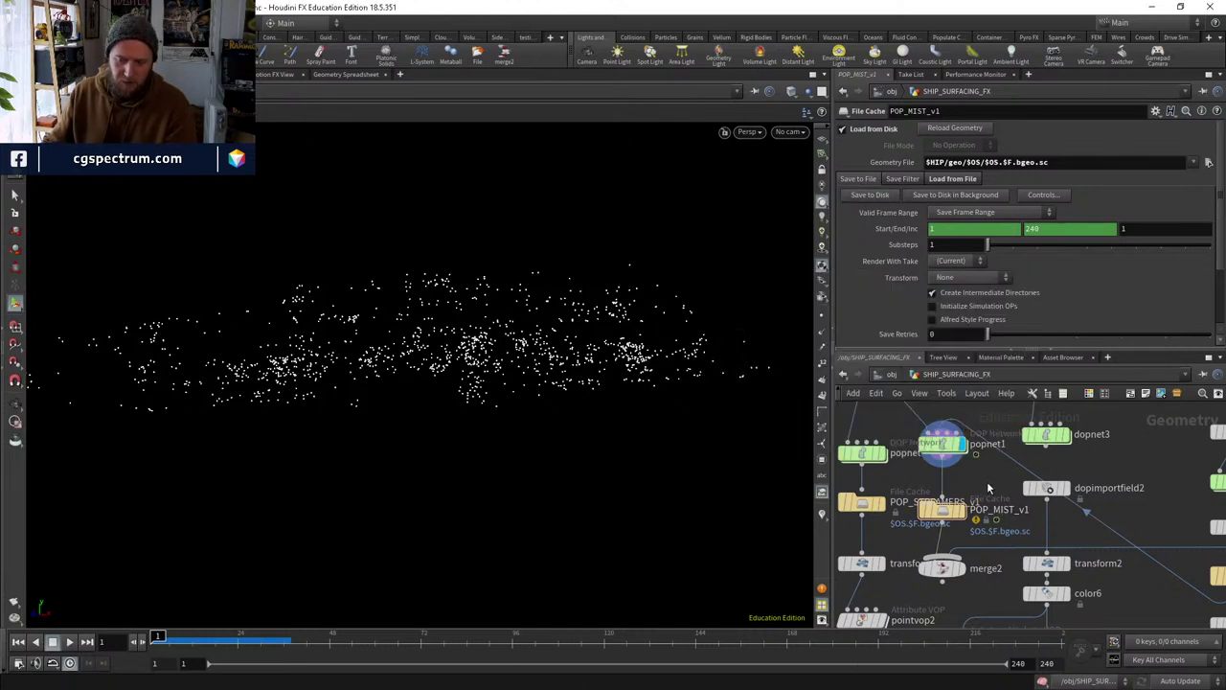
left_click(938, 195)
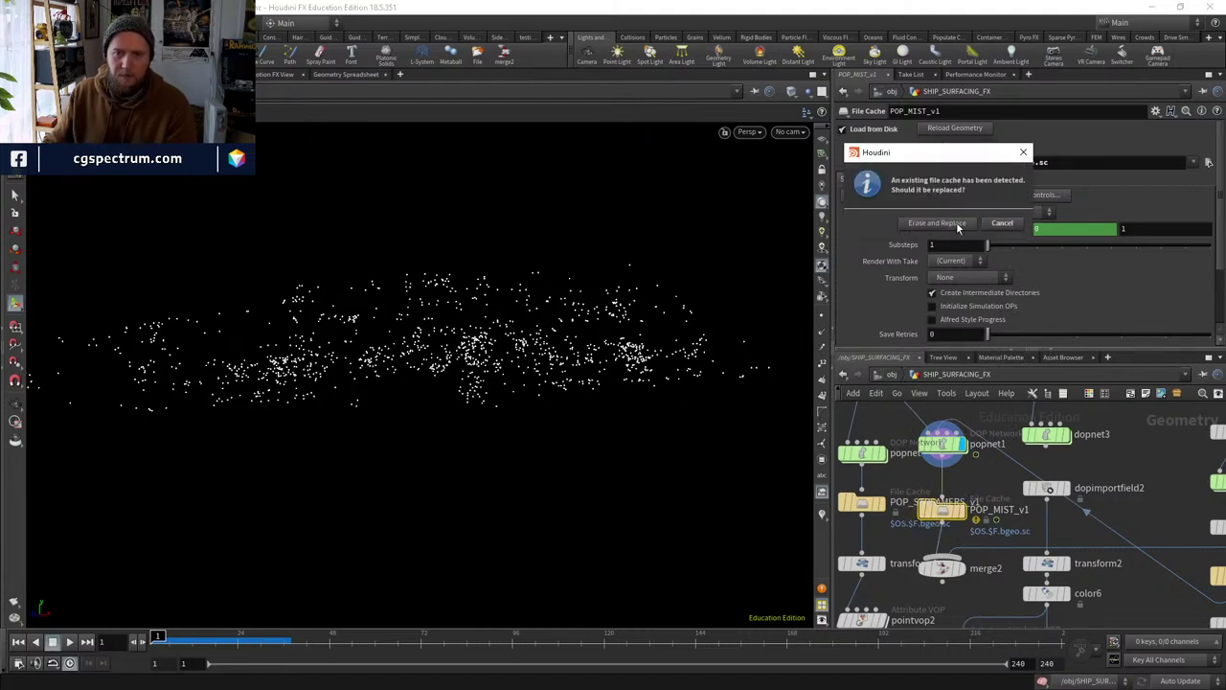
left_click(943, 223)
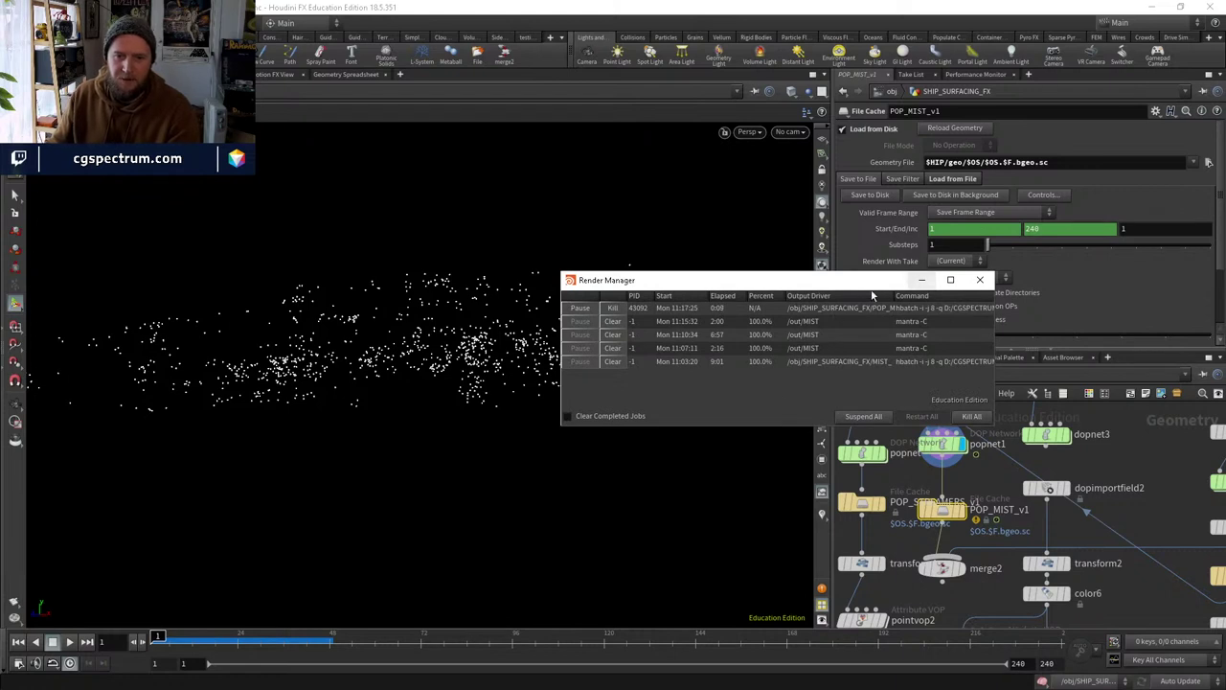
left_click(979, 280)
scroll(990, 558, "down", 4)
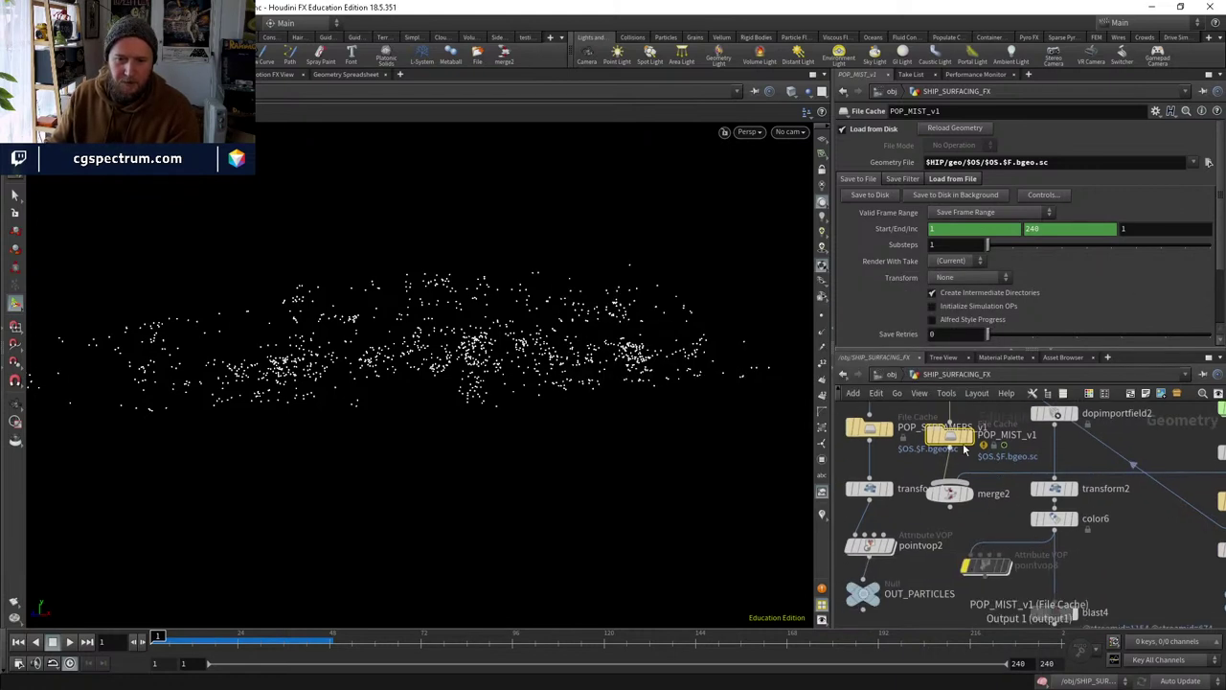
Move a ten-node group to the right and delete the stray node at the bottom.
scroll(953, 529, "down", 3)
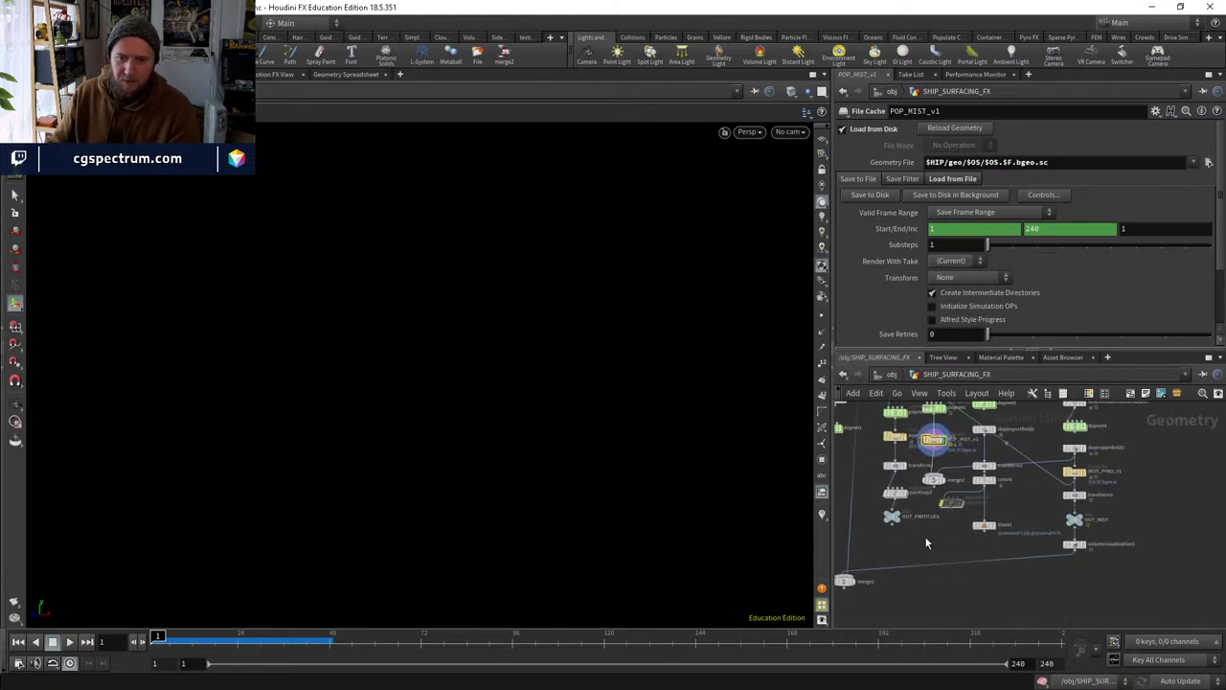
mouse_move(977, 454)
left_mouse_down()
mouse_move(963, 484)
mouse_move(1087, 508)
left_mouse_up()
left_click_drag(987, 581, 943, 493)
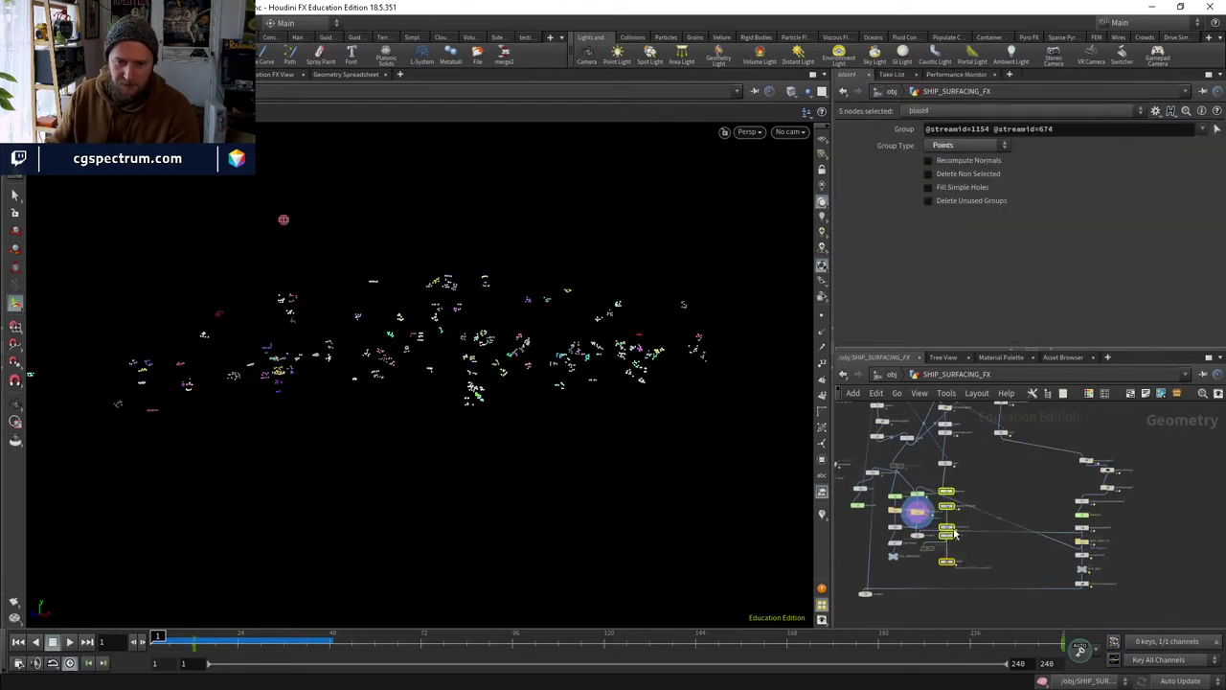
middle_click_drag(911, 588, 953, 587)
scroll(955, 576, "up", 2)
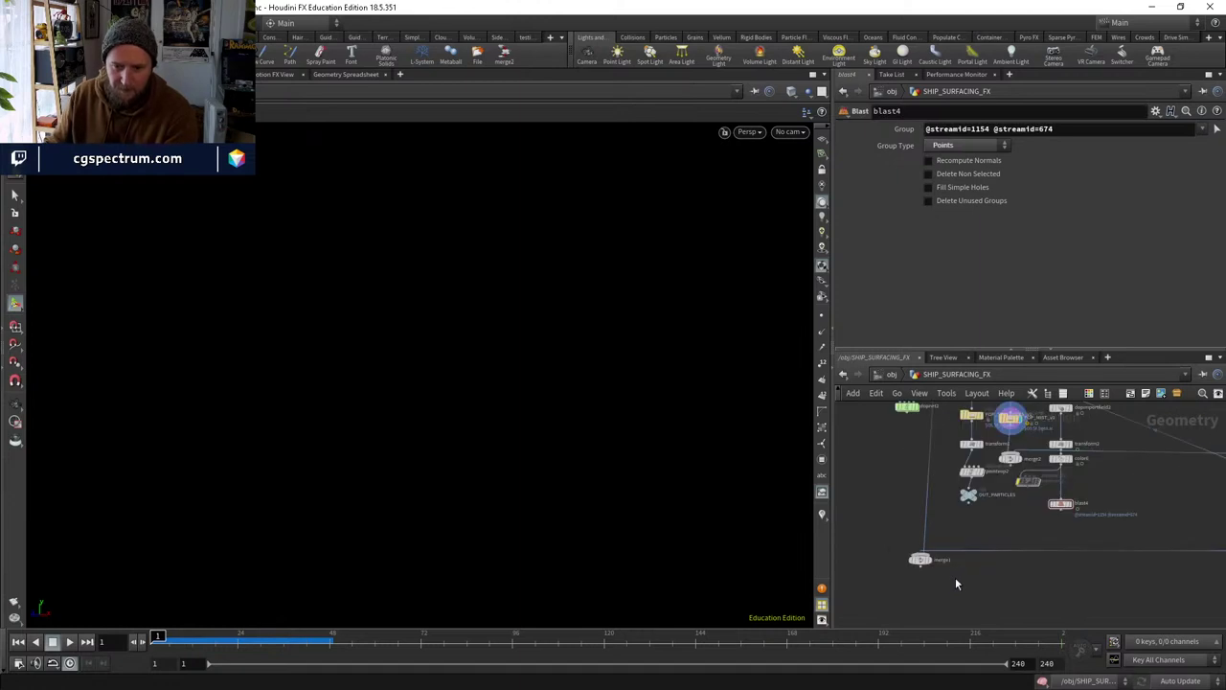
left_click_drag(955, 576, 889, 542)
key("Delete")
Shift the pointvop1 and facet2 node groups to the left and browse the network layout options.
scroll(917, 573, "down", 2)
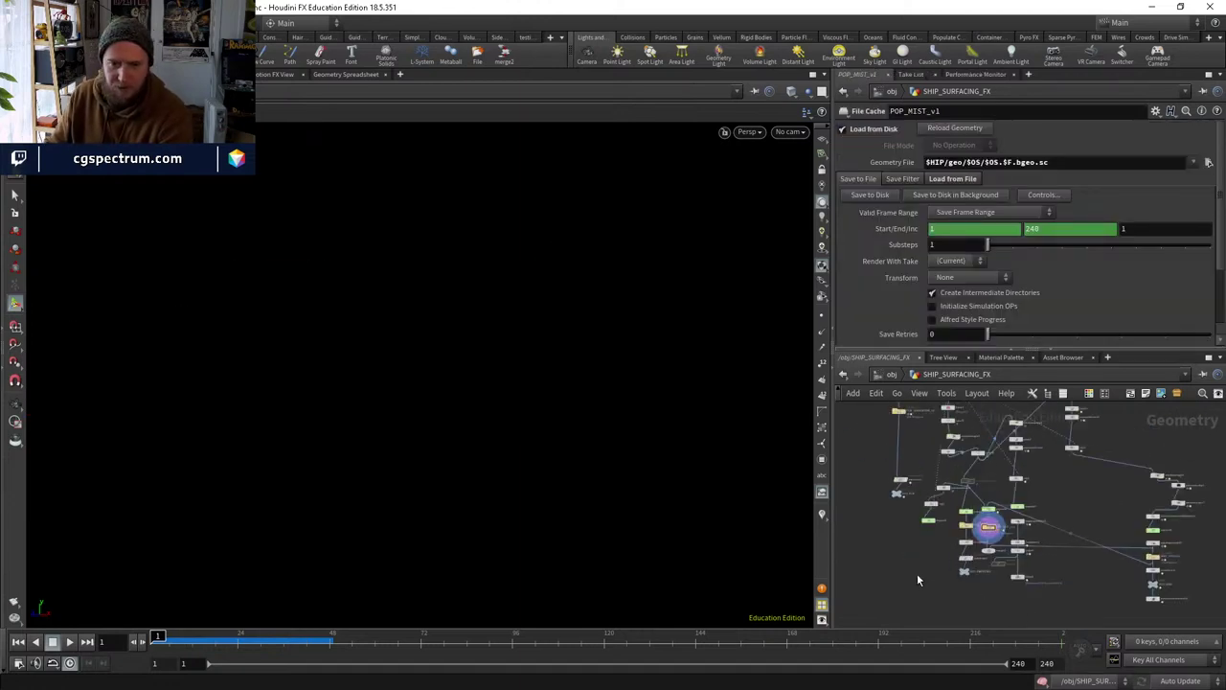
scroll(969, 500, "up", 2)
left_click_drag(965, 543, 965, 543)
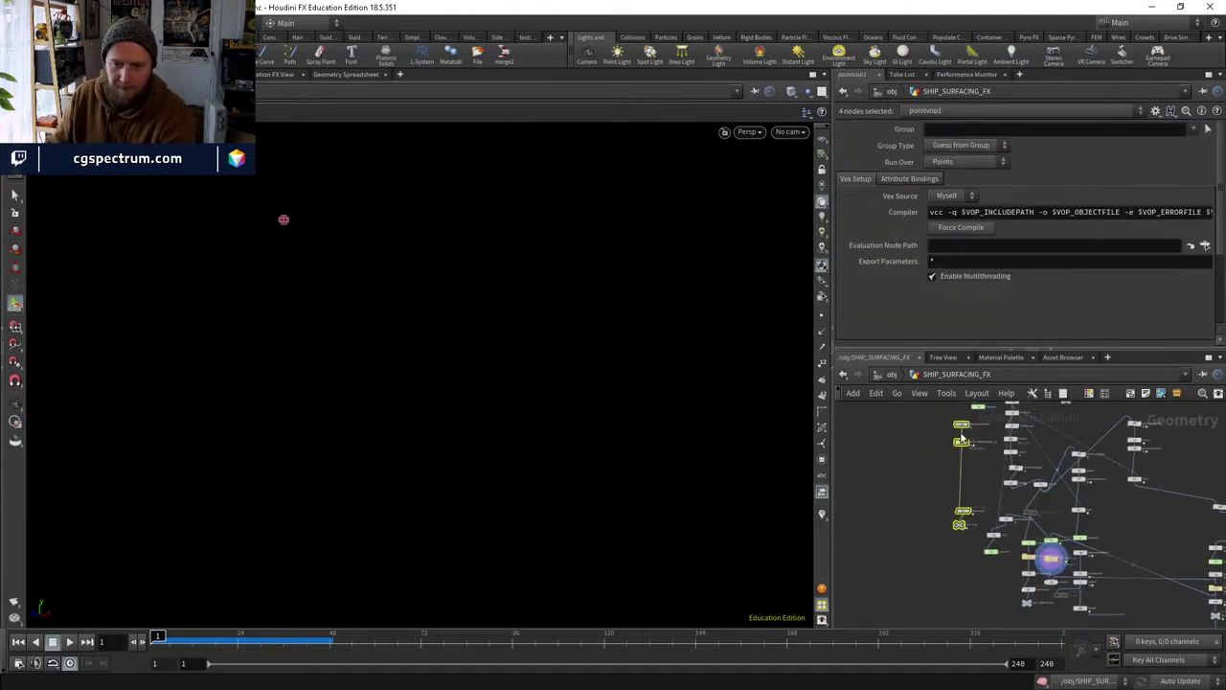
left_click_drag(962, 435, 911, 547)
middle_click_drag(960, 520, 988, 574)
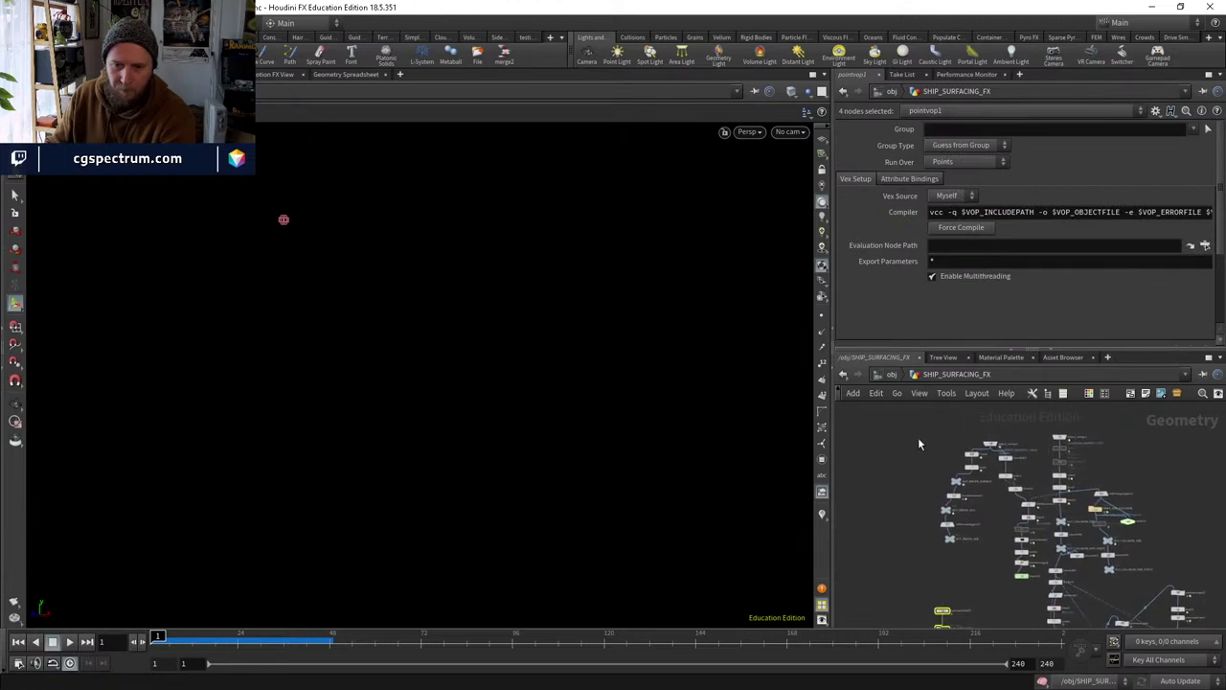
left_click_drag(966, 553, 967, 553)
left_click_drag(944, 511, 891, 518)
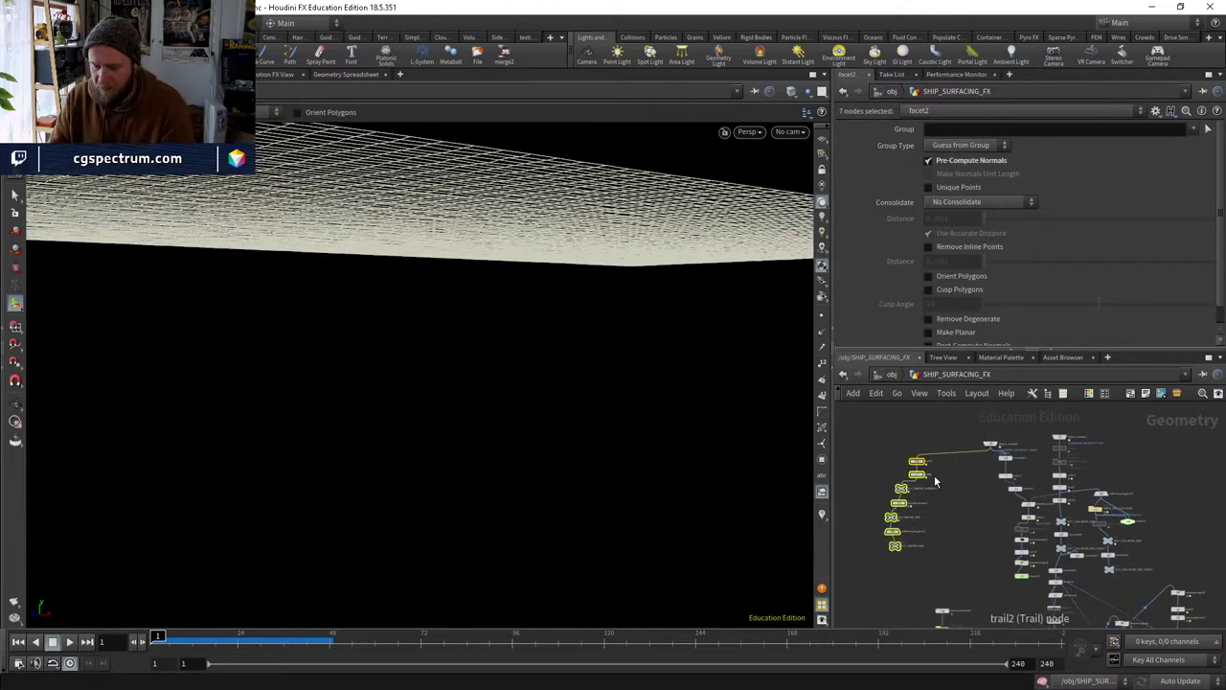
left_click(920, 394)
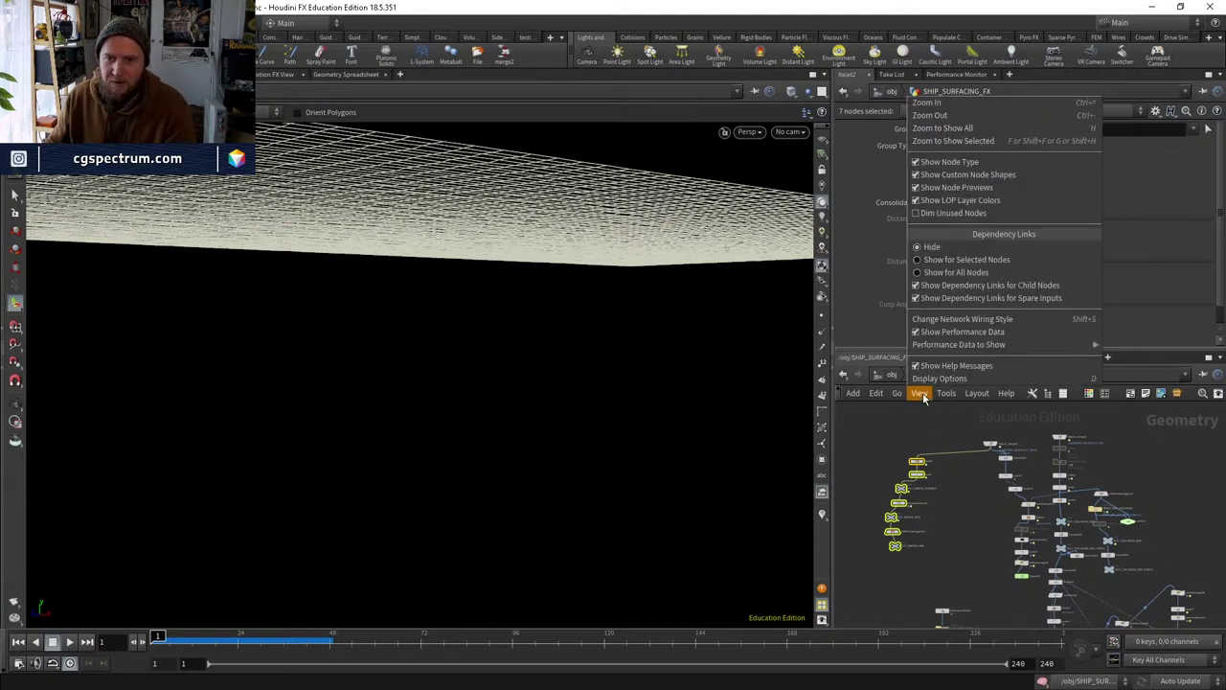
mouse_move(899, 396)
mouse_move(943, 401)
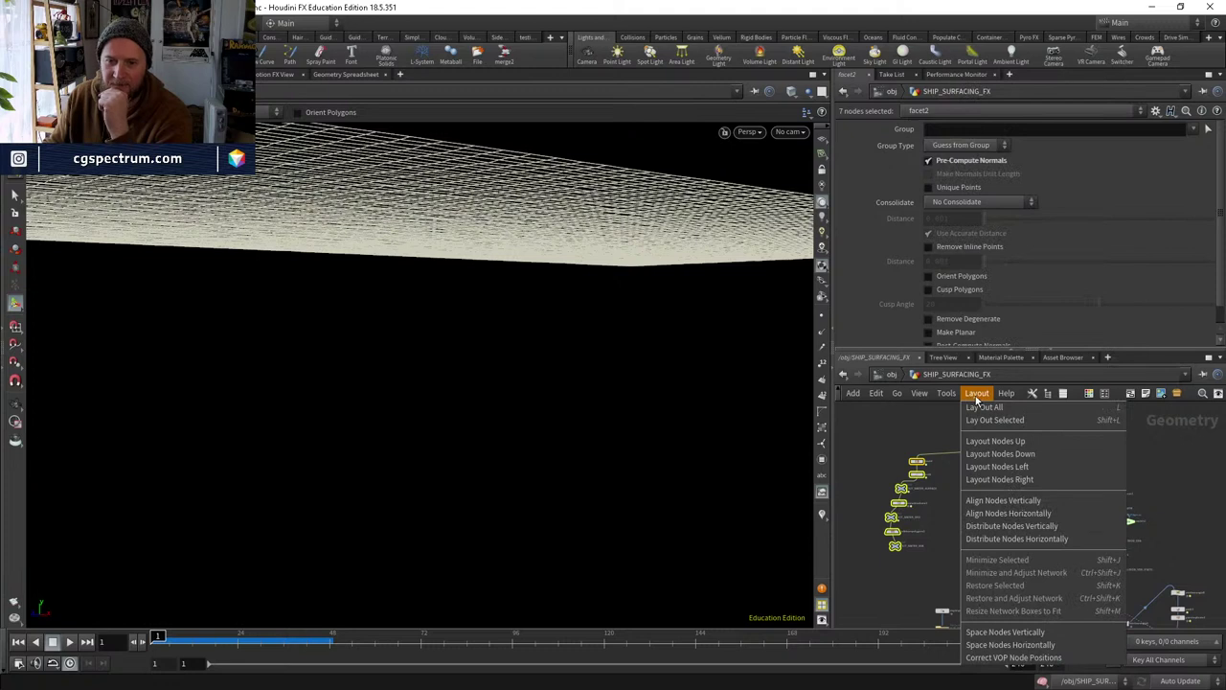
Try a full auto-layout and undo it, then shift the left node column left and lay it out.
left_click(877, 455)
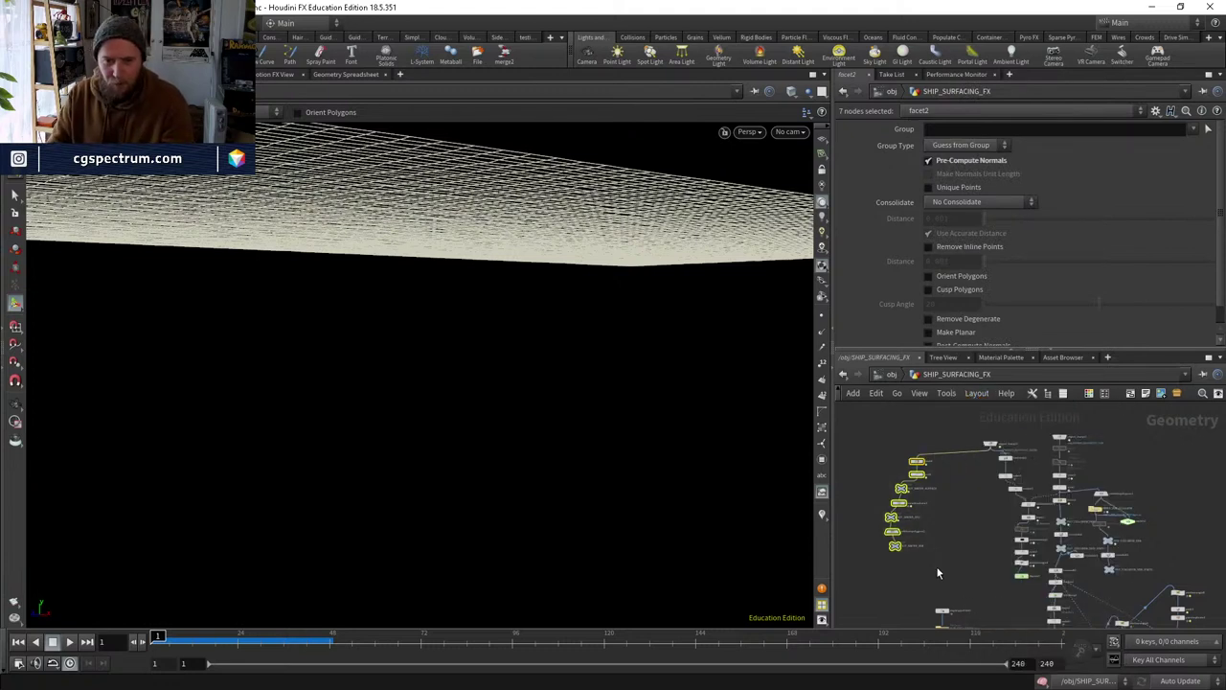
key("l")
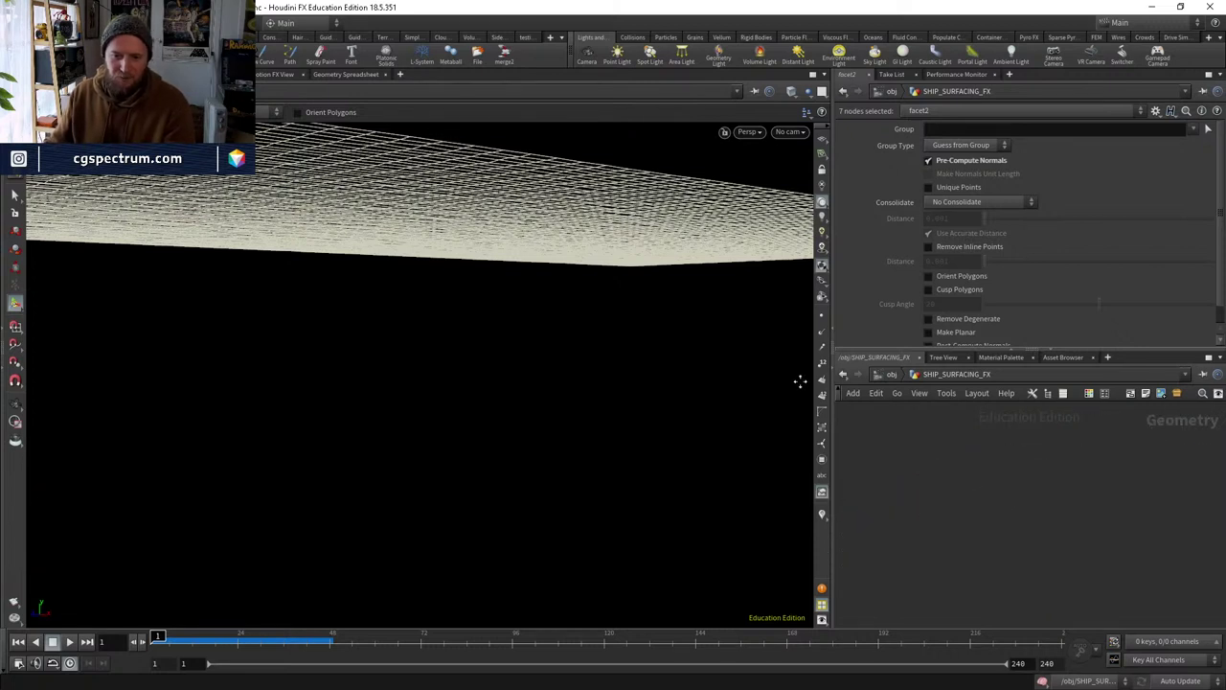
key("h")
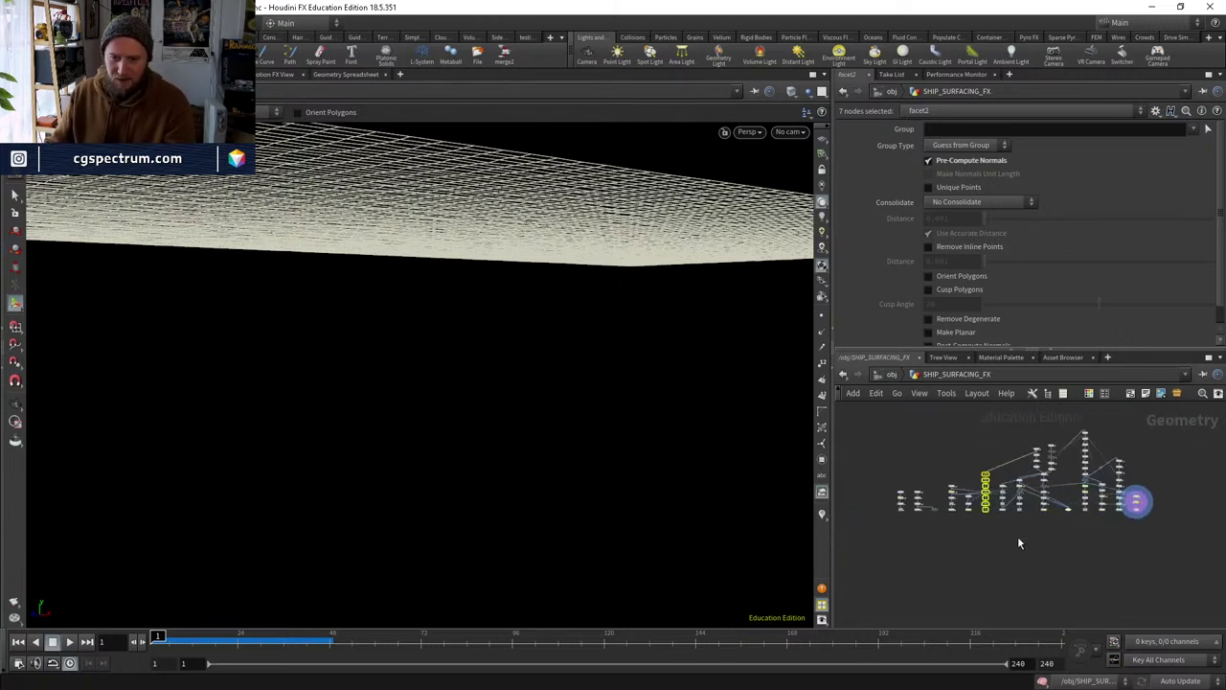
key("ctrl+z")
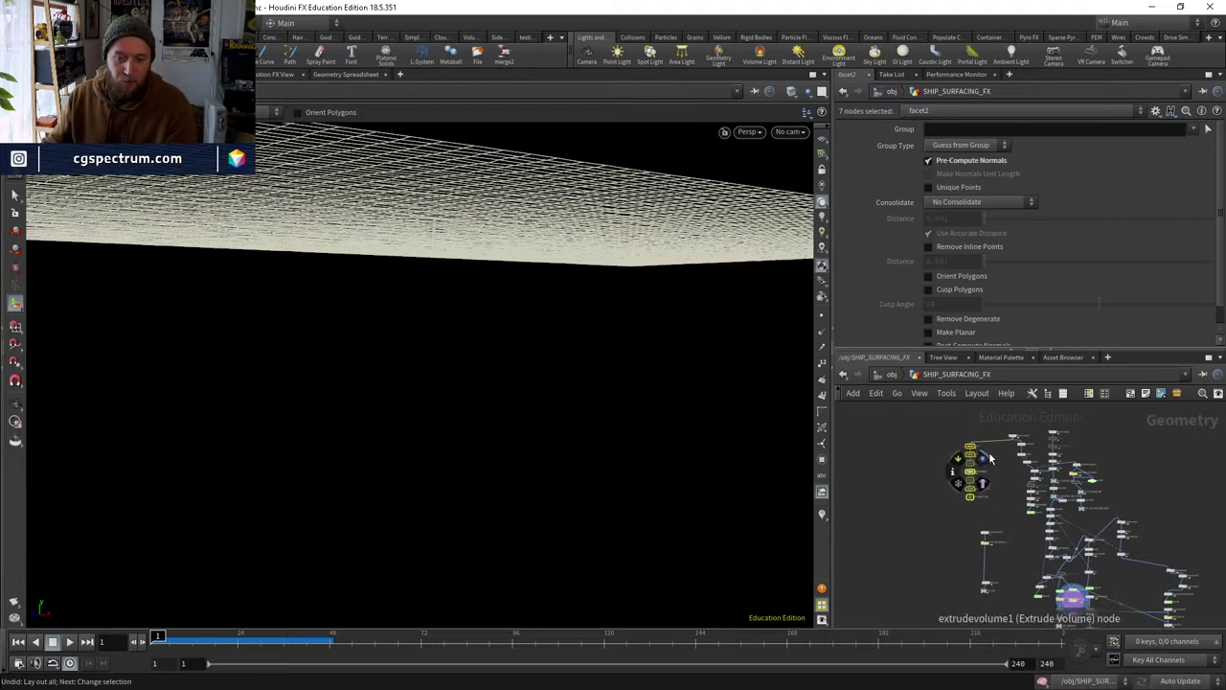
scroll(944, 443, "up", 3)
left_click_drag(961, 446, 904, 443)
middle_click_drag(1037, 482, 963, 447)
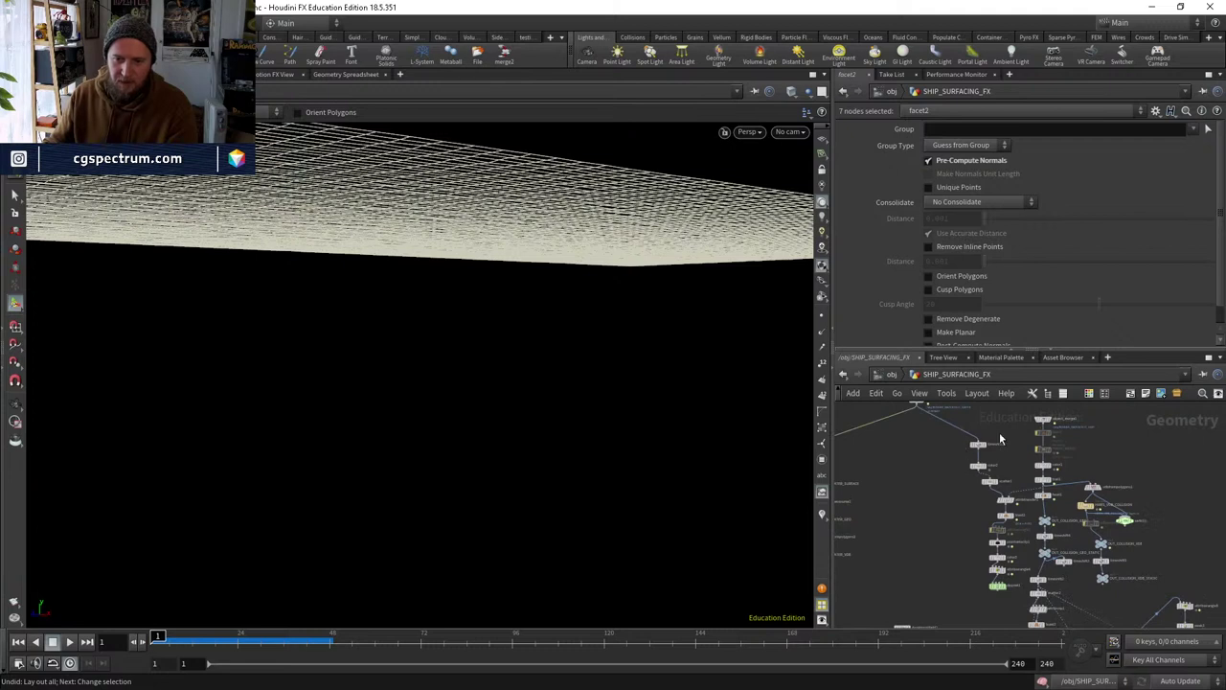
left_click_drag(1013, 433, 966, 594)
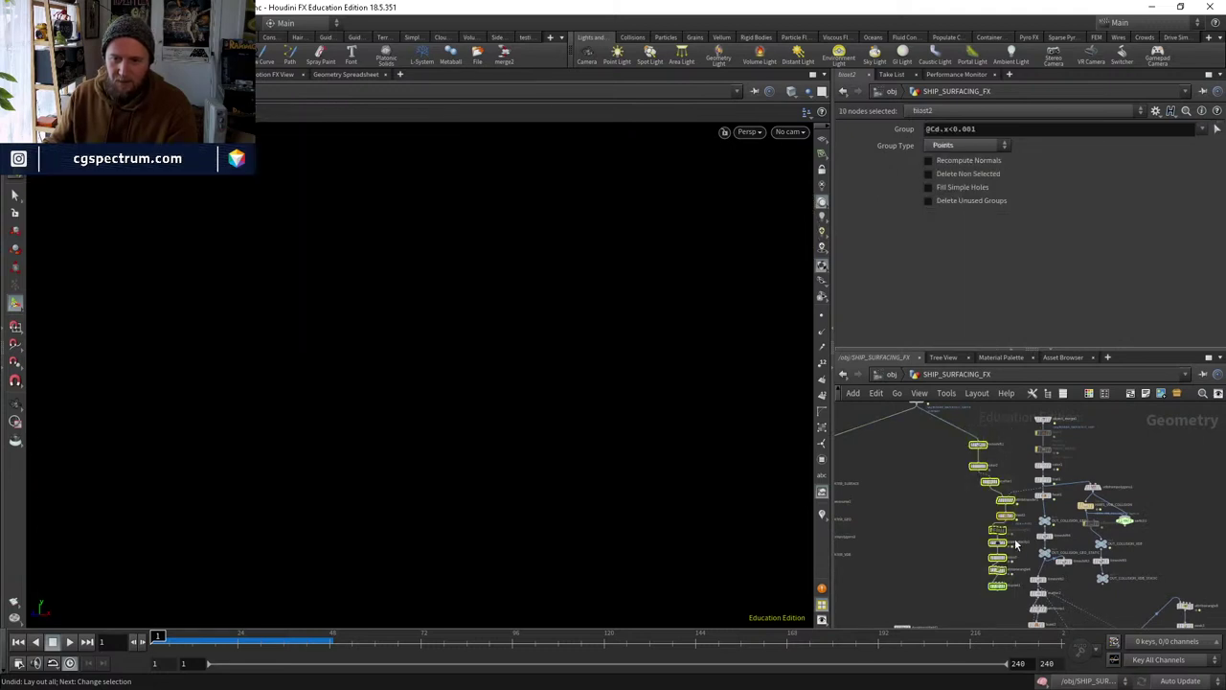
left_click_drag(1002, 512, 968, 507)
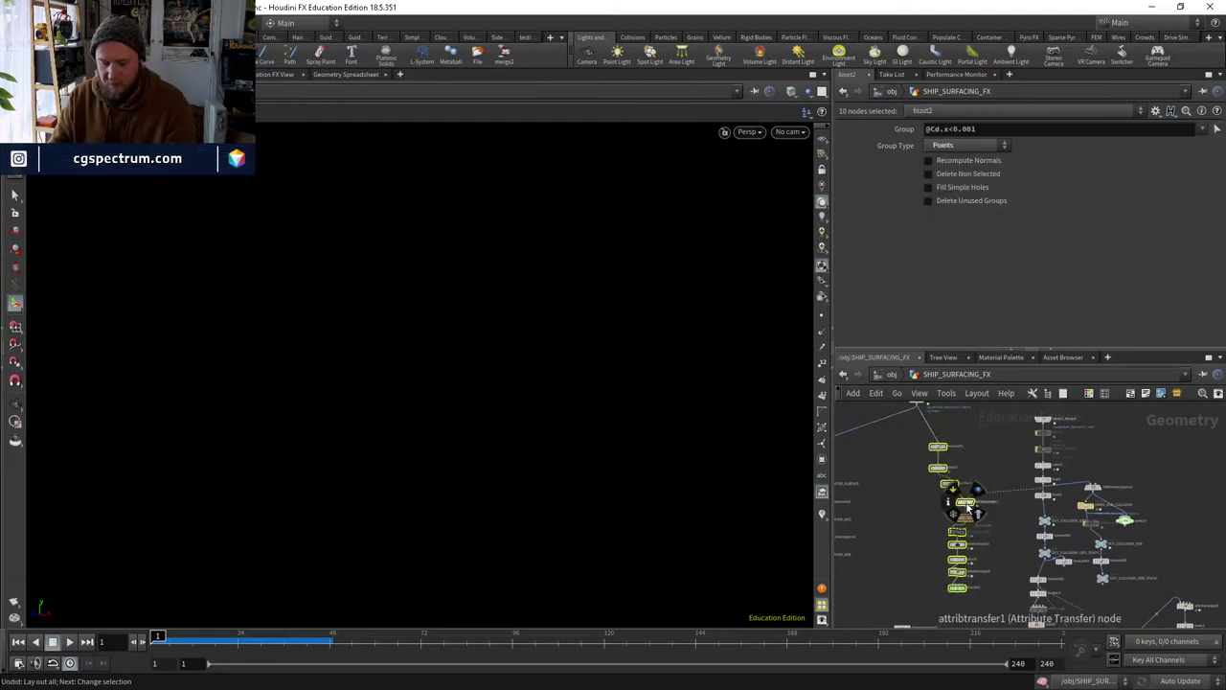
scroll(970, 488, "up", 2)
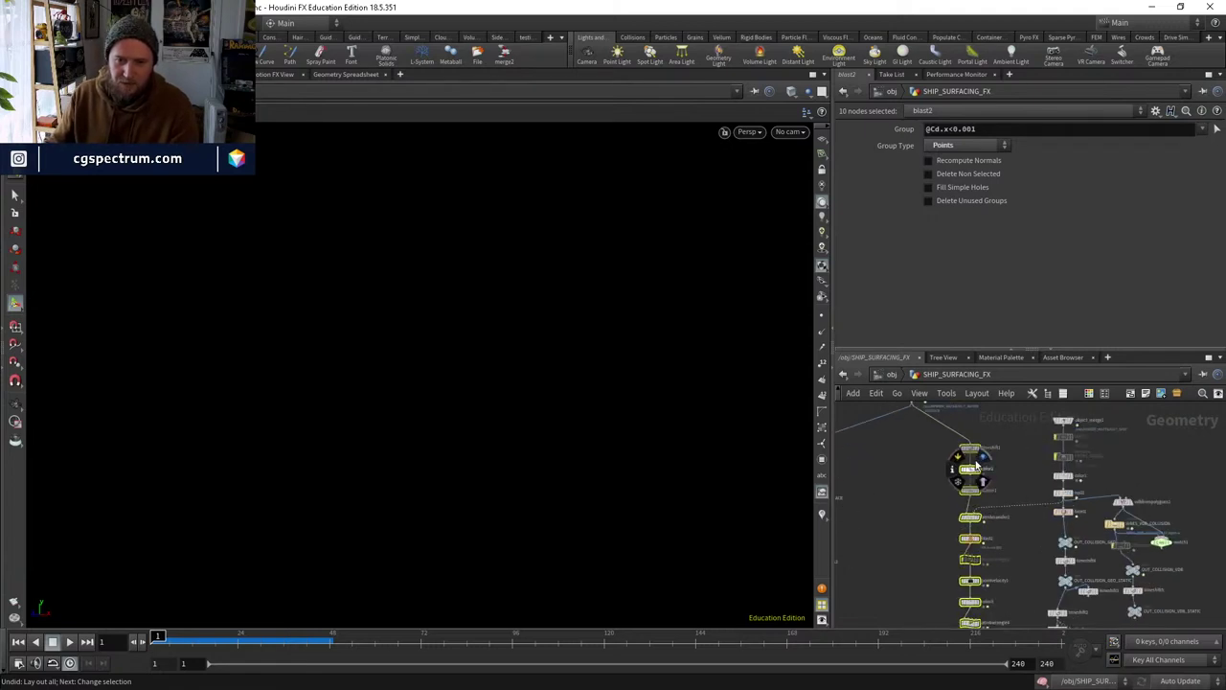
key("l")
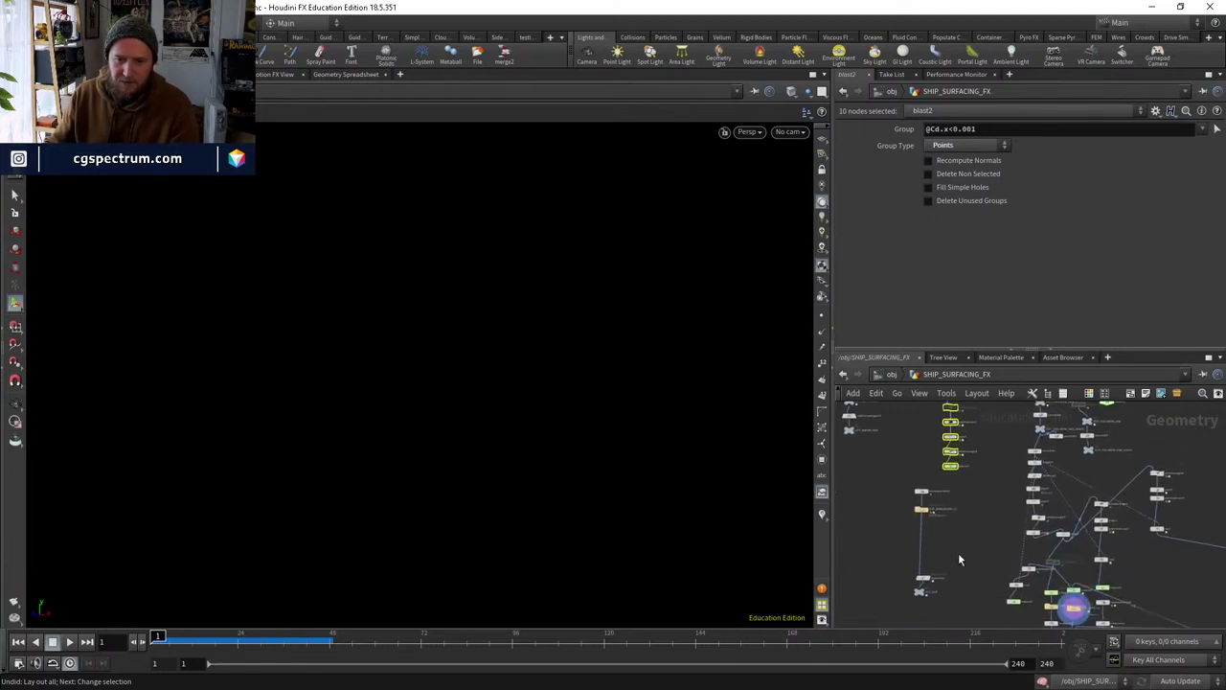
Auto-layout the four-node column and nine collision nodes, then inspect switch1 and attribwrangle3.
left_click_drag(892, 468, 951, 622)
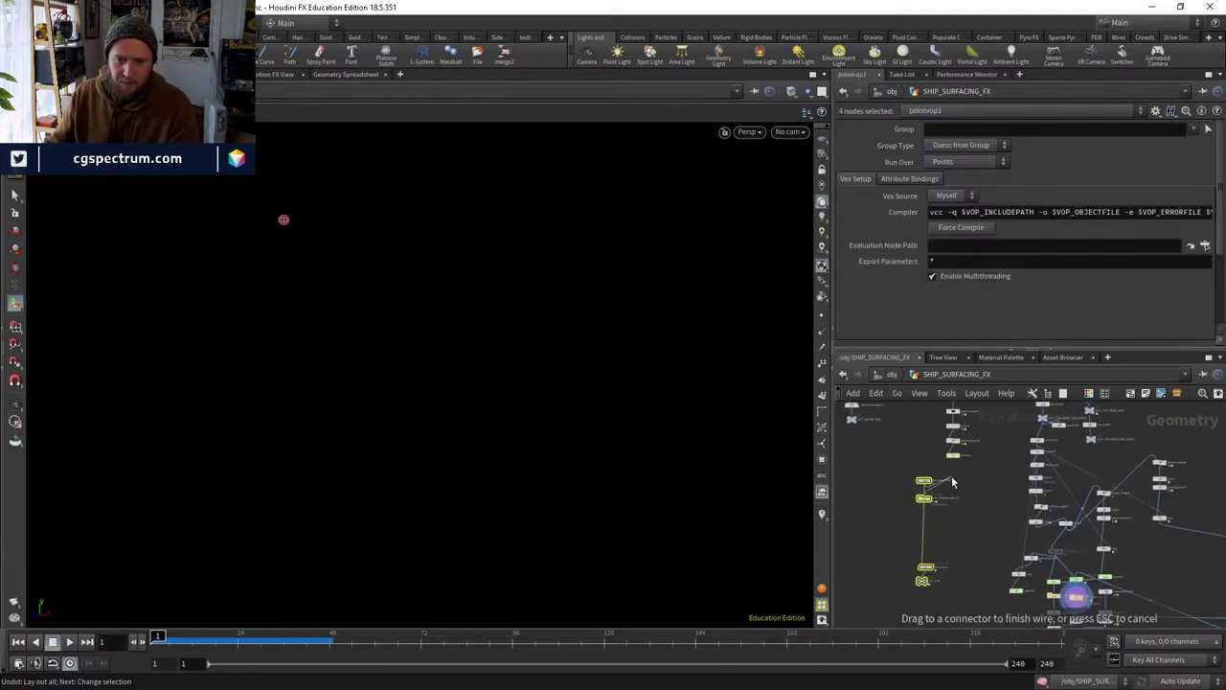
left_click_drag(932, 486, 969, 471)
key("l")
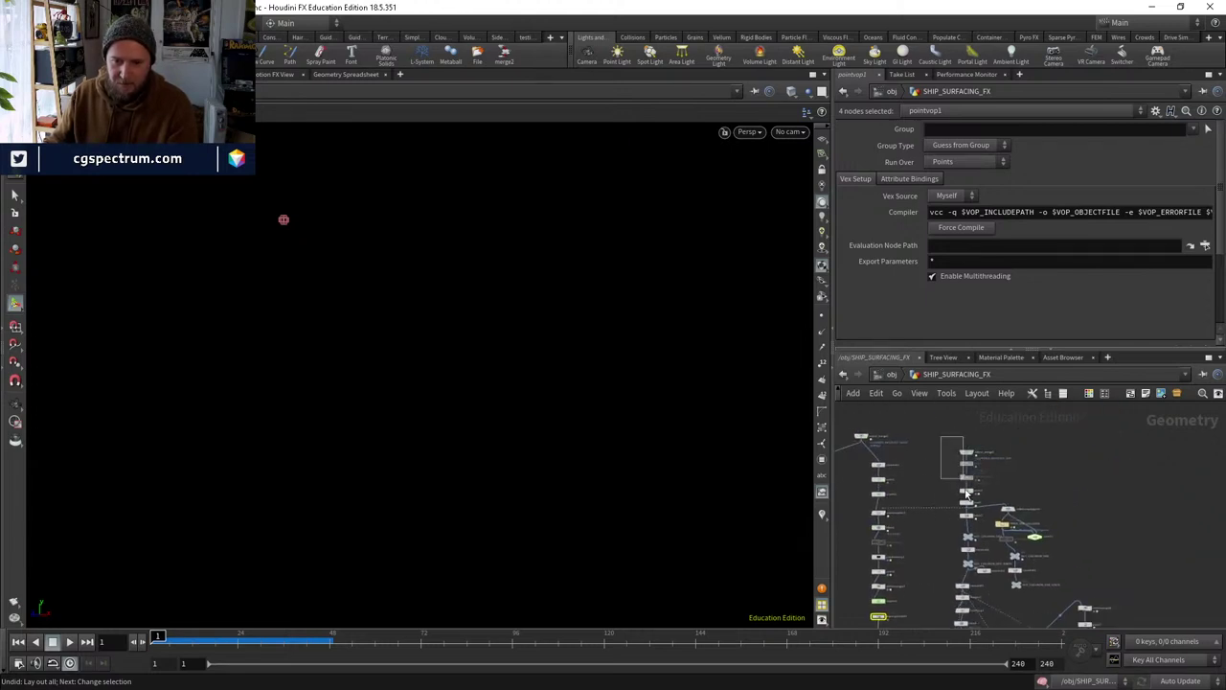
left_click_drag(967, 493, 948, 548)
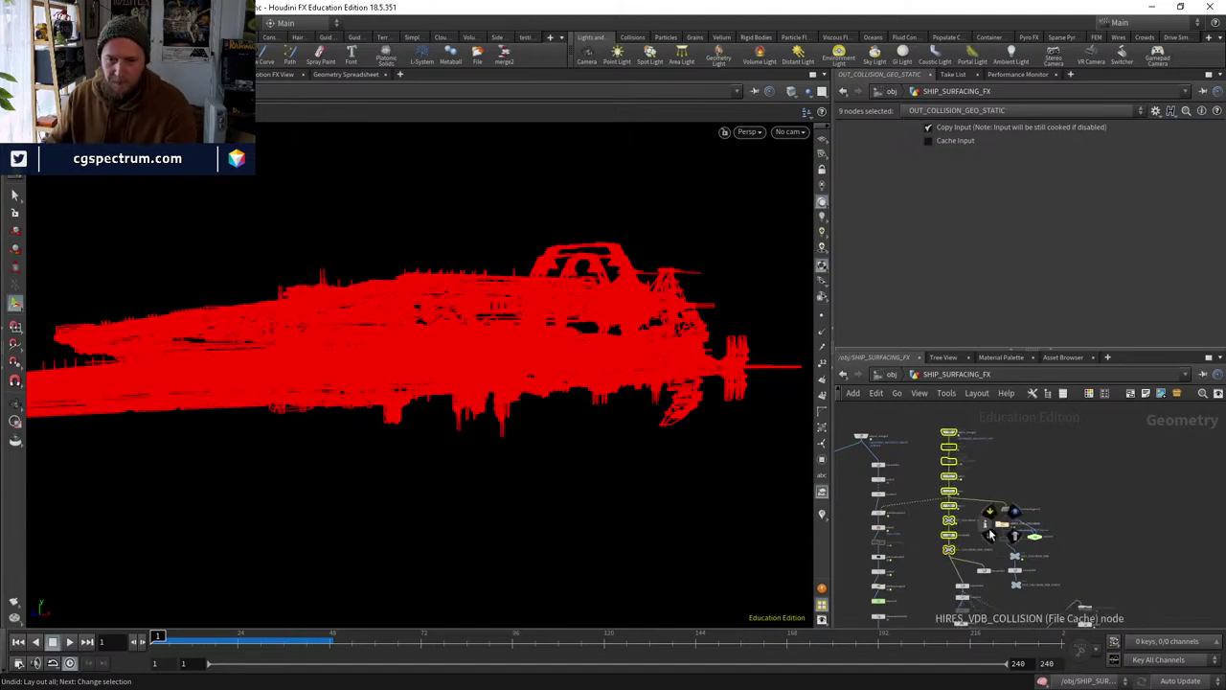
key("l")
left_click(986, 475)
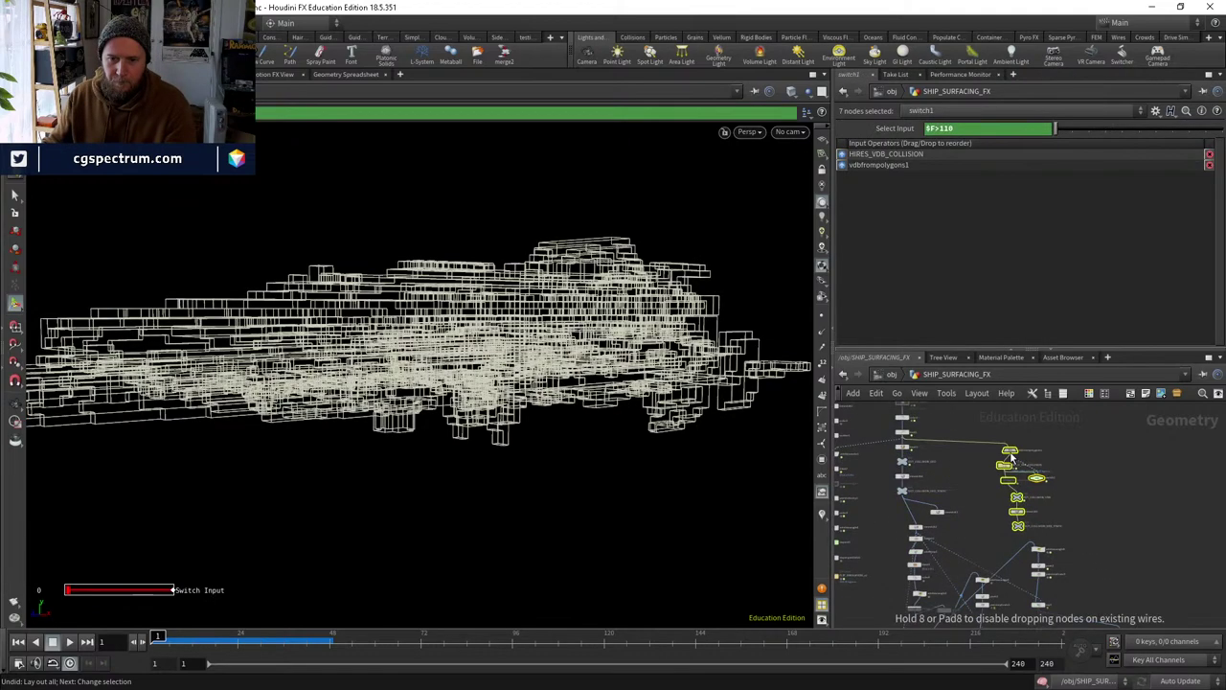
scroll(996, 466, "up", 3)
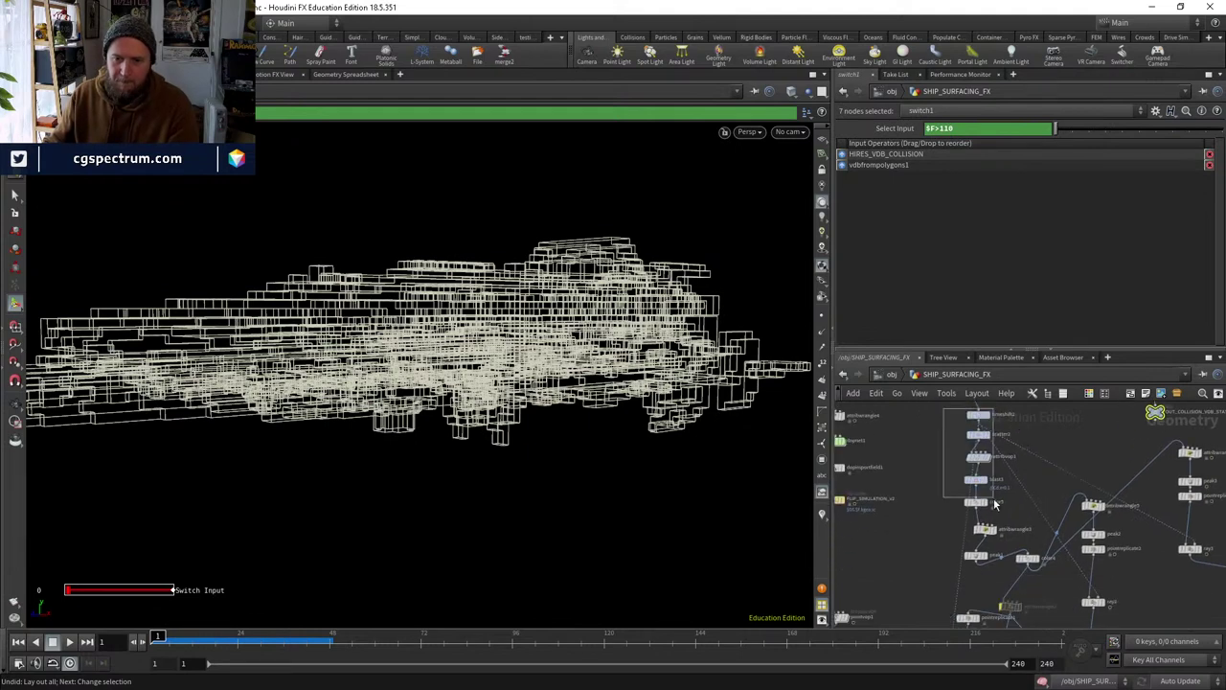
left_click(996, 561)
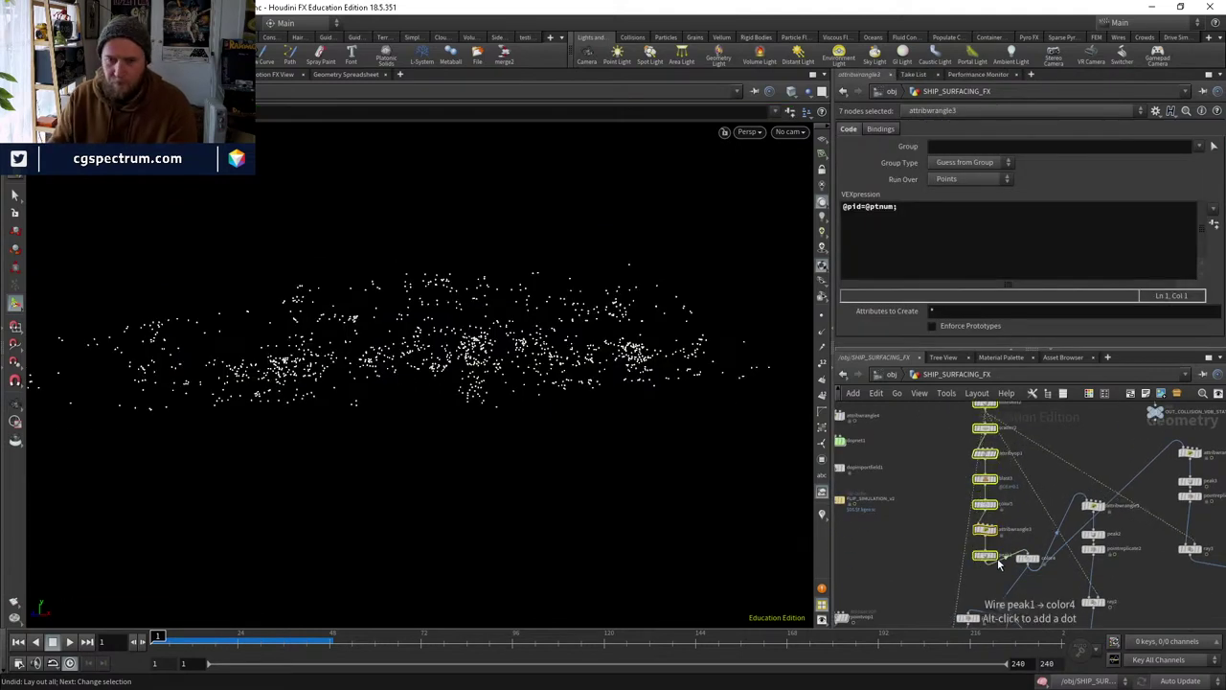
Reposition the pointreplicate1, blast4 and pointreplicate2 node groups.
left_click(997, 565)
key("f")
left_click_drag(982, 477, 866, 467)
left_click_drag(927, 537, 925, 532)
mouse_move(926, 484)
left_mouse_down()
mouse_move(915, 493)
mouse_move(928, 501)
left_mouse_up()
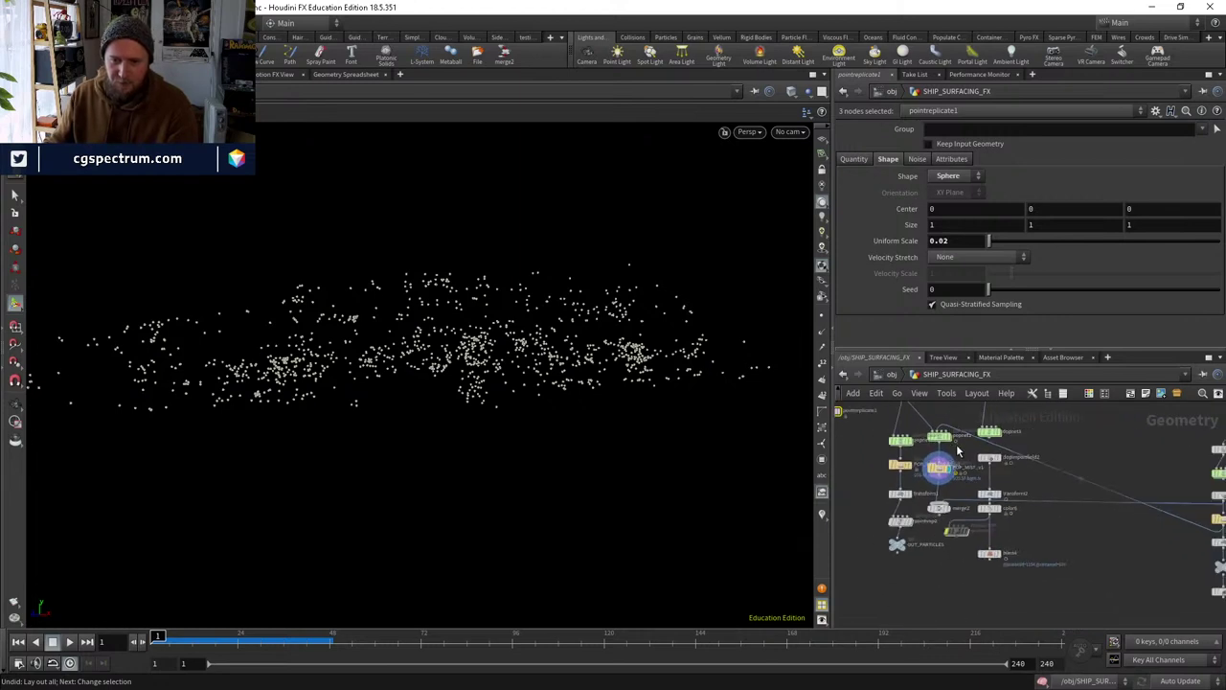
left_click_drag(951, 448, 970, 517)
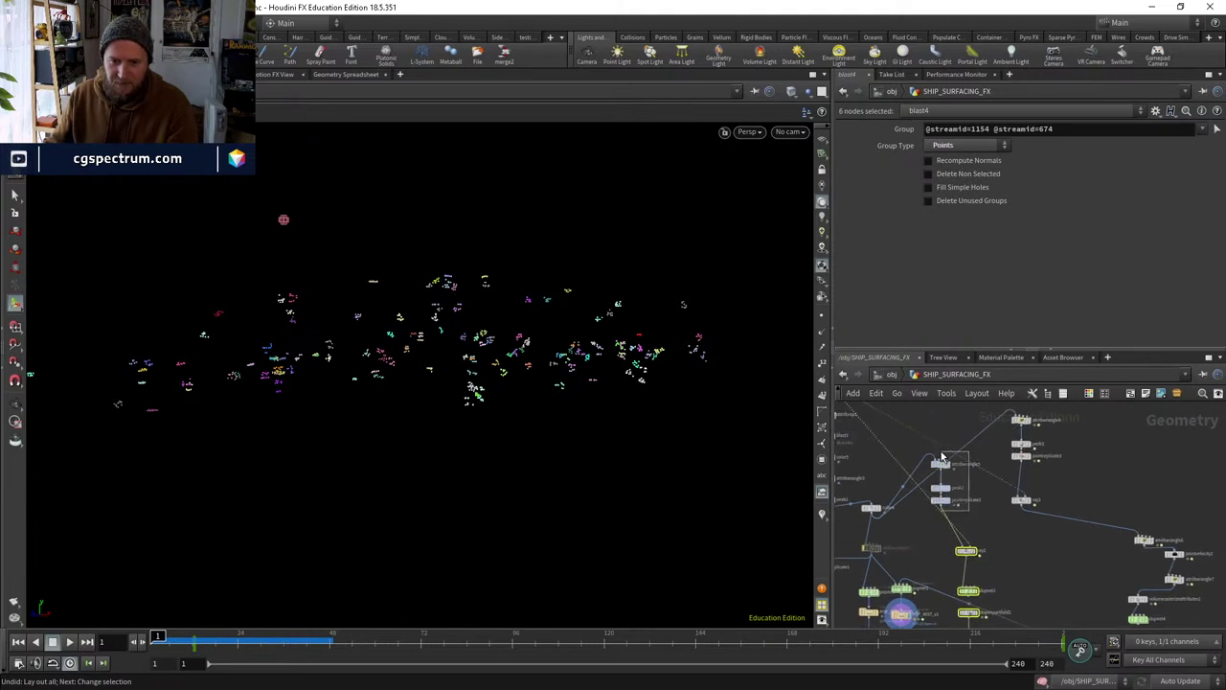
left_click_drag(942, 458, 964, 485)
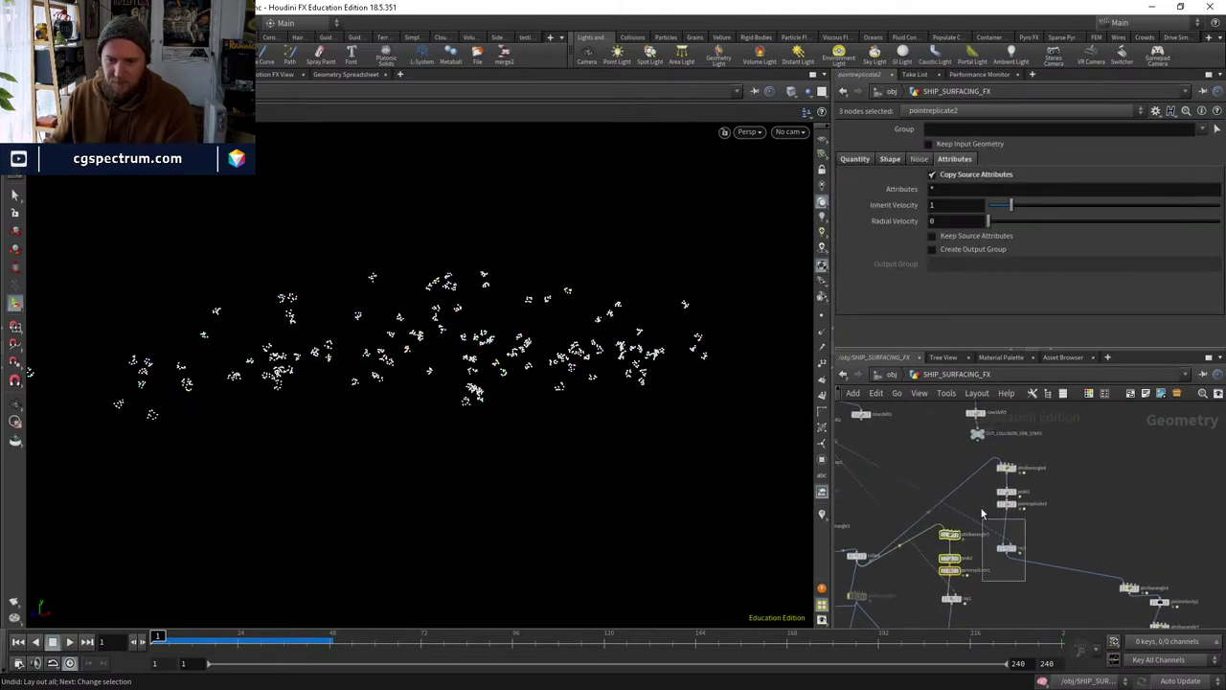
Stack the seven-node wrangle column evenly and shift the blast4, ray2 and POP_MIST_v1 groups.
left_click_drag(1034, 516, 965, 459)
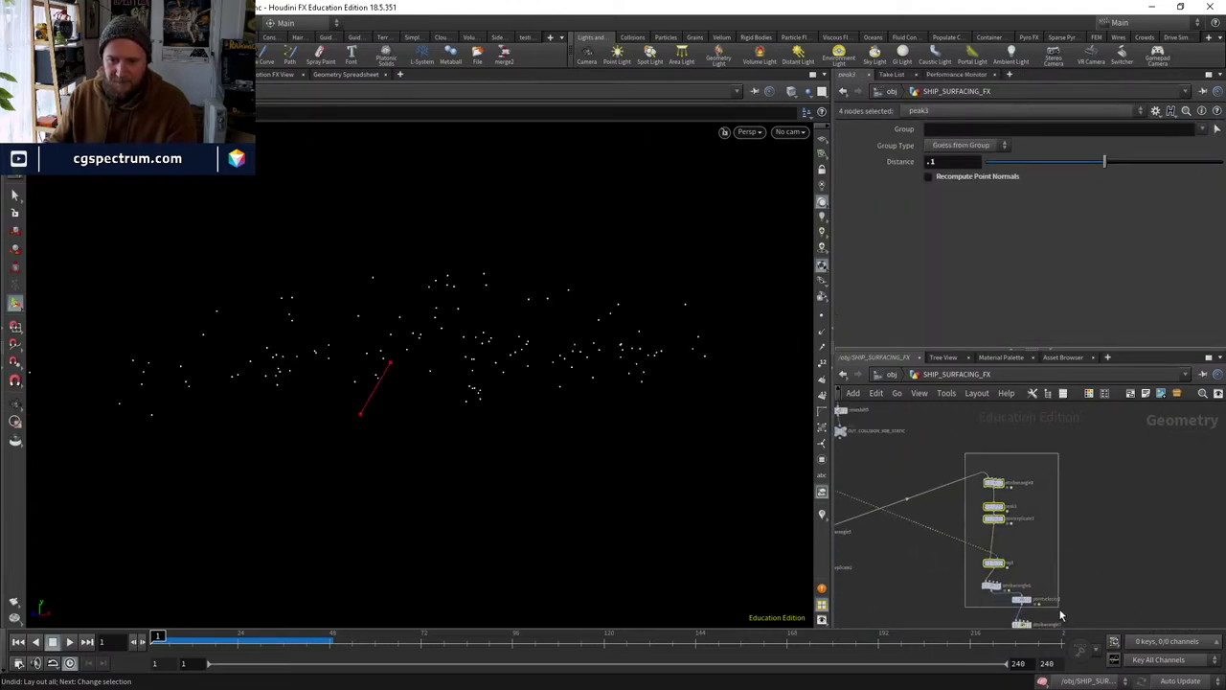
left_click_drag(1060, 616, 1019, 574)
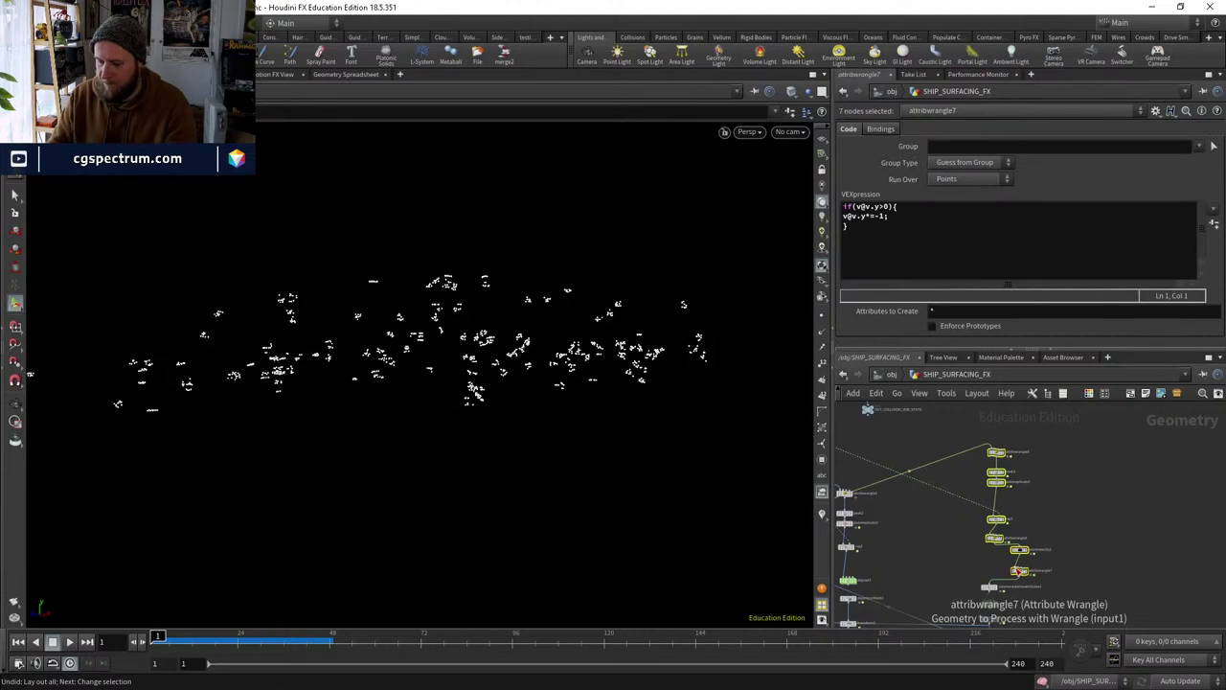
key("l")
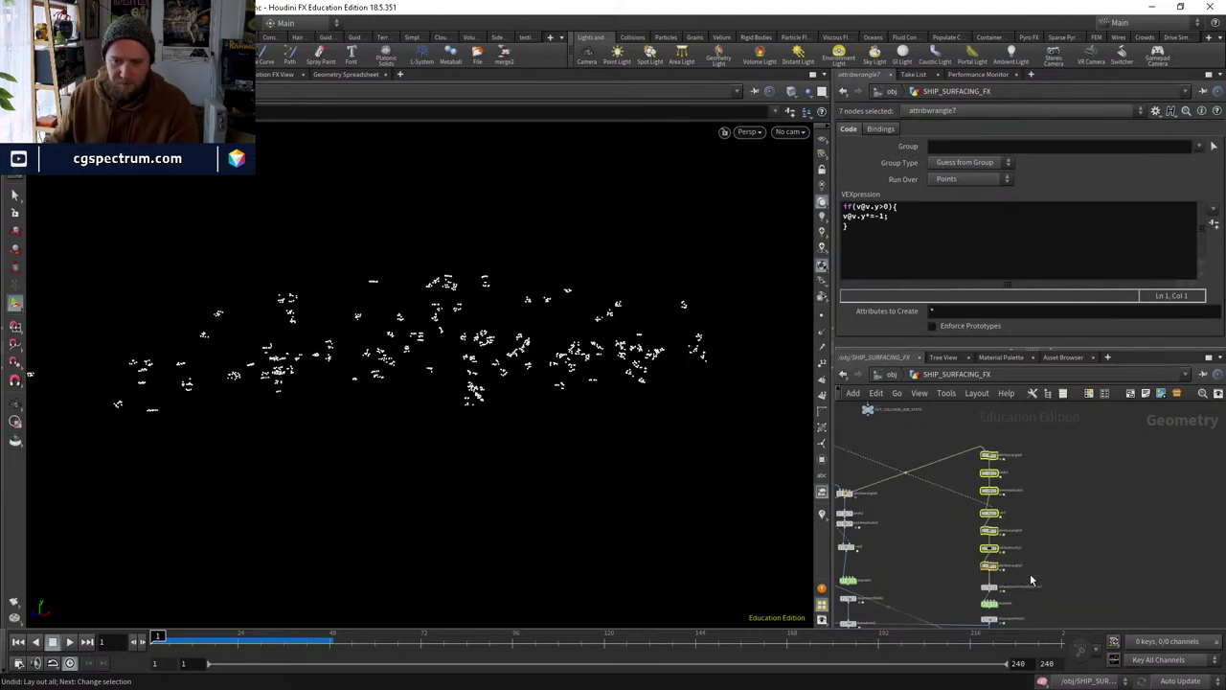
left_click_drag(971, 549, 996, 580)
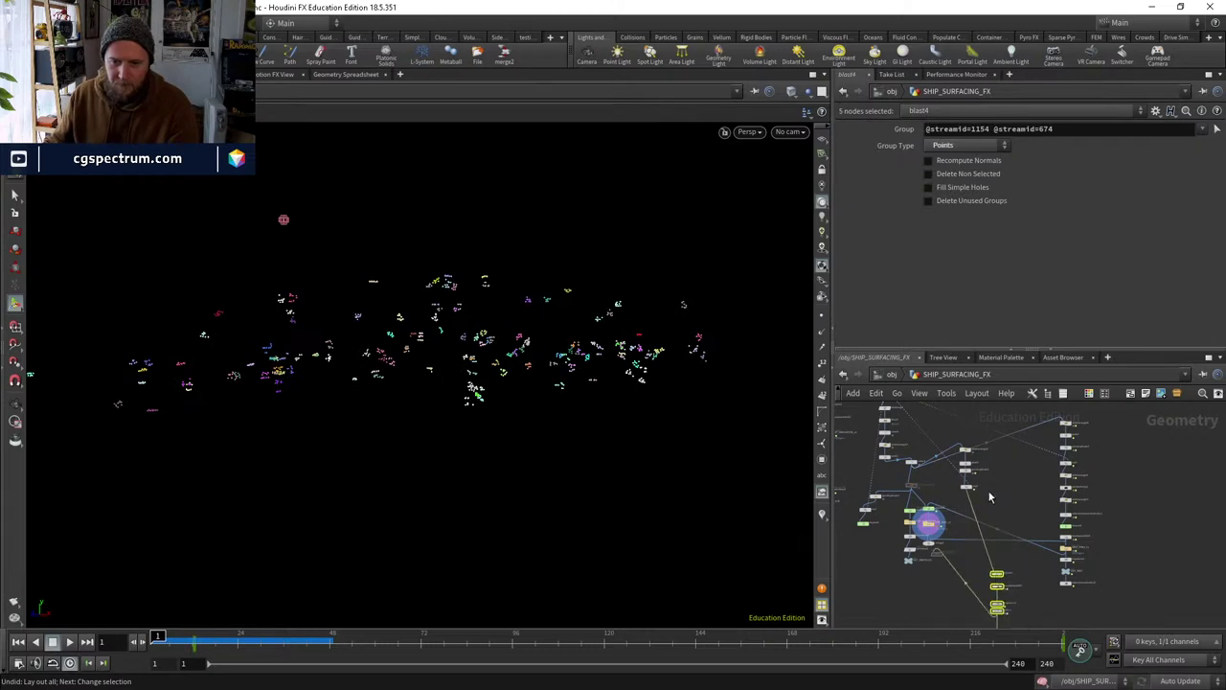
left_click_drag(968, 477, 1004, 486)
scroll(1023, 530, "down", 2)
left_click_drag(993, 530, 970, 563)
scroll(970, 556, "up", 1)
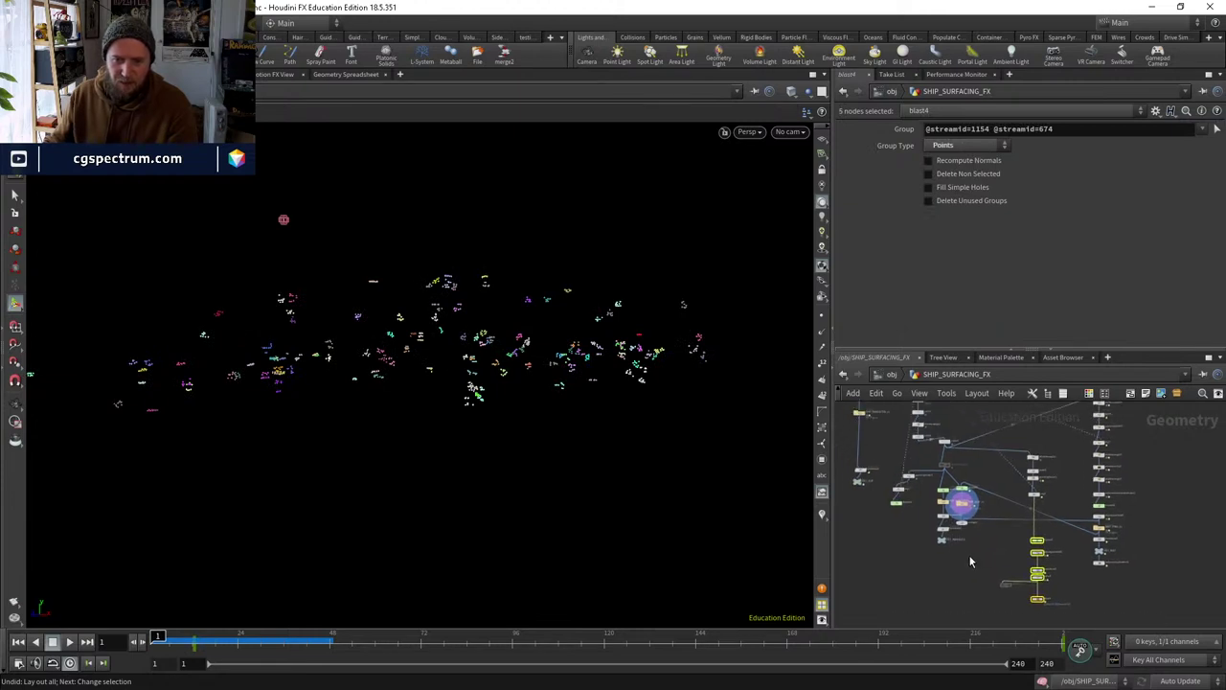
left_click_drag(964, 491, 987, 575)
scroll(987, 575, "up", 1)
scroll(967, 551, "down", 2)
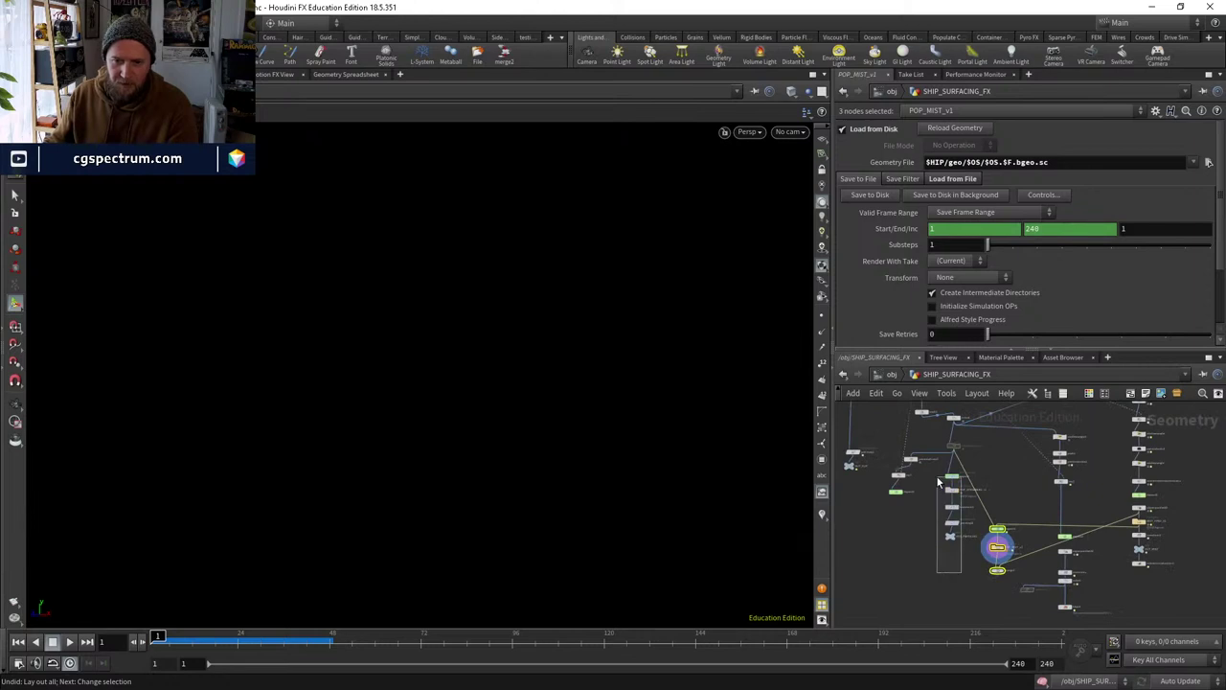
Select the POP_MIST_v1 cache, check it around frame 88, and move merge2 lower to make room.
left_click_drag(939, 482, 958, 537)
scroll(996, 541, "up", 2)
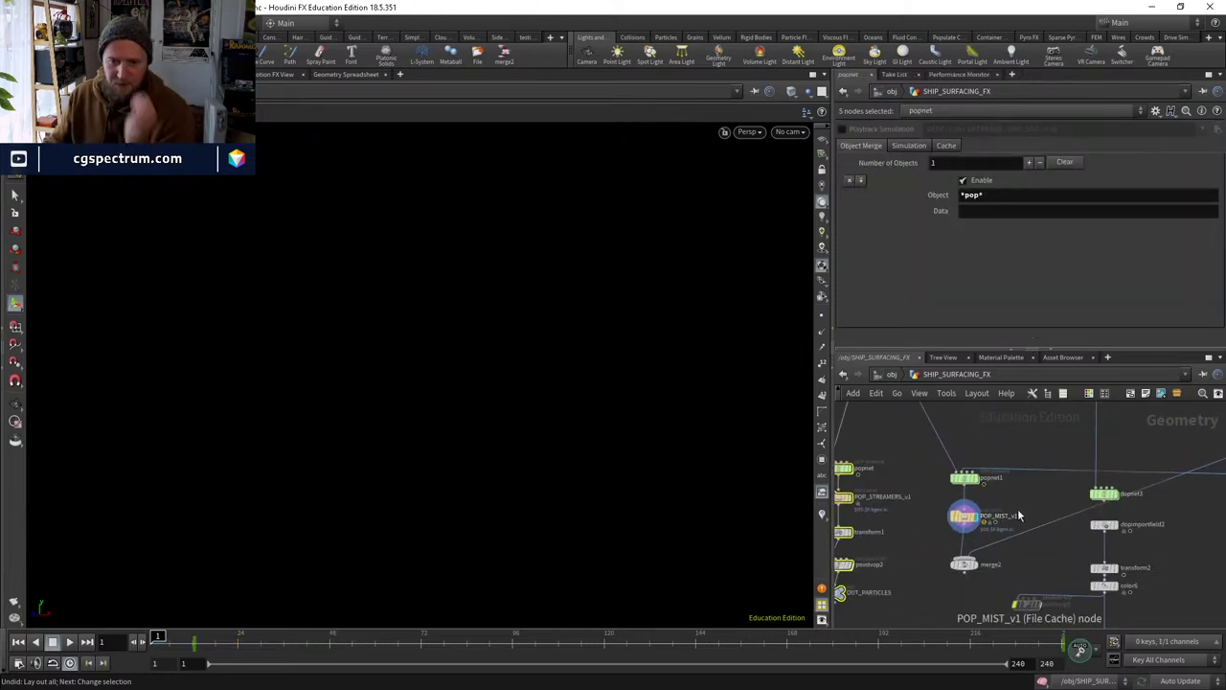
left_click(1013, 503)
scroll(981, 516, "up", 2)
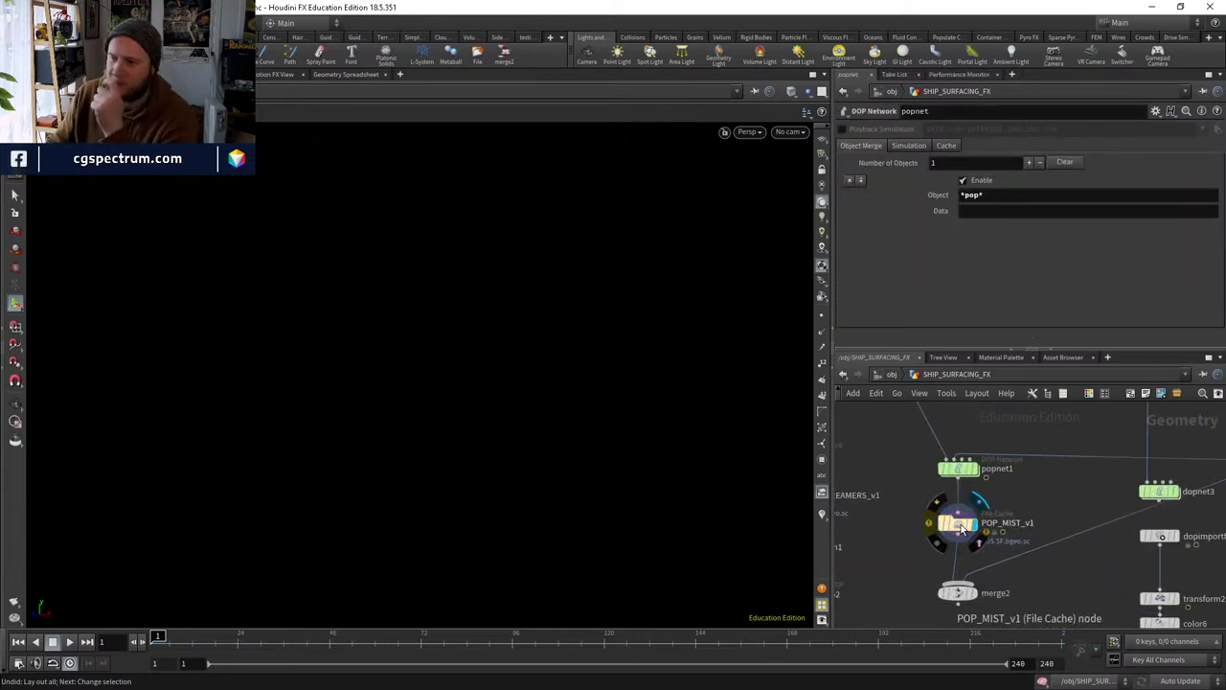
left_click(959, 527)
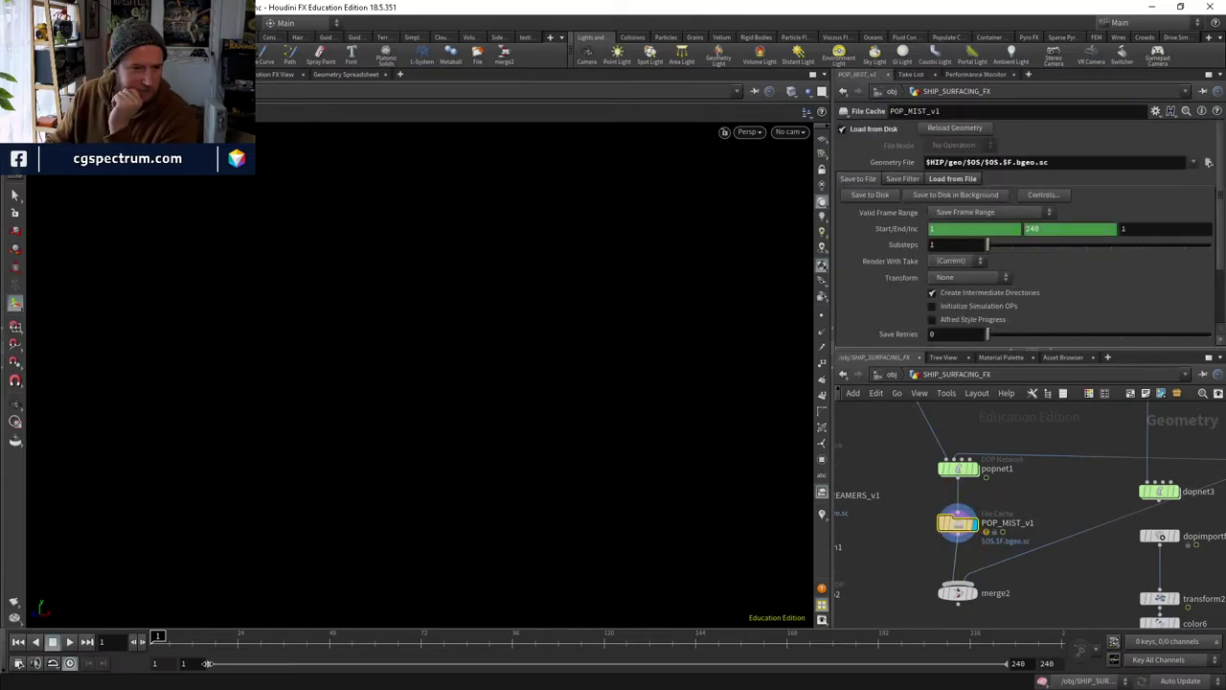
mouse_move(158, 636)
left_mouse_down()
mouse_move(977, 637)
mouse_move(158, 636)
left_mouse_up()
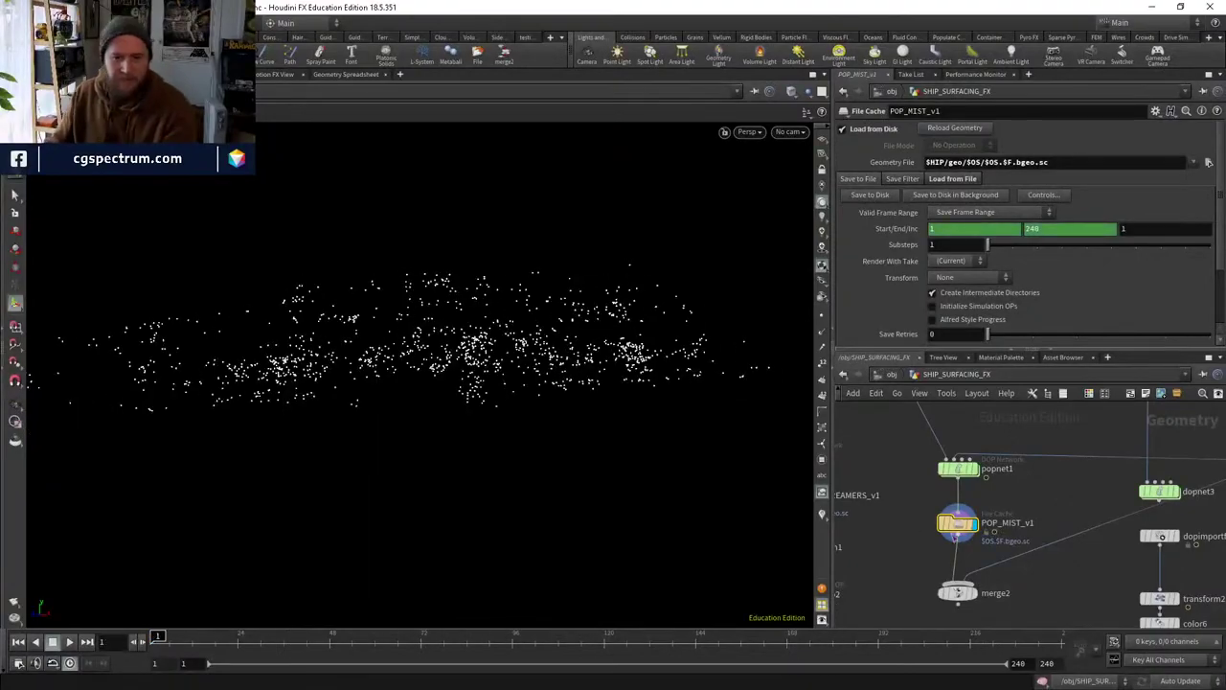
middle_click_drag(1018, 563, 1006, 485)
left_click_drag(945, 515, 945, 571)
Insert a Null named OUT_POP_MIST between POP_MIST_v1 and merge2, then go up to /obj.
key("Tab")
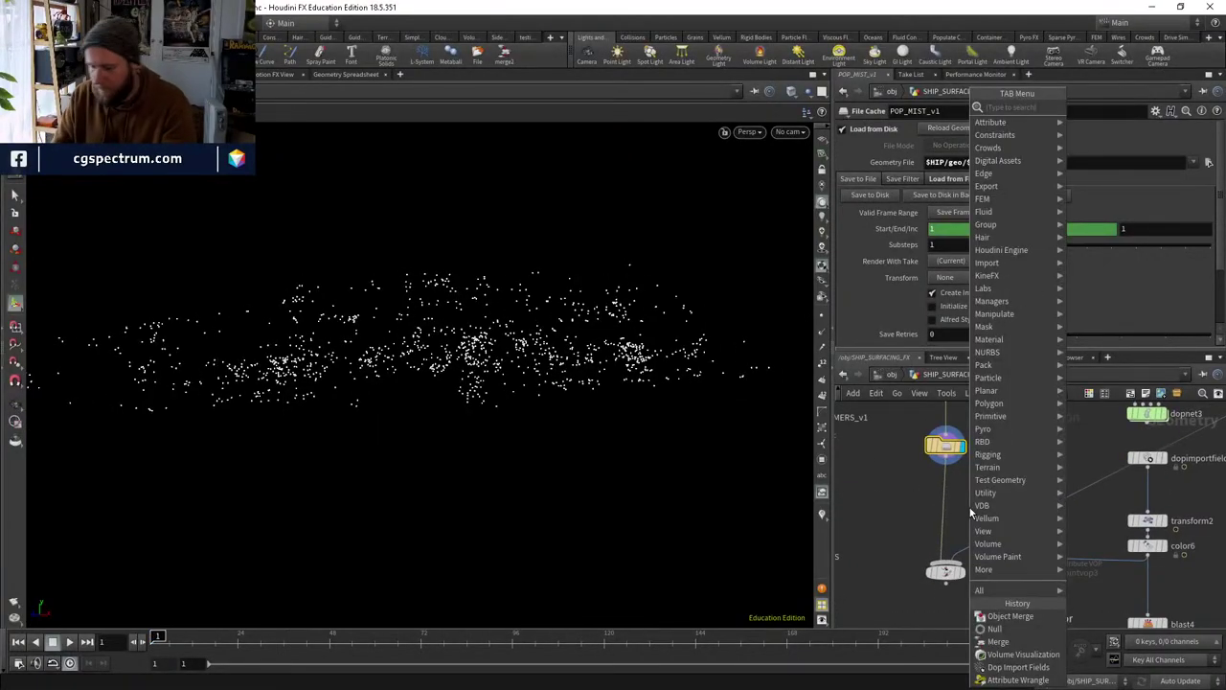
type("nu")
key("Return")
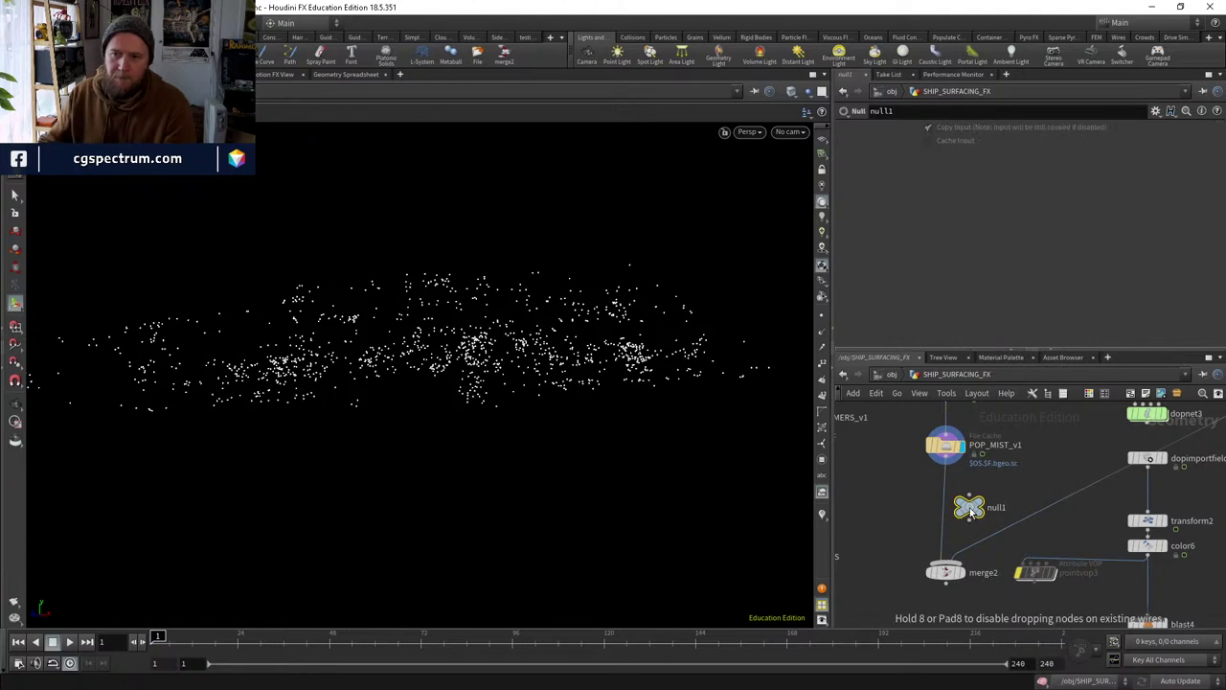
left_click(939, 495)
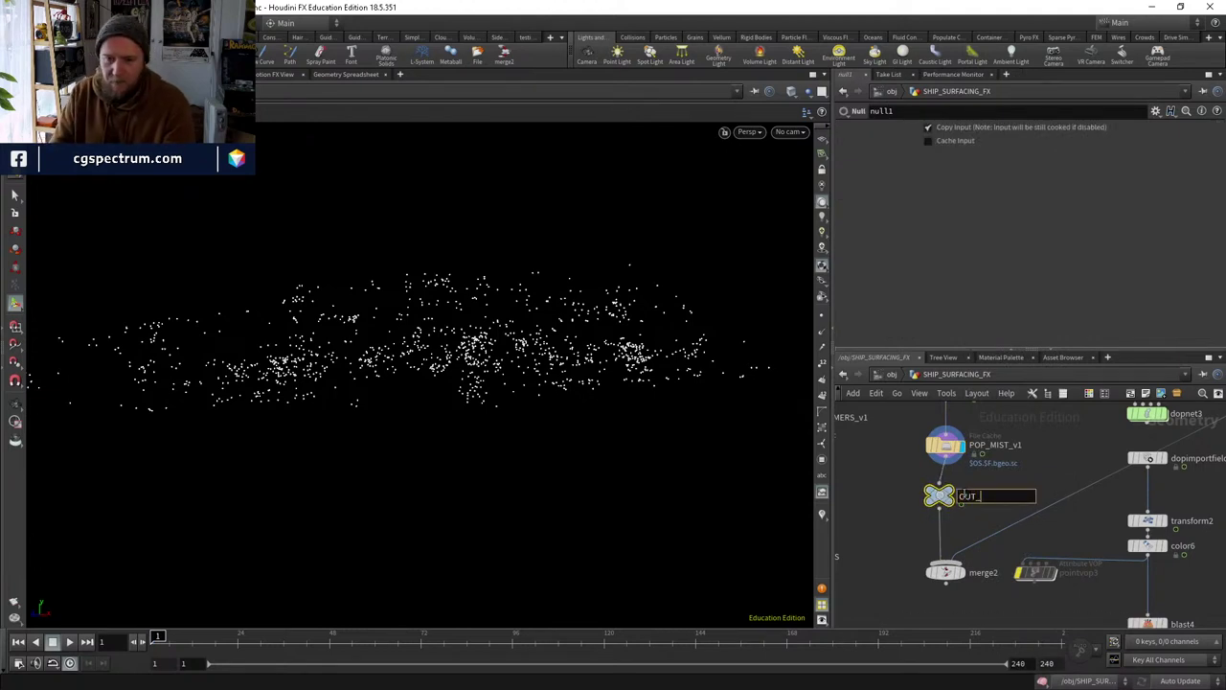
type("OUT_POP_MIST")
key("Return")
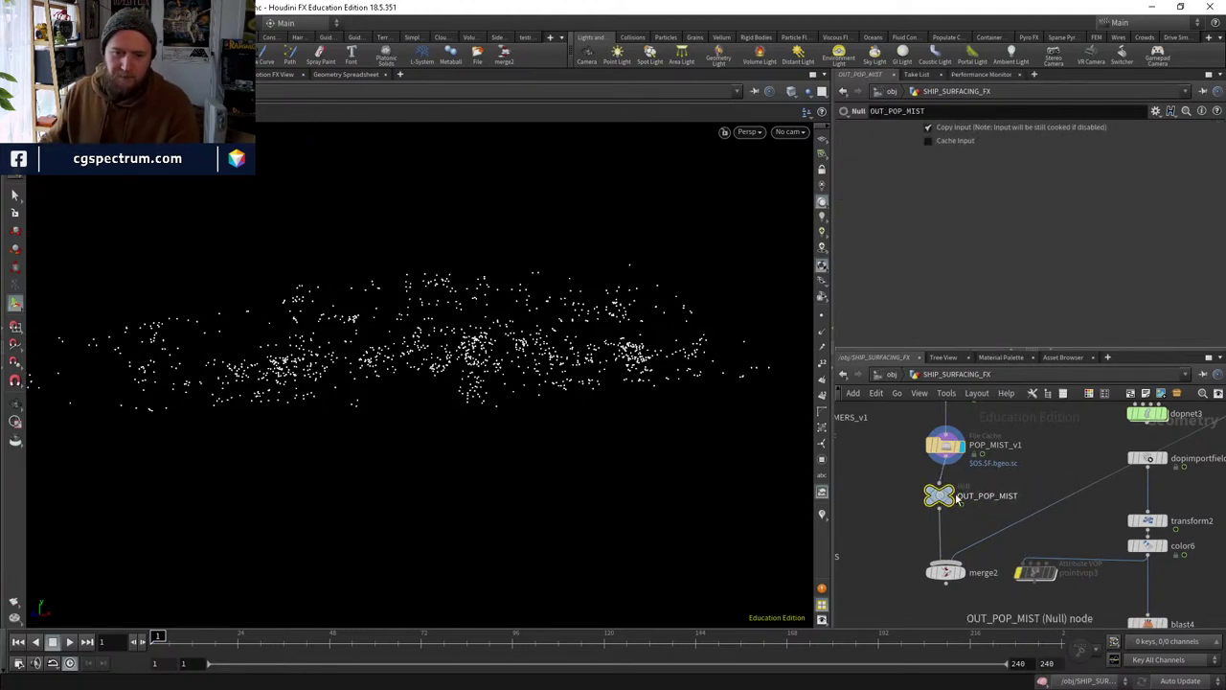
key("u")
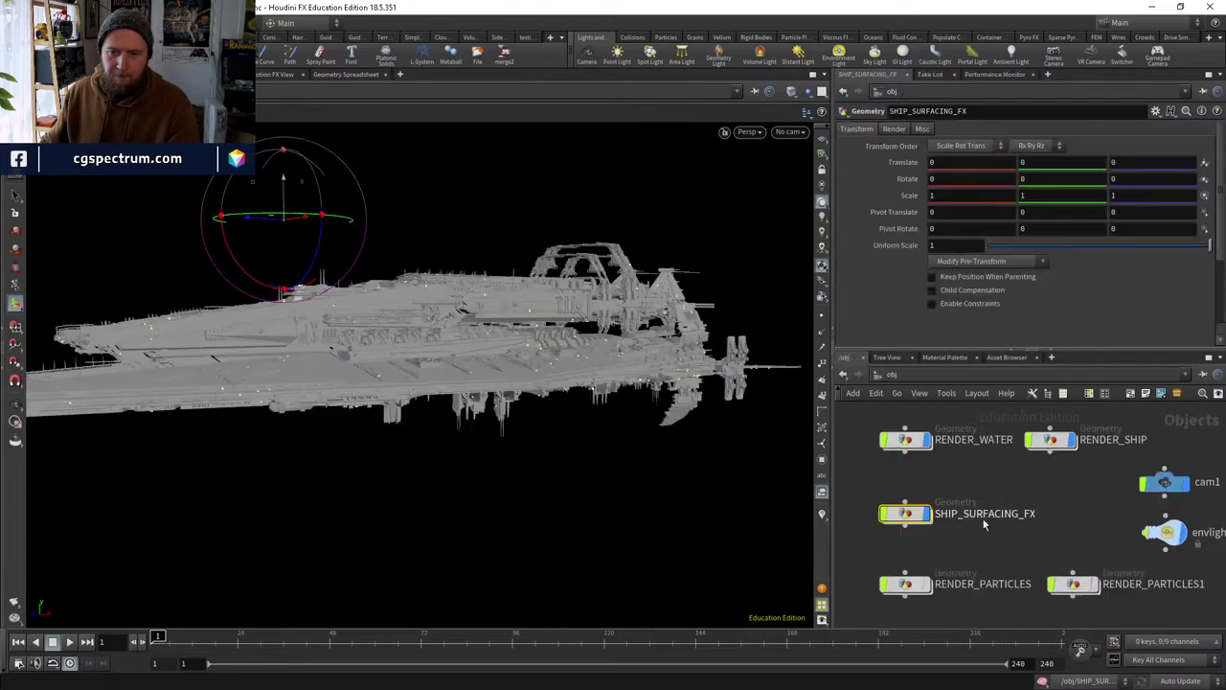
scroll(984, 524, "down", 3)
scroll(1002, 524, "right", 3)
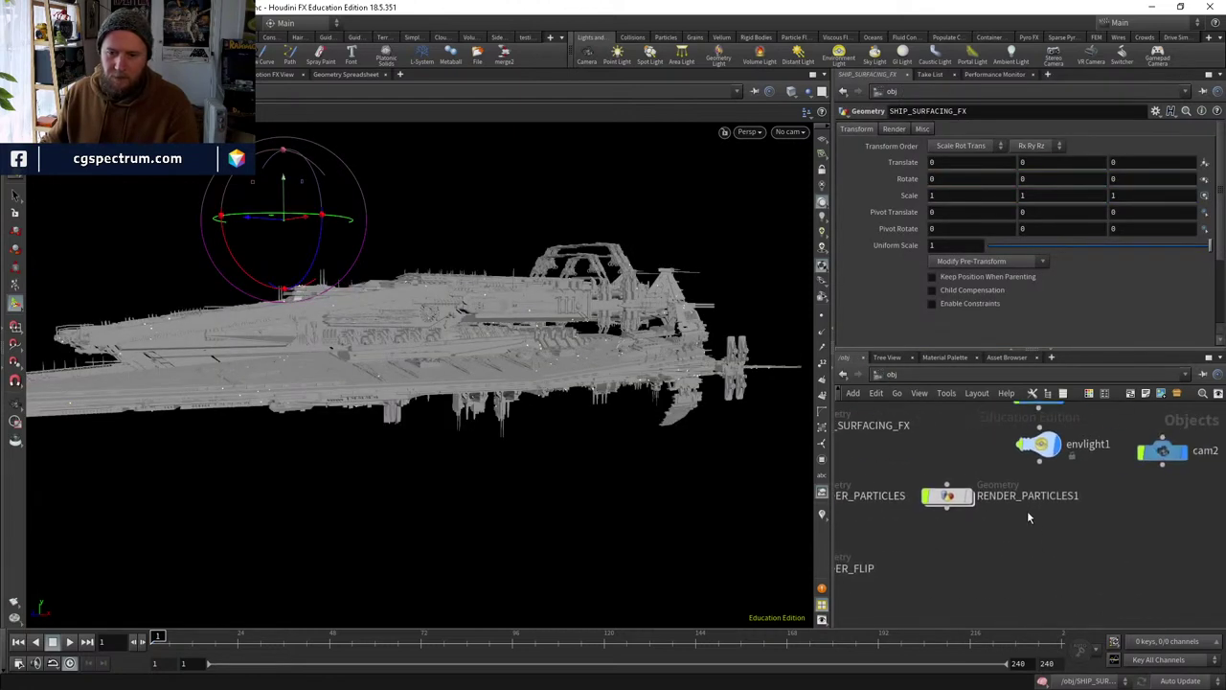
Rename the particle geometry object to RENDER_MIST_PARTICLES.
double_click(1023, 495)
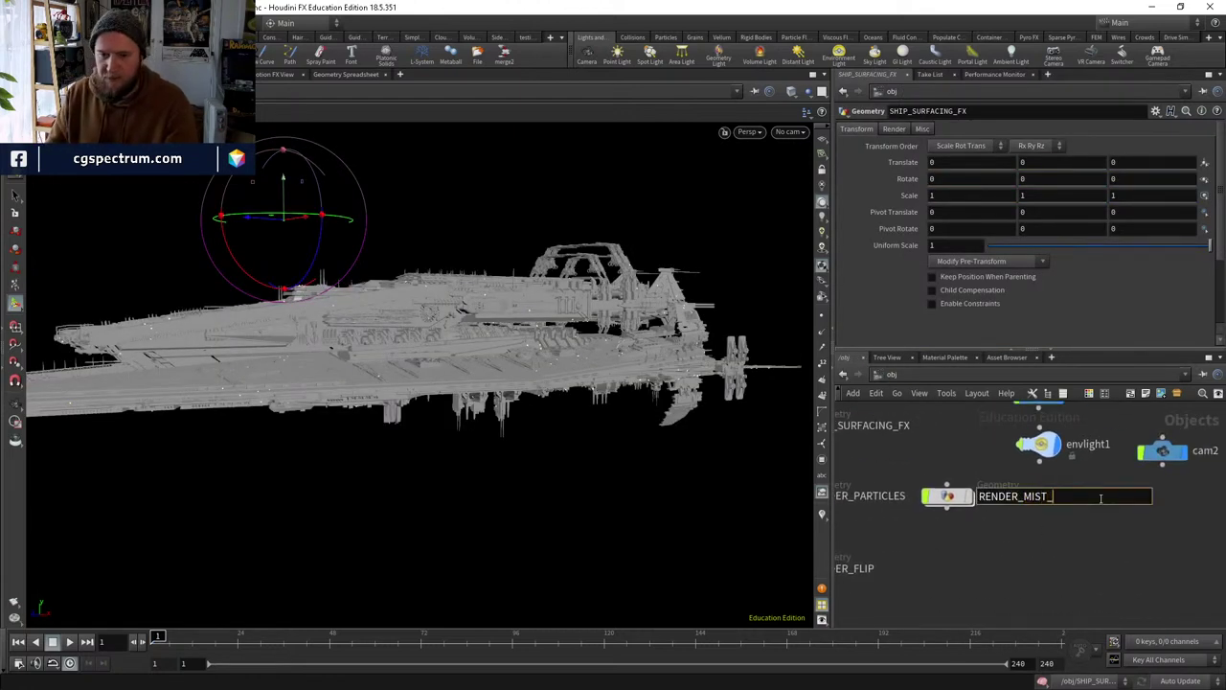
type("ES")
key("Return")
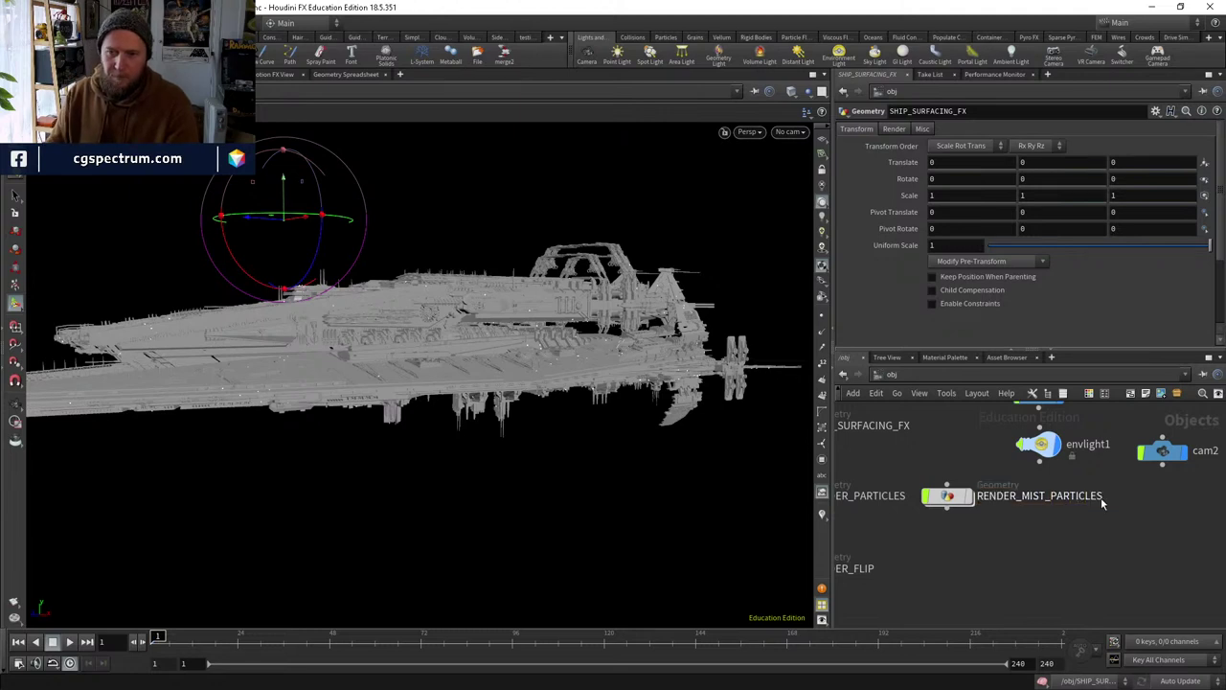
Inside it, set object_merge1's Object 1 path to /obj/SHIP_SURFACING_FX/OUT_POP_MIST/.
double_click(950, 497)
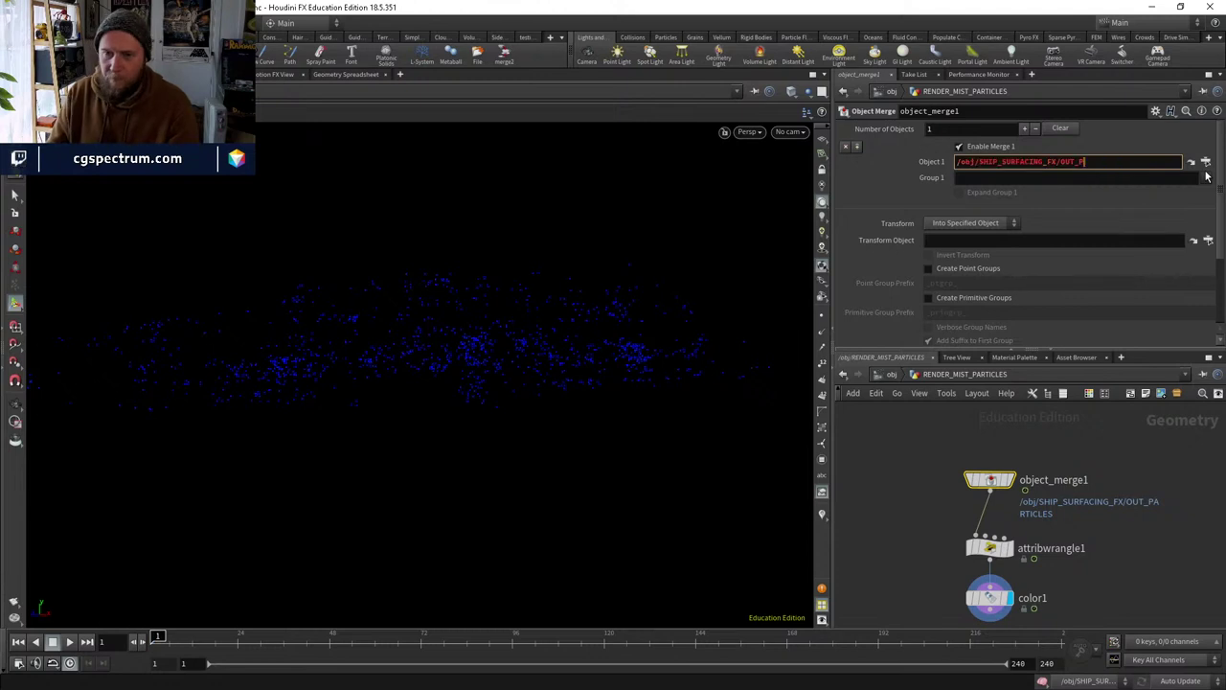
type("OP_MIST/")
key("Return")
middle_click_drag(1188, 415, 1152, 375)
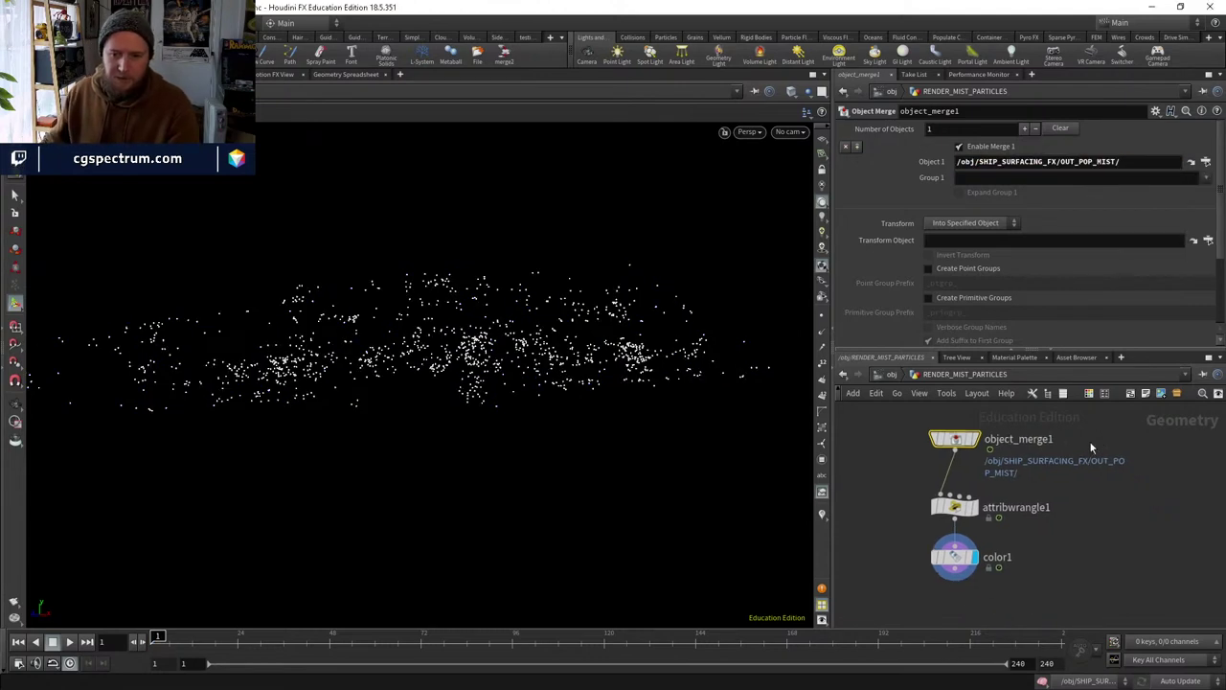
left_click(954, 507)
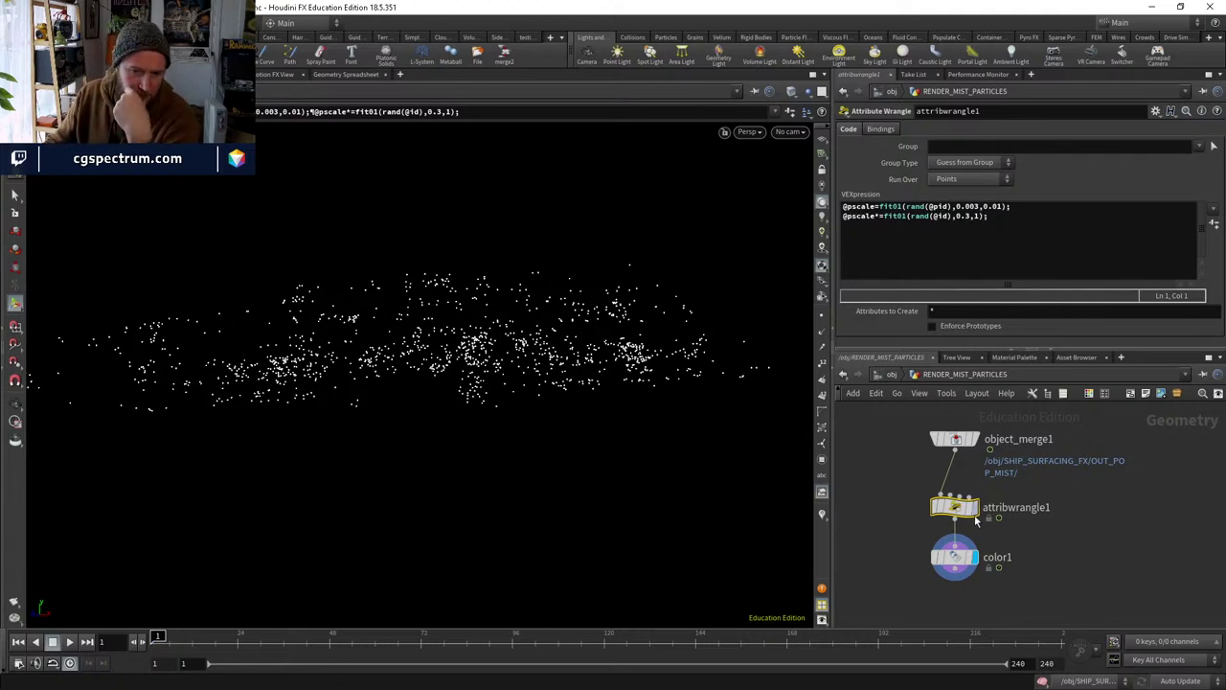
Set color1's Color Type to Random from Attribute, driven by the pid attribute.
left_click(954, 558)
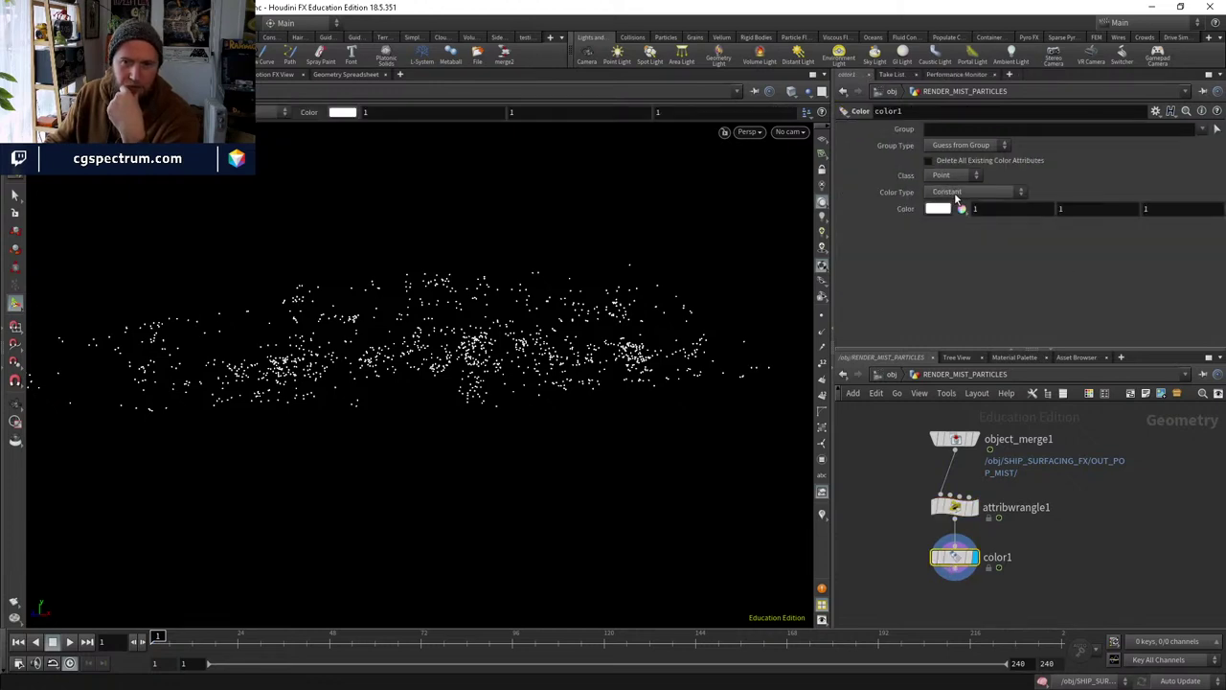
left_click(956, 194)
left_click(966, 253)
left_click(939, 224)
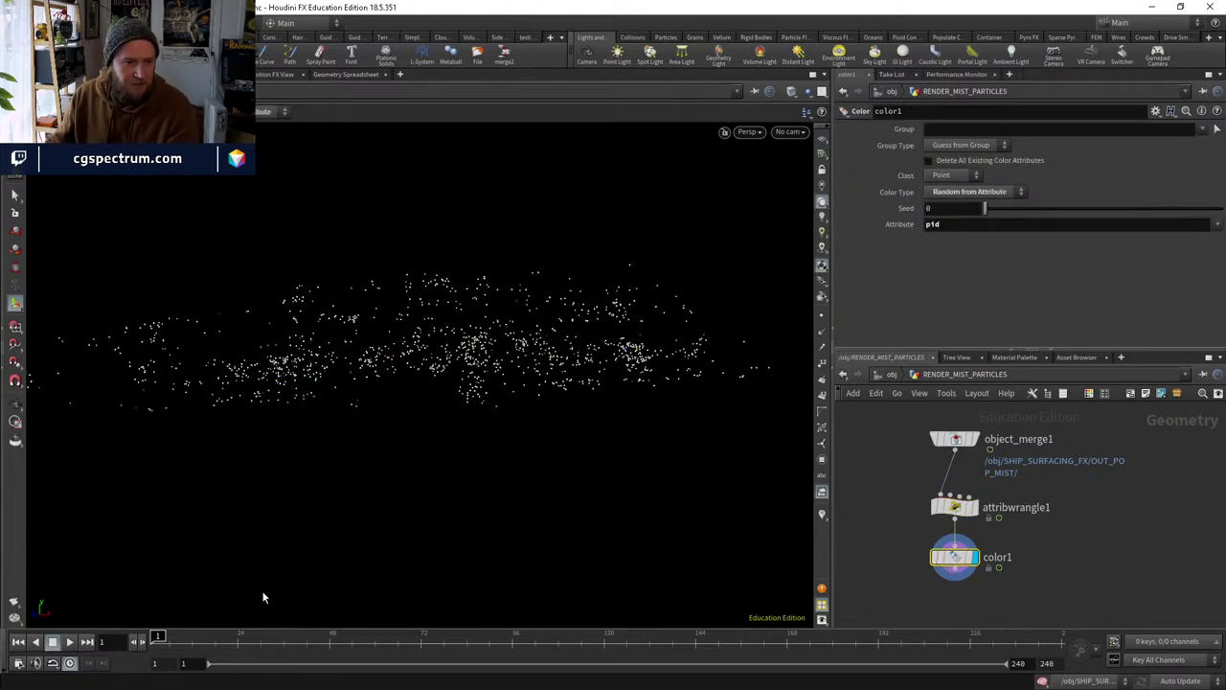
Scrub and orbit to compare coloured and uncoloured particles, then jump to OUT_POP_MIST.
left_click_drag(219, 637, 340, 574)
left_click_drag(350, 636, 597, 512)
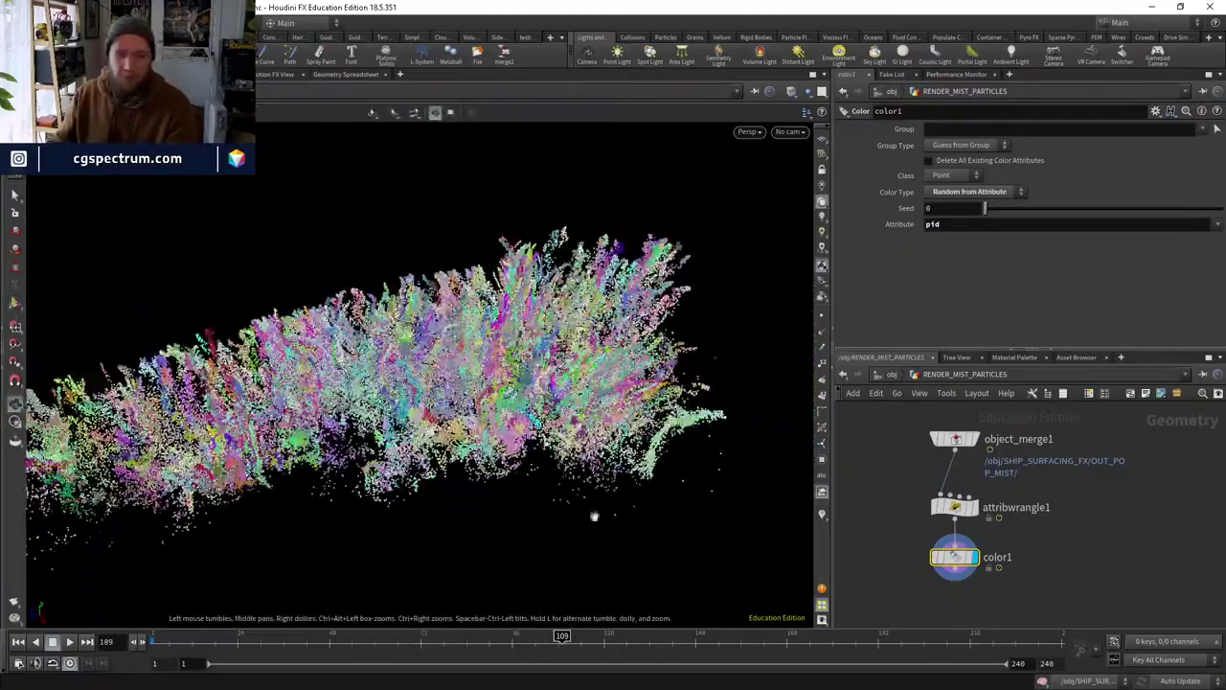
left_click(970, 507)
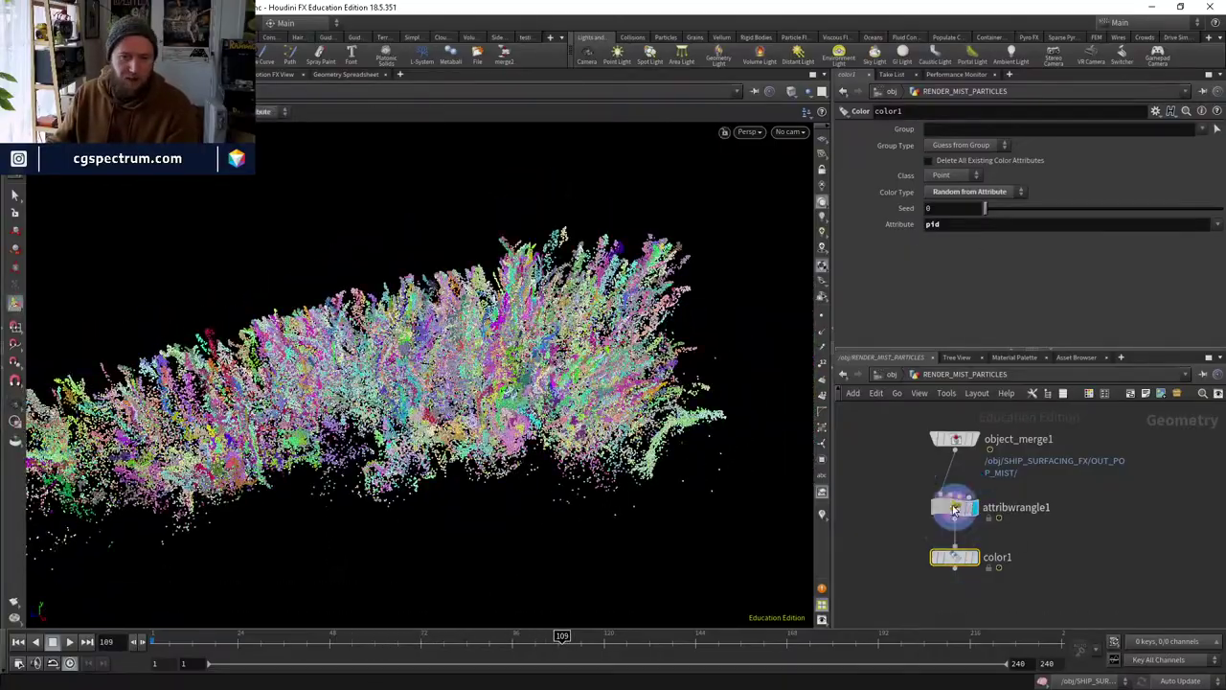
left_click(954, 558)
left_click_drag(603, 421, 757, 383)
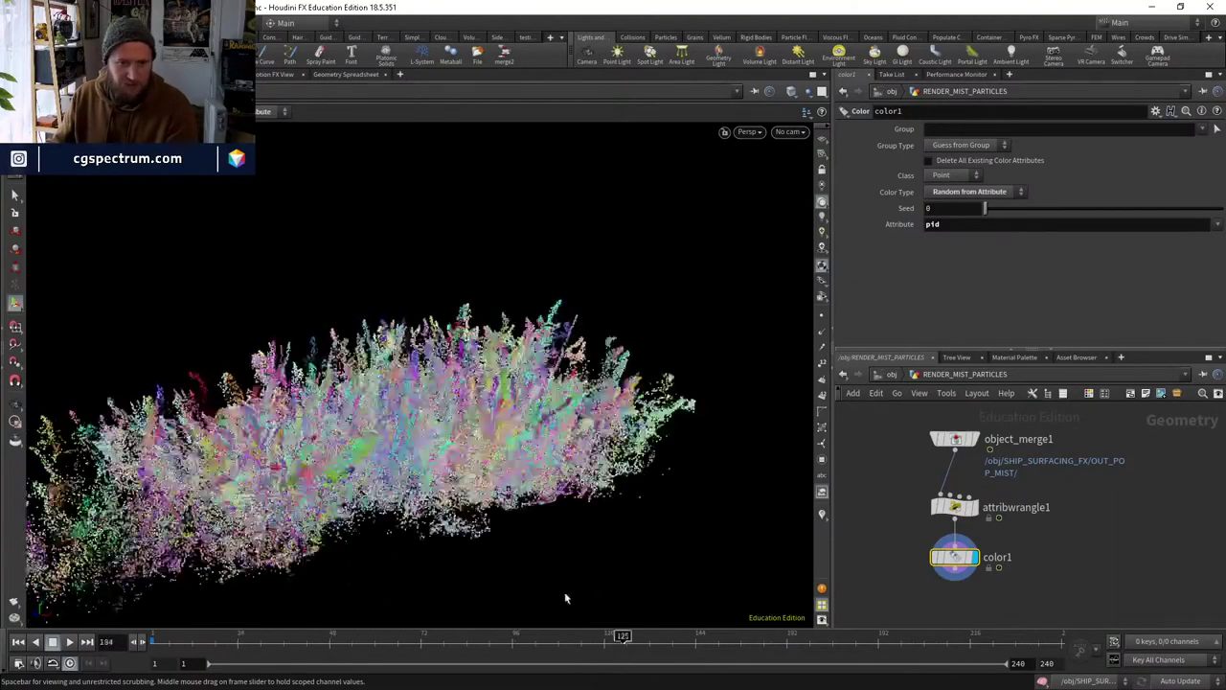
left_click(954, 450)
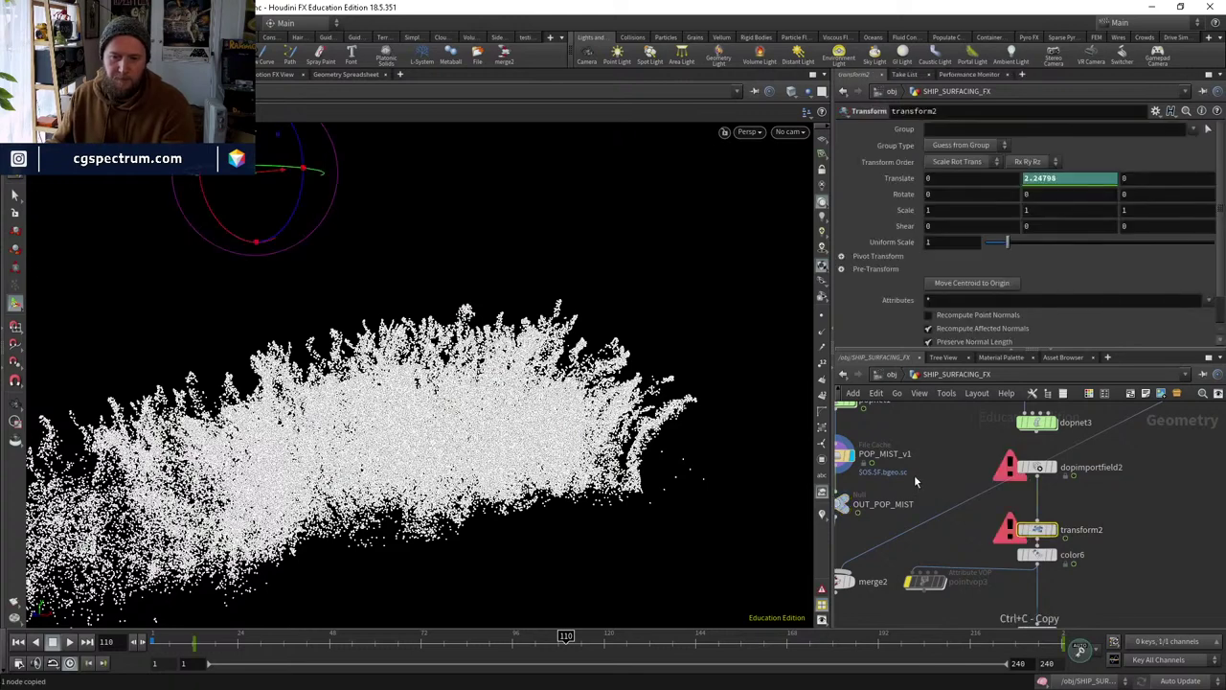
Insert a copy of transform2 as transform4 between POP_MIST_v1 and OUT_POP_MIST.
middle_click_drag(915, 492, 1017, 530)
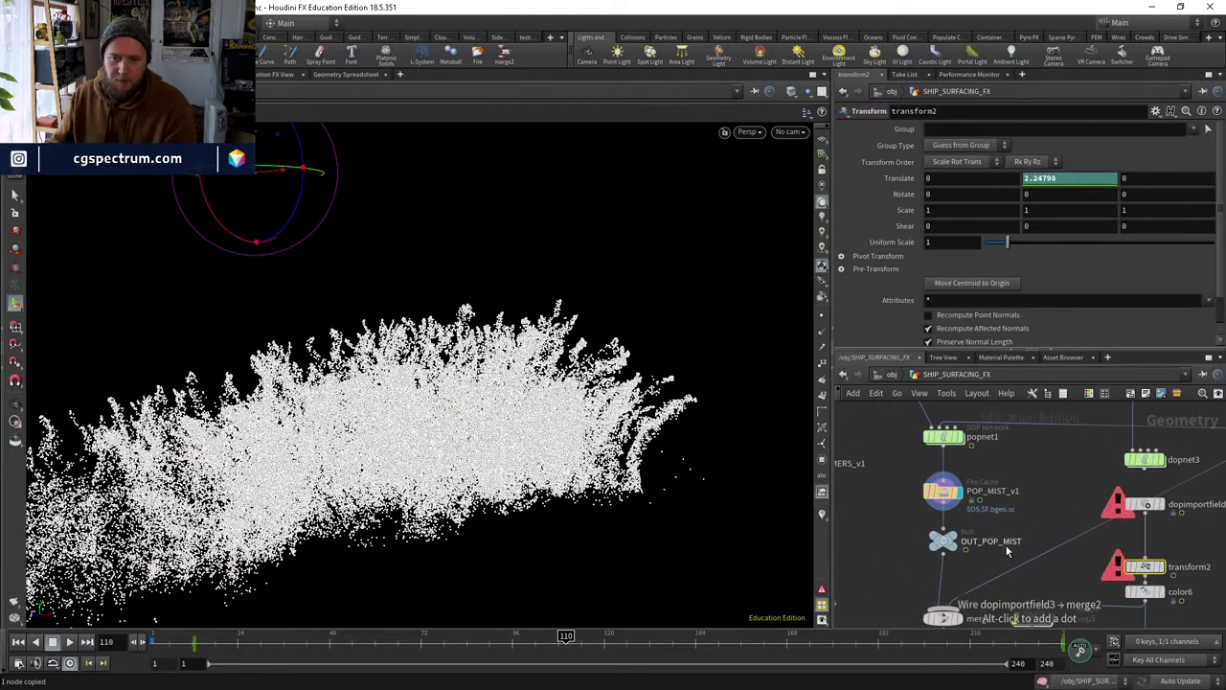
left_click_drag(944, 548, 944, 561)
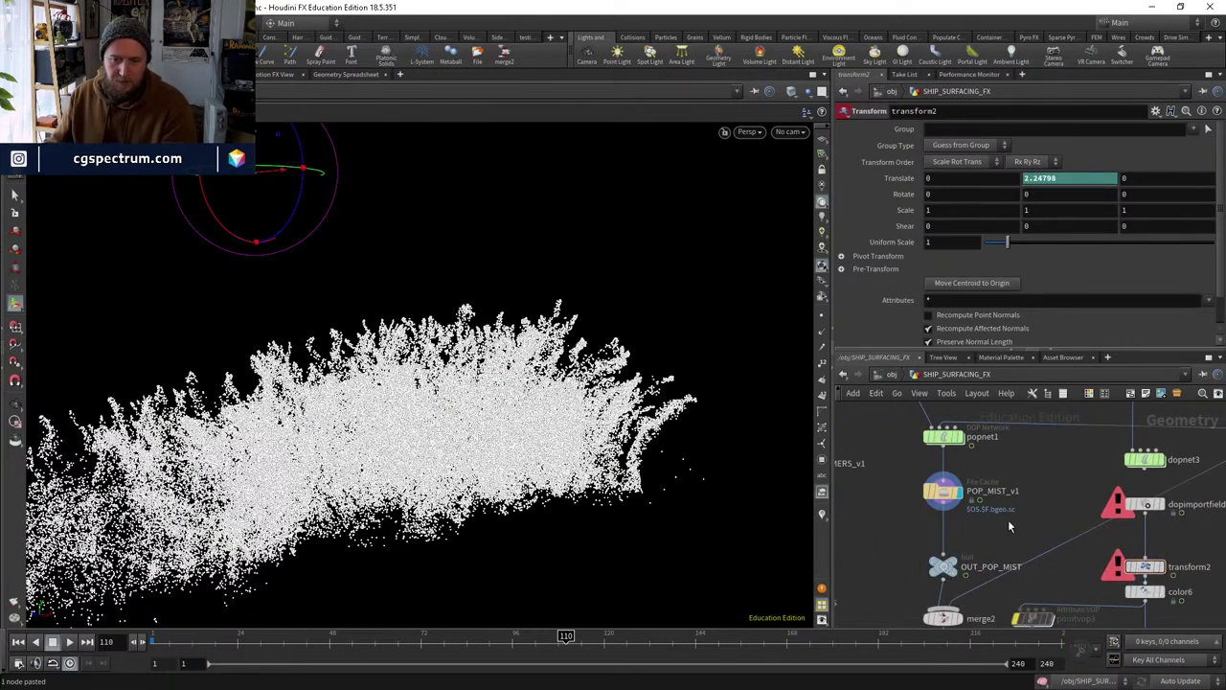
left_click_drag(1033, 618, 966, 537)
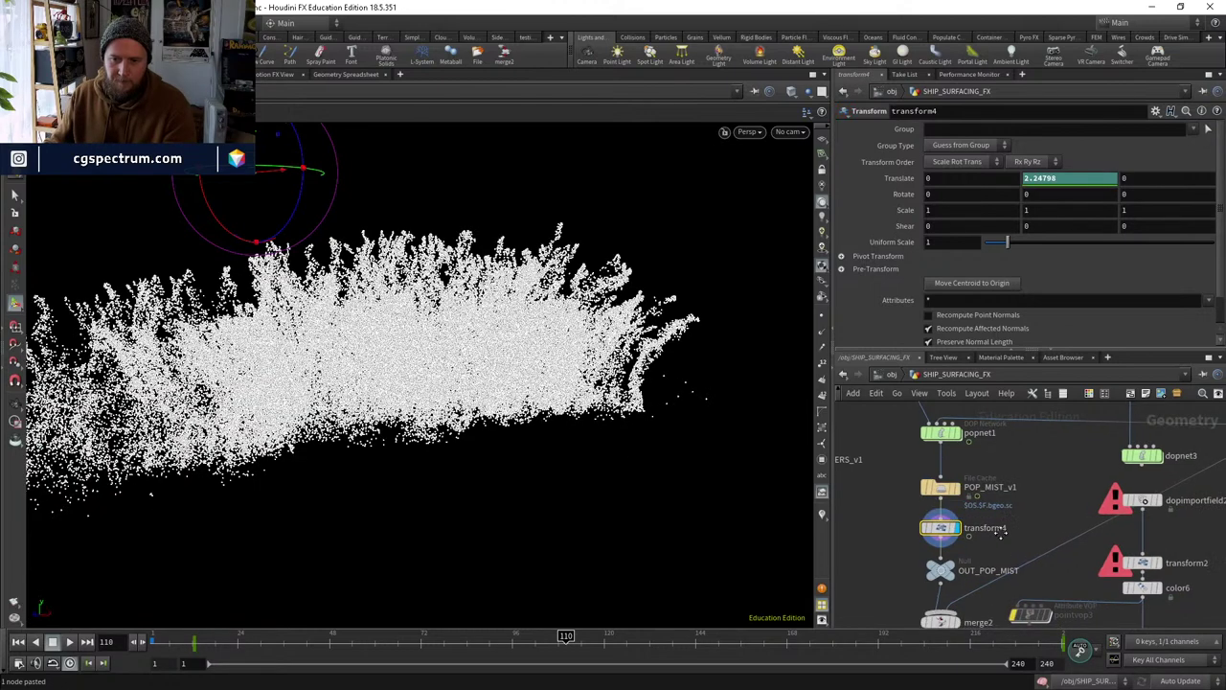
Reframe the network around the mist nodes, select OUT_POP_MIST and return to frame 1.
scroll(1159, 535, "up", 2)
middle_click_drag(1159, 535, 1133, 594)
scroll(1025, 624, "down", 3)
middle_click_drag(1025, 624, 1040, 546)
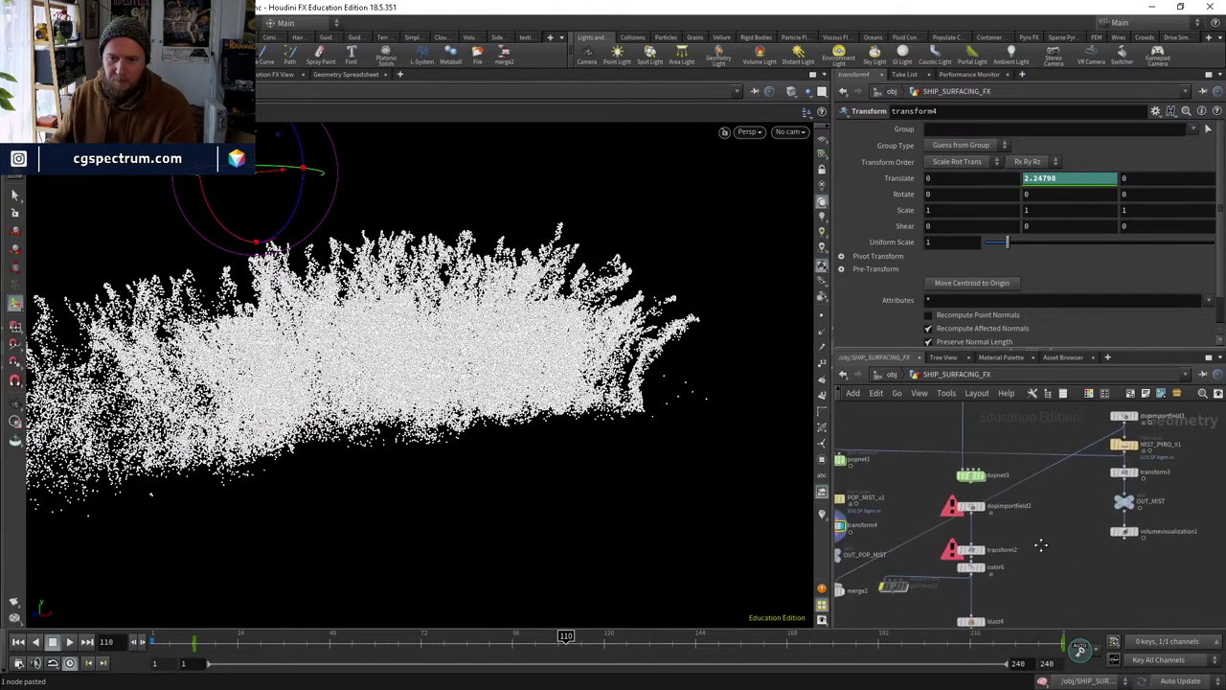
scroll(958, 546, "up", 3)
left_click(926, 545)
middle_click_drag(967, 568, 1045, 499)
scroll(977, 507, "down", 3)
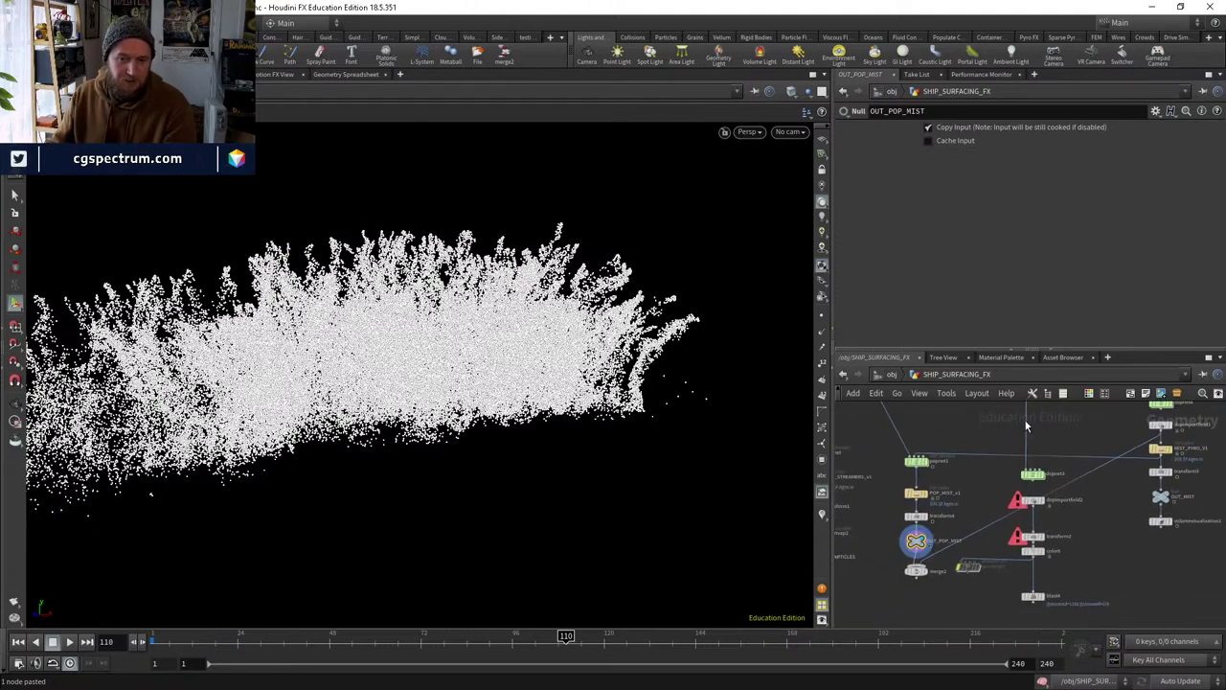
scroll(925, 534, "up", 2)
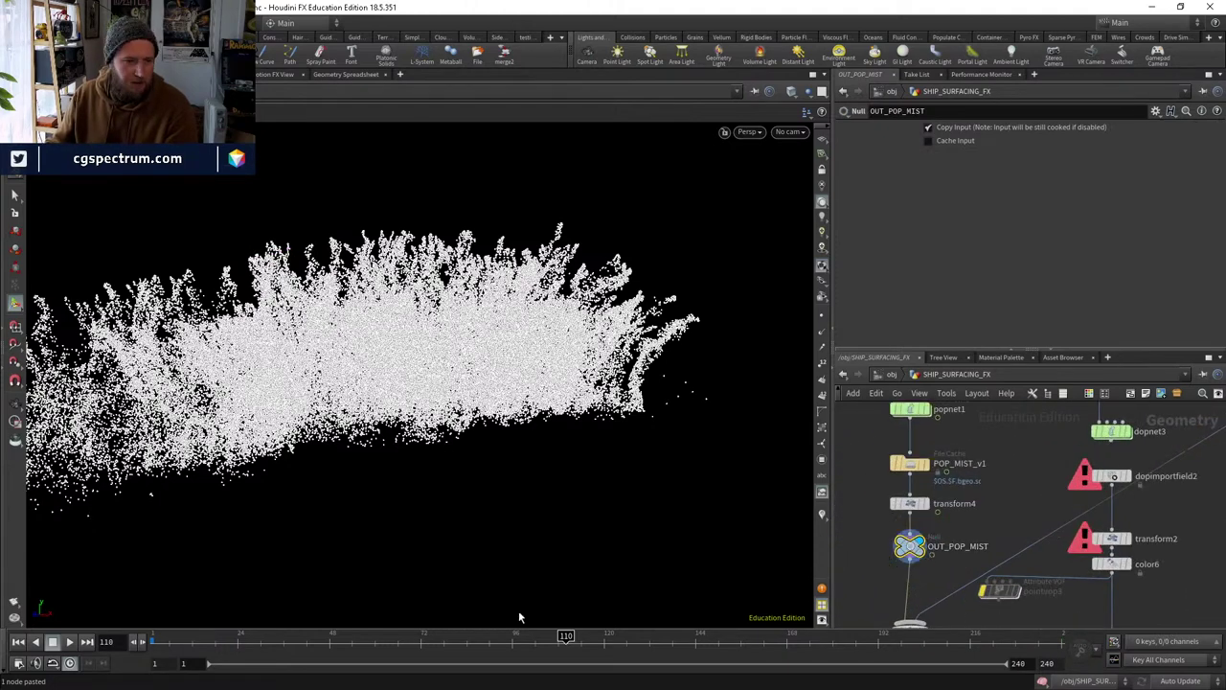
key("ctrl+Left")
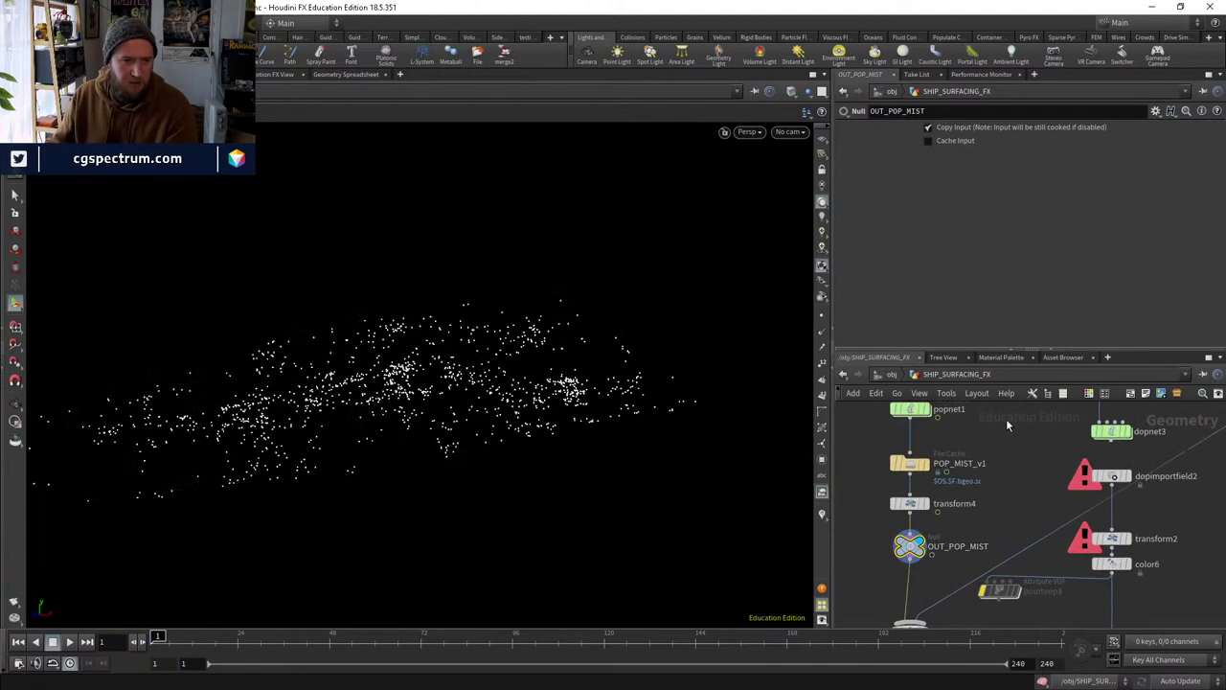
Return to object level, select RENDER_MIST and scrub the timeline to frame 116.
left_click(892, 375)
middle_click_drag(866, 530, 958, 387)
scroll(959, 455, "down", 2)
left_click(906, 558)
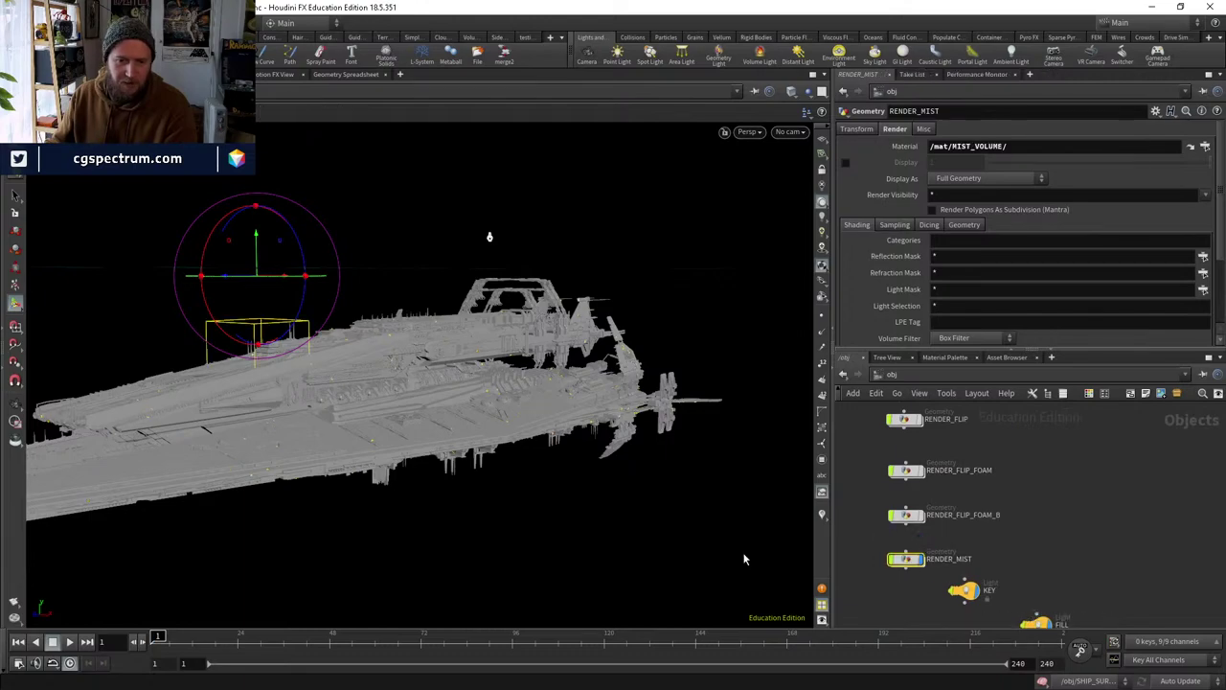
left_click(462, 637)
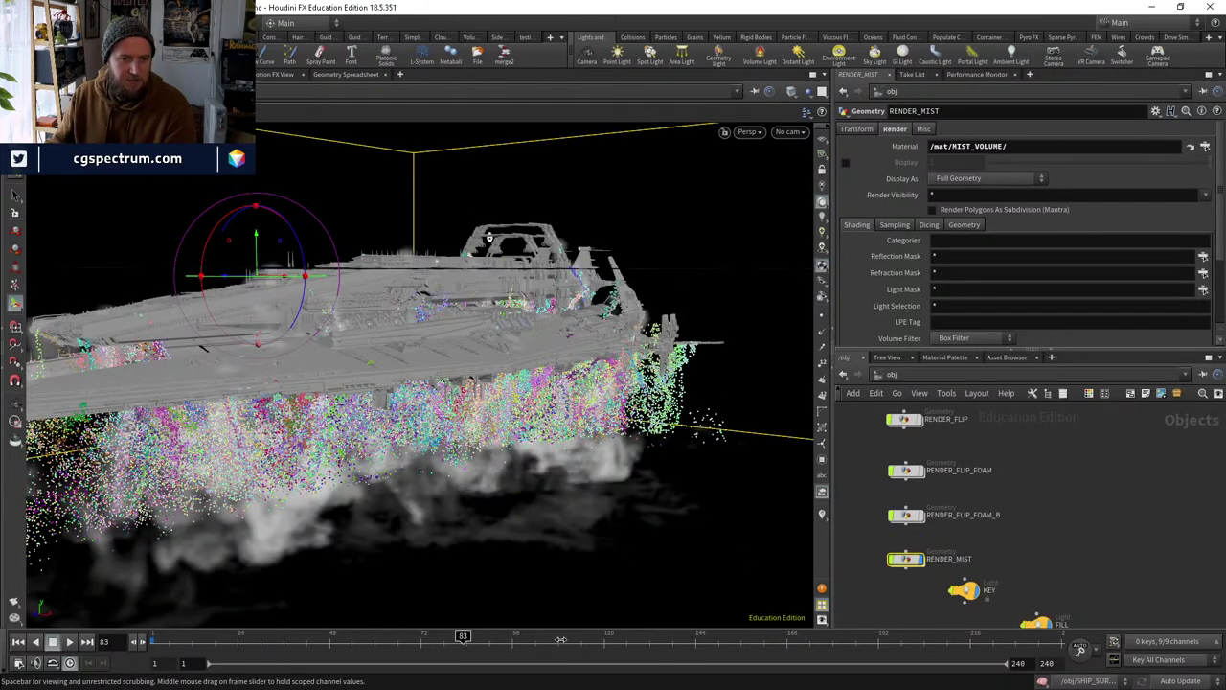
left_click_drag(560, 639, 588, 638)
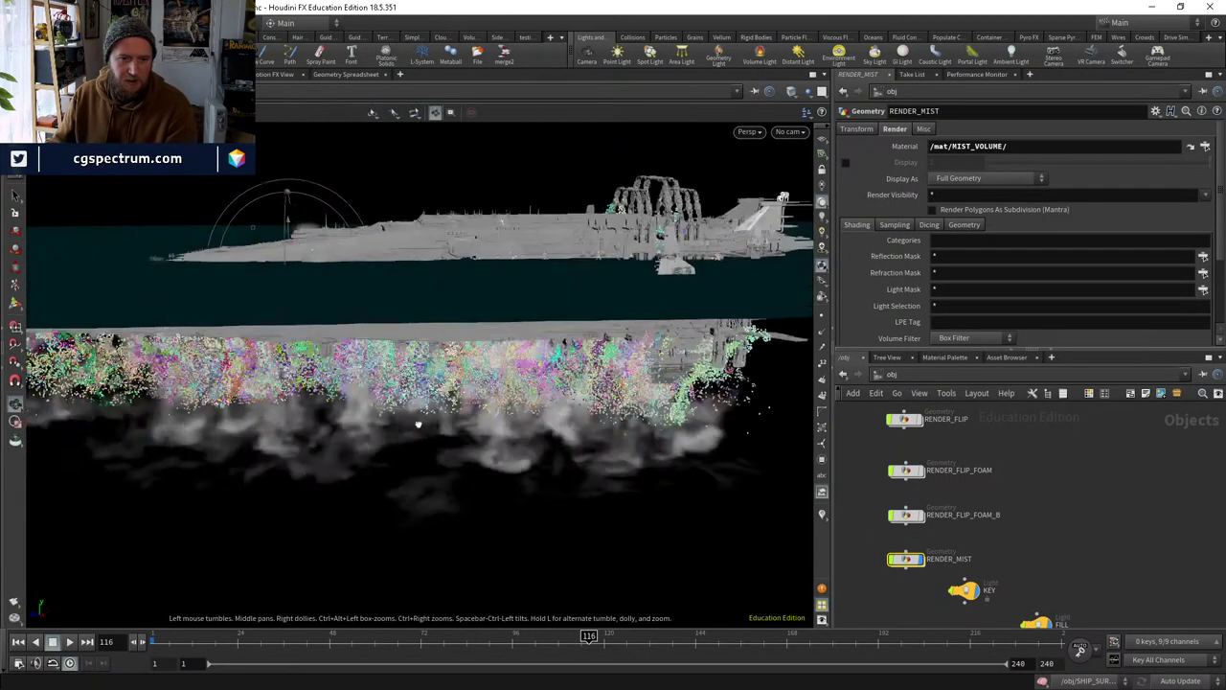
Orbit around the ship at later frames to inspect the mist particles and volume.
left_click_drag(418, 424, 613, 517)
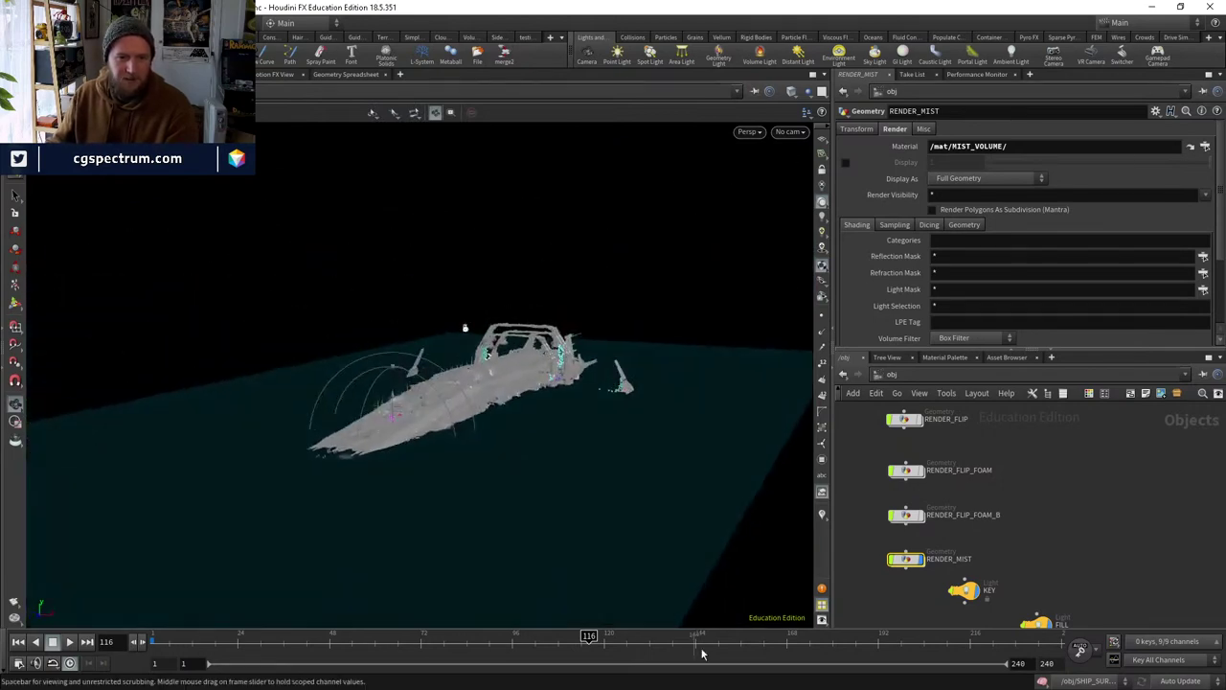
left_click(889, 644)
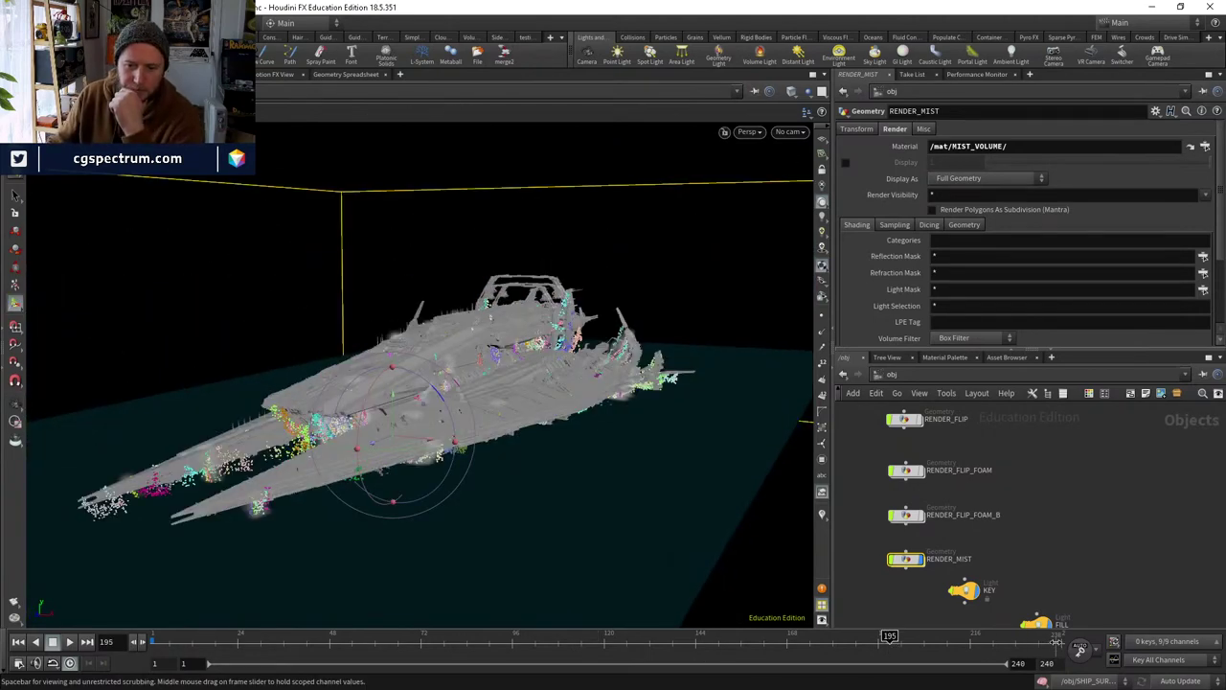
left_click_drag(542, 406, 680, 435)
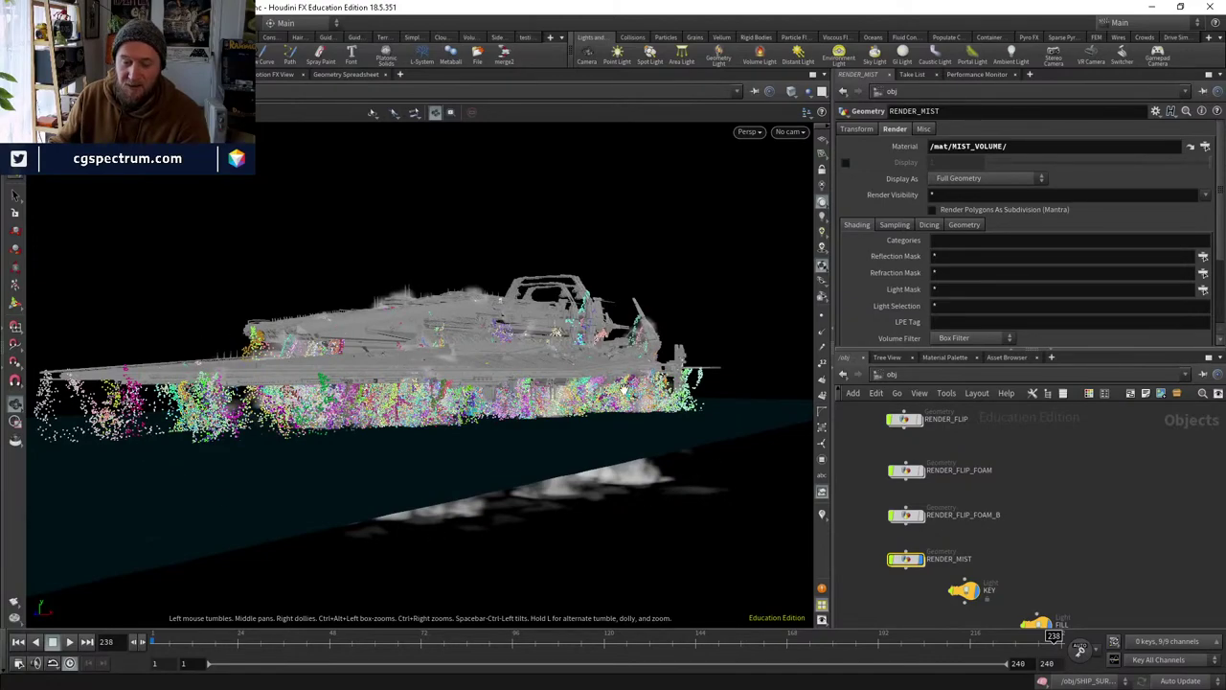
left_click_drag(623, 389, 556, 408)
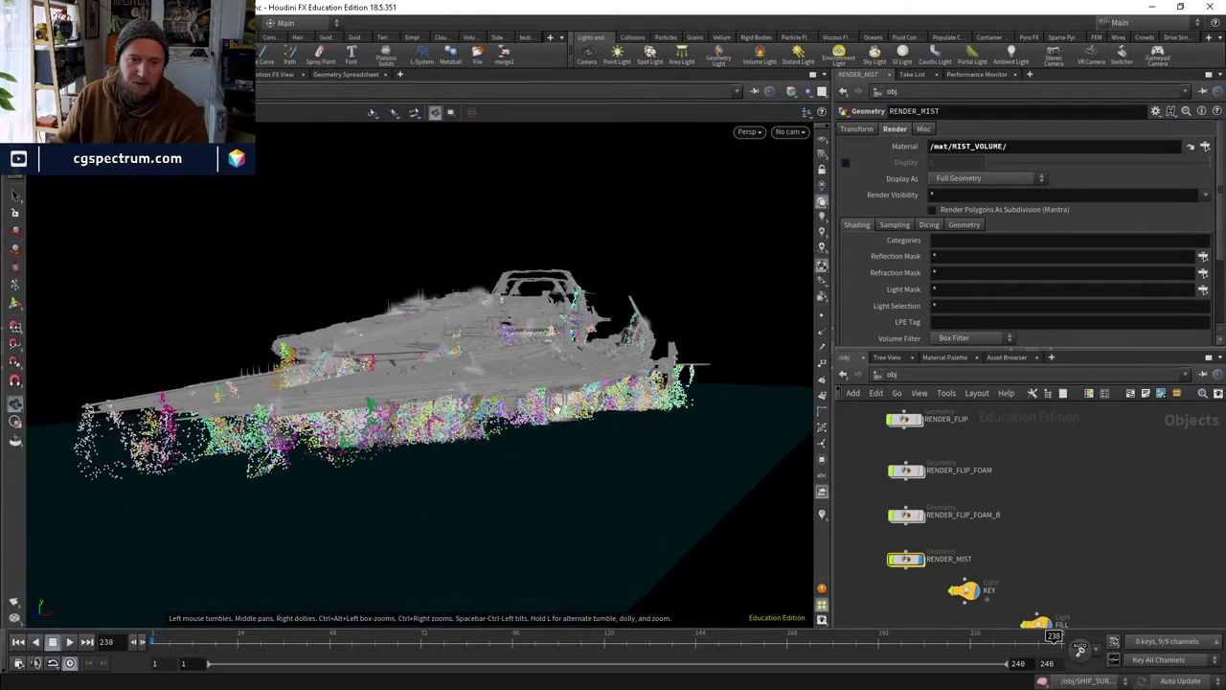
key("Return")
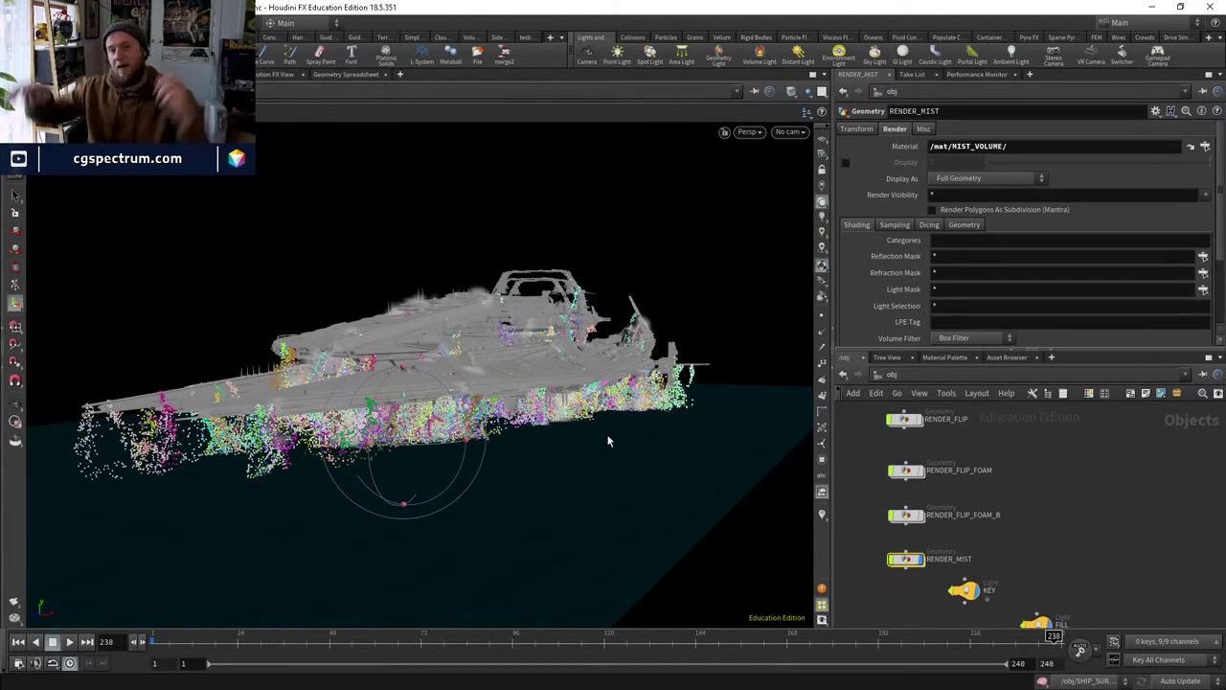
key("Escape")
left_click_drag(642, 419, 458, 408)
key("Return")
key("Escape")
Add RENDER_MIST_PARTICLES to the MIST render's candidate objects alongside RENDER_MIST.
middle_click_drag(992, 466, 978, 535)
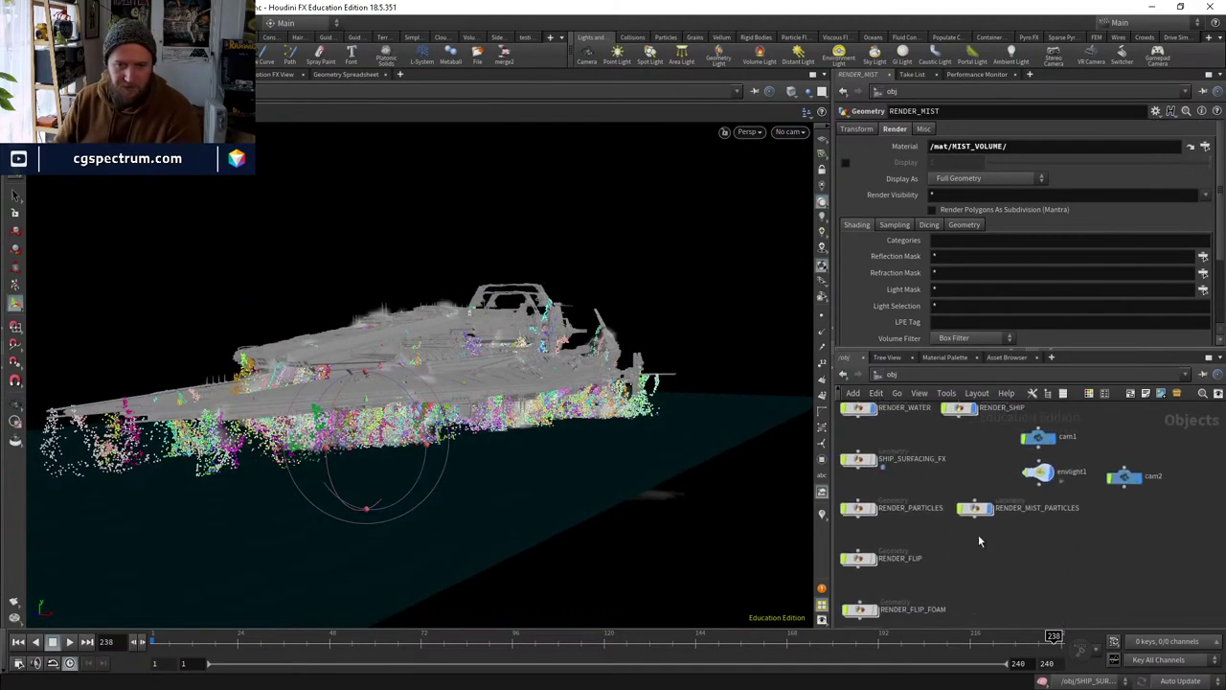
left_click(975, 508)
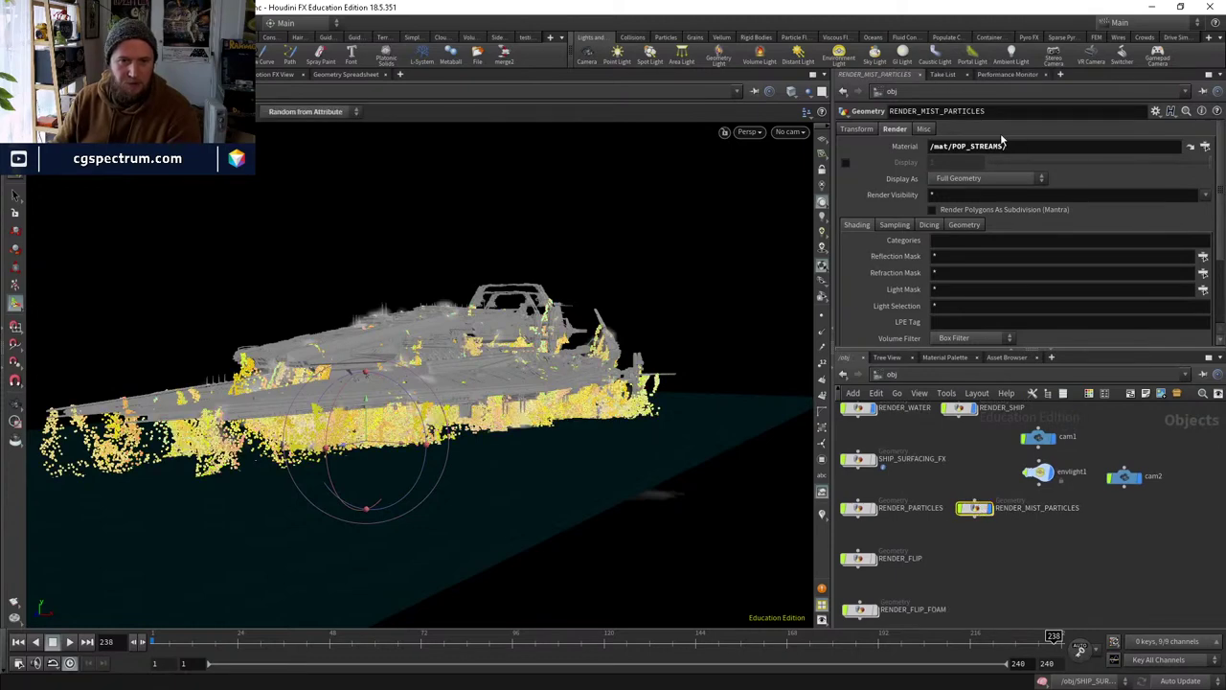
left_click(1010, 562)
middle_click_drag(1013, 564, 1034, 480)
left_click(899, 375)
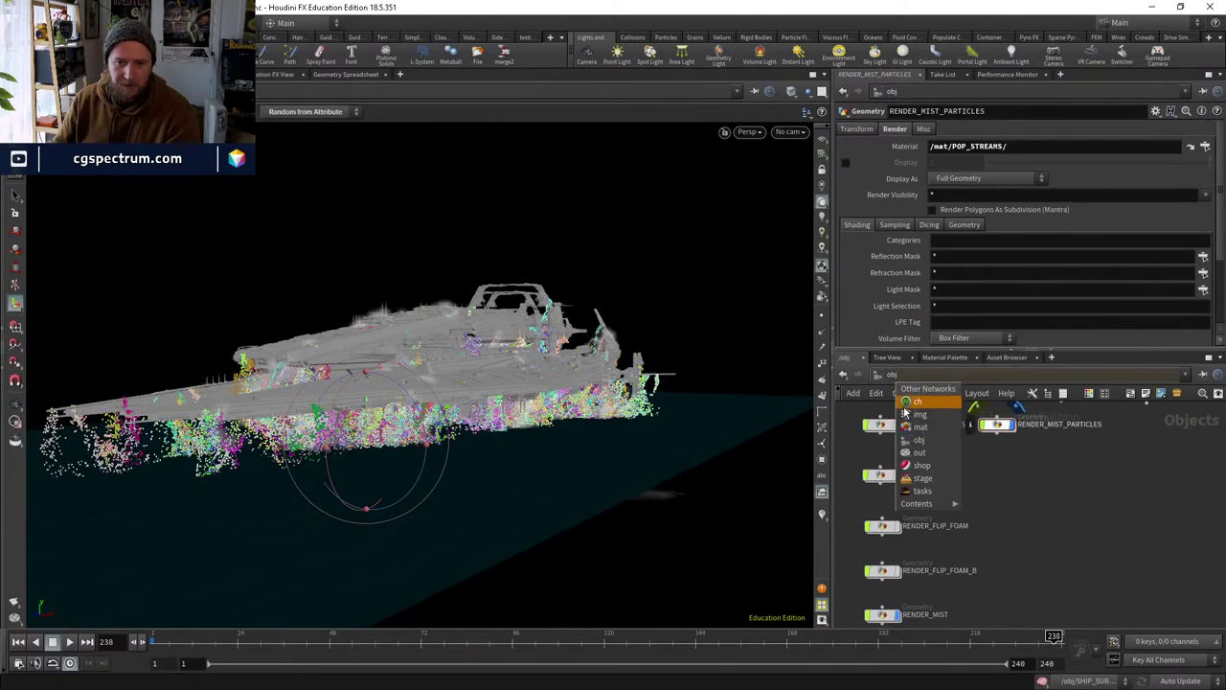
left_click(918, 453)
left_click(904, 510)
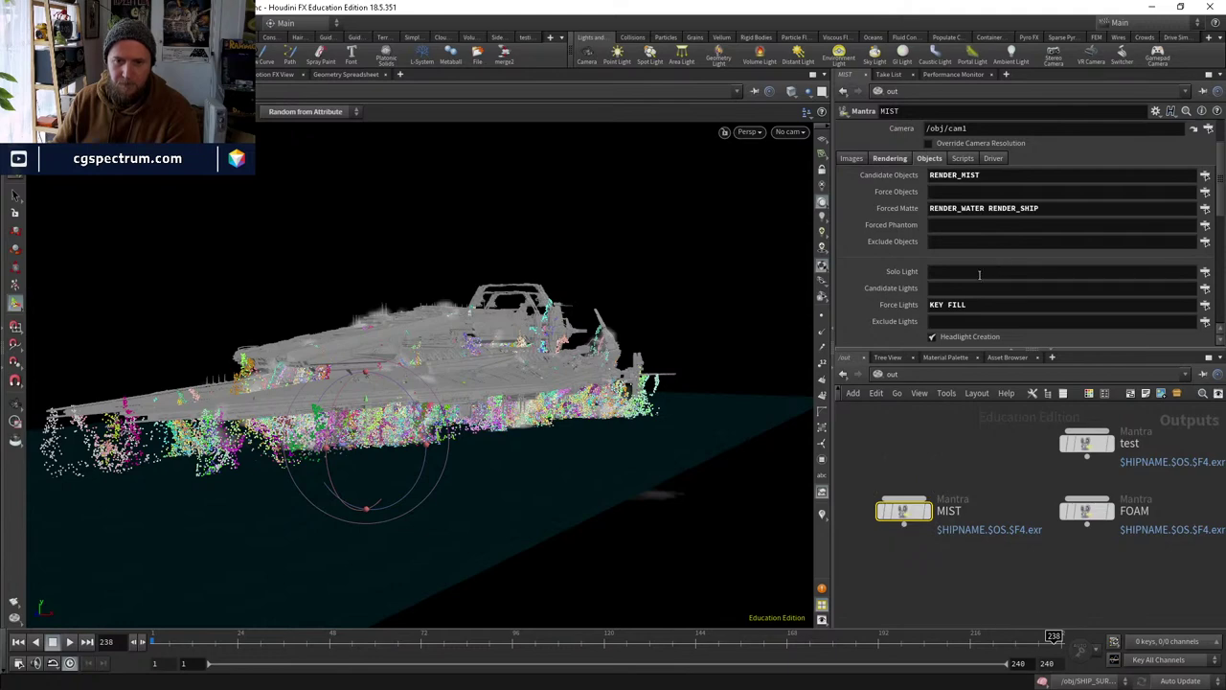
left_click(1205, 175)
left_click(1083, 131, "ctrl")
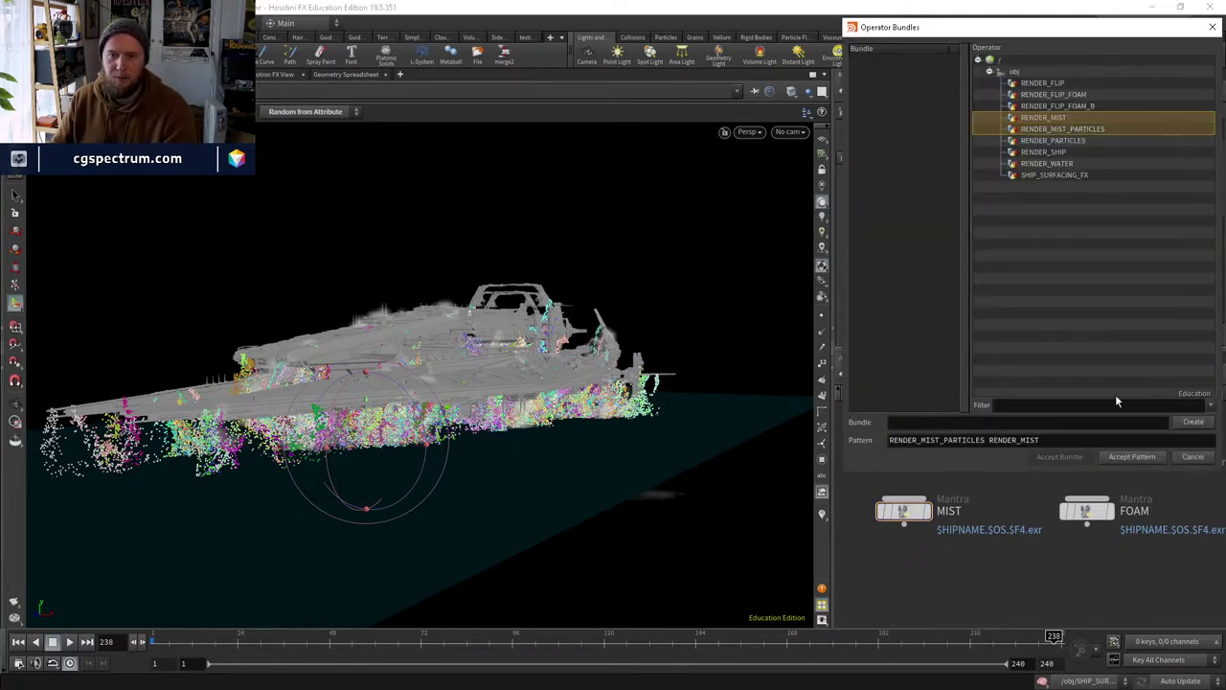
left_click(1131, 457)
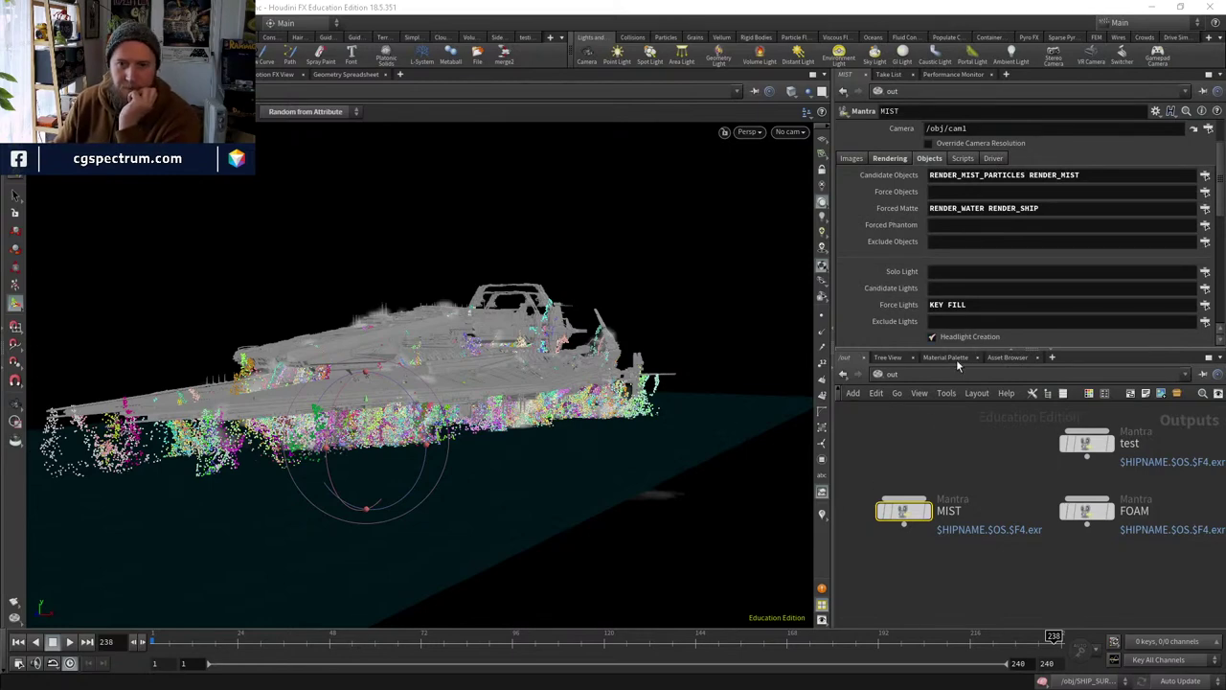
Set color1's Color Type to Constant in RENDER_MIST_PARTICLES and start the Render View IPR.
left_click(893, 374)
left_click(938, 444)
double_click(998, 425)
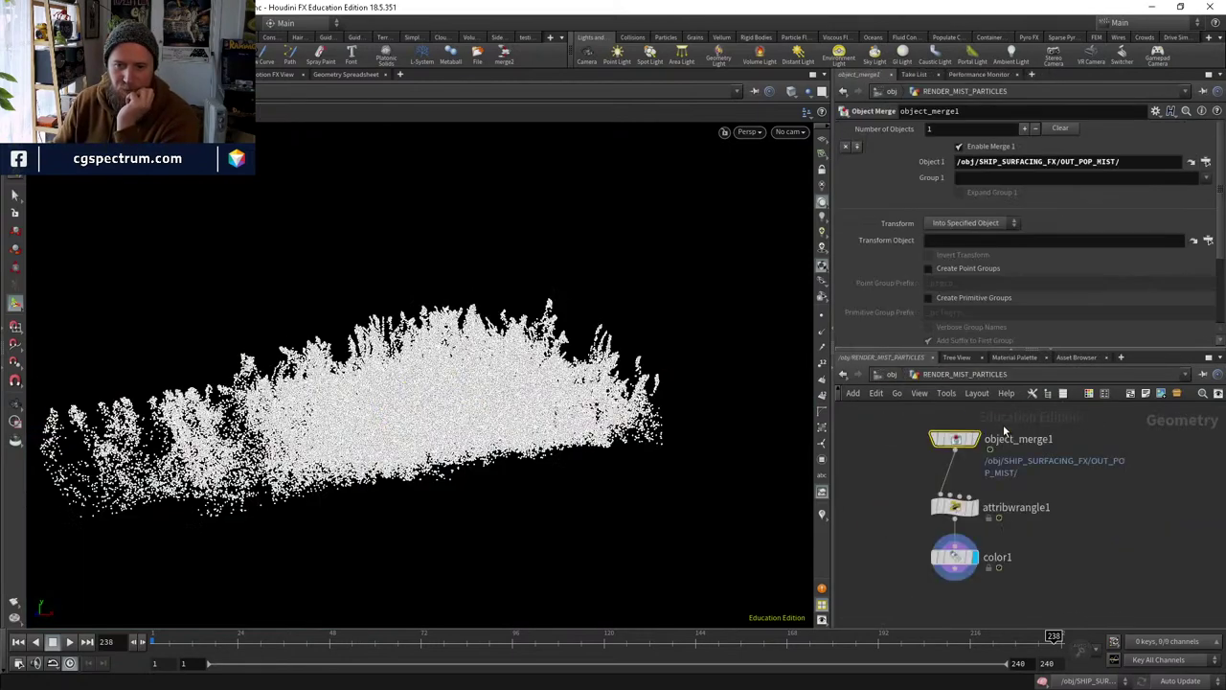
left_click(949, 559)
left_click(961, 193)
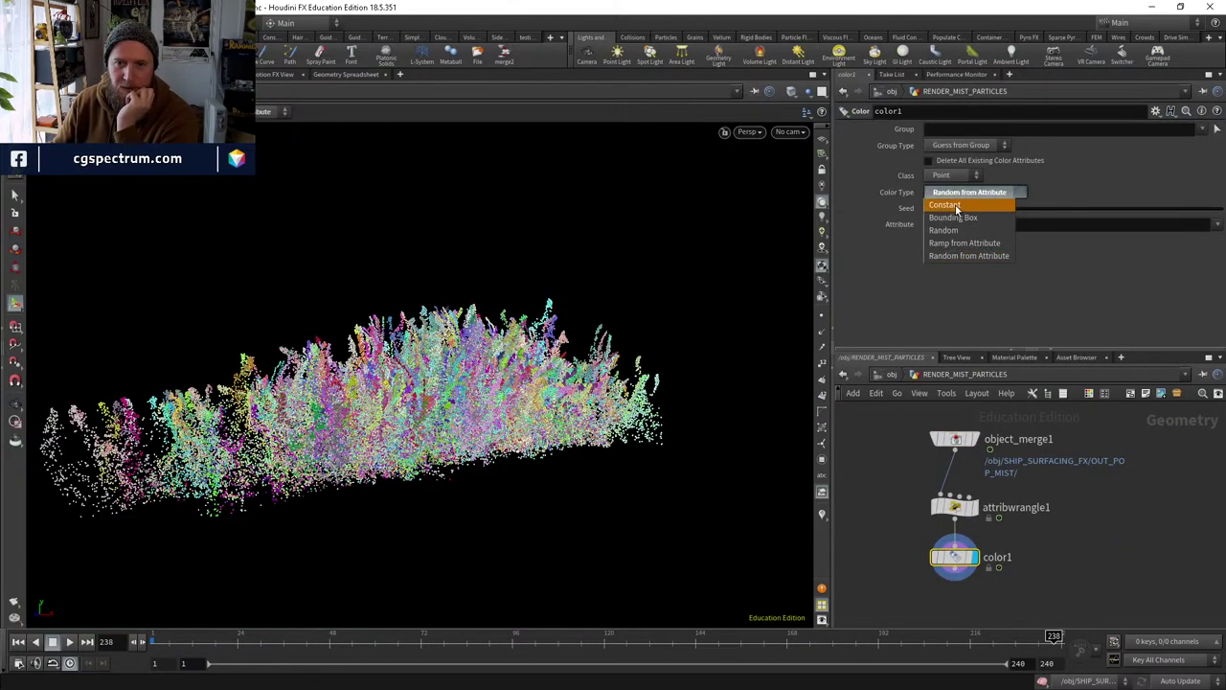
left_click(958, 200)
key("ctrl+Page_Up")
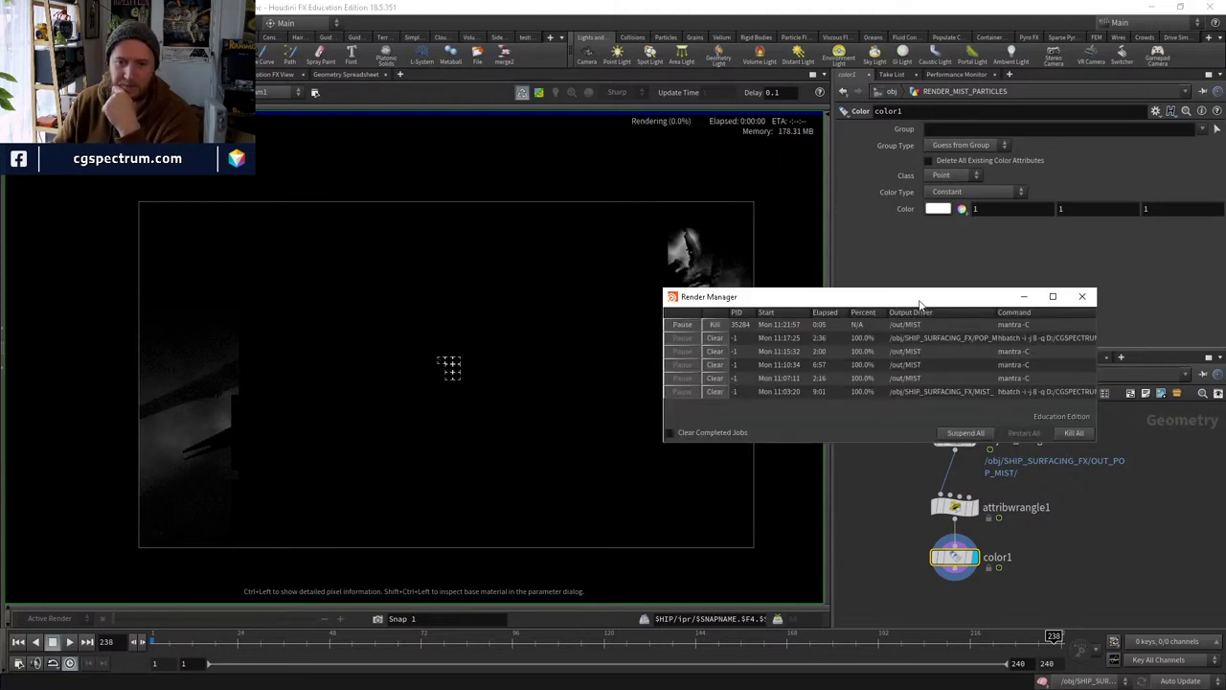
Close the Render Manager, zoom and pan the finished MIST render, then select attribwrangle1.
left_click(1082, 296)
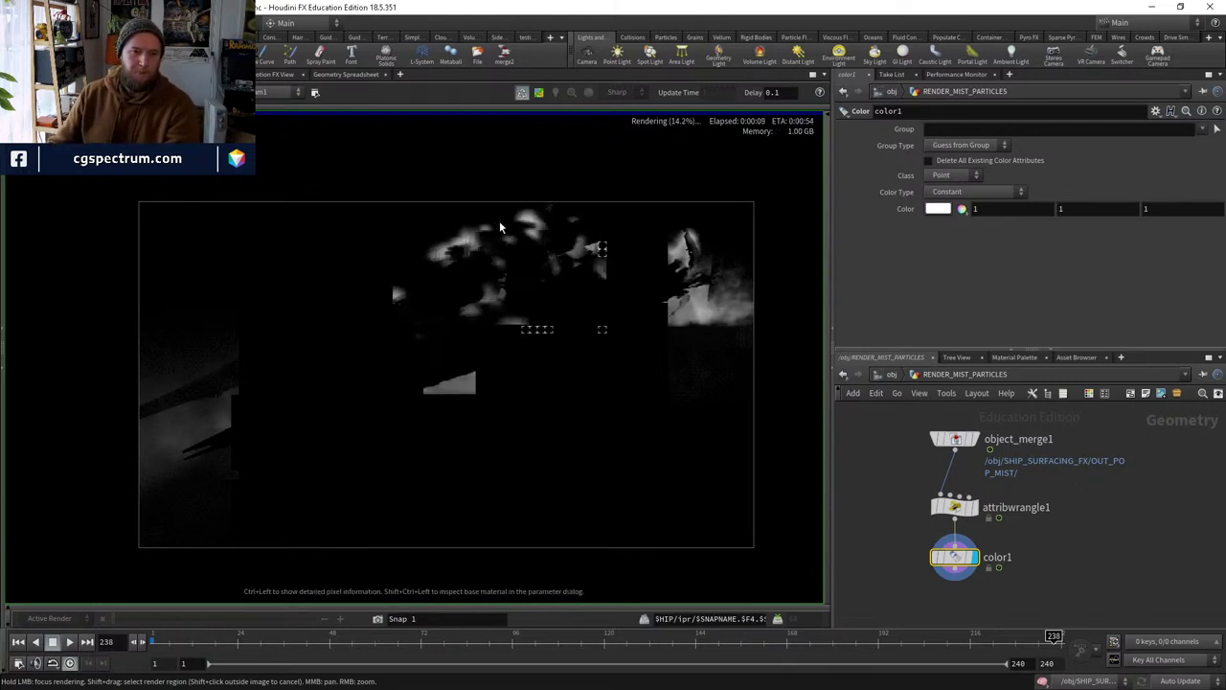
scroll(643, 335, "up", 3)
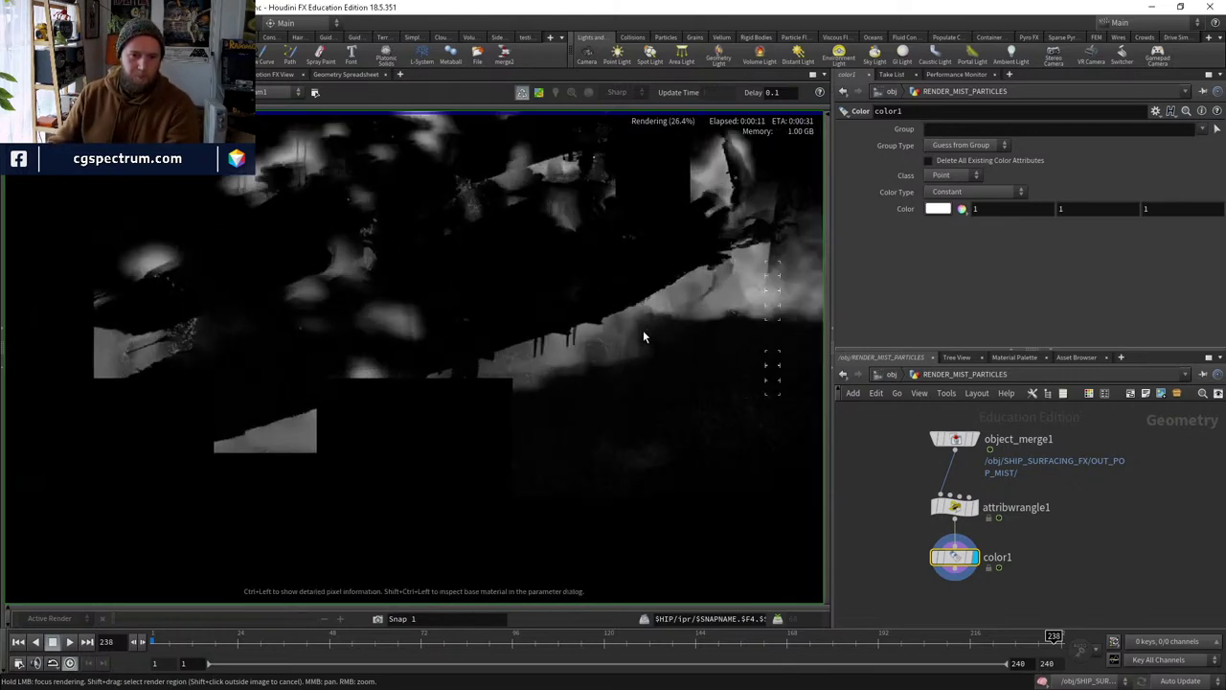
scroll(598, 357, "up", 2)
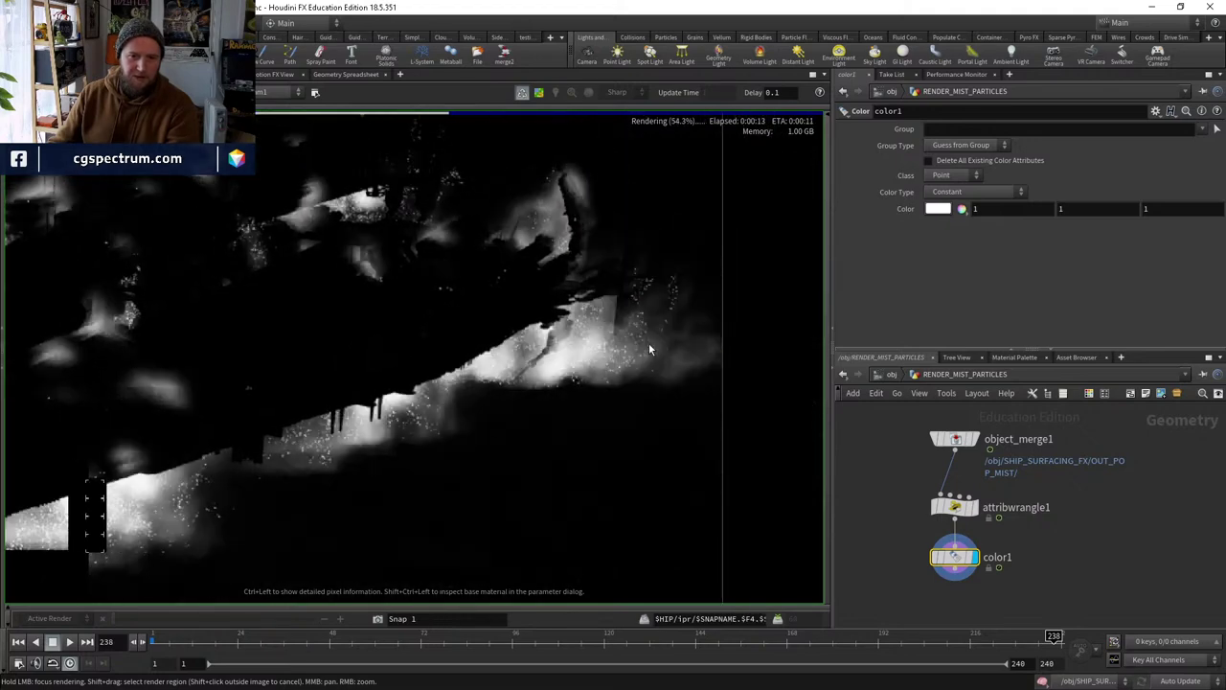
scroll(647, 342, "down", 3)
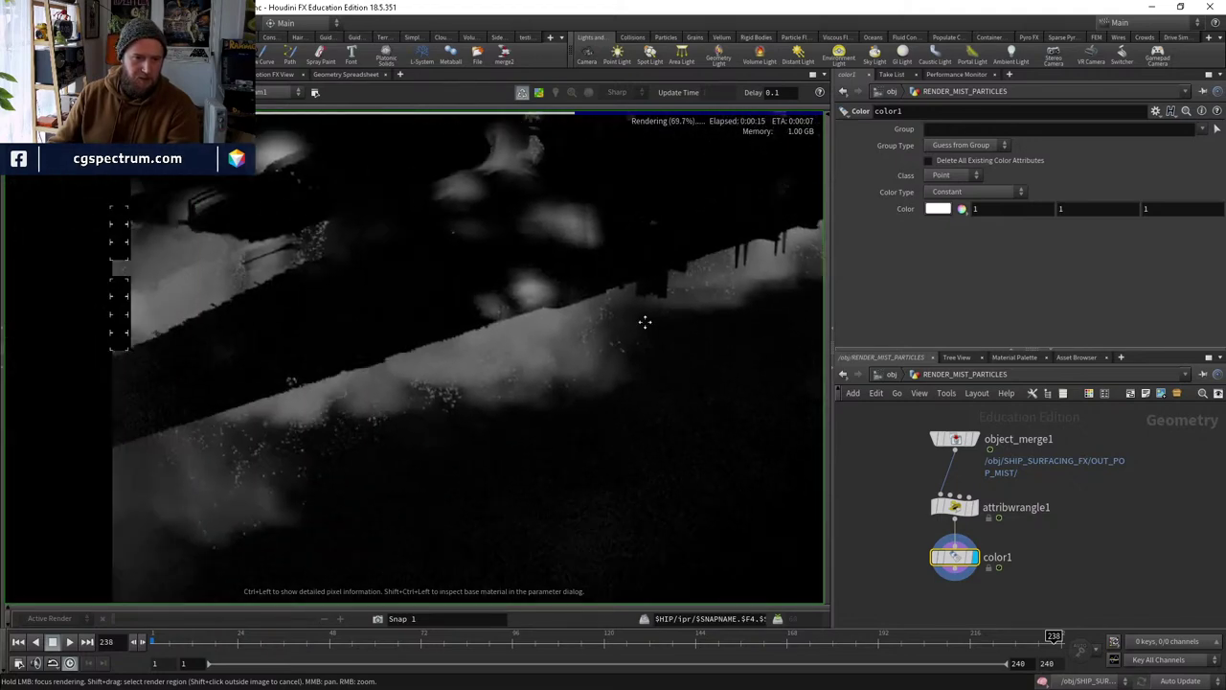
scroll(498, 427, "down", 3)
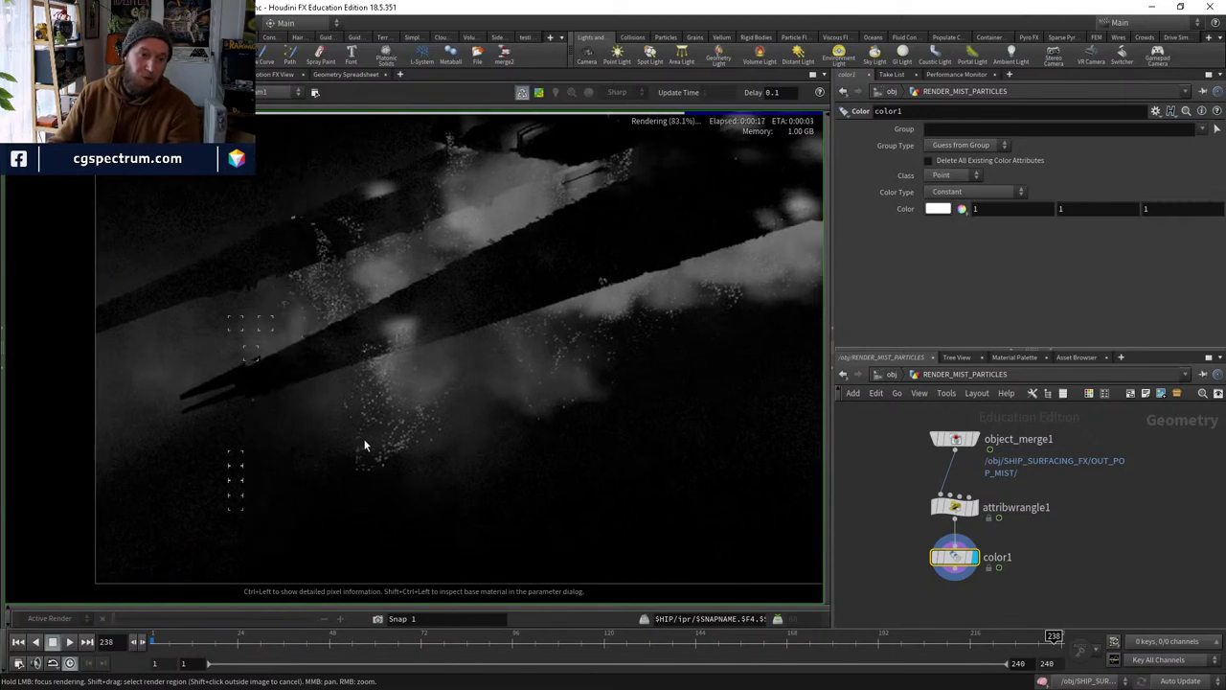
scroll(364, 445, "down", 4)
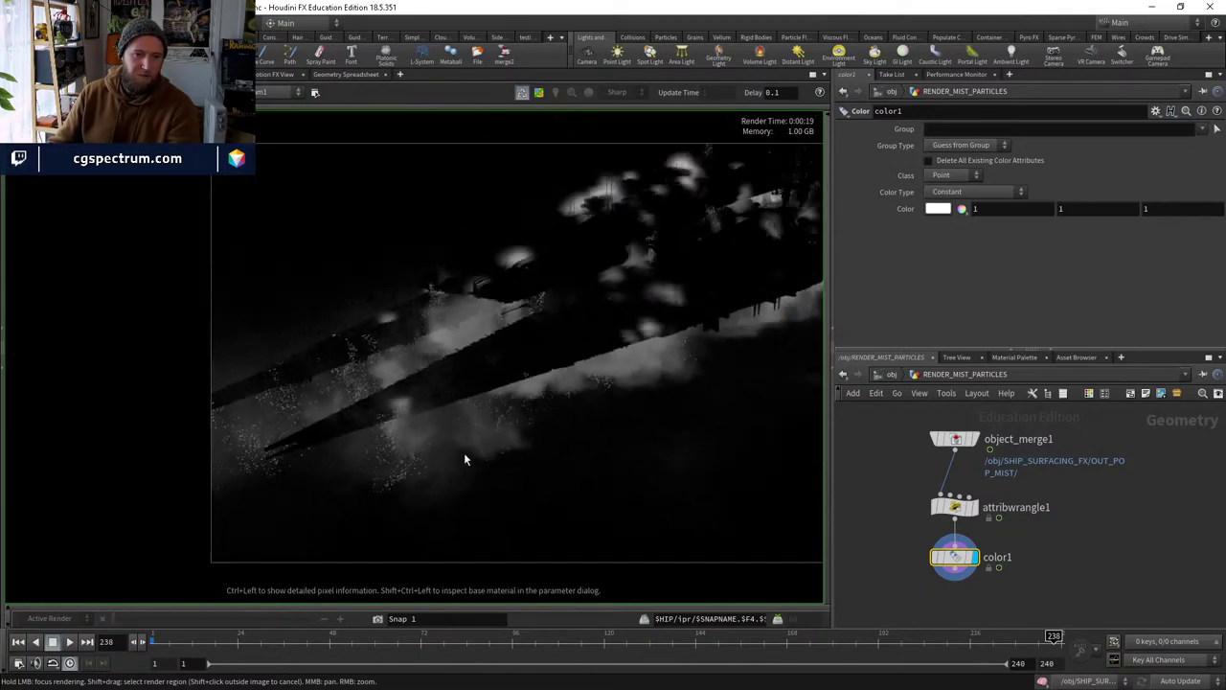
middle_click_drag(381, 486, 460, 438)
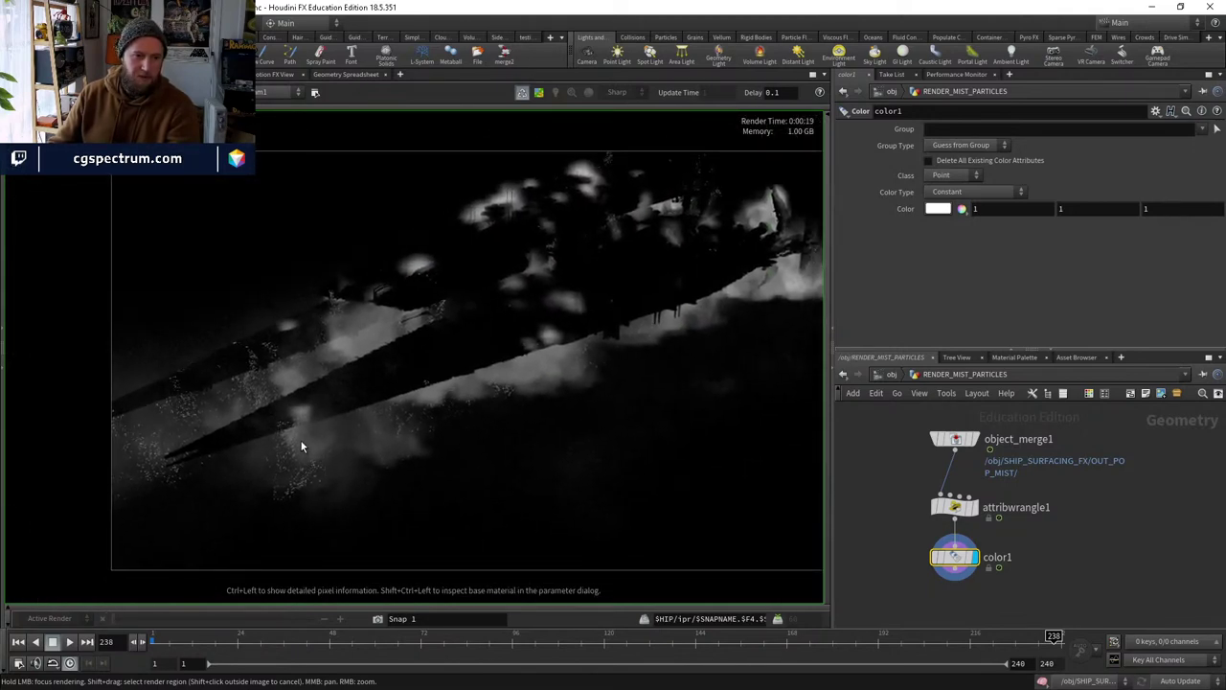
scroll(299, 444, "up", 4)
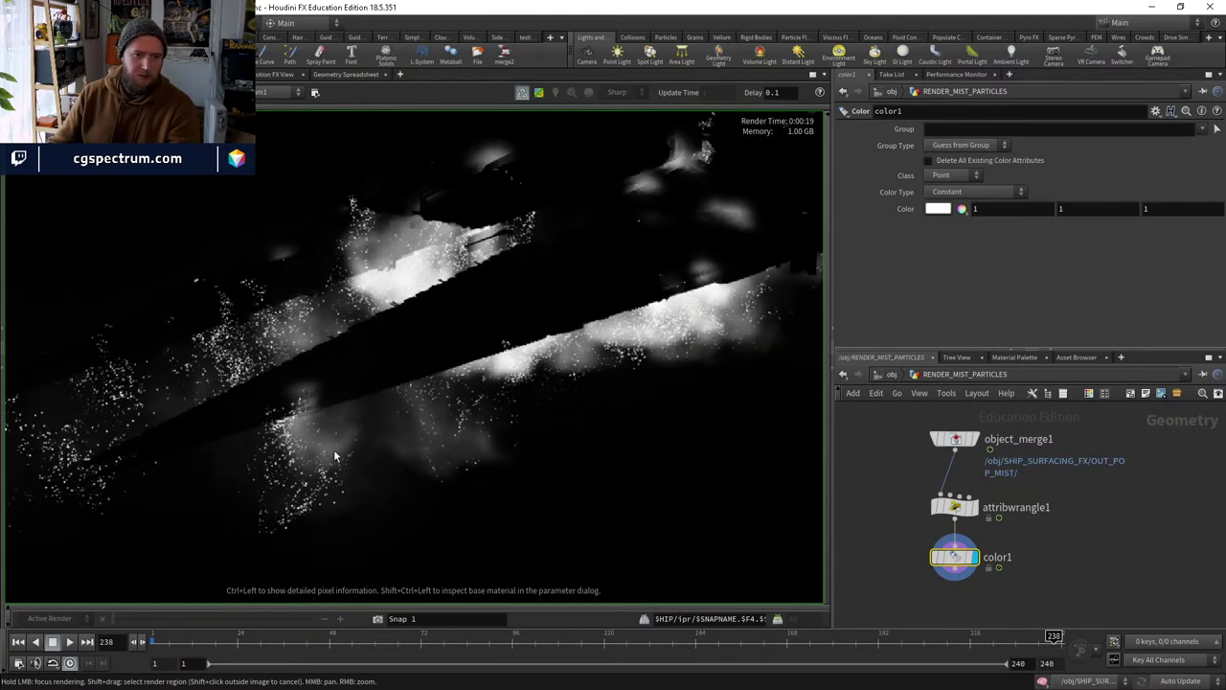
left_click(955, 506)
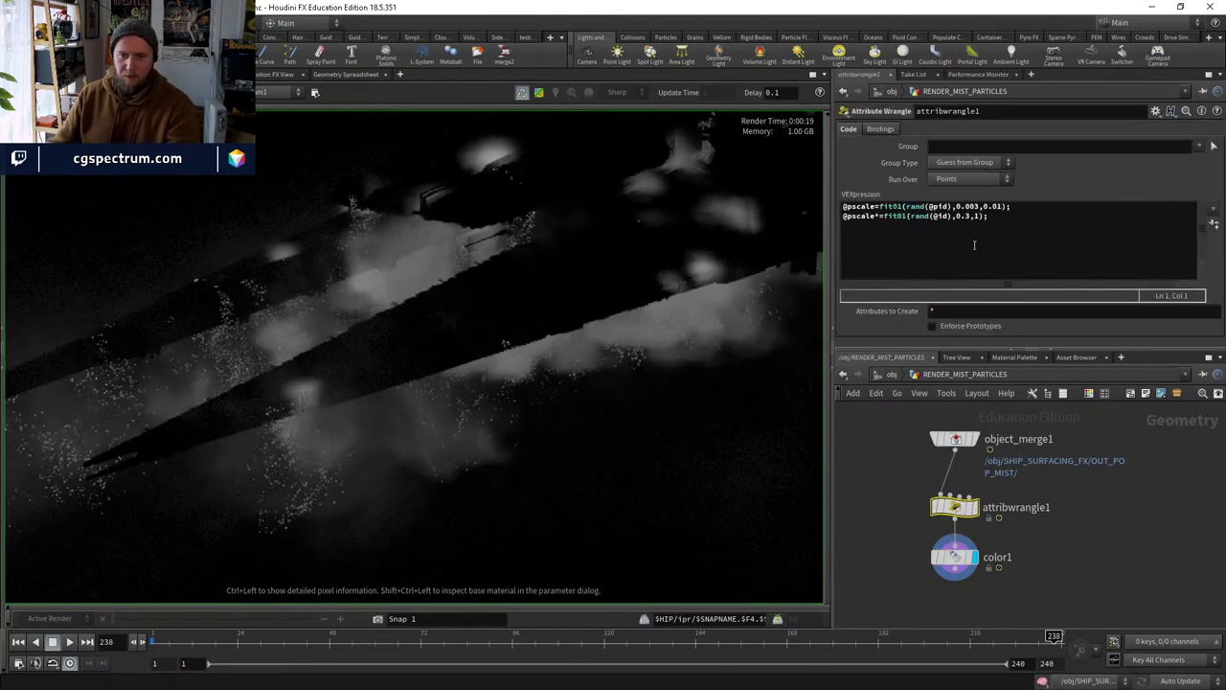
Raise the fit01 minimum pscale in attribwrangle1 from 0.003 to 0.006 and inspect the re-render.
left_click(978, 205)
key("BackSpace")
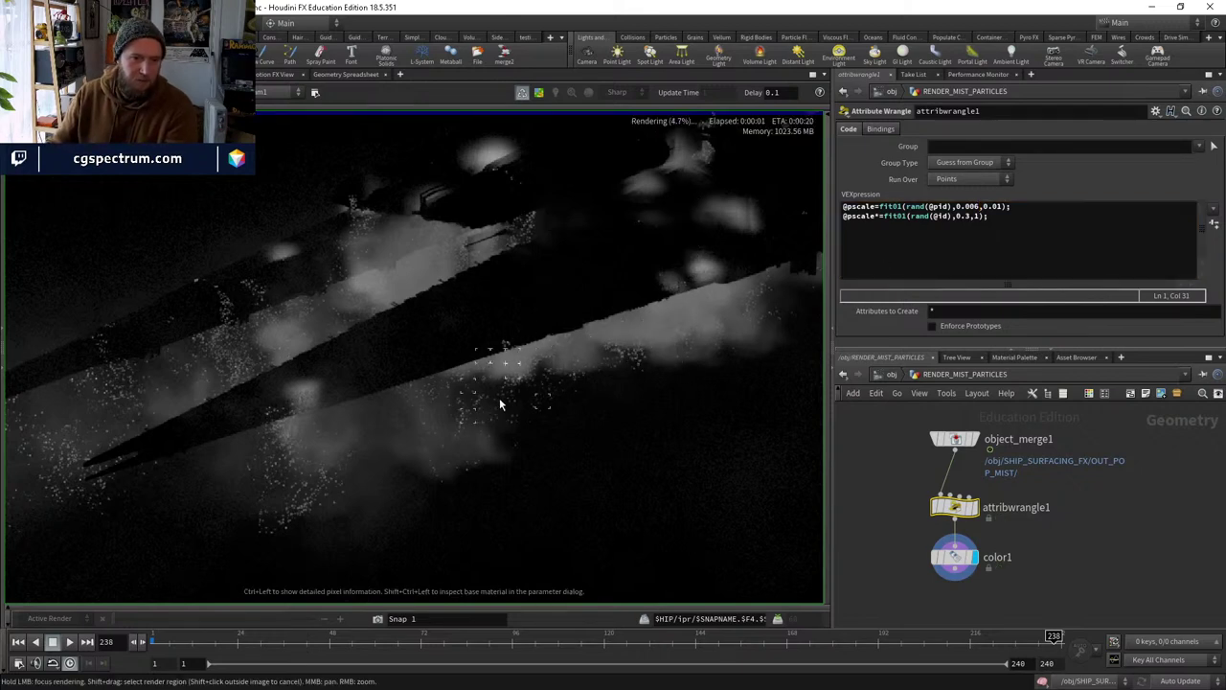
middle_click_drag(301, 459, 349, 437)
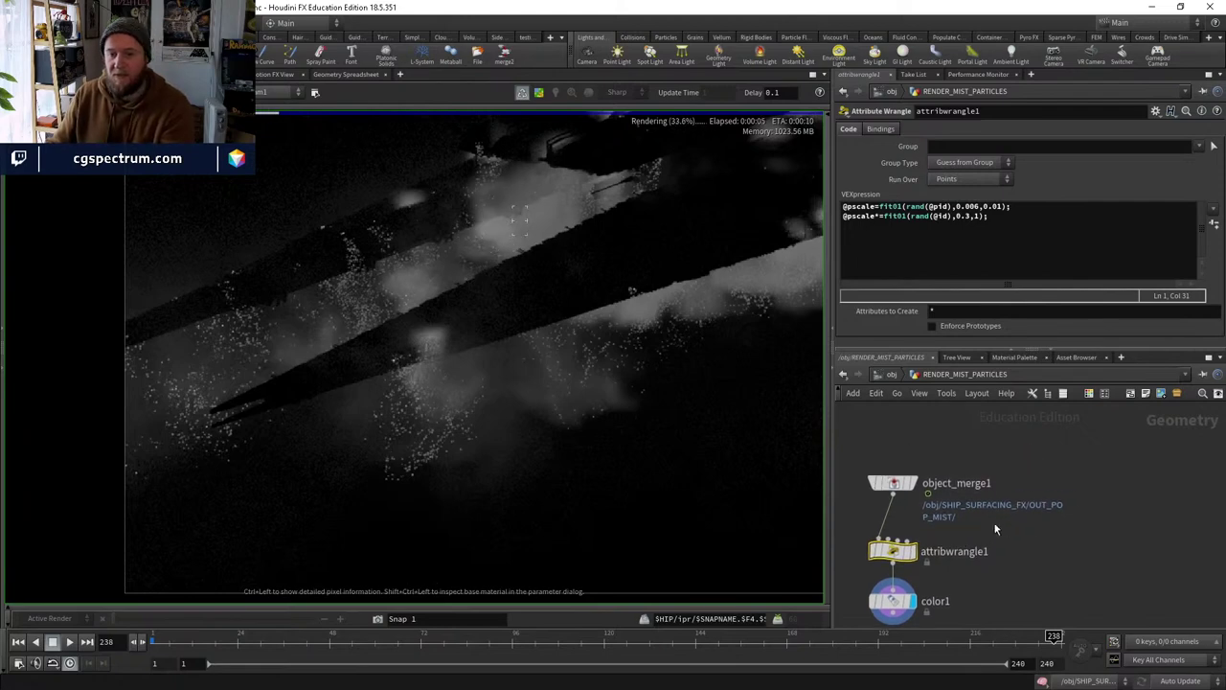
scroll(999, 541, "down", 2)
middle_click_drag(626, 377, 432, 446)
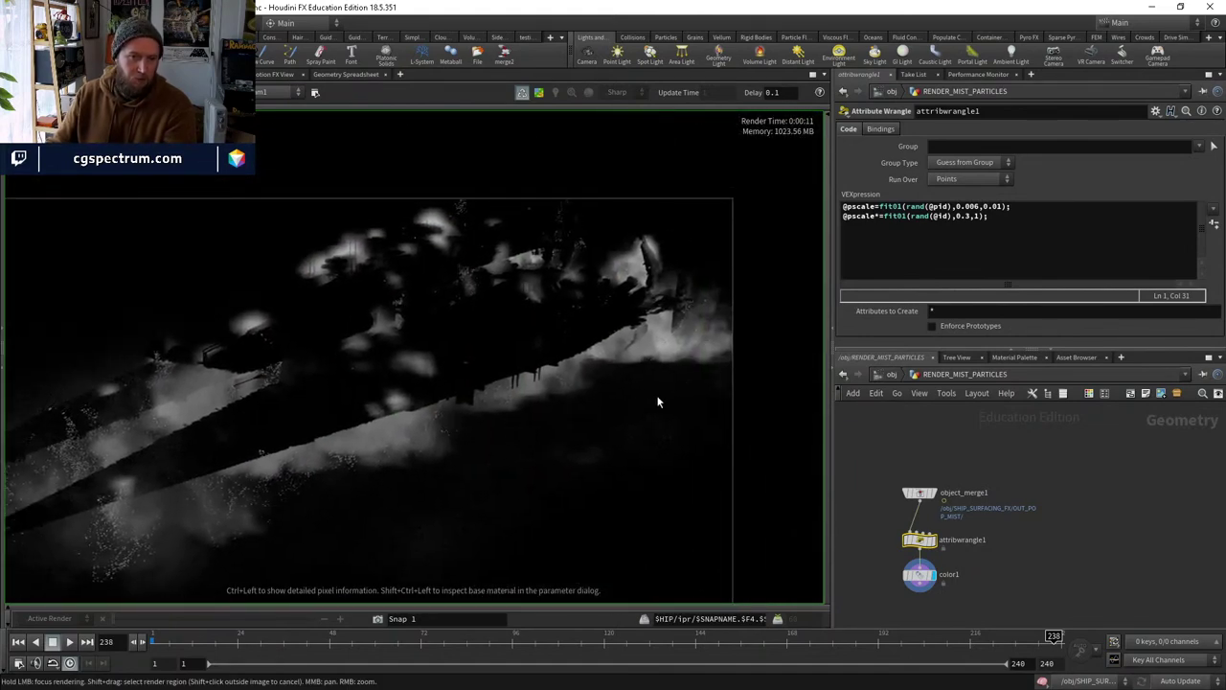
left_click(890, 374)
In /out, remove RENDER_MIST_PARTICLES from MIST's candidate objects, leaving only RENDER_MIST.
left_click(877, 373)
left_click(910, 457)
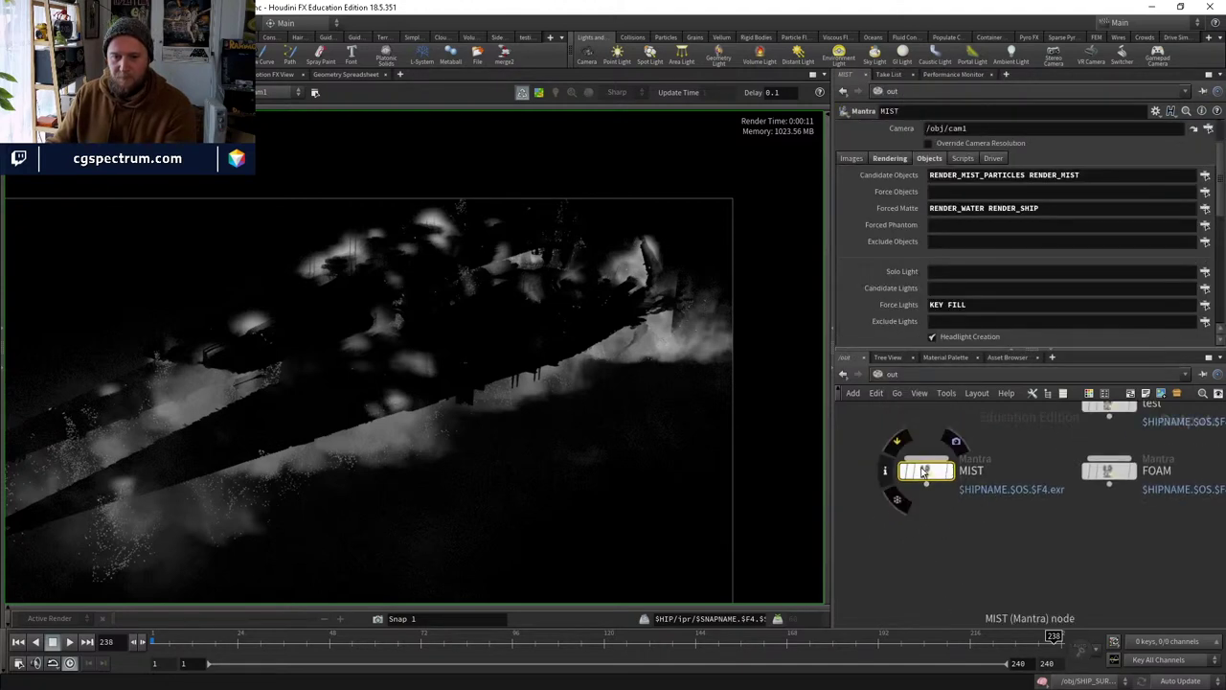
left_click_drag(925, 471, 911, 480)
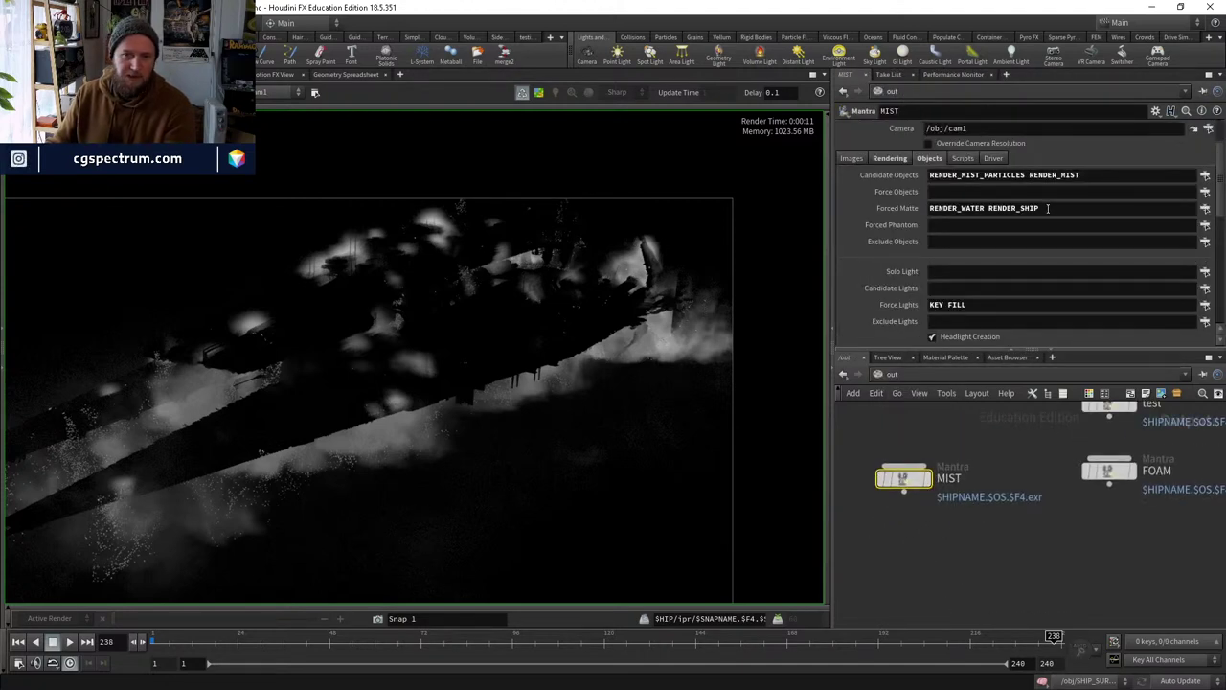
double_click(1027, 175)
key("BackSpace")
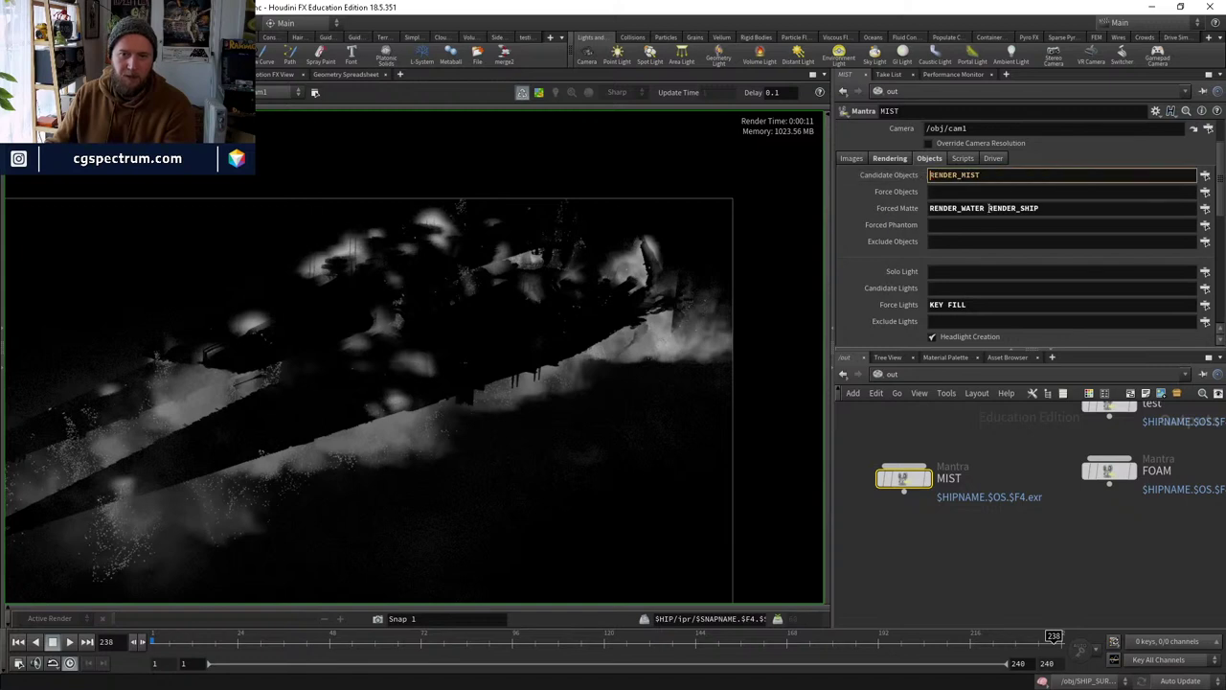
key("Return")
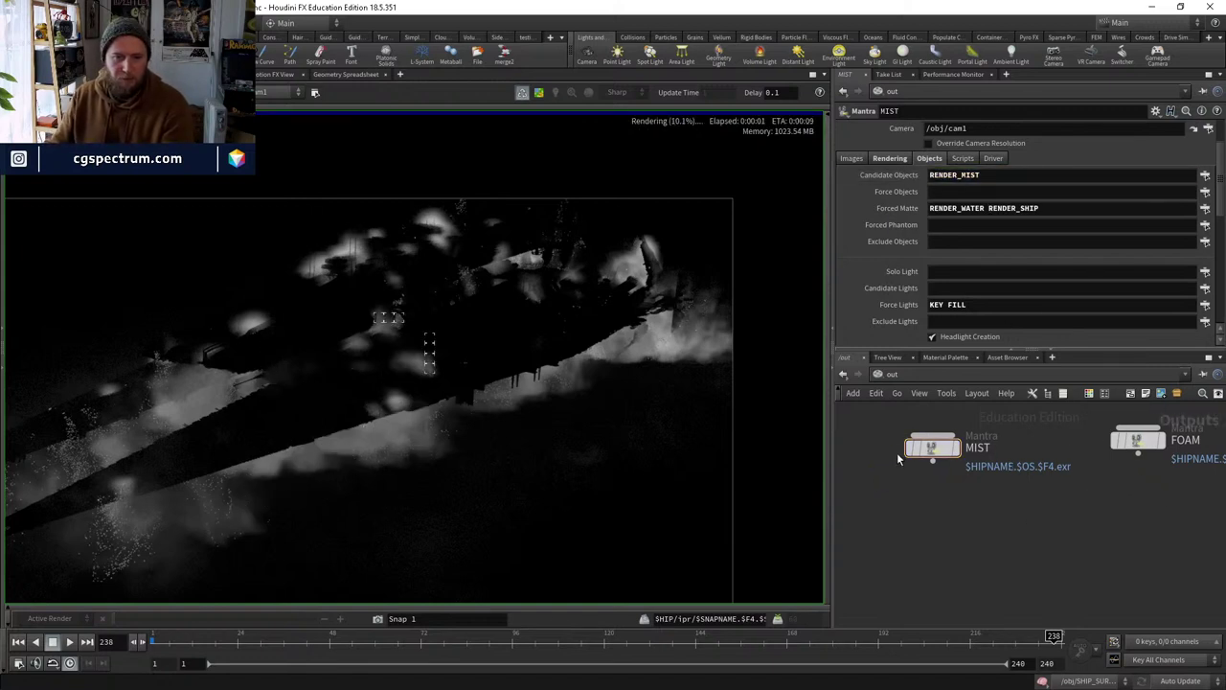
Duplicate the MIST output node and rename the copy MIST_PARTICLES.
key("ctrl+c")
key("ctrl+v")
left_click(933, 502)
double_click(981, 514)
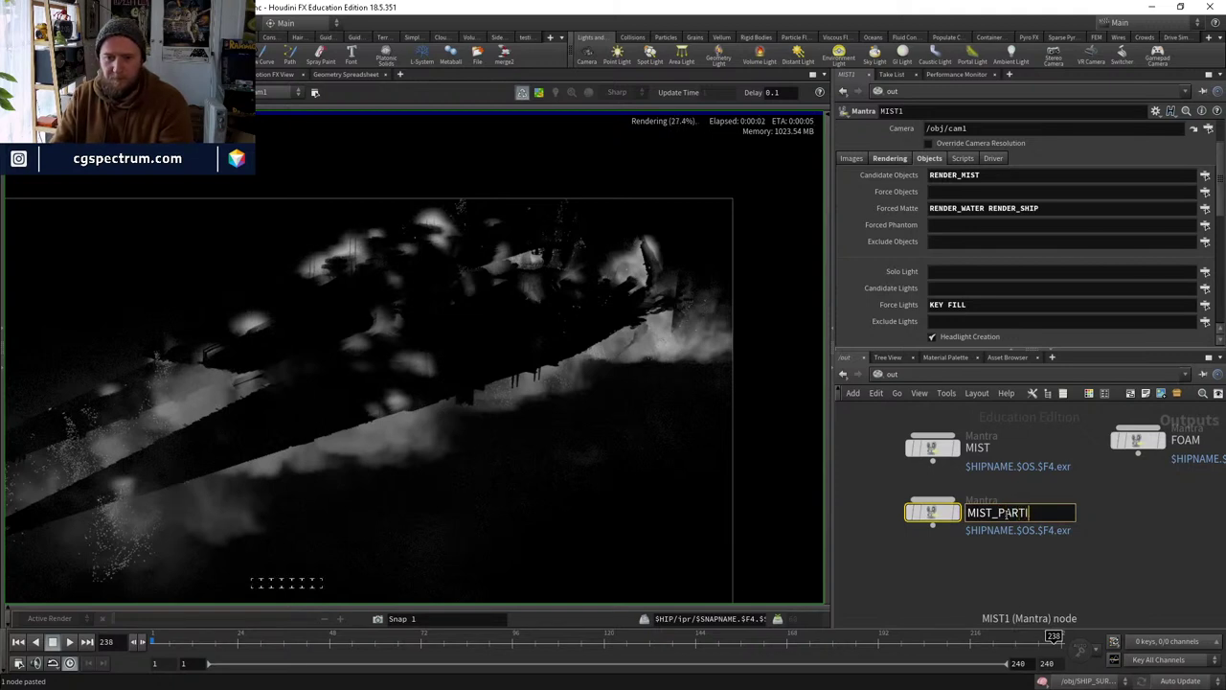
type("MIST_PARTICLES")
key("Return")
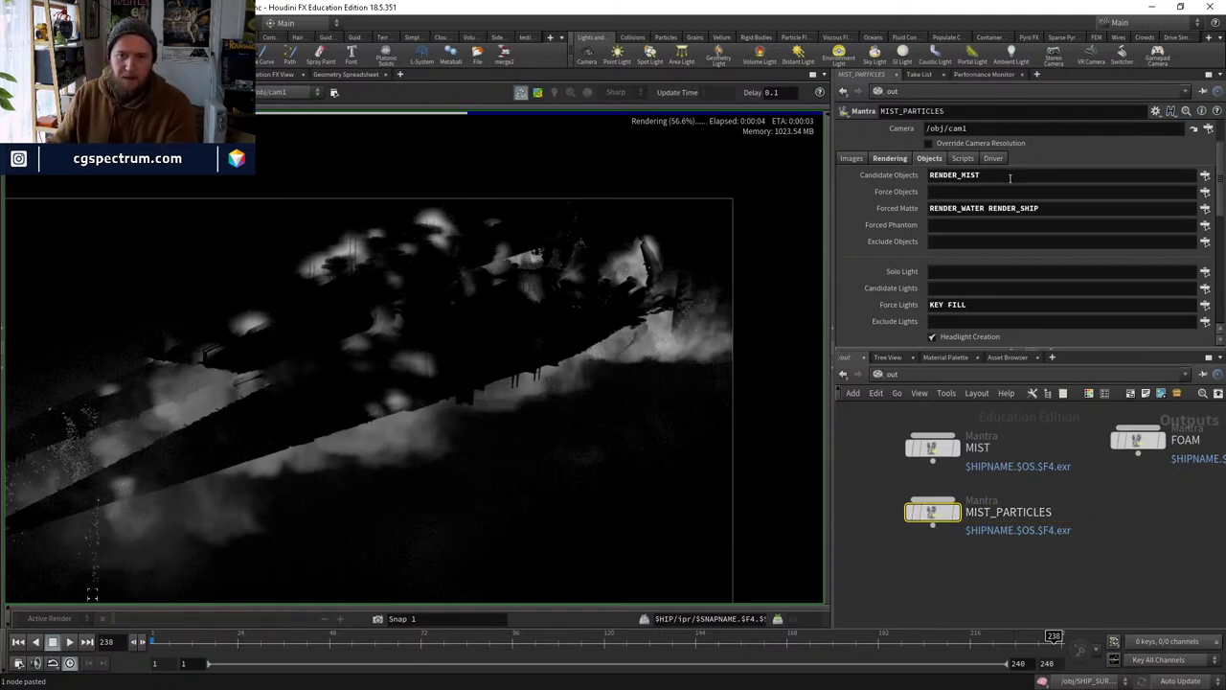
Set MIST_PARTICLES' candidate objects to RENDER_MIST_PARTICLES and force envlight1 as its light.
key("ctrl+v")
key("Return")
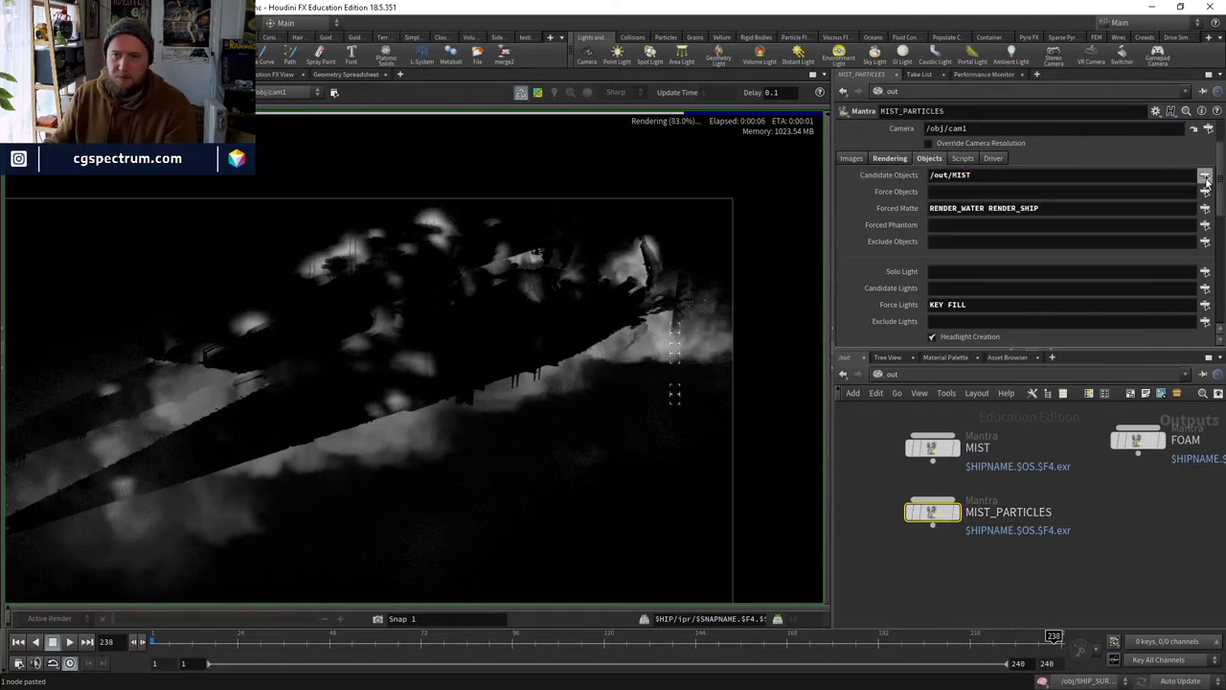
left_click(1205, 177)
double_click(1082, 130)
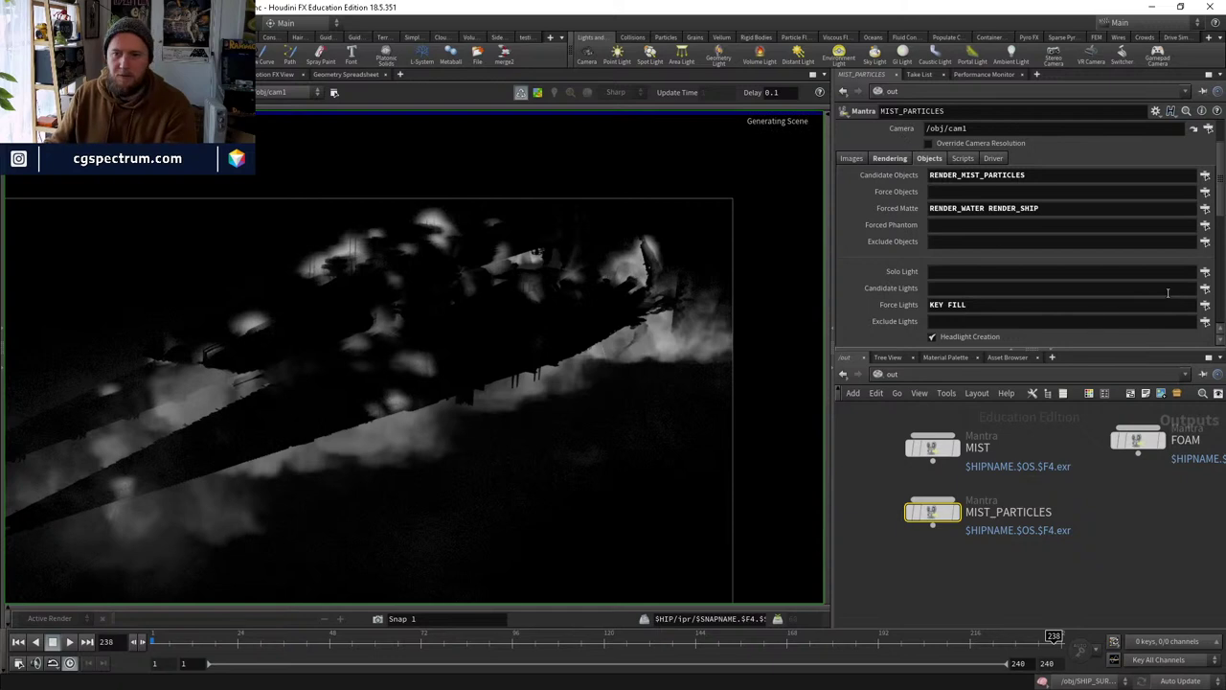
left_click(1205, 305)
double_click(1034, 107)
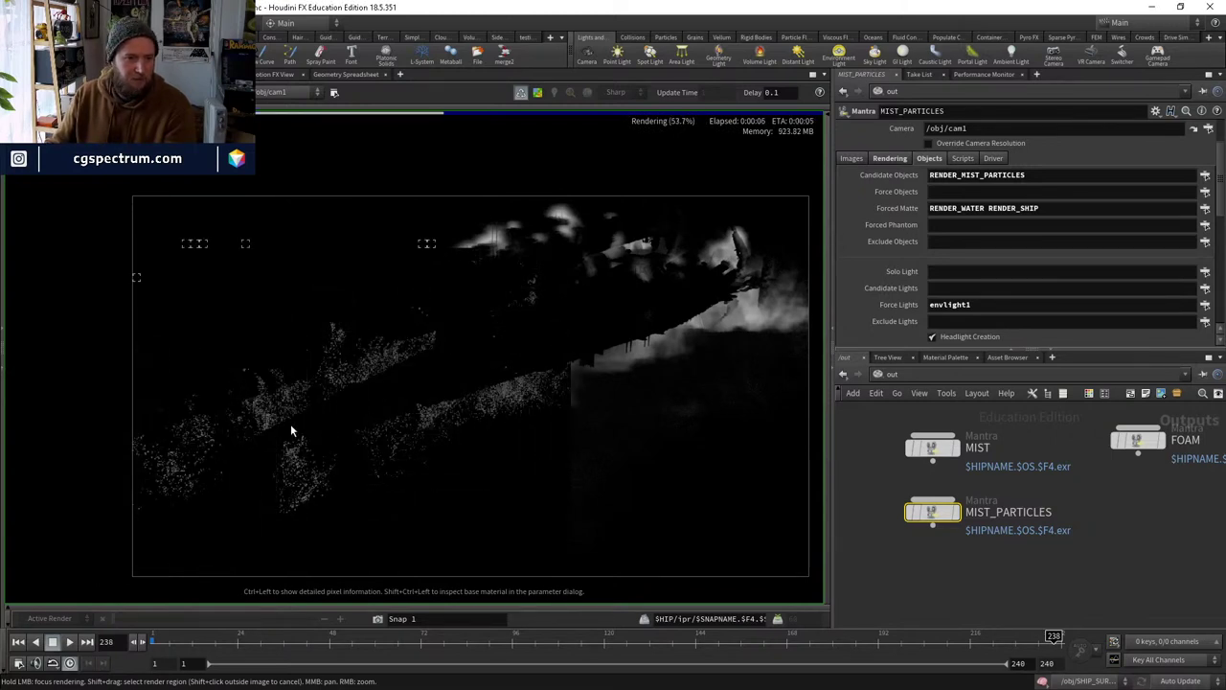
Set MIST_PARTICLES' forced lights to envlight1, KEY and FILL.
scroll(445, 423, "up", 5)
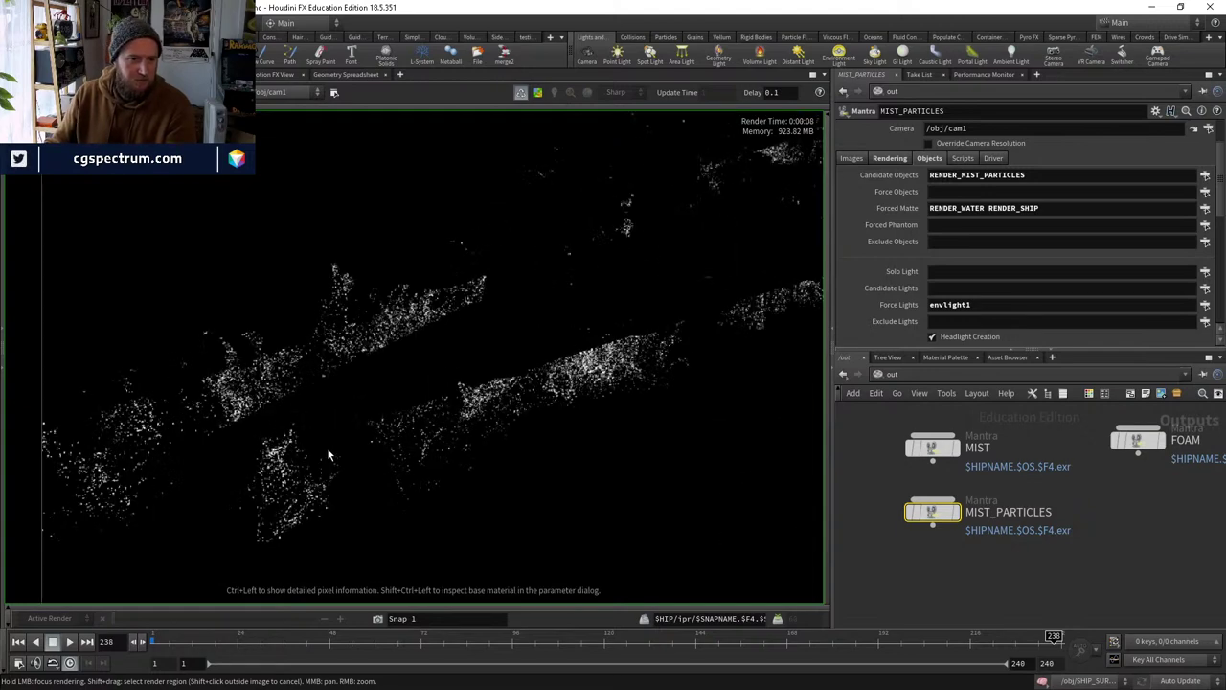
scroll(489, 435, "down", 3)
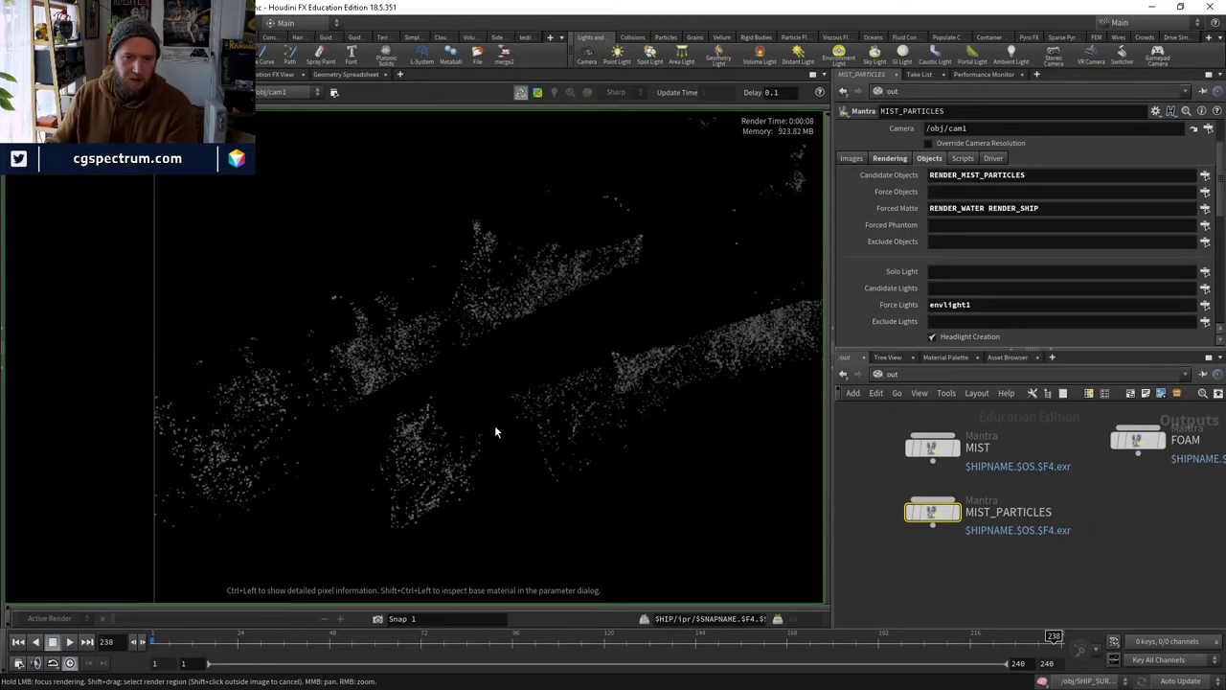
left_click(1205, 307)
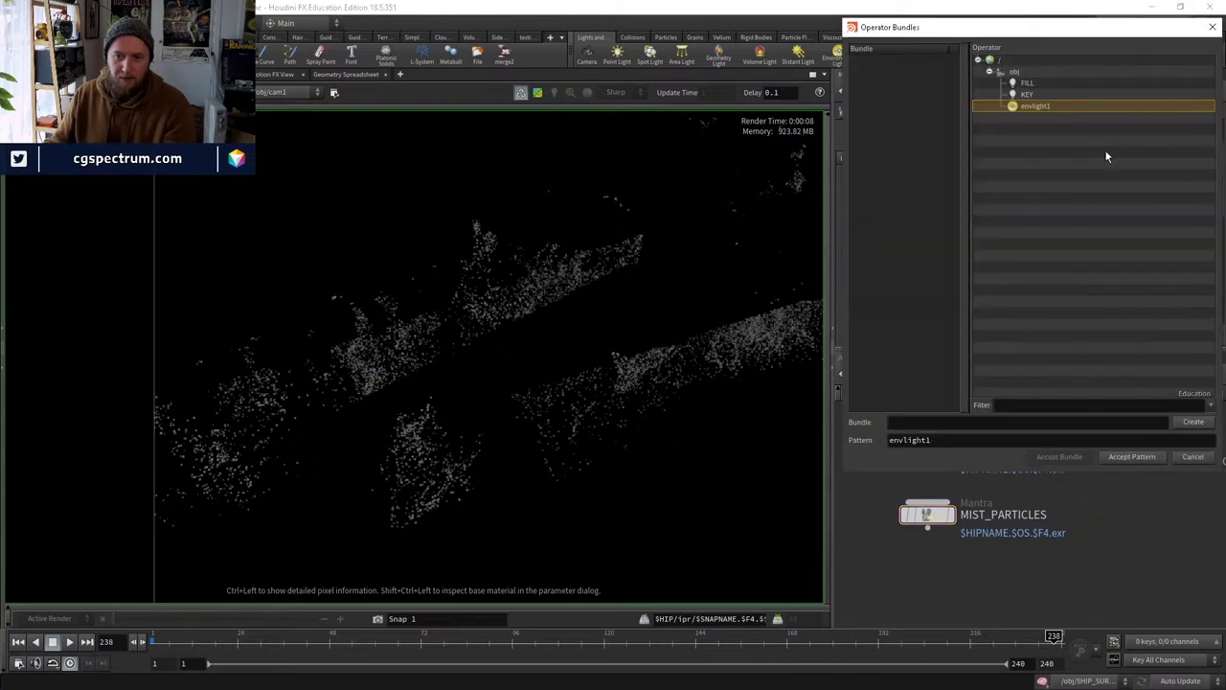
left_click_drag(1029, 84, 1029, 96, "ctrl")
left_click(1132, 456)
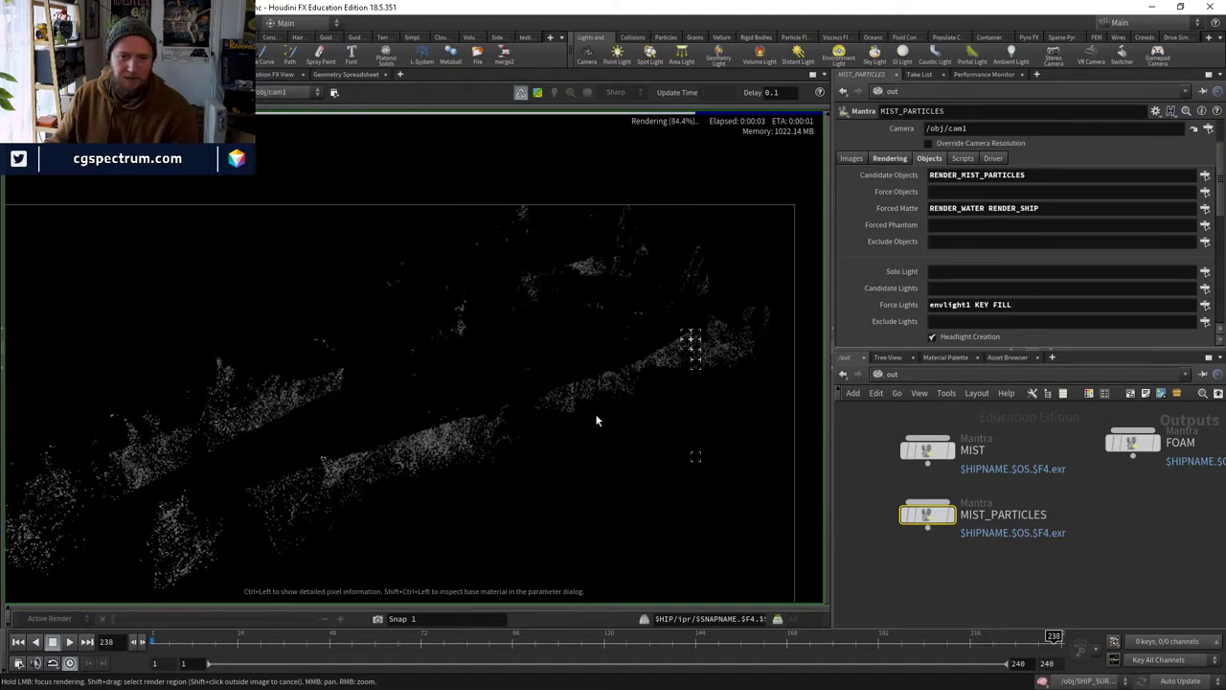
Restrict the test Mantra render's candidate lights to envlight1 only, then return to /obj.
middle_click_drag(1046, 513, 1054, 566)
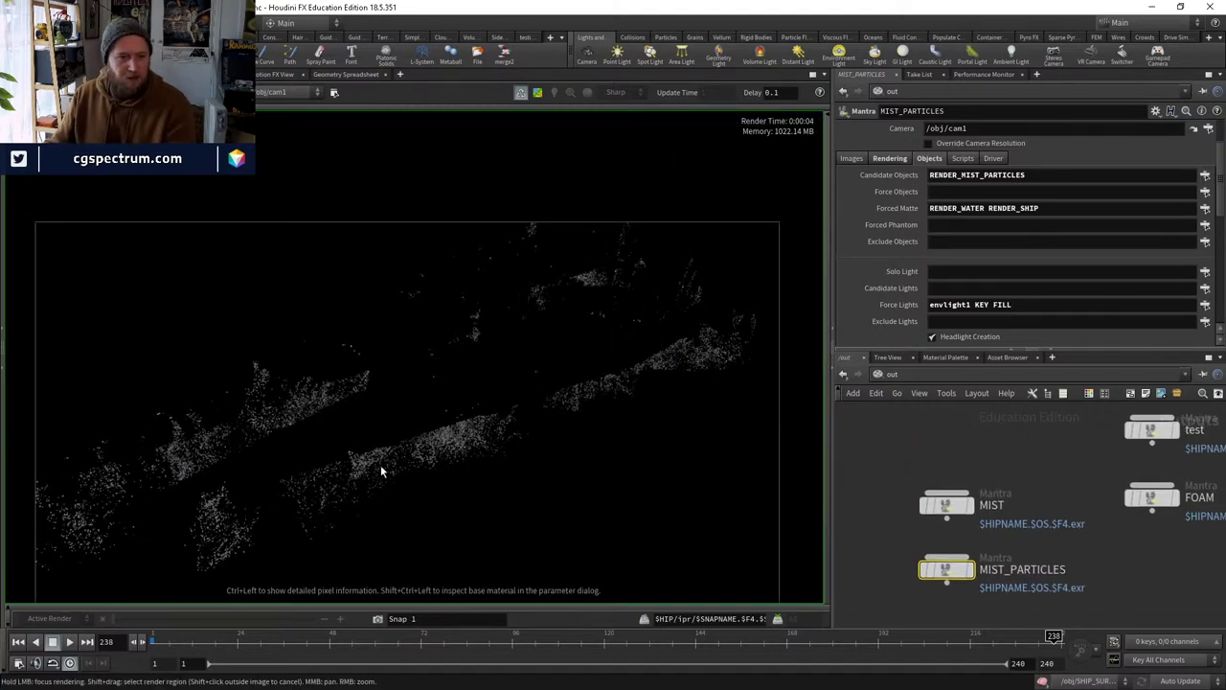
middle_click_drag(381, 464, 457, 431)
middle_click_drag(976, 513, 847, 592)
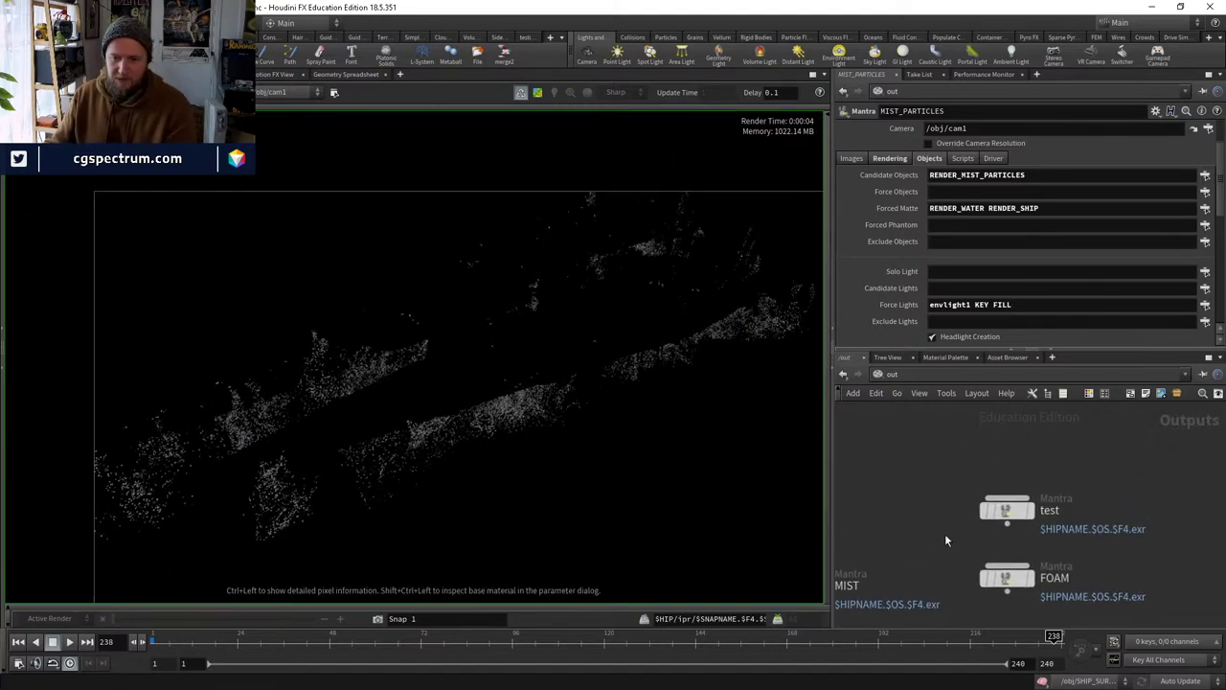
left_click(1006, 508)
left_click(927, 159)
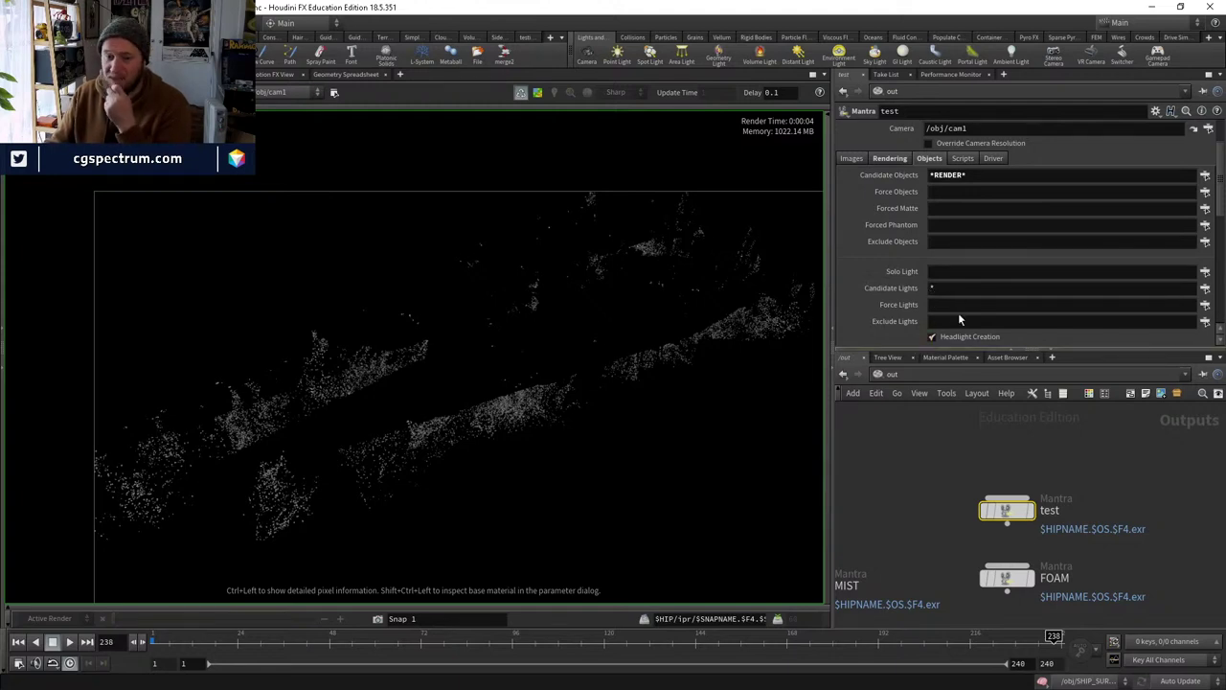
left_click(1205, 288)
left_click(1041, 106)
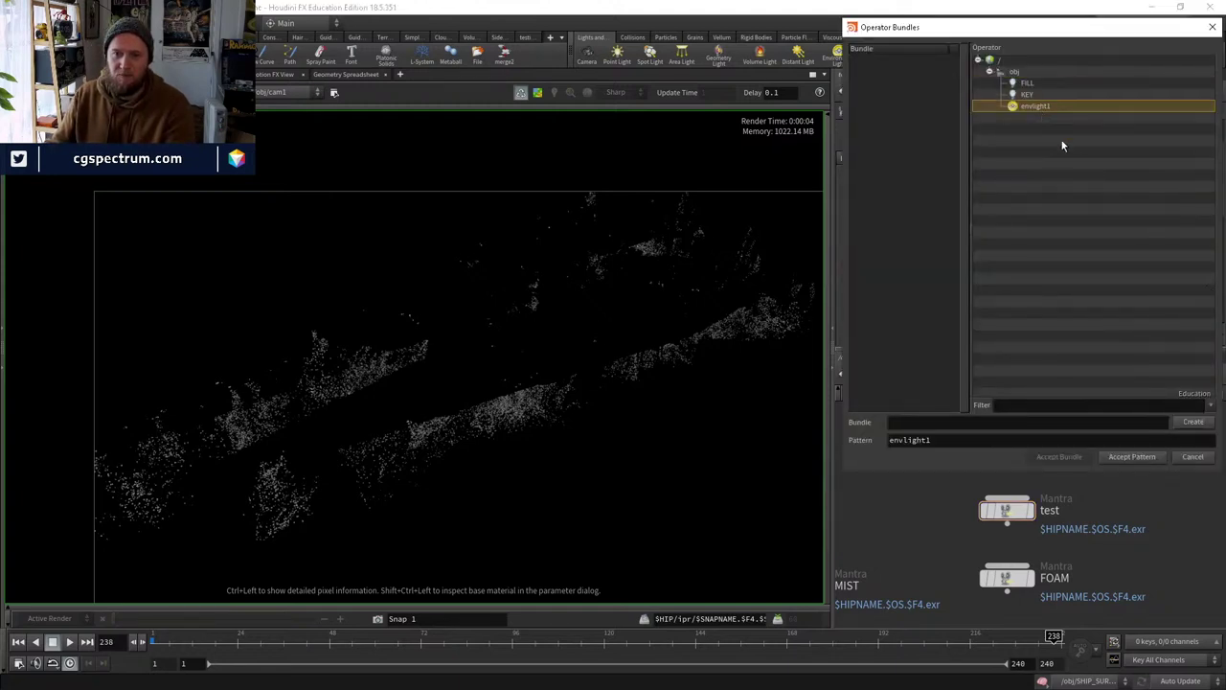
left_click(1136, 457)
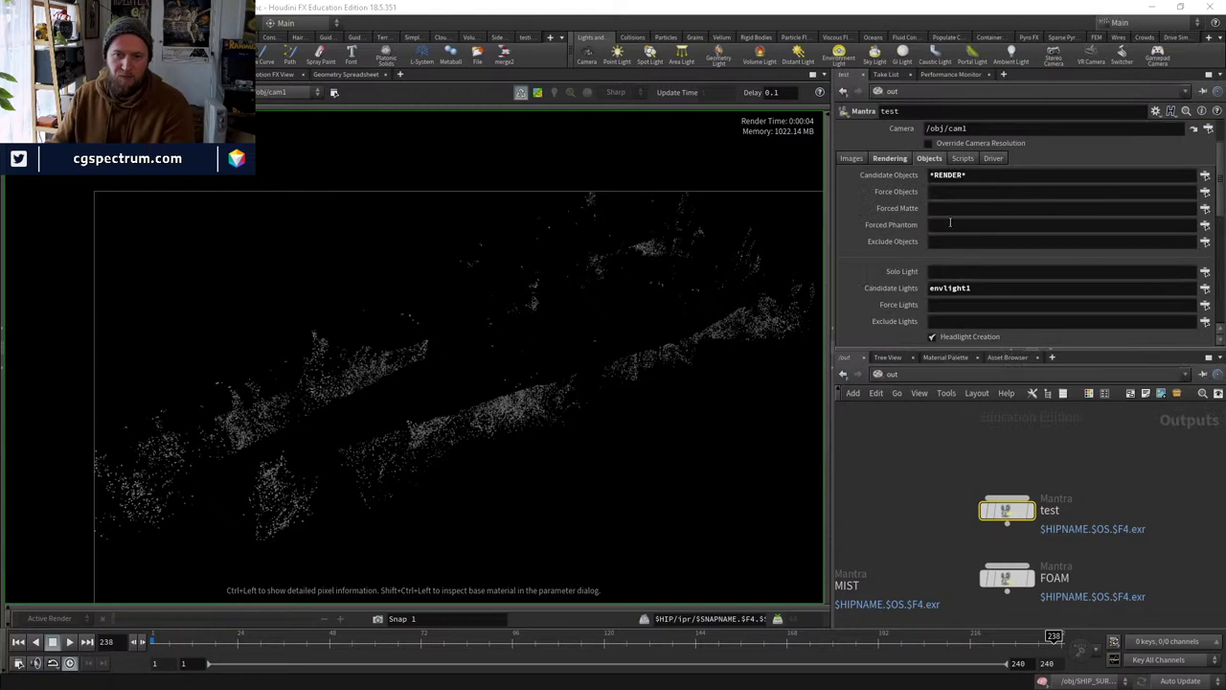
left_click(913, 361)
left_click(944, 437)
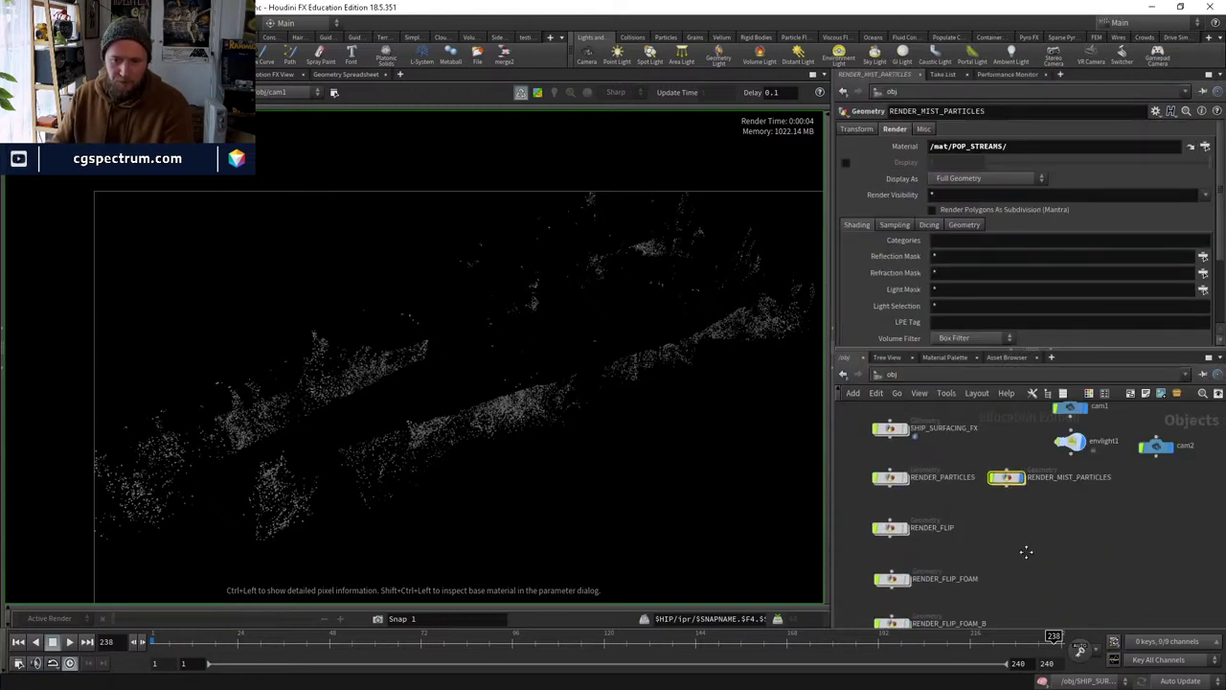
Switch the viewport back to the 3D scene and tumble to look down on the ship.
middle_click_drag(977, 533, 935, 472)
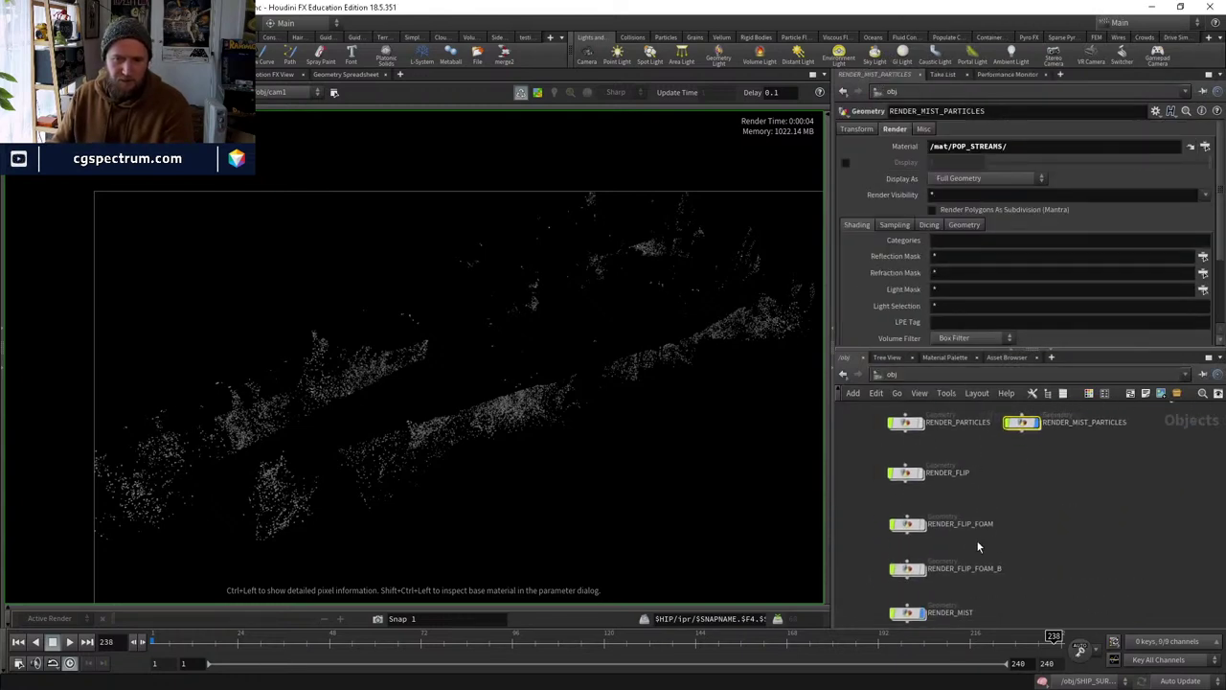
middle_click_drag(976, 539, 972, 577)
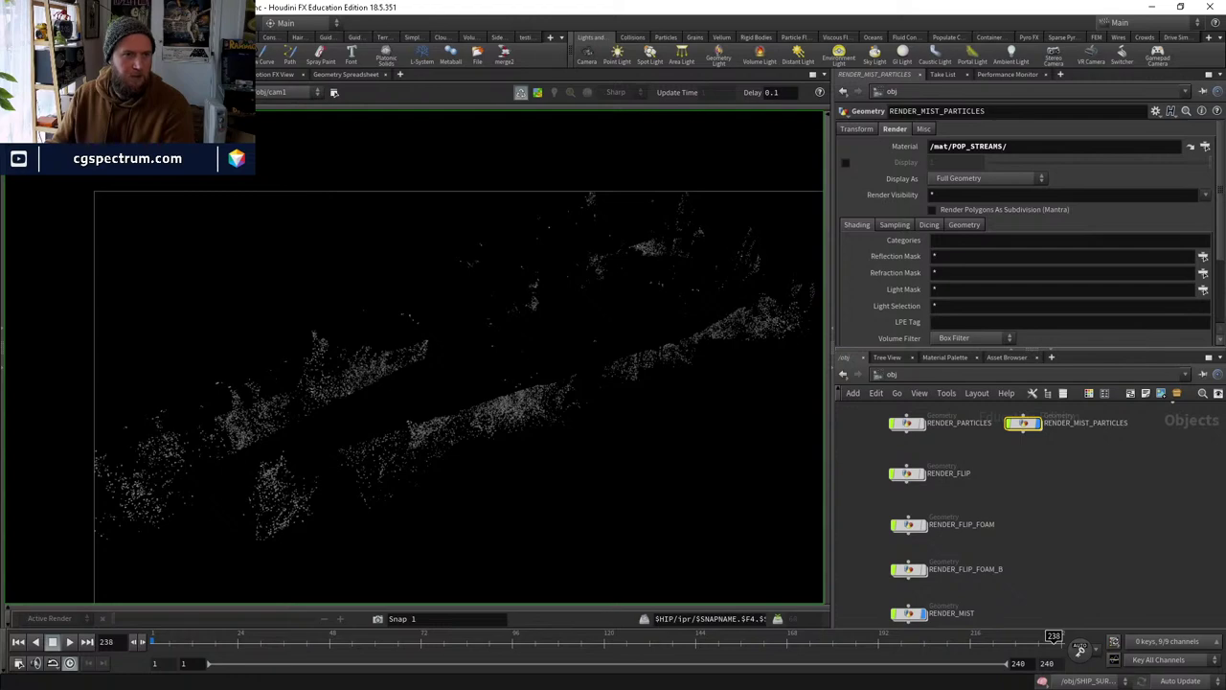
left_click(191, 74)
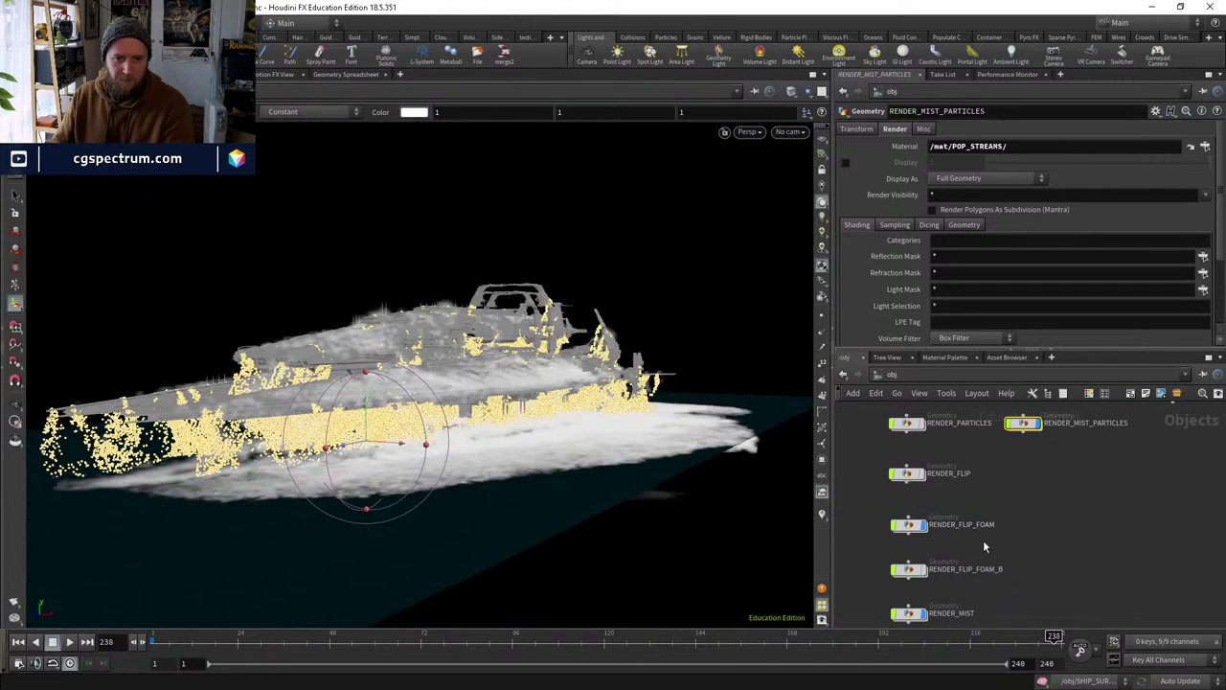
key("Escape")
left_click_drag(229, 278, 671, 421)
key("r")
scroll(924, 572, "up", 2)
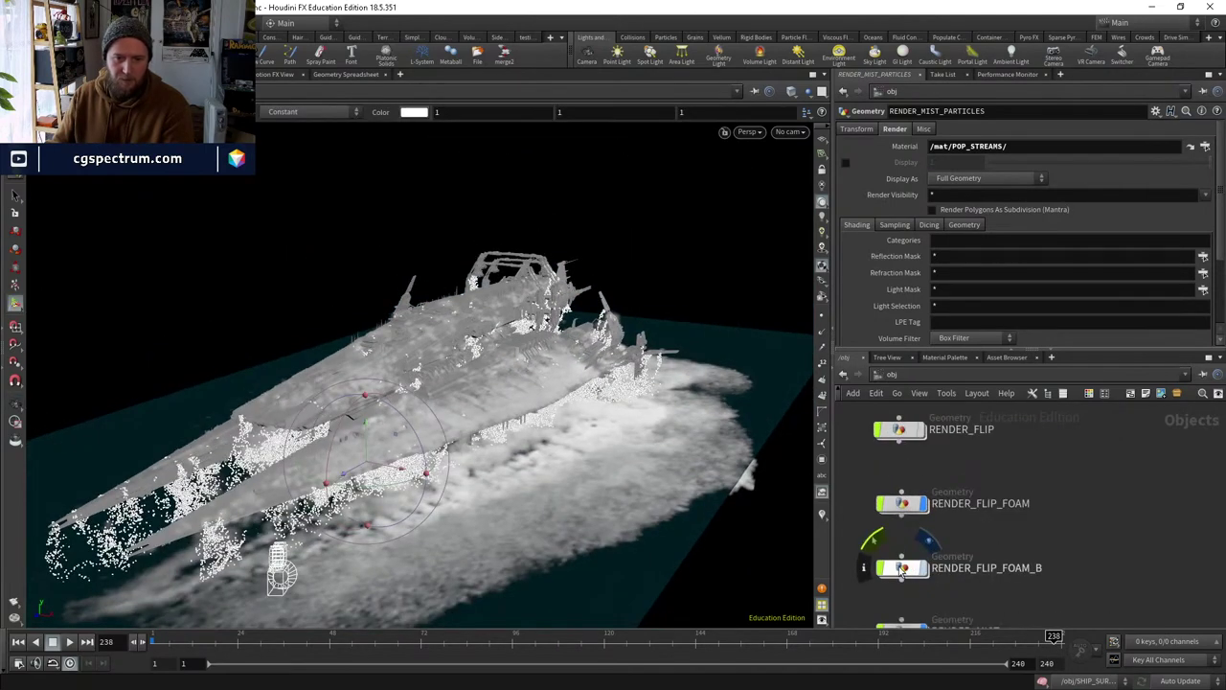
Display and select the RENDER_FLIP_FOAM_B foam volume and view it from a new angle.
left_click(901, 569)
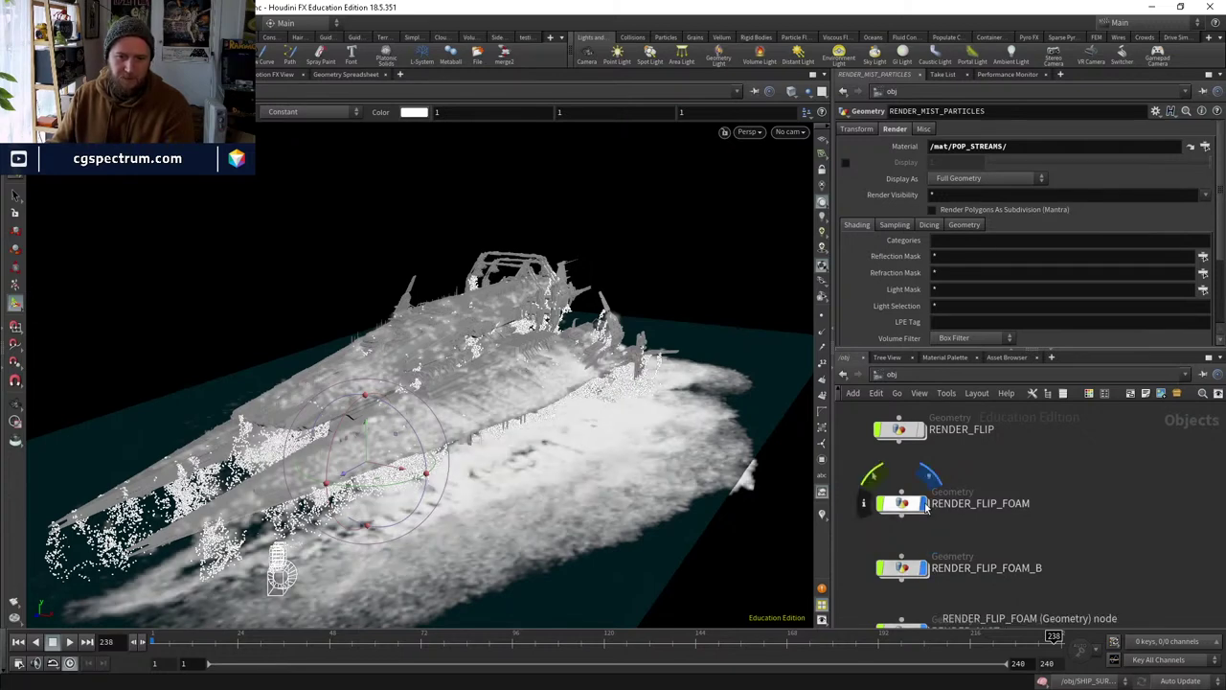
left_click(908, 566)
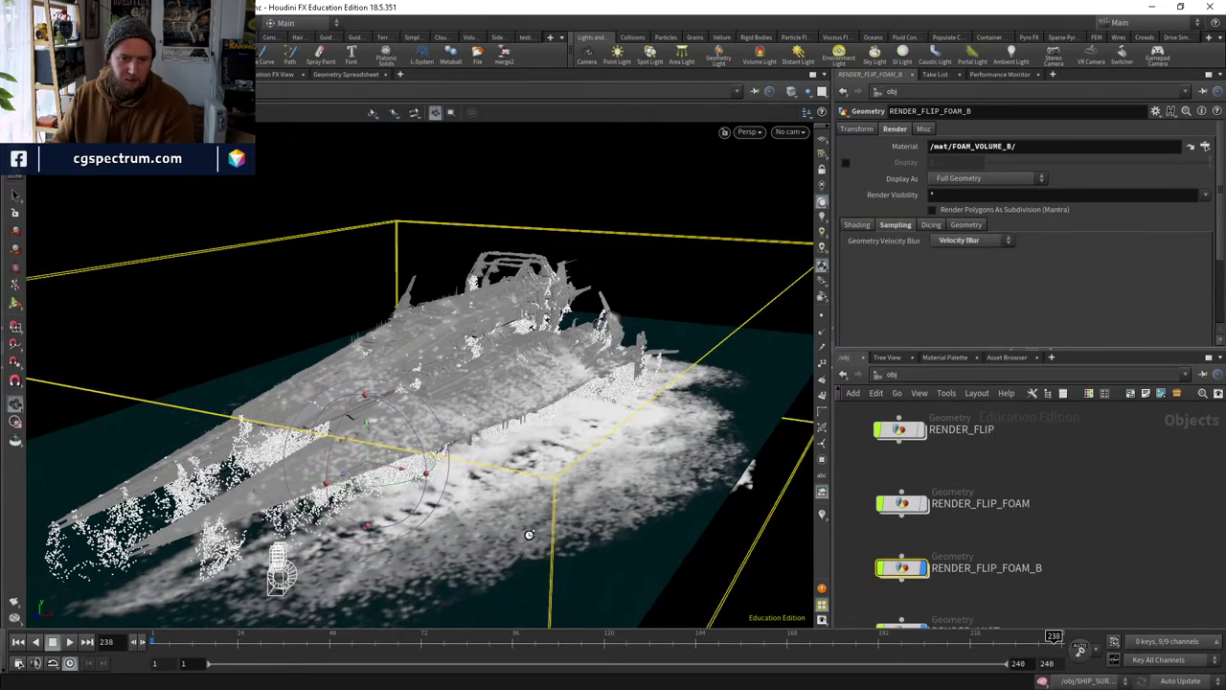
left_click_drag(488, 536, 551, 542)
key("Return")
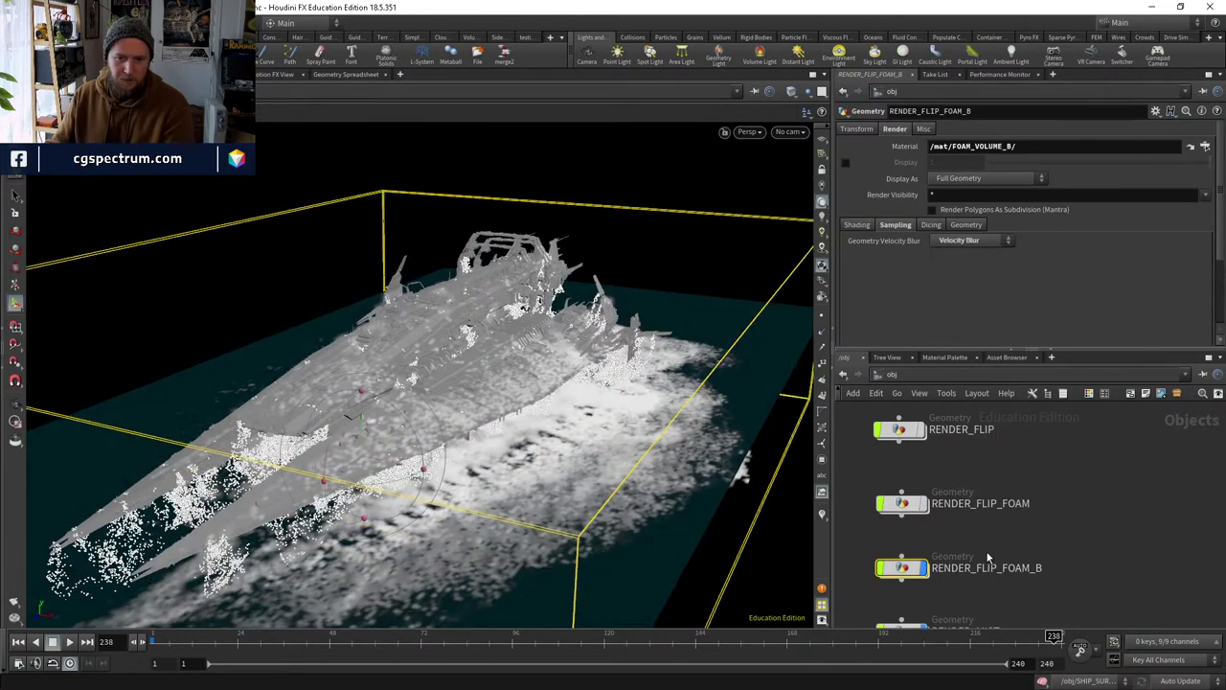
middle_click_drag(958, 546, 968, 508)
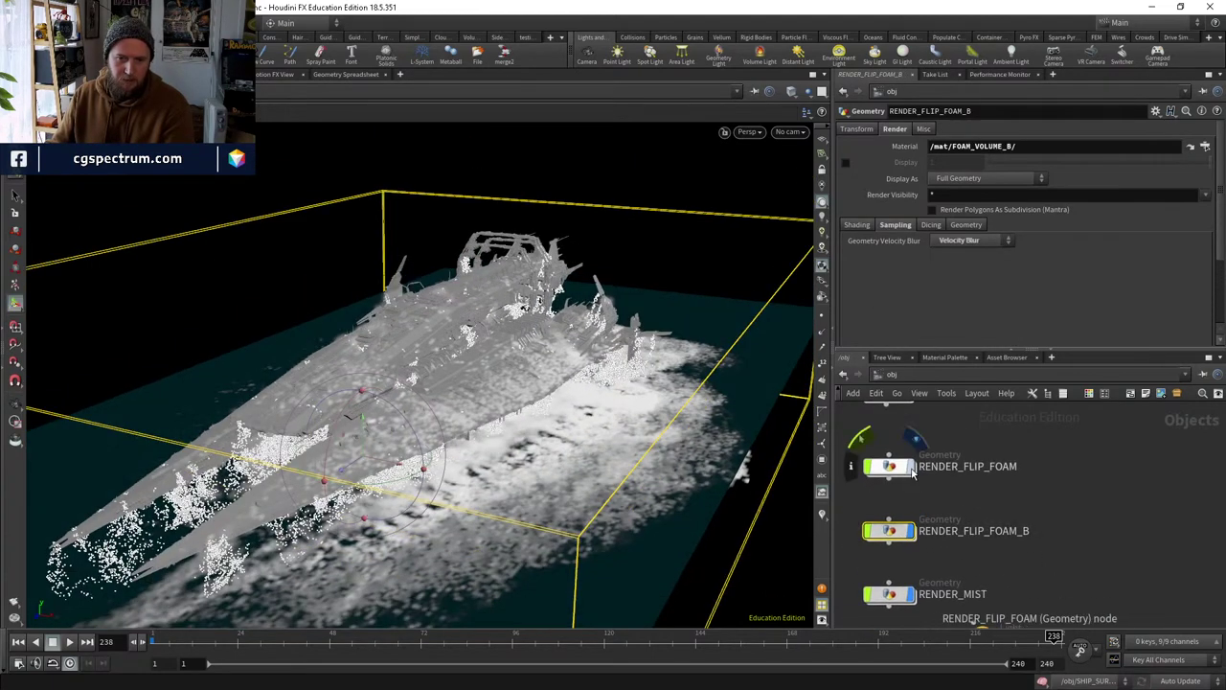
Look inside the RENDER_FLIP_FOAM_B and RENDER_FLIP_FOAM networks, then return to /obj.
double_click(889, 527)
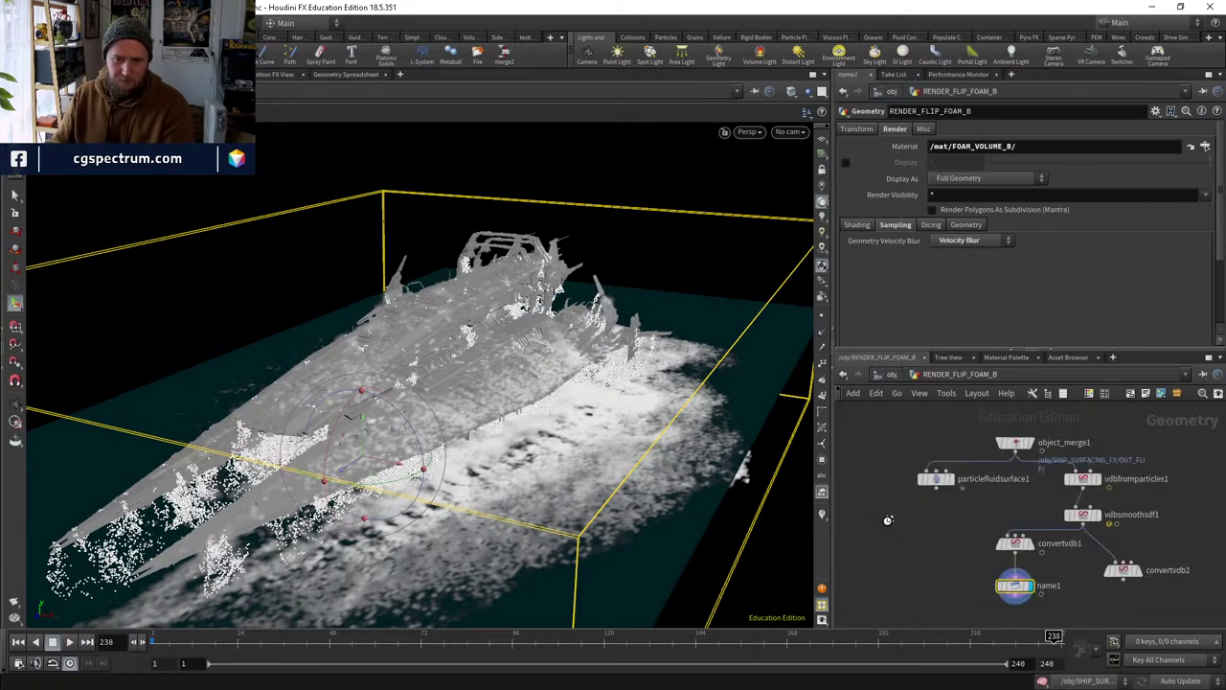
left_click(891, 374)
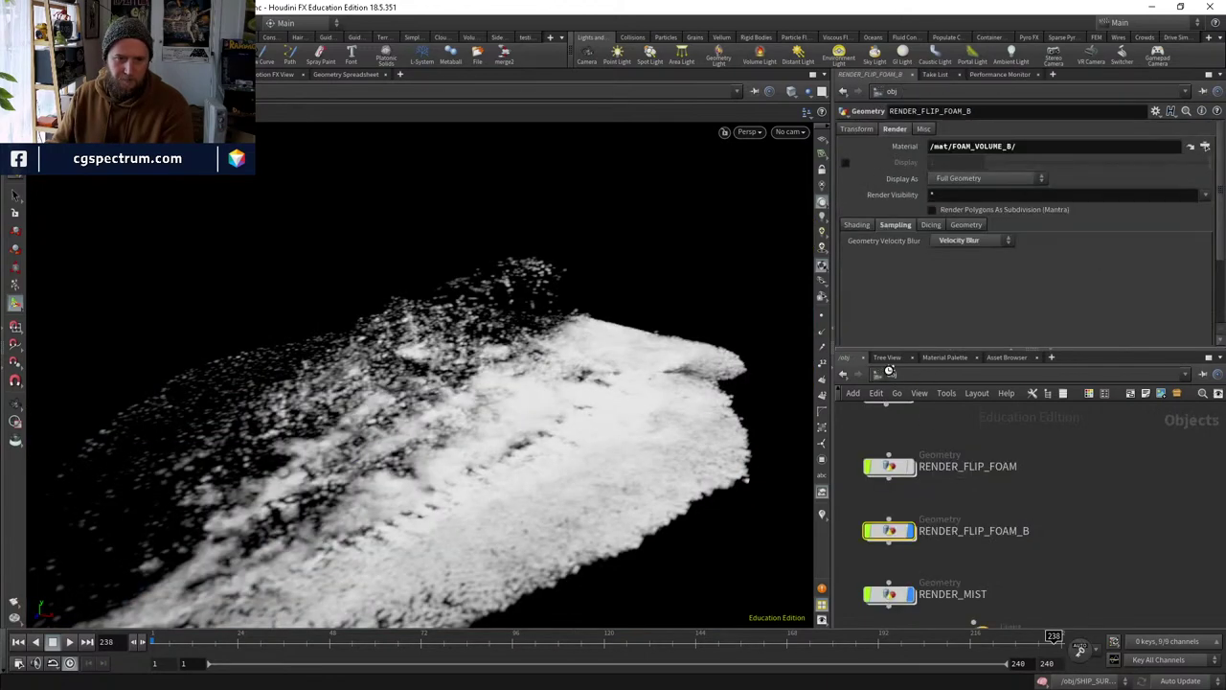
double_click(887, 468)
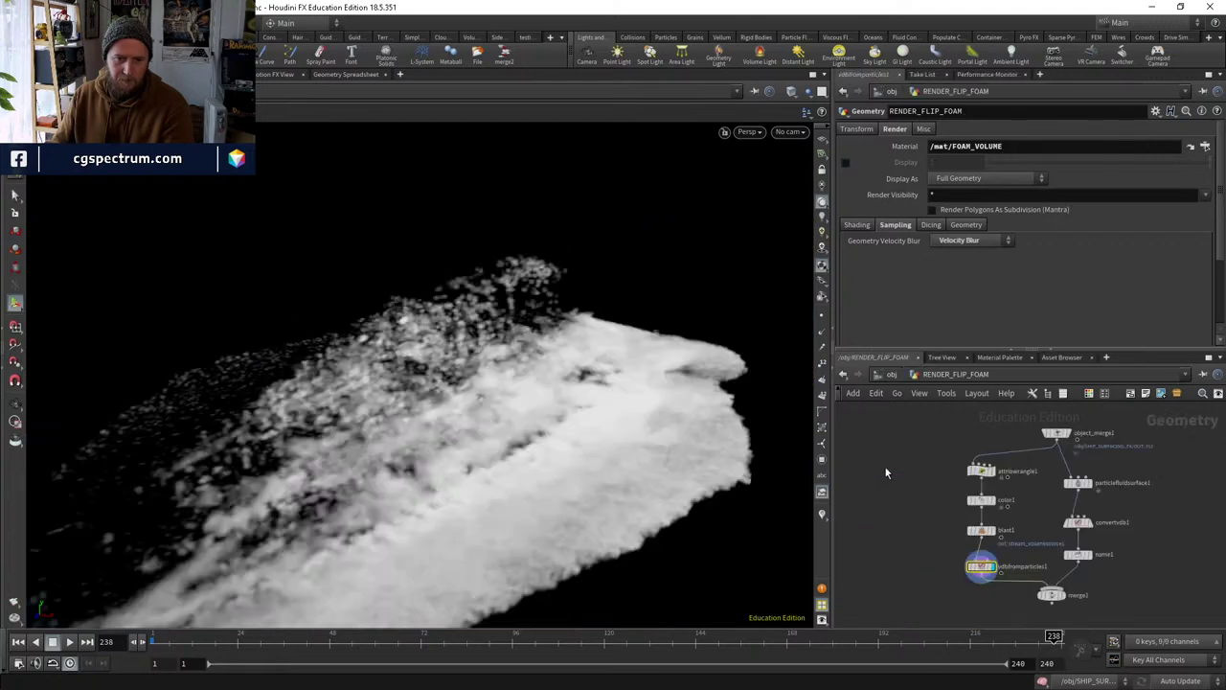
left_click(894, 378)
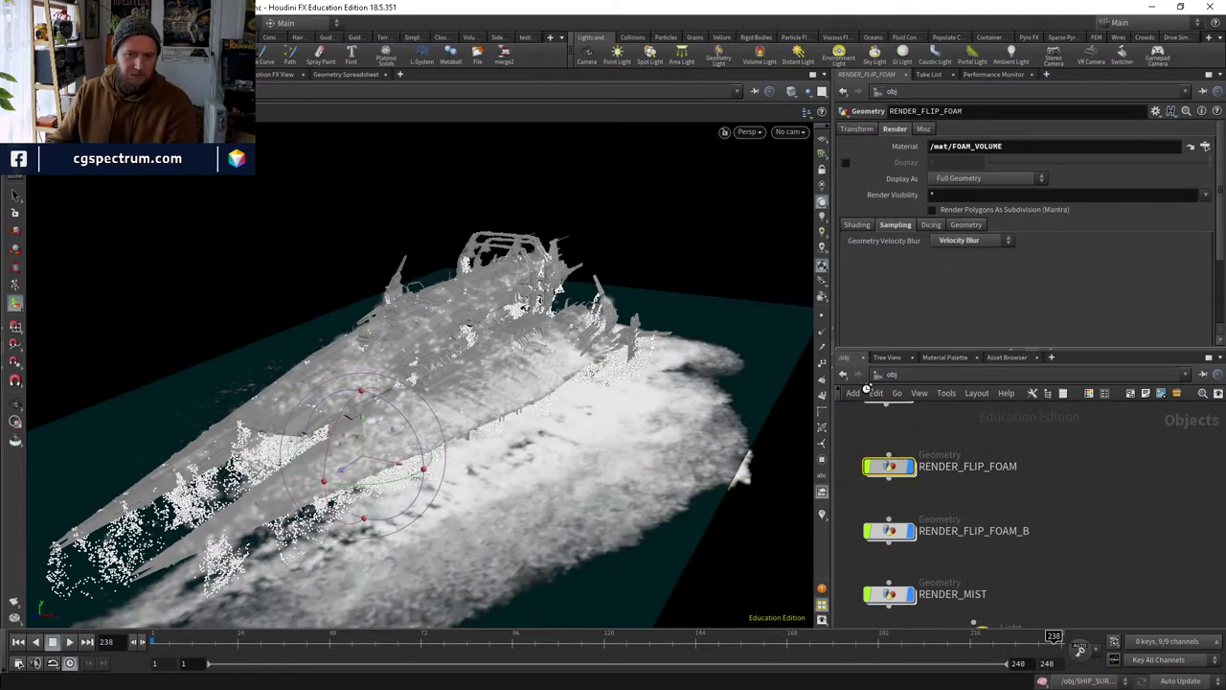
left_click(894, 374)
left_click(915, 442)
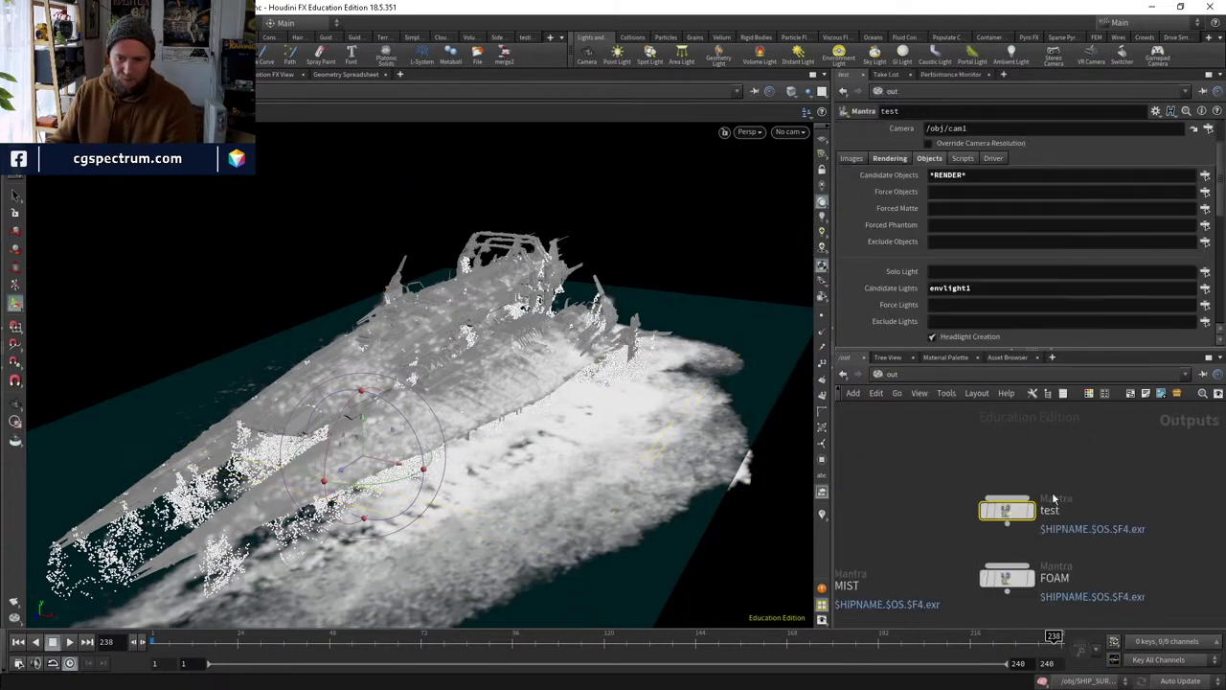
left_click(881, 374)
left_click(912, 424)
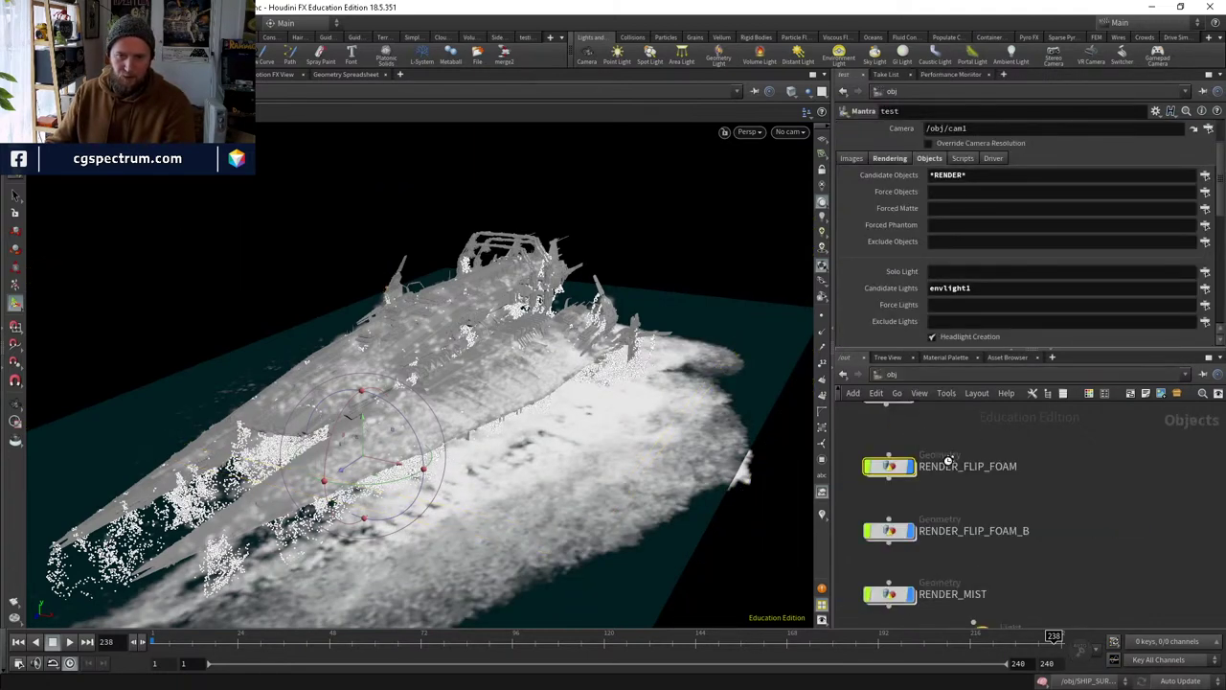
Hide RENDER_FLIP_FOAM and turn on the RENDER_FLIP particles' display flag.
left_click(890, 467)
left_click(910, 468)
mouse_move(912, 598)
middle_mouse_down()
mouse_move(912, 519)
mouse_move(926, 509)
mouse_move(927, 601)
middle_mouse_up()
middle_click_drag(929, 517, 933, 579)
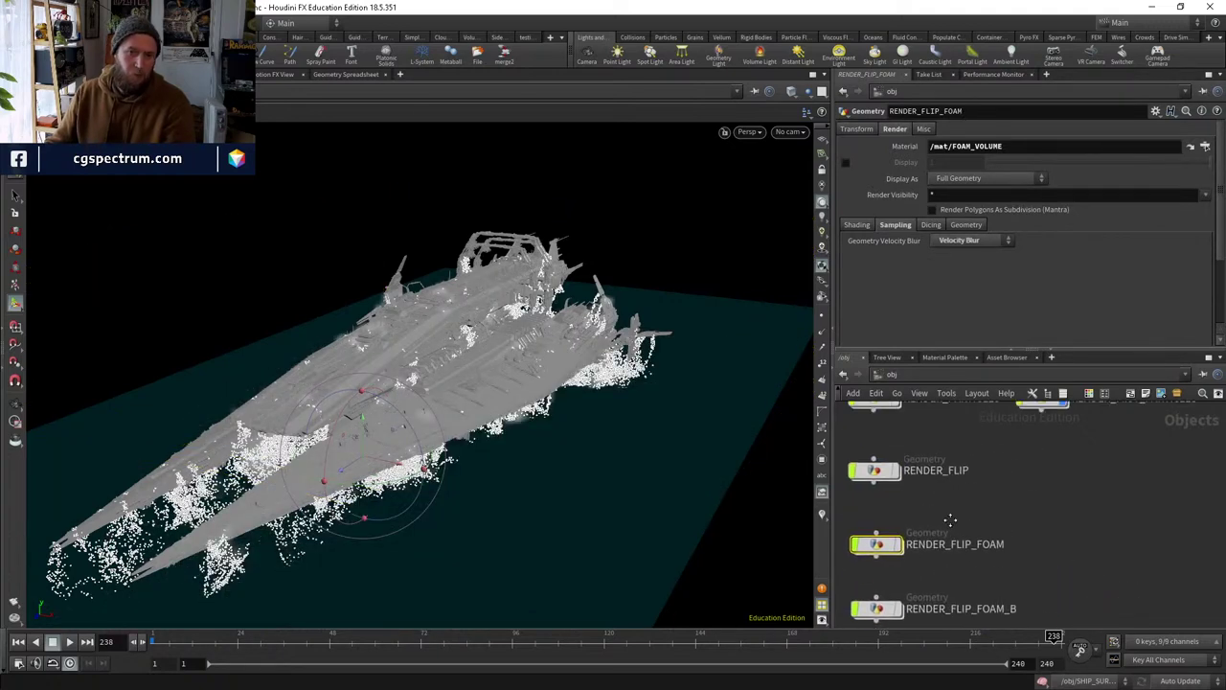
middle_click_drag(934, 452, 987, 467)
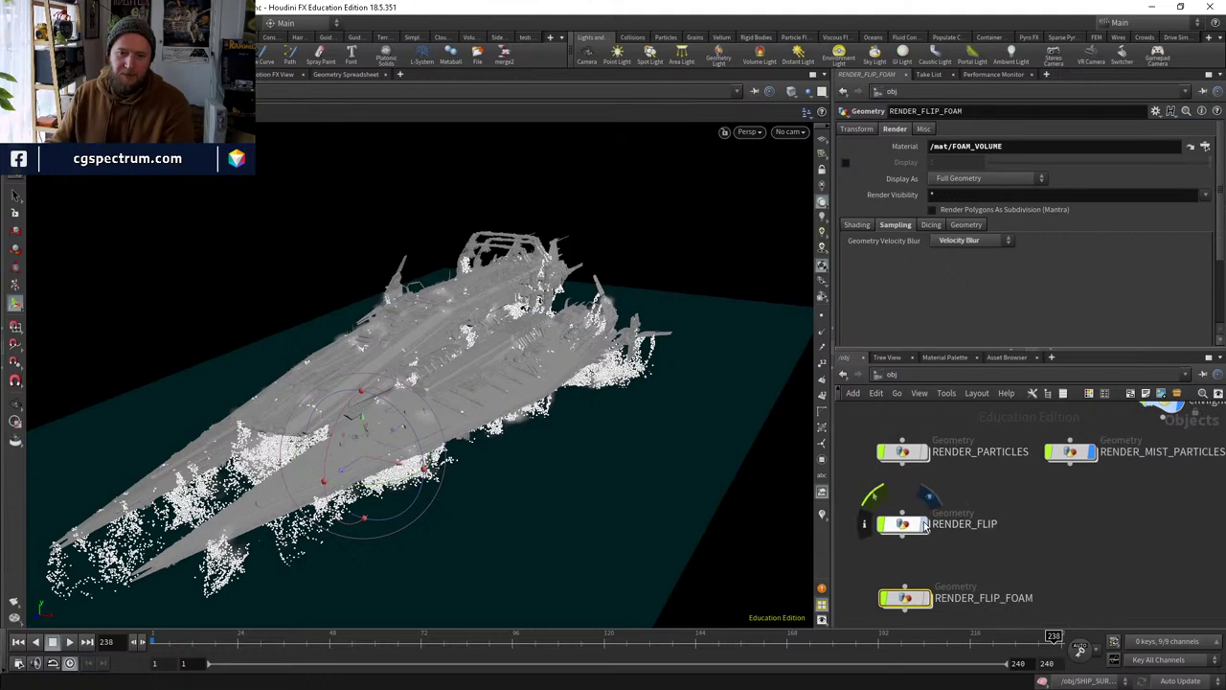
left_click(924, 523)
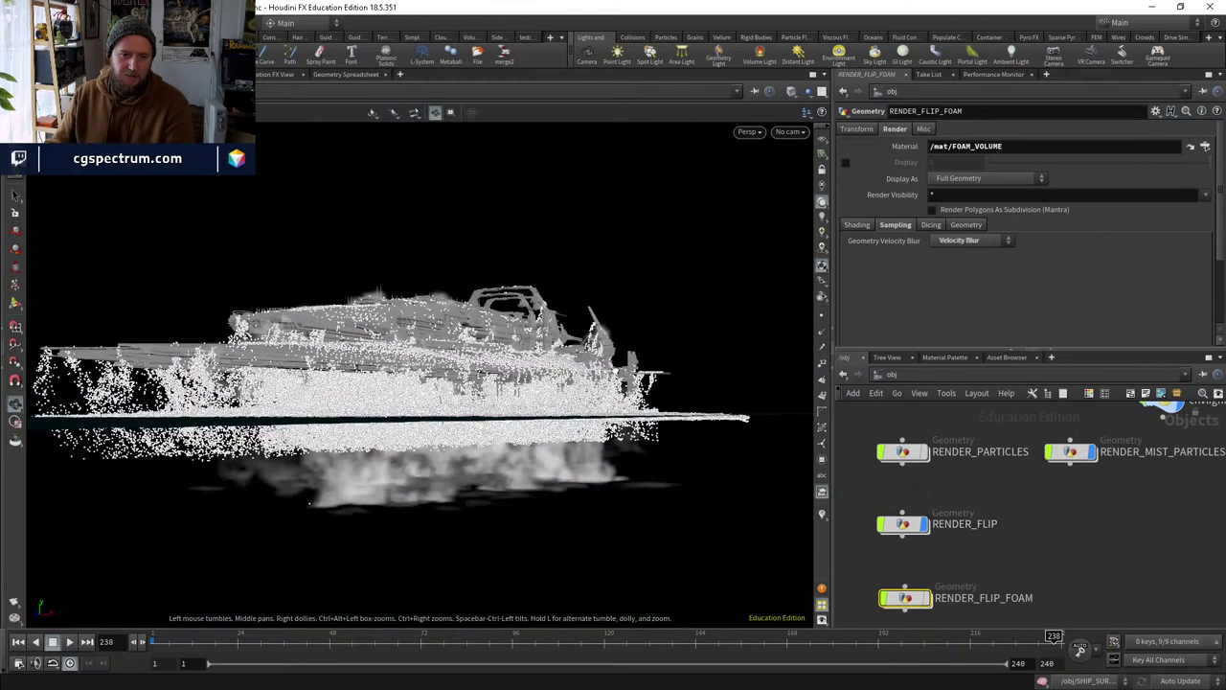
Return to the cam1 live render and set envlight1's Light Intensity from 0.32 to 1.
middle_click_drag(931, 525, 979, 542)
left_click(192, 74)
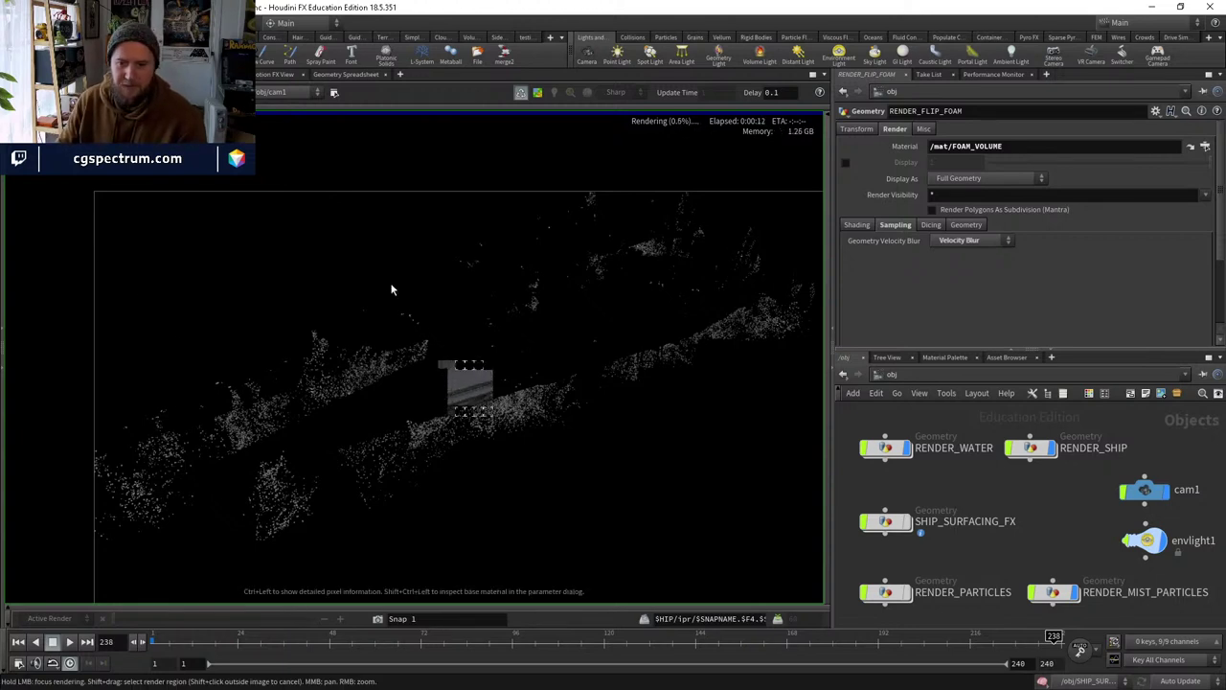
left_click(1141, 543)
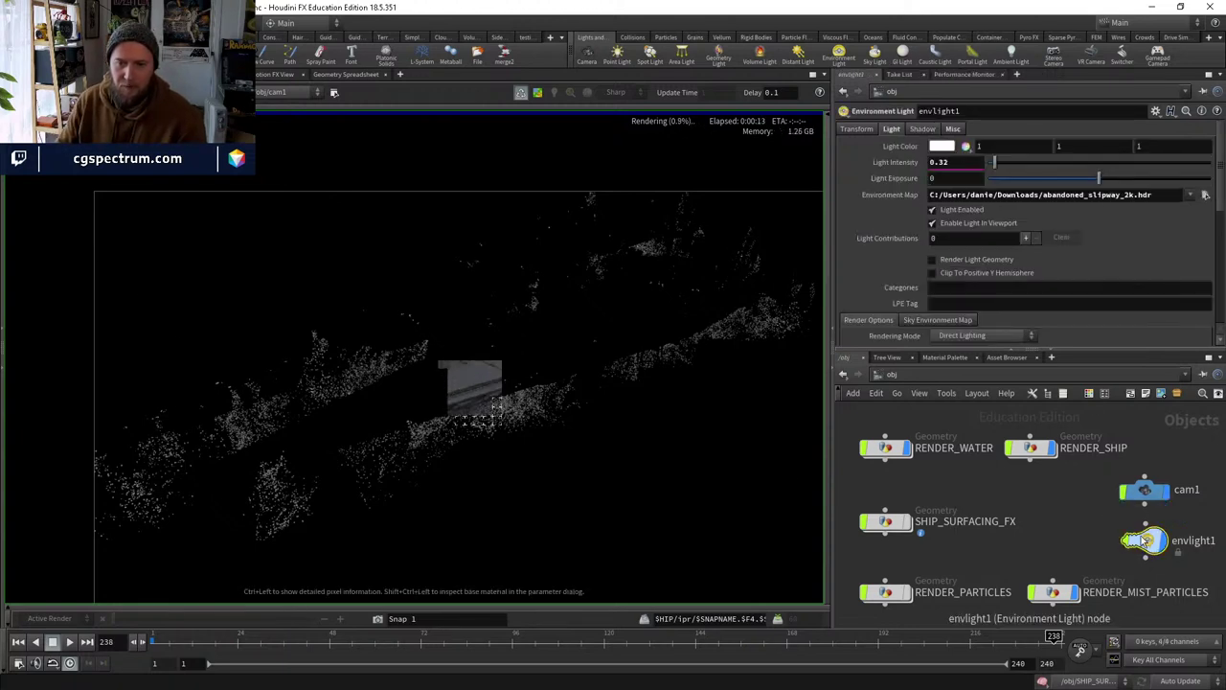
type("1")
key("Return")
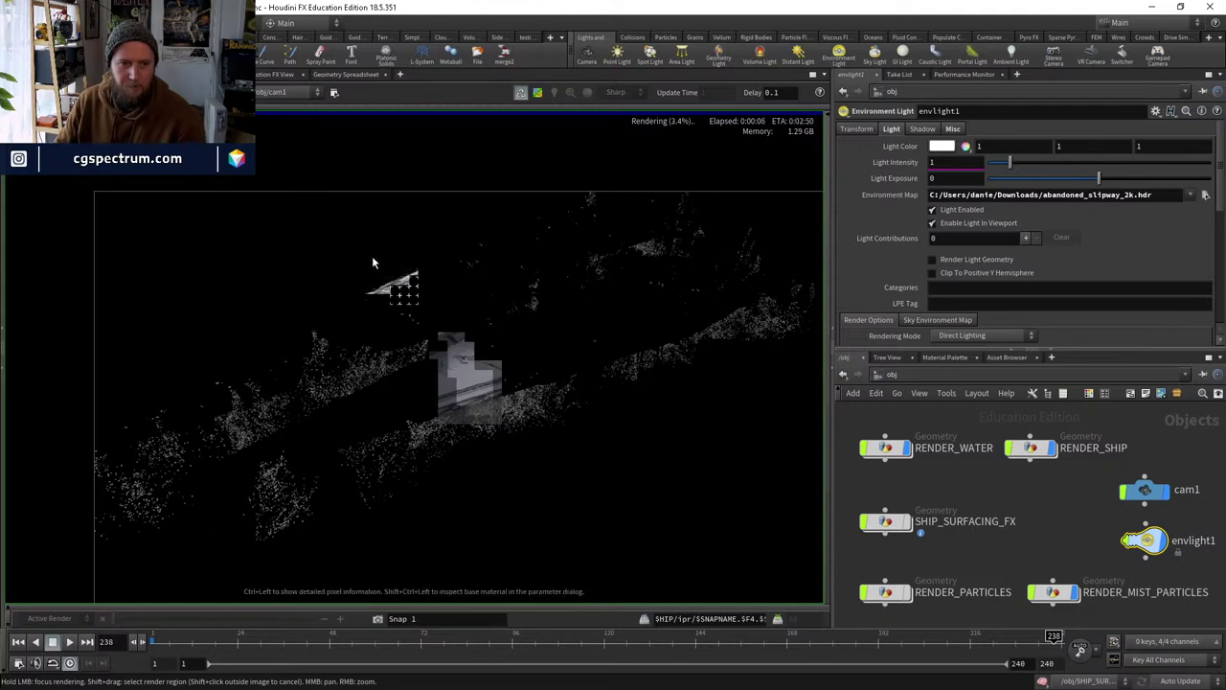
scroll(383, 326, "up", 3)
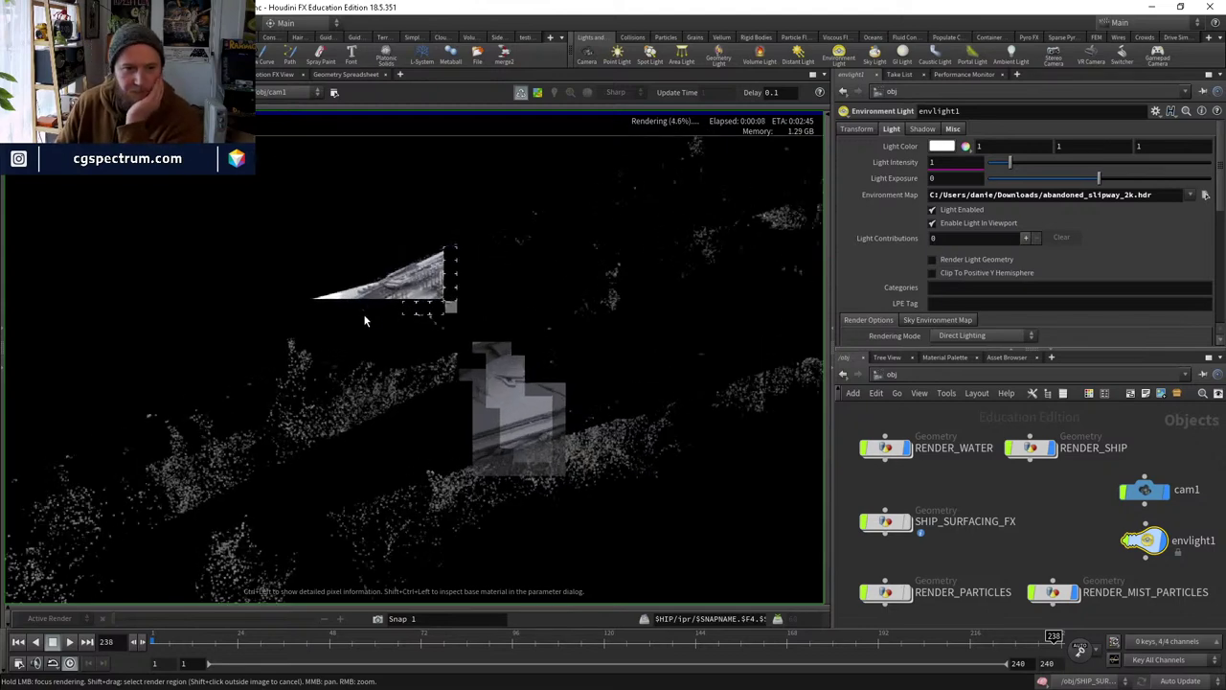
Go to the output network and show the test Mantra node's Sampling settings.
left_click(892, 375)
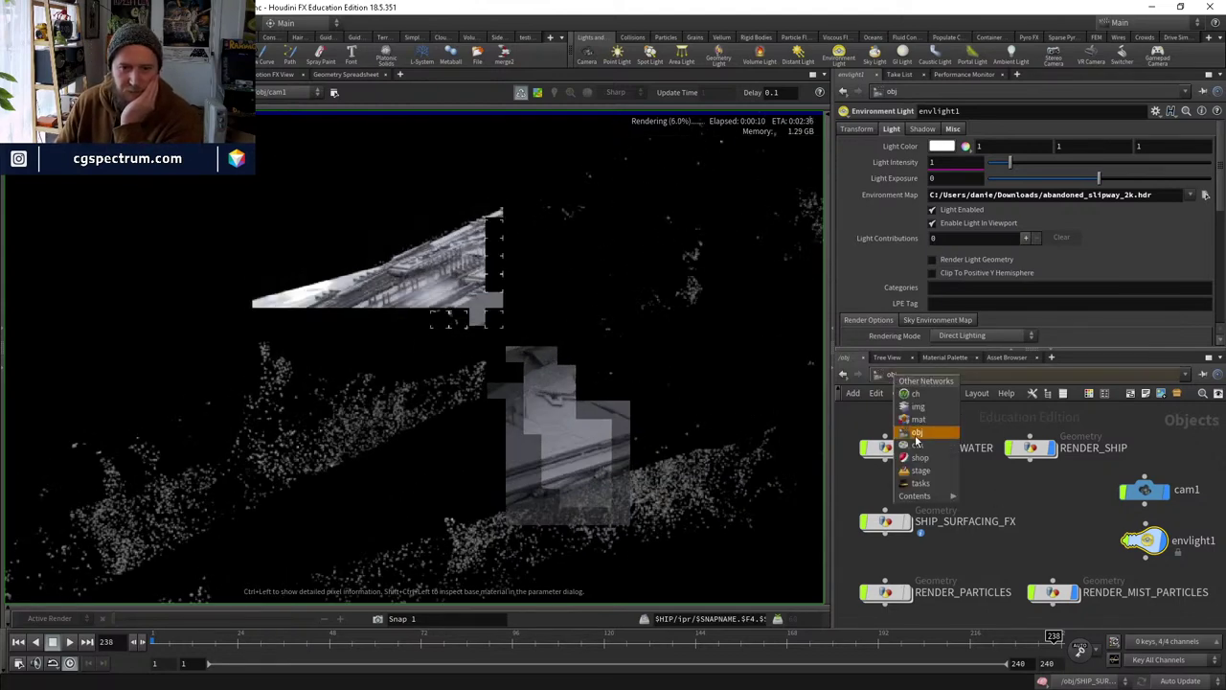
left_click(906, 444)
left_click(888, 158)
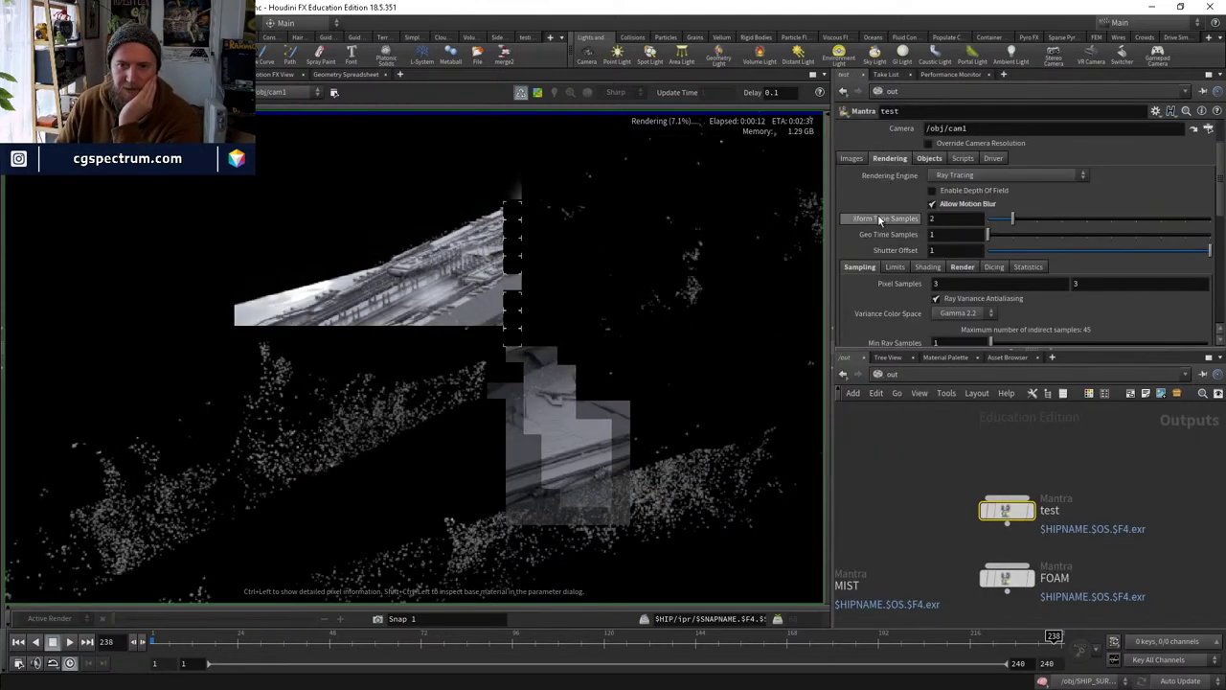
scroll(919, 275, "down", 5)
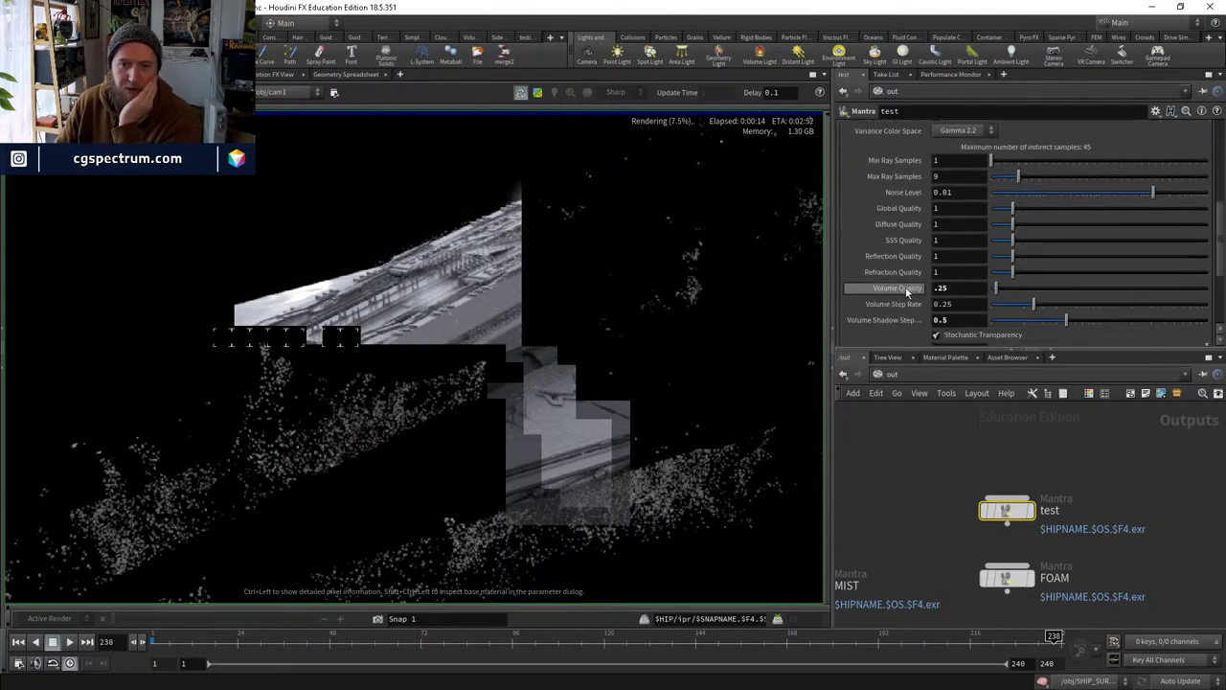
scroll(915, 283, "down", 1)
scroll(944, 256, "up", 5)
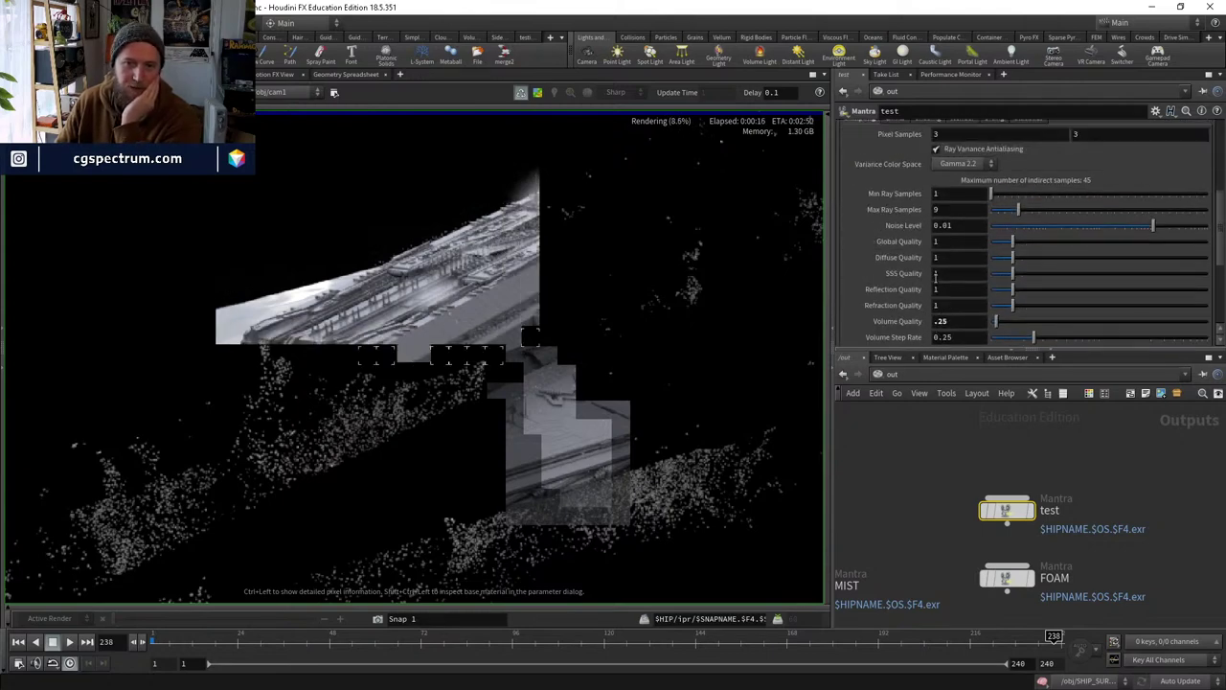
Pan and zoom the render preview to frame the ship.
middle_click_drag(634, 385, 588, 386)
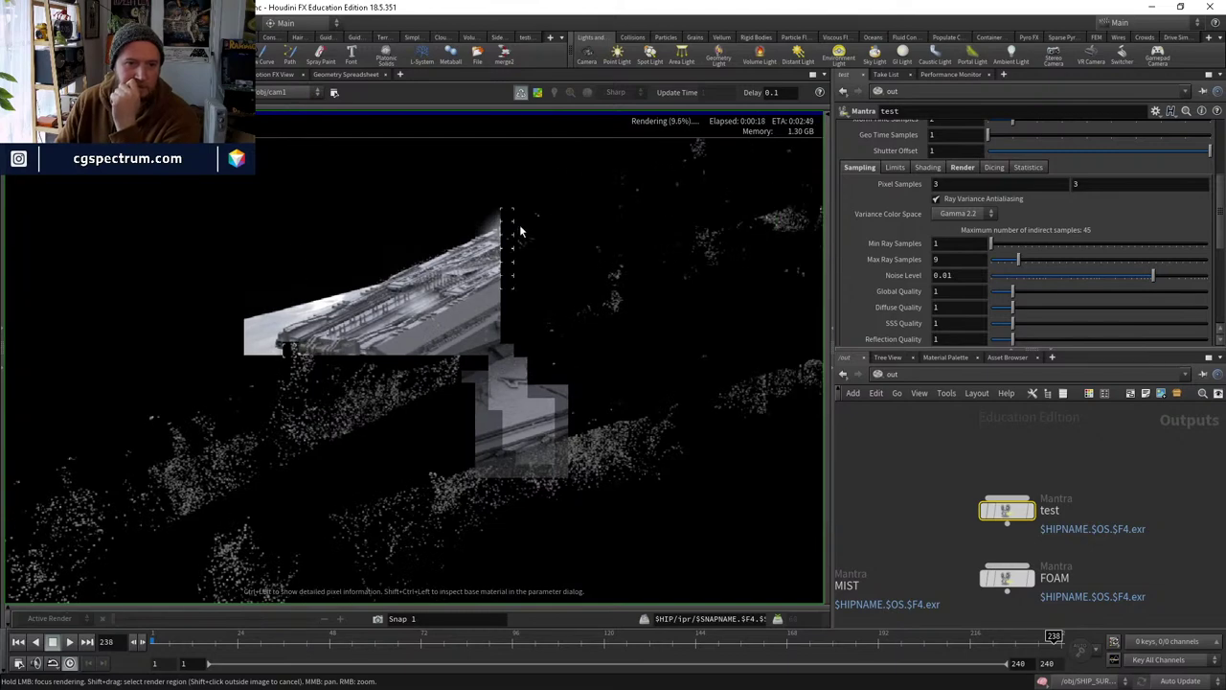
scroll(457, 242, "up", 3)
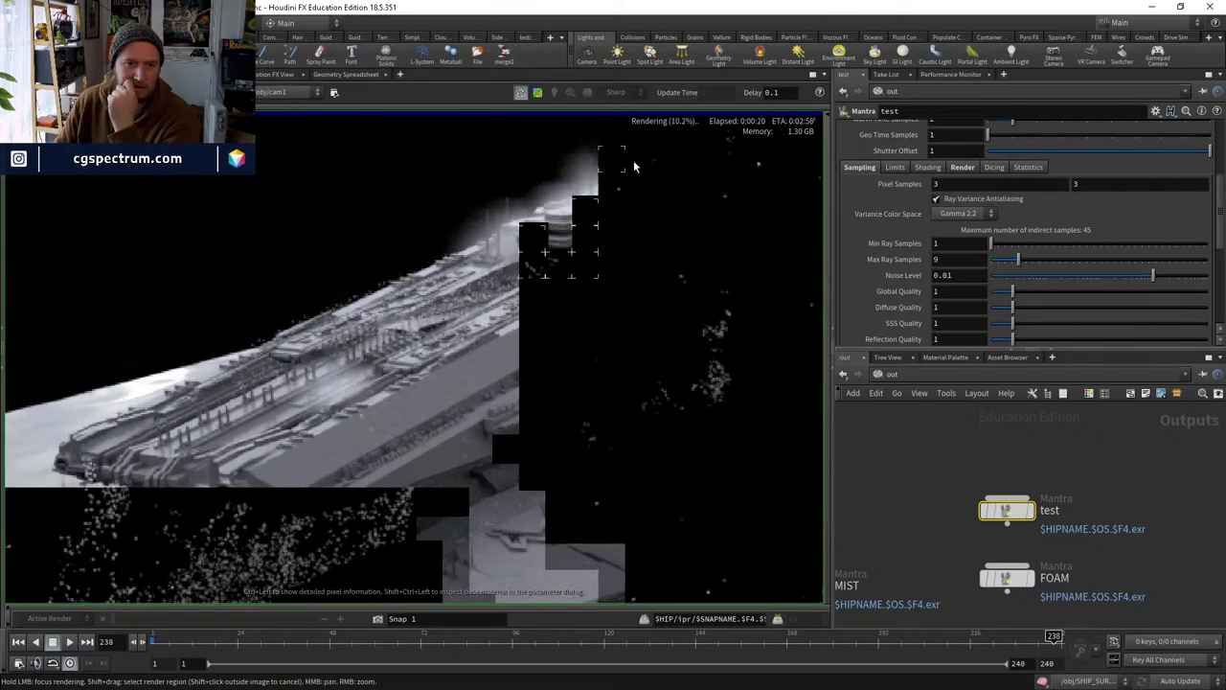
scroll(511, 233, "down", 1)
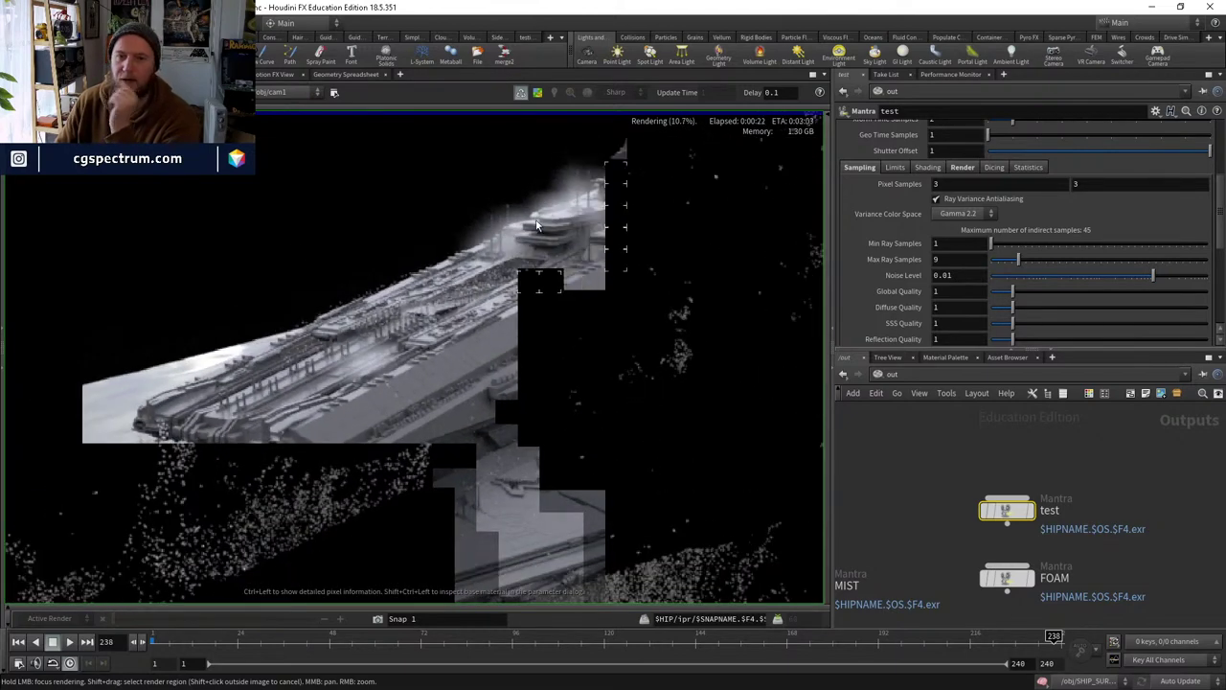
scroll(529, 231, "down", 1)
scroll(530, 231, "up", 1)
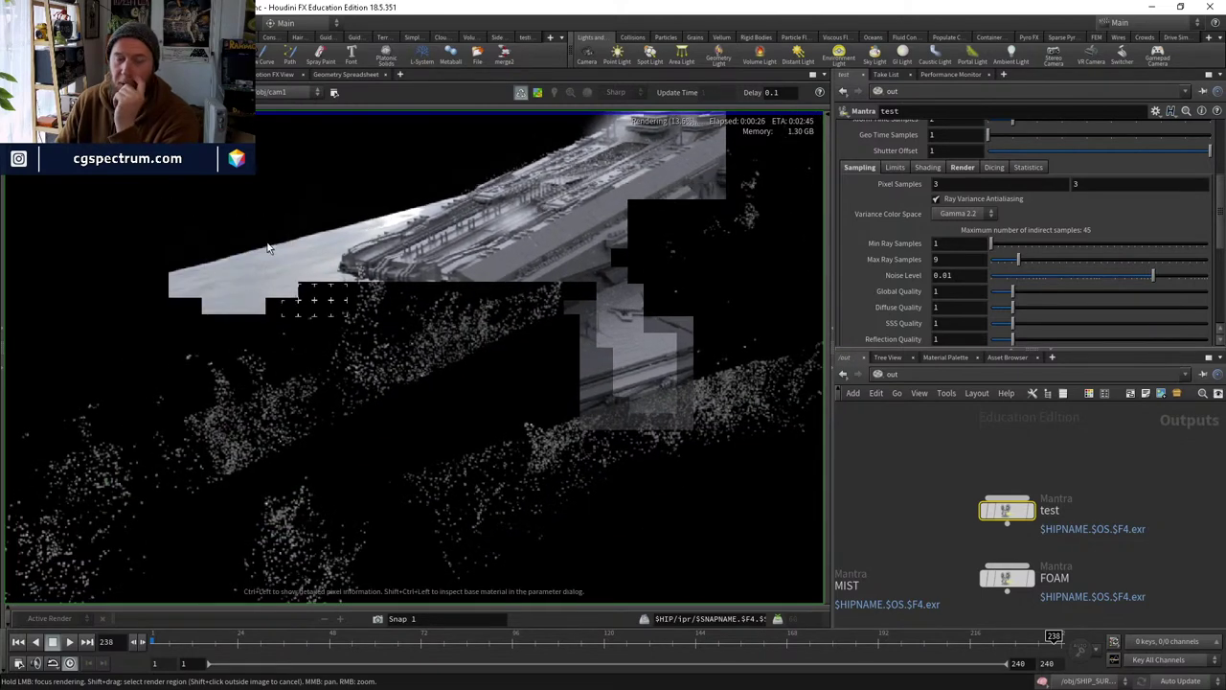
middle_click_drag(204, 284, 244, 262)
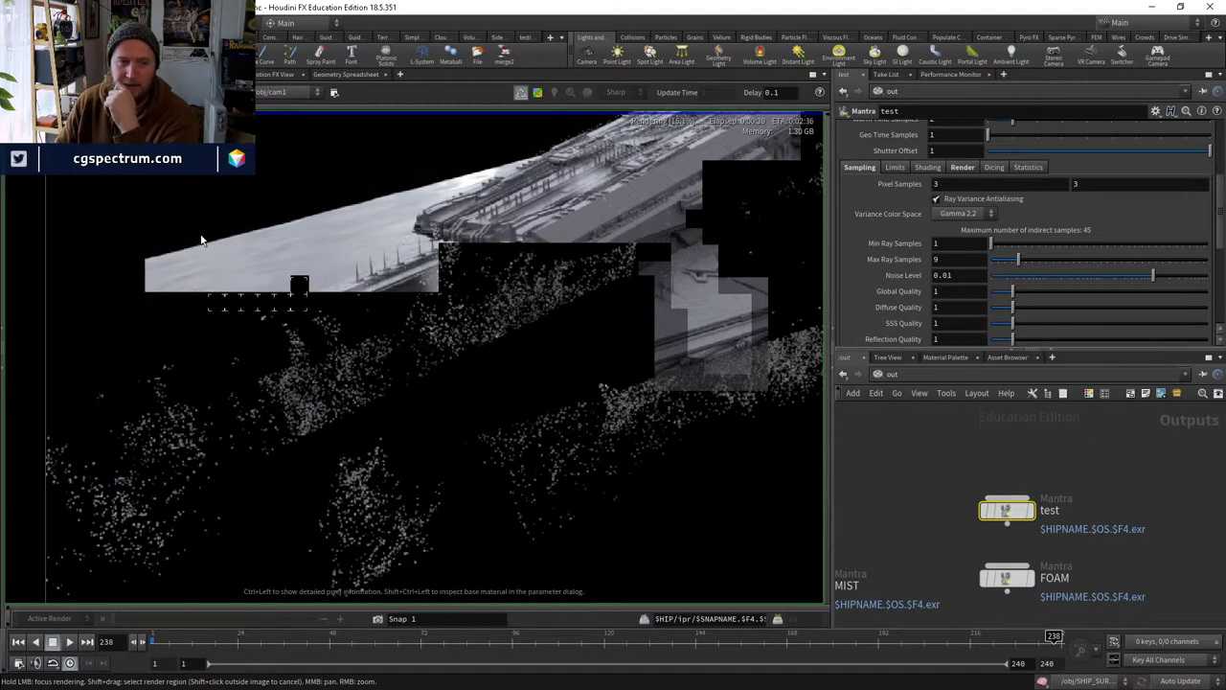
scroll(199, 241, "down", 1)
middle_click_drag(199, 240, 263, 341)
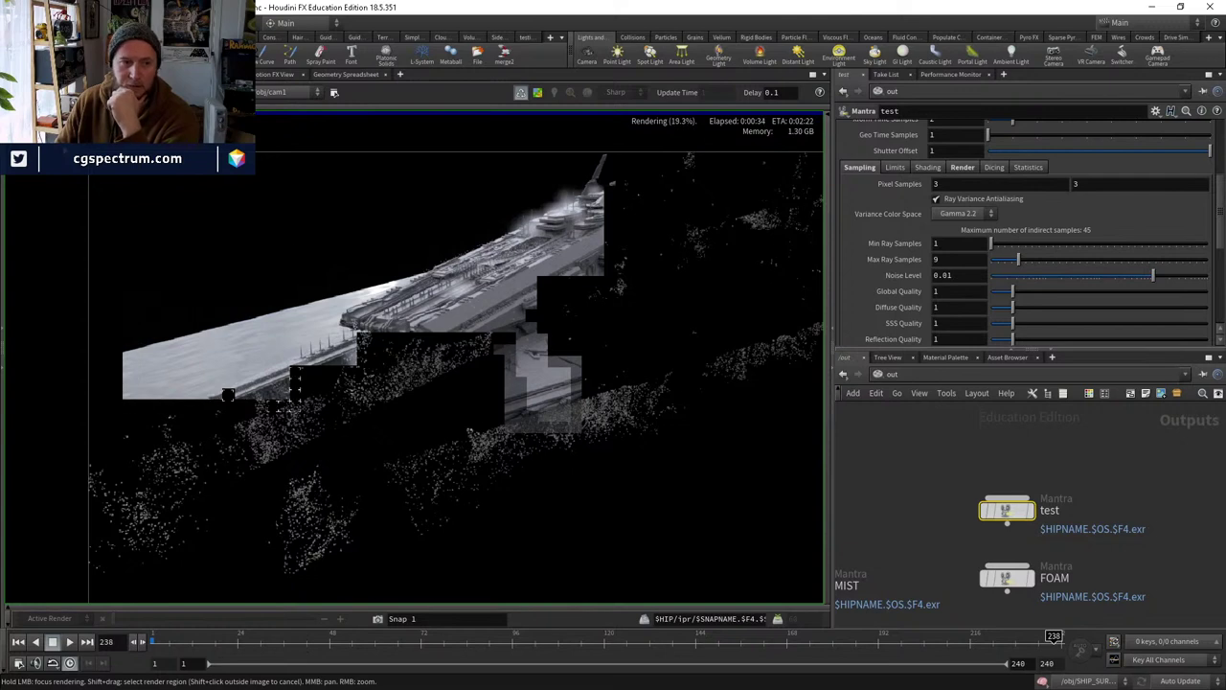
Zoom the preview in on the hull and lower Pixel Samples from 3 to 1.
middle_click_drag(627, 292, 517, 287)
scroll(500, 292, "down", 1)
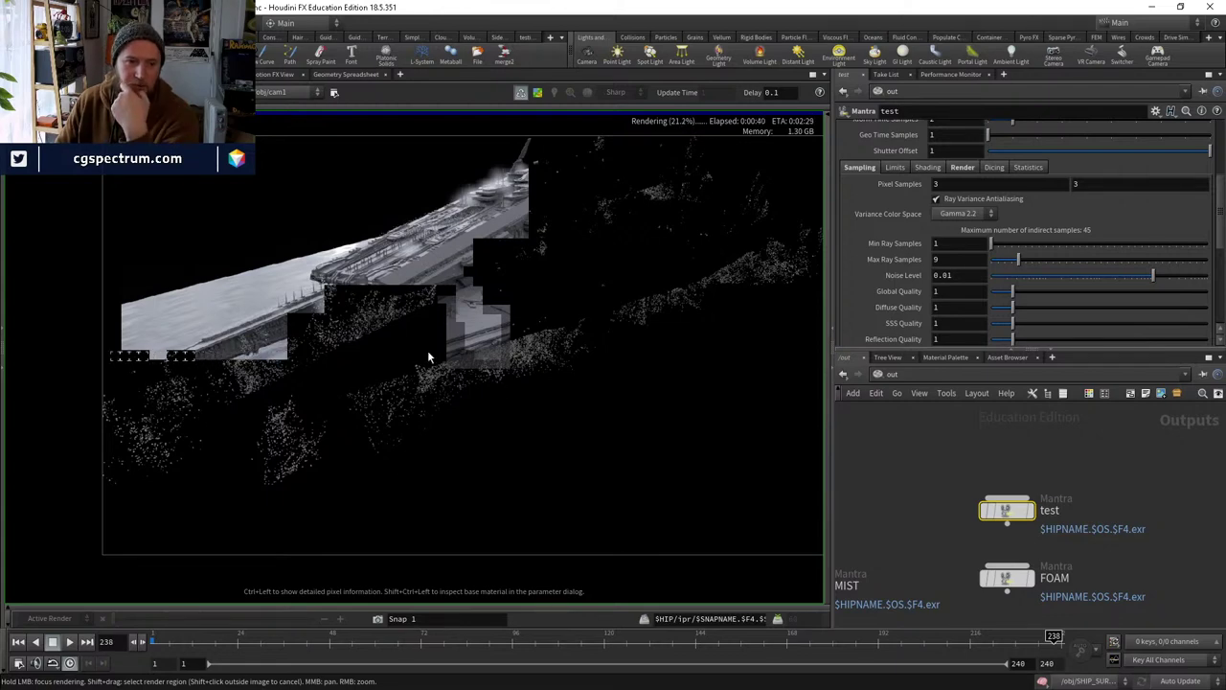
scroll(215, 323, "up", 1)
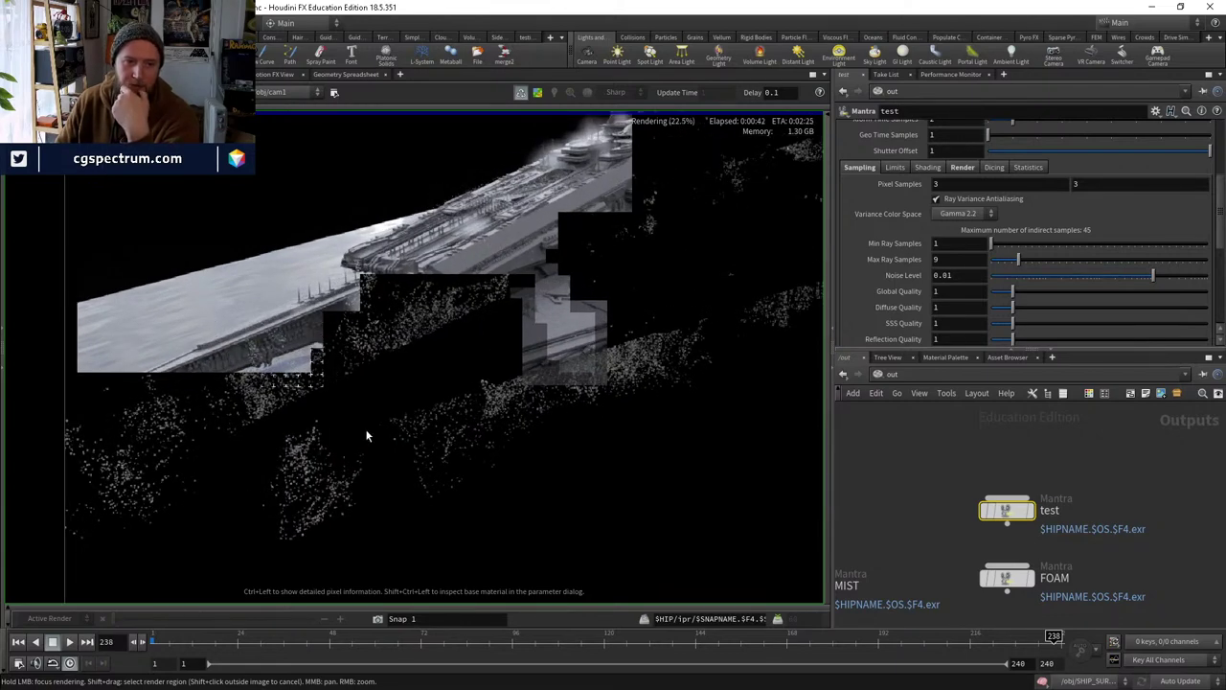
scroll(371, 441, "down", 1)
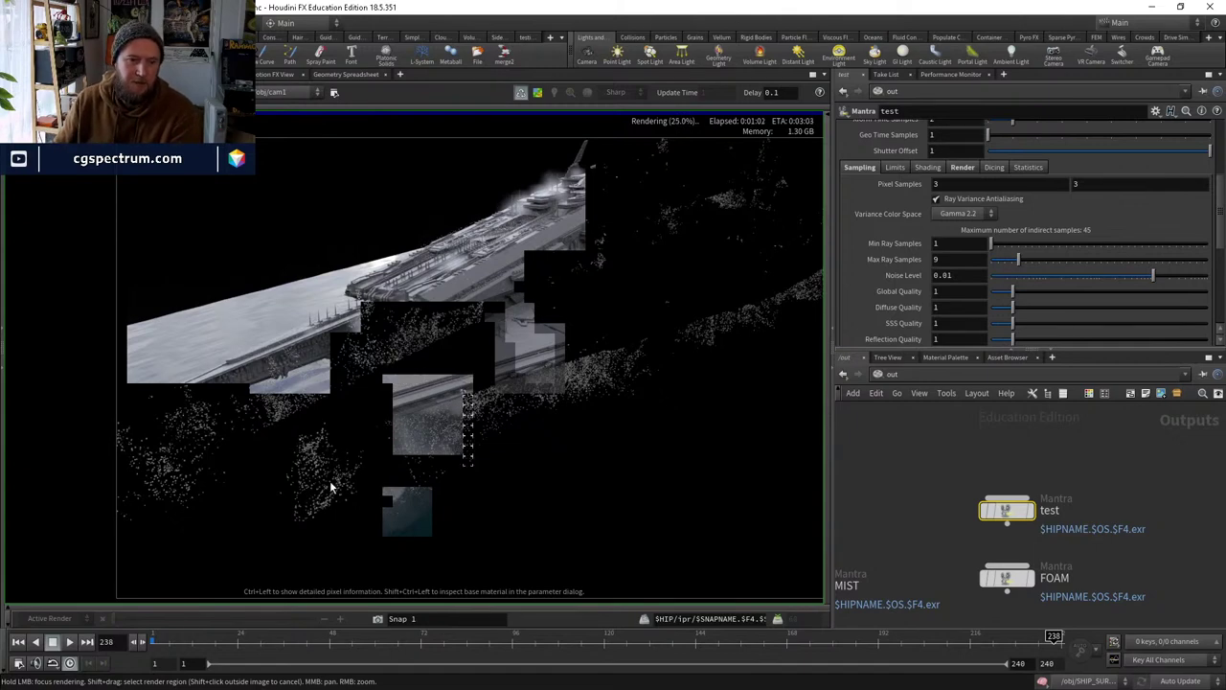
right_click_drag(407, 479, 452, 425)
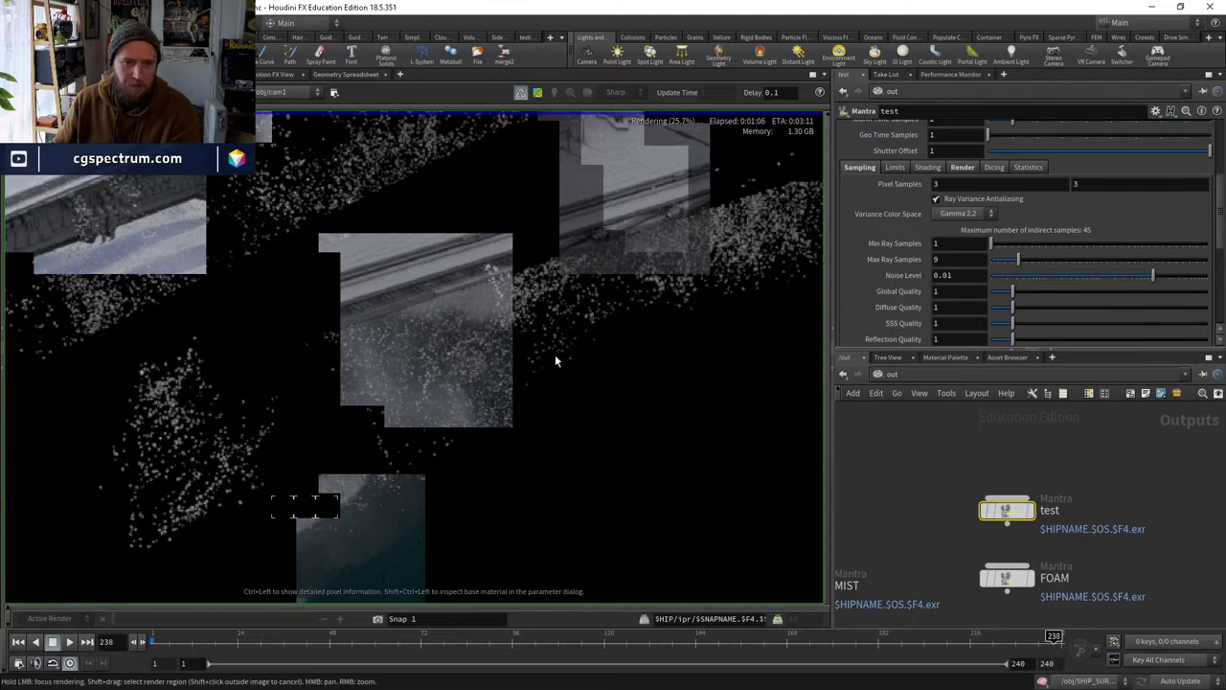
middle_click_drag(885, 183, 881, 185)
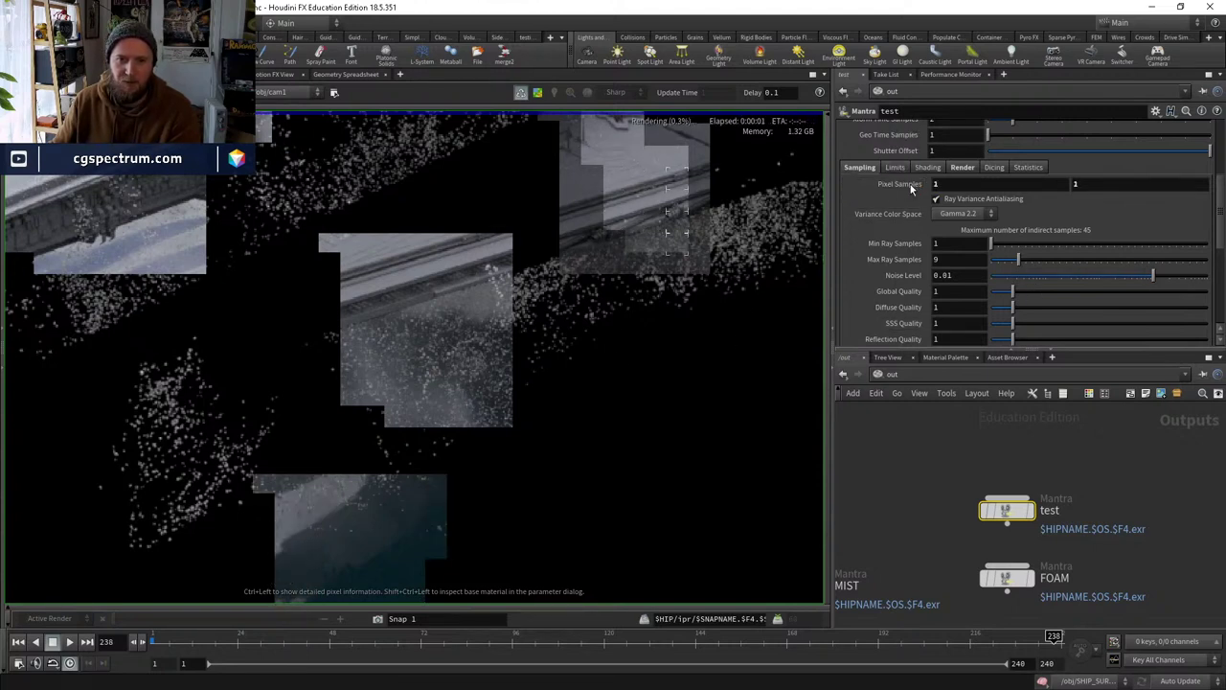
Switch the network view back to the /obj object level.
scroll(621, 284, "down", 2)
middle_click_drag(623, 282, 520, 320)
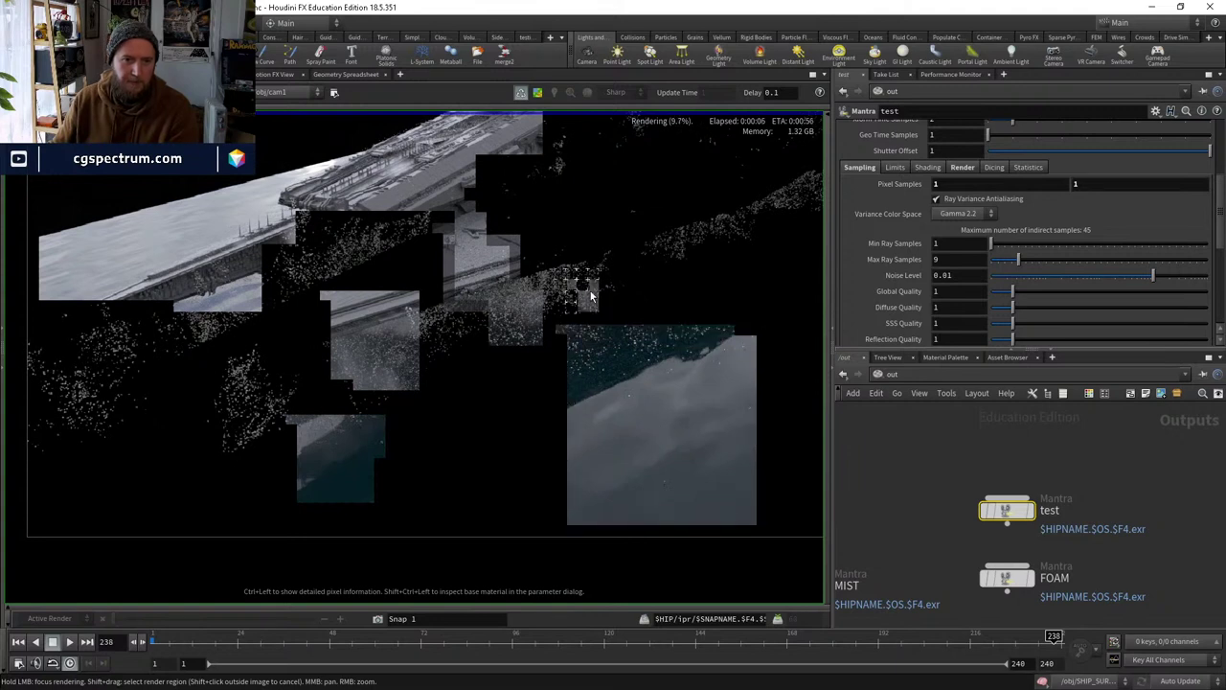
left_click(893, 374)
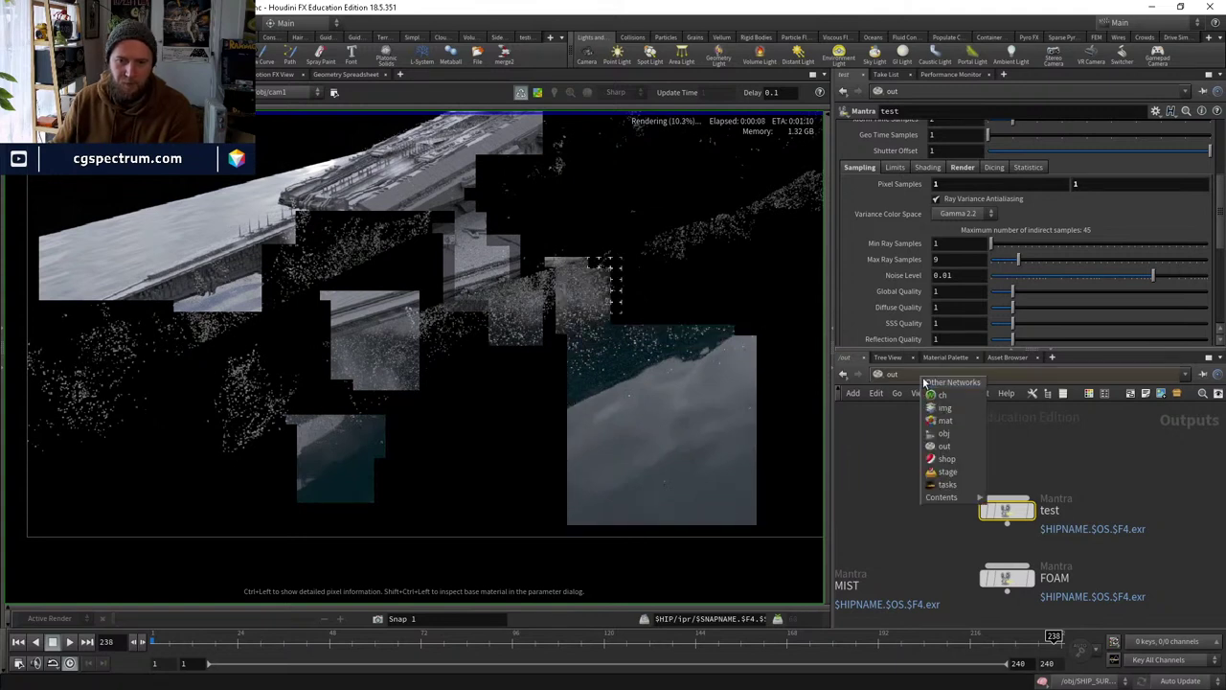
left_click(958, 429)
scroll(960, 507, "down", 3)
scroll(926, 473, "down", 1)
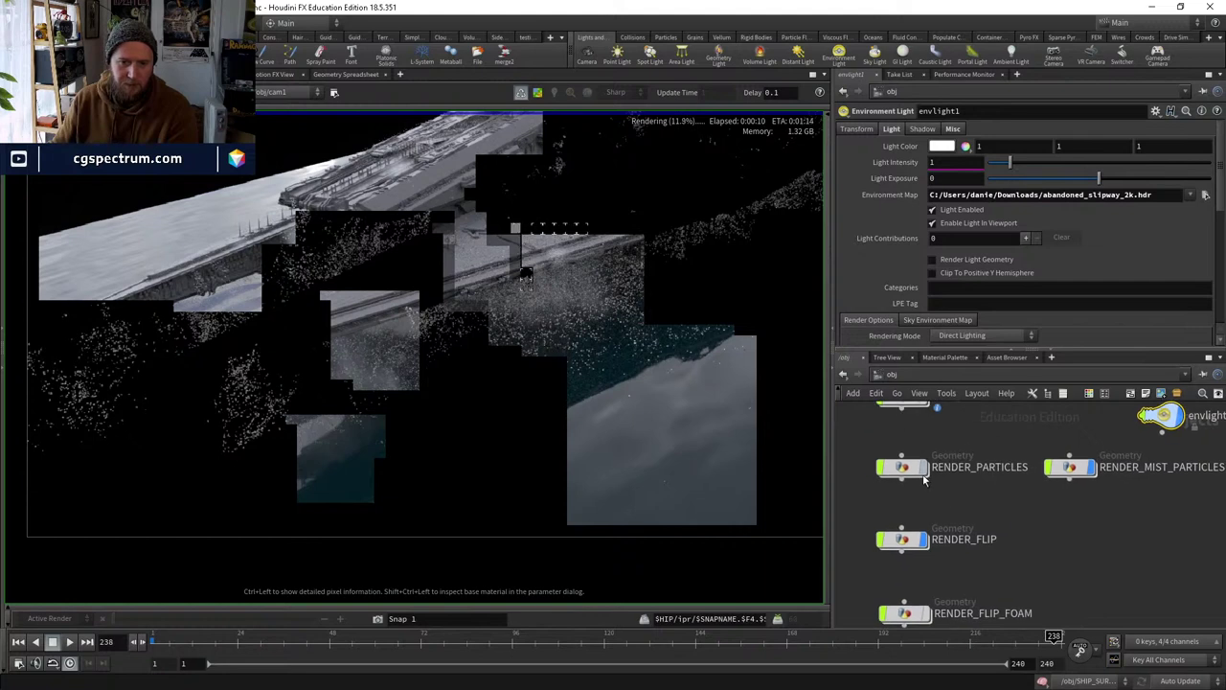
scroll(1053, 518, "down", 4)
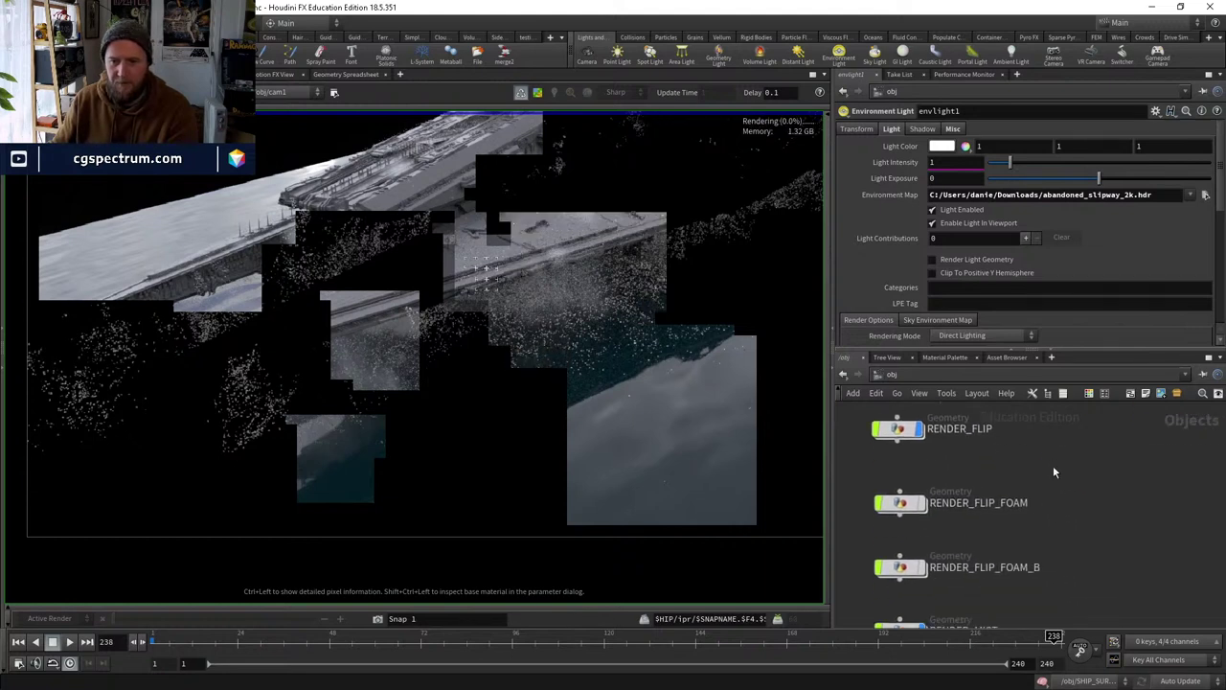
scroll(1035, 498, "up", 1)
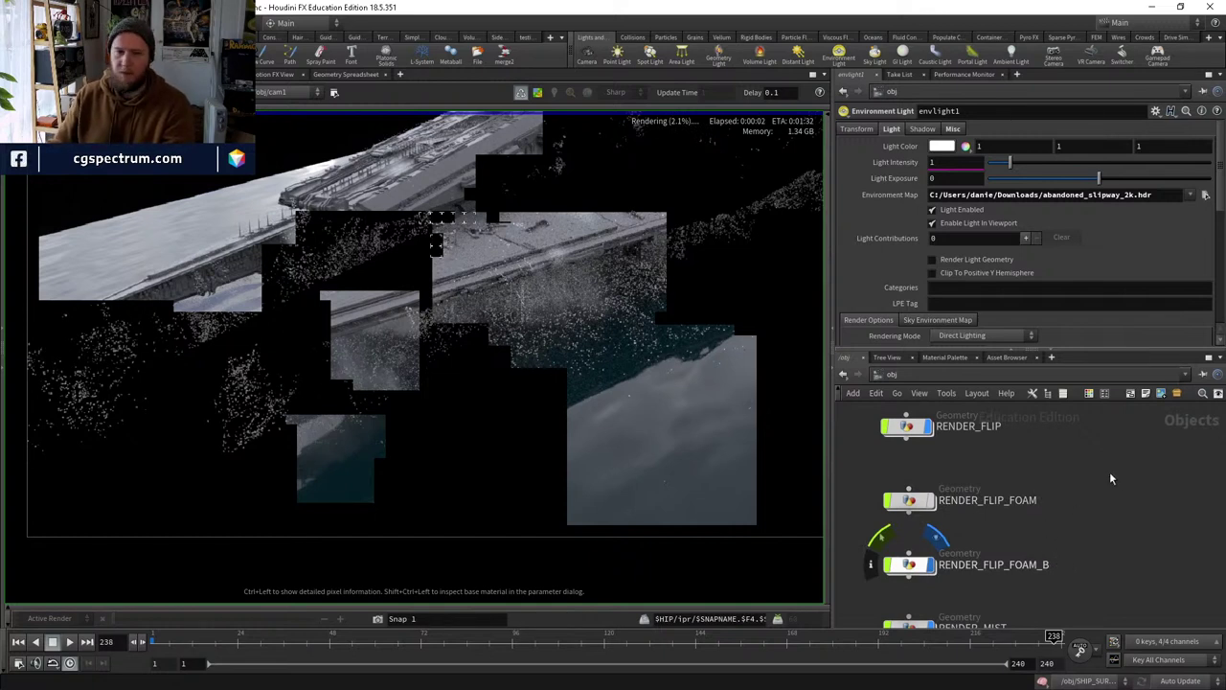
Prioritise rendering the spray near the hull, then bring envlight1 and the mist node into view.
left_click(522, 262)
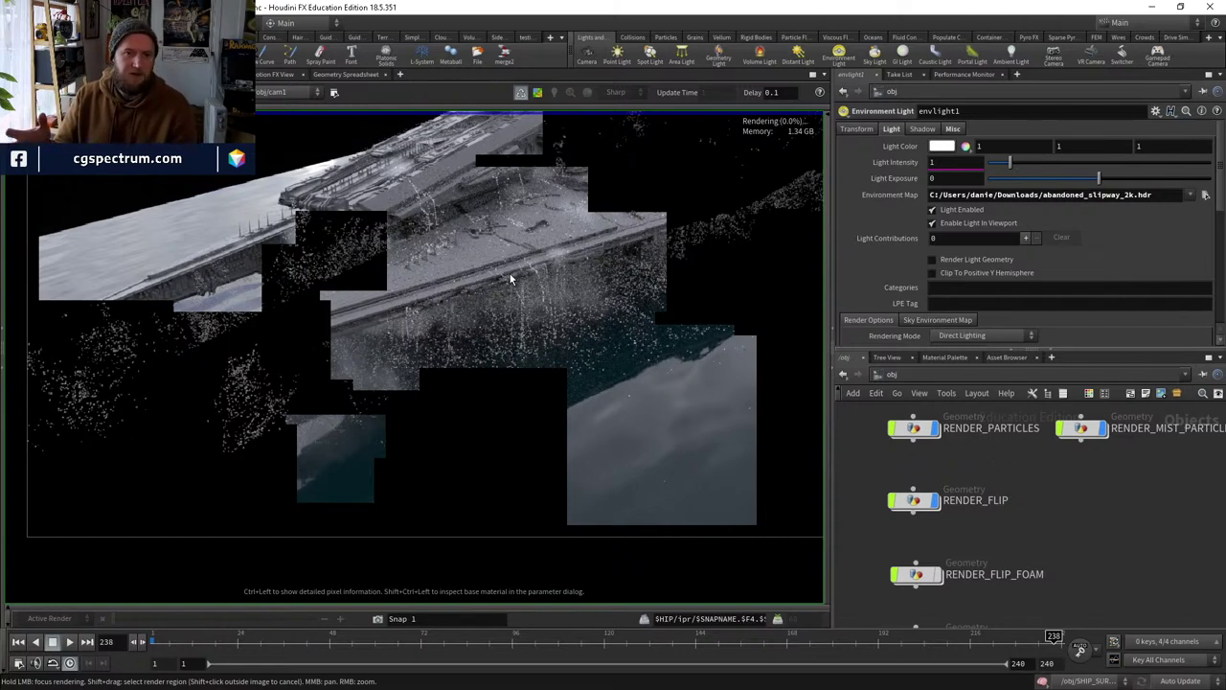
scroll(510, 279, "down", 2)
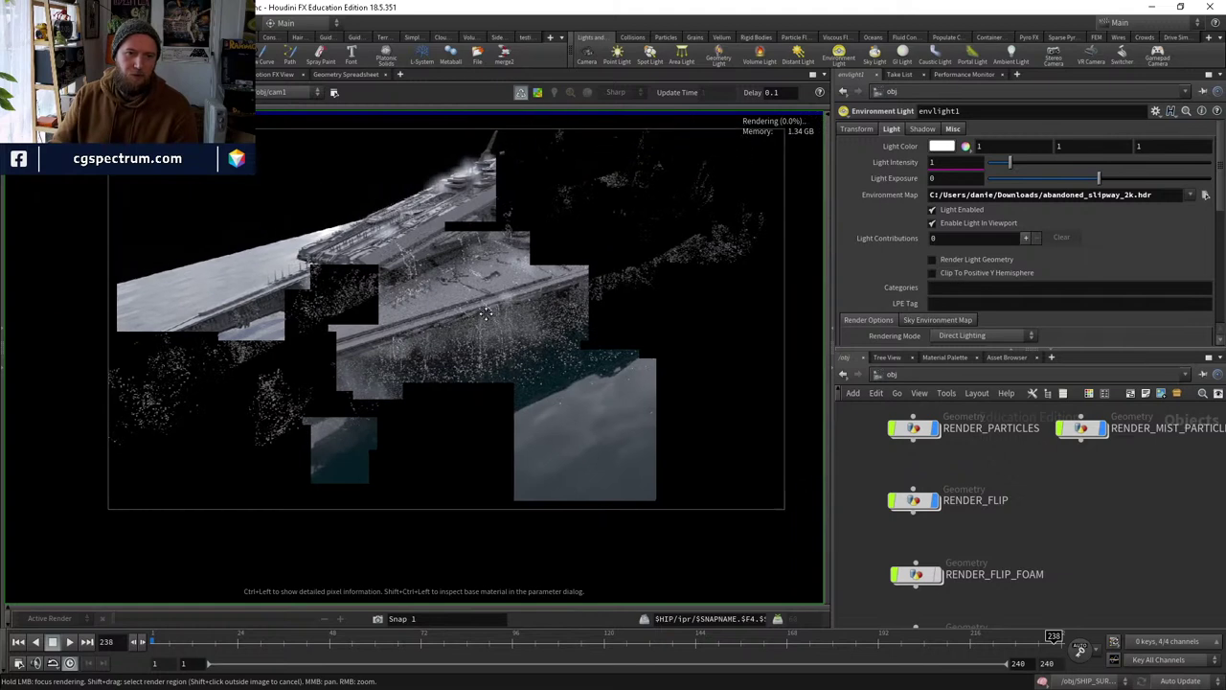
middle_click_drag(468, 286, 454, 299)
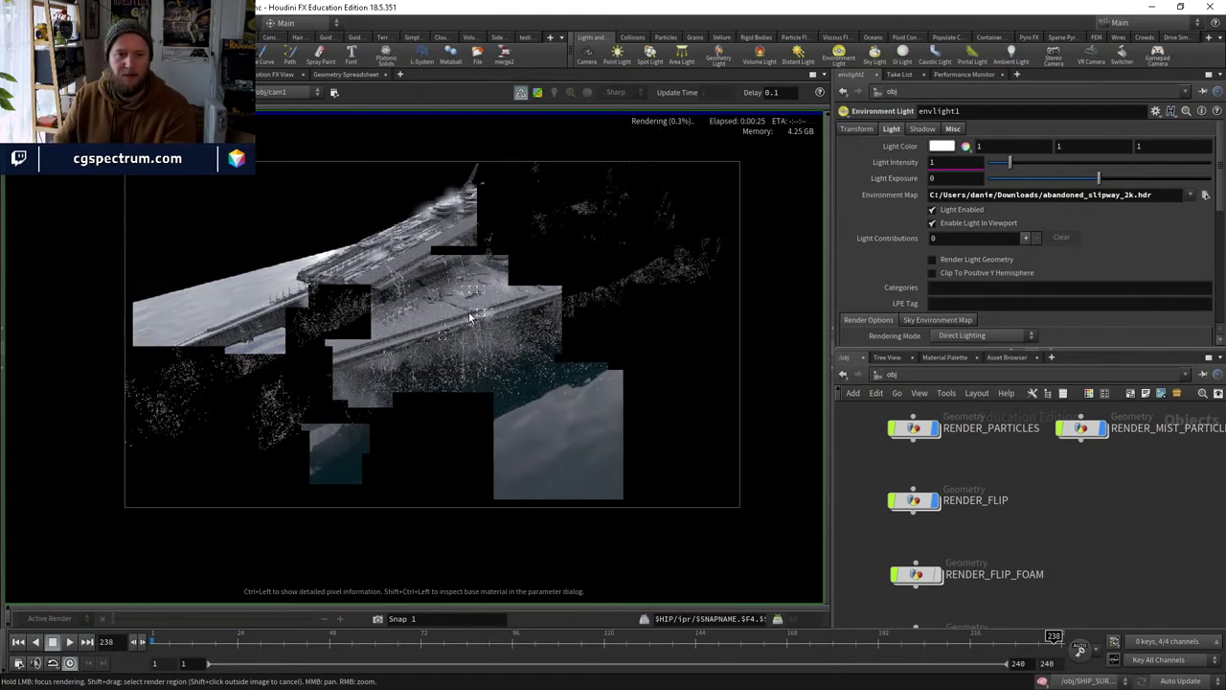
scroll(479, 335, "up", 2)
scroll(477, 343, "up", 2)
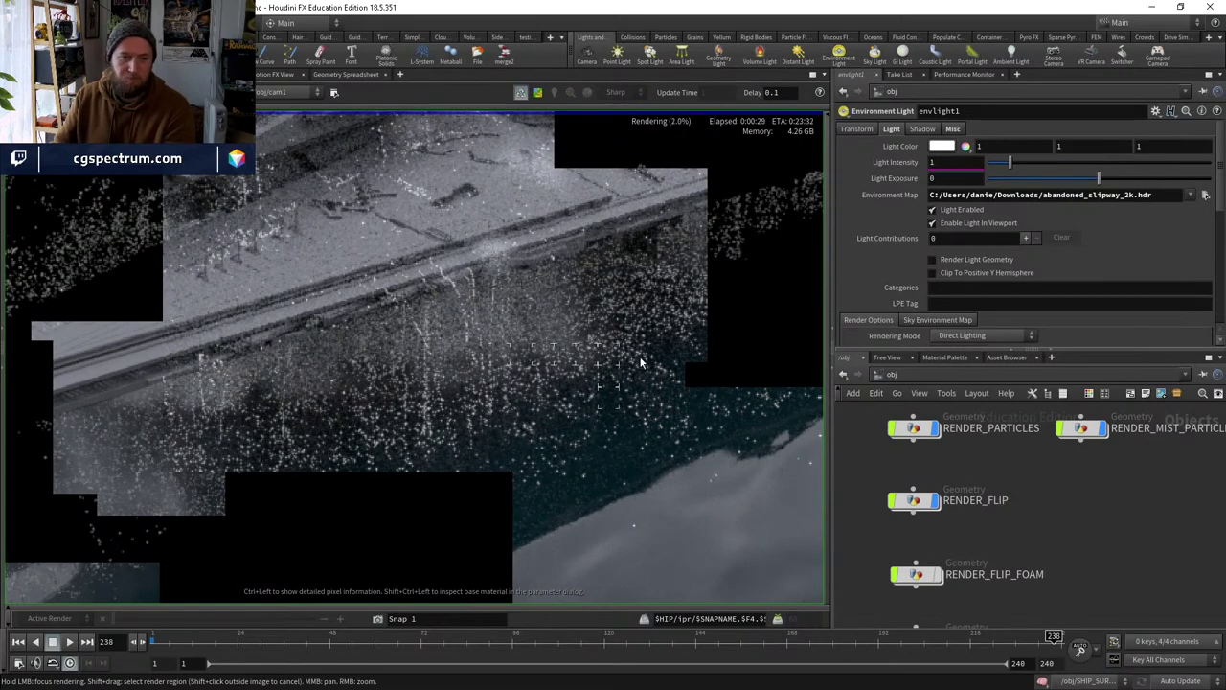
scroll(627, 396, "down", 3)
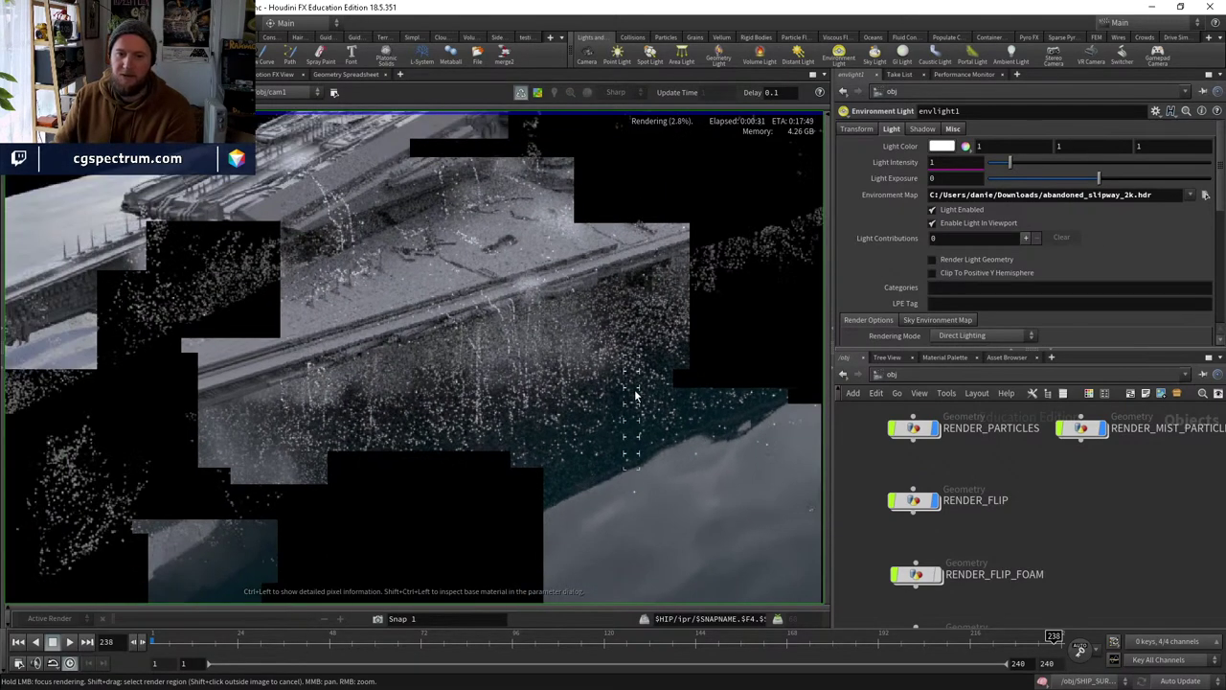
middle_click_drag(1016, 514, 928, 543)
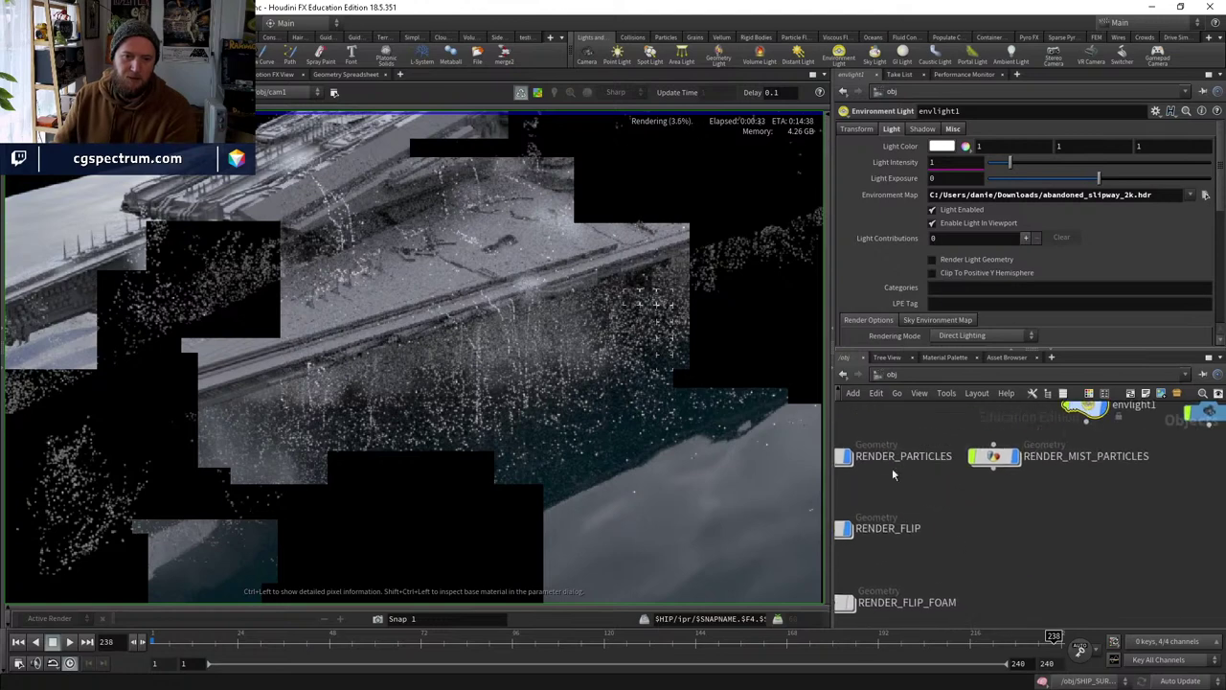
In RENDER_MIST_PARTICLES, edit attribwrangle1's pscale code: minimum digit to 3, maximum to 08.
double_click(994, 457)
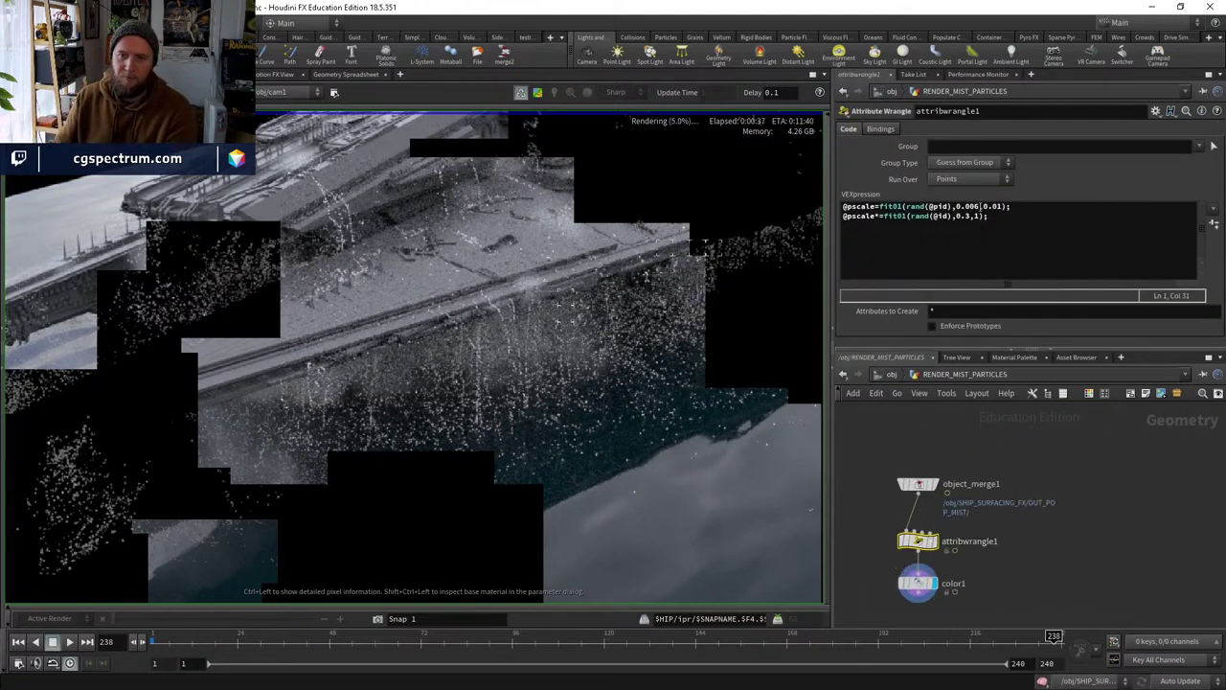
left_click(982, 206)
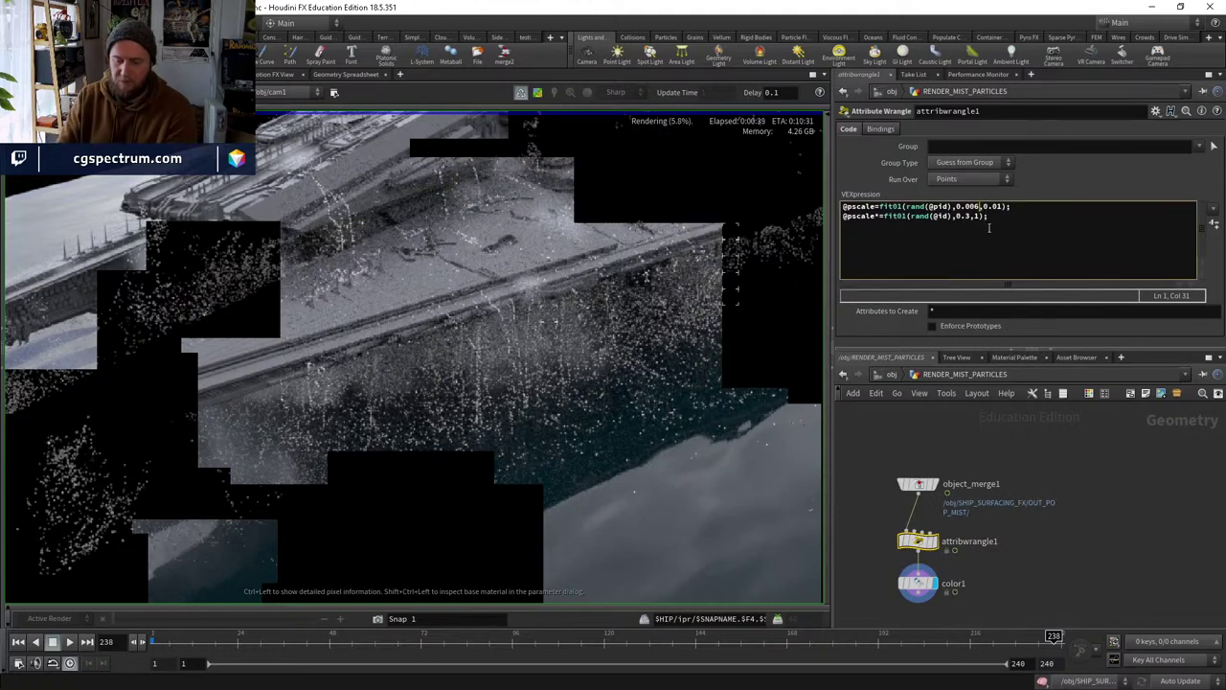
key("BackSpace")
type("3")
key("Right")
key("Right")
key("Right")
key("Right")
key("Delete")
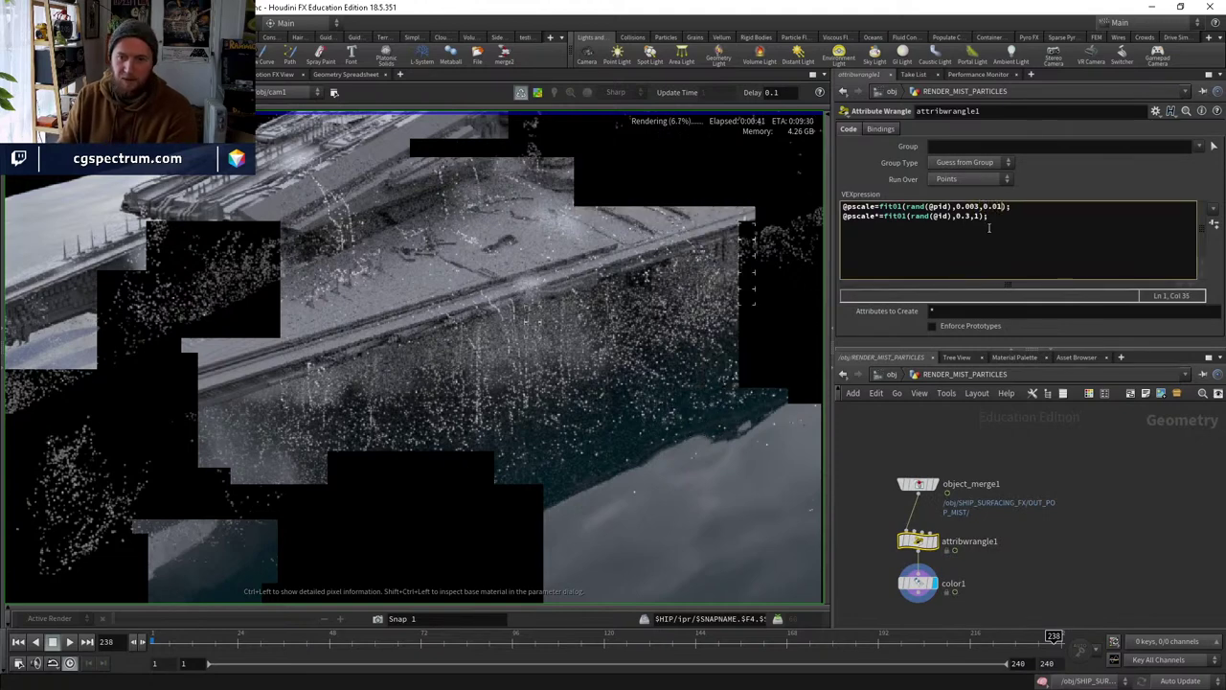
type("08")
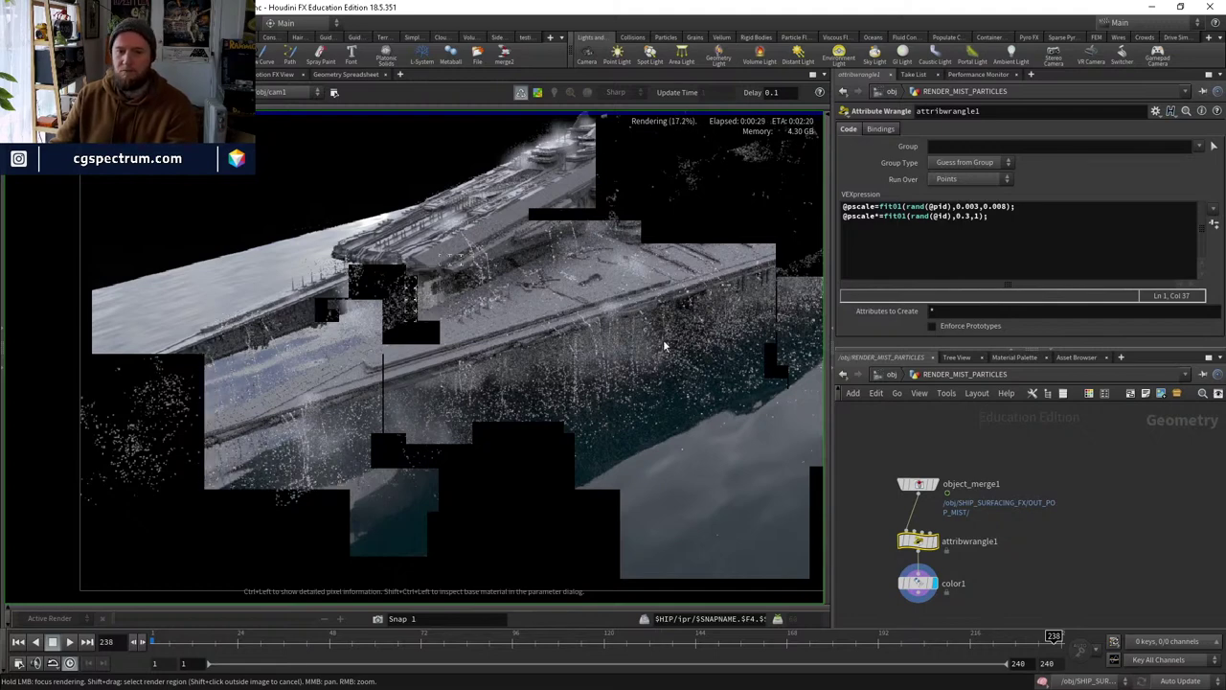
Pan the render image and prioritise rendering along the ship's edge.
scroll(537, 299, "up", 2)
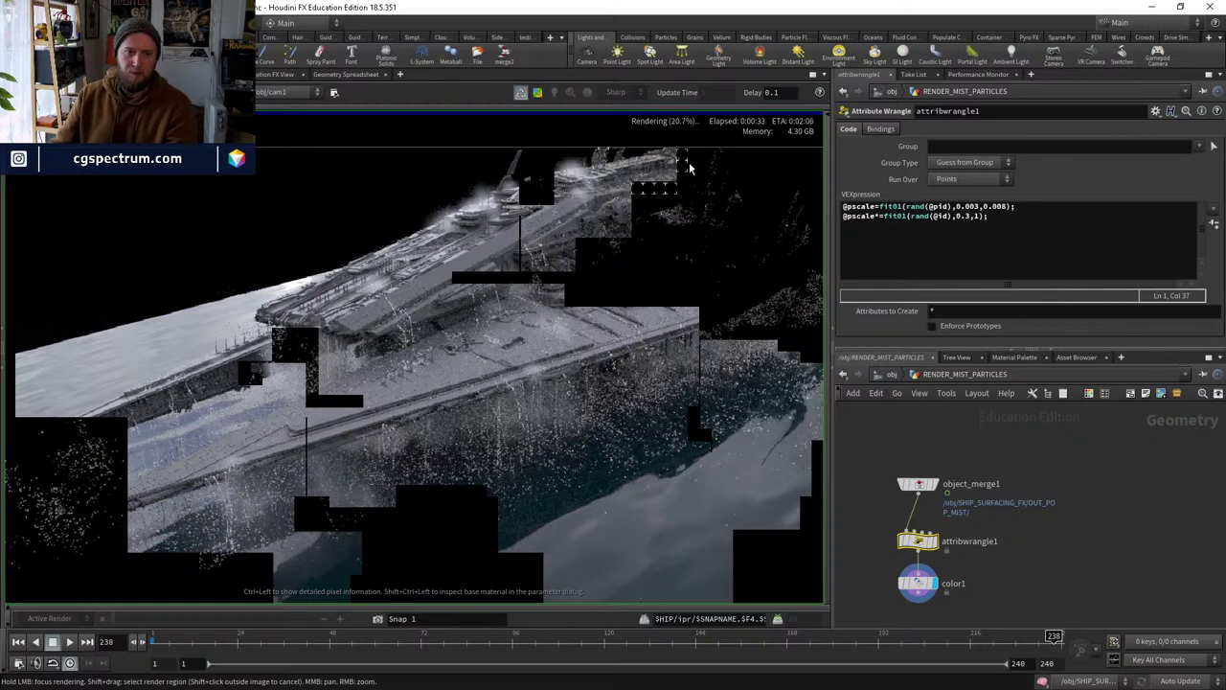
scroll(732, 186, "up", 1)
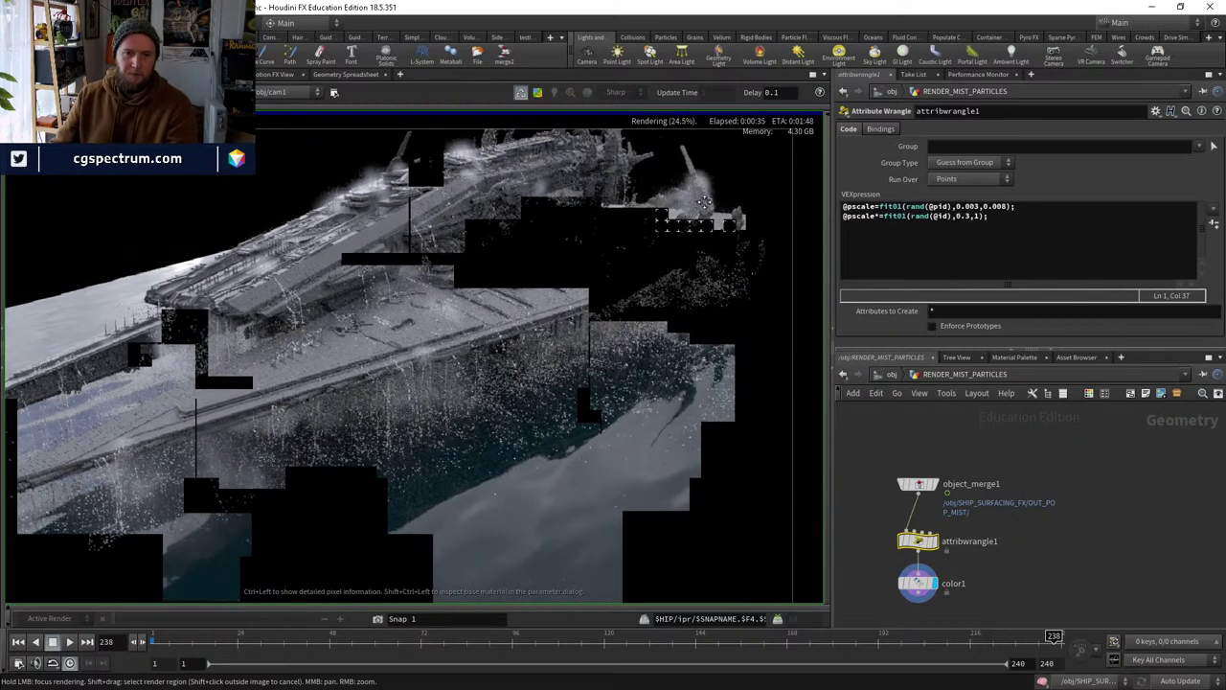
scroll(692, 223, "up", 1)
scroll(661, 201, "up", 2)
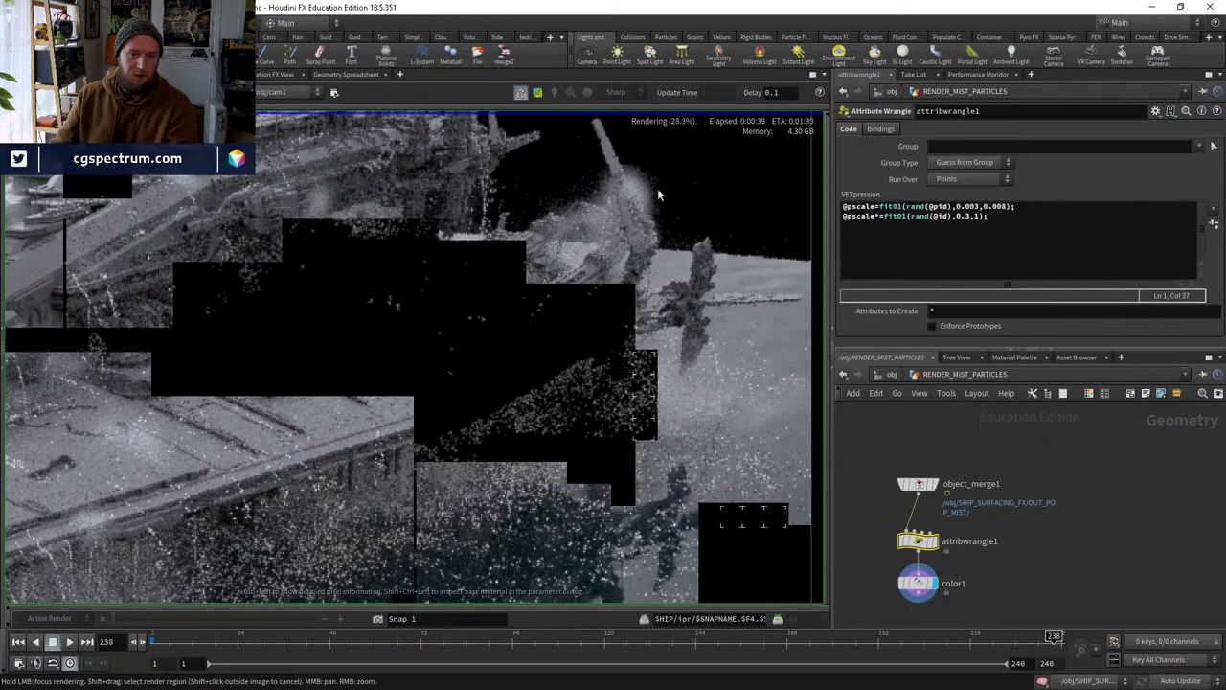
scroll(615, 383, "up", 2)
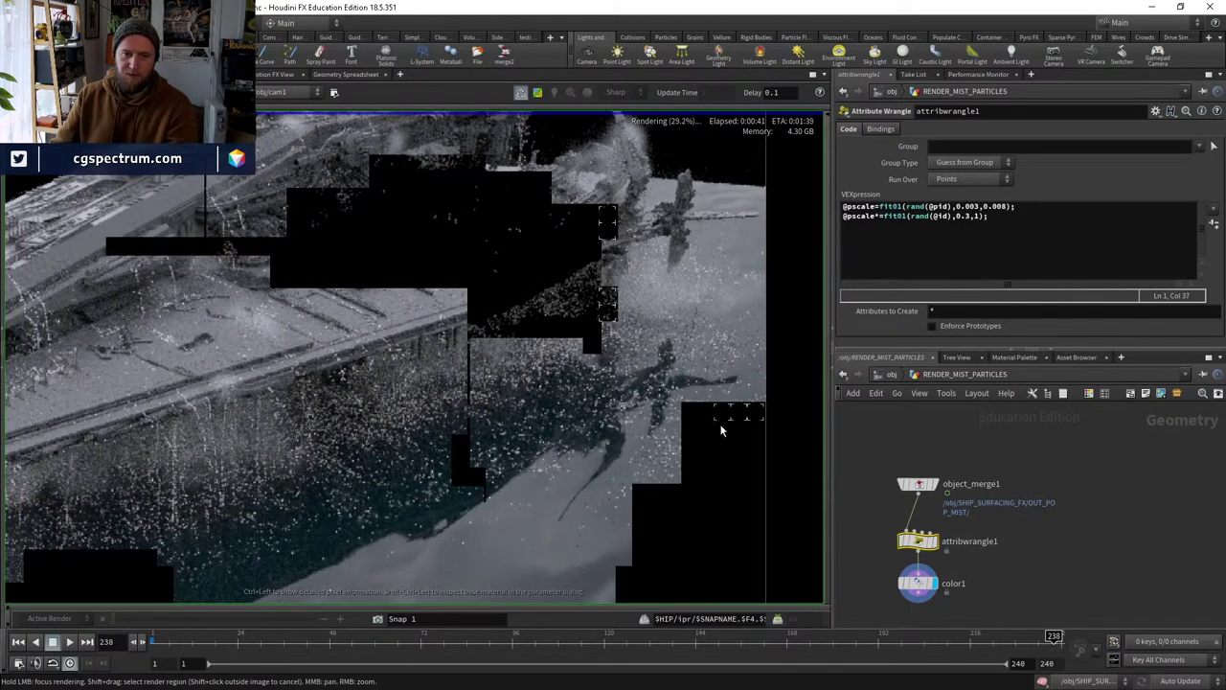
middle_click_drag(565, 287, 314, 412)
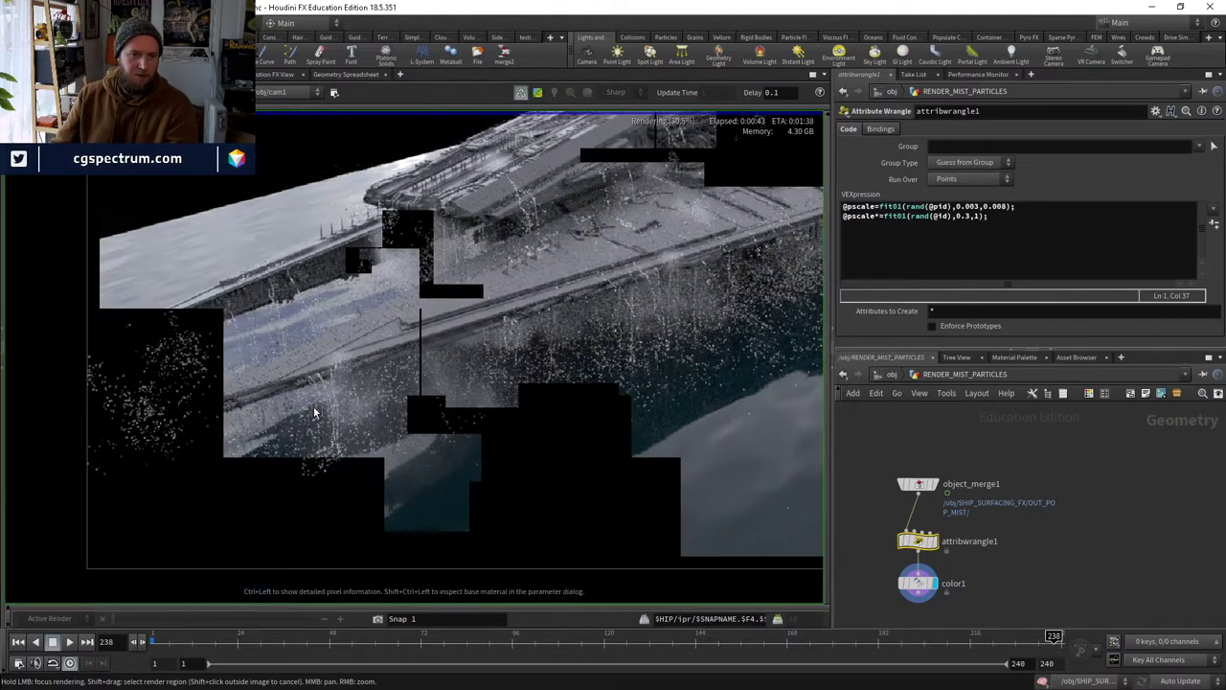
mouse_move(207, 330)
left_mouse_down()
mouse_move(139, 334)
mouse_move(148, 380)
mouse_move(116, 359)
mouse_move(108, 376)
mouse_move(109, 400)
mouse_move(192, 417)
mouse_move(222, 382)
mouse_move(206, 427)
mouse_move(228, 499)
mouse_move(204, 515)
mouse_move(318, 493)
mouse_move(311, 537)
mouse_move(485, 484)
mouse_move(539, 424)
left_mouse_up()
scroll(555, 421, "down", 2)
middle_click_drag(567, 425, 515, 425)
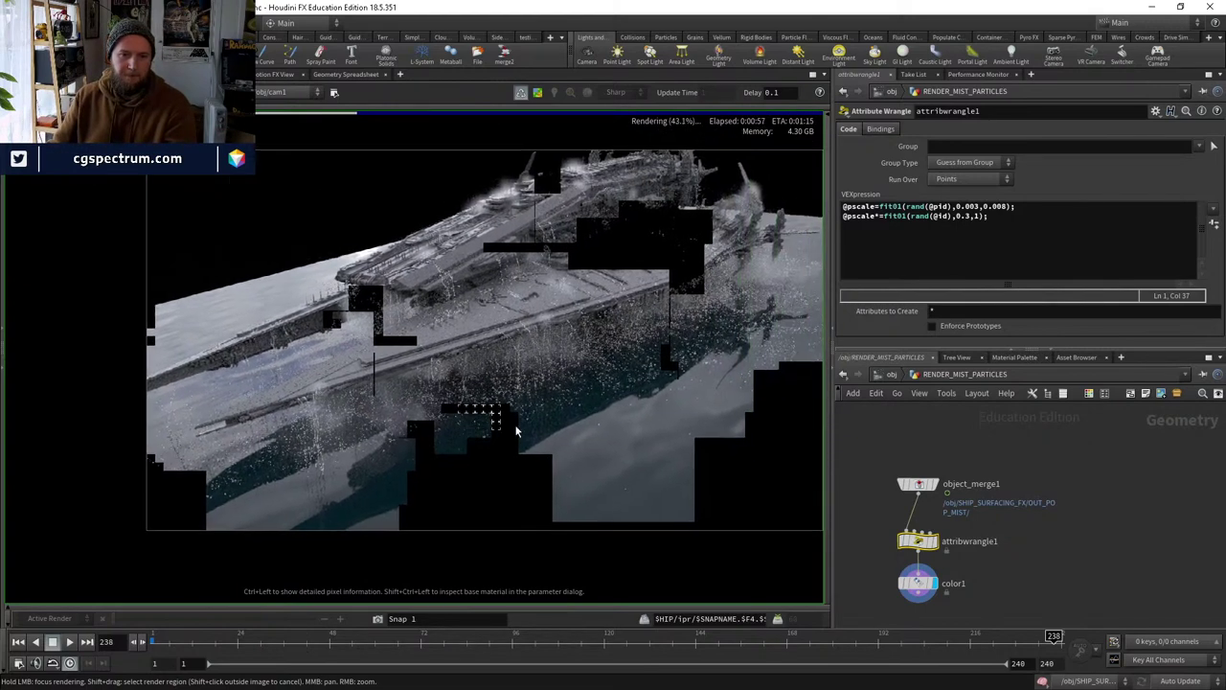
Open the Mantra test output's Objects tab to check which objects and lights render.
left_click(891, 374)
middle_click_drag(1080, 556, 1010, 485)
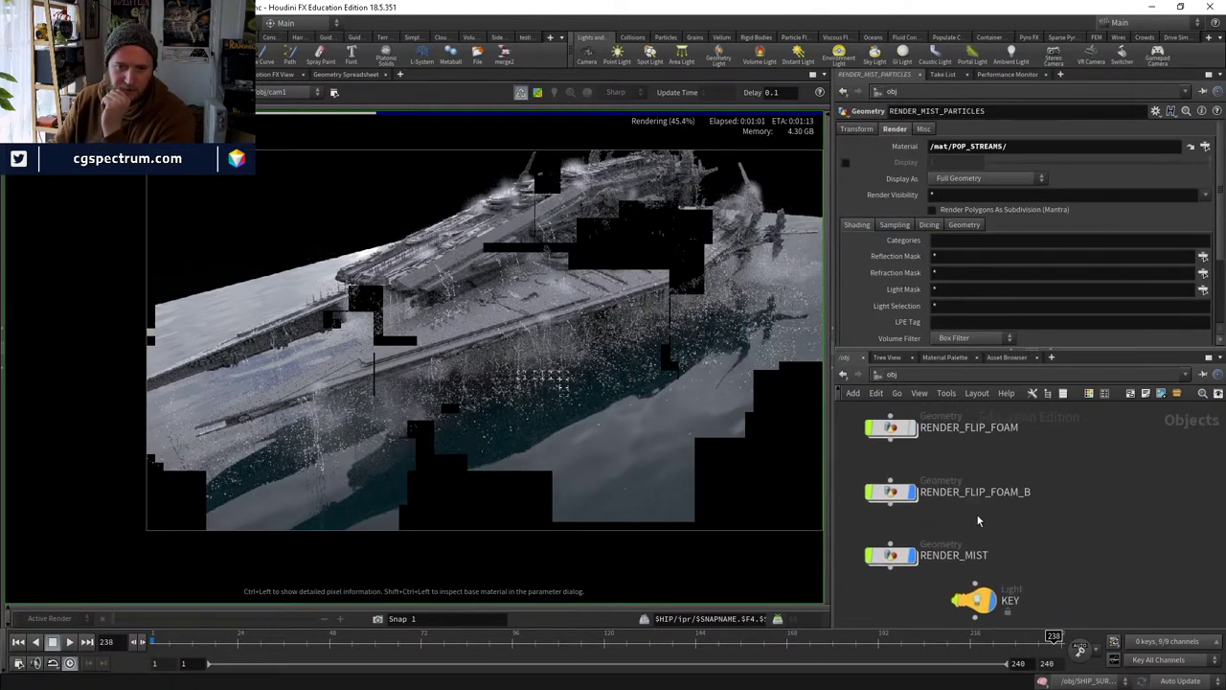
middle_click_drag(718, 373, 637, 409)
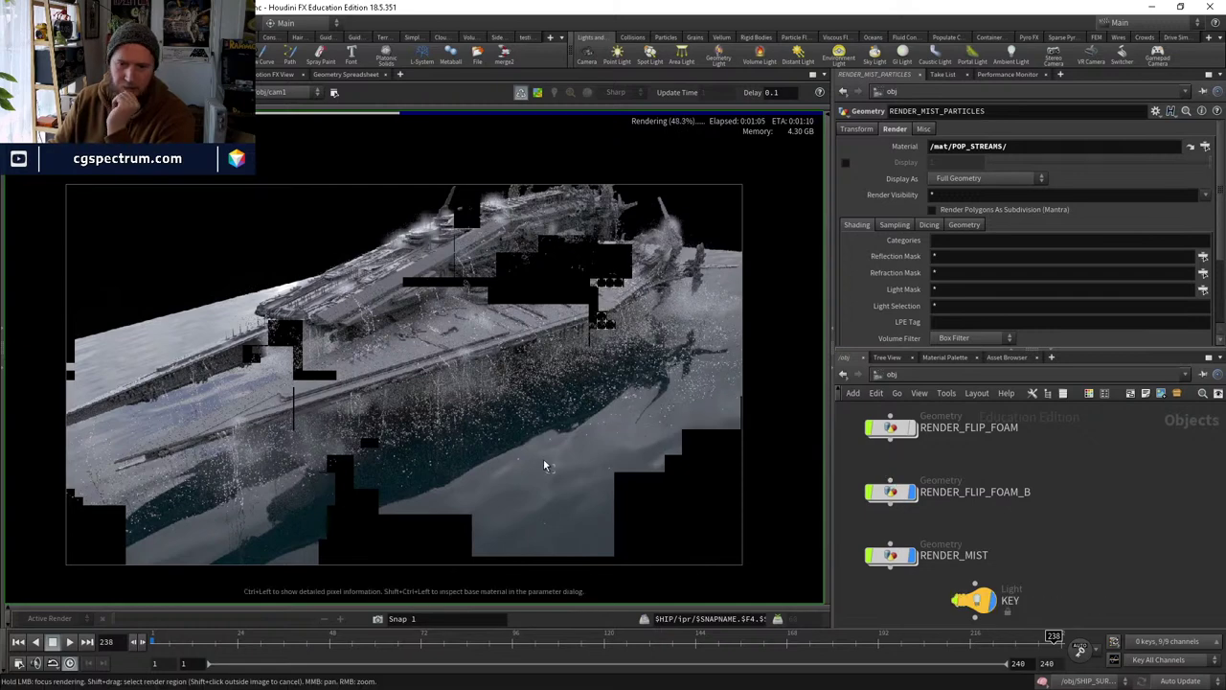
left_click(892, 374)
left_click(955, 453)
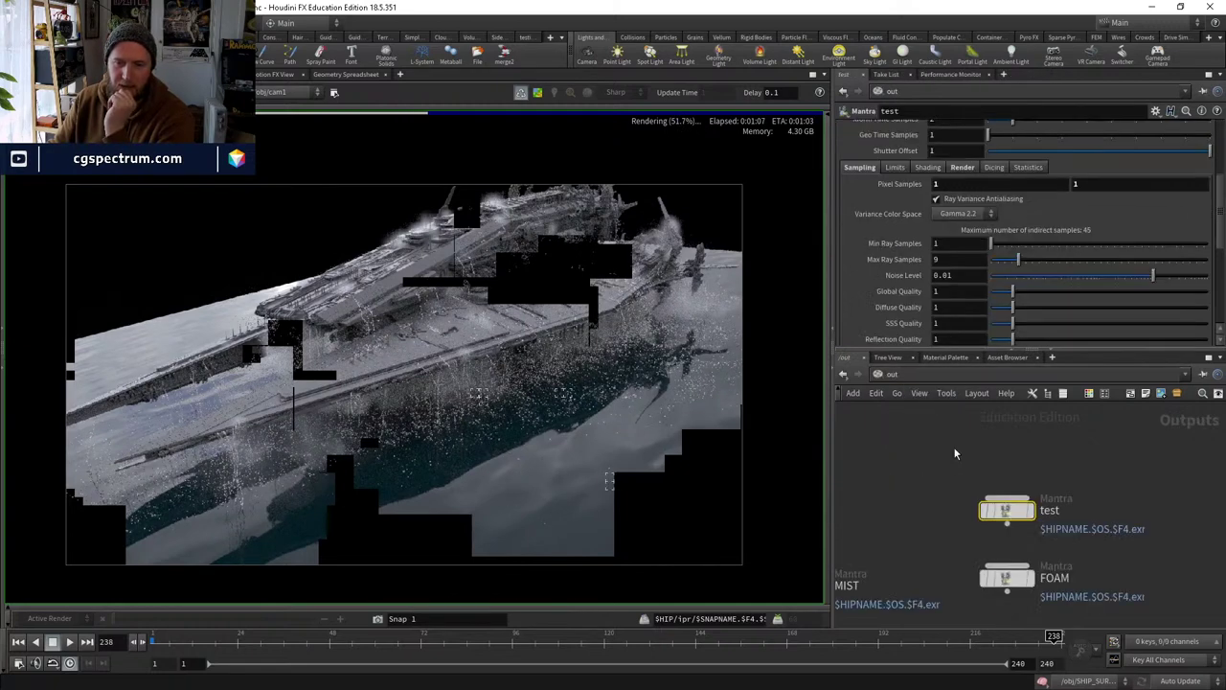
scroll(910, 247, "up", 3)
left_click(927, 195)
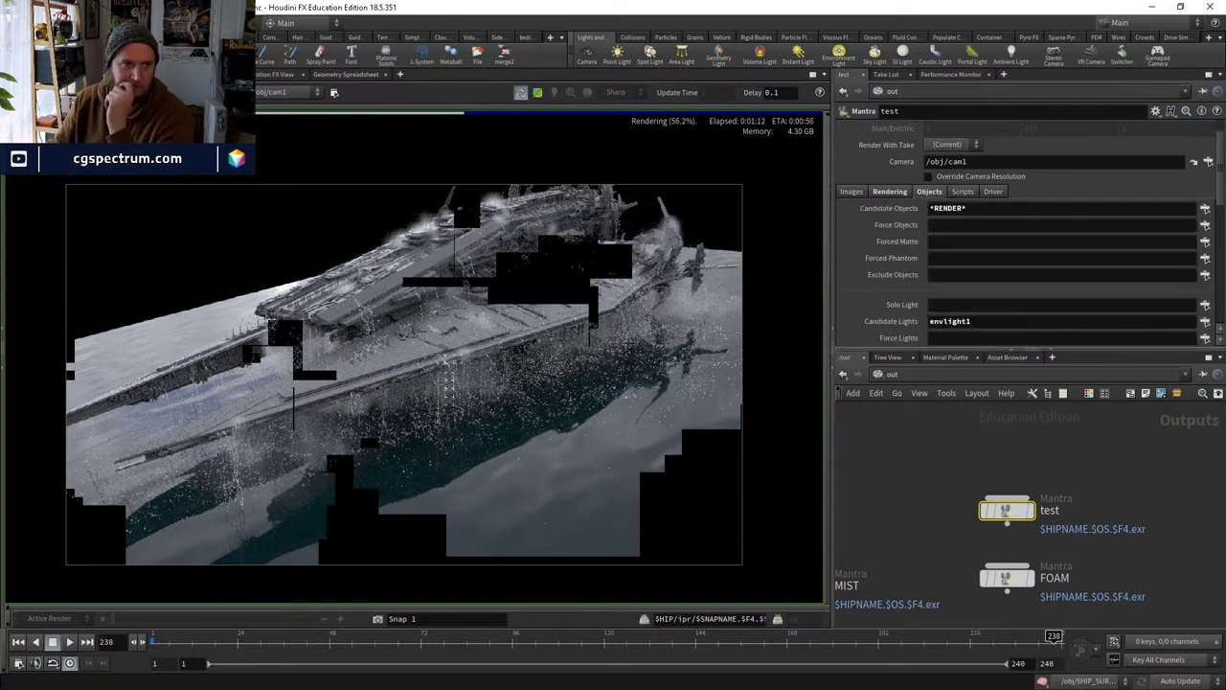
Inspect RENDER_FLIP_FOAM_B's FOAM_VOLUME_B shader, its constant and Pyro Shader Core, then return to /mat.
key("ctrl+Page_Up")
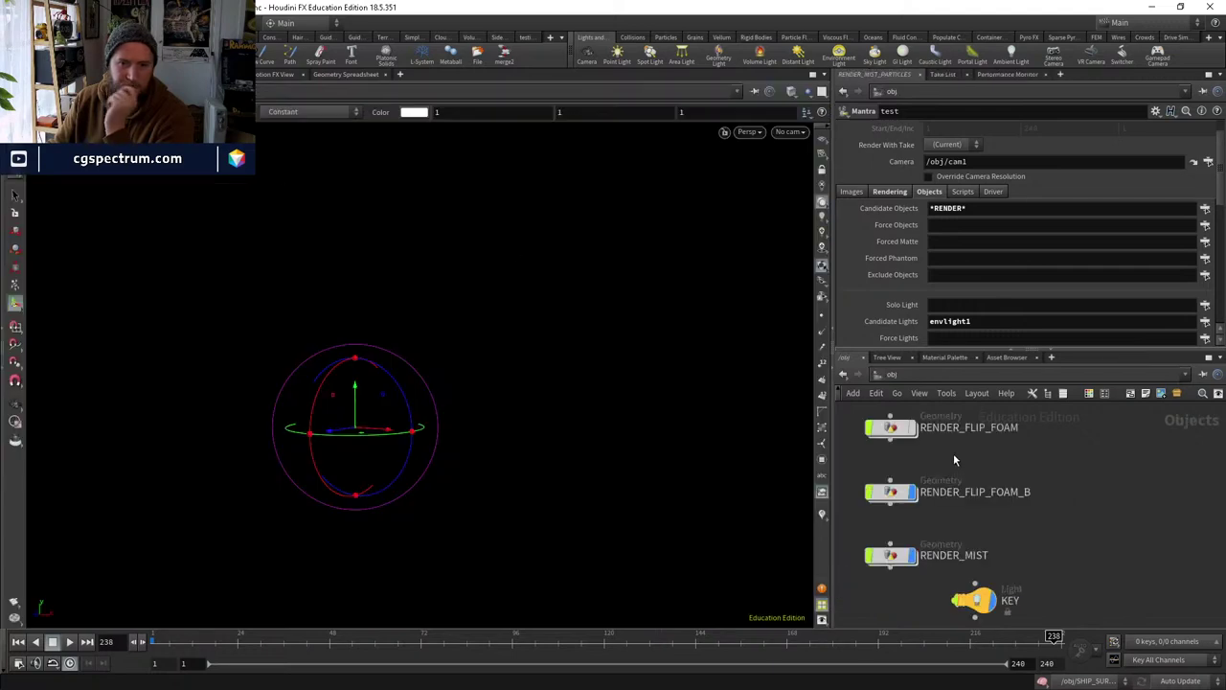
double_click(894, 493)
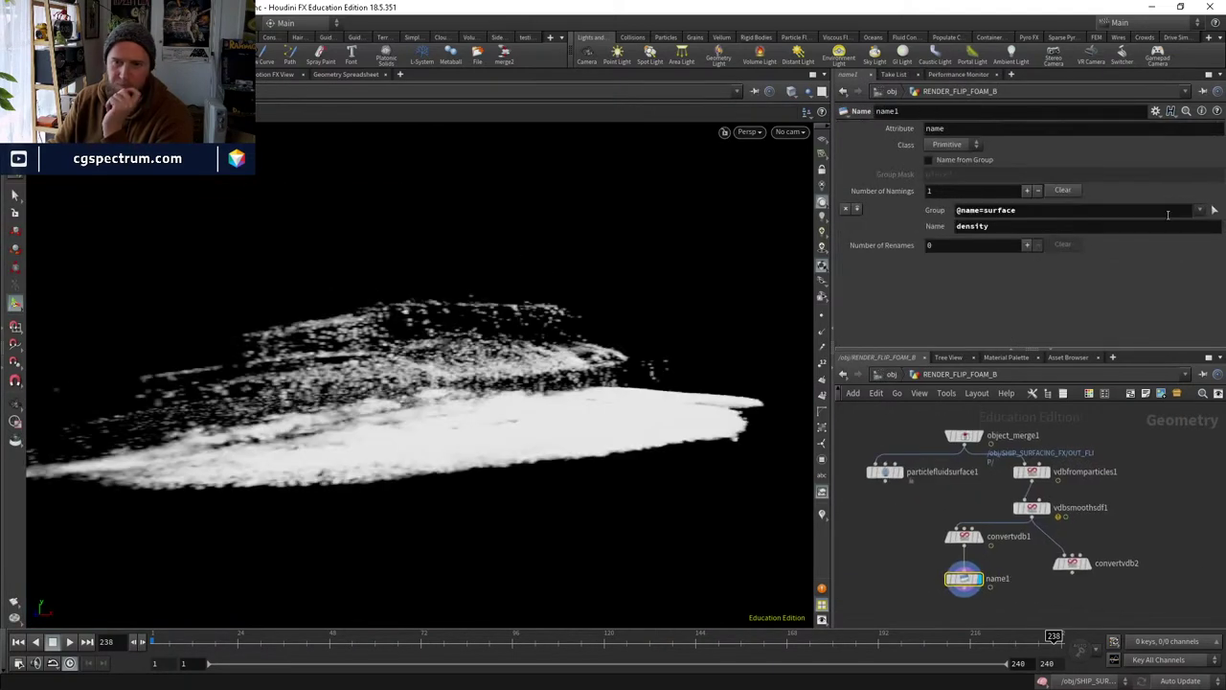
left_click(892, 373)
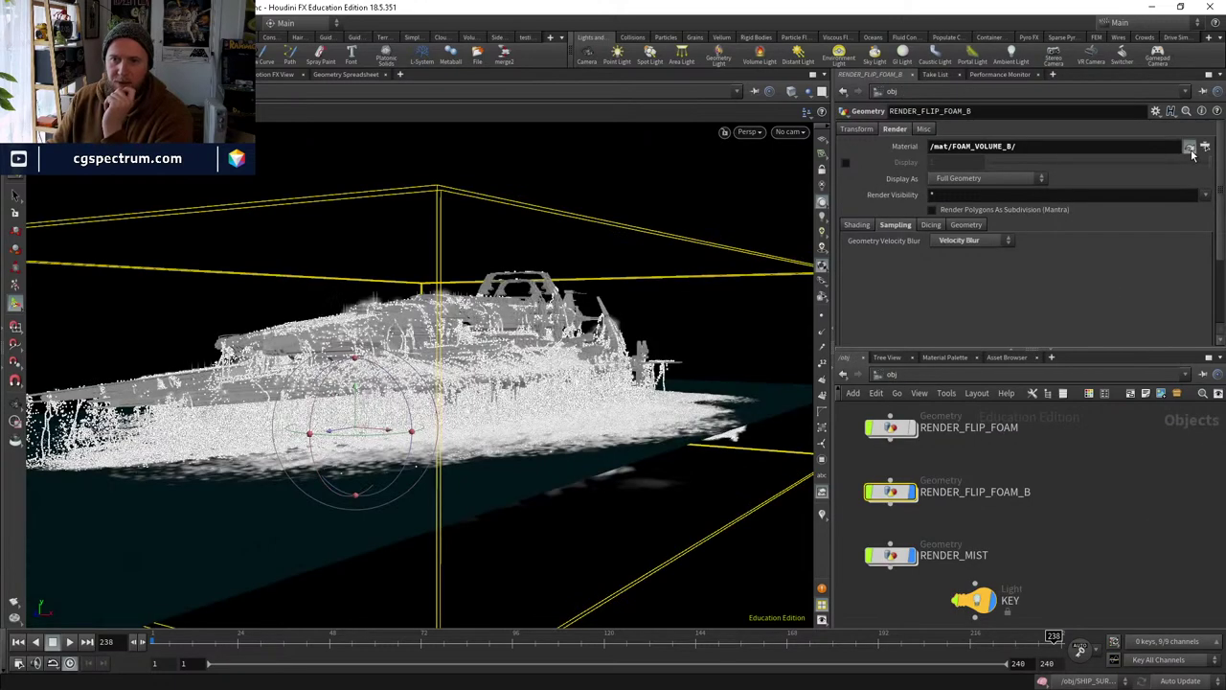
key("Return")
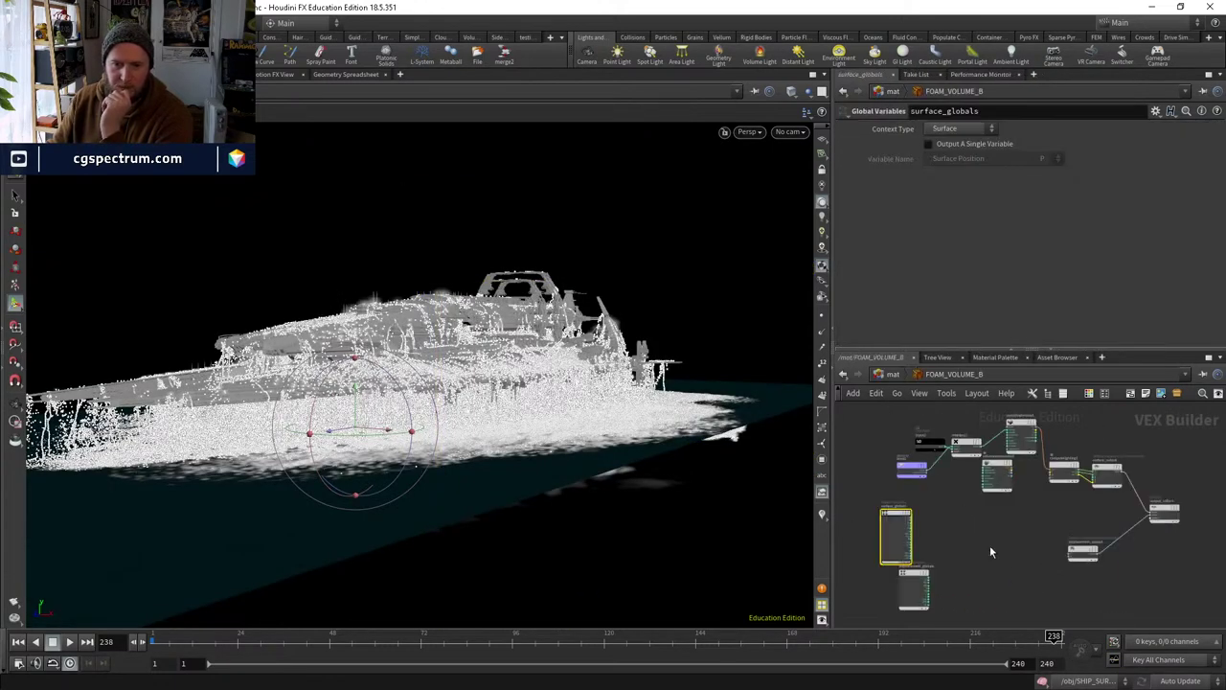
scroll(977, 439, "up", 3)
left_click(895, 445)
middle_click_drag(1054, 412, 1068, 445)
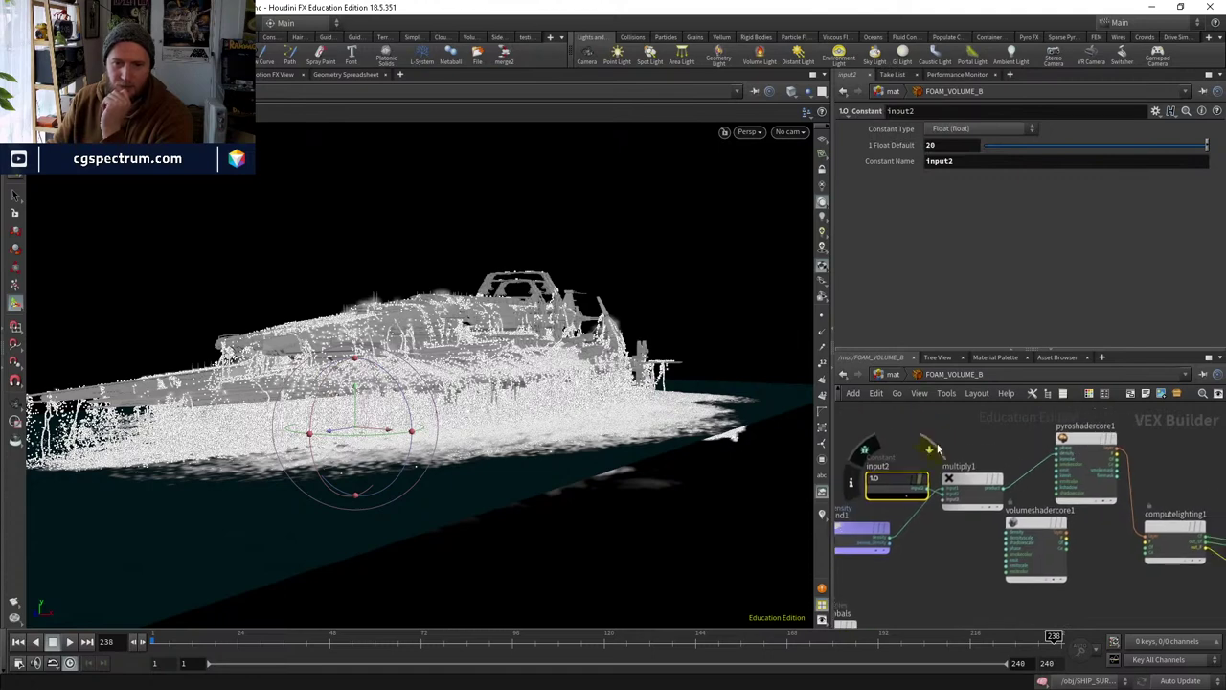
left_click(1082, 439)
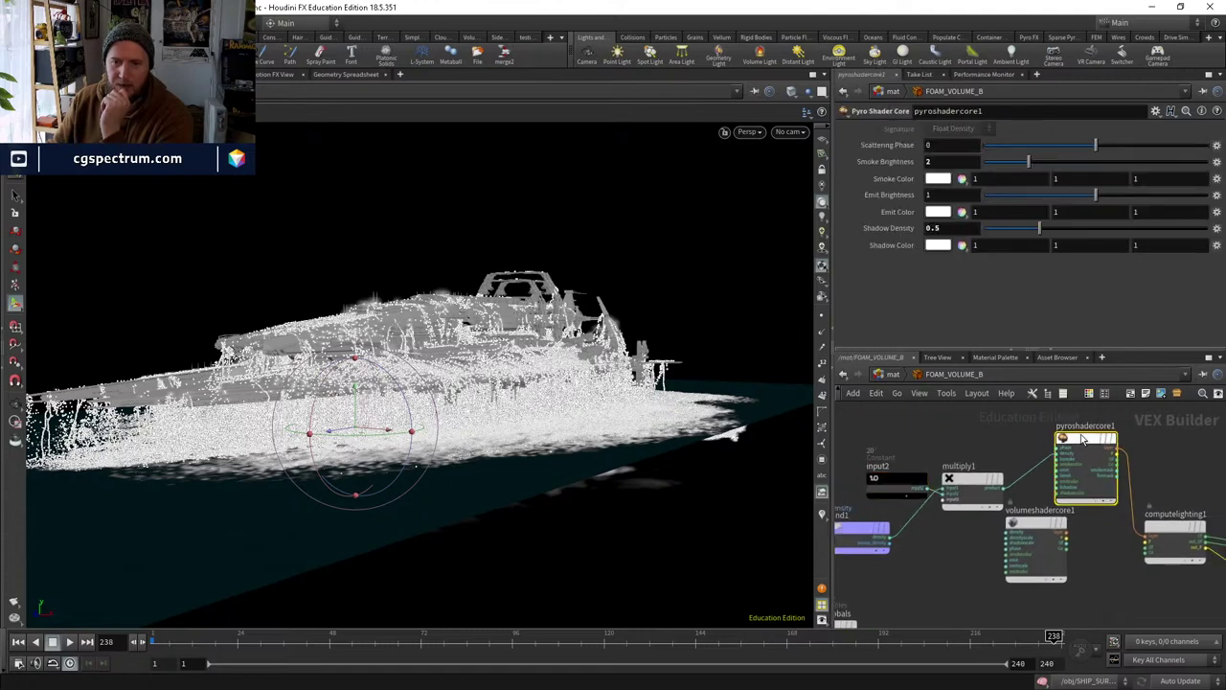
left_click(890, 374)
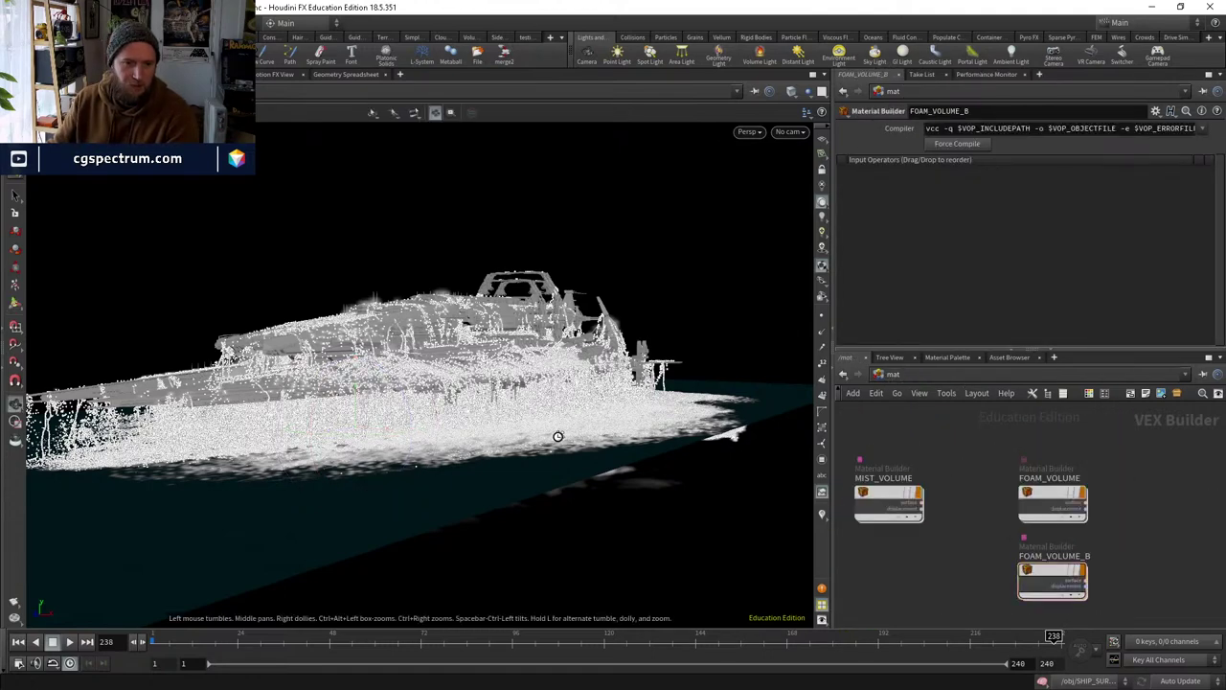
left_click_drag(557, 436, 719, 466)
Look through cam1 in the viewport and return the network to the object level.
left_click(793, 134)
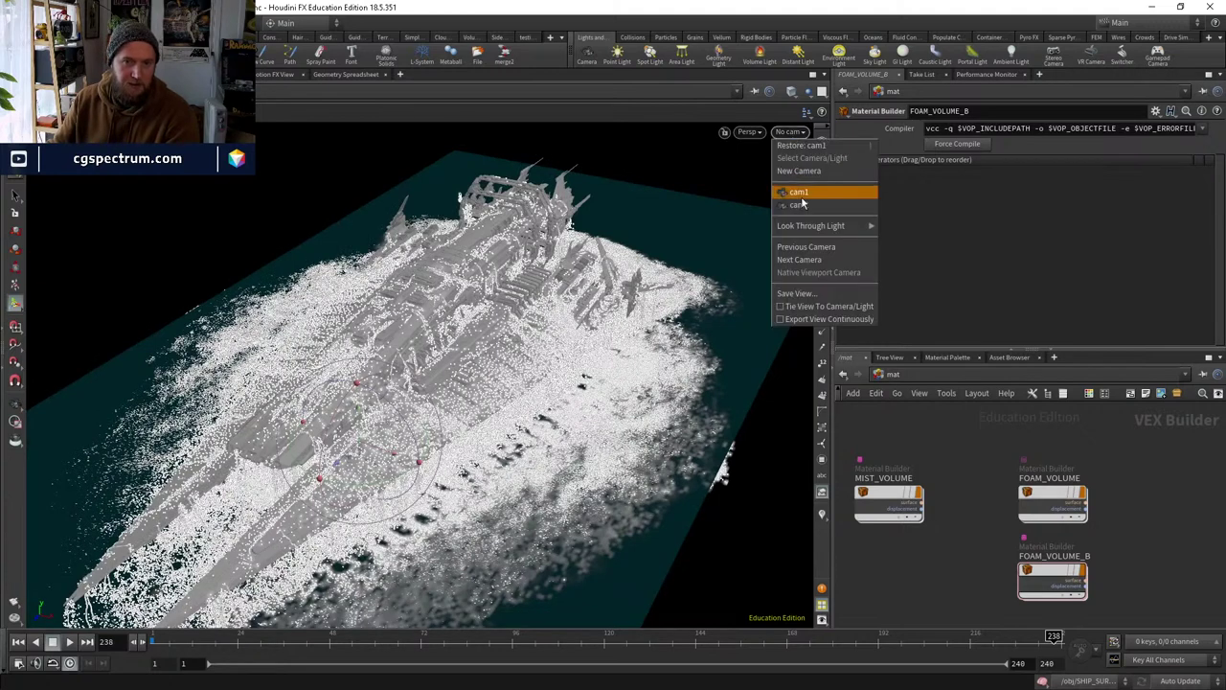
left_click(801, 197)
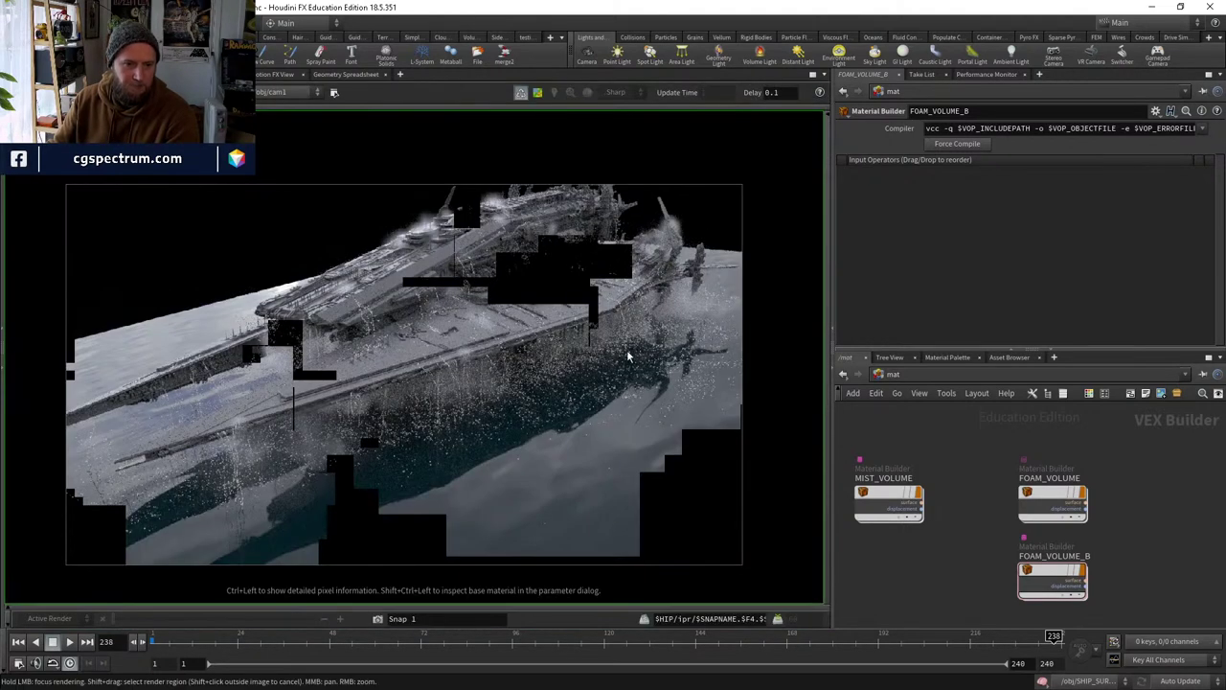
left_click(907, 374)
left_click(920, 429)
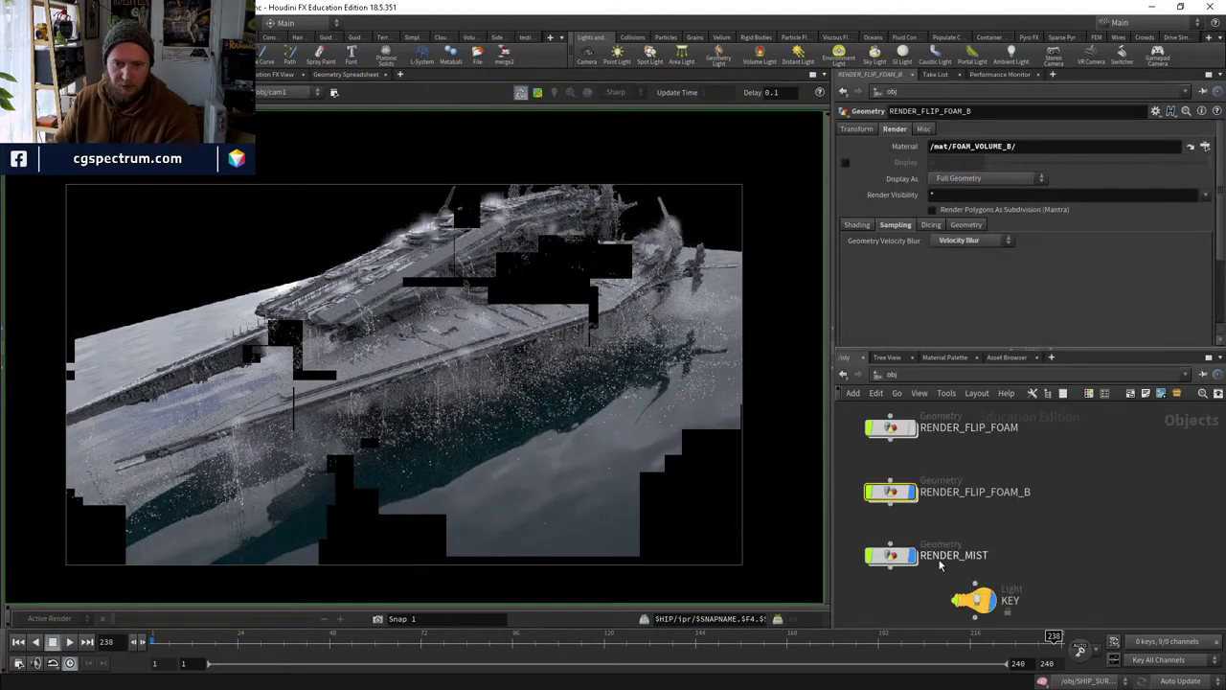
scroll(956, 497, "up", 5)
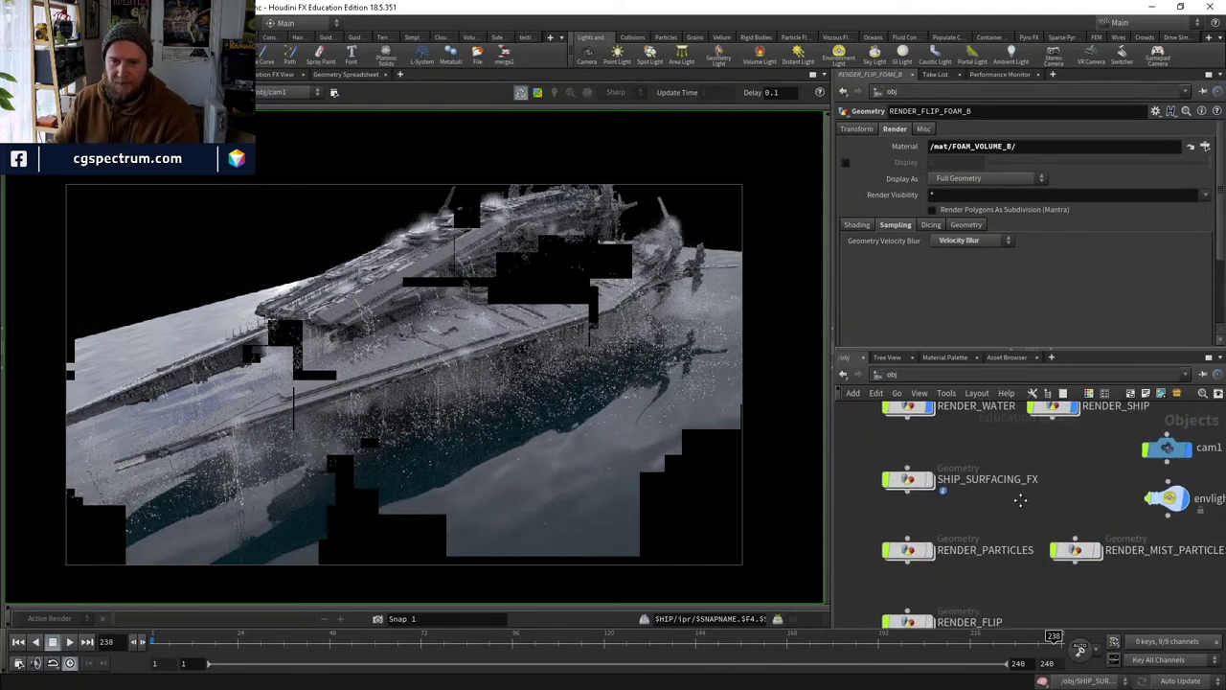
scroll(991, 538, "up", 2)
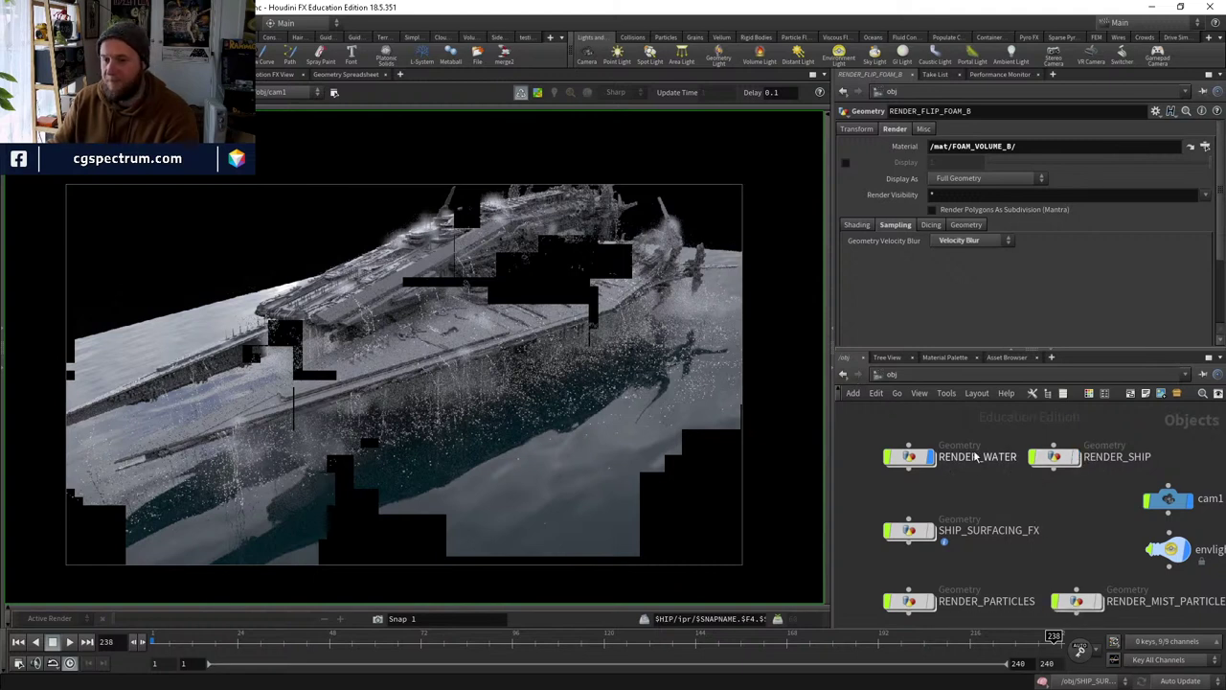
scroll(958, 450, "down", 5)
scroll(995, 449, "down", 2)
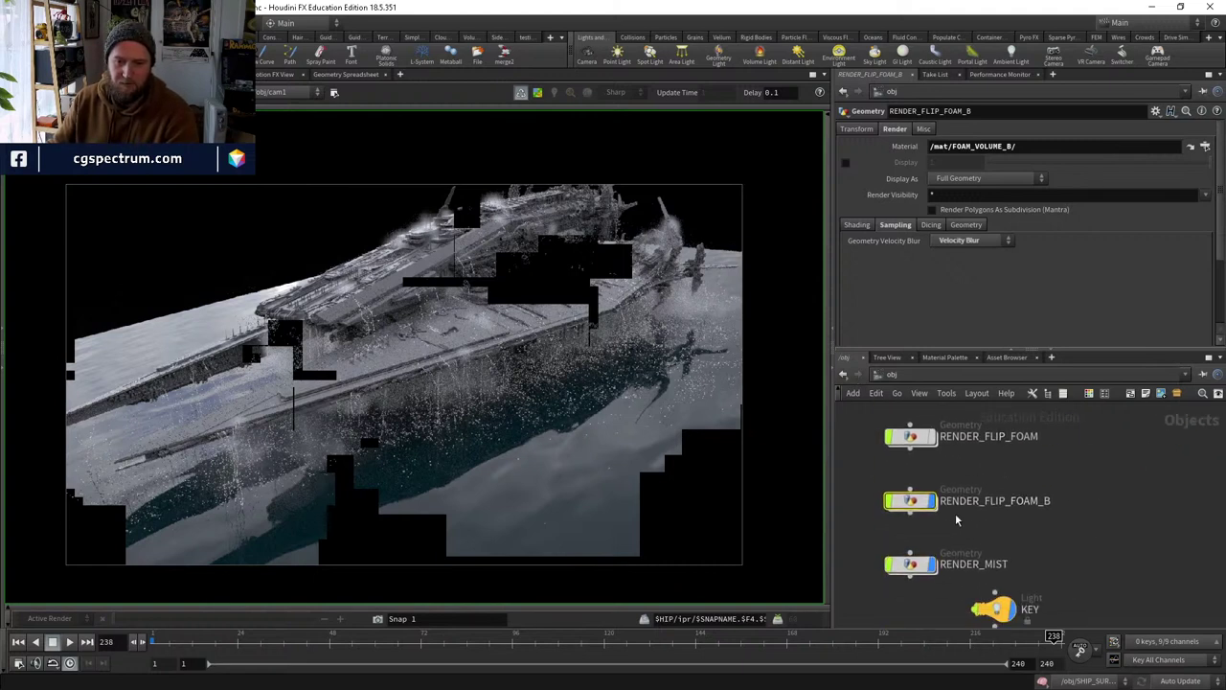
Select RENDER_MIST and confirm it uses the /mat/MIST_VOLUME/ material.
left_click(925, 560)
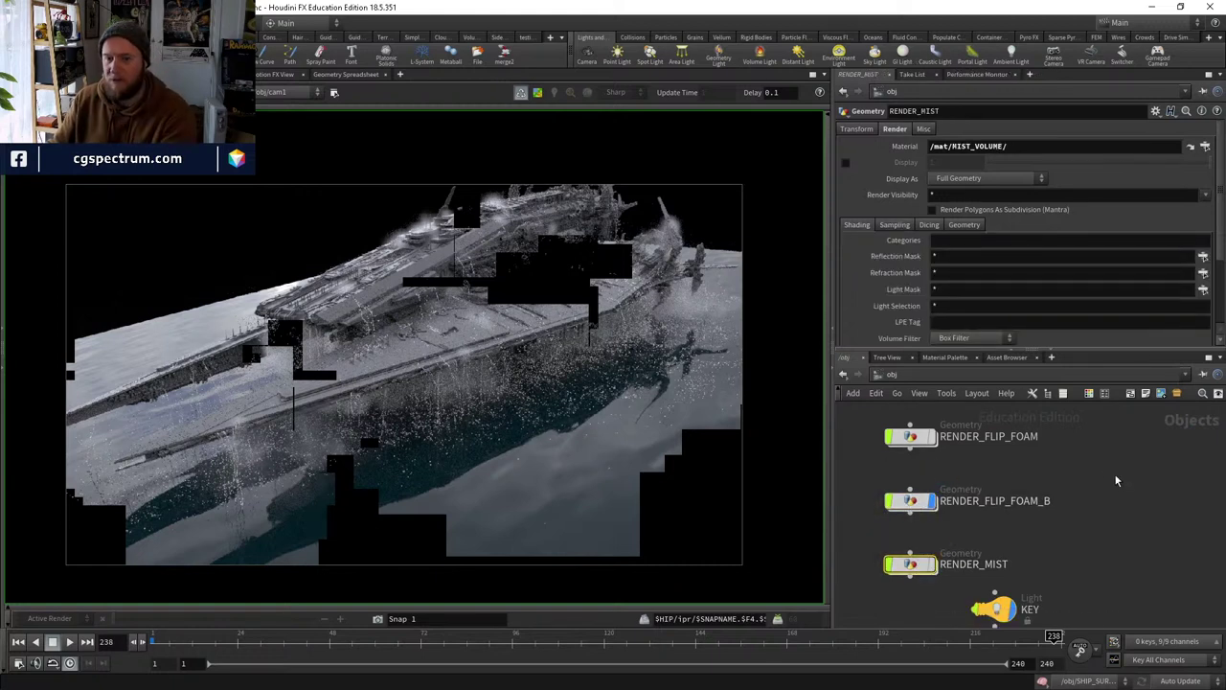
scroll(1116, 481, "up", 2)
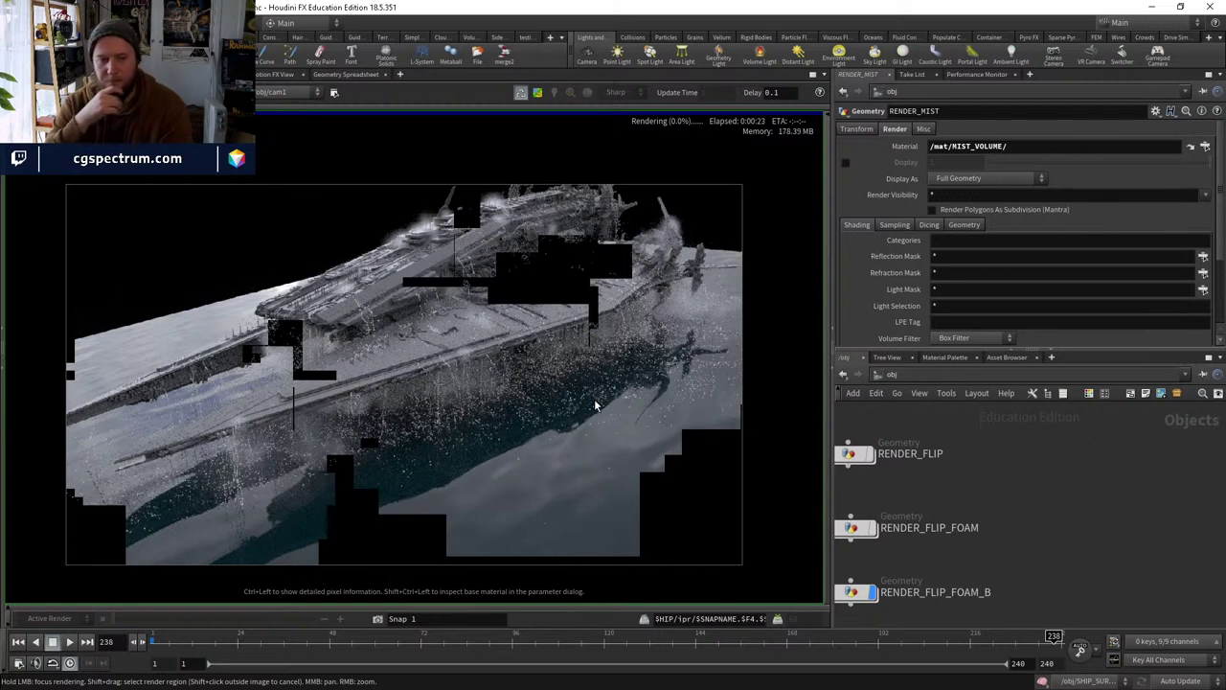
scroll(533, 431, "up", 1)
scroll(532, 431, "down", 2)
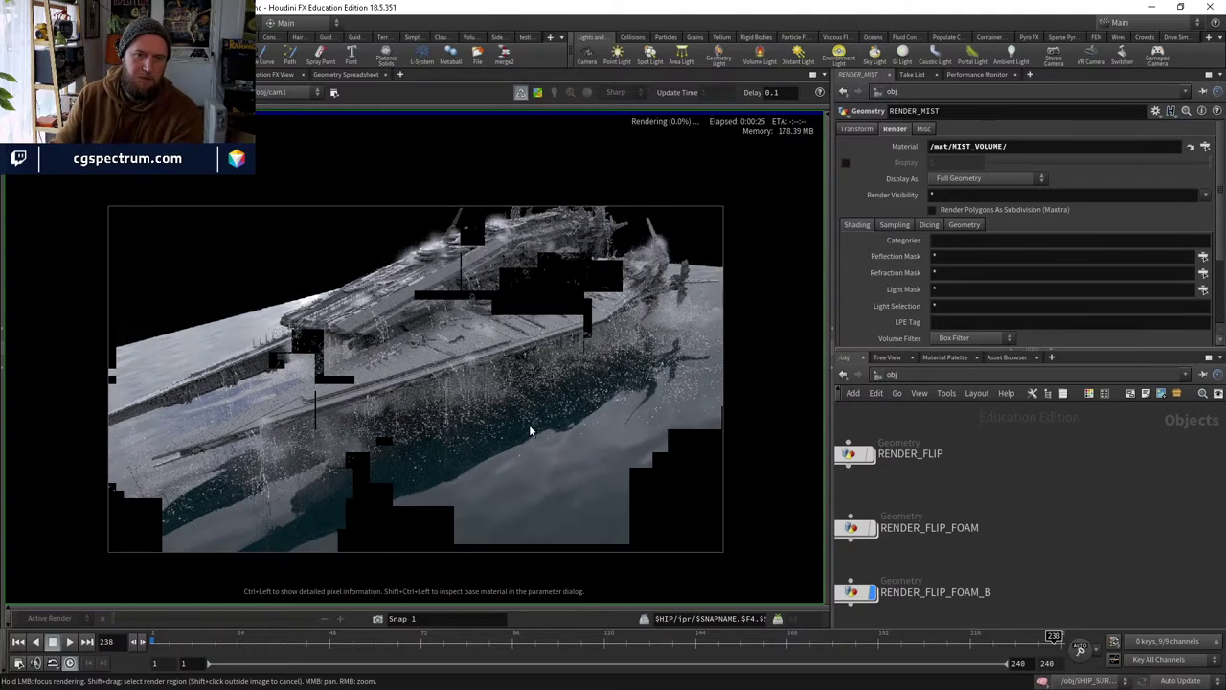
mouse_move(532, 431)
middle_mouse_down()
mouse_move(543, 405)
mouse_move(536, 411)
middle_mouse_up()
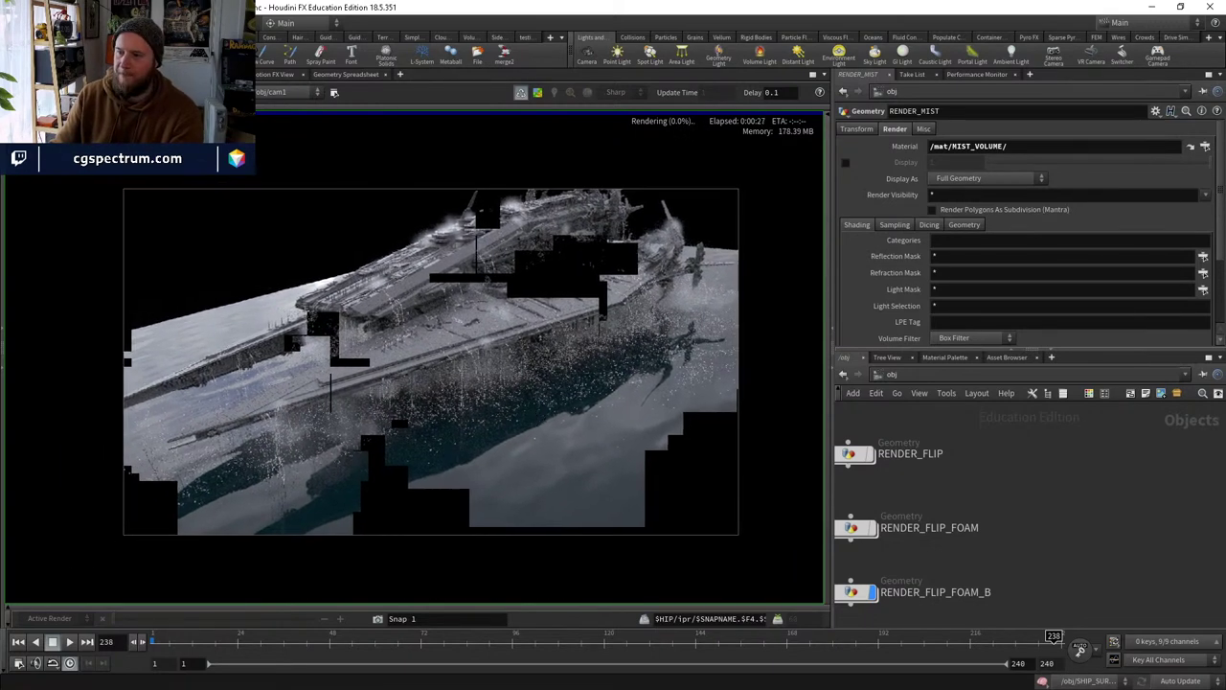
Open the Render Manager job list and move its window to the right.
left_click(1042, 681)
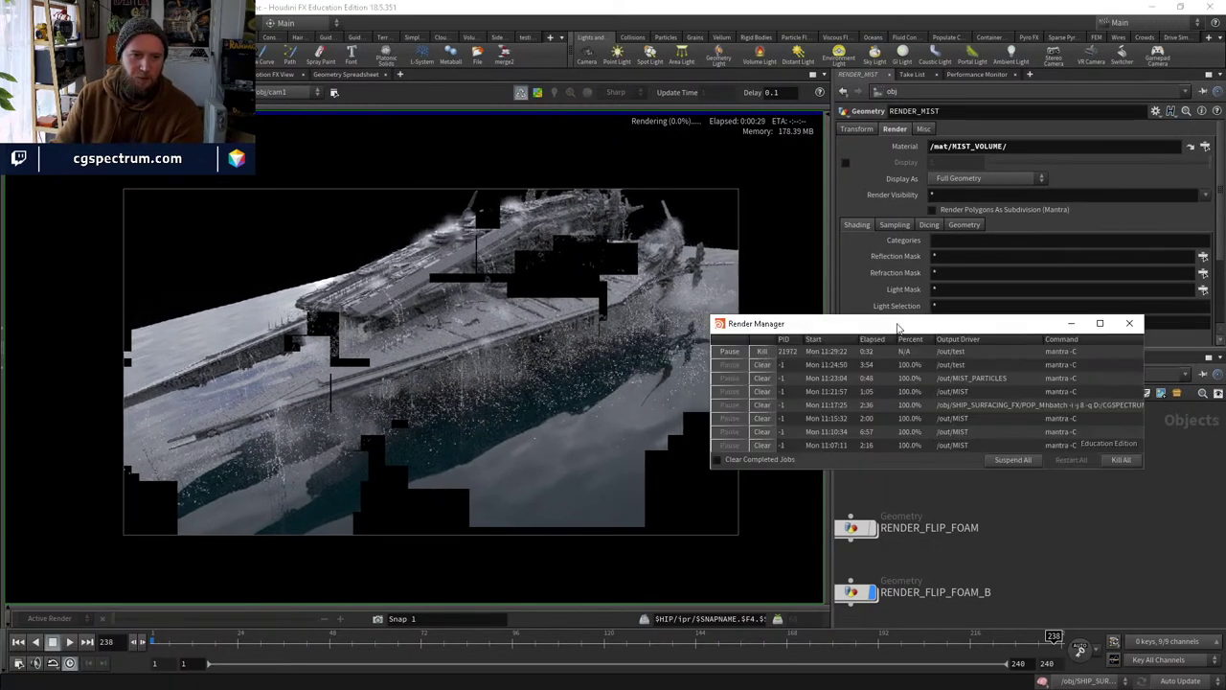
scroll(498, 355, "up", 2)
scroll(498, 356, "down", 1)
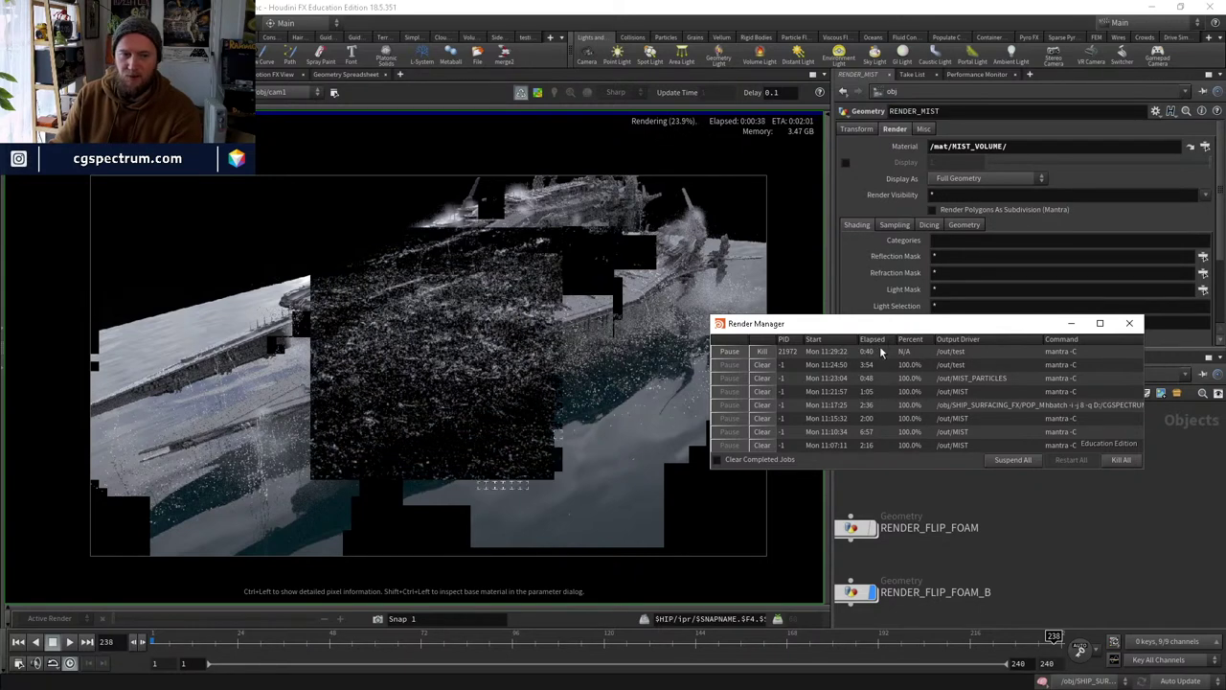
left_click(533, 412)
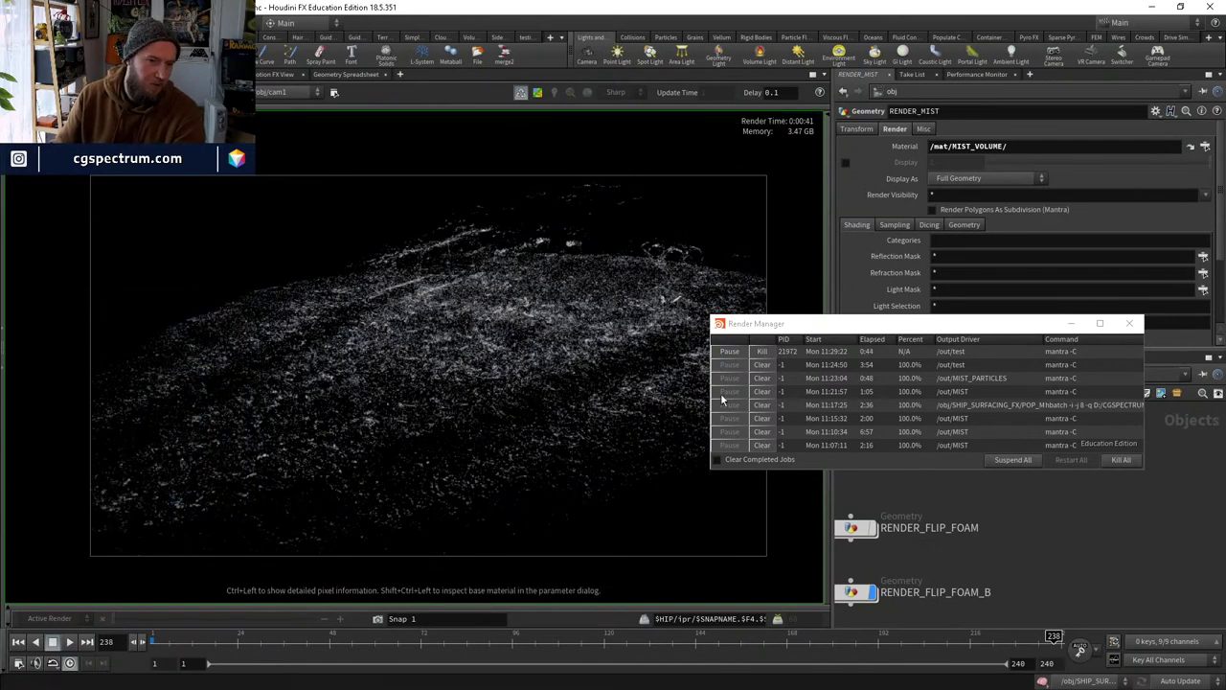
left_click_drag(807, 329, 1013, 318)
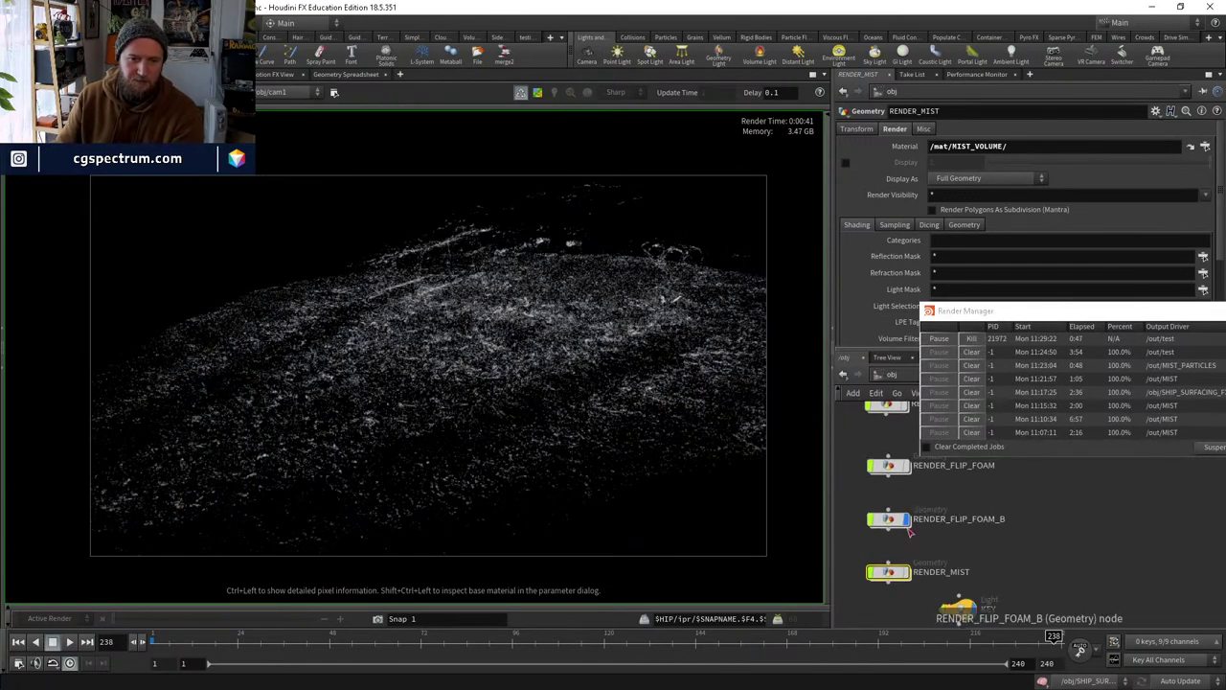
Inside RENDER_FLIP_FOAM_B, set the VDB Smooth SDF iterations to 1.
double_click(887, 520)
middle_click_drag(909, 551, 857, 596)
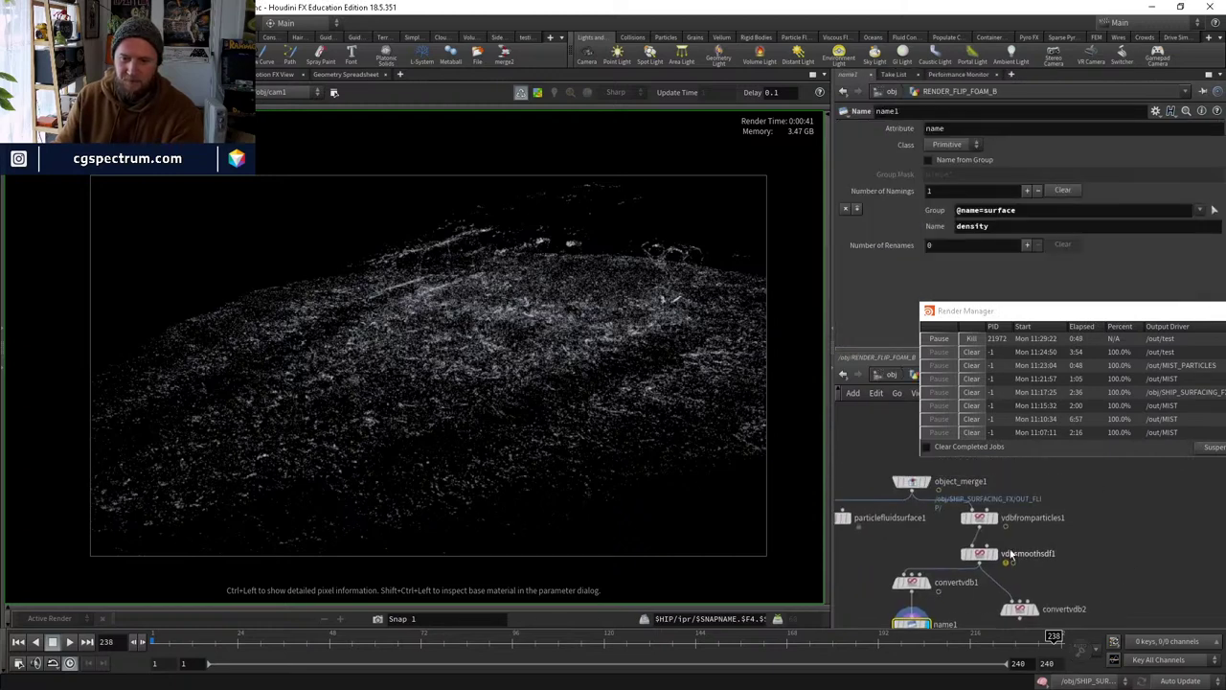
left_click(975, 556)
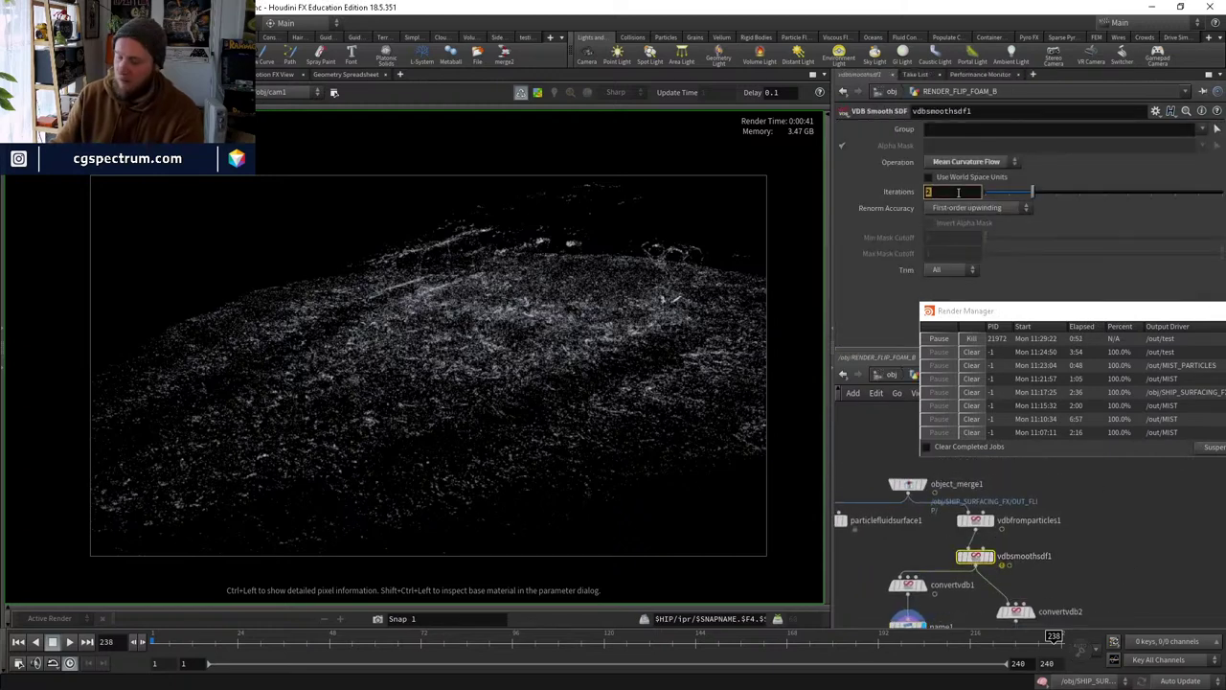
type("1")
key("Return")
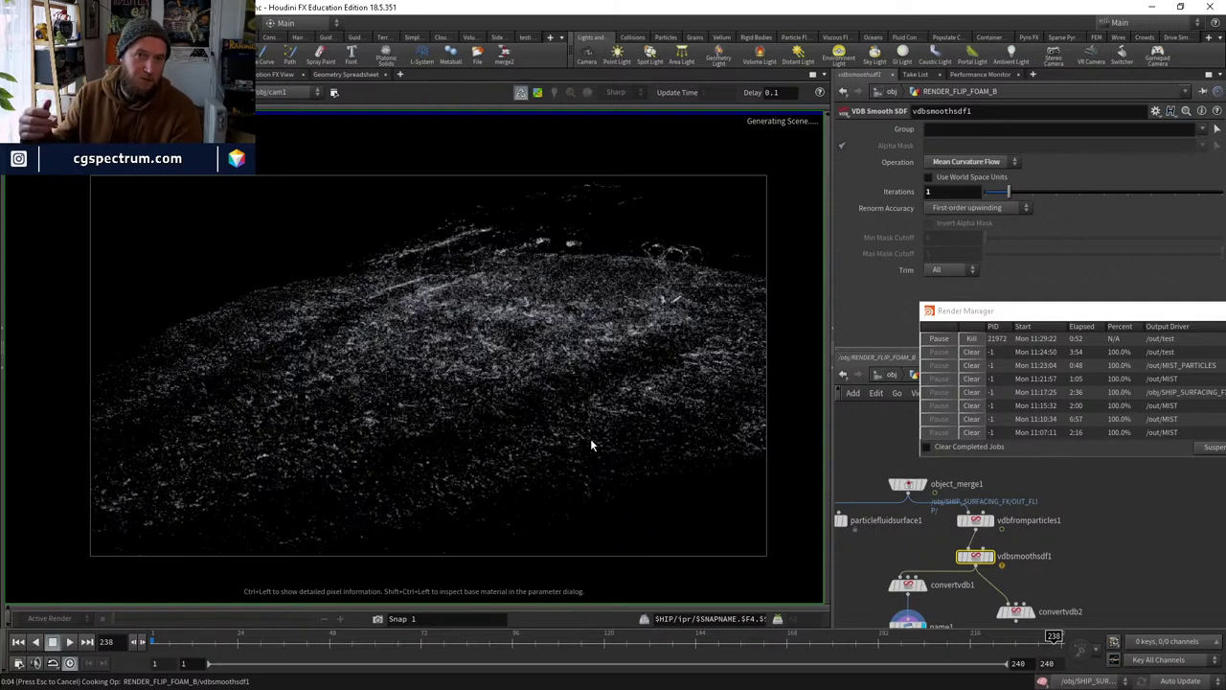
Zoom and pan the render view to inspect the foam.
scroll(613, 447, "up", 5)
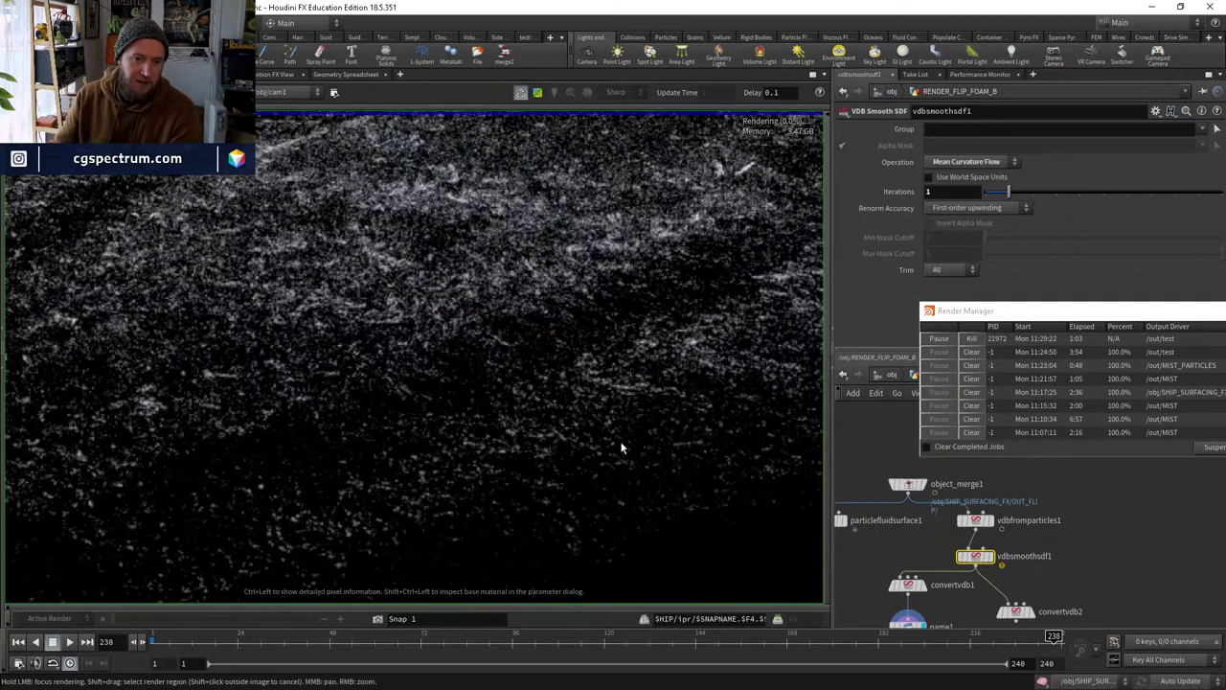
scroll(619, 446, "down", 5)
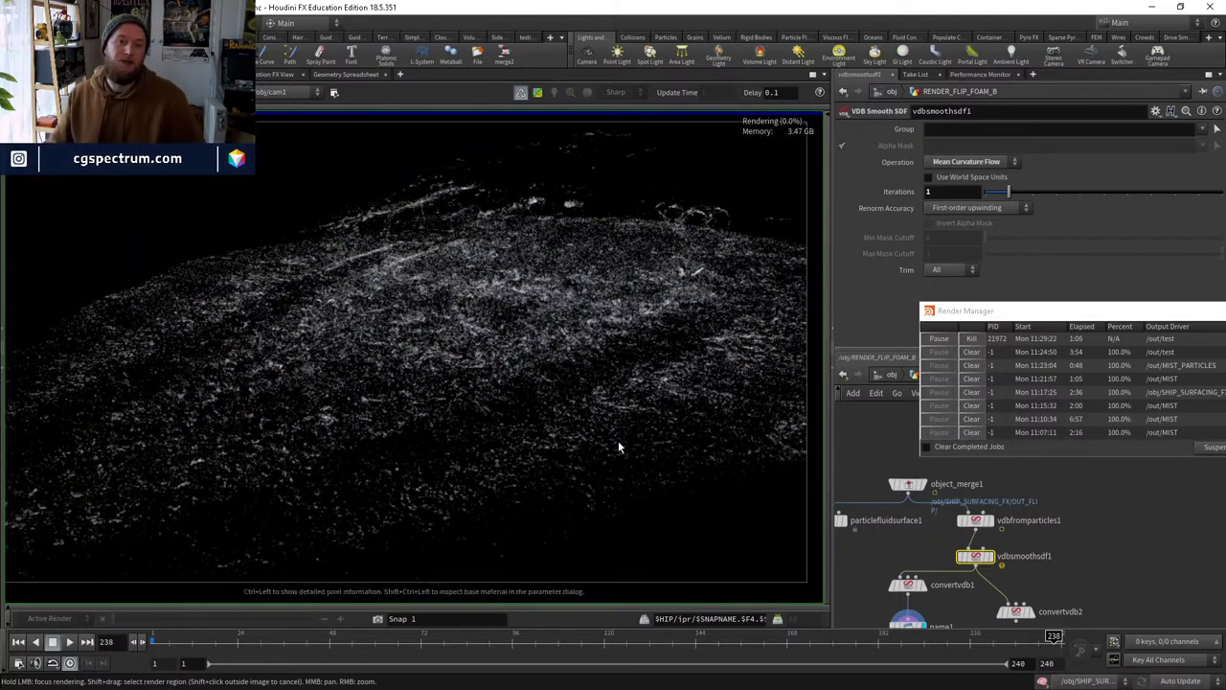
middle_click_drag(618, 446, 588, 457)
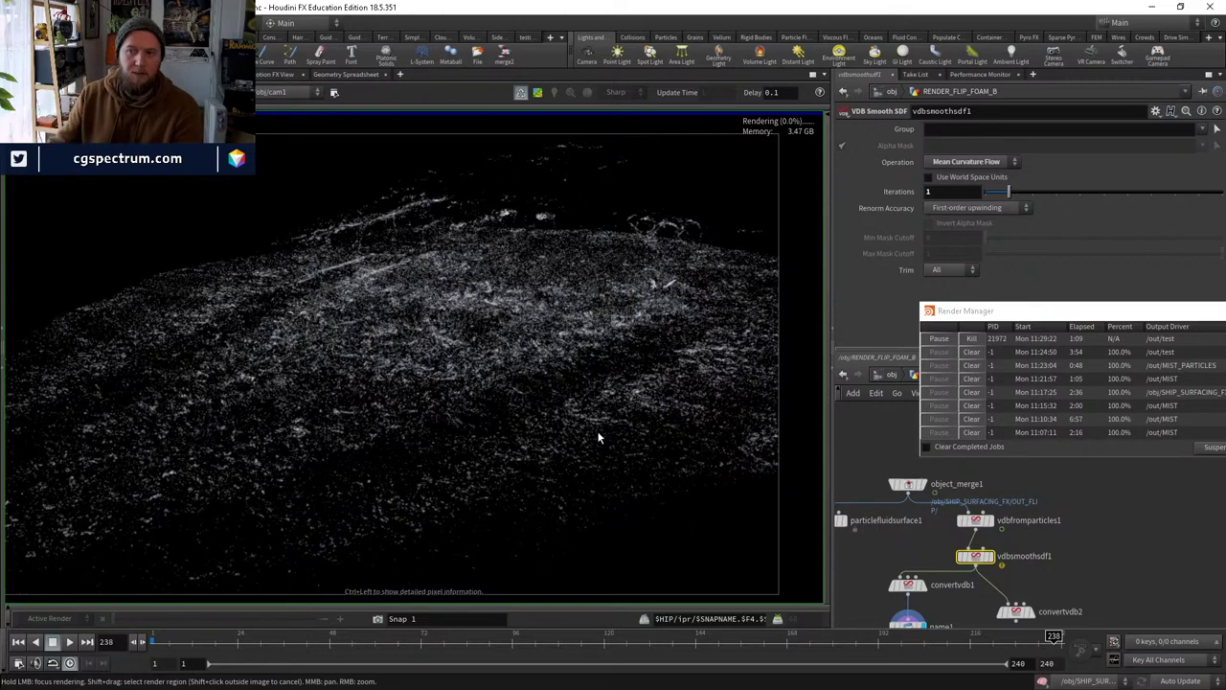
scroll(600, 433, "down", 1)
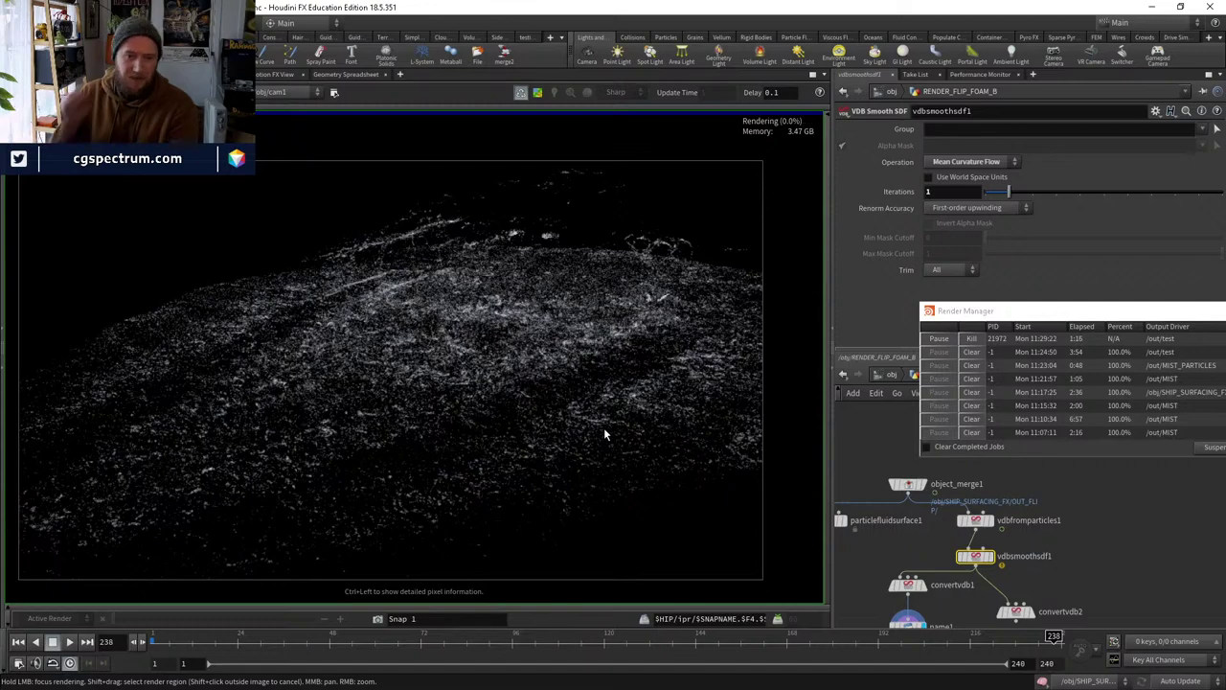
scroll(604, 434, "up", 4)
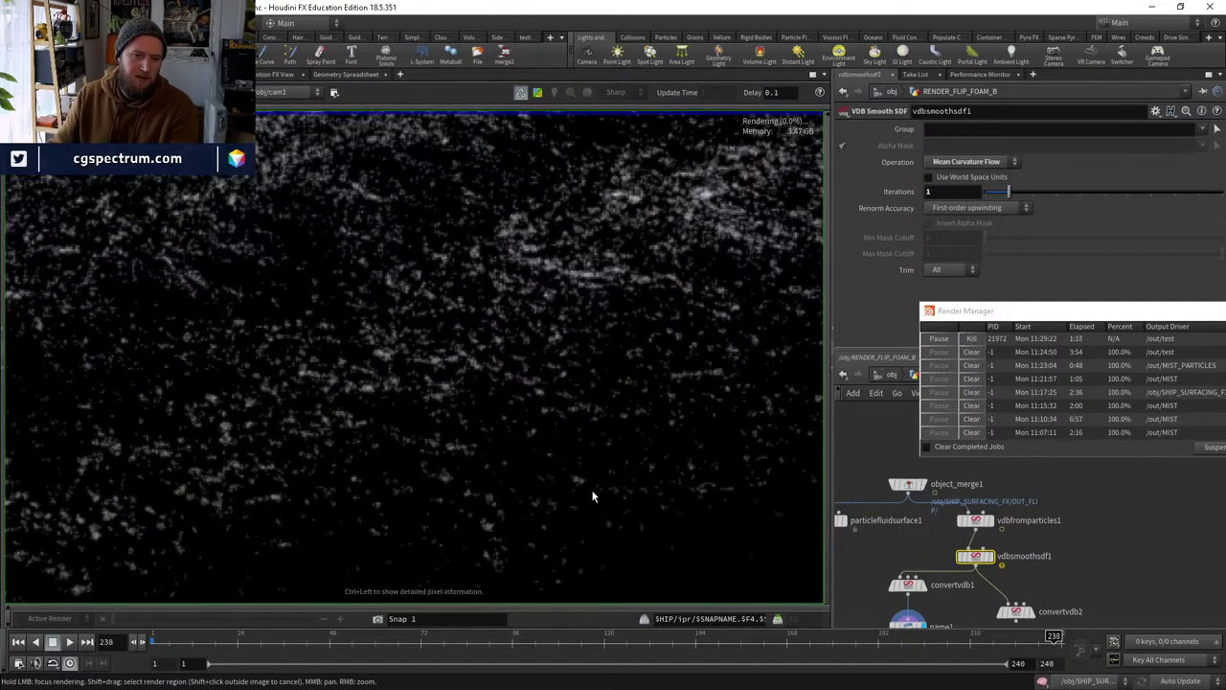
scroll(599, 460, "up", 3)
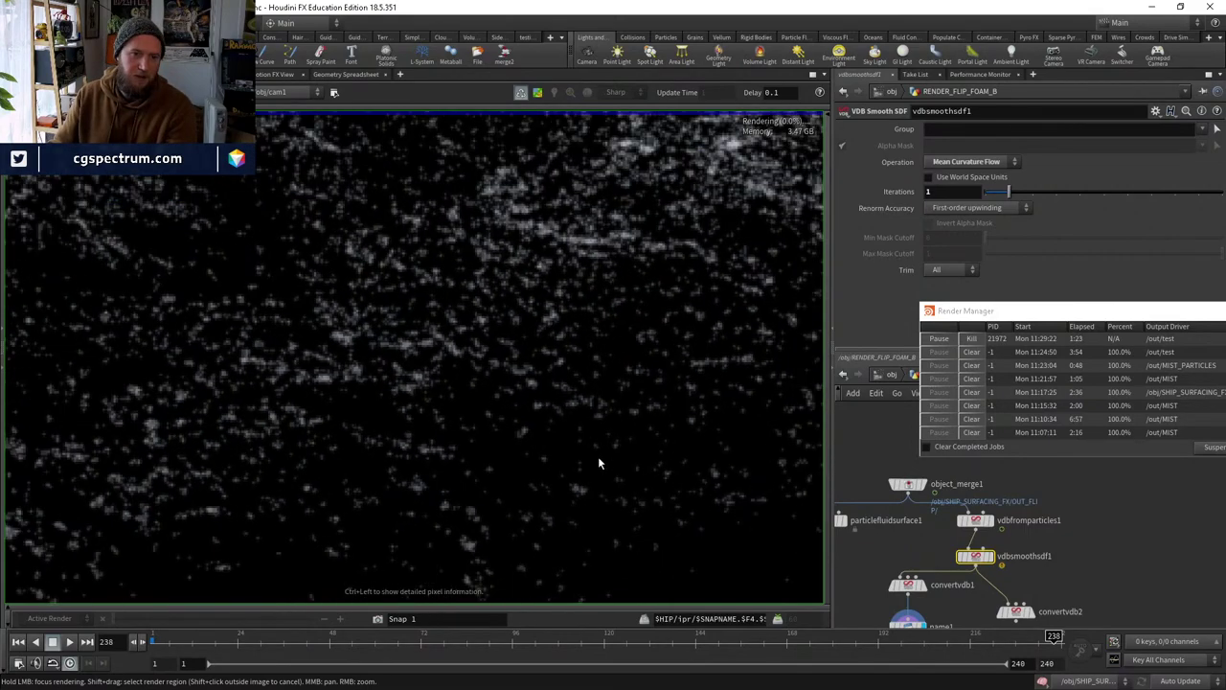
scroll(632, 450, "down", 2)
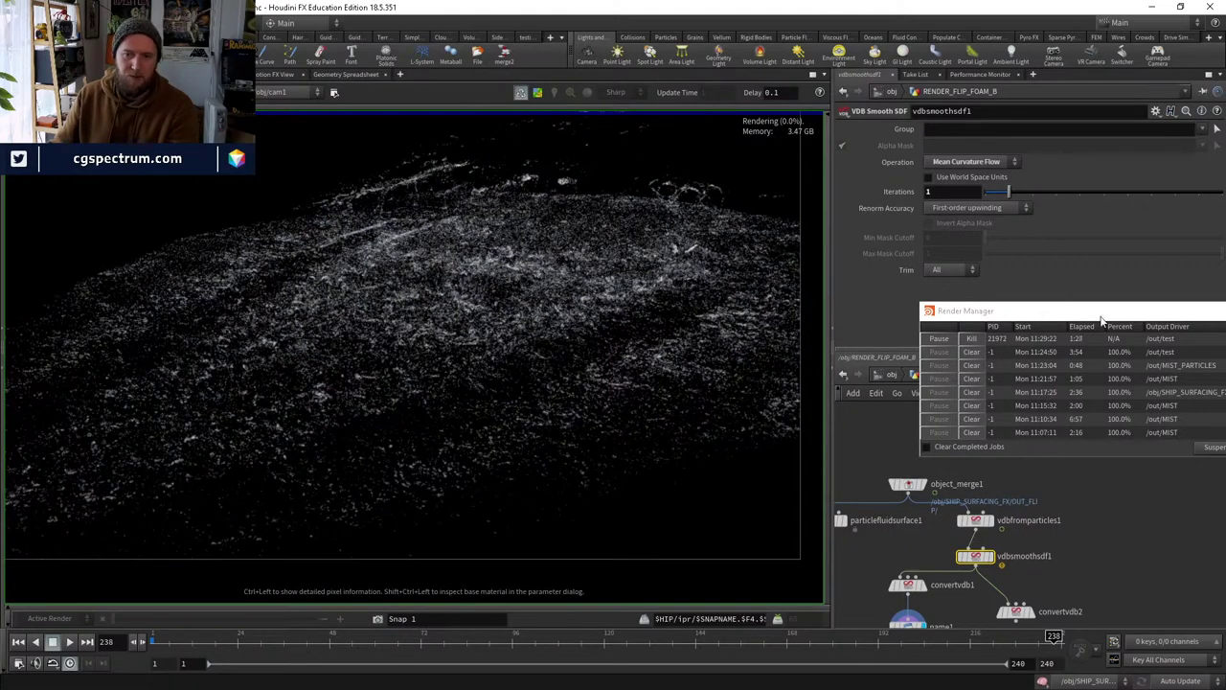
scroll(529, 407, "down", 3)
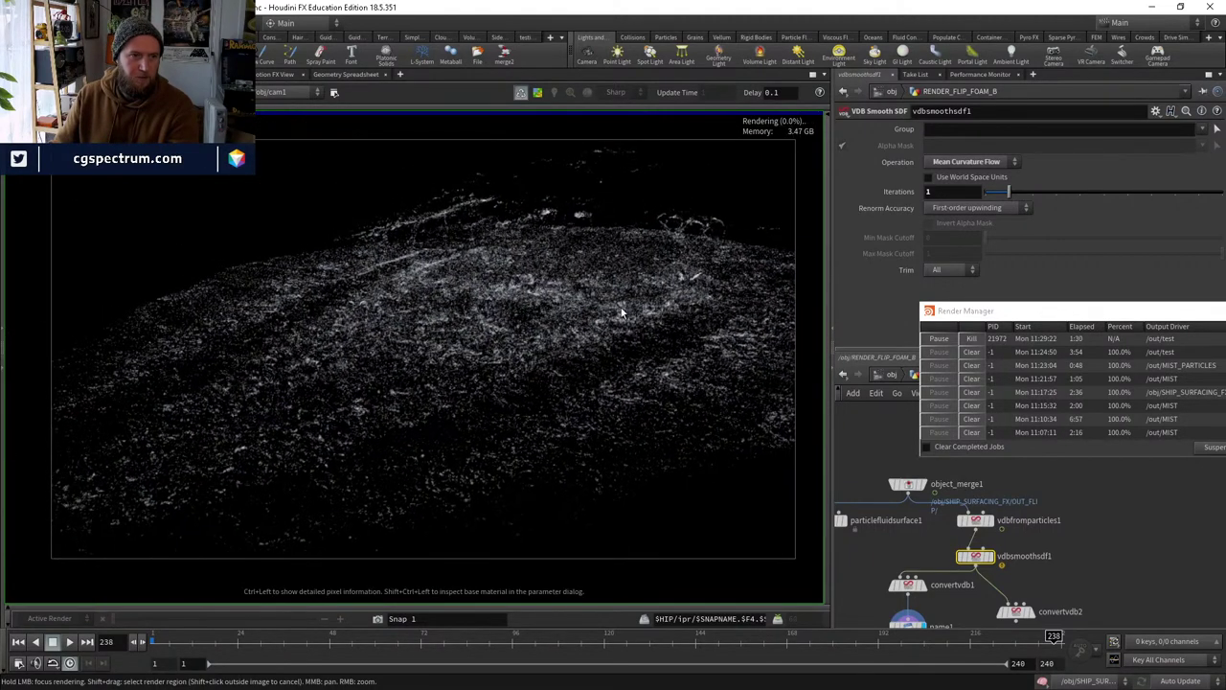
Move the render job list aside, focus rendering on the upper foam, and send the list behind.
left_click_drag(1003, 320, 747, 295)
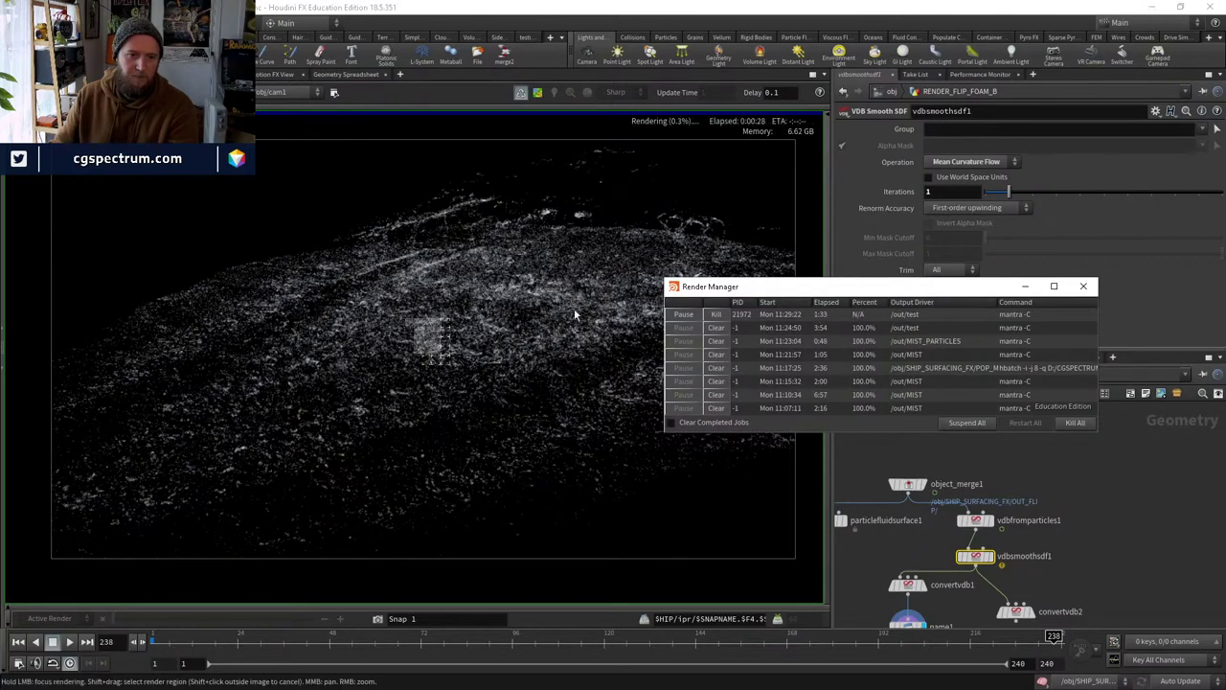
left_click(494, 405)
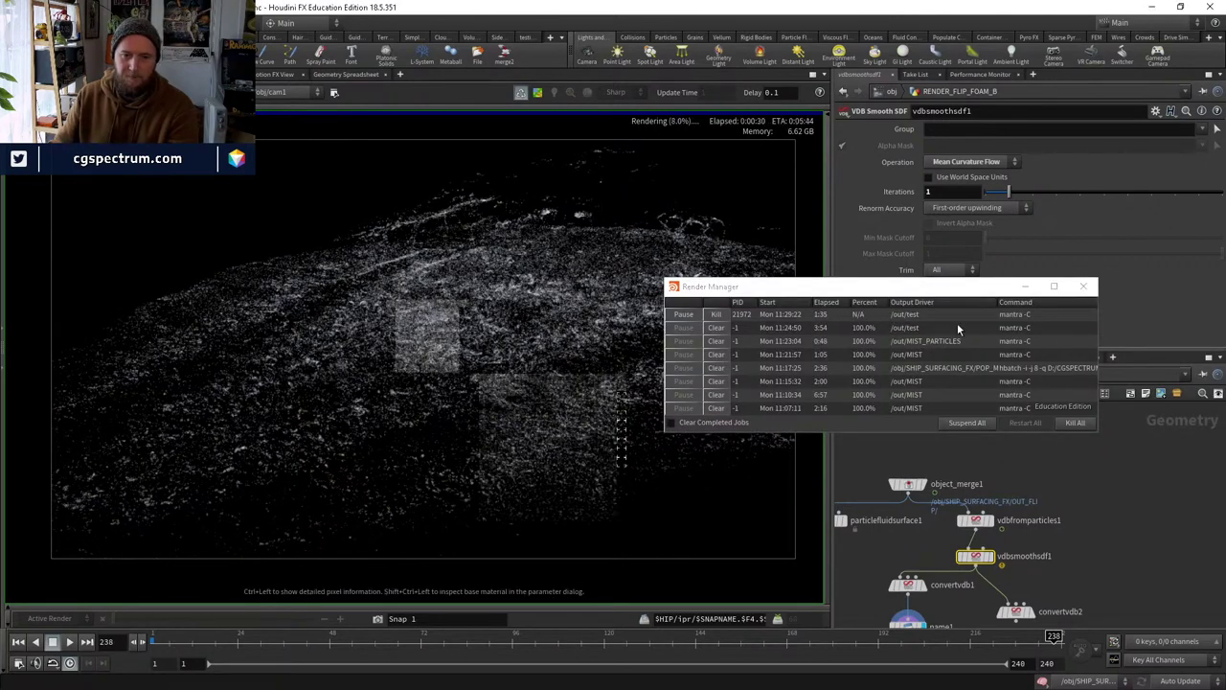
left_click_drag(1022, 286, 1109, 291)
mouse_move(644, 401)
left_mouse_down()
mouse_move(699, 472)
mouse_move(712, 469)
mouse_move(687, 241)
mouse_move(649, 226)
mouse_move(638, 274)
mouse_move(589, 302)
left_mouse_up()
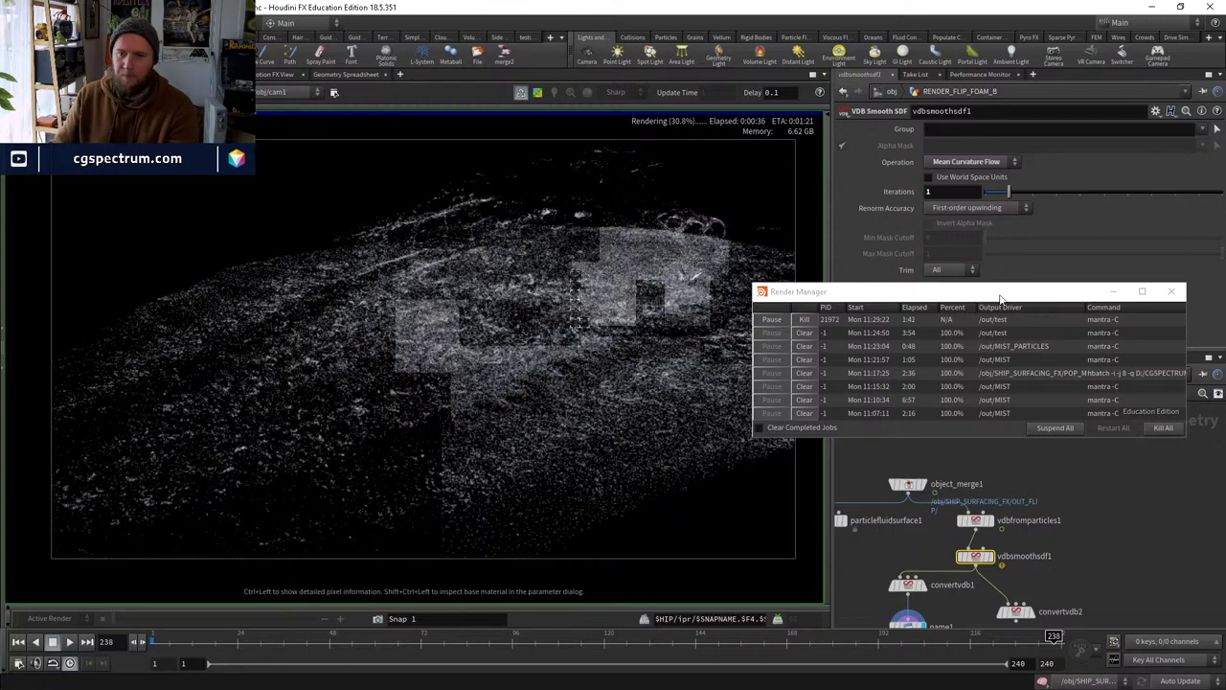
left_click_drag(910, 290, 1019, 356)
left_click(565, 331)
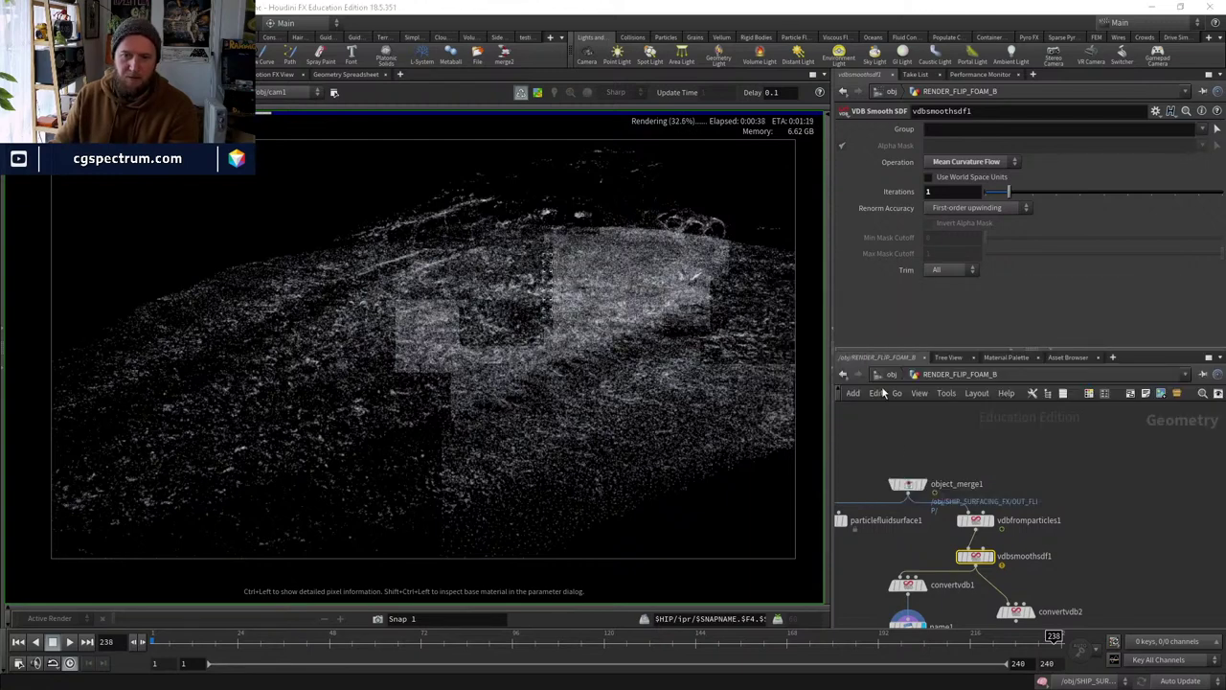
Go up to /obj, turn on RENDER_WATER, and prioritise rendering the middle and lower image.
key("u")
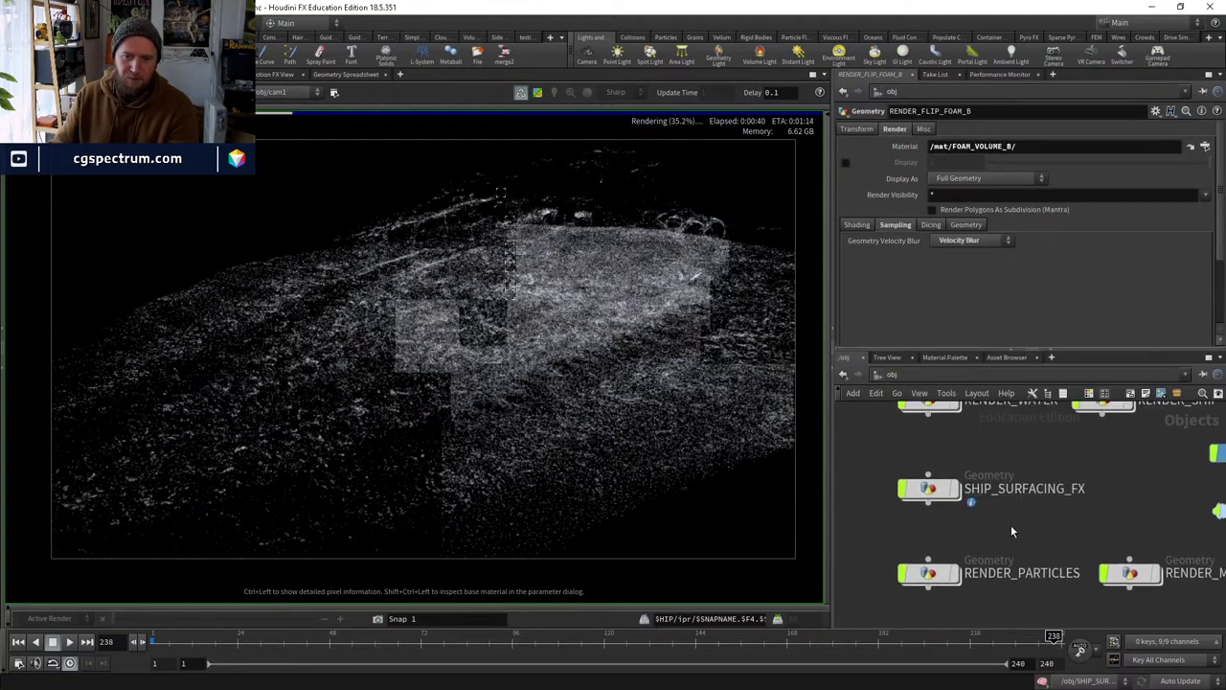
left_click(881, 495)
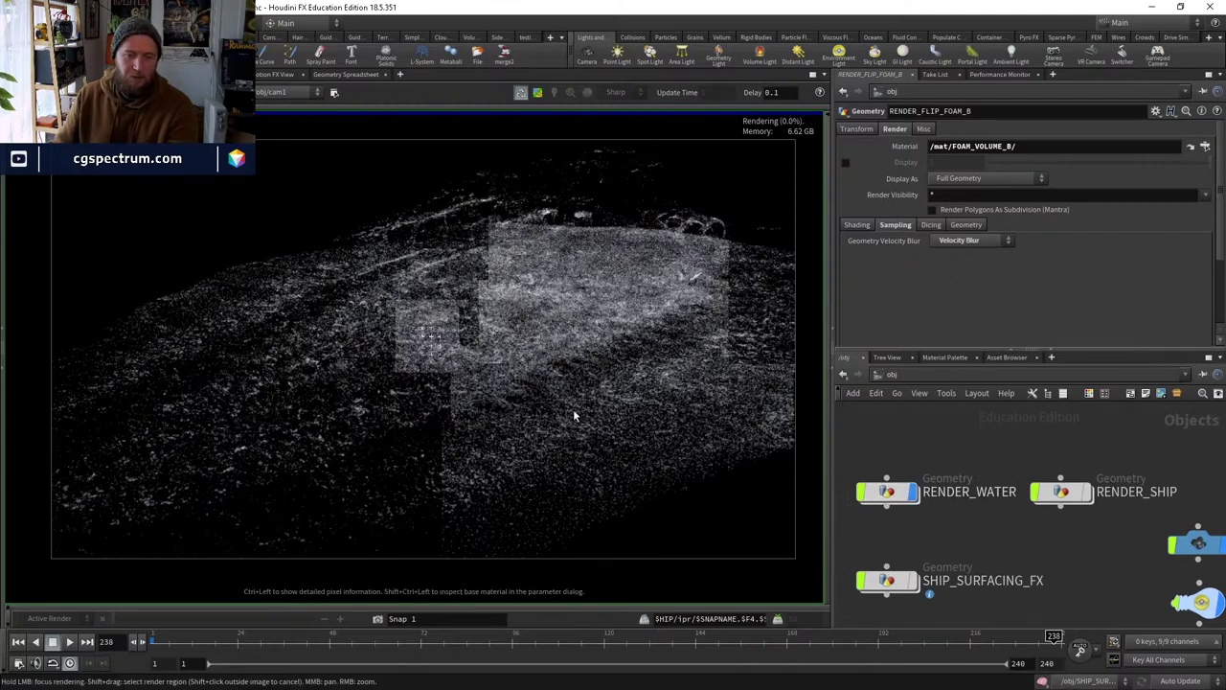
left_click(646, 478)
scroll(648, 474, "up", 3)
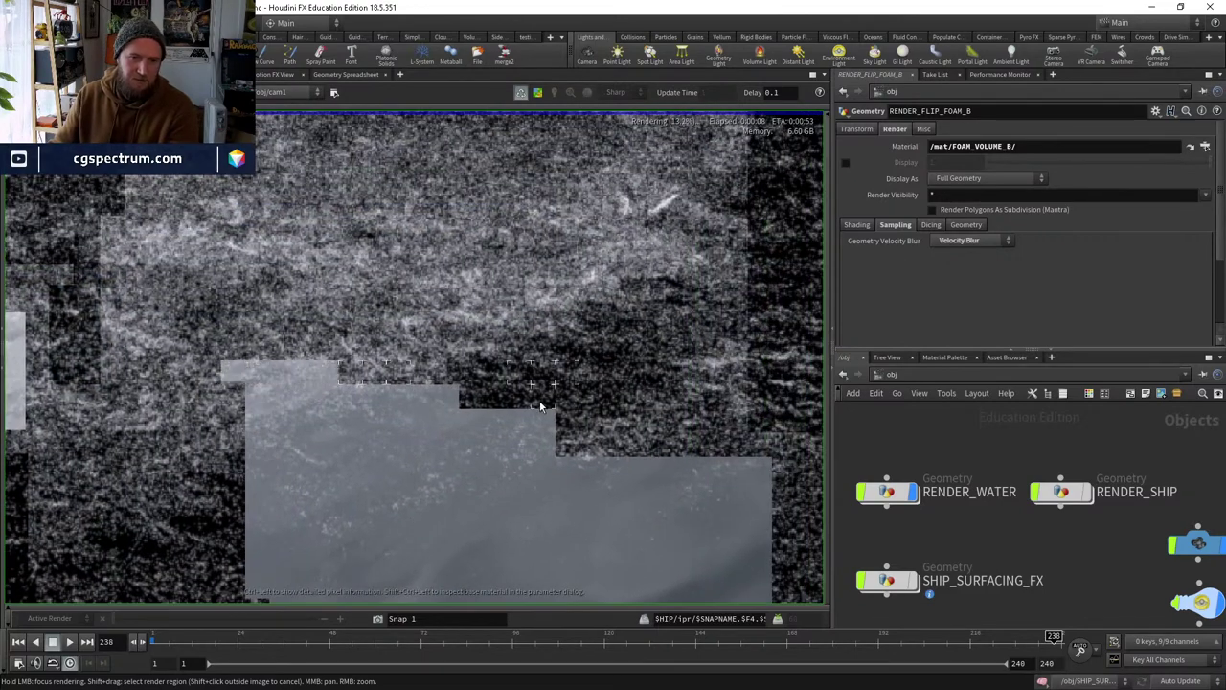
left_click_drag(536, 383, 641, 429)
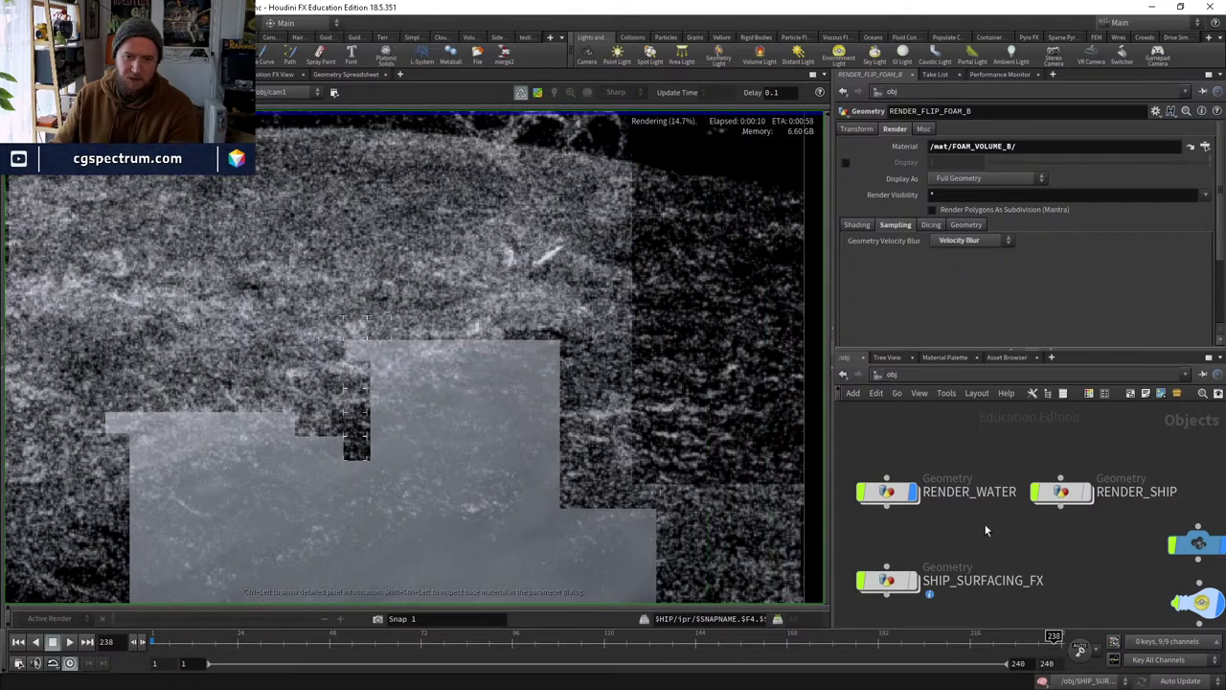
scroll(1012, 505, "down", 8)
Turn on RENDER_FLIP_FOAM so the render shows foam over the water.
mouse_move(902, 532)
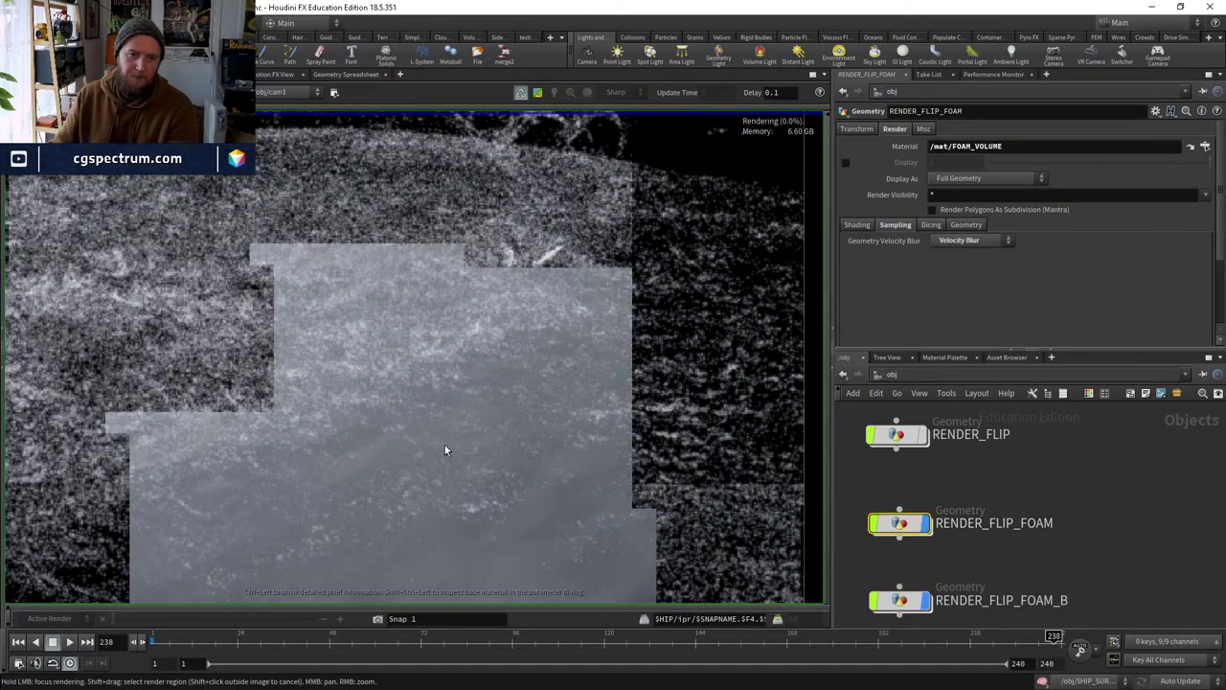
left_click_drag(444, 444, 561, 423)
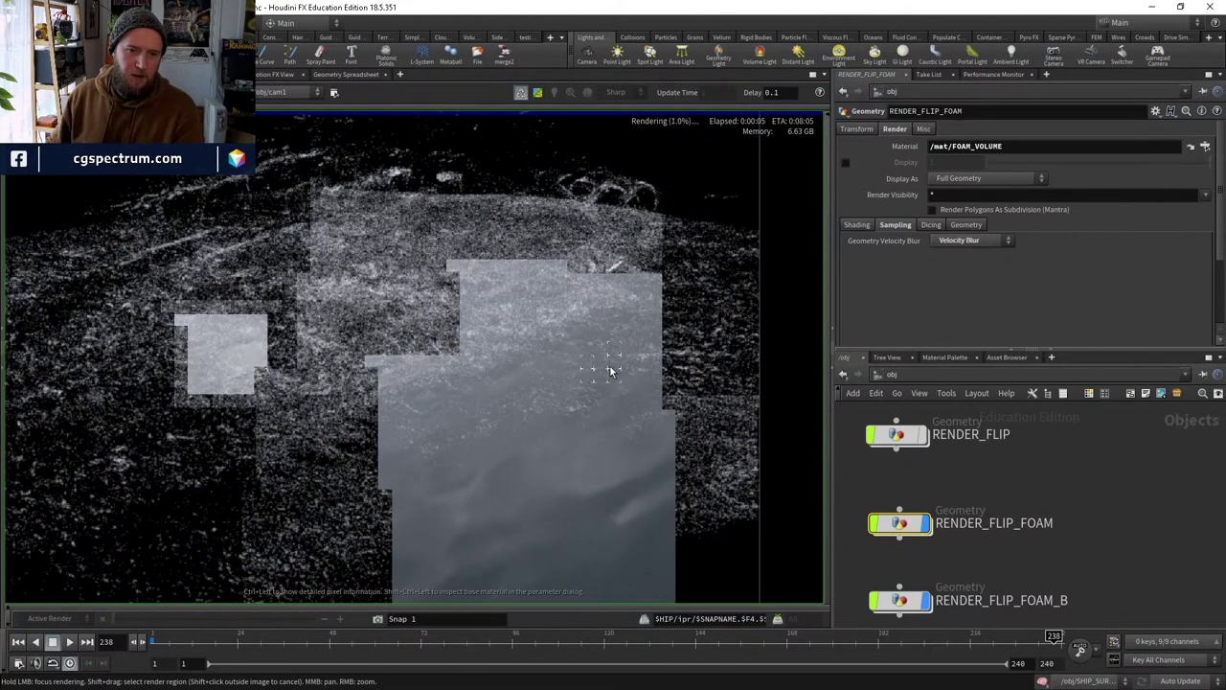
scroll(608, 365, "down", 1)
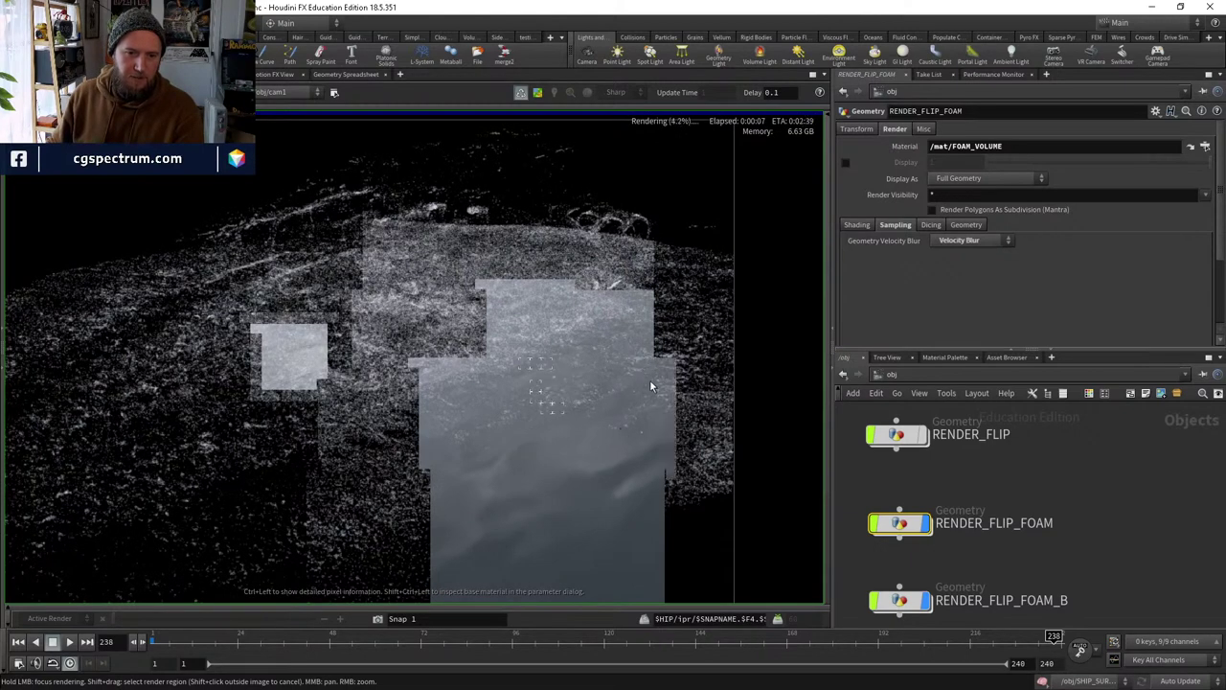
scroll(648, 350, "up", 1)
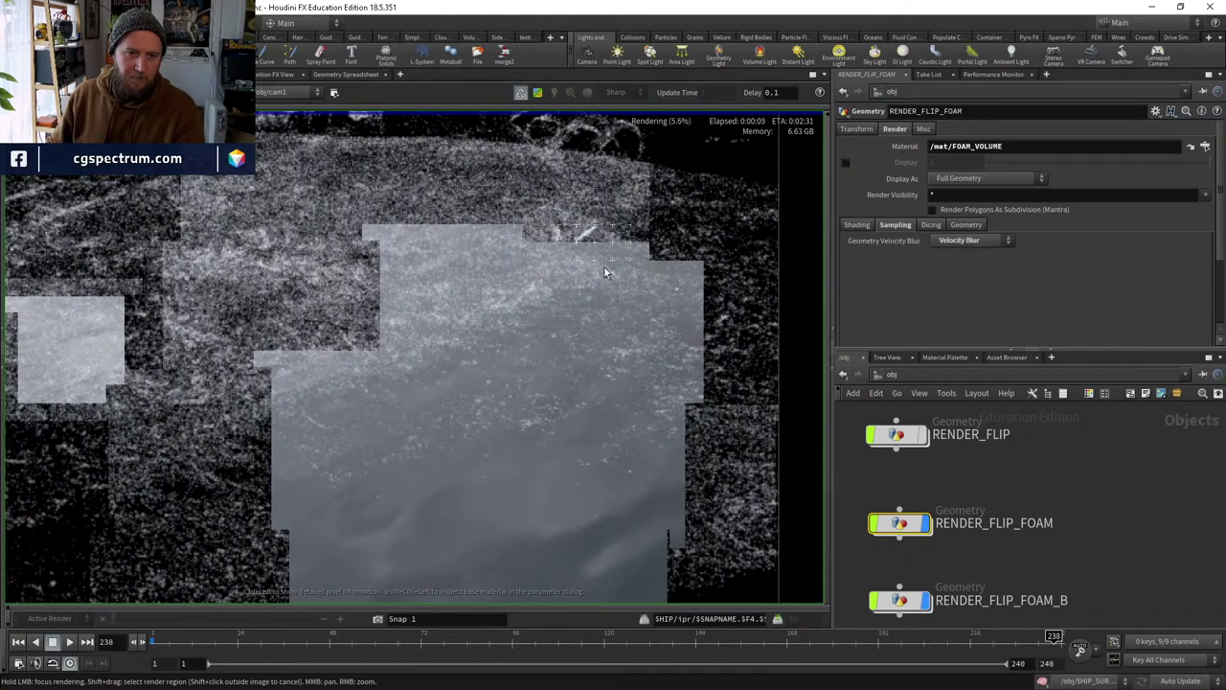
scroll(600, 339, "up", 2)
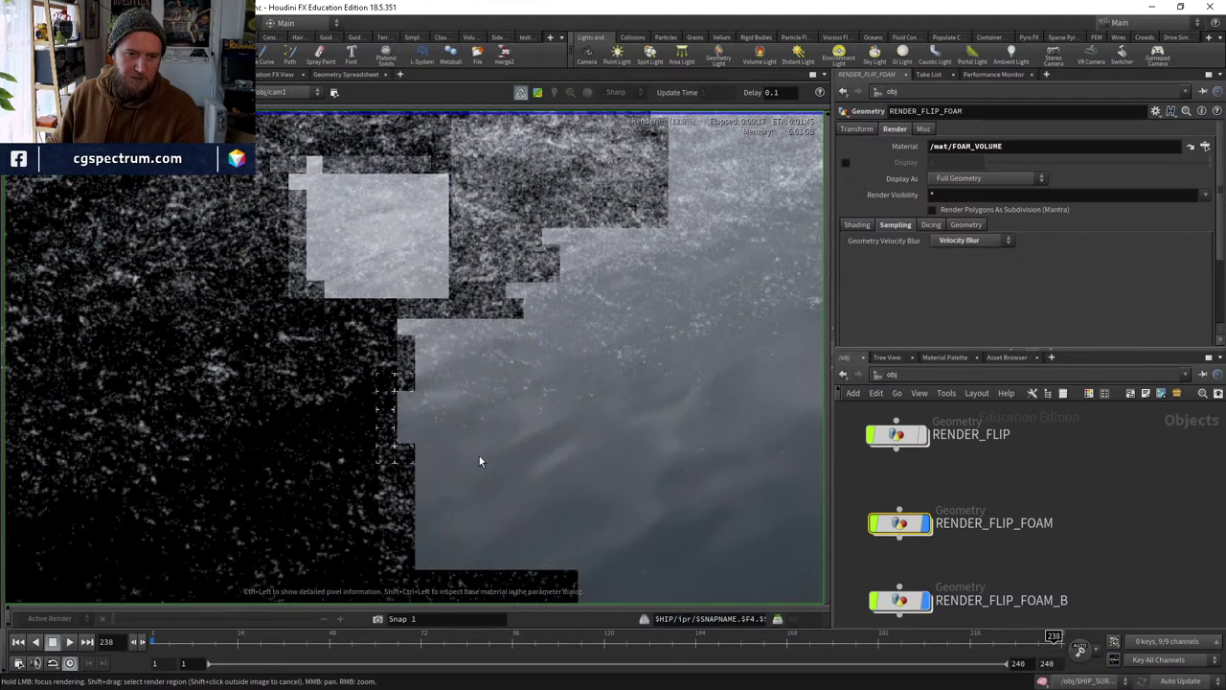
scroll(386, 511, "down", 2)
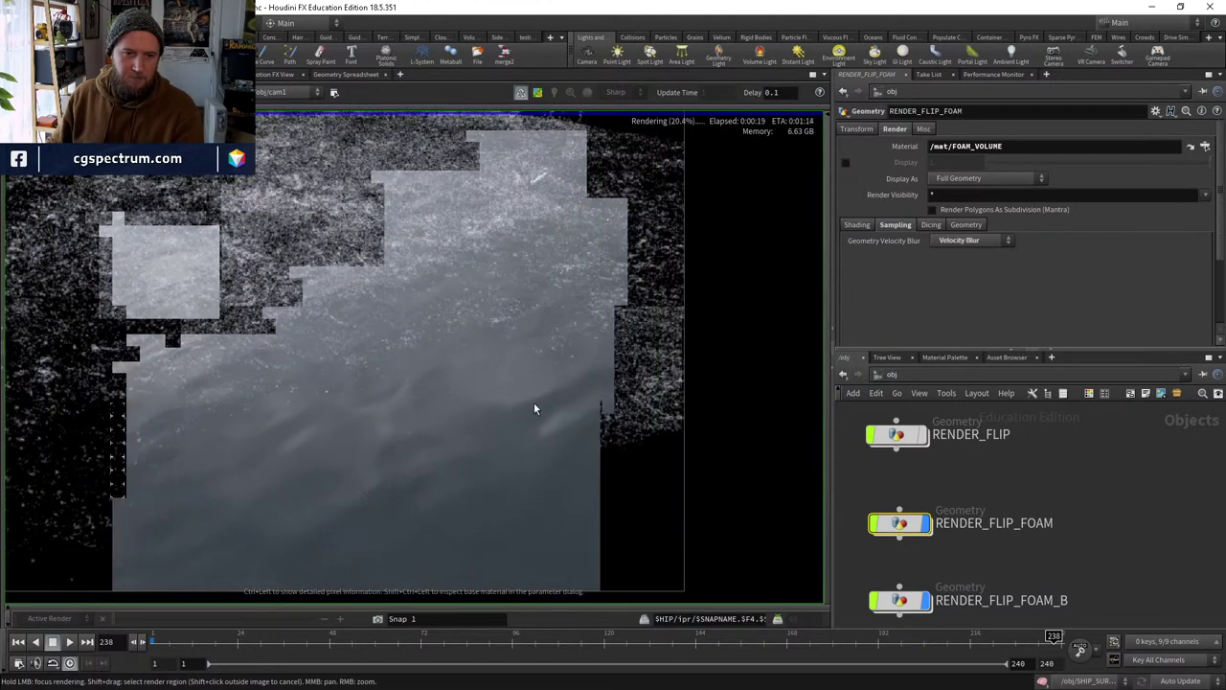
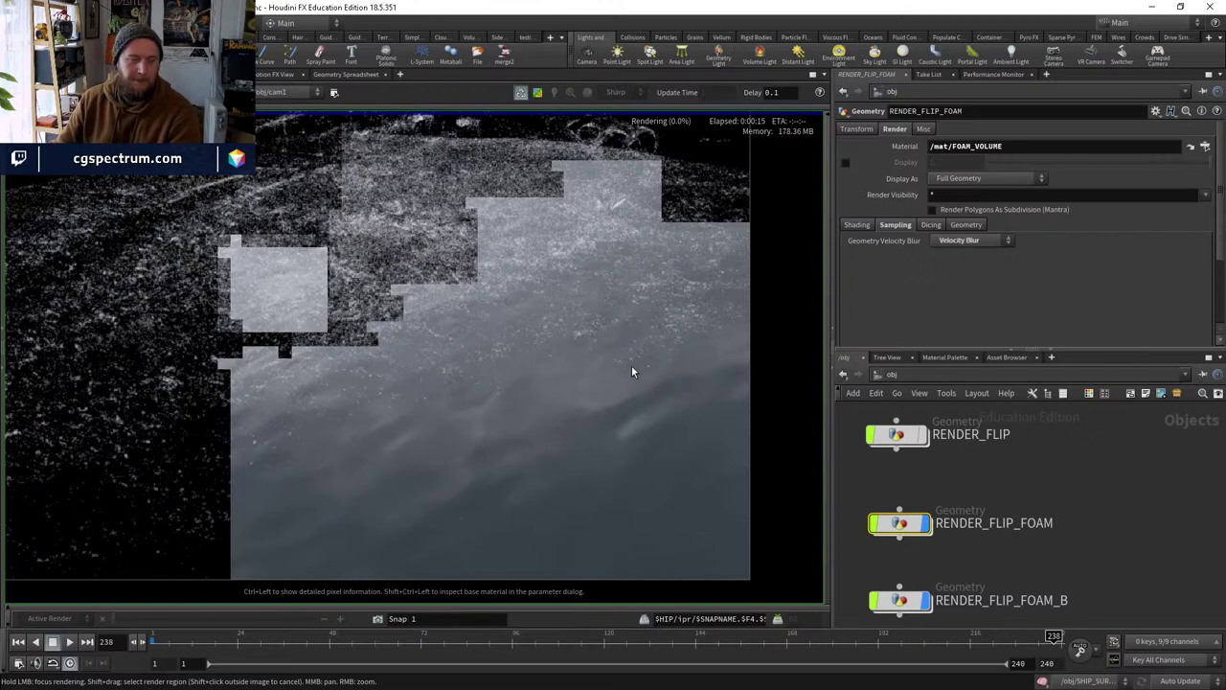
Pan and zoom around the render to inspect the foam and water.
scroll(631, 372, "down", 2)
middle_click_drag(583, 389, 664, 403)
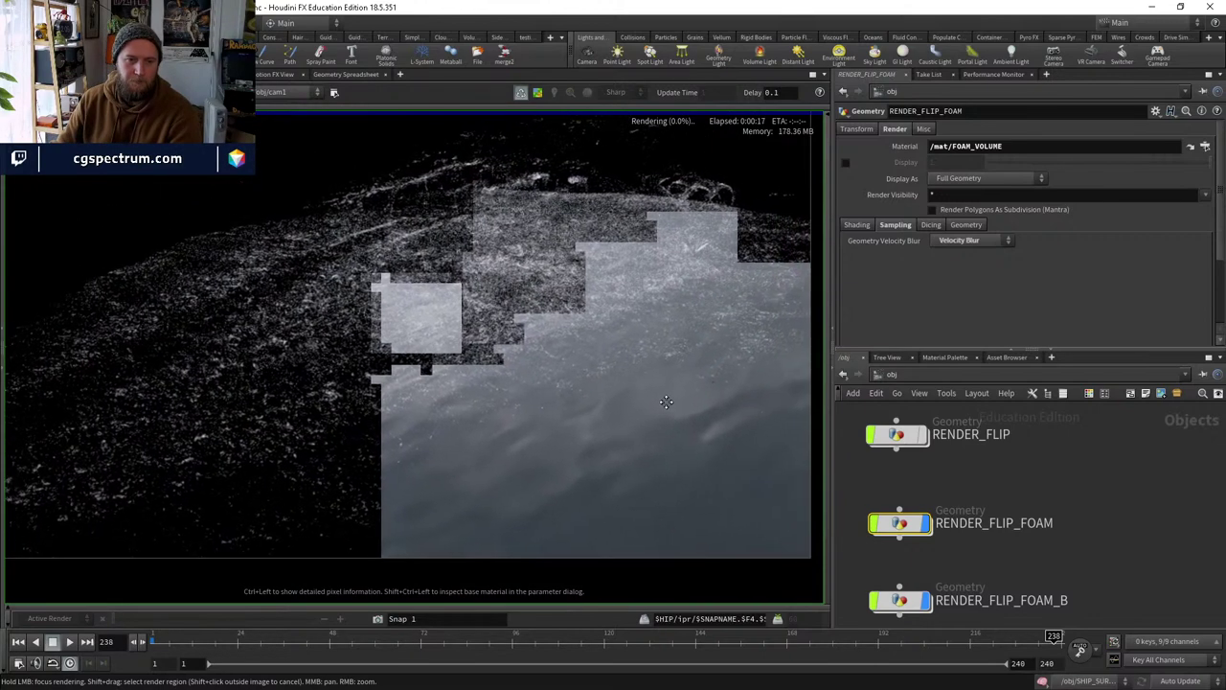
scroll(660, 402, "down", 1)
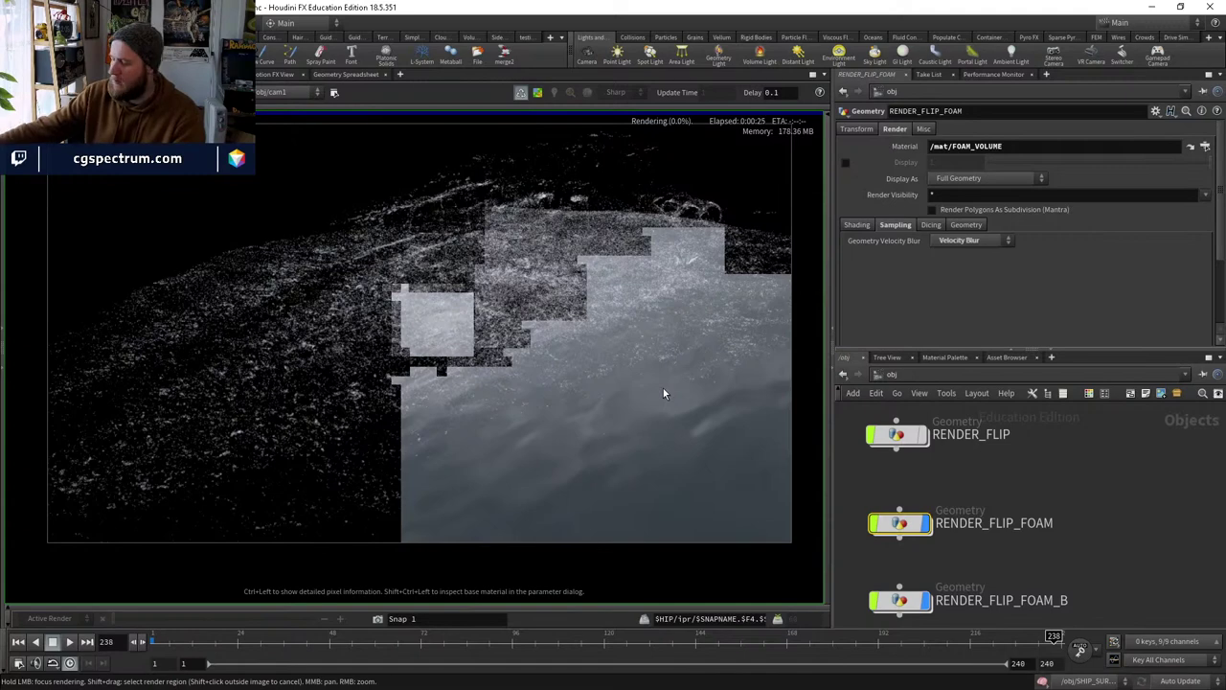
scroll(663, 393, "down", 1)
scroll(621, 398, "up", 1)
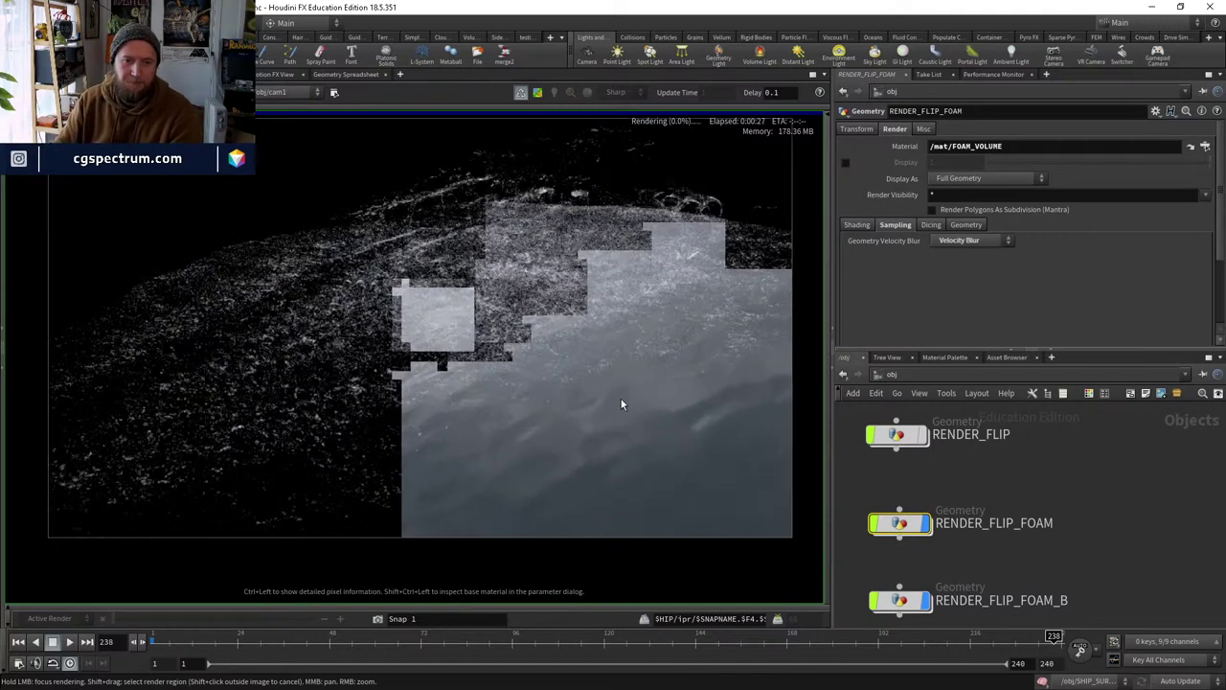
middle_click_drag(620, 399, 634, 416)
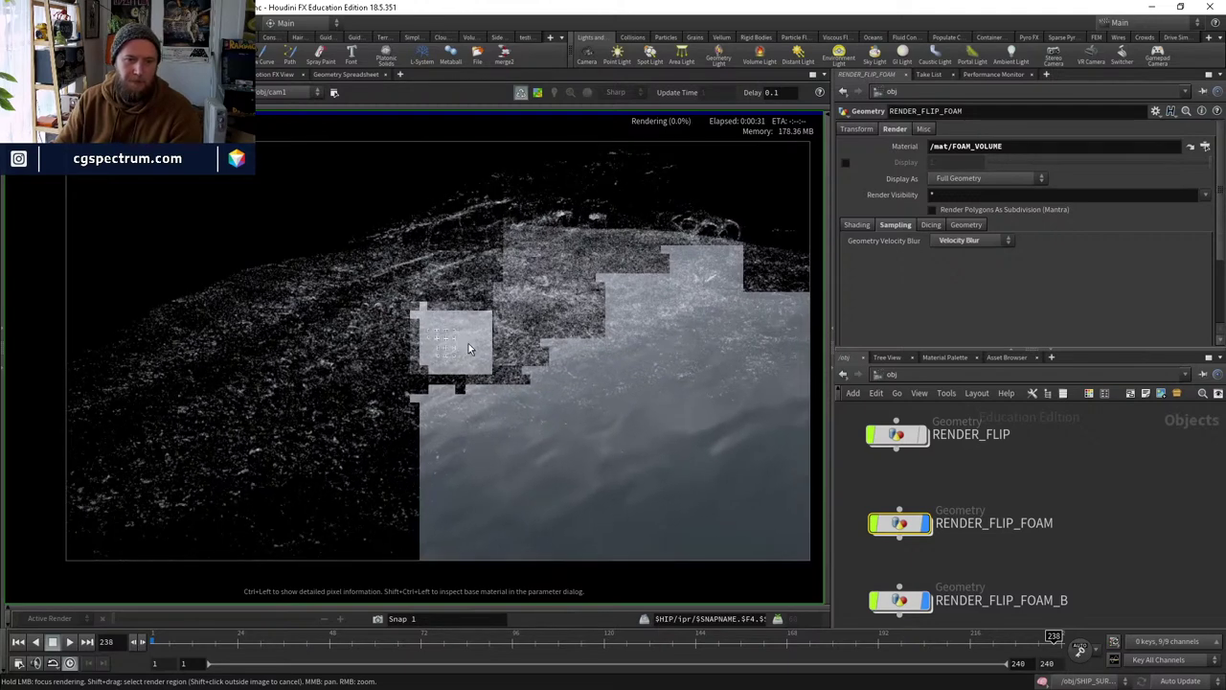
scroll(467, 347, "up", 1)
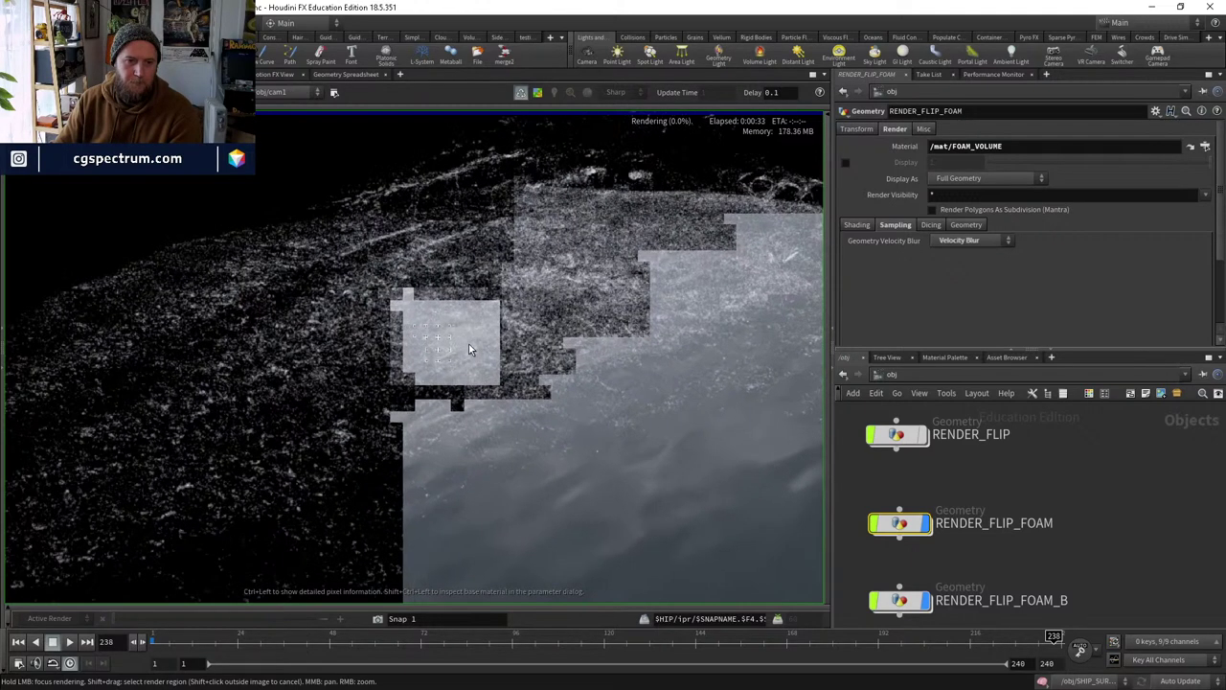
scroll(467, 347, "up", 1)
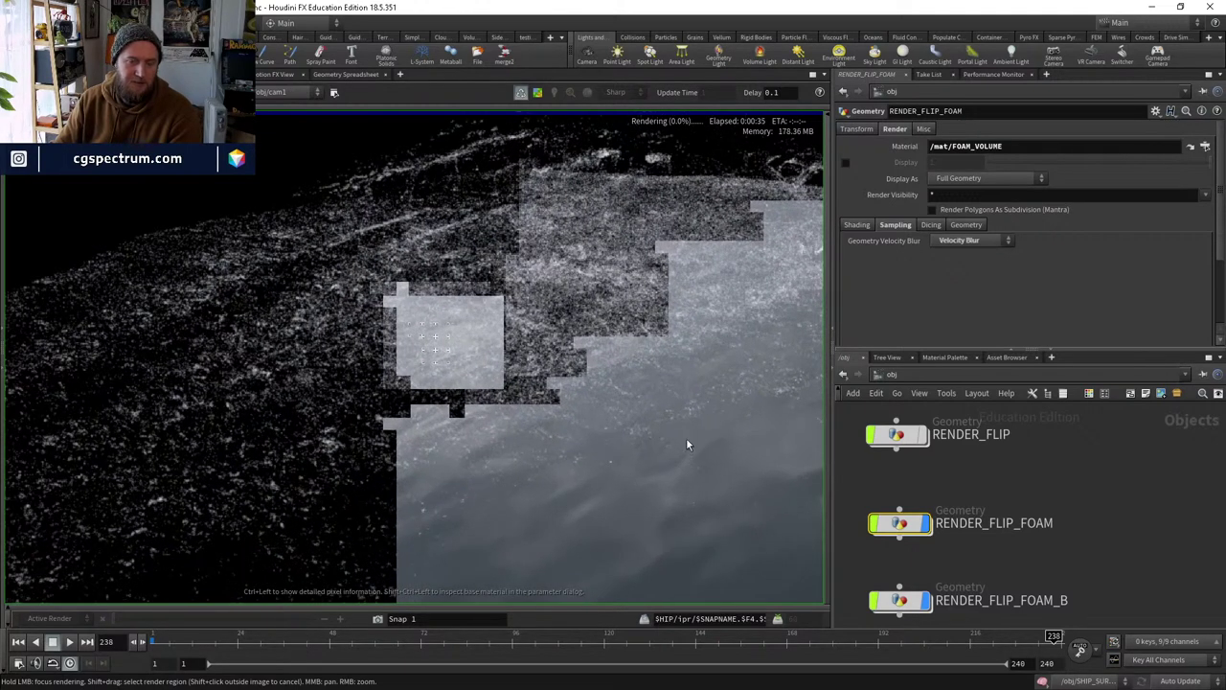
middle_click_drag(686, 443, 558, 413)
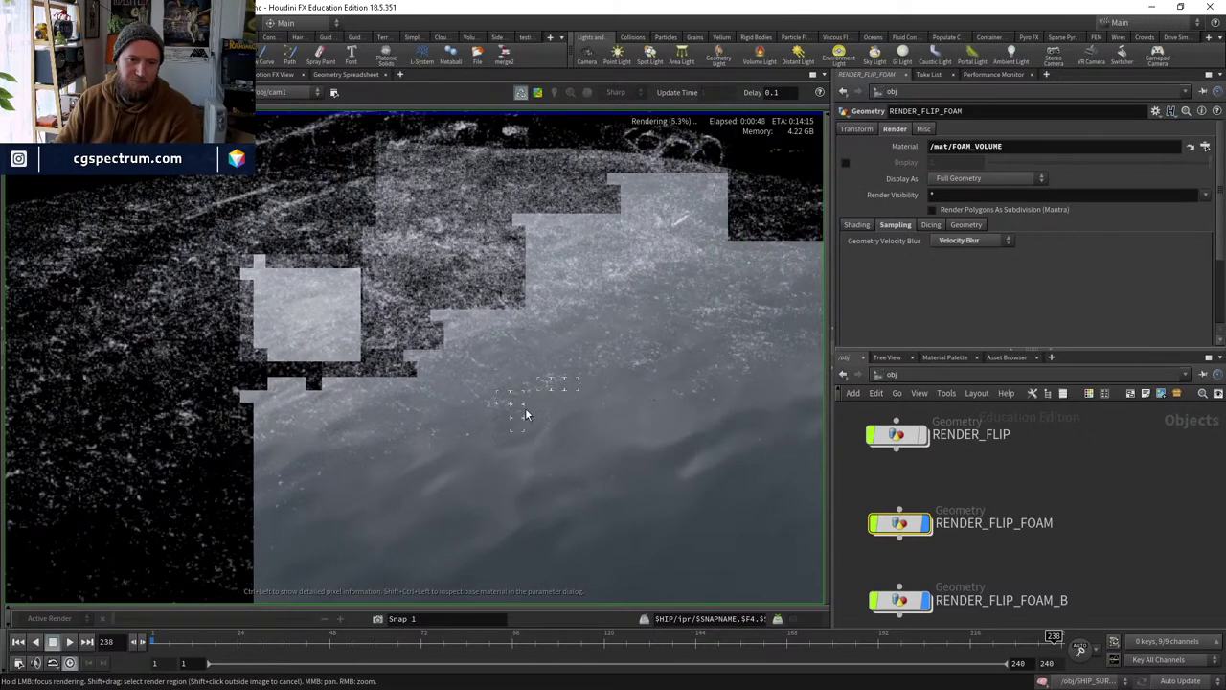
middle_click_drag(728, 349, 711, 440)
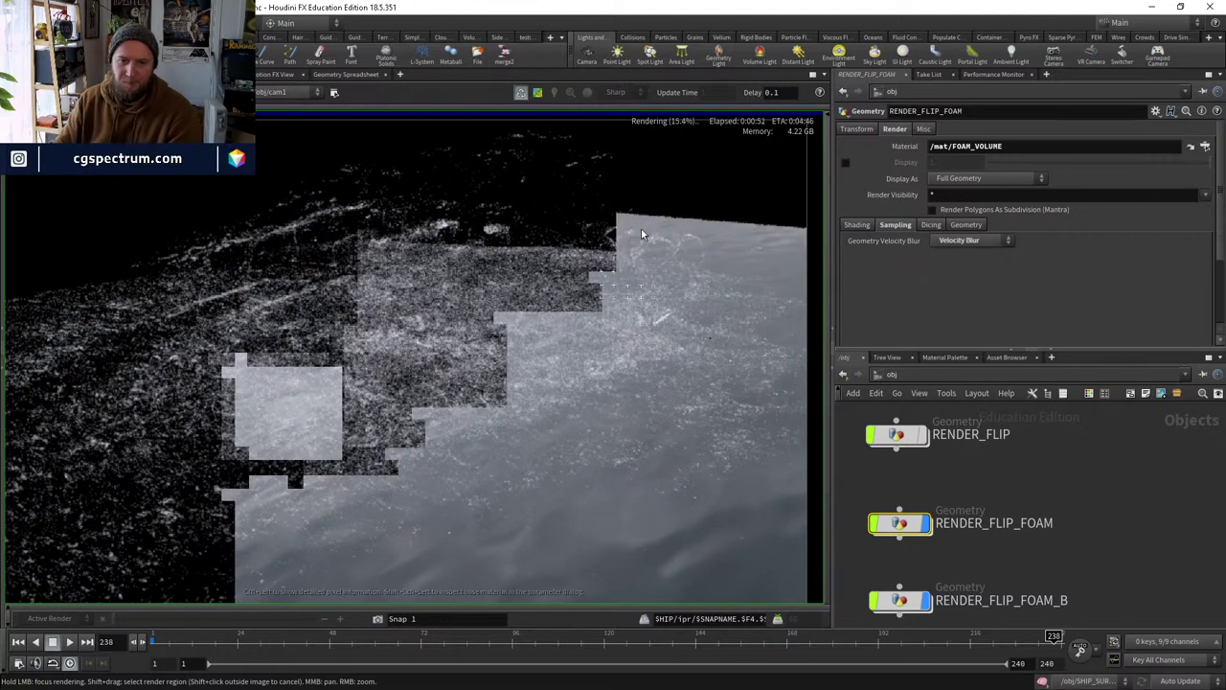
middle_click_drag(539, 361, 582, 324)
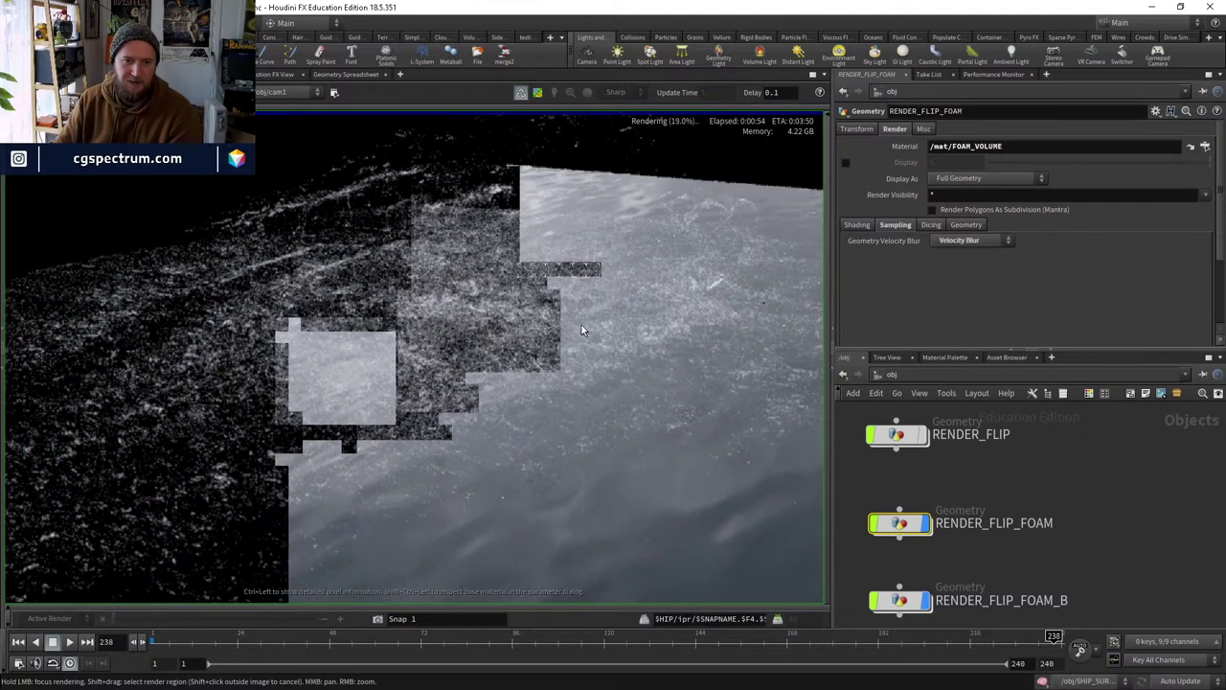
scroll(967, 467, "down", 2)
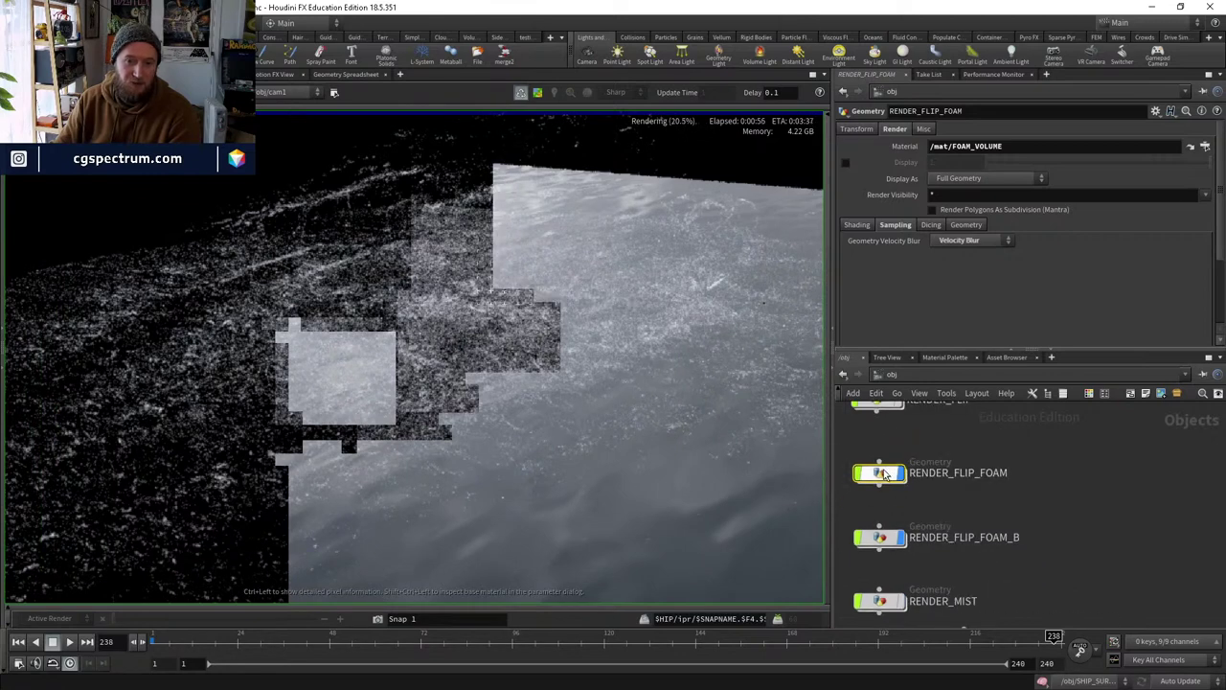
Inside RENDER_FLIP_FOAM, check attribwrangle1's pscale expression and select vdbfromparticles1.
double_click(879, 472)
scroll(986, 479, "up", 2)
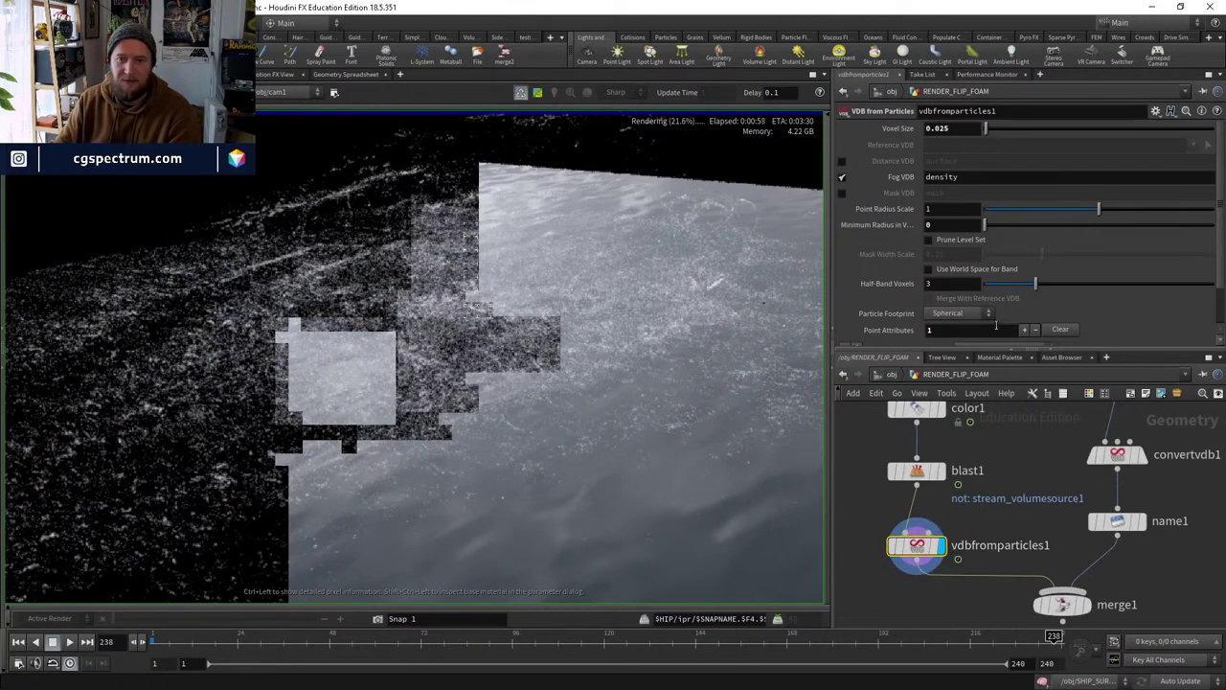
middle_click_drag(994, 407, 999, 539)
left_click(920, 479)
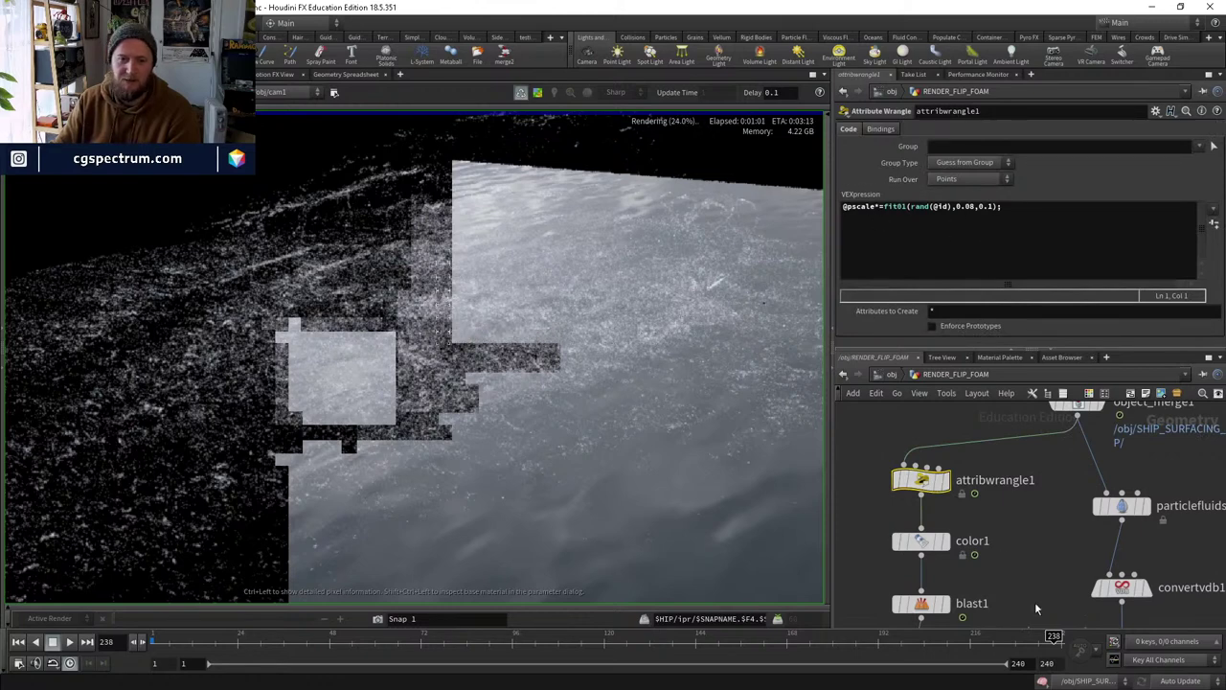
middle_click_drag(1035, 602, 999, 597)
left_click(903, 522)
scroll(514, 424, "down", 3)
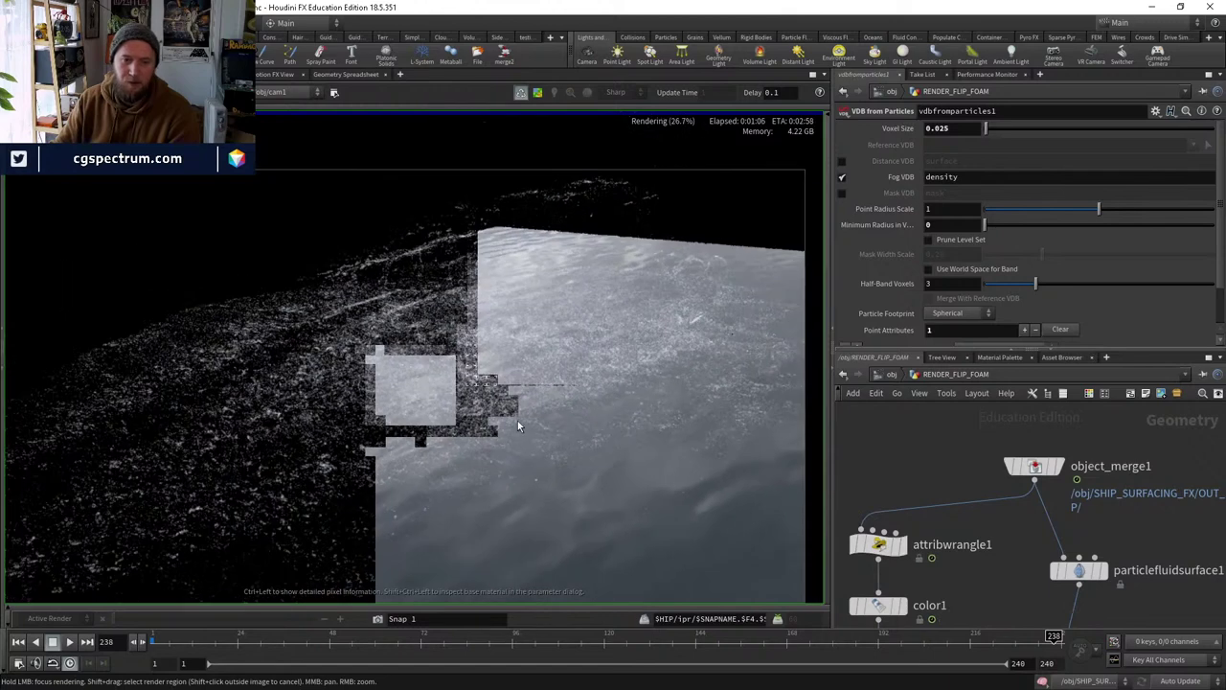
scroll(537, 416, "down", 2)
middle_click_drag(943, 557, 951, 361)
middle_click_drag(957, 430, 975, 397)
left_click(872, 481)
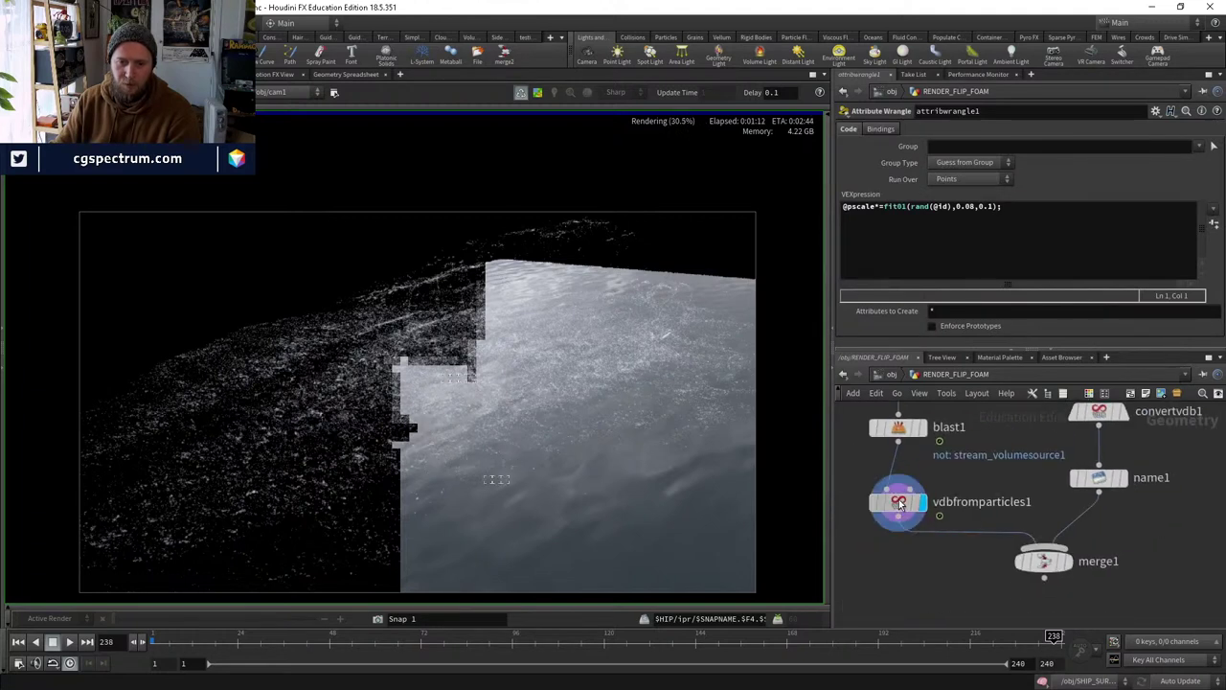
left_click(898, 501)
Set vdbfromparticles1's Point Radius Scale to 1.2 and inspect the enlarged foam in the render.
double_click(937, 208)
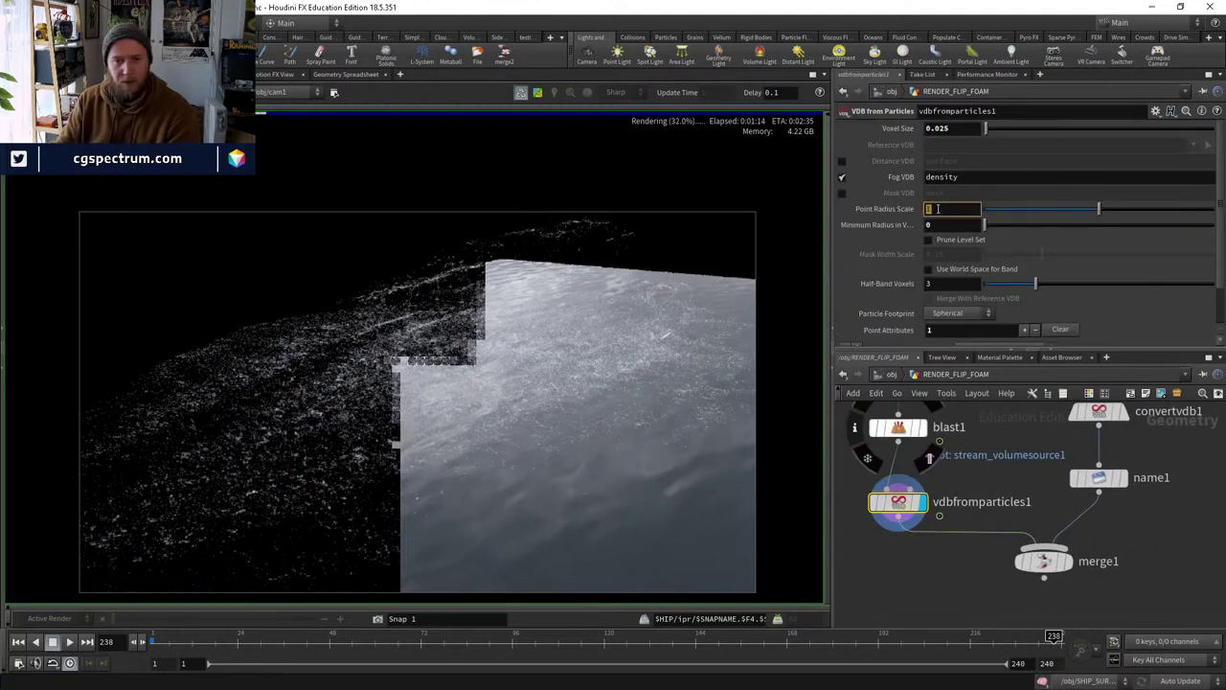
type("1.")
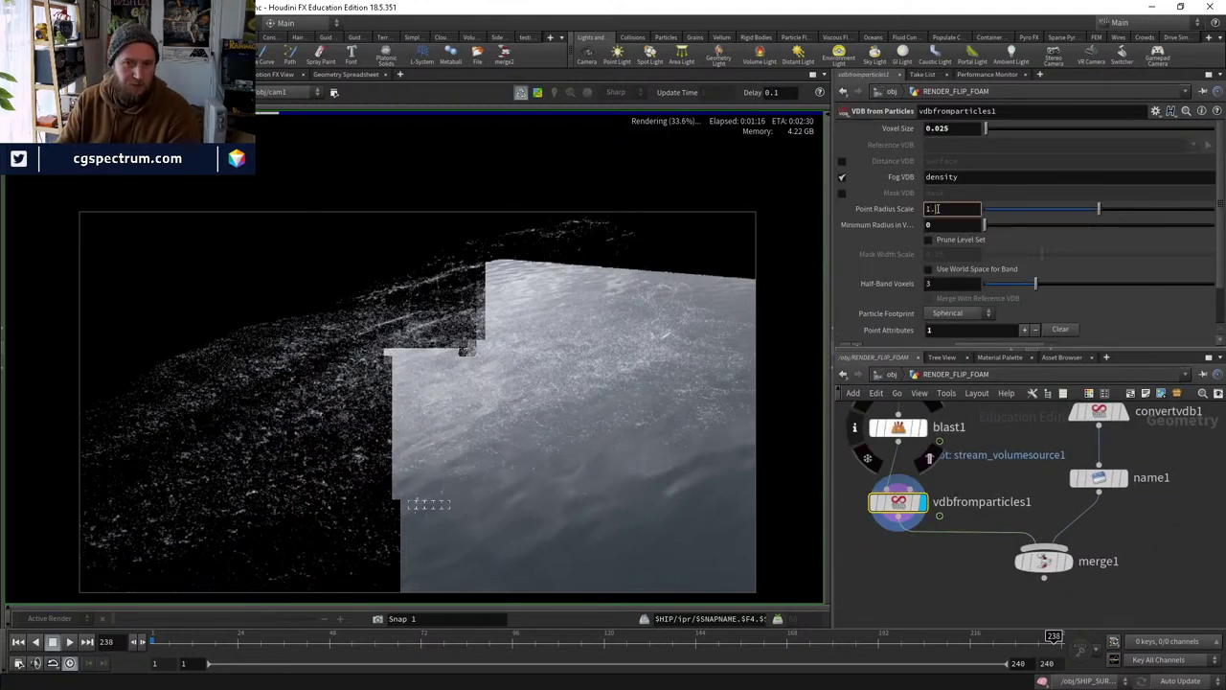
type("2")
key("Return")
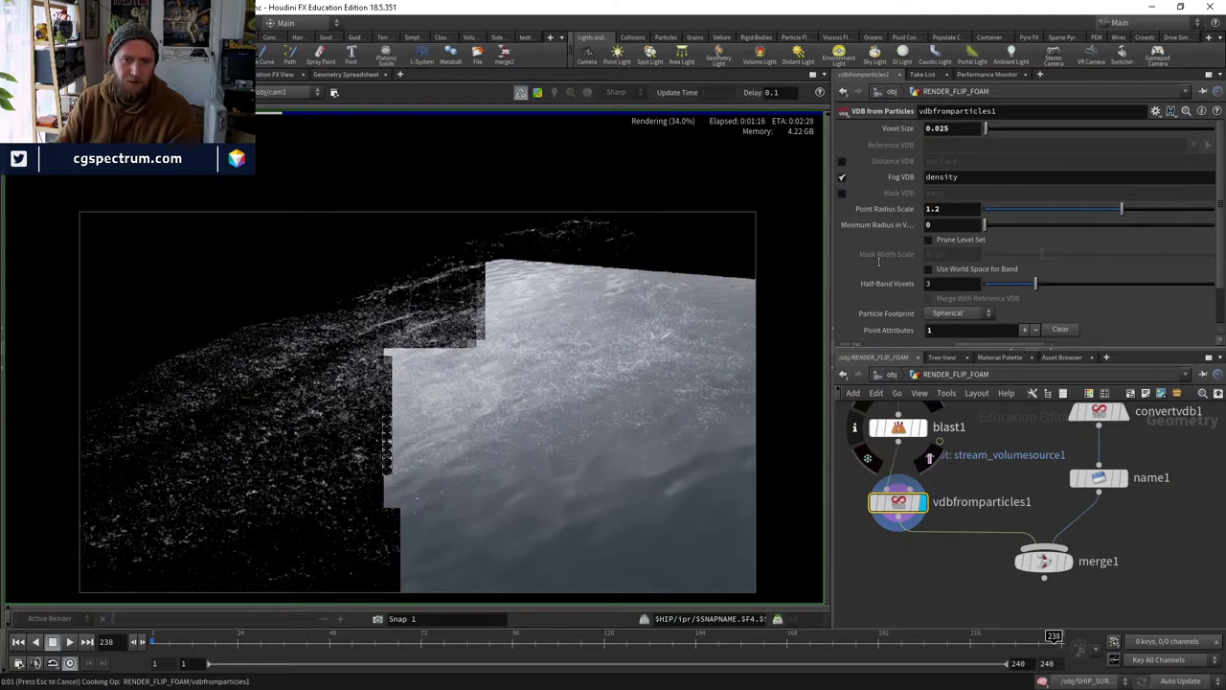
scroll(642, 428, "up", 2)
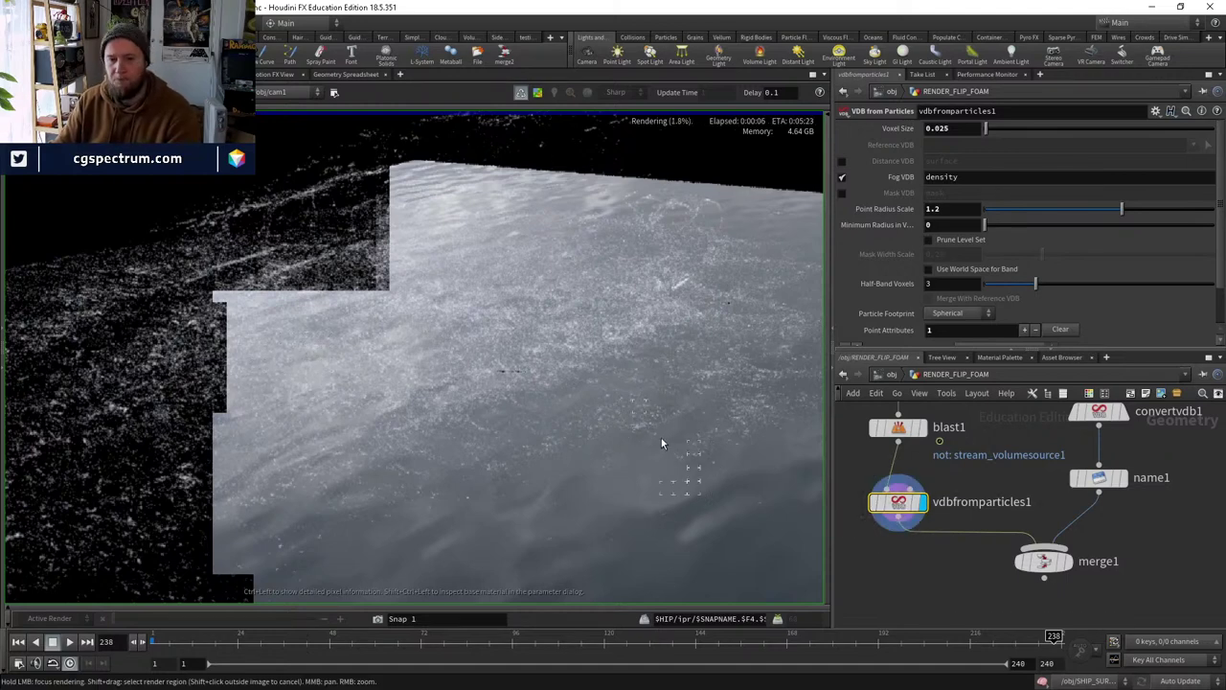
scroll(684, 405, "up", 2)
middle_click_drag(733, 383, 609, 432)
scroll(672, 407, "up", 2)
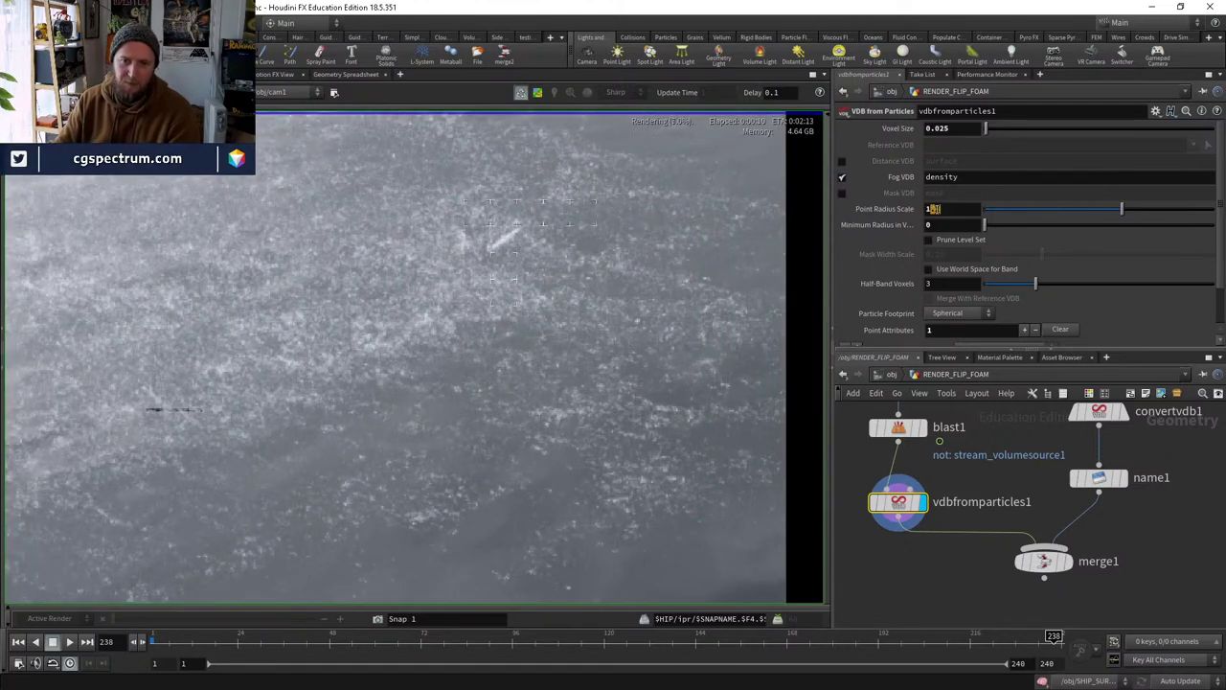
Raise Point Radius Scale to 1.5, then switch to the 3D Scene View.
type("5")
key("Return")
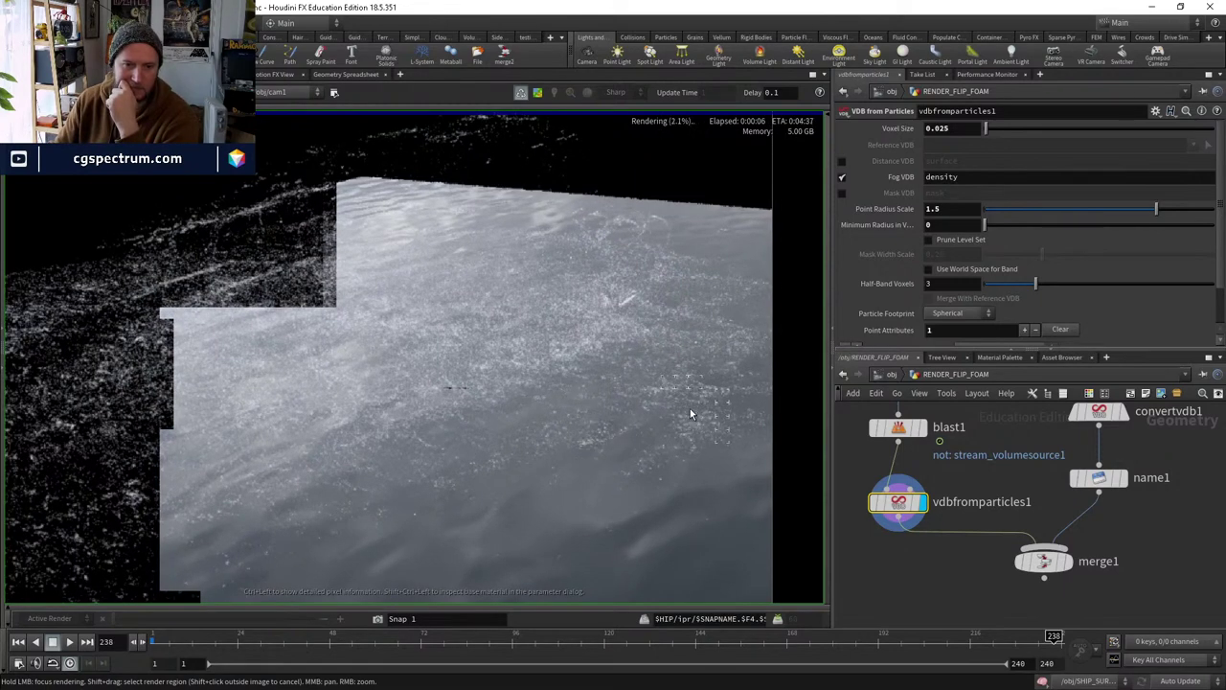
scroll(689, 407, "up", 3)
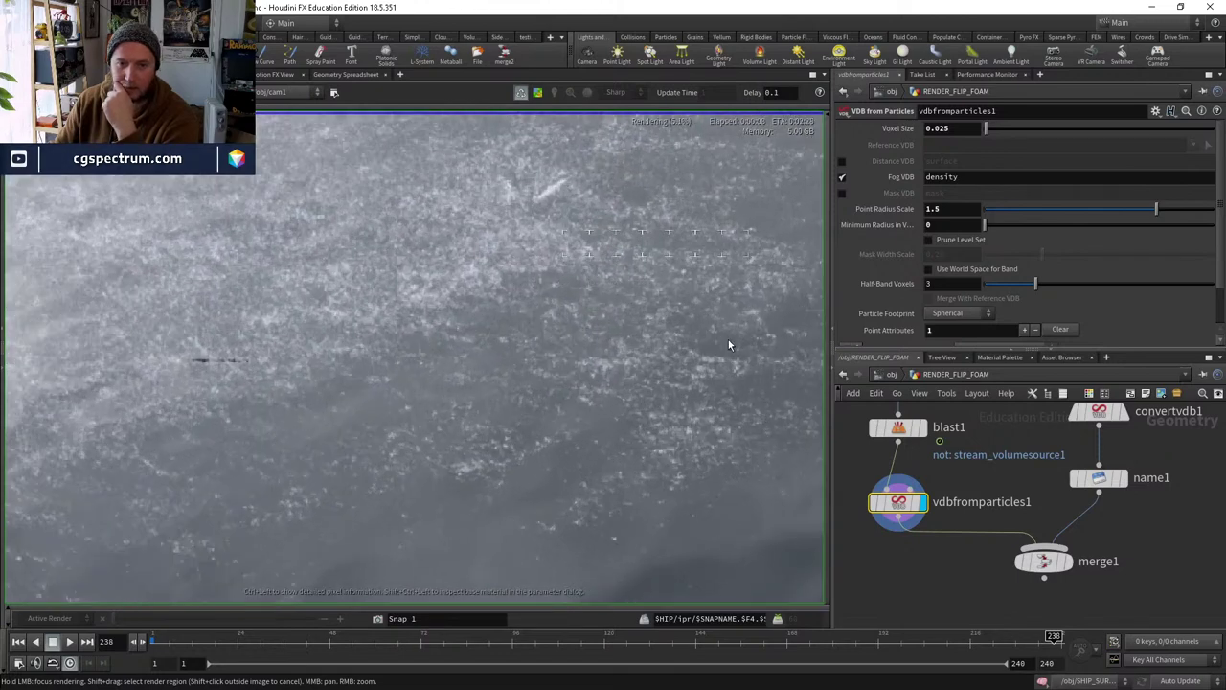
scroll(723, 359, "down", 3)
scroll(721, 370, "down", 1)
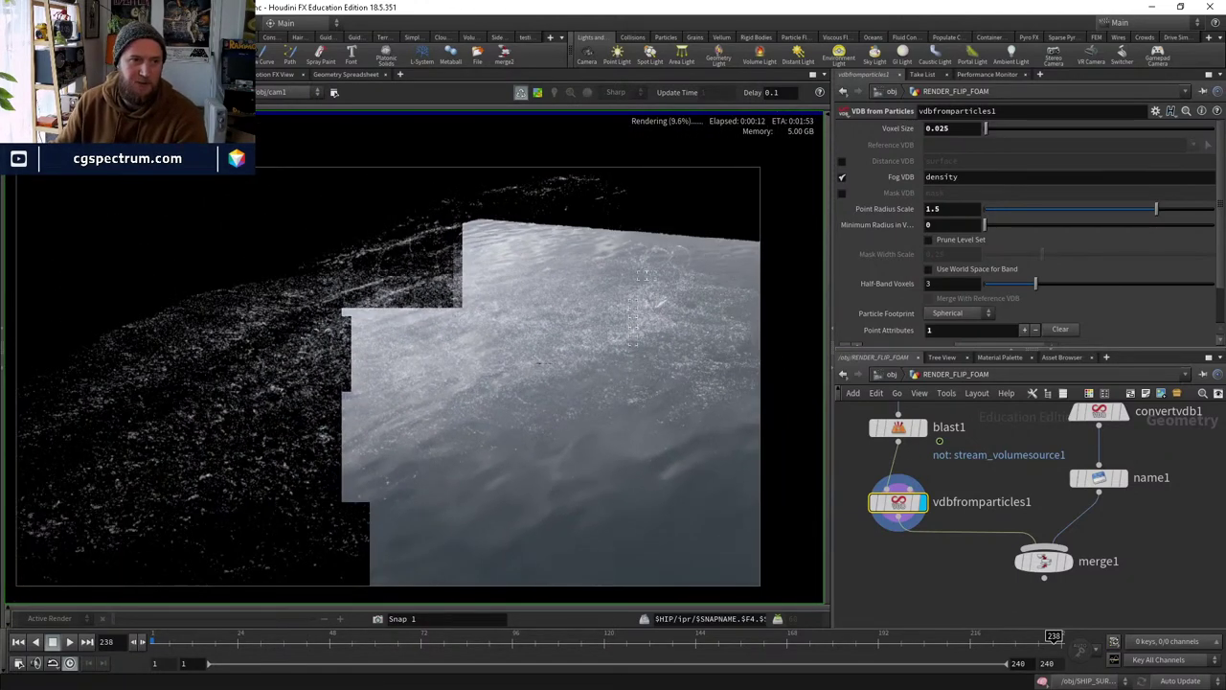
left_click(58, 74)
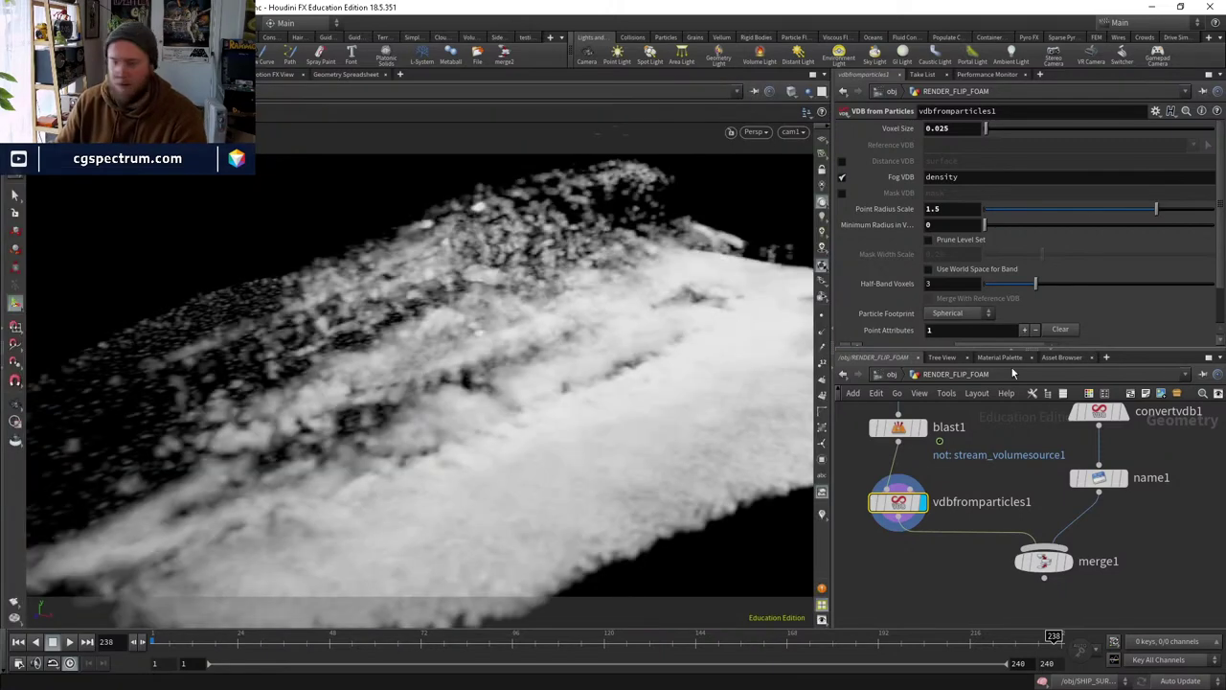
Go to the first frame, enter RENDER_WATER, and frame the ocean grid in the viewport.
left_click(18, 642)
left_click(891, 374)
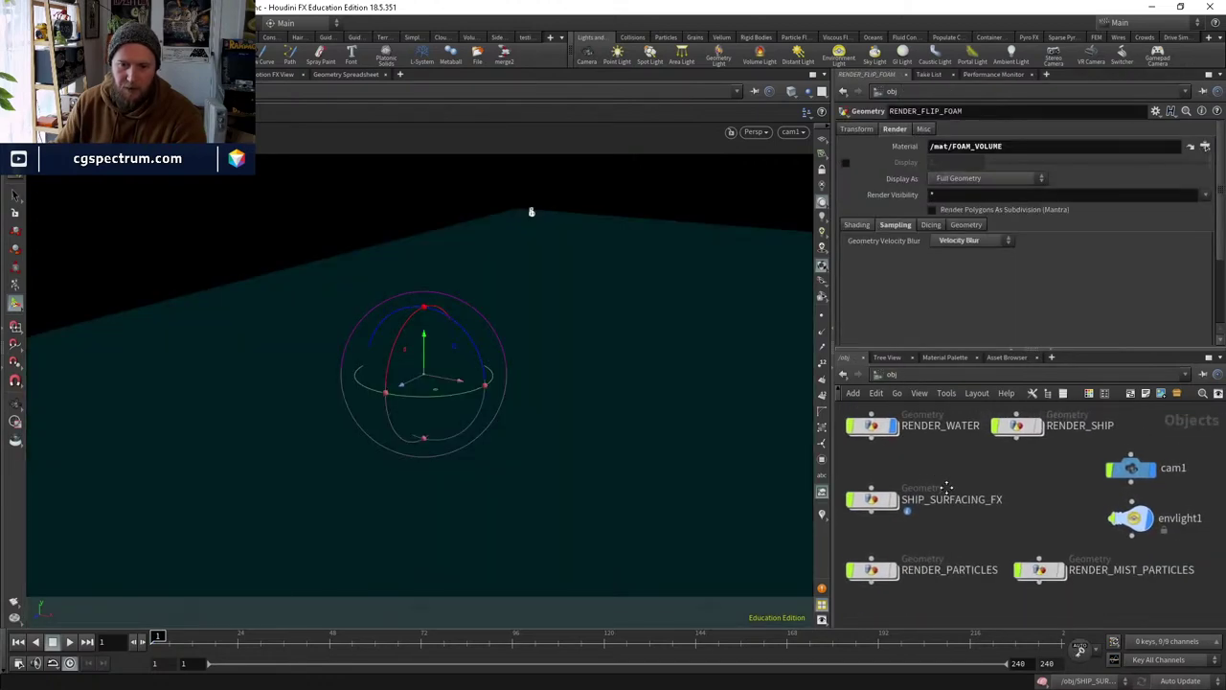
double_click(888, 479)
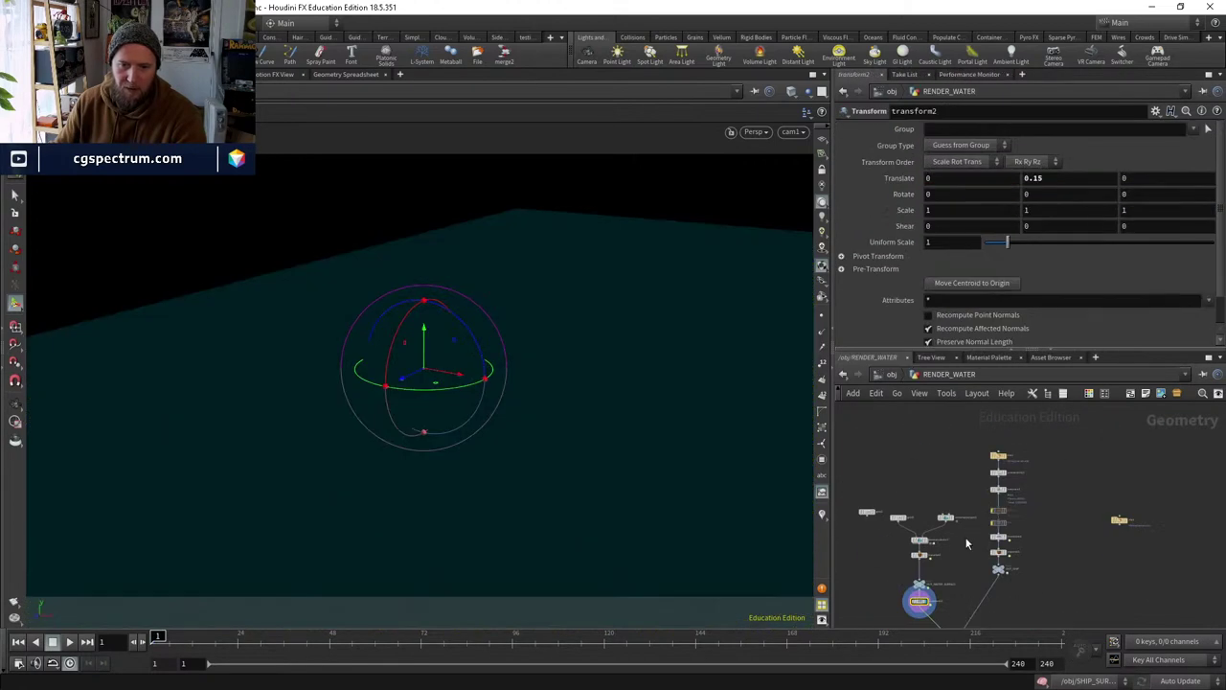
scroll(914, 546, "up", 5)
scroll(1017, 538, "down", 3)
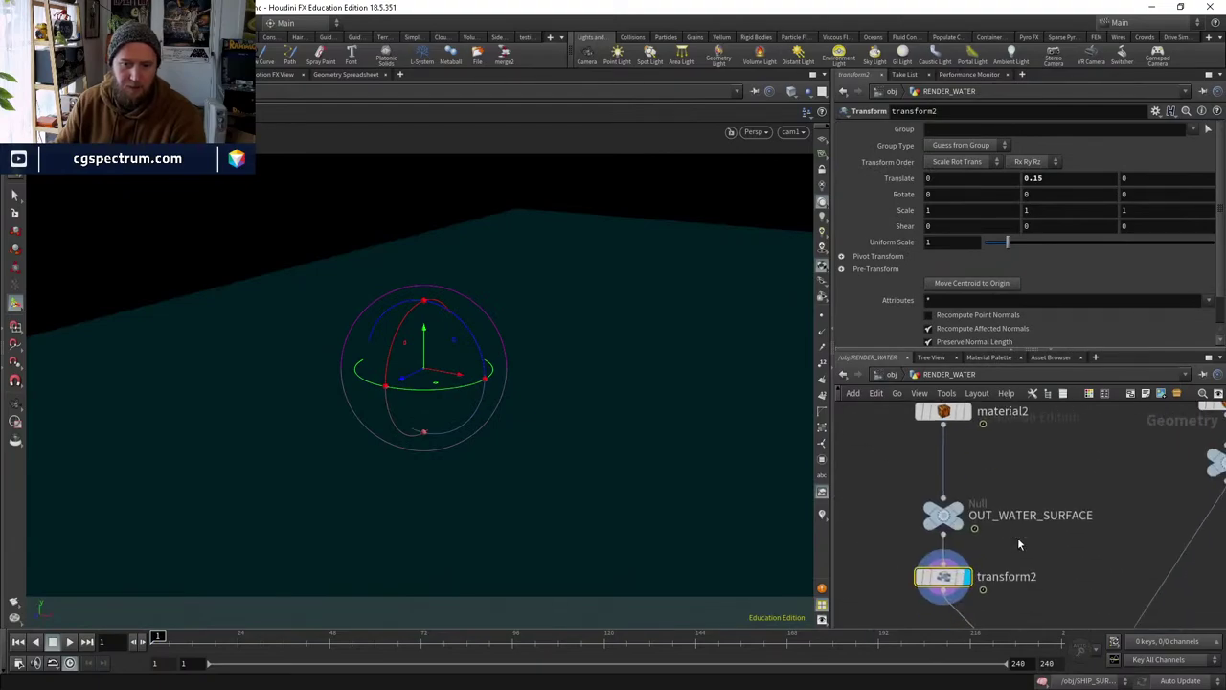
scroll(849, 437, "up", 2)
key("space+g")
key("w")
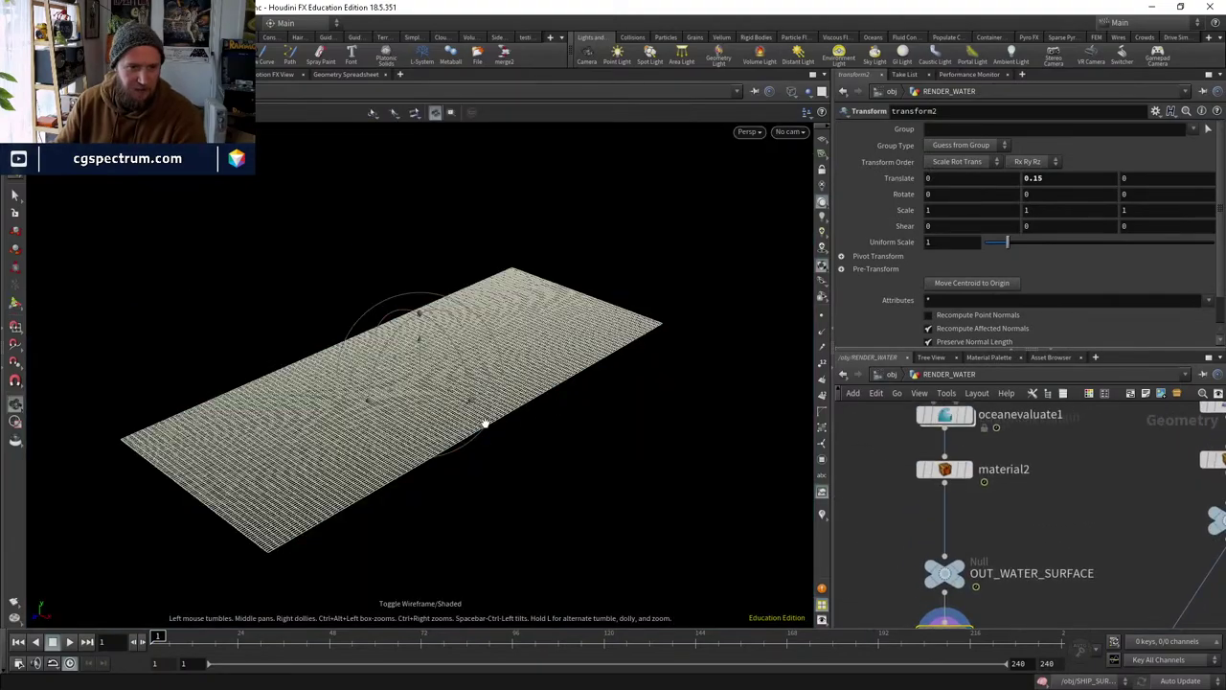
mouse_move(485, 424)
left_mouse_down()
mouse_move(507, 367)
mouse_move(432, 249)
mouse_move(531, 481)
left_mouse_up()
key("w")
key("Return")
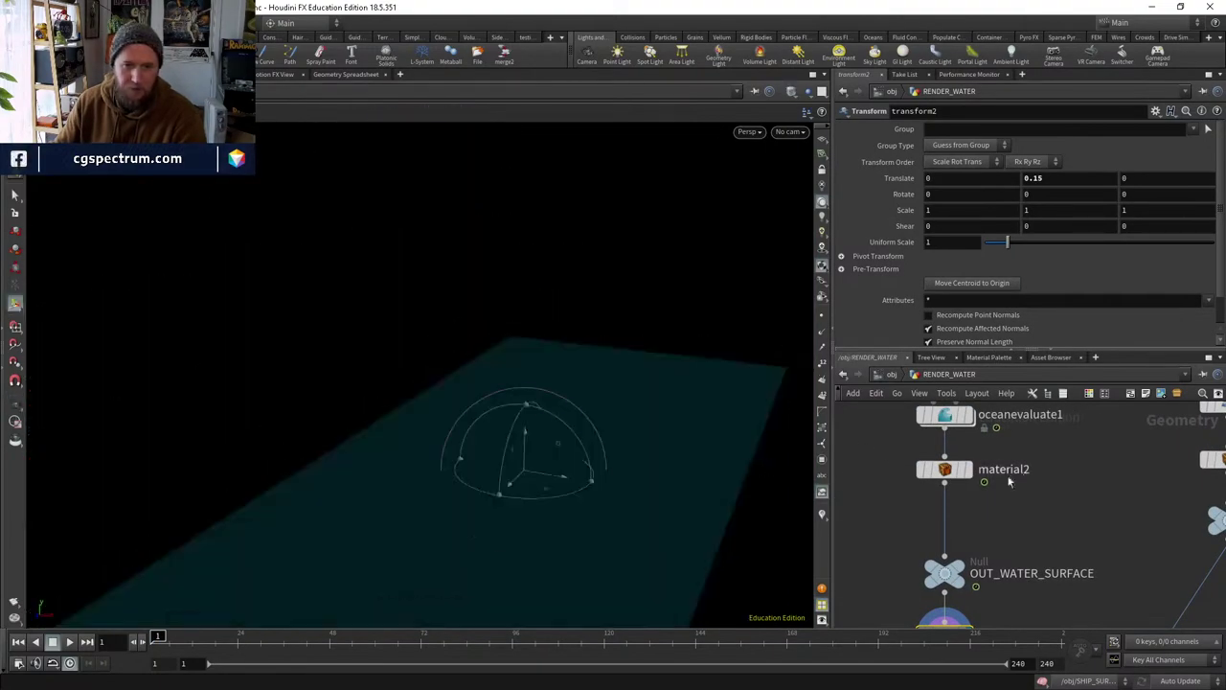
Check grid1's size, then duplicate it as grid2 and set grid2's display flag.
middle_click_drag(1032, 426, 1032, 533)
left_click(944, 526)
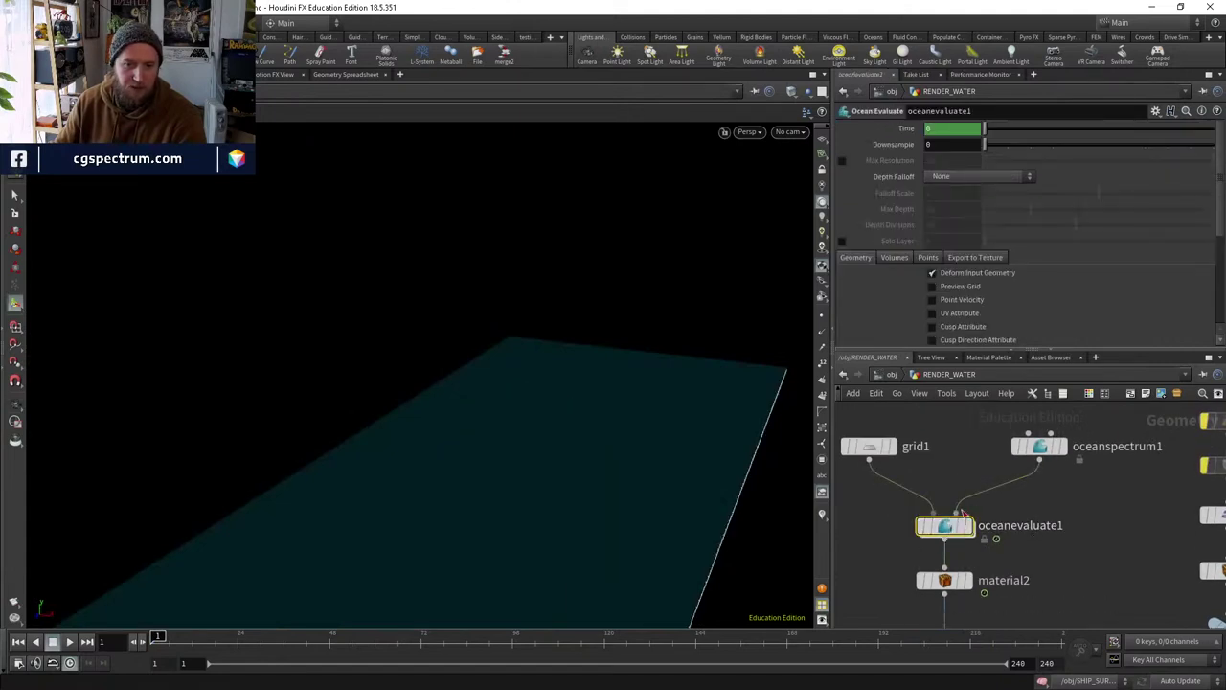
left_click(868, 446)
left_click(958, 178)
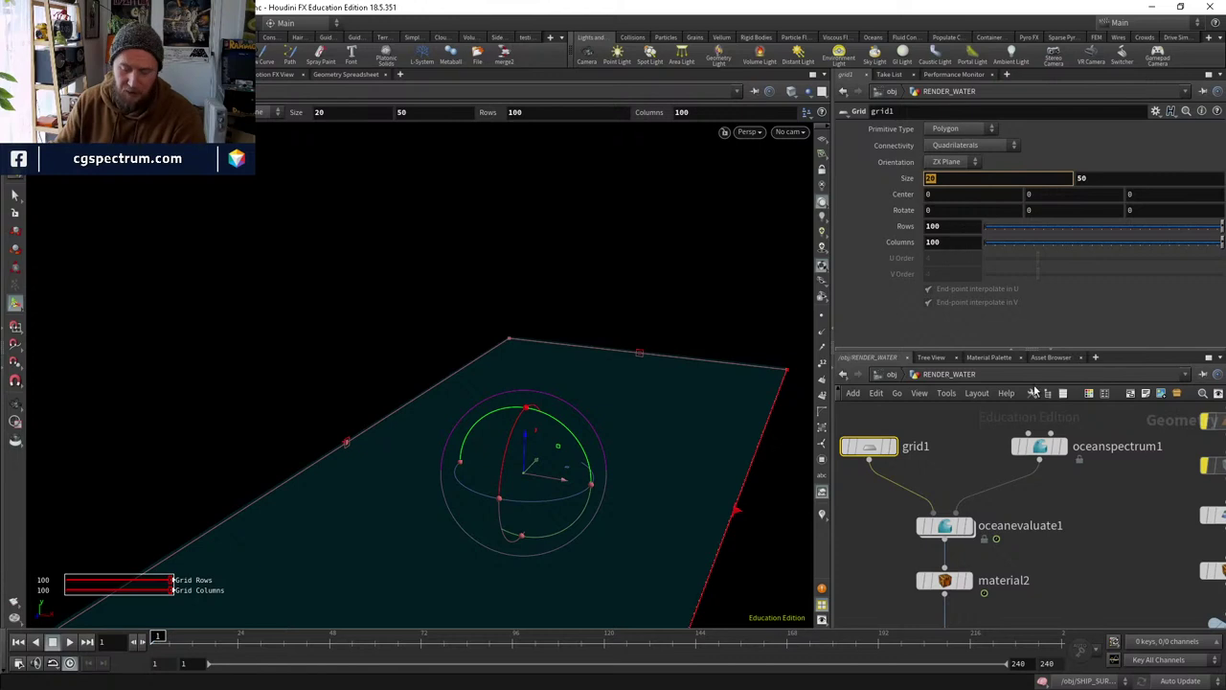
left_click_drag(670, 379, 670, 412, "alt")
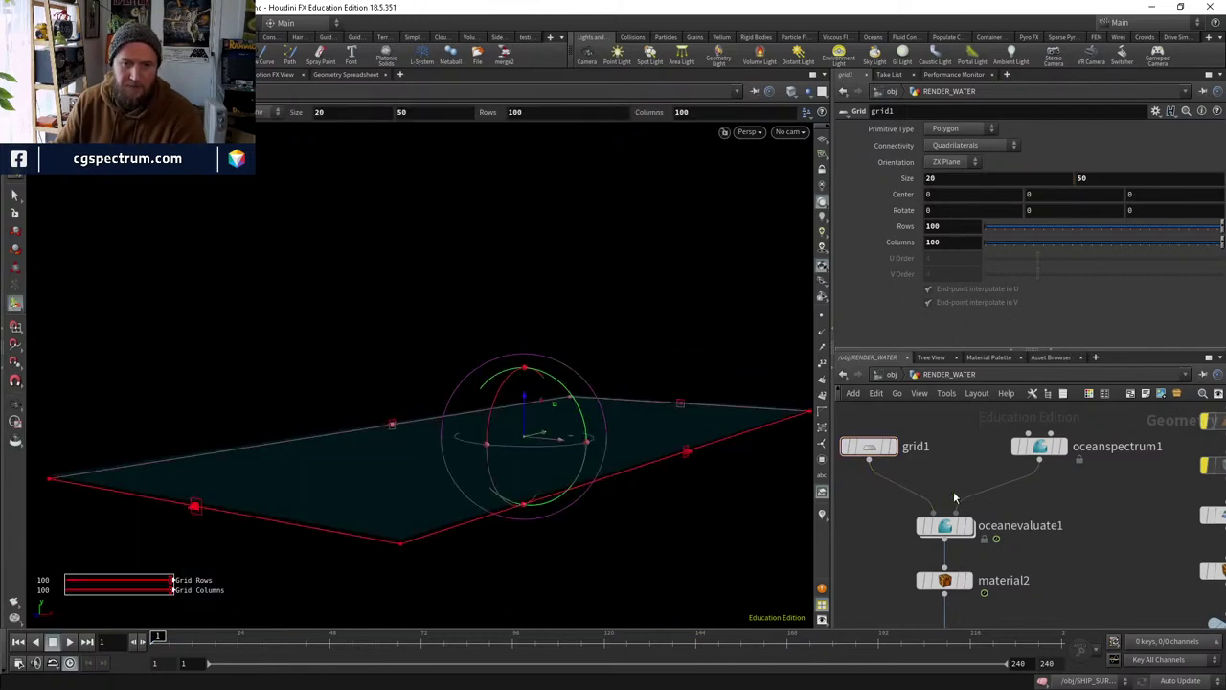
key("ctrl+c")
key("ctrl+v")
left_click(1032, 468)
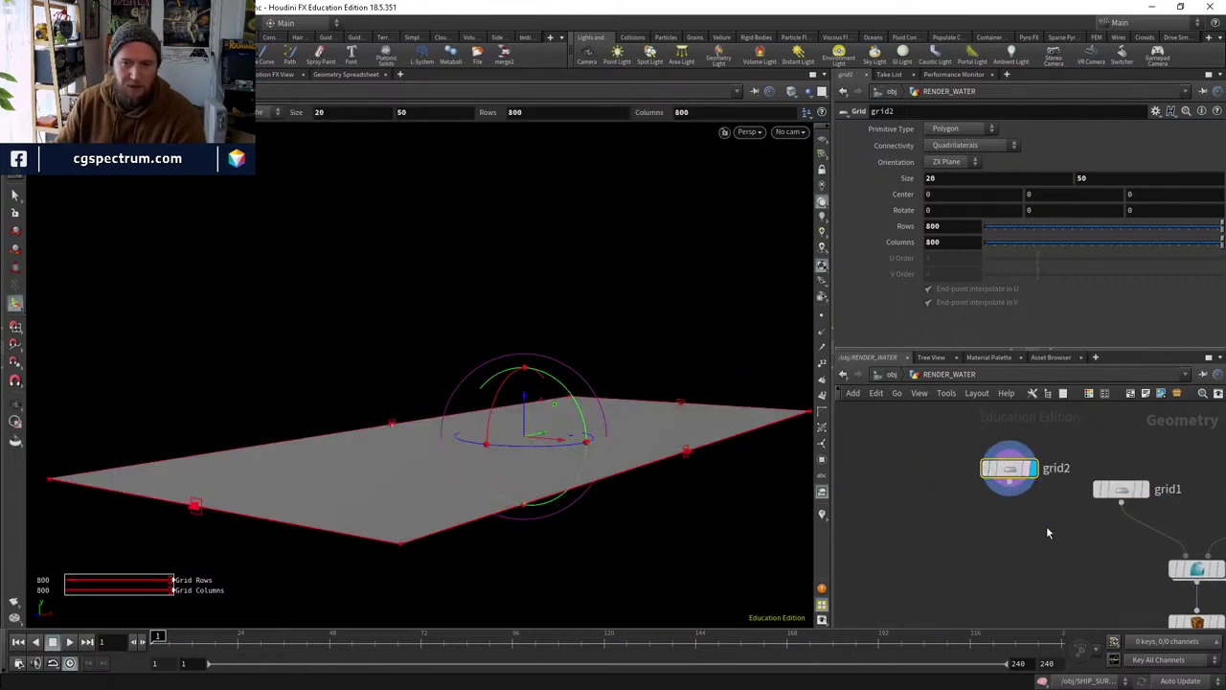
Wire grid2 into oceanevaluate1 and display the resulting ocean surface.
left_click_drag(1006, 473, 979, 485)
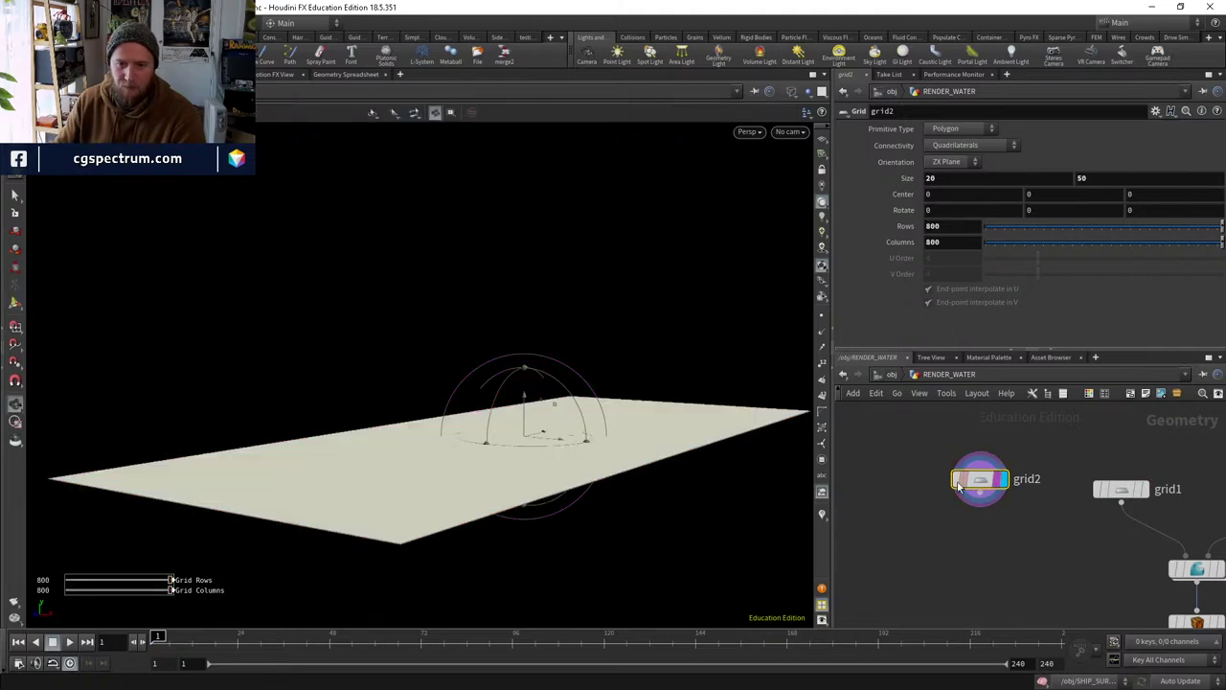
left_click_drag(627, 411, 660, 450, "alt")
left_click_drag(1195, 558, 1016, 477)
left_click(1048, 492)
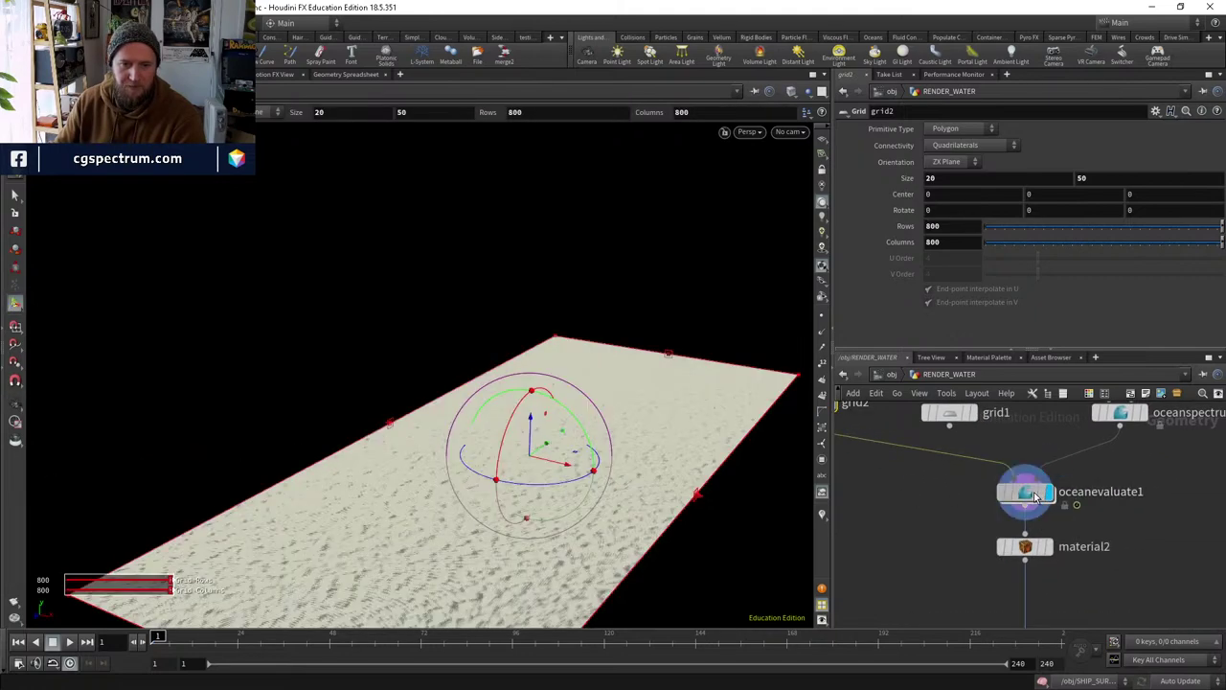
left_click(1023, 493)
scroll(642, 447, "up", 10)
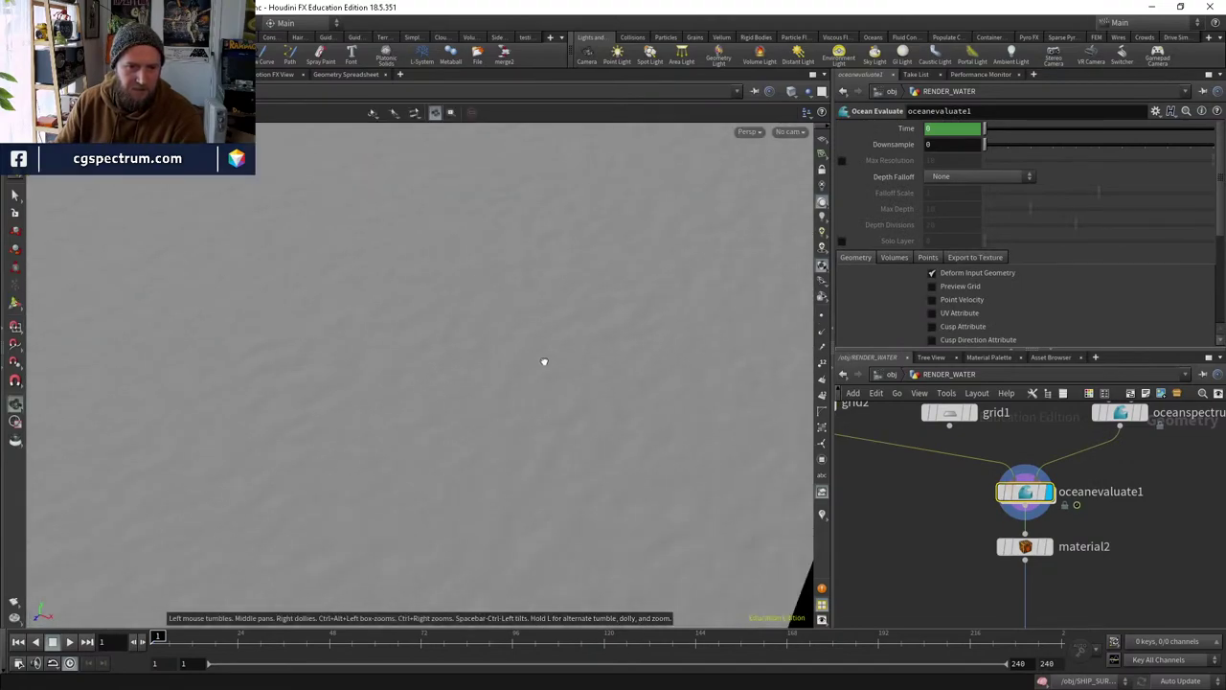
mouse_move(542, 361)
left_mouse_down("alt")
mouse_move(567, 303)
mouse_move(547, 309)
mouse_move(575, 364)
left_mouse_up("alt")
key("w")
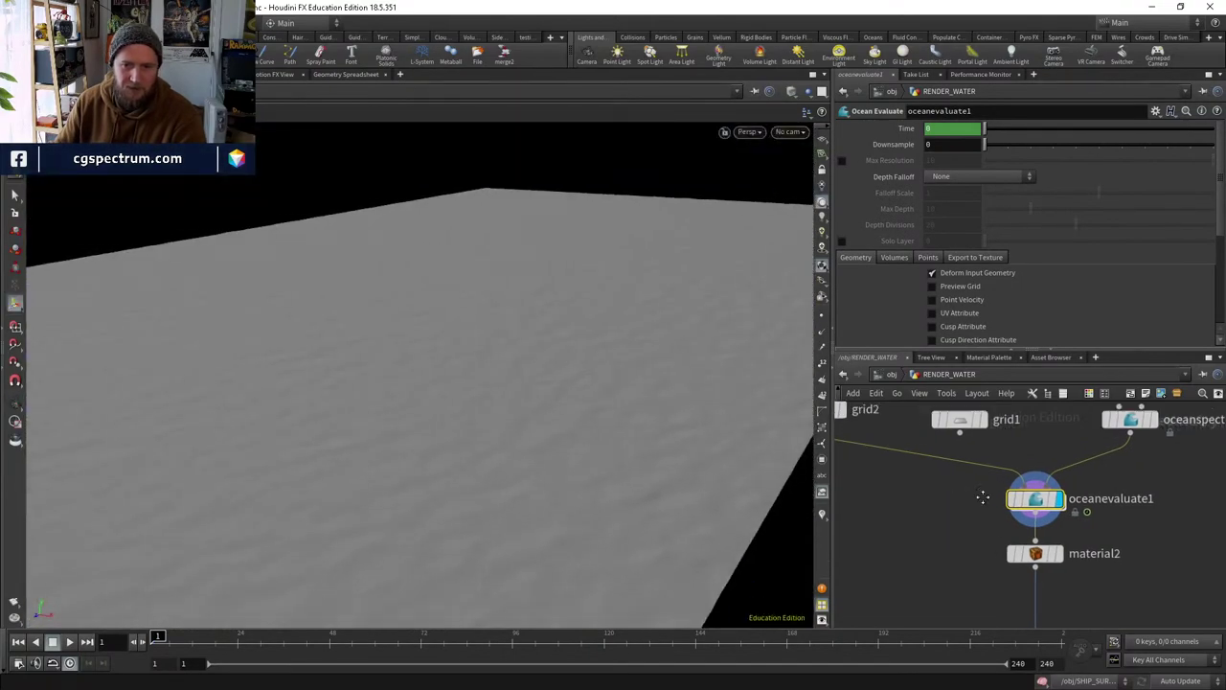
Try 1000 rows and 1000 columns on grid2 and preview the rendered ocean.
left_click(935, 451)
left_click(952, 227)
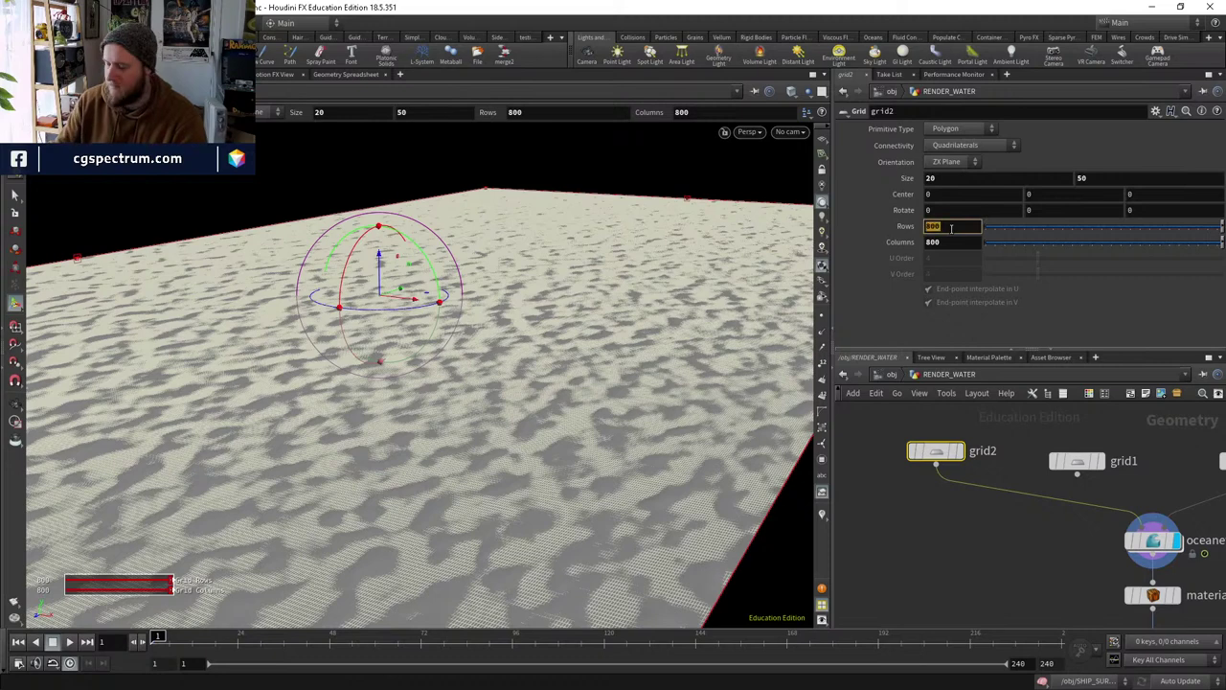
type("1000")
key("Tab")
type("1000")
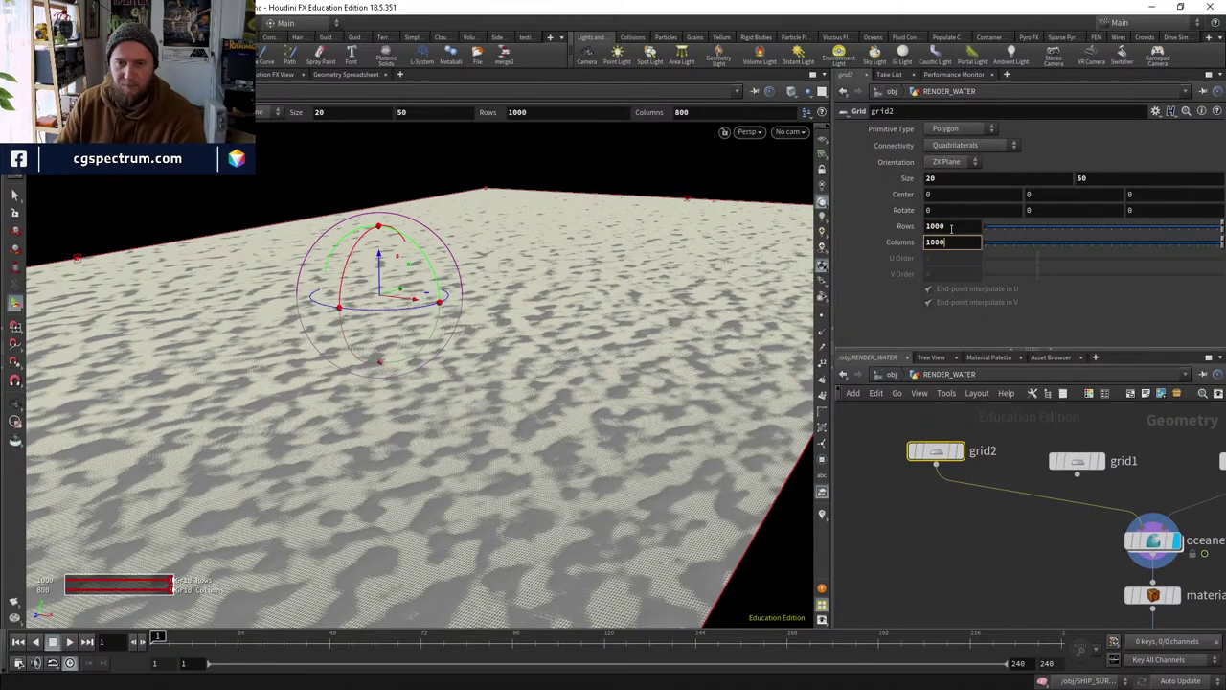
key("Return")
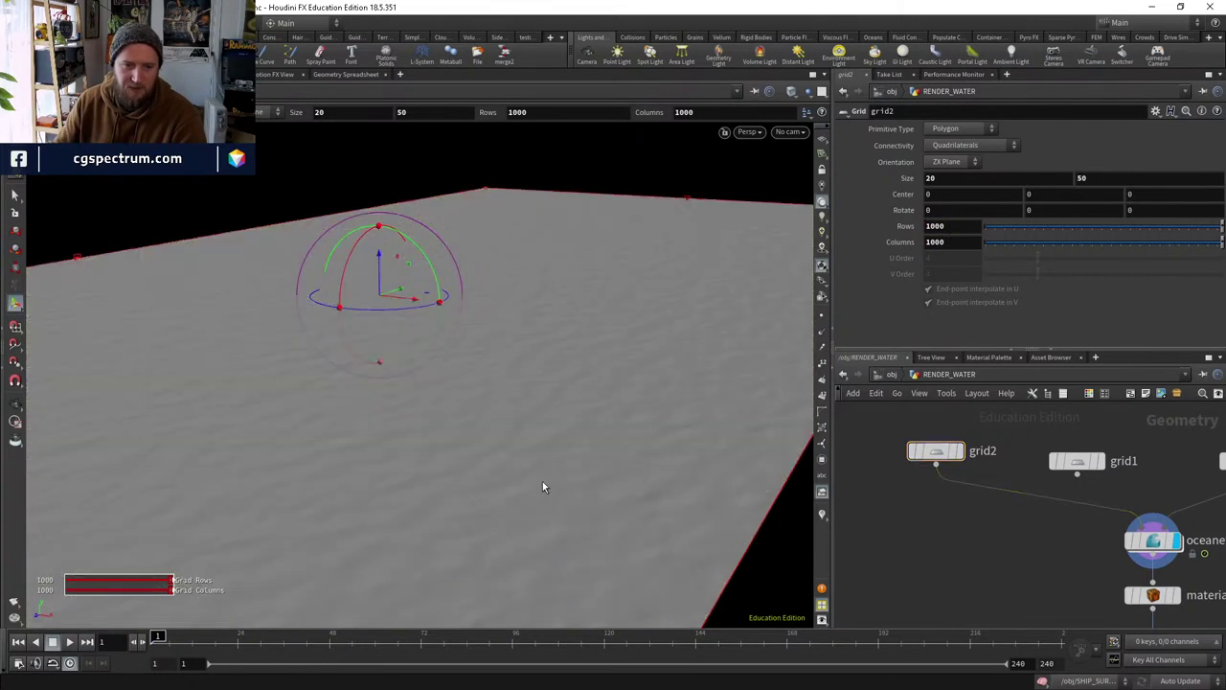
mouse_move(545, 487)
left_mouse_down("alt")
mouse_move(586, 416)
mouse_move(598, 358)
mouse_move(583, 460)
mouse_move(591, 373)
left_mouse_up("alt")
key("w")
key("w")
key("Return")
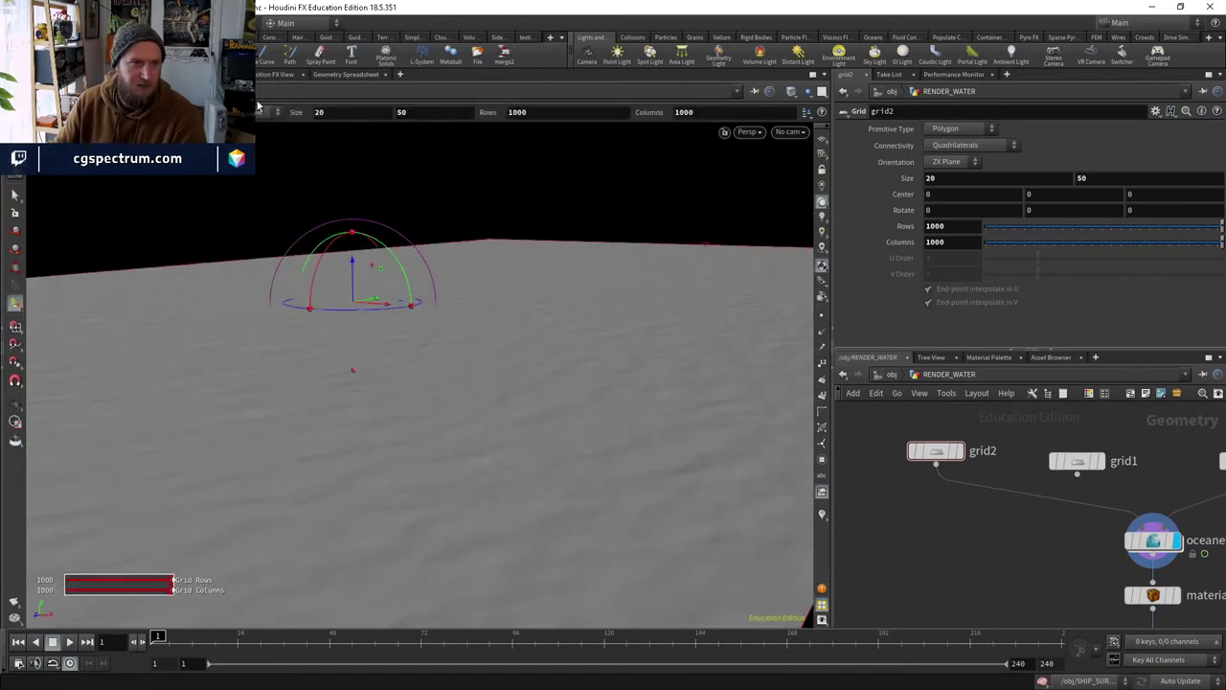
key("ctrl+Page_Down")
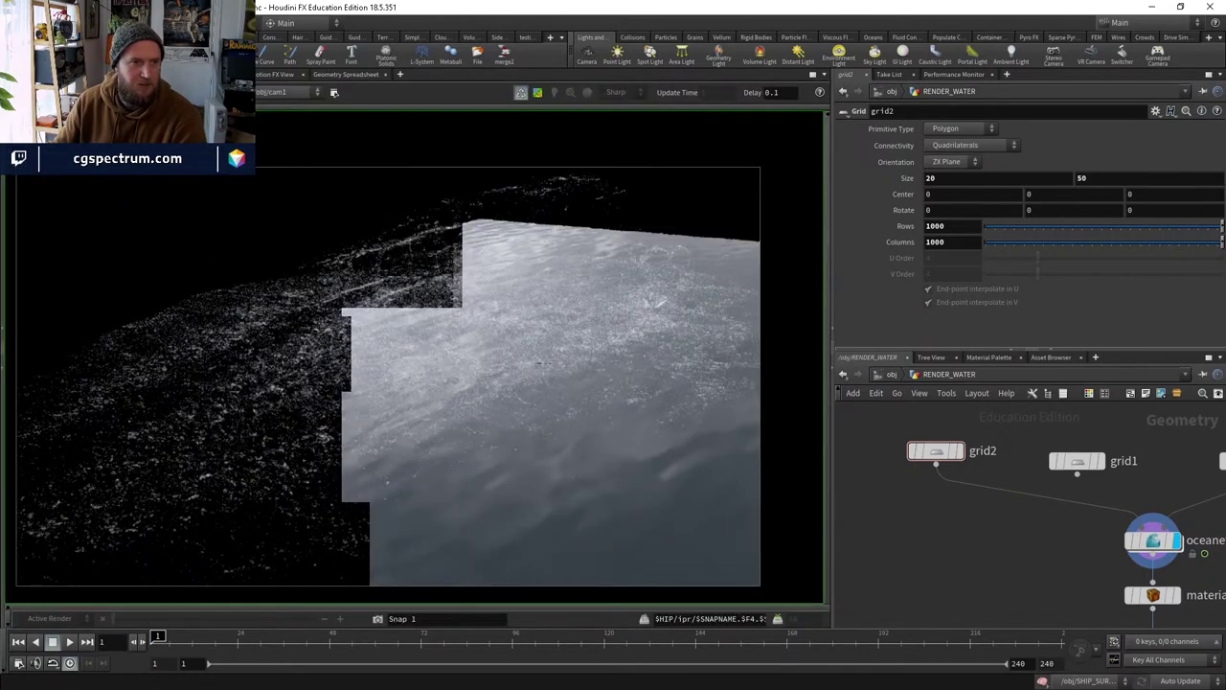
key("ctrl+Page_Up")
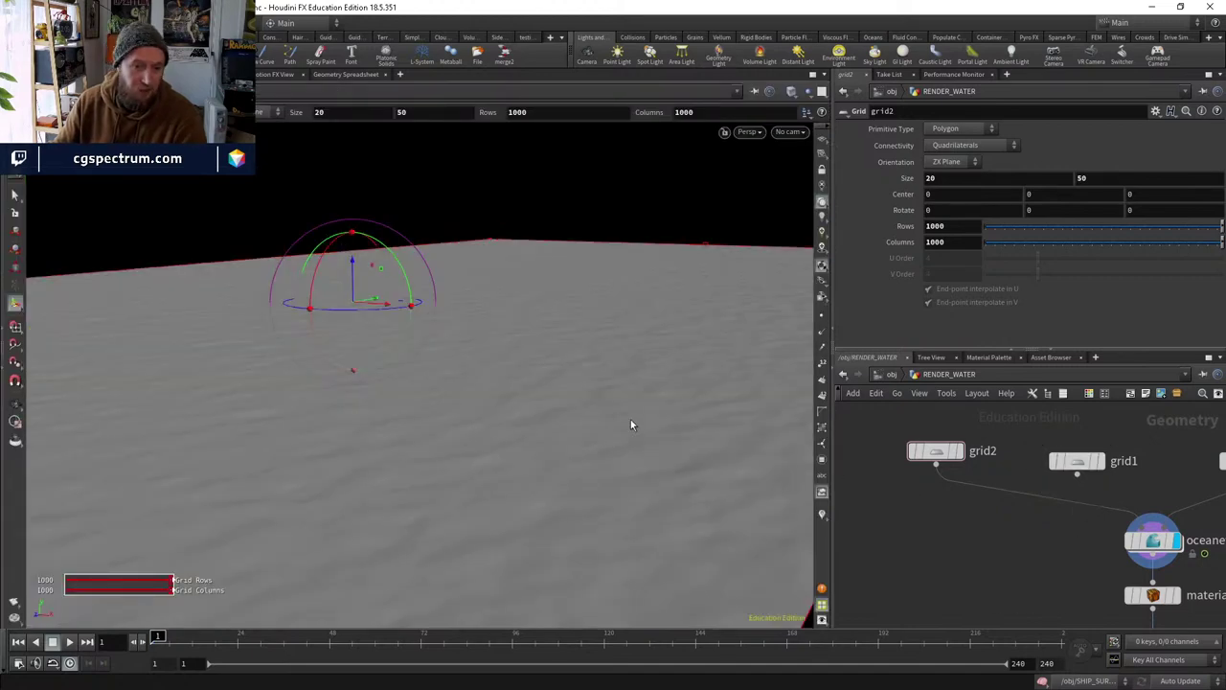
Look through cam1 and set grid2 to 10 rows and 10 columns.
left_click(789, 133)
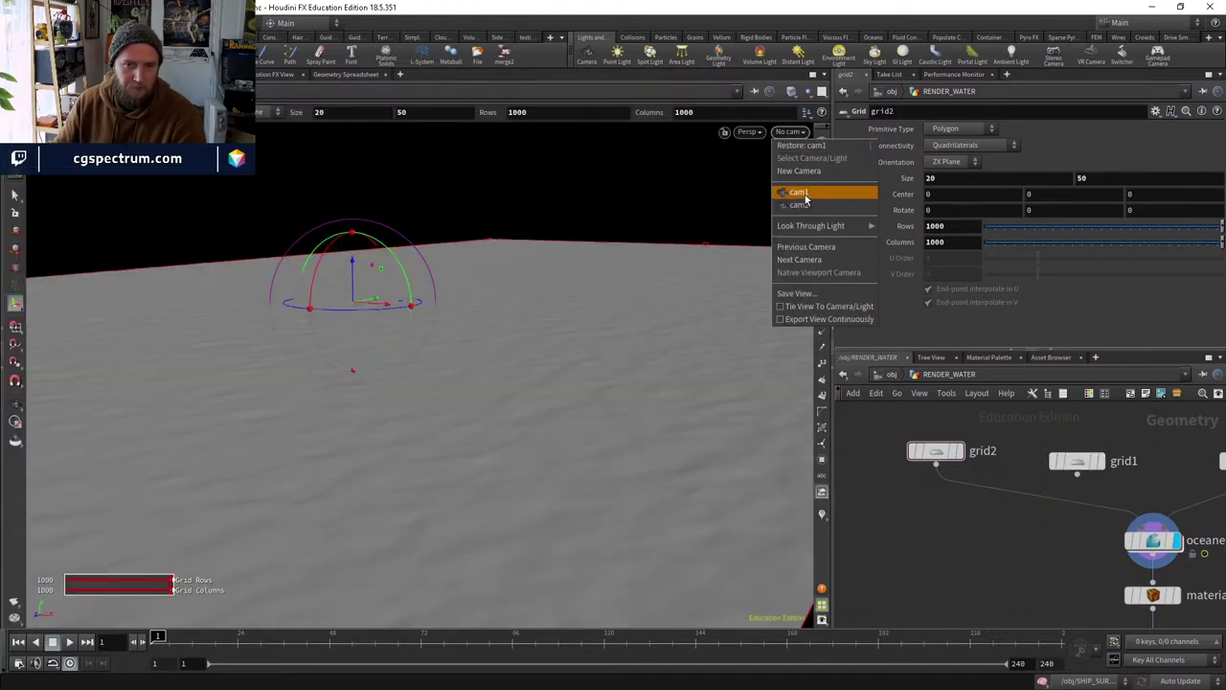
left_click(799, 192)
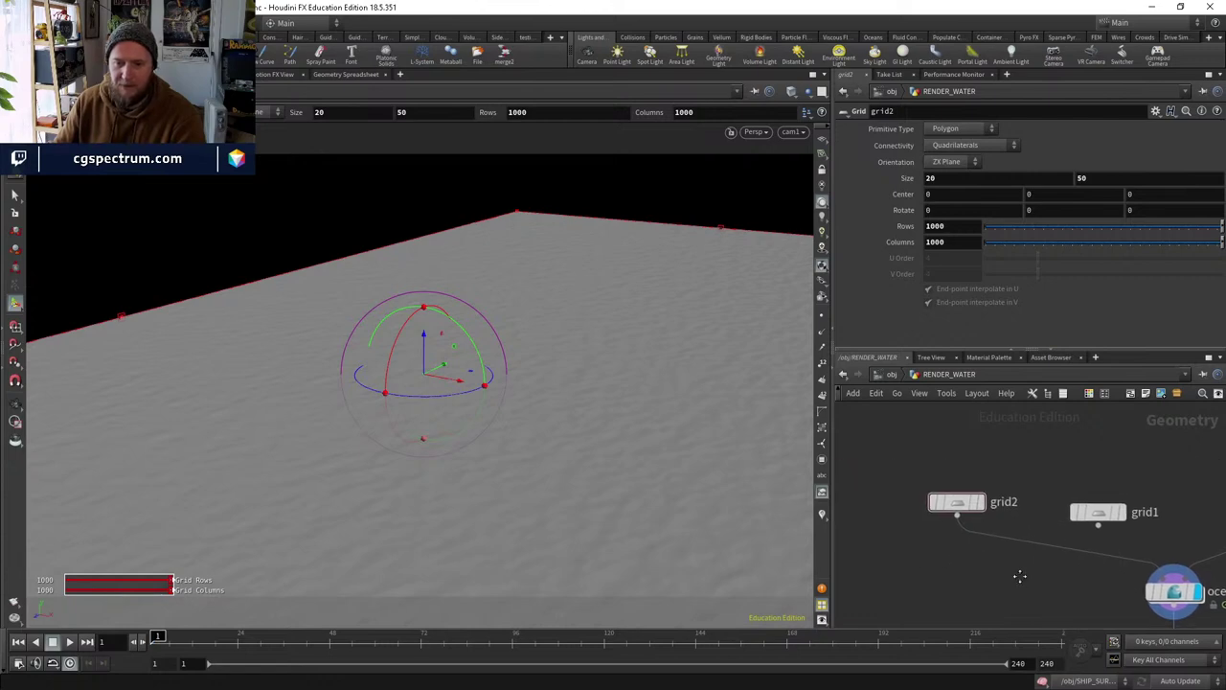
left_click_drag(970, 500, 927, 495)
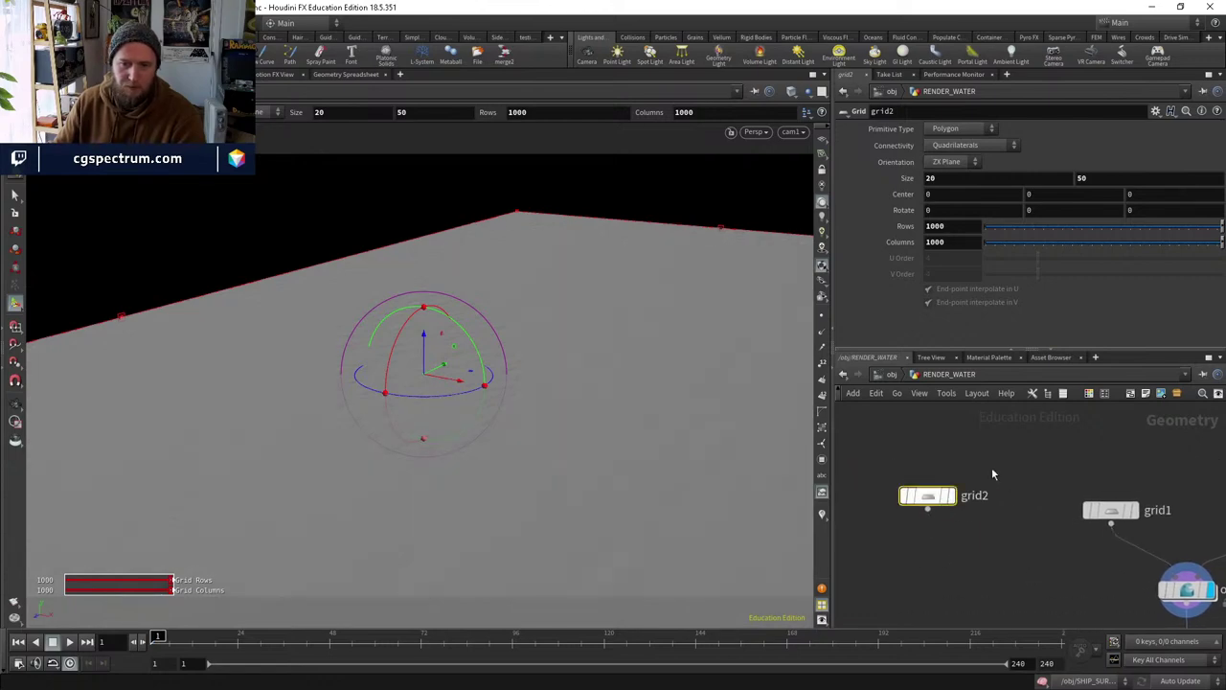
double_click(953, 226)
type("10")
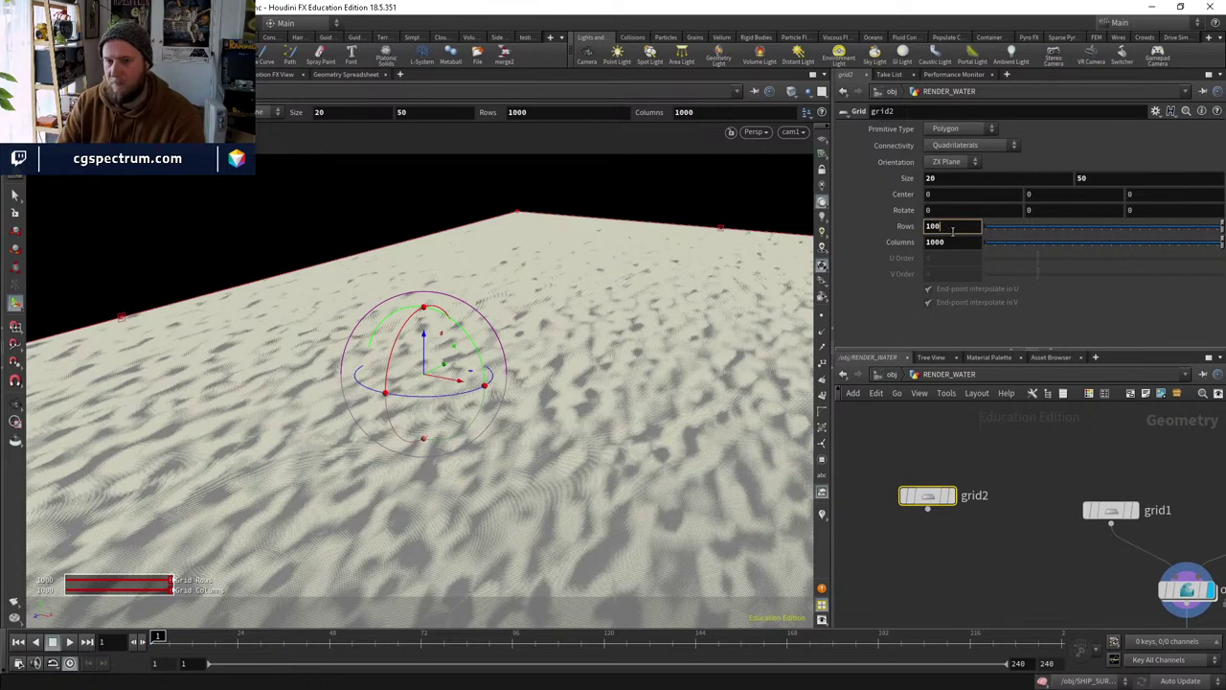
key("Return")
double_click(957, 241)
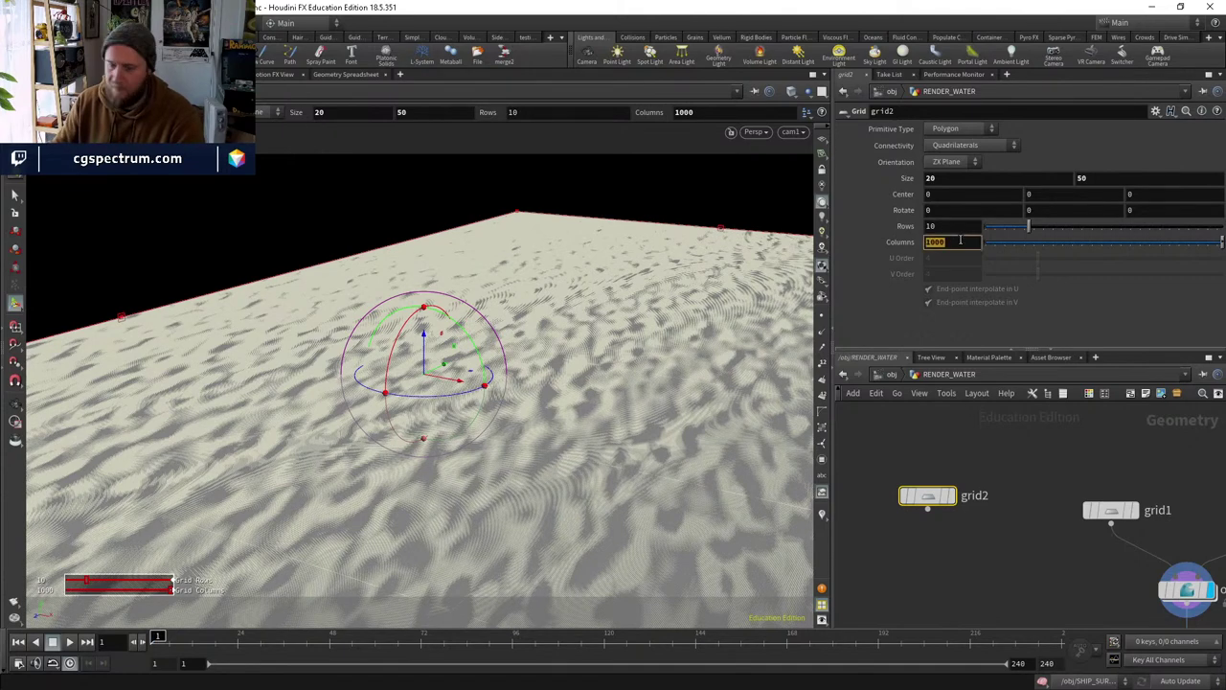
type("100")
key("BackSpace")
key("Return")
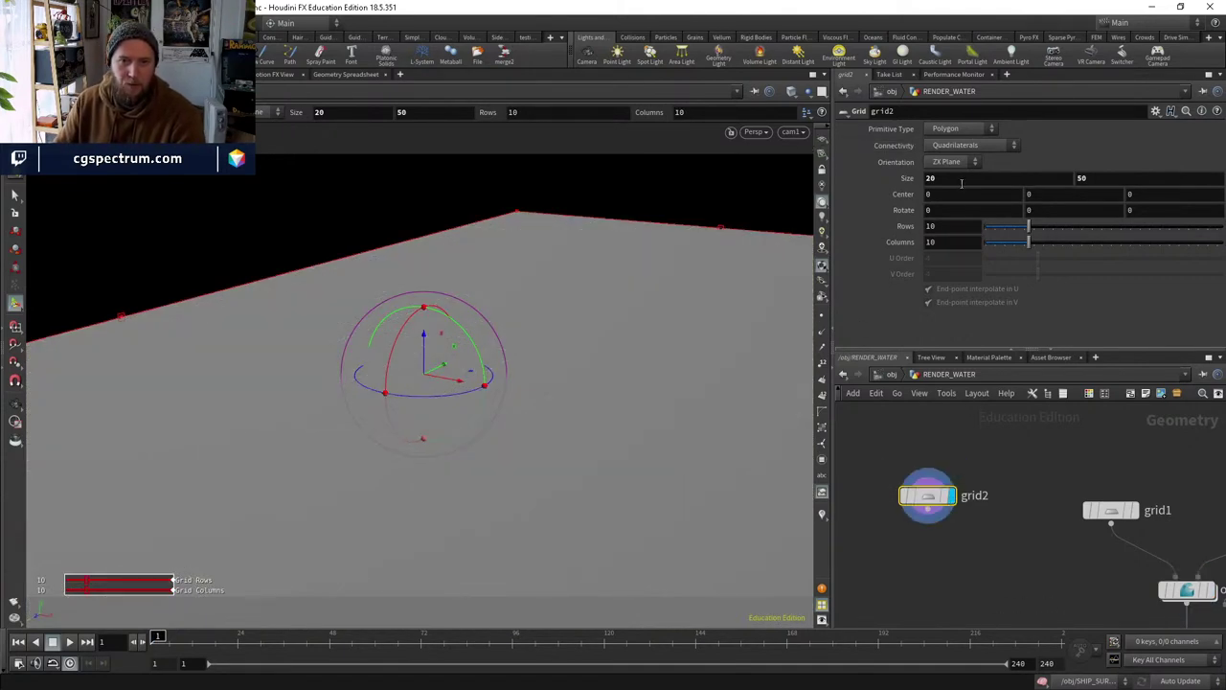
Stretch grid2 with its handle to about 78 by 104 units.
left_click_drag(316, 279, 144, 153)
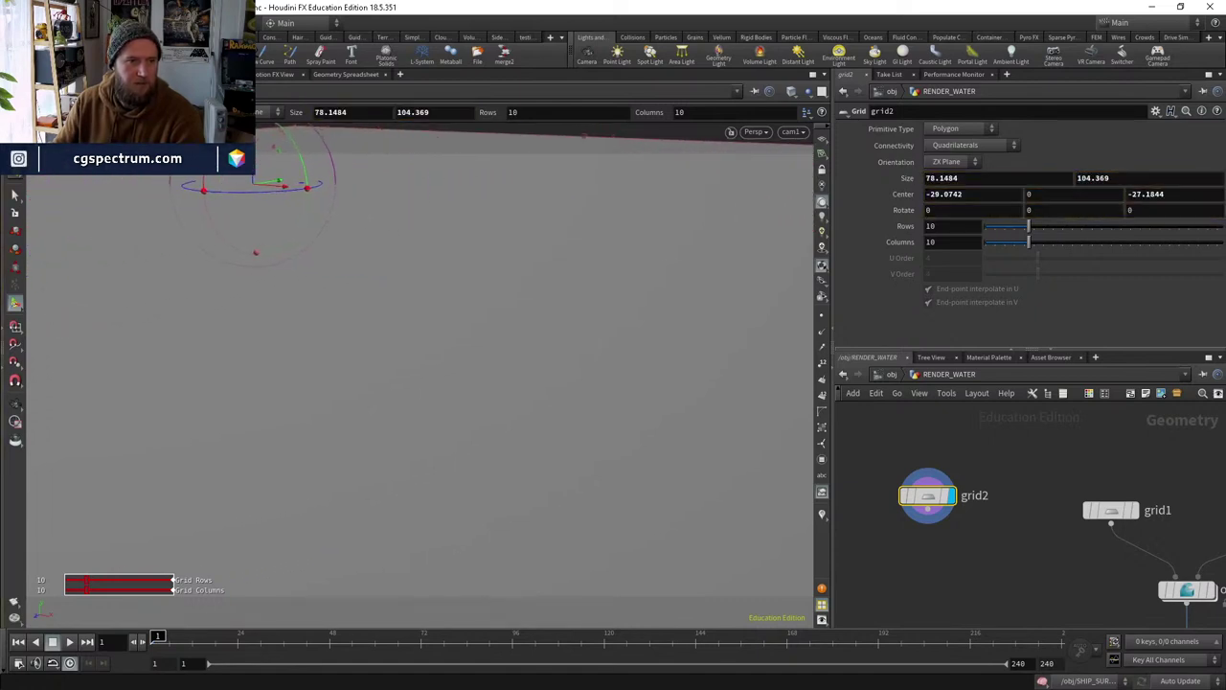
middle_click_drag(1028, 544, 957, 498)
middle_click_drag(882, 482, 930, 479)
left_click_drag(905, 447, 899, 480)
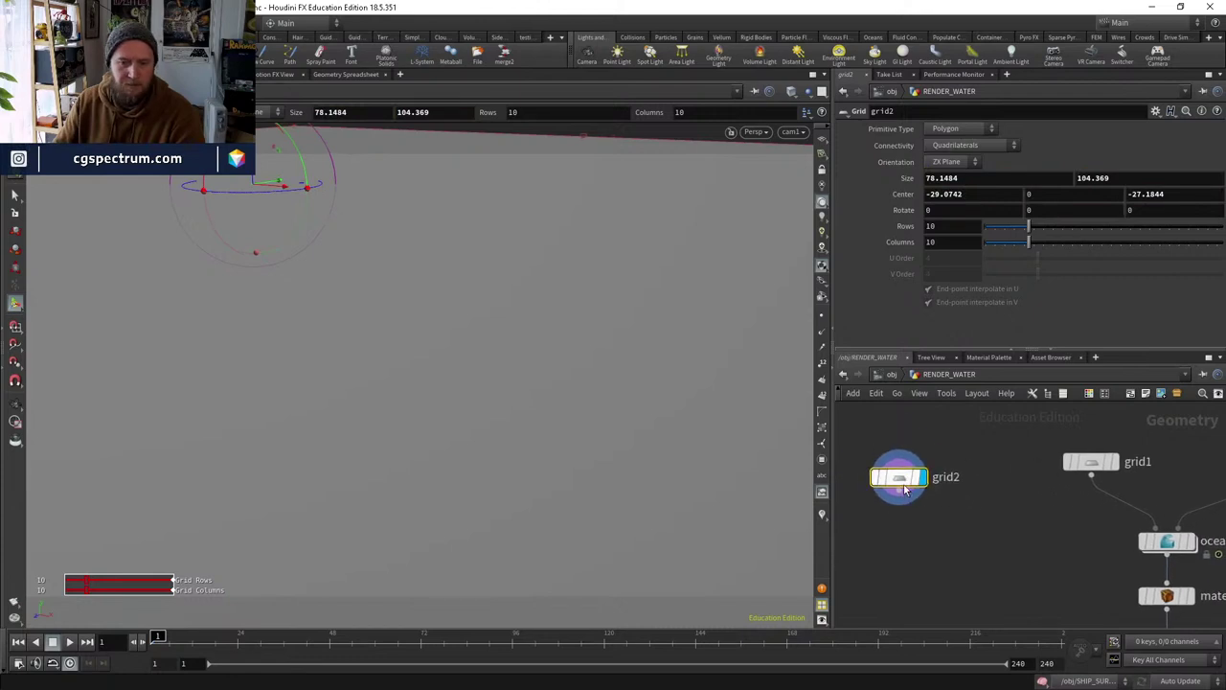
middle_click_drag(1168, 539, 1094, 518)
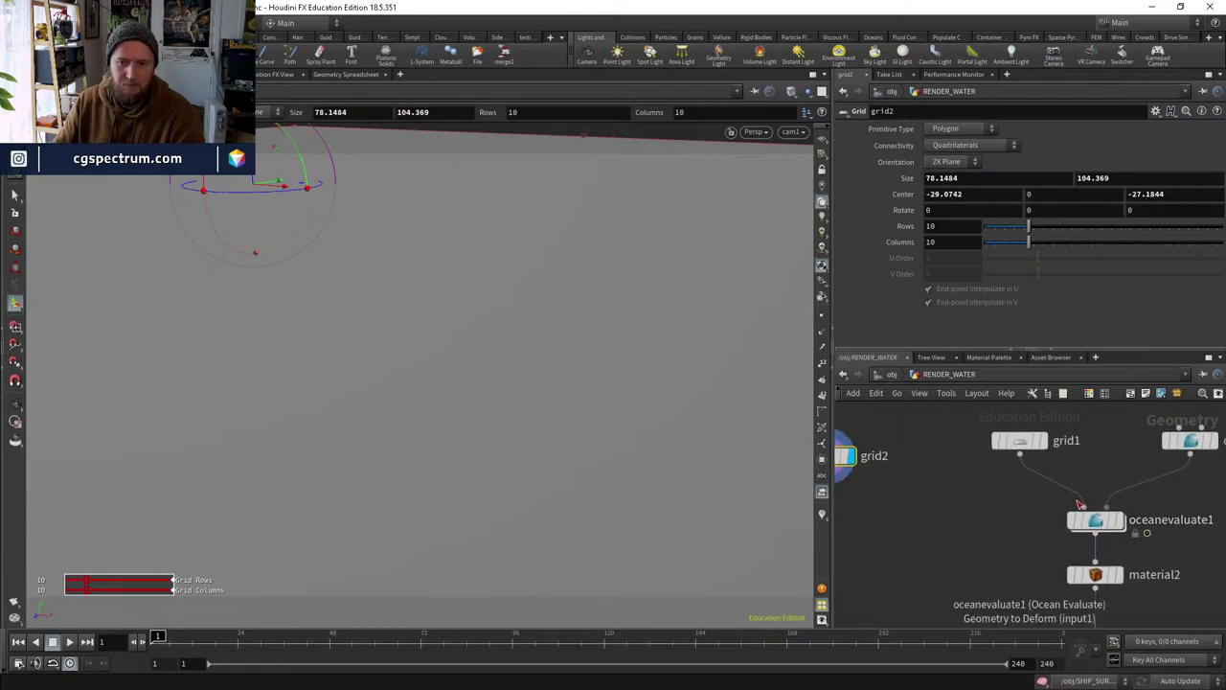
Wire grid2 into oceanevaluate1's first input and select oceanevaluate1.
left_click_drag(844, 466, 1084, 509)
left_click(1104, 522)
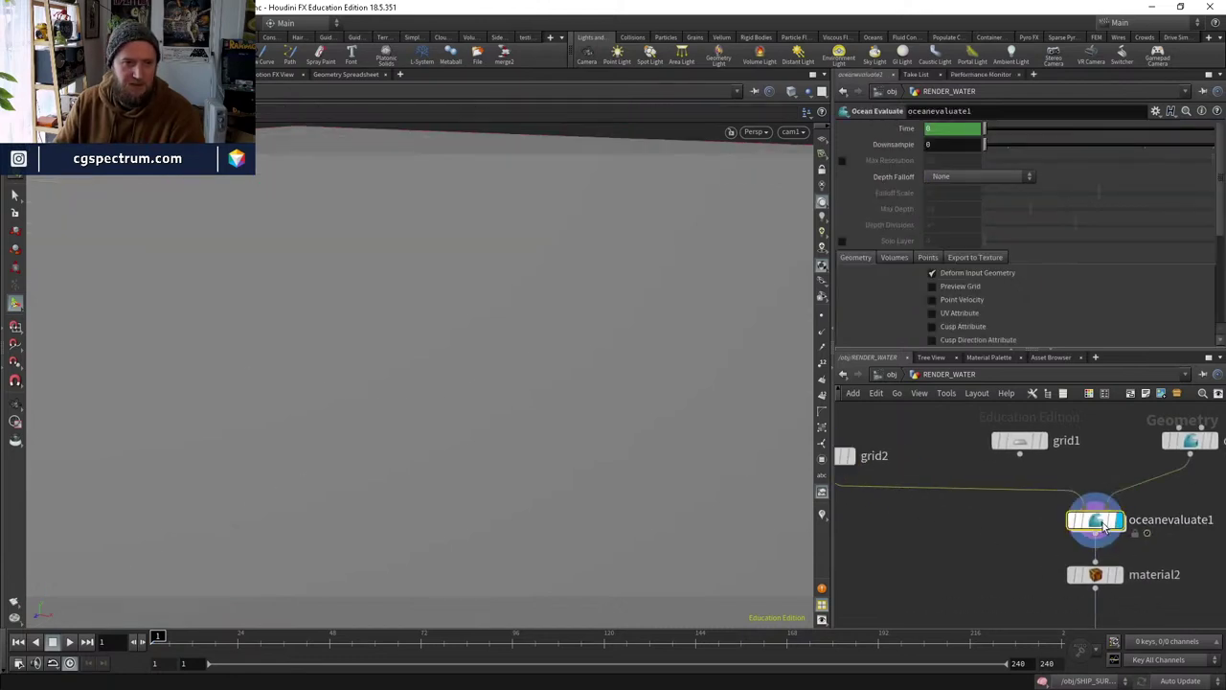
middle_click_drag(917, 493, 968, 505)
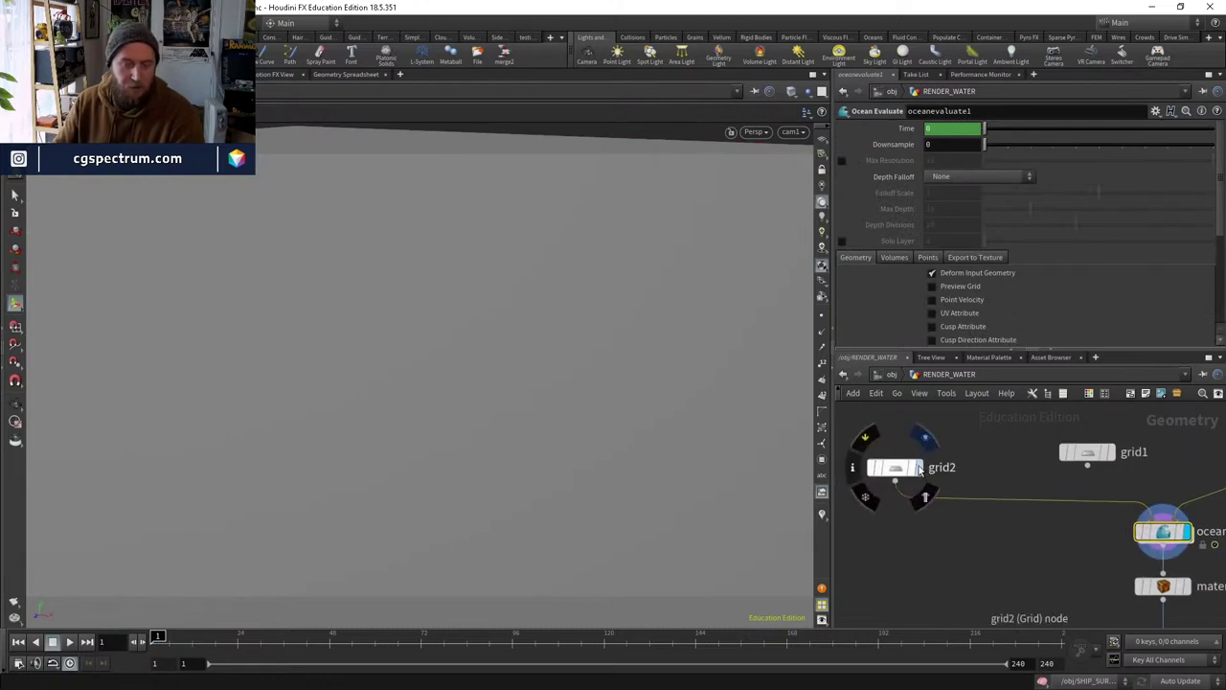
left_click(891, 473)
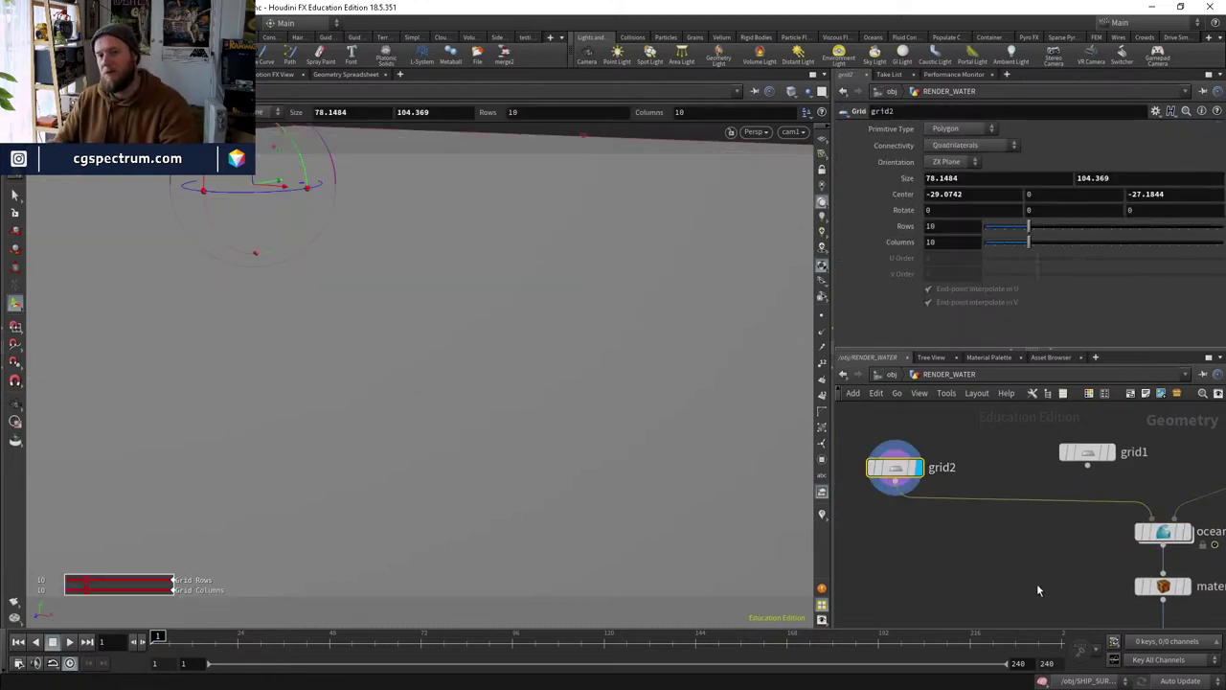
middle_click_drag(1095, 566, 938, 523)
left_click(1005, 488)
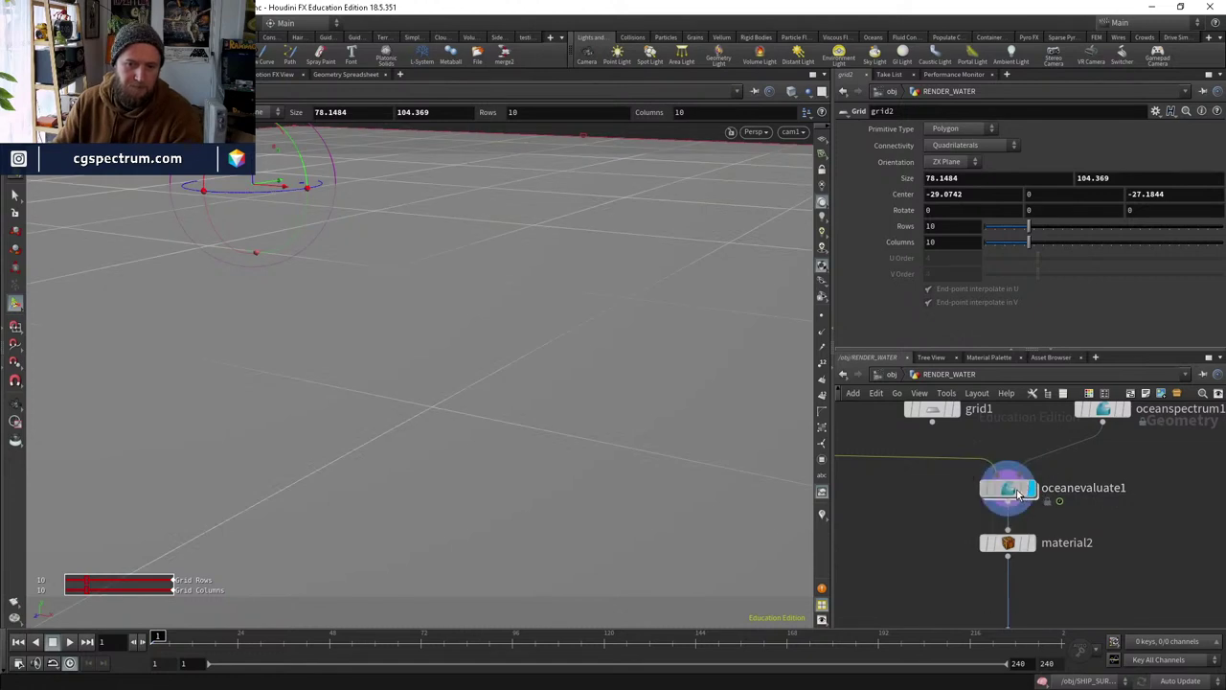
middle_click_drag(1058, 514, 1039, 530)
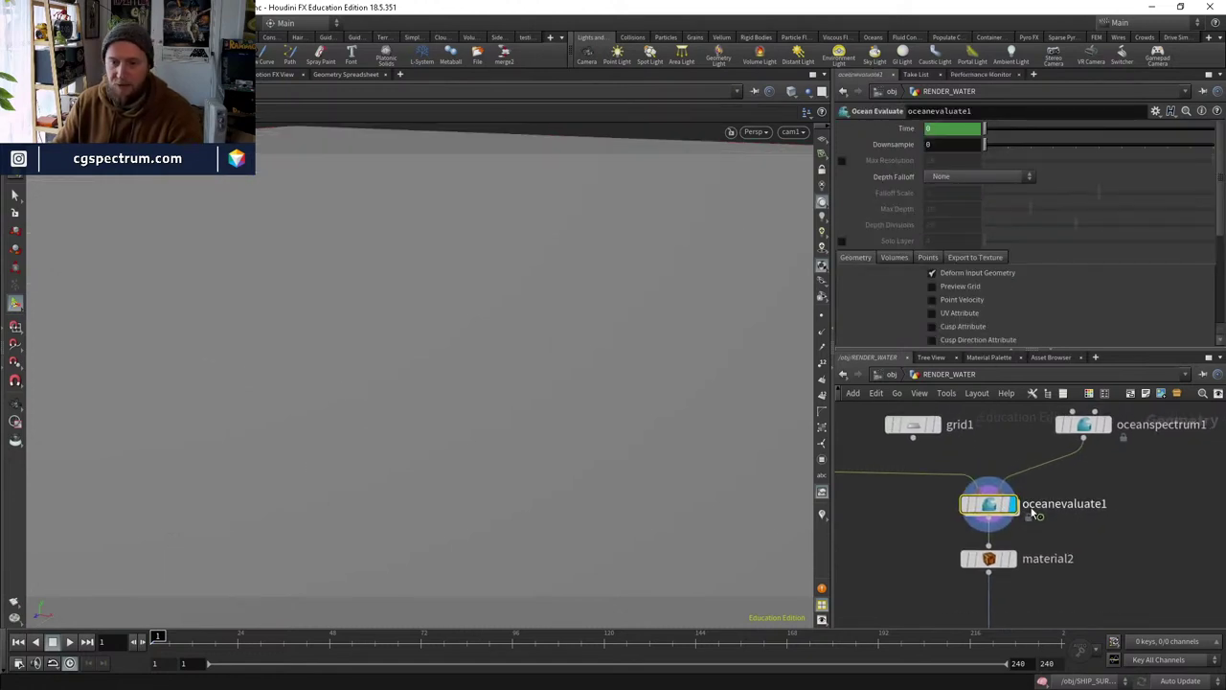
Set oceanevaluate1's texture export to the current frame only, and go to frame 240.
left_click(950, 256)
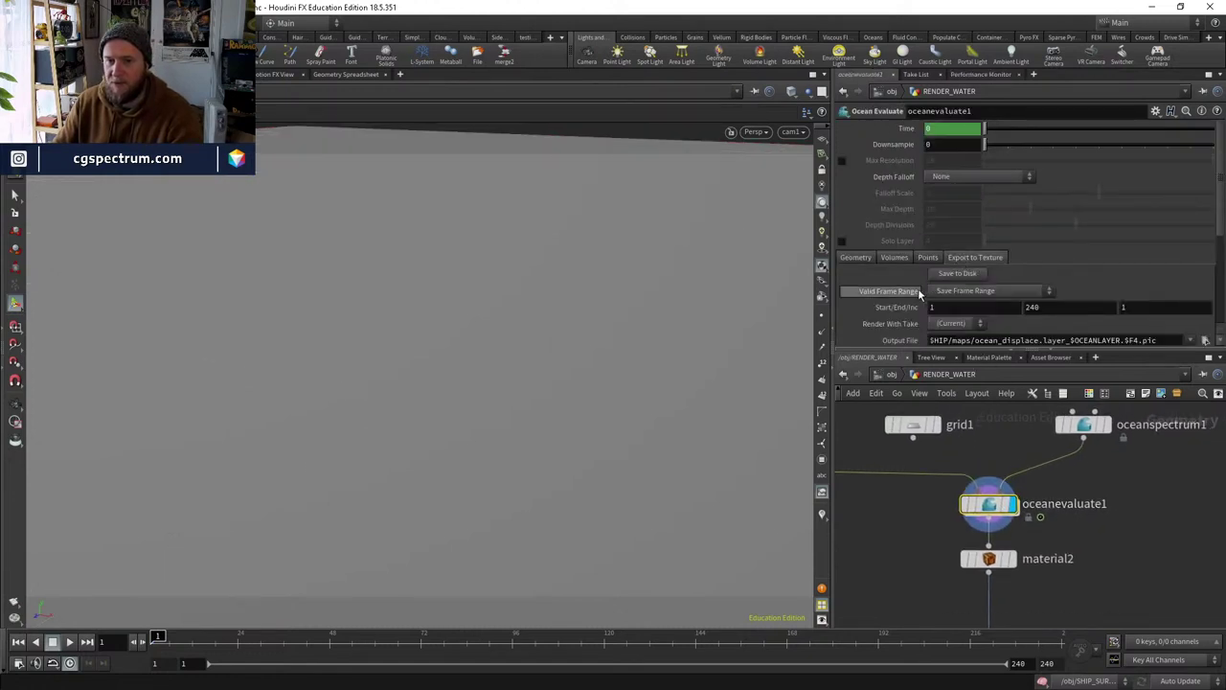
scroll(900, 288, "down", 3)
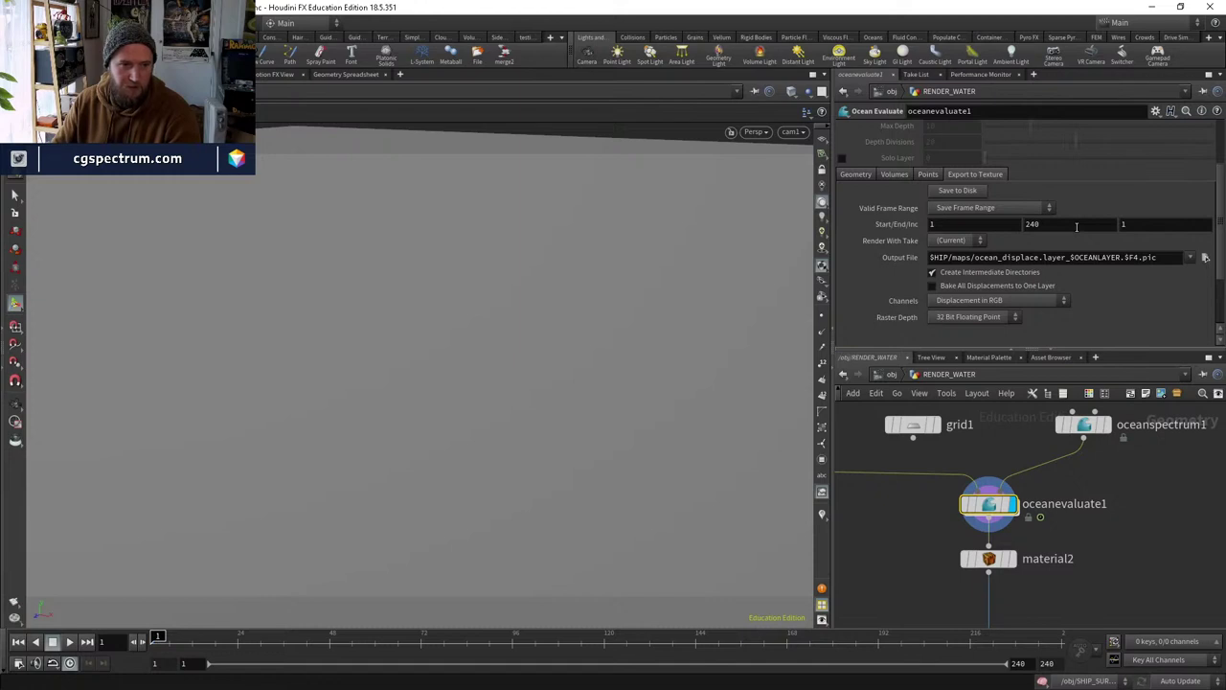
left_click(1015, 208)
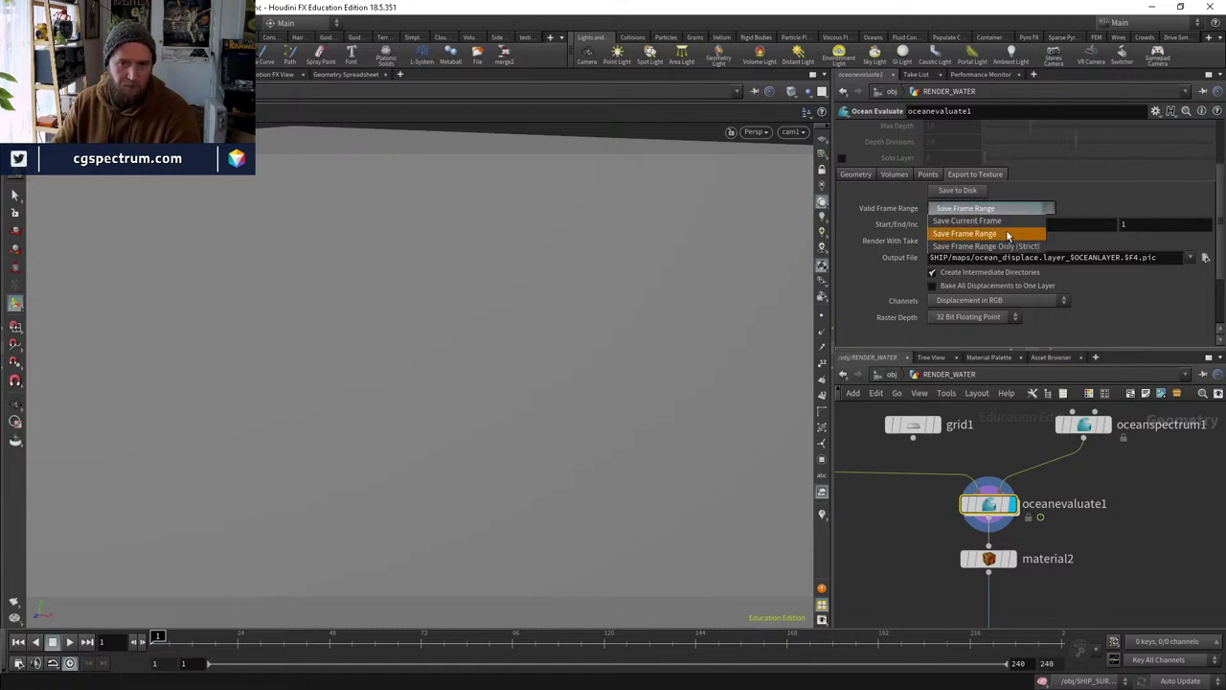
left_click(987, 237)
left_click(86, 642)
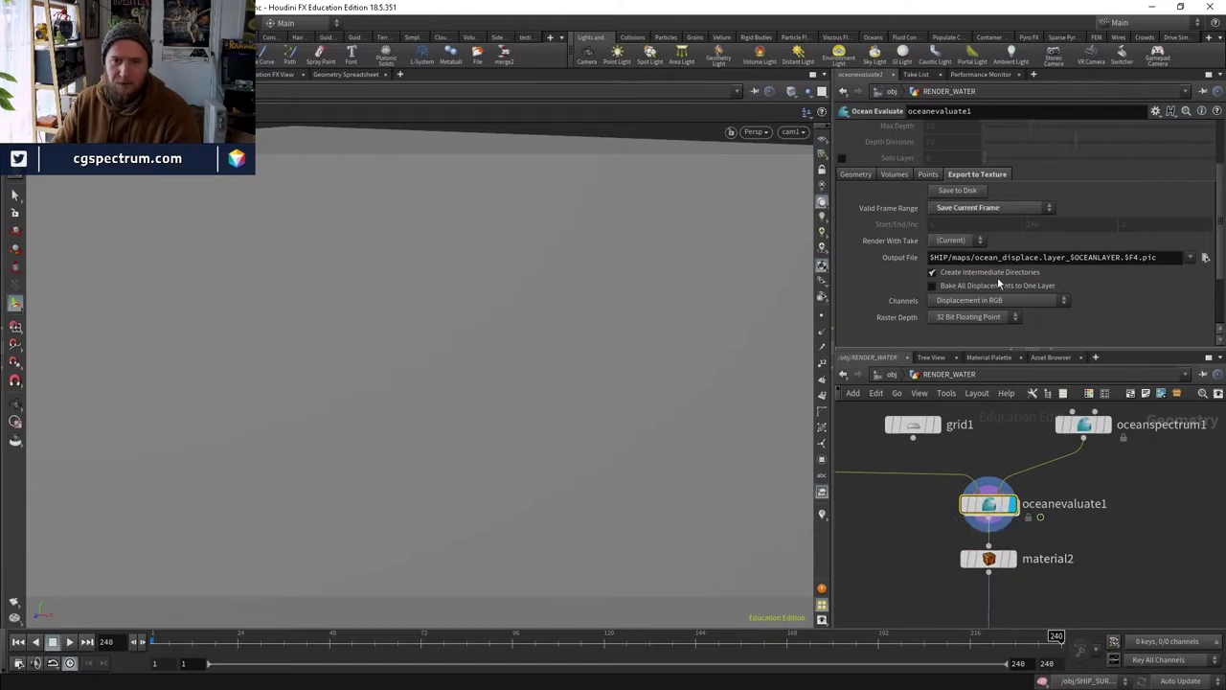
Check the Resolution Exponent on oceanspectrum1.
scroll(958, 247, "up", 3)
middle_click_drag(1154, 471, 1102, 504)
left_click_drag(1103, 504, 984, 428)
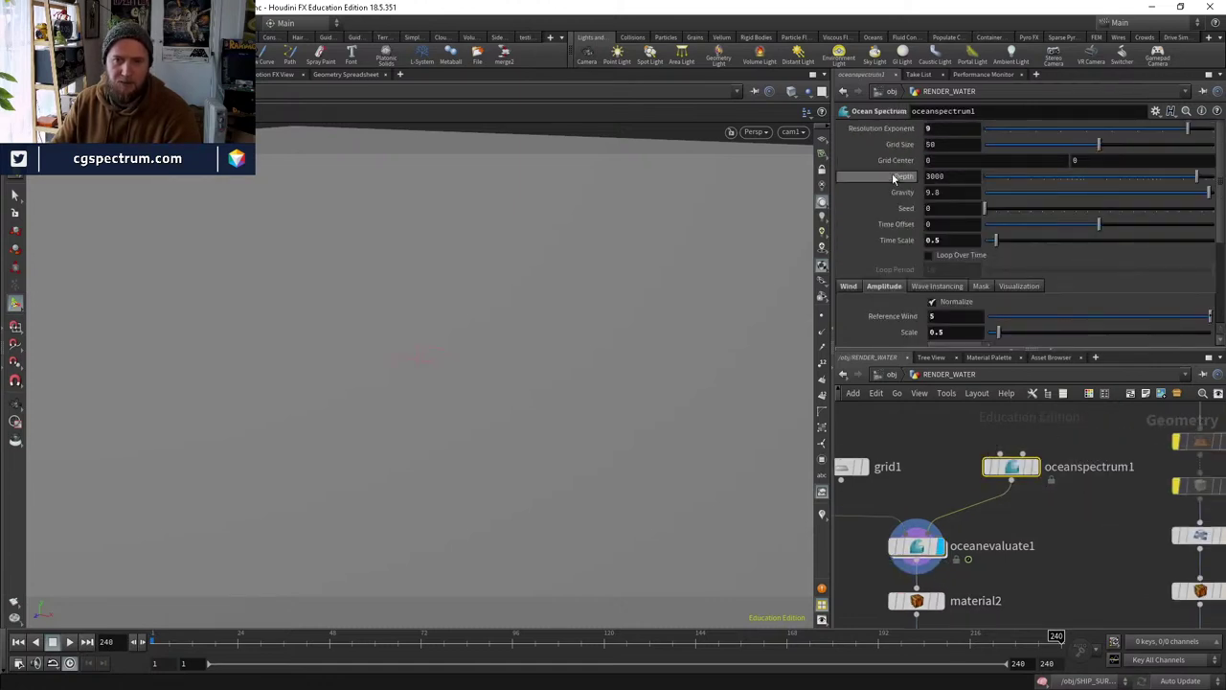
left_click(951, 128)
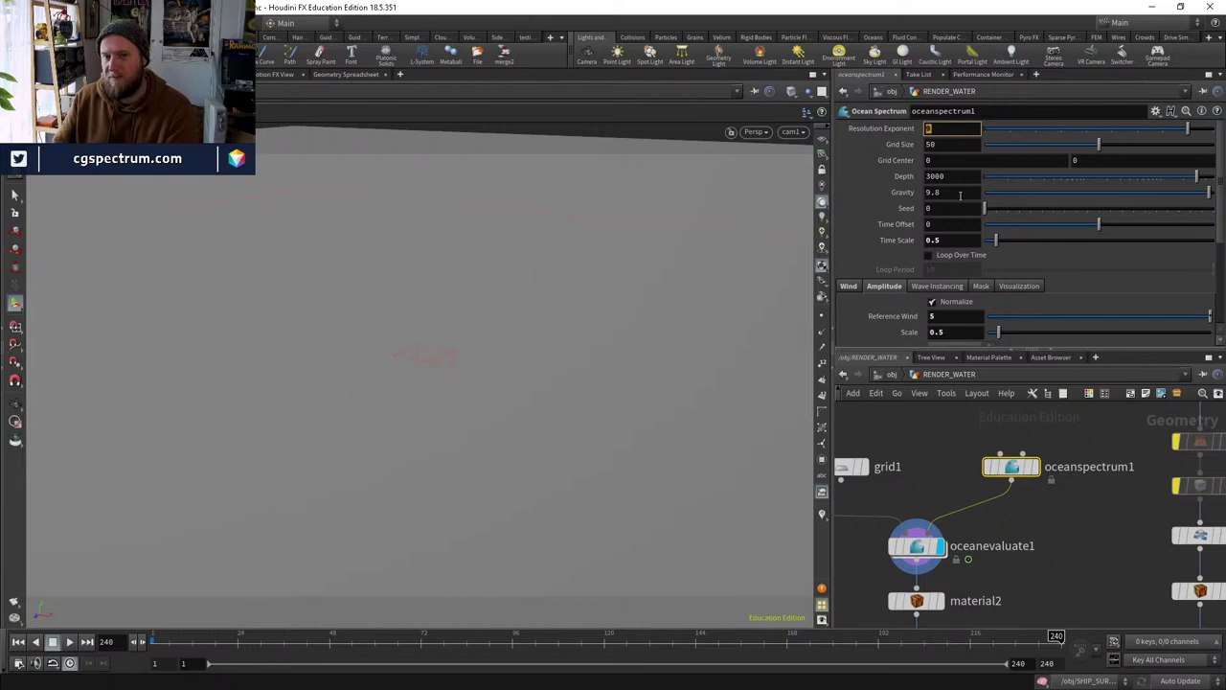
Save the current frame's displacement map from oceanevaluate1 to disk as a .pic texture.
left_click(924, 547)
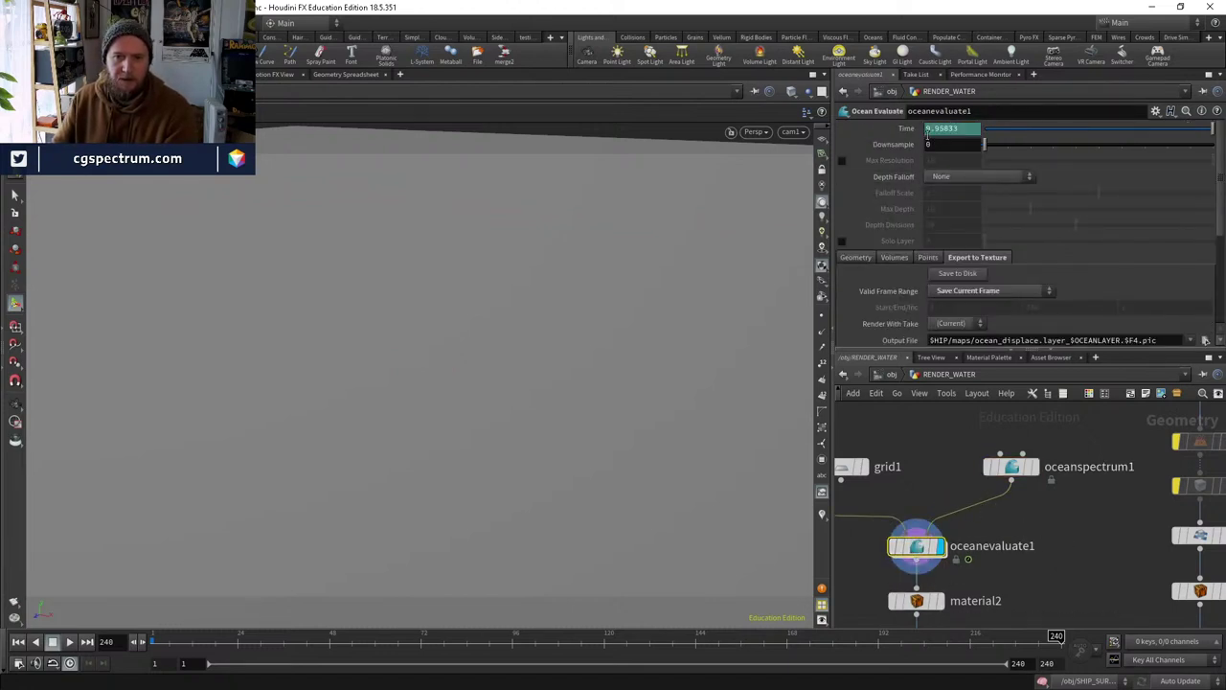
scroll(919, 297, "down", 4)
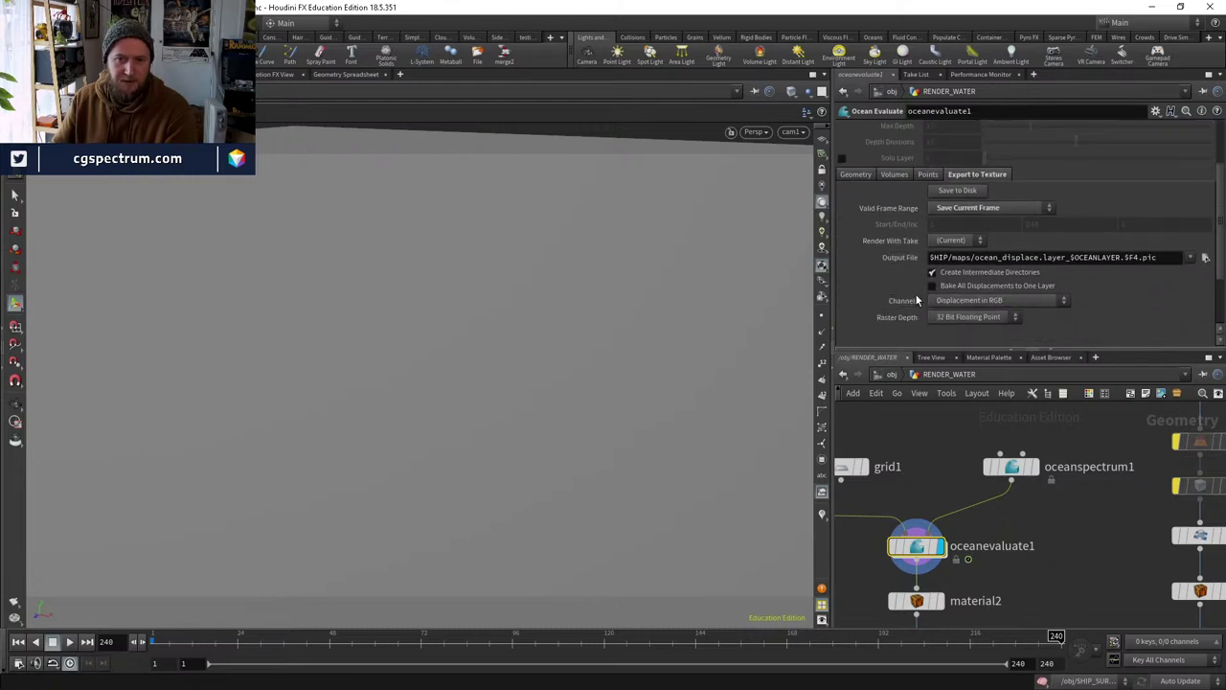
scroll(917, 300, "down", 1)
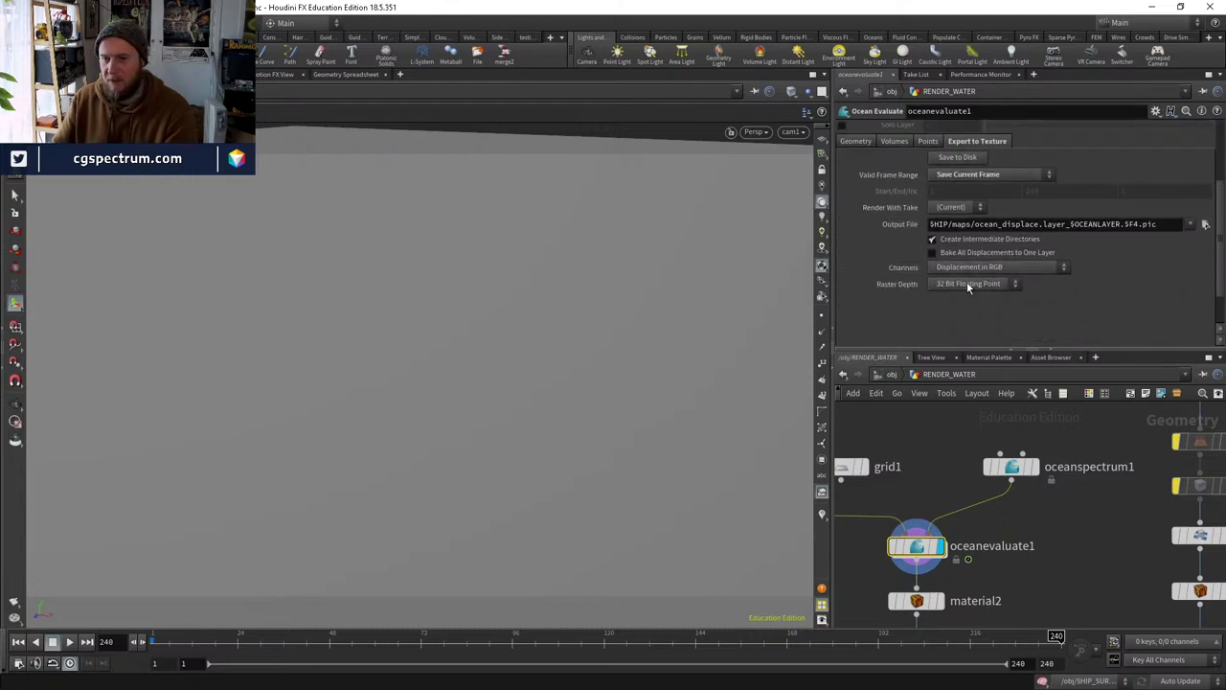
scroll(1058, 279, "up", 2)
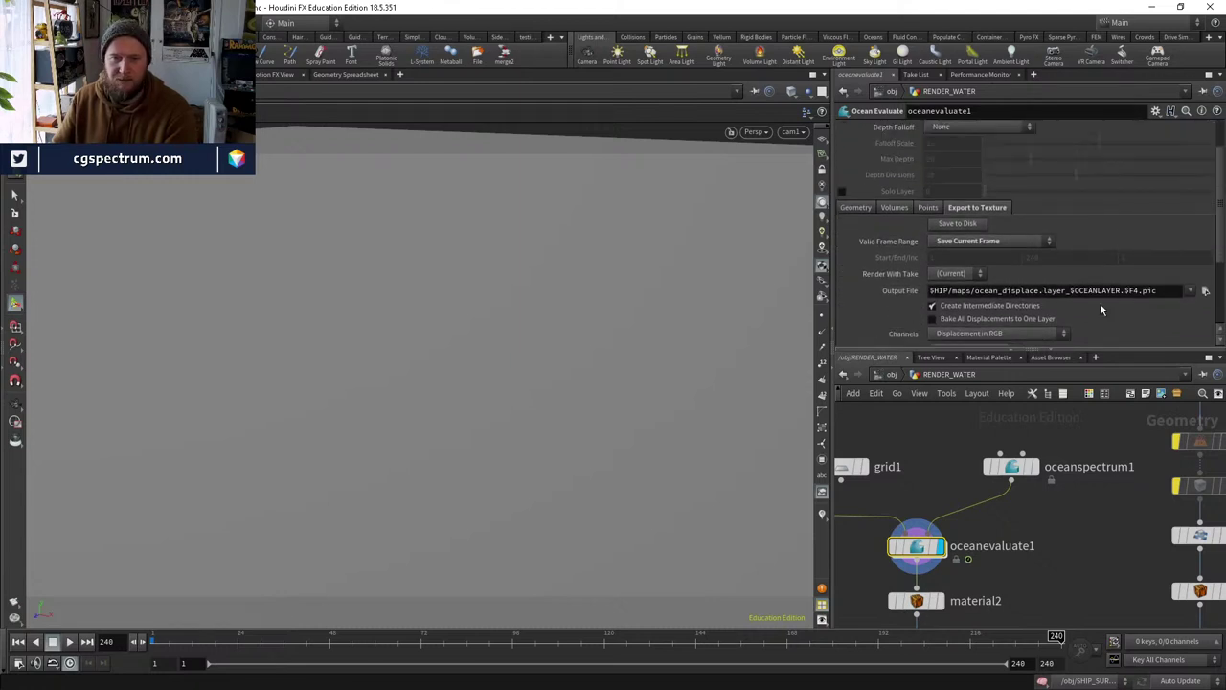
left_click(963, 226)
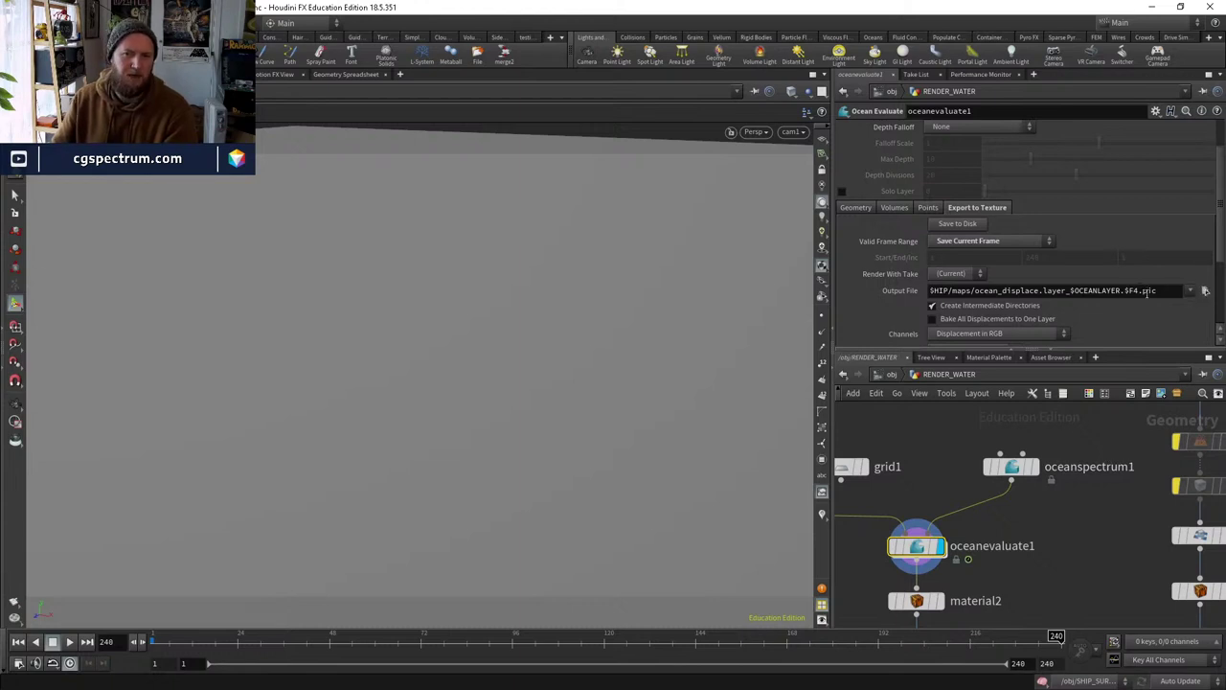
Browse the maps folder to check the existing .pic displacement file.
left_click(1205, 290)
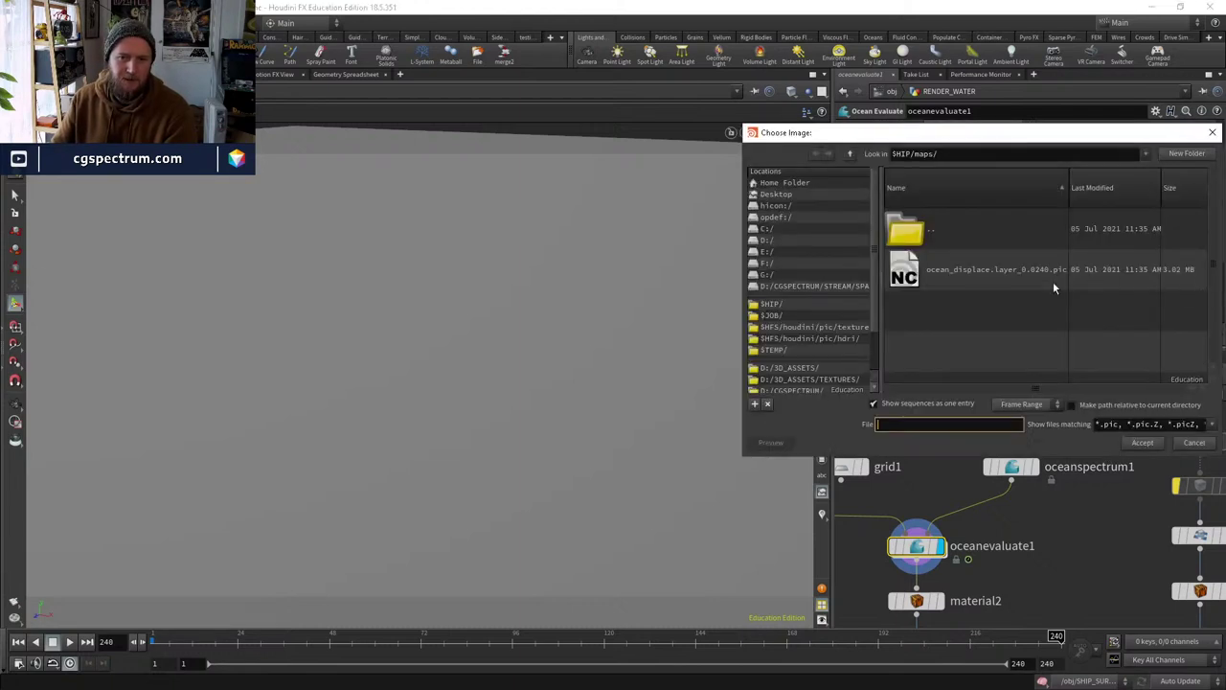
left_click(1014, 270)
left_click_drag(993, 134, 833, 117)
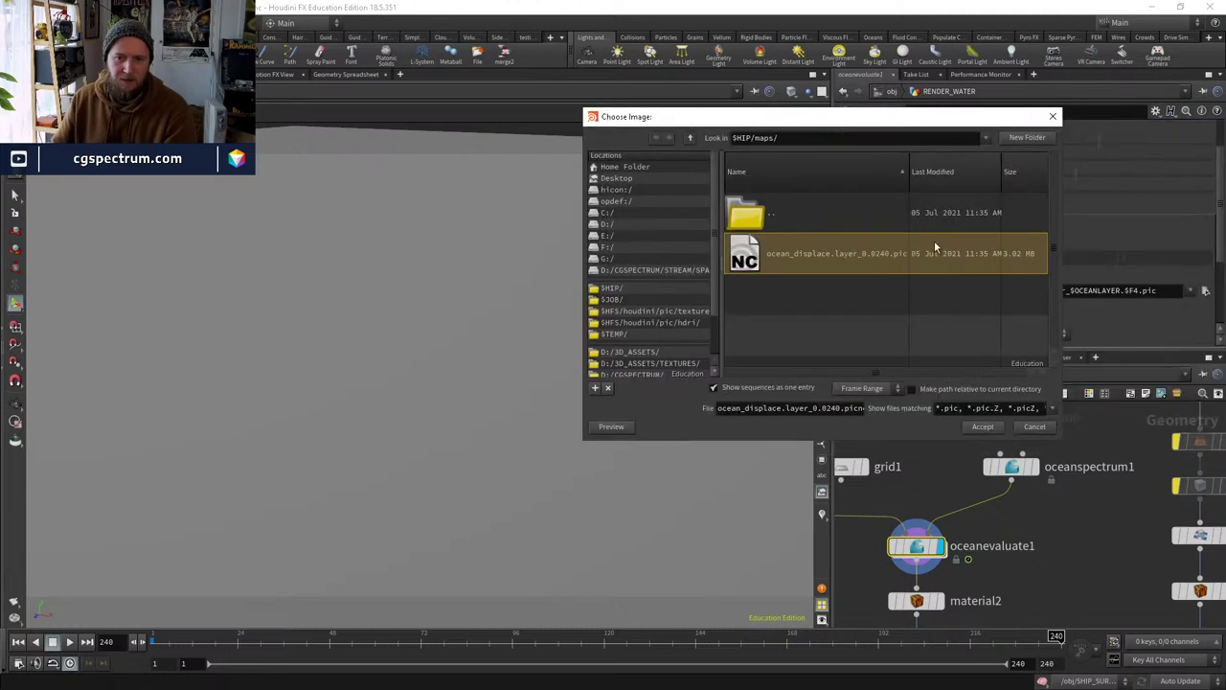
left_click(1035, 427)
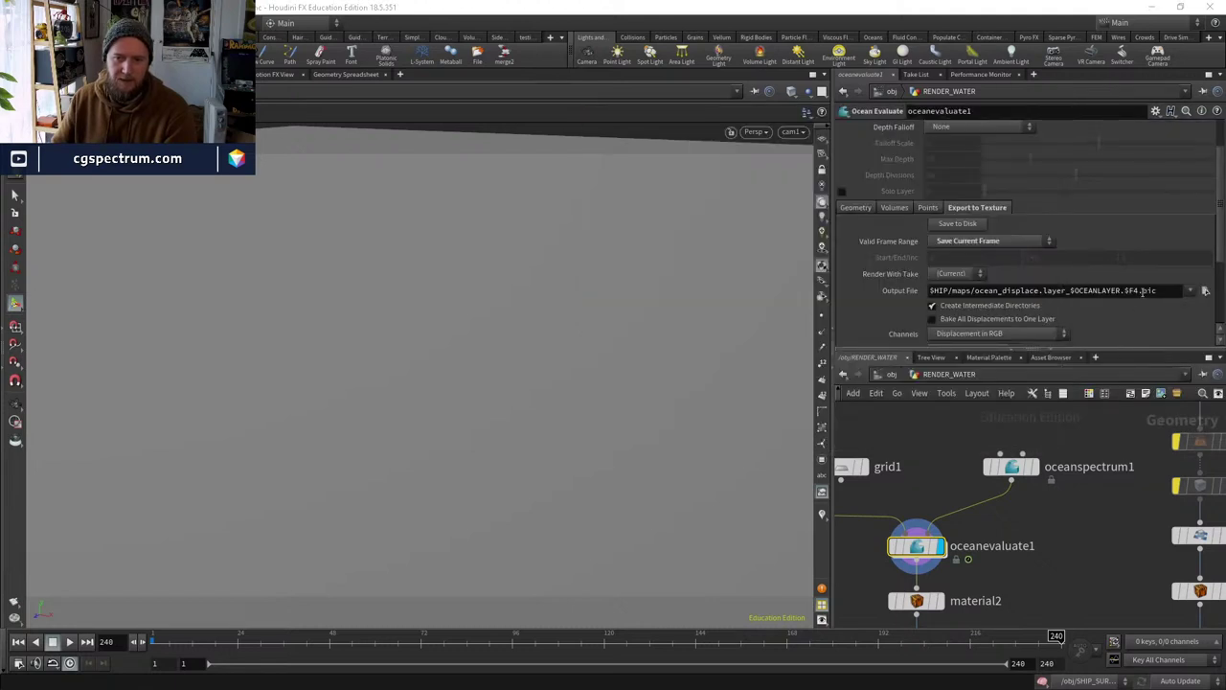
Change the output extension to exr and save the displacement map to disk.
left_click_drag(1142, 291, 1165, 291)
type("exr")
key("Return")
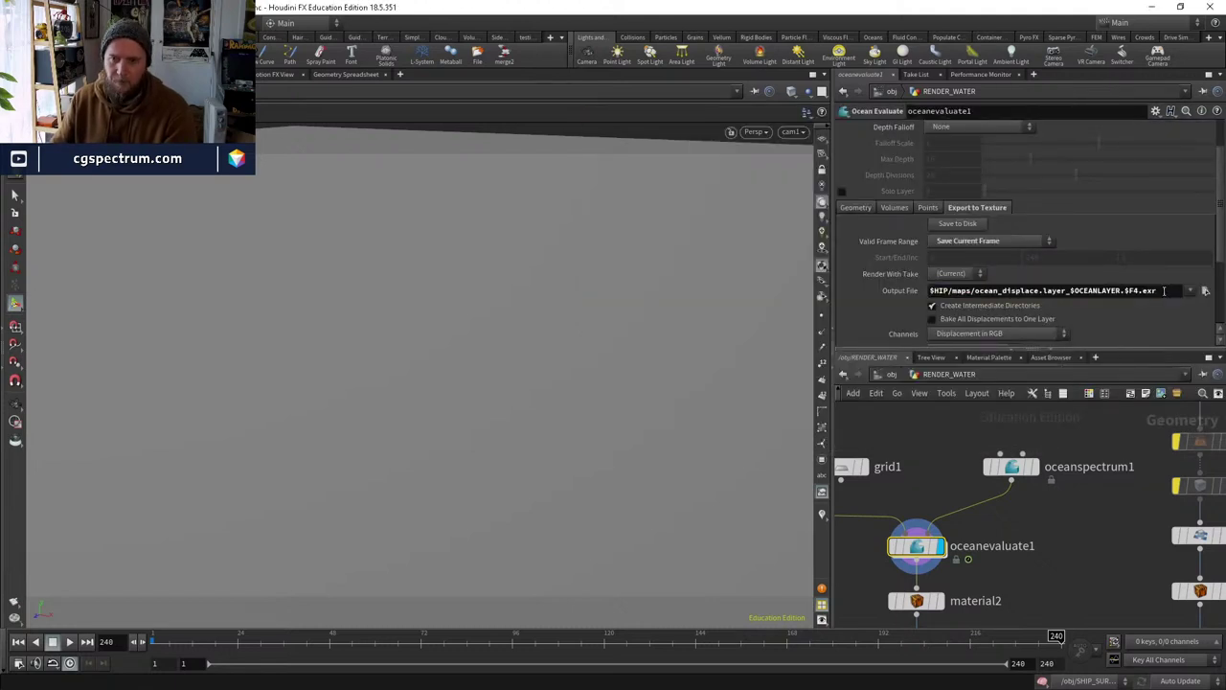
left_click(1206, 291)
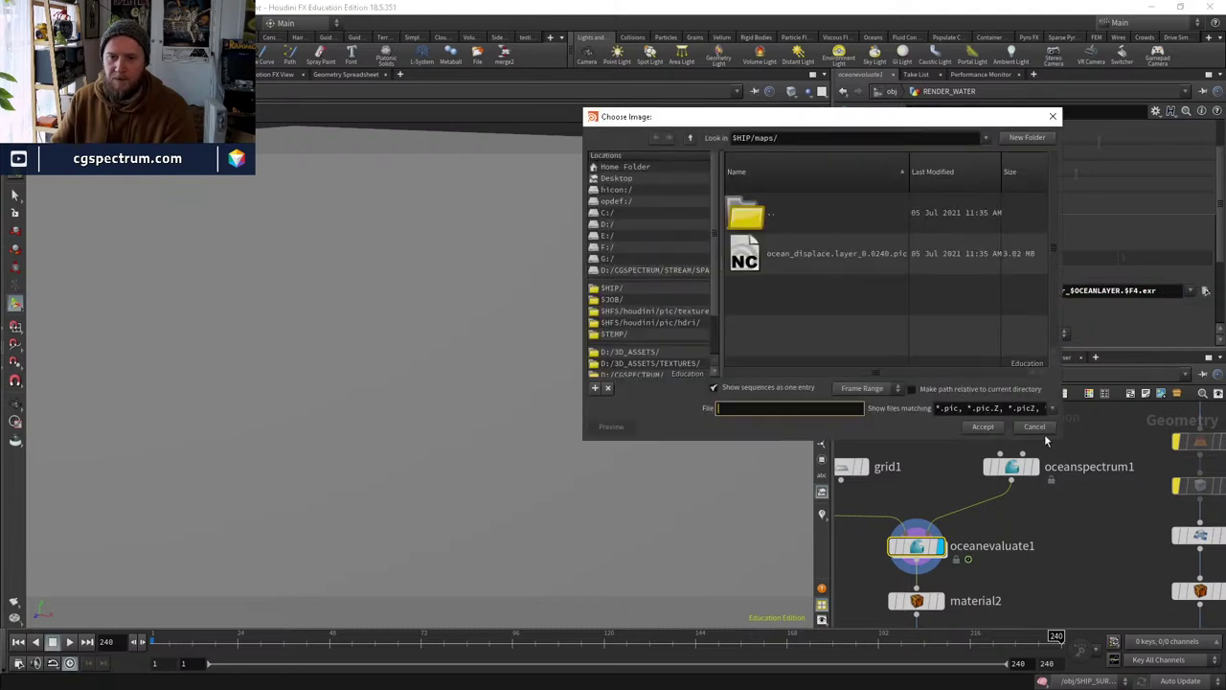
left_click(1034, 427)
left_click(971, 224)
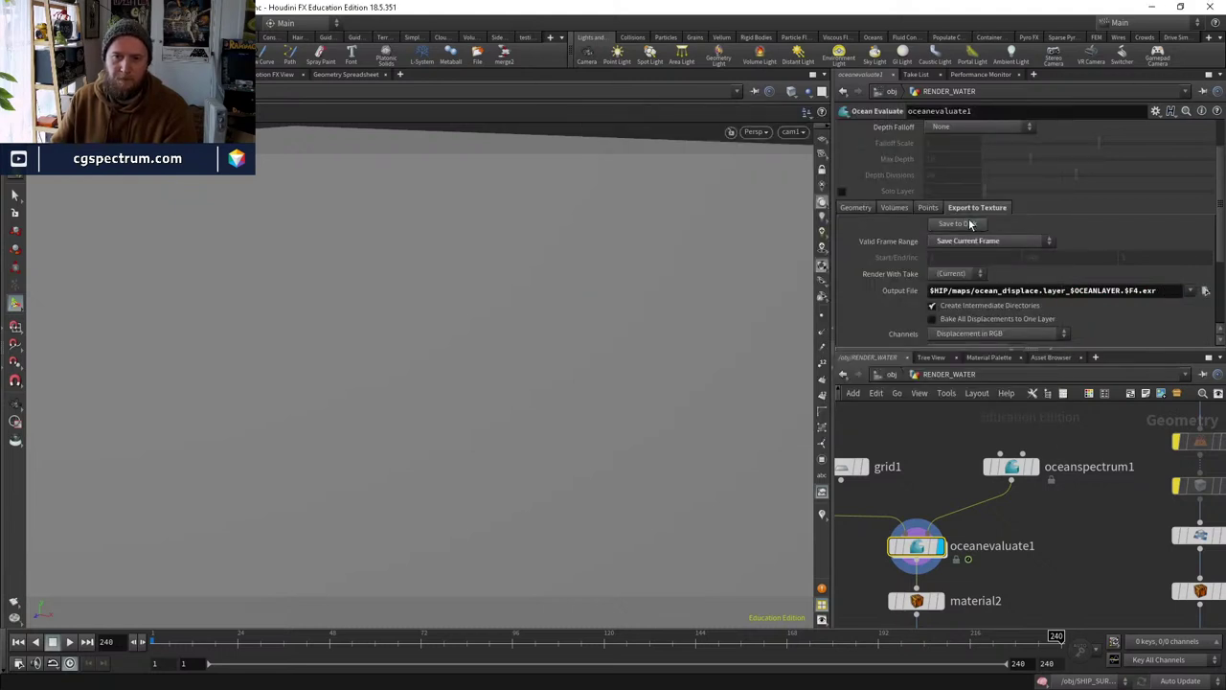
Preview ocean_displace.layer_0.0240.exr in MPlay.
left_click(1206, 291)
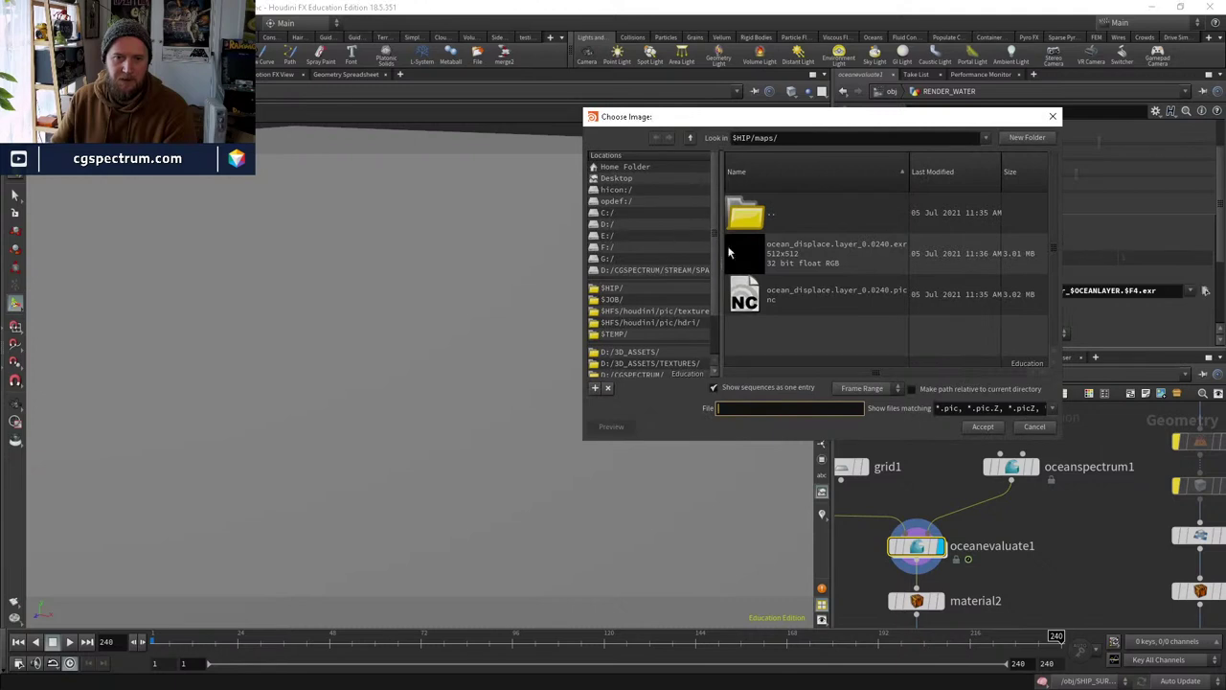
left_click(787, 264)
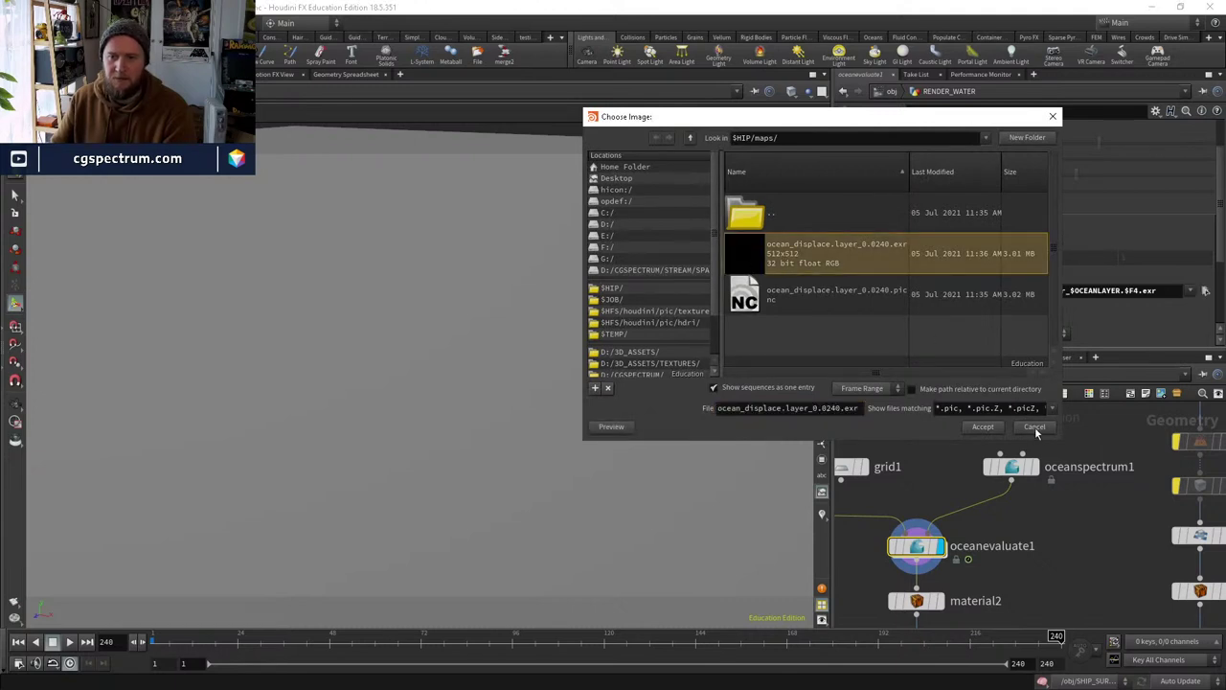
left_click(612, 427)
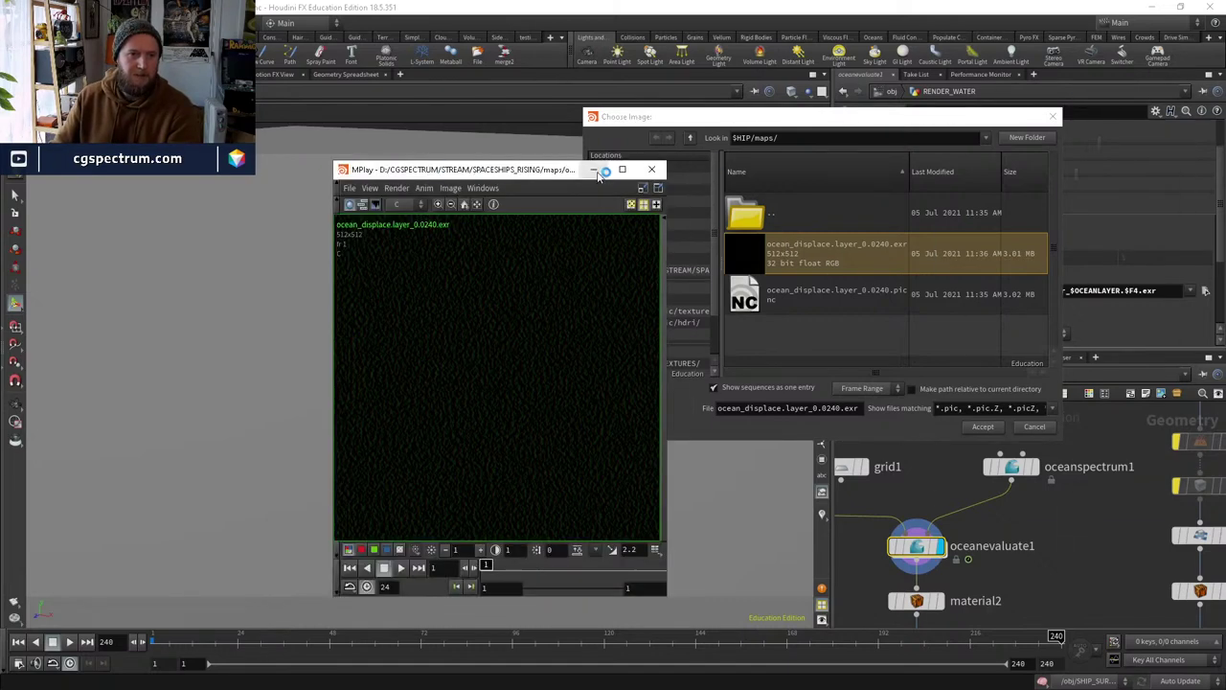
Maximise MPlay and zoom into the EXR displacement map.
left_click(621, 170)
scroll(566, 293, "down", 3)
scroll(670, 452, "up", 5)
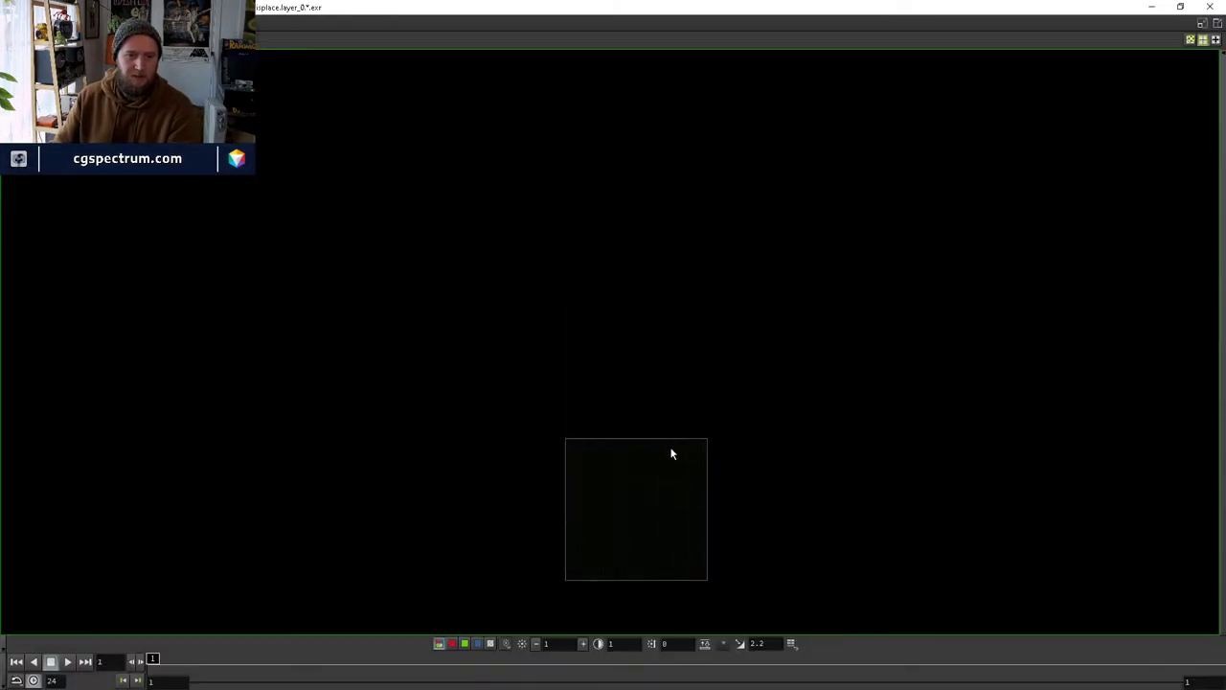
scroll(583, 436, "up", 4)
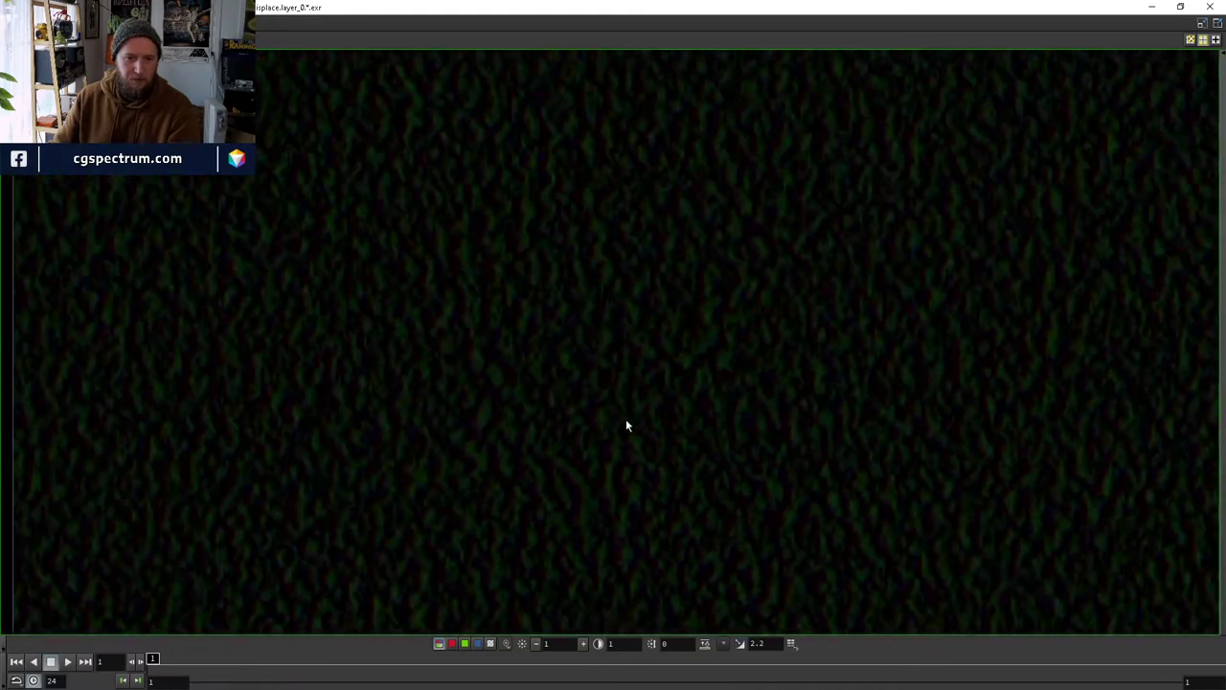
scroll(613, 422, "down", 2)
middle_click_drag(605, 422, 512, 640)
Boost gain to 512 and view the R, G and B channels individually before returning to RGB.
left_click_drag(582, 646, 483, 638)
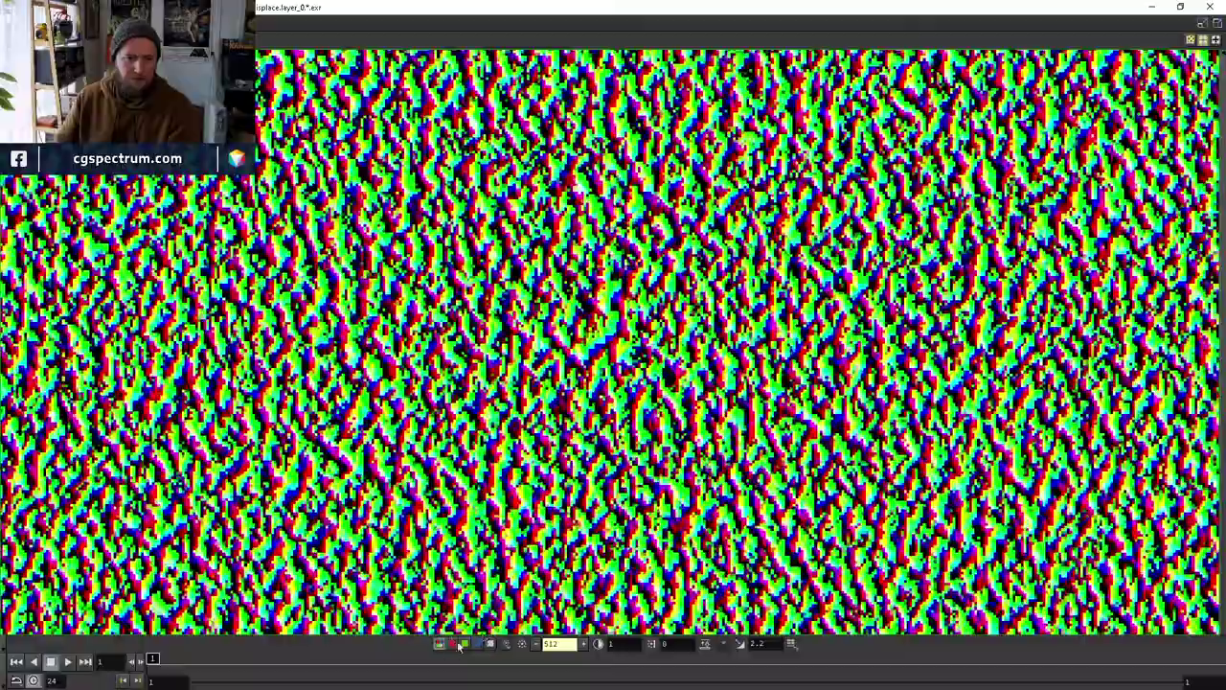
left_click(452, 644)
left_click(464, 644)
left_click(477, 643)
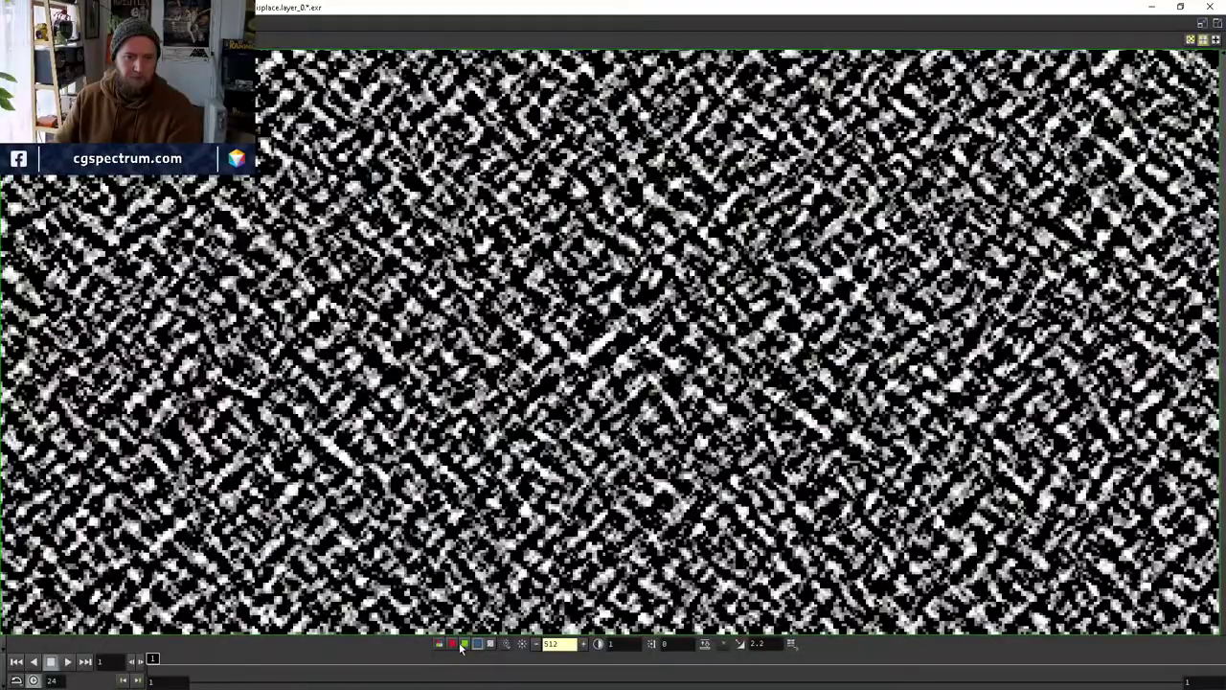
left_click(460, 644)
left_click(490, 643)
Reset the gain to 1, then close MPlay and the file browser.
middle_click(551, 644, "ctrl")
scroll(549, 514, "down", 1)
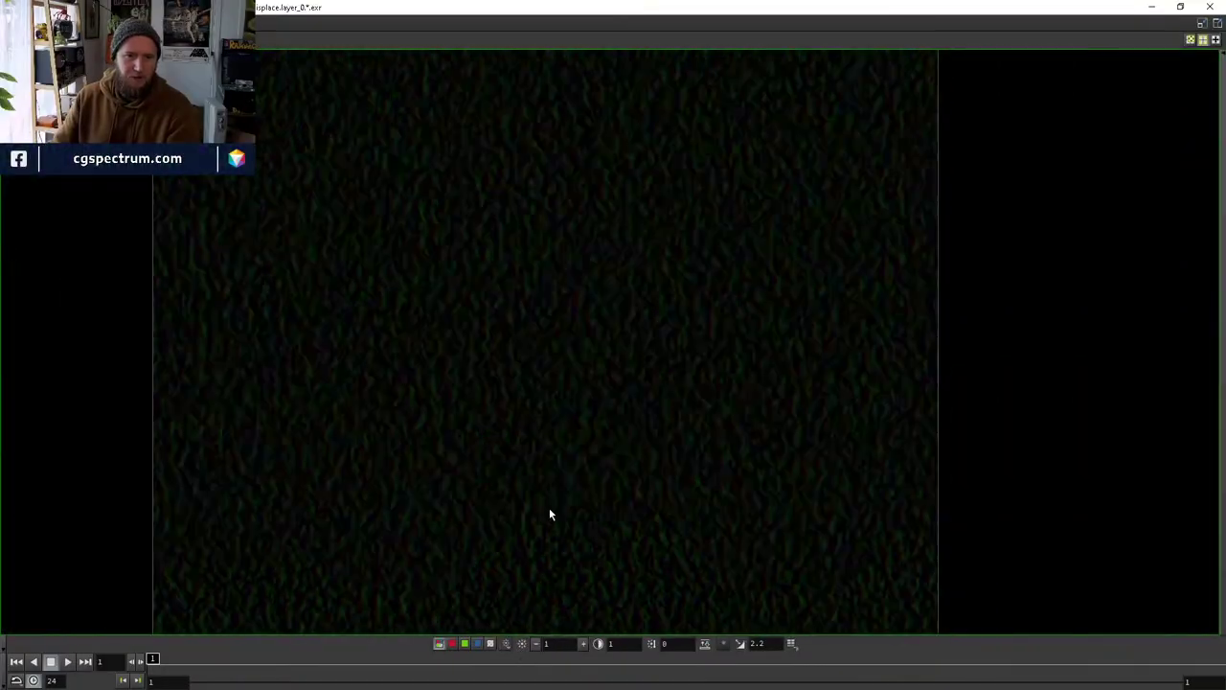
scroll(549, 514, "down", 2)
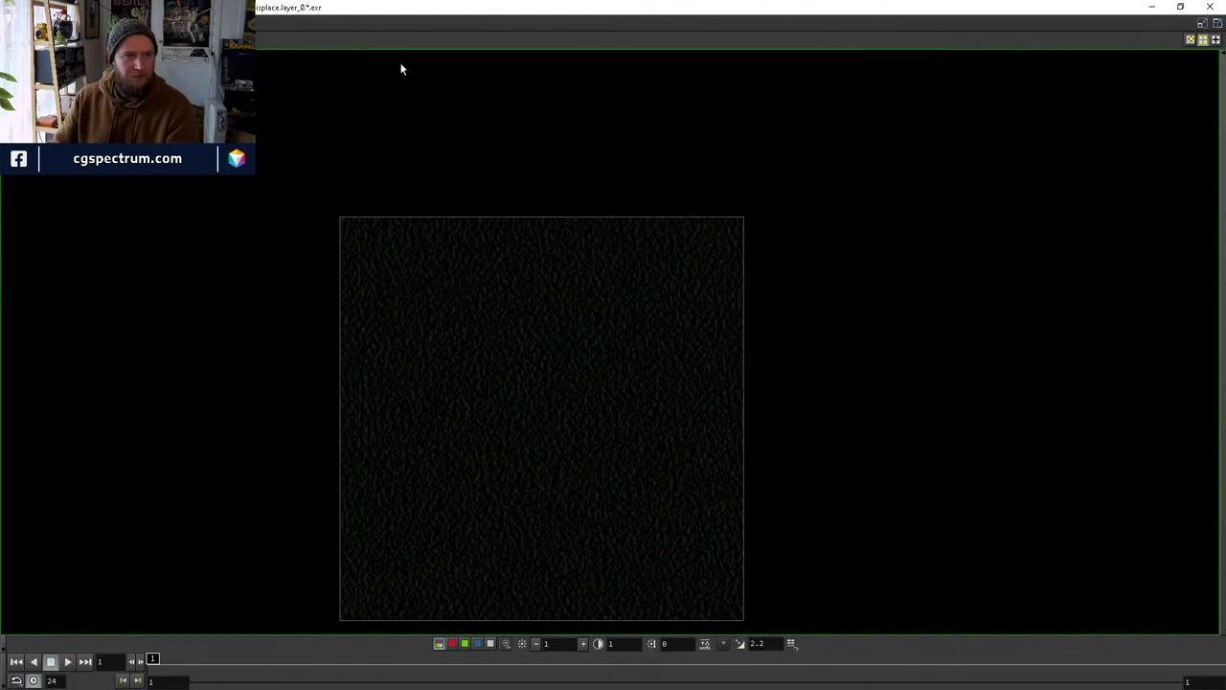
left_click(1152, 7)
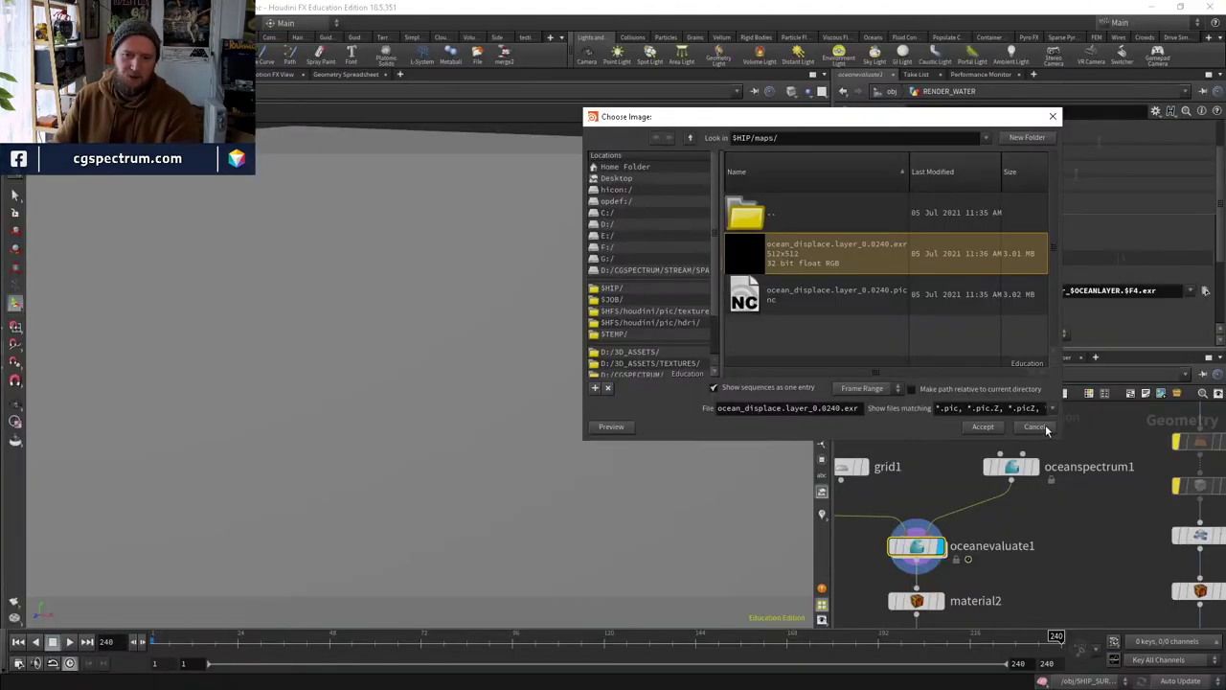
left_click(1046, 429)
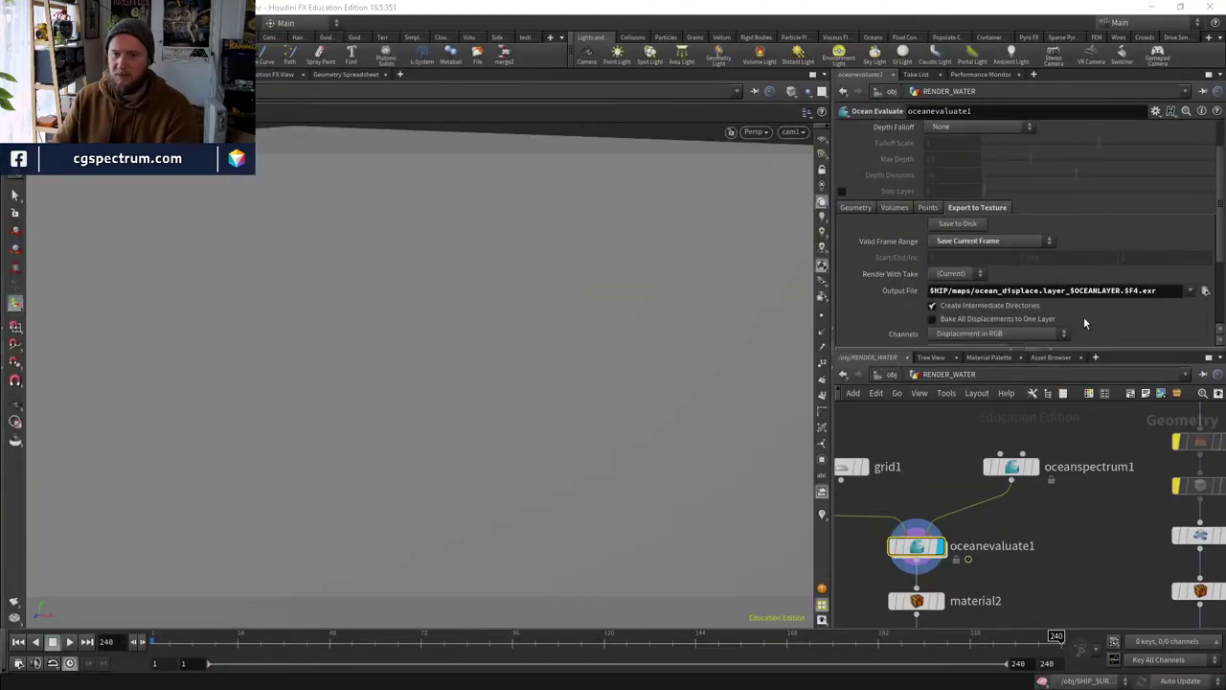
Set oceanspectrum1's Resolution Exponent to 10.
scroll(1082, 316, "down", 2)
left_click(1012, 468)
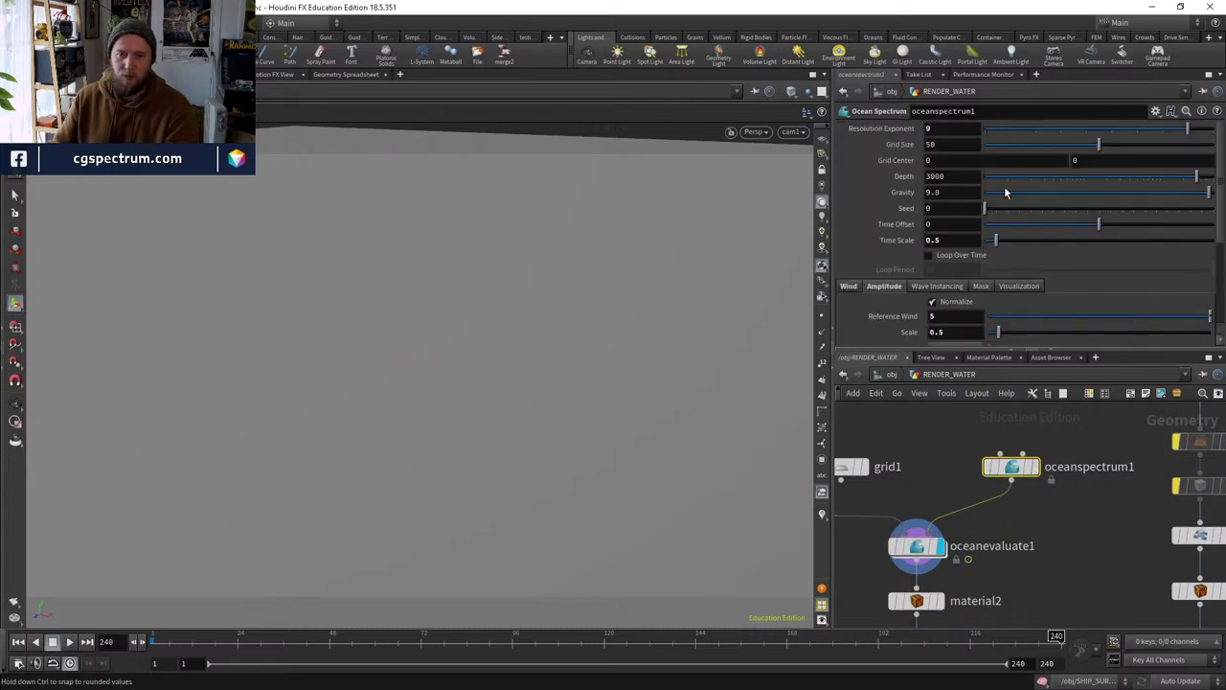
double_click(939, 128)
type("10")
key("Return")
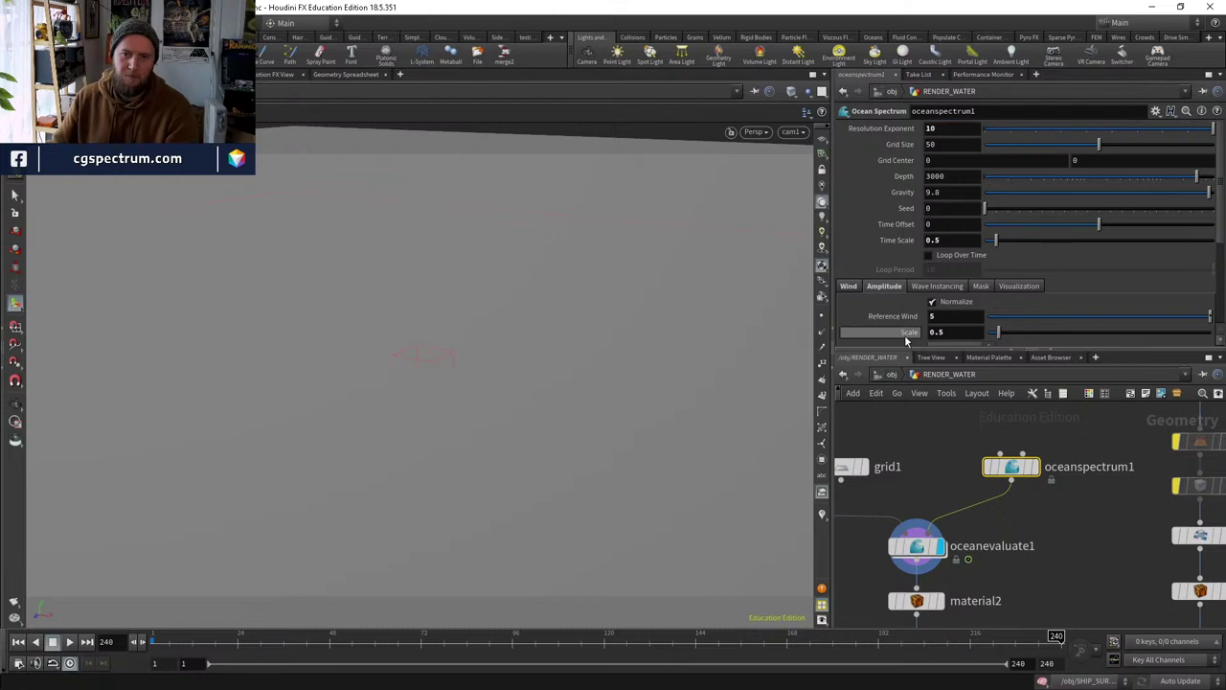
Review the wave instancing and mask settings, then reselect oceanevaluate1.
left_click(938, 286)
left_click(981, 286)
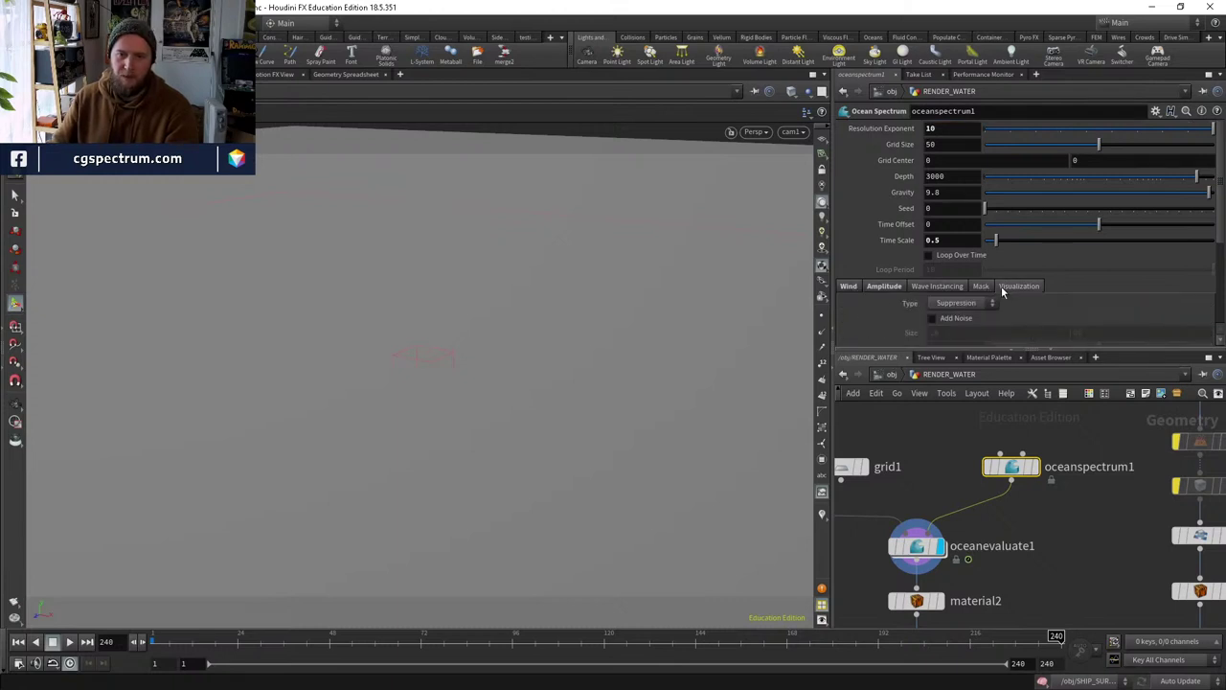
scroll(893, 302, "down", 3)
left_click(917, 546)
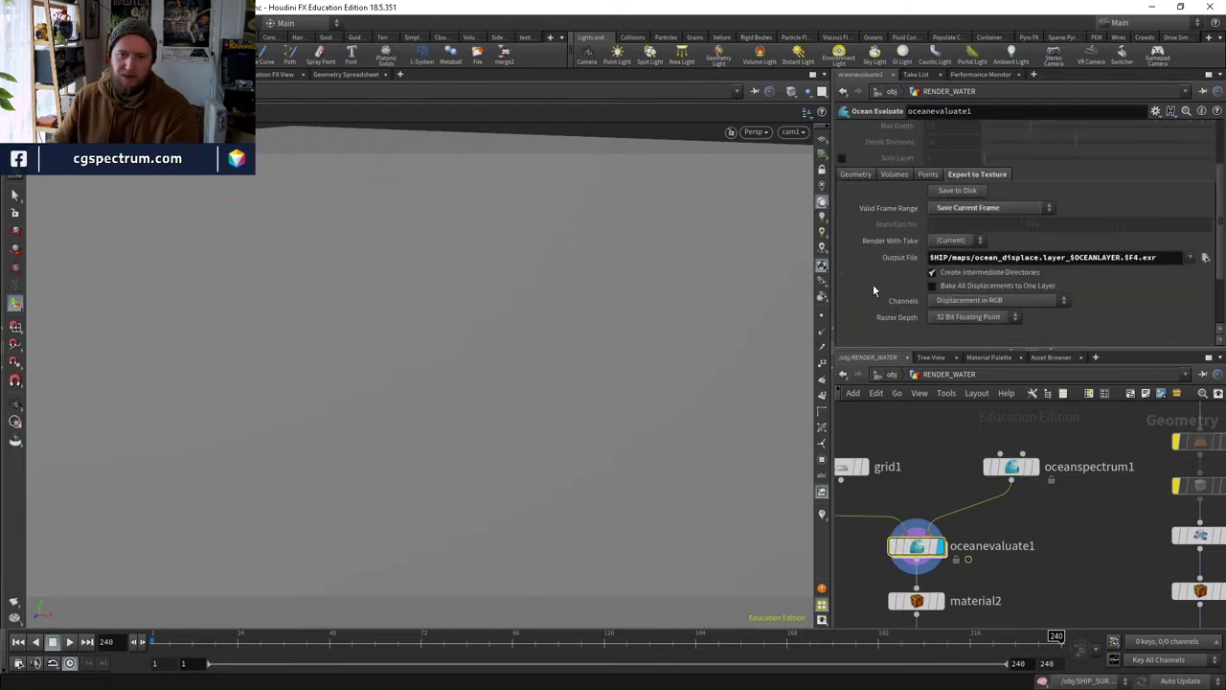
scroll(873, 283, "down", 2)
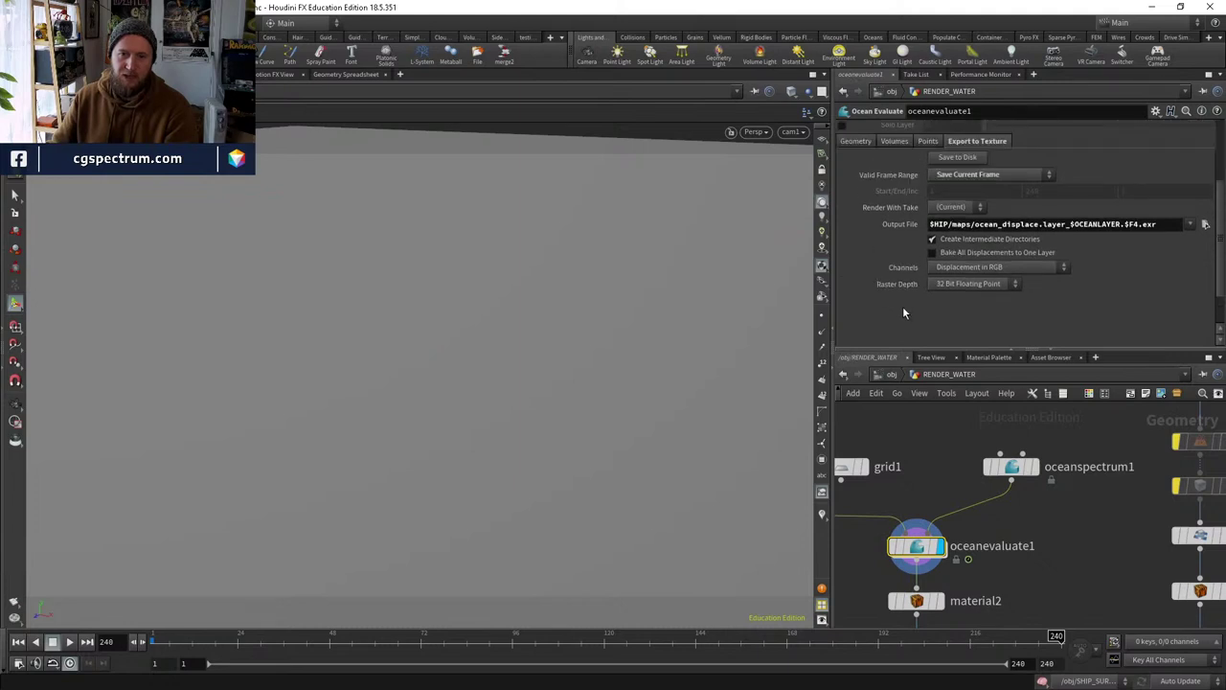
scroll(902, 306, "up", 3)
left_click(856, 190)
Save the ocean displacement texture to disk from the Export to Texture settings.
scroll(886, 225, "up", 1)
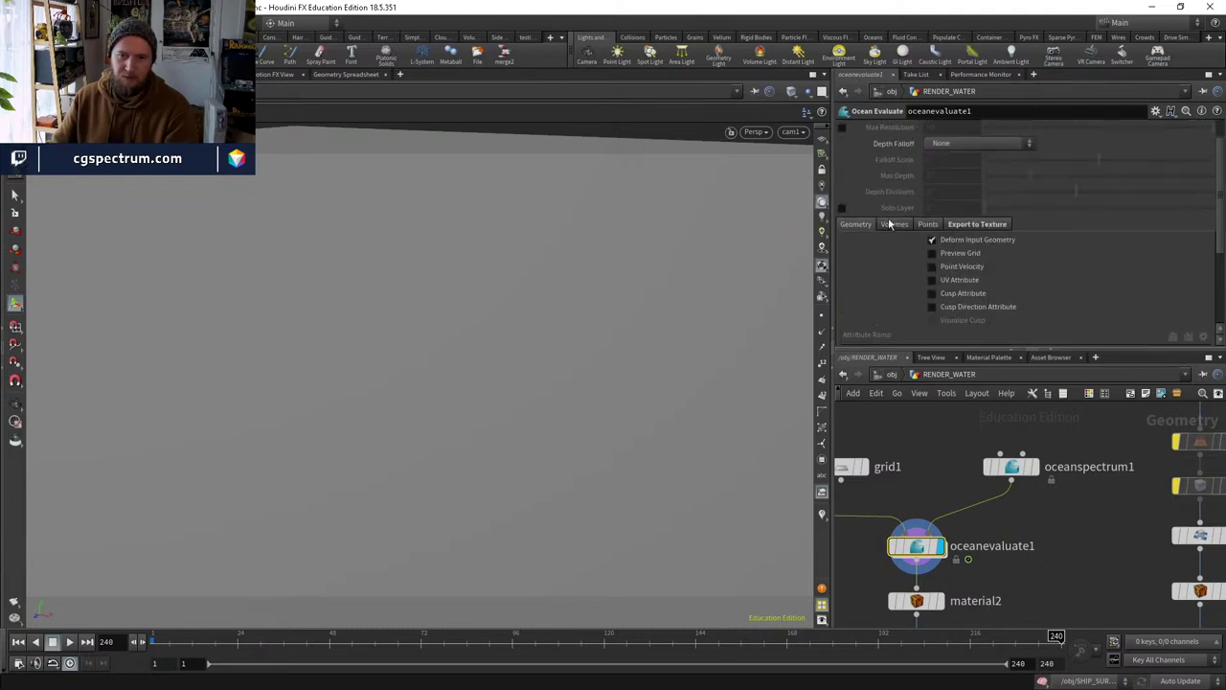
left_click(925, 223)
left_click(977, 223)
scroll(874, 219, "up", 1)
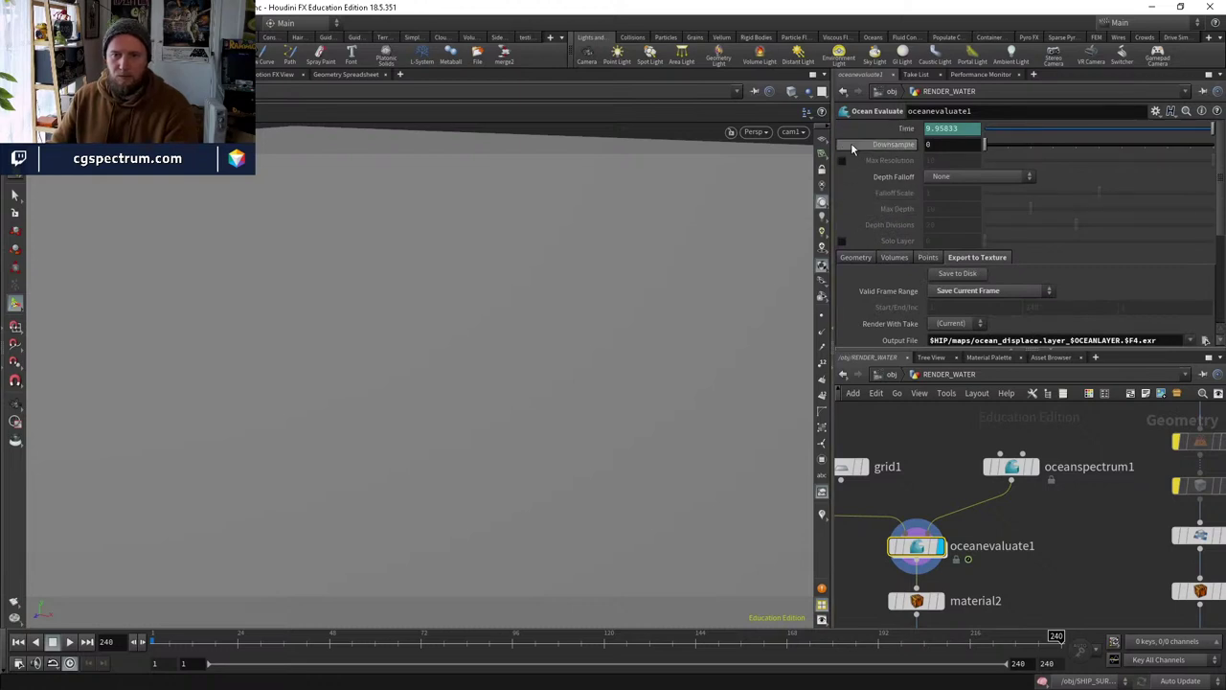
scroll(1022, 278, "down", 1)
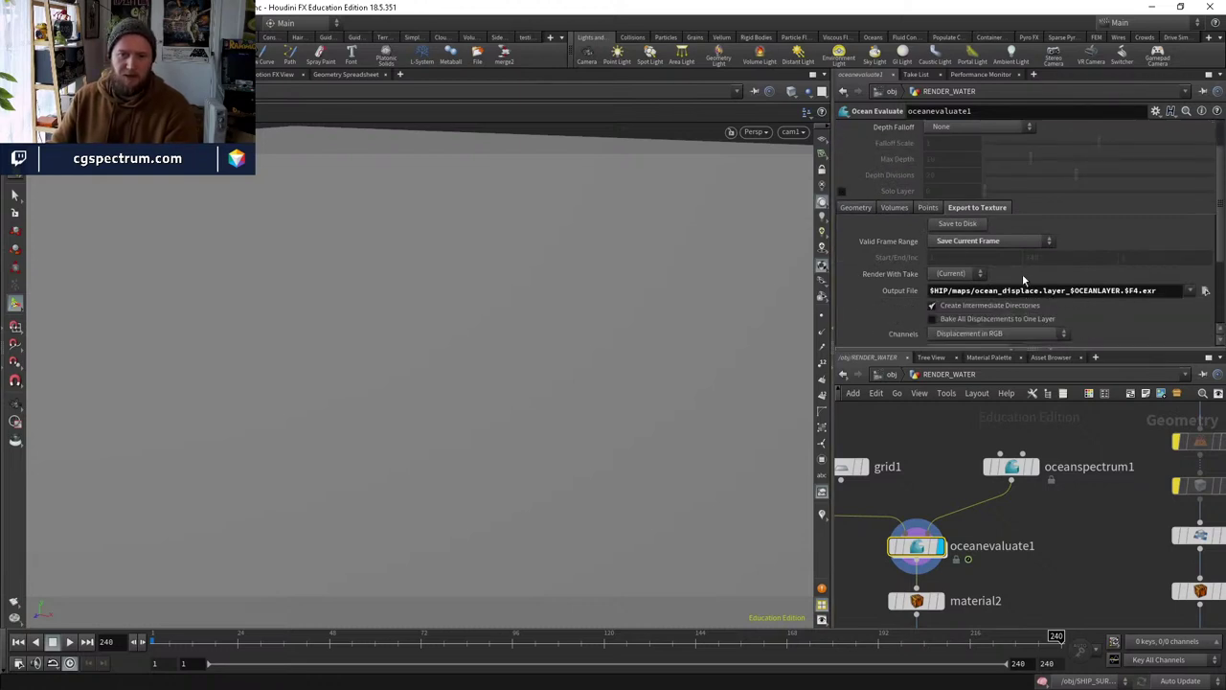
left_click(963, 225)
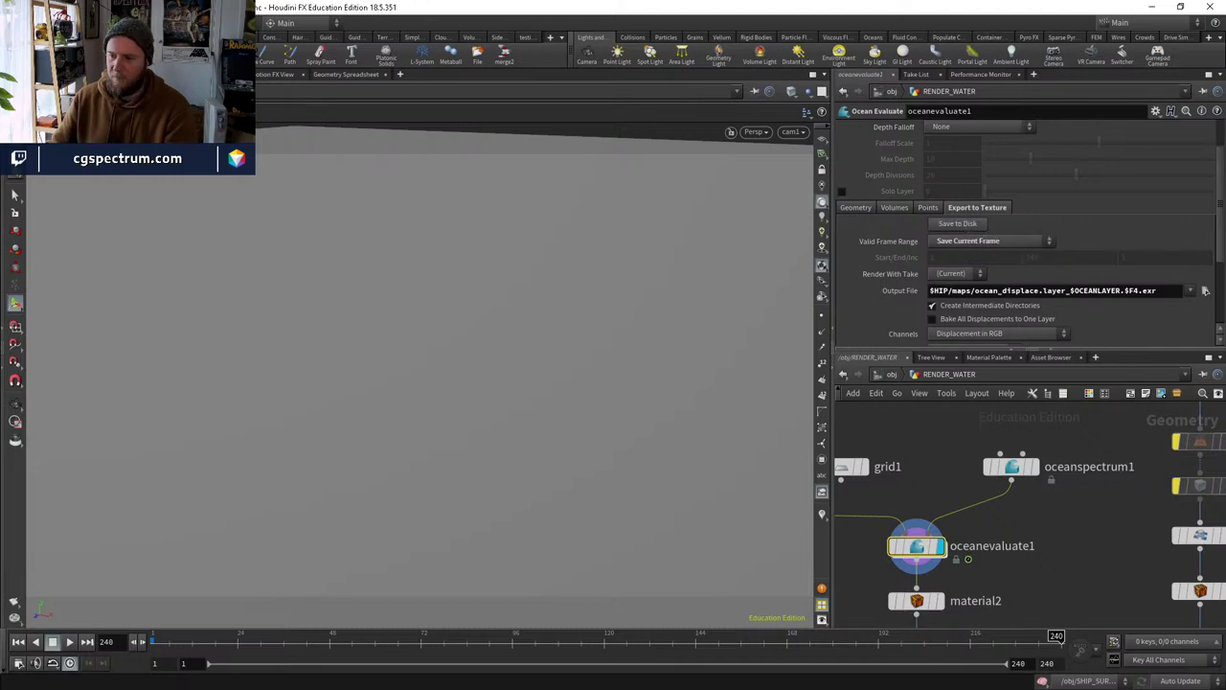
Confirm ocean_displace.layer_0.0240.exr is now 1024x1024 in the maps folder, leaving the path unchanged.
left_click(1204, 291)
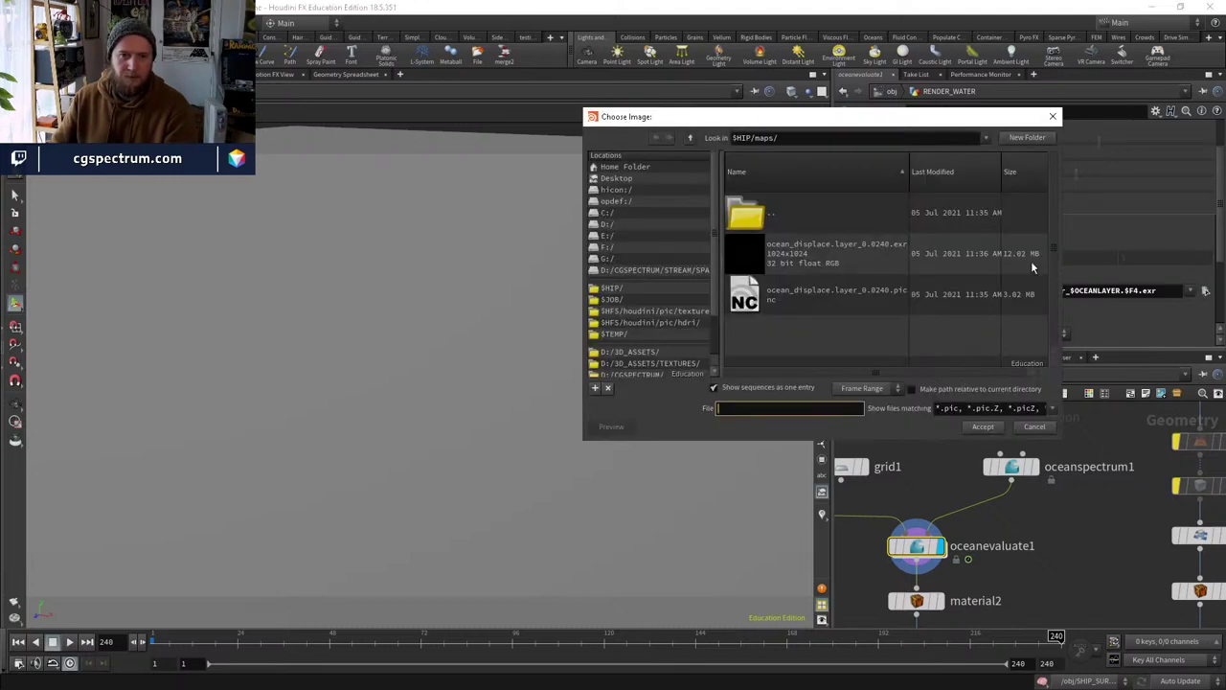
left_click(792, 271)
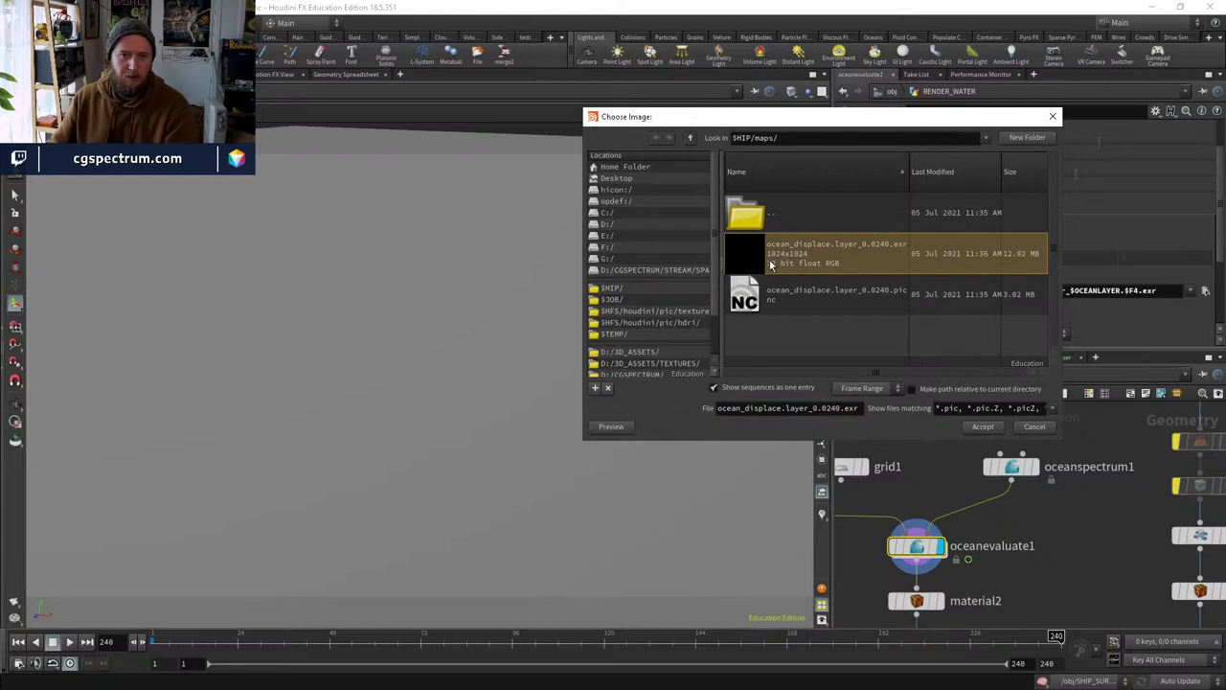
left_click(1034, 426)
Add a second grid node, grid2, beside the ocean setup and select it.
left_click_drag(882, 428, 890, 463, "alt")
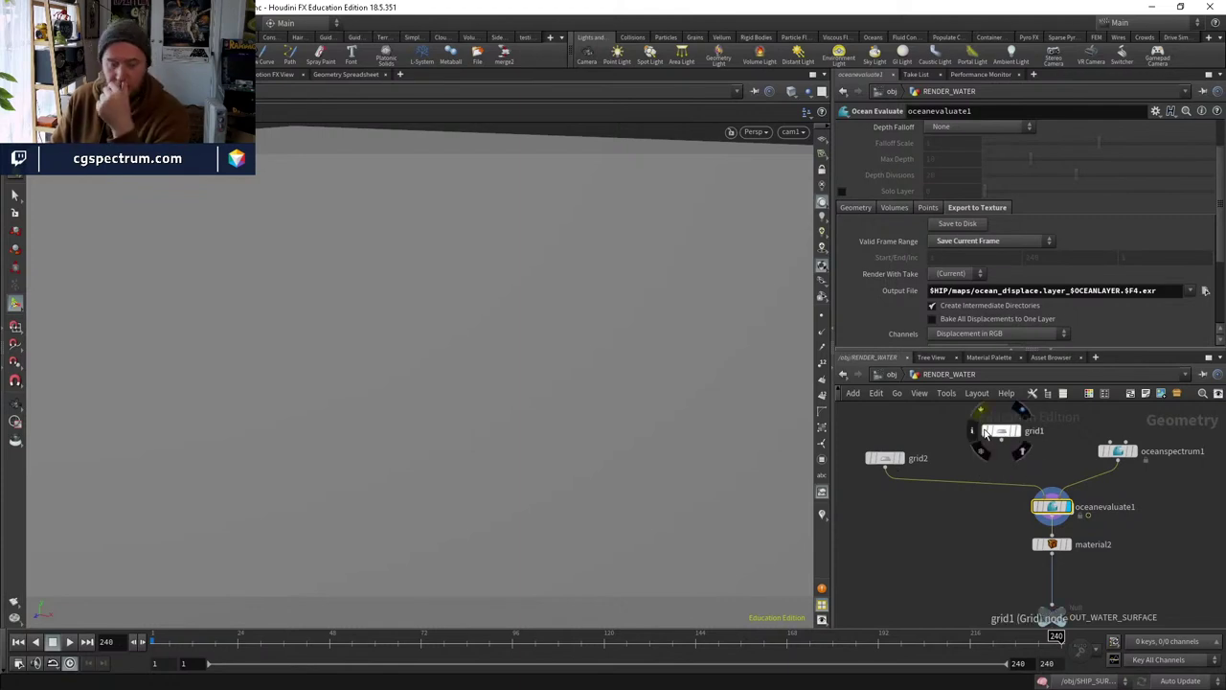
middle_click_drag(1139, 551, 1117, 567)
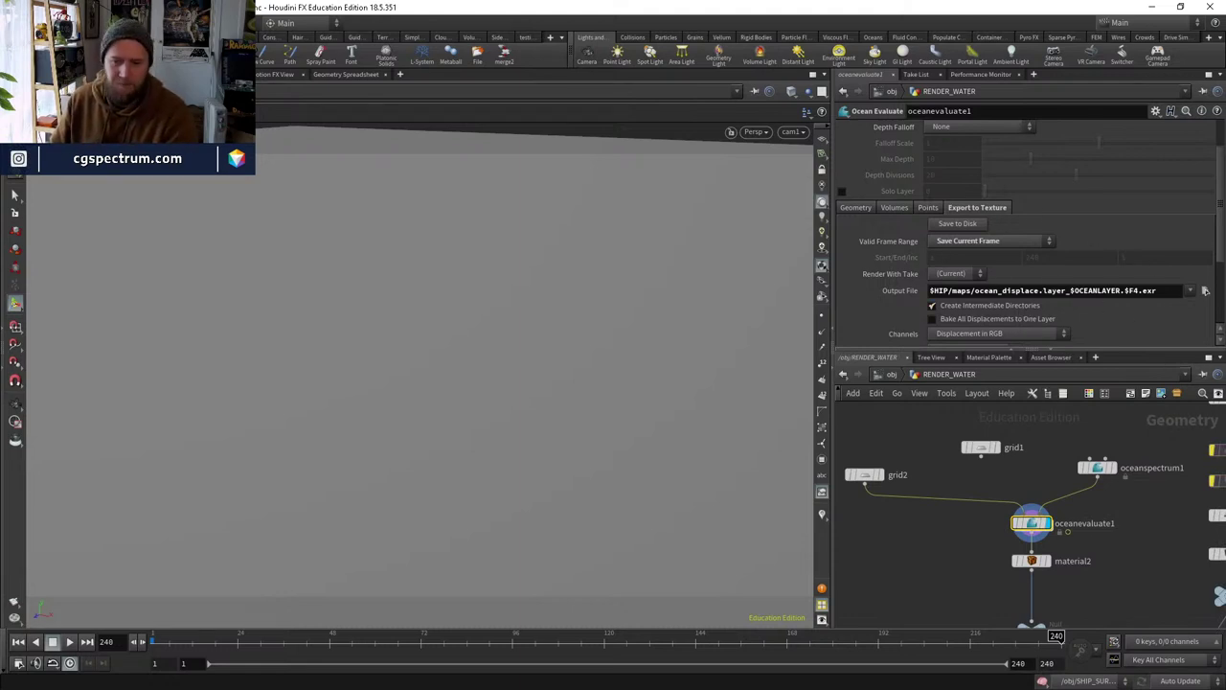
left_click(1097, 467)
middle_click_drag(1127, 508, 1143, 470)
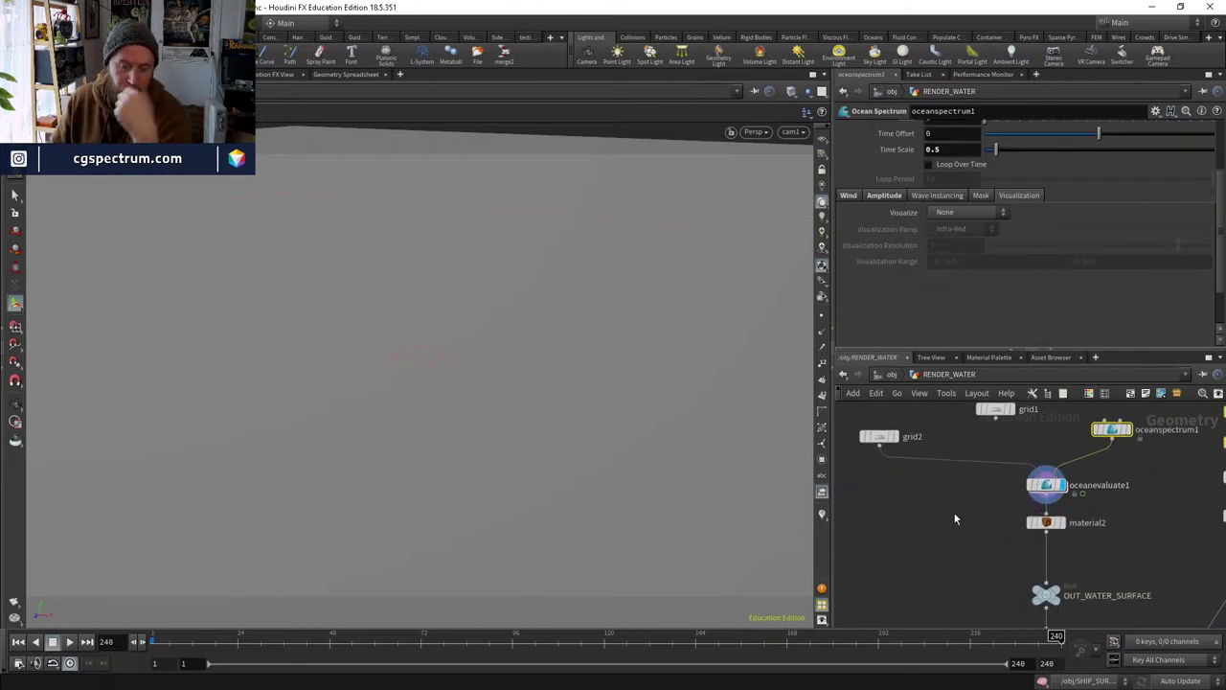
middle_click_drag(955, 518, 1028, 586)
scroll(949, 505, "up", 3)
left_click(925, 479)
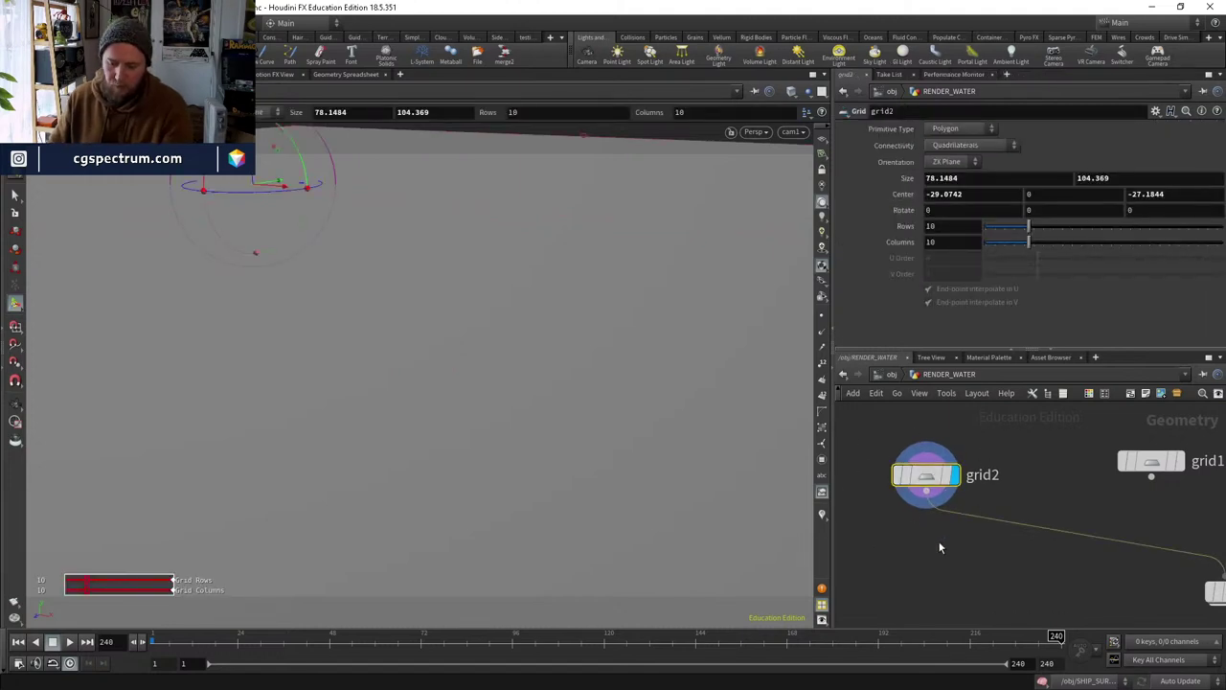
Add a UV Texture node, uvtexture1, wired under grid2.
key("Tab")
key("Escape")
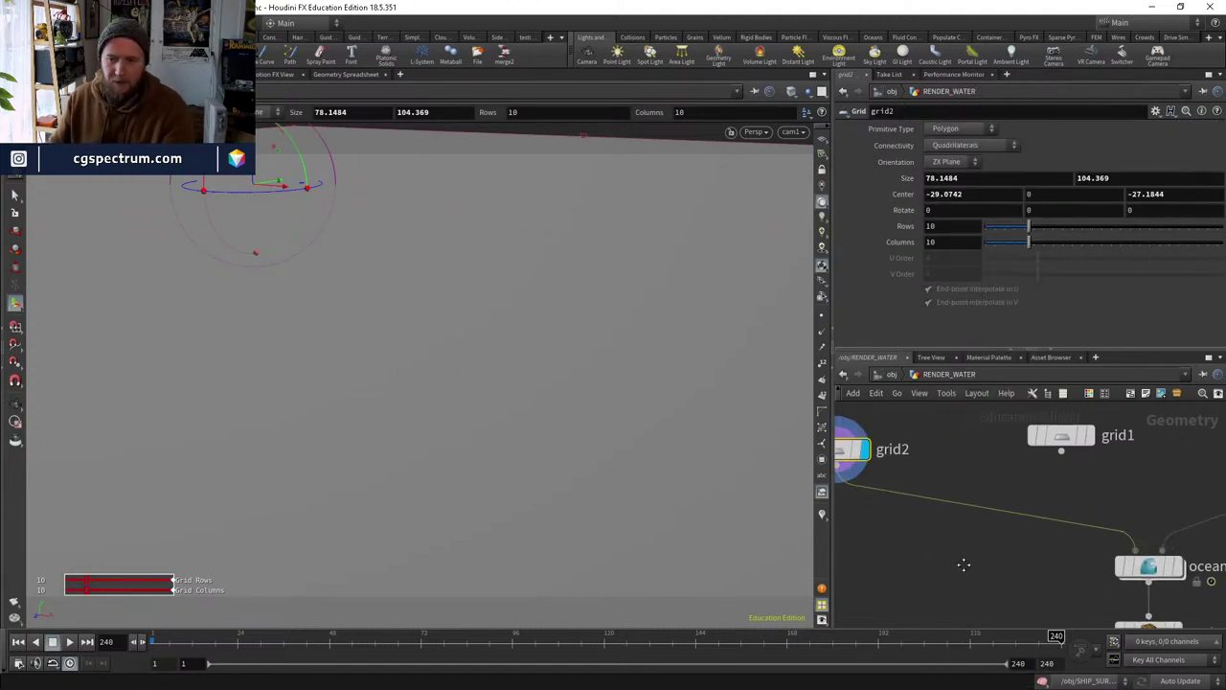
left_click(1091, 562)
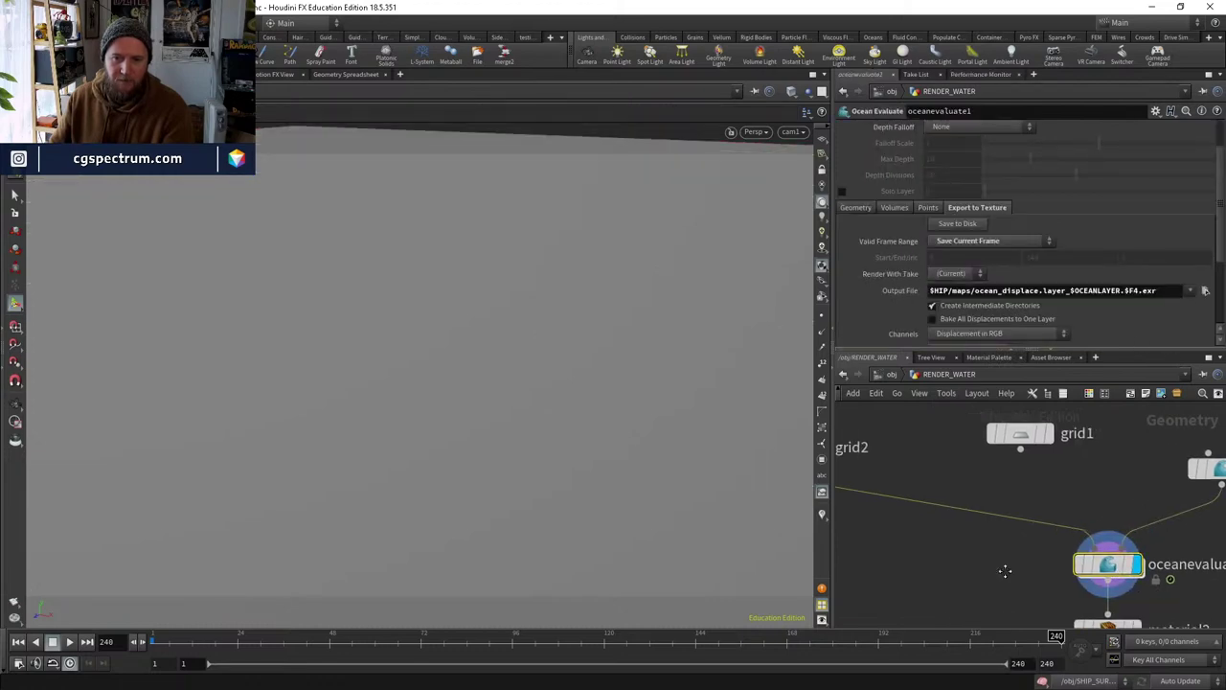
left_click(911, 469)
key("Tab")
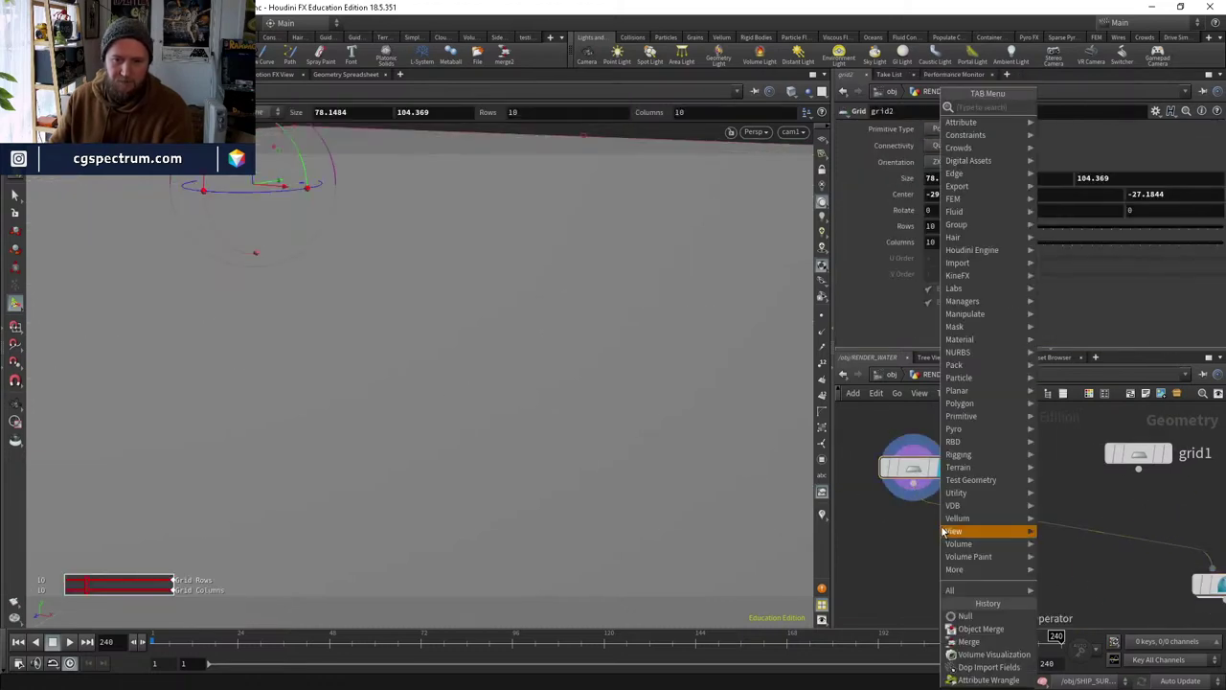
mouse_move(945, 531)
type("uvu")
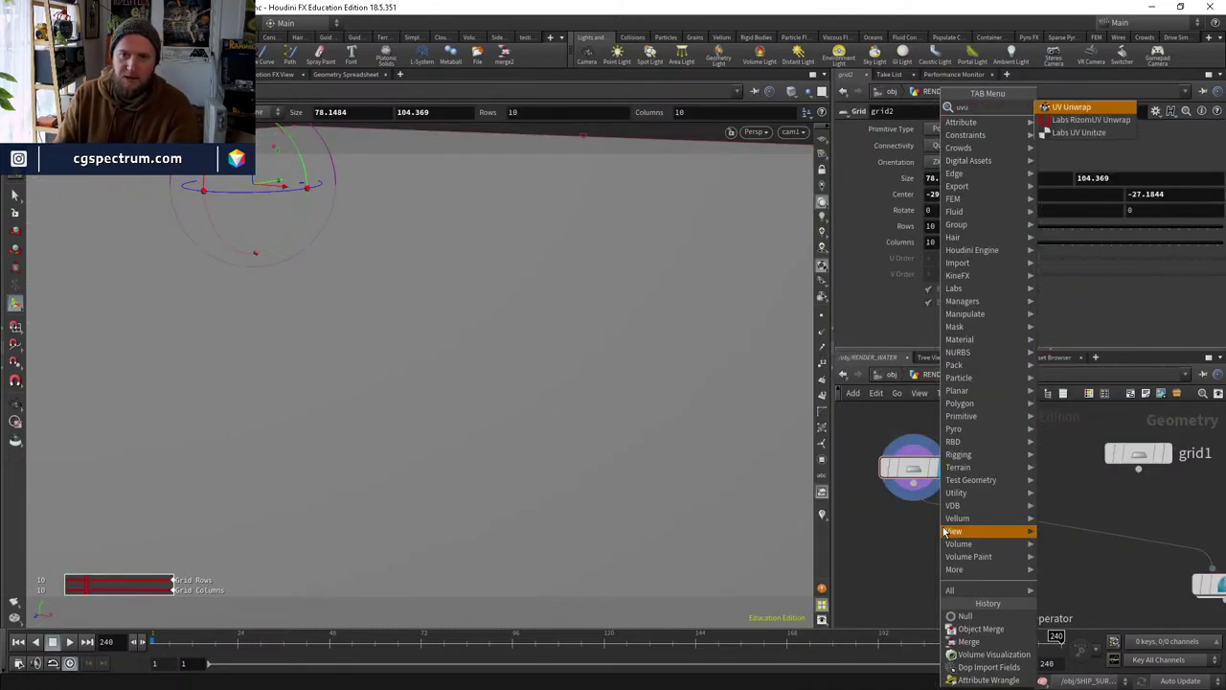
key("BackSpace")
type("te")
key("Return")
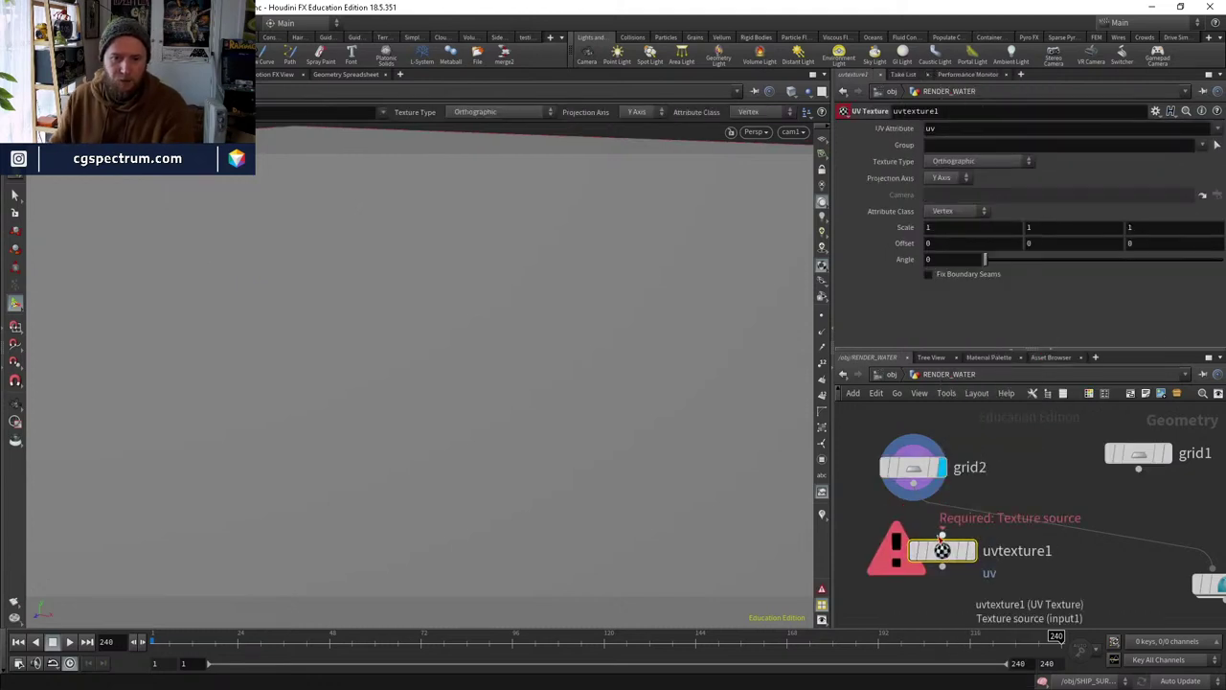
left_click(942, 544)
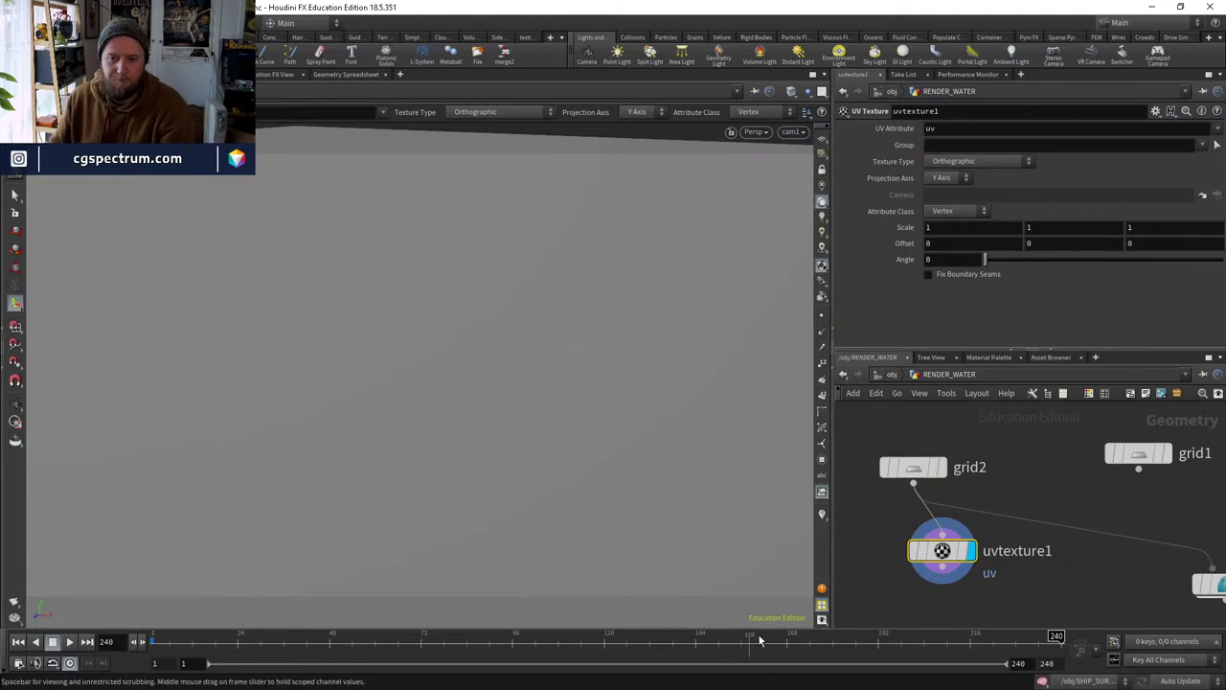
Add a UV Quick Shade node, uvquickshade1, below uvtexture1.
middle_click_drag(970, 603, 972, 566)
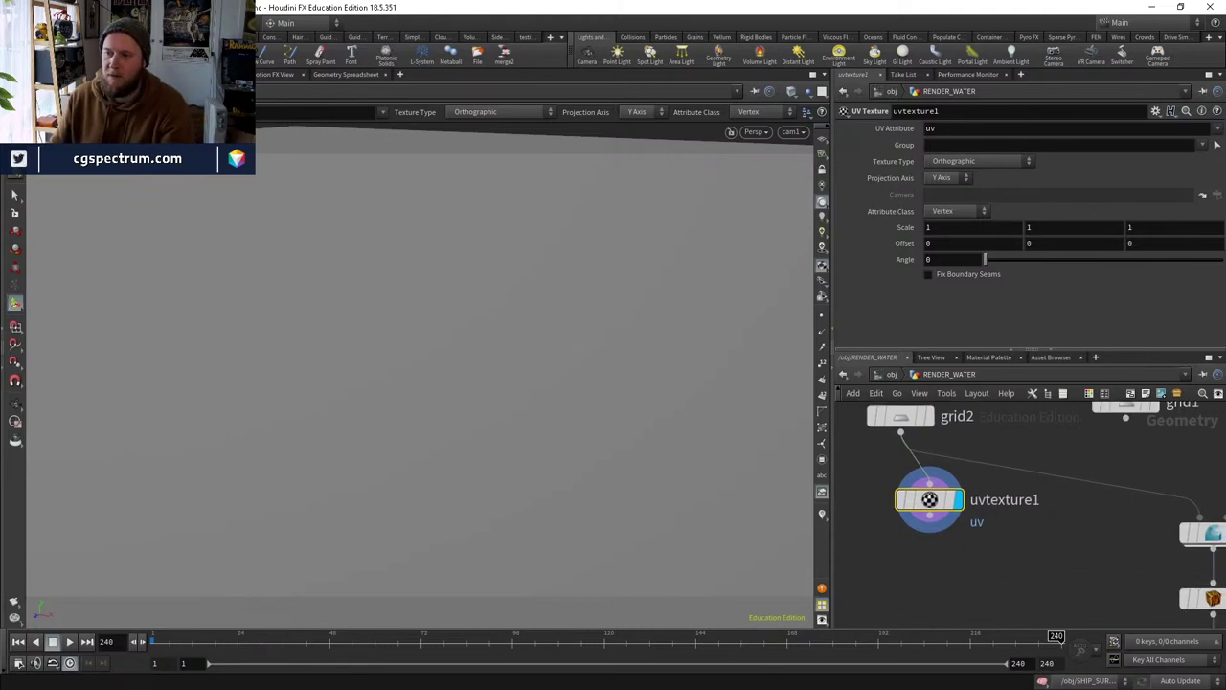
key("Tab")
type("uvquick")
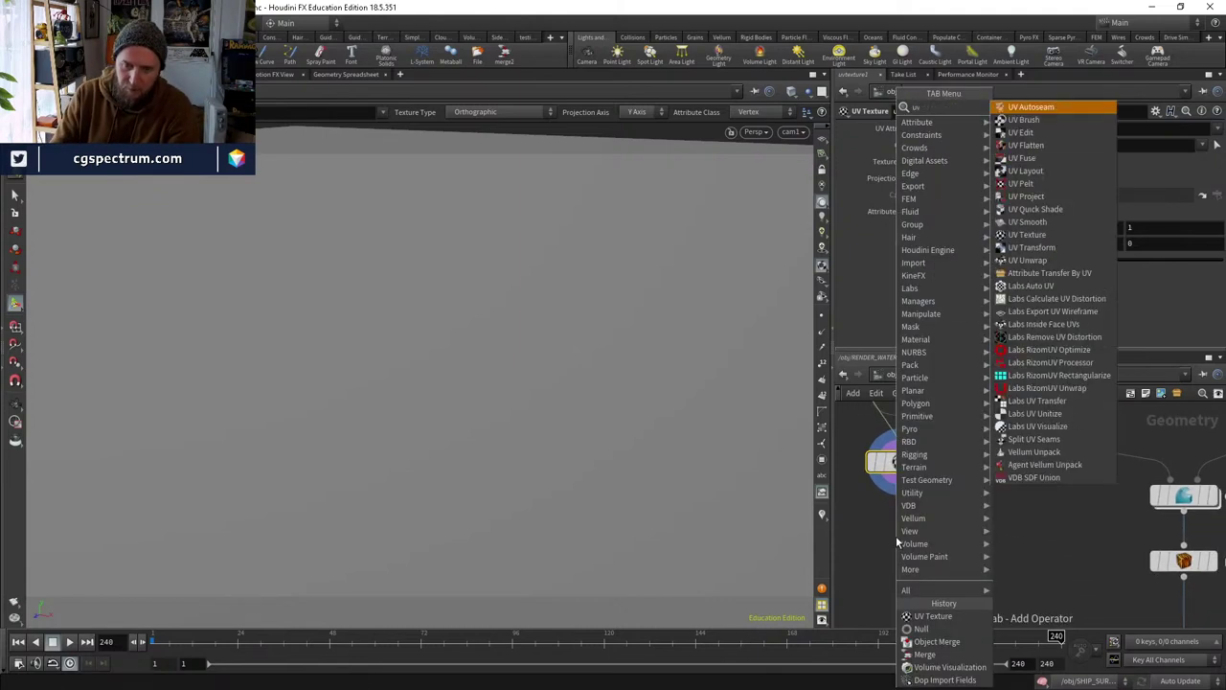
key("Return")
left_click(897, 537)
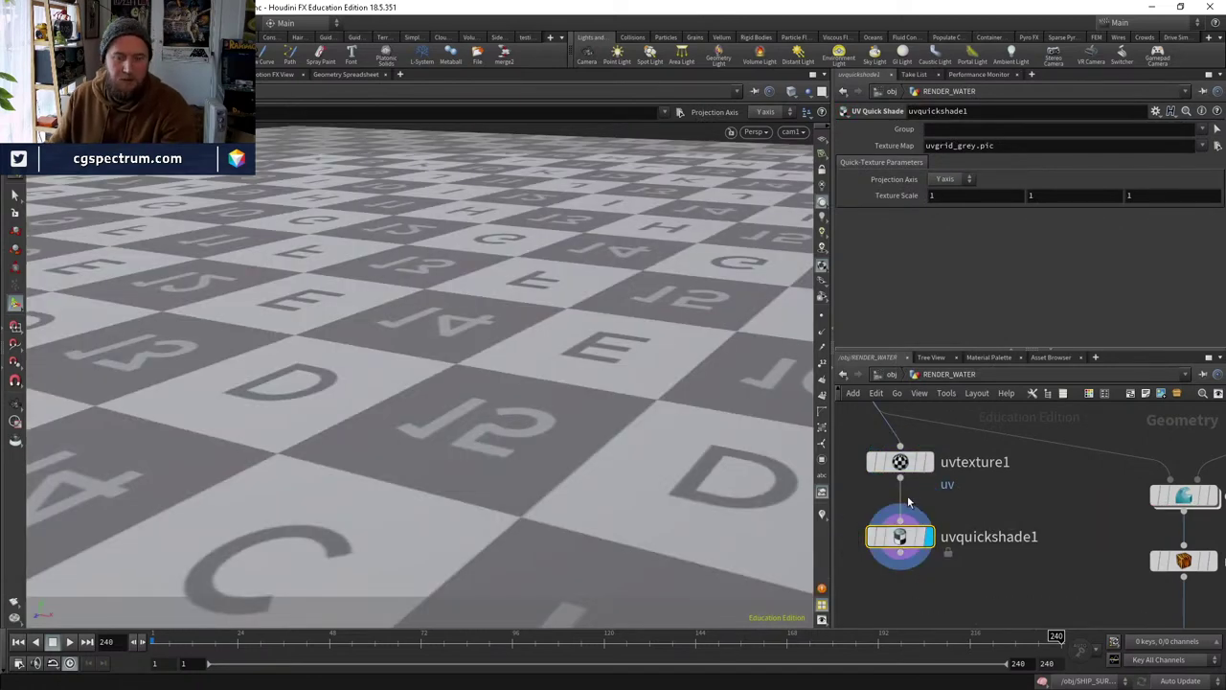
Check the quick shade in the UV viewport, then return to the 3D perspective view.
middle_click_drag(1017, 541, 1019, 508)
key("space+5")
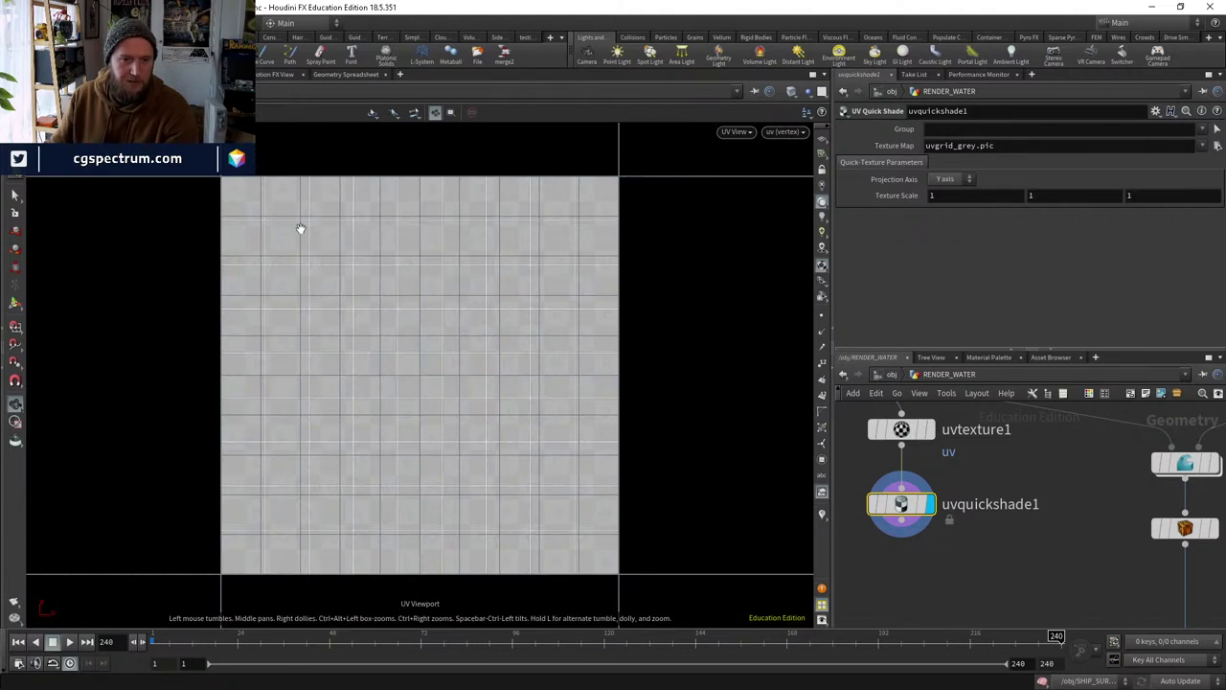
left_click(902, 504)
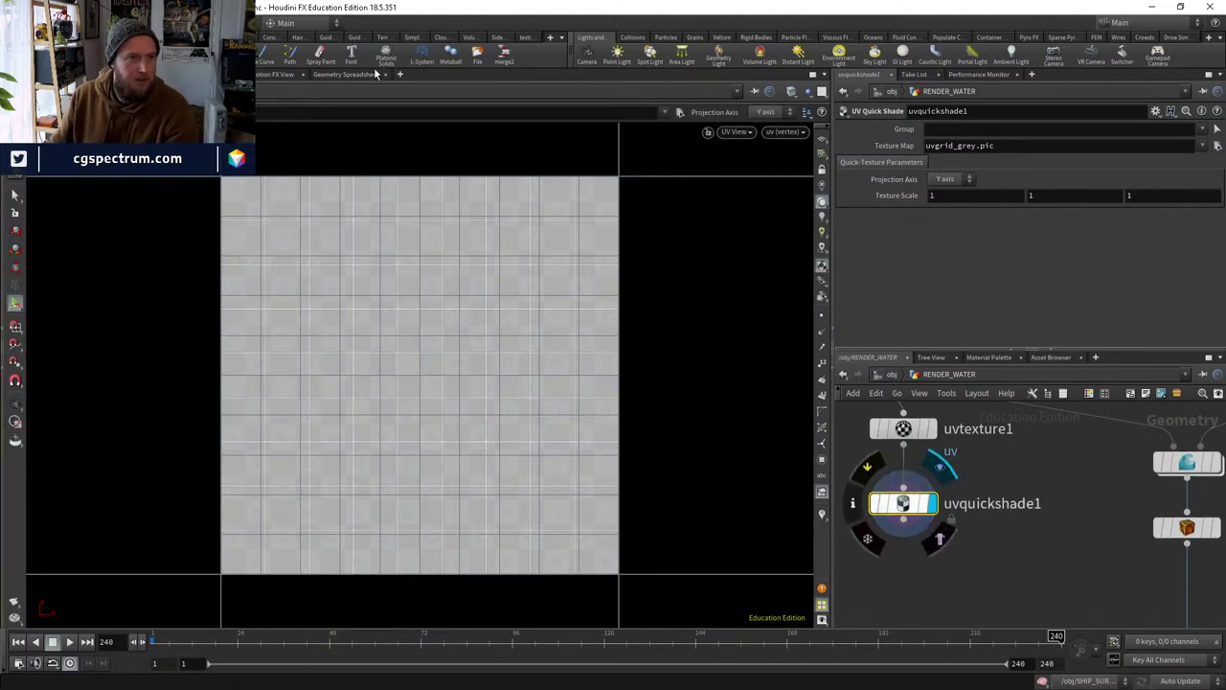
key("space+1")
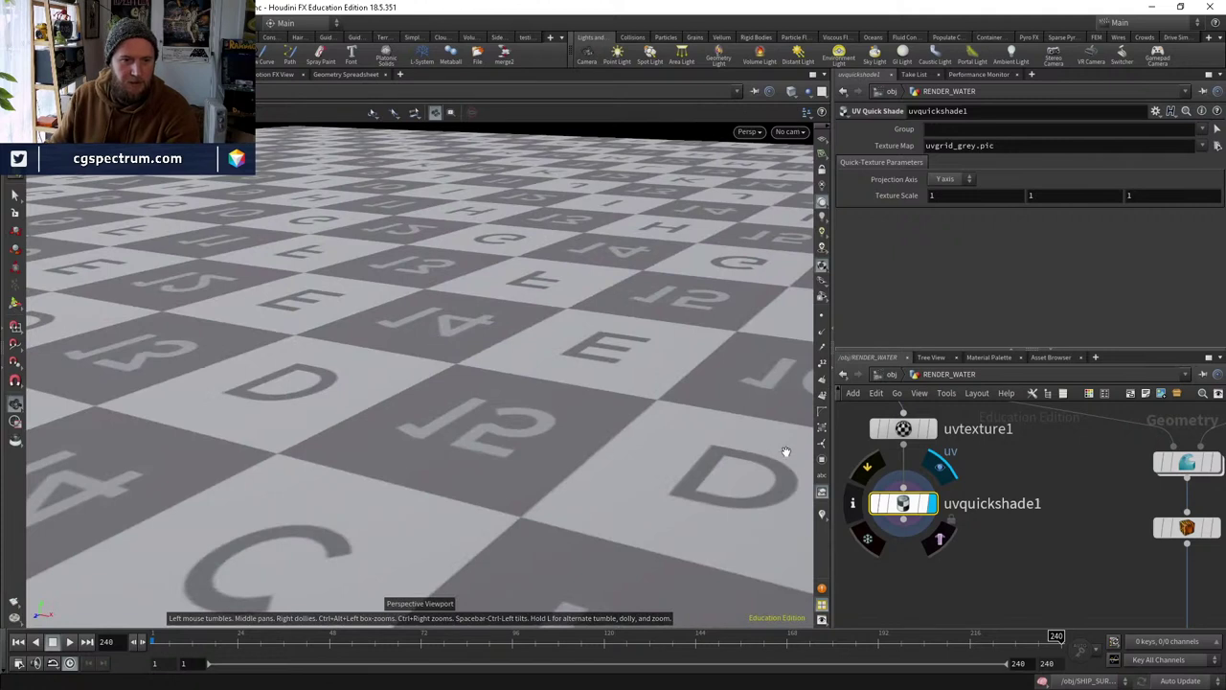
scroll(963, 573, "down", 3)
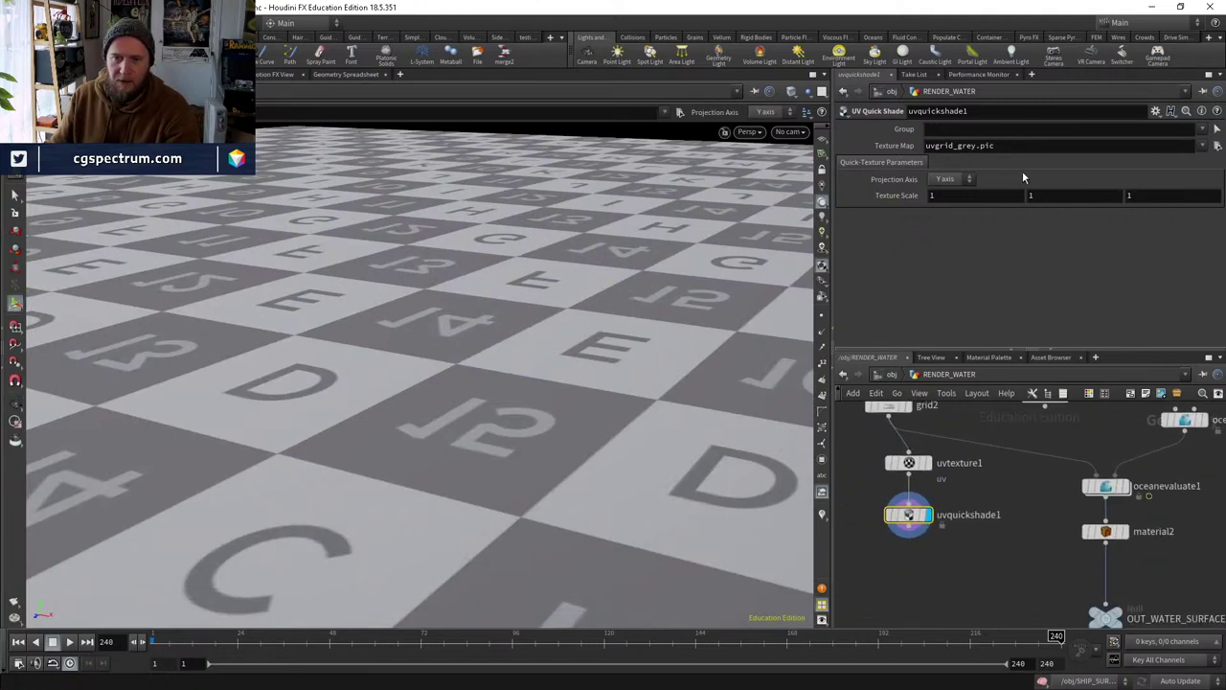
Paste a relative reference to oceanevaluate1's Output File into uvquickshade1's Texture Map.
left_click(1107, 486)
right_click(1150, 291)
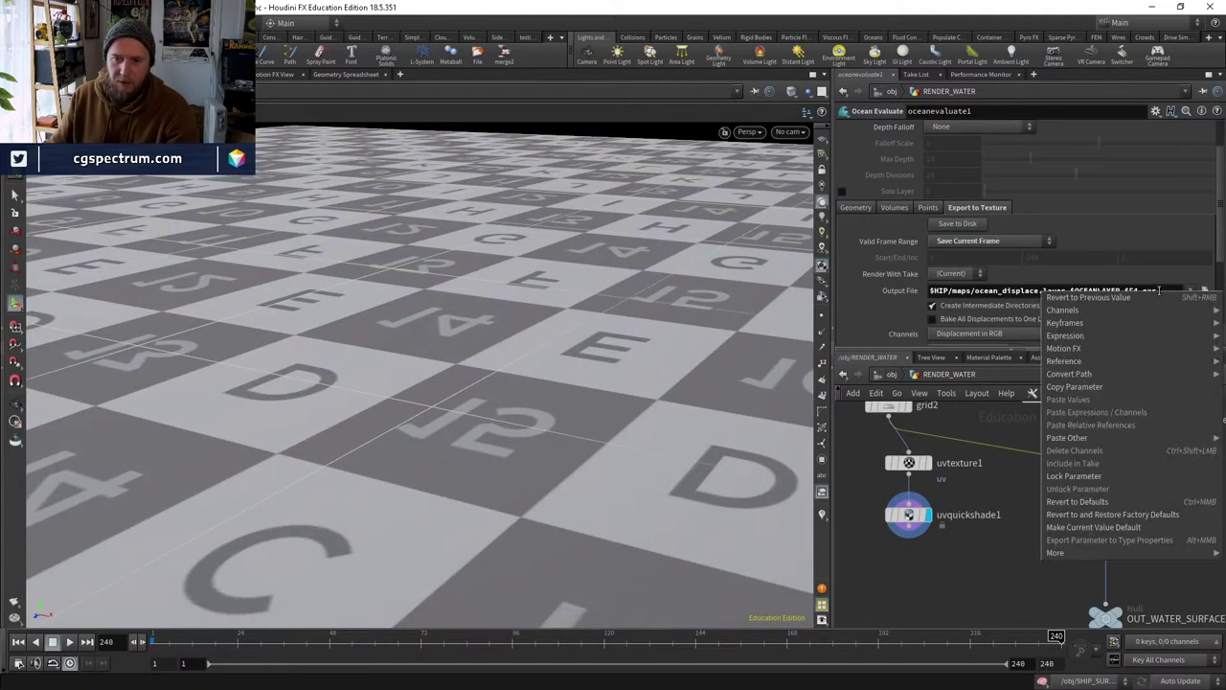
left_click(1080, 393)
left_click(908, 515)
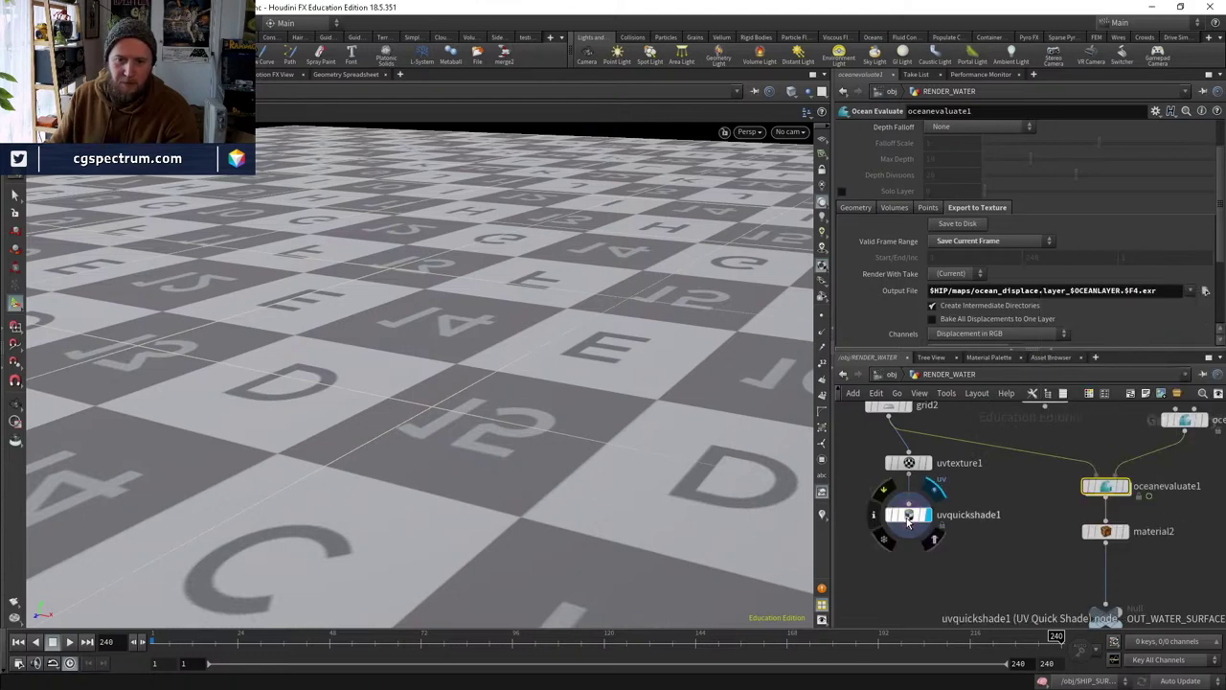
right_click(979, 146)
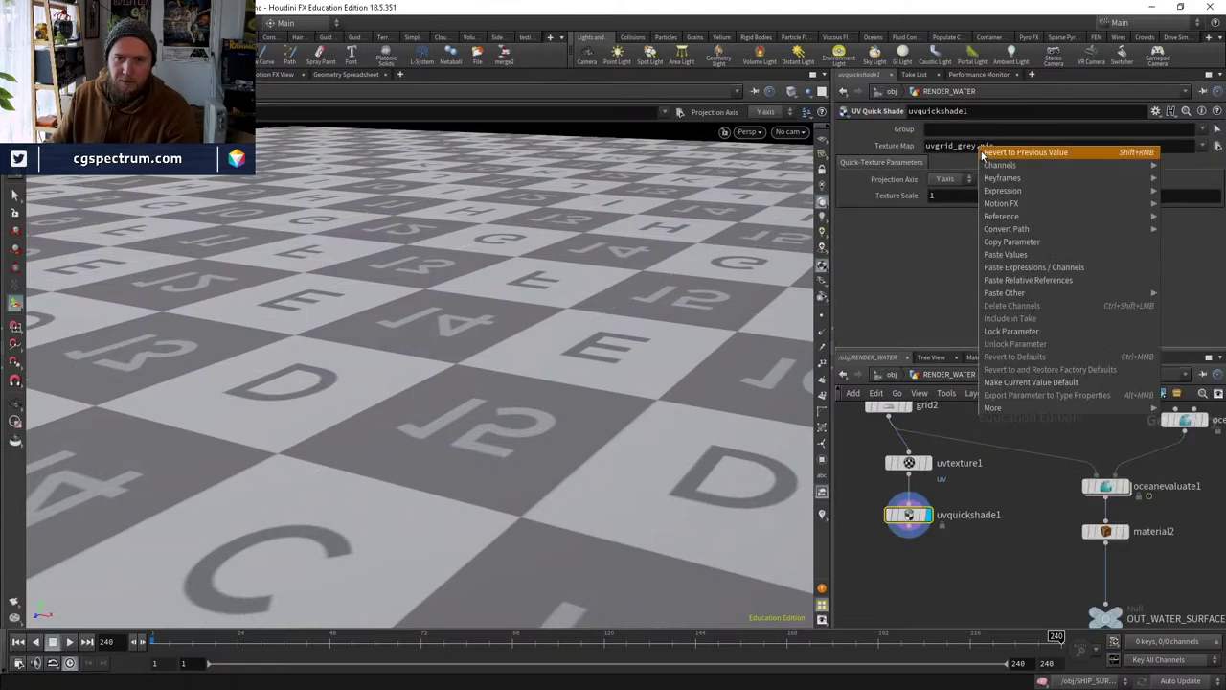
left_click(1040, 281)
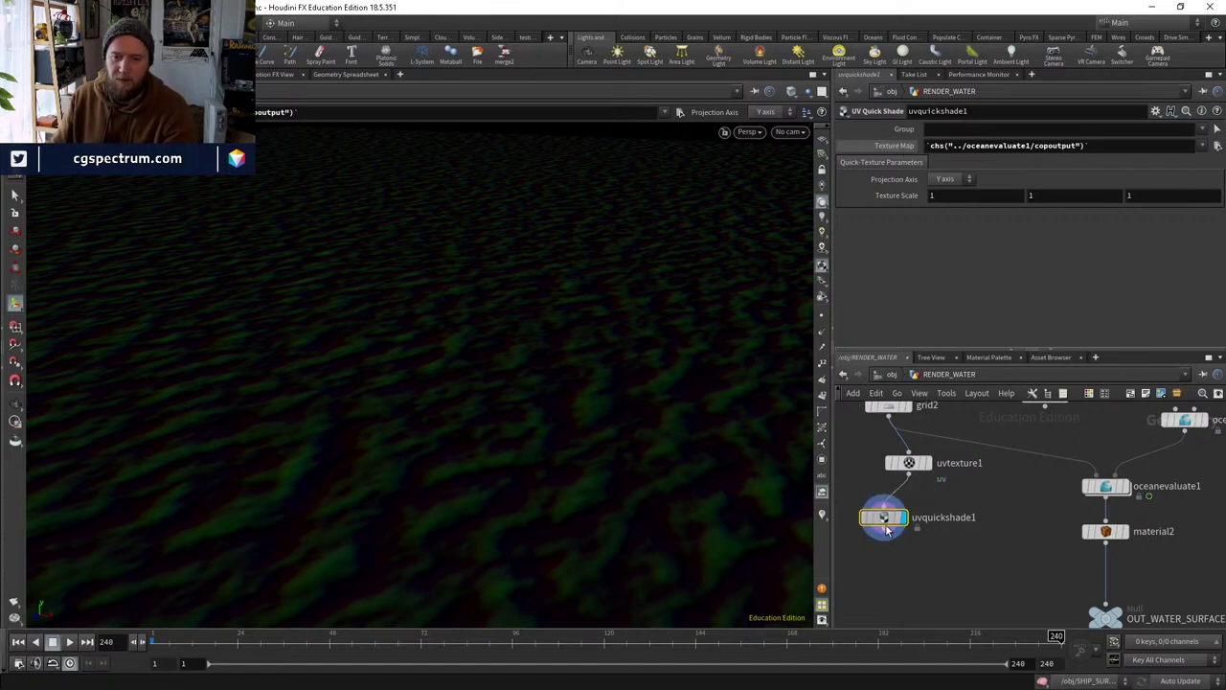
left_click_drag(908, 515, 908, 537)
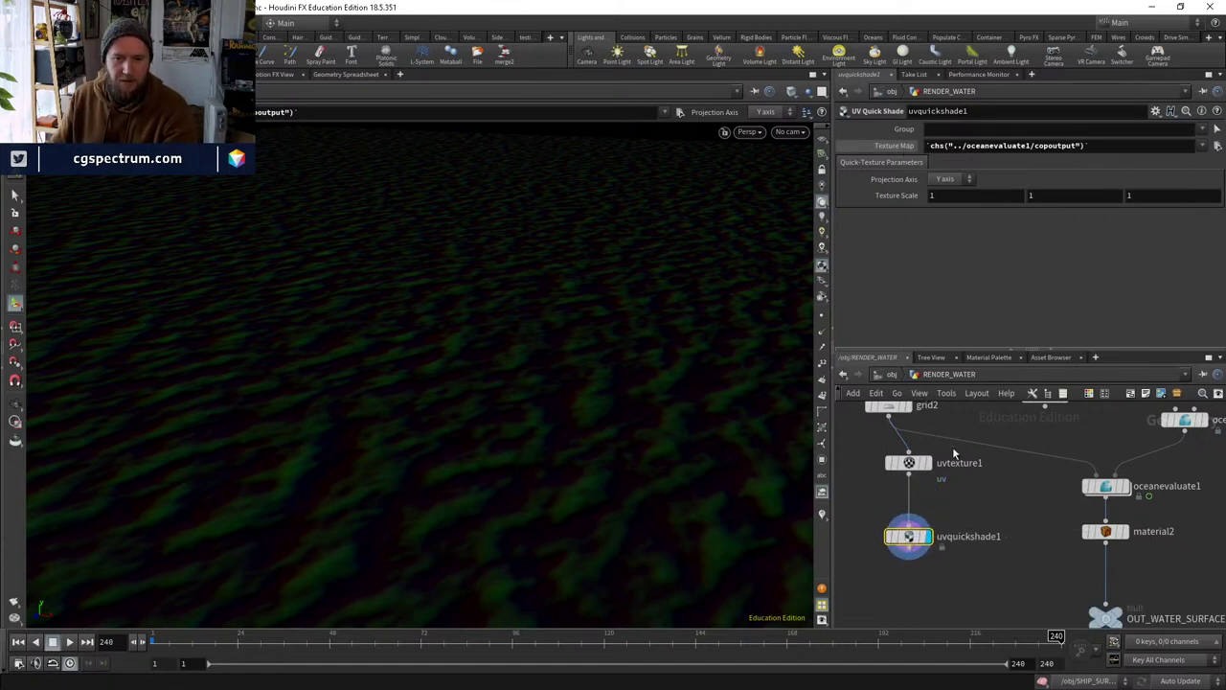
Try a uvtexture1 scale of 0.5 and set its Attribute Class to Vertex.
left_click(909, 463)
middle_click_drag(934, 227, 967, 232)
double_click(967, 232)
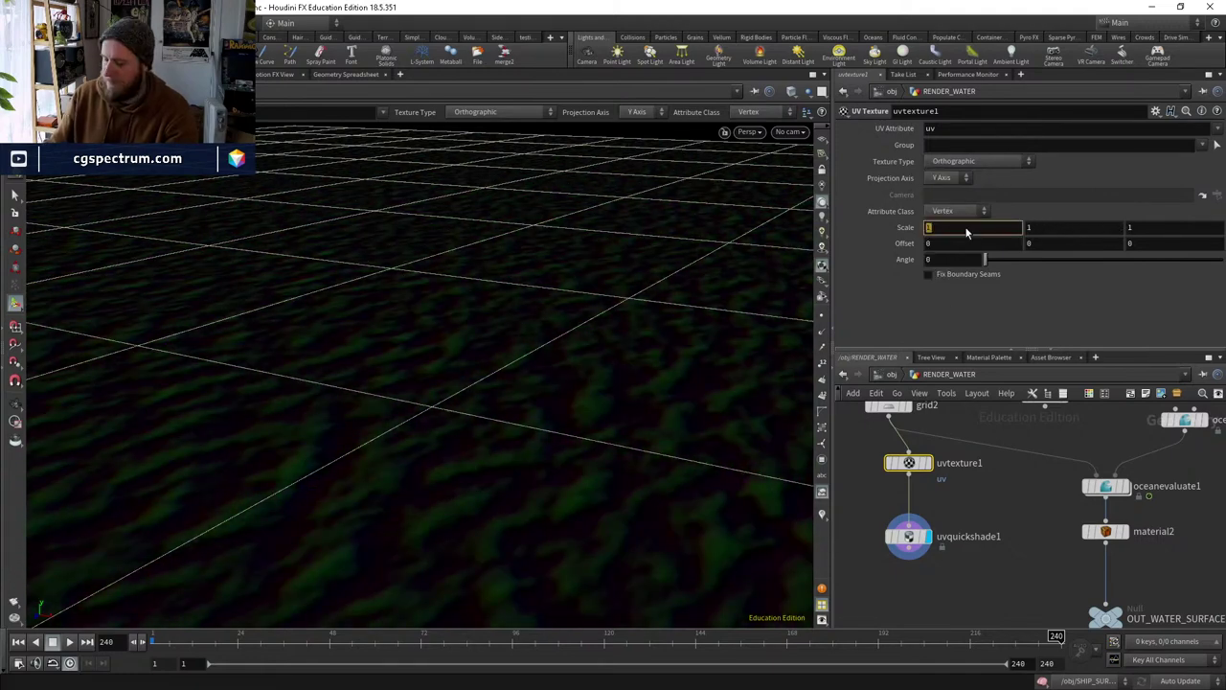
key("Return")
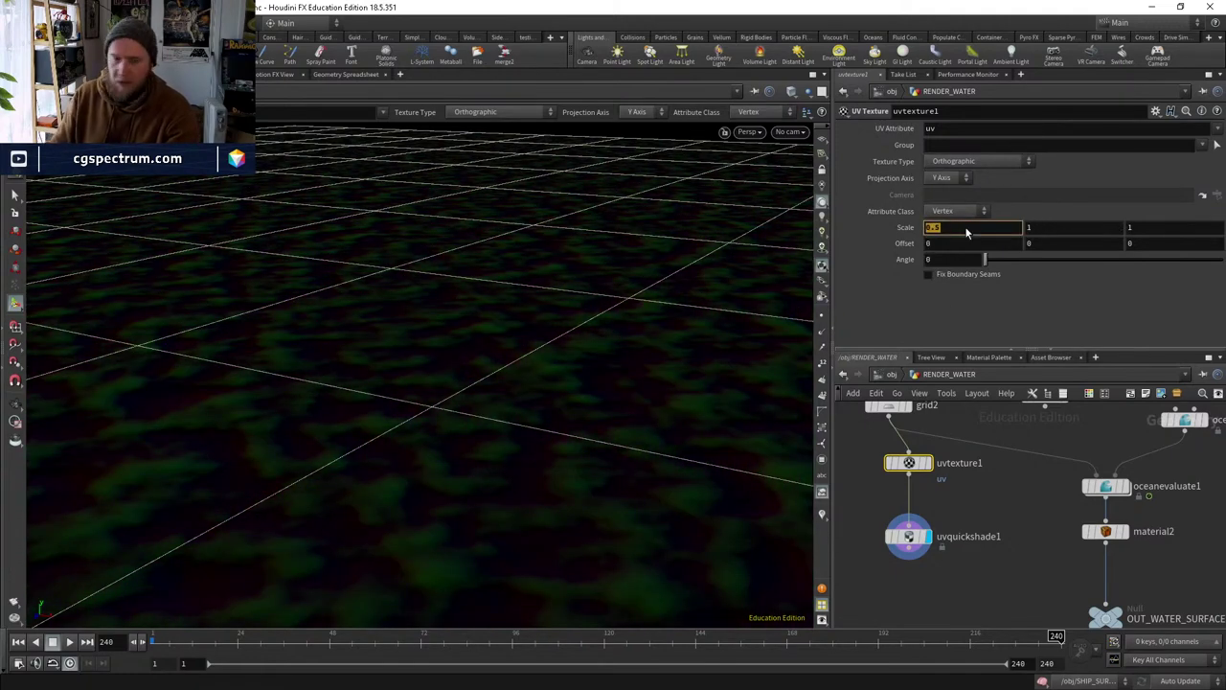
key("Tab")
type("0.5")
key("Return")
double_click(1155, 230)
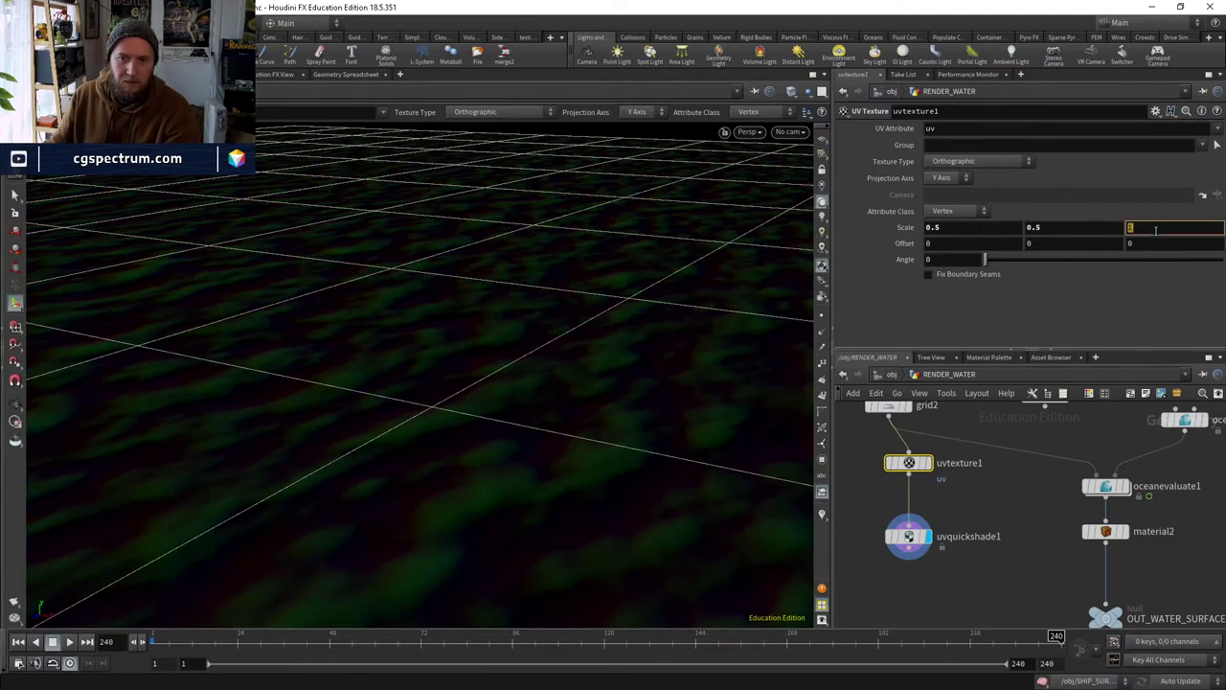
type("0.5")
key("Return")
left_click(954, 211)
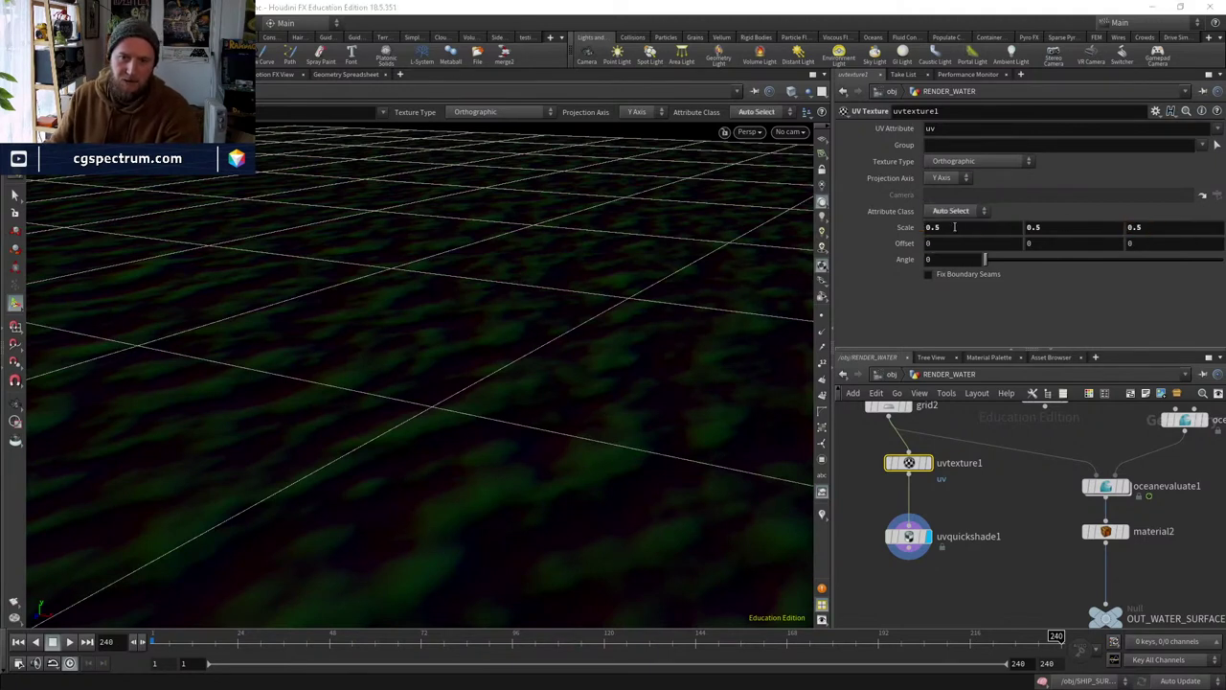
left_click(967, 212)
left_click(958, 243)
Change the uvtexture1 scale to 50, then 10, then back to 1.
double_click(953, 230)
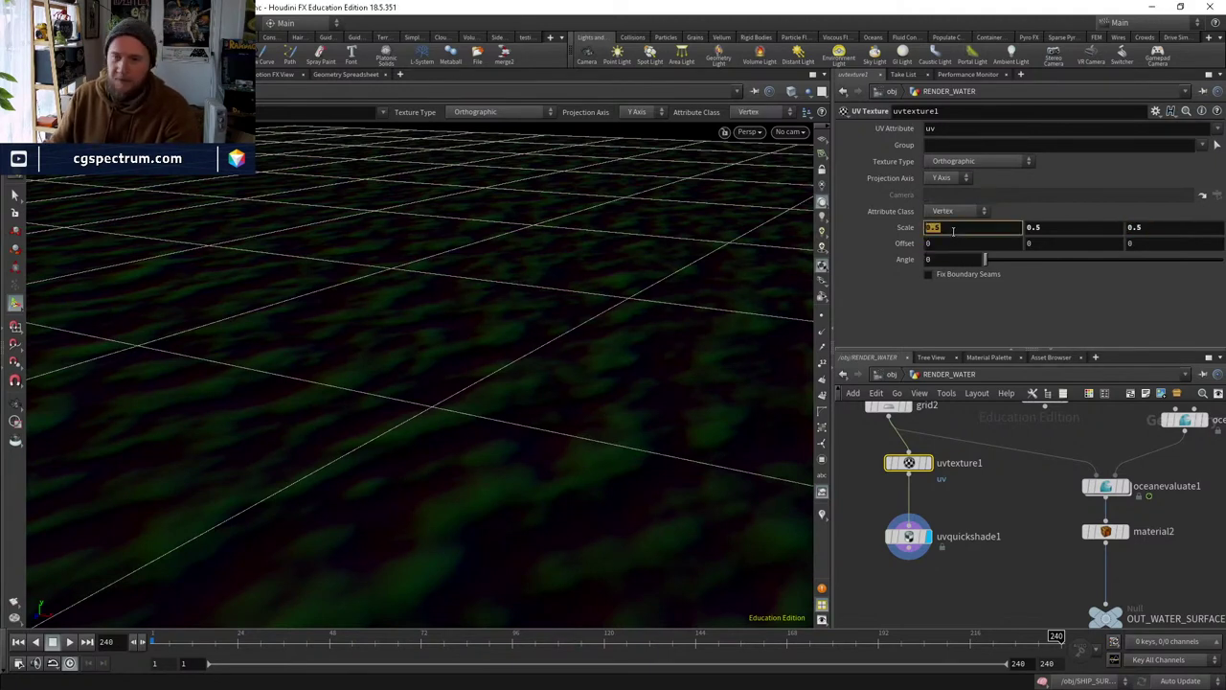
type("50")
key("Return")
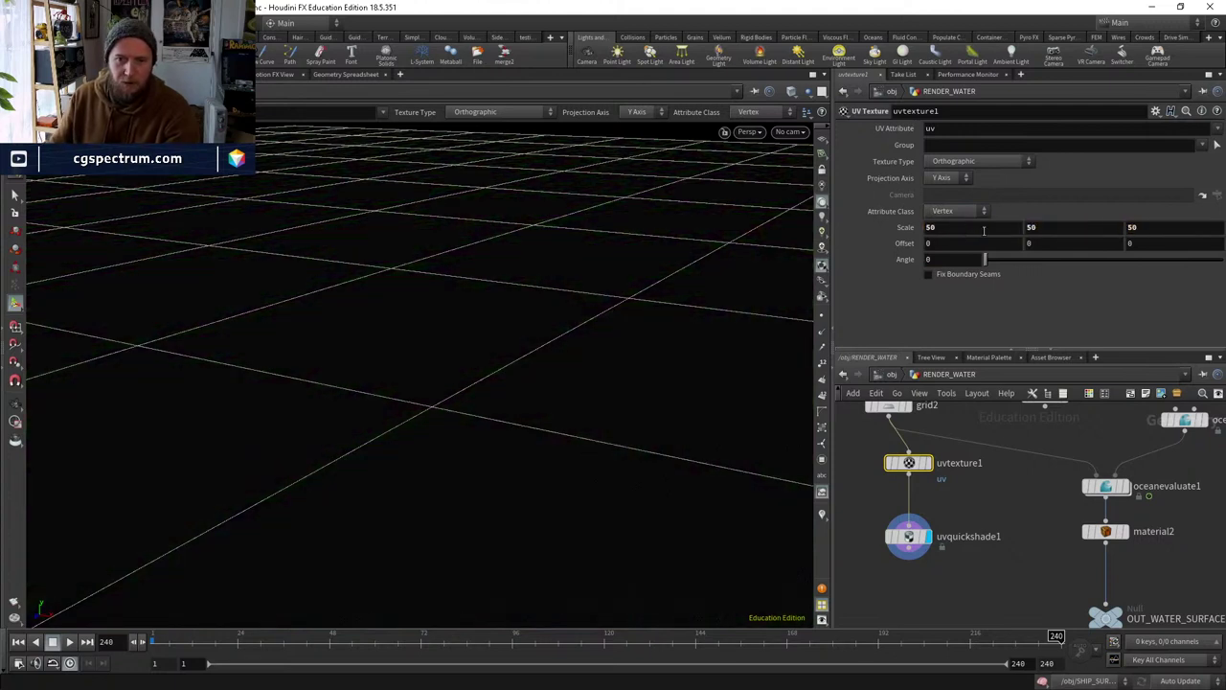
double_click(964, 231)
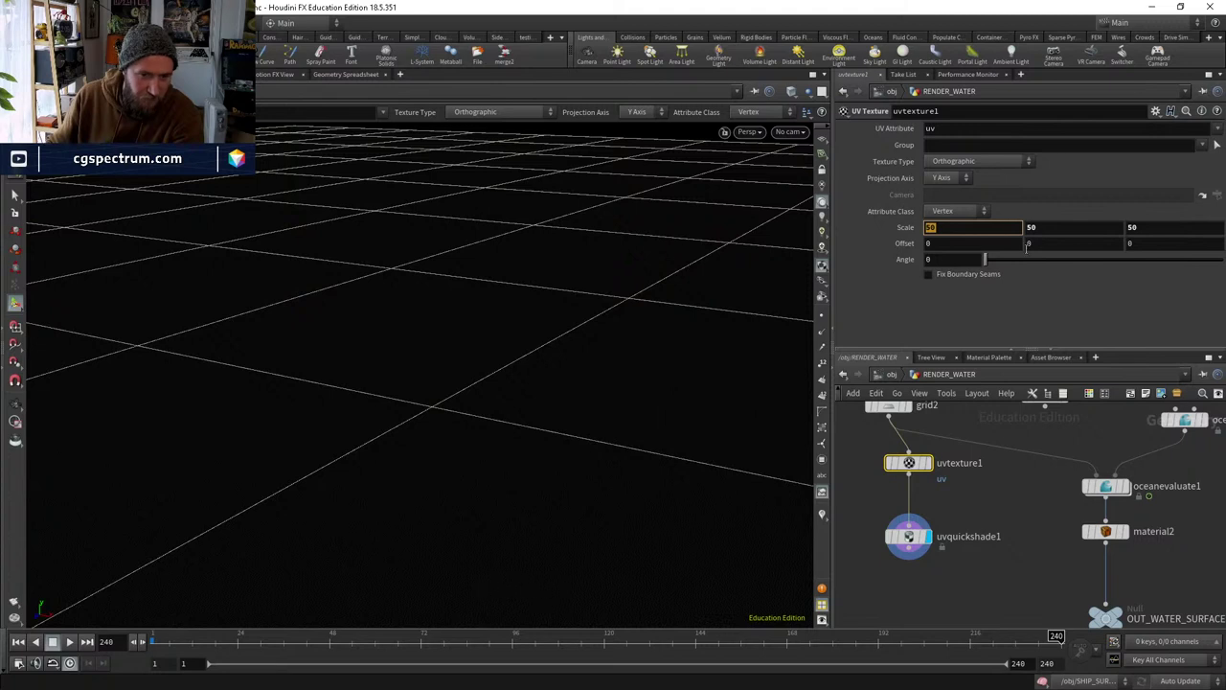
type("10")
key("Tab")
key("Tab")
key("Tab")
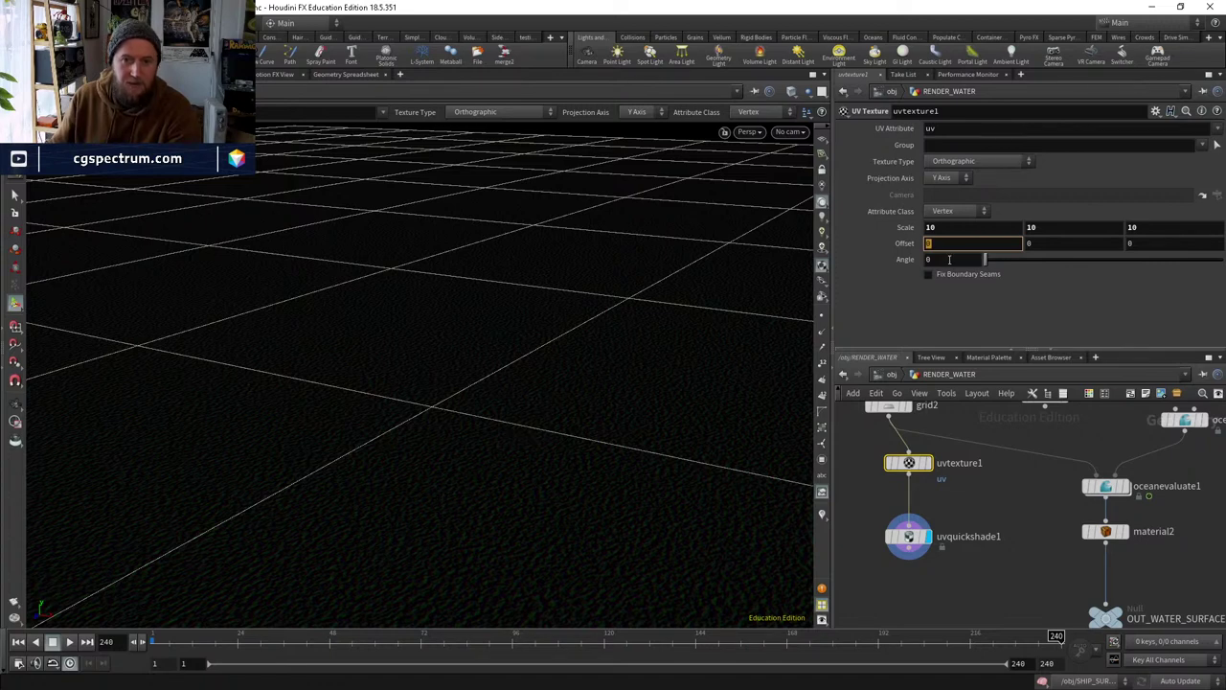
left_click(955, 227)
key("Tab")
type("1")
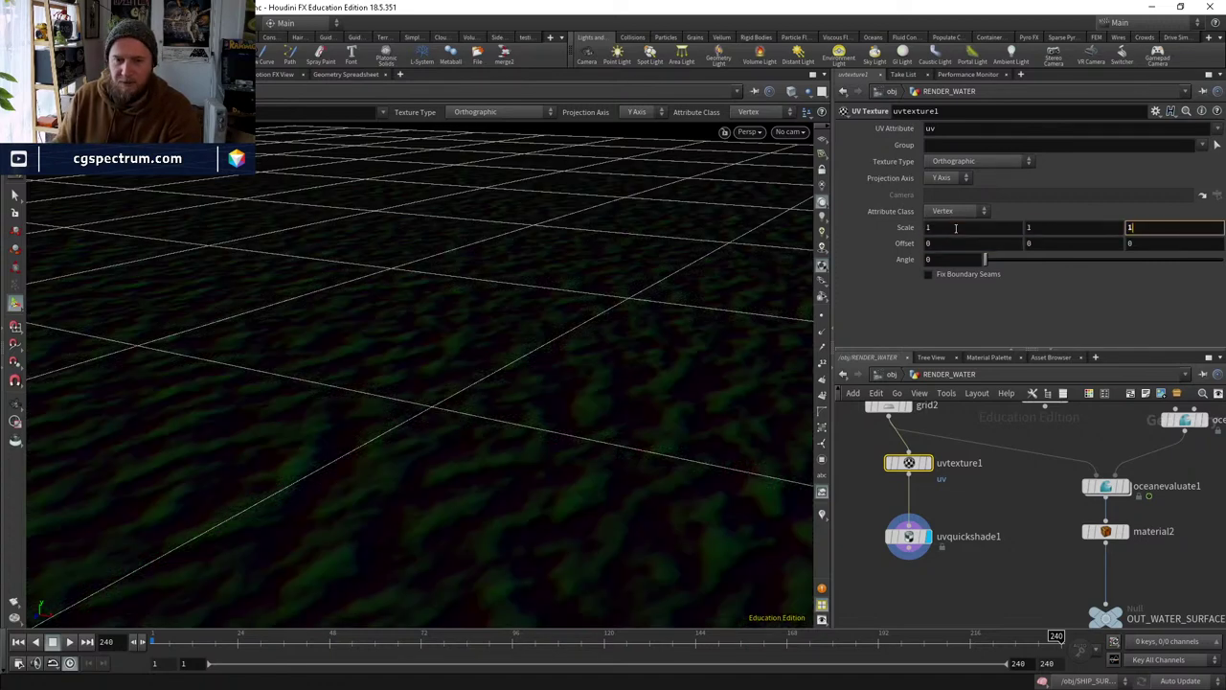
Check the ocean and quick shade nodes, then template uvtexture1 for reference display.
left_click(1106, 485)
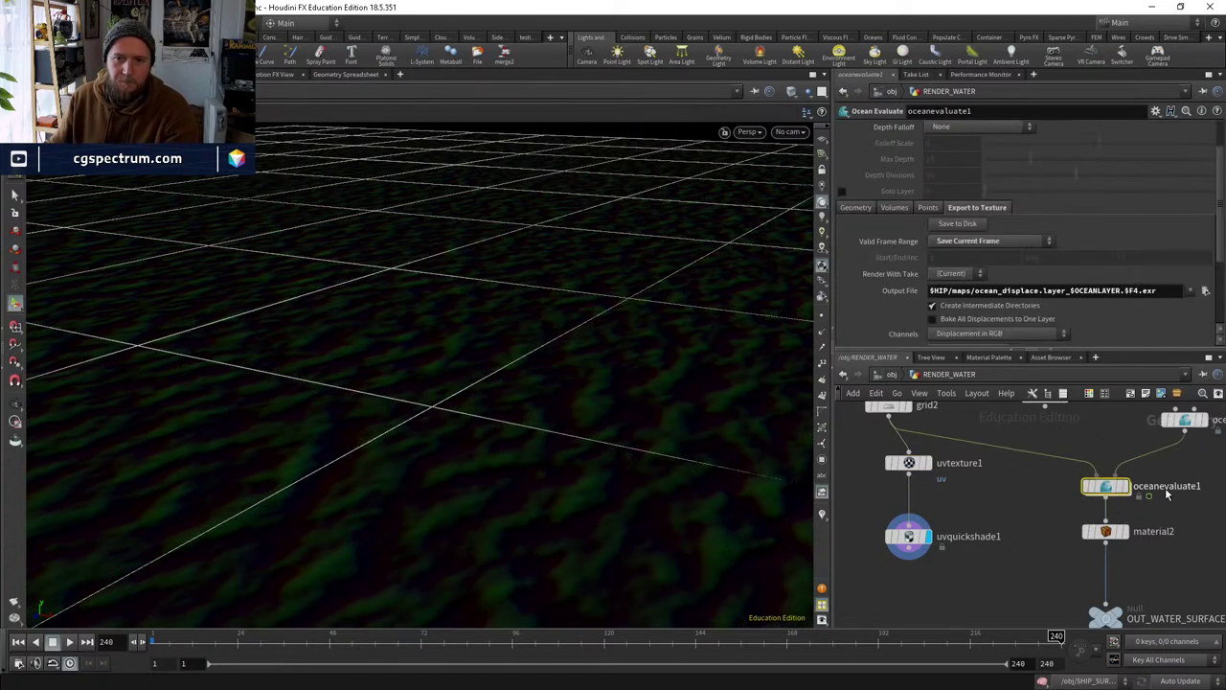
middle_click_drag(1107, 486, 1020, 548)
left_click(1098, 481)
scroll(896, 247, "up", 3)
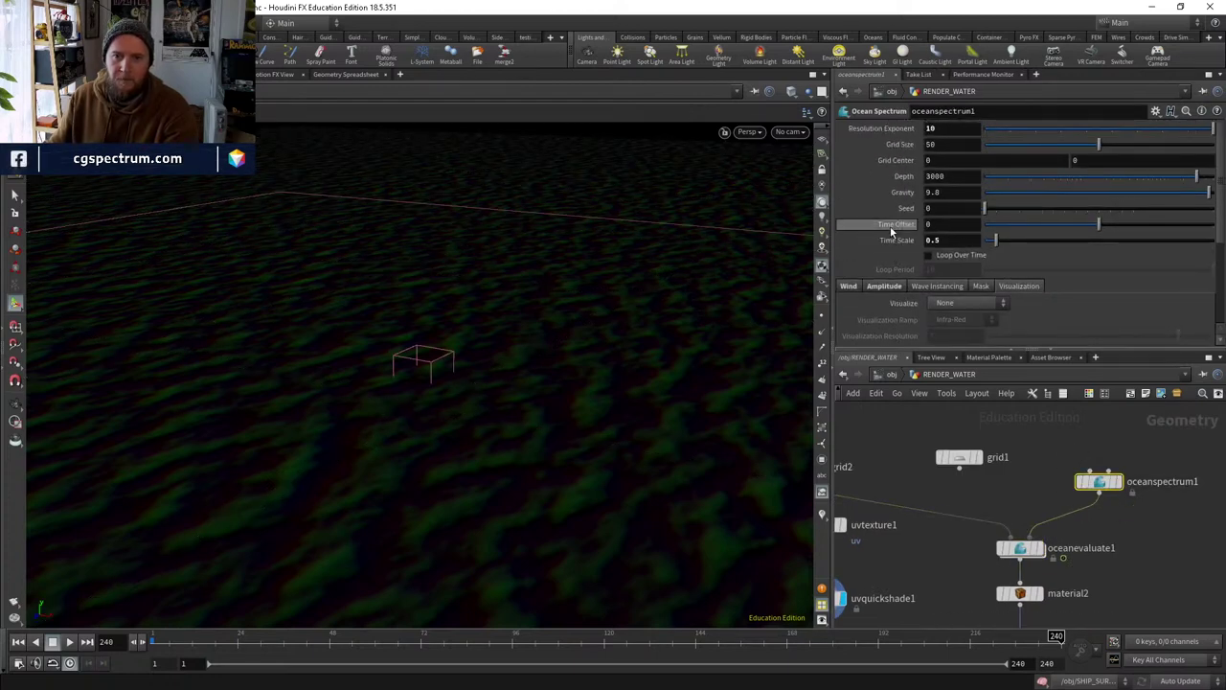
middle_click_drag(837, 607, 946, 537)
left_click(946, 535)
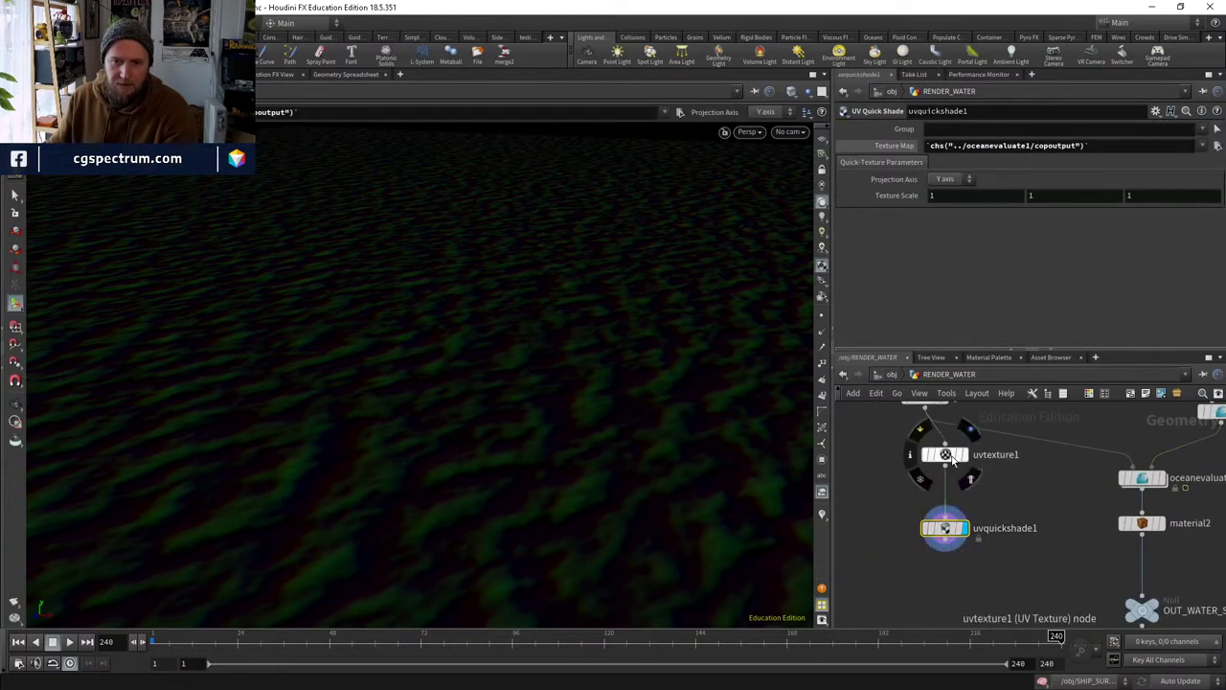
left_click(948, 459)
left_click(977, 484)
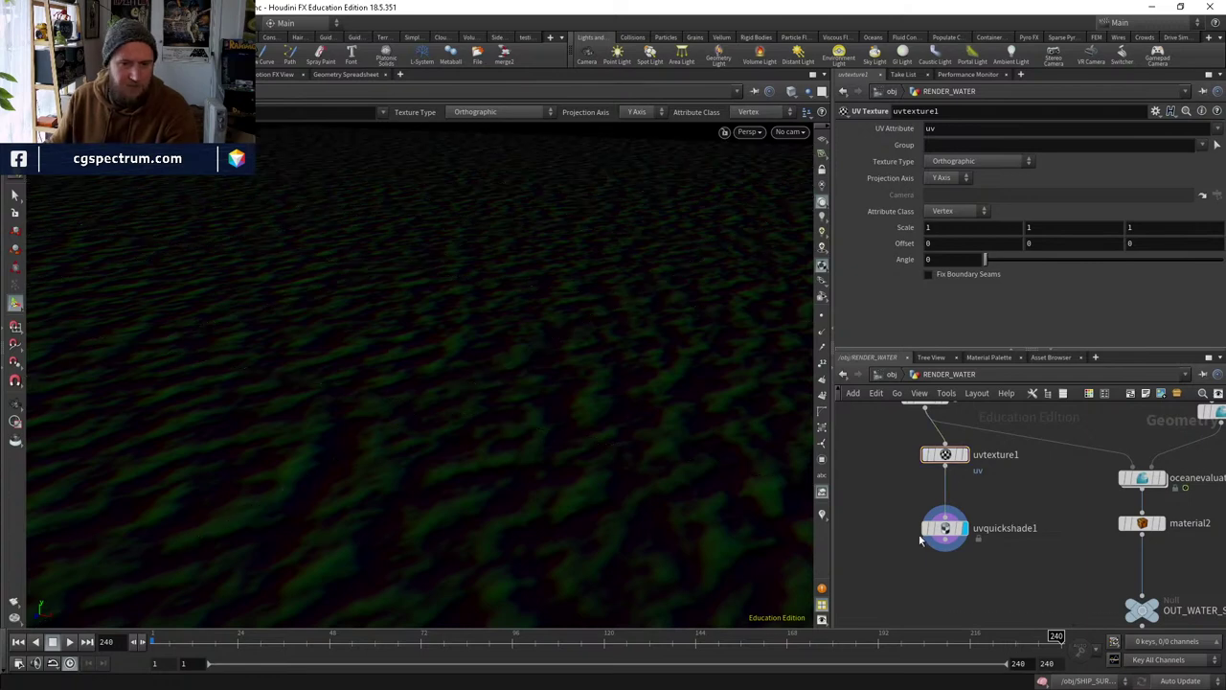
middle_click_drag(997, 497, 1000, 517)
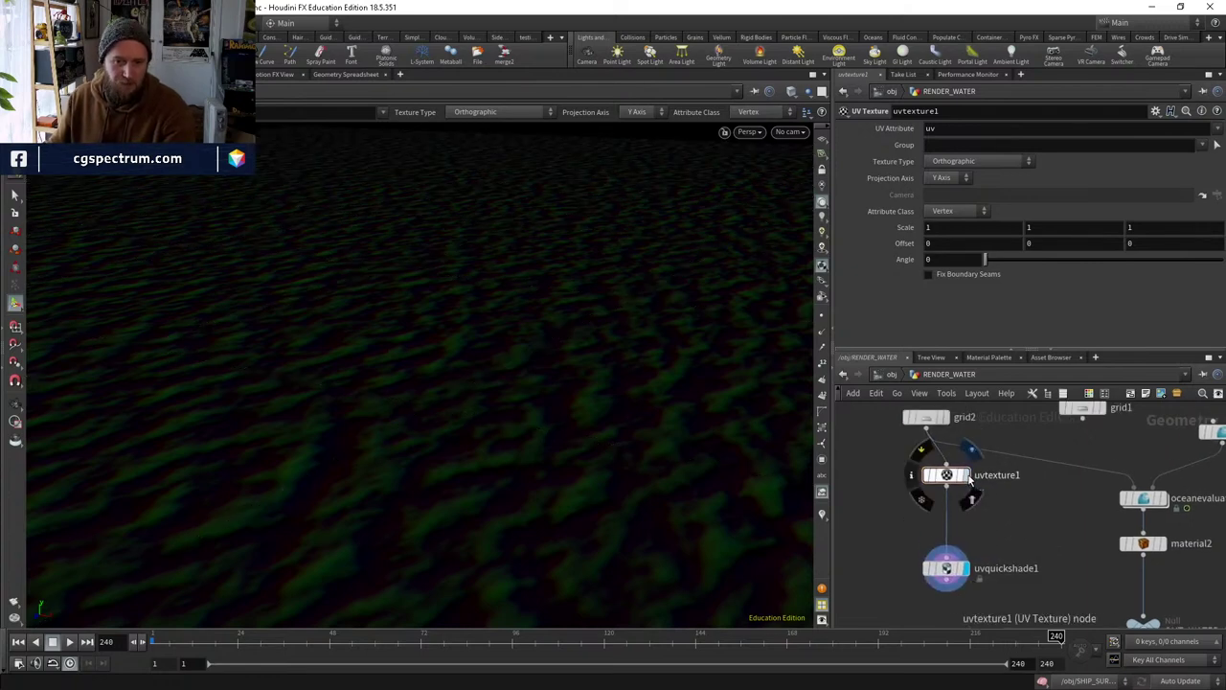
left_click(973, 449)
middle_click_drag(957, 431, 960, 454)
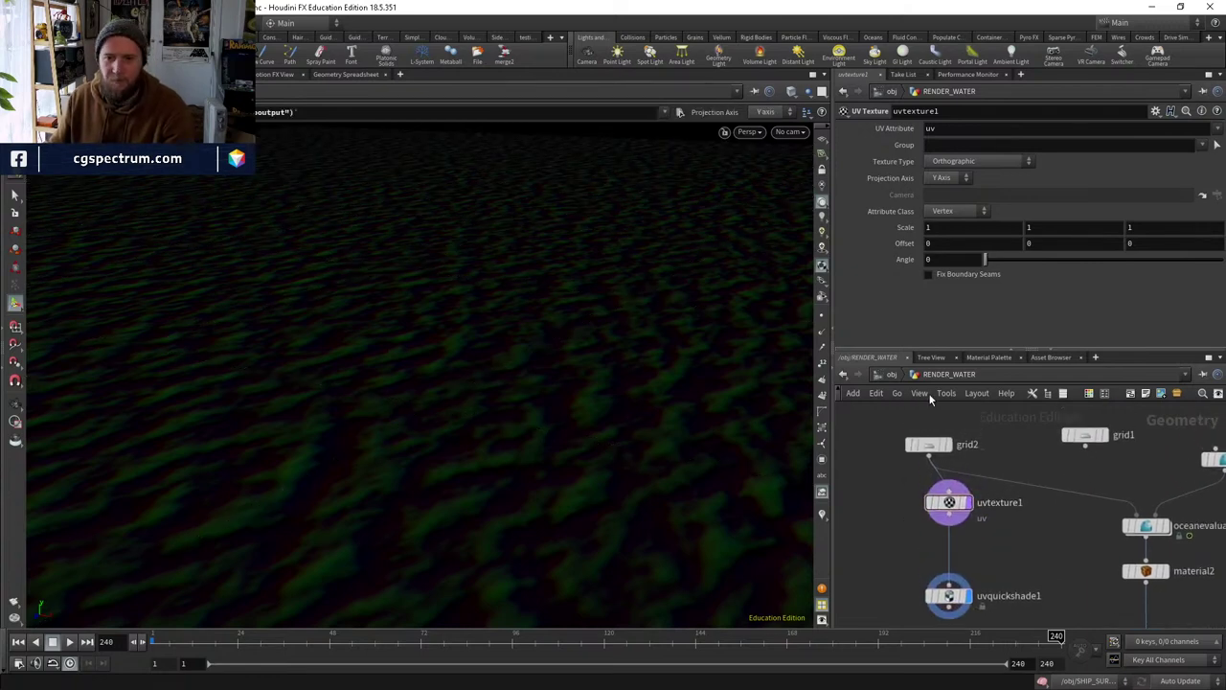
Go up to the /obj object level to the RENDER_WATER object.
left_click(894, 376)
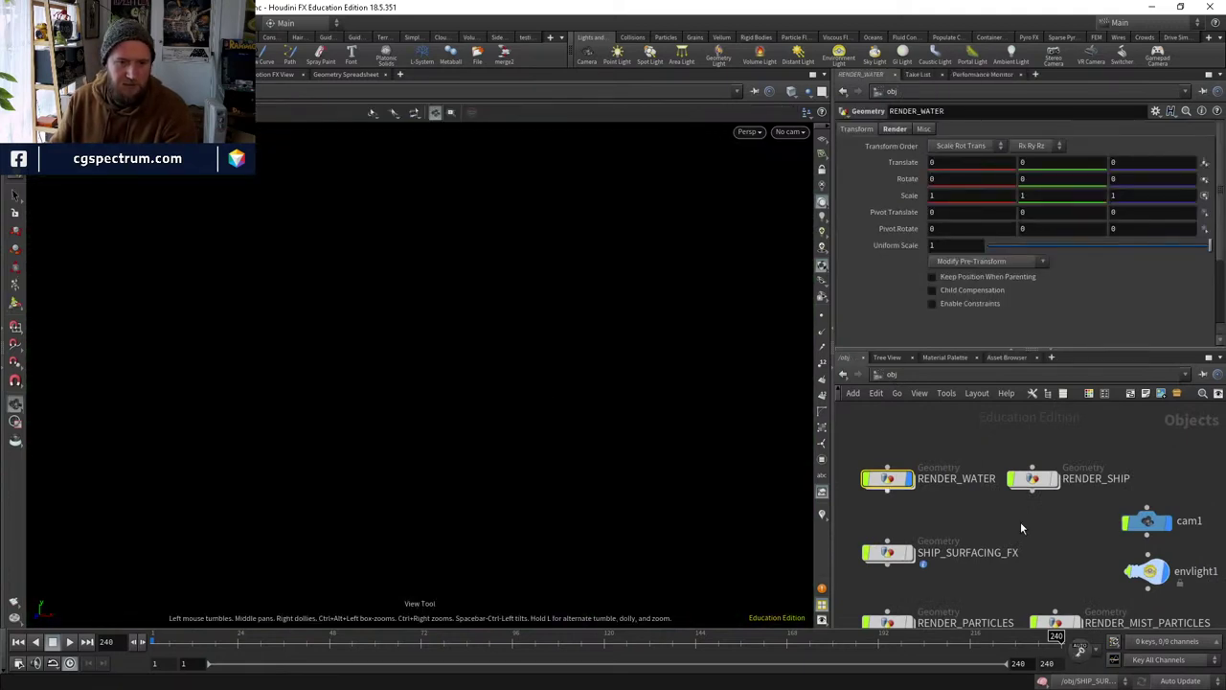
scroll(1006, 543, "down", 3)
scroll(1005, 543, "down", 3)
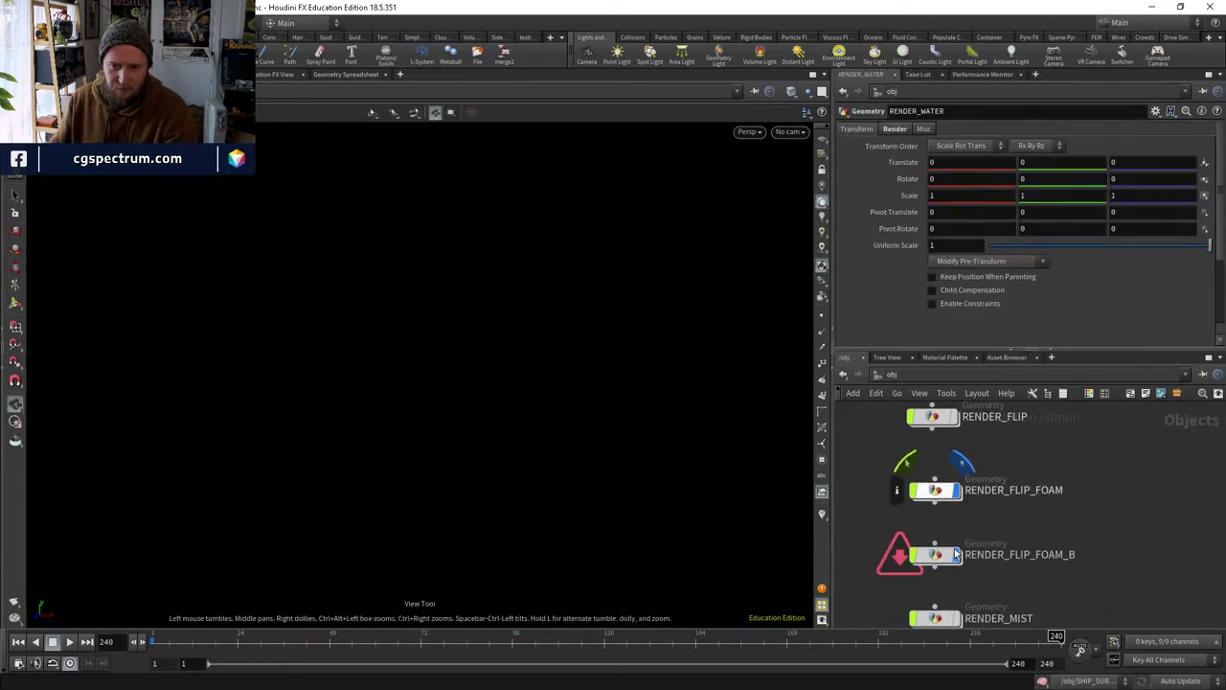
scroll(960, 564, "down", 2)
Jump to the water object's material and rename it WATER.
scroll(958, 536, "up", 6)
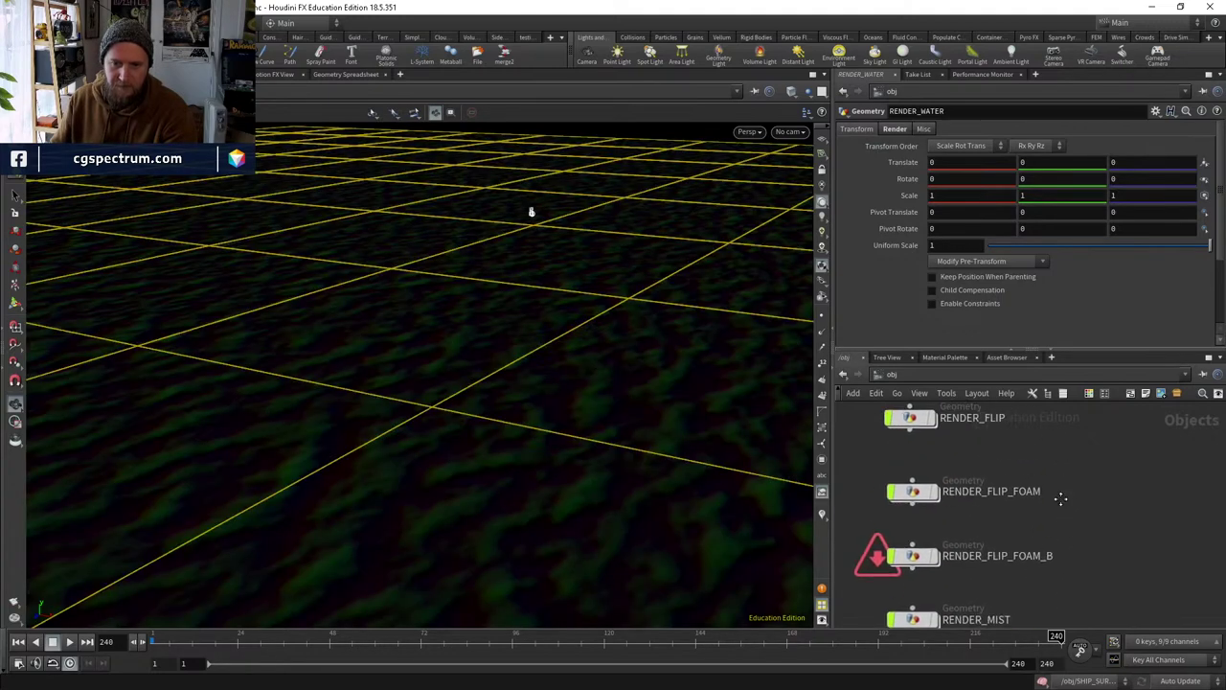
left_click(895, 128)
left_click(1188, 149)
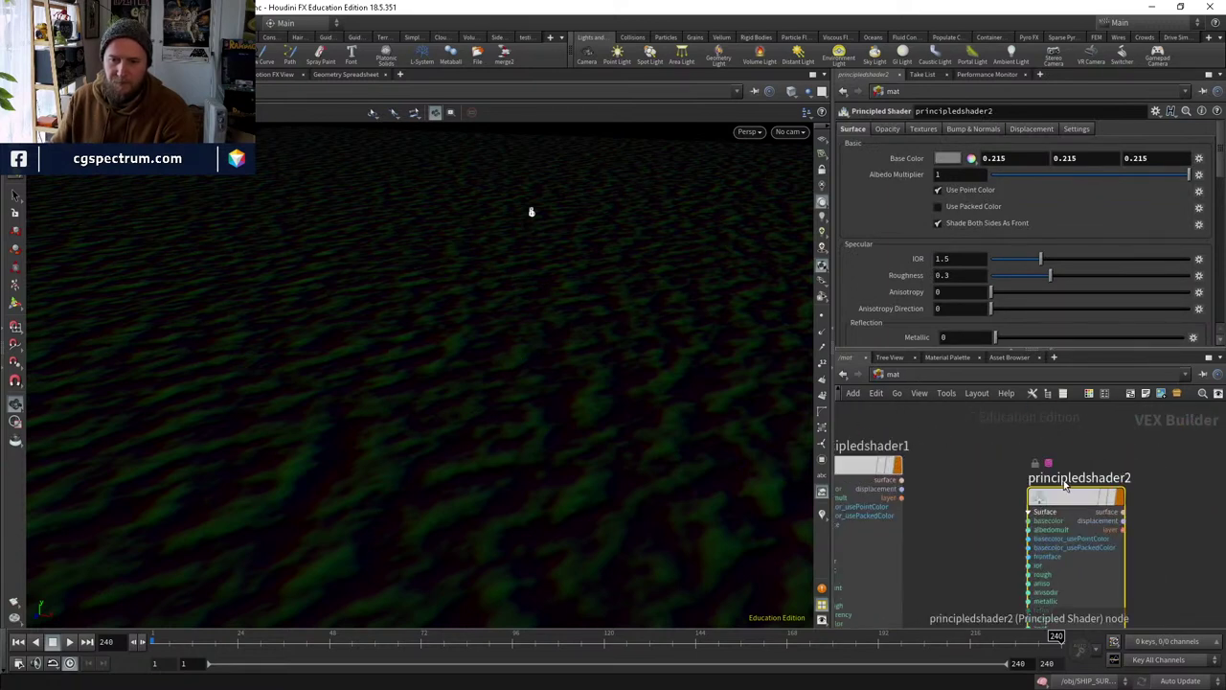
double_click(1064, 484)
type("WATER")
key("Return")
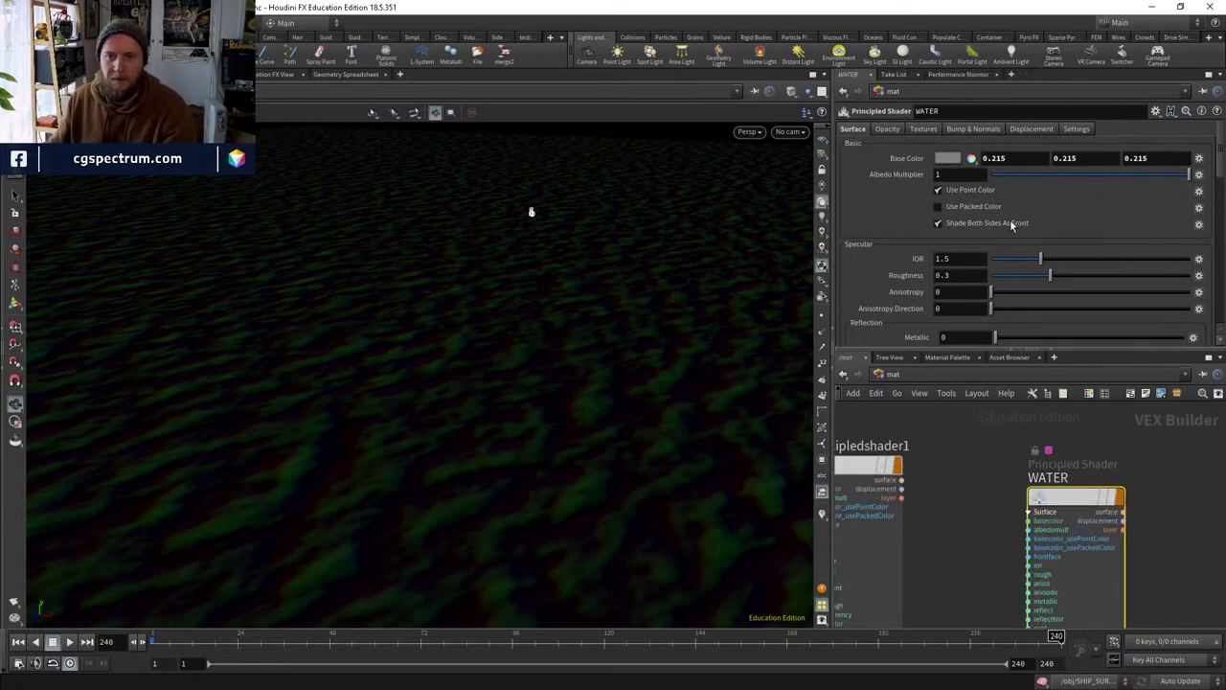
Enable Texture Displacement with Texture Path referencing oceanevaluate1's export, and show the /out network.
left_click(1036, 133)
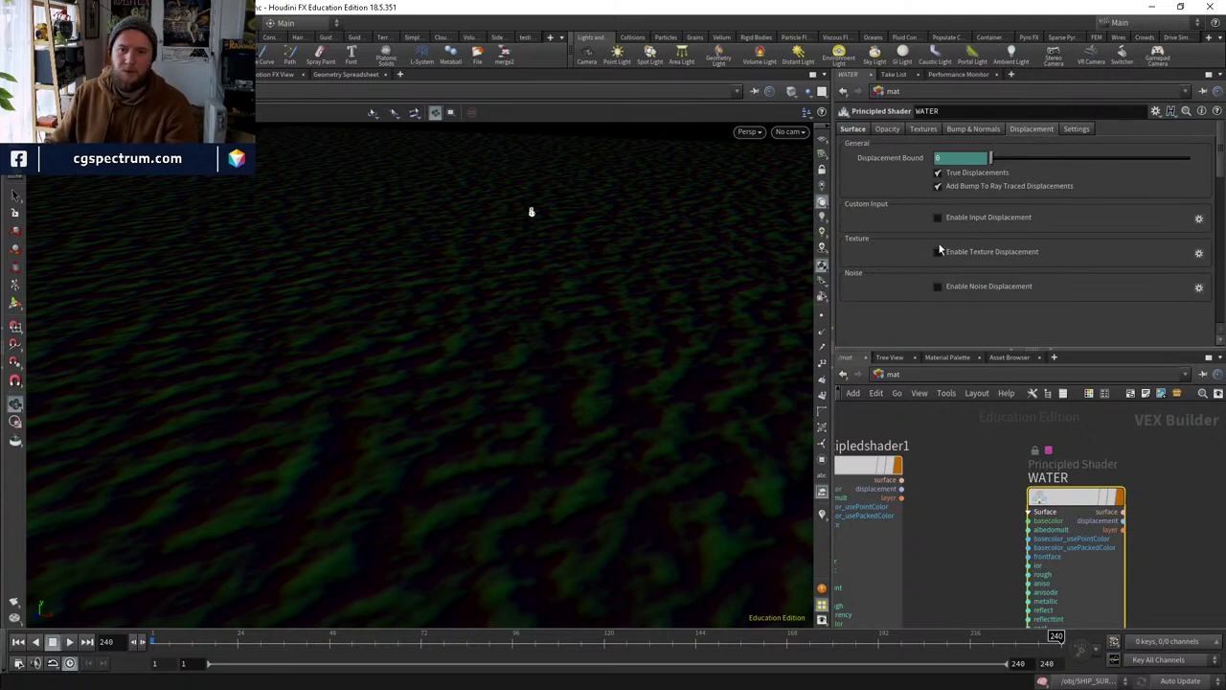
left_click(939, 255)
scroll(920, 277, "down", 1)
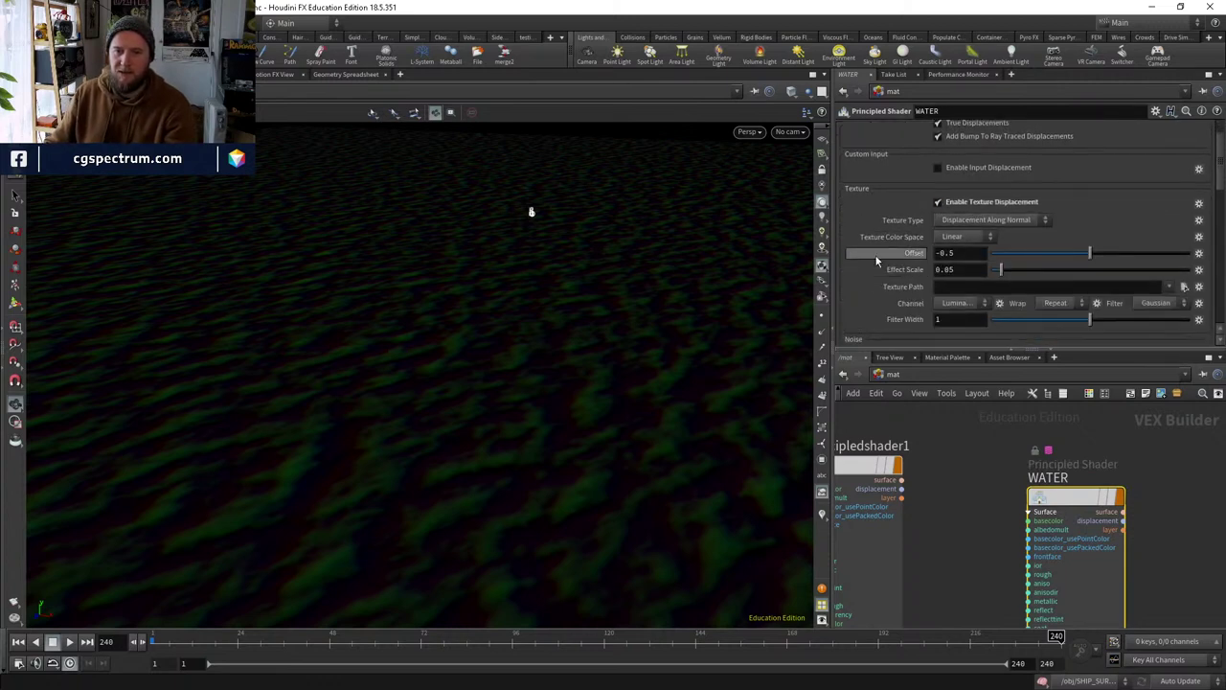
right_click(921, 288)
left_click(1002, 421)
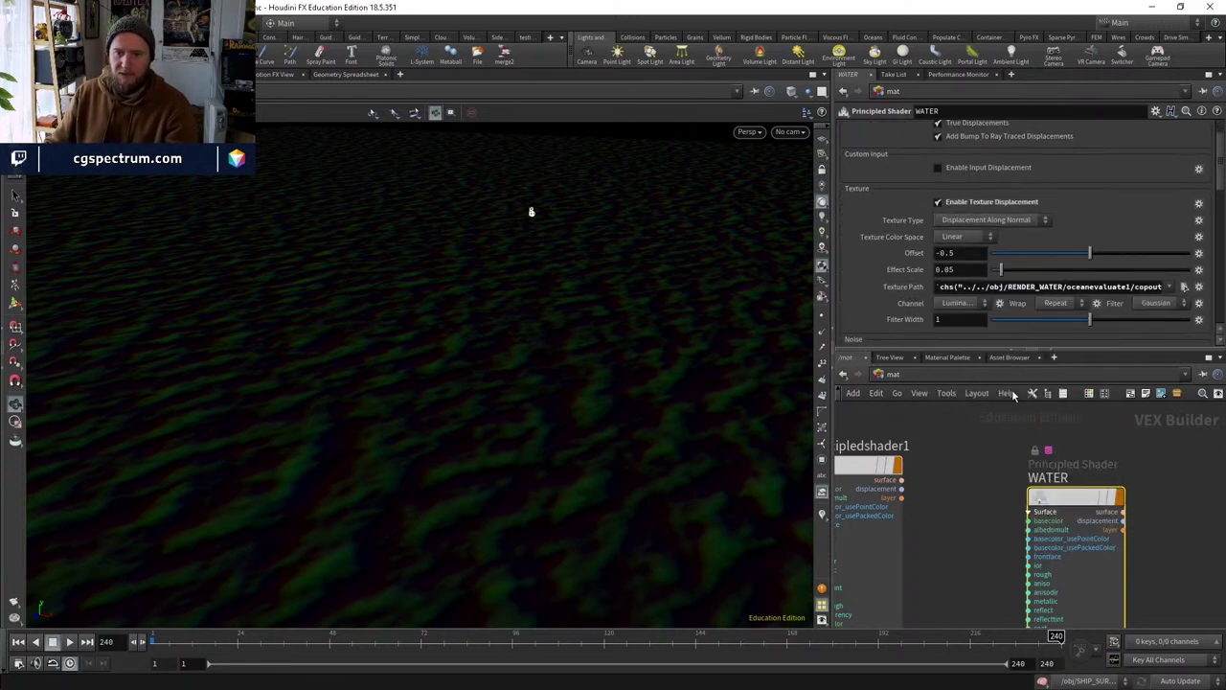
left_click(912, 290)
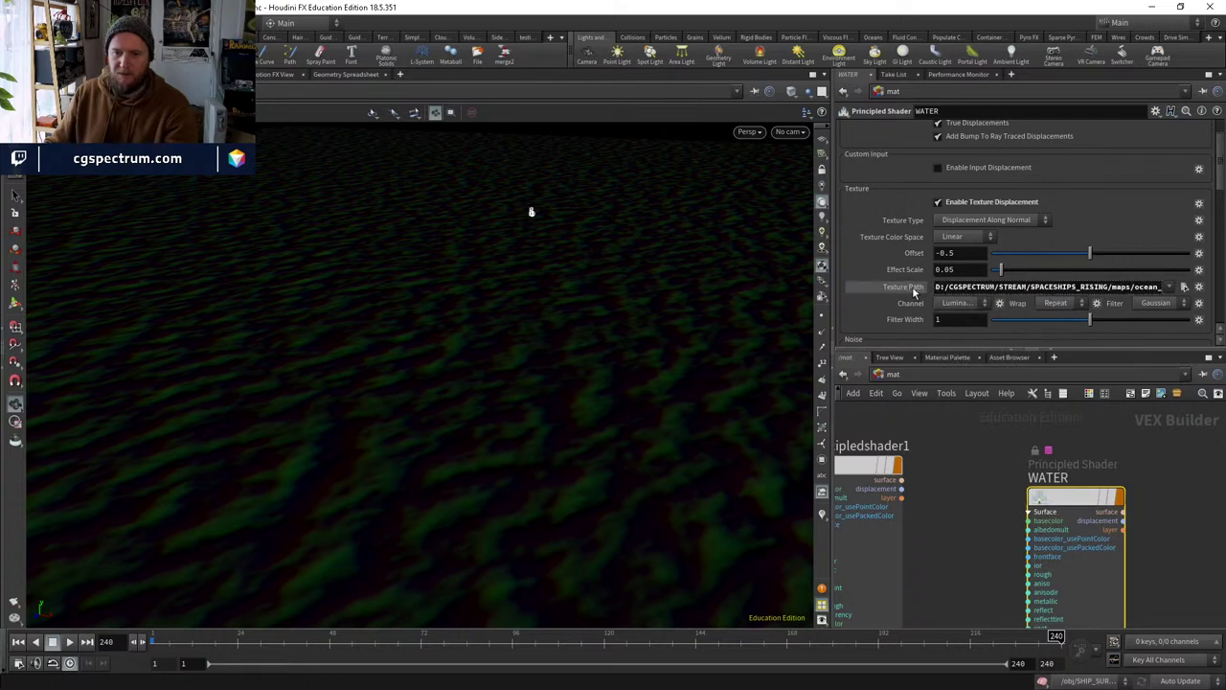
left_click(1025, 288)
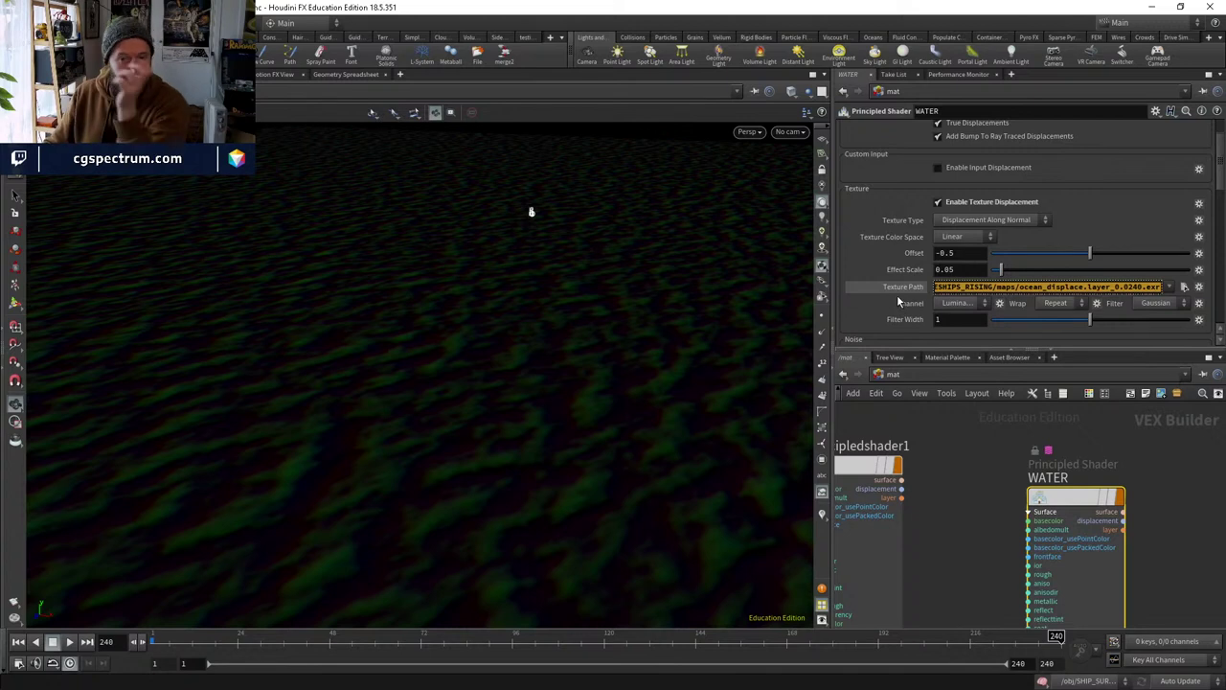
key("Escape")
key("ctrl+v")
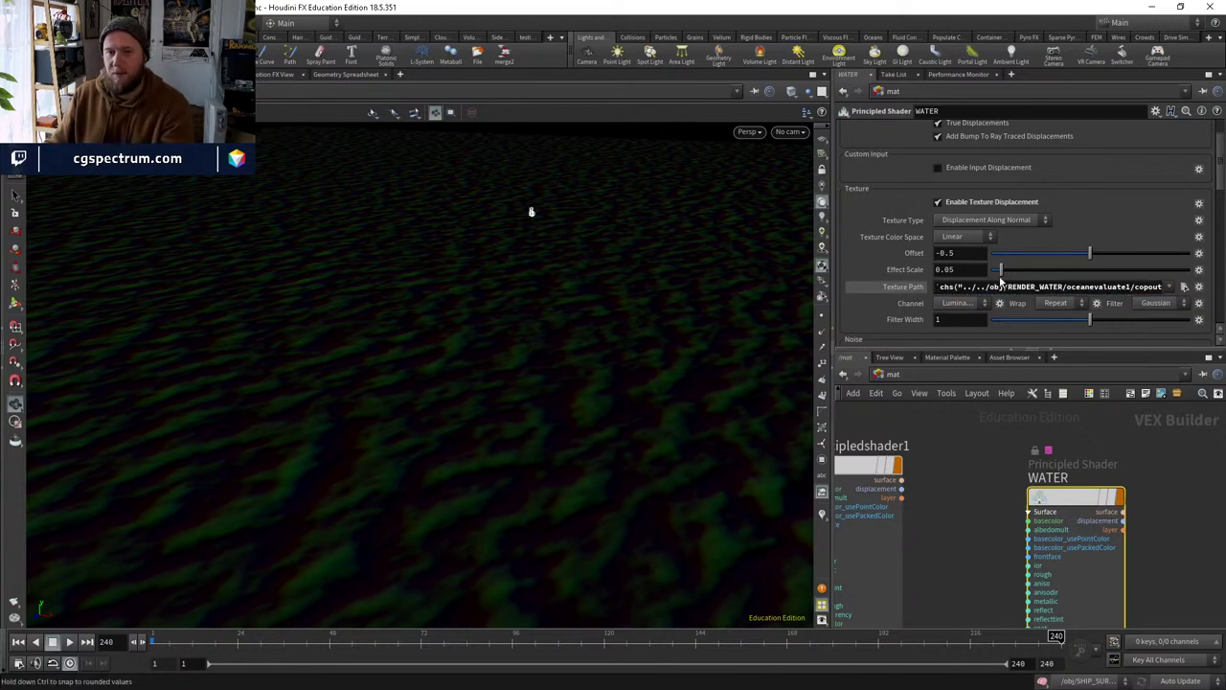
left_click(918, 373)
left_click(934, 442)
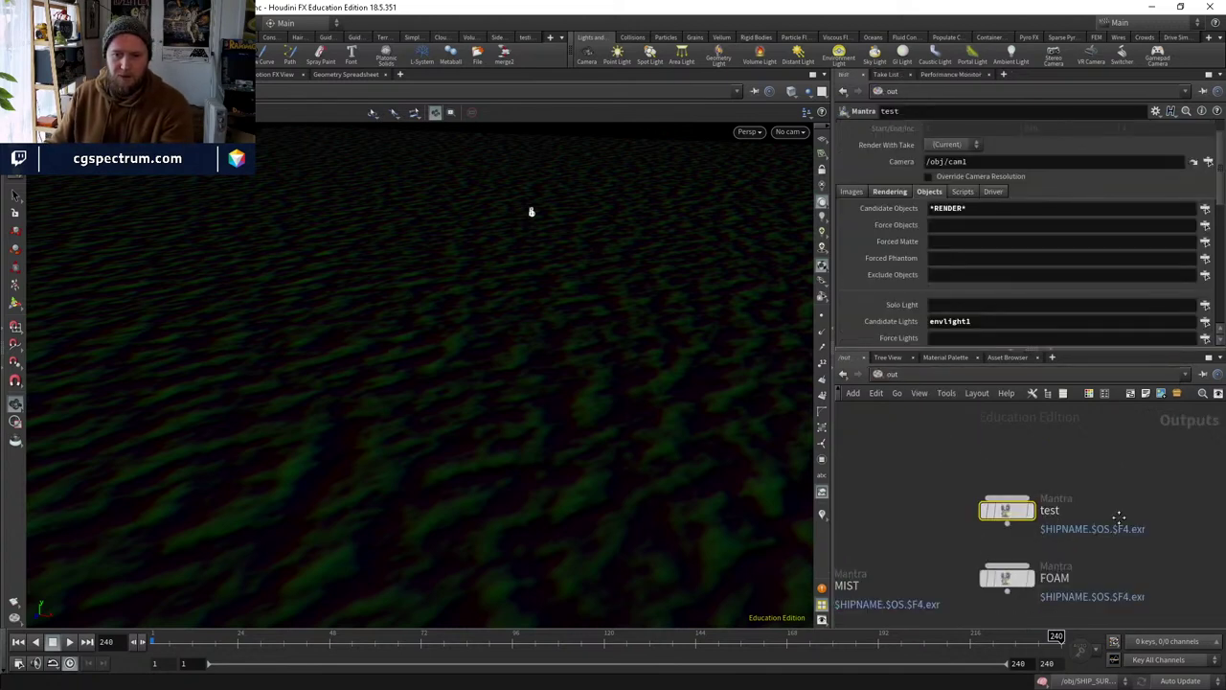
Duplicate the test Mantra render node and rename the copy WATER.
middle_click_drag(1200, 512, 1040, 572)
key("ctrl+c")
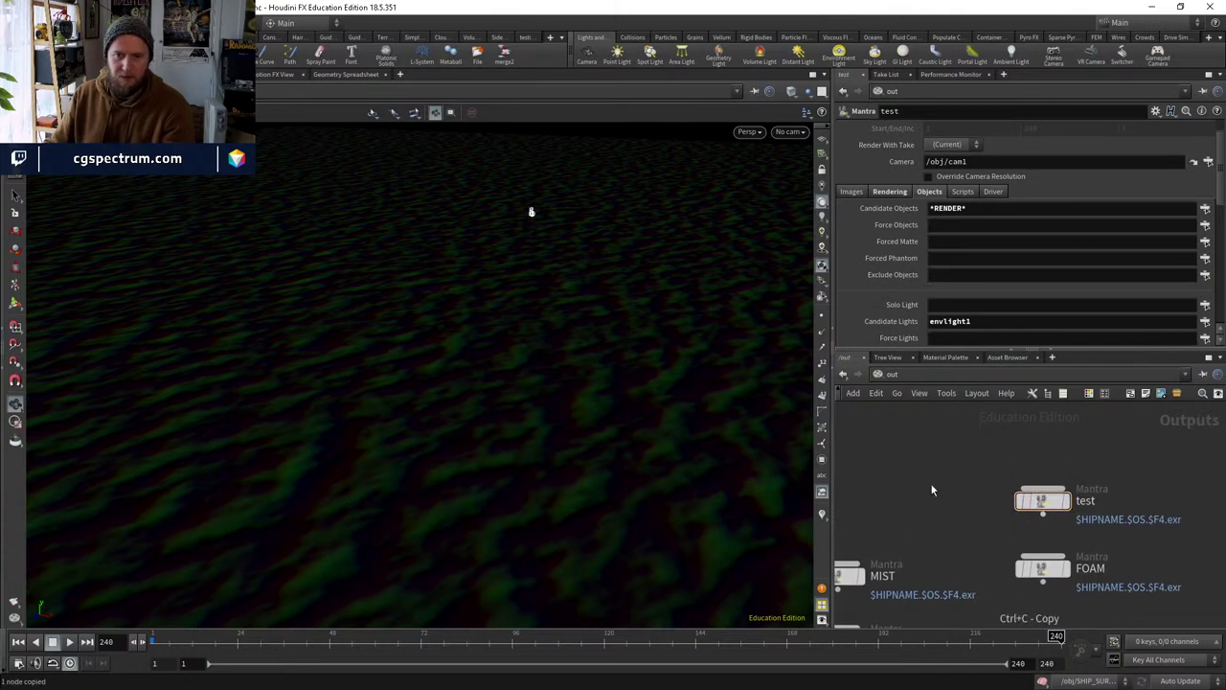
key("ctrl+v")
left_click_drag(887, 500, 863, 500)
double_click(910, 500)
type("WATE")
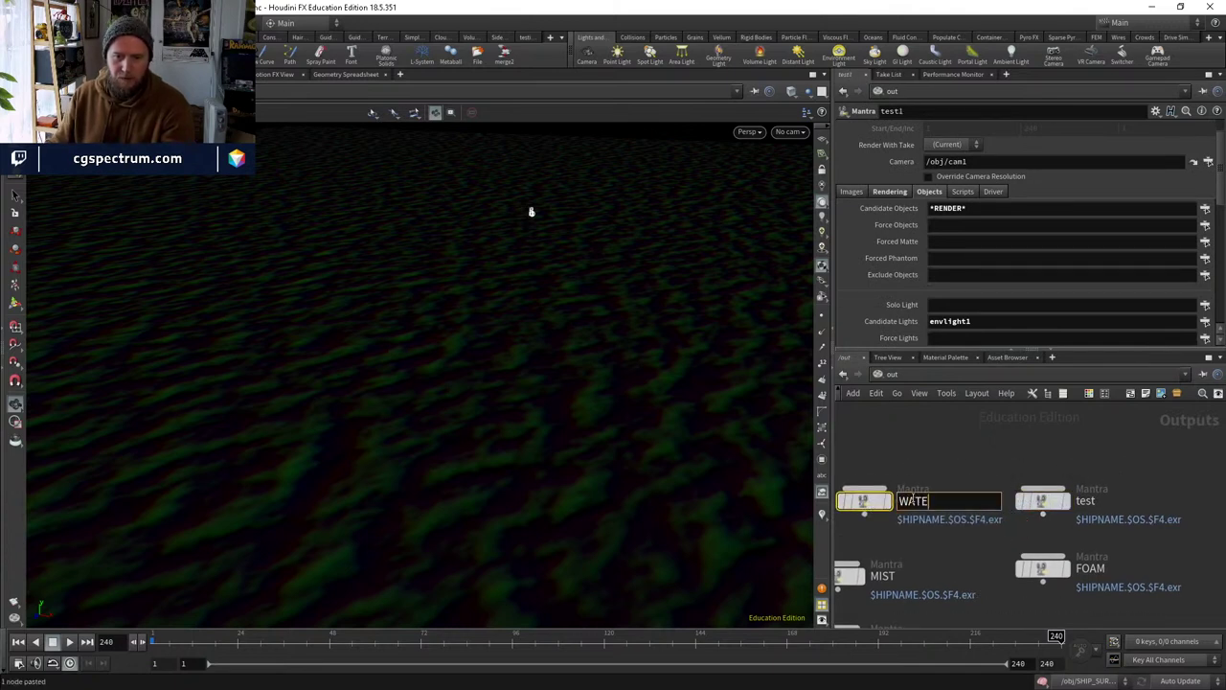
type("R")
key("Return")
middle_click_drag(948, 518, 999, 525)
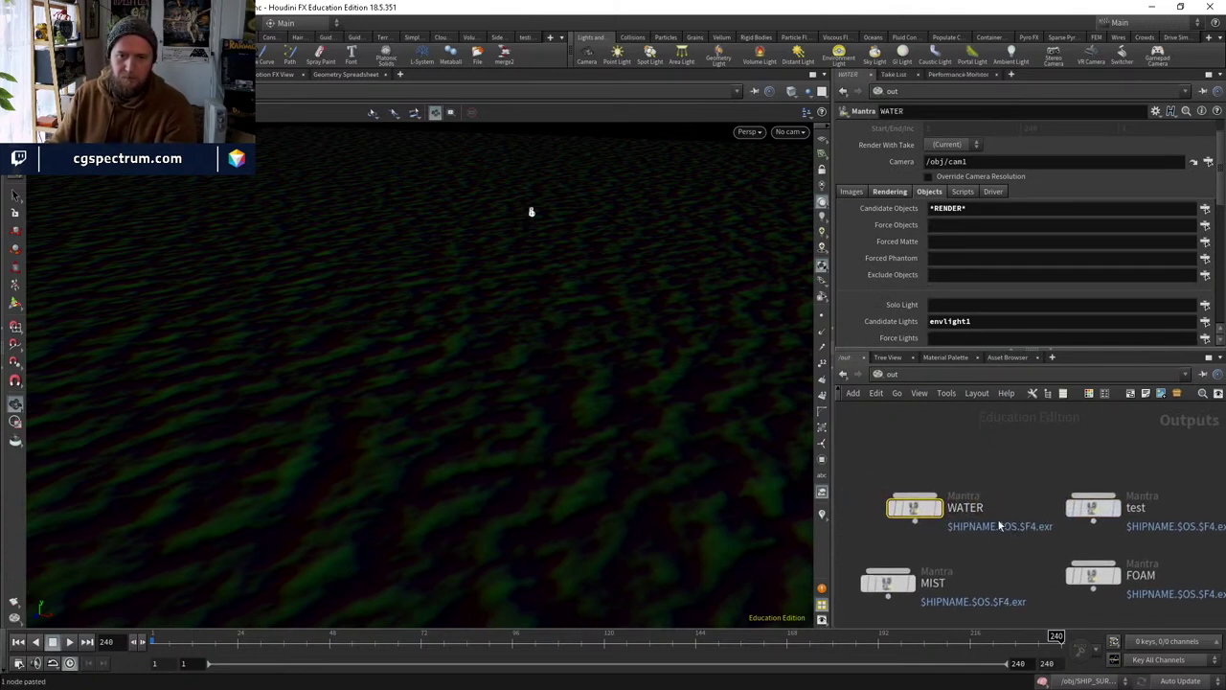
Move RENDER_WATER from WATER's Candidate Objects into its Force Objects field.
left_click(1205, 209)
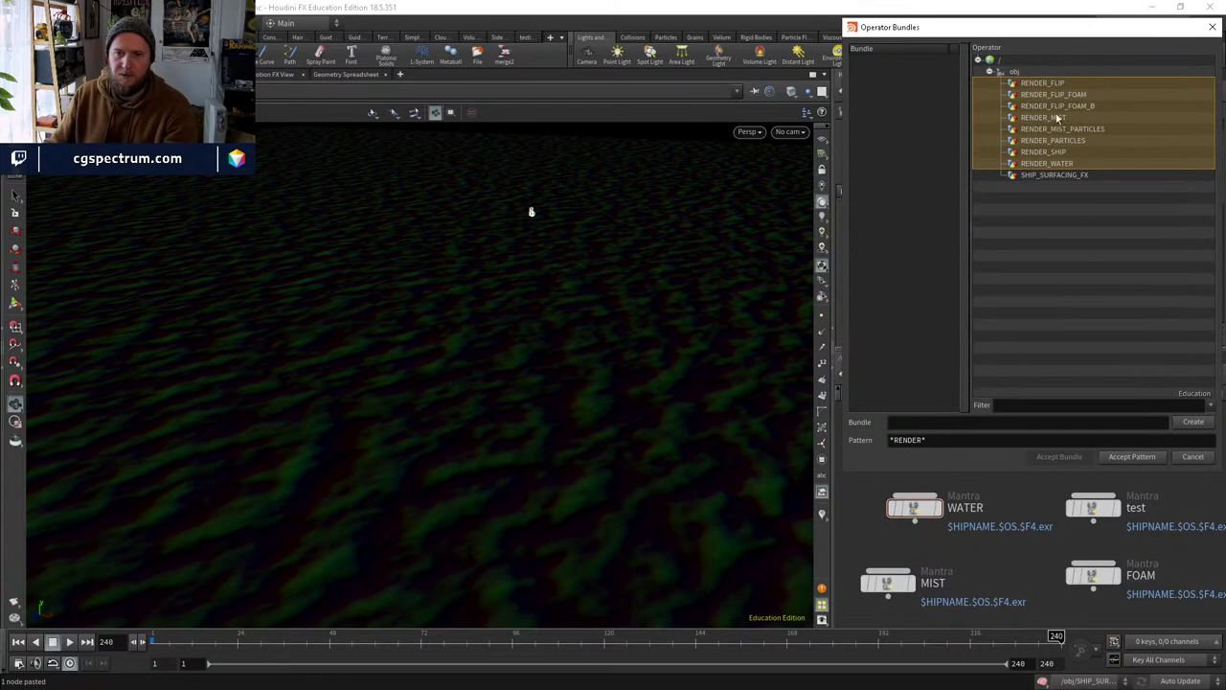
left_click(1063, 165)
left_click(1154, 461)
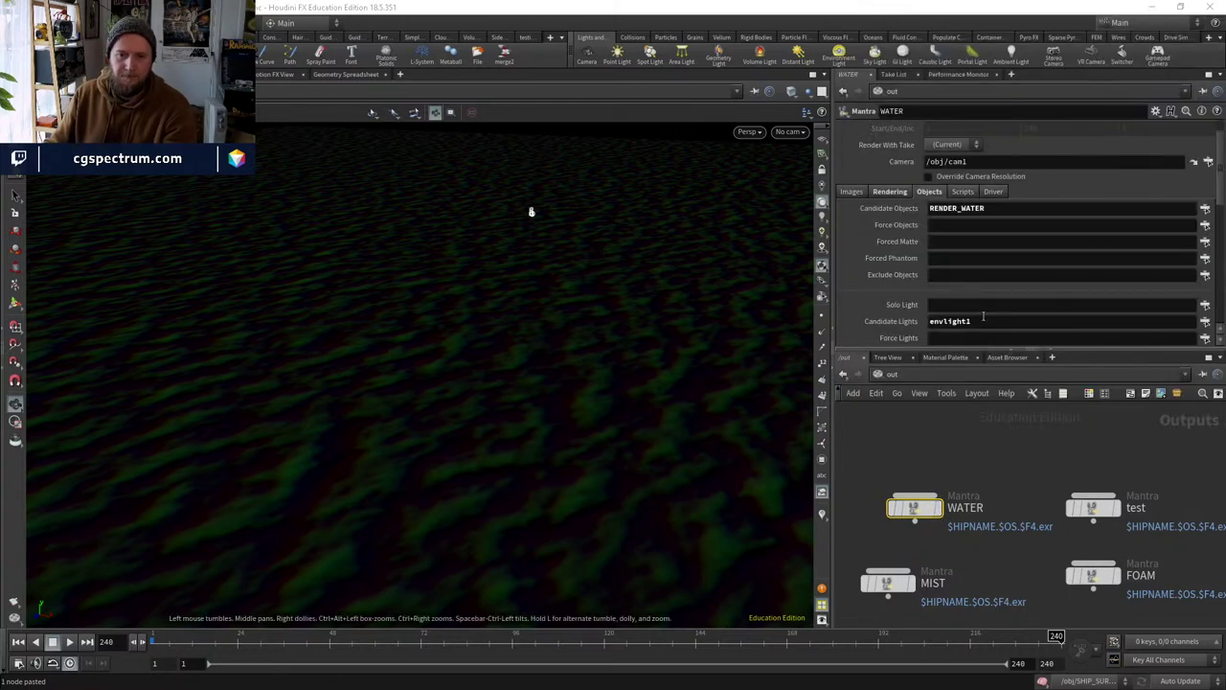
double_click(956, 208)
key("ctrl+x")
left_click(957, 224)
key("ctrl+v")
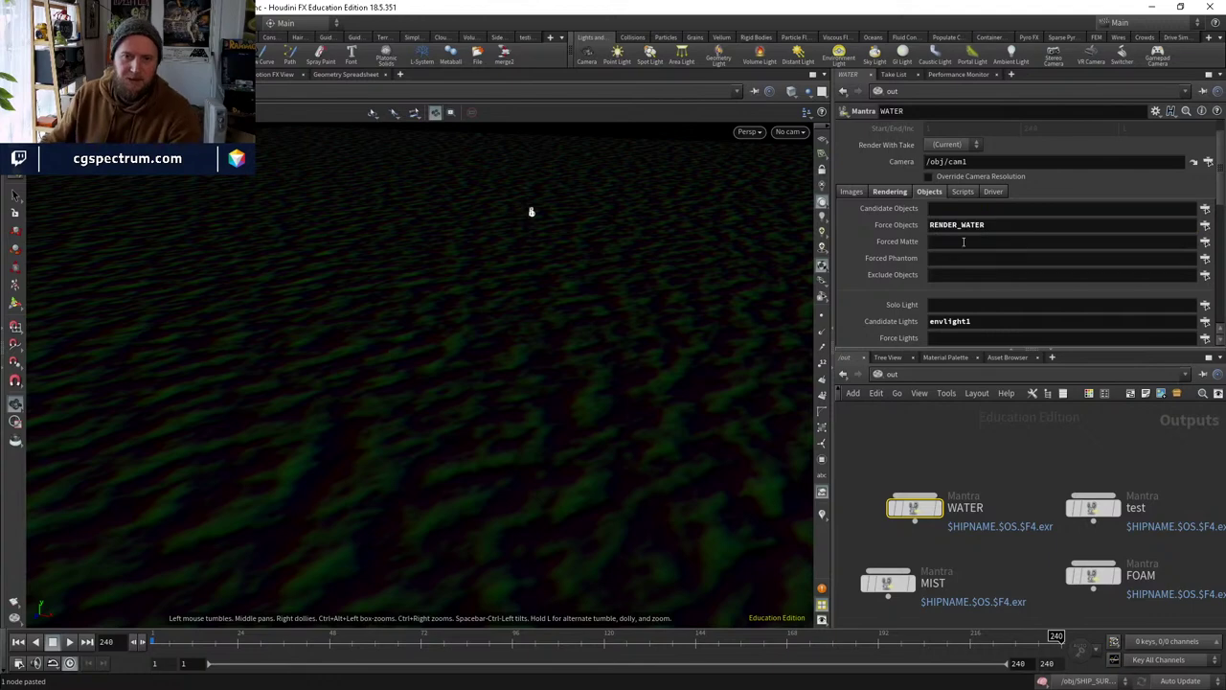
left_click_drag(906, 505, 890, 476)
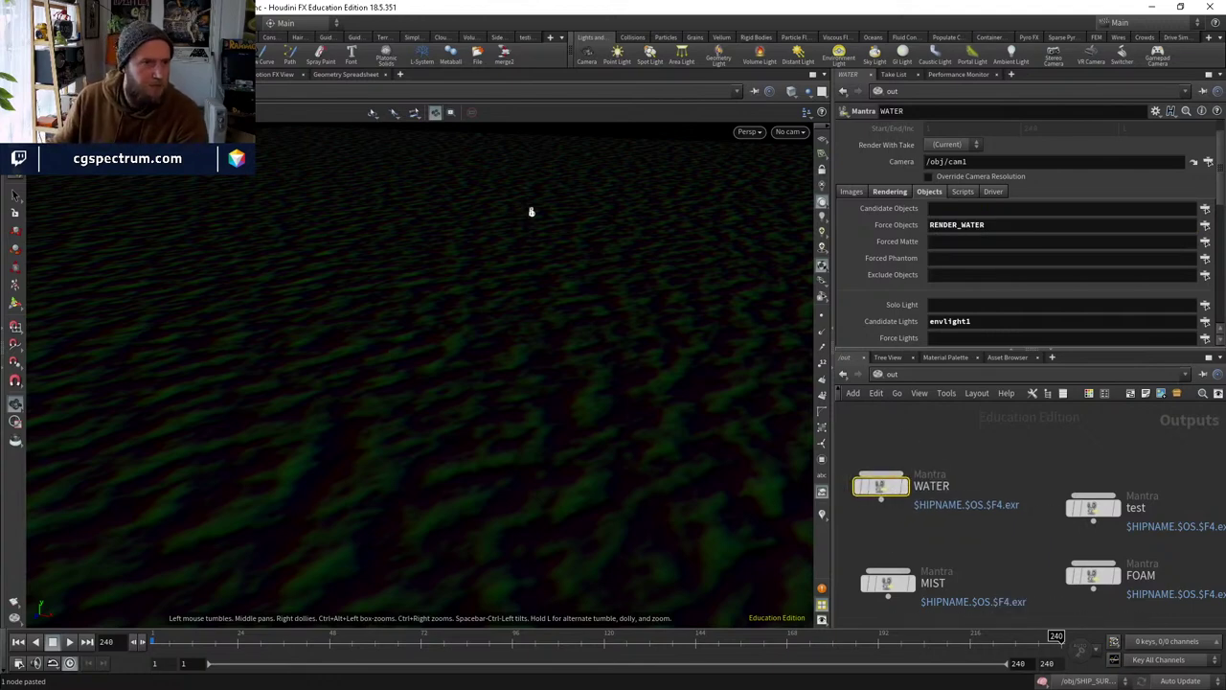
left_click(211, 73)
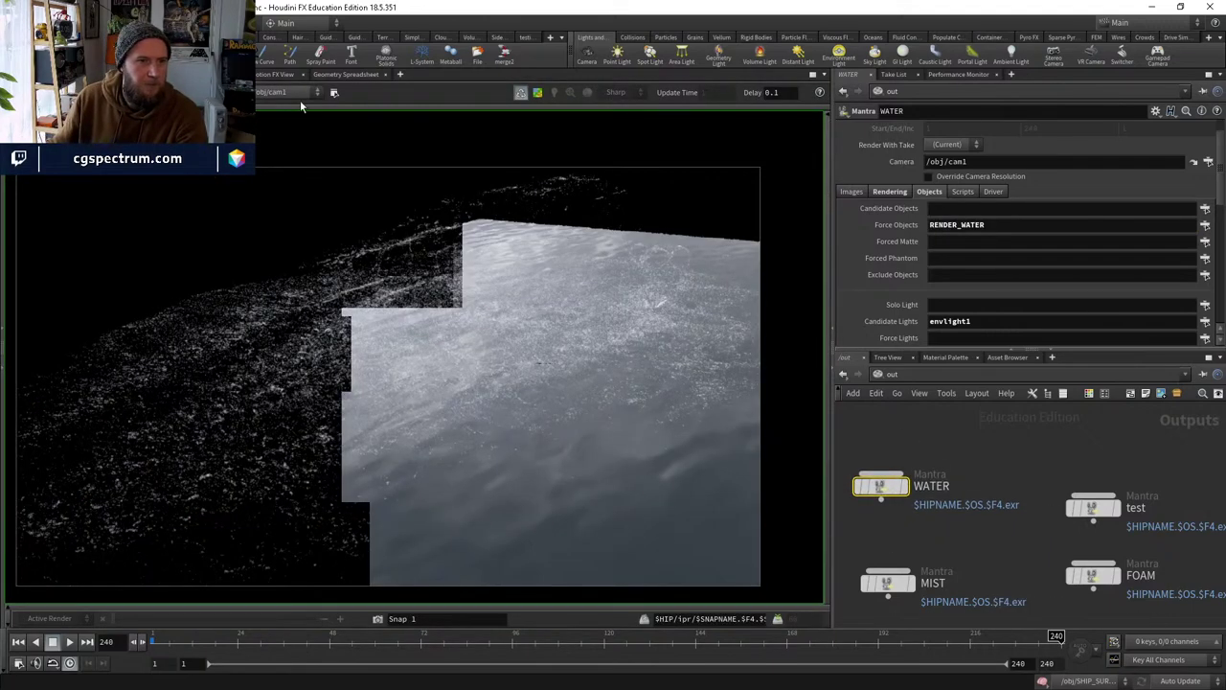
Run the WATER IPR render, inspect the flat surface, then switch the network to /obj.
left_click(520, 92)
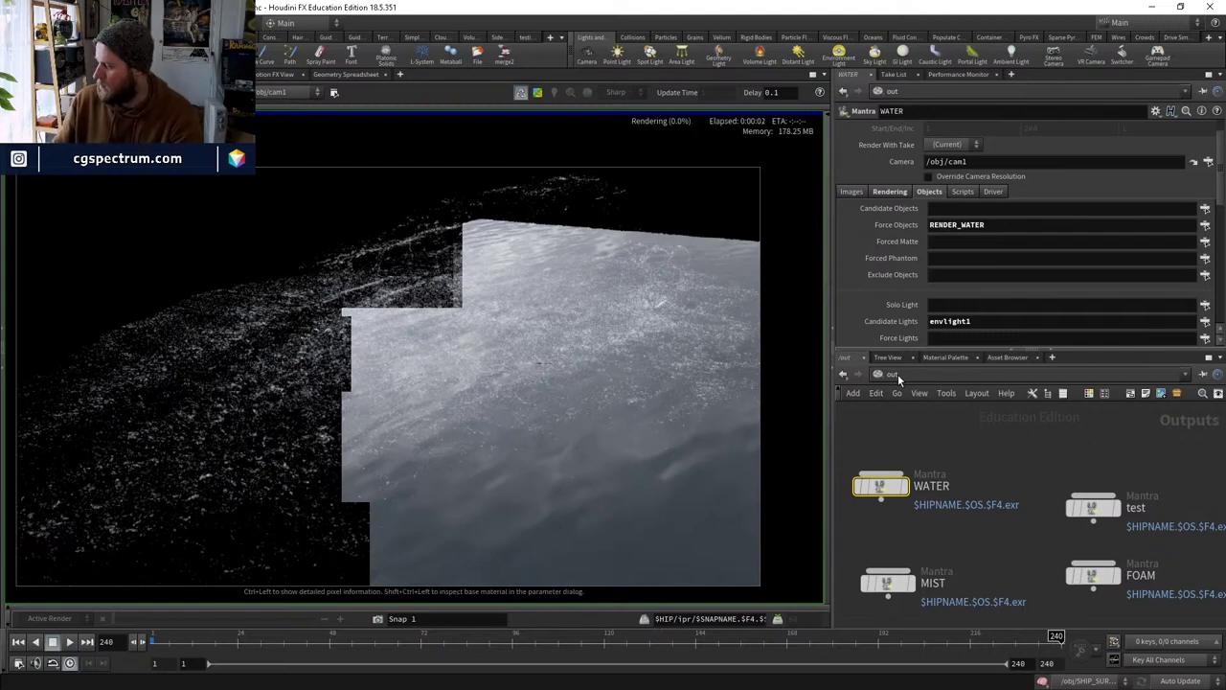
middle_click_drag(505, 282, 573, 274)
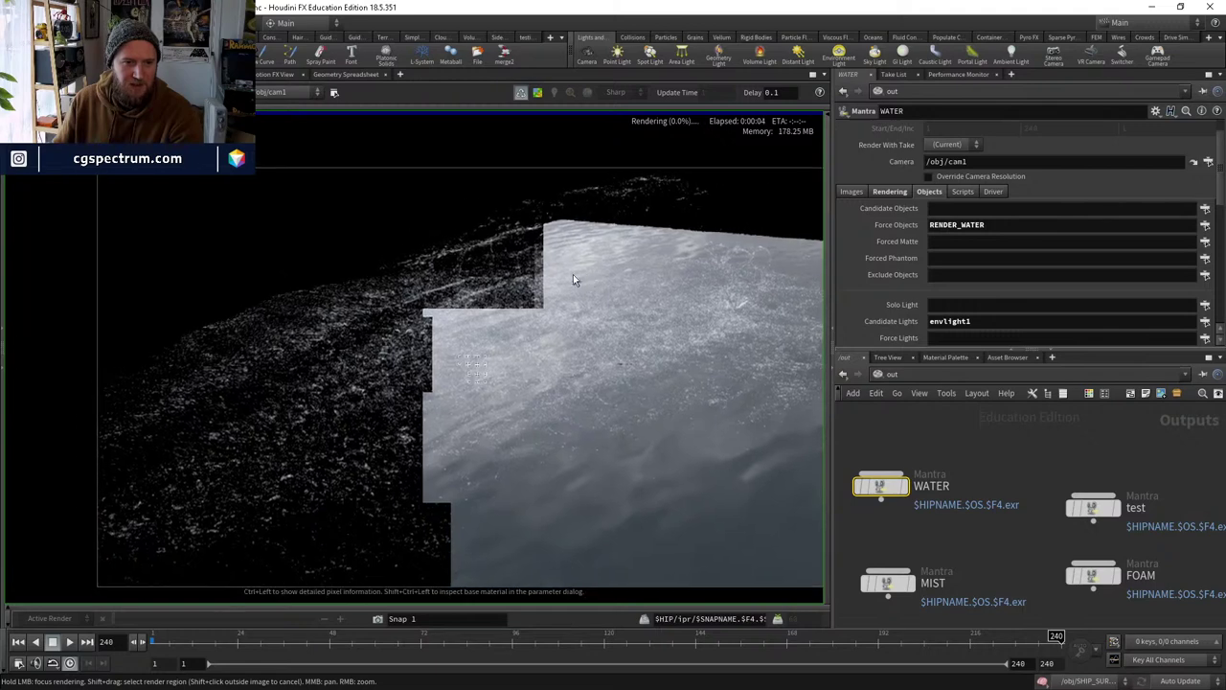
scroll(593, 254, "up", 1)
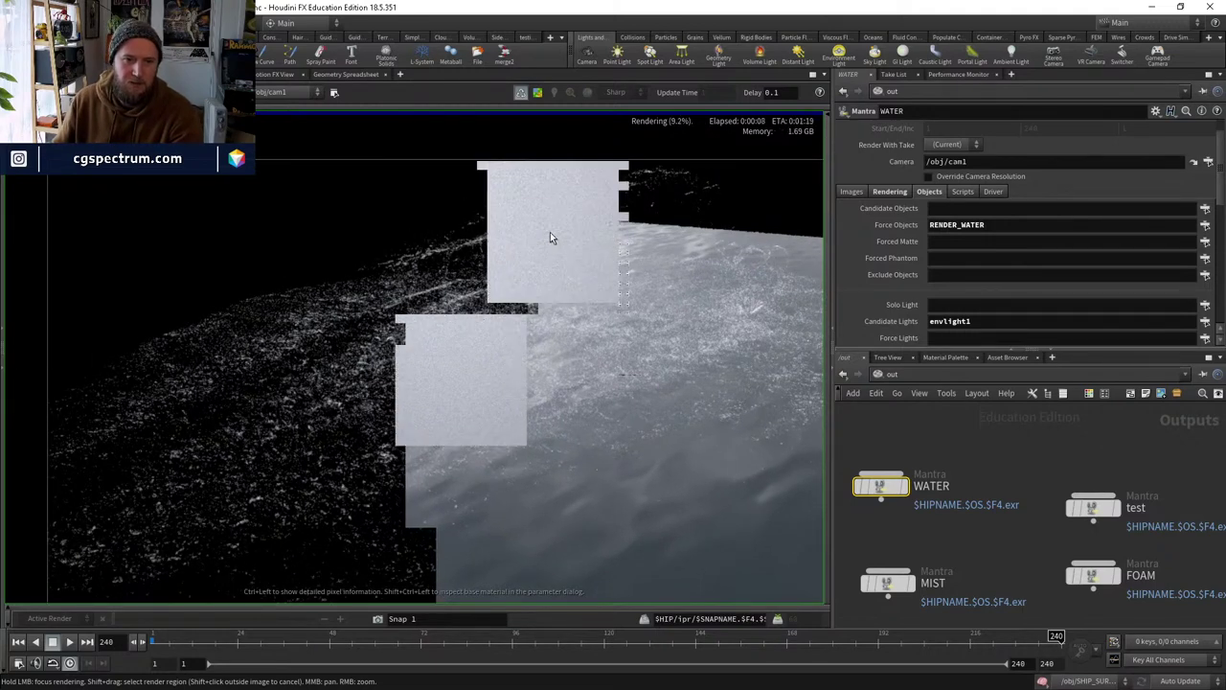
scroll(675, 369, "down", 1)
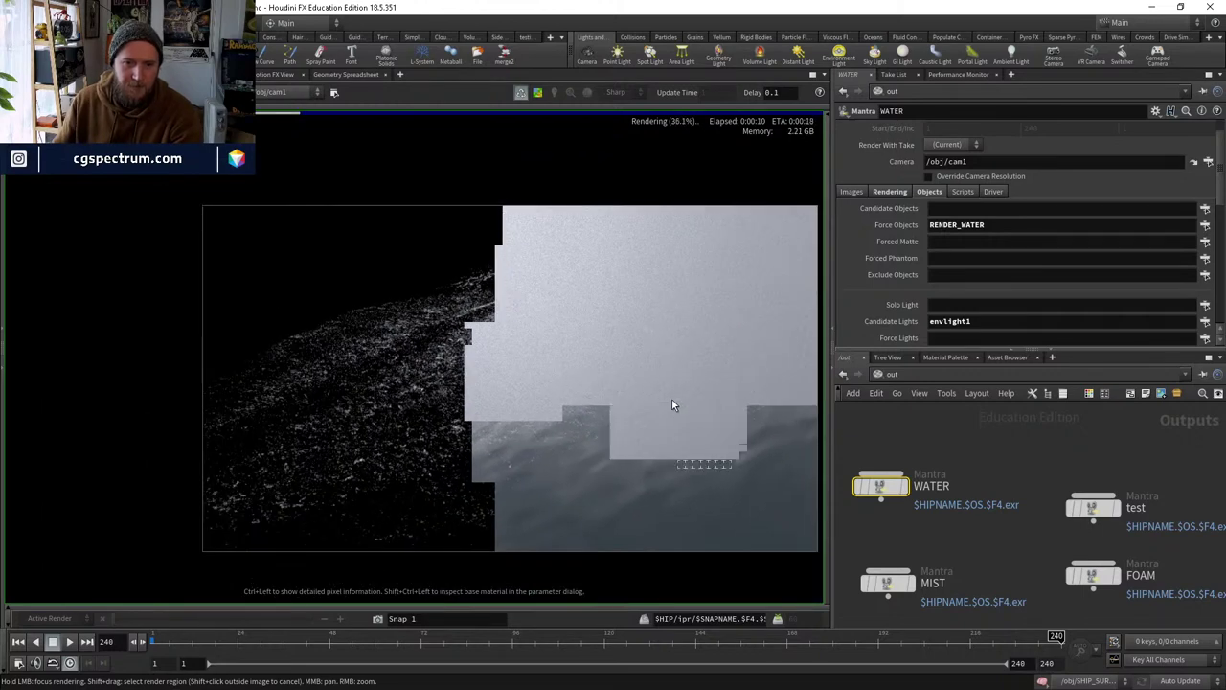
middle_click_drag(672, 400, 541, 365)
middle_click_drag(331, 363, 454, 377)
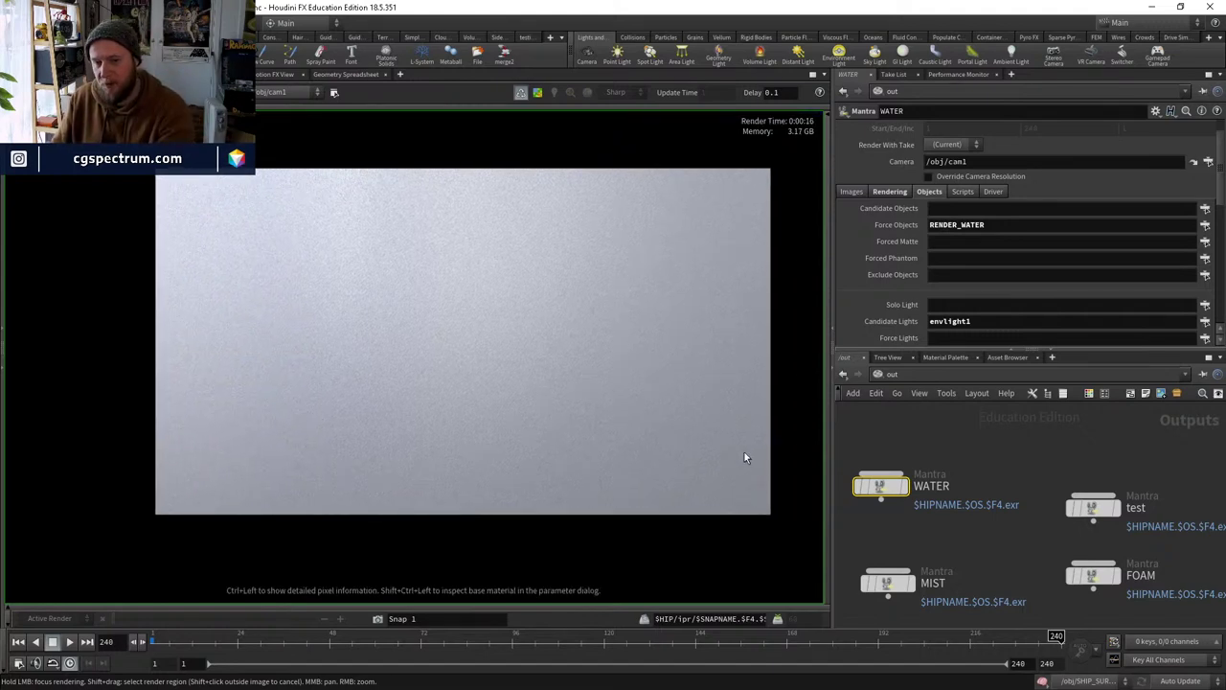
left_click(905, 376)
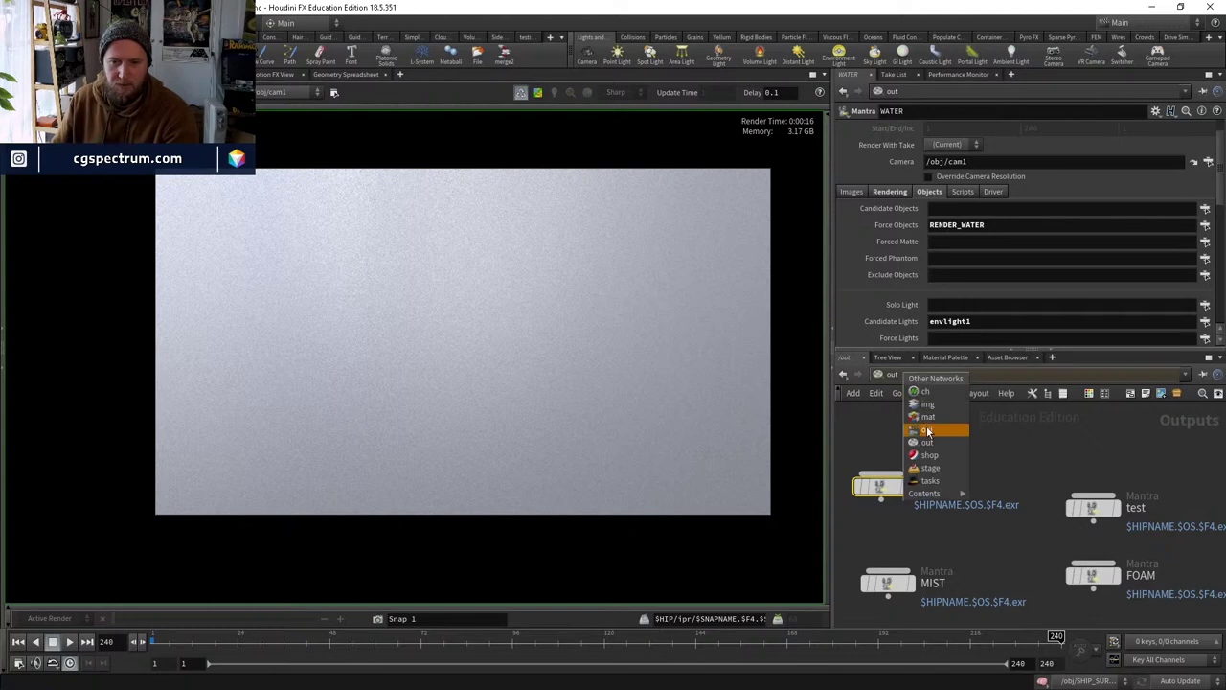
left_click(947, 436)
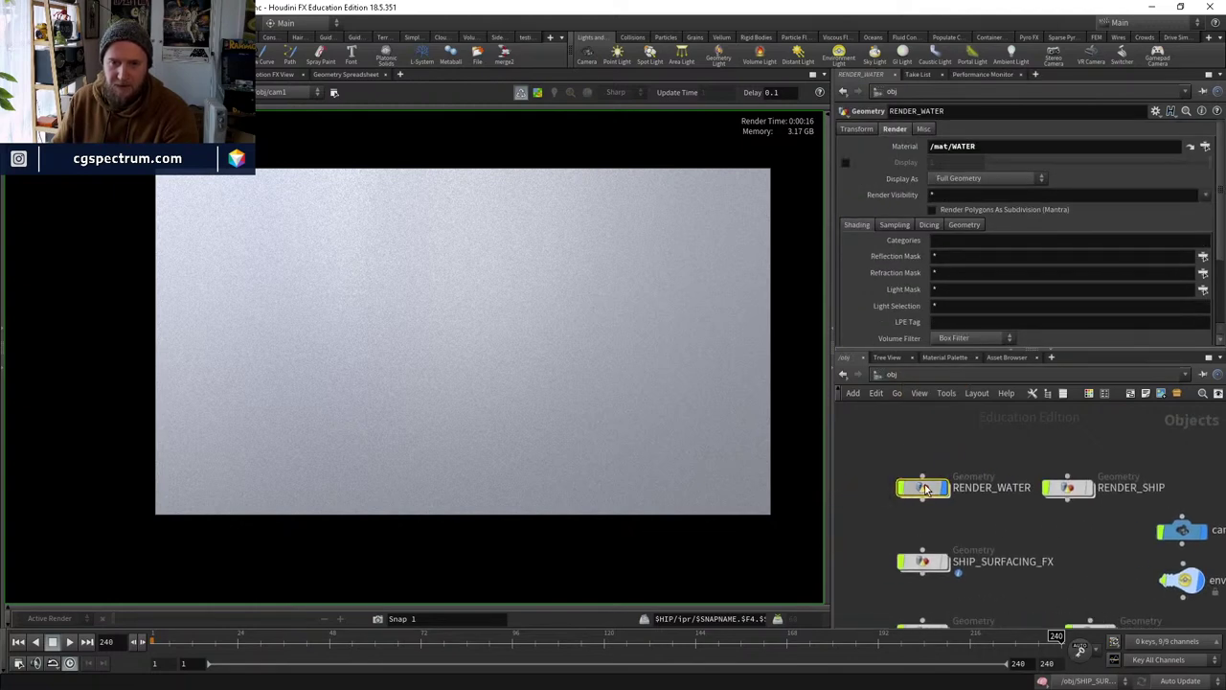
Jump to RENDER_WATER's WATER Principled Shader and set displacement Effect Scale to .5.
left_click(1189, 147)
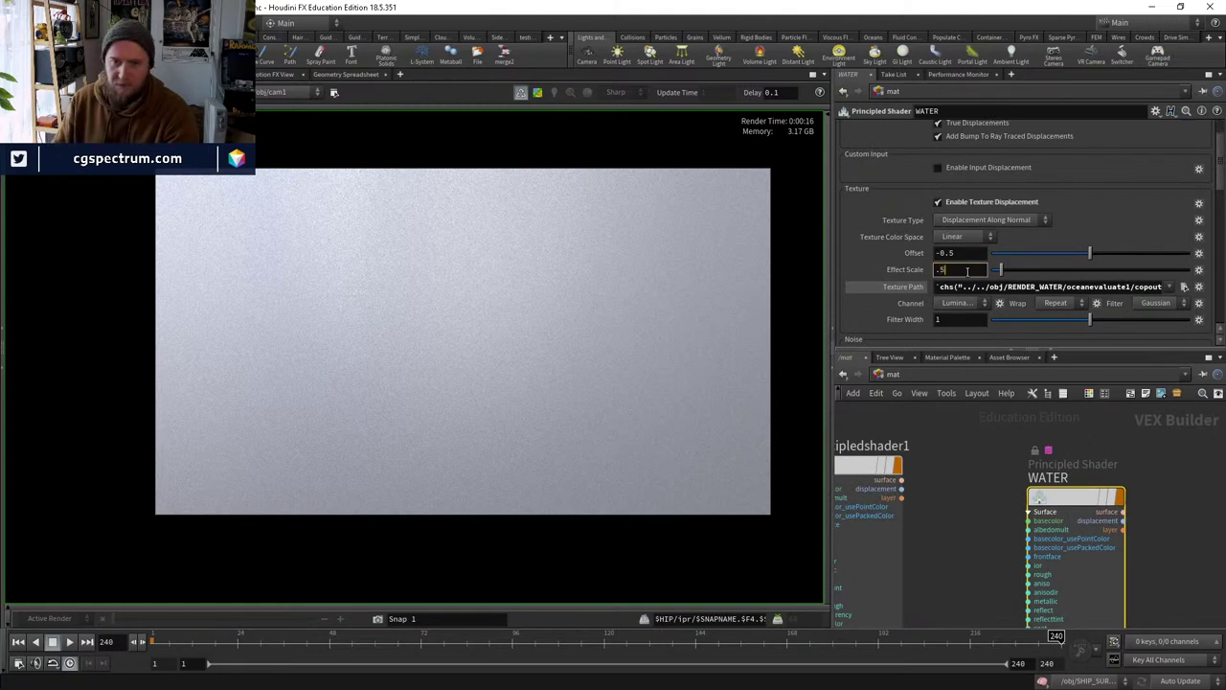
key("Return")
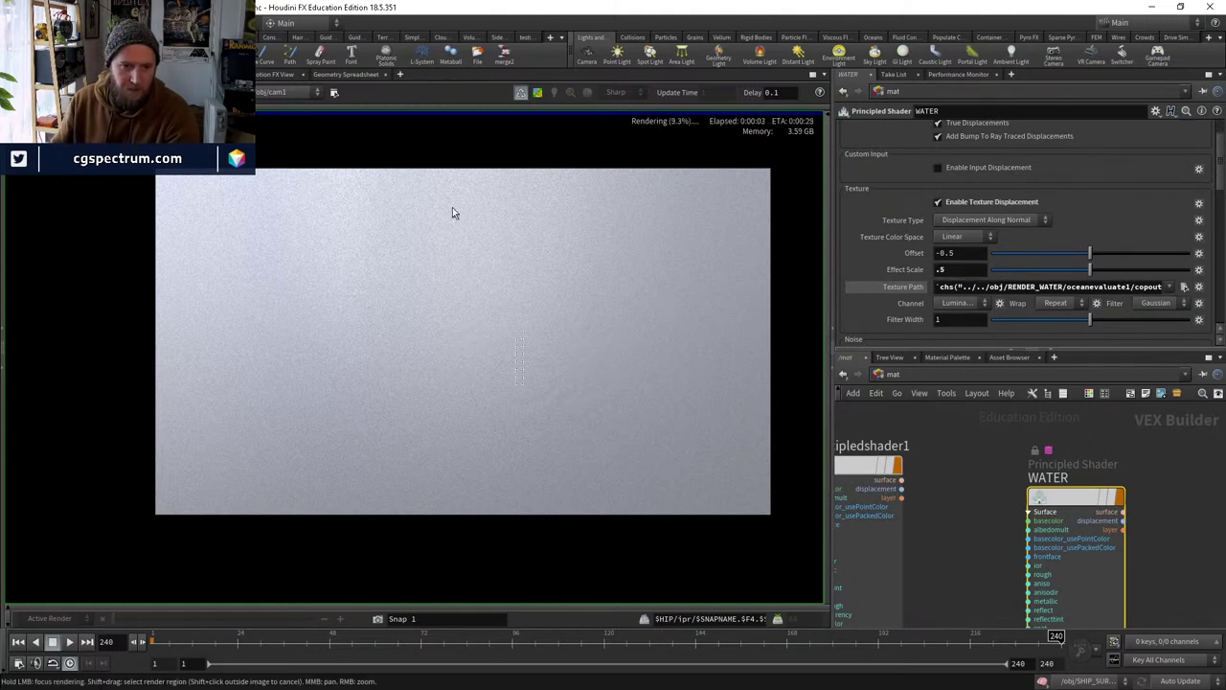
scroll(562, 407, "up", 3)
scroll(590, 422, "down", 3)
scroll(590, 428, "down", 1)
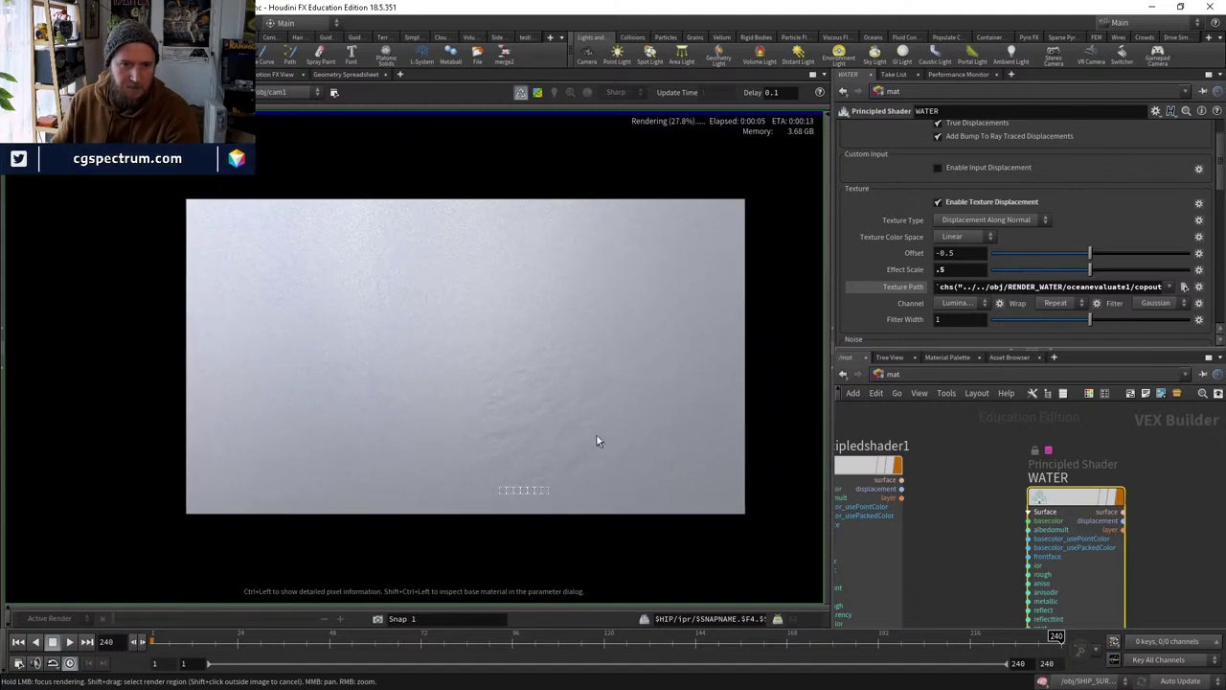
Raise the Effect Scale to 1 and inspect the rippled render.
left_click(962, 269)
type("1")
key("Return")
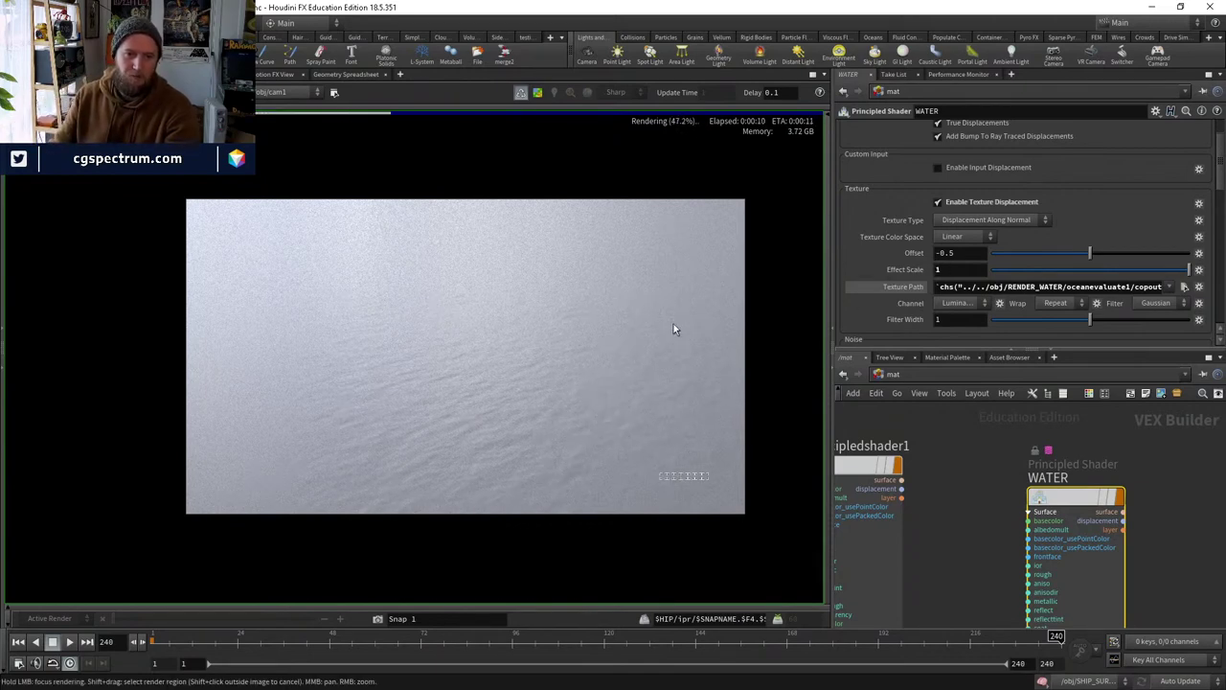
right_click_drag(470, 347, 363, 434)
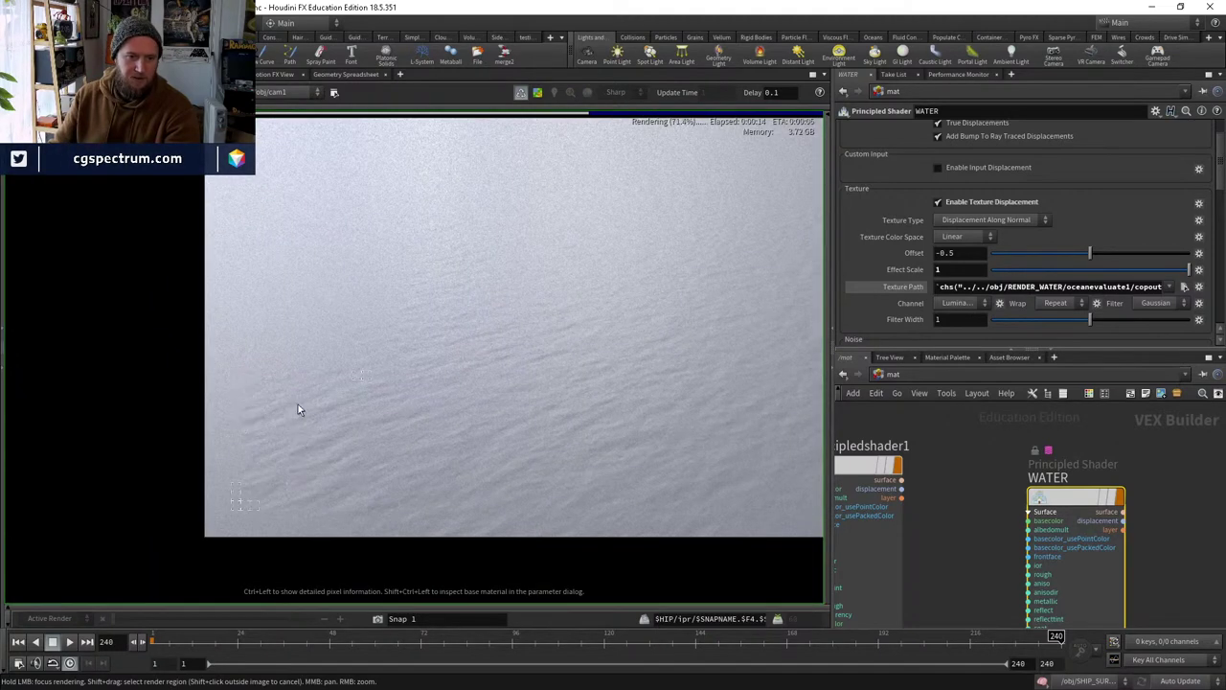
mouse_move(296, 350)
middle_mouse_down()
mouse_move(314, 395)
mouse_move(289, 361)
middle_mouse_up()
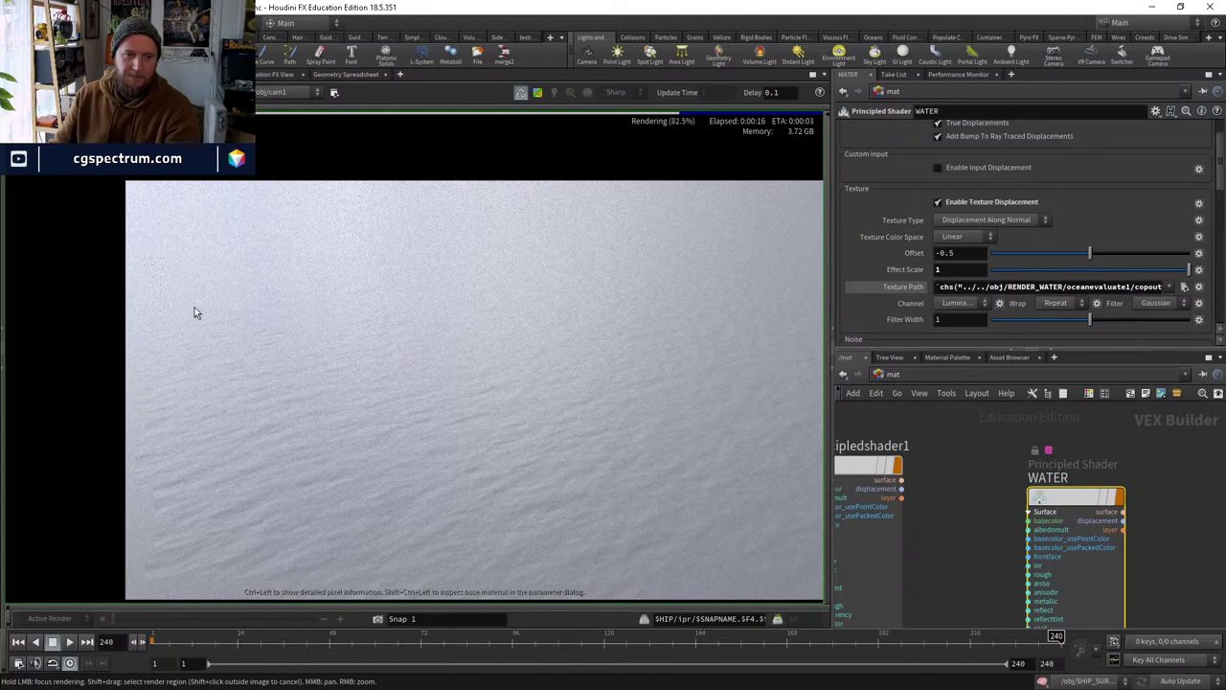
left_click(893, 374)
Inside RENDER_WATER, set uvtexture1's Scale to 2 and inspect the finer ripples.
left_click(938, 434)
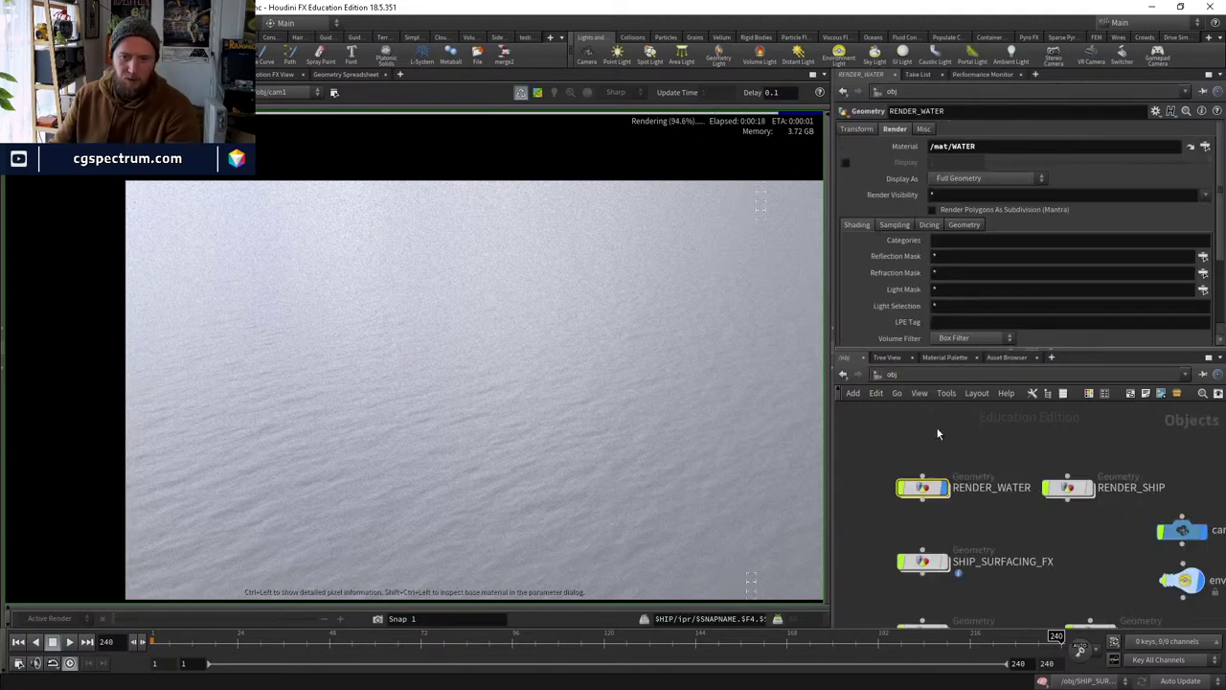
double_click(922, 486)
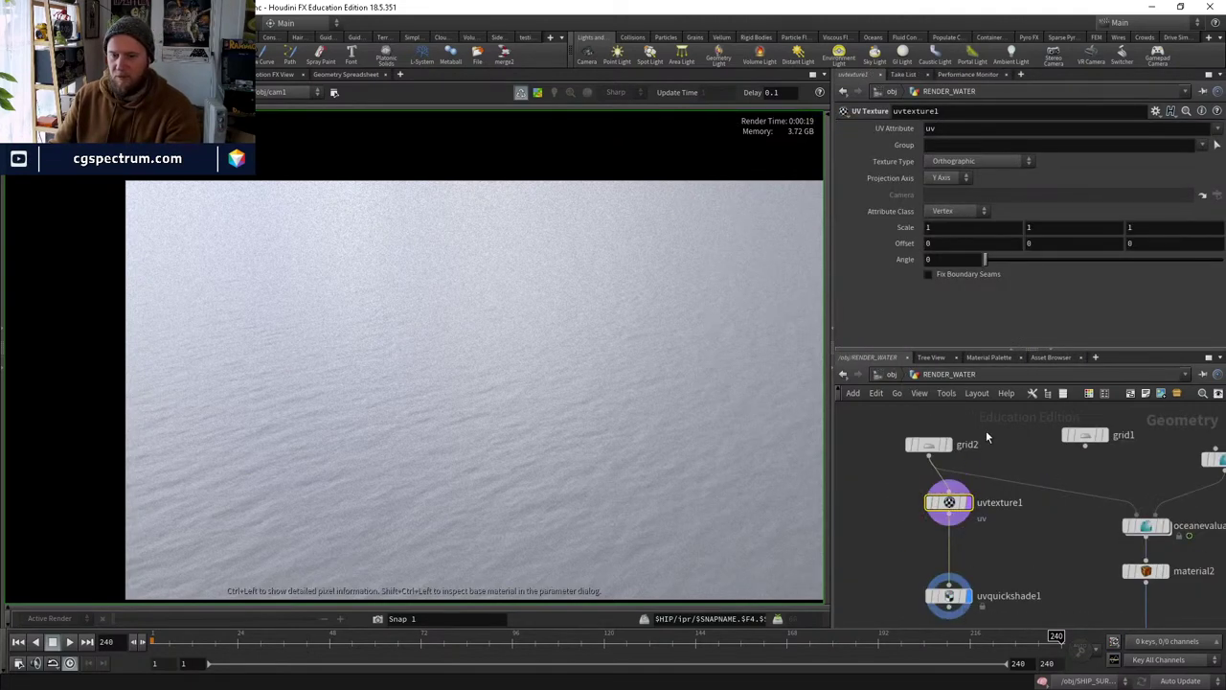
left_click(959, 228)
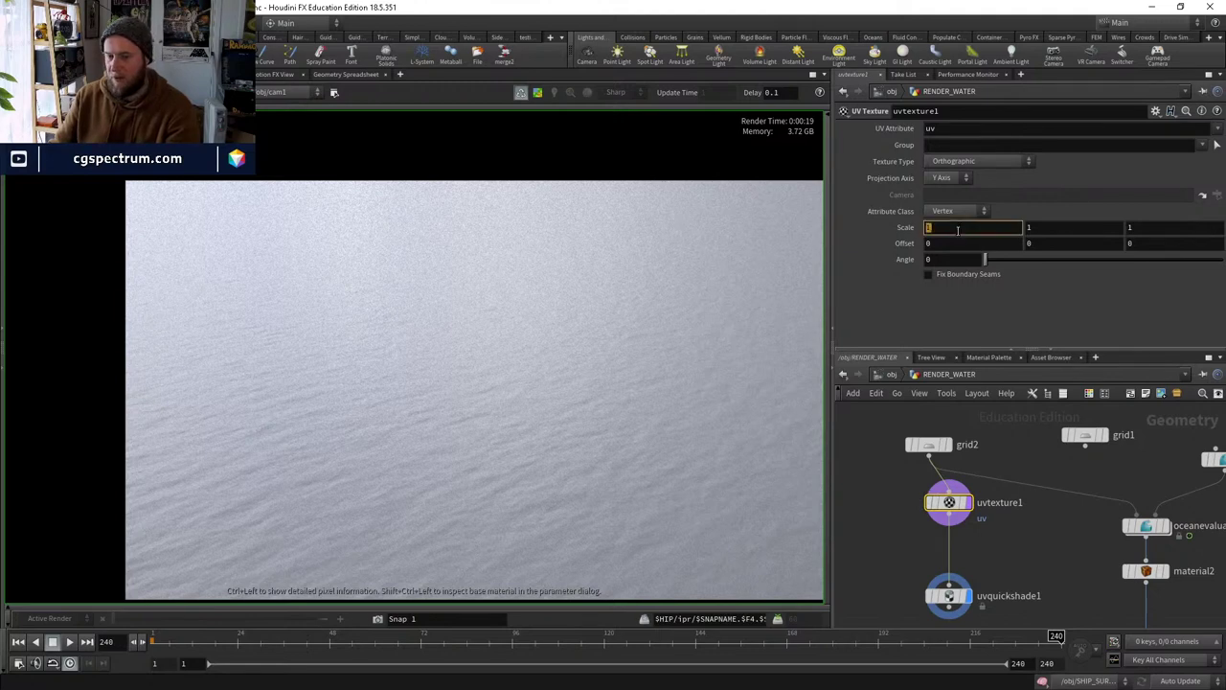
middle_click_drag(1022, 488, 973, 478)
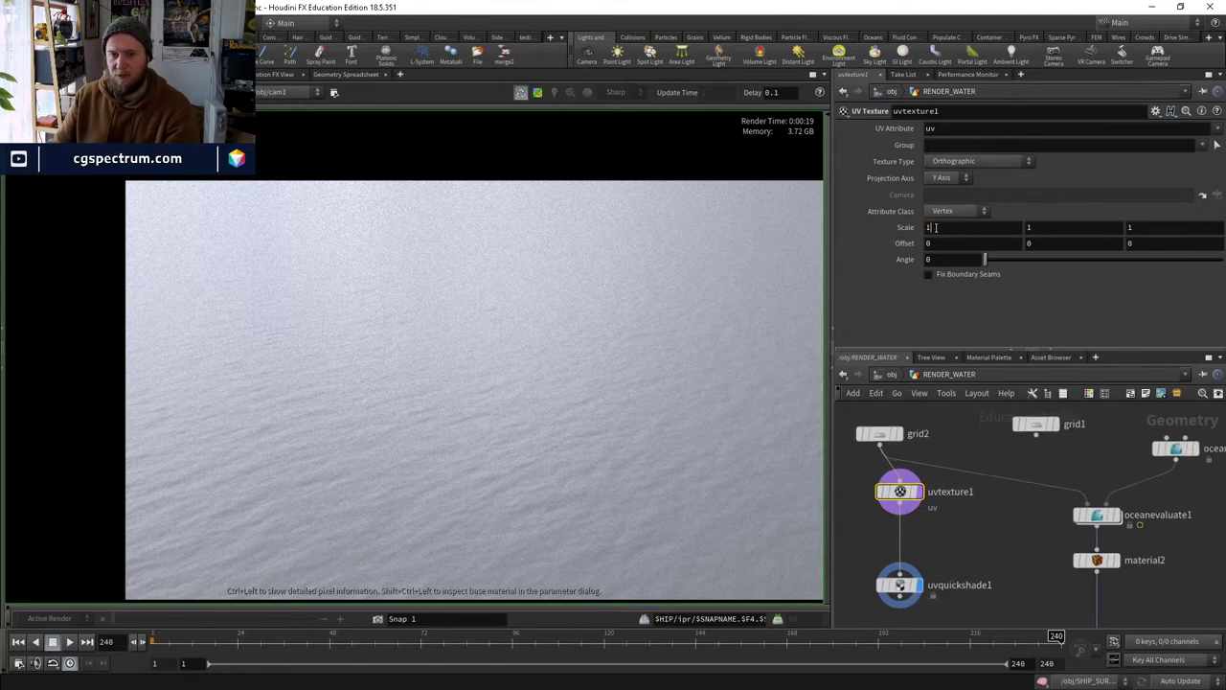
type("2")
key("Return")
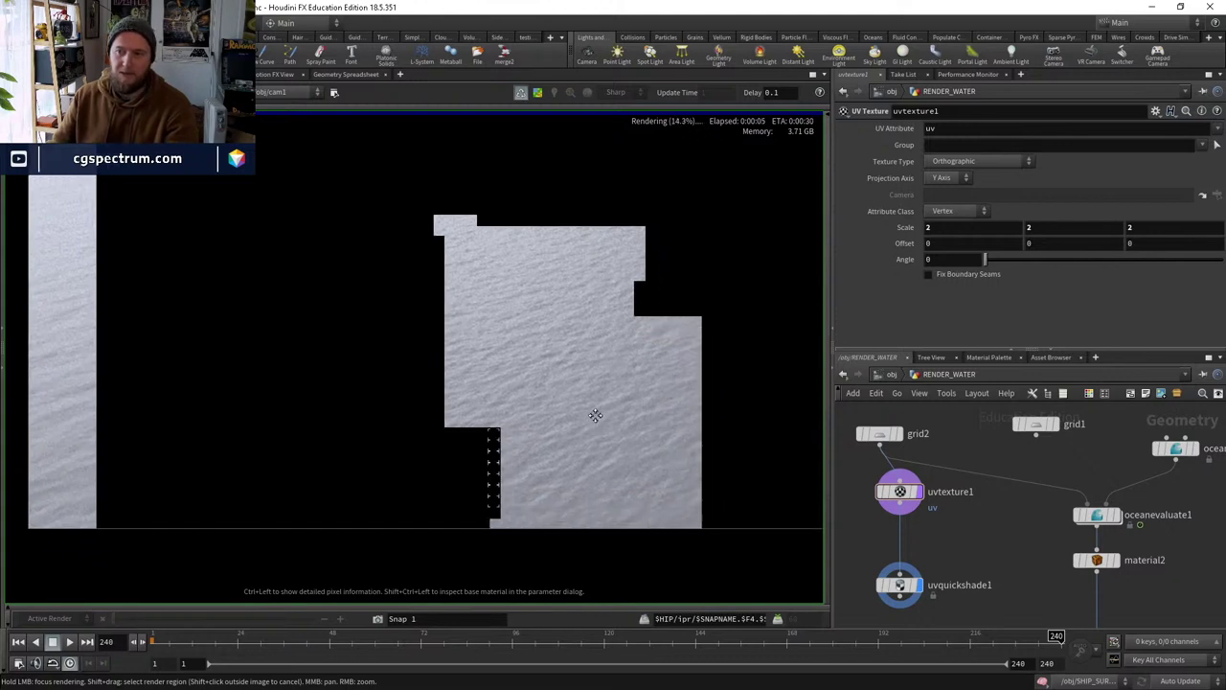
middle_click_drag(160, 447, 381, 446)
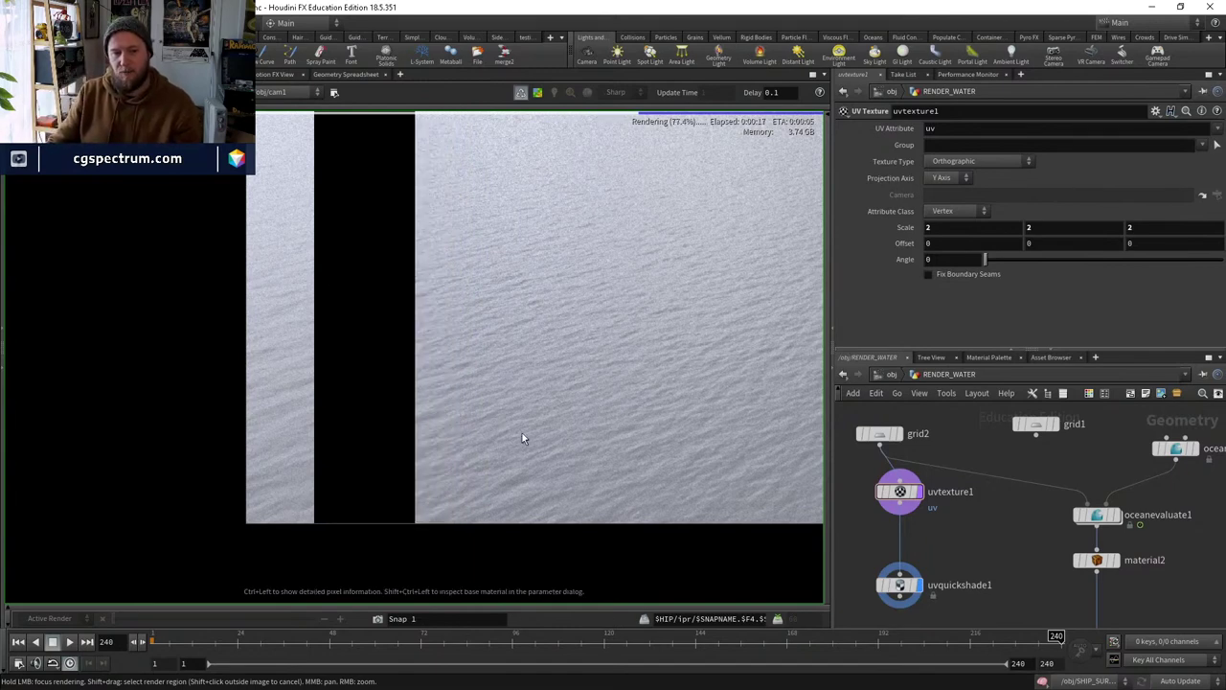
scroll(608, 409, "down", 1)
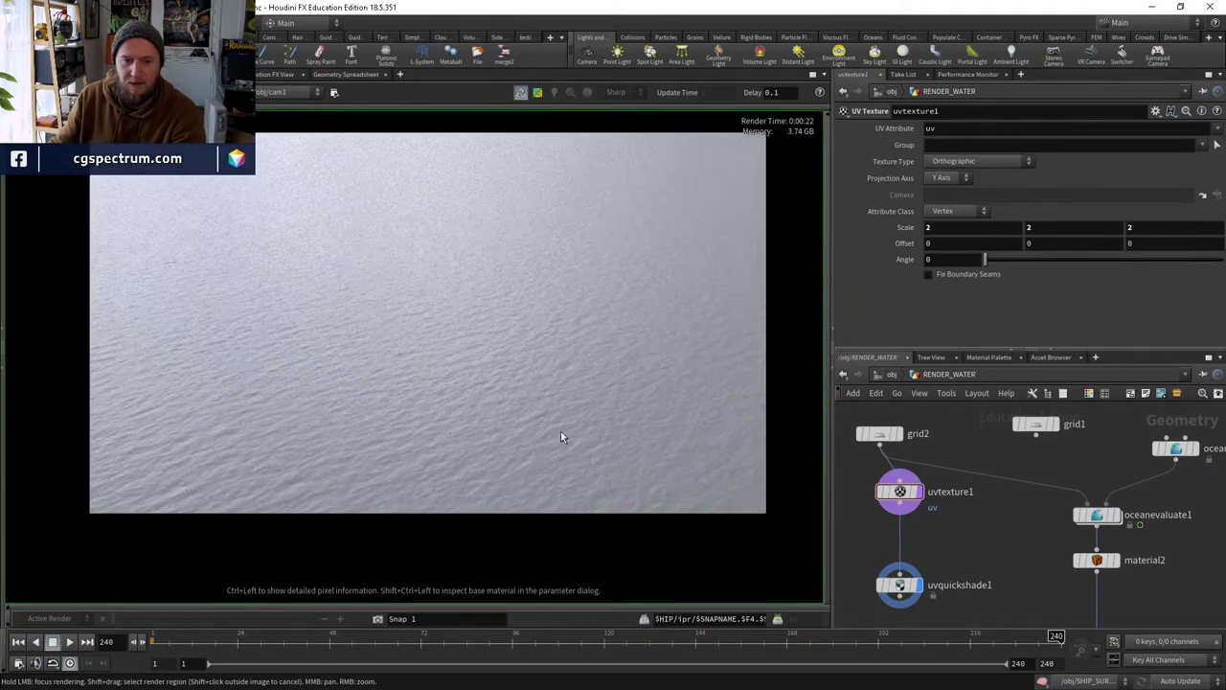
right_click_drag(449, 491, 593, 442)
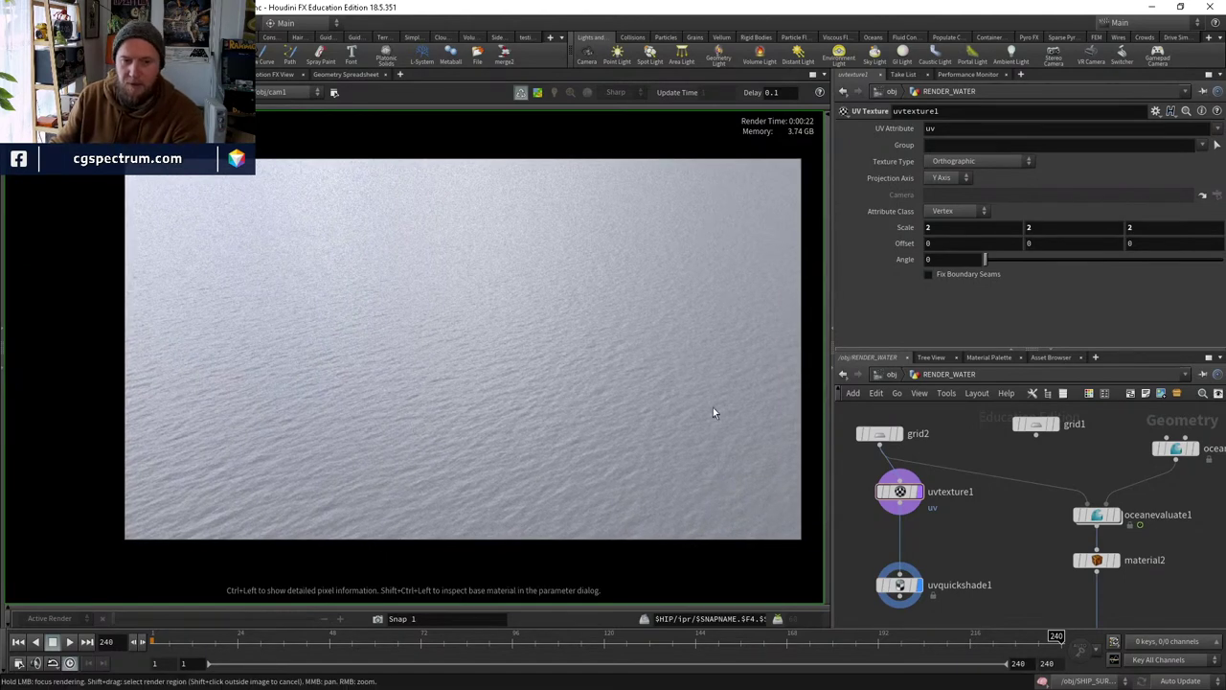
Save oceanevaluate1's displacement texture to disk and watch the water re-render.
left_click(892, 374)
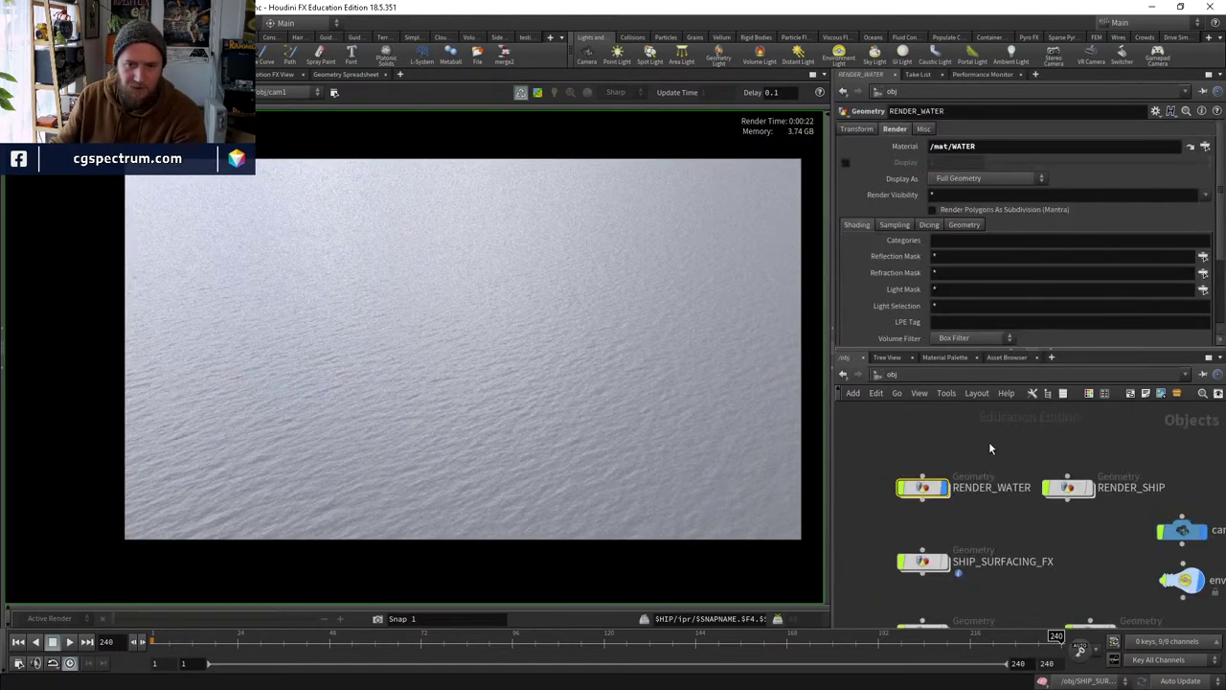
double_click(871, 501)
middle_click_drag(989, 469, 847, 489)
left_click(1037, 468)
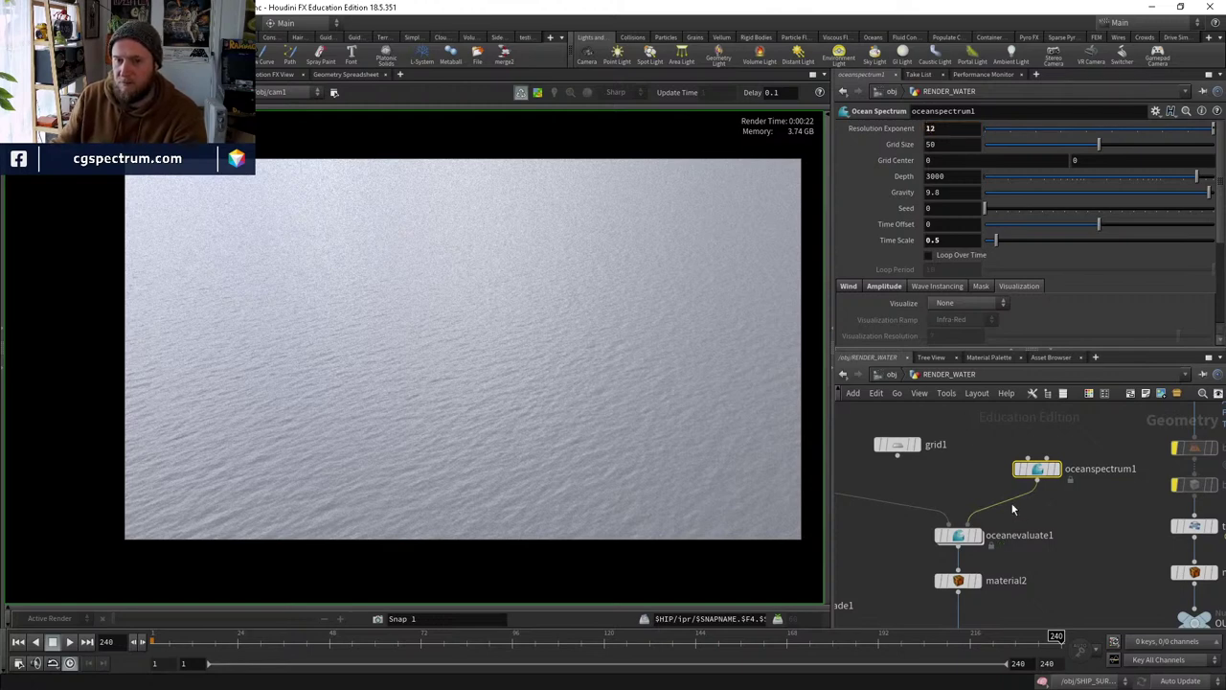
middle_click_drag(1012, 508, 1009, 467)
left_click(956, 492)
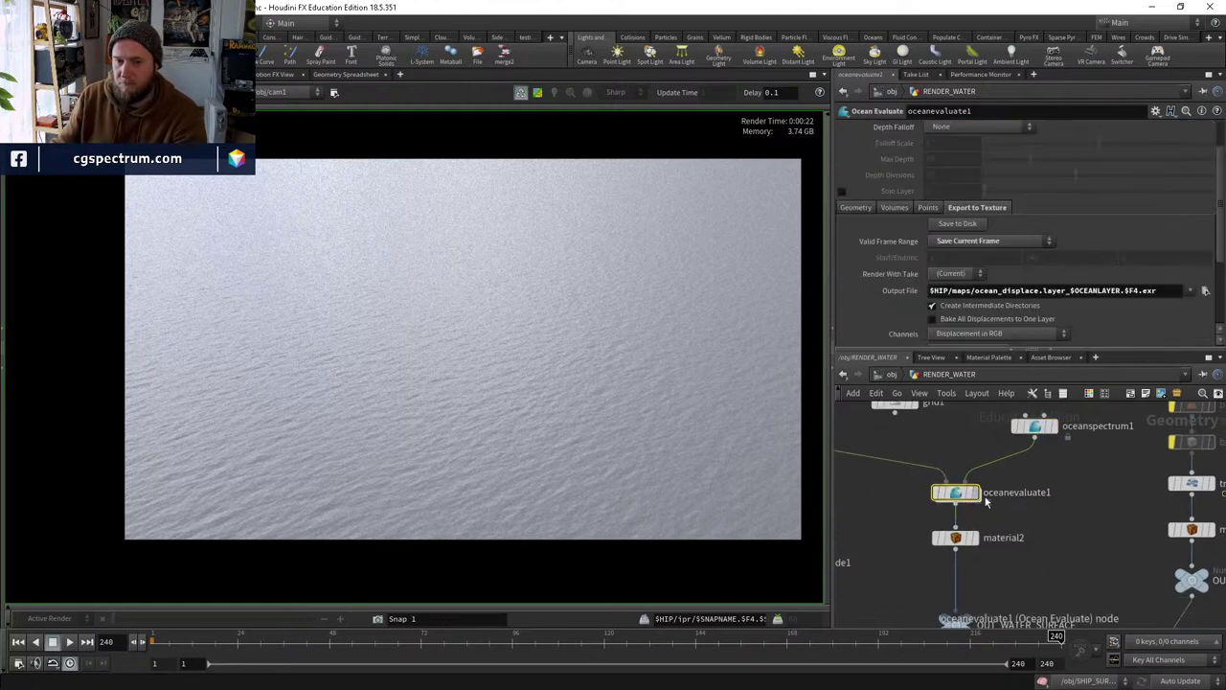
left_click(953, 226)
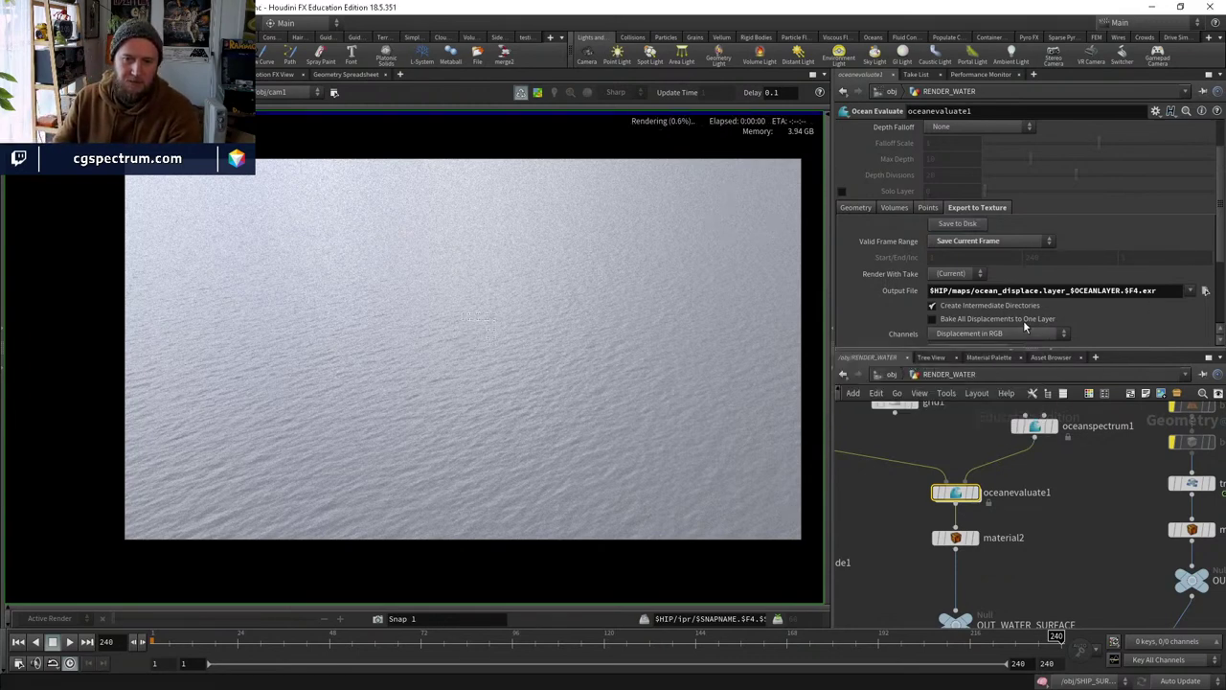
scroll(519, 440, "up", 3)
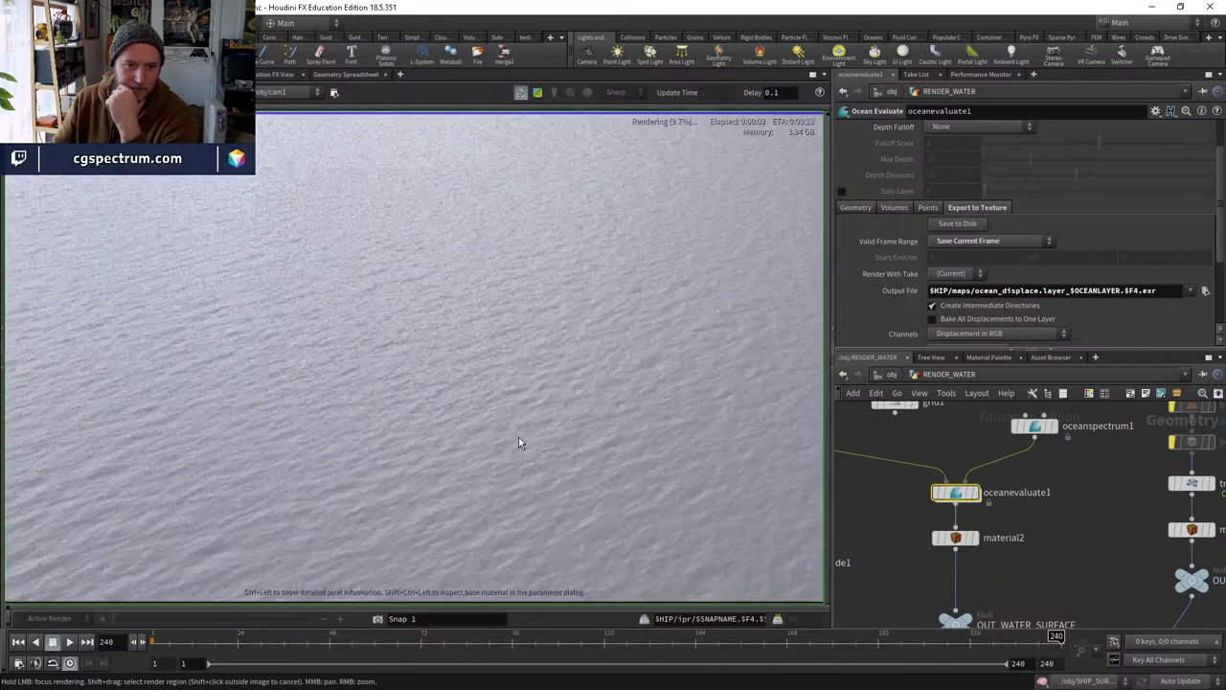
scroll(522, 433, "up", 2)
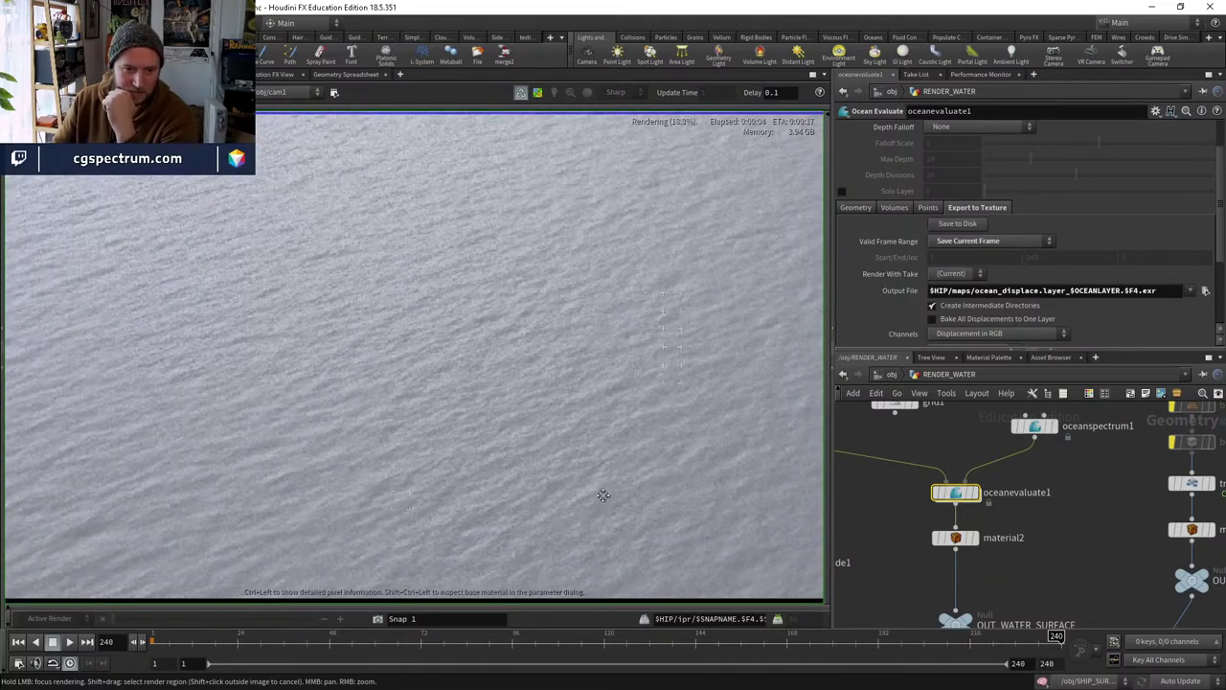
middle_click_drag(602, 496, 797, 392)
middle_click_drag(703, 430, 628, 427)
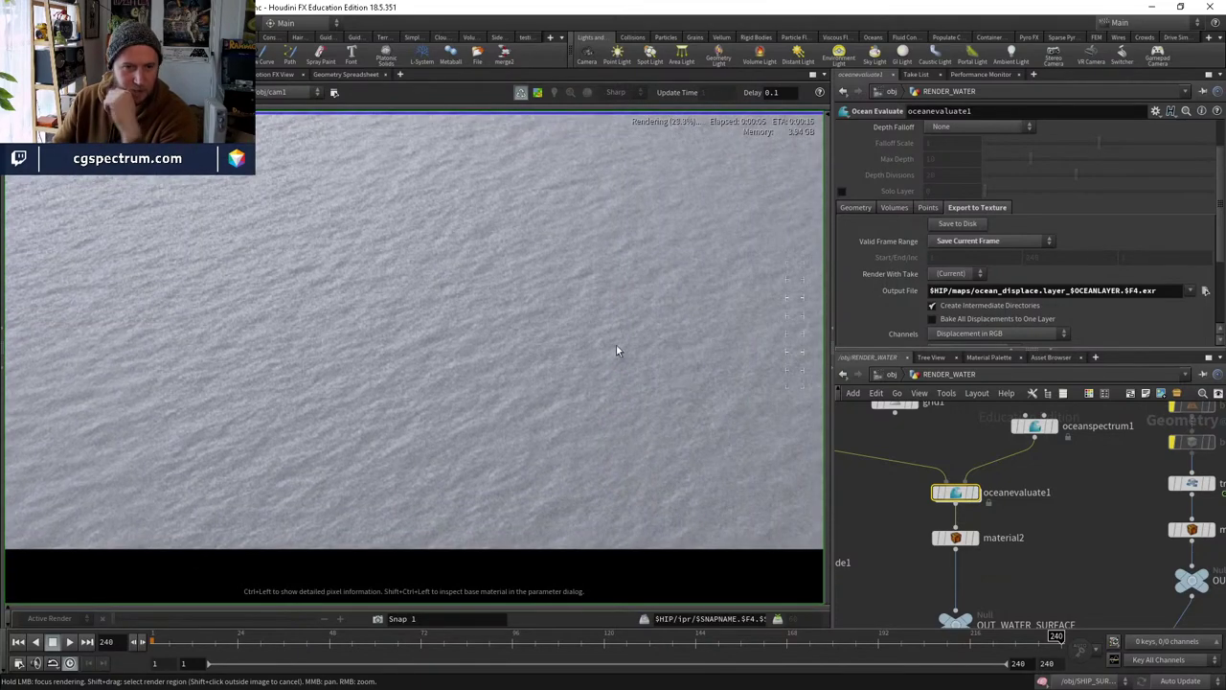
In /out, set Mantra WATER's Pixel Samples to 3, then go back to /obj.
left_click(891, 373)
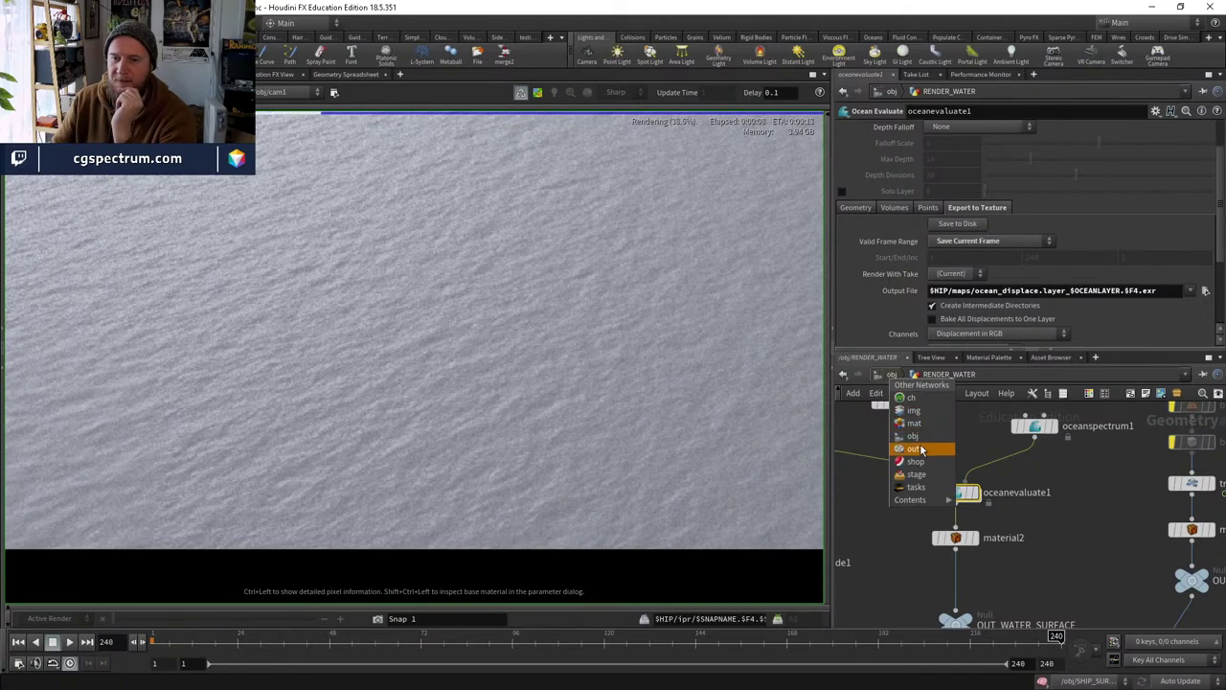
left_click(944, 451)
left_click(890, 191)
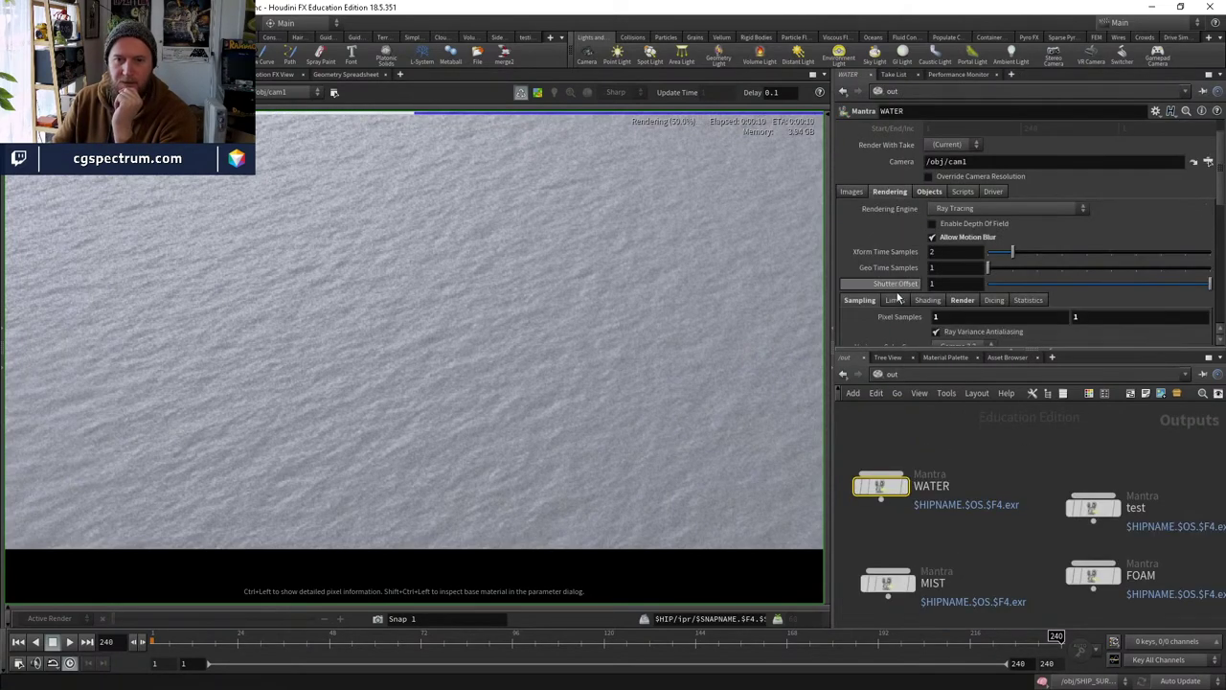
middle_click_drag(905, 316, 927, 316)
right_click_drag(597, 417, 539, 394)
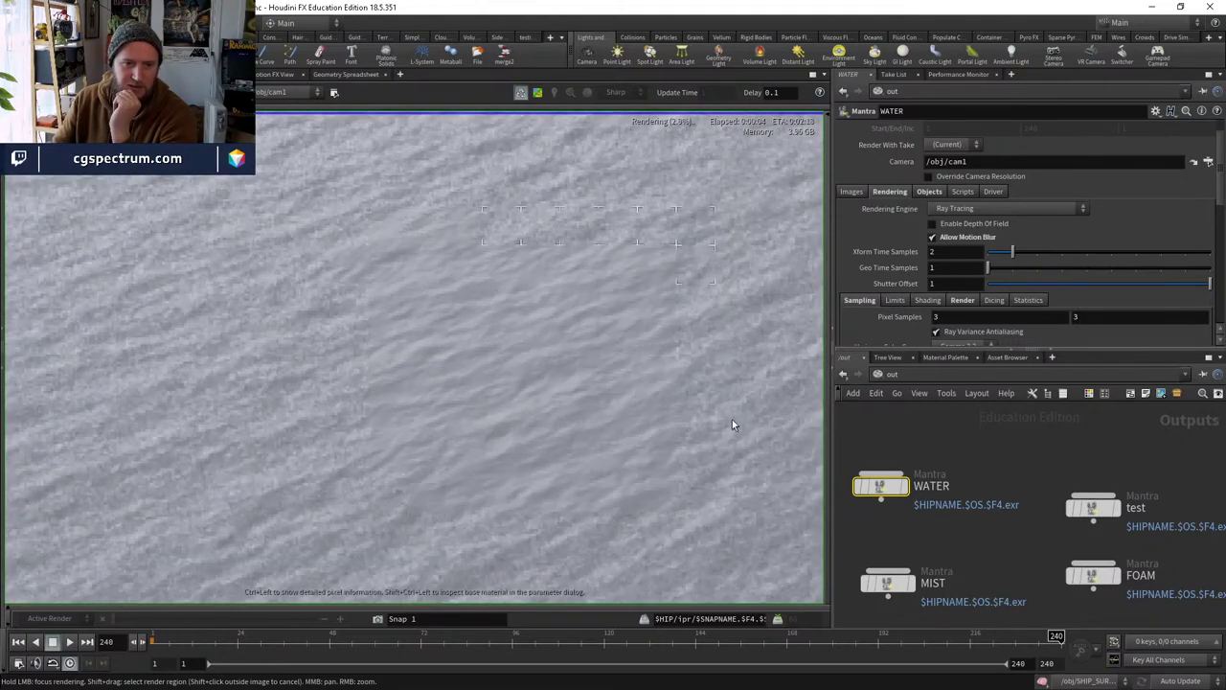
right_click_drag(732, 422, 478, 386)
left_click_drag(478, 386, 548, 419)
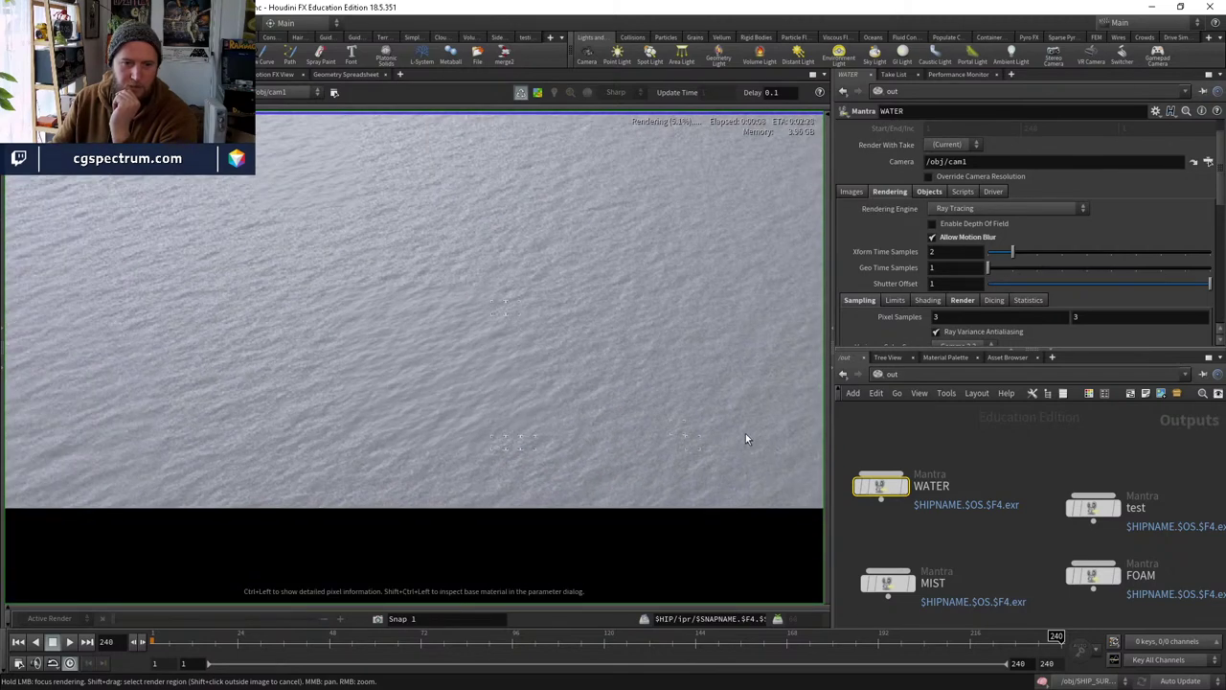
left_click(892, 374)
left_click(918, 447)
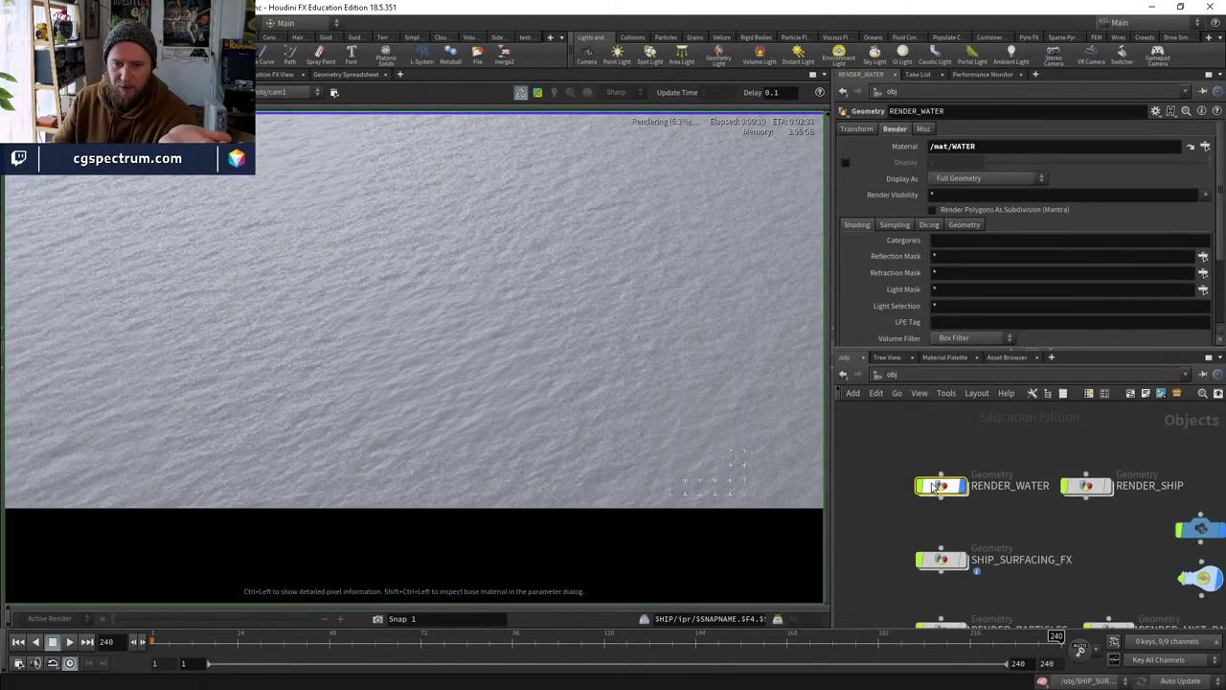
Inside RENDER_WATER, give grid2 200 rows and 200 columns.
double_click(935, 486)
left_click(877, 478)
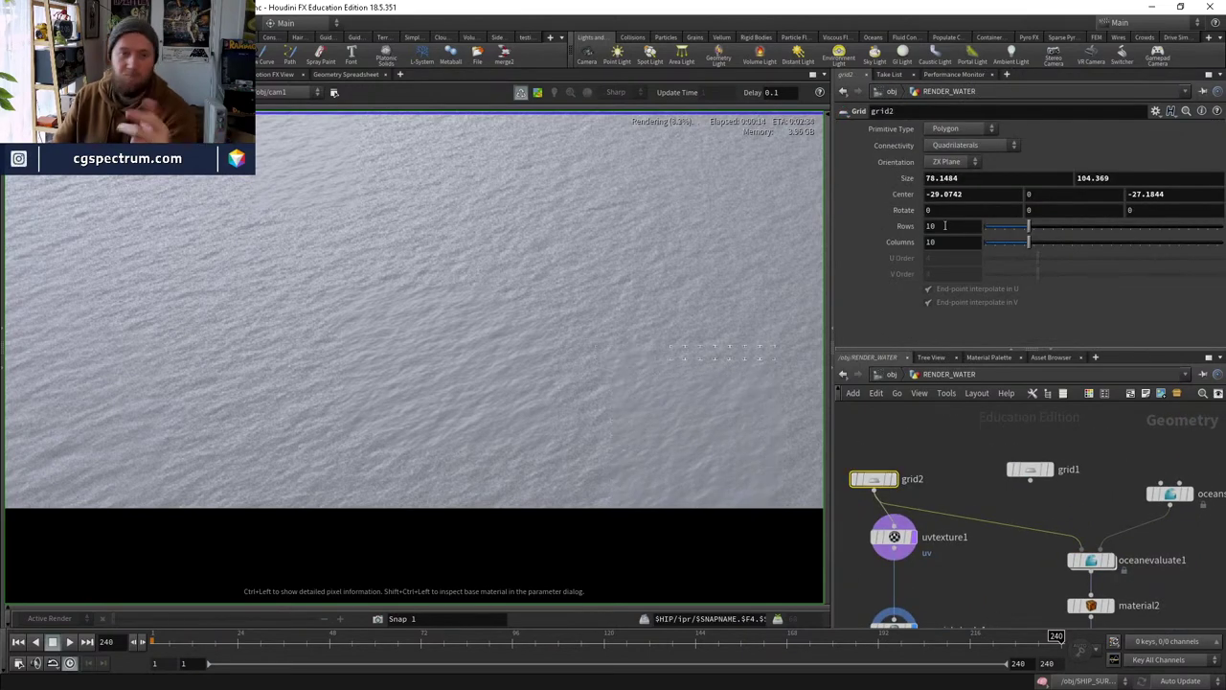
middle_click(875, 480)
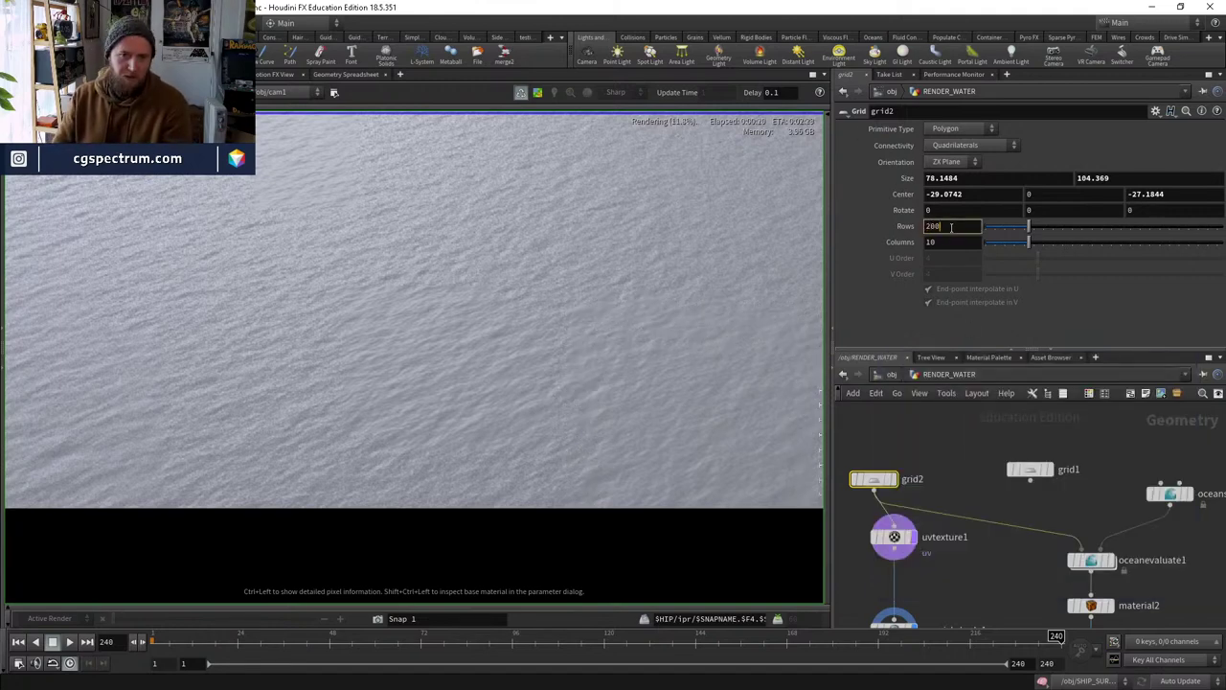
key("Tab")
type("200")
key("Return")
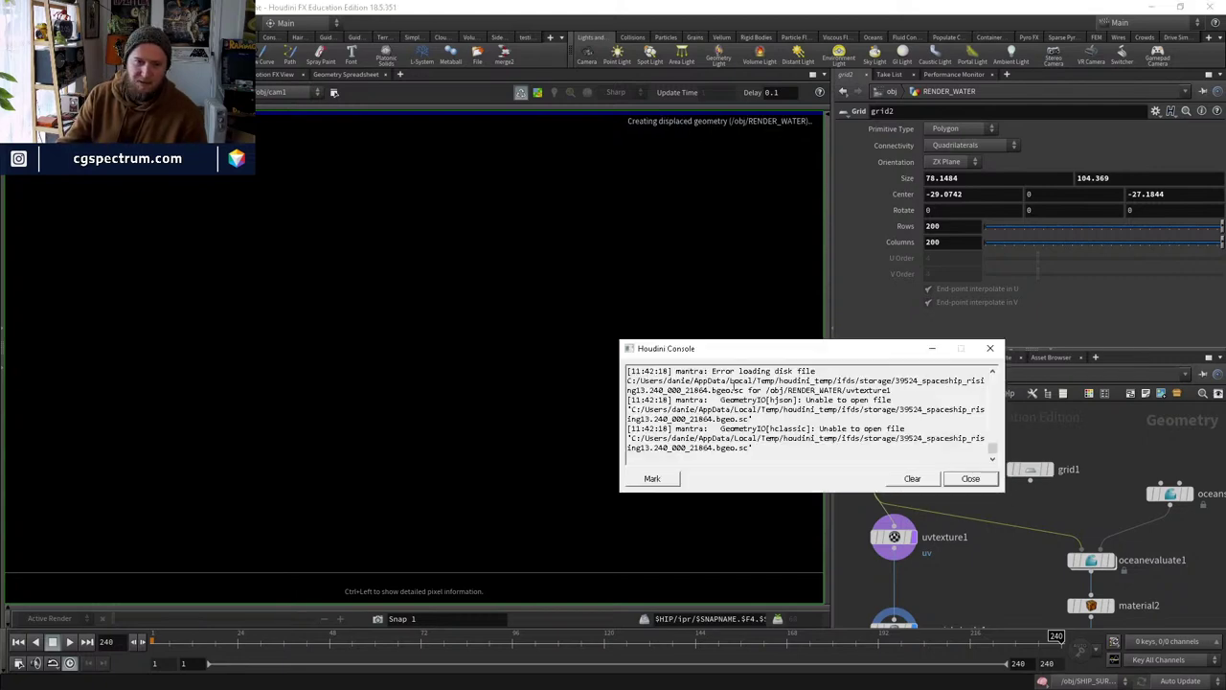
Dismiss the Houdini Console showing Mantra disk-file errors.
left_click_drag(908, 390, 629, 371)
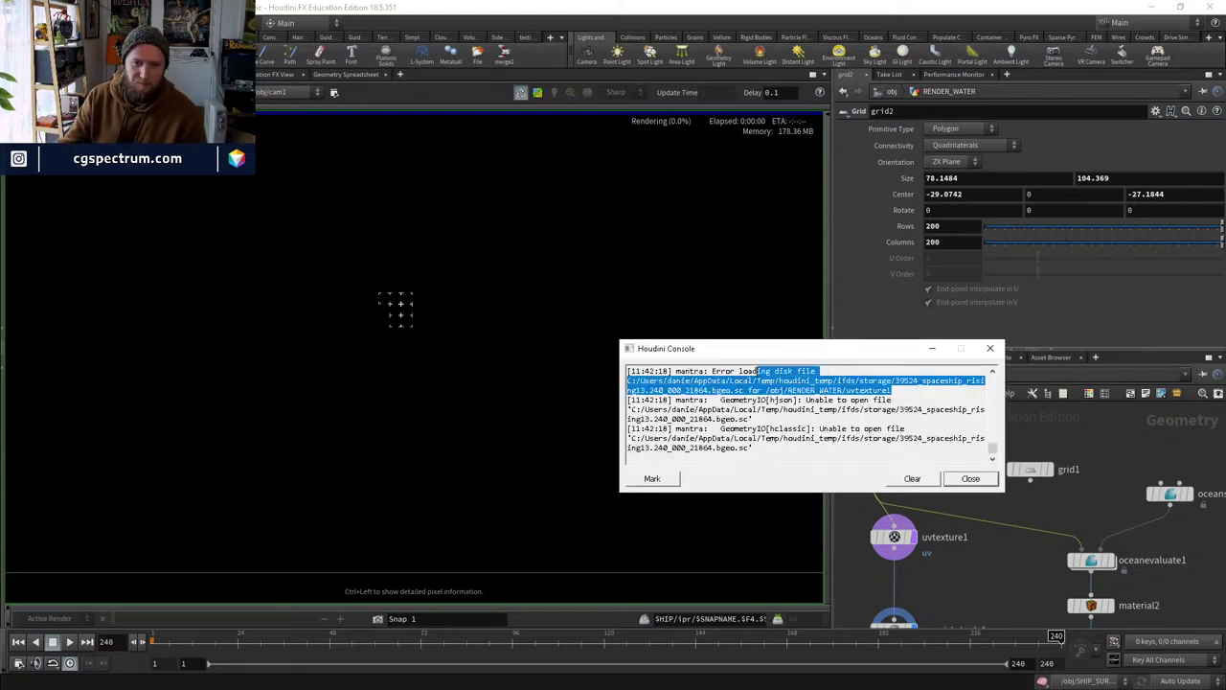
left_click(730, 381)
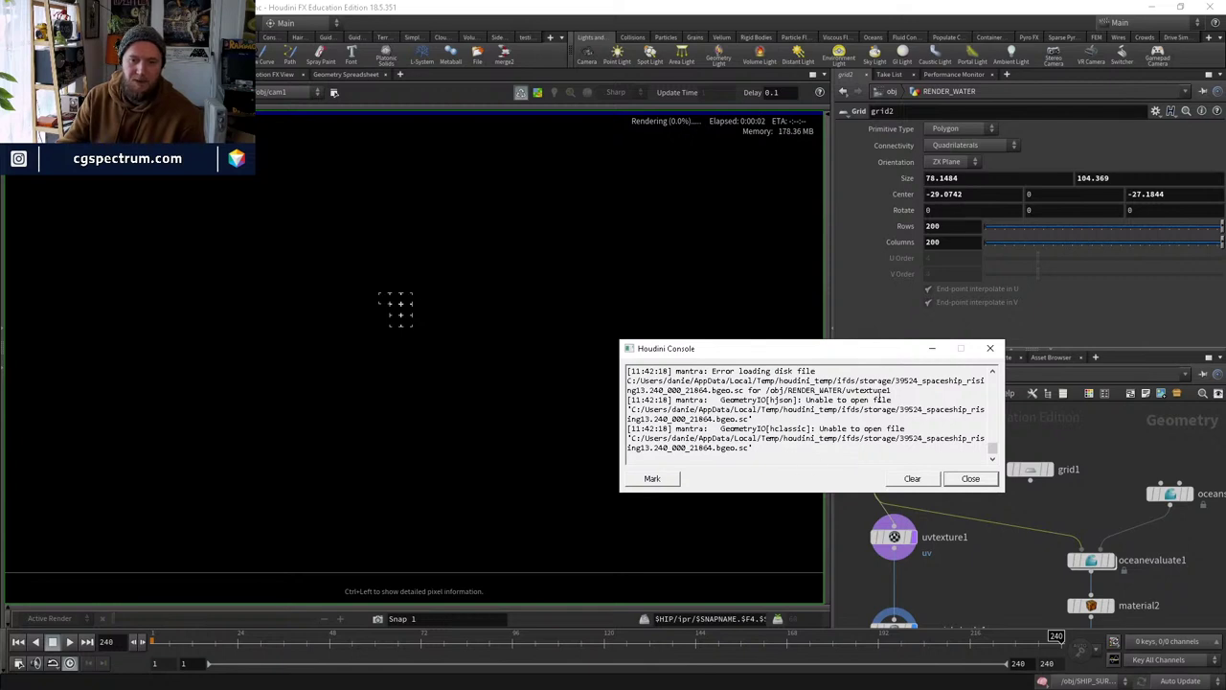
left_click(971, 478)
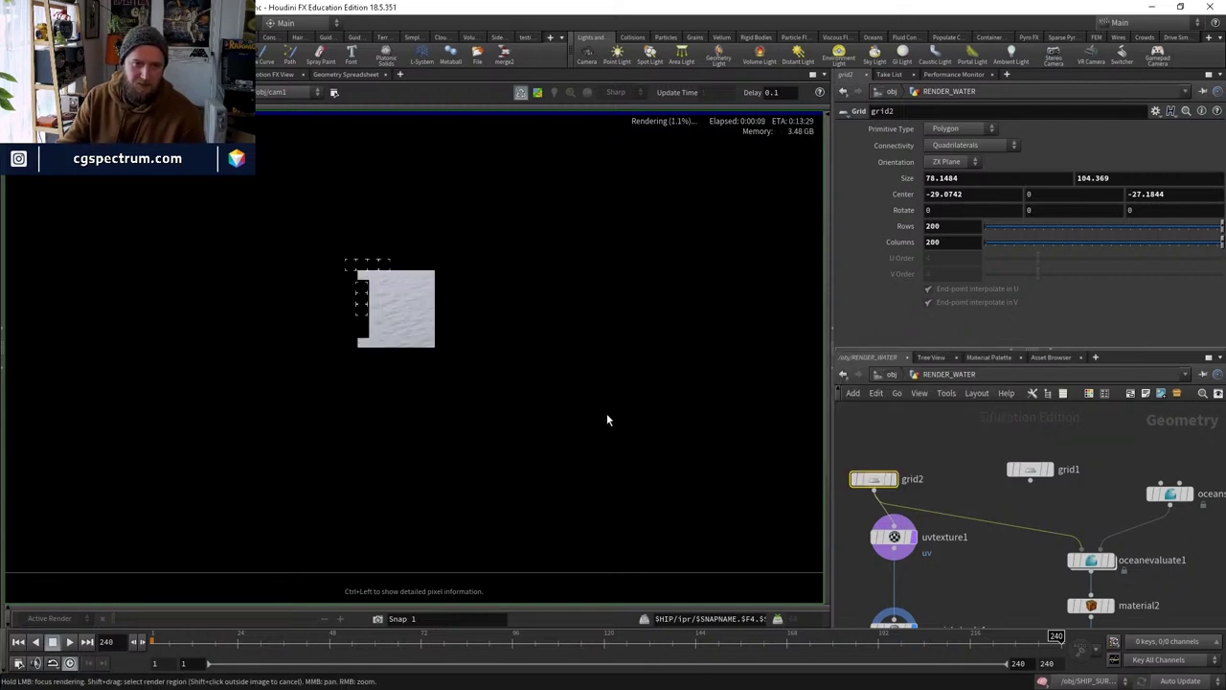
Focus and pan the render view to watch the 200×200 surface re-render.
mouse_move(438, 401)
left_mouse_down()
mouse_move(515, 415)
mouse_move(531, 370)
left_mouse_up()
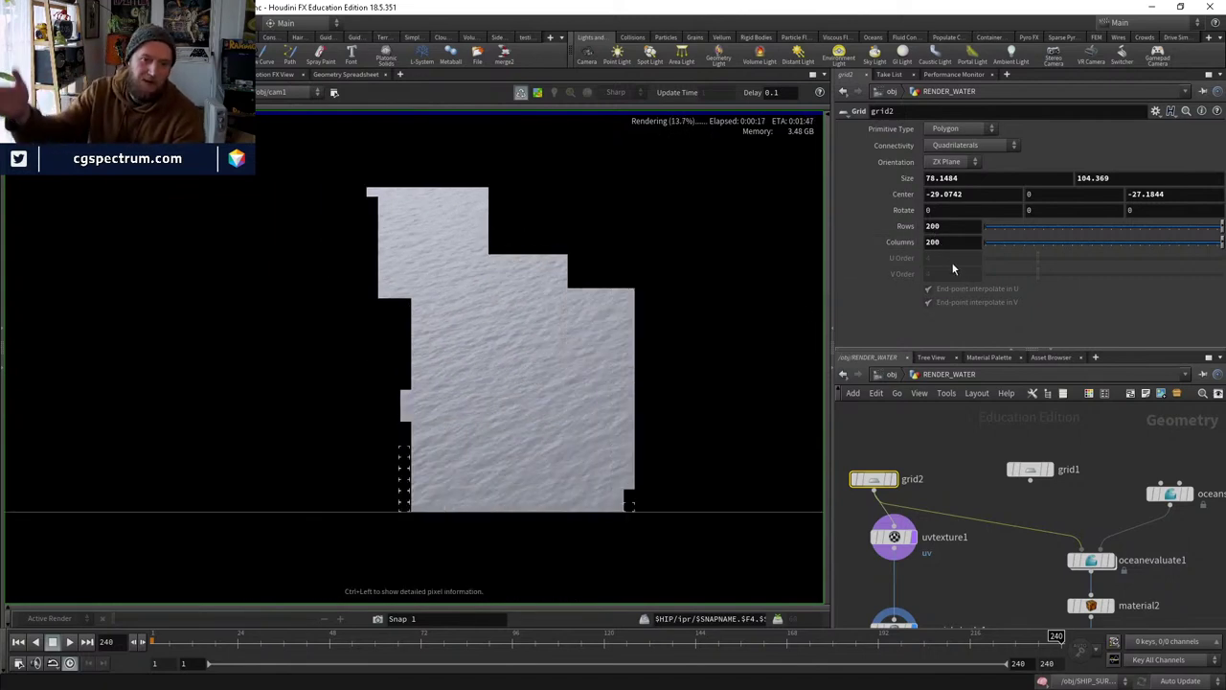
scroll(661, 469, "up", 2)
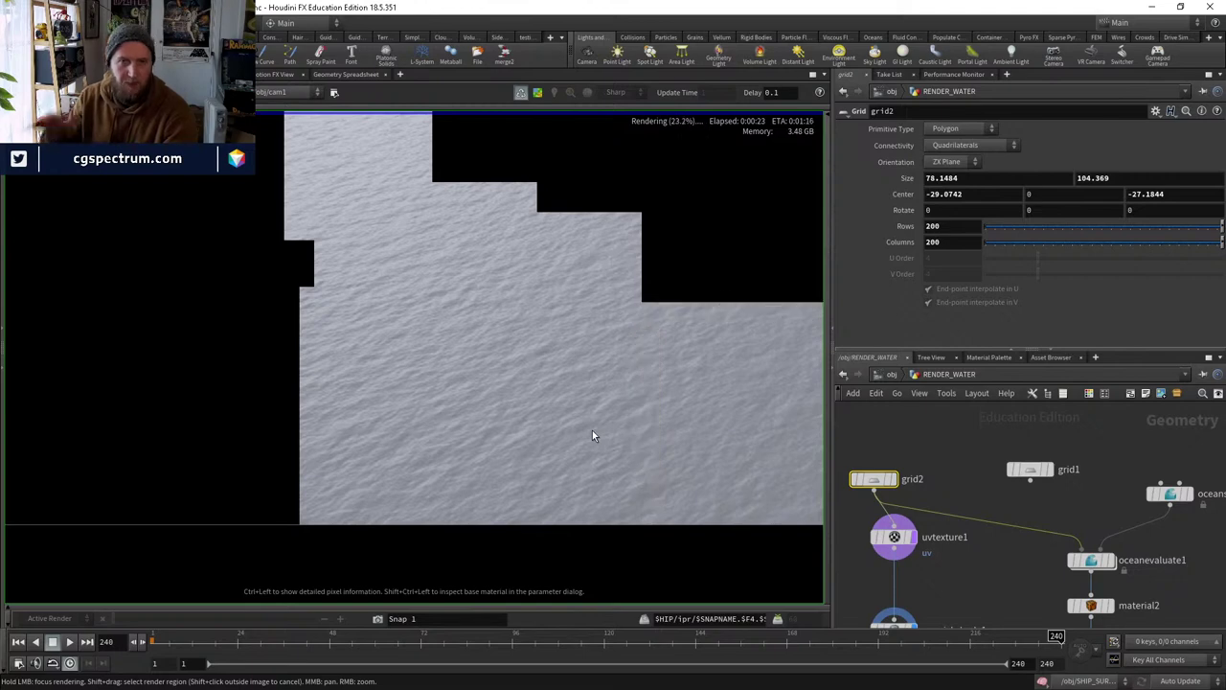
scroll(592, 436, "up", 4)
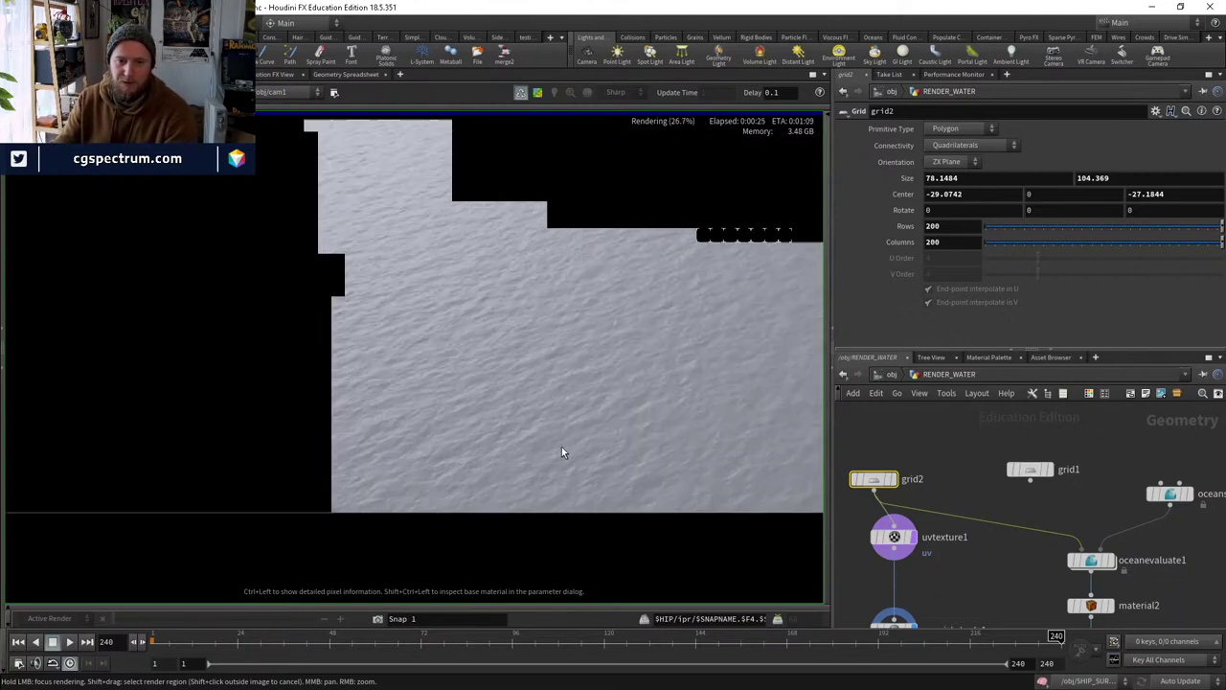
scroll(713, 419, "down", 4)
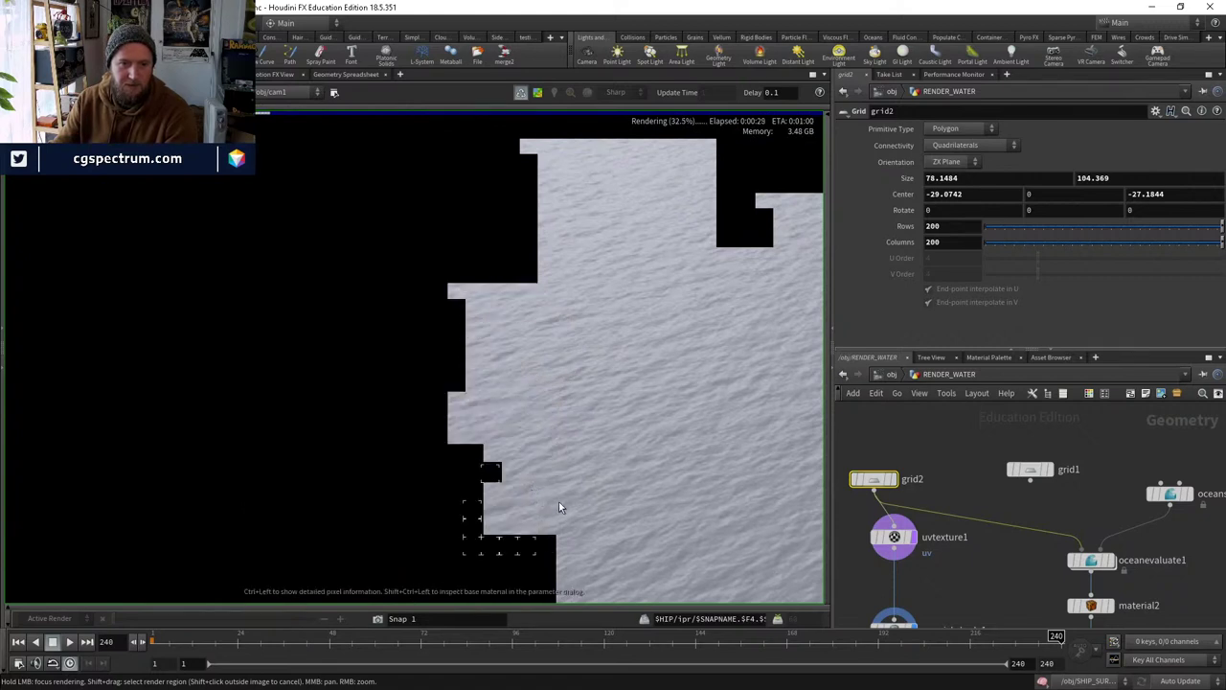
middle_click_drag(562, 524, 573, 470)
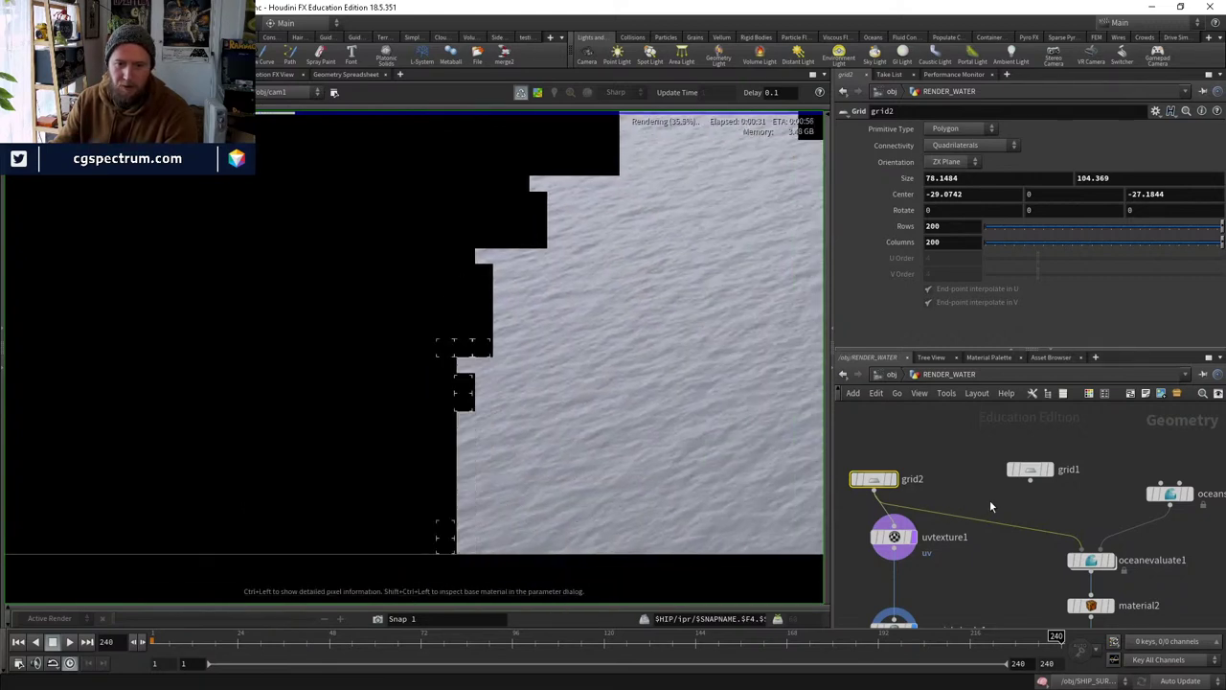
middle_click_drag(989, 500, 930, 500)
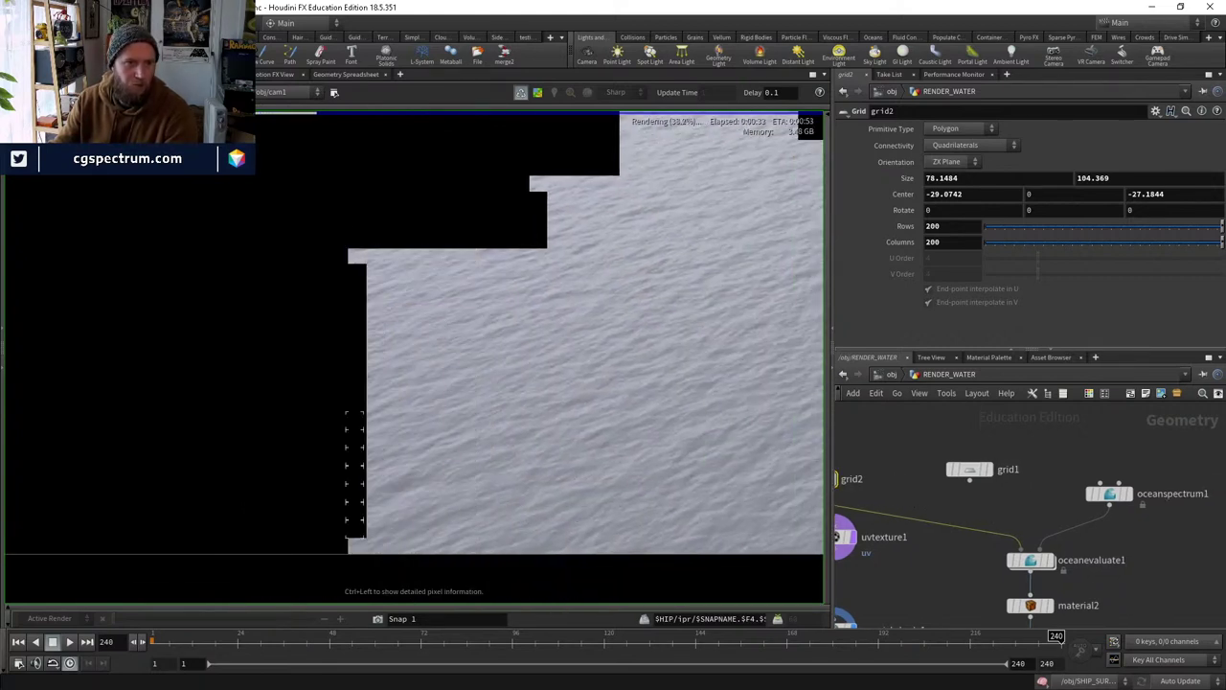
In Scene View, wire grid1 into oceanevaluate1's first input and frame the plane.
key("alt+1")
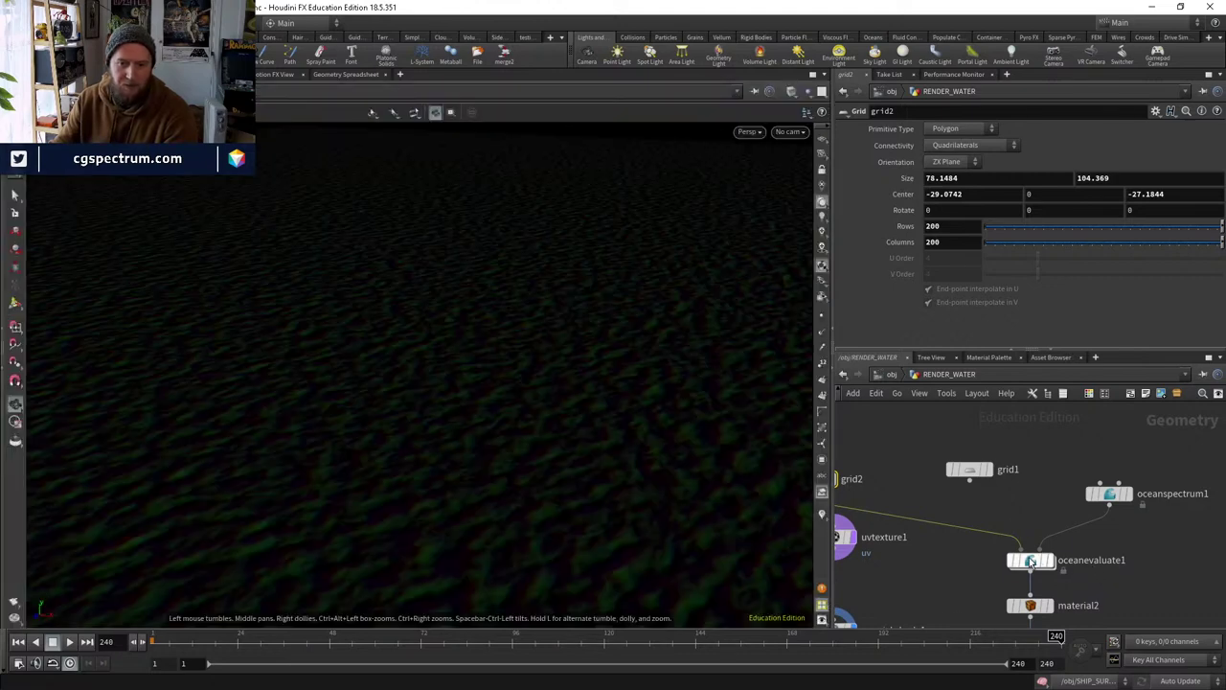
left_click_drag(1019, 543, 969, 477)
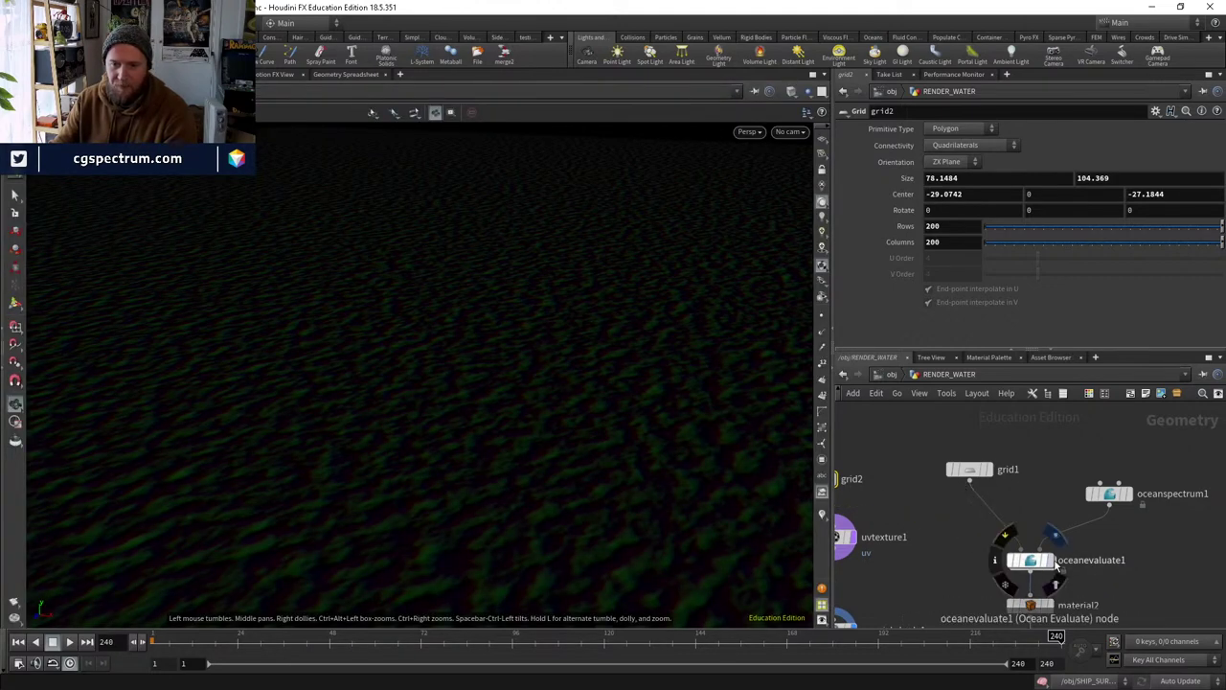
left_click(1030, 561)
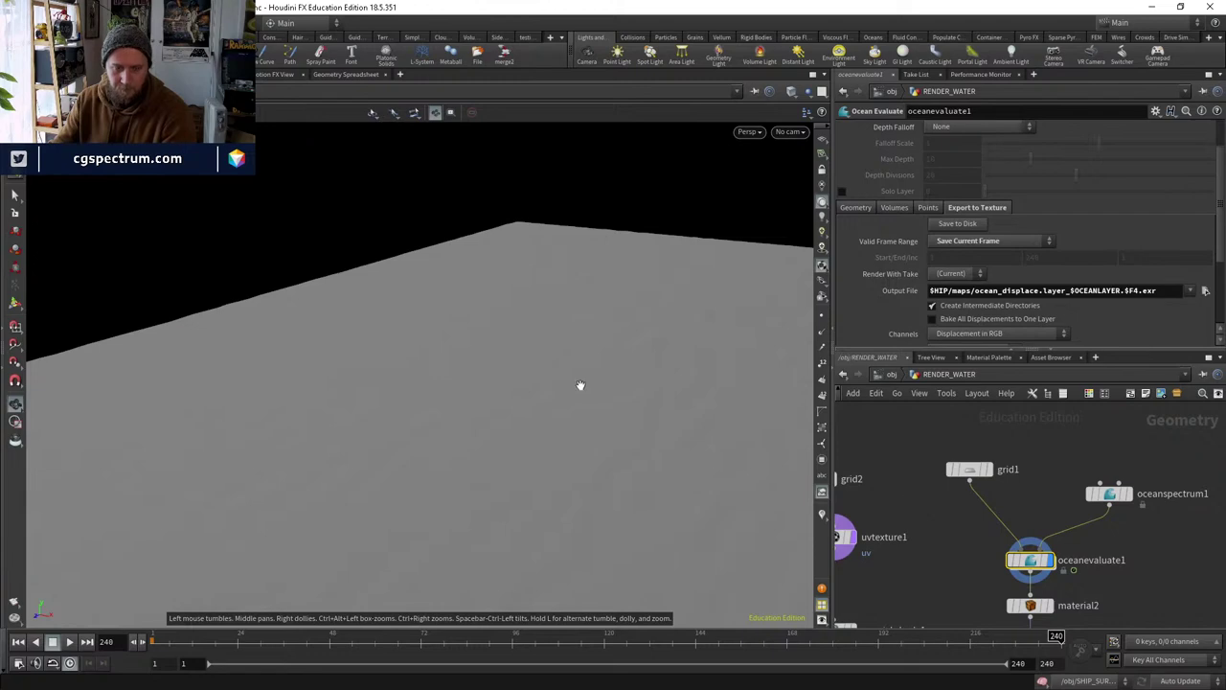
key("h")
key("w")
mouse_move(501, 400)
left_mouse_down()
mouse_move(471, 411)
mouse_move(438, 403)
mouse_move(567, 468)
mouse_move(536, 441)
left_mouse_up()
key("w")
Set grid1's Rows and Columns to 1000 and view the displaced ocean surface.
left_click(970, 470)
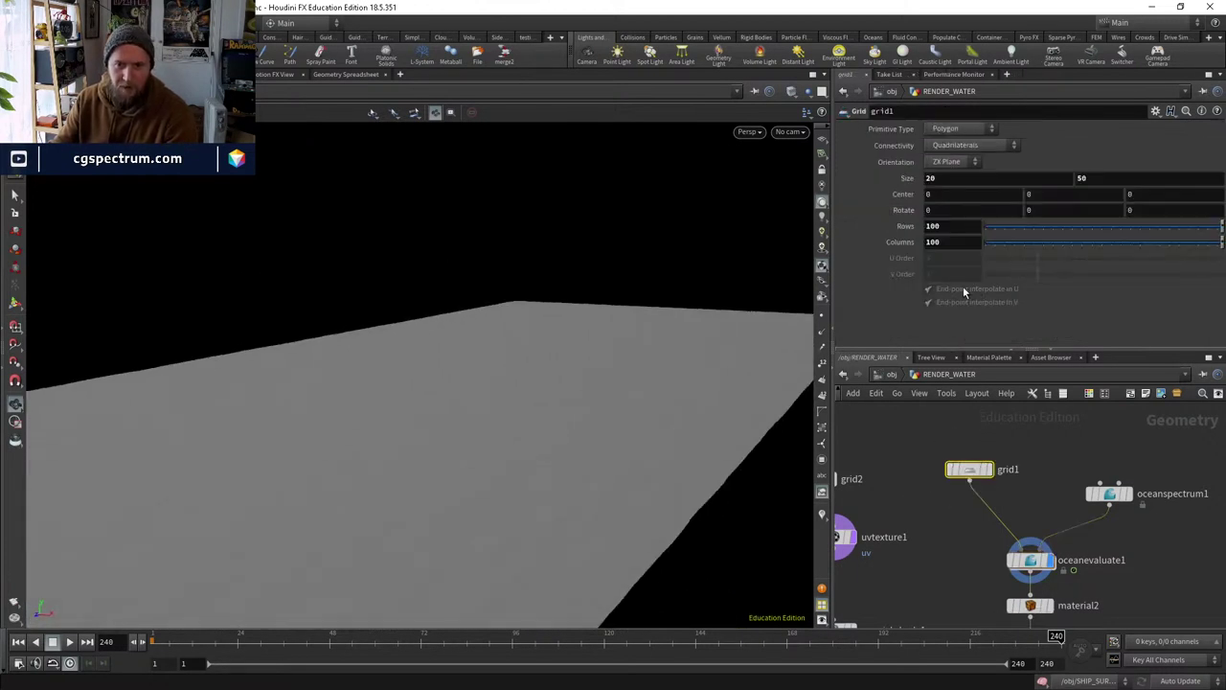
key("Tab")
type("10")
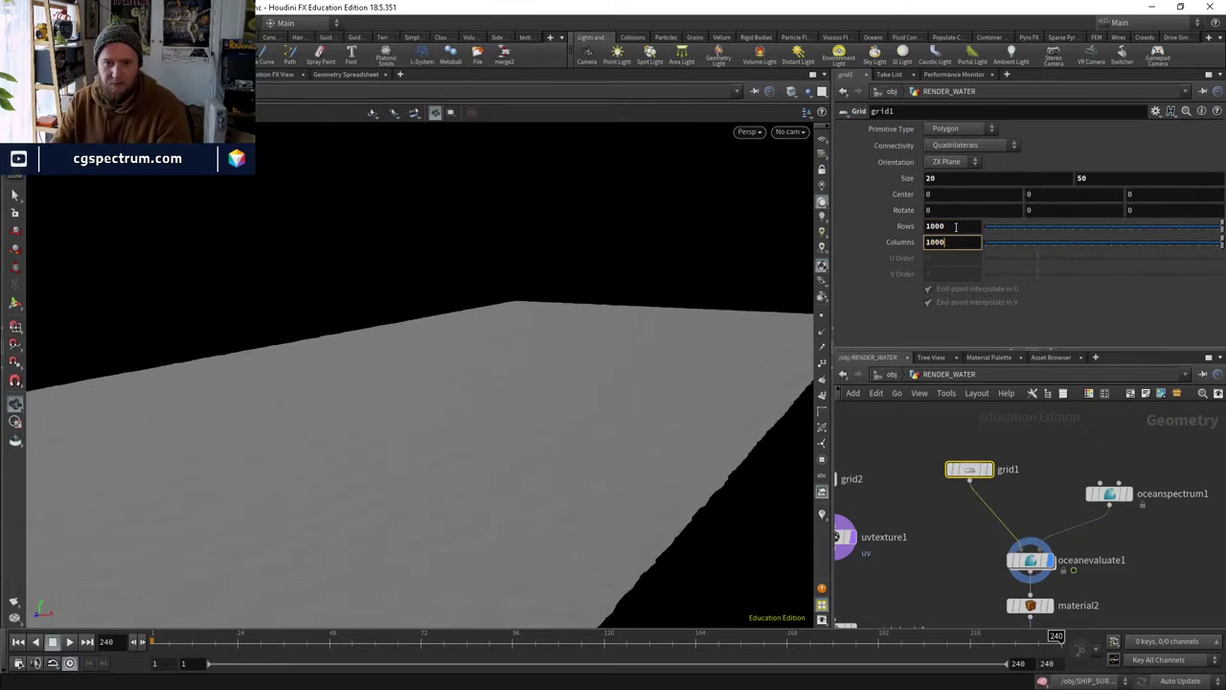
middle_click_drag(1102, 584, 1098, 554)
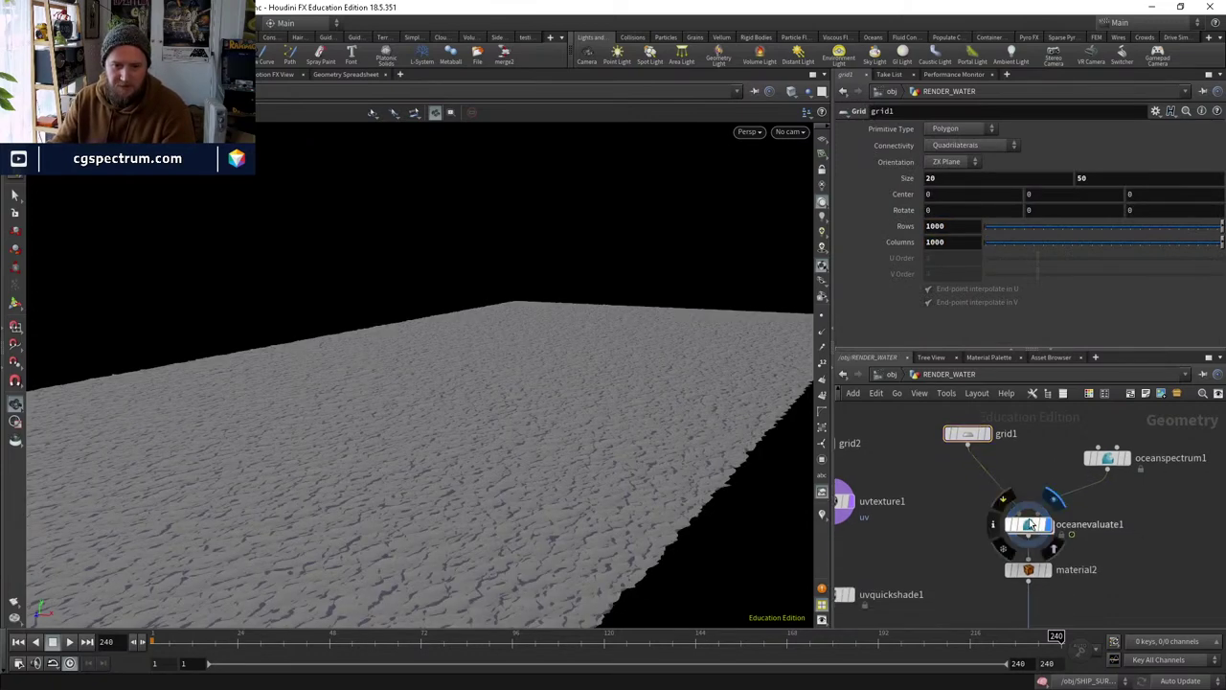
left_click(1028, 559)
left_click_drag(546, 488, 584, 364)
Set oceanspectrum1's wind speed to 3.05, chop to 0.115 and Resolution Exponent to 9.
middle_click_drag(1073, 498, 1033, 513)
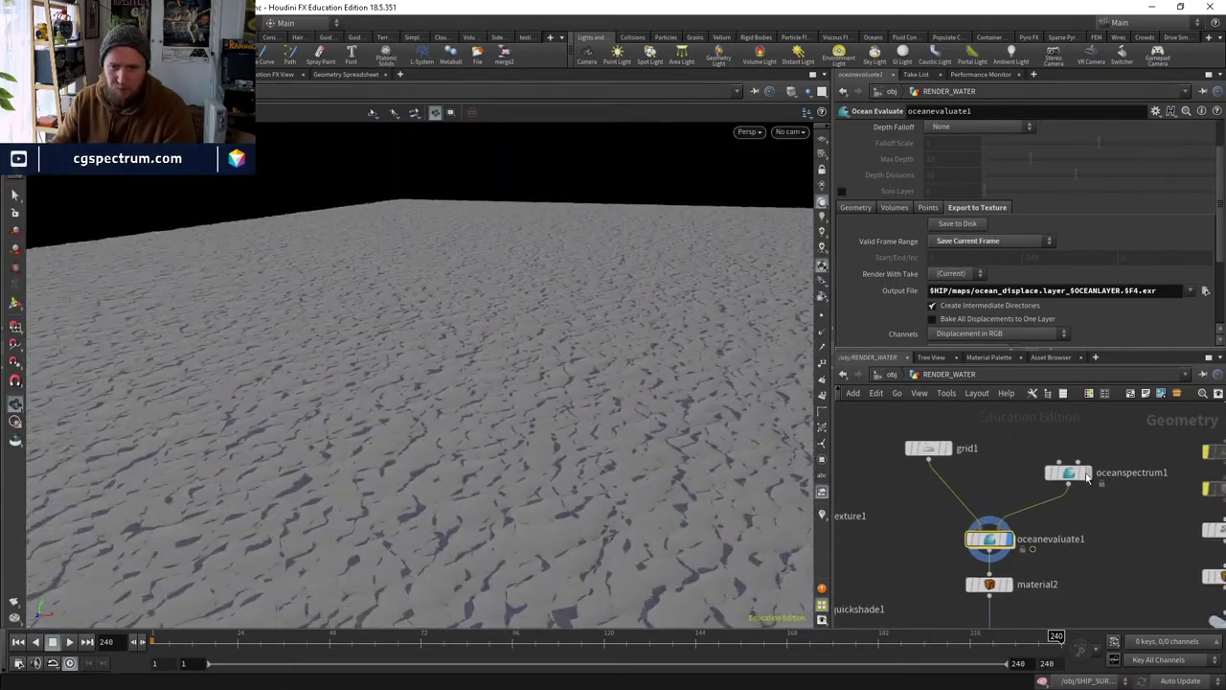
left_click(1068, 472)
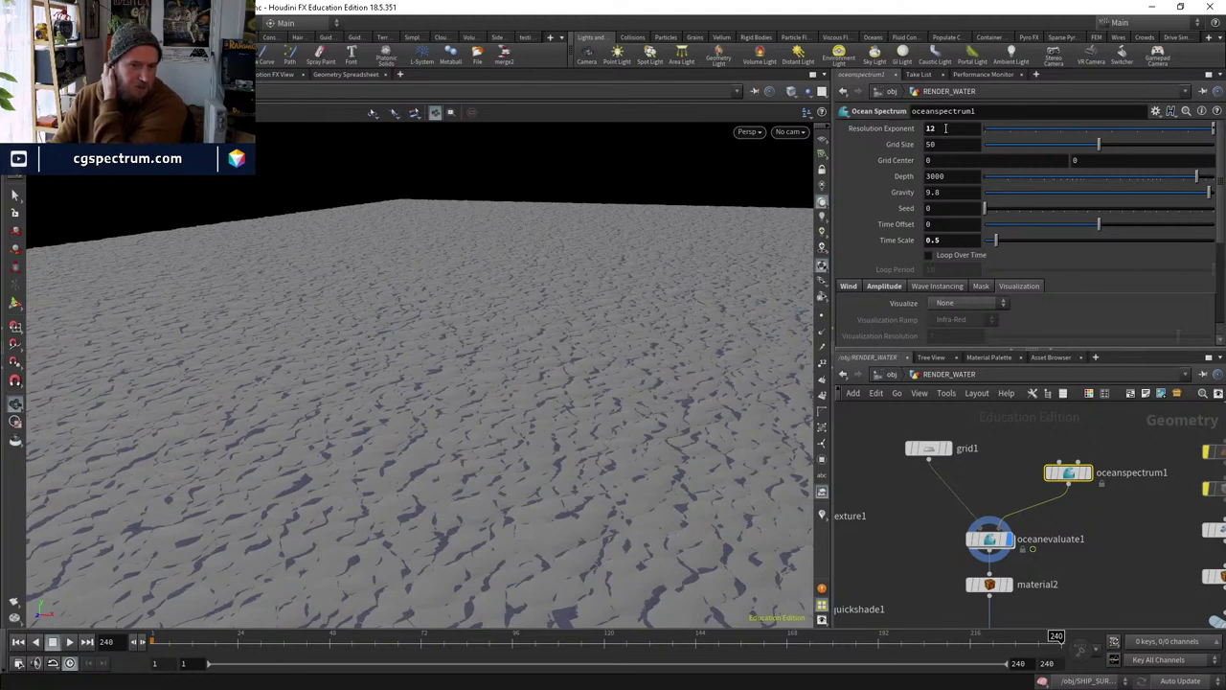
left_click(848, 286)
scroll(915, 309, "down", 1)
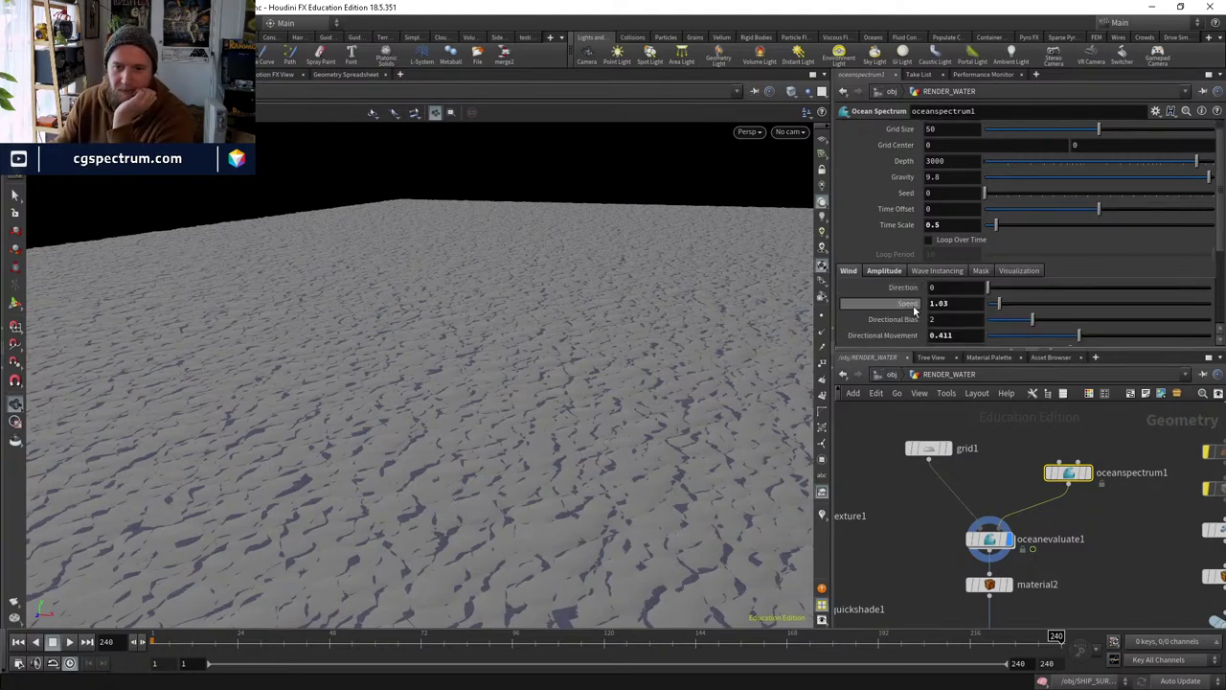
scroll(958, 311, "down", 2)
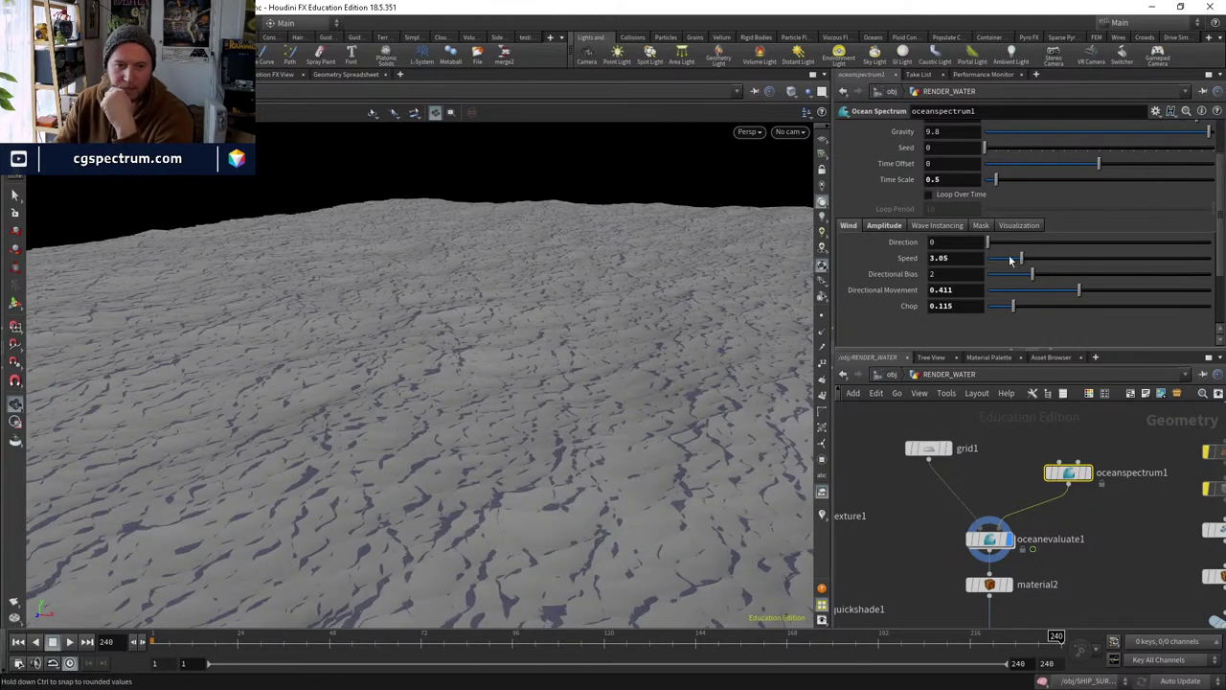
left_click_drag(575, 342, 576, 318)
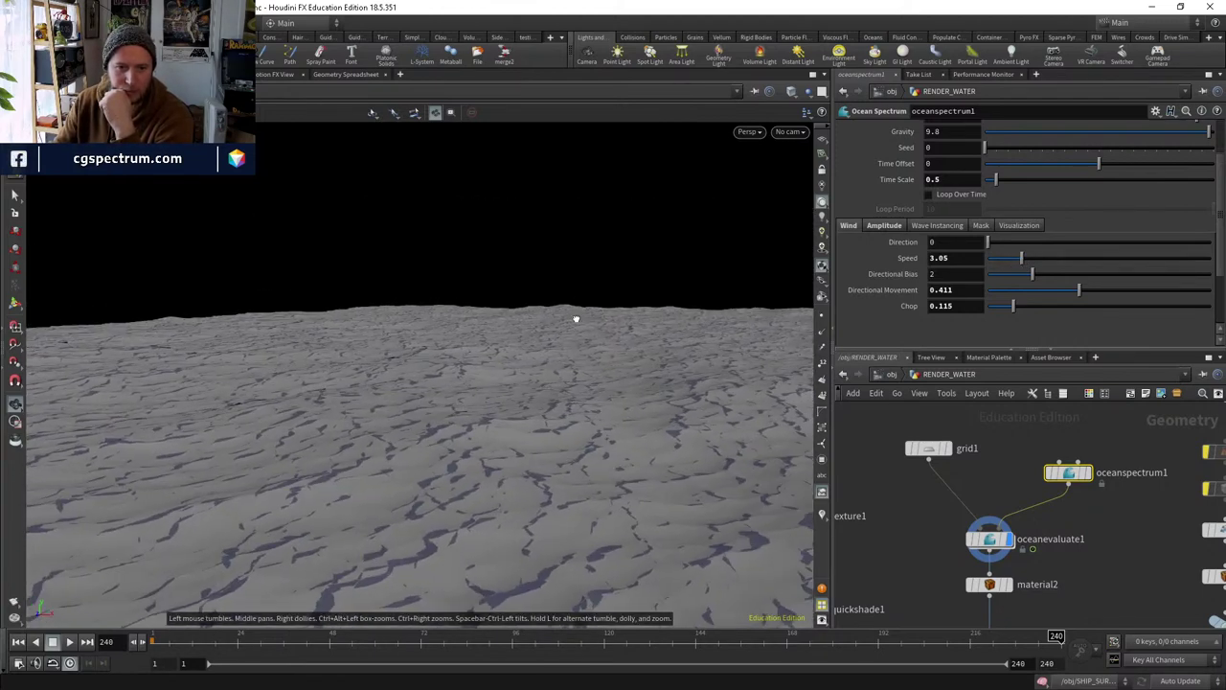
scroll(994, 195, "up", 3)
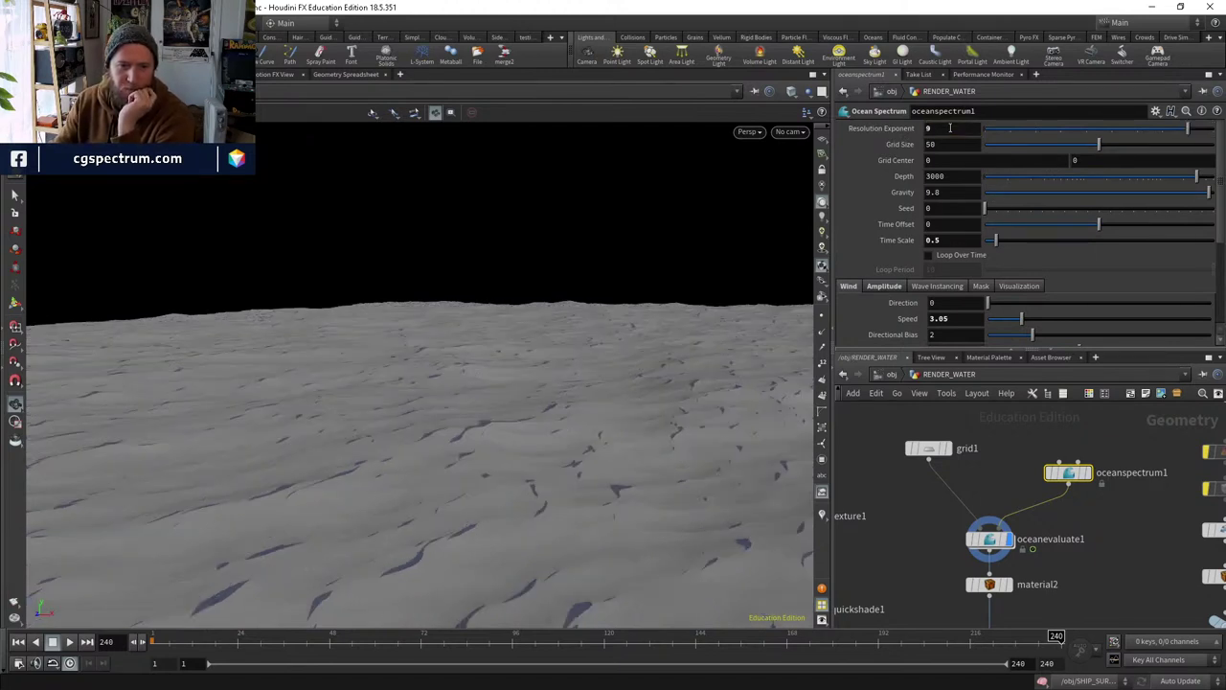
Revert oceanspectrum1's Reference Wind to 10 and amplitude Scale to 3.
left_click(885, 286)
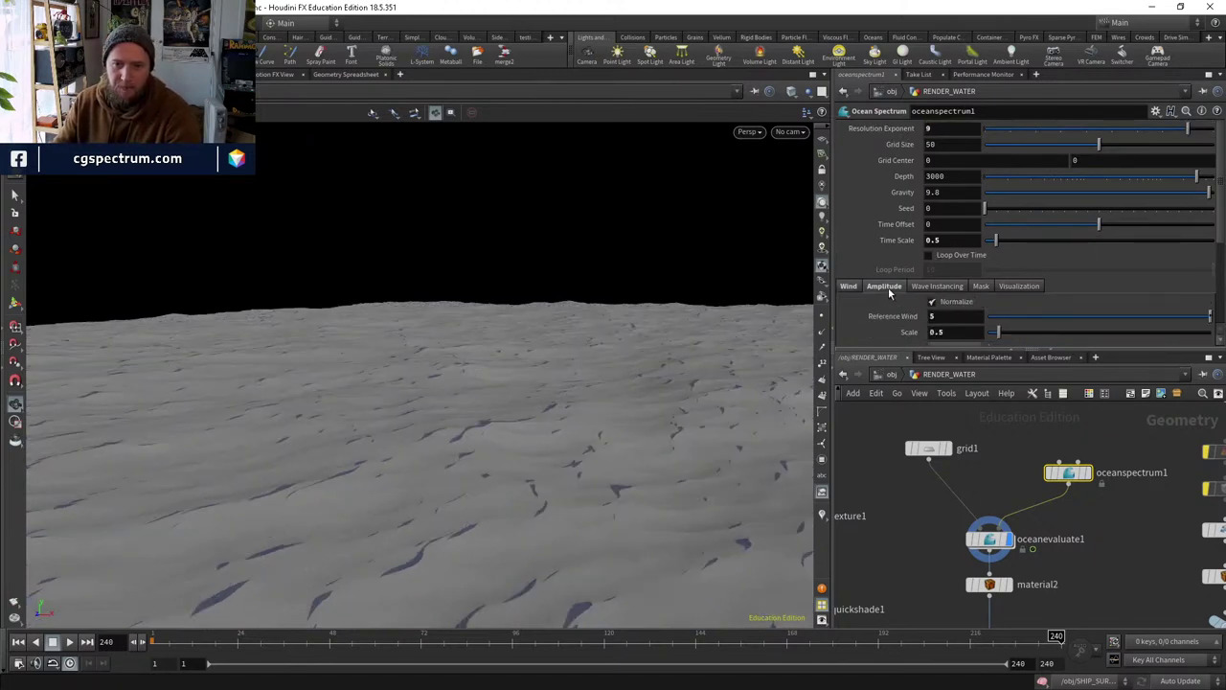
scroll(888, 287, "down", 1)
right_click(921, 290)
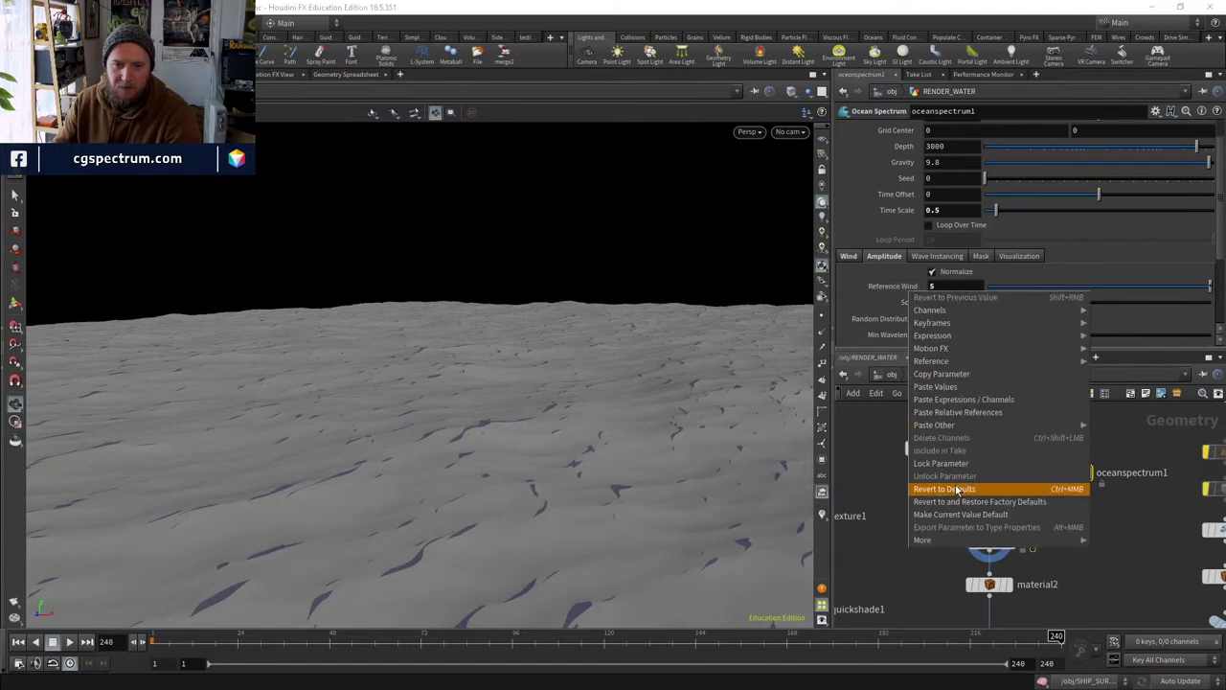
left_click(958, 487)
right_click(905, 303)
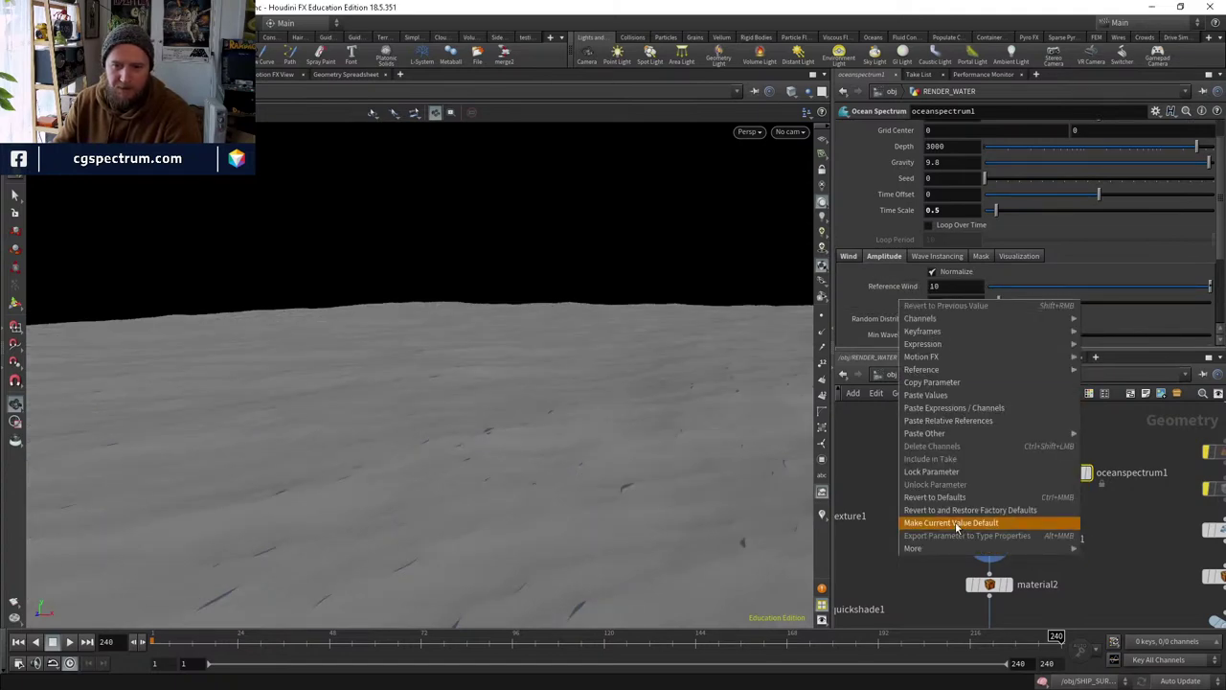
left_click(953, 494)
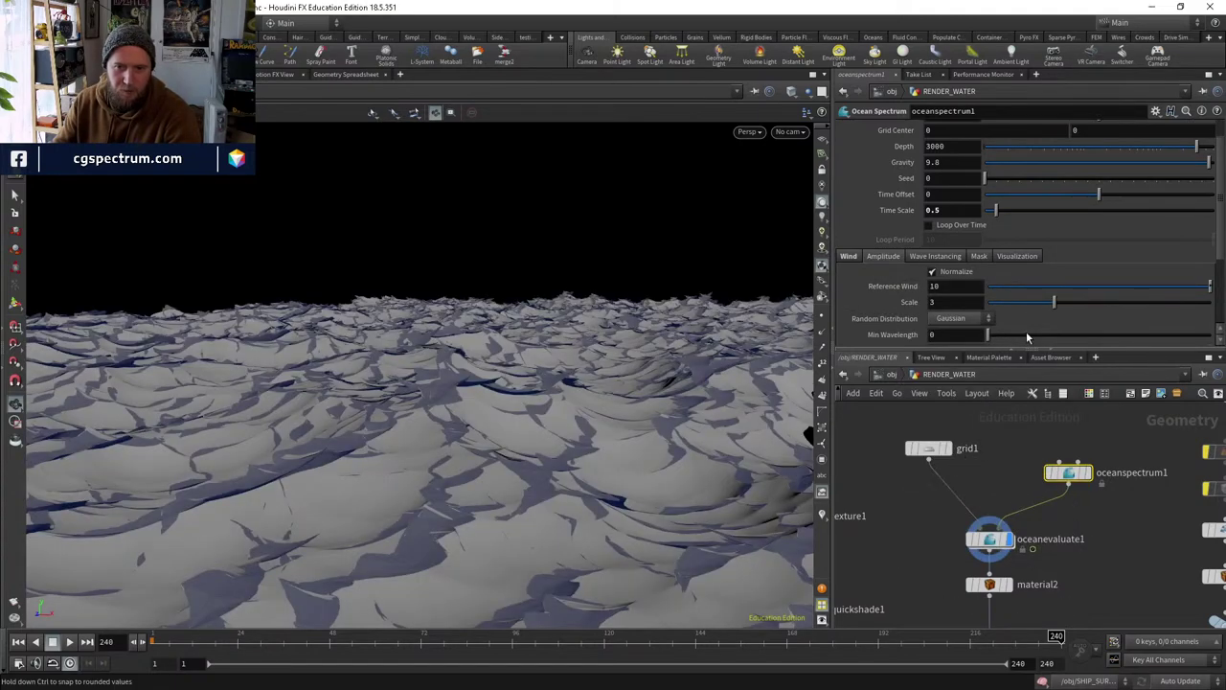
Revert Directional Movement to 0.6, Chop to 0.7 and wind Speed to 5.
left_click(849, 256)
scroll(888, 338, "down", 1)
scroll(888, 338, "down", 1)
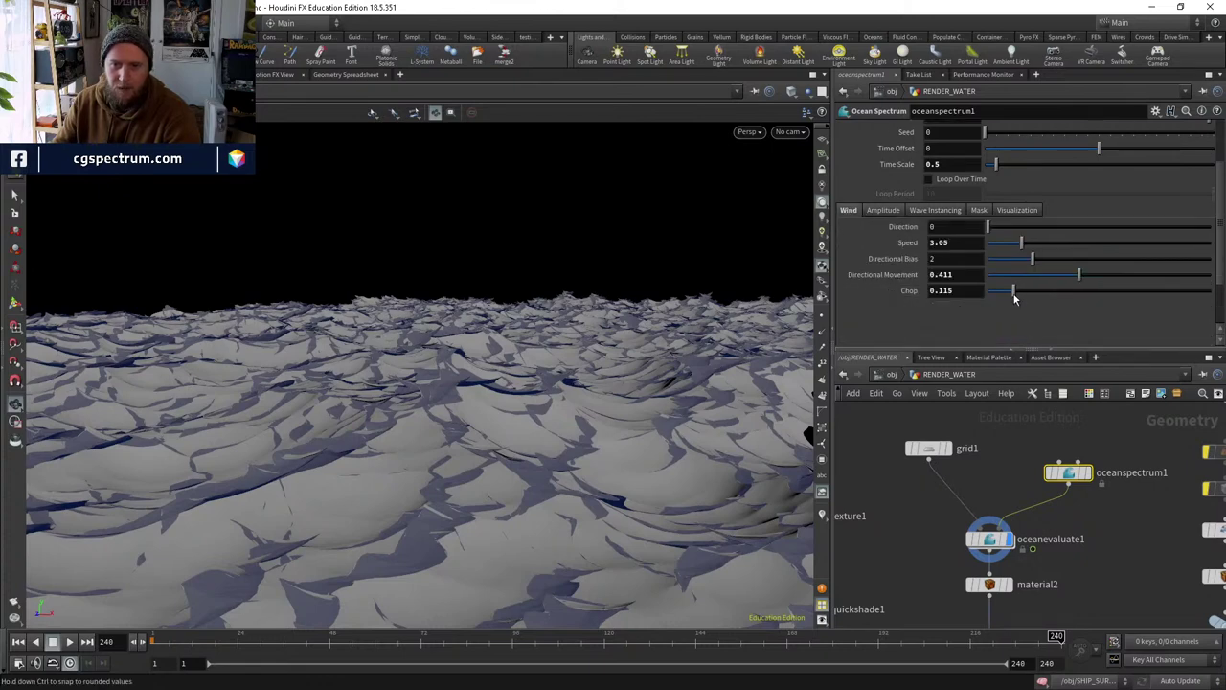
right_click(902, 275)
left_click(941, 472)
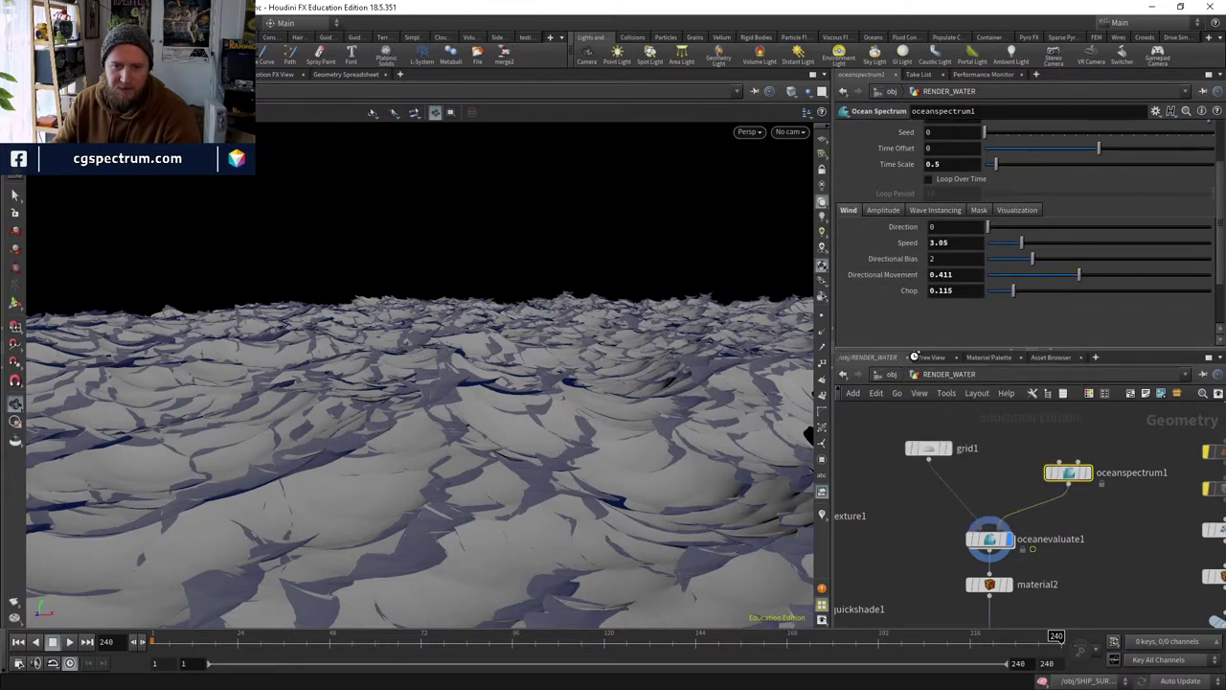
right_click(905, 292)
left_click(954, 490)
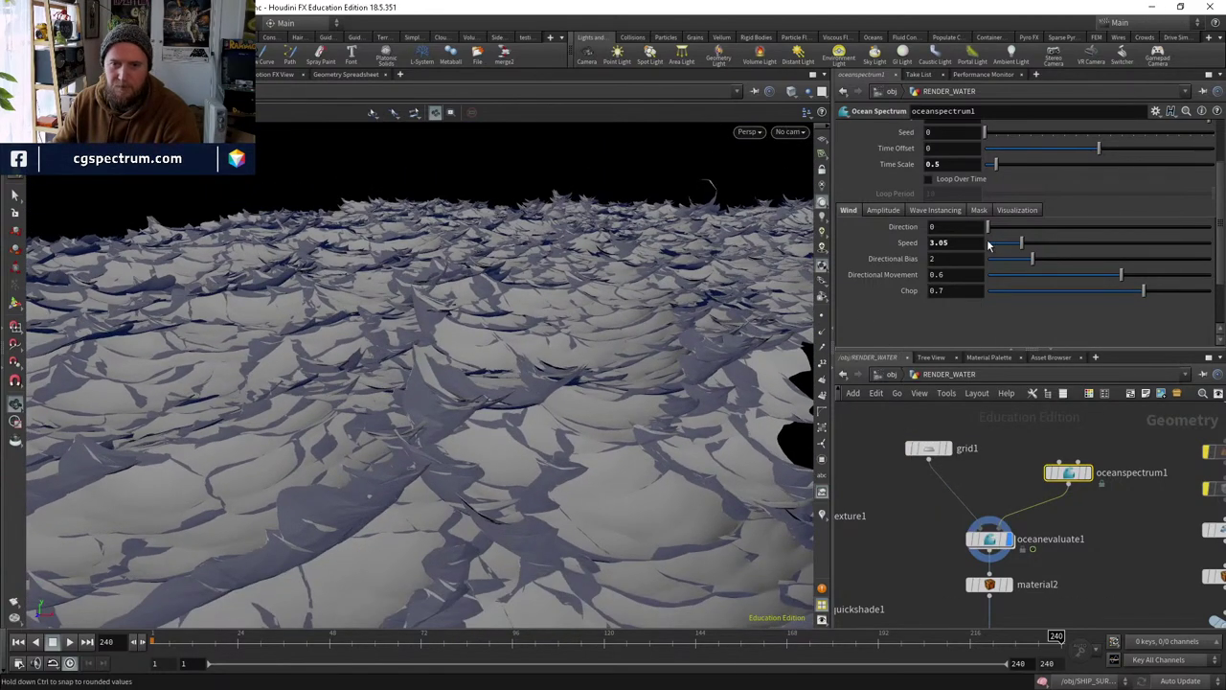
right_click(906, 242)
left_click(945, 446)
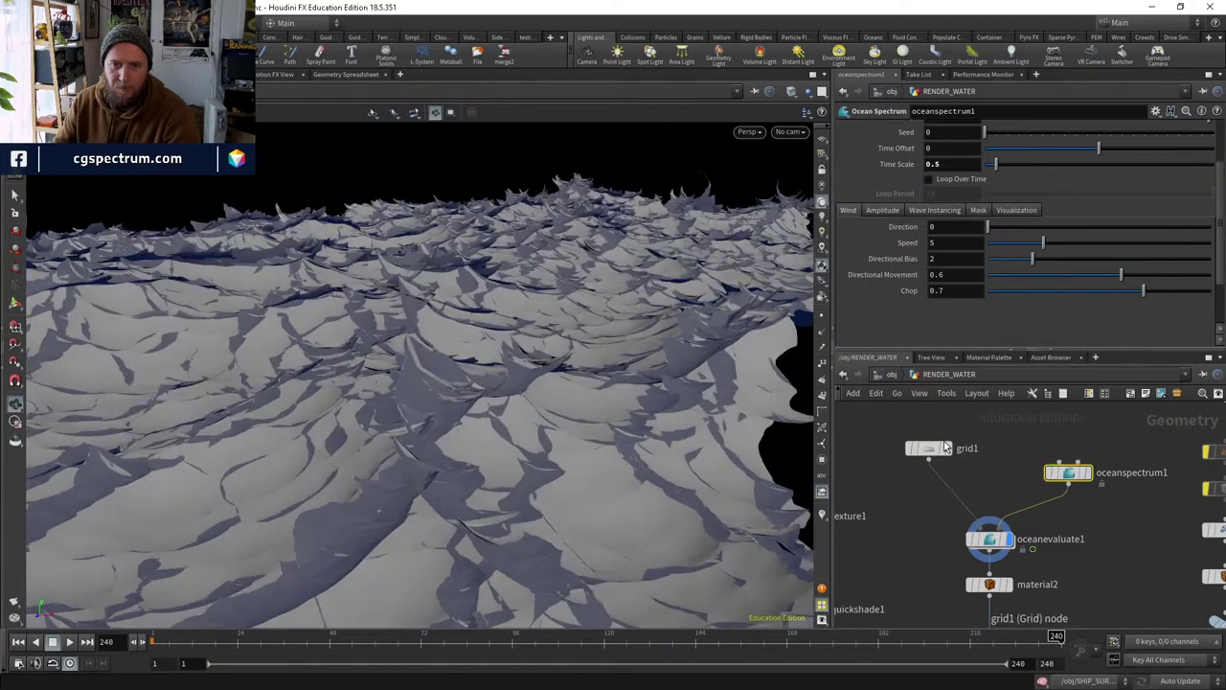
Revert the Resolution Exponent from 9 to its default 7.
scroll(887, 209, "up", 2)
scroll(901, 215, "up", 2)
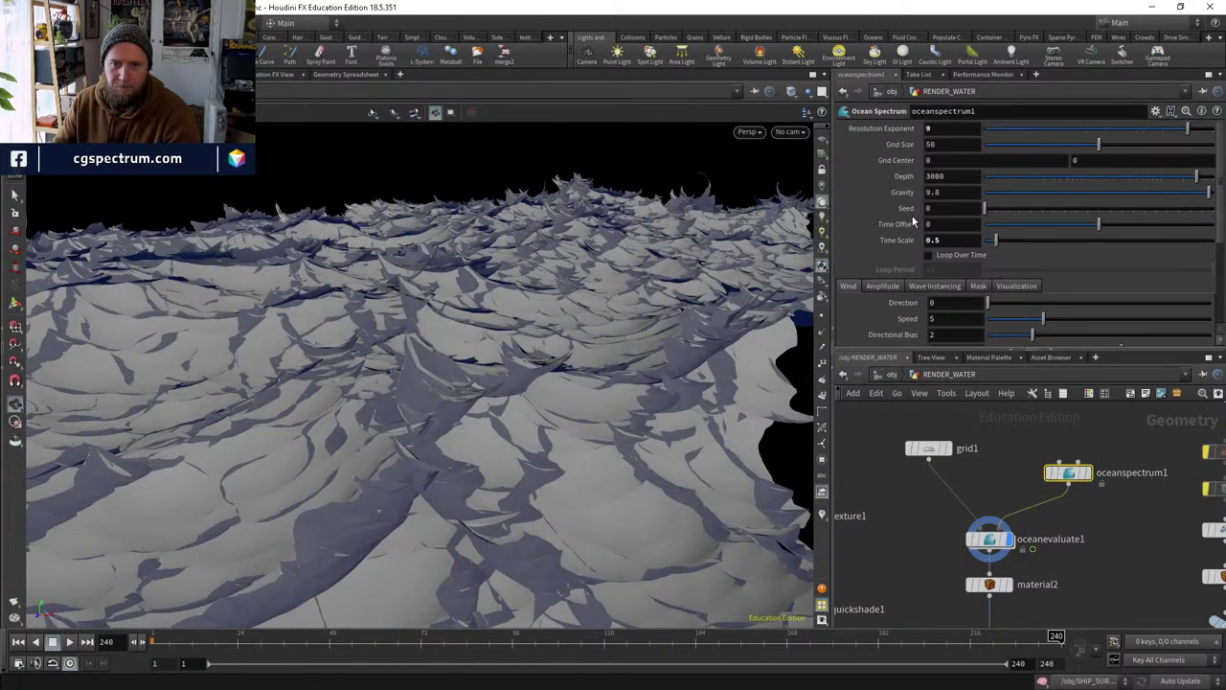
right_click(898, 127)
left_click(939, 326)
Inspect the grid1 and oceanevaluate1 node settings.
scroll(545, 414, "down", 6)
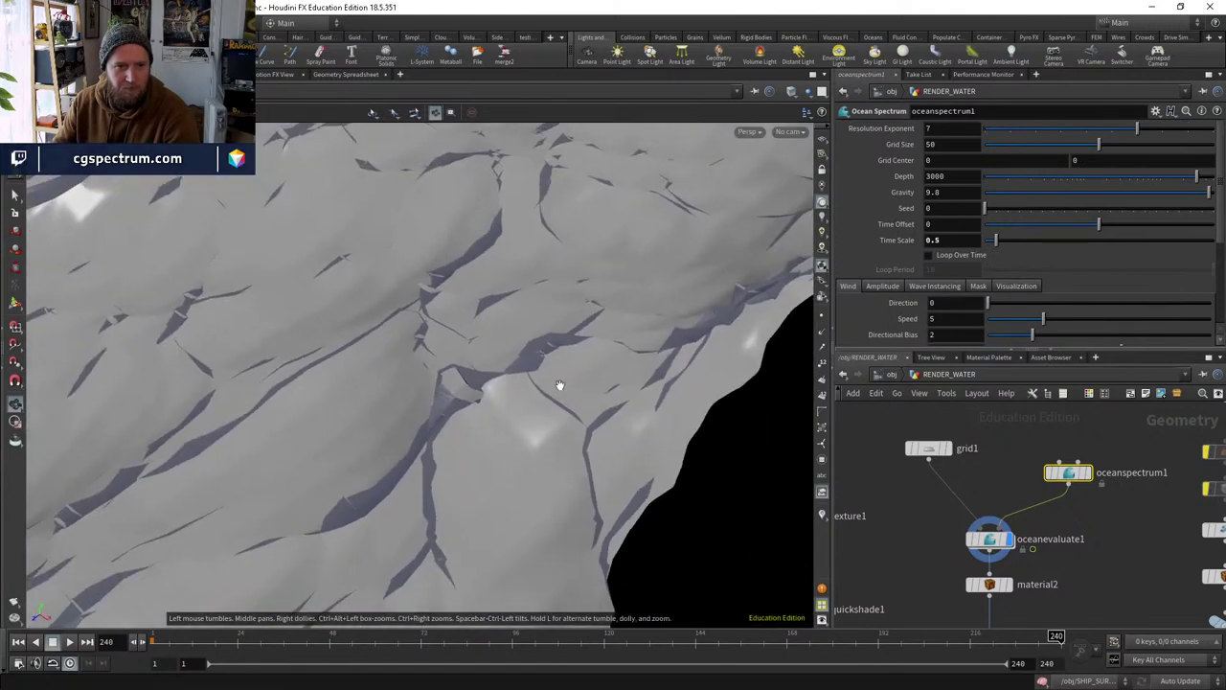
left_click(929, 448)
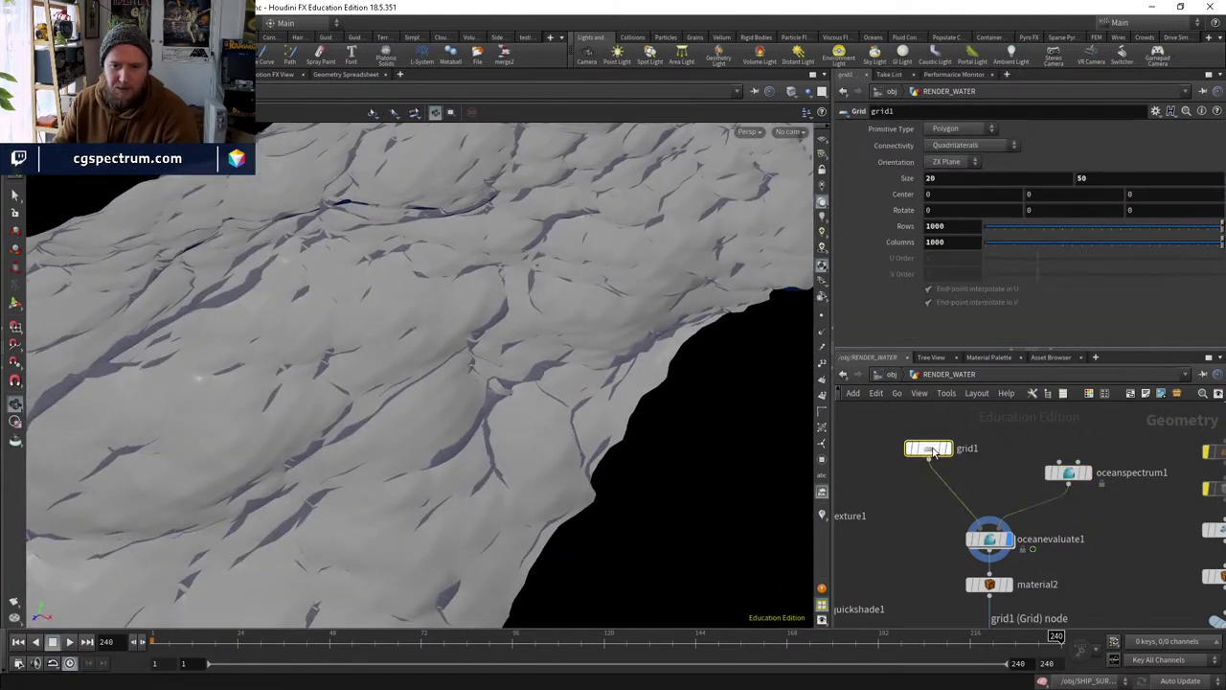
left_click(989, 539)
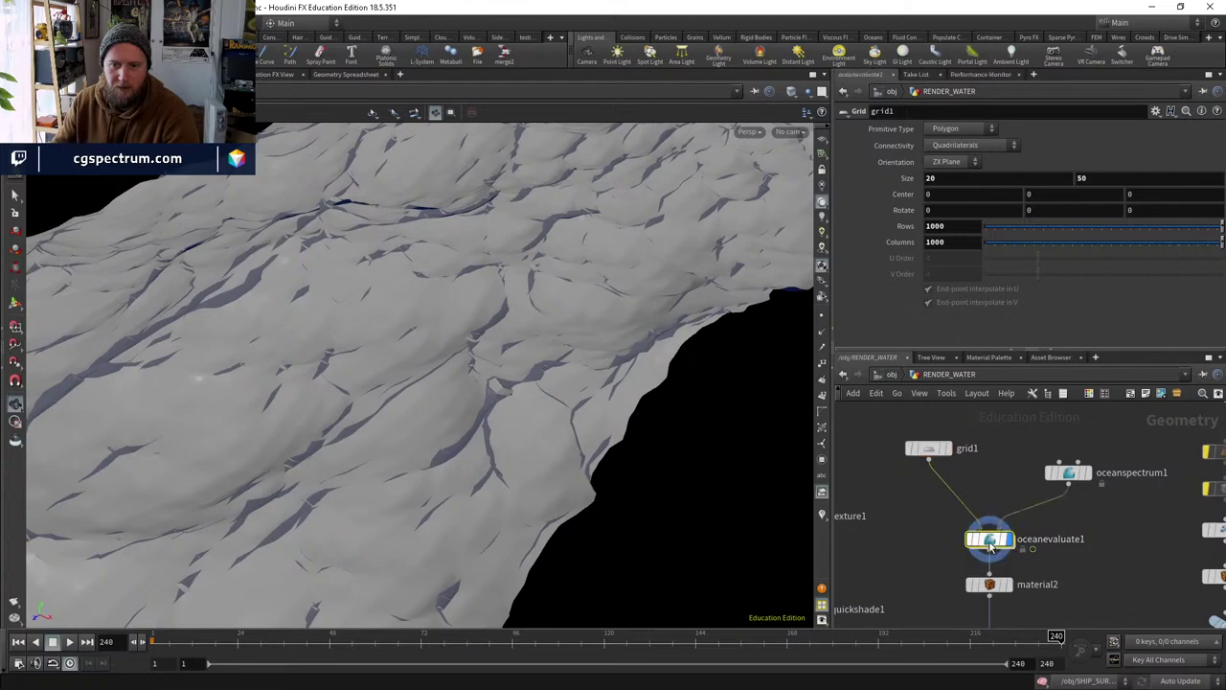
scroll(869, 274, "up", 2)
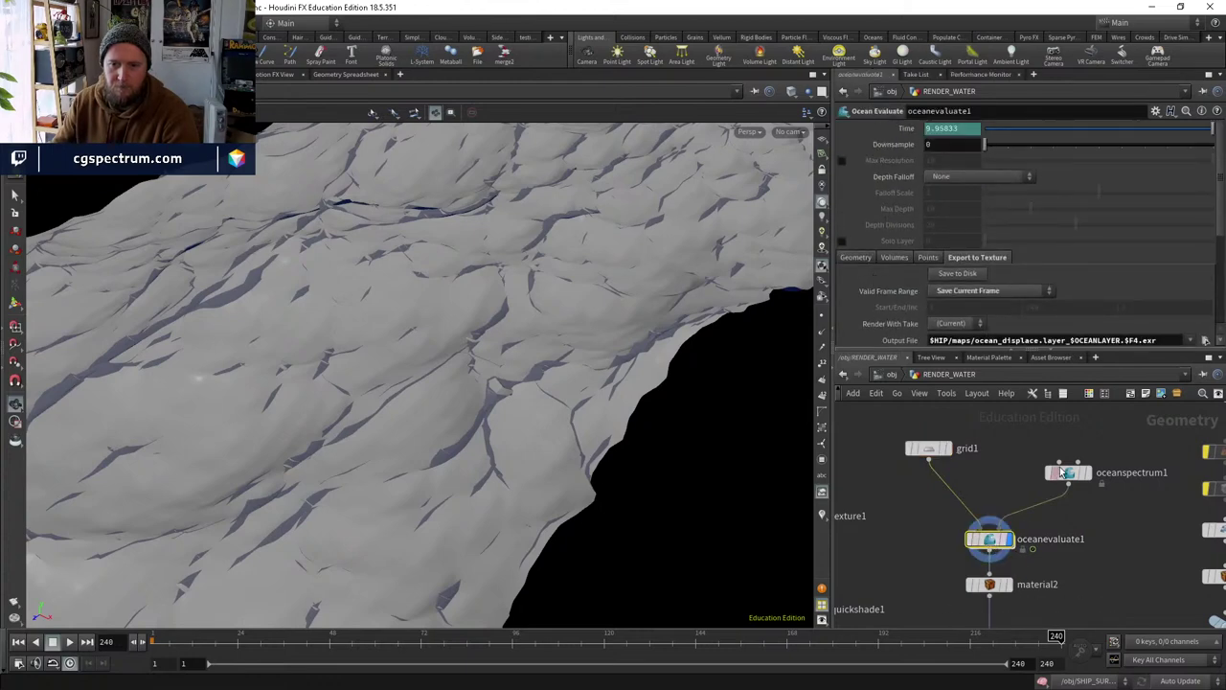
scroll(479, 416, "down", 5)
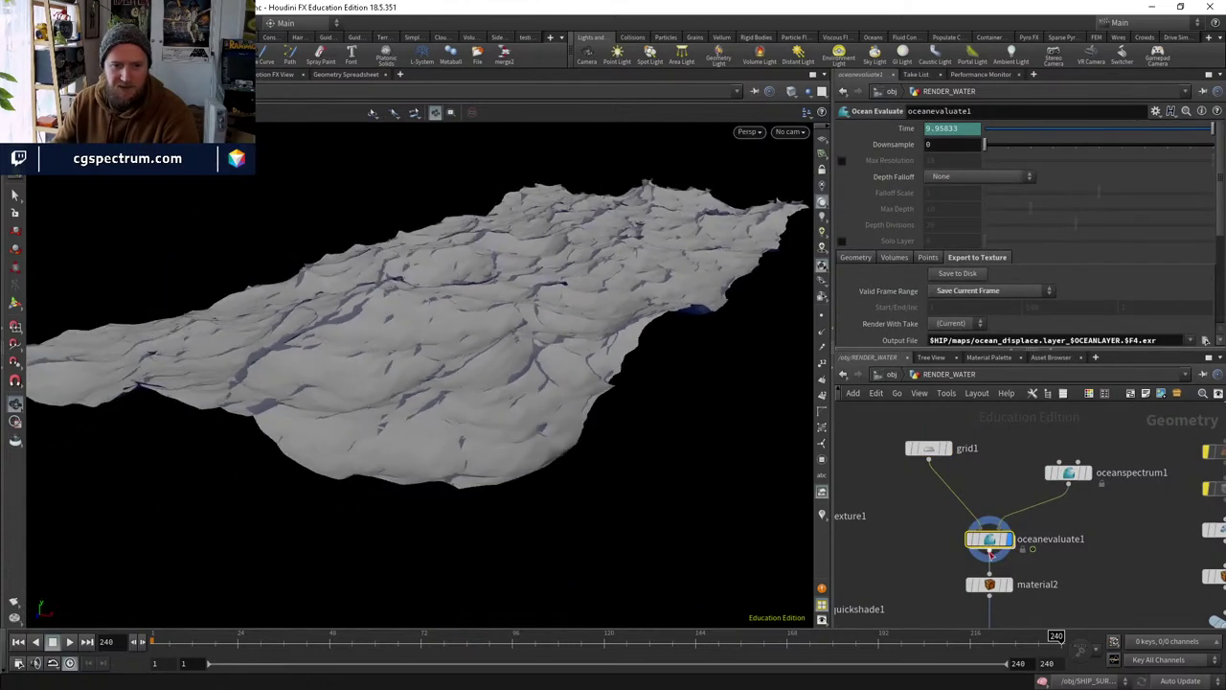
middle_click_drag(991, 553, 931, 566)
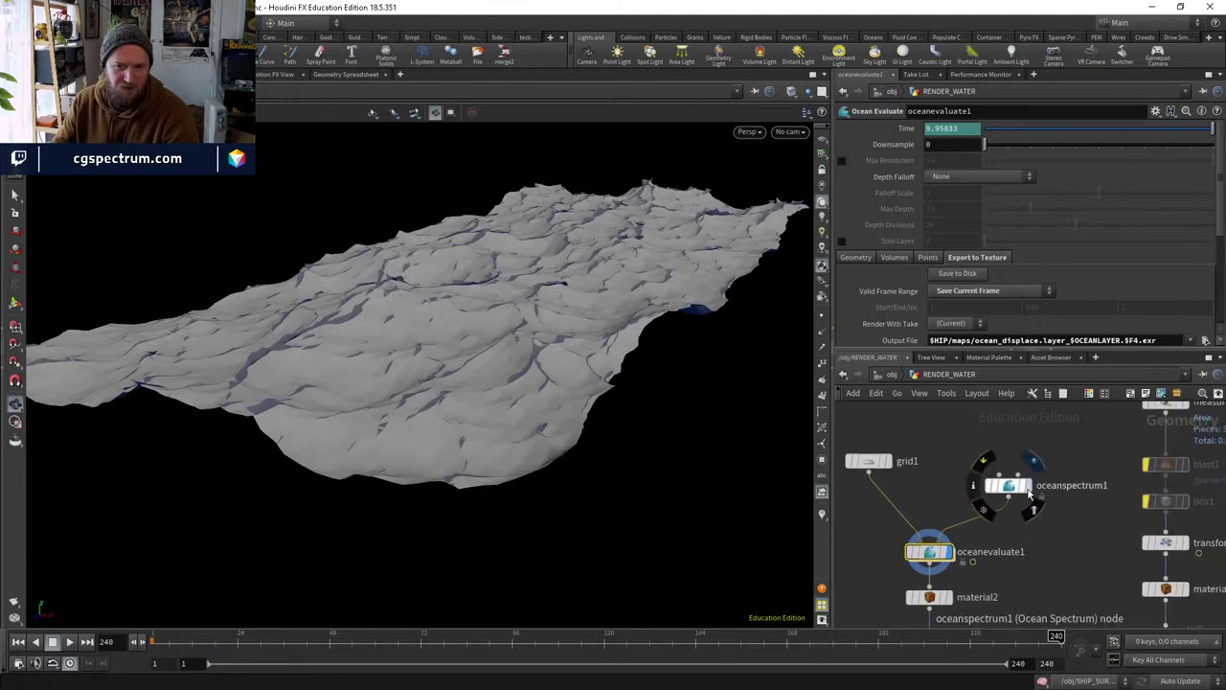
Lower oceanspectrum1's wind Speed to 1.9.
left_click(1023, 487)
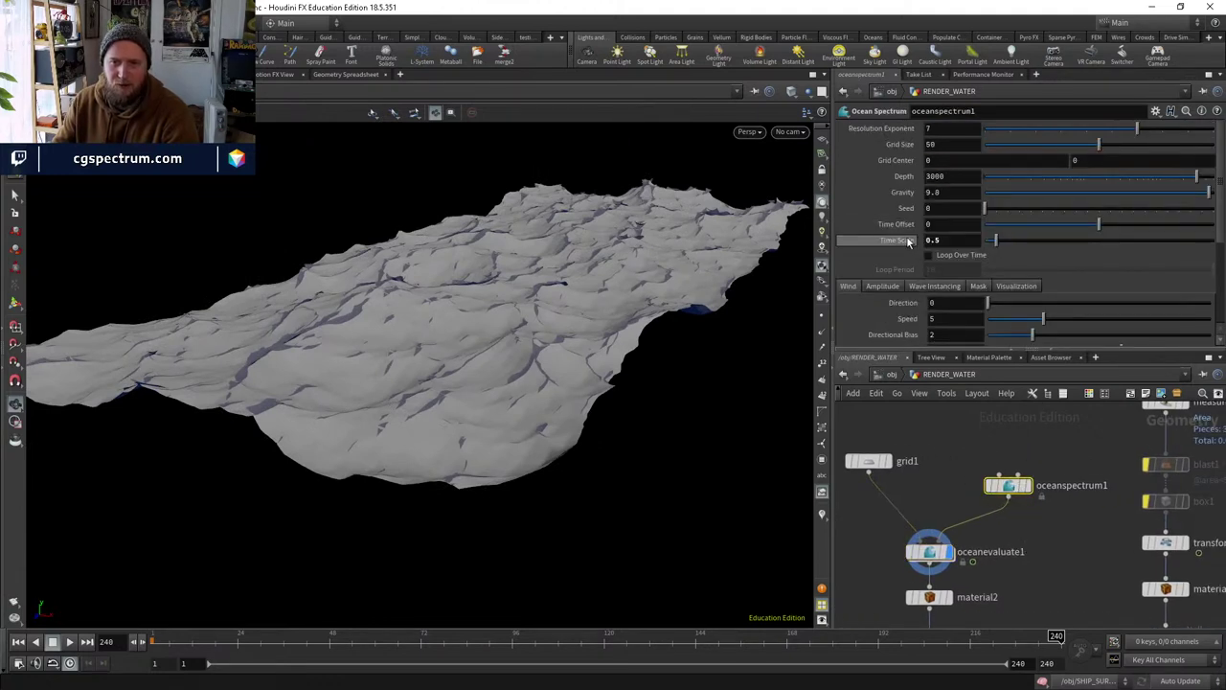
scroll(892, 282, "down", 2)
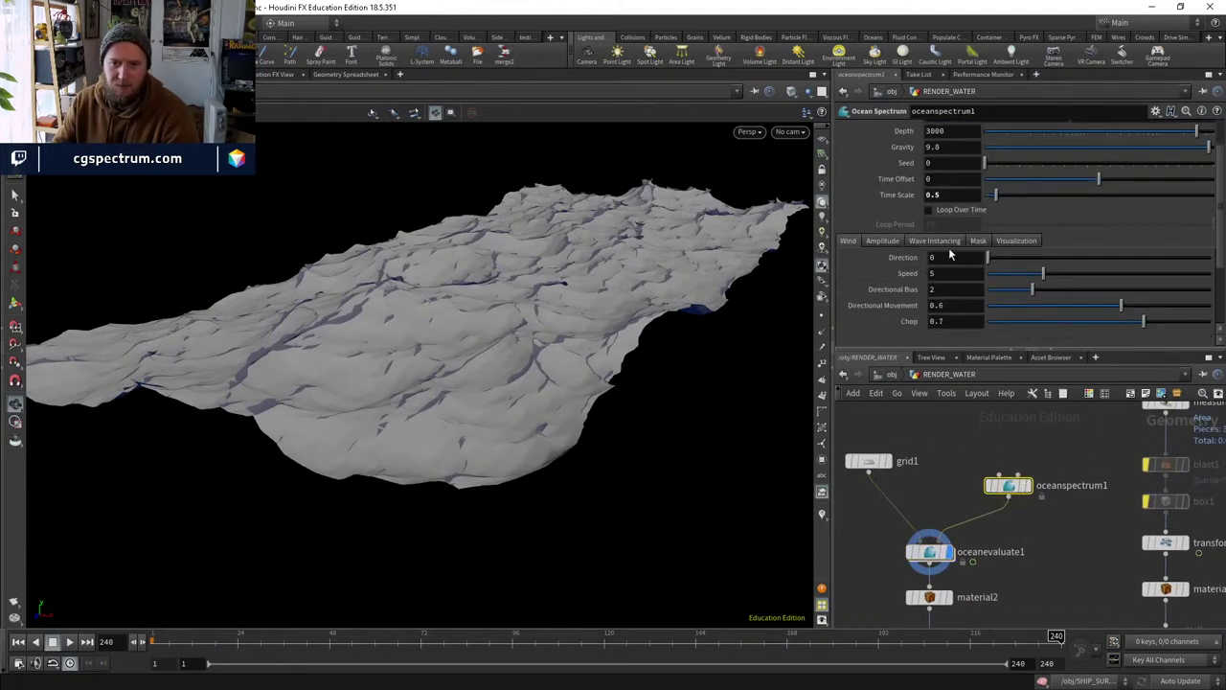
mouse_move(1014, 276)
left_mouse_down()
mouse_move(989, 275)
mouse_move(1004, 275)
left_mouse_up()
left_click_drag(504, 320, 731, 287)
left_click_drag(1007, 279, 1009, 281)
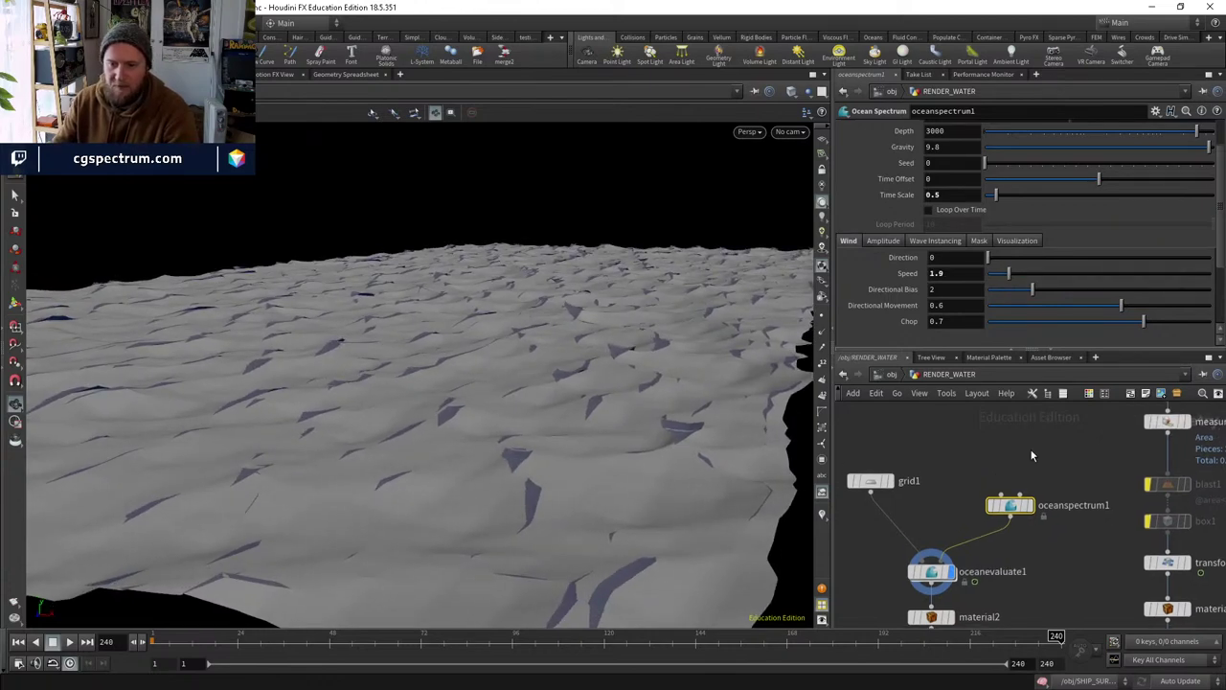
key("Tab")
Add an oceanspectrum2 node and rewire oceanevaluate1 back to oceanspectrum1 only.
type("ocean")
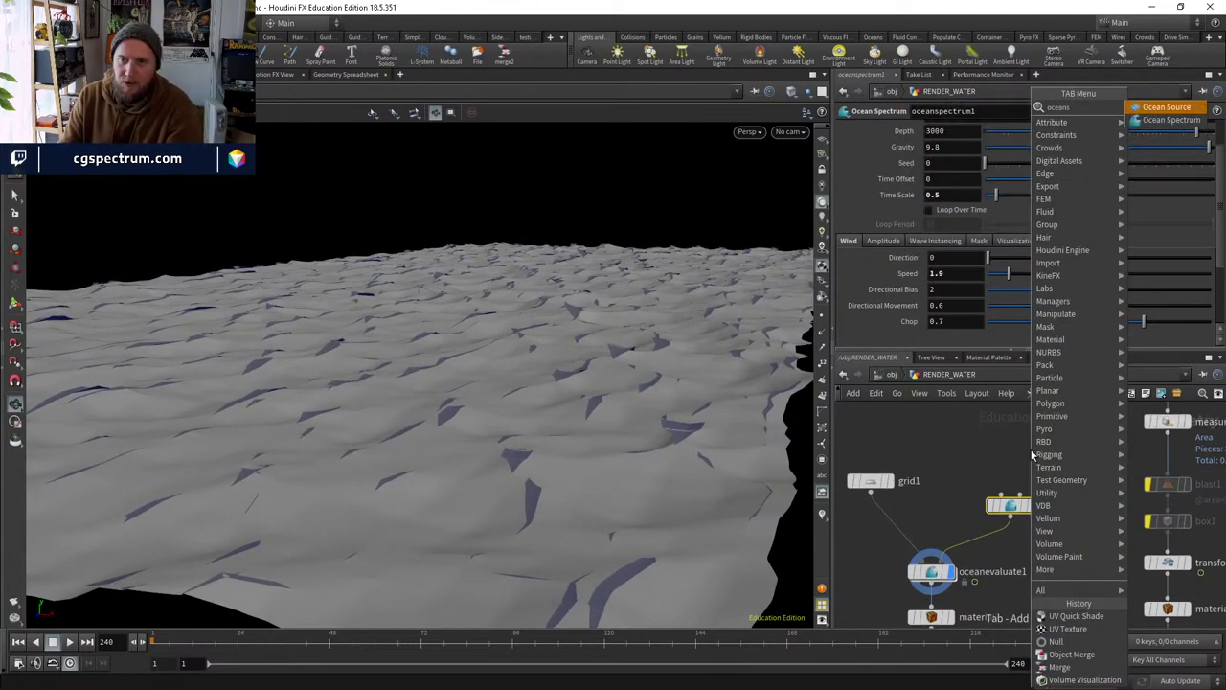
left_click(1167, 145)
left_click(1011, 459)
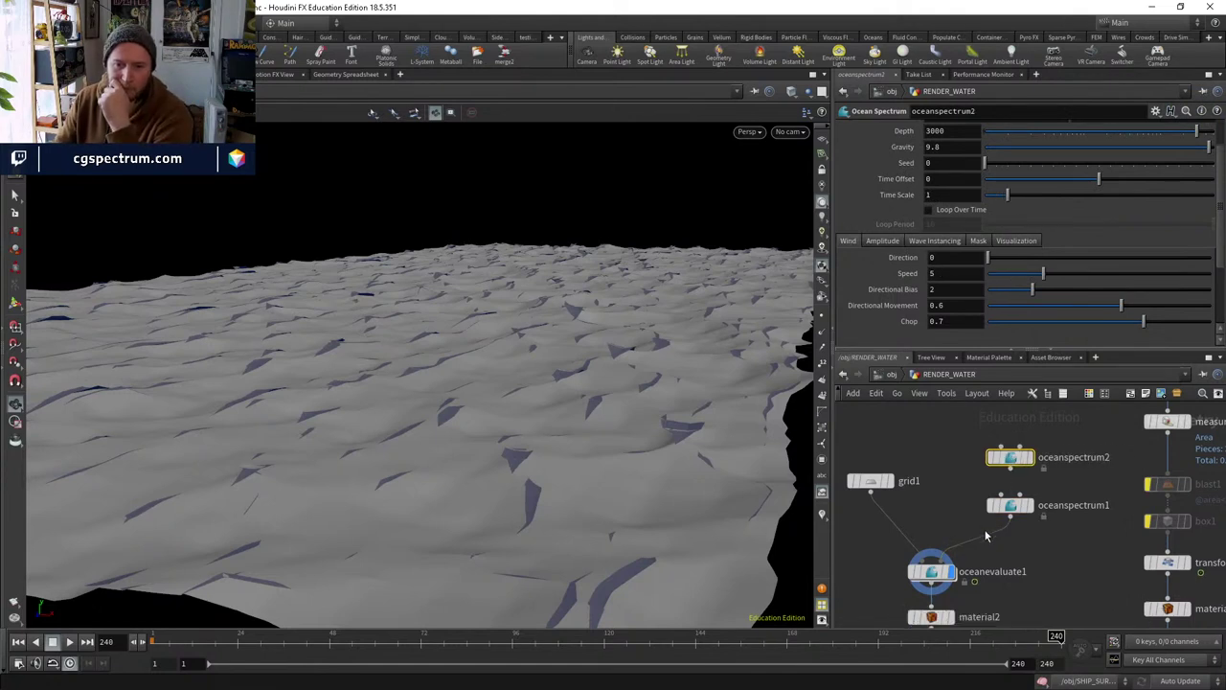
left_click(1003, 491)
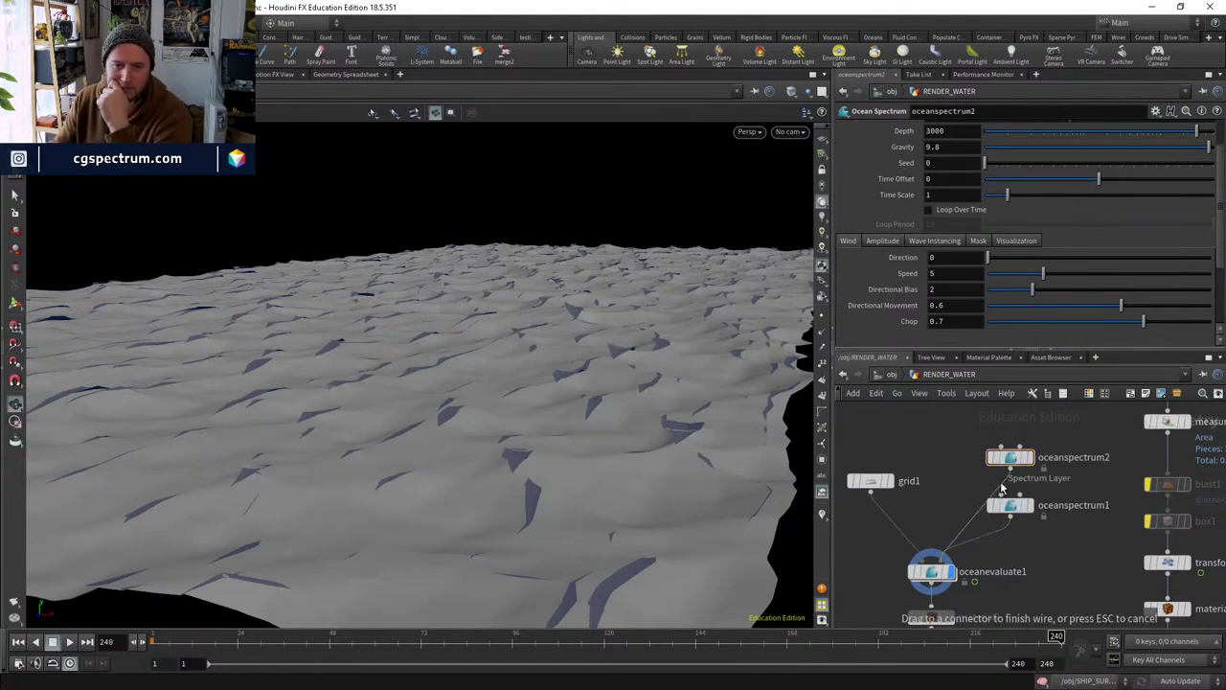
left_click(965, 547)
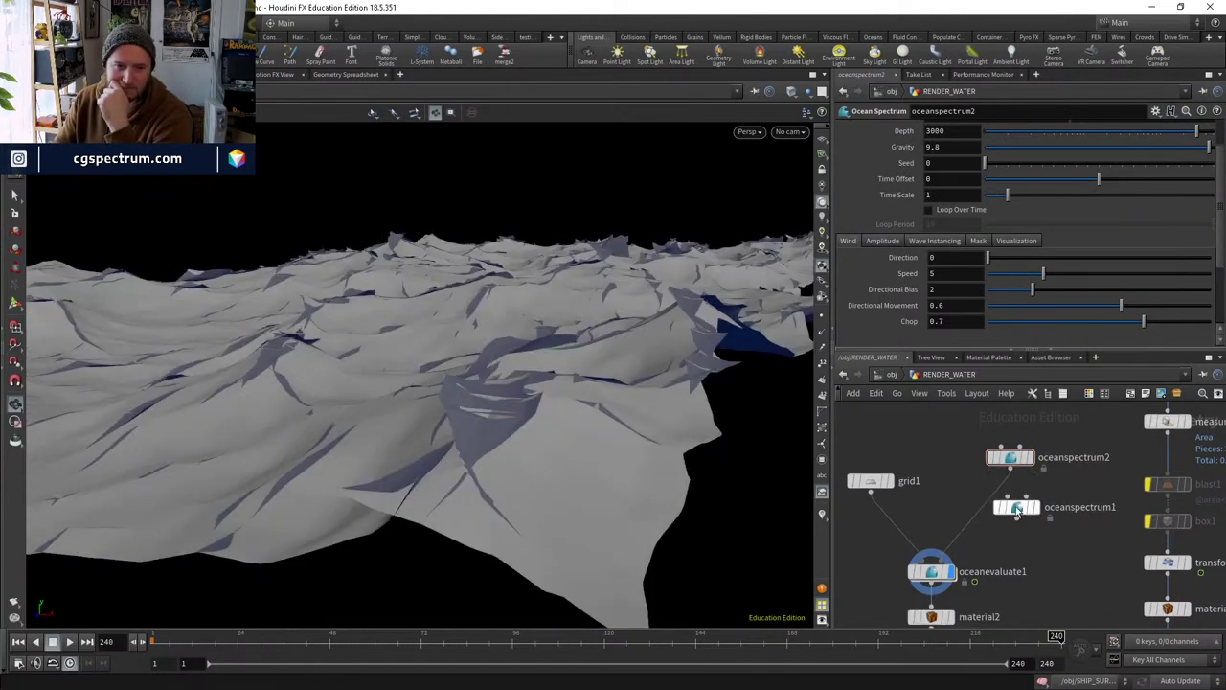
left_click(1019, 451)
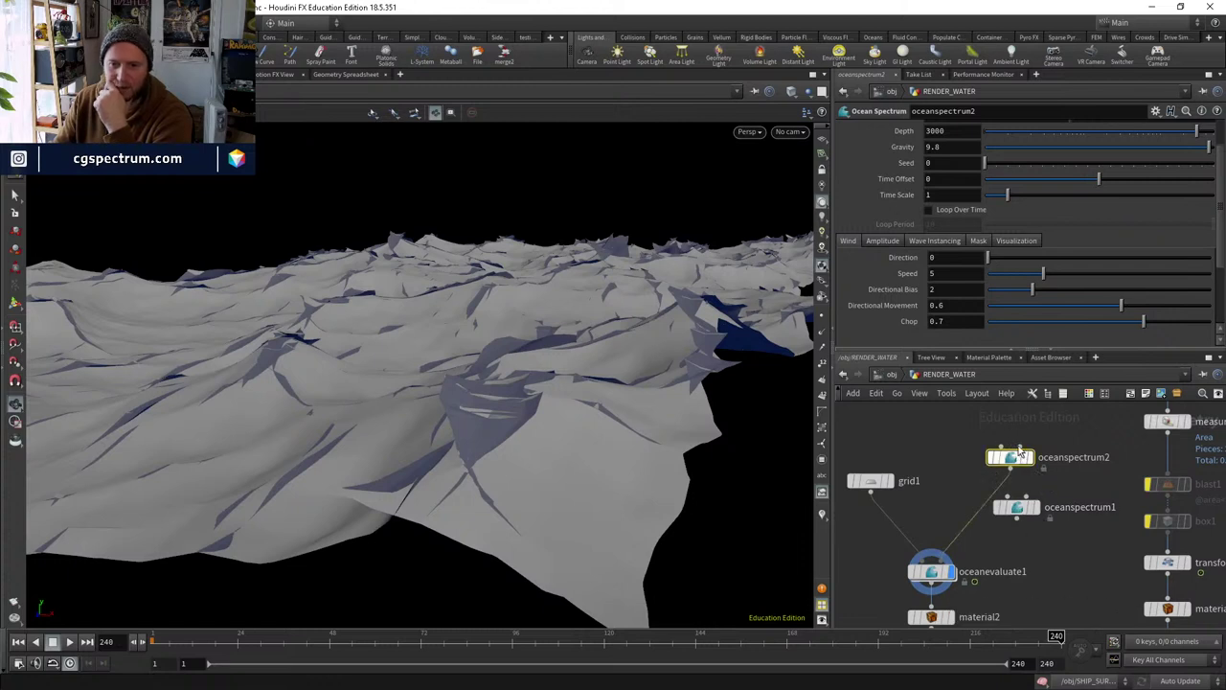
left_click(964, 541)
left_click(1011, 528)
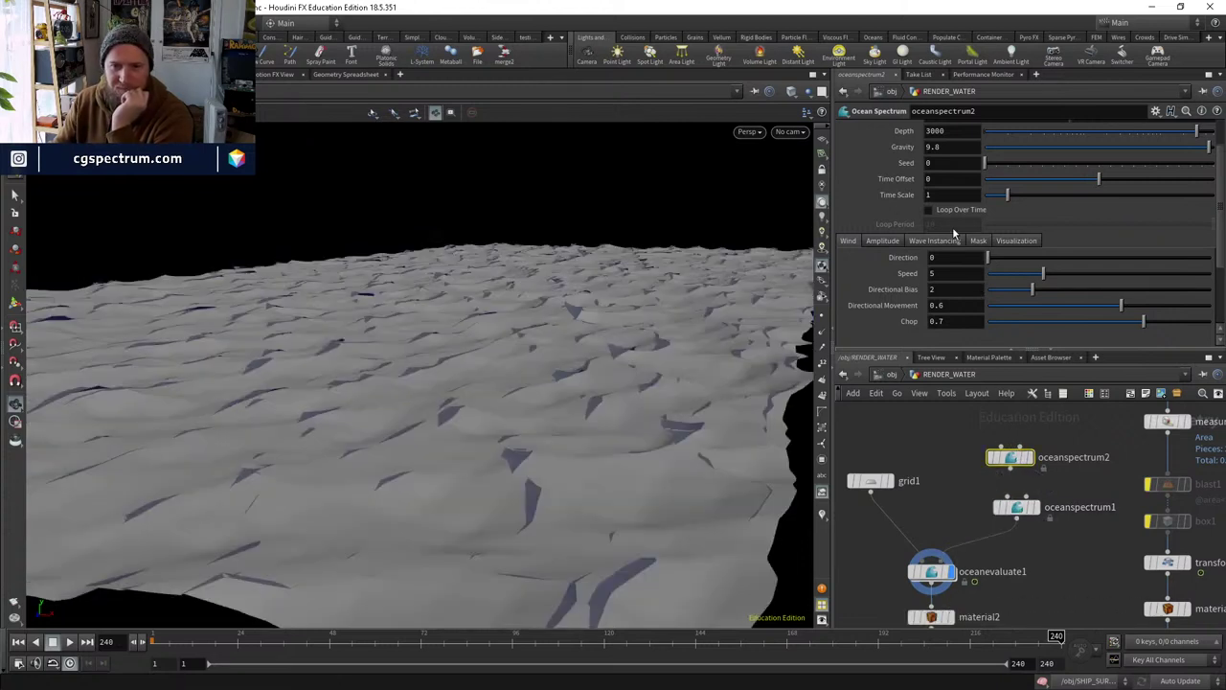
Shrink oceanspectrum1's amplitude Scale from 3 to 1.06.
scroll(940, 216, "up", 1)
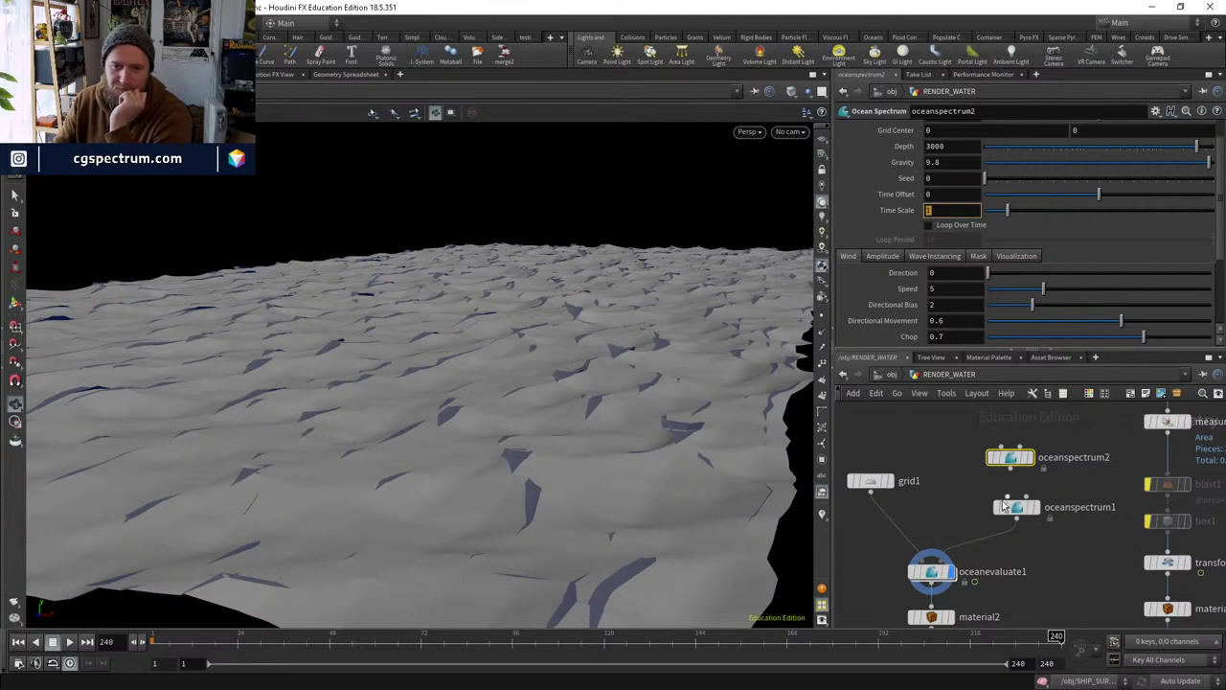
left_click(1005, 507)
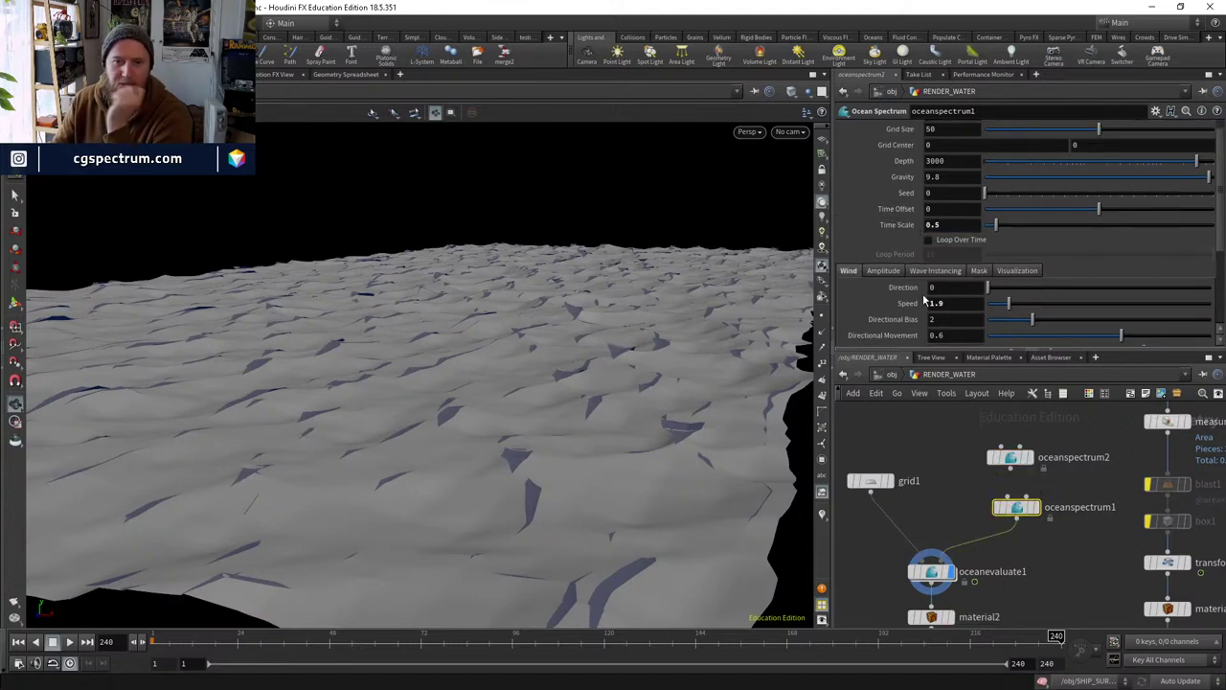
scroll(925, 301, "up", 1)
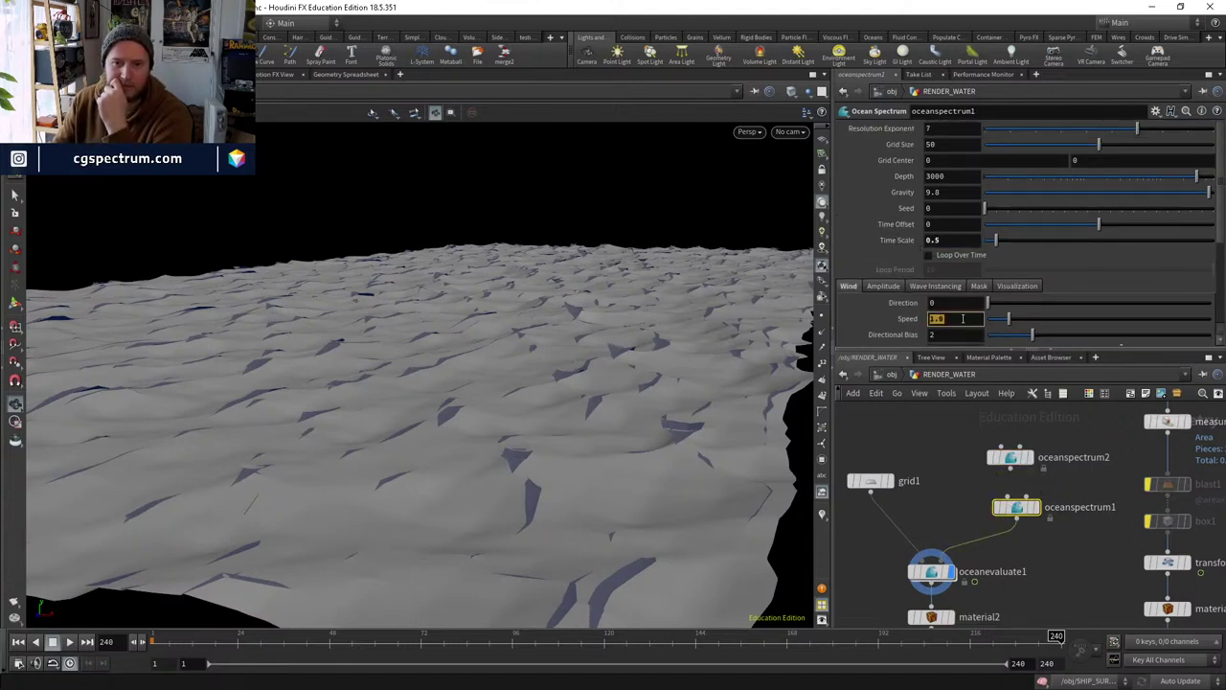
left_click(888, 285)
scroll(960, 286, "down", 3)
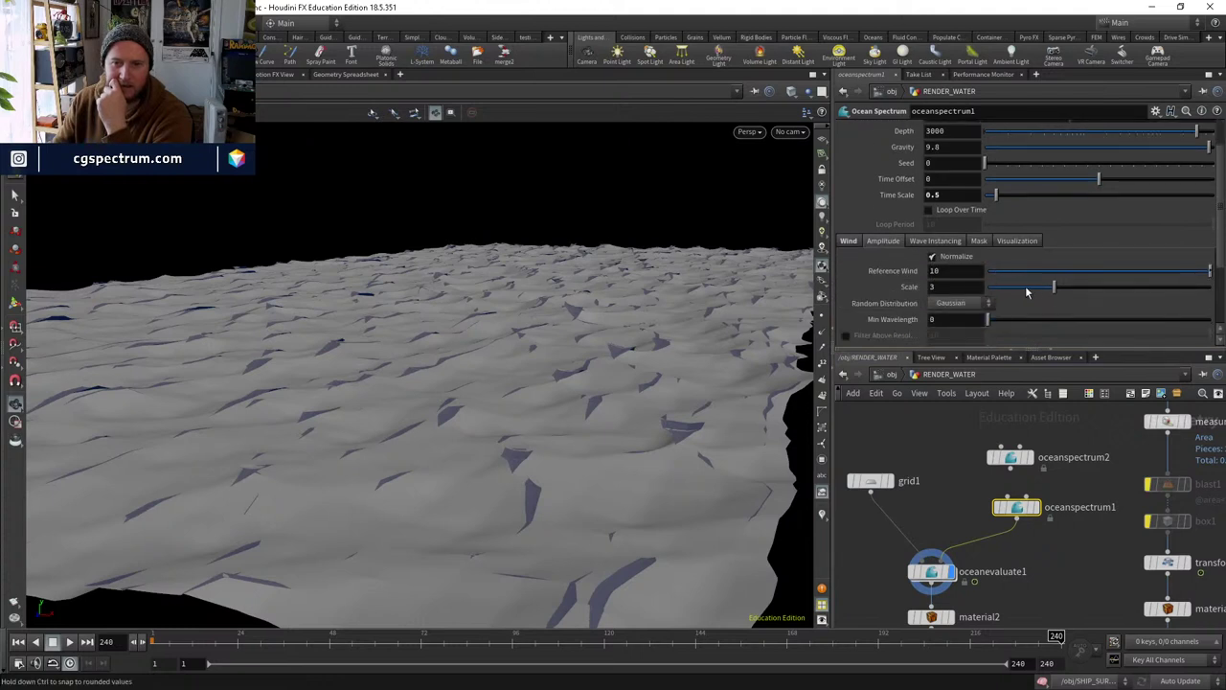
mouse_move(1026, 287)
left_mouse_down()
mouse_move(1013, 288)
mouse_move(1045, 287)
left_mouse_up()
left_click(869, 480)
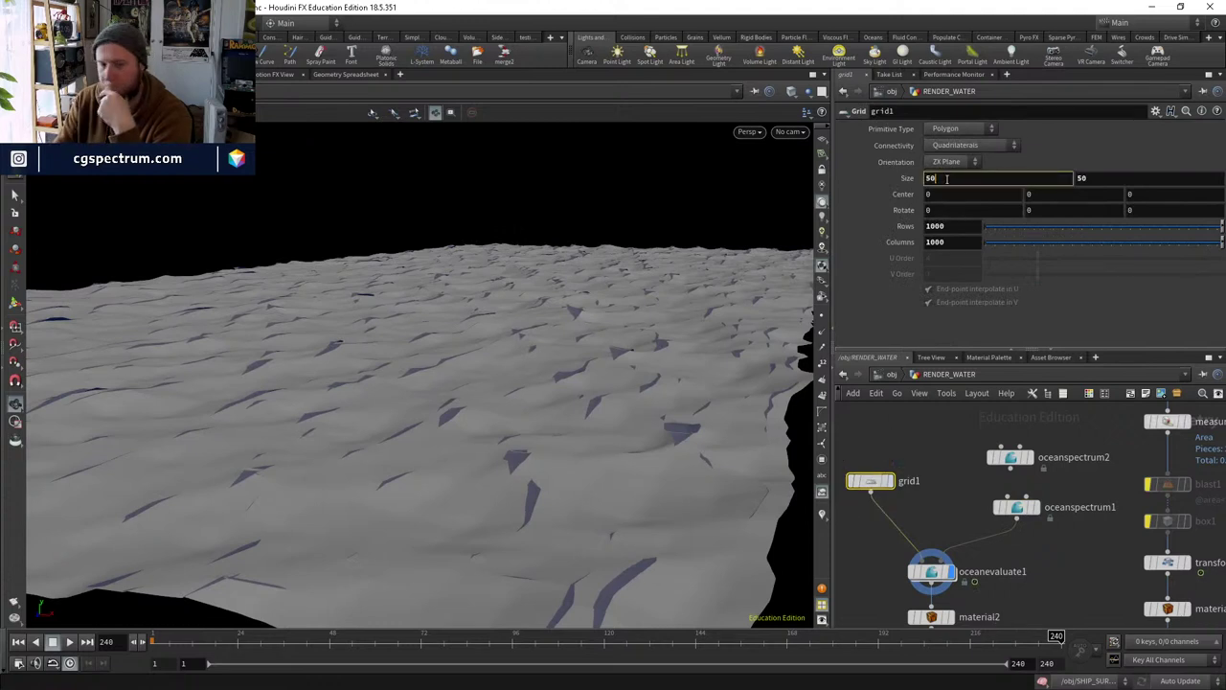
Set grid1's Size to 50 and its rows and columns to 500.
left_click(947, 178)
type("50")
key("Return")
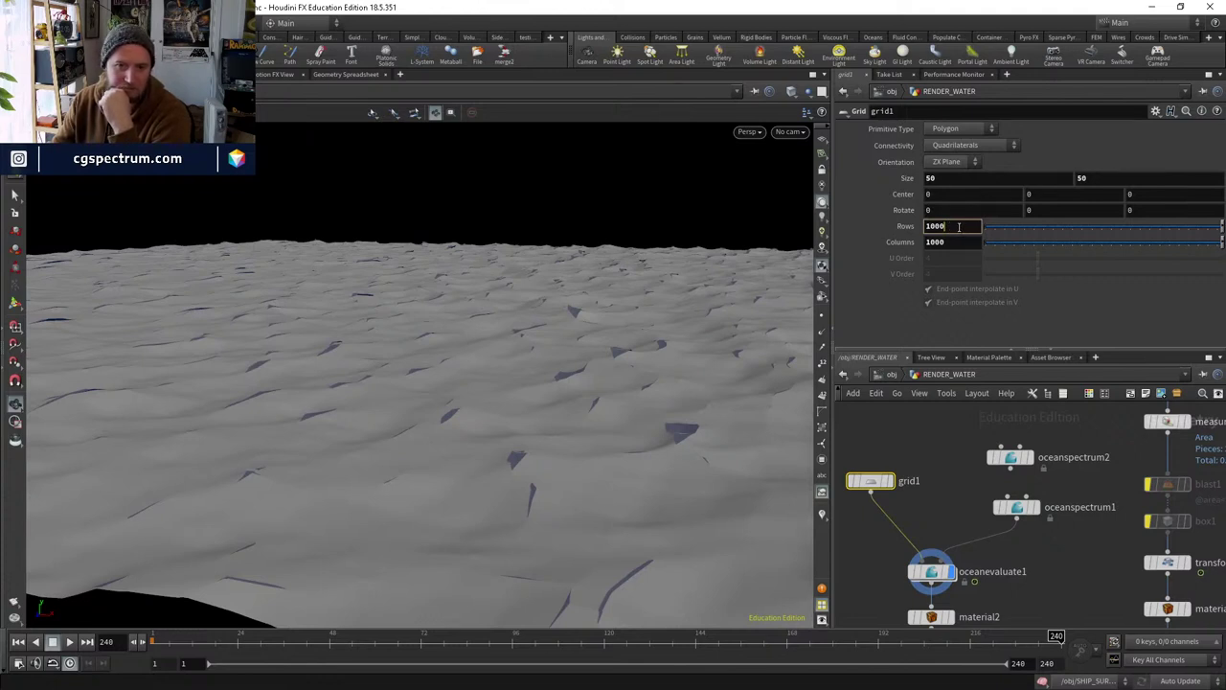
left_click(958, 226)
type("500")
key("Tab")
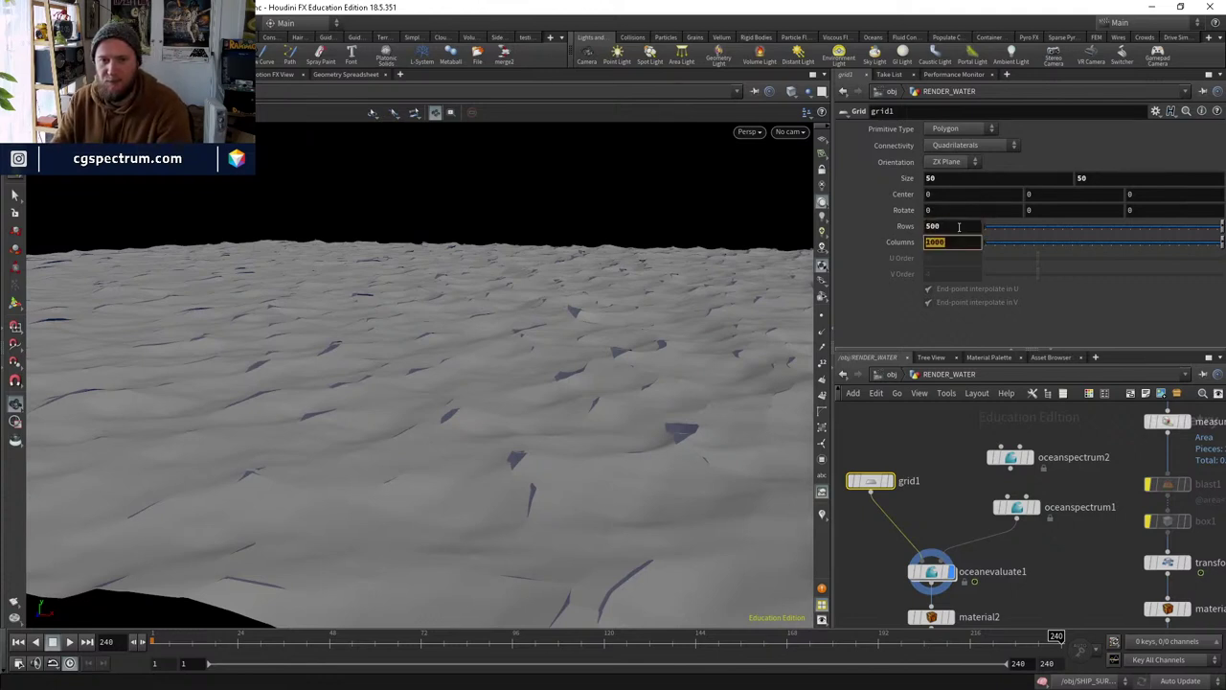
type("500")
key("Return")
Reduce grid1 to 300 rows and 300 columns.
left_click_drag(648, 356, 575, 364)
type("300")
key("Tab")
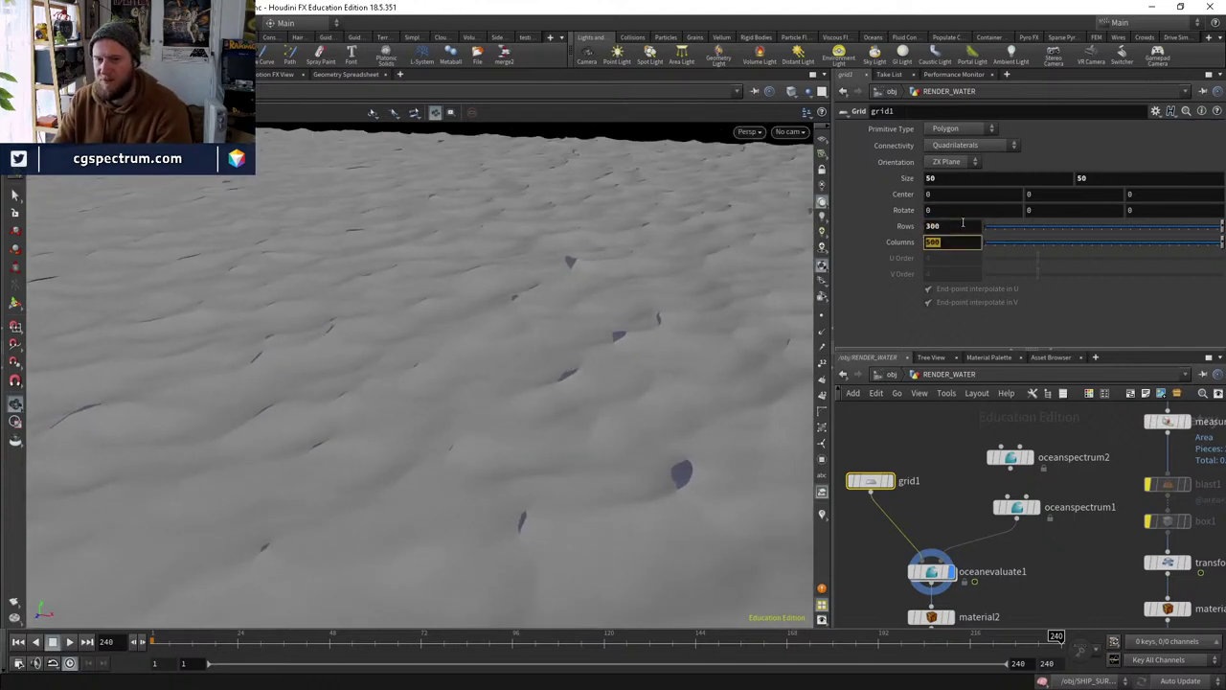
type("300")
key("Return")
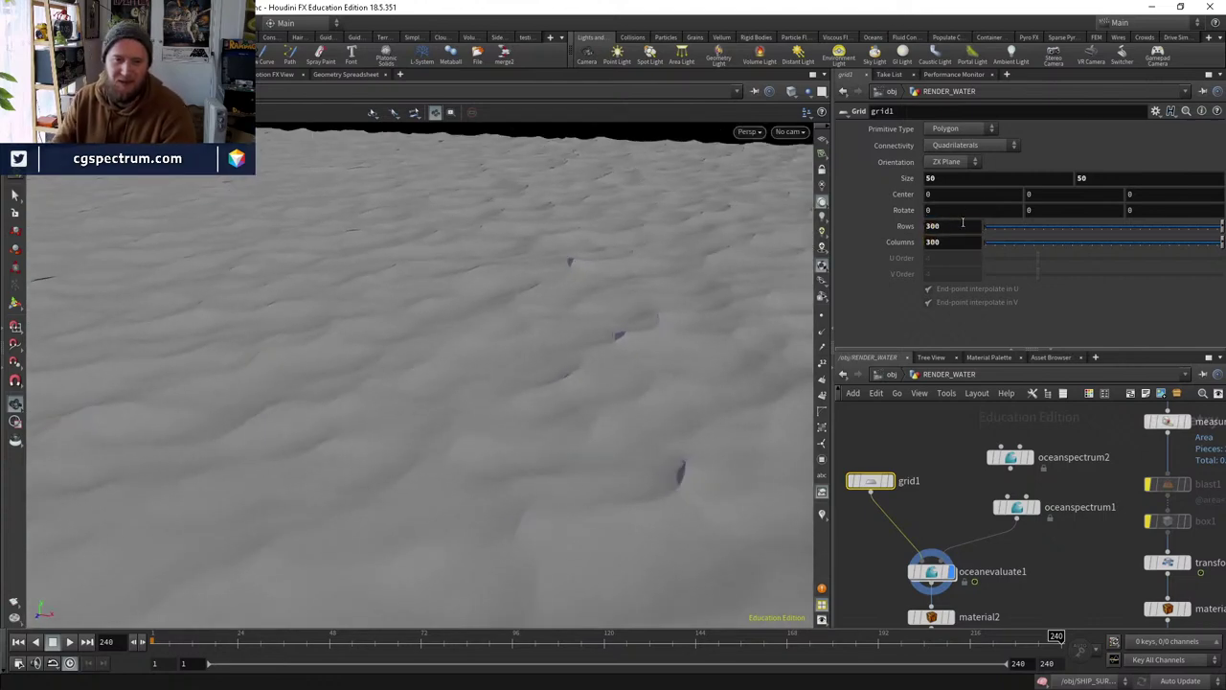
Lower oceanspectrum1's amplitude Scale to 2.82 for calmer water.
left_click(1015, 506)
left_click_drag(1031, 294, 1050, 288)
left_click_drag(676, 323, 602, 320, "alt")
Look through cam1 and reduce the wind Speed to 1.84.
left_click(791, 131)
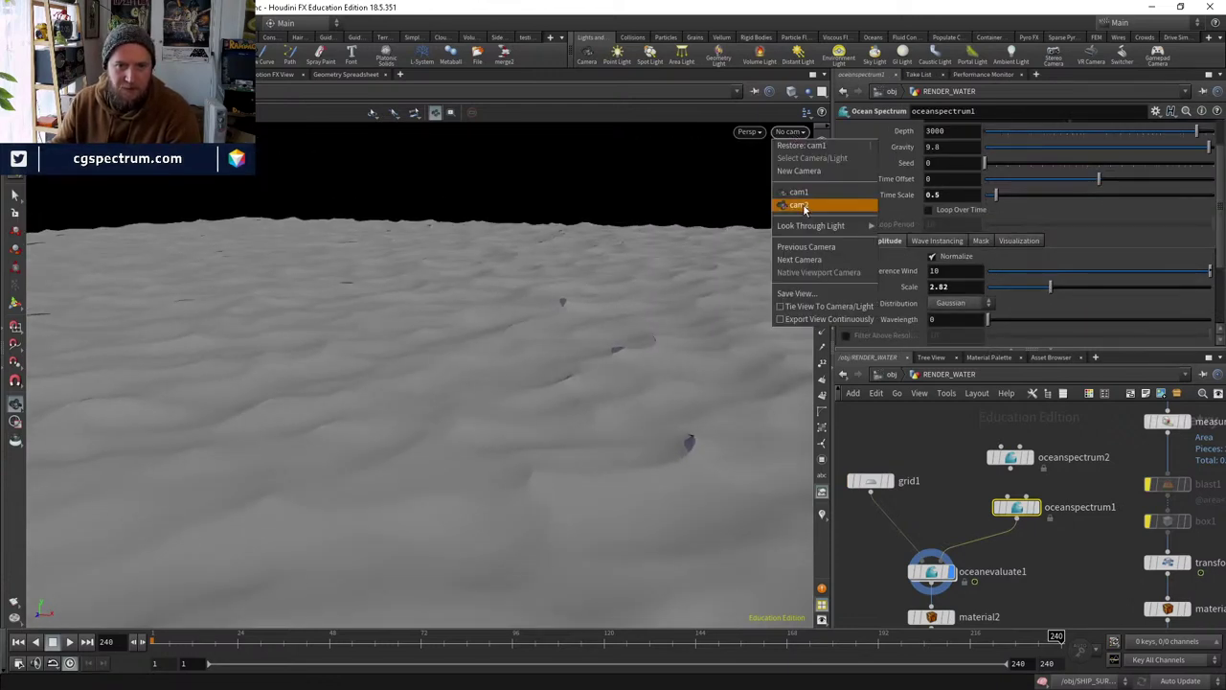
left_click(799, 193)
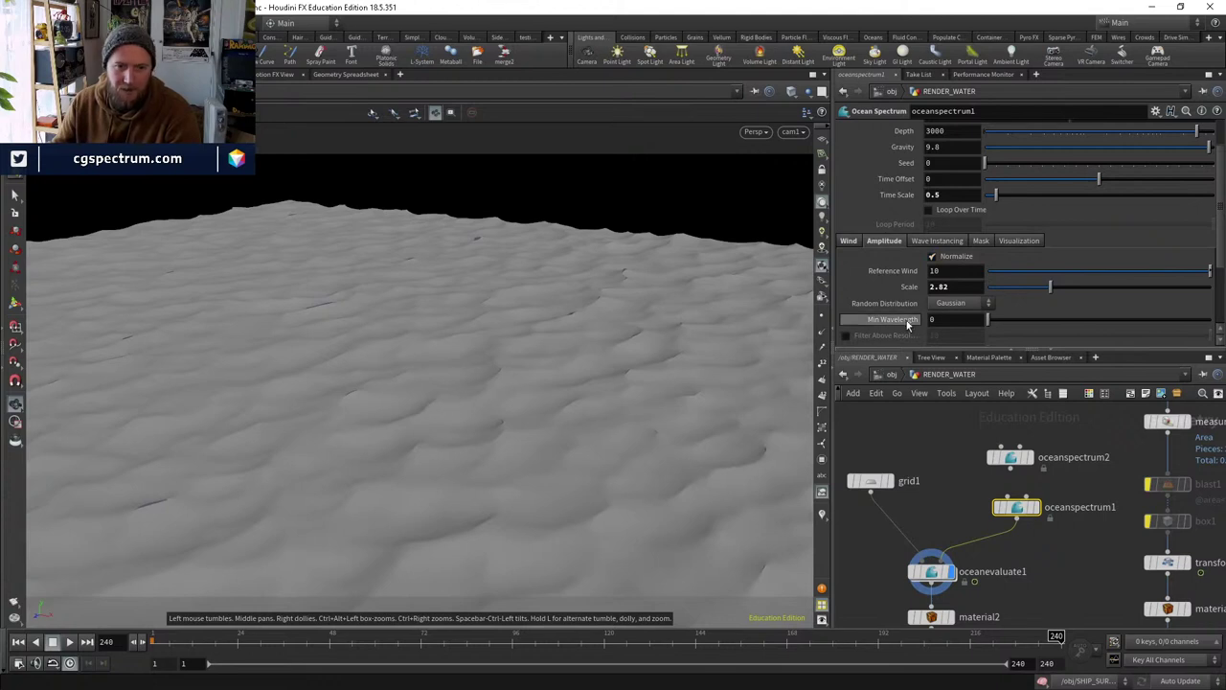
left_click(849, 240)
left_click_drag(1005, 277, 1008, 277)
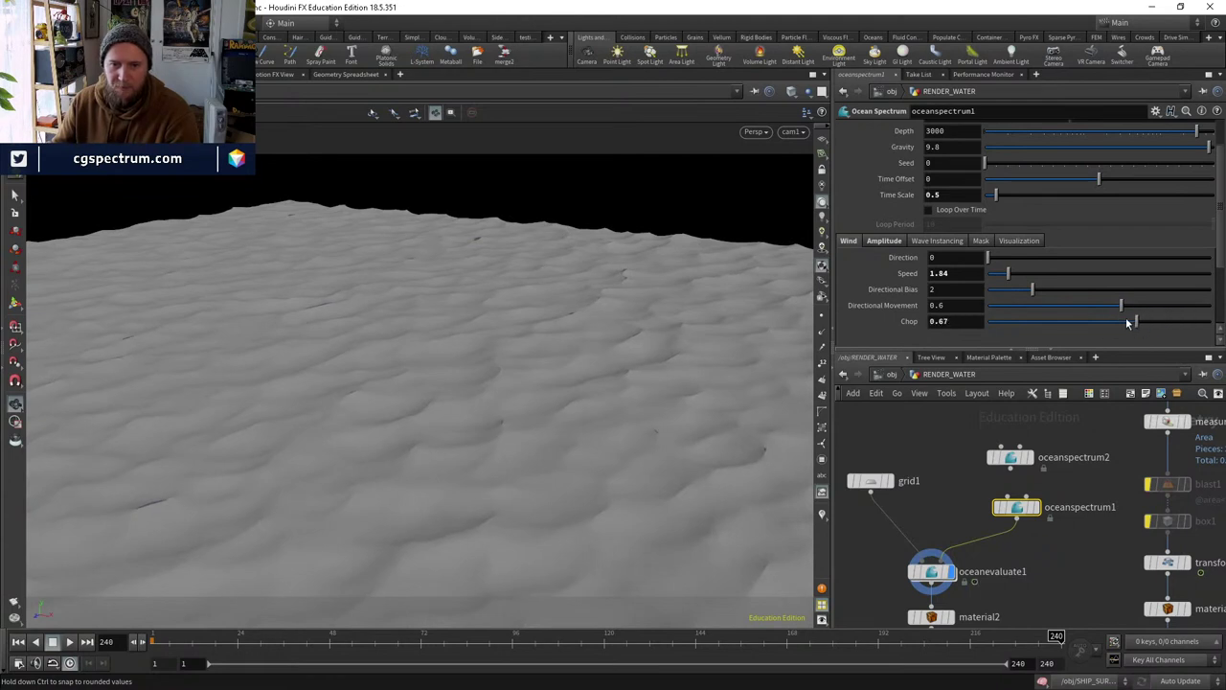
Raise the amplitude Scale and set Reference Wind to 12.
left_click(883, 240)
mouse_move(1055, 293)
left_mouse_down()
mouse_move(1076, 290)
mouse_move(1059, 290)
left_mouse_up()
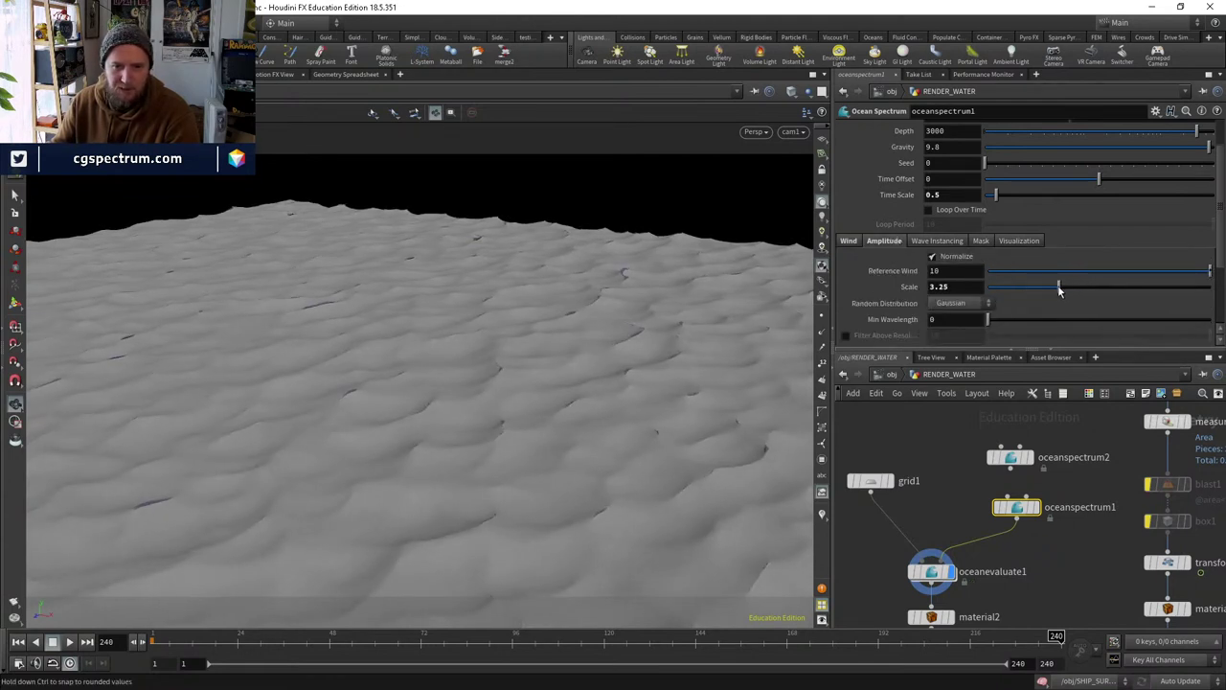
middle_click(954, 271)
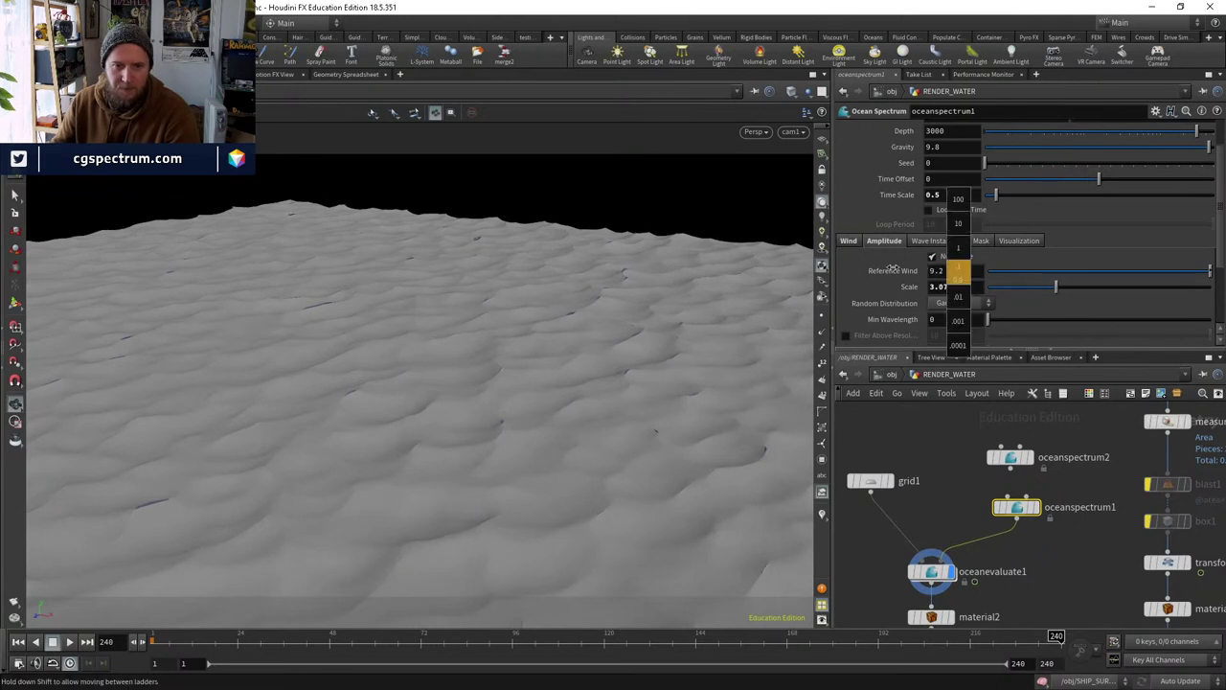
middle_click_drag(892, 269, 958, 270)
middle_click_drag(857, 272, 1067, 265)
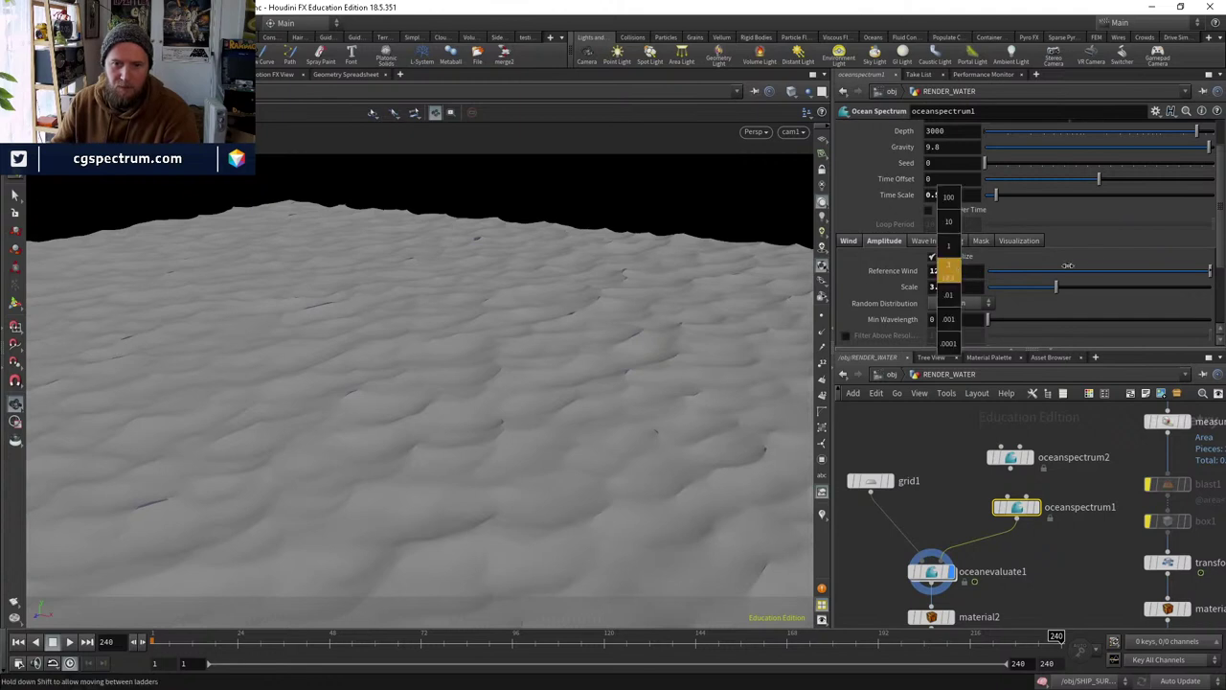
middle_click_drag(984, 260, 983, 261)
Raise the wind Speed to 3.05 and increase the spectrum's Resolution Exponent.
left_click(849, 241)
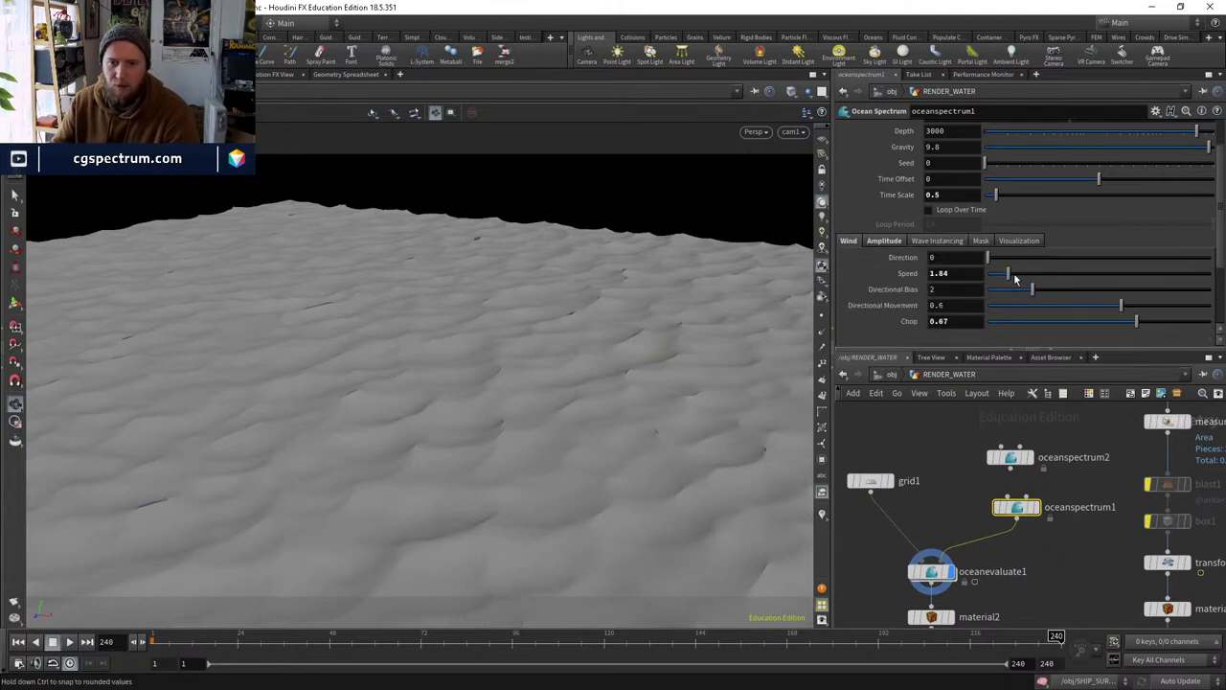
left_click_drag(1015, 277, 1010, 273)
scroll(922, 176, "up", 2)
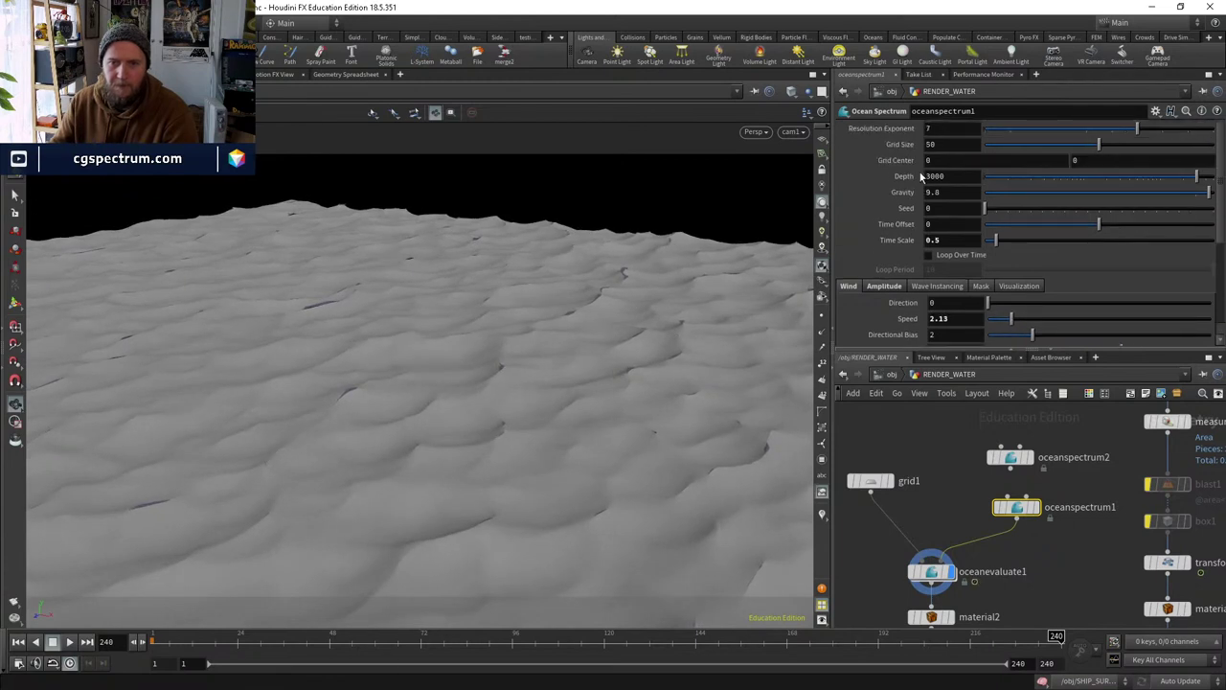
type("9")
key("Return")
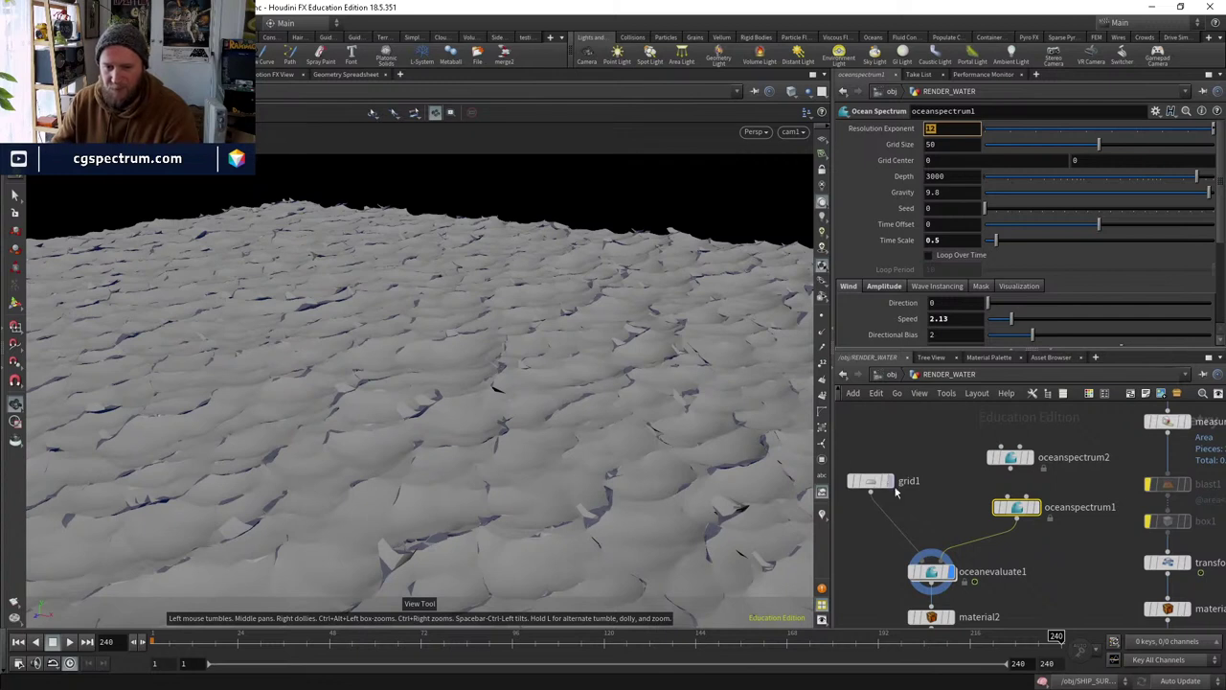
Set grid1 to 100 rows and 100 columns.
middle_click_drag(896, 491, 878, 438)
middle_click_drag(902, 520, 939, 513)
left_click(895, 422)
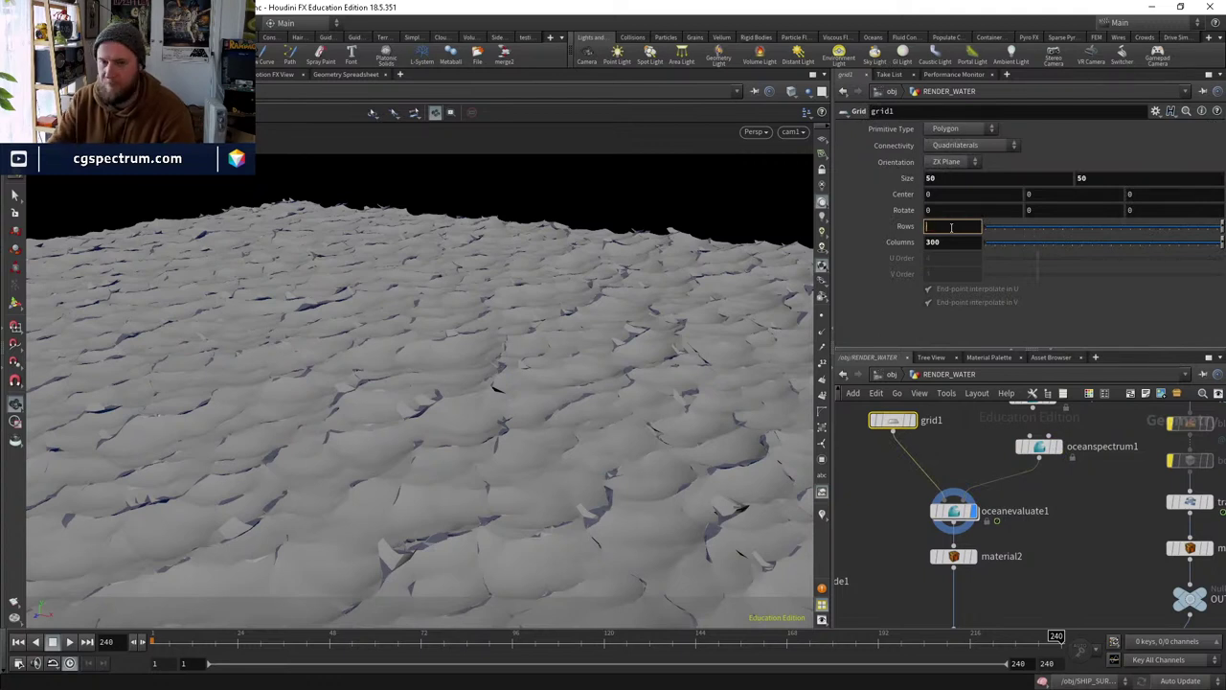
left_click(951, 227)
type("100")
key("Tab")
type("100")
key("Return")
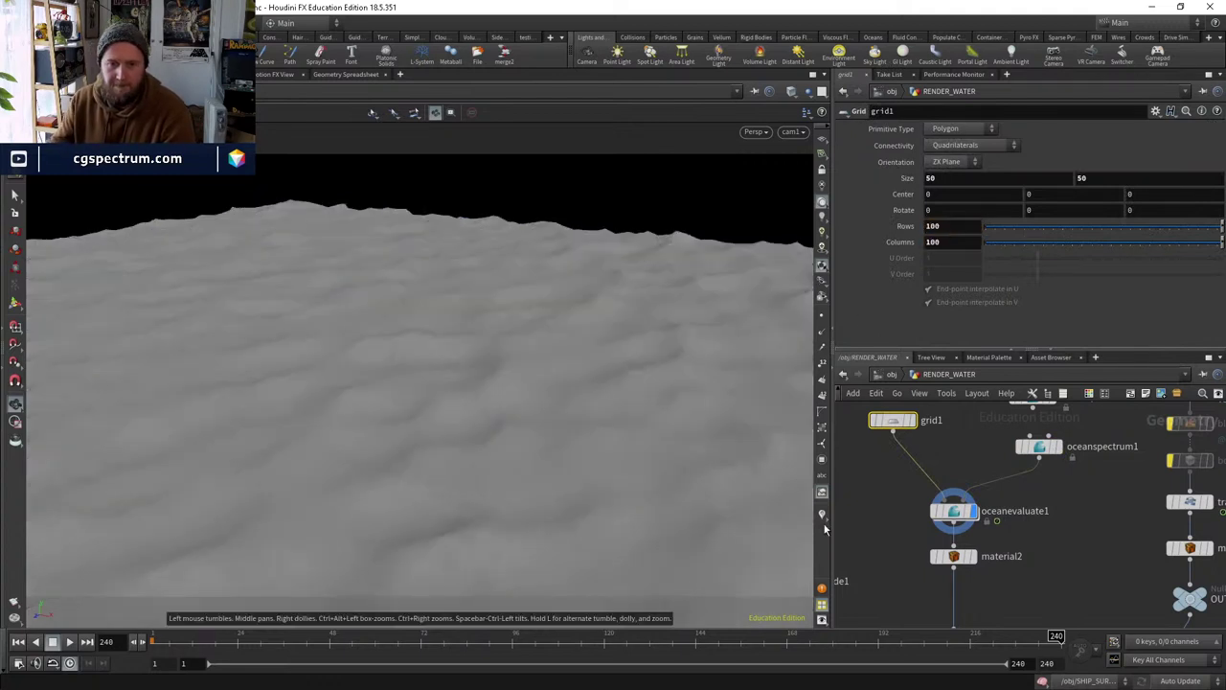
Raise oceanspectrum1's Resolution Exponent to 13.
left_click(963, 512)
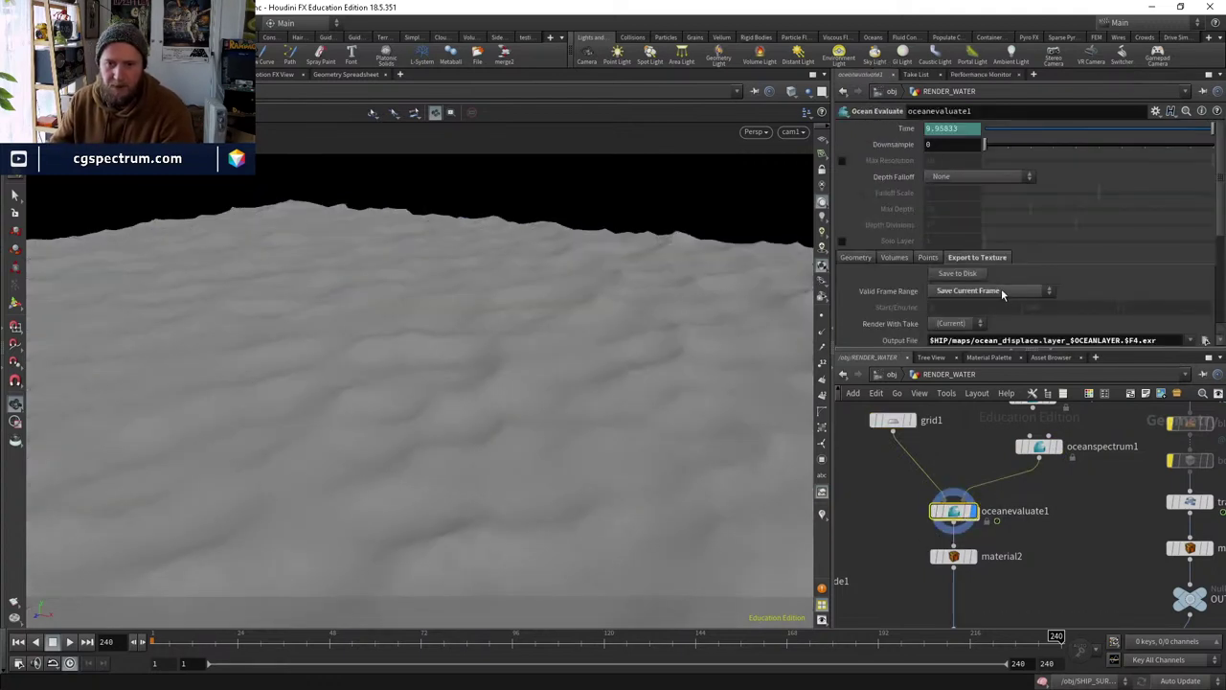
scroll(998, 294, "down", 1)
middle_click_drag(1070, 483, 1063, 503)
left_click(1031, 465)
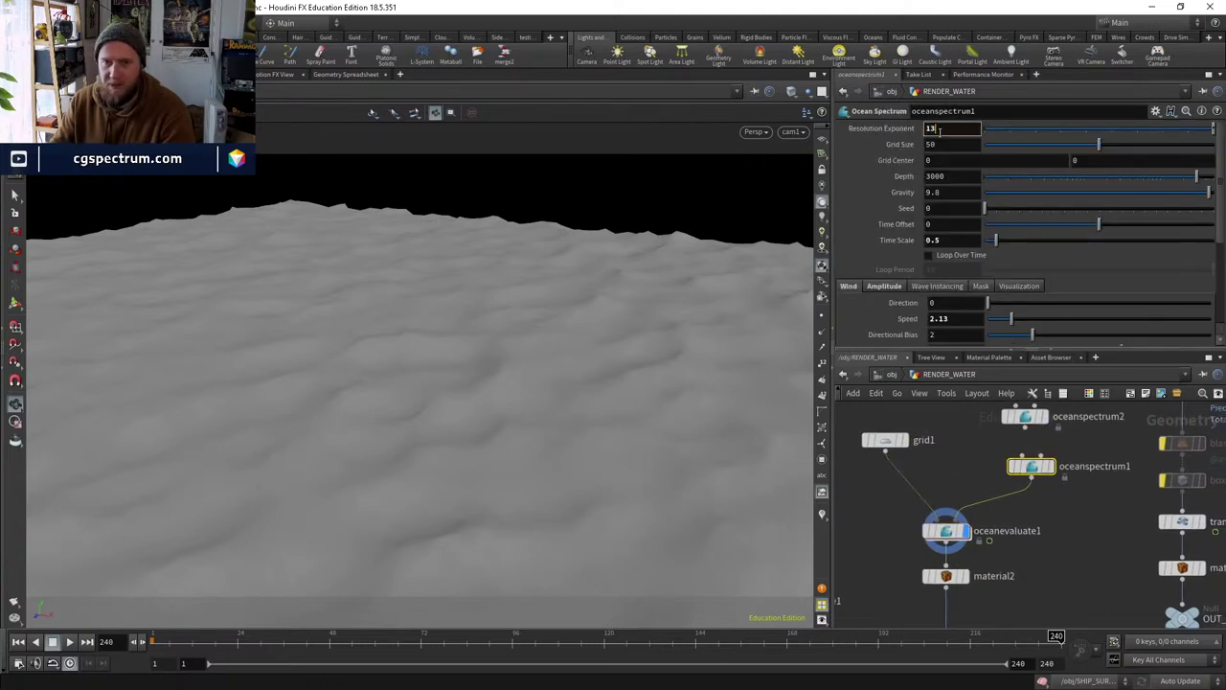
key("Return")
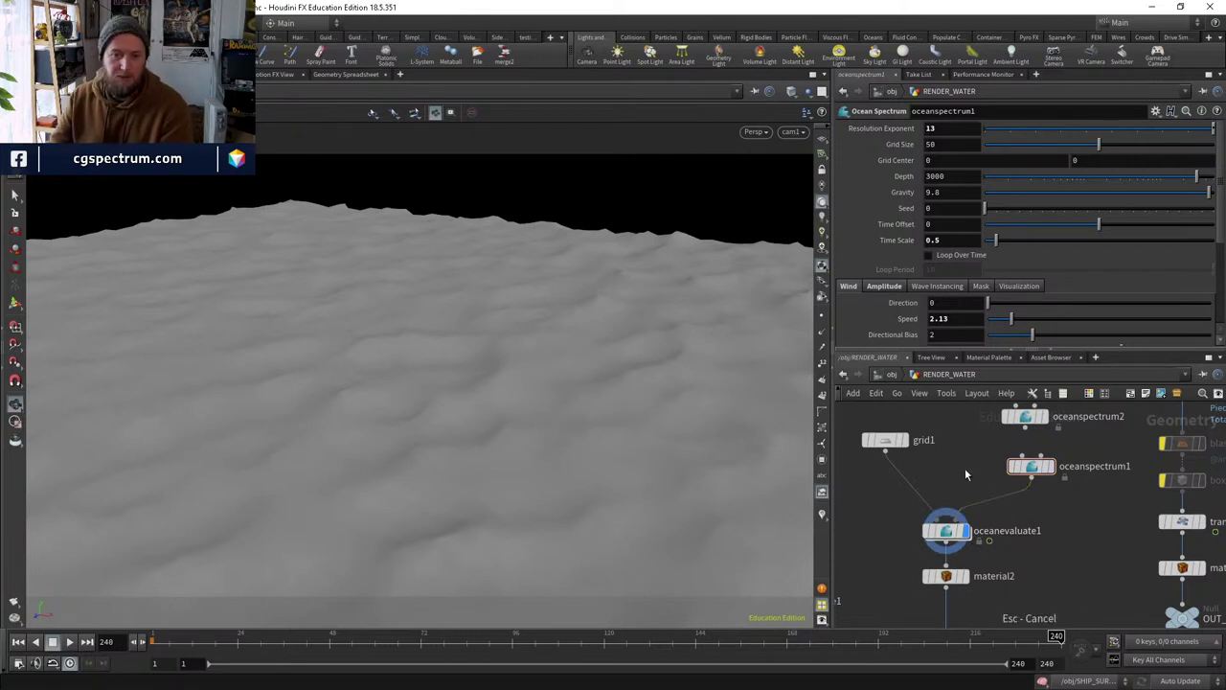
Set oceanspectrum1's Resolution Exponent to 12.
left_click(946, 530)
left_click(1030, 466)
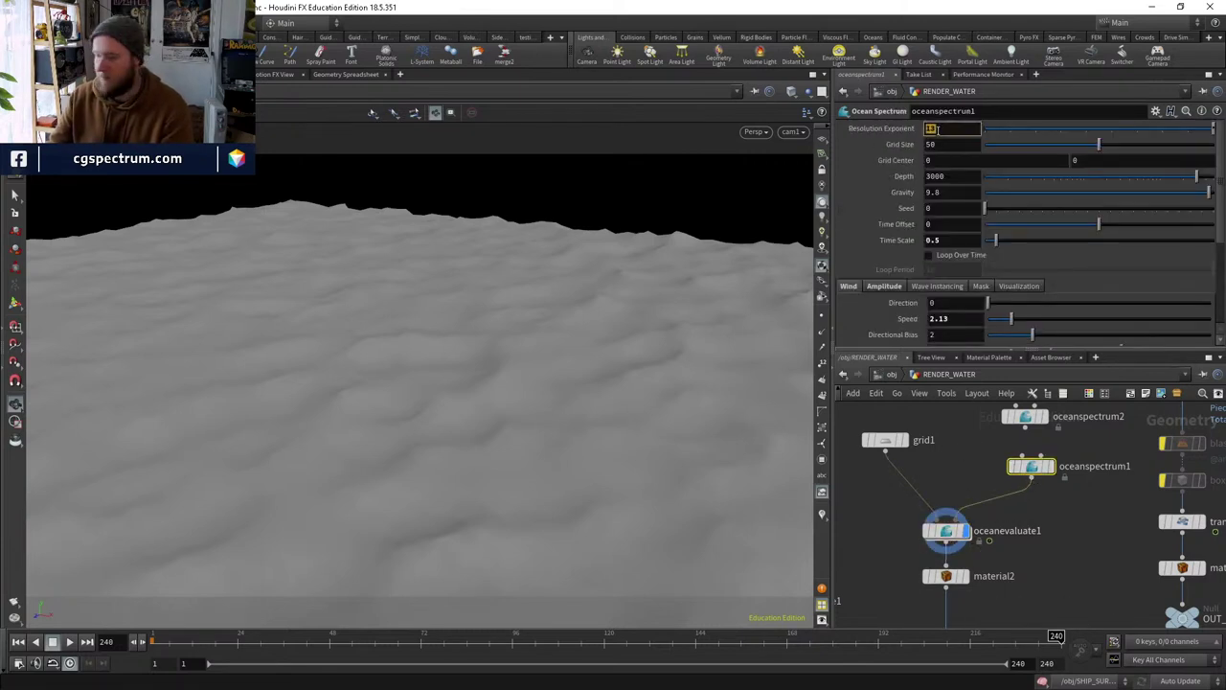
key("Return")
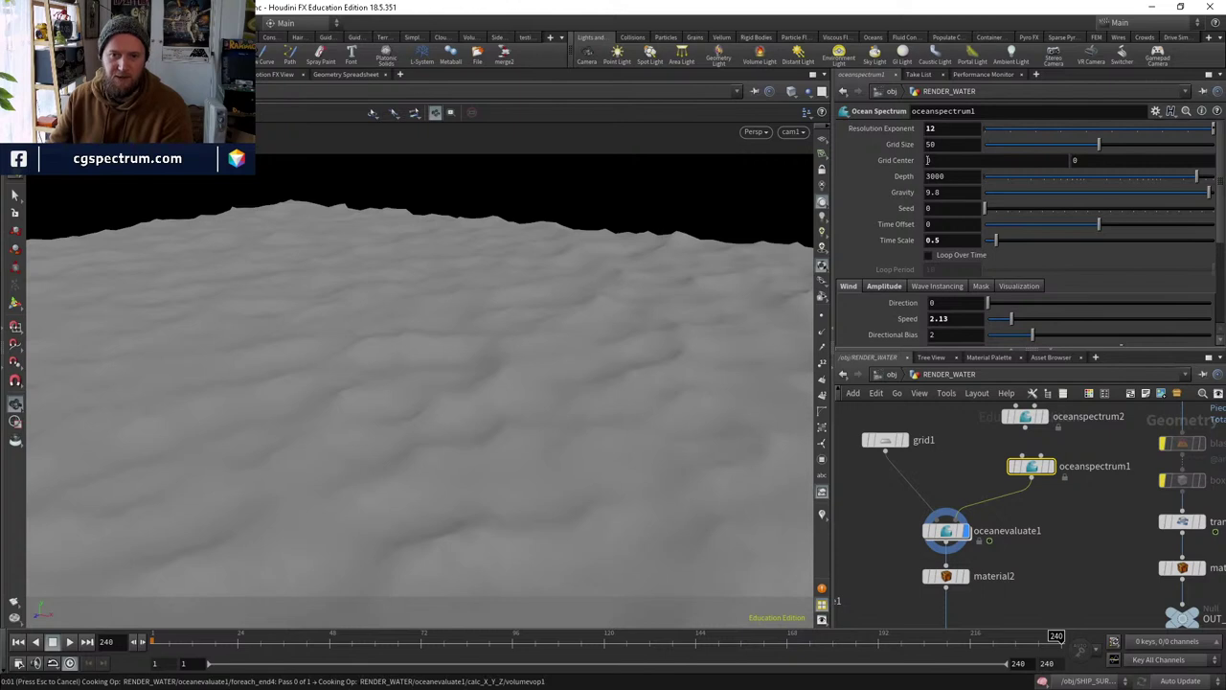
Export the ocean displacement texture to disk and browse to the new EXR.
left_click(946, 530)
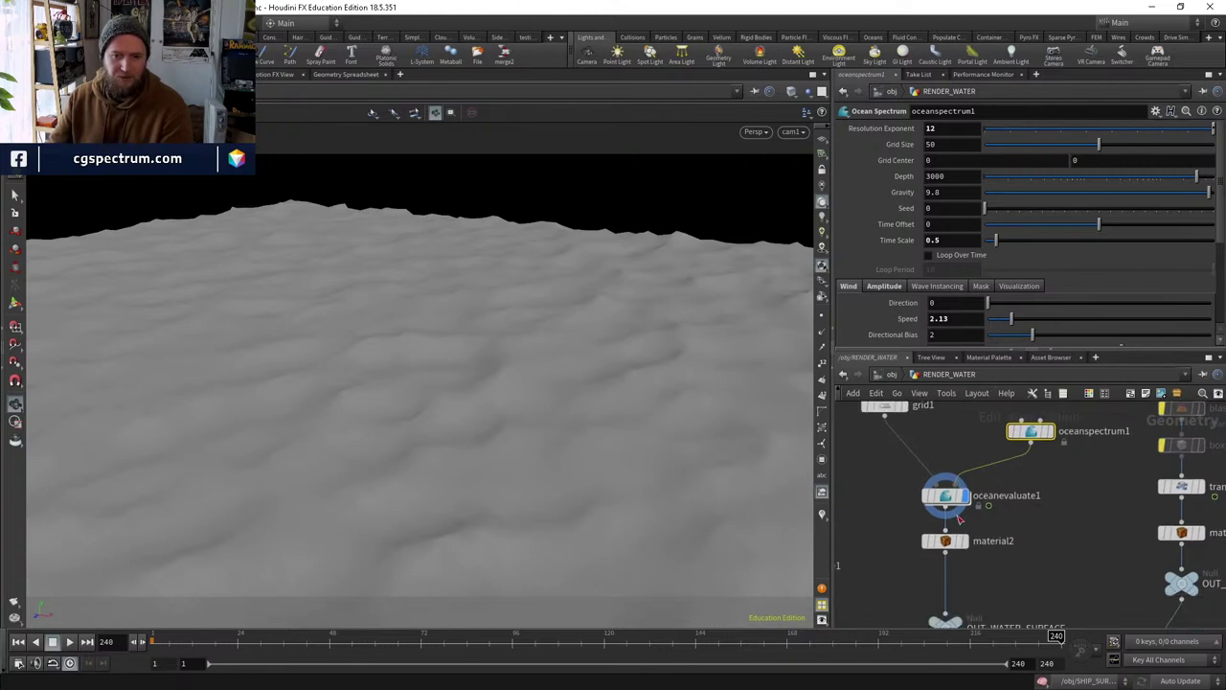
scroll(998, 277, "down", 5)
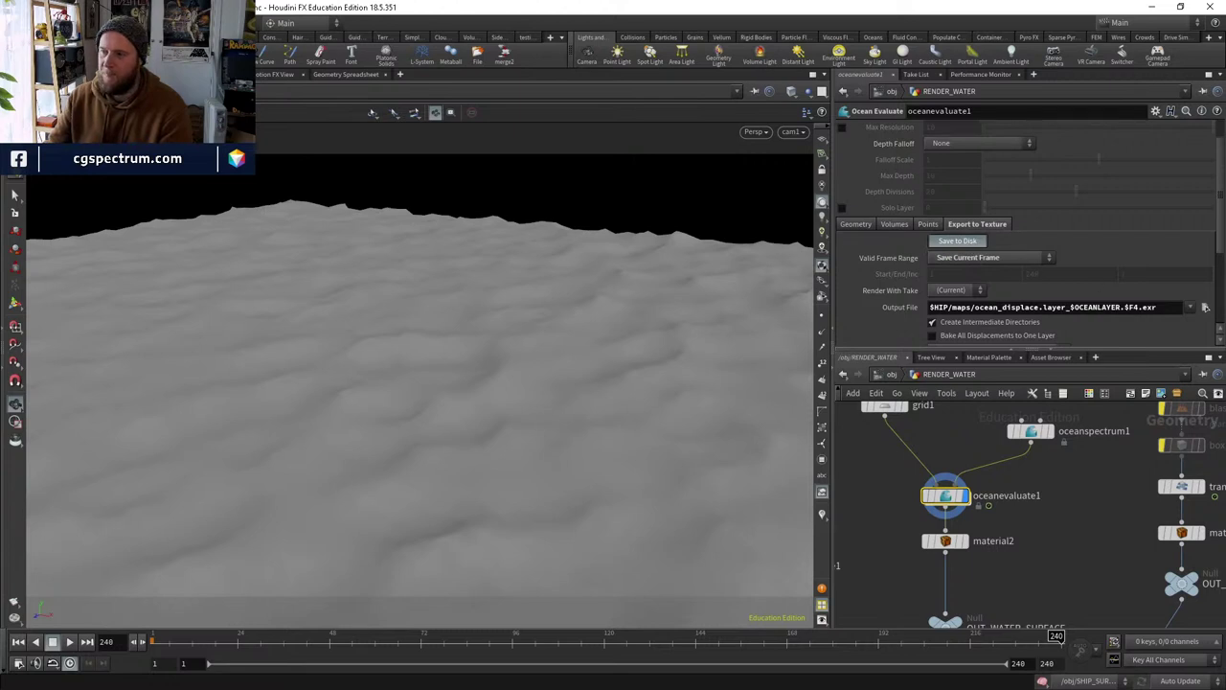
left_click(957, 241)
left_click_drag(790, 305, 616, 292)
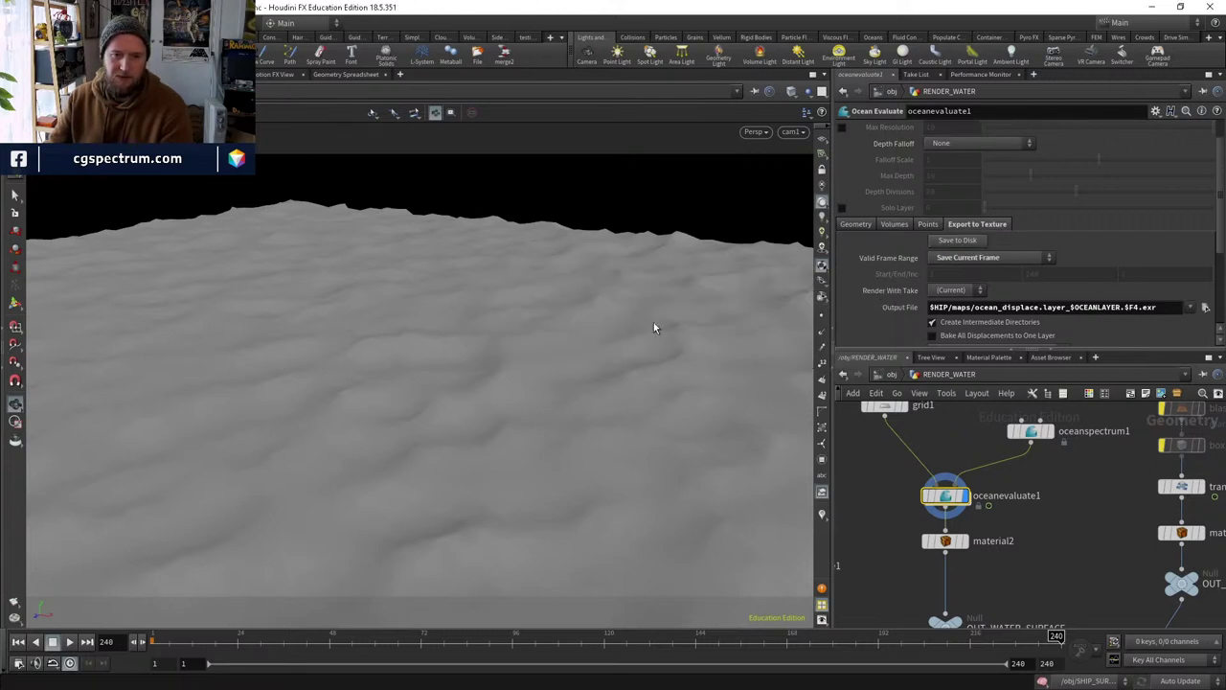
left_click(1205, 308)
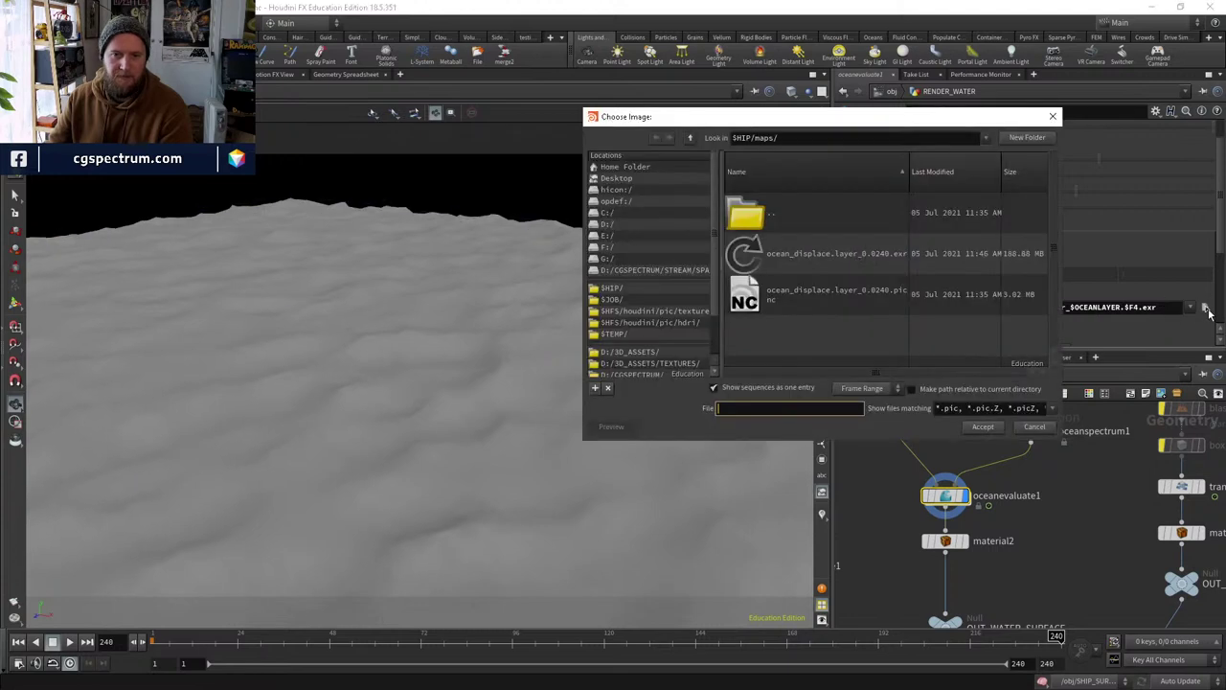
Check ocean_displace.layer_0.0240.exr, close the file browser, and review uvtexture1 and material2.
left_click(849, 259)
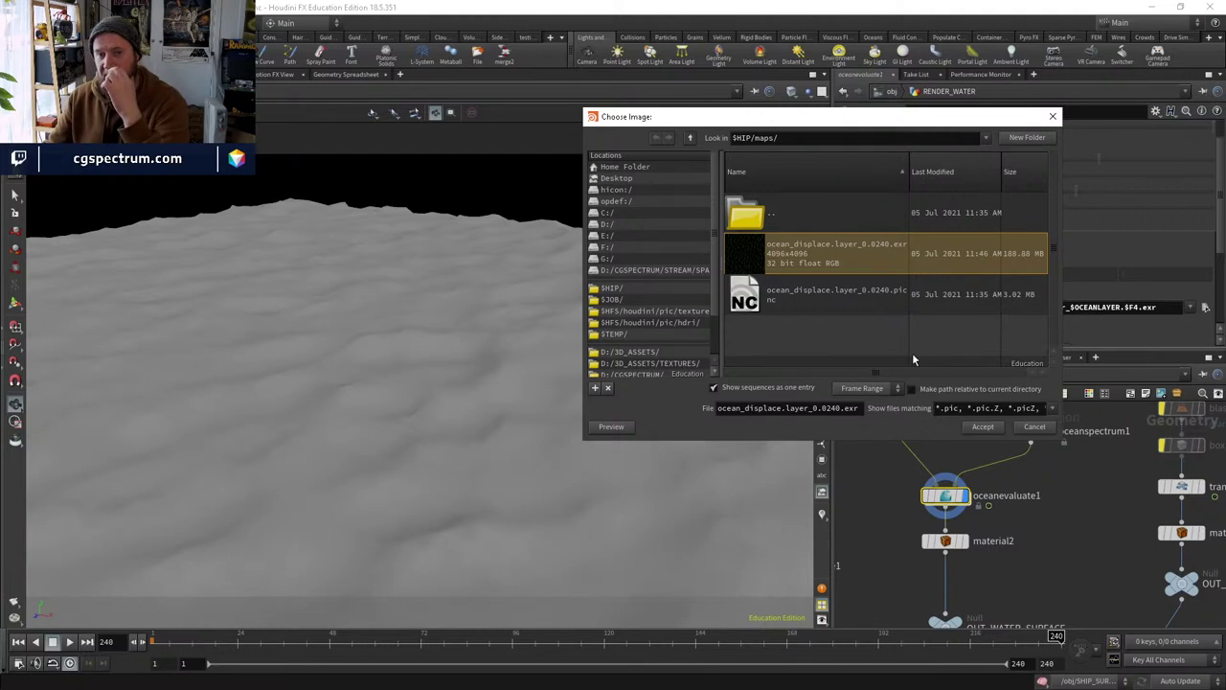
left_click(1034, 427)
middle_click_drag(1101, 558, 917, 476)
left_click(917, 476)
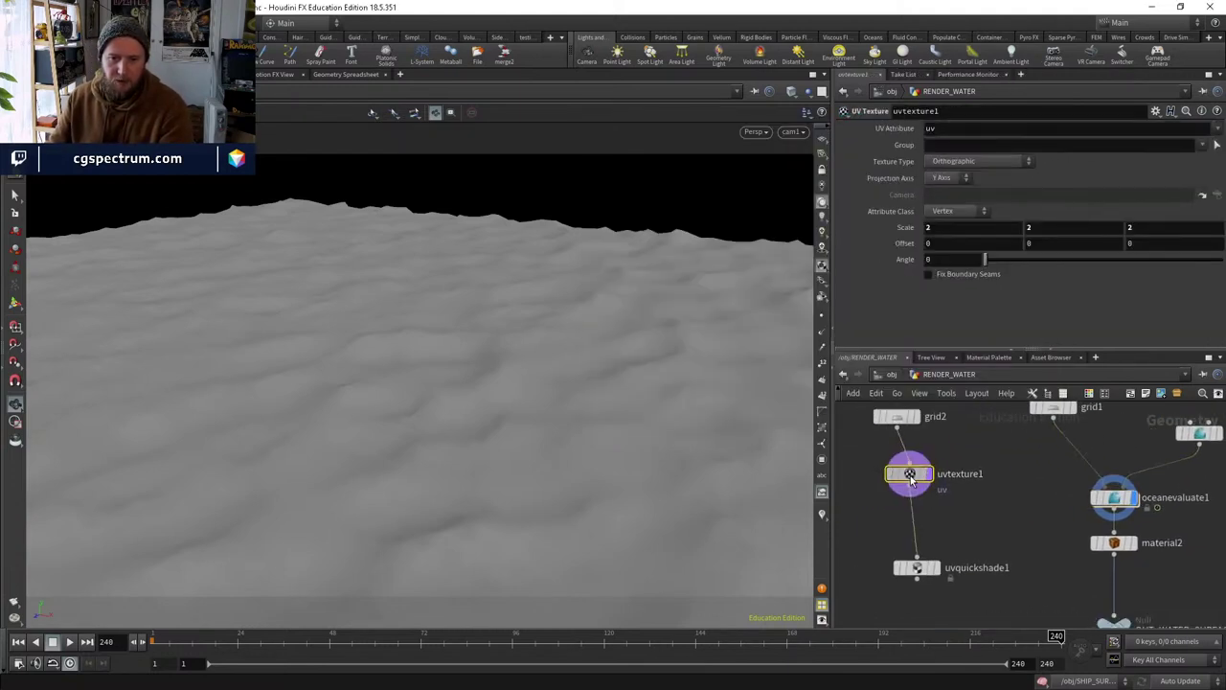
left_click(1113, 544)
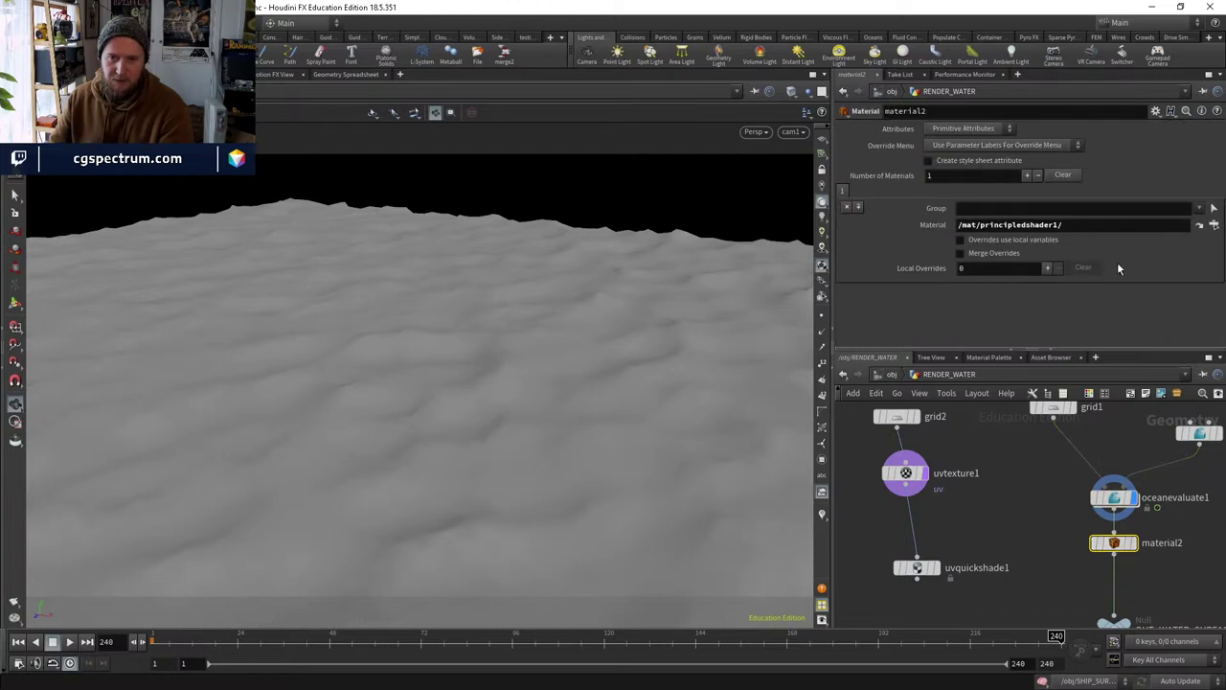
left_click(906, 473)
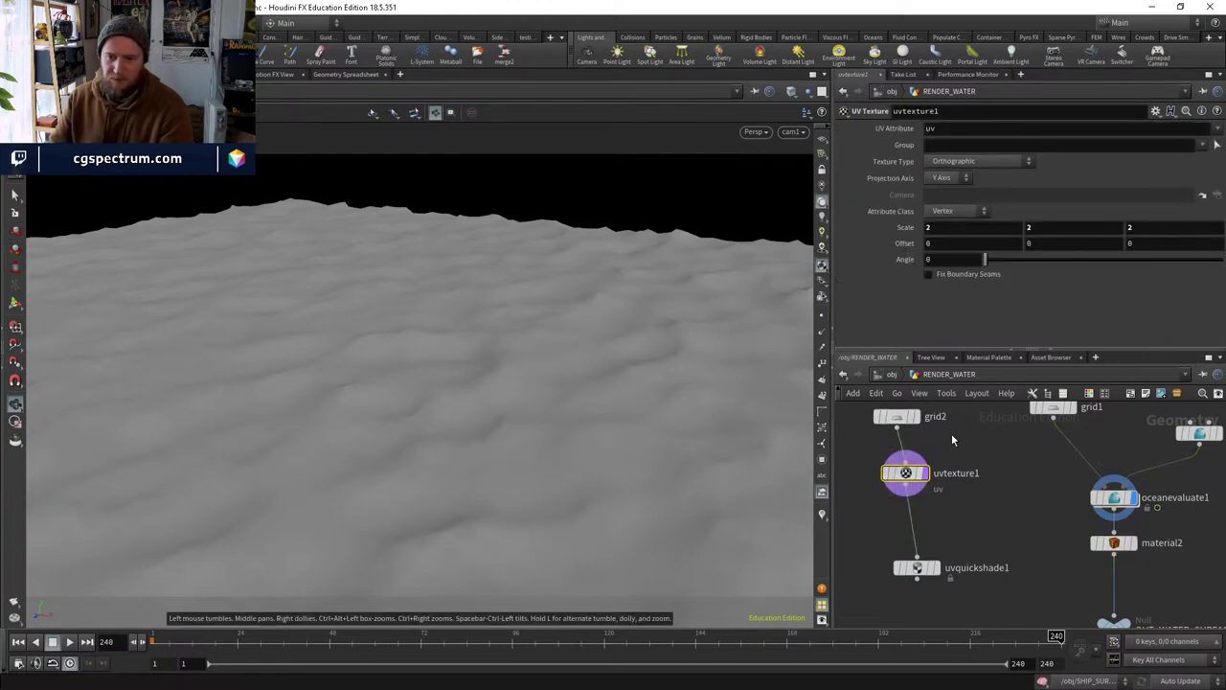
Display grid2 and start an interactive render of the water surface.
left_click(916, 415)
left_click(897, 416)
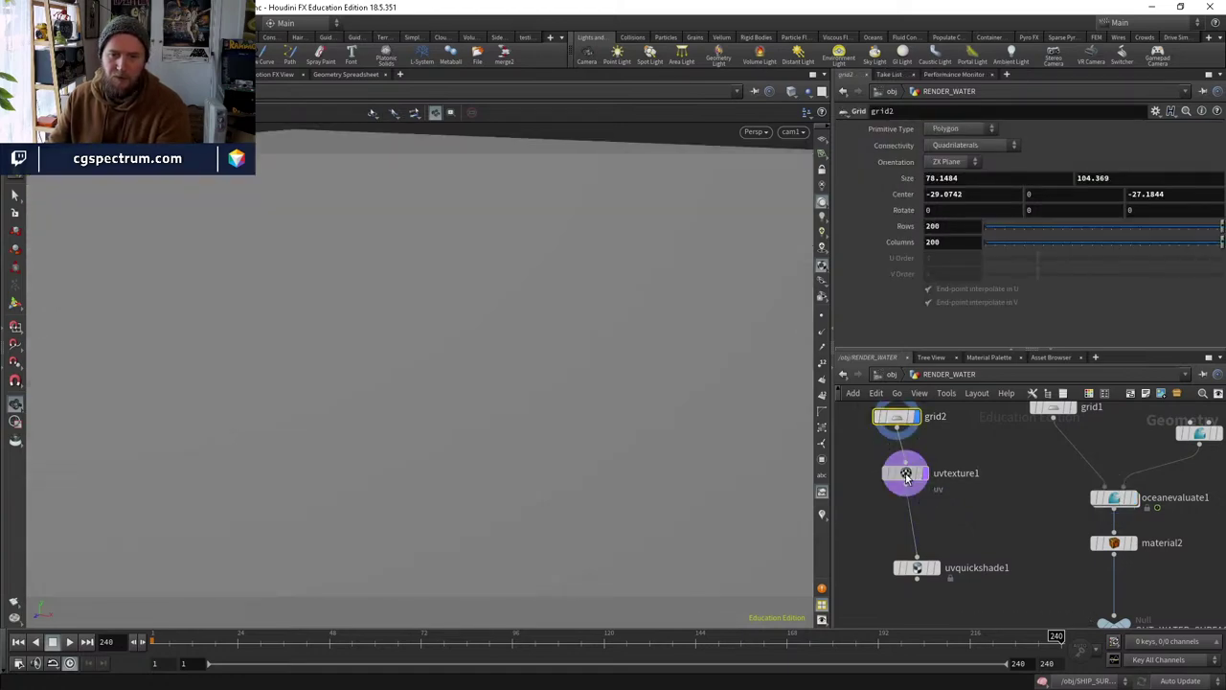
left_click(906, 474)
left_click(206, 74)
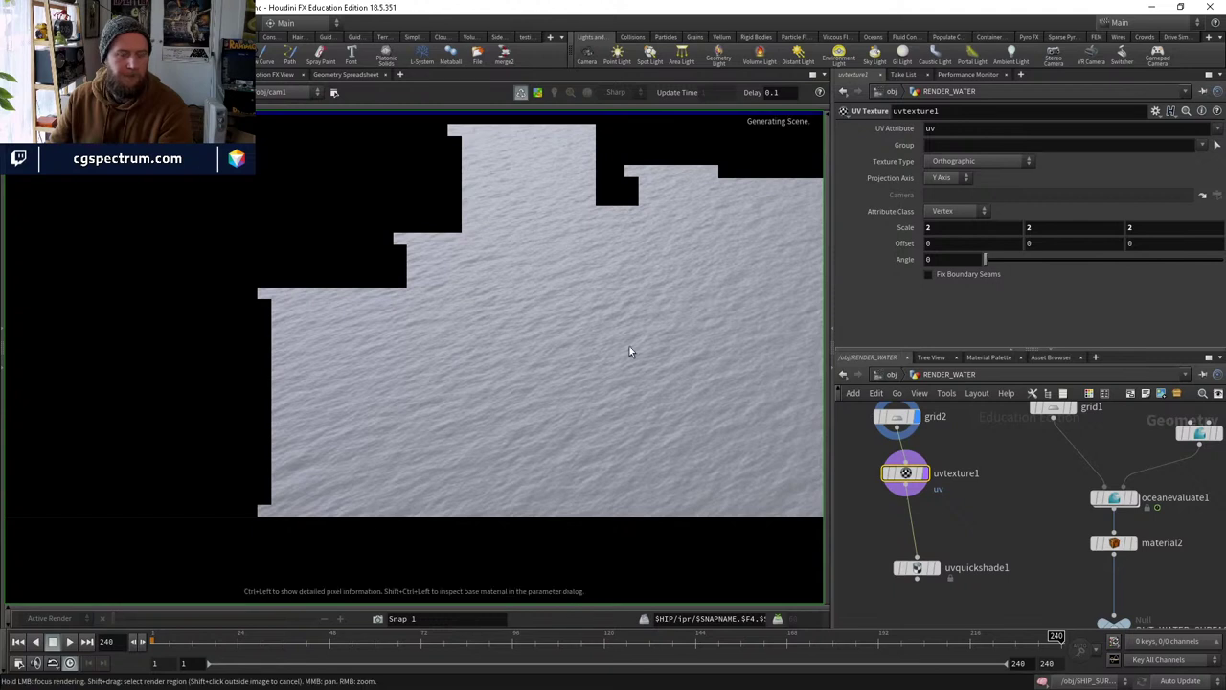
scroll(588, 354, "down", 1)
middle_click_drag(588, 354, 510, 359)
scroll(510, 360, "down", 1)
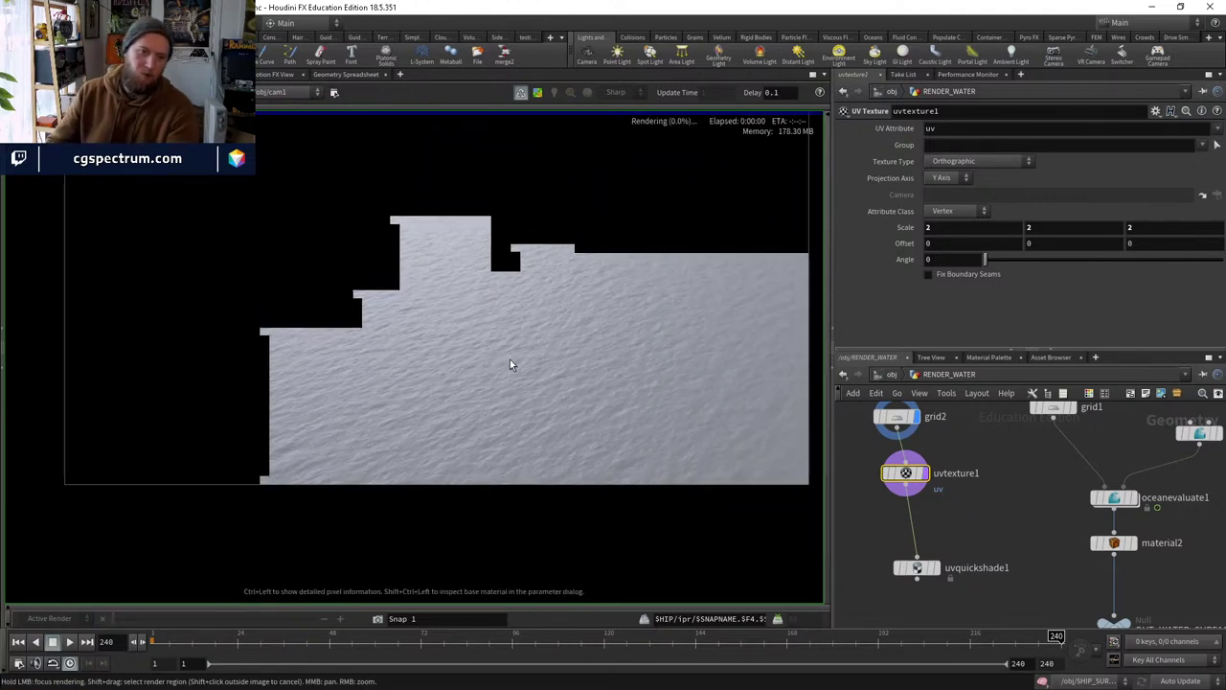
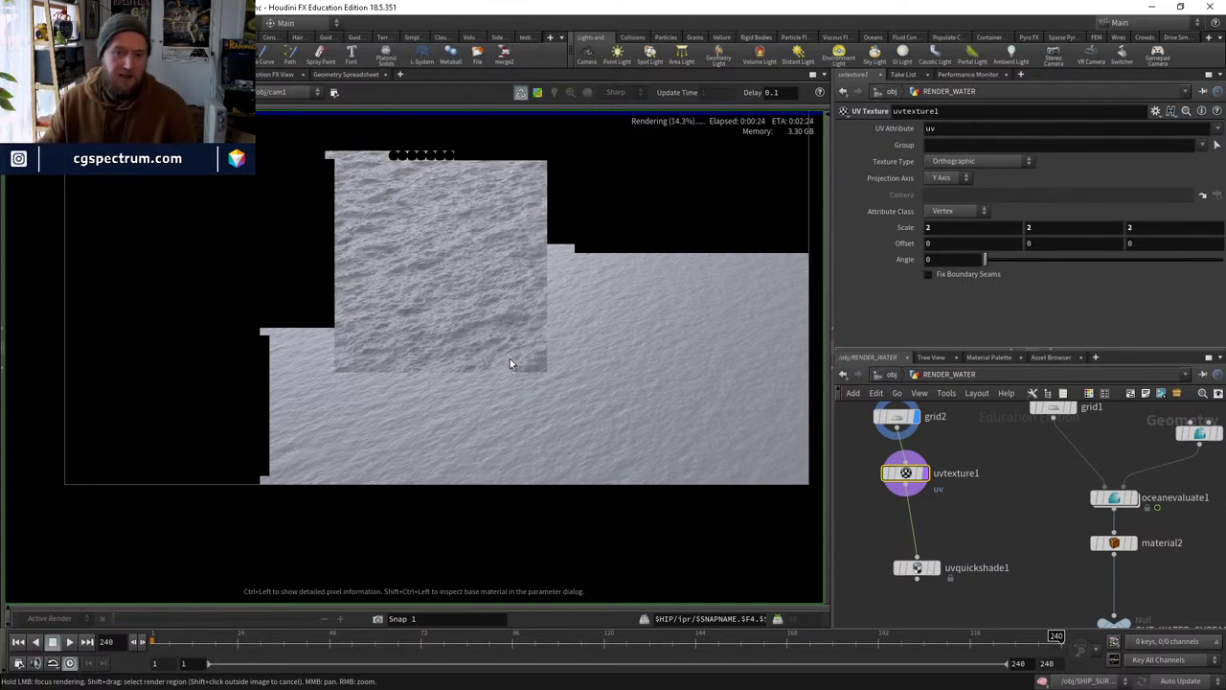
Focus the in-progress IPR render on the upper patches of ocean water.
left_click(892, 373)
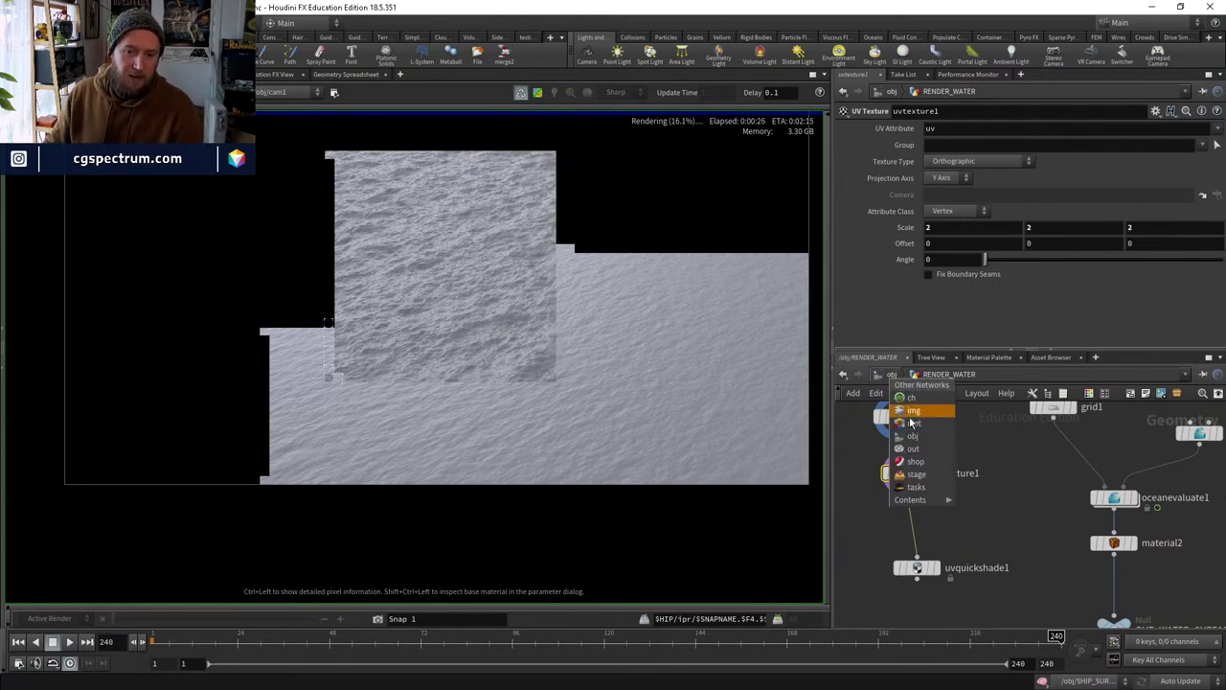
left_click(1021, 522)
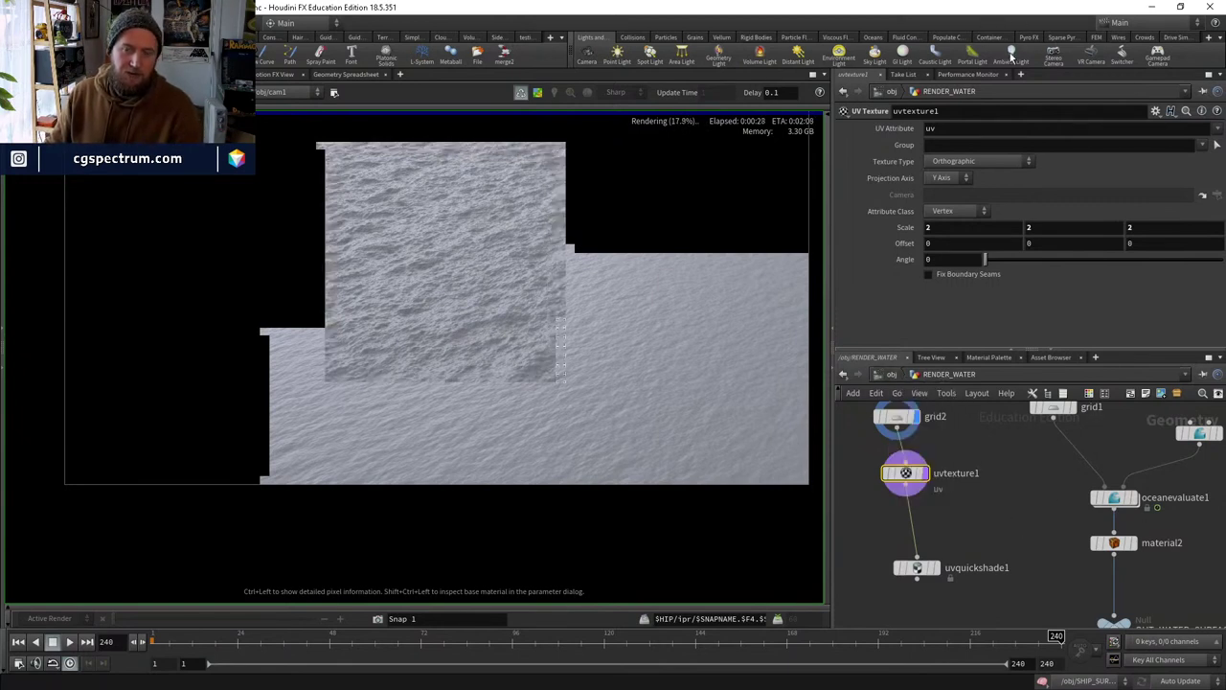
left_click(687, 268)
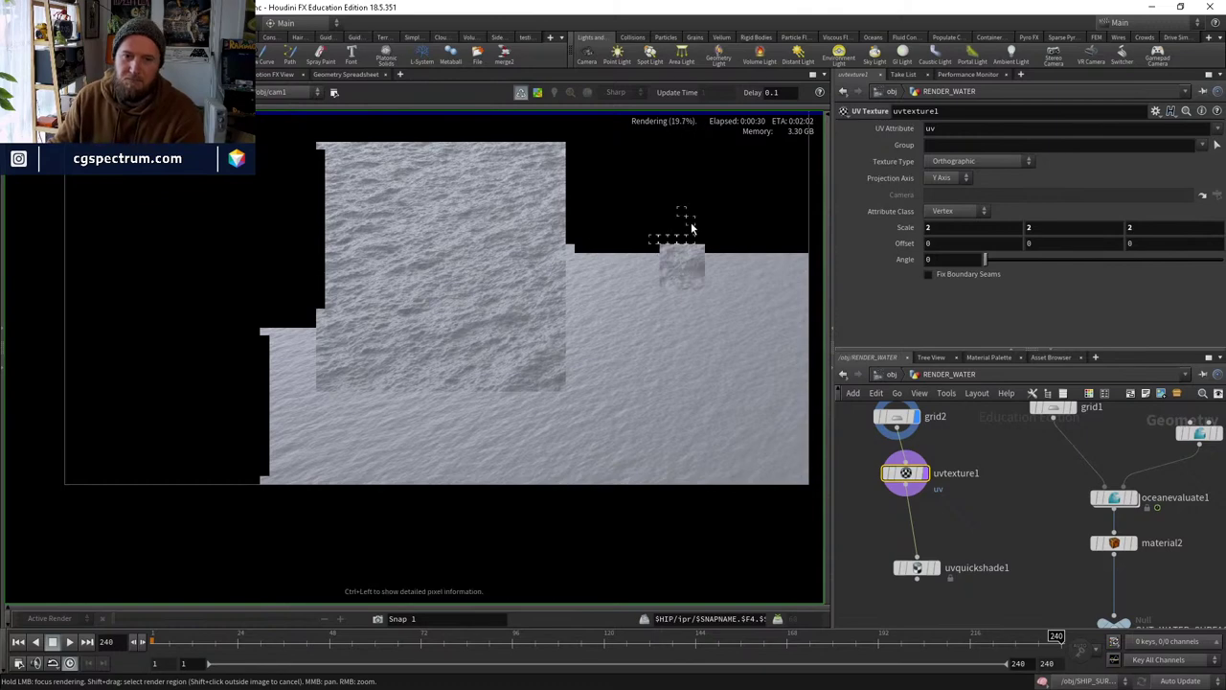
middle_click_drag(614, 136, 623, 207)
mouse_move(621, 207)
left_mouse_down()
mouse_move(580, 183)
mouse_move(637, 168)
left_mouse_up()
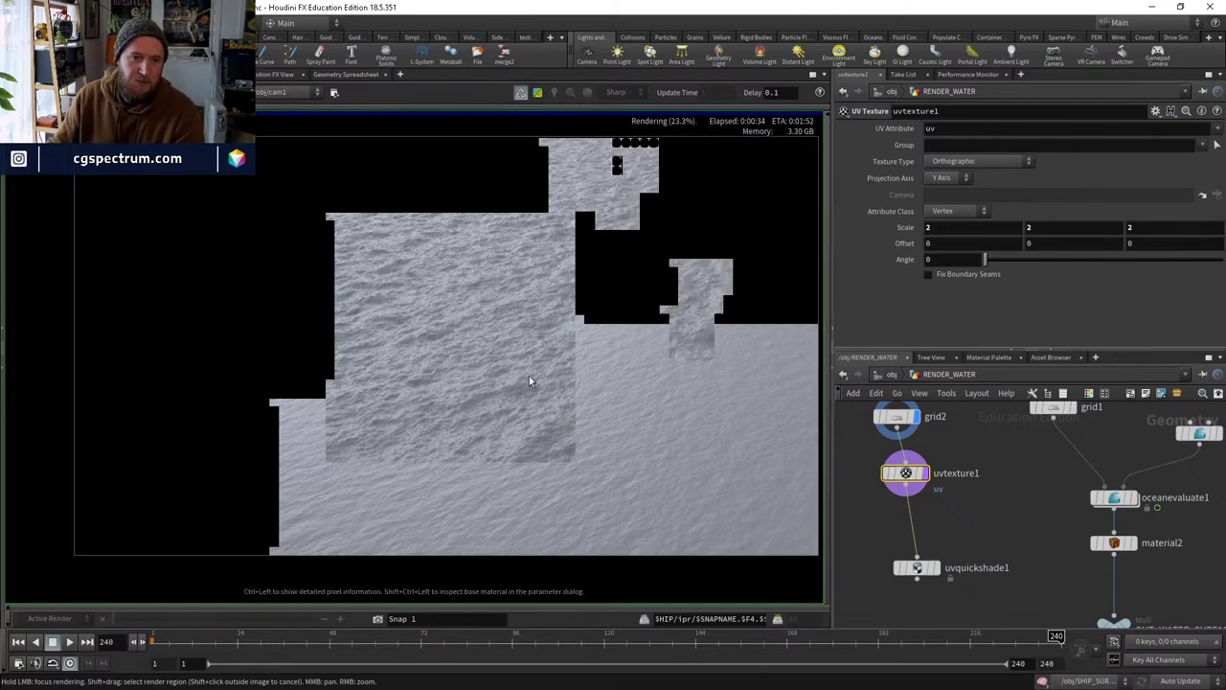
Inspect the right side of the render image, then go up to the /obj network.
scroll(524, 370, "up", 3)
scroll(524, 371, "down", 3)
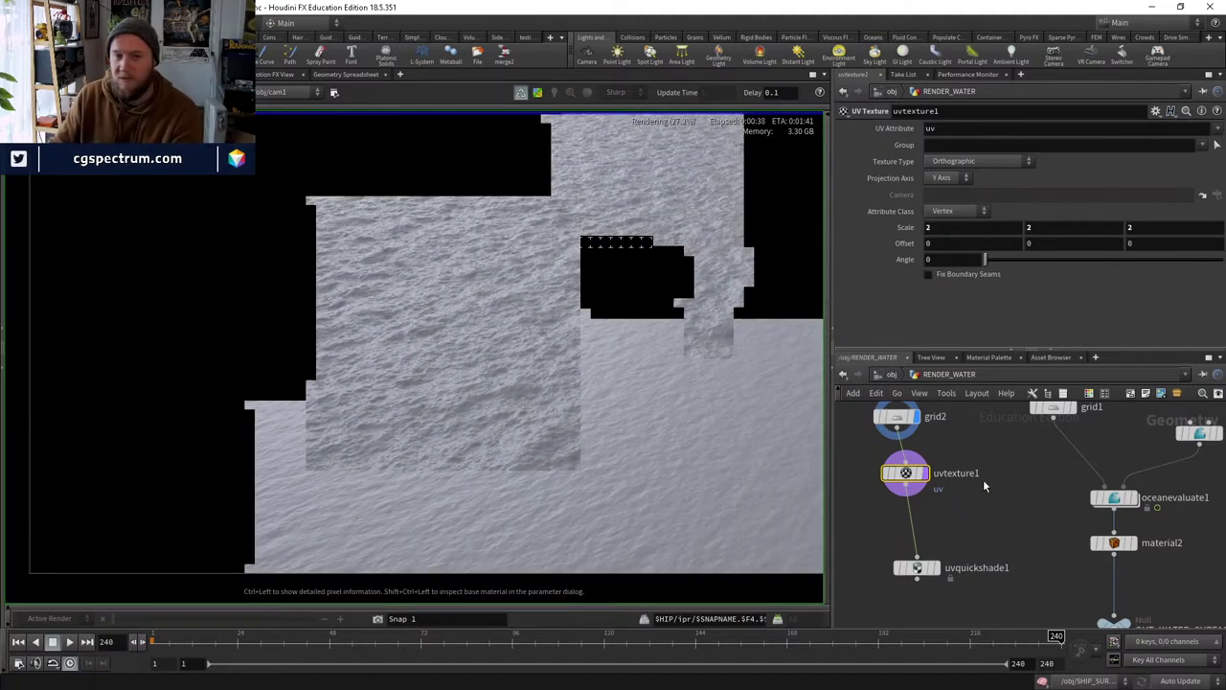
scroll(982, 479, "down", 3)
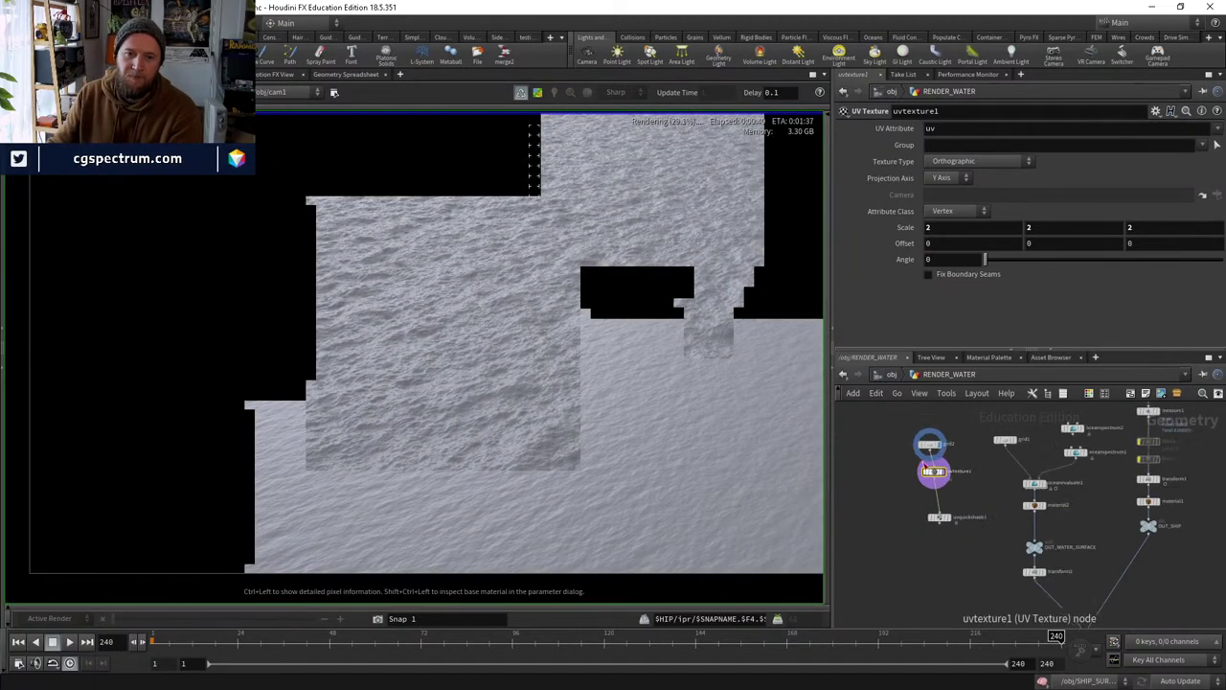
scroll(753, 410, "down", 3)
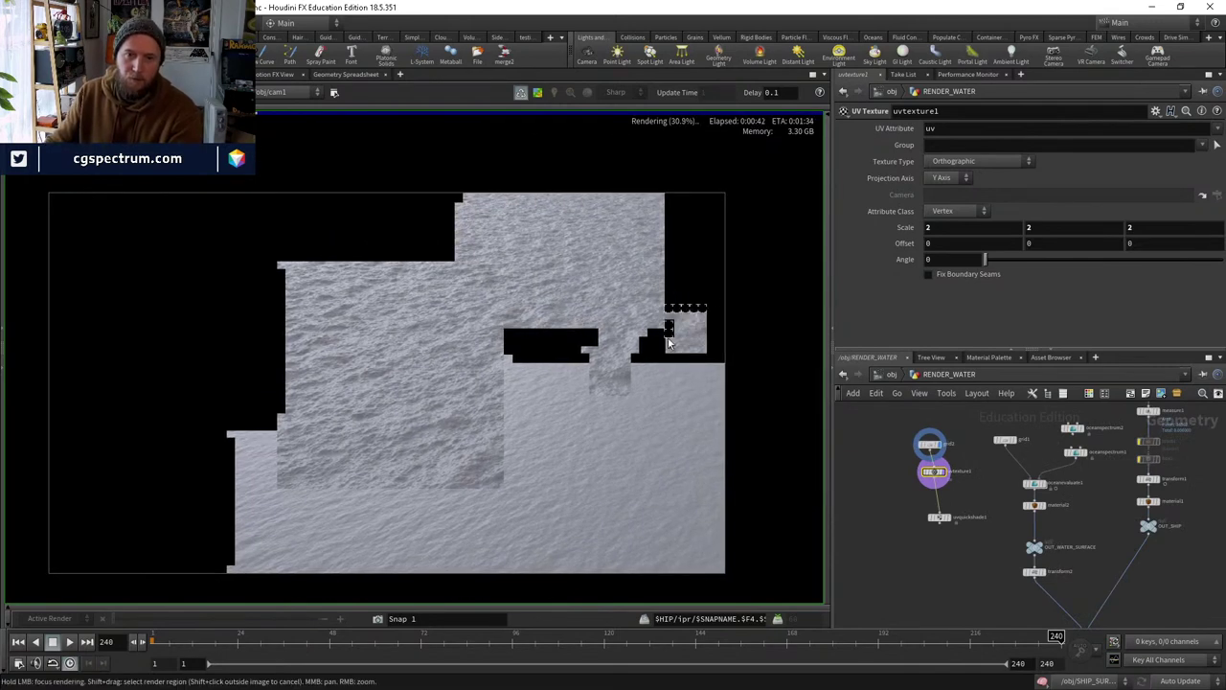
middle_click_drag(528, 335, 433, 381)
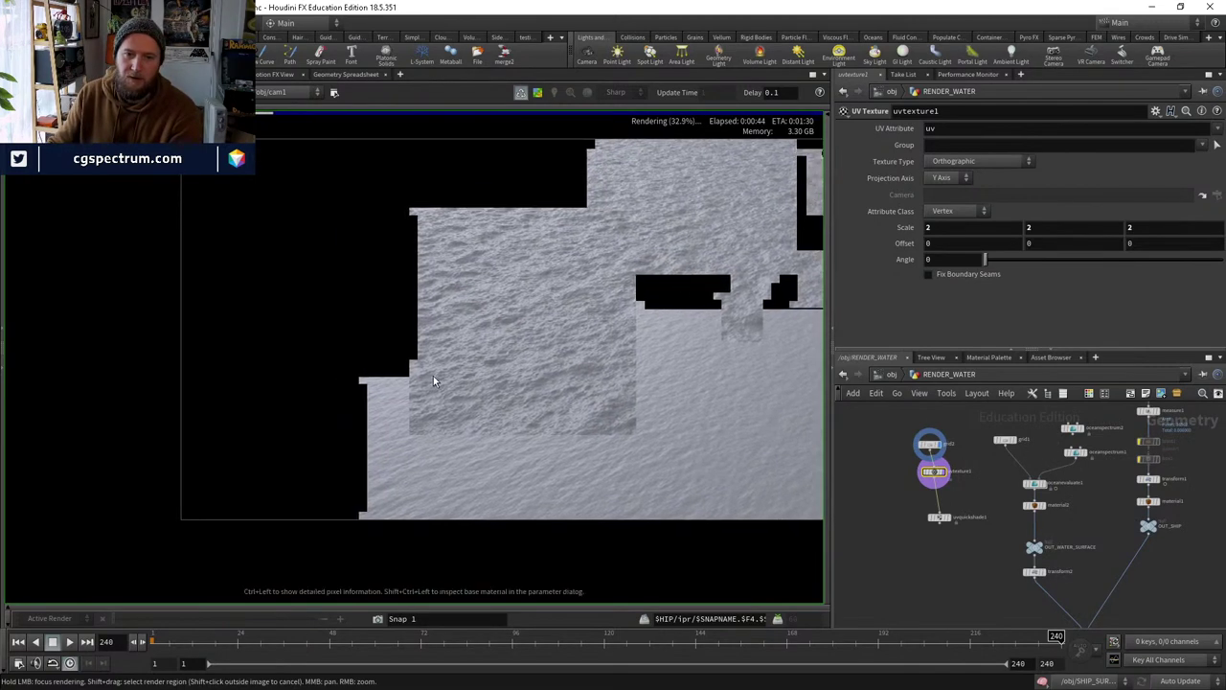
scroll(616, 405, "up", 4)
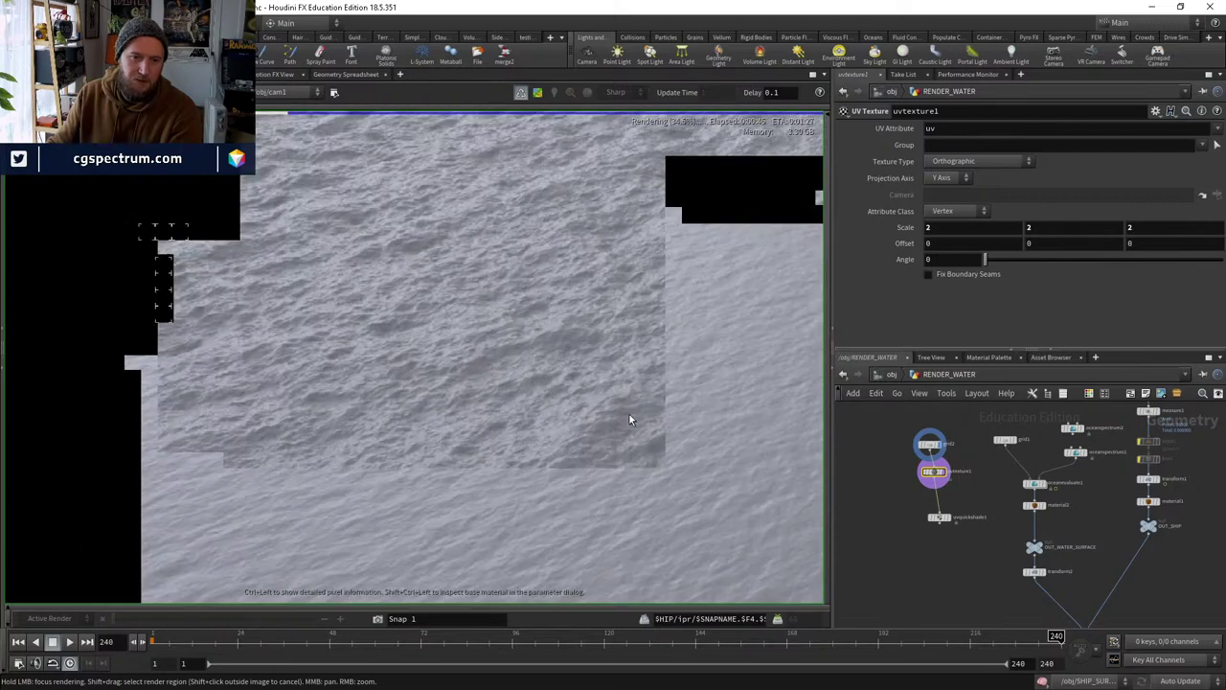
scroll(634, 417, "down", 2)
scroll(709, 387, "up", 2)
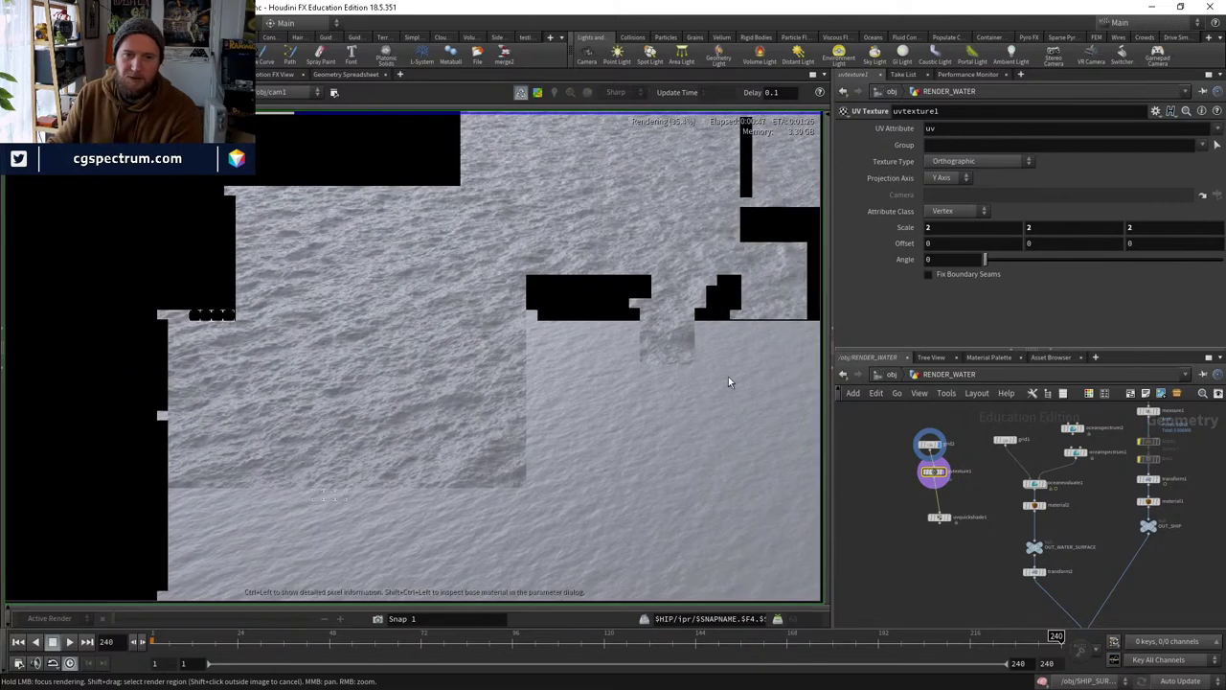
left_click(892, 376)
left_click(905, 376)
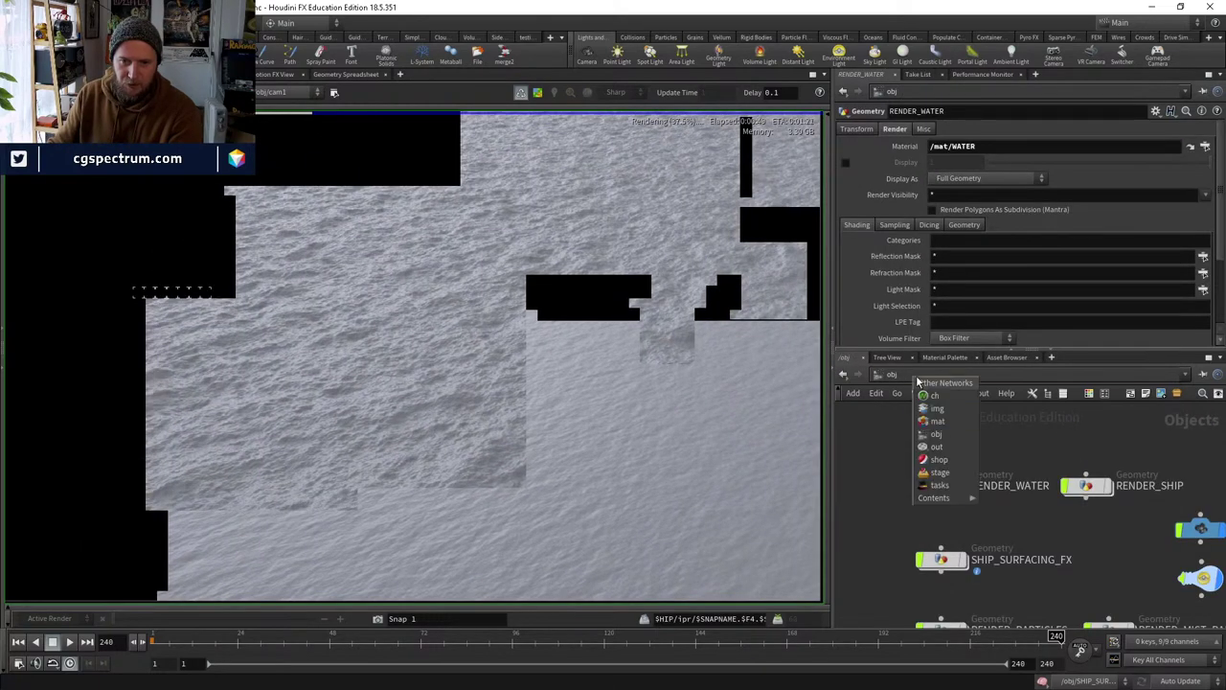
left_click(938, 435)
middle_click_drag(1021, 466, 928, 430)
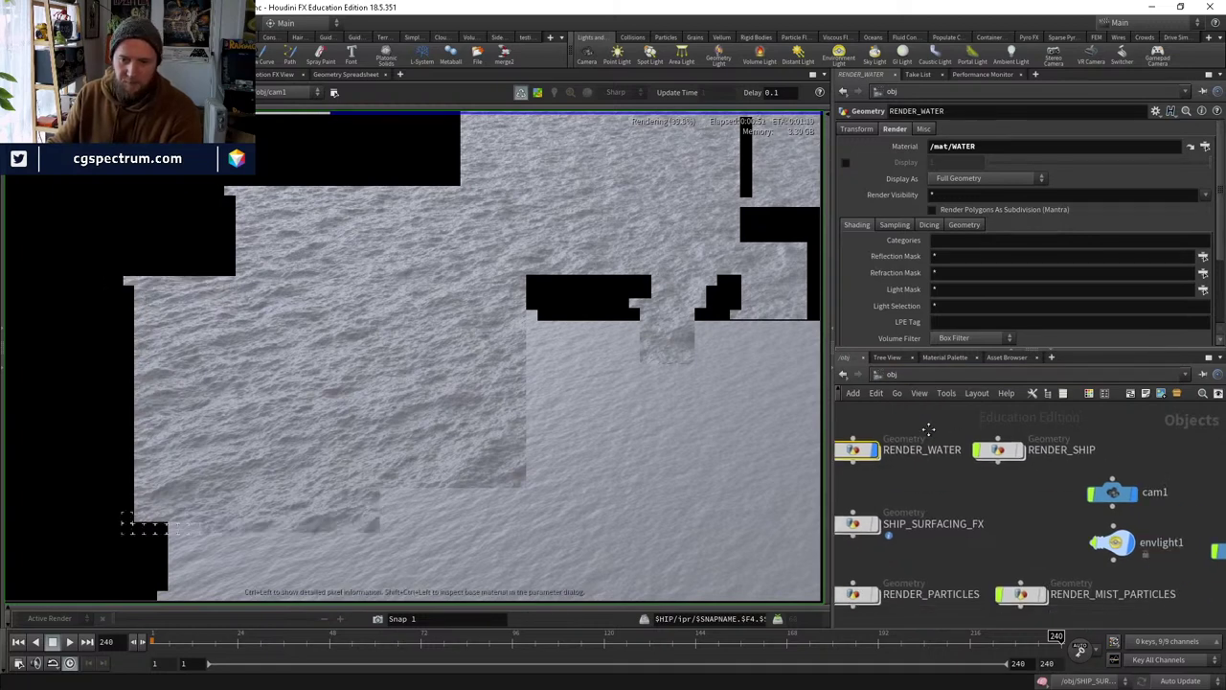
left_click(905, 376)
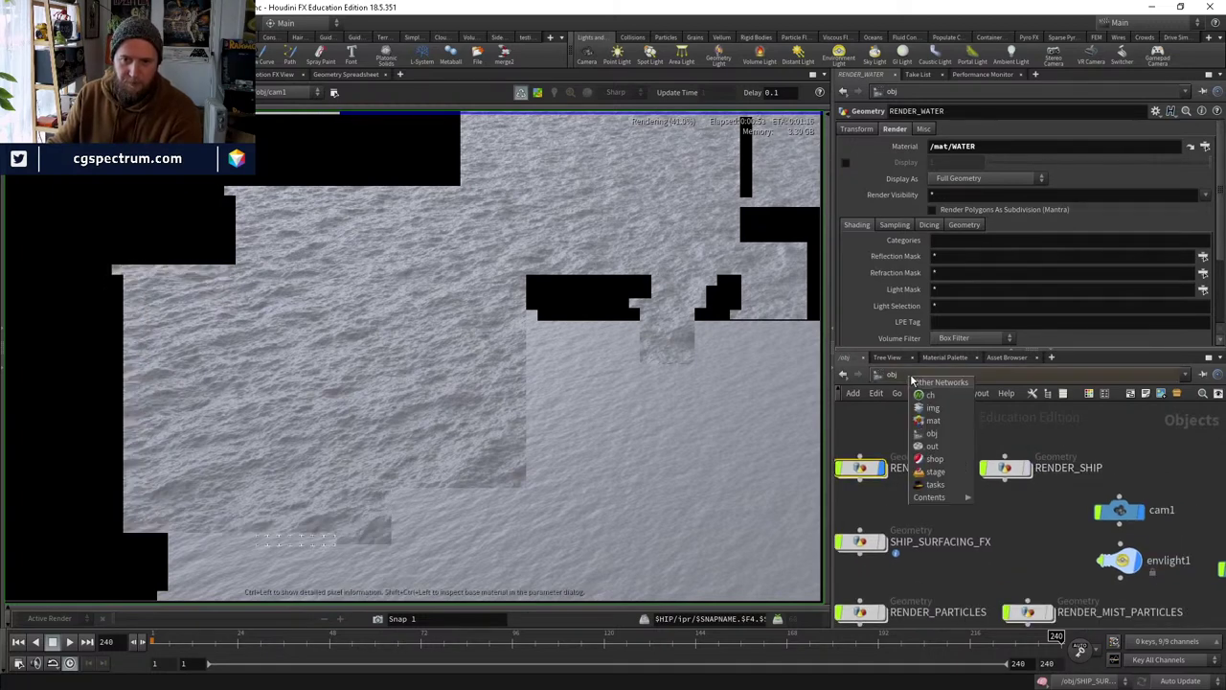
left_click(934, 446)
left_click(1093, 506)
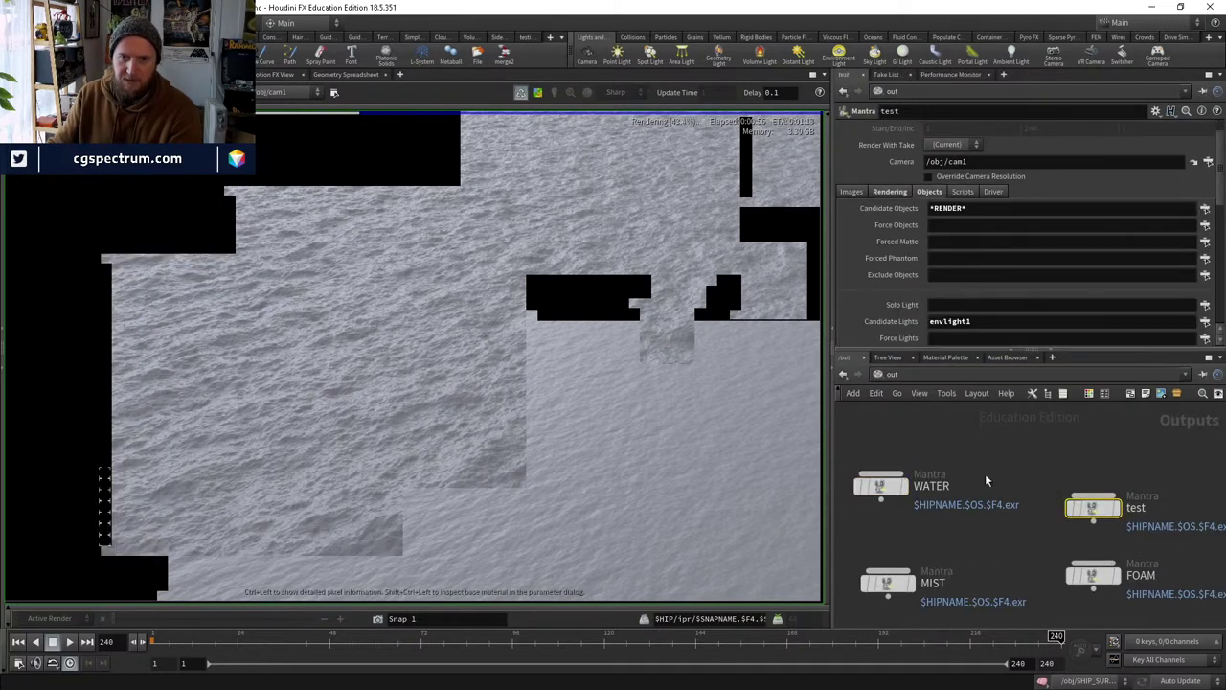
middle_click_drag(986, 481, 914, 444)
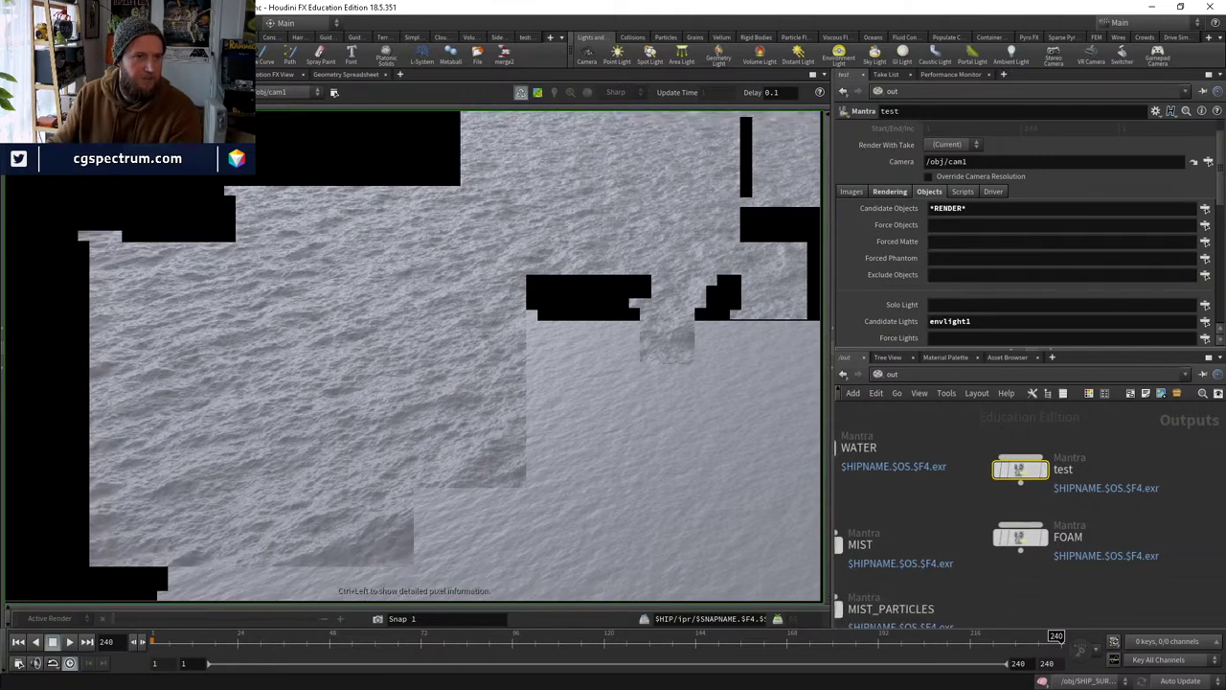
left_click(908, 375)
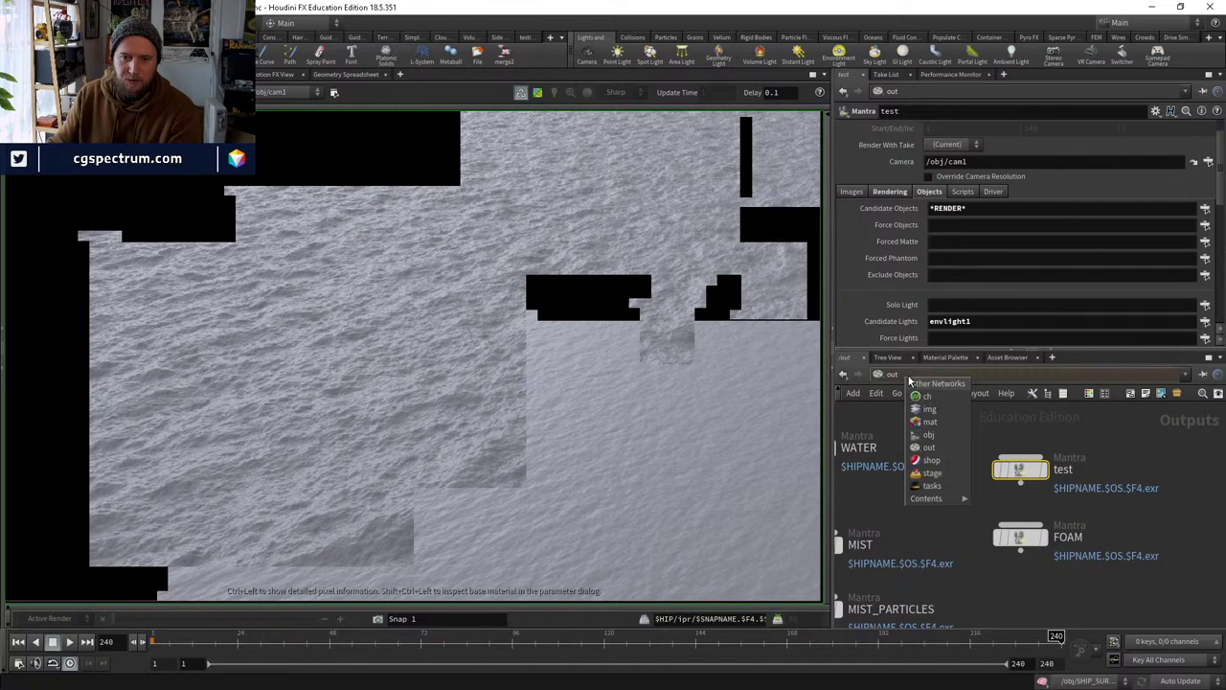
left_click(929, 436)
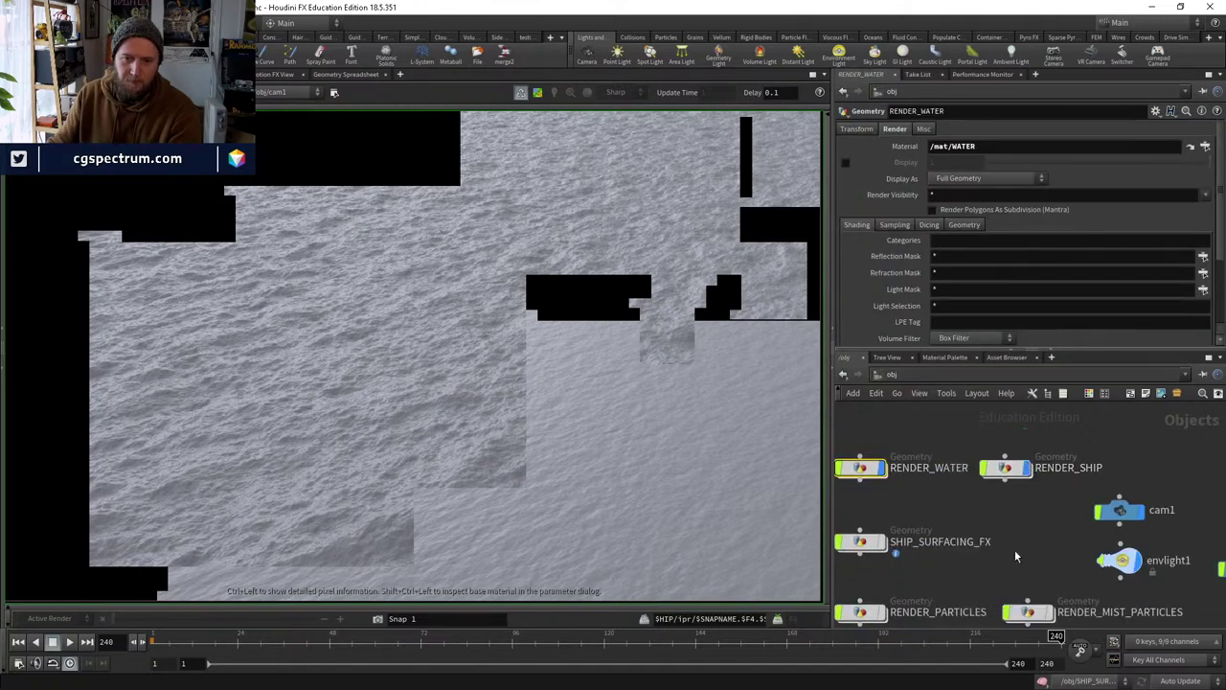
middle_click_drag(1018, 555, 1002, 470)
middle_click_drag(1022, 539, 1015, 336)
middle_click_drag(1097, 405, 1078, 649)
middle_click_drag(1087, 471, 1072, 525)
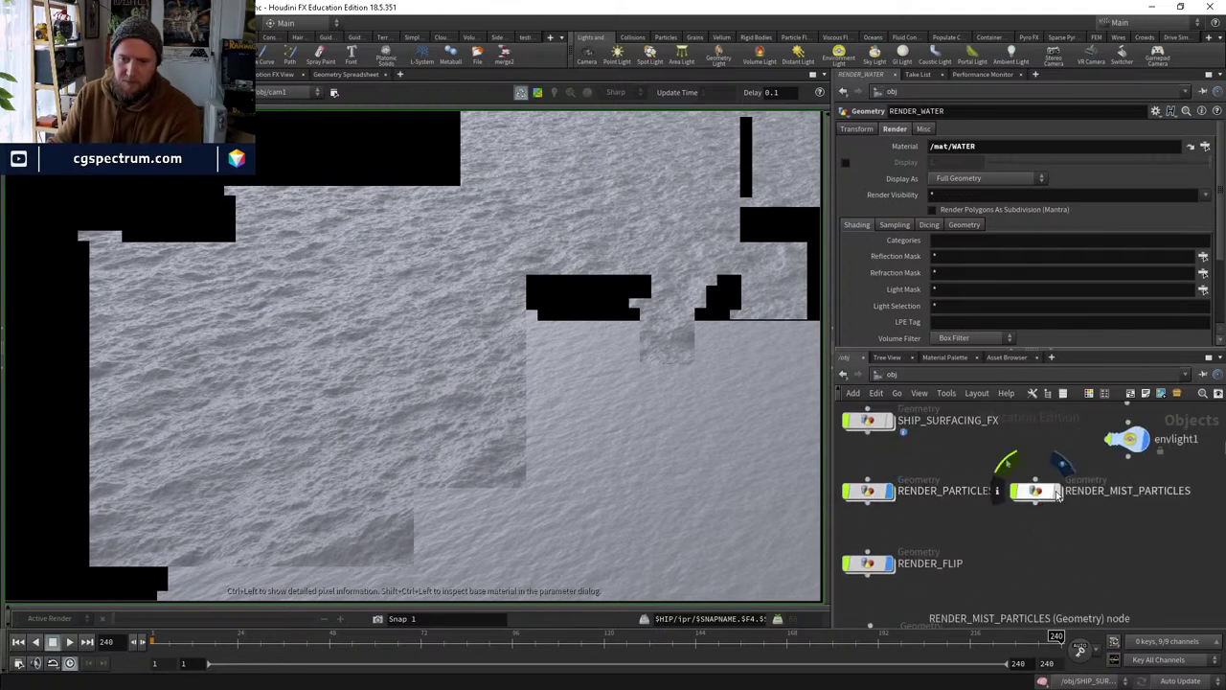
middle_click_drag(1023, 400, 1061, 515)
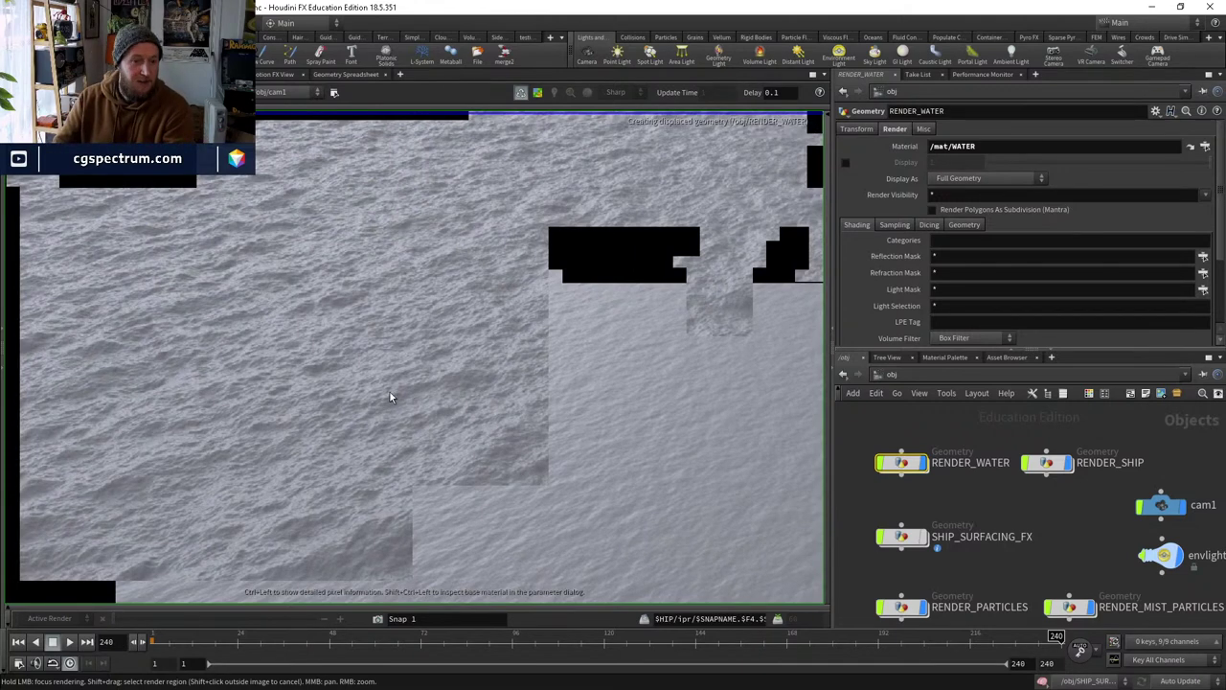
Select RENDER_SHIP and show its Render settings, where the Material field is empty.
scroll(370, 373, "down", 2)
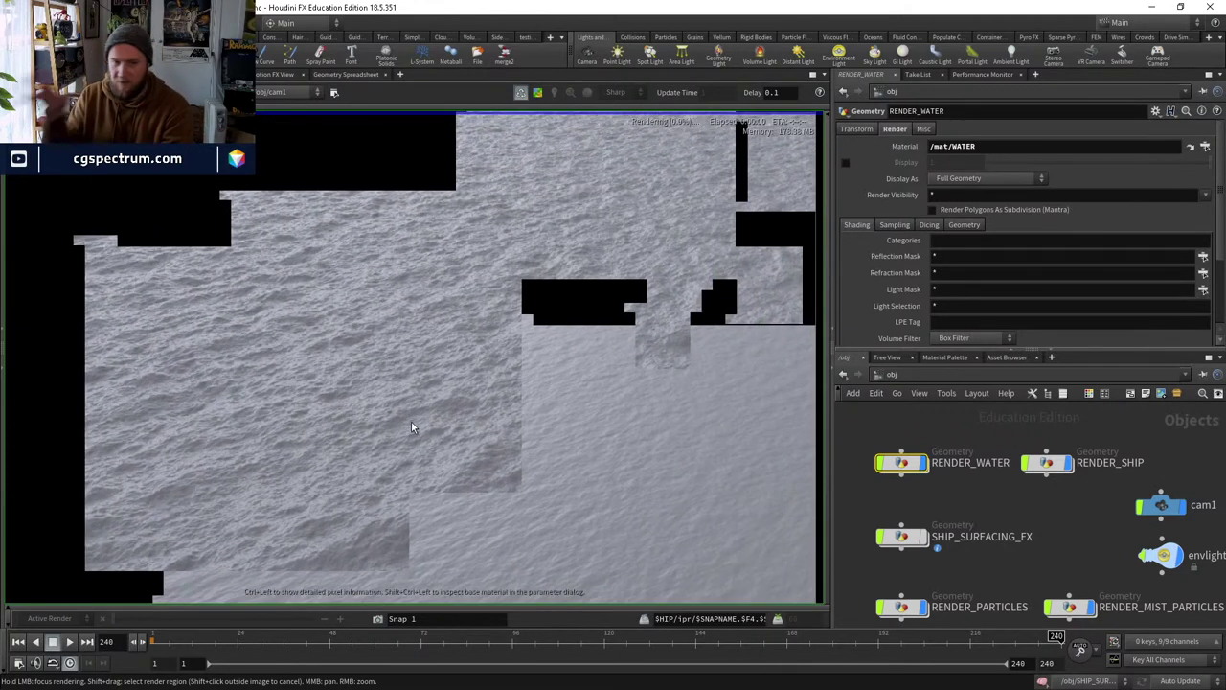
scroll(410, 421, "down", 1)
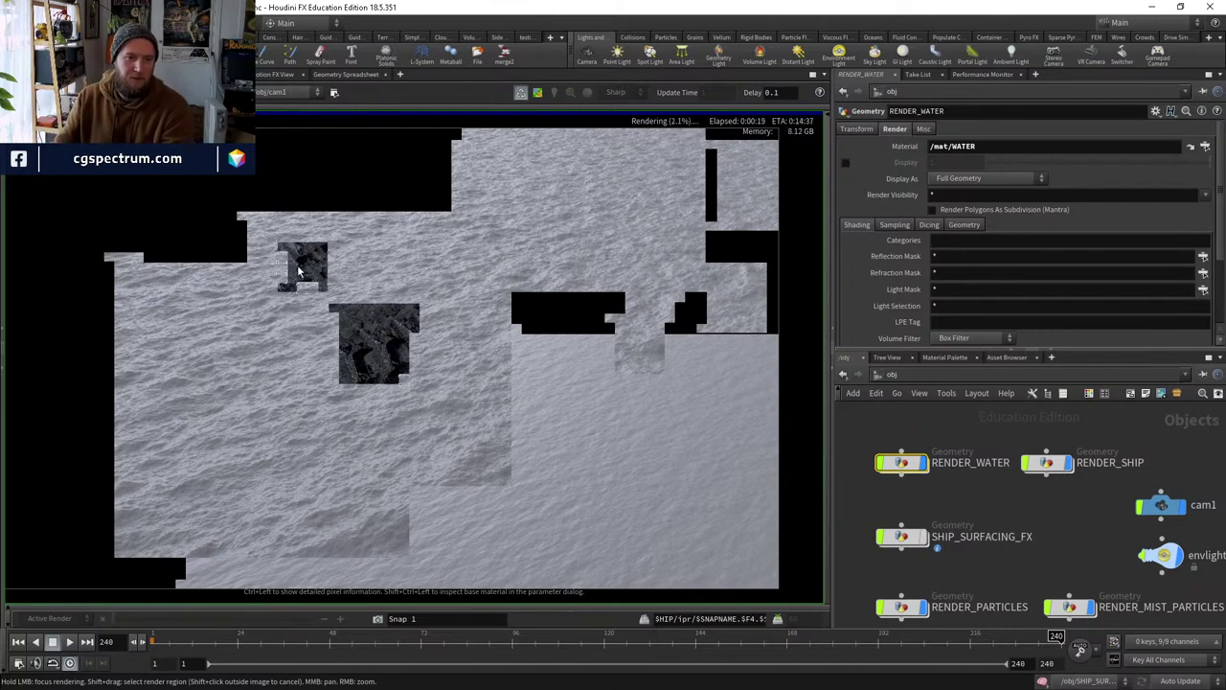
scroll(356, 307, "up", 2)
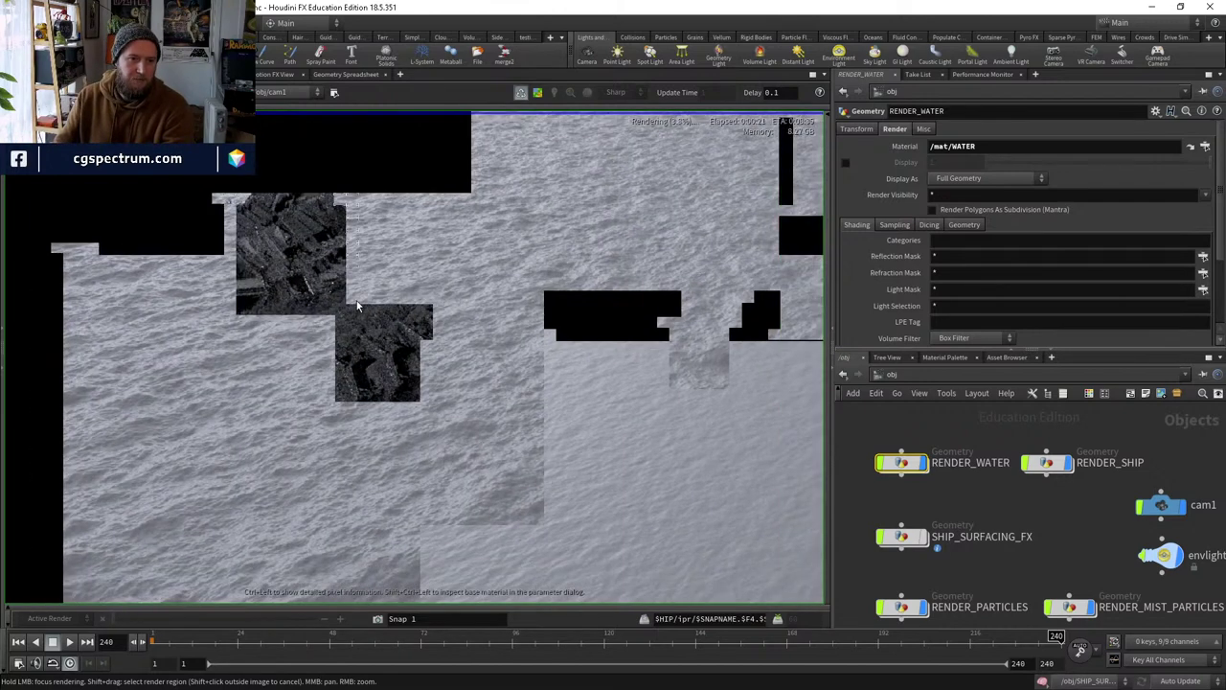
scroll(356, 307, "down", 1)
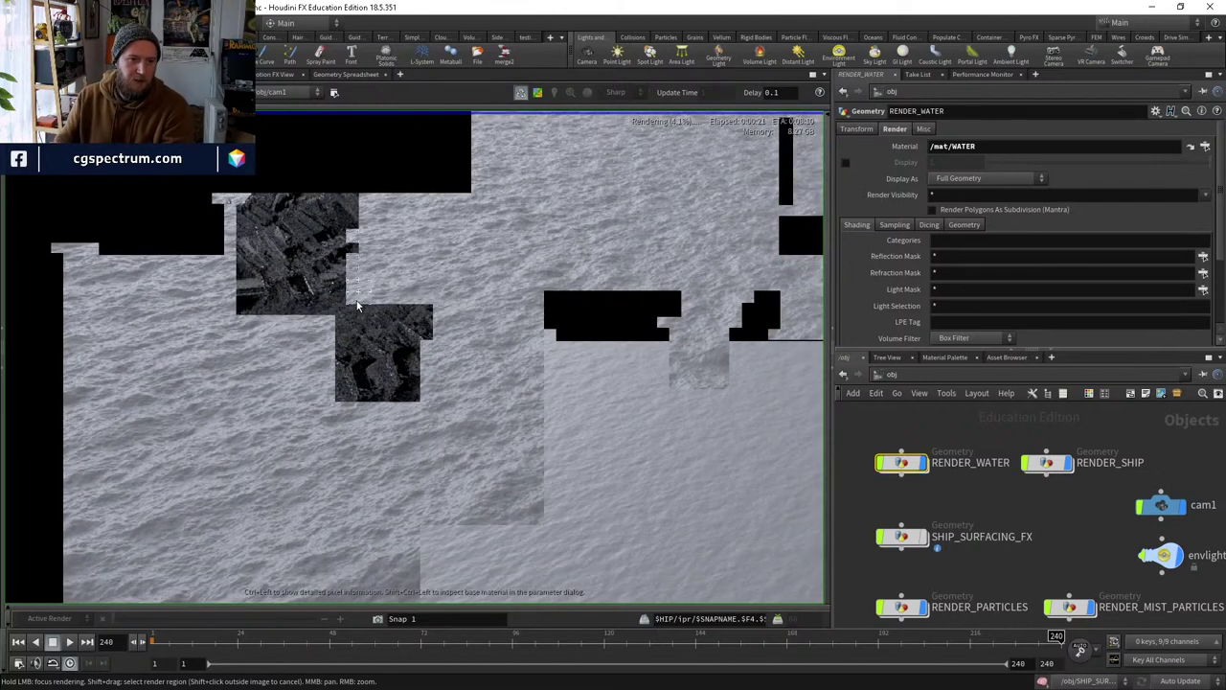
left_click(1046, 462)
left_click(894, 129)
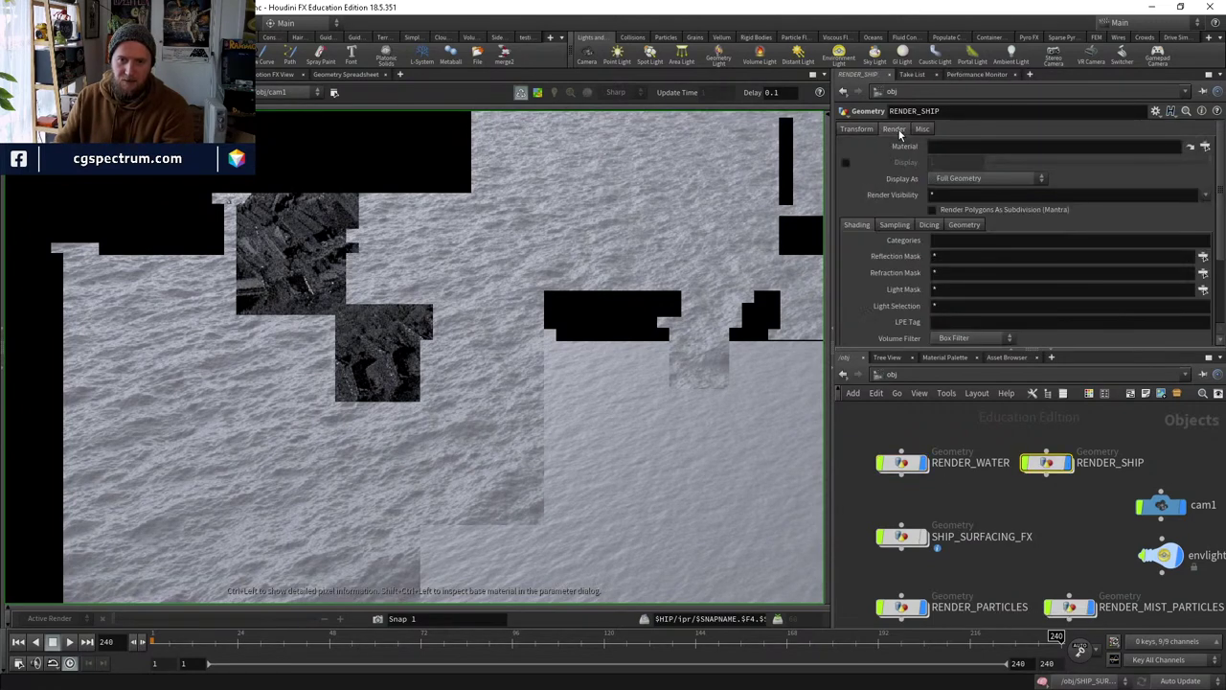
Inside RENDER_SHIP, check object_merge1's info and list its primitives in the Geometry Spreadsheet.
double_click(1046, 463)
middle_click(1031, 517)
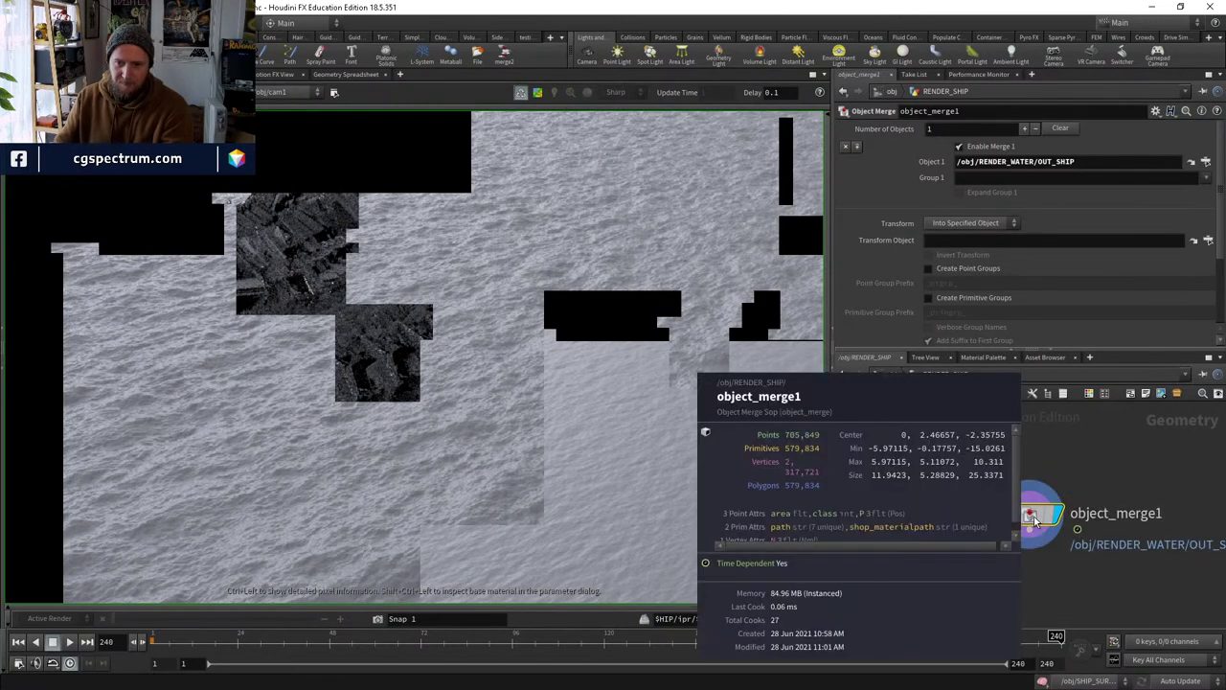
middle_click(1032, 517)
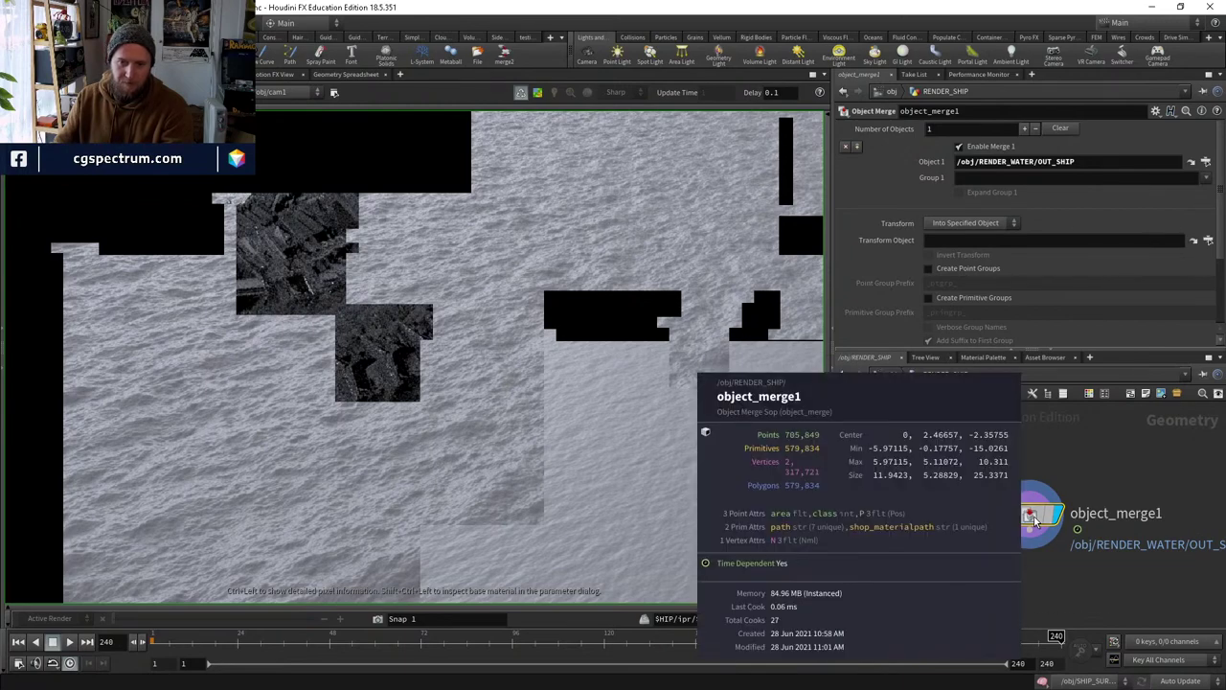
scroll(316, 285, "up", 2)
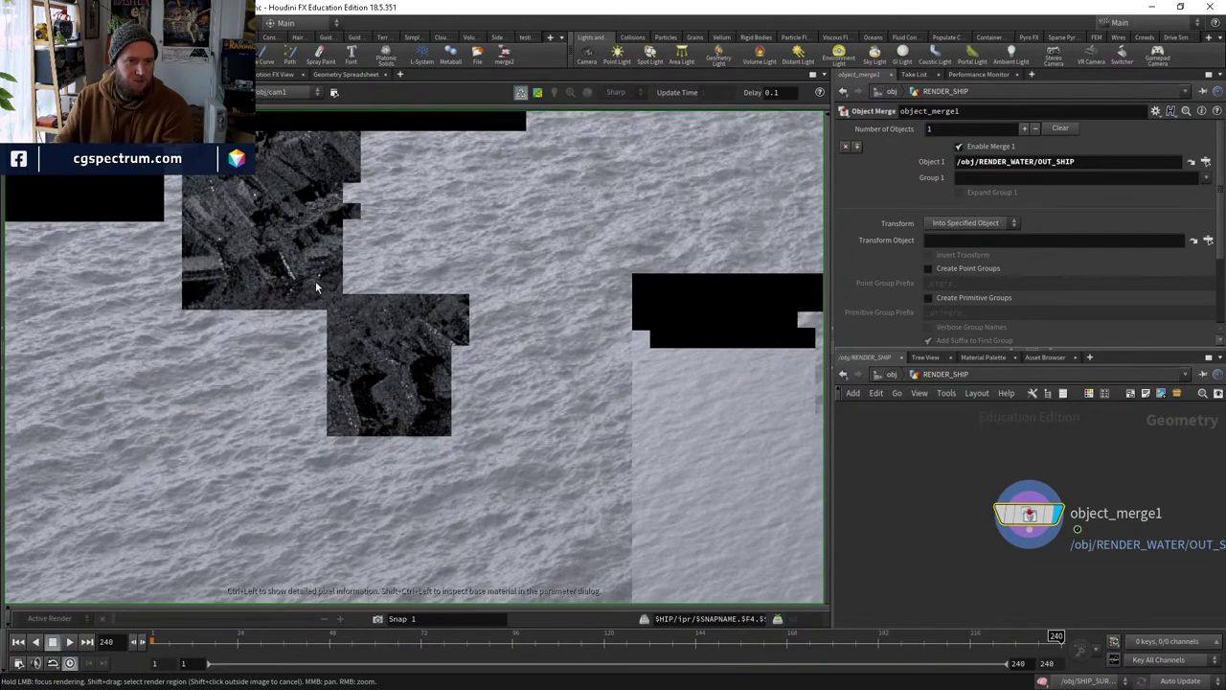
scroll(297, 235, "down", 1)
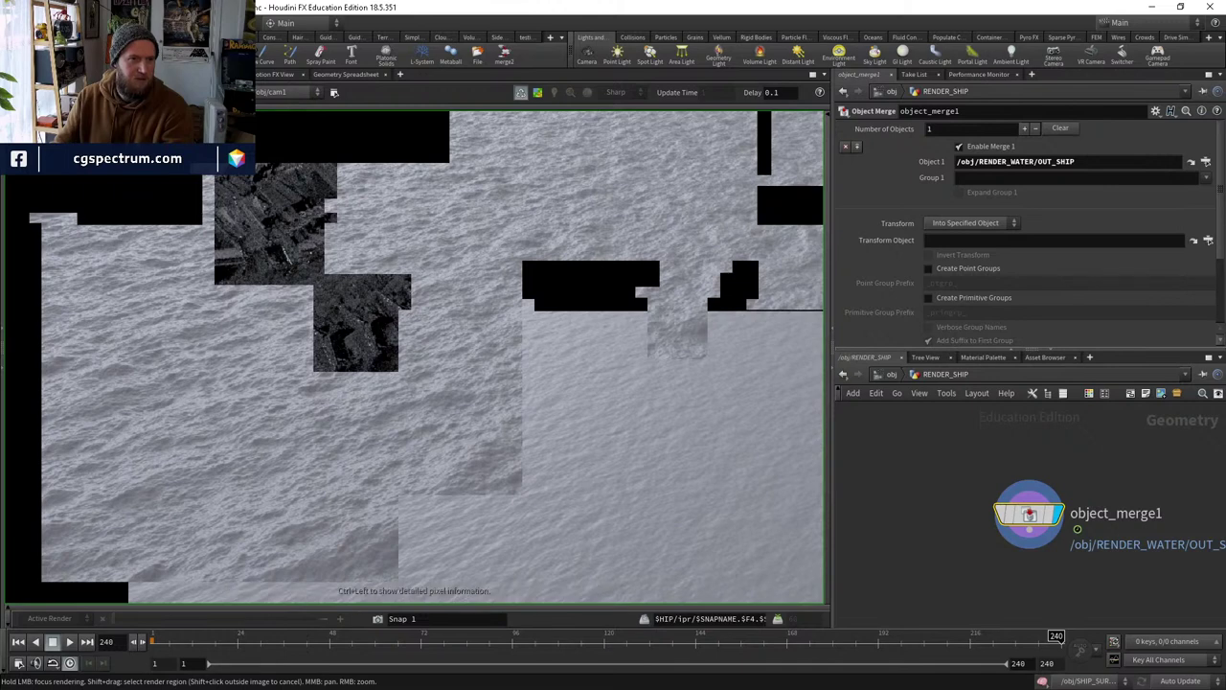
left_click(345, 75)
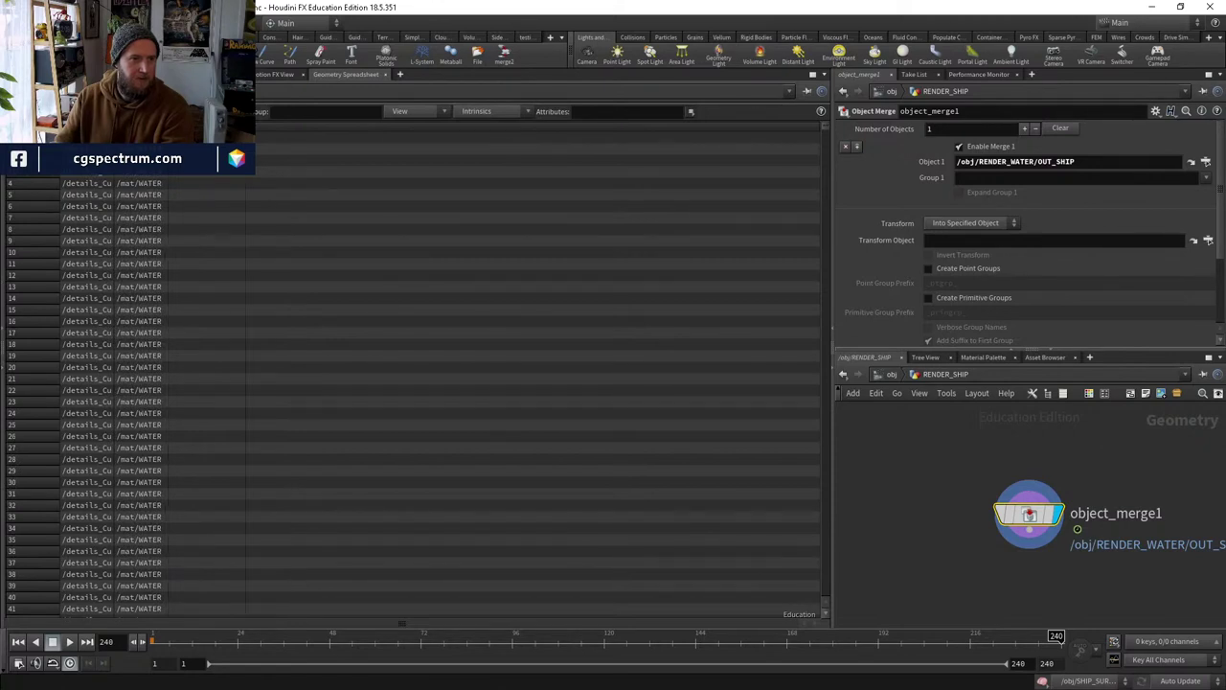
Trace material1's assignment to the WATER shader and inspect its displacement settings.
left_click(1191, 162)
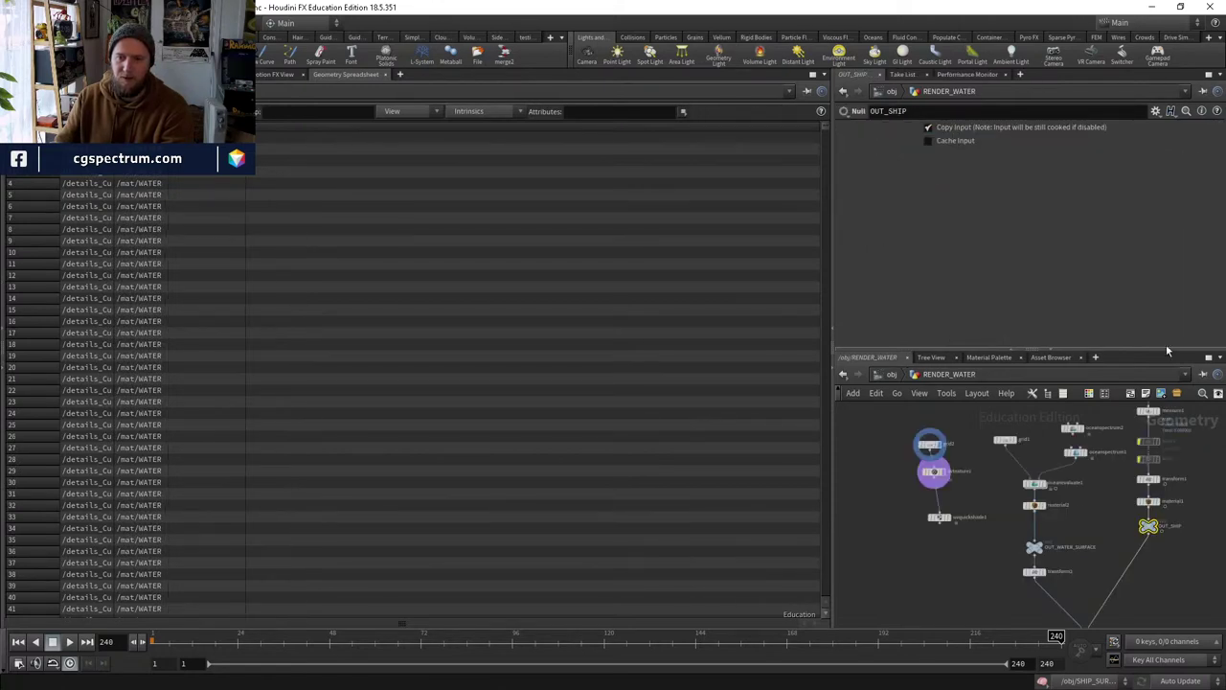
scroll(1053, 517, "up", 3)
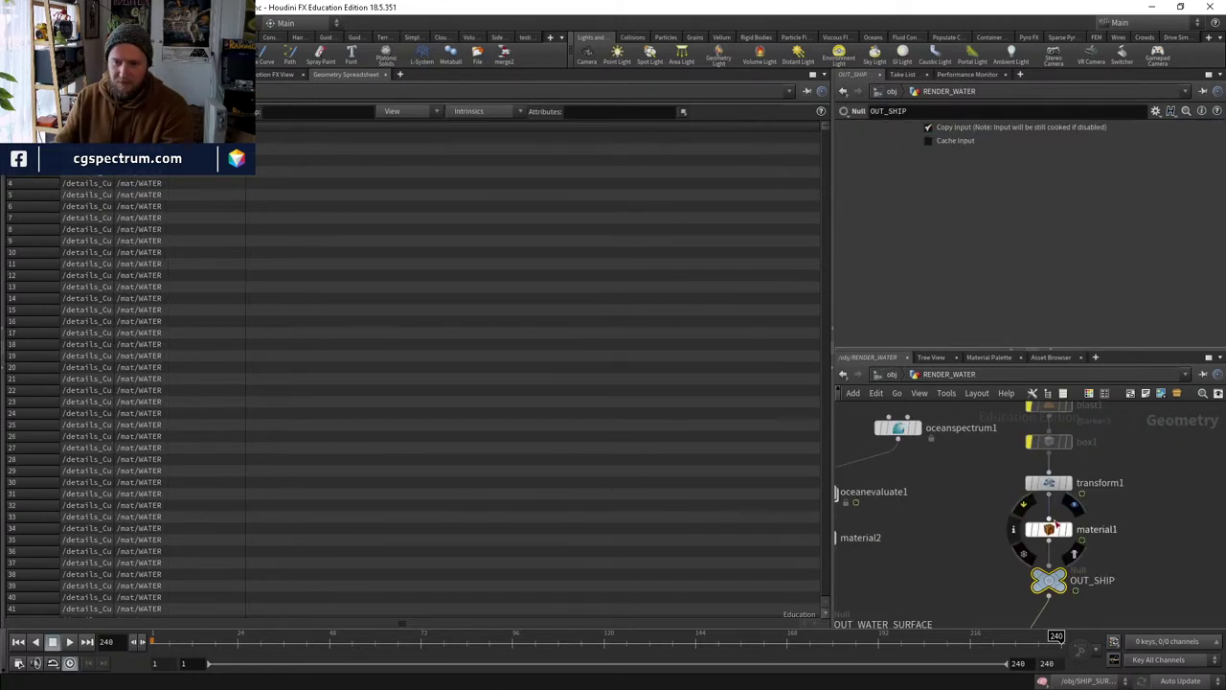
left_click(1048, 529)
middle_click_drag(958, 537, 1031, 513)
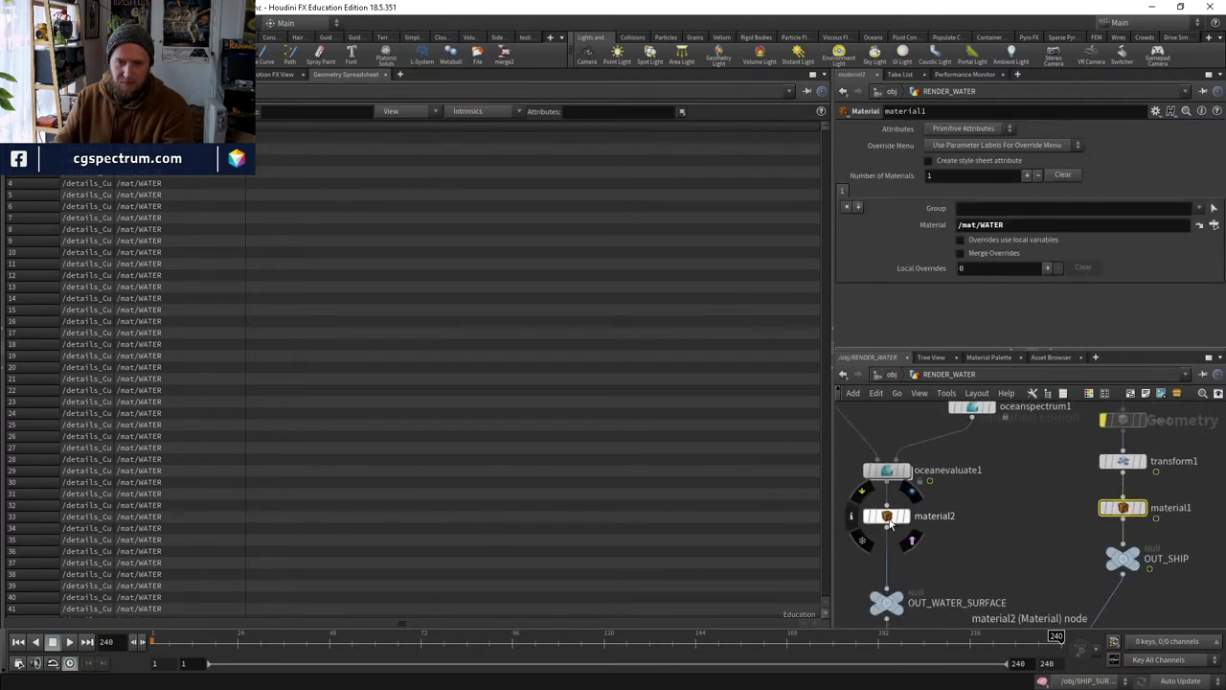
left_click(886, 516)
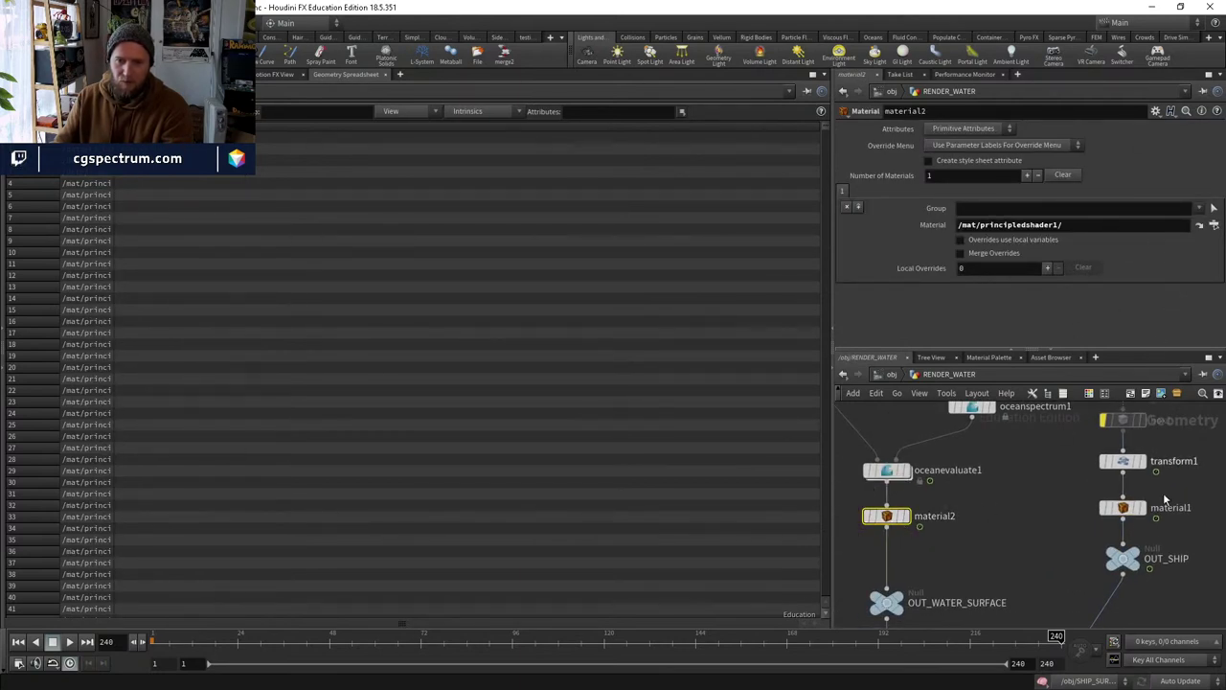
left_click(1123, 507)
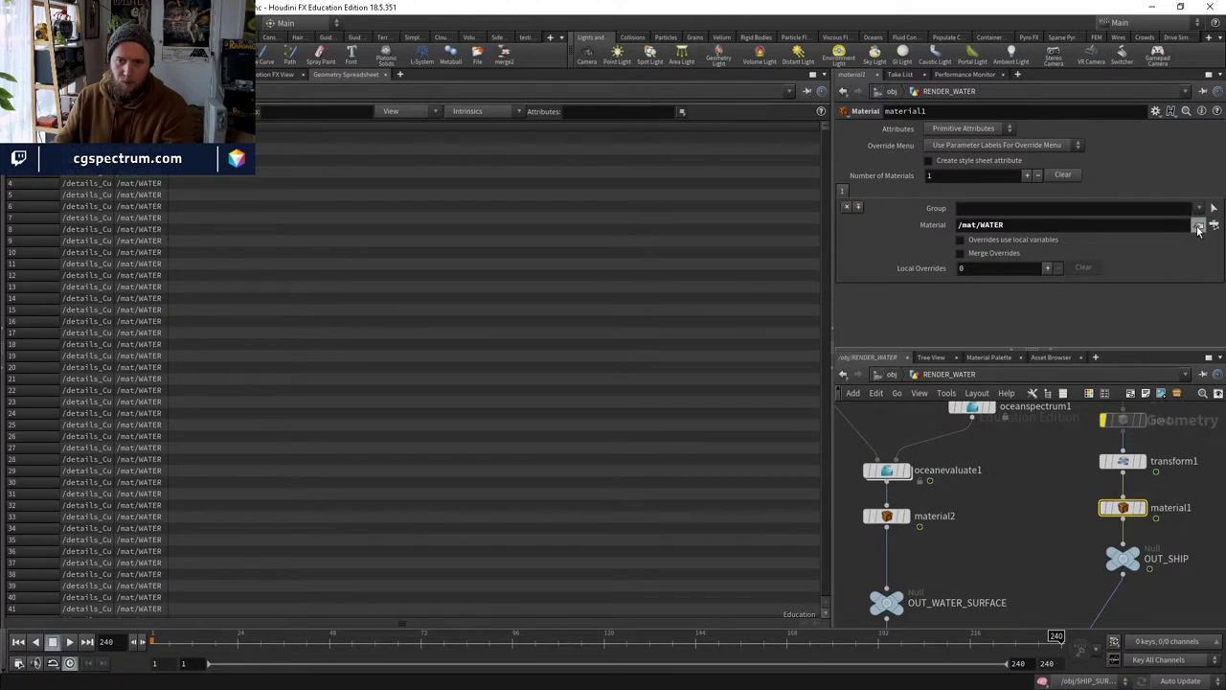
left_click(1199, 227)
left_click(989, 472)
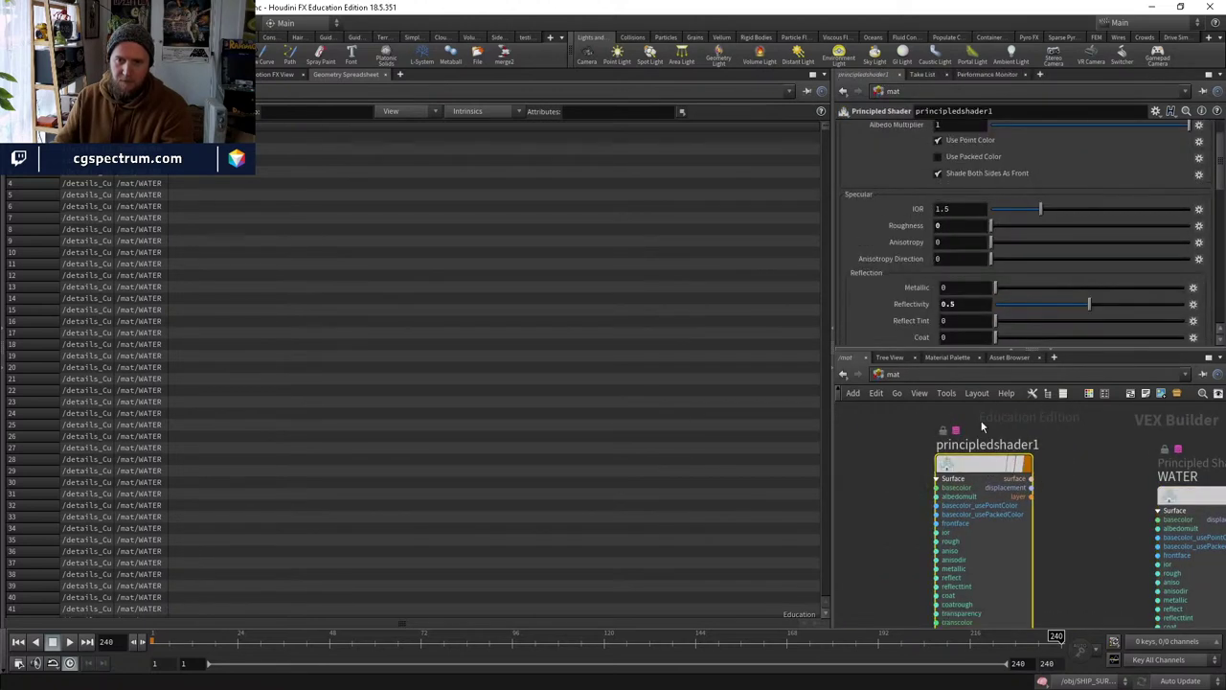
scroll(881, 260, "up", 2)
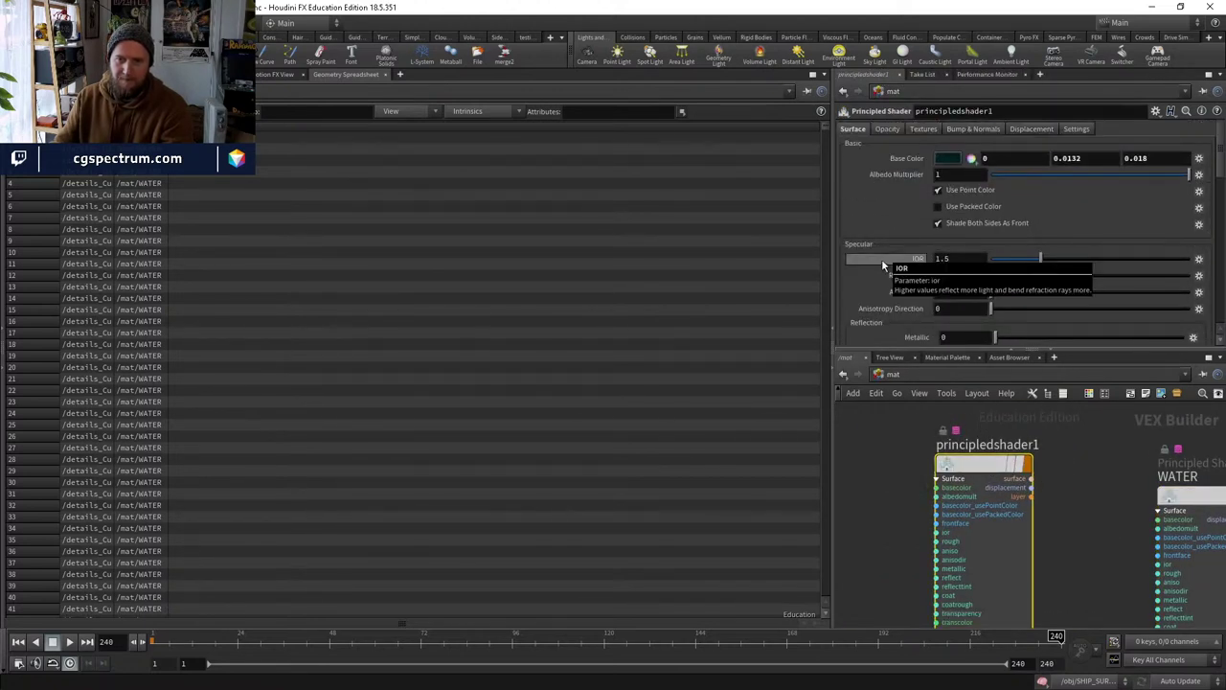
middle_click_drag(1085, 489, 991, 496)
left_click(1111, 500)
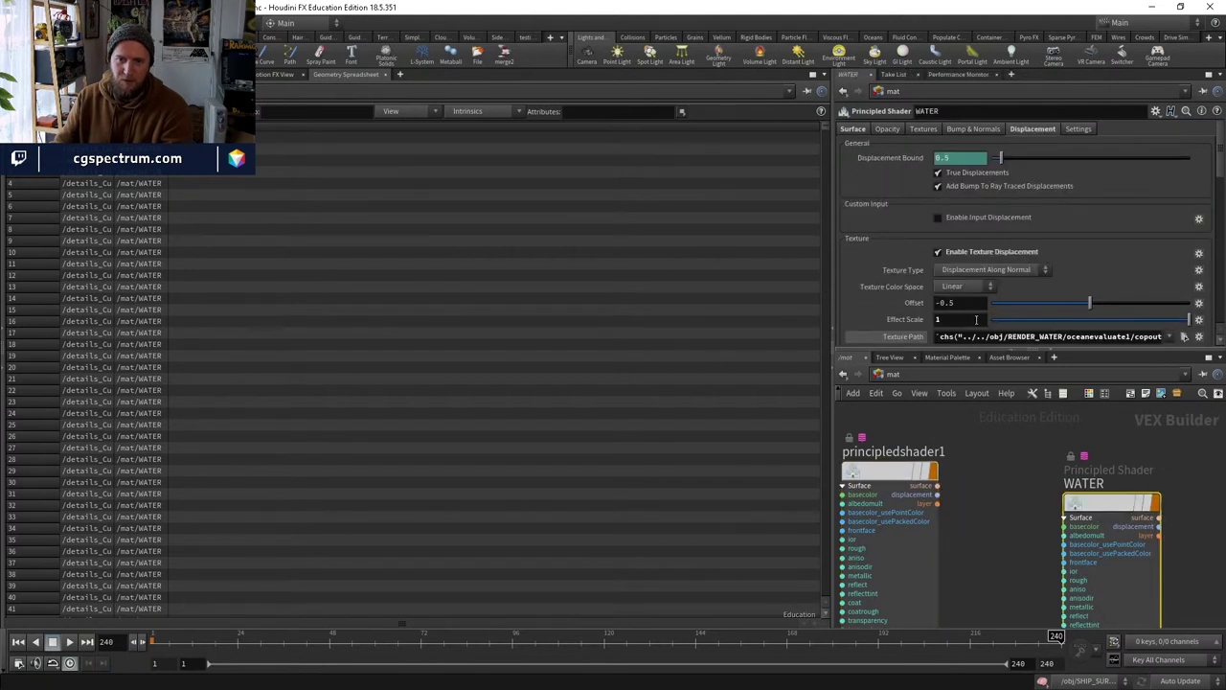
scroll(980, 322, "down", 1)
Give principledshader1 WATER's ocean texture path, with Texture Displacement enabled at Effect Scale 1.
right_click(952, 305)
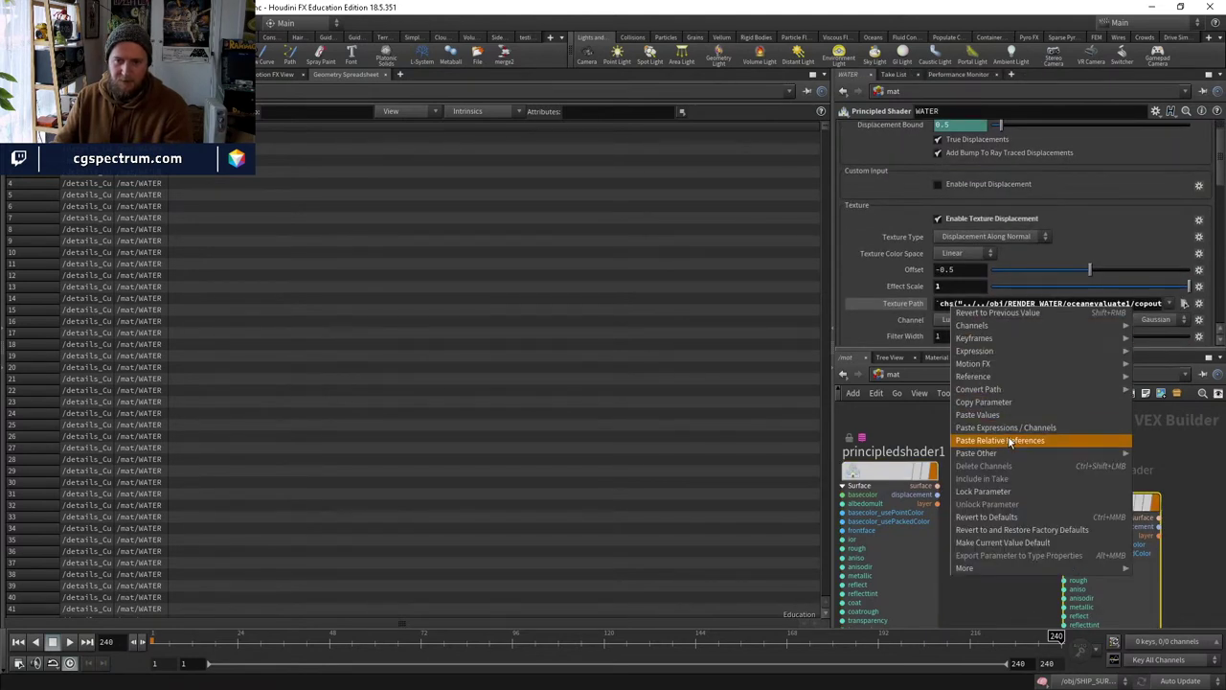
left_click(982, 408)
left_click(889, 471)
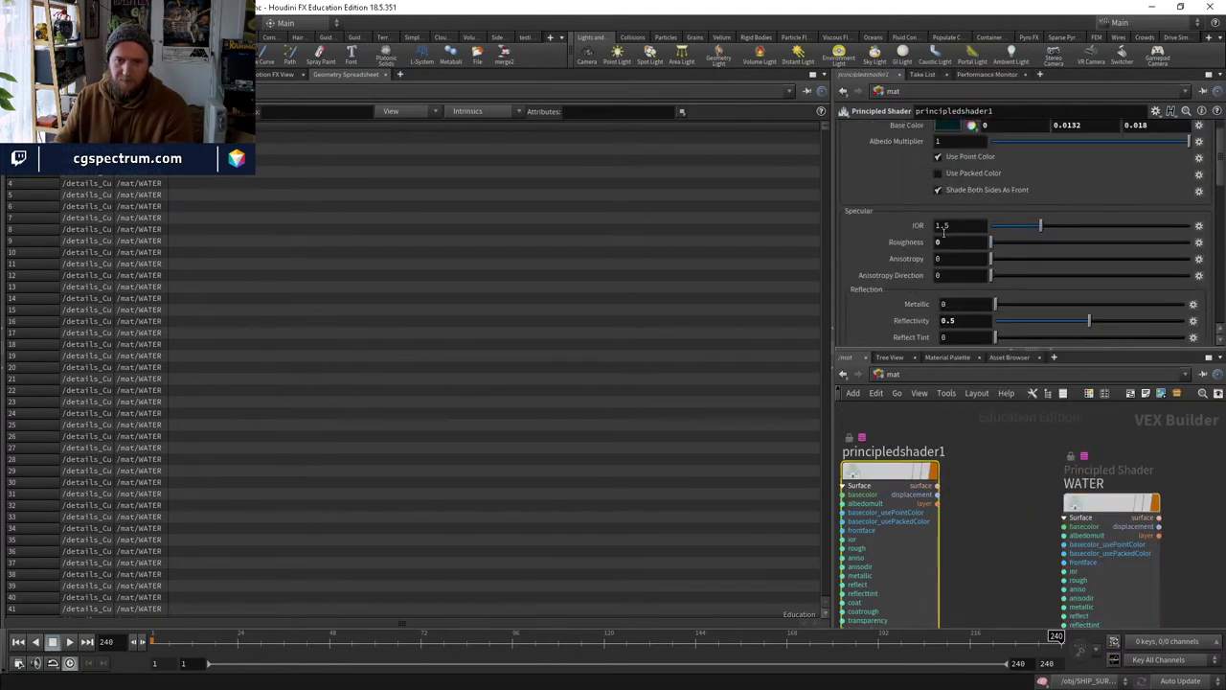
left_click(912, 129)
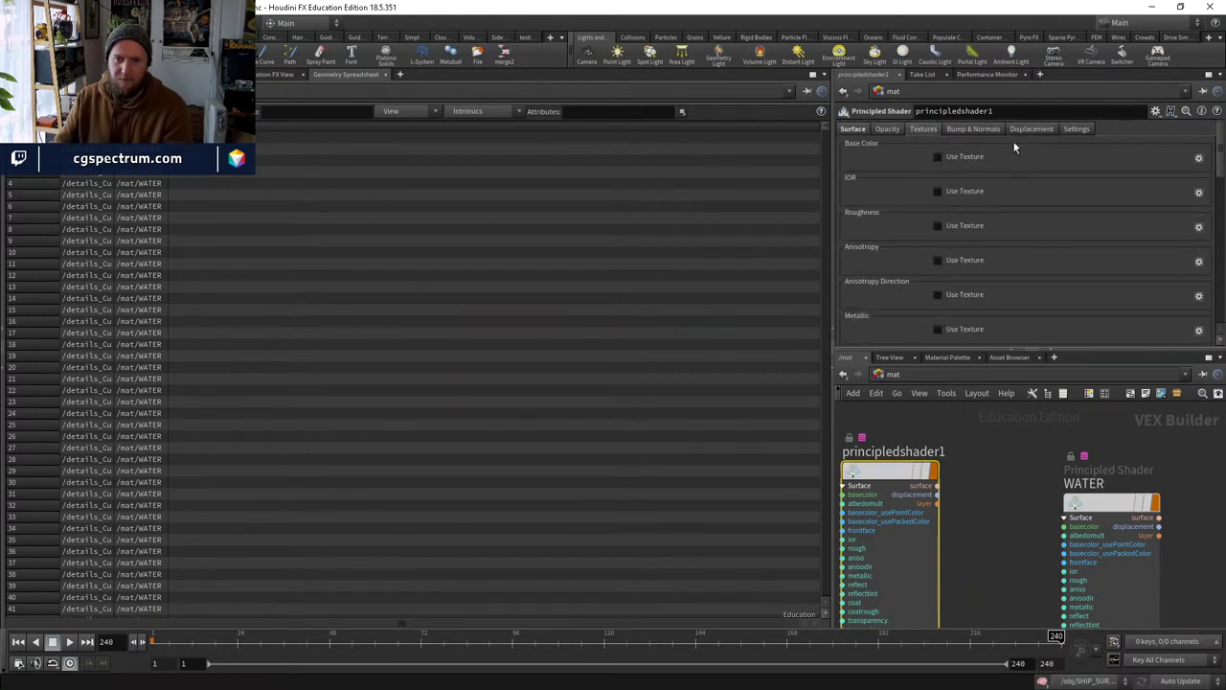
left_click(1025, 130)
left_click(957, 252)
scroll(945, 283, "down", 1)
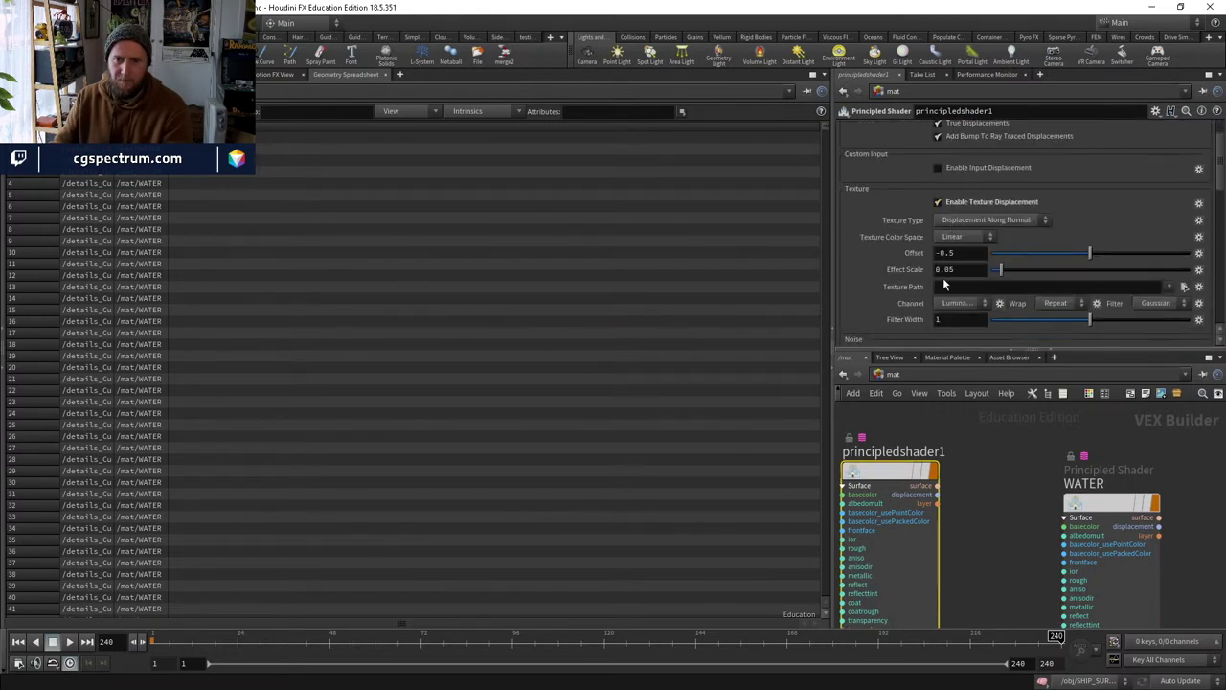
left_click(1111, 503)
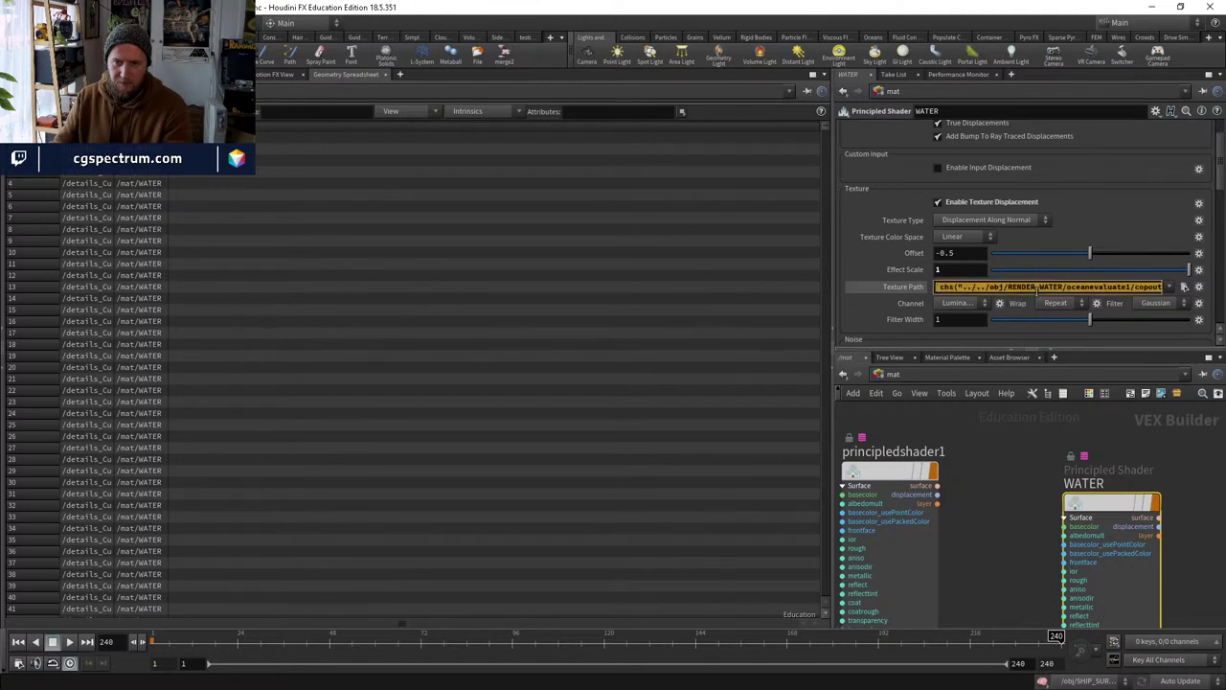
left_click(872, 466)
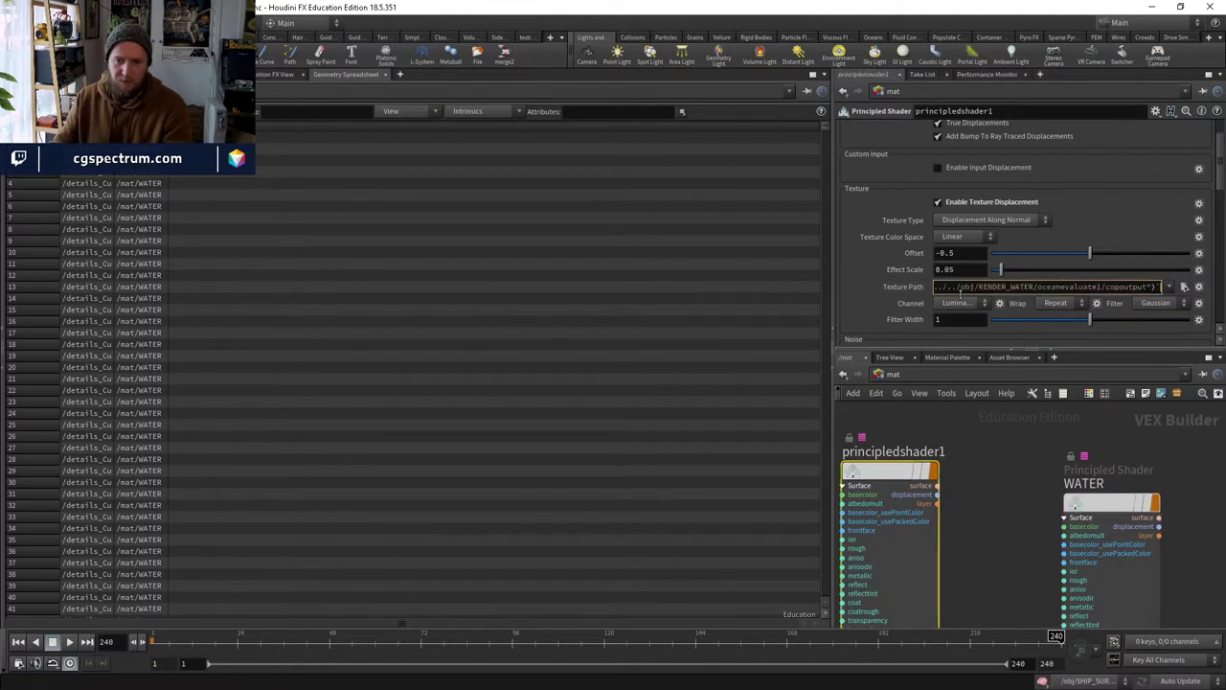
double_click(954, 269)
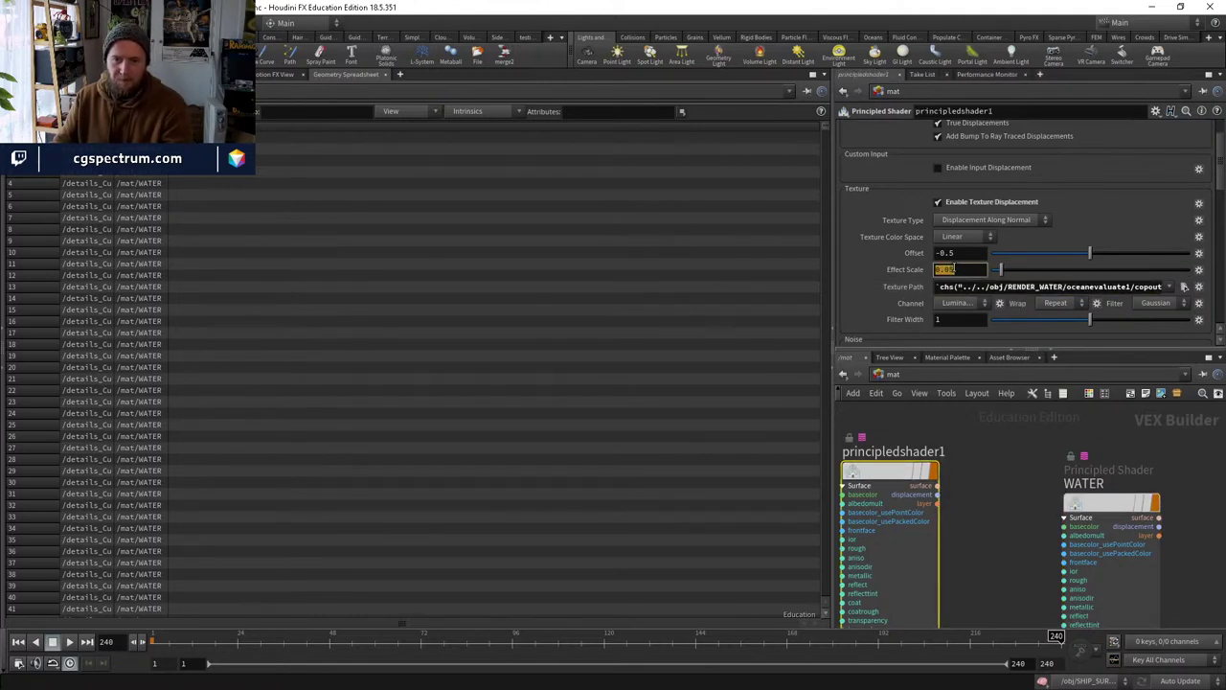
type("1")
key("Return")
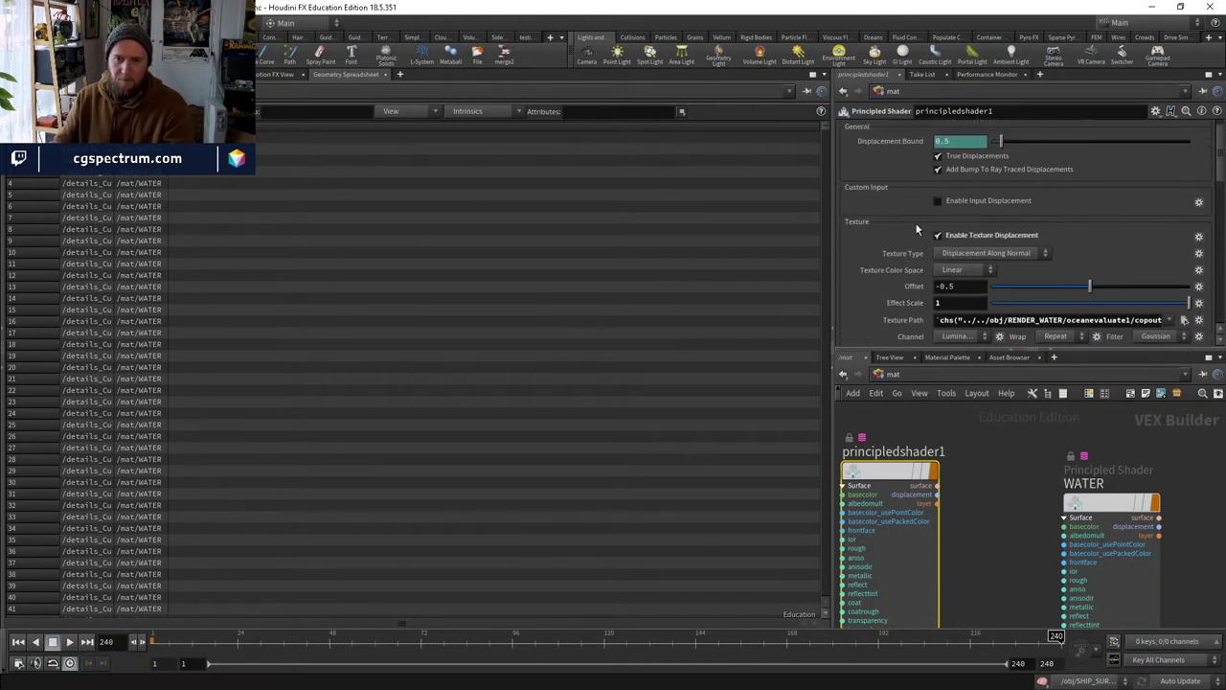
Rename principledshader1 to WATER and the original WATER shader to SHIP.
double_click(894, 451)
type("WATER")
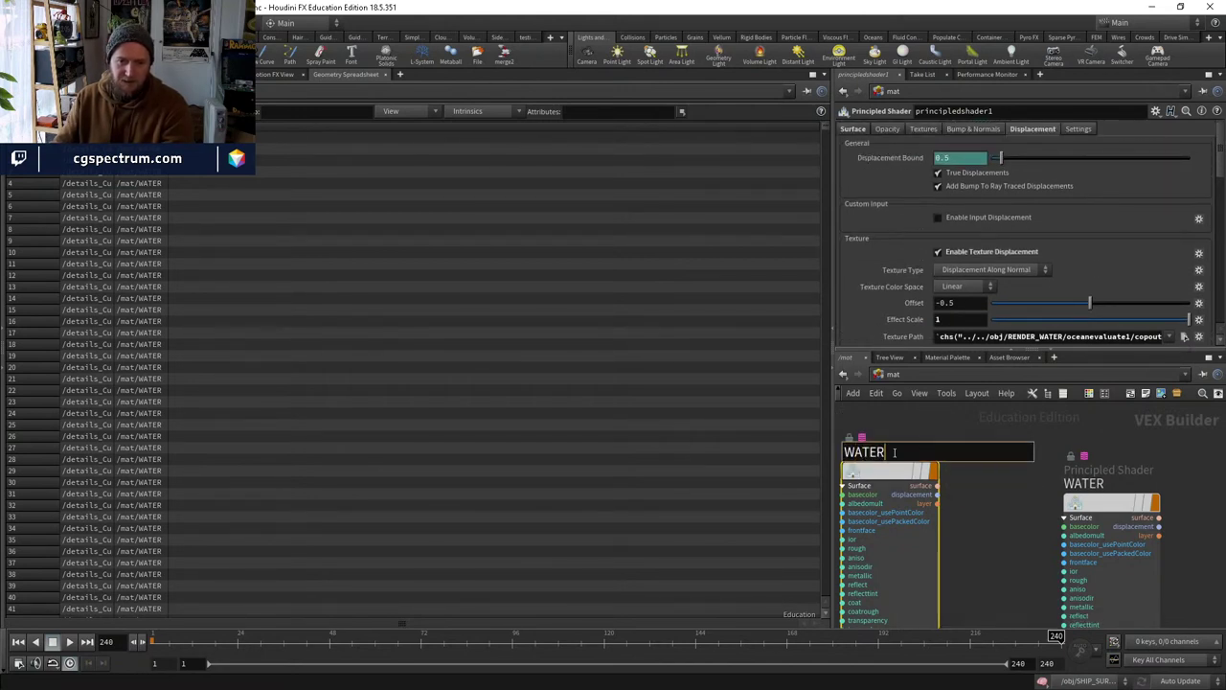
key("Return")
double_click(1084, 483)
type("SH")
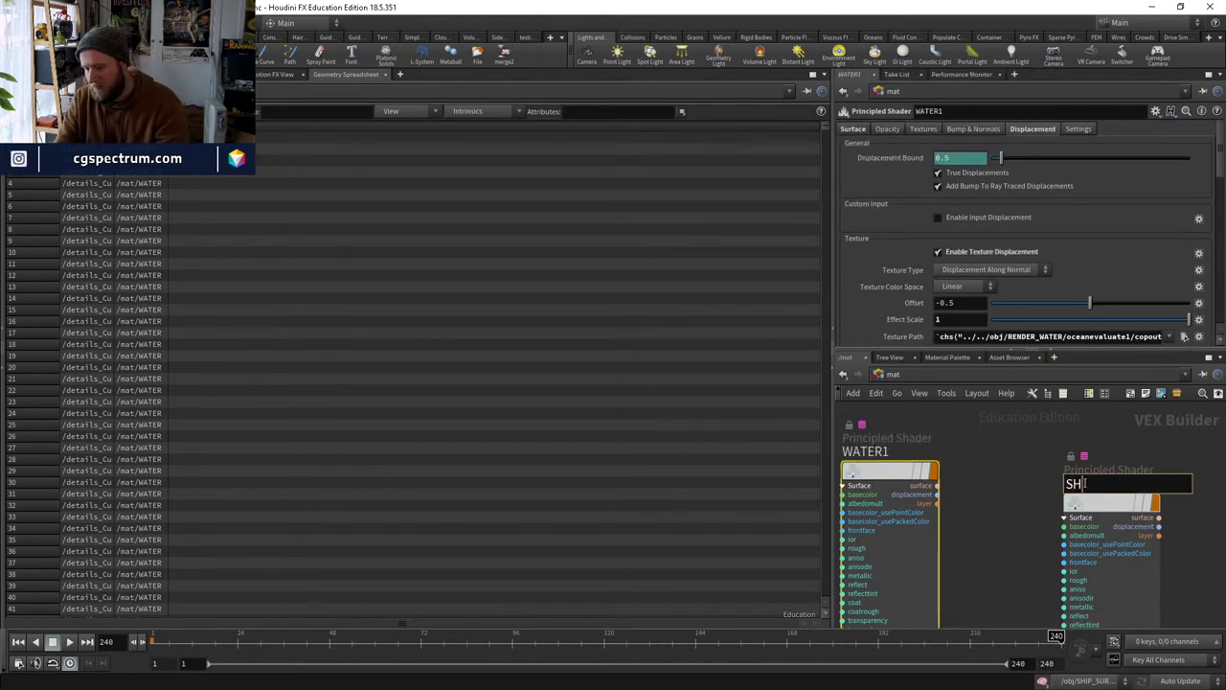
type("IP")
key("Return")
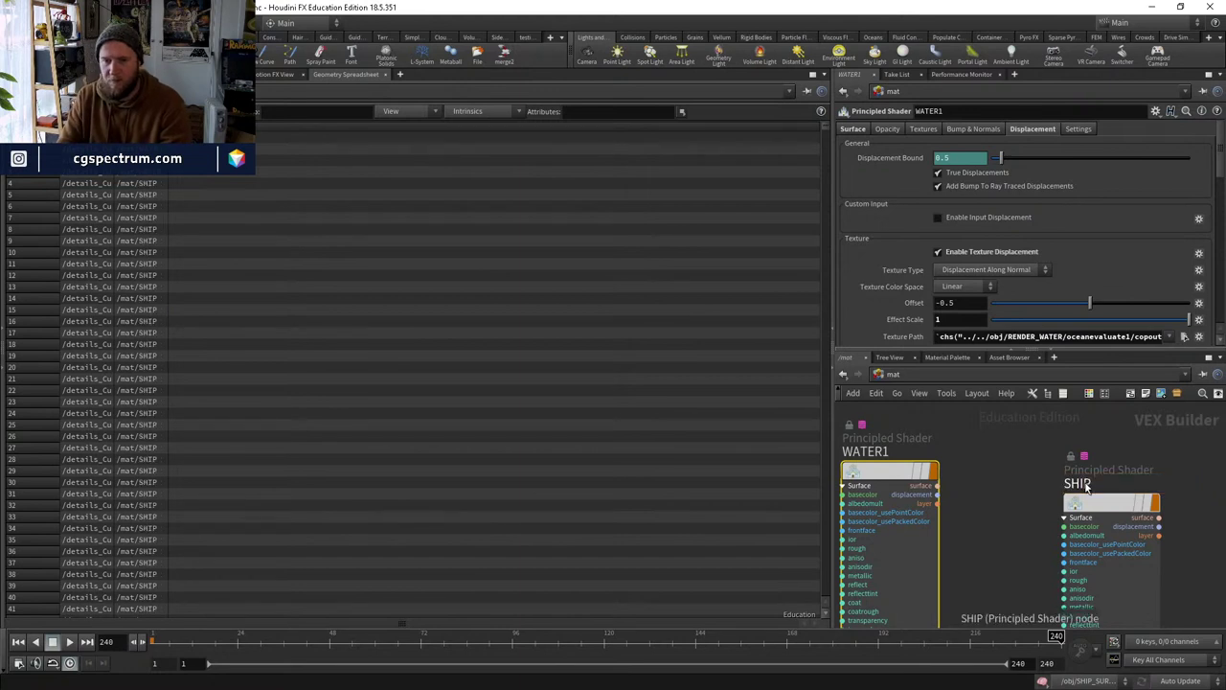
double_click(891, 451)
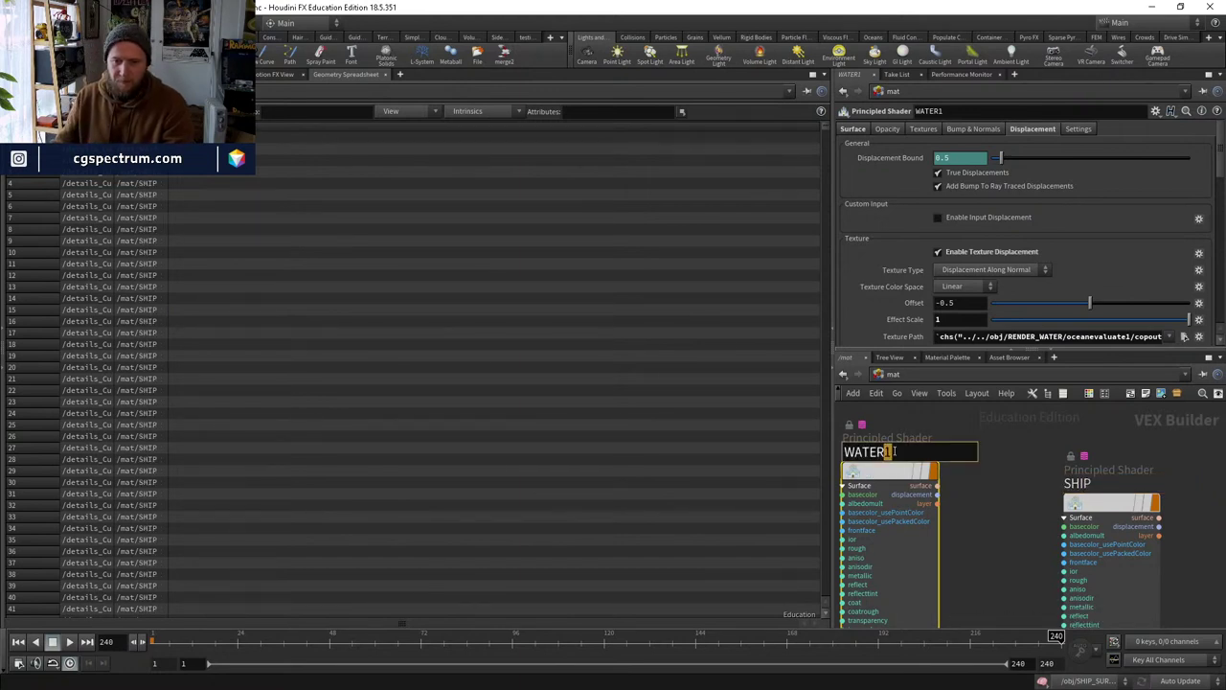
key("Return")
At /obj, set RENDER_WATER's material to /mat/WATER.
left_click(891, 374)
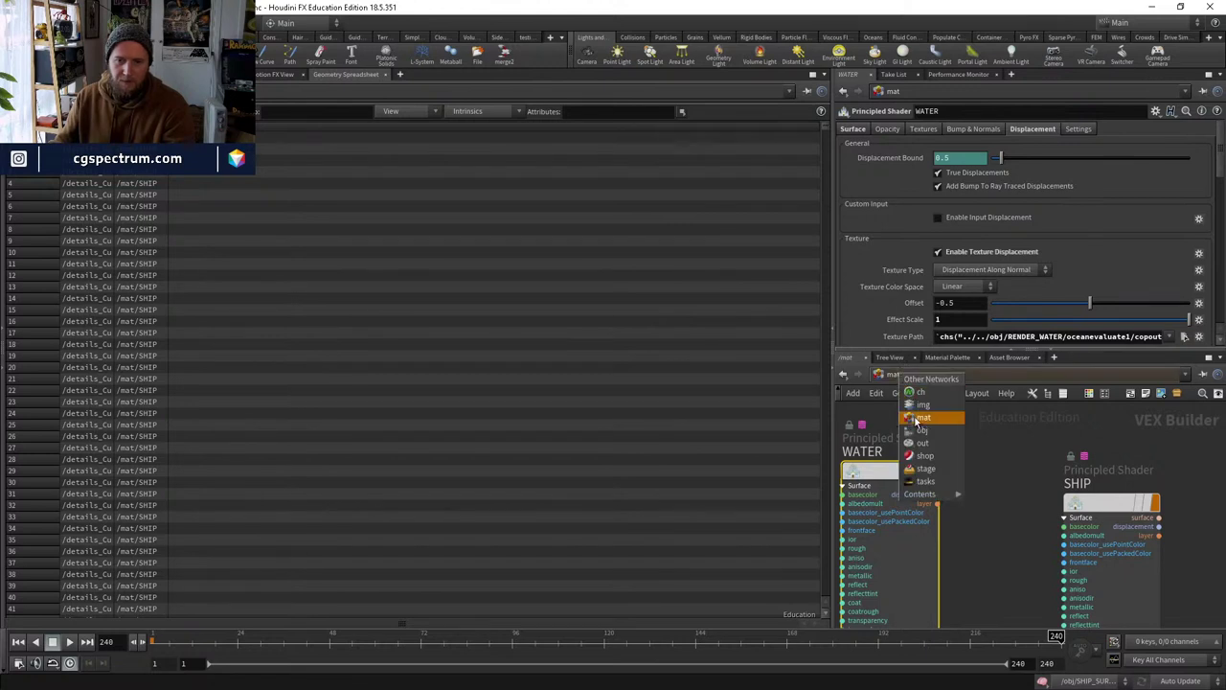
left_click(915, 425)
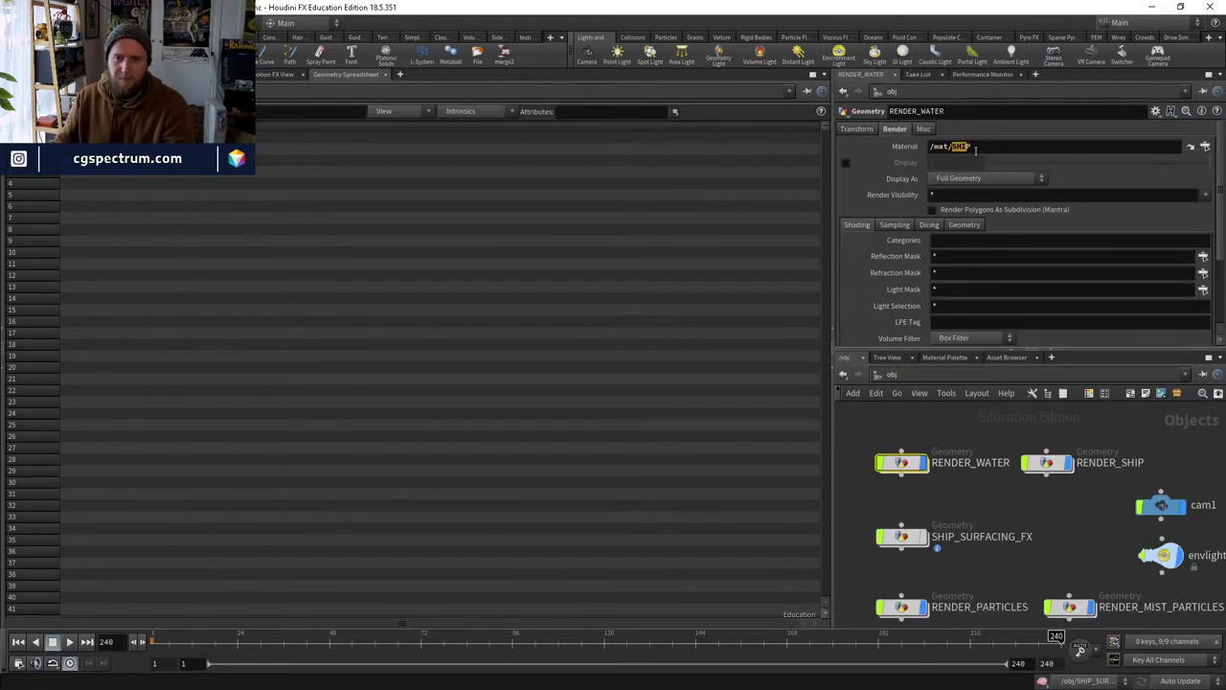
type("WATER")
key("Return")
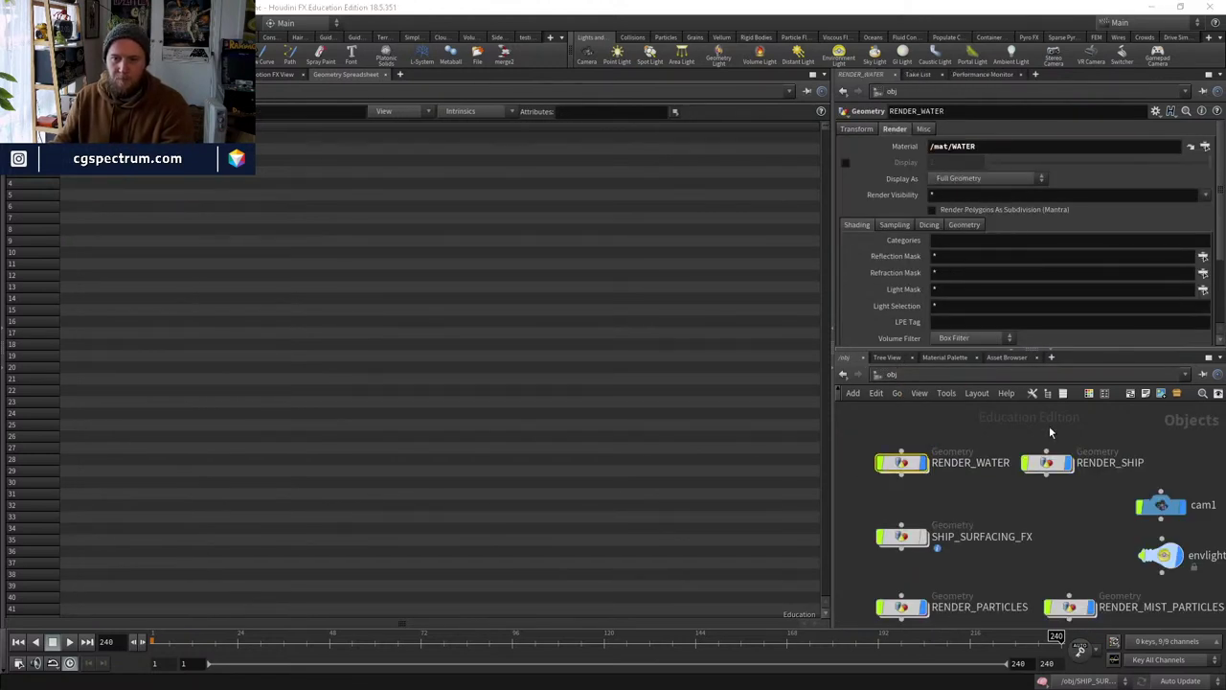
Set RENDER_SHIP's material path to /mat/SHIP.
left_click(1046, 463)
left_click(990, 149)
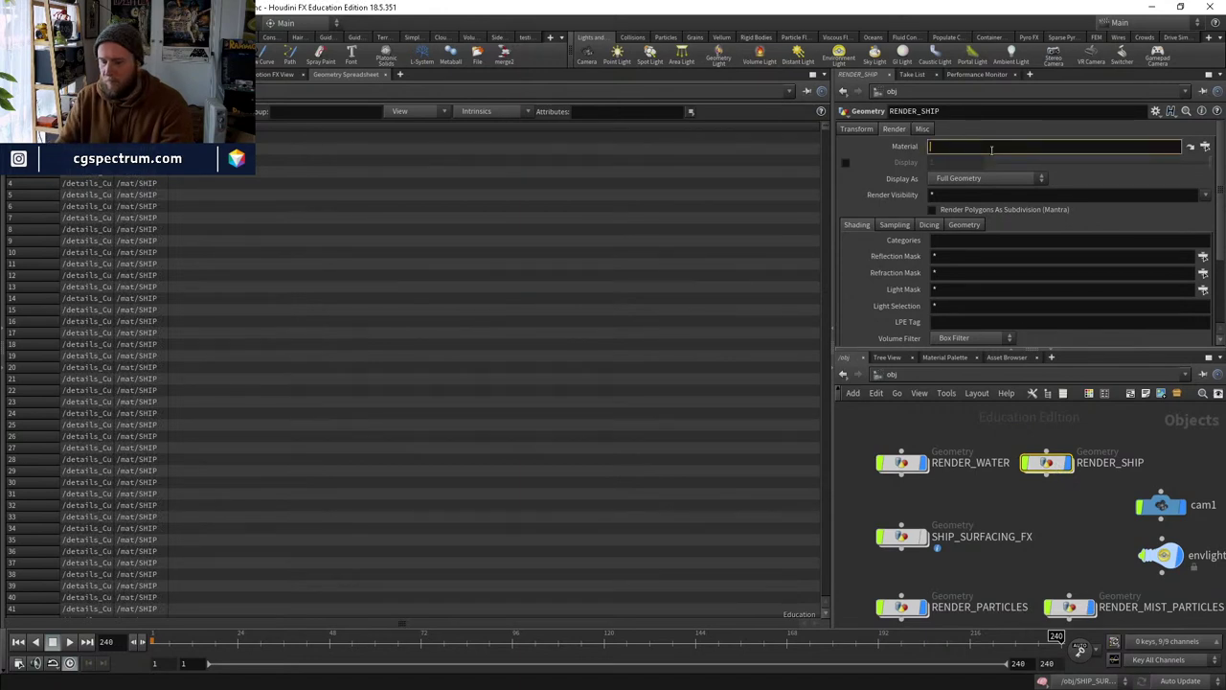
type("/mat")
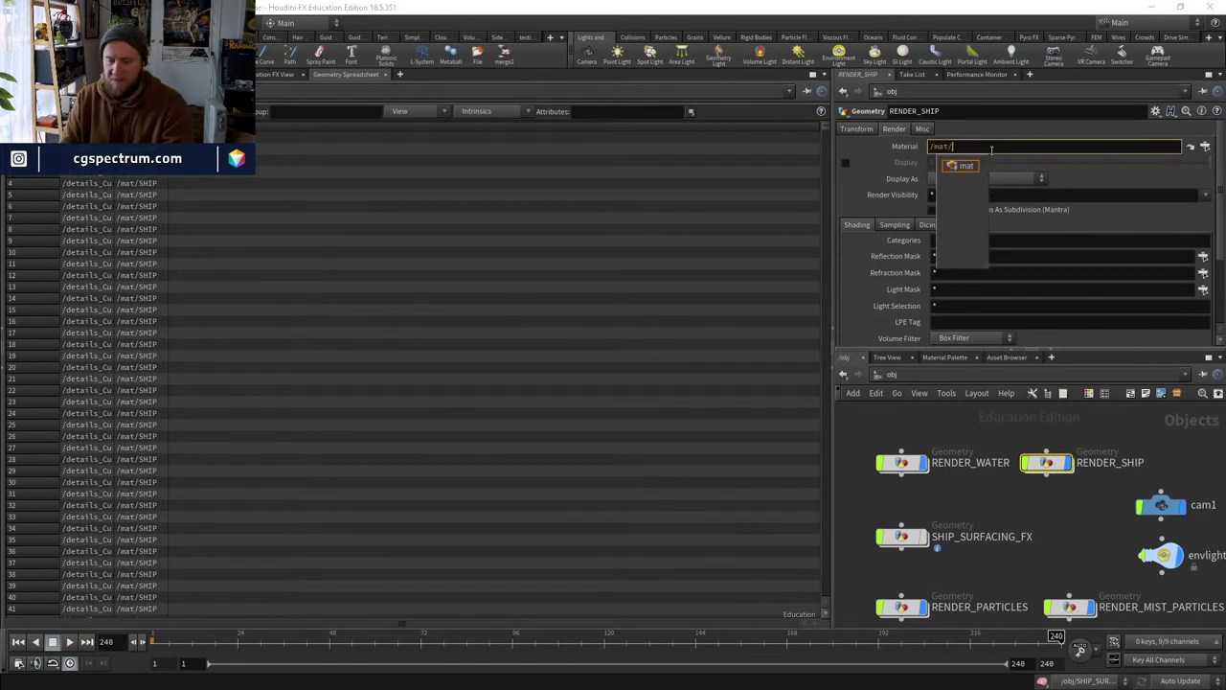
type("/")
key("Down")
key("Down")
key("Down")
key("Down")
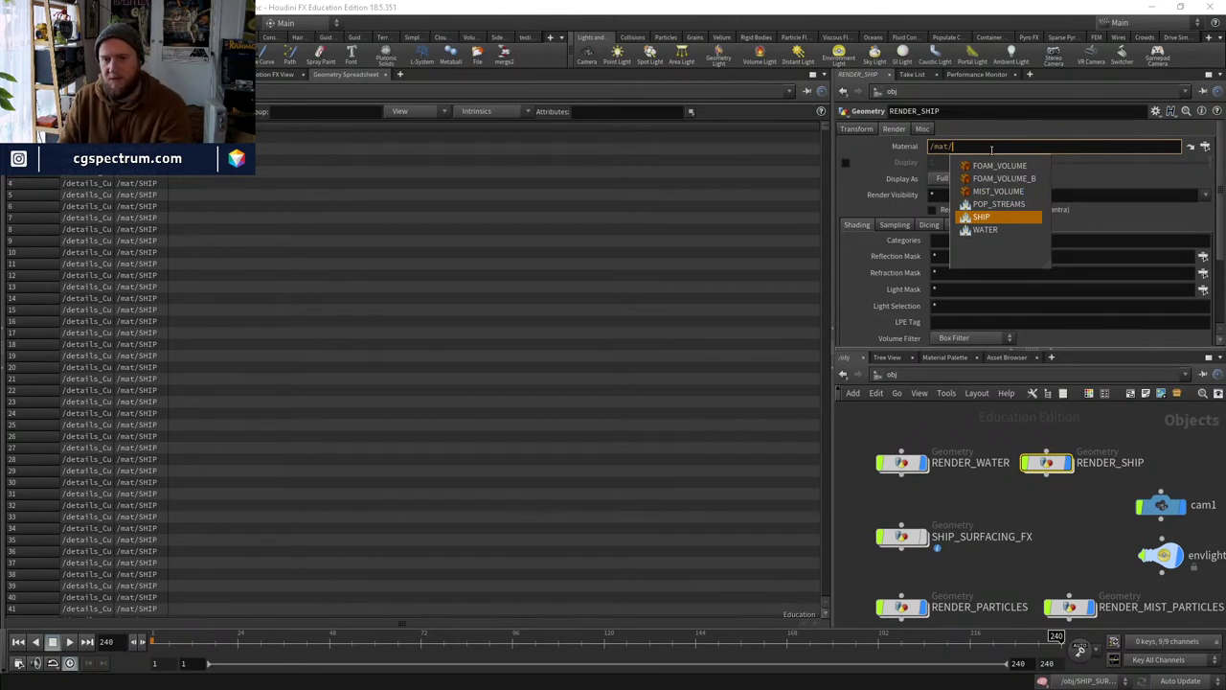
key("Return")
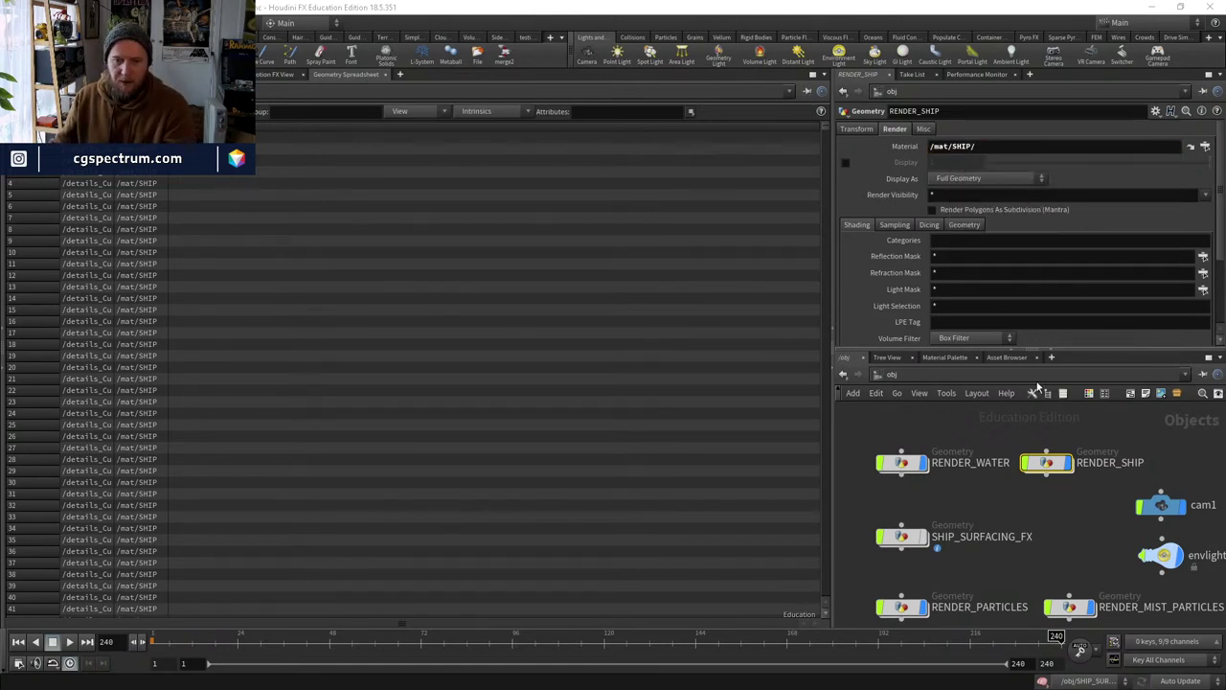
Check the OUT_SHIP source node, then back at /obj view RENDER_SHIP's /mat/SHIP/ material.
double_click(1044, 462)
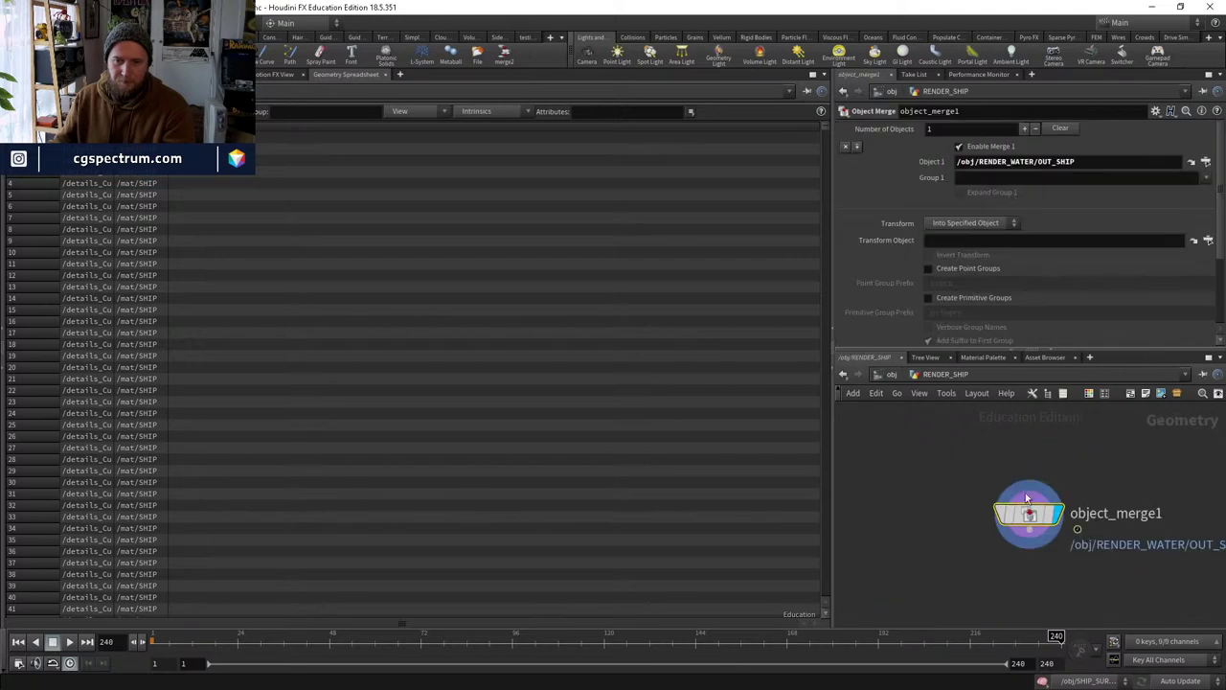
left_click(1190, 162)
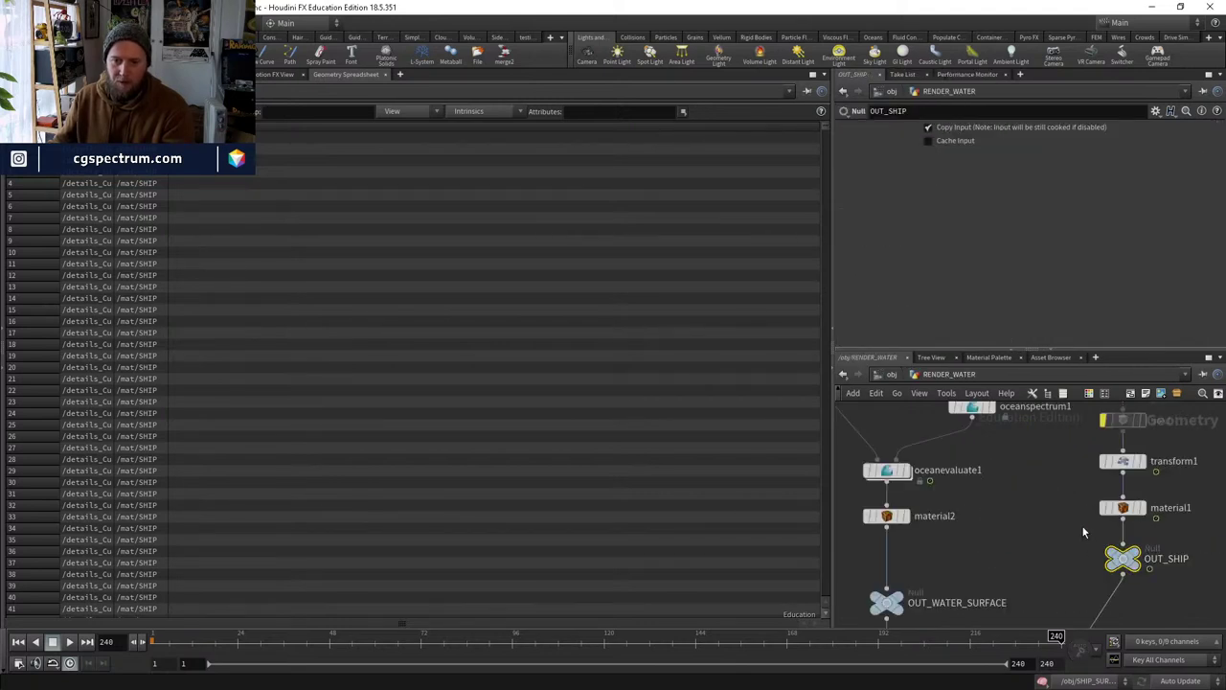
mouse_move(1042, 489)
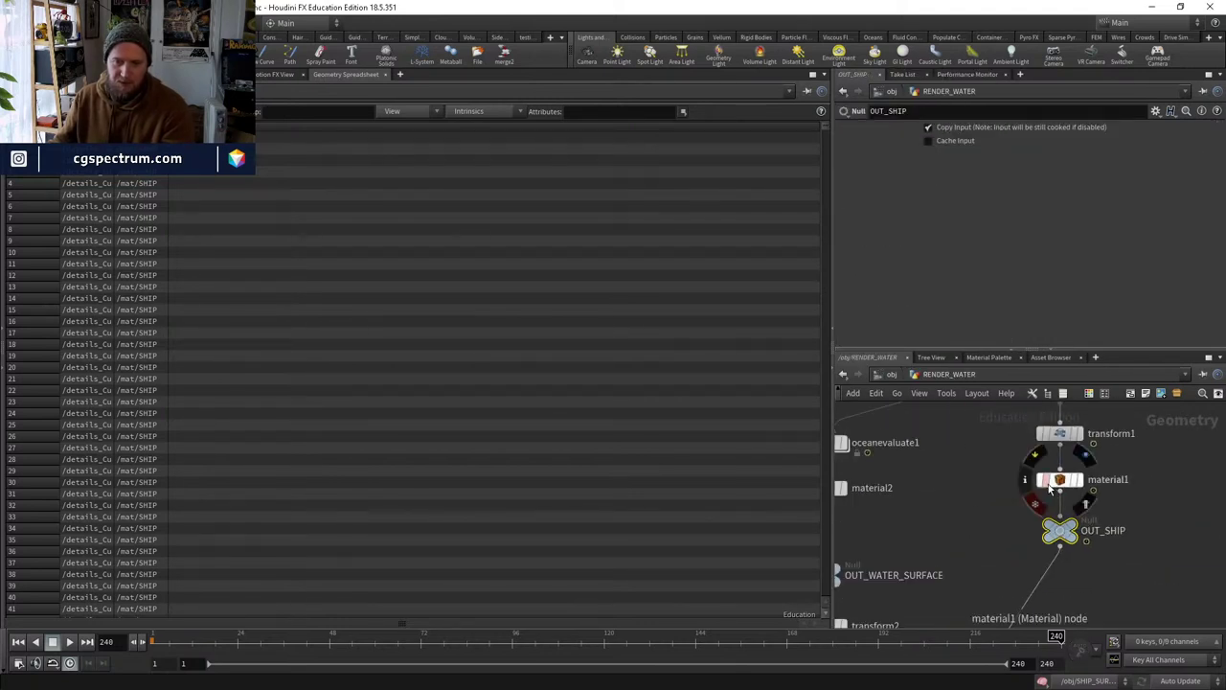
scroll(1018, 504, "up", 1)
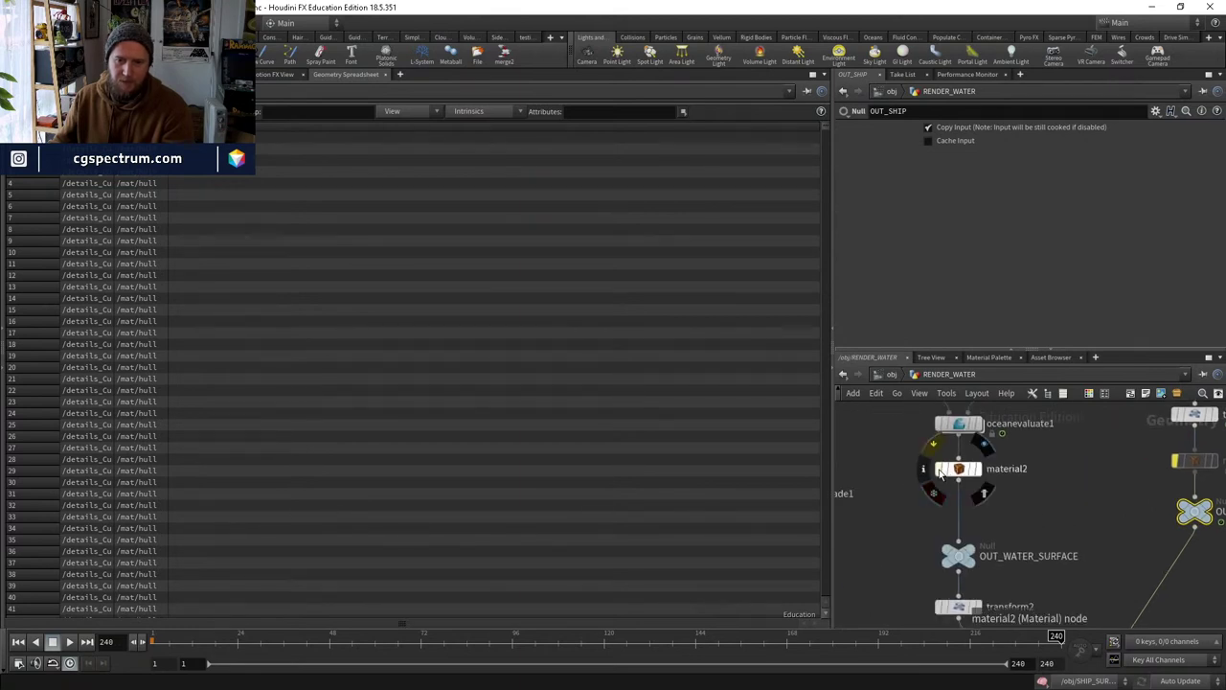
scroll(992, 545, "down", 3)
left_click(890, 373)
left_click(1052, 485)
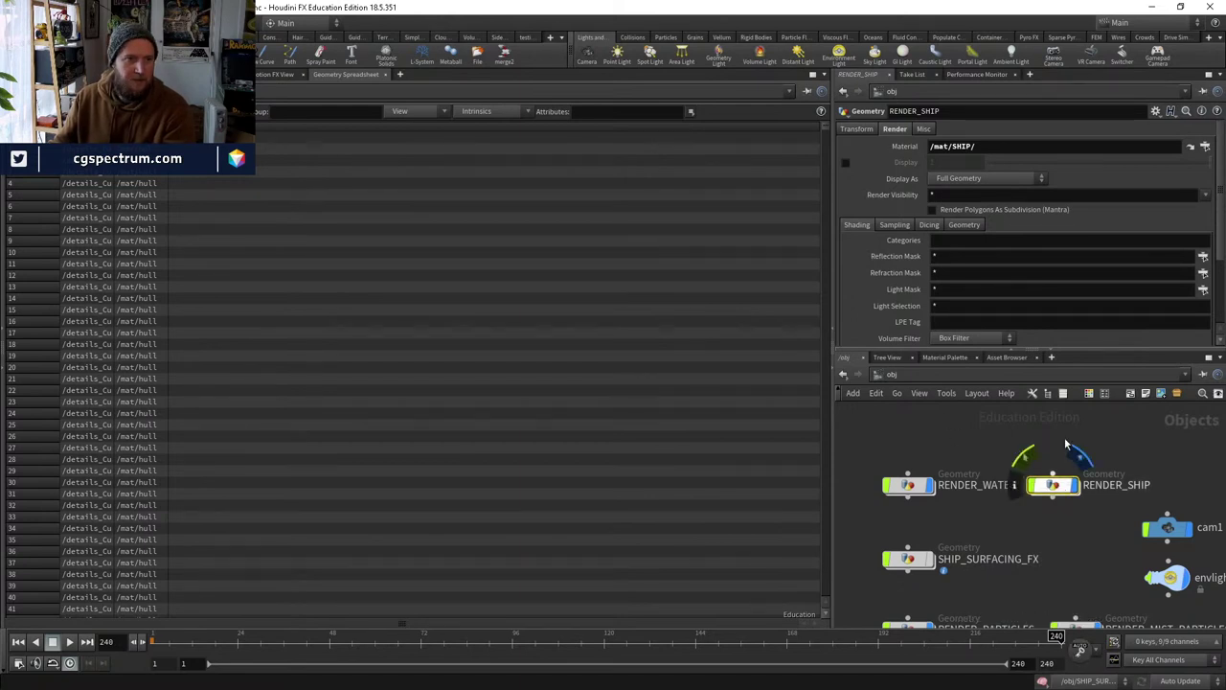
left_click(981, 147)
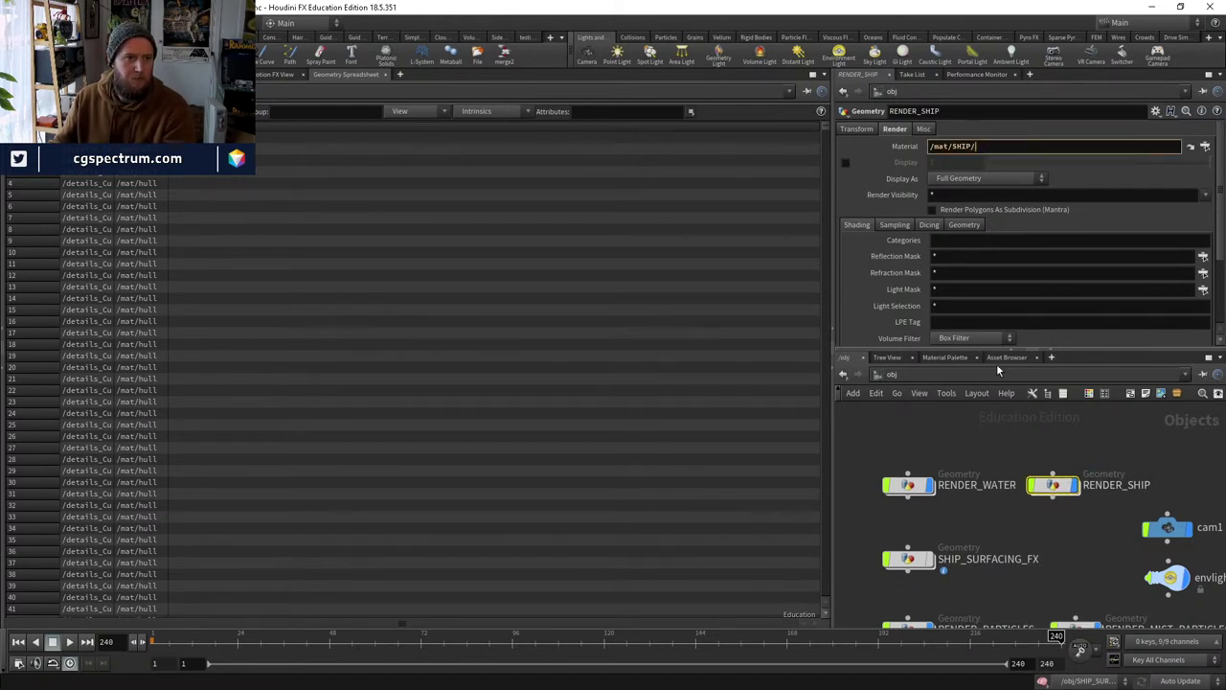
Confirm the /mat/SHIP material, watch the live ship render, then step inside RENDER_SHIP.
key("Return")
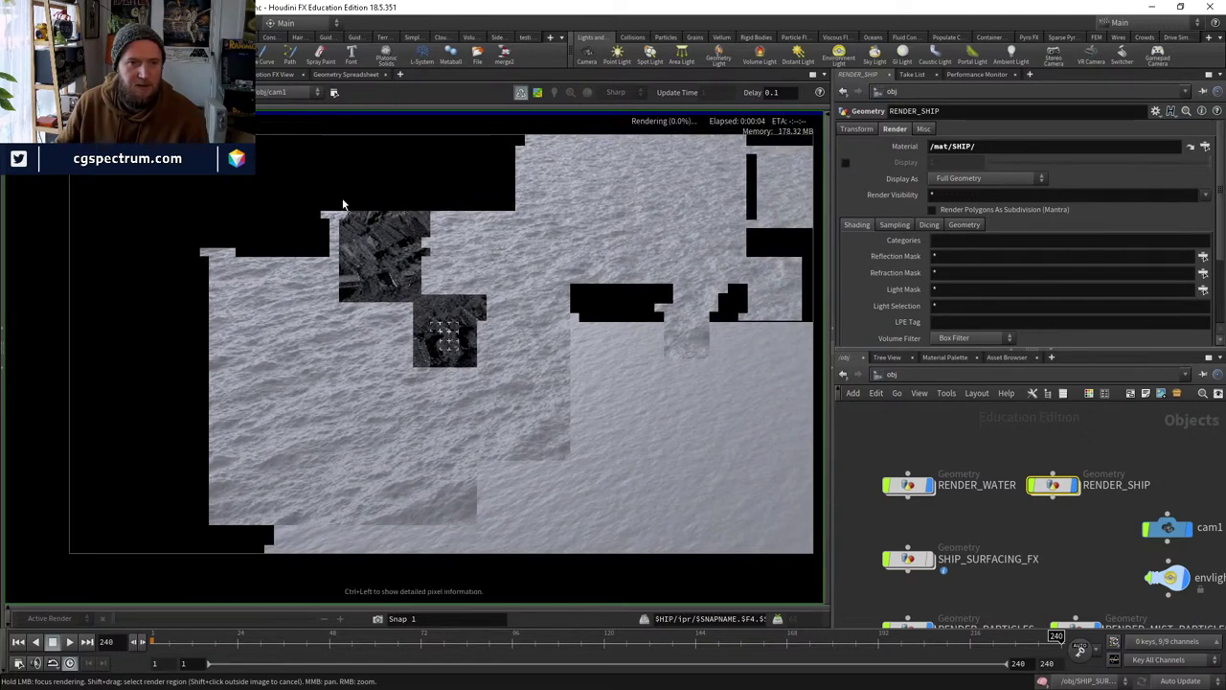
scroll(360, 216, "up", 2)
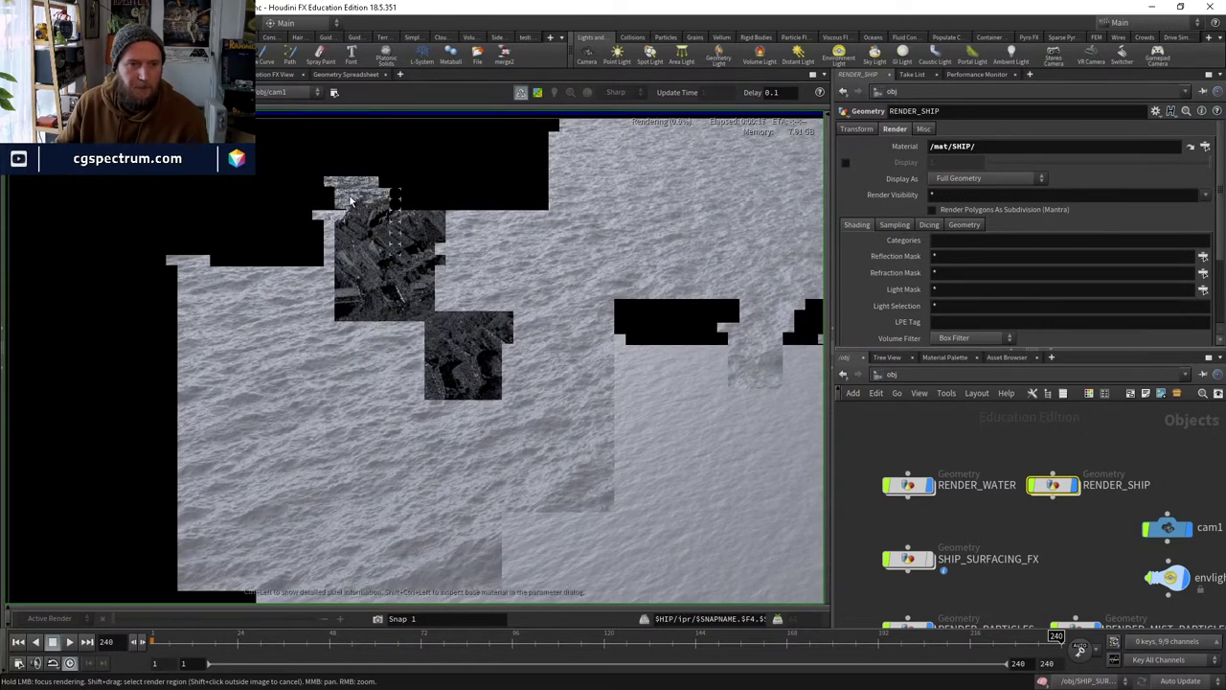
scroll(362, 225, "up", 3)
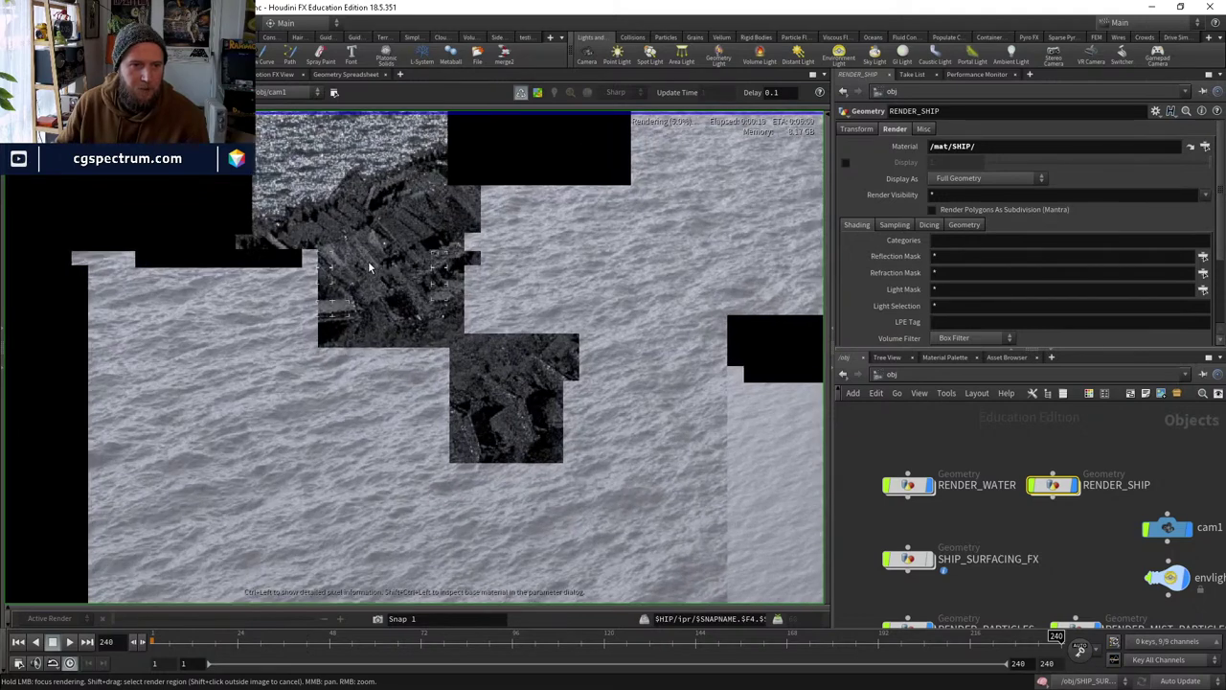
scroll(370, 269, "down", 2)
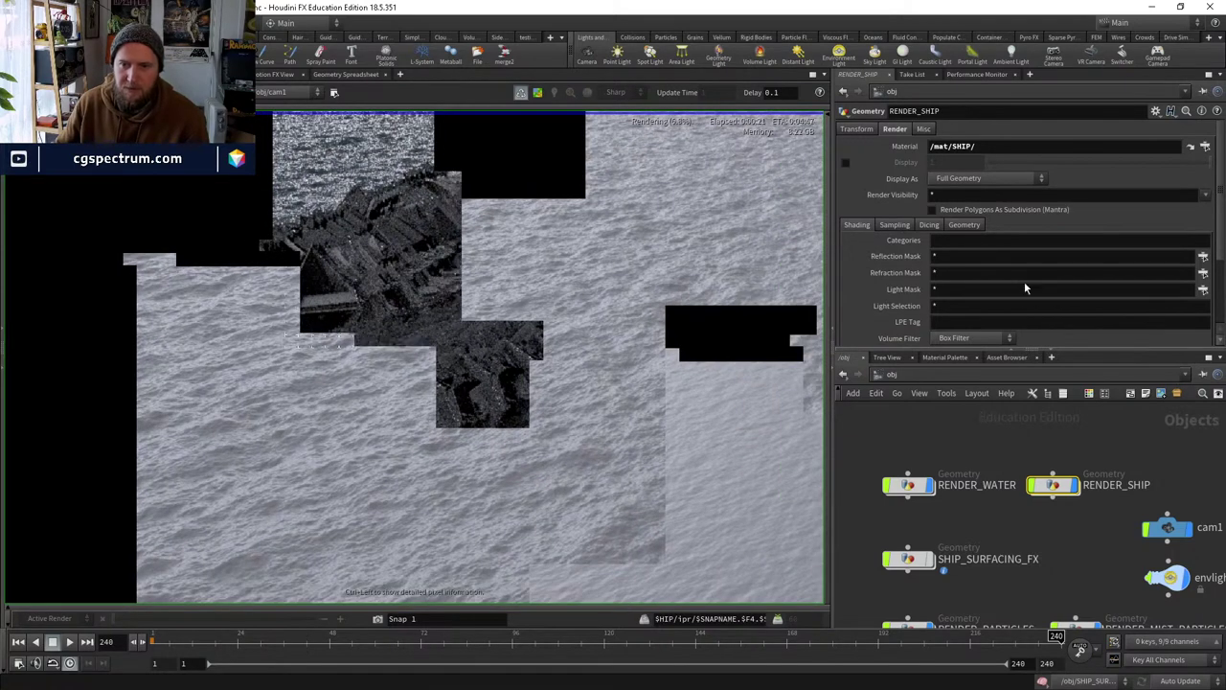
double_click(1054, 484)
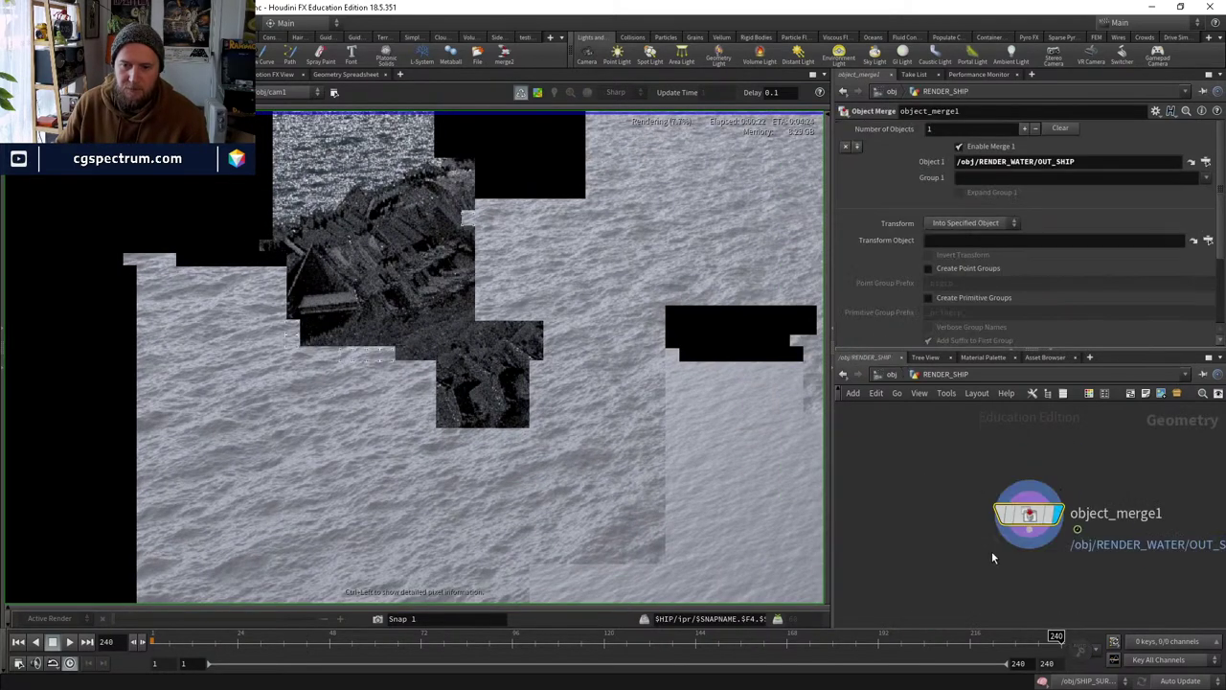
Compare the attribute info of object_merge1 and its OUT_SHIP source, then return inside RENDER_SHIP.
middle_click(1029, 517)
middle_click(1029, 517)
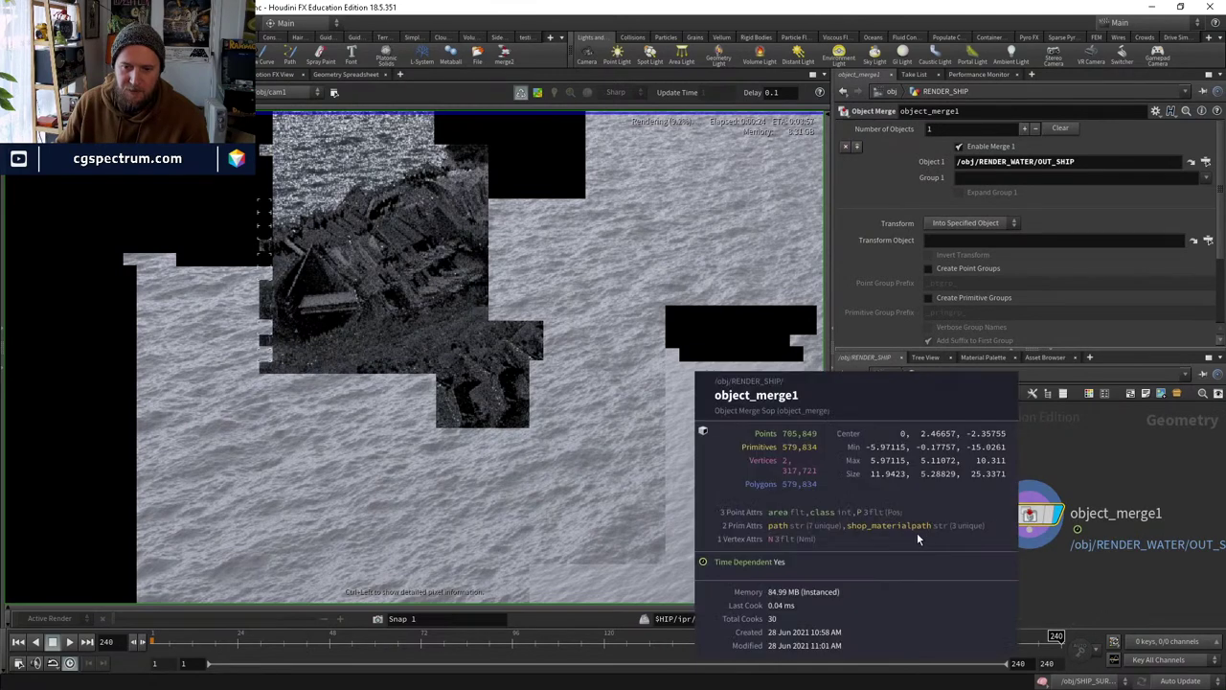
left_click(1192, 165)
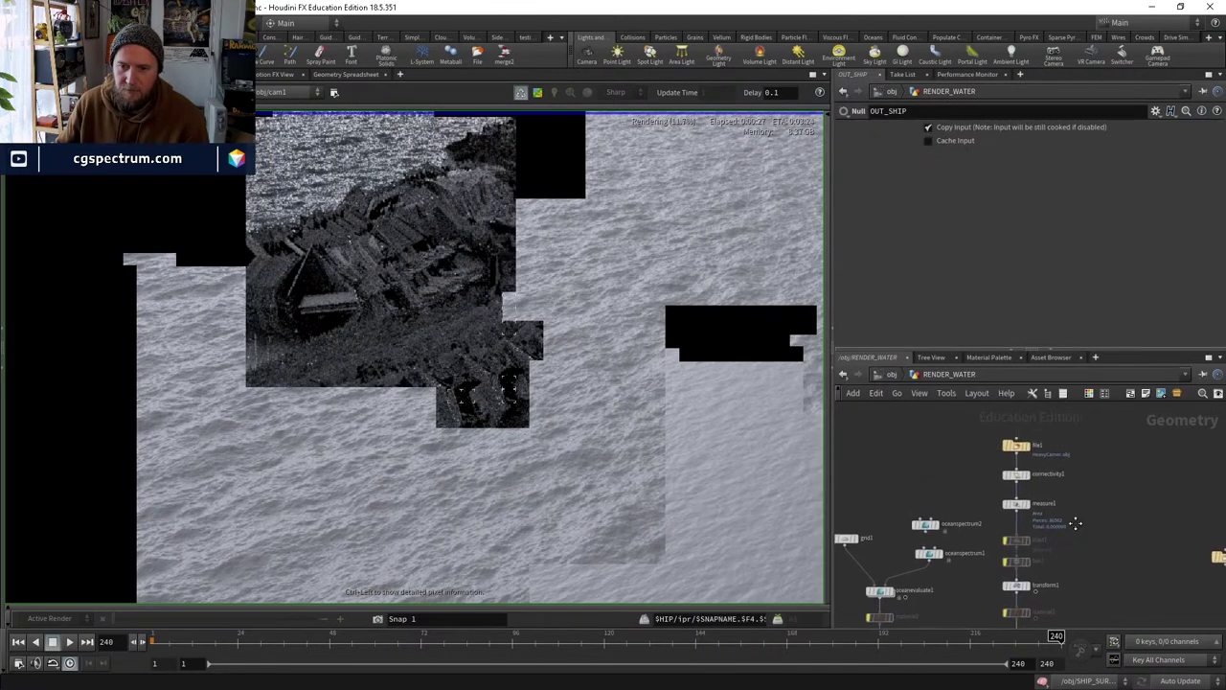
scroll(991, 533, "up", 3)
middle_click(974, 518)
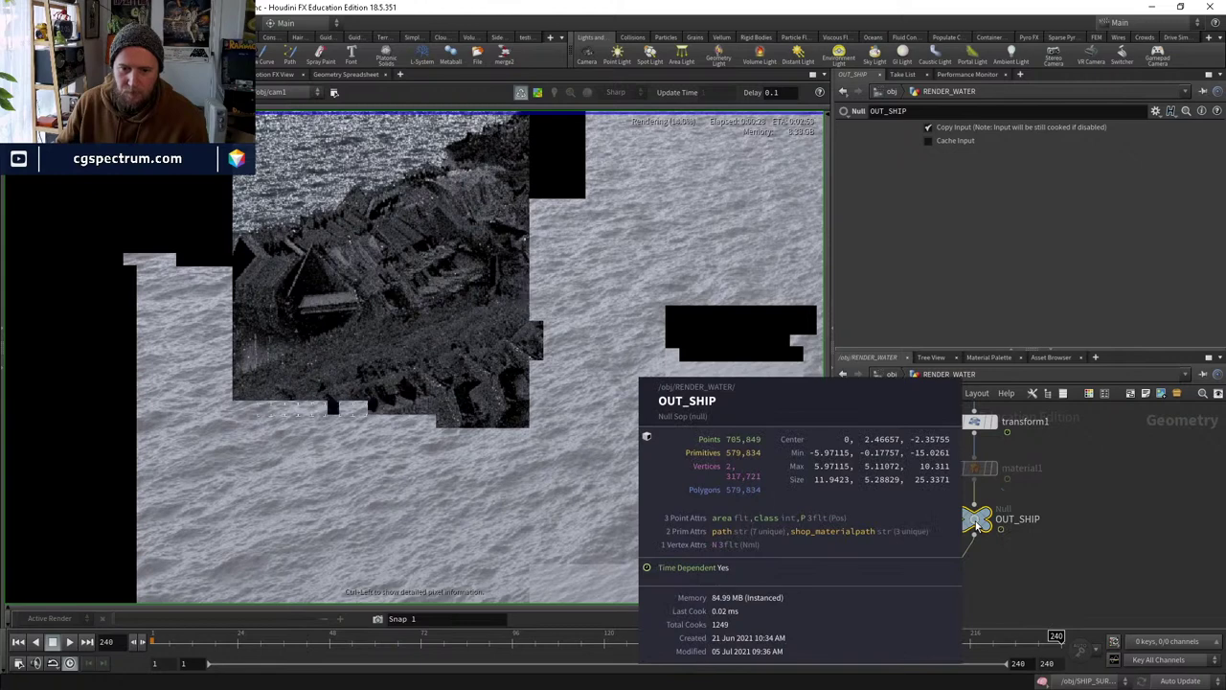
left_click_drag(961, 587, 943, 565)
right_click(944, 565)
key("Escape")
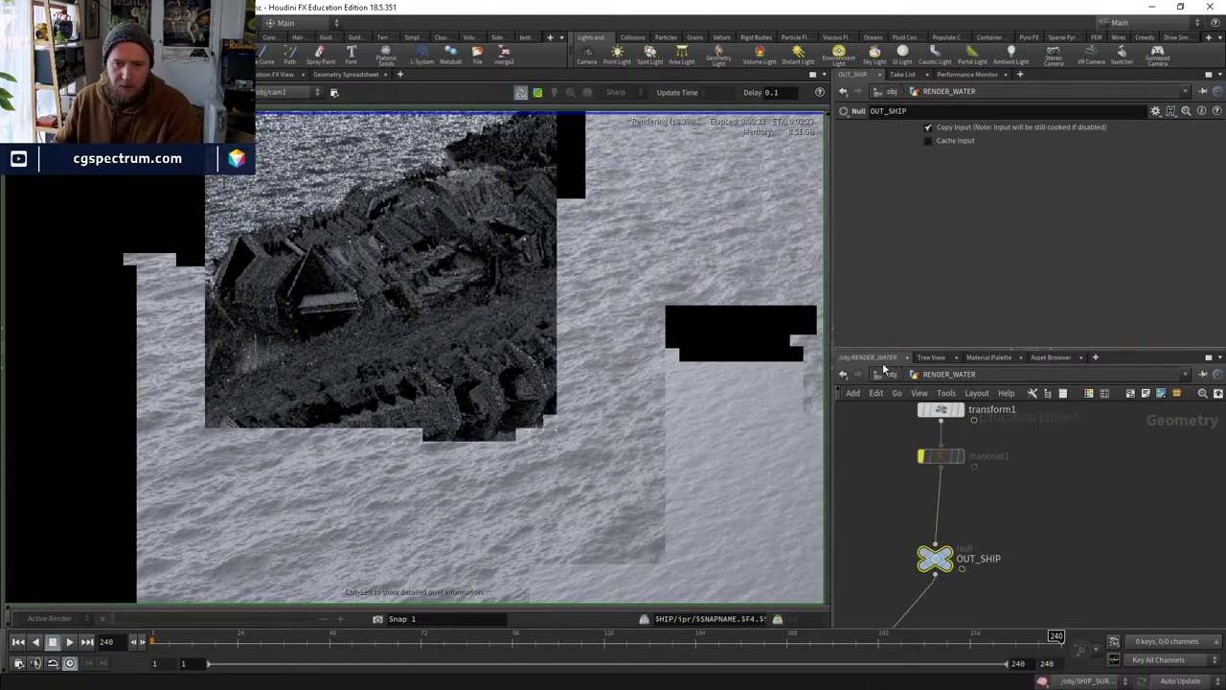
left_click(892, 375)
double_click(982, 486)
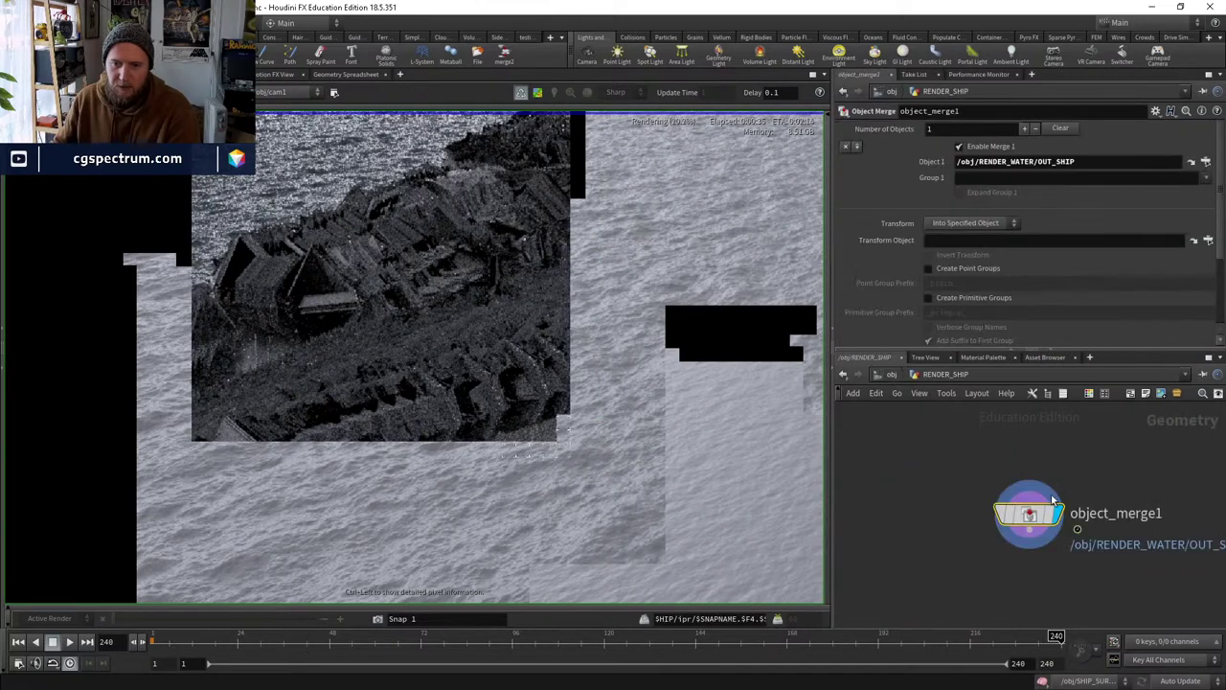
Add a displayed Attribute Delete after object_merge1 that removes shop_materialpath primitives.
key("Tab")
type("attrib")
left_click(986, 496)
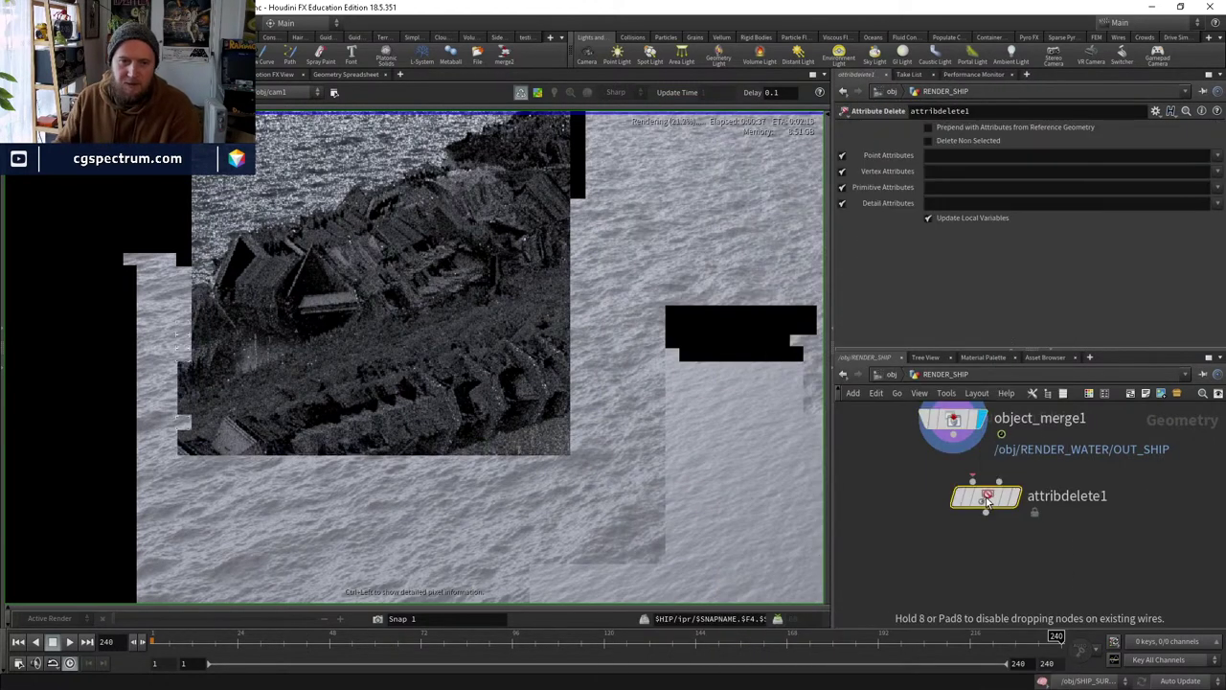
left_click(951, 511)
left_click(954, 433)
left_click(940, 491)
left_click(980, 509)
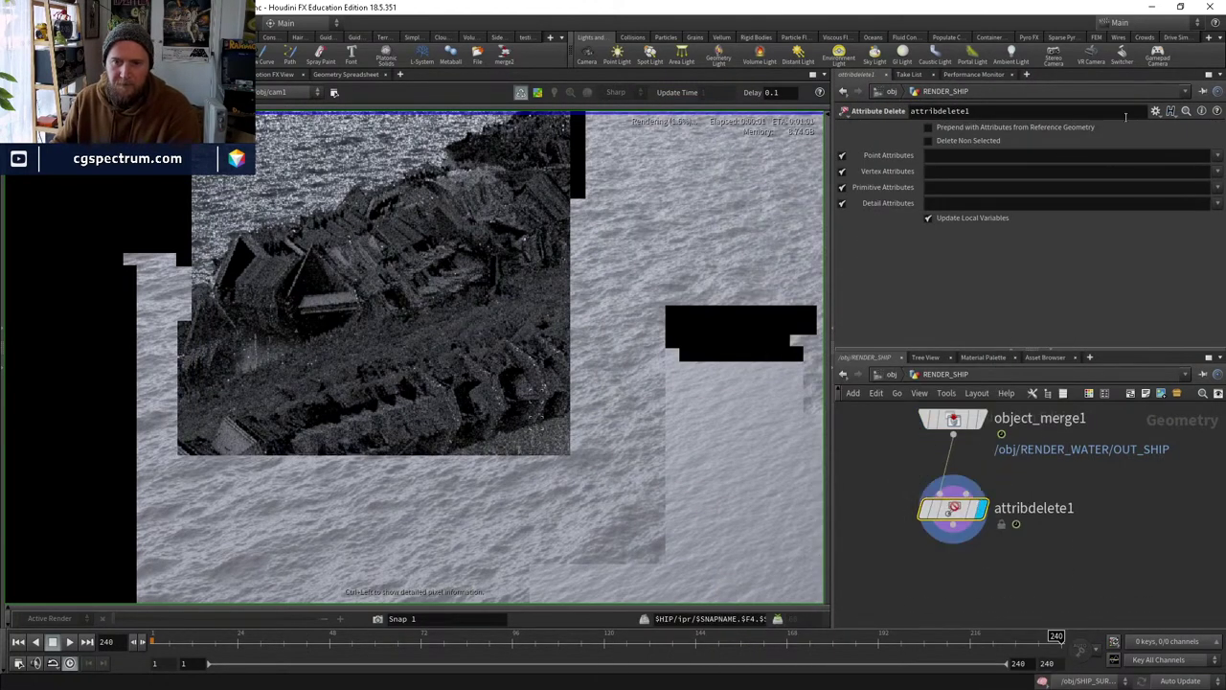
left_click(1215, 196)
left_click(1173, 203)
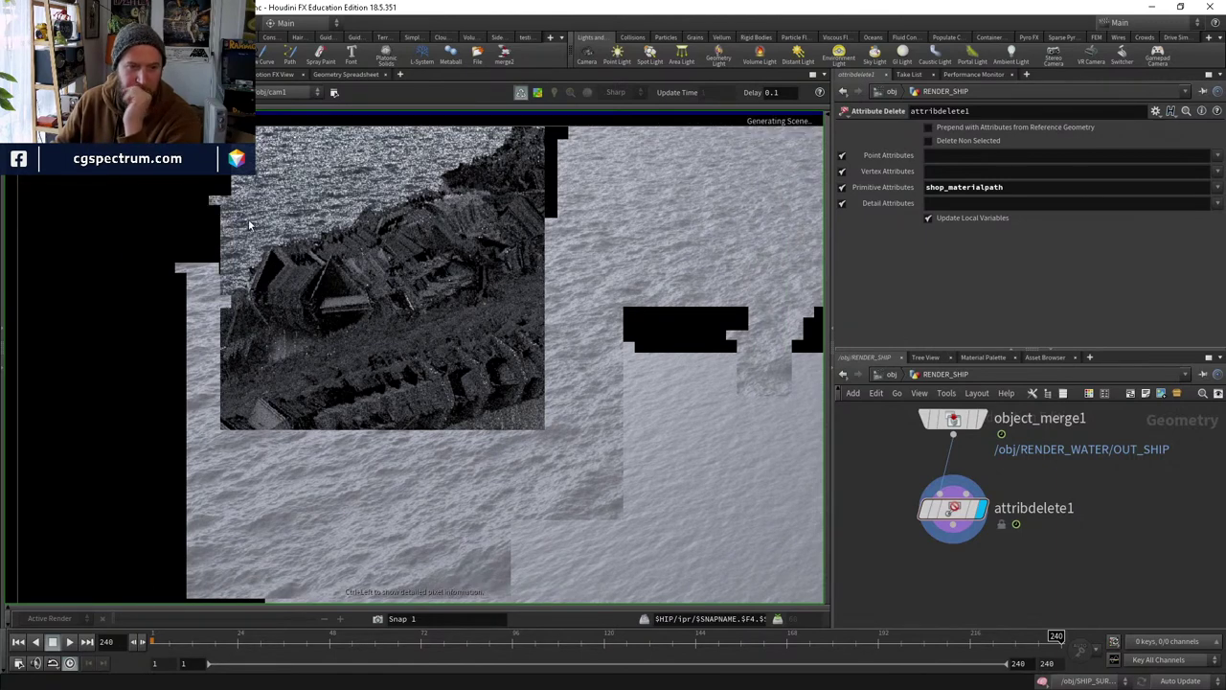
Let the ship re-render without imported material paths, then return to the 3D Scene View.
scroll(373, 292, "down", 2)
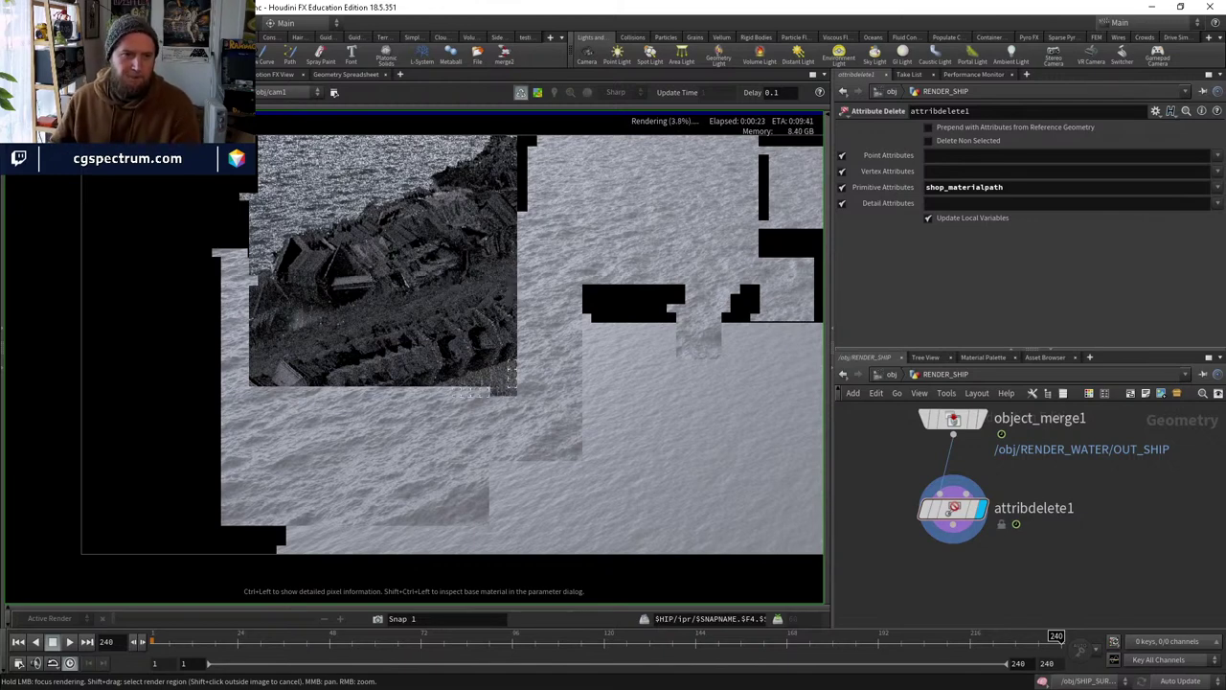
left_click(43, 74)
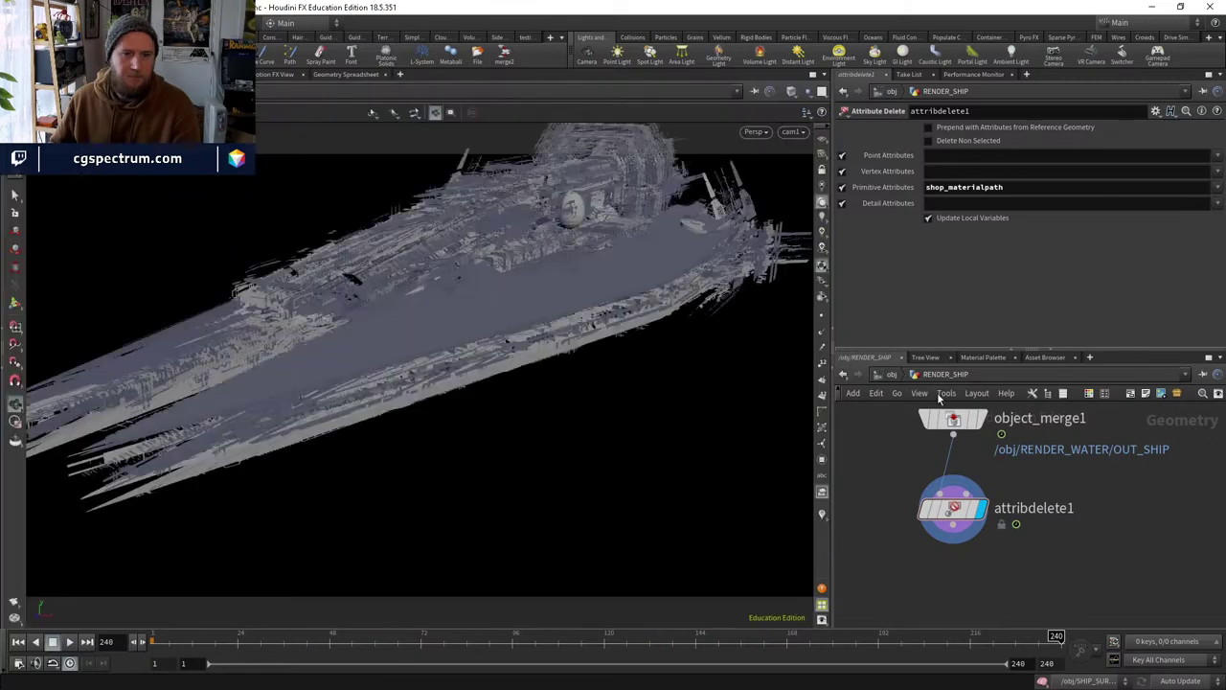
Review RENDER_WATER's grid and ocean nodes and toggle RENDER_SHIP's visibility off and on.
left_click(890, 374)
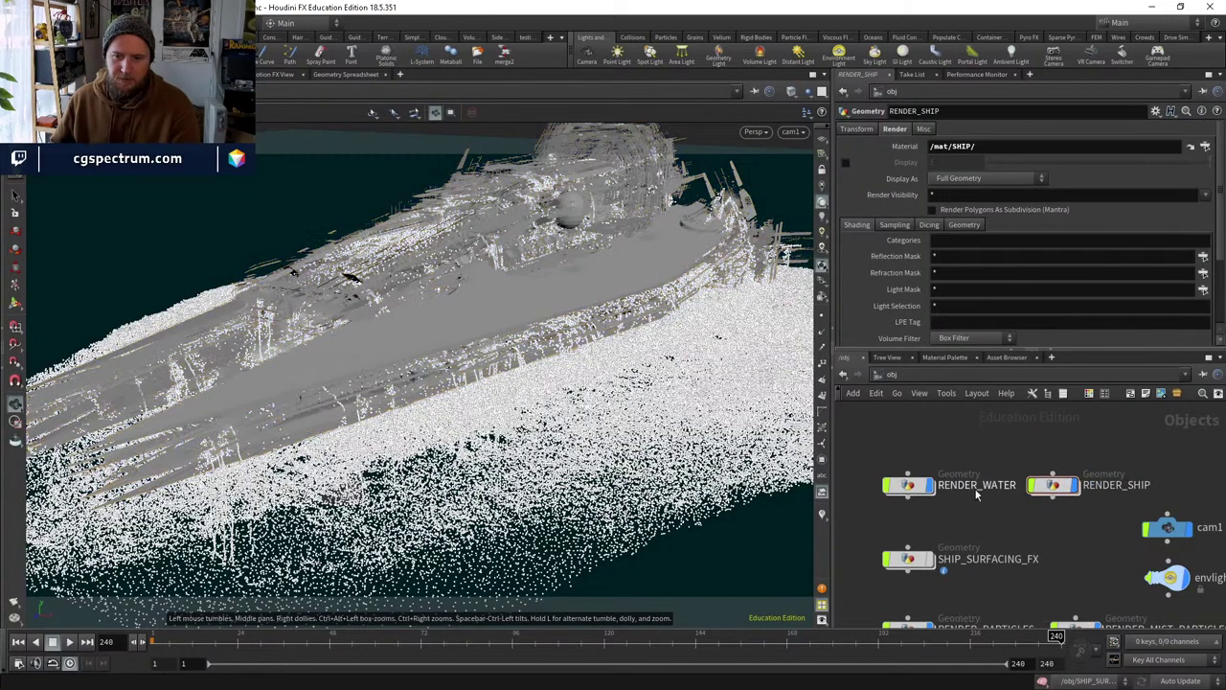
double_click(908, 484)
middle_click_drag(951, 488, 1138, 494)
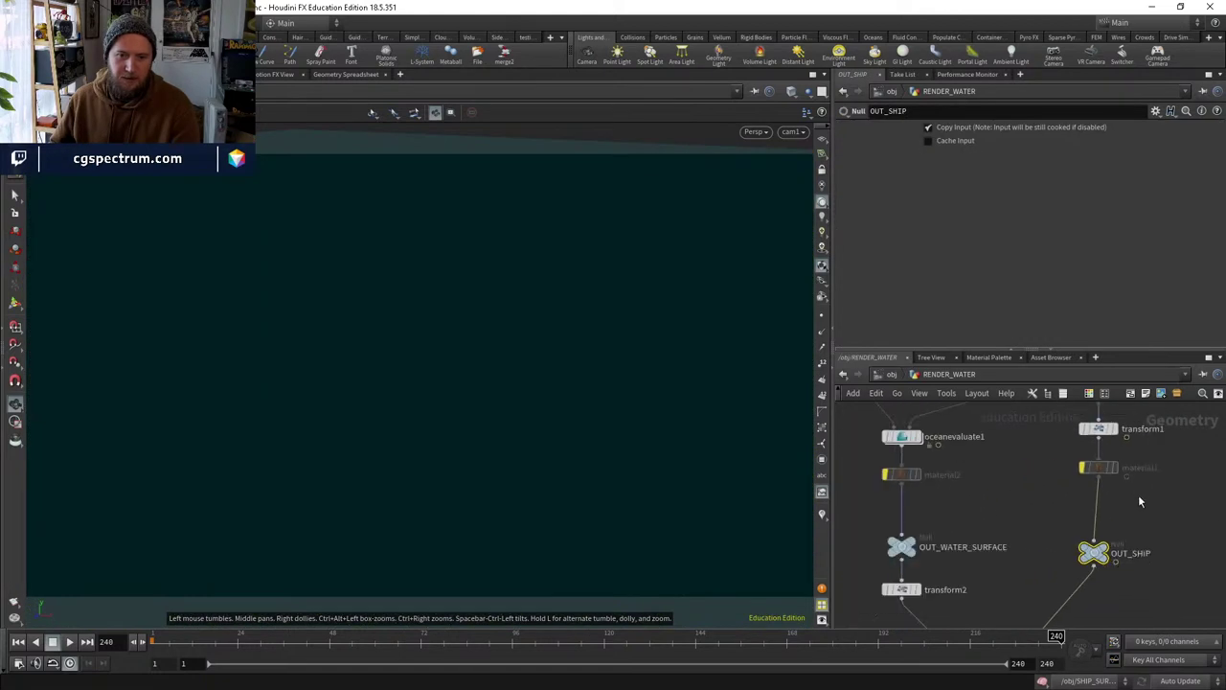
scroll(1138, 494, "down", 3)
scroll(1005, 470, "up", 3)
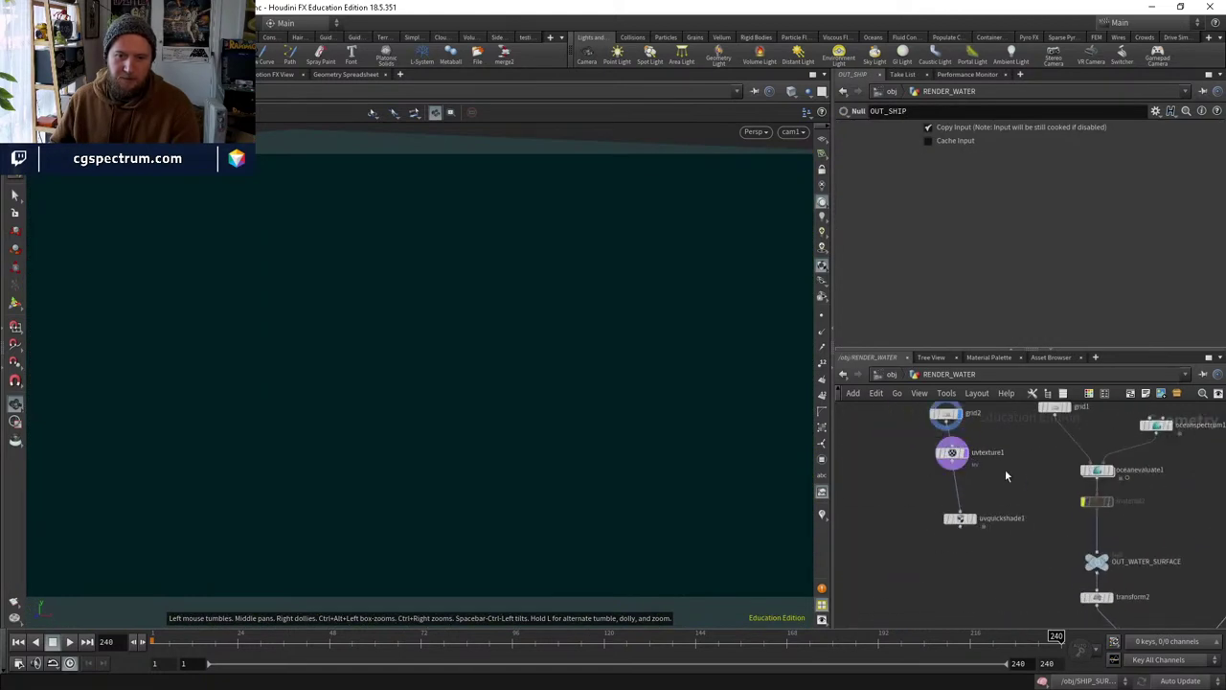
left_click(891, 374)
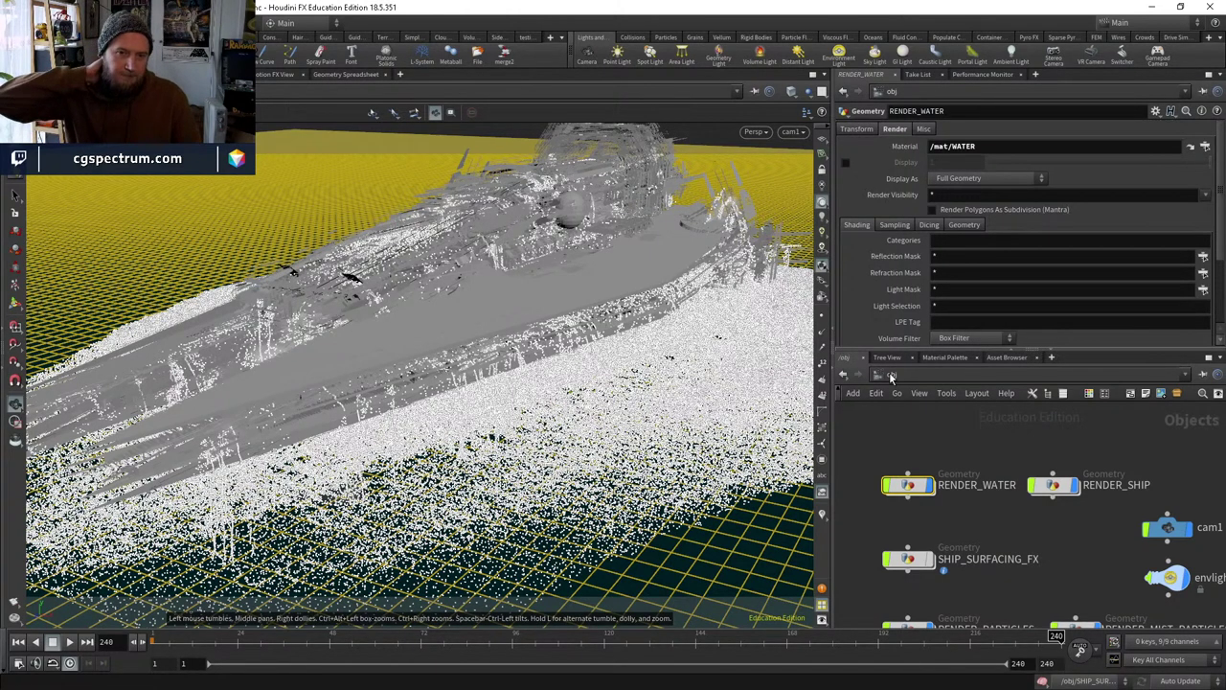
left_click(1075, 485)
left_click(1074, 486)
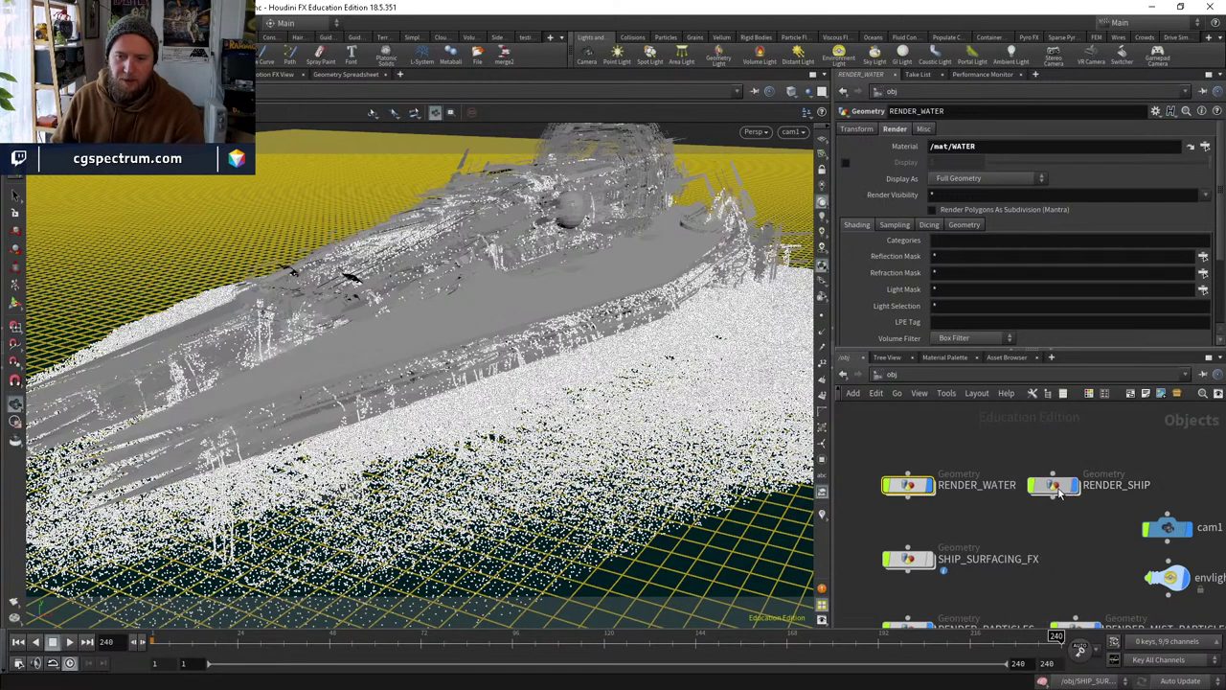
Trace object_merge1 back to the file1 node loading HeavyCarrier.obj and frame the ship.
double_click(1055, 488)
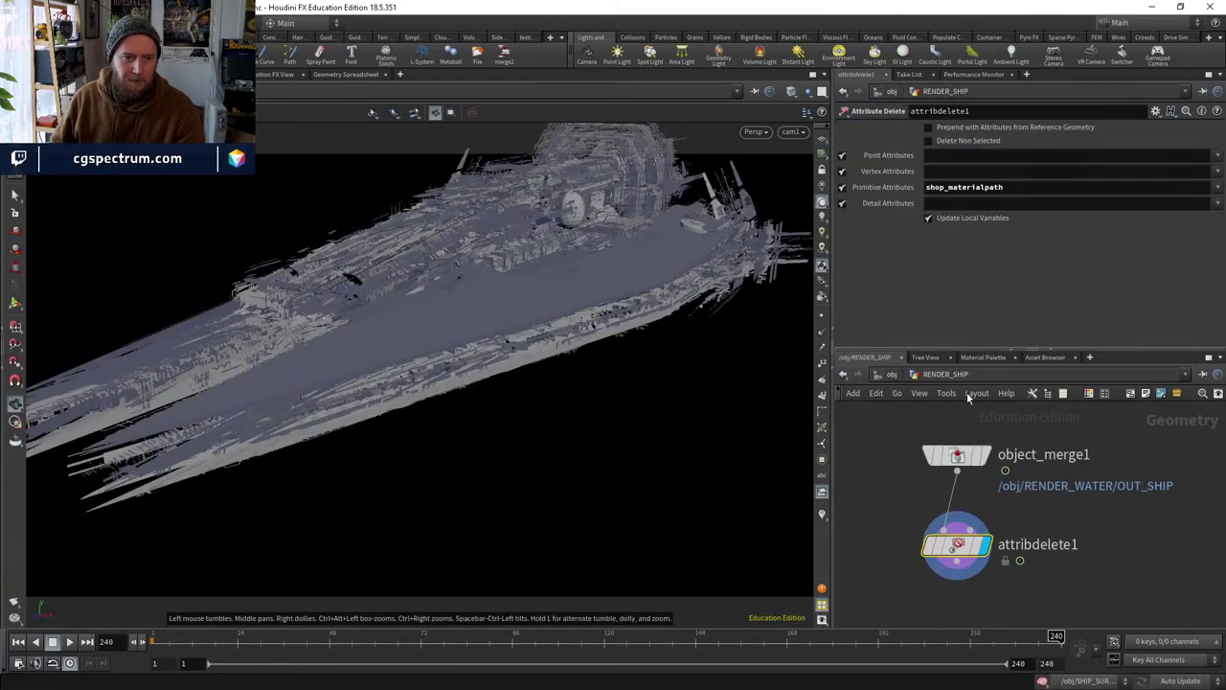
left_click(963, 457)
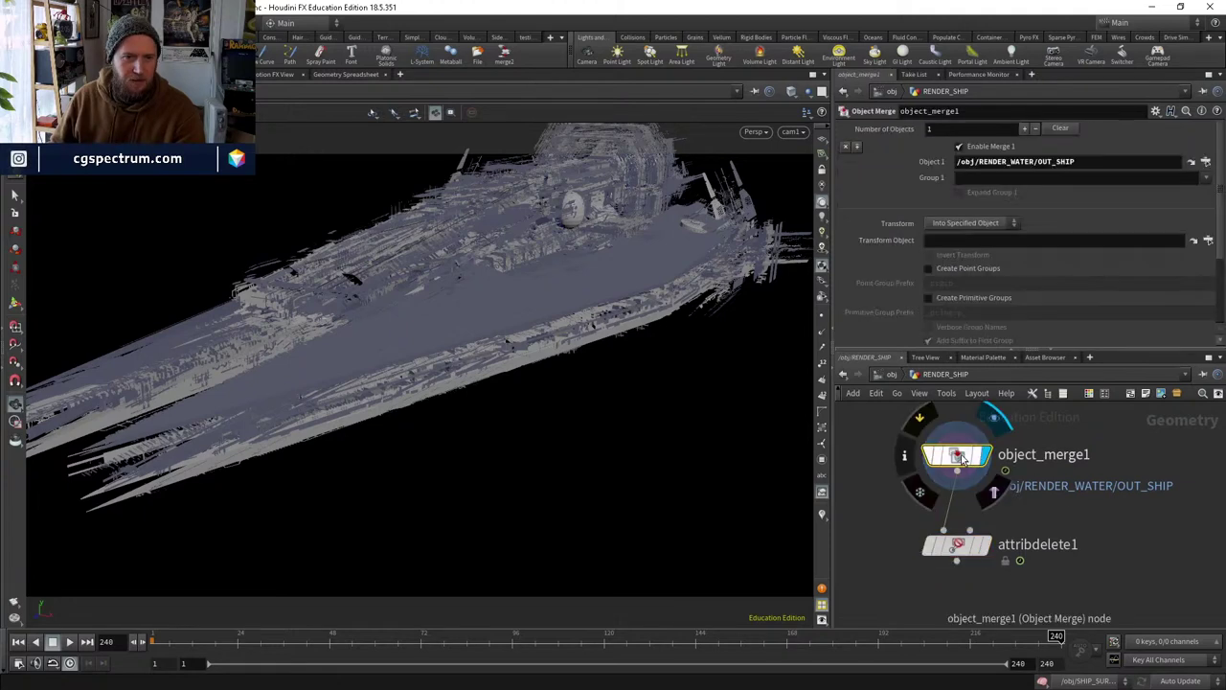
left_click(1191, 164)
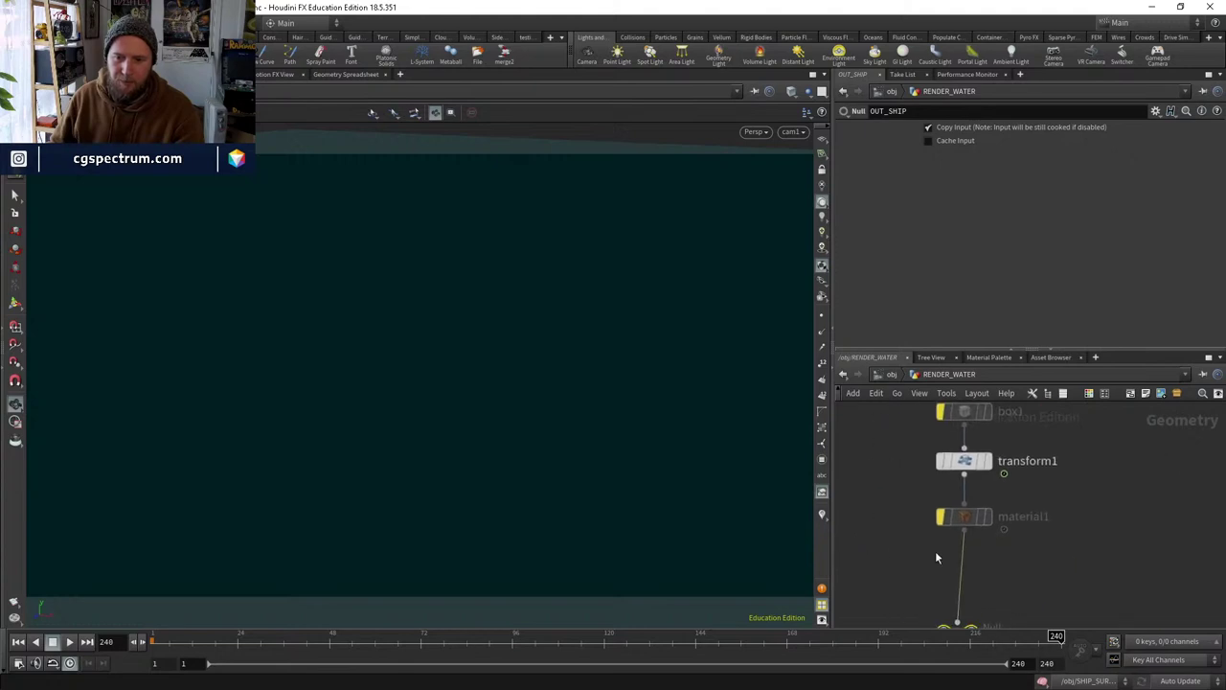
mouse_move(944, 522)
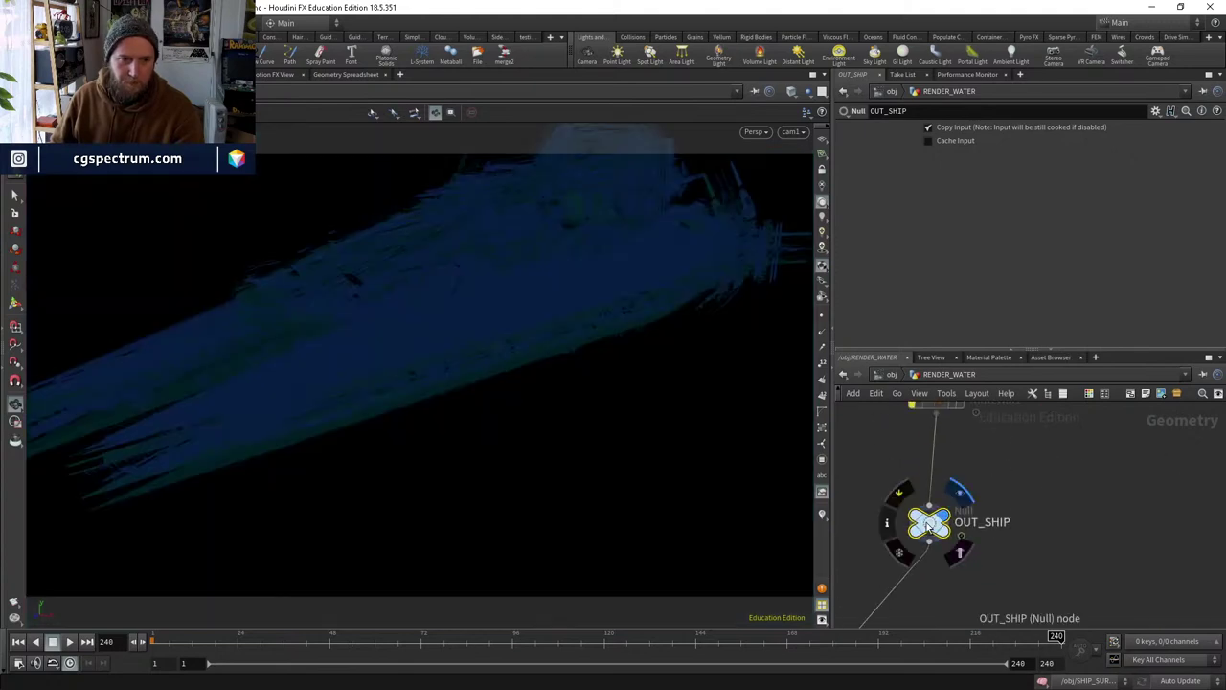
scroll(1040, 547, "up", 5)
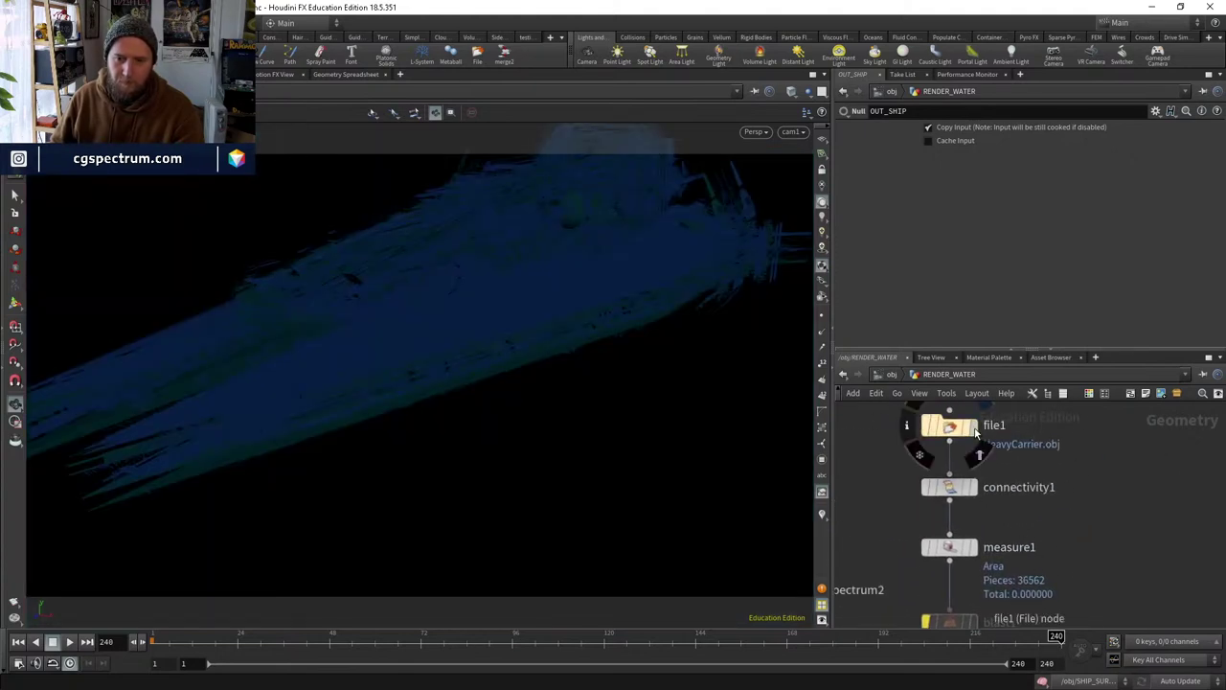
left_click(958, 430)
key("g")
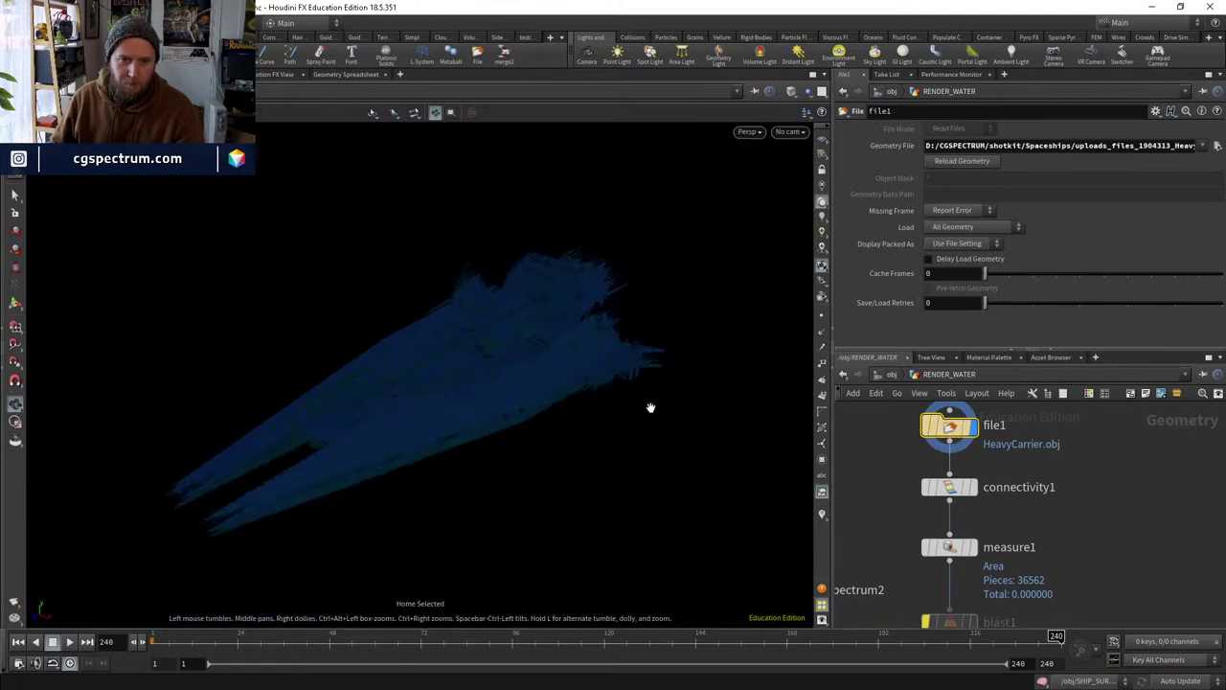
left_click_drag(586, 339, 603, 321)
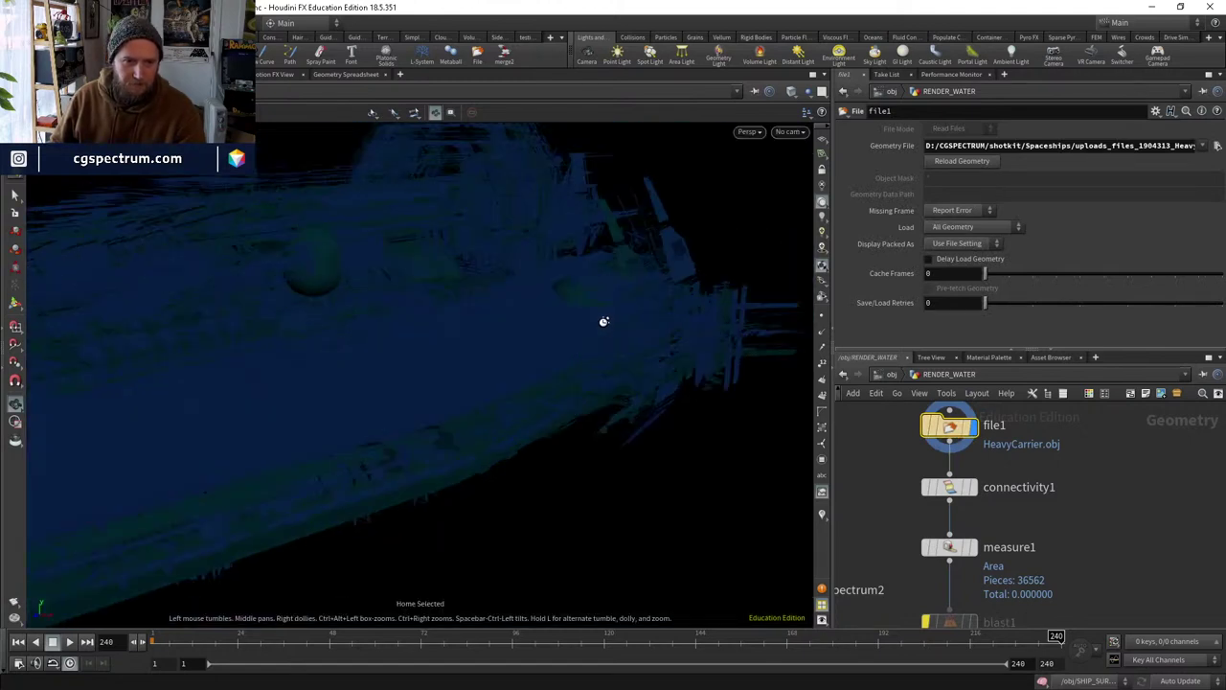
Show the ship in wireframe and save the scene as spaceship_rising14.hipnc.
key("w")
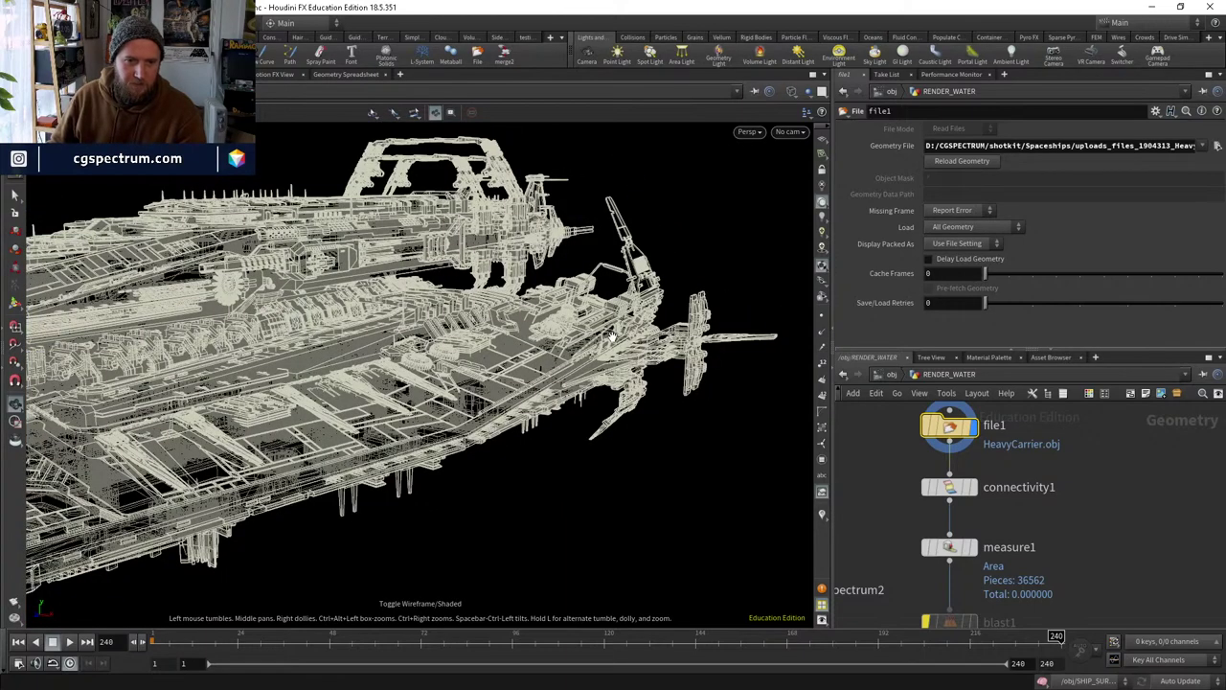
key("w")
key("w")
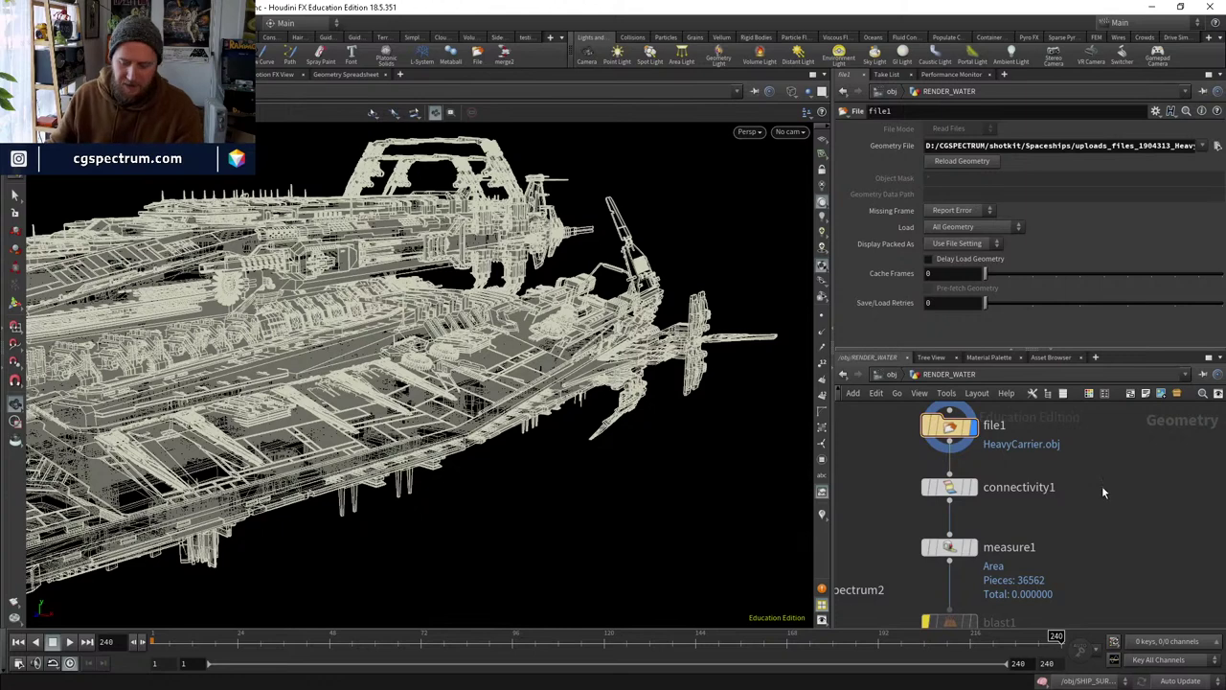
key("ctrl+s")
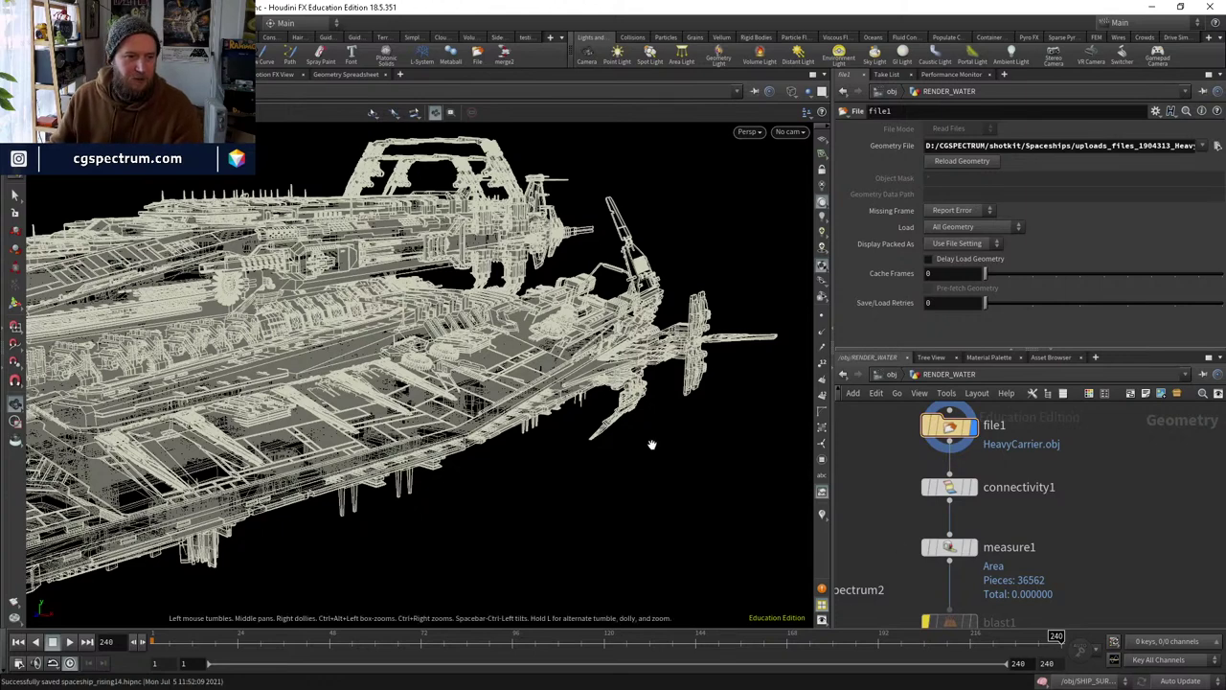
Dismiss the Houdini fatal error message and maximize the restarted Houdini window.
left_click(13, 22)
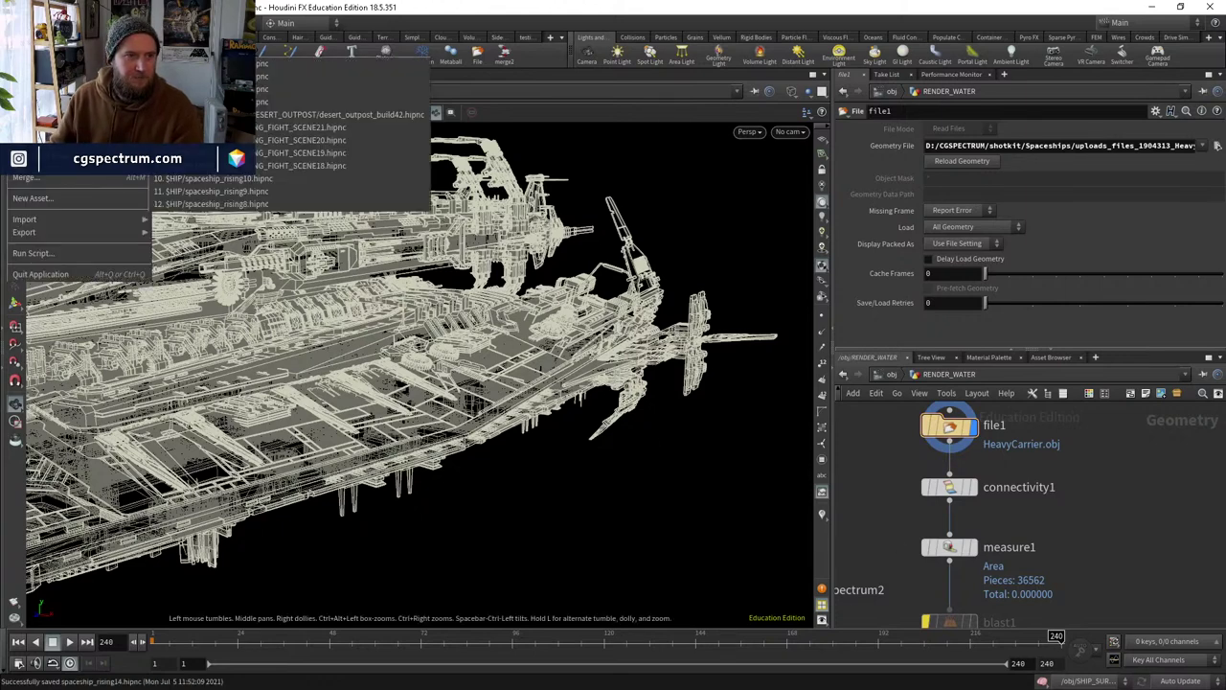
key("Escape")
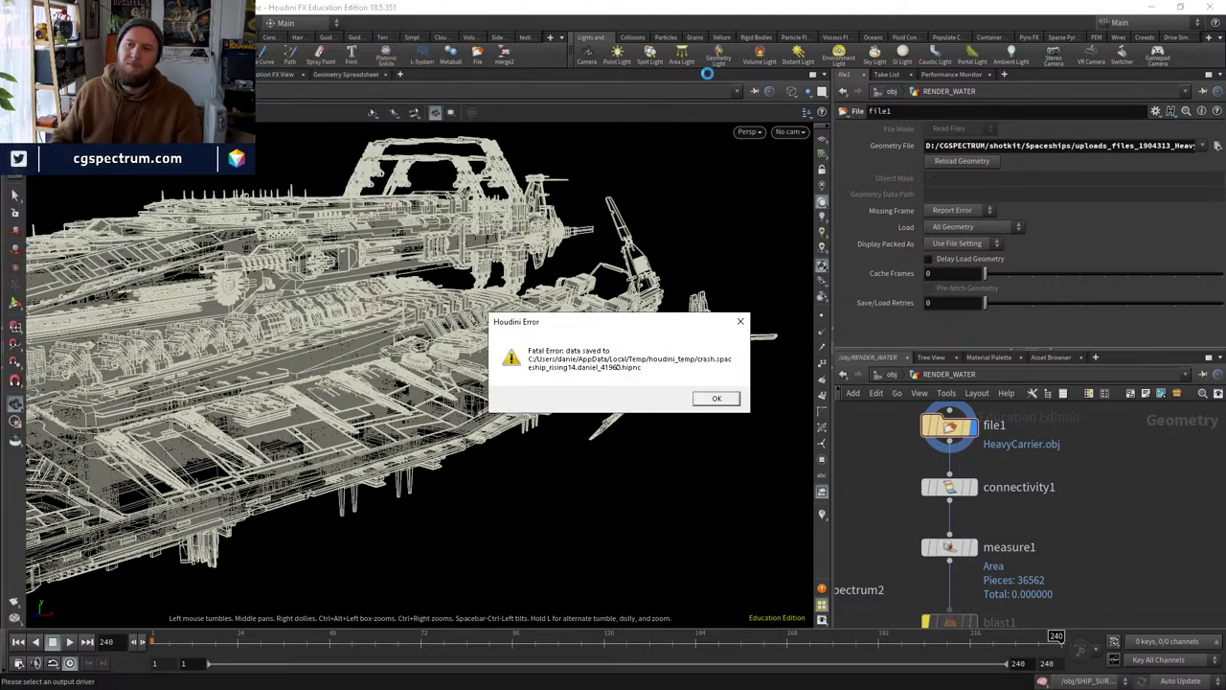
left_click(728, 400)
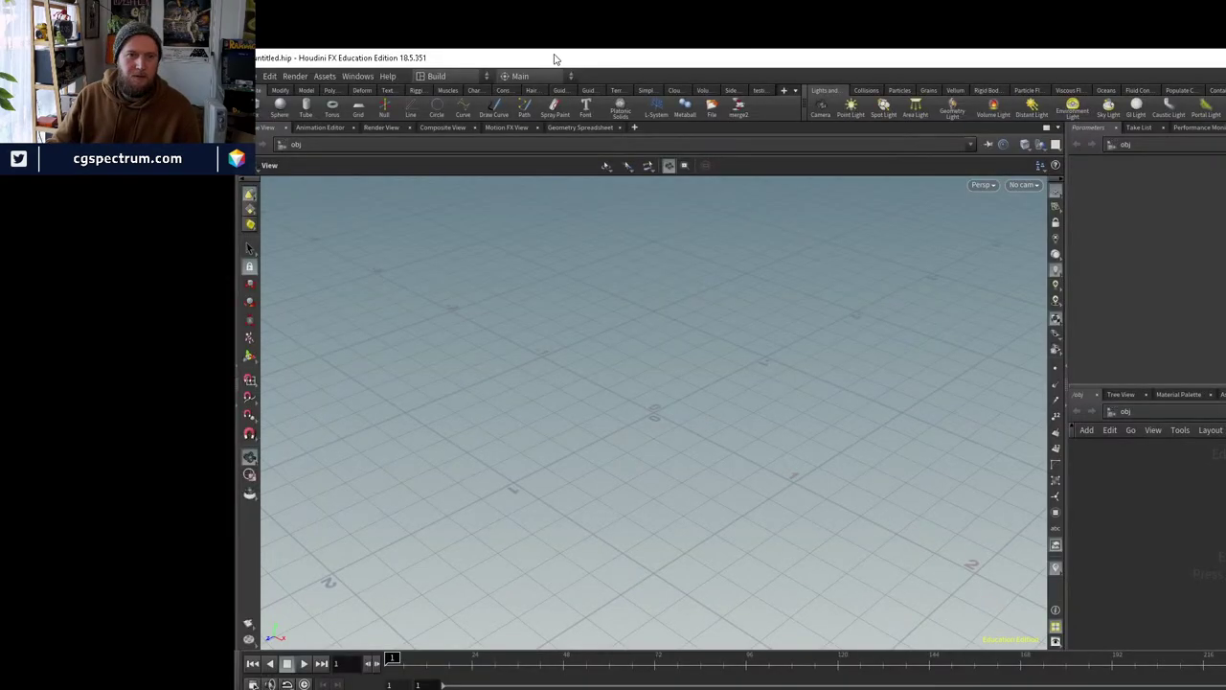
double_click(554, 60)
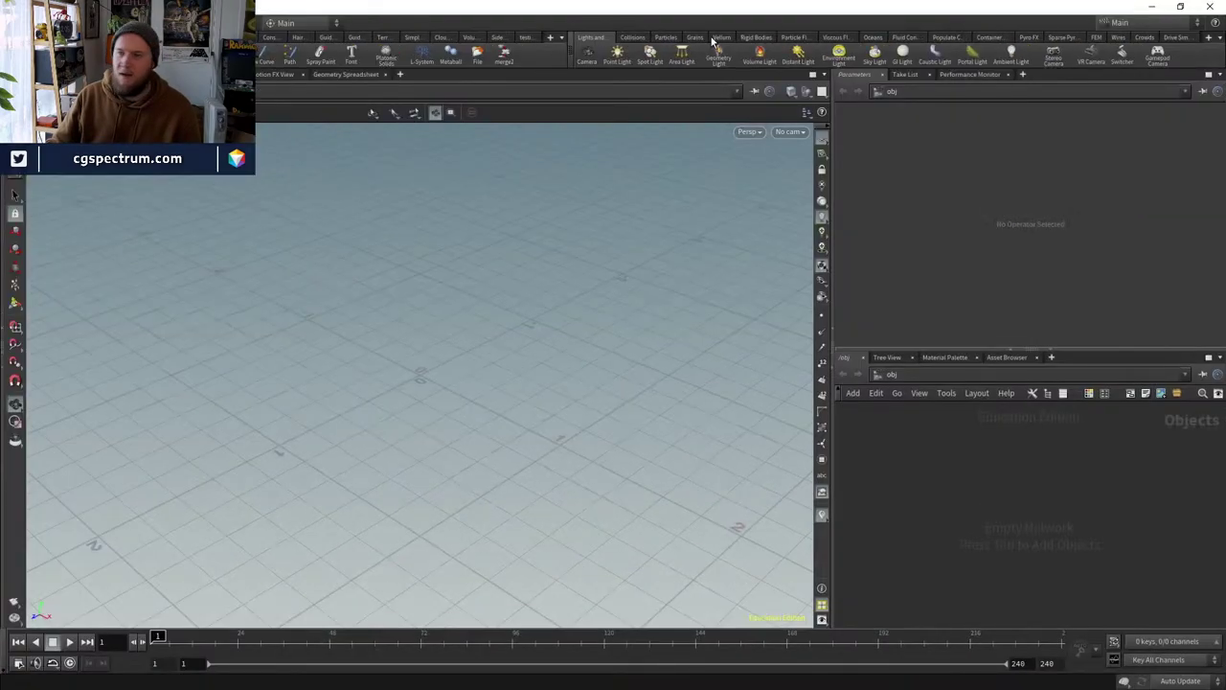
Open spaceship_rising14.hipnc from the SPACESHIPS_RISING folder via File > Open.
left_click(14, 7)
mouse_move(38, 63)
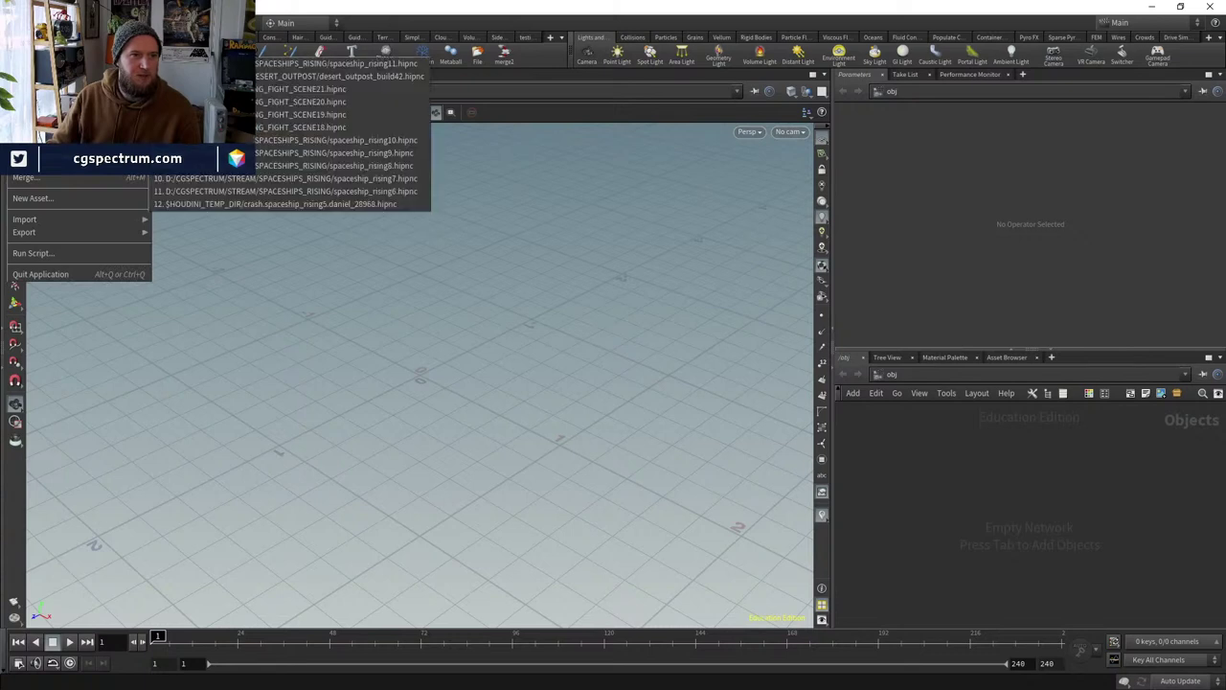
left_click(38, 42)
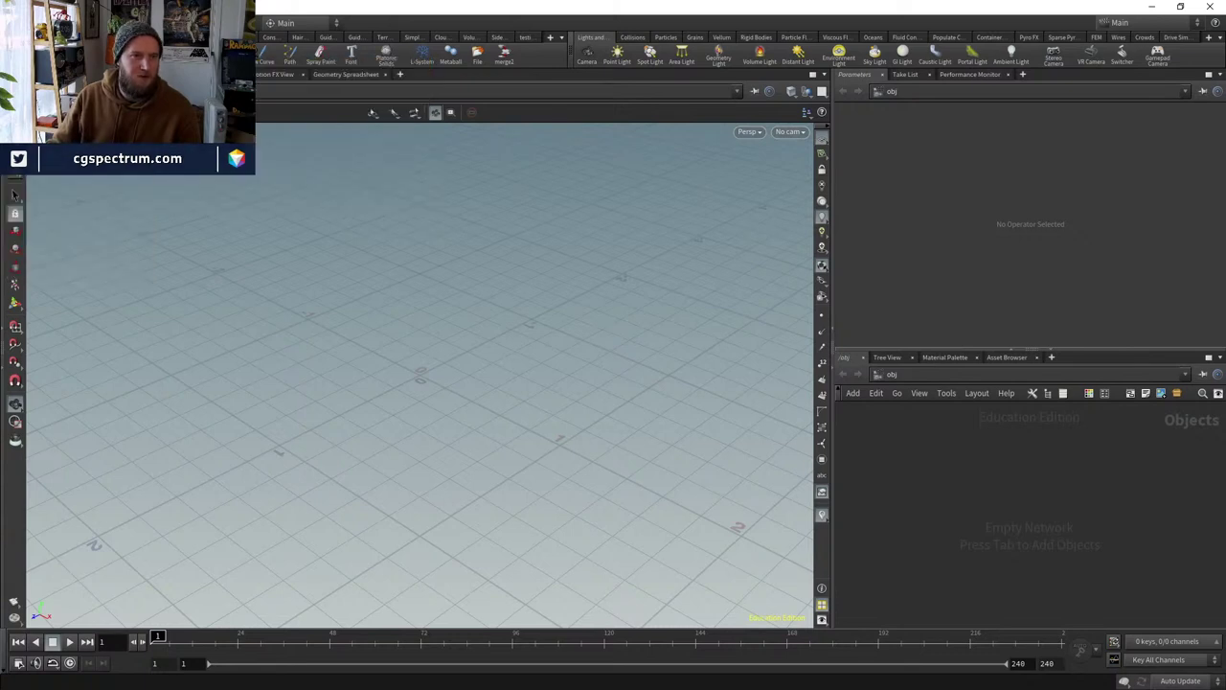
scroll(77, 221, "down", 1)
left_click(86, 249)
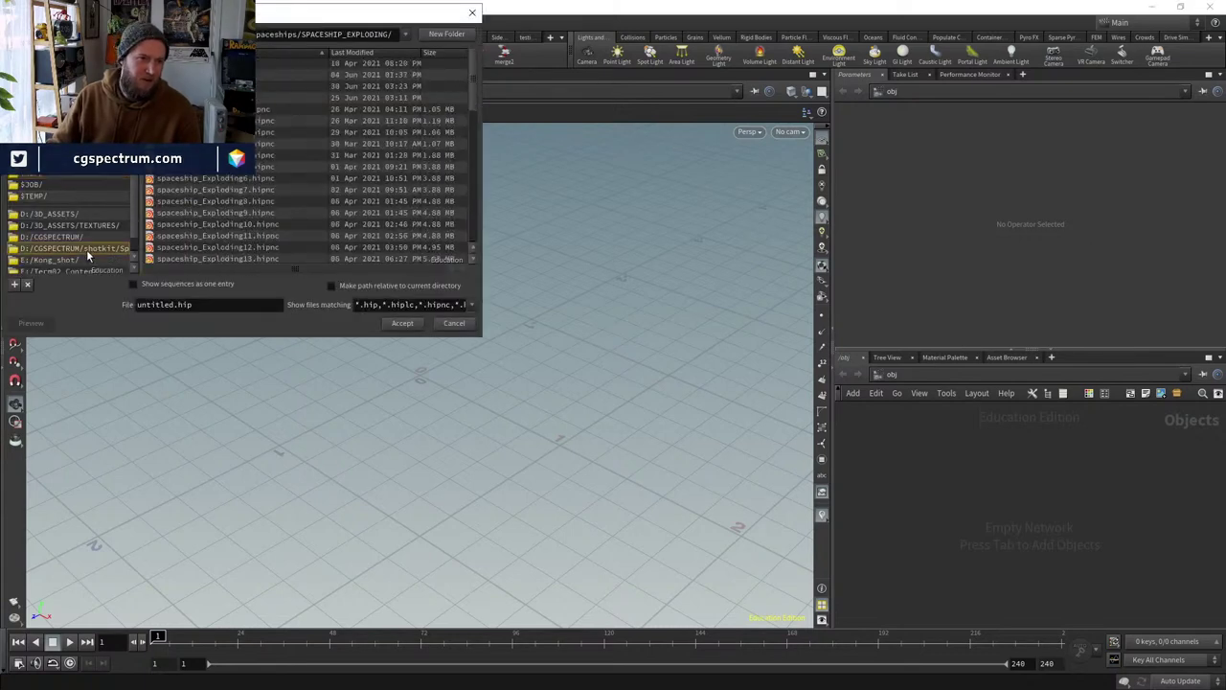
left_click(67, 237)
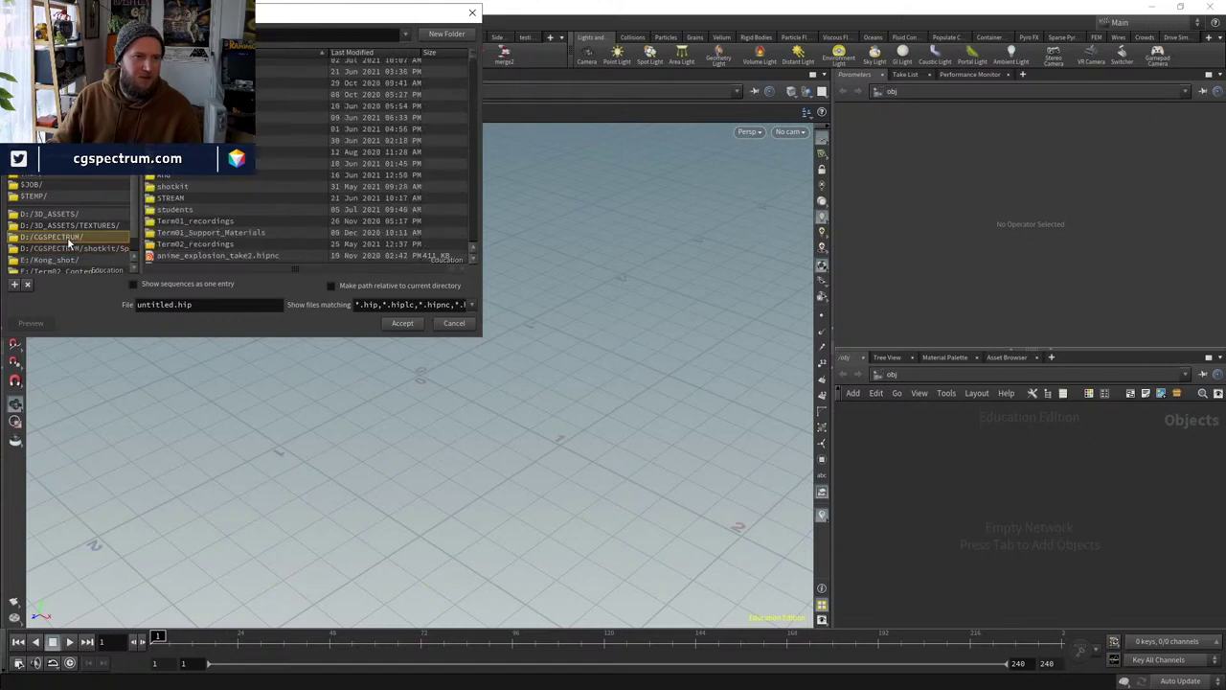
double_click(178, 201)
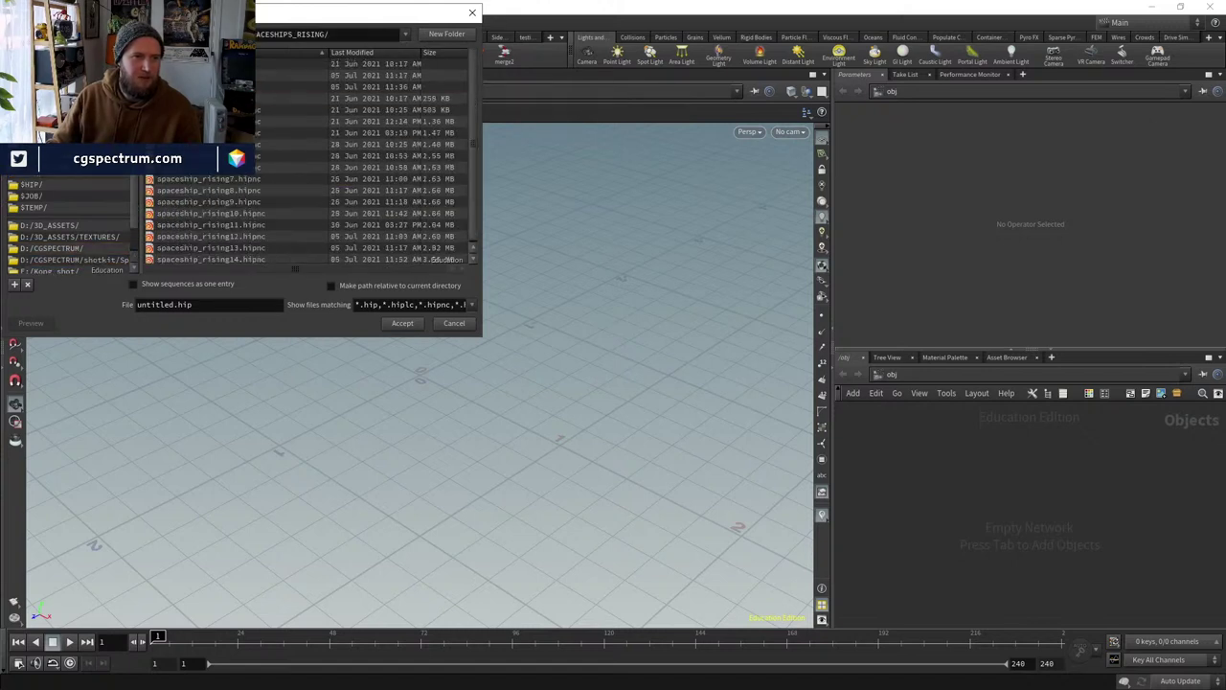
double_click(275, 197)
left_click(255, 258)
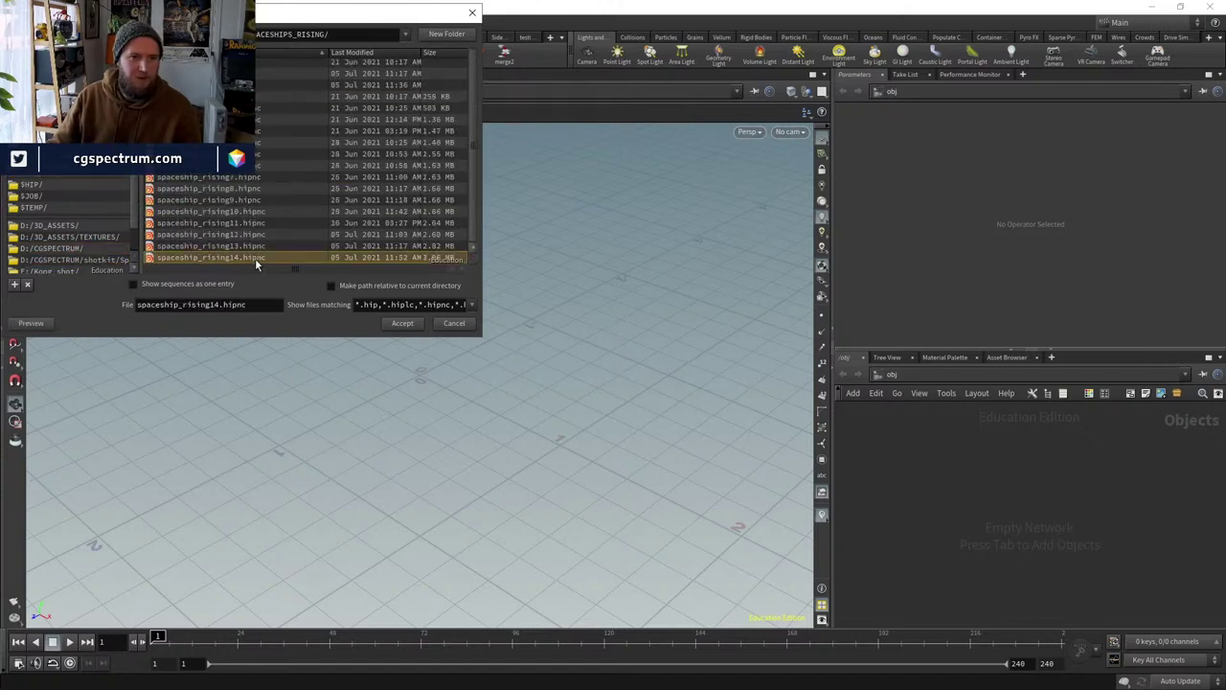
left_click(416, 327)
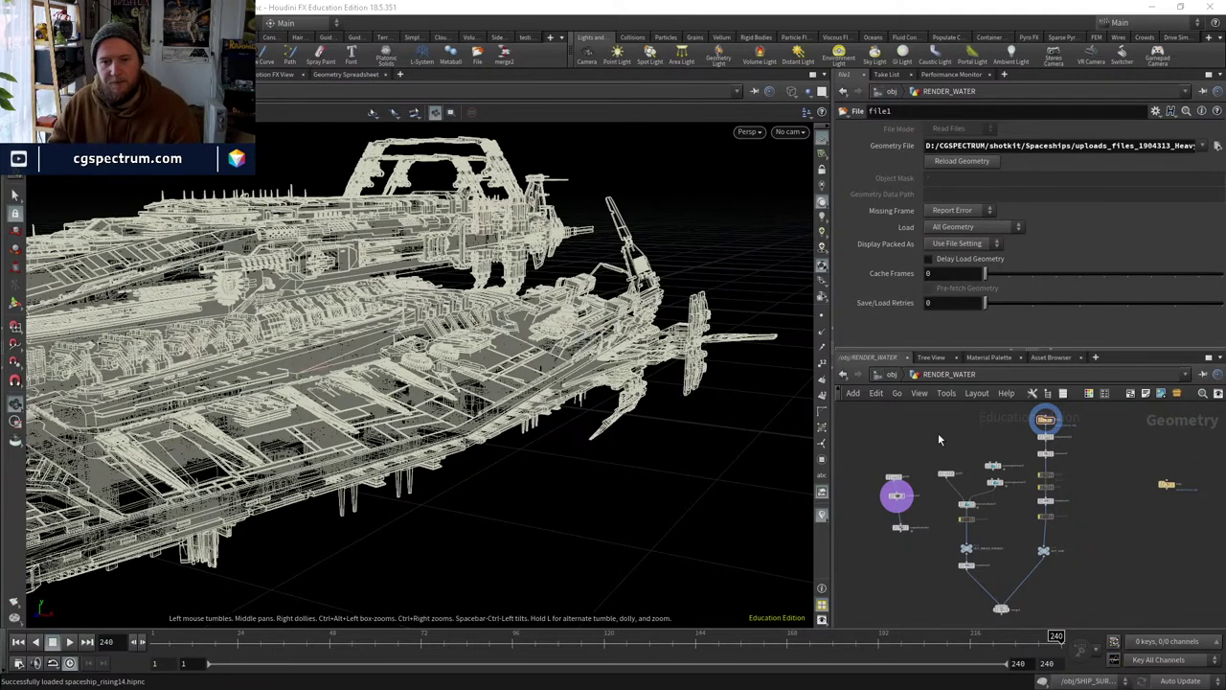
Toggle the carrier's wireframe display and briefly show, then hide, the sea-and-sky background.
key("w")
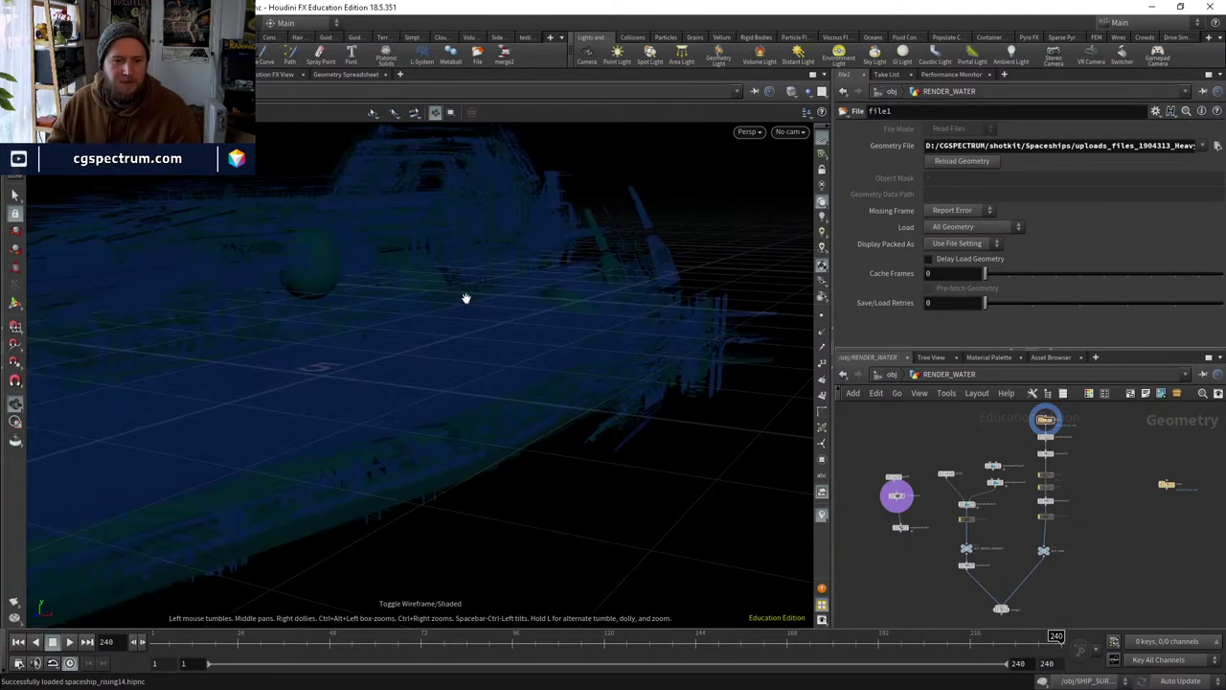
key("w")
key("w")
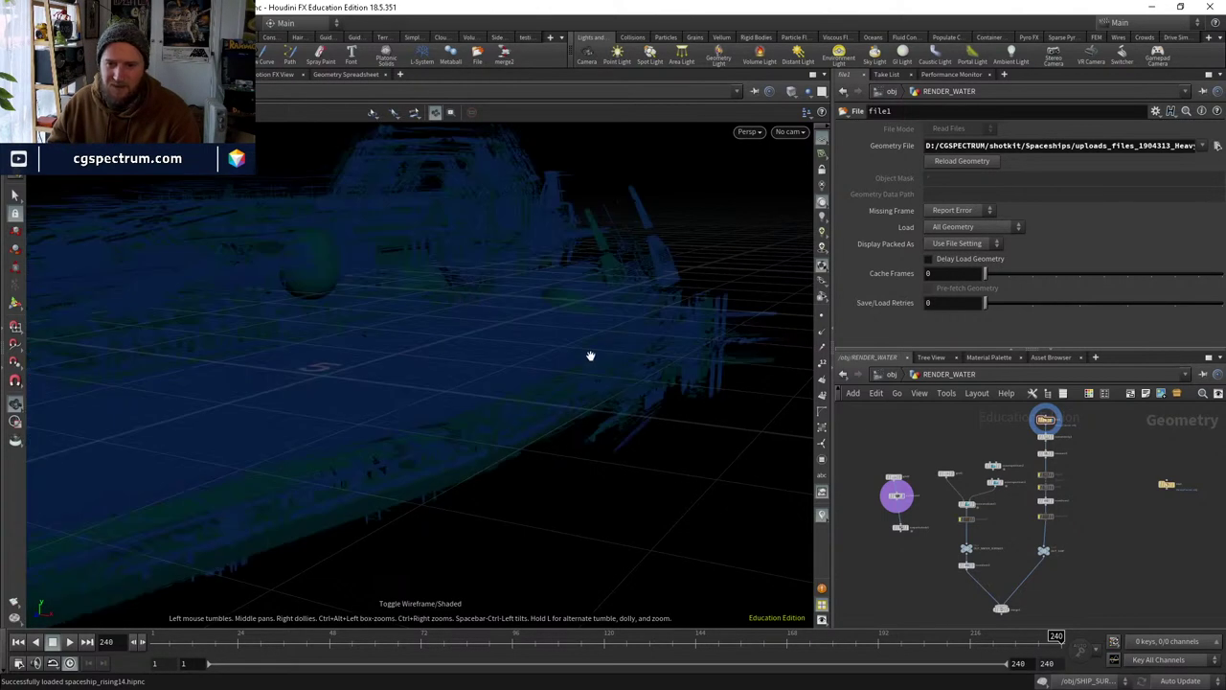
scroll(1024, 425, "up", 5)
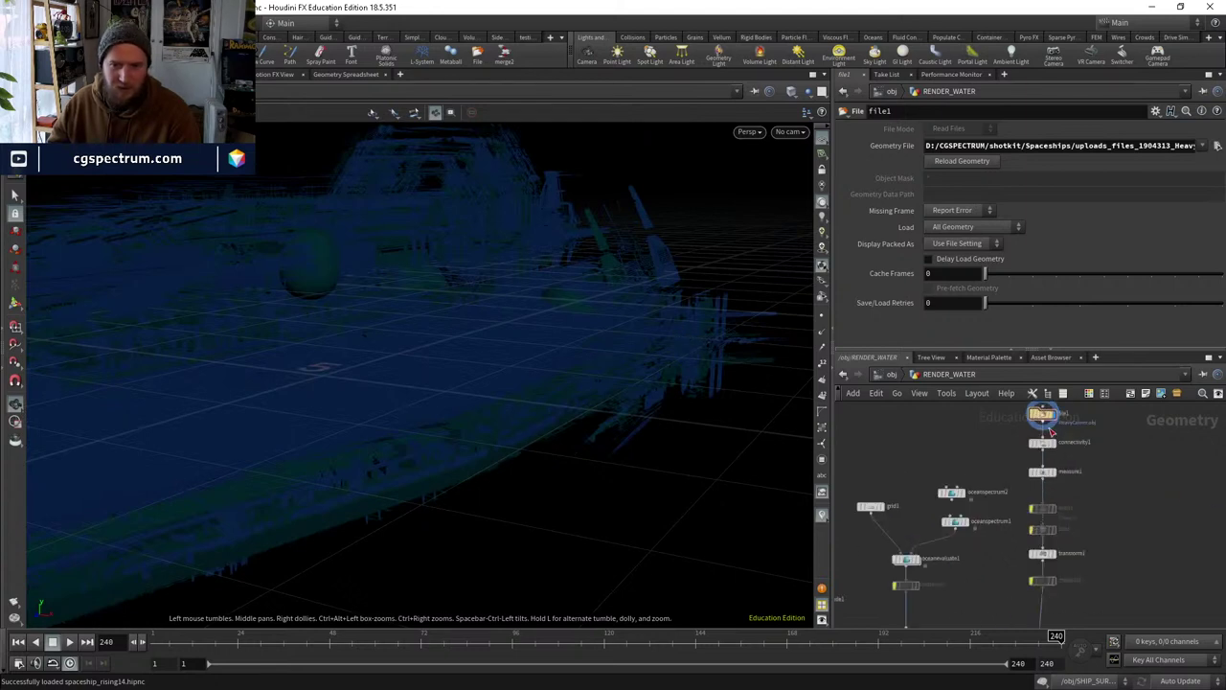
mouse_move(1050, 455)
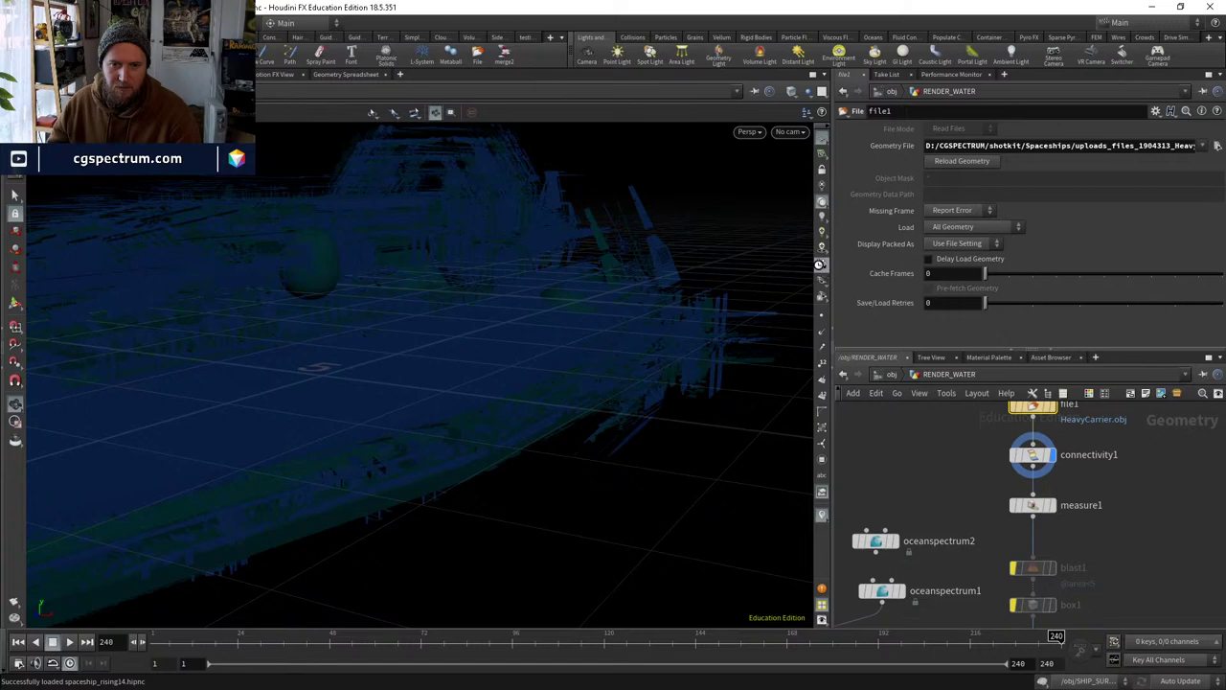
left_click(821, 199)
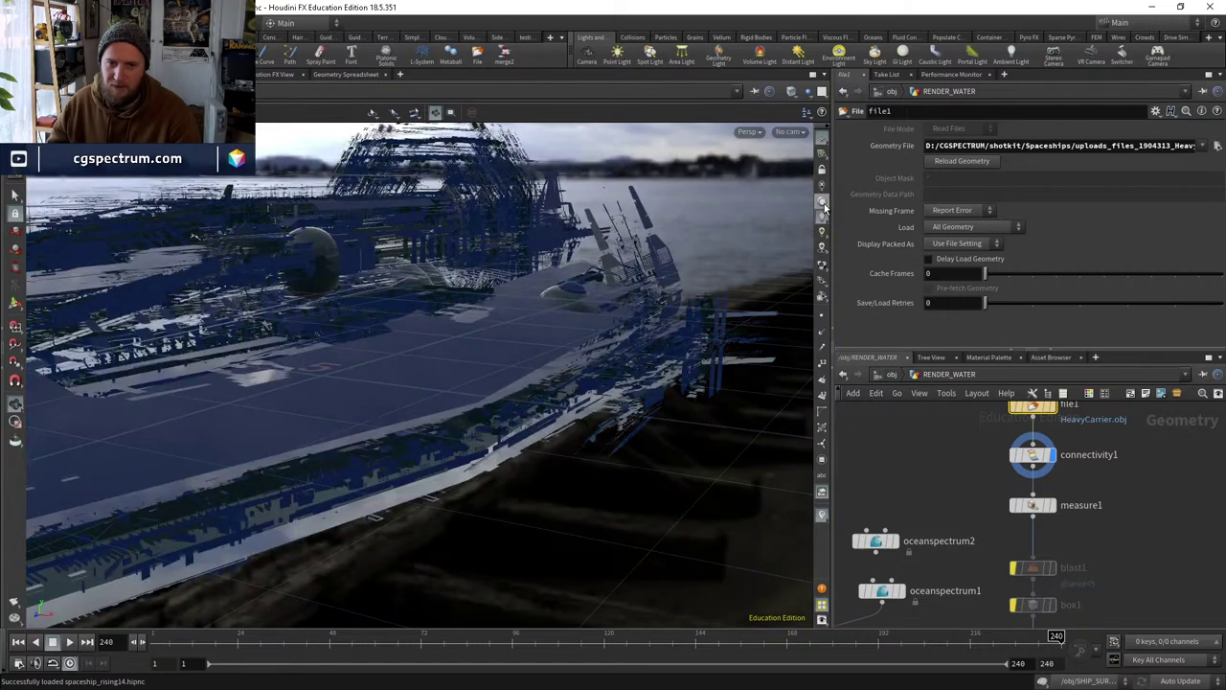
left_click(821, 201)
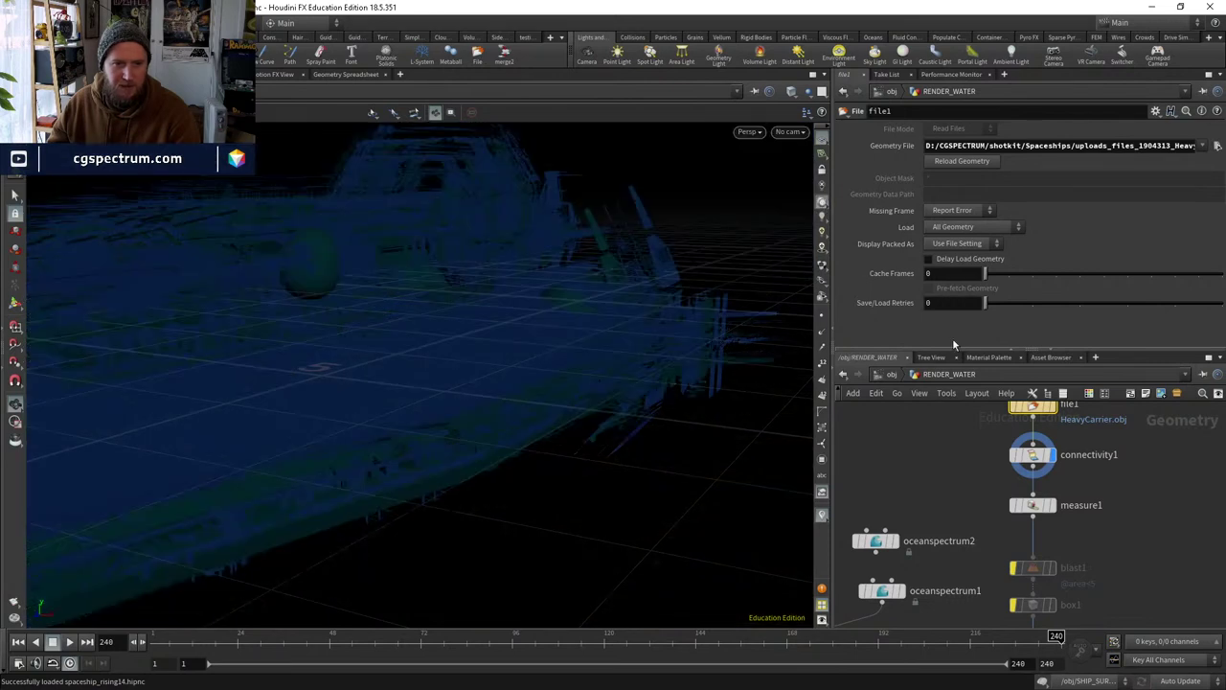
middle_click_drag(1034, 428, 1146, 518)
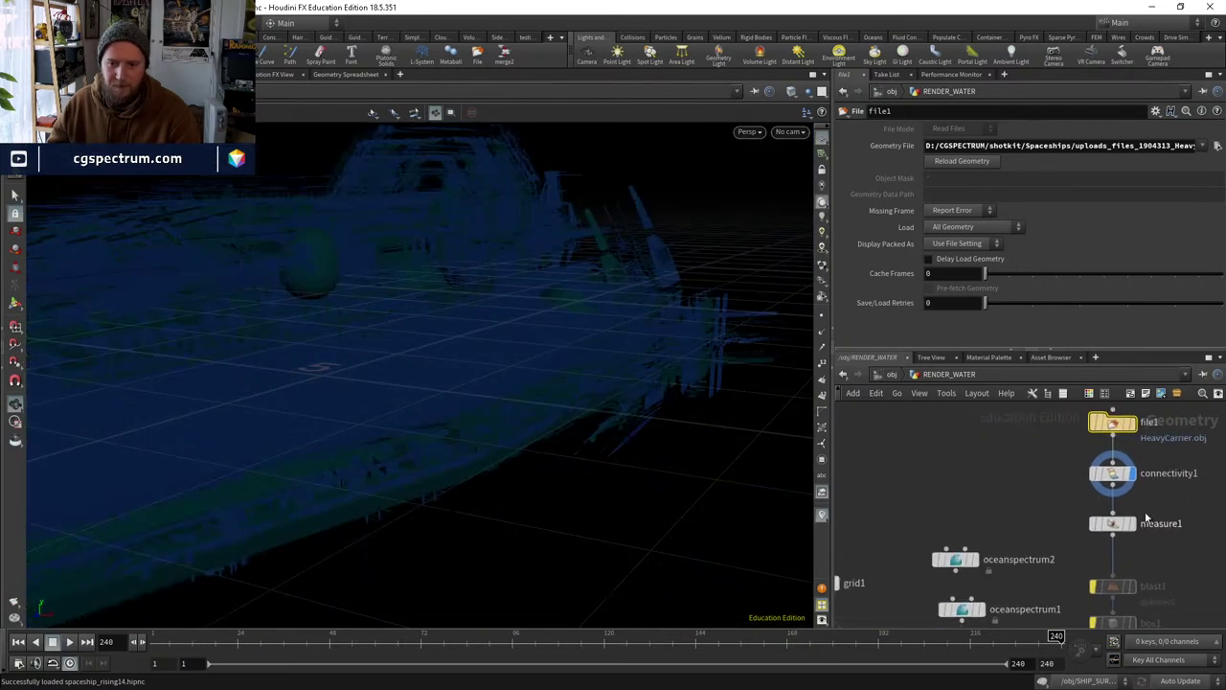
Peek inside RENDER_WATER, then select RENDER_SHIP at /obj to show its /mat/SHIP/ material.
left_click(891, 375)
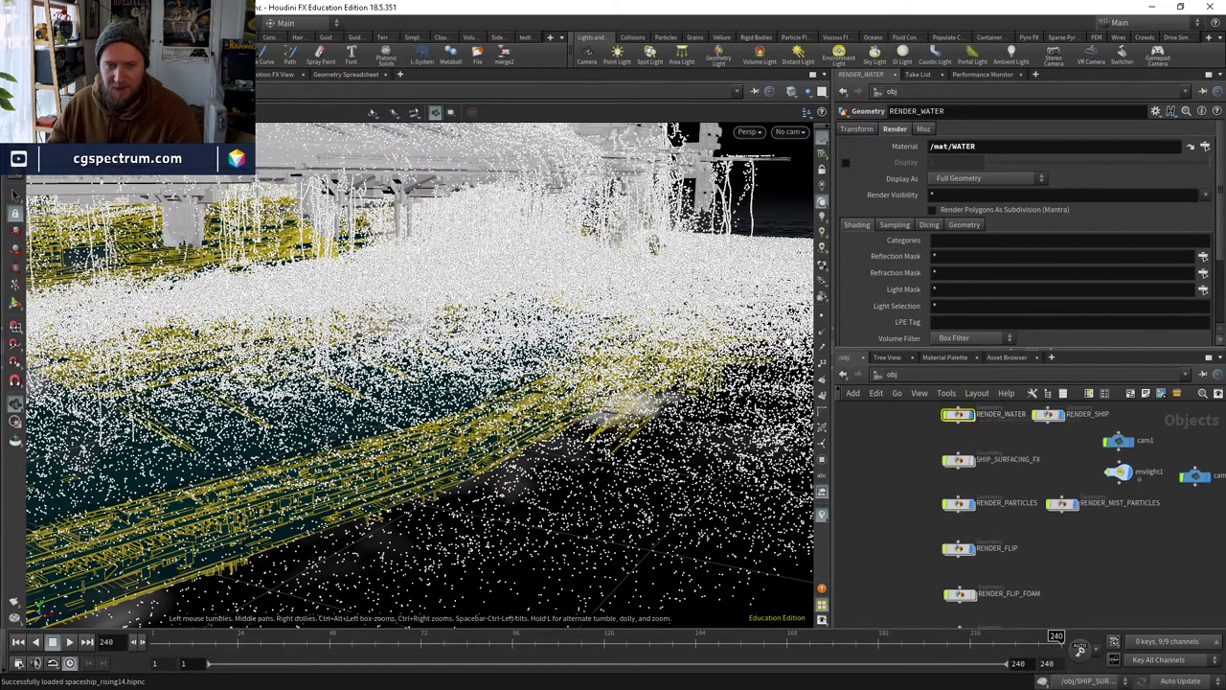
left_click_drag(702, 422, 717, 475)
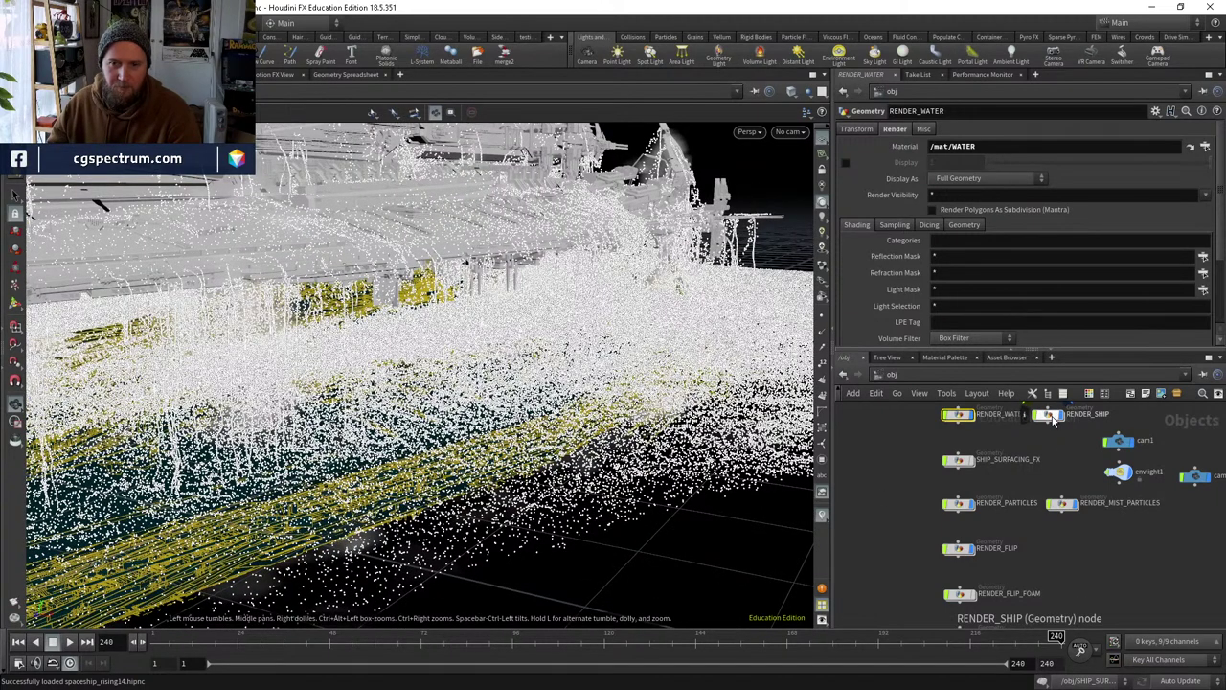
double_click(958, 415)
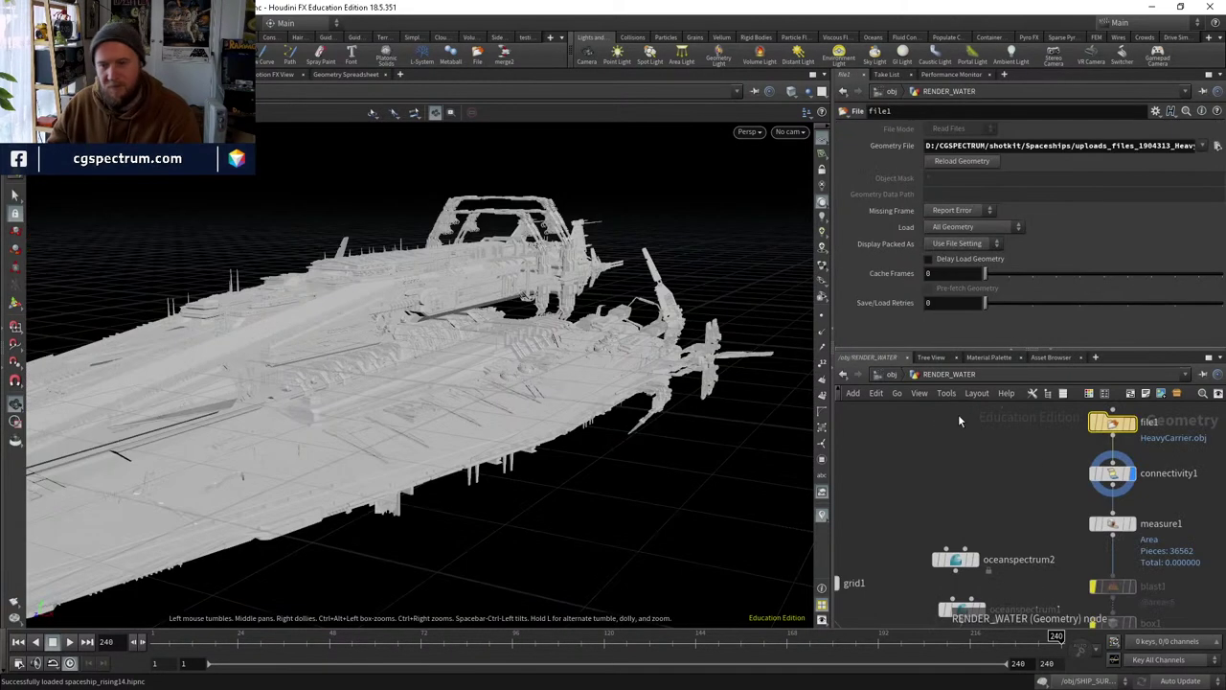
scroll(901, 510, "up", 4)
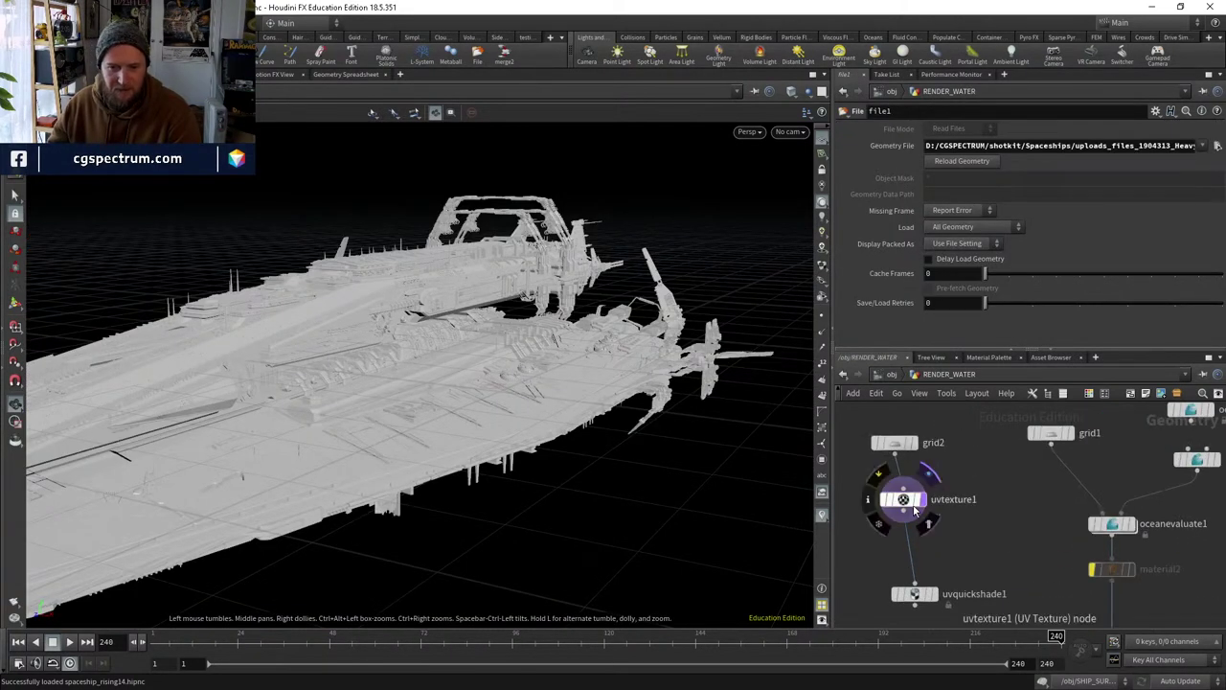
scroll(900, 508, "down", 4)
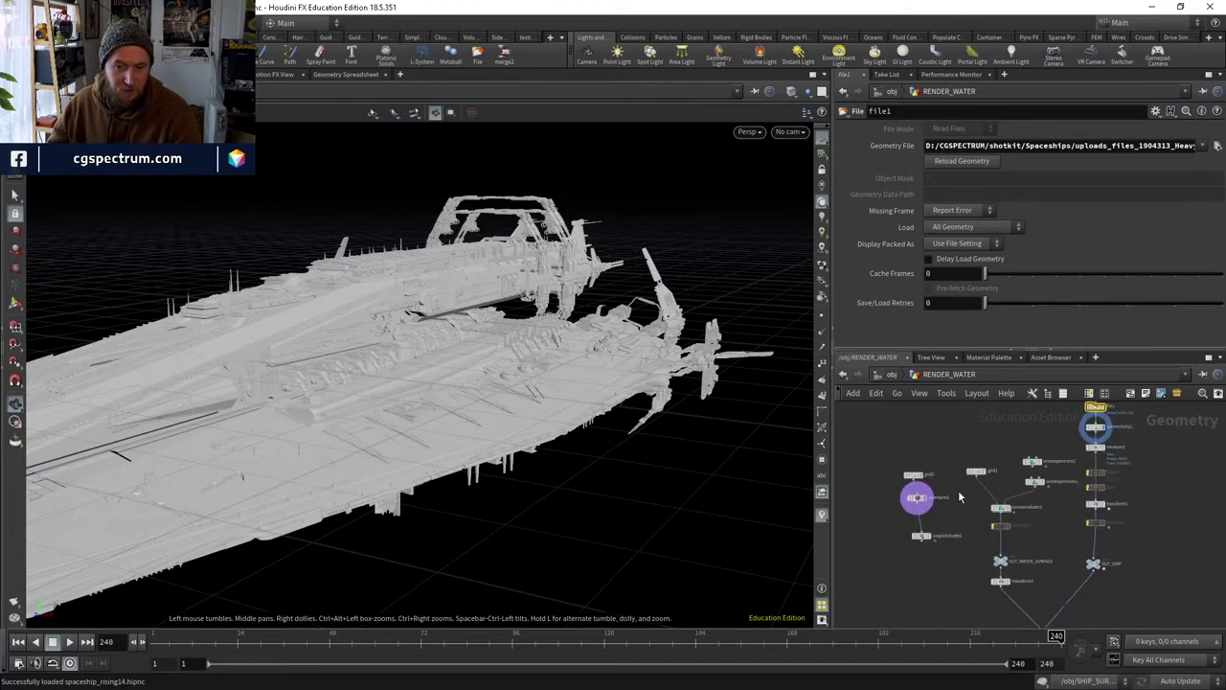
left_click(881, 373)
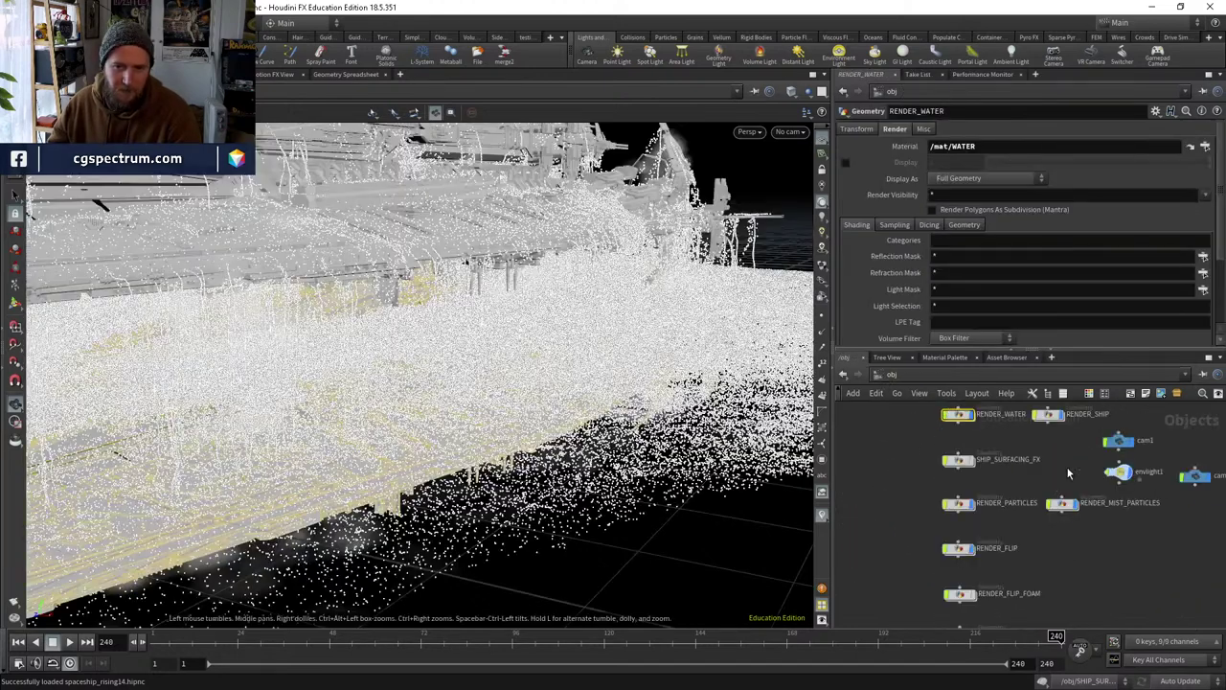
scroll(1016, 479, "up", 3)
left_click(1016, 481)
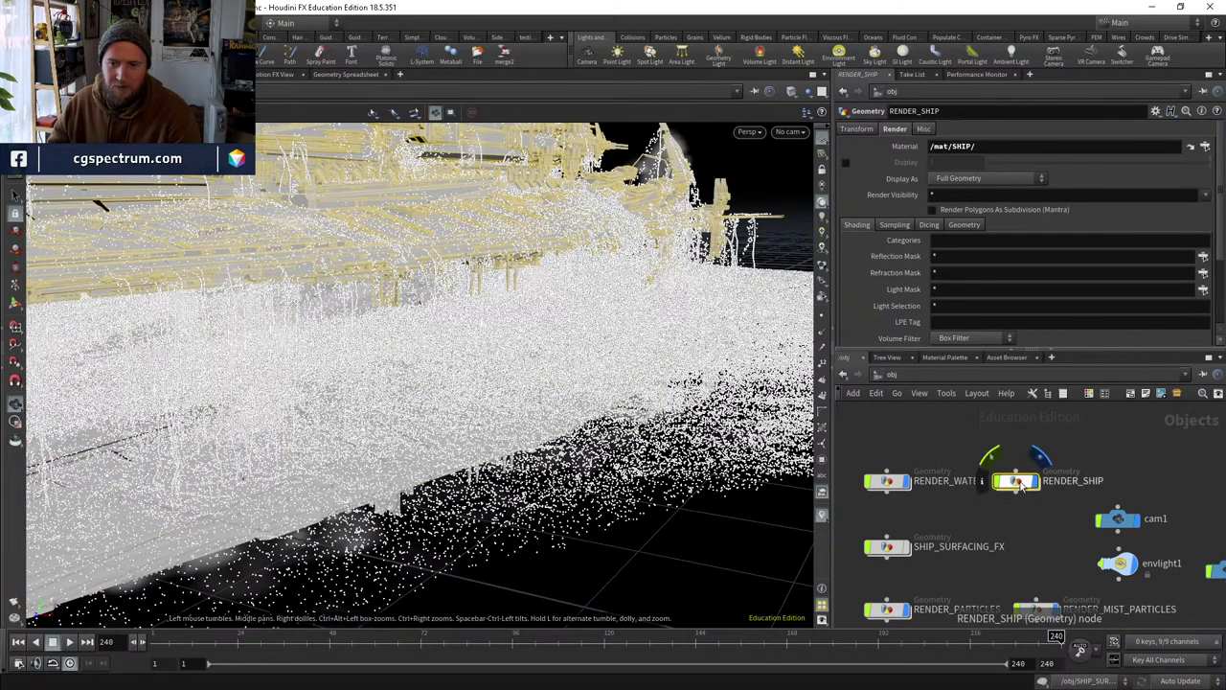
Turn off texture displacement on the SHIP material and view through the shot camera.
left_click(1189, 148)
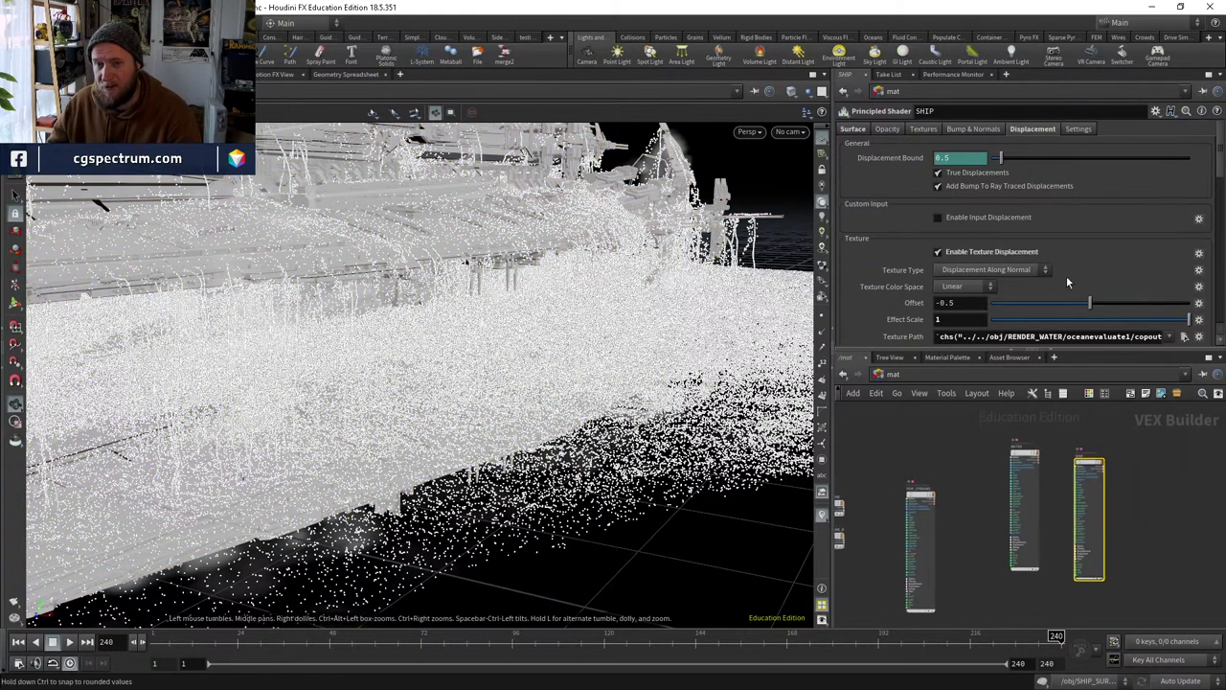
left_click(964, 252)
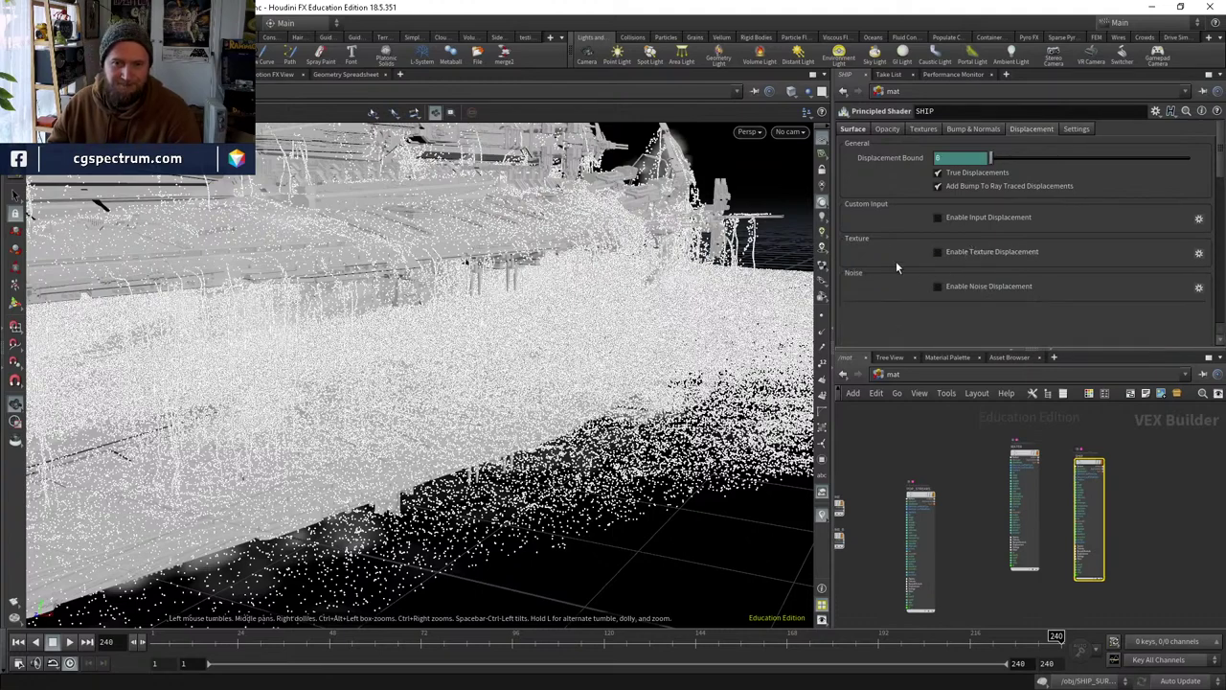
left_click(787, 131)
left_click(814, 205)
left_click(793, 131)
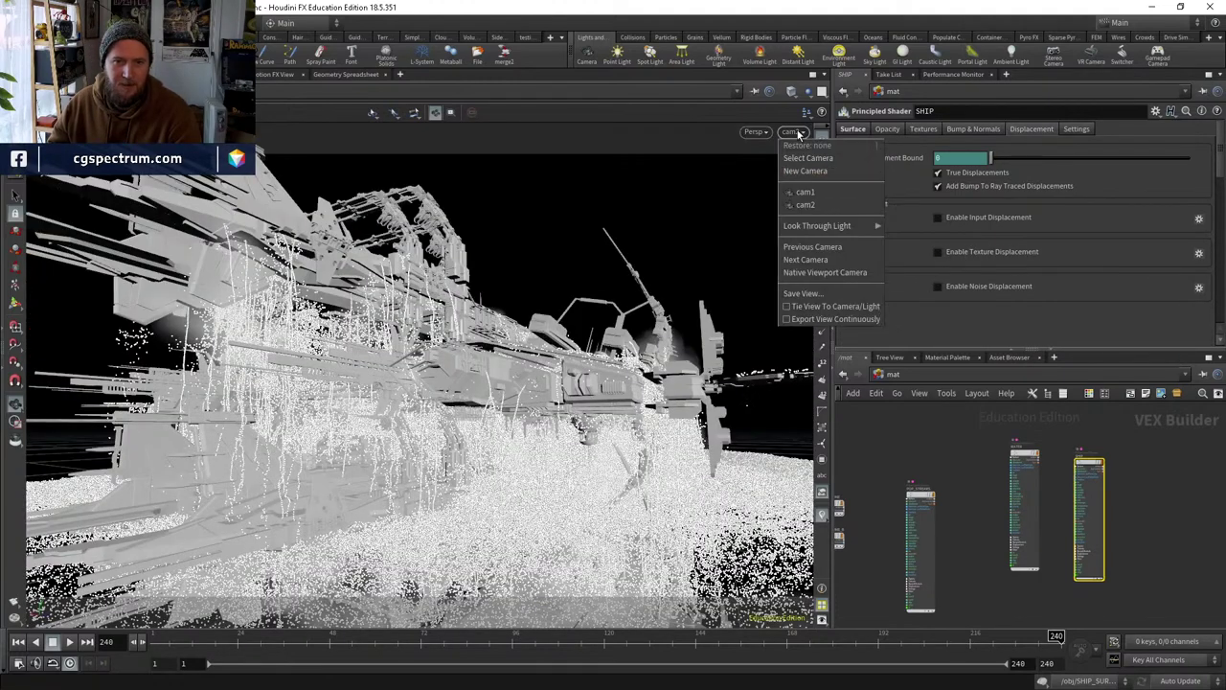
left_click(811, 199)
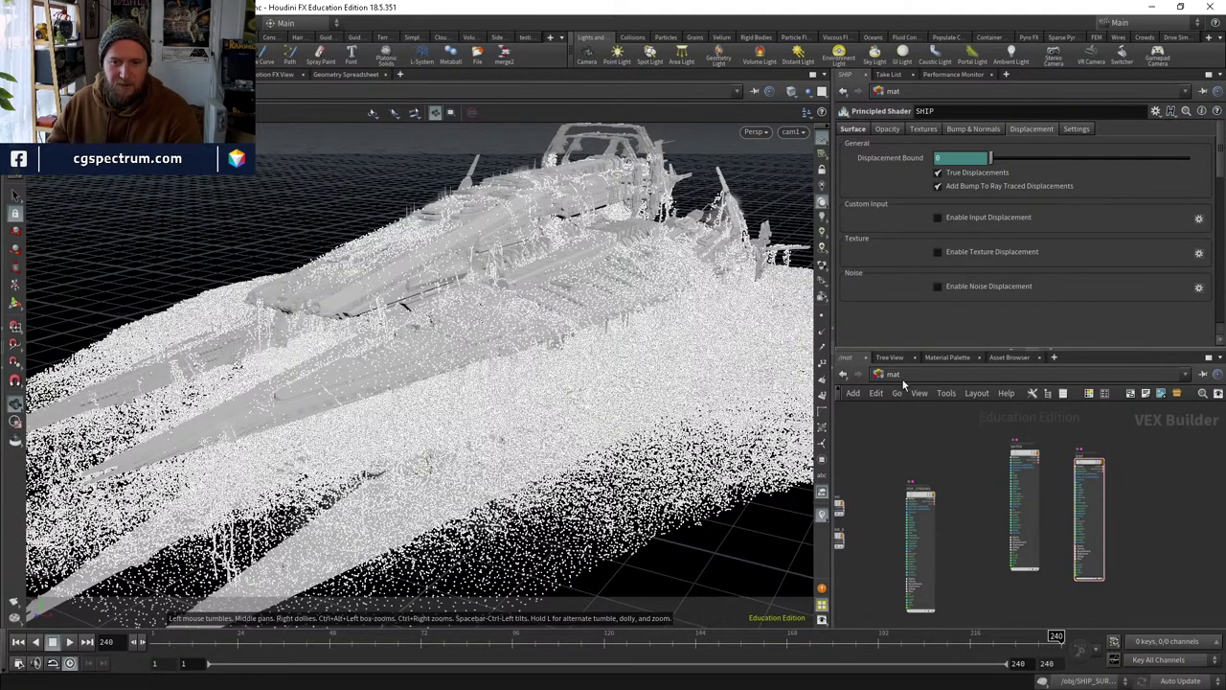
In /out's Render View, set the camera to /obj/cam1 and start the WATER render.
left_click(898, 391)
left_click(929, 445)
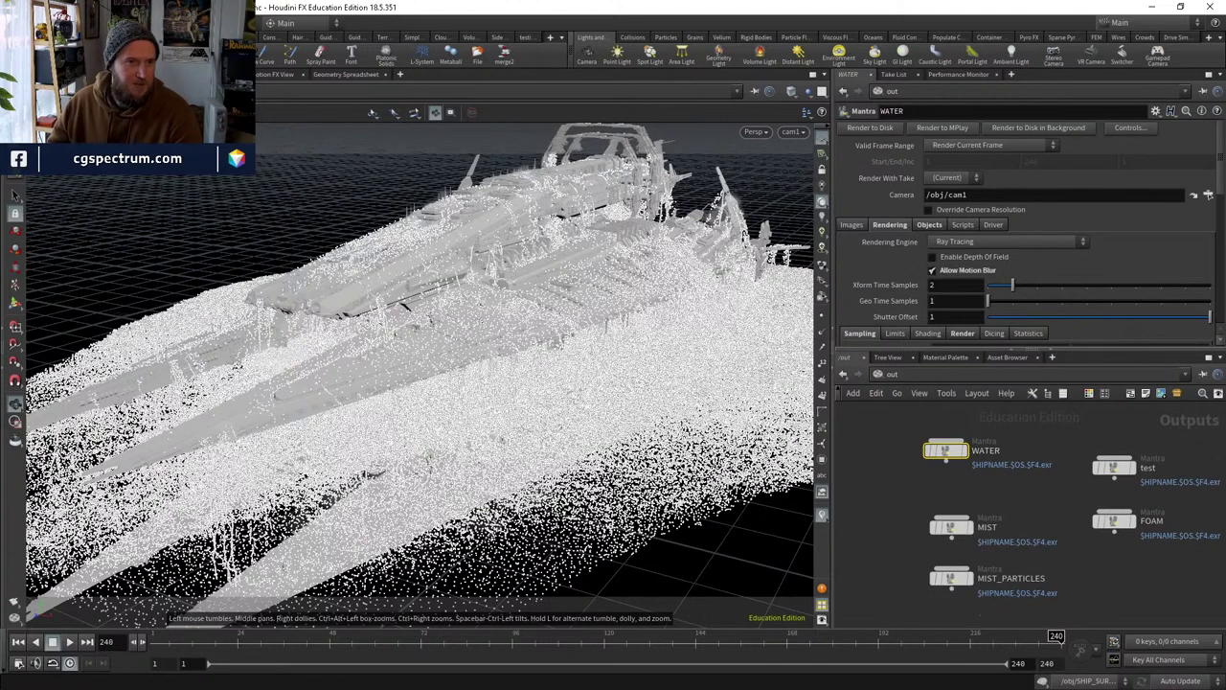
key("ctrl+Page_Down")
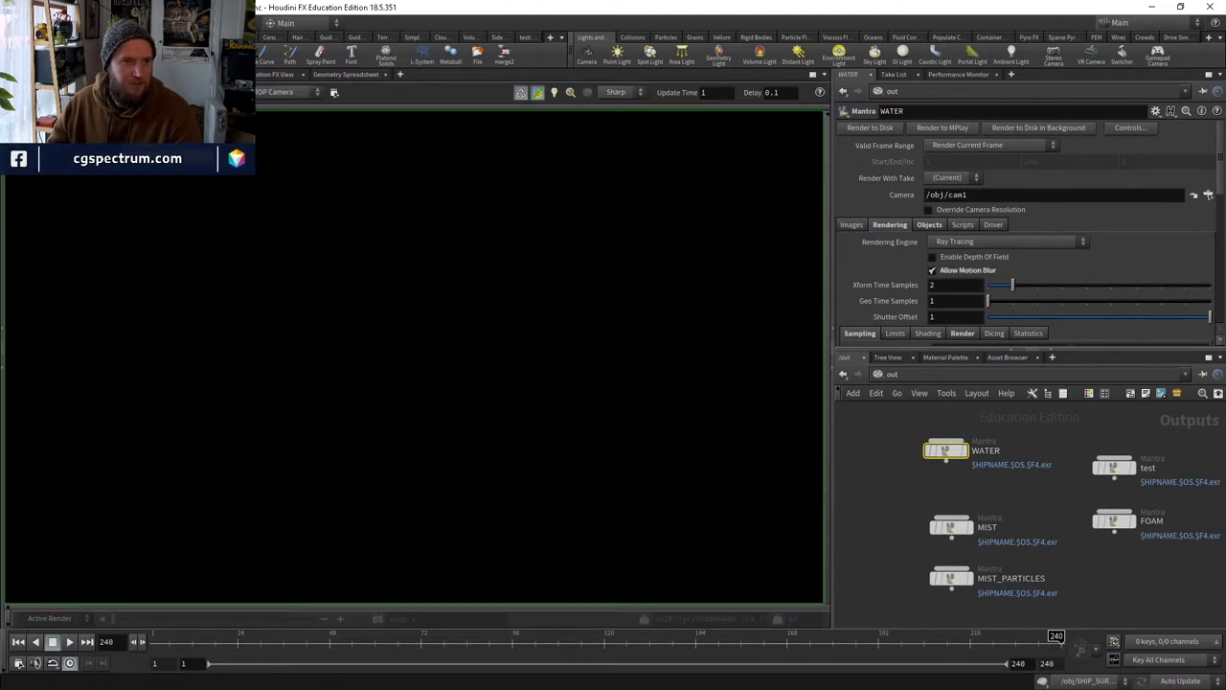
left_click(293, 89)
left_click(278, 127)
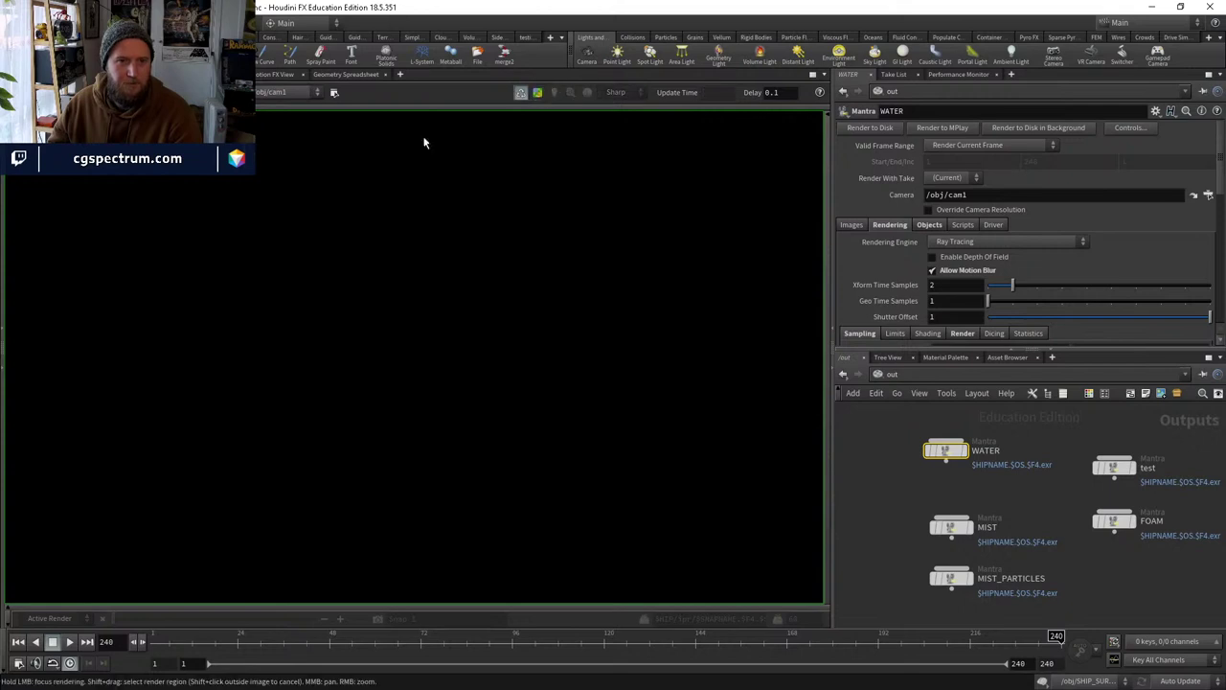
left_click(230, 92)
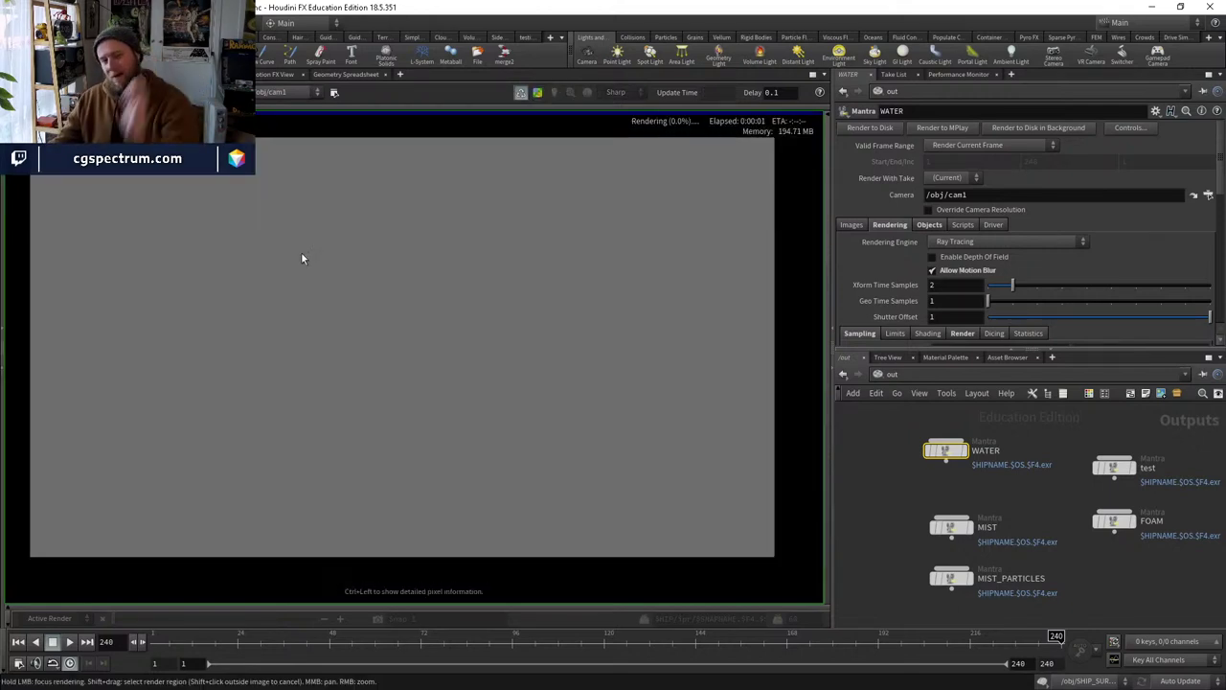
Focus-render the left, lower-left, top-right and middle areas of the frame.
scroll(385, 257, "up", 2)
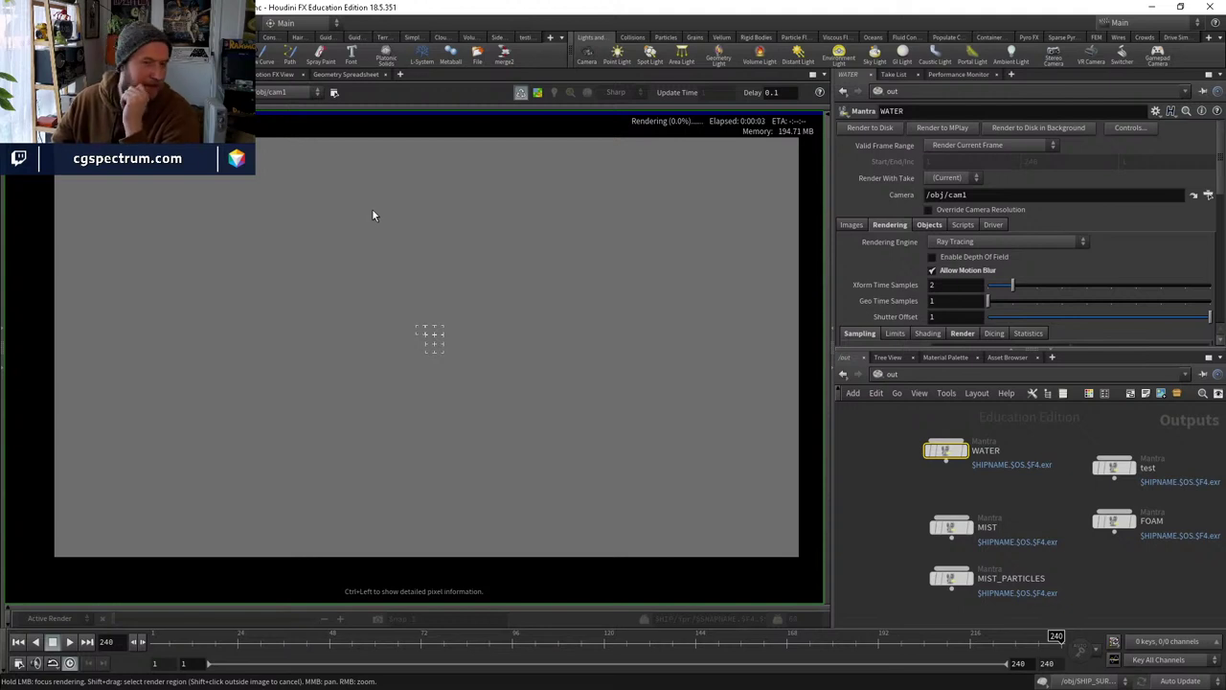
scroll(417, 264, "up", 2)
scroll(406, 254, "down", 3)
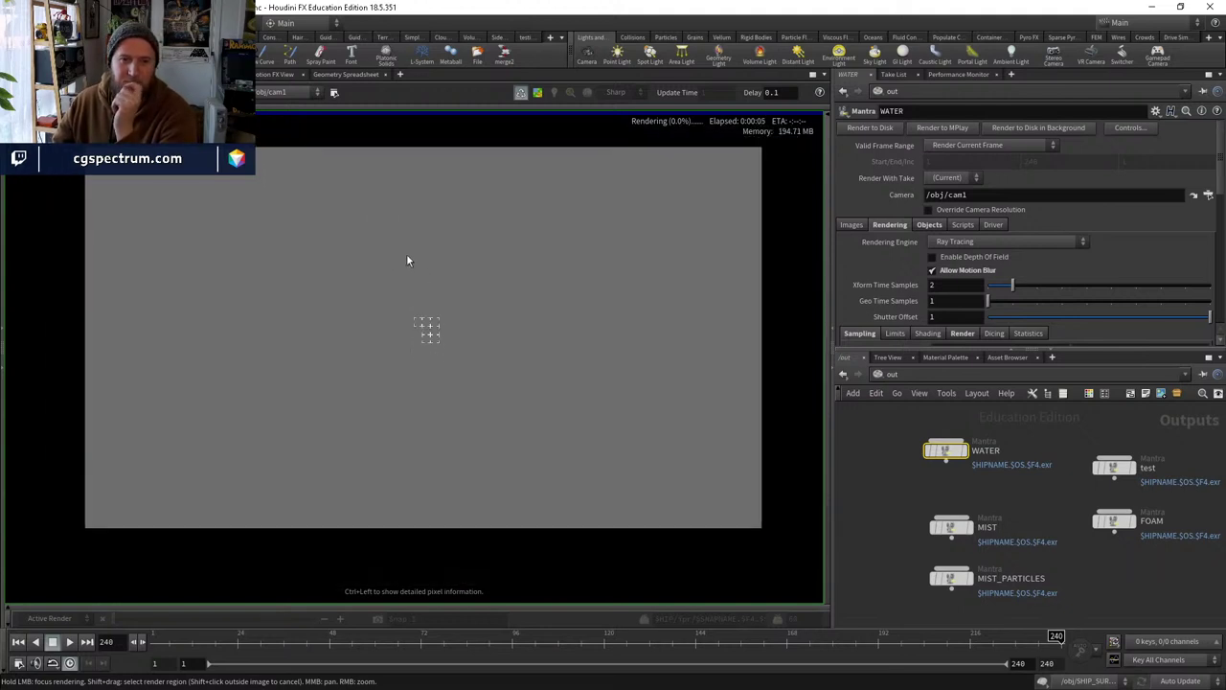
scroll(406, 251, "up", 5)
mouse_move(406, 252)
left_mouse_down()
mouse_move(361, 174)
mouse_move(367, 192)
mouse_move(311, 194)
mouse_move(290, 254)
left_mouse_up()
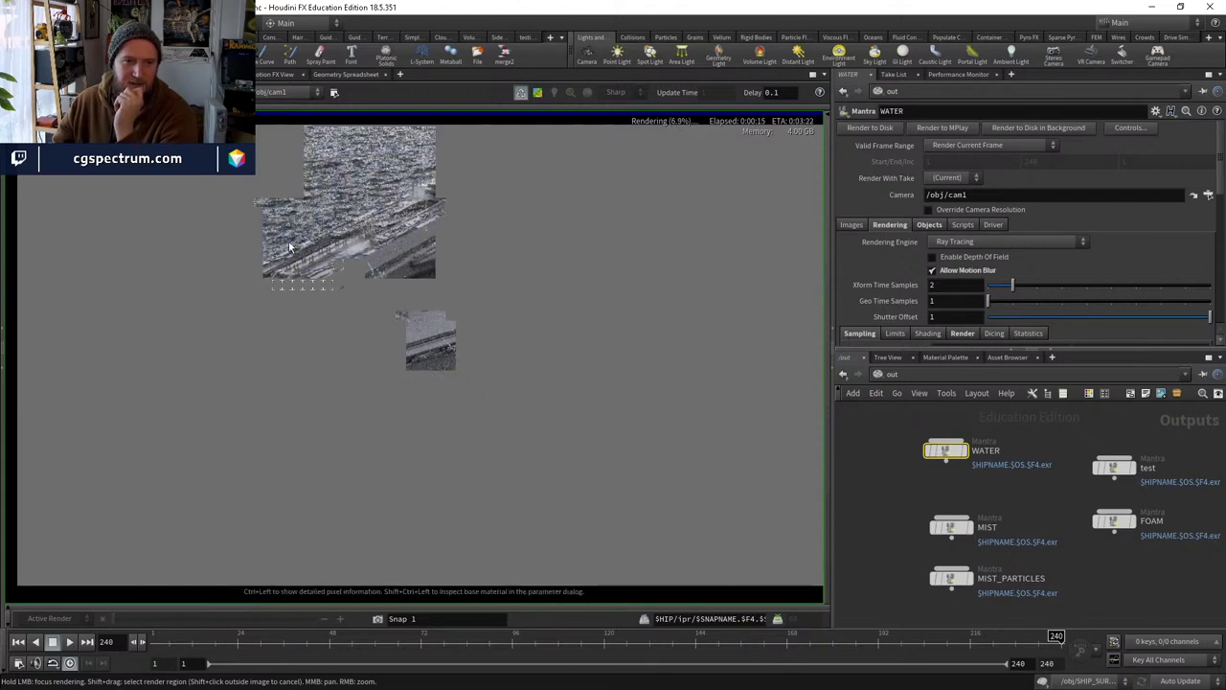
middle_click_drag(289, 254, 371, 227)
mouse_move(371, 227)
left_mouse_down()
mouse_move(287, 266)
mouse_move(274, 254)
mouse_move(313, 240)
left_mouse_up()
scroll(313, 239, "down", 2)
middle_click_drag(480, 214, 437, 256)
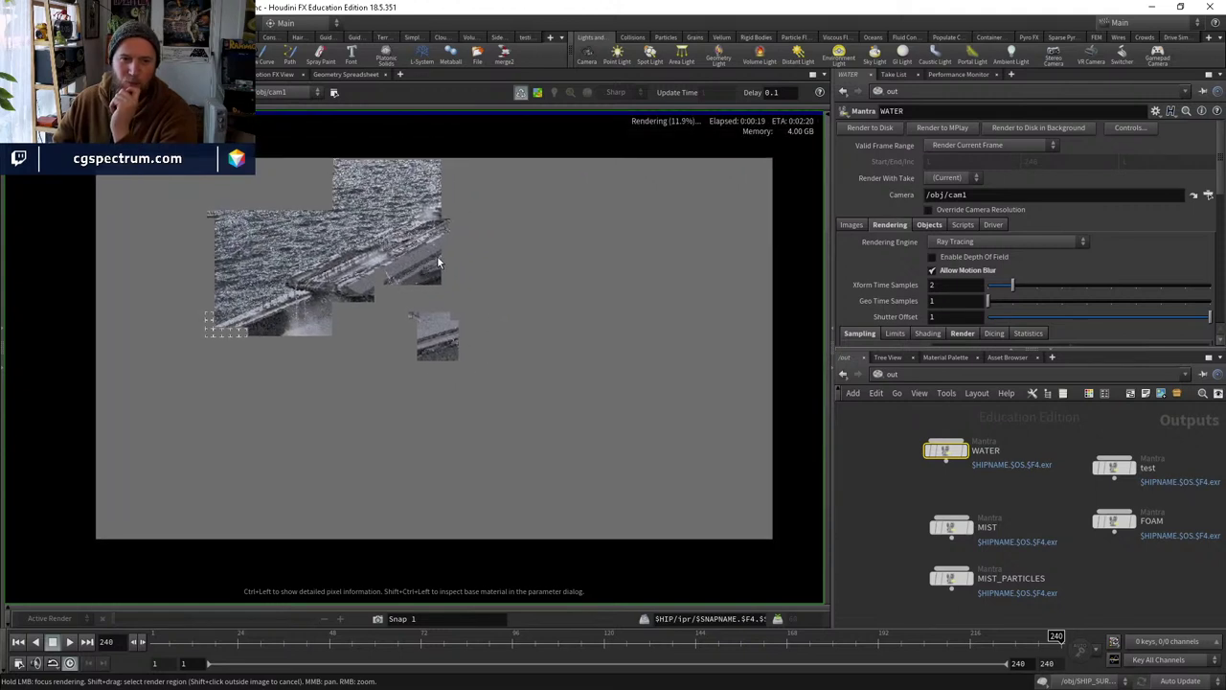
mouse_move(697, 212)
left_mouse_down()
mouse_move(706, 186)
mouse_move(689, 198)
mouse_move(554, 172)
mouse_move(465, 209)
mouse_move(307, 209)
mouse_move(277, 187)
mouse_move(192, 251)
mouse_move(187, 305)
mouse_move(234, 289)
mouse_move(192, 317)
mouse_move(179, 344)
mouse_move(155, 328)
mouse_move(315, 430)
mouse_move(290, 469)
mouse_move(297, 381)
mouse_move(294, 398)
mouse_move(293, 386)
mouse_move(349, 381)
mouse_move(337, 387)
mouse_move(509, 329)
mouse_move(418, 338)
left_mouse_up()
Inspect the right side of the render image, then stop the render in progress.
scroll(296, 426, "up", 1)
scroll(188, 237, "down", 2)
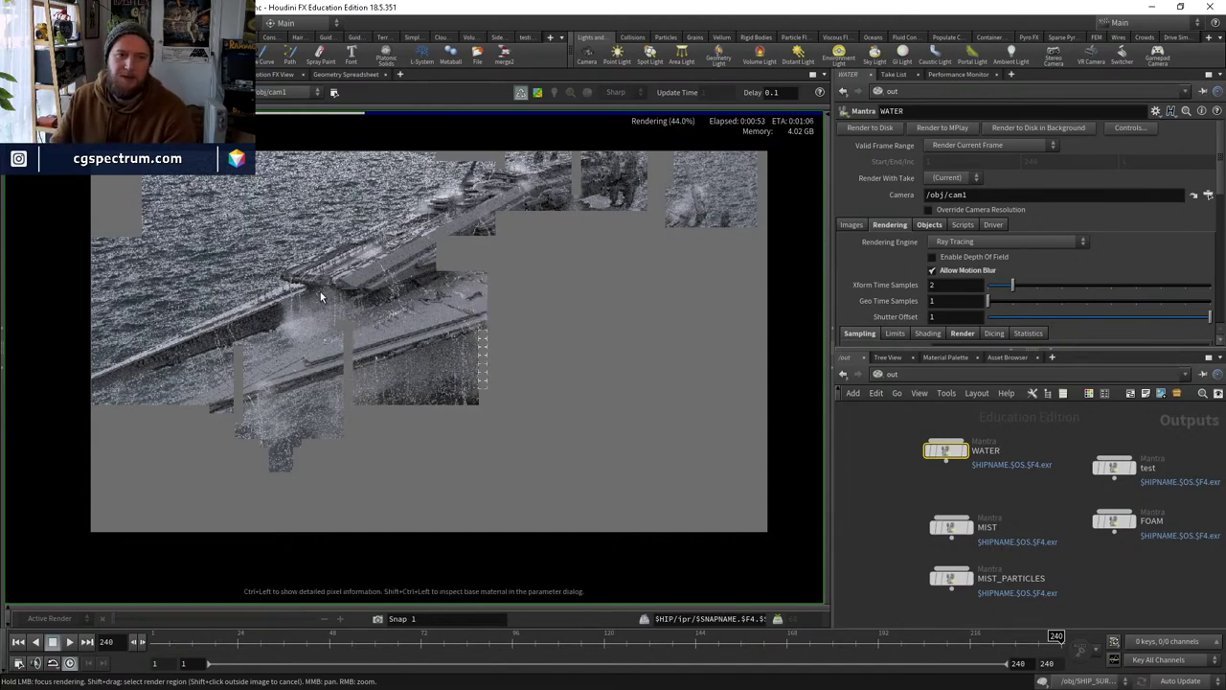
scroll(164, 287, "up", 3)
scroll(167, 292, "down", 2)
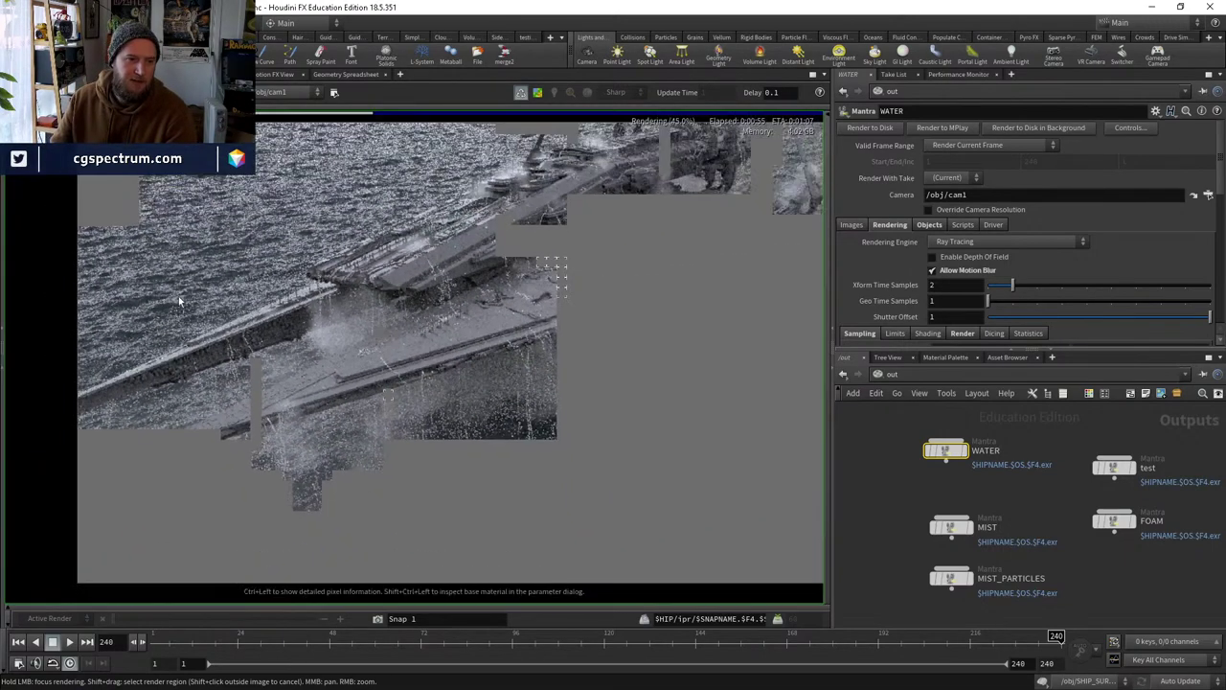
scroll(630, 431, "up", 1)
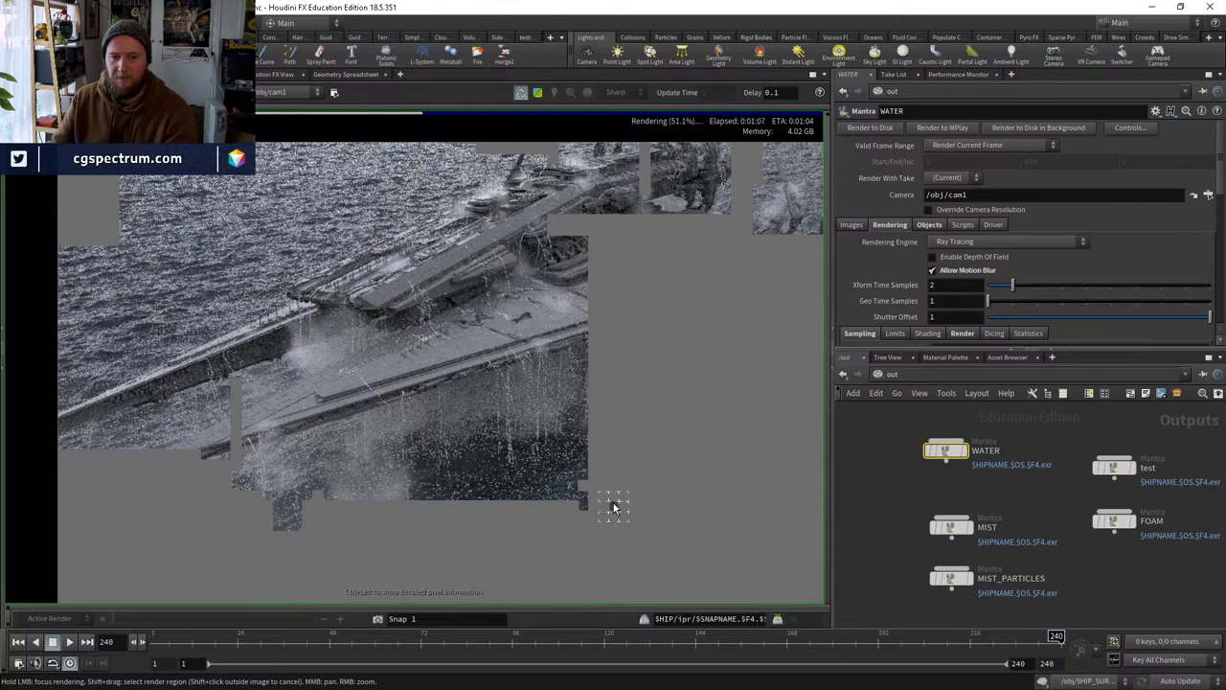
middle_click_drag(667, 443, 592, 441)
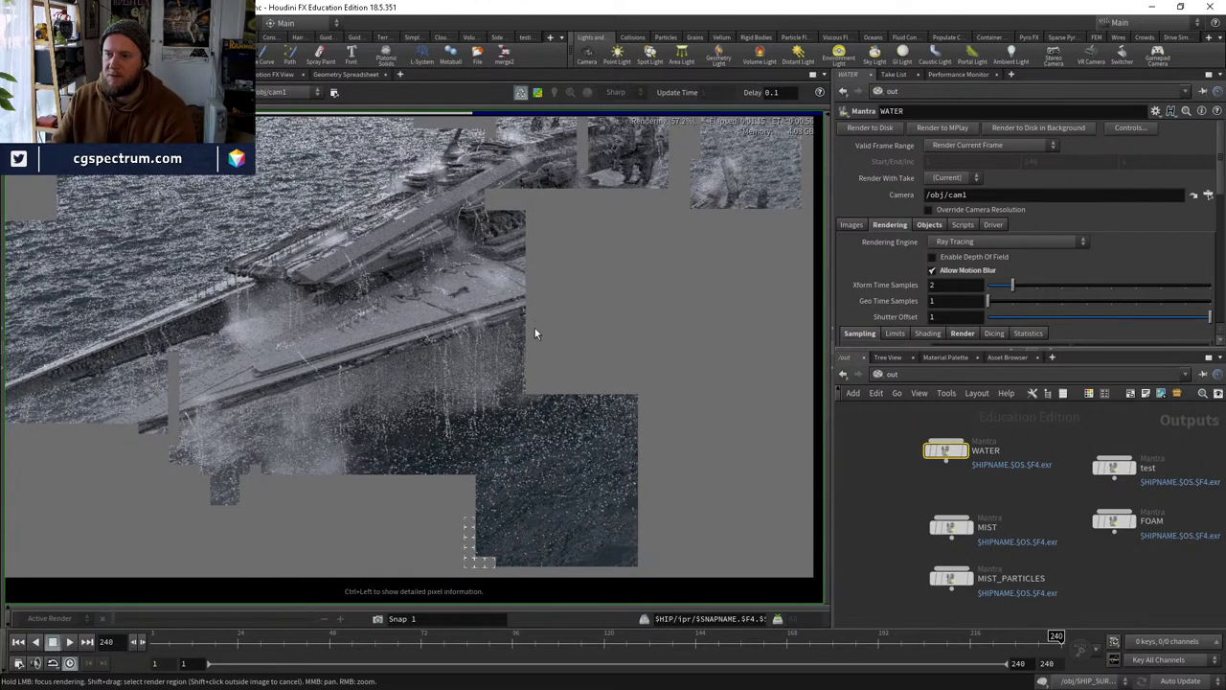
scroll(534, 330, "down", 2)
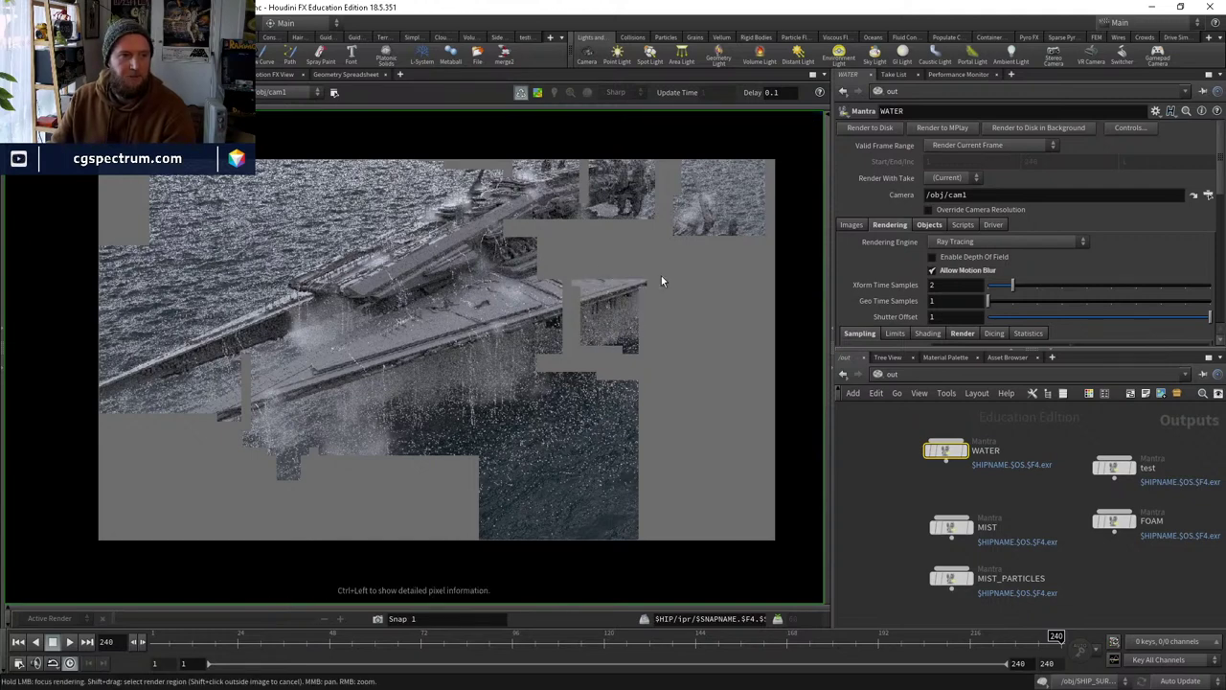
middle_click_drag(1053, 493, 1050, 521)
Return to /obj in the Scene View and frame the object nodes around RENDER_SHIP.
left_click(891, 373)
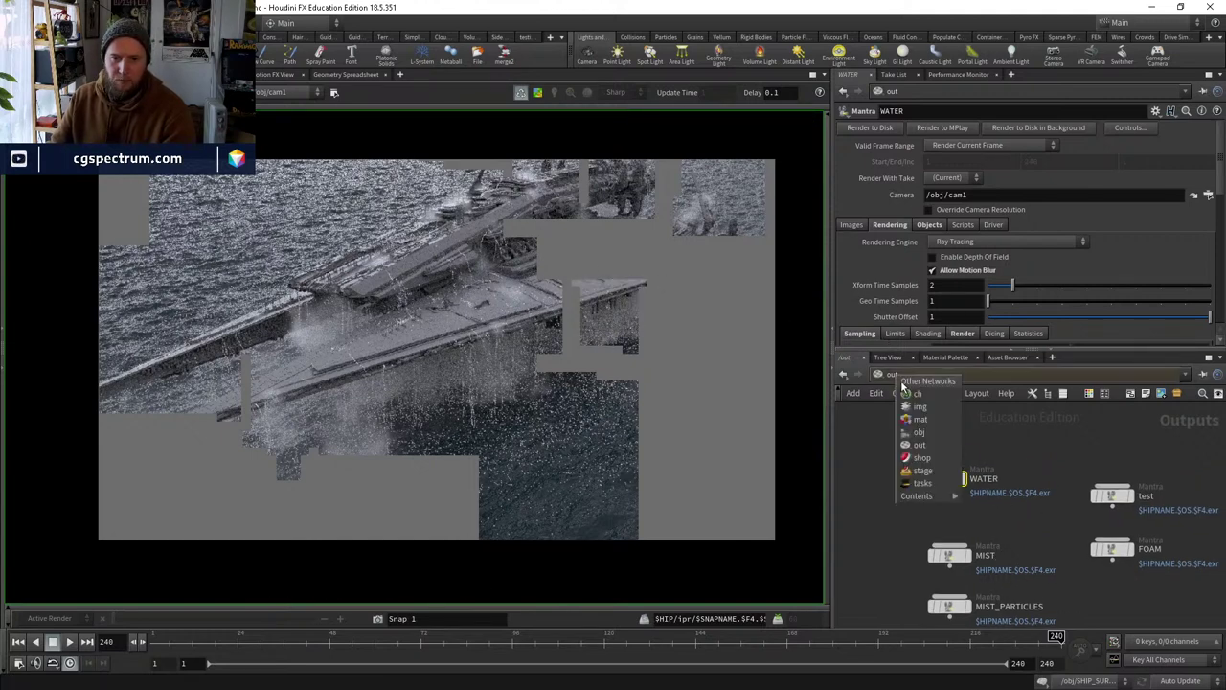
left_click(918, 434)
scroll(968, 445, "up", 4)
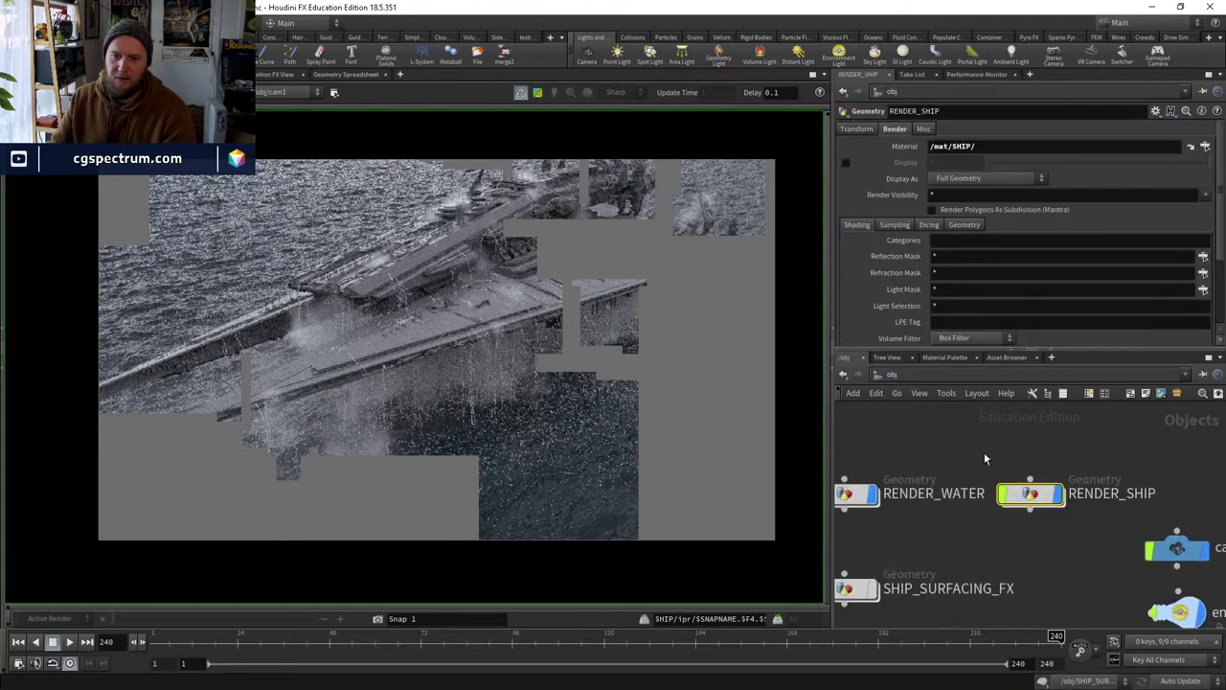
middle_click_drag(1014, 513, 960, 539)
scroll(959, 540, "down", 3)
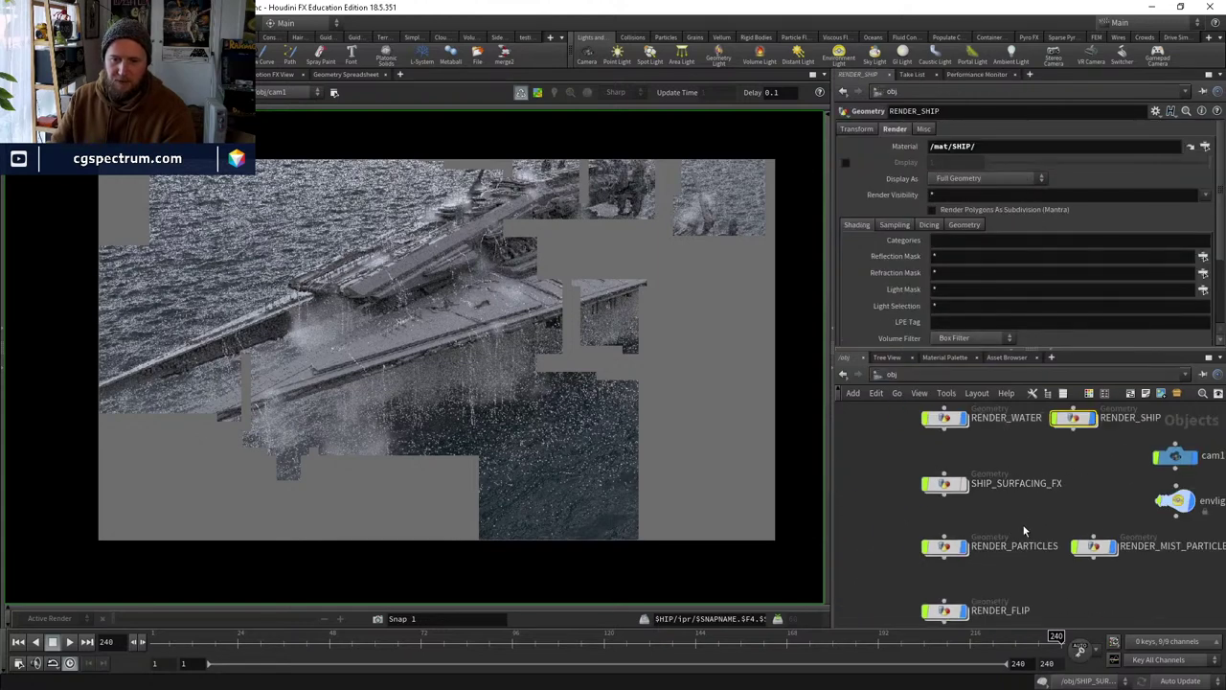
middle_click_drag(1046, 587, 981, 492)
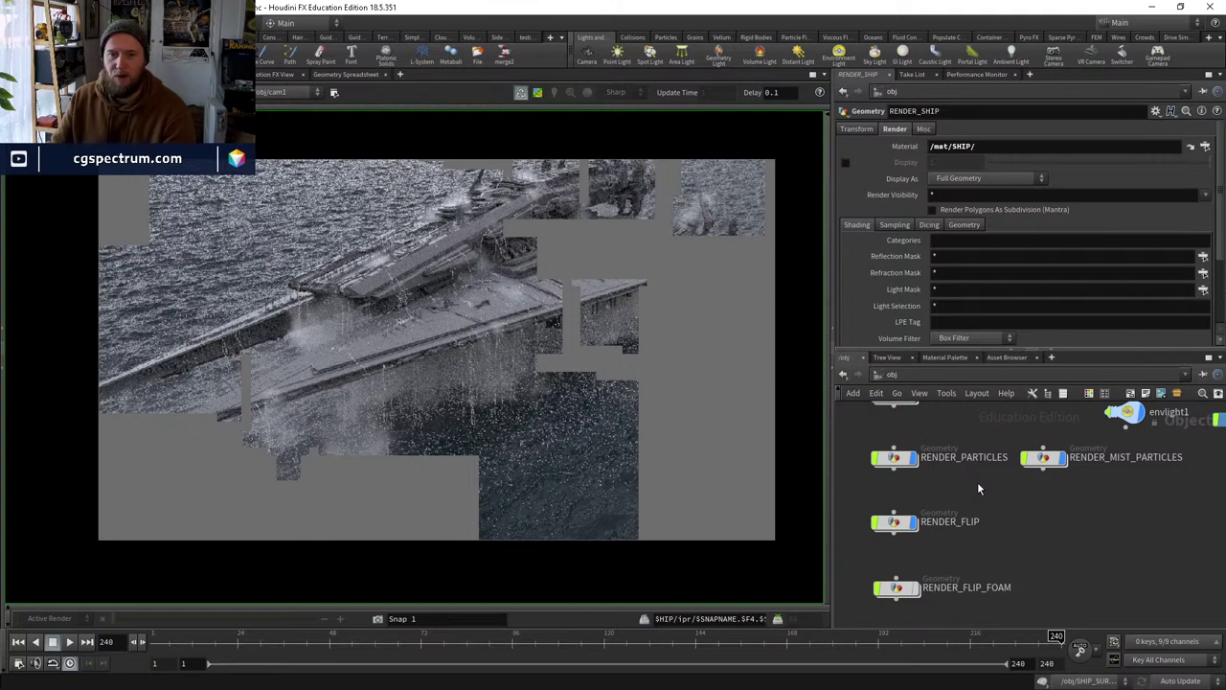
middle_click_drag(977, 482, 976, 507)
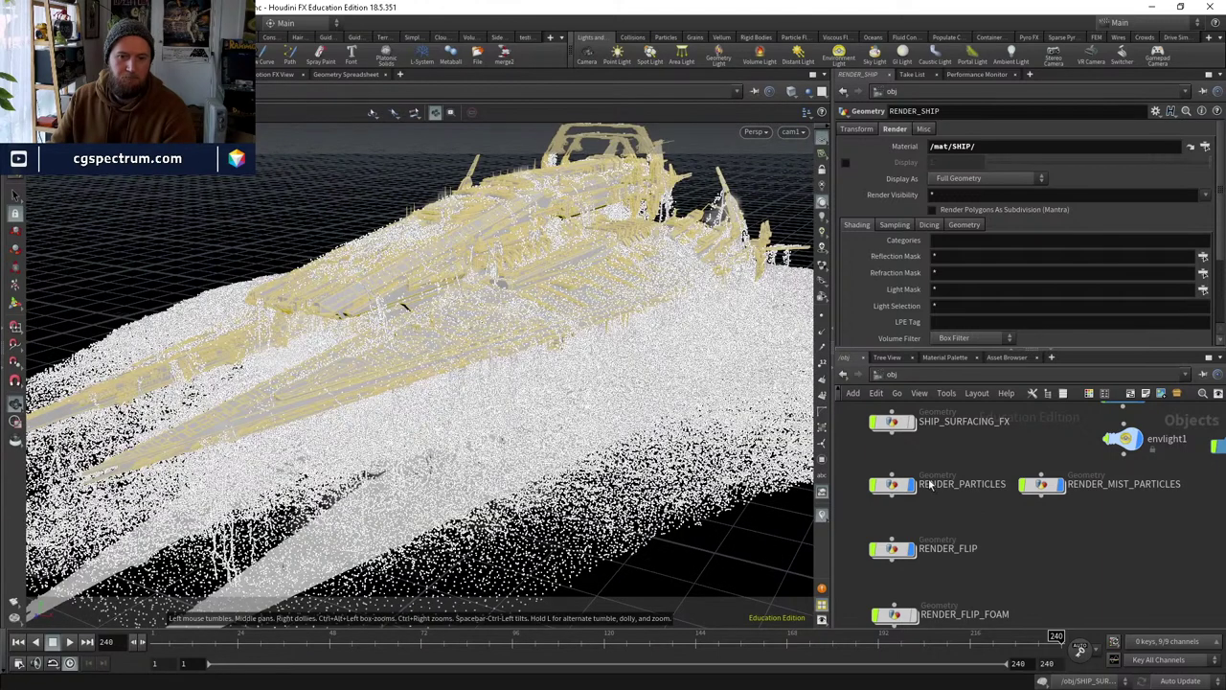
mouse_move(991, 523)
middle_mouse_down()
mouse_move(943, 632)
mouse_move(1015, 541)
mouse_move(1002, 577)
mouse_move(977, 511)
middle_mouse_up()
key("f")
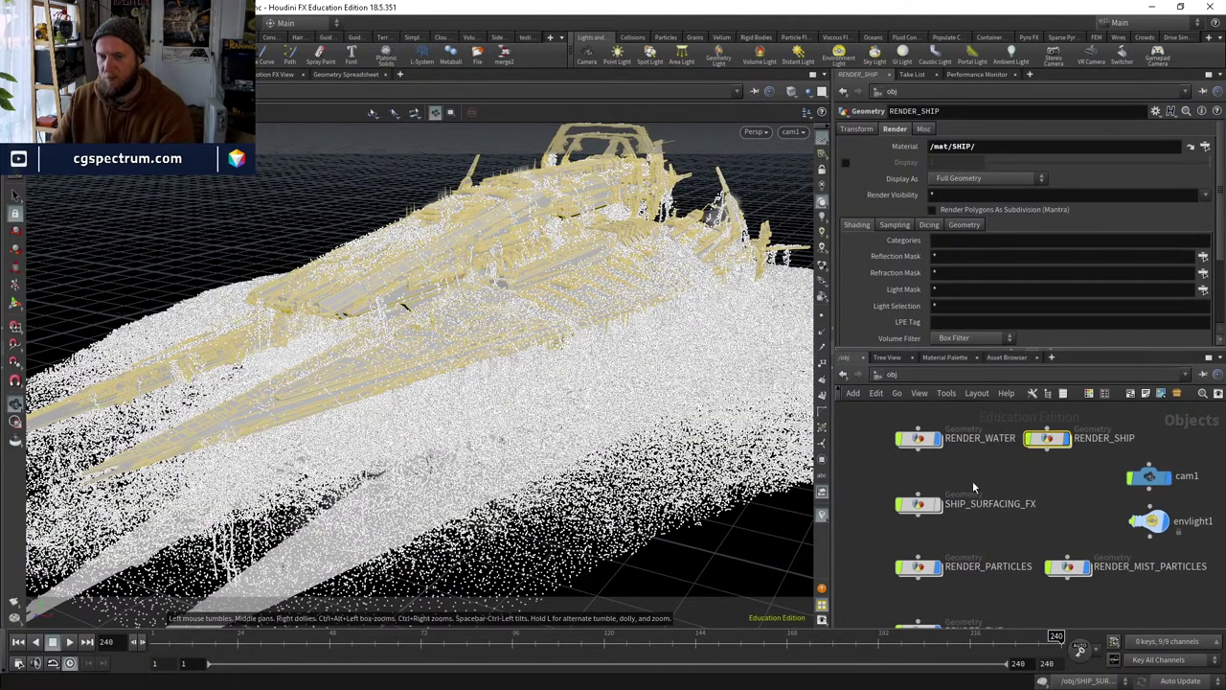
scroll(944, 457, "down", 10)
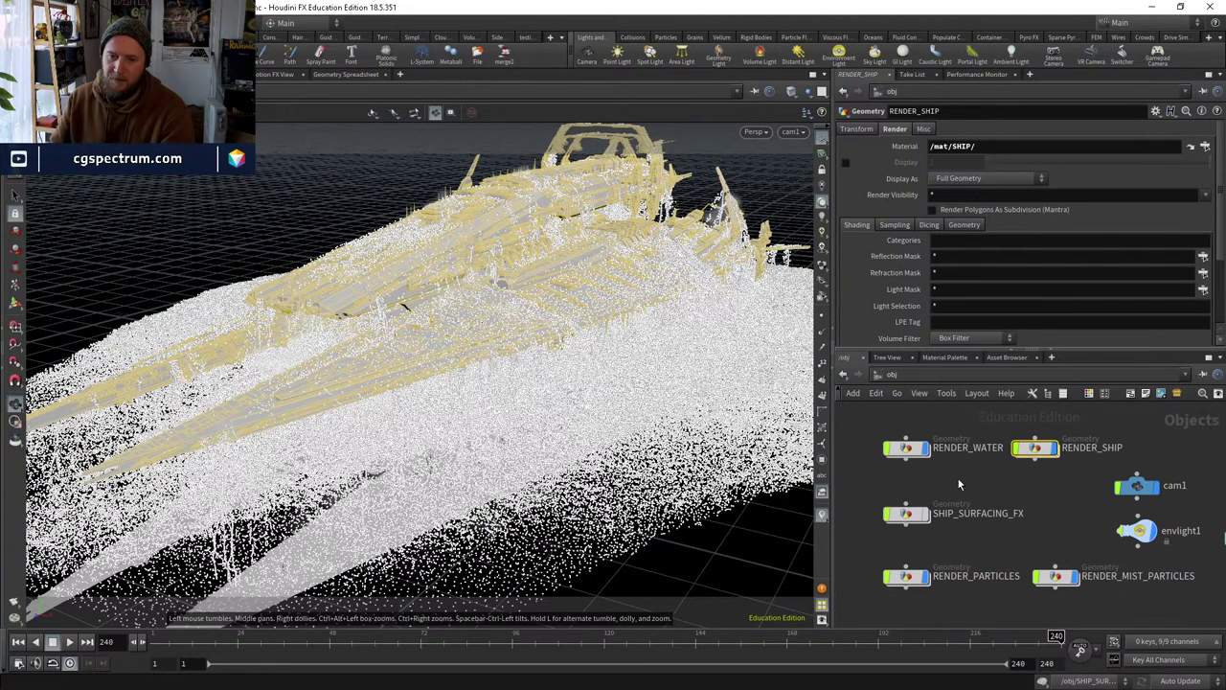
Look inside RENDER_FLIP, go back up, then enter SHIP_SURFACING_FX.
double_click(917, 458)
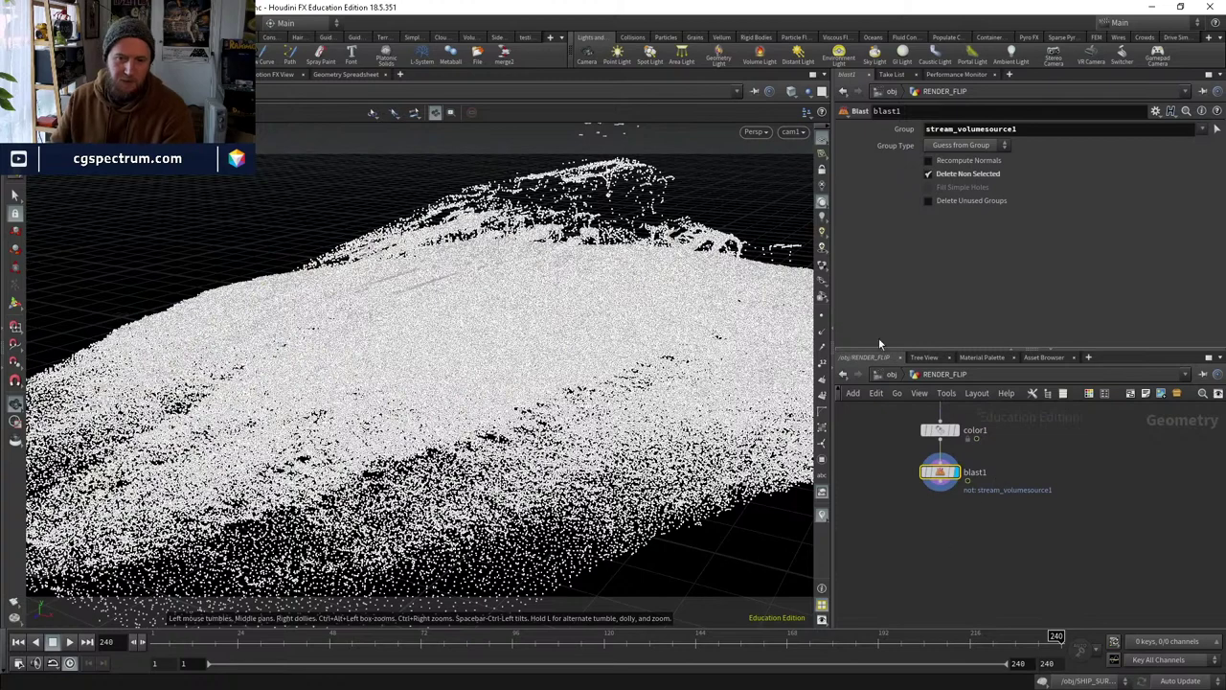
left_click(891, 375)
scroll(1023, 451, "up", 3)
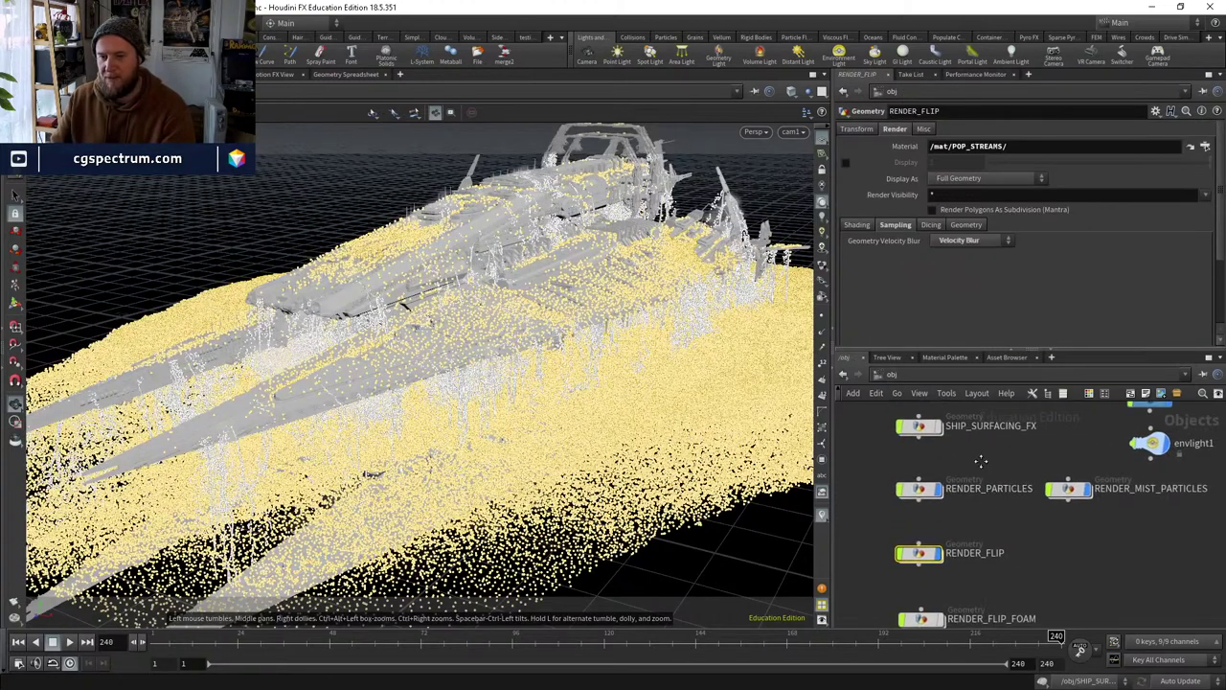
double_click(922, 467)
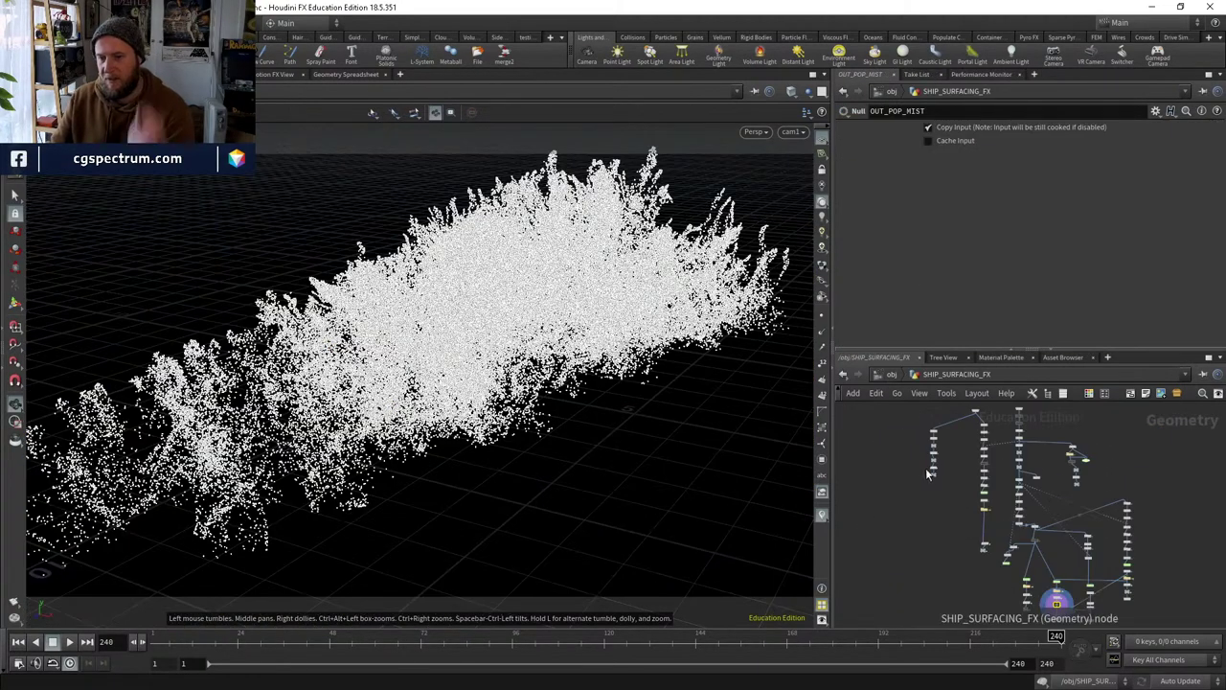
Select OUT_WATER_GEO and then OUT_FLIP to inspect the FLIP simulation chain.
scroll(927, 472, "up", 5)
scroll(913, 488, "up", 2)
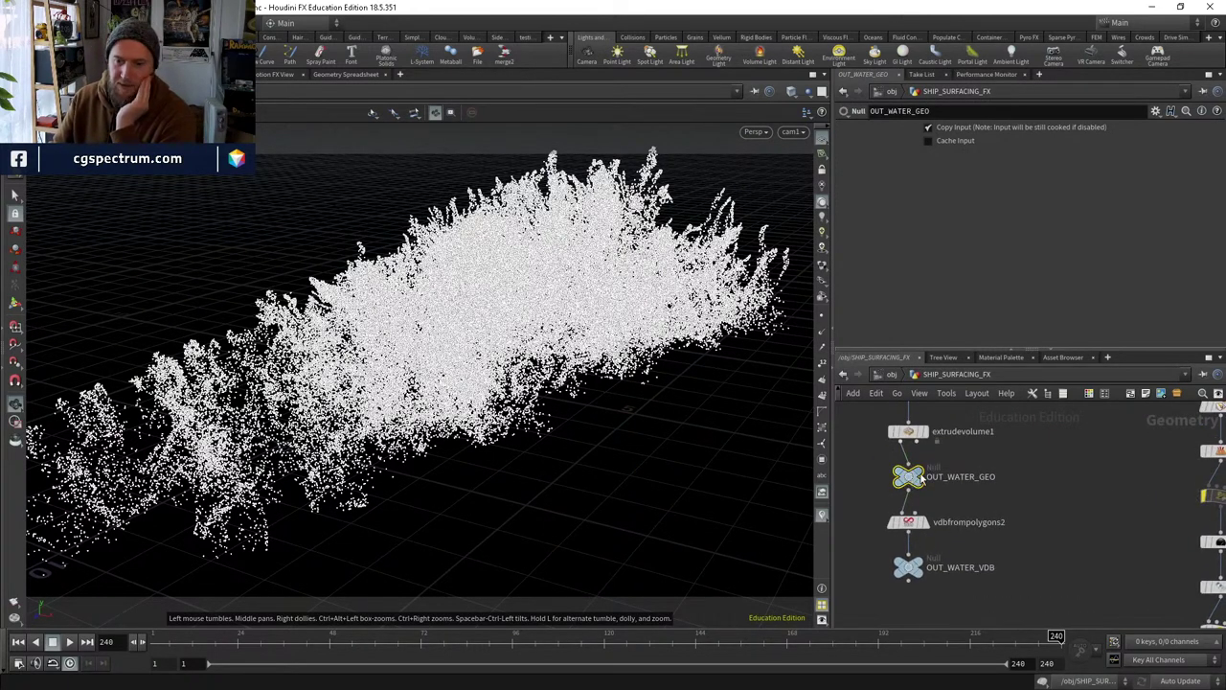
left_click_drag(968, 456, 892, 520)
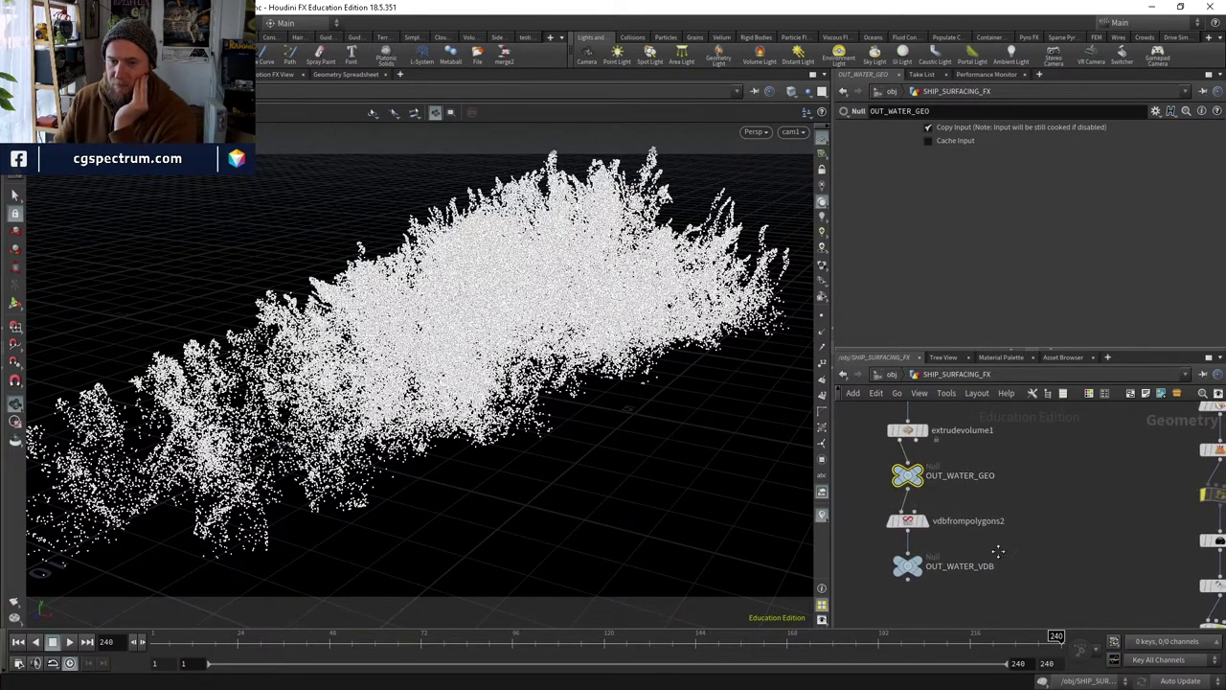
middle_click_drag(990, 479, 940, 472)
scroll(1039, 515, "down", 5)
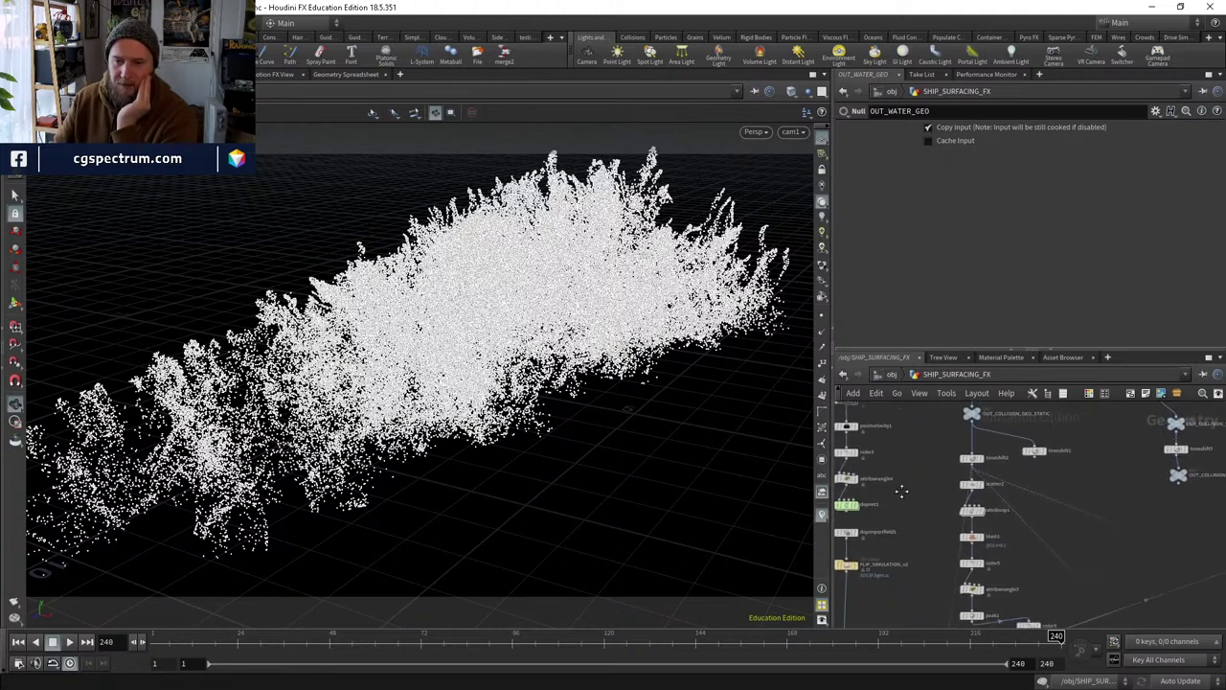
scroll(924, 466, "up", 2)
left_click_drag(942, 502, 919, 477)
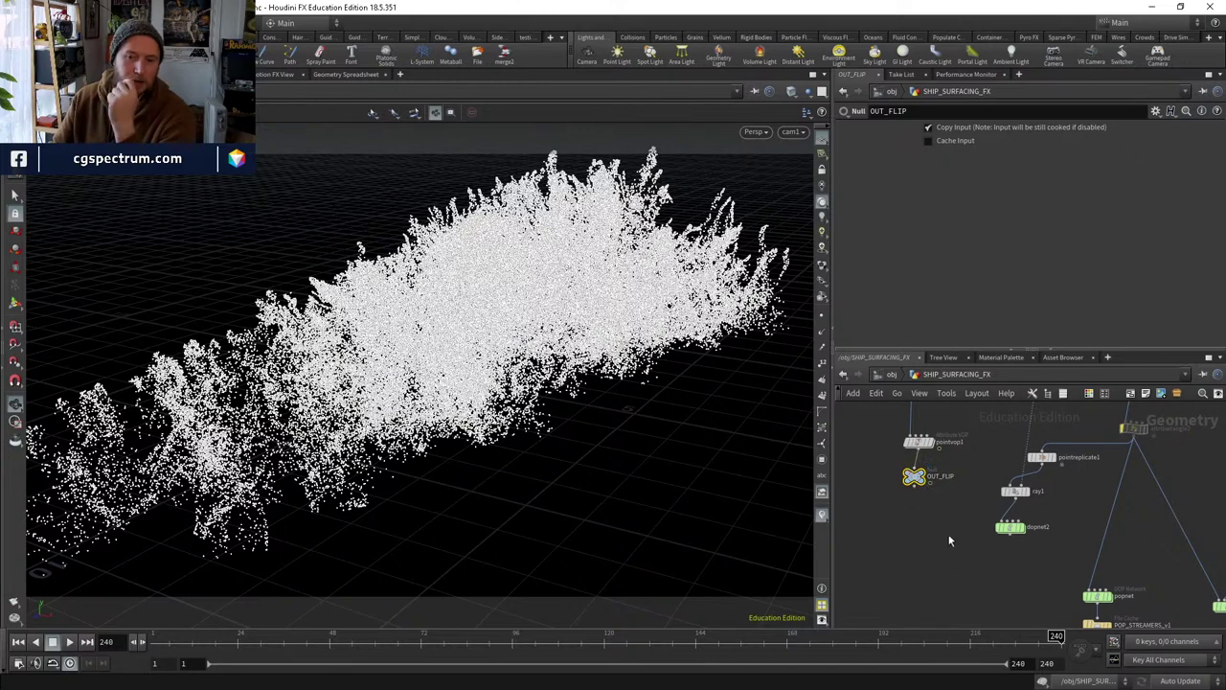
Select OUT_PARTICLES, centre the OUT_MIST chain, and search the Tab menu for 'obj'.
scroll(915, 508, "down", 5)
scroll(920, 525, "up", 3)
left_click_drag(922, 506, 861, 463)
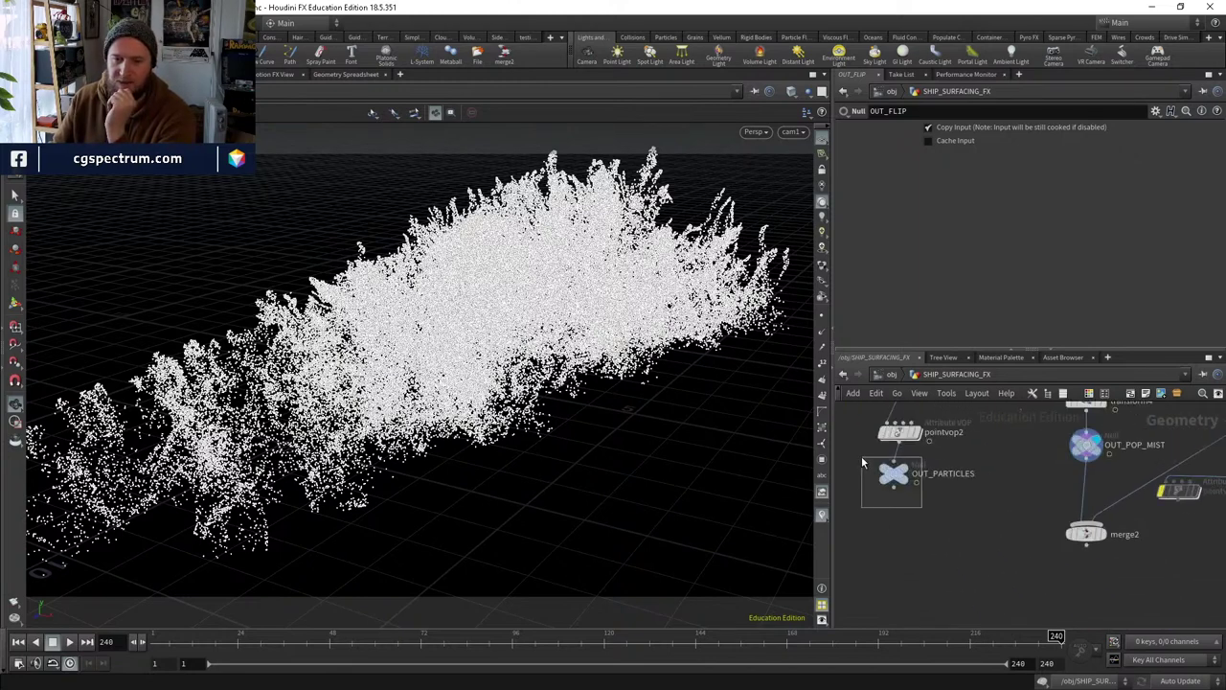
scroll(896, 476, "down", 2)
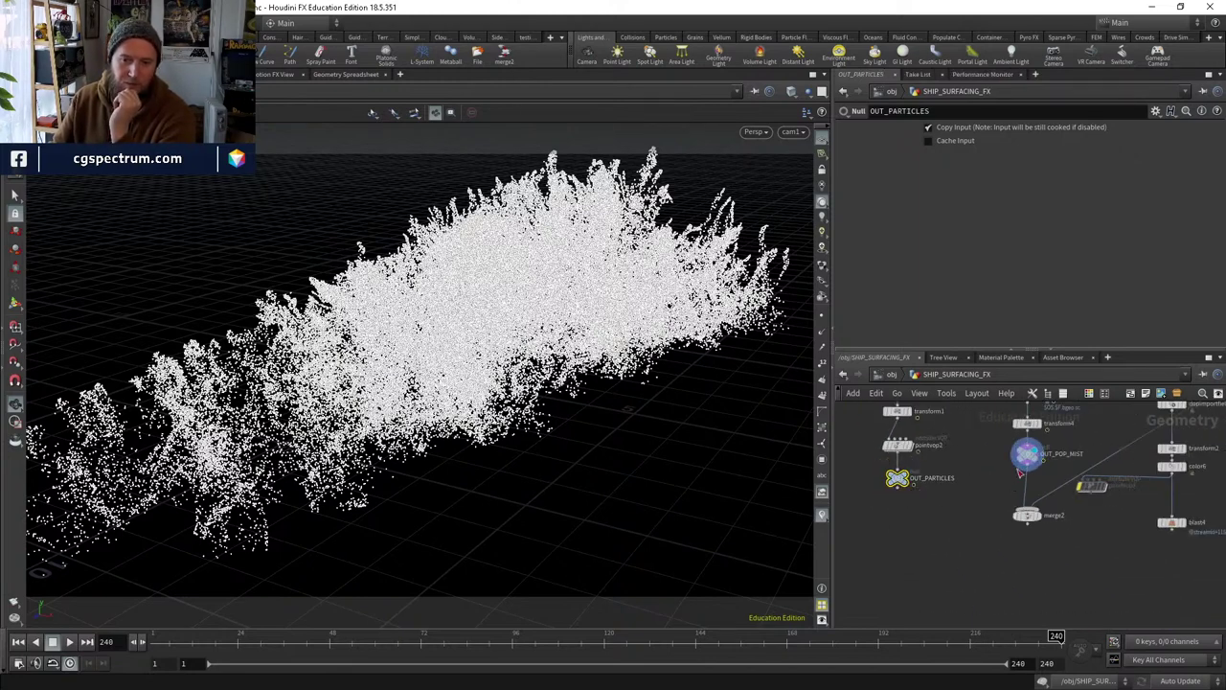
scroll(1020, 471, "up", 2)
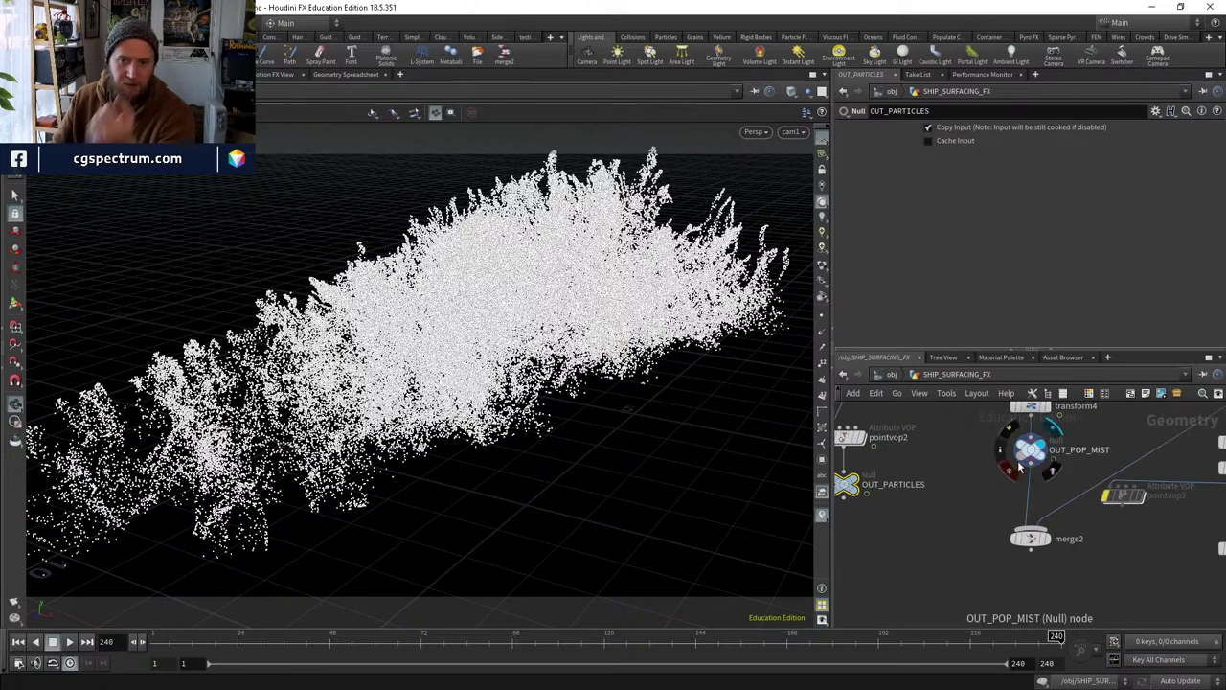
scroll(1023, 468, "down", 2)
middle_click_drag(1100, 556, 928, 542)
middle_click_drag(1068, 497, 943, 671)
scroll(1017, 563, "up", 2)
scroll(1017, 562, "down", 6)
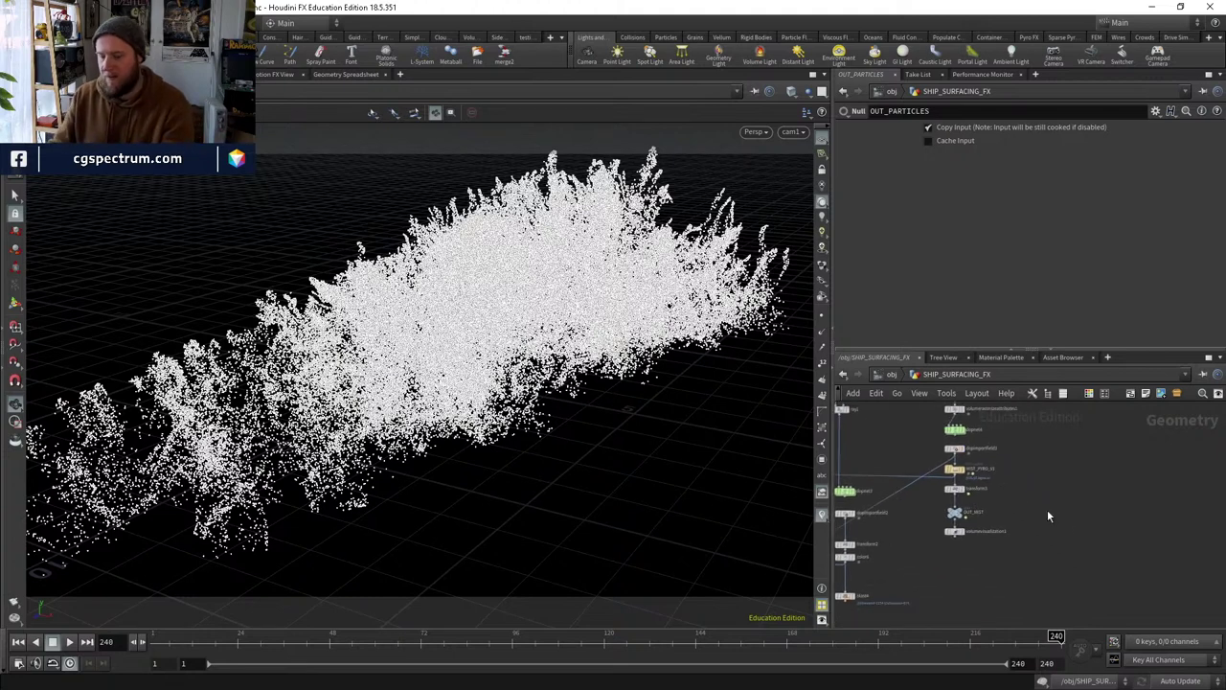
key("Tab")
type("obj")
key("Return")
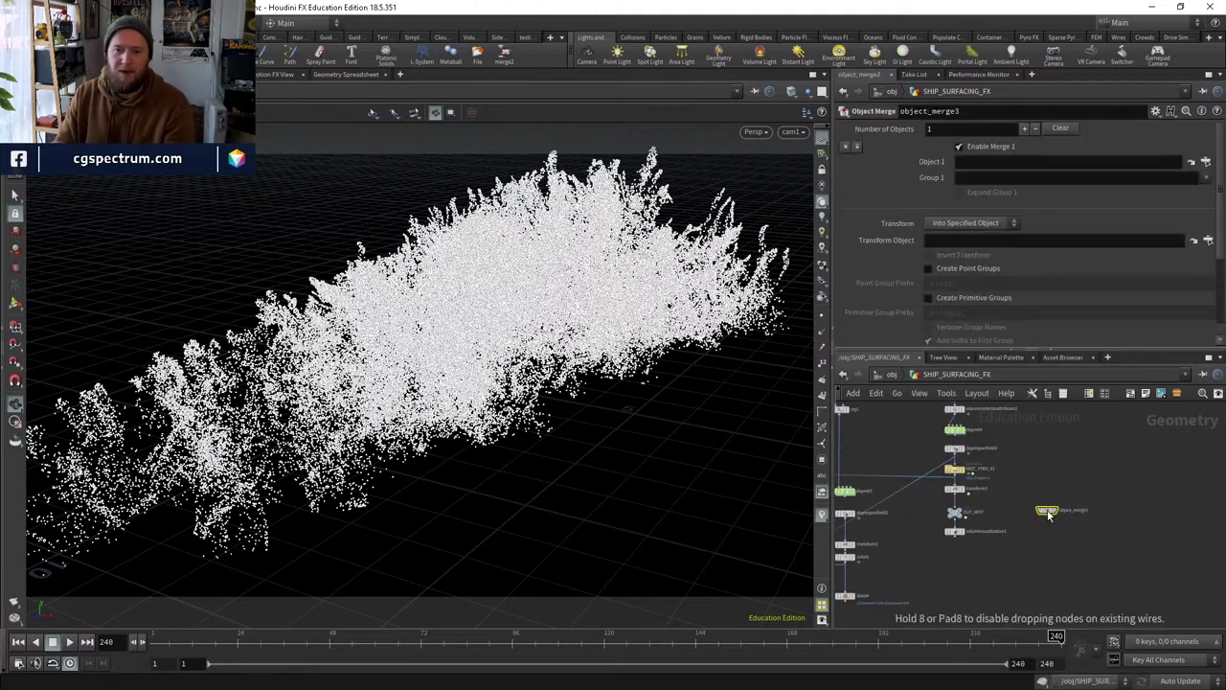
left_click(1054, 507)
scroll(1053, 508, "up", 2)
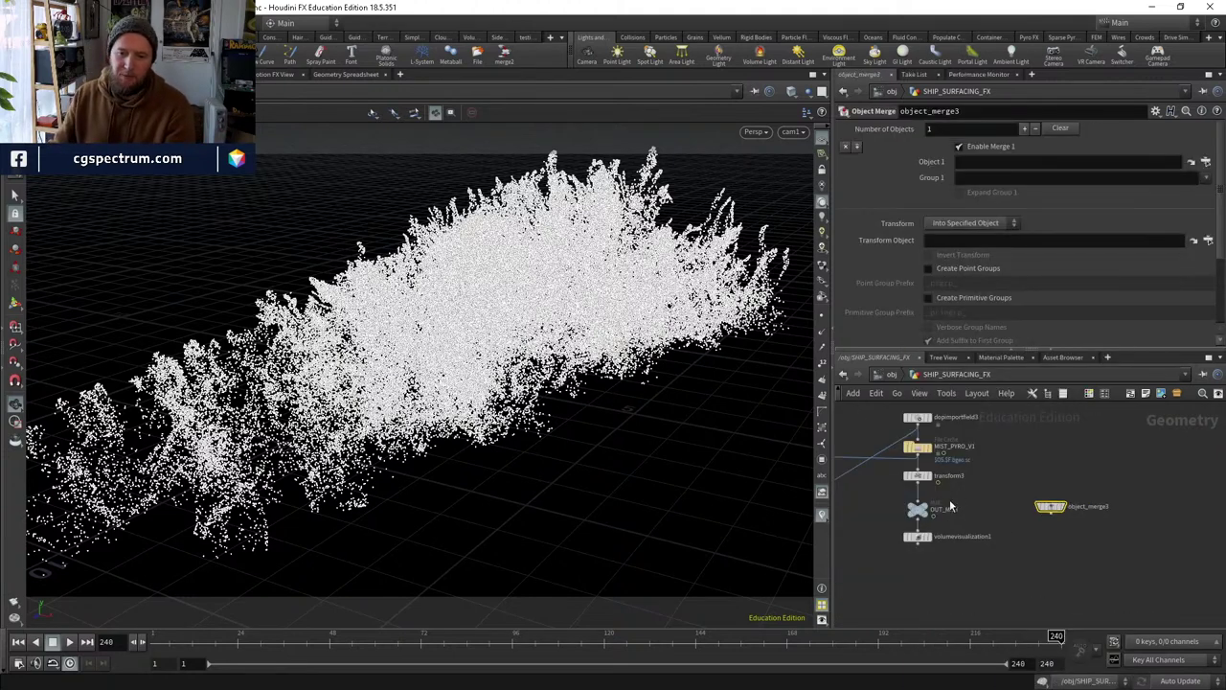
left_click(1206, 163)
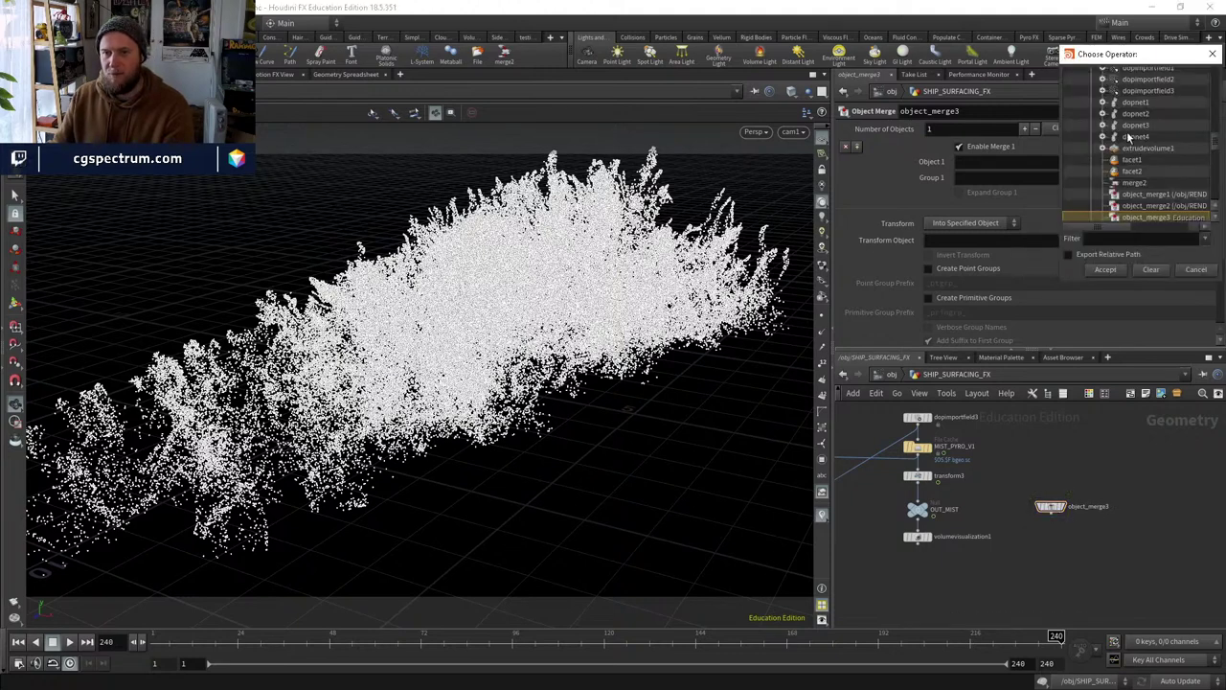
scroll(1140, 144, "up", 5)
scroll(1140, 142, "up", 1)
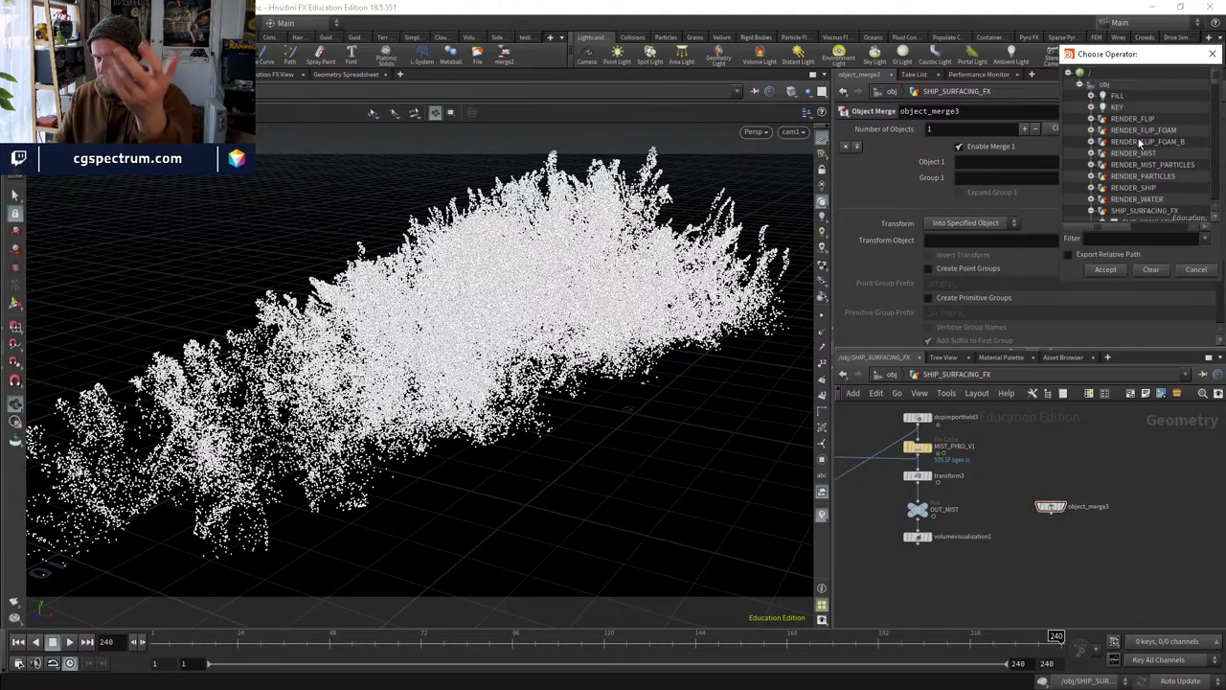
left_click_drag(1119, 59, 1039, 83)
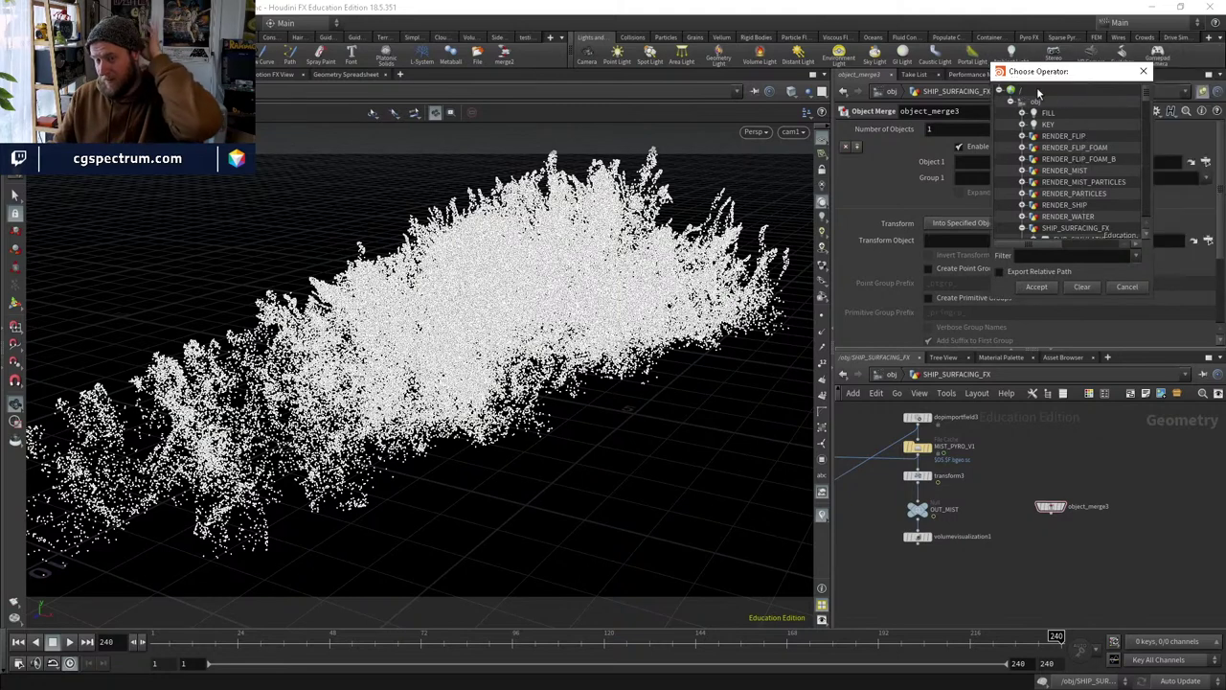
scroll(1097, 182, "down", 5)
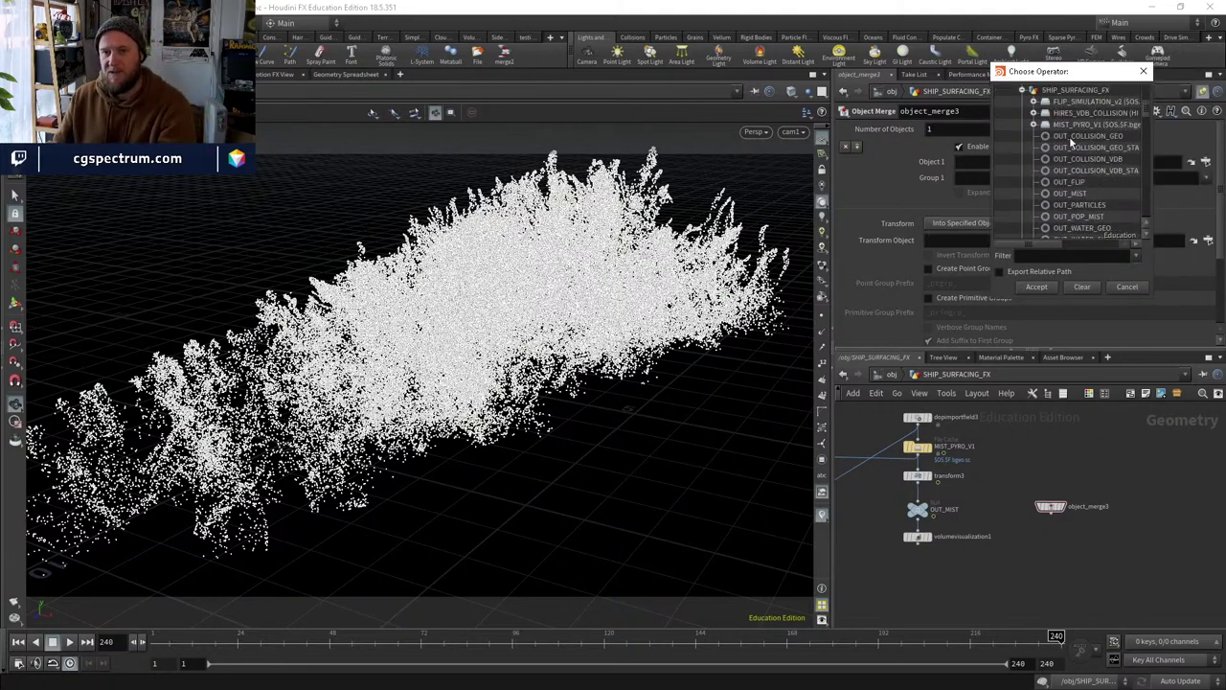
scroll(1089, 191, "down", 2)
scroll(1089, 191, "down", 1)
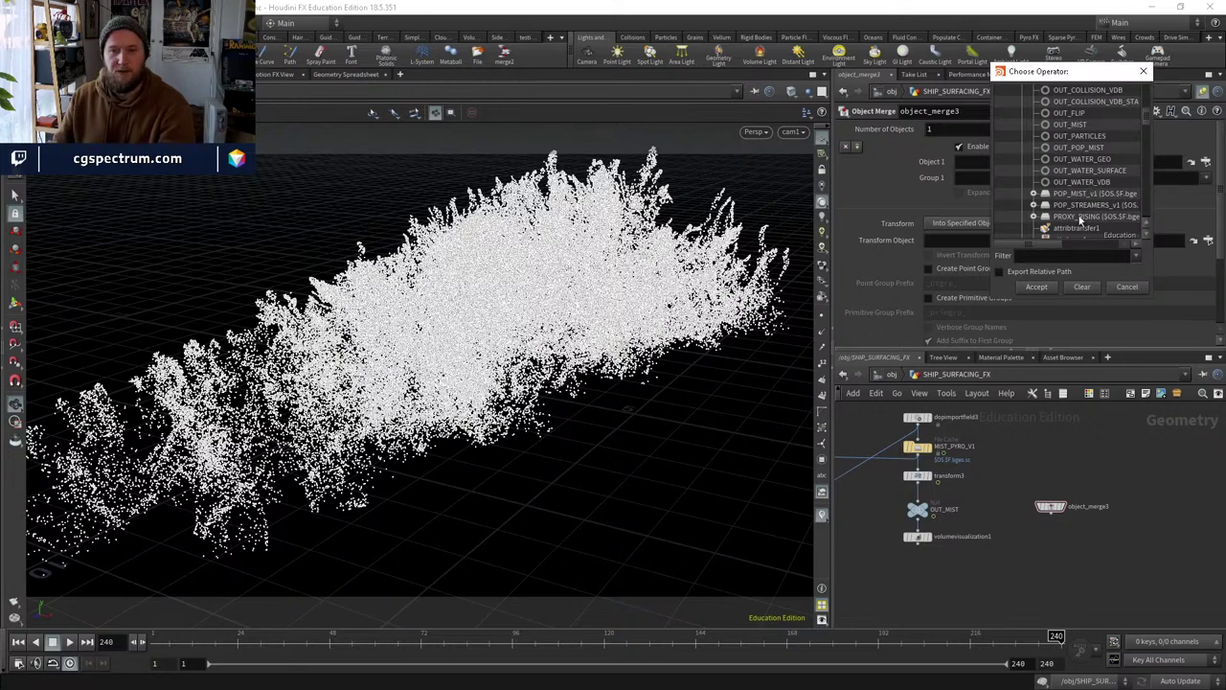
left_click(1126, 287)
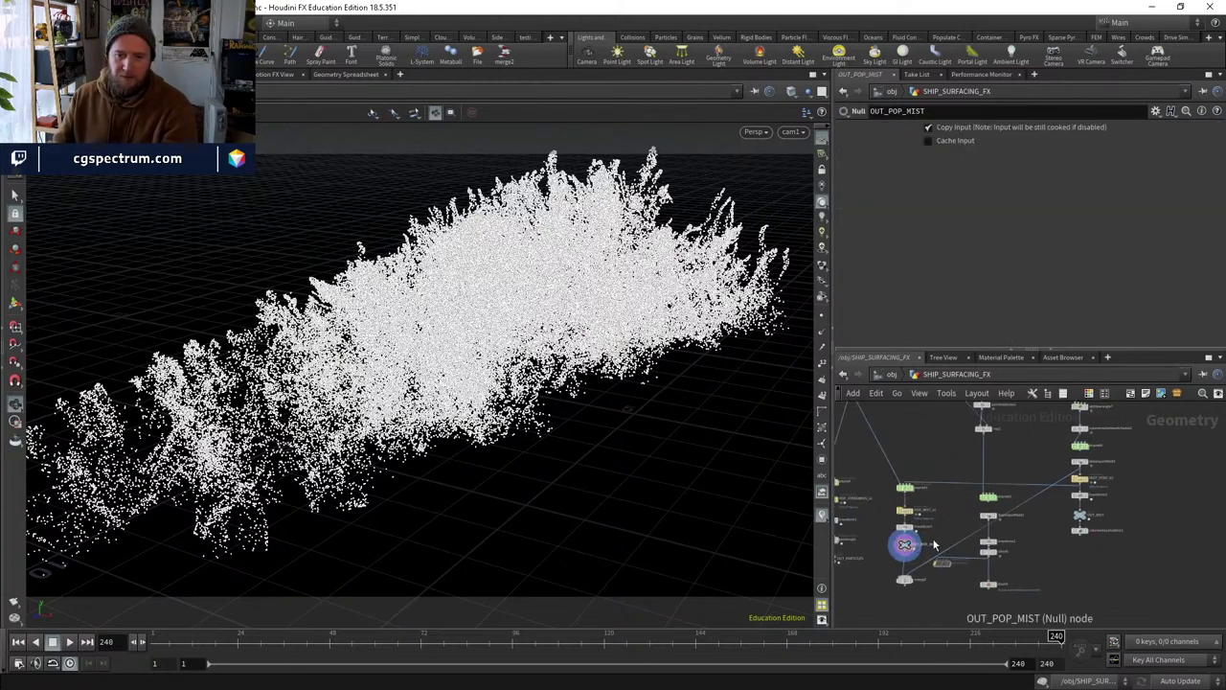
Select OUT_WATER_SURFACE and then object_merge2 to see its source.
scroll(934, 544, "up", 5)
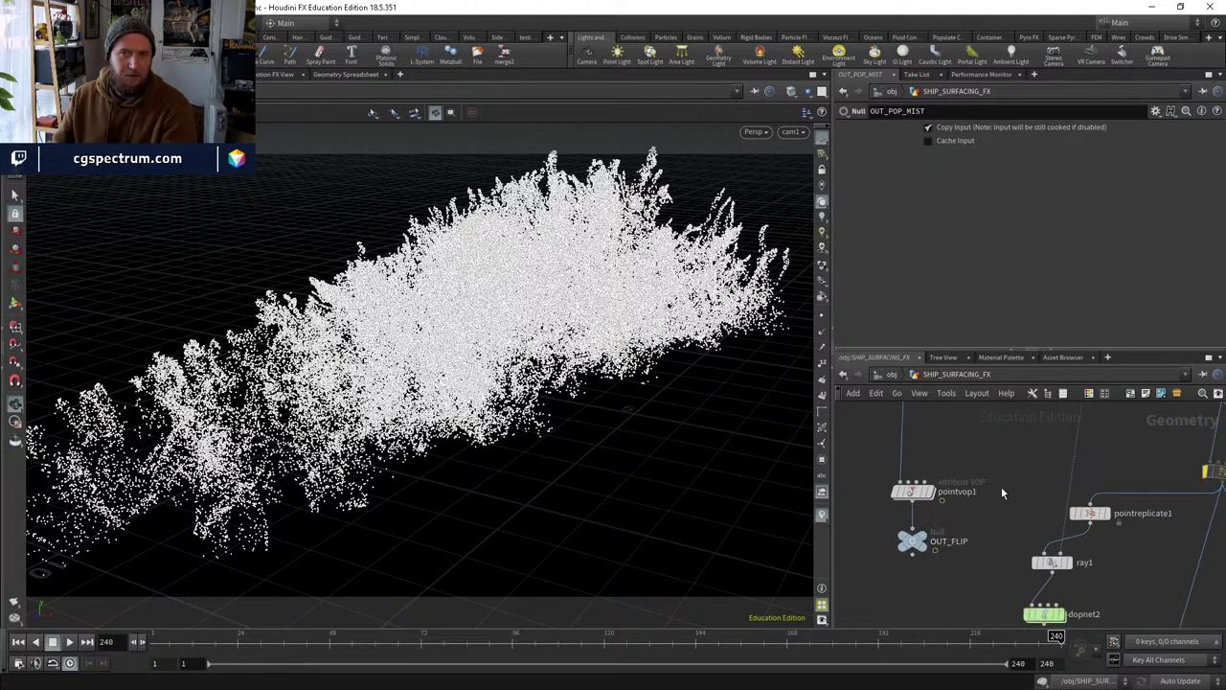
middle_click_drag(1002, 493, 999, 516)
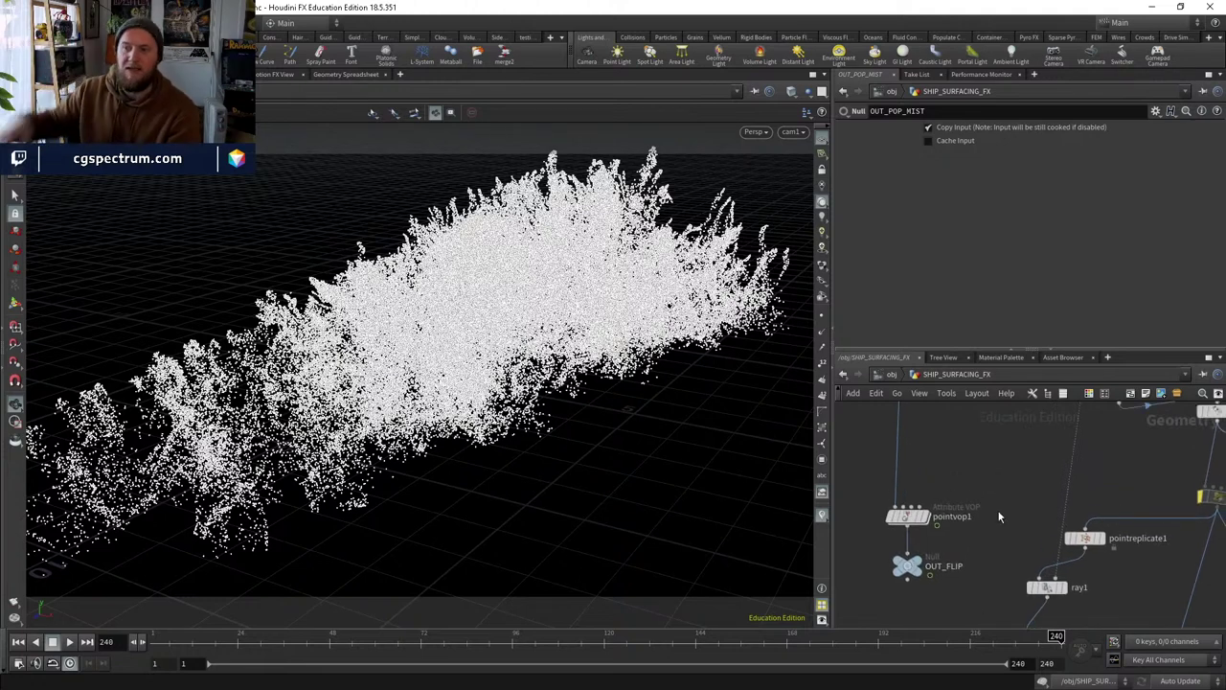
scroll(996, 488, "down", 3)
middle_click_drag(996, 488, 1034, 550)
scroll(989, 455, "up", 4)
middle_click_drag(990, 455, 971, 508)
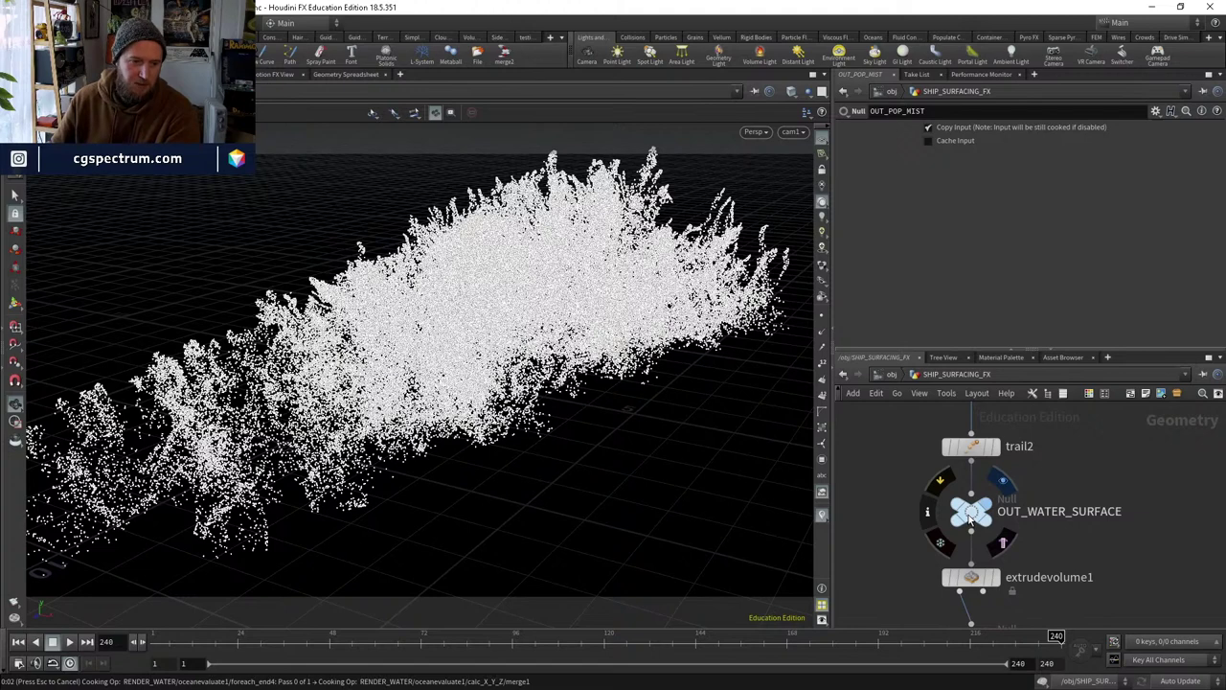
left_click(970, 514)
middle_click_drag(970, 514, 936, 537)
scroll(958, 522, "up", 2)
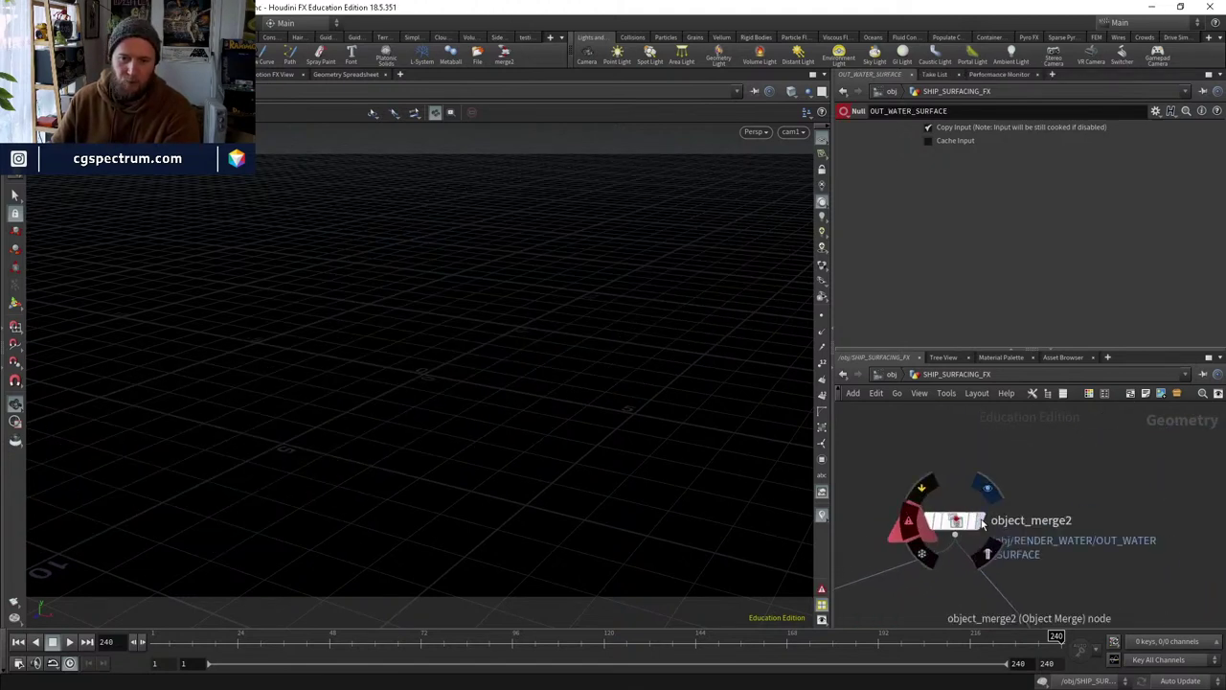
left_click(967, 520)
Jump into the RENDER_WATER source network and show oceanspectrum1's parameters (Resolution Exponent 10).
left_click(1191, 162)
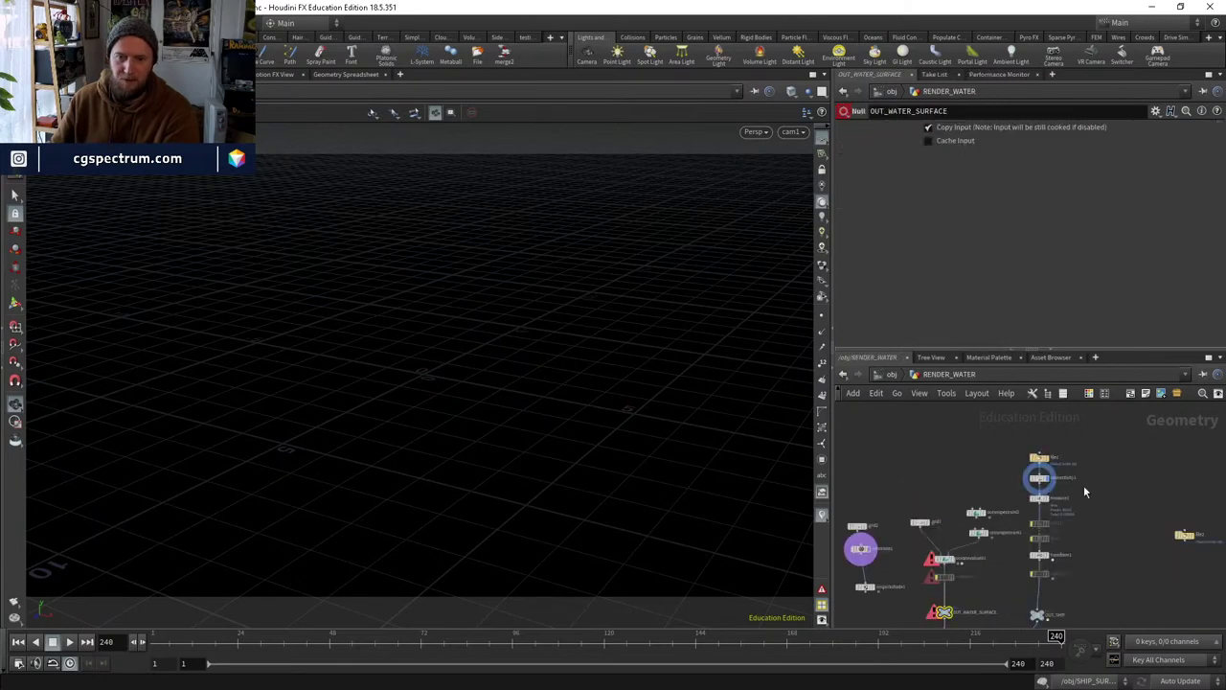
middle_click_drag(1063, 522, 1047, 494)
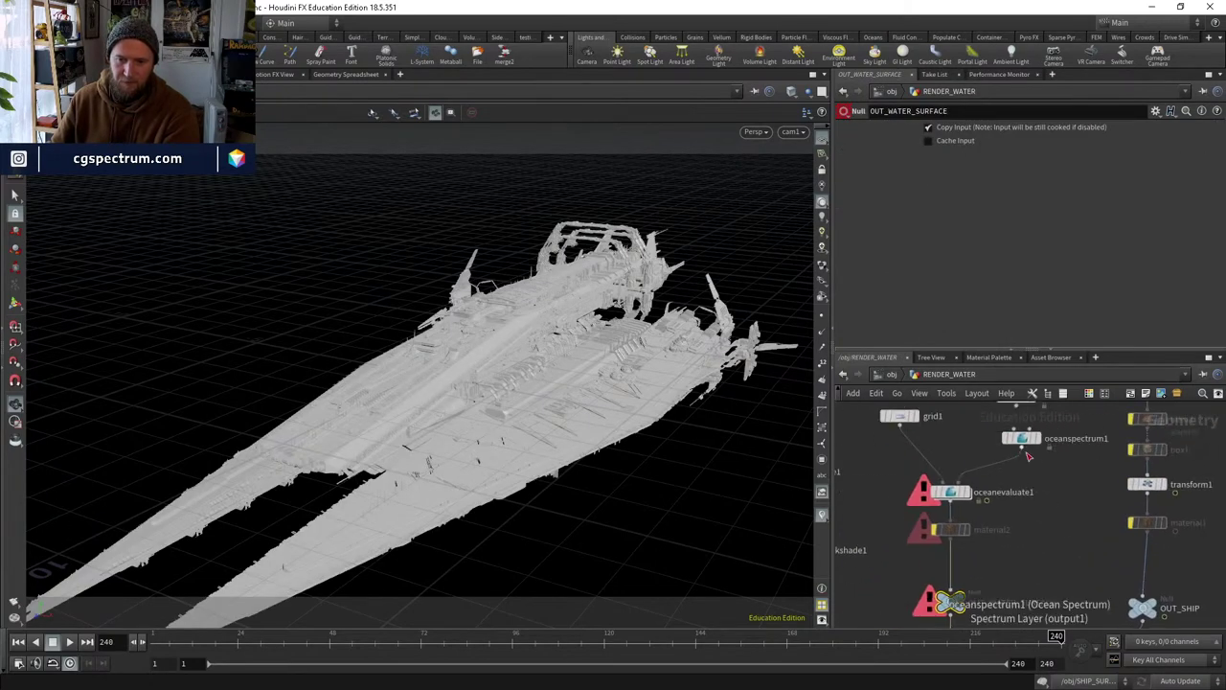
left_click(1022, 437)
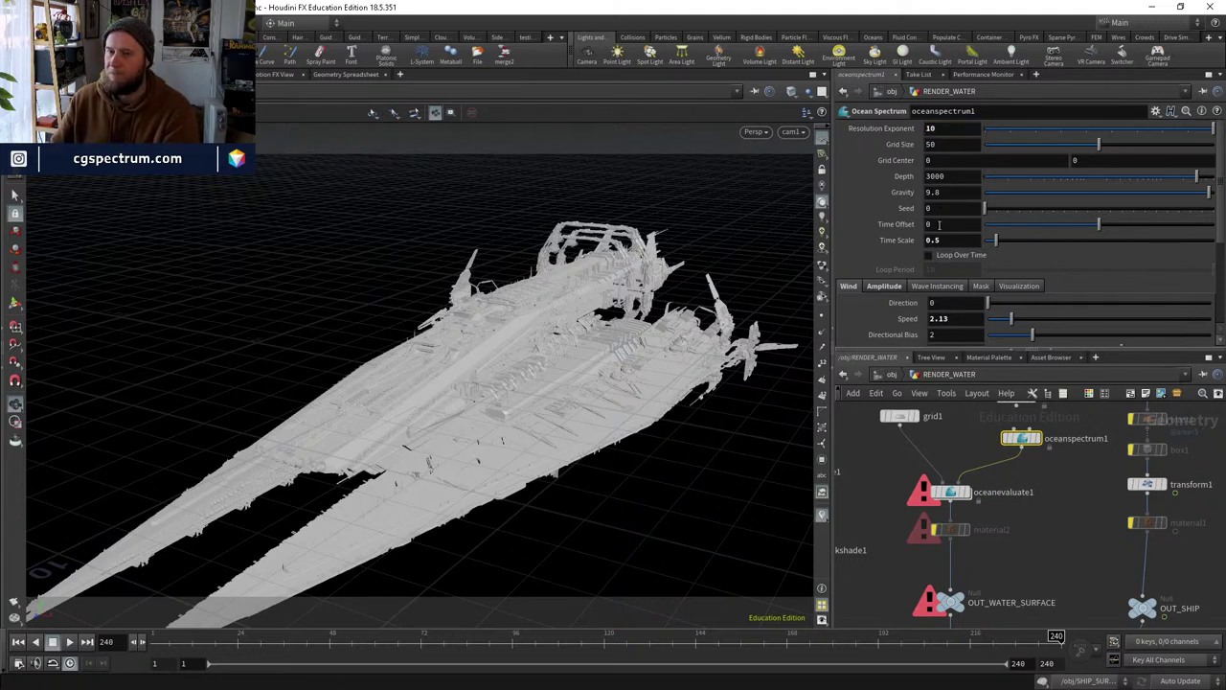
Pan across RENDER_WATER's merge1, transform2, water and ship nodes to find space for a new node.
middle_click_drag(1048, 498, 1035, 469)
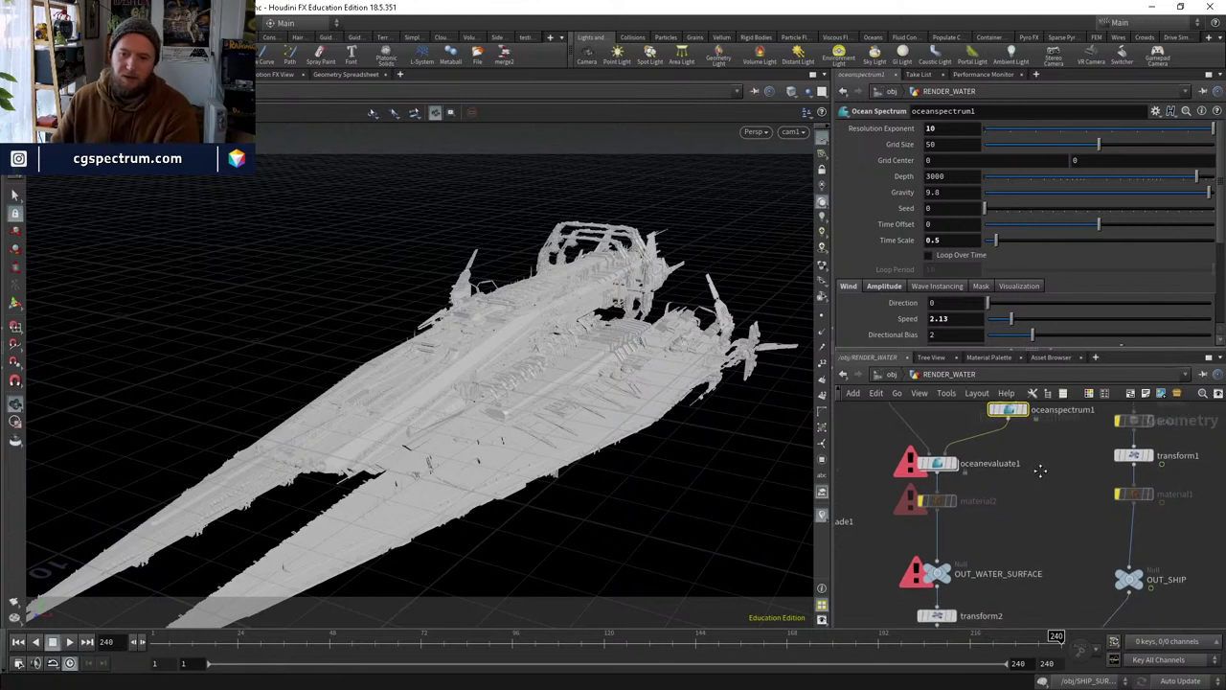
scroll(1034, 469, "down", 2)
middle_click_drag(1073, 593, 1017, 545)
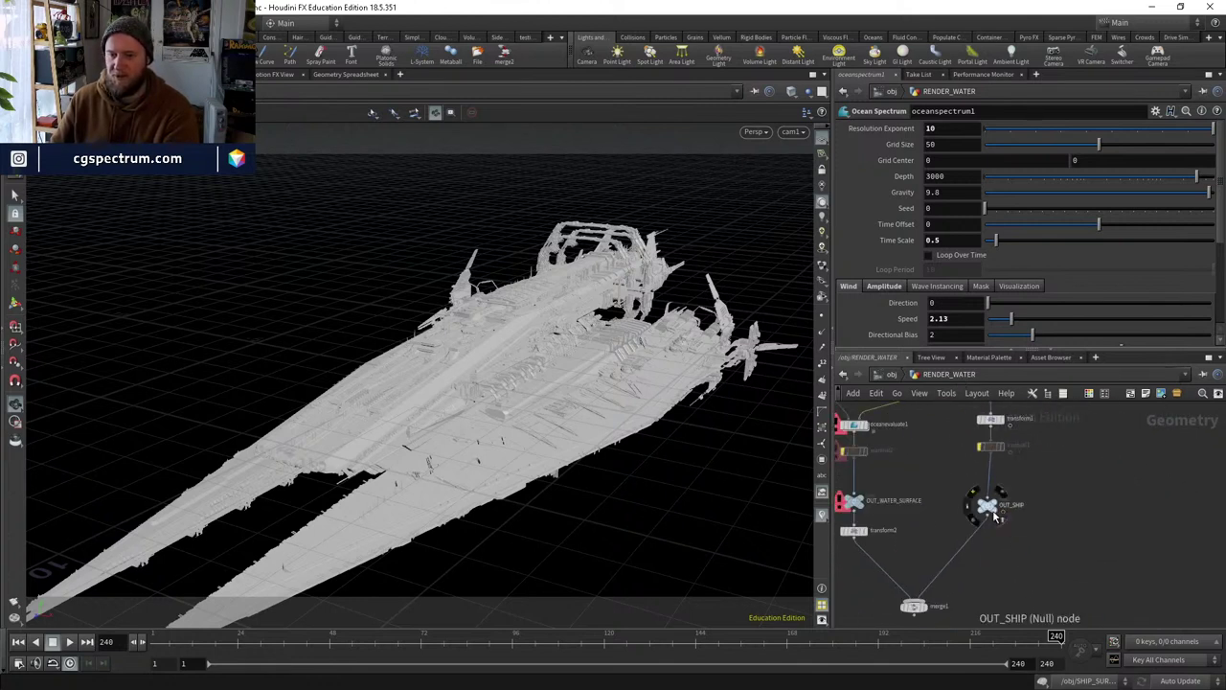
scroll(983, 502, "up", 2)
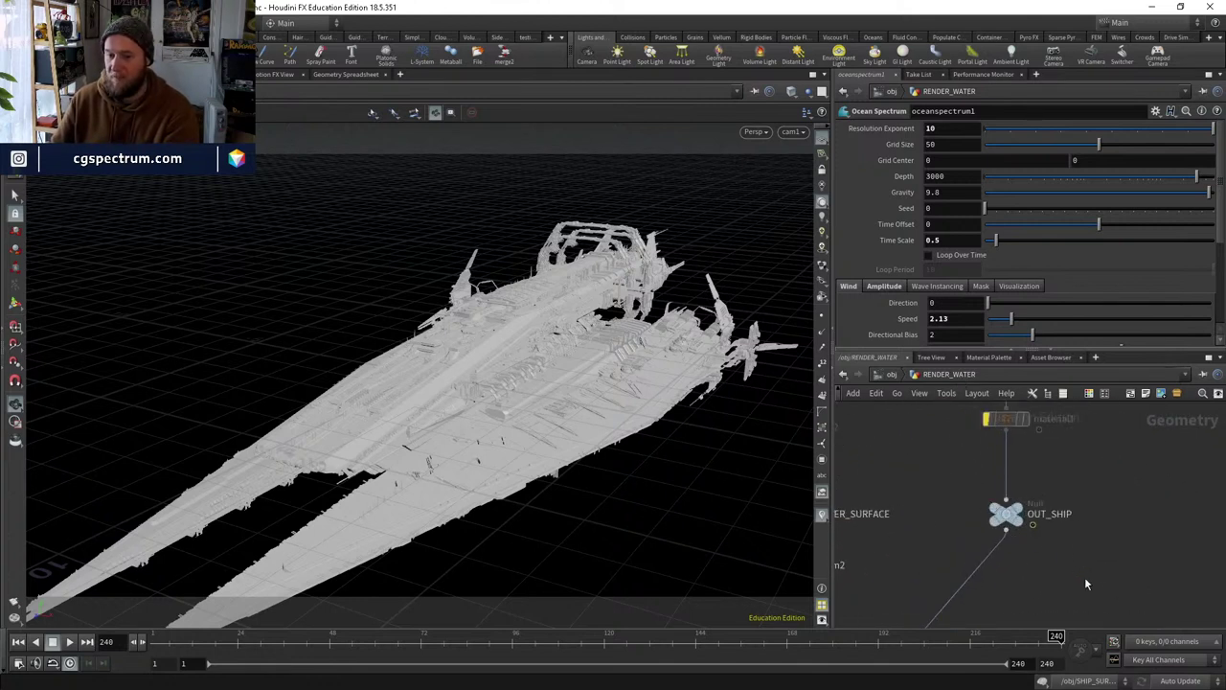
middle_click_drag(1087, 580, 982, 581)
middle_click_drag(1063, 532, 972, 491)
key("Tab")
Add a Split node, split1, and display its output.
type("split")
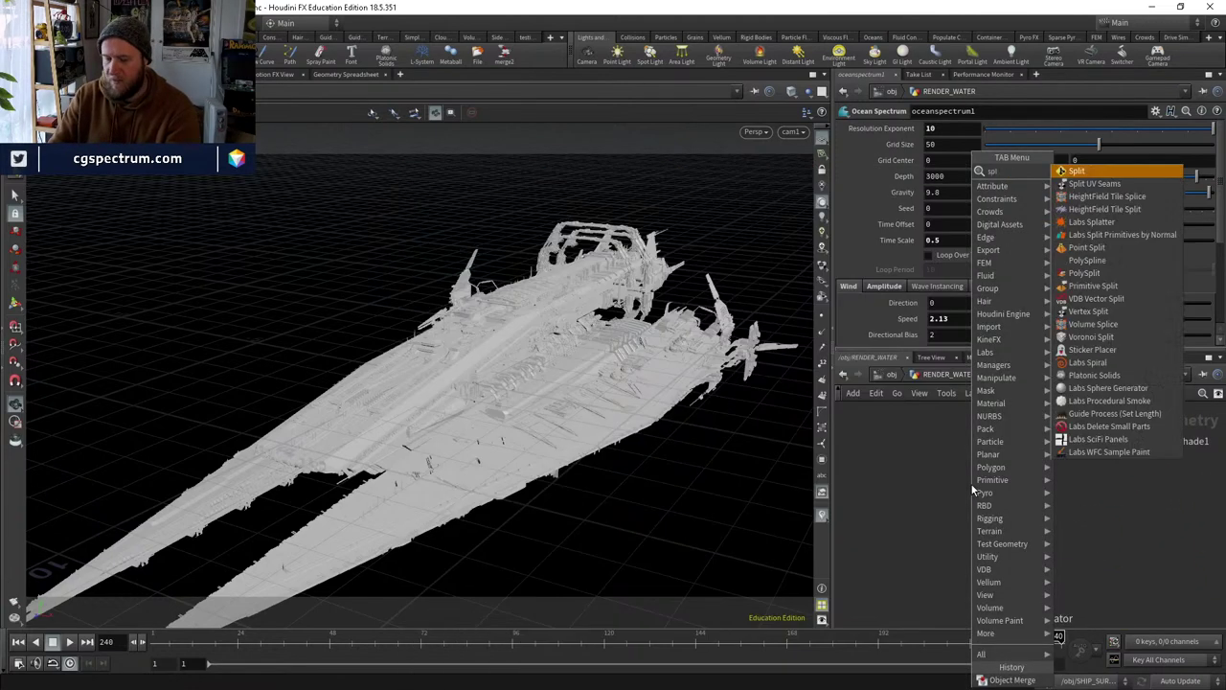
key("Return")
left_click(970, 483)
left_click(1000, 486)
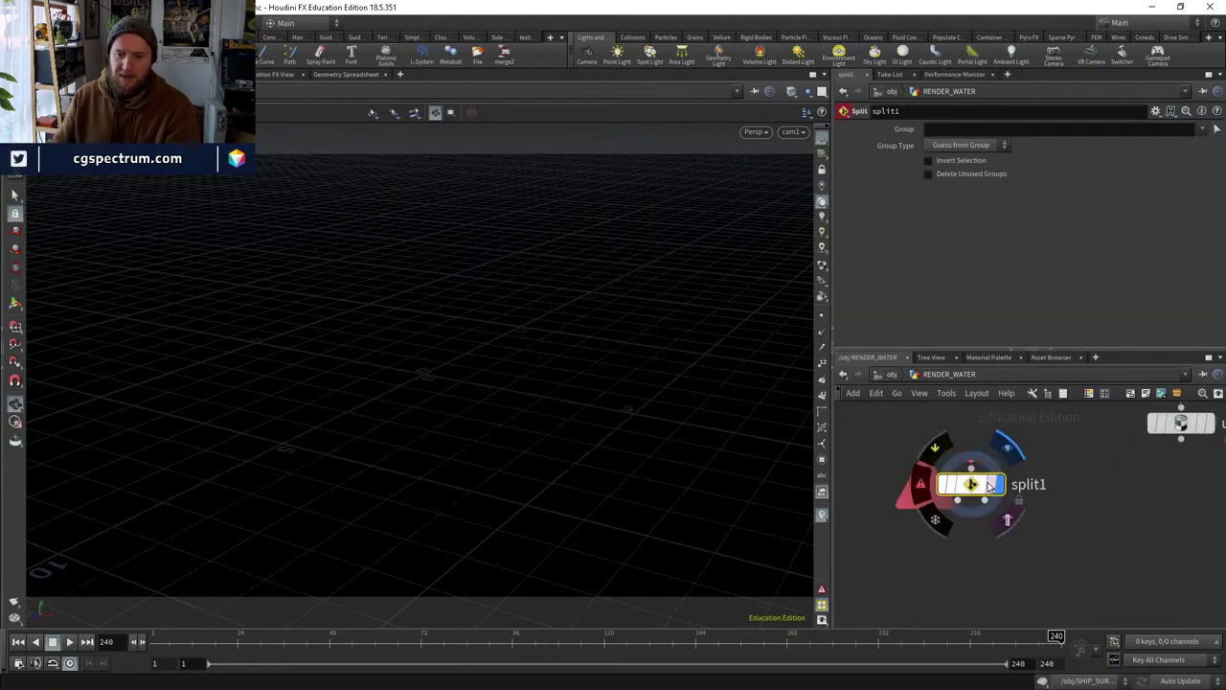
middle_click_drag(1005, 529, 978, 507)
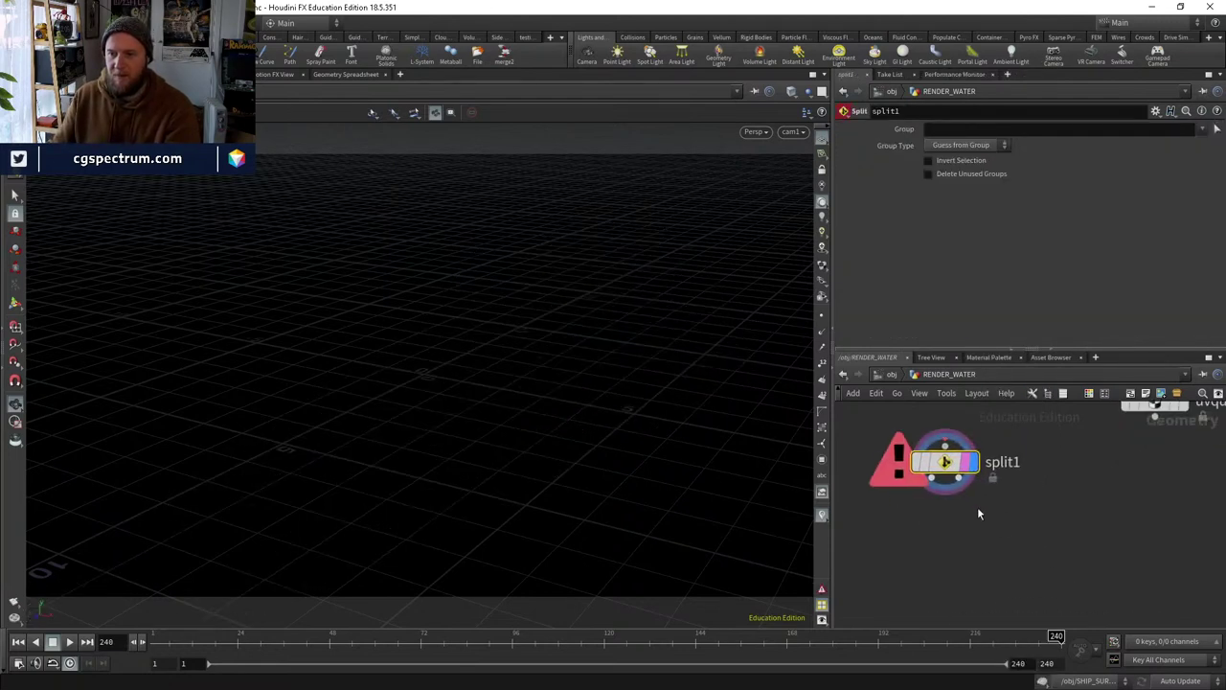
Add null1 below split1 and wire split1's output into it.
key("Tab")
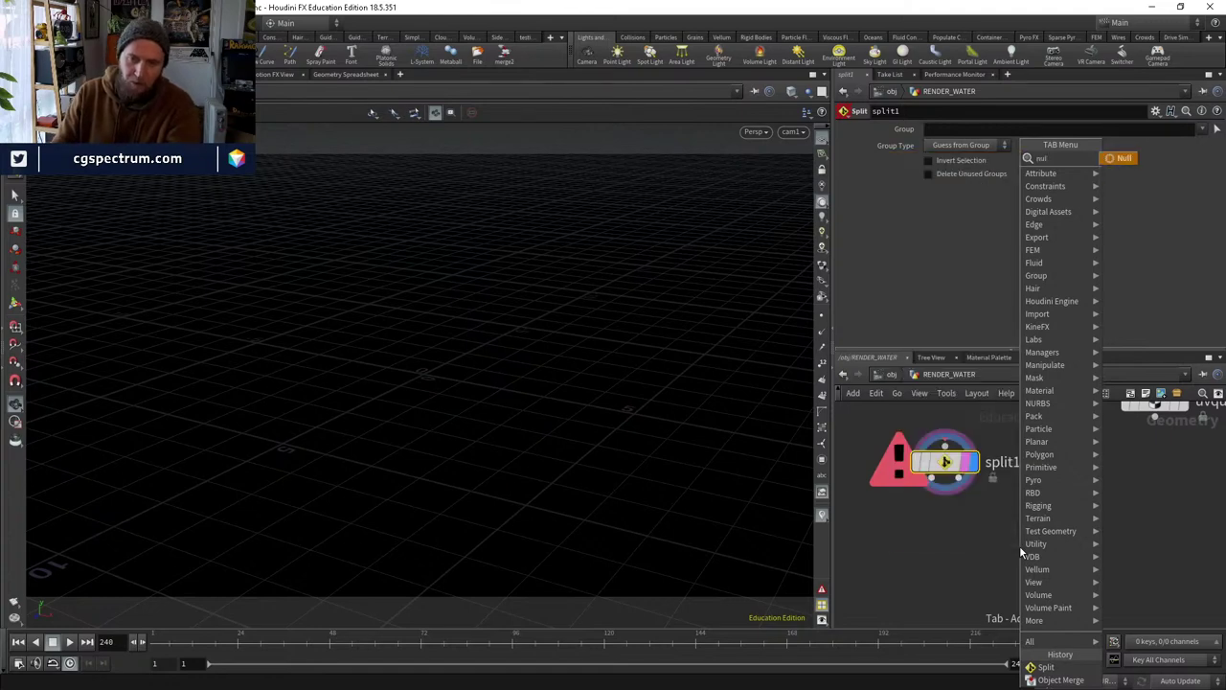
type("null")
key("Return")
left_click(1020, 547)
left_click(1019, 526)
left_click(958, 478)
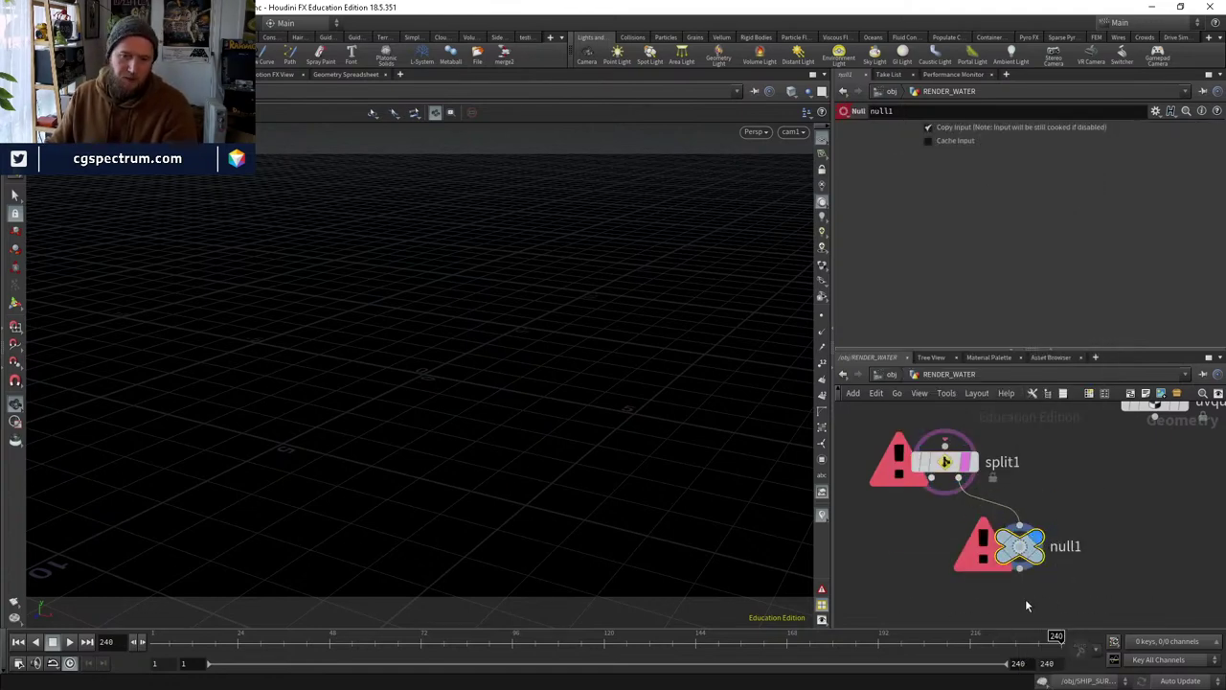
Select and delete the test nodes split1 and null1.
middle_click_drag(1092, 566, 1072, 547)
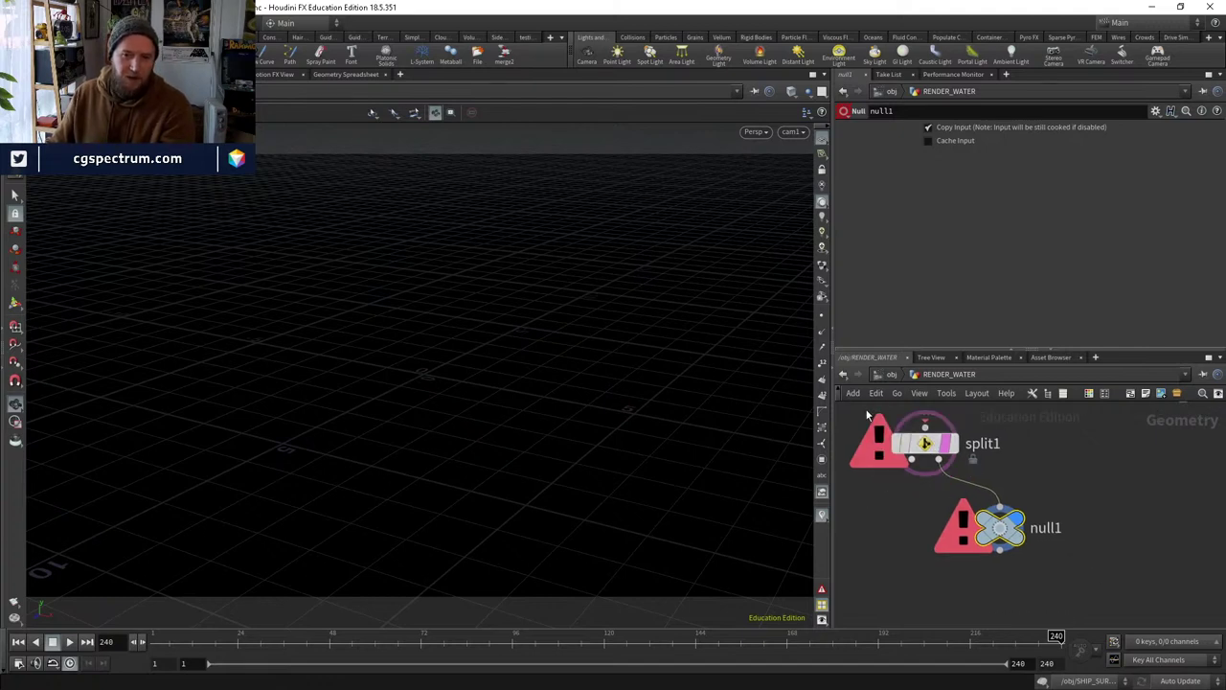
left_click_drag(867, 414, 1062, 564)
key("Delete")
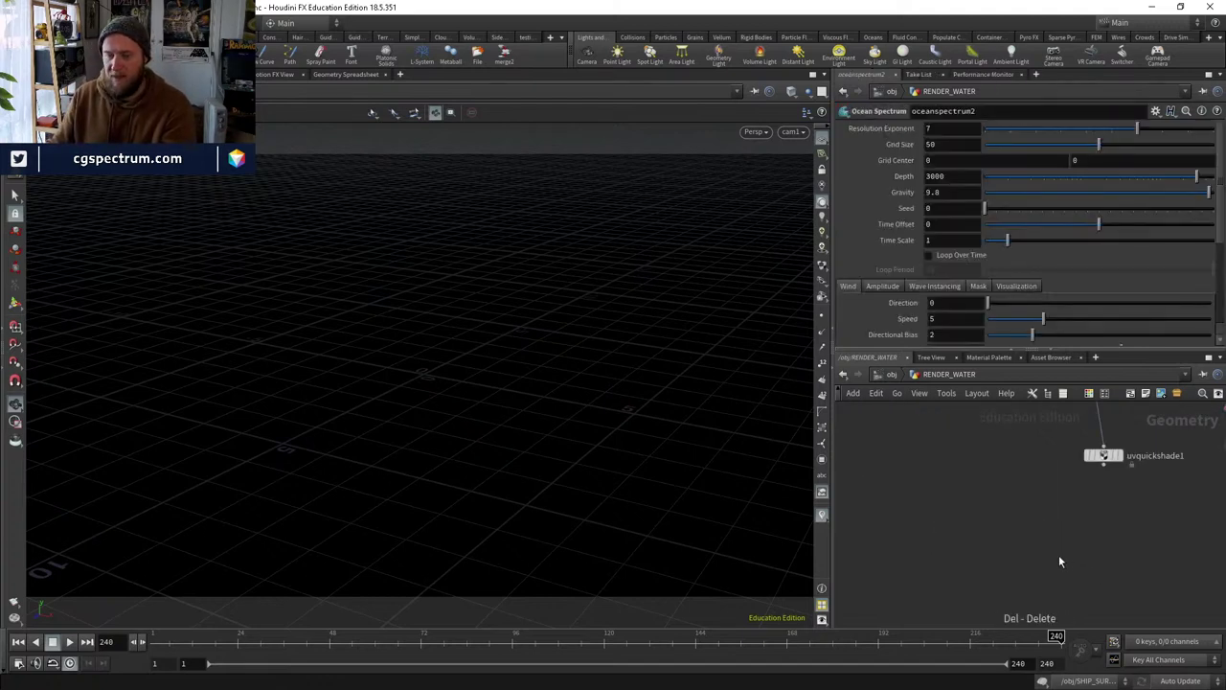
key("h")
Reselect oceanspectrum1, then select and display OUT_WATER_SURFACE.
middle_click_drag(973, 467, 916, 444)
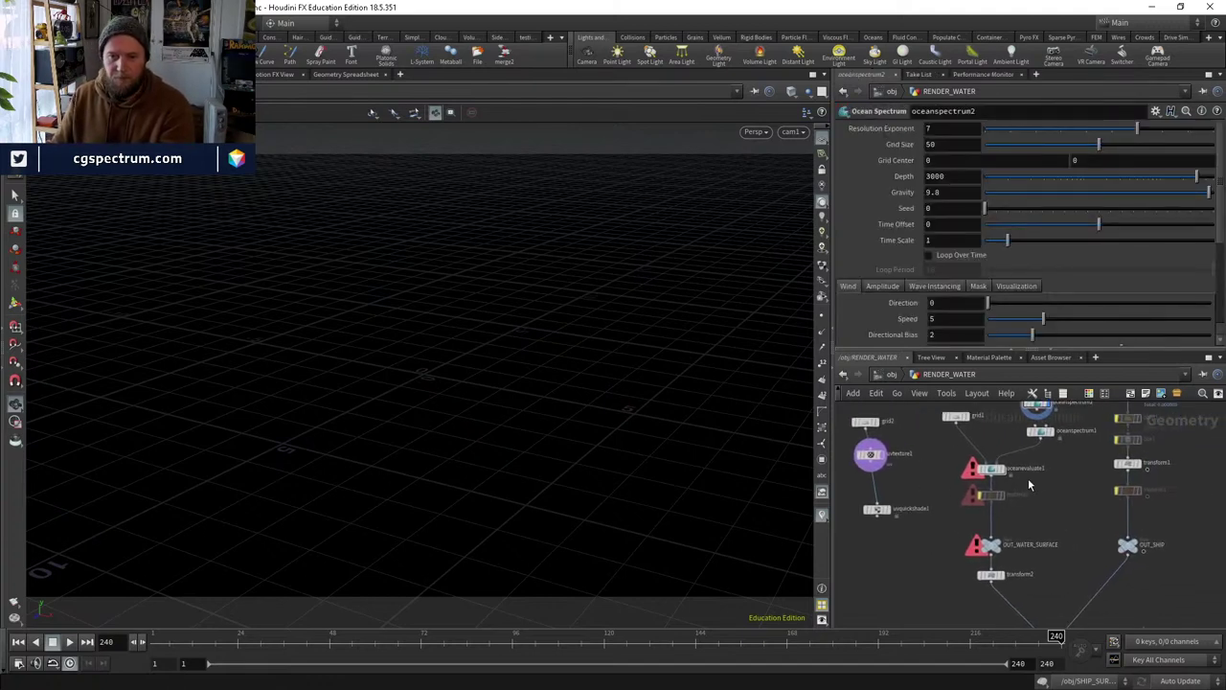
scroll(938, 459, "up", 4)
left_click(1015, 474)
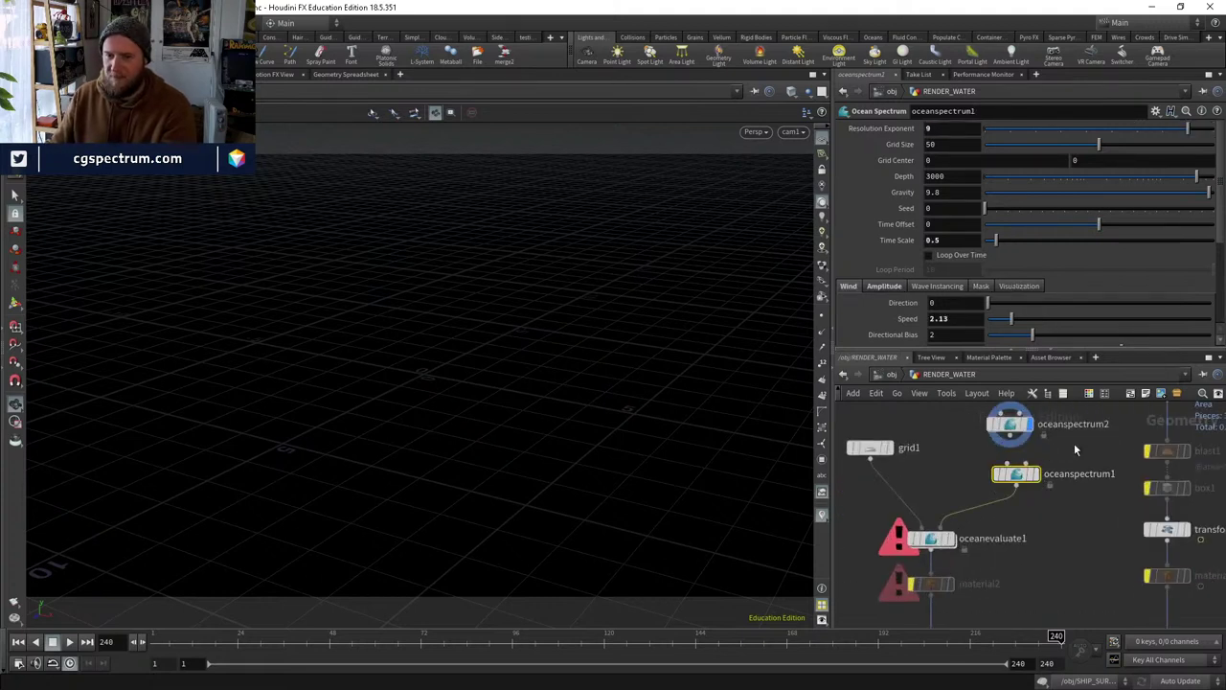
middle_click_drag(1008, 524, 978, 362)
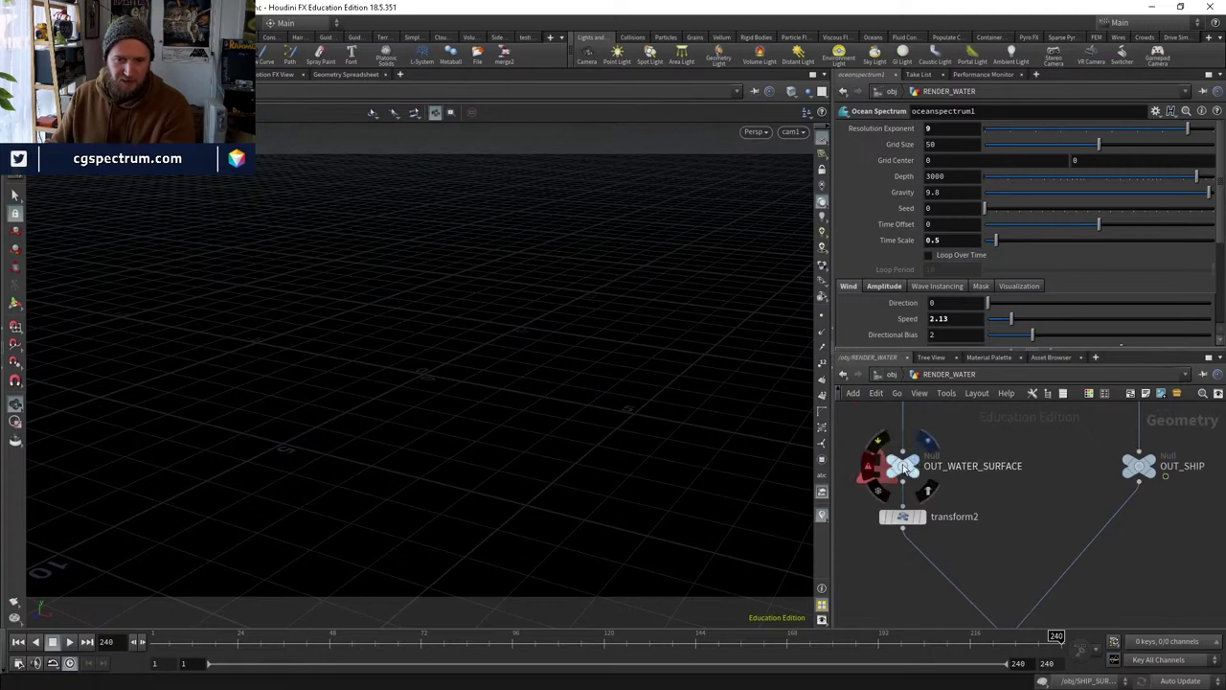
left_click(903, 467)
Enter SHIP_SURFACING_FX and pan the network toward the FLIP simulation nodes.
left_click(890, 375)
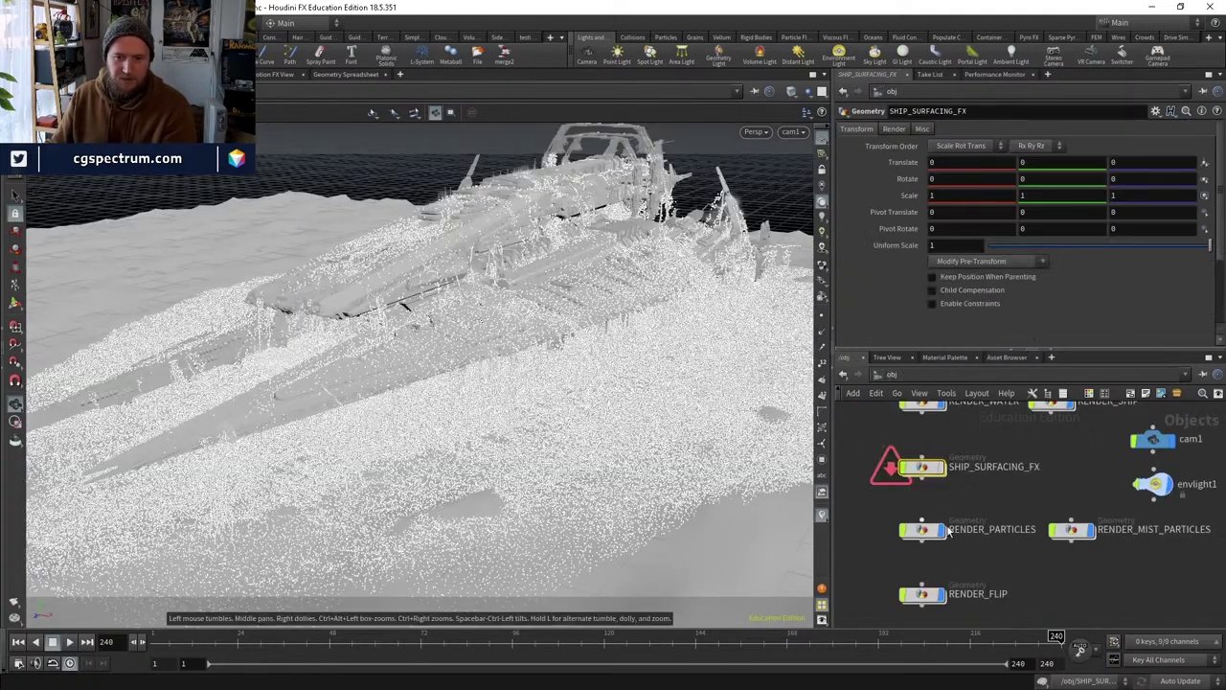
double_click(918, 469)
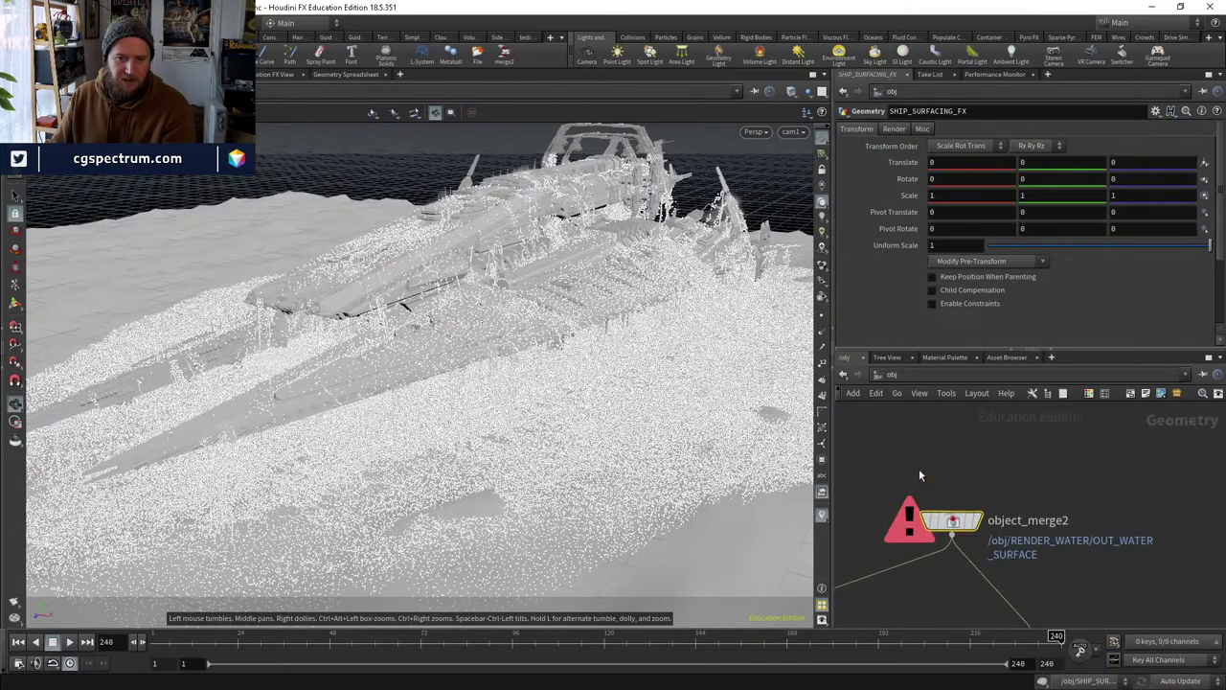
middle_click_drag(1046, 525, 1015, 435)
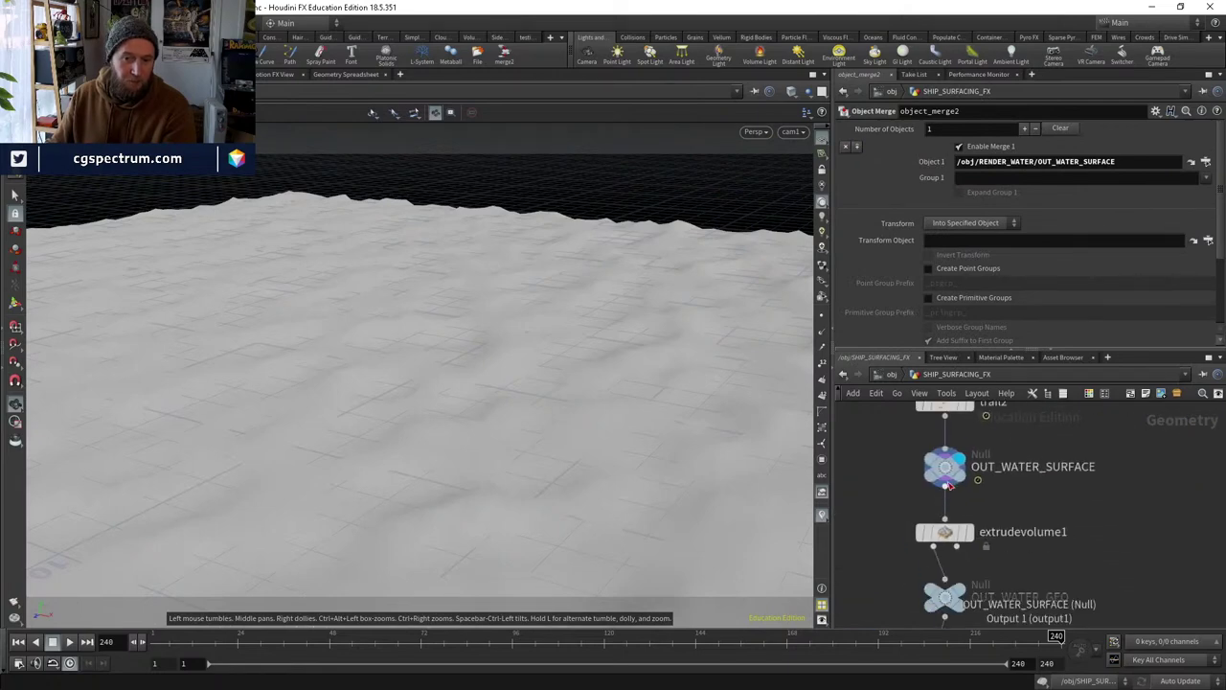
left_click(945, 467)
left_click_drag(494, 433, 489, 565)
middle_click_drag(1048, 546, 843, 397)
mouse_move(523, 425)
left_mouse_down()
mouse_move(542, 370)
mouse_move(434, 377)
mouse_move(532, 409)
mouse_move(528, 431)
left_mouse_up()
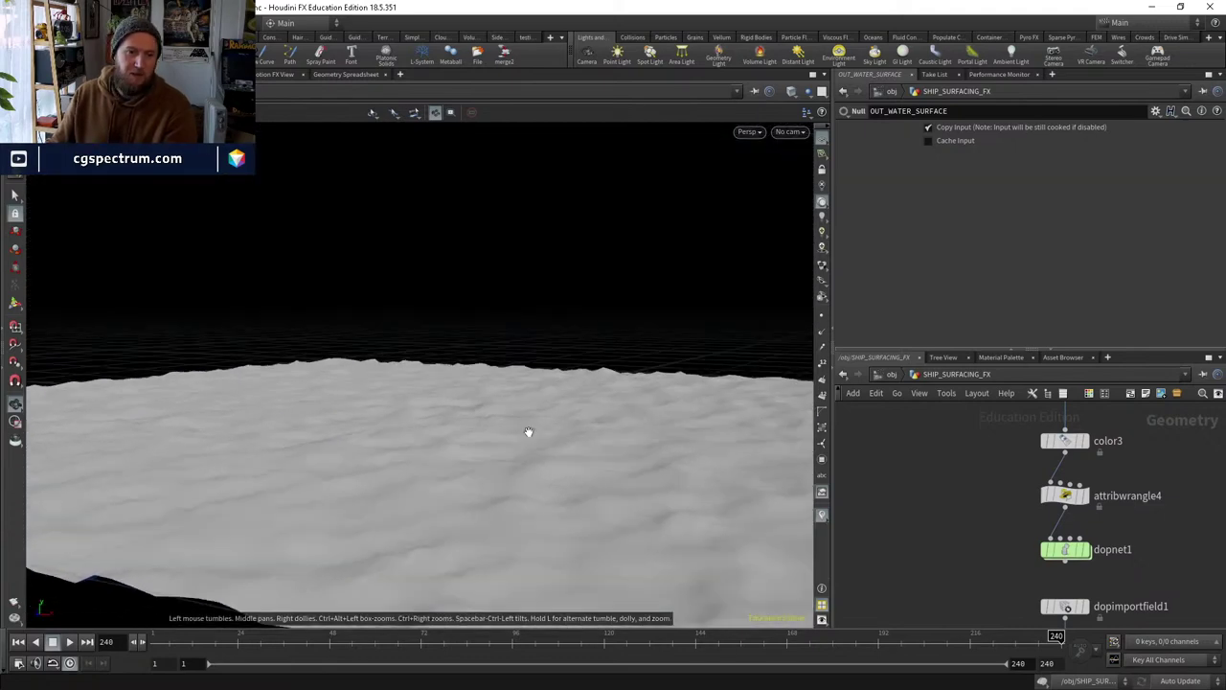
left_click_drag(565, 526, 578, 533)
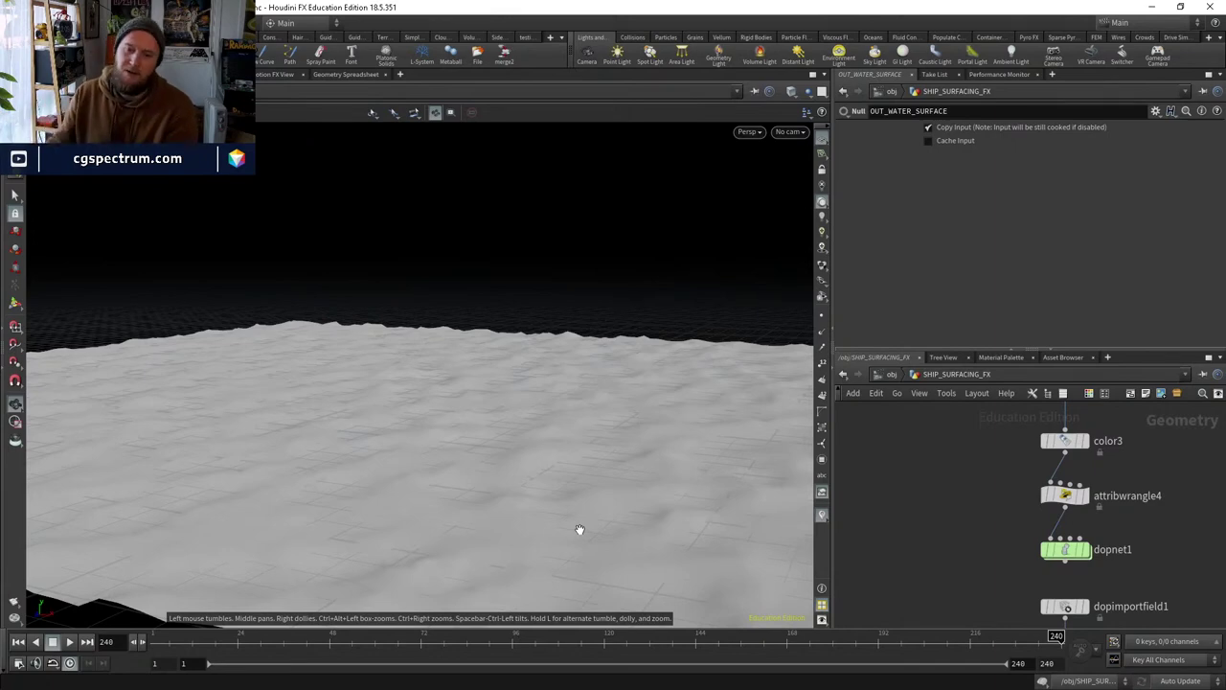
Display FLIP_SIMULATION_v2's cached particles in the viewport at frame 240.
middle_click_drag(981, 529, 851, 425)
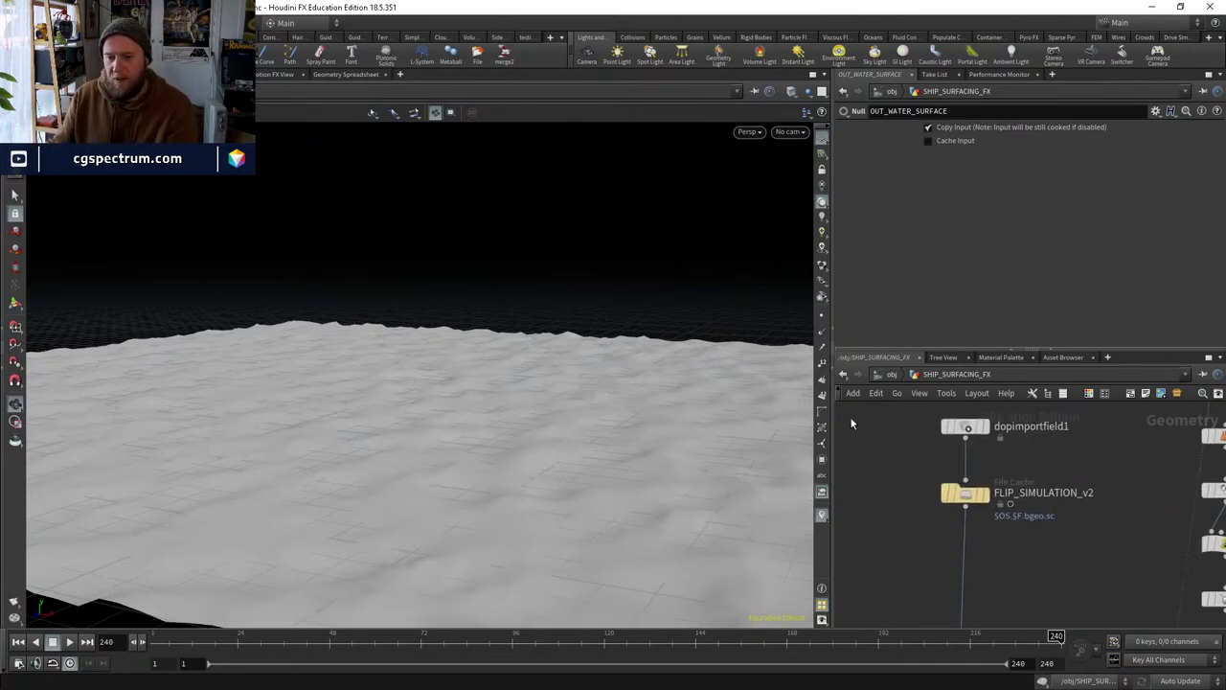
left_click(977, 494)
left_click(984, 493)
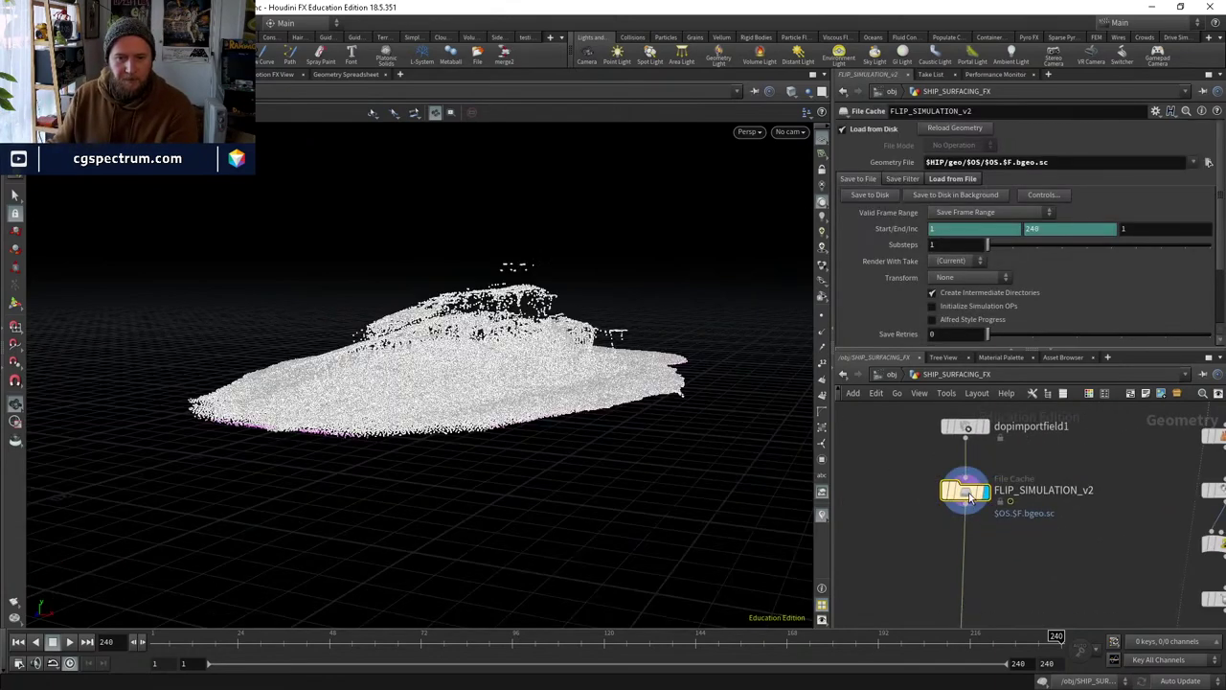
left_click(1000, 636)
left_click(1073, 635)
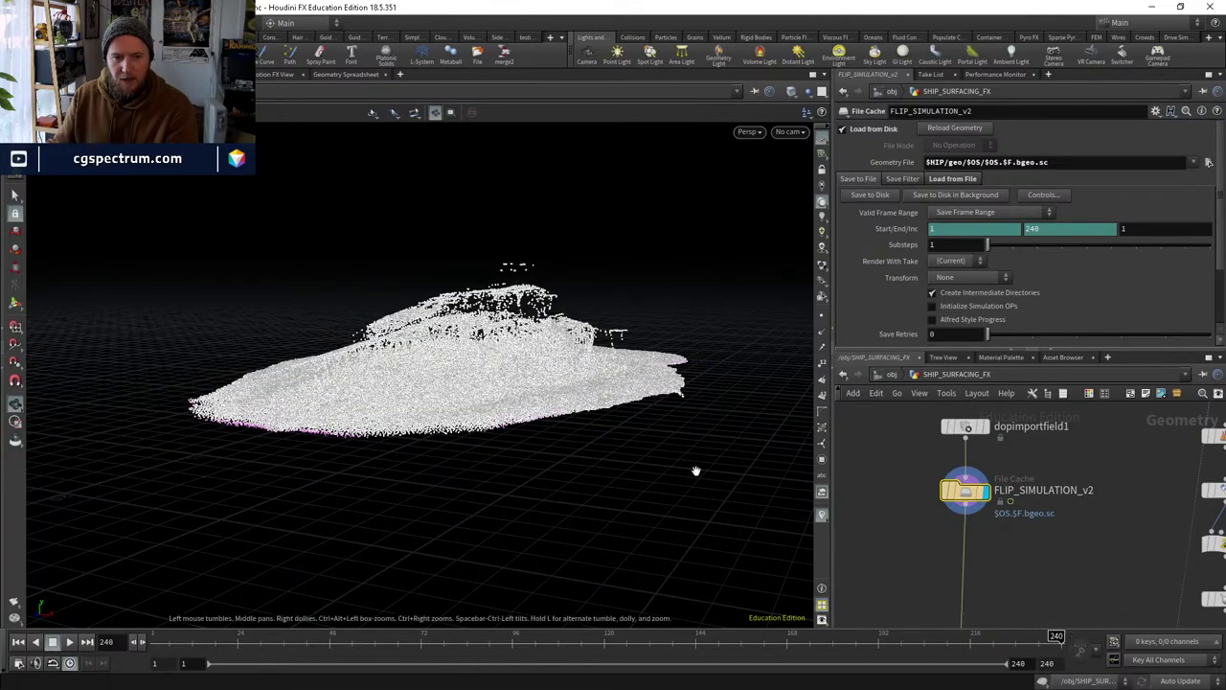
left_click_drag(695, 471, 586, 381)
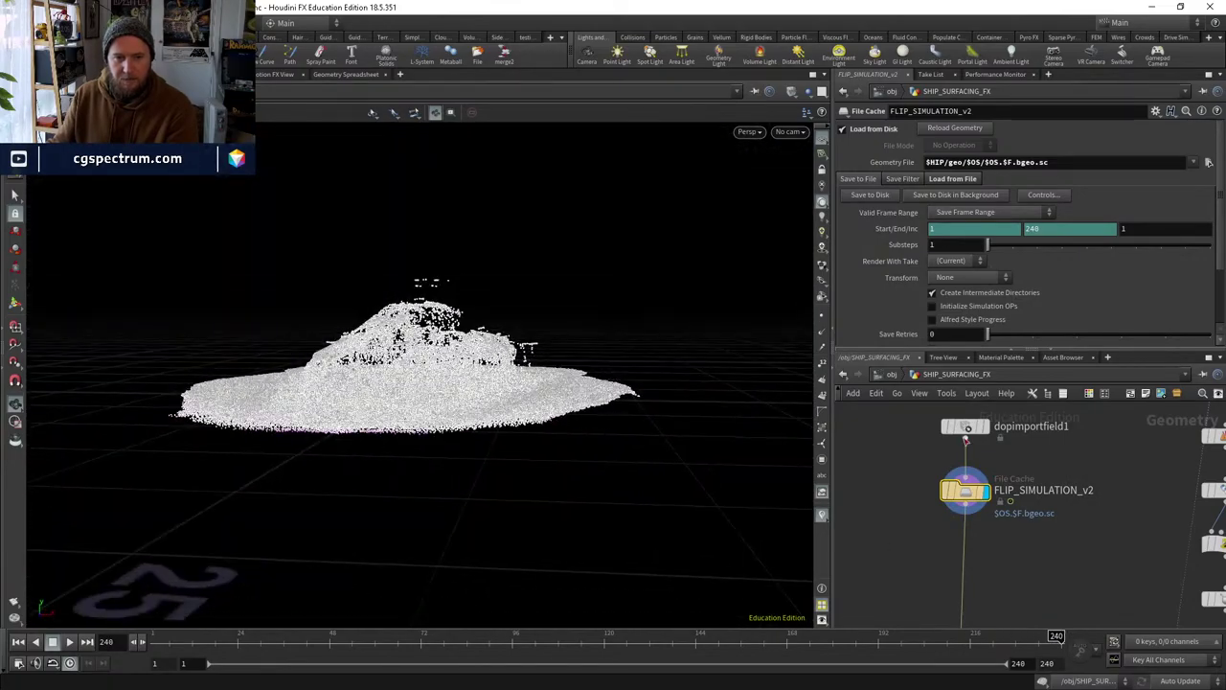
left_click_drag(613, 451, 715, 479)
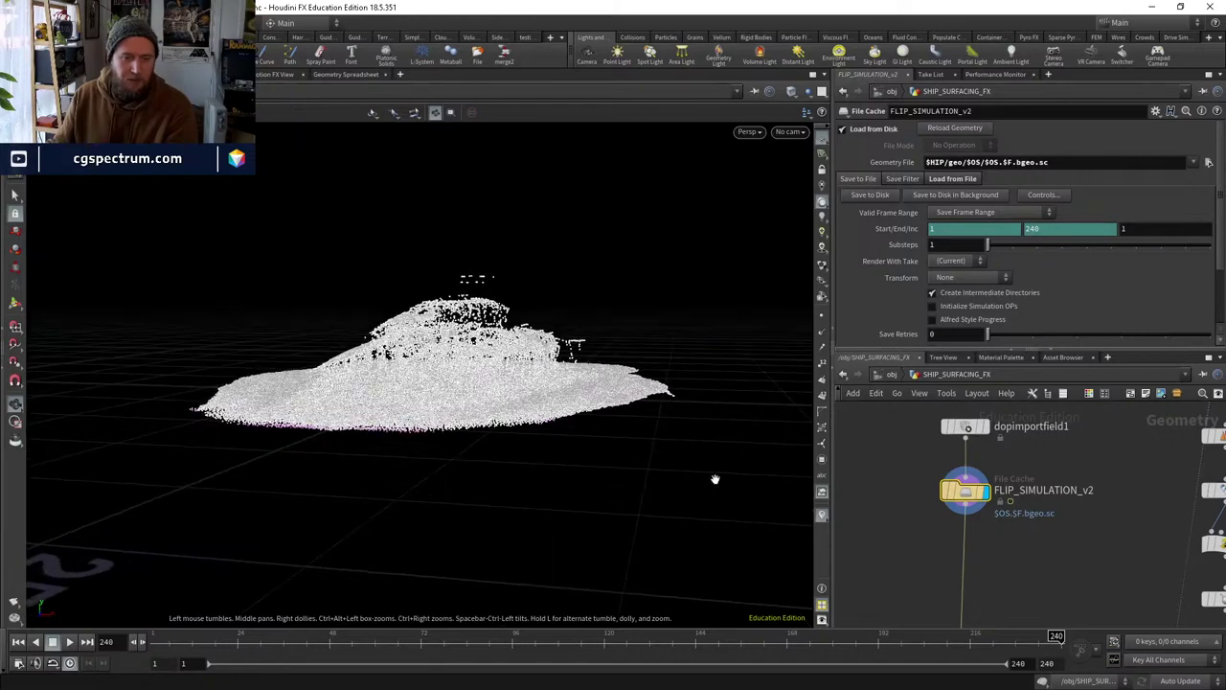
middle_click_drag(962, 580, 938, 552)
key("Tab")
Add an Attribute VOP, pointvop4, below the FLIP_SIMULATION_v2 cache.
type("attribute vop")
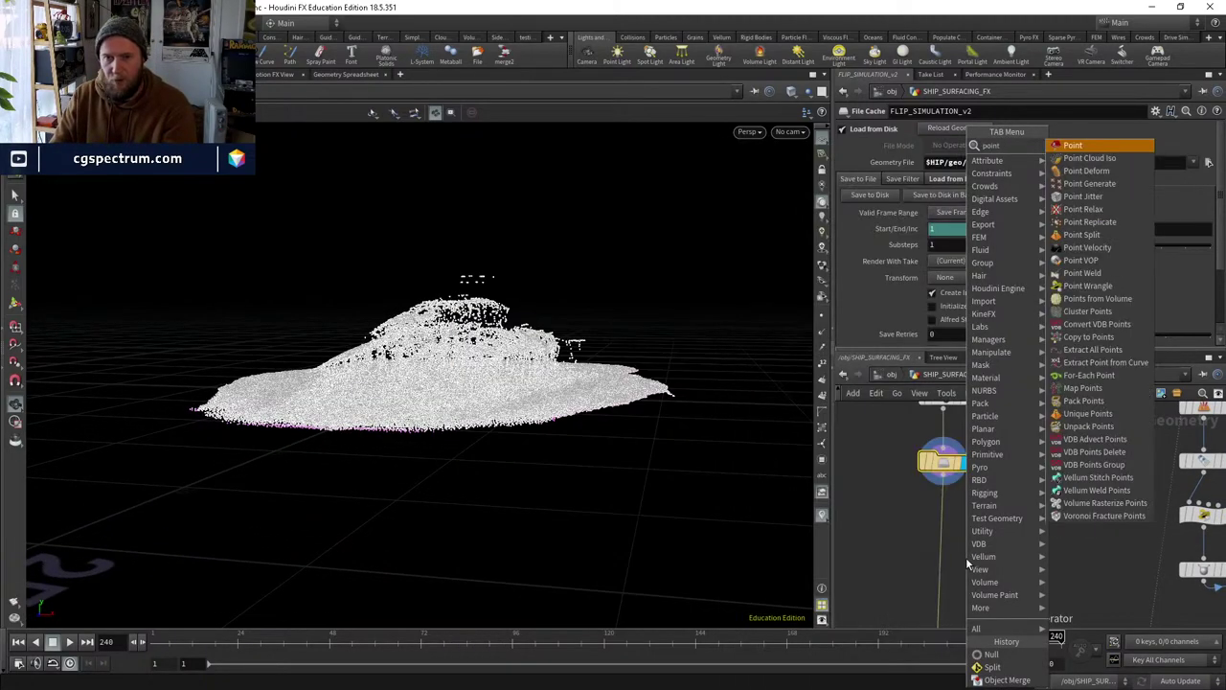
key("Return")
double_click(944, 553)
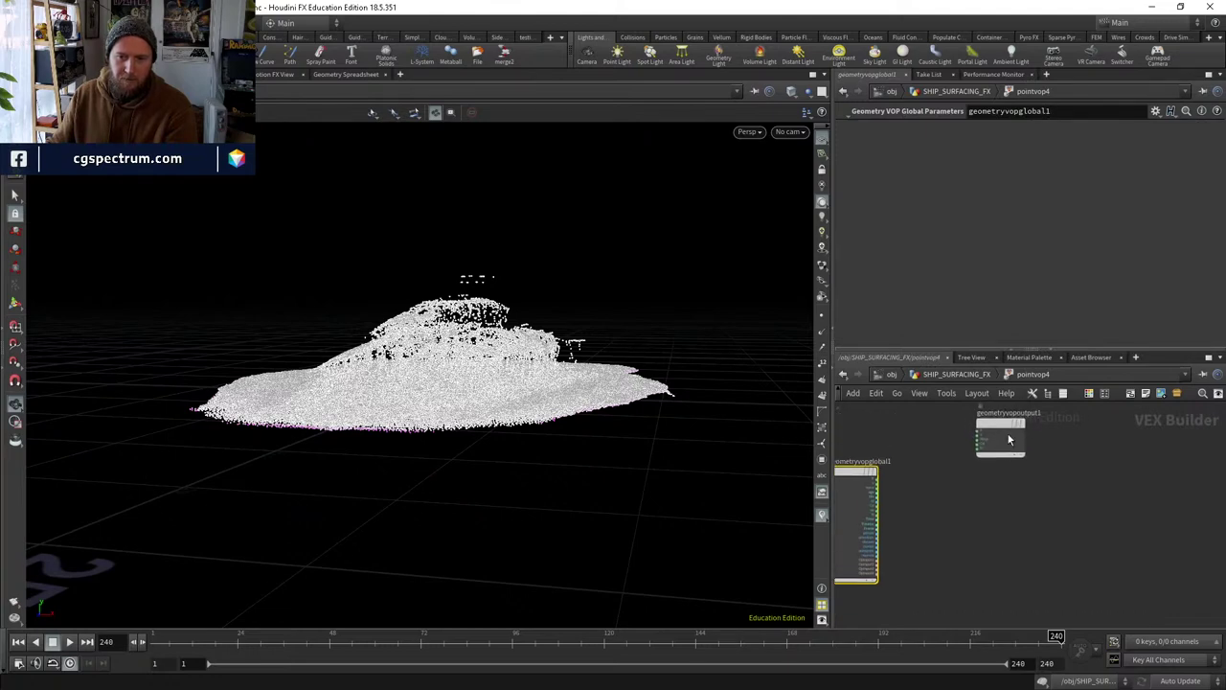
Inside pointvop4, add a Texture node and place it beside geometryvopglobal1.
key("l")
key("Tab")
type("tex")
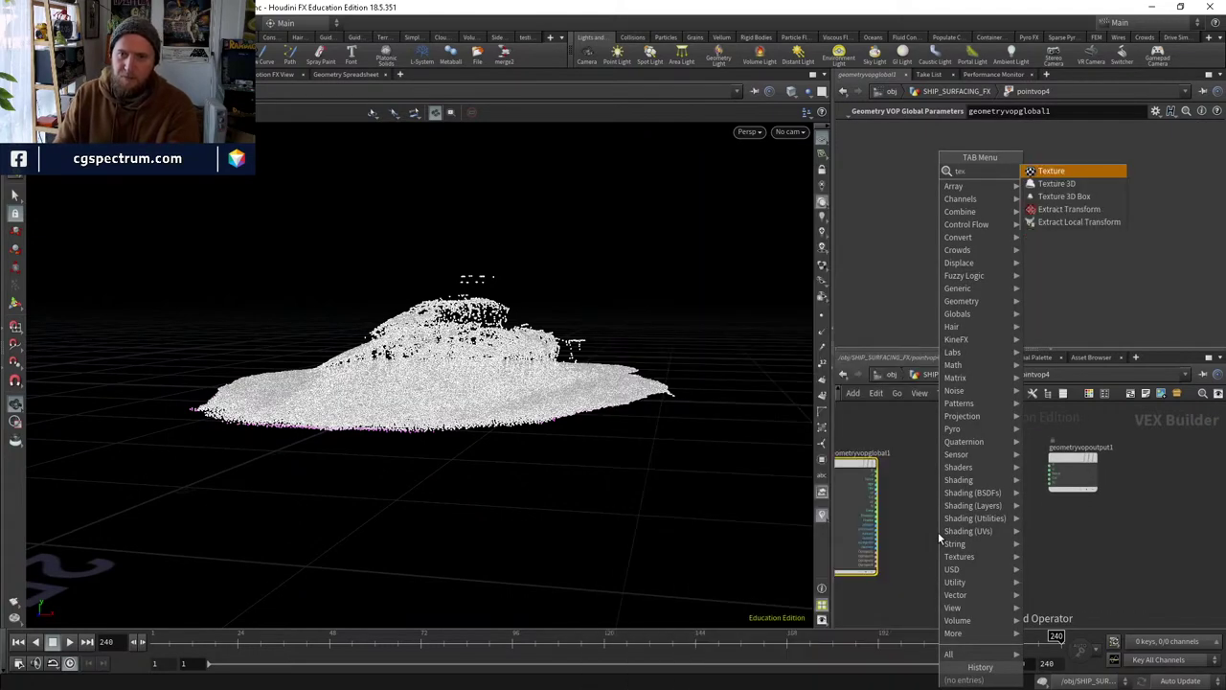
key("Return")
scroll(944, 471, "up", 5)
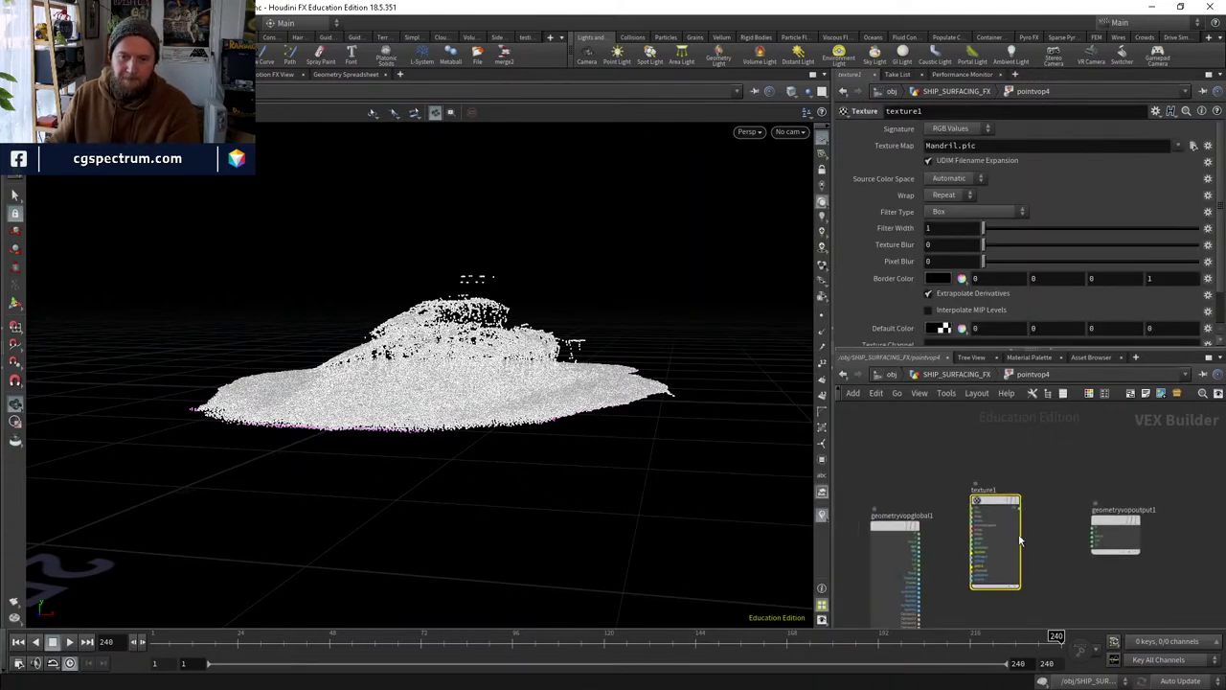
scroll(1029, 575, "down", 3)
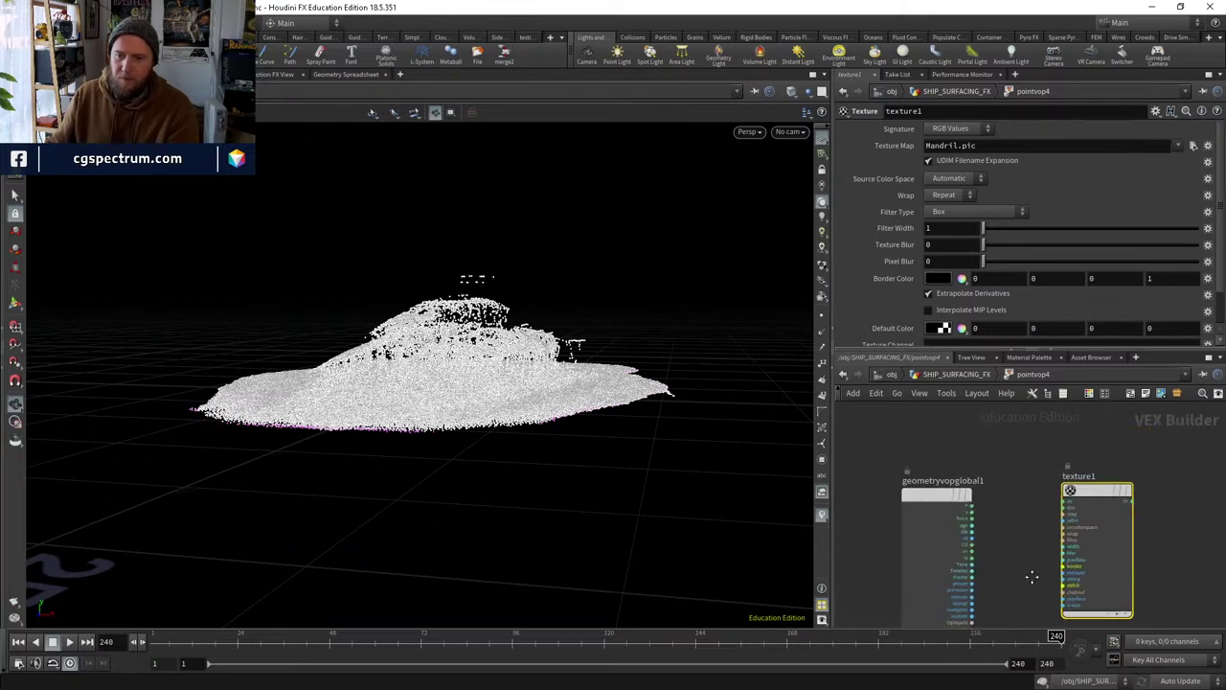
scroll(1081, 506, "up", 3)
left_click_drag(1102, 501, 1070, 495)
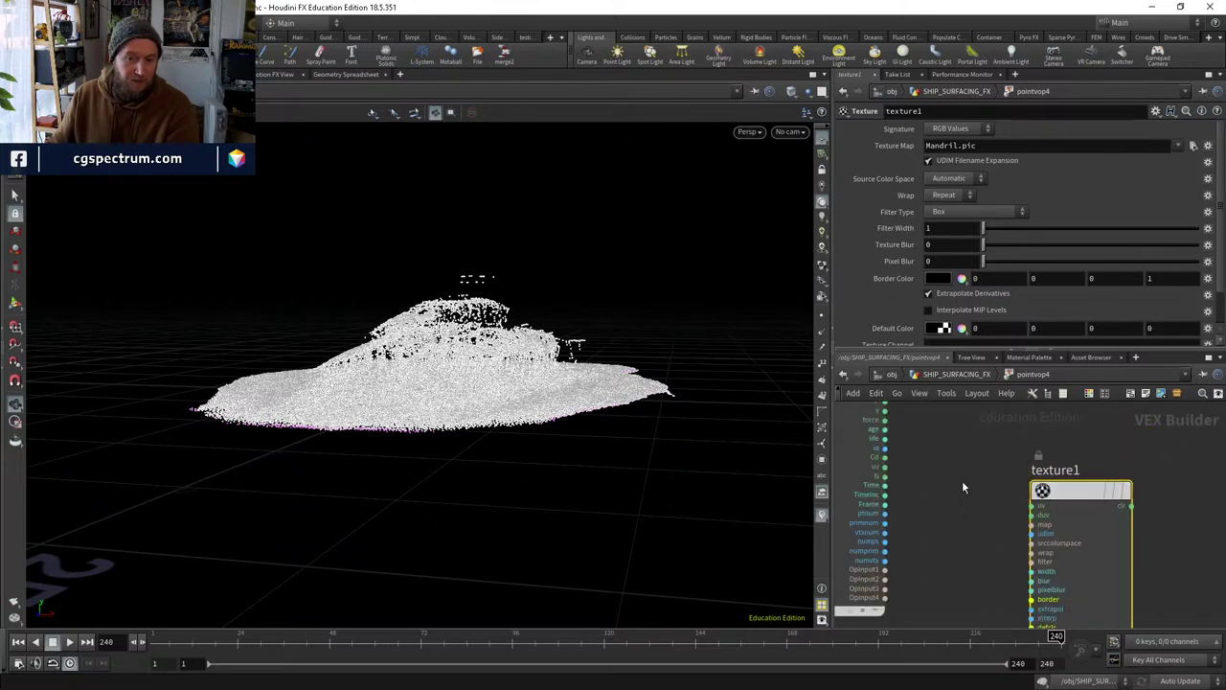
middle_click_drag(962, 480, 997, 534)
left_click_drag(1090, 541, 1051, 519)
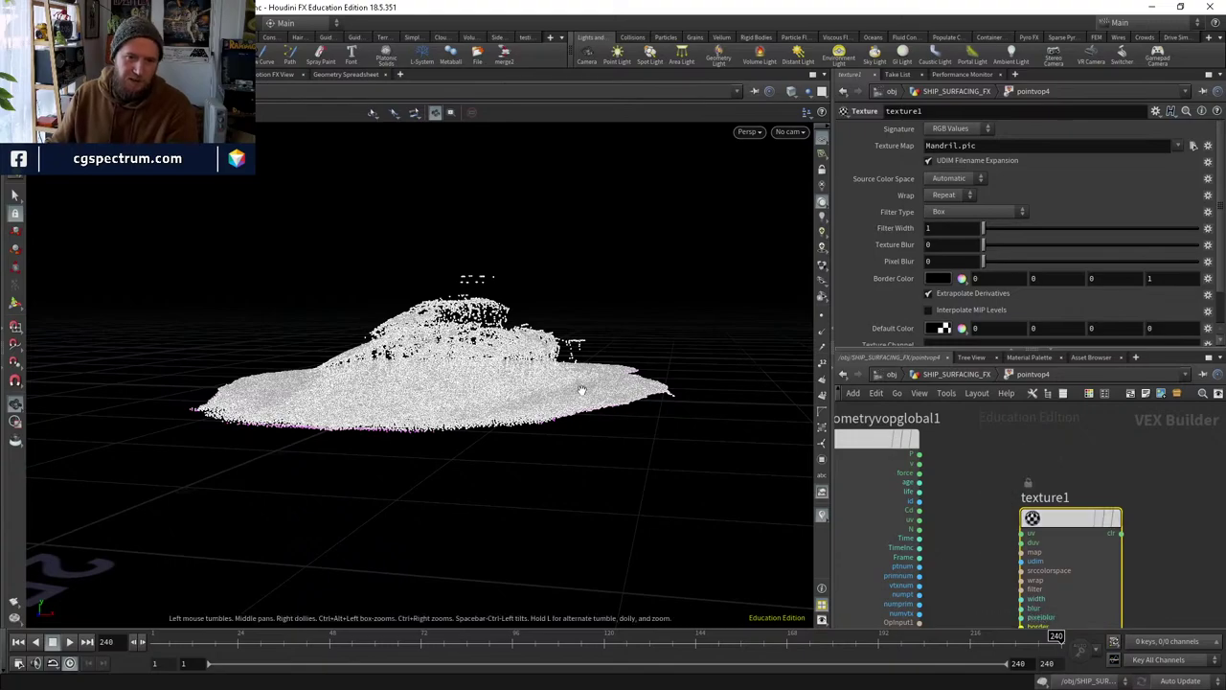
mouse_move(582, 390)
left_mouse_down()
mouse_move(582, 498)
mouse_move(575, 364)
mouse_move(589, 388)
left_mouse_up()
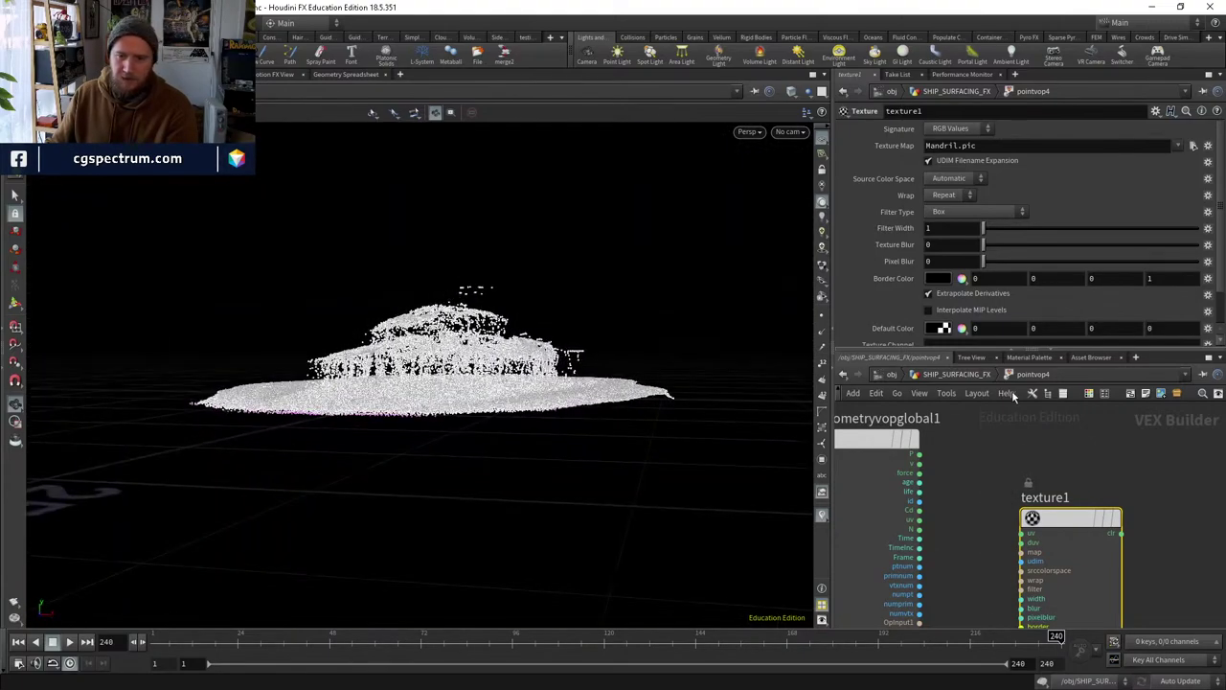
Copy the uvtexture1 node from the RENDER_WATER network.
left_click(958, 374)
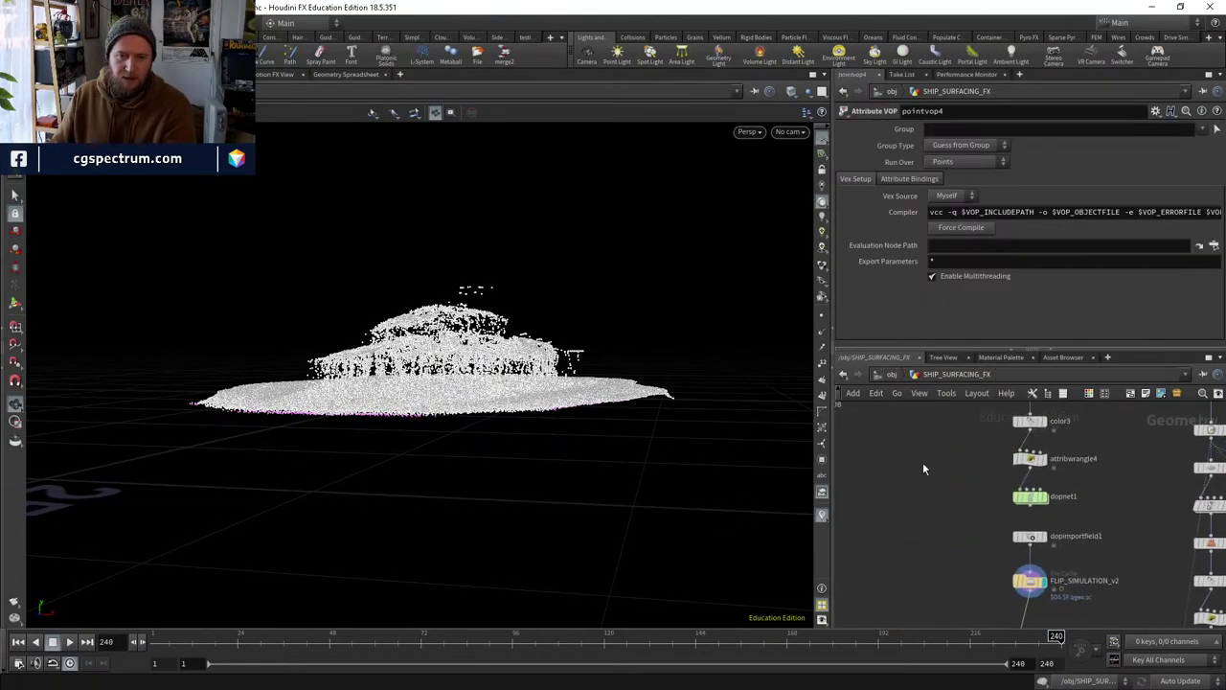
left_click(892, 373)
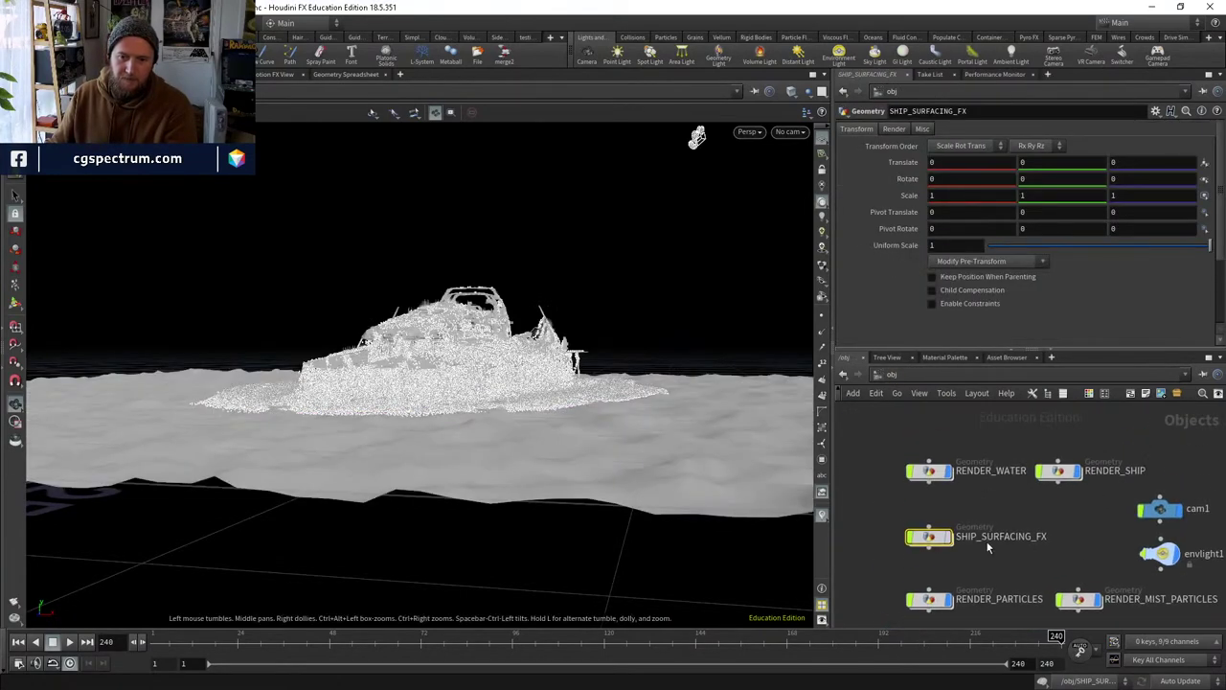
double_click(925, 465)
middle_click_drag(992, 499, 924, 473)
left_click(963, 510)
key("ctrl+c")
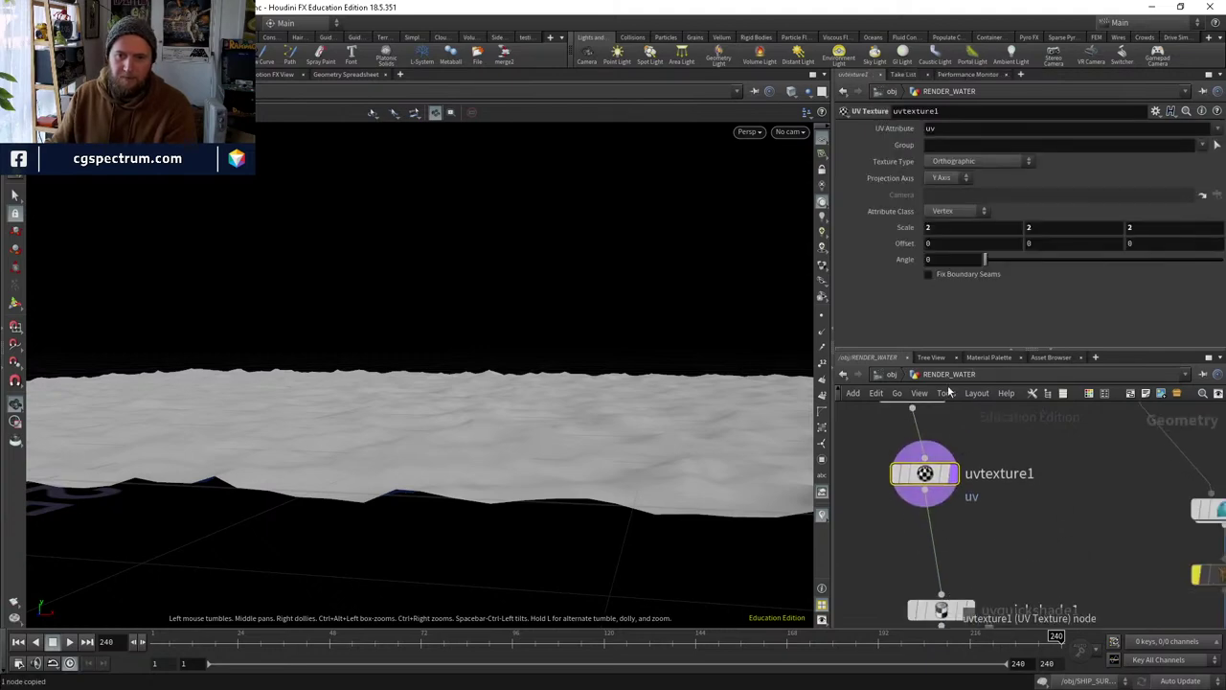
Paste uvtexture1 onto the wire above pointvop4 with Attribute Class set to Point.
left_click(891, 375)
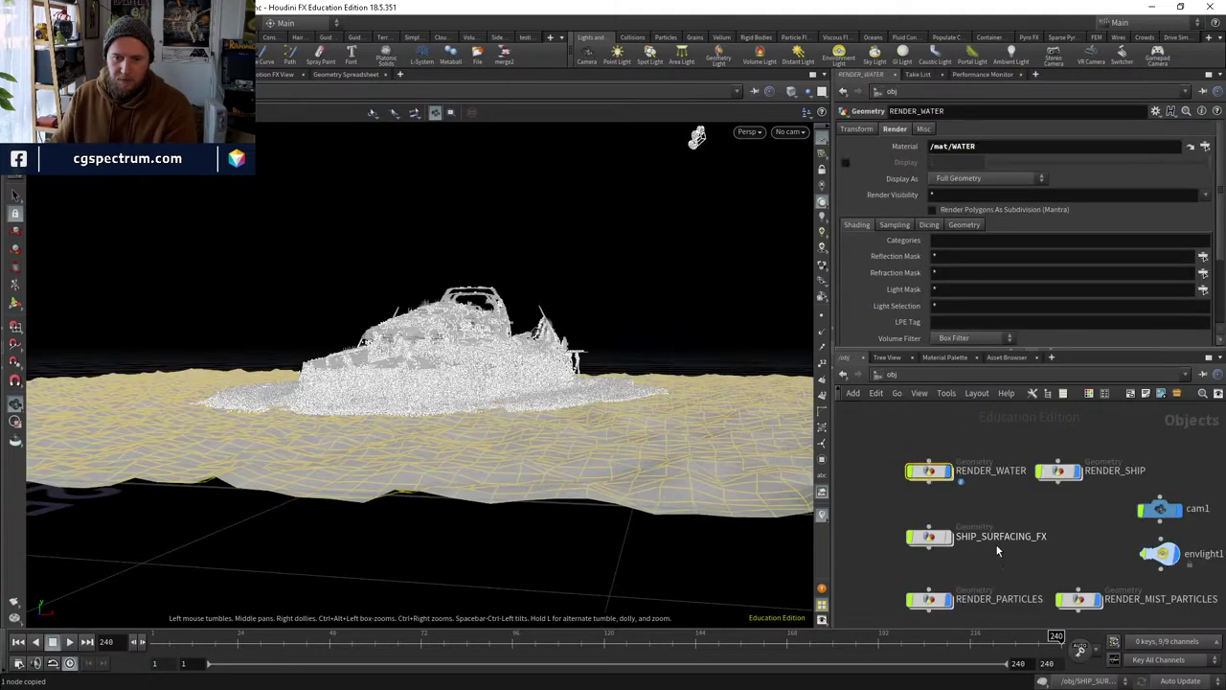
double_click(896, 429)
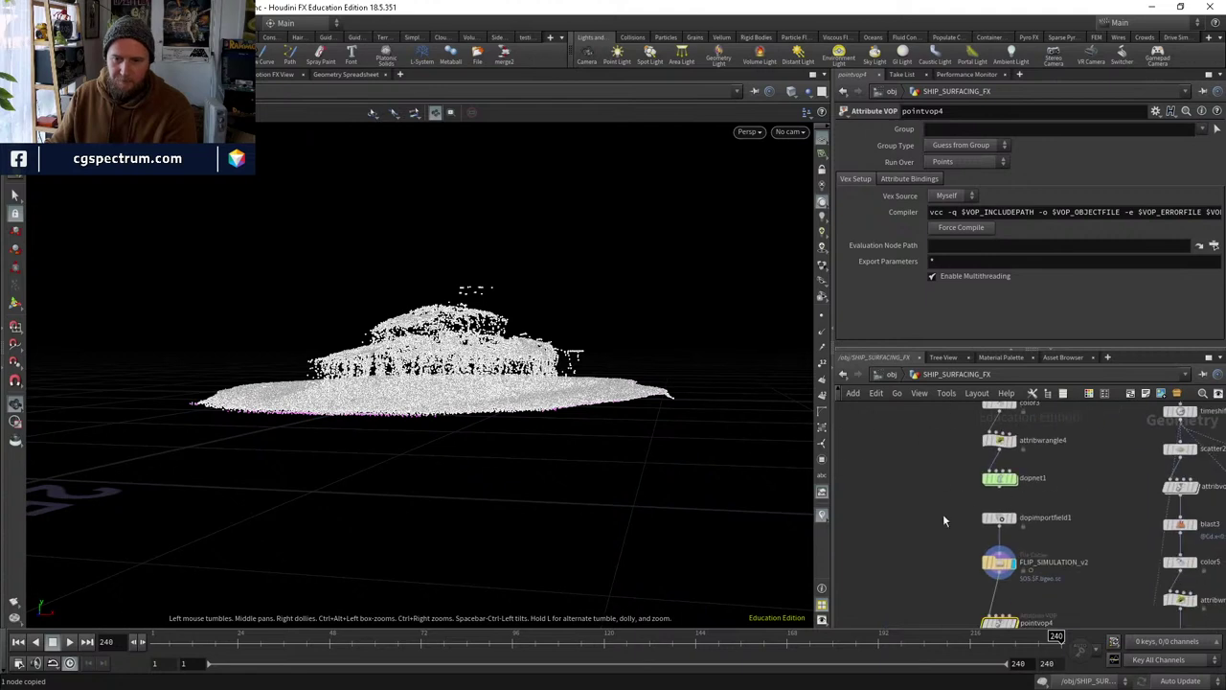
key("ctrl+v")
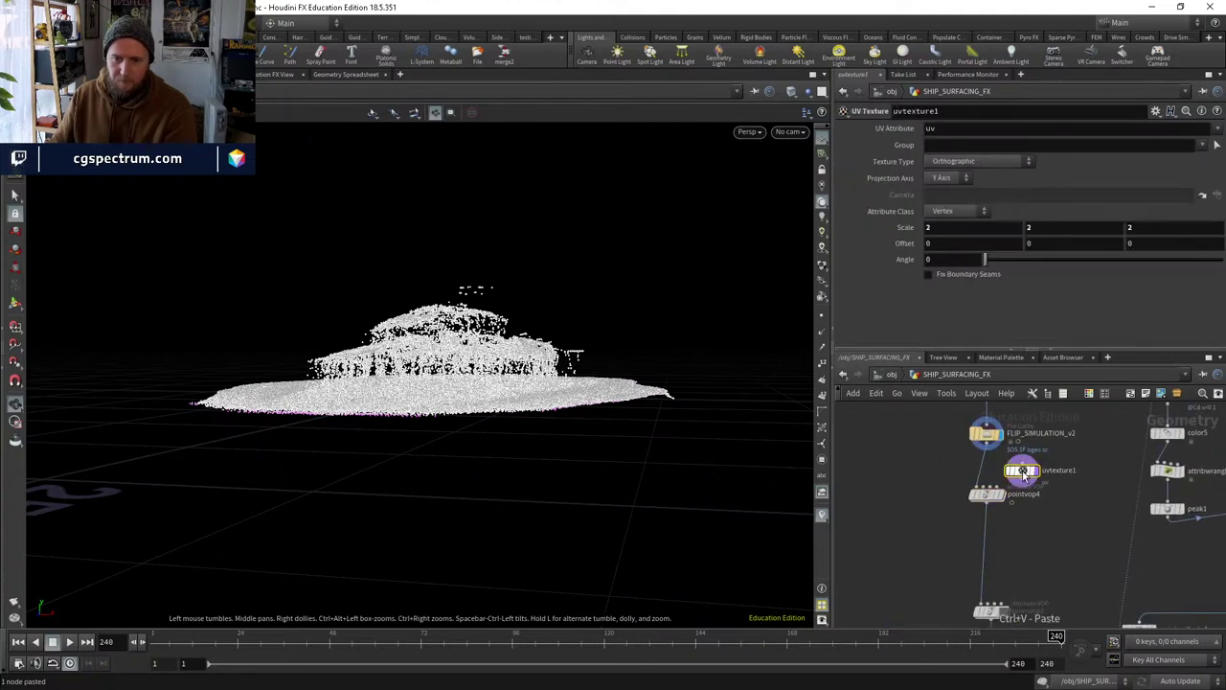
left_click(982, 467)
left_click(953, 211)
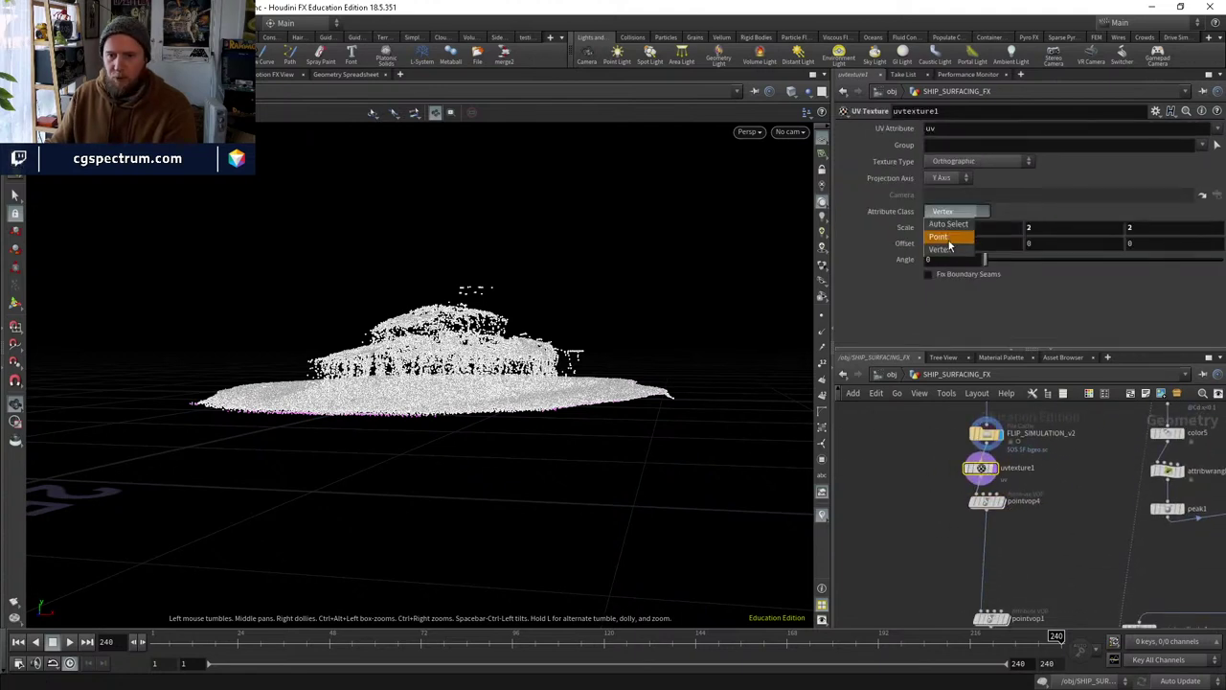
left_click(939, 237)
scroll(970, 468, "up", 2)
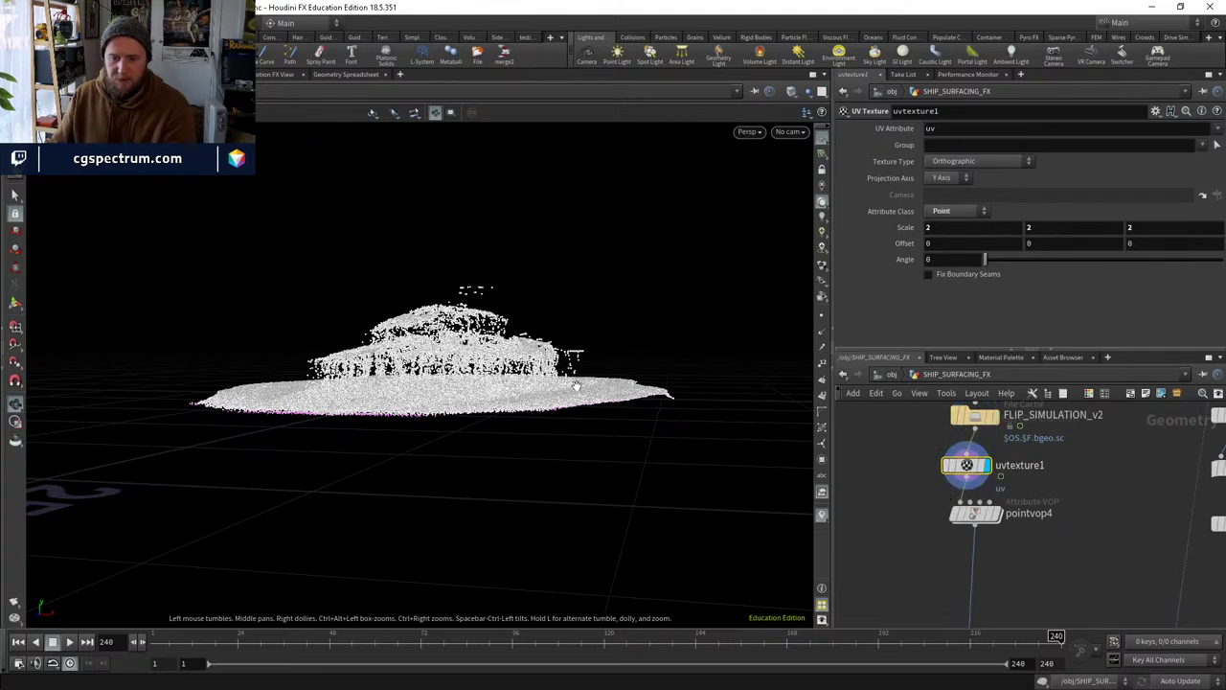
Check the particle points in the UV view, then return to the perspective view.
key("space+5")
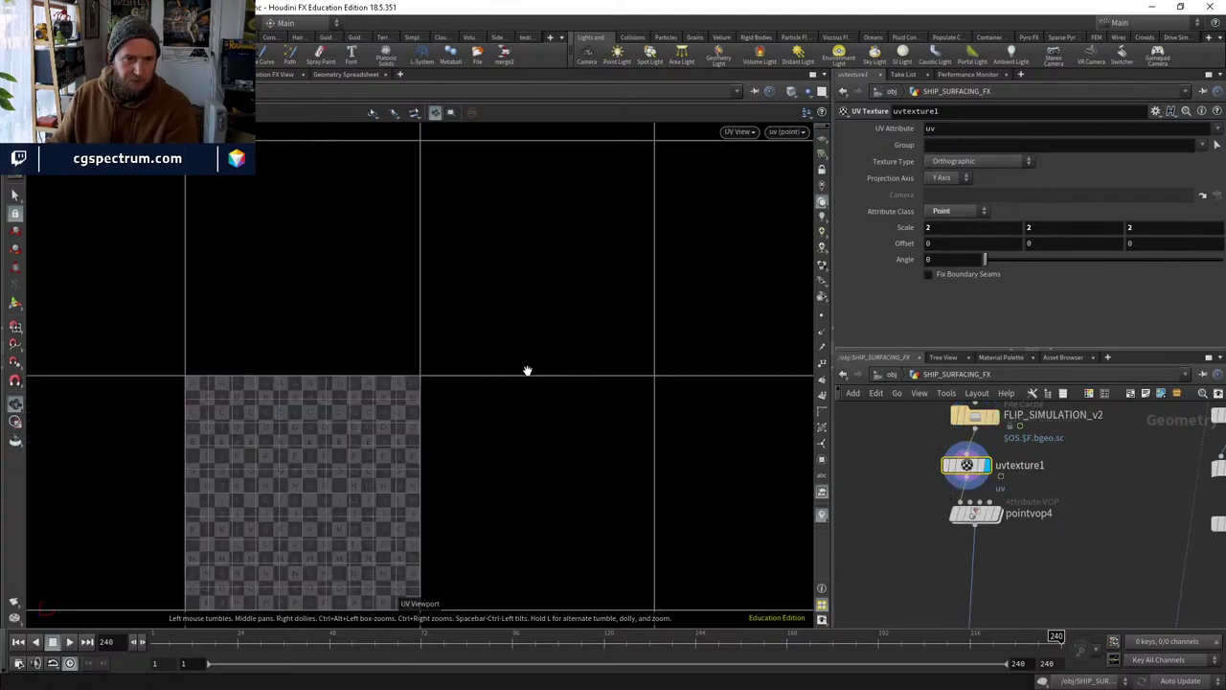
left_click(821, 314)
right_click_drag(572, 374, 528, 288)
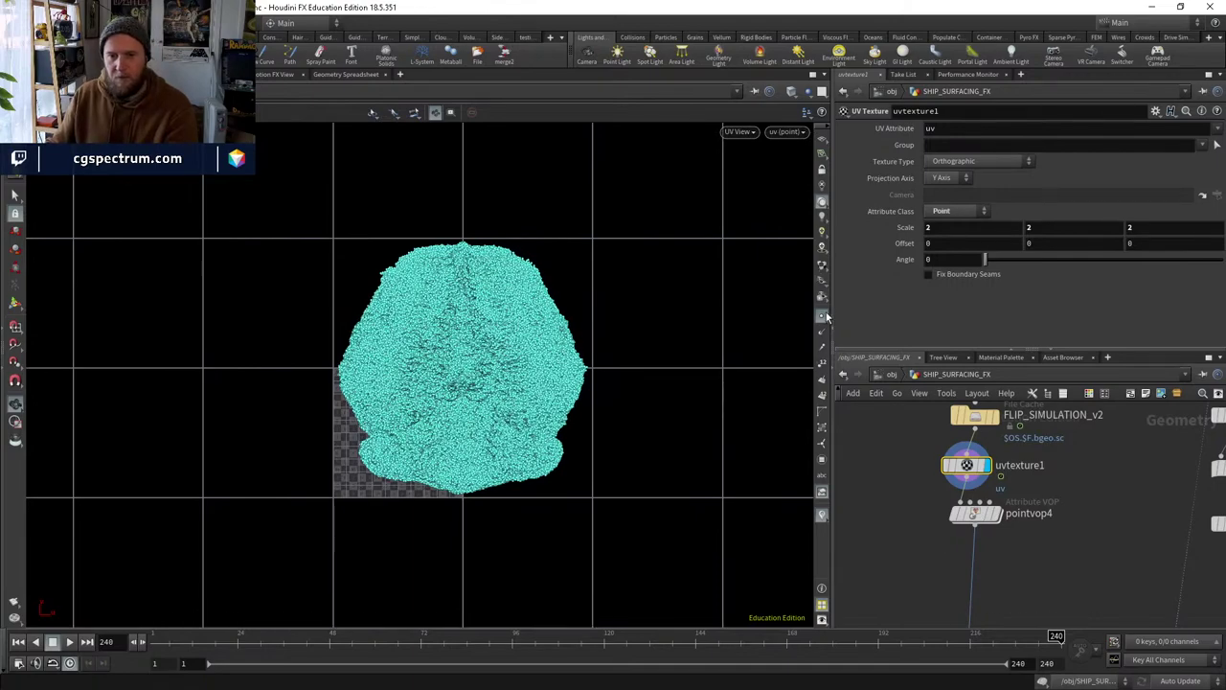
key("space+1")
mouse_move(600, 301)
left_mouse_down()
mouse_move(575, 369)
mouse_move(603, 273)
mouse_move(479, 427)
mouse_move(611, 302)
mouse_move(810, 383)
left_mouse_up()
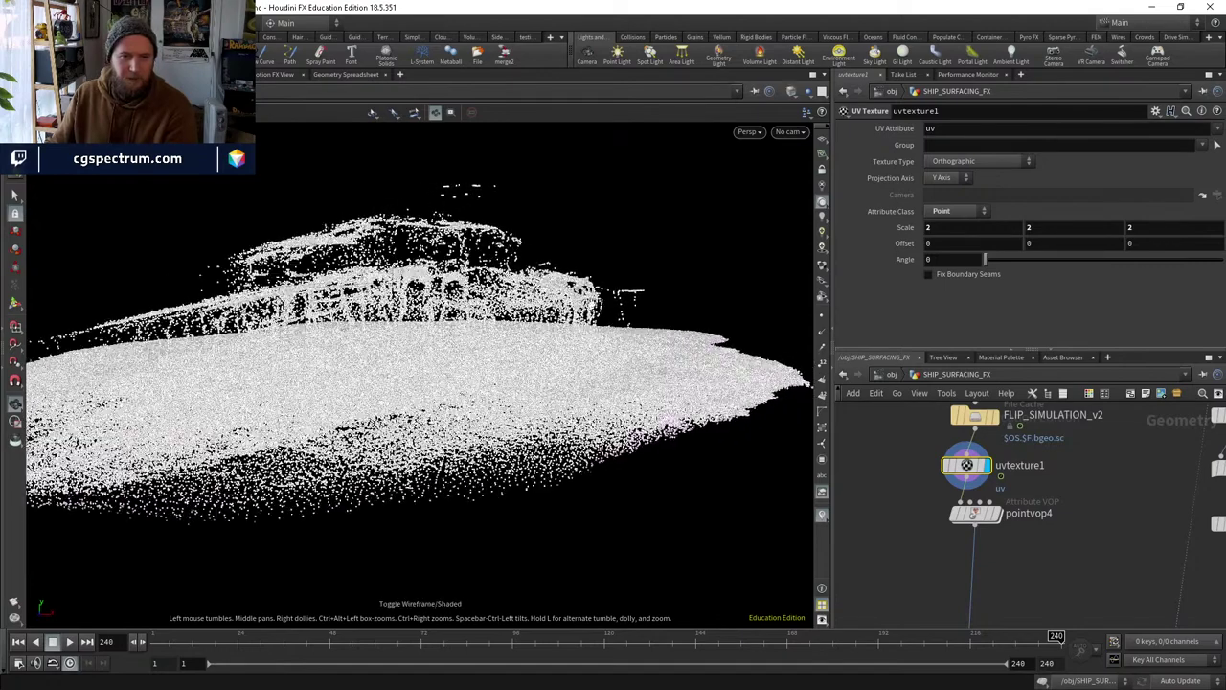
scroll(986, 460, "up", 3)
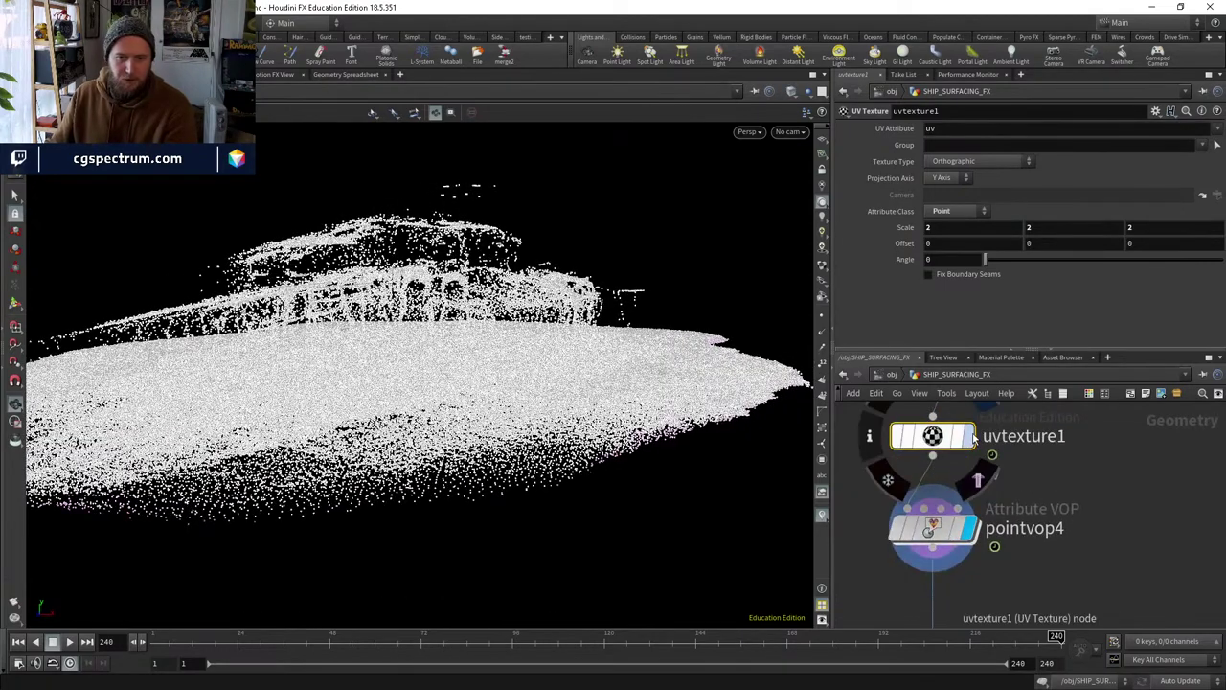
Inside pointvop4, wire the incoming point attributes into texture1's uv input.
key("r")
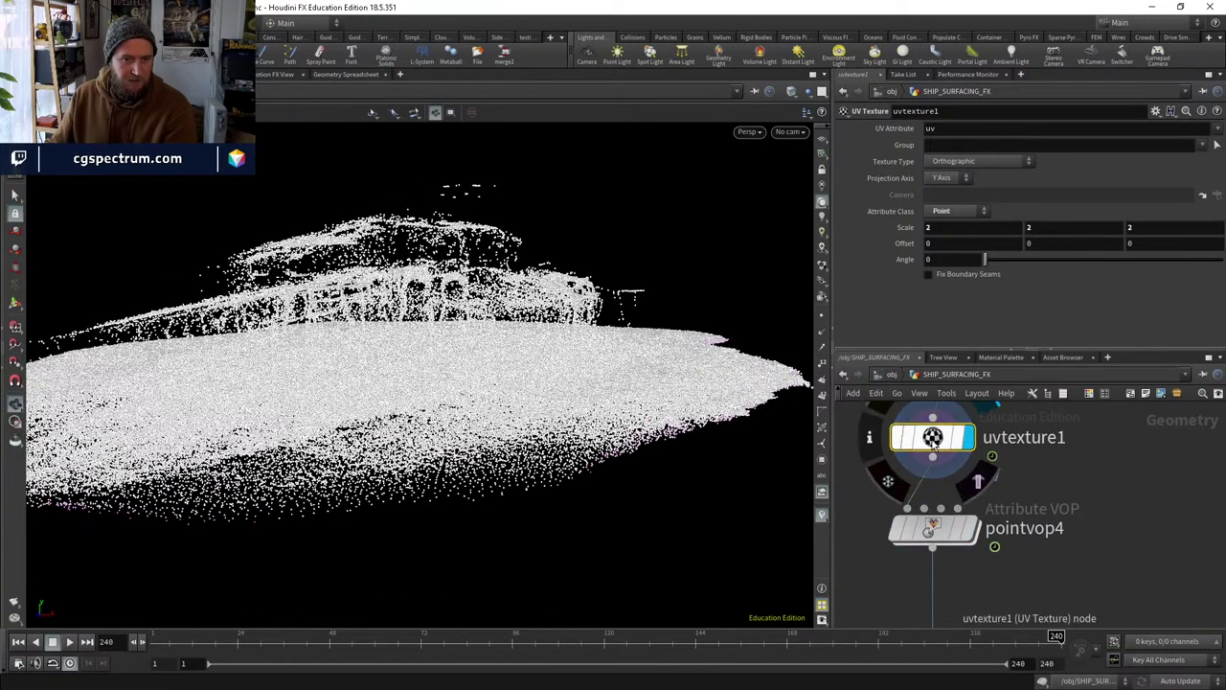
key("ctrl+z")
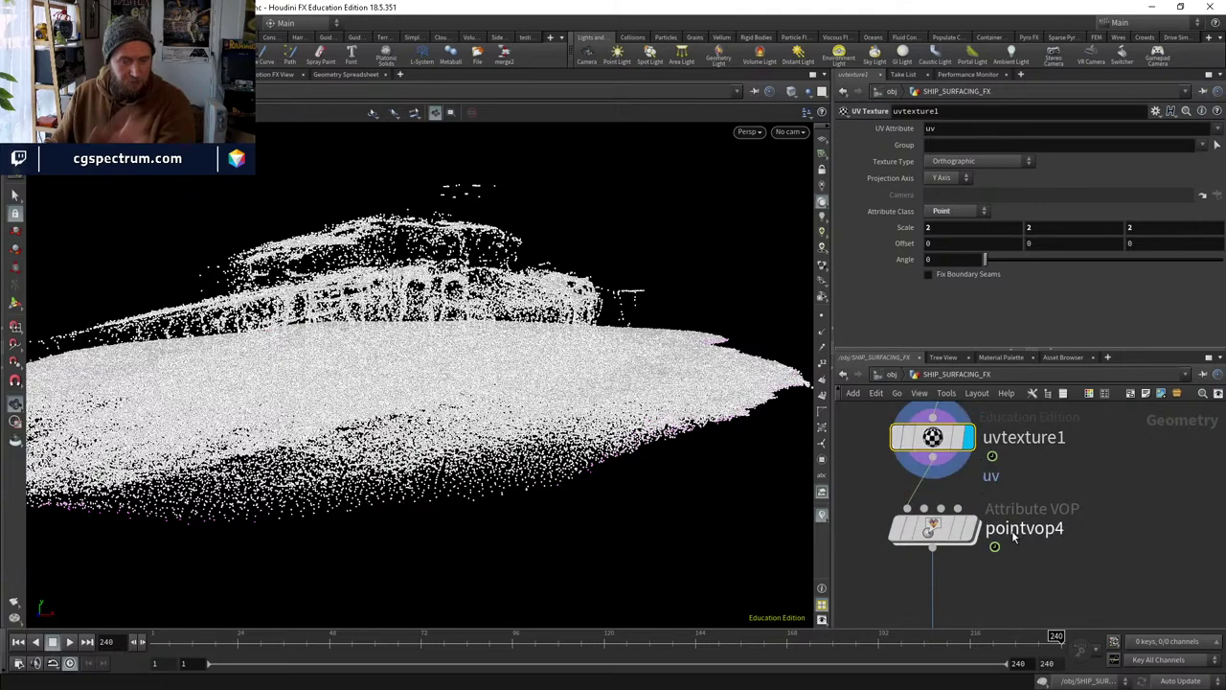
double_click(935, 530)
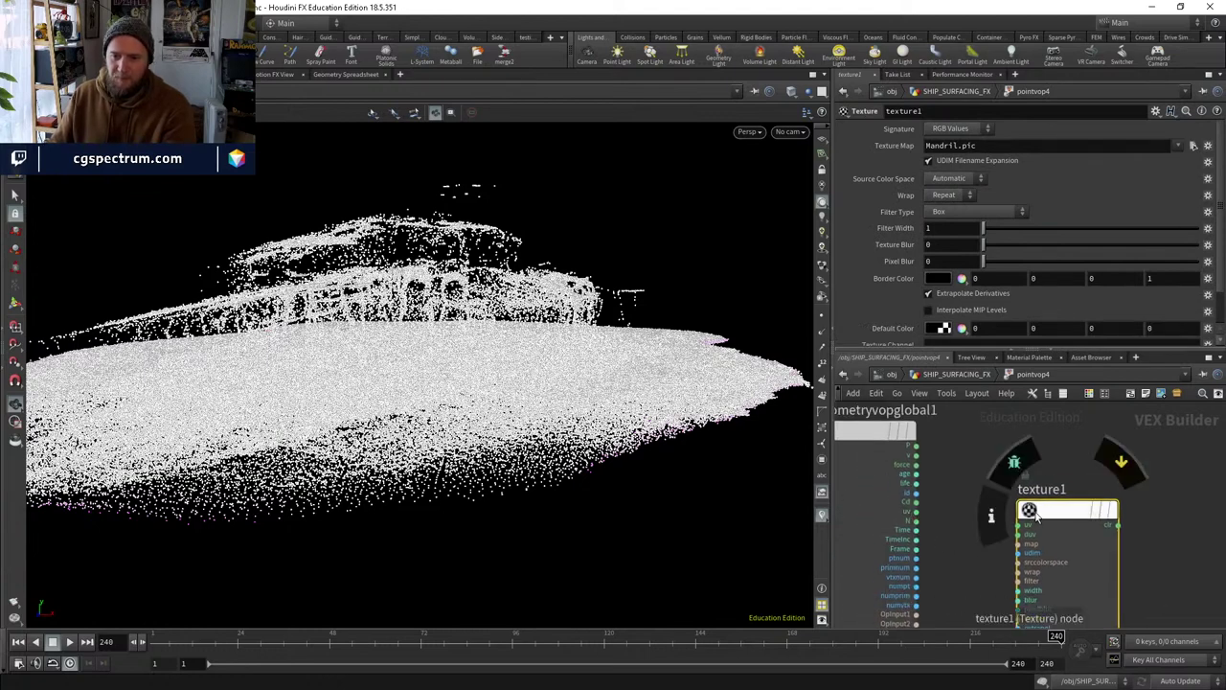
left_click(916, 521)
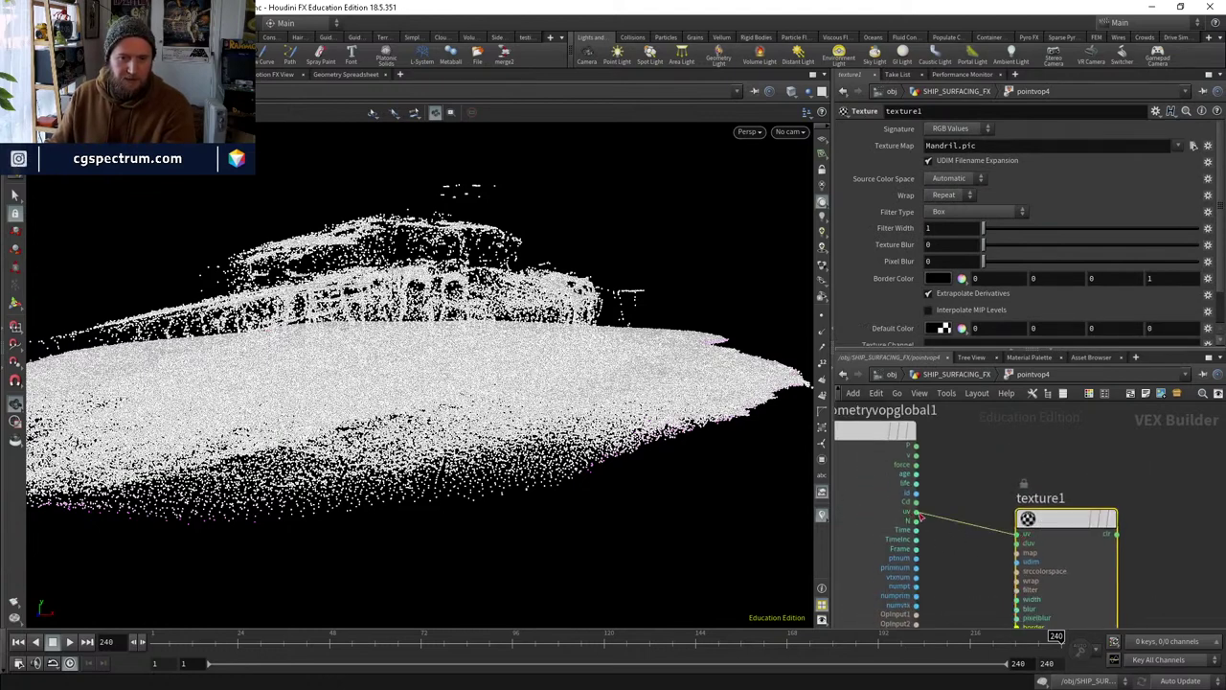
left_click_drag(1058, 519, 1058, 549)
Promote texture1's map input to a parameter.
scroll(996, 536, "up", 5)
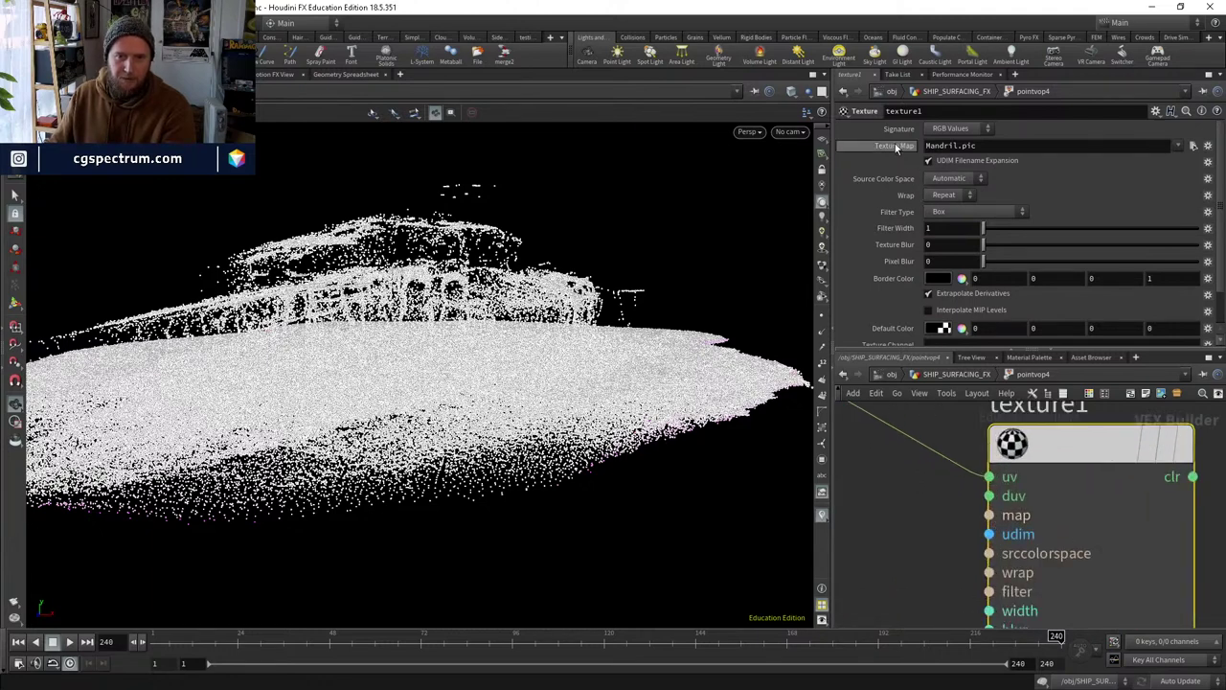
right_click(997, 518)
left_click(1024, 476)
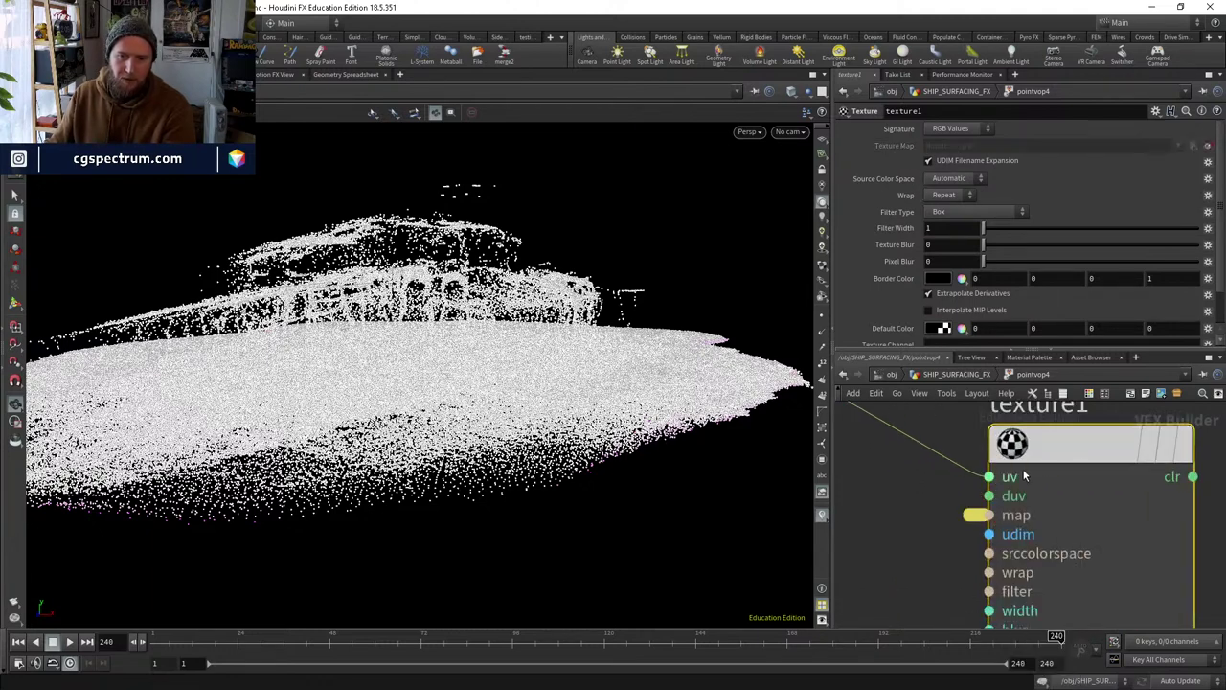
left_click(975, 515)
Copy oceanevaluate1's Output File parameter in RENDER_WATER.
left_click(951, 373)
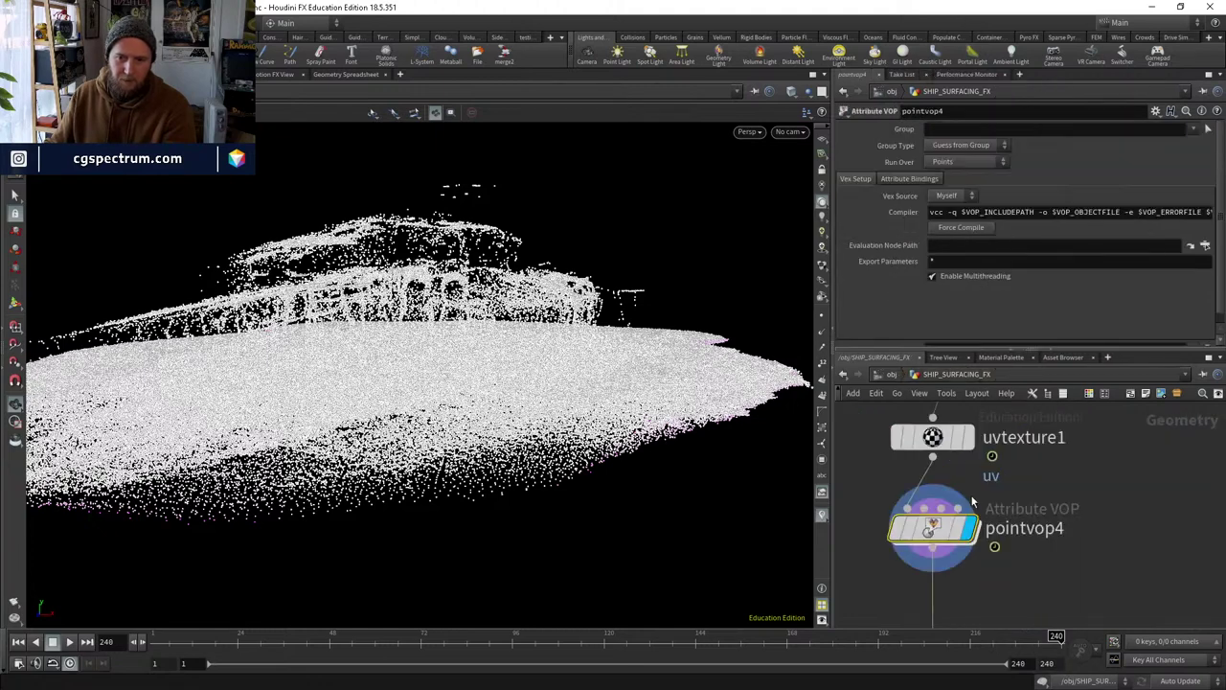
left_click(890, 376)
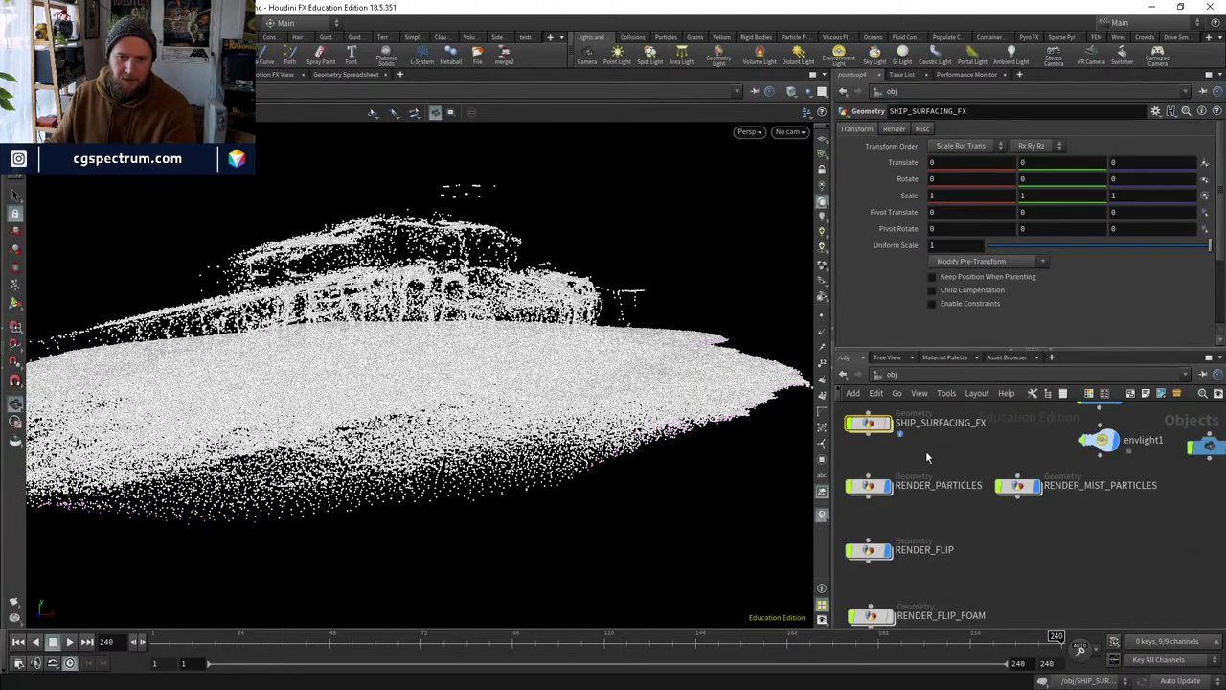
double_click(903, 431)
middle_click_drag(1035, 533, 888, 604)
middle_click_drag(997, 507, 917, 570)
left_click(953, 565)
right_click(912, 310)
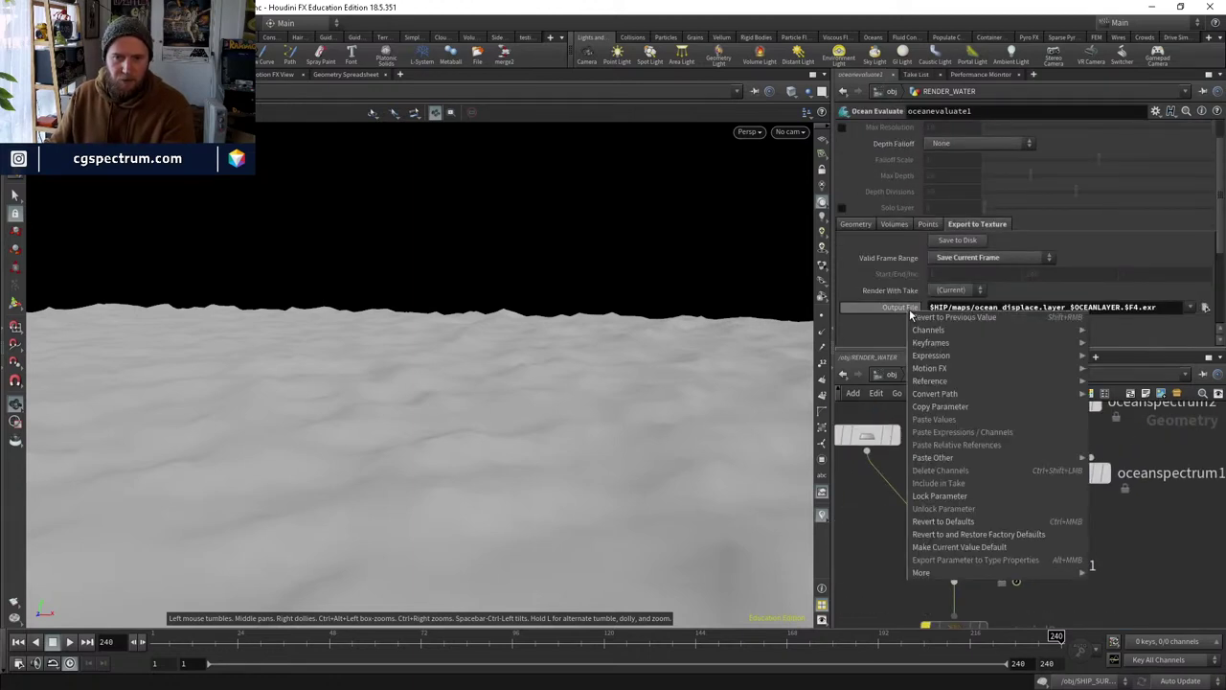
left_click(902, 410)
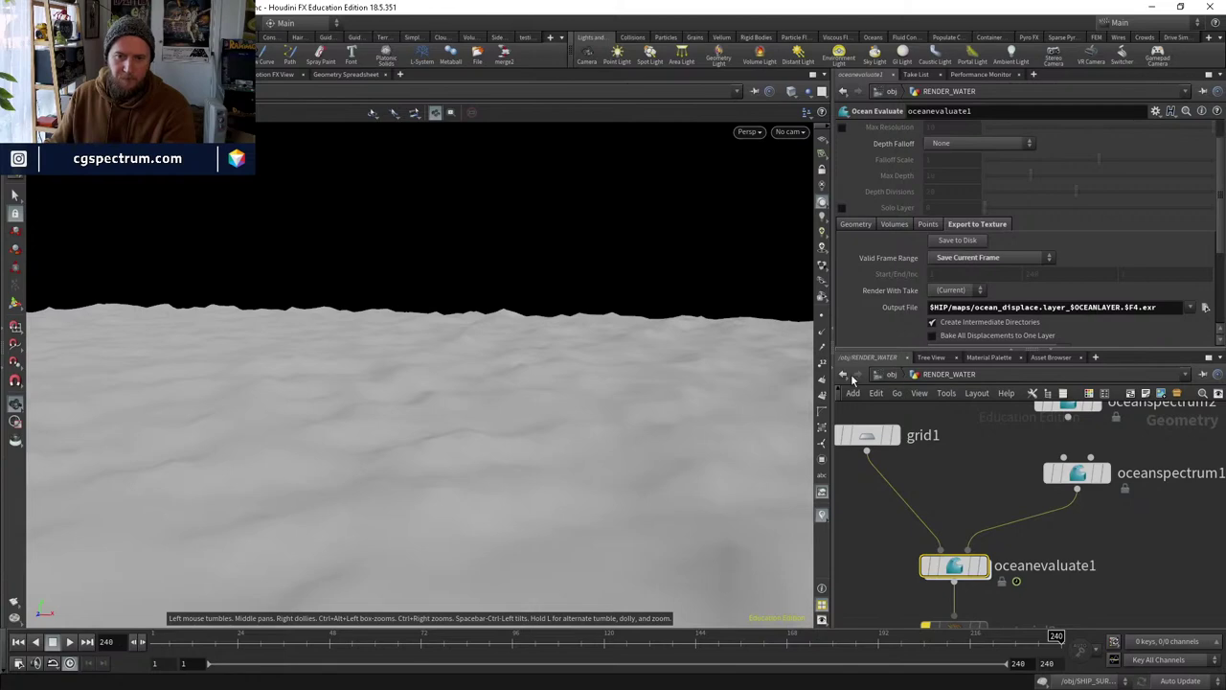
Paste it as a relative reference into pointvop4's map parameter.
left_click(843, 376)
left_click(843, 375)
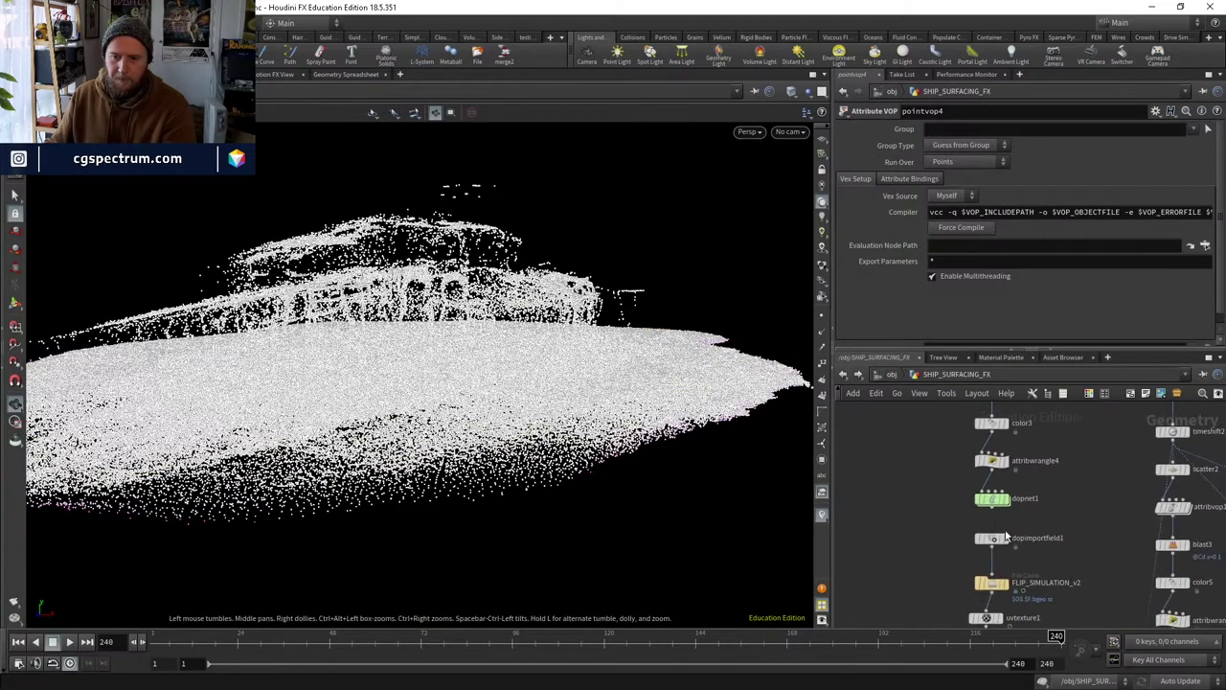
right_click(953, 338)
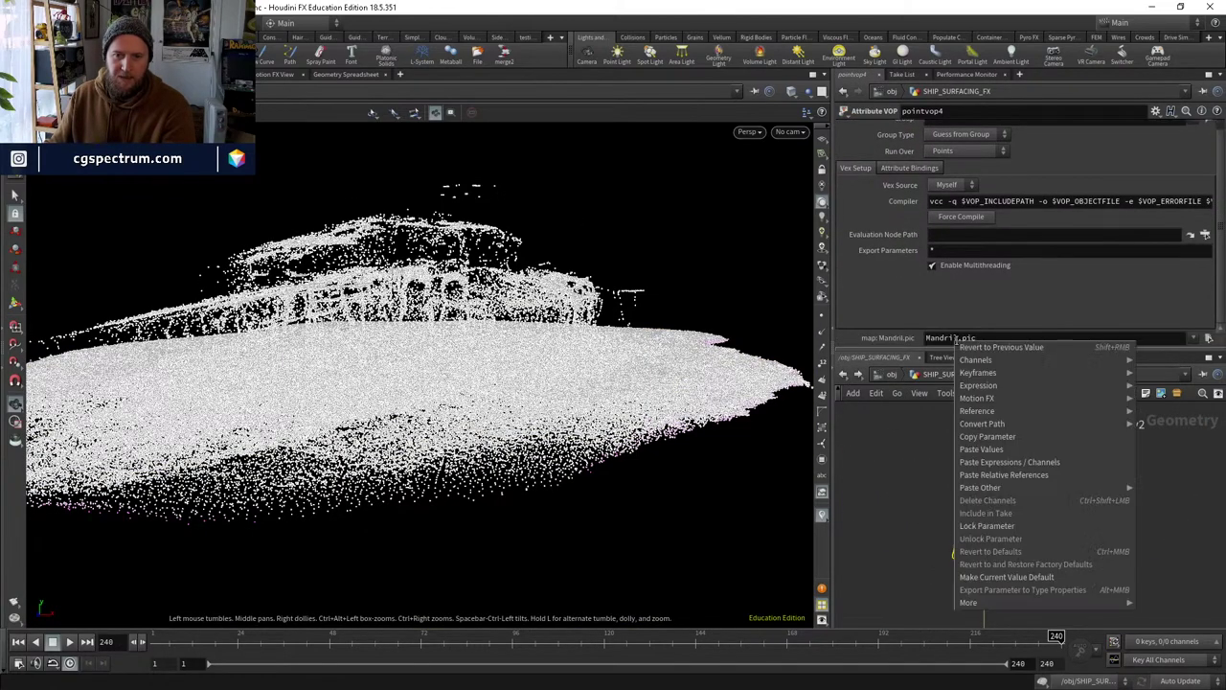
left_click(1019, 473)
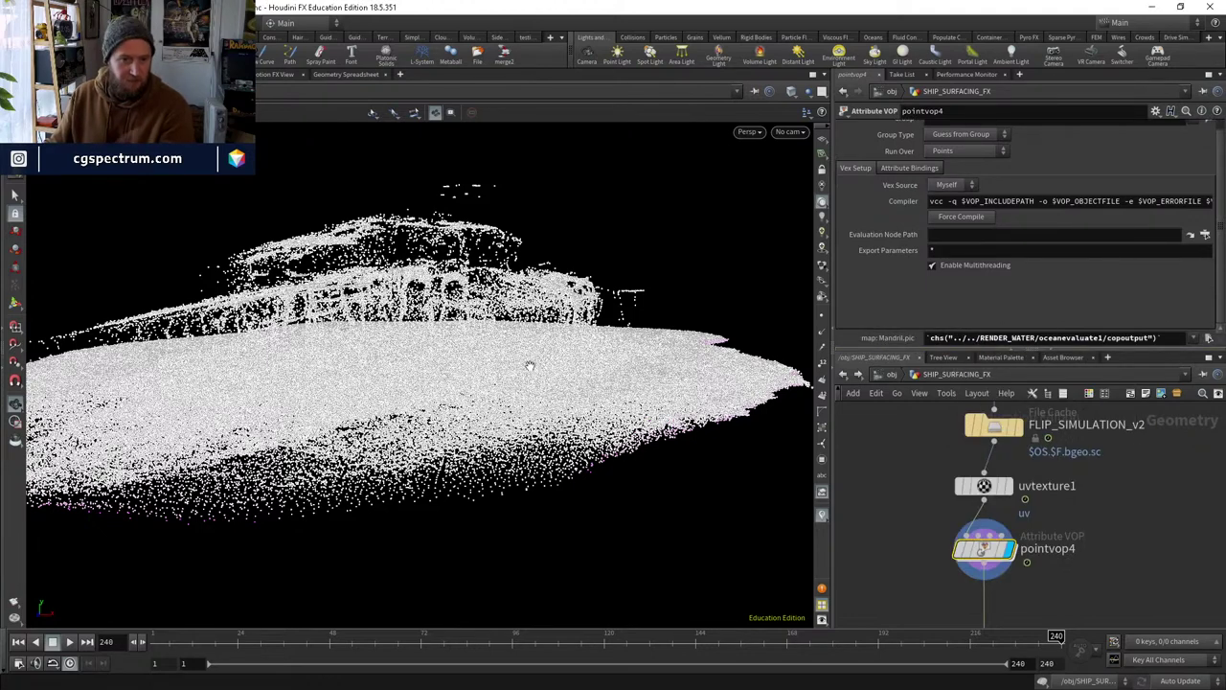
Inside pointvop4, wire texture1's clr output into the output's Cd to colour the points.
left_click_drag(565, 340, 934, 571, "alt")
double_click(993, 555)
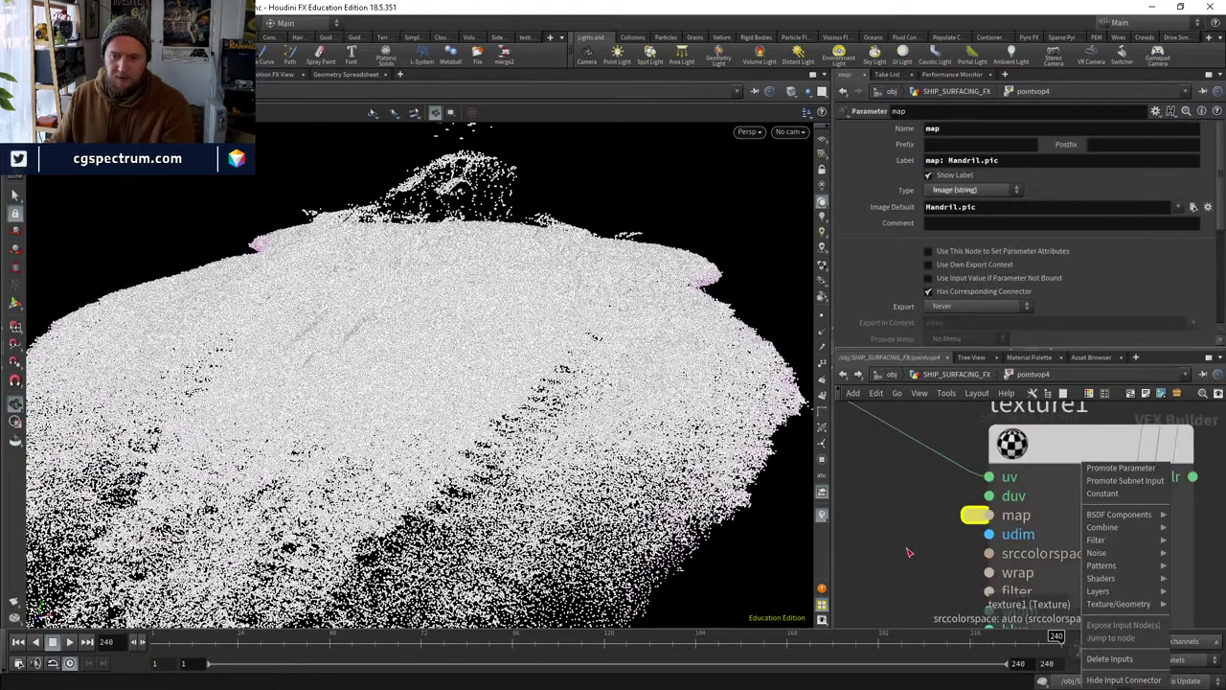
middle_click_drag(945, 534, 1078, 396)
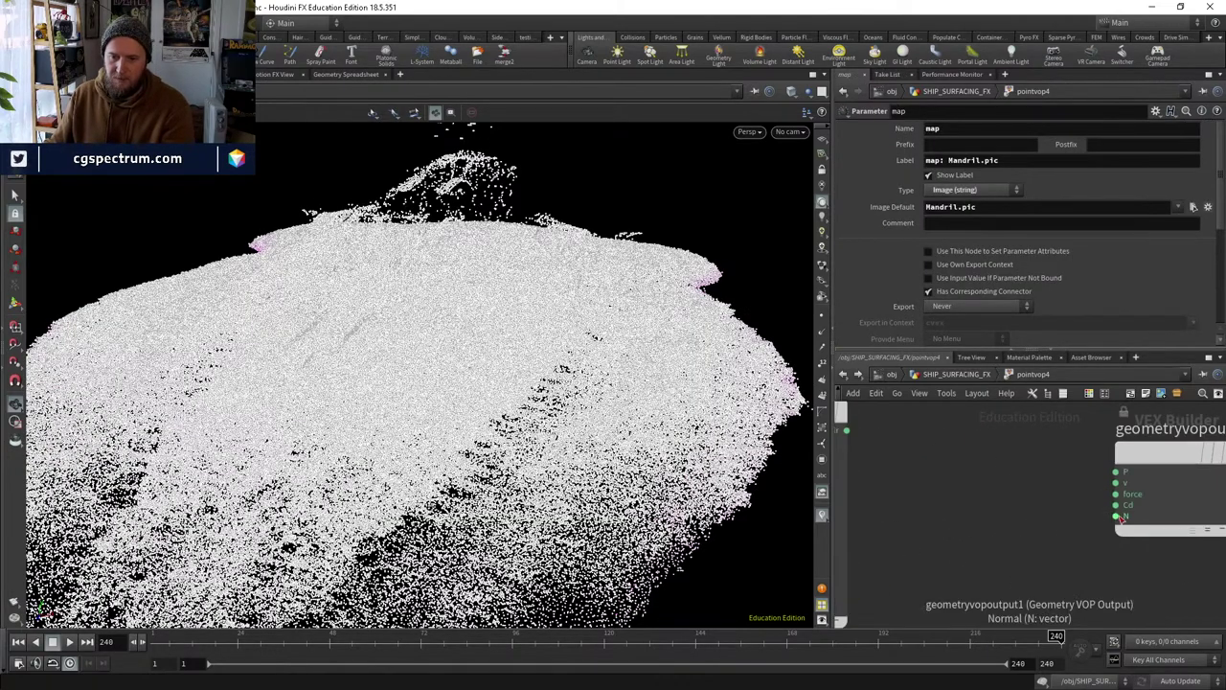
left_click(1116, 505)
middle_click_drag(1049, 494, 1116, 528)
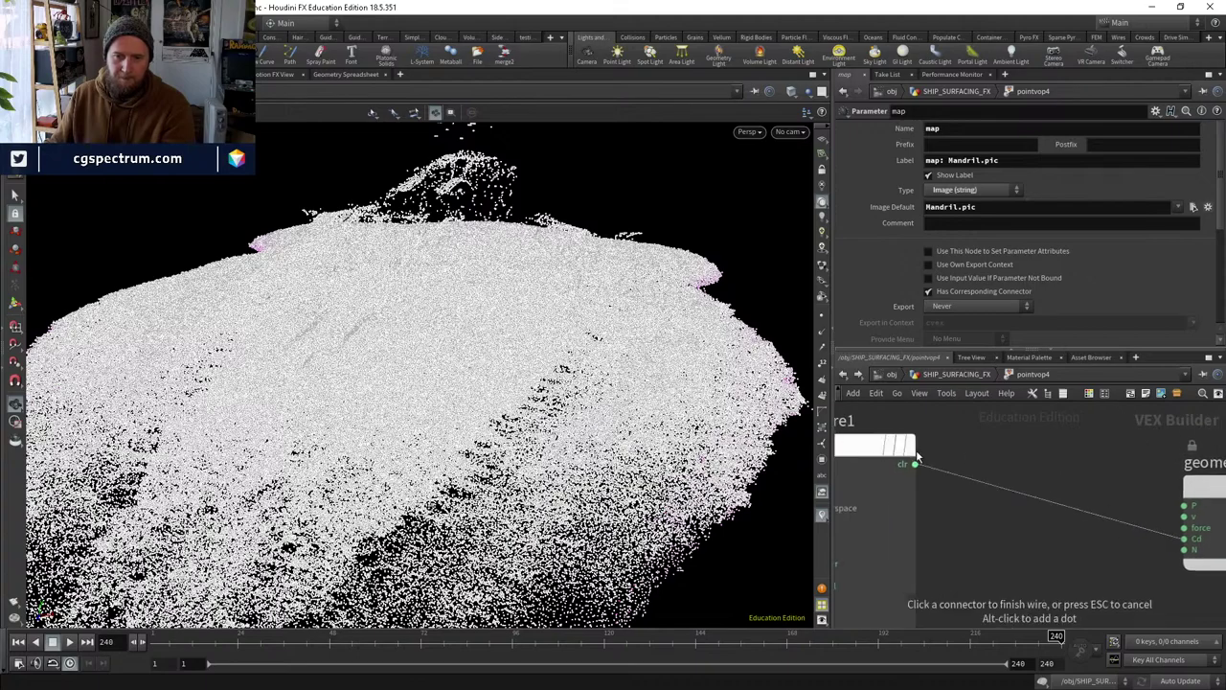
left_click(914, 463)
left_click_drag(596, 374, 556, 381)
scroll(1034, 536, "down", 4)
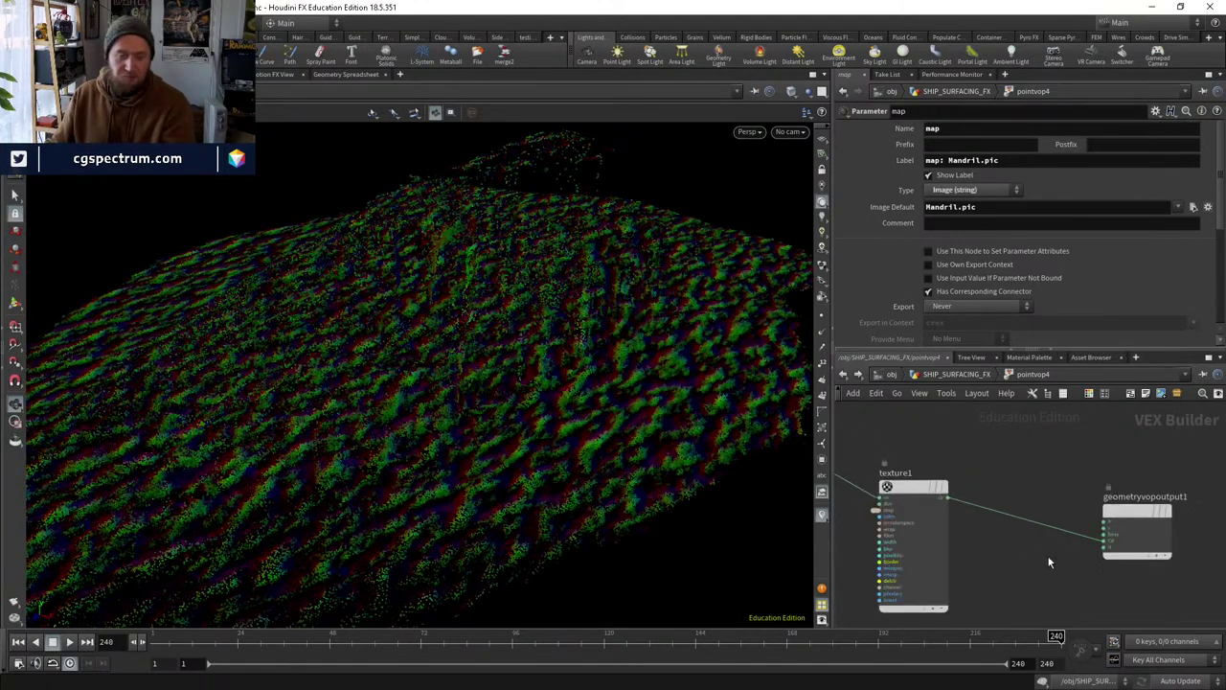
Add a Displace Along Normal node to the pointvop4 network.
middle_click_drag(1005, 563, 1086, 462)
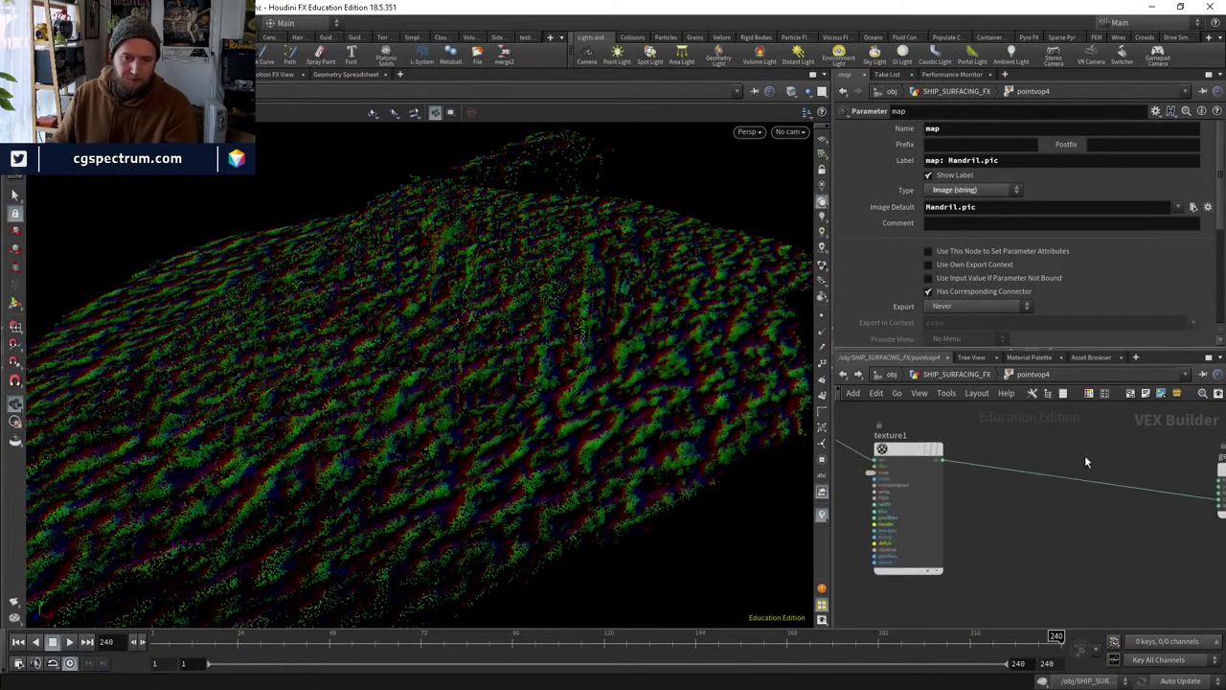
key("Tab")
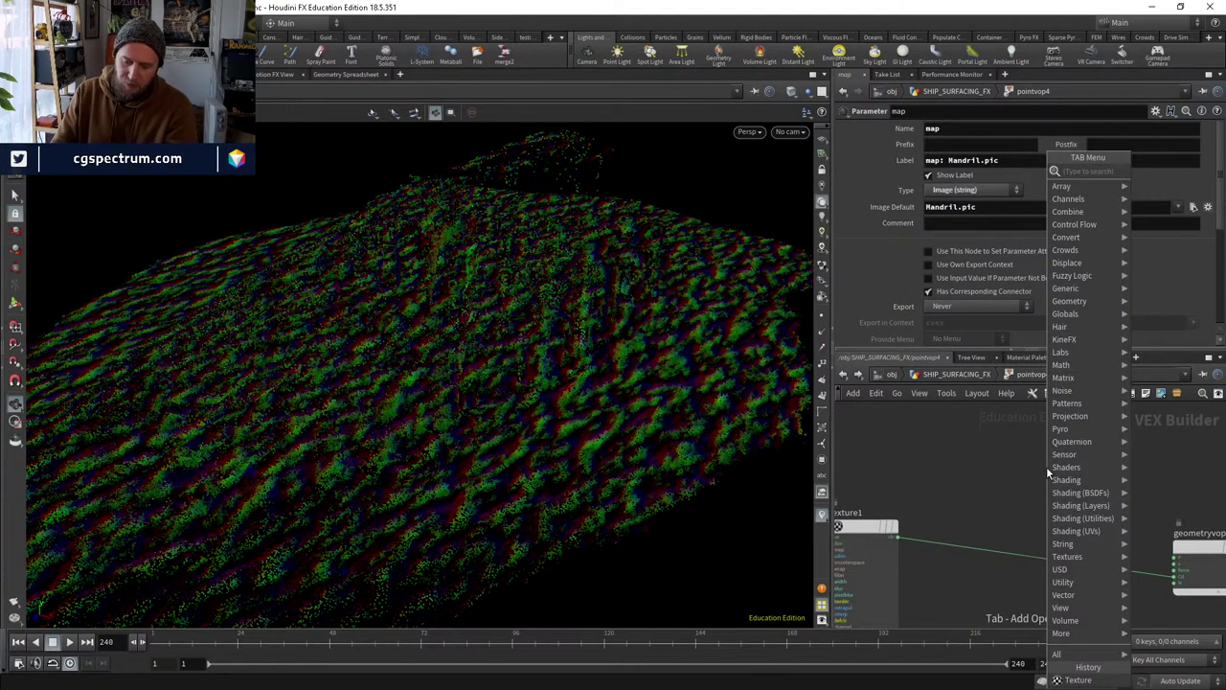
key("Escape")
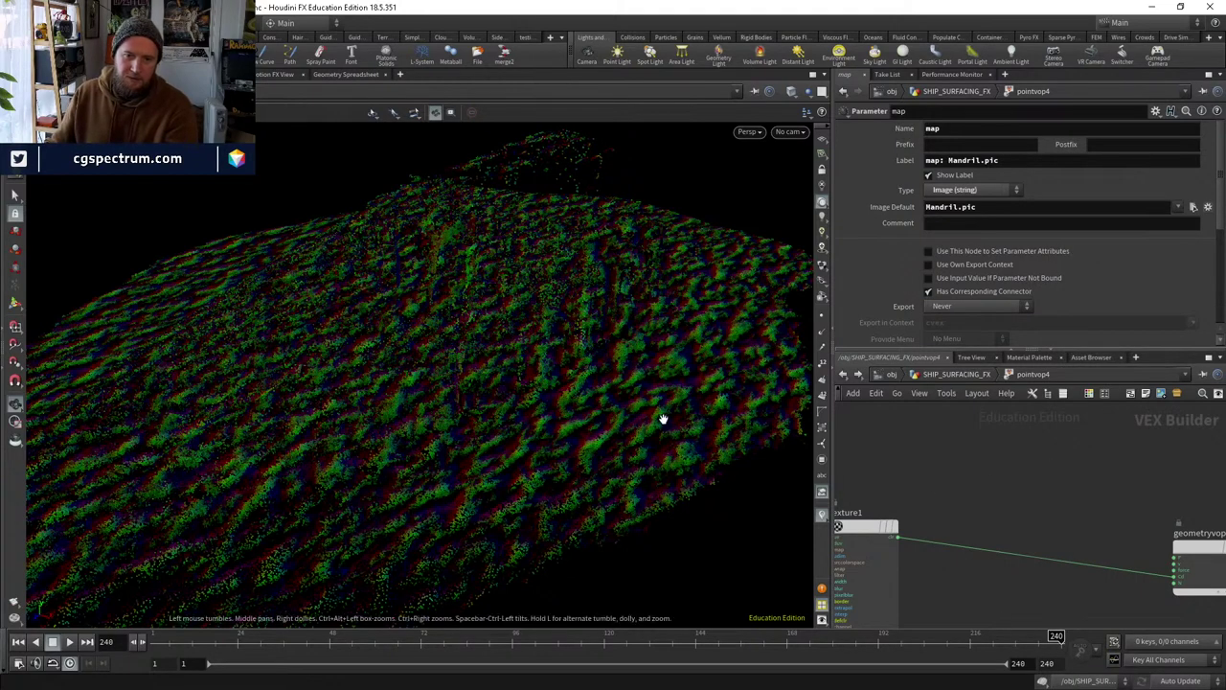
left_click_drag(663, 418, 975, 461)
key("Tab")
key("Escape")
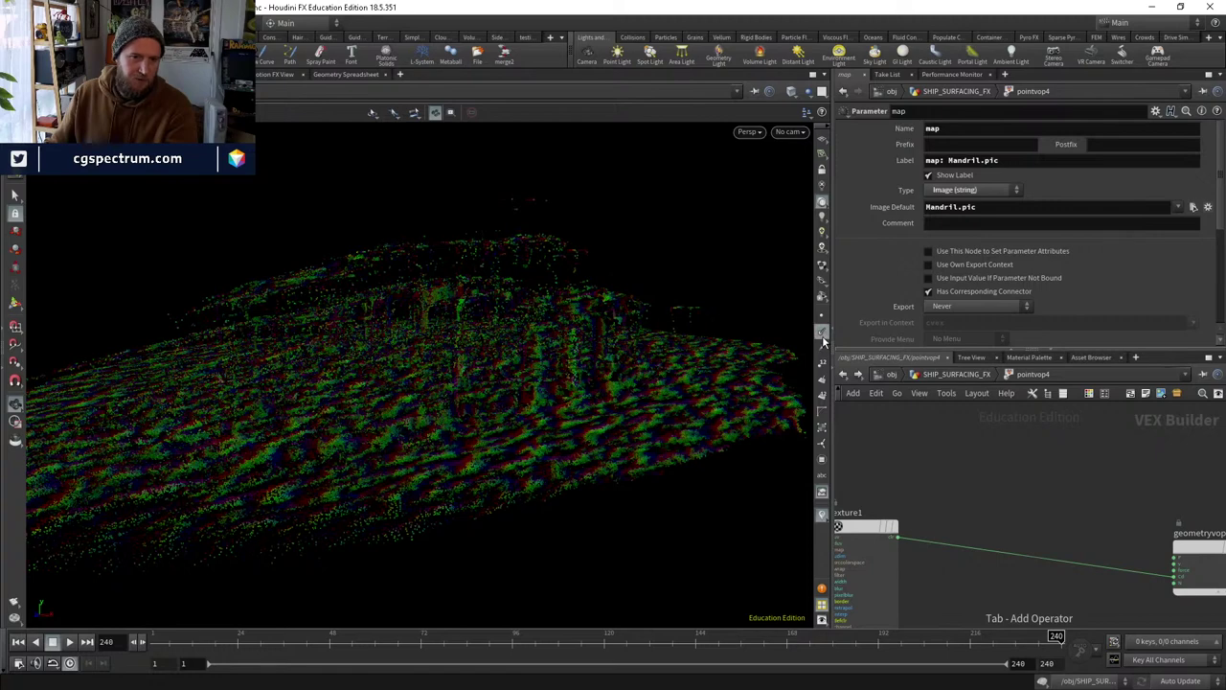
key("Tab")
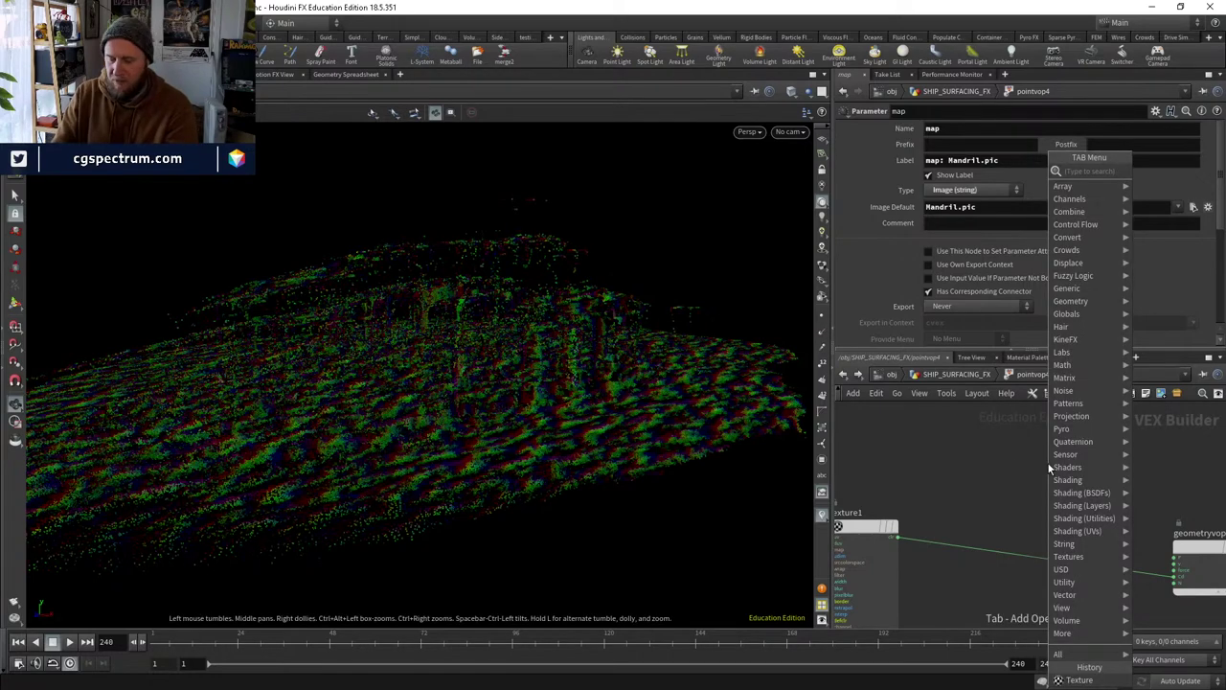
type("dist")
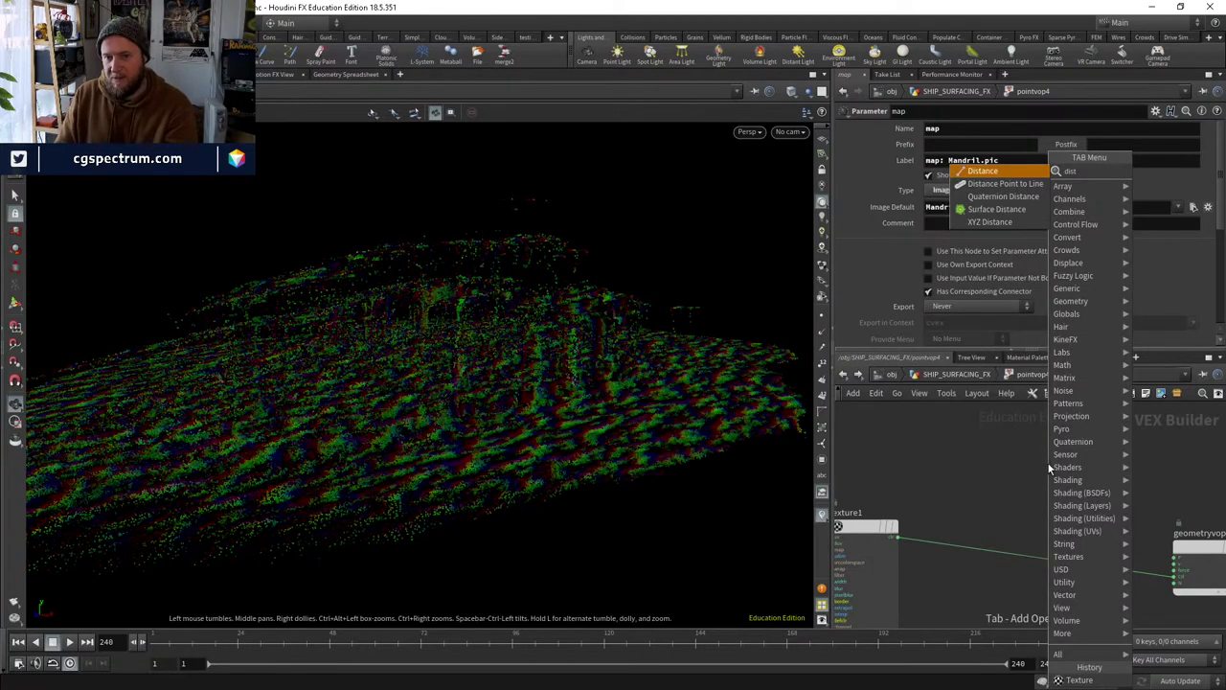
key("BackSpace")
type("p")
key("Return")
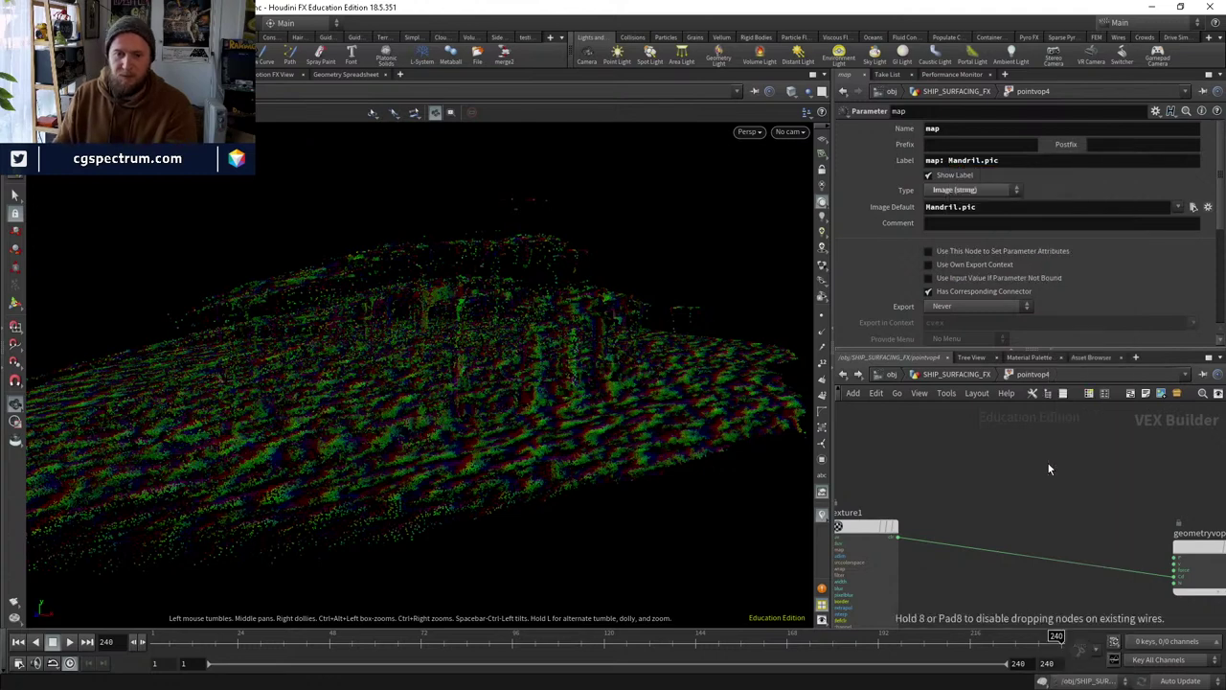
Place displacenml1 and feed its normal input from a 3-float vector Constant node.
left_click(1049, 468)
scroll(1049, 468, "up", 1)
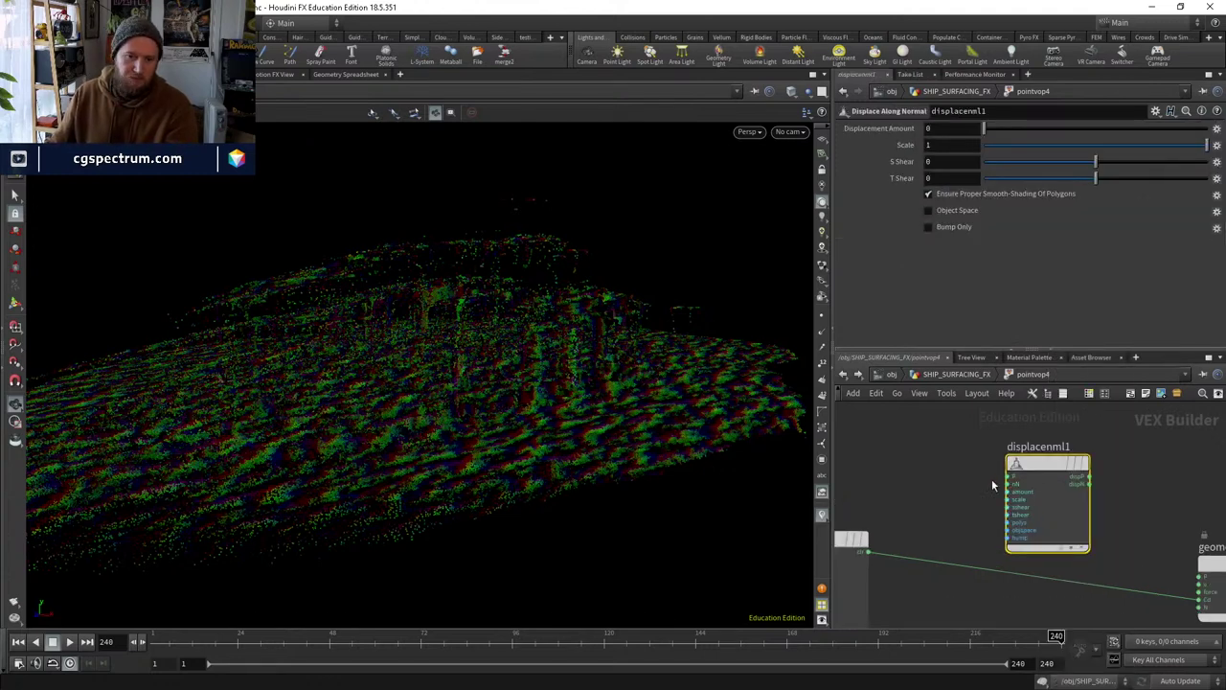
key("Tab")
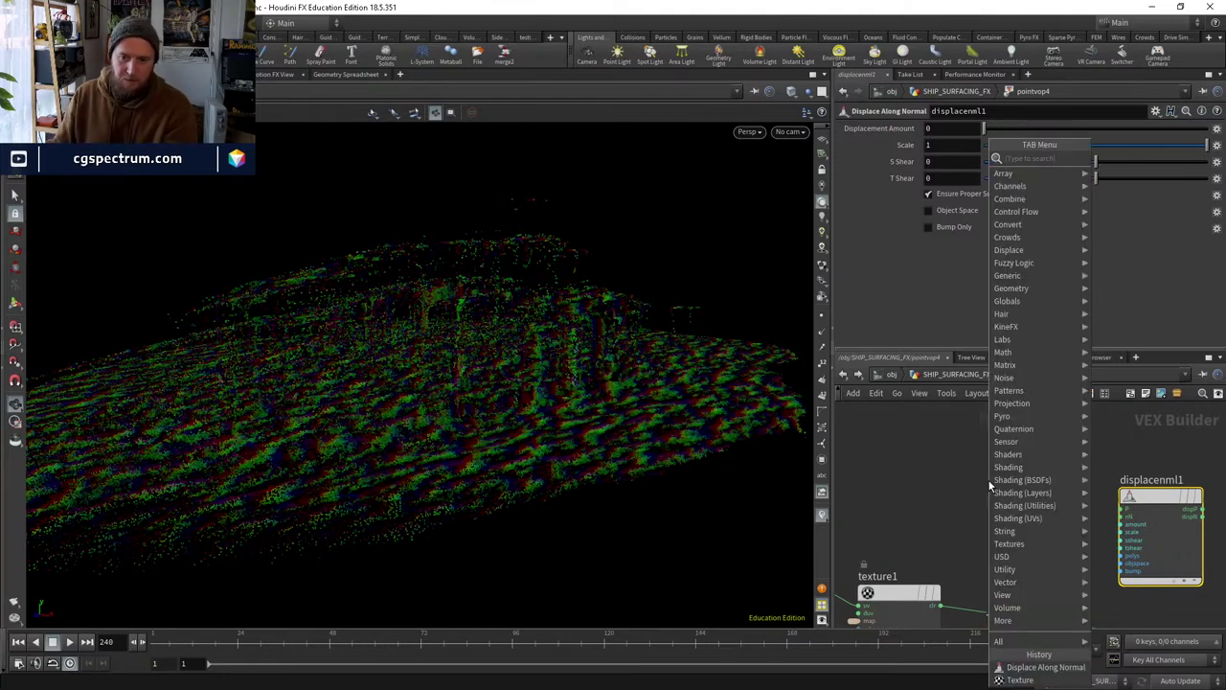
type("cons")
key("Return")
left_click(988, 484)
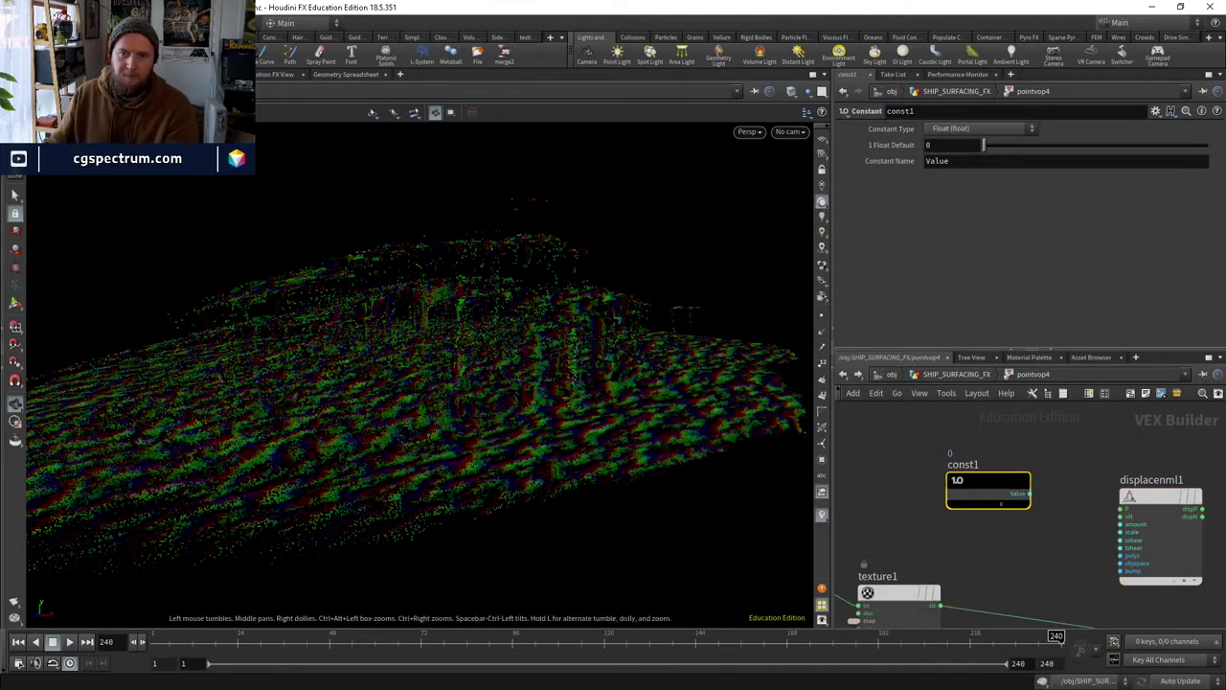
left_click(995, 128)
left_click(948, 217)
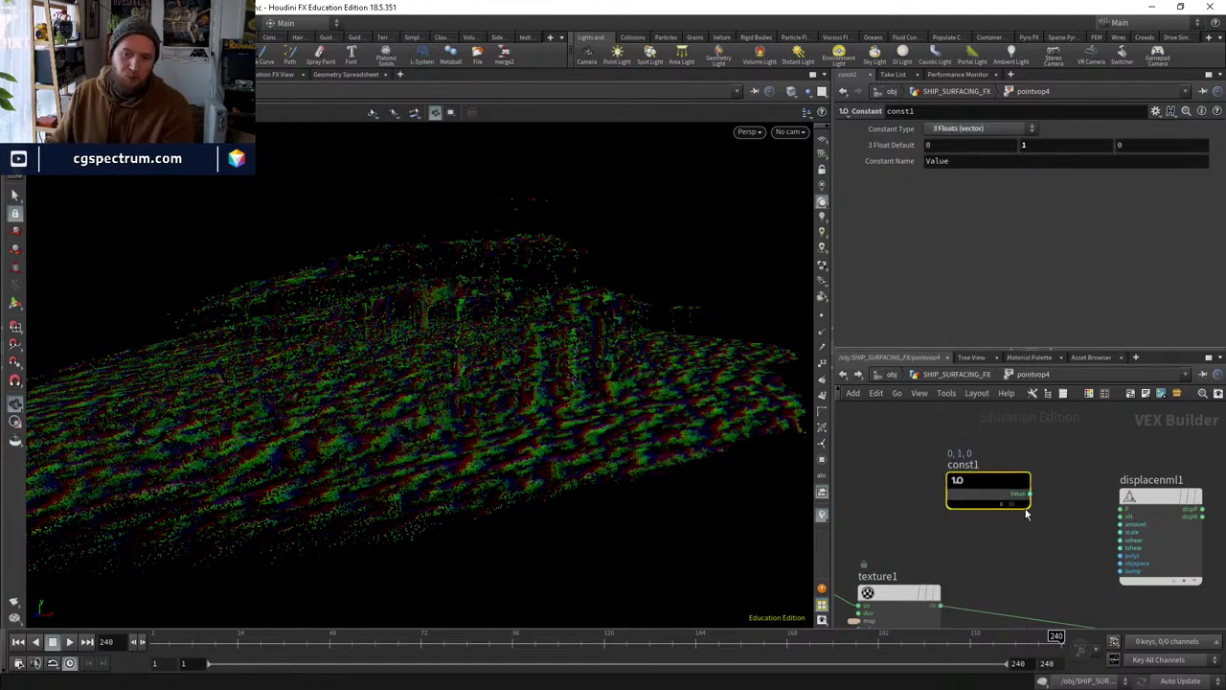
scroll(1026, 514, "up", 2)
left_click_drag(984, 477, 1112, 511)
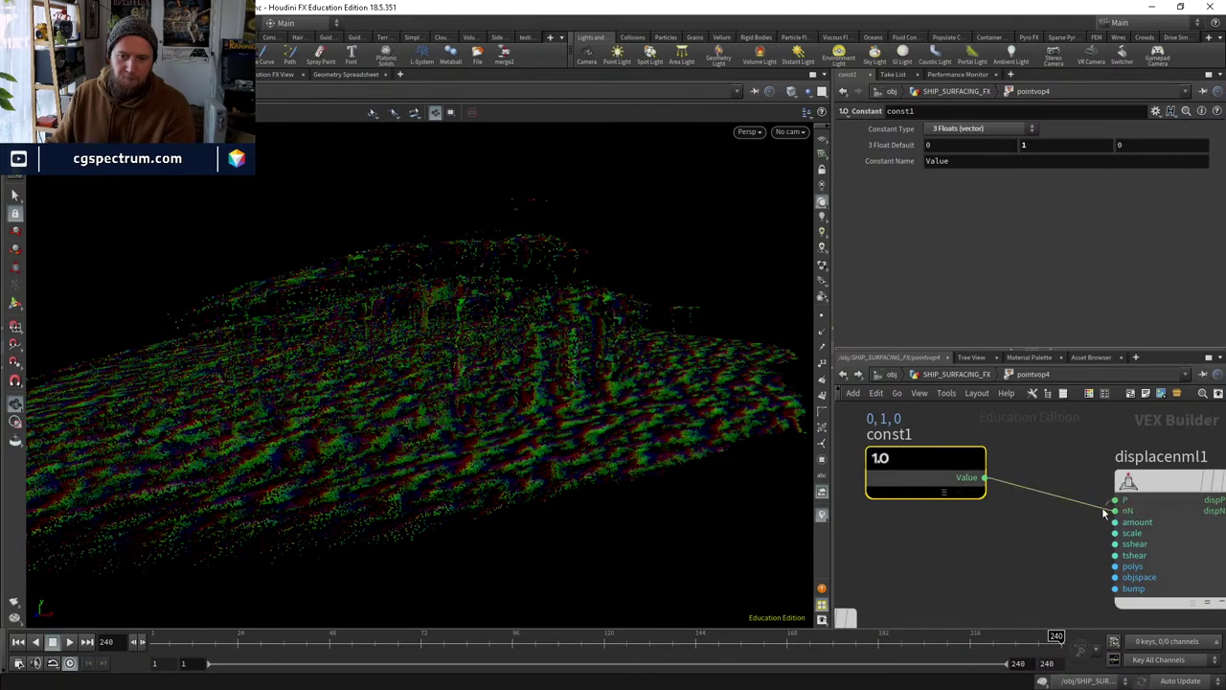
Reposition texture1 lower, beside the global inputs.
middle_click_drag(891, 517, 1088, 500)
middle_click_drag(823, 498, 884, 526)
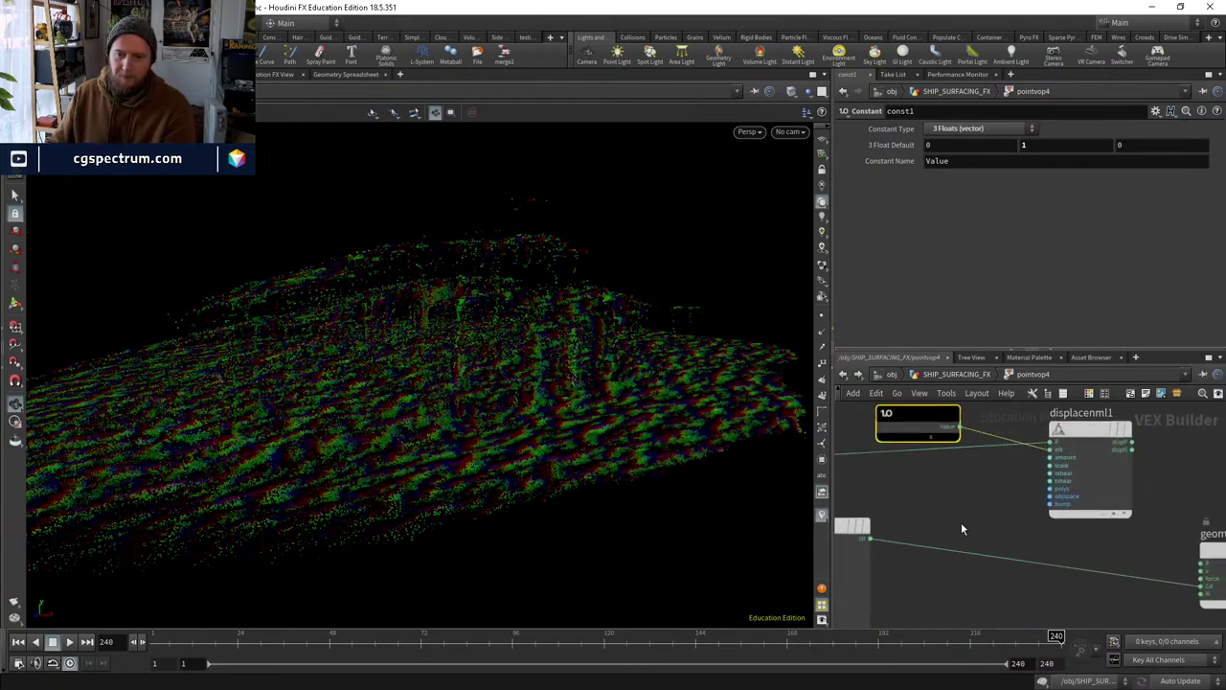
left_click(1085, 430)
middle_click_drag(965, 503, 1014, 442)
left_click_drag(914, 484, 905, 524)
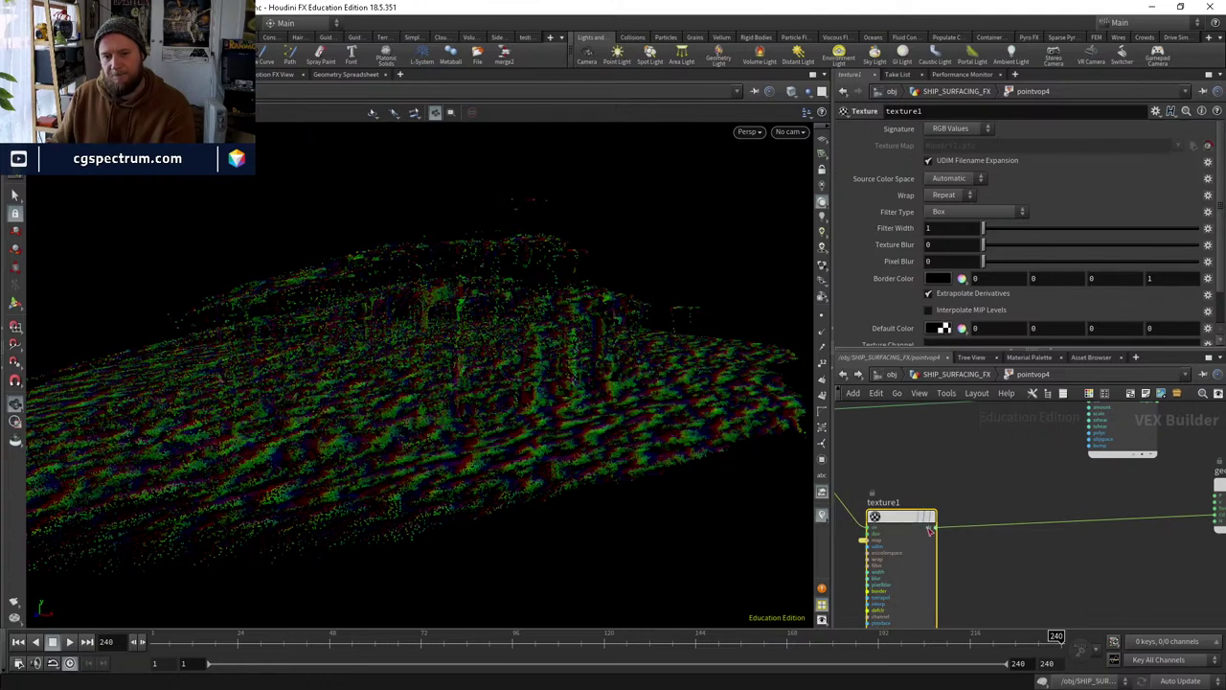
left_click_drag(881, 526, 882, 548)
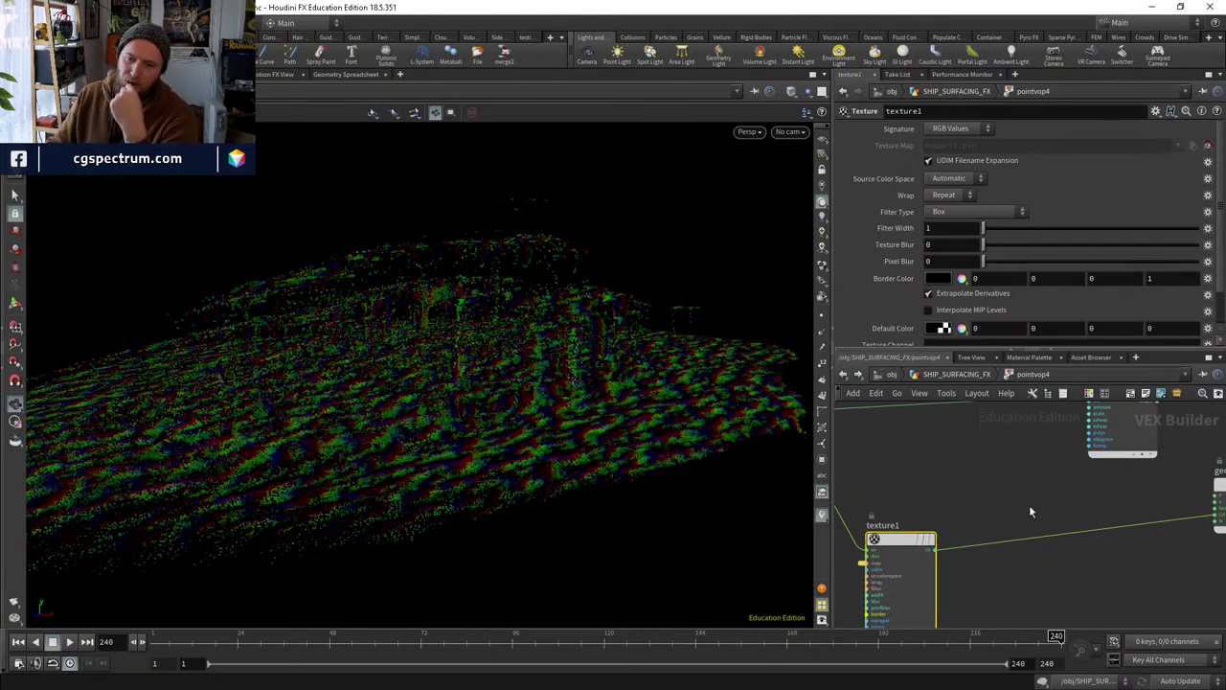
Delete const1 and displacenml1, keeping texture1.
middle_click_drag(1029, 505, 1007, 536)
middle_click_drag(1027, 486, 1016, 547)
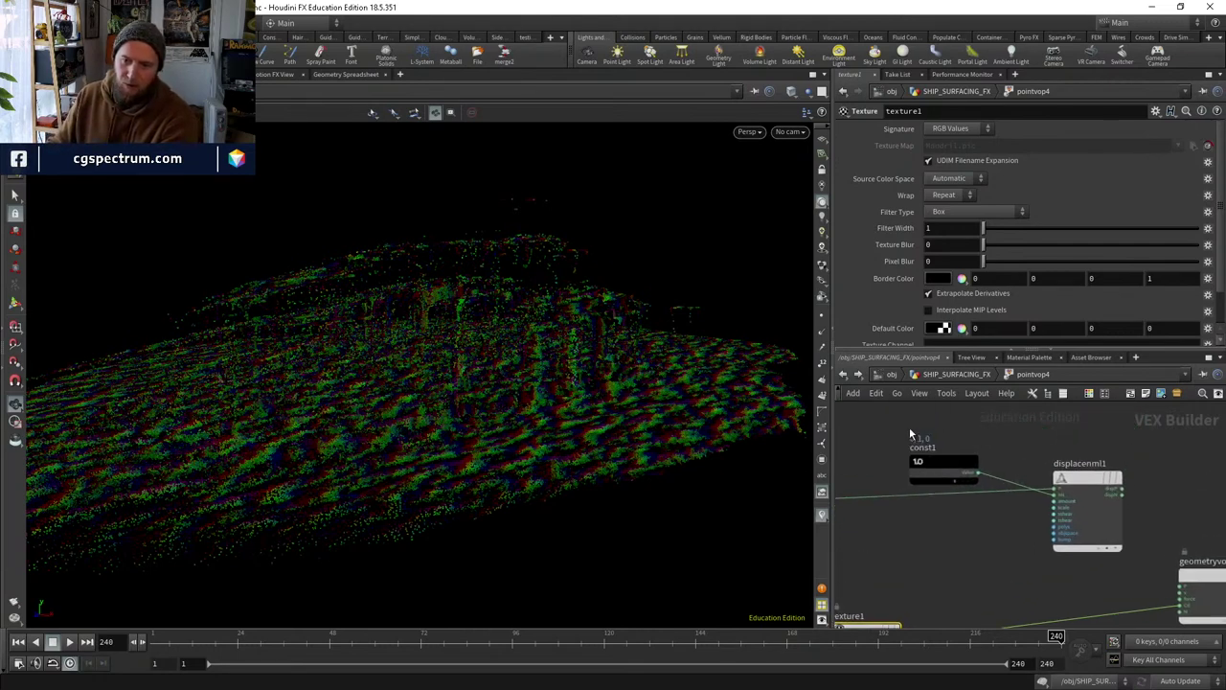
left_click_drag(908, 427, 1122, 550)
key("Delete")
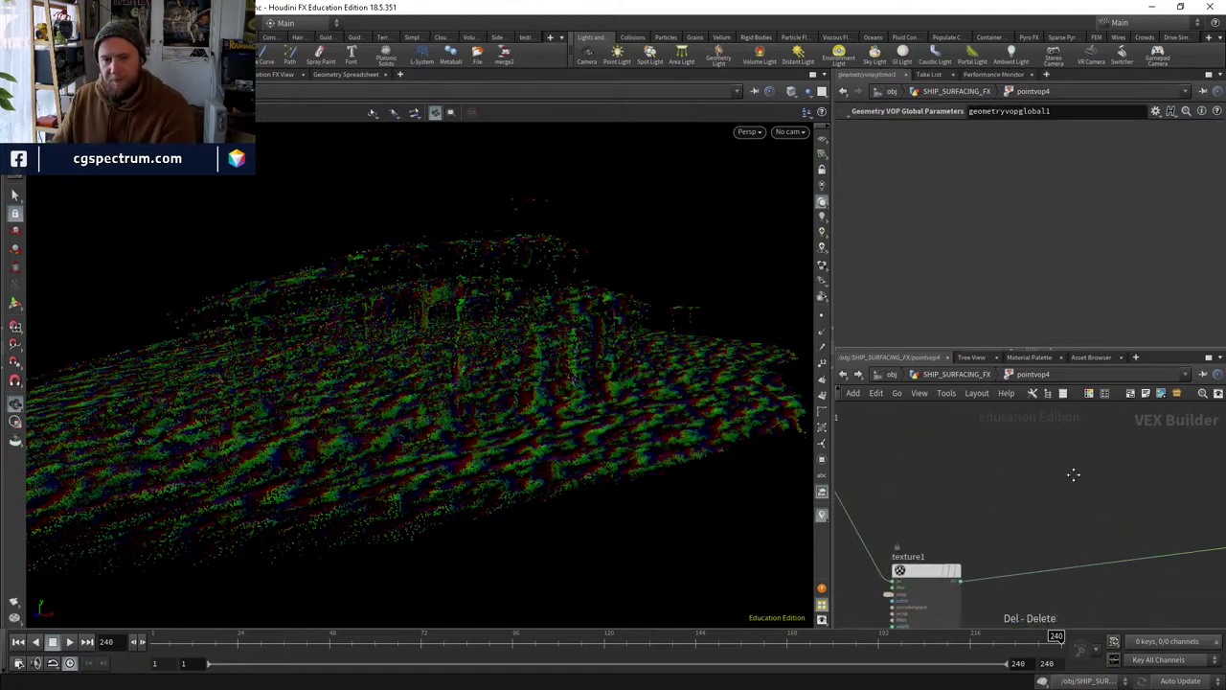
Wire texture1's colour to the output and turn on the v visualizer.
left_click(968, 562)
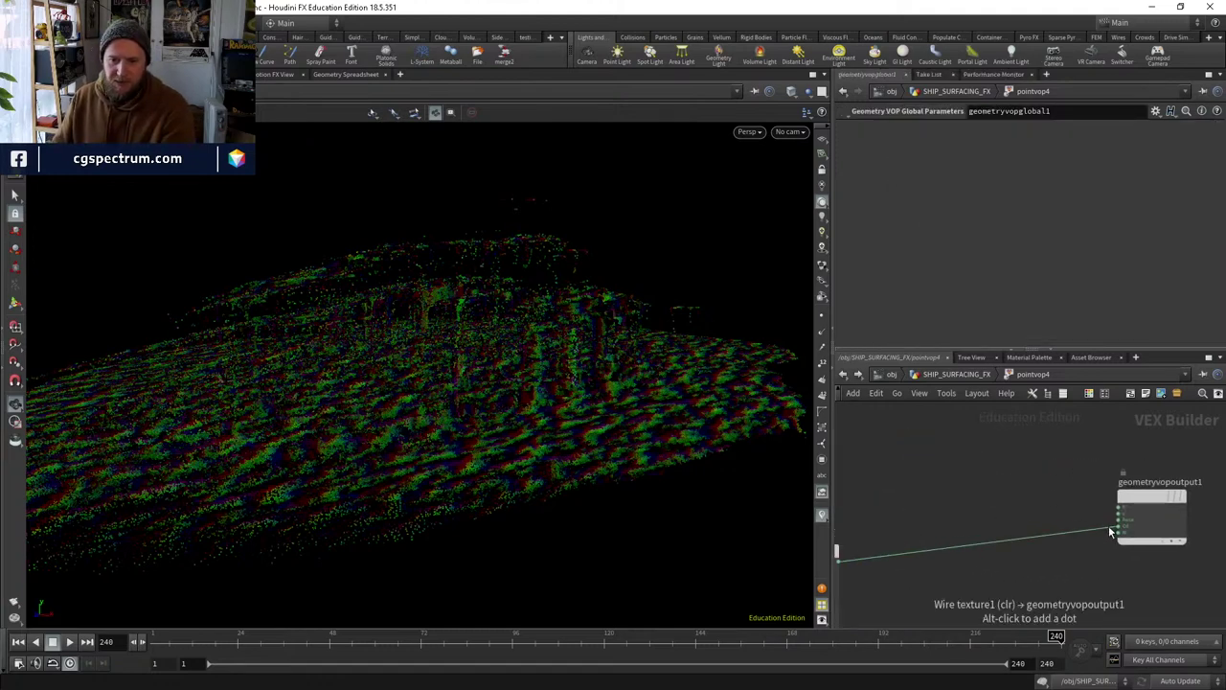
left_click(1090, 524)
left_click(822, 514)
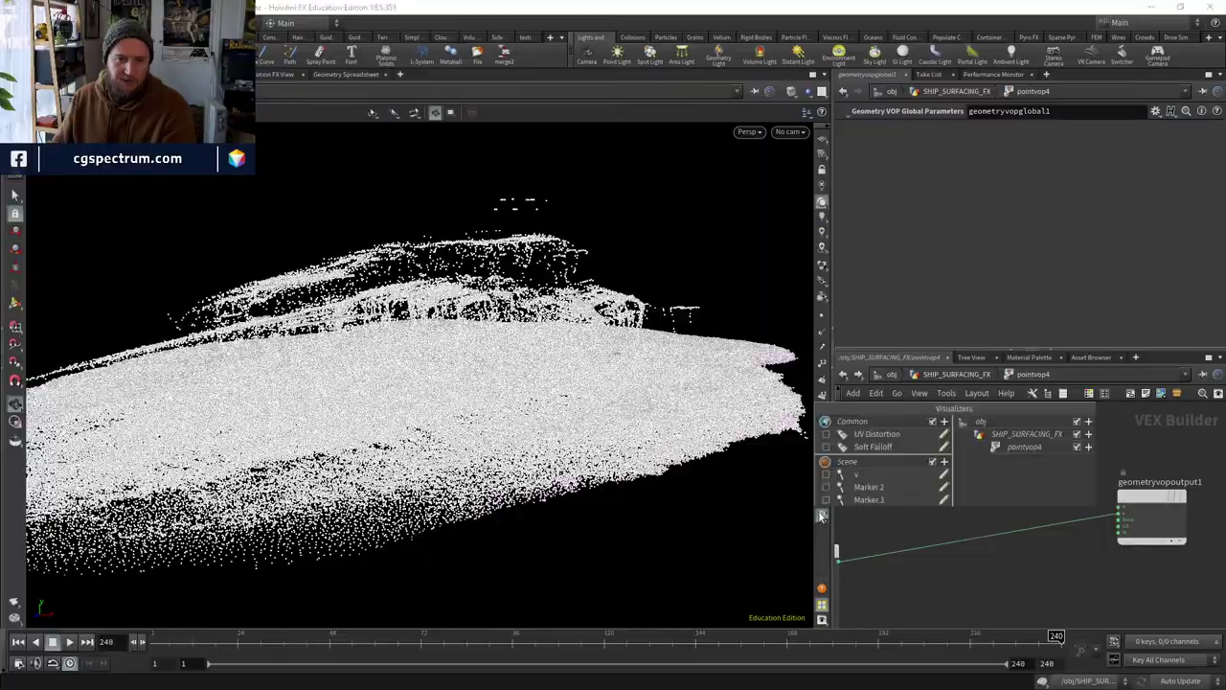
left_click(826, 474)
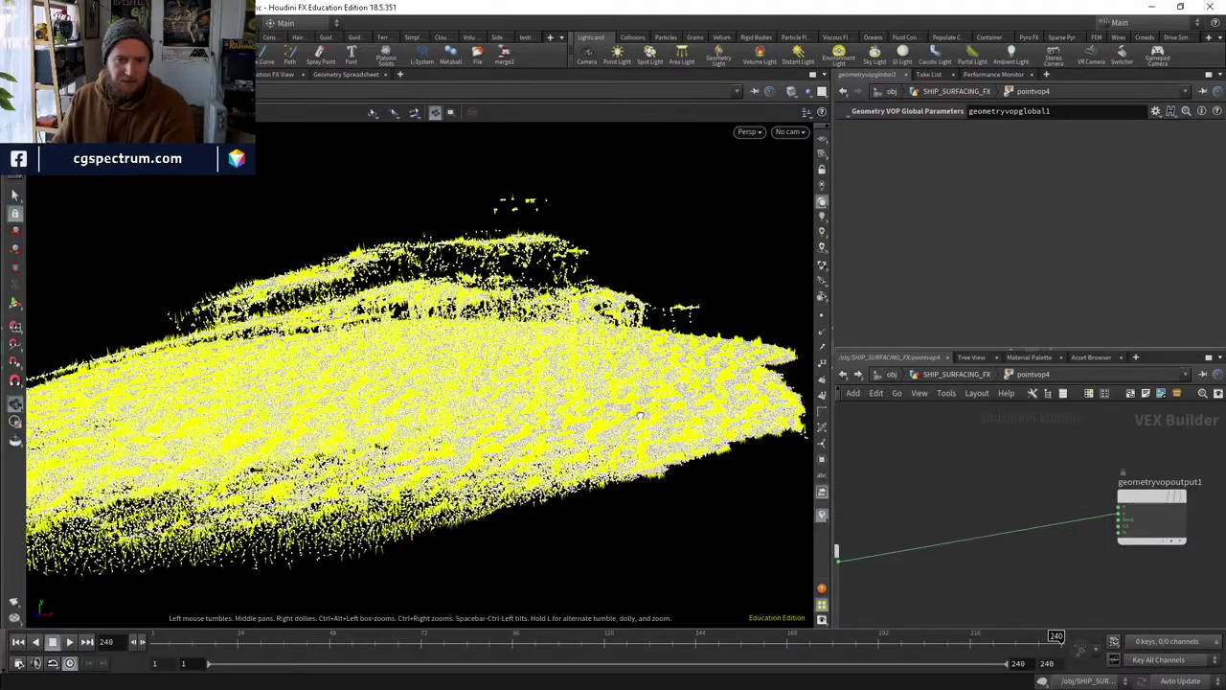
left_click_drag(675, 396, 613, 420)
scroll(613, 419, "up", 5)
left_click_drag(487, 339, 730, 533)
Add an add1 node summing point P with texture1's colour, feeding output P.
key("Tab")
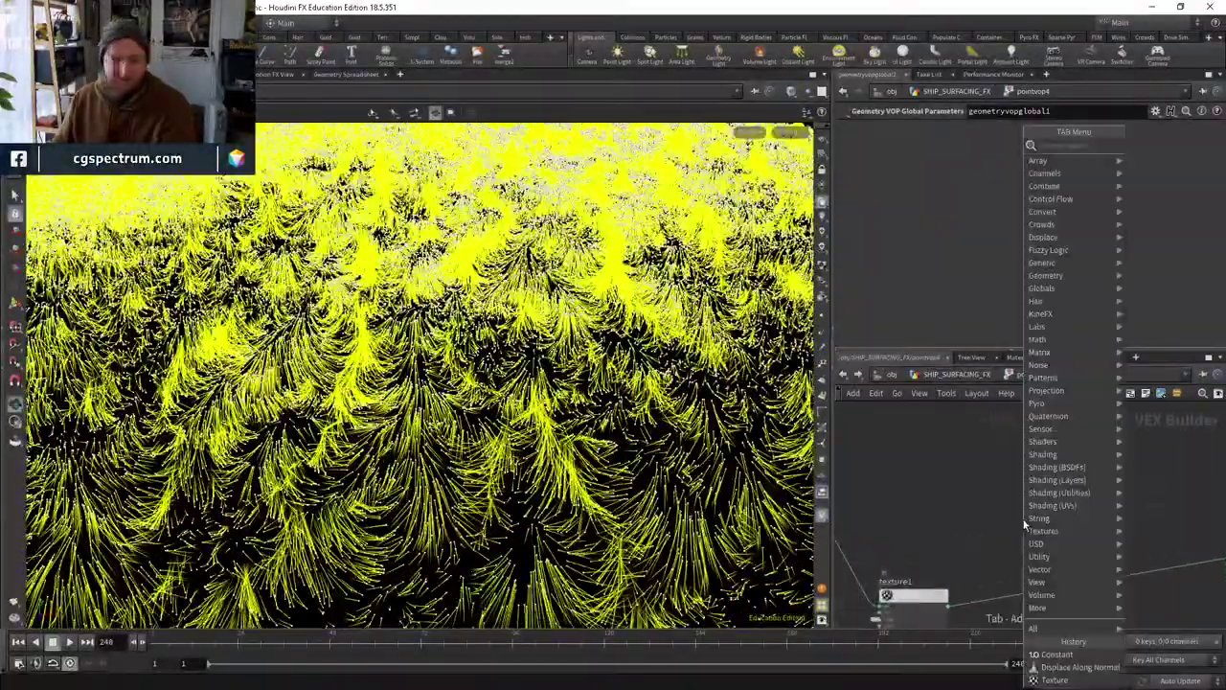
type("add")
key("Return")
left_click(1023, 524)
middle_click_drag(953, 514, 1057, 517)
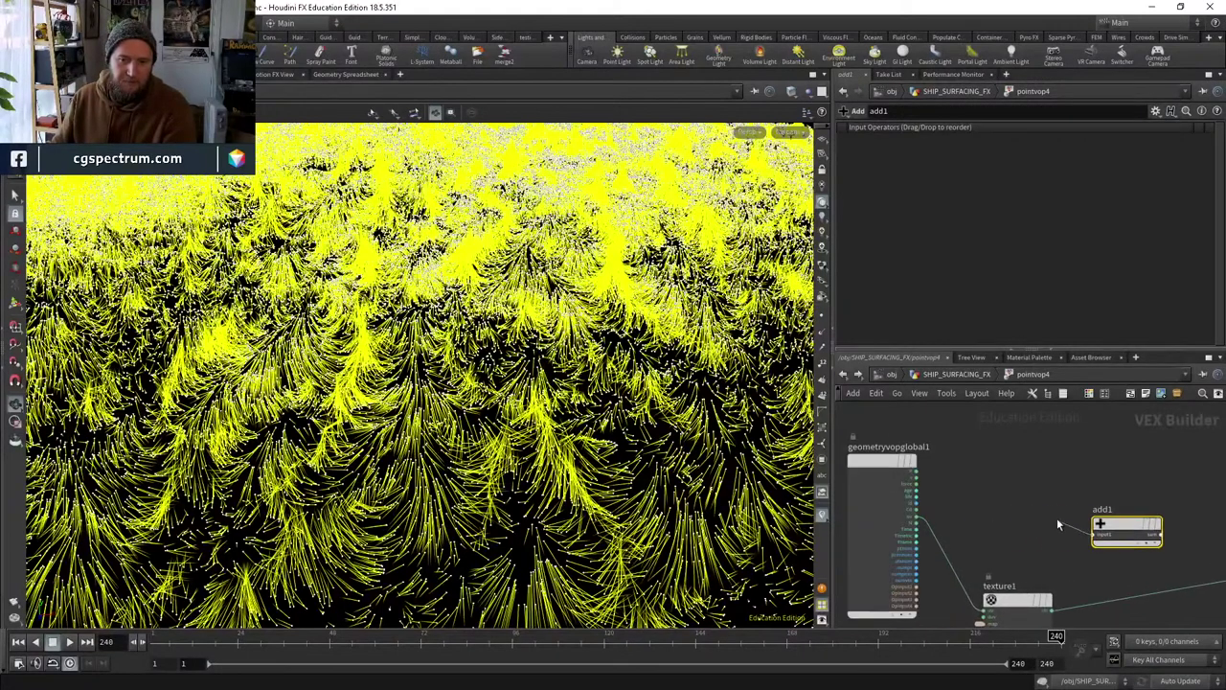
left_click_drag(1093, 529, 916, 473)
left_click_drag(1050, 608, 1095, 541)
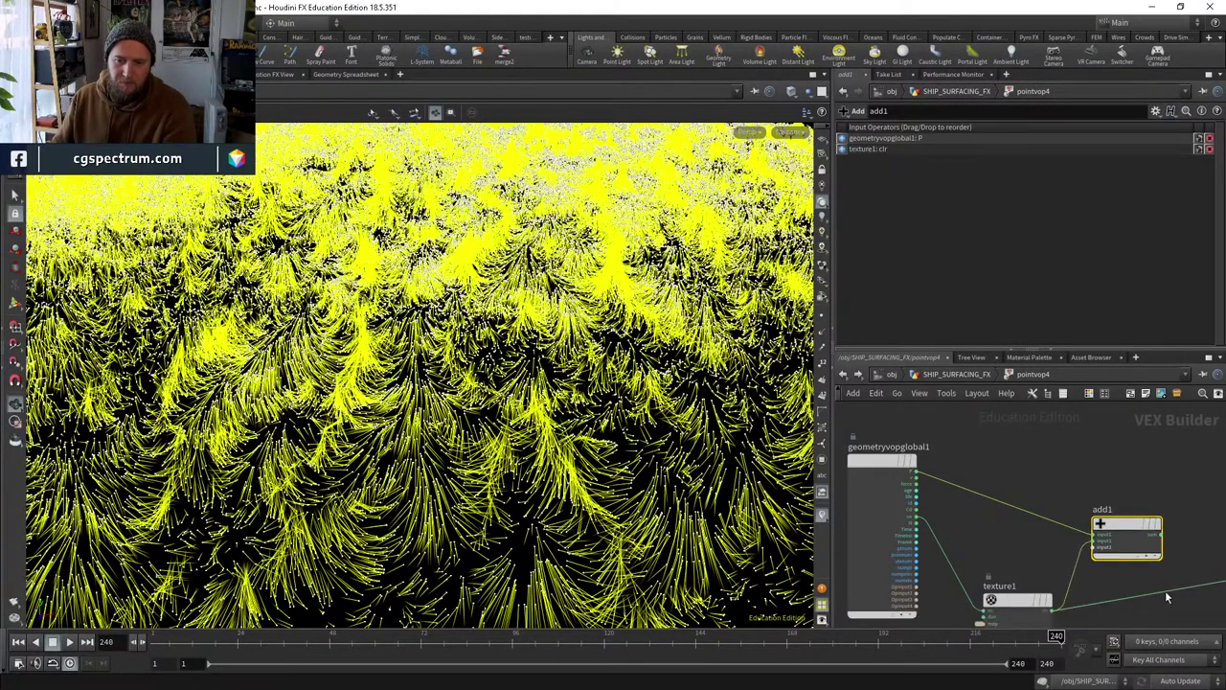
middle_click_drag(1165, 590, 1111, 572)
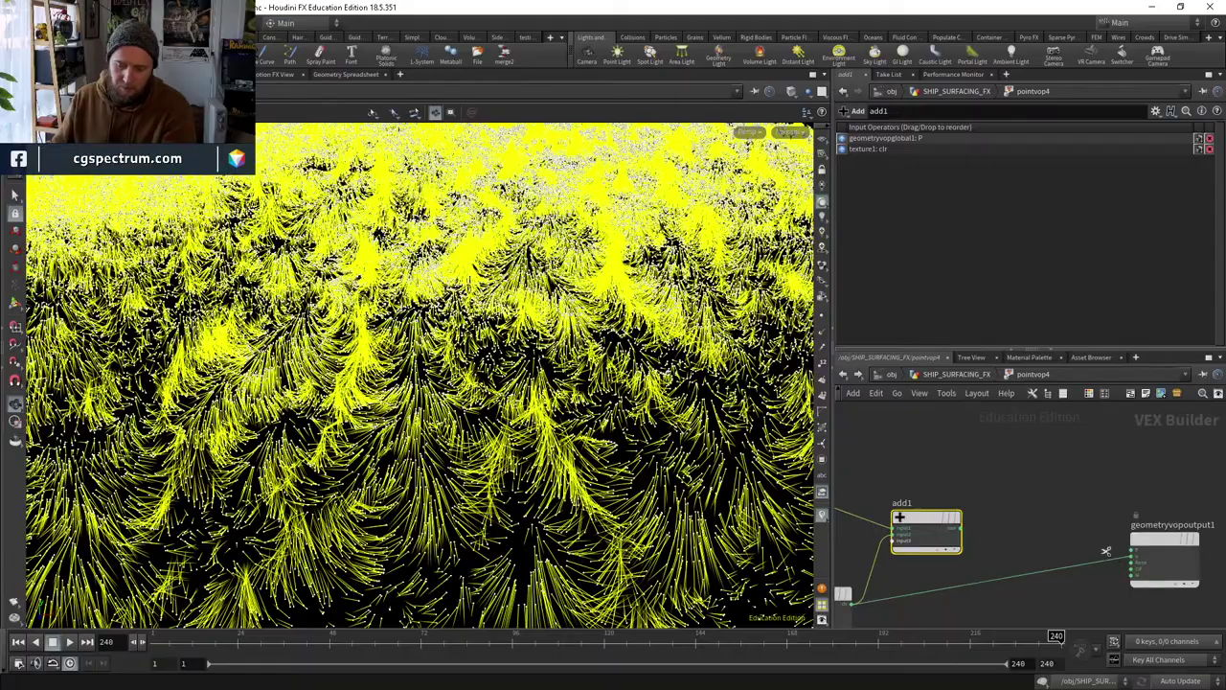
left_click_drag(1130, 554, 959, 527)
left_click(959, 527)
left_click(1132, 549)
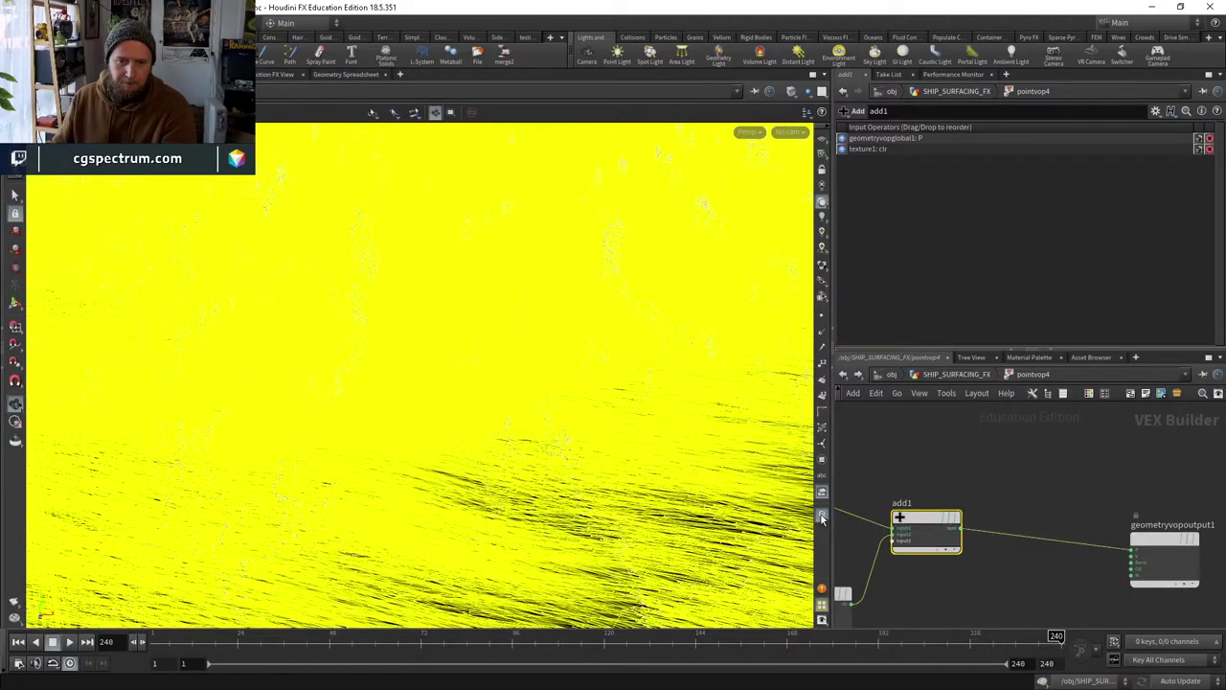
scroll(495, 529, "down", 4)
left_click_drag(495, 529, 776, 321)
Move texture1 down and to the left in the network.
middle_click_drag(924, 589, 937, 538)
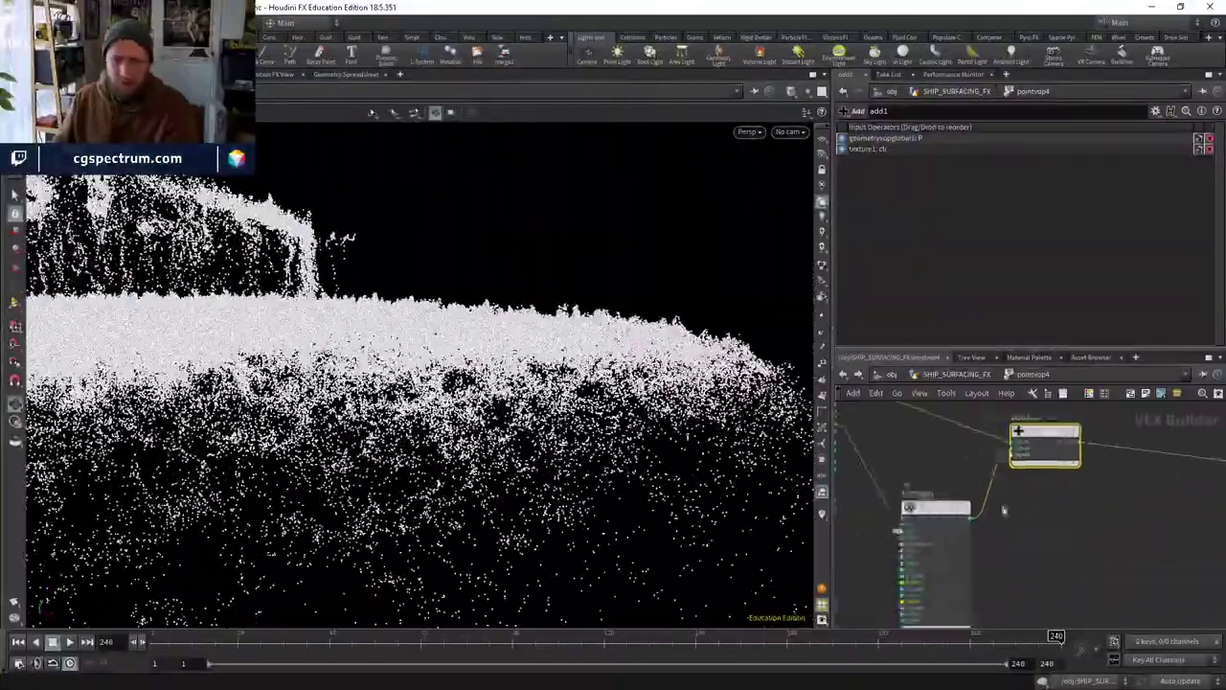
left_click(937, 537)
left_click_drag(905, 576, 881, 614)
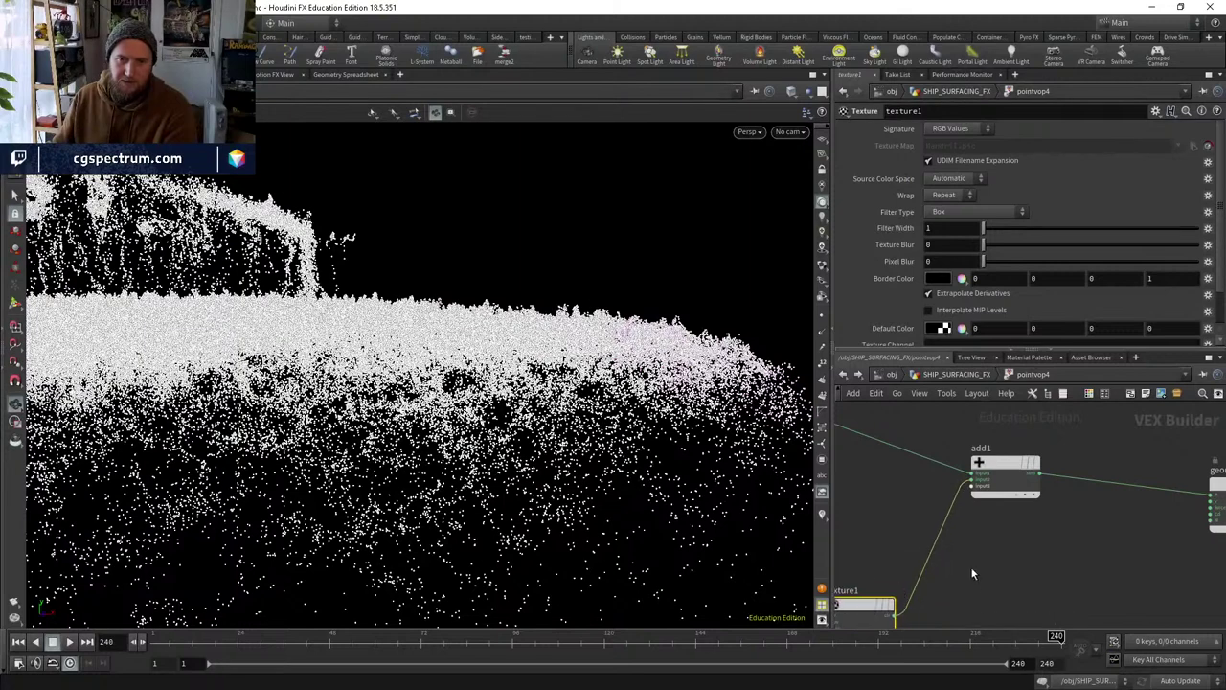
key("Tab")
Insert a Multiply after texture1 and expose its second input as Input Number 2, set to 0.335.
type("mu")
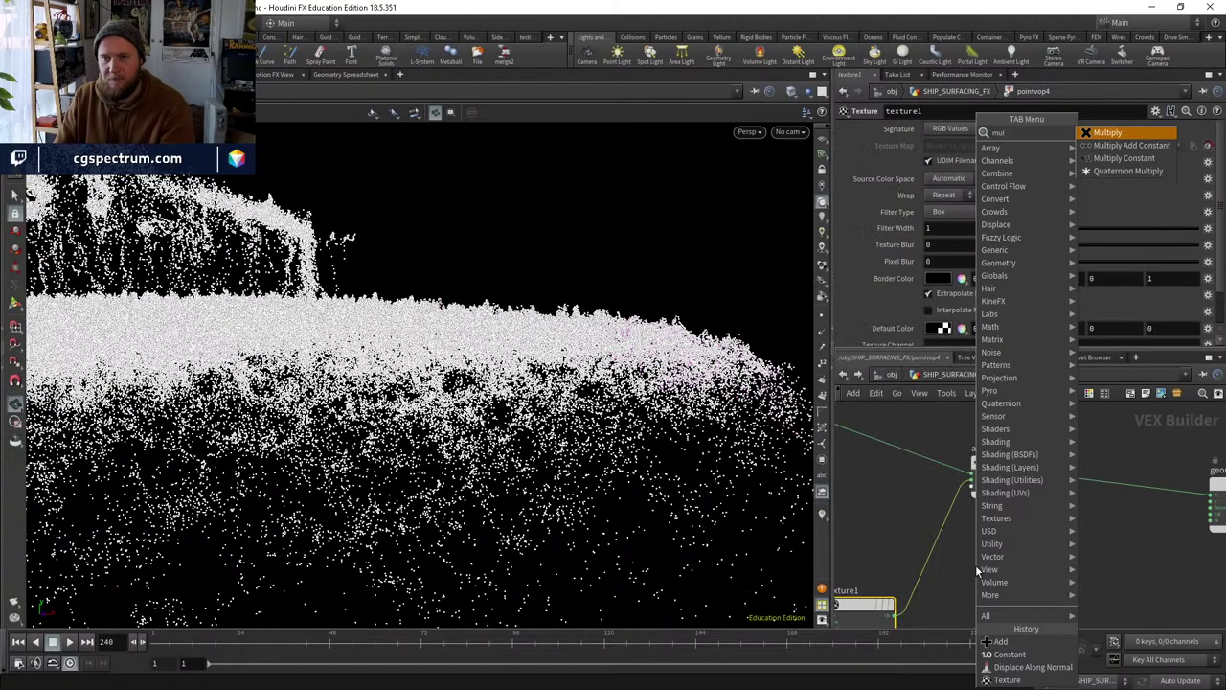
type("l")
key("Return")
left_click(977, 572)
left_click_drag(958, 566, 988, 546)
right_click(994, 558)
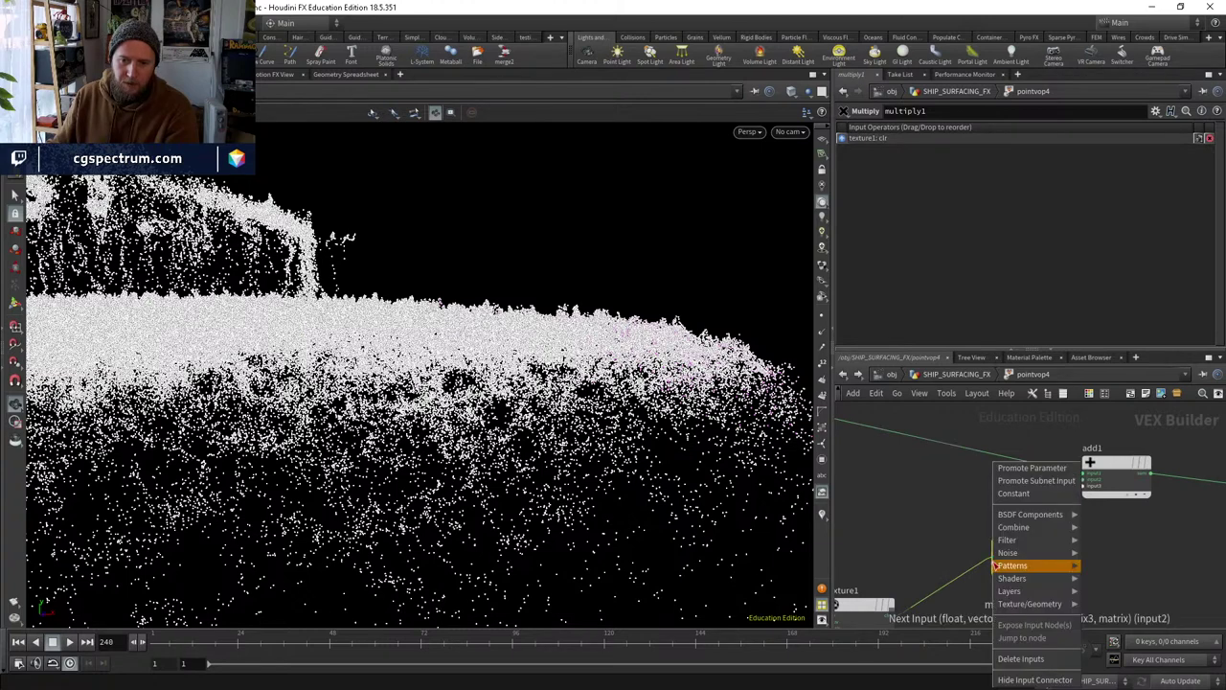
left_click(1023, 480)
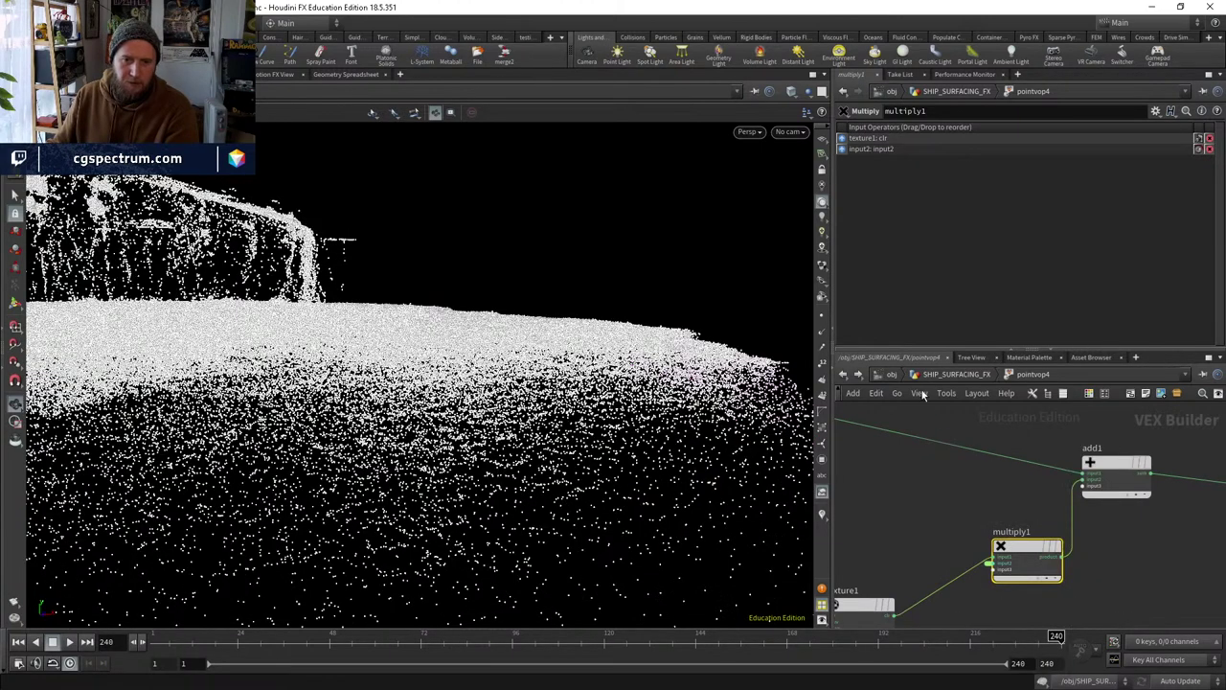
key("u")
scroll(1020, 299, "down", 1)
left_click_drag(999, 335, 1044, 337)
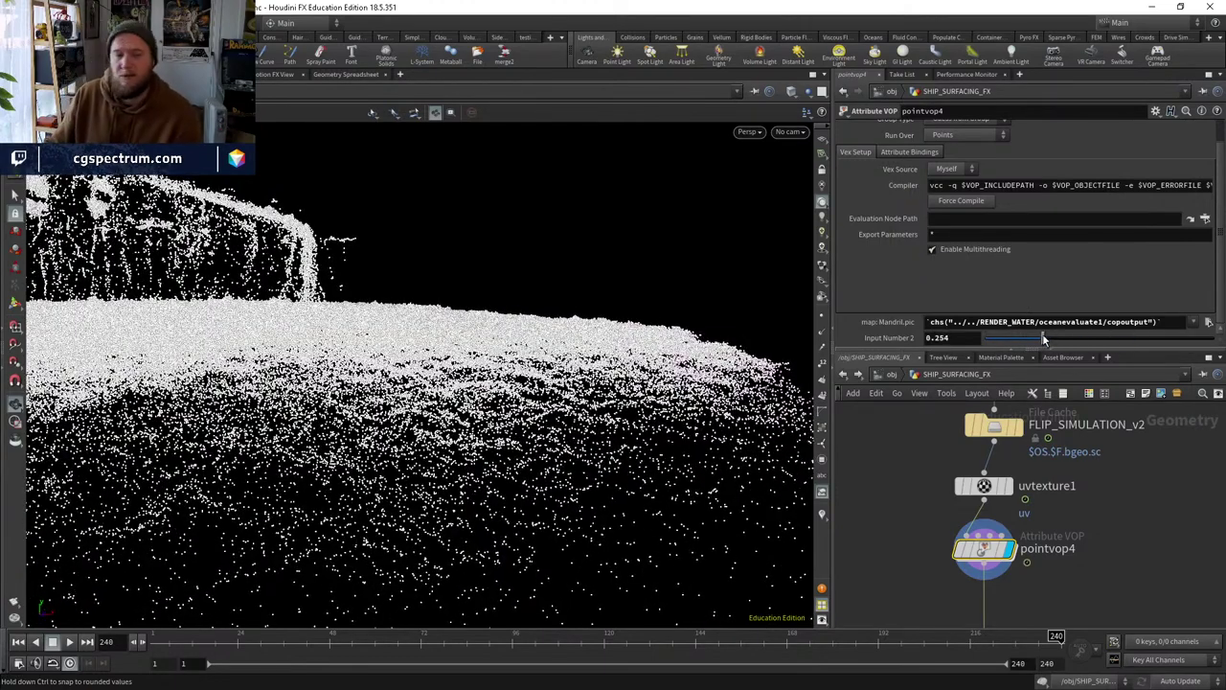
Inside pointvop4, add a Subtract VOP after the multiply node.
double_click(986, 550)
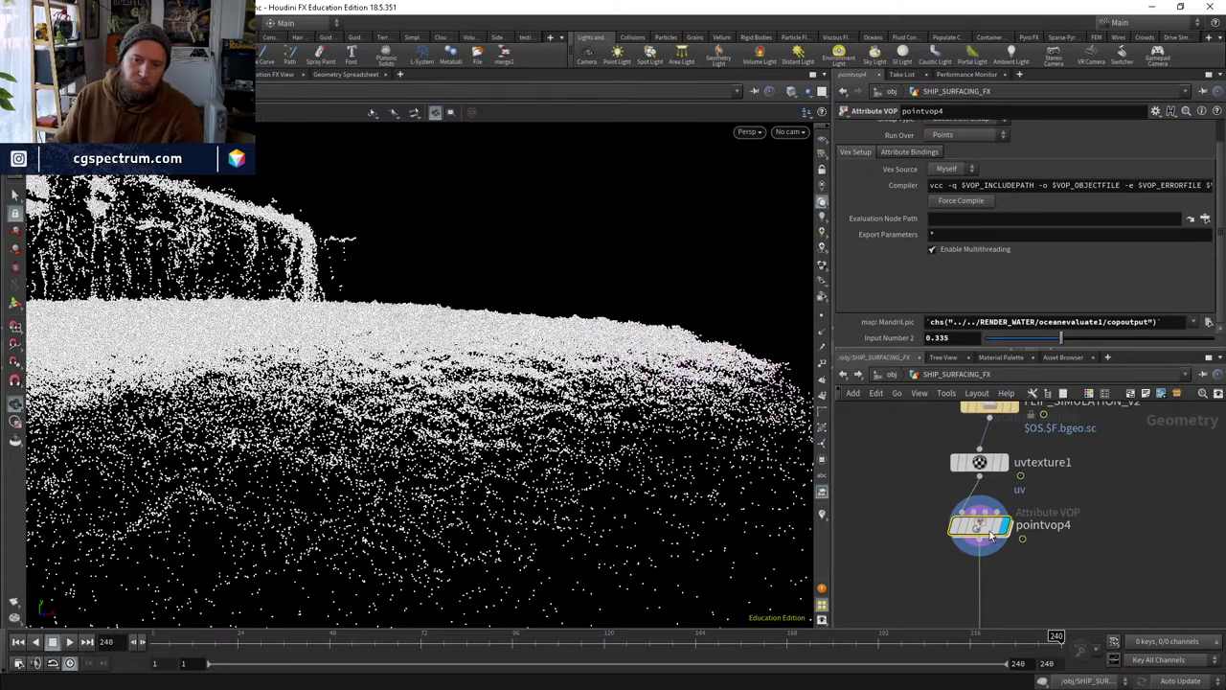
key("Tab")
key("Escape")
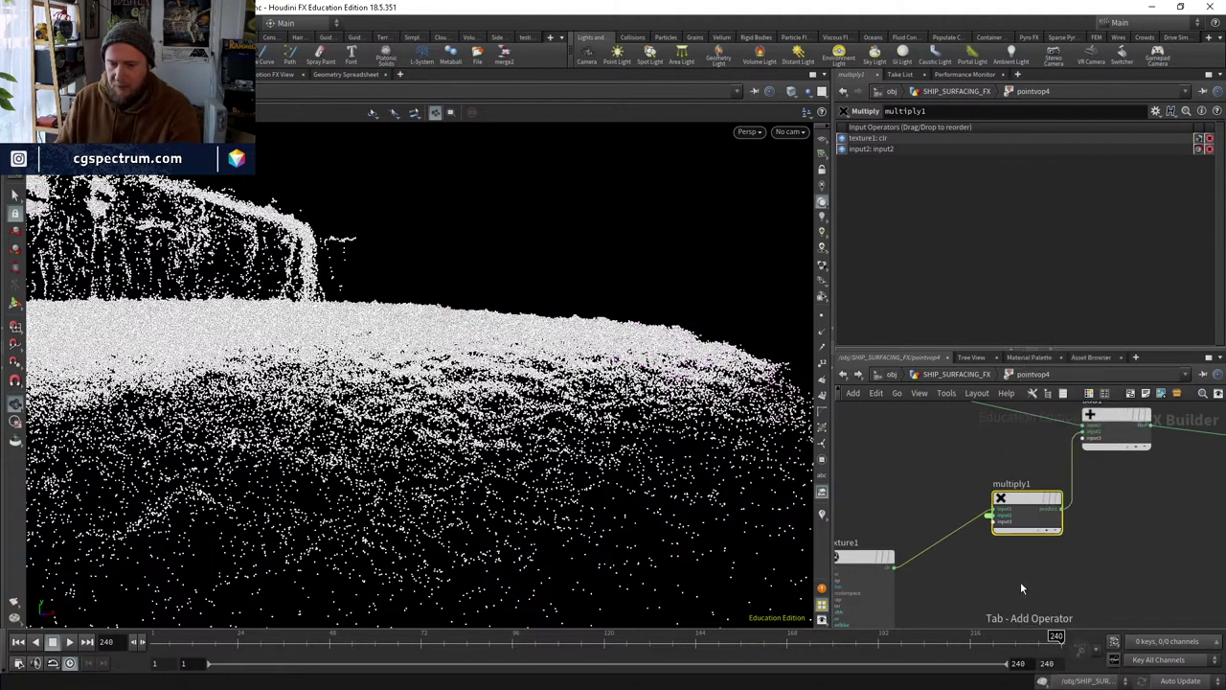
left_click_drag(983, 517, 980, 573)
key("Tab")
type("sub")
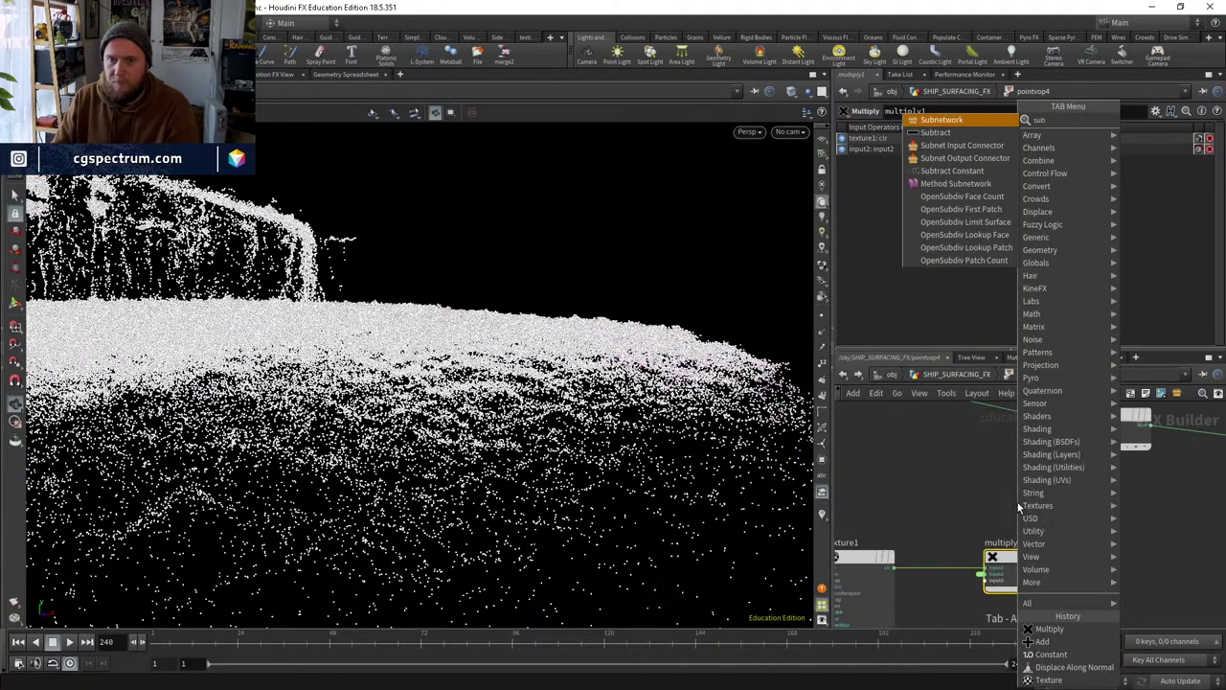
key("Down")
key("Return")
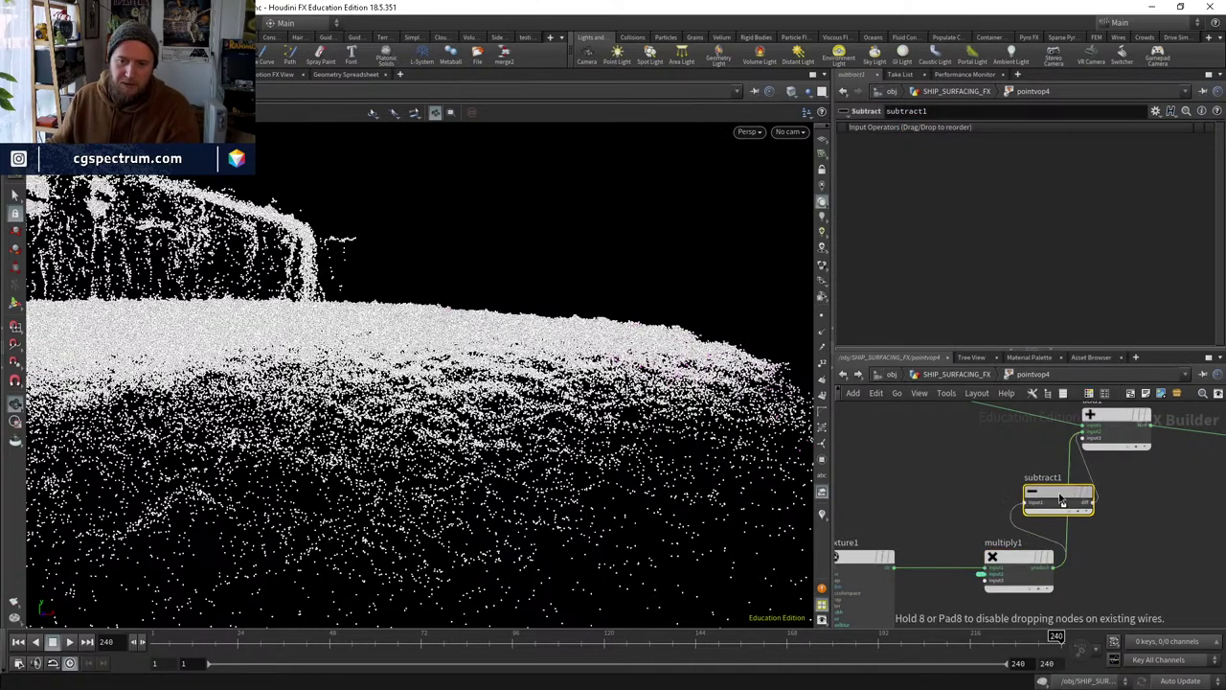
left_click(1073, 511)
key("Tab")
key("Escape")
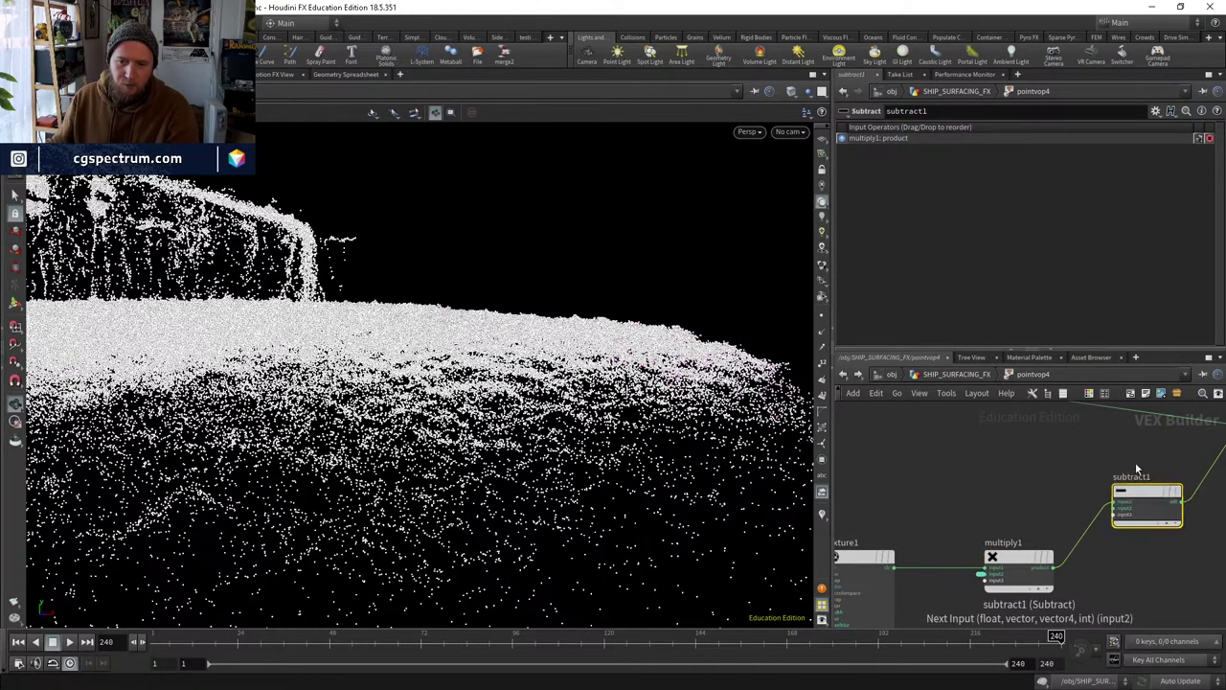
Leave the surfacing network and switch network contexts toward the materials level.
key("u")
left_click(898, 375)
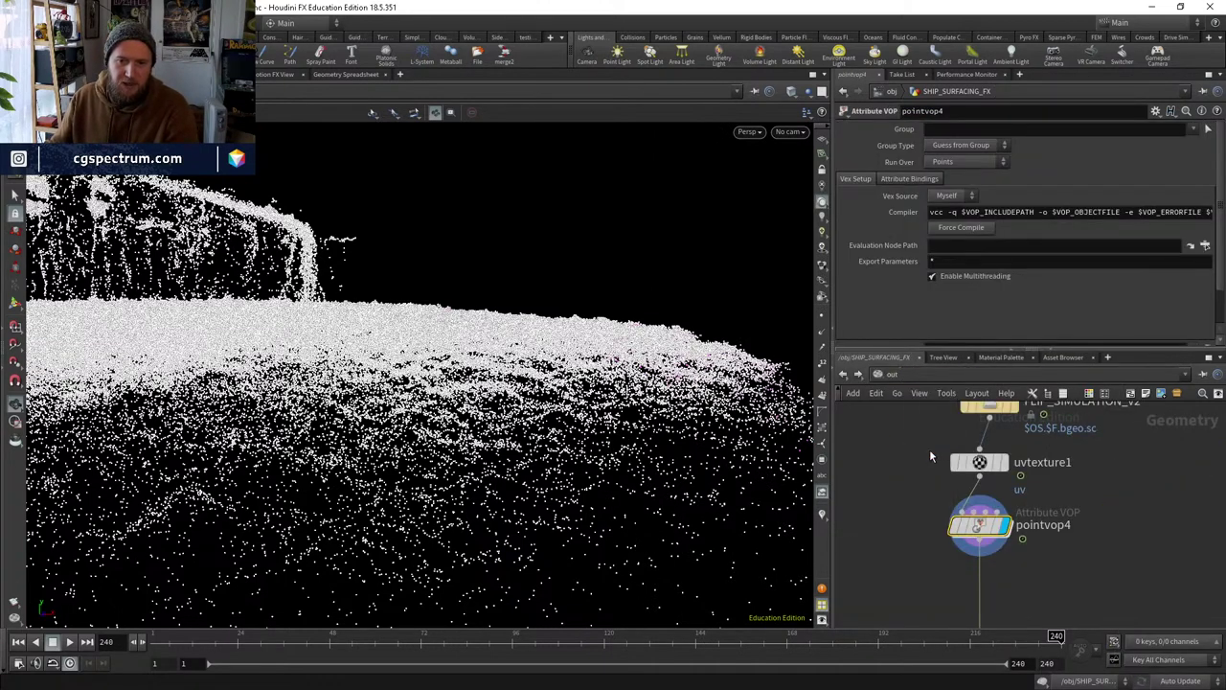
left_click(929, 449)
left_click(890, 376)
Check the WATER material, then return to pointvop4 in the SHIP_SURFACING_FX network.
left_click(925, 424)
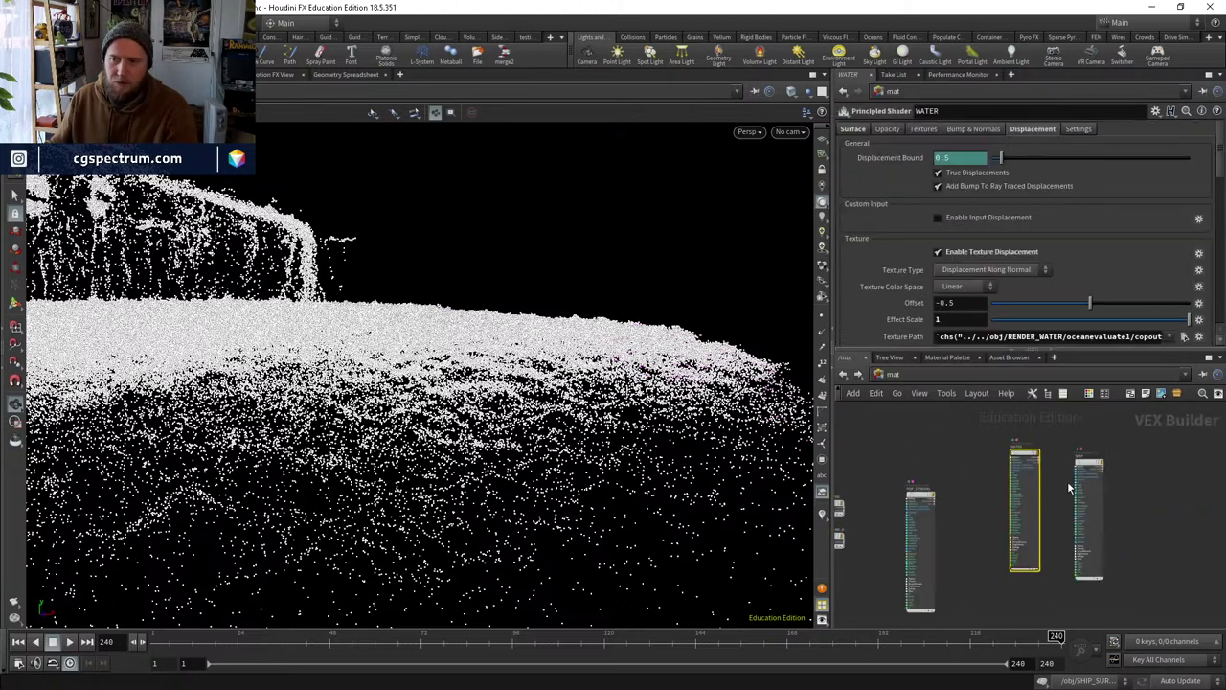
scroll(941, 286, "down", 1)
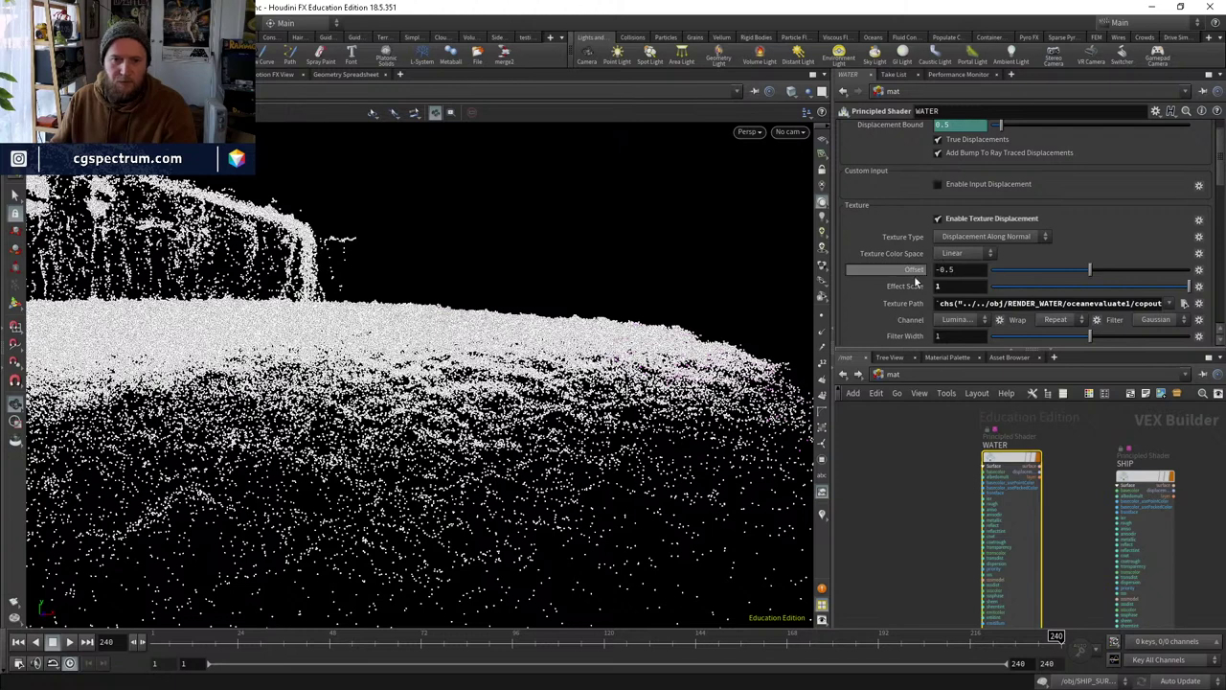
left_click(890, 383)
left_click(925, 437)
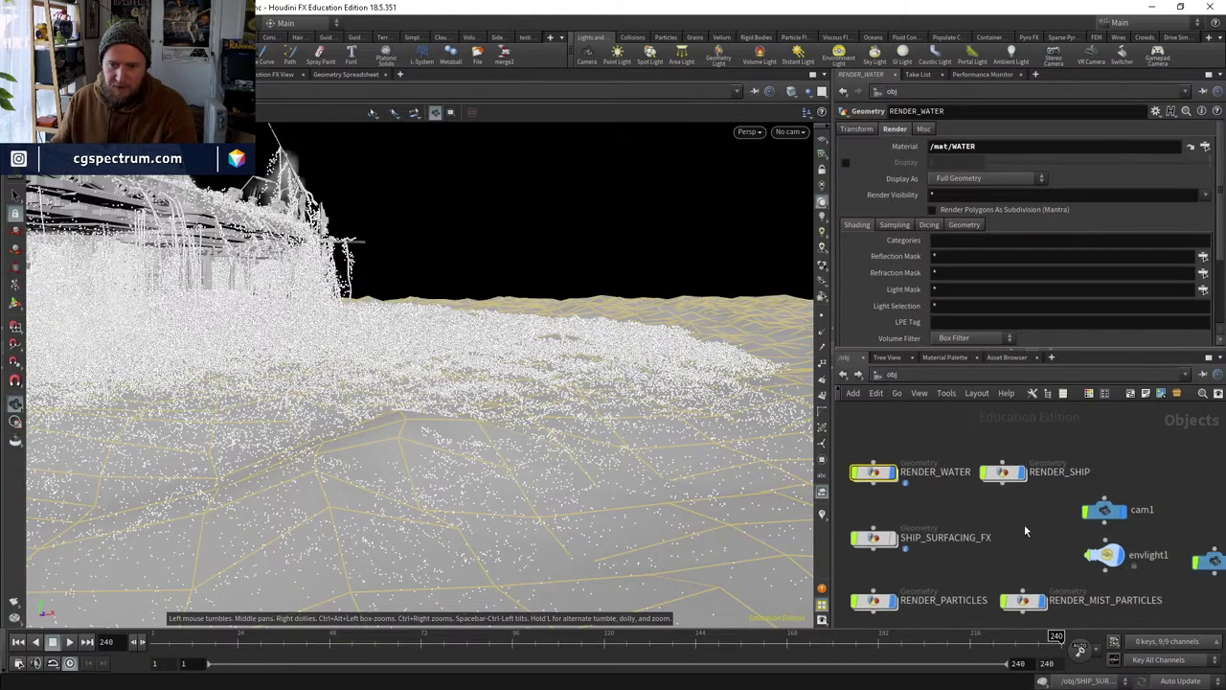
mouse_move(1012, 477)
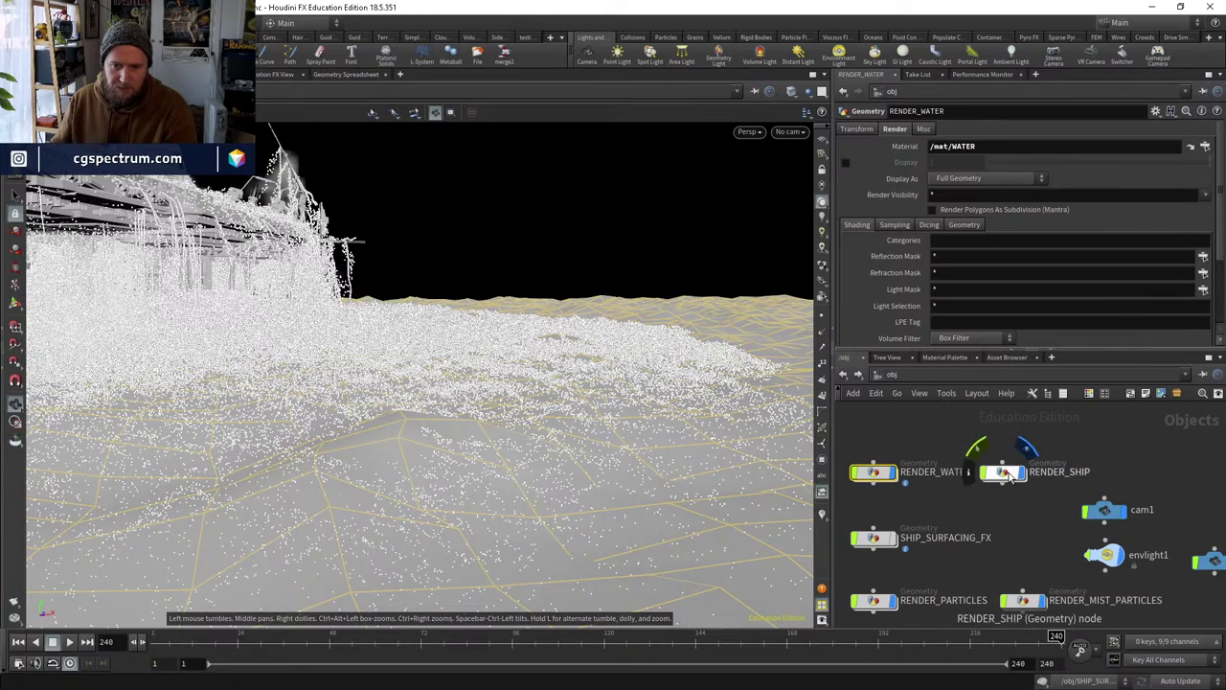
double_click(874, 539)
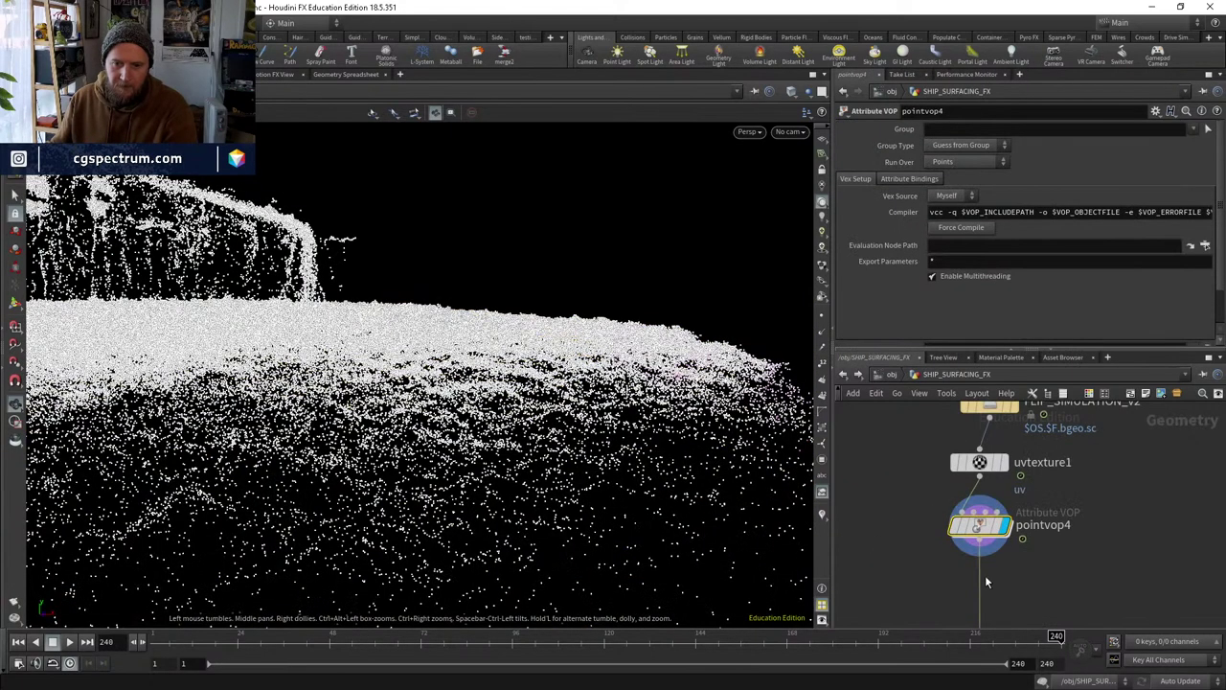
double_click(986, 534)
left_click(953, 373)
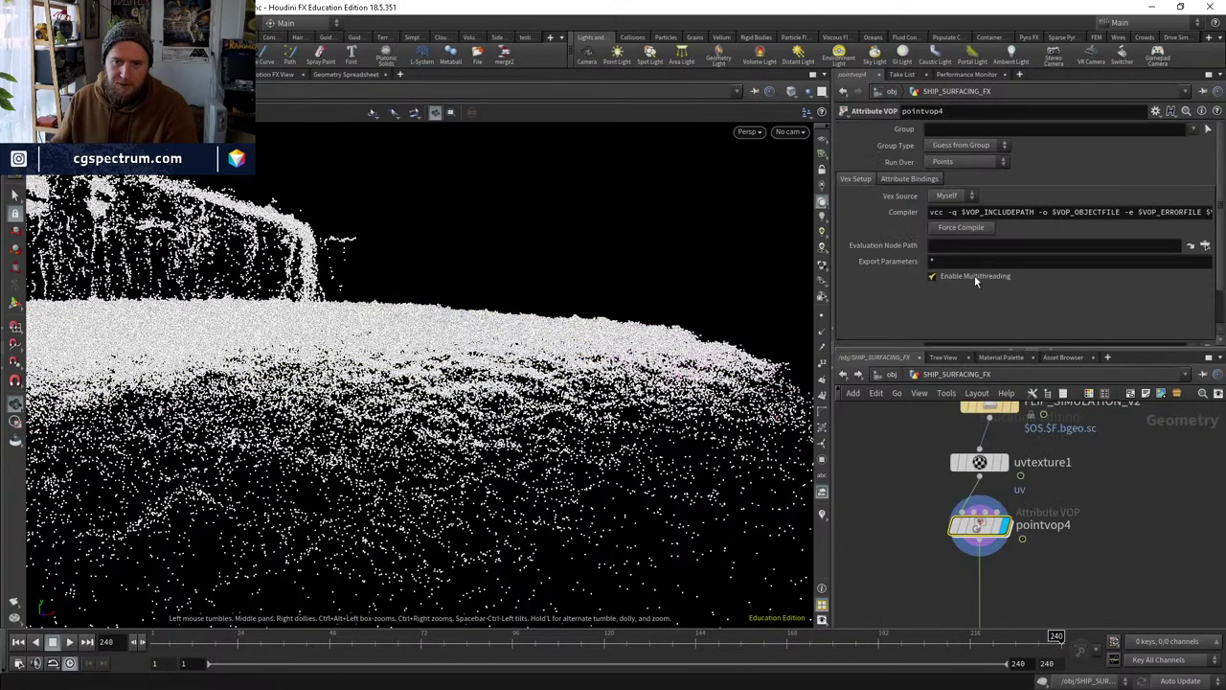
Set pointvop4's two Input Number 2 values to -0.5 and 1.
left_click(943, 339)
type("-0.")
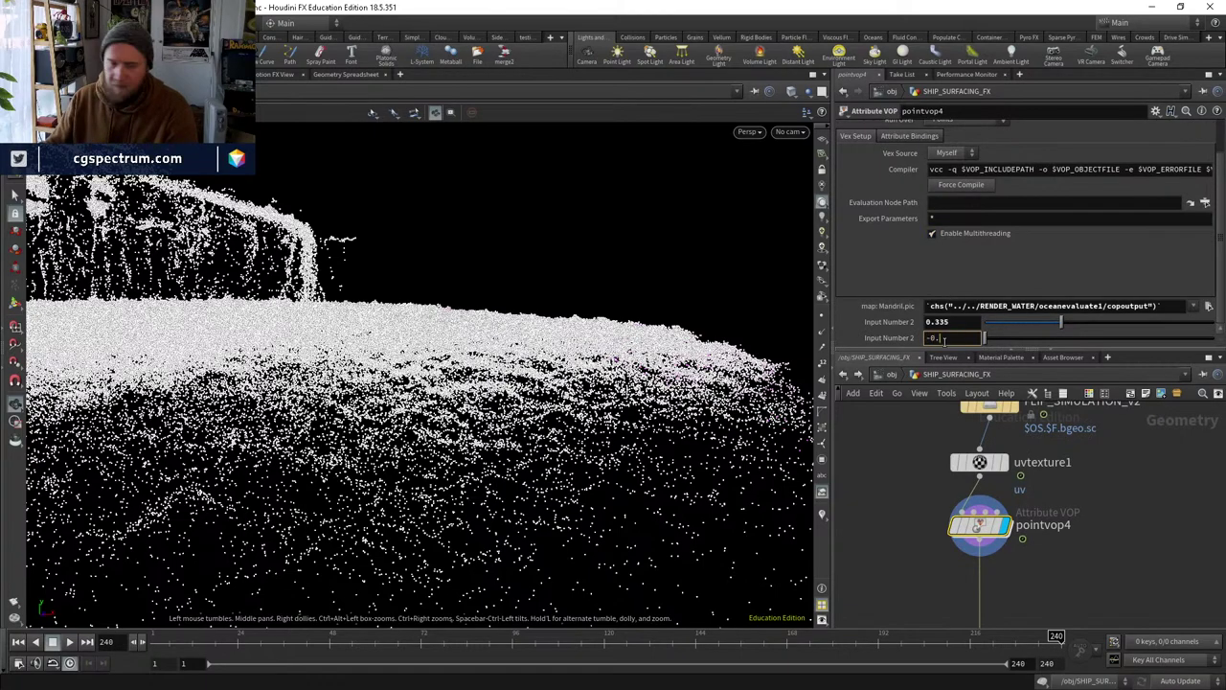
type("5")
key("Return")
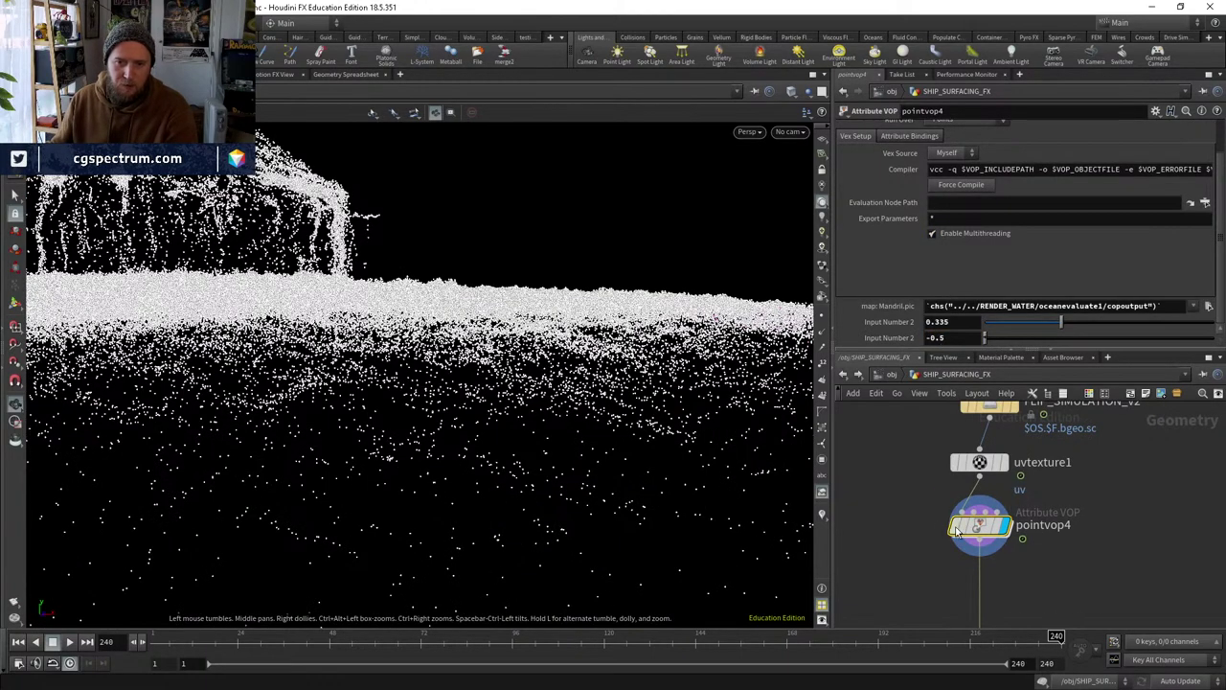
left_click_drag(616, 461, 761, 405)
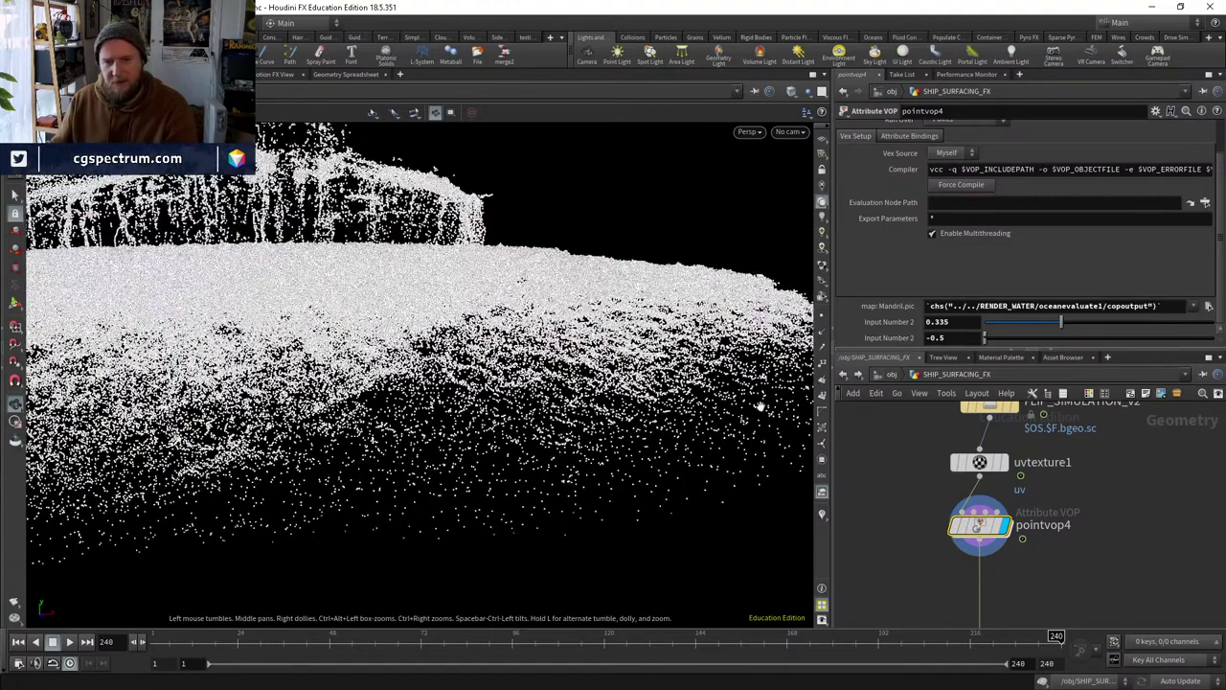
type("1")
key("Return")
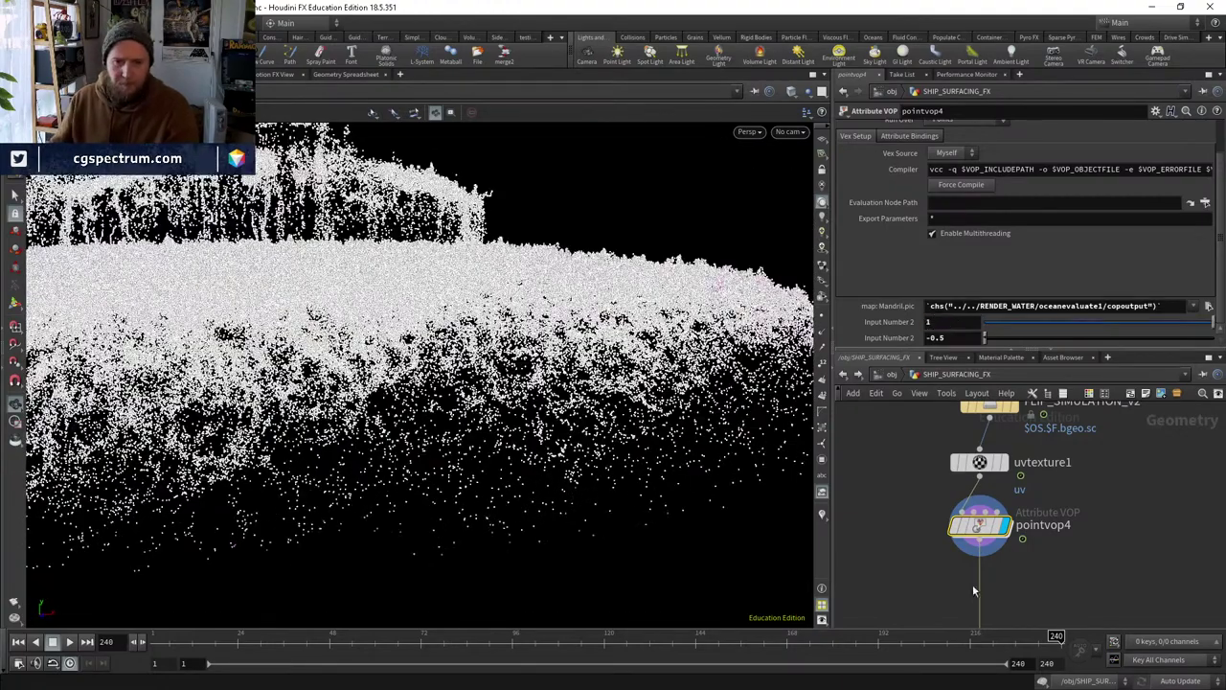
Toggle pointvop4's bypass to compare the points, then open its internal VEX network.
left_click(952, 524)
left_click(952, 524)
left_click(952, 524)
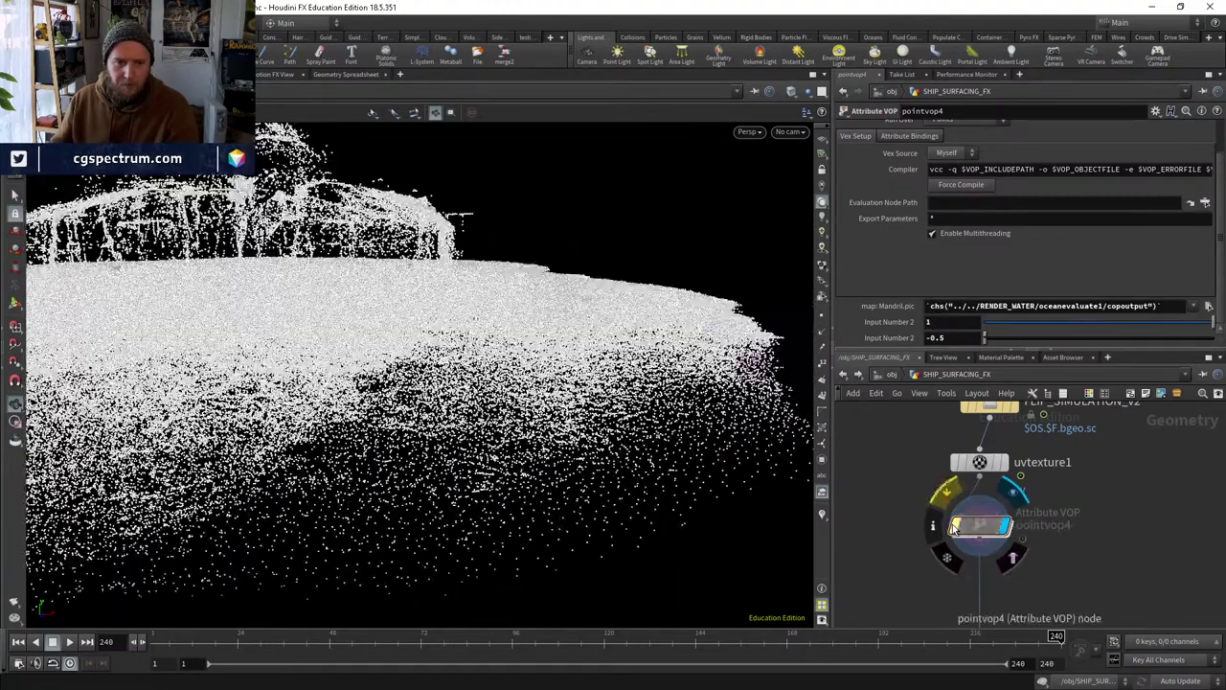
left_click_drag(575, 431, 593, 484)
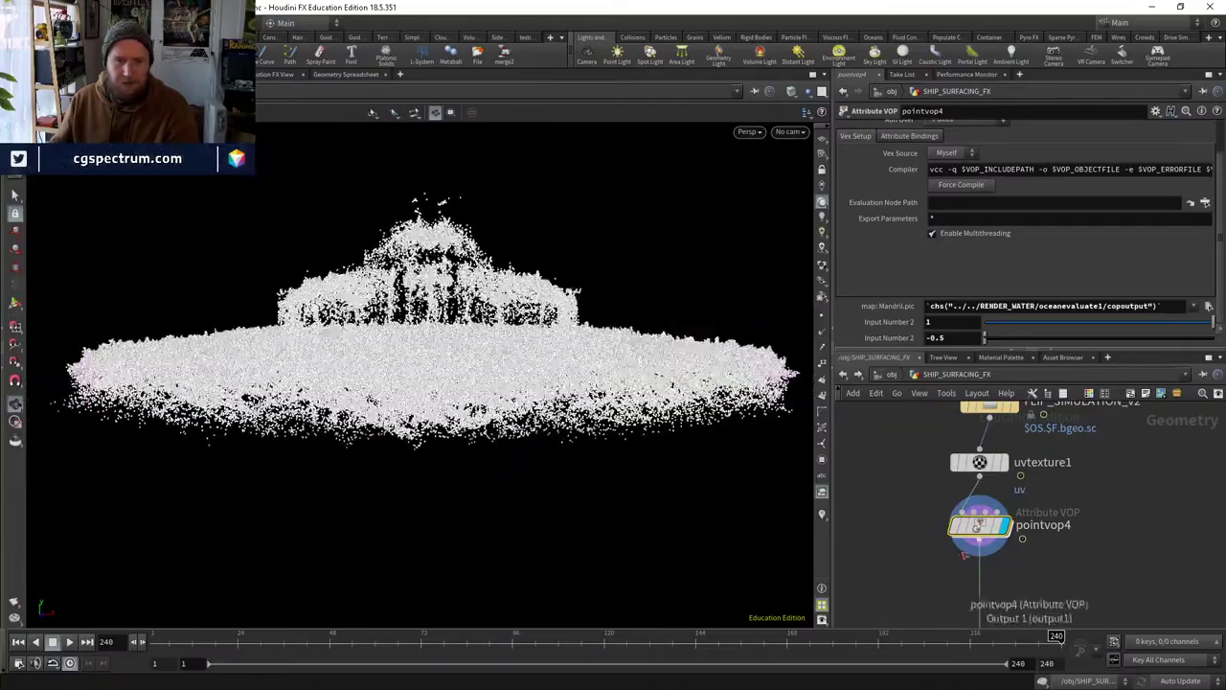
left_click(952, 524)
left_click(952, 524)
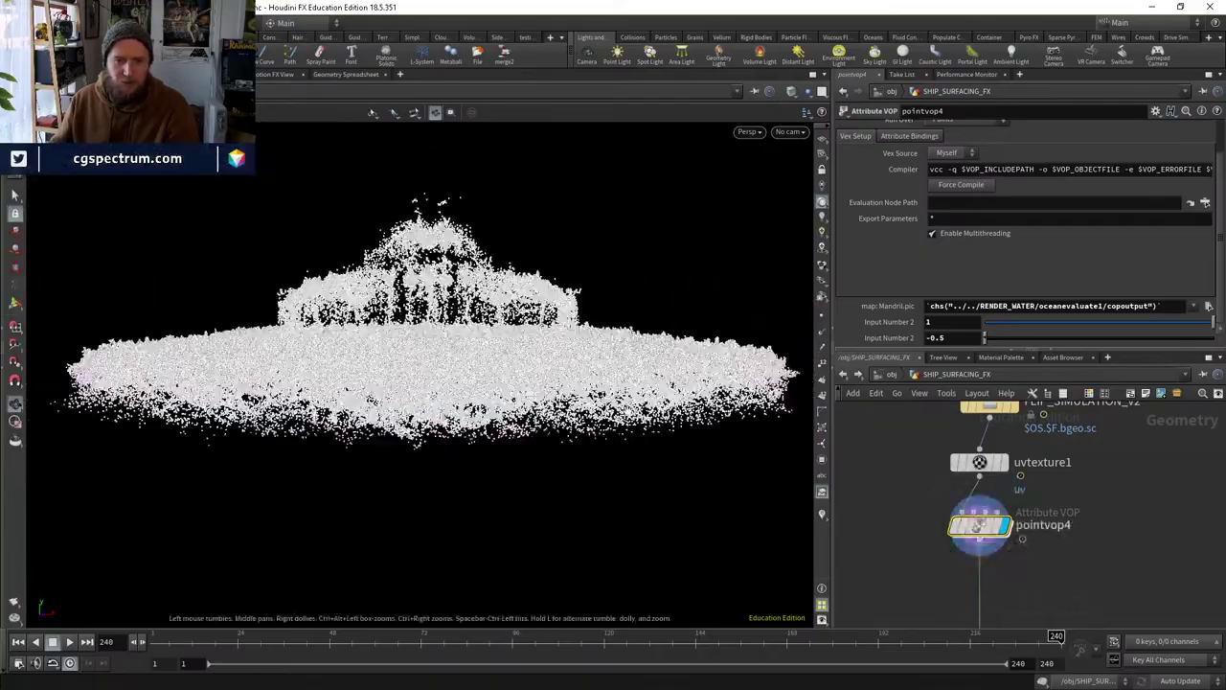
left_click(952, 524)
left_click(952, 524)
left_click(952, 524)
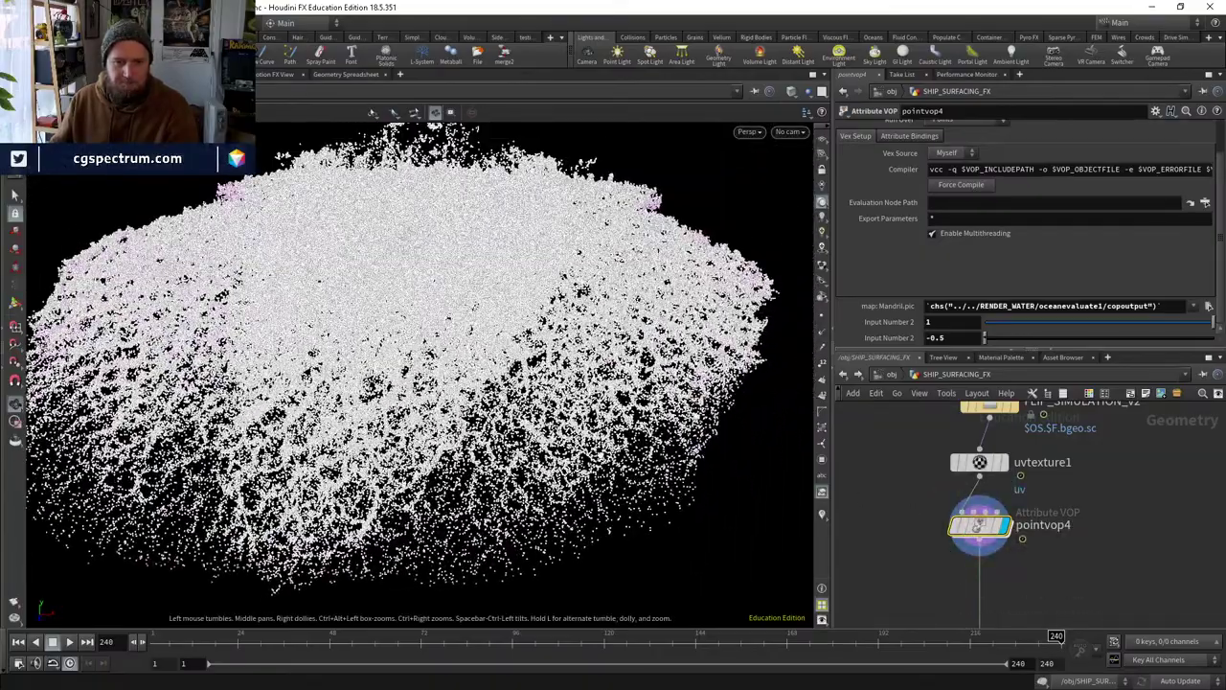
left_click(952, 524)
double_click(978, 525)
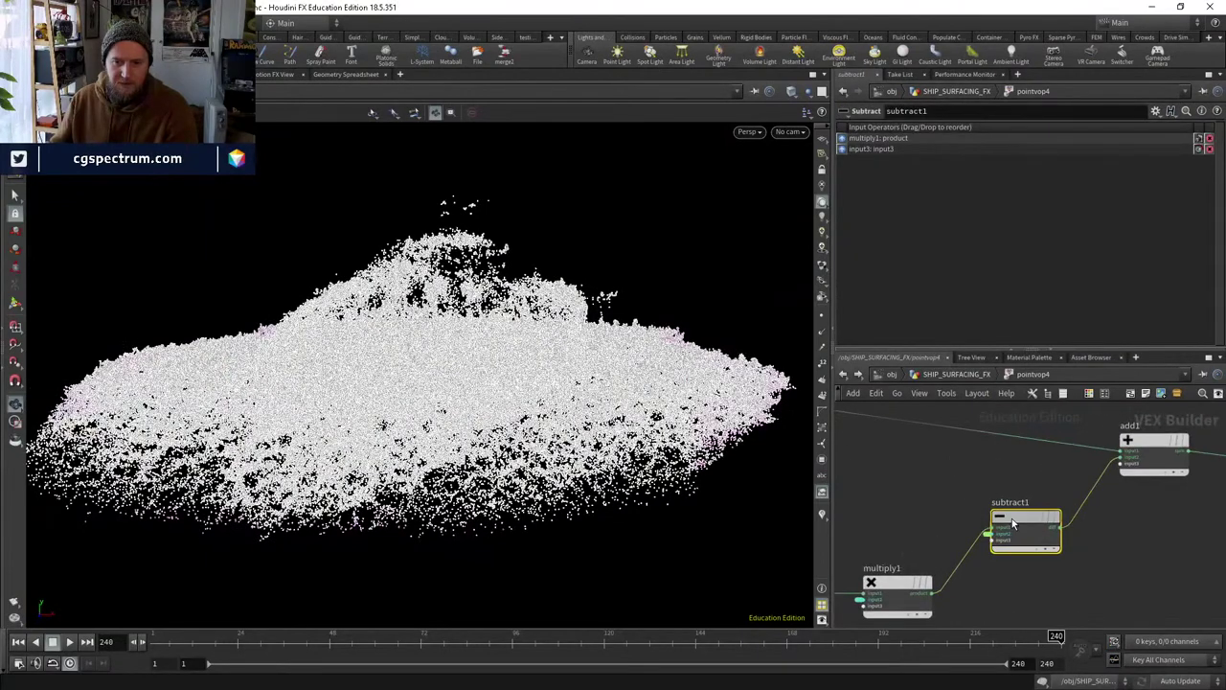
Promote subtract1's input to a new 3 Floats vector parameter.
left_click_drag(1011, 518, 1034, 520)
left_click_drag(922, 582, 898, 560)
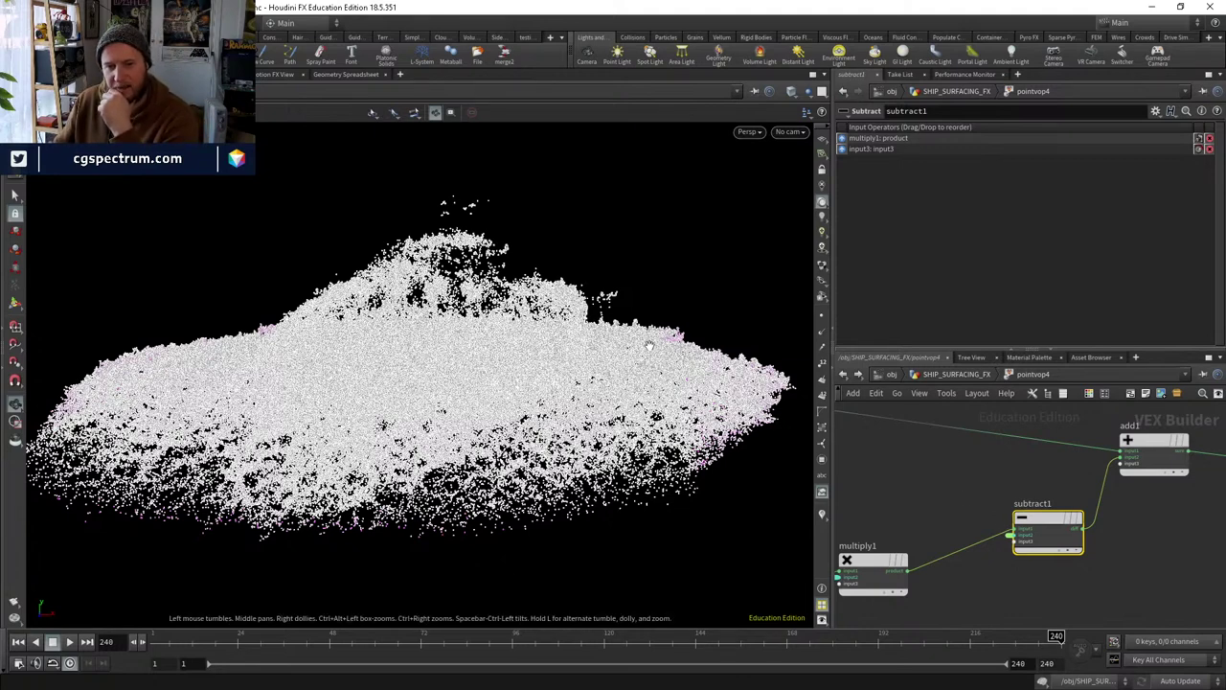
middle_click(1013, 542)
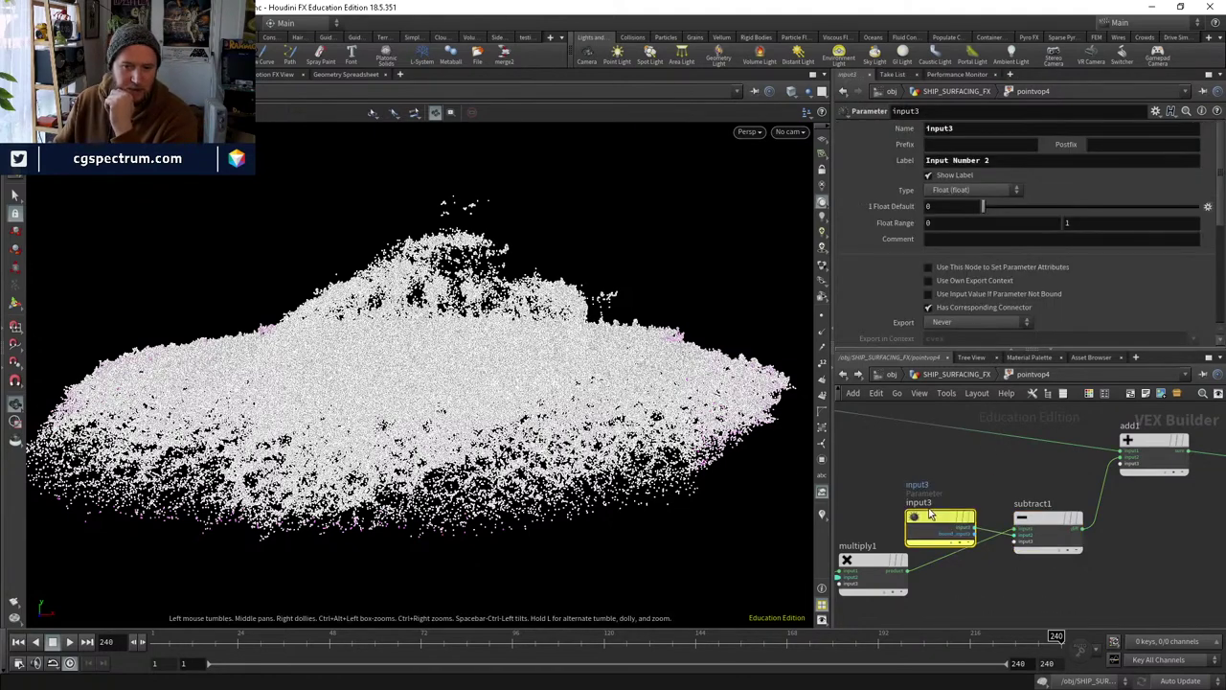
left_click_drag(929, 514, 905, 474)
left_click(972, 189)
left_click(971, 268)
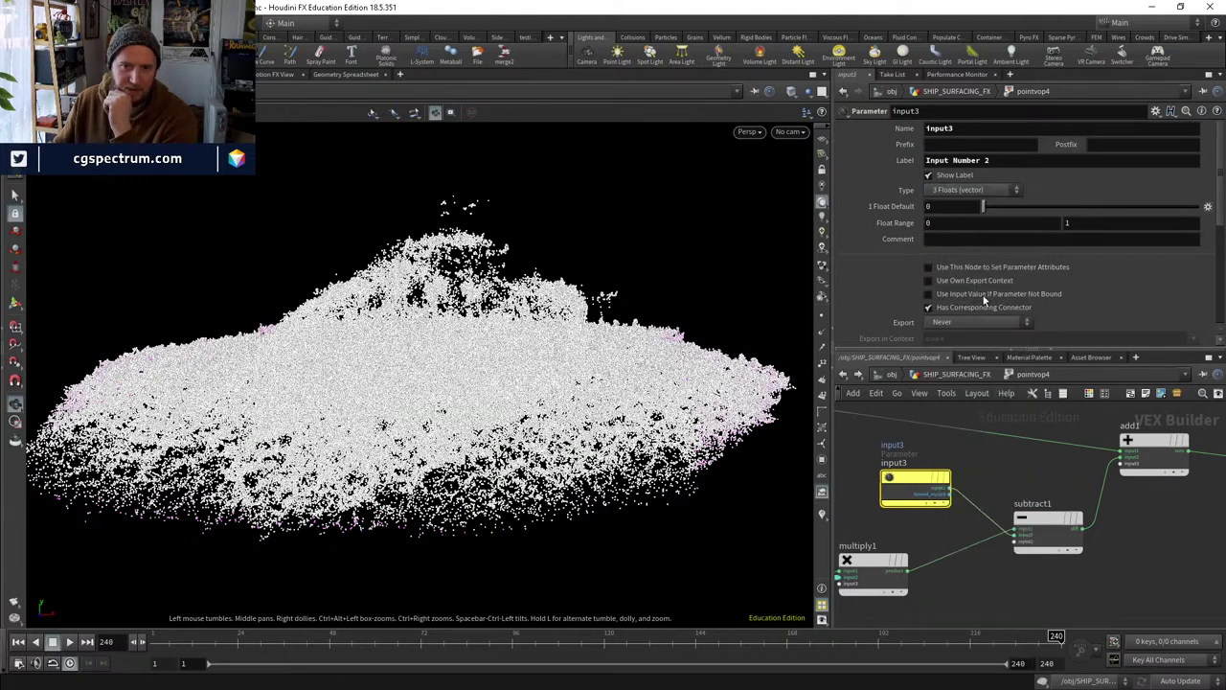
Set the new vector parameter on pointvop4 to 0, -0.5, 0.
left_click(956, 373)
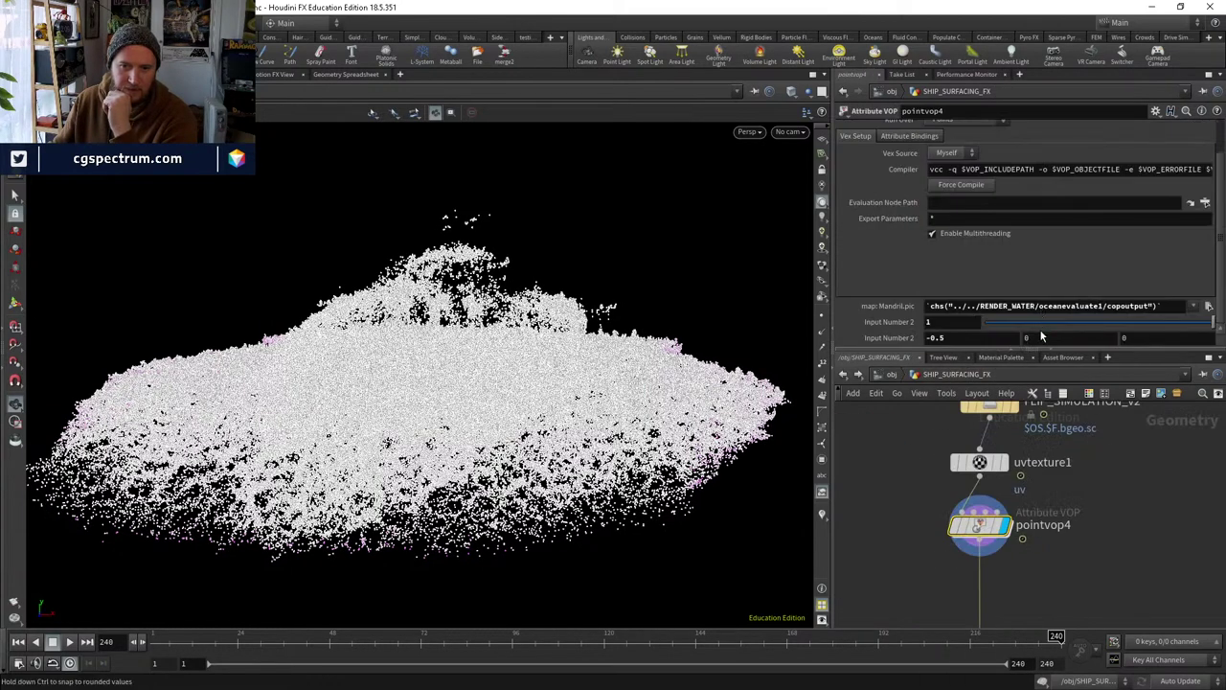
type("0")
key("Tab")
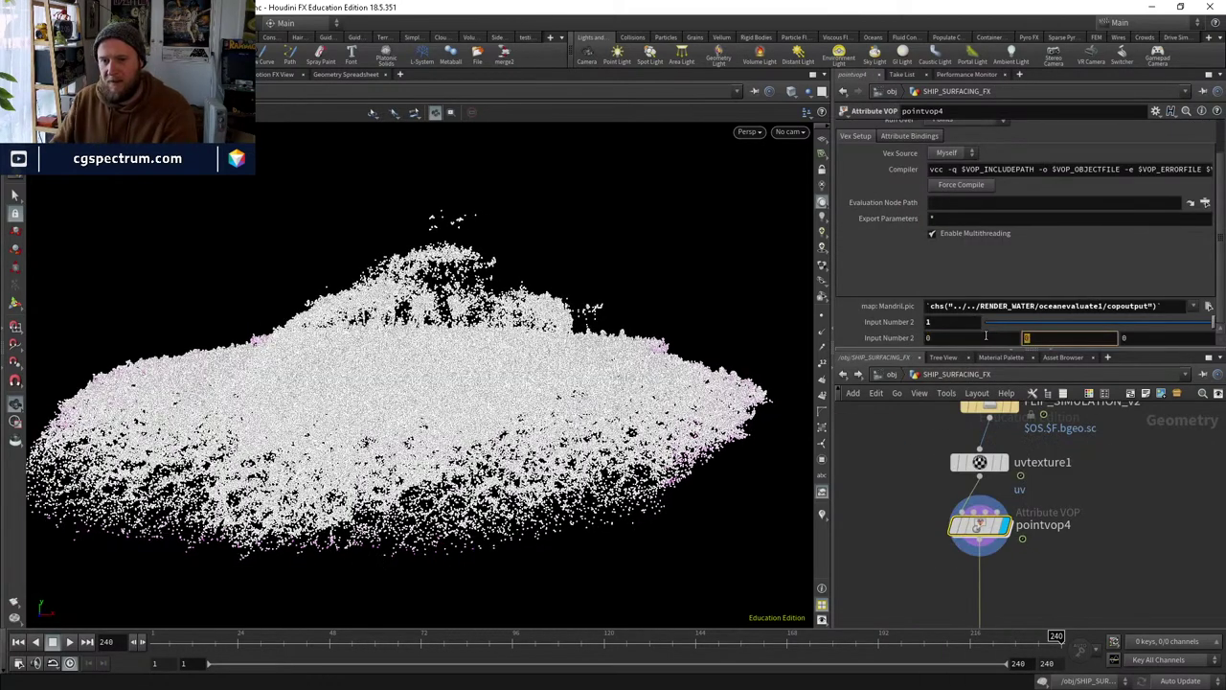
type("-0.5")
key("Return")
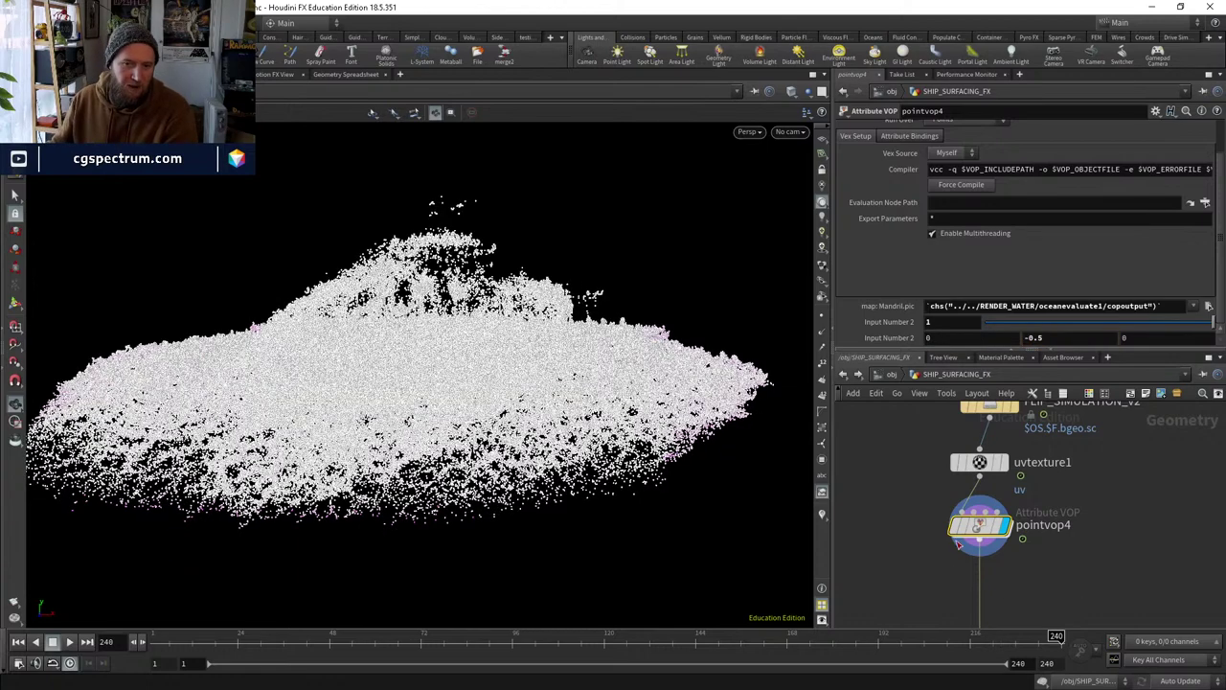
Adjust the first Input Number 2 to 0.615 while checking the points in the viewport.
left_click_drag(613, 460, 599, 394)
left_click_drag(1107, 331, 1006, 329)
scroll(412, 383, "up", 8)
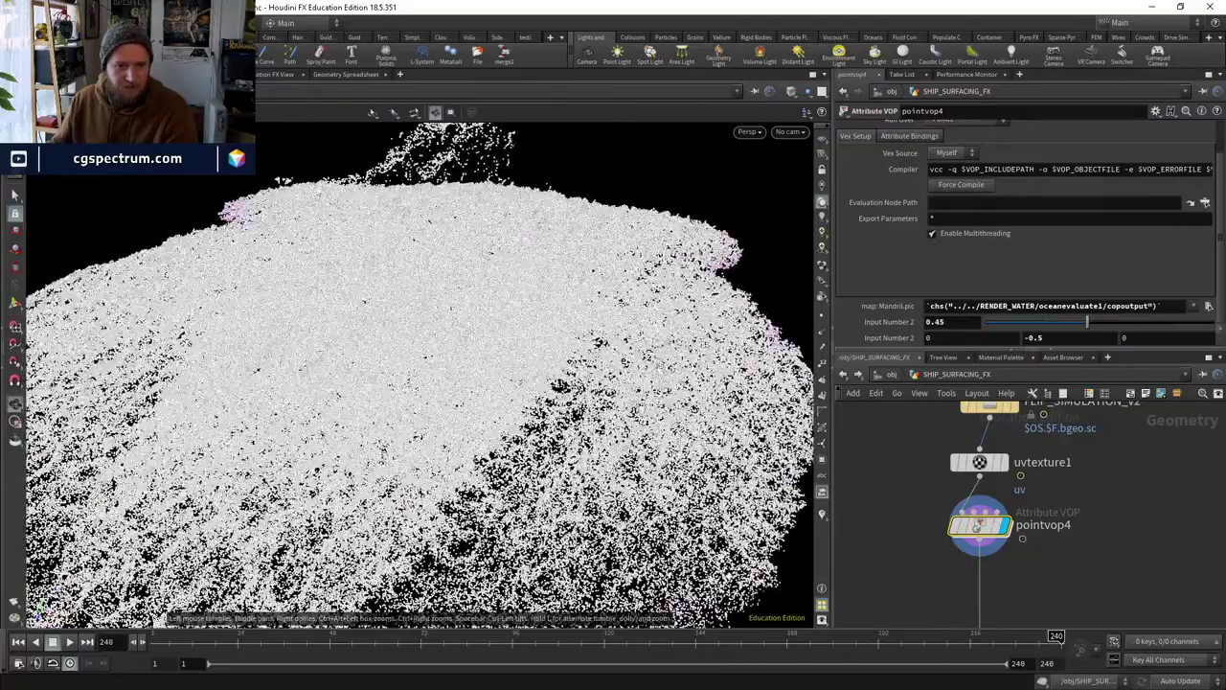
left_click_drag(412, 383, 1114, 284)
left_click_drag(1111, 328, 1138, 309)
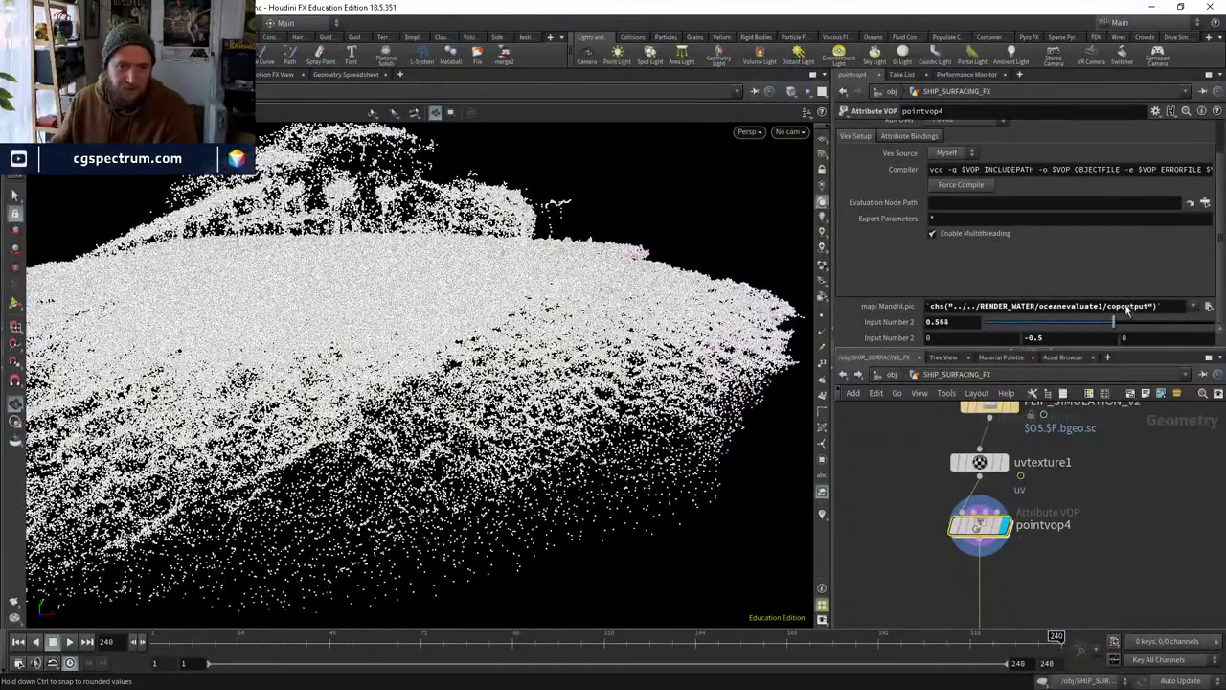
left_click_drag(518, 412, 436, 432)
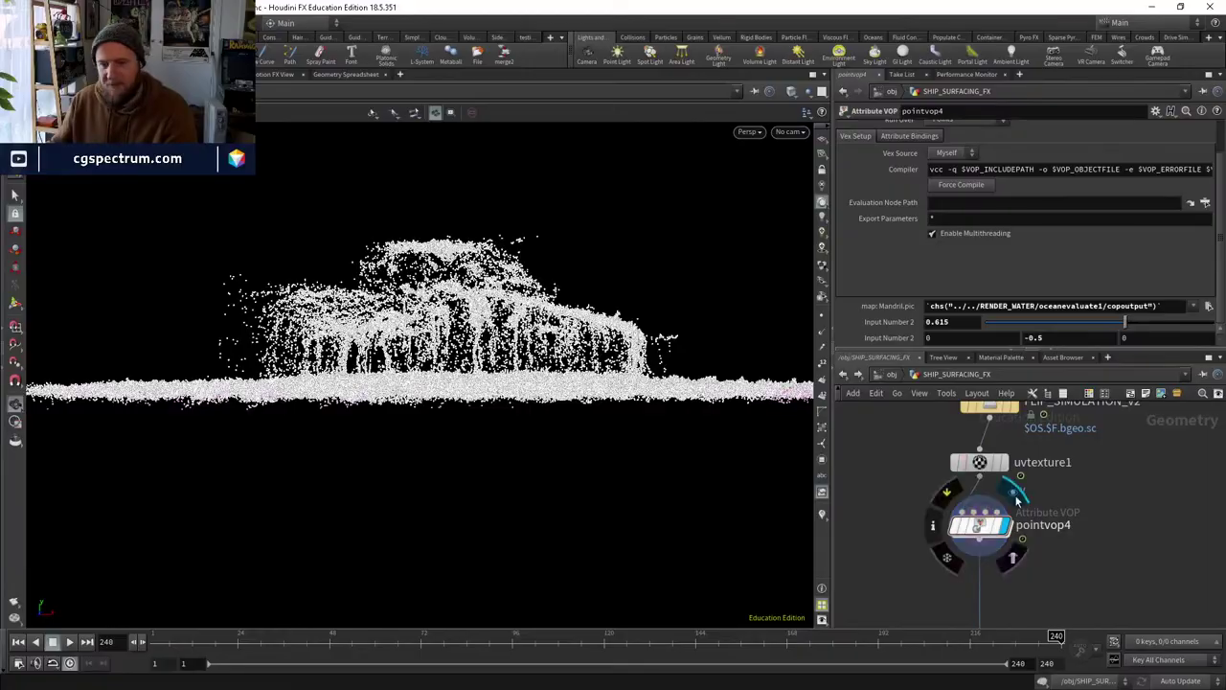
Display uvtexture1's output and inspect the splash from a wider side view.
left_click(985, 464)
left_click_drag(979, 525, 979, 540)
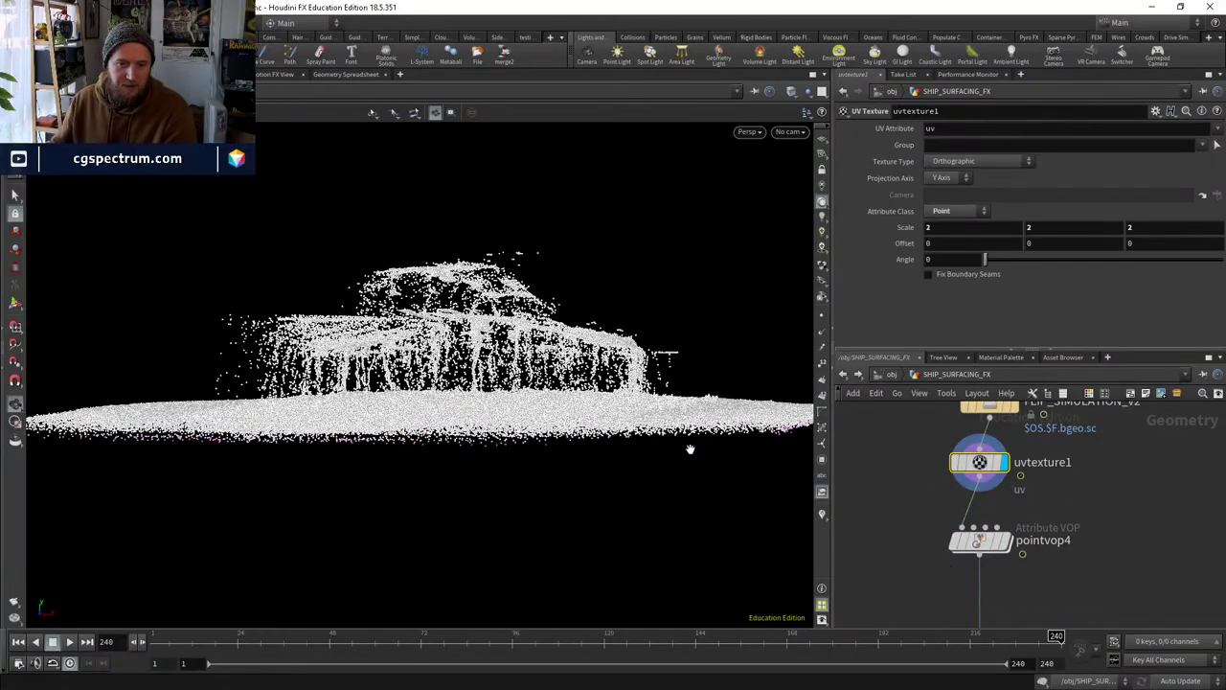
left_click_drag(690, 446, 642, 498)
scroll(597, 546, "up", 5)
left_click_drag(597, 546, 596, 422)
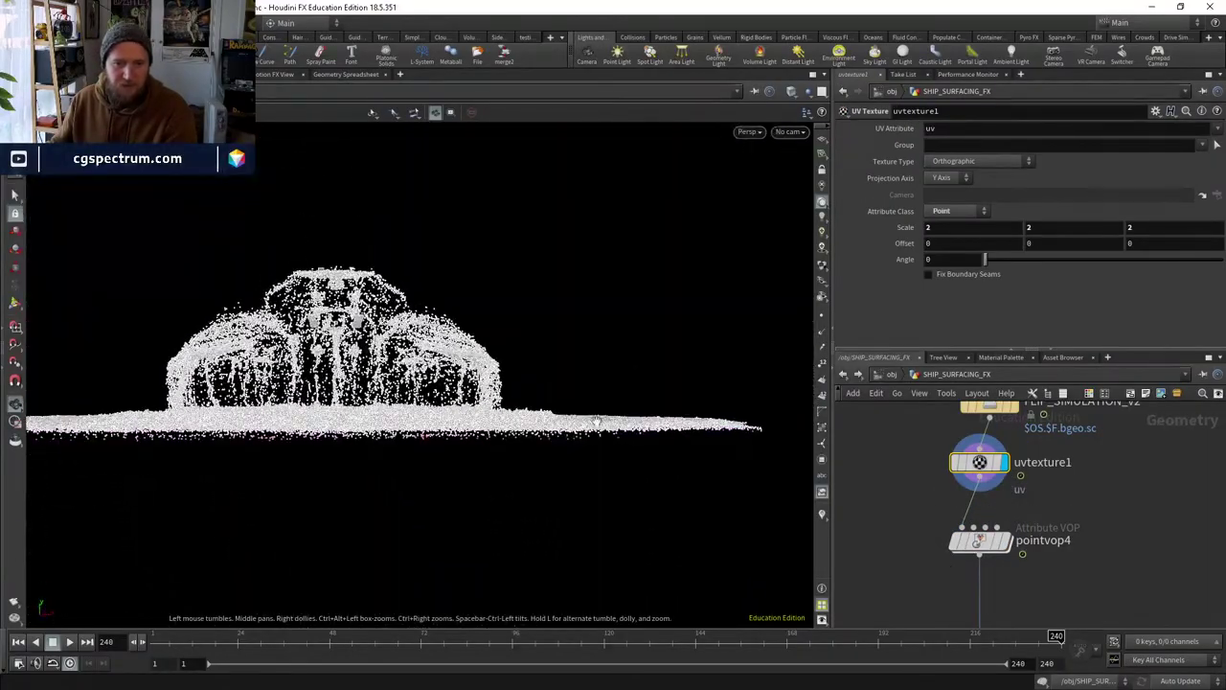
mouse_move(255, 465)
right_mouse_down()
mouse_move(236, 543)
mouse_move(252, 459)
right_mouse_up()
scroll(1058, 502, "down", 1)
middle_click_drag(1057, 501, 1086, 541)
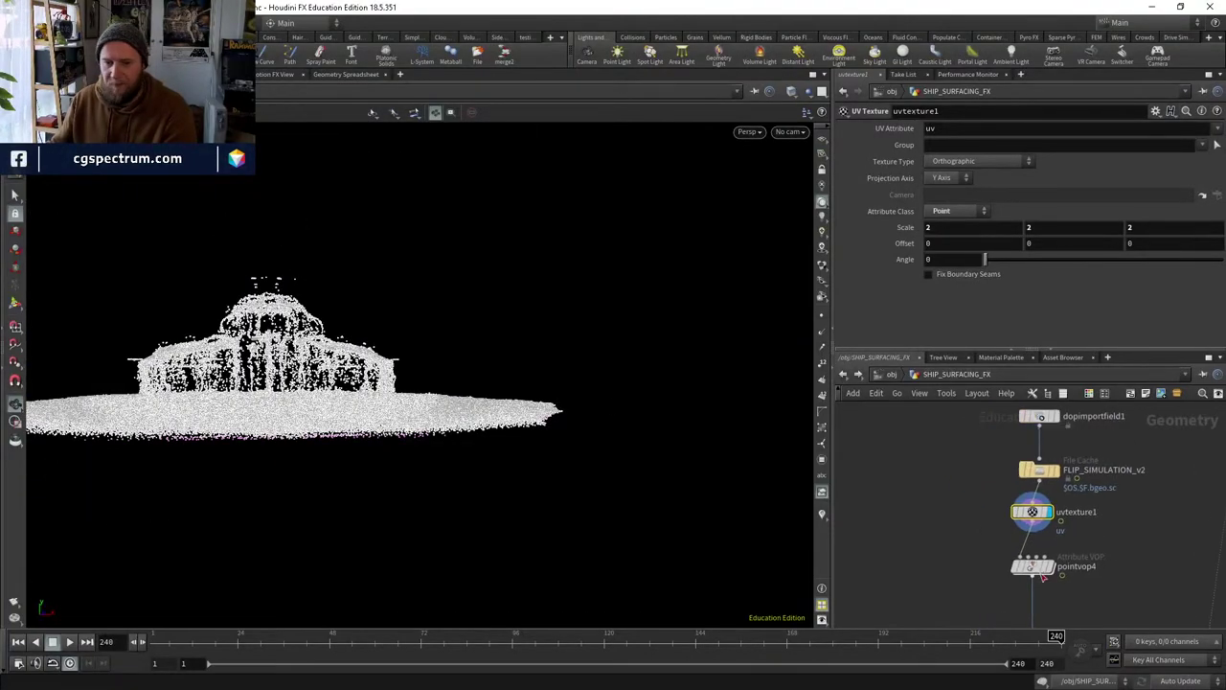
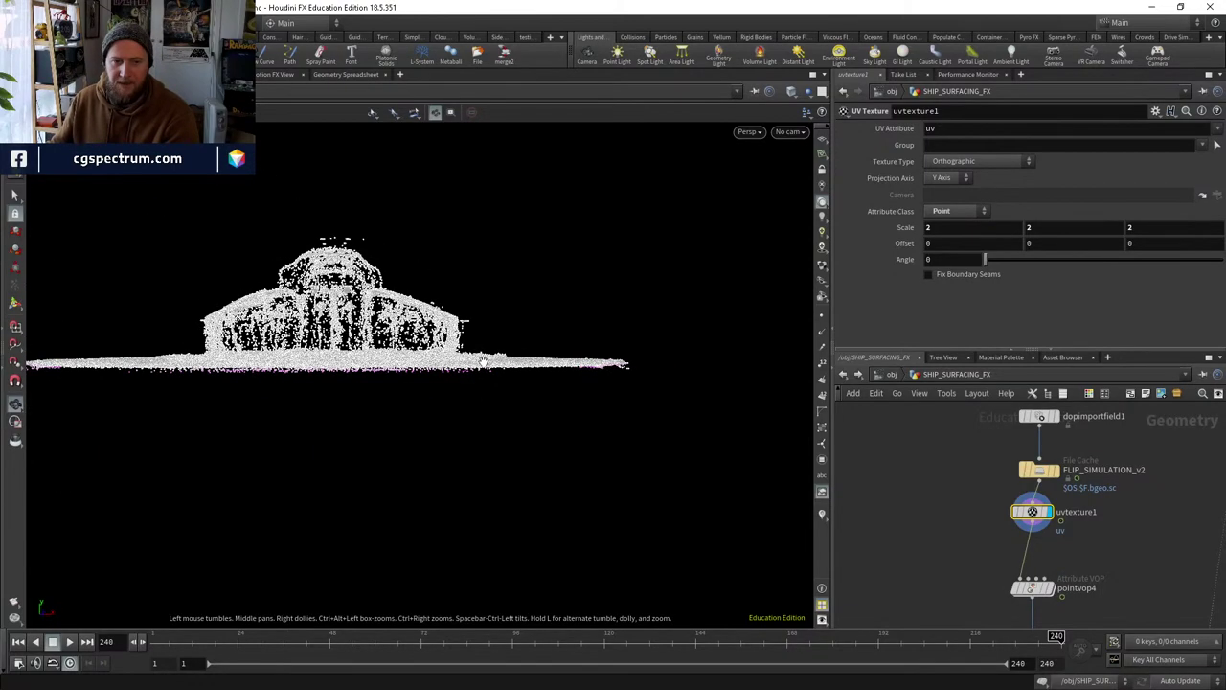
Switch to the Front view and zoom and pan over the FLIP fluid sheet and splash.
key("space+2")
key("space+3")
scroll(496, 351, "up", 4)
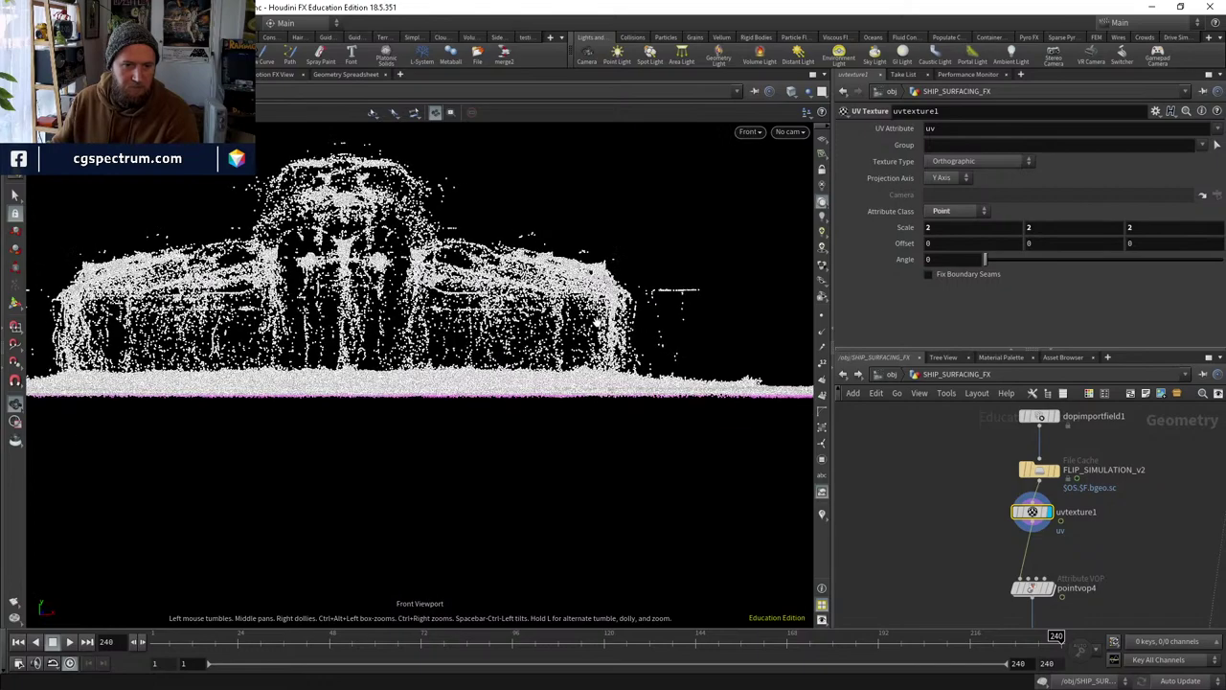
scroll(642, 309, "down", 2)
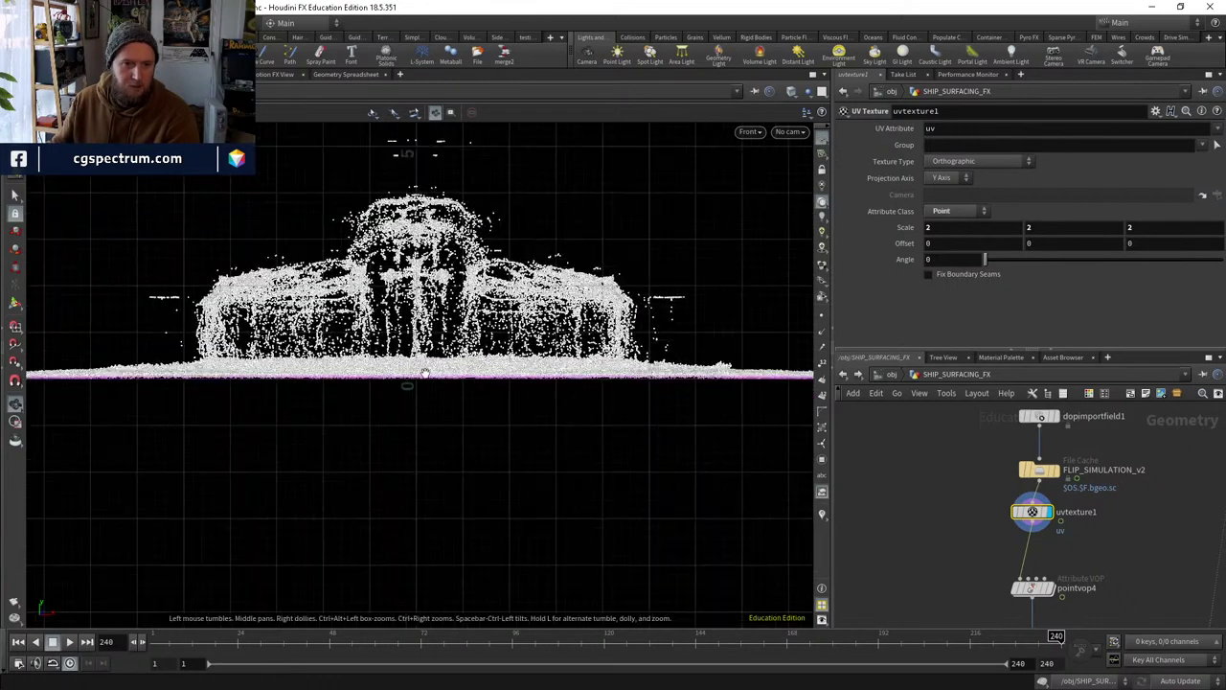
scroll(216, 361, "up", 6)
middle_click_drag(261, 384, 439, 391)
scroll(498, 268, "up", 5)
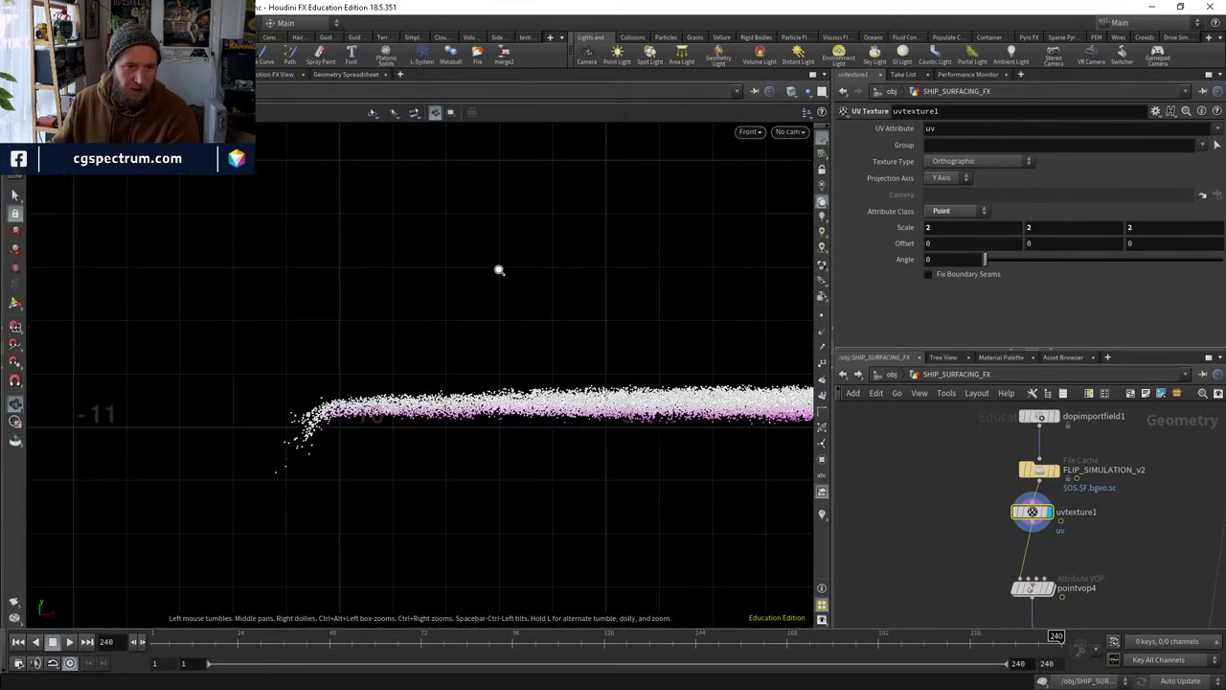
middle_click_drag(498, 268, 356, 495)
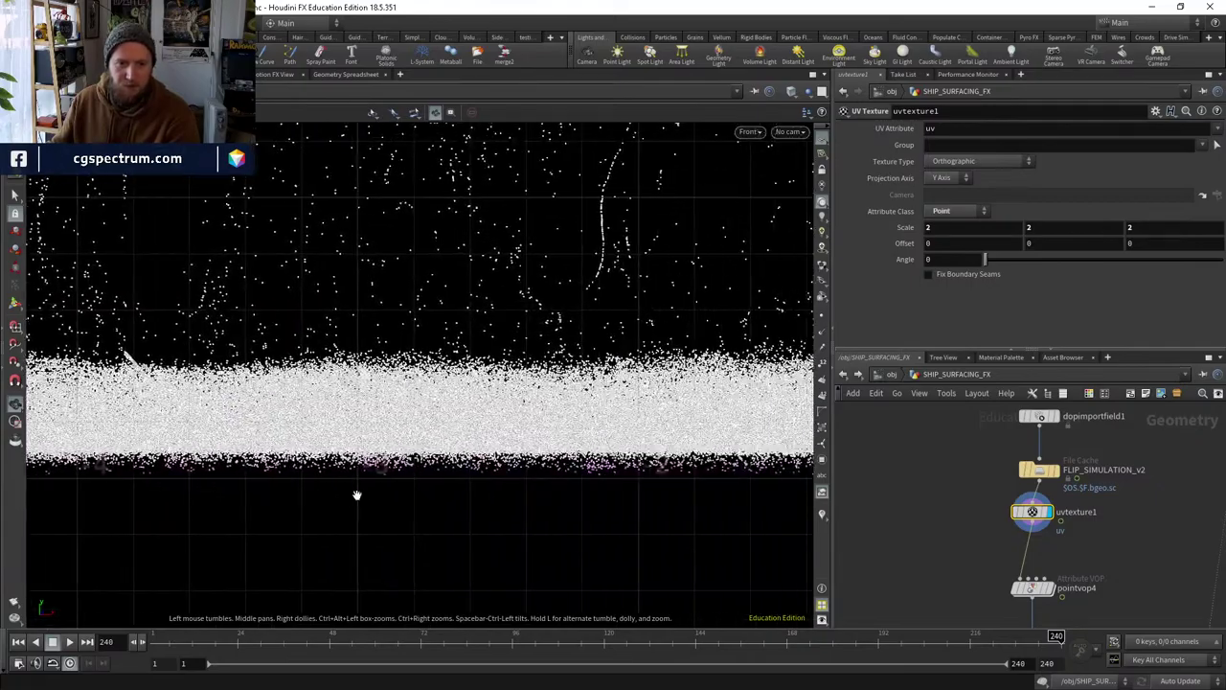
scroll(561, 468, "down", 3)
middle_click_drag(560, 467, 525, 515)
scroll(525, 514, "up", 4)
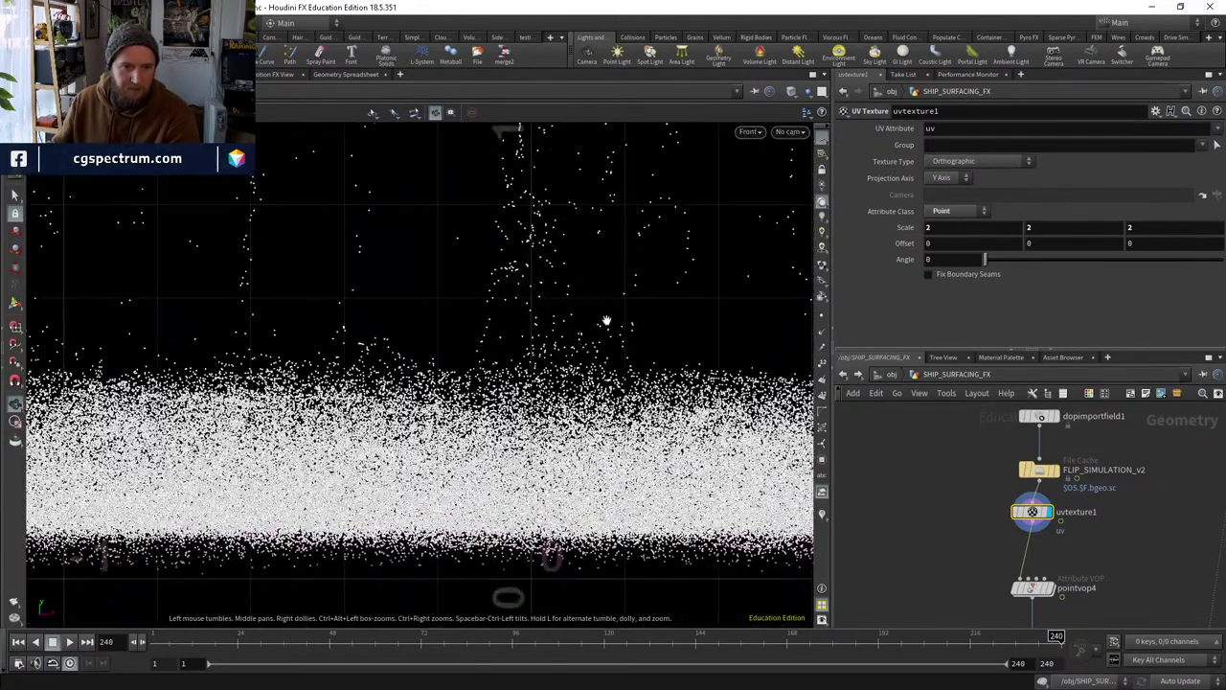
middle_click_drag(607, 320, 600, 332)
right_click_drag(553, 300, 499, 461)
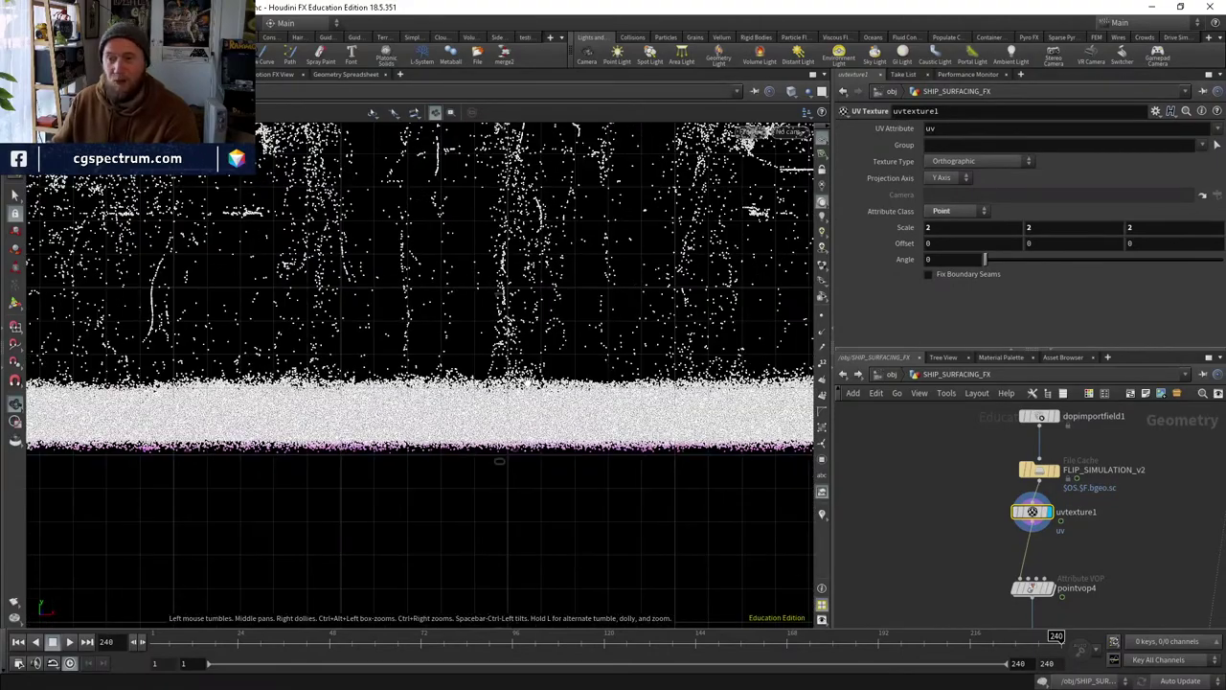
scroll(499, 460, "down", 10)
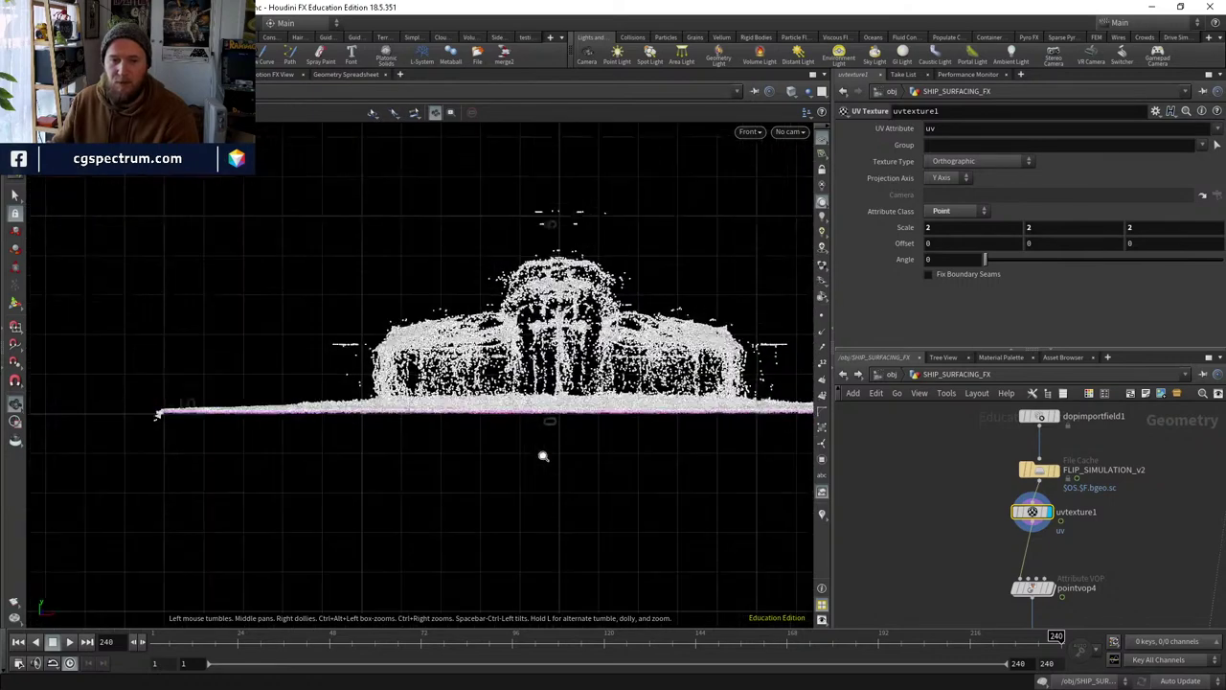
middle_click_drag(451, 390, 413, 389)
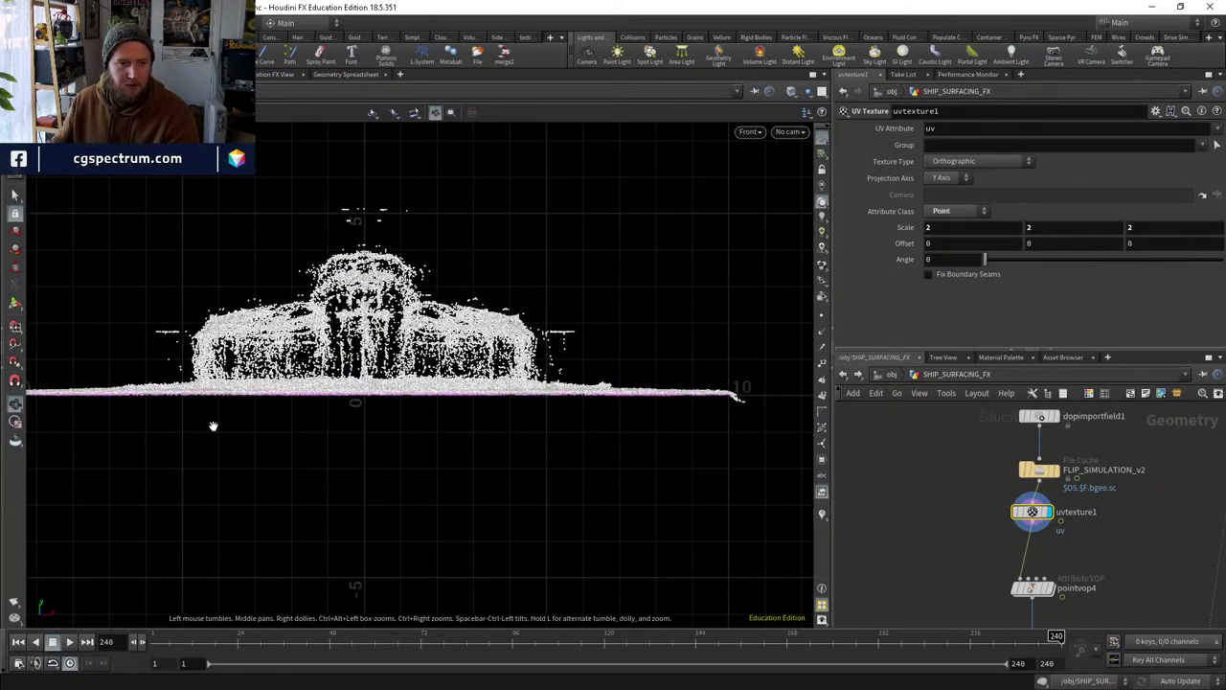
middle_click_drag(129, 390, 158, 392)
Set the display flag on pointvop4 to show its output in the viewport.
middle_click_drag(1053, 597, 1020, 523)
left_click(1018, 514)
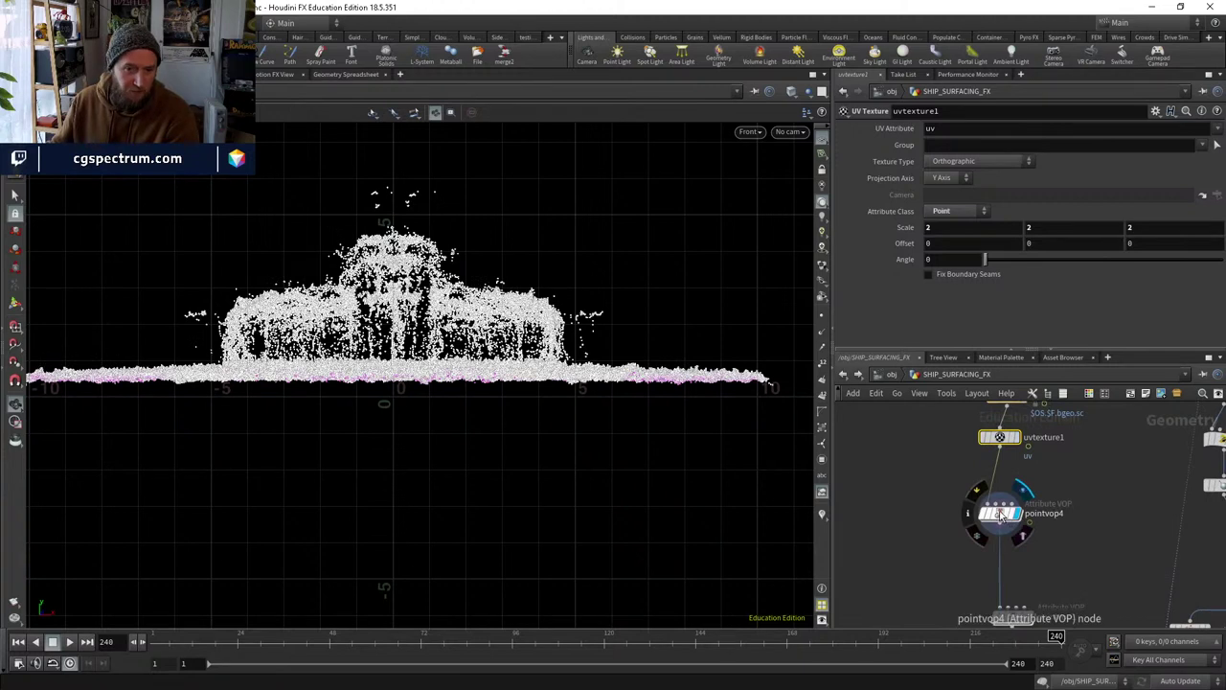
left_click_drag(1000, 515, 1005, 529)
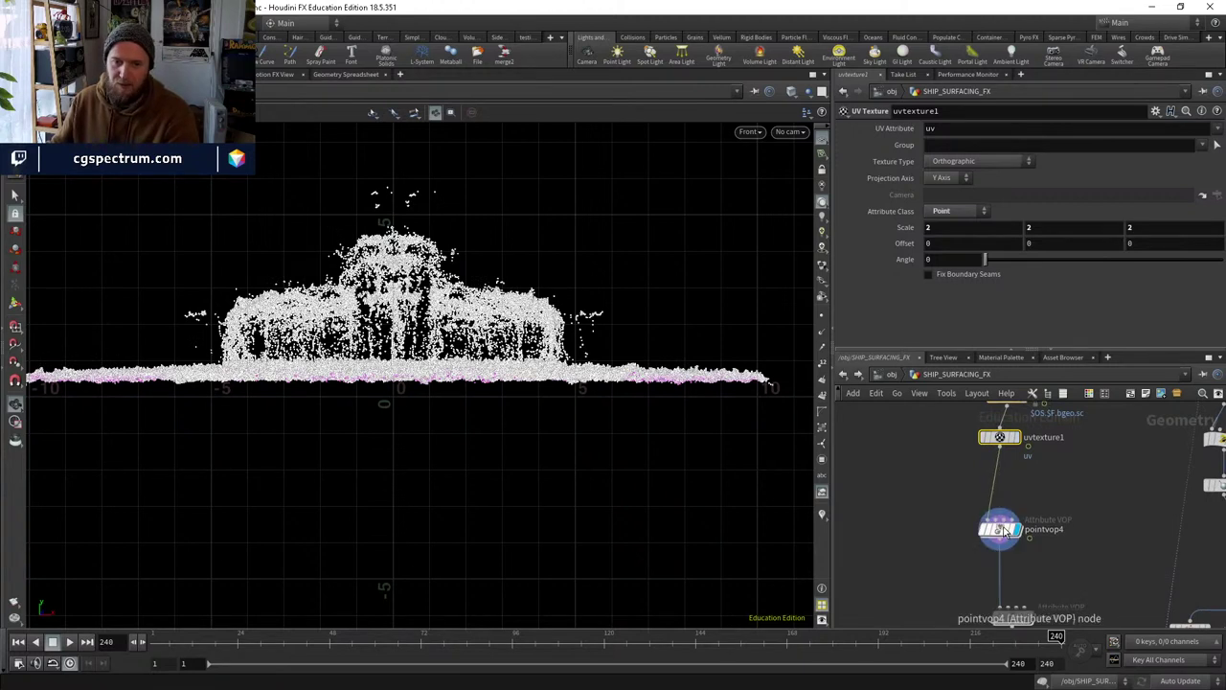
Inside pointvop4, create a compare1 node and a Two Way Switch node twoway1.
double_click(1002, 530)
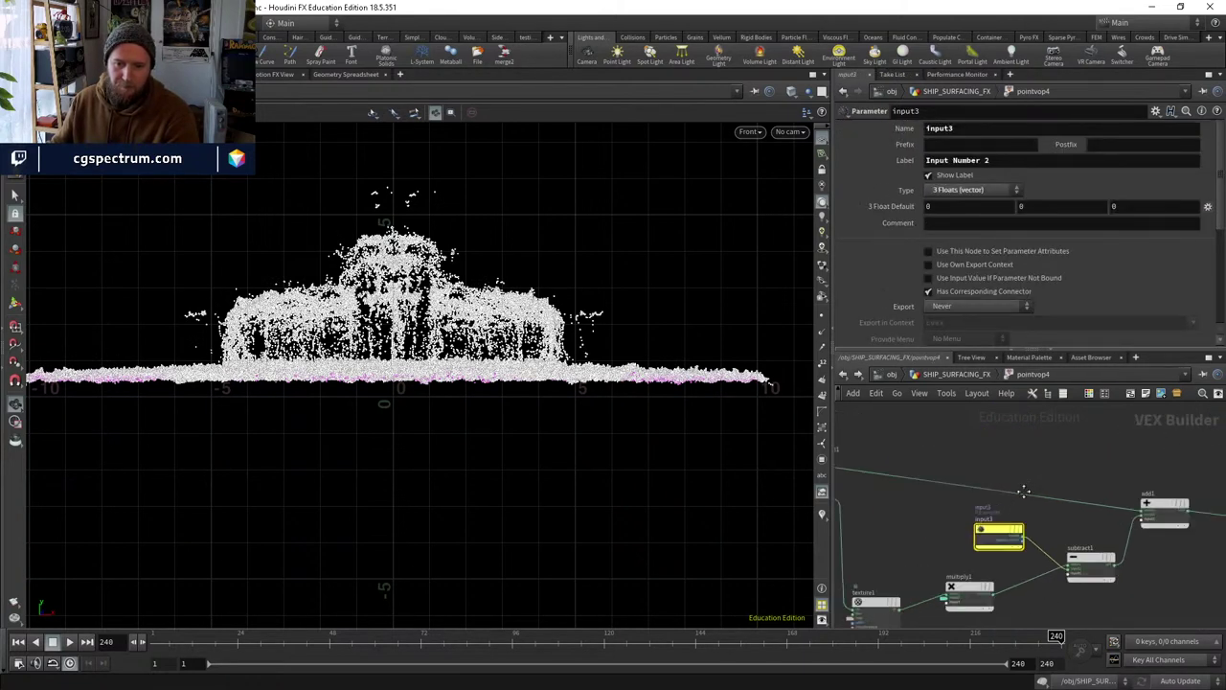
key("Tab")
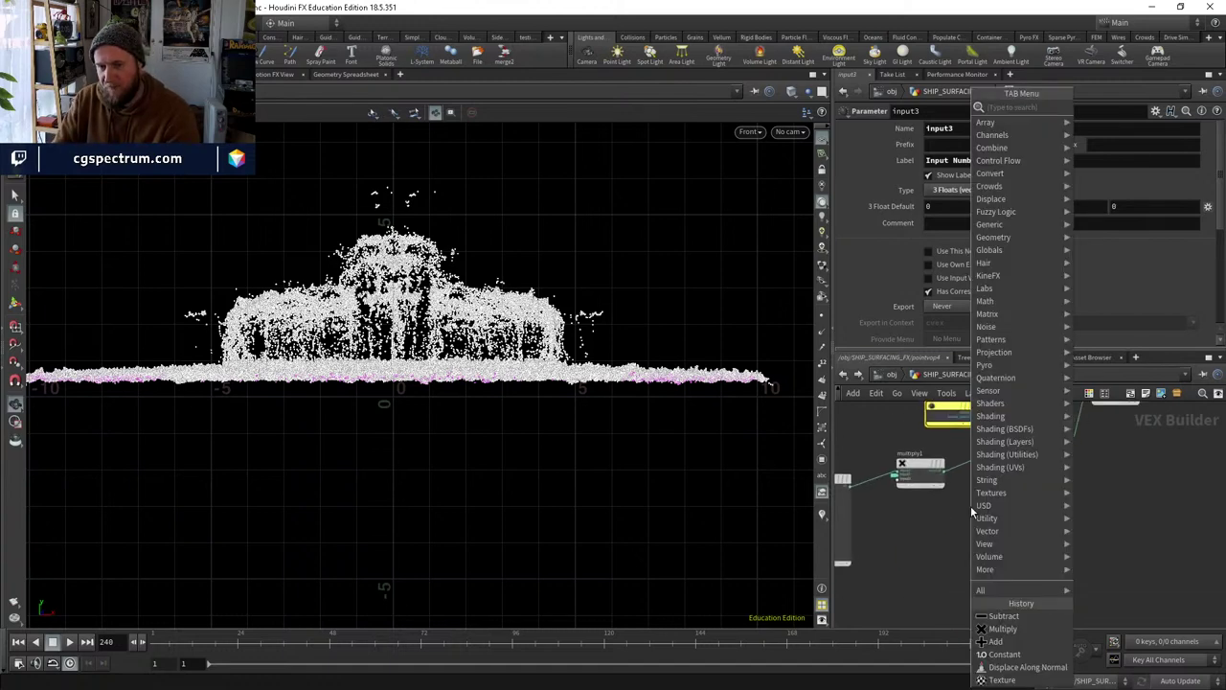
type("comp")
key("Return")
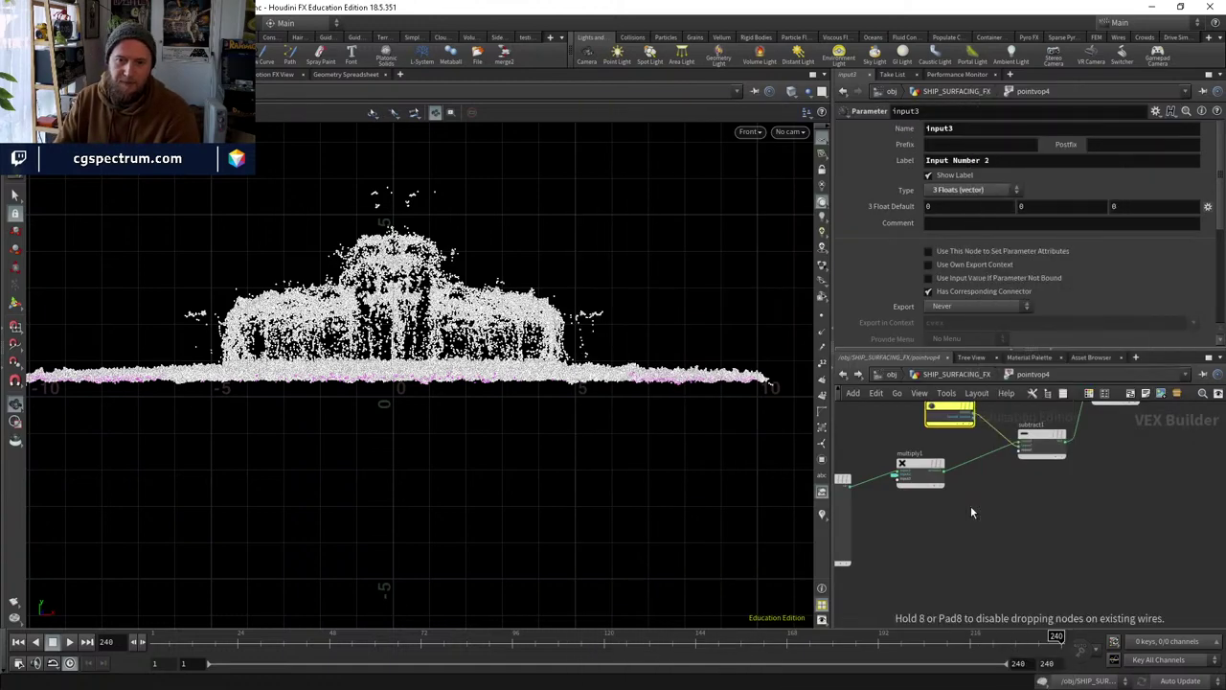
left_click(971, 514)
key("Tab")
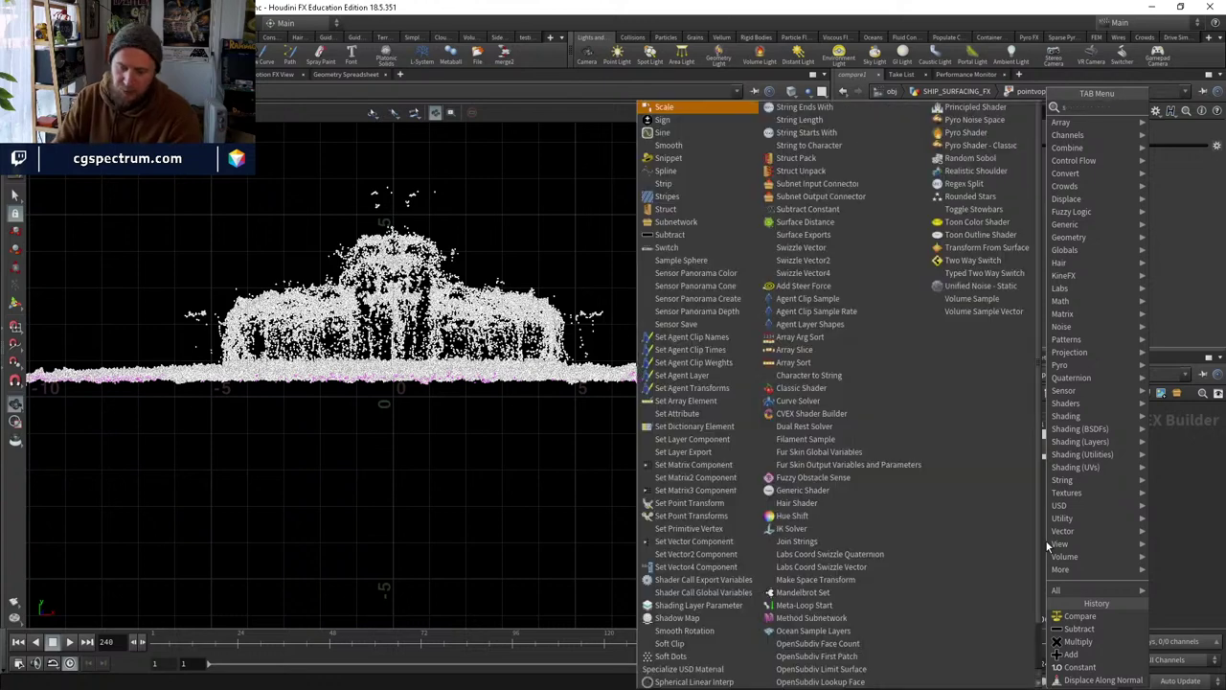
type("swit")
key("Down")
key("Return")
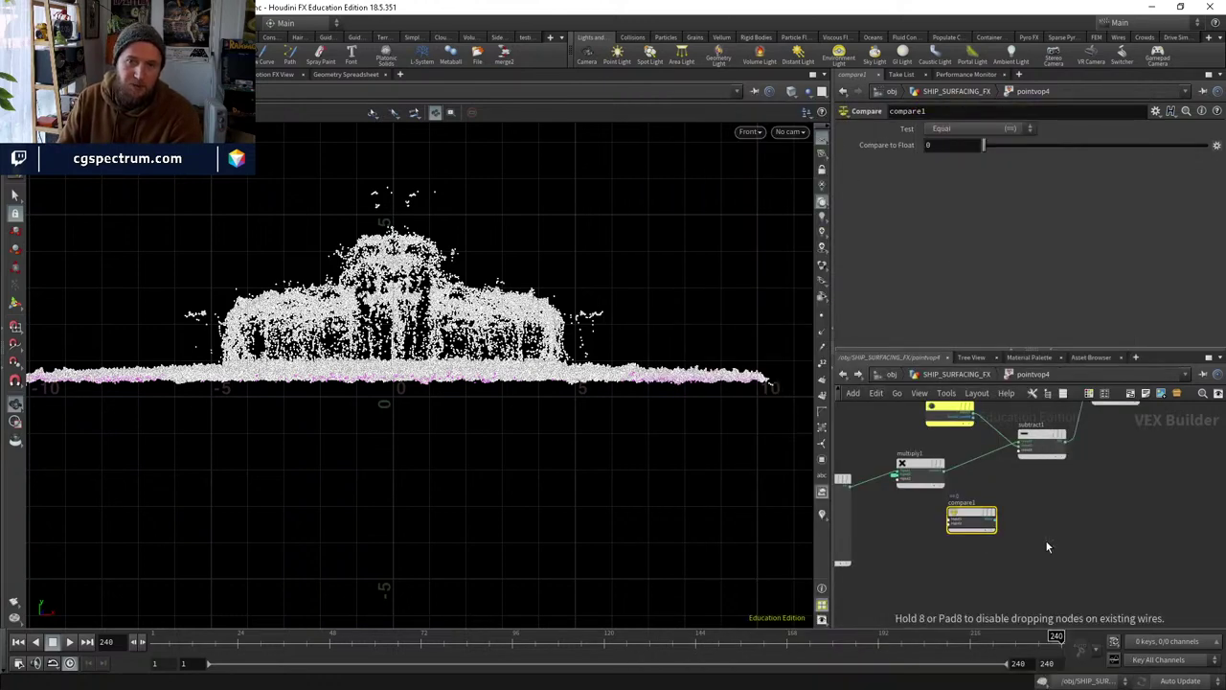
left_click(1046, 539)
scroll(1045, 539, "up", 3)
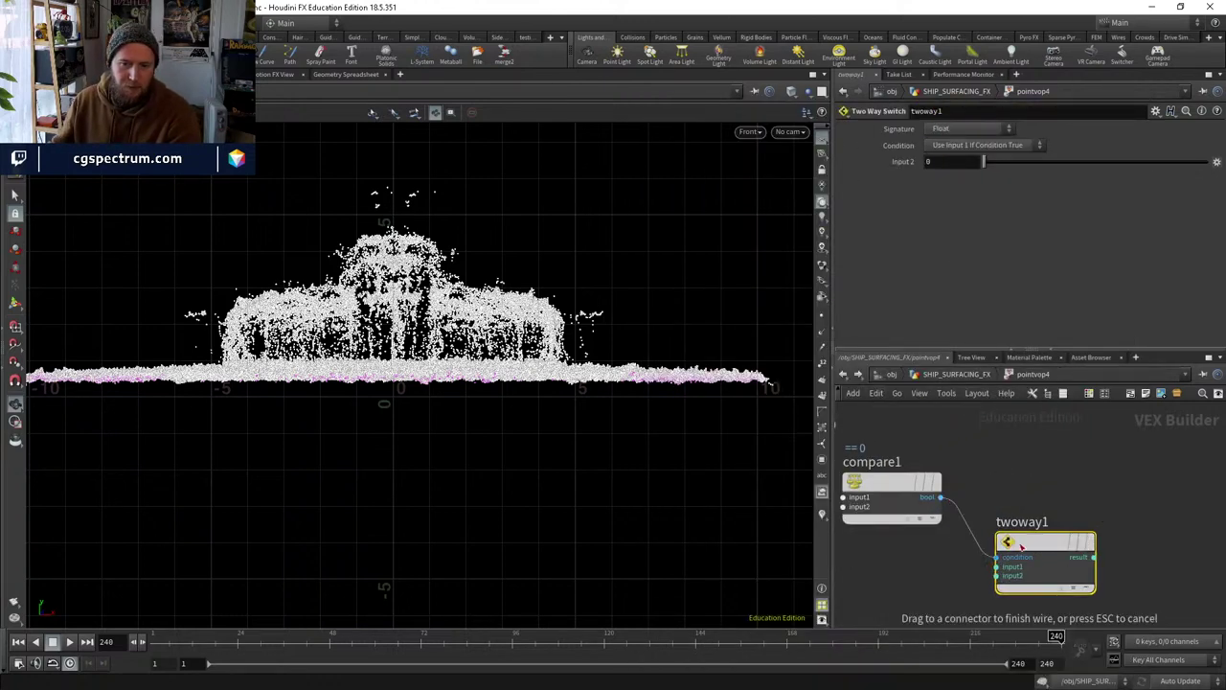
Wire add2's result into twoway1.
left_click_drag(1021, 546, 1040, 540)
scroll(1039, 539, "down", 3)
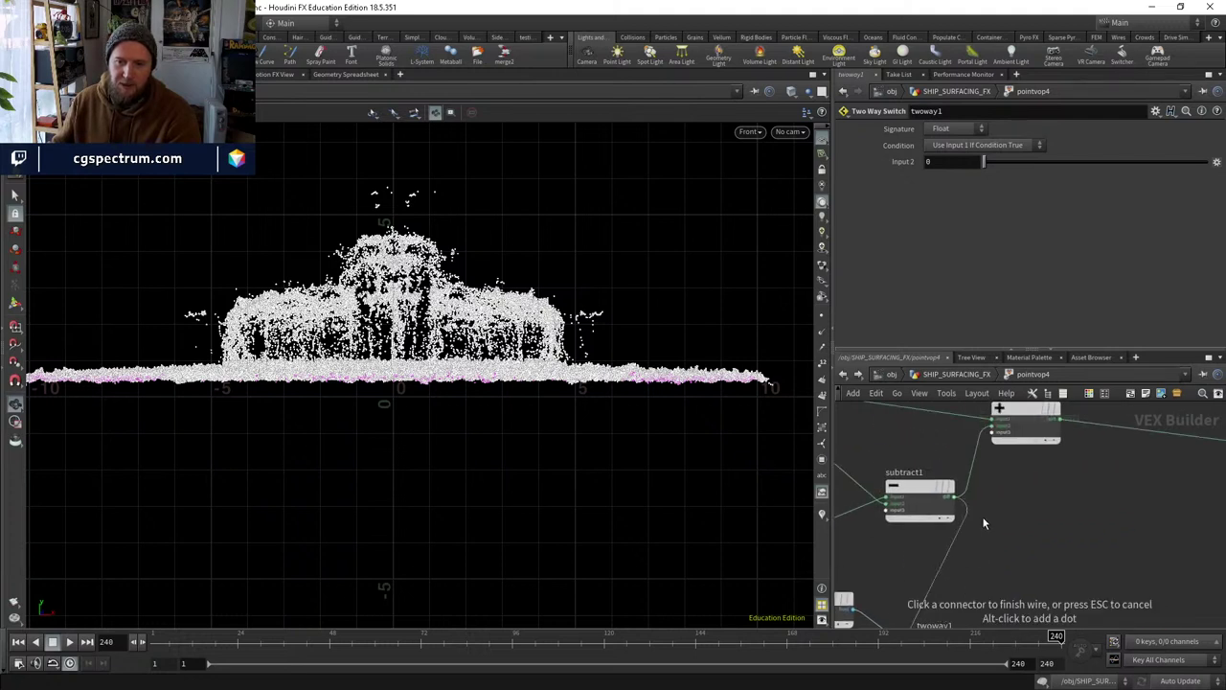
scroll(984, 523, "down", 2)
left_click(955, 496)
scroll(956, 594, "down", 1)
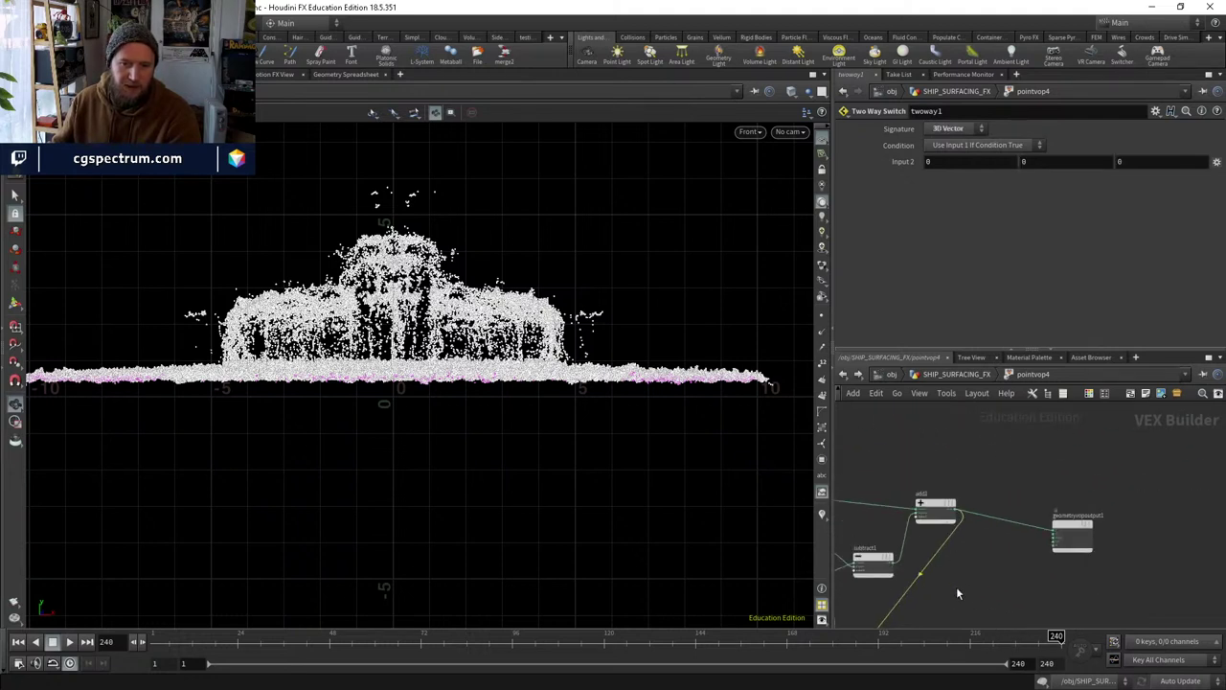
middle_click_drag(956, 594, 967, 513)
key("Escape")
Feed a geometryvopglobal1 value into twoway1's second input, then select compare1.
scroll(943, 504, "up", 1)
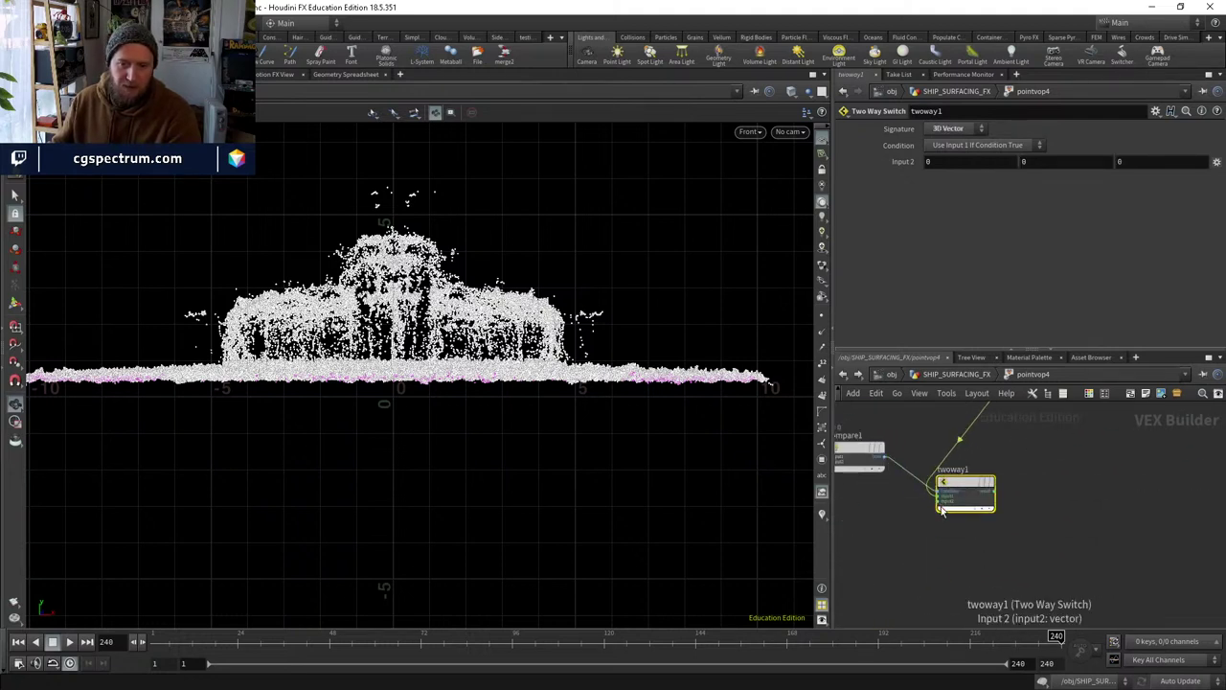
scroll(871, 521, "down", 2)
scroll(919, 536, "up", 2)
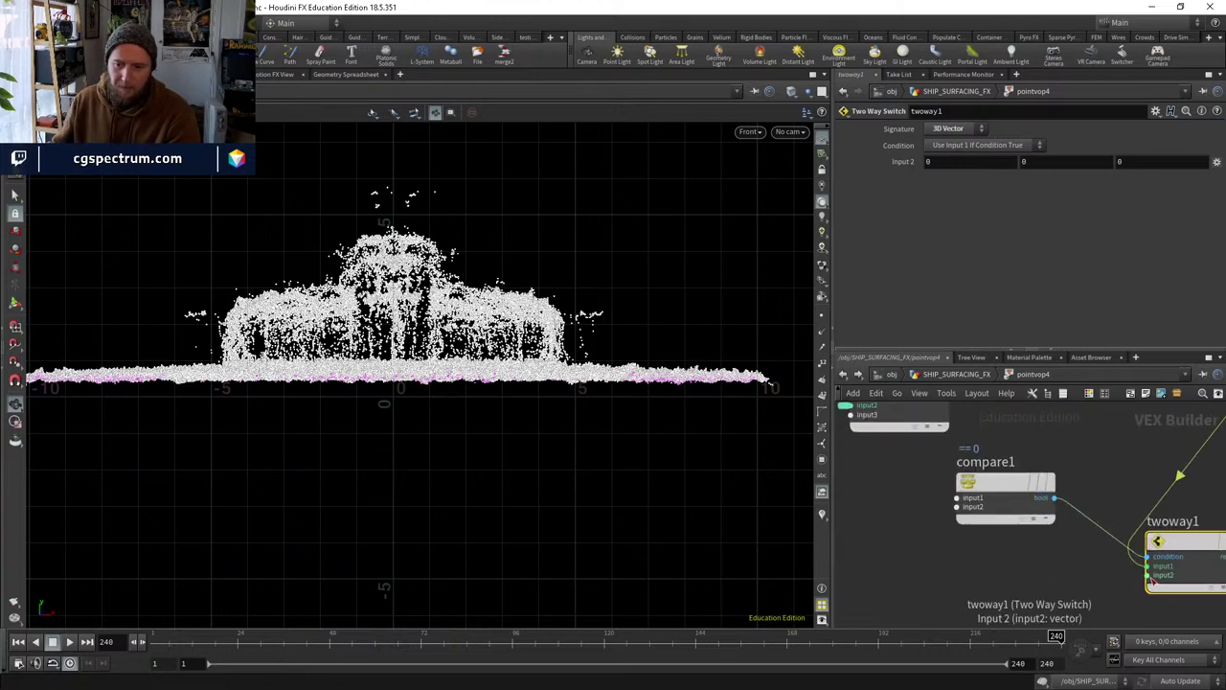
left_click(1119, 567)
middle_click_drag(1046, 564, 976, 457)
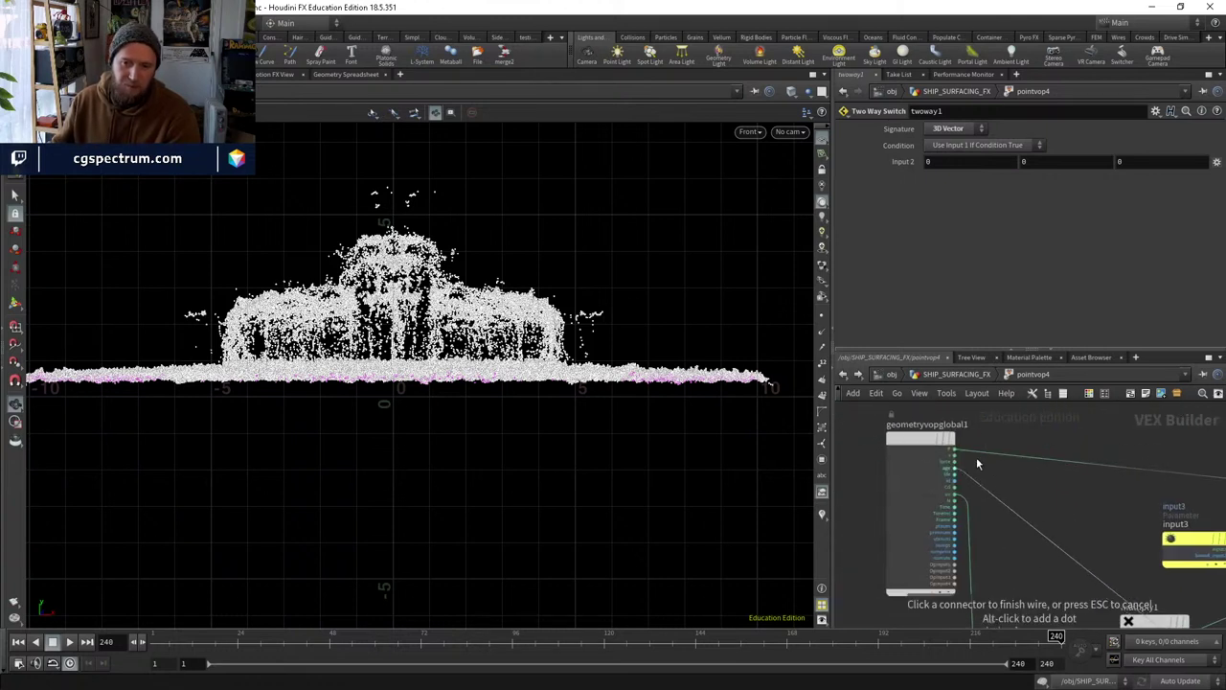
left_click(955, 450)
scroll(870, 449, "down", 2)
scroll(1071, 560, "down", 1)
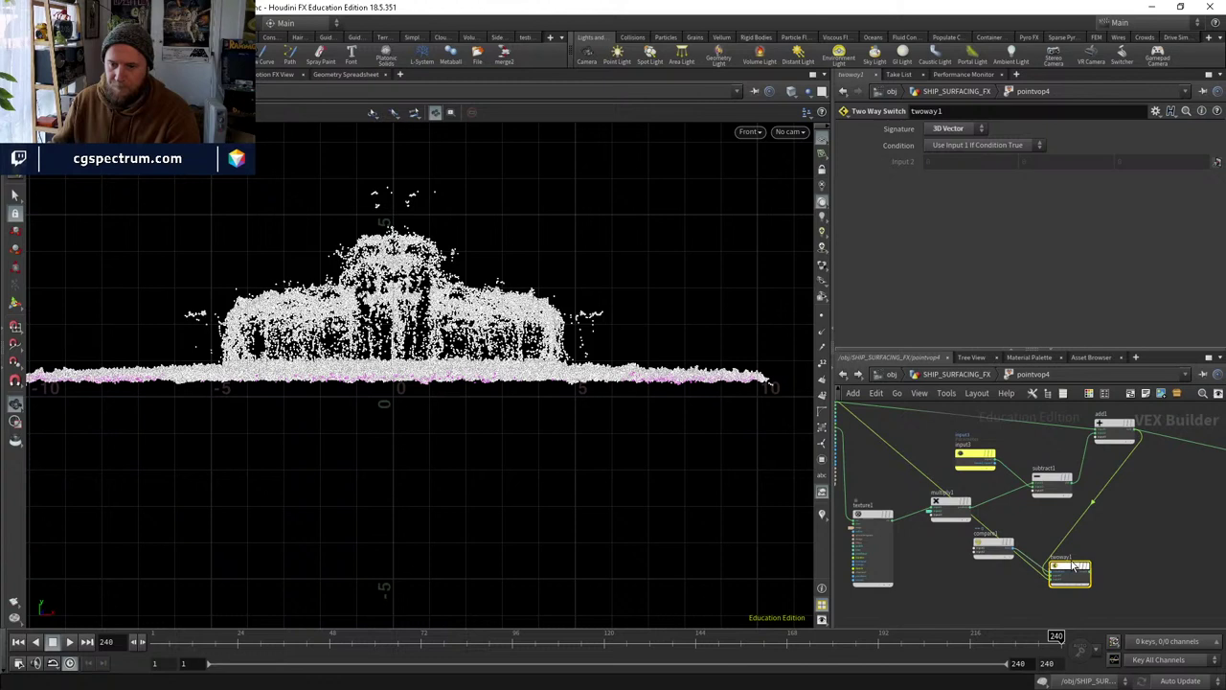
left_click(1018, 542)
scroll(1004, 547, "up", 3)
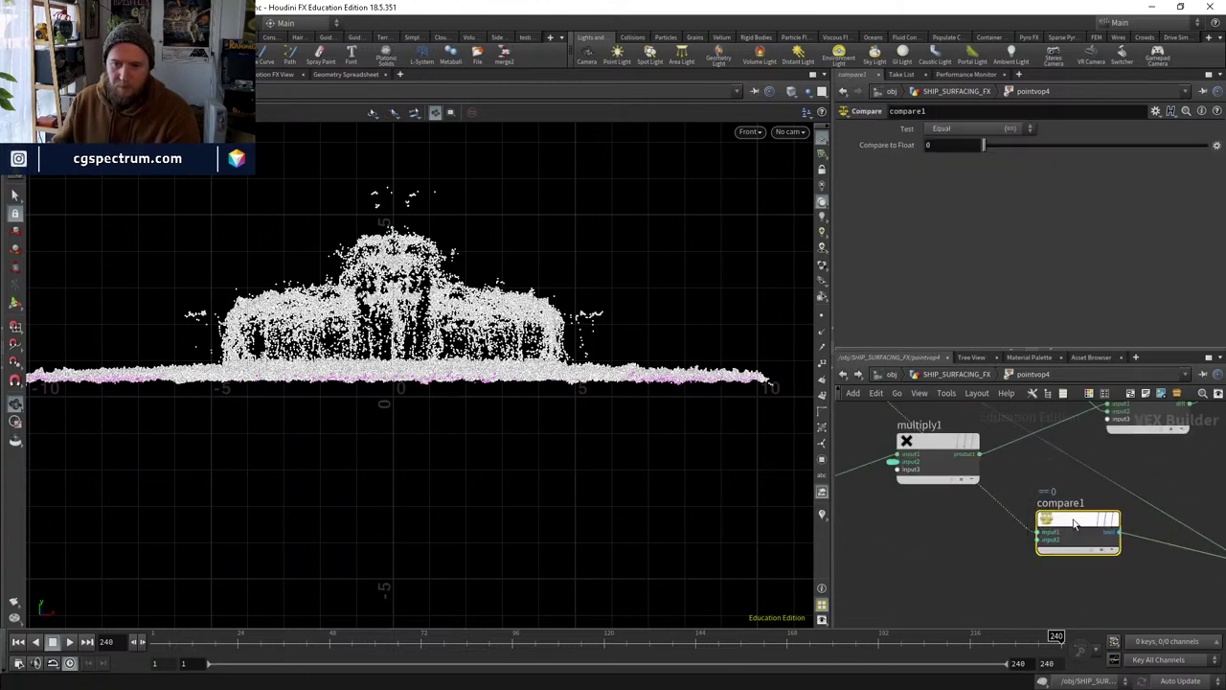
Add a Vector to Float node vectofloat1 fed by a global vector input.
scroll(1074, 523, "down", 2)
key("Tab")
type("vect")
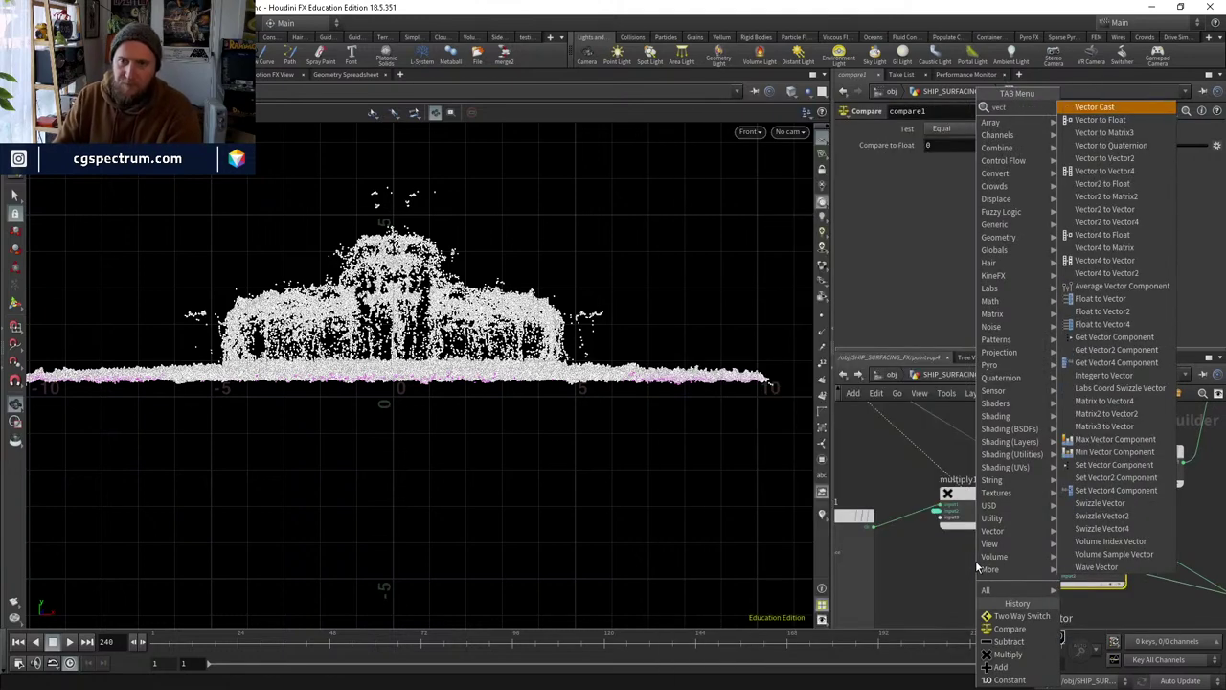
key("Down")
key("Return")
left_click(982, 566)
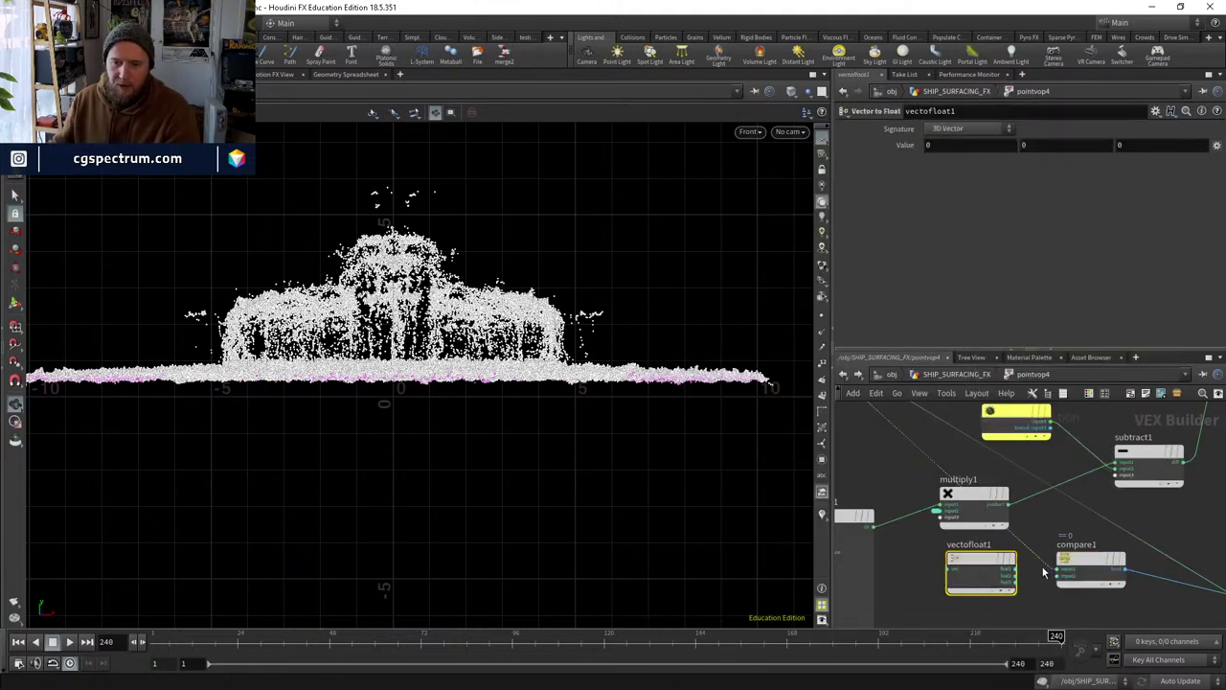
left_click(1019, 576)
left_click_drag(1018, 580, 891, 486)
left_click(874, 458)
Set compare1's test to Less Than and edit its Compare to Float threshold.
middle_click_drag(958, 536, 910, 498)
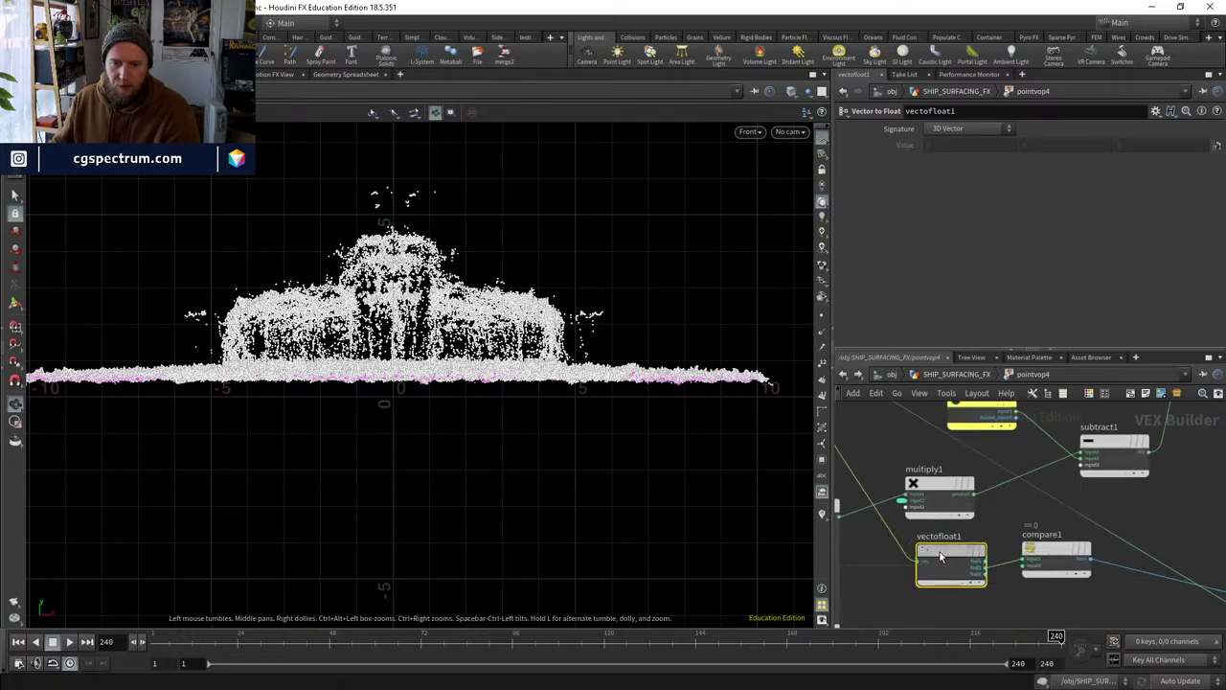
middle_click_drag(1044, 565, 996, 537)
left_click(997, 534)
left_click(968, 128)
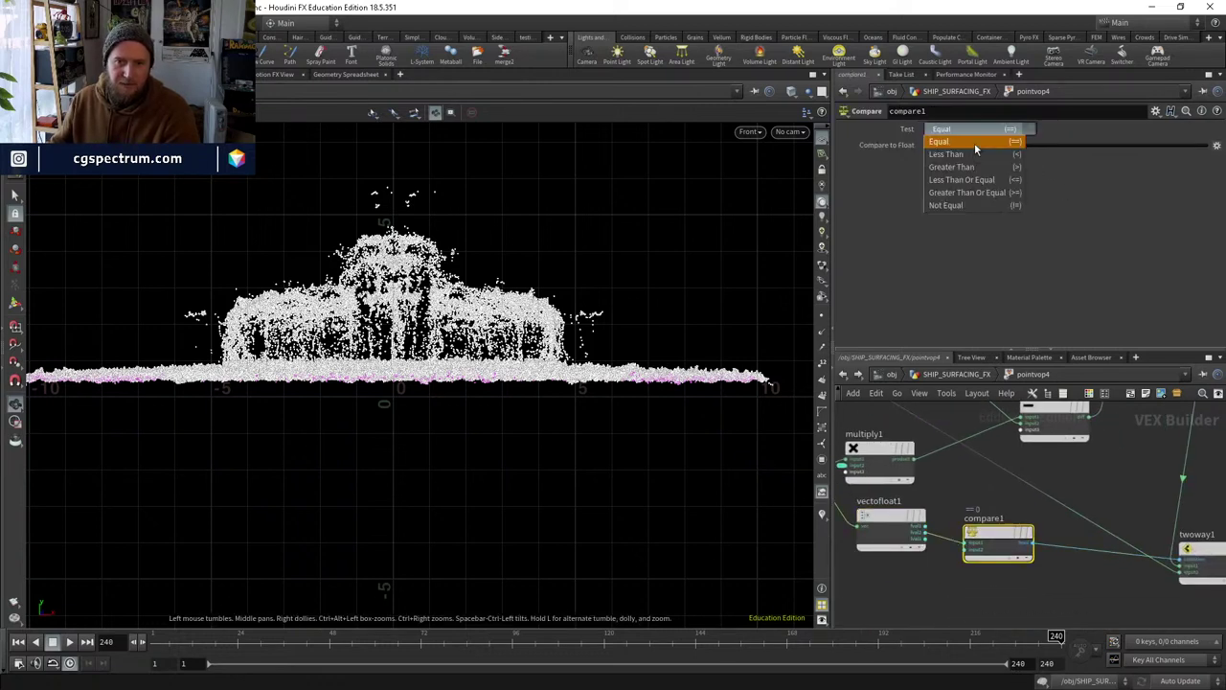
left_click(962, 149)
left_click(946, 147)
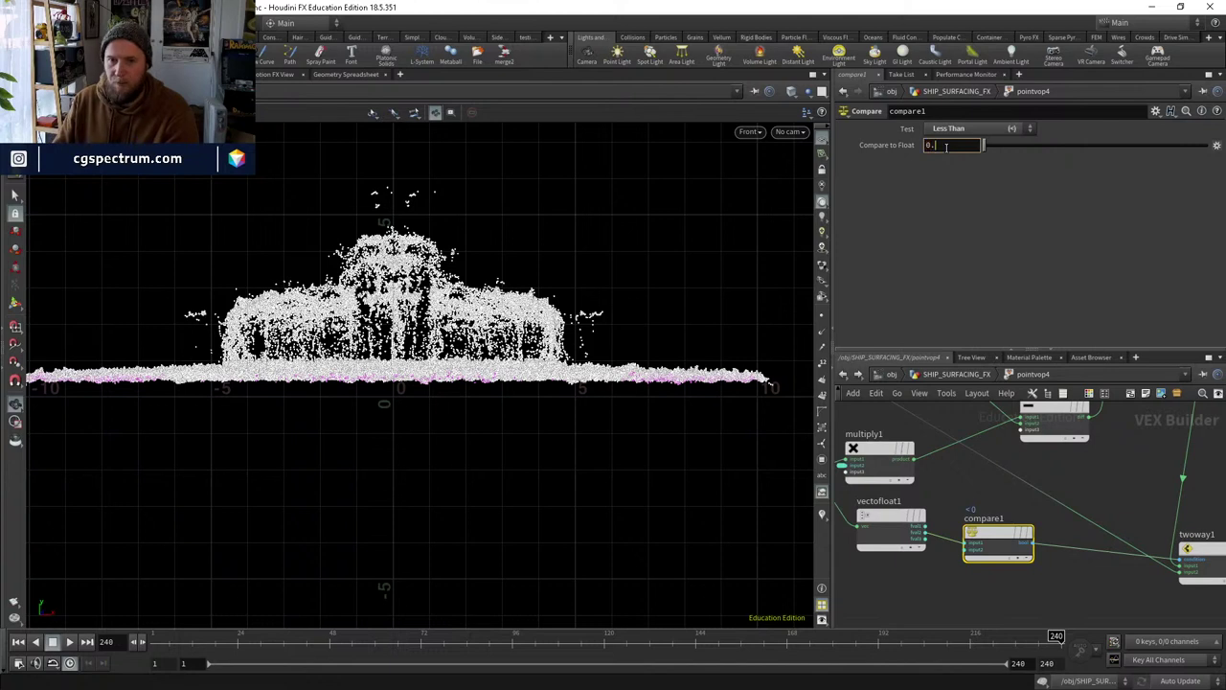
Connect twoway1's result to geometryvopoutput1 in place of add1's wire.
middle_click_drag(1088, 500, 996, 490)
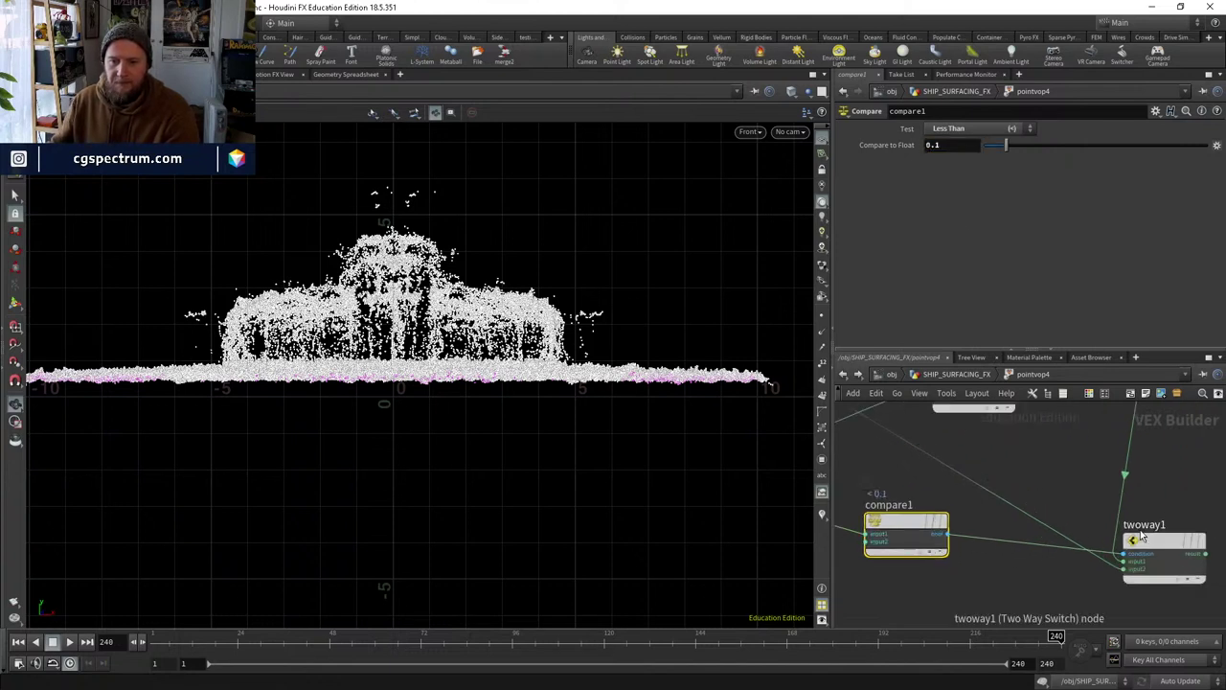
left_click(1163, 542)
middle_click_drag(1186, 511, 1120, 487)
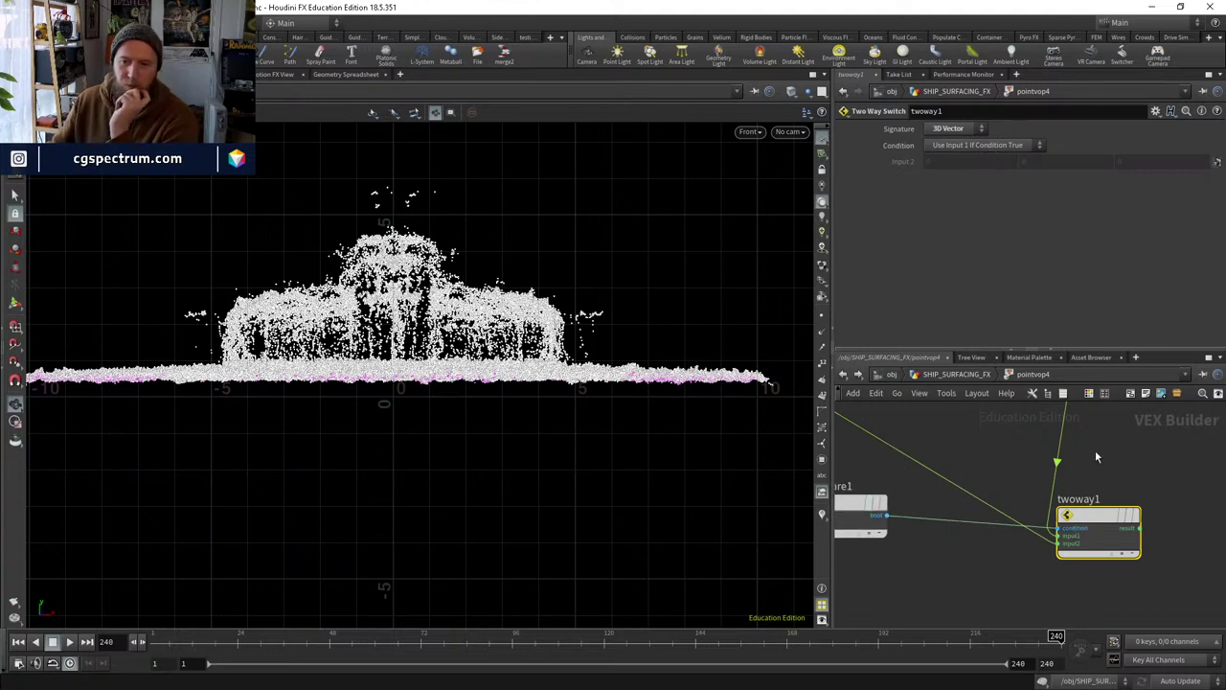
middle_click_drag(1089, 513, 1070, 602)
middle_click_drag(1008, 465, 1061, 518)
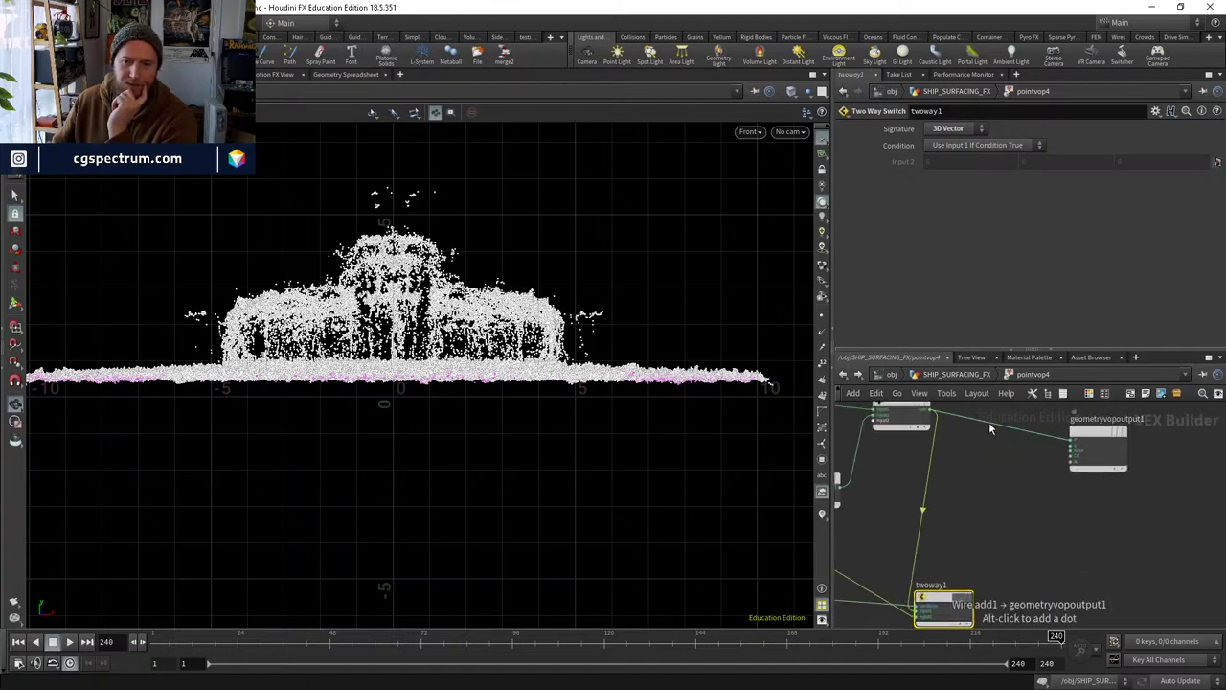
left_click_drag(988, 422, 1004, 496)
left_click_drag(992, 588, 977, 558)
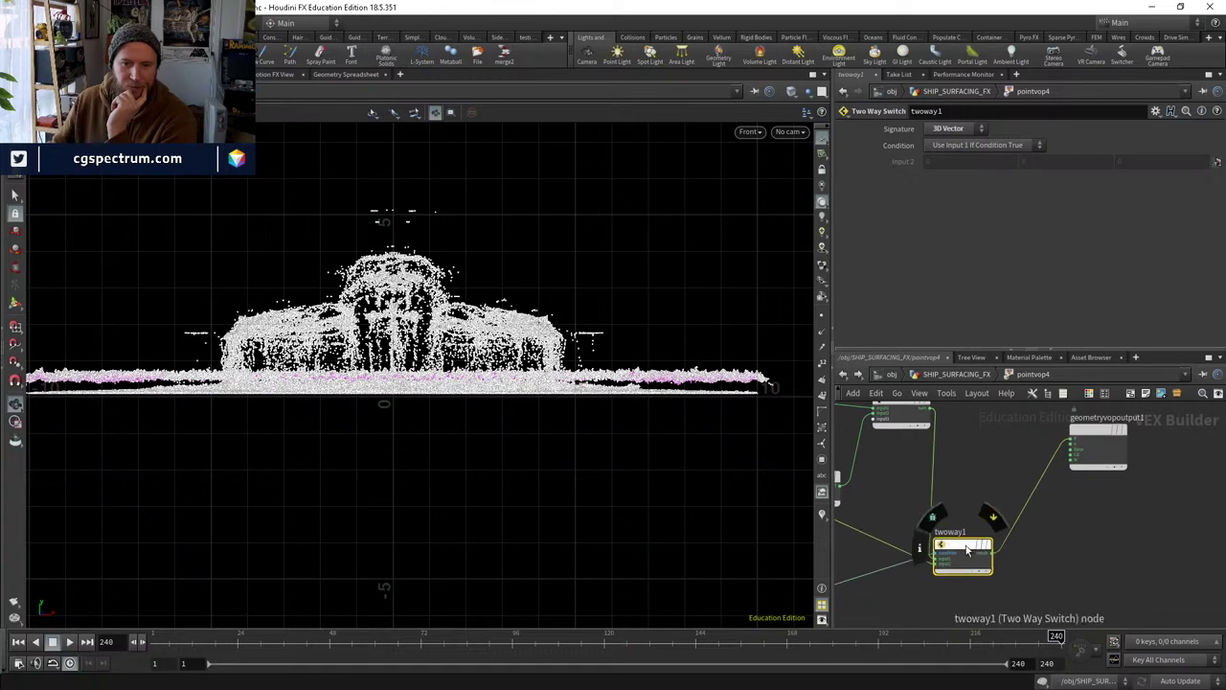
Return to the SHIP_SURFACING_FX network and orbit the ship point cloud in perspective.
left_click(942, 376)
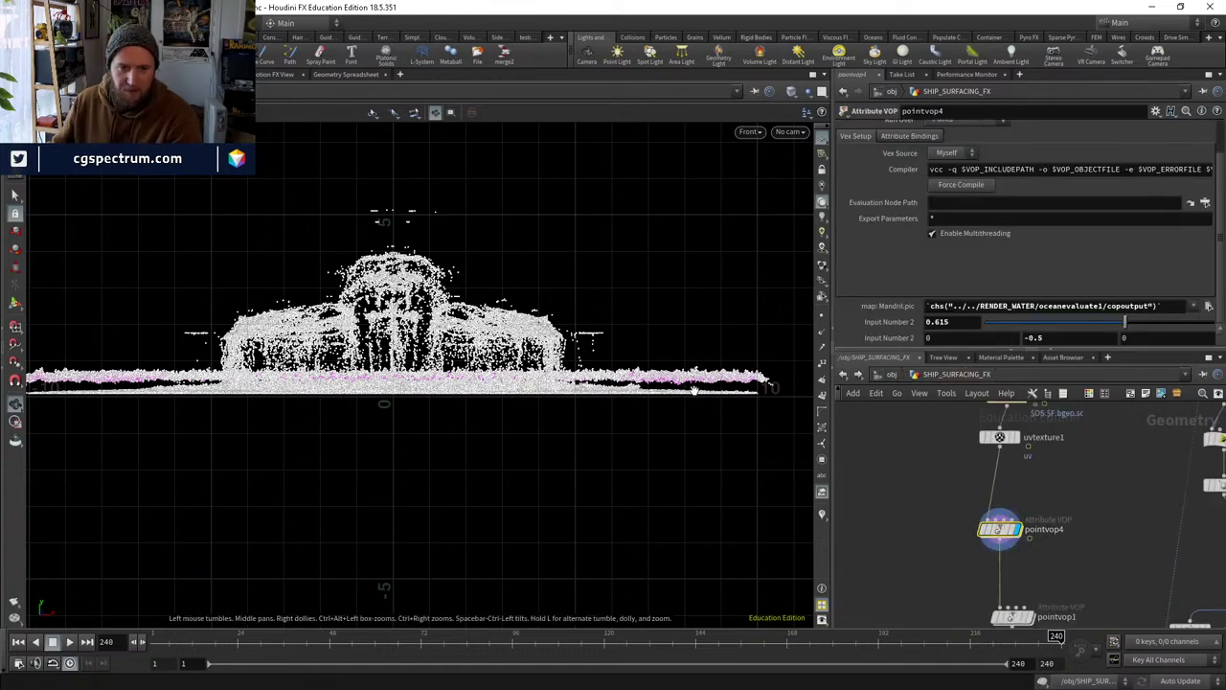
left_click_drag(678, 419, 556, 324)
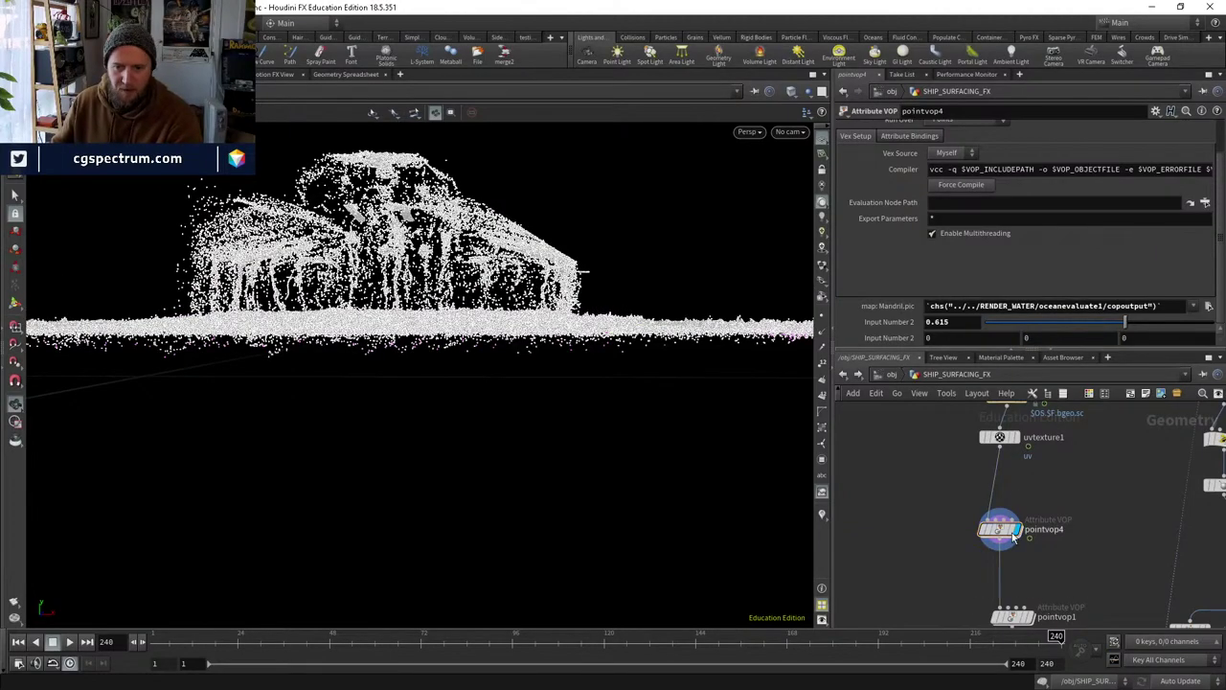
scroll(706, 383, "up", 5)
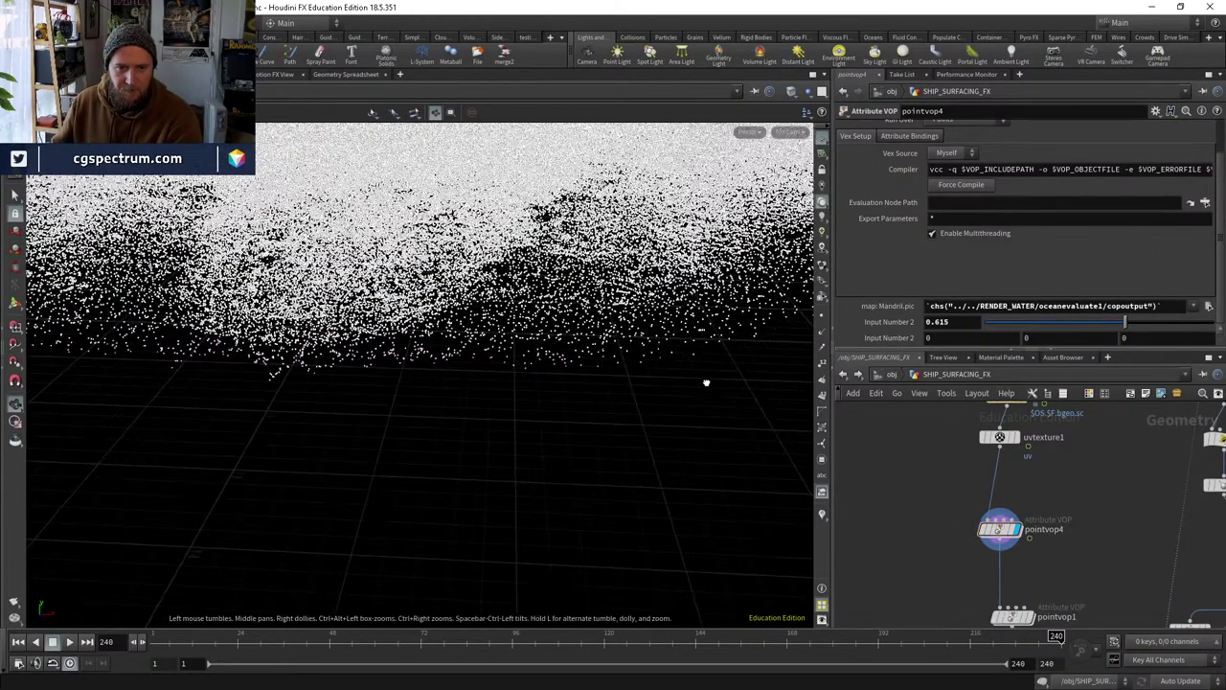
scroll(706, 384, "down", 5)
Inside pointvop4, set compare1's Compare to Float threshold to 0.25.
double_click(1001, 529)
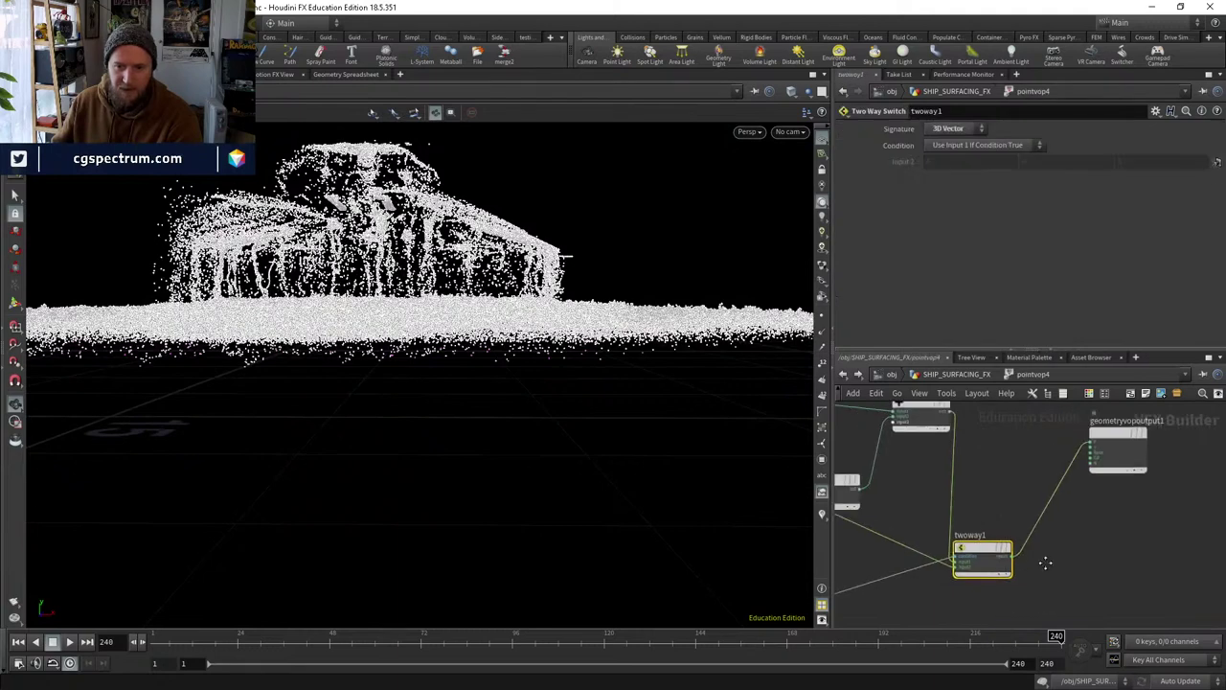
middle_click_drag(996, 544, 1005, 483)
left_click(966, 539)
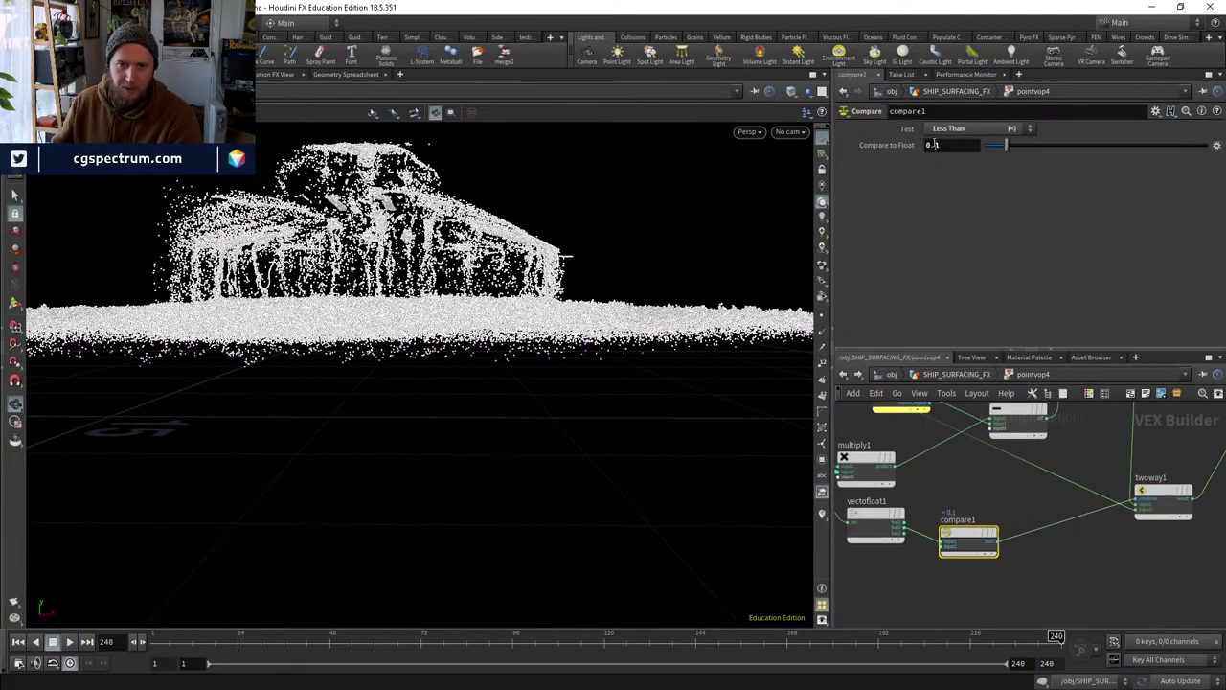
left_click(948, 145)
type("0.25")
key("Return")
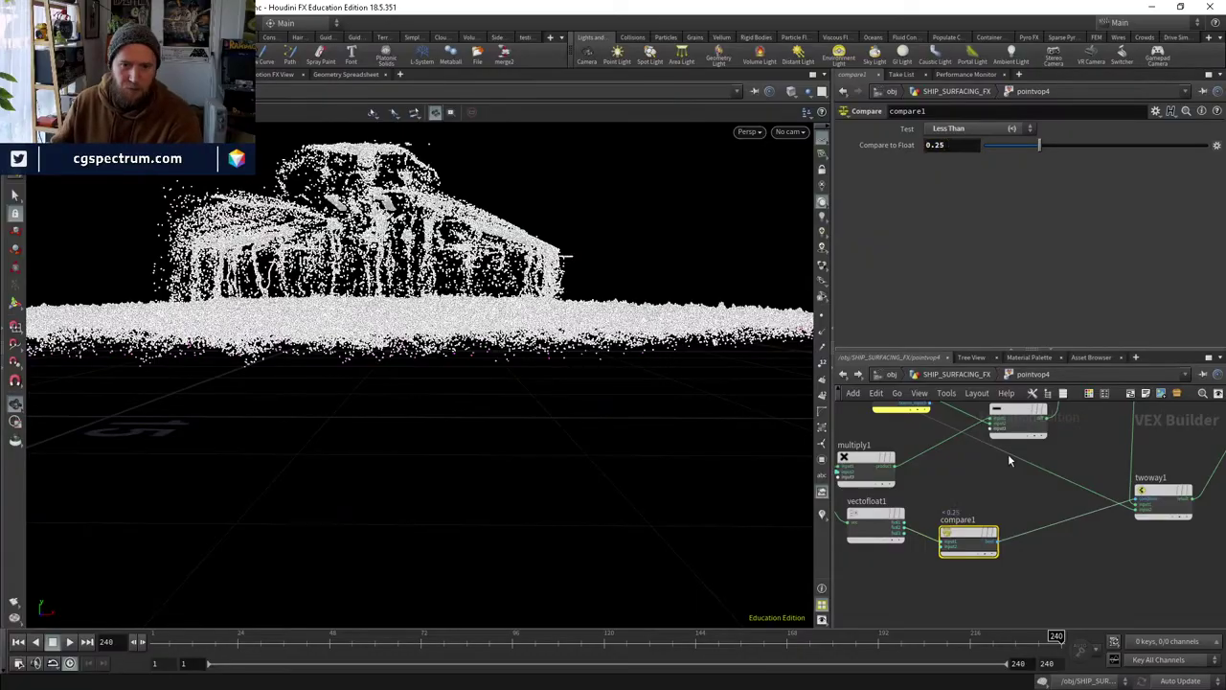
middle_click_drag(960, 412, 1139, 604)
scroll(680, 306, "up", 5)
left_click_drag(684, 347, 591, 460)
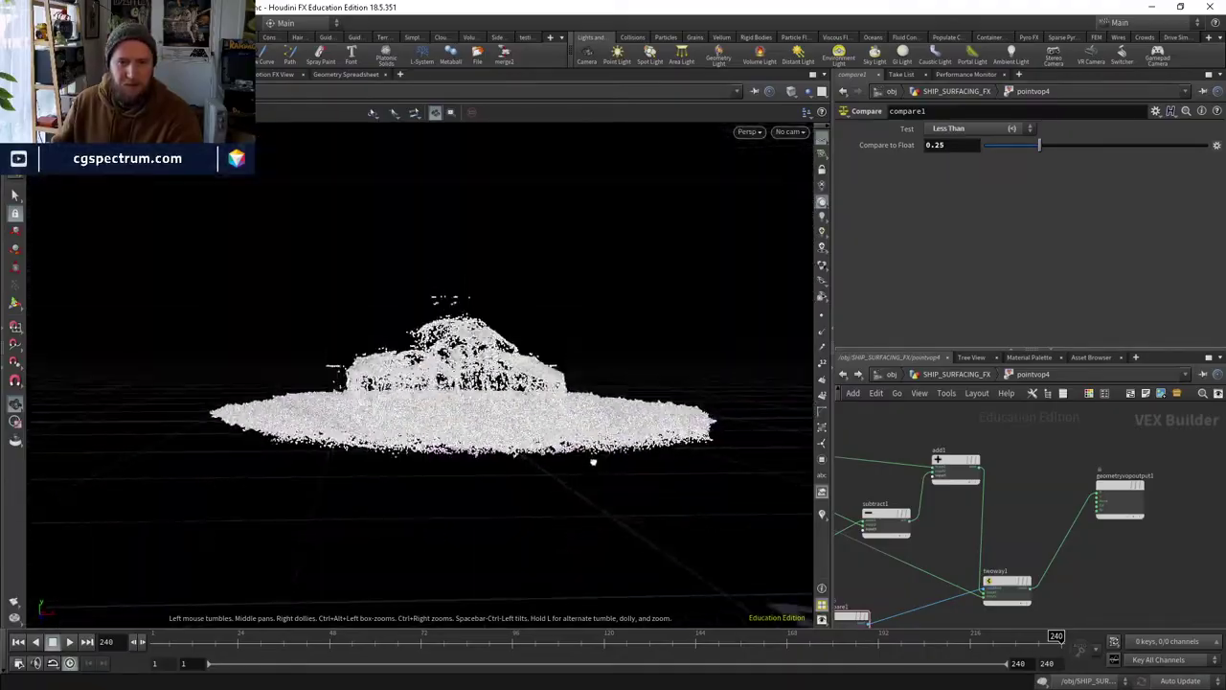
Back at SHIP_SURFACING_FX, display pointvop4 and review the masked splash from several views.
key("u")
mouse_move(987, 529)
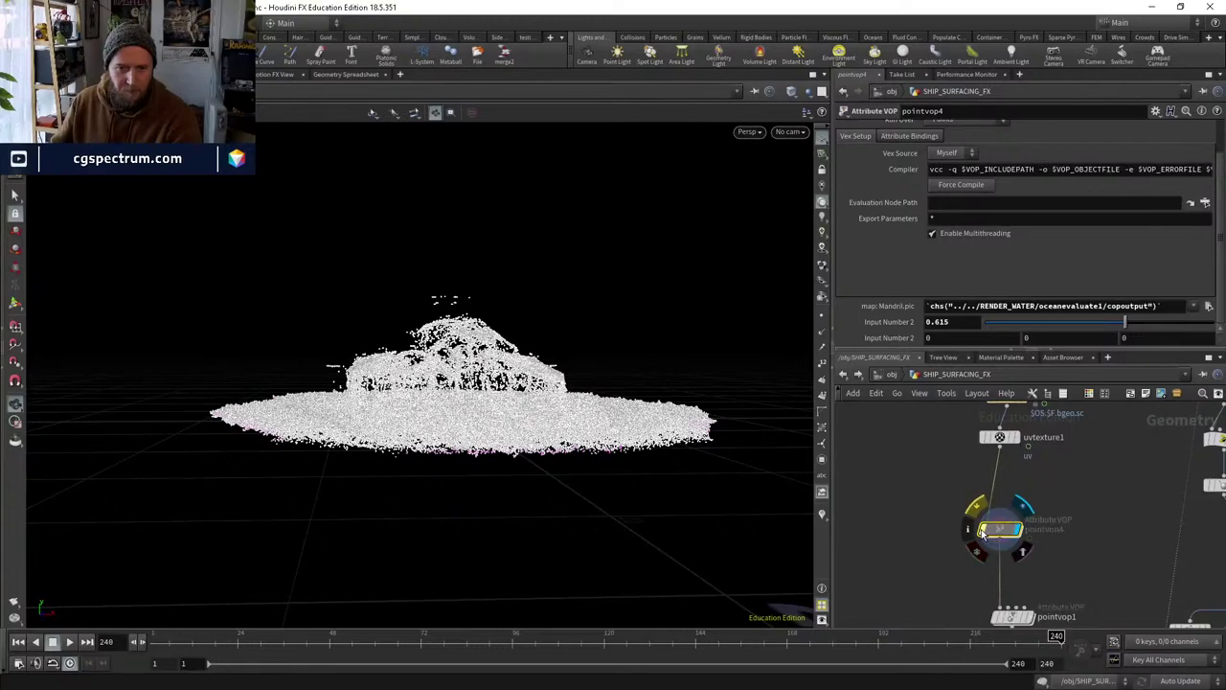
left_click(1023, 506)
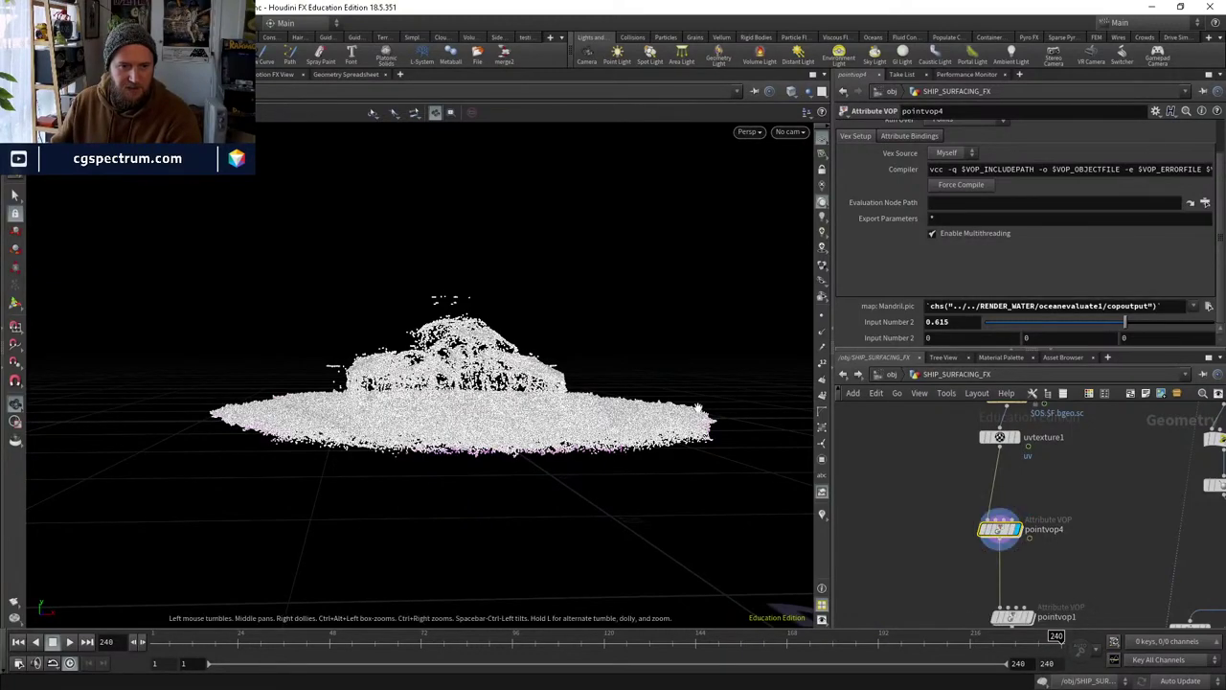
left_click_drag(575, 364, 601, 333)
key("space+2")
key("space+1")
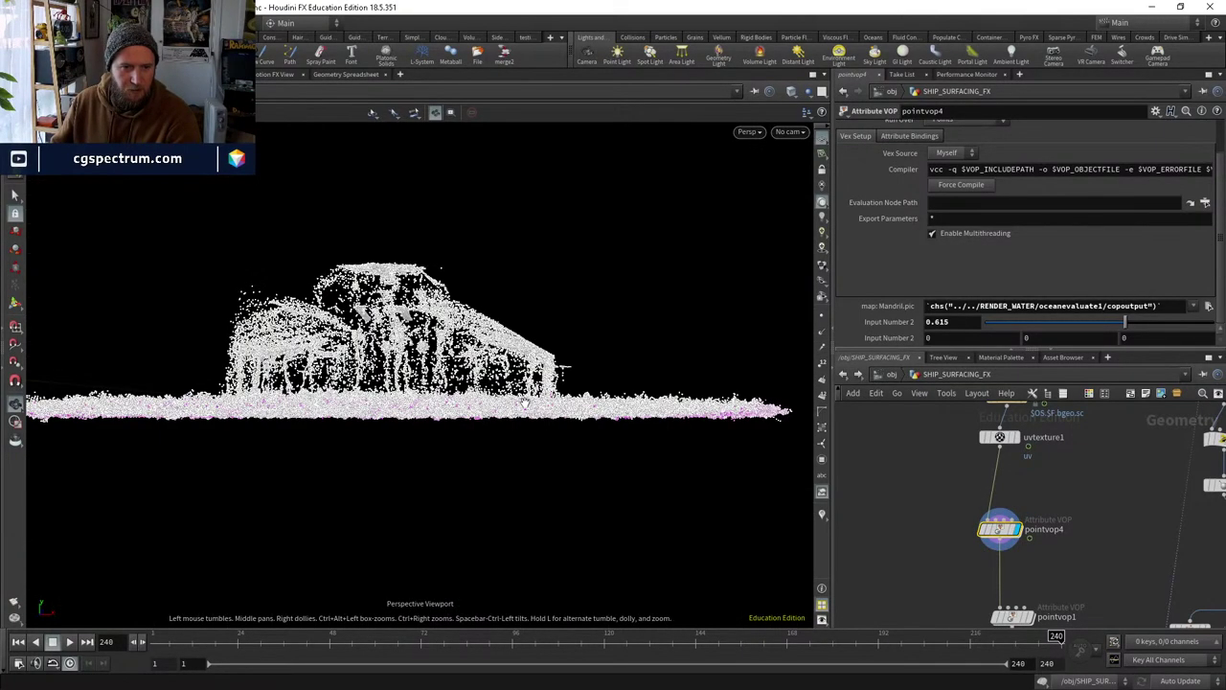
left_click_drag(412, 479, 613, 479)
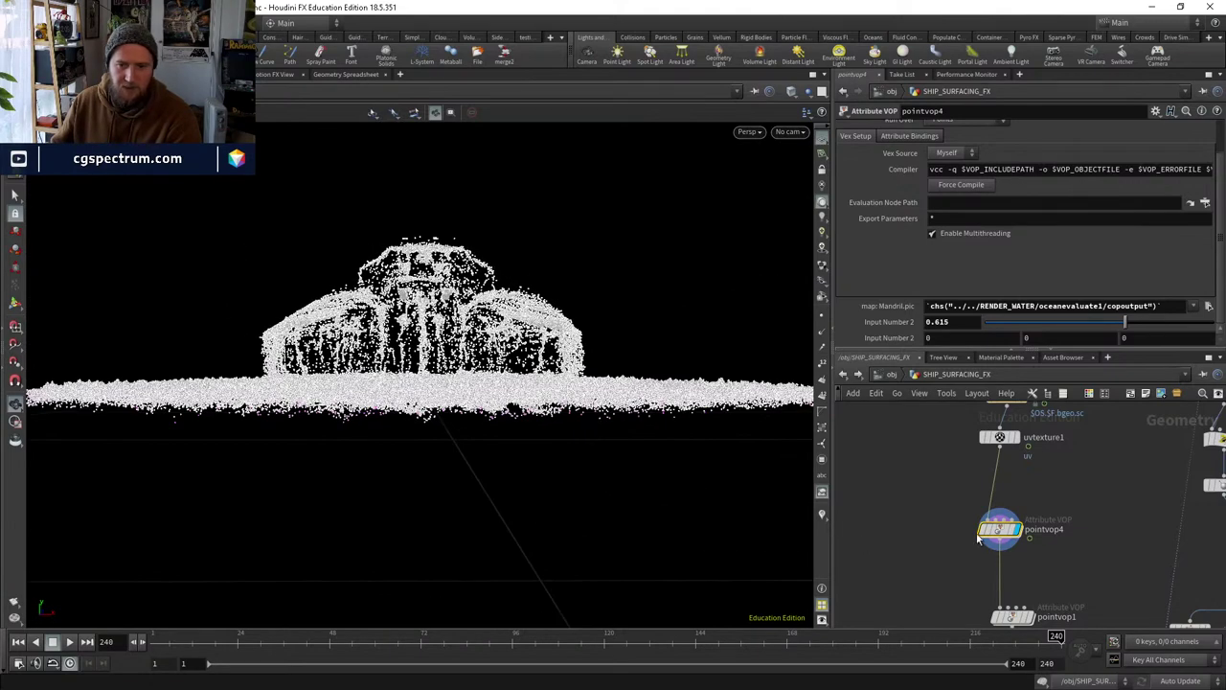
mouse_move(982, 534)
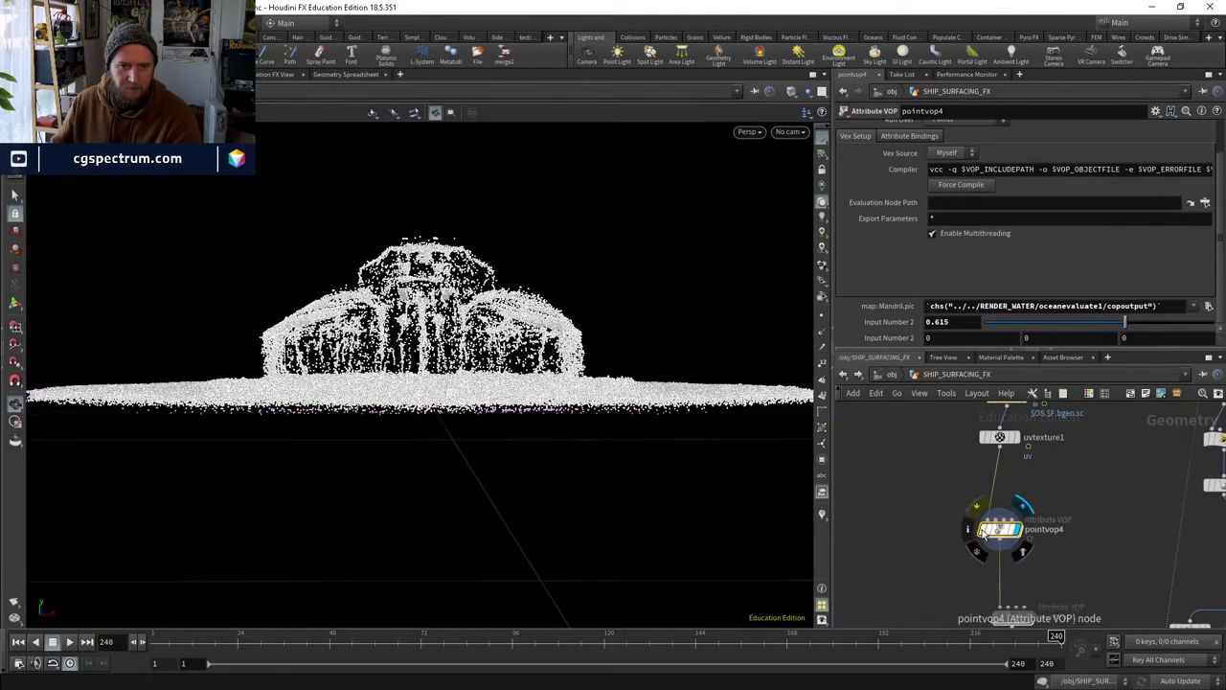
Promote compare1's threshold input to a parameter on pointvop4.
double_click(987, 530)
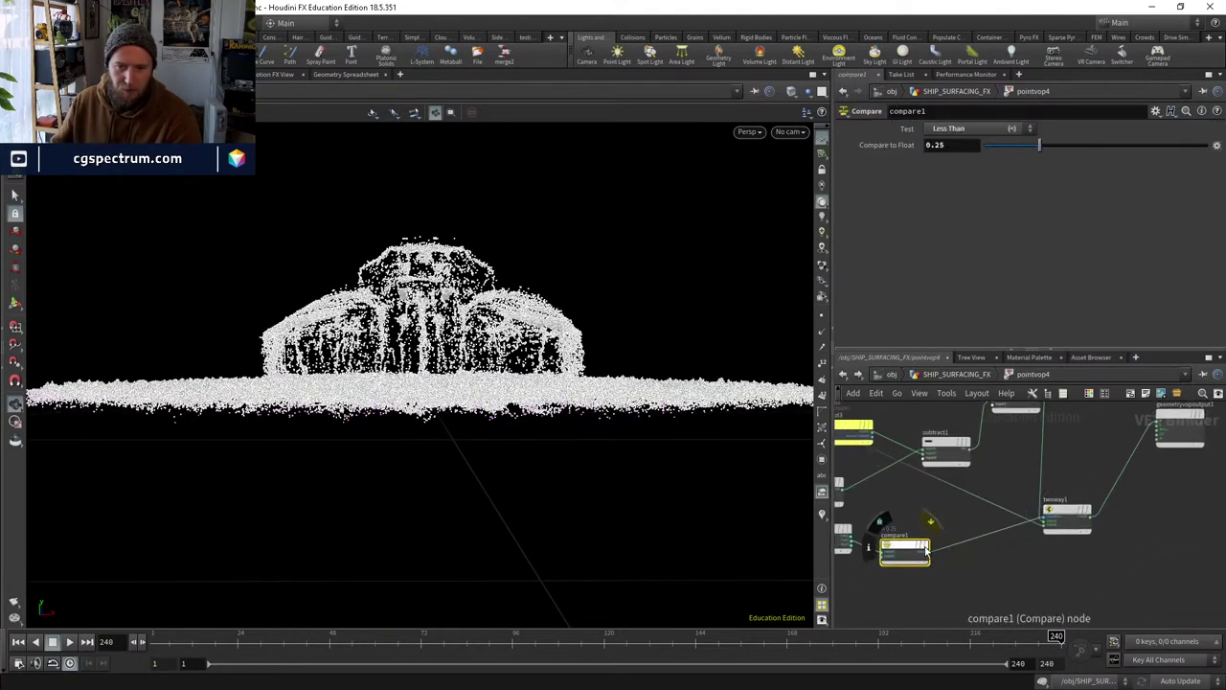
key("f")
right_click(993, 533)
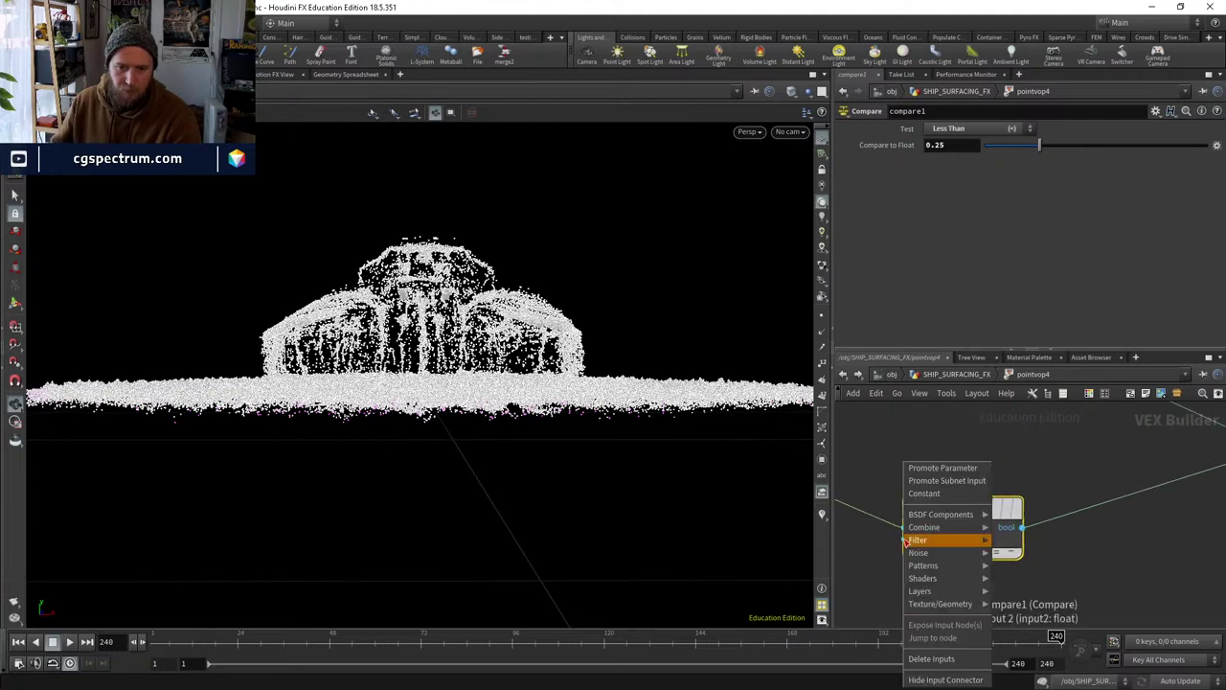
left_click(946, 468)
left_click(968, 376)
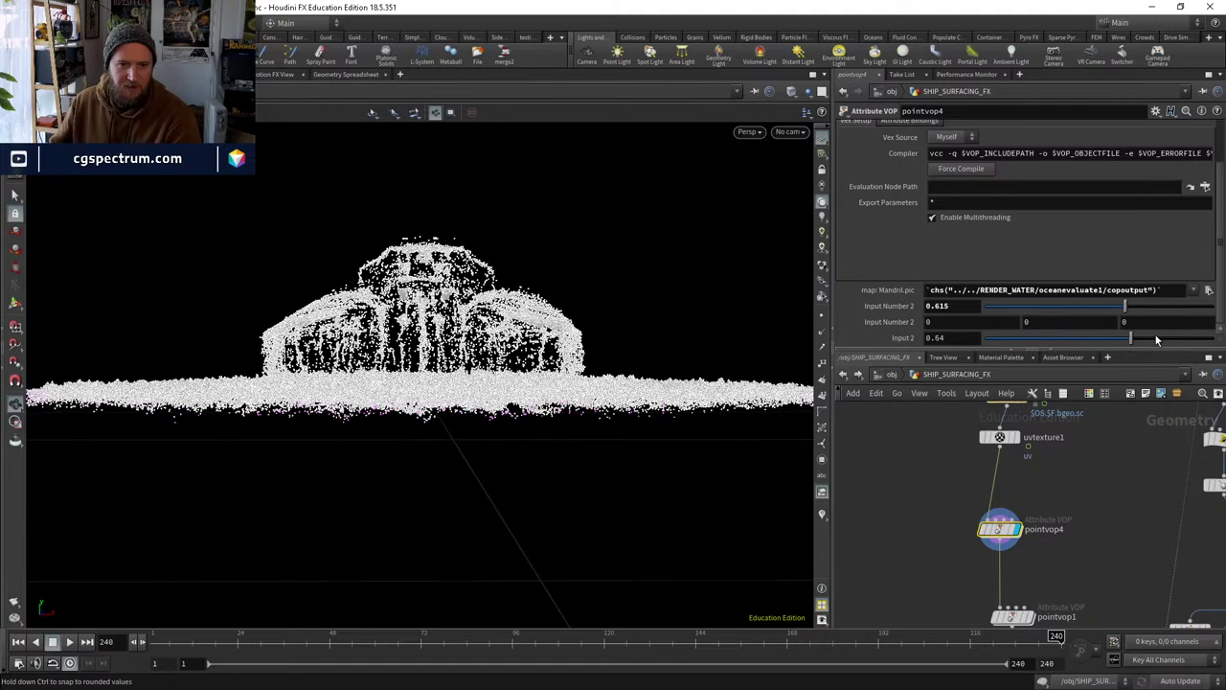
Set pointvop4's promoted Input 2 to 0.3 and Input Number 2 to 0.5.
left_click(1194, 337)
left_click_drag(538, 347, 542, 335)
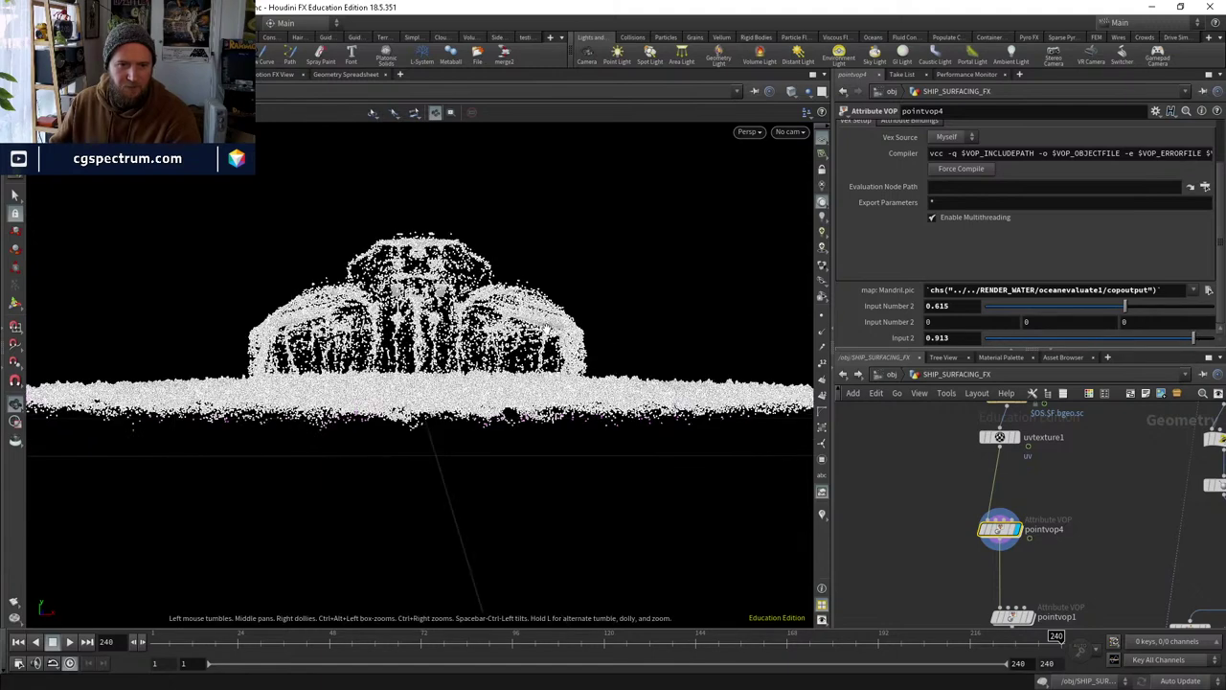
left_click_drag(1077, 344, 1061, 347)
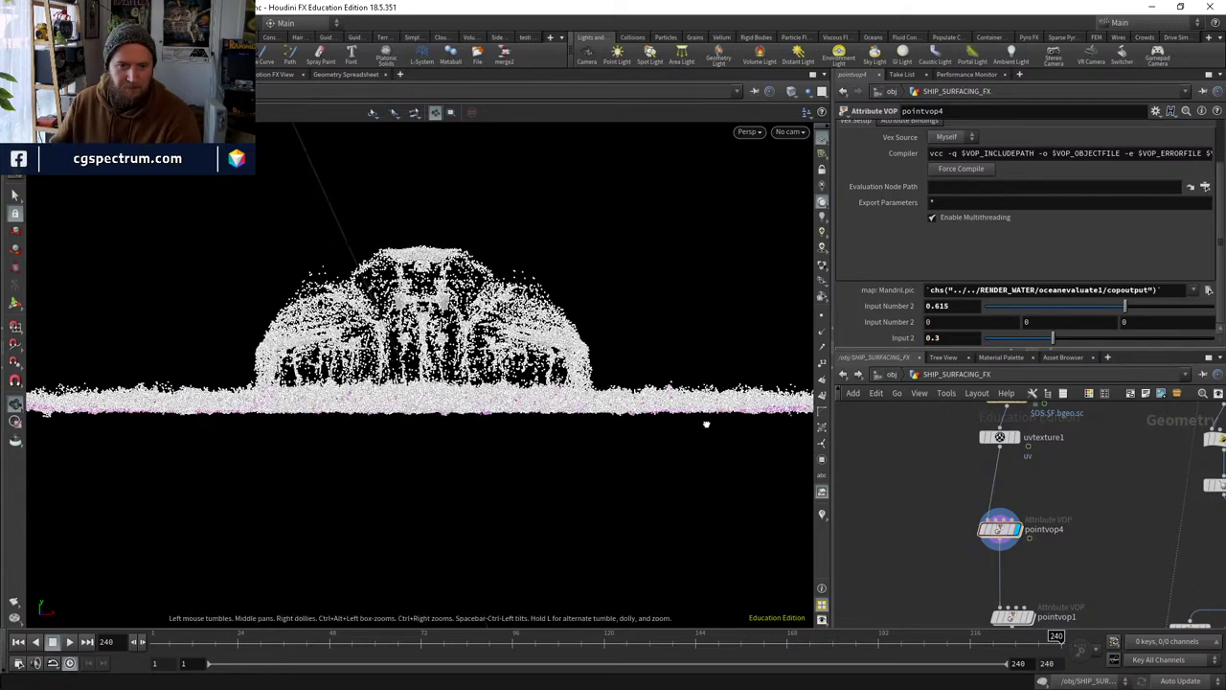
left_click(1095, 308)
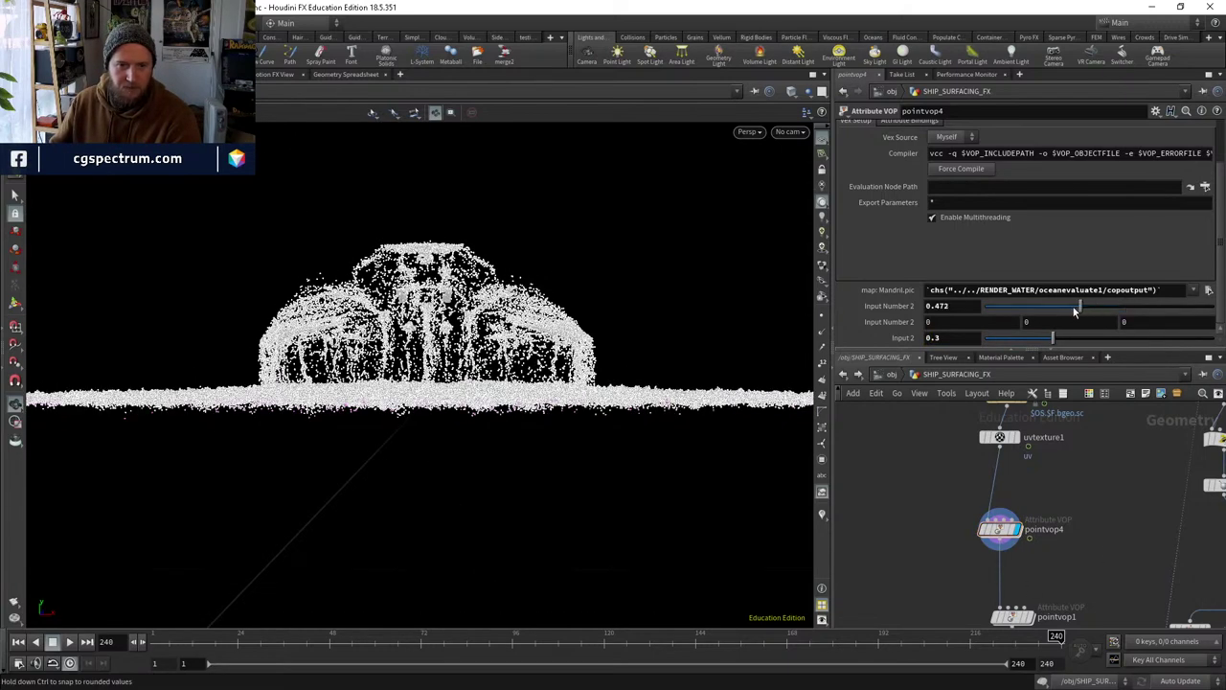
left_click_drag(1074, 311, 998, 307)
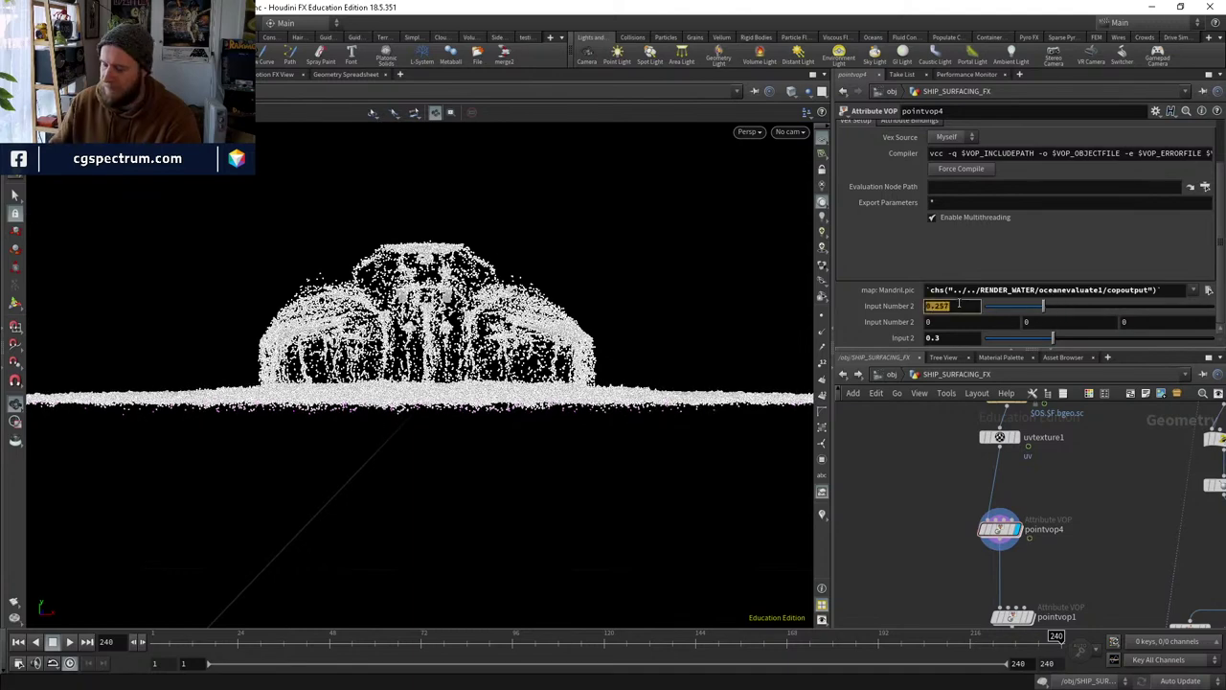
type(".1")
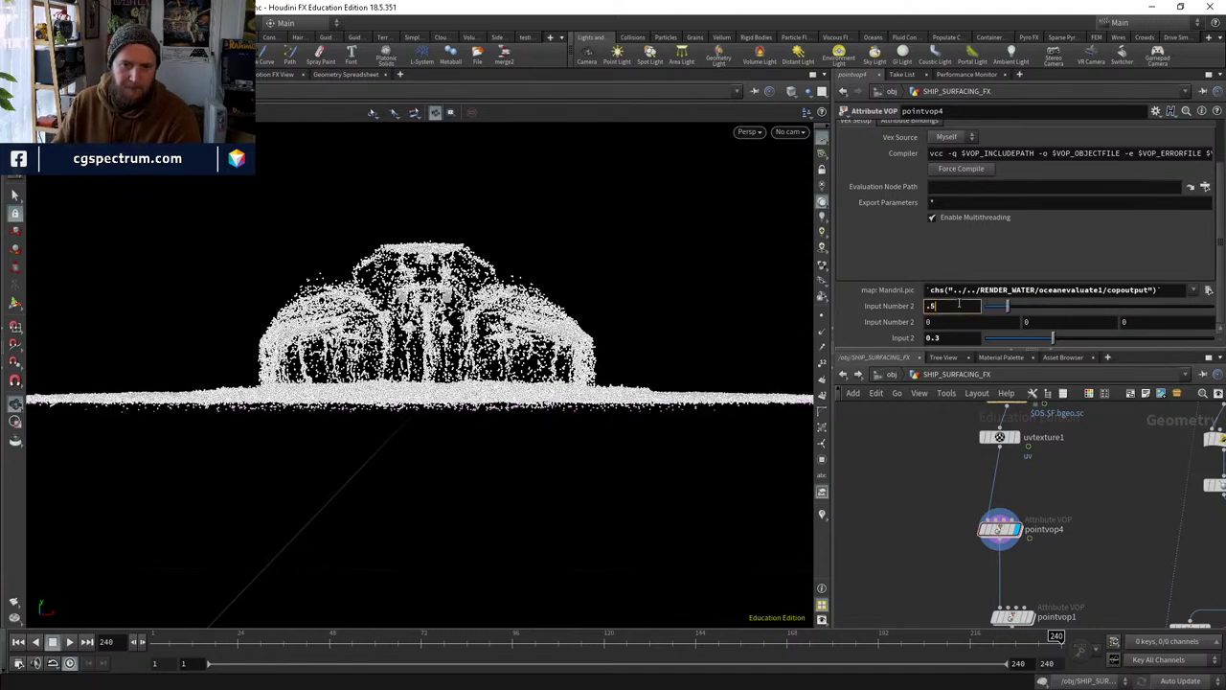
key("Return")
left_click_drag(623, 412, 596, 471)
Look through cam1, toggle wireframe/shaded display, and orbit closer to the surface.
left_click(791, 131)
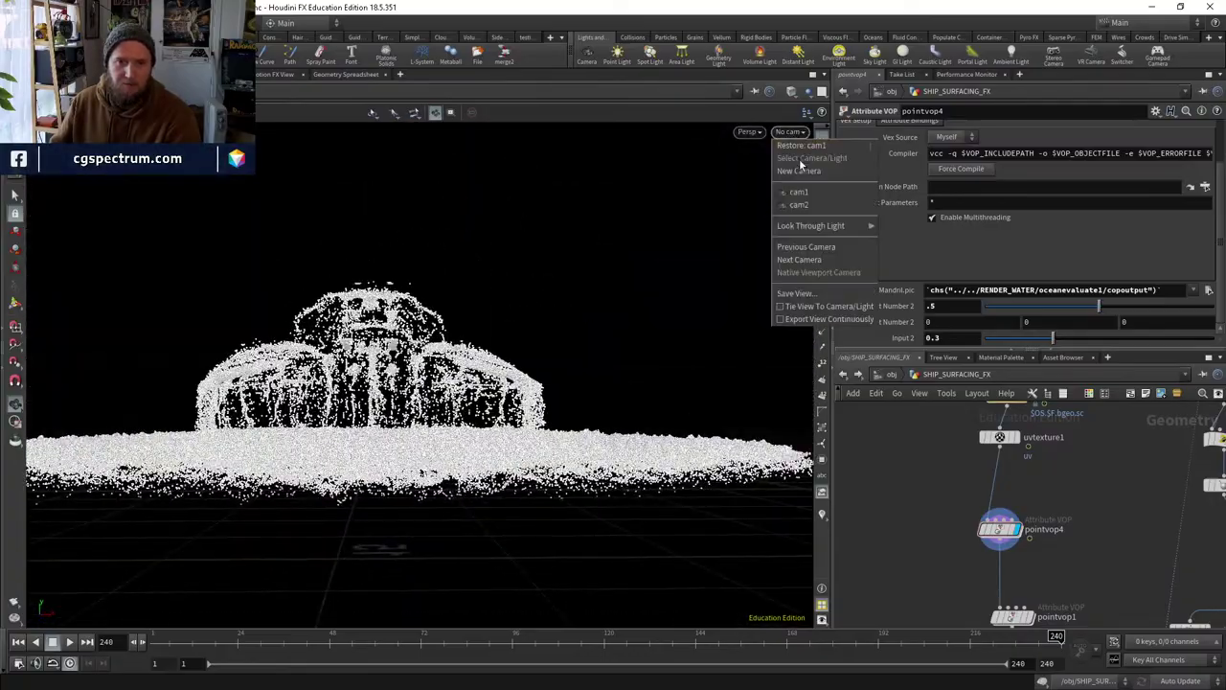
left_click(805, 197)
key("w")
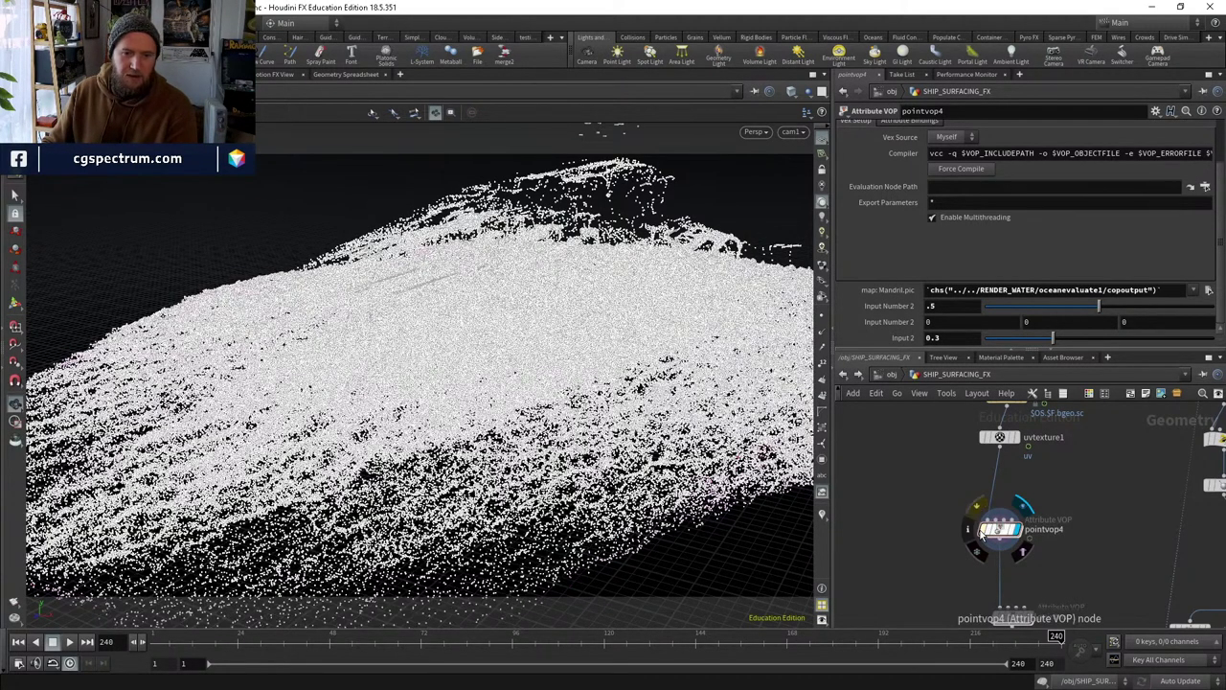
left_click_drag(634, 395, 682, 365)
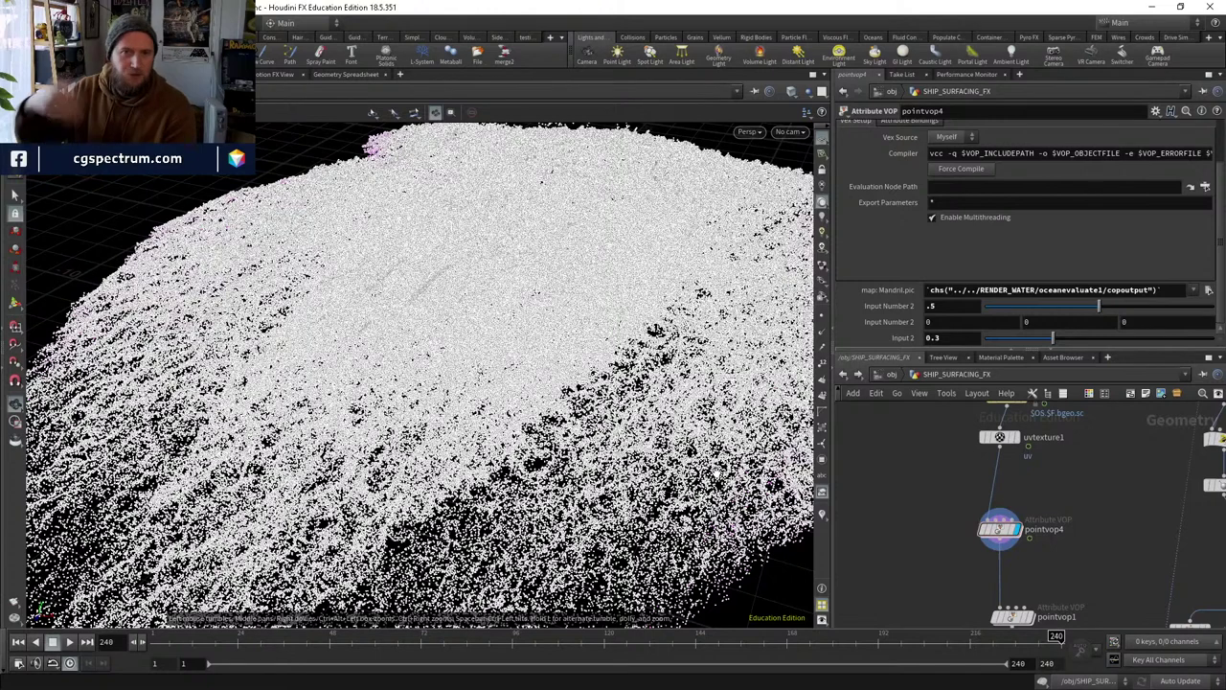
Compare pointvop4 bypassed and unbypassed, then display pointvop1's blue-to-white coloured points.
middle_click_drag(1051, 426, 1001, 518)
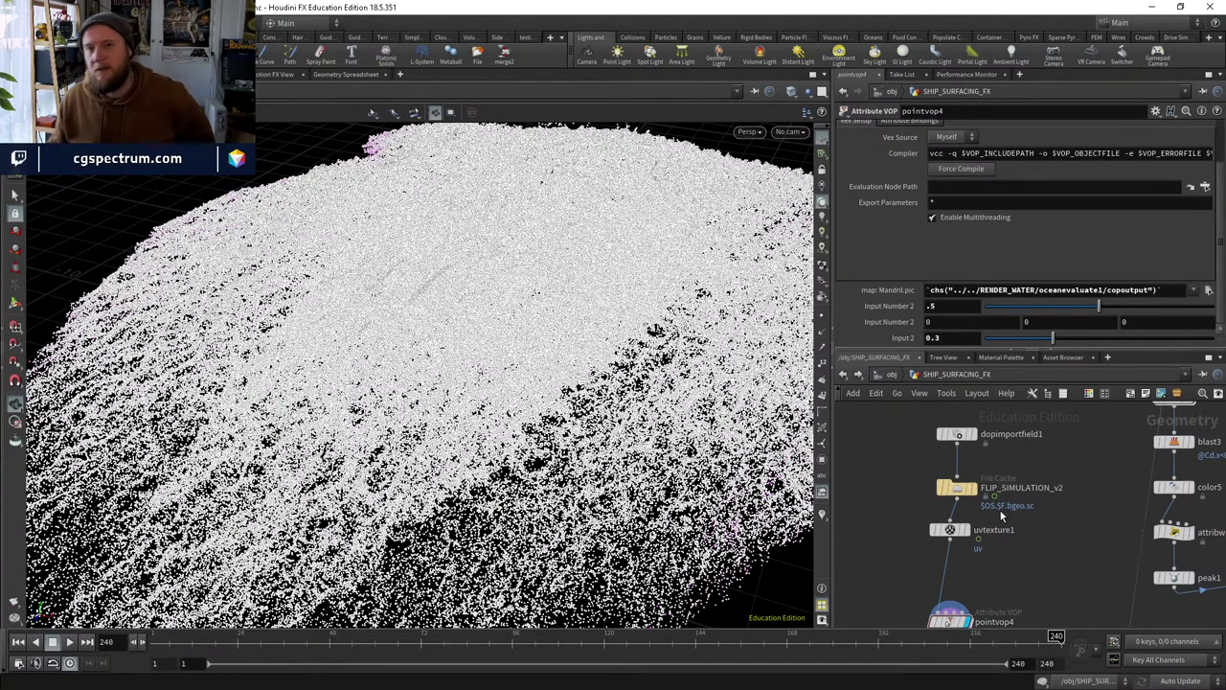
middle_click_drag(1001, 517, 997, 425)
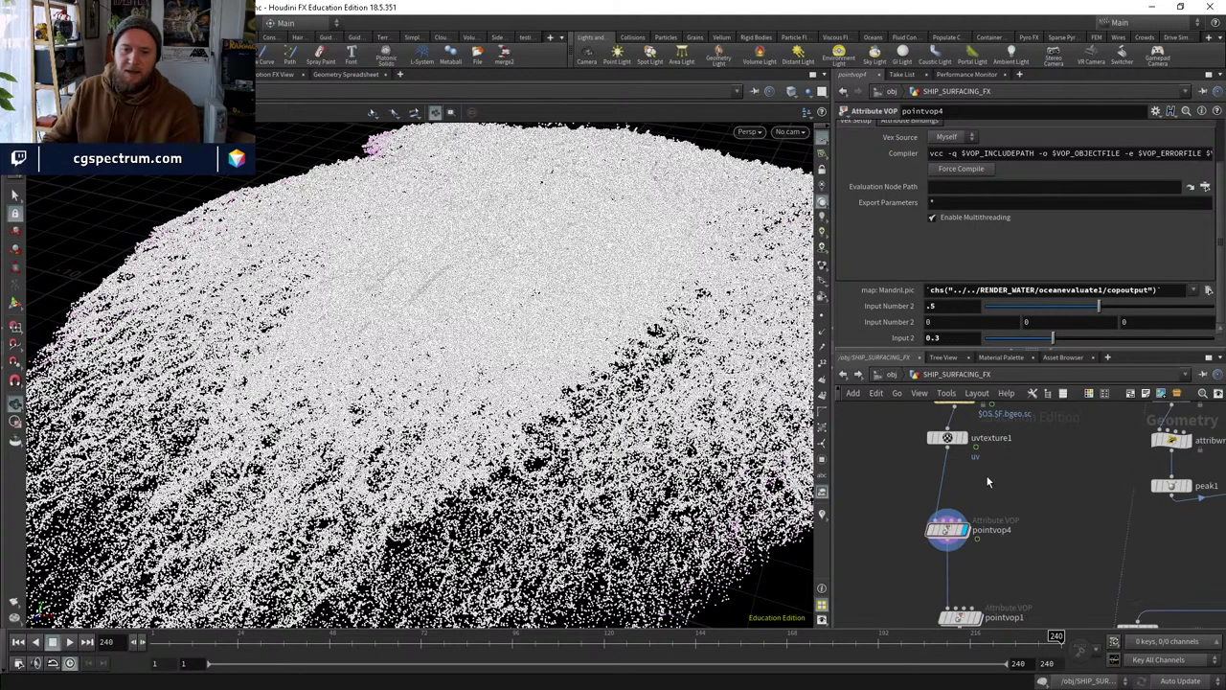
left_click(945, 522)
left_click(945, 522)
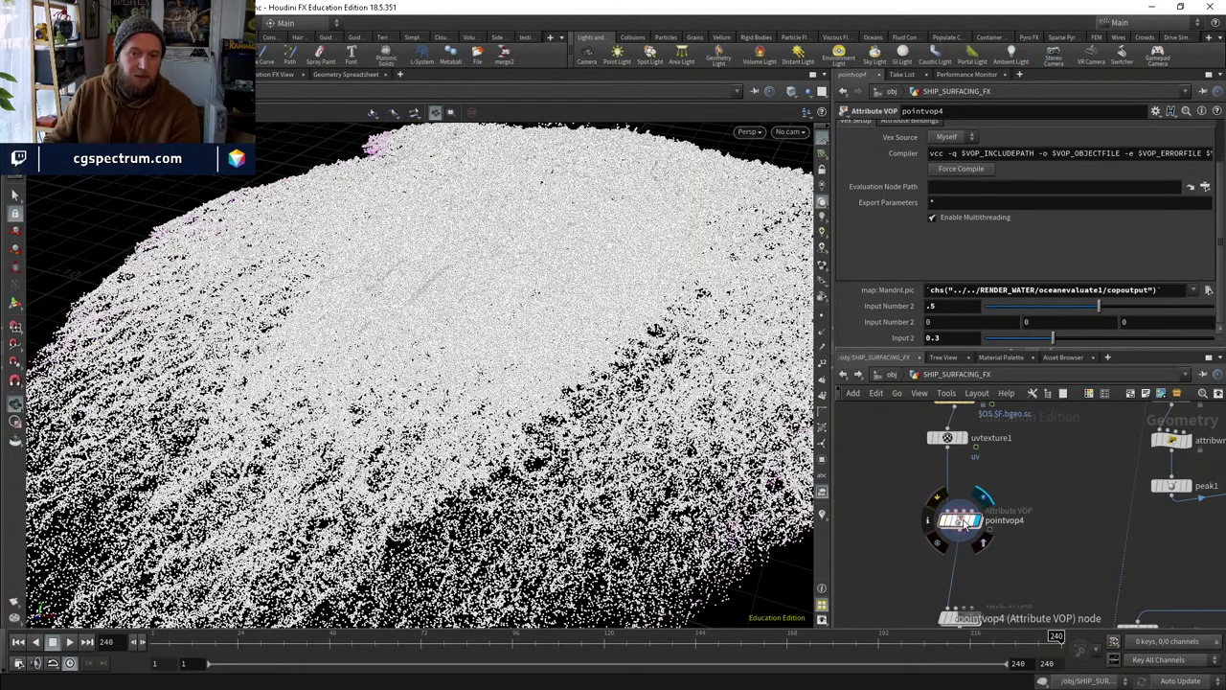
left_click_drag(966, 525, 959, 520)
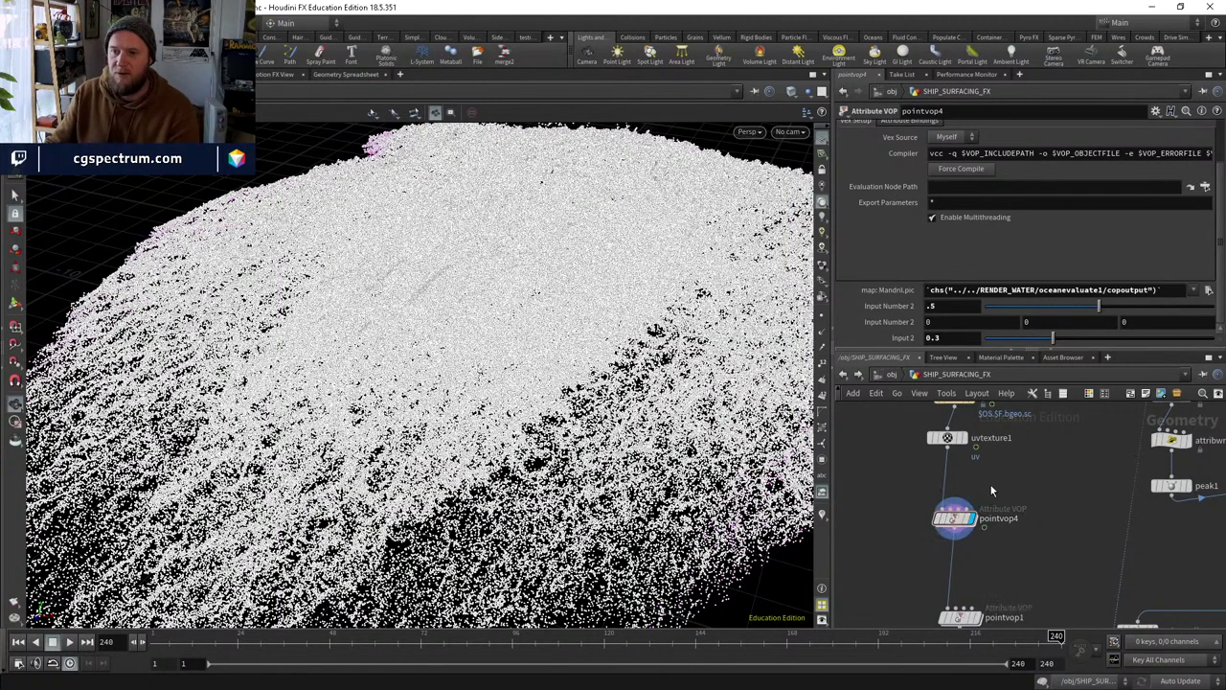
scroll(1019, 554, "down", 5)
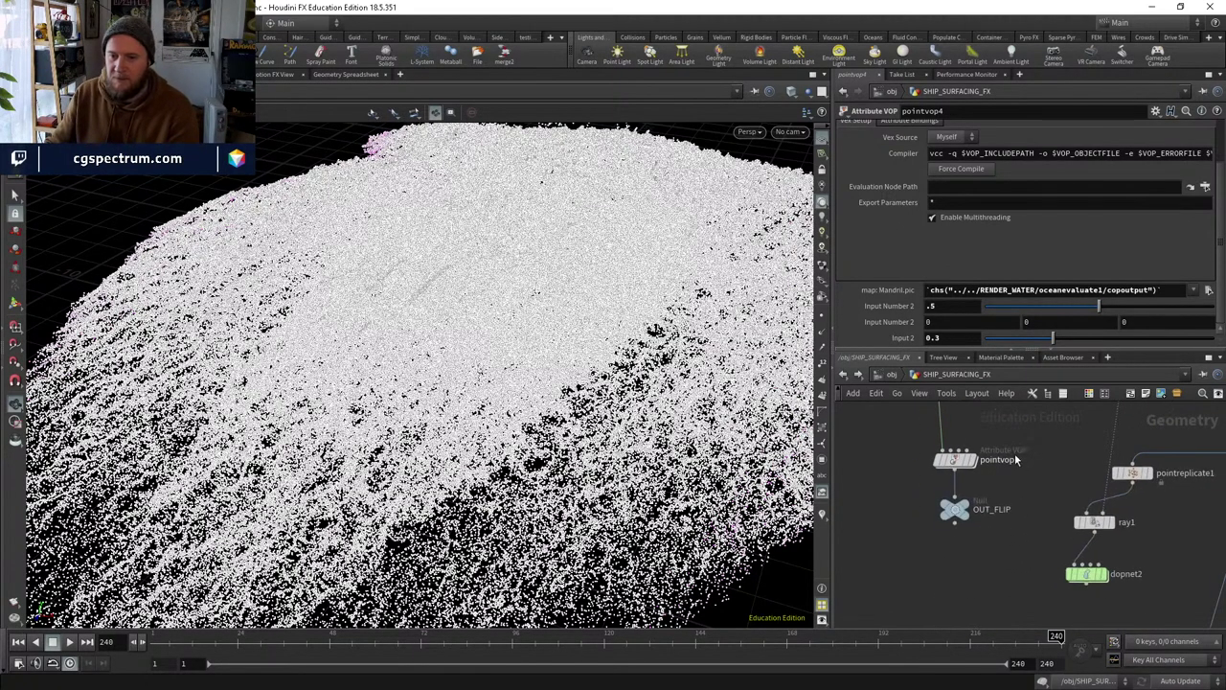
left_click(966, 511)
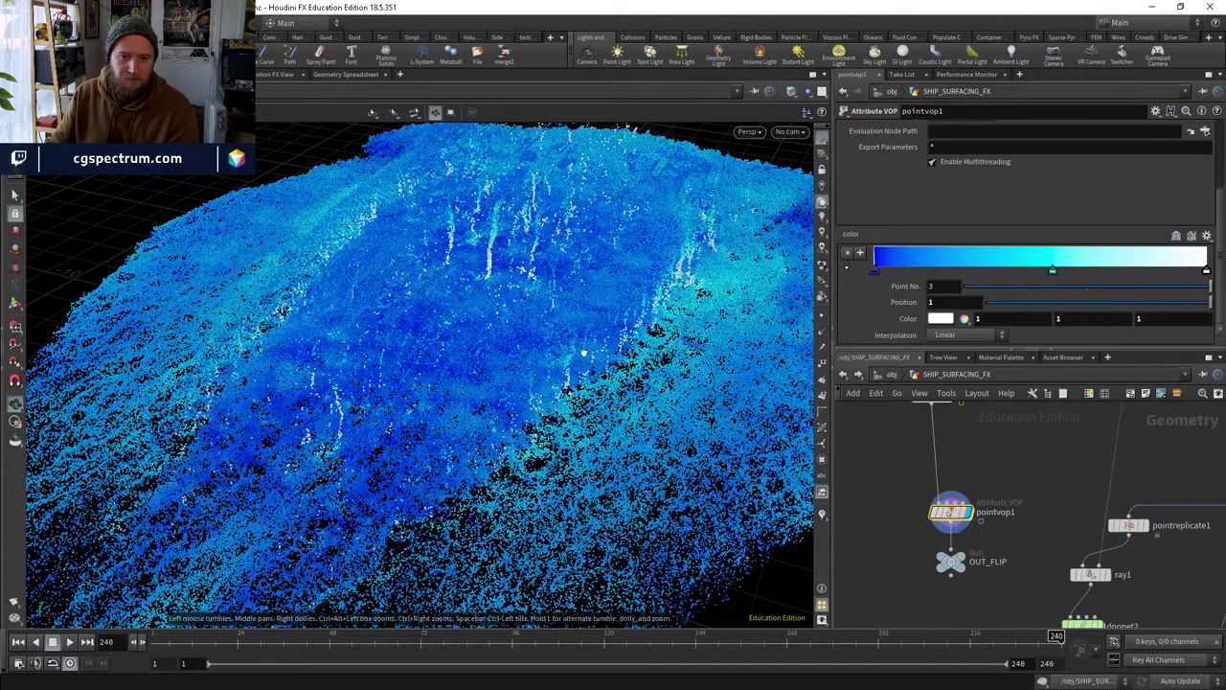
View the FLIP points through cam1 and select the OUT_FLIP output node.
left_click_drag(584, 353, 766, 243)
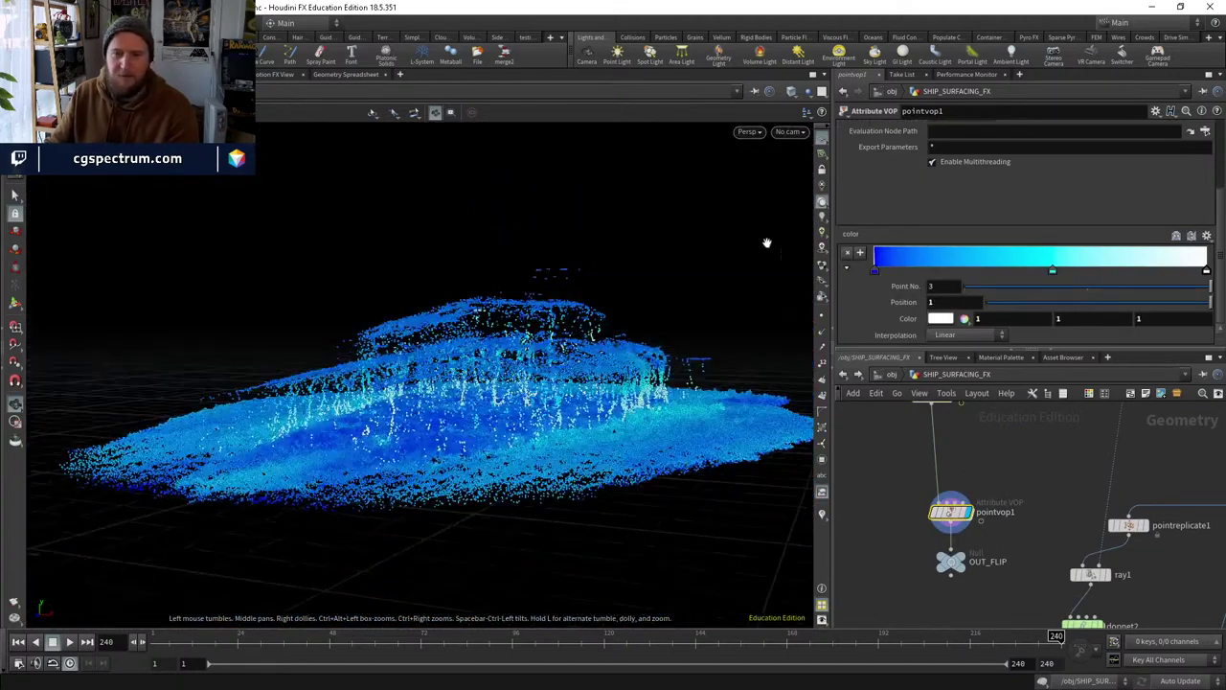
left_click(790, 133)
left_click(816, 205)
middle_click_drag(1000, 517, 929, 535)
left_click(920, 515)
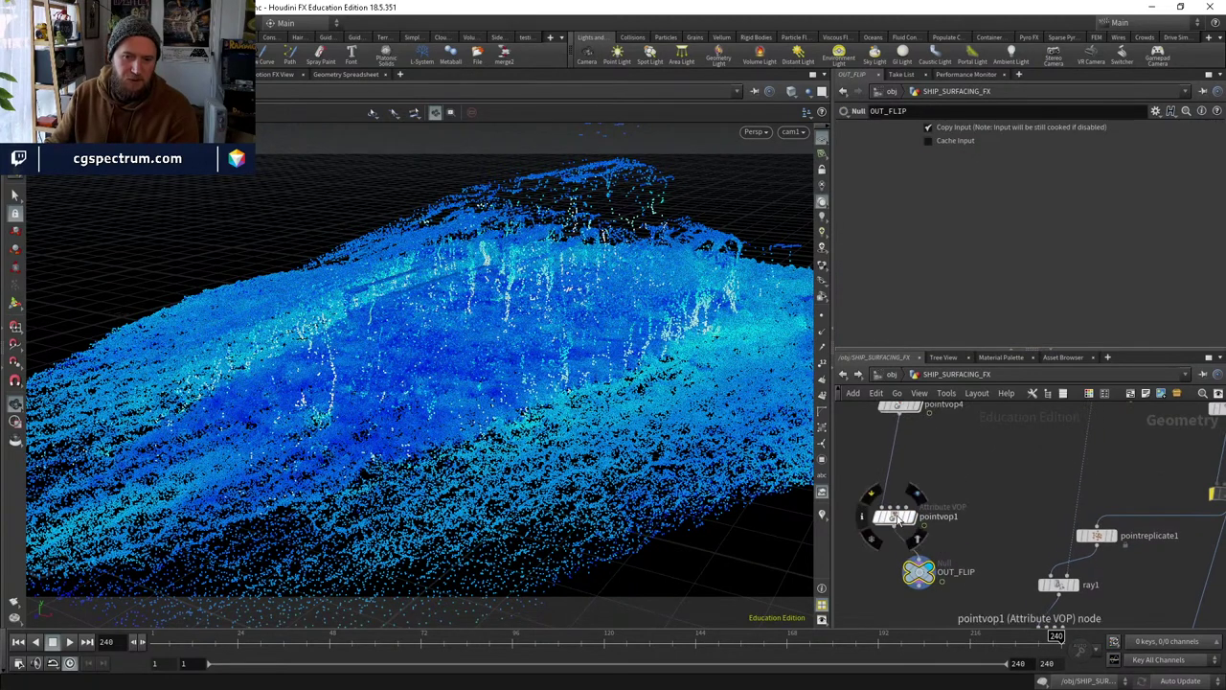
left_click_drag(917, 569, 886, 517)
scroll(940, 576, "down", 2)
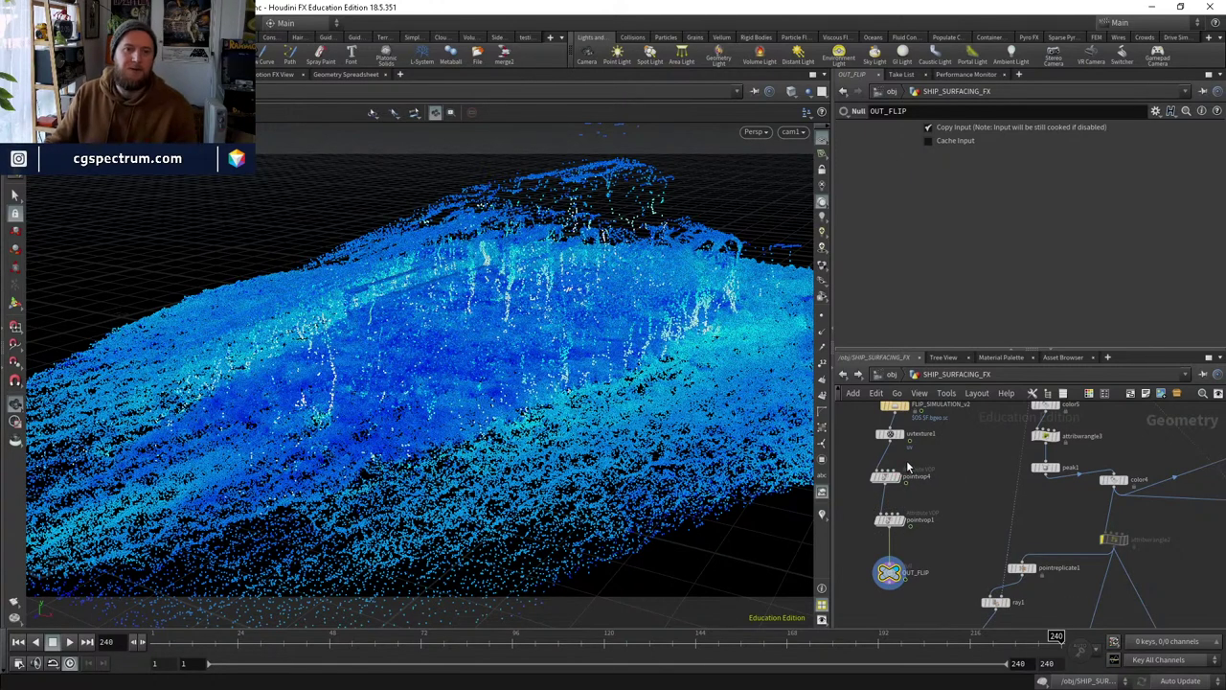
Go up to /obj and inspect the node chain inside RENDER_FLIP.
left_click(893, 375)
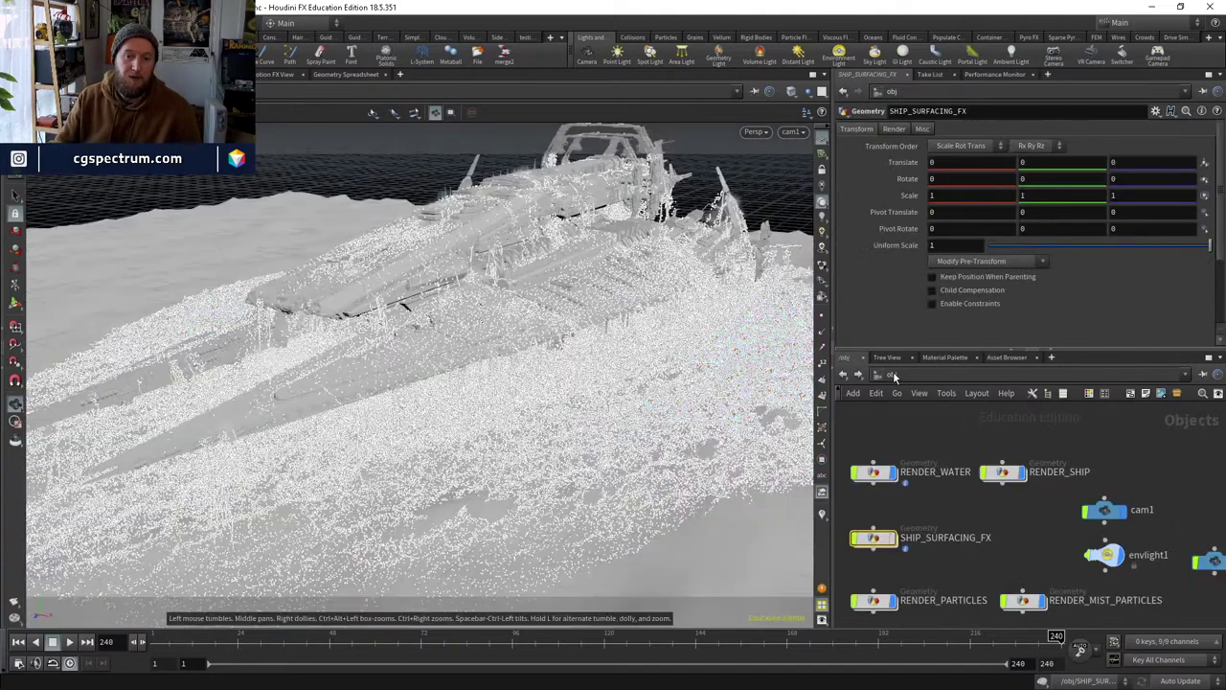
middle_click_drag(944, 577, 959, 521)
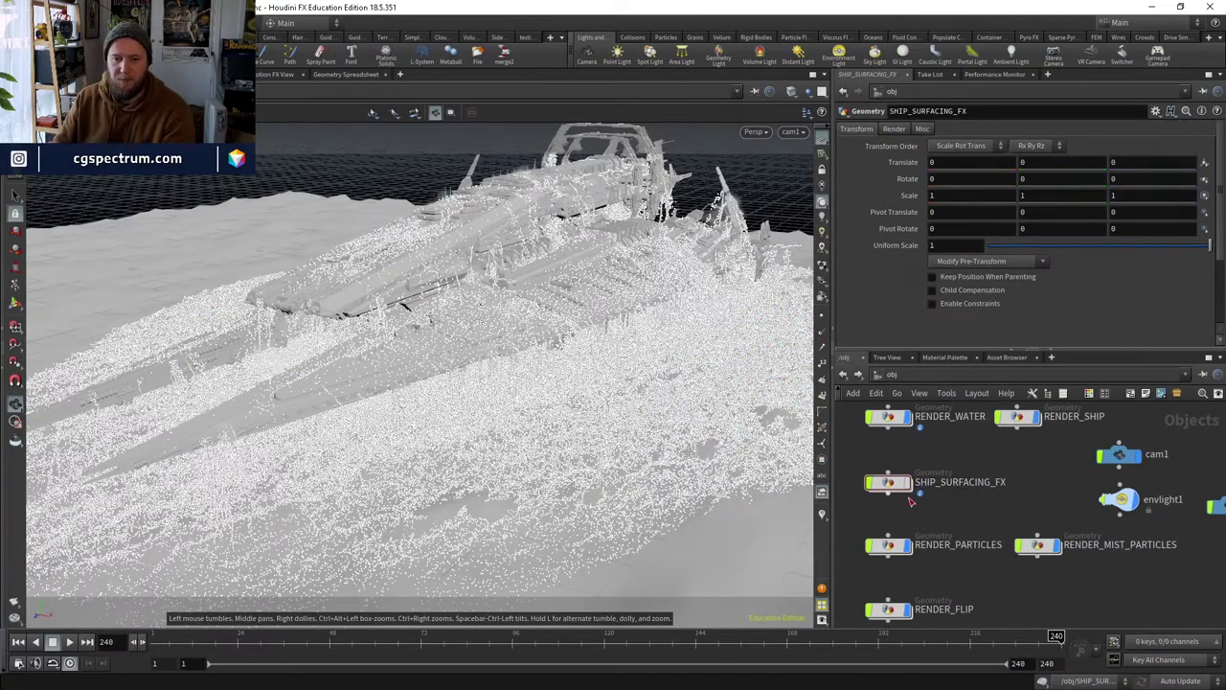
middle_click_drag(953, 548, 956, 498)
left_click(896, 563)
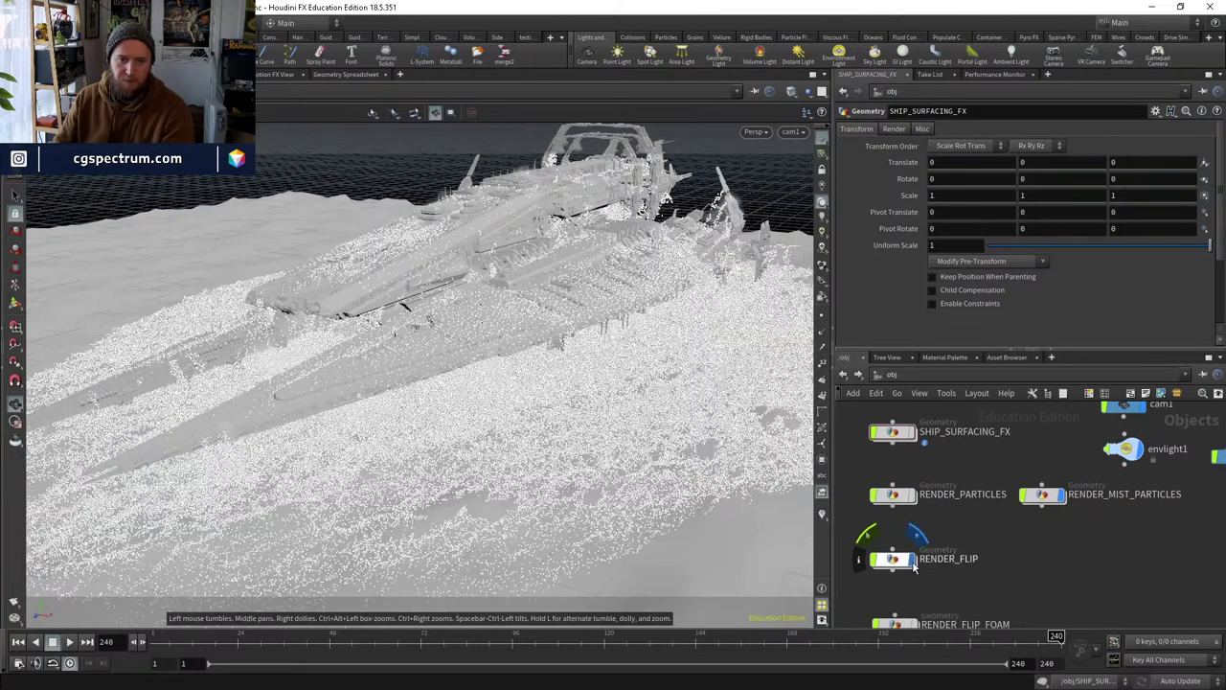
double_click(895, 562)
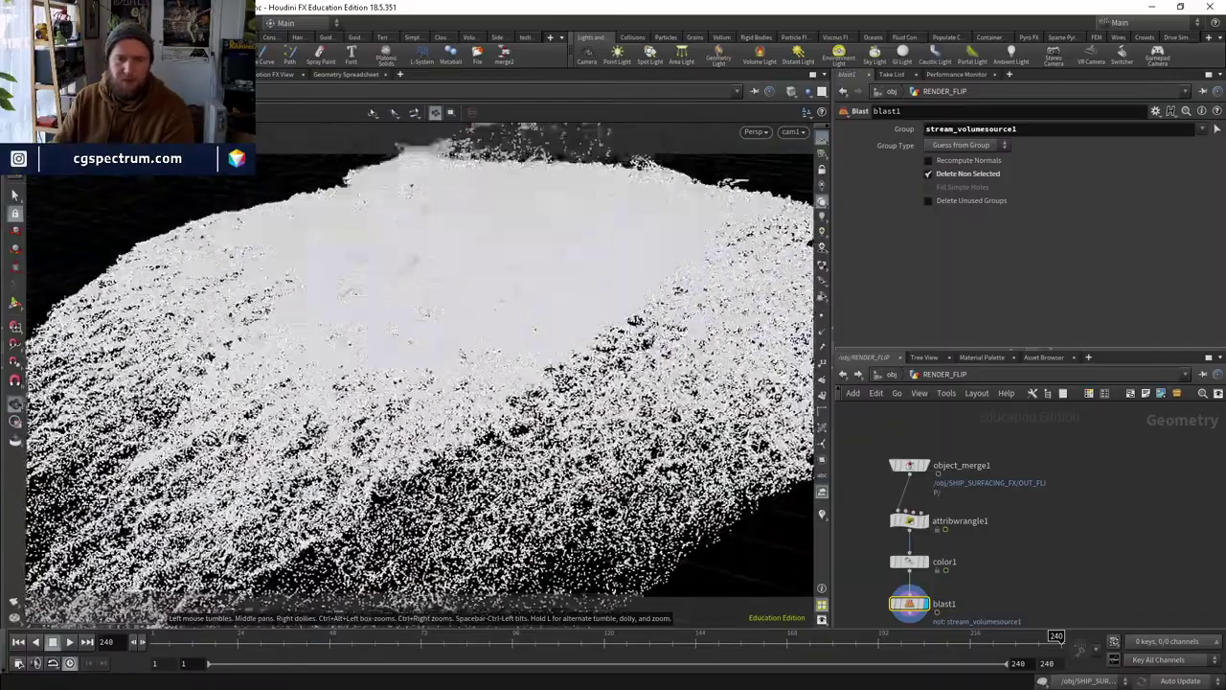
middle_click_drag(993, 600, 983, 541)
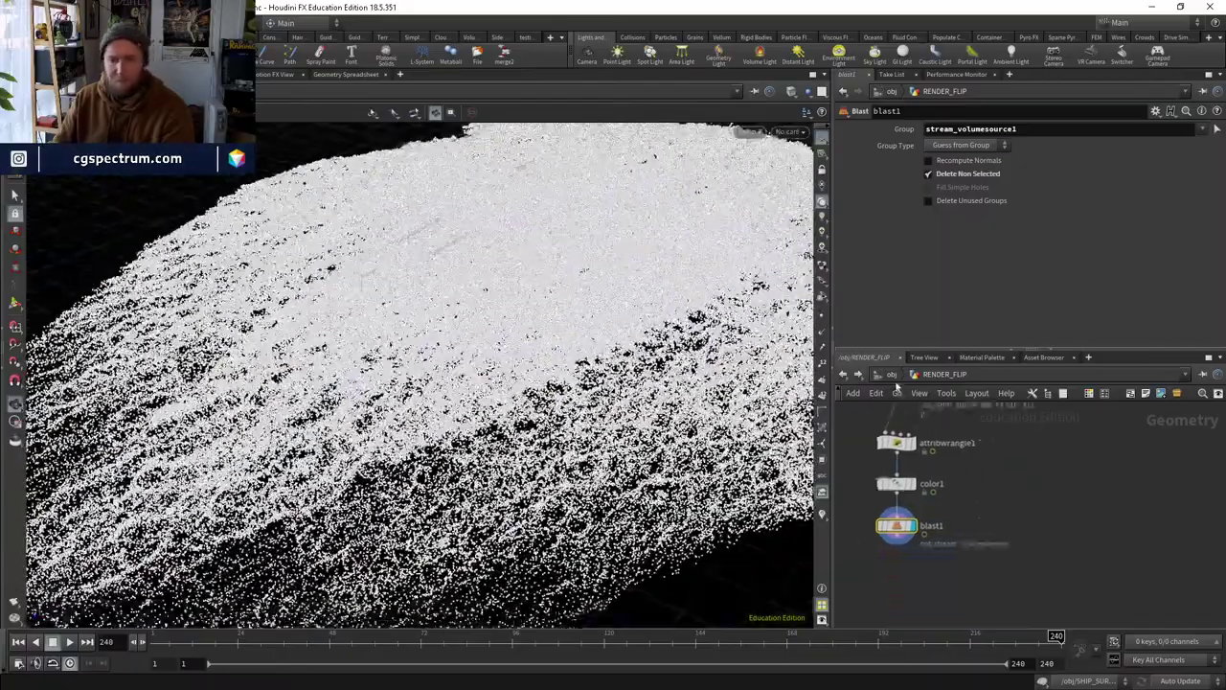
key("u")
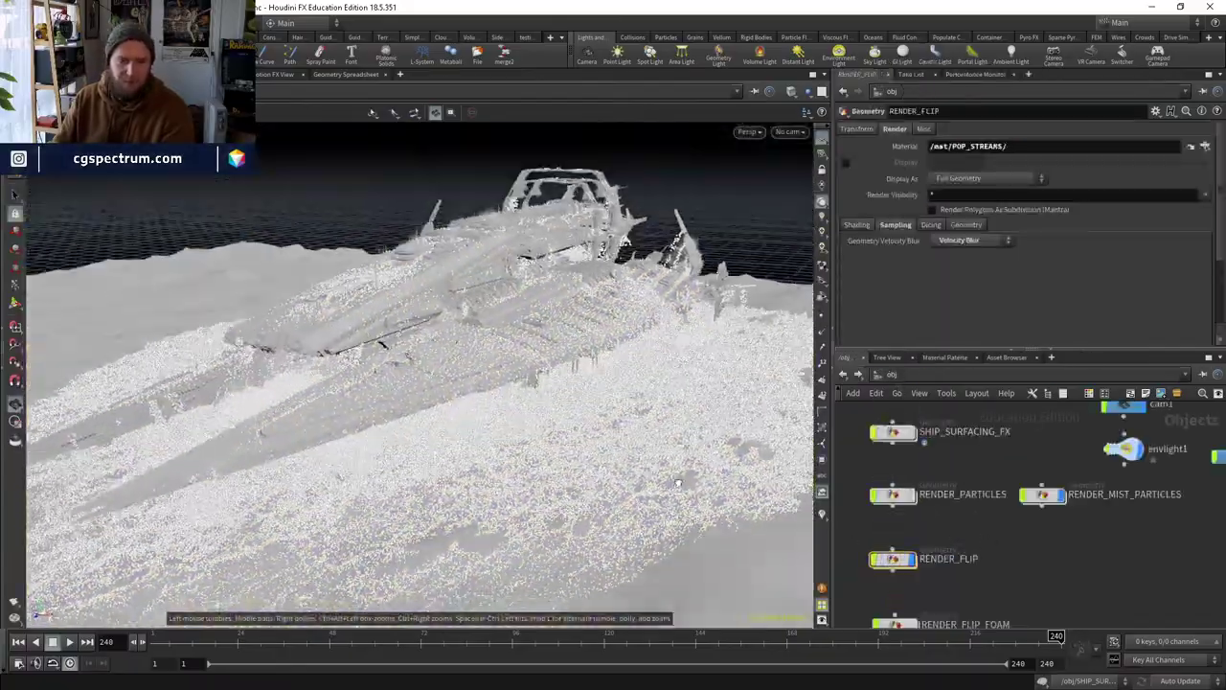
Look through cam1 and inspect RENDER_WATER, displaying and selecting its grid2 node.
middle_click_drag(934, 500, 832, 581)
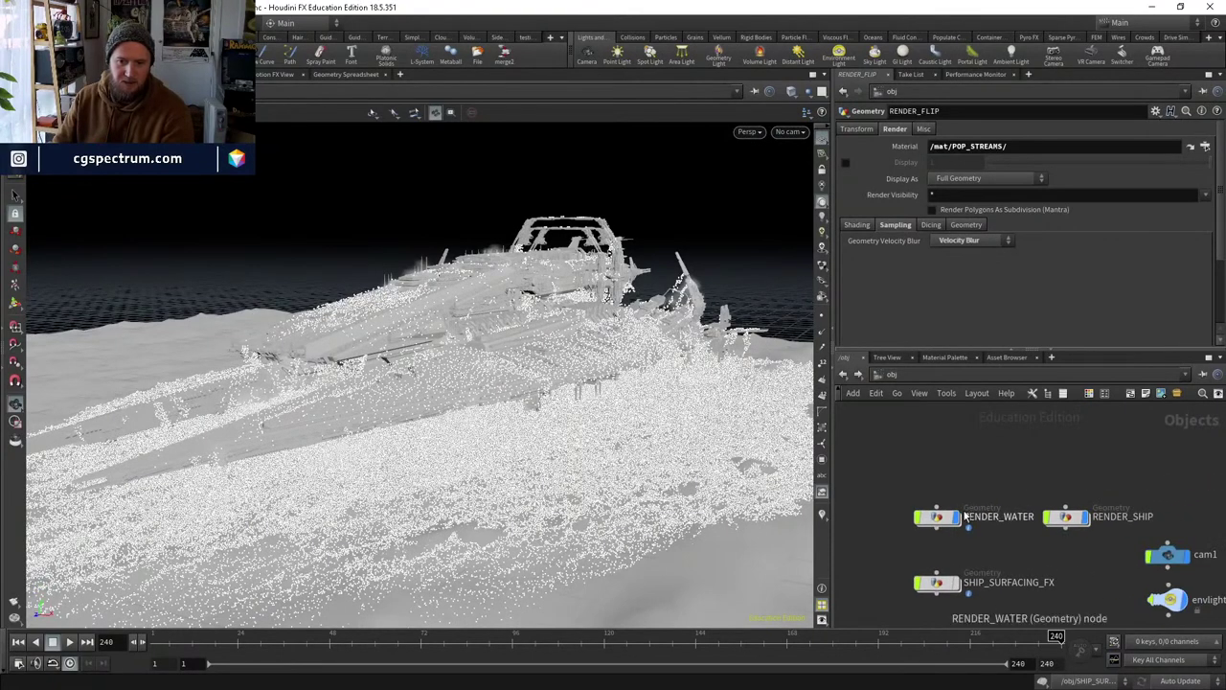
left_click(789, 132)
left_click(801, 194)
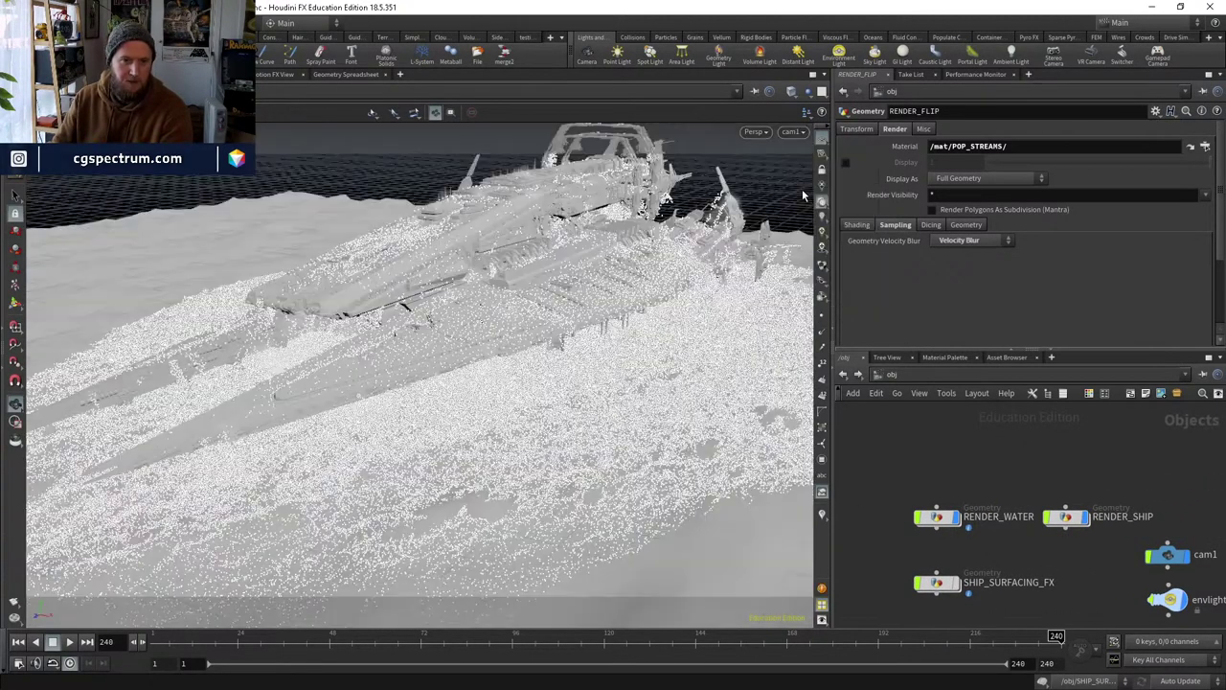
double_click(937, 517)
middle_click_drag(948, 508, 1031, 518)
scroll(1030, 519, "up", 3)
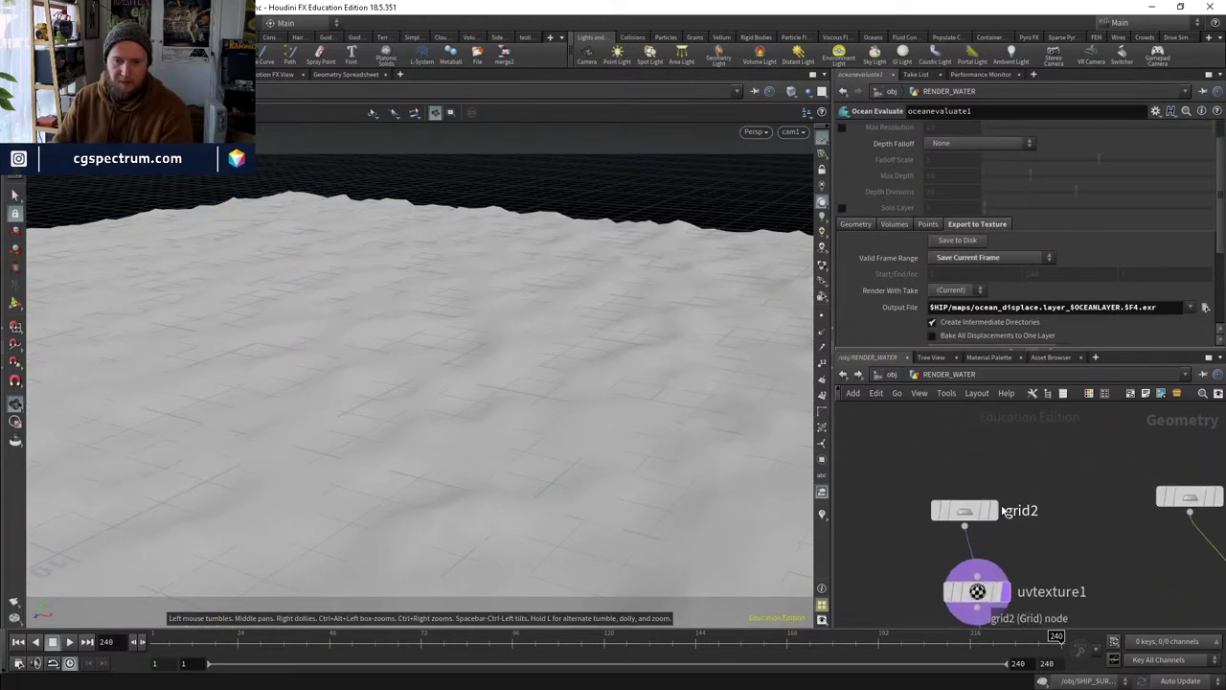
left_click(987, 508)
left_click(958, 508)
left_click(894, 374)
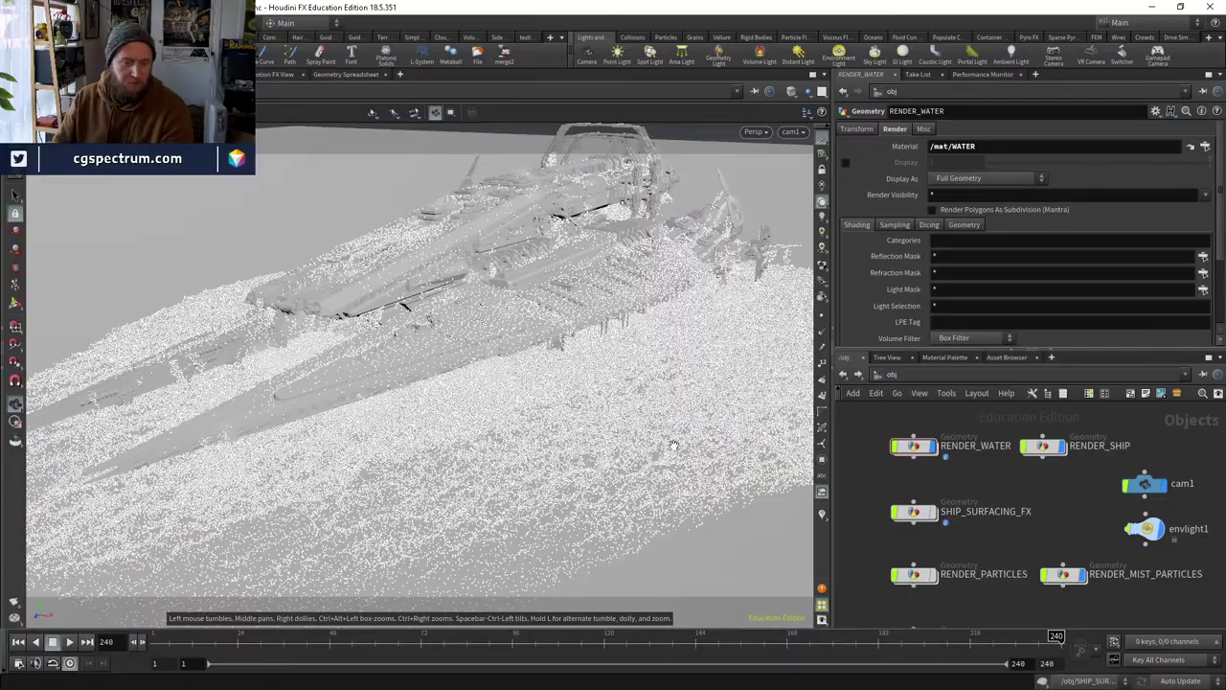
Orbit around the ship, then enter SHIP_SURFACING_FX and zoom toward dopnet3.
left_click_drag(694, 382, 398, 256)
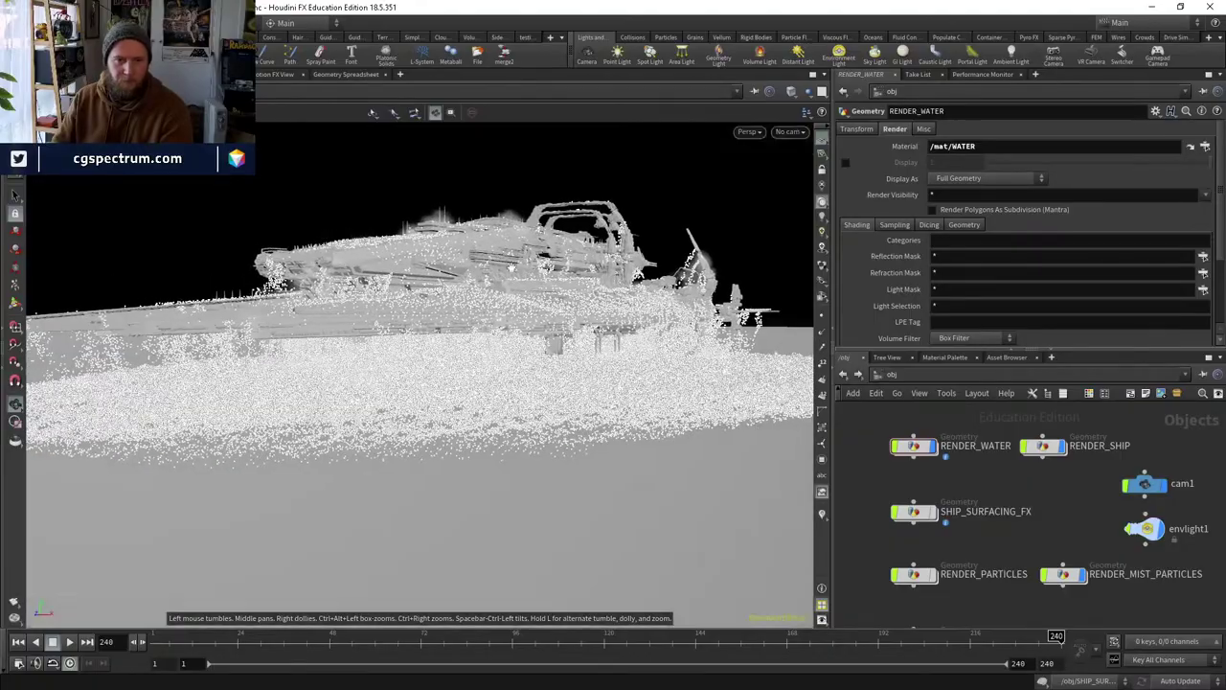
left_click_drag(518, 209, 500, 278)
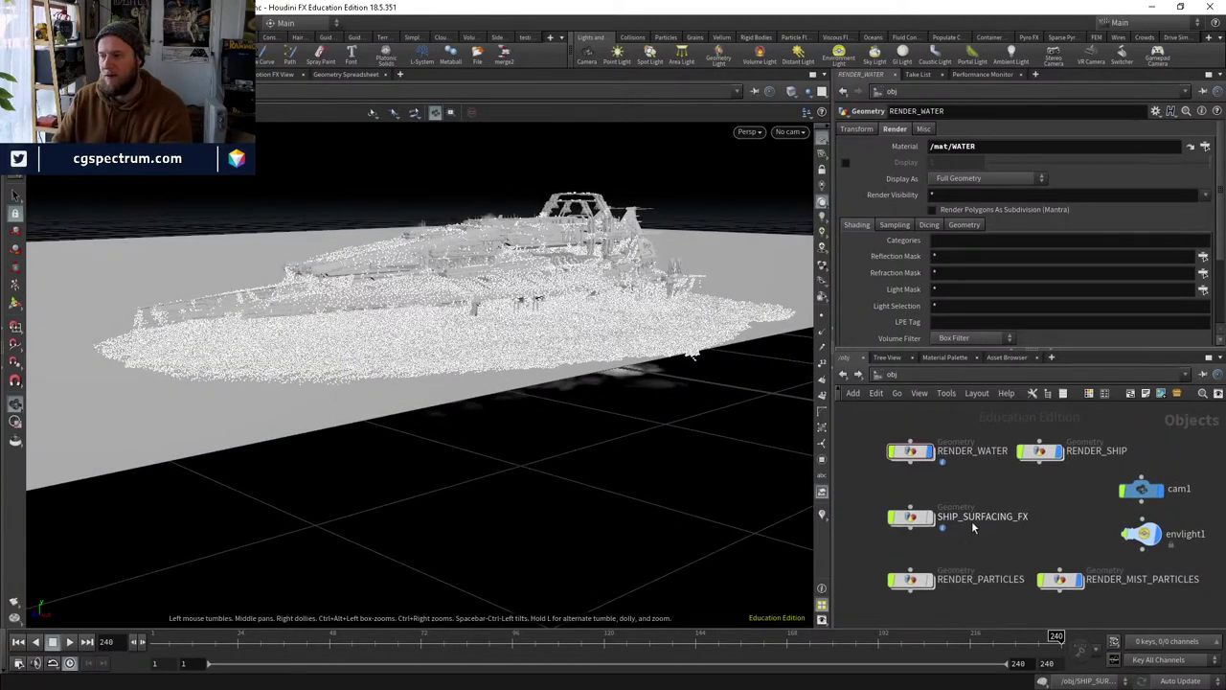
double_click(912, 515)
scroll(972, 497, "up", 4)
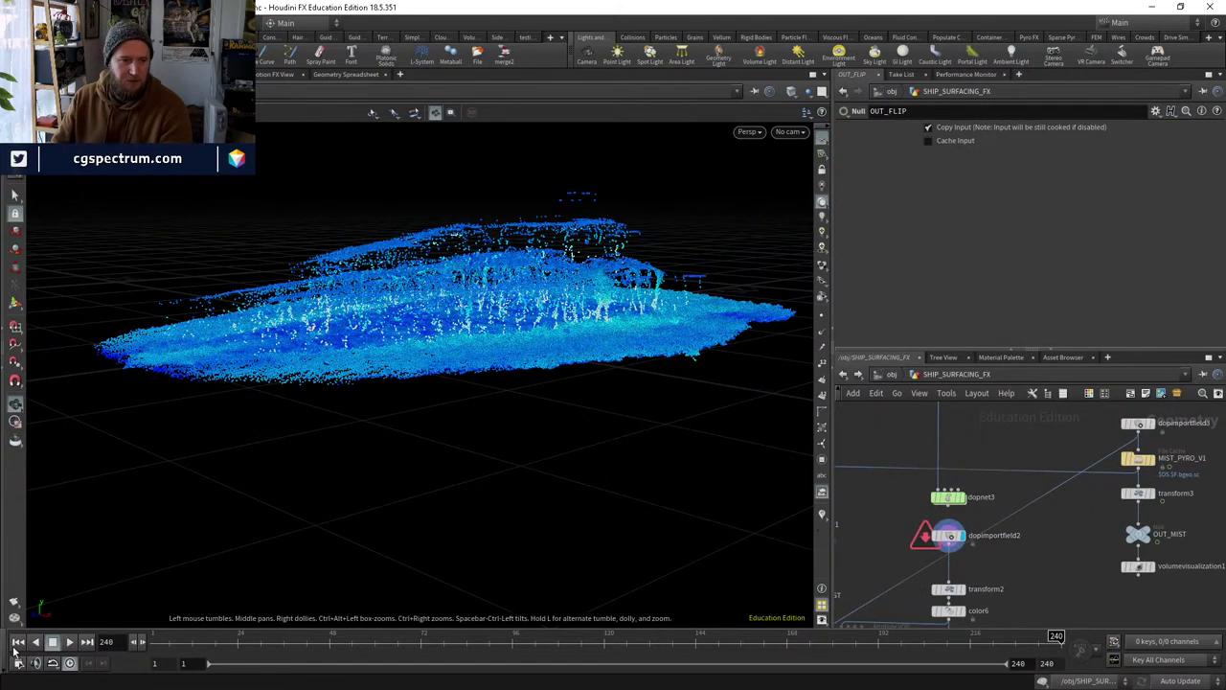
Play the simulation from frame 1, then jump to frame 29 to see the splash.
left_click(70, 642)
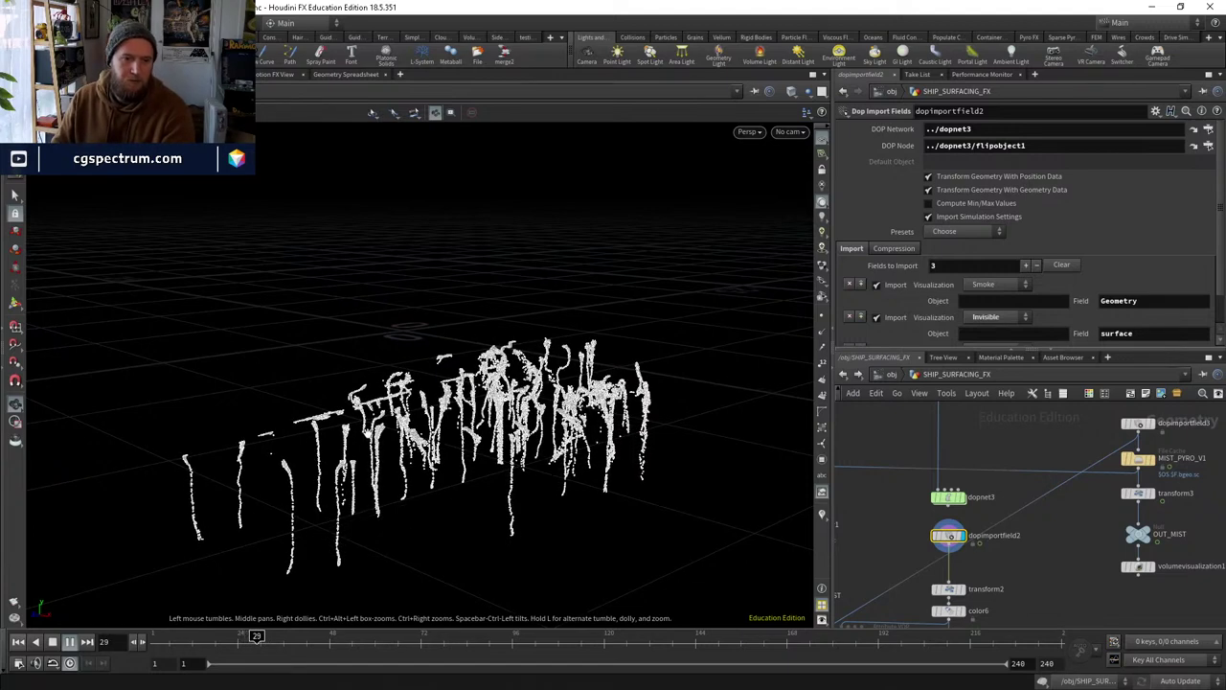
left_click(21, 642)
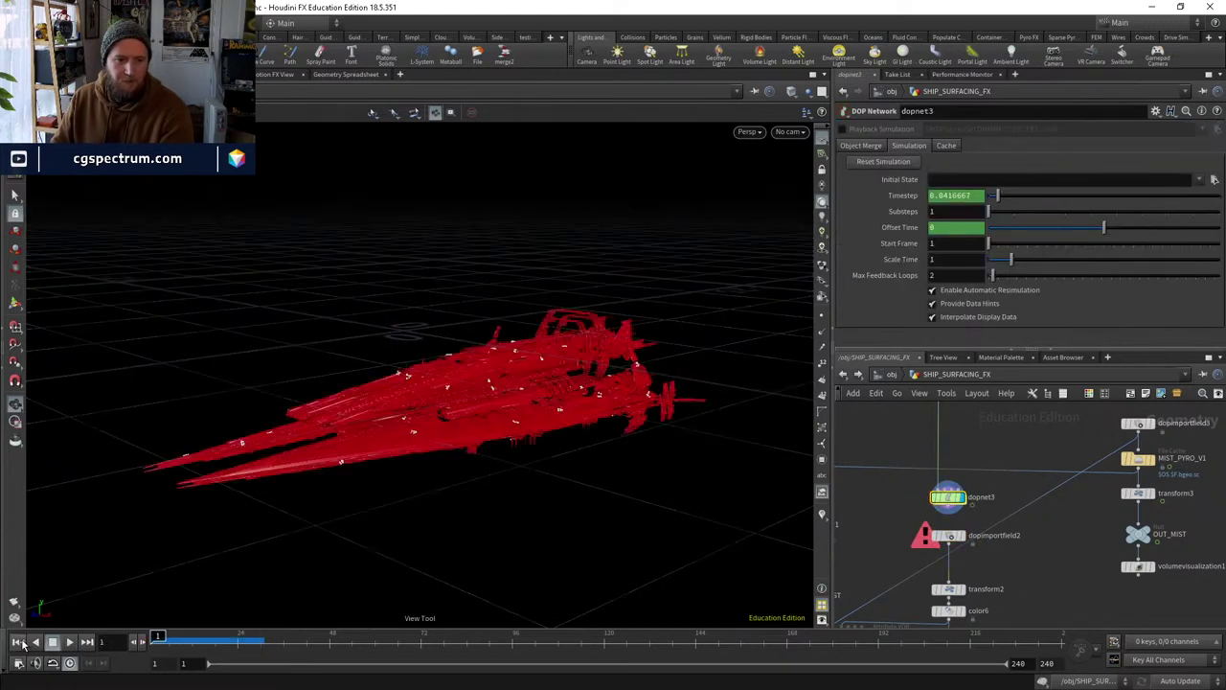
left_click(259, 642)
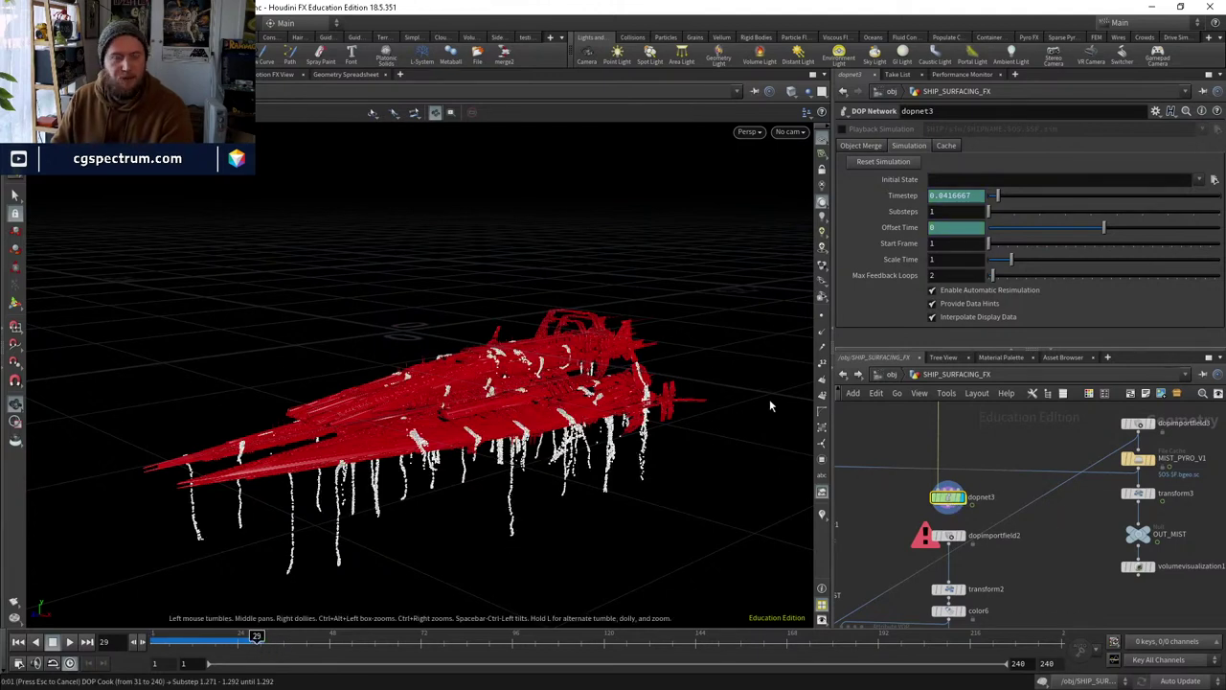
Enter dopnet3 to check its output node and scrub back to frame 25.
double_click(947, 496)
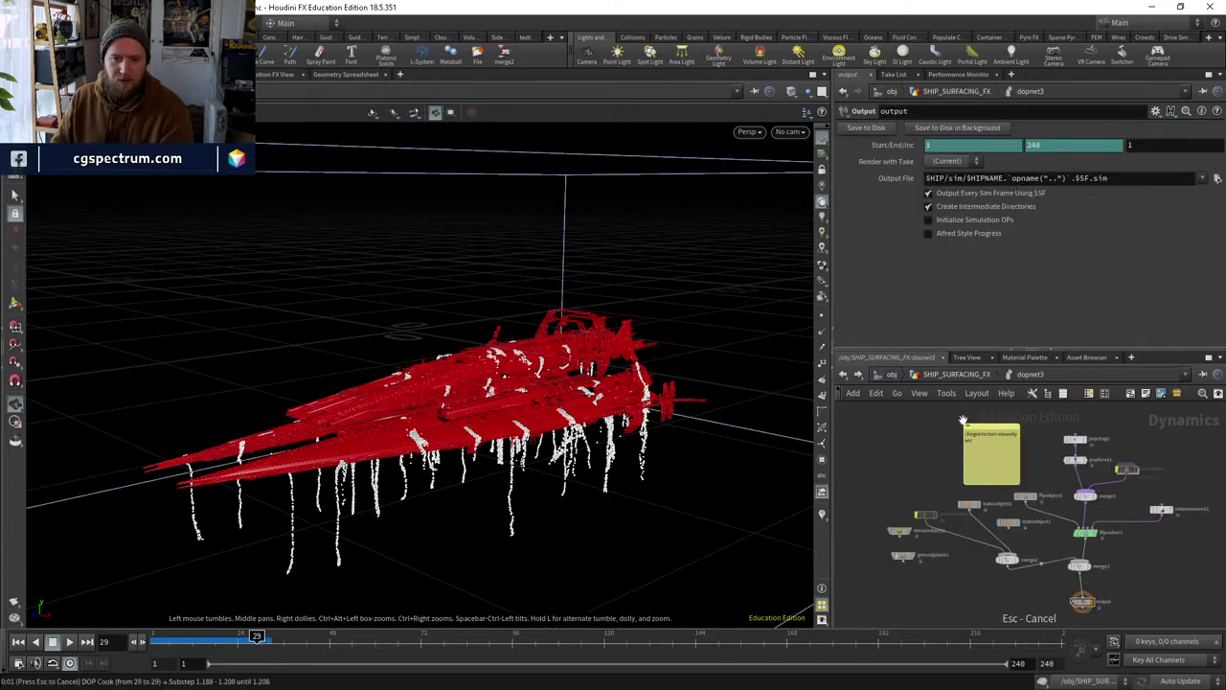
key("u")
scroll(958, 458, "up", 1)
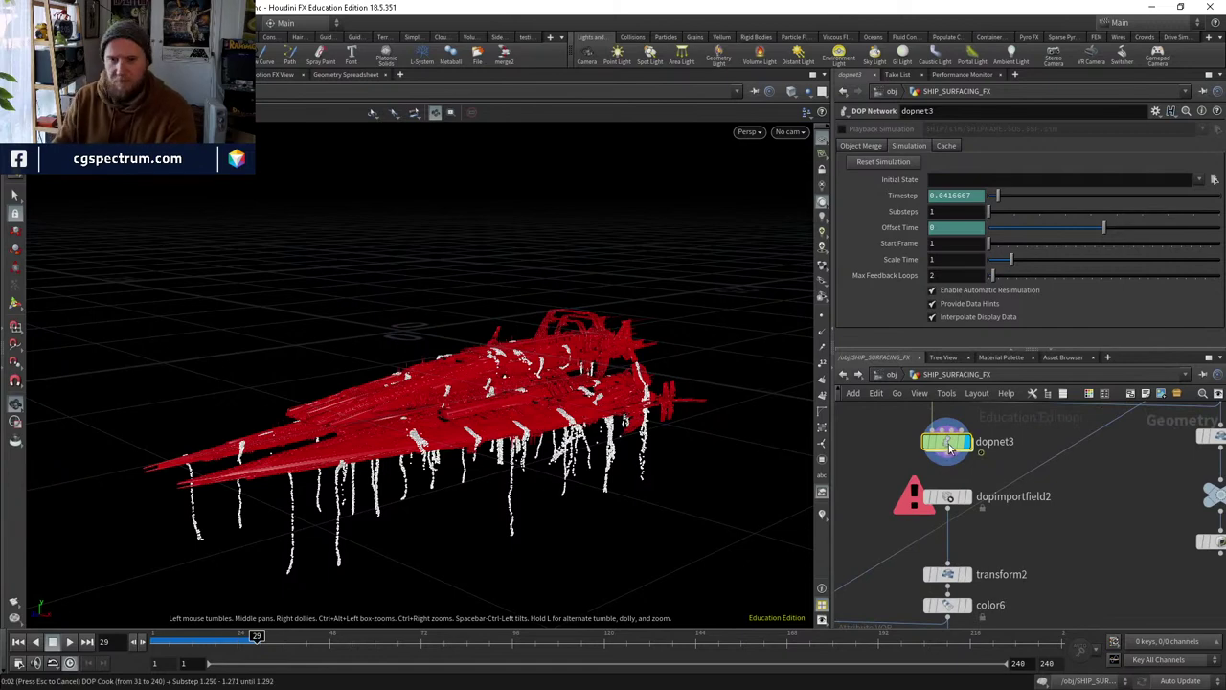
double_click(949, 447)
left_click_drag(191, 638, 242, 638)
Tumble around the red ship with its white FLIP points and view it through cam1.
left_click_drag(487, 320, 646, 355)
left_click_drag(786, 172, 695, 266)
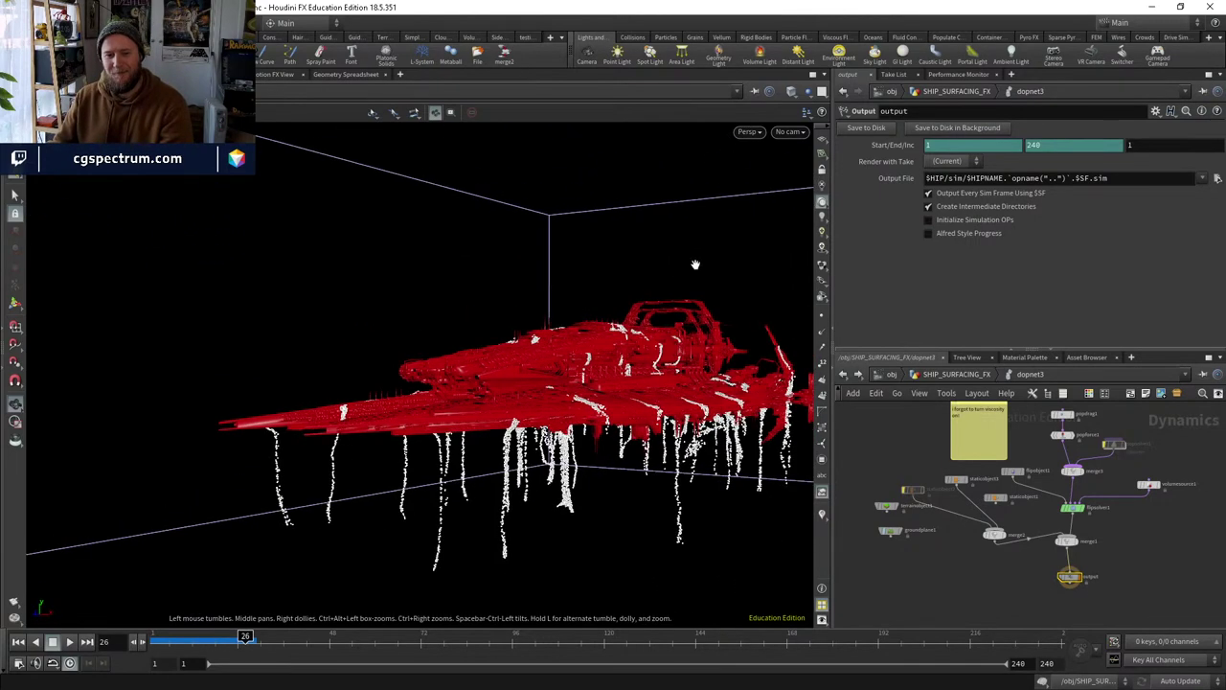
left_click(791, 132)
left_click(780, 193)
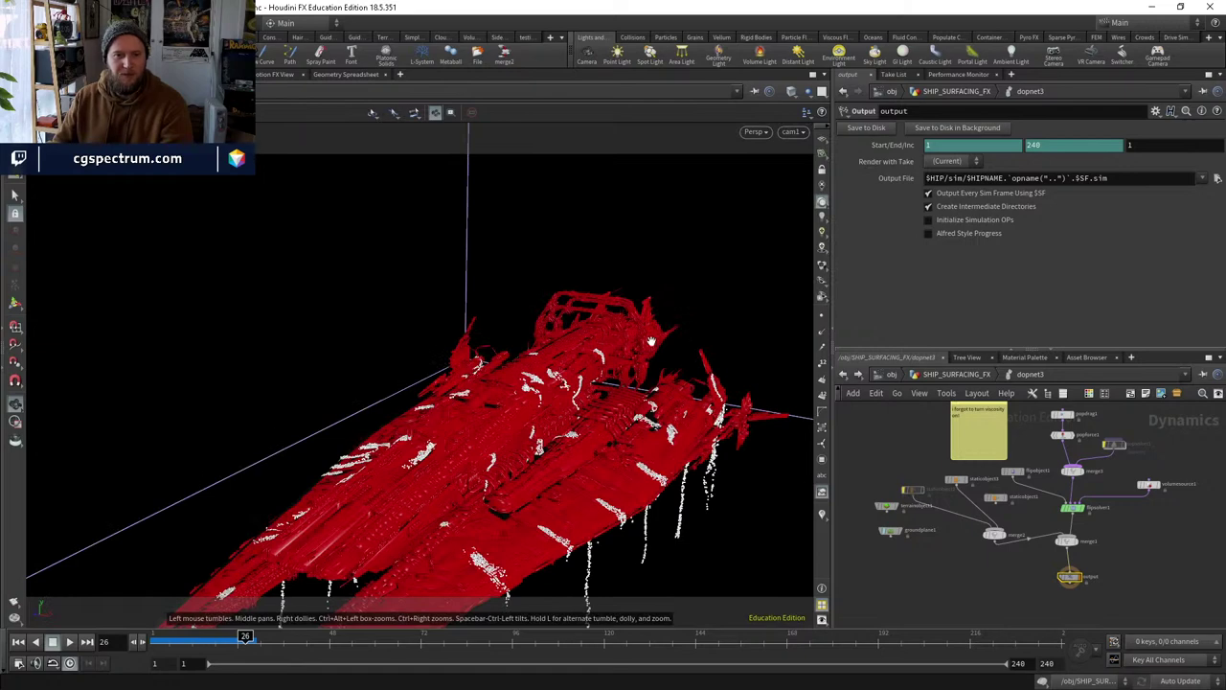
key("w")
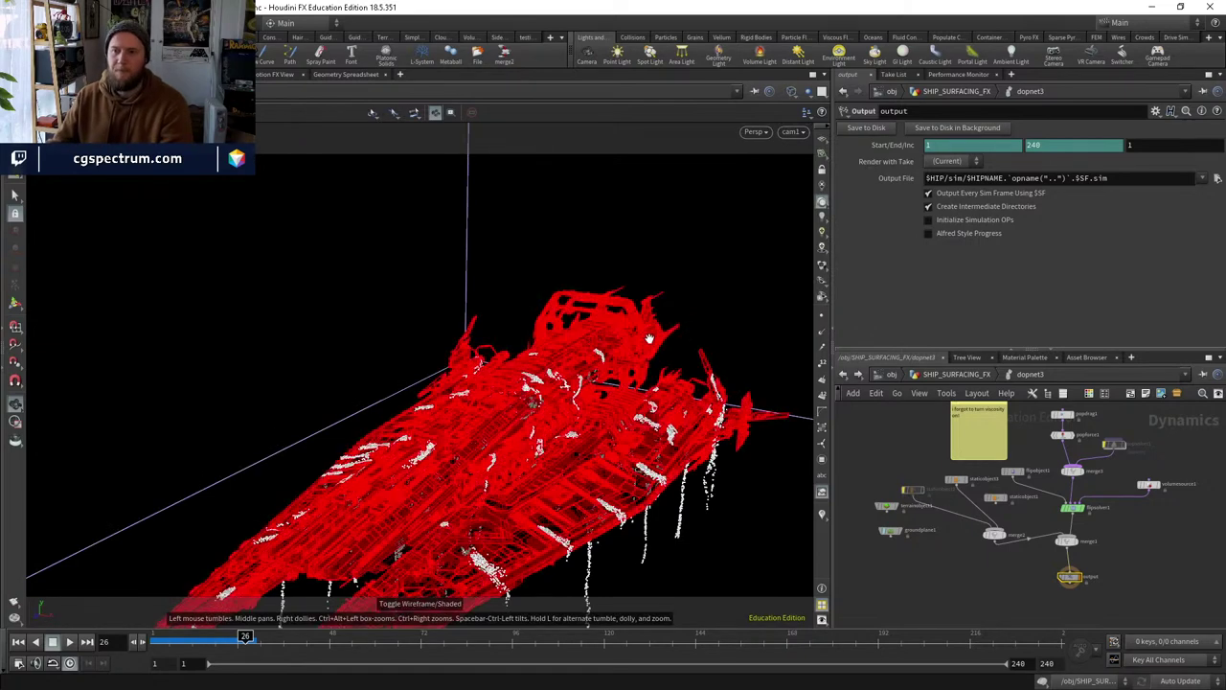
key("w")
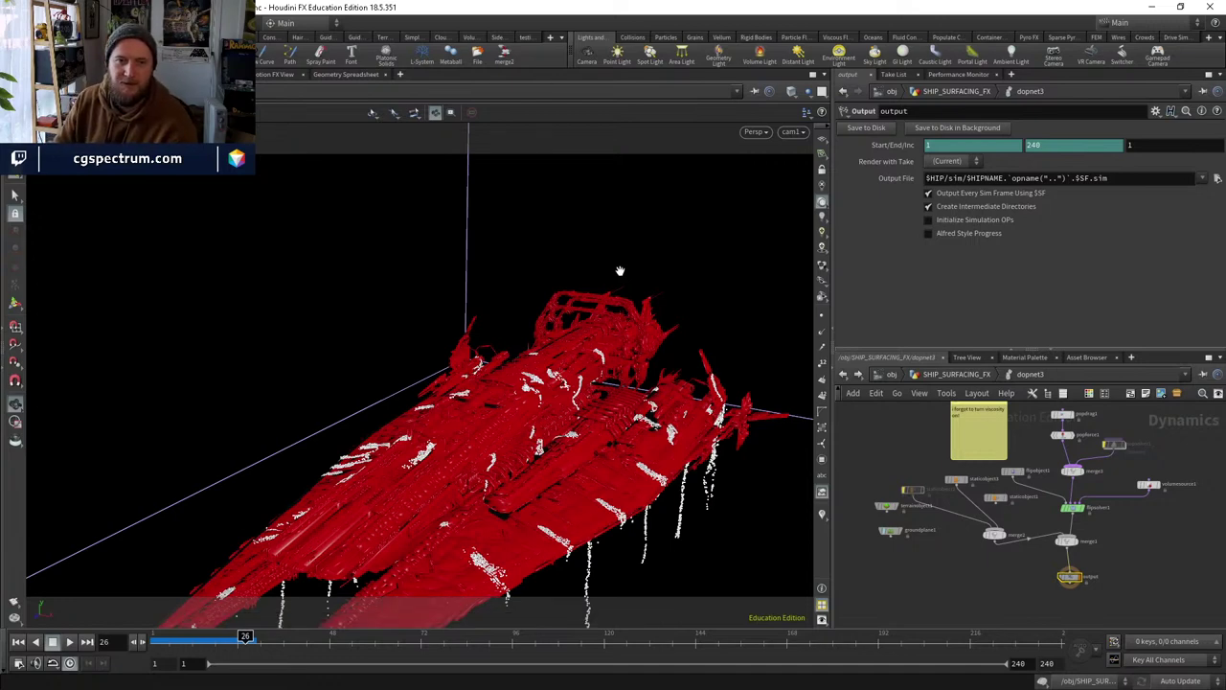
left_click_drag(620, 271, 649, 429)
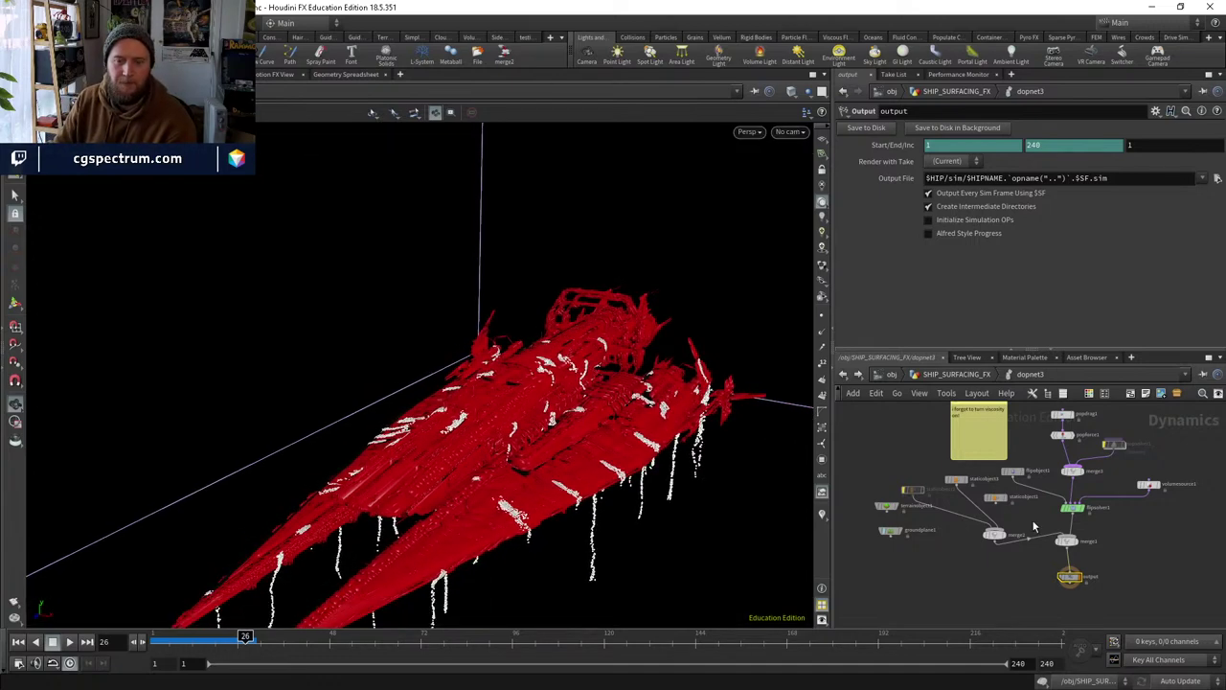